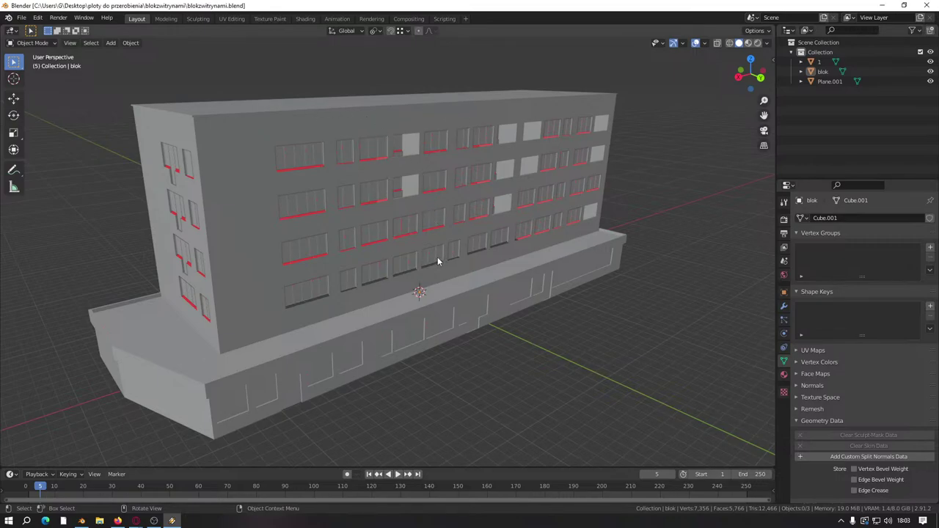
Step: Enter Edit Mode on the building and select the ground-floor front wall faces
middle_click_drag(438, 261, 470, 272)
scroll(447, 294, "up", 3)
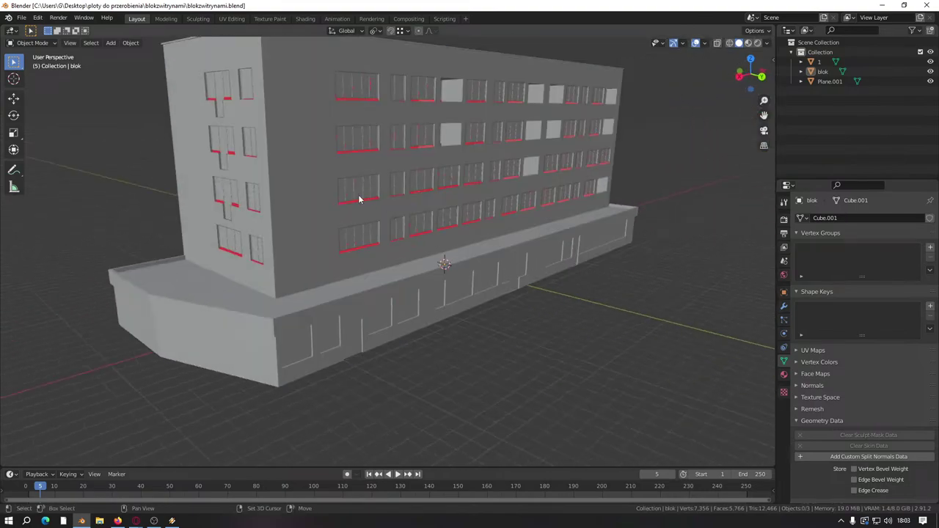
middle_click_drag(359, 199, 399, 237)
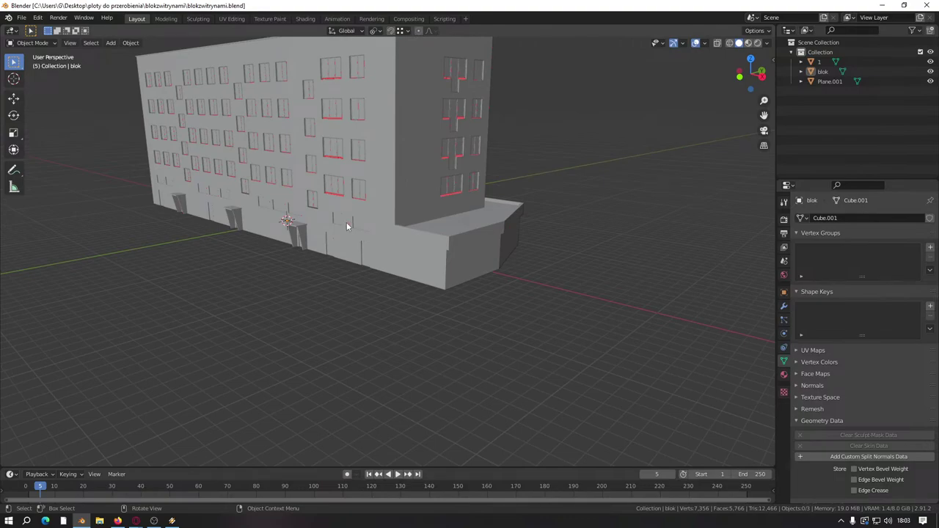
middle_click_drag(347, 226, 433, 212)
scroll(403, 291, "up", 4)
scroll(465, 279, "down", 4)
scroll(477, 368, "up", 4)
scroll(411, 256, "down", 4)
middle_click_drag(411, 256, 511, 187)
scroll(433, 199, "up", 4)
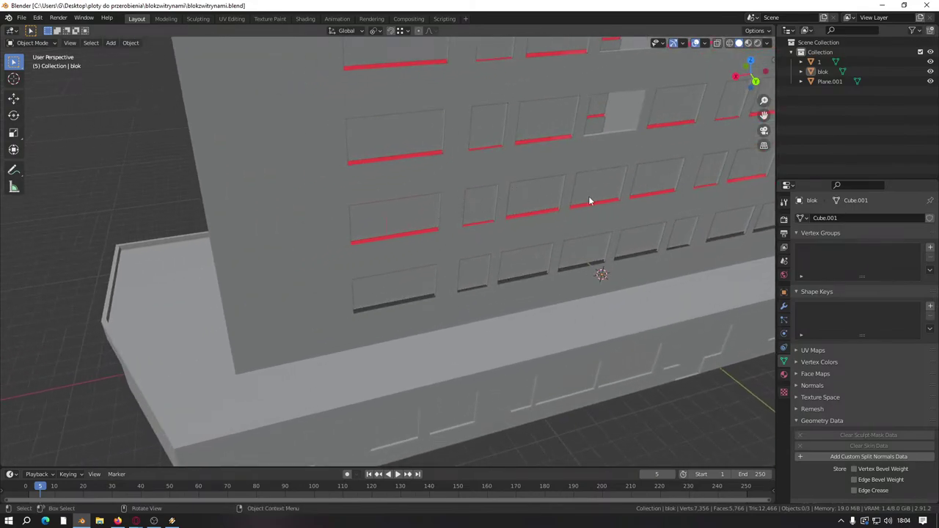
middle_click_drag(560, 209, 339, 331)
scroll(417, 224, "up", 5)
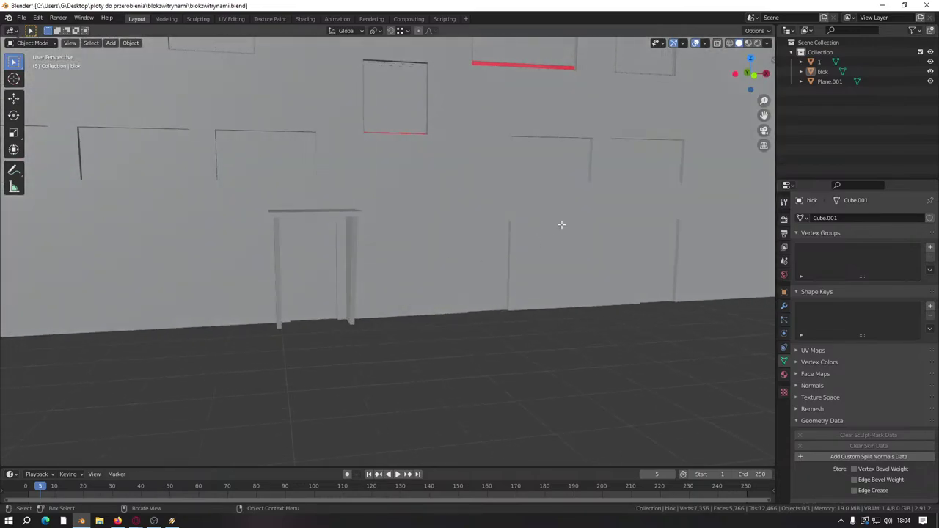
key("Tab")
left_click(608, 194)
scroll(607, 195, "down", 3)
scroll(676, 217, "up", 7)
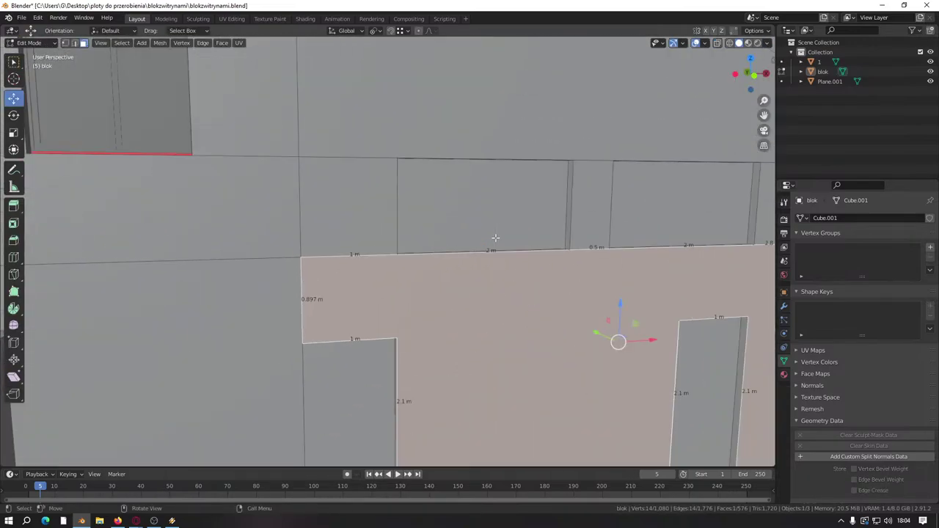
scroll(677, 218, "down", 3)
middle_click_drag(676, 217, 418, 190)
scroll(418, 190, "down", 6)
middle_click_drag(279, 243, 396, 235)
scroll(535, 262, "up", 3)
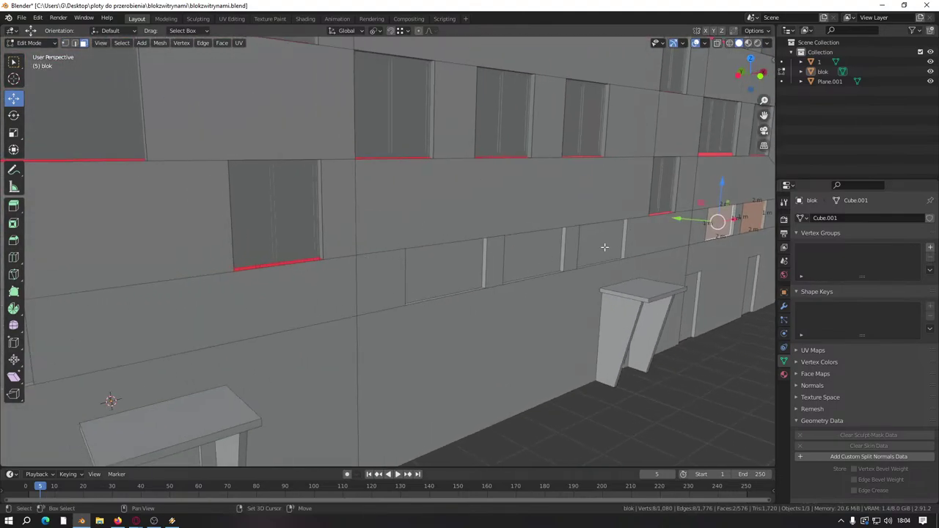
left_click(534, 253, "shift")
right_click(455, 273, "shift")
middle_click_drag(455, 273, 565, 267)
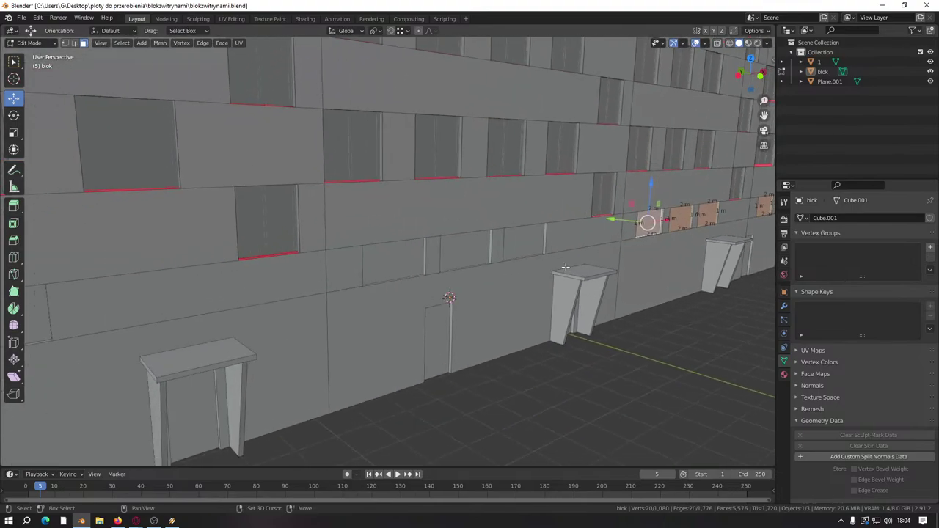
left_click(470, 251, "shift")
left_click(353, 263, "shift")
left_click(385, 260, "shift")
scroll(384, 259, "down", 5)
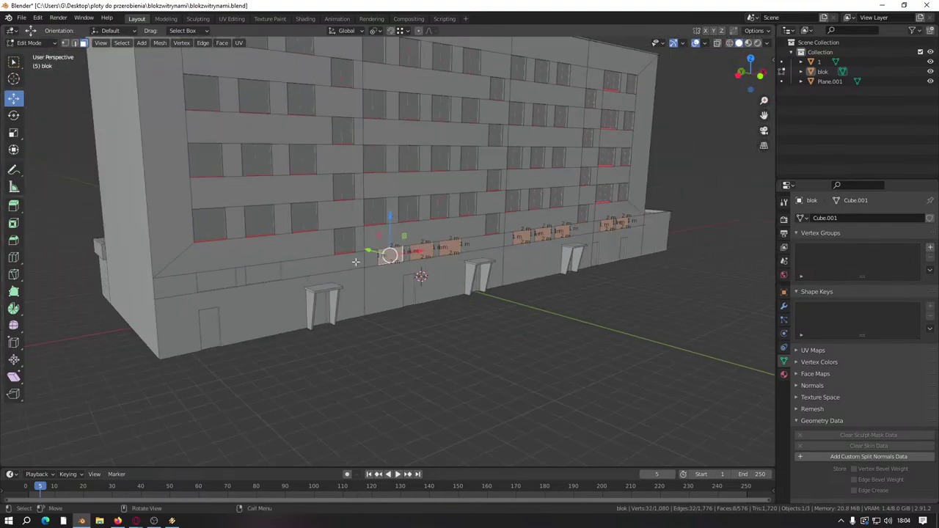
middle_click_drag(384, 260, 417, 257)
Step: Dissolve the selected wall faces into single panels, then delete them to open the holes
right_click(440, 278)
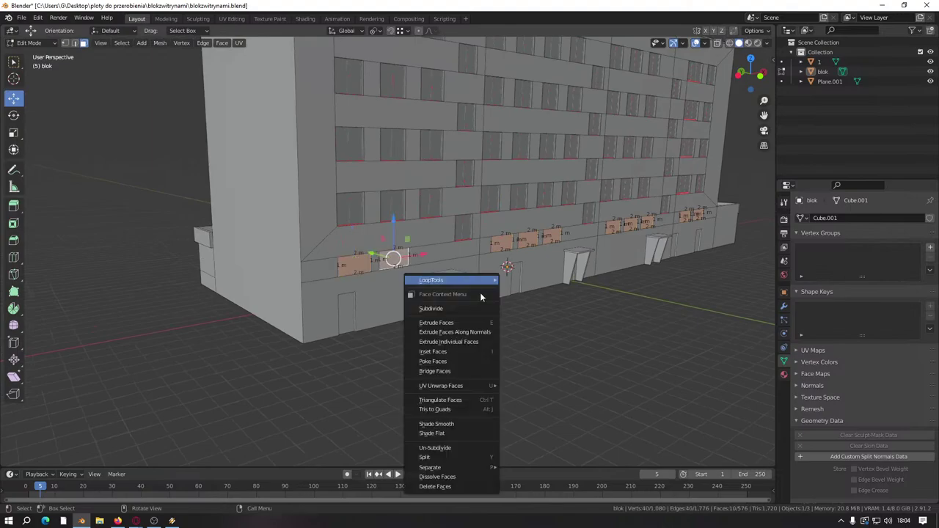
left_click(450, 486)
scroll(363, 330, "up", 2)
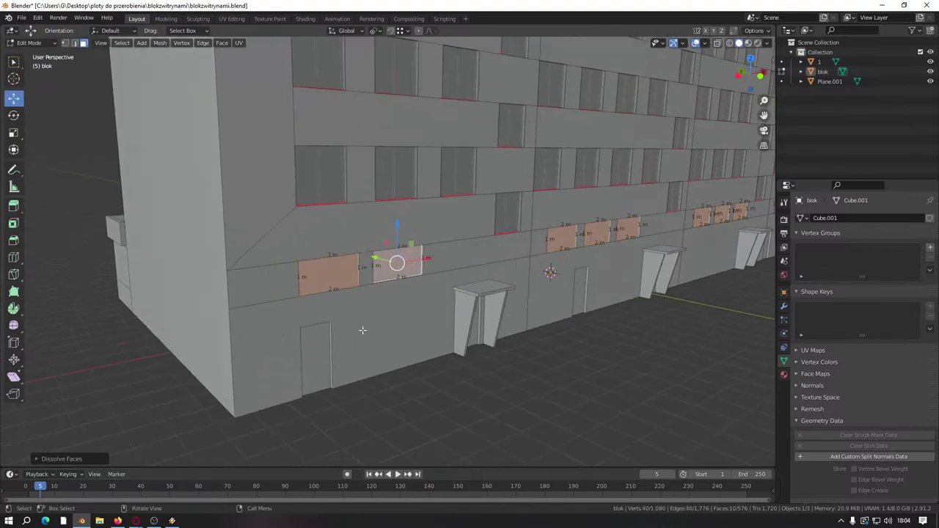
right_click(362, 330)
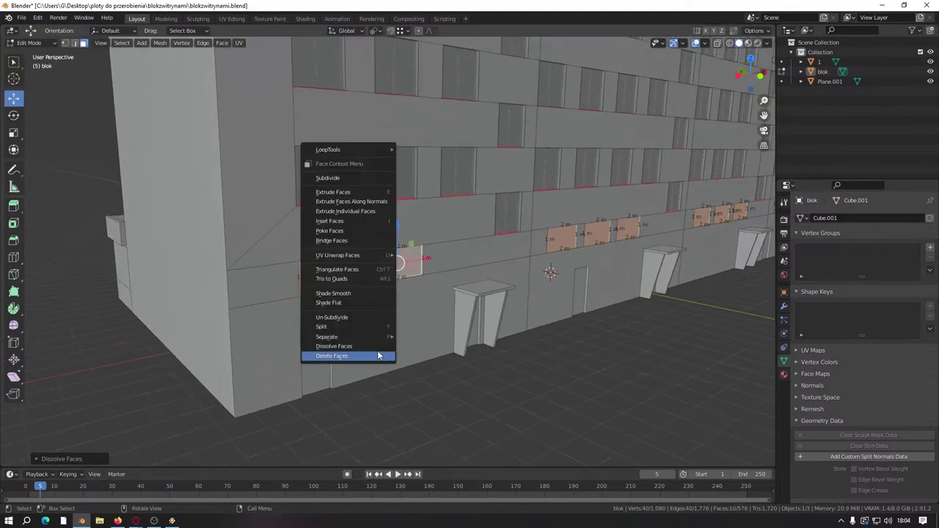
left_click(346, 357)
Step: Delete further selected wall faces inside the window openings
scroll(587, 354, "up", 5)
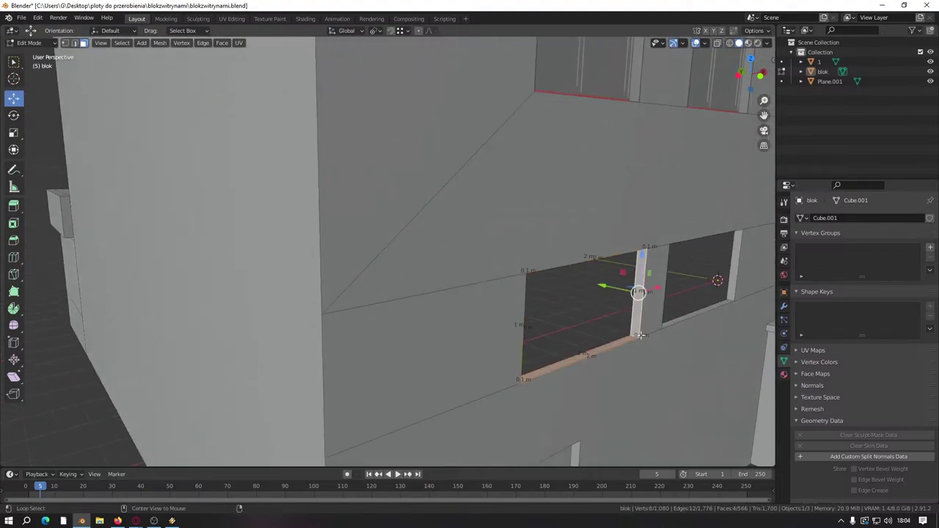
scroll(742, 298, "down", 5)
middle_click_drag(624, 275, 513, 310)
scroll(623, 303, "up", 5)
scroll(659, 303, "down", 3)
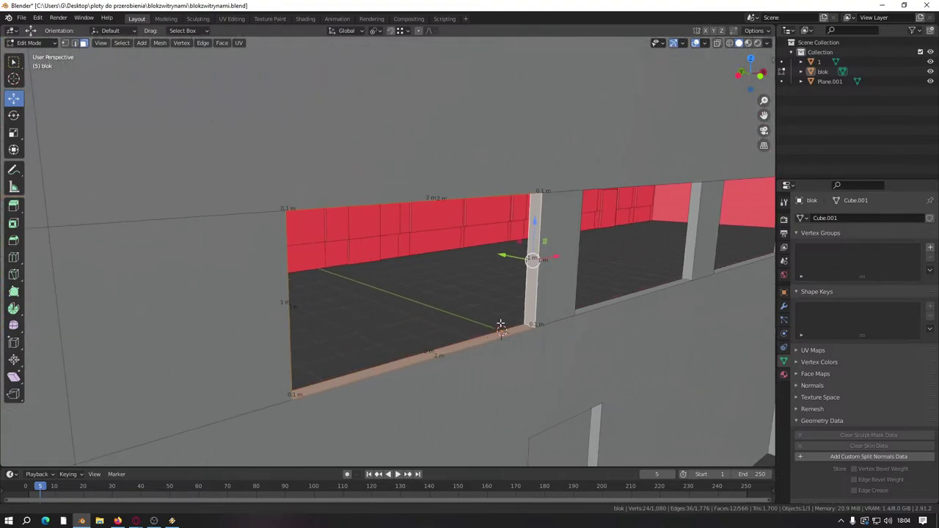
middle_click_drag(530, 260, 265, 285)
scroll(611, 358, "up", 5)
middle_click_drag(675, 377, 677, 247)
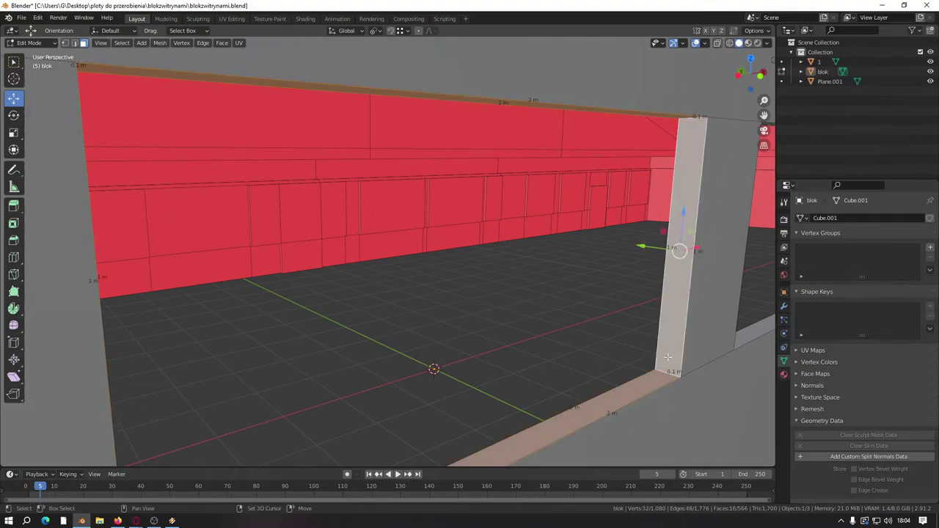
scroll(320, 329, "down", 5)
scroll(570, 314, "up", 6)
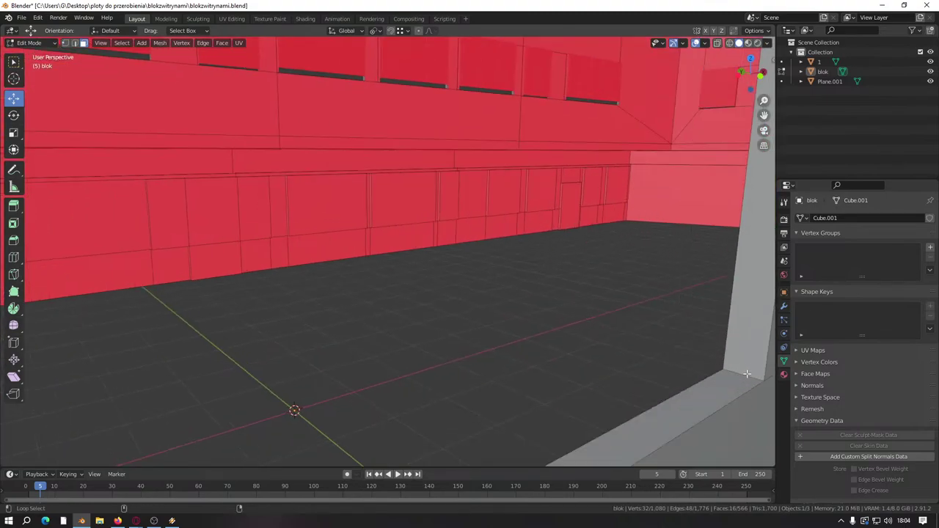
right_click(747, 374)
left_click(742, 373)
scroll(740, 373, "down", 5)
middle_click_drag(608, 296, 306, 347)
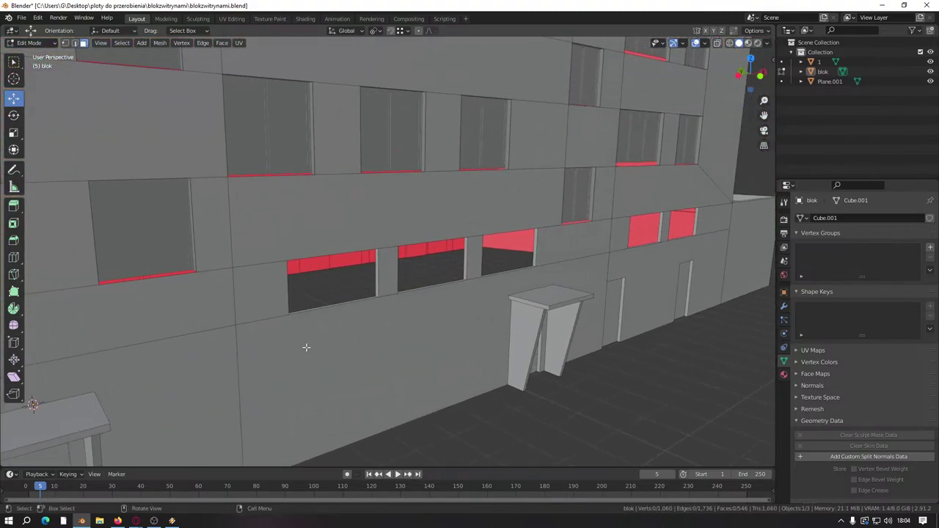
scroll(306, 347, "up", 6)
Step: Delete the four-face loop around one window opening and the first dividing pillar's loop
left_click(499, 387, "alt")
right_click(496, 366)
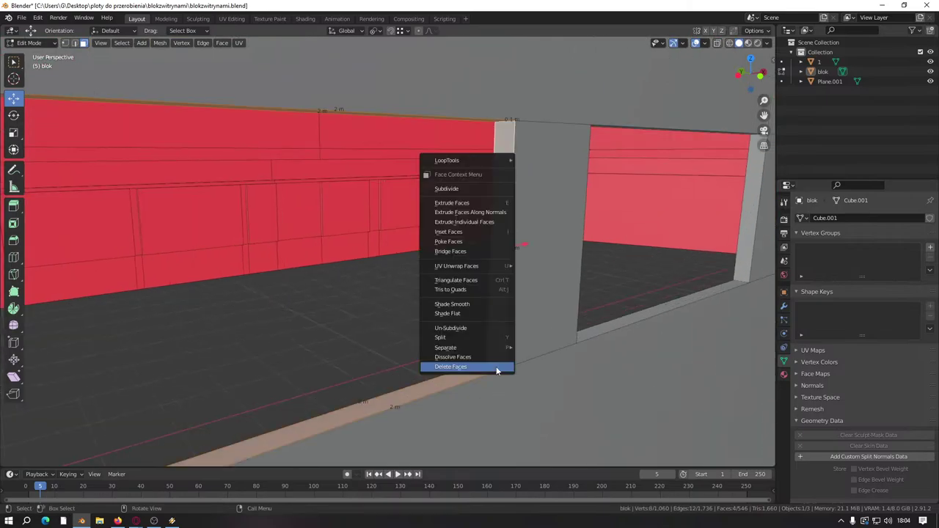
left_click(496, 366)
scroll(549, 360, "down", 4)
scroll(597, 361, "up", 5)
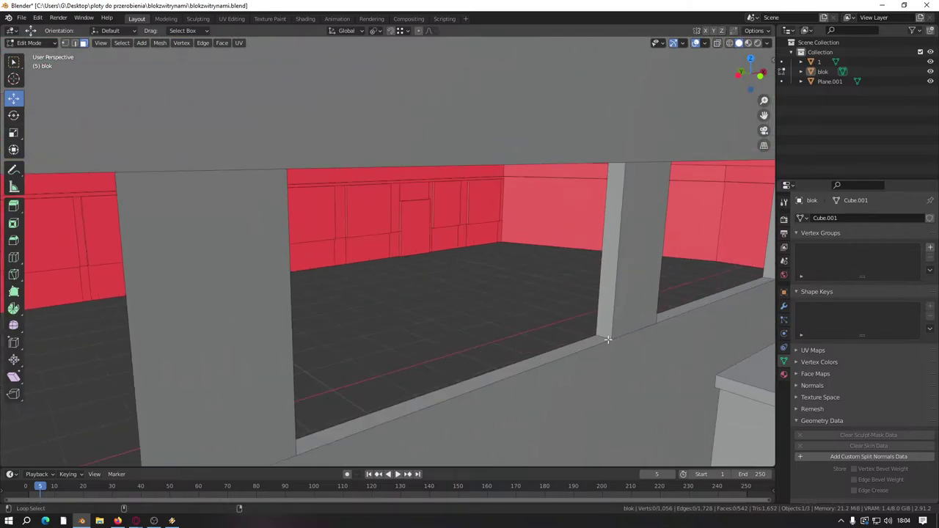
left_click(603, 338, "alt")
key("x")
left_click(600, 337)
scroll(710, 377, "up", 6)
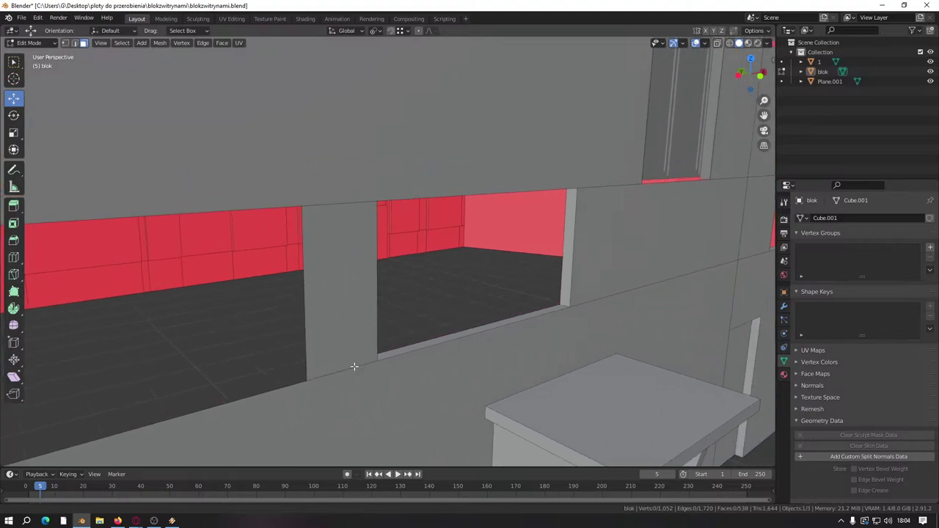
scroll(720, 390, "down", 3)
Step: Remove three more pillar face loops between the ground-floor openings
left_click(614, 366, "alt")
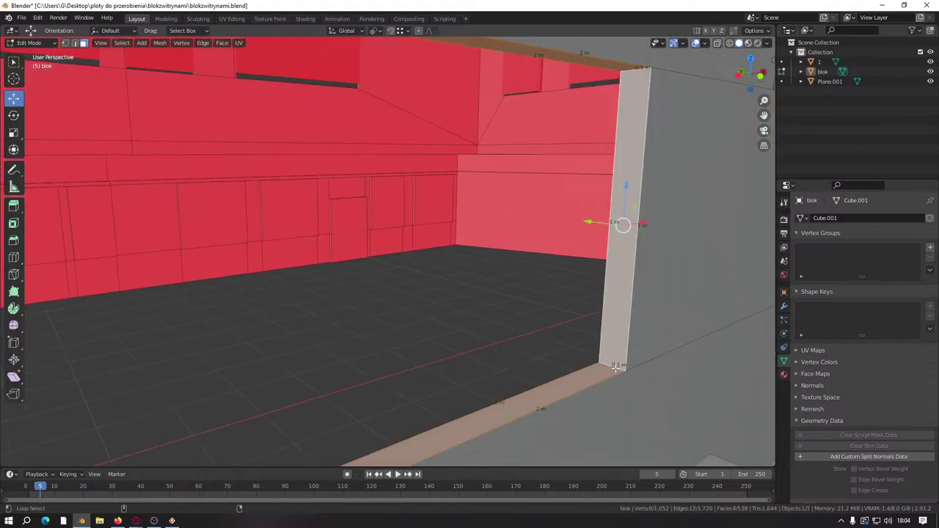
right_click(615, 366)
left_click(615, 366)
scroll(627, 299, "down", 4)
scroll(627, 299, "down", 2)
scroll(540, 315, "up", 7)
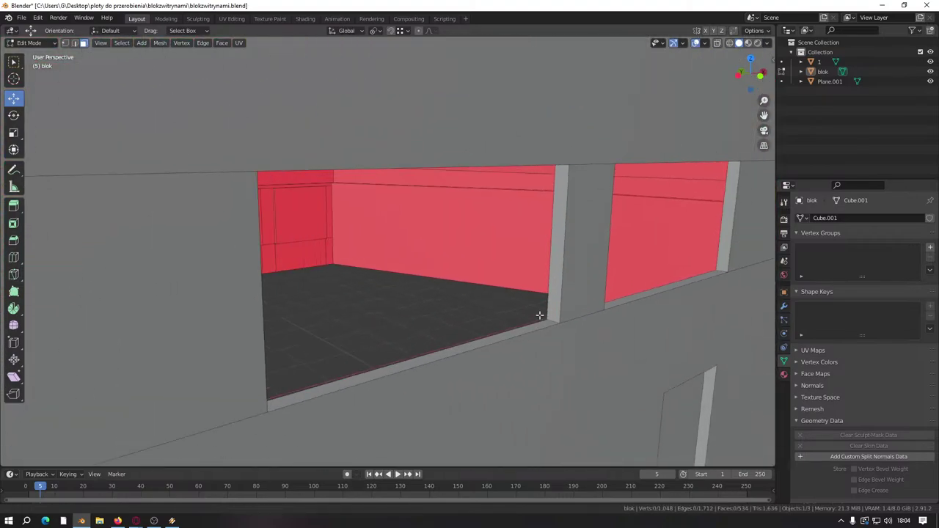
left_click(691, 382, "alt")
right_click(691, 382)
left_click(691, 381)
scroll(691, 381, "down", 3)
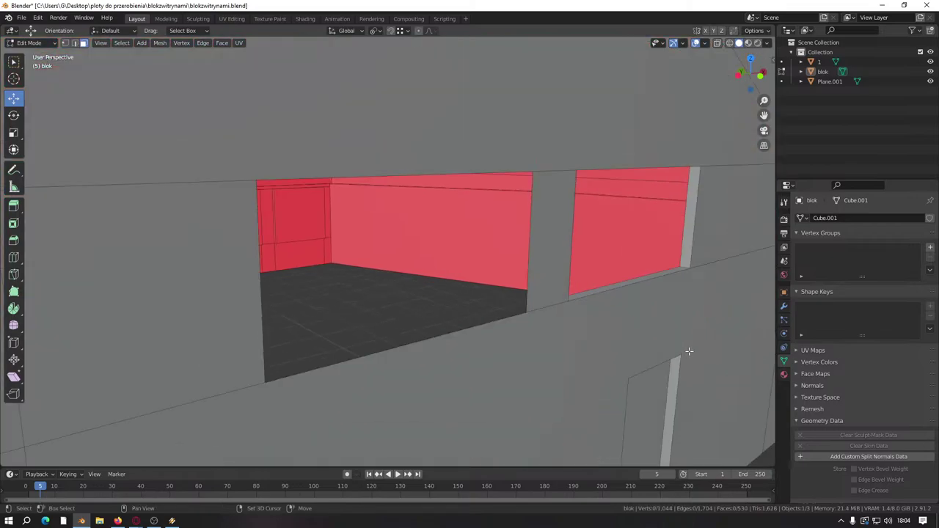
scroll(436, 366, "up", 5)
left_click(380, 266, "alt")
right_click(389, 421)
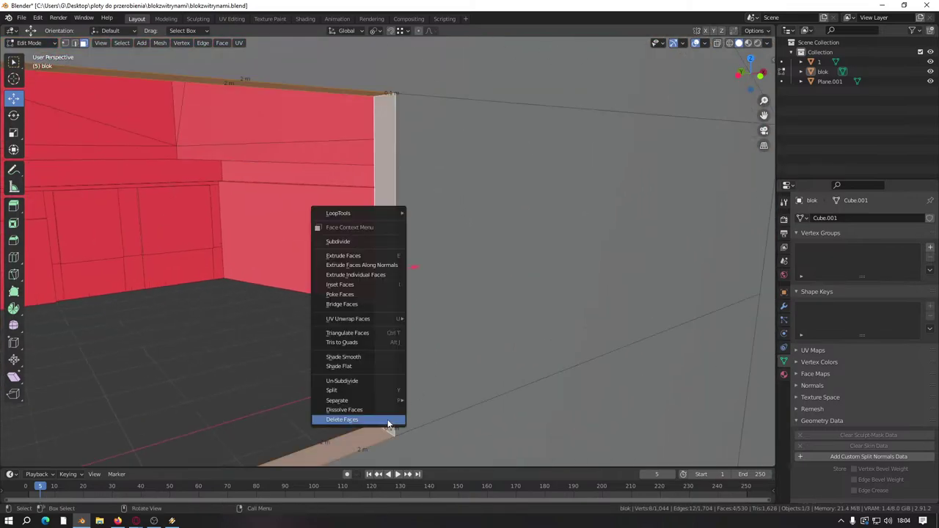
left_click(389, 421)
scroll(401, 380, "down", 3)
scroll(369, 383, "up", 4)
scroll(368, 384, "down", 5)
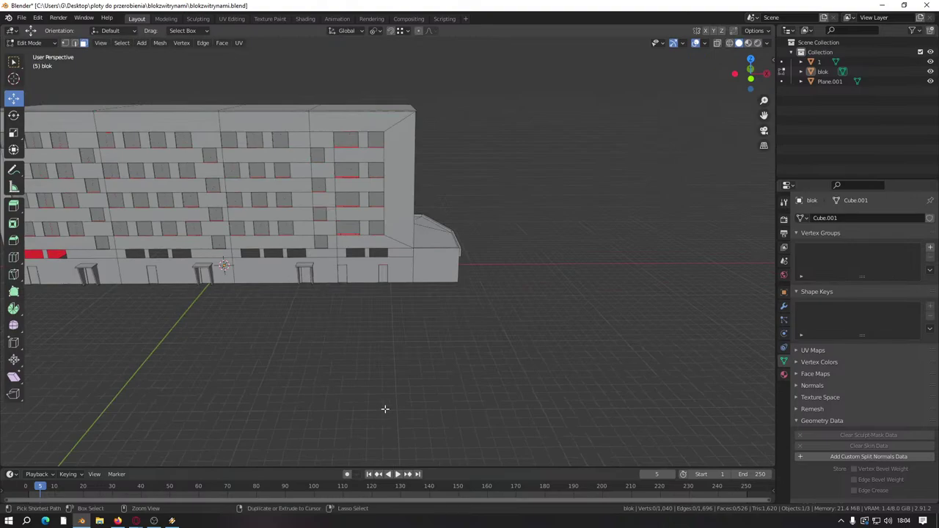
Step: Return to Object Mode and rename Plane.001 to '2'
key("Tab")
key("Tab")
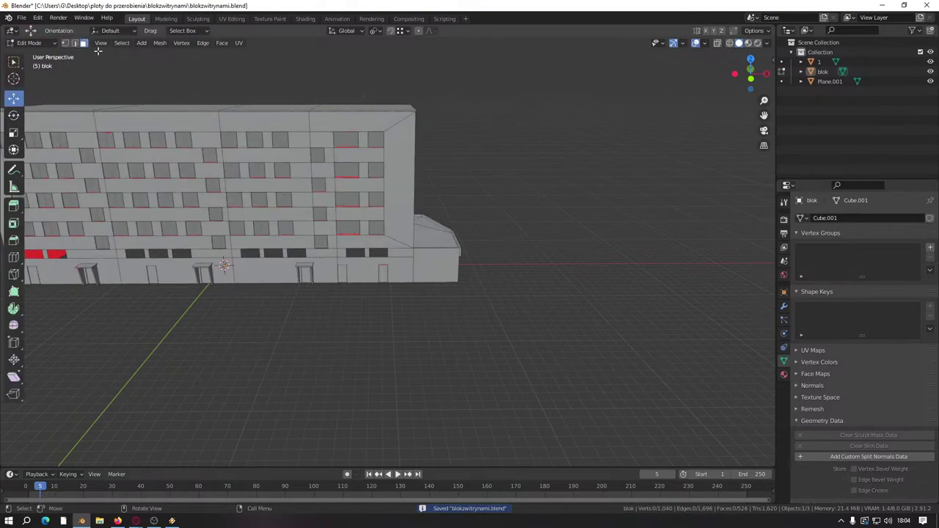
key("Tab")
middle_click_drag(247, 295, 85, 79)
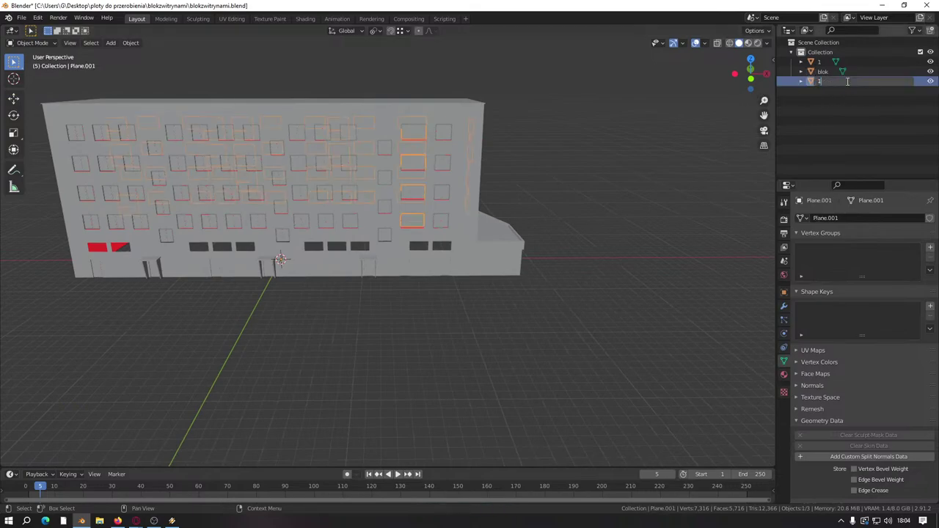
key("Return")
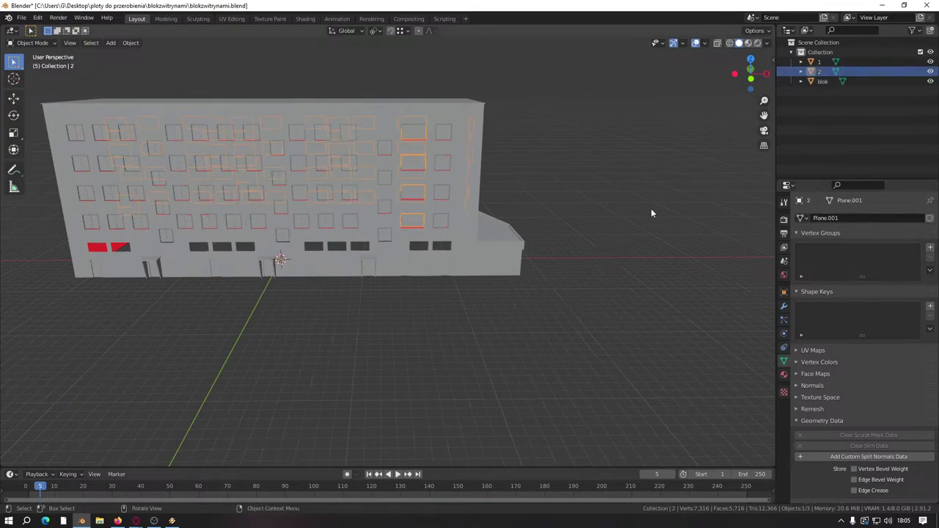
Step: Import okno0.3x0.5_szyb1.obj as a Wavefront OBJ from the prefaby/okna/okna folder
left_click(21, 17)
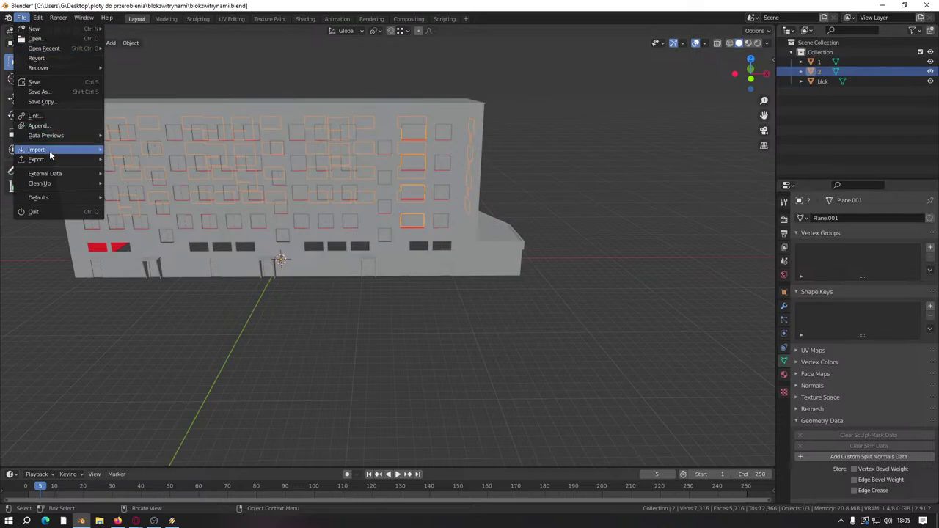
mouse_move(49, 160)
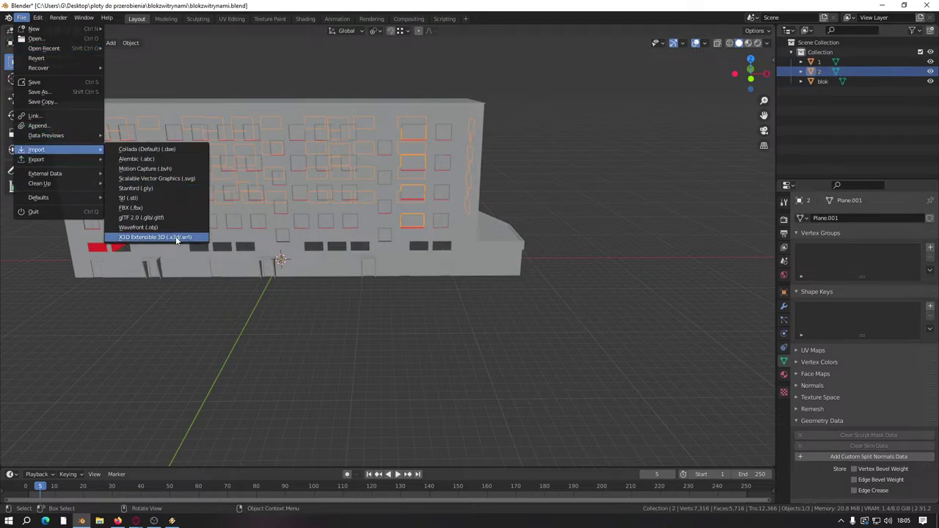
left_click(140, 227)
left_click(243, 292)
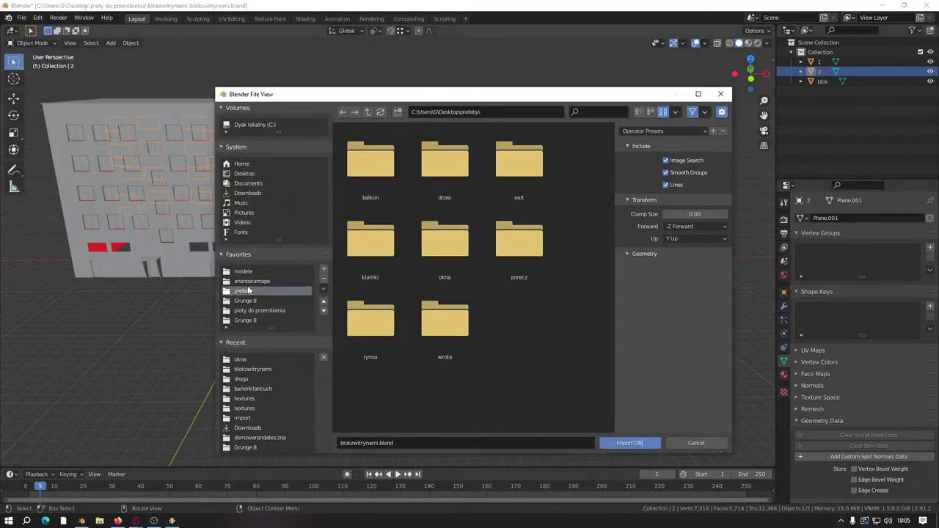
double_click(473, 277)
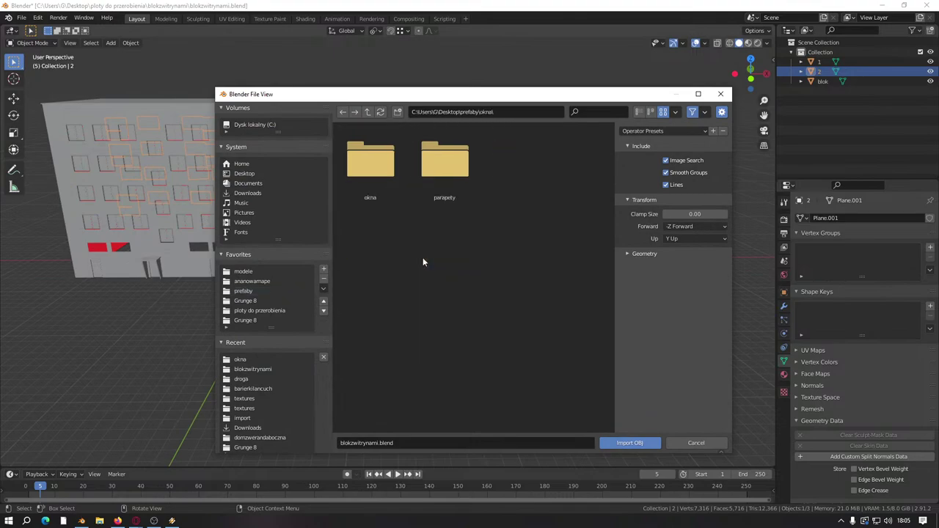
double_click(381, 180)
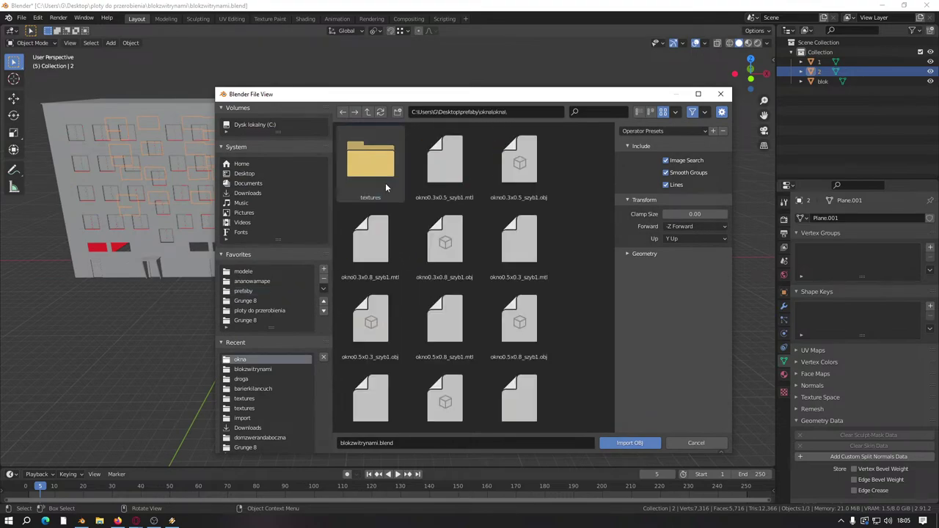
double_click(518, 165)
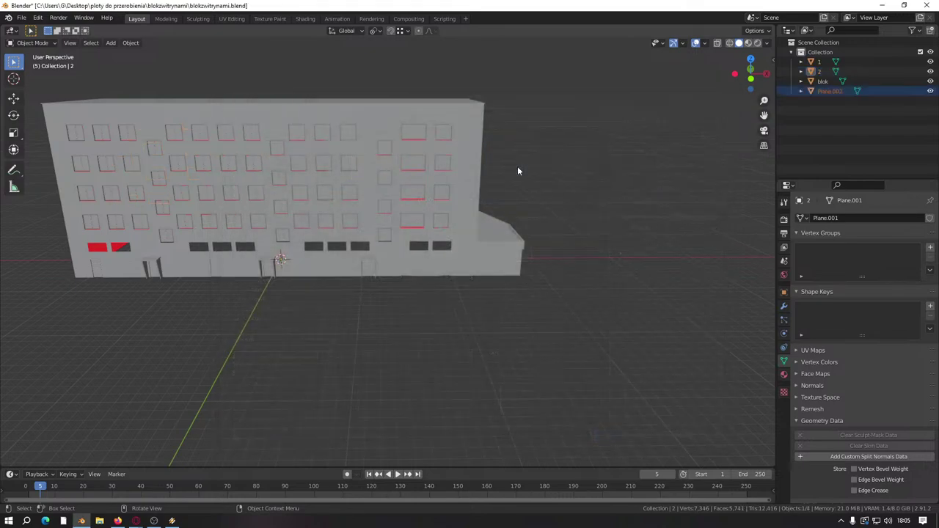
Step: Enter Edit Mode on Plane.002 and clear its sharp marks and custom split normals
middle_click_drag(256, 294, 402, 220)
scroll(410, 235, "down", 5)
key("Tab")
left_click_drag(402, 220, 521, 261)
key("Tab")
left_click(606, 272)
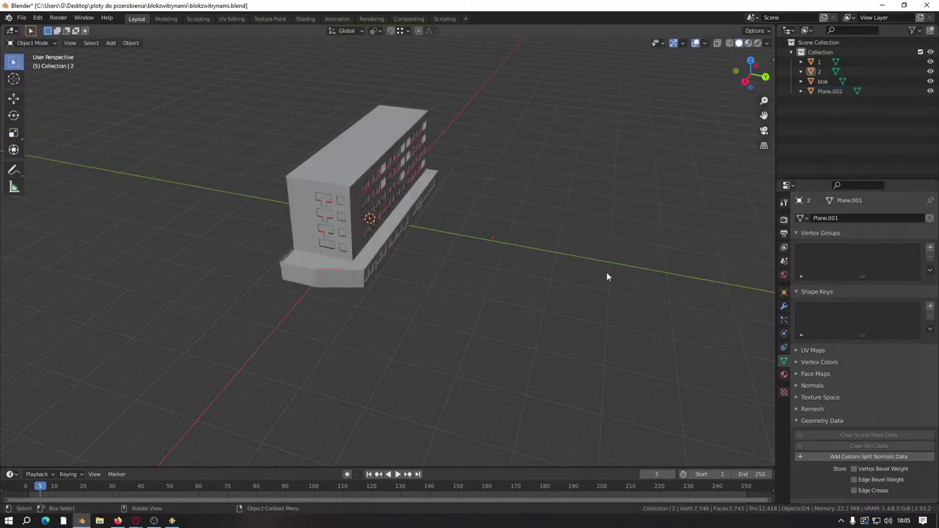
left_click(839, 94)
key("Tab")
key("KP_Decimal")
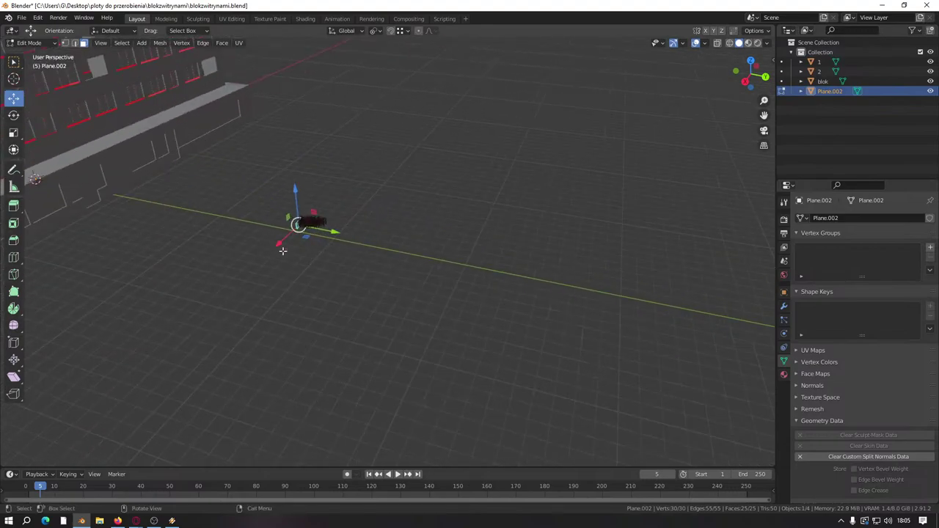
middle_click_drag(313, 236, 416, 288)
scroll(415, 288, "up", 4)
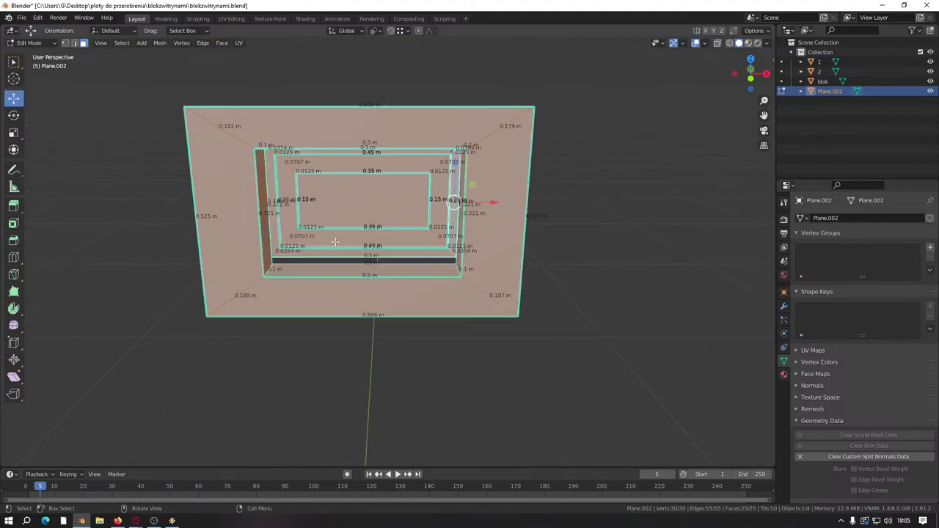
right_click(363, 273)
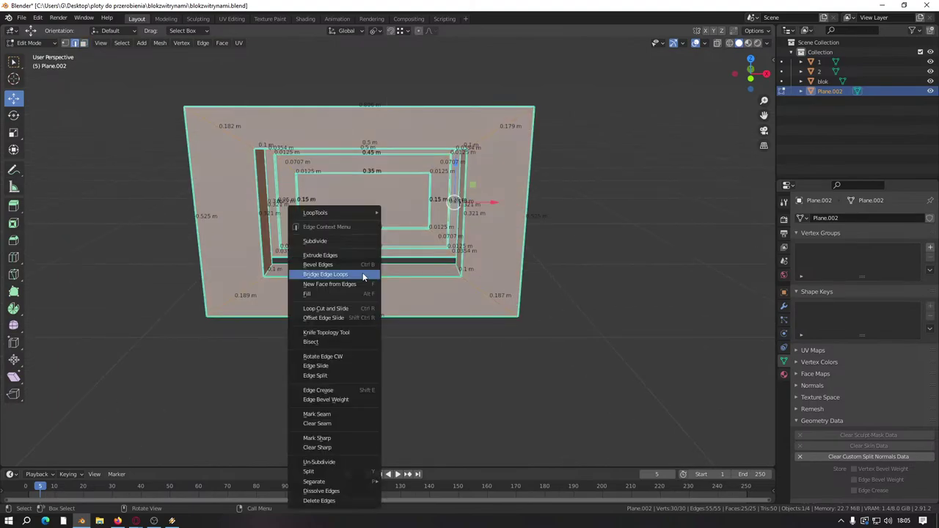
left_click(325, 448)
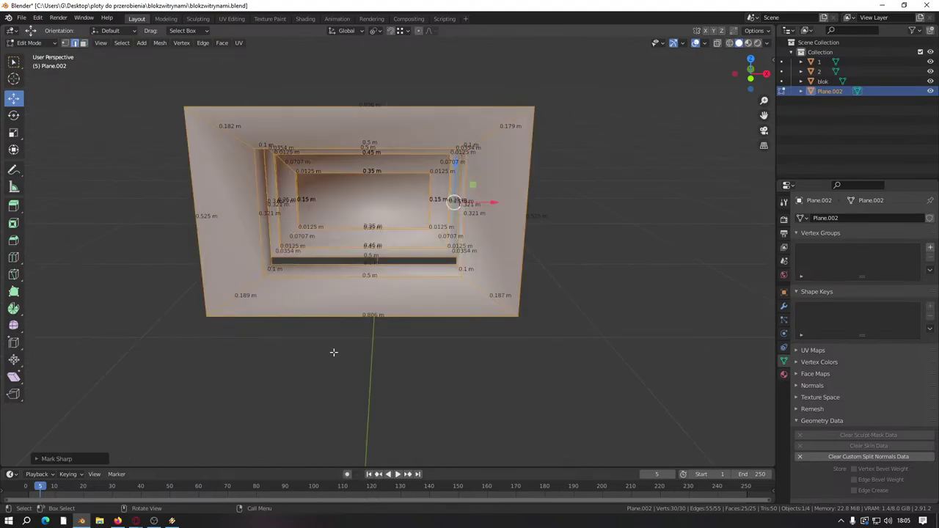
left_click(812, 455)
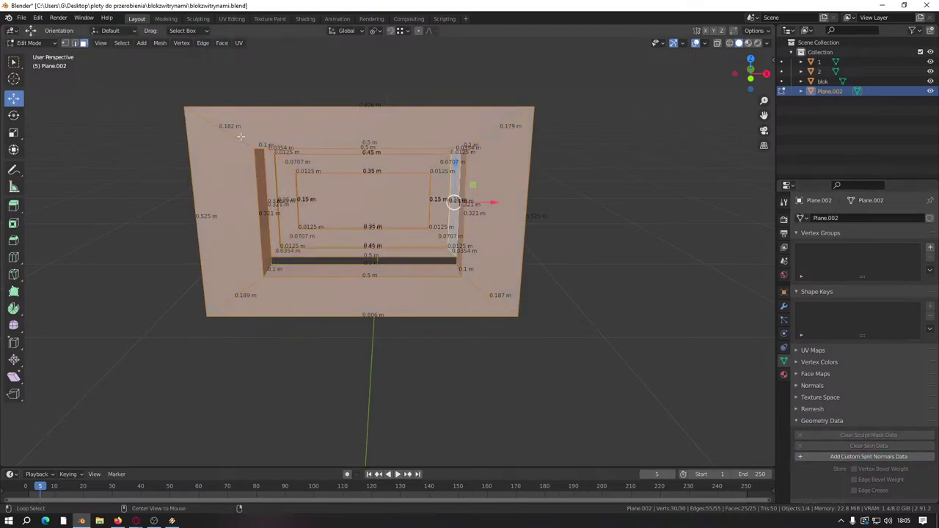
Step: Delete the window's outer ring of border faces and lower the bottom strip face
left_click(226, 214, "alt")
right_click(228, 290)
left_click(211, 350)
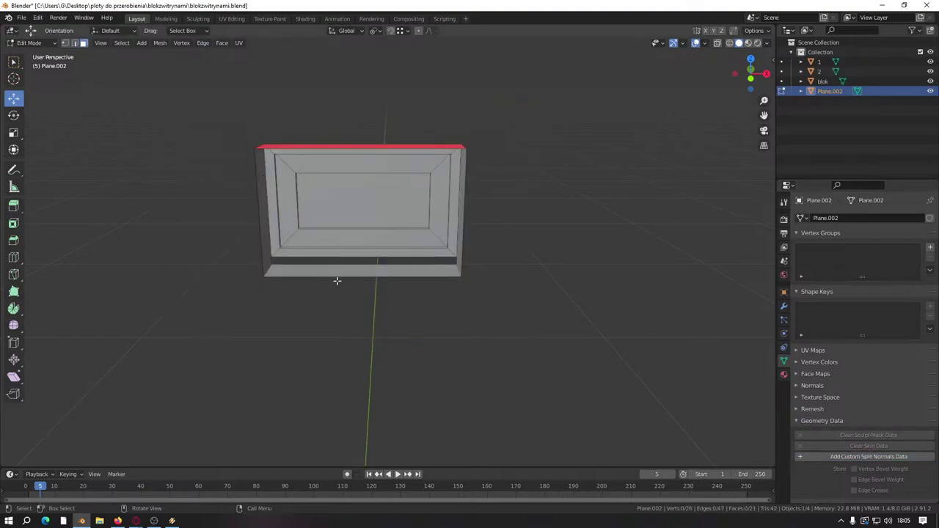
middle_click_drag(352, 220, 360, 217)
left_click(359, 271)
left_click_drag(362, 248, 260, 262)
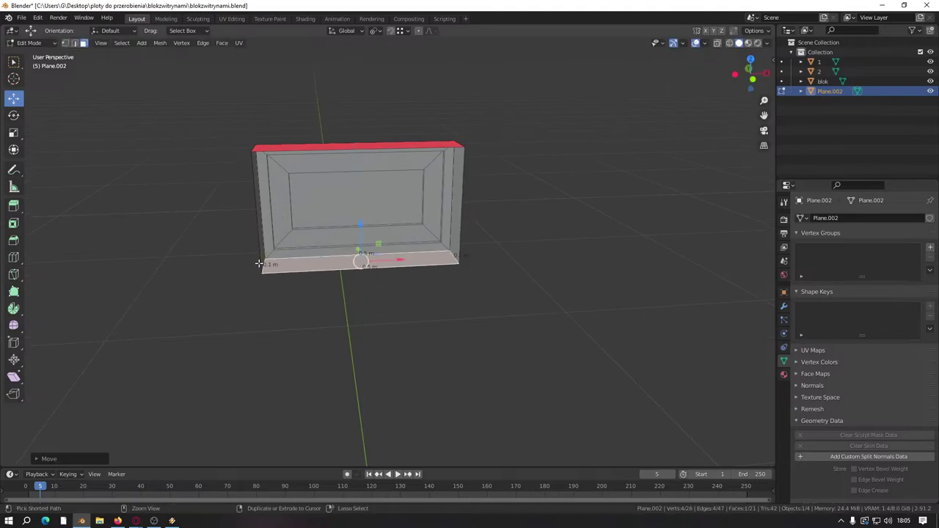
Step: Select all of the window mesh and merge vertices by distance, removing 2 duplicates
key("a")
key("m")
left_click(384, 285)
key("ctrl+z")
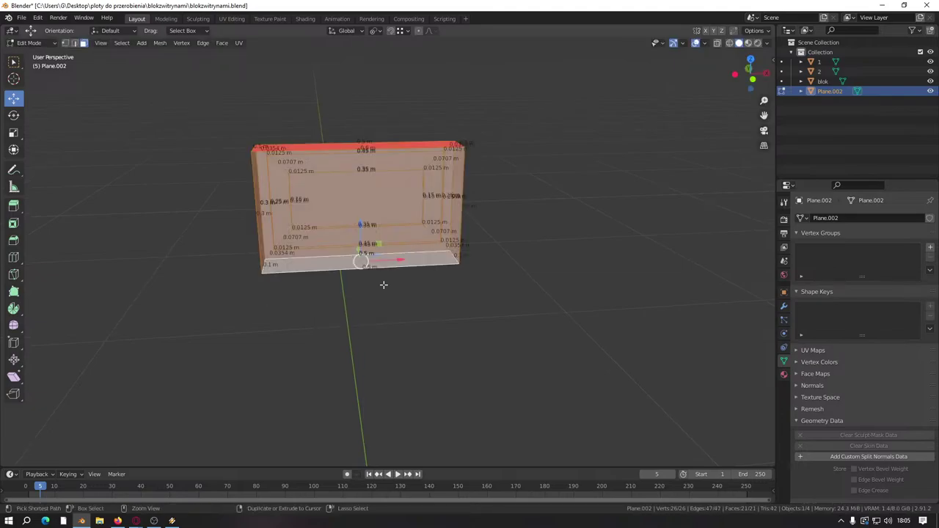
right_click(376, 286)
key("Escape")
key("m")
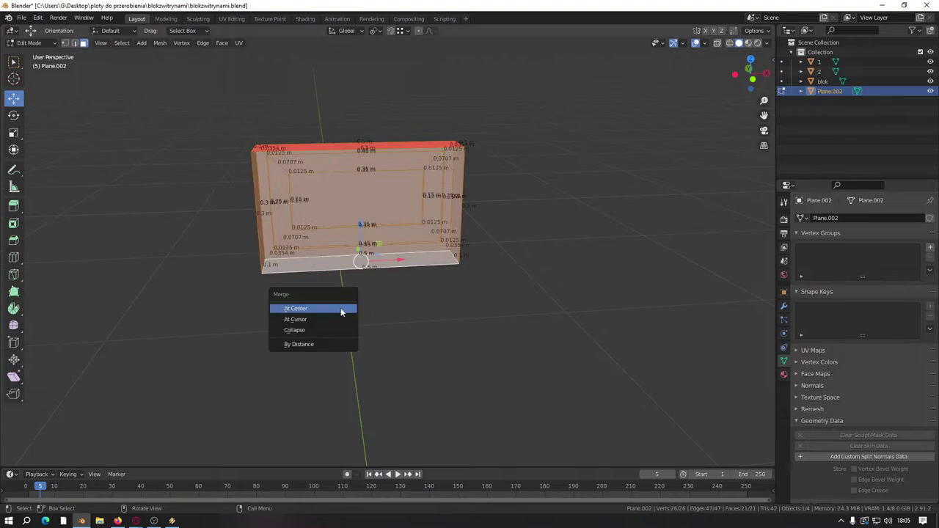
left_click(312, 344)
middle_click_drag(312, 345, 212, 222)
scroll(310, 279, "down", 8)
scroll(310, 281, "up", 8)
Step: Move the window toward the building's lower wall and inspect the openings
key("g")
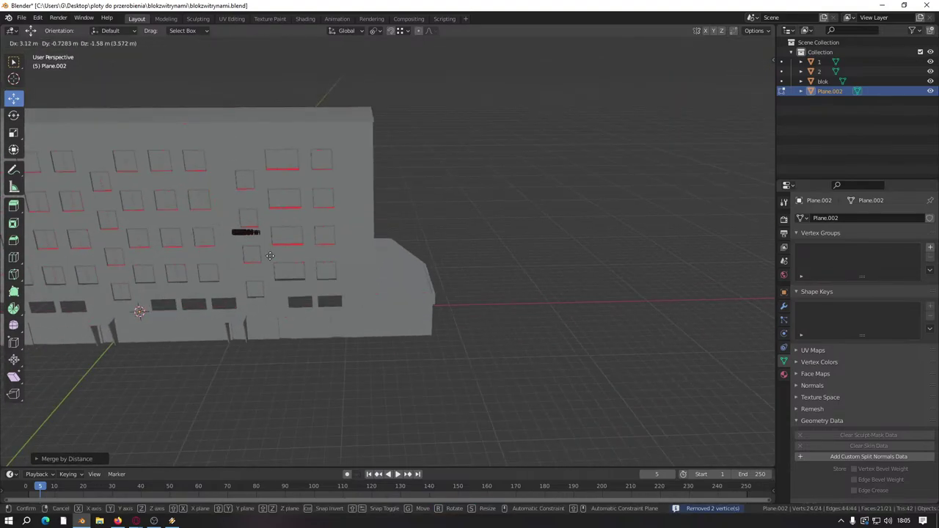
left_click(345, 306)
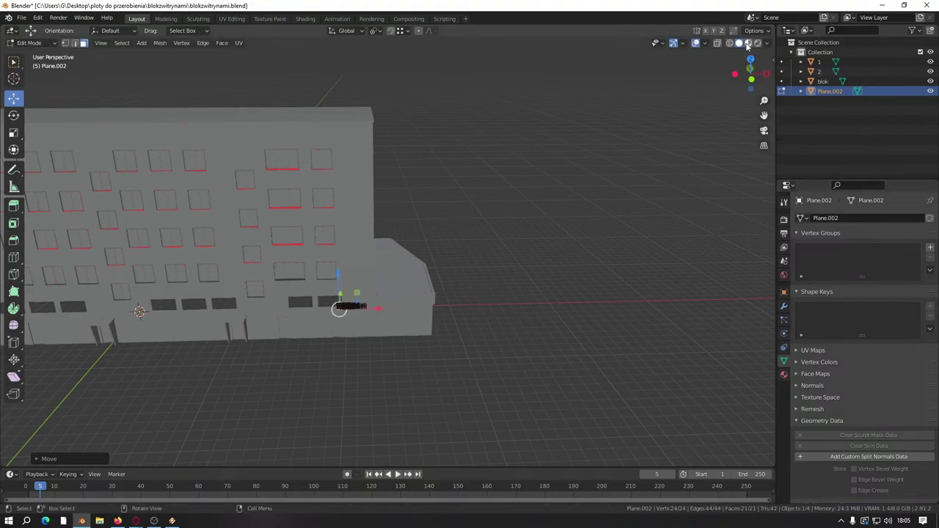
left_click(704, 43)
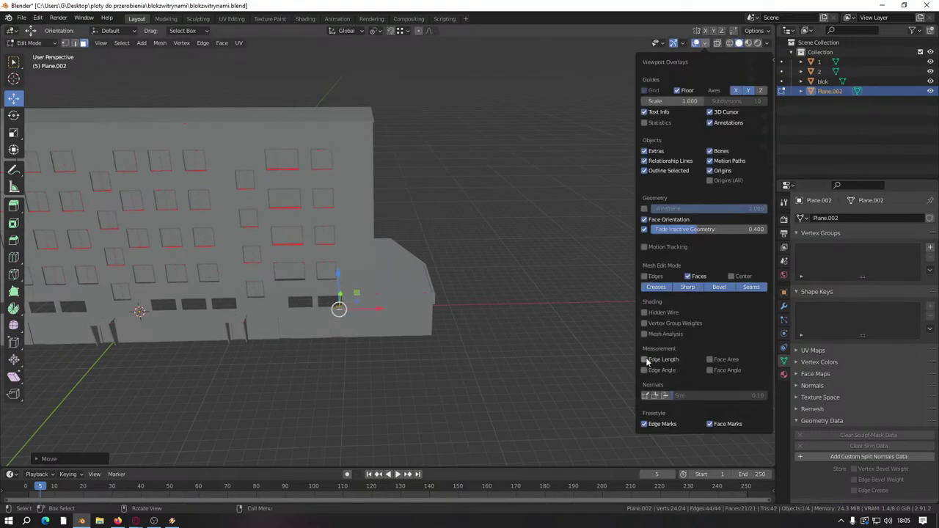
scroll(327, 293, "up", 3)
middle_click_drag(419, 268, 394, 321)
scroll(590, 303, "up", 3)
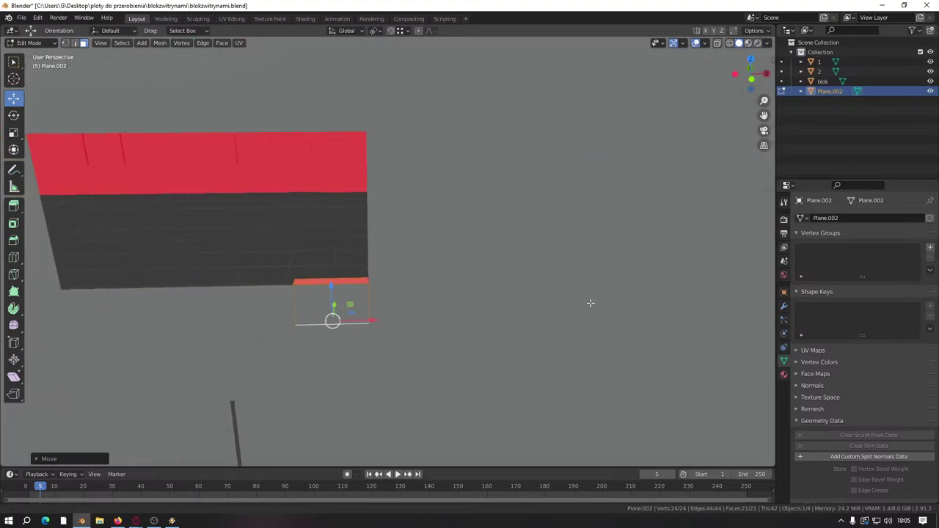
middle_click_drag(590, 303, 498, 342)
scroll(469, 323, "down", 2)
Step: Raise the window vertically along Z to the wall opening's height
key("g")
key("z")
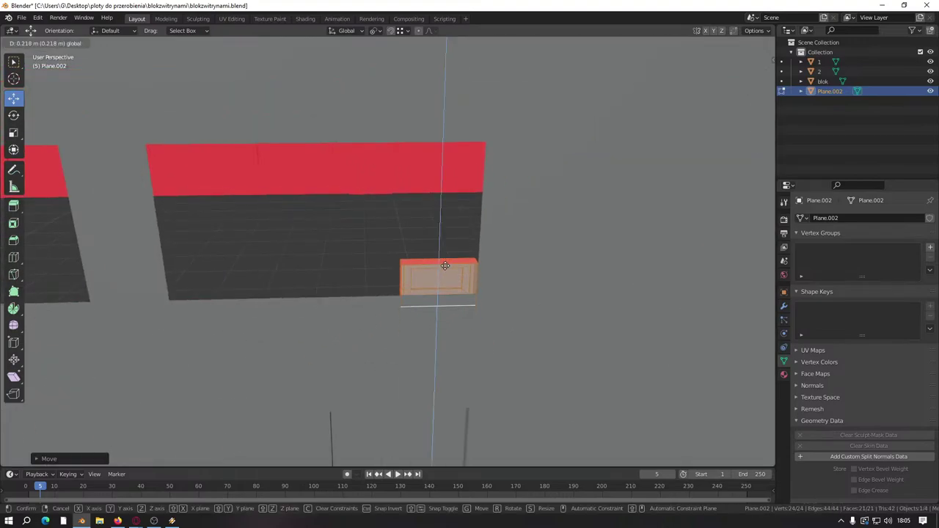
left_click(494, 140)
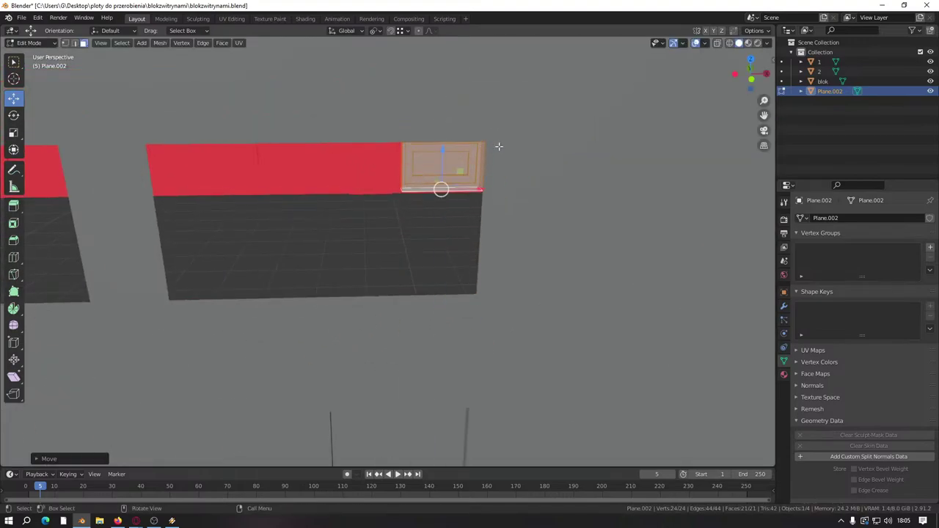
middle_click_drag(497, 144, 499, 132)
scroll(497, 129, "up", 3)
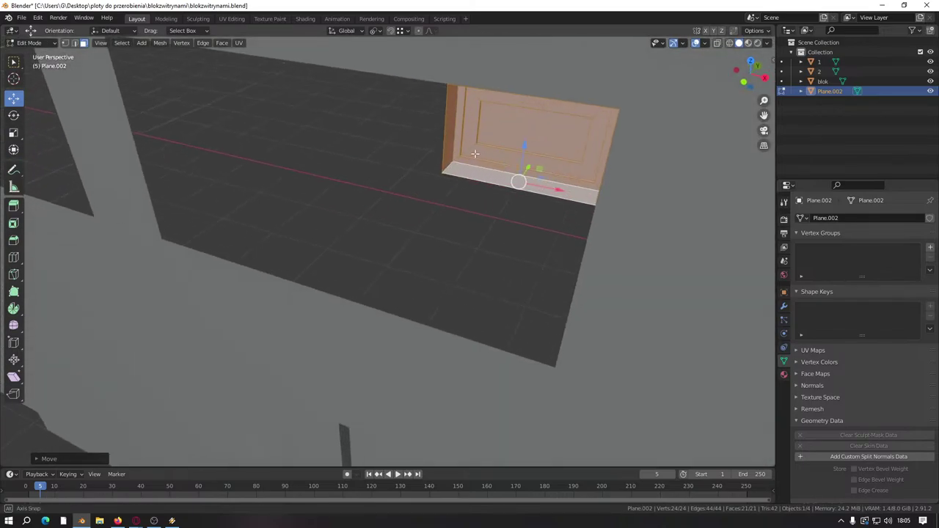
Step: Stretch the window panel across the opening, lower the top strip, and select the linked mesh
left_click_drag(456, 115, 455, 115)
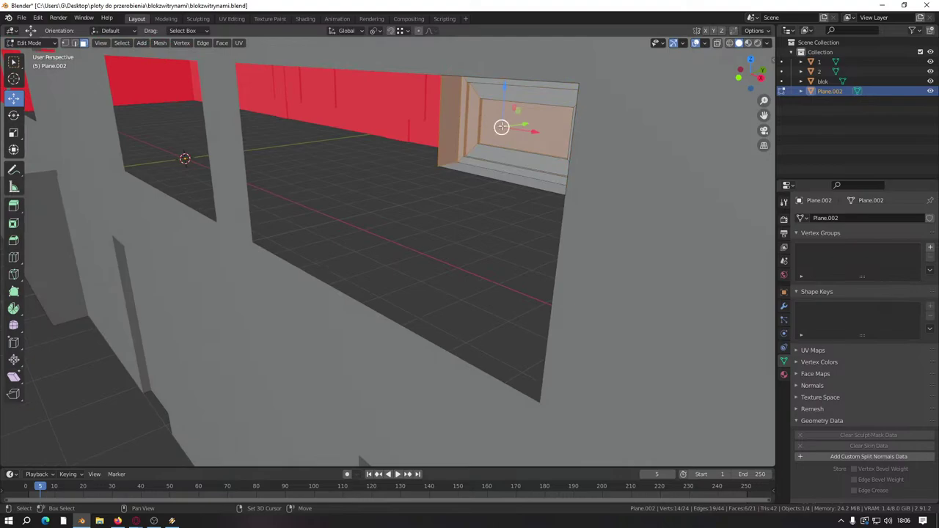
scroll(502, 127, "down", 6)
middle_click_drag(507, 140, 617, 146)
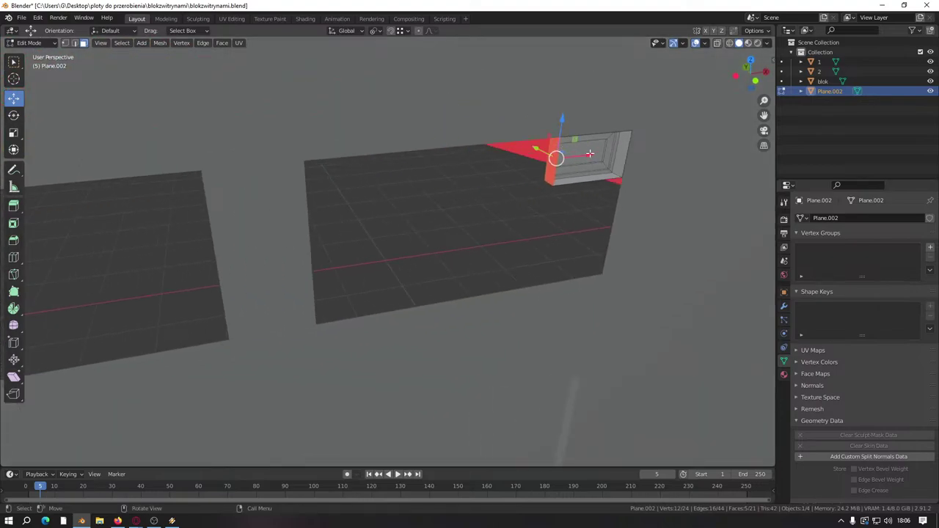
left_click_drag(589, 153, 304, 163)
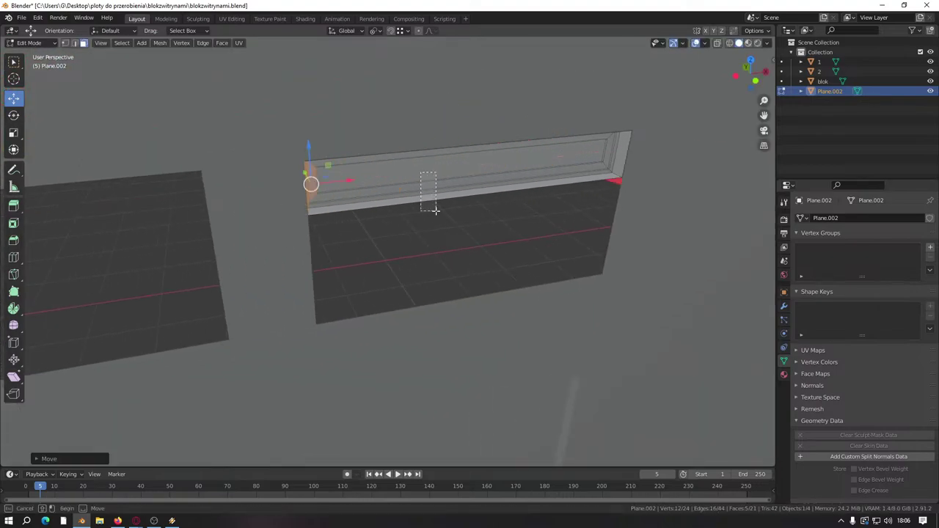
left_click_drag(435, 210, 434, 210)
left_click_drag(475, 147, 614, 275)
left_click(521, 244)
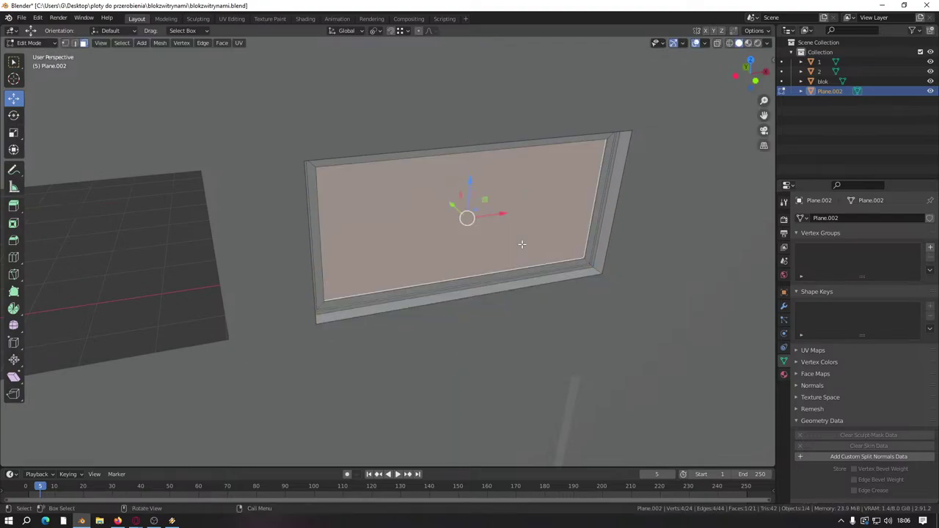
key("l")
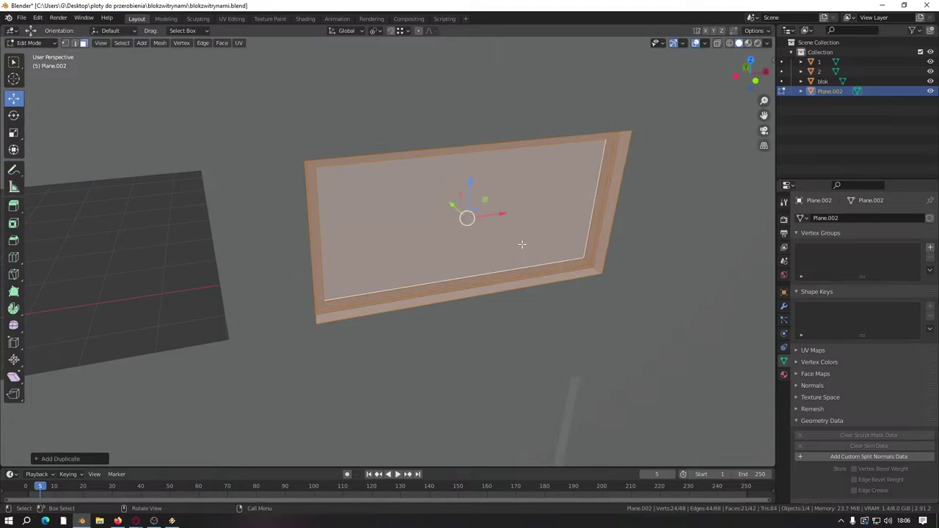
scroll(540, 210, "down", 4)
left_click_drag(556, 214, 168, 216)
scroll(280, 210, "down", 4)
middle_click_drag(280, 209, 382, 212)
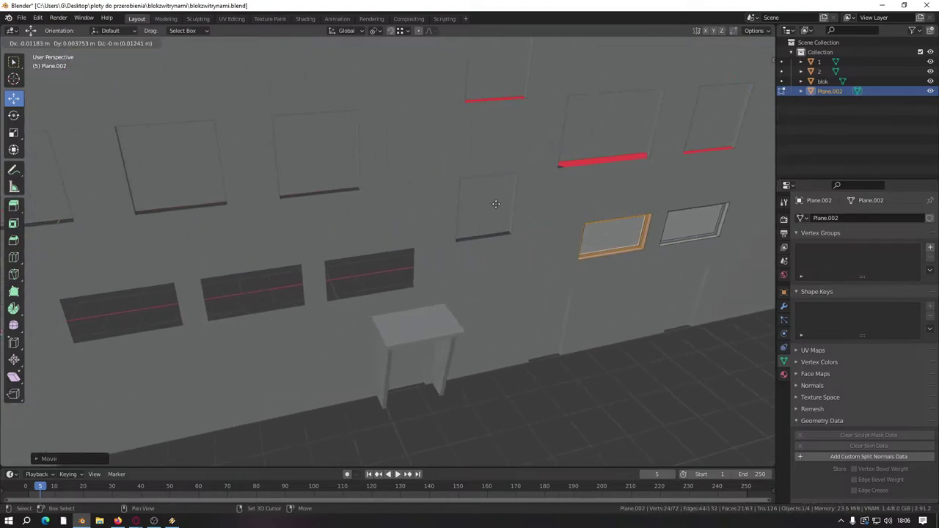
key("shift+d")
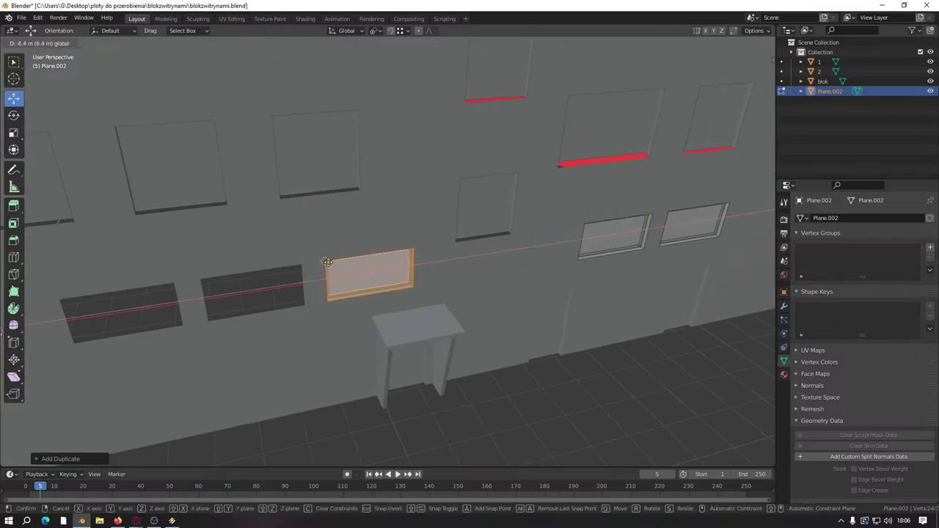
left_click(327, 262)
left_click_drag(419, 264, 306, 276)
middle_click_drag(307, 276, 410, 221)
key("shift+d")
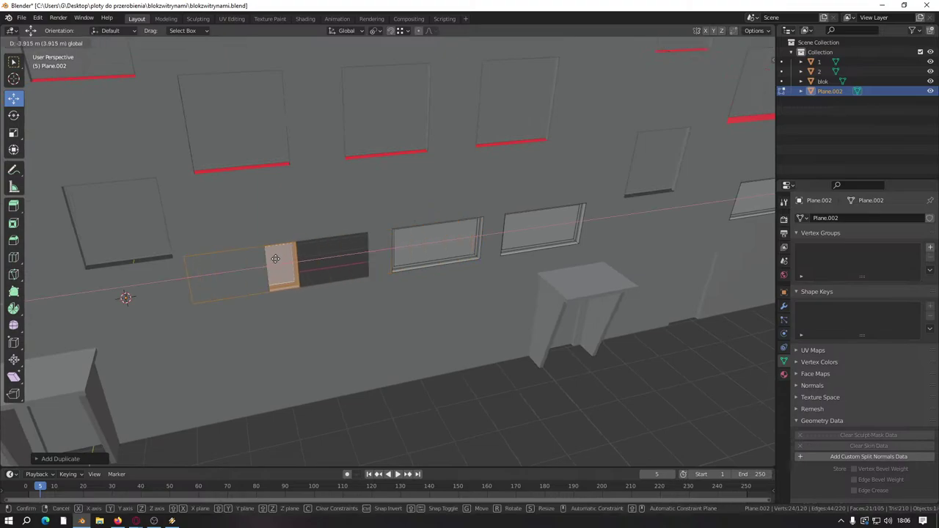
left_click(316, 259)
middle_click_drag(315, 258, 617, 226)
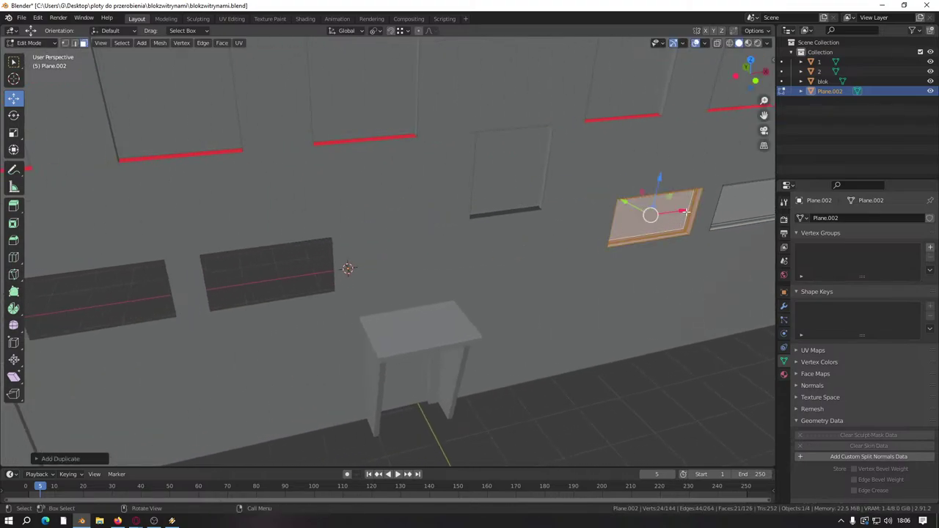
key("shift+d")
left_click(302, 269)
middle_click_drag(302, 269, 538, 240)
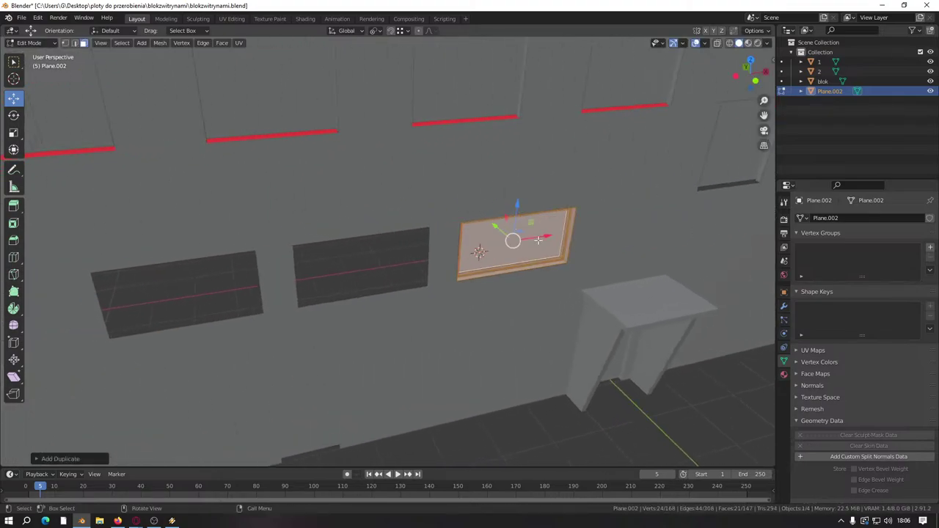
left_click_drag(538, 240, 410, 249)
middle_click_drag(411, 250, 462, 224, "shift")
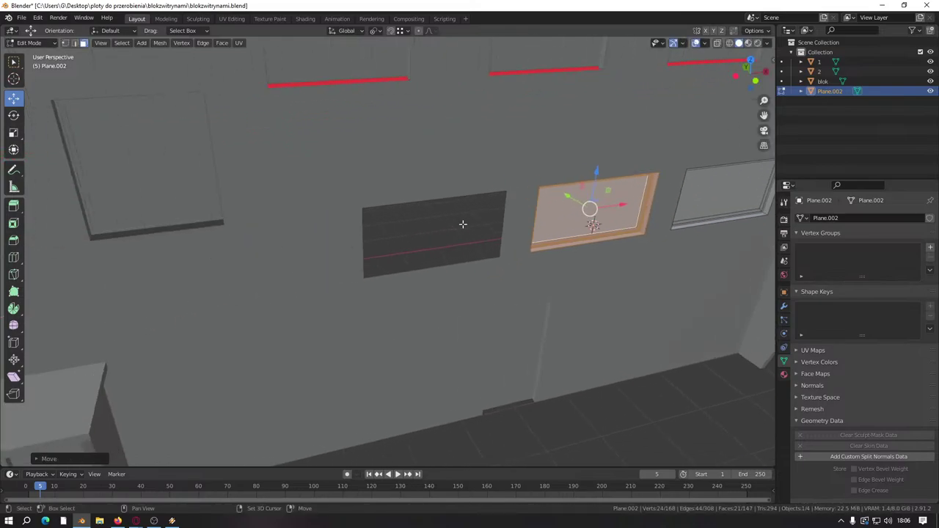
left_click_drag(589, 208, 429, 225)
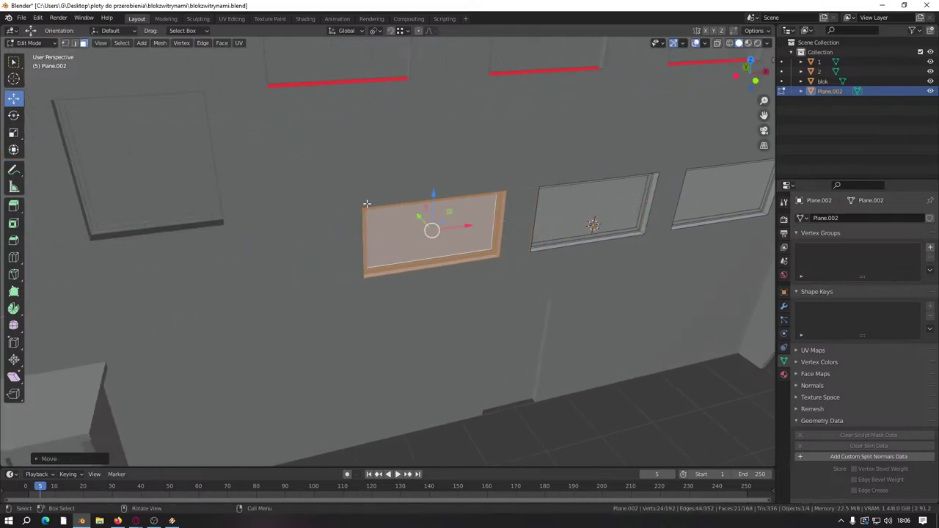
middle_click_drag(430, 224, 489, 232)
key("shift+d")
left_click_drag(679, 197, 642, 203)
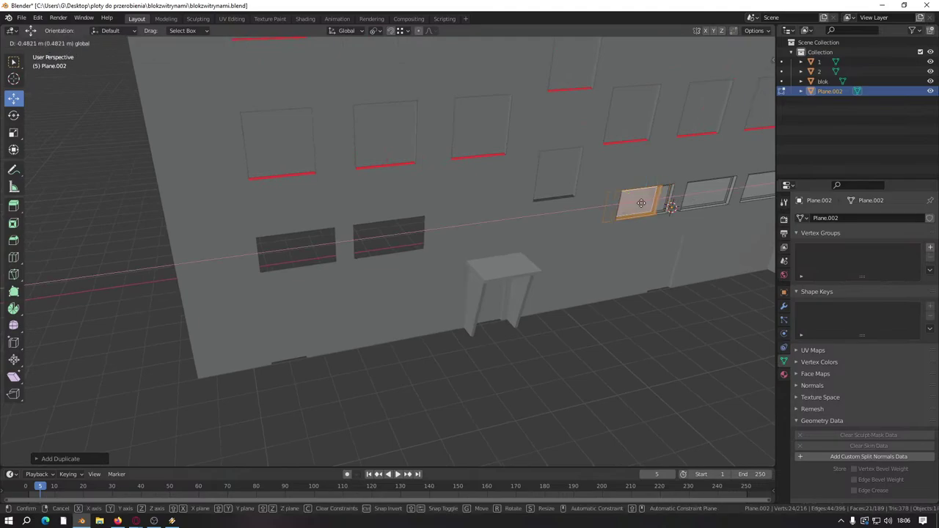
left_click(361, 233)
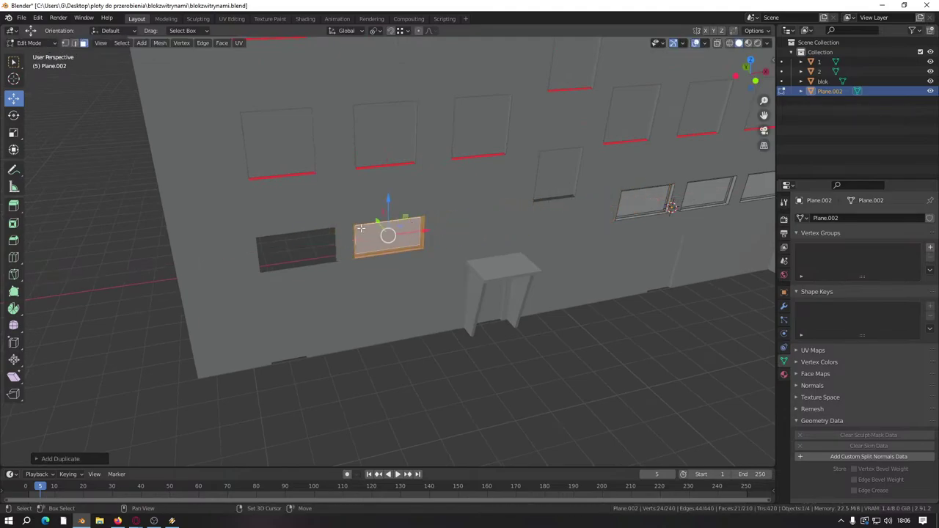
left_click_drag(424, 230, 332, 233)
scroll(370, 328, "down", 5)
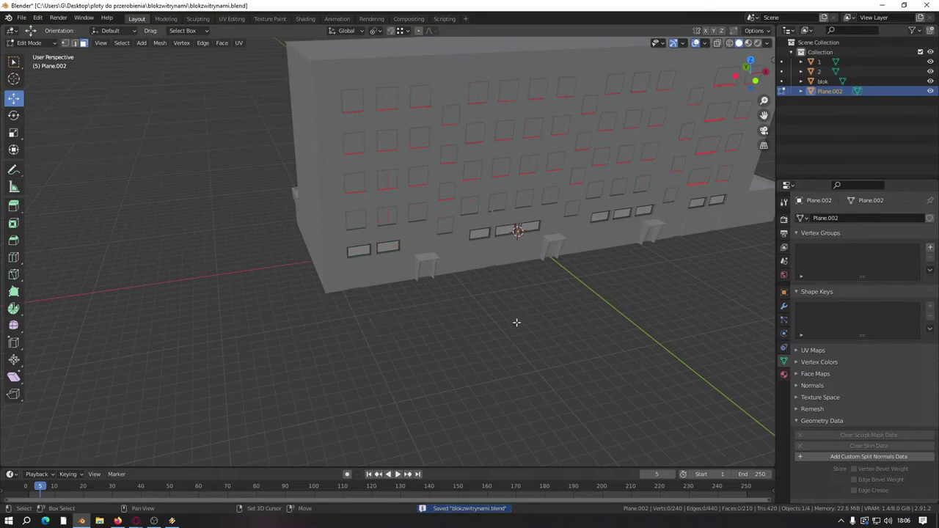
middle_click_drag(516, 322, 388, 355)
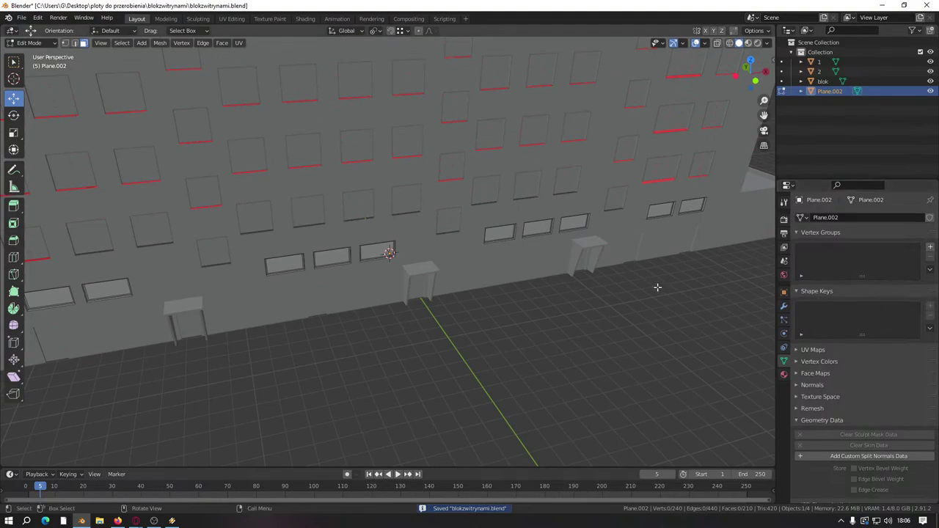
scroll(430, 269, "up", 5)
scroll(506, 255, "down", 10)
scroll(505, 254, "up", 5)
middle_click_drag(480, 269, 348, 249)
Step: Delete the blok ground-floor wall faces near the corner to cut a window opening
key("alt+q")
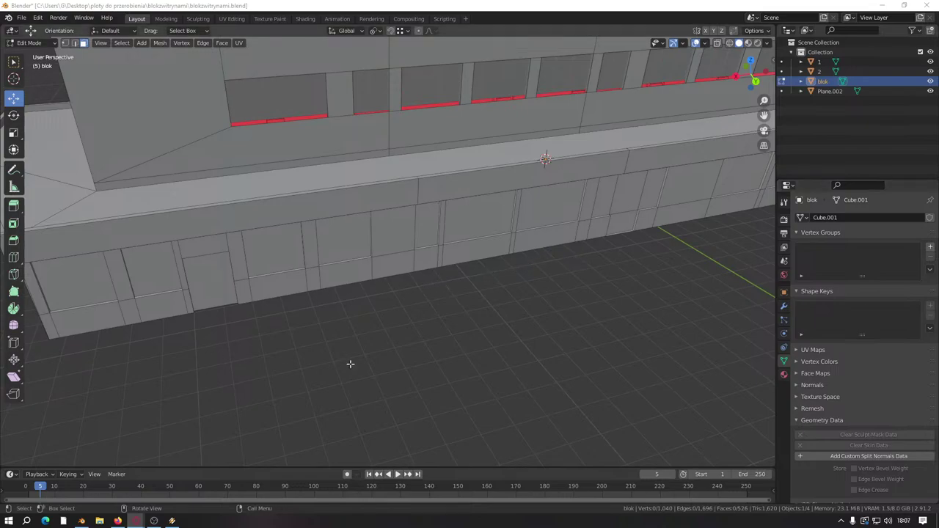
scroll(206, 348, "up", 6)
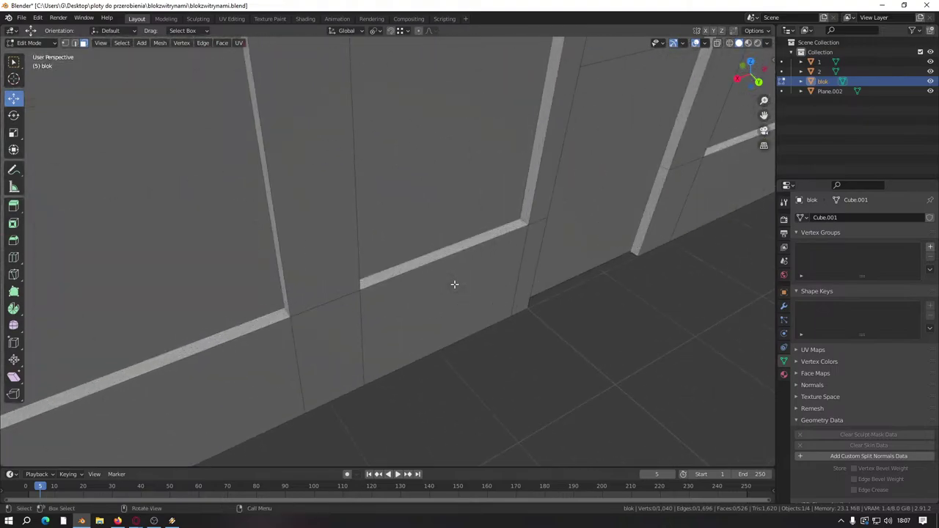
middle_click_drag(239, 300, 484, 237, "shift")
left_click(443, 245)
right_click(445, 247)
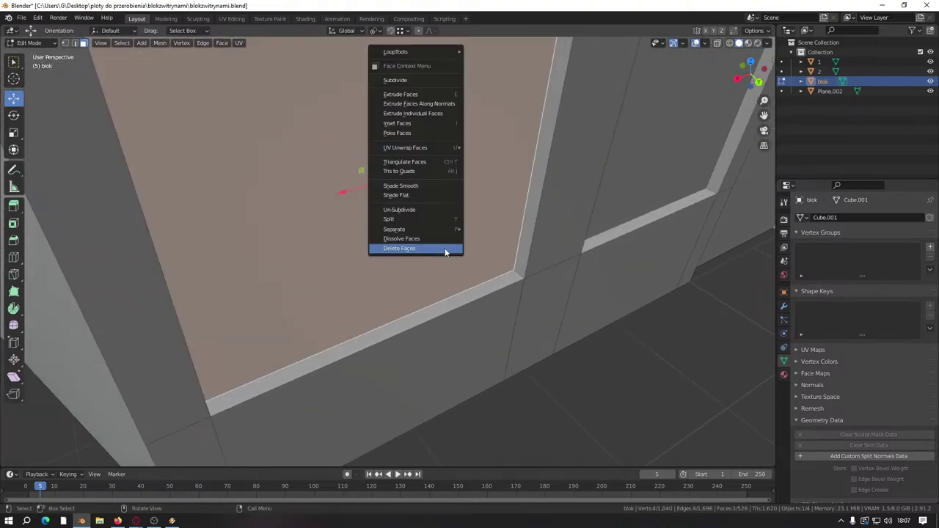
left_click(446, 248)
left_click(517, 273, "alt")
key("Delete")
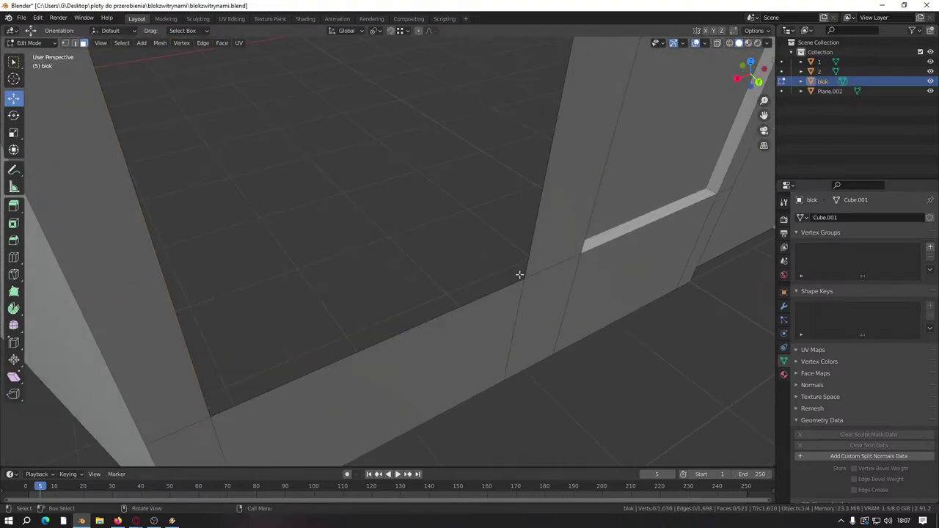
scroll(516, 273, "down", 6)
Step: Save blokzwitrynami.blend and return to Object Mode with the selection cleared
key("ctrl+s")
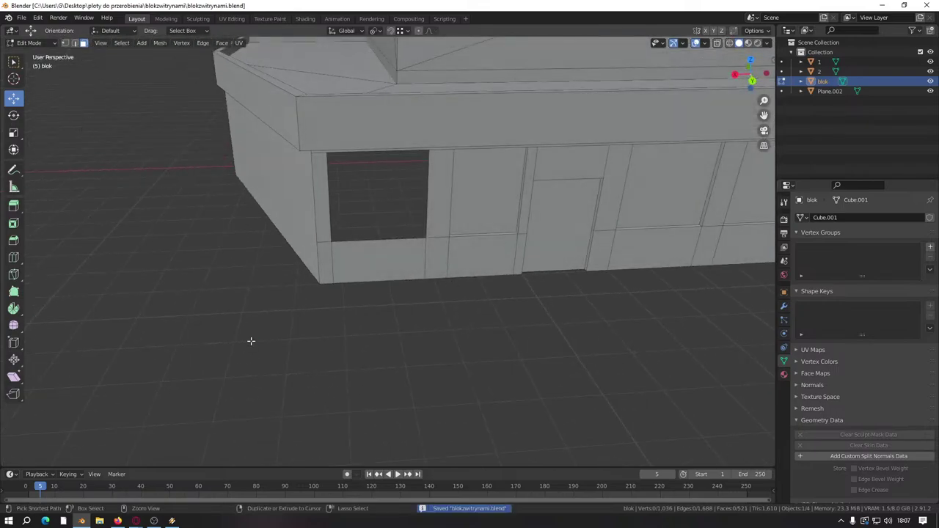
key("Tab")
left_click(223, 315)
left_click(21, 17)
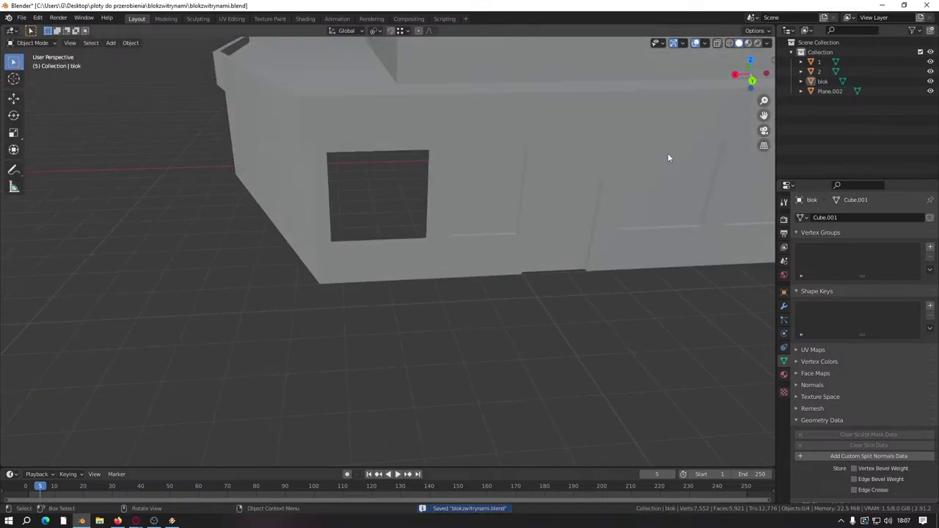
Step: Rename Plane.002 to '3' and deselect it
left_click(830, 91)
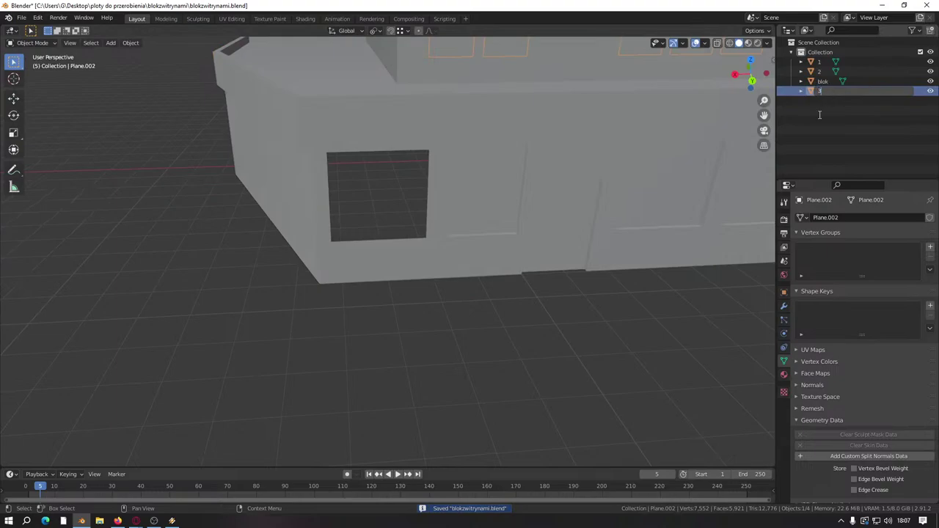
key("Return")
left_click(483, 402)
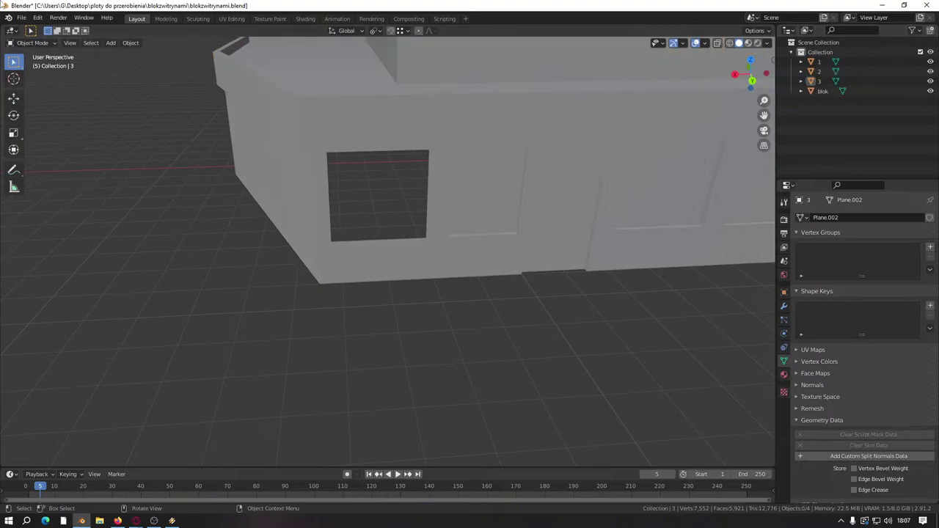
Step: Import the window prefab okno1.4x1_szyb4.obj as a Wavefront OBJ
left_click(21, 17)
mouse_move(75, 150)
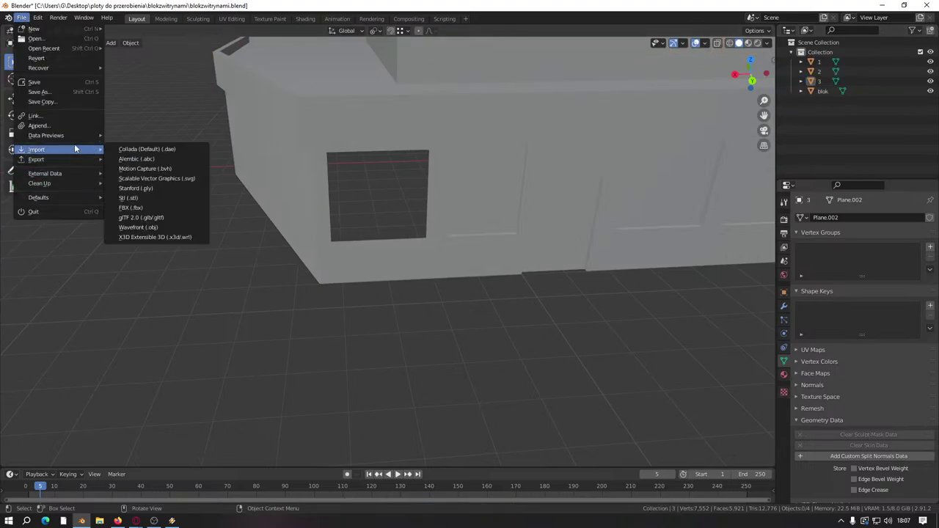
left_click(183, 228)
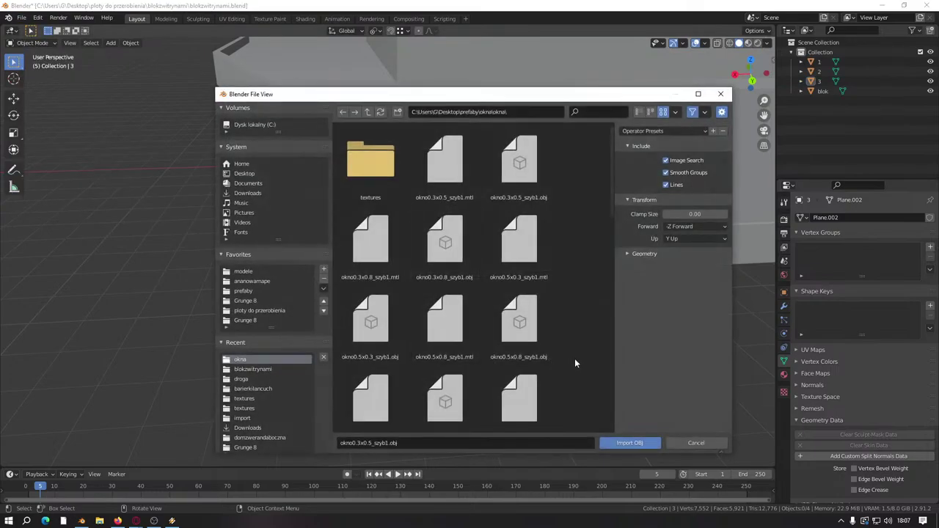
scroll(575, 358, "down", 5)
scroll(570, 317, "down", 4)
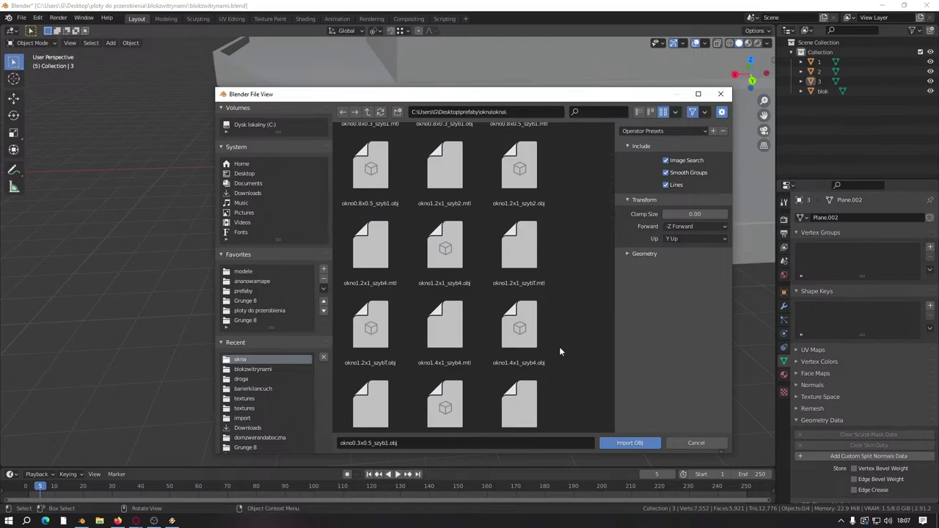
left_click(497, 363)
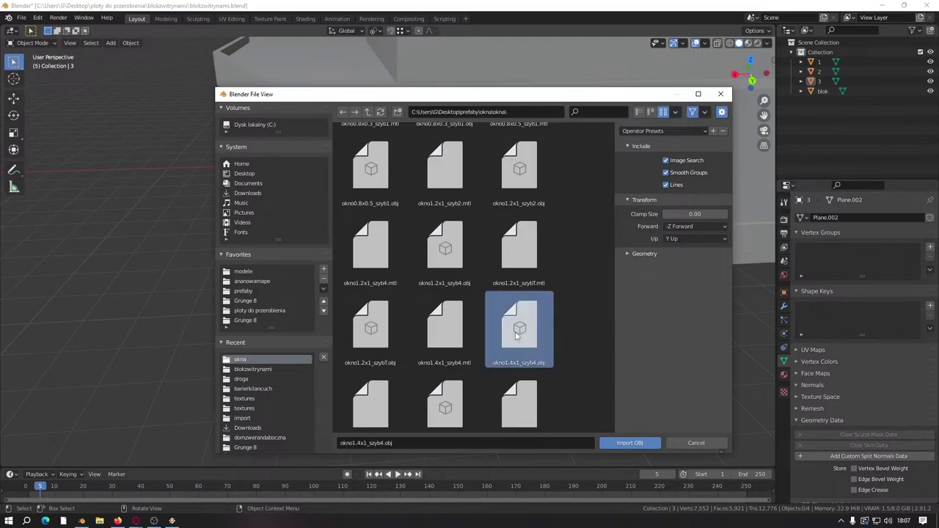
left_click(629, 443)
scroll(375, 145, "down", 8)
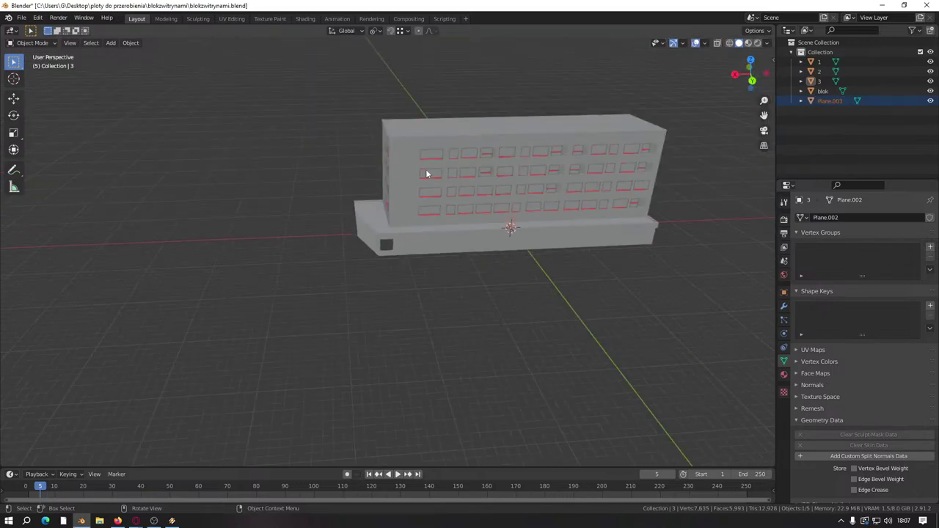
Step: Position the imported window in front of the wall opening
key("Tab")
left_click(13, 97)
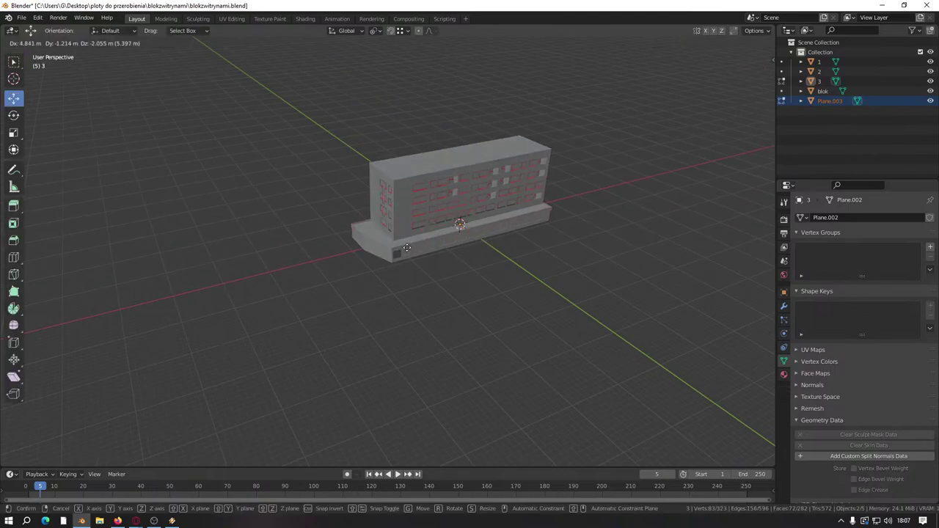
scroll(387, 249, "up", 6)
scroll(387, 250, "up", 5)
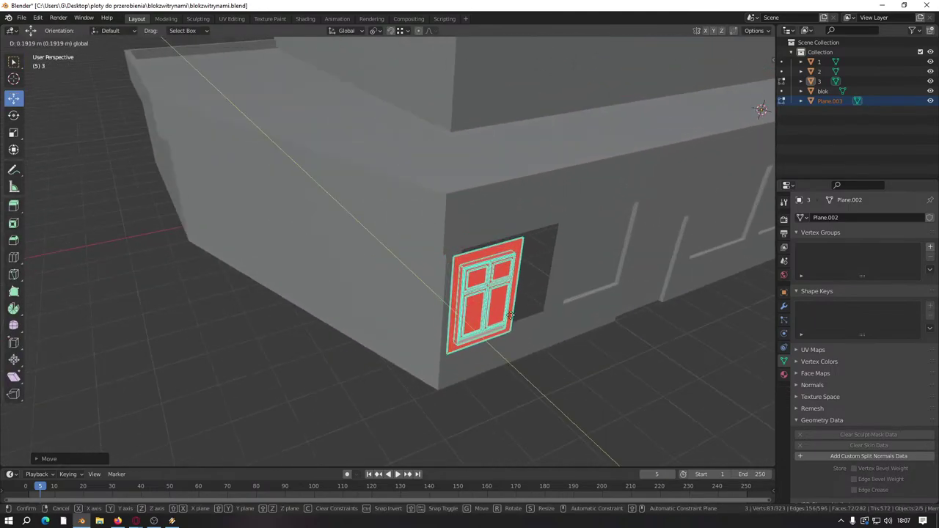
middle_click_drag(387, 249, 450, 149)
scroll(430, 239, "up", 4)
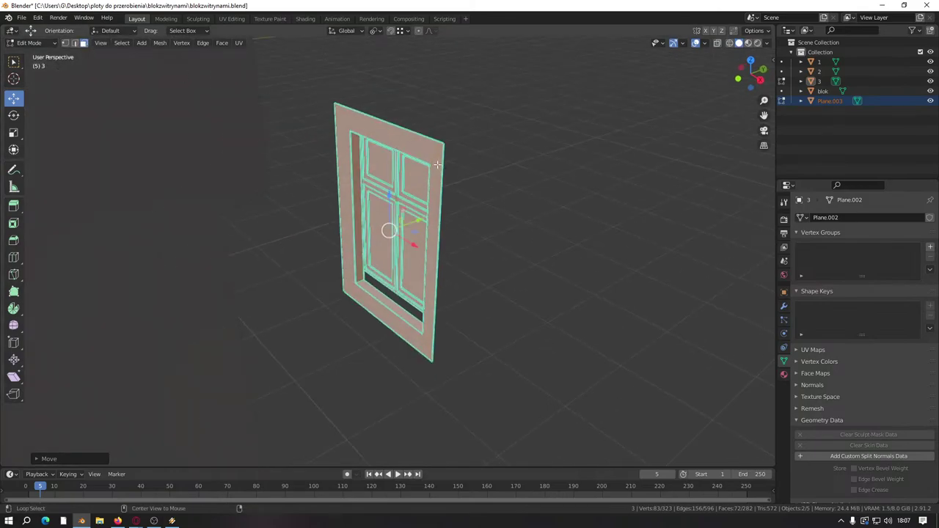
Step: Delete the window's flat outer frame faces
left_click(438, 159, "alt")
right_click(453, 194)
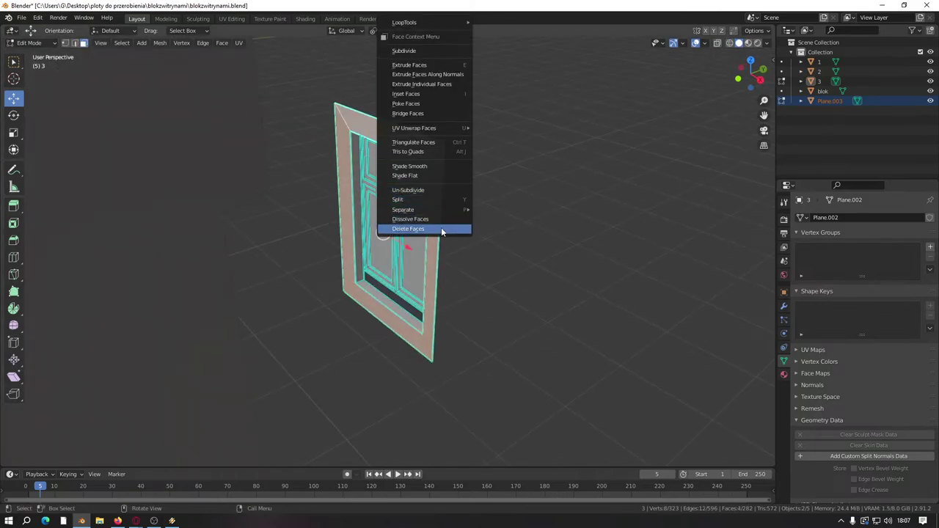
left_click(445, 220)
right_click(482, 220)
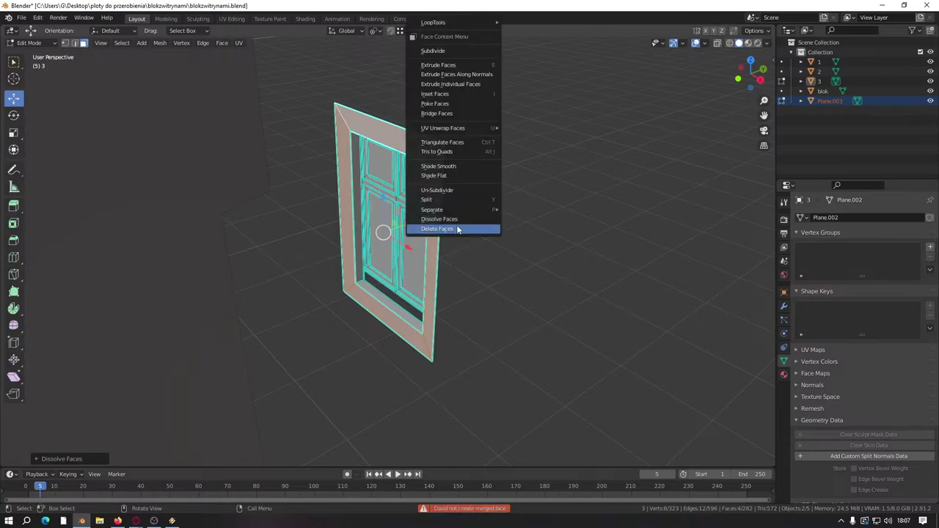
left_click(457, 228)
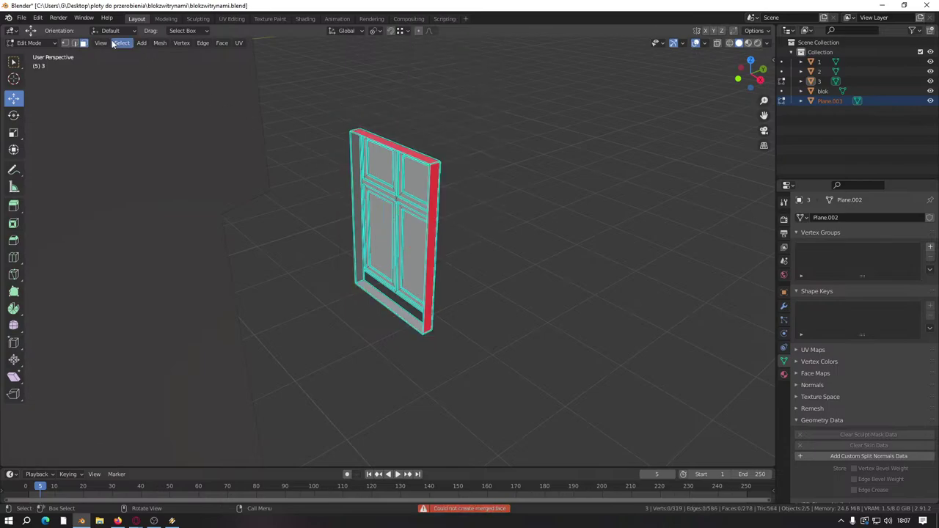
Step: In edge mode, mark the window's selected edges sharp, then clear the sharp marking
key("2")
right_click(486, 269)
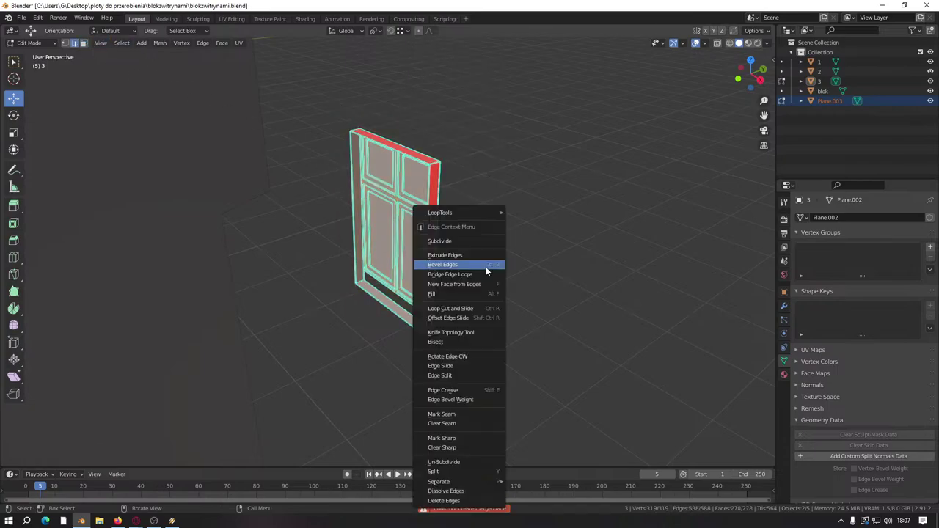
left_click(442, 438)
right_click(445, 439)
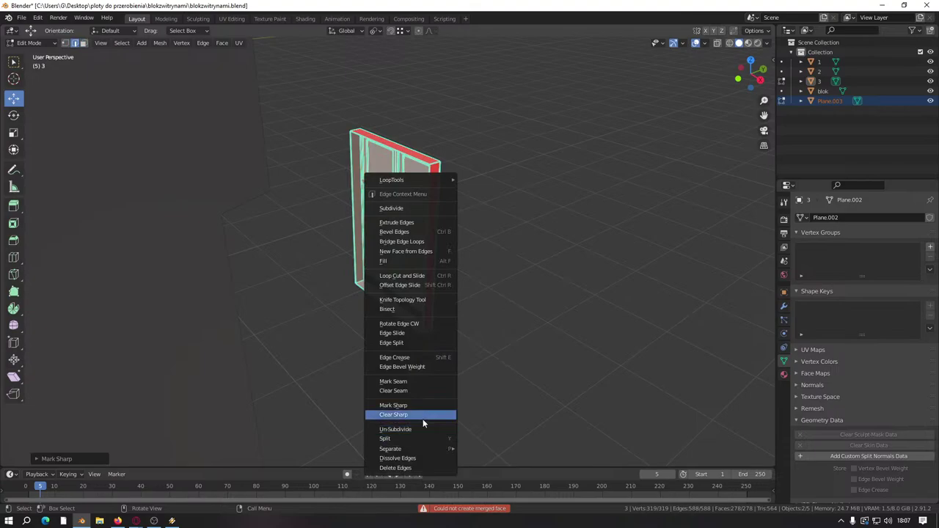
left_click(423, 416)
Step: Inspect the window's red top and sides from several angles, then return to Object Mode
middle_click_drag(423, 424, 828, 408)
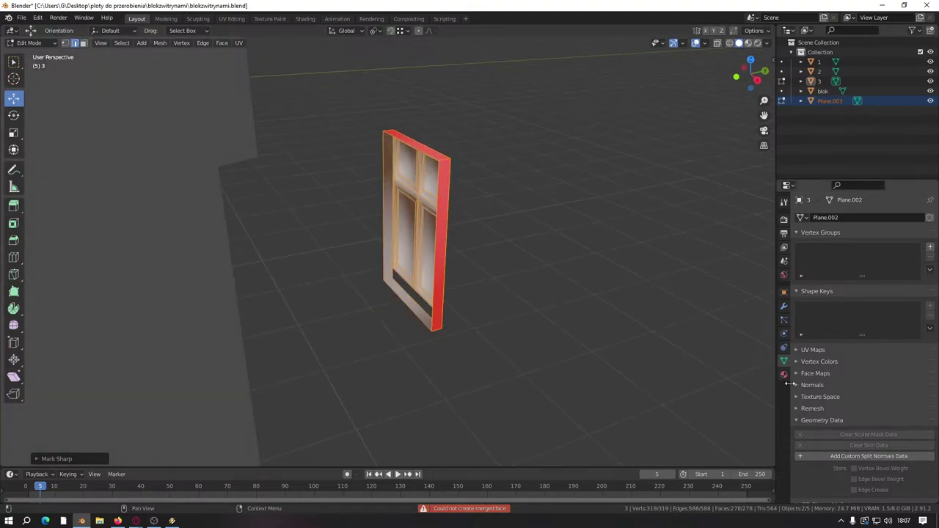
middle_click_drag(485, 325, 481, 325)
scroll(460, 266, "up", 5)
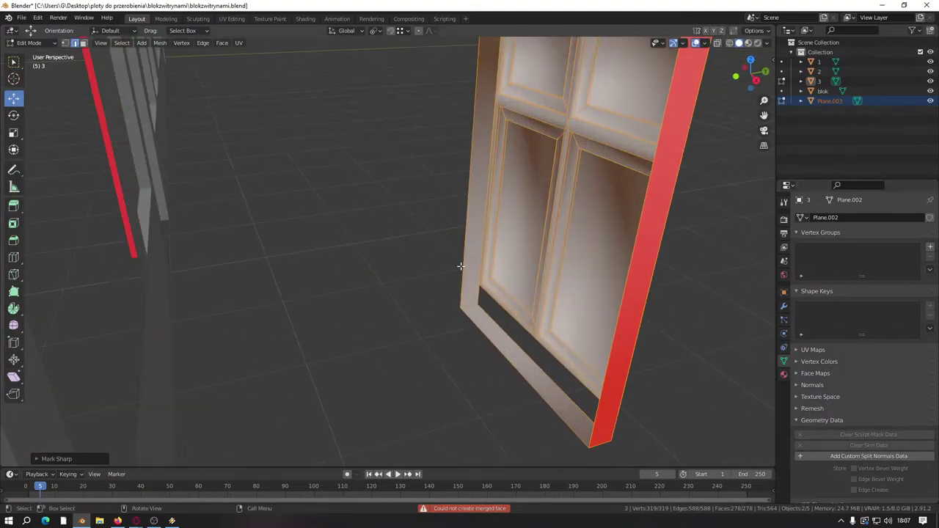
scroll(461, 267, "down", 4)
middle_click_drag(460, 266, 410, 279)
scroll(415, 228, "up", 4)
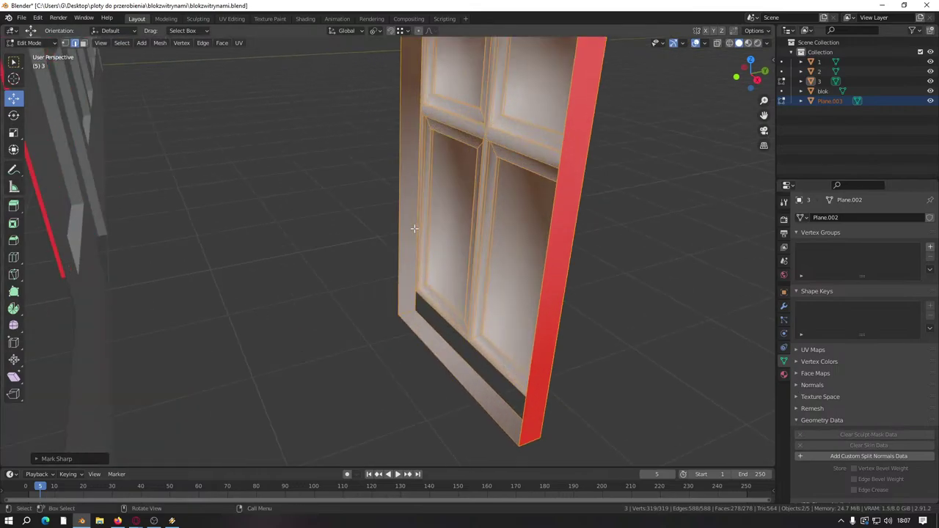
middle_click_drag(414, 229, 441, 231)
scroll(426, 229, "down", 2)
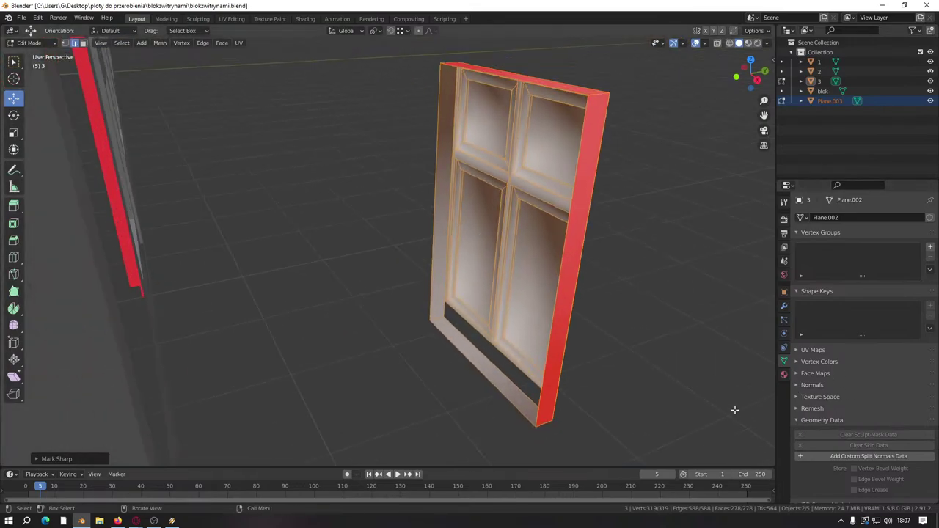
key("Tab")
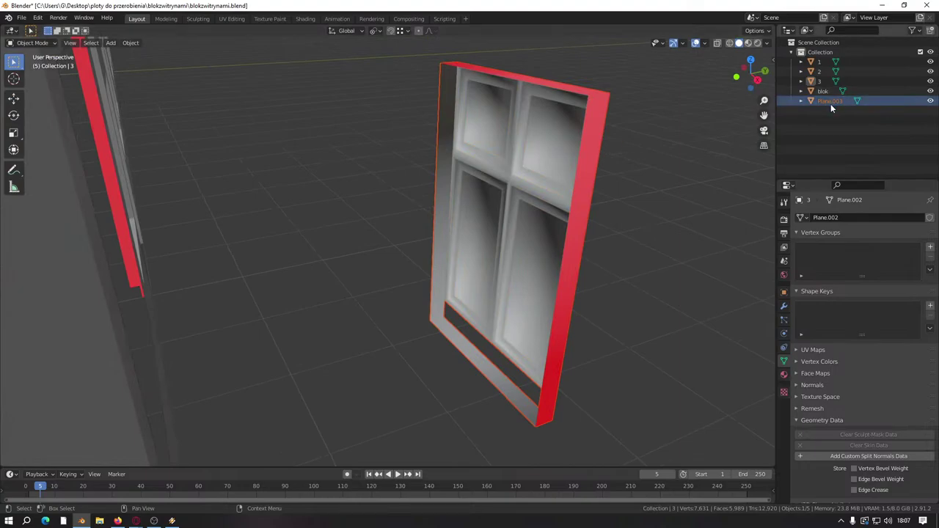
Step: Add custom split normals to Plane.003 and enter Edit Mode on its mesh
left_click(830, 102)
left_click(809, 456)
key("Tab")
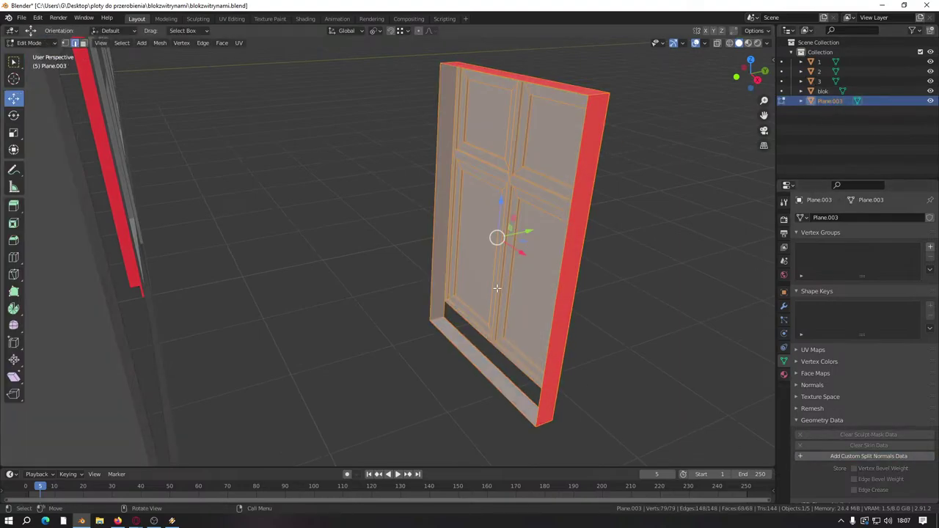
mouse_move(454, 243)
middle_mouse_down()
mouse_move(469, 278)
mouse_move(442, 218)
mouse_move(382, 212)
mouse_move(477, 195)
mouse_move(444, 245)
mouse_move(440, 235)
mouse_move(441, 256)
mouse_move(454, 231)
mouse_move(440, 220)
middle_mouse_up()
Step: Rotate the Plane.003 mesh about the vertical Z axis
scroll(455, 231, "up", 3)
scroll(455, 228, "down", 3)
scroll(455, 213, "up", 3)
scroll(436, 223, "up", 3)
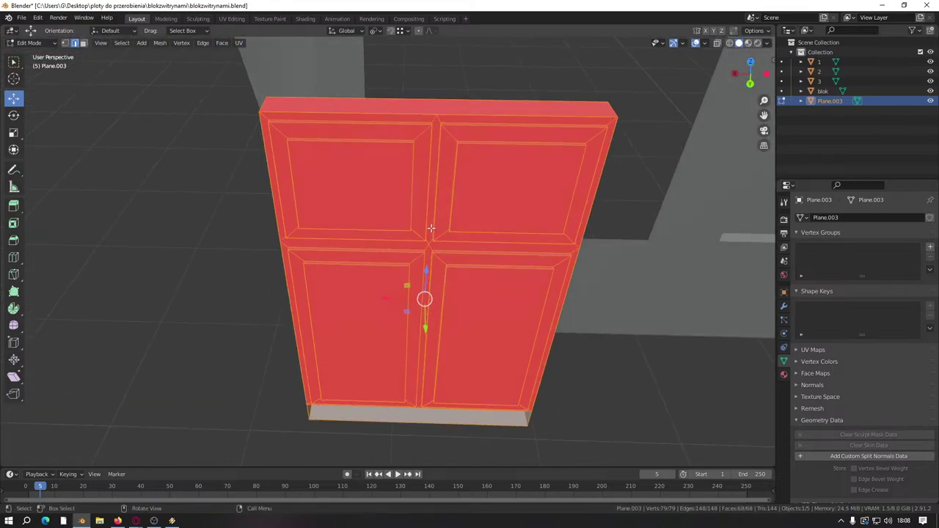
scroll(437, 229, "down", 2)
middle_click_drag(438, 229, 425, 233)
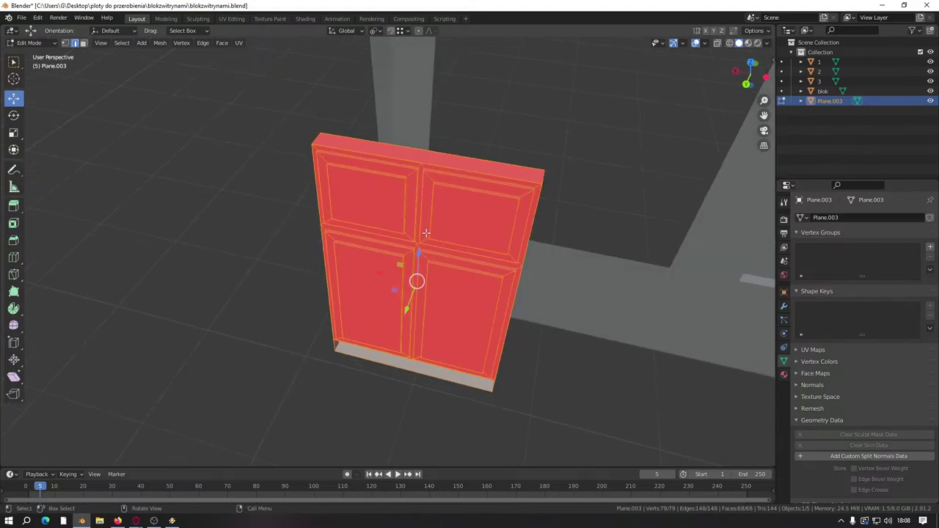
key("r")
key("z")
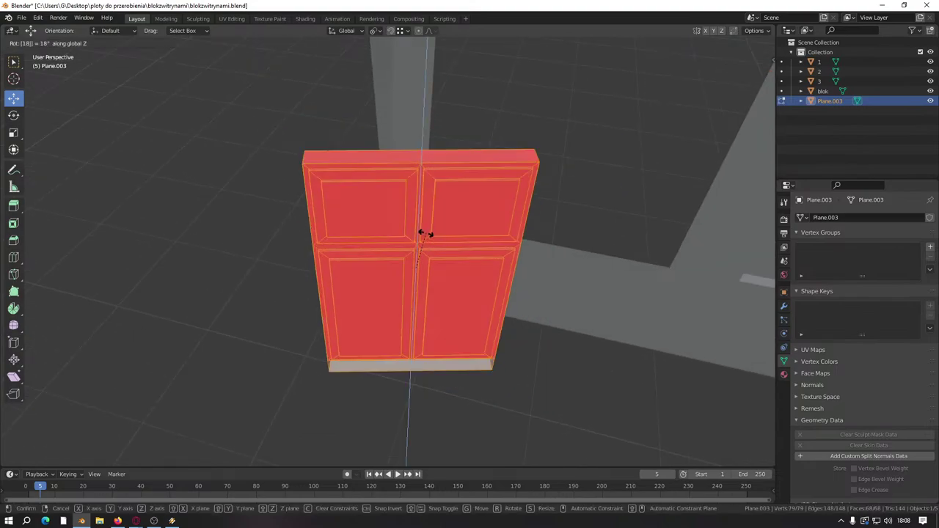
left_click(426, 233)
Step: Switch to editing the blok wall, select an edge, and show the Viewport Overlays settings
key("Tab")
middle_click_drag(457, 220, 316, 299)
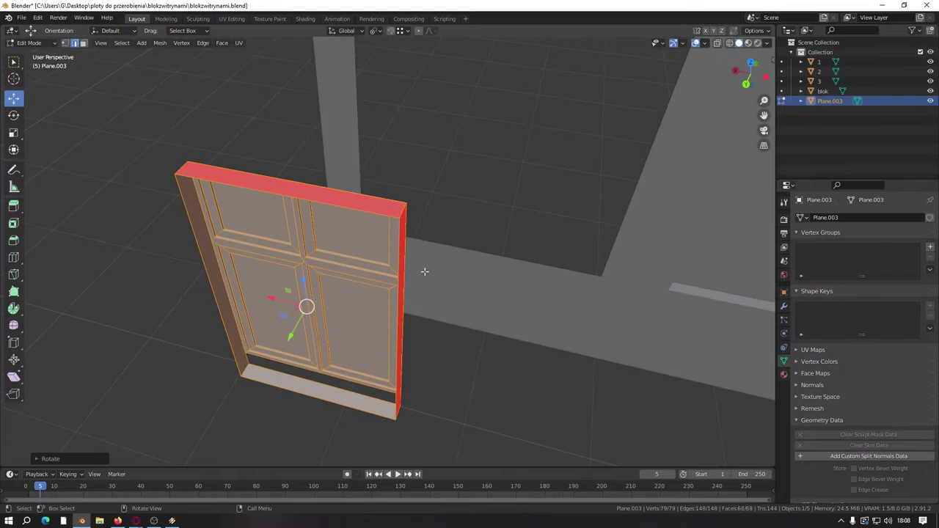
key("Tab")
left_click(468, 259)
key("Tab")
left_click(471, 254)
middle_click_drag(478, 310, 647, 135)
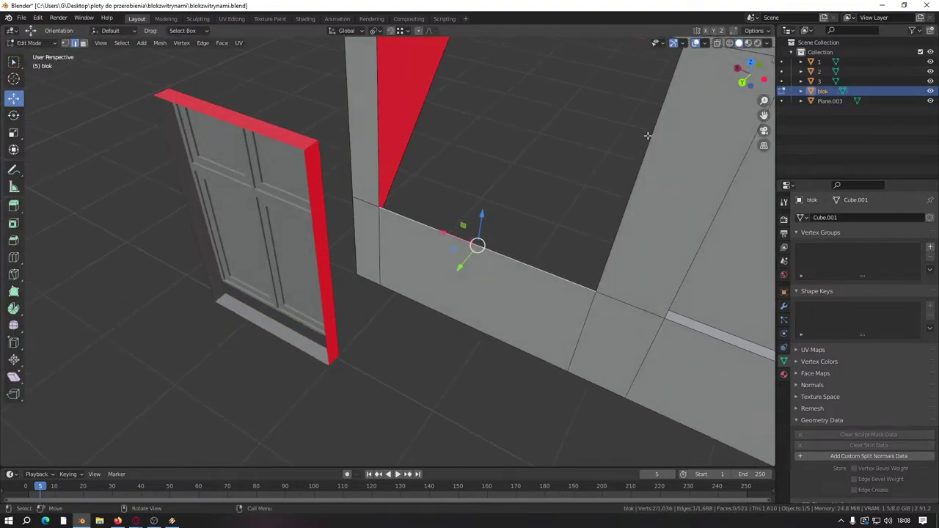
left_click(706, 43)
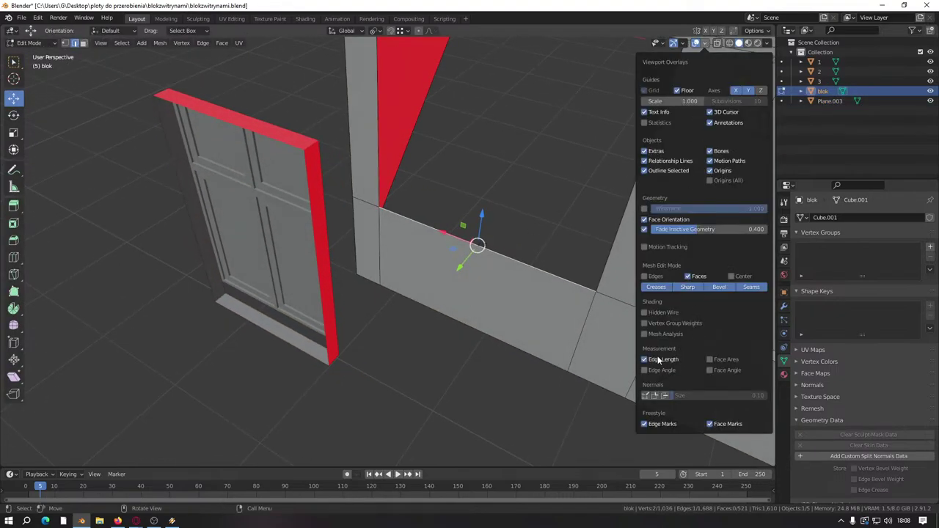
Step: Edit Plane.003 in face select mode, select all, and merge vertices by distance
middle_click_drag(602, 330, 449, 247)
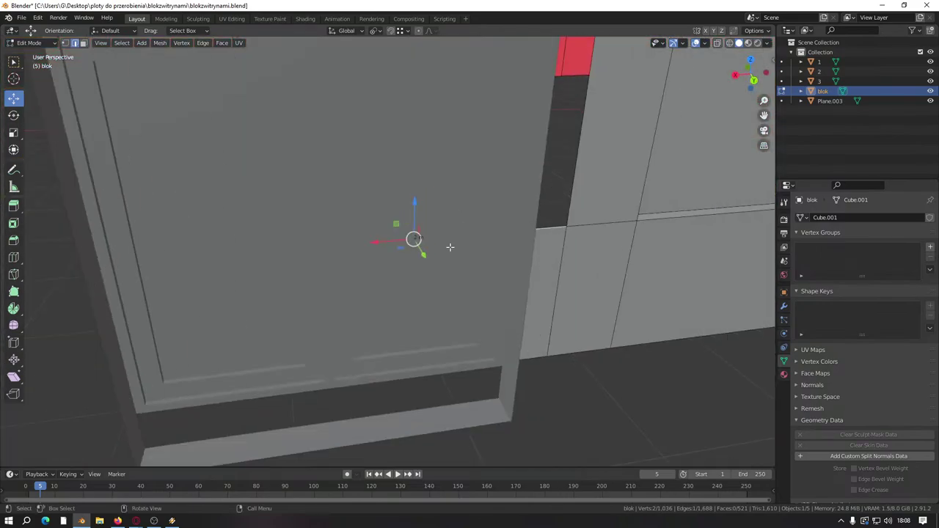
scroll(449, 247, "down", 8)
left_click(386, 235)
key("KP_Decimal")
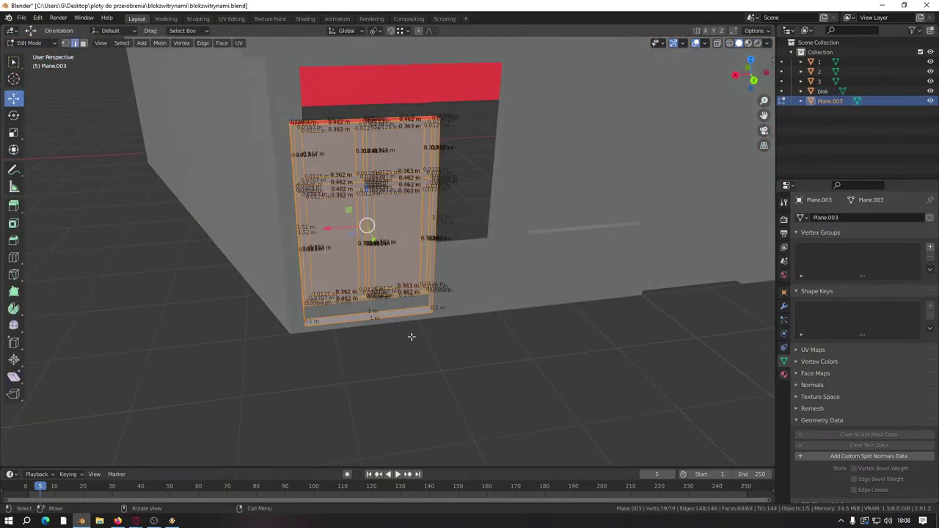
scroll(411, 336, "up", 5)
left_click(436, 424)
left_click(83, 43)
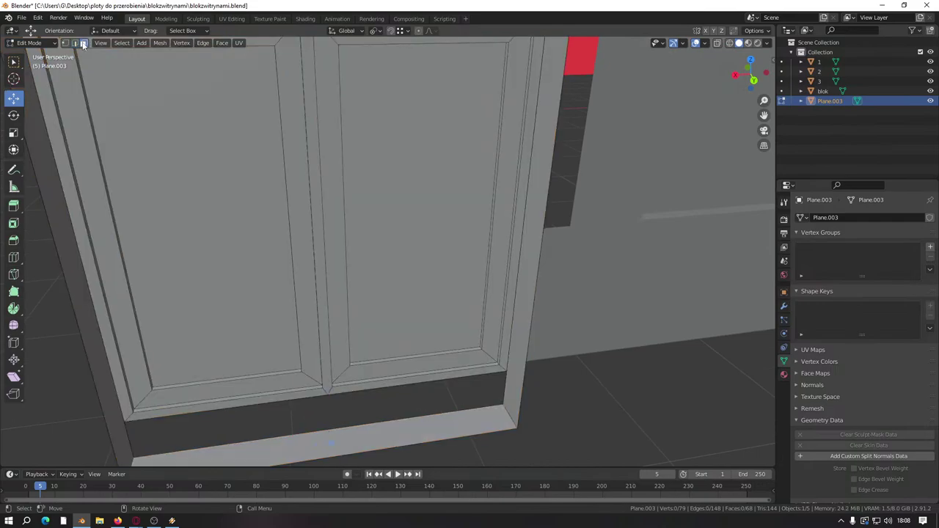
middle_click_drag(388, 198, 401, 220)
left_click(407, 374)
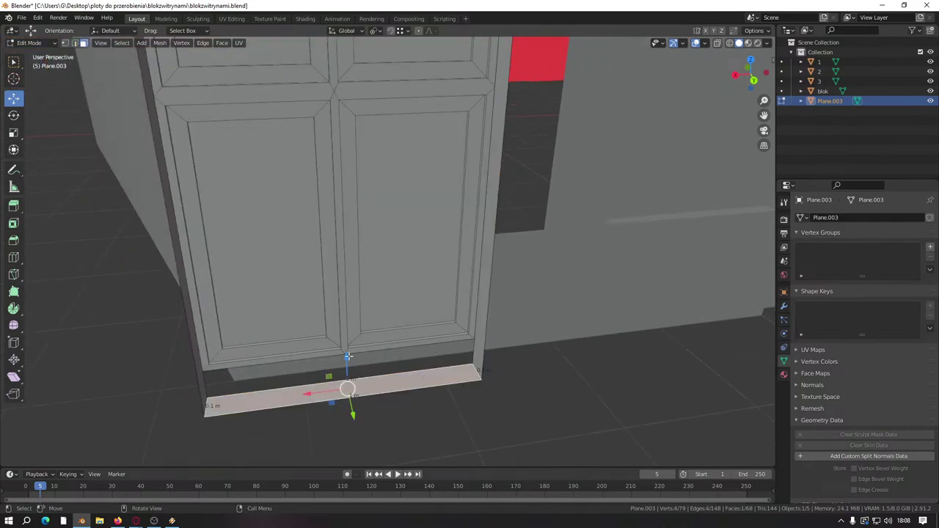
key("a")
key("m")
left_click(493, 357)
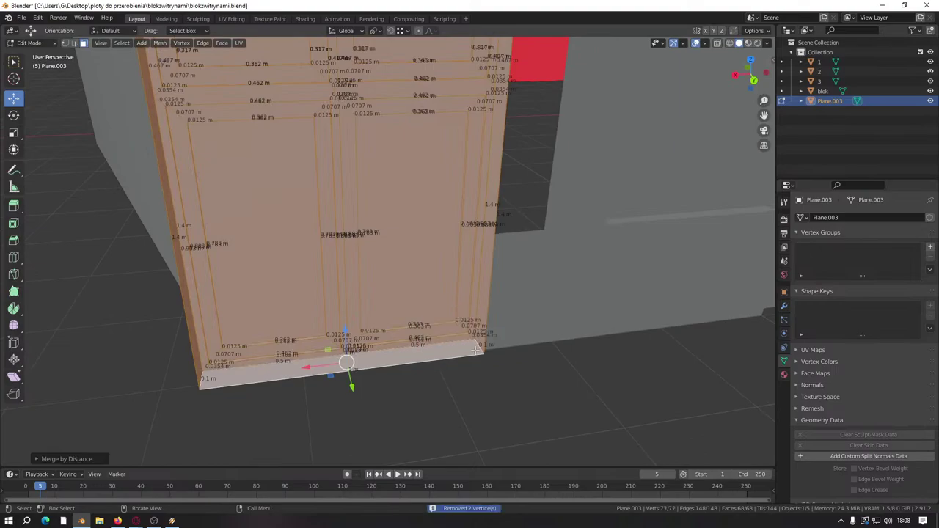
Step: Select the geometry linked to the inner panel face and merge by distance again
middle_click_drag(378, 256, 406, 253)
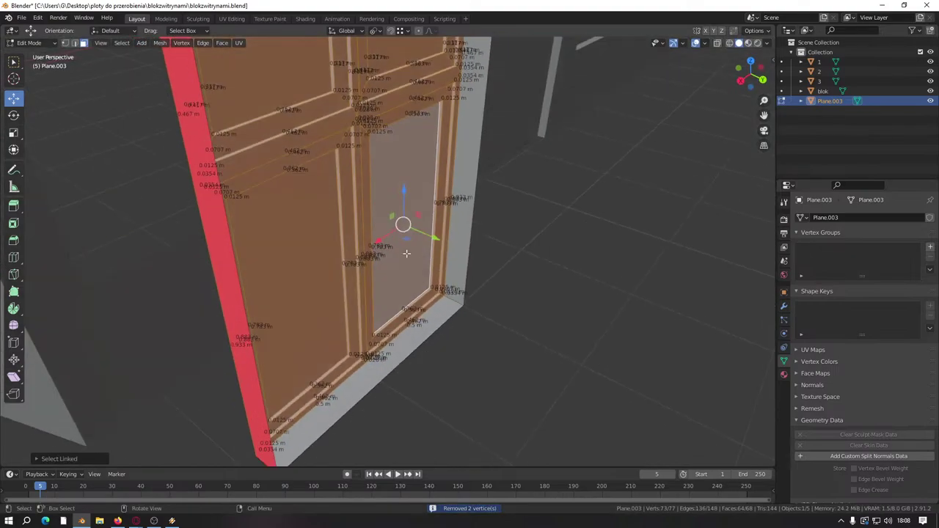
left_click(407, 253)
key("ctrl+l")
key("m")
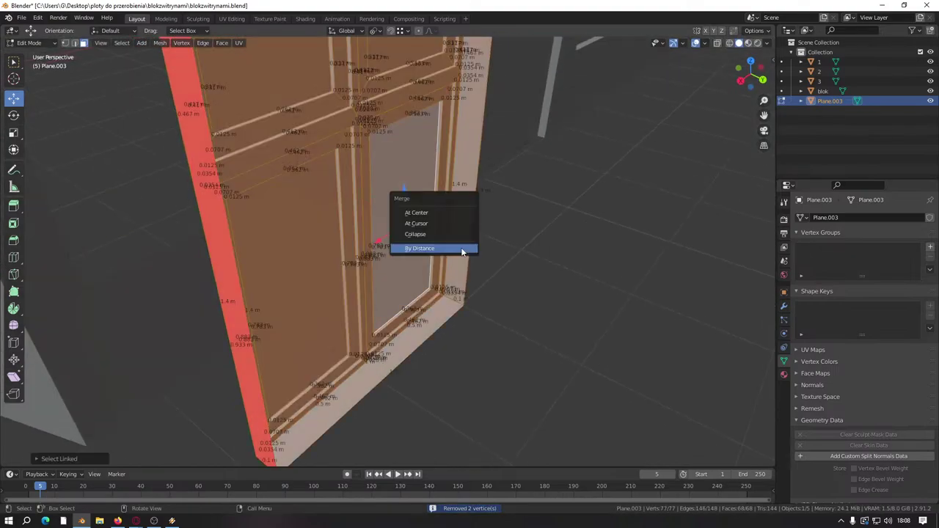
left_click(461, 249)
Step: Select the linked frame strips, then a six-face region and the panel's left side strip
left_click(454, 256)
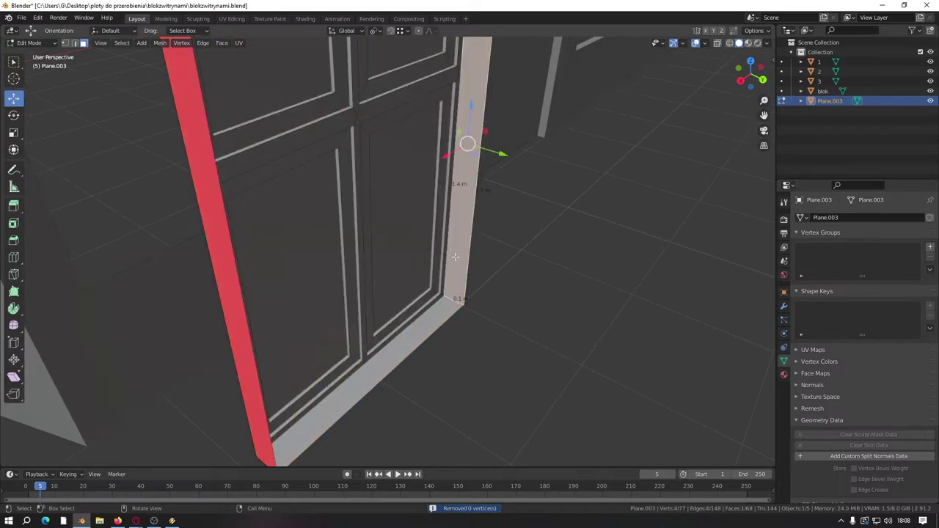
key("ctrl+l")
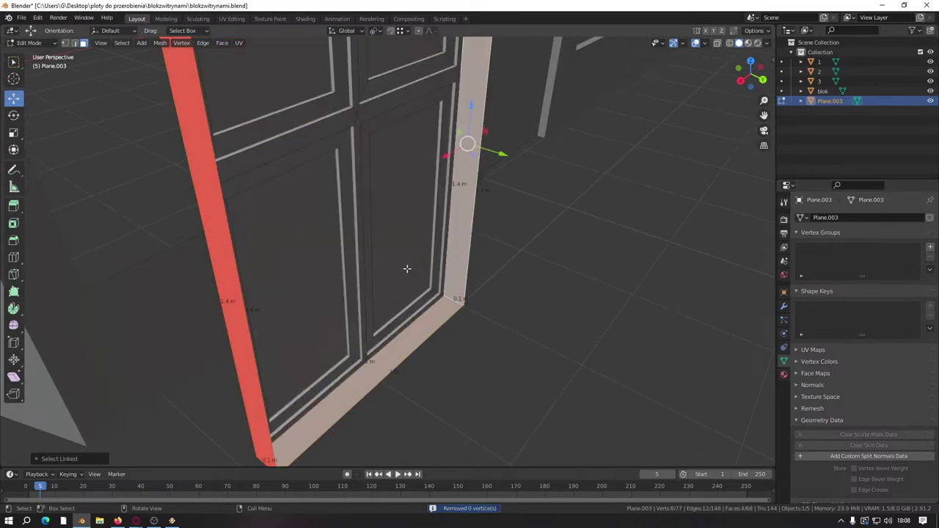
key("a")
scroll(406, 268, "down", 5)
scroll(433, 257, "up", 8)
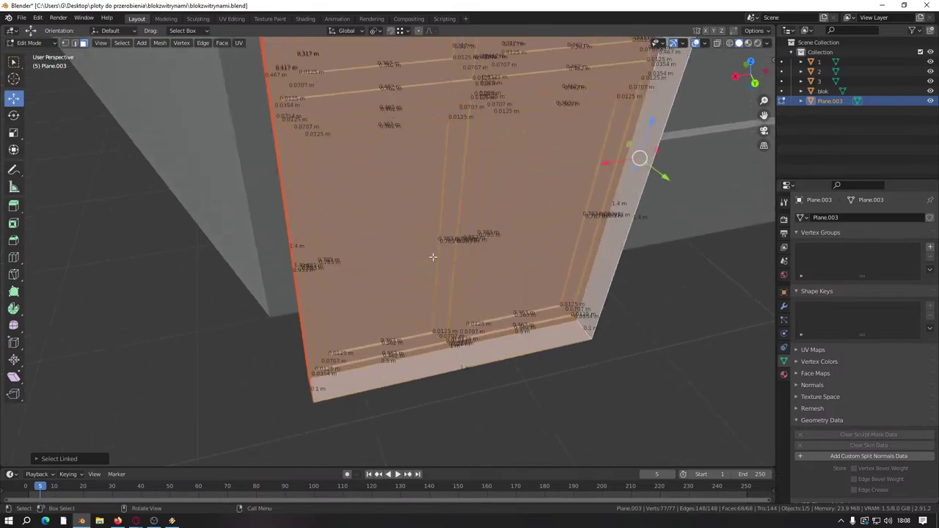
scroll(432, 257, "down", 6)
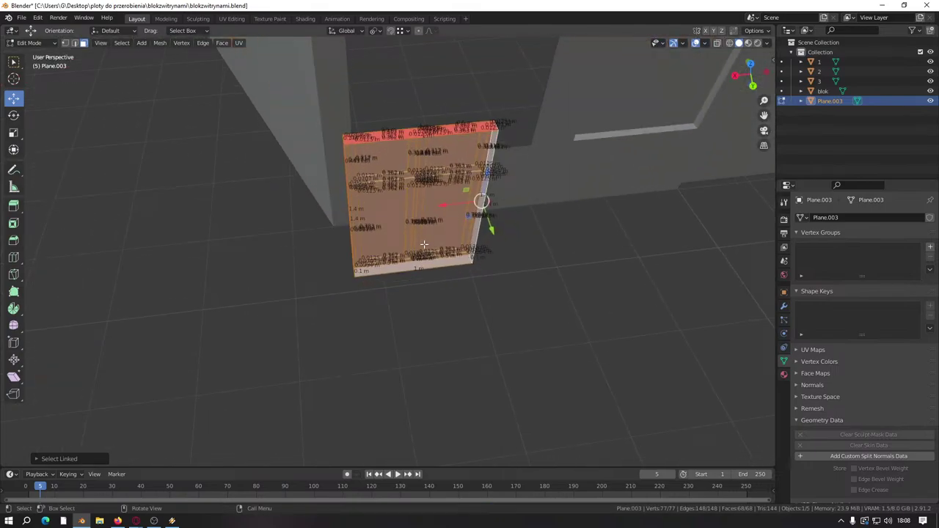
scroll(424, 244, "up", 10)
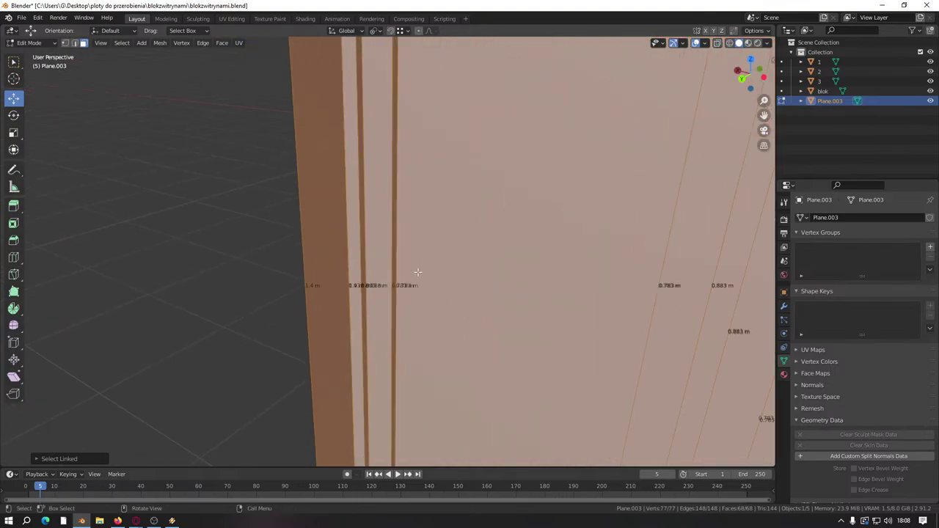
left_click(422, 270)
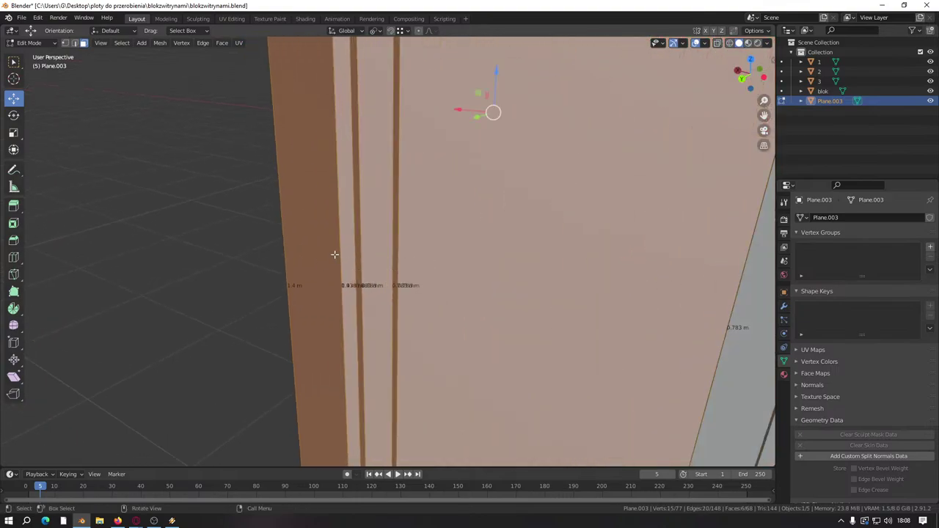
scroll(419, 249, "down", 3)
left_click_drag(411, 120, 333, 119)
scroll(418, 271, "down", 6)
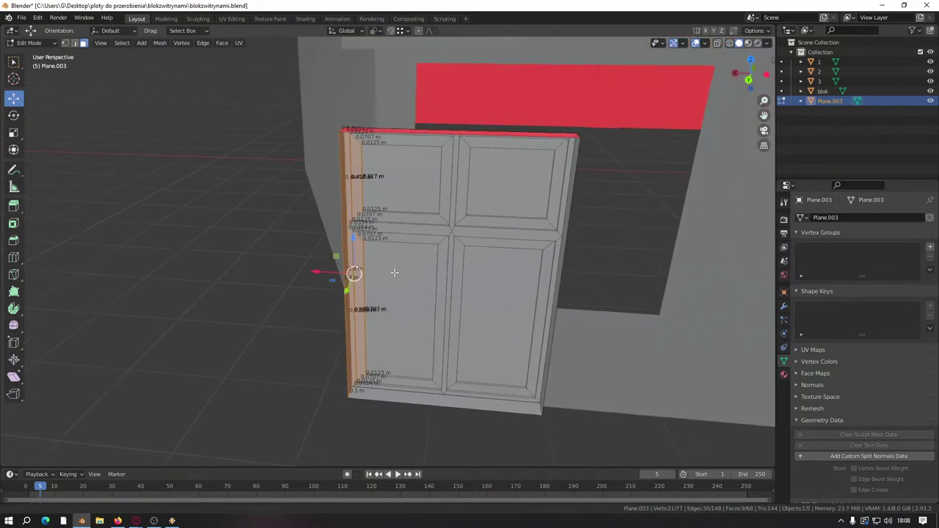
Step: Undo an over-long stretch and slide the panel's left strip 0.5 m along X
key("g")
type("0")
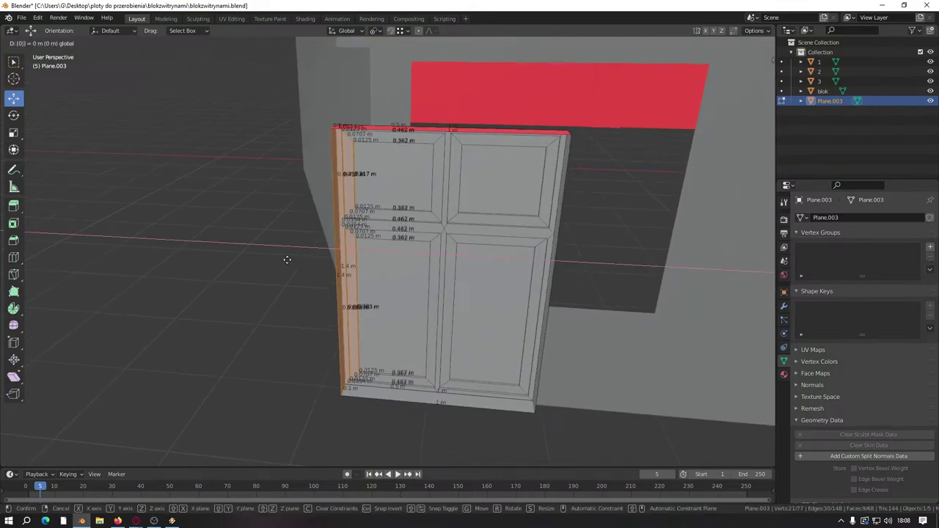
type(".5")
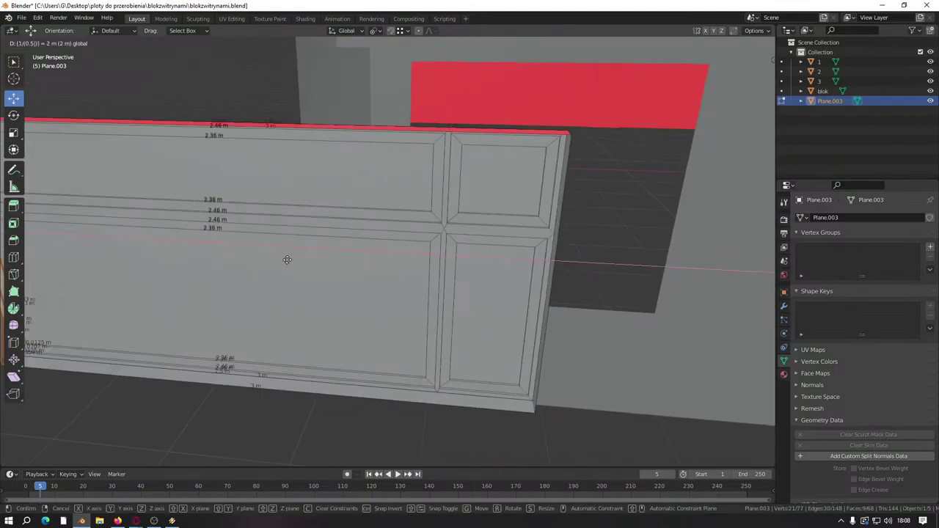
key("Return")
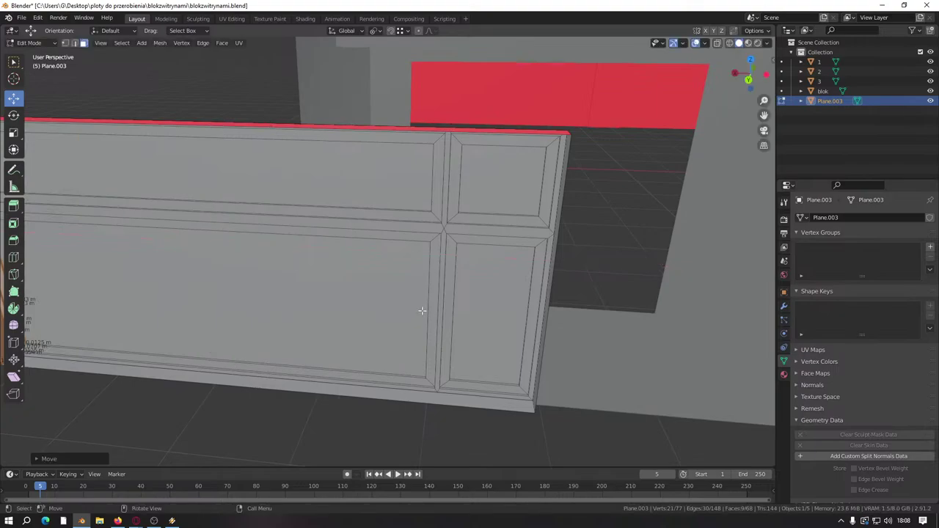
key("ctrl+z")
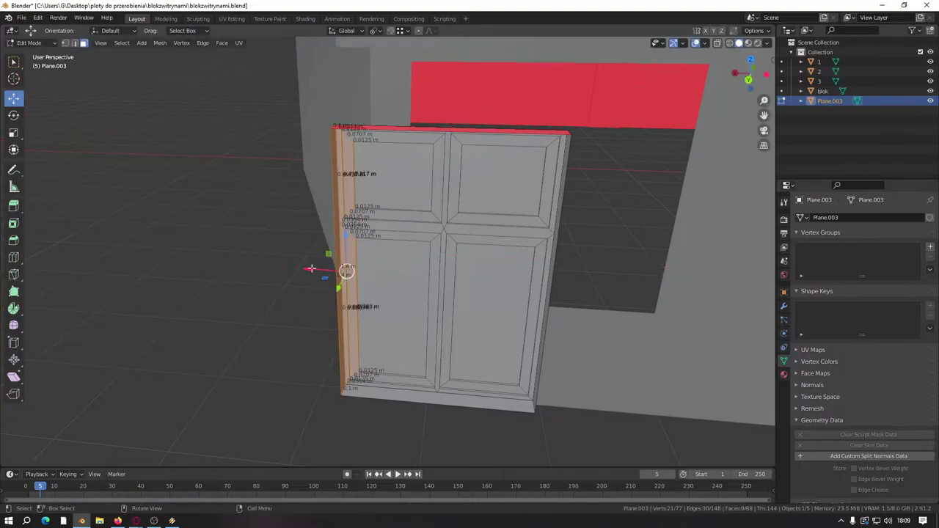
left_click_drag(311, 269, 290, 267)
type("0.5")
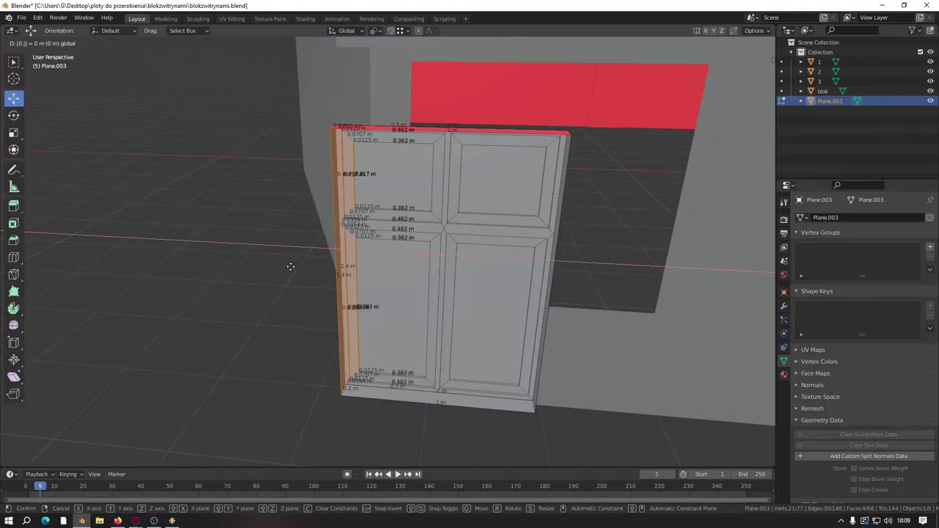
key("Return")
Step: Select only the jamb strip faces and move them along the X axis
middle_click_drag(291, 267, 455, 269)
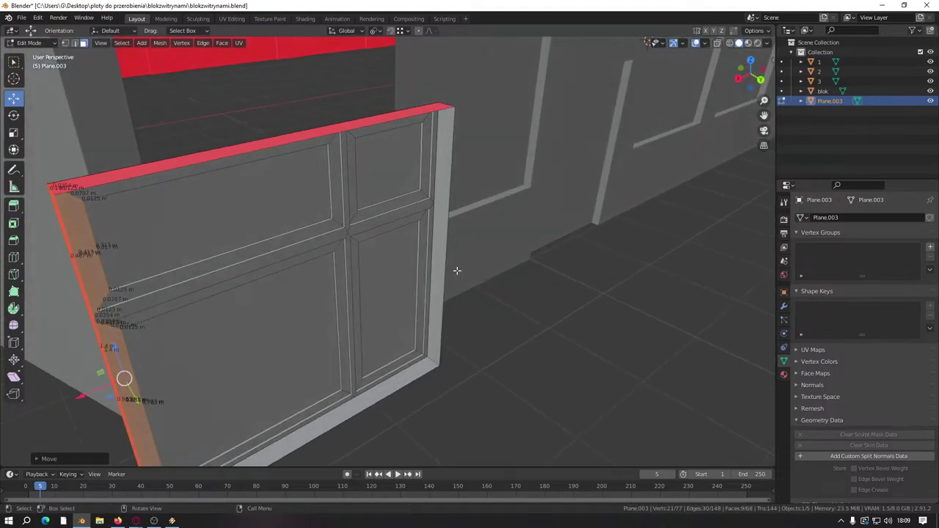
scroll(455, 269, "up", 5)
left_click(415, 269, "alt")
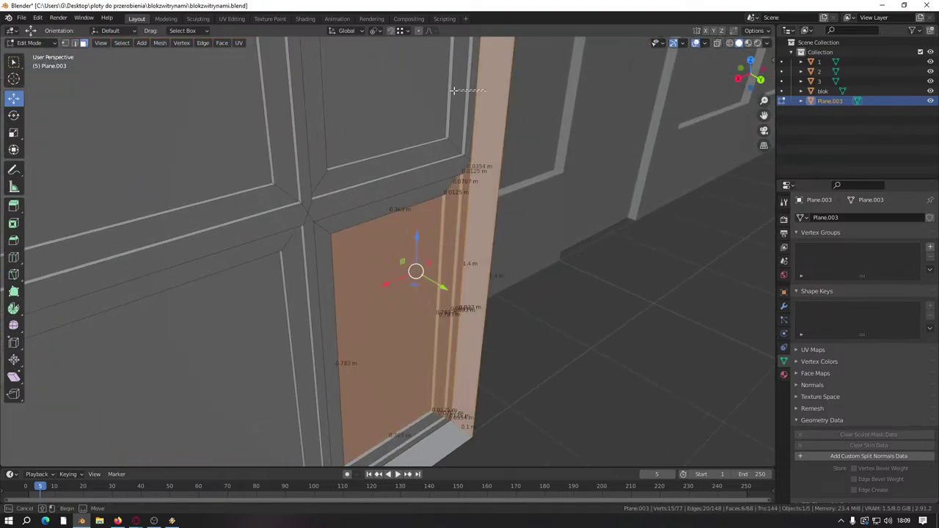
left_click(416, 101, "alt+shift")
left_click(415, 101, "alt+shift")
left_click(410, 259, "alt+shift")
key("g")
key("x")
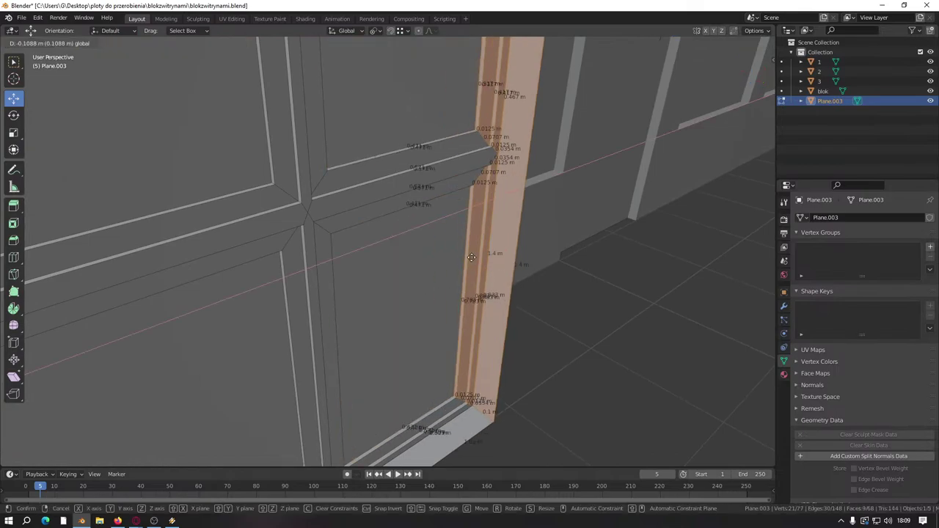
left_click(463, 262)
Step: Select the whole linked window panel mesh using L and Ctrl+L
scroll(461, 261, "down", 6)
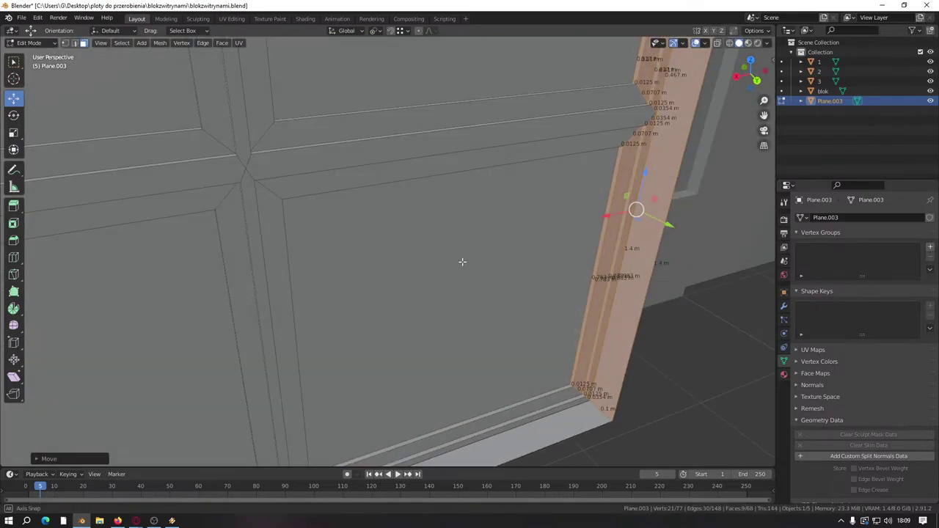
middle_click_drag(430, 252, 440, 273)
left_click(426, 270)
key("l")
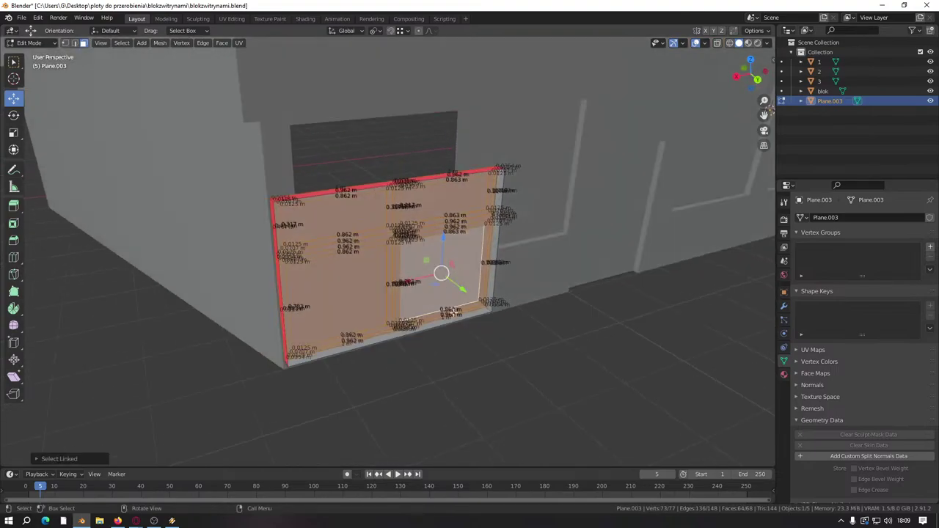
scroll(470, 308, "up", 3)
left_click(501, 372)
key("ctrl+l")
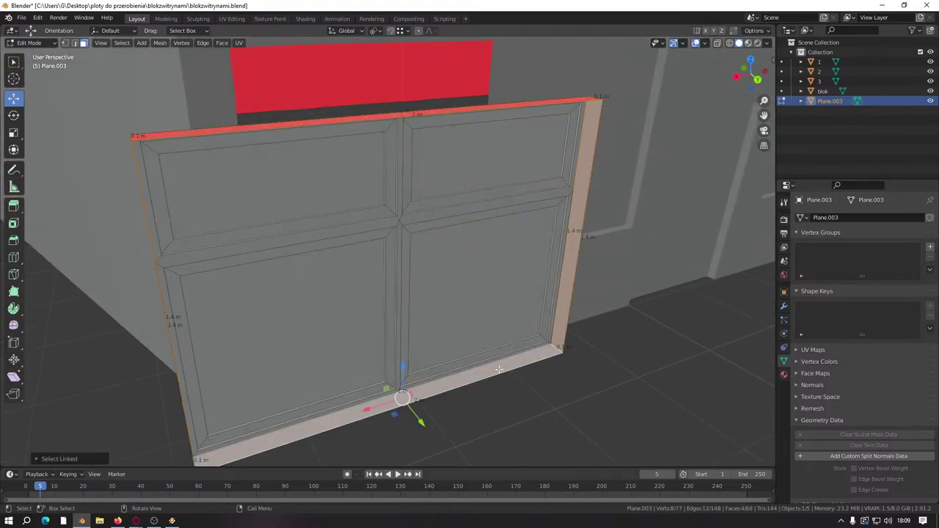
middle_click_drag(499, 369, 476, 410)
key("ctrl+z")
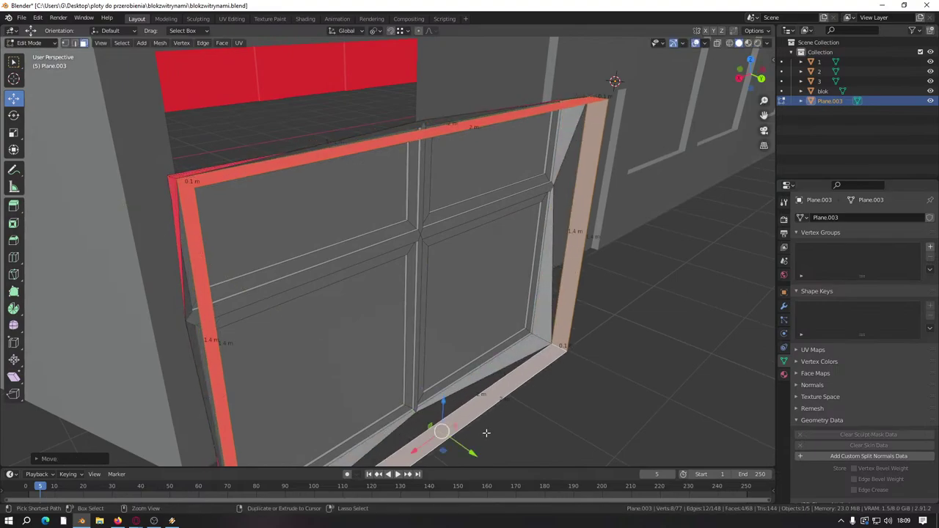
key("ctrl+shift+z")
key("ctrl+l")
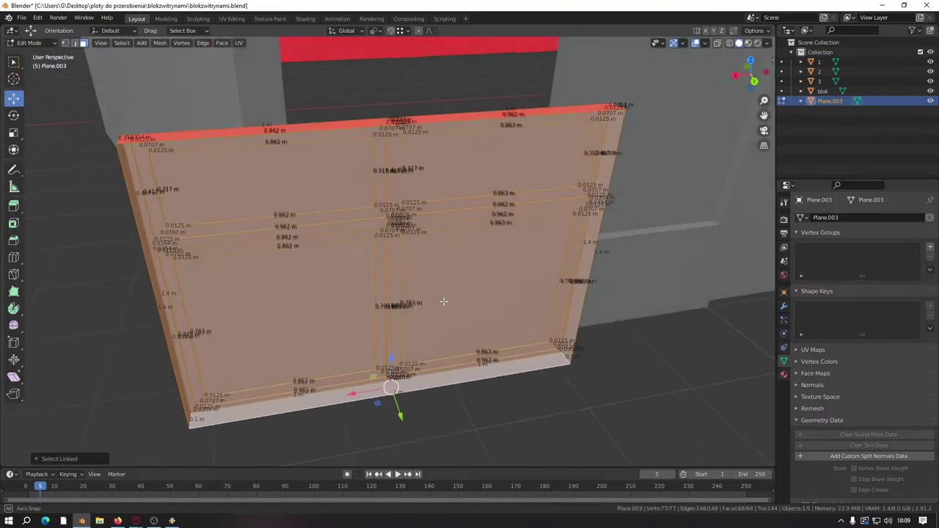
scroll(440, 264, "down", 5)
Step: Move the panel along Y, then along X, into the ground-floor window opening
key("g")
key("y")
left_click(389, 232)
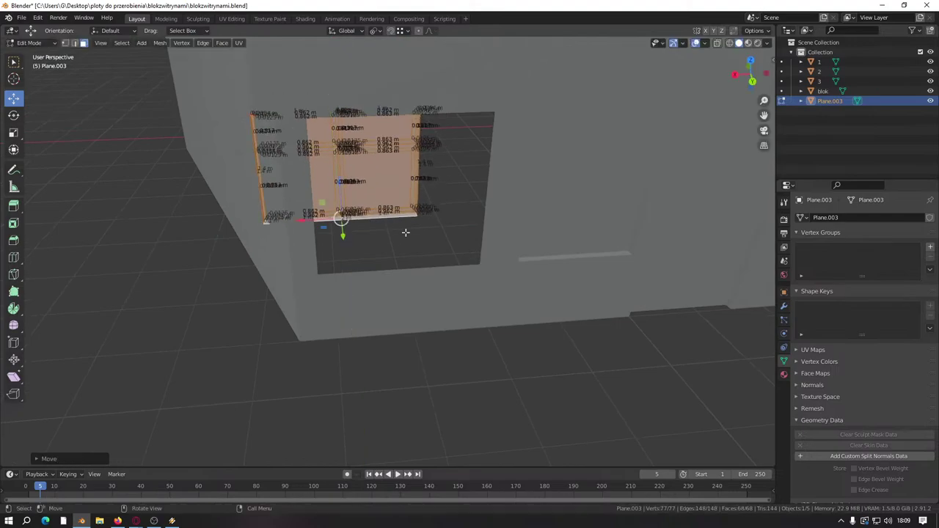
middle_click_drag(404, 233, 369, 259)
key("g")
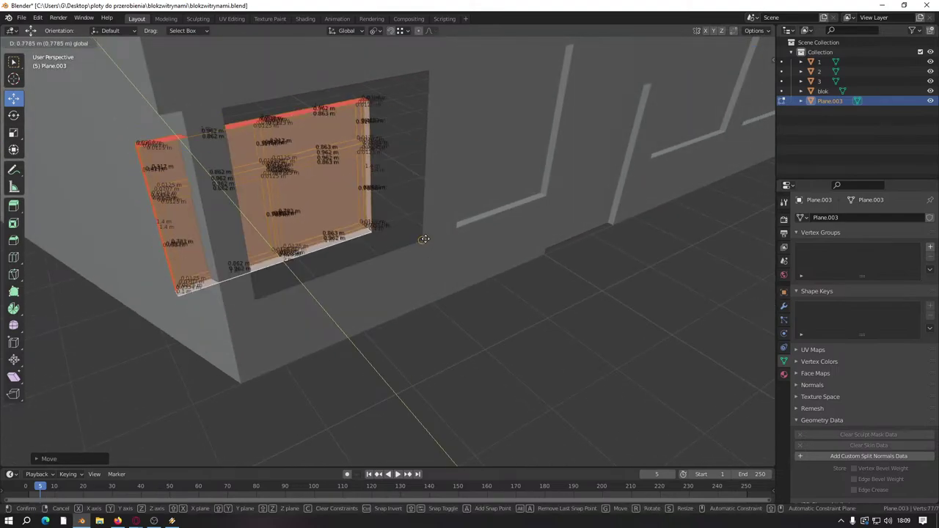
left_click(260, 257)
key("g")
key("x")
left_click(337, 242)
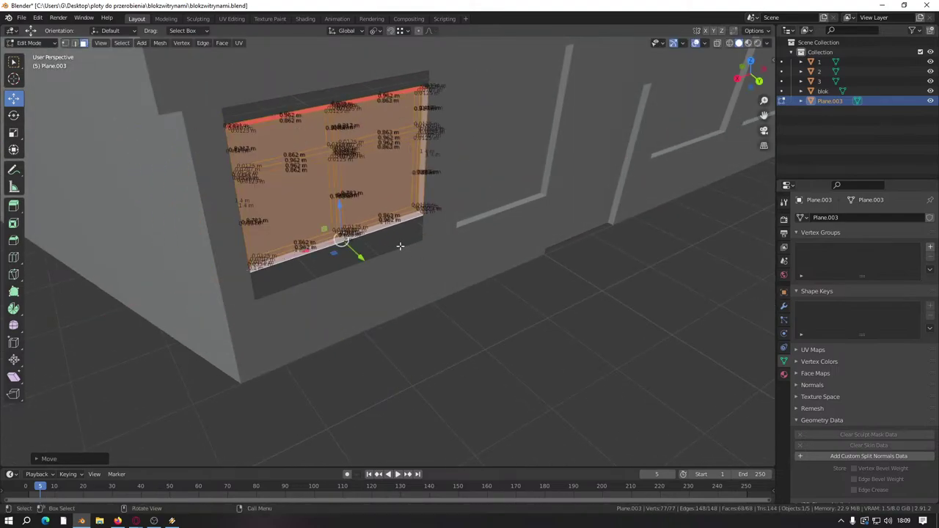
Step: Orbit back to the wall and switch editing to the blok object
scroll(352, 226, "up", 5)
middle_click_drag(353, 226, 355, 298, "shift")
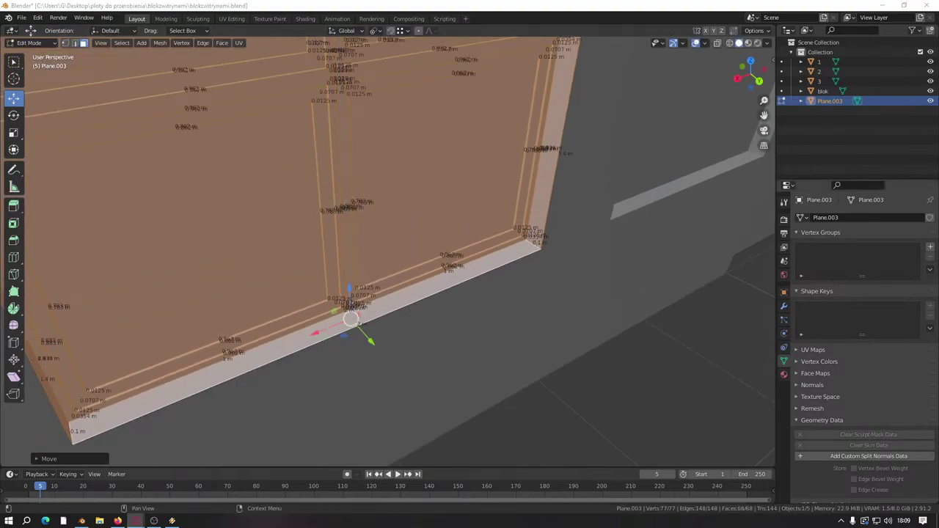
scroll(213, 186, "down", 4)
middle_click_drag(213, 187, 457, 283)
scroll(452, 258, "down", 5)
scroll(357, 254, "up", 5)
scroll(457, 283, "up", 6)
left_click(482, 188)
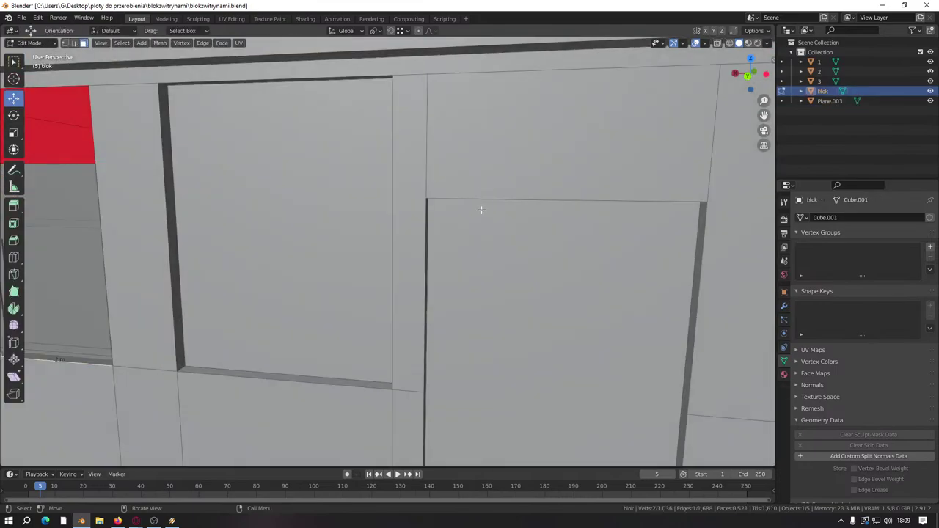
Step: Leave the blok mesh and select the window prefab Plane.003 for editing
scroll(482, 210, "down", 5)
scroll(433, 209, "up", 3)
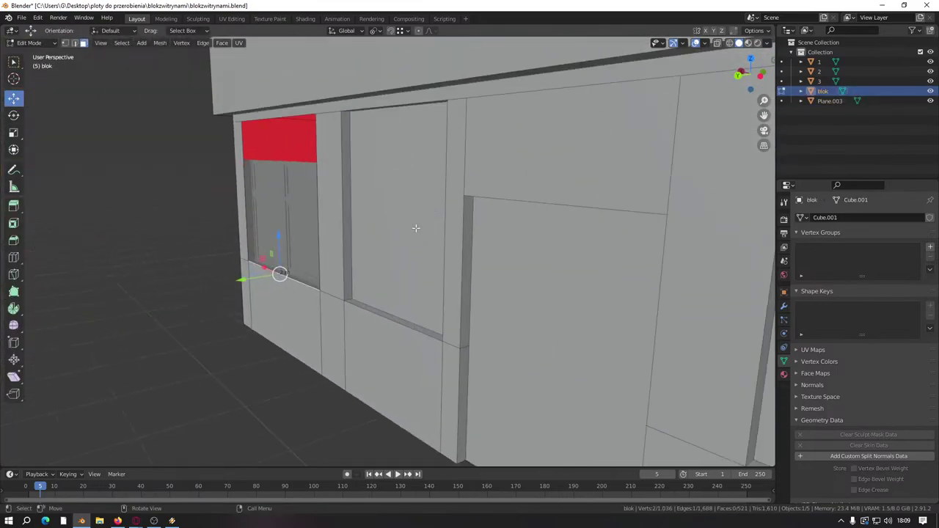
middle_click_drag(386, 232, 413, 235)
left_click(546, 163)
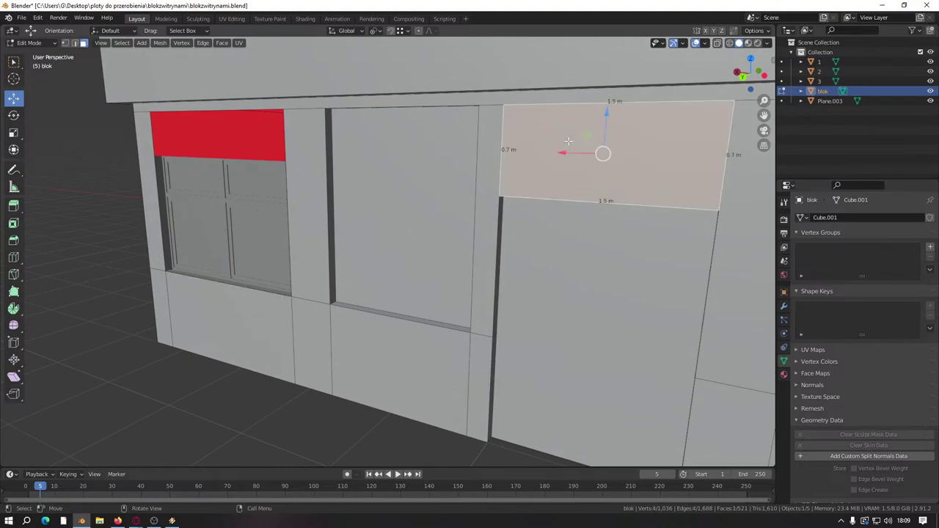
key("Tab")
key("Tab")
middle_click_drag(169, 204, 330, 271)
scroll(291, 300, "up", 5)
key("Tab")
left_click(324, 293)
key("Tab")
Step: Isolate the top frame strip and raise it over the red face to the opening's top
scroll(330, 271, "up", 3)
left_click_drag(335, 202, 499, 231)
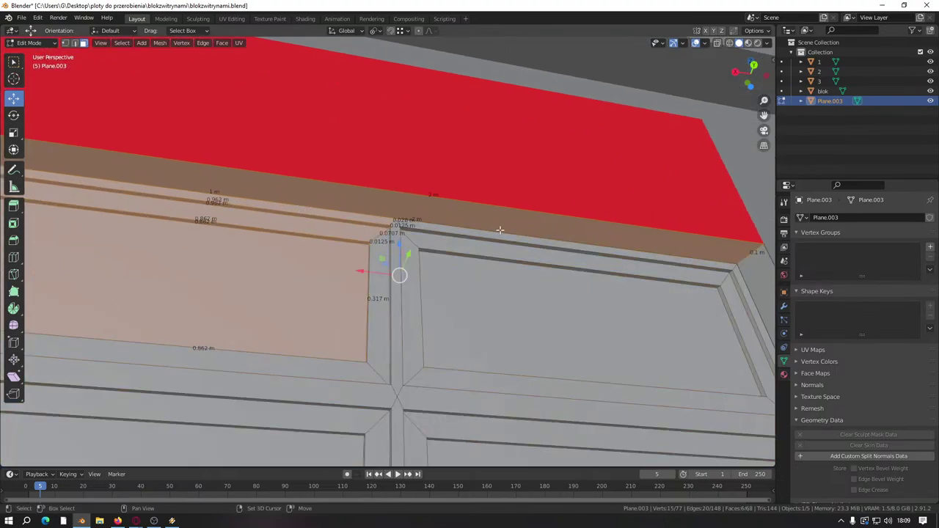
left_click(327, 279, "shift")
key("KP_Decimal")
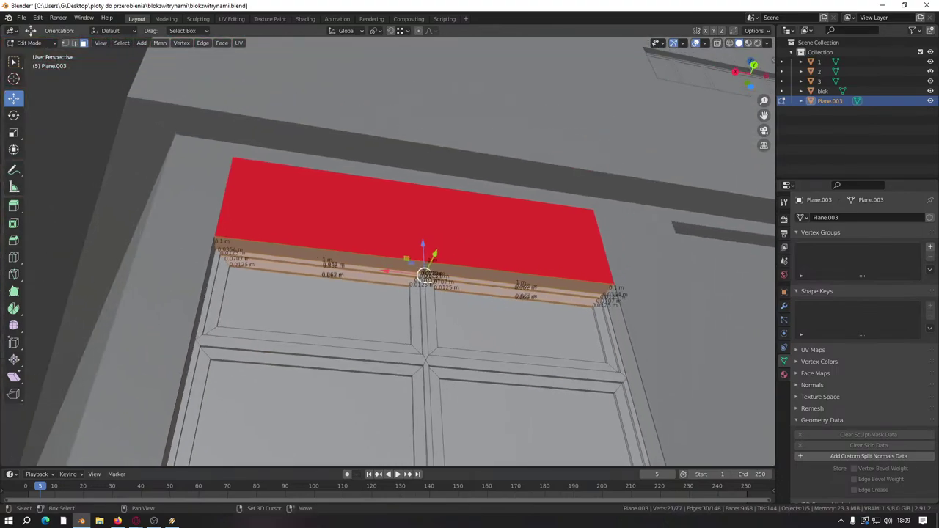
left_click_drag(423, 245, 437, 305)
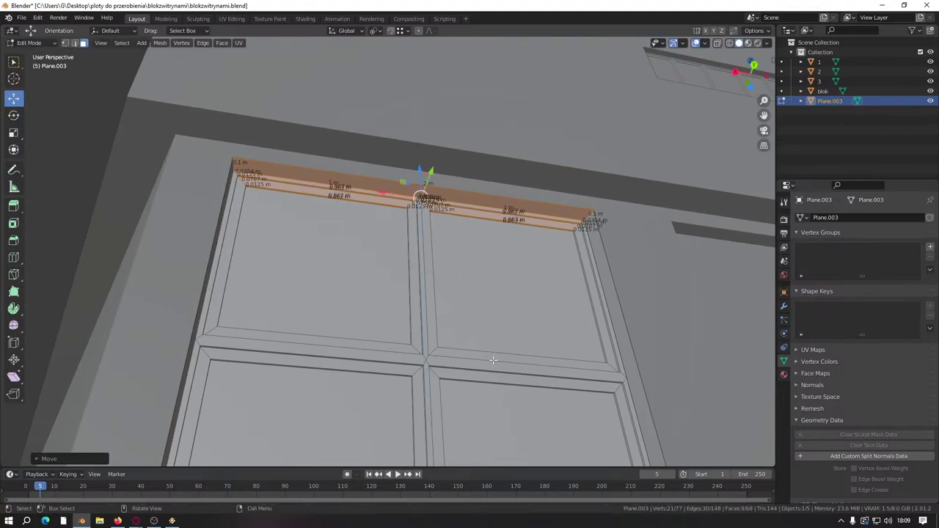
middle_click_drag(436, 305, 426, 317)
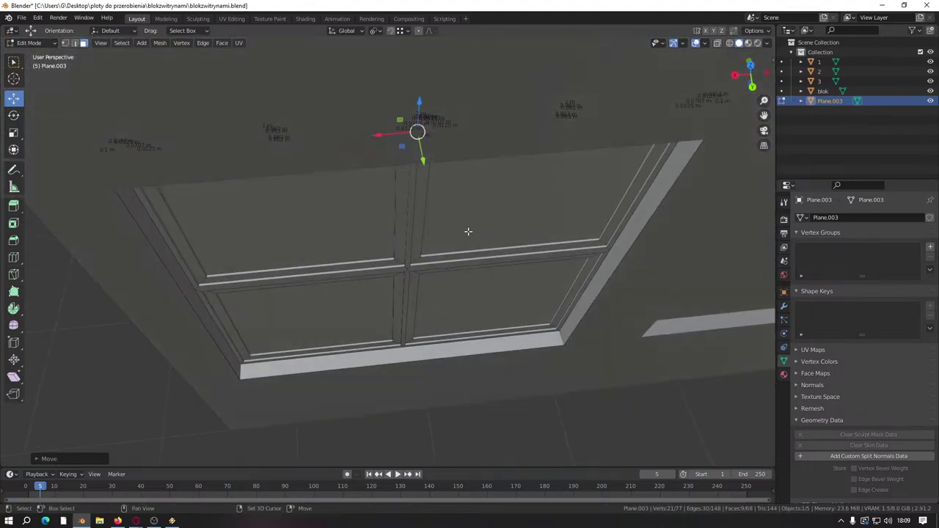
Step: Box-select the window's side faces, crossbar strip and four panes
left_click(474, 283, "shift")
left_click(468, 231, "shift")
left_click(308, 315, "shift")
left_click(294, 220, "shift")
middle_click_drag(294, 220, 339, 240)
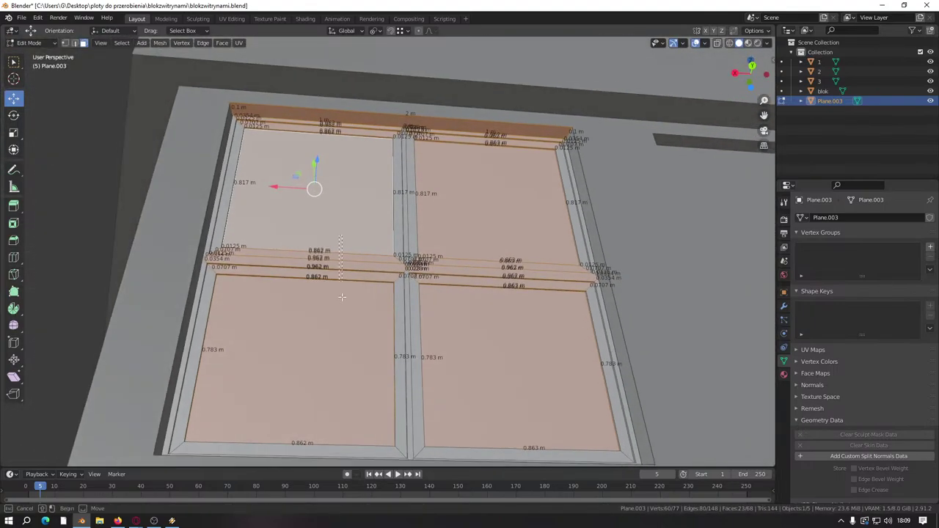
left_click_drag(341, 297, 342, 294, "shift")
left_click(488, 222, "shift")
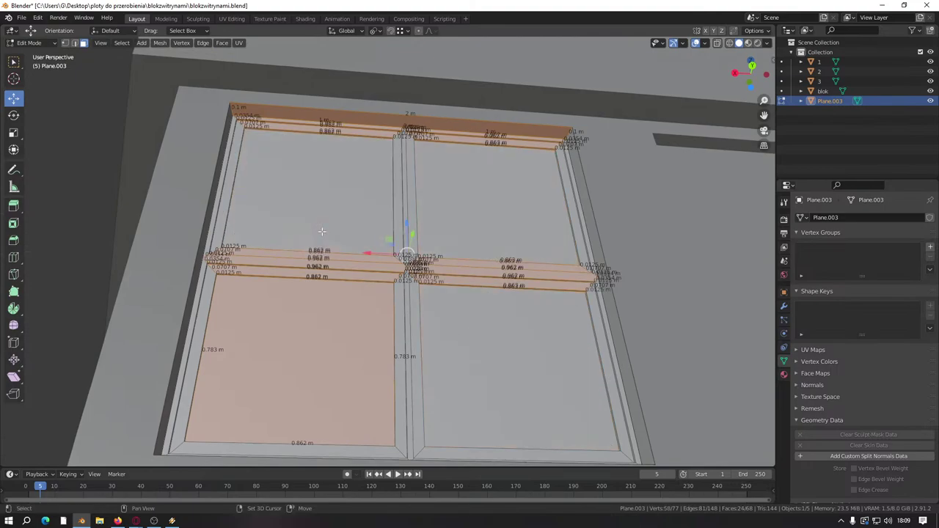
middle_click_drag(381, 257, 404, 272, "shift")
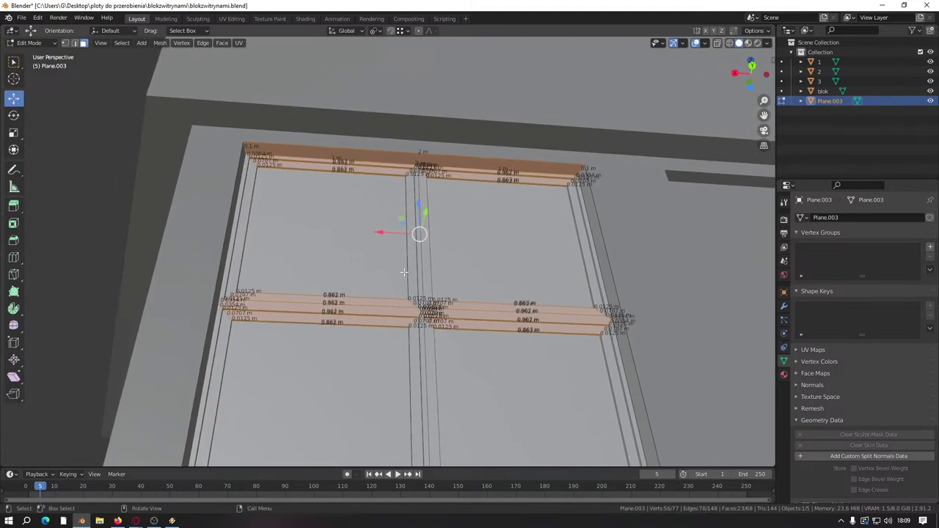
left_click(371, 239)
middle_click_drag(371, 239, 355, 158)
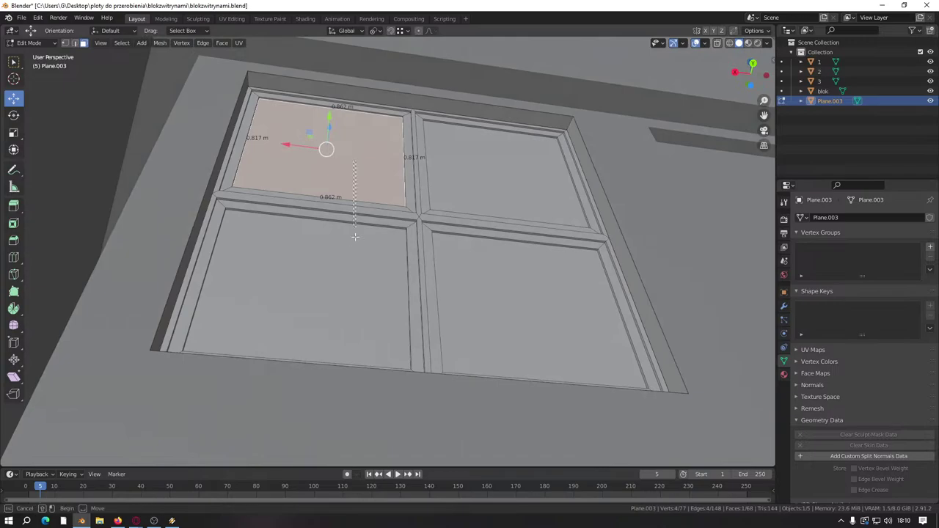
left_click_drag(355, 236, 507, 271)
middle_click_drag(507, 271, 498, 237)
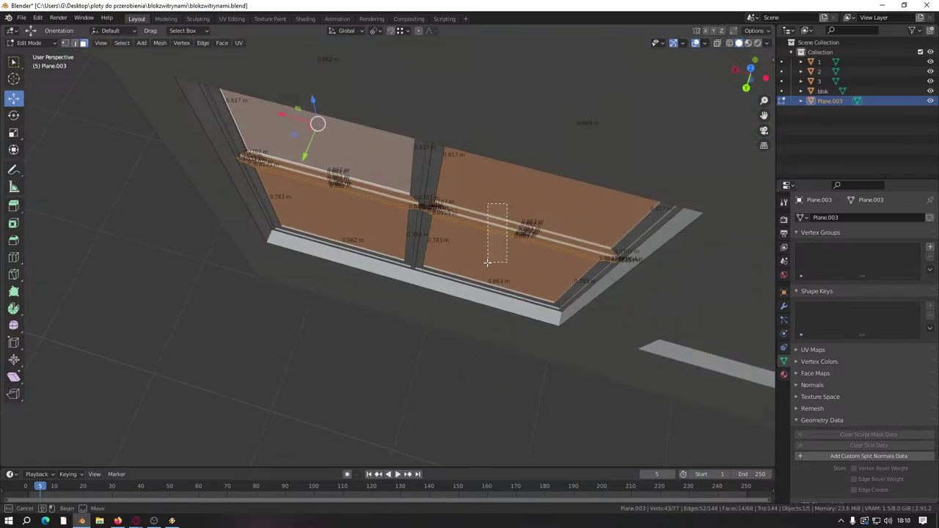
Step: Deselect all four panes so only the crossbar faces remain selected
middle_click_drag(350, 200, 407, 153)
left_click(377, 143, "shift")
left_click(400, 242, "shift")
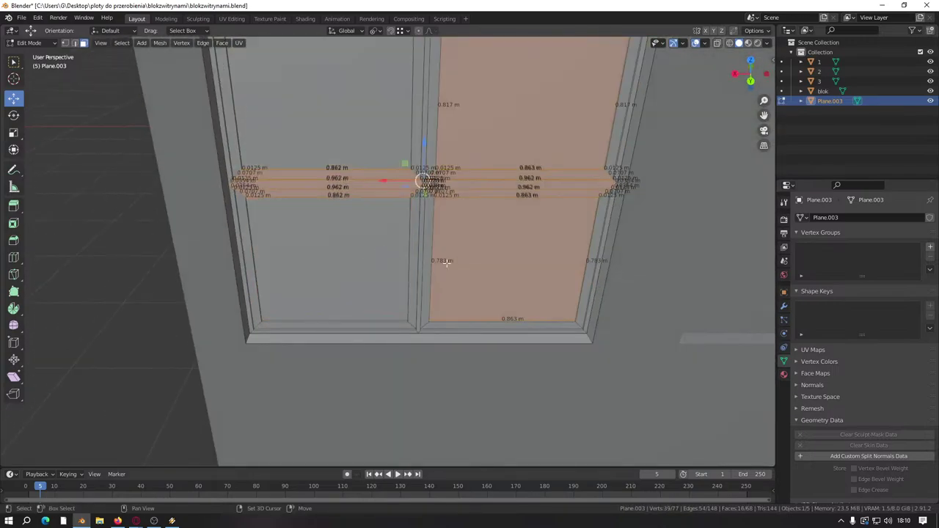
left_click(491, 156, "shift")
left_click(475, 225, "shift")
scroll(476, 224, "down", 4)
middle_click_drag(476, 225, 424, 314)
scroll(376, 270, "up", 8)
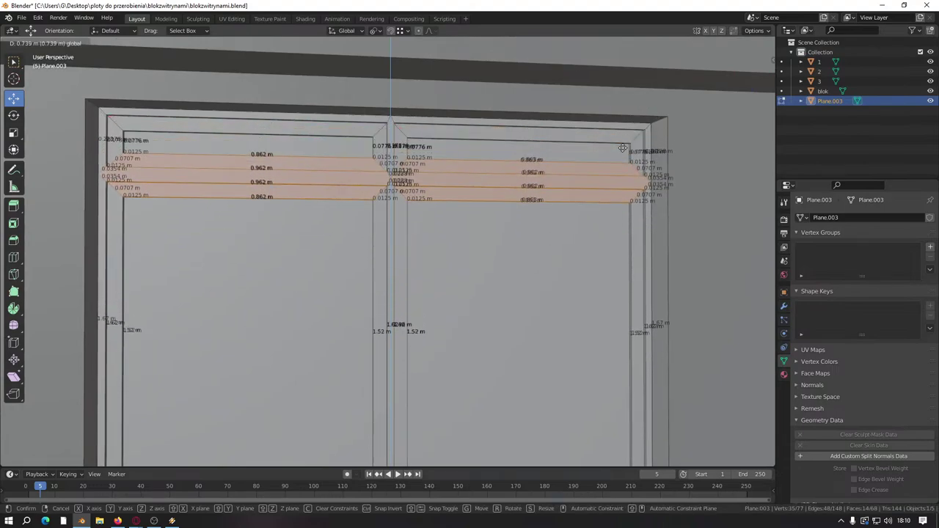
Step: Raise the crossbar along Z with vertex snapping, then settle it so lower panes are 1.05 m tall
left_click(345, 195)
left_click(402, 31)
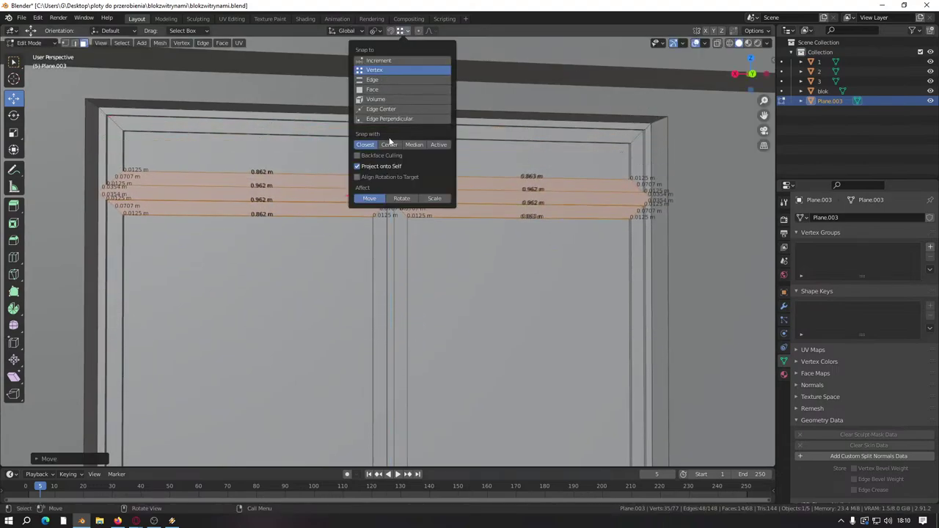
key("g")
key("z")
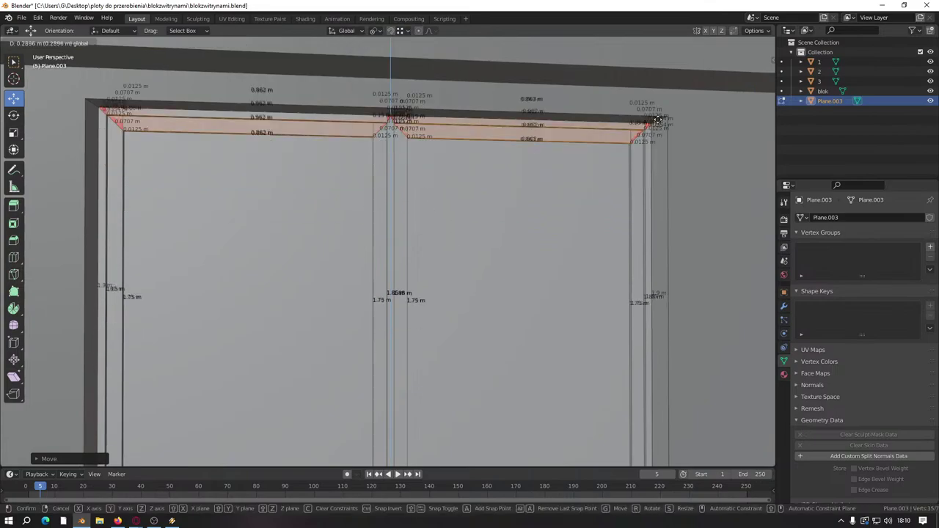
left_click(676, 114)
left_click_drag(394, 76, 412, 137)
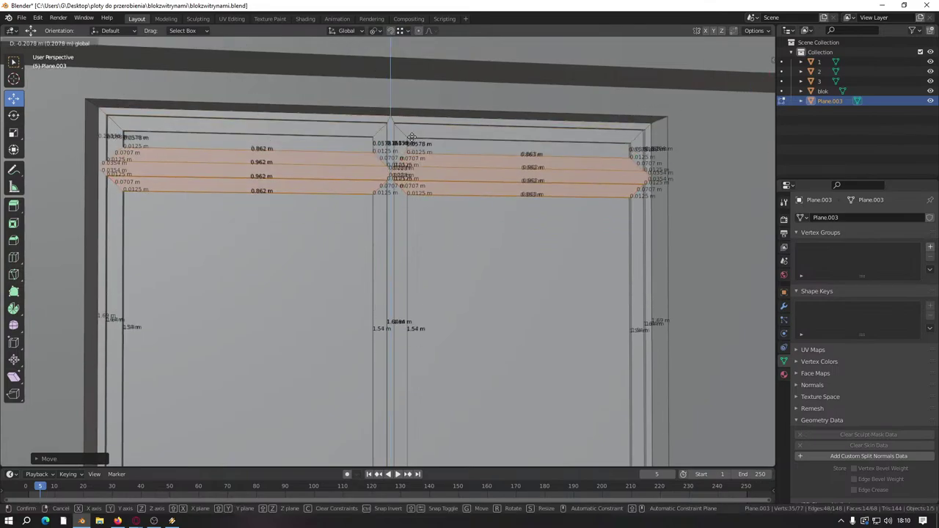
key("ctrl")
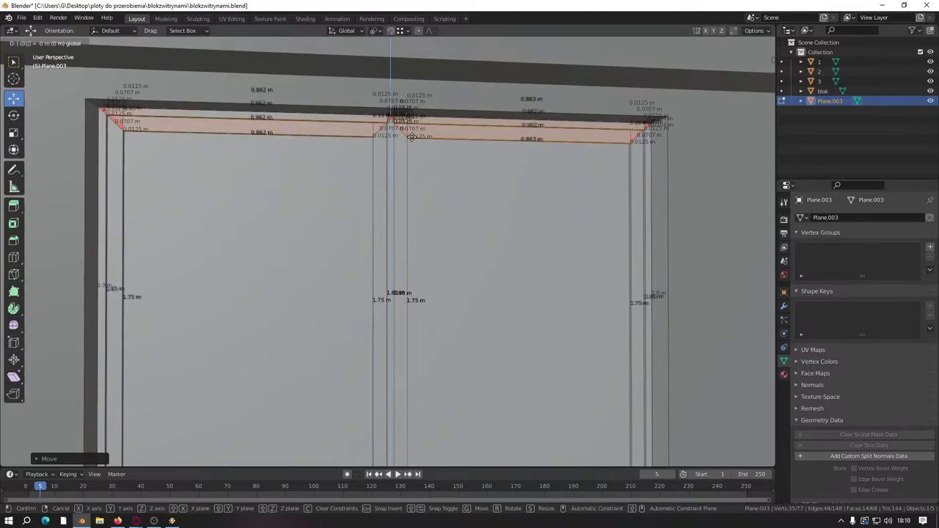
left_click_drag(412, 138, 411, 138)
Step: Switch to editing the blok wall and select its door face
scroll(440, 206, "down", 5)
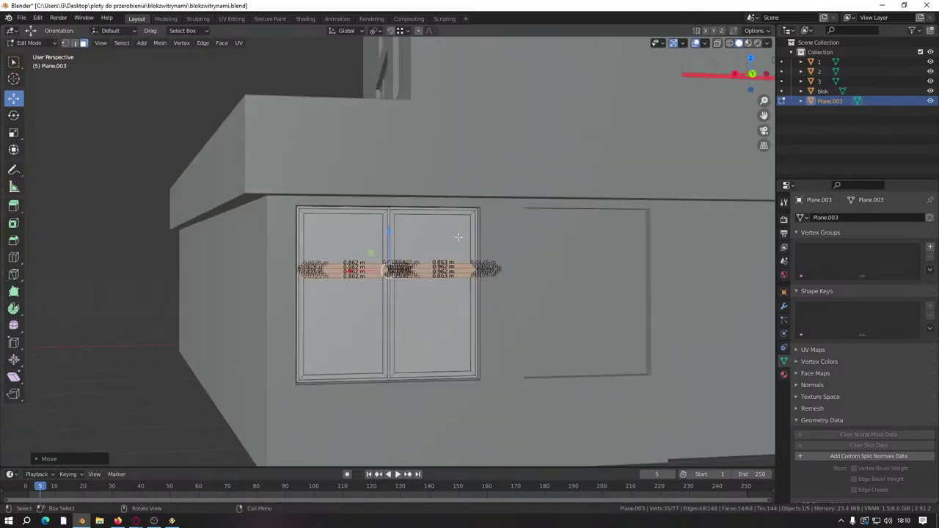
middle_click_drag(460, 241, 550, 268)
key("Tab")
left_click(545, 308)
key("Tab")
middle_click_drag(544, 308, 483, 342)
left_click(603, 315)
left_click(543, 352)
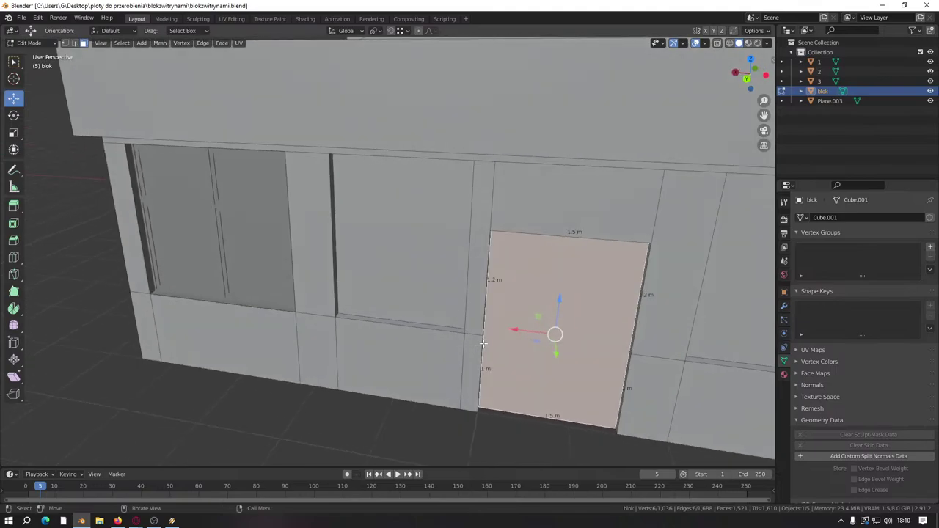
scroll(233, 238, "up", 5)
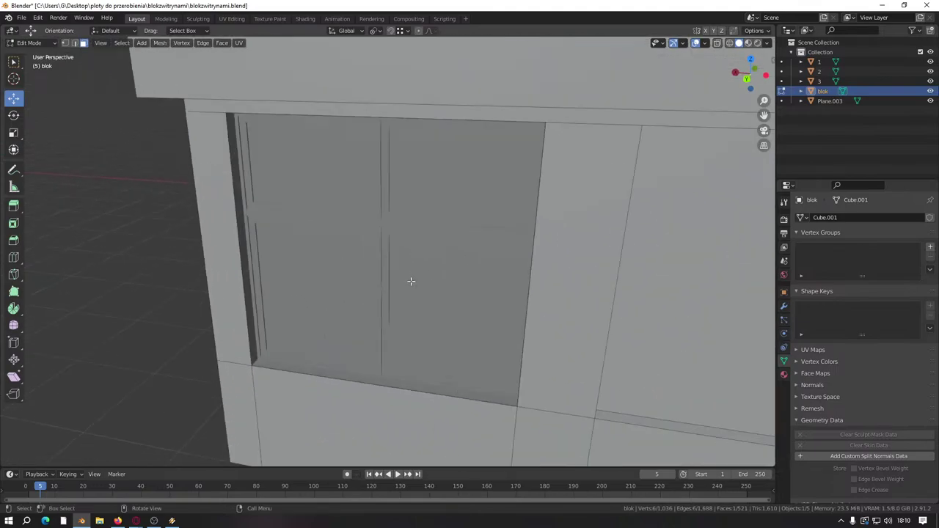
Step: Return to editing the window prefab and select its lower-right pane with snapping options open
key("Tab")
left_click(428, 253)
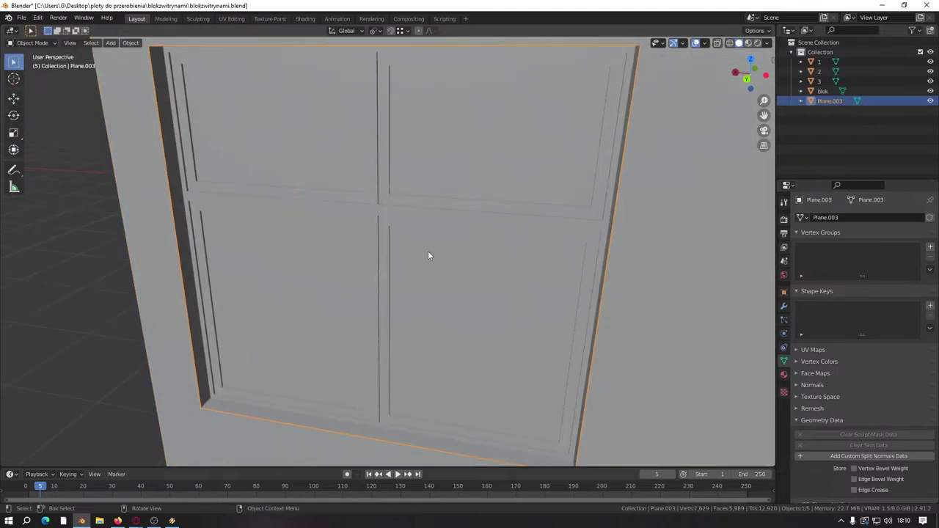
scroll(429, 256, "down", 5)
key("Tab")
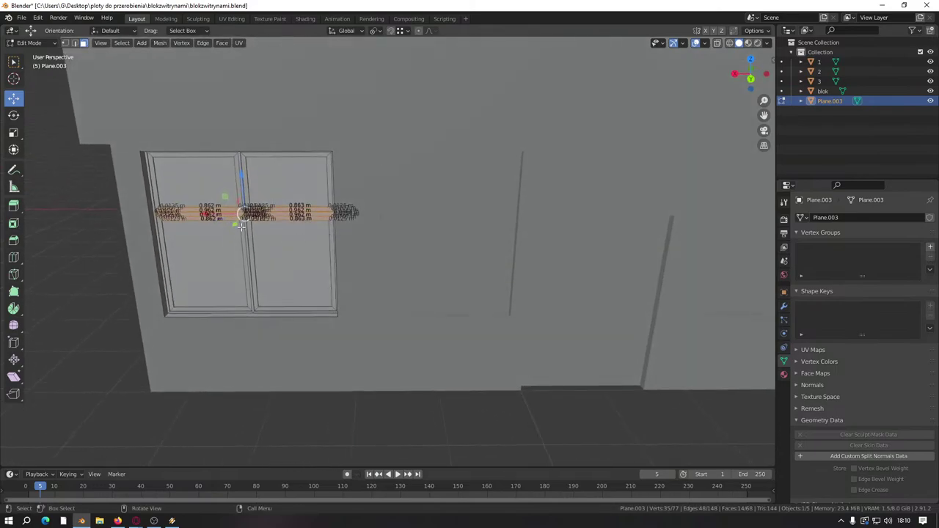
middle_click_drag(241, 226, 404, 288)
left_click(402, 31)
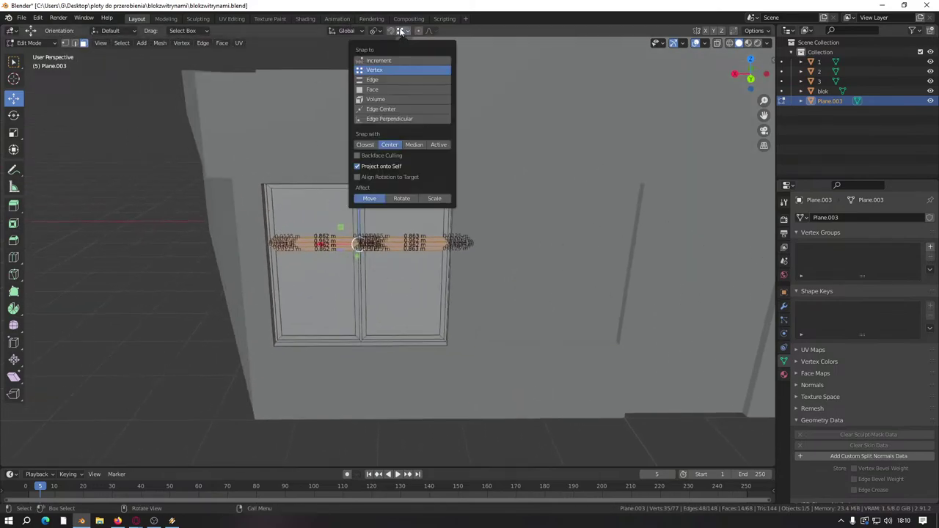
left_click(405, 293)
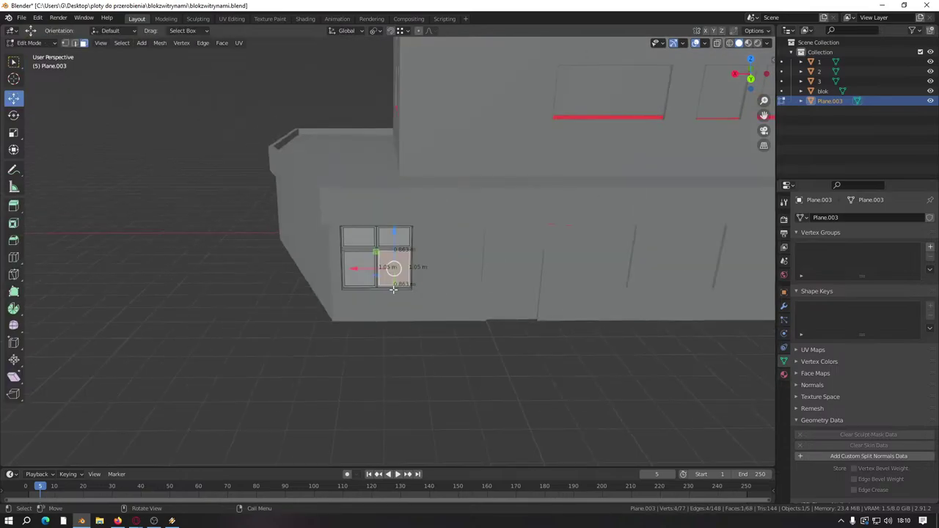
scroll(393, 289, "down", 2)
Step: Switch from the window mesh to editing the blok wall, zoomed in on the door face
middle_click_drag(460, 321, 411, 230)
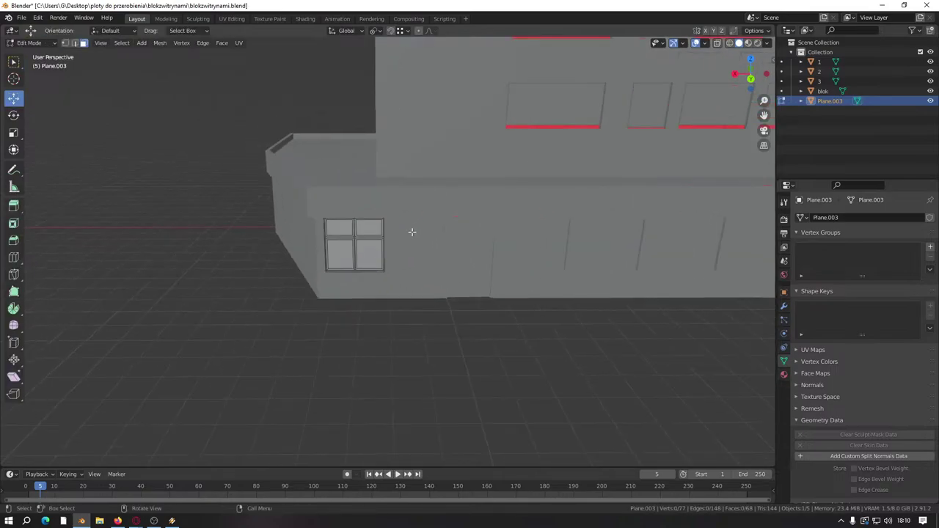
key("Tab")
scroll(449, 262, "up", 5)
left_click(462, 270)
key("Tab")
middle_click_drag(486, 286, 345, 289)
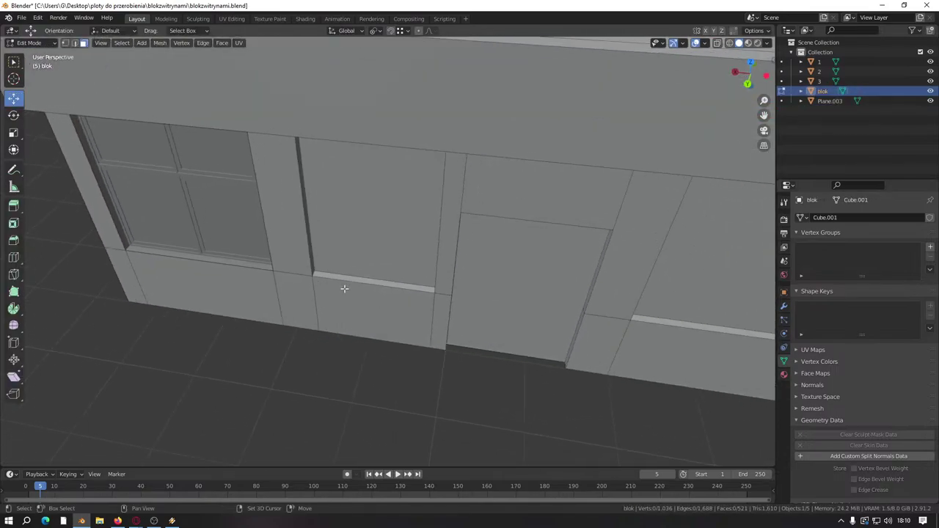
scroll(286, 212, "up", 4)
Step: Delete the door face to open a 1.5 m by 1.9 m doorway, back in Object Mode
right_click(211, 311)
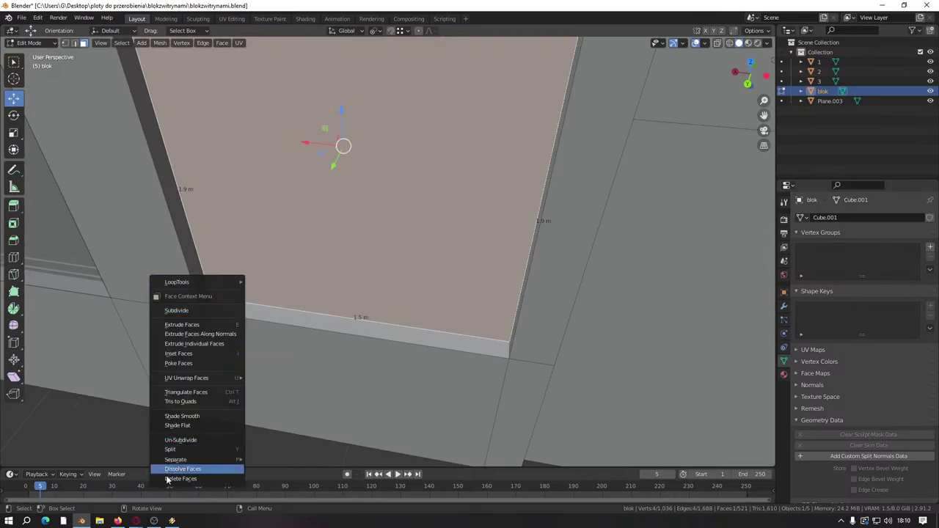
left_click(170, 479)
right_click(207, 303)
key("Escape")
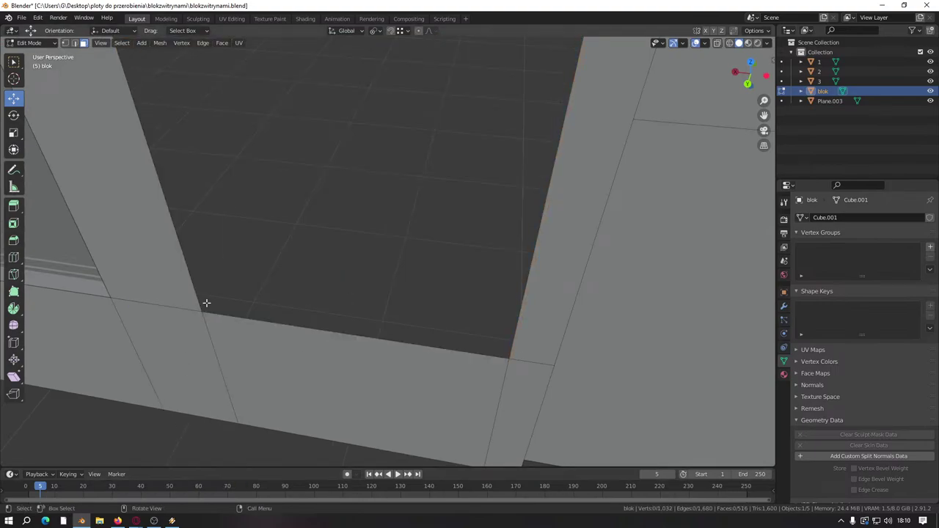
scroll(206, 302, "down", 10)
middle_click_drag(206, 301, 310, 278)
key("Tab")
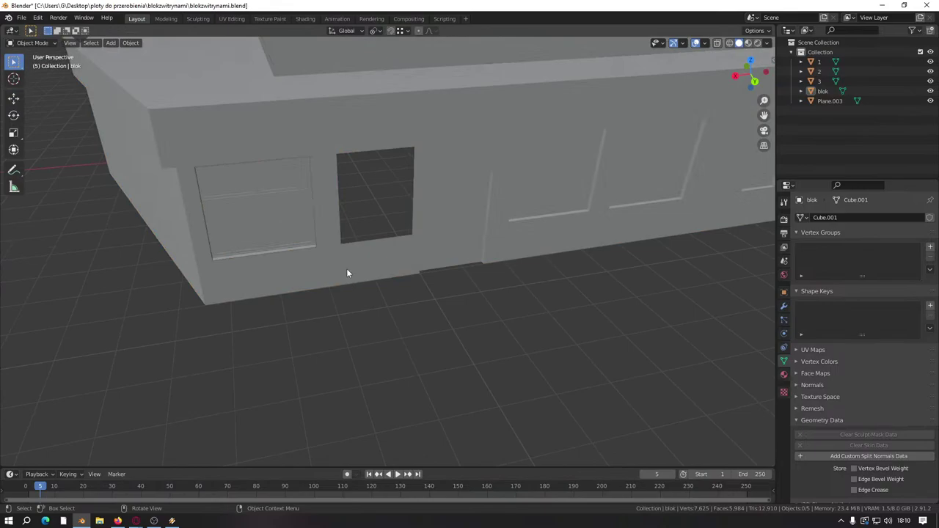
key("Tab")
key("Tab")
Step: Start a Wavefront OBJ import and scroll down the okna folder listing
left_click(21, 17)
mouse_move(84, 154)
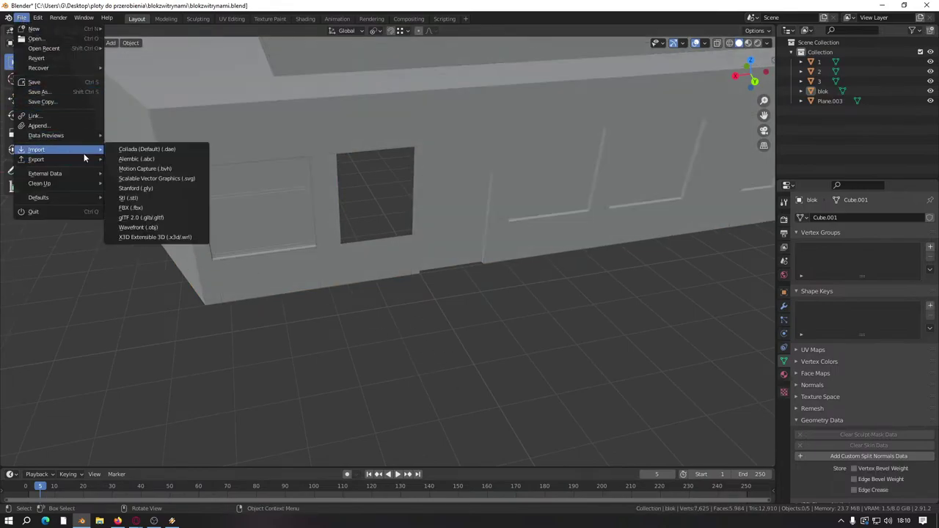
left_click(147, 227)
scroll(563, 268, "down", 3)
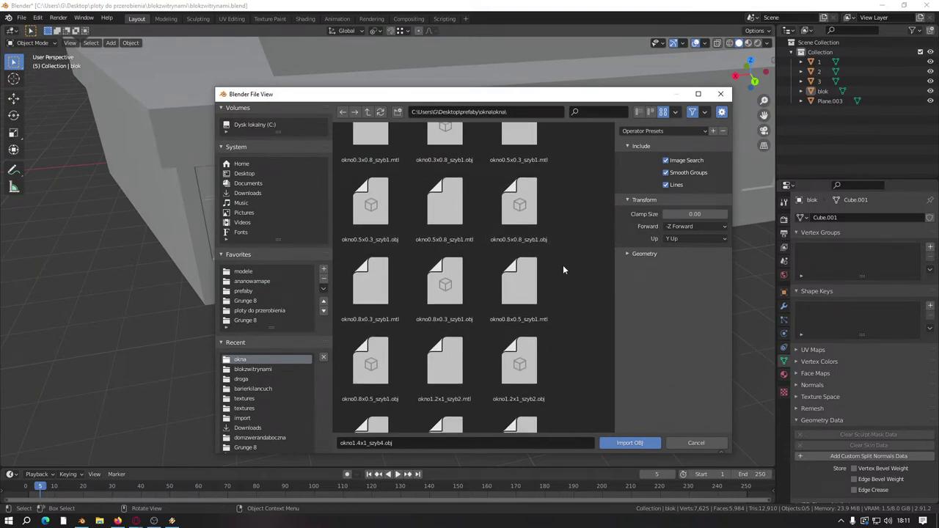
scroll(563, 270, "down", 3)
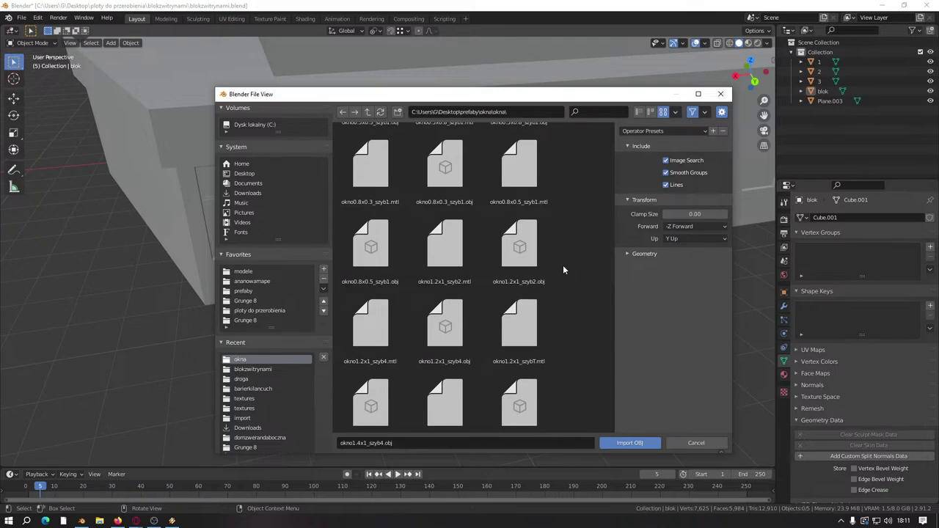
scroll(563, 270, "down", 9)
scroll(563, 270, "down", 3)
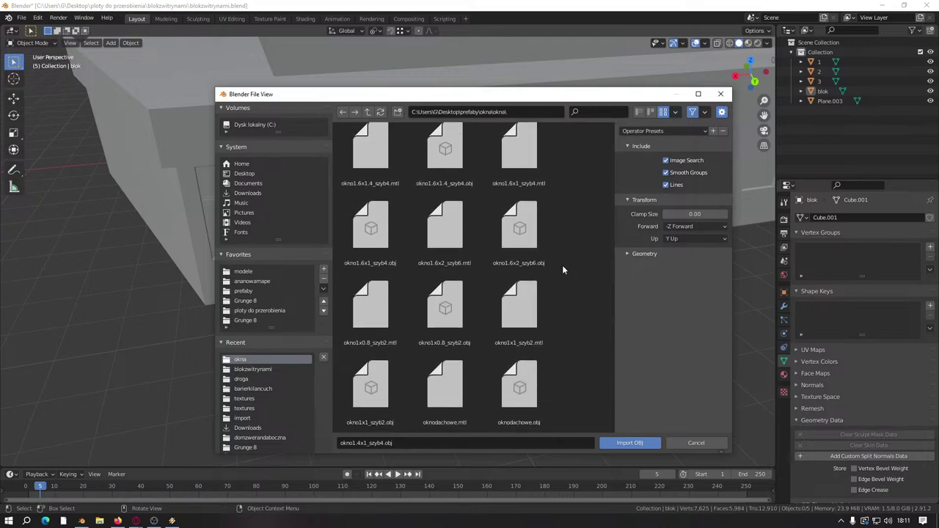
Step: Browse the okna window files and import okno1.2x1_szybT.obj
left_click(370, 402)
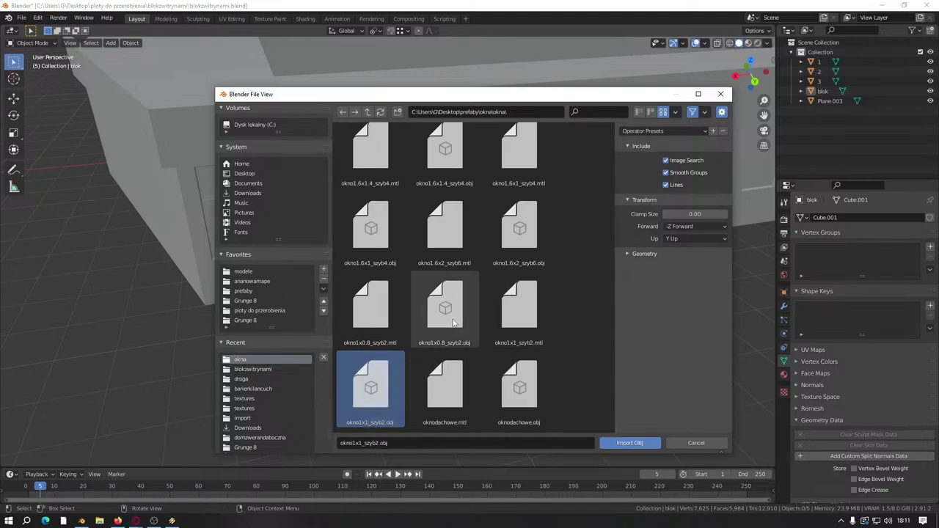
left_click(453, 323)
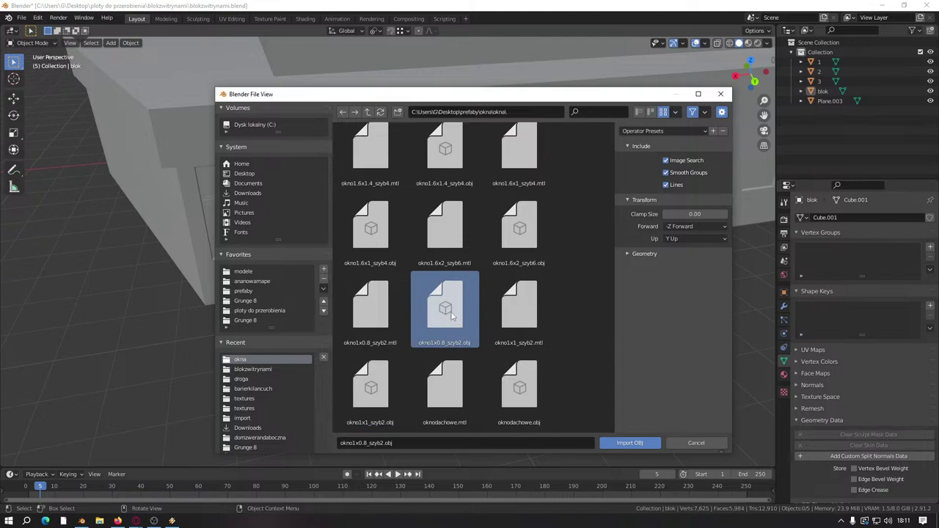
left_click(519, 229)
left_click(370, 229)
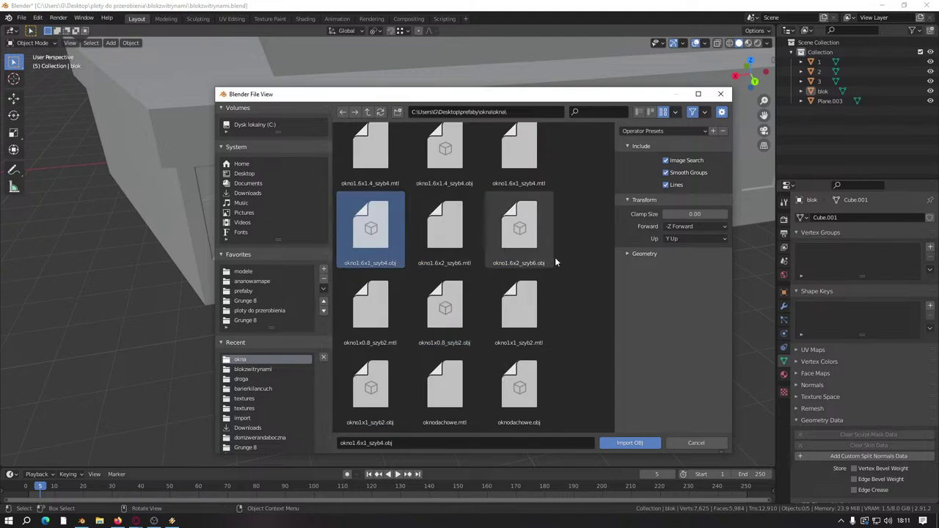
scroll(554, 257, "up", 1)
left_click(445, 167)
scroll(493, 239, "up", 2)
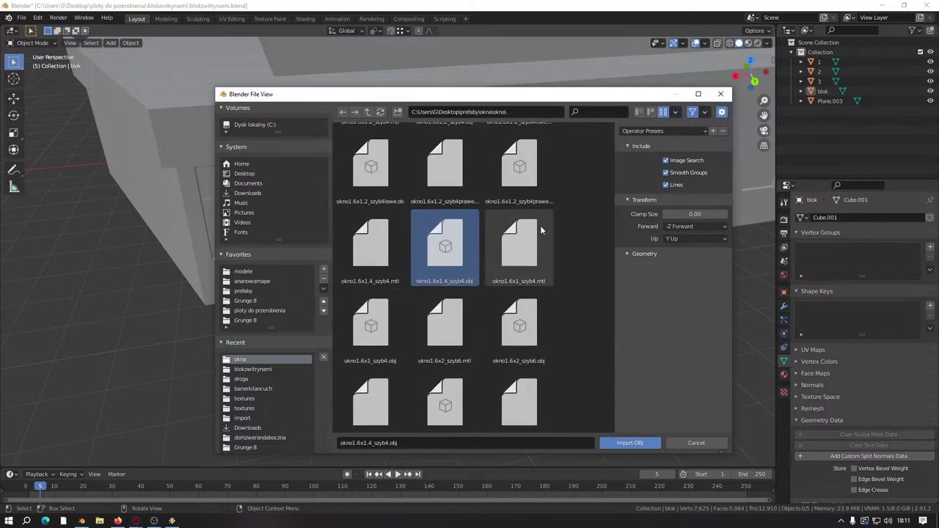
scroll(528, 199, "up", 1)
left_click(371, 187)
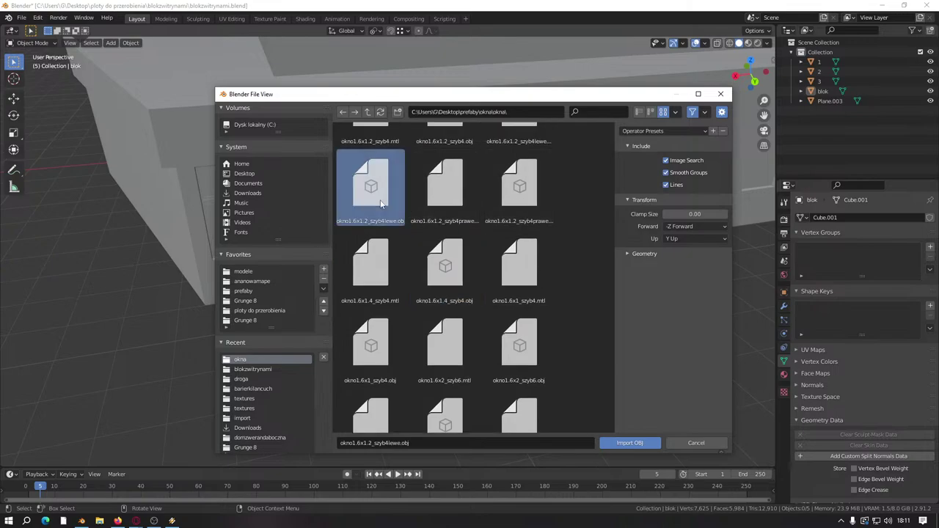
scroll(447, 205, "up", 4)
left_click(455, 206)
scroll(474, 206, "up", 1)
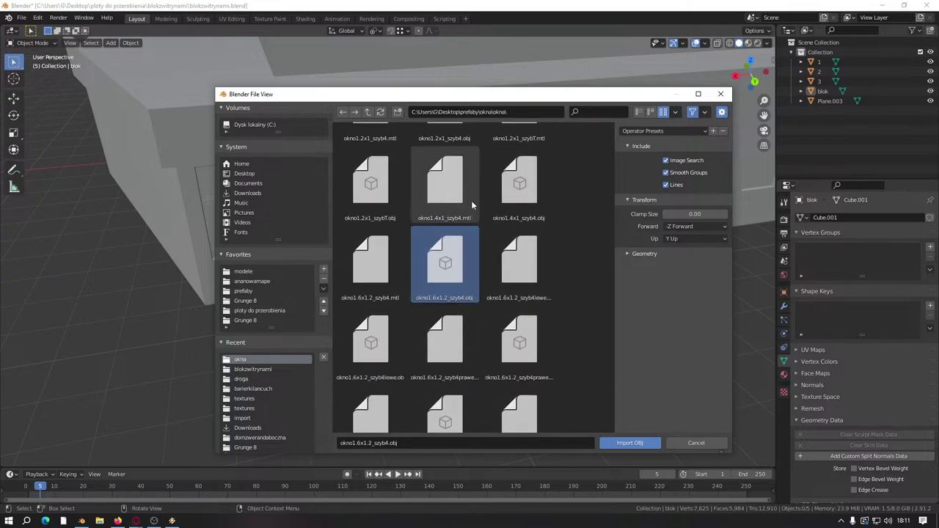
left_click(527, 185)
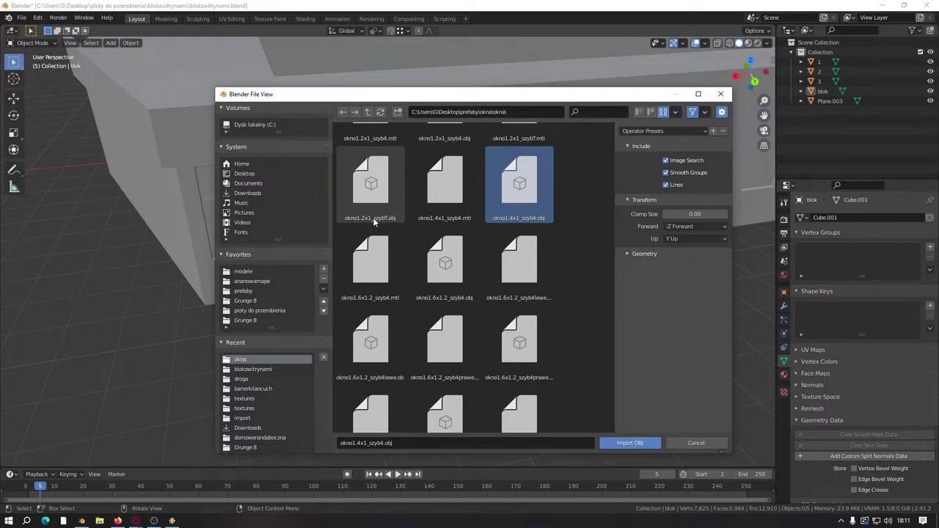
left_click(381, 189)
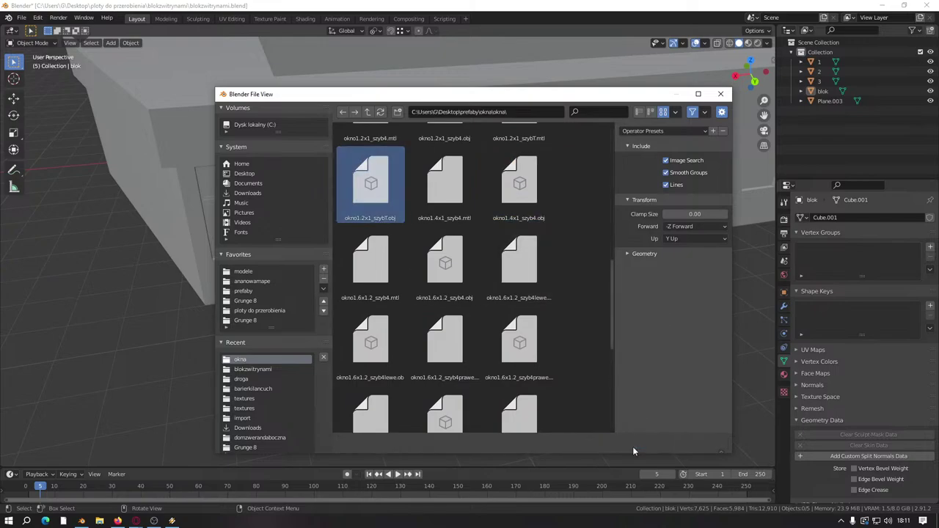
left_click(631, 443)
Step: Frame the building wall and orbit to see the whole building
key("KP_Decimal")
key("Tab")
scroll(538, 255, "down", 5)
middle_click_drag(438, 274, 493, 221)
key("Tab")
Step: Move the imported window Plane.004 near the wall openings and frame it
left_click(526, 122)
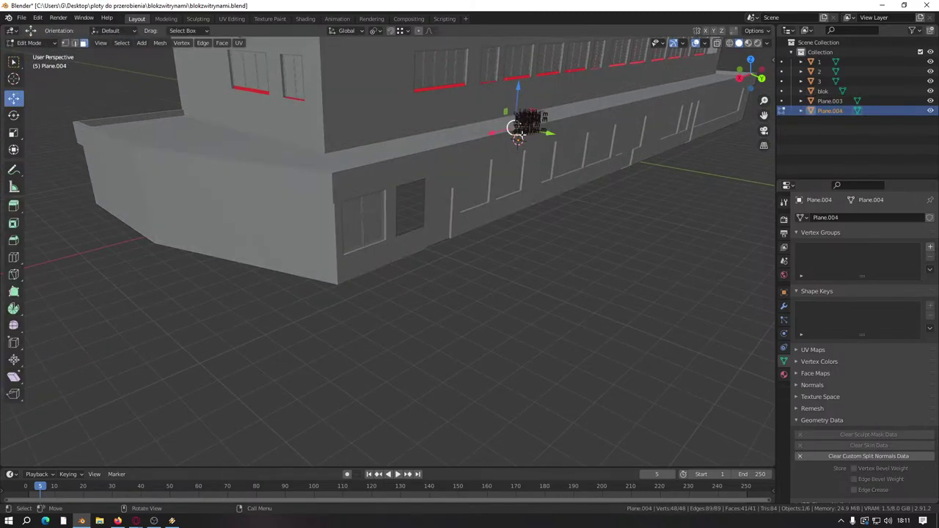
key("g")
left_click(429, 220)
key("KP_Decimal")
middle_click_drag(434, 227, 220, 71)
Step: Delete the window's flat backing plane faces in Edit Mode
key("Tab")
scroll(382, 264, "up", 2)
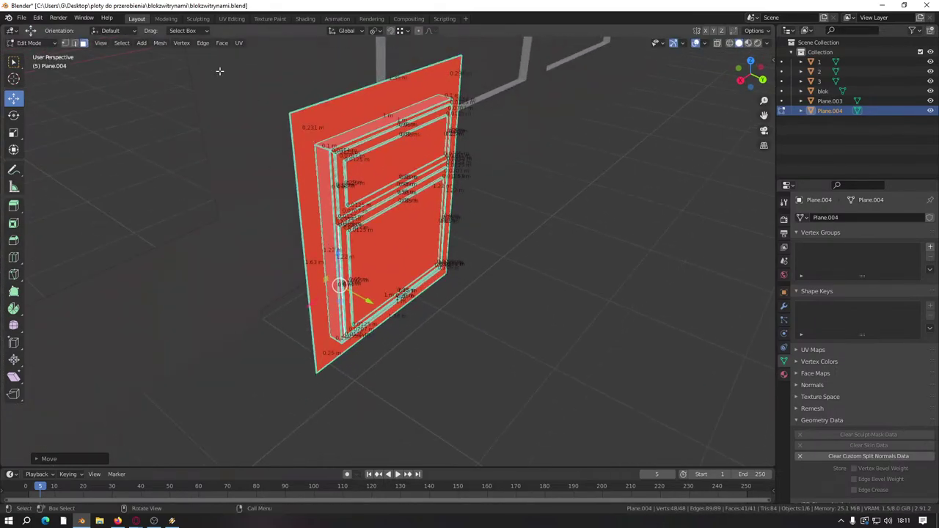
left_click(310, 132, "alt")
right_click(277, 191)
left_click(254, 228)
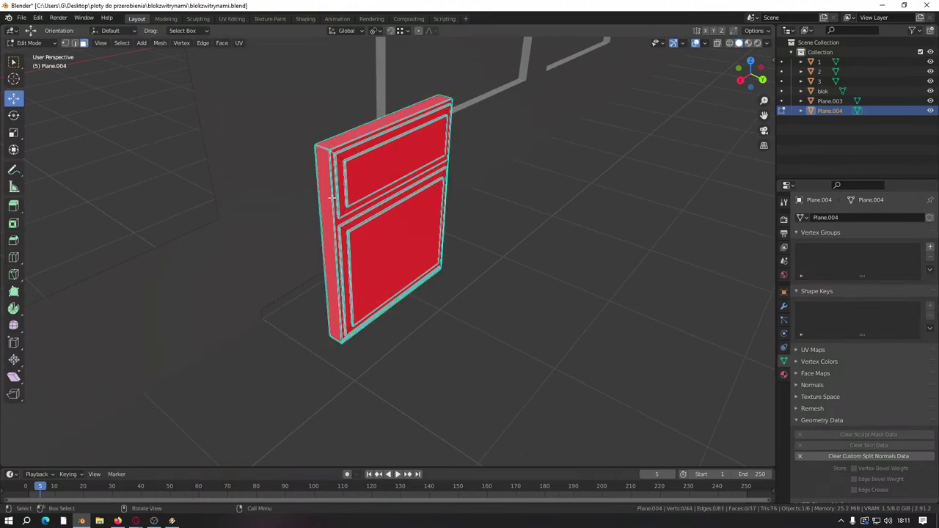
Step: Mark all window edges sharp, clear custom split normals, and rotate it 180° around Z
key("a")
key("2")
right_click(310, 419)
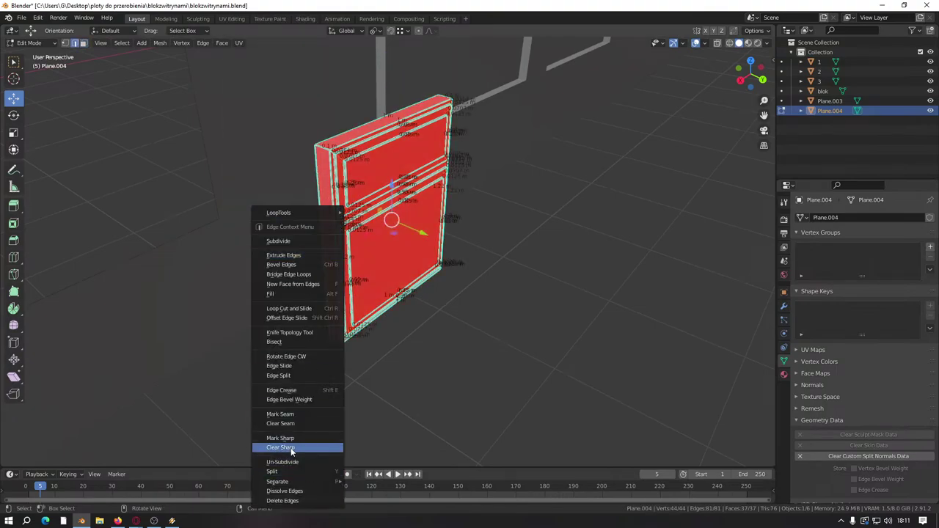
left_click(280, 438)
middle_click_drag(286, 433, 362, 347)
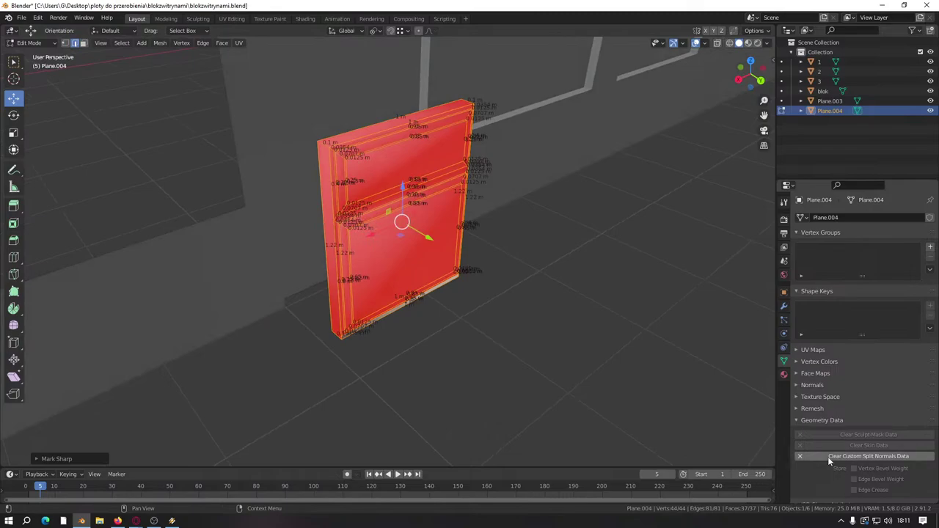
left_click(868, 456)
middle_click_drag(440, 345, 470, 334)
type("rz1")
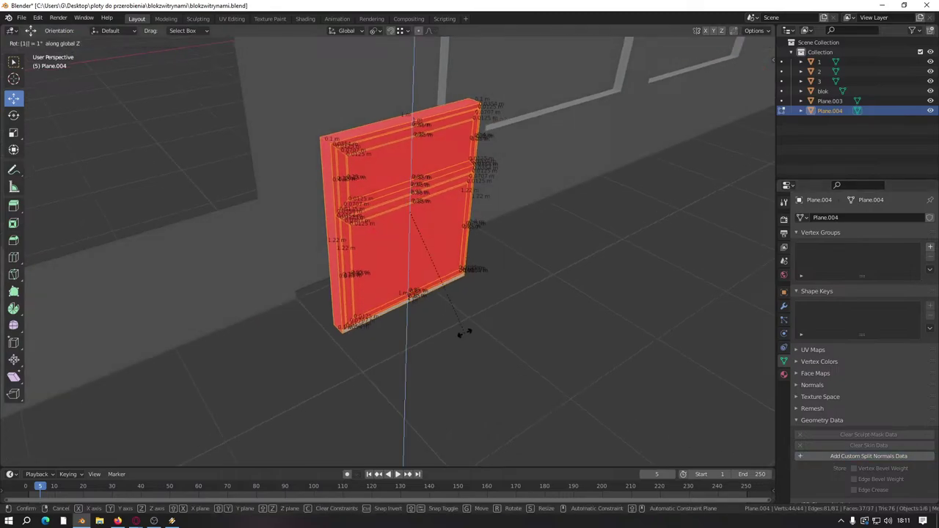
type("80")
key("Return")
Step: Raise the window frame's bottom front face slightly
scroll(461, 319, "up", 1)
middle_click_drag(457, 308, 407, 271)
scroll(407, 271, "up", 3)
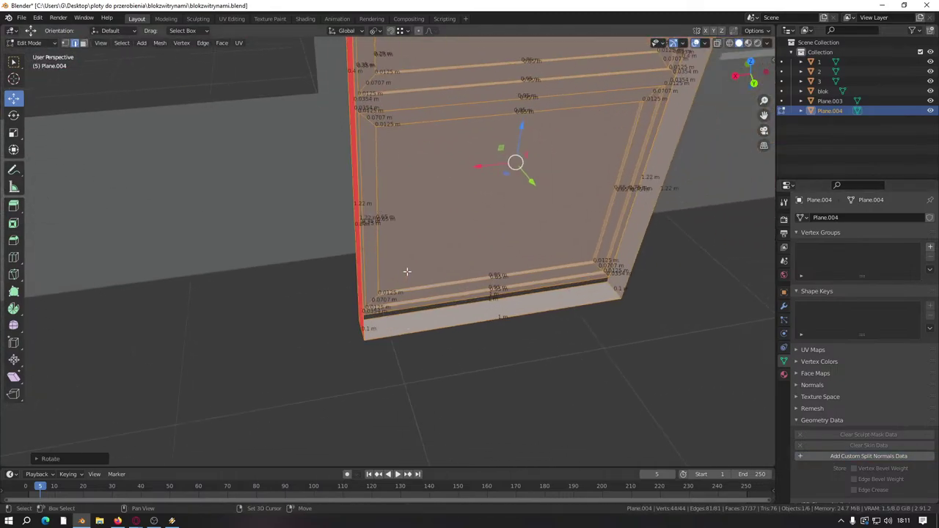
left_click(490, 297)
left_click(83, 42)
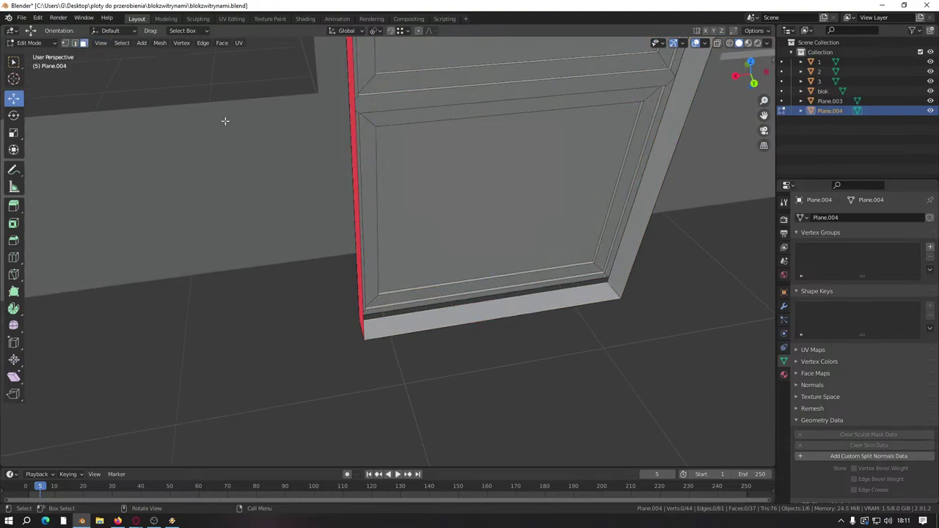
left_click(525, 283)
left_click_drag(498, 282, 571, 284)
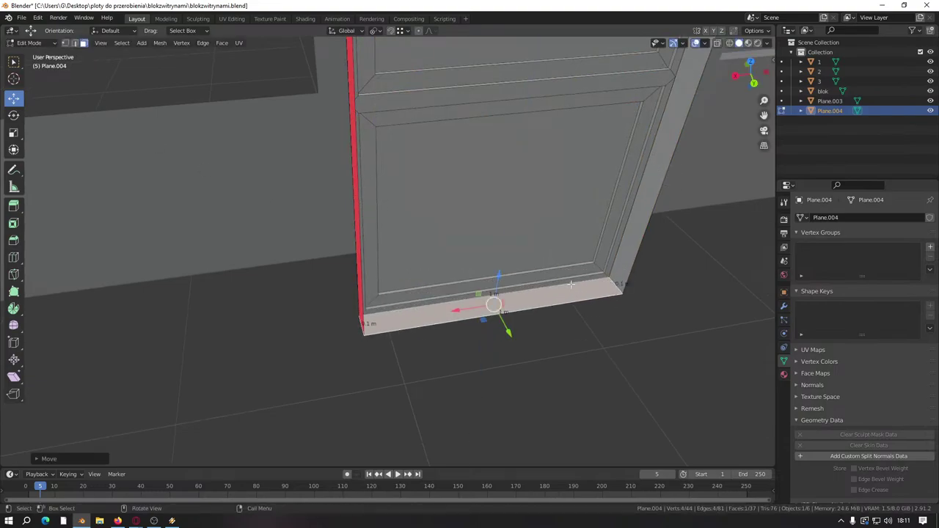
Step: Select the frame's left side strip and move it
middle_click_drag(481, 233, 362, 227)
left_click(348, 234)
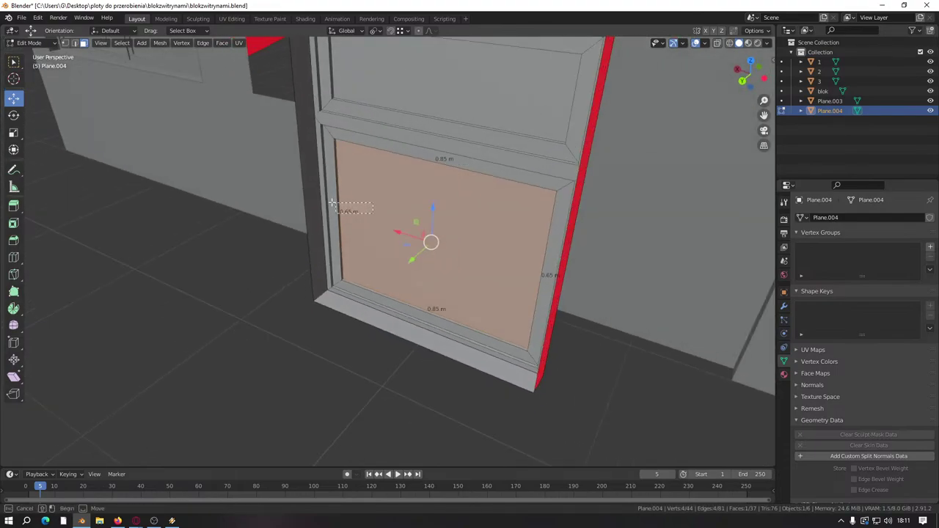
left_click_drag(317, 200, 316, 199, "shift")
middle_click_drag(341, 61, 351, 127)
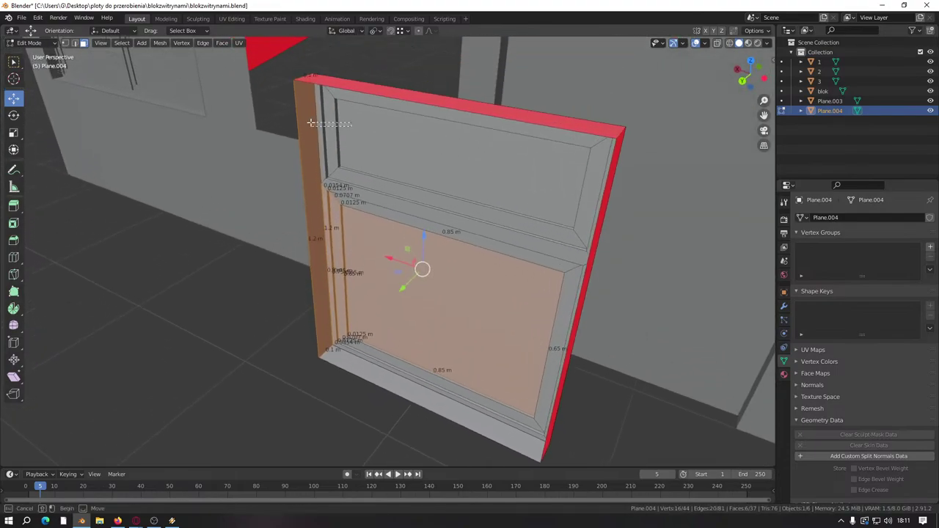
left_click_drag(310, 123, 352, 184, "shift")
middle_click_drag(352, 183, 454, 304)
scroll(344, 242, "up", 3)
key("g")
left_click(344, 258)
scroll(387, 253, "down", 4)
Step: Select a wall face of the blok building and look along the wall
left_click(446, 236)
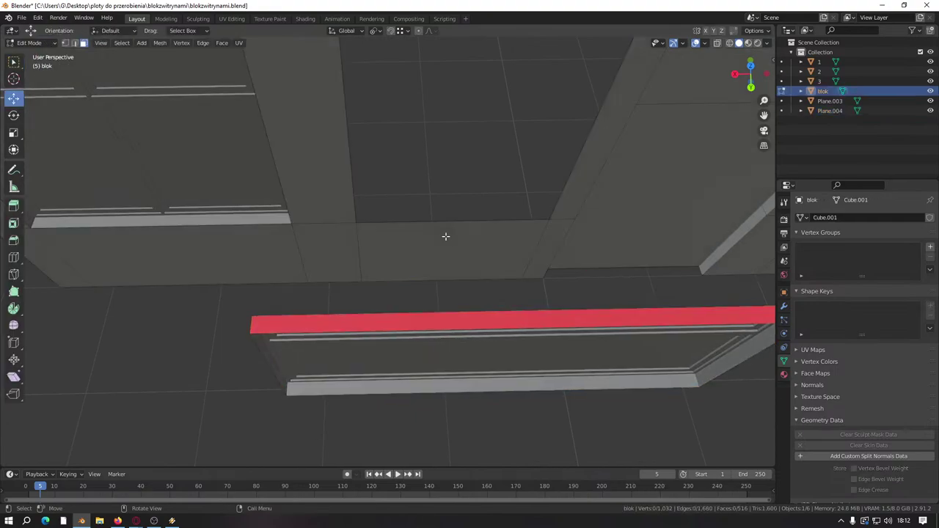
scroll(445, 236, "up", 2)
left_click(445, 237)
scroll(447, 242, "up", 3)
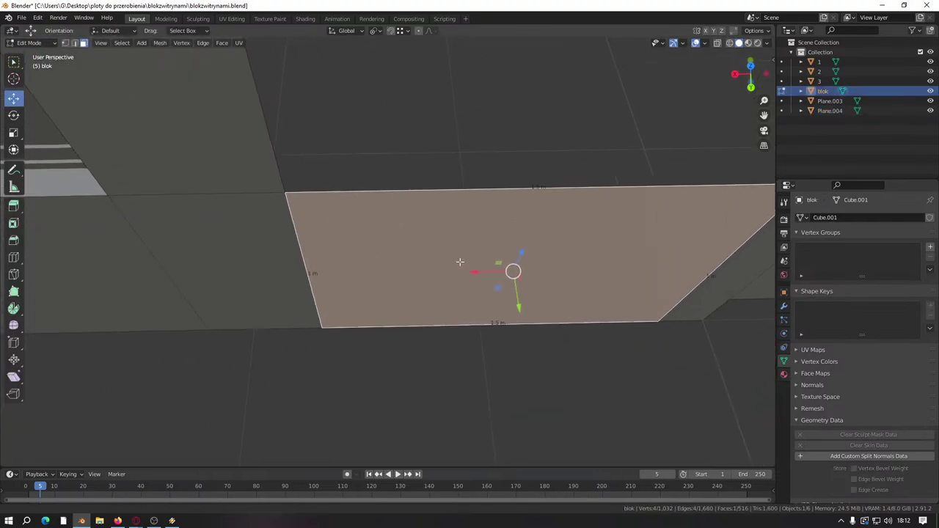
middle_click_drag(459, 262, 418, 215)
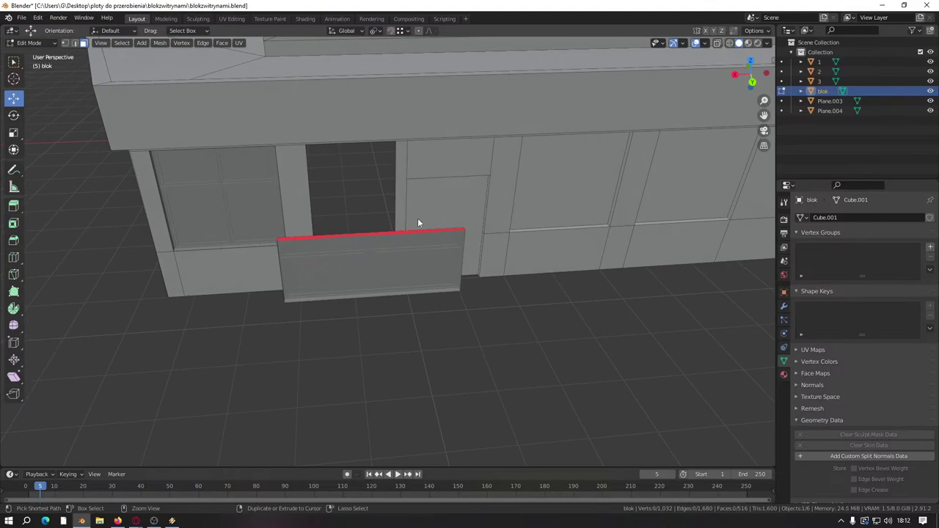
Step: Rotate the window about its edge and shift a frame edge left
key("Tab")
left_click(402, 239)
key("Tab")
key("r")
left_click(384, 254)
scroll(385, 281, "up", 3)
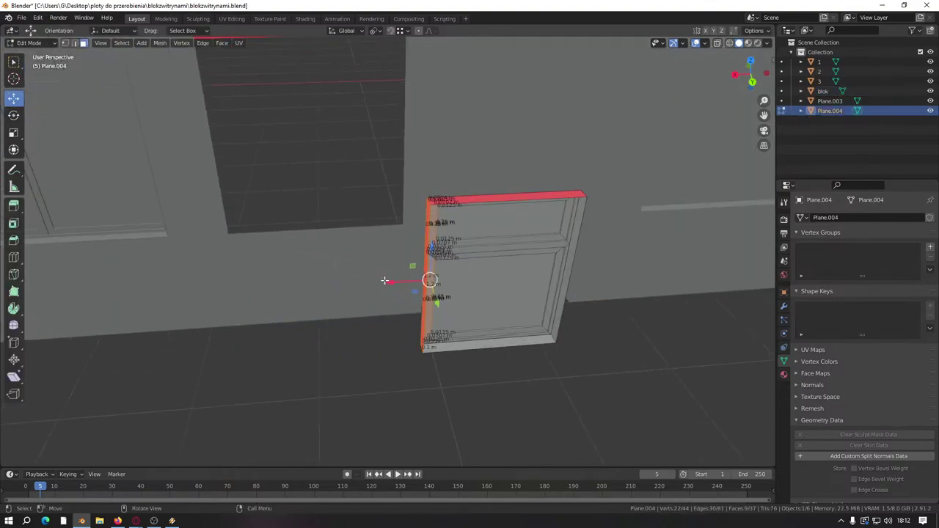
key("g")
left_click(253, 279)
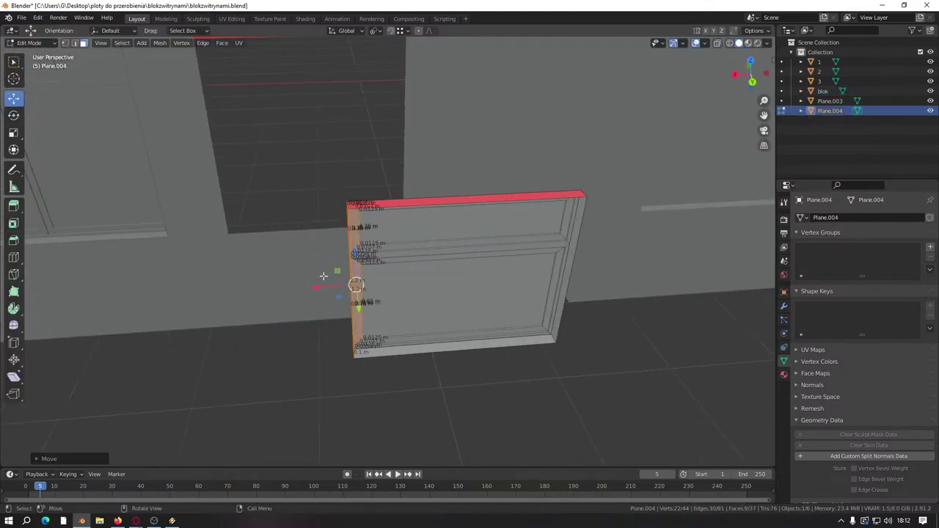
Step: Select the whole window mesh and move it toward the wall opening
key("ctrl+l")
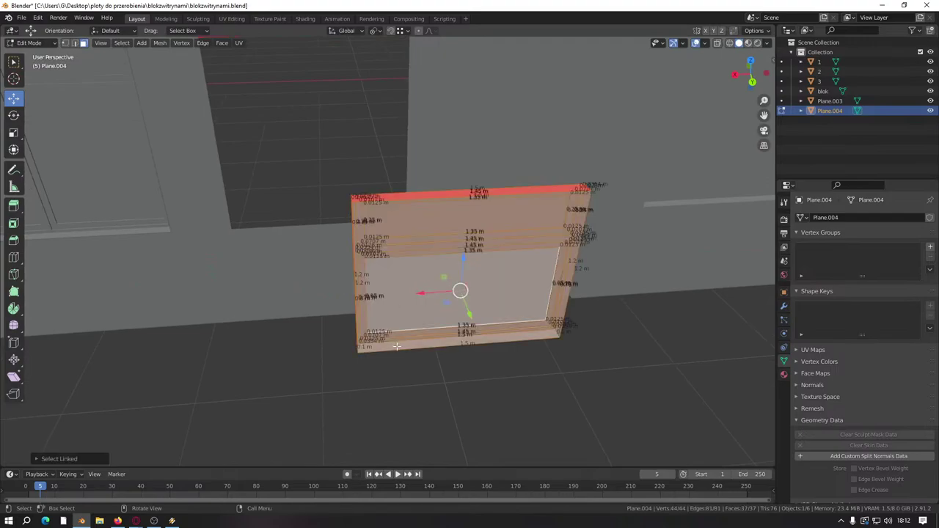
middle_click_drag(459, 291, 492, 343)
left_click_drag(492, 343, 262, 253)
middle_click_drag(262, 253, 275, 308, "shift")
Step: Turn on vertex snapping and move the window into the opening
left_click(408, 30)
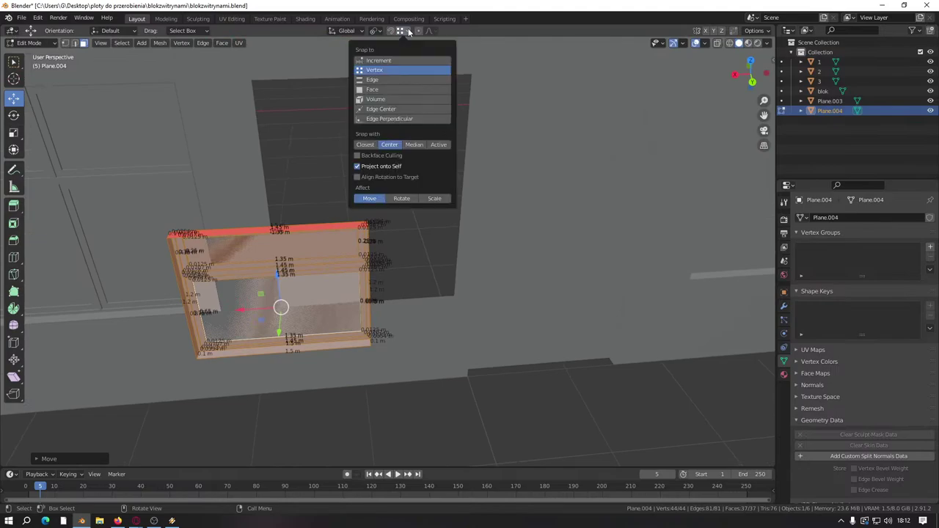
left_click(409, 32)
left_click(408, 31)
middle_click_drag(352, 220, 353, 279)
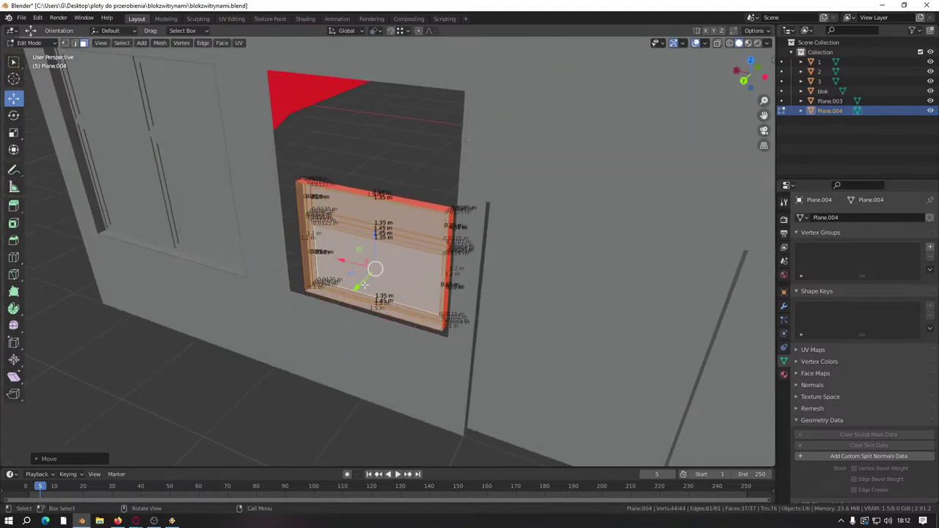
key("g")
left_click(345, 298)
Step: Move the window down along Z within the opening
key("g")
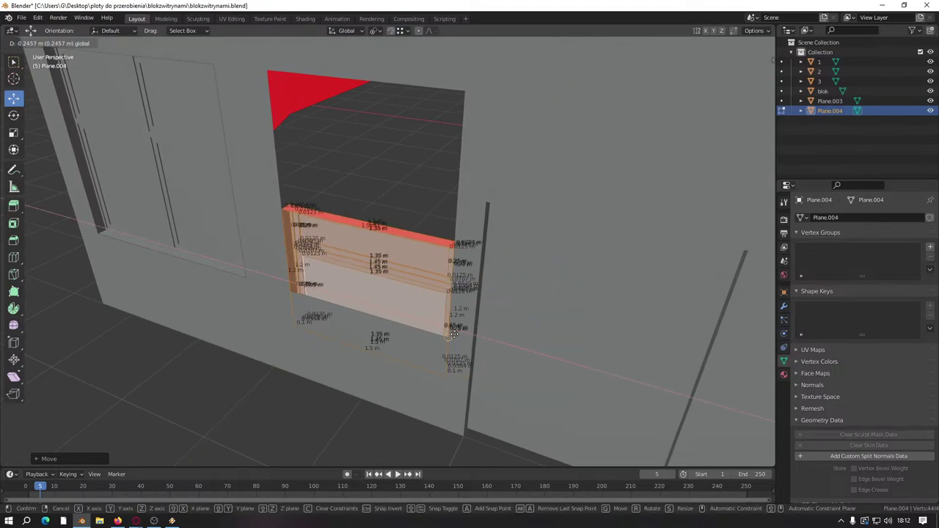
left_click(454, 334)
key("g")
key("z")
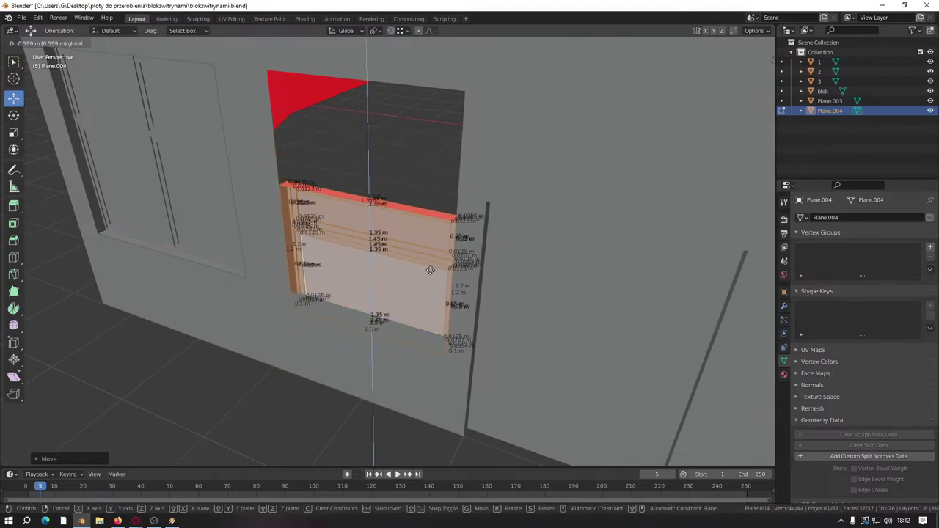
left_click(430, 270)
Step: Lower the top panel along Z onto the cabinet, then add the lower panel's faces
scroll(426, 264, "up", 5)
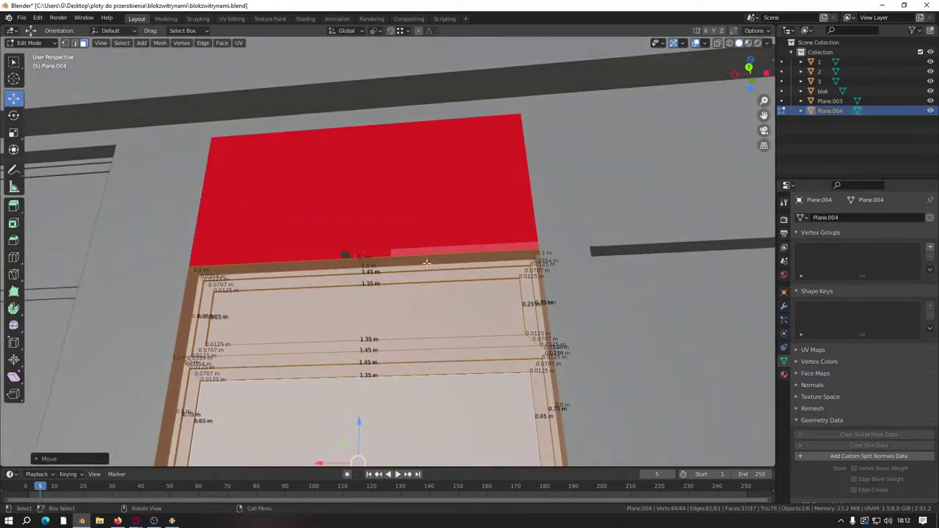
left_click(420, 278)
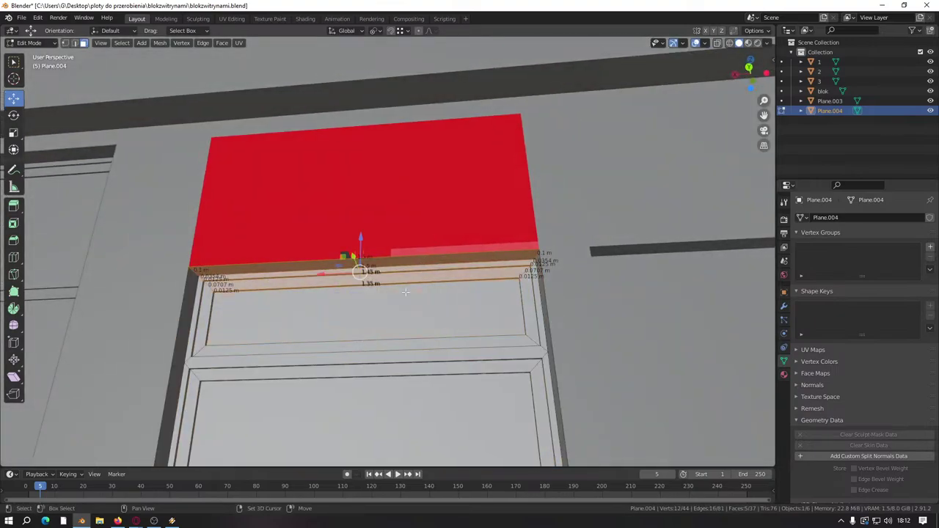
key("g")
key("z")
left_click(432, 331)
middle_click_drag(432, 332, 396, 244)
left_click(411, 195, "shift")
Step: Select only the window's horizontal transom strip faces
left_click_drag(420, 311, 421, 311)
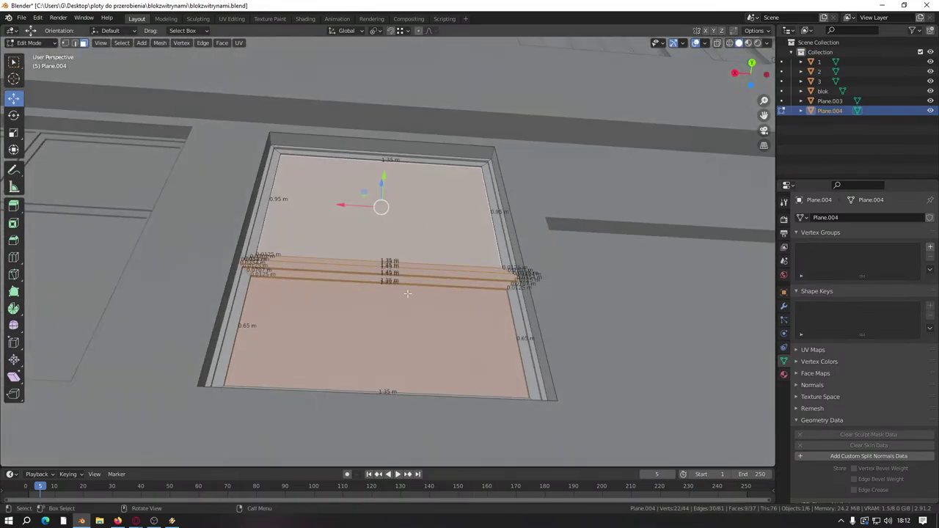
middle_click_drag(420, 311, 402, 332)
left_click(403, 320, "shift")
middle_click_drag(418, 225, 208, 114)
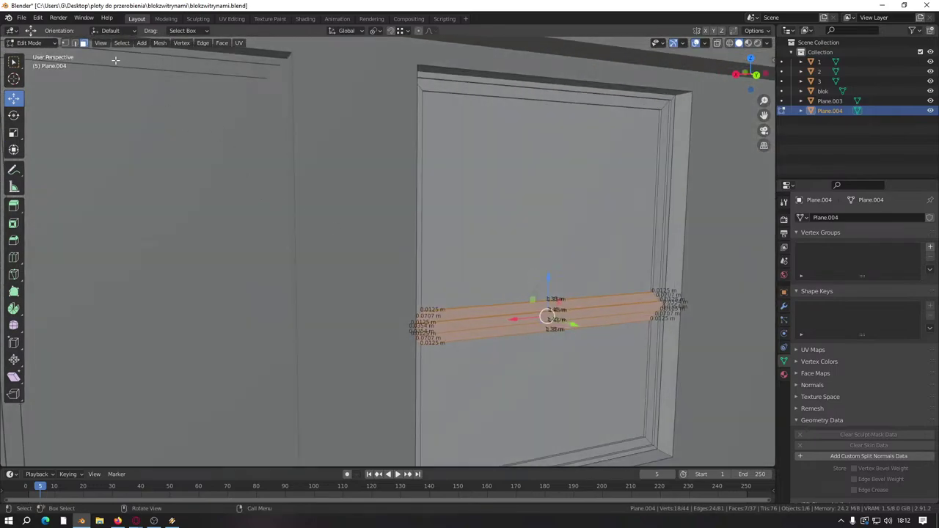
left_click(399, 32)
scroll(515, 319, "up", 6)
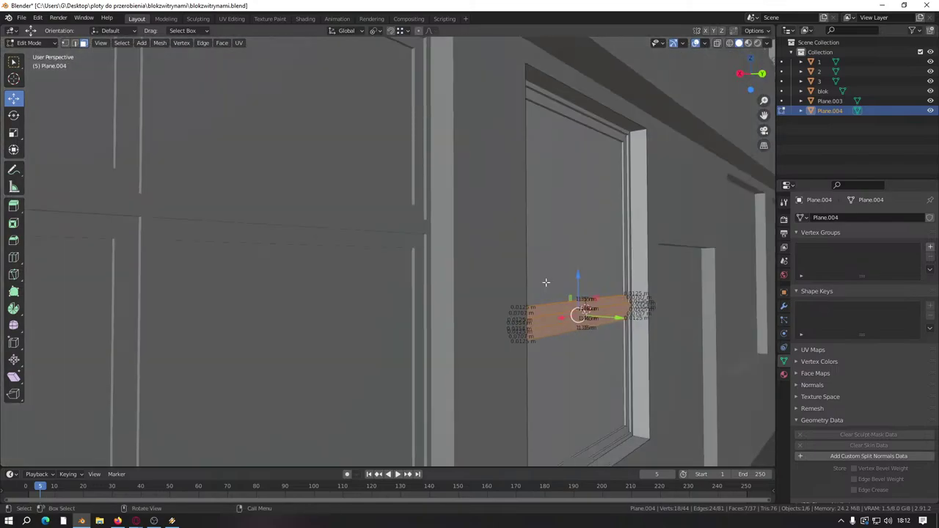
Step: Raise the transom bar 0.4 m along Z and return to Object Mode
left_click_drag(643, 359, 643, 242)
middle_click_drag(643, 241, 337, 268)
scroll(517, 297, "down", 3)
scroll(337, 268, "up", 4)
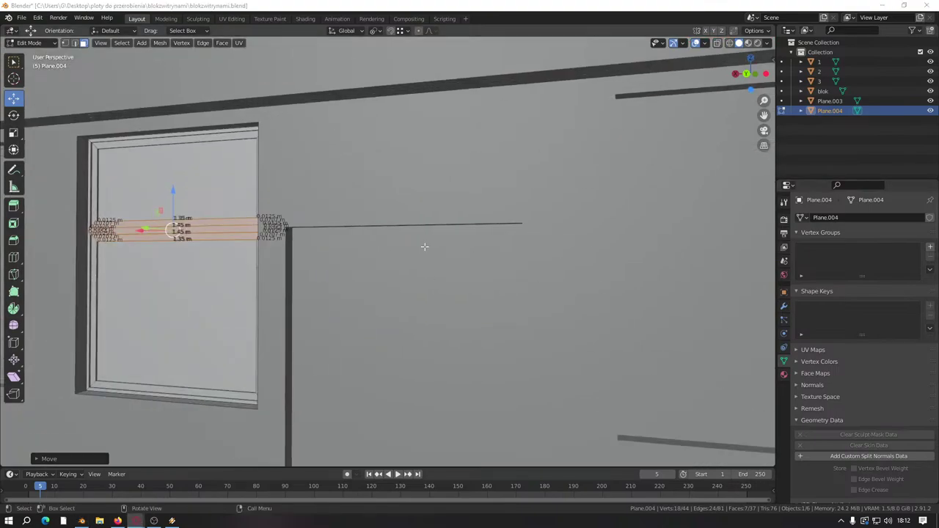
scroll(424, 247, "down", 4)
key("Tab")
Step: Delete the two 2 m by 1.9 m window faces of the blok wall
left_click(555, 265)
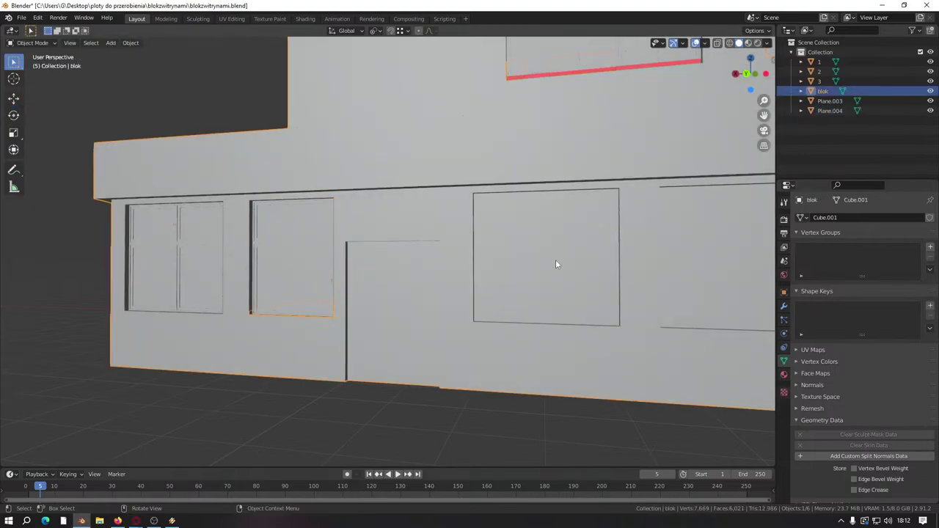
key("Tab")
left_click(556, 265)
middle_click_drag(666, 303, 499, 282, "shift")
left_click(597, 266, "shift")
right_click(476, 285)
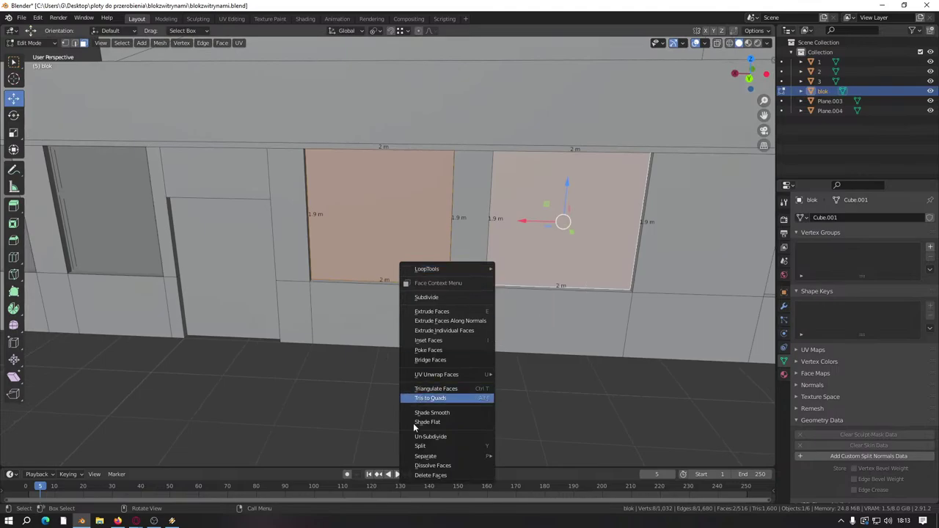
left_click(431, 475)
Step: Delete the thin face strip along the wall base and return to Object Mode
middle_click_drag(660, 308, 471, 319)
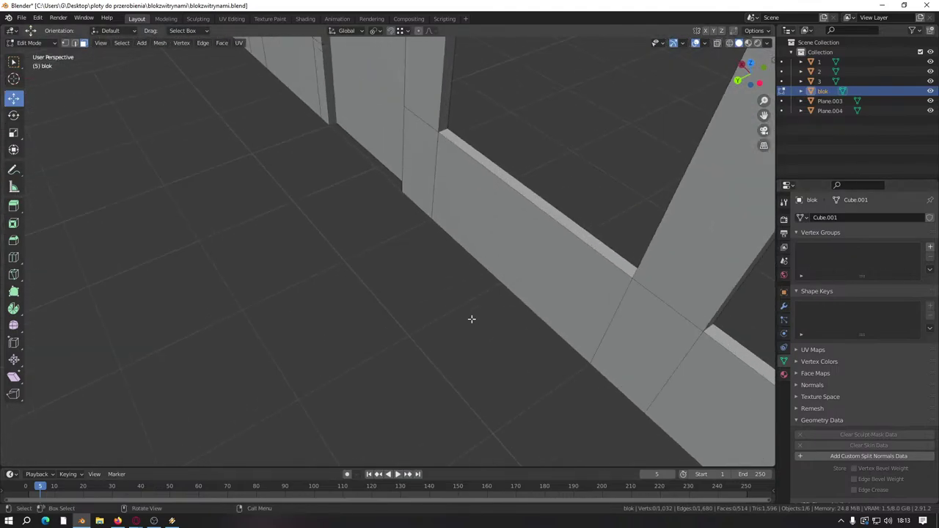
left_click(442, 130, "alt")
middle_click_drag(616, 270, 528, 286)
left_click(527, 289, "alt+shift")
right_click(528, 289)
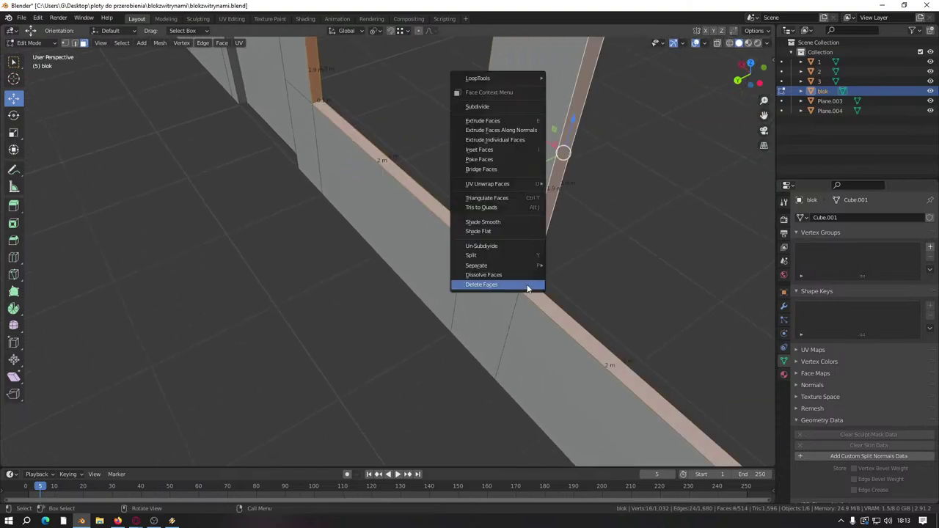
left_click(528, 288)
middle_click_drag(260, 189, 333, 94)
key("Tab")
Step: Duplicate the whole Plane.003 window mesh and slide the copy along X into the right-hand opening
left_click(311, 76)
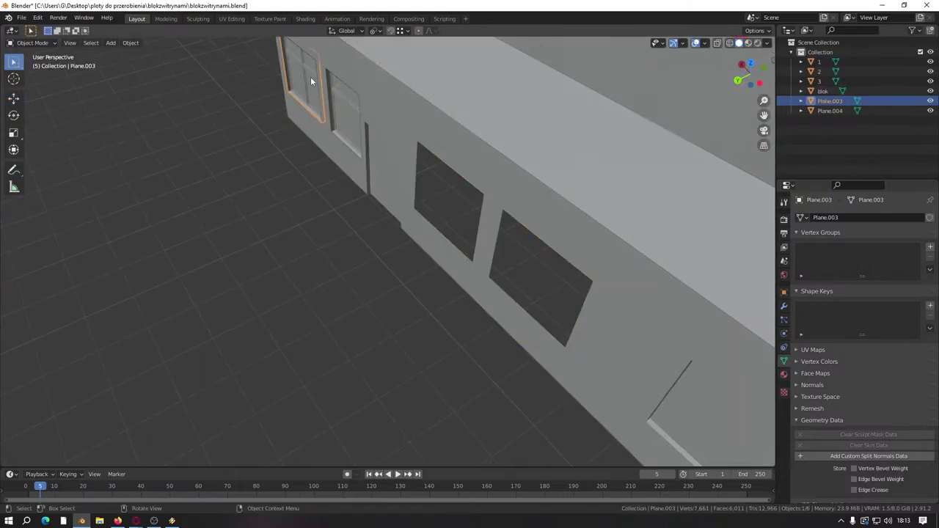
key("Tab")
key("a")
key("shift+d")
right_click(323, 133)
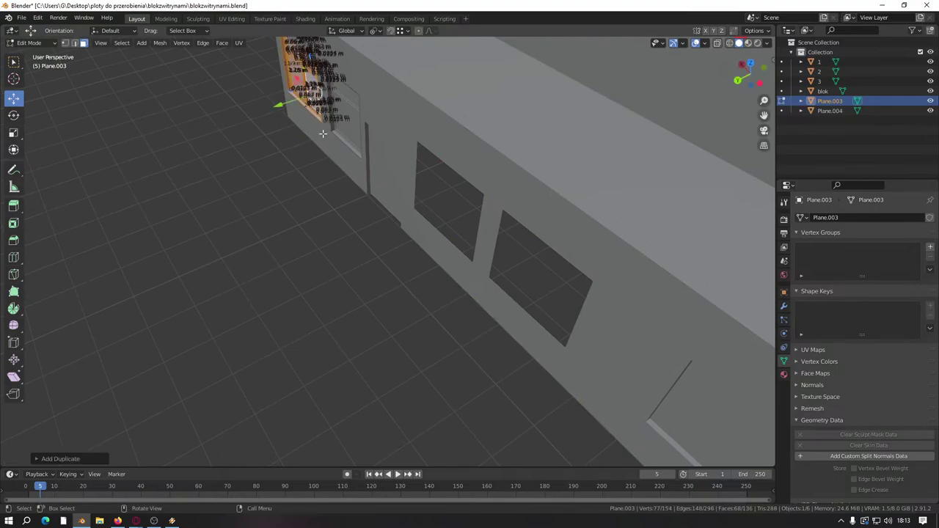
middle_click_drag(323, 133, 268, 94)
key("g")
key("x")
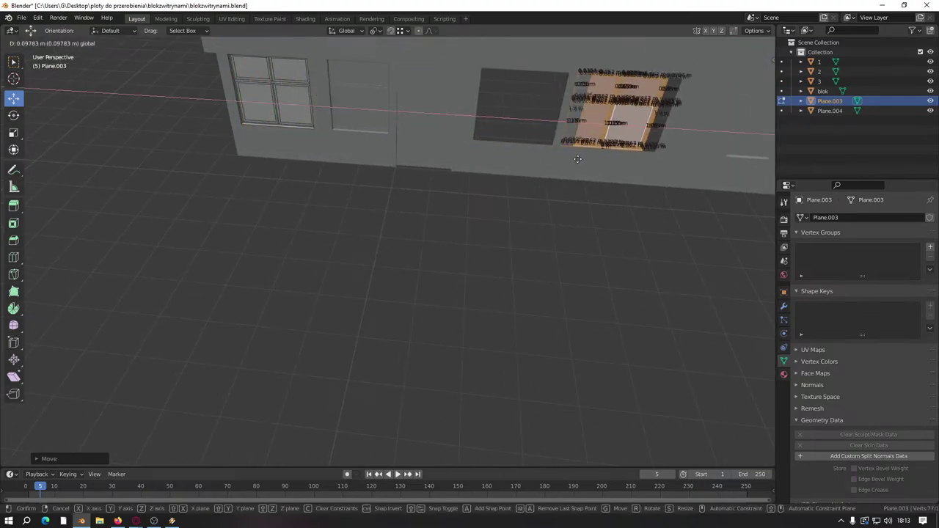
left_click(579, 140)
Step: Set snapping to Closest and slide the window along X into its wall opening
left_click(404, 31)
left_click(365, 144)
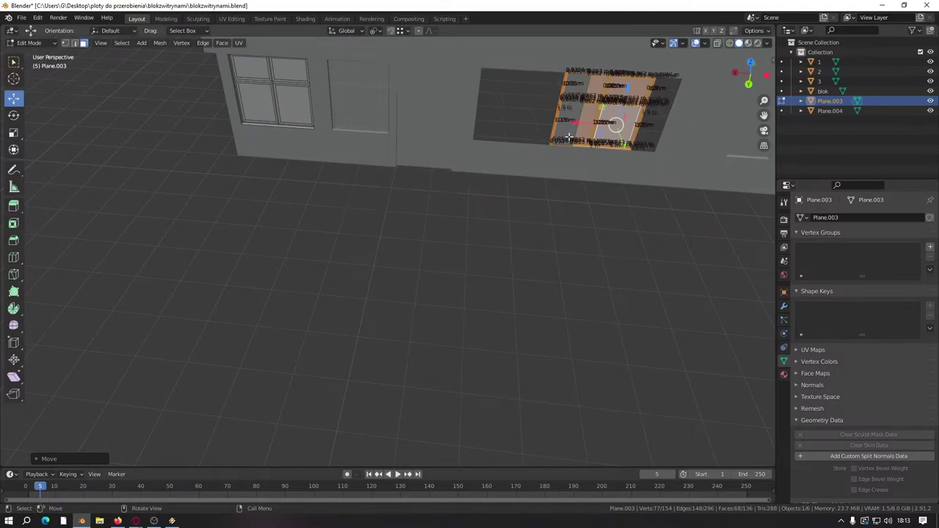
key("g")
key("x")
left_click(479, 141)
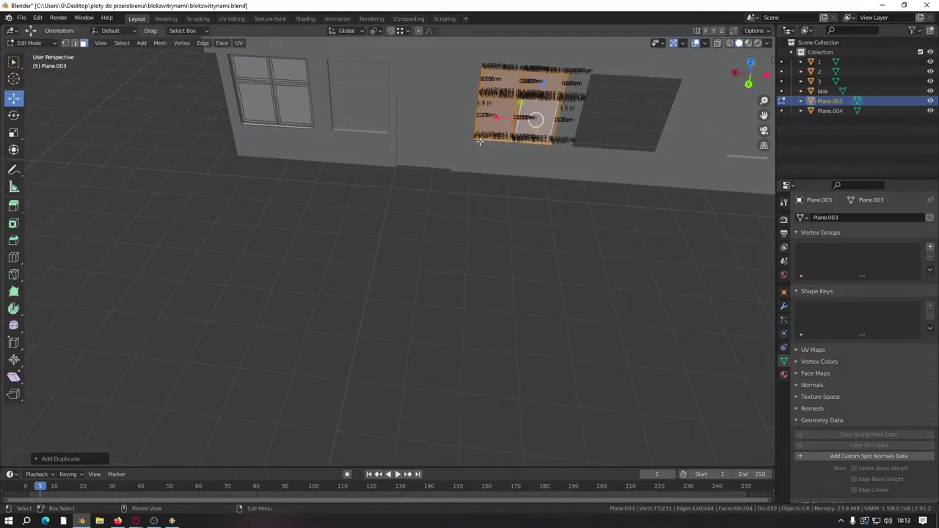
scroll(487, 118, "up", 2)
Step: Deselect the window faces, leave its Edit Mode, and open the blok wall mesh for editing
left_click(602, 190)
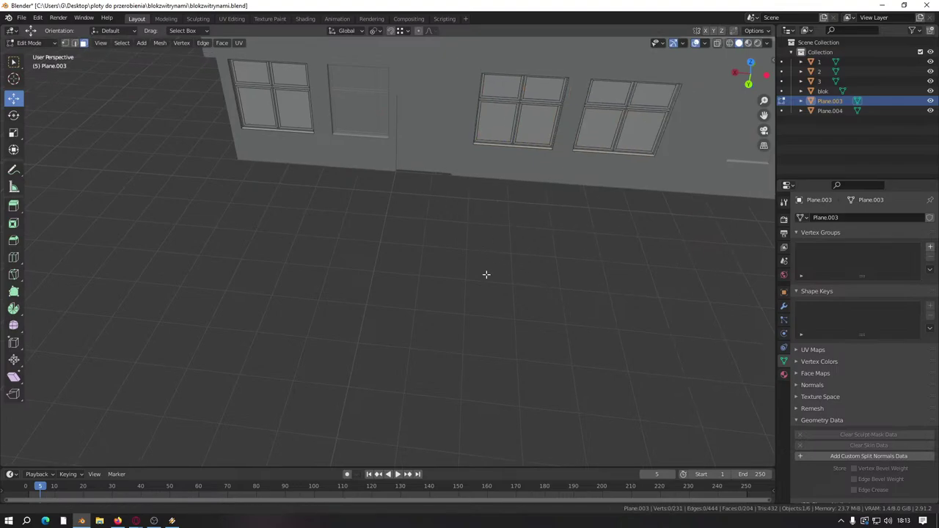
scroll(487, 272, "up", 4)
key("Tab")
left_click(424, 246)
key("Tab")
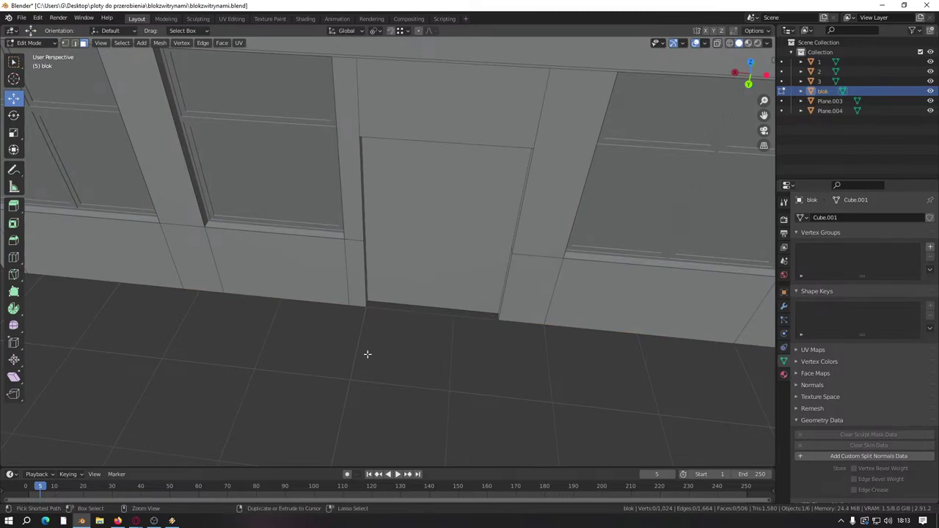
Step: Save blokzwitrynami.blend, orbit around the building to check the windows, and save again
key("ctrl+s")
middle_click_drag(377, 357, 399, 344)
middle_click_drag(367, 328, 387, 339)
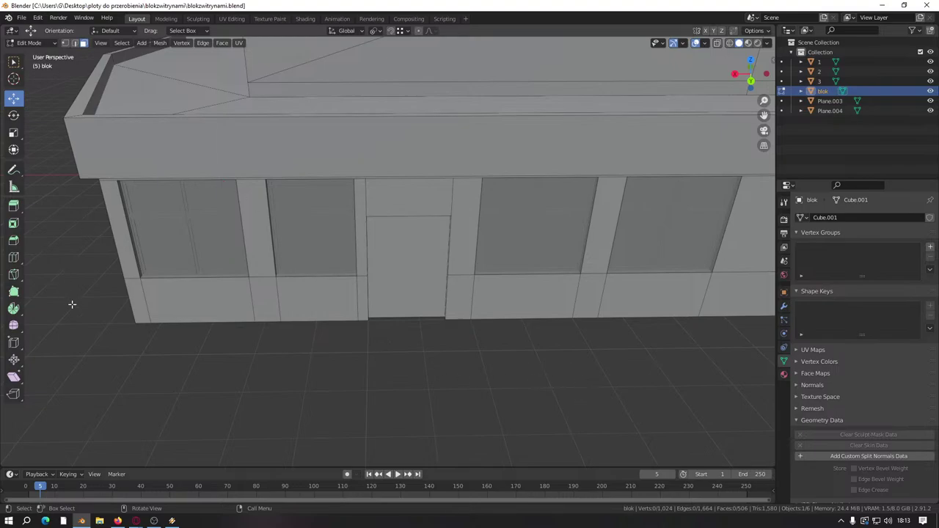
key("ctrl+s")
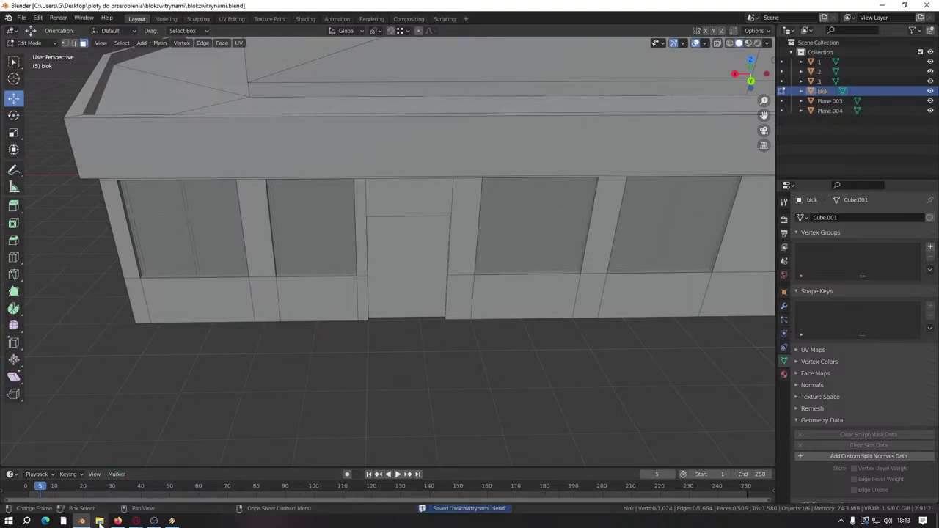
Step: Open sklepminetta.blend from the ploty do przerobienia\sklepminetta folder in File Explorer
key("super+e")
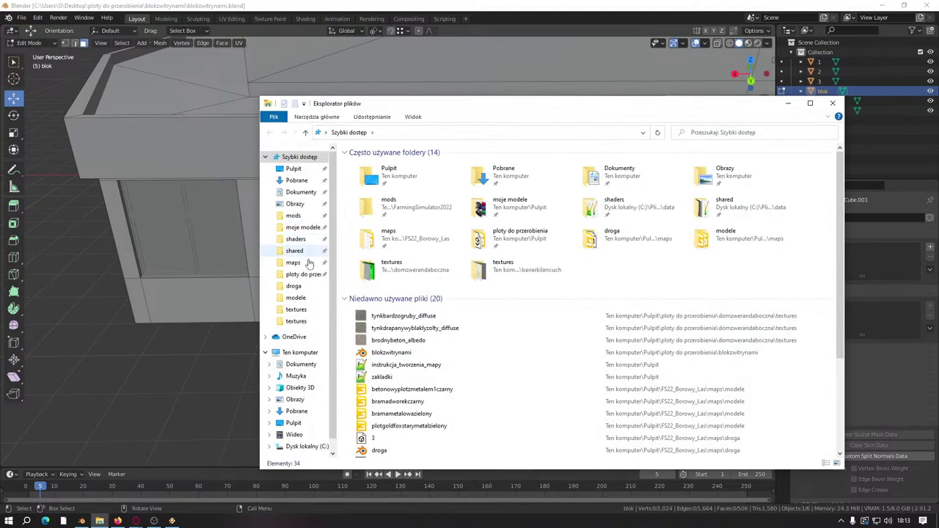
left_click(304, 274)
scroll(411, 315, "down", 20)
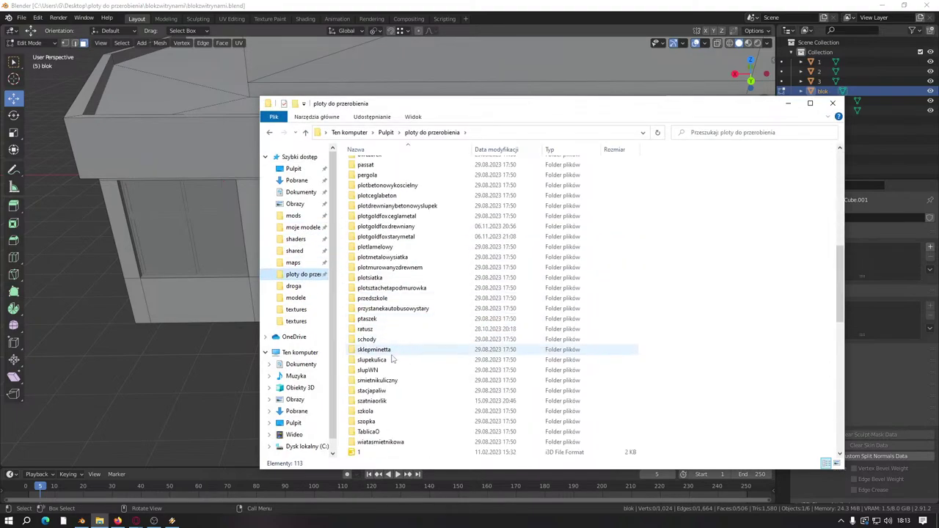
left_click(400, 352)
double_click(399, 351)
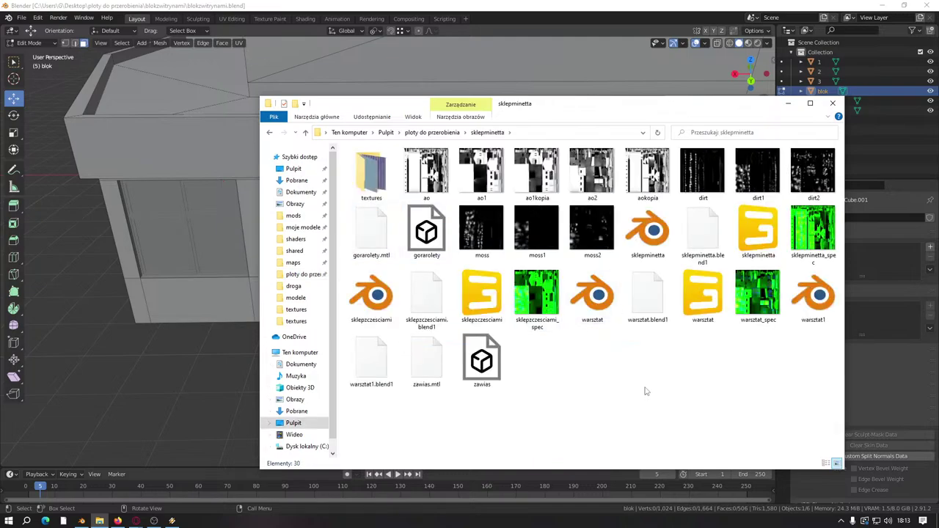
double_click(647, 232)
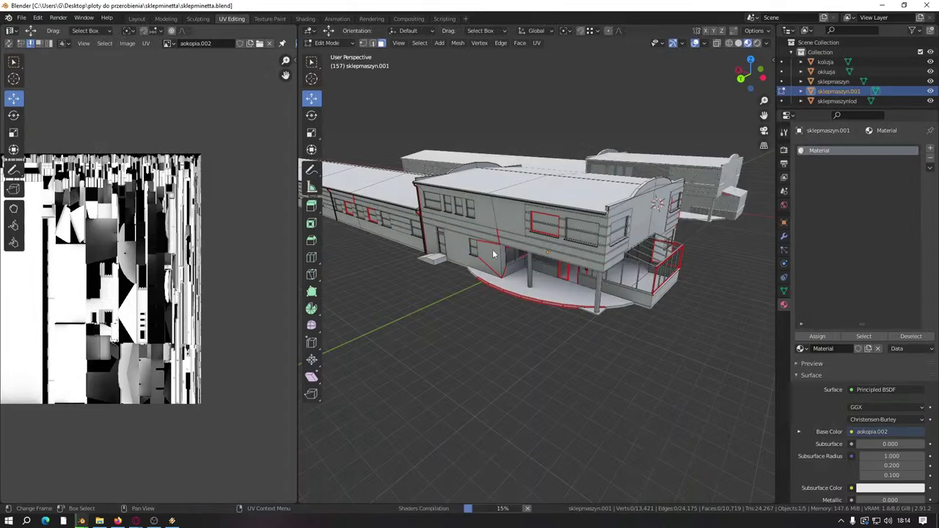
Step: Hide kolizja, okluzja, sklepmaszynlod and sklepmaszyn.001, leaving only sklepmaszyn visible
middle_click_drag(598, 305, 542, 267)
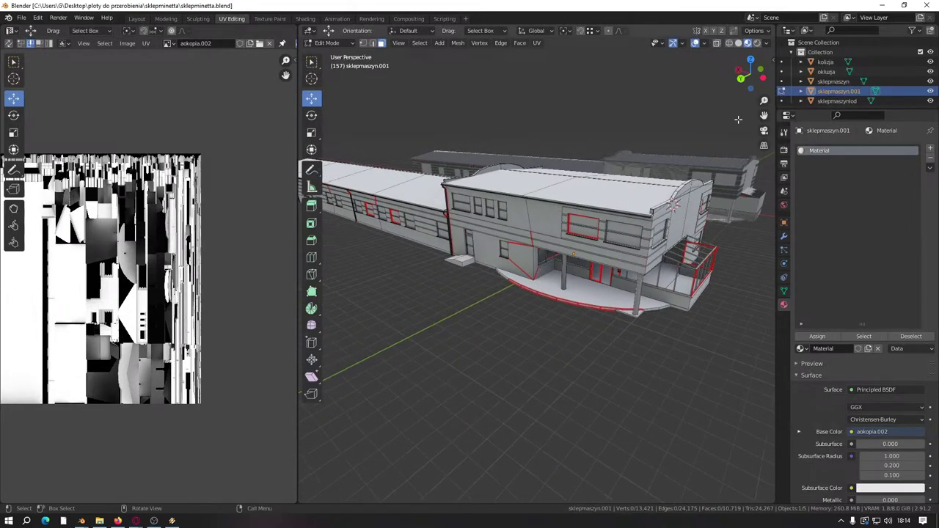
key("Tab")
left_click(560, 329)
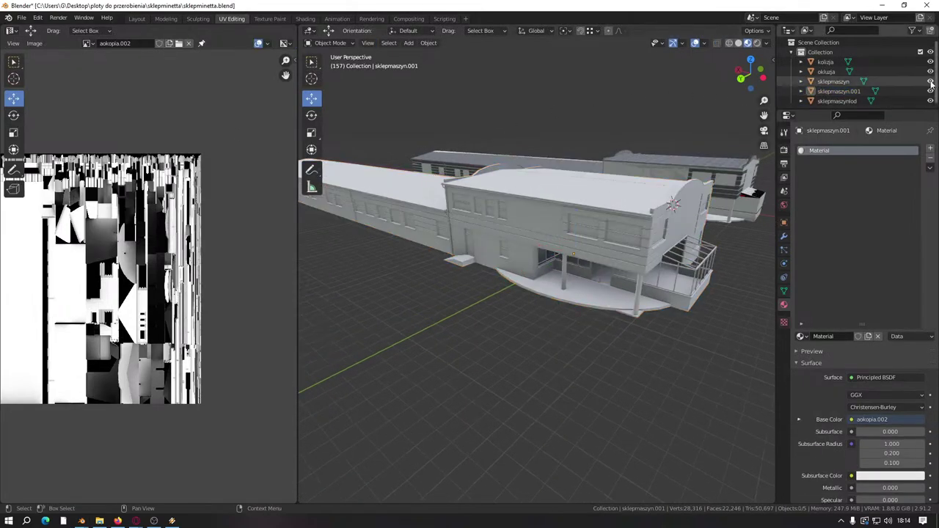
left_click(930, 81)
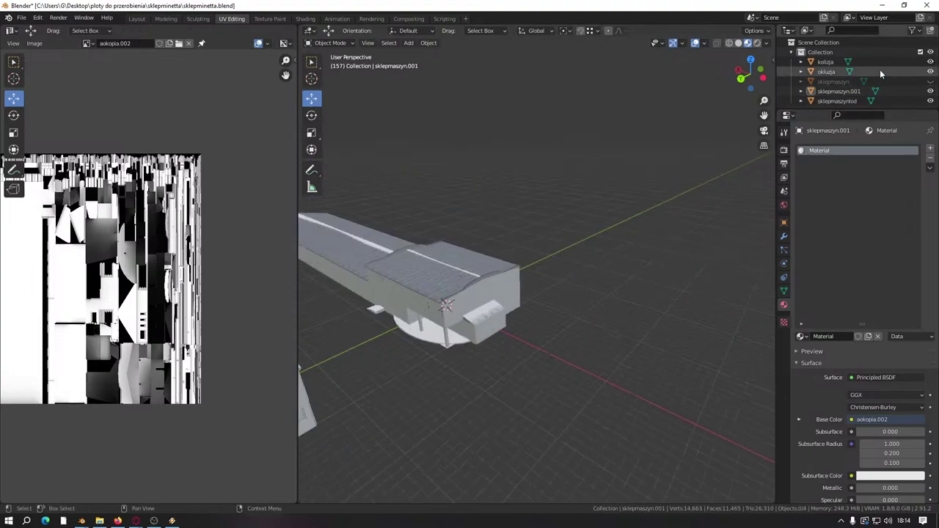
left_click(930, 82)
left_click(930, 71)
left_click(930, 62)
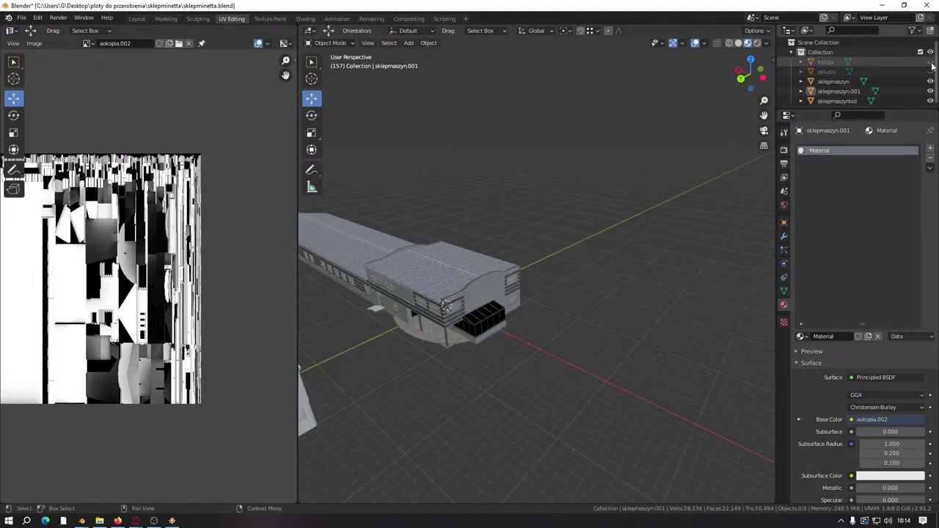
left_click(931, 101)
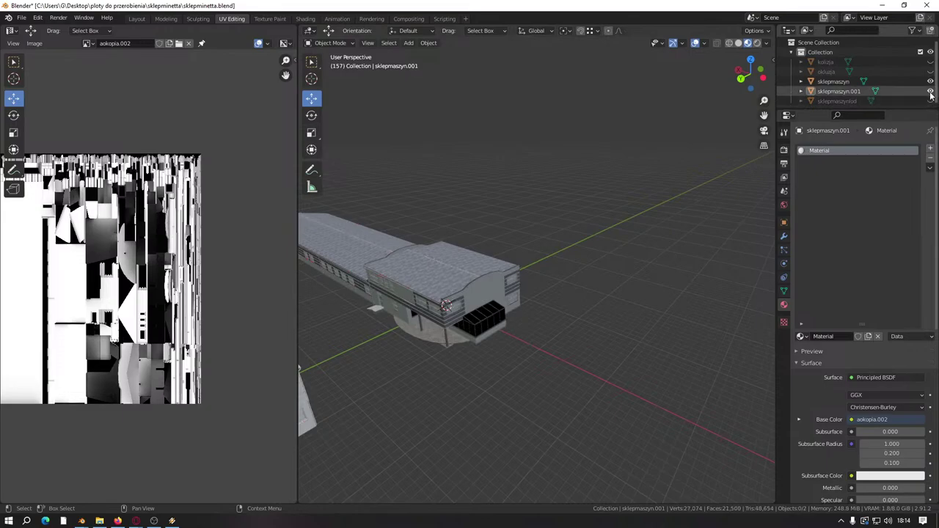
left_click(930, 91)
Step: Select and frame the sklepmaszyn building, then open its mesh in Edit Mode to inspect the walls
scroll(531, 218, "up", 5)
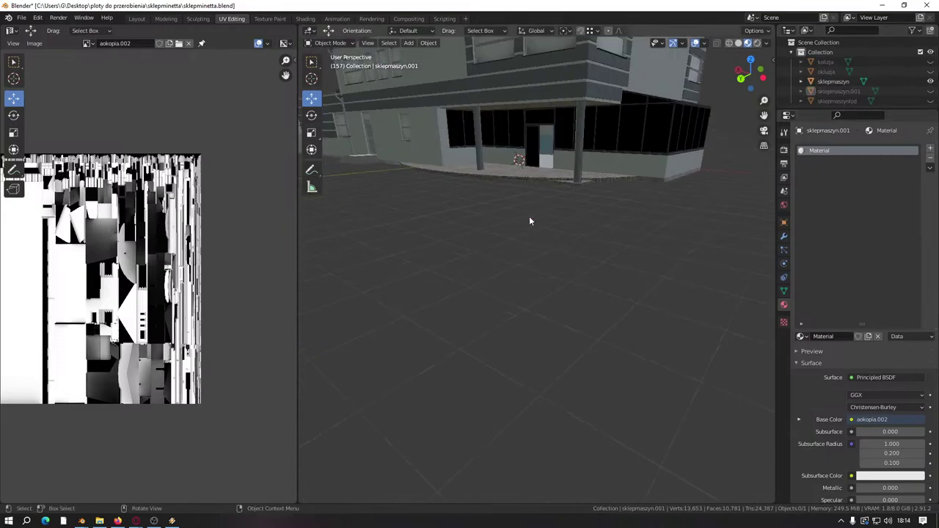
middle_click_drag(531, 218, 553, 125)
left_click(554, 125)
key("KP_Decimal")
key("Tab")
scroll(550, 242, "up", 8)
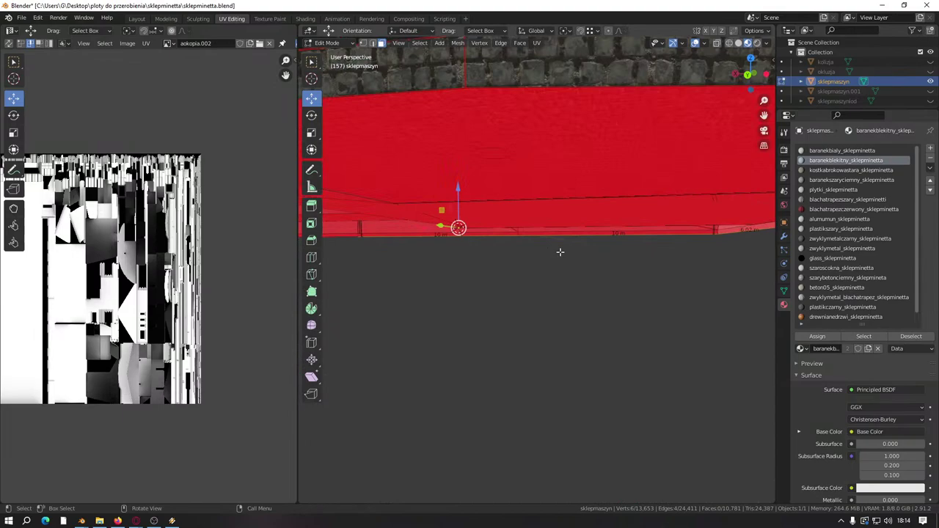
middle_click_drag(559, 251, 525, 282)
scroll(520, 271, "down", 5)
scroll(534, 269, "up", 5)
scroll(517, 268, "down", 6)
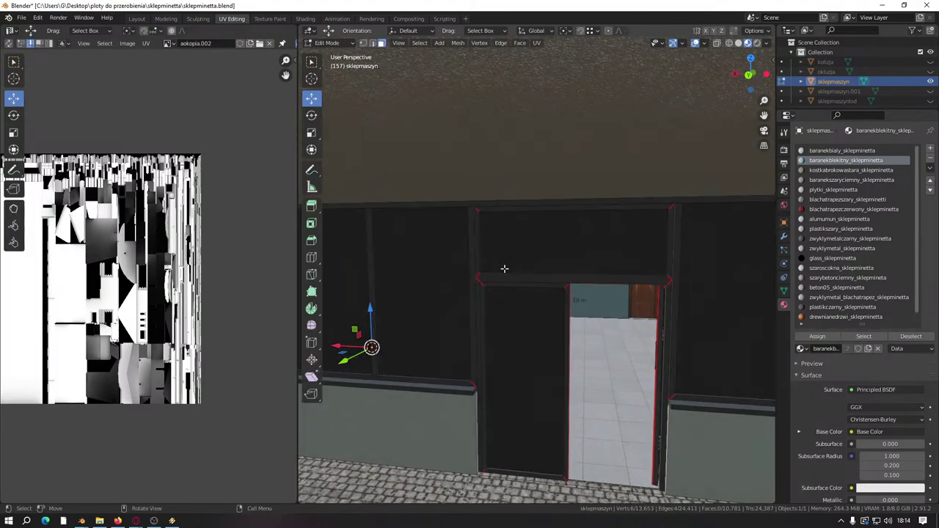
Step: Clear UV seams from all edges of the shop building mesh
key("a")
right_click(504, 270)
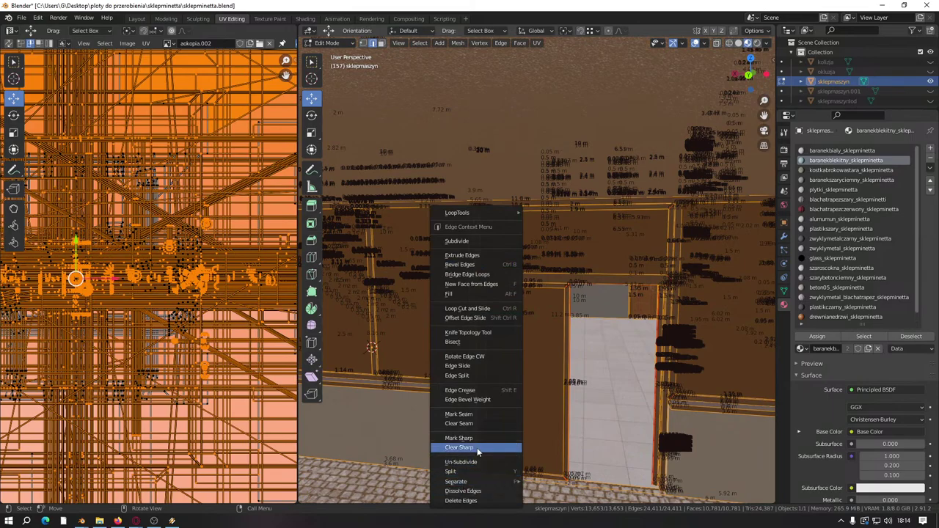
left_click(477, 424)
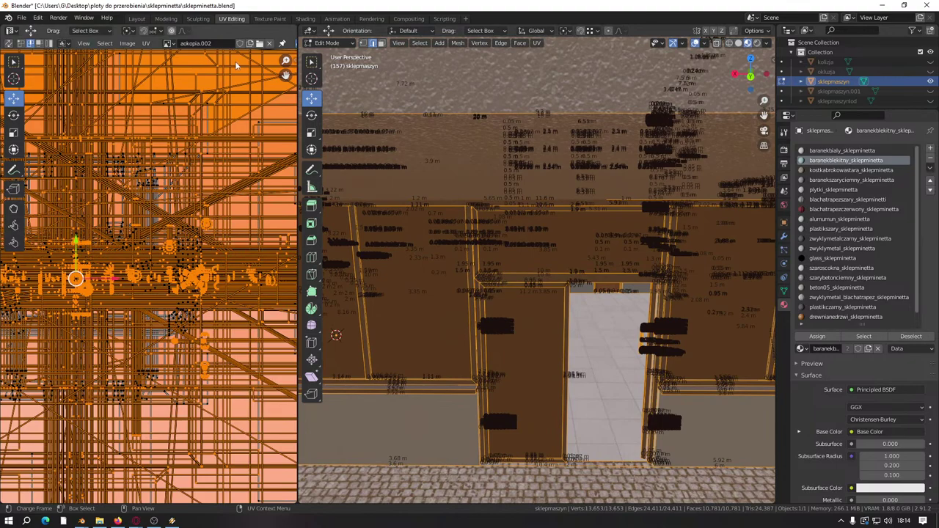
scroll(236, 66, "down", 5)
scroll(568, 349, "down", 3)
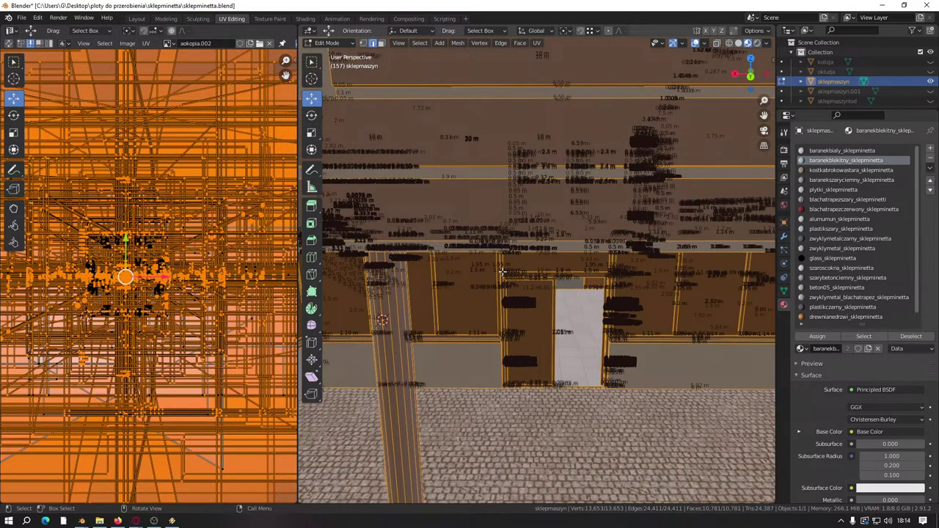
Step: Select the door's glass face and its connected frame using linked selection
left_click(382, 42)
scroll(528, 316, "up", 3)
left_click(531, 318)
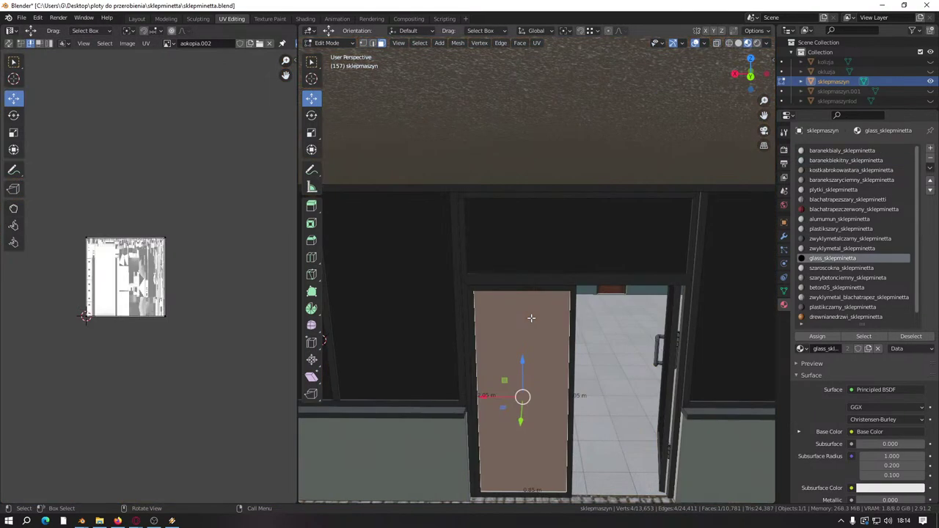
key("ctrl+l")
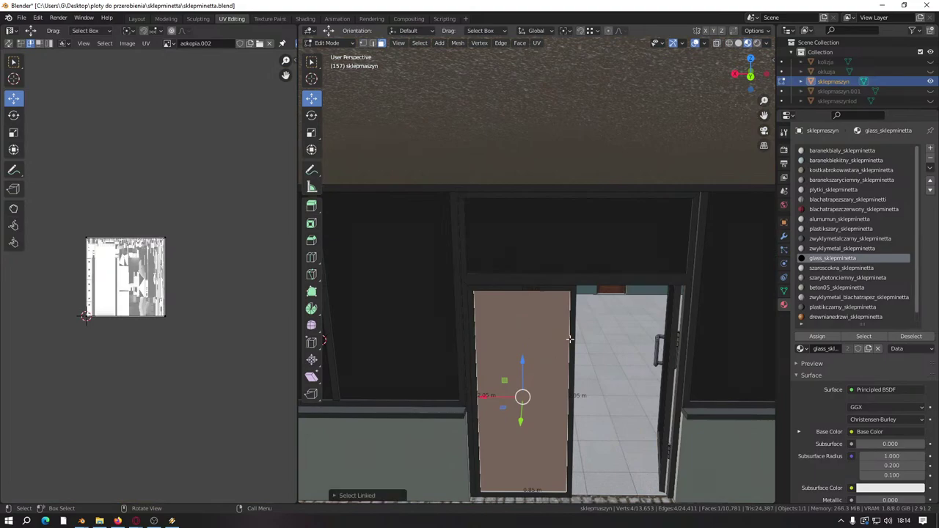
key("l")
key("l")
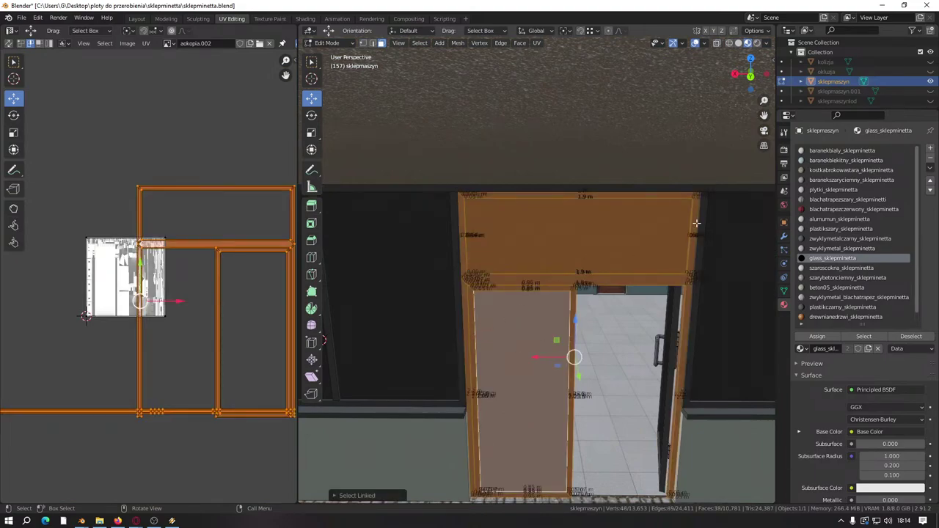
key("l")
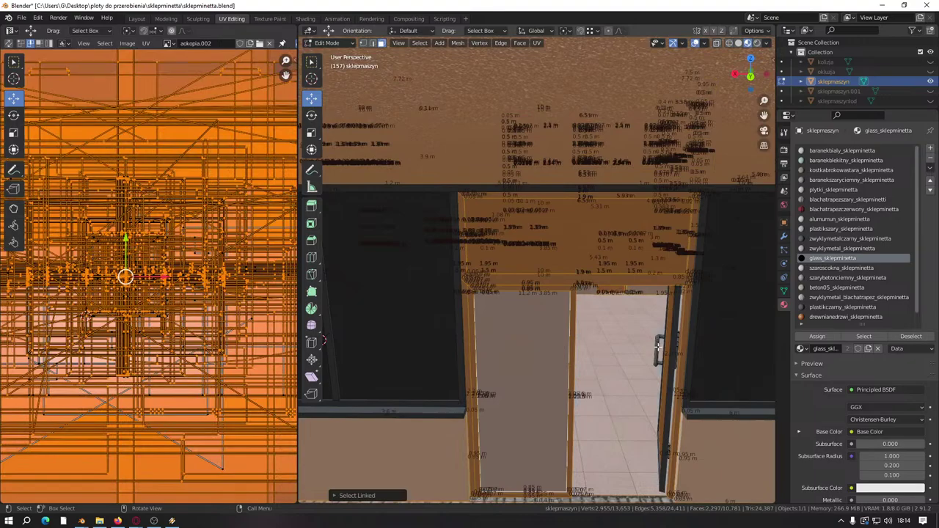
key("ctrl+z")
Step: Add the door leaf and handle to the selection, frame the door, and close the shop file
middle_click_drag(636, 377, 430, 296)
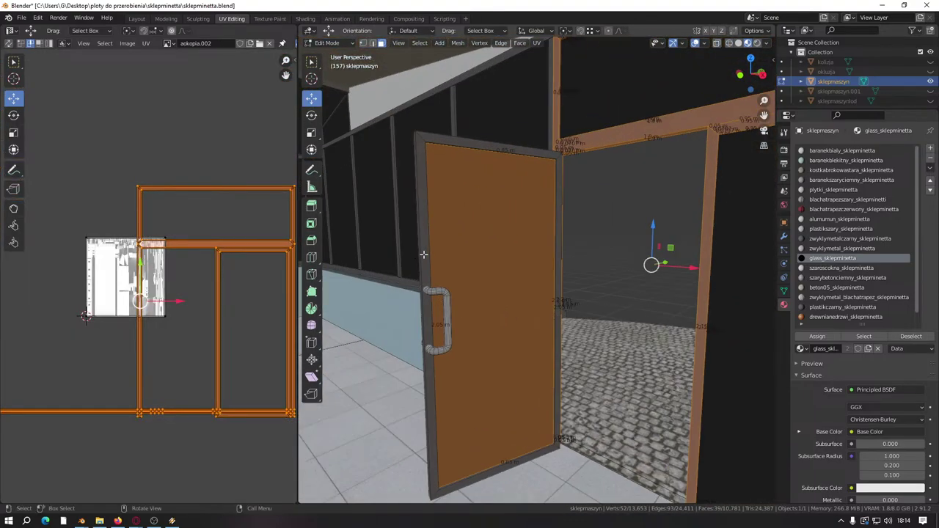
key("l")
key("l")
middle_click_drag(446, 298, 492, 314)
key("l")
key("KP_Decimal")
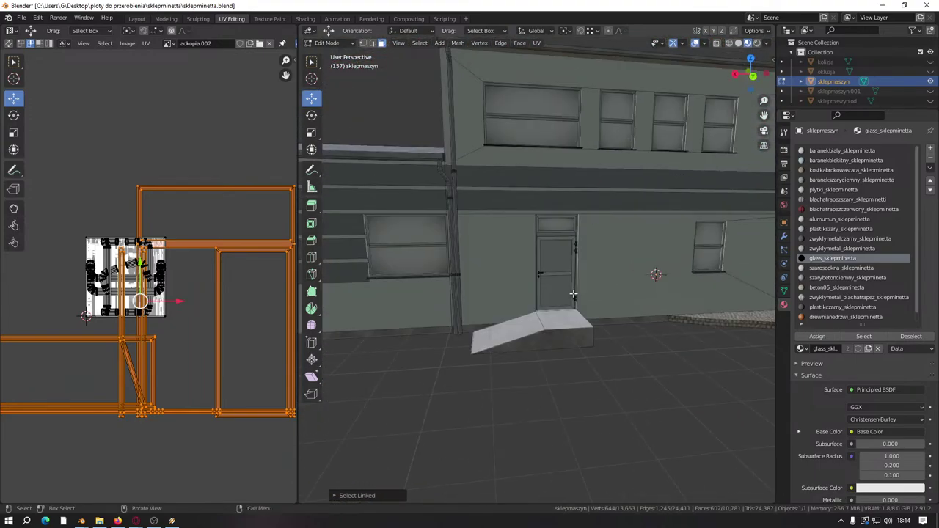
scroll(524, 328, "up", 6)
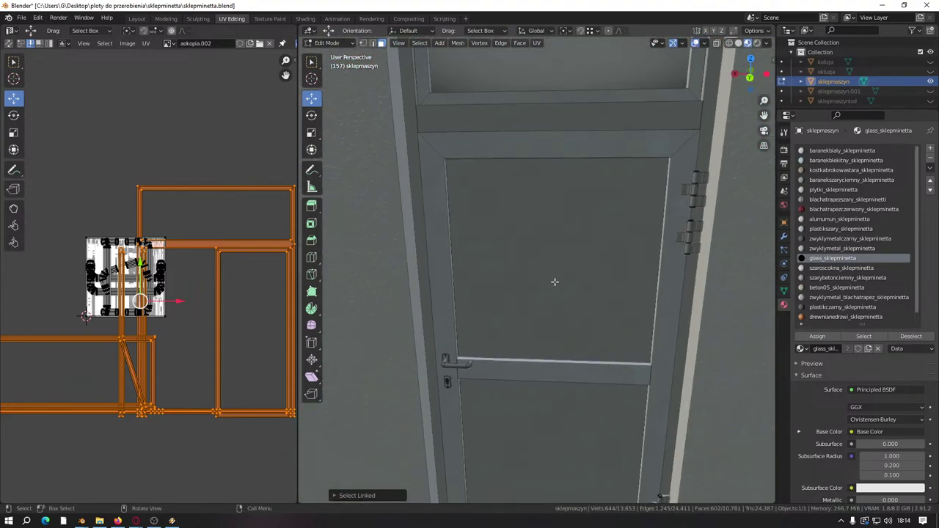
scroll(555, 282, "down", 6)
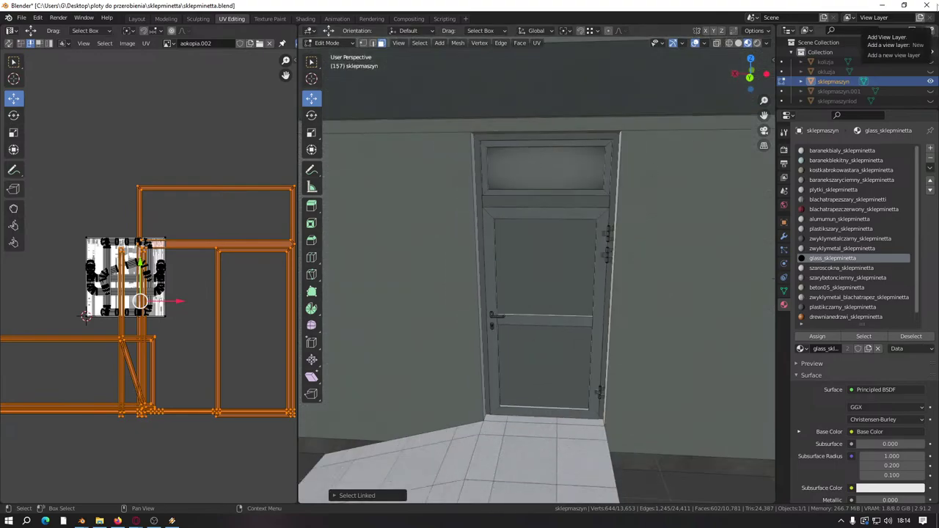
left_click(924, 5)
Step: Finish closing the shop file, return to the blok building, and delete the face filling the doorway
left_click(488, 278)
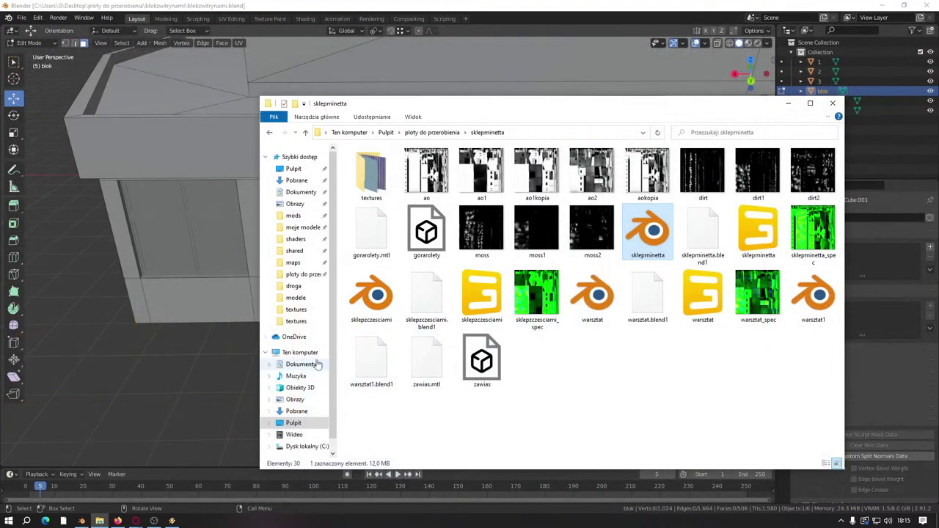
left_click(205, 33)
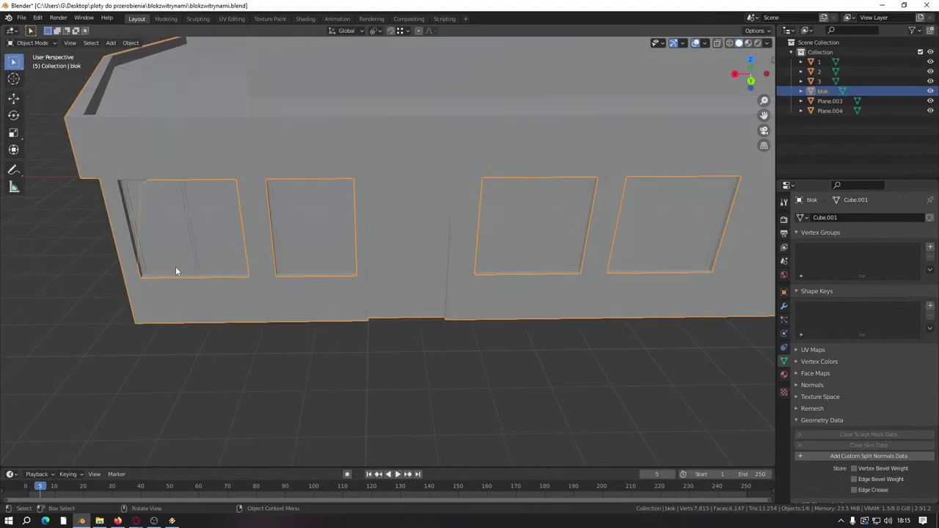
left_click(372, 263)
scroll(371, 263, "up", 4)
right_click(367, 345)
left_click(366, 346)
scroll(391, 332, "down", 4)
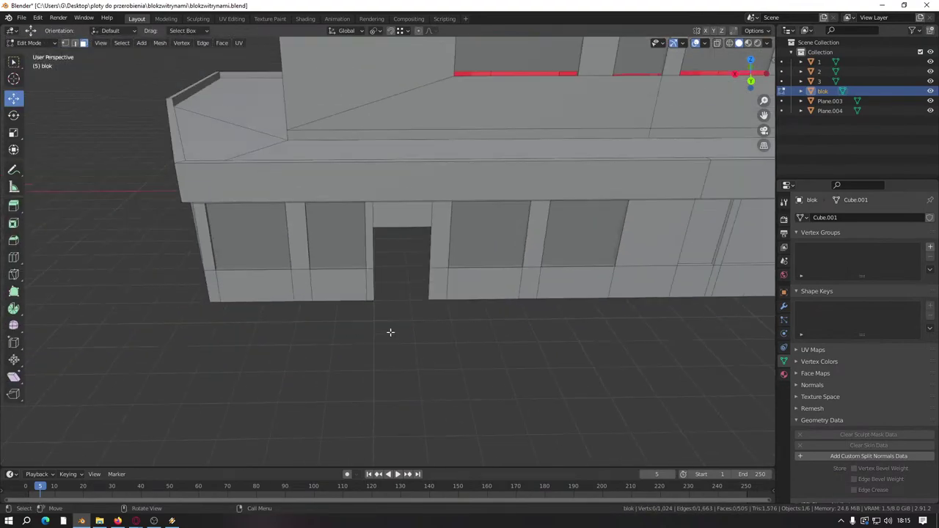
scroll(383, 198, "up", 5)
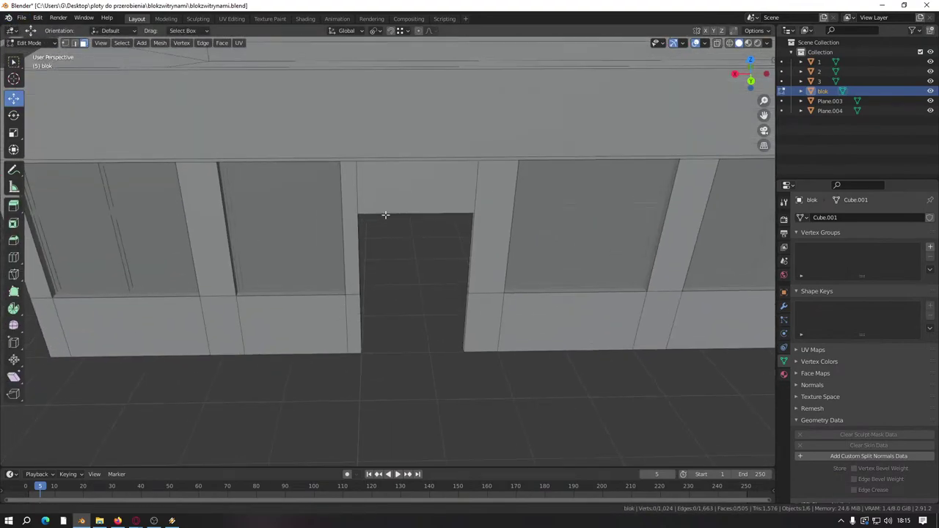
middle_click_drag(384, 216, 382, 259)
scroll(382, 260, "down", 4)
scroll(369, 293, "up", 2)
Step: Delete the face above the door opening and center the view on the door area
left_click(369, 205)
right_click(411, 262)
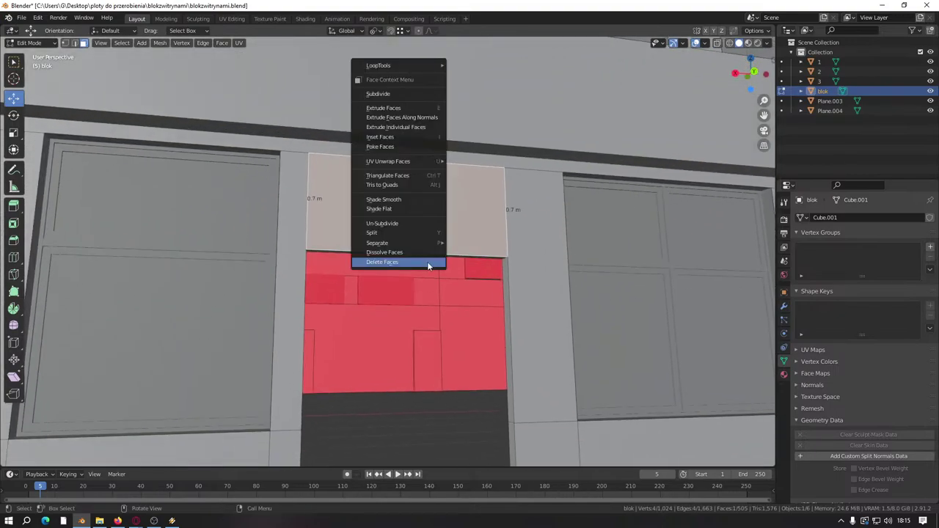
left_click(411, 262)
scroll(506, 249, "up", 5)
scroll(630, 275, "down", 5)
scroll(627, 277, "up", 6)
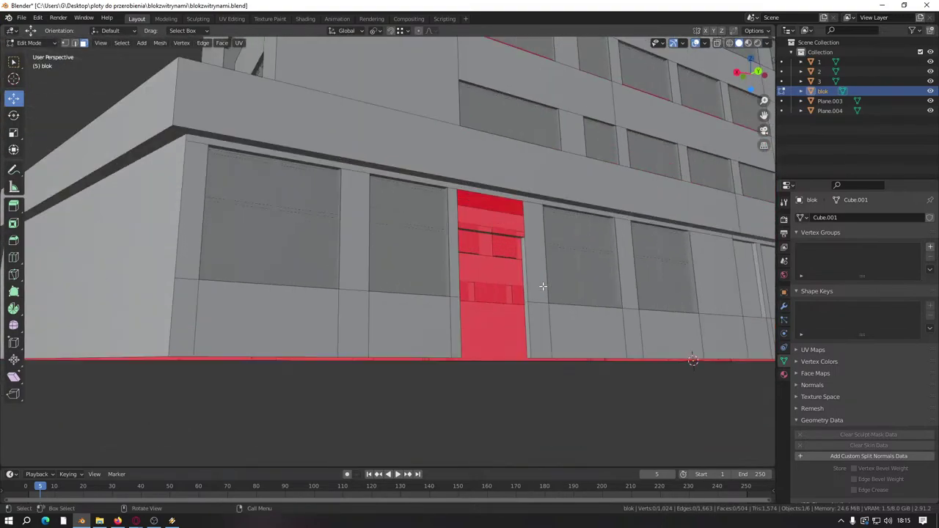
key("KP_Decimal")
Step: Delete the jamb and lintel faces inside the doorway
left_click(520, 292)
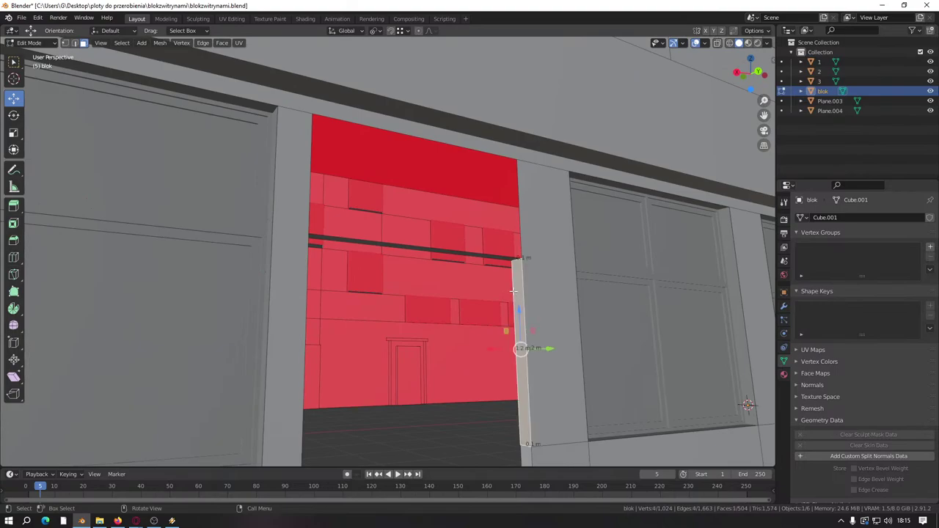
middle_click_drag(519, 292, 394, 348, "shift")
left_click(281, 251, "shift")
left_click(242, 352, "shift")
right_click(220, 294)
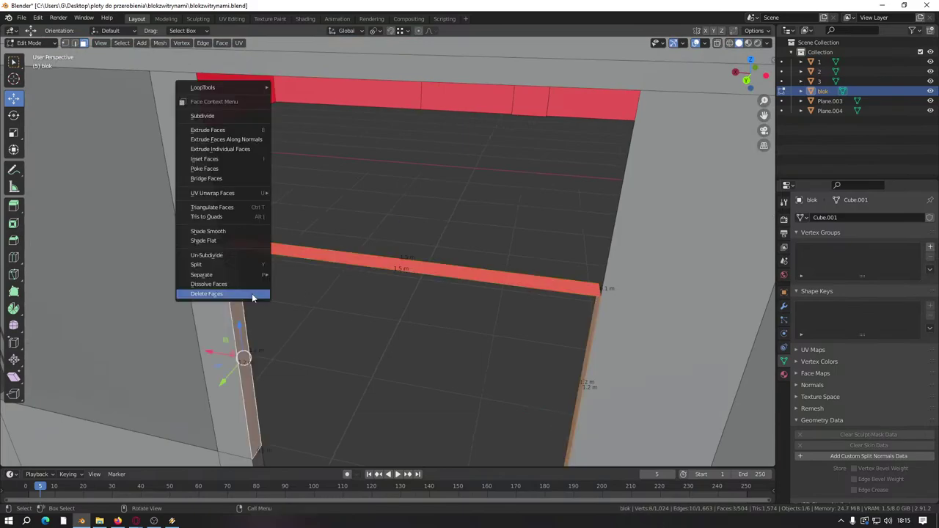
left_click(220, 294)
scroll(352, 321, "down", 5)
scroll(418, 247, "up", 2)
scroll(418, 247, "up", 5)
Step: Delete the two leftover left and right jamb faces, return to Object Mode, and save blokzwitrynami.blend
left_click(342, 303)
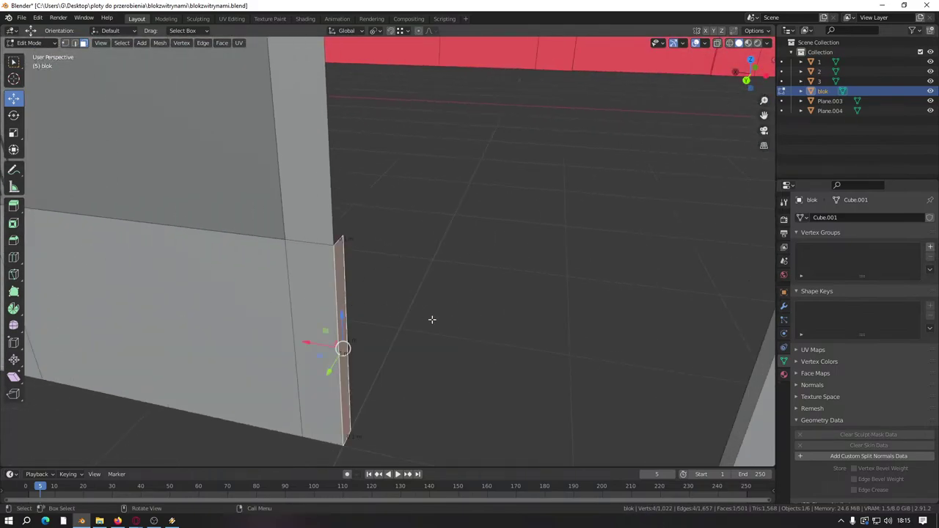
middle_click_drag(432, 319, 516, 280)
left_click(547, 264, "shift")
right_click(482, 300)
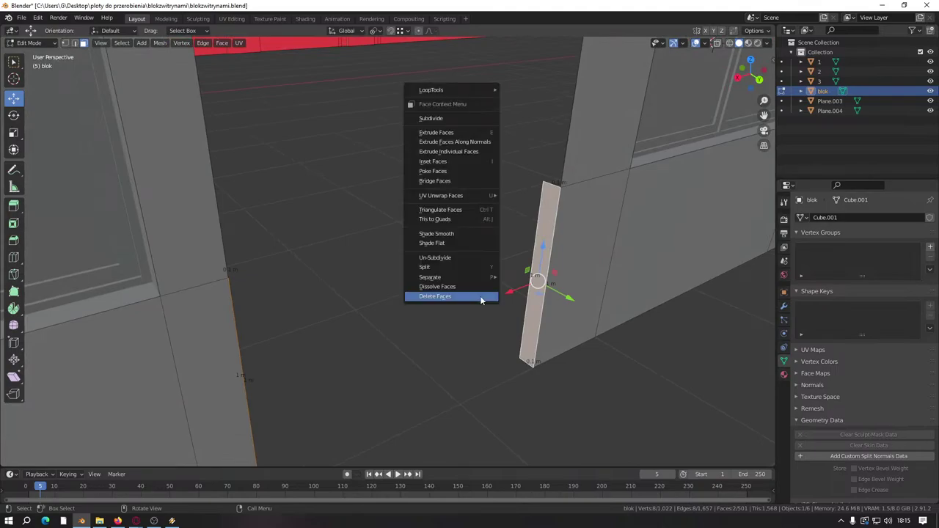
left_click(481, 299)
scroll(465, 336, "down", 5)
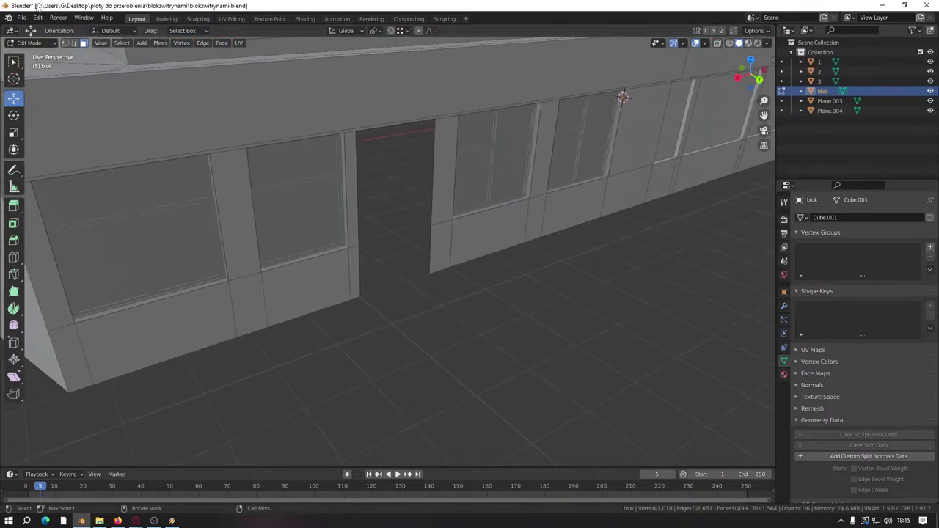
left_click(22, 18)
key("Tab")
key("ctrl+s")
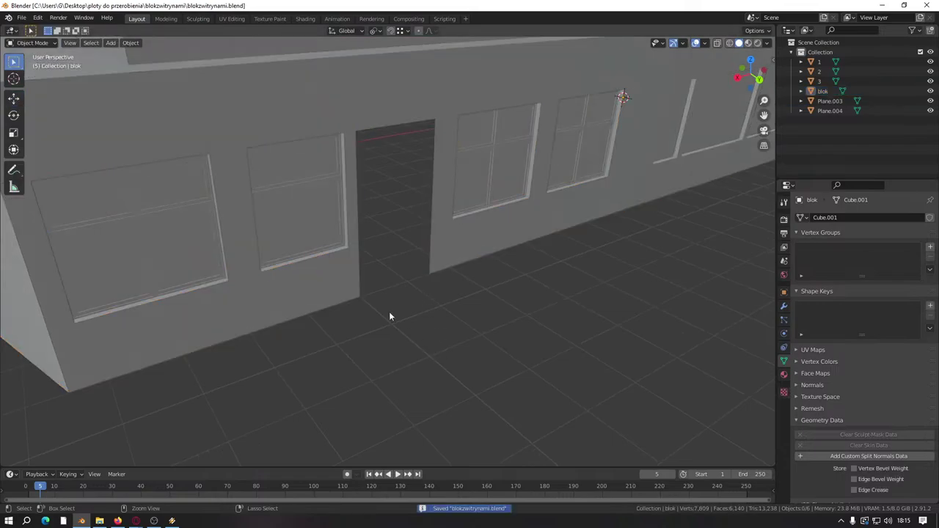
Step: Deselect the building, start a Wavefront OBJ import, and browse up to prefaby into the drzwi folder
left_click(822, 91)
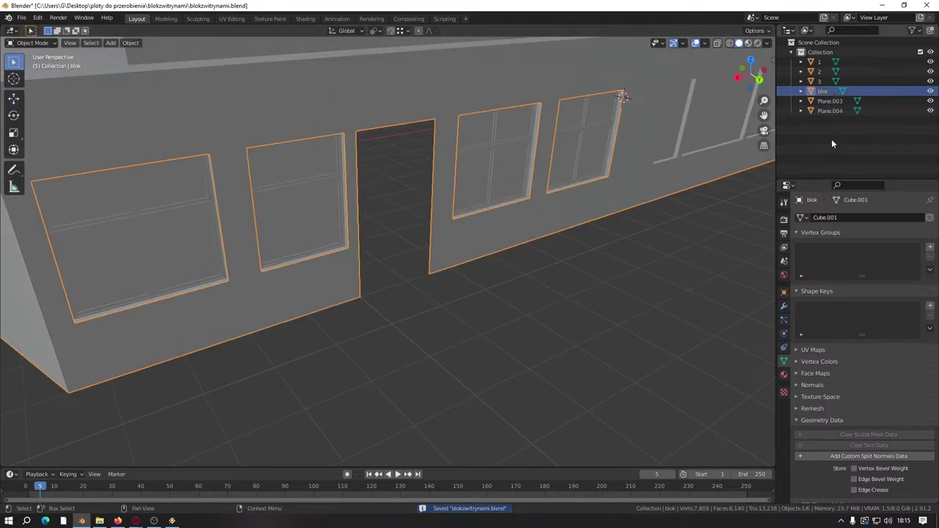
left_click(832, 139)
left_click(22, 17)
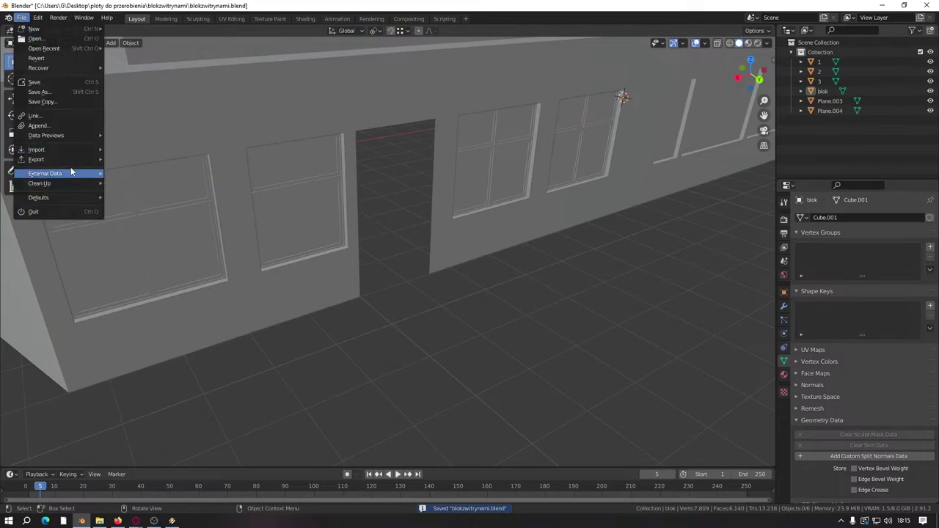
mouse_move(69, 147)
left_click(166, 223)
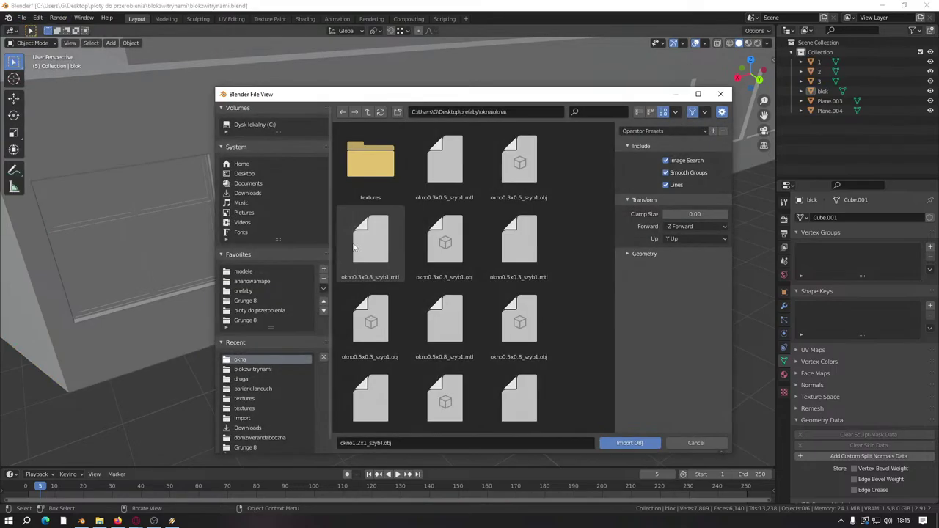
double_click(370, 163)
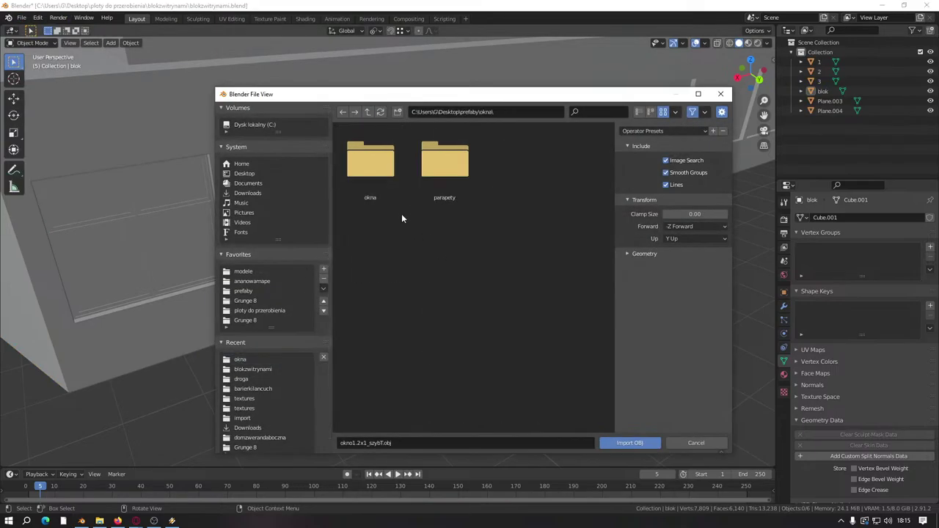
left_click(367, 112)
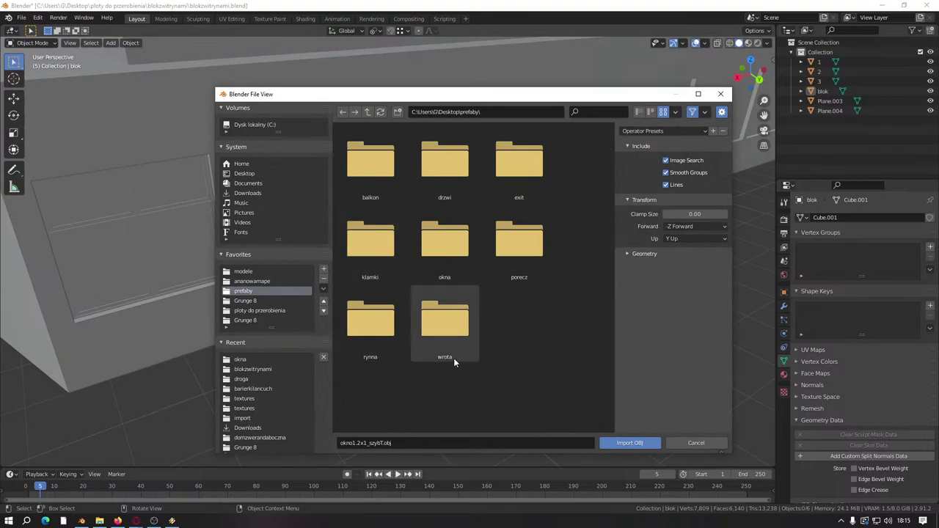
double_click(448, 157)
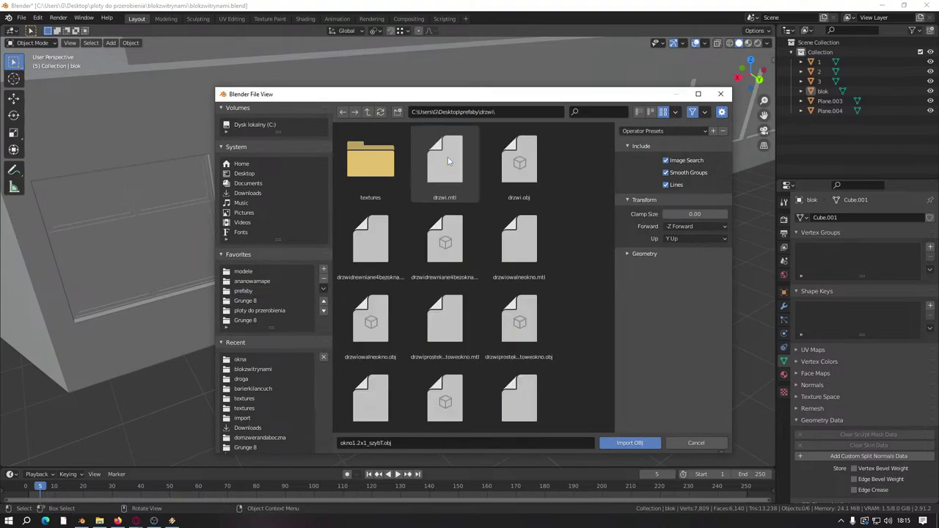
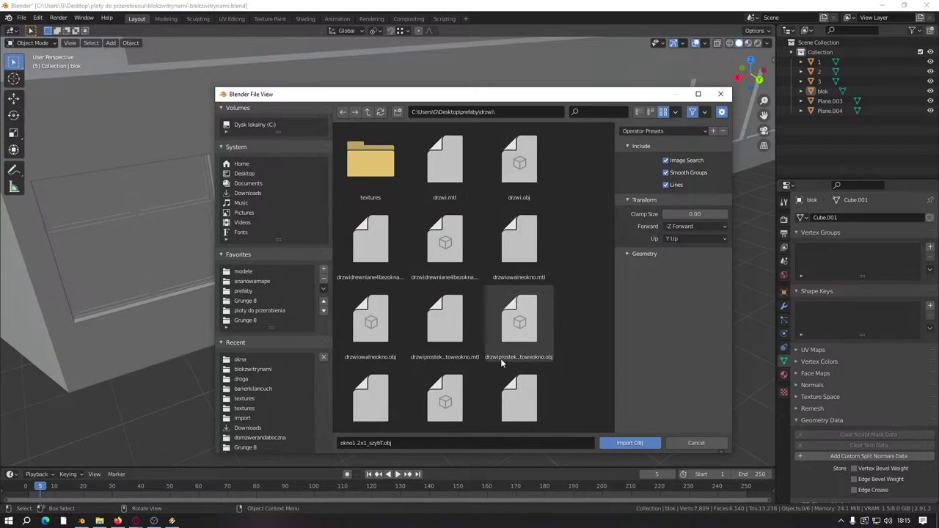
Step: Import drzwiprzemyslowe.obj into the scene as a Wavefront OBJ
scroll(502, 362, "down", 2)
left_click(456, 316)
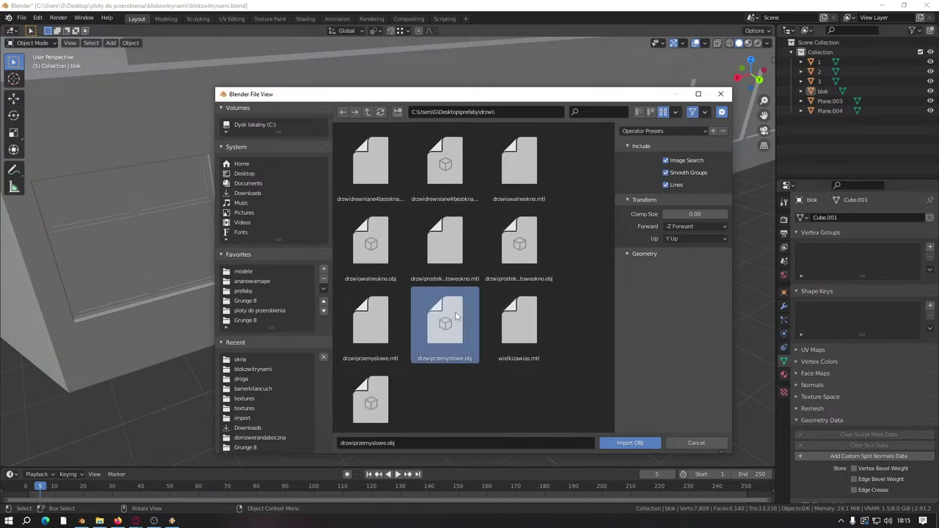
double_click(456, 315)
key("KP_Decimal")
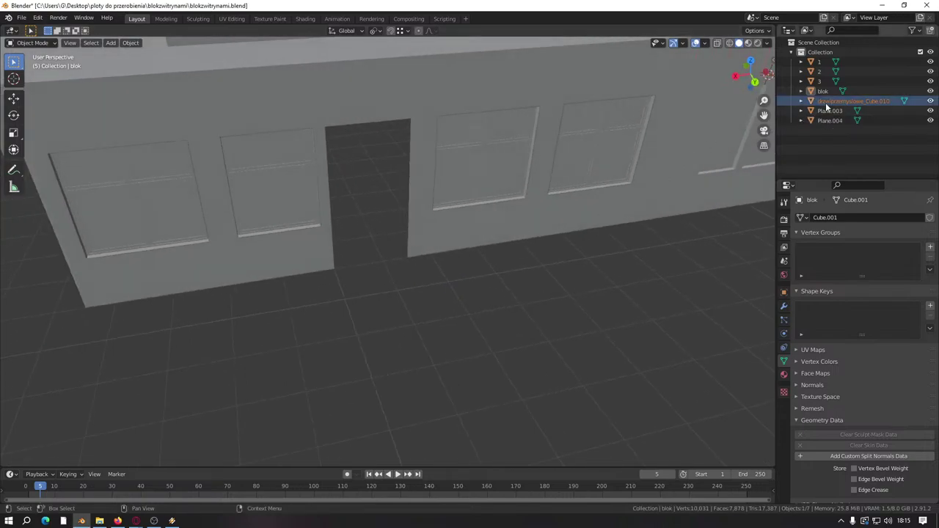
Step: Move the imported door mesh into the wall's door opening in Edit Mode
left_click(826, 103)
key("Tab")
middle_click_drag(511, 259, 516, 247)
left_click_drag(613, 149, 377, 262)
middle_click_drag(377, 262, 524, 324)
scroll(404, 290, "up", 4)
scroll(405, 291, "up", 3)
Step: Slide the door mesh along the Y axis to seat it in the opening
key("g")
key("y")
left_click(493, 291)
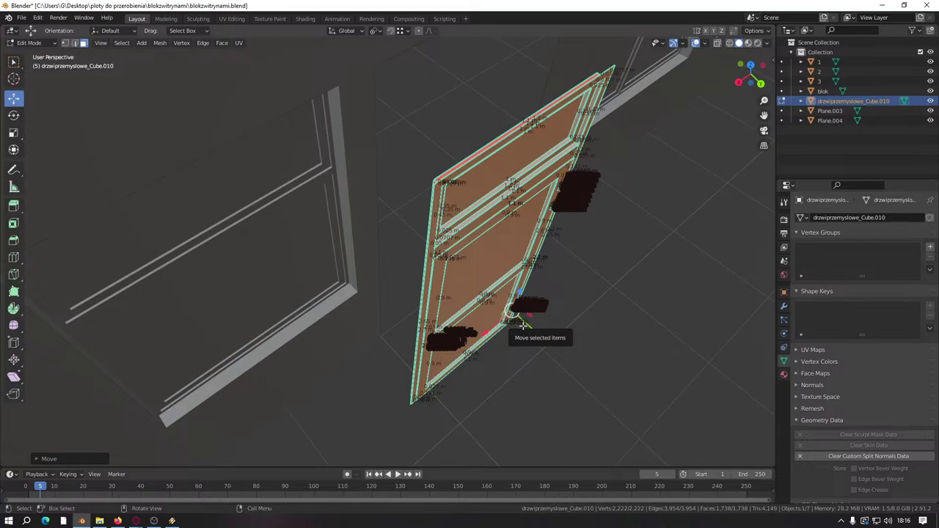
middle_click_drag(524, 323, 440, 319)
Step: Mark the selected door edges sharp and clear the door's custom split normals
right_click(397, 314)
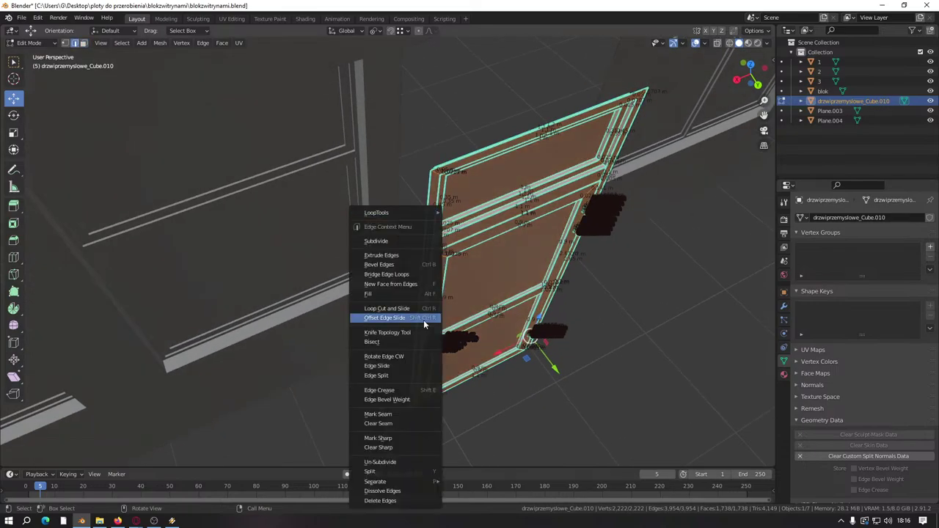
left_click(399, 439)
middle_click_drag(399, 439, 729, 388)
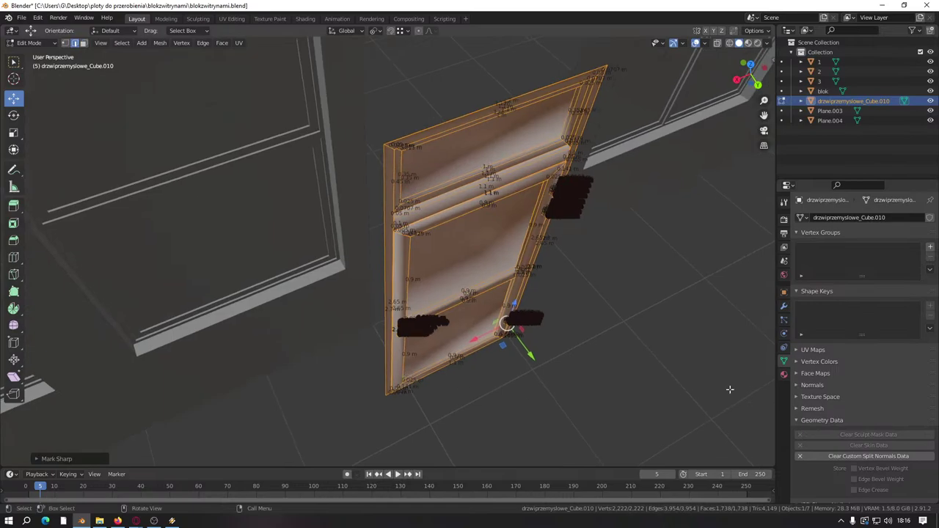
left_click(817, 456)
mouse_move(734, 433)
middle_mouse_down()
mouse_move(586, 419)
mouse_move(570, 378)
mouse_move(594, 373)
mouse_move(560, 334)
mouse_move(465, 339)
mouse_move(467, 379)
middle_mouse_up()
scroll(577, 405, "up", 5)
scroll(450, 287, "down", 5)
Step: Check the door's shading outside Edit Mode, then switch editing to the blok wall mesh
key("Tab")
scroll(449, 289, "up", 4)
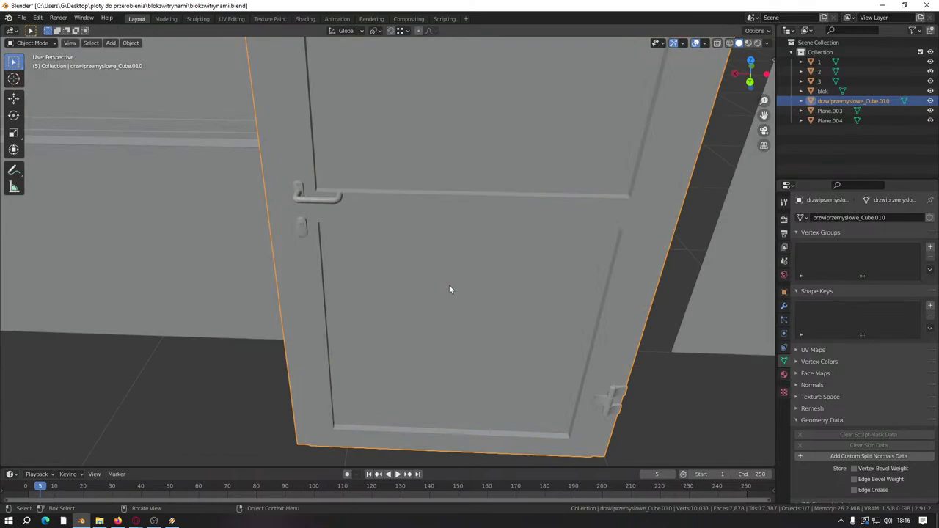
key("Tab")
scroll(450, 289, "down", 4)
middle_click_drag(451, 283, 435, 352)
key("alt+q")
middle_click_drag(443, 257, 288, 299)
Step: Select the blok door-jamb edges and extrude them, cancelling the move with a -0 Y offset
left_click(212, 355, "alt+shift")
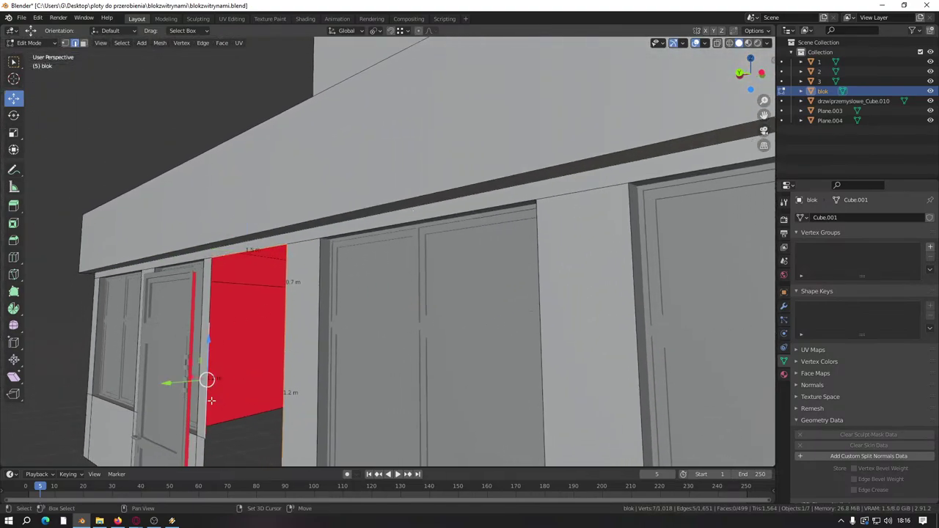
scroll(219, 337, "up", 2)
middle_click_drag(235, 233, 353, 244)
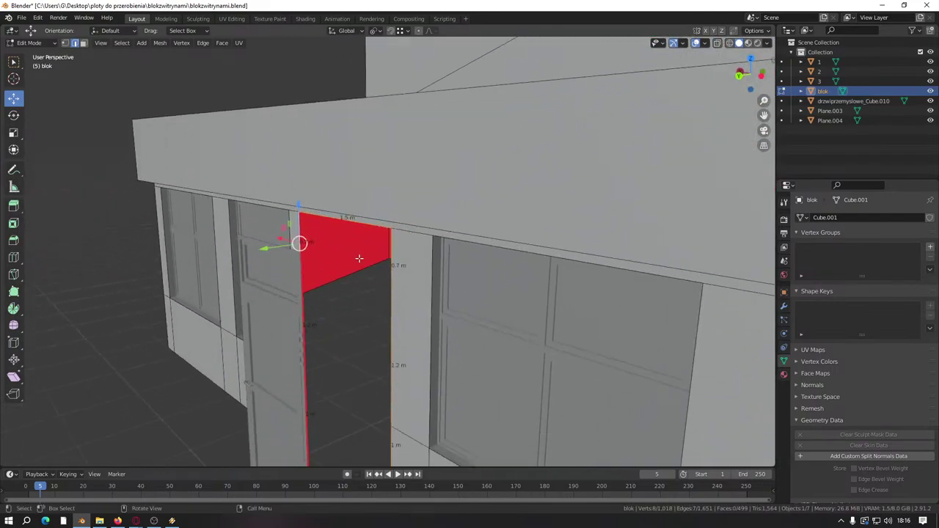
key("e")
right_click(276, 311)
left_click_drag(262, 249, 287, 248)
type("-0")
middle_click_drag(288, 248, 61, 98)
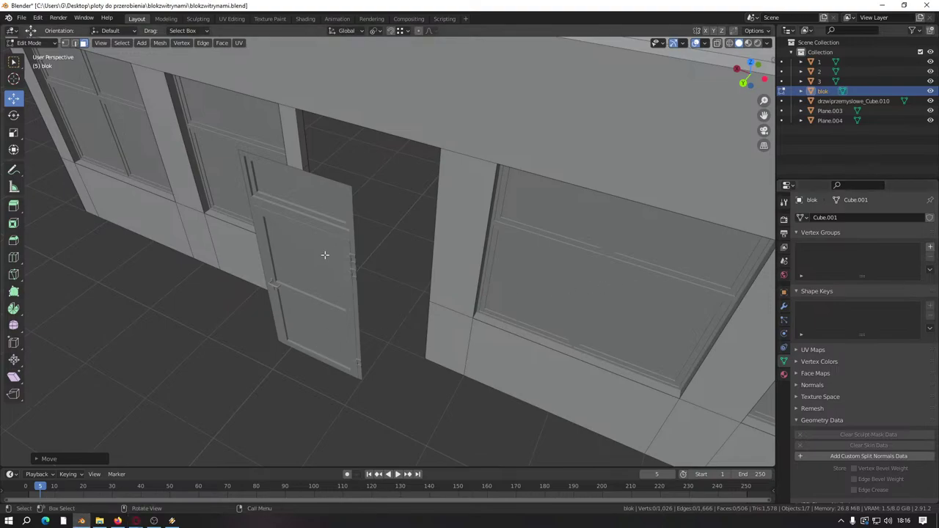
Step: Shift the whole door mesh about 0.32 m within the opening
key("ctrl+z")
key("ctrl+z")
key("ctrl+z")
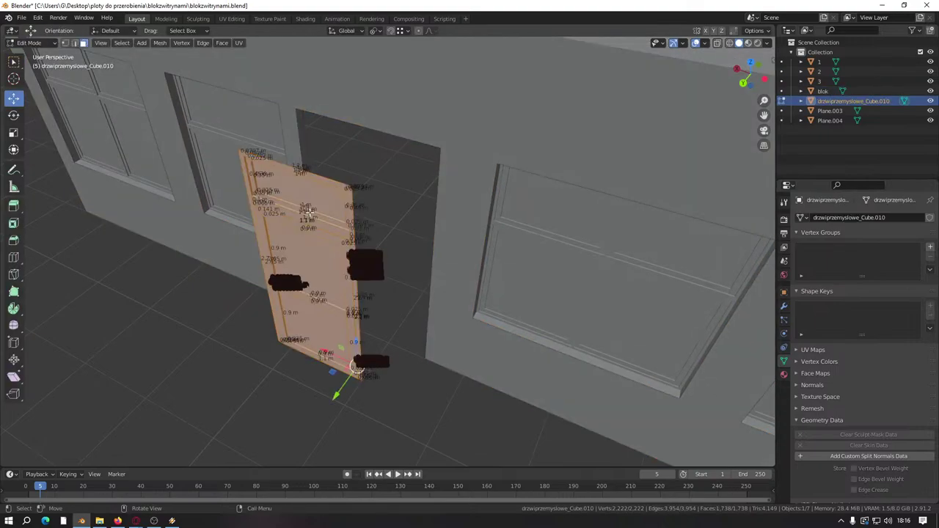
middle_click_drag(309, 211, 351, 389)
middle_click_drag(325, 449, 446, 360)
scroll(444, 255, "up", 3)
middle_click_drag(444, 254, 383, 300)
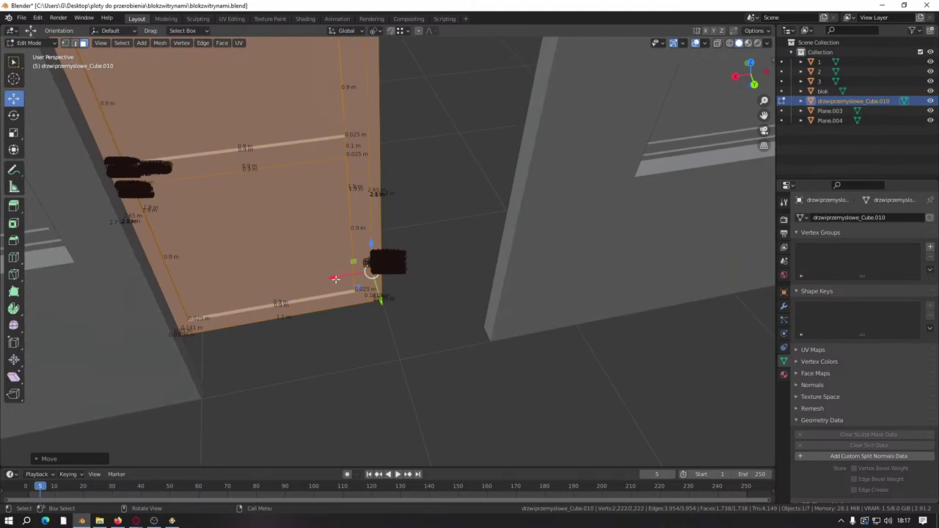
left_click_drag(335, 280, 478, 325)
scroll(510, 271, "up", 6)
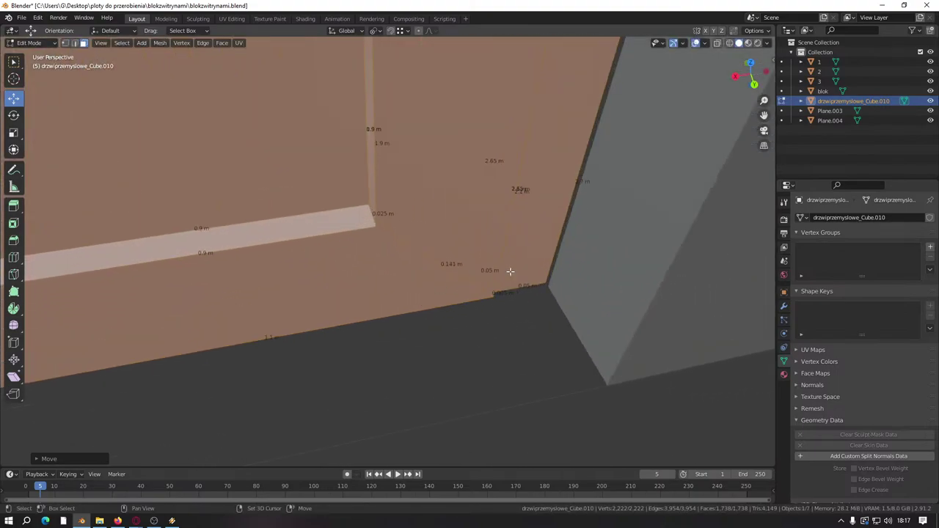
middle_click_drag(510, 272, 359, 294)
Step: Turn off the Edge Length labels in Viewport Overlays
key("g")
key("x")
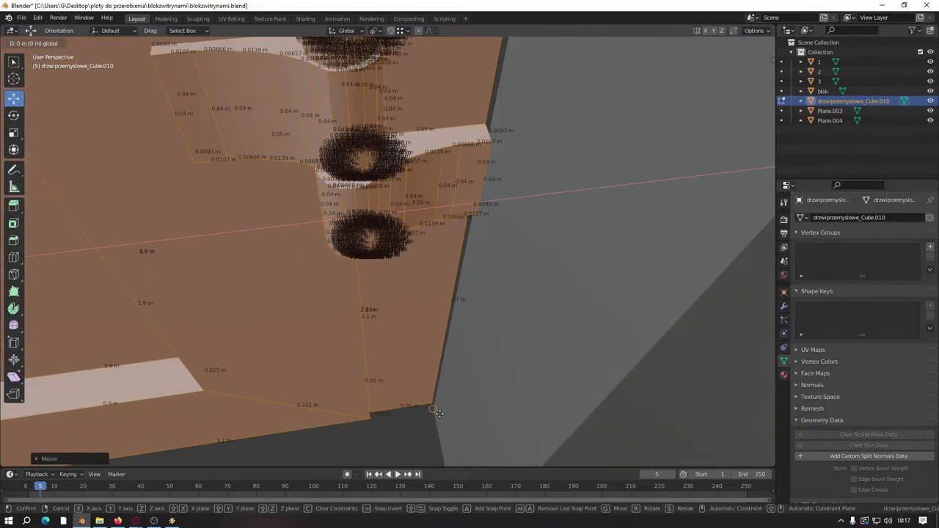
right_click(438, 413)
middle_click_drag(438, 413, 340, 272)
middle_click_drag(370, 226, 403, 257)
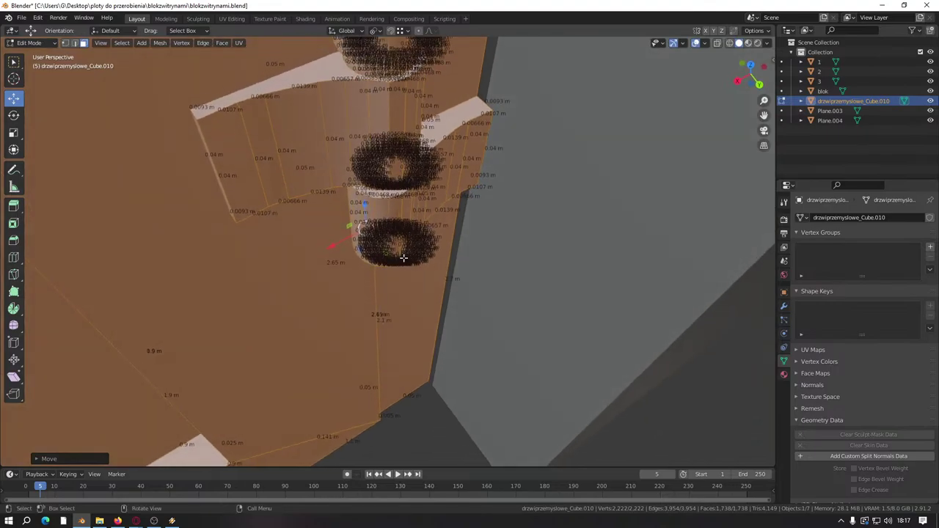
left_click(702, 43)
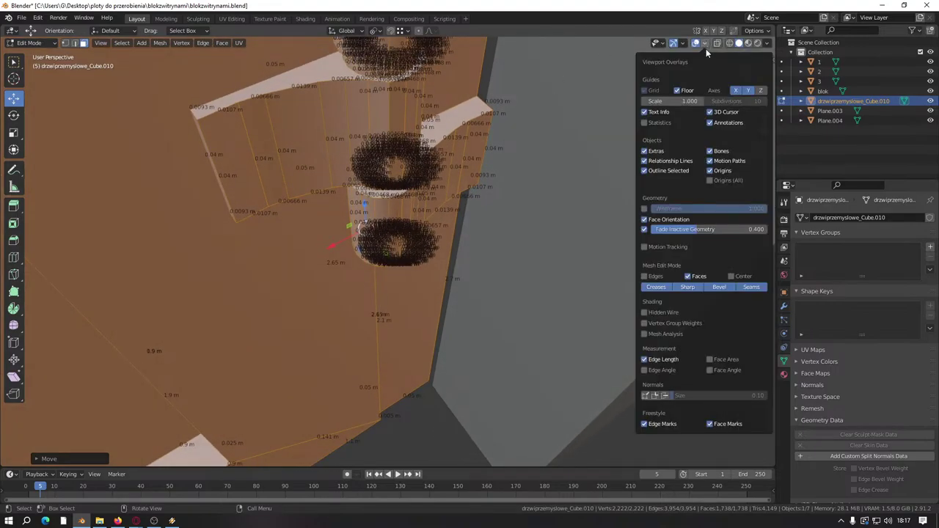
left_click(646, 360)
Step: Move the hinge geometry along Z with a typed offset of 0
middle_click_drag(385, 256, 403, 315)
scroll(403, 315, "up", 4)
middle_click_drag(414, 234, 520, 313)
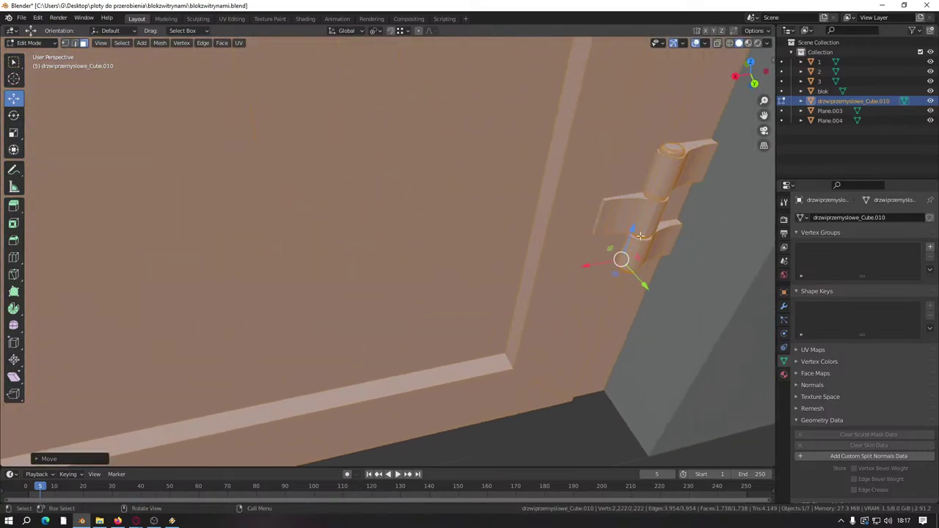
left_click_drag(640, 235, 628, 212)
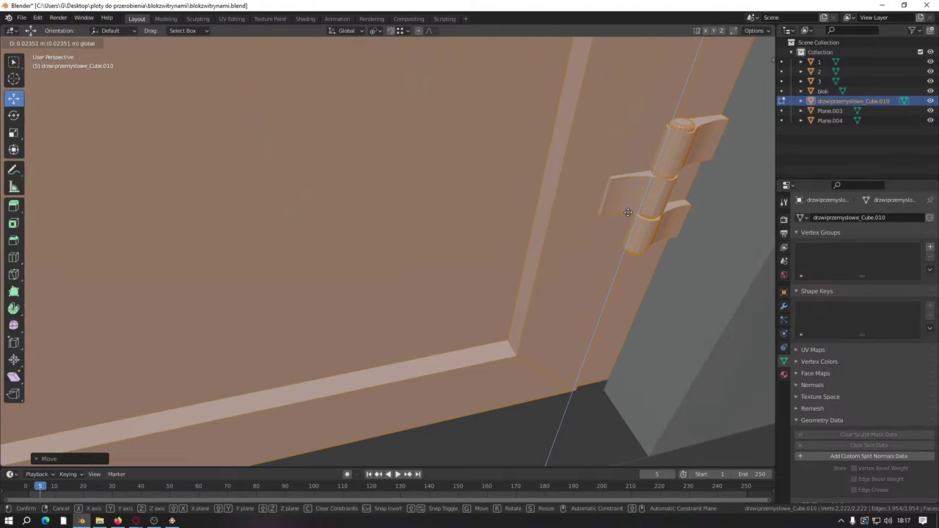
type("0")
key("Return")
scroll(577, 277, "down", 3)
middle_click_drag(577, 276, 419, 401)
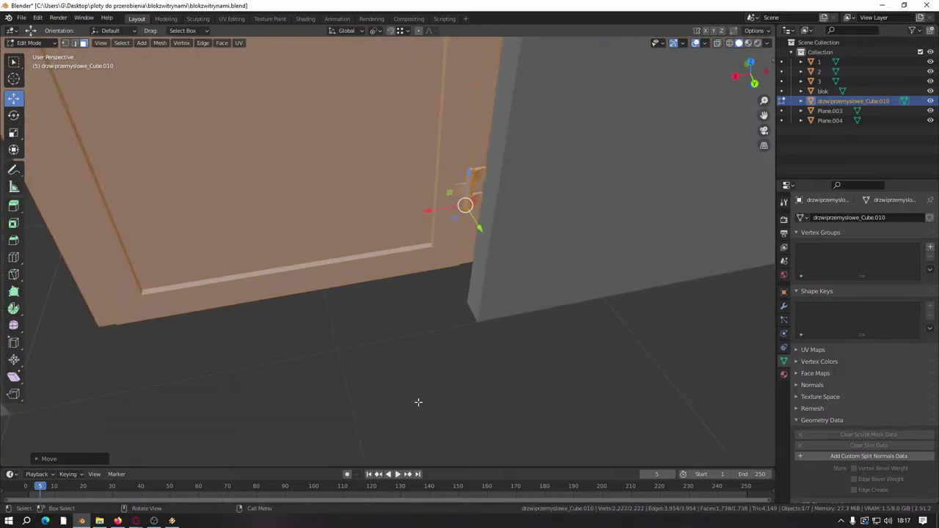
scroll(419, 402, "down", 2)
key("ctrl")
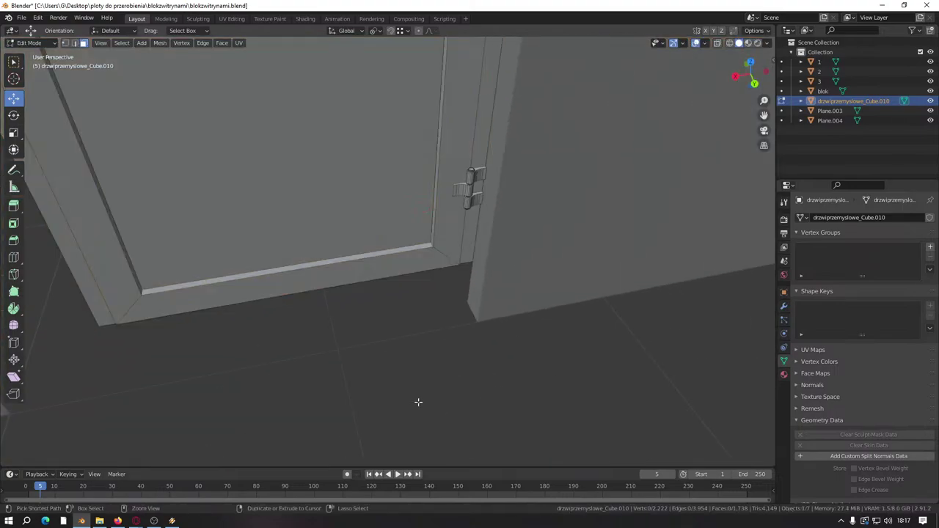
Step: Save blokzwitrynami.blend and add a new cube mesh in Object Mode
key("ctrl+s")
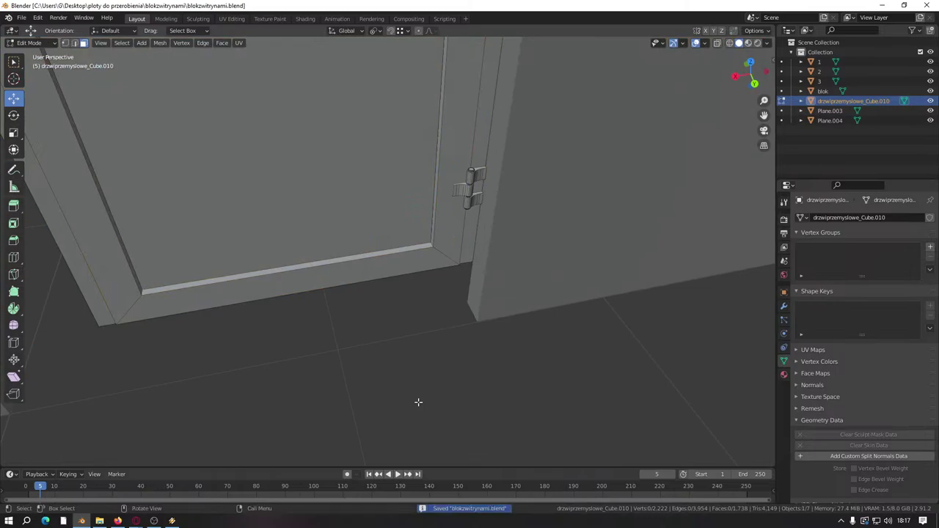
key("Tab")
key("Tab")
key("shift+a")
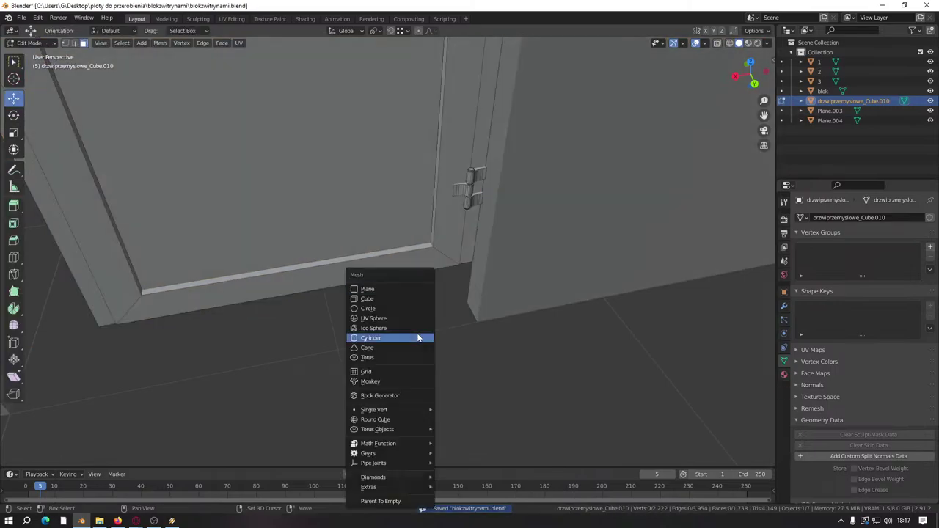
left_click(382, 300)
scroll(435, 294, "down", 10)
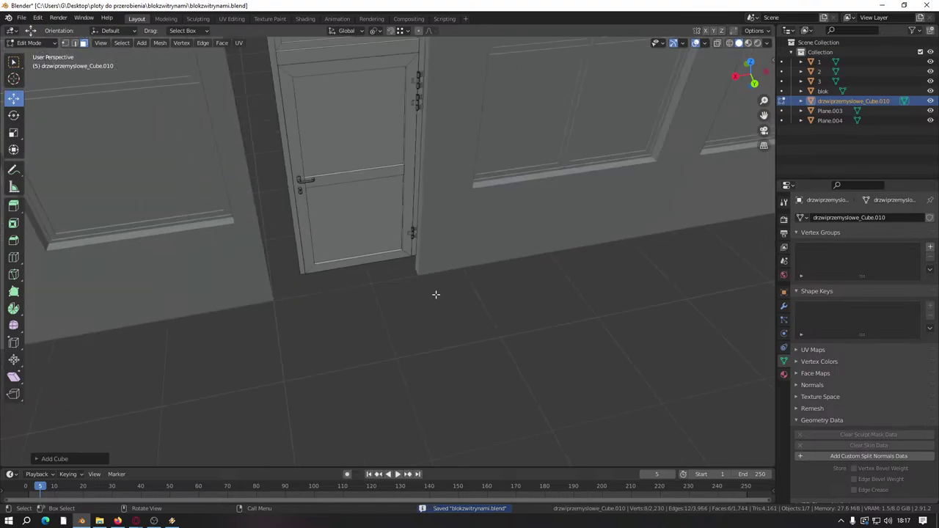
middle_click_drag(510, 215, 514, 213)
Step: Place the new cube beside the base of the door
key("g")
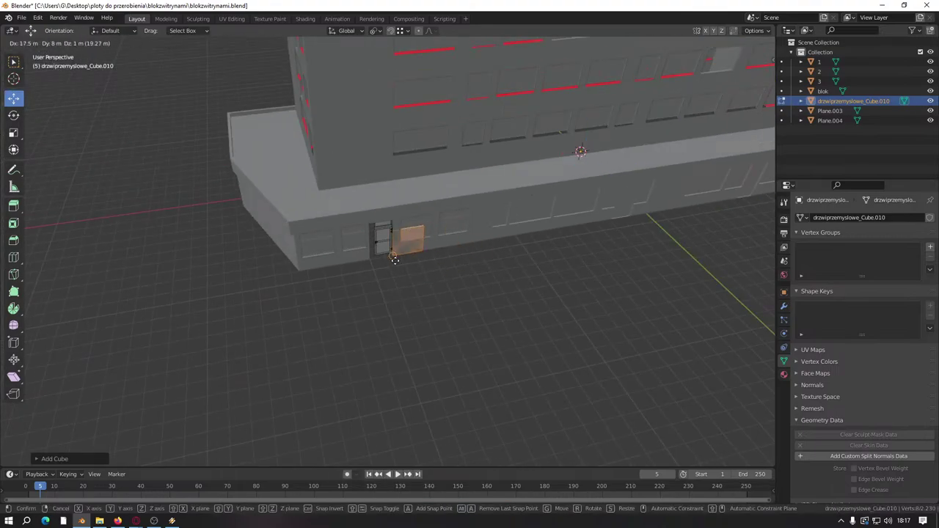
left_click(395, 261)
scroll(395, 260, "up", 5)
scroll(395, 260, "up", 3)
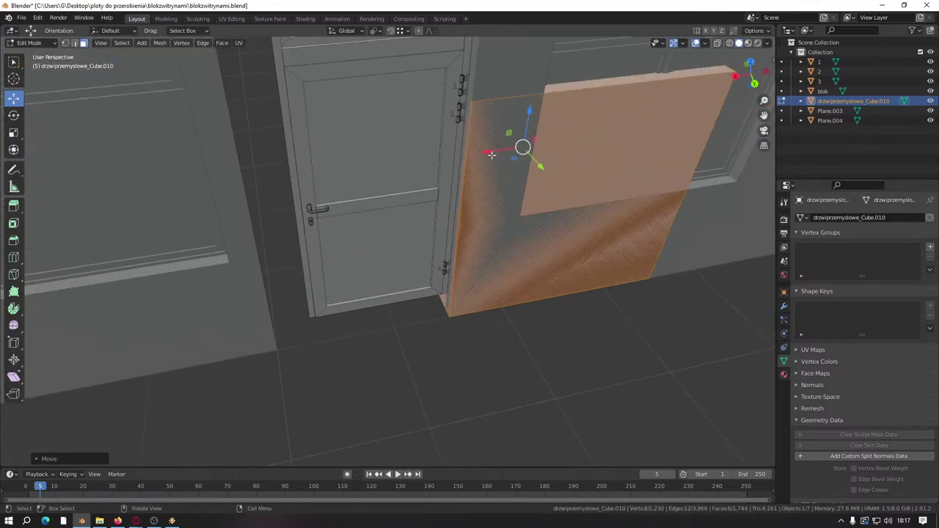
middle_click_drag(491, 154, 258, 320)
scroll(274, 280, "up", 5)
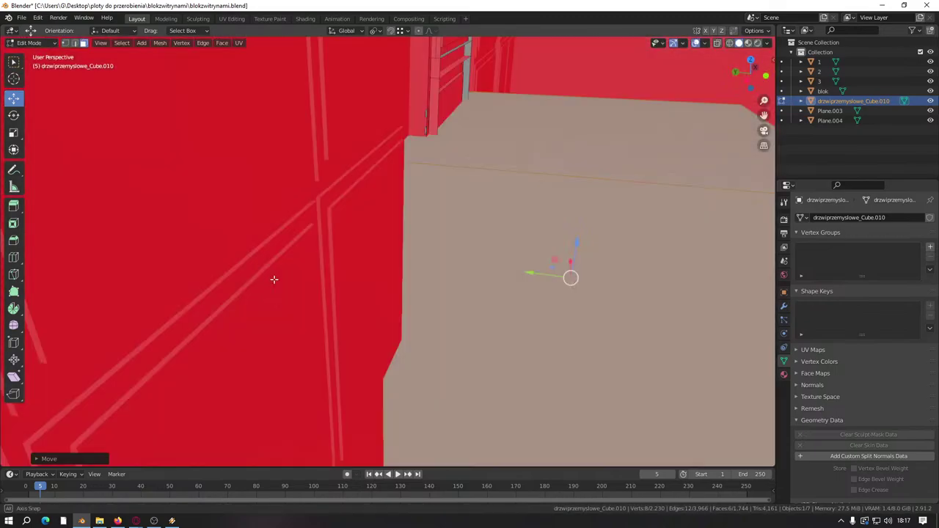
Step: Reshape the cube's faces into a slab across the doorway, moving one face 1.443 m along Y
middle_click_drag(273, 279, 415, 193)
left_click_drag(419, 119, 355, 121)
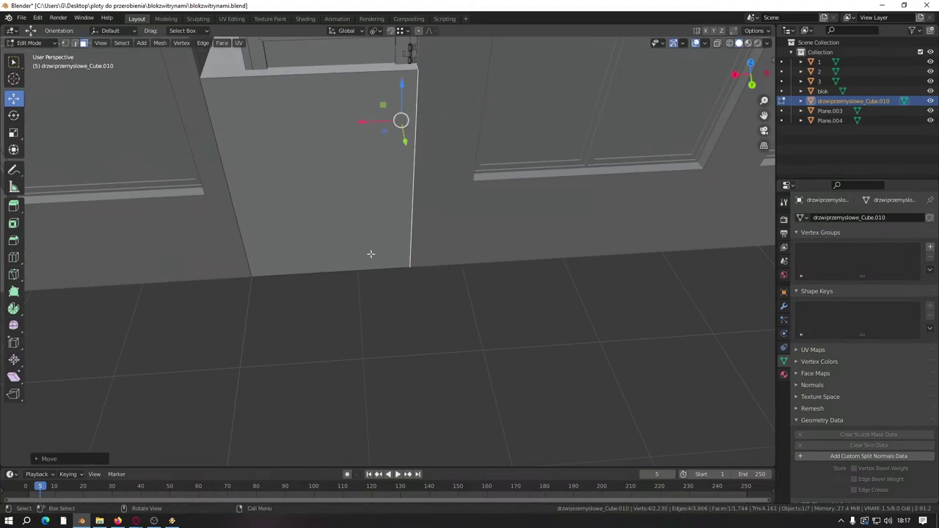
middle_click_drag(369, 253, 270, 157)
left_click_drag(310, 83, 315, 246)
middle_click_drag(315, 246, 231, 344)
middle_click_drag(142, 367, 176, 347)
left_click(147, 379)
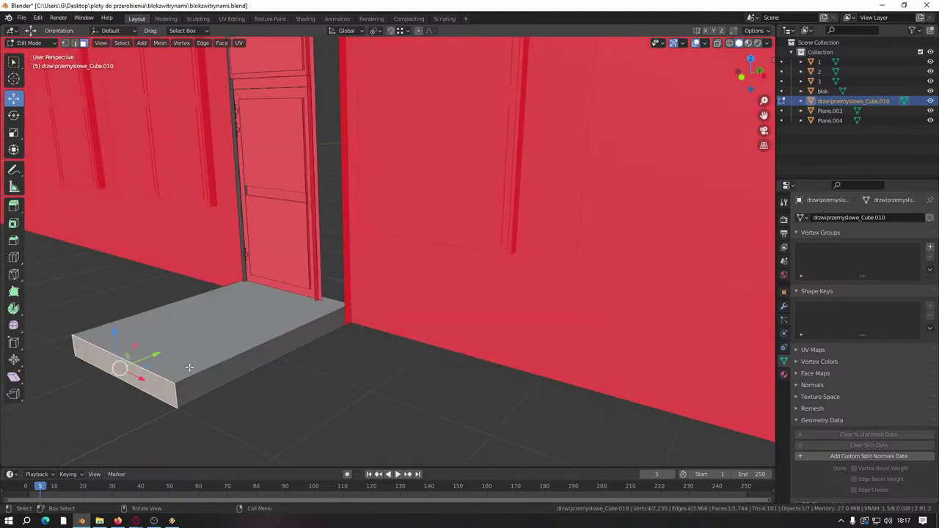
middle_click_drag(146, 379, 176, 243)
left_click_drag(211, 292, 360, 332)
left_click_drag(408, 282, 406, 287)
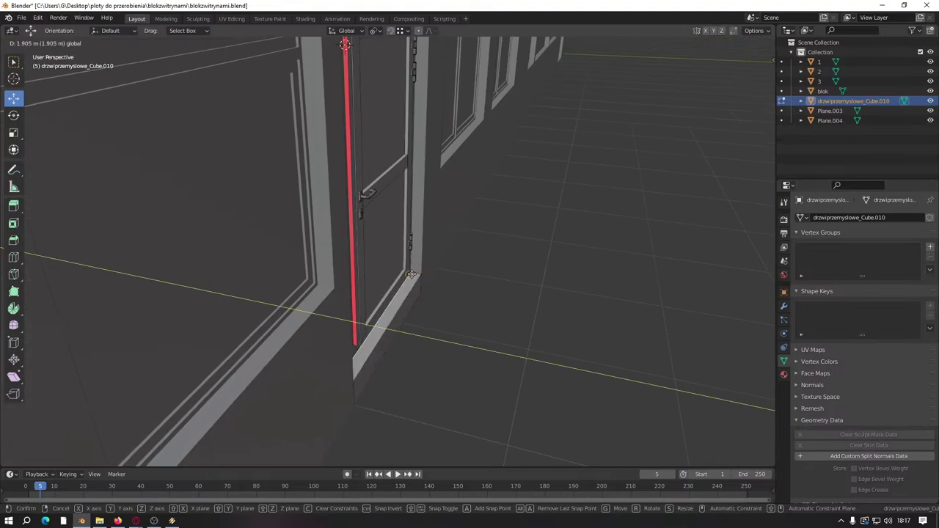
middle_click_drag(388, 318, 392, 327)
Step: Move the slab face 0.1 m along Y to trim the threshold to 10 cm
left_click_drag(424, 326, 448, 325)
type("0.1")
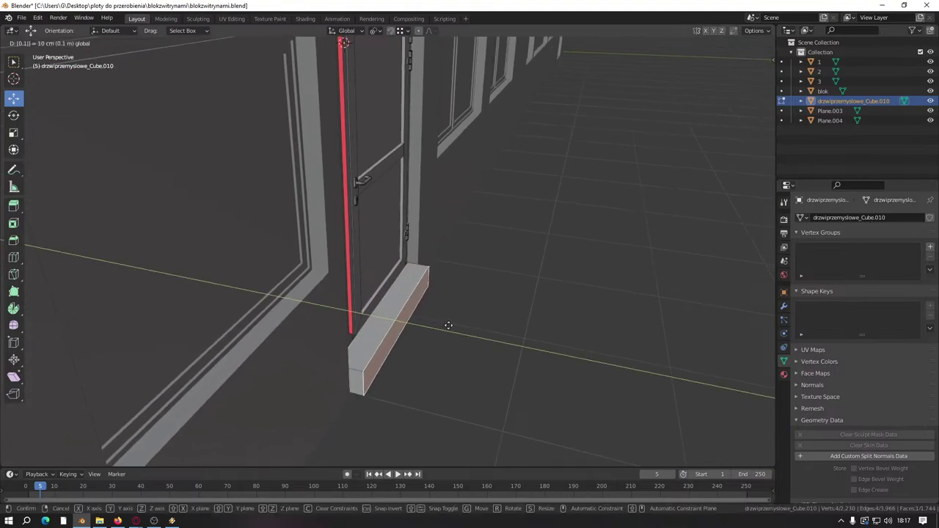
key("Return")
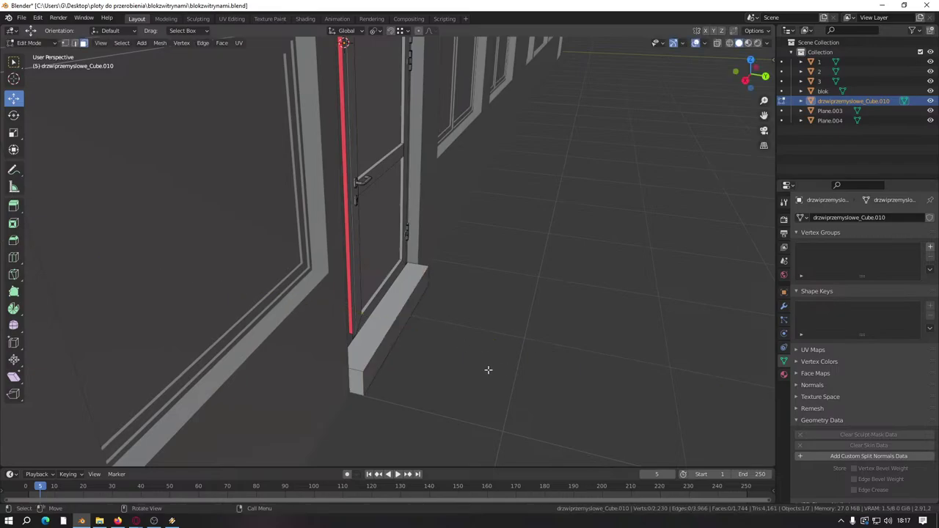
middle_click_drag(488, 371, 395, 341)
Step: Inspect the door panel, sill and strip faces by selecting each, then clear the selection
scroll(395, 341, "up", 2)
left_click(471, 244)
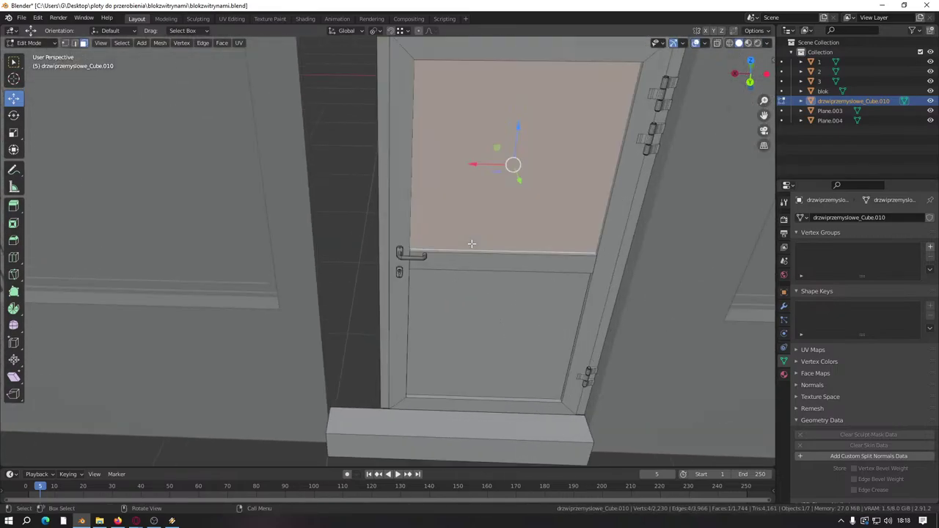
left_click(445, 395)
left_click(445, 413)
left_click(446, 402)
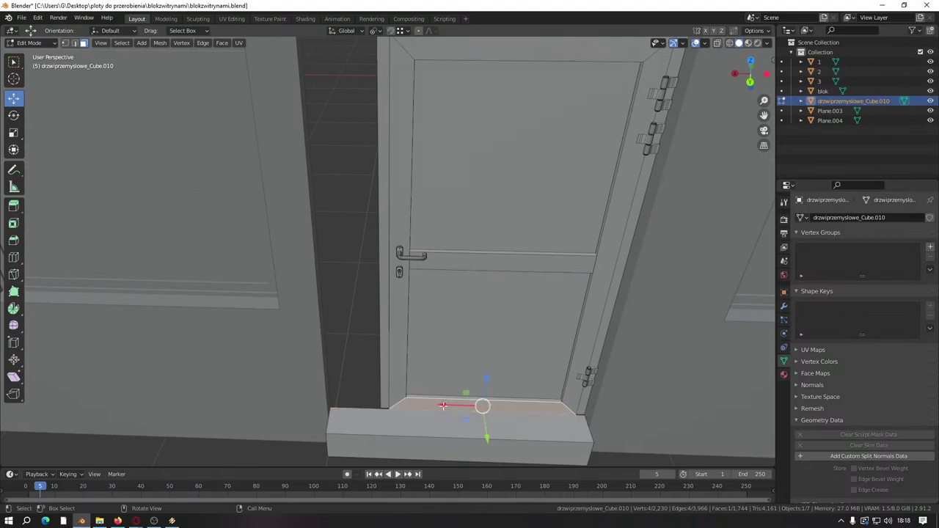
key("alt+a")
Step: Enable Edge Length measurements in Viewport Overlays and select the sill's top face
left_click(703, 43)
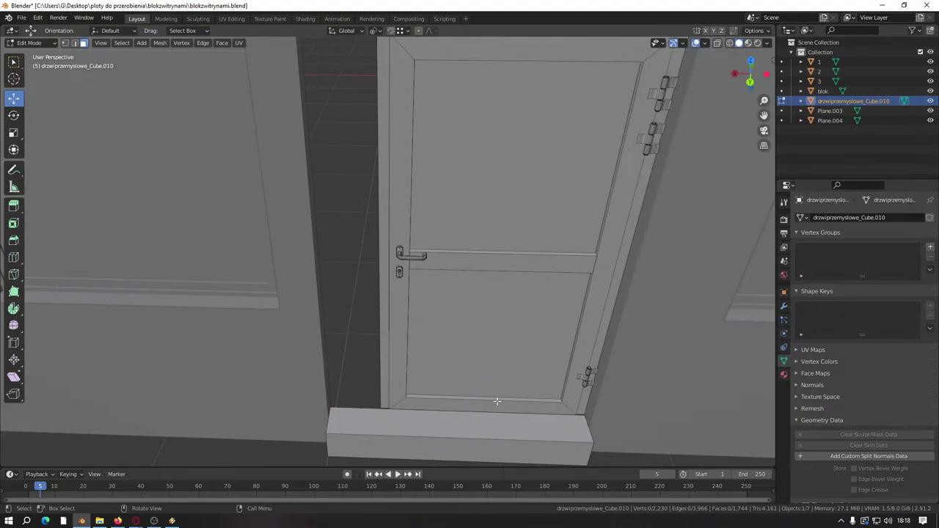
left_click(473, 411)
scroll(392, 252, "up", 5)
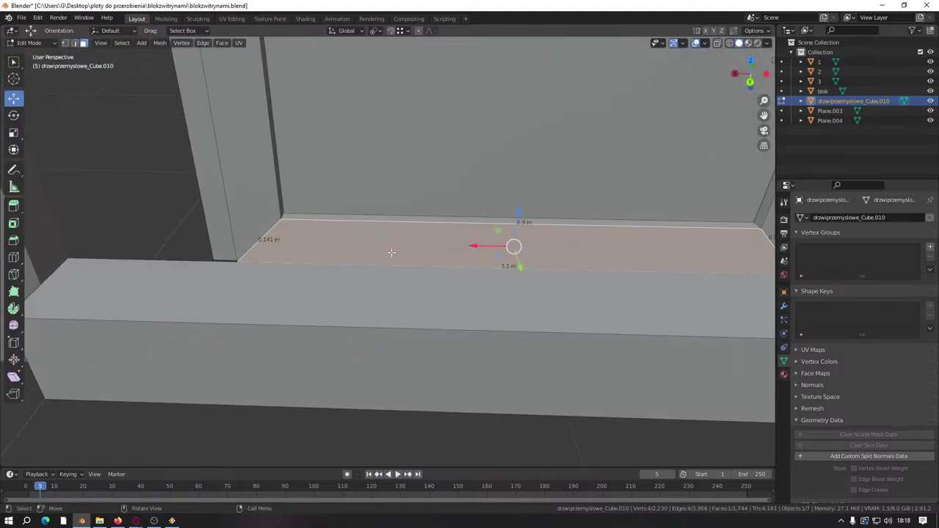
scroll(392, 253, "down", 5)
middle_click_drag(391, 252, 355, 318, "shift")
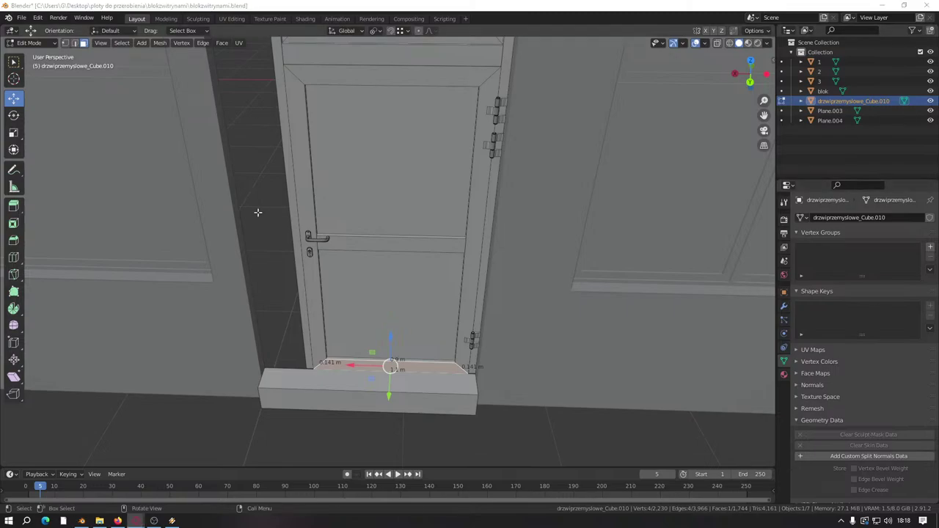
Step: Select the thin jamb face of the blok mesh beside the doorway
left_click(233, 173)
middle_click_drag(226, 184, 334, 136)
left_click(233, 193)
Step: Move the two blok jamb faces 0.1 m along X
left_click(291, 206, "shift")
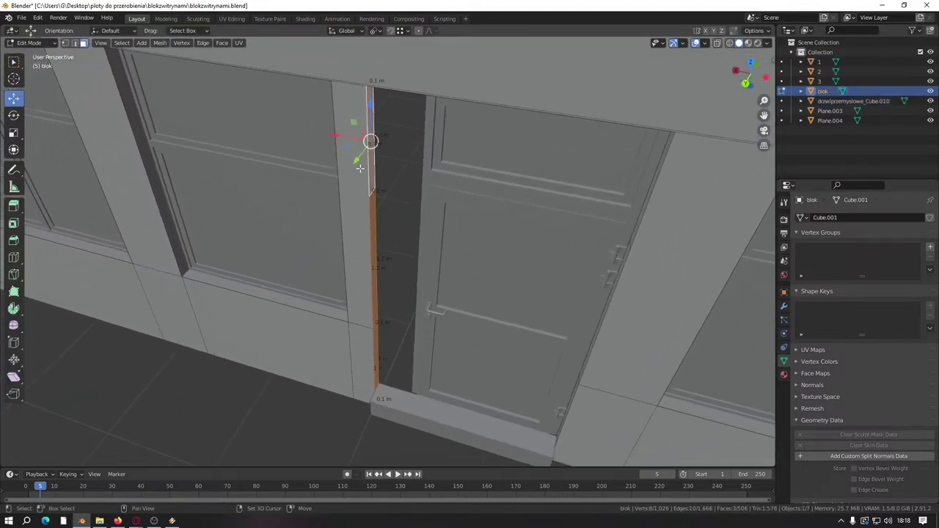
left_click_drag(335, 135, 322, 136)
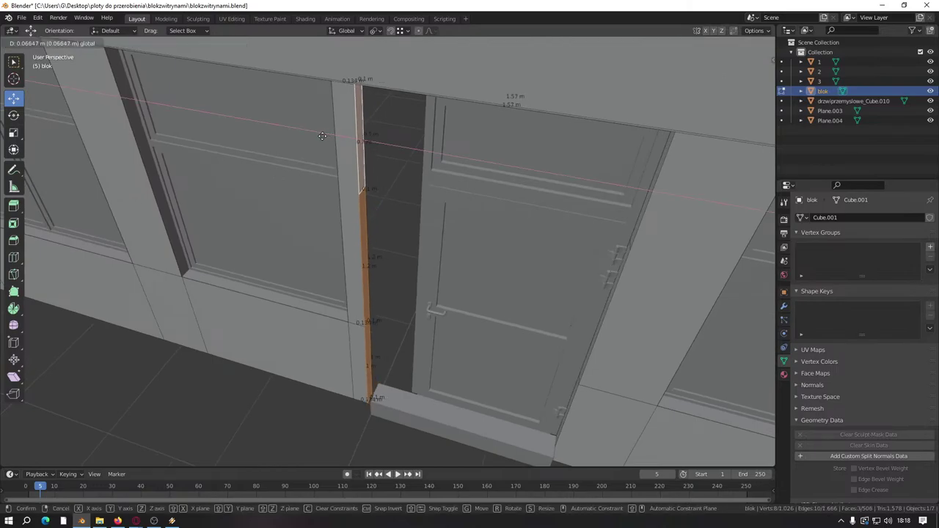
type("0.1")
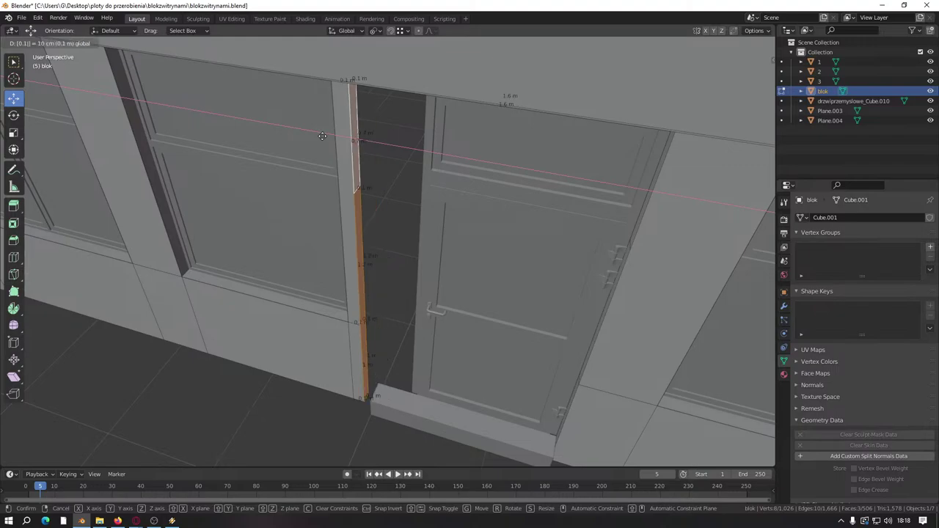
key("Return")
Step: Switch to the door mesh and move its sill end 0.1 m
middle_click_drag(352, 136, 424, 248)
scroll(381, 252, "up", 3)
left_click(312, 330)
middle_click_drag(313, 330, 242, 257)
key("Tab")
left_click(367, 282)
key("Tab")
left_click(367, 290)
key("g")
left_click(340, 307)
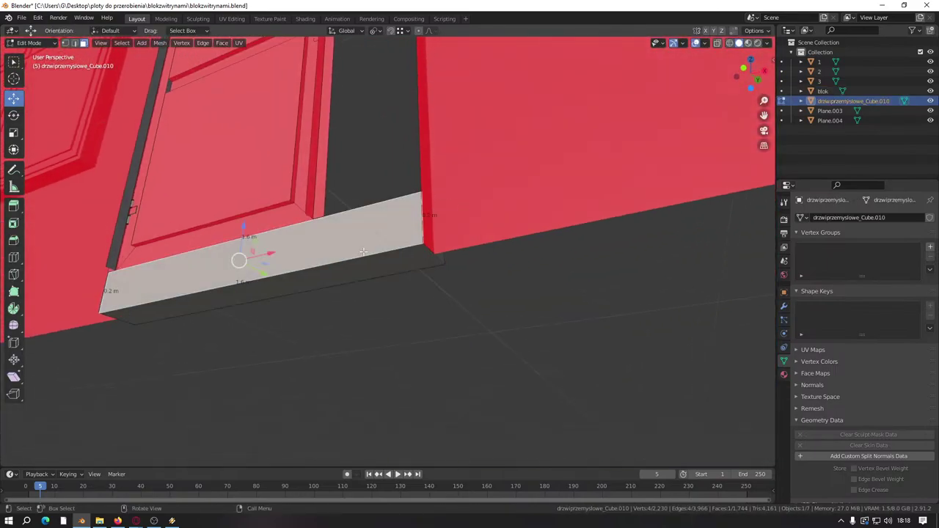
Step: Delete the selected door sill faces
right_click(348, 268)
left_click(335, 471)
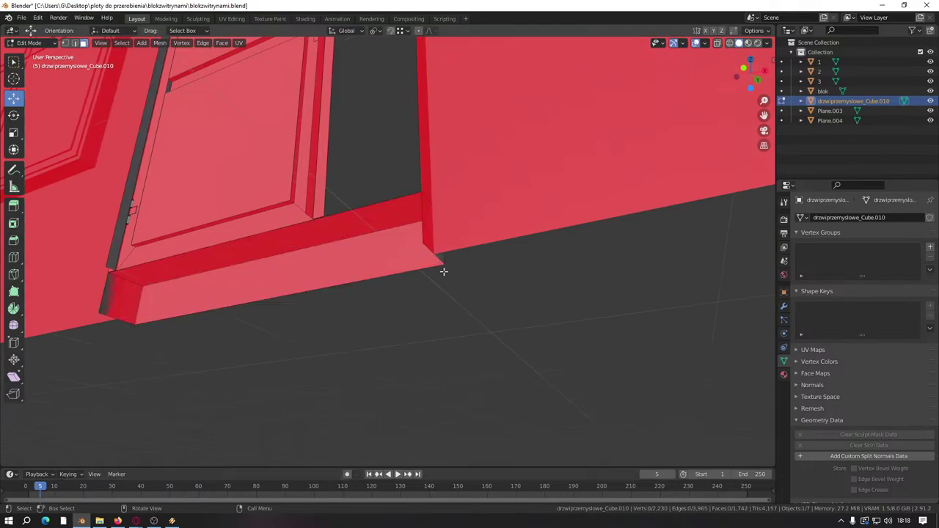
middle_click_drag(440, 269, 367, 295)
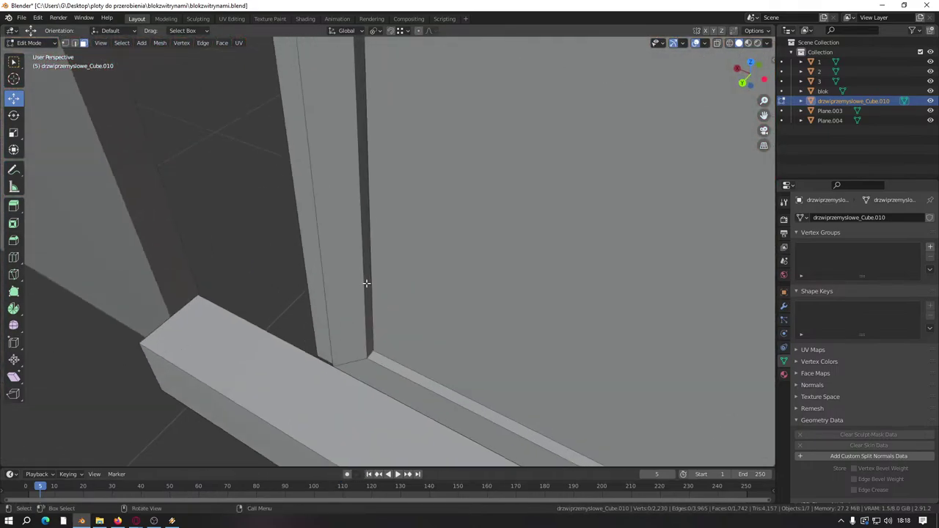
Step: Select the door's jamb faces beside the handle
left_click_drag(366, 282, 307, 273)
middle_click_drag(306, 273, 325, 262)
left_click(308, 272, "shift")
middle_click_drag(264, 237, 297, 301)
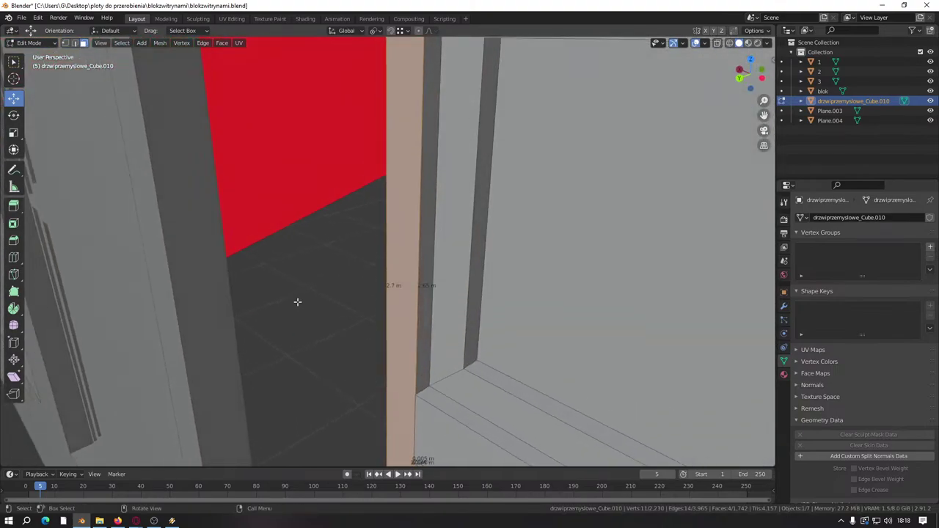
left_click(384, 256, "shift")
middle_click_drag(383, 256, 387, 272)
Step: Move the door jamb faces -0.2 m along X
key("g")
key("x")
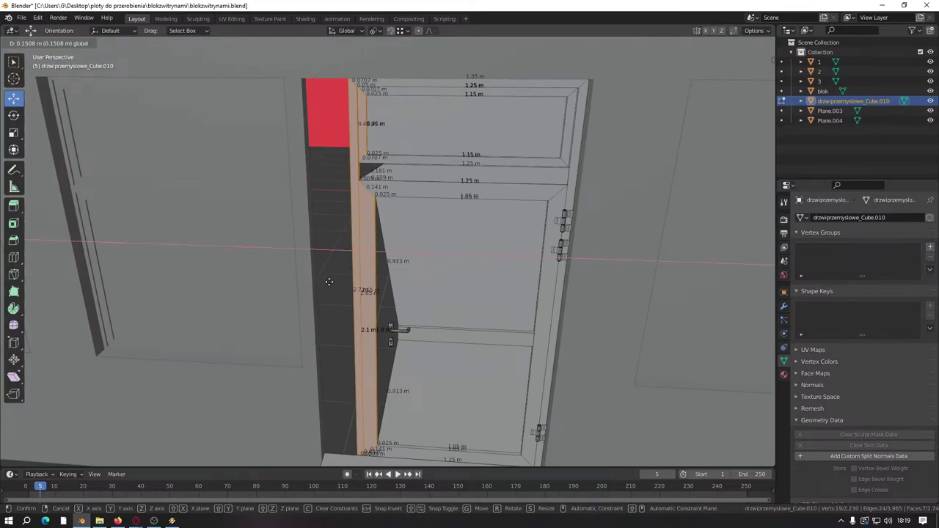
type("-1")
key("BackSpace")
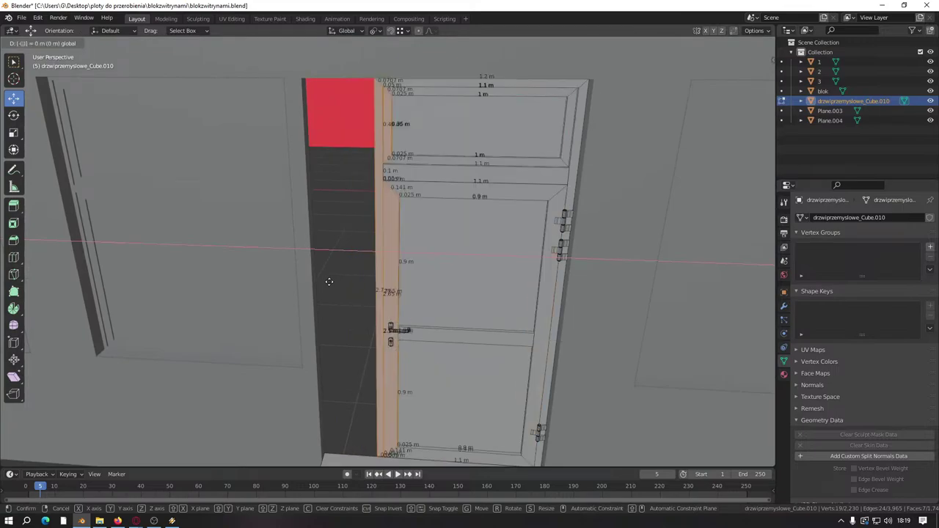
type("0.1")
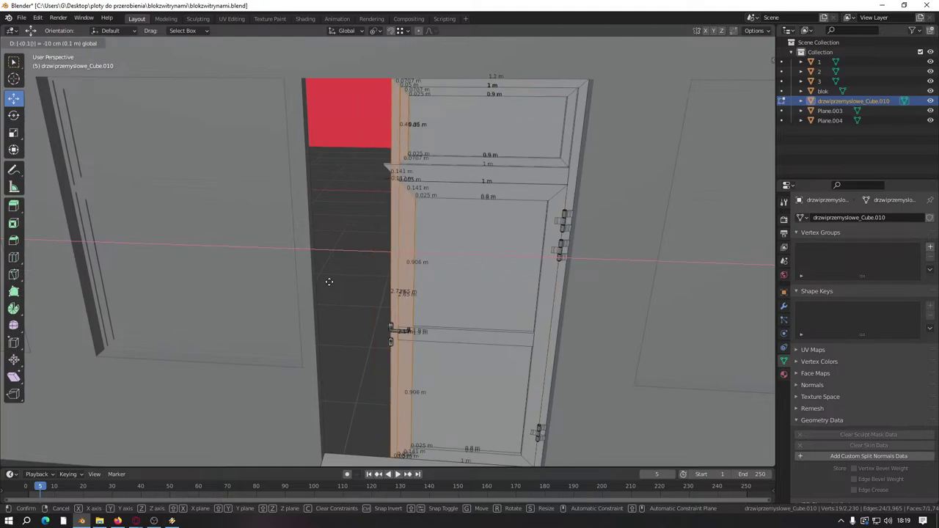
key("BackSpace")
key("BackSpace")
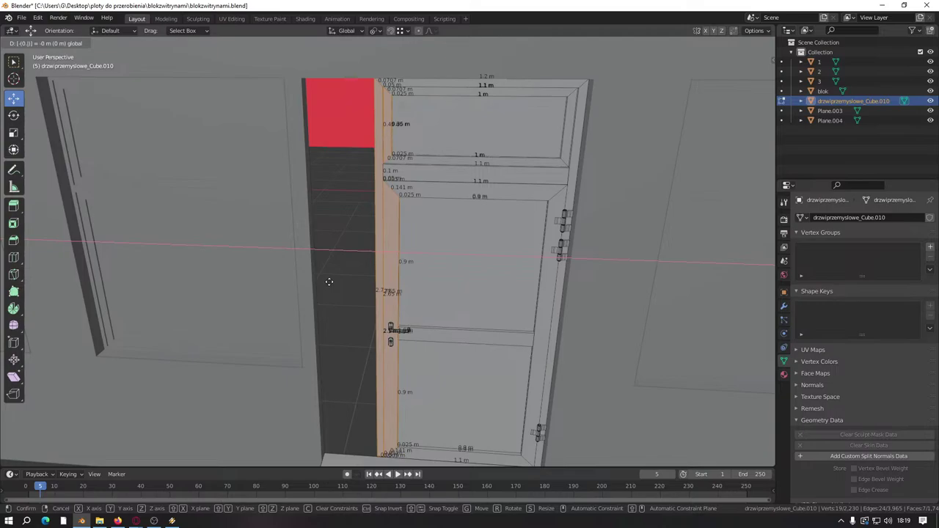
type(".2")
key("Return")
scroll(329, 281, "up", 4)
Step: In edge select mode, pick the edge next to the handle's top, undoing an accidental shortest-path selection
middle_click_drag(329, 281, 351, 252)
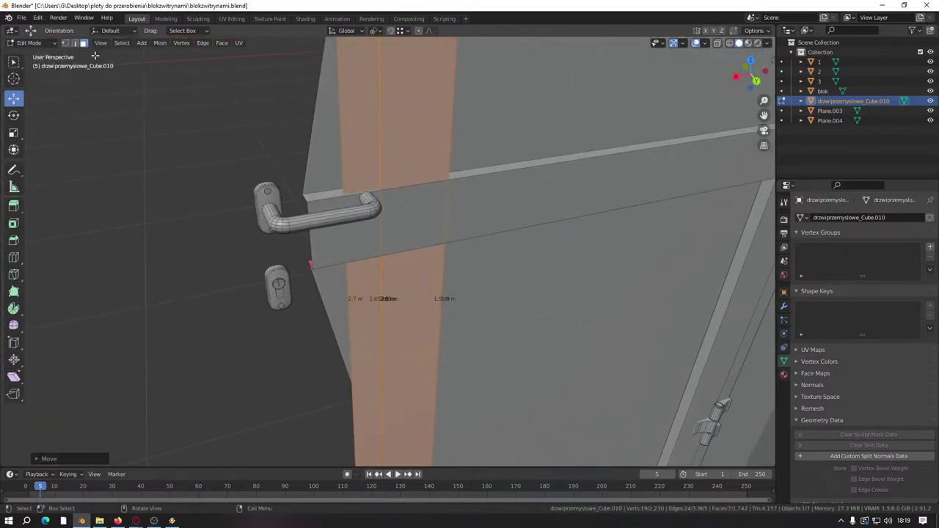
left_click(74, 43)
left_click(305, 198)
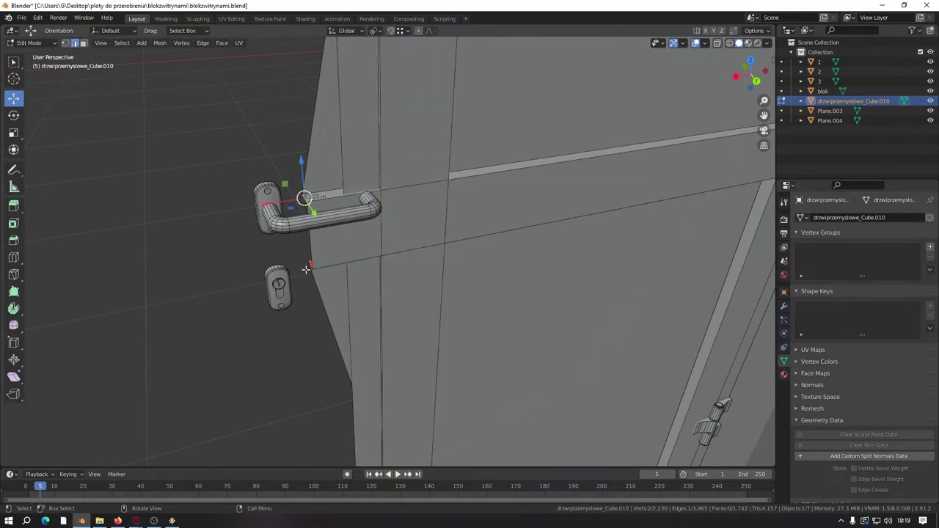
left_click(312, 262, "ctrl")
middle_click_drag(312, 262, 482, 264)
scroll(320, 279, "up", 4)
key("ctrl+z")
scroll(333, 256, "down", 3)
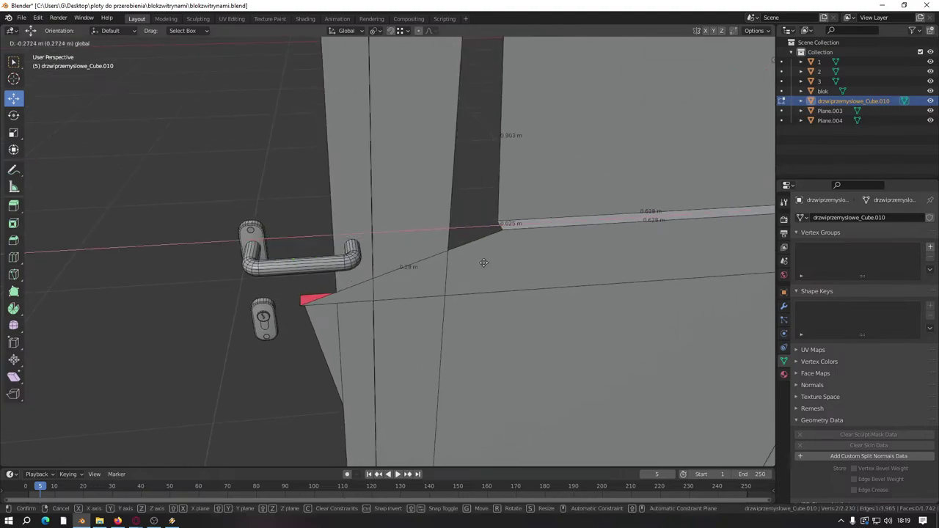
Step: Add an edge near the handle base and move the chosen edges along X by -0
middle_click_drag(399, 287, 265, 299)
left_click(300, 309, "shift")
left_click_drag(180, 302, 347, 295)
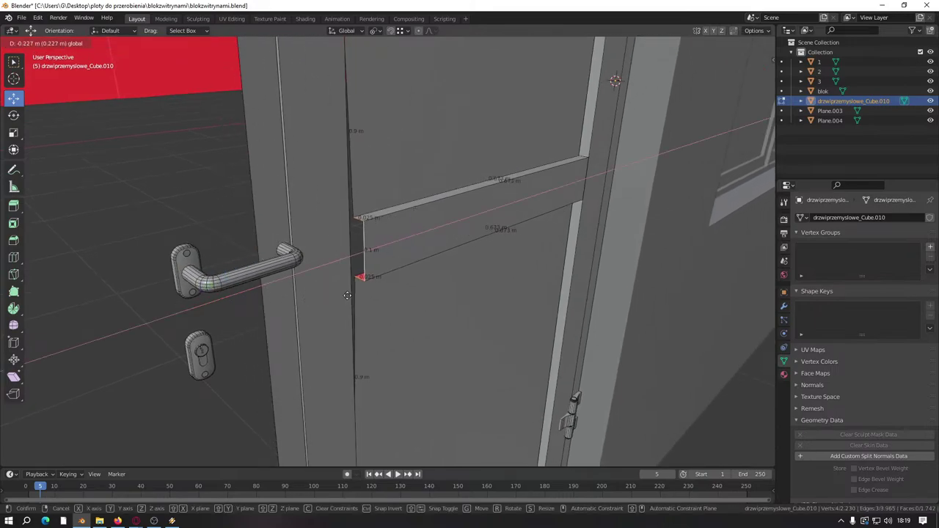
type("-0")
scroll(347, 295, "down", 1)
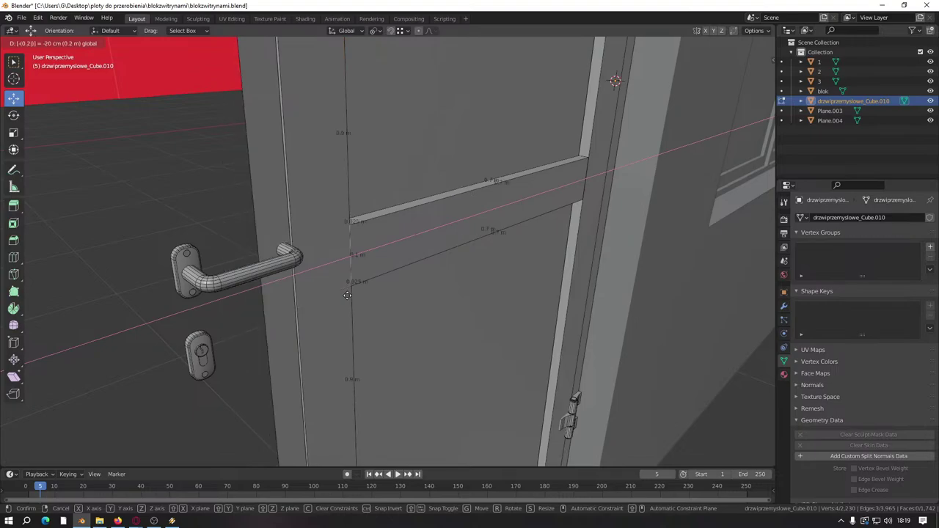
key("Return")
middle_click_drag(347, 295, 419, 276)
Step: Select the spike and grey bar tip vertices, pull them -0.2 m along X, and frame them
left_click(67, 43)
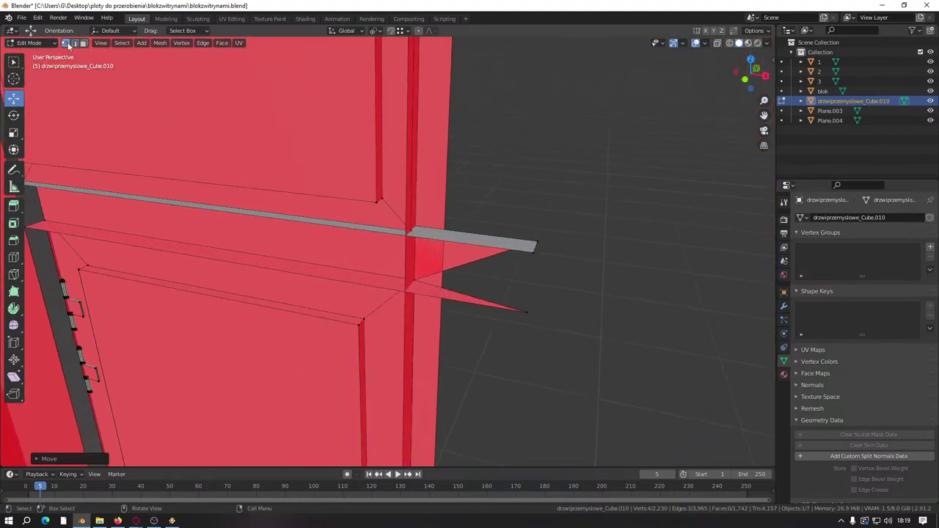
left_click(526, 316)
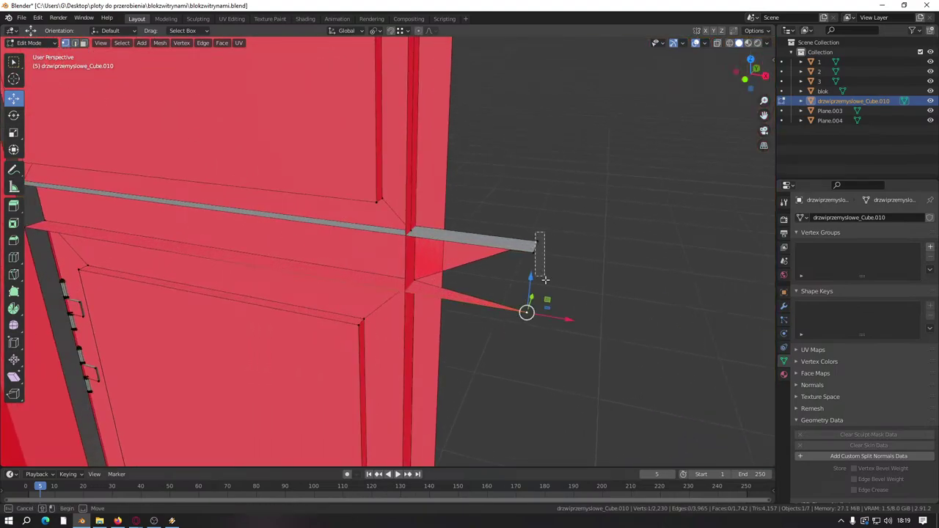
left_click(534, 252)
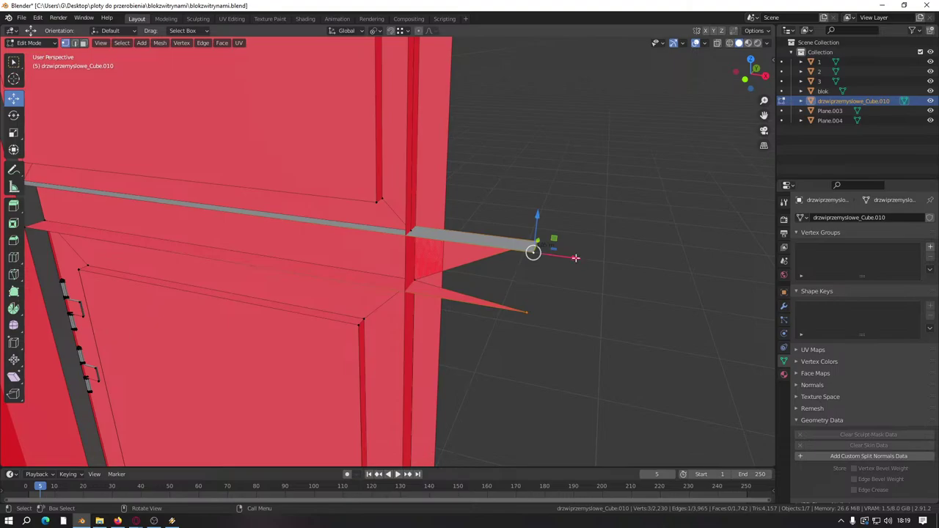
left_click_drag(575, 257, 549, 258)
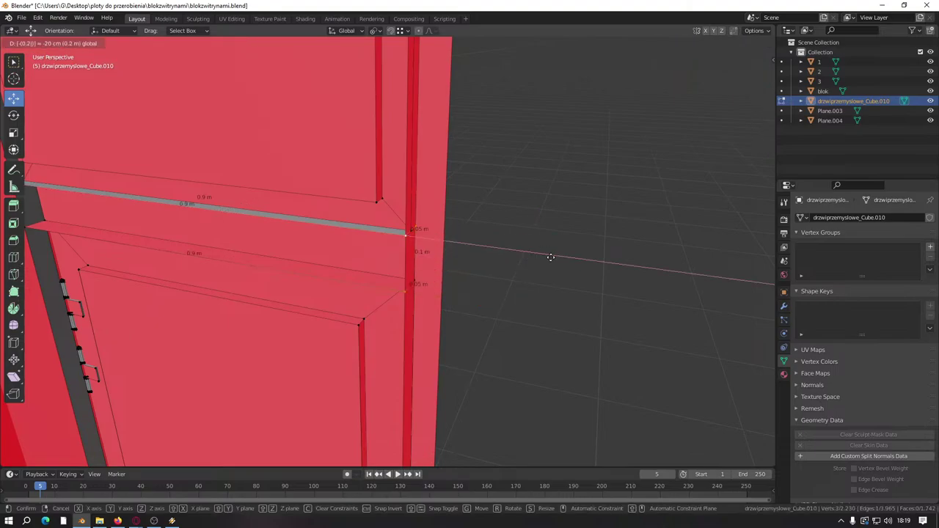
middle_click_drag(550, 257, 470, 252)
scroll(469, 251, "down", 5)
key("KP_Decimal")
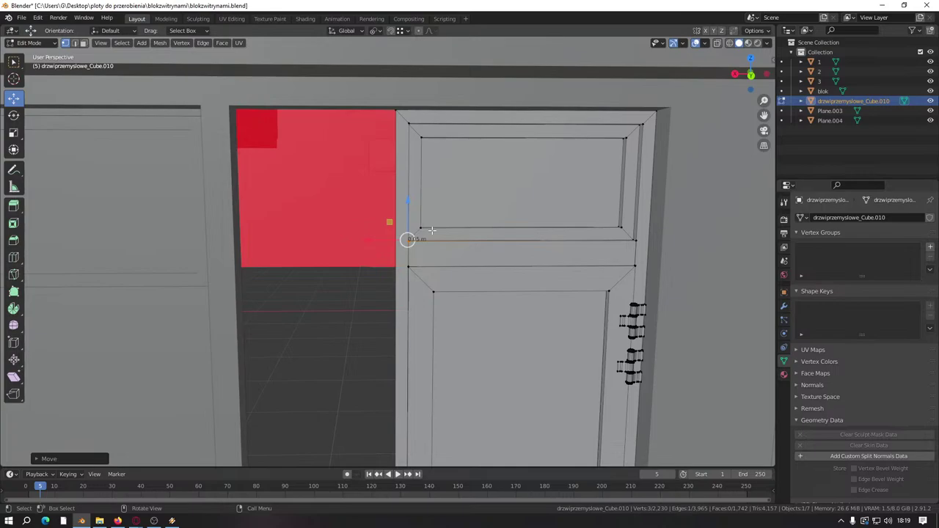
Step: Select the whole door-handle lever and the keyhole plate as linked geometry
scroll(432, 231, "down", 4)
scroll(433, 281, "up", 5)
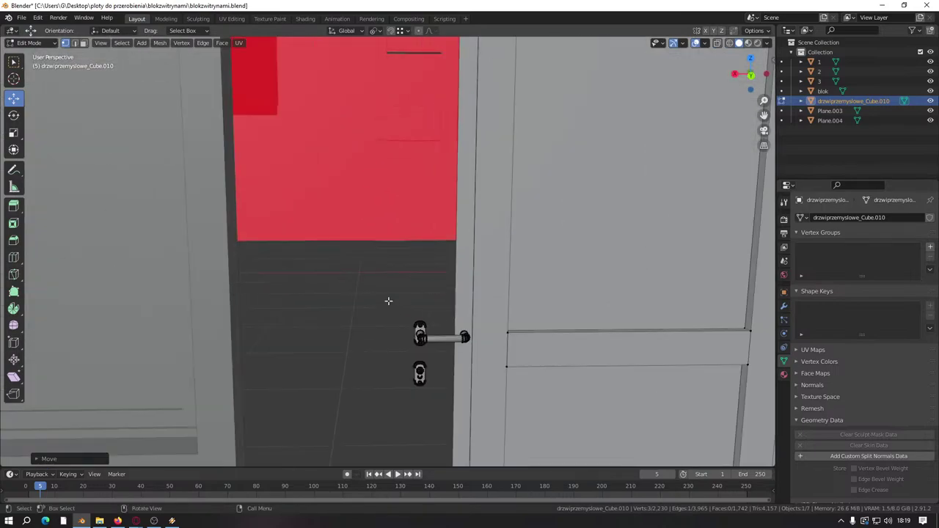
scroll(392, 310, "up", 6)
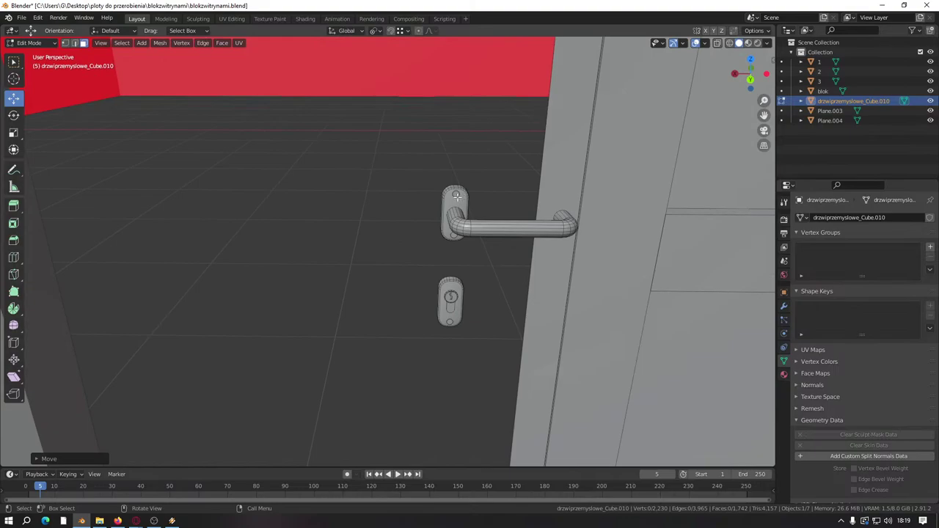
key("l")
key("l")
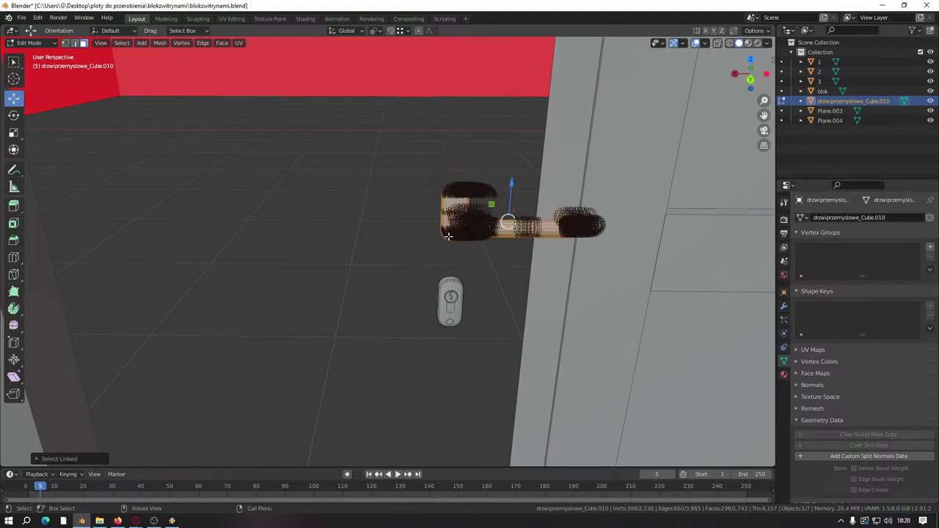
middle_click_drag(448, 236, 478, 173)
key("l")
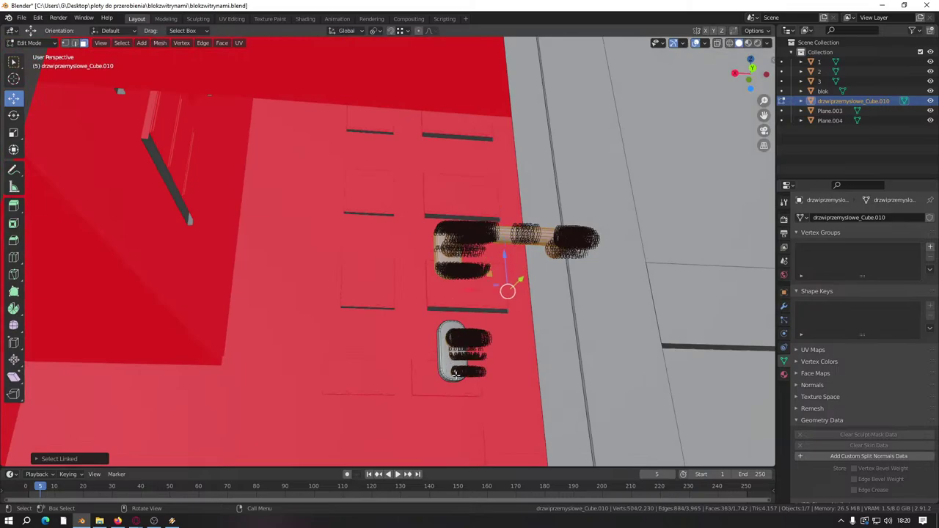
key("l")
middle_click_drag(455, 374, 411, 249)
scroll(448, 344, "down", 3)
Step: Move the handle fittings about 0.15 m along the X axis
key("g")
key("x")
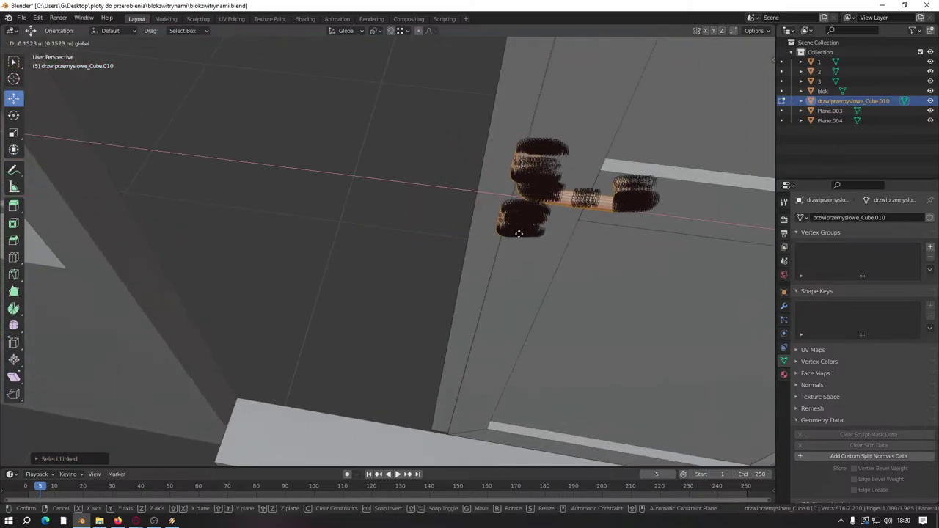
key("minus")
key("Return")
middle_click_drag(516, 234, 464, 244)
Step: Select a door frame face plus the linked jamb and top pieces
scroll(464, 245, "down", 5)
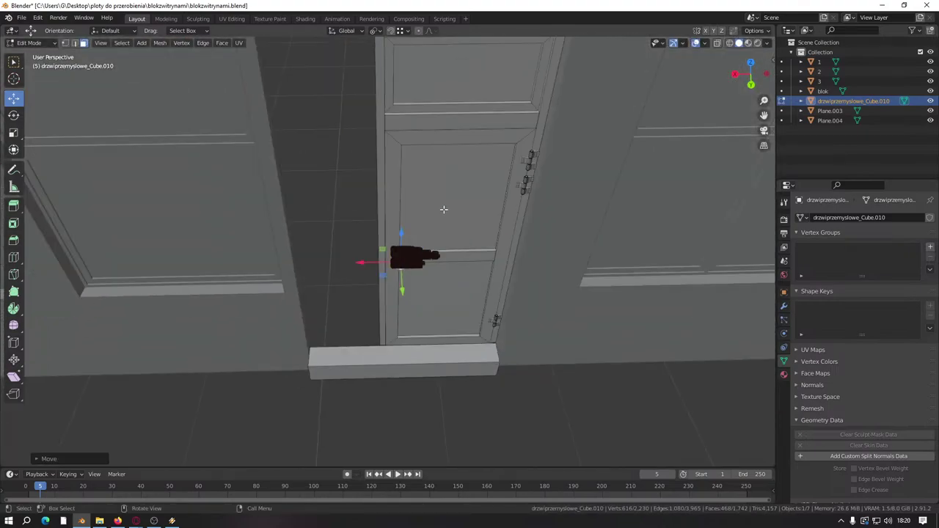
middle_click_drag(443, 208, 423, 350)
left_click(414, 286)
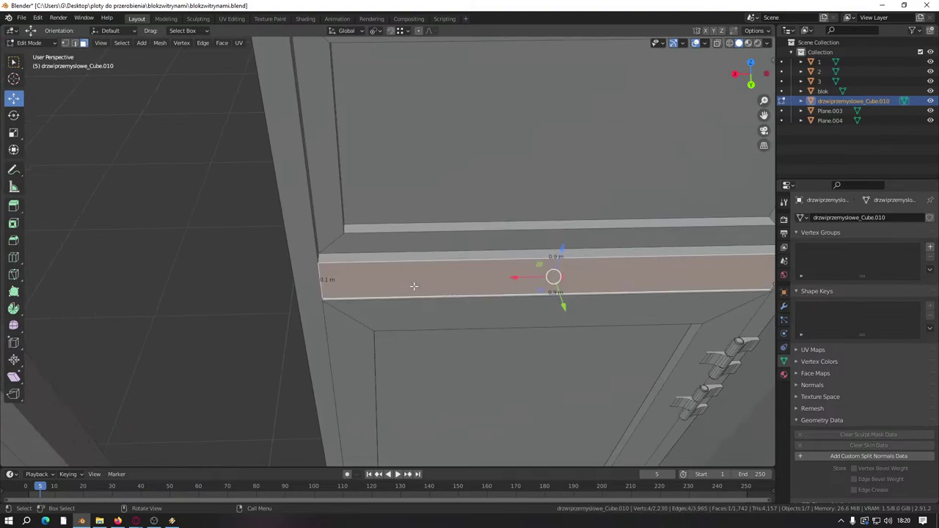
key("ctrl+l")
key("KP_Decimal")
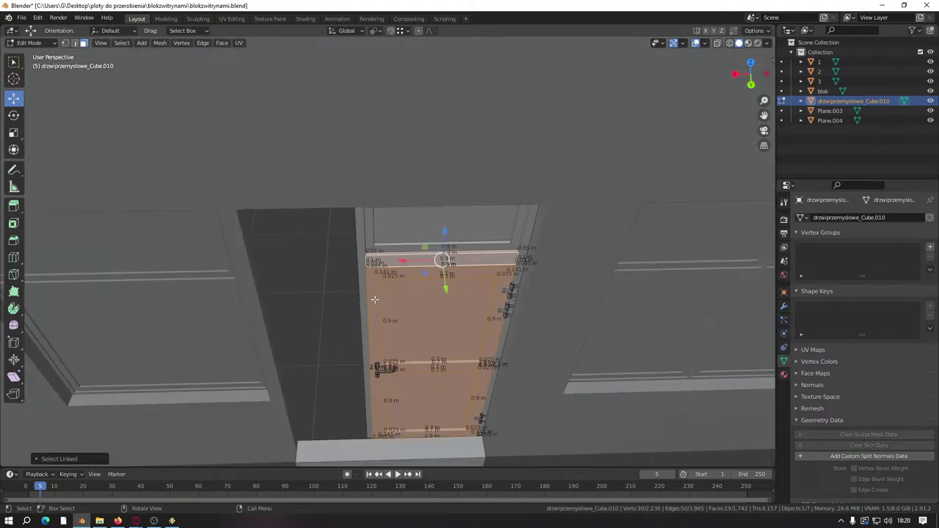
middle_click_drag(404, 259, 414, 276)
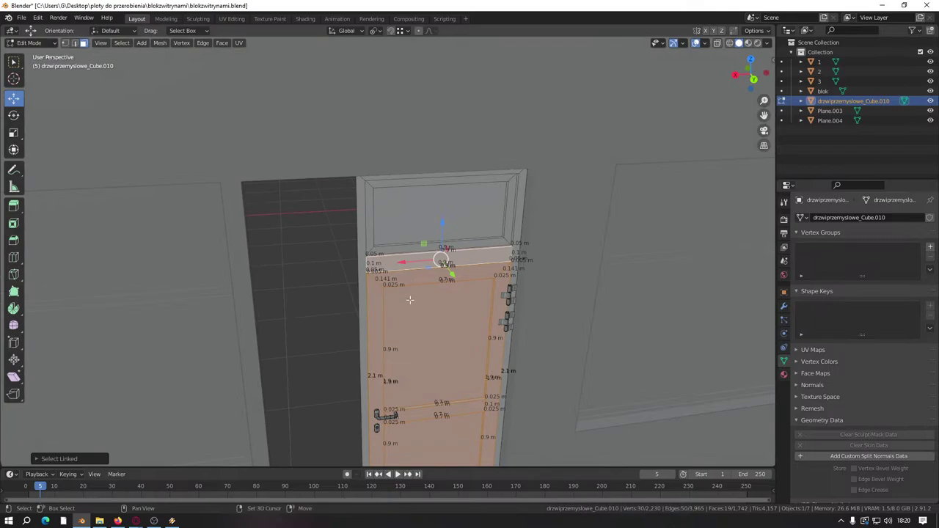
middle_click_drag(410, 299, 367, 264, "shift")
key("ctrl+l")
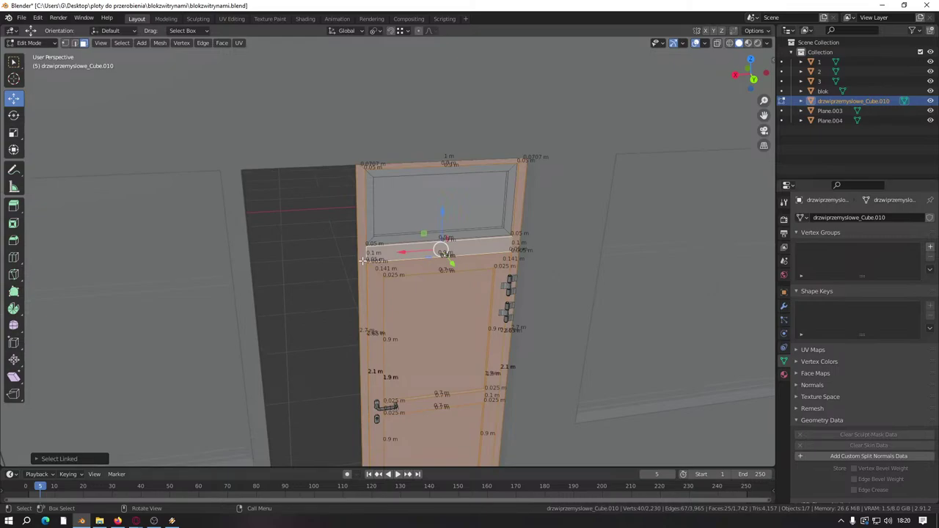
Step: Duplicate the frame pieces and place the copy about 1.125 m to the left
key("shift+d")
middle_click_drag(441, 252, 431, 213)
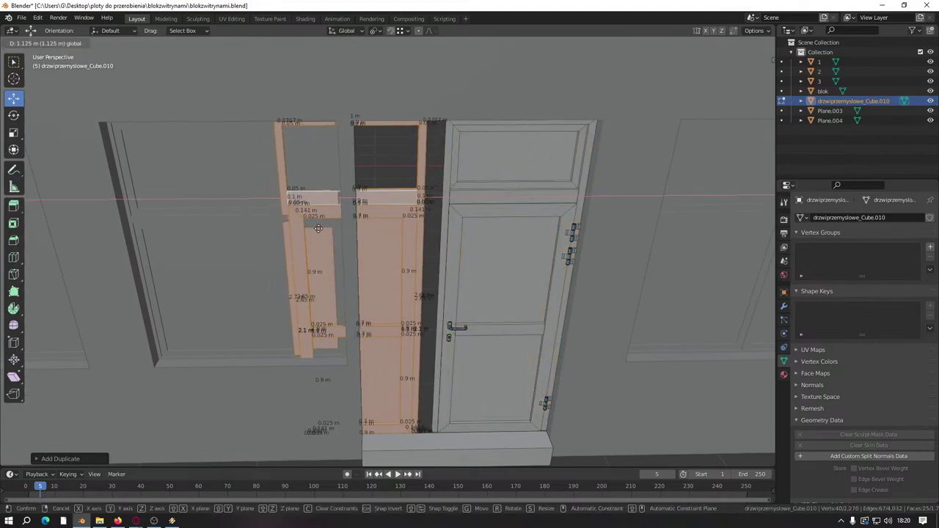
left_click(322, 227)
middle_click_drag(322, 226, 312, 240)
scroll(312, 239, "up", 4)
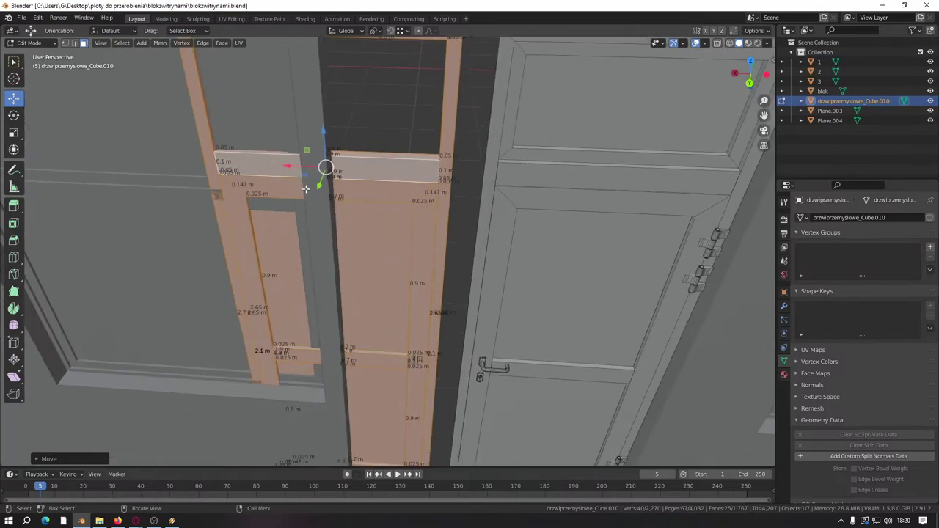
Step: Shift the copied rail about 0.17 m along X, then box-select the vertical frame strip
key("g")
key("x")
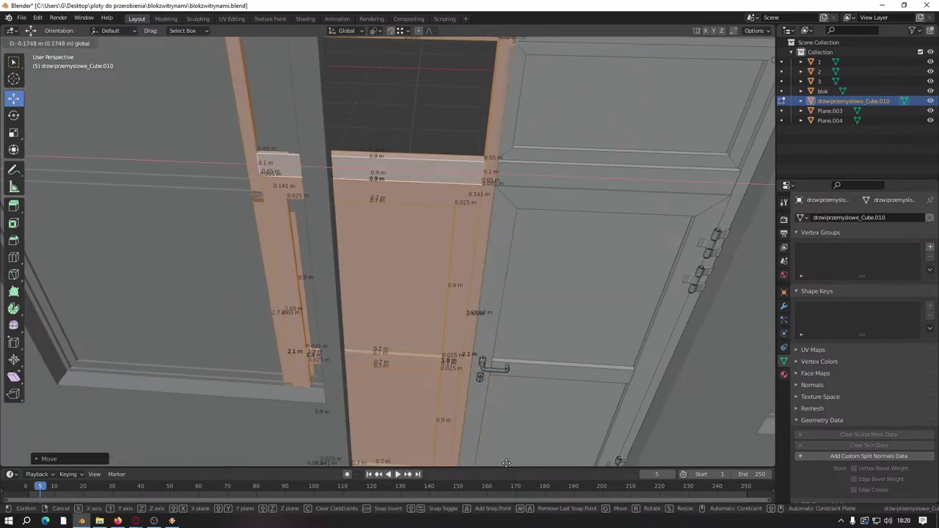
left_click(344, 80)
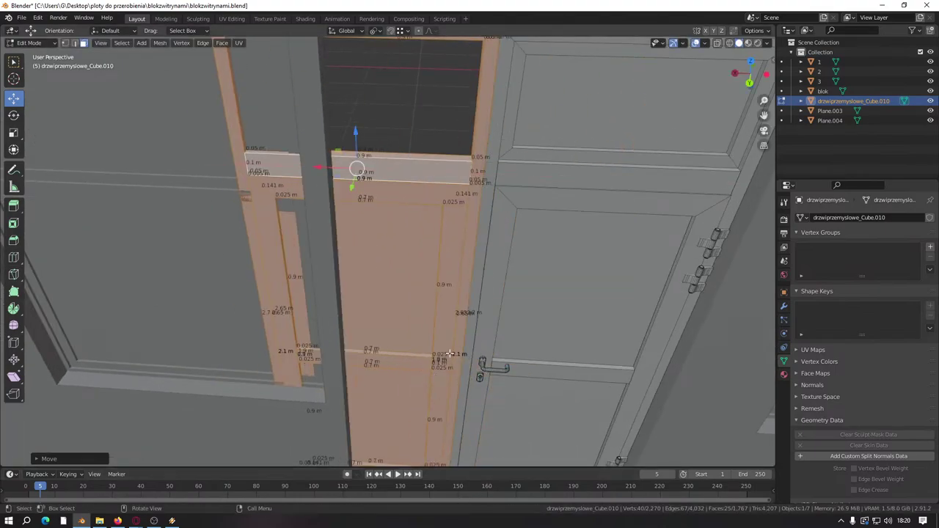
scroll(449, 353, "down", 3)
scroll(449, 354, "up", 3)
middle_click_drag(449, 354, 420, 212)
scroll(416, 292, "up", 2)
left_click_drag(360, 197, 356, 195)
middle_click_drag(356, 194, 440, 238)
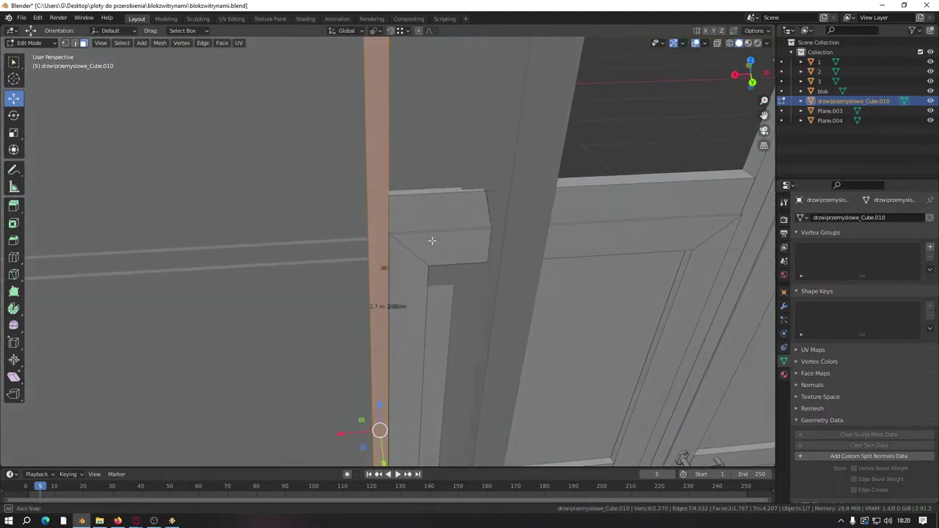
Step: Hide blok and Plane.004 in the Outliner, briefly toggling blok and the door mesh to compare
left_click(930, 91)
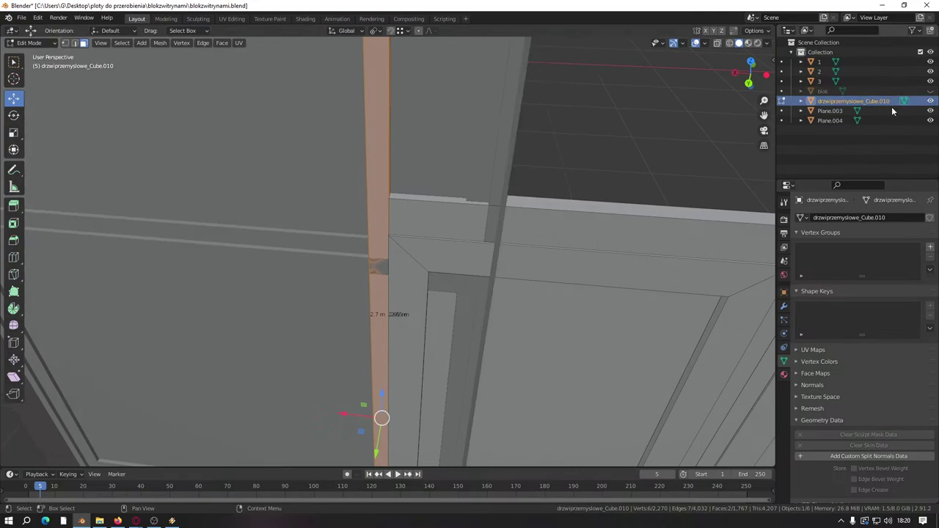
left_click(930, 91)
left_click(929, 100)
left_click(930, 101)
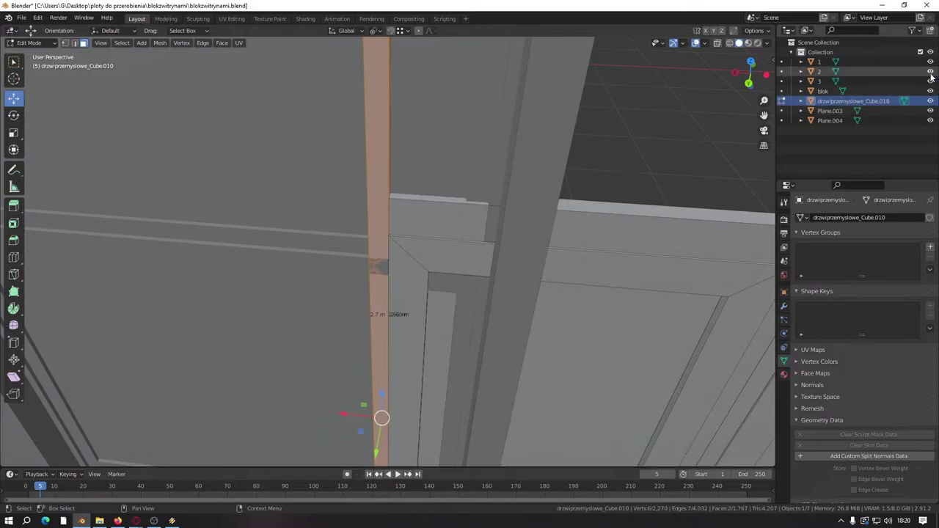
left_click(930, 120)
middle_click_drag(353, 276, 356, 192)
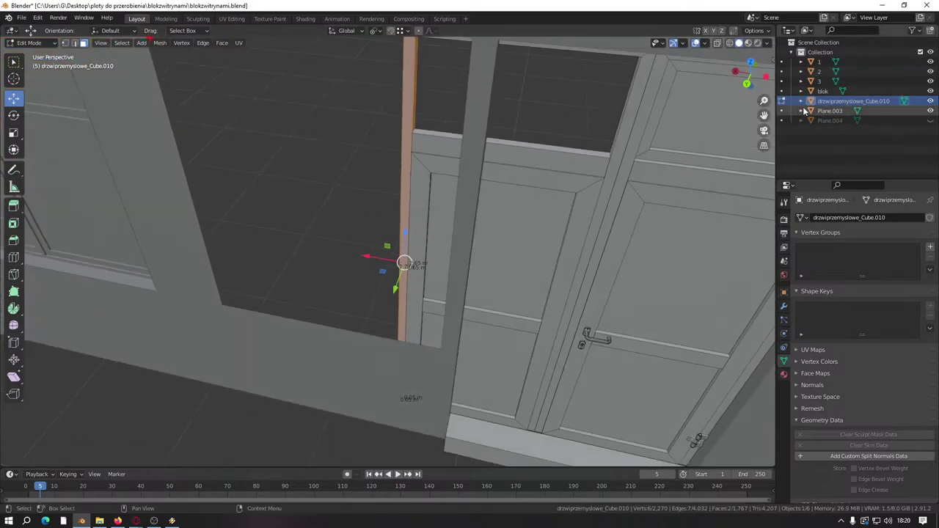
left_click(930, 91)
scroll(332, 282, "up", 6)
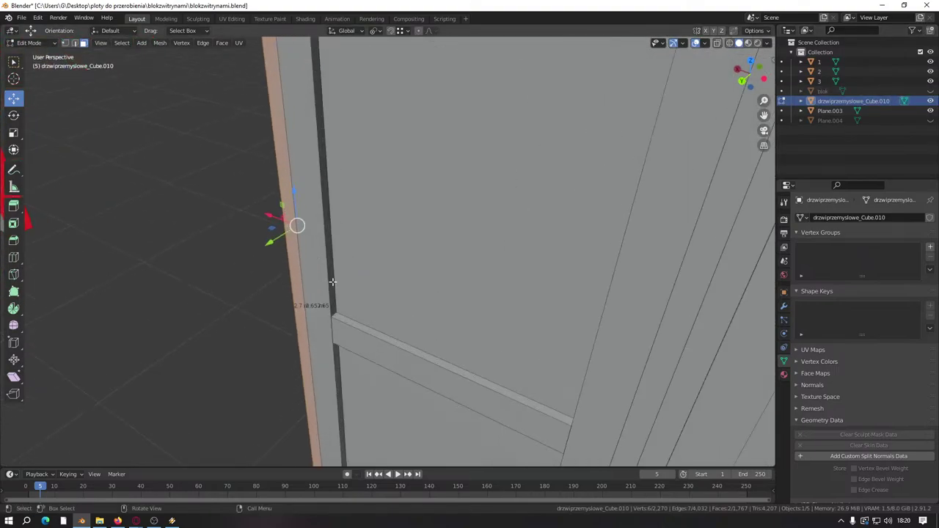
middle_click_drag(332, 282, 373, 336, "shift")
scroll(373, 336, "down", 8)
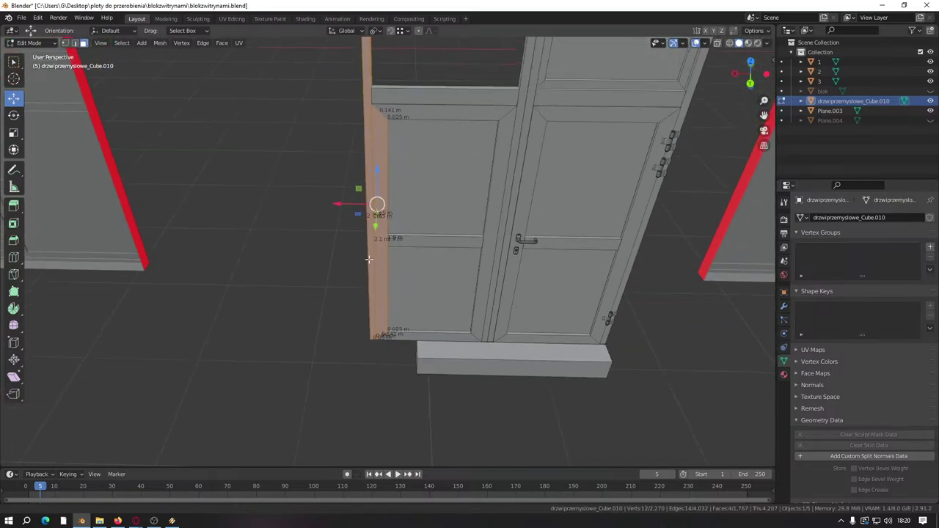
Step: Slide the door-edge faces along X, then select the single corner edge
left_click_drag(285, 295, 359, 367)
left_click_drag(372, 297, 351, 374)
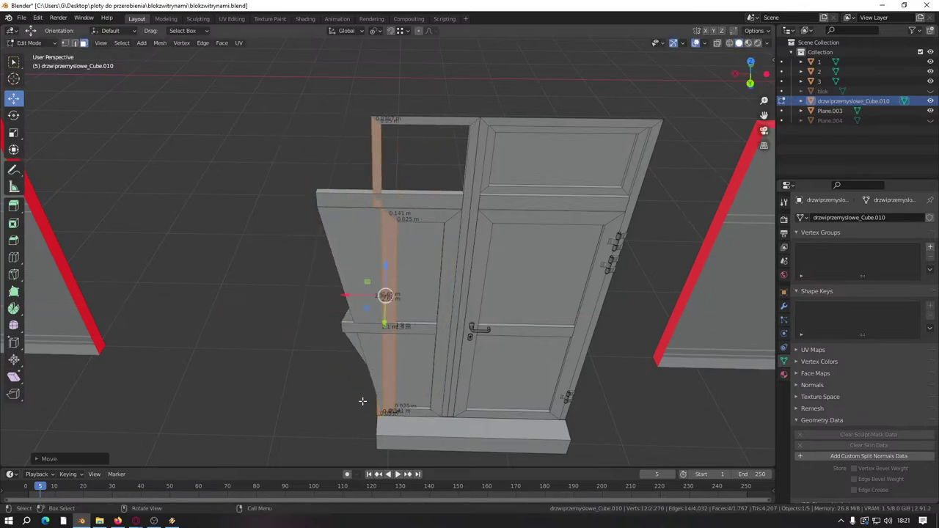
scroll(360, 405, "up", 5)
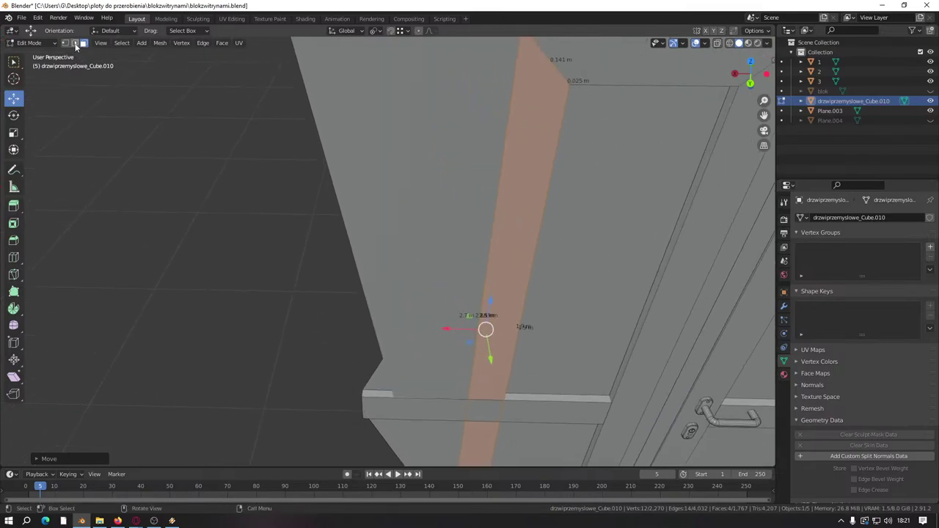
left_click(75, 43)
middle_click_drag(322, 206, 413, 279)
left_click(452, 351)
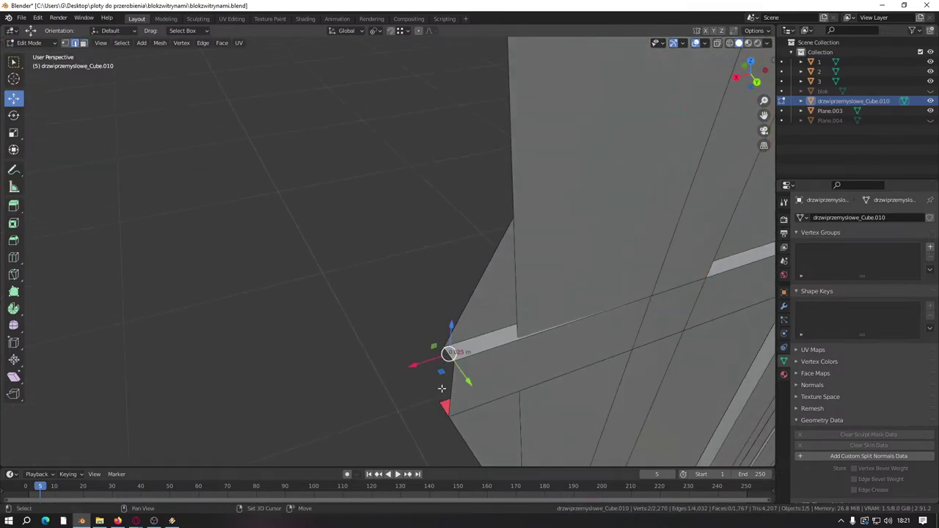
middle_click_drag(444, 409, 254, 227, "shift")
Step: Move the corner edge and then the frame-side edge along the X axis
key("g")
key("x")
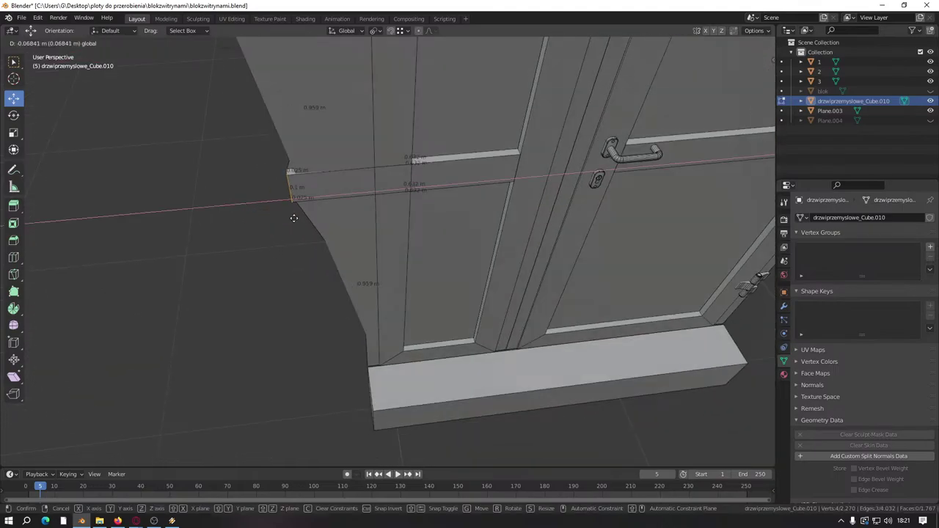
left_click(406, 192)
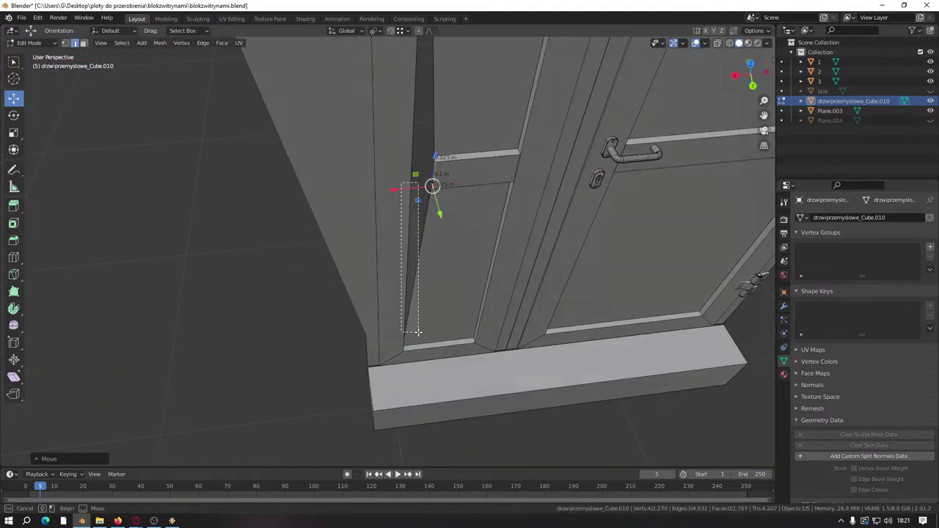
left_click_drag(417, 332, 417, 332)
key("g")
key("x")
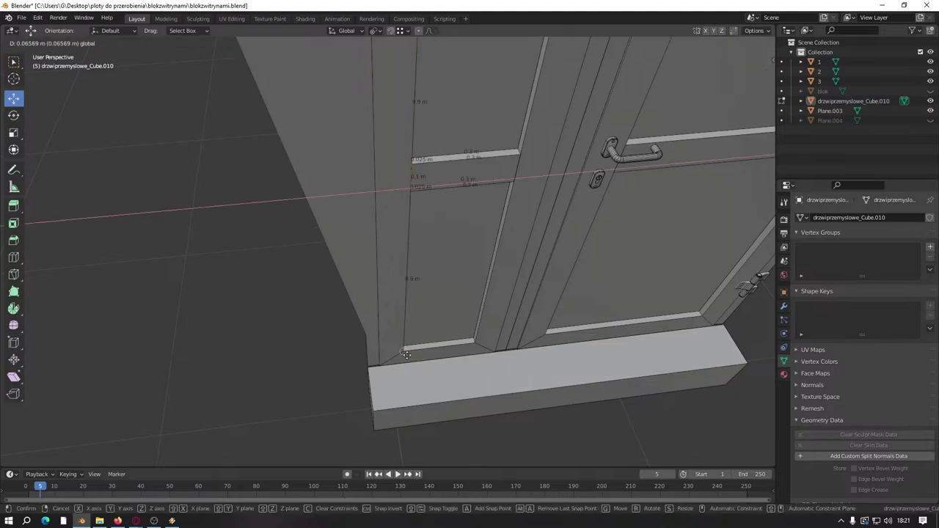
left_click(348, 256)
Step: Box-select the lower frame corner and pull the extruded block back toward the wall
scroll(346, 255, "up", 4)
middle_click_drag(346, 256, 378, 353)
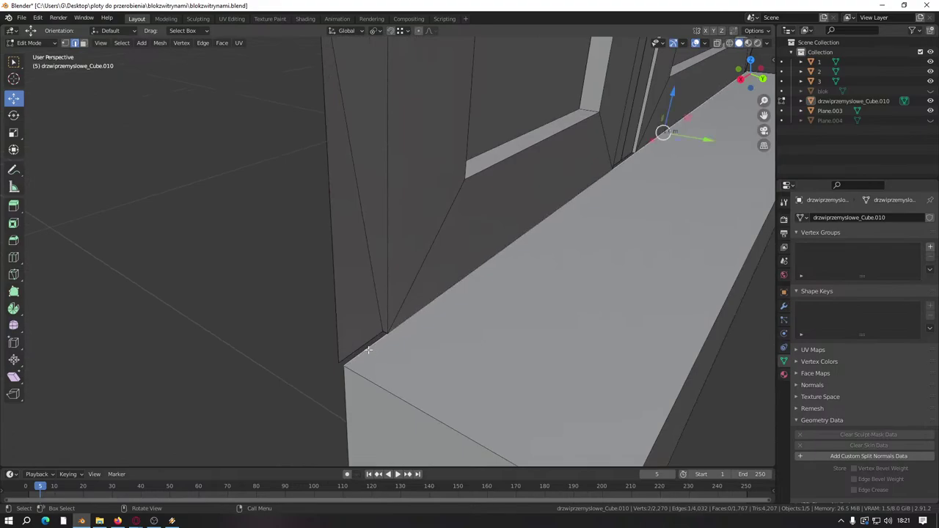
scroll(460, 417, "down", 3)
scroll(368, 331, "up", 2)
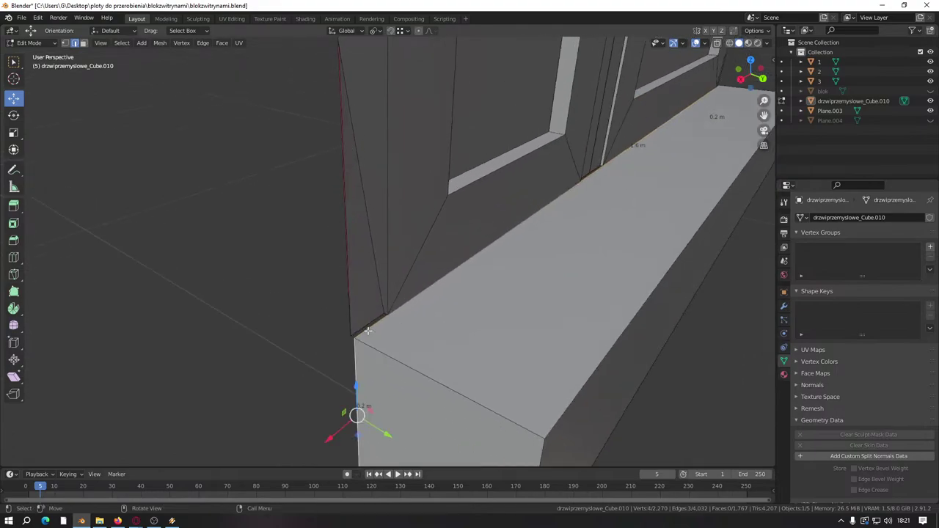
scroll(377, 433, "down", 2)
left_click_drag(364, 422, 352, 413)
middle_click_drag(352, 413, 290, 297)
scroll(335, 214, "down", 3)
middle_click_drag(336, 214, 278, 295)
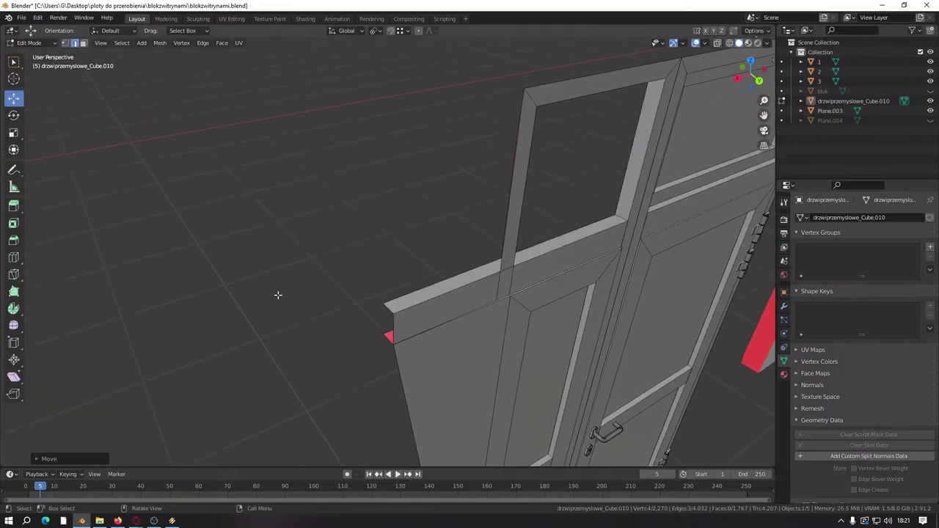
middle_click_drag(391, 281, 341, 228)
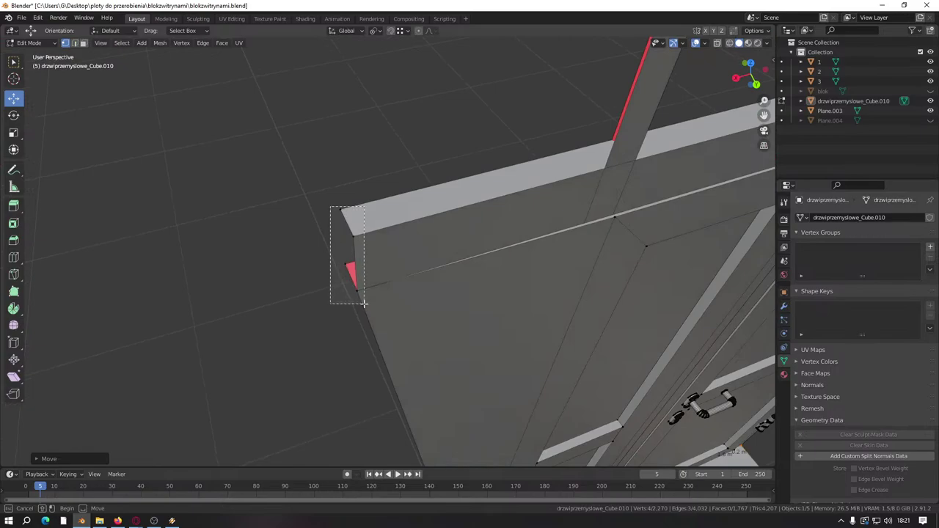
left_click_drag(364, 302, 364, 302)
middle_click_drag(364, 303, 243, 266)
key("g")
left_click(444, 275)
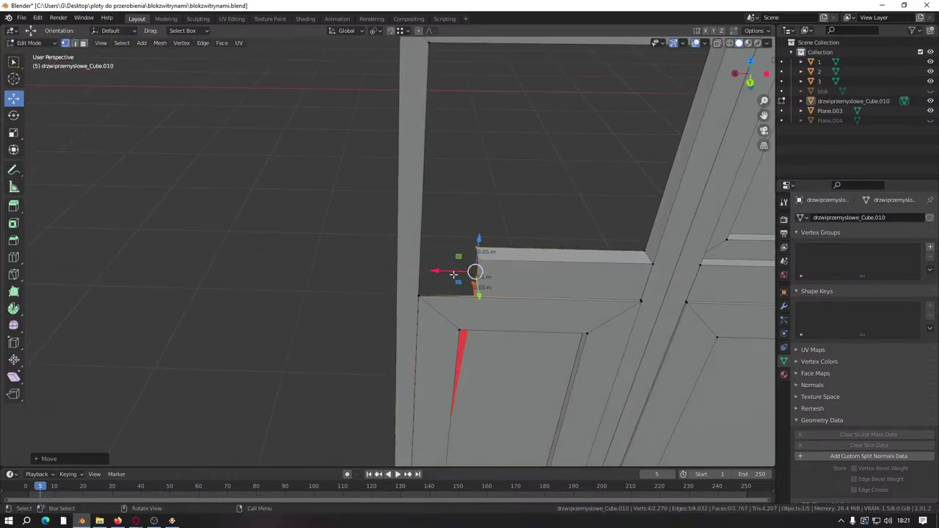
Step: Nudge the frame corner about 0.05 m along X so it sits flush
key("g")
key("x")
left_click(419, 273)
scroll(360, 312, "down", 5)
middle_click_drag(260, 323, 308, 308)
scroll(347, 306, "up", 4)
scroll(347, 307, "down", 4)
middle_click_drag(365, 285, 389, 239)
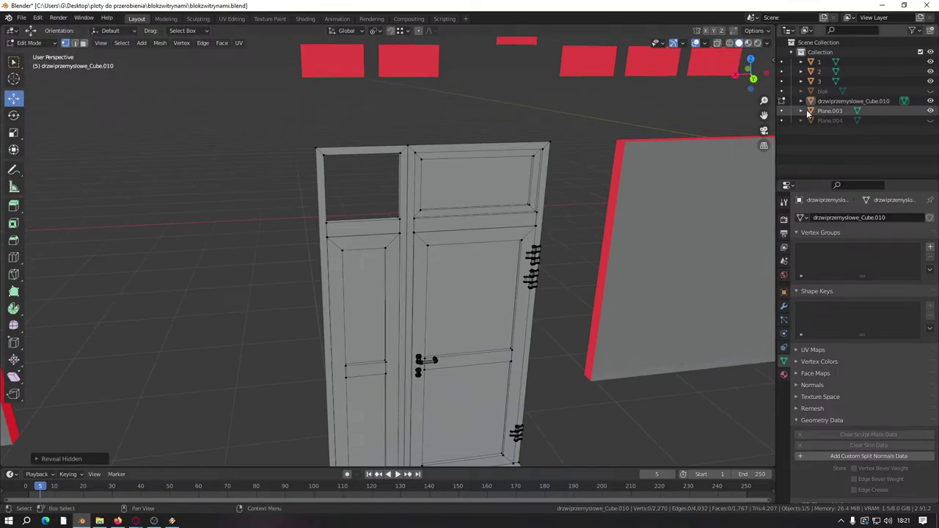
Step: Unhide the blok and Plane.004 objects in the Outliner
left_click(931, 91)
left_click(930, 120)
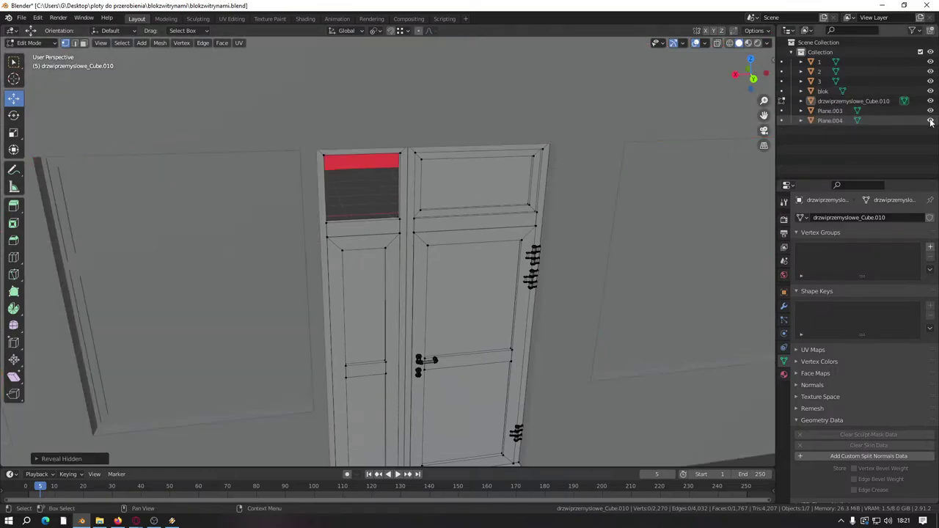
scroll(471, 264, "up", 4)
middle_click_drag(471, 264, 472, 250)
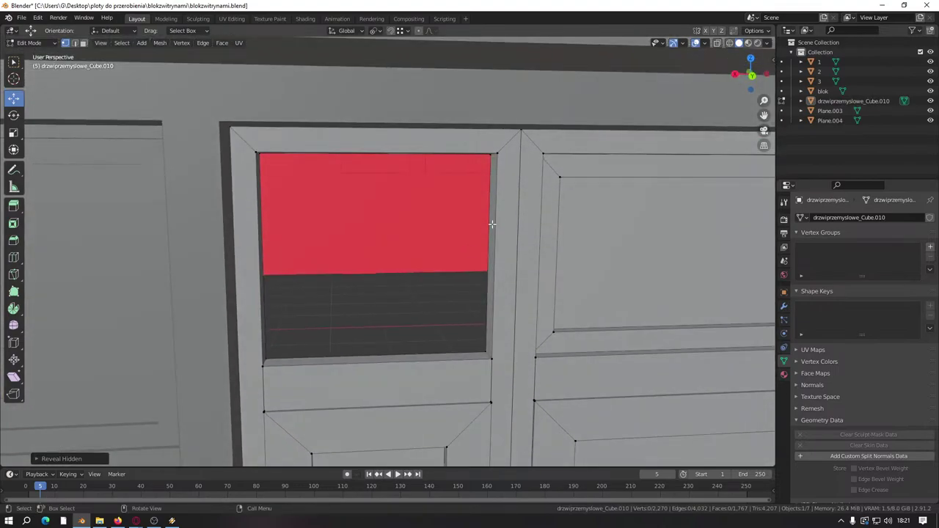
scroll(492, 224, "down", 5)
scroll(433, 256, "up", 8)
middle_click_drag(433, 256, 461, 295)
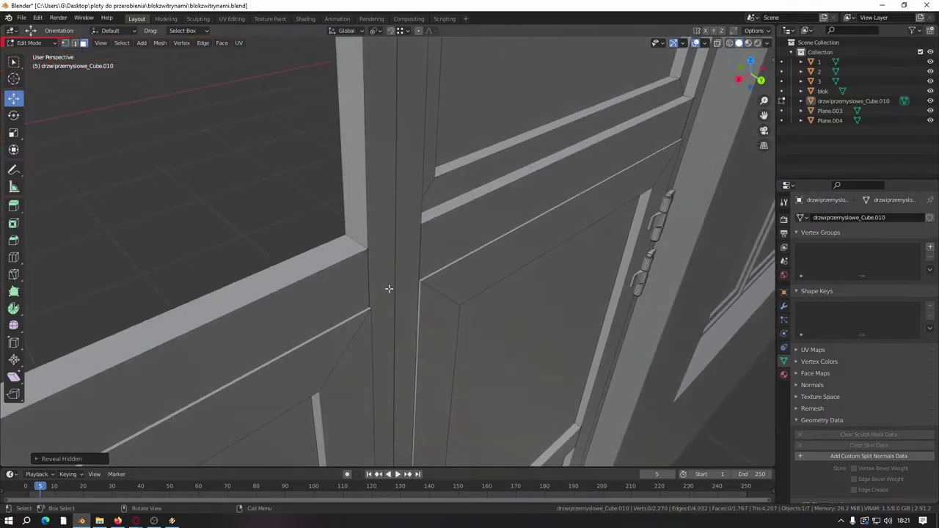
scroll(389, 289, "up", 3)
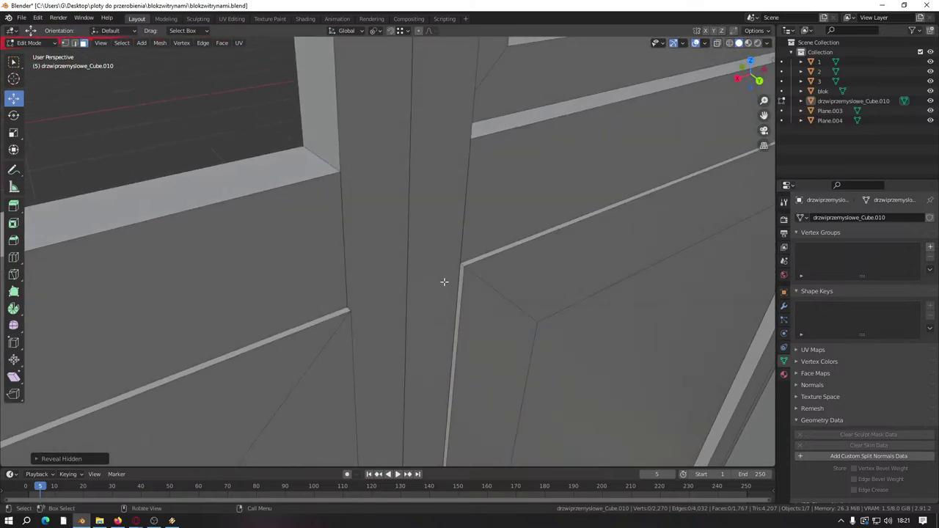
Step: Knife-cut the frame joint and merge by distance, removing 4 duplicate vertices
key("k")
middle_click_drag(375, 289, 430, 304)
key("Return")
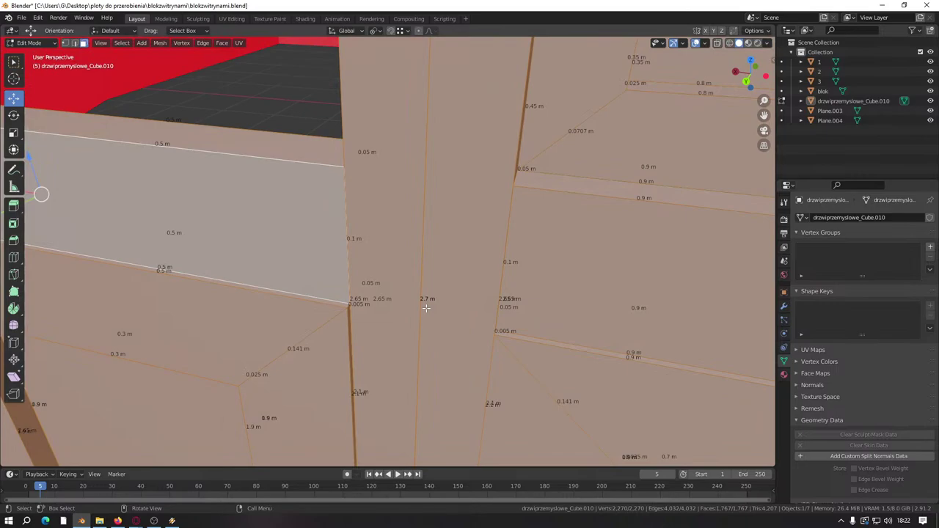
key("m")
left_click(424, 310)
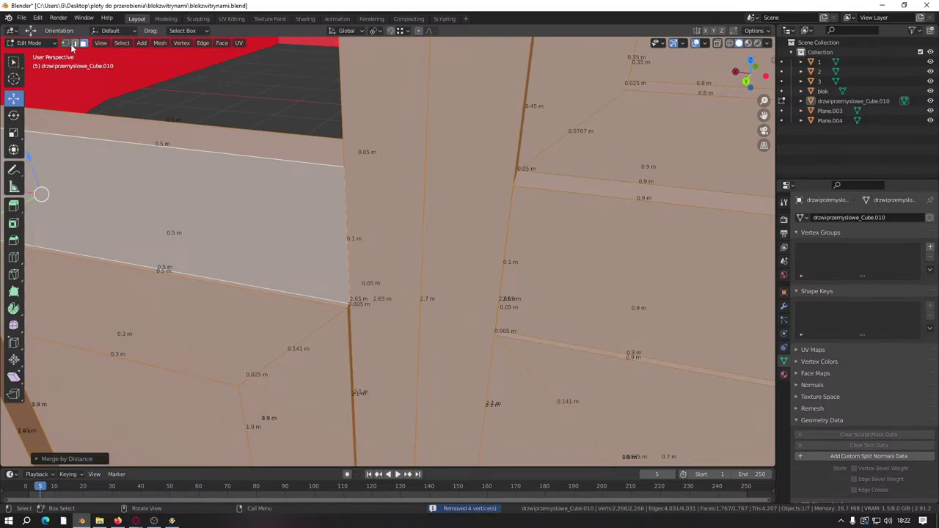
Step: Deselect, reselect the door mesh, and pick the strip between the door leaves
key("alt+a")
middle_click_drag(299, 238, 438, 342)
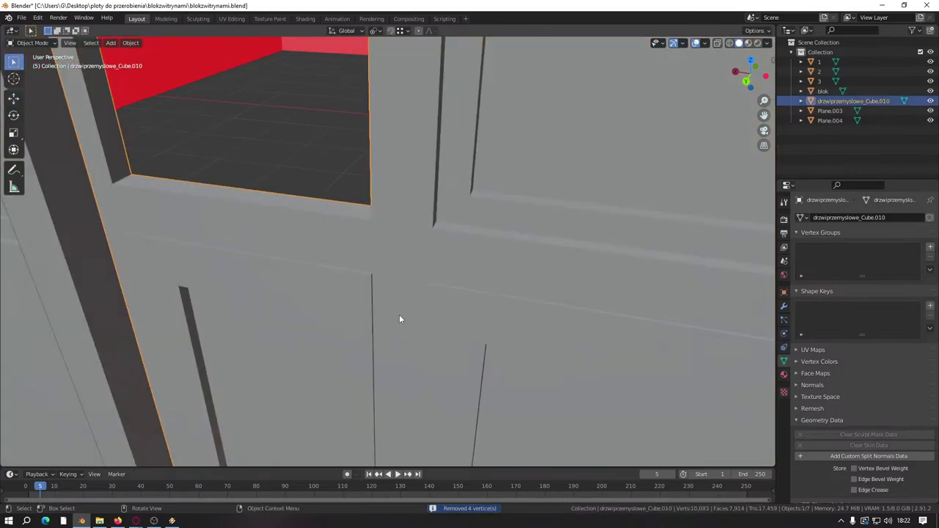
key("a")
middle_click_drag(399, 314, 385, 287)
left_click(385, 288)
scroll(385, 287, "down", 5)
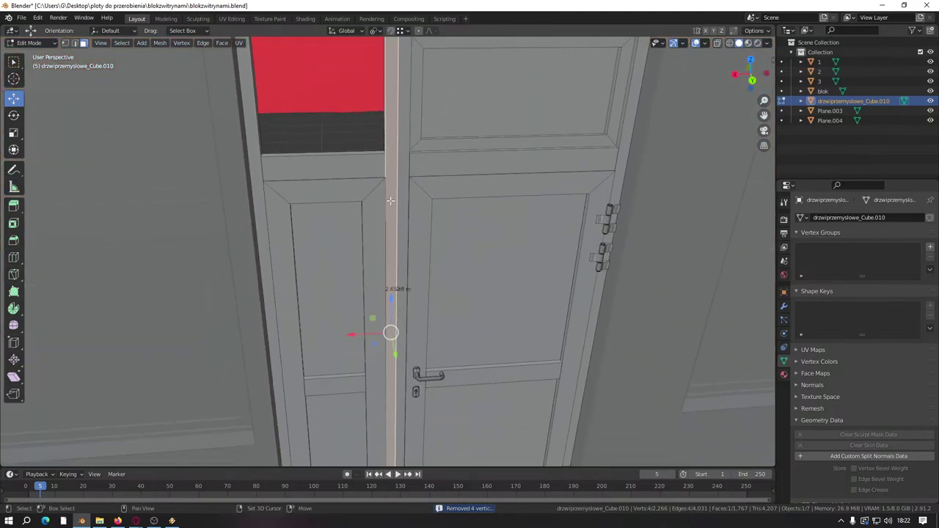
Step: Delete the selected face on the front of the door
middle_click_drag(409, 357, 449, 264)
middle_click_drag(581, 318, 415, 217)
scroll(414, 303, "up", 3)
right_click(392, 303)
left_click(391, 300)
Step: Select the thin strip face between the leaves and slide it along X
scroll(391, 280, "up", 3)
scroll(415, 217, "up", 2)
left_click(406, 262)
middle_click_drag(406, 263, 346, 293)
scroll(348, 295, "up", 2)
scroll(415, 221, "down", 4)
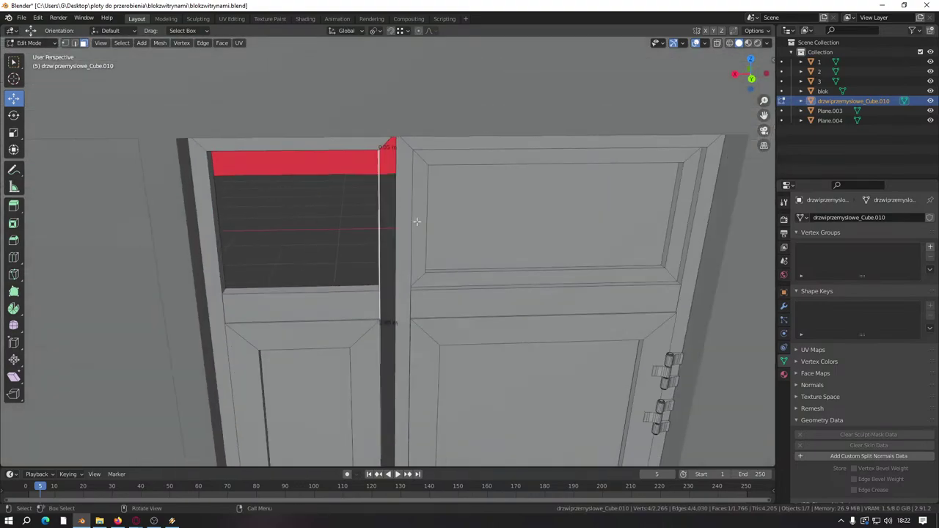
scroll(389, 335, "up", 2)
scroll(393, 341, "up", 2)
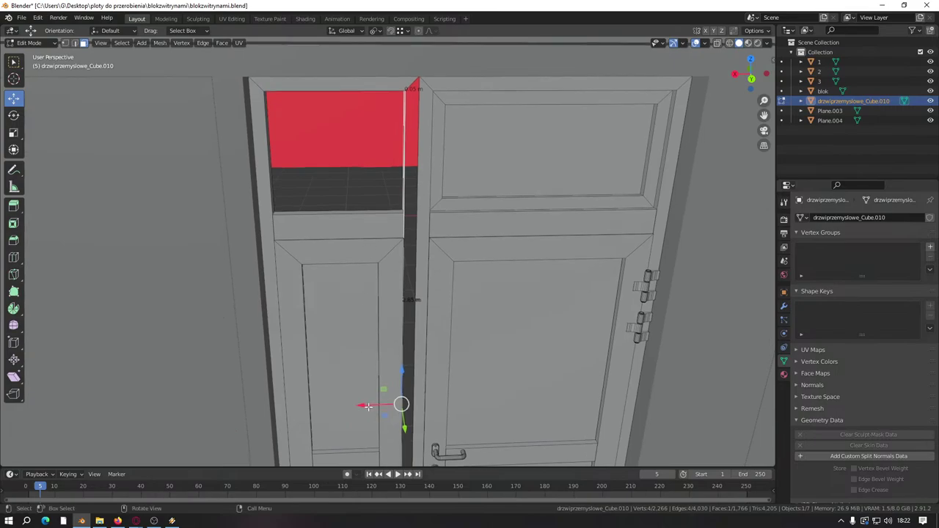
key("g")
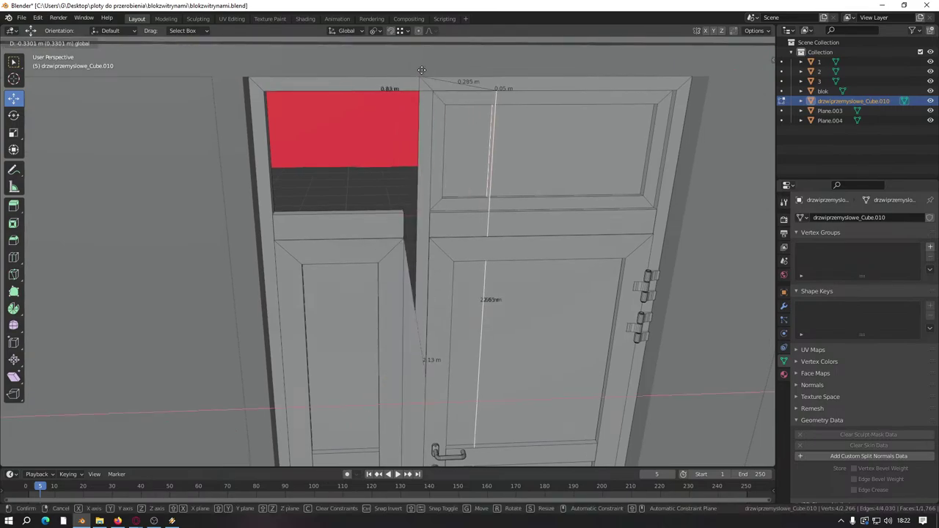
left_click(422, 70)
scroll(383, 251, "up", 3)
middle_click_drag(383, 251, 187, 107)
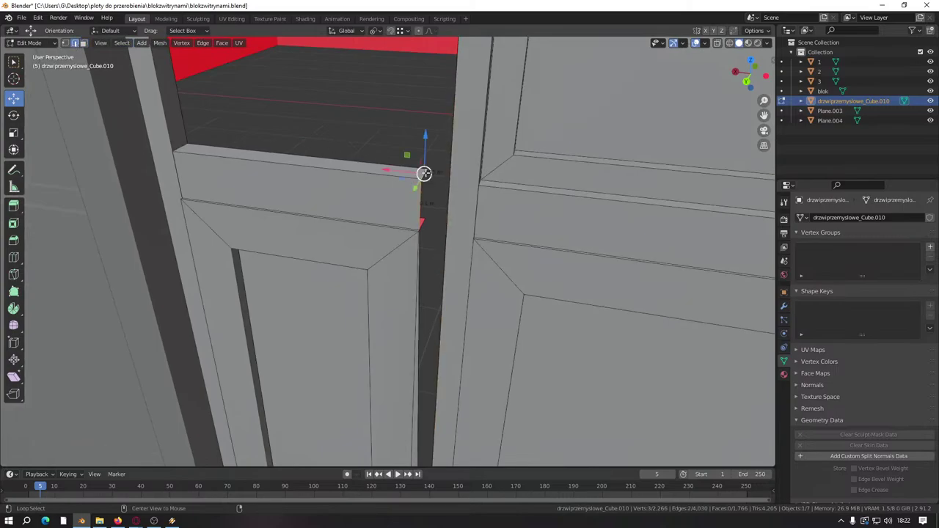
left_click_drag(395, 171, 433, 194)
middle_click_drag(433, 194, 268, 59)
Step: Nudge the thin strip face slightly further along X with the gizmo
scroll(440, 212, "down", 5)
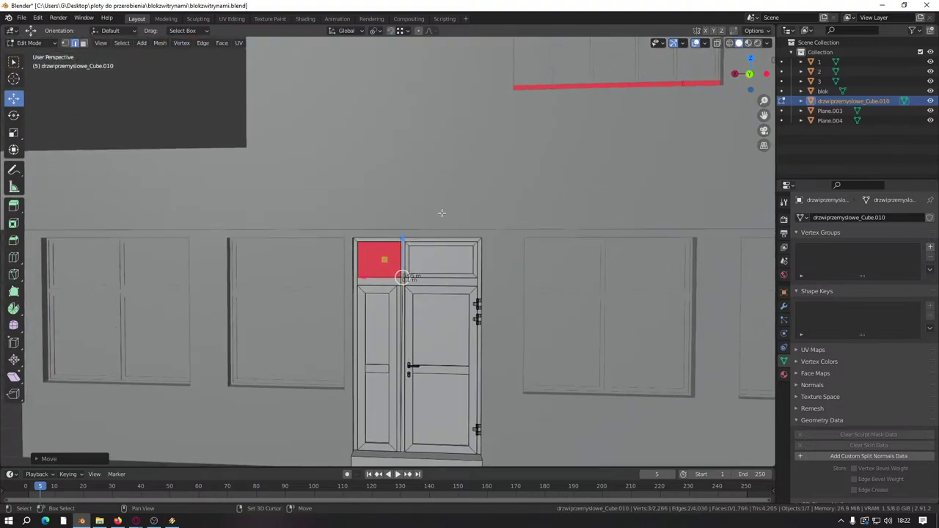
scroll(425, 279, "up", 2)
middle_click_drag(425, 279, 415, 367)
scroll(416, 366, "up", 4)
scroll(415, 366, "down", 6)
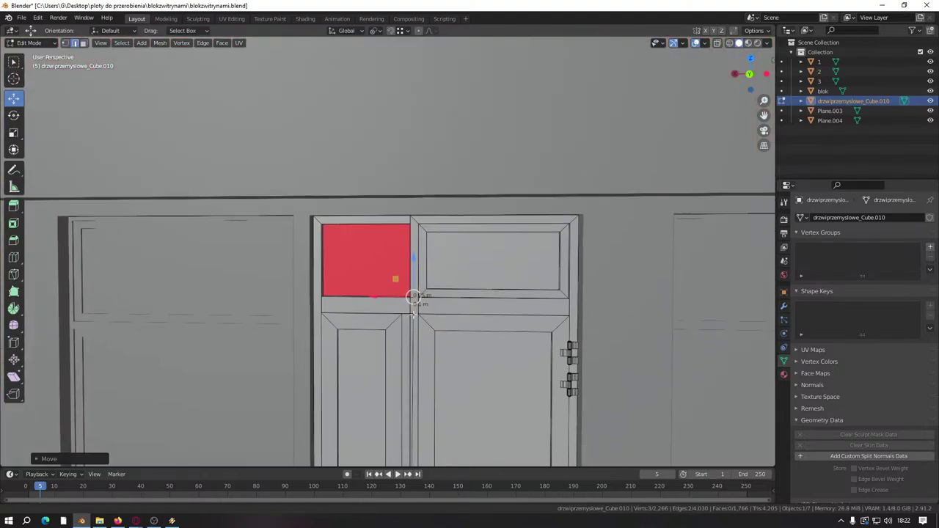
scroll(419, 311, "up", 3)
left_click_drag(396, 331, 402, 322)
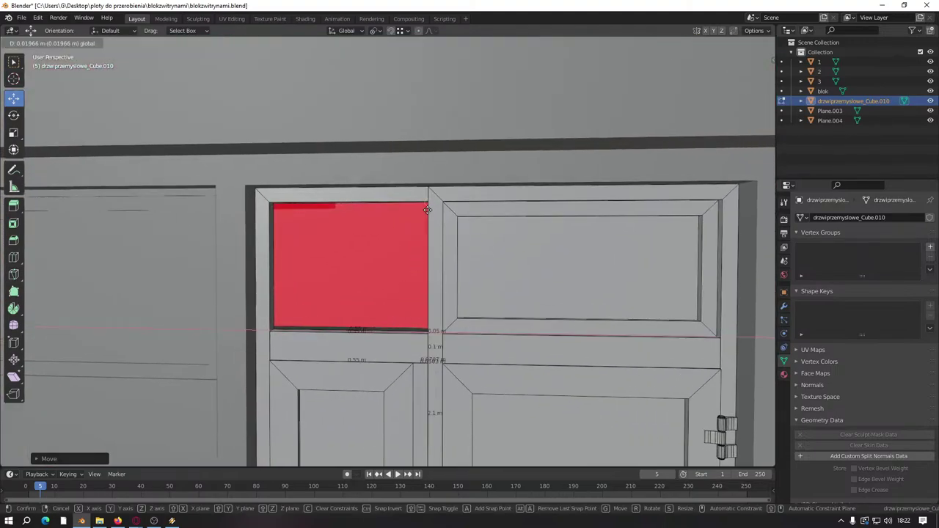
left_click_drag(427, 210, 407, 272)
scroll(409, 294, "down", 8)
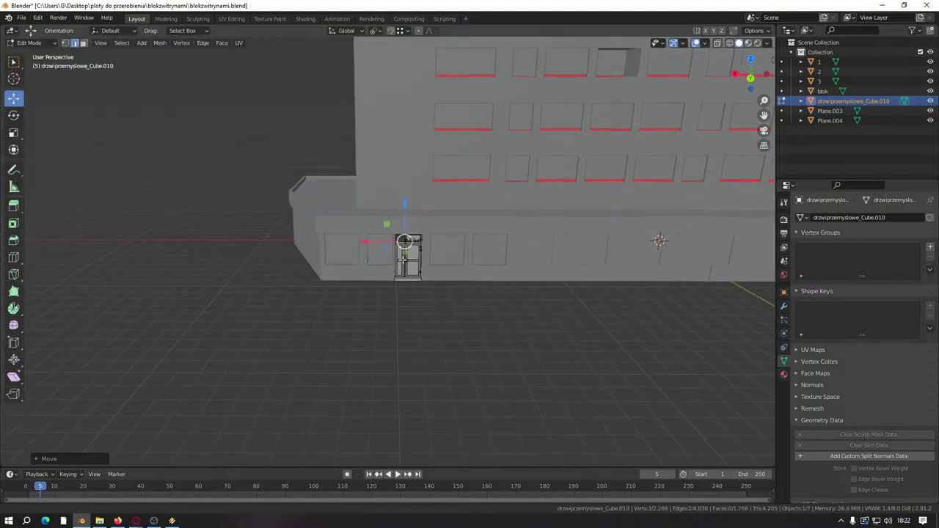
scroll(403, 258, "up", 9)
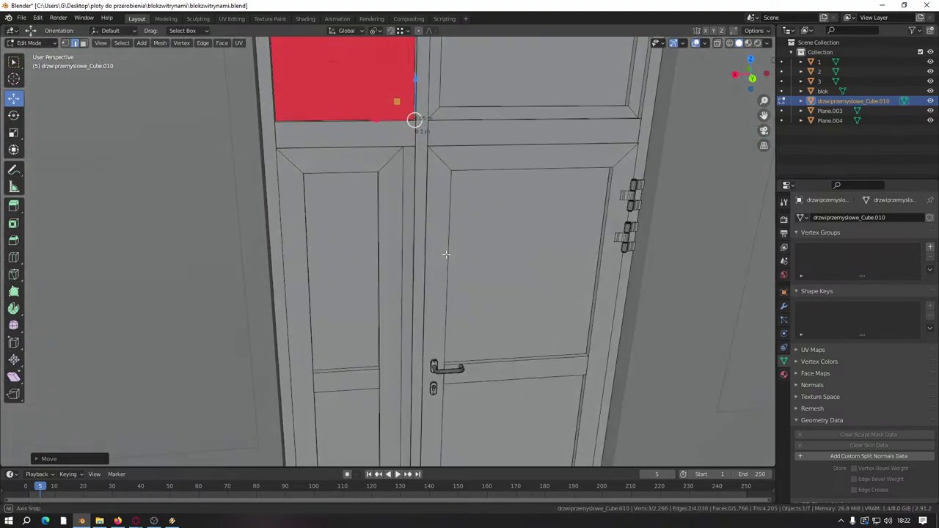
scroll(446, 254, "down", 4)
Step: Orbit around the door sill and leaves to inspect the adjusted strip
middle_click_drag(387, 315, 409, 256, "shift")
scroll(416, 238, "up", 5)
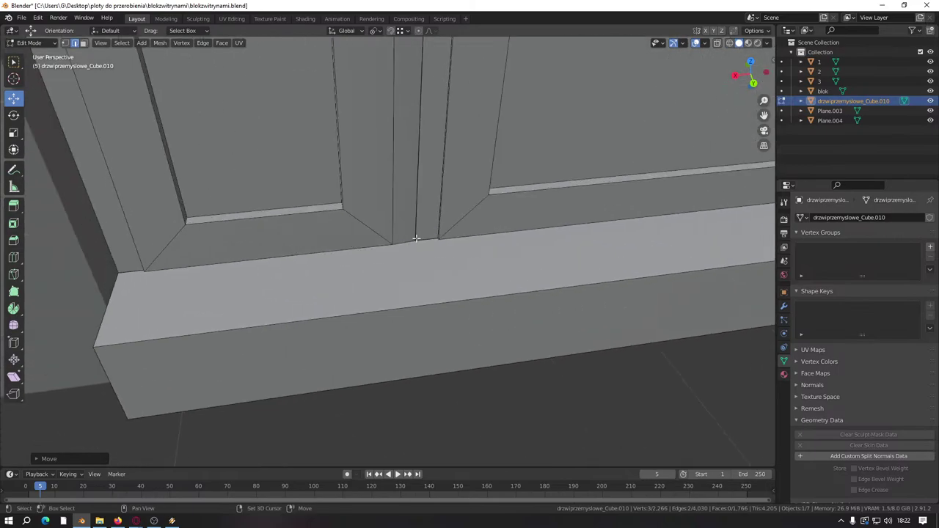
scroll(416, 239, "up", 3)
middle_click_drag(399, 291, 399, 379)
scroll(409, 300, "down", 5)
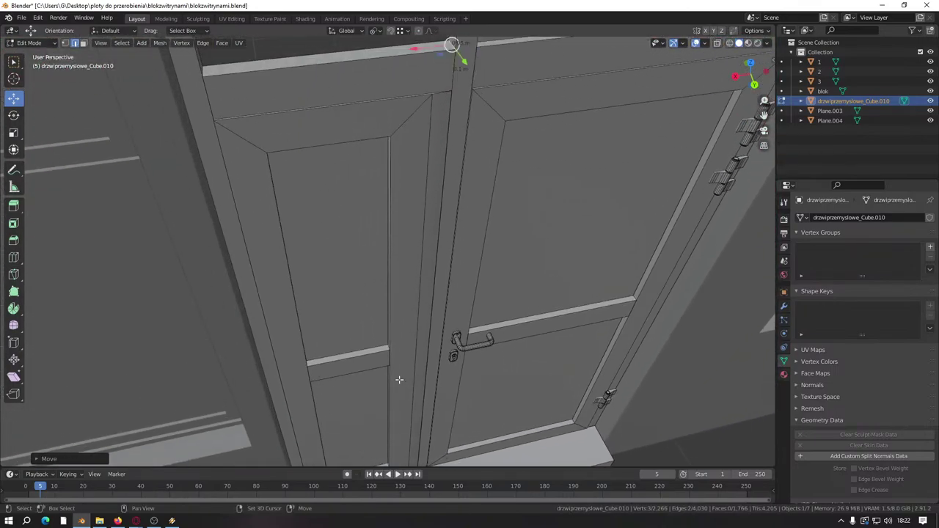
middle_click_drag(400, 337, 358, 335)
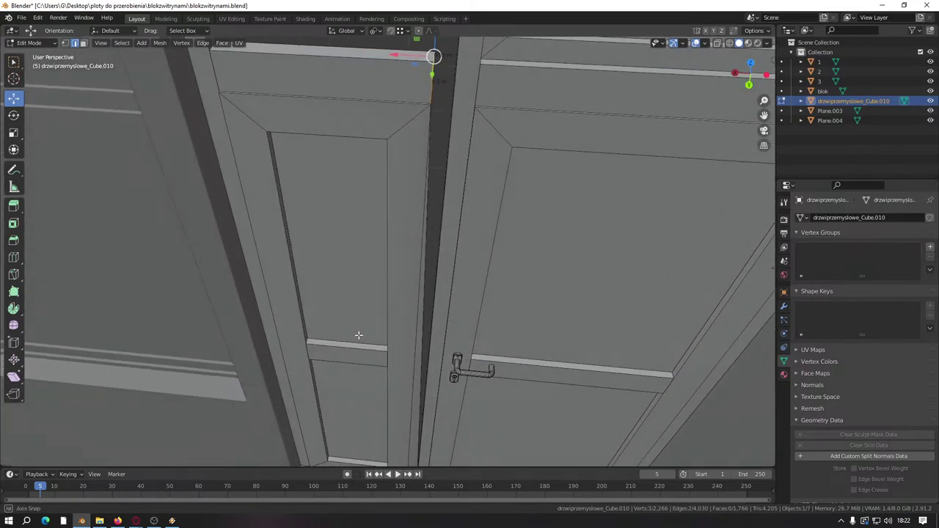
scroll(358, 336, "down", 3)
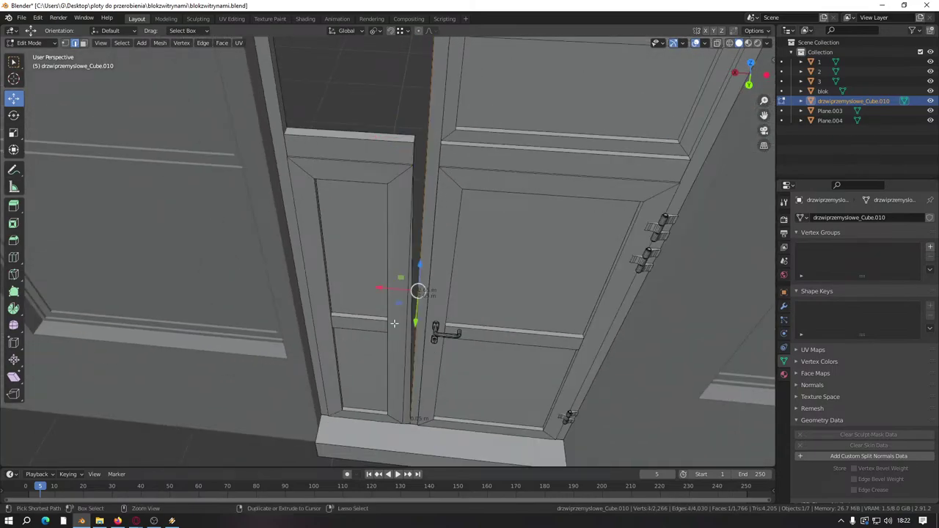
middle_click_drag(394, 322, 380, 305)
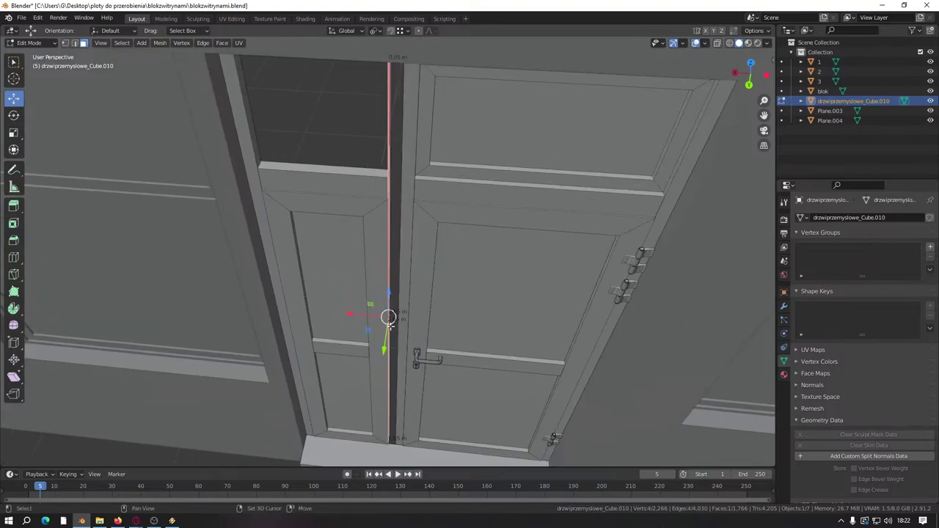
Step: Move the edge where the door leaves meet -0.05 m along X
scroll(388, 316, "up", 5)
key("g")
key("x")
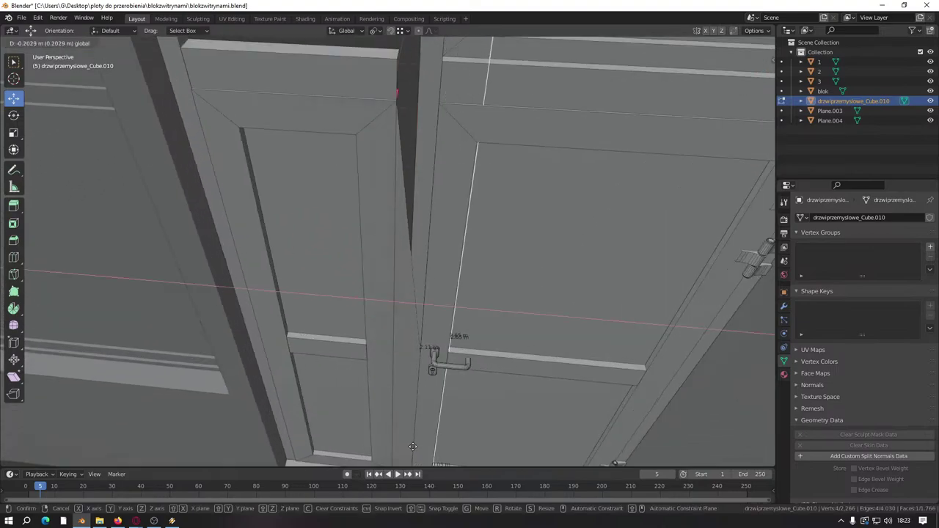
key("ctrl")
left_click(404, 464)
Step: Shift the leaf's corner vertices along X to line up with the moved edge
middle_click_drag(404, 464, 171, 135)
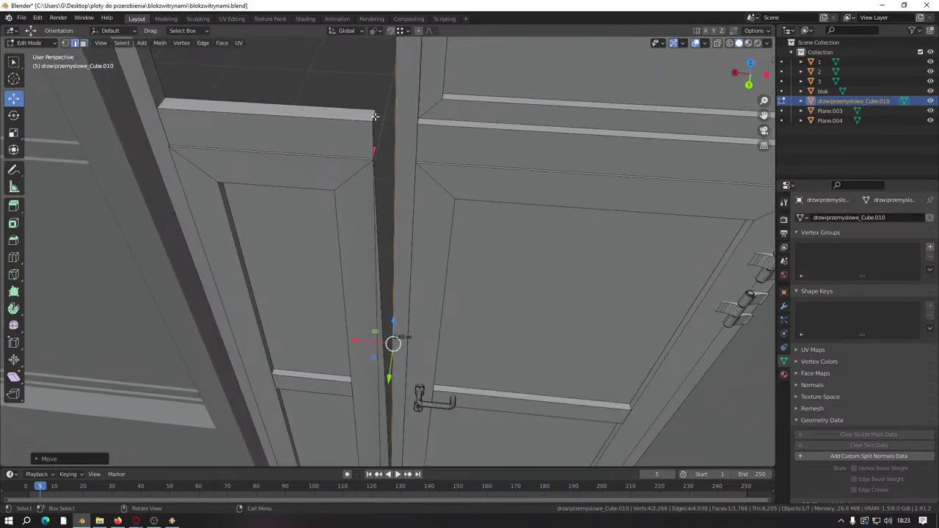
scroll(380, 144, "up", 5)
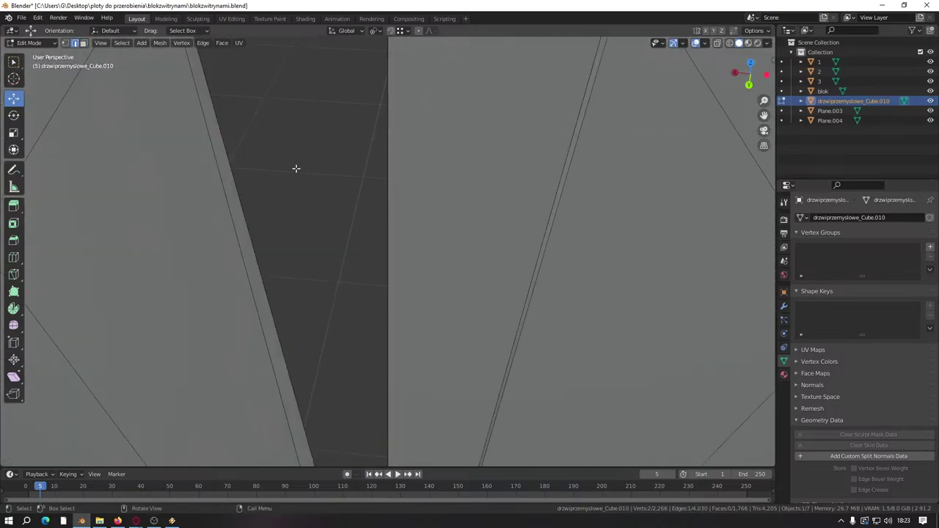
middle_click_drag(314, 132, 326, 150)
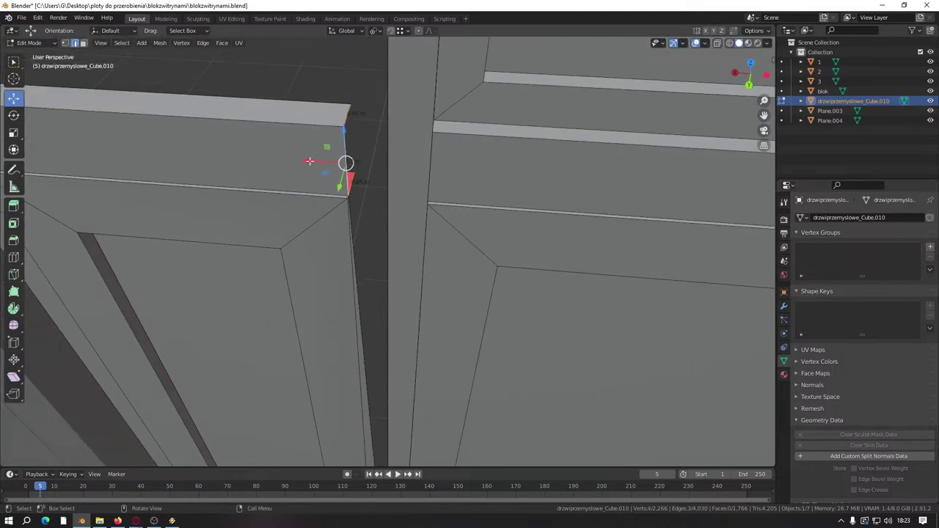
left_click_drag(308, 161, 378, 171)
left_click(407, 30)
Step: Select the face between the door leaves
scroll(378, 171, "up", 3)
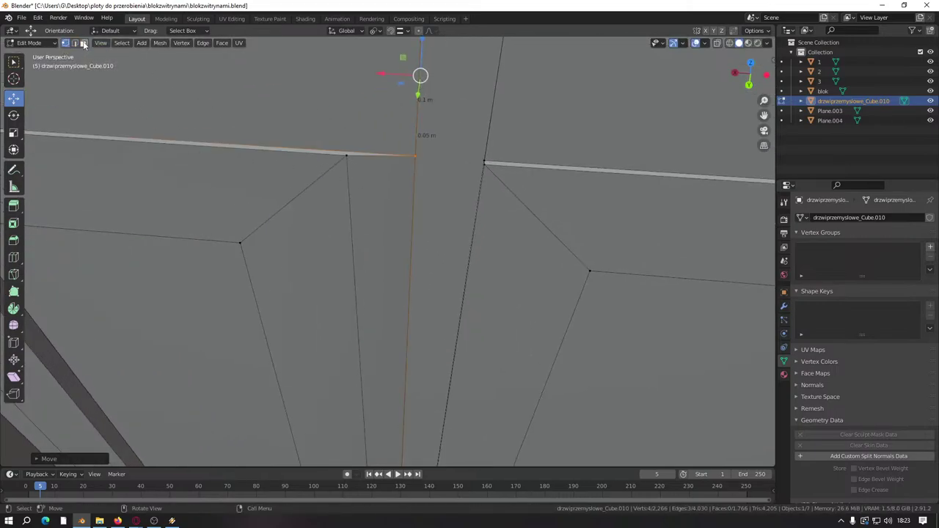
middle_click_drag(353, 270, 418, 232)
left_click(353, 250)
middle_click_drag(352, 249, 347, 304)
Step: Slide the selected face's edge along X
scroll(347, 304, "down", 5)
scroll(362, 273, "up", 4)
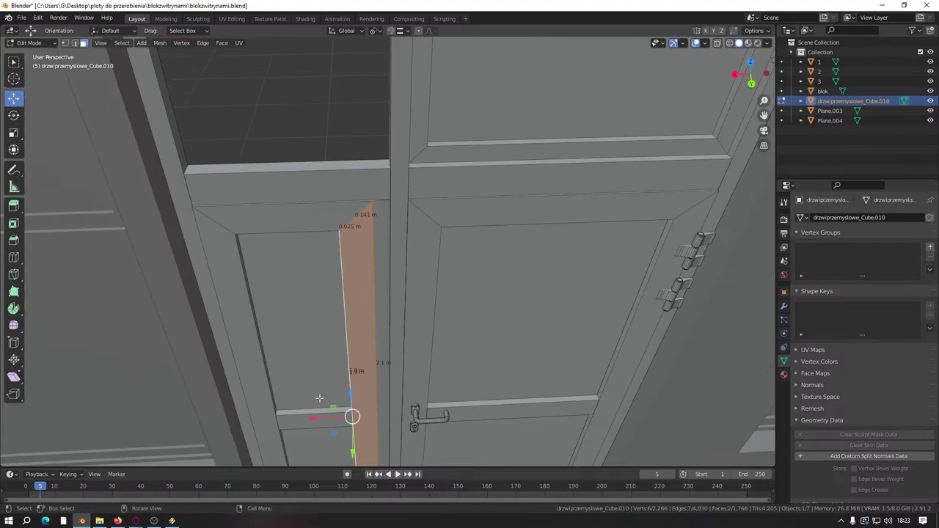
left_click_drag(316, 413, 325, 385)
middle_click_drag(325, 385, 361, 225)
scroll(364, 276, "up", 5)
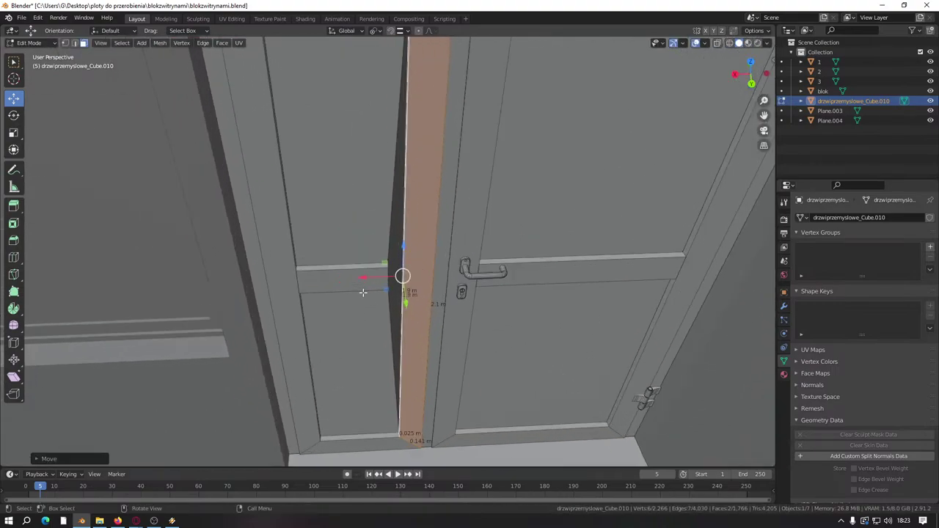
middle_click_drag(312, 323, 398, 319)
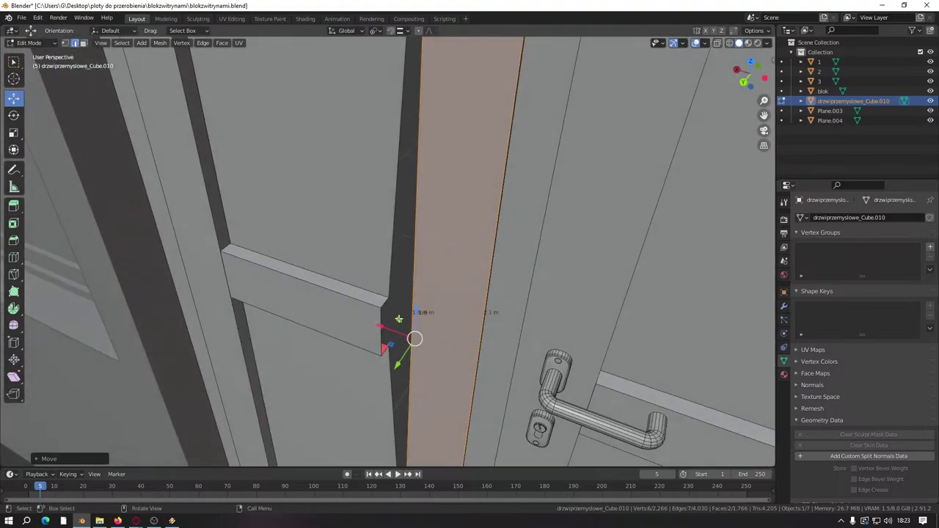
Step: Select the edge at the bar's corner and move its vertices along X
left_click(387, 304)
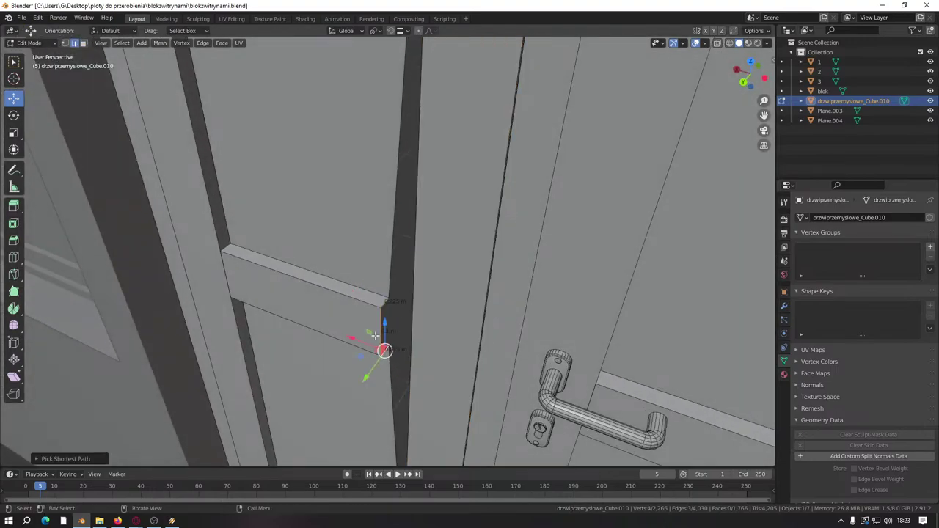
scroll(375, 335, "down", 6)
middle_click_drag(379, 344, 354, 278)
left_click_drag(350, 283, 360, 283)
left_click(399, 31)
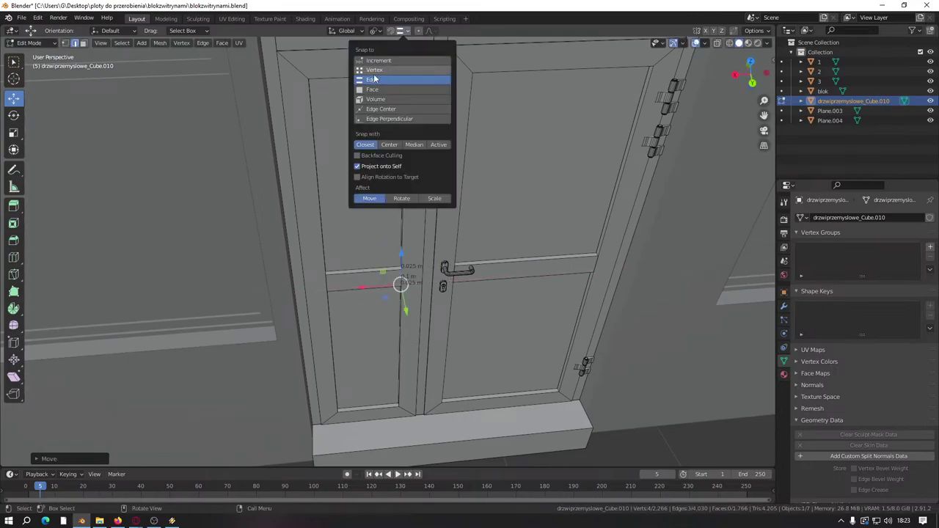
Step: Select the whole connected door mesh and save the file
scroll(390, 352, "down", 4)
scroll(391, 352, "up", 7)
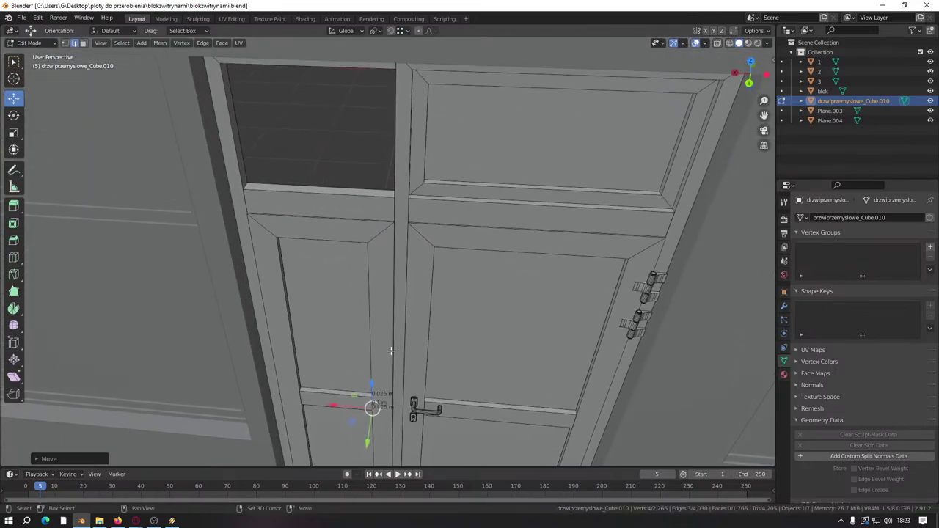
scroll(390, 351, "up", 8)
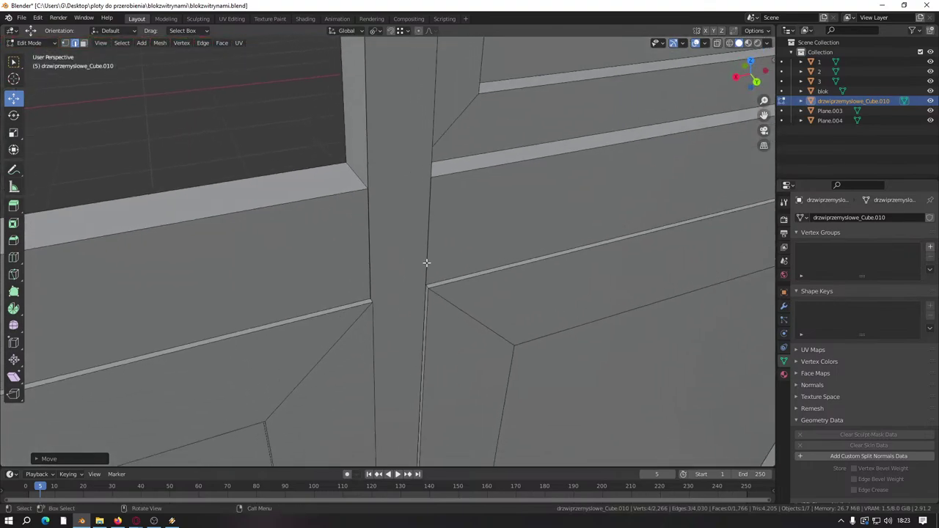
scroll(427, 262, "up", 4)
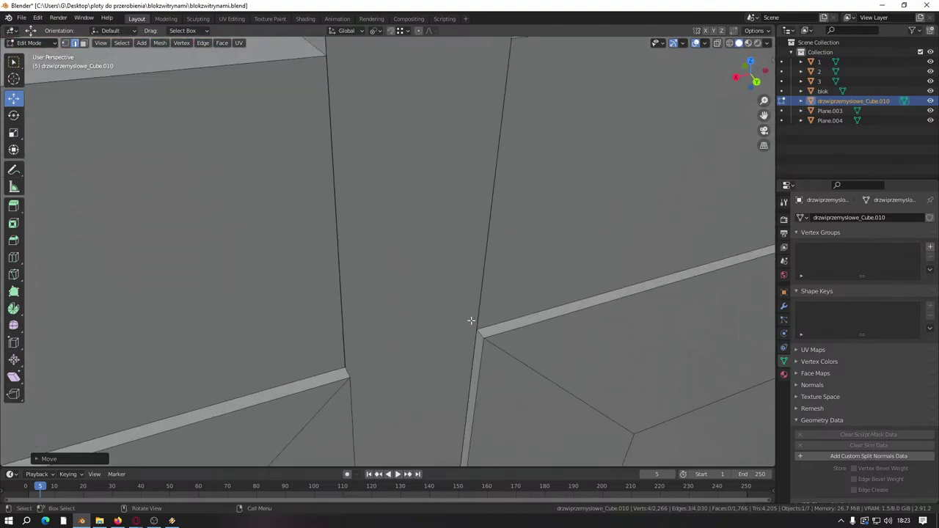
key("l")
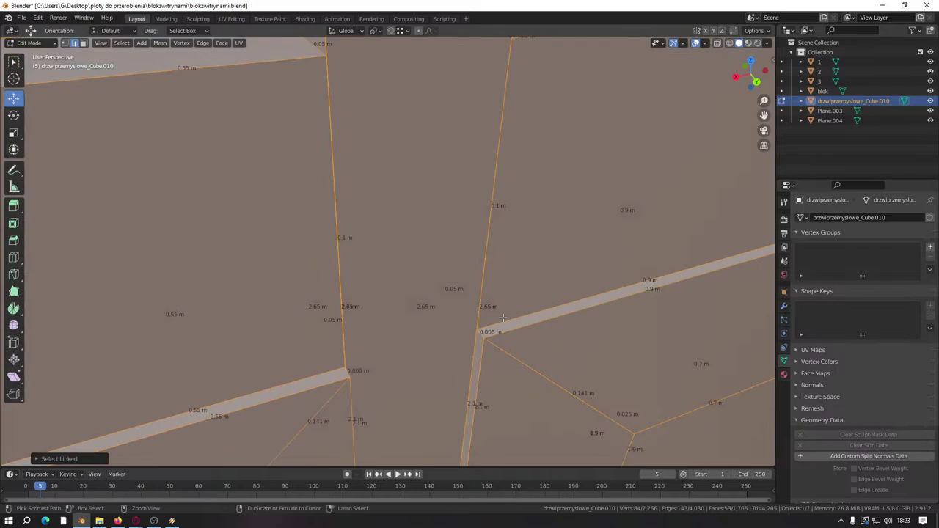
key("ctrl+s")
Step: Merge by Distance to remove a duplicate vertex, leaving 2,265 vertices
key("m")
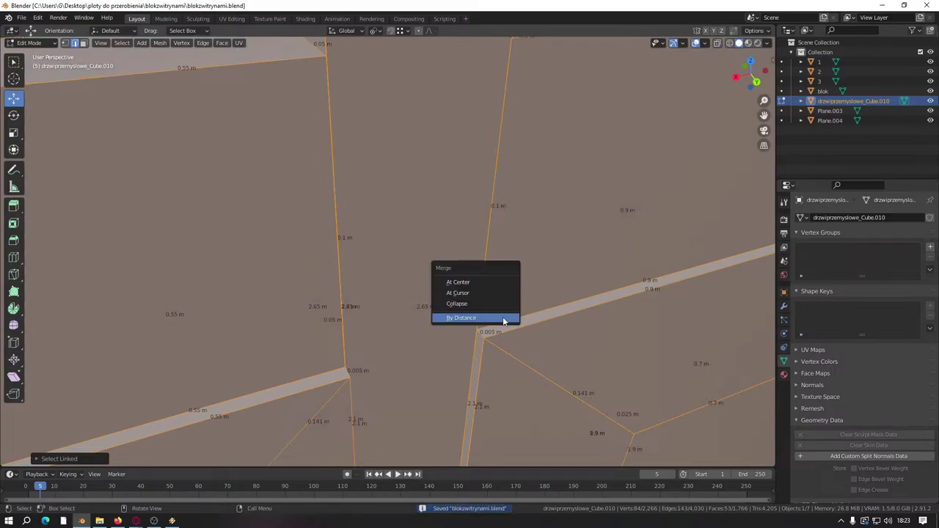
left_click(503, 319)
key("k")
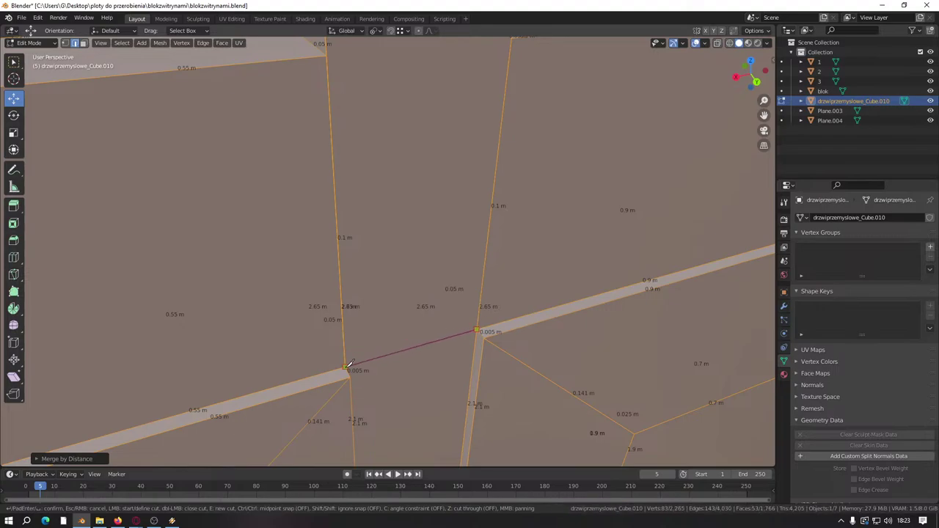
Step: Select the linked wall faces and hide them so only the door frame shows
key("Escape")
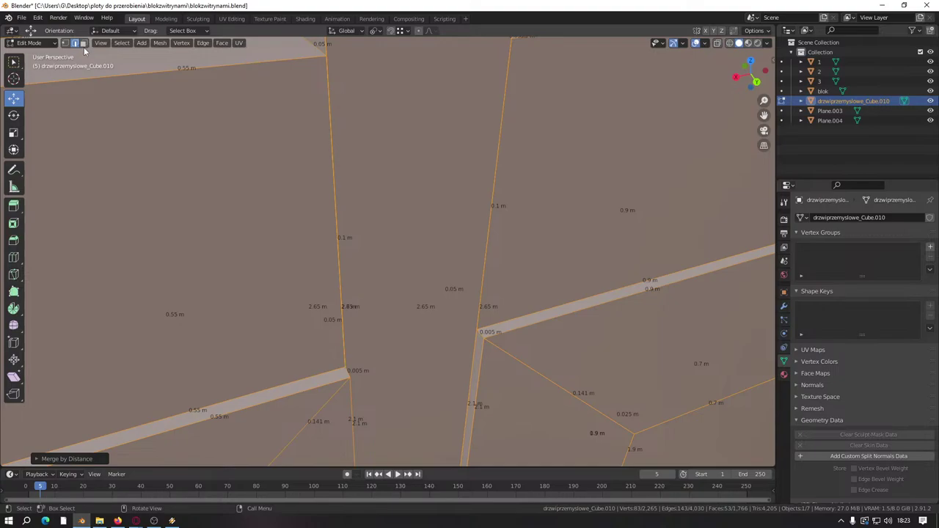
left_click(83, 43)
left_click(248, 265)
key("l")
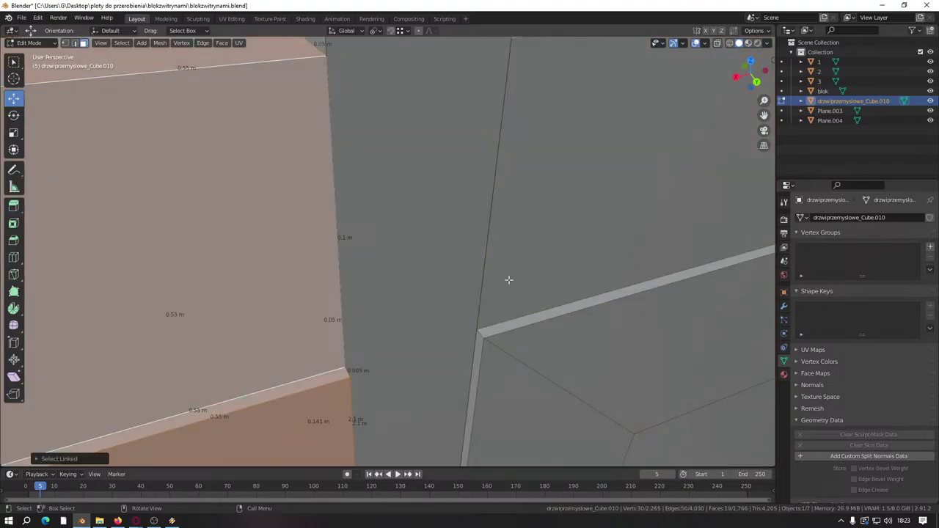
key("l")
key("h")
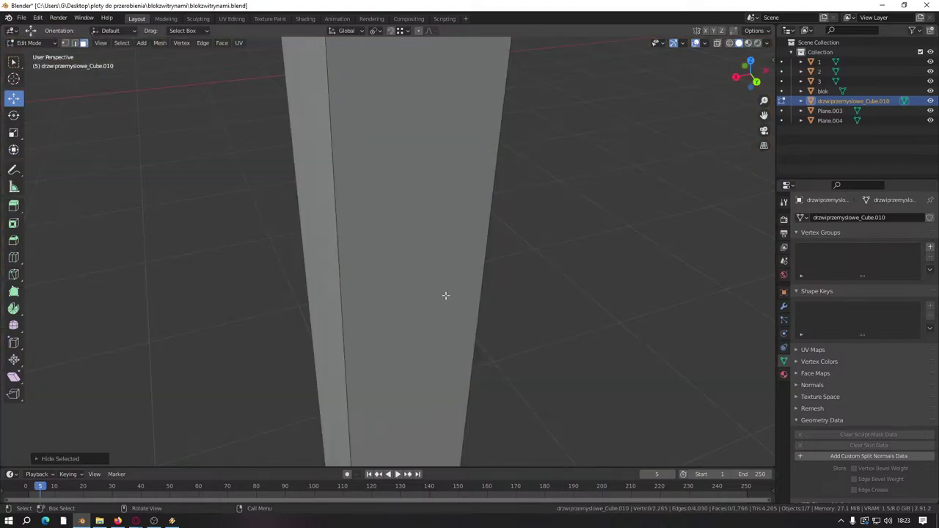
Step: Try a loop cut on the door post twice, cancelling both attempts
scroll(440, 295, "down", 4)
key("ctrl+r")
key("Escape")
scroll(427, 340, "down", 4)
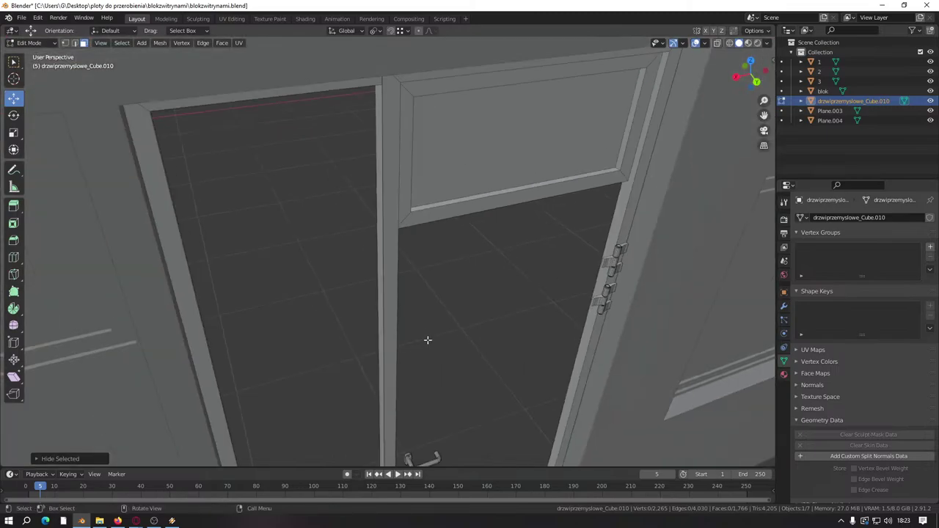
middle_click_drag(389, 341, 389, 239, "shift")
key("ctrl+r")
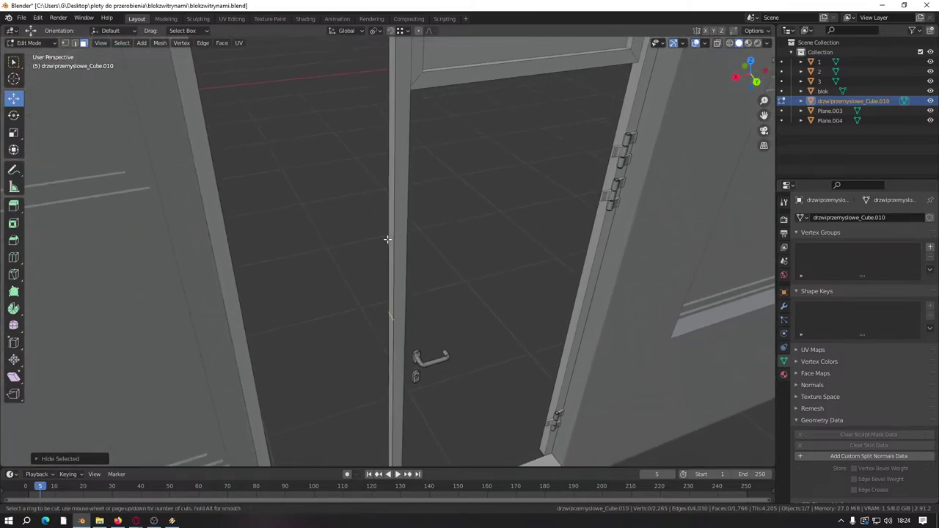
key("Escape")
scroll(411, 233, "up", 4)
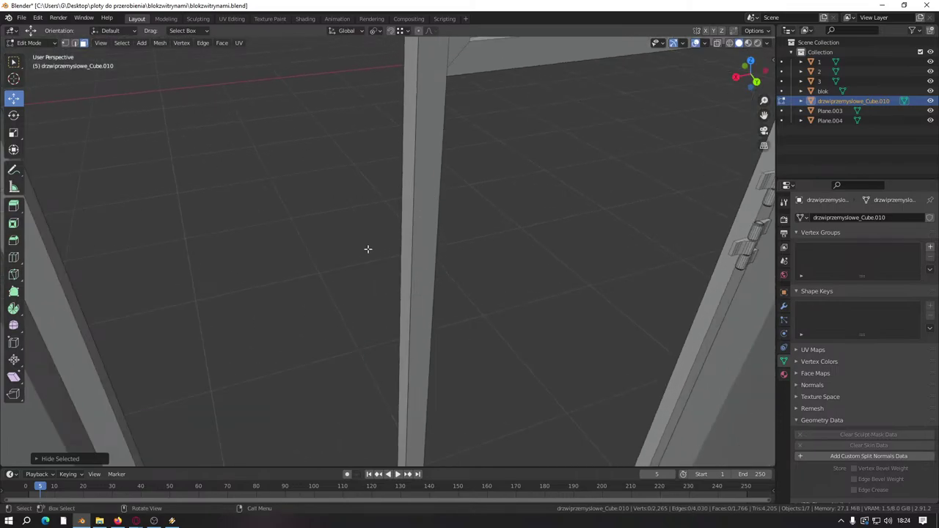
scroll(367, 248, "up", 1)
Step: Knife-cut a new edge across the door post from its left edge
key("k")
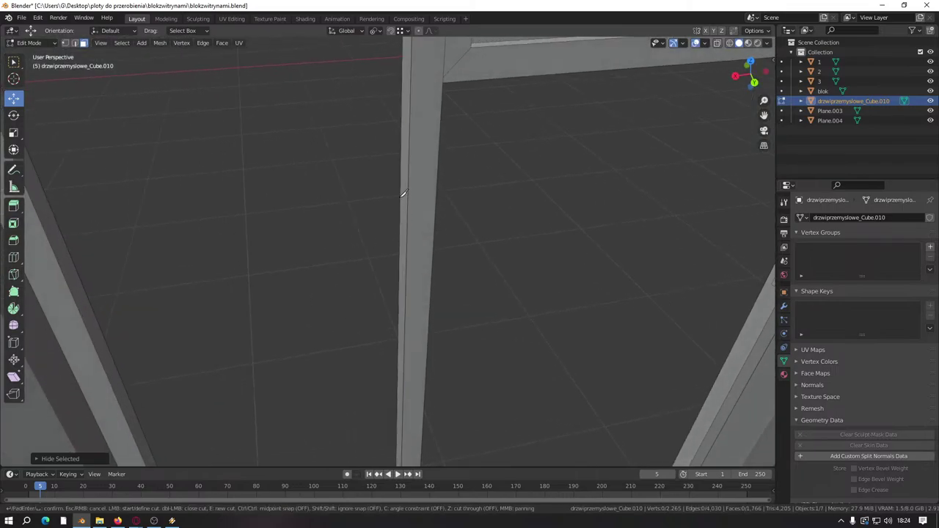
key("Escape")
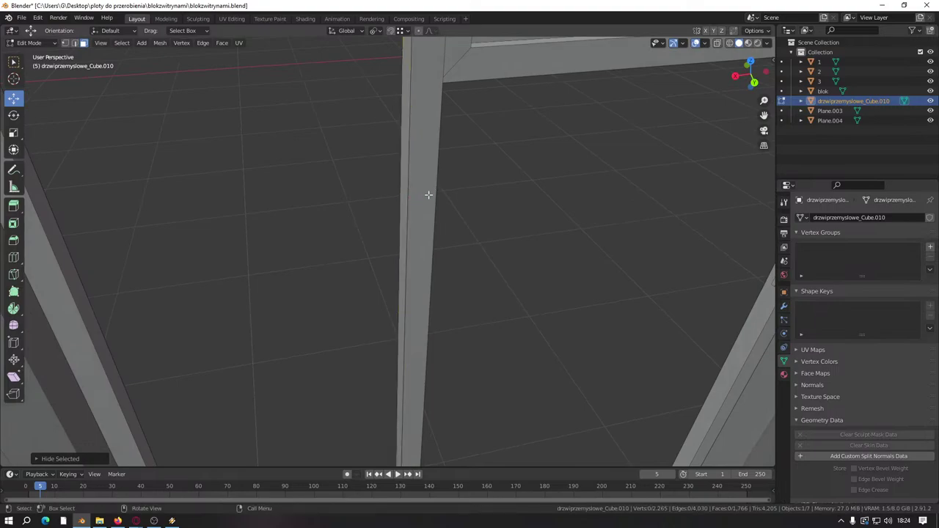
key("k")
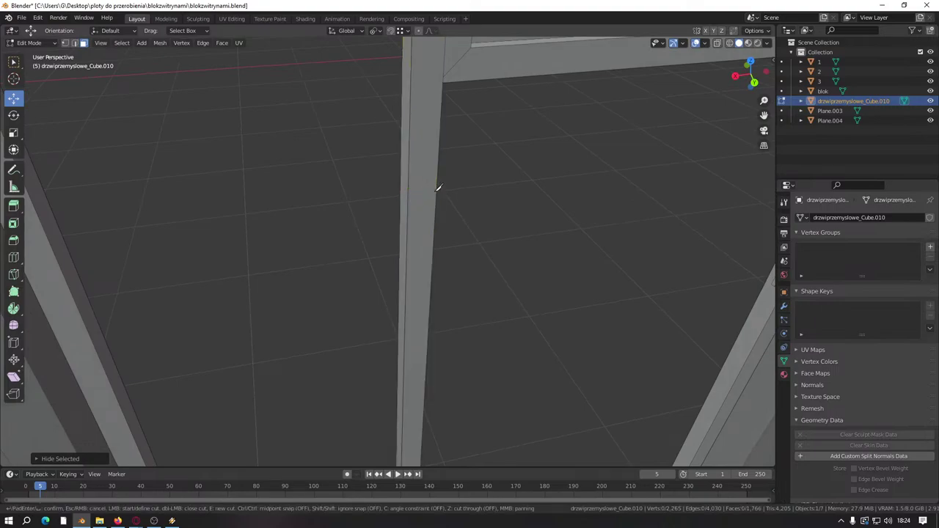
key("Escape")
middle_click_drag(435, 191, 430, 225)
key("k")
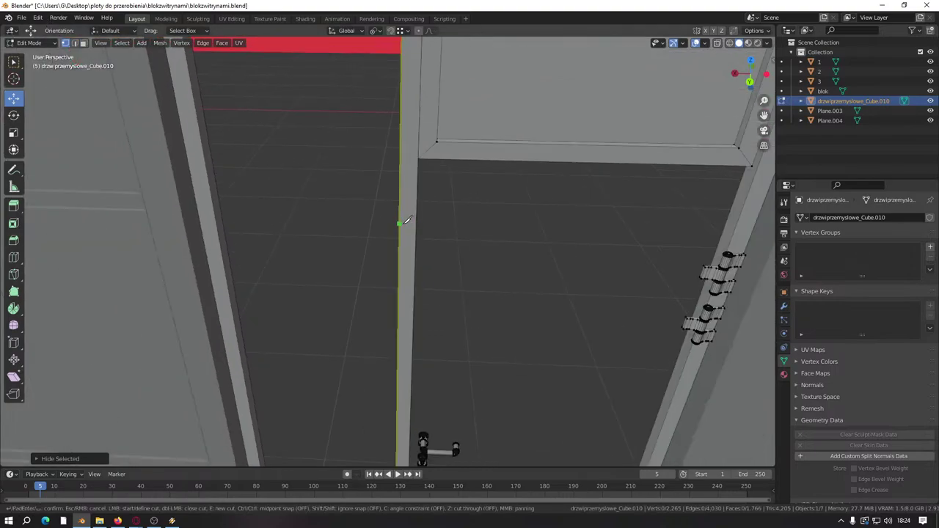
left_click(401, 223)
key("Return")
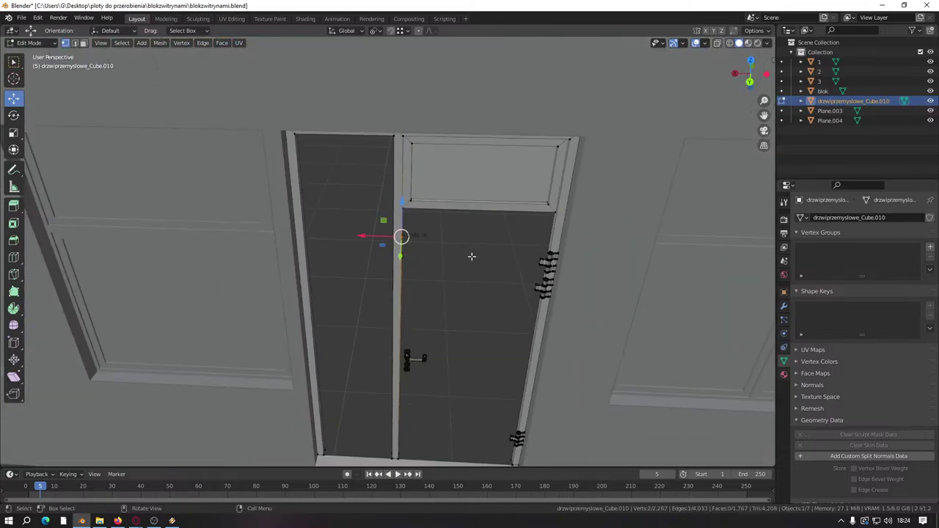
Step: Add a centred loop cut across the door's central strip
key("k")
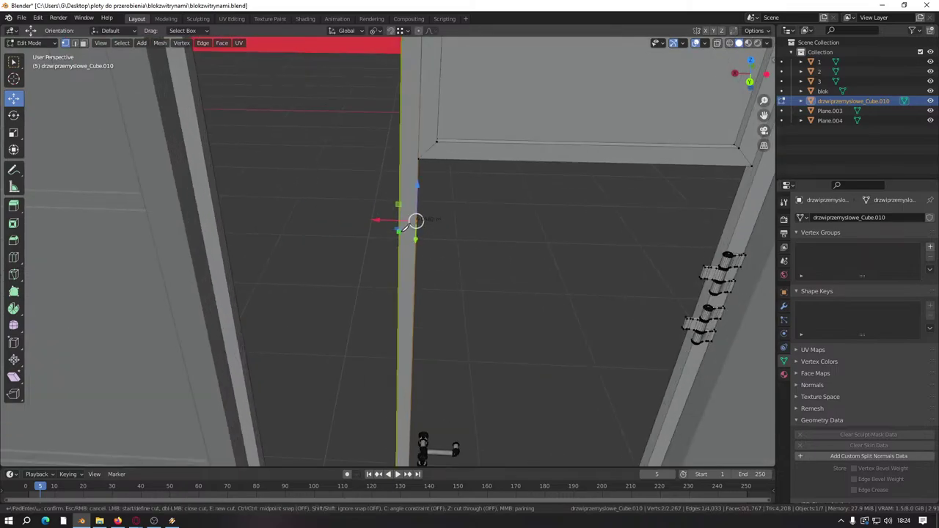
left_click(399, 231)
key("Escape")
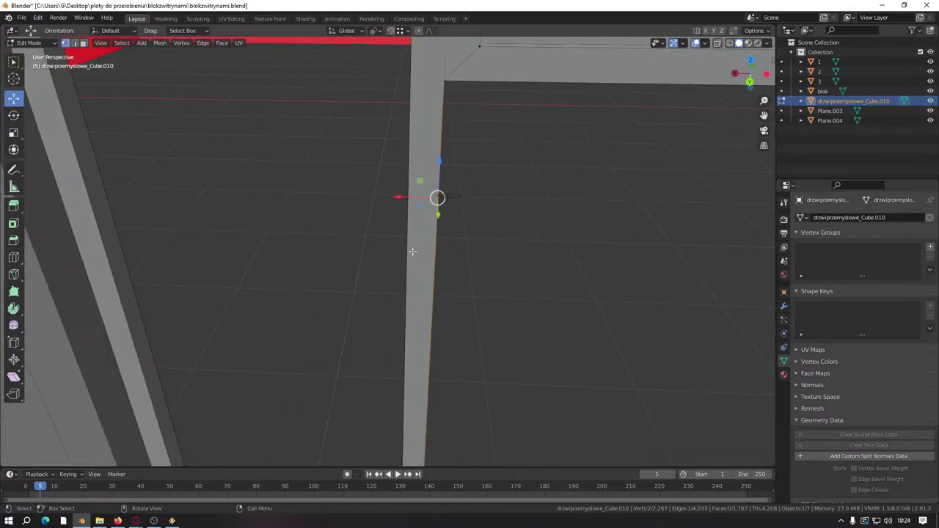
key("ctrl+r")
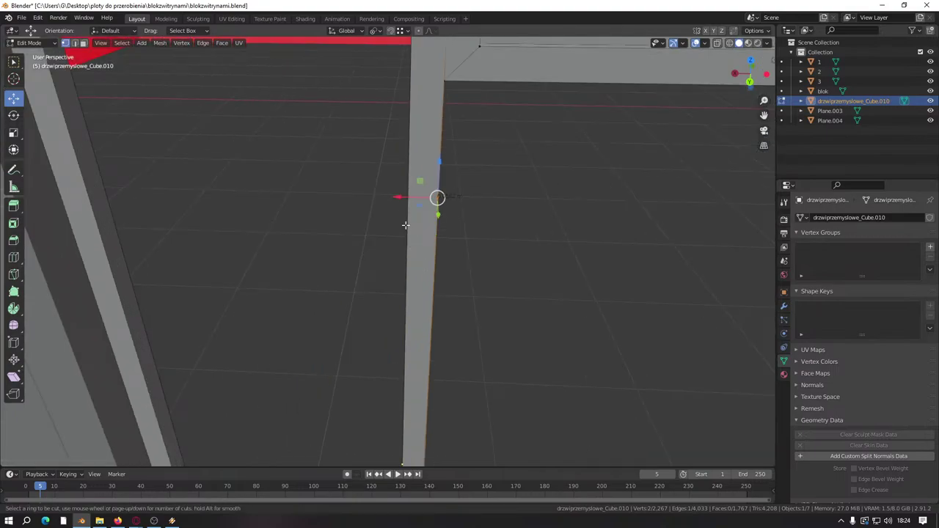
left_click(405, 225)
right_click(405, 225)
Step: Add another loop cut on the door frame and slide the new edge into place
key("Escape")
middle_click_drag(434, 269, 256, 220)
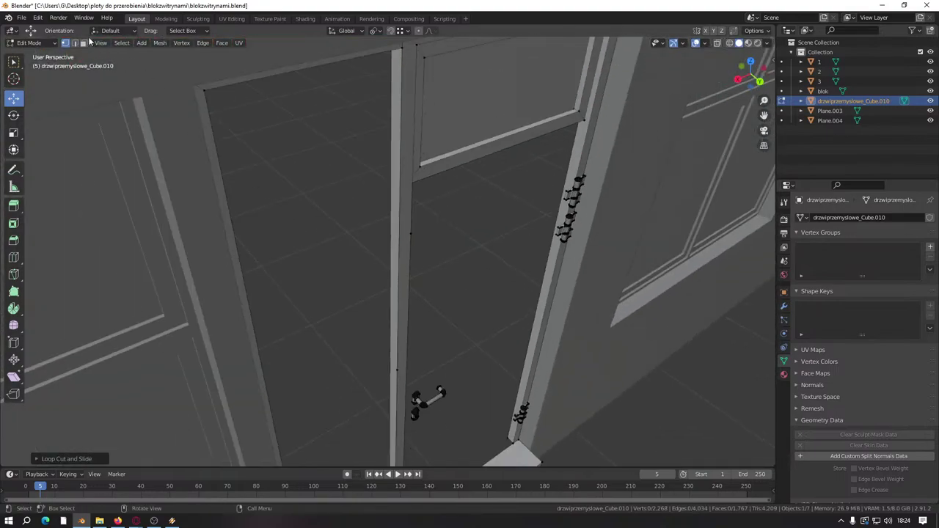
left_click(74, 43)
scroll(296, 248, "down", 2)
middle_click_drag(295, 247, 422, 330)
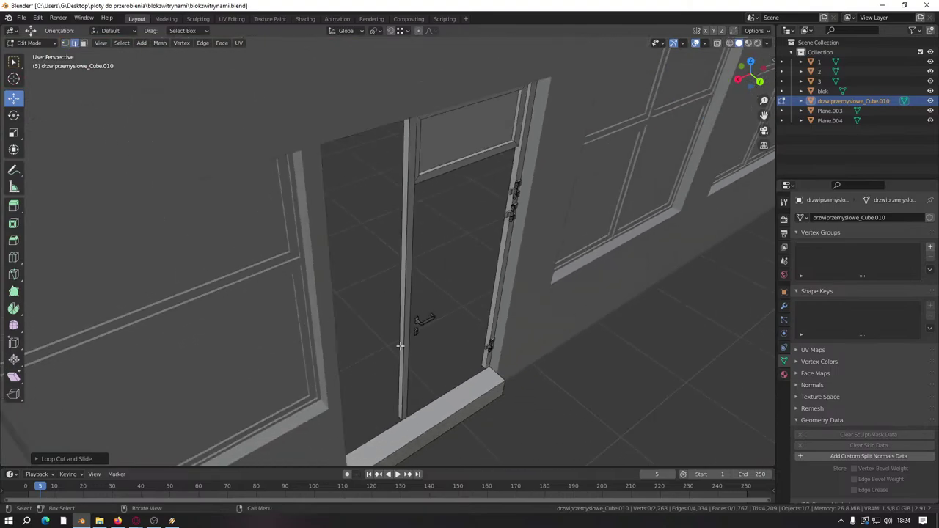
left_click(402, 303)
scroll(399, 297, "up", 1)
key("ctrl+r")
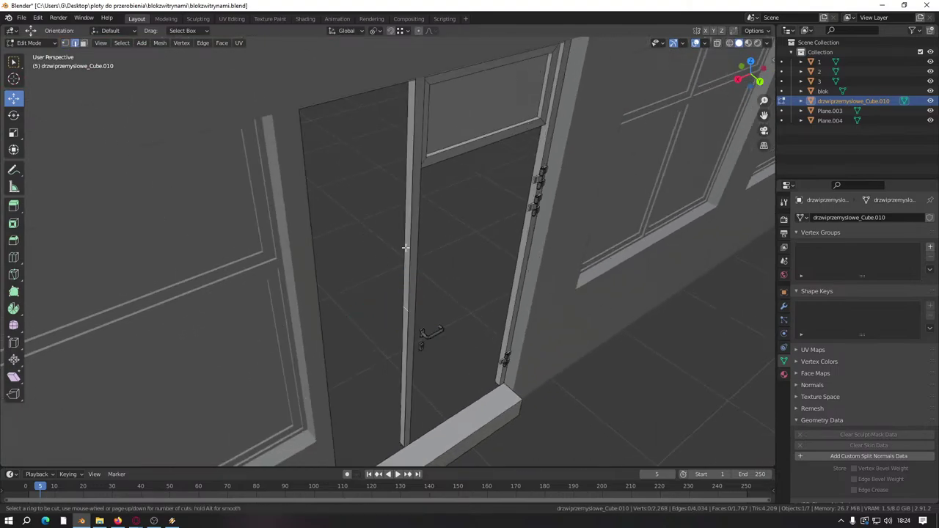
left_click(405, 248)
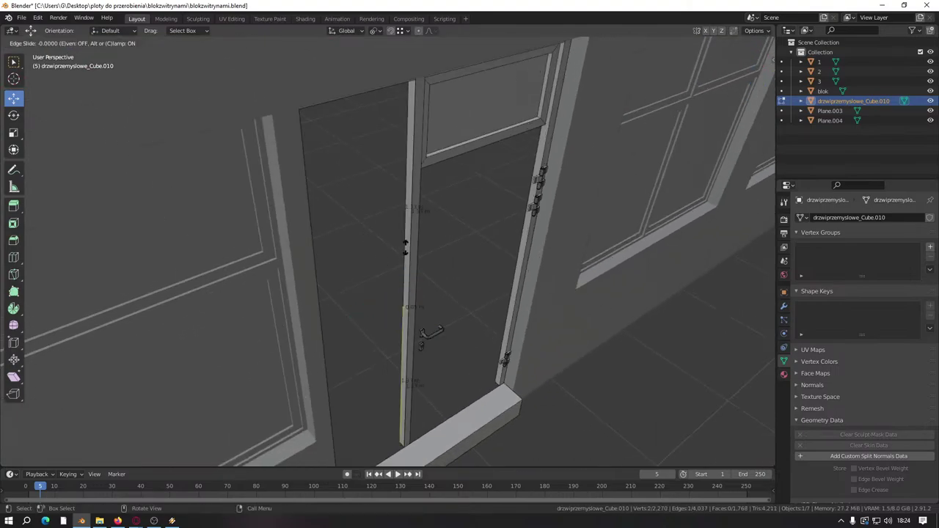
left_click(421, 204)
scroll(421, 204, "up", 3)
middle_click_drag(420, 204, 425, 210)
Step: Knife-cut a new edge across the door frame post
left_click(227, 218)
middle_click_drag(226, 218, 352, 293)
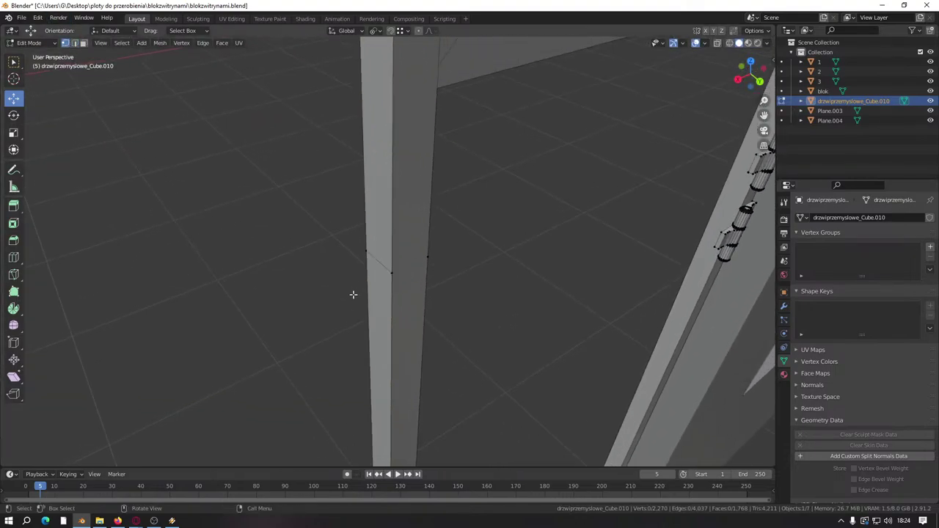
scroll(353, 294, "up", 2)
key("k")
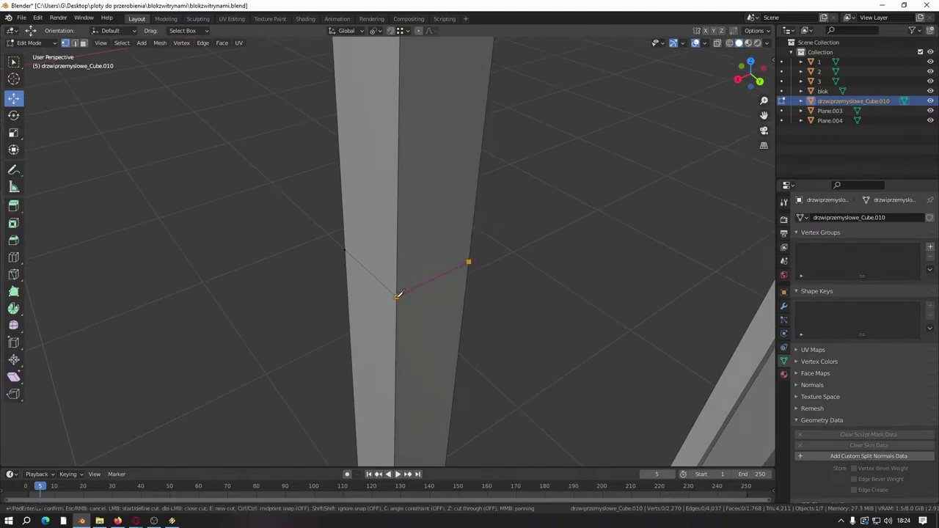
key("Return")
middle_click_drag(534, 295, 426, 367)
scroll(457, 262, "down", 5)
scroll(447, 268, "up", 6)
scroll(413, 282, "down", 4)
scroll(425, 367, "up", 4)
middle_click_drag(421, 229, 416, 277)
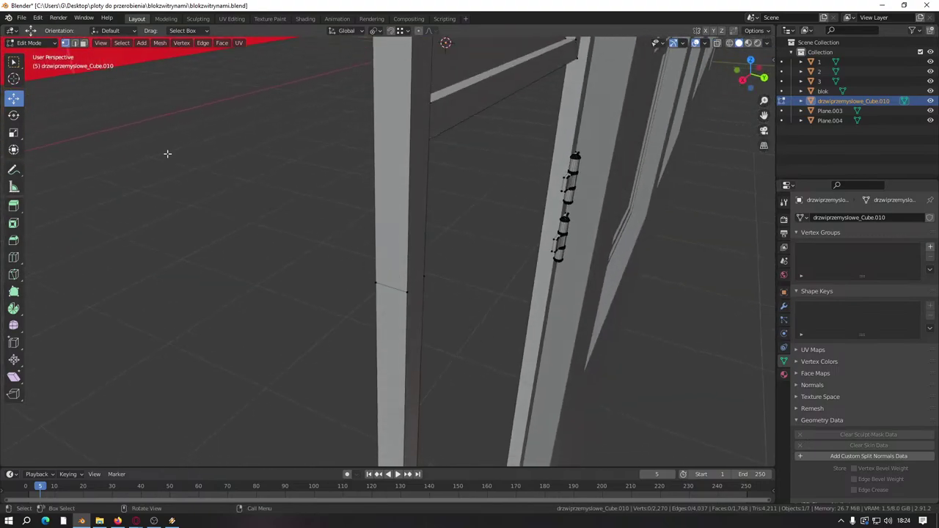
middle_click_drag(346, 239, 219, 207)
Step: Dissolve the stray vertex on the post, leaving 2,267 vertices
left_click(65, 43)
middle_click_drag(302, 205, 333, 260)
left_click(395, 308)
right_click(396, 309)
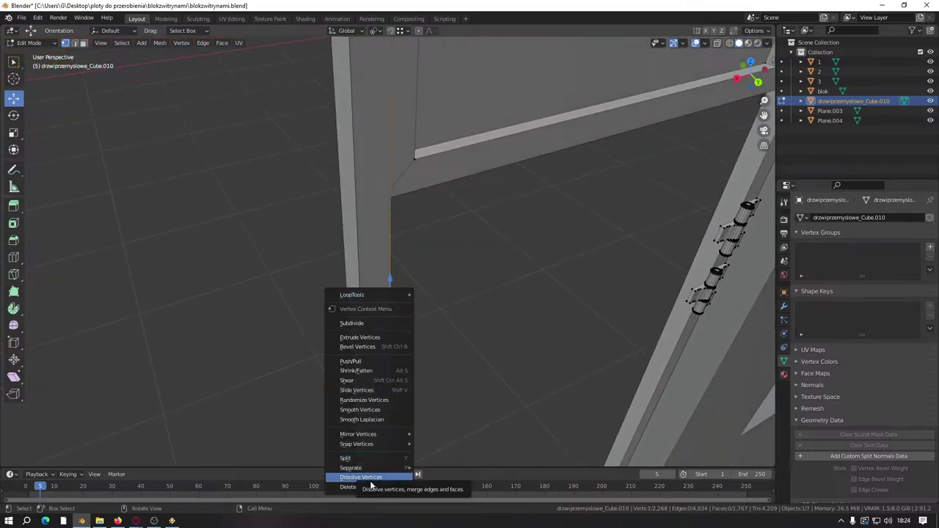
left_click(360, 477)
Step: Reveal the hidden wall faces and deselect all the geometry
middle_click_drag(408, 313, 422, 361)
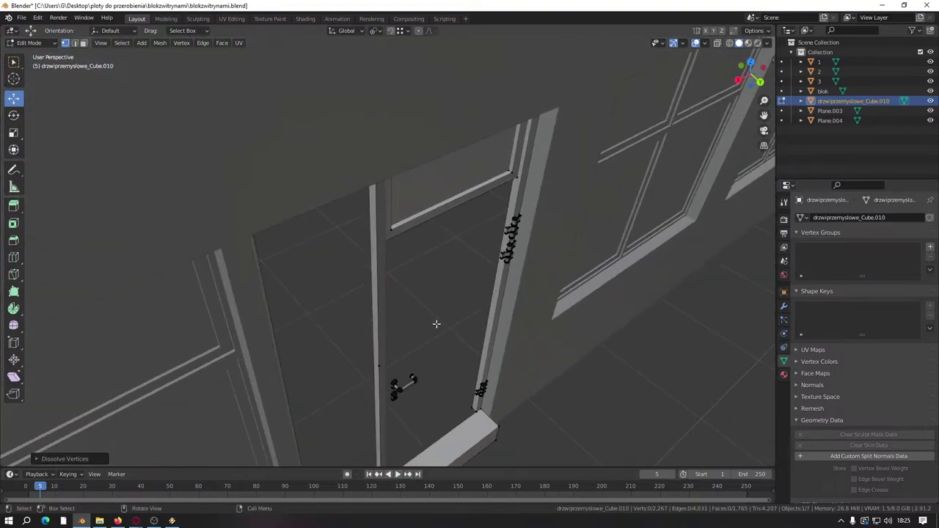
key("alt+h")
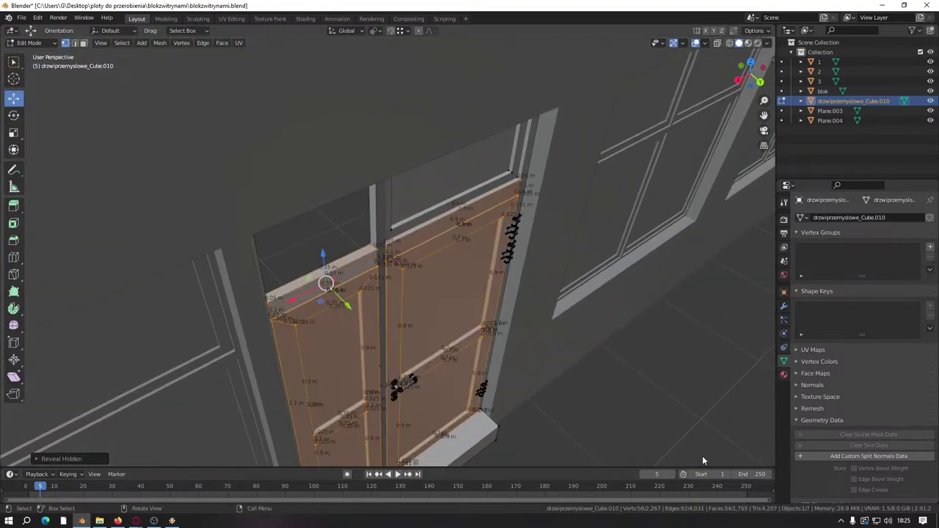
key("alt+a")
scroll(566, 386, "up", 8)
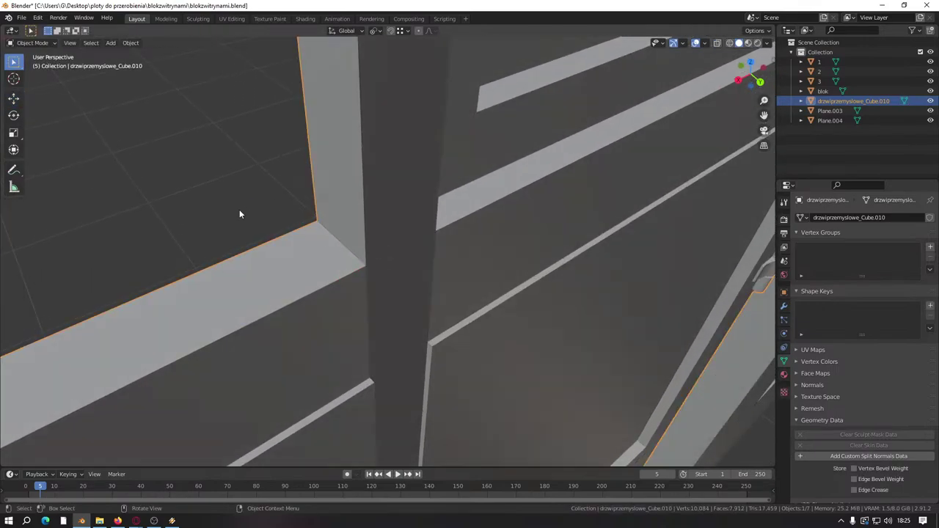
Step: Select the tall door-frame face and orbit around it to inspect the frame
left_click(84, 43)
scroll(438, 387, "down", 3)
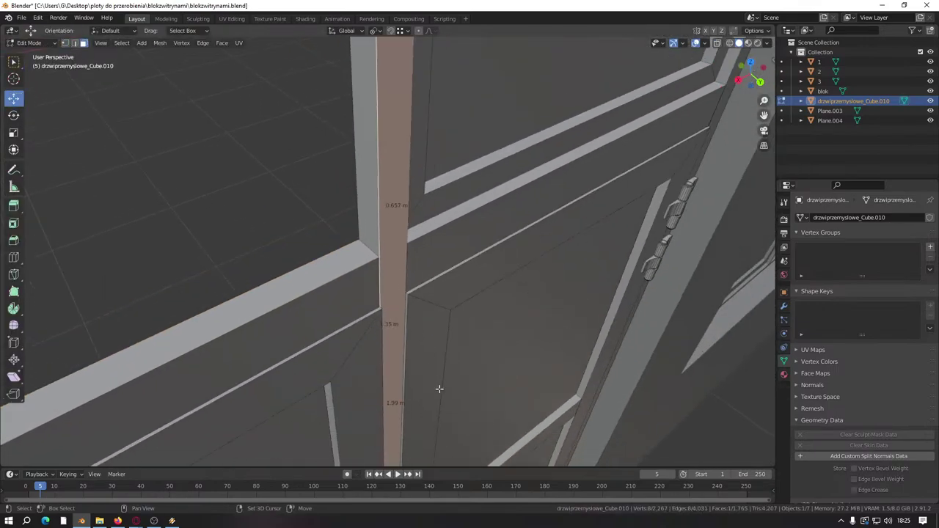
middle_click_drag(438, 387, 330, 245)
scroll(278, 274, "down", 3)
scroll(278, 275, "up", 5)
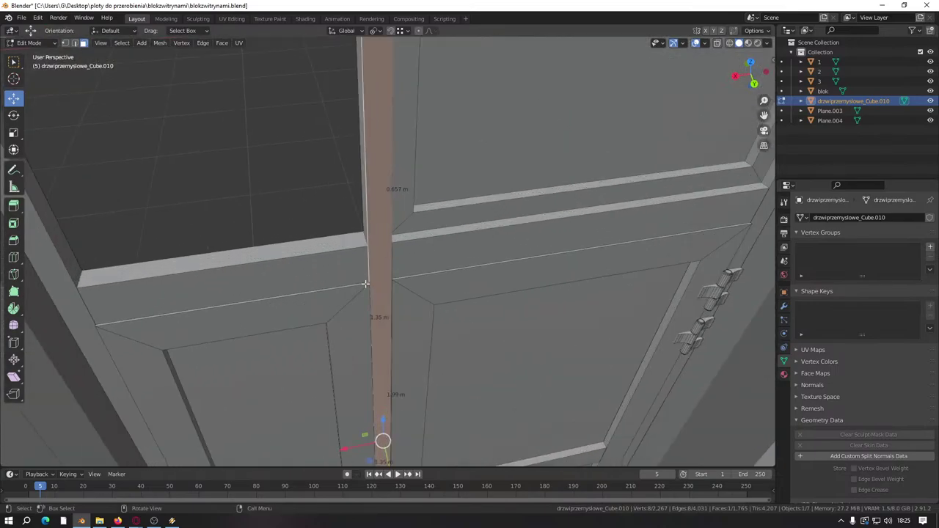
middle_click_drag(278, 274, 378, 276)
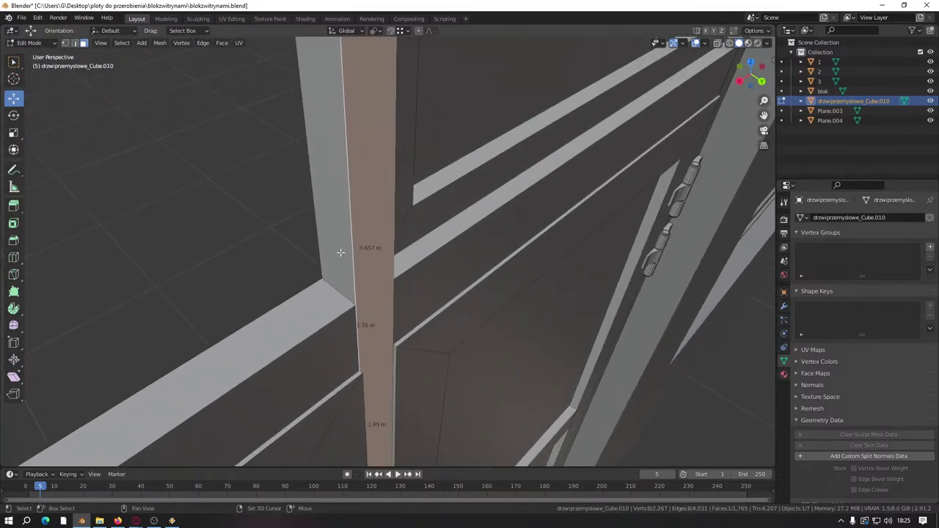
middle_click_drag(343, 243, 443, 306)
middle_click_drag(453, 255, 457, 287)
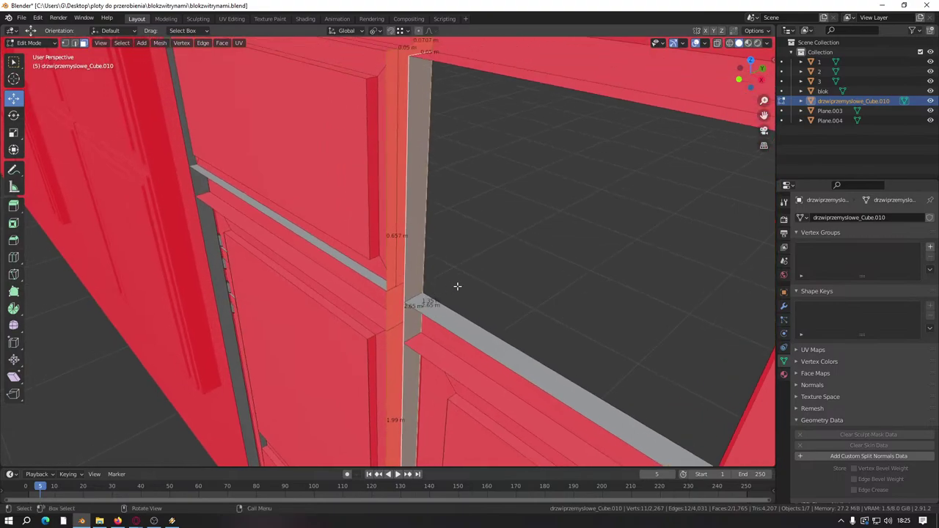
Step: Duplicate the frame face in place and slide the copy along the green Y axis
key("shift+d")
right_click(457, 286)
scroll(455, 287, "down", 4)
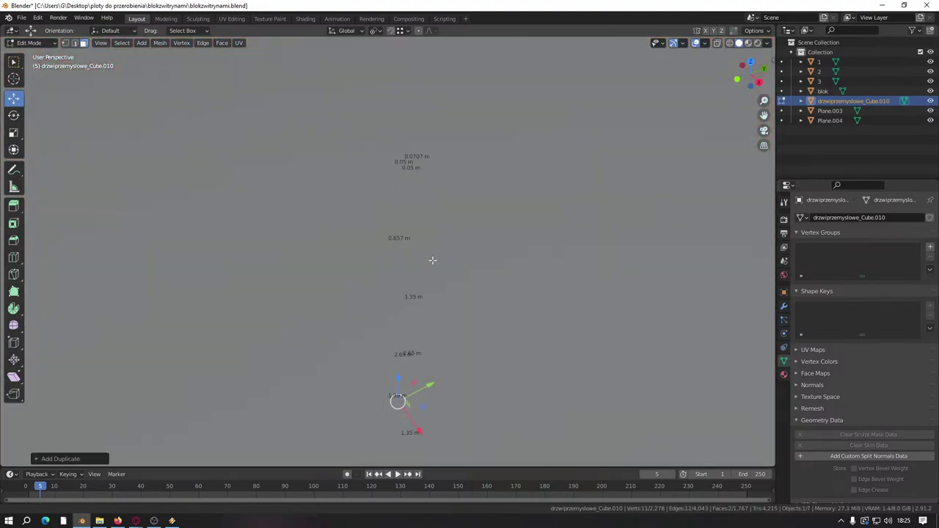
key("KP_Decimal")
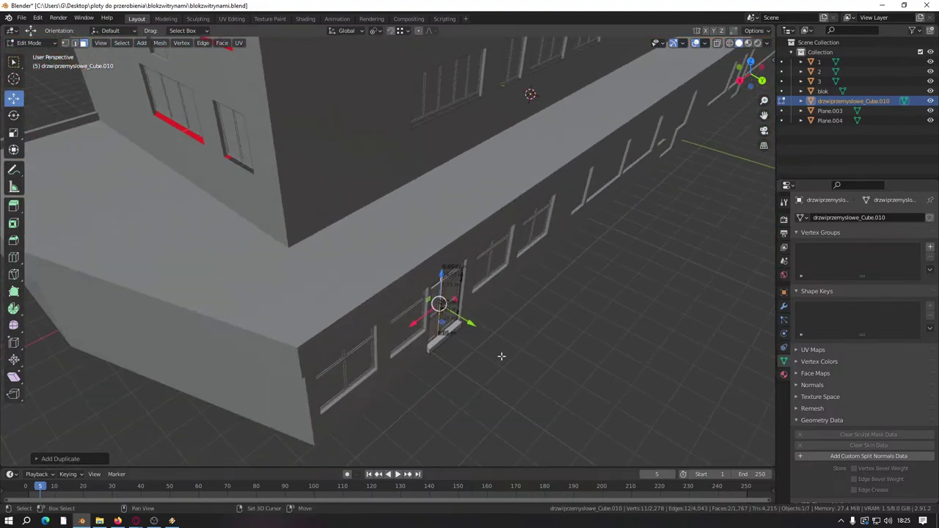
middle_click_drag(440, 315, 457, 337, "shift")
left_click_drag(420, 260, 470, 268)
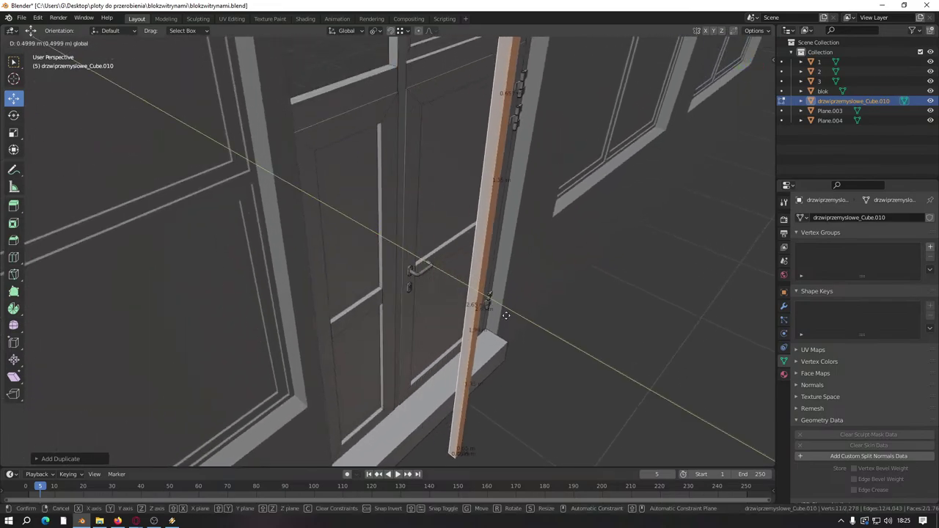
middle_click_drag(411, 269, 404, 365)
scroll(396, 278, "up", 4)
Step: Select the vertical post's linked faces and delete the two selected faces
left_click(396, 278)
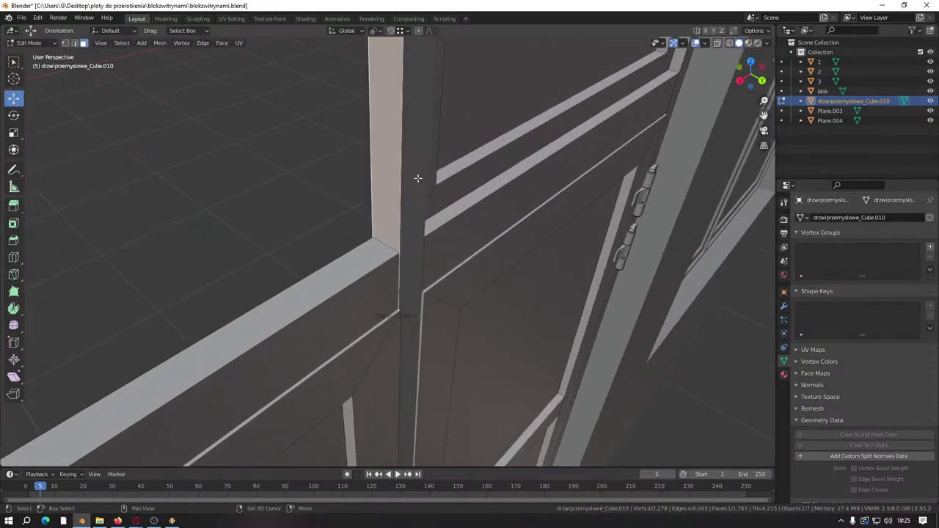
key("ctrl+l")
middle_click_drag(419, 178, 535, 230)
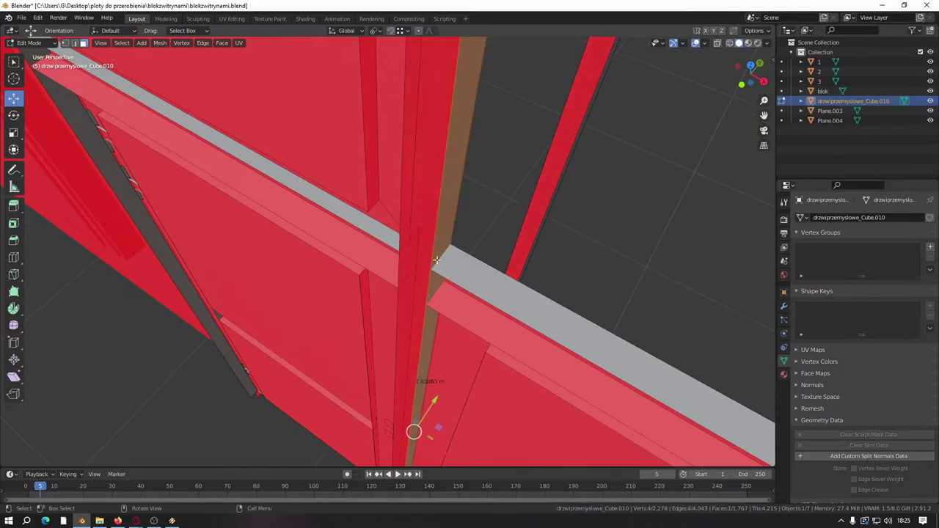
right_click(400, 245)
key("Escape")
middle_click_drag(402, 212, 396, 242)
right_click(396, 242)
left_click(377, 441)
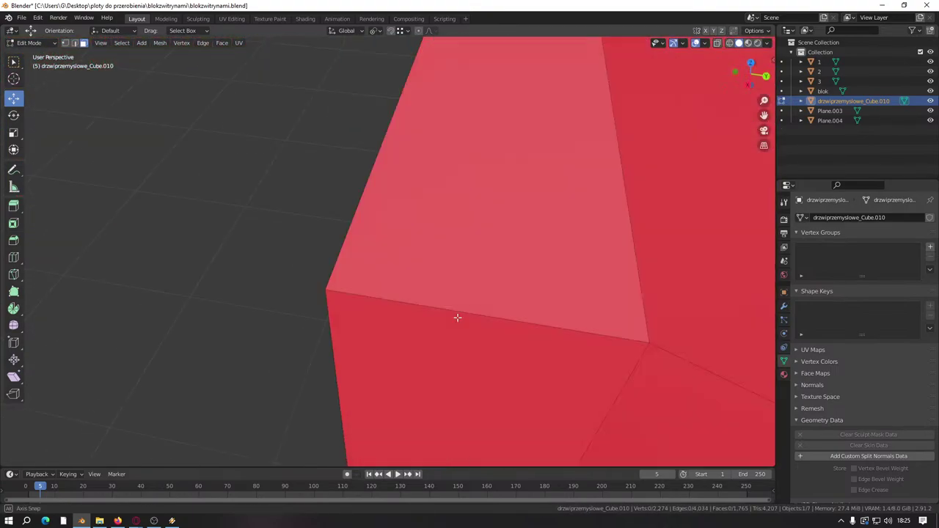
Step: Knife-cut a new edge down the strip from its top vertex to its bottom vertex
scroll(457, 318, "down", 5)
middle_click_drag(411, 312, 426, 250)
scroll(411, 279, "up", 6)
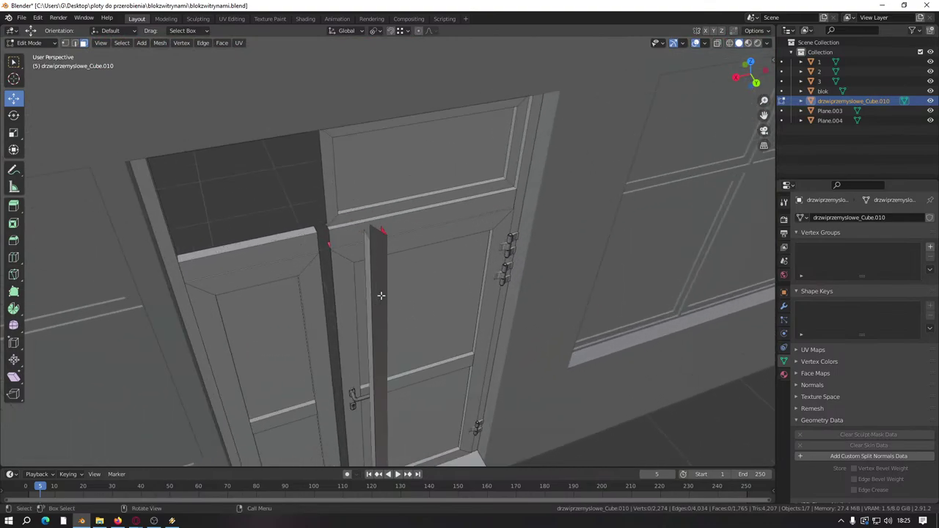
middle_click_drag(379, 296, 364, 294)
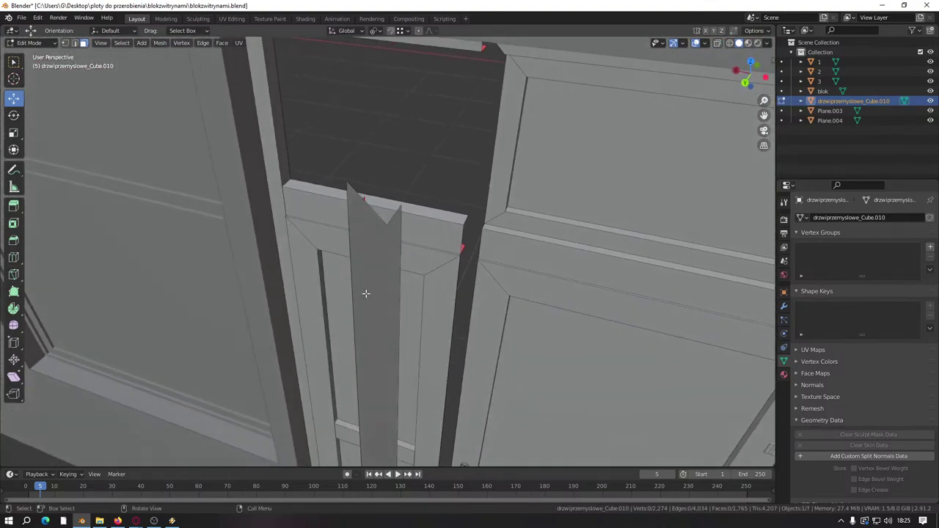
key("k")
left_click(387, 223)
scroll(378, 360, "down", 5)
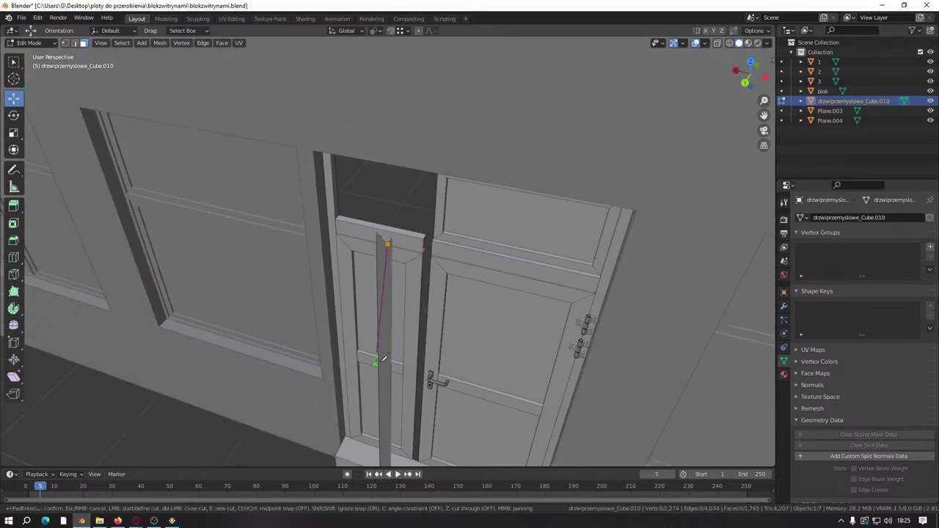
middle_click_drag(377, 361, 389, 311)
scroll(346, 303, "up", 5)
left_click(302, 433)
middle_click_drag(306, 428, 349, 359)
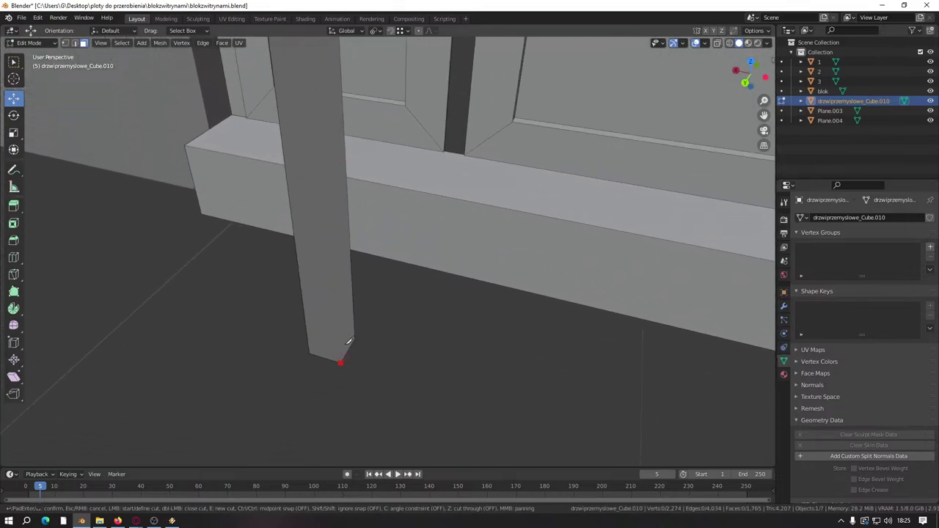
scroll(344, 301, "down", 8)
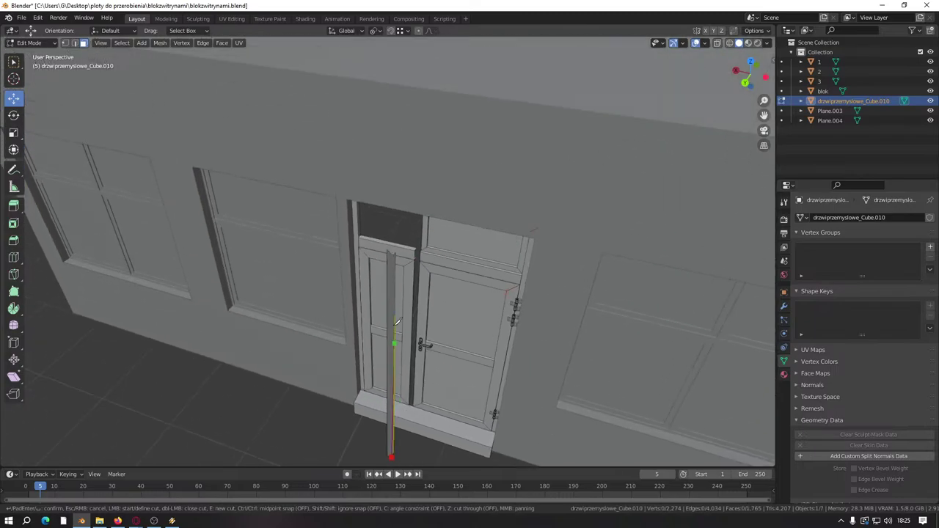
key("Return")
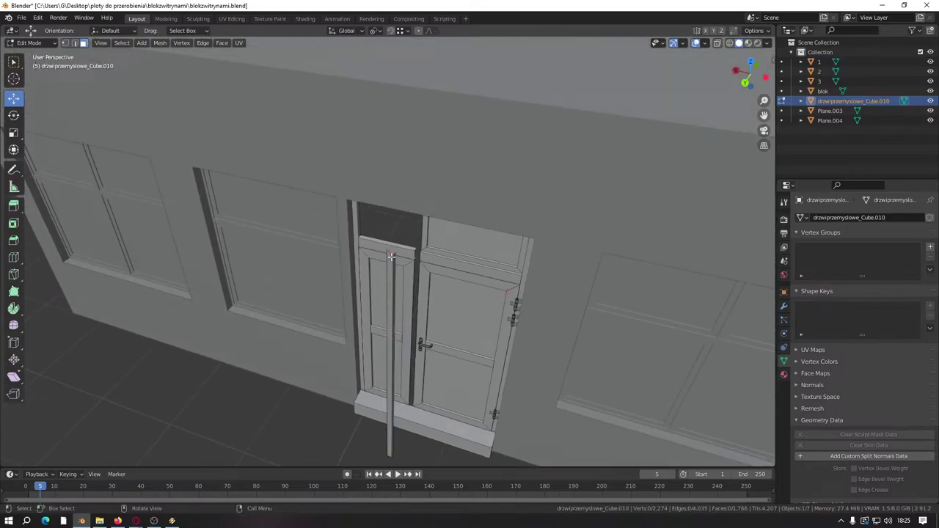
Step: Abandon a loop cut, then merge the whole door mesh by distance
middle_click_drag(435, 338, 337, 377)
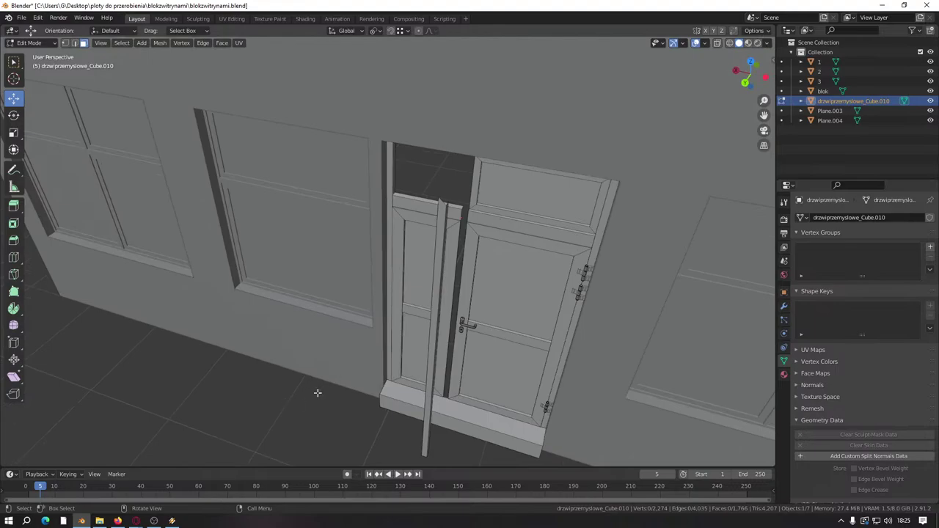
key("ctrl+r")
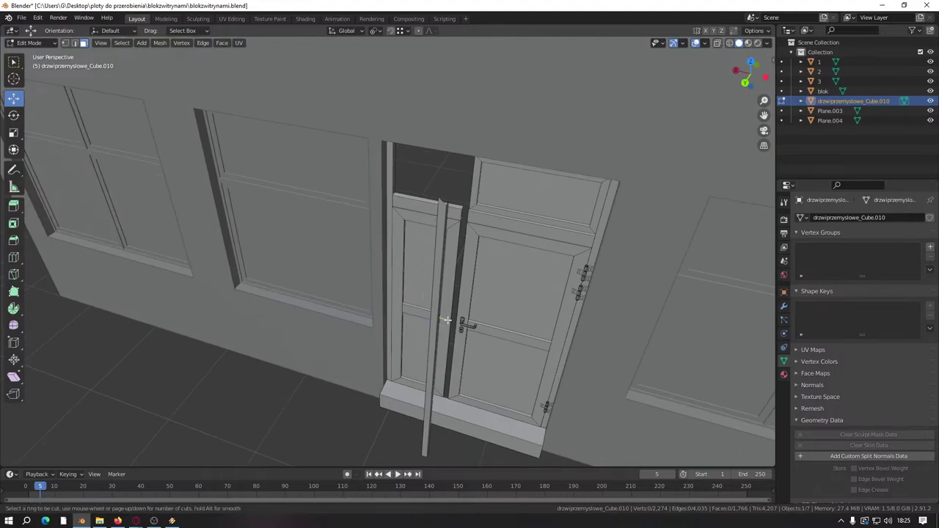
key("Escape")
key("a")
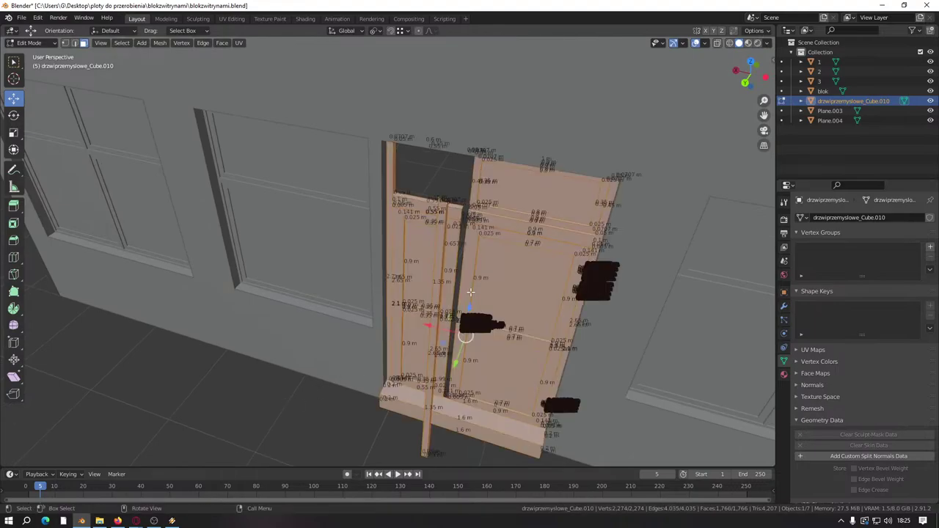
key("m")
left_click(470, 291)
key("alt+a")
Step: Select the vertical strip in the door gap with its linked geometry, cancelling an X move
middle_click_drag(222, 377, 334, 382)
scroll(270, 332, "up", 5)
middle_click_drag(271, 332, 352, 377)
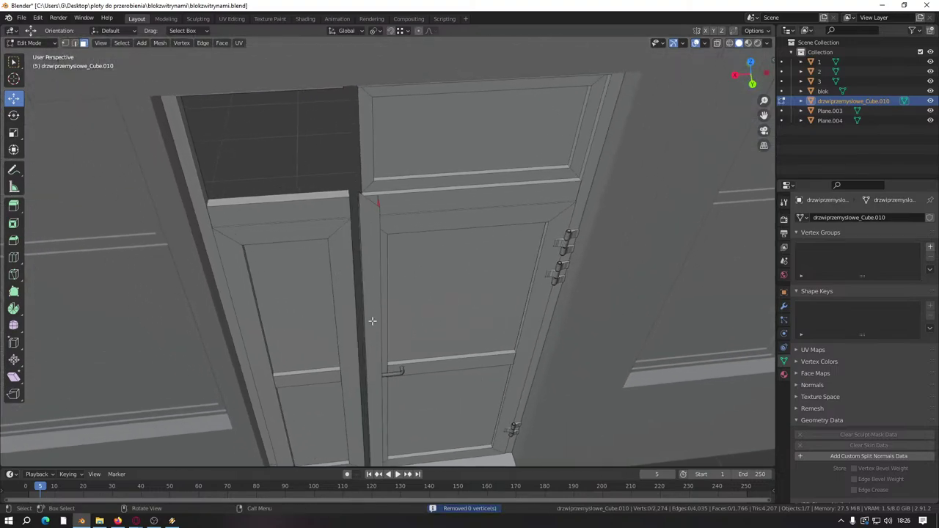
scroll(402, 384, "up", 3)
middle_click_drag(362, 339, 353, 316)
scroll(382, 328, "up", 3)
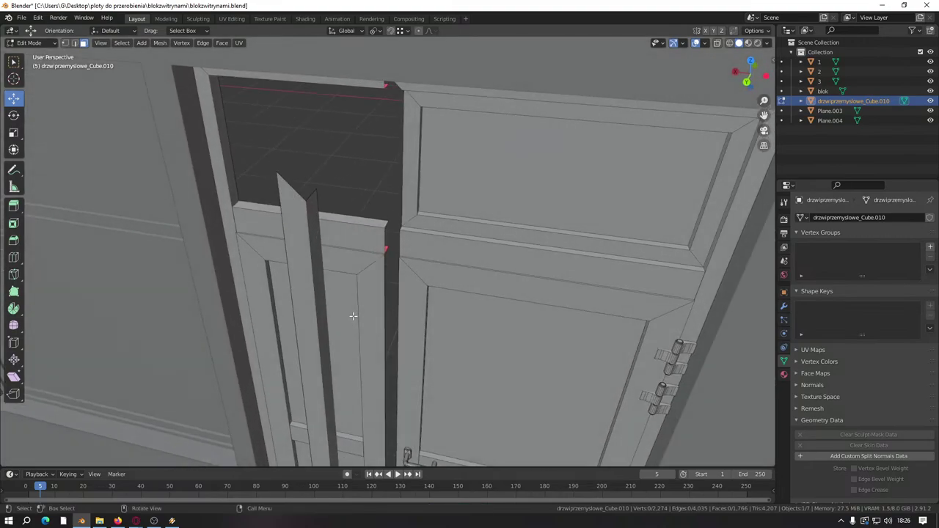
left_click(308, 271)
key("ctrl+l")
middle_click_drag(309, 271, 356, 331)
scroll(353, 306, "down", 3)
key("g")
key("x")
key("Escape")
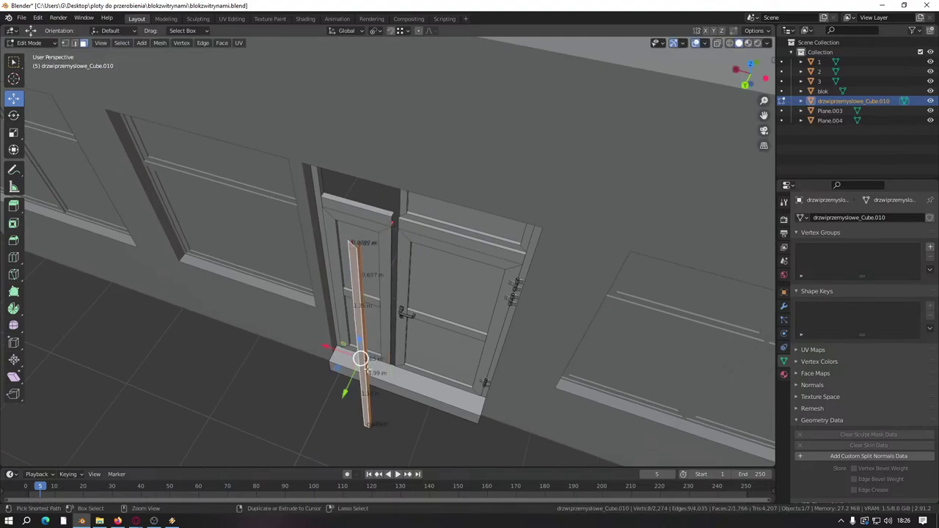
Step: Add the strip's linked faces and merge overlapping vertices by distance
scroll(367, 368, "up", 3)
middle_click_drag(367, 368, 440, 338)
scroll(474, 337, "up", 4)
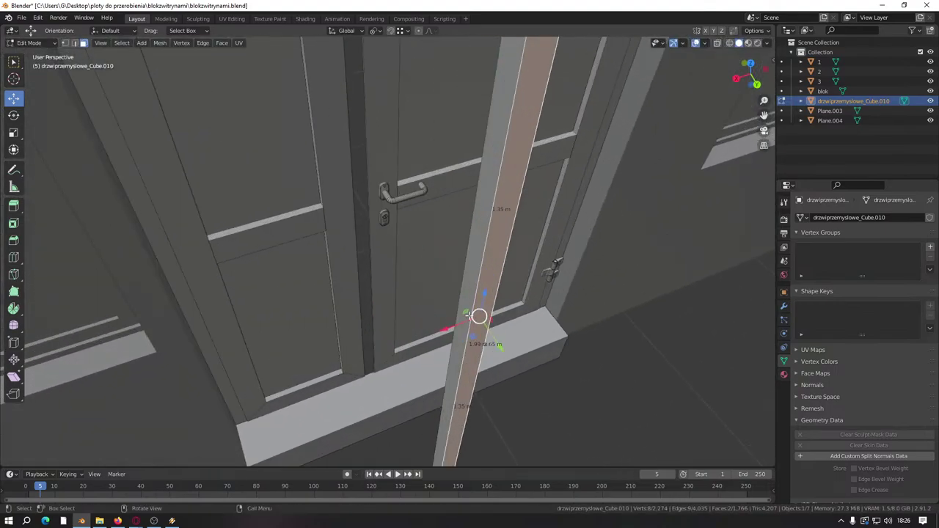
key("l")
key("m")
left_click(463, 361)
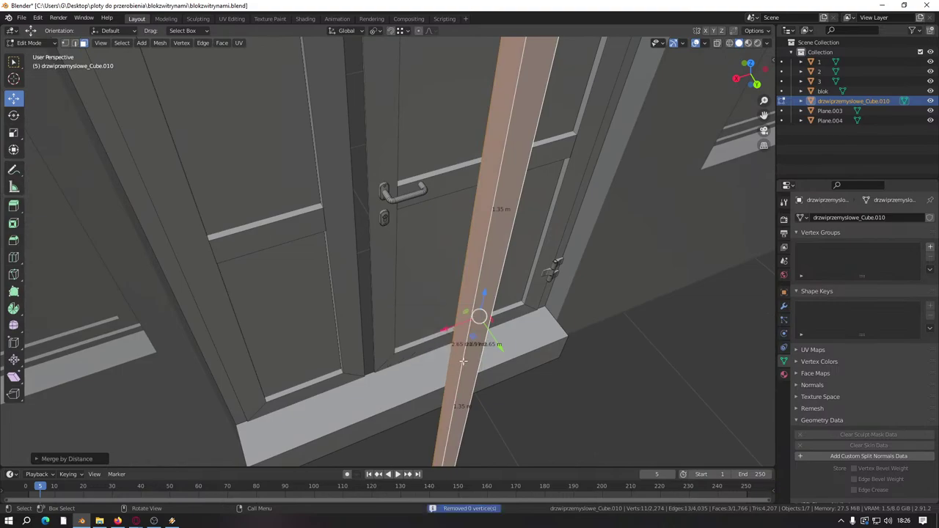
middle_click_drag(463, 361, 291, 179)
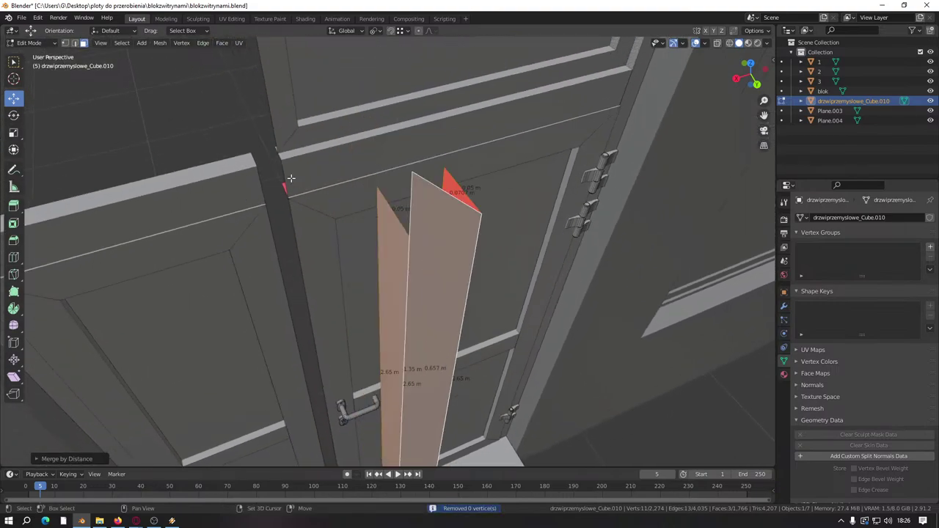
Step: Move the post's top vertex along Y, then merge the whole mesh by distance
key("alt+a")
left_click(64, 43)
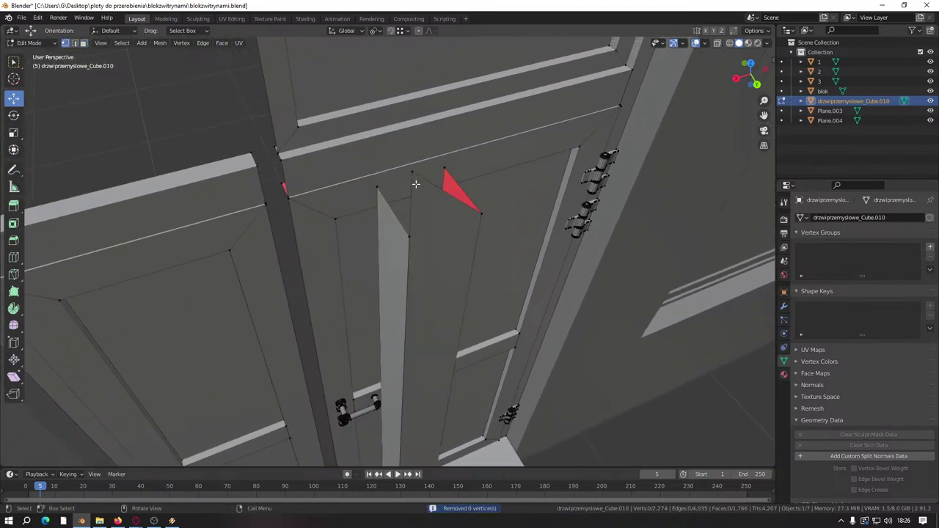
left_click(409, 237)
key("g")
key("y")
left_click(408, 234)
middle_click_drag(408, 235, 467, 259)
key("a")
key("m")
left_click(467, 260)
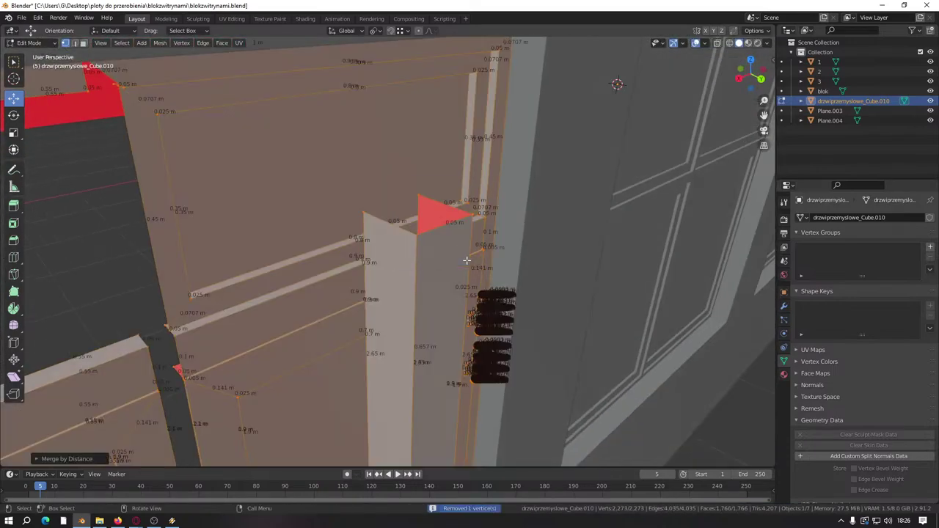
Step: In face mode, select the post's long face strip and slide it along Y
left_click(83, 42)
key("alt+a")
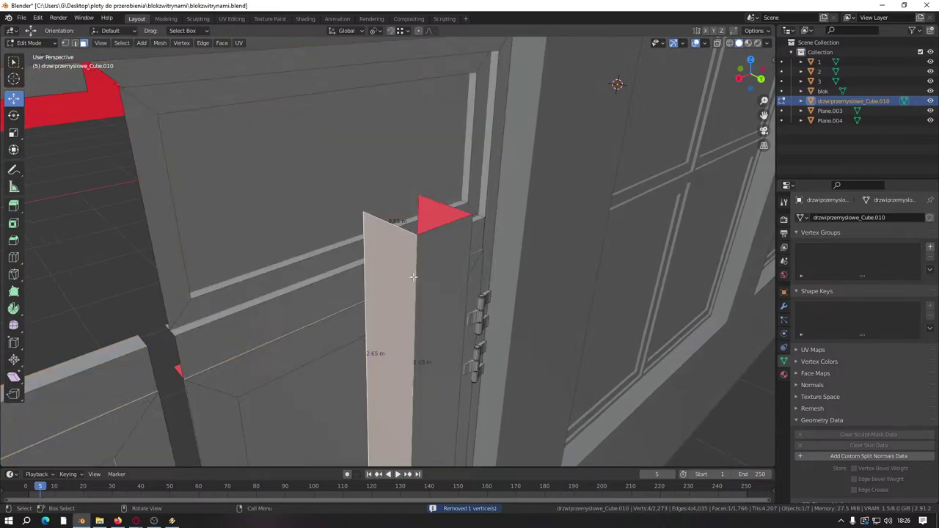
key("l")
middle_click_drag(428, 284, 394, 250)
left_click(389, 330)
left_click_drag(421, 151, 440, 179)
middle_click_drag(440, 179, 407, 387)
Step: Select the connected post, then select one of its vertices and cancel a trial move
key("l")
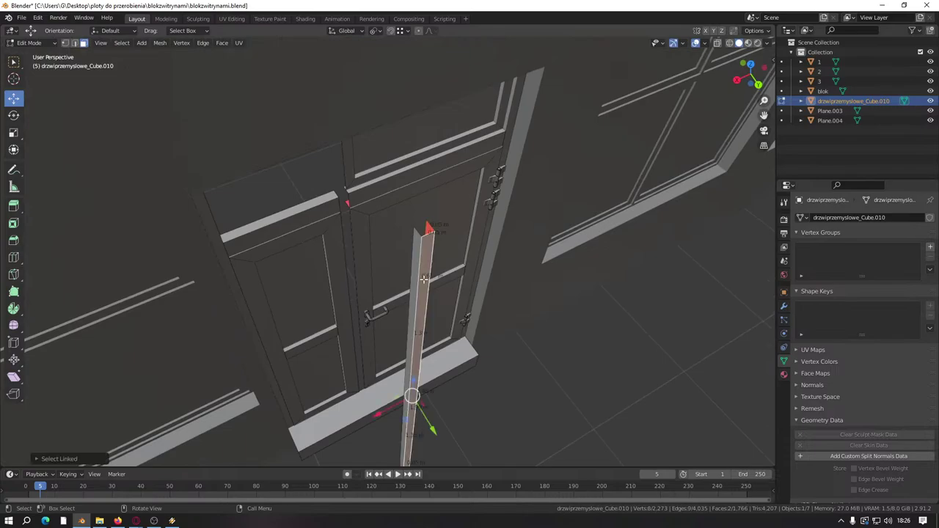
middle_click_drag(423, 280, 211, 241)
middle_click_drag(188, 211, 218, 256)
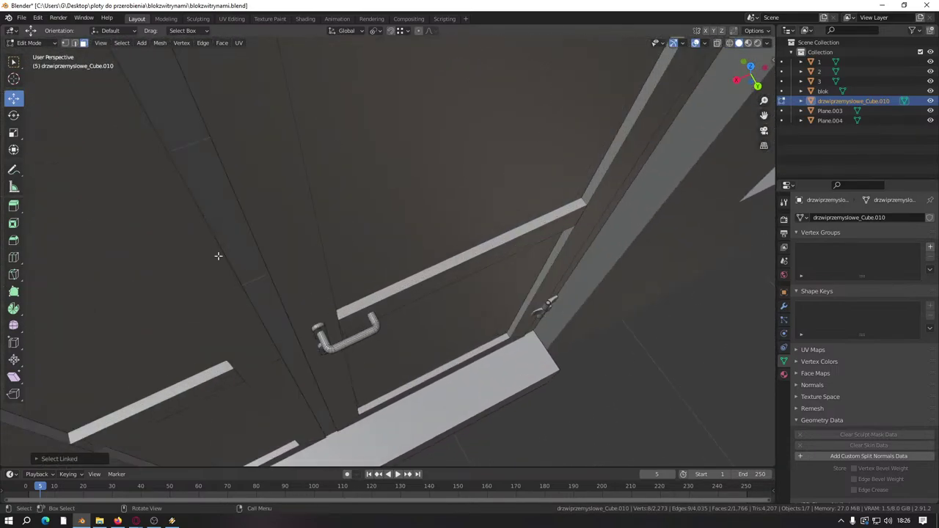
left_click(65, 43)
middle_click_drag(256, 157, 439, 267)
left_click(446, 250)
key("g")
key("Escape")
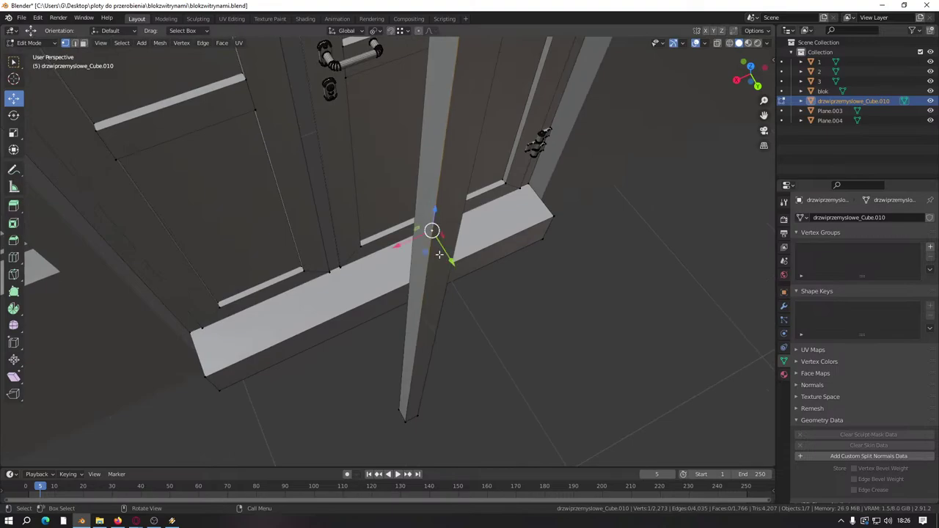
Step: Dissolve the selected post vertex, then check the linked post in face mode
right_click(439, 254)
left_click(403, 424)
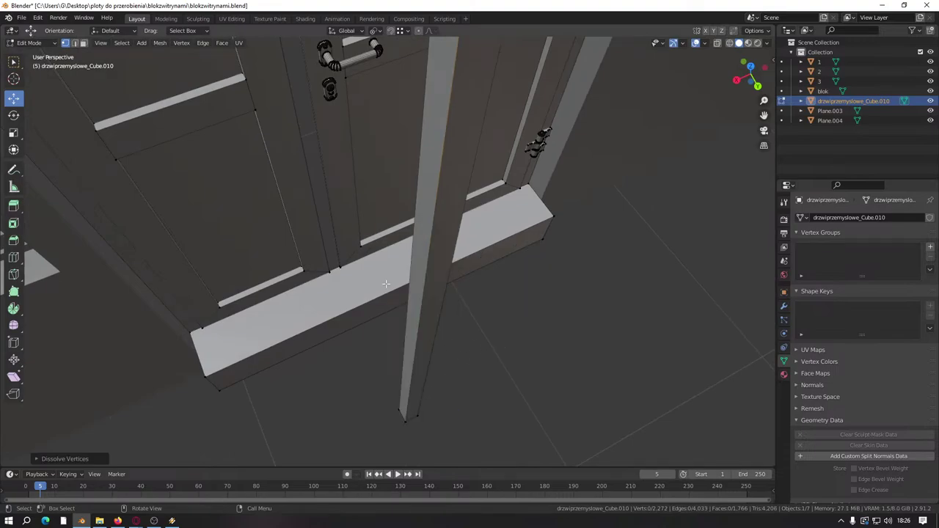
left_click(83, 43)
key("ctrl+l")
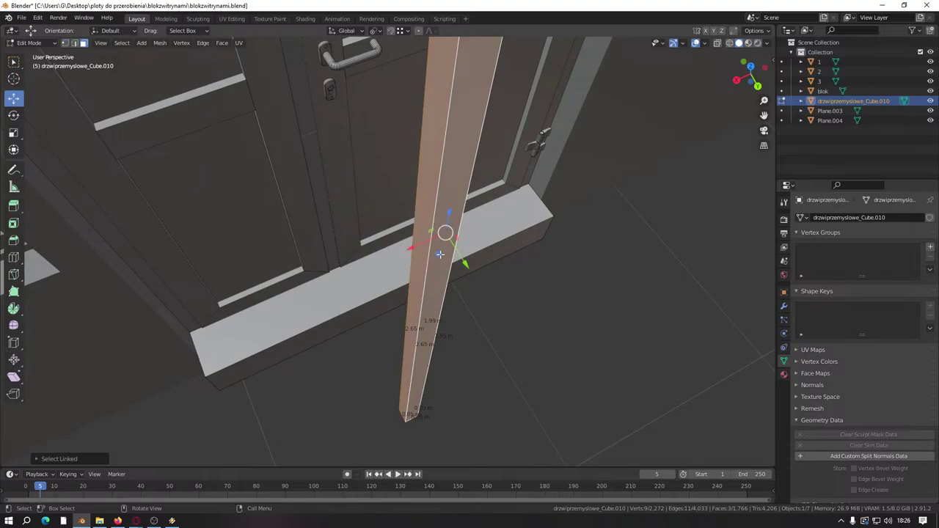
key("alt+a")
middle_click_drag(474, 325, 360, 261)
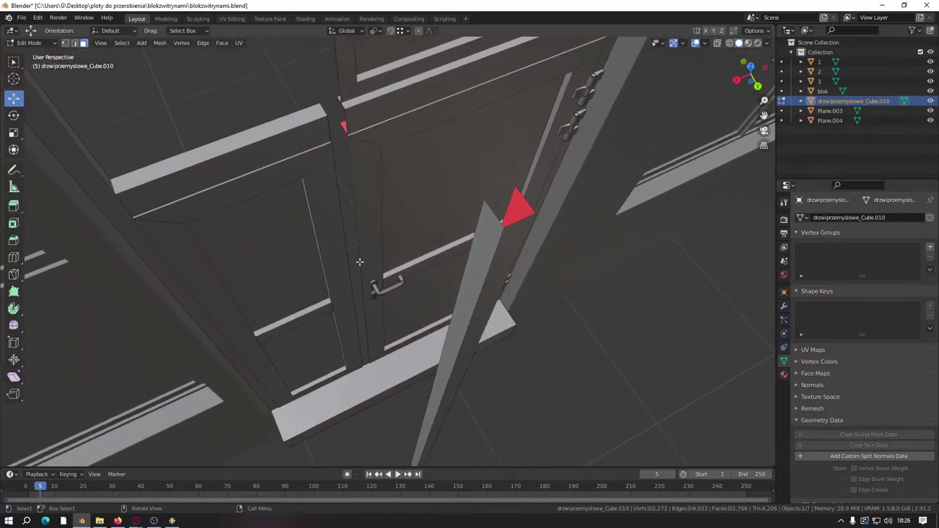
Step: Try pulling a post vertex down along Z and undo it
left_click(74, 43)
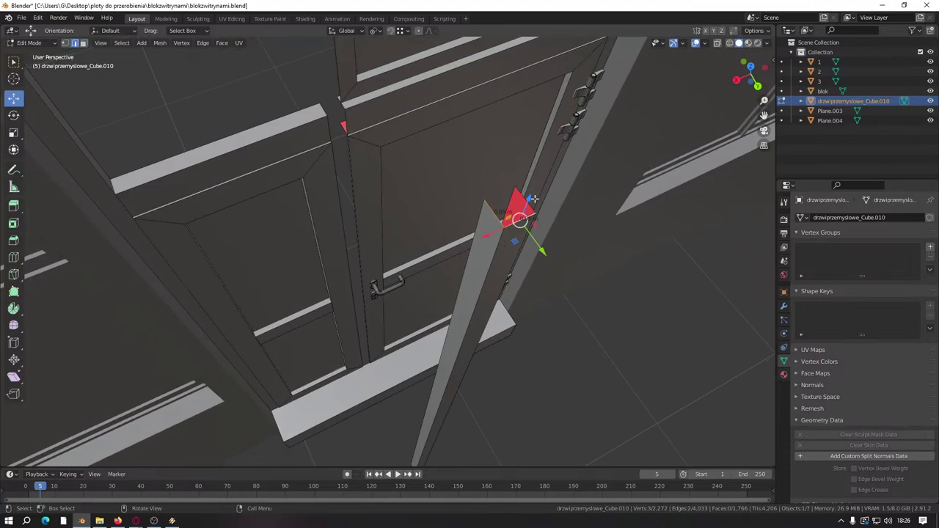
left_click_drag(534, 198, 529, 233)
key("ctrl+z")
middle_click_drag(529, 234, 53, 39)
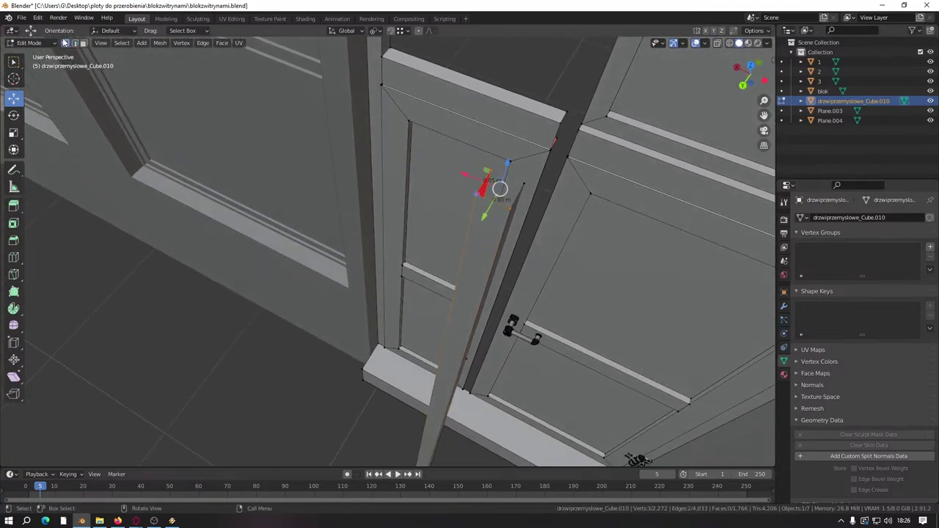
scroll(357, 312, "down", 3)
scroll(360, 340, "up", 4)
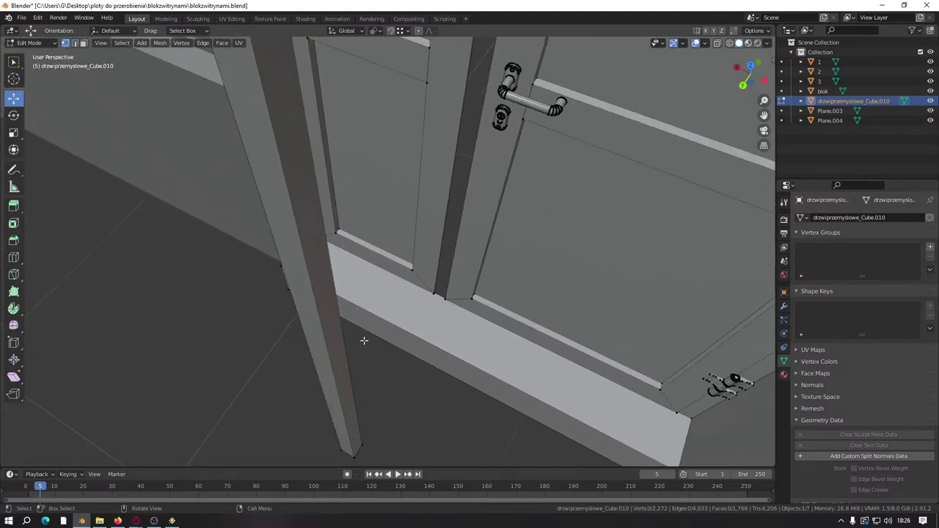
scroll(338, 401, "down", 1)
Step: Test moves of the post's bottom and top vertices, undoing or cancelling the bottom-vertex moves
left_click(354, 429)
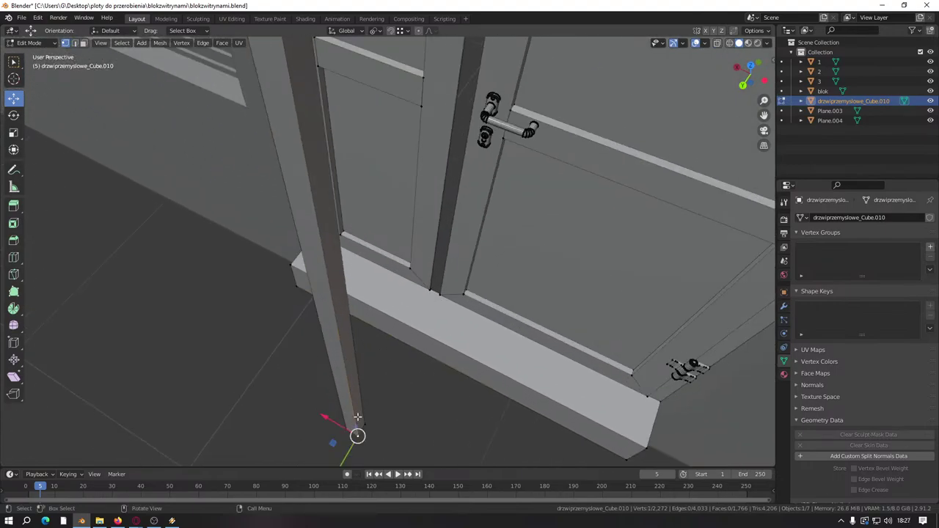
middle_click_drag(354, 429, 354, 357)
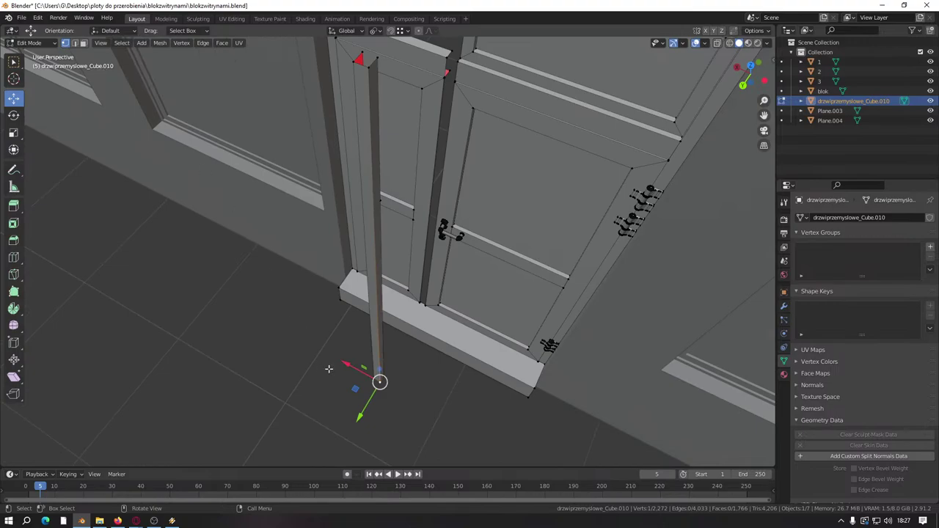
left_click_drag(380, 381, 400, 355)
key("ctrl+z")
left_click(373, 66)
left_click_drag(374, 66, 360, 140)
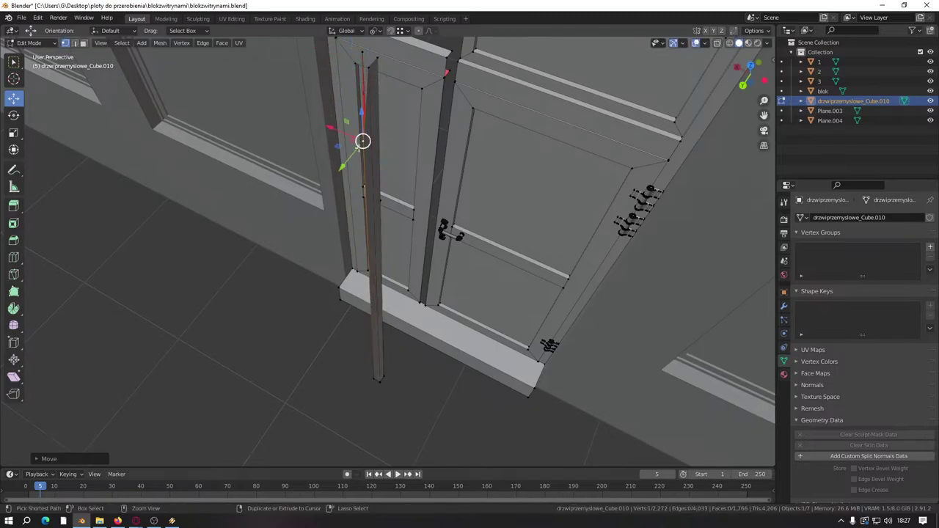
left_click(370, 378)
left_click_drag(373, 377, 441, 337)
key("Escape")
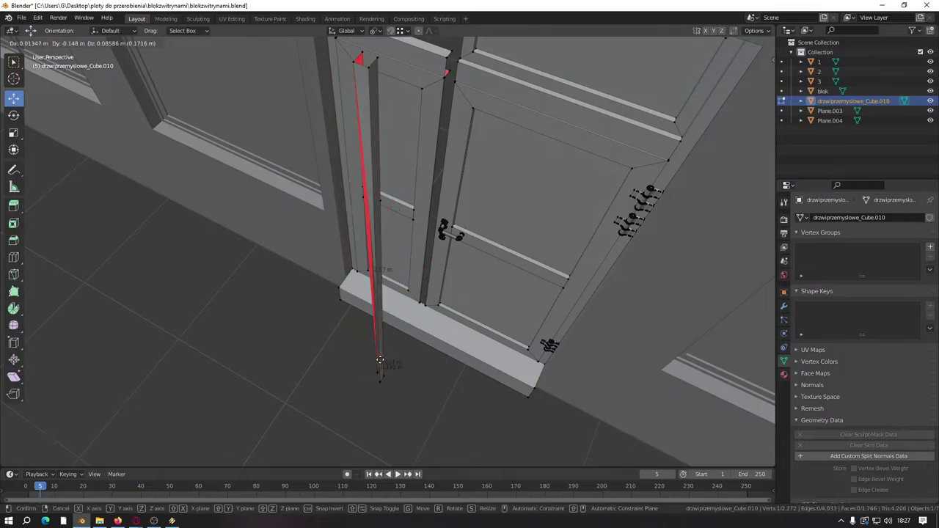
Step: Select the whole post from its front face in face mode, then deselect it
key("3")
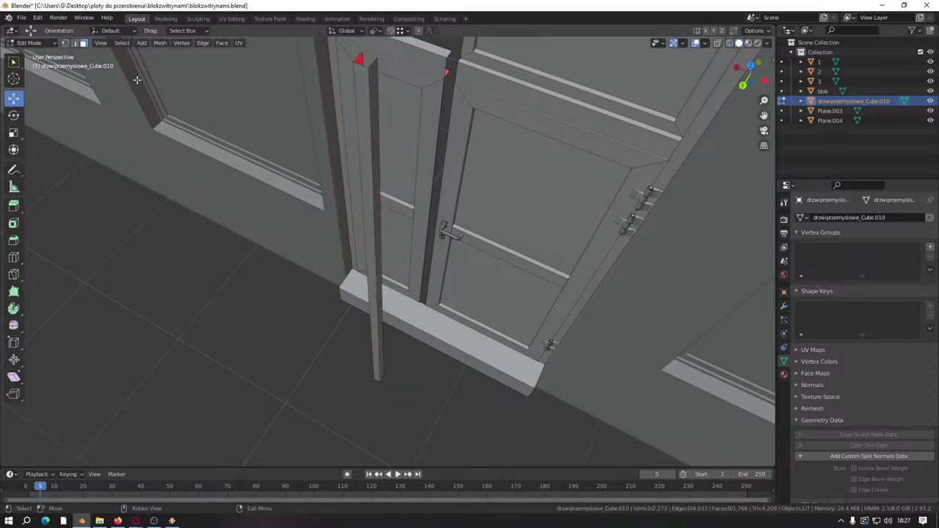
left_click(373, 219)
key("l")
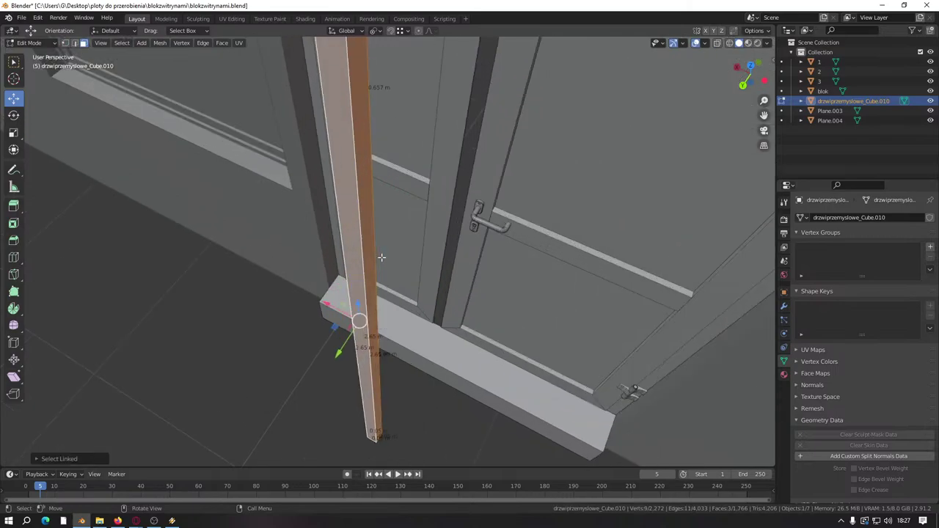
middle_click_drag(373, 219, 461, 274)
left_click(618, 357)
middle_click_drag(618, 357, 280, 196)
Step: In edge mode, select two edges near the door sill
left_click(75, 43)
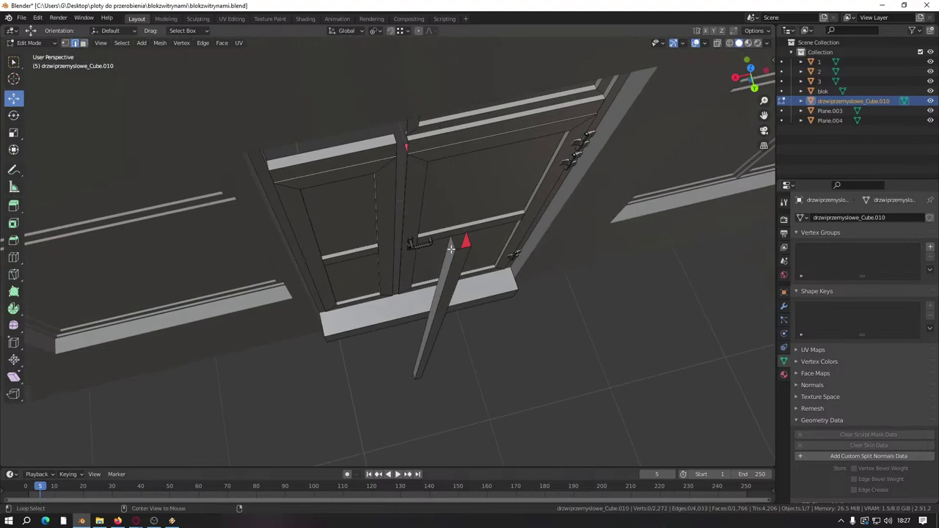
scroll(441, 278, "up", 4)
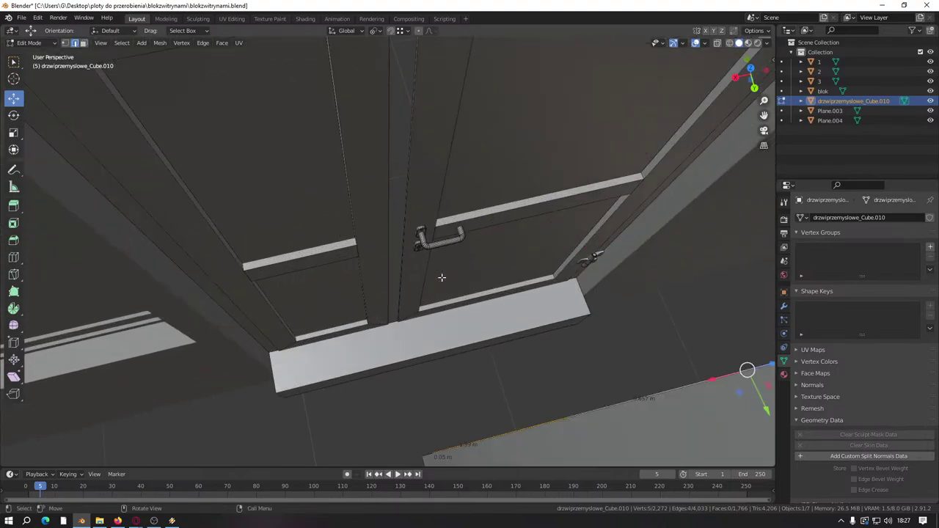
left_click(567, 284)
middle_click_drag(567, 284, 491, 252)
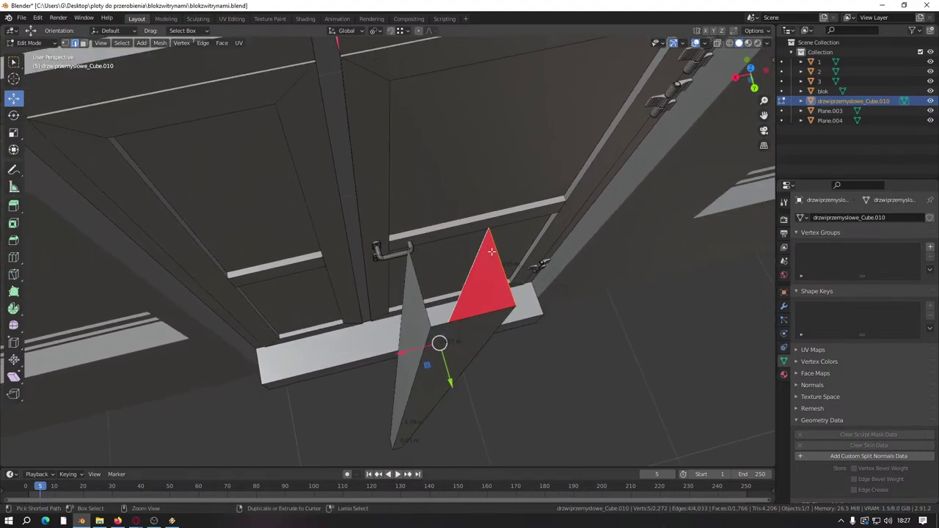
left_click(501, 279)
left_click(424, 305)
middle_click_drag(424, 306, 420, 298)
scroll(423, 278, "down", 5)
Step: Lower the selected vertices with snapping onto the frame at the door gap
scroll(420, 298, "up", 2)
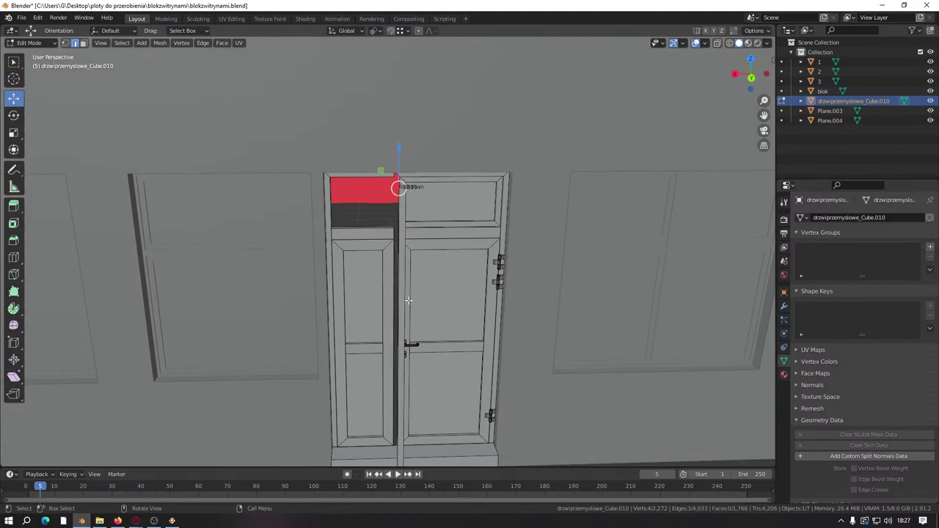
scroll(408, 301, "up", 6)
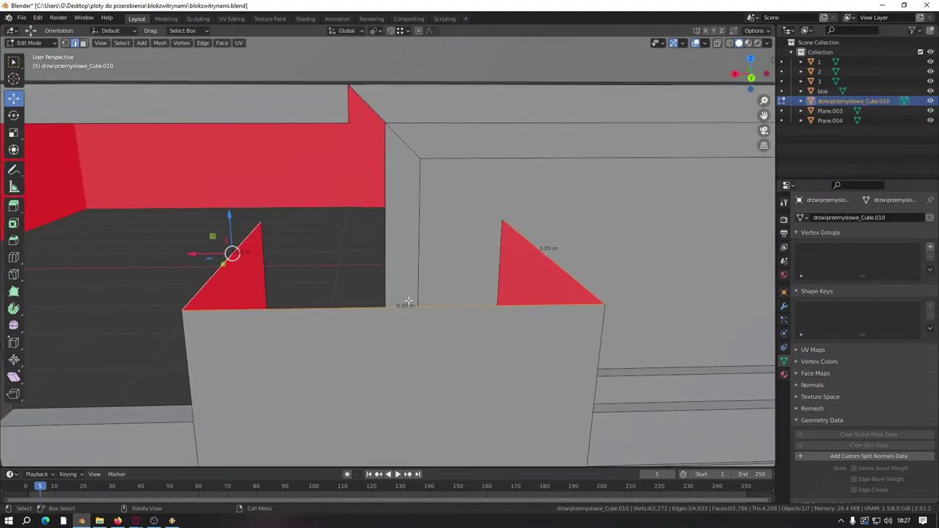
scroll(407, 300, "down", 3)
middle_click_drag(398, 295, 447, 117)
key("g")
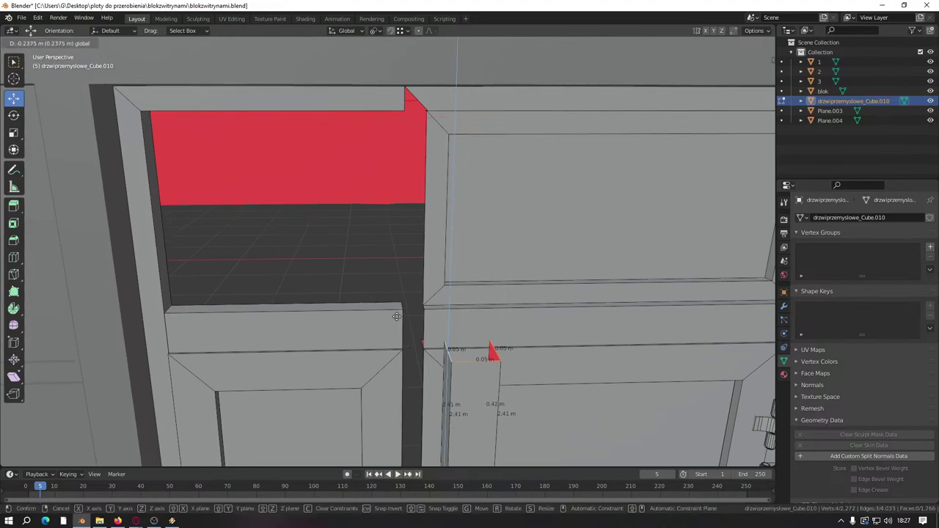
key("ctrl")
left_click(397, 312)
Step: Select the whole connected bar and move it along Y into the door gap
scroll(397, 312, "down", 3)
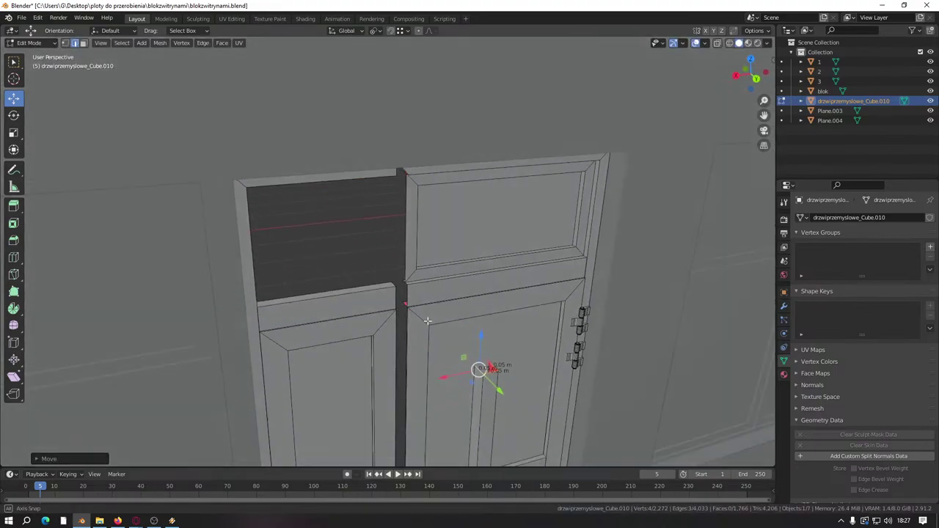
middle_click_drag(397, 312, 13, 4)
left_click(434, 299)
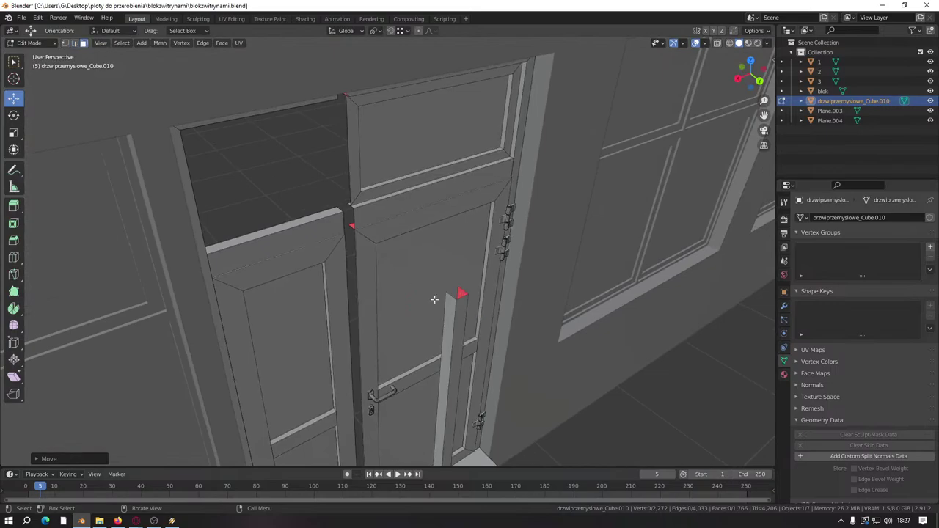
key("l")
scroll(440, 323, "down", 5)
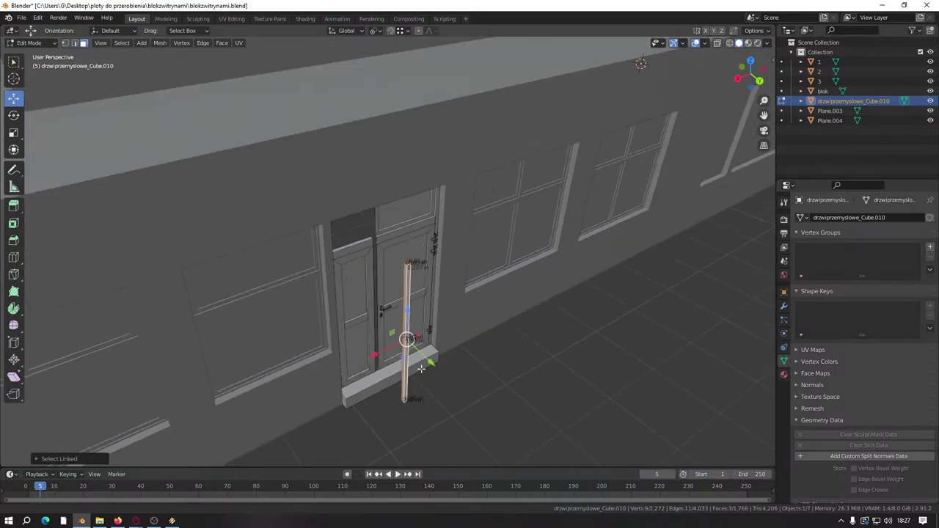
scroll(424, 318, "up", 5)
middle_click_drag(440, 323, 428, 378)
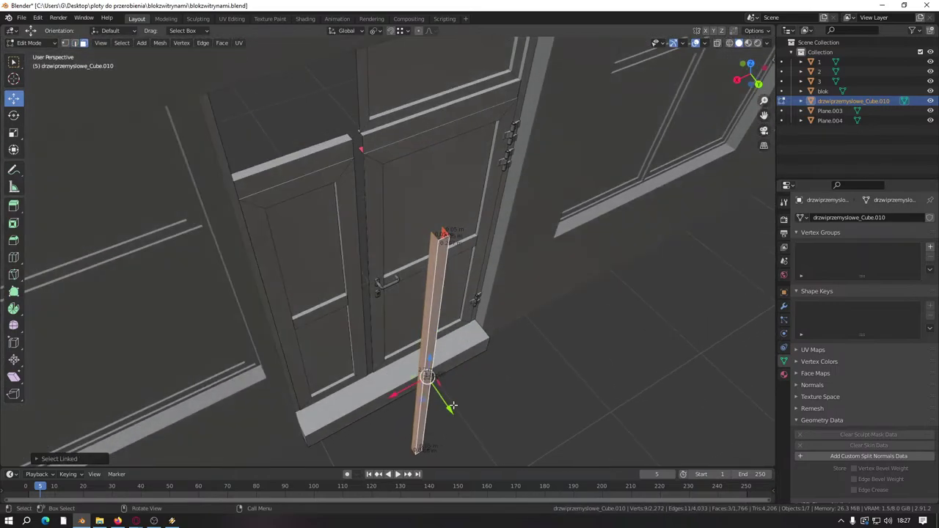
left_click_drag(453, 406, 367, 305)
key("KP_Decimal")
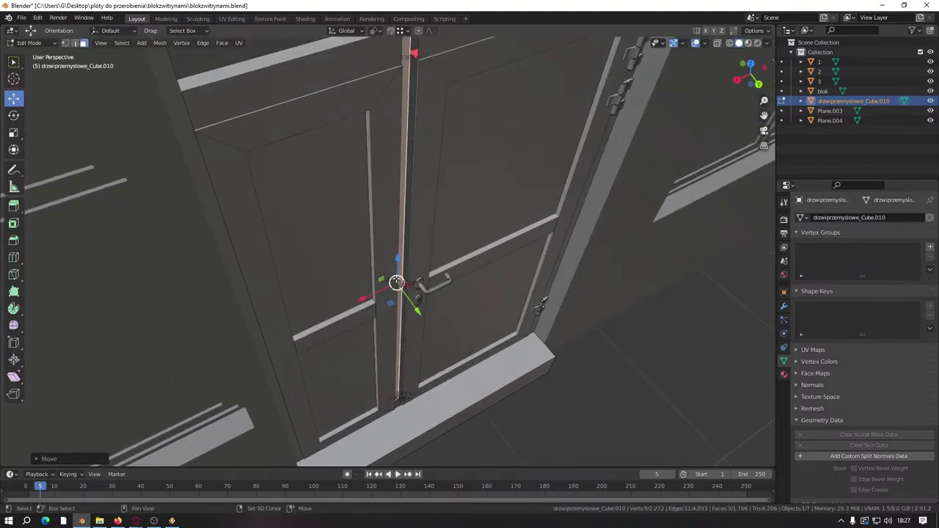
scroll(396, 282, "up", 3)
key("g")
key("y")
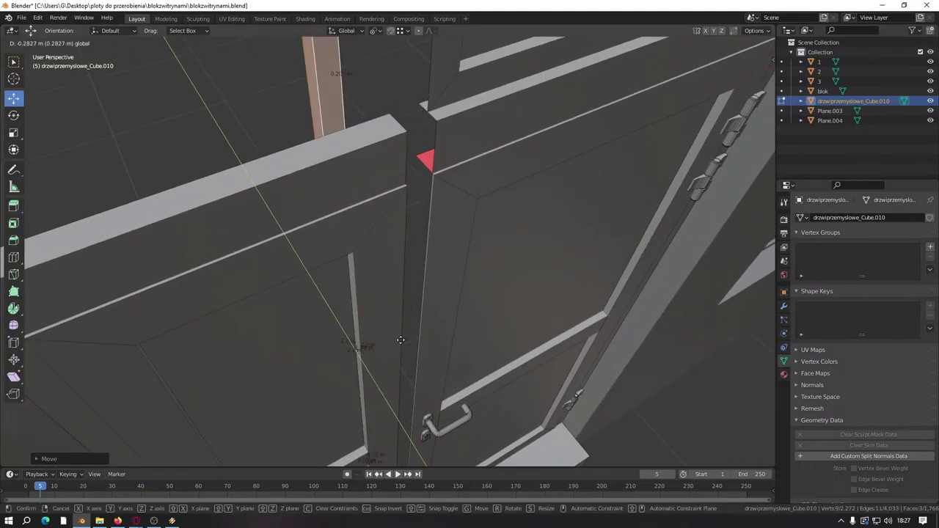
left_click(396, 243)
Step: Select the strip's top edge and the red face's vertical edge, trying a reshape that gets undone
middle_click_drag(396, 242, 391, 161)
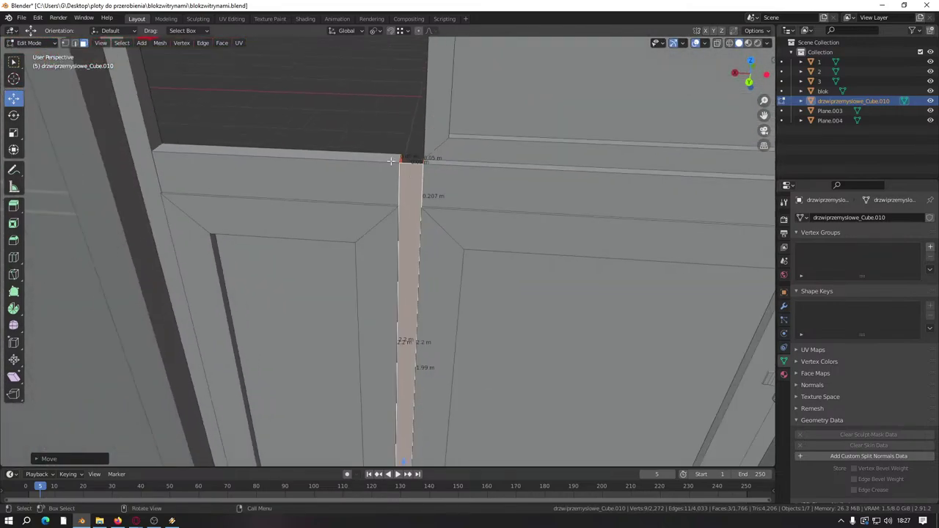
left_click(75, 43)
scroll(266, 188, "up", 5)
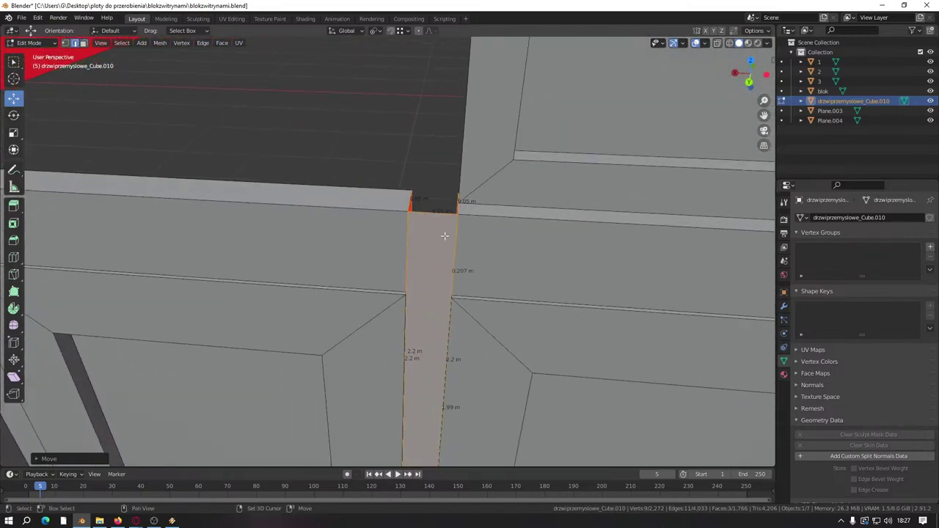
left_click(410, 281)
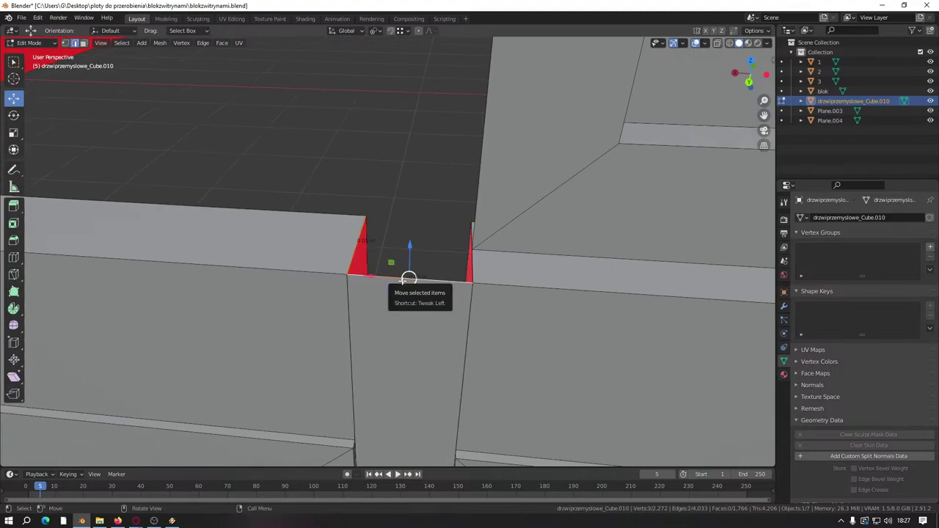
middle_click_drag(409, 280, 425, 276)
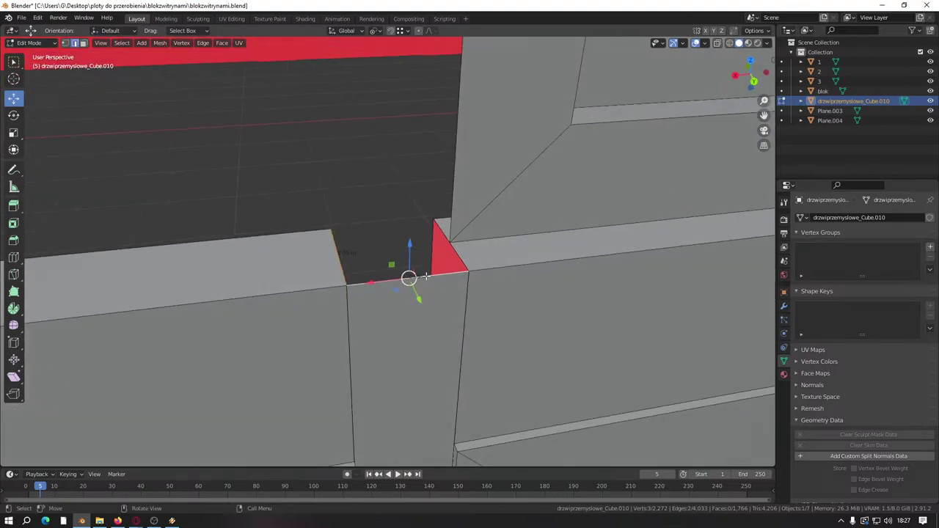
left_click(452, 246, "shift")
left_click_drag(448, 226, 415, 260)
key("ctrl+z")
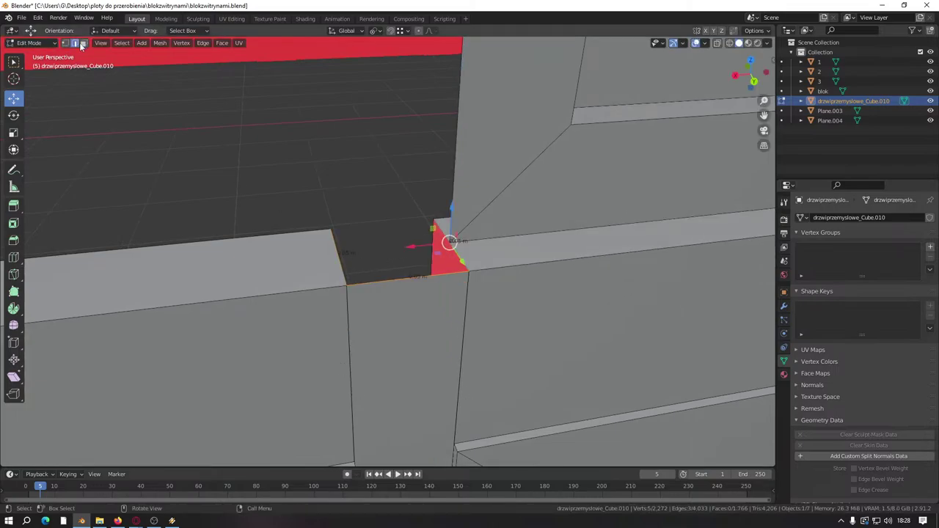
Step: Select the post's linked faces, set the 3D cursor at its top and widen it along Y
left_click(82, 45)
left_click(402, 306)
key("l")
middle_click_drag(402, 306, 369, 296)
left_click(74, 43)
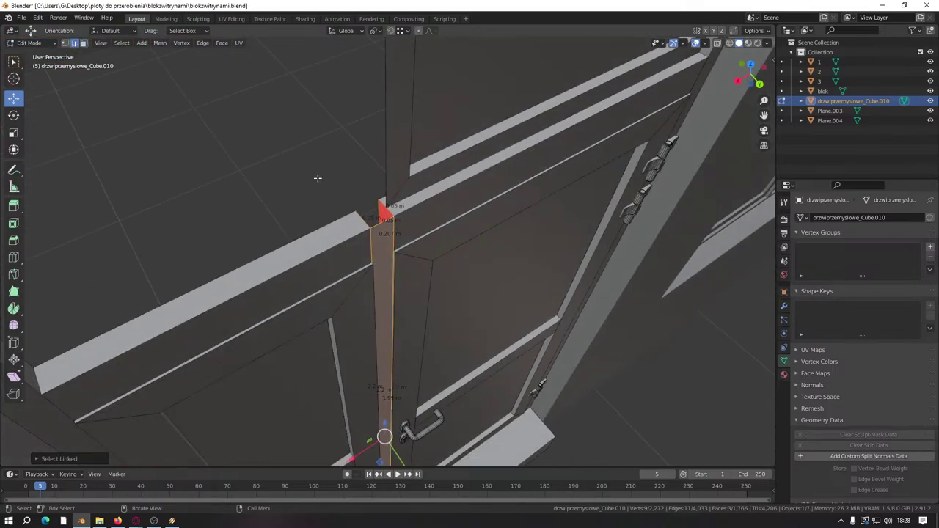
middle_click_drag(318, 178, 375, 187)
right_click(375, 187, "shift")
left_click_drag(397, 207, 451, 264)
Step: Lower the post's two top edges along Z
left_click(429, 220)
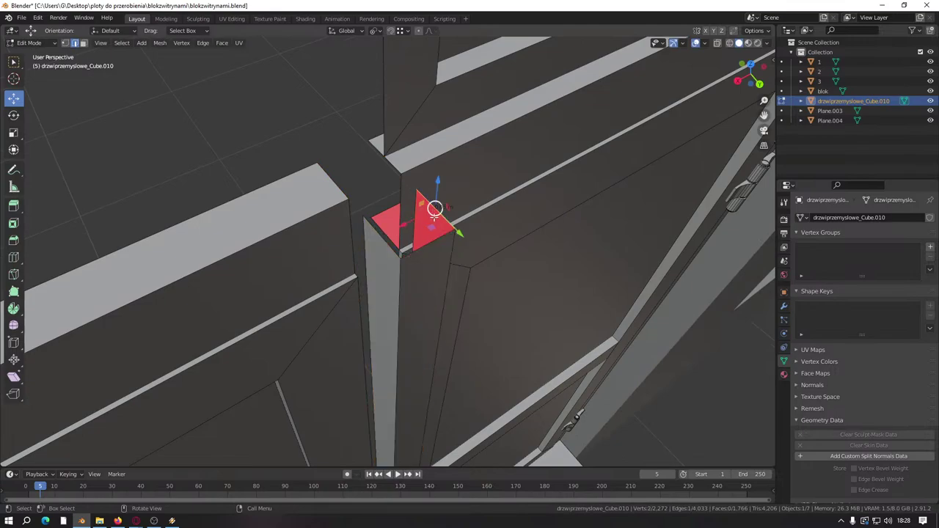
left_click(380, 235, "shift")
middle_click_drag(379, 235, 361, 201)
left_click_drag(360, 201, 338, 270)
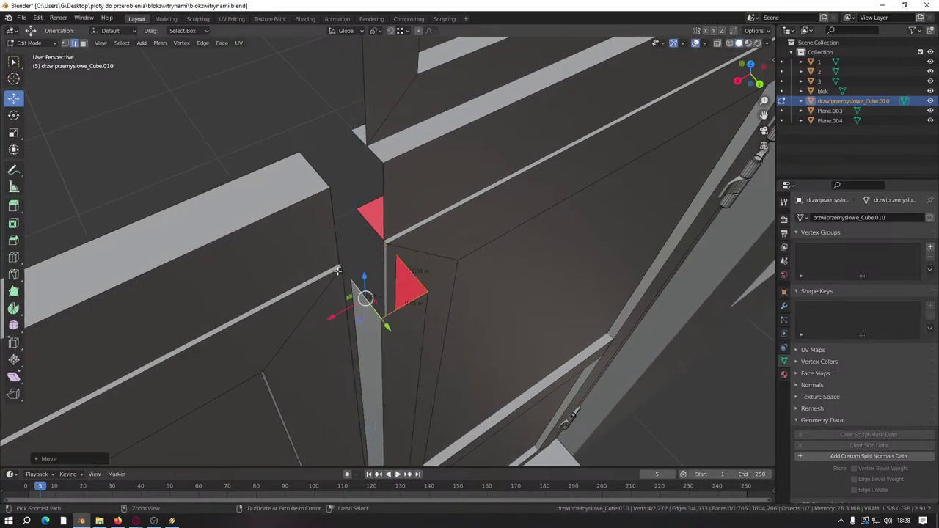
Step: Select all faces linked to the post and shift them, settling them back into place
left_click(84, 44)
left_click(397, 331)
key("ctrl+l")
middle_click_drag(394, 330, 419, 436)
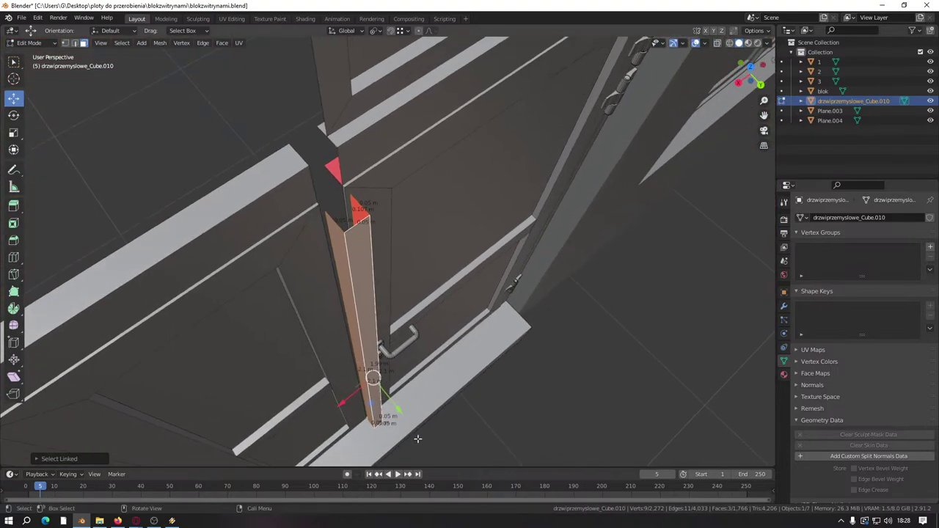
left_click_drag(419, 436, 361, 375)
middle_click_drag(361, 375, 335, 218)
Step: Move a door frame face about 0.33 m left along X
middle_click_drag(361, 256, 520, 264, "ctrl")
left_click(428, 296)
scroll(427, 296, "up", 3)
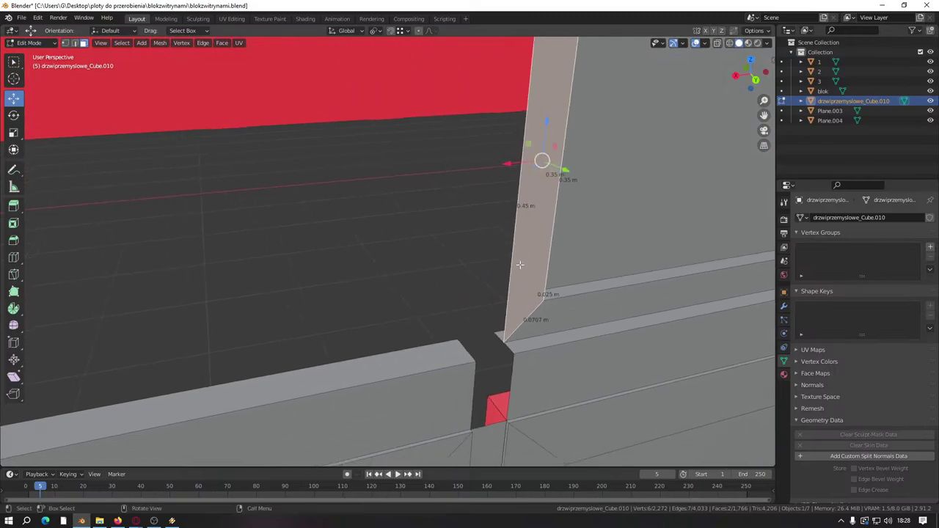
left_click_drag(498, 170, 188, 233)
scroll(189, 232, "down", 3)
mouse_move(328, 264)
middle_mouse_down()
mouse_move(275, 266)
mouse_move(402, 252)
mouse_move(372, 258)
mouse_move(367, 250)
mouse_move(413, 262)
mouse_move(294, 206)
middle_mouse_up()
scroll(366, 249, "up", 5)
Step: Merge by Distance on the whole door mesh, removing 8 duplicate vertices
left_click(64, 44)
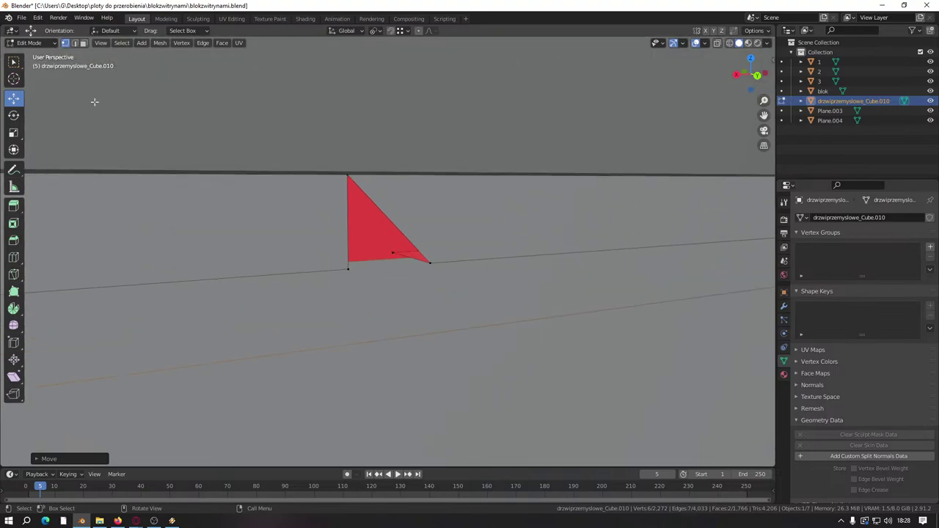
left_click(75, 43)
left_click(409, 257)
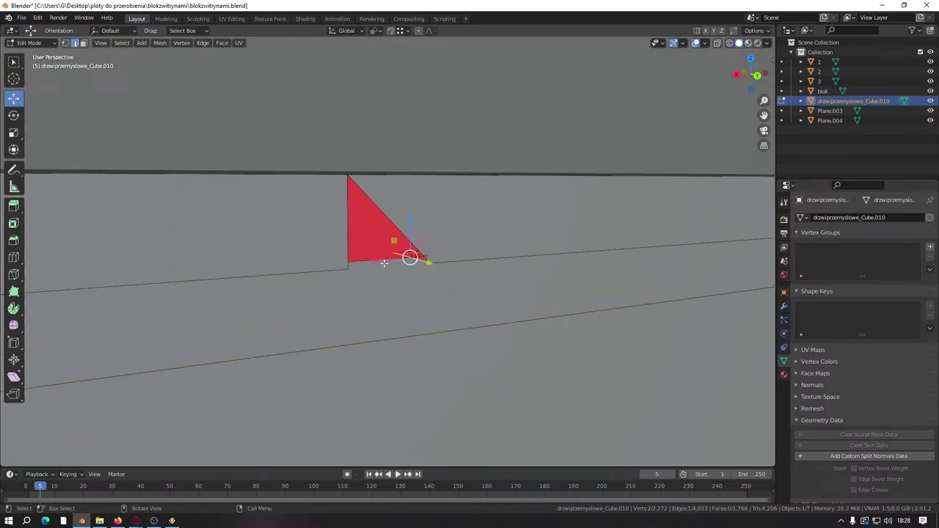
key("a")
key("m")
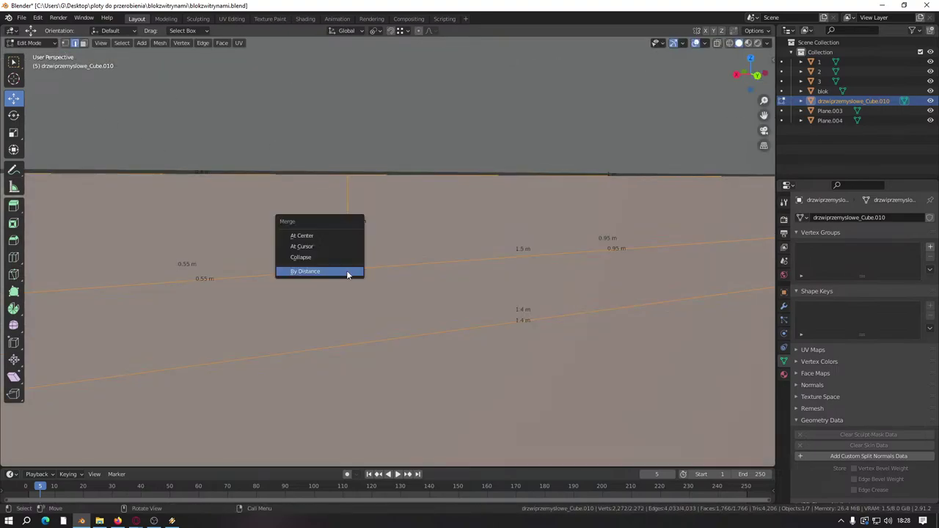
left_click(348, 274)
Step: Dissolve the selected leftover edges beside the small red face
right_click(348, 218)
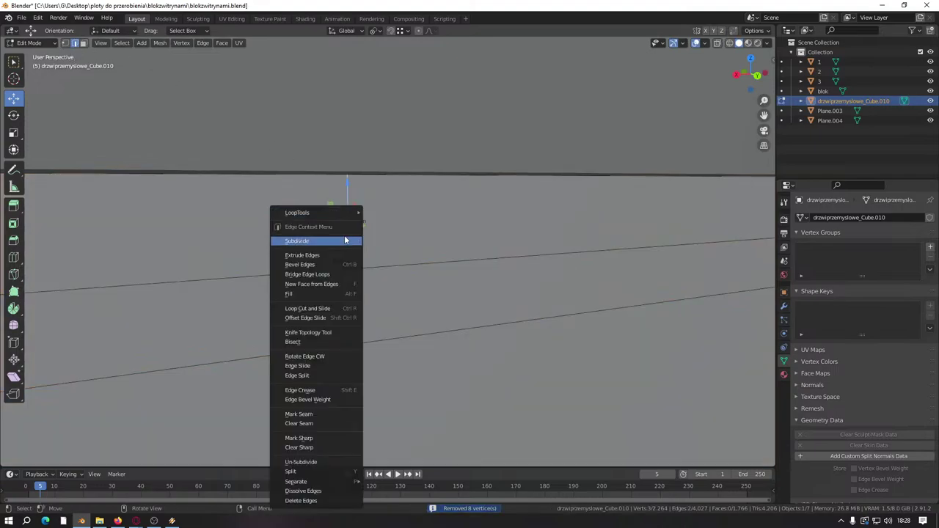
left_click(340, 463)
middle_click_drag(338, 411, 472, 294)
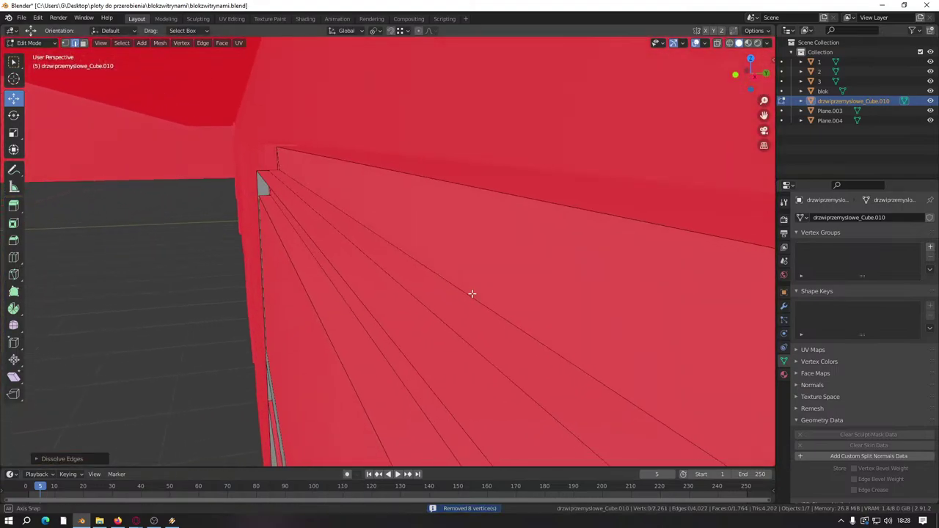
scroll(396, 268, "down", 8)
scroll(438, 313, "up", 10)
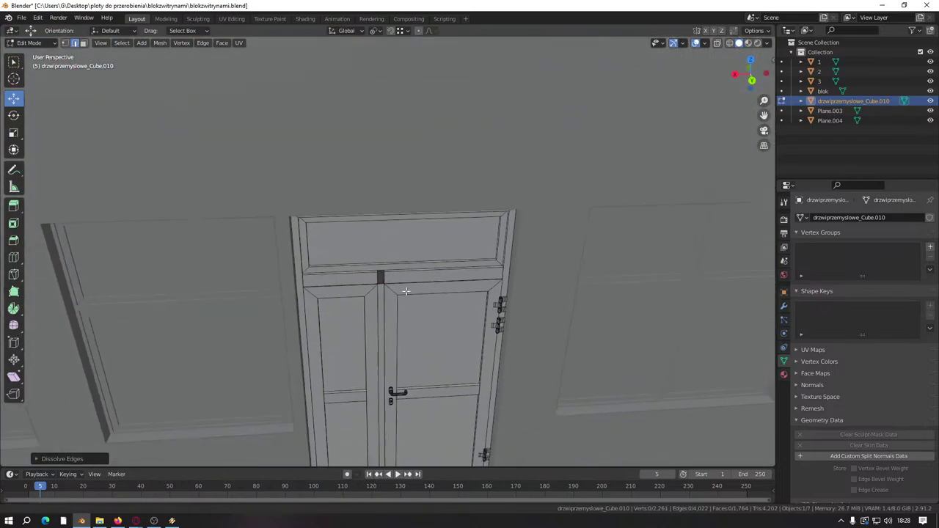
Step: Try relocating the opening's top-left corner vertex, then undo the move
middle_click_drag(330, 254, 345, 166)
left_click(337, 249)
scroll(345, 166, "down", 3)
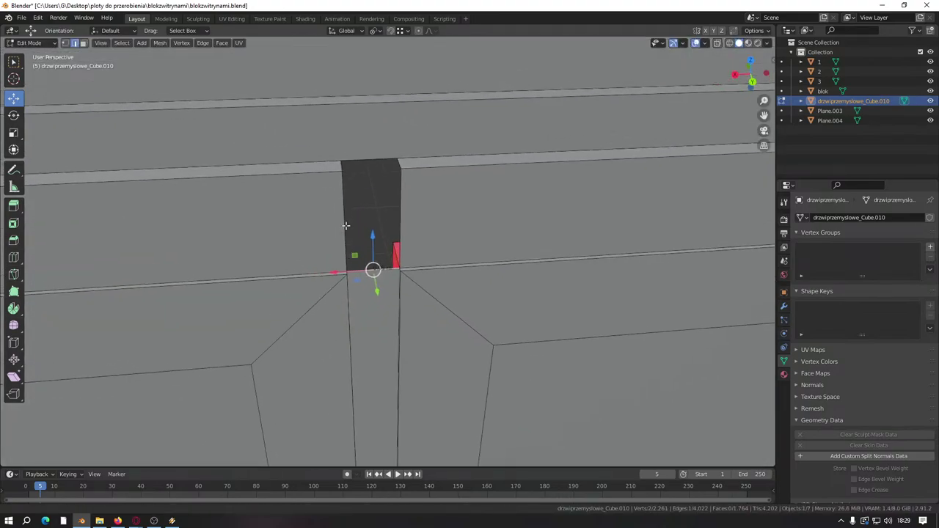
middle_click_drag(332, 229, 111, 89)
middle_click_drag(347, 157, 353, 190)
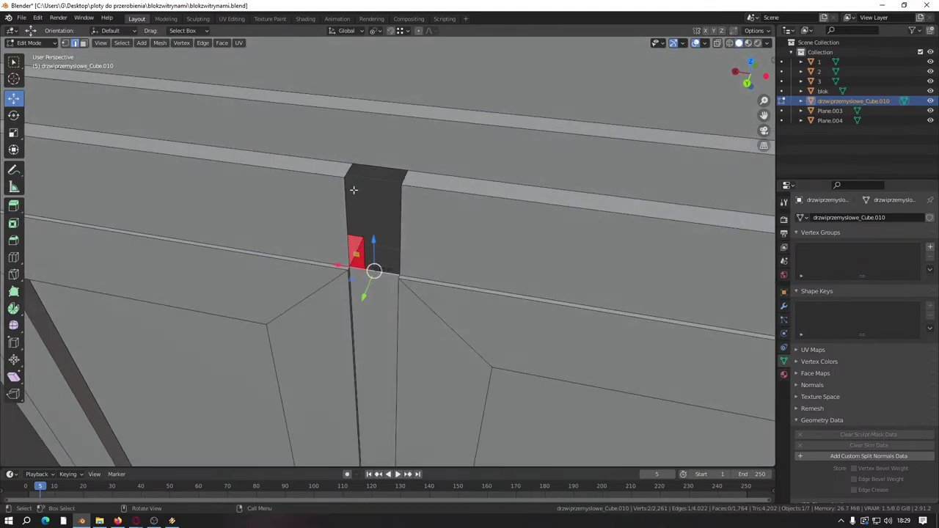
left_click(348, 166)
key("g")
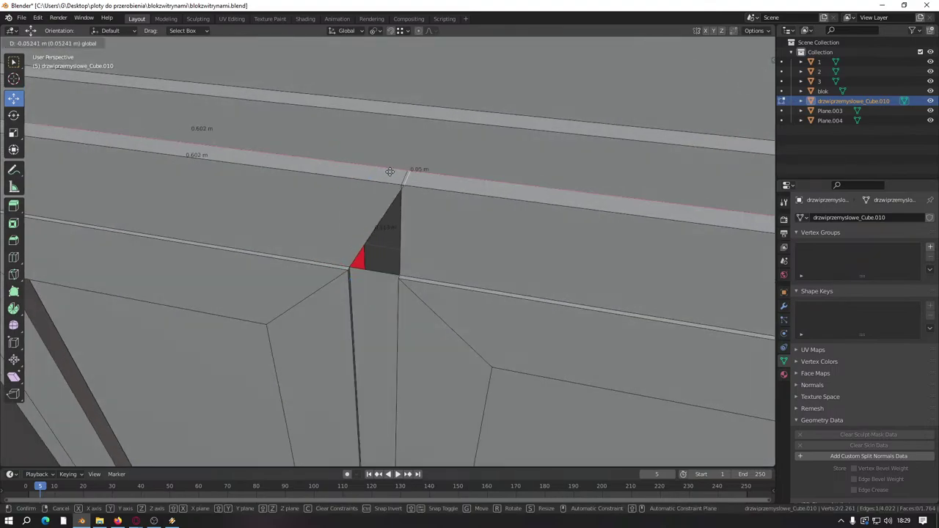
left_click(335, 203)
key("ctrl+z")
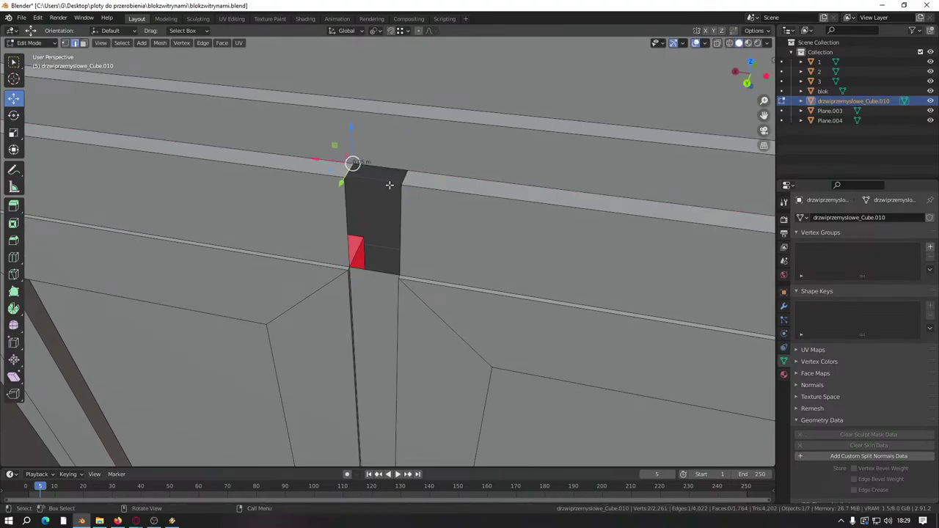
Step: Fill the top of the opening and the gap above the door with faces
left_click(346, 208, "shift")
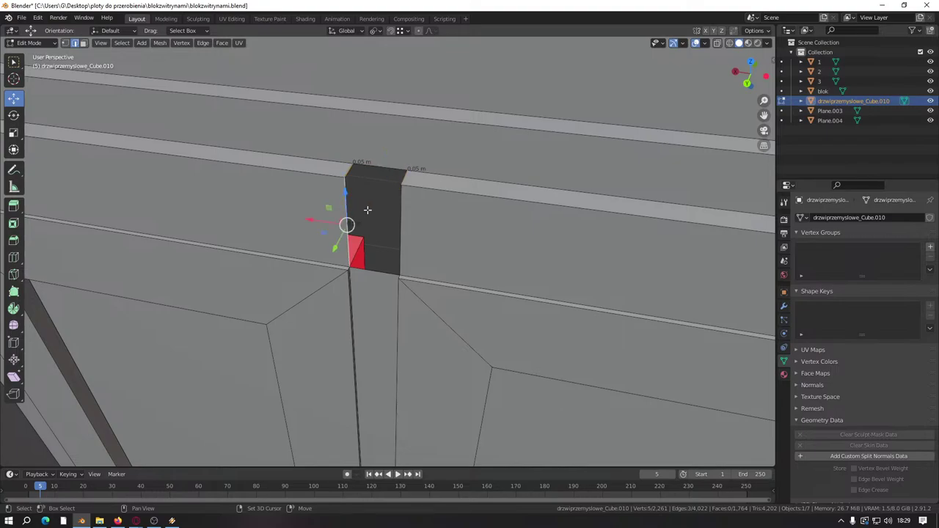
left_click(398, 209, "shift")
key("f")
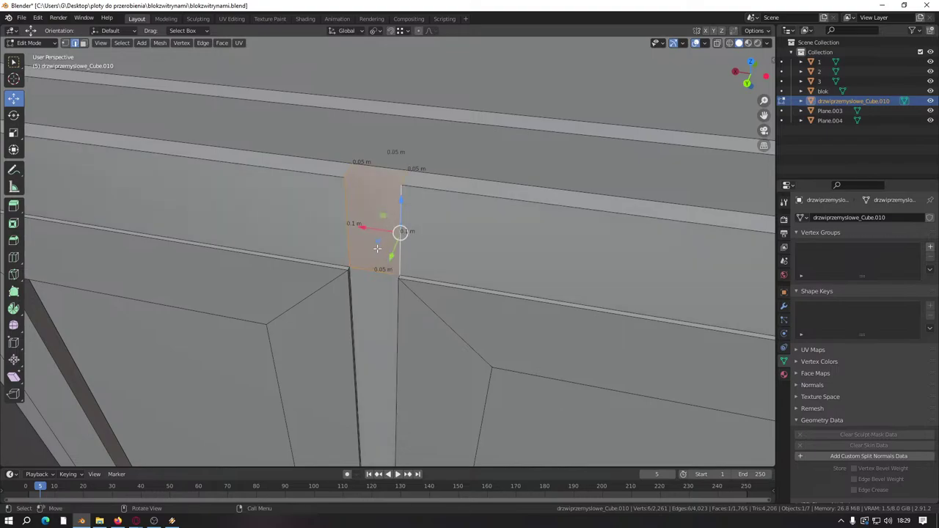
key("ctrl+z")
left_click(359, 176)
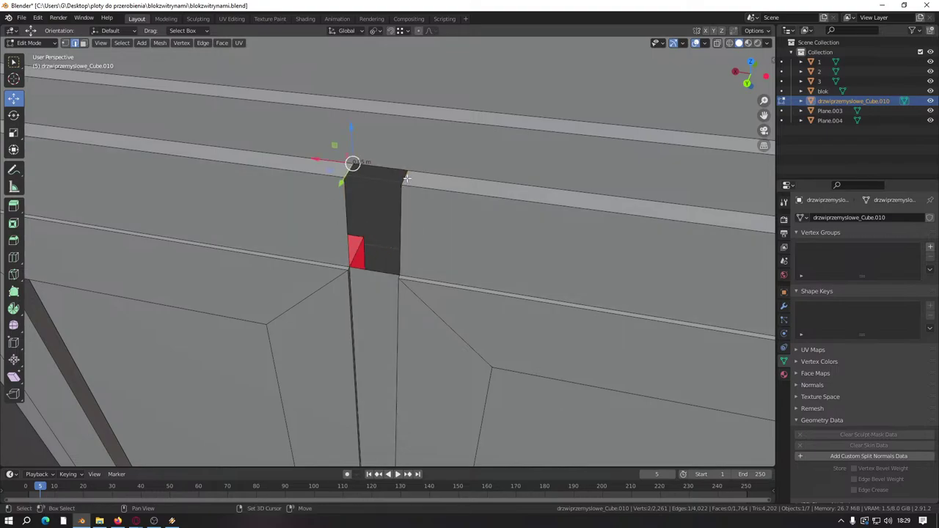
key("f")
left_click(345, 199)
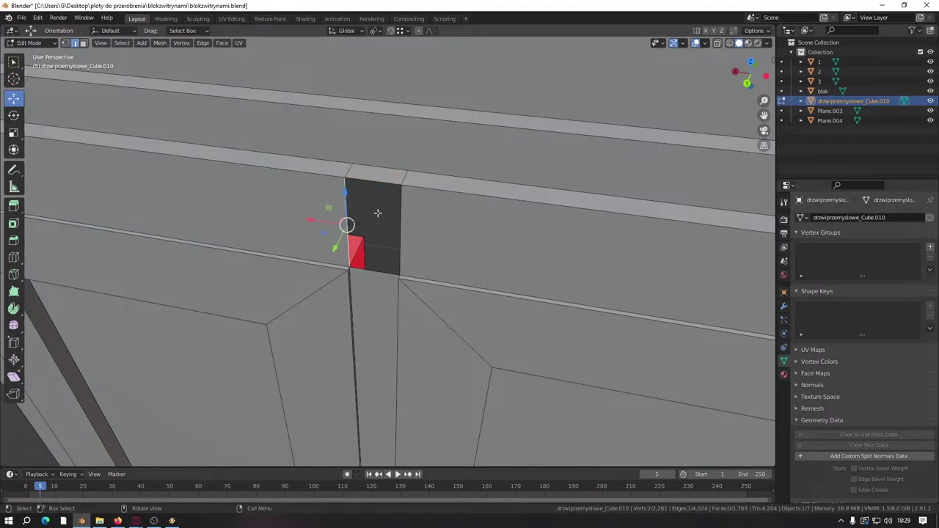
left_click(405, 213, "shift")
key("f")
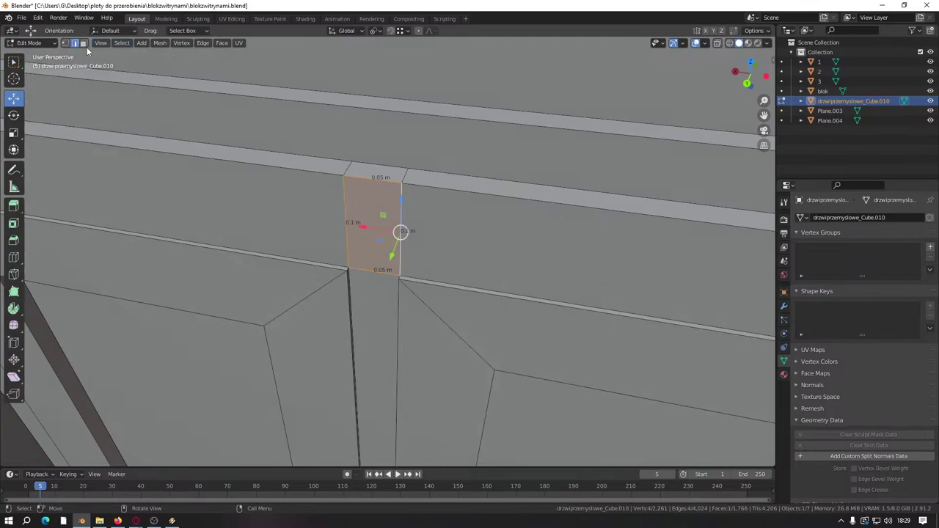
Step: Merge close vertices, then dissolve the corner and vertical edges where the seam meets the strip
key("a")
key("alt+m")
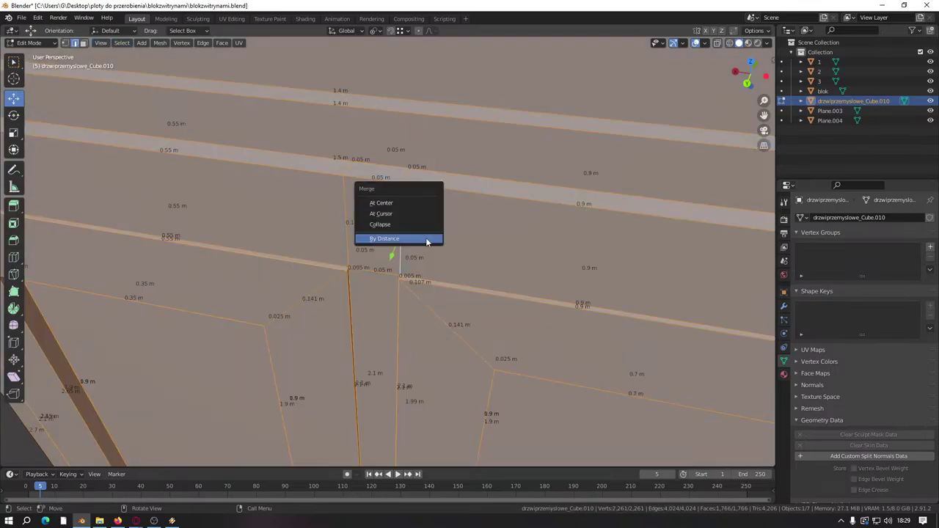
left_click(429, 241)
left_click(351, 170)
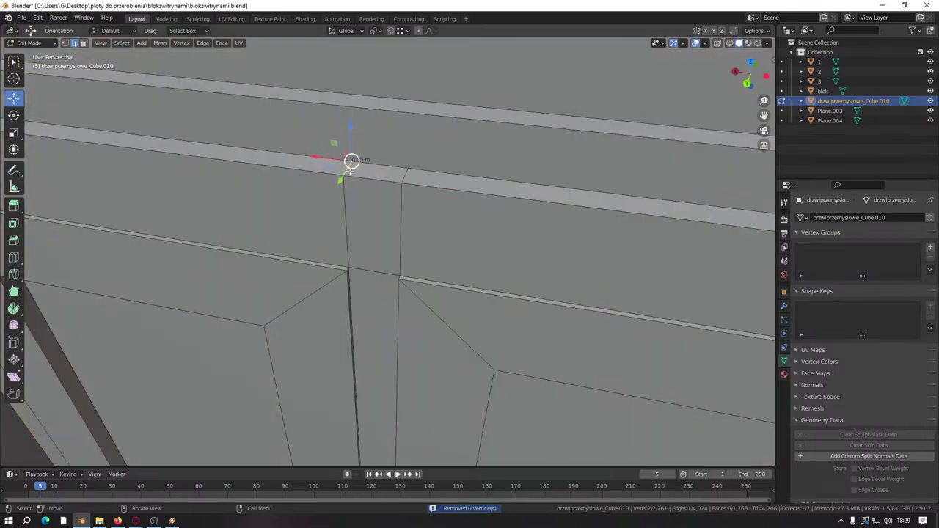
left_click(406, 182, "shift")
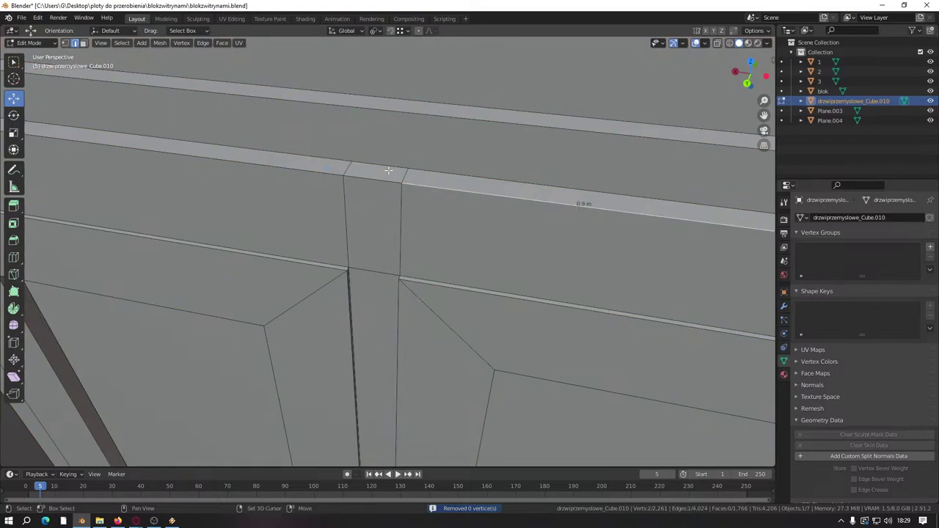
left_click(404, 173)
left_click(352, 168, "shift")
left_click(345, 220, "shift")
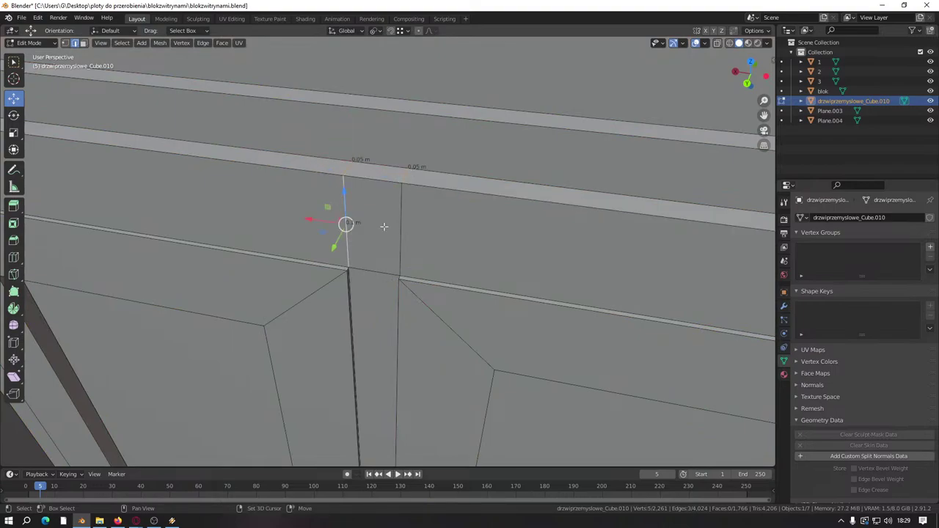
left_click(400, 228, "shift")
right_click(357, 311)
left_click(342, 301)
scroll(385, 286, "down", 8)
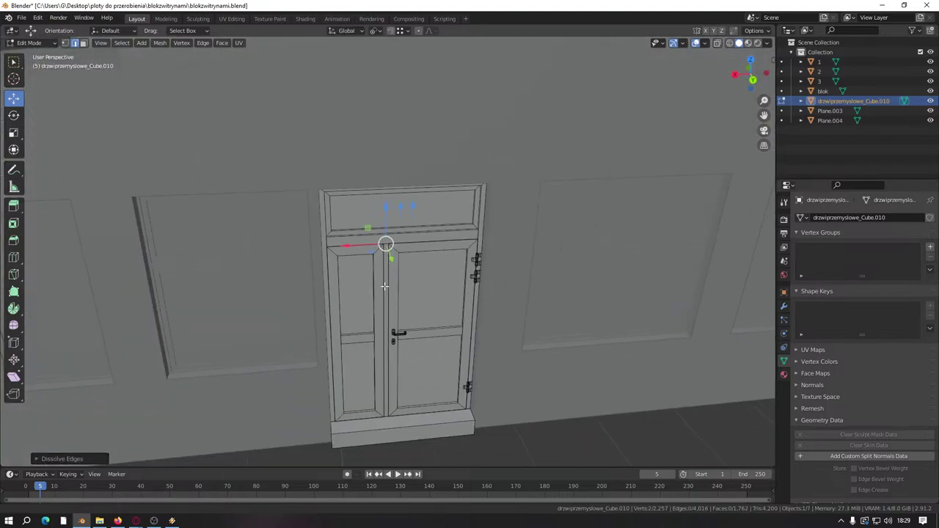
scroll(409, 293, "up", 5)
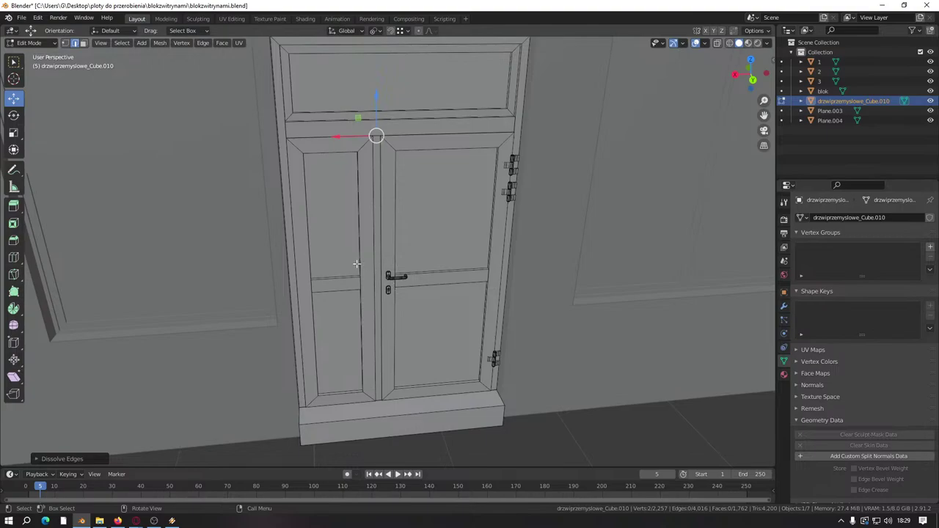
scroll(348, 262, "down", 2)
scroll(415, 321, "up", 1)
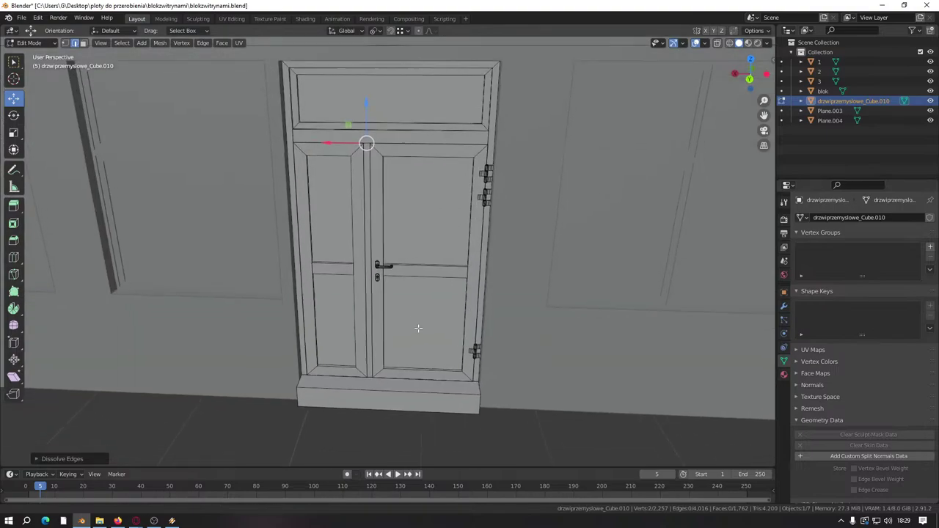
scroll(176, 108, "up", 1)
scroll(317, 276, "up", 1)
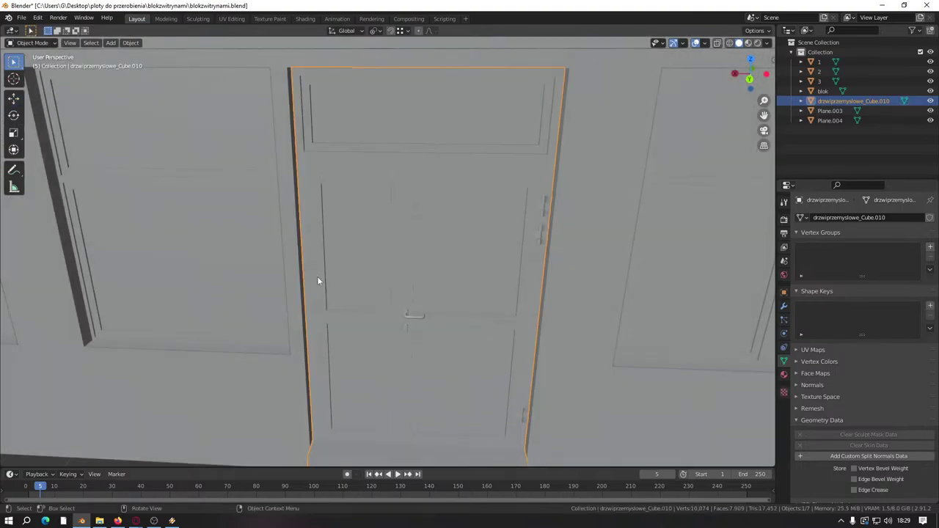
middle_click_drag(296, 213, 317, 193)
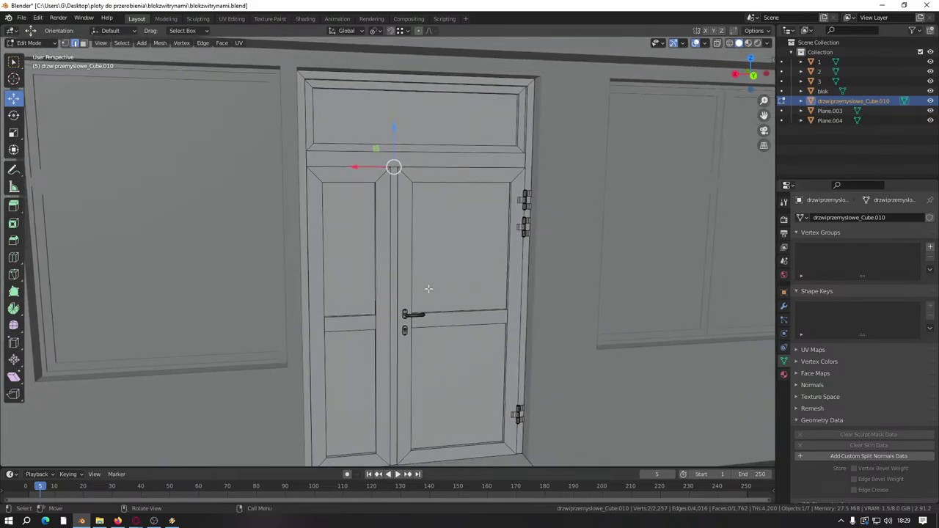
middle_click_drag(452, 239, 463, 234)
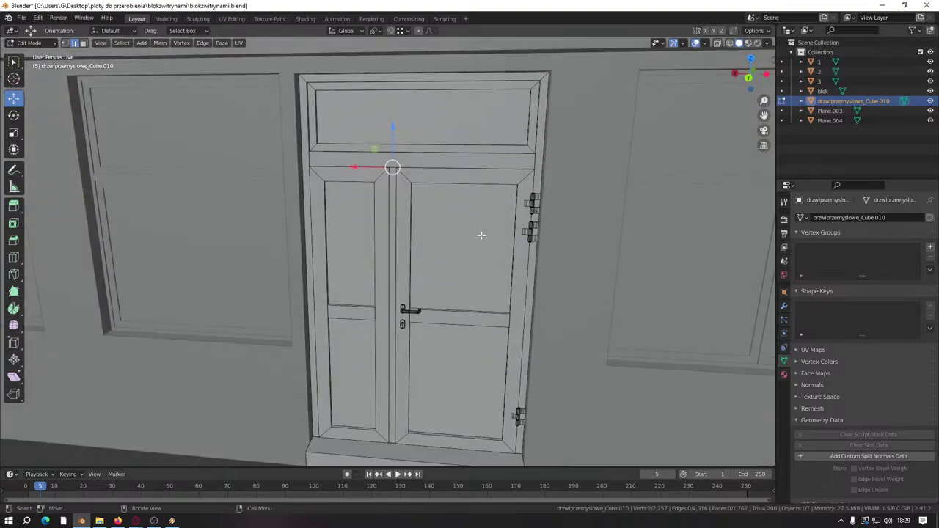
left_click(705, 43)
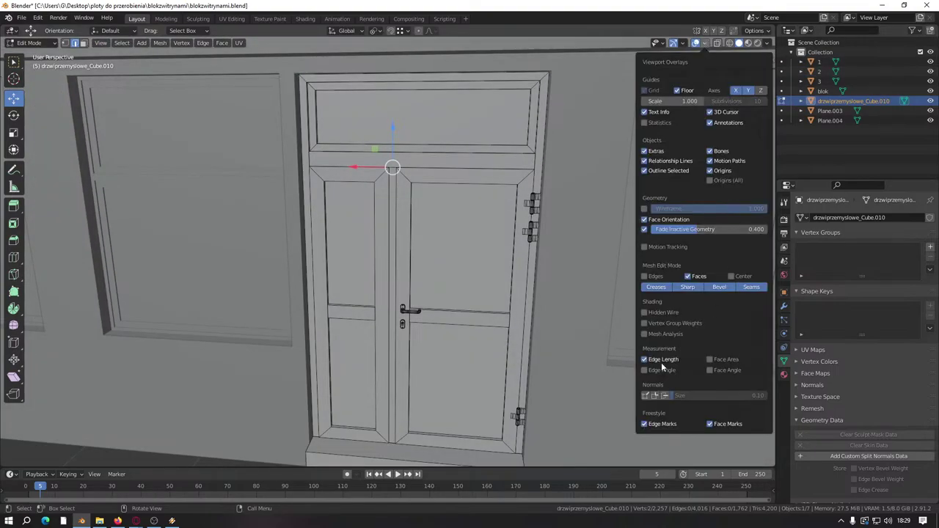
scroll(343, 309, "up", 2)
left_click(386, 334)
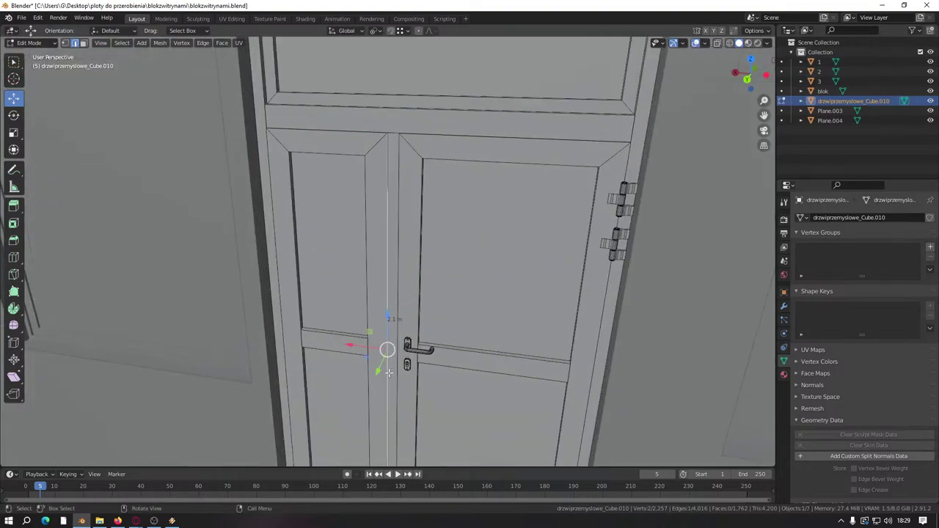
middle_click_drag(387, 334, 463, 289)
scroll(478, 291, "up", 3)
scroll(478, 290, "down", 5)
scroll(469, 272, "up", 1)
scroll(468, 272, "up", 3)
scroll(444, 273, "down", 3)
scroll(449, 278, "down", 5)
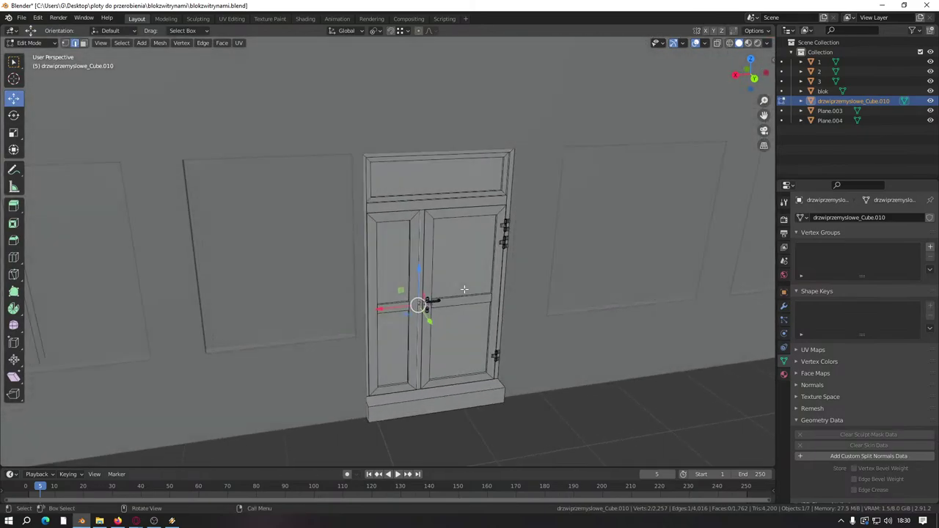
scroll(447, 275, "down", 2)
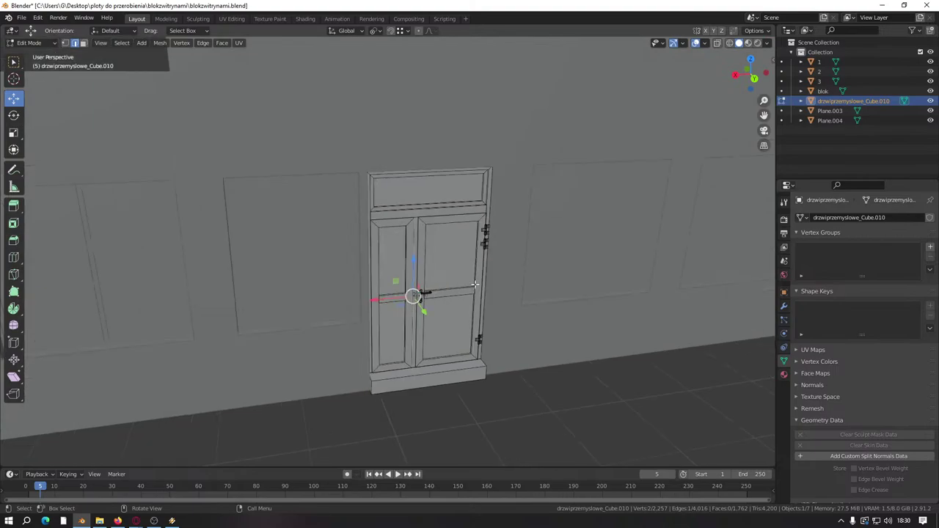
middle_click_drag(447, 274, 413, 296)
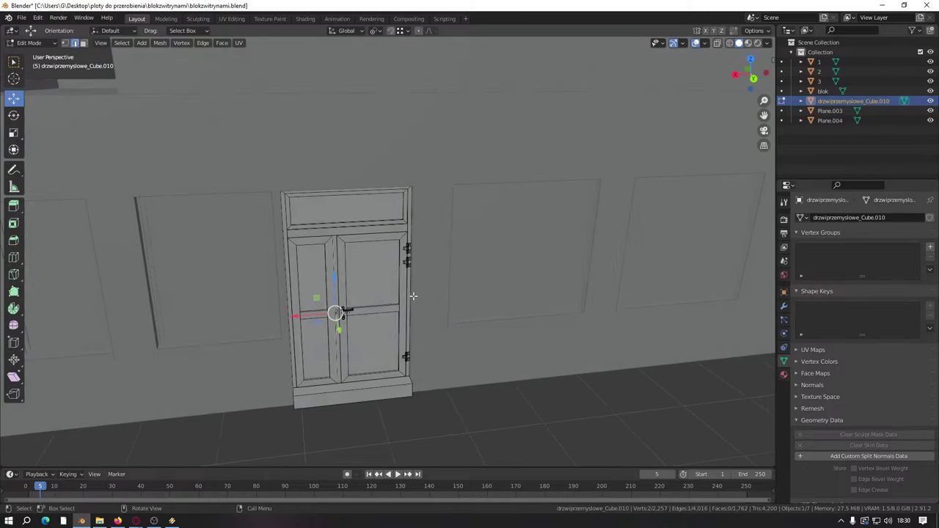
middle_click_drag(423, 322, 381, 324)
Step: Save blokzwitrynami.blend with Ctrl+S
key("ctrl+s")
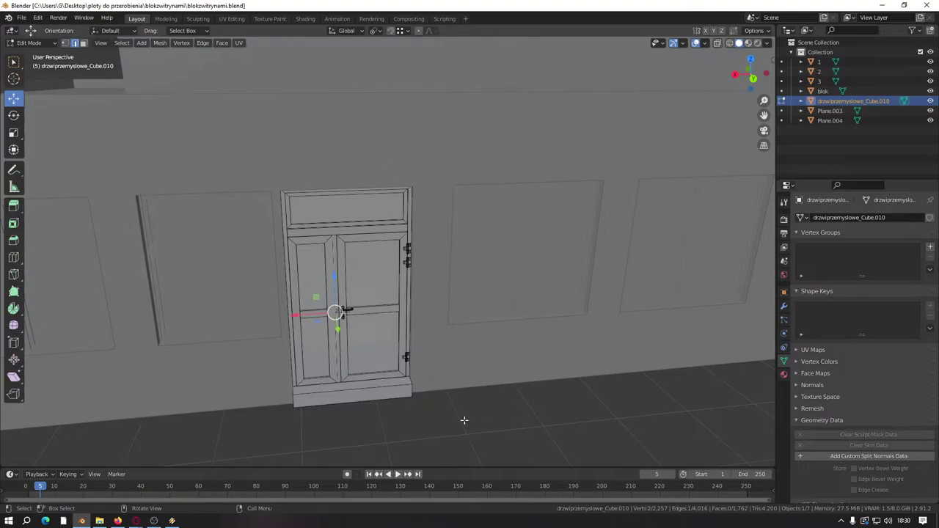
Step: Select the entire door mesh in Face mode and frame it in the view
key("alt+a")
left_click(84, 44)
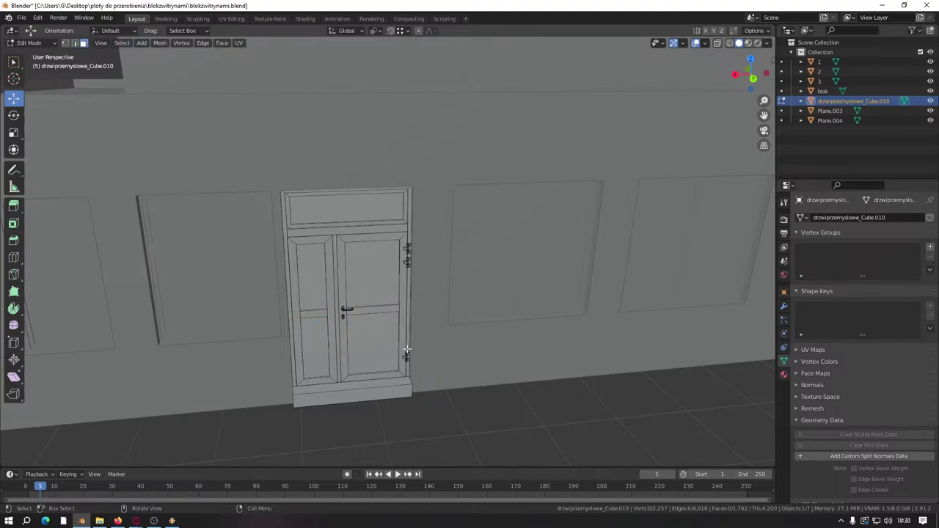
key("a")
key("KP_Decimal")
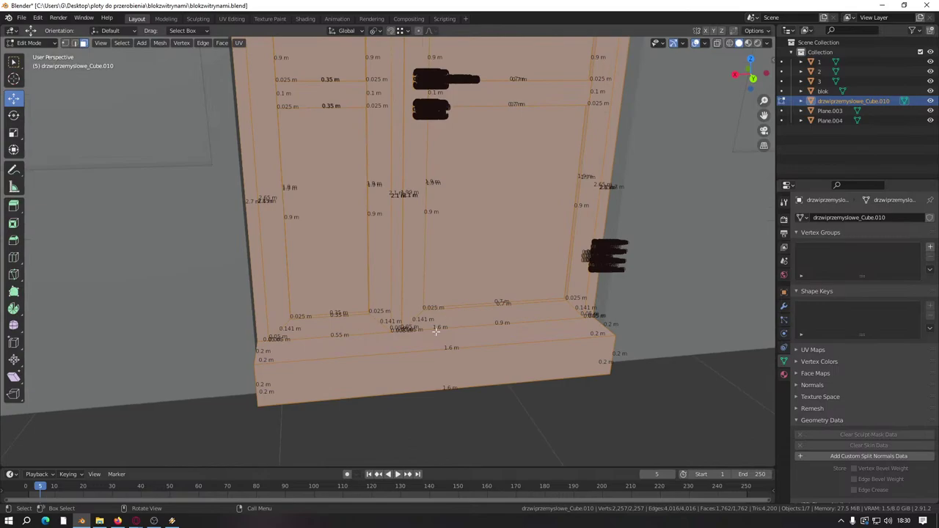
Step: Hide the door's base step and select all the remaining door faces
key("alt+a")
key("l")
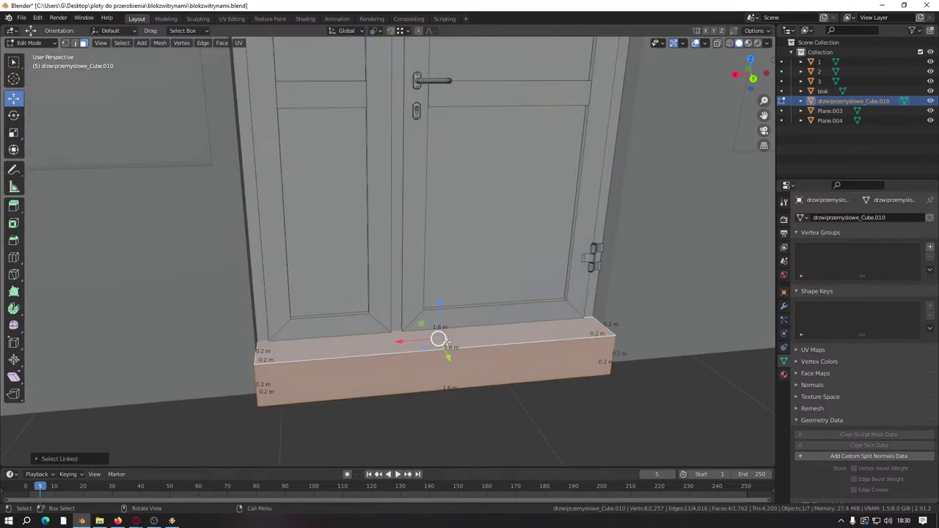
key("h")
scroll(446, 341, "down", 5)
key("a")
middle_click_drag(446, 342, 453, 369)
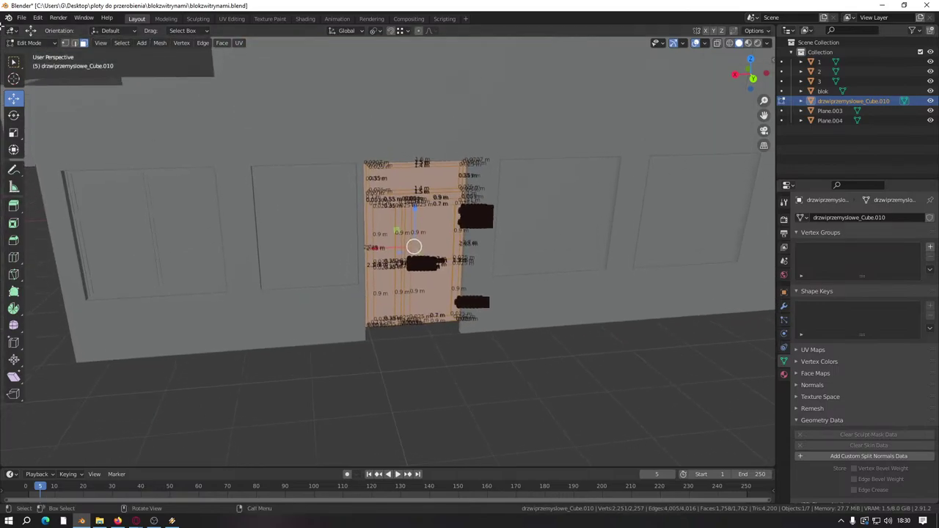
left_click(21, 17)
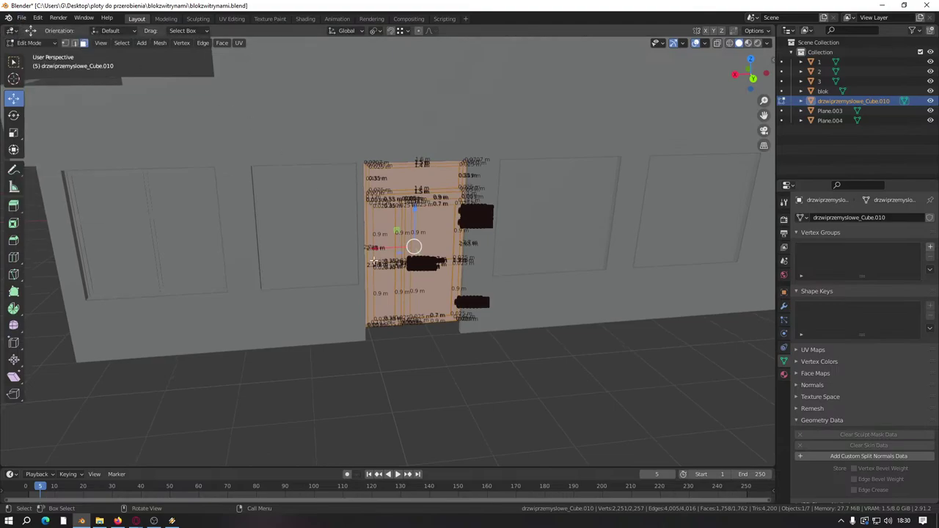
right_click(218, 166)
Step: Duplicate the door faces onto the ground away from the building and separate them into a new object
key("shift+d")
middle_click_drag(398, 356, 440, 331)
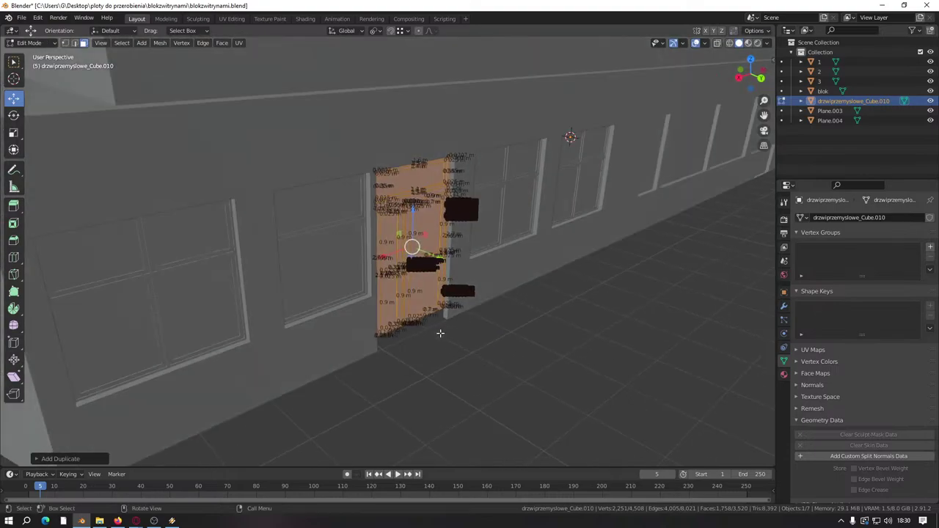
scroll(440, 331, "down", 5)
left_click(756, 367)
middle_click_drag(756, 367, 507, 406)
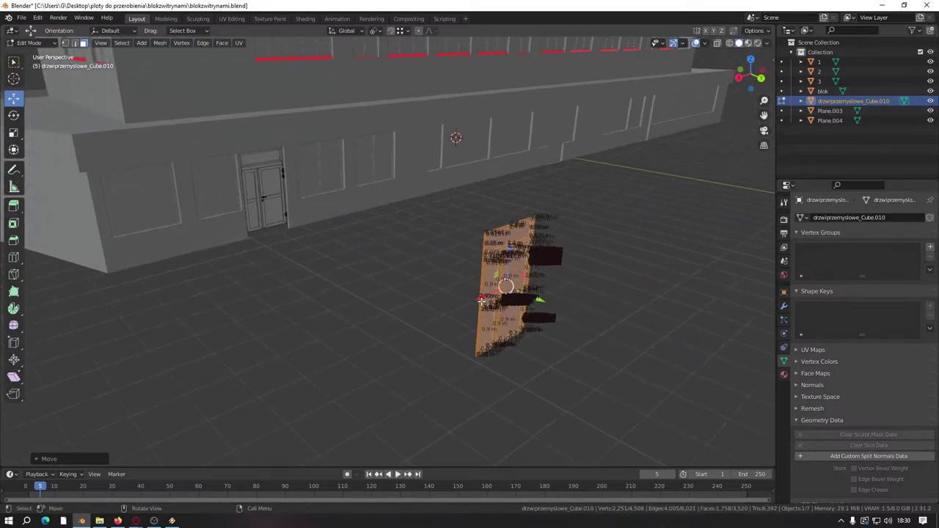
right_click(506, 406)
mouse_move(496, 478)
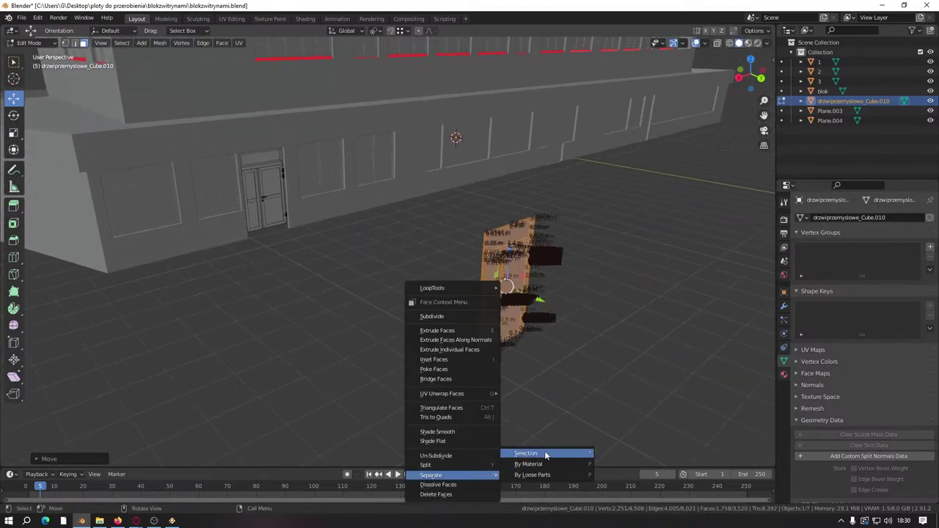
left_click(545, 452)
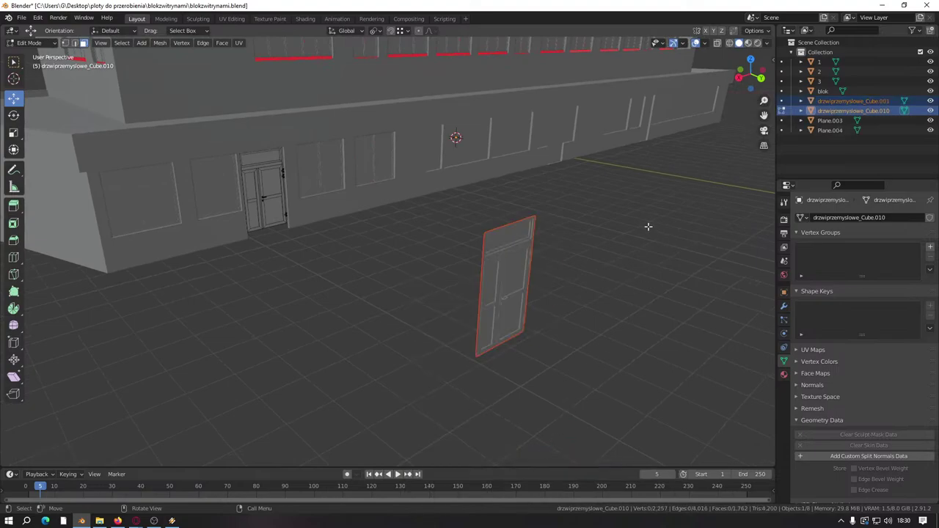
Step: Rename the separated door object to drzwiprzemyslowe2 in the Outliner
key("Tab")
left_click(516, 266)
key("Tab")
key("Tab")
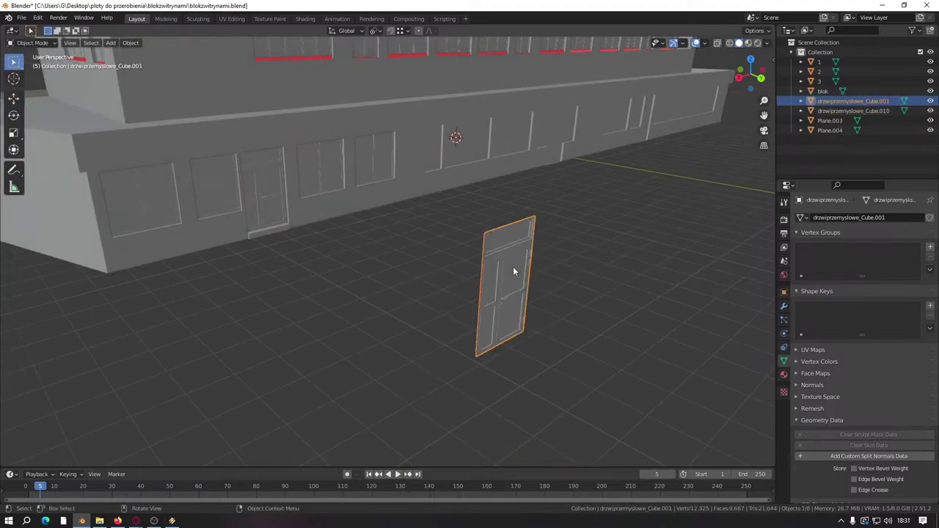
double_click(860, 102)
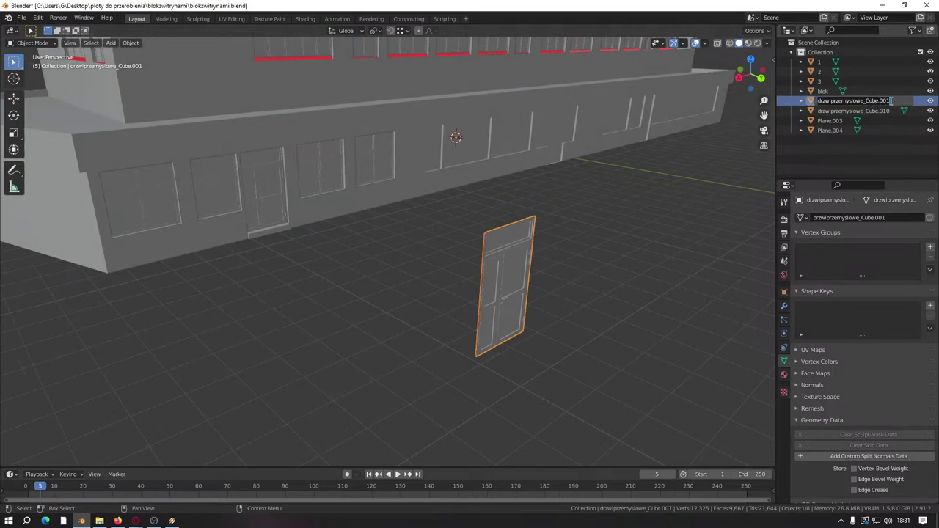
left_click(860, 101)
key("shift+End")
type("1")
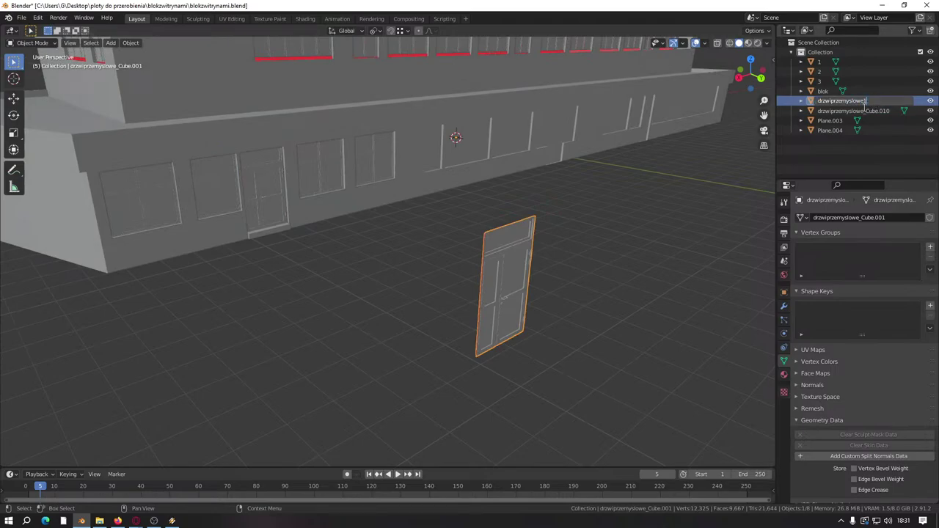
key("BackSpace")
type("2")
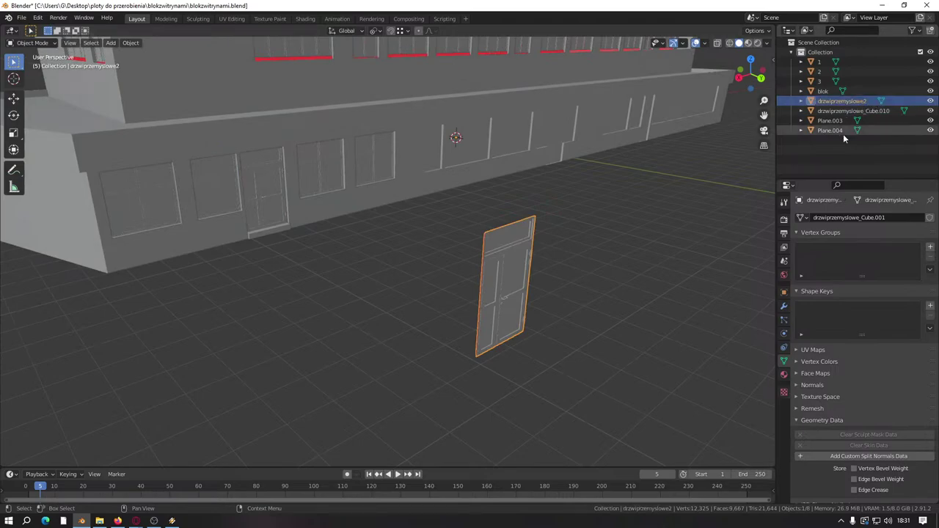
key("Return")
Step: Start a Wavefront (.obj) export and browse into the prefaby\drzwi folder
left_click(22, 17)
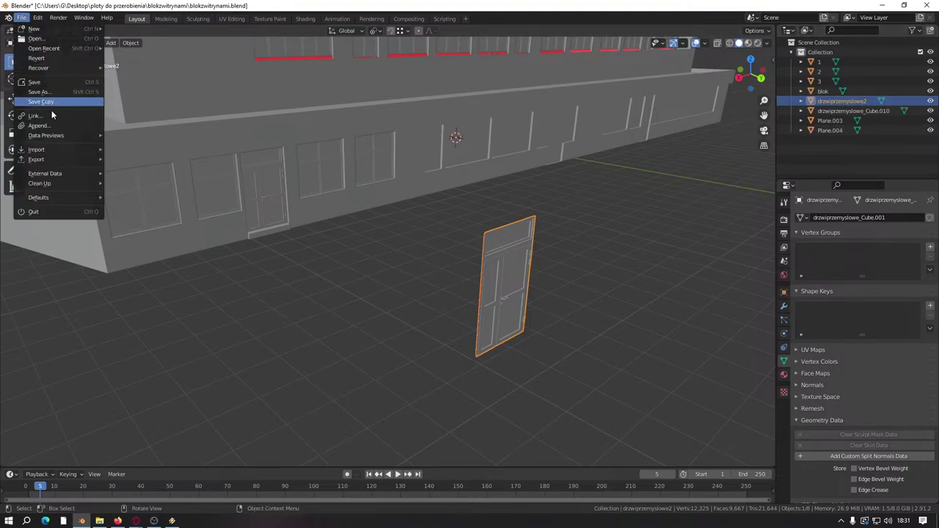
mouse_move(52, 159)
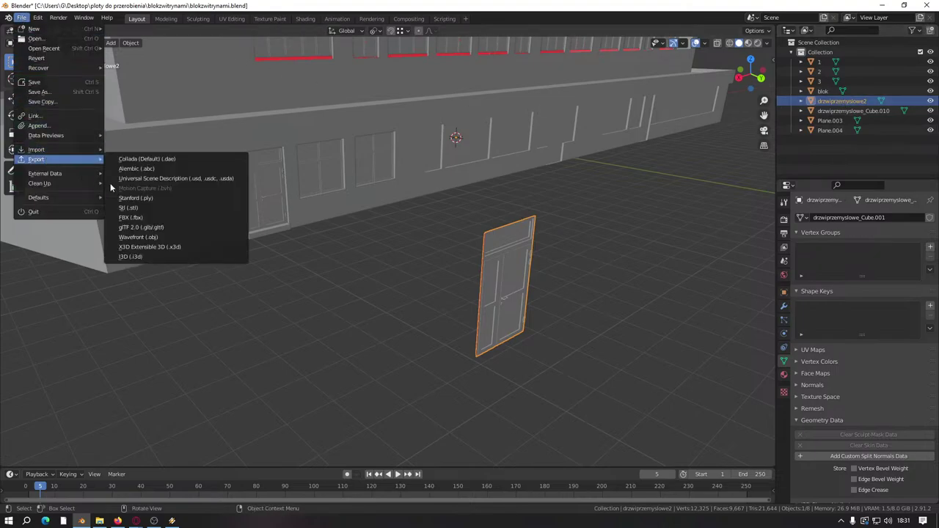
left_click(178, 237)
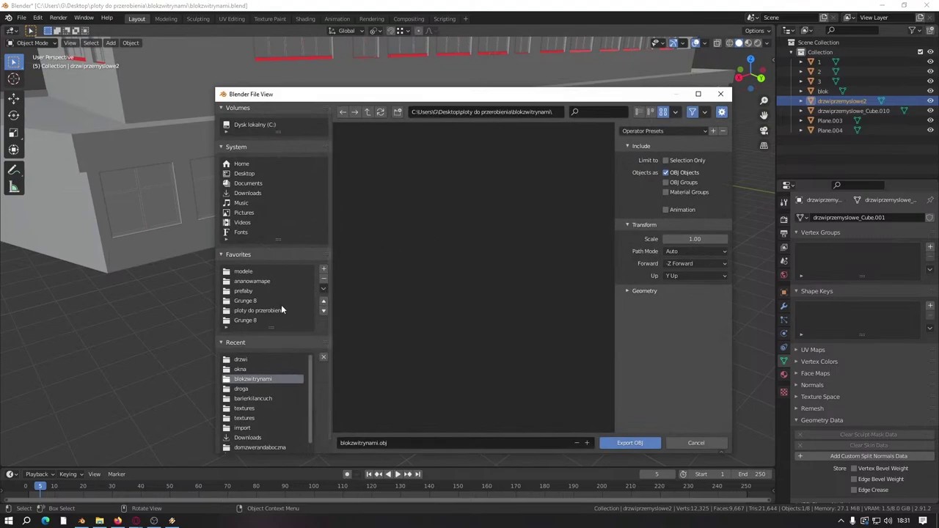
left_click(253, 291)
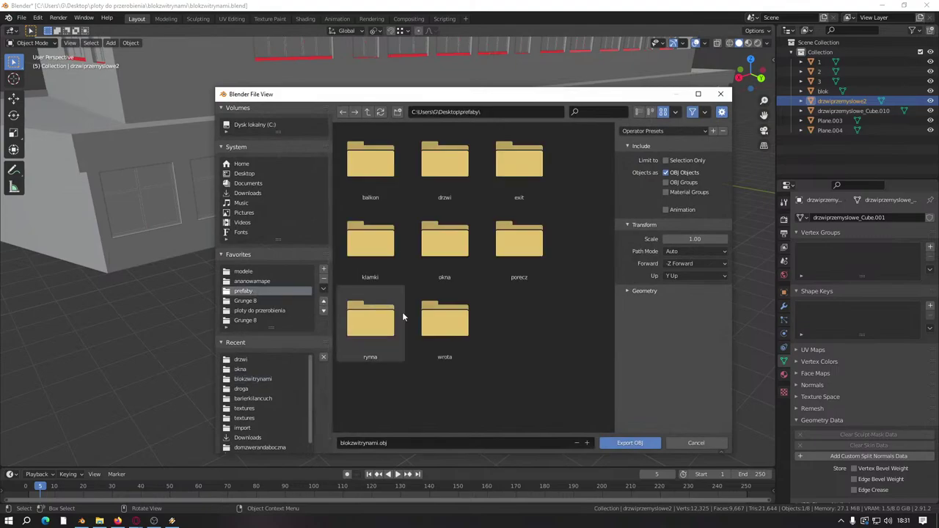
double_click(455, 184)
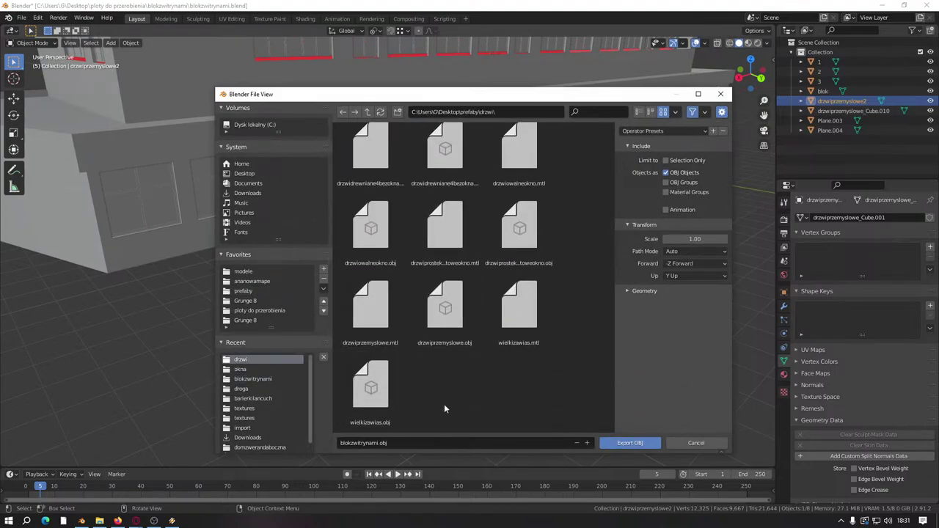
Step: Name the export file drzwiprzemyslowe.szerokie, based on the existing drzwiprzemyslowe.obj name
left_click(371, 305)
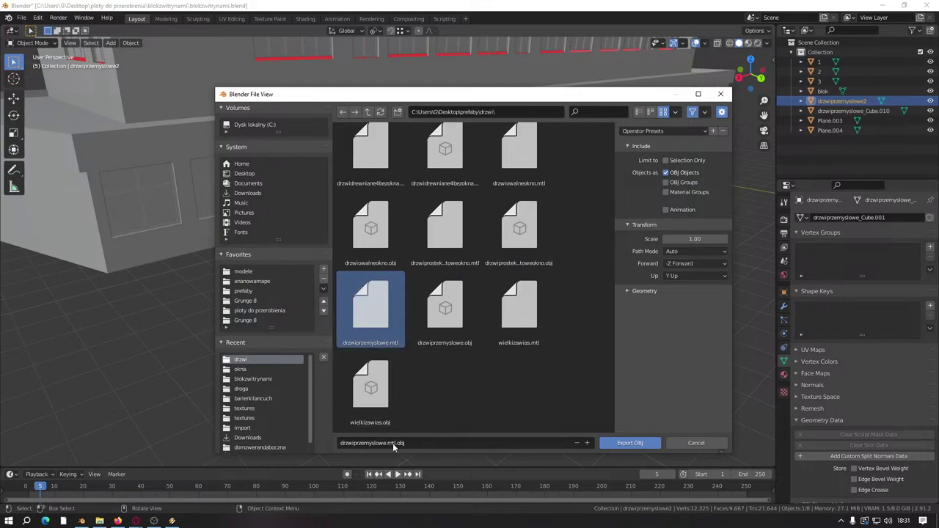
left_click(392, 444)
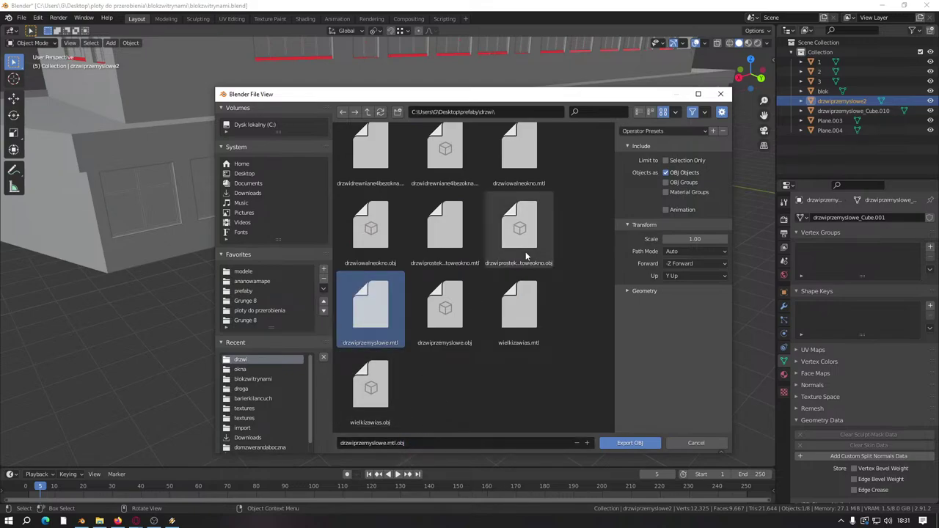
left_click(433, 347)
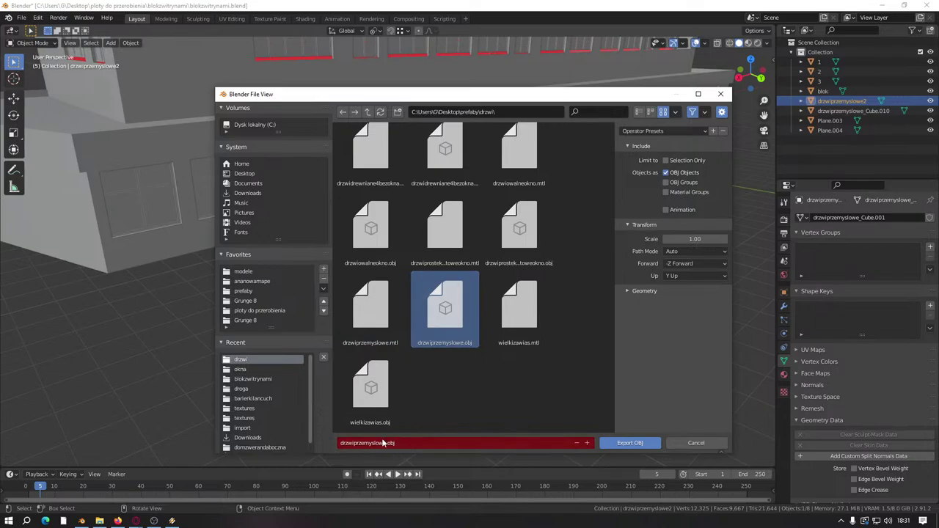
left_click(482, 442)
type("1")
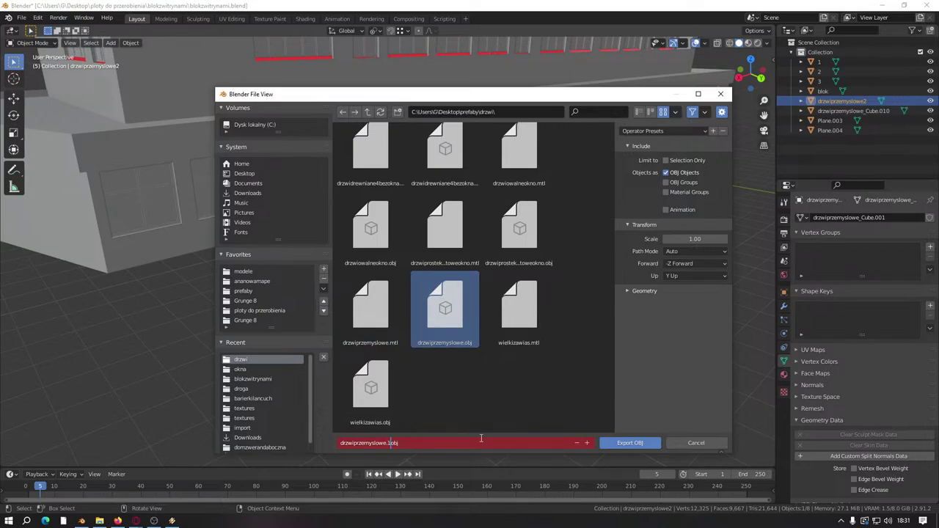
key("Return")
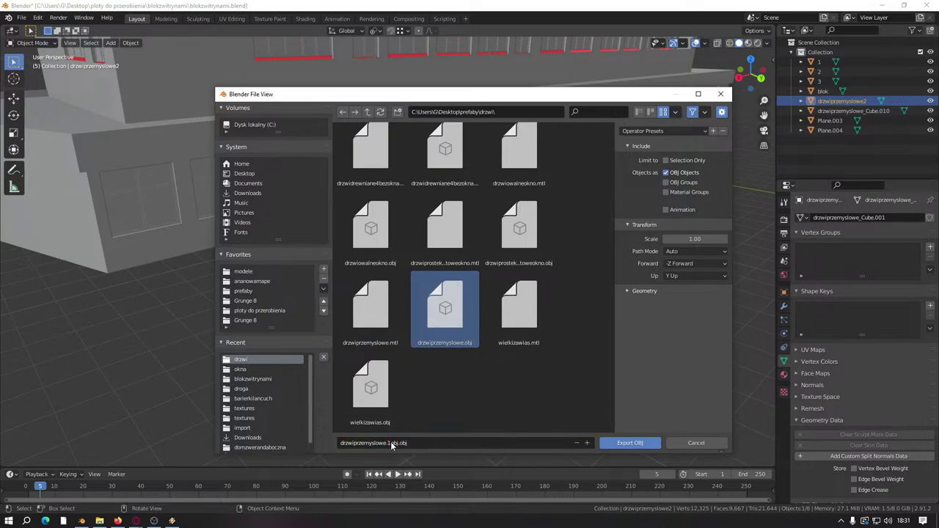
left_click(462, 442)
key("BackSpace")
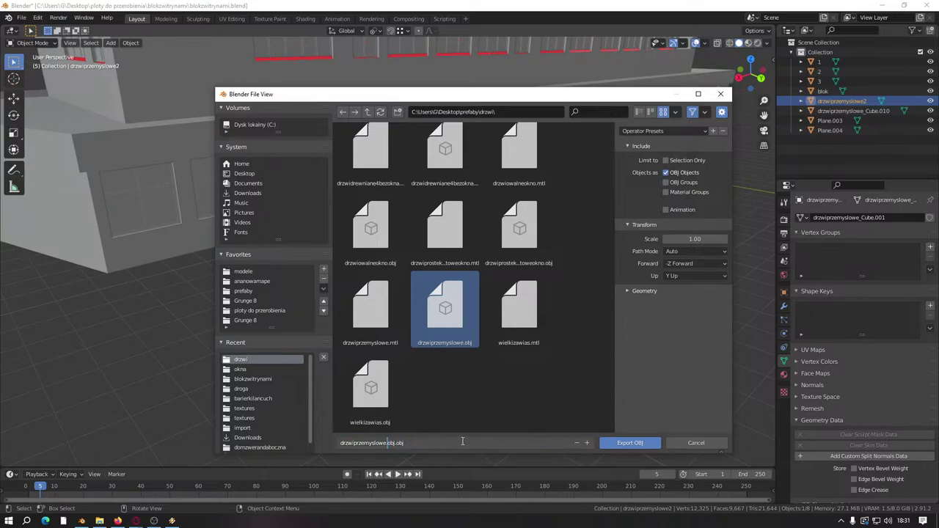
type("szerokie")
left_click(493, 393)
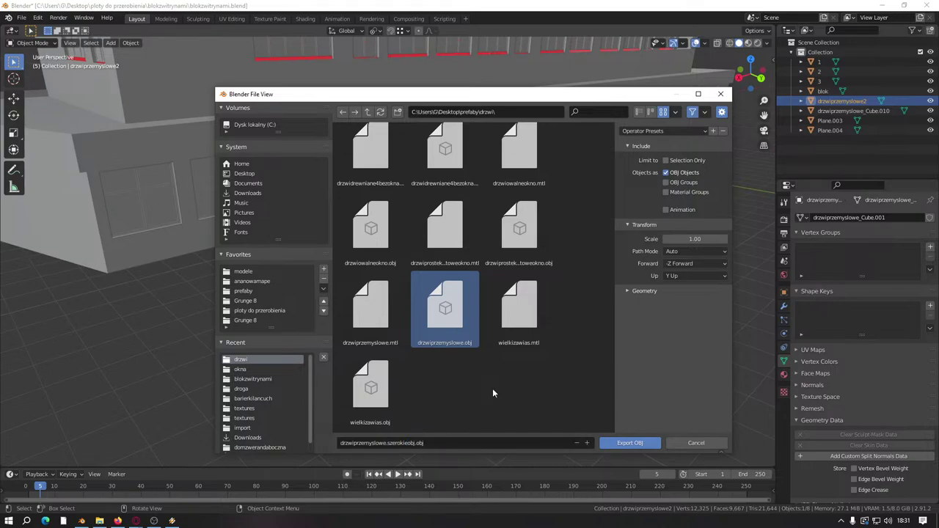
Step: Remove the duplicated obj from the name, then export with Selection Only enabled
left_click(417, 444)
left_click(417, 443)
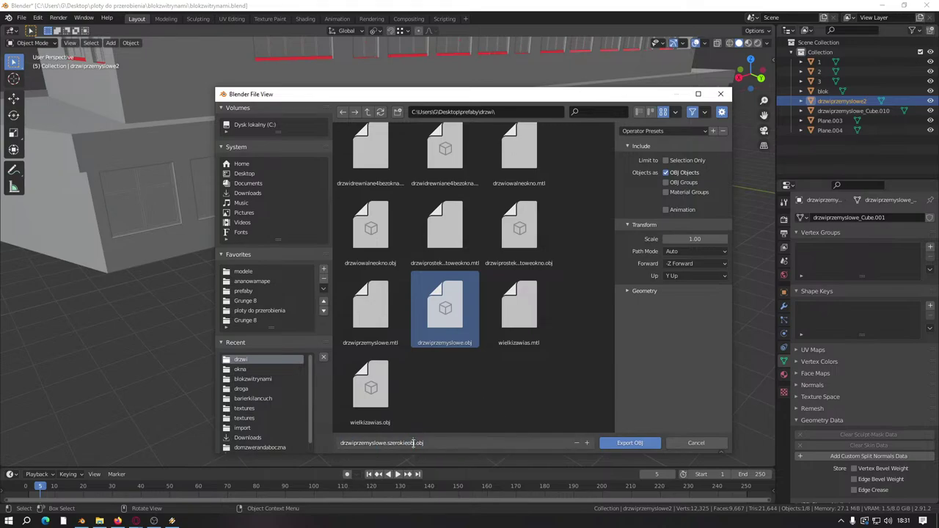
key("BackSpace")
key("BackSpace")
key("BackSpace")
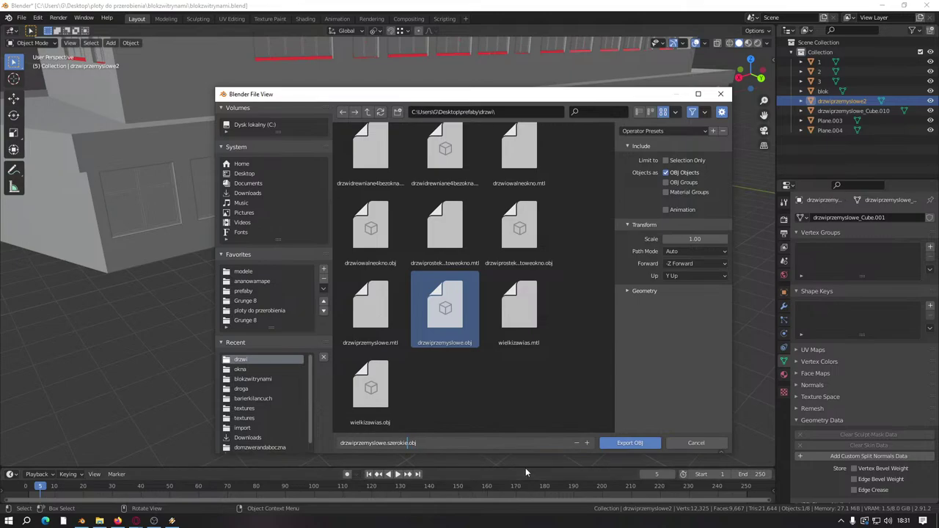
left_click(588, 363)
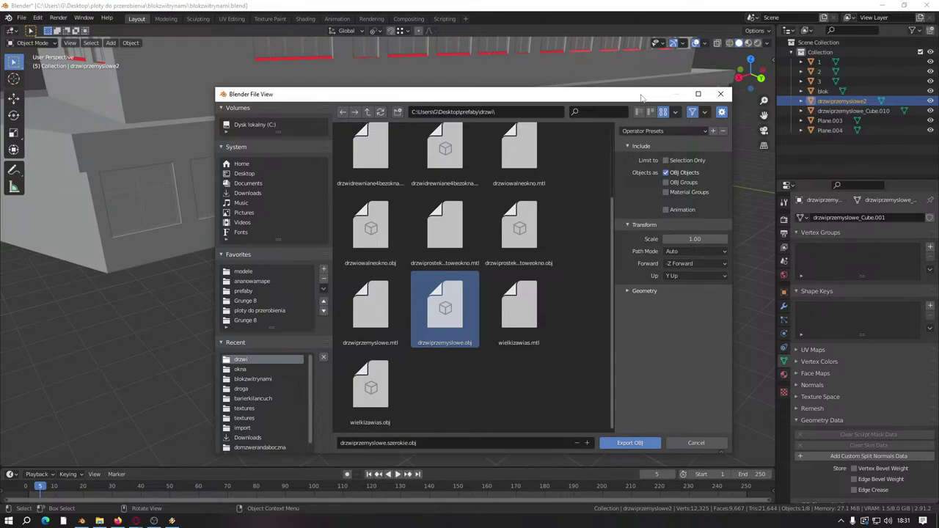
left_click(666, 160)
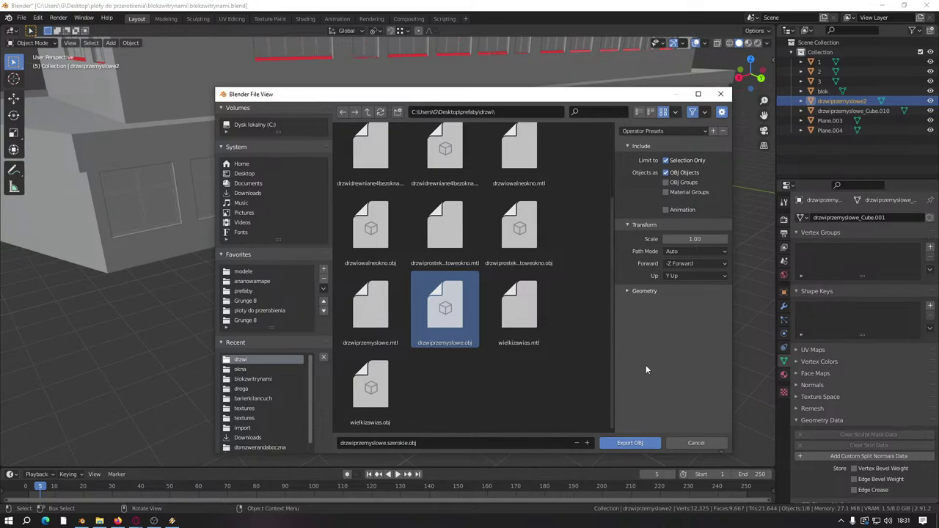
left_click(649, 440)
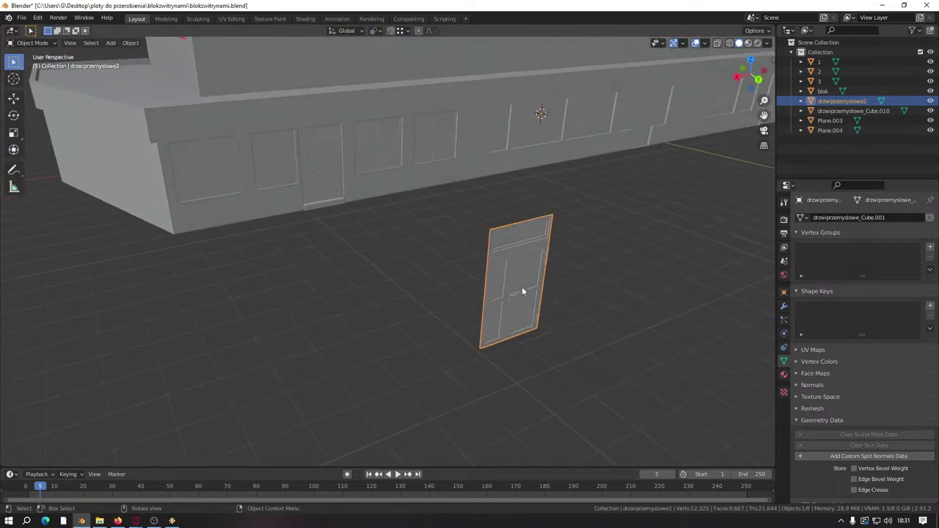
Step: Delete the exported drzwiprzemyslowe2 door copy from the scene
right_click(521, 286)
left_click(506, 445)
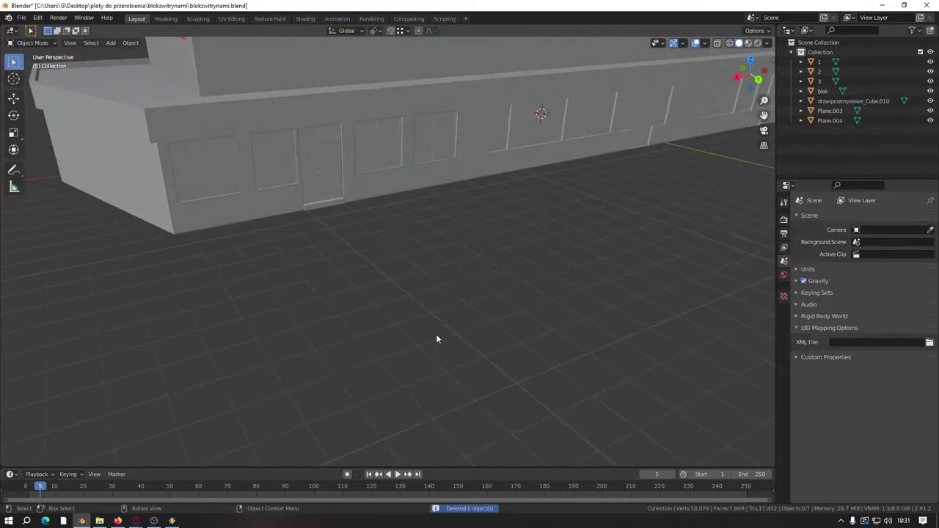
middle_click_drag(435, 334, 401, 328)
Step: Save blokzwitrynami.blend and turn the view toward the shopfront wall
key("ctrl+s")
scroll(367, 189, "up", 5)
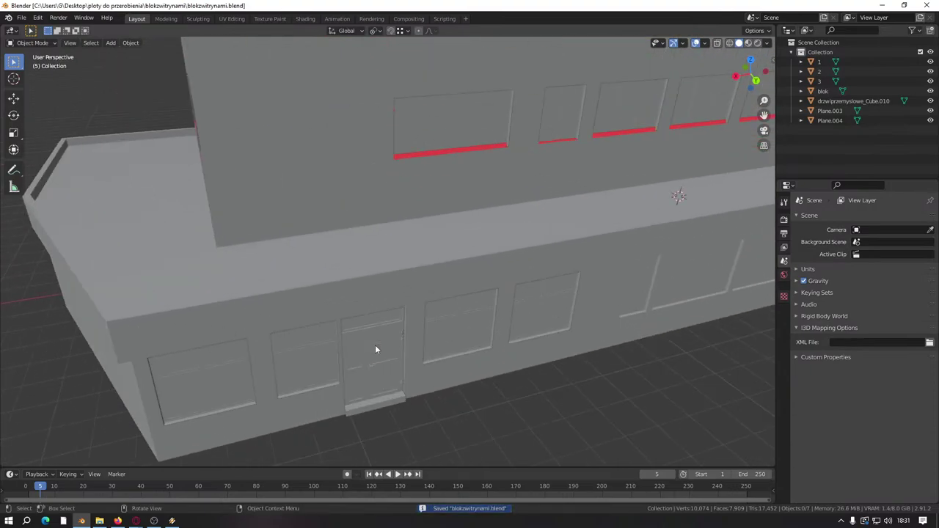
scroll(368, 247, "up", 3)
scroll(365, 291, "down", 3)
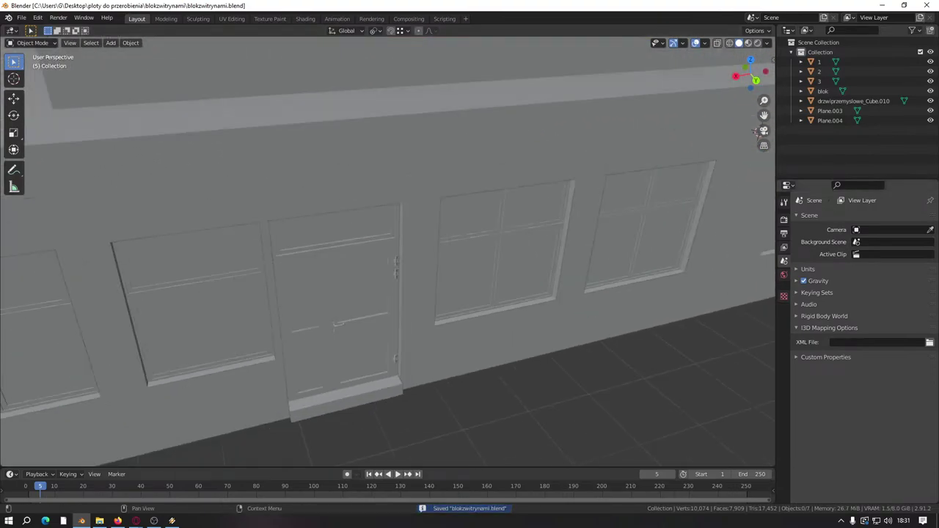
scroll(365, 291, "up", 2)
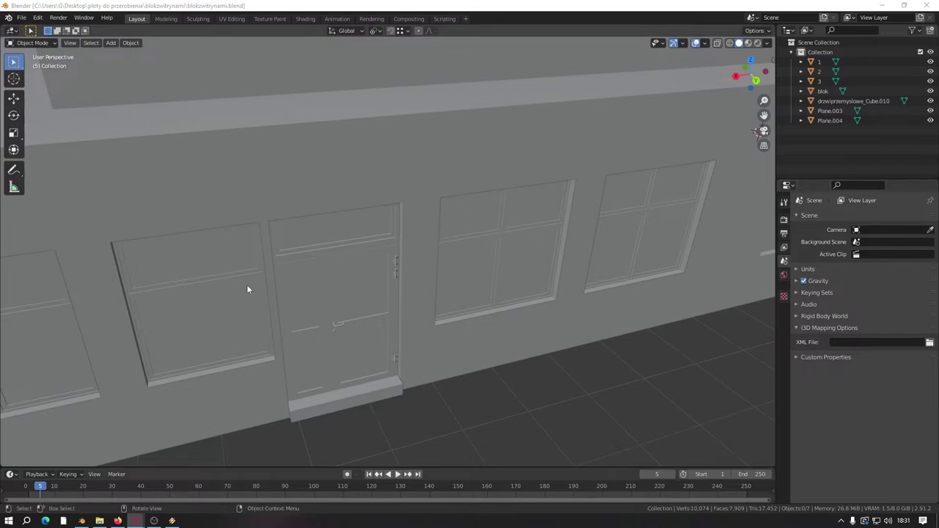
middle_click_drag(247, 289, 396, 269)
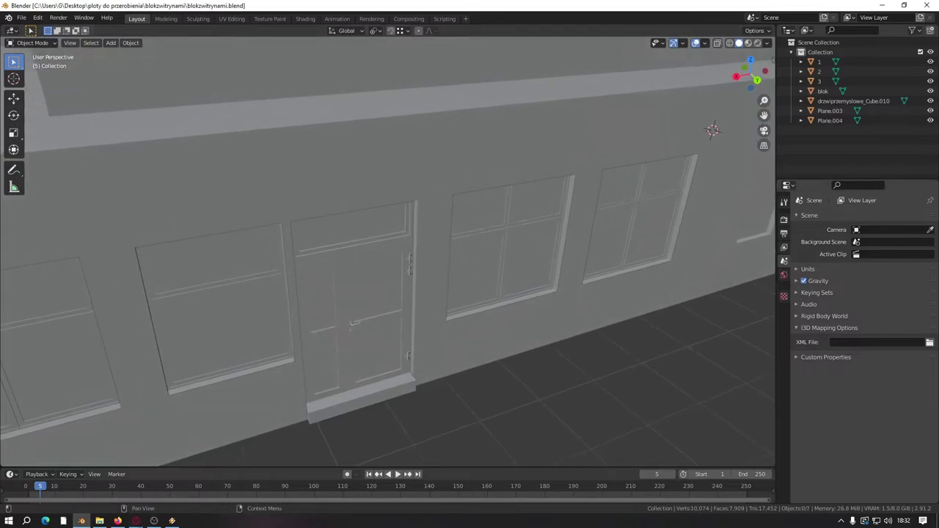
scroll(394, 303, "down", 4)
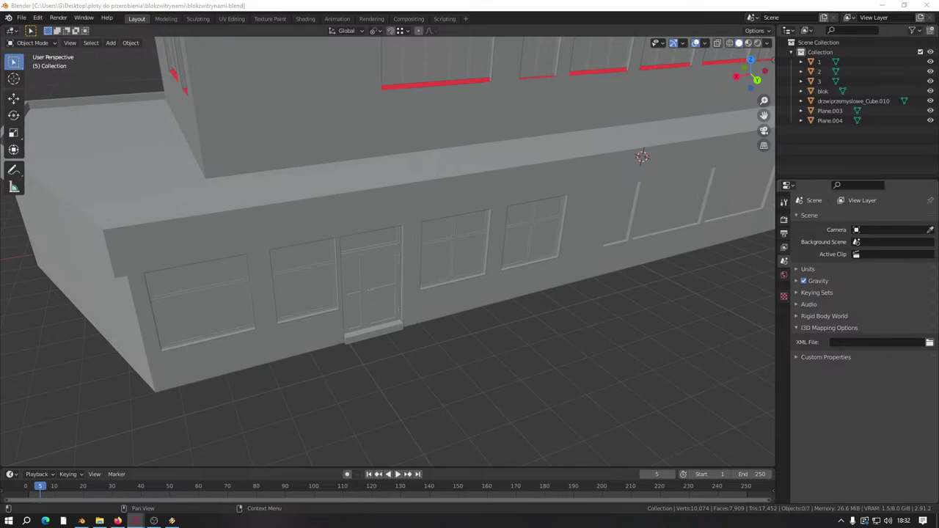
middle_click_drag(395, 286, 486, 256)
Step: Inspect the window panes mesh in Edit Mode with everything selected, then leave it
left_click(317, 266)
key("Tab")
key("a")
scroll(362, 256, "up", 5)
scroll(363, 256, "down", 5)
scroll(485, 256, "up", 3)
key("Tab")
Step: Edit the blok mesh and select the first three wall faces beside the windows
left_click(347, 287)
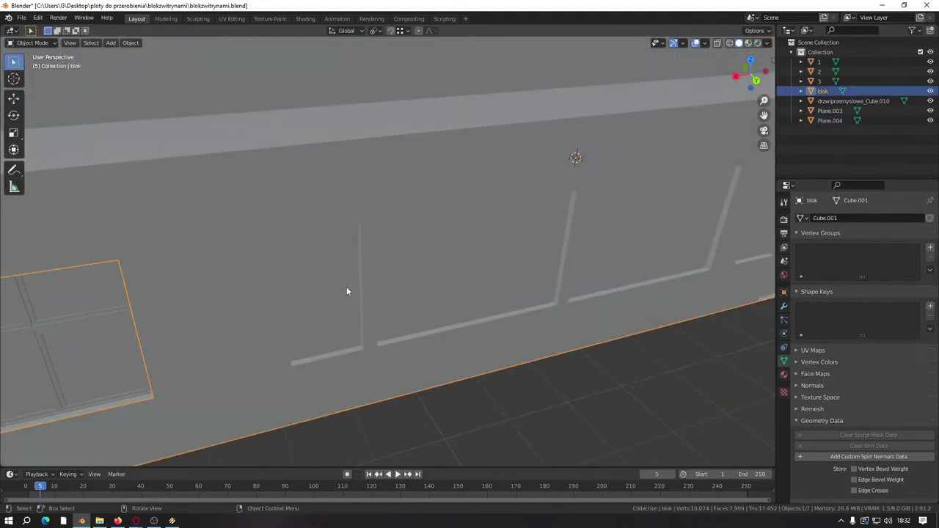
key("Tab")
middle_click_drag(364, 279, 456, 279, "shift")
scroll(455, 278, "up", 2)
scroll(438, 225, "down", 4)
left_click(354, 259)
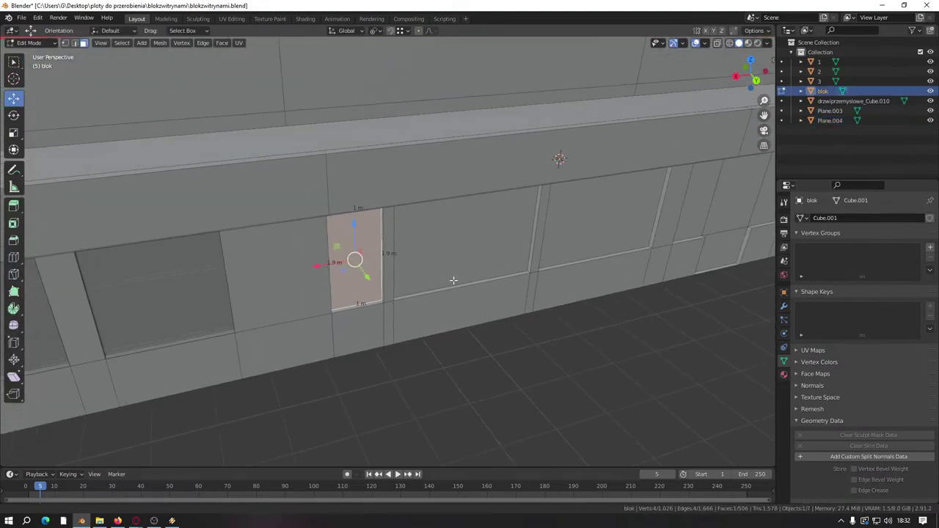
left_click(252, 294, "shift")
scroll(344, 329, "up", 2)
scroll(513, 269, "up", 1, "ctrl")
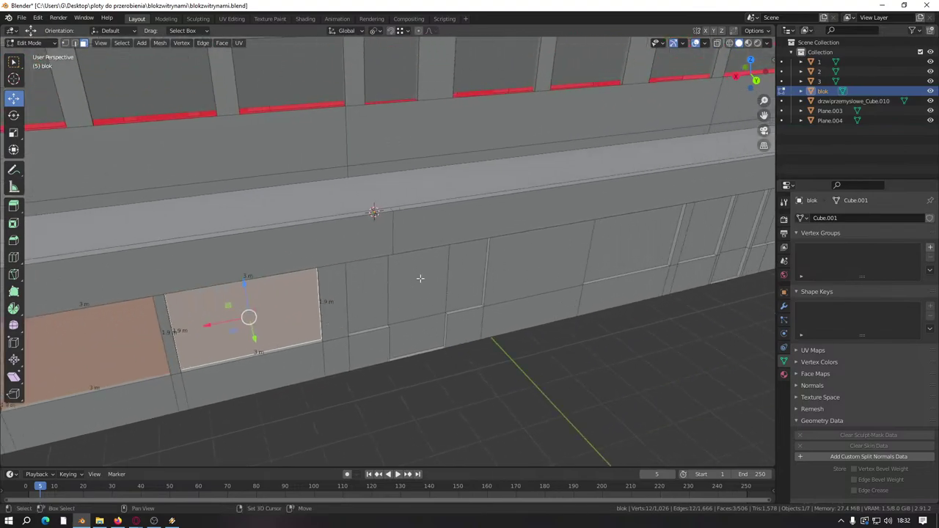
scroll(509, 294, "up", 3, "ctrl")
left_click(546, 262, "shift")
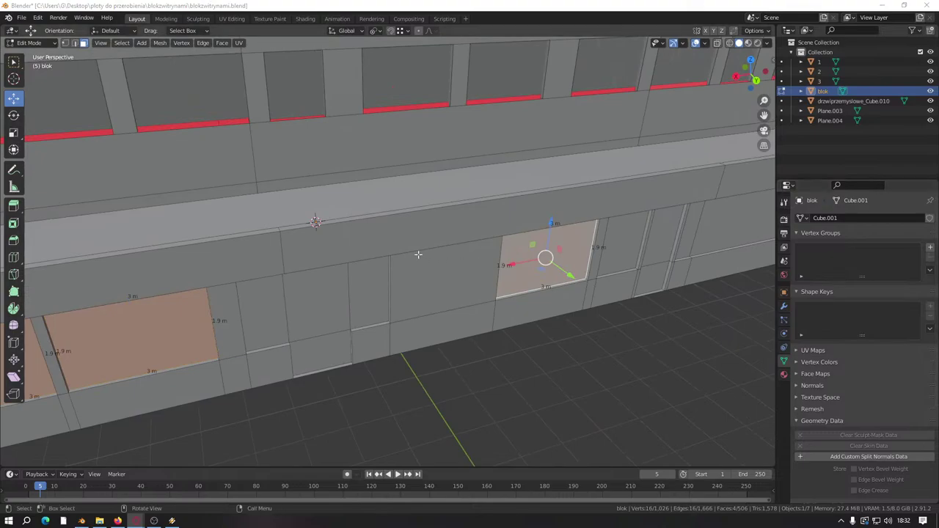
Step: Add the upper, lower and upper-left wall faces around the shop door
middle_click_drag(417, 254, 346, 216)
scroll(367, 227, "up", 3)
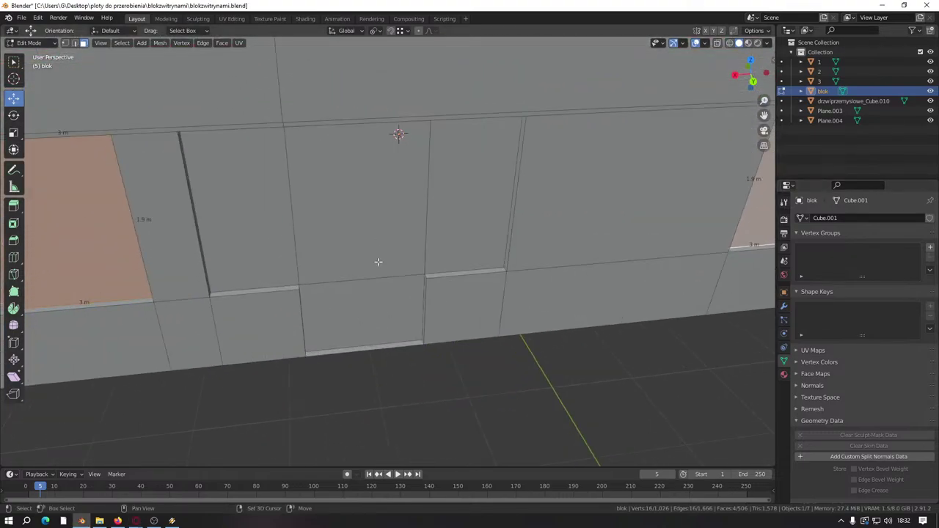
middle_click_drag(377, 262, 382, 276, "shift")
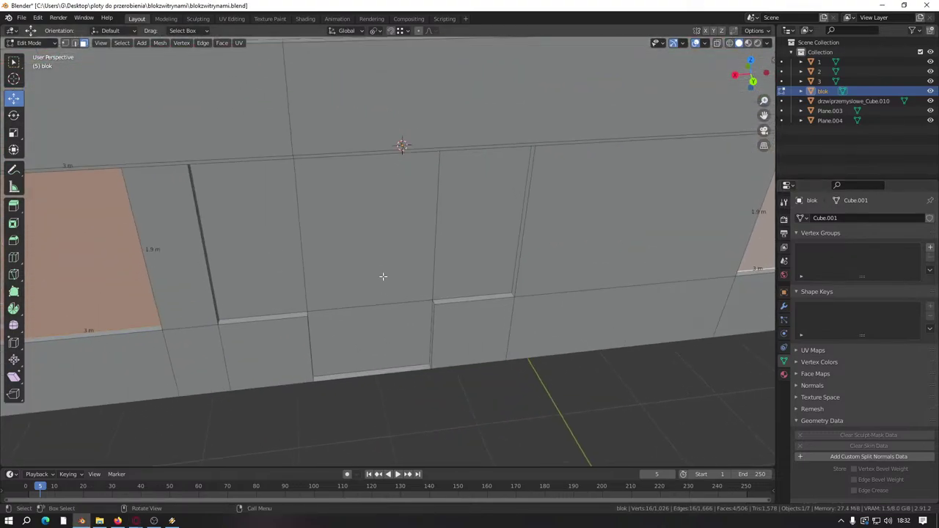
left_click(455, 236, "shift")
left_click(408, 230, "shift")
left_click(346, 317, "shift")
left_click(249, 235, "shift")
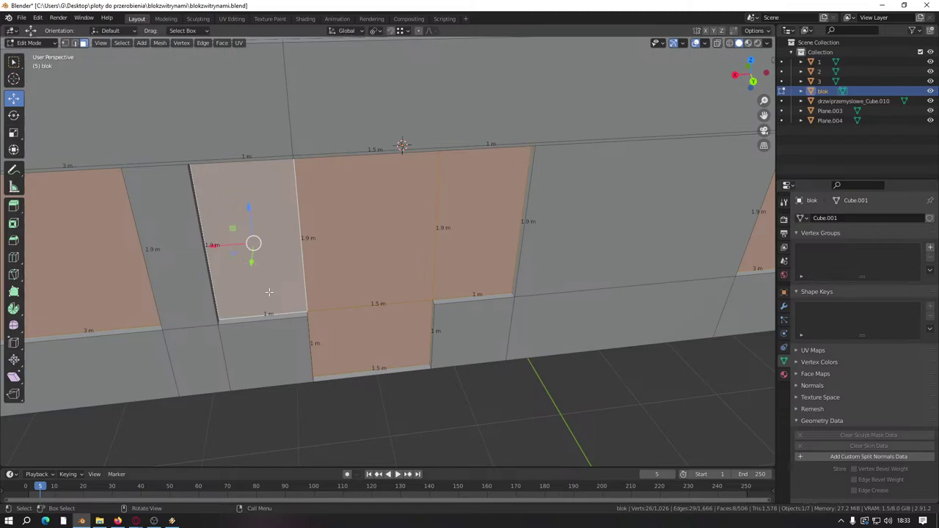
Step: Bring Opera GX over Blender and search Google for 'kolporter' in a new tab
key("alt+Tab")
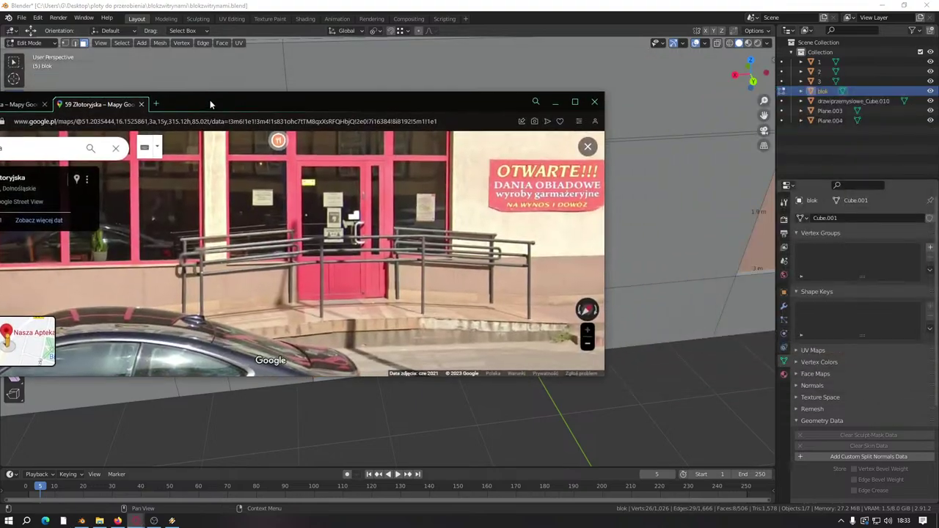
left_click_drag(210, 100, 360, 129)
left_click(327, 127)
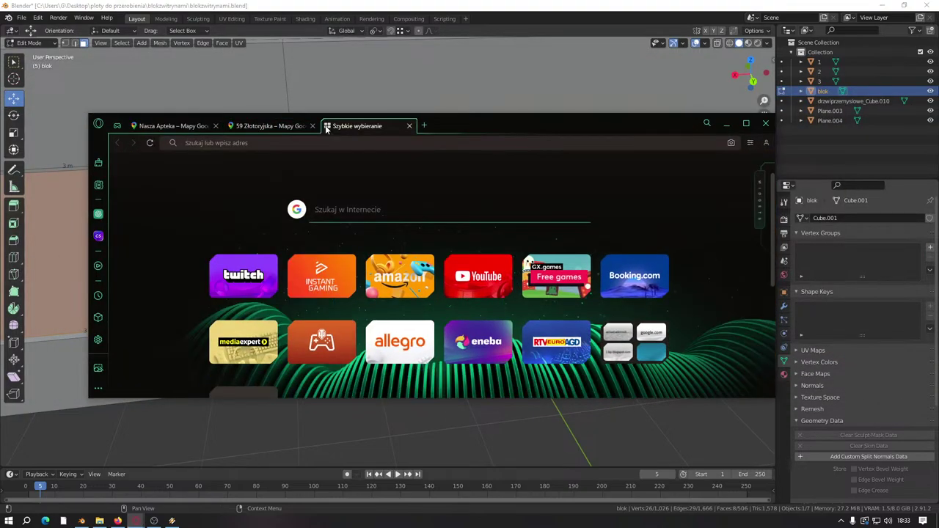
type("kol")
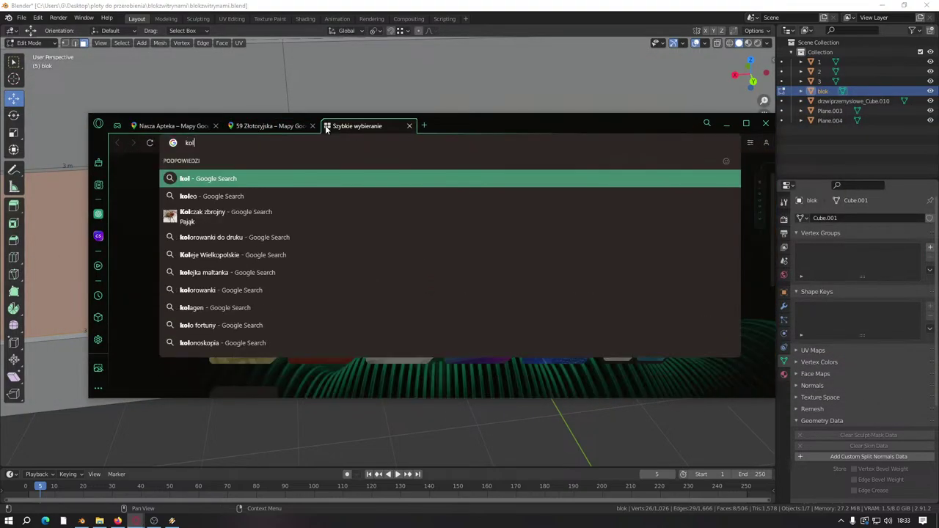
type("po")
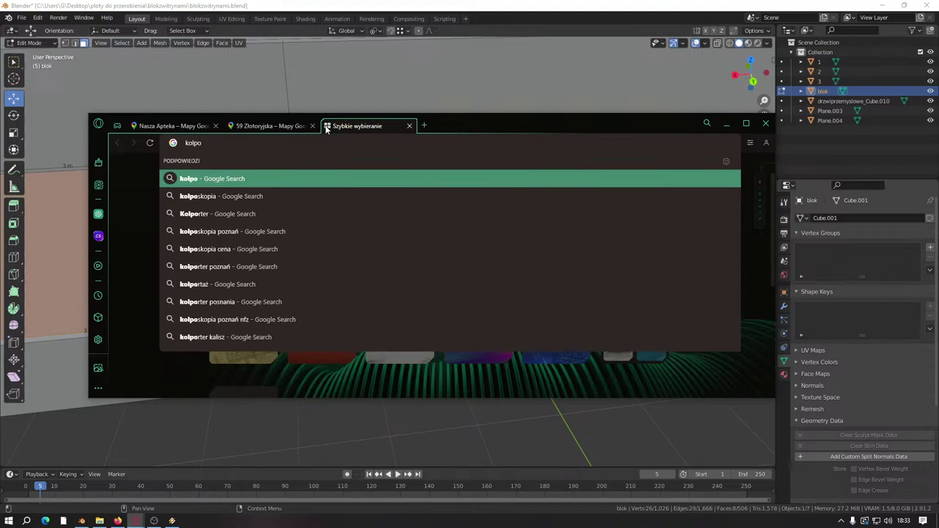
type("rter")
key("Return")
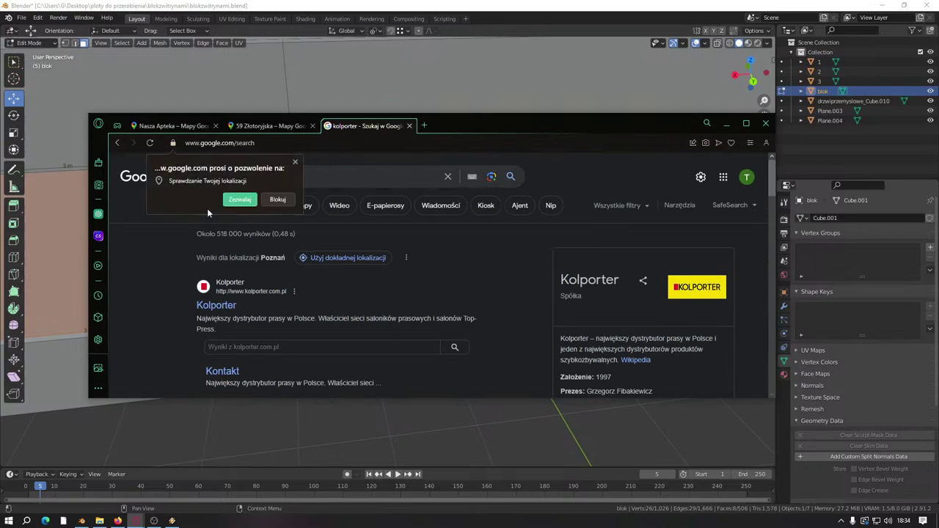
Step: Dismiss the location prompt, switch to image results and maximize the browser window
left_click(295, 162)
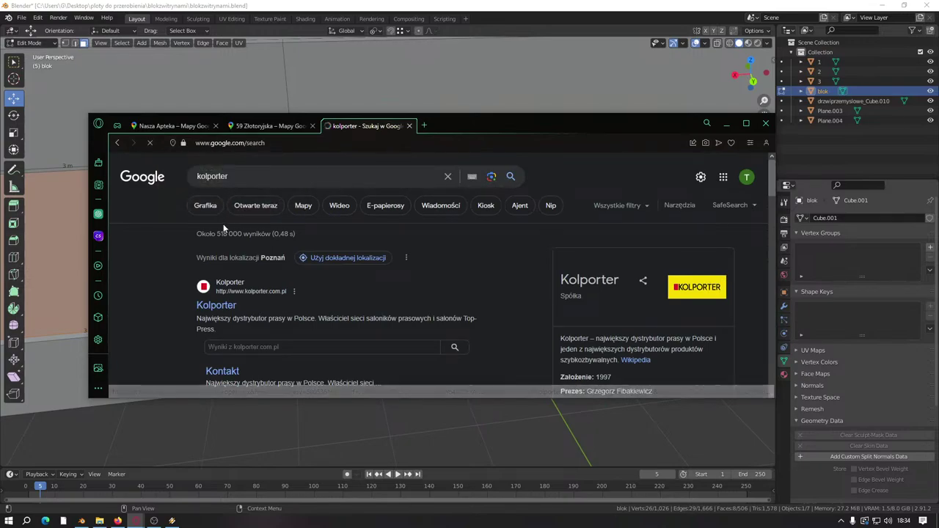
left_click(223, 213)
left_click(742, 123)
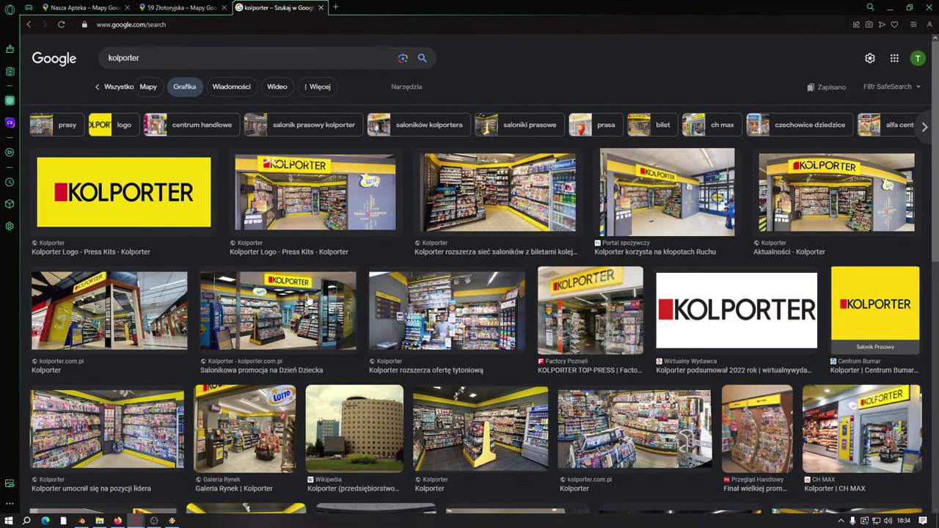
scroll(299, 297, "down", 1)
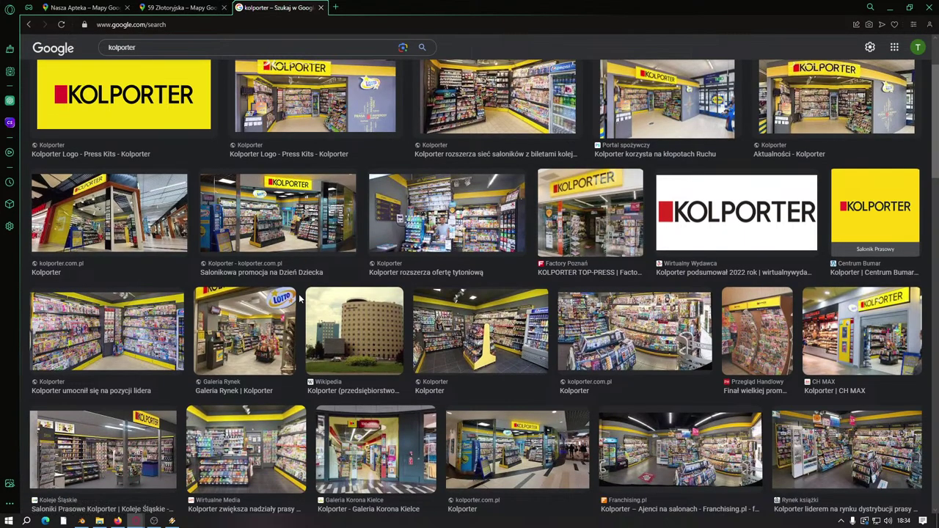
scroll(299, 297, "down", 4)
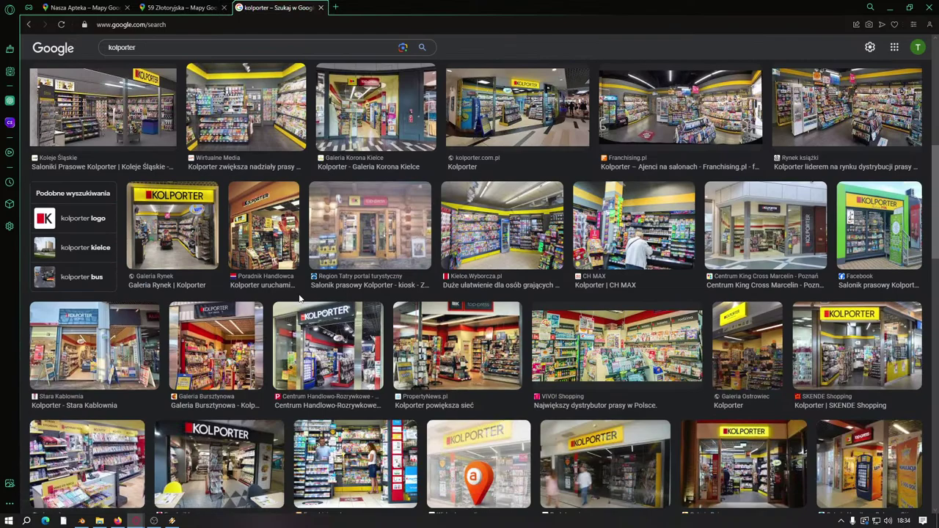
scroll(299, 297, "down", 2)
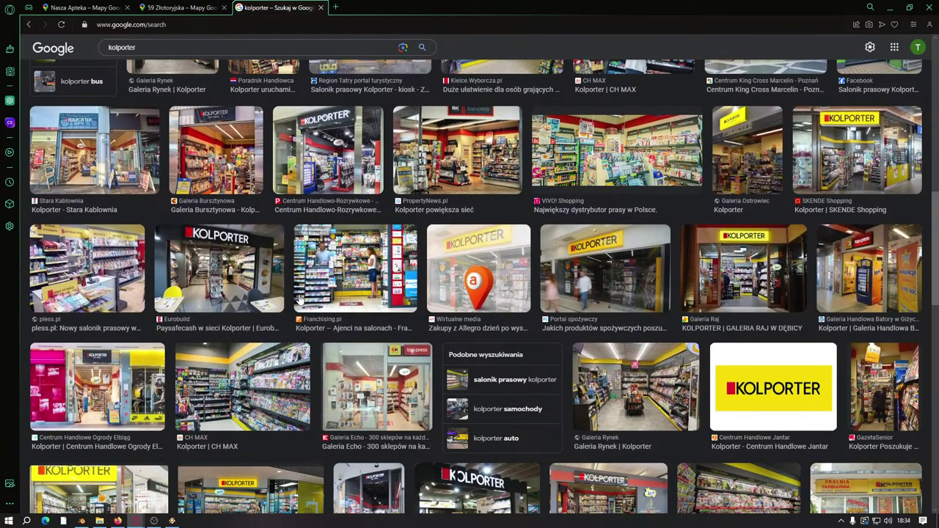
scroll(299, 297, "down", 3)
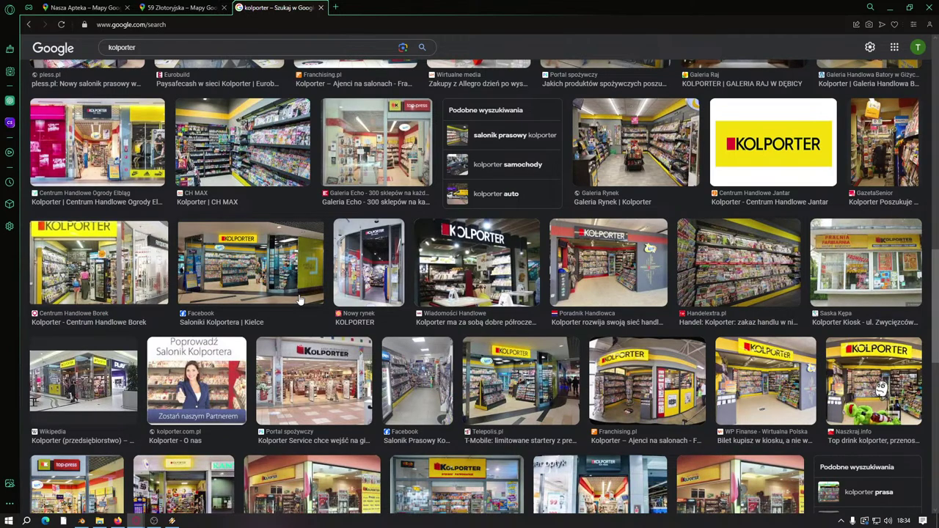
scroll(300, 297, "down", 2)
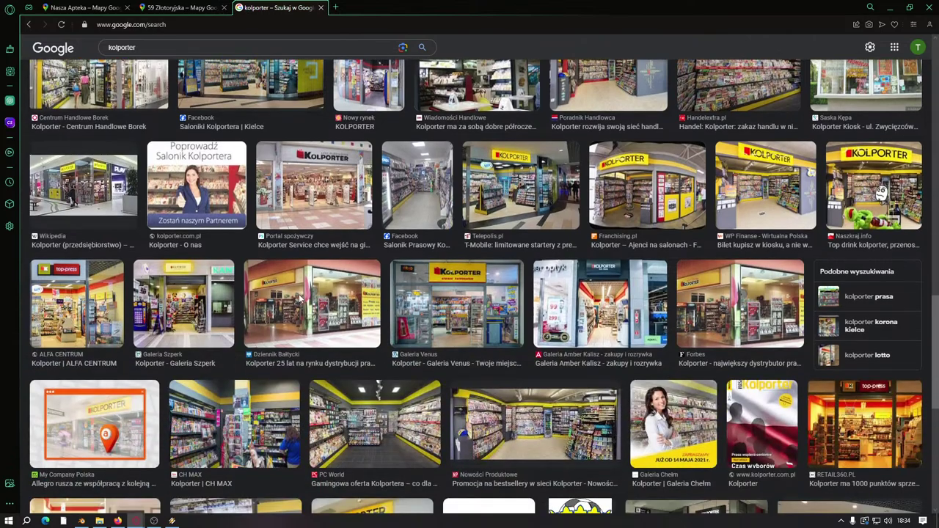
scroll(299, 297, "down", 3)
scroll(545, 331, "up", 2)
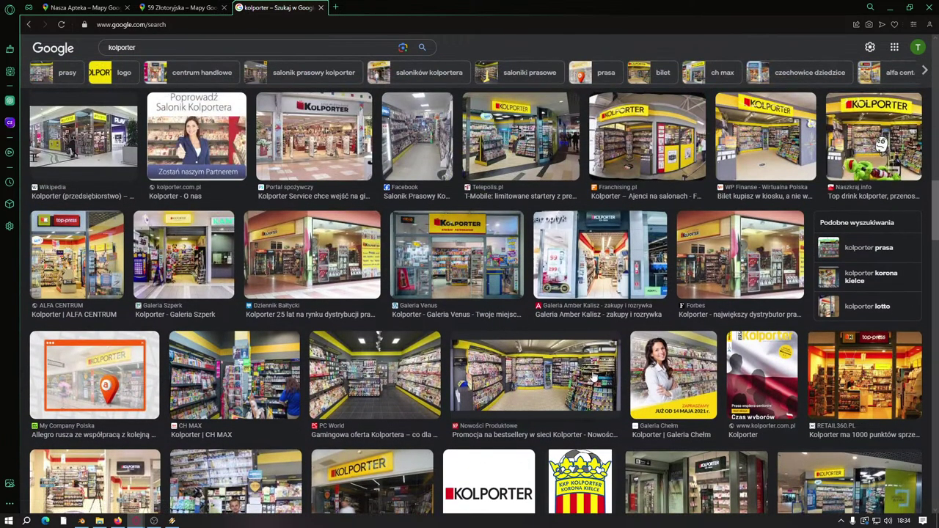
scroll(587, 375, "down", 3)
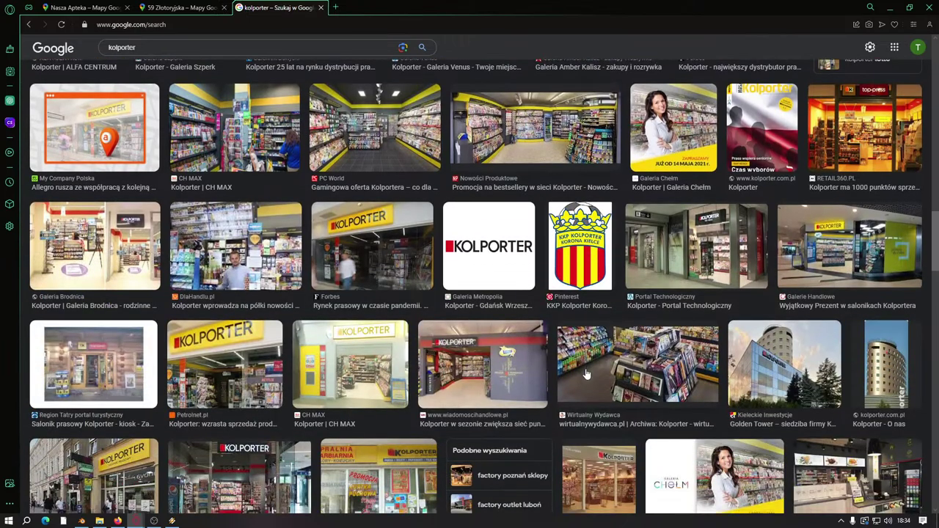
scroll(586, 375, "down", 5)
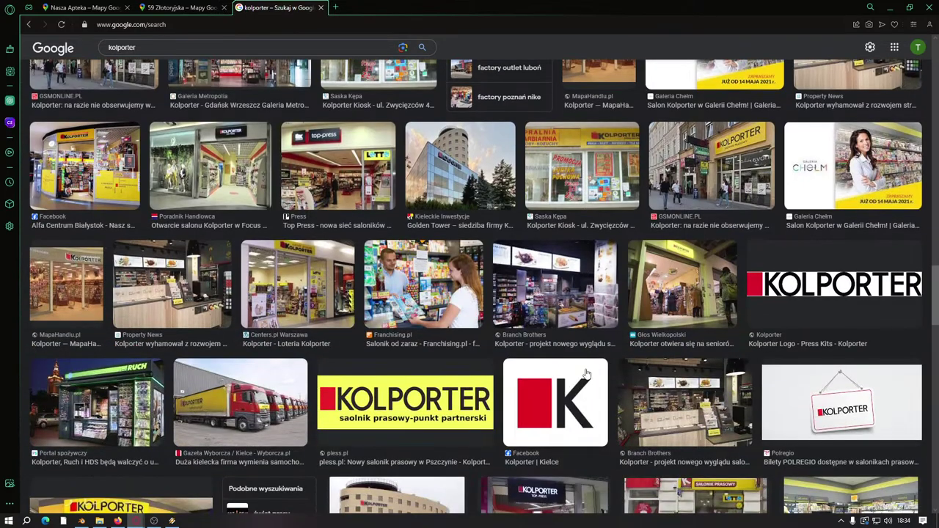
scroll(585, 374, "down", 3)
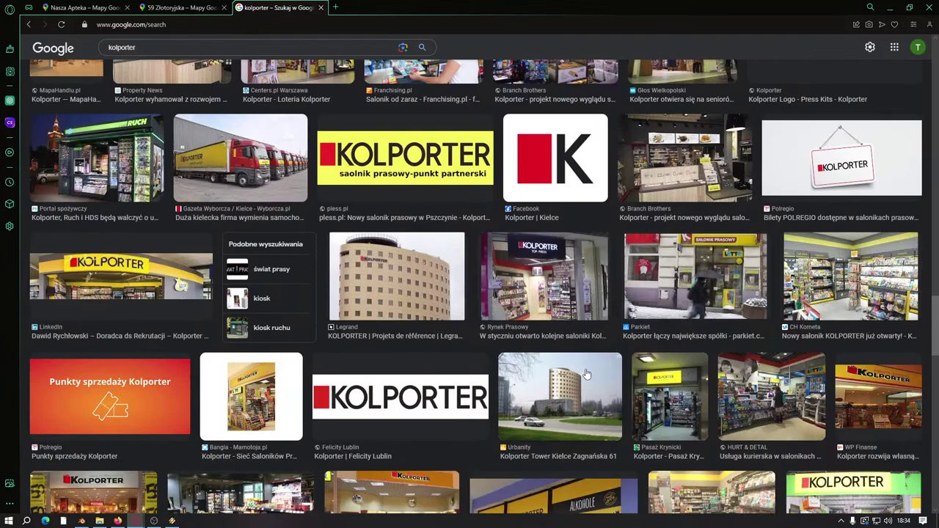
scroll(585, 375, "down", 3)
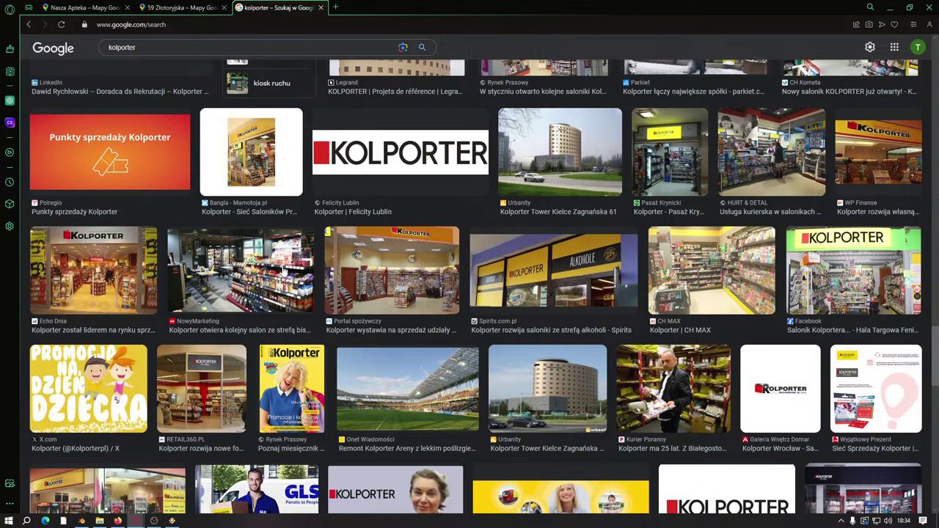
Step: Search 'nowy tomyśl' in a new tab and open it on Google Maps
left_click(335, 7)
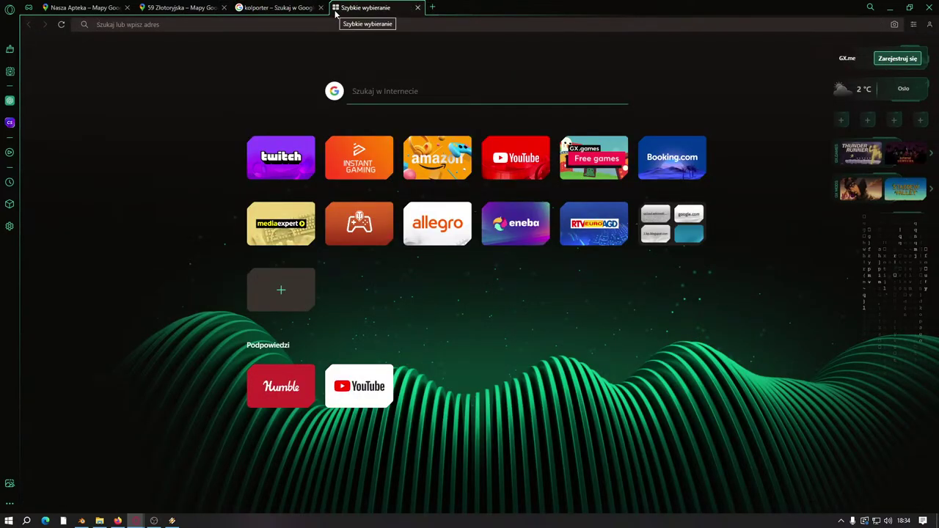
type("nowy tom")
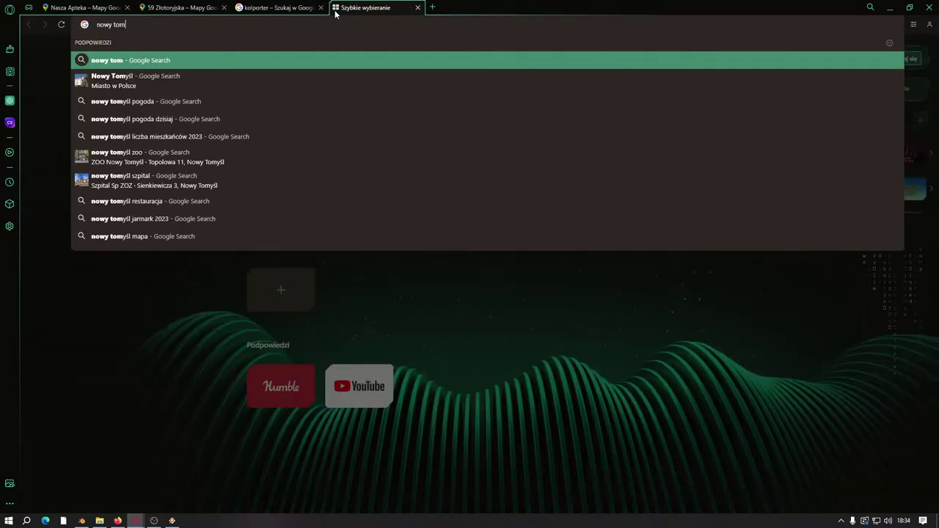
type("yśl")
key("Return")
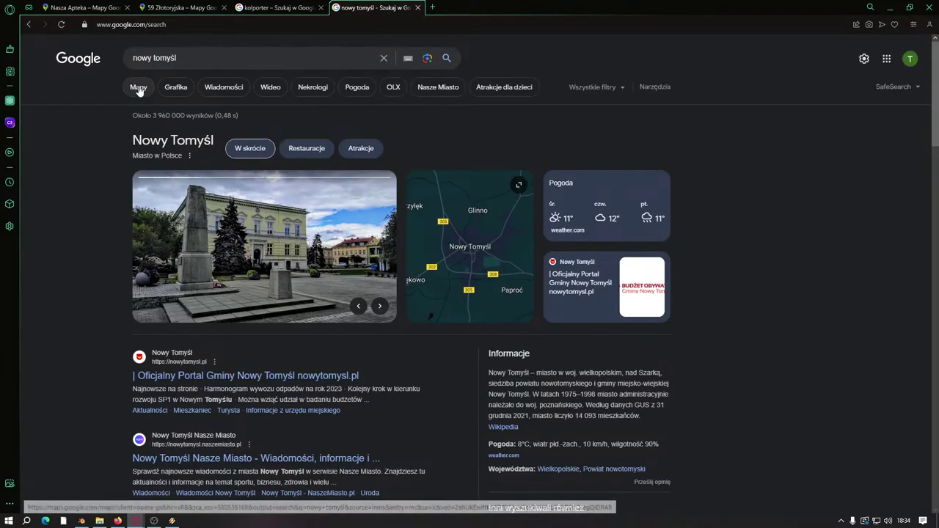
left_click(138, 88)
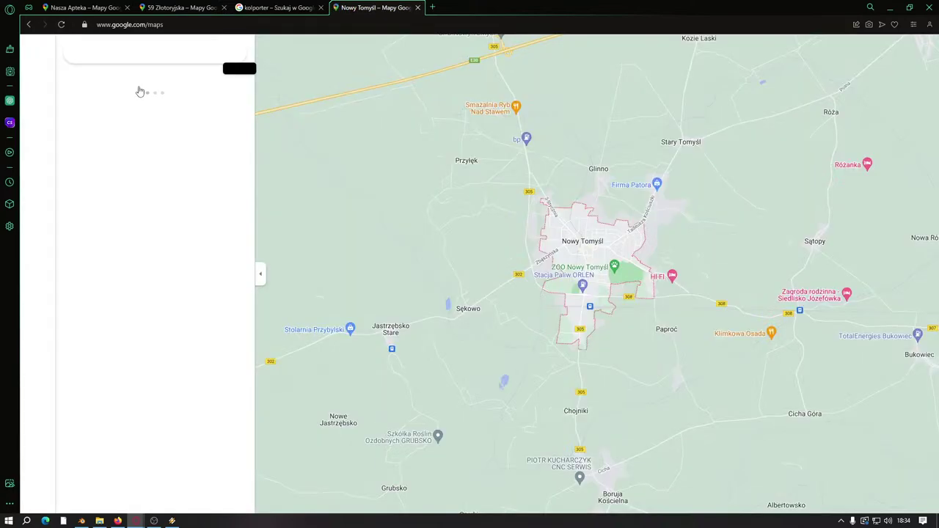
Step: Narrow the kolporter image search to 'kolporter kiosk'
left_click(277, 8)
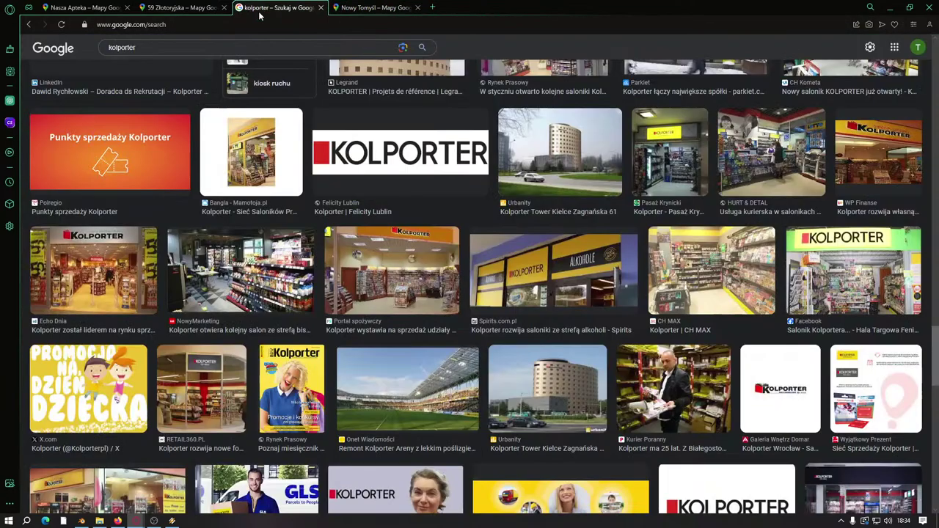
left_click(230, 46)
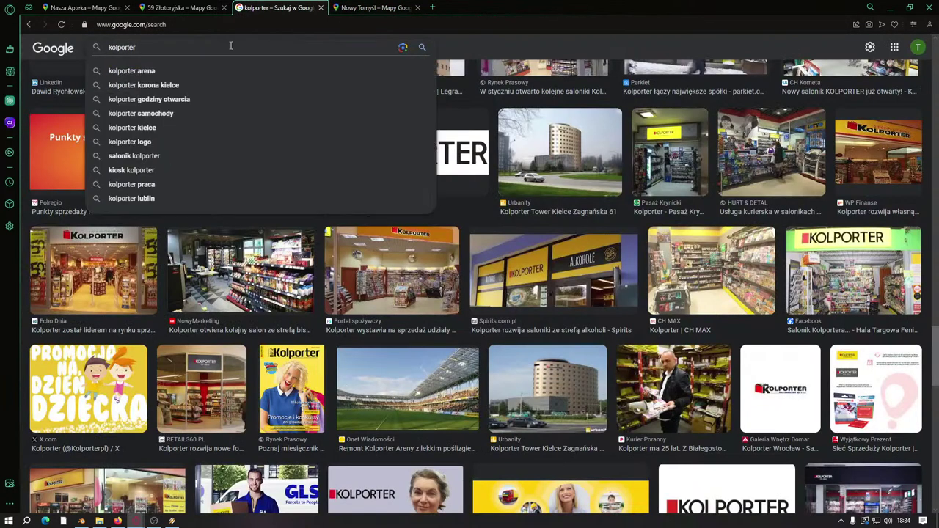
type("kio")
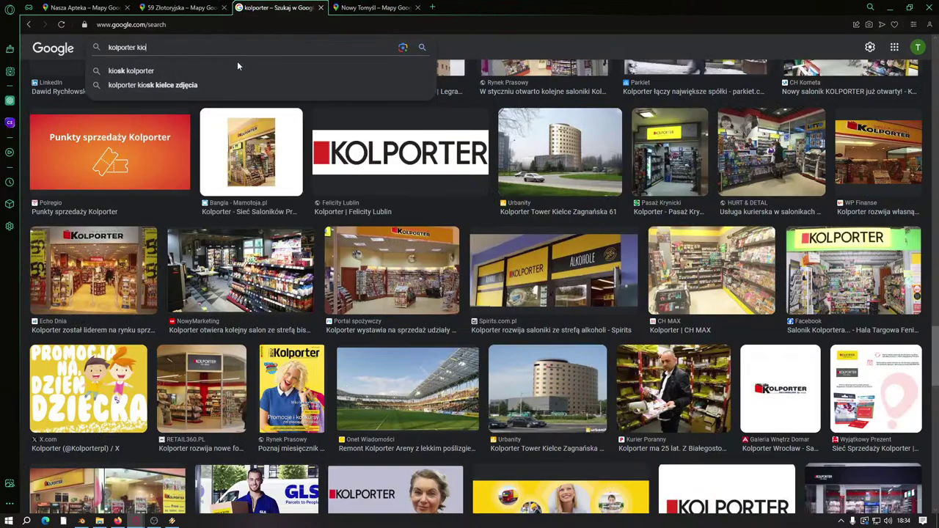
type("sk")
key("Return")
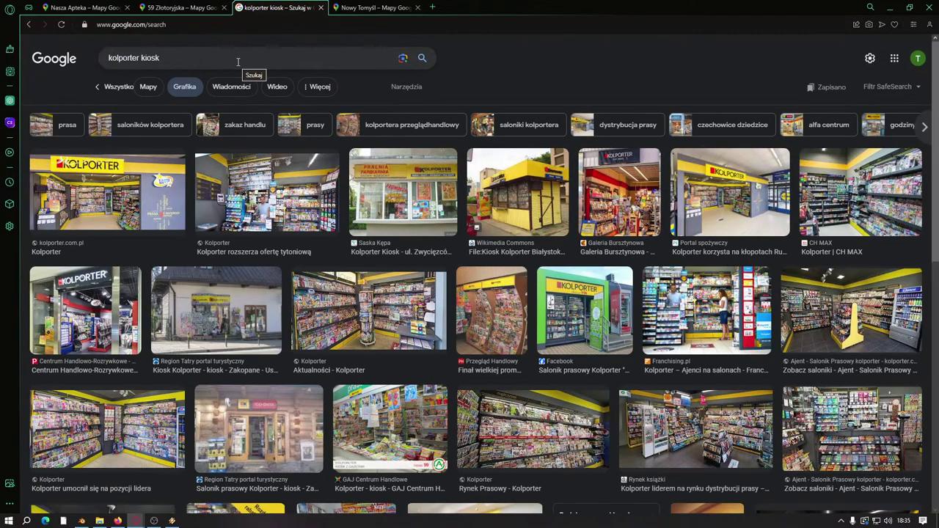
Step: Preview the Białystok Kolporter, green Ruch and Saska Kępa kiosk photos, then return to Maps
left_click(527, 192)
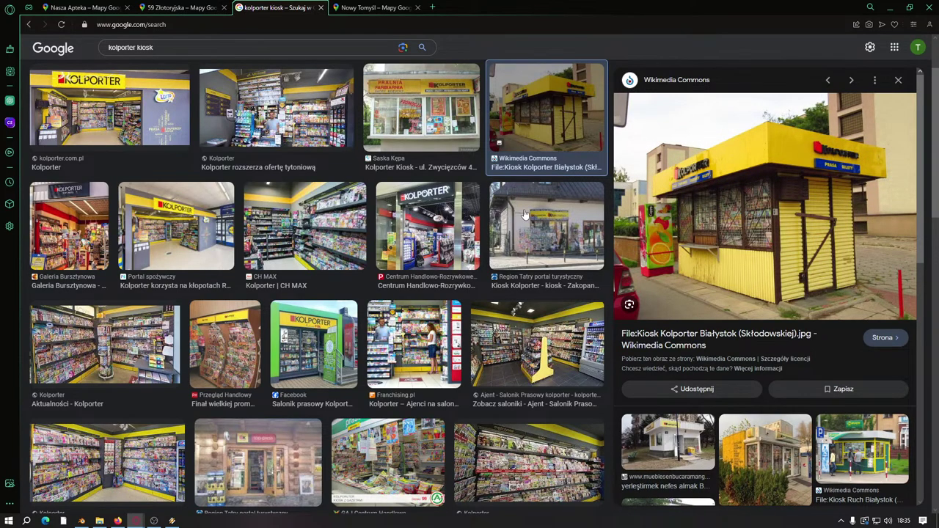
left_click(822, 428)
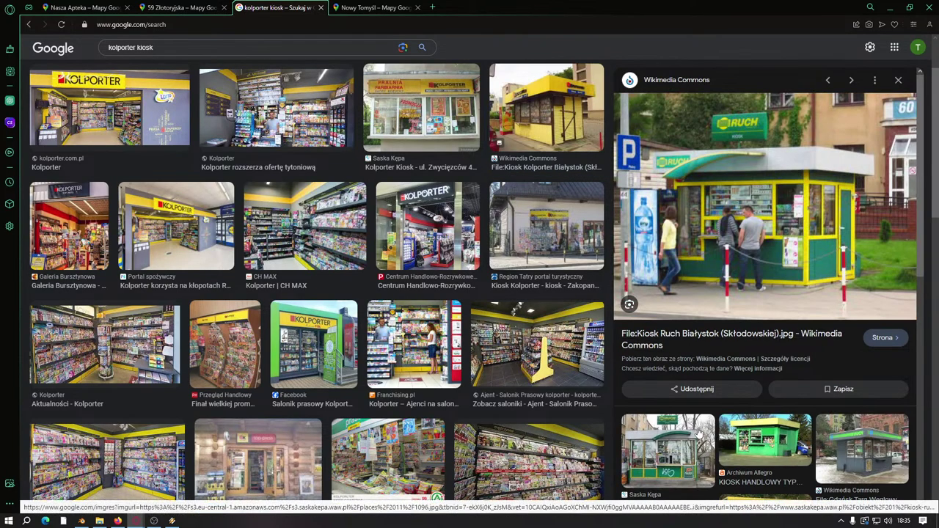
left_click(680, 434)
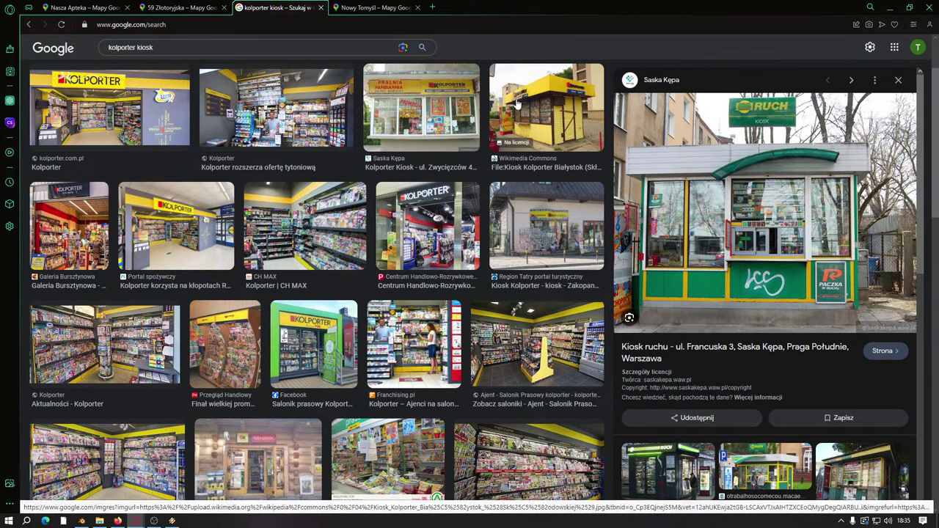
left_click(372, 8)
Step: Switch to satellite imagery, zoom into Poznańska street and drop into Street View at Rossmann
scroll(466, 349, "up", 2)
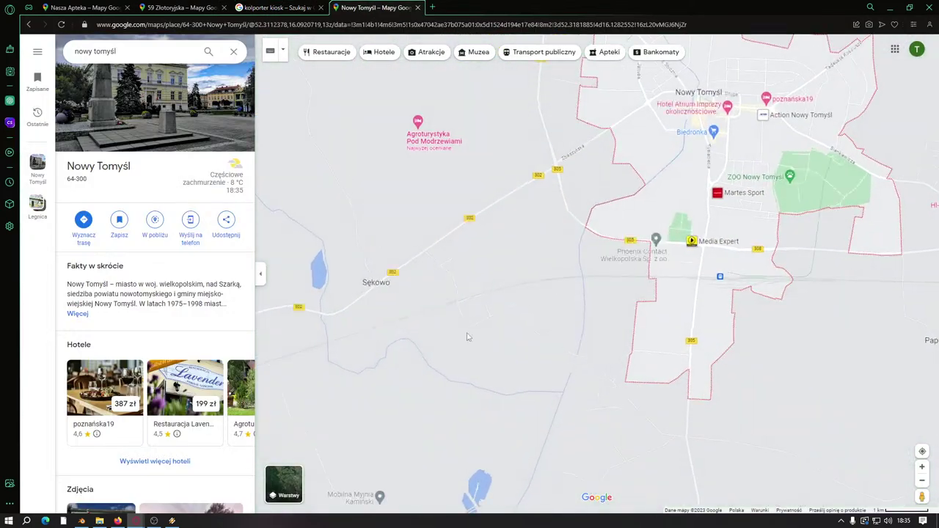
left_click(284, 484)
scroll(514, 306, "up", 4)
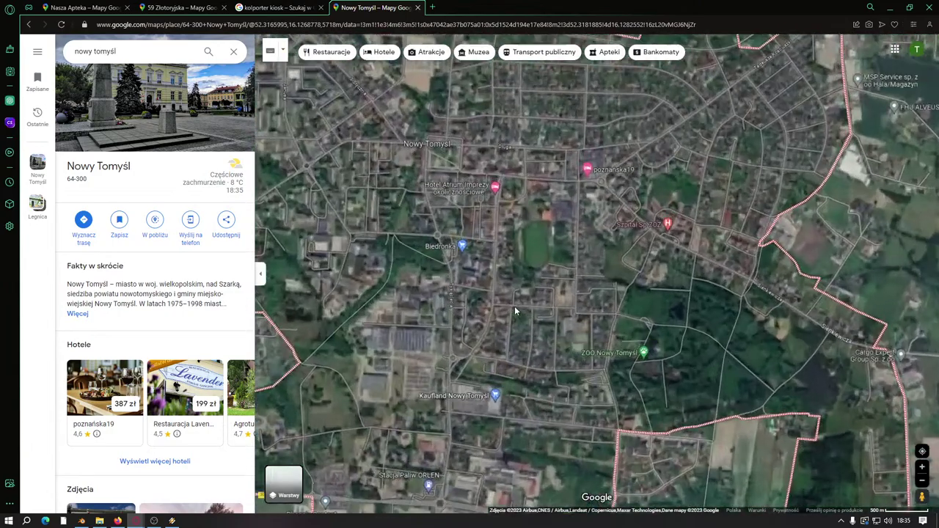
scroll(482, 317, "up", 5)
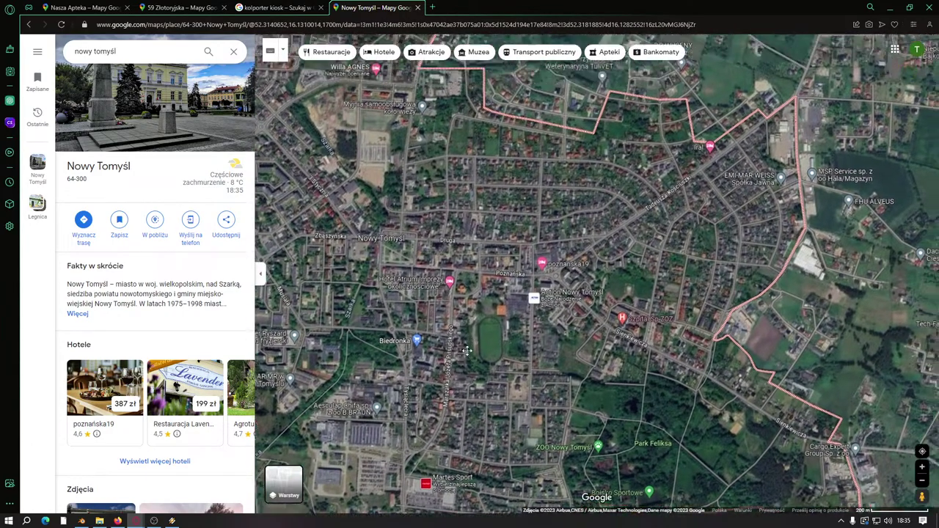
scroll(558, 322, "up", 3)
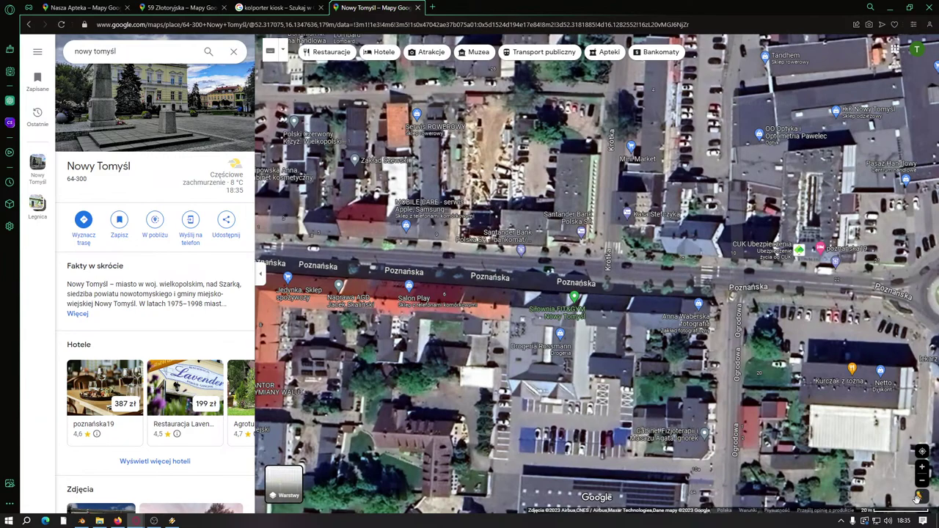
left_click_drag(917, 498, 568, 261)
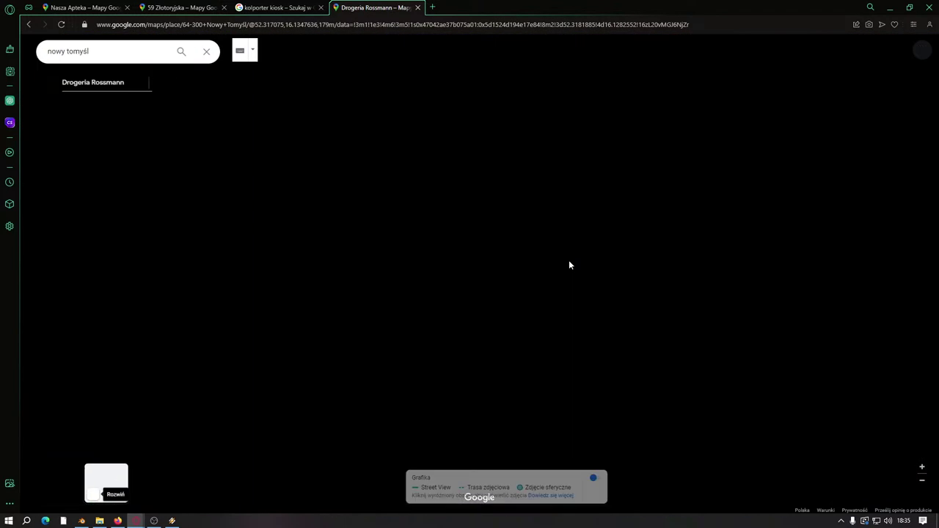
key("Right")
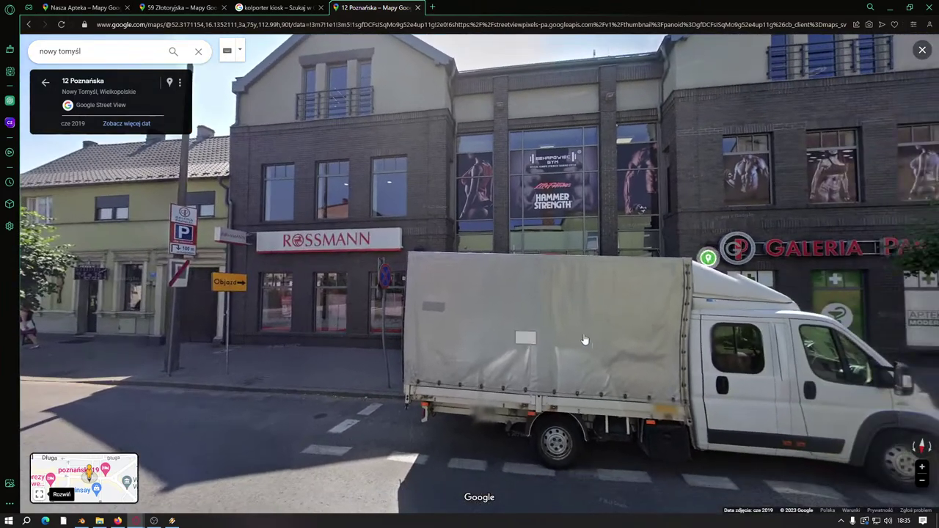
key("Right")
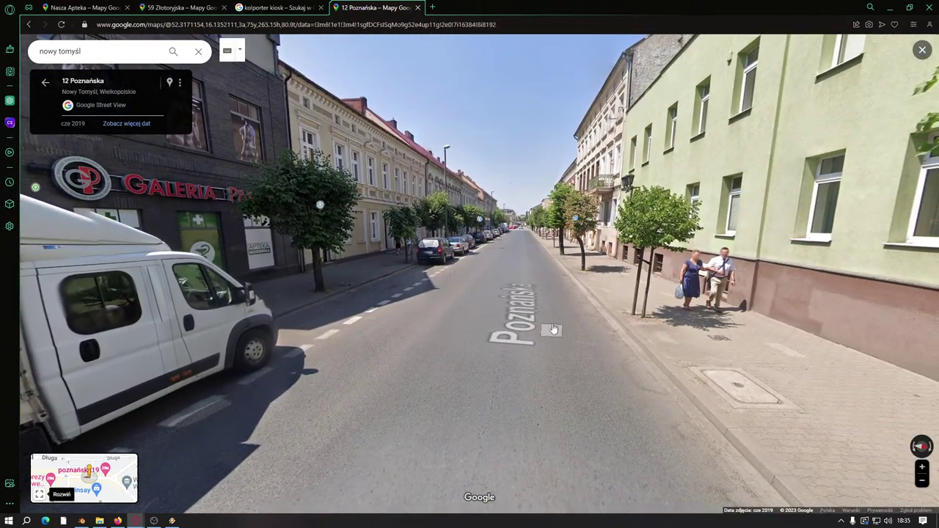
key("Right")
left_click(133, 463)
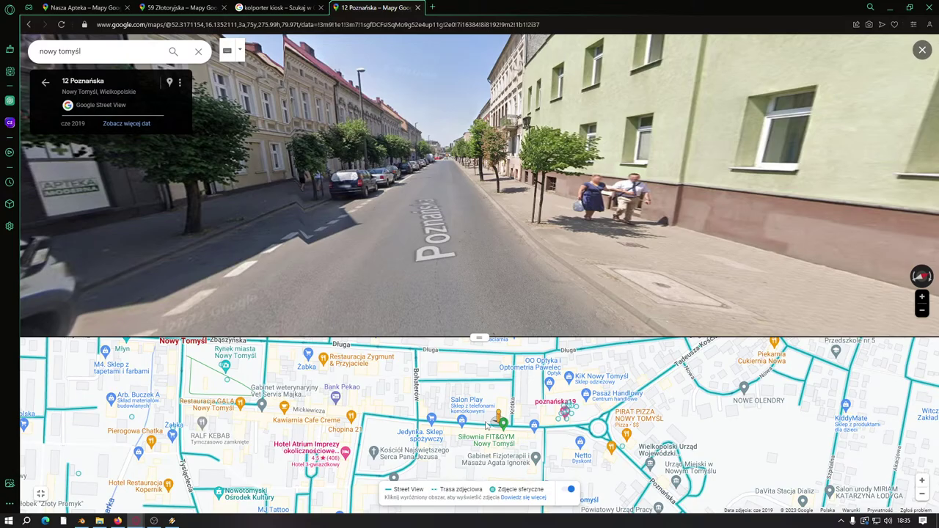
left_click(486, 425)
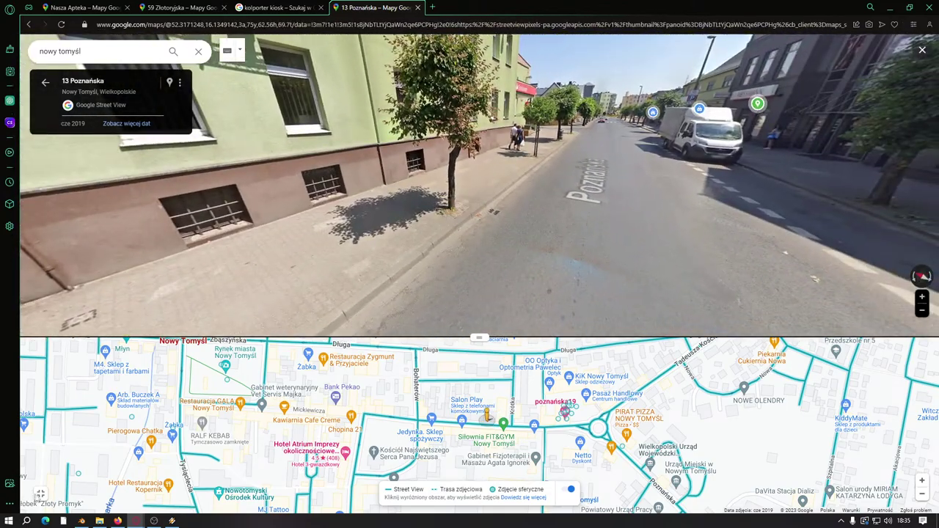
left_click(41, 494)
Step: Examine the Salonik Prasowy storefront up close, then turn to face the Rossmann building
key("Right")
key("Right")
key("Right")
key("Right")
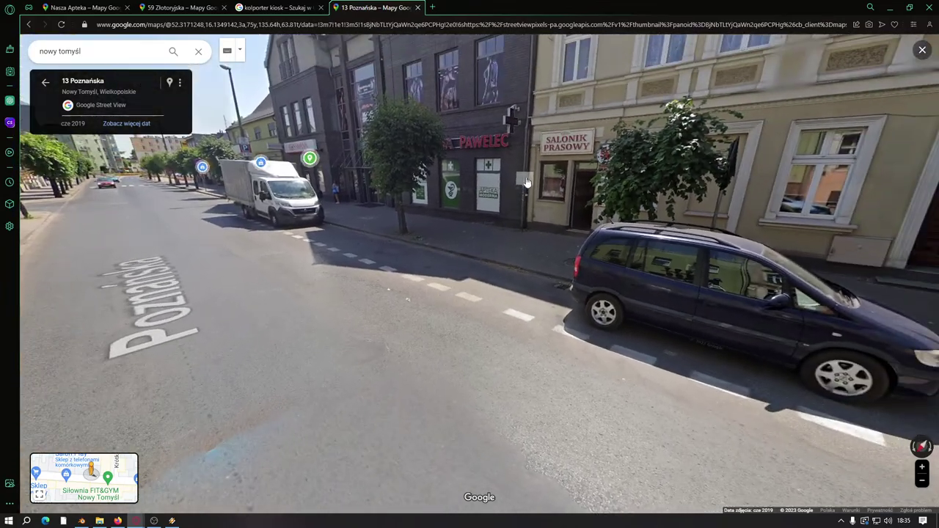
left_click(525, 182)
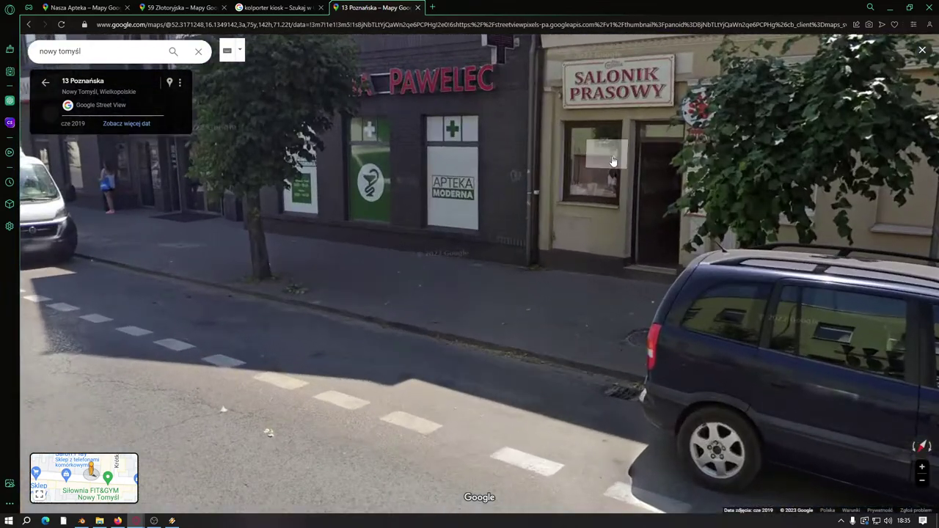
scroll(429, 275, "up", 4)
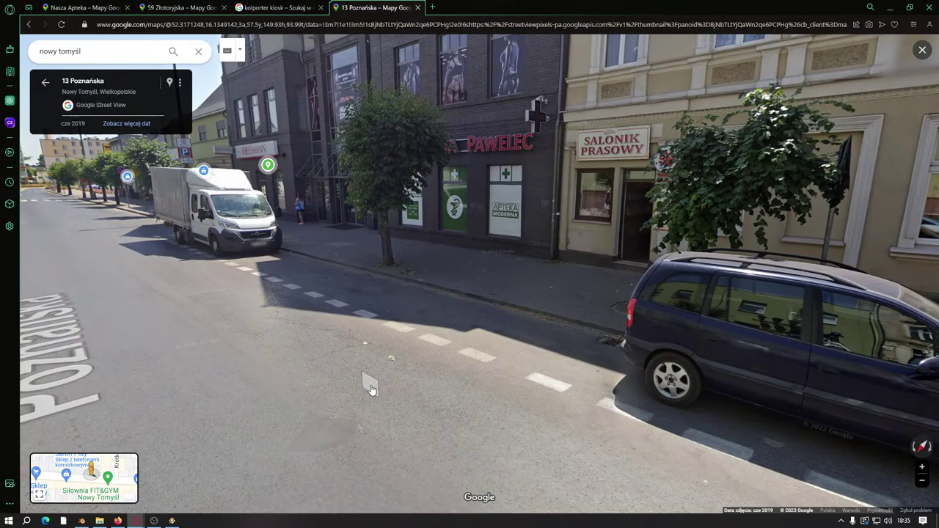
left_click_drag(370, 389, 426, 325)
left_click(330, 332)
left_click(543, 325)
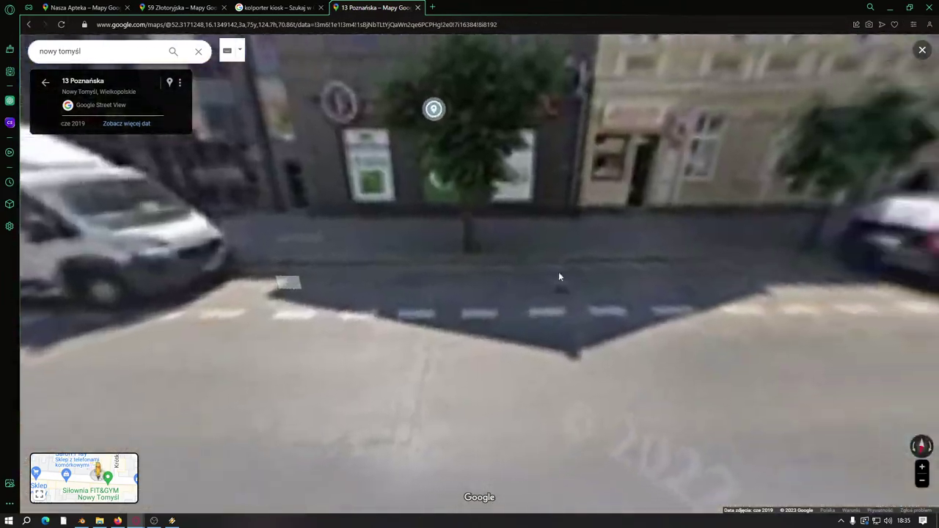
scroll(480, 291, "up", 3)
scroll(480, 291, "up", 3)
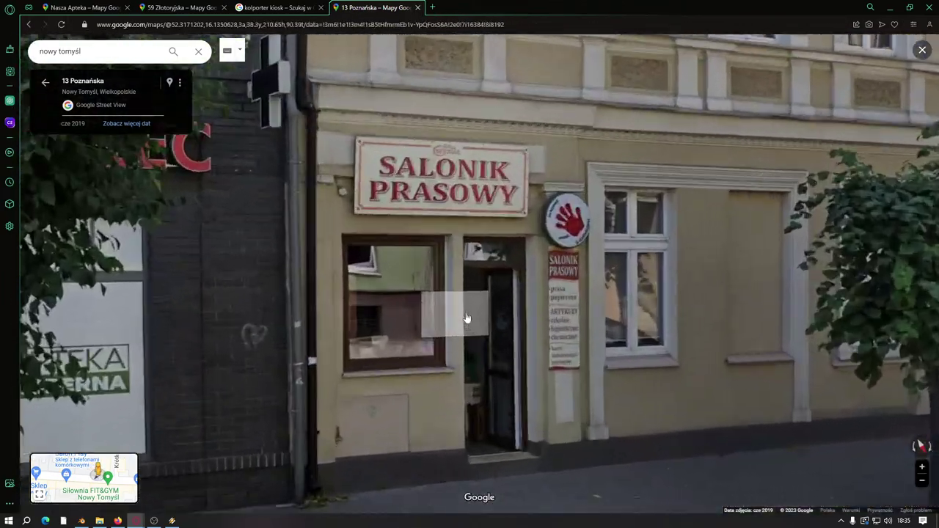
scroll(397, 193, "down", 5)
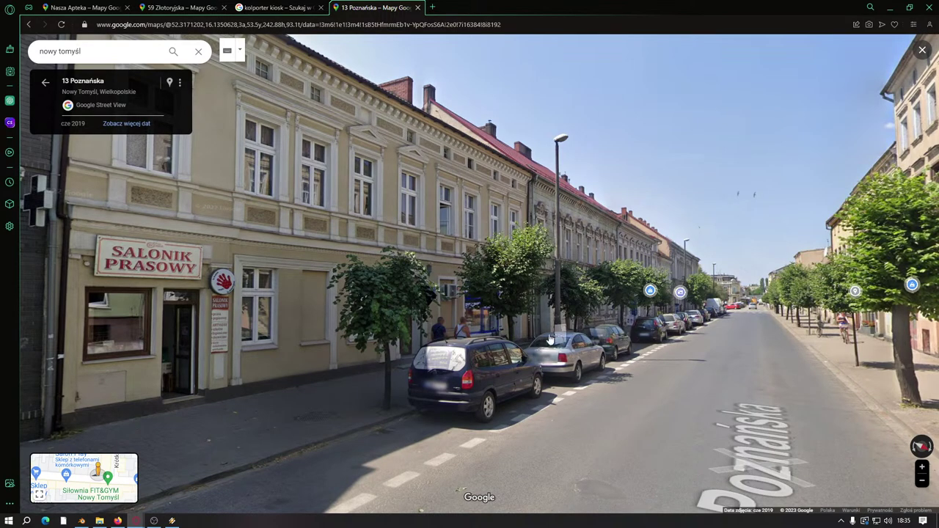
key("Left")
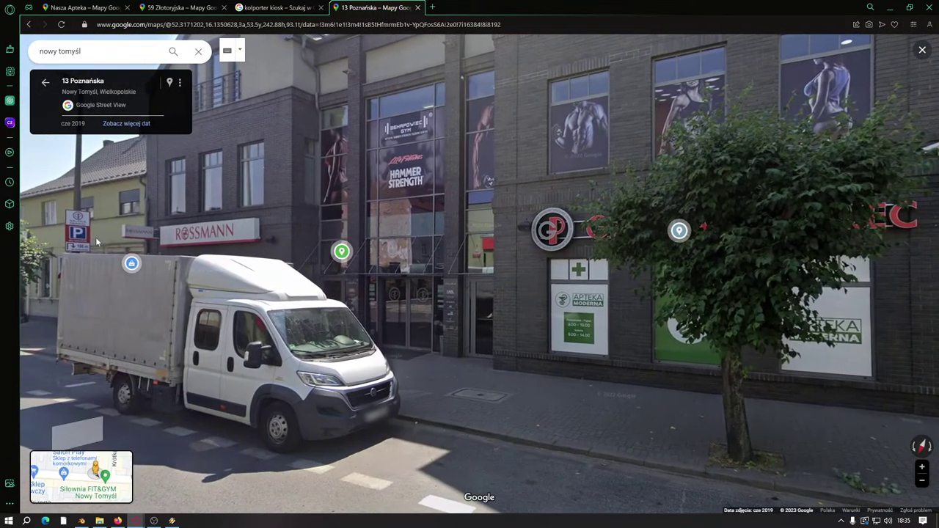
Step: Switch to the August 2012 imagery and look around Poznańska street and Rossmann
left_click(121, 123)
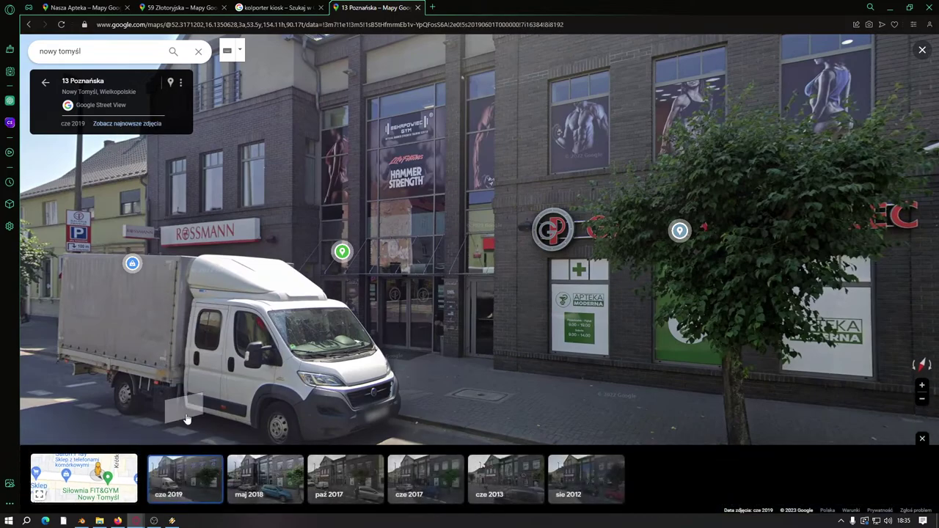
left_click(577, 481)
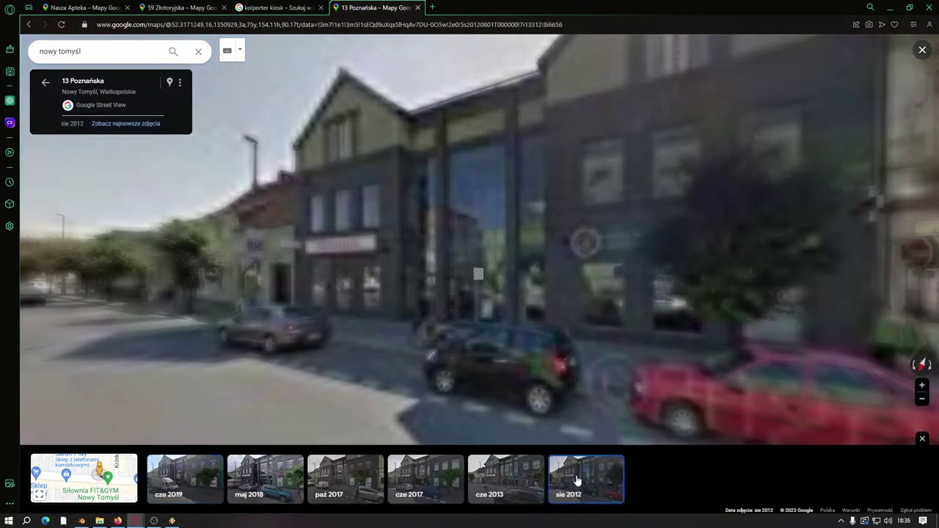
left_click_drag(395, 321, 506, 328)
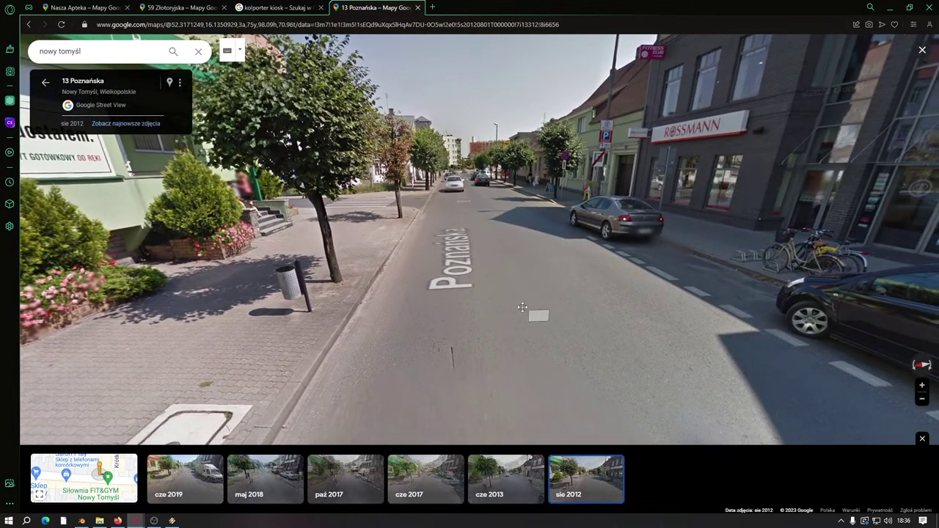
left_click_drag(524, 310, 361, 276)
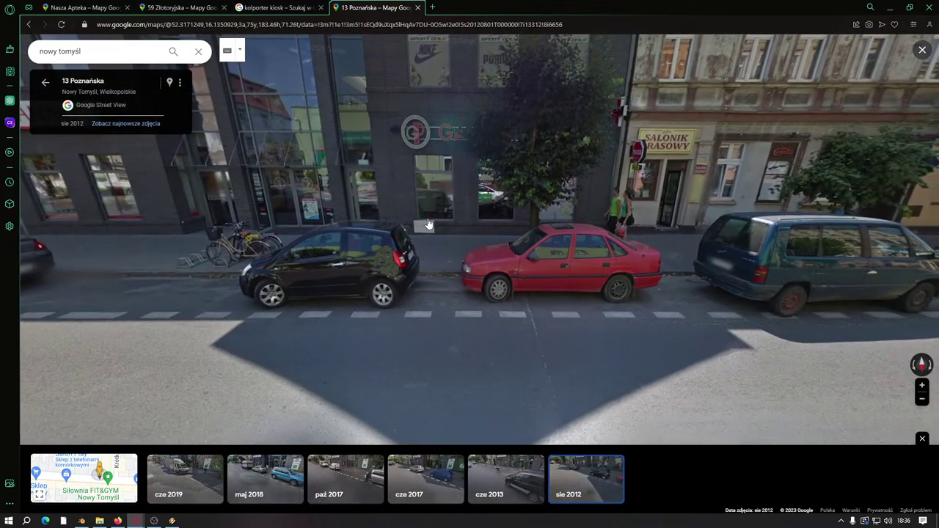
left_click_drag(523, 77, 578, 140)
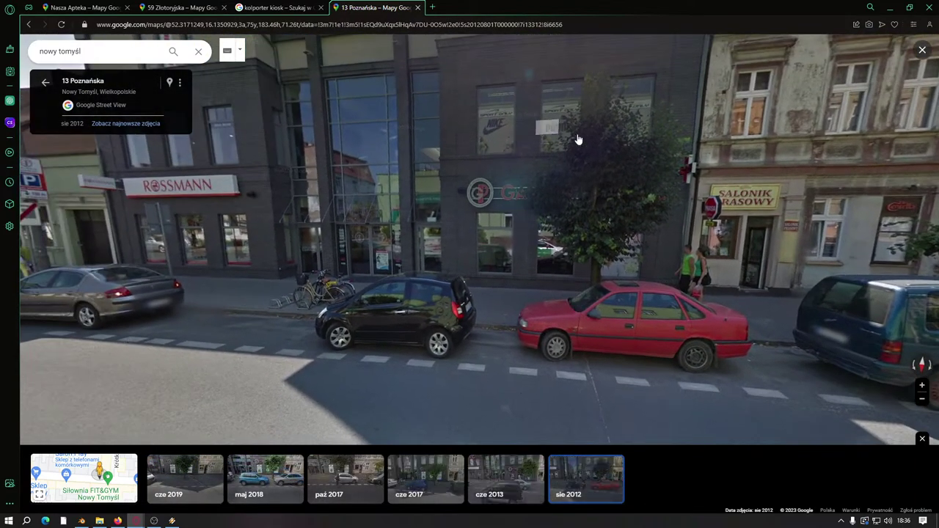
Step: Search Google Images for 'nowy tomyśl poznańska kiosk' in a new tab
left_click(432, 7)
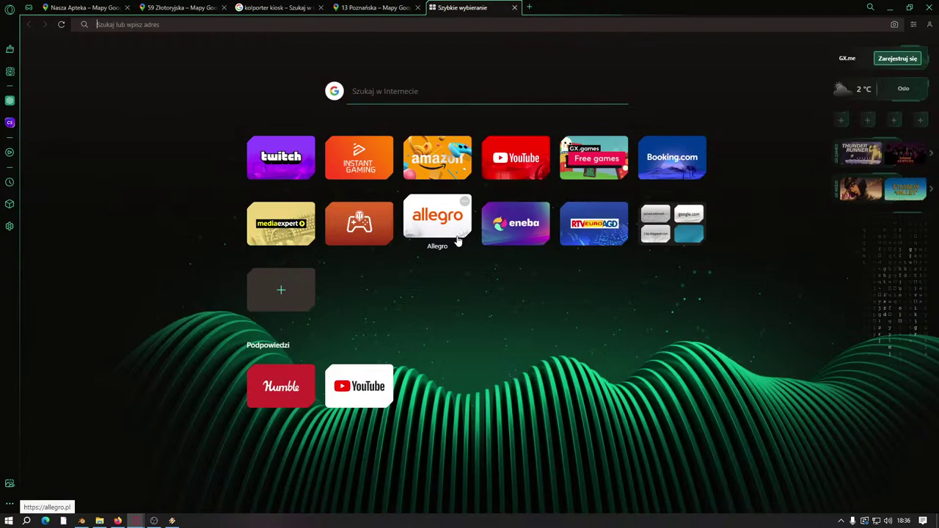
type("noew")
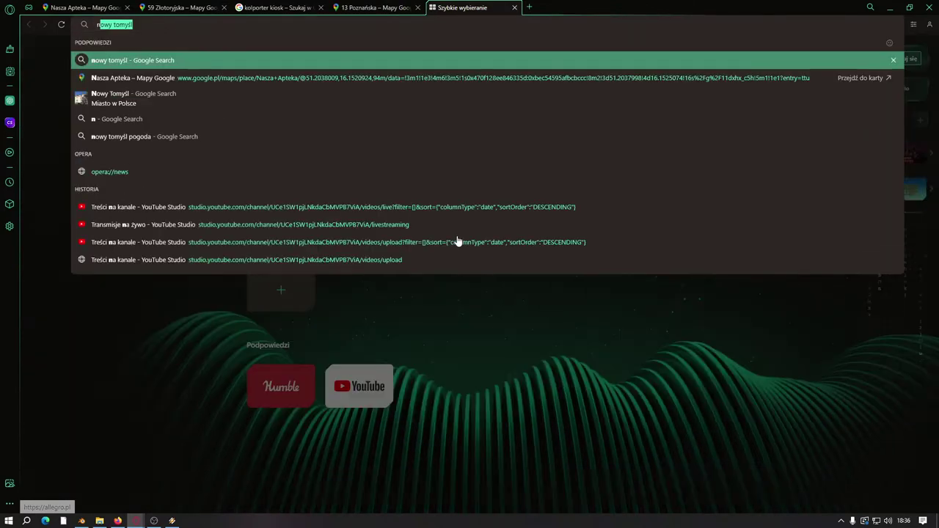
key("BackSpace")
key("BackSpace")
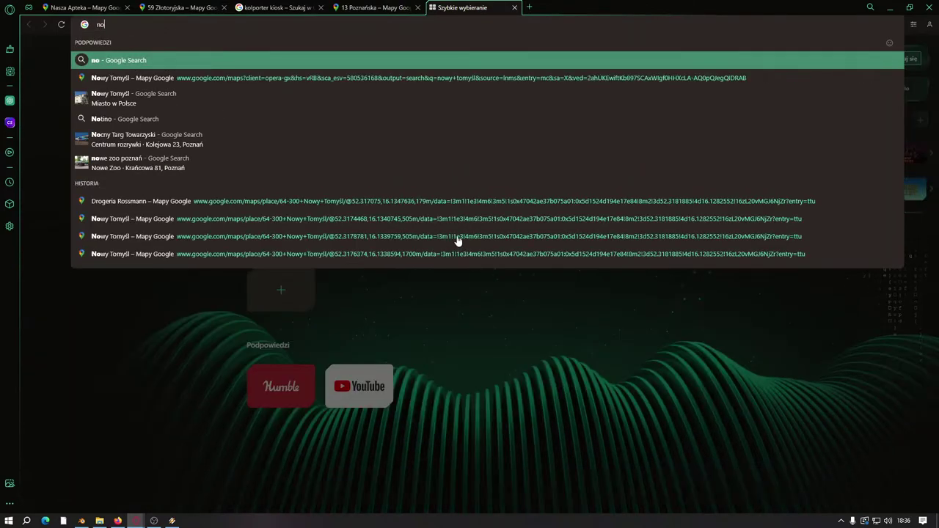
type("wy tomyś")
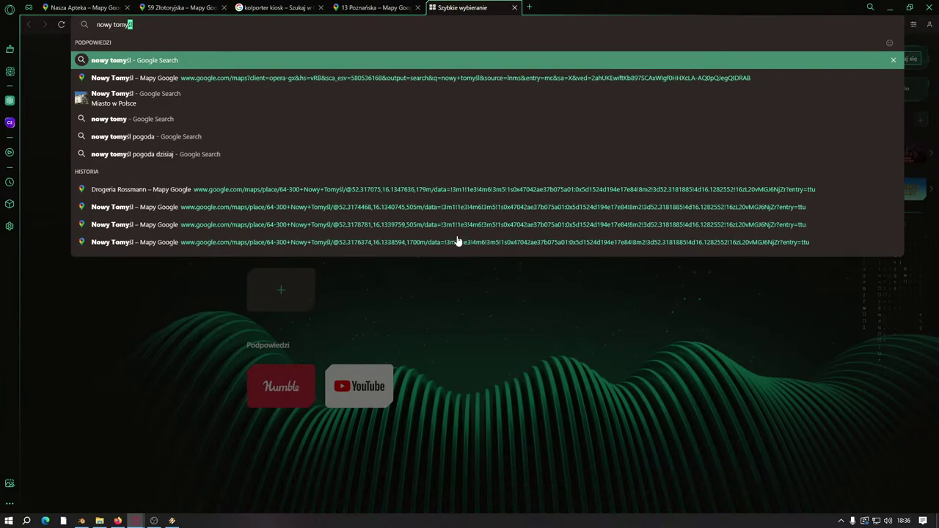
type("l poznan")
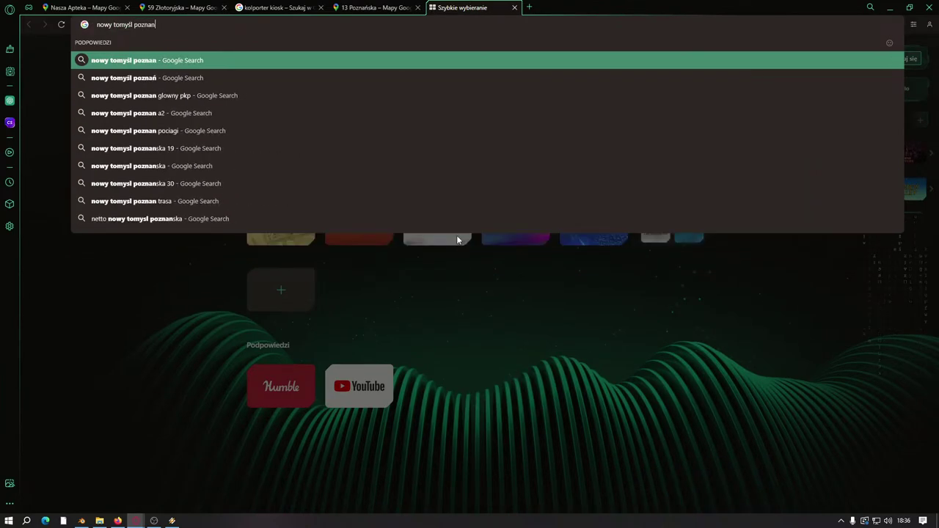
key("BackSpace")
type("ńska")
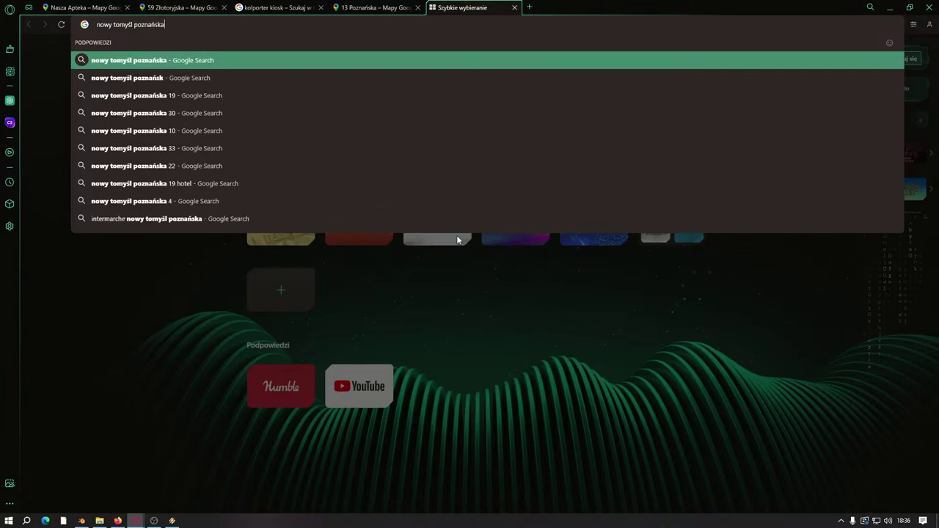
type(" kiosk")
key("Return")
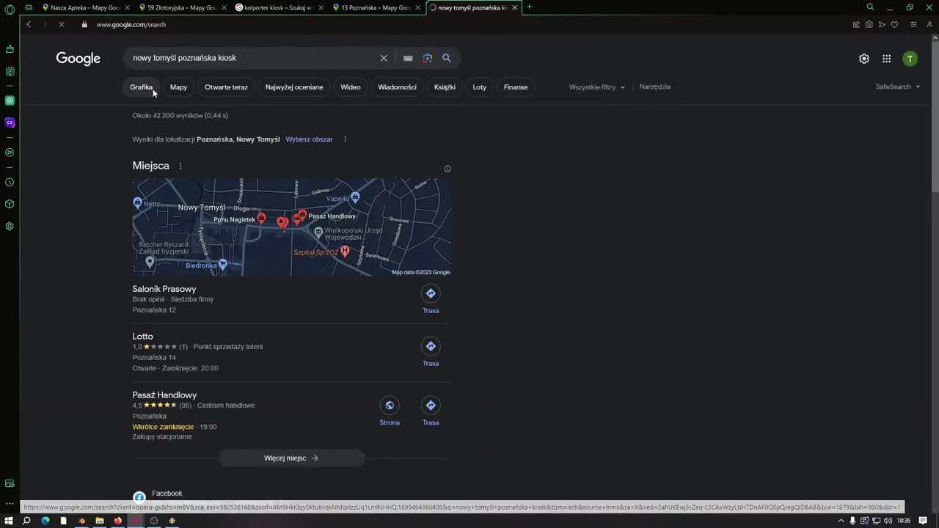
left_click(152, 90)
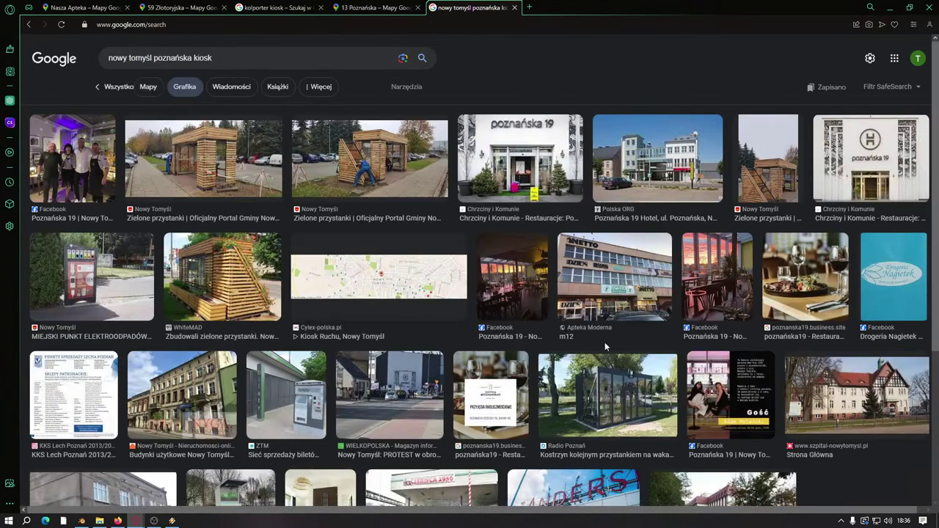
Step: Preview the wooden bus-stop, WhiteMAD bus-stop, Apteka Moderna and Poznańska 19 Hotel images
left_click(211, 183)
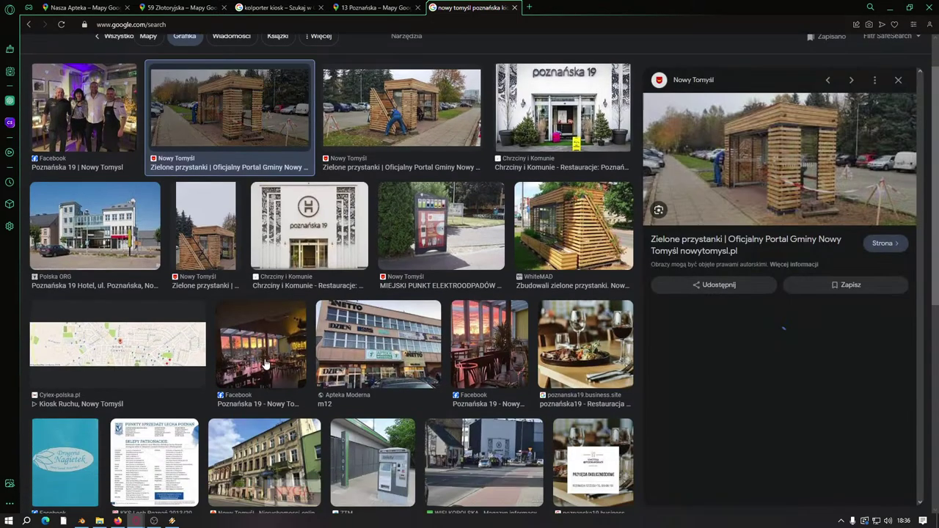
left_click(566, 247)
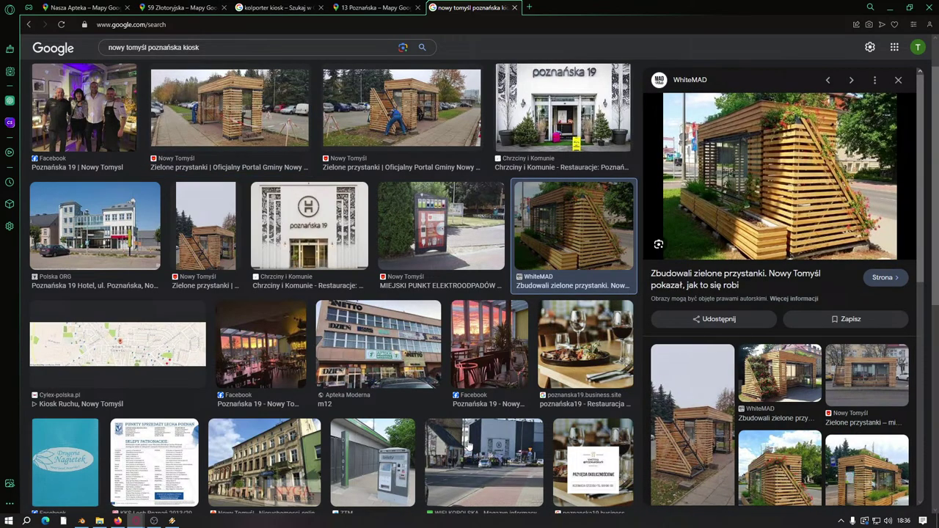
left_click(360, 367)
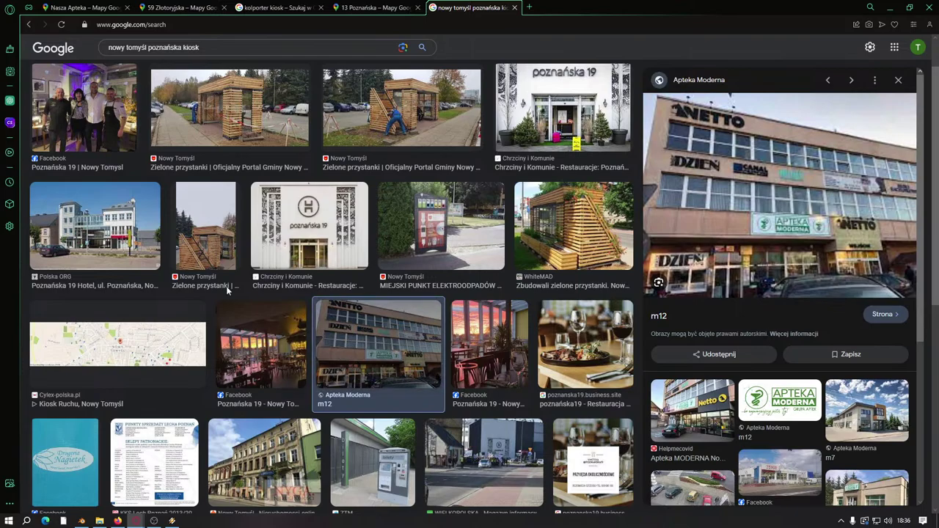
left_click(119, 218)
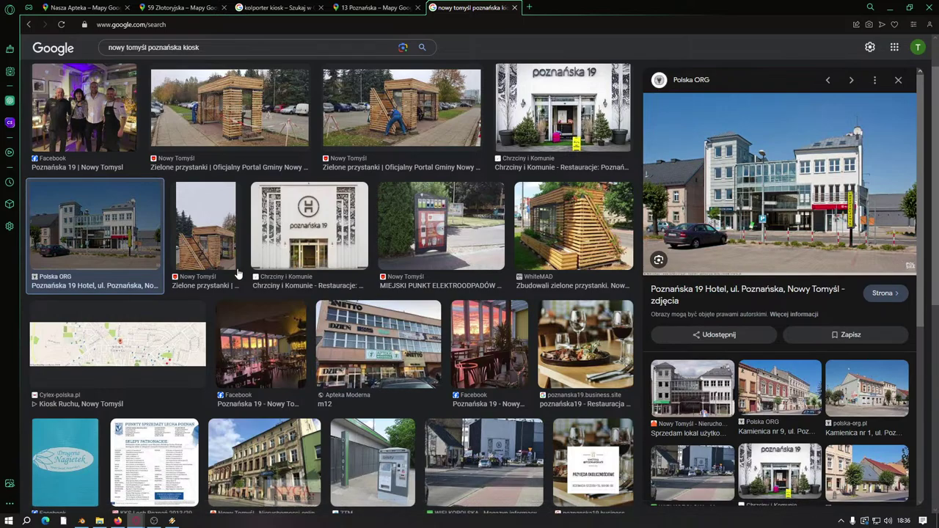
scroll(237, 274, "up", 1)
scroll(296, 269, "down", 3)
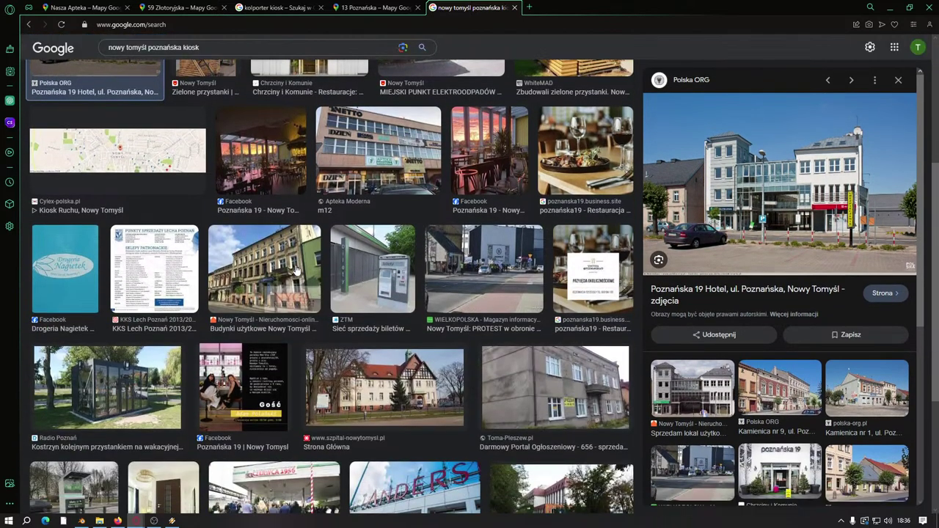
Step: Preview the Budynki użytkowe, Kamienica nr 6 and Mickiewicza tenement demolition photos
left_click(270, 264)
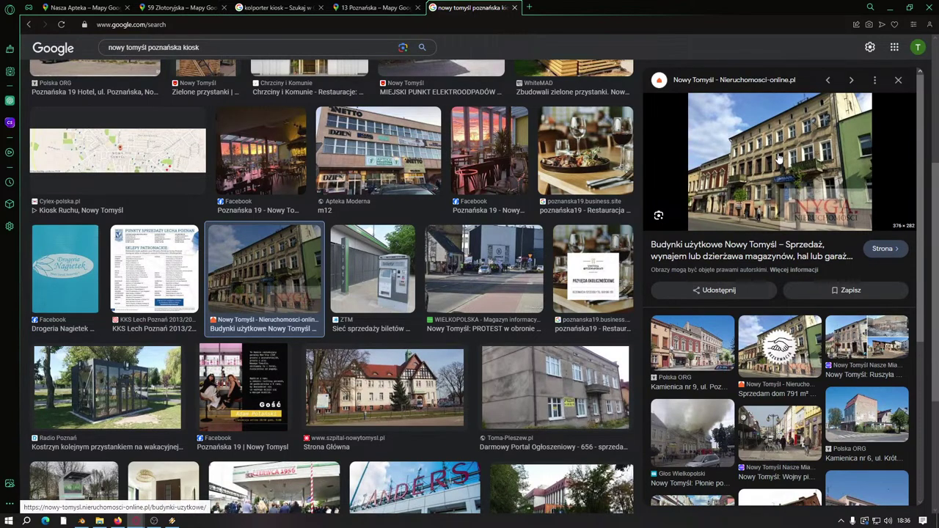
left_click(864, 409)
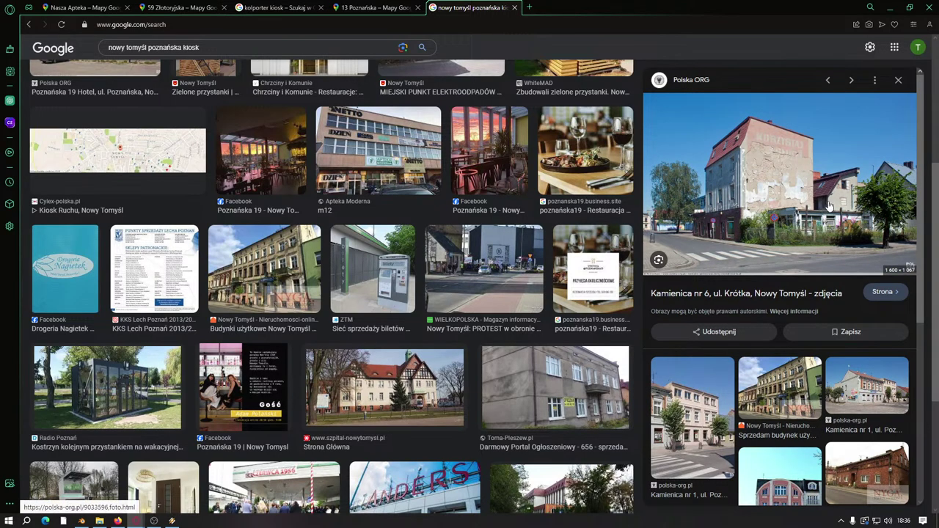
scroll(810, 400, "down", 2)
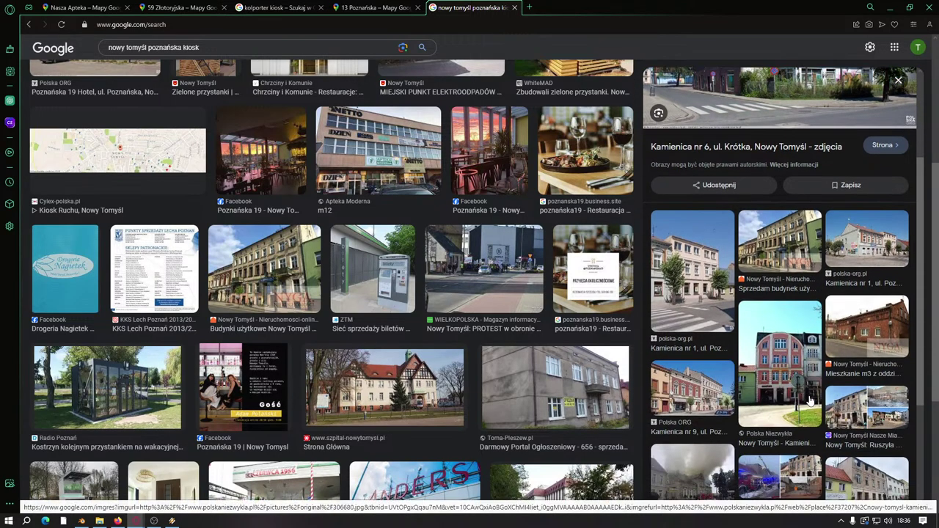
scroll(811, 400, "down", 1)
left_click(849, 352)
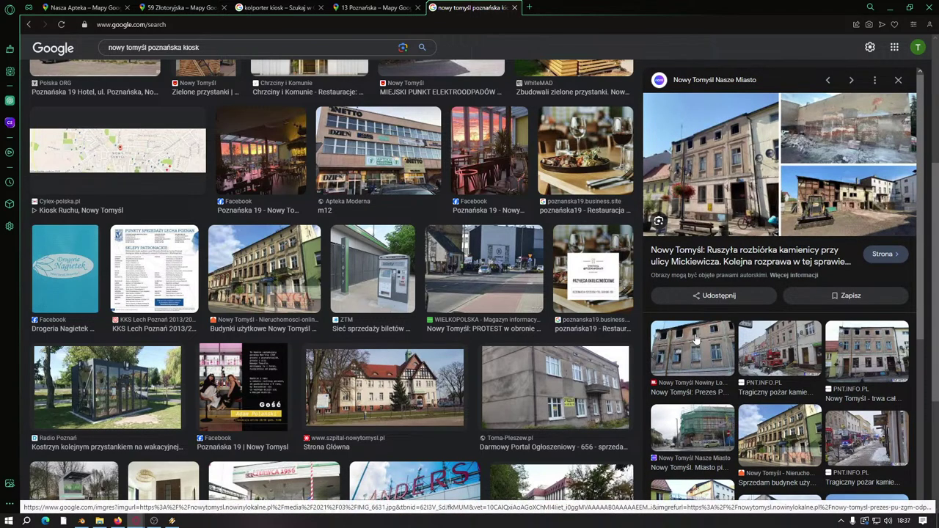
scroll(272, 310, "down", 3)
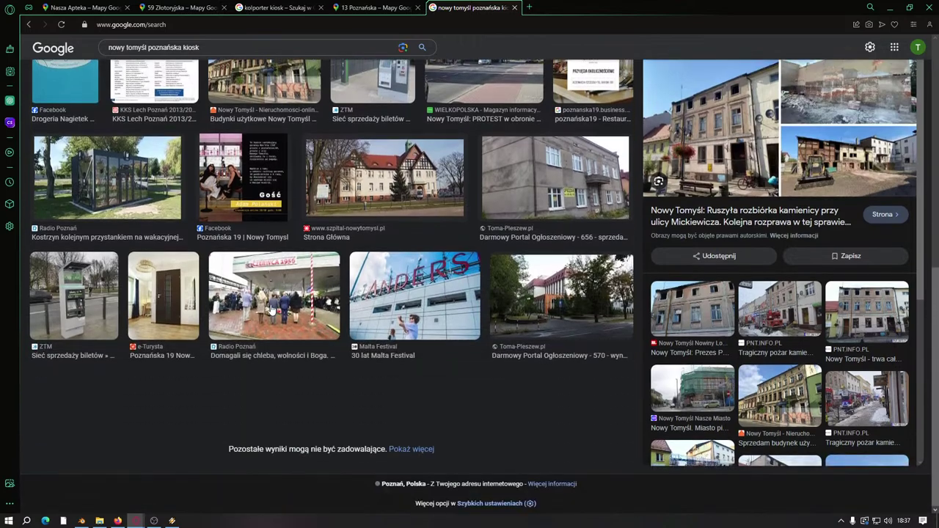
scroll(272, 309, "up", 6)
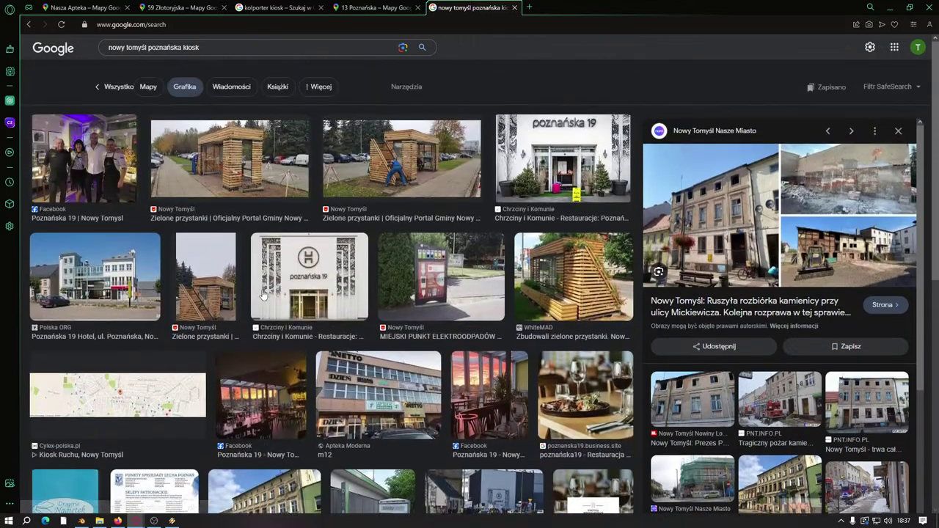
Step: Shorten the query to 'nowy tomyśl kiosk' and rerun the search
left_click(194, 58)
key("BackSpace")
key("BackSpace")
key("BackSpace")
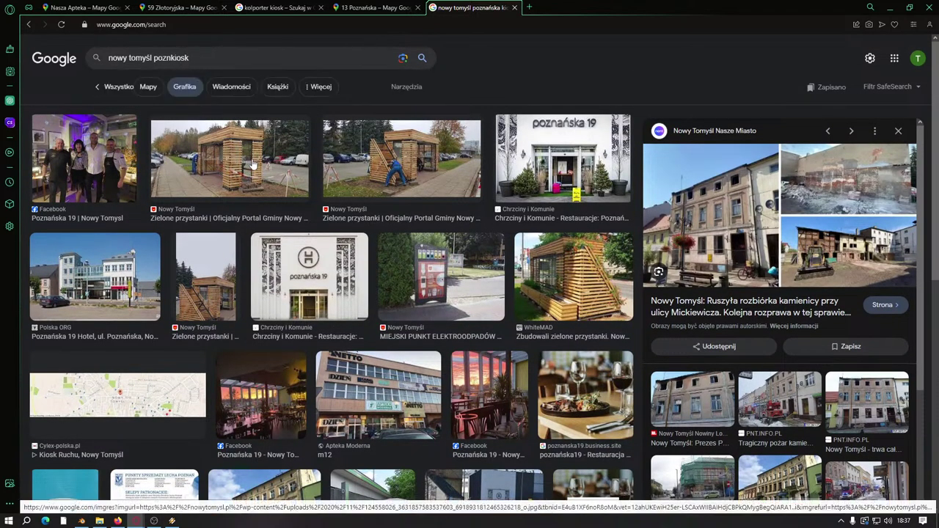
key("Return")
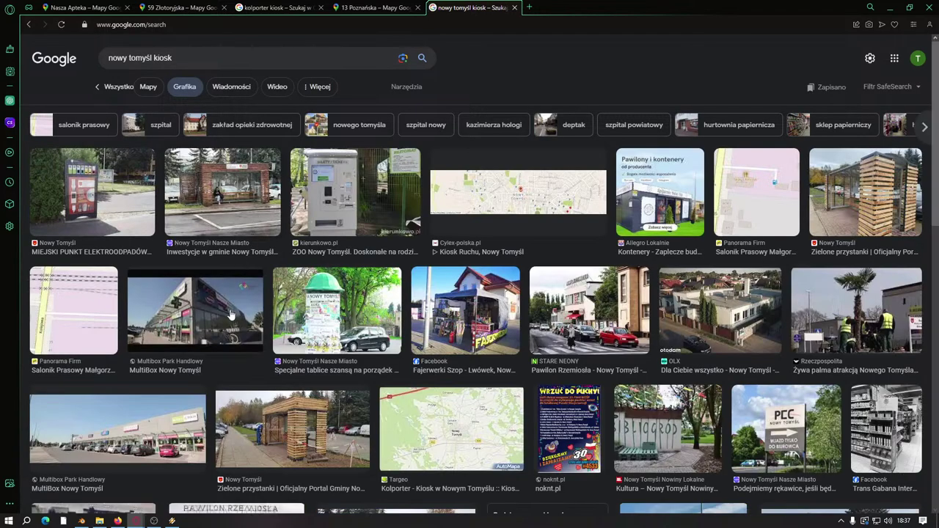
Step: Preview the Fajerwerki Szop kiosk photo and scroll through the image results
left_click(420, 319)
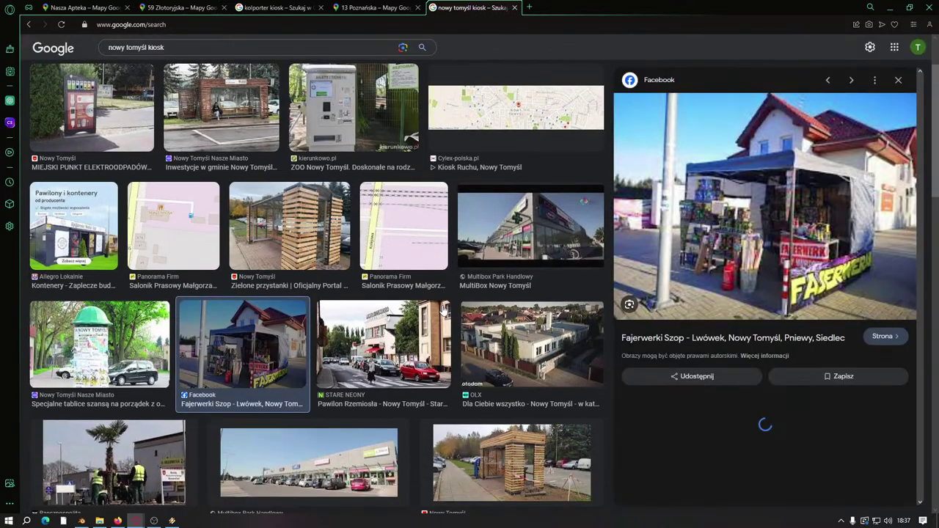
scroll(248, 413, "down", 3)
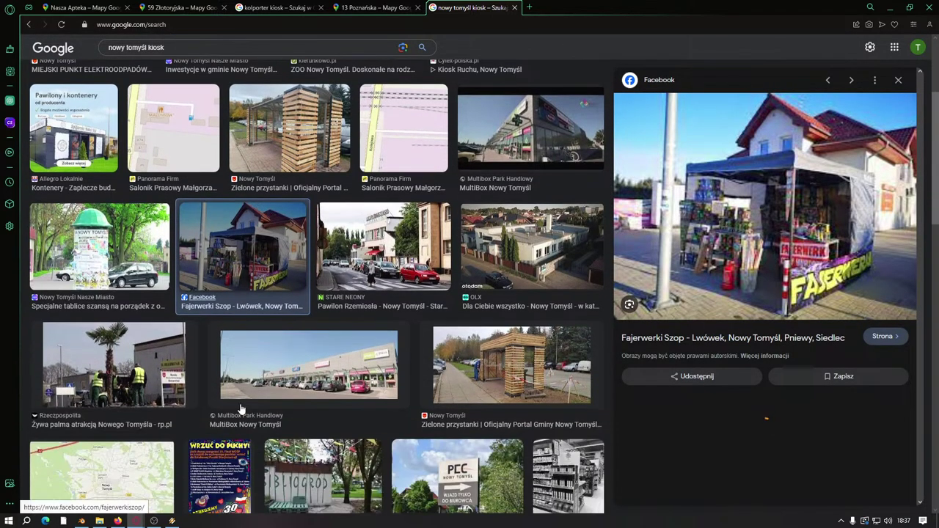
scroll(240, 410, "down", 3)
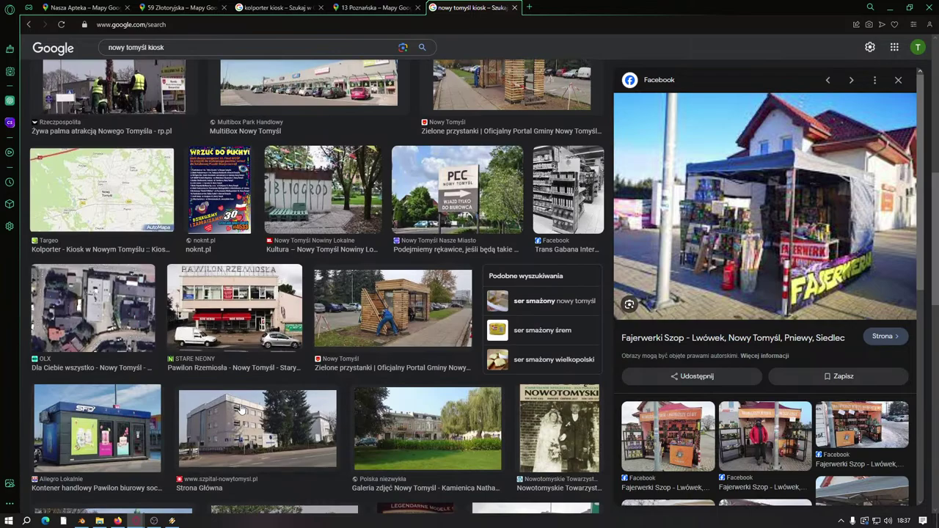
scroll(240, 409, "down", 4)
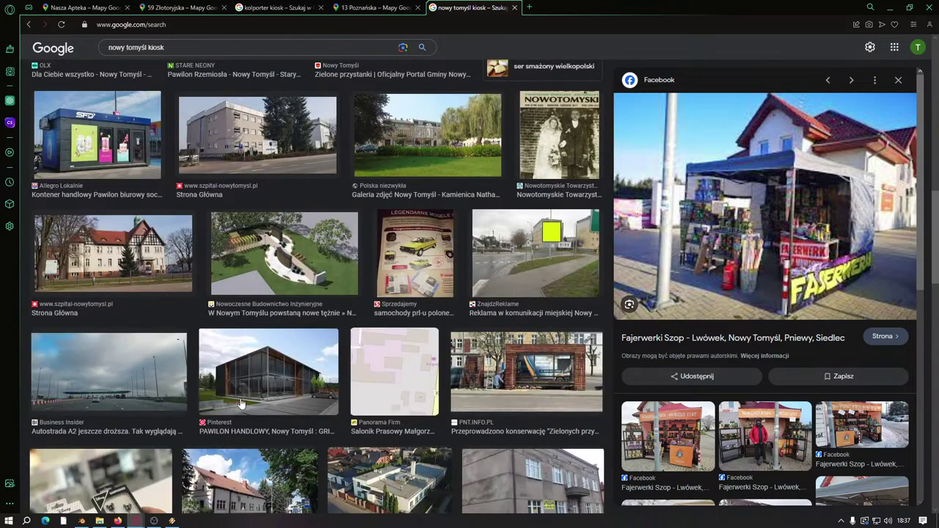
scroll(240, 388, "down", 3)
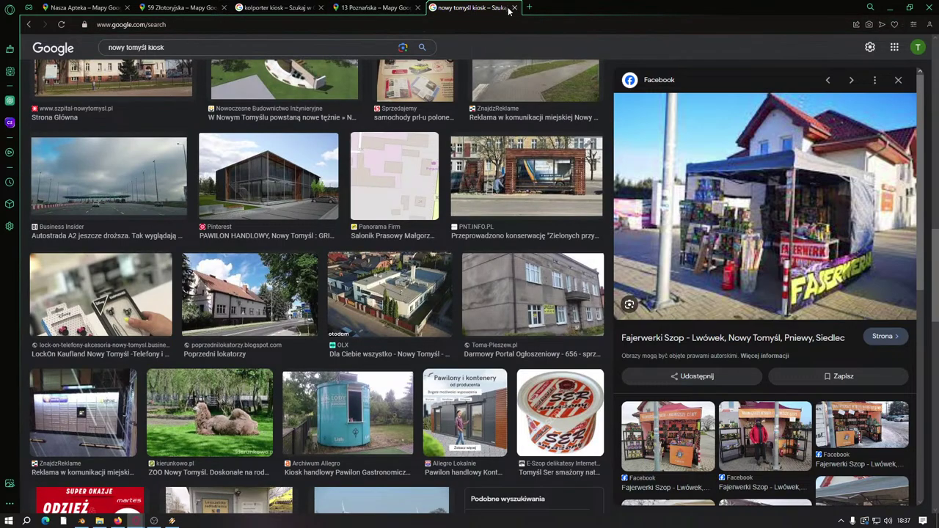
left_click(374, 7)
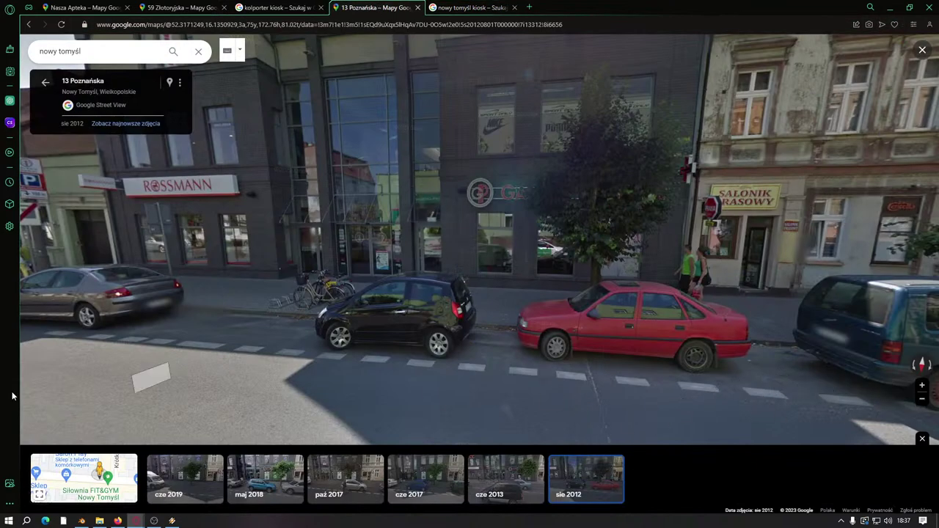
left_click(73, 478)
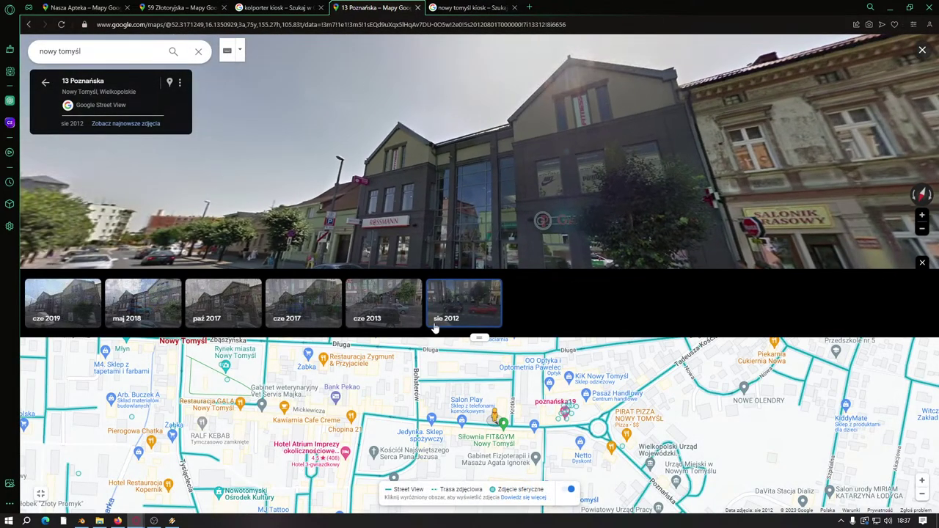
left_click_drag(337, 211, 279, 158)
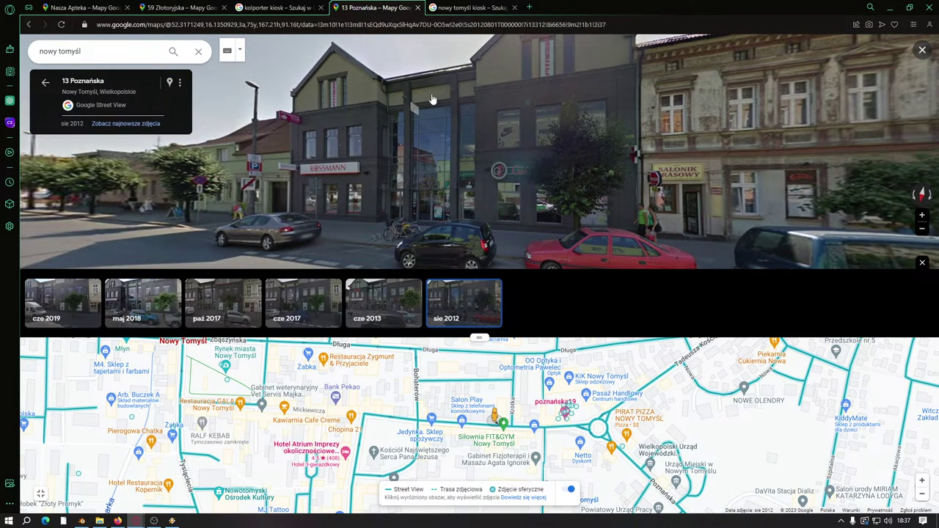
scroll(480, 438, "up", 2)
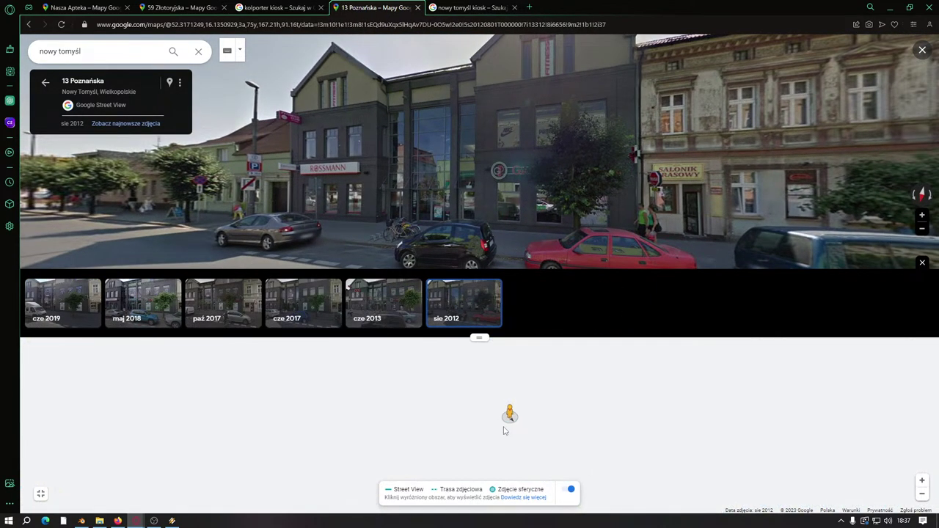
left_click(505, 430)
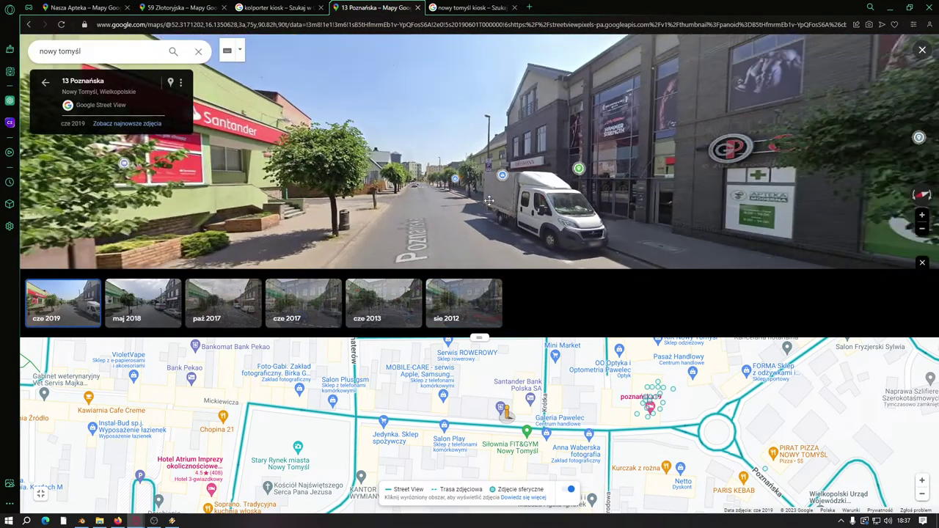
left_click_drag(489, 199, 433, 173)
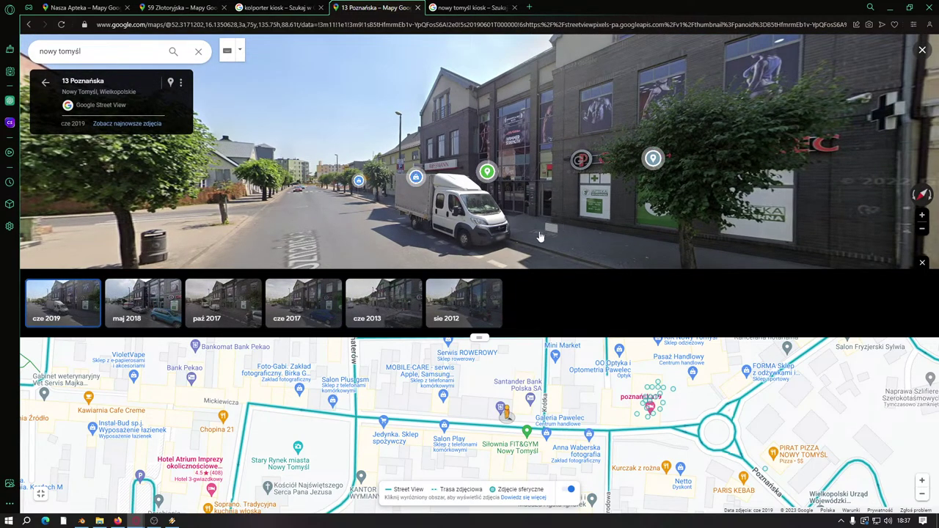
left_click_drag(598, 222, 528, 219)
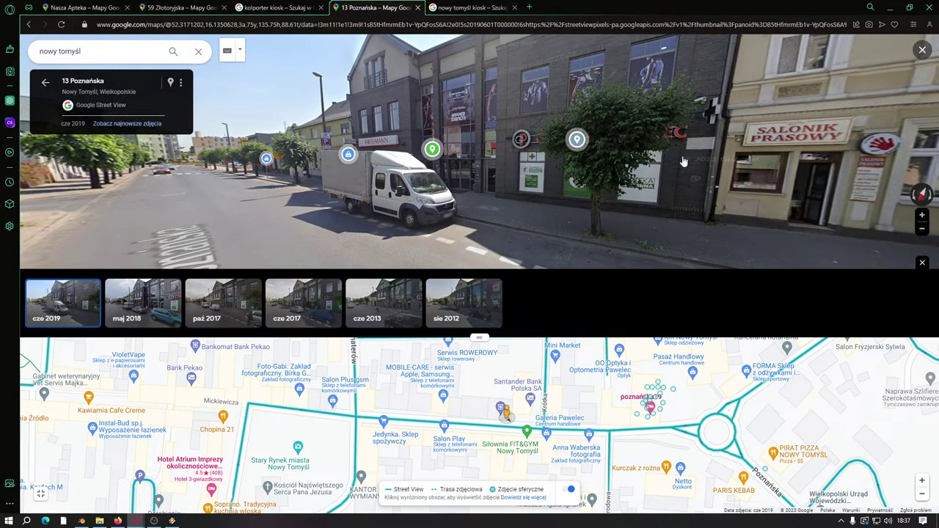
left_click(62, 308)
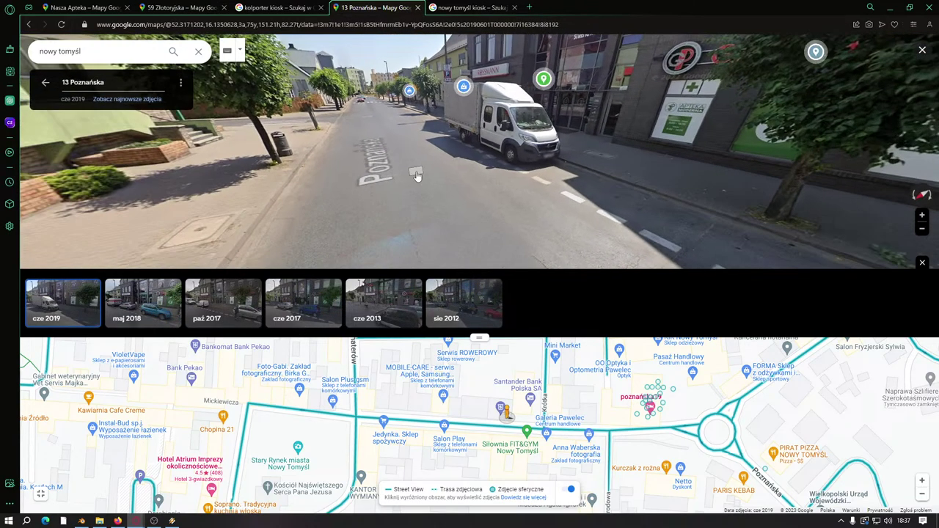
left_click_drag(416, 175, 497, 185)
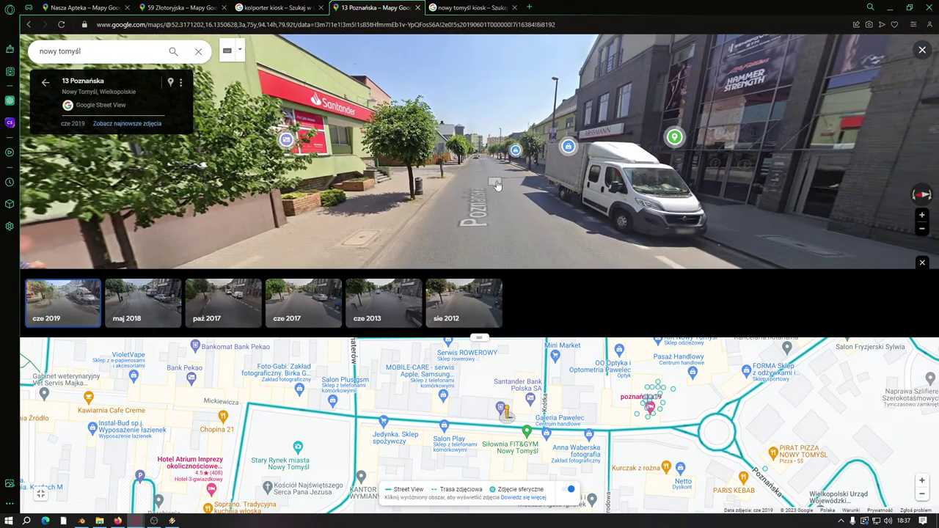
left_click(495, 427)
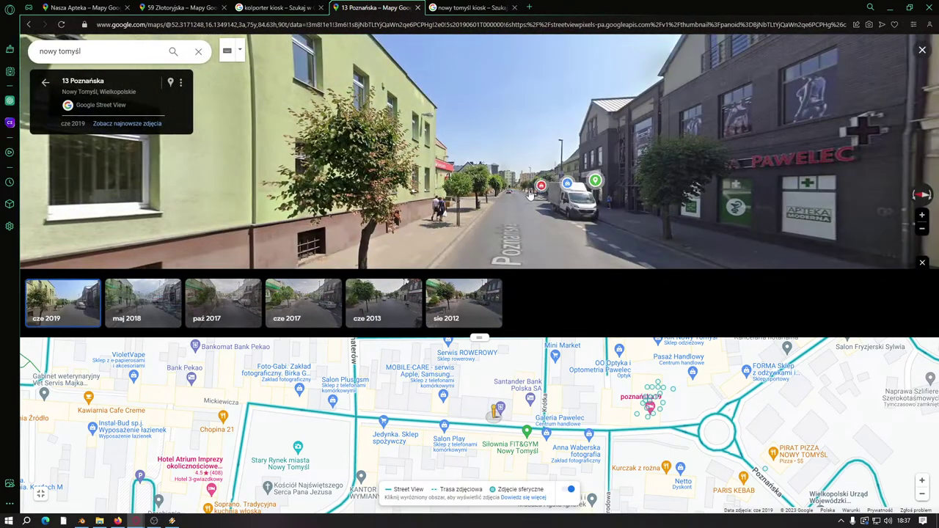
left_click(510, 257)
left_click_drag(510, 257, 503, 192)
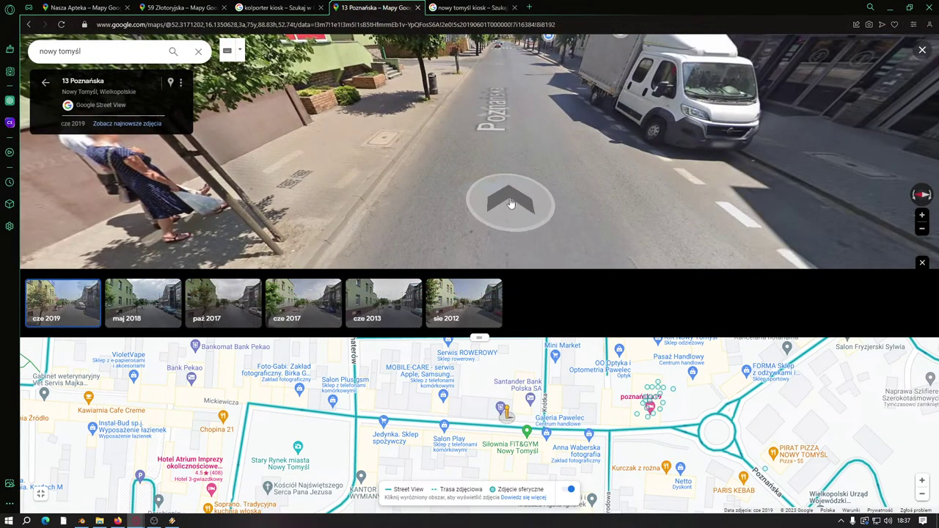
left_click(503, 201)
left_click(463, 216)
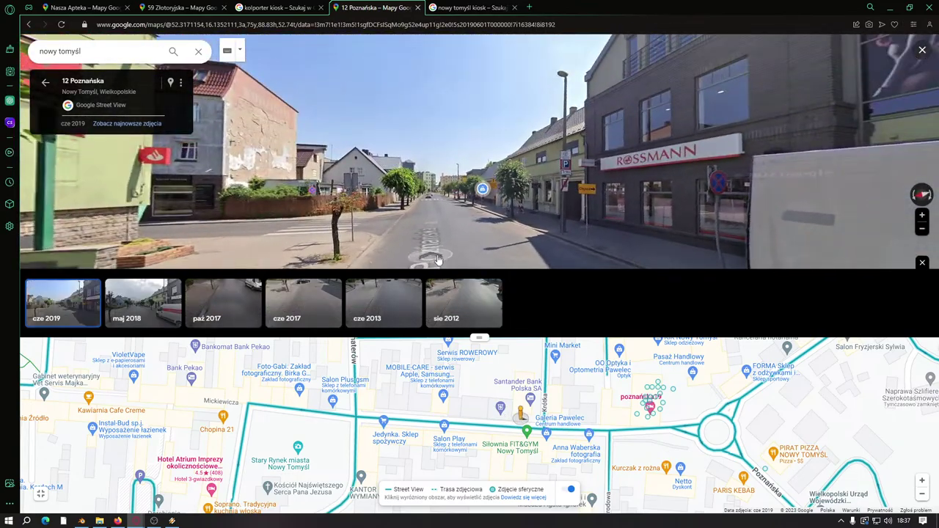
left_click(450, 242)
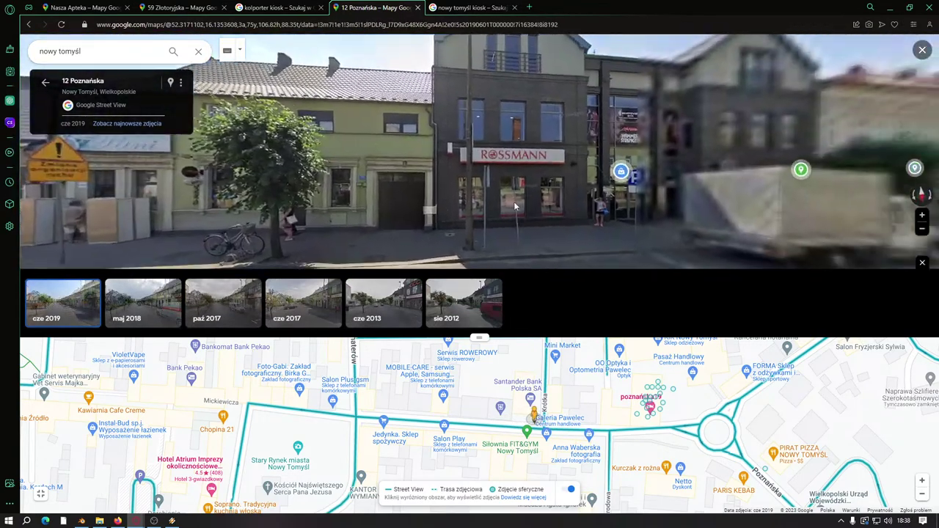
left_click(485, 315)
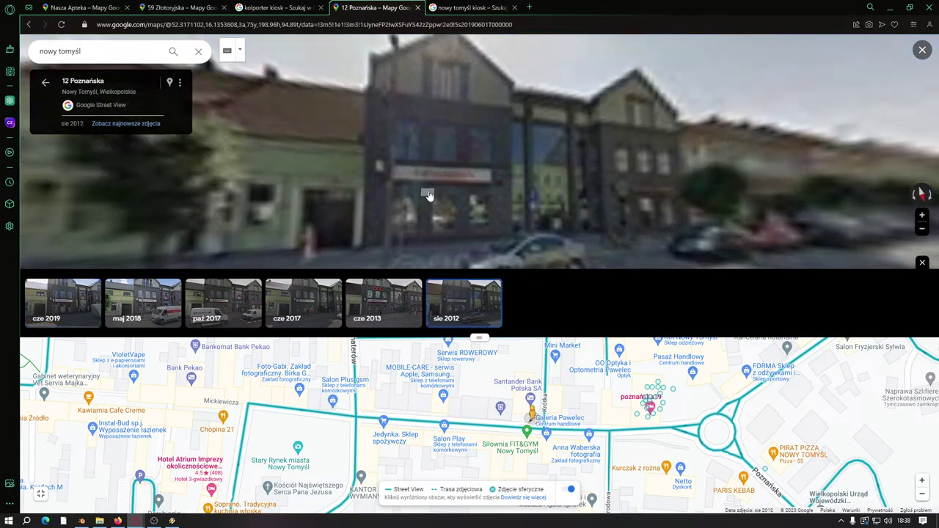
left_click_drag(357, 172, 352, 167)
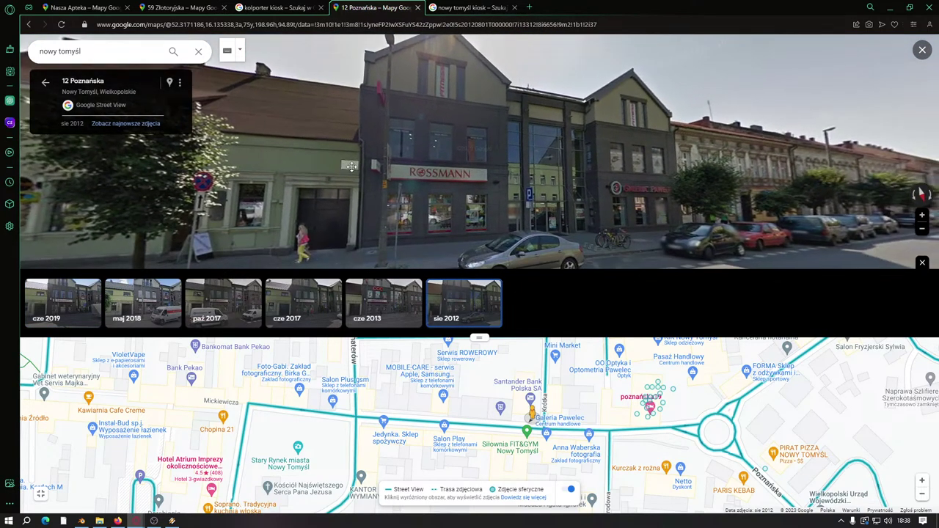
Step: Move close to the Rossmann facade and inspect the neighbouring Lotto storefront
left_click(352, 167)
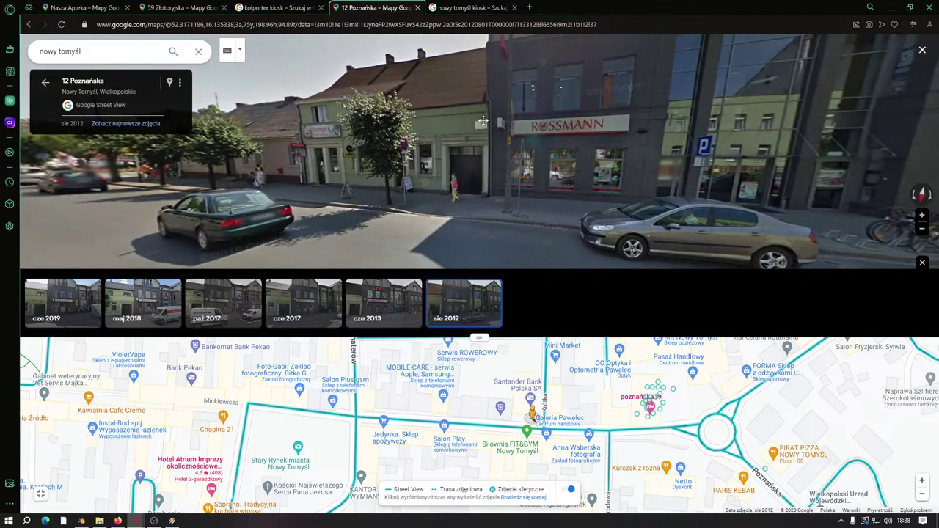
left_click_drag(483, 121, 708, 142)
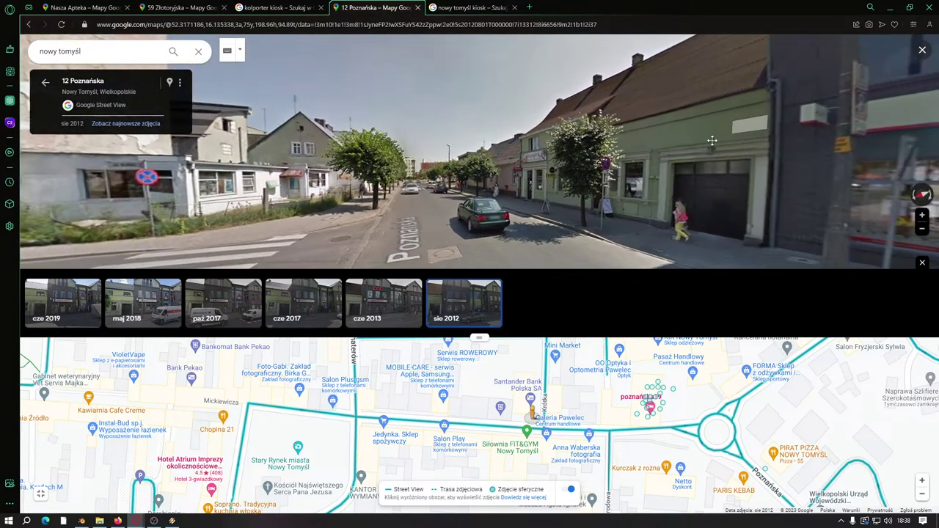
left_click(709, 142)
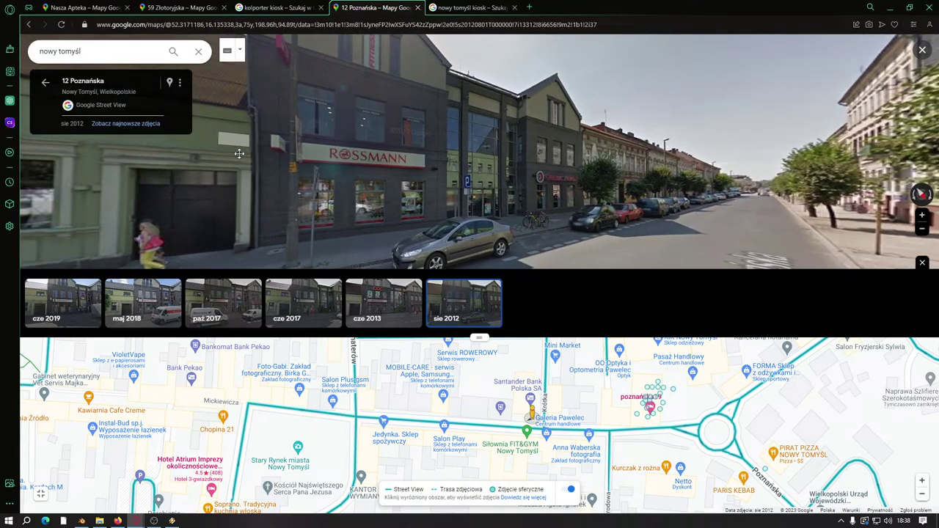
left_click(237, 151)
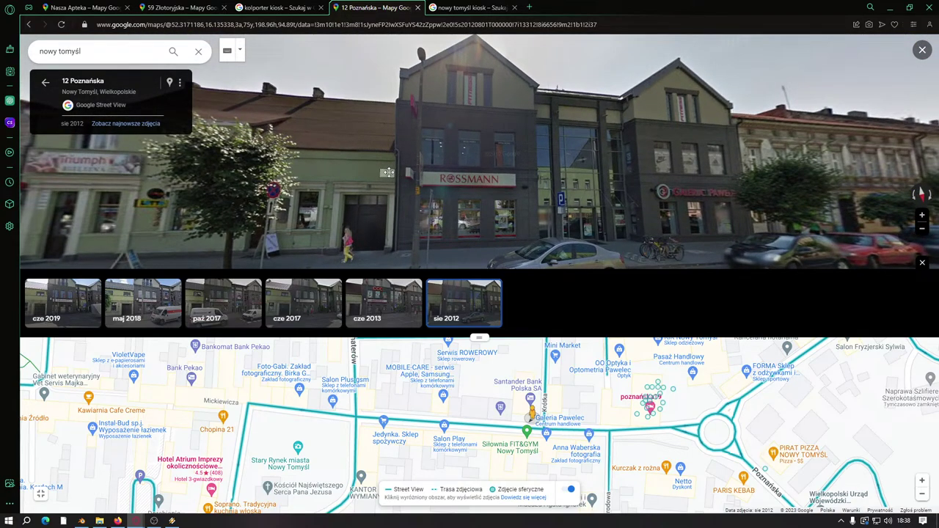
left_click_drag(491, 157, 465, 118)
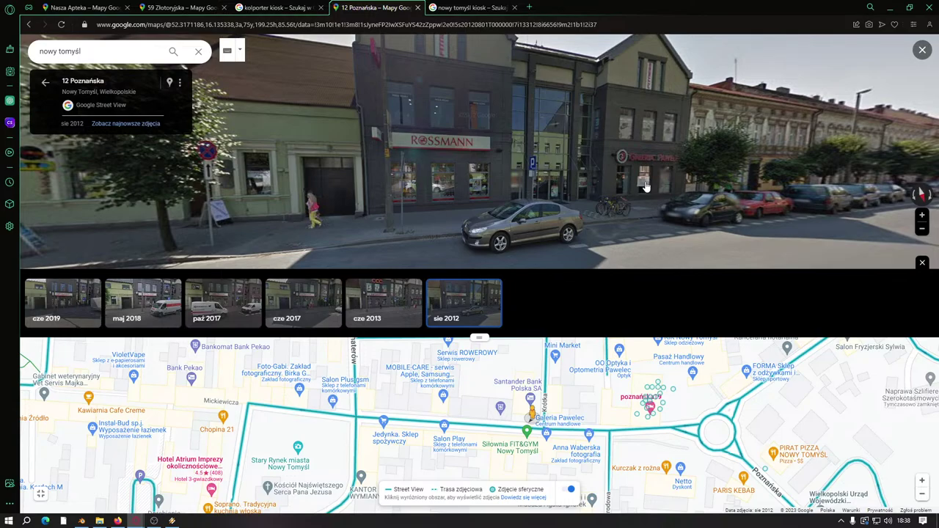
left_click(645, 187)
left_click(440, 149)
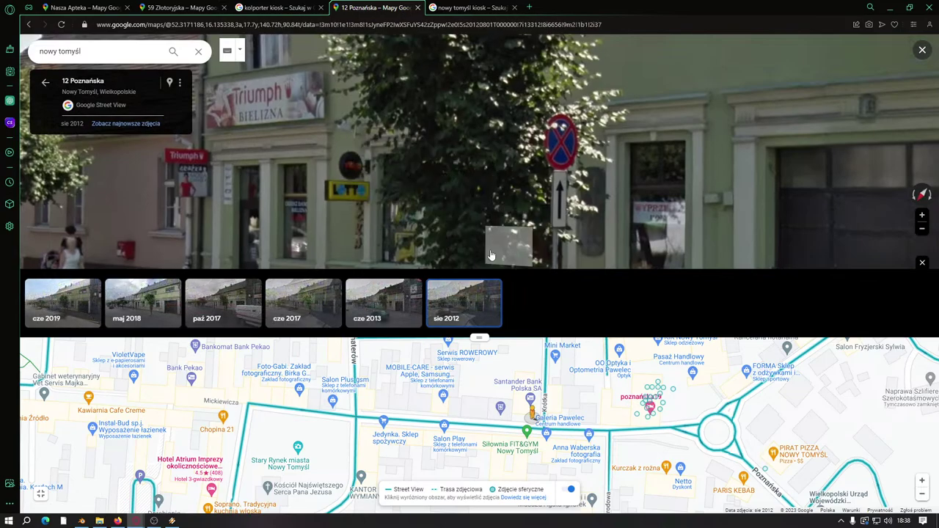
left_click(391, 128)
scroll(391, 128, "down", 3)
Step: Look along the Rossmann facade and down Poznańska, then pan the map west
left_click_drag(587, 154, 456, 156)
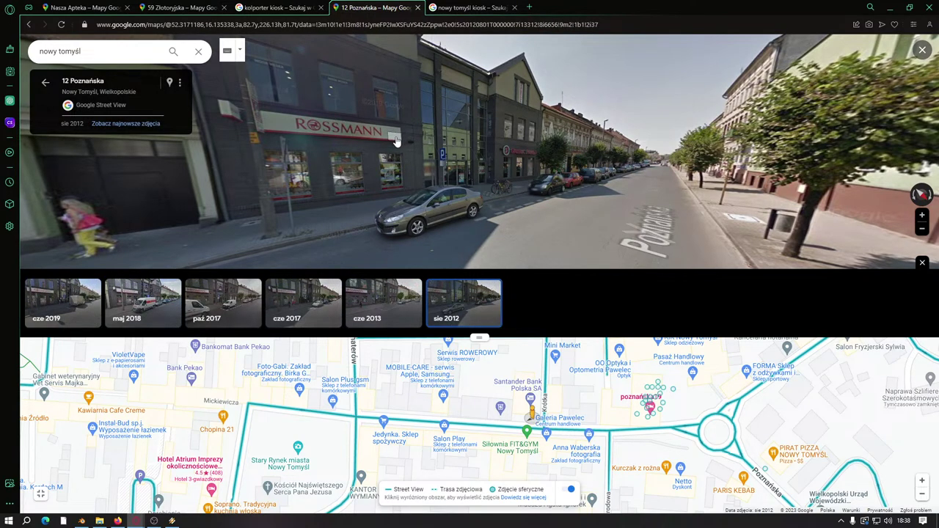
left_click_drag(374, 181, 506, 93)
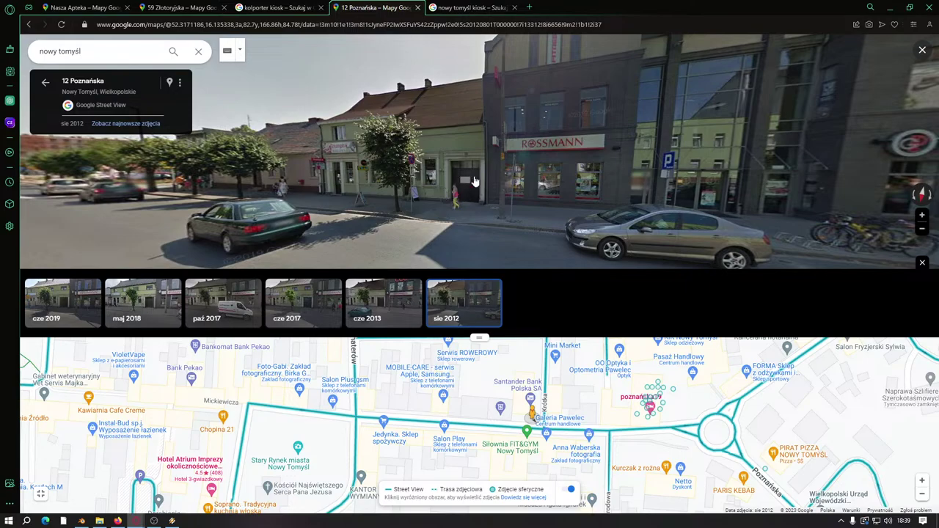
left_click_drag(474, 180, 433, 174)
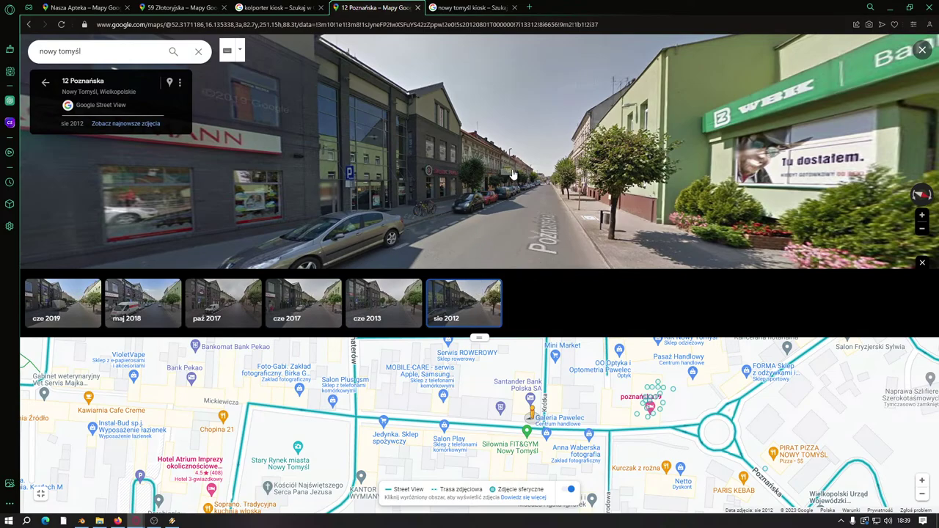
left_click_drag(314, 448, 620, 452)
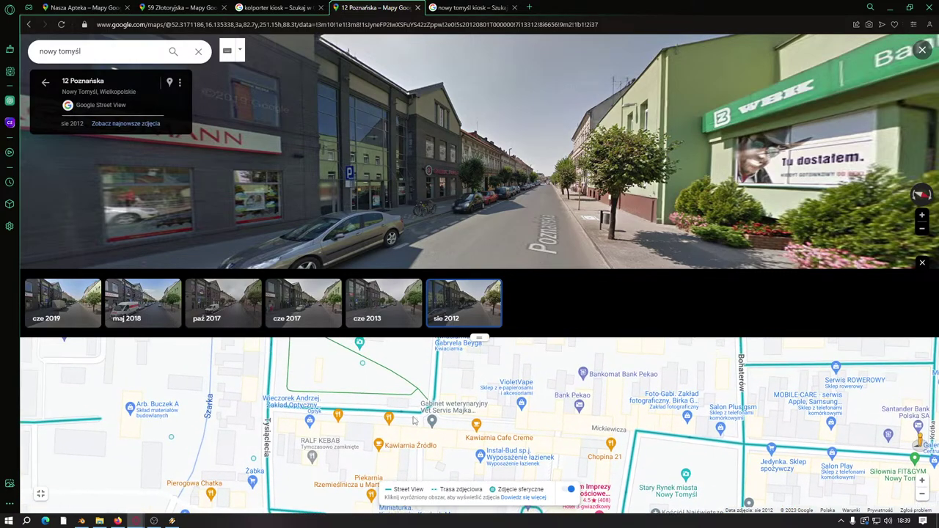
Step: Jump Street View to Plac Niepodległości and walk along the square to the kiosk
left_click(416, 411)
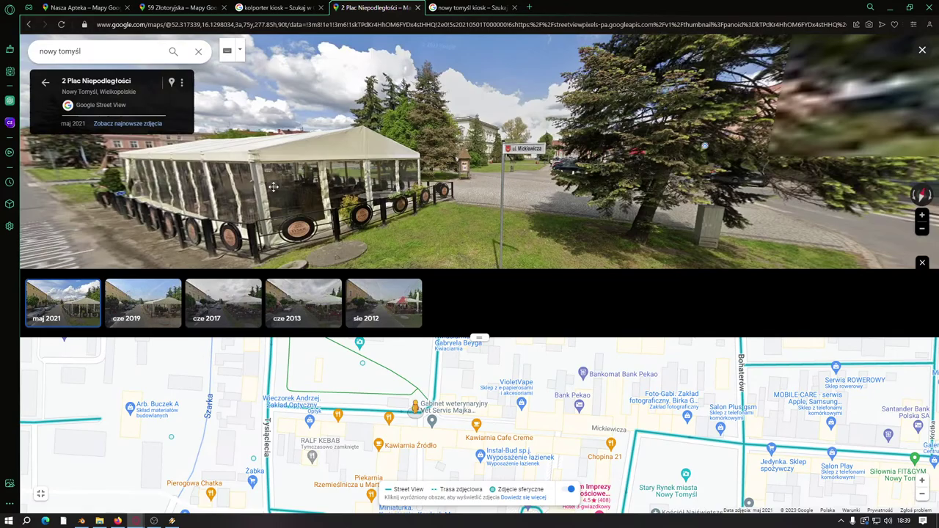
left_click_drag(273, 187, 77, 246)
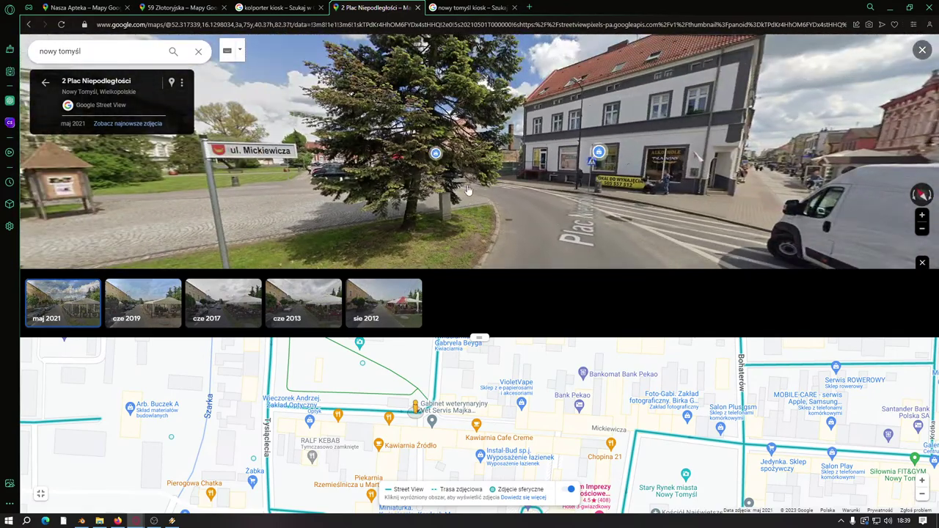
left_click(435, 215)
left_click(440, 212)
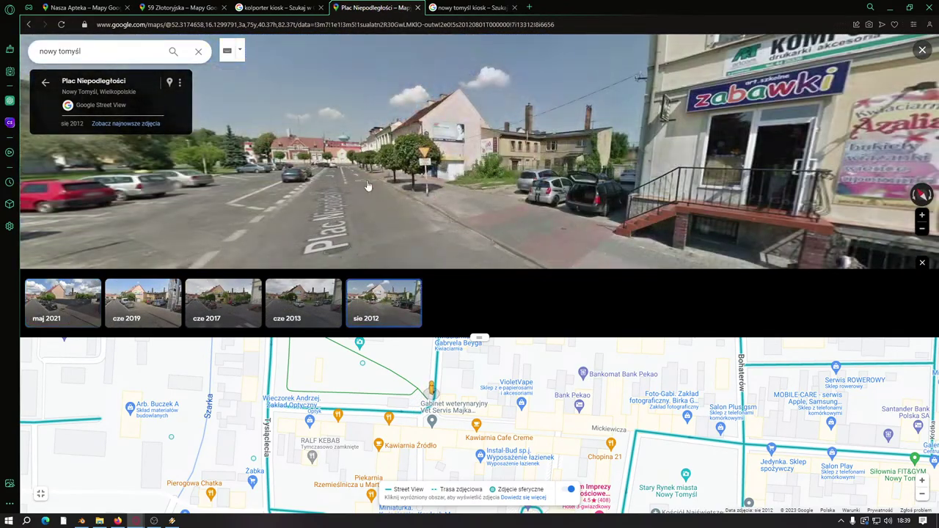
left_click(602, 155)
left_click(321, 150)
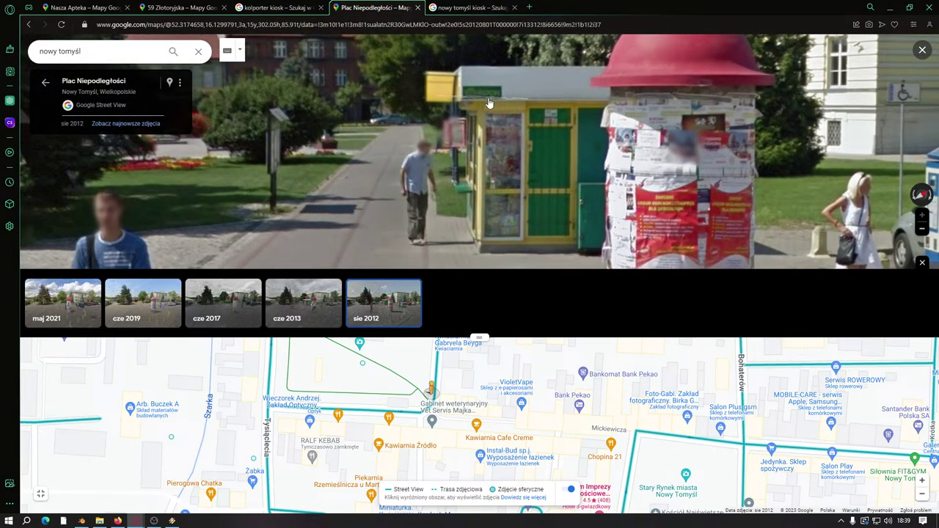
scroll(538, 156, "down", 3)
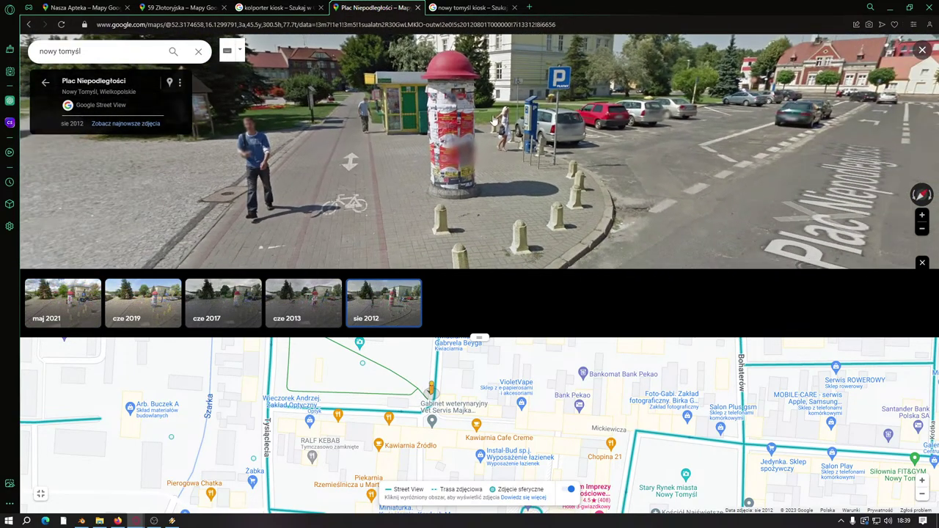
left_click(92, 300)
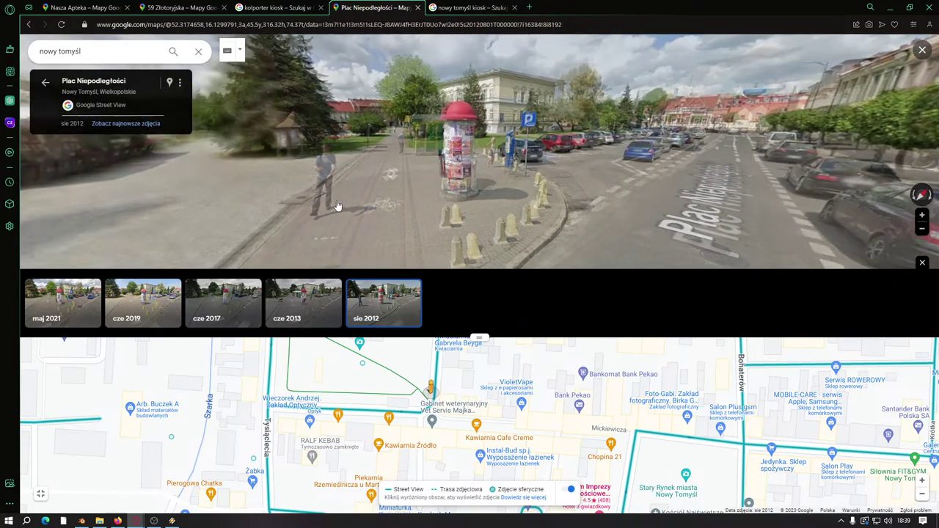
scroll(400, 182, "up", 5)
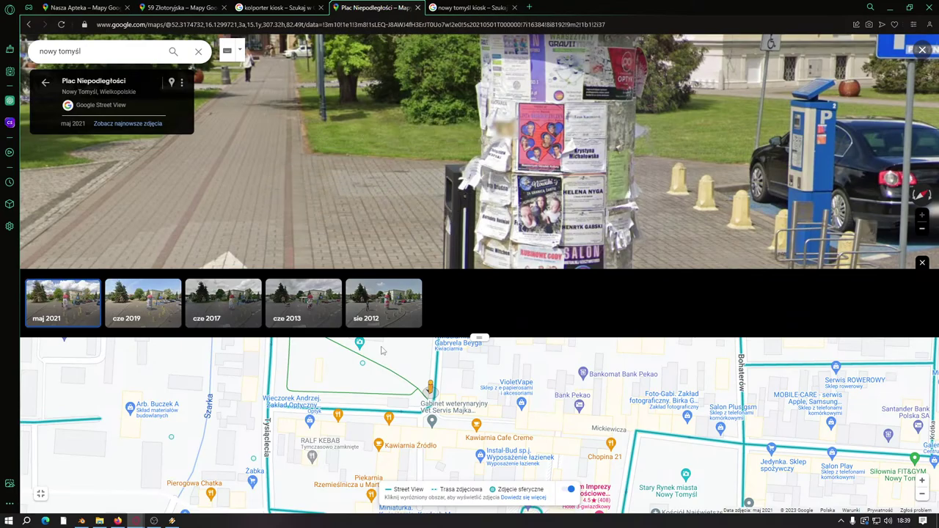
left_click(378, 292)
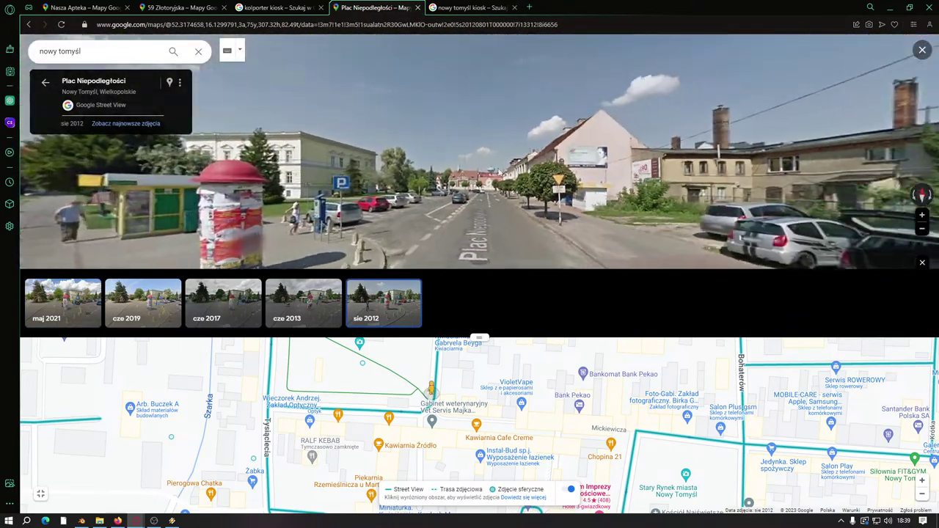
left_click(530, 188)
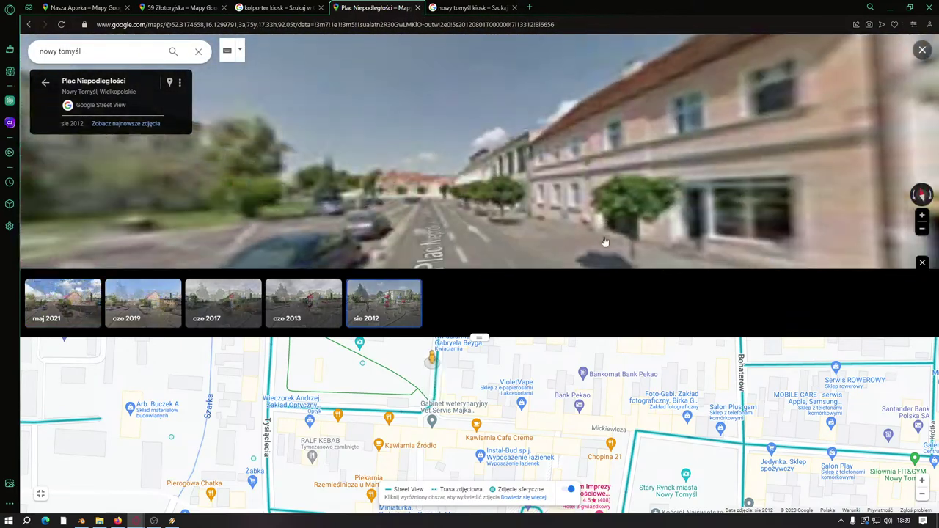
scroll(529, 188, "up", 5)
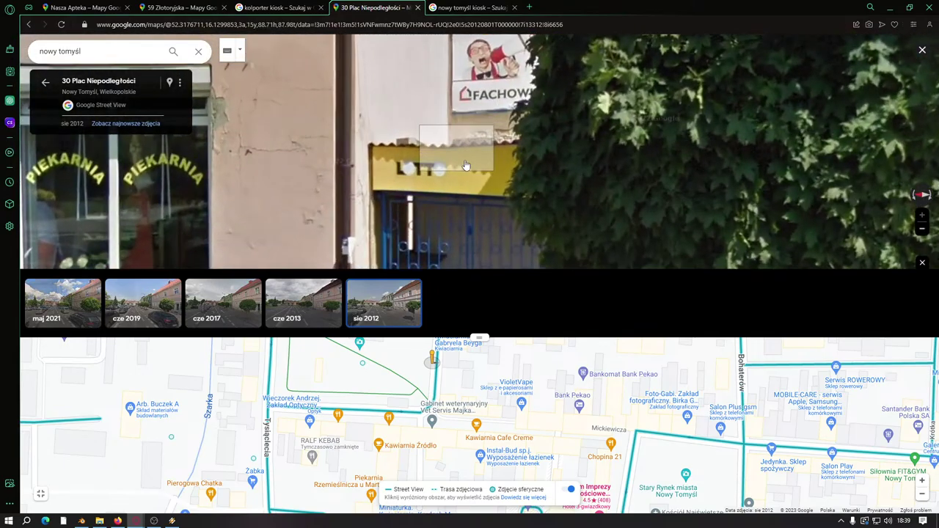
left_click(62, 301)
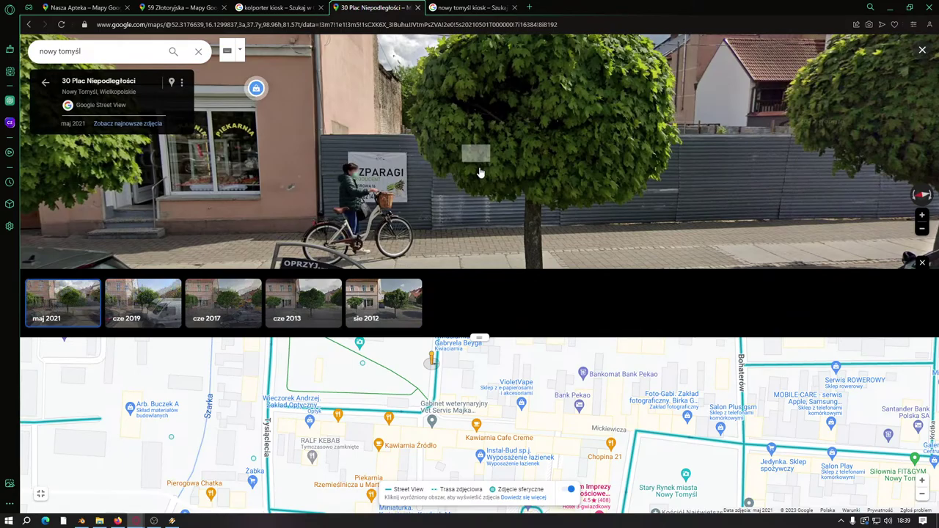
left_click_drag(527, 219, 517, 314)
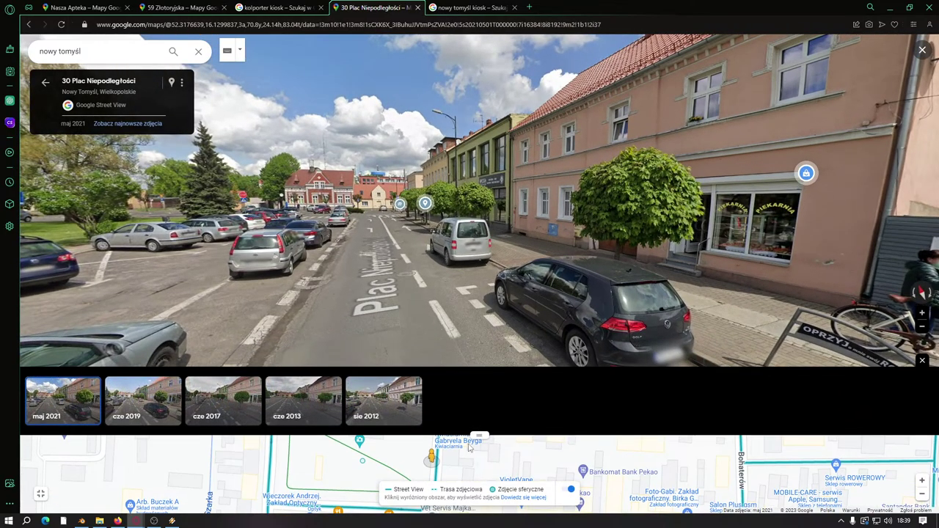
left_click(39, 496)
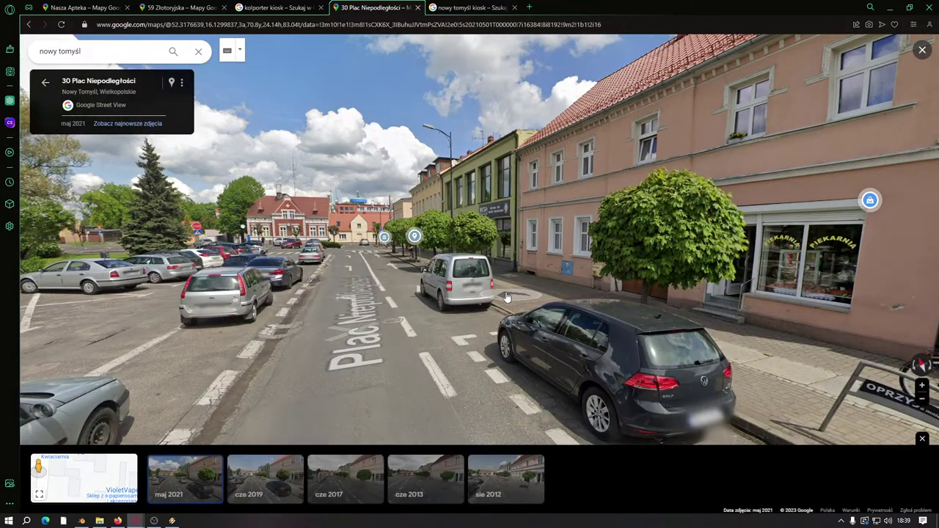
left_click(372, 297)
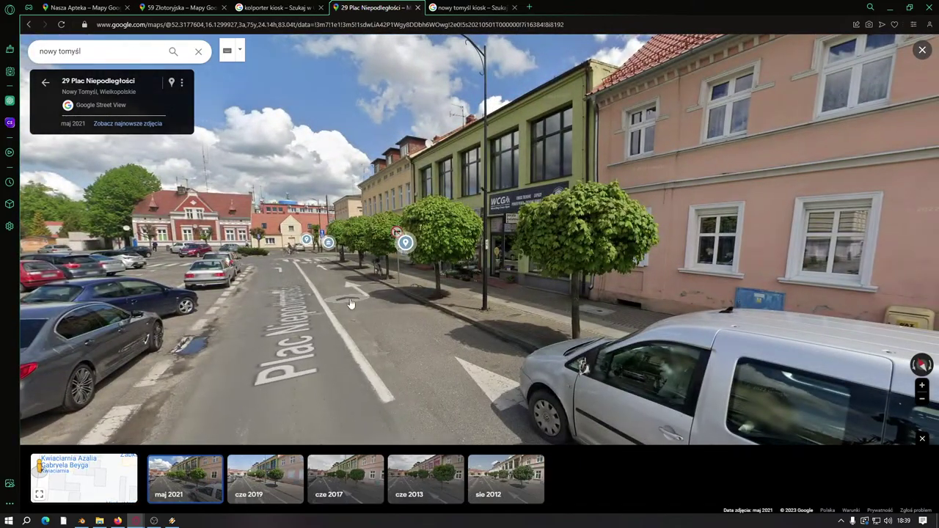
left_click(438, 300)
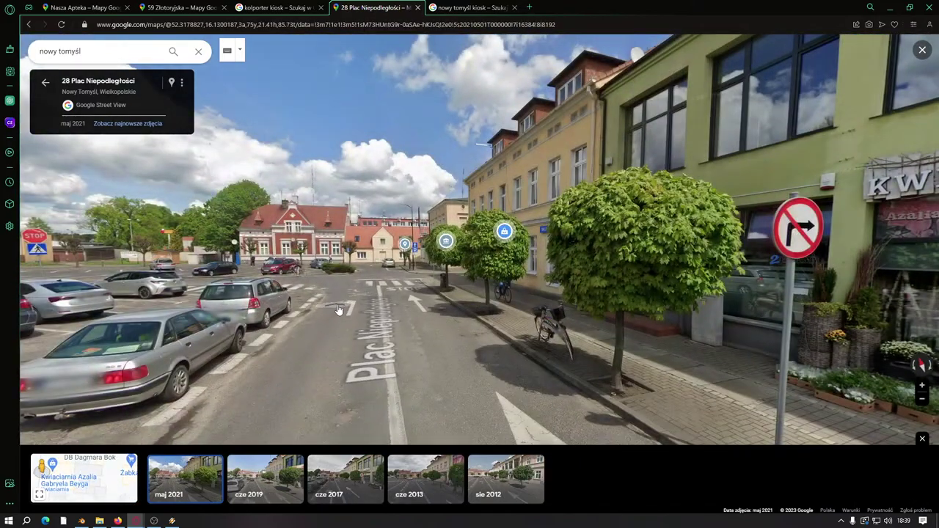
left_click(334, 310)
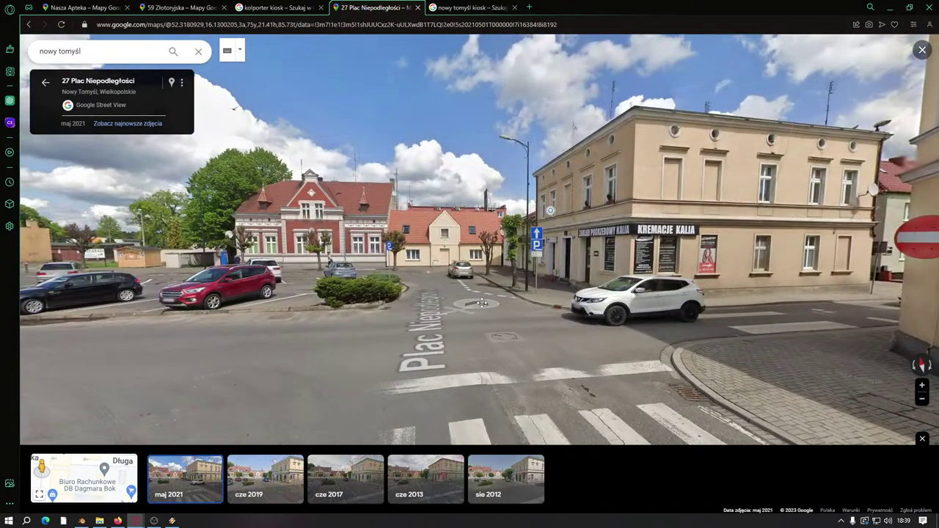
left_click_drag(359, 258, 402, 258)
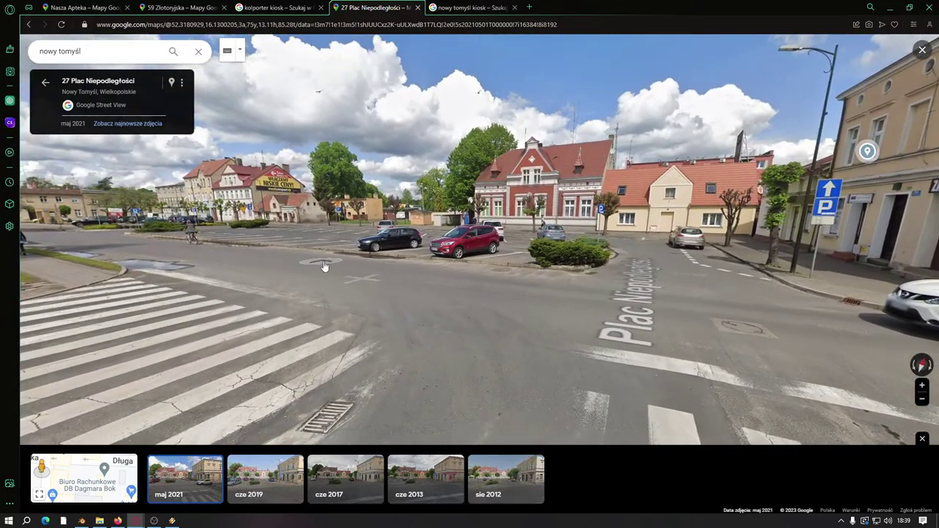
left_click(352, 270)
left_click(403, 273)
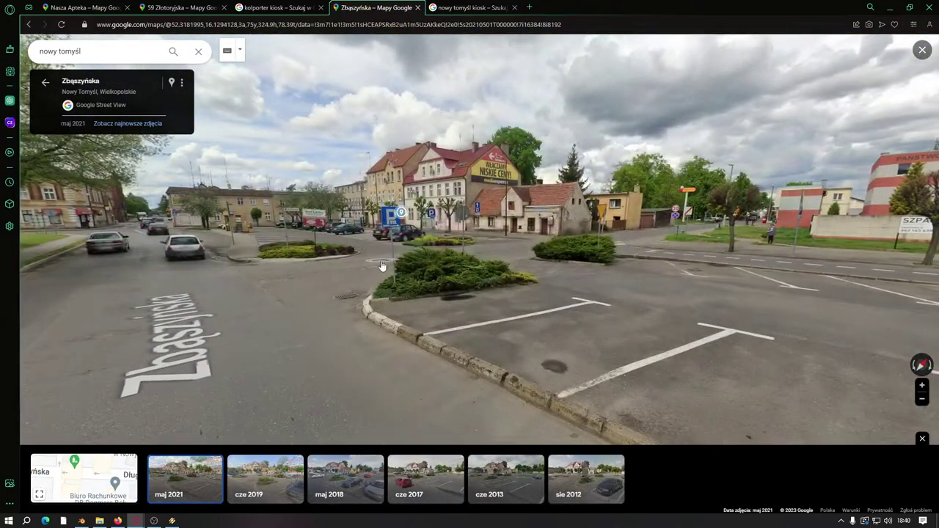
Step: Continue onto Komunalna street and face the fire station building
left_click_drag(381, 266, 388, 257)
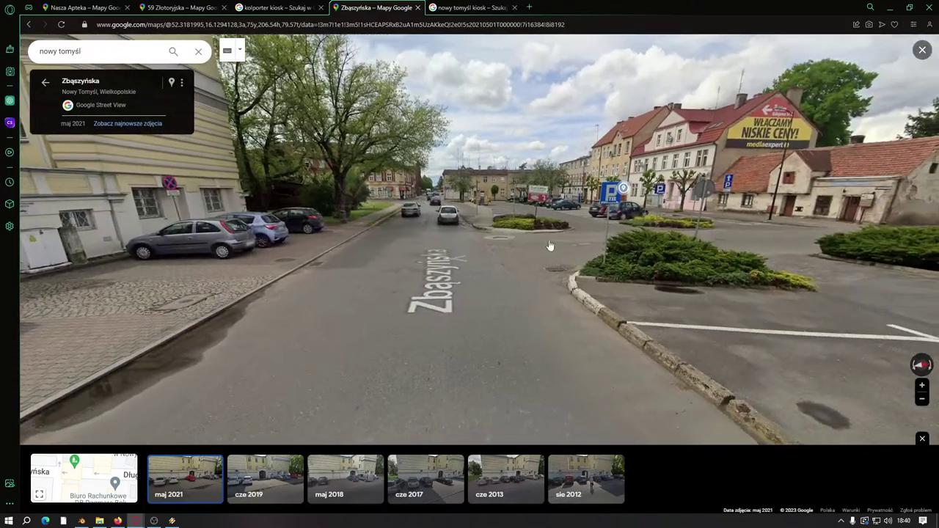
left_click(552, 238)
key("Right")
key("Right")
key("Right")
key("Right")
key("Up")
key("Up")
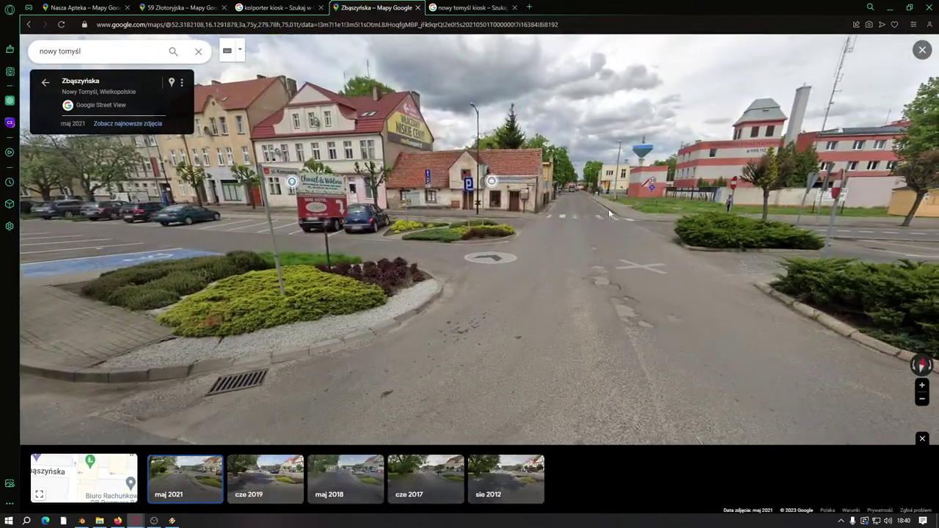
scroll(543, 245, "up", 2)
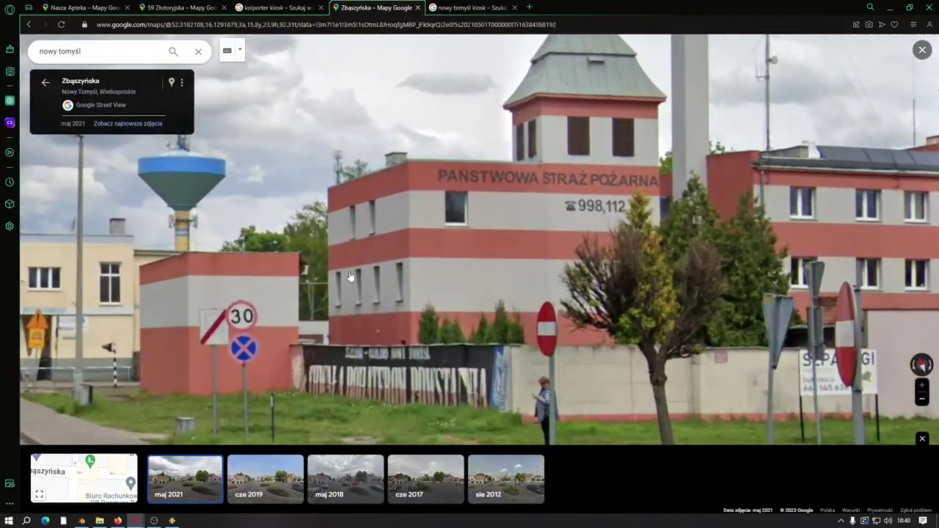
scroll(543, 246, "down", 3)
Step: Walk Street View along Komunalna onto Powstańców Wielkopolskich until facing the red fire station
left_click(285, 284)
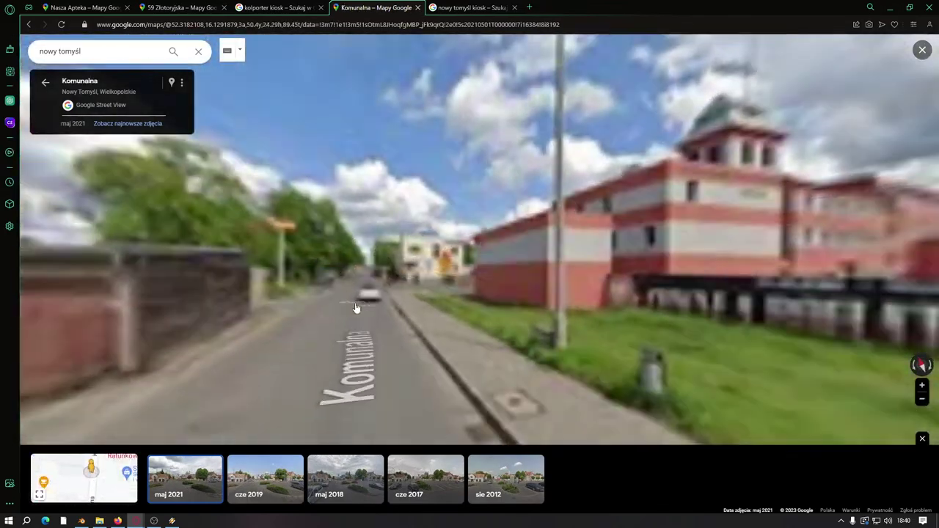
left_click(253, 286)
key("Right")
key("Right")
key("Right")
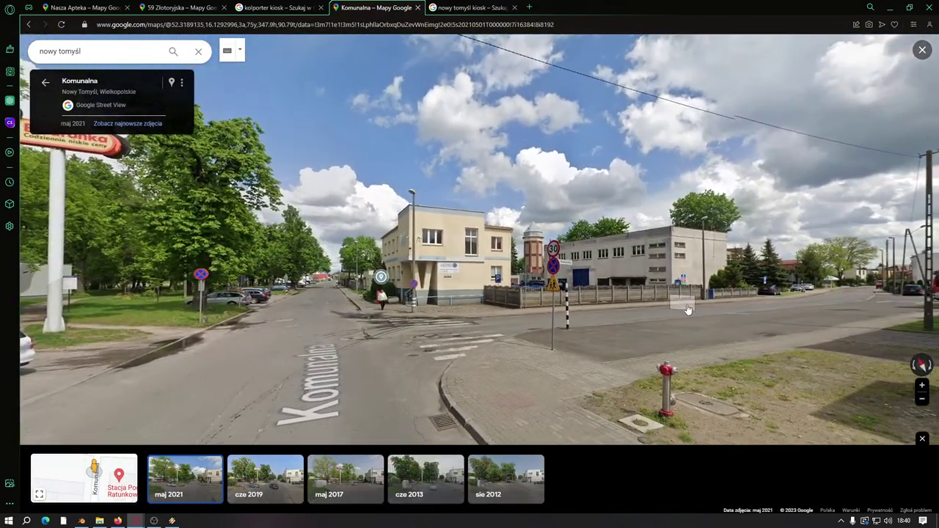
left_click(695, 316)
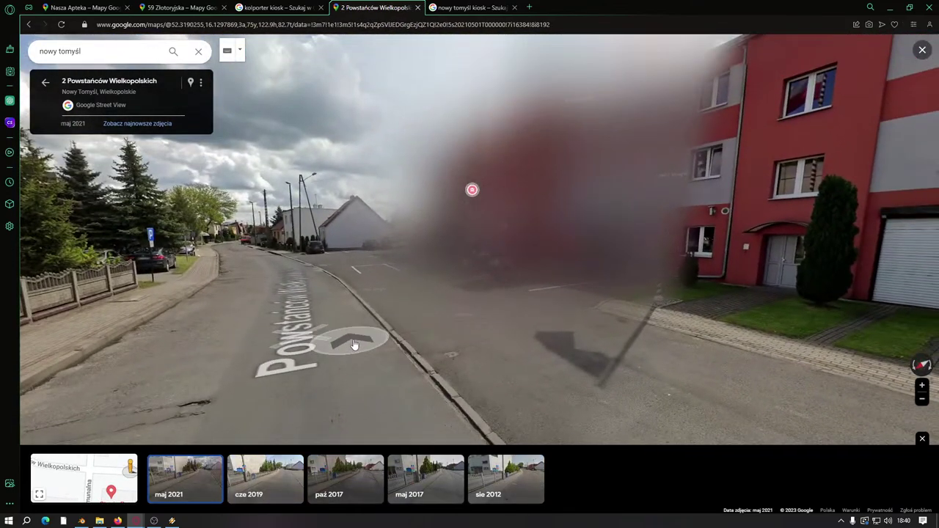
left_click(353, 344)
left_click_drag(489, 318, 553, 305)
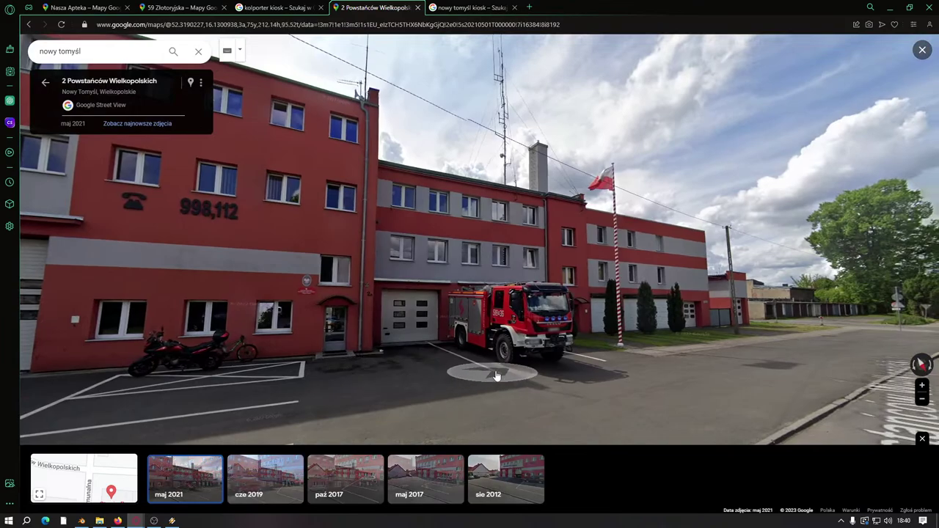
Step: Switch to August 2012 imagery, move closer along the fire station, and expand the map below
left_click(504, 474)
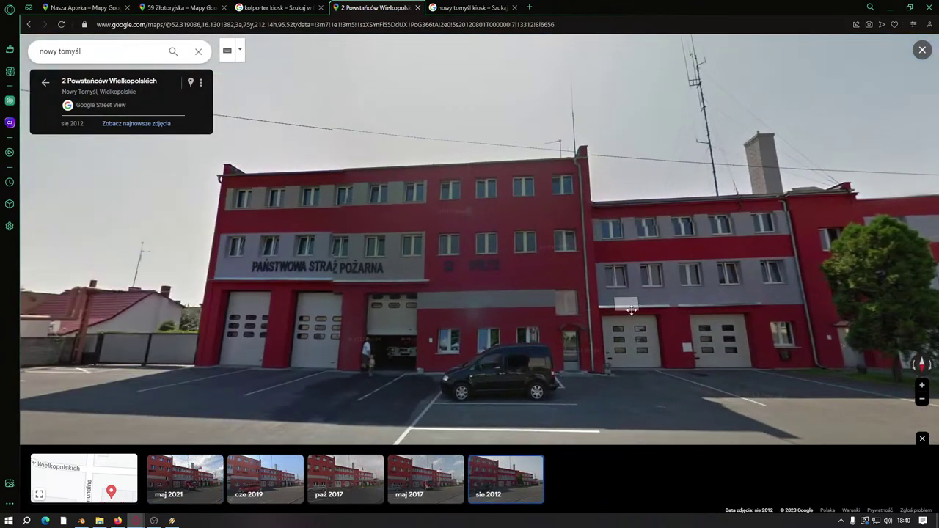
left_click_drag(631, 309, 444, 328)
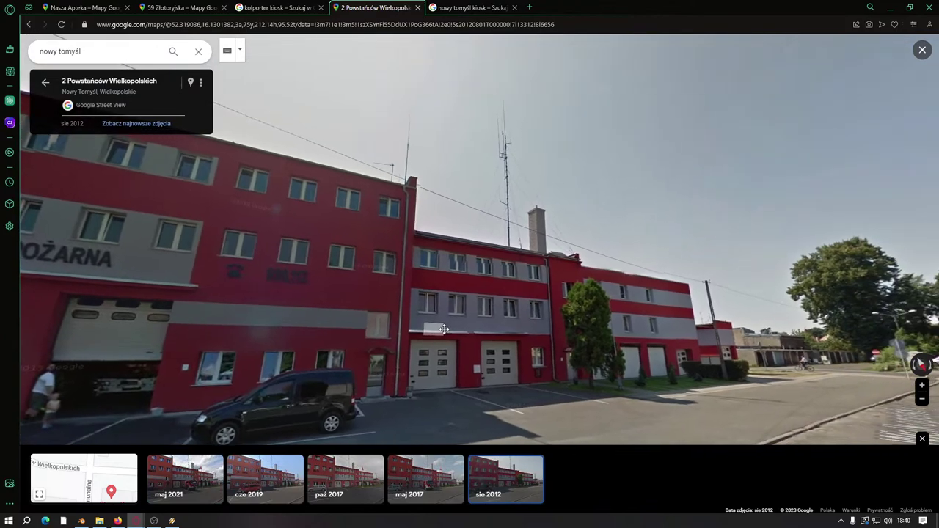
left_click(438, 334)
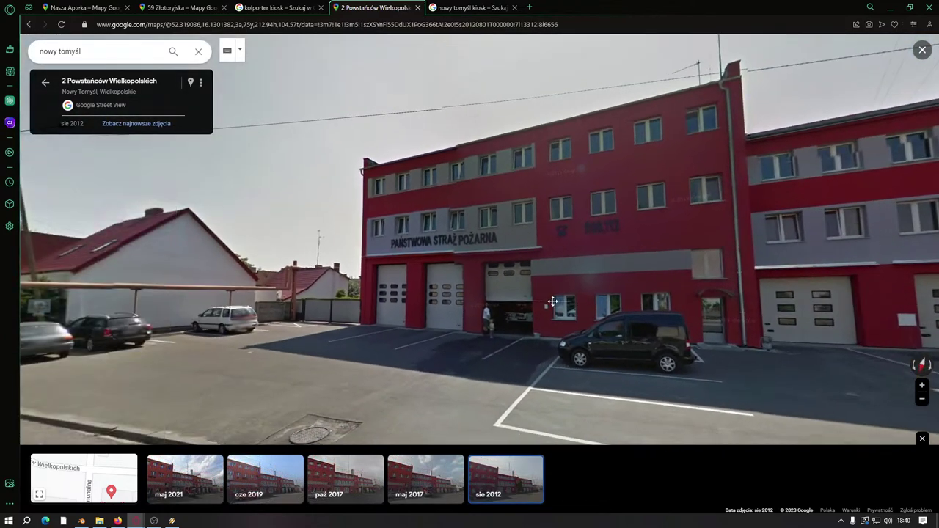
left_click_drag(552, 302, 307, 248)
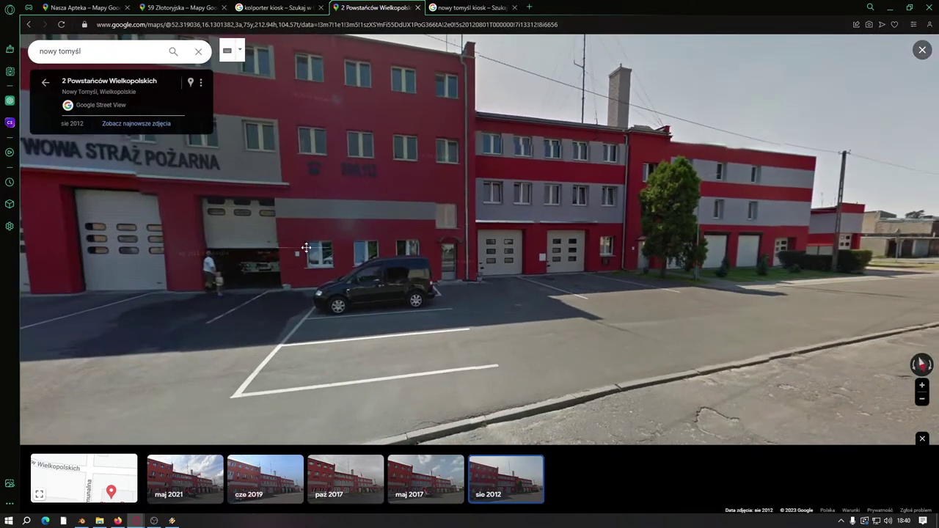
left_click(41, 495)
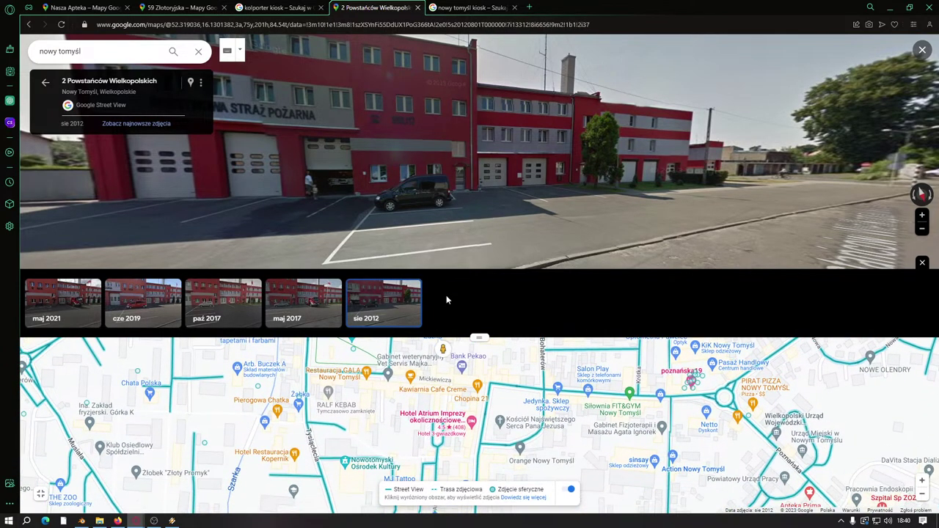
left_click_drag(458, 442, 451, 332)
scroll(423, 451, "up", 2)
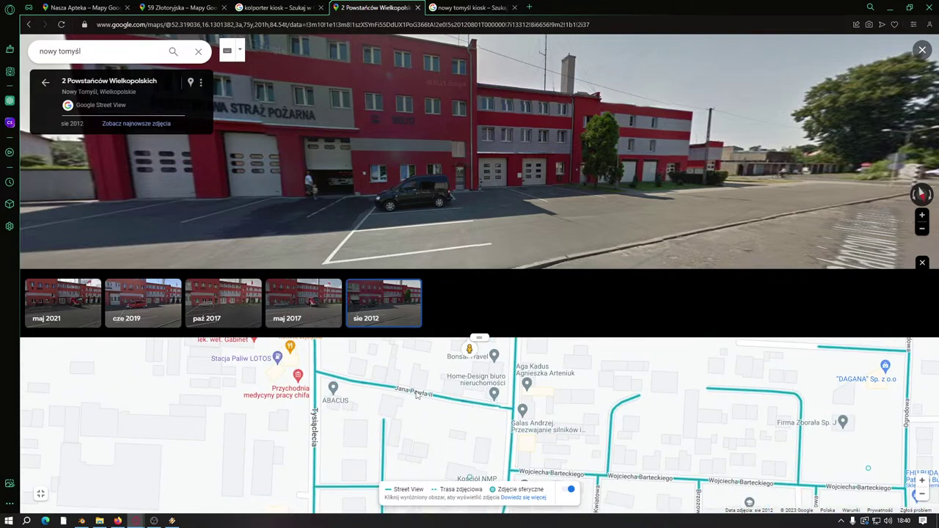
left_click(413, 390)
left_click_drag(455, 214, 386, 208)
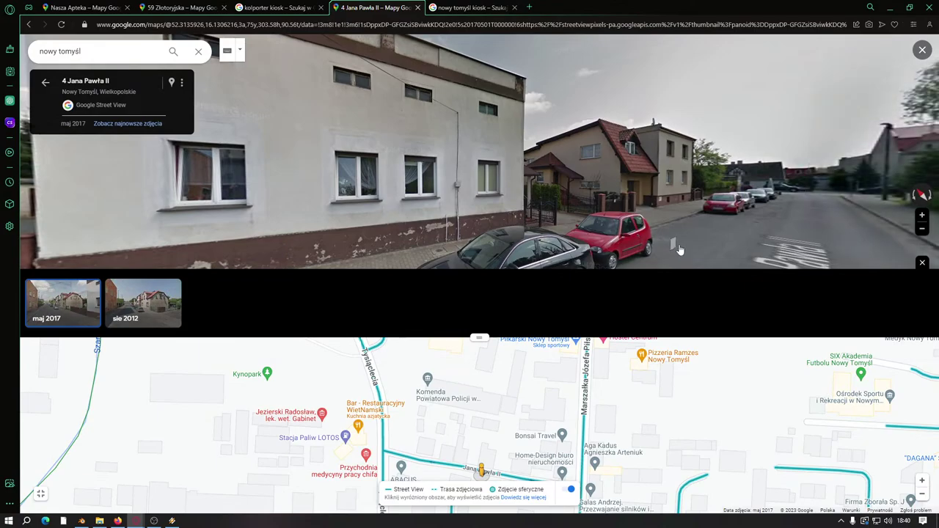
left_click(711, 226)
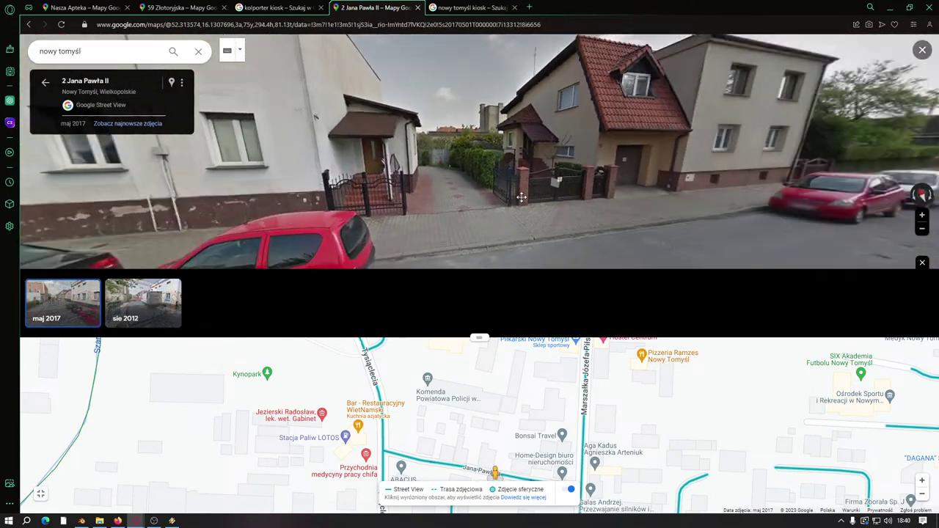
scroll(496, 164, "up", 2)
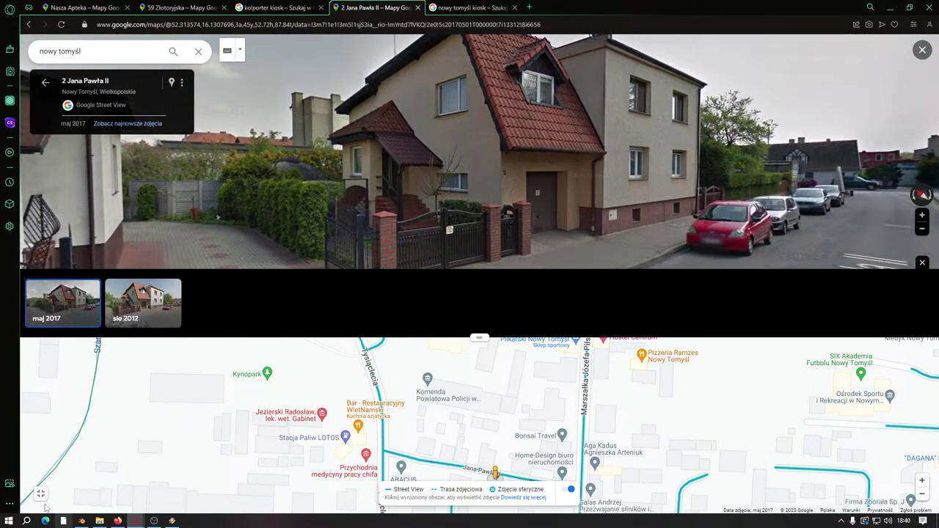
left_click(40, 494)
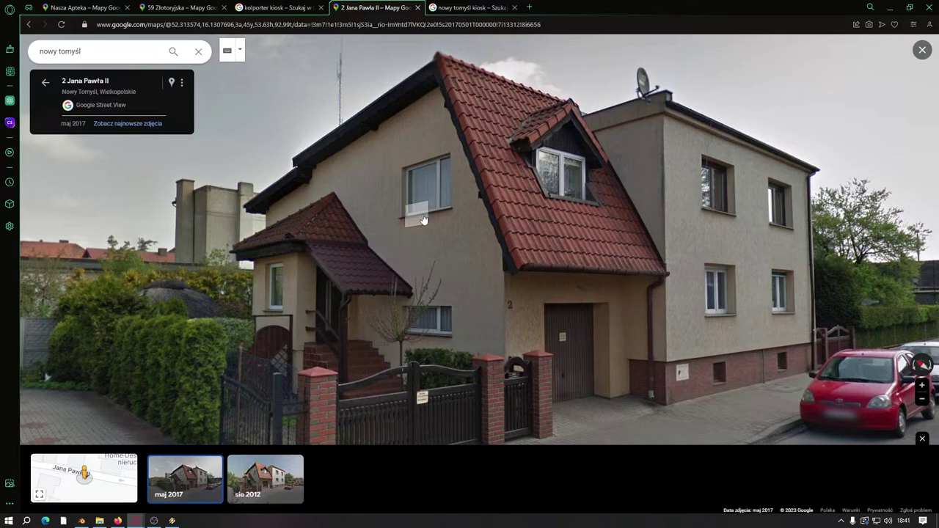
left_click(573, 302)
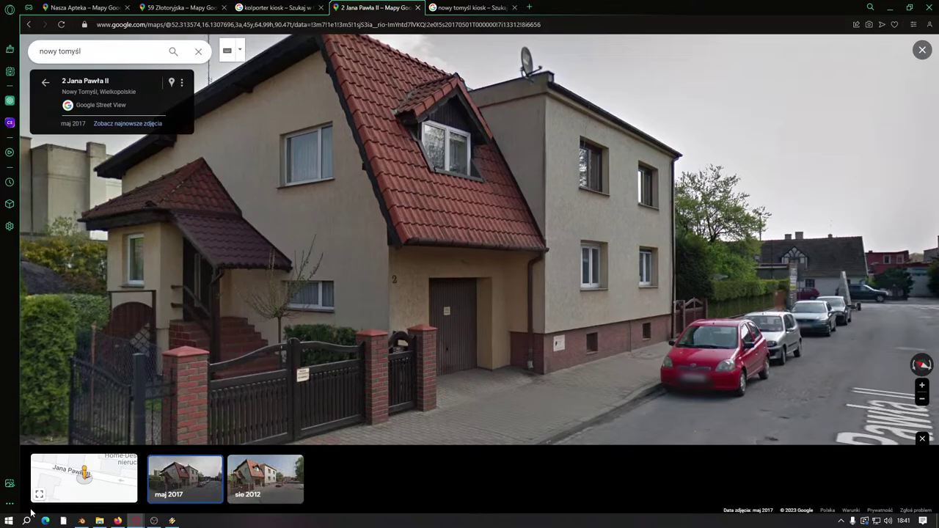
left_click(386, 444)
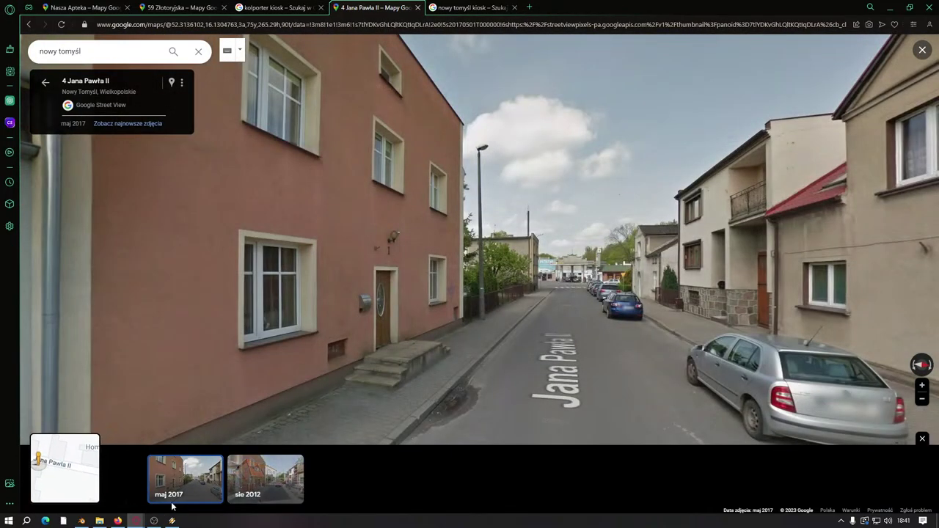
left_click(40, 496)
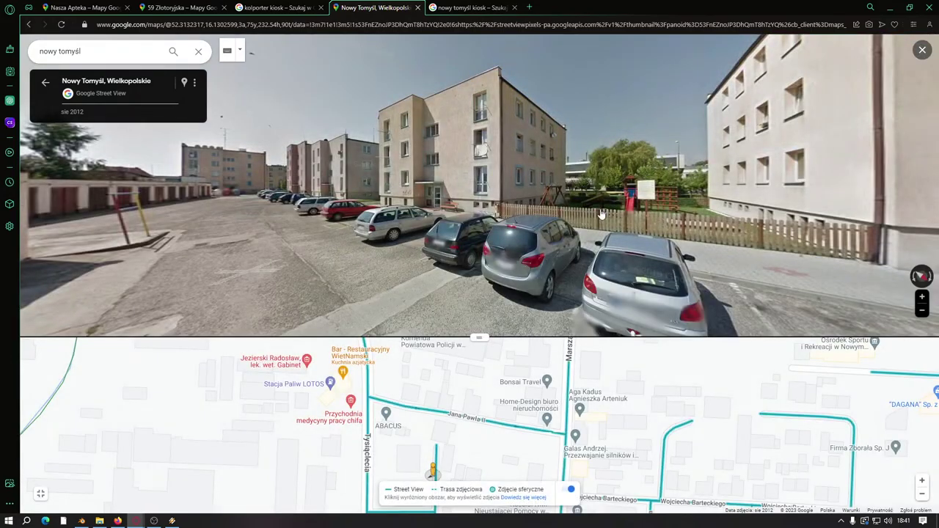
left_click_drag(600, 213, 350, 212)
left_click(381, 245)
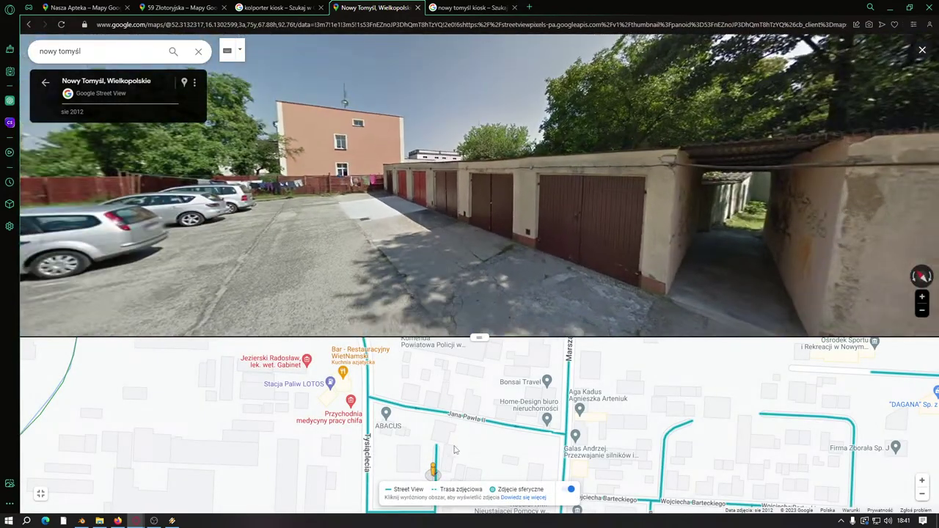
scroll(455, 410, "down", 2)
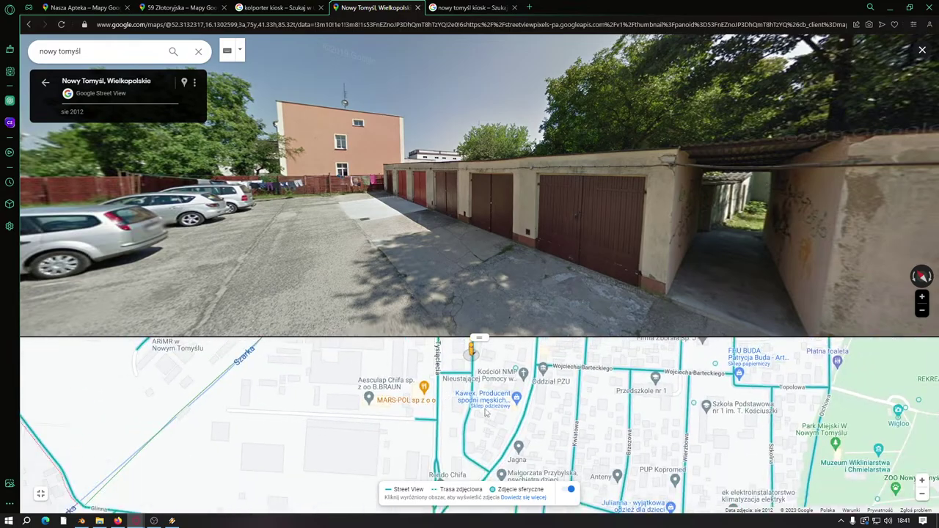
left_click(230, 242)
left_click(505, 230)
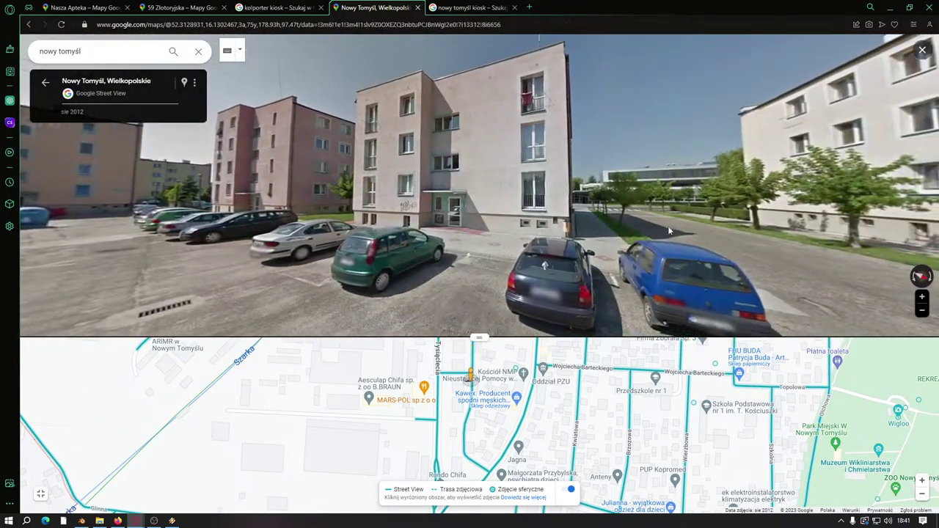
left_click(668, 231)
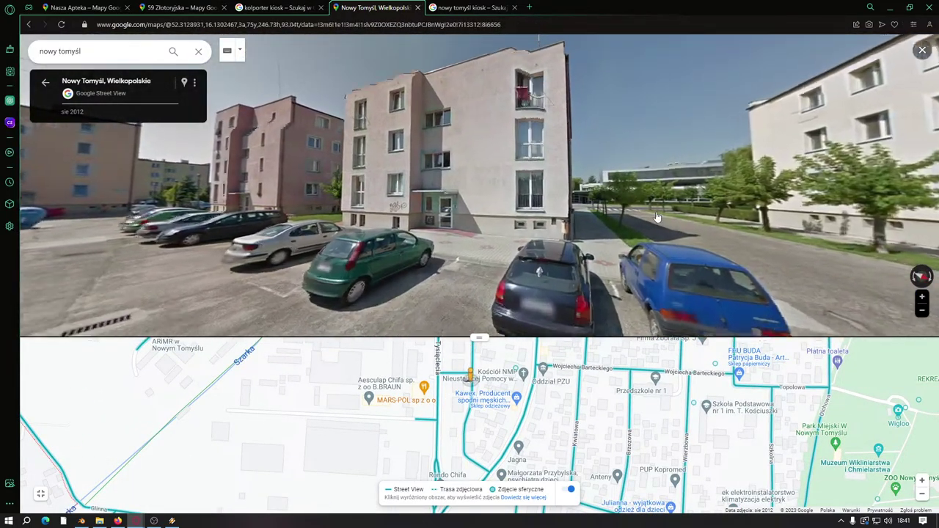
left_click_drag(656, 220, 550, 177)
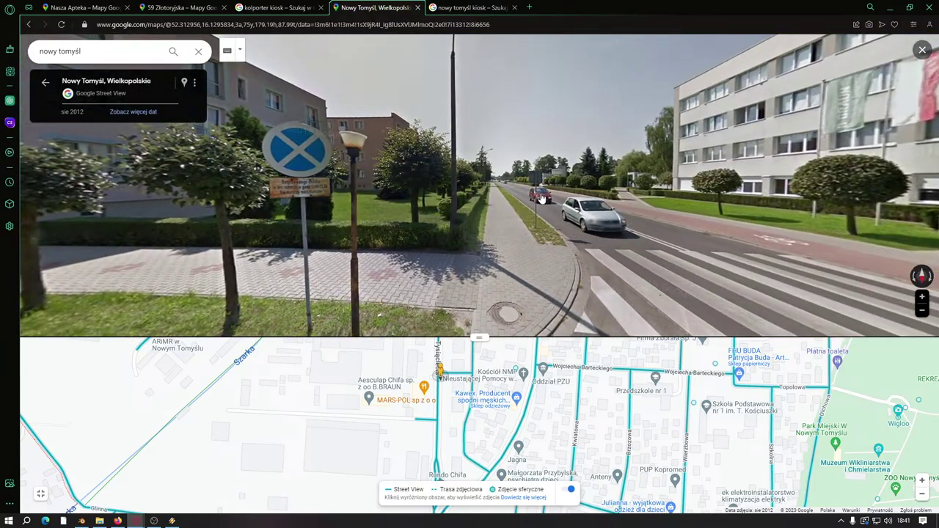
left_click(541, 199)
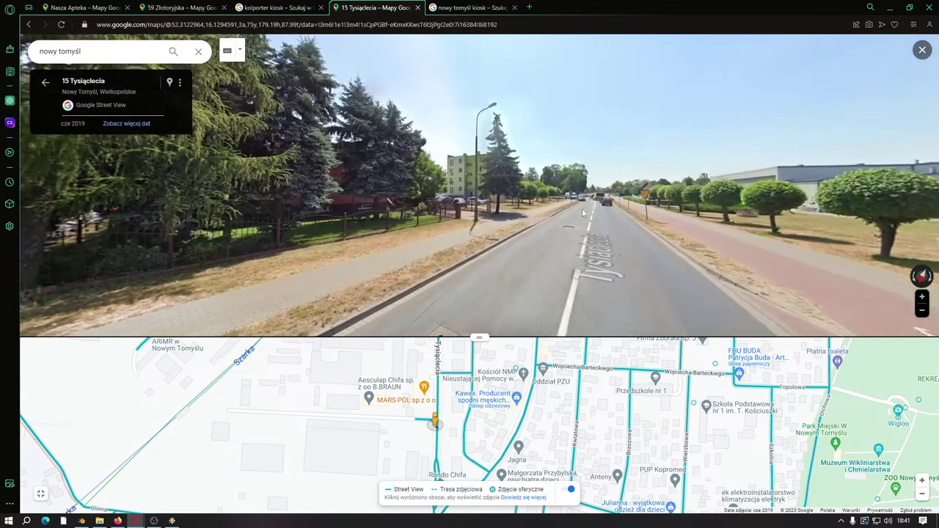
left_click(591, 214)
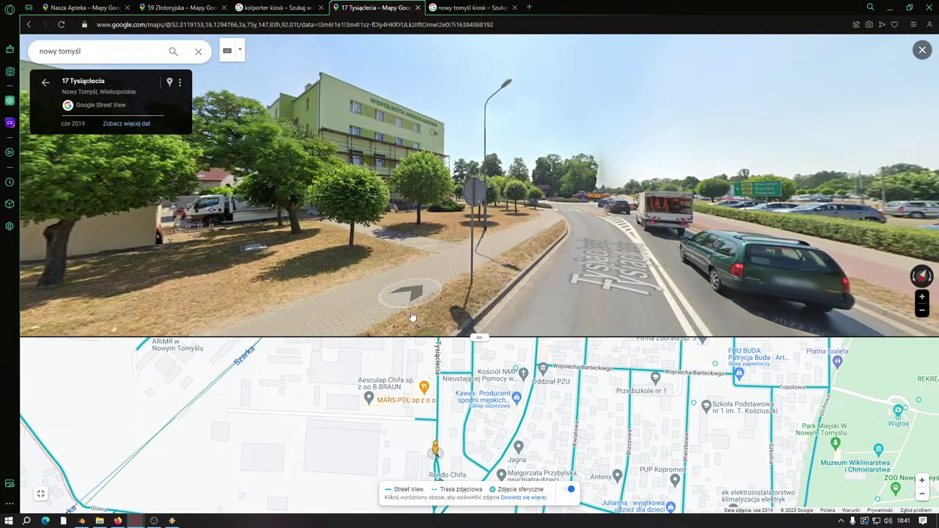
Step: Pan and zoom the lower map from Kaufland and Park Feliksa toward the streets near Konopnickiej
left_click_drag(611, 406, 561, 291)
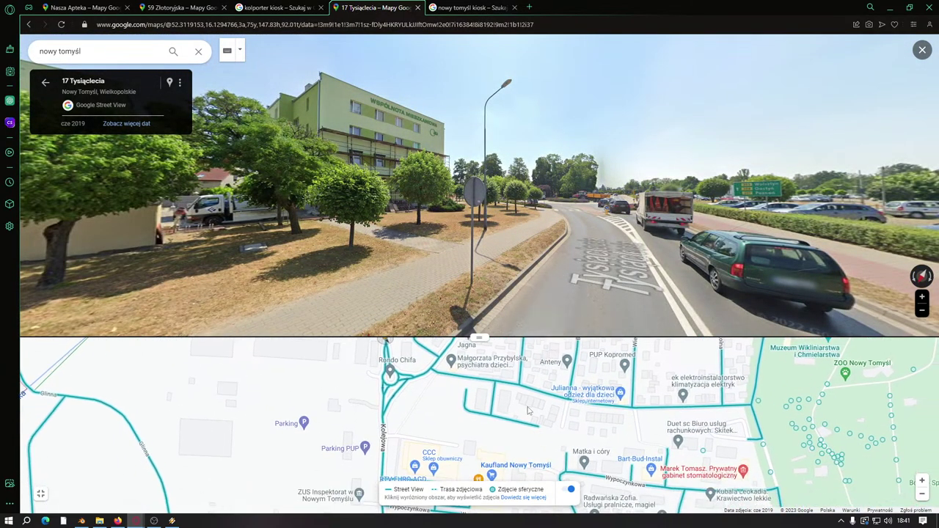
left_click_drag(527, 411, 284, 393)
scroll(496, 424, "down", 2)
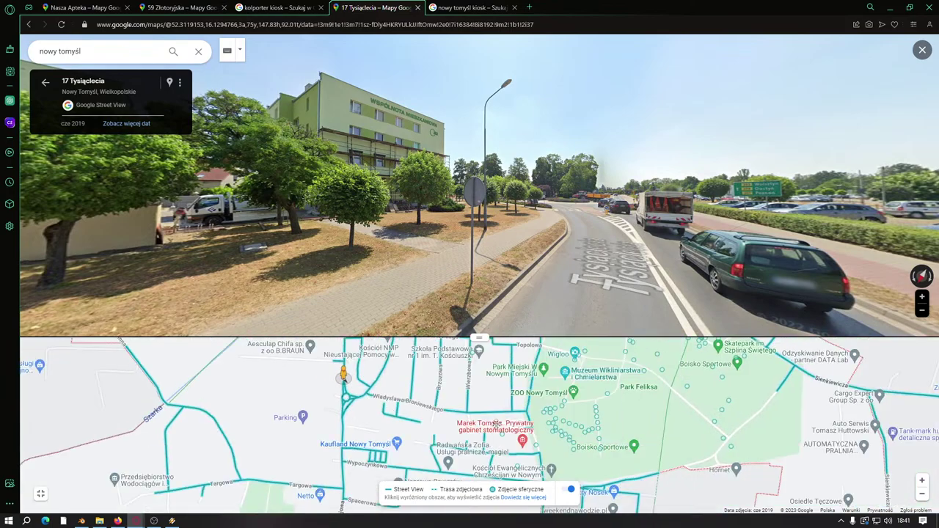
left_click_drag(496, 424, 434, 495)
scroll(445, 443, "down", 2)
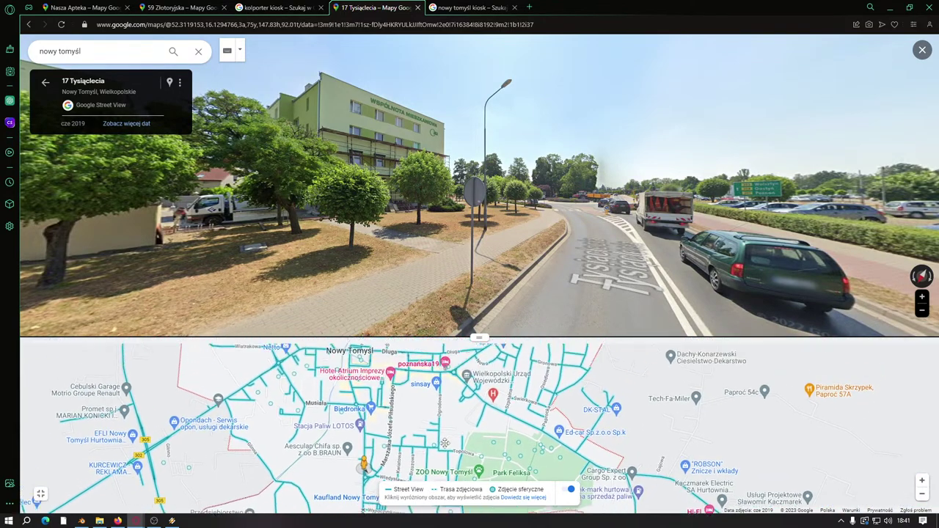
left_click_drag(493, 386, 447, 449)
scroll(466, 420, "up", 2)
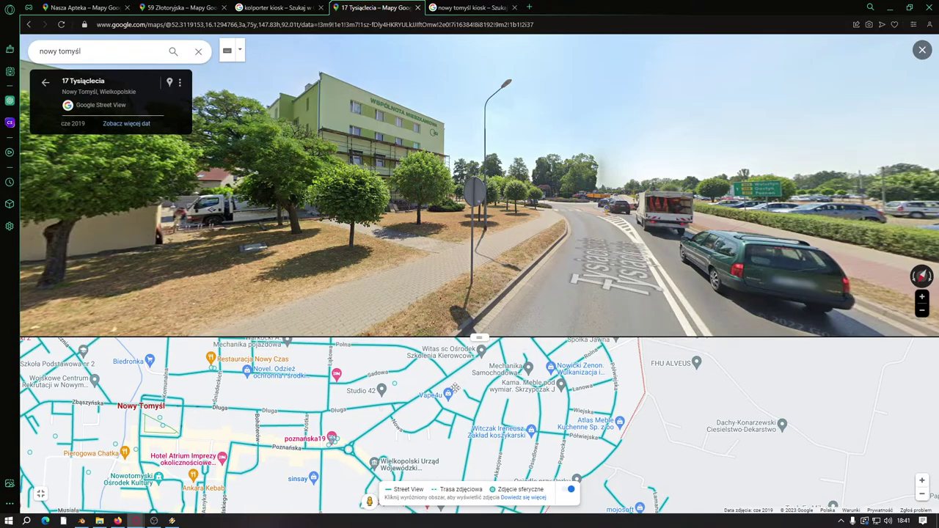
scroll(454, 387, "up", 2)
left_click_drag(427, 378, 442, 416)
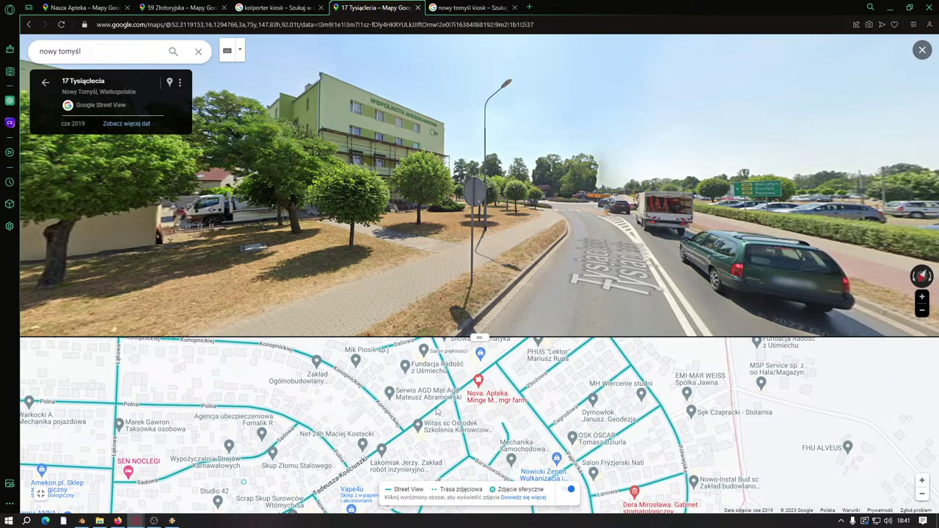
left_click(436, 411)
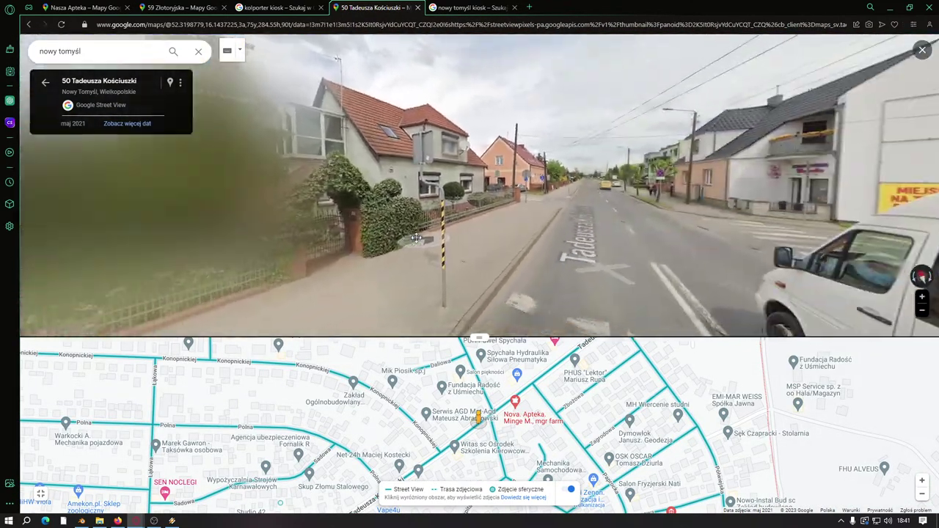
left_click_drag(416, 238, 592, 229)
left_click_drag(405, 247, 262, 159)
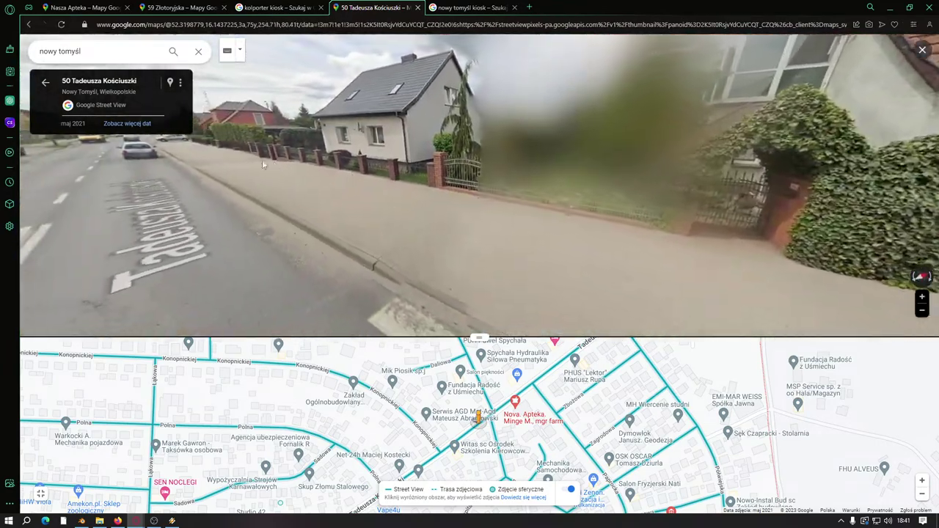
left_click(259, 163)
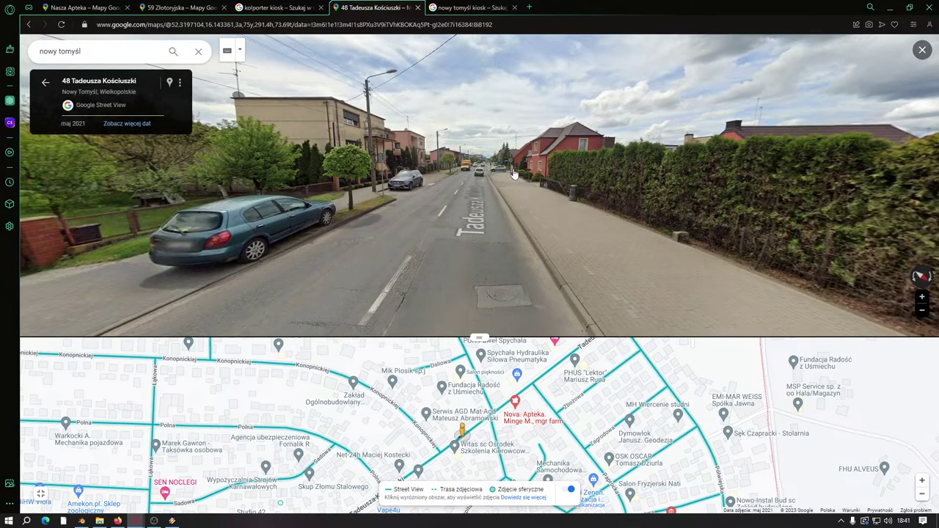
left_click(513, 174)
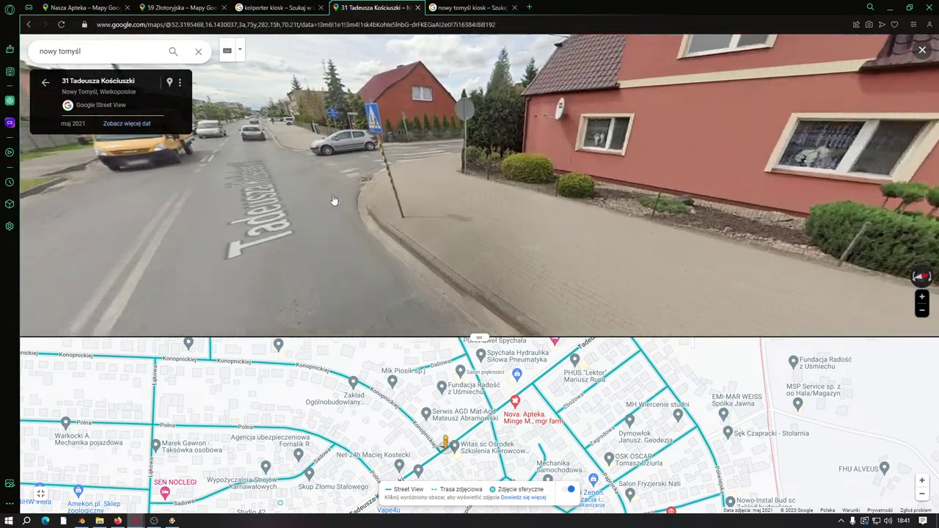
left_click(334, 200)
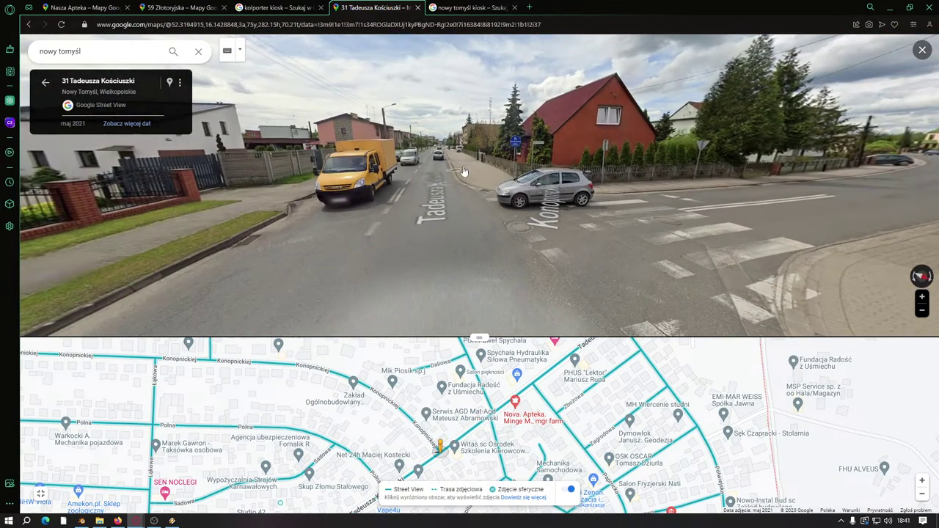
left_click(438, 154)
left_click(440, 155)
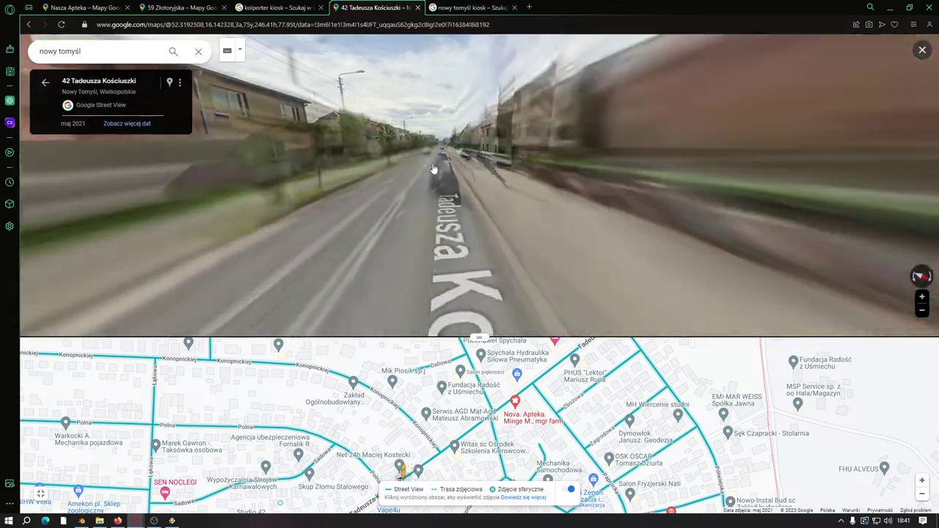
left_click(435, 197)
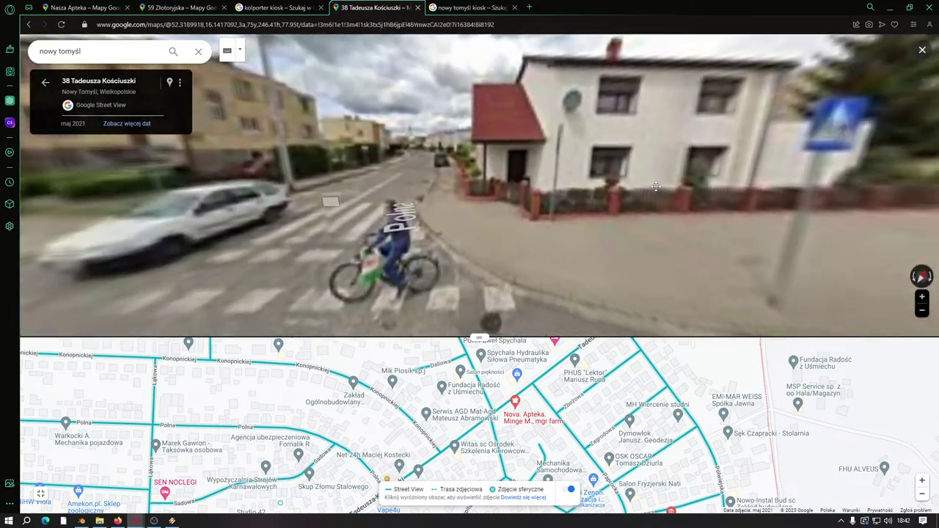
key("Left")
key("Left")
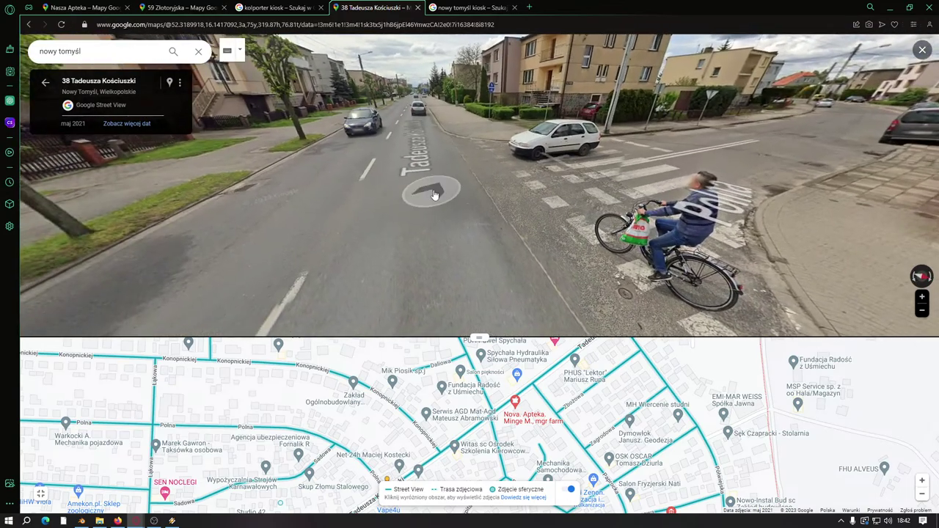
Step: Step onto Polna at the crossing and turn past the white house toward the pink house
left_click(435, 194)
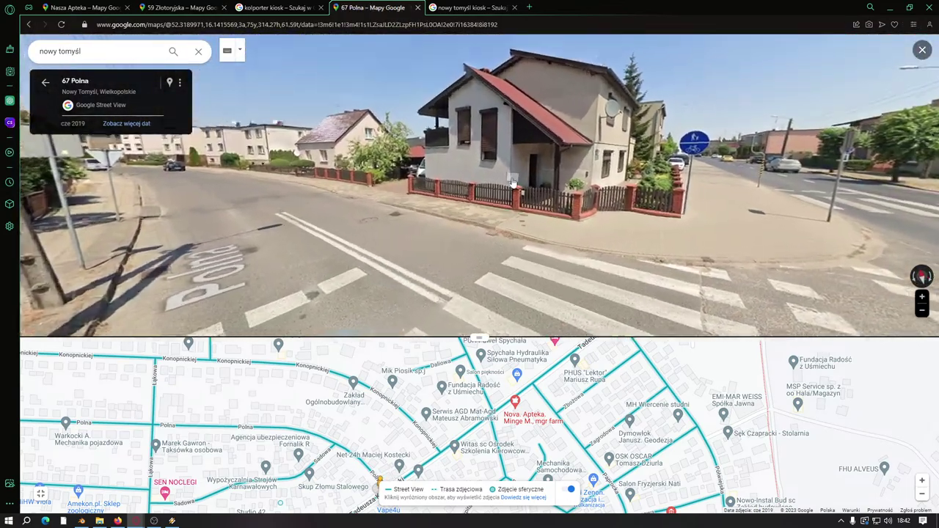
left_click(513, 184)
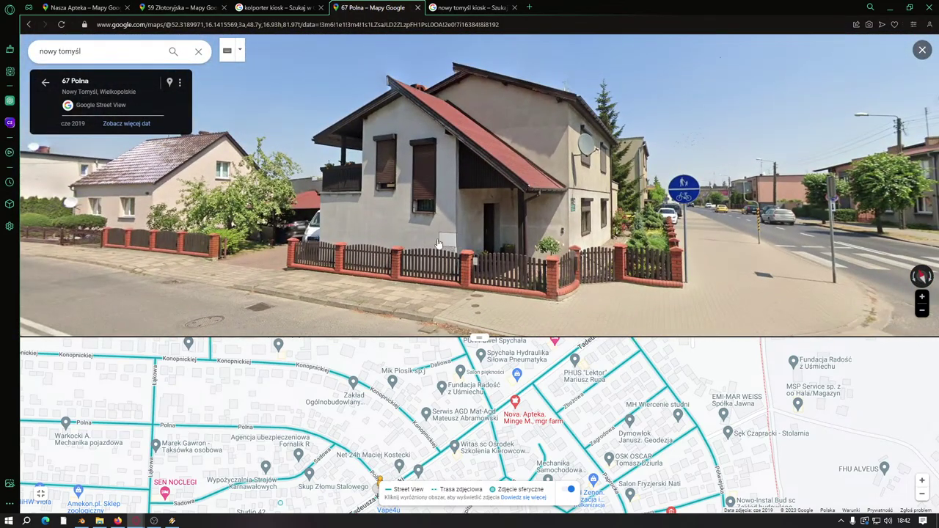
key("Left")
left_click(289, 231)
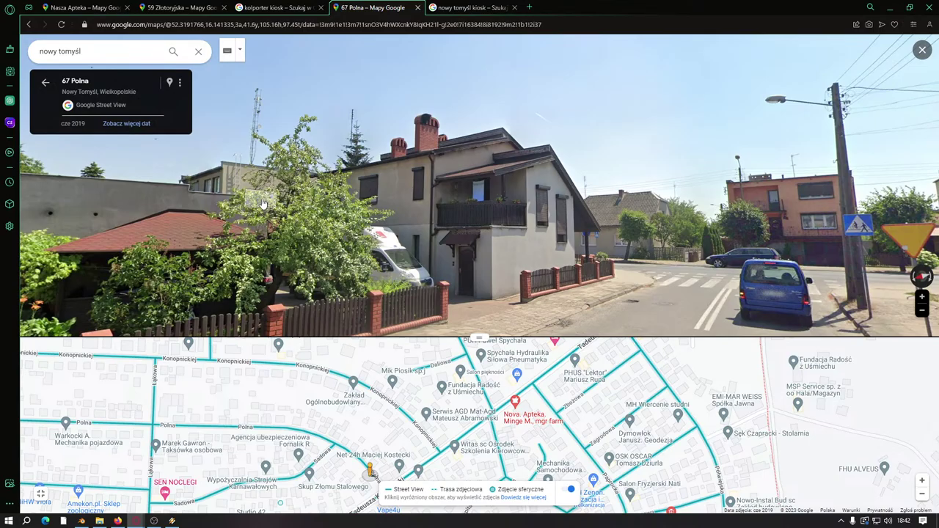
left_click_drag(263, 204, 477, 209)
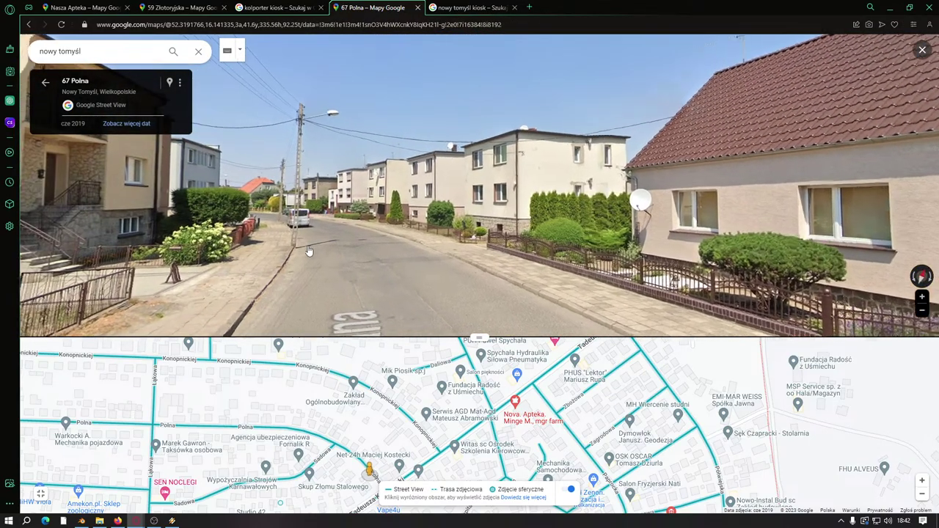
left_click(308, 251)
left_click(340, 206)
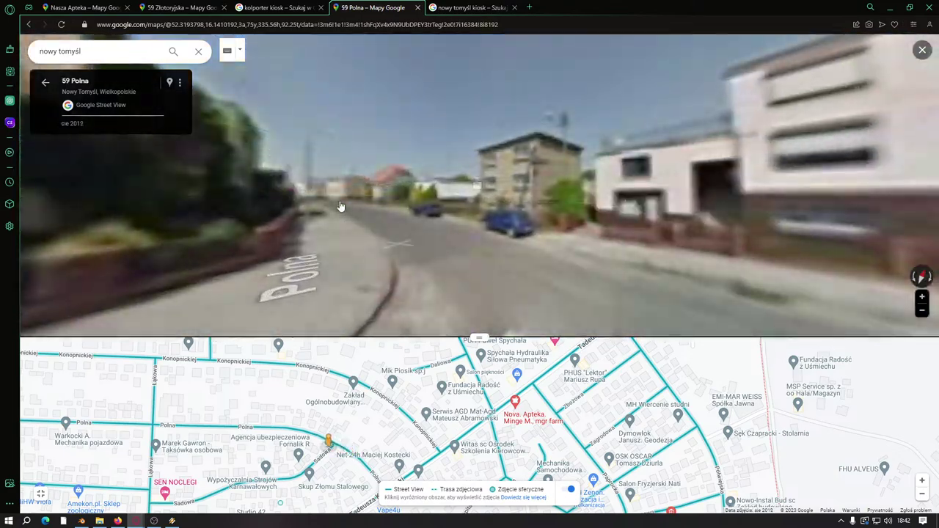
left_click(208, 217)
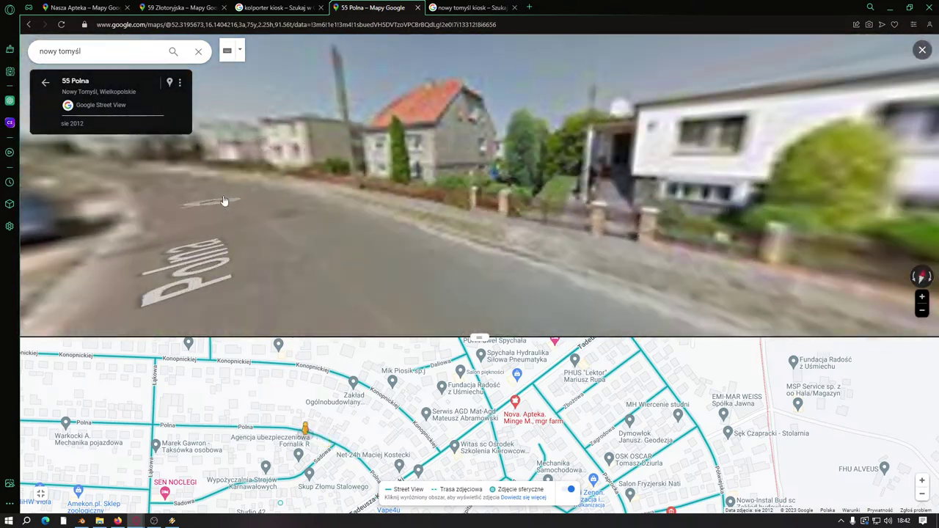
left_click(227, 191)
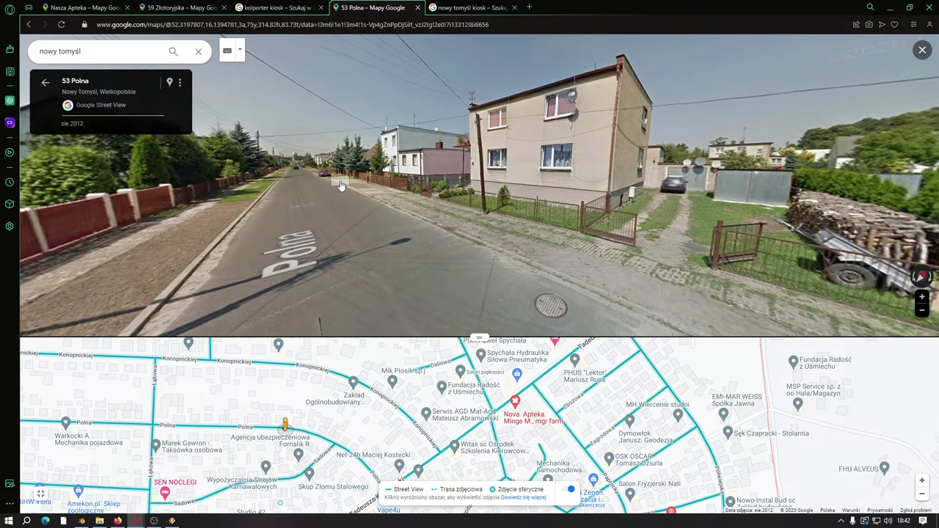
left_click(335, 182)
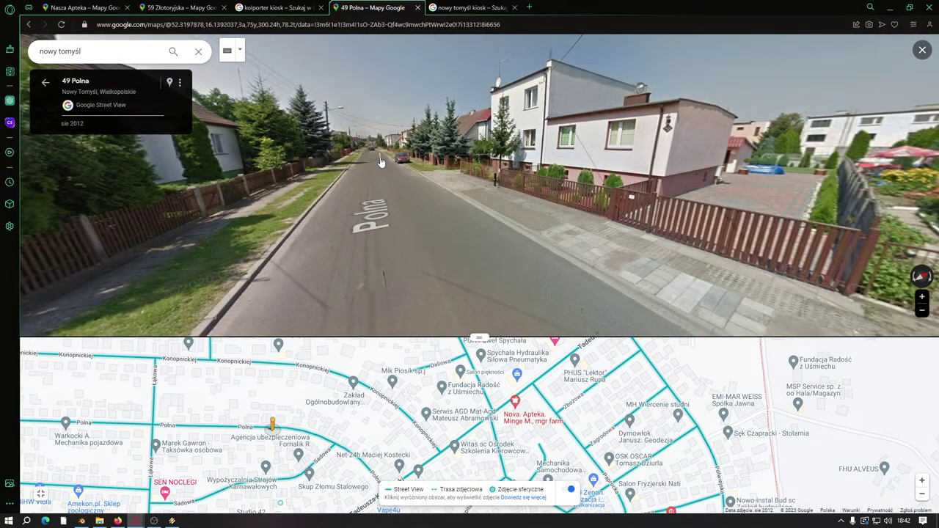
left_click(371, 162)
left_click(371, 157)
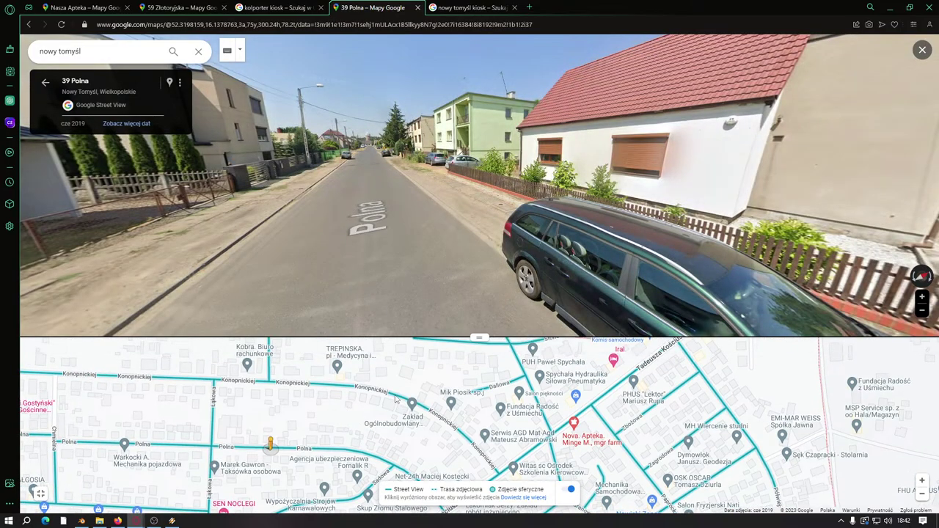
left_click(426, 409)
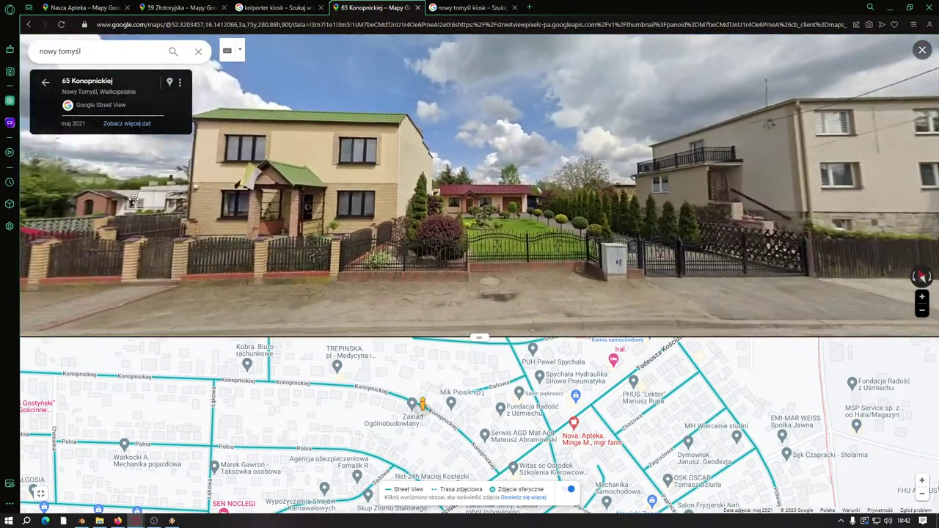
left_click_drag(133, 200, 460, 189)
left_click(460, 185)
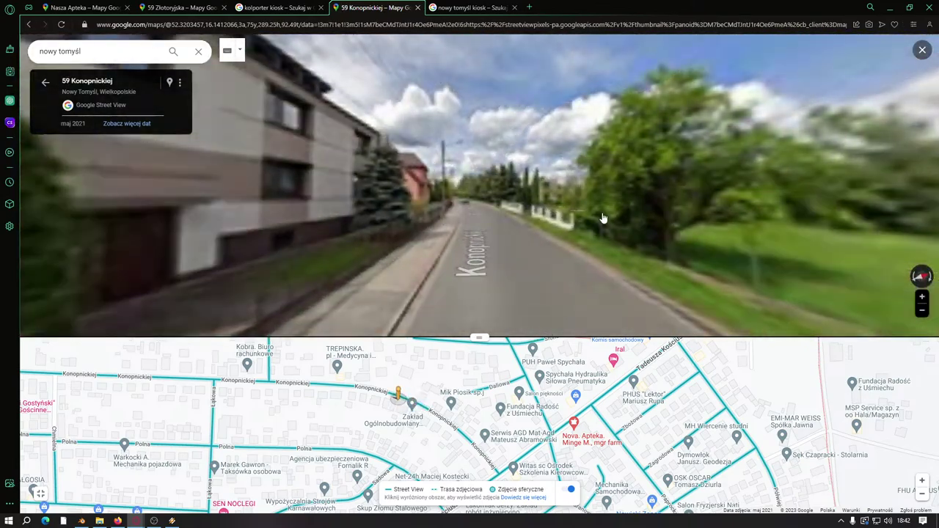
left_click_drag(558, 183, 300, 200)
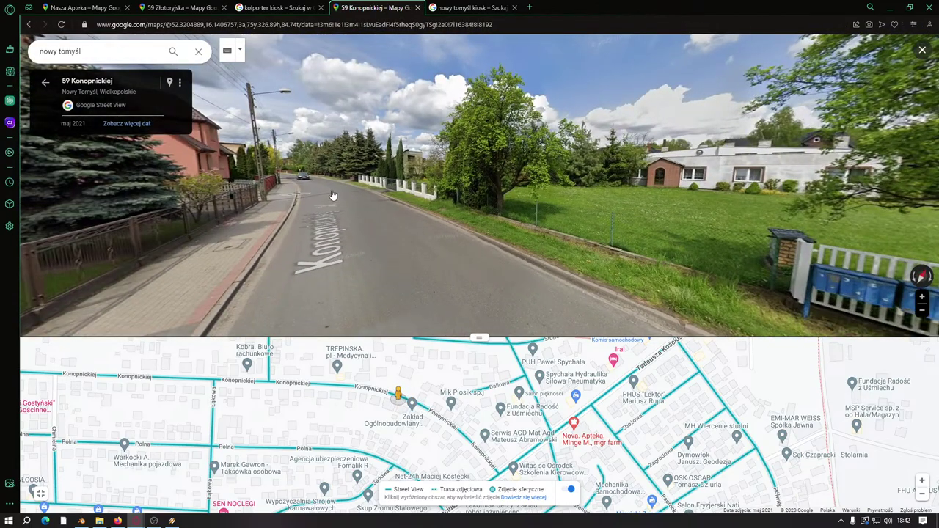
left_click(331, 195)
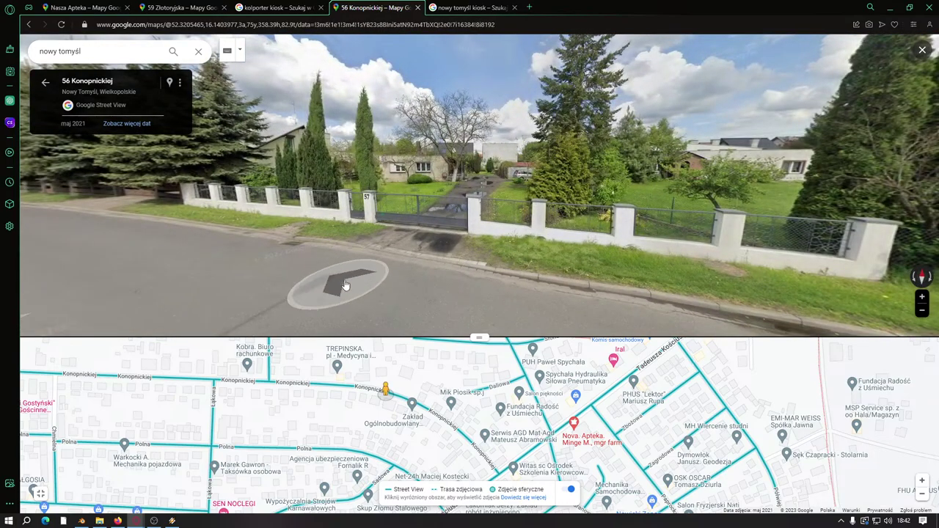
left_click_drag(355, 236, 318, 247)
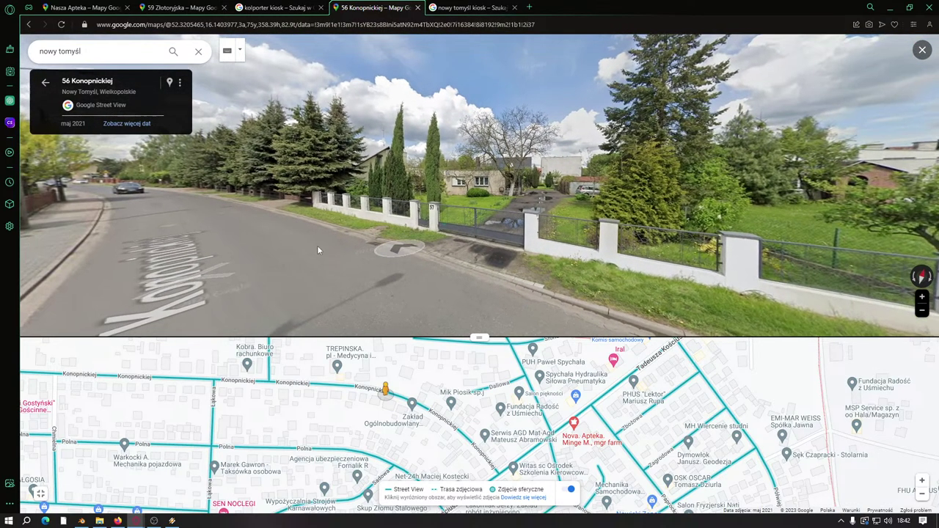
left_click(229, 225)
left_click(315, 228)
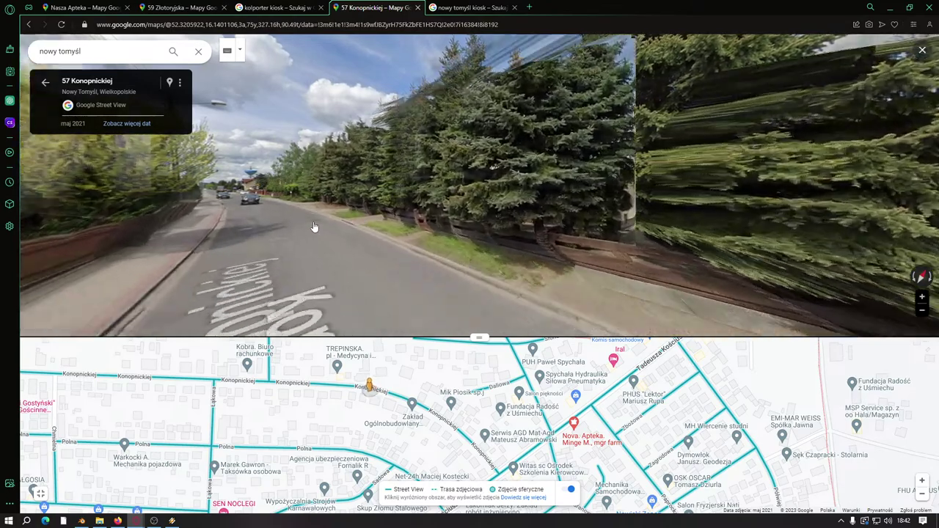
left_click(282, 230)
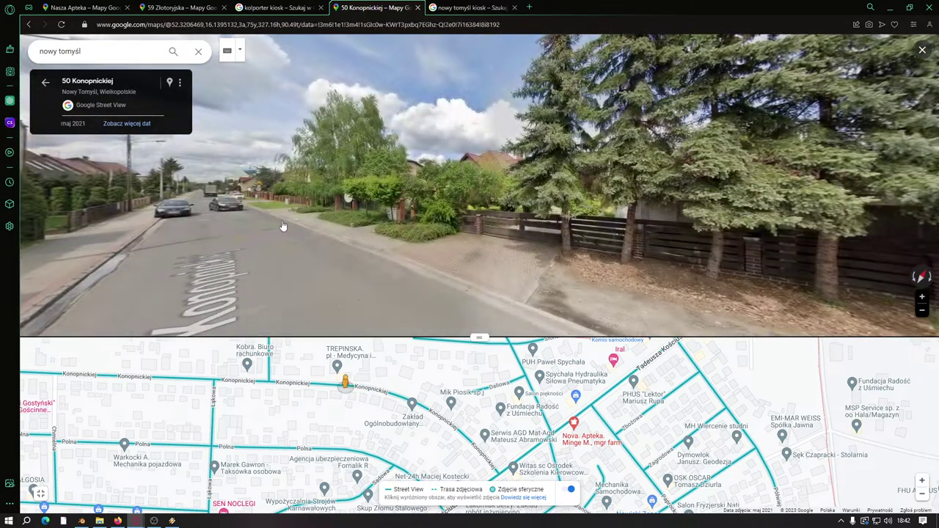
left_click(425, 235)
left_click(595, 233)
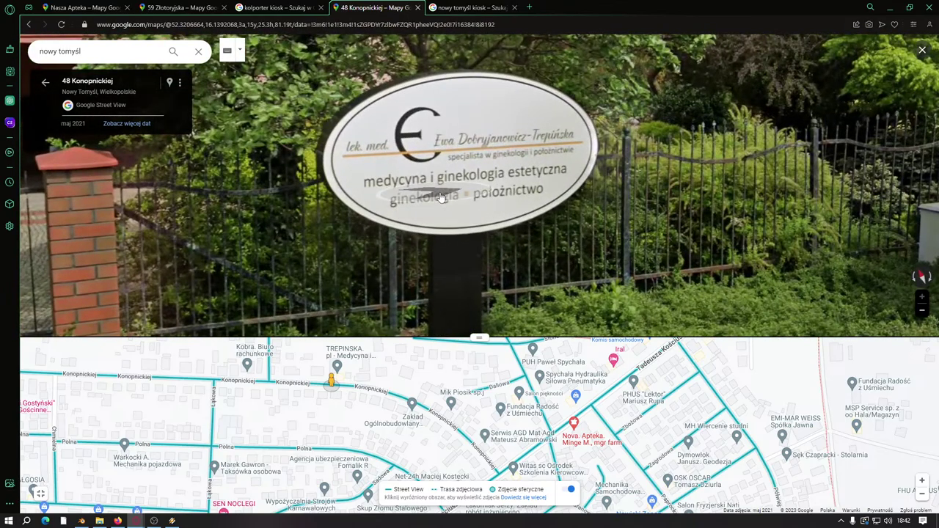
left_click(440, 198)
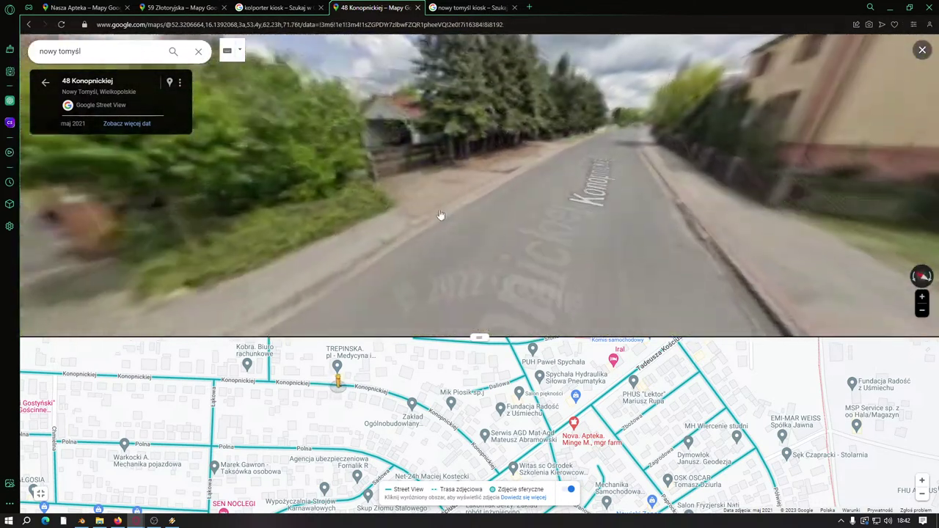
left_click(513, 227)
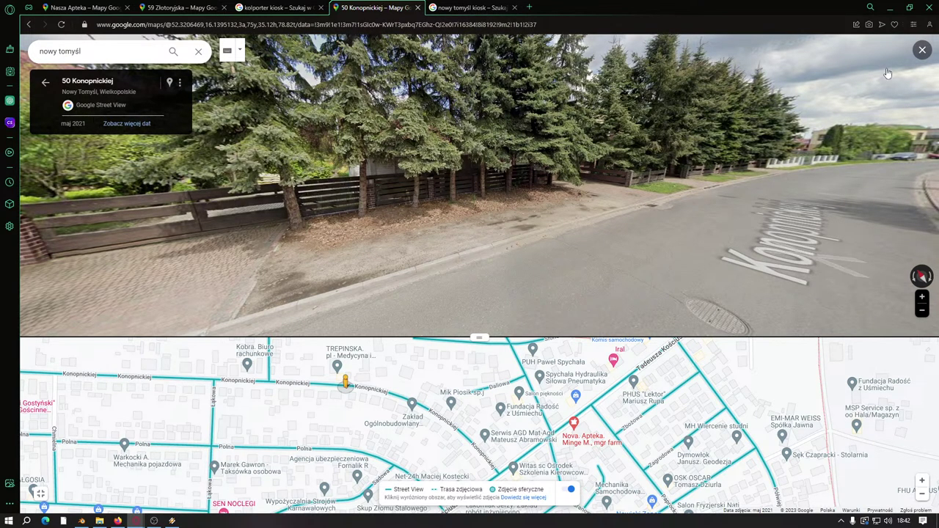
Step: Close the nowy tomyśl kiosk and kolporter kiosk search tabs and restore down the browser
left_click(430, 8)
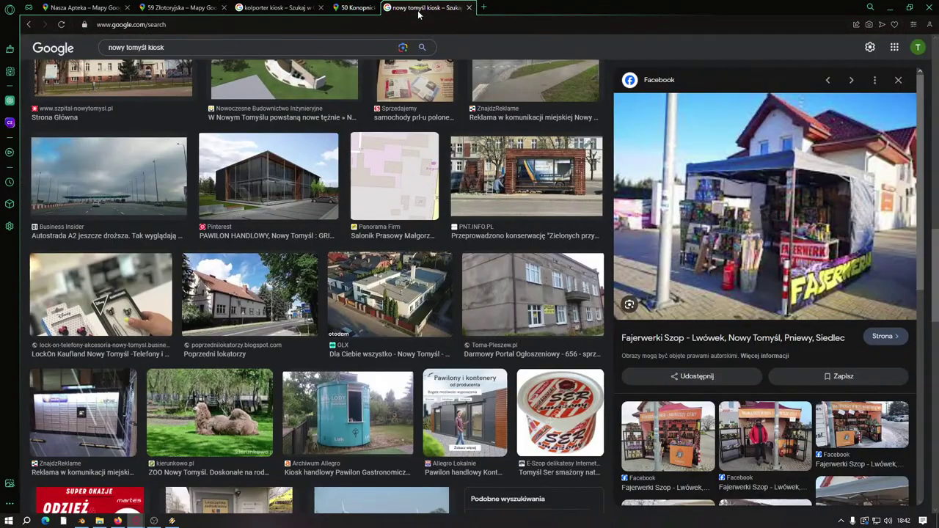
left_click(418, 8)
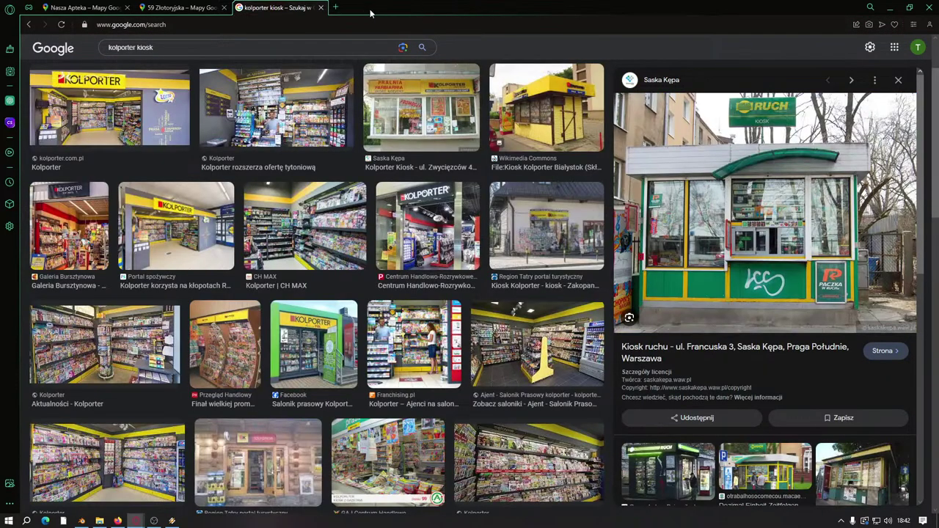
left_click(320, 9)
left_click(909, 7)
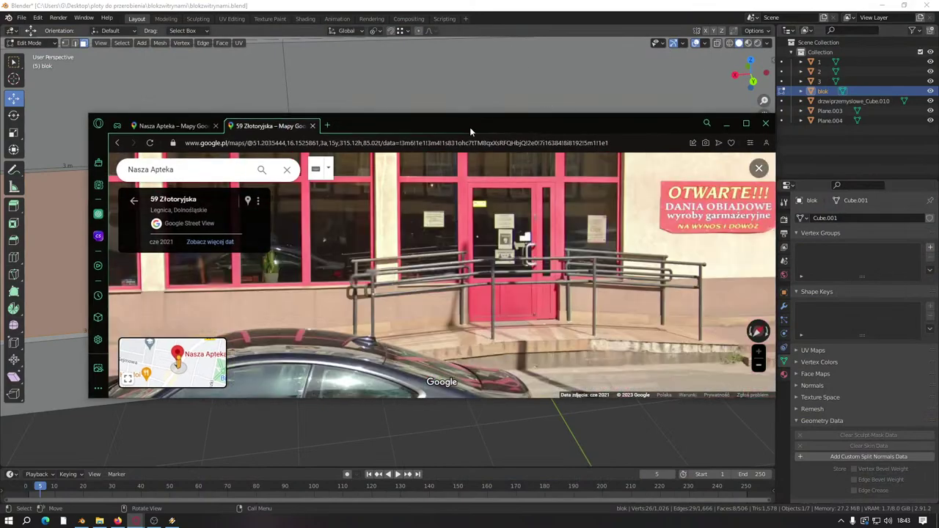
Step: Return to Blender and delete the selected window faces to cut holes in the wall
left_click_drag(470, 127, 556, 105)
left_click(799, 103)
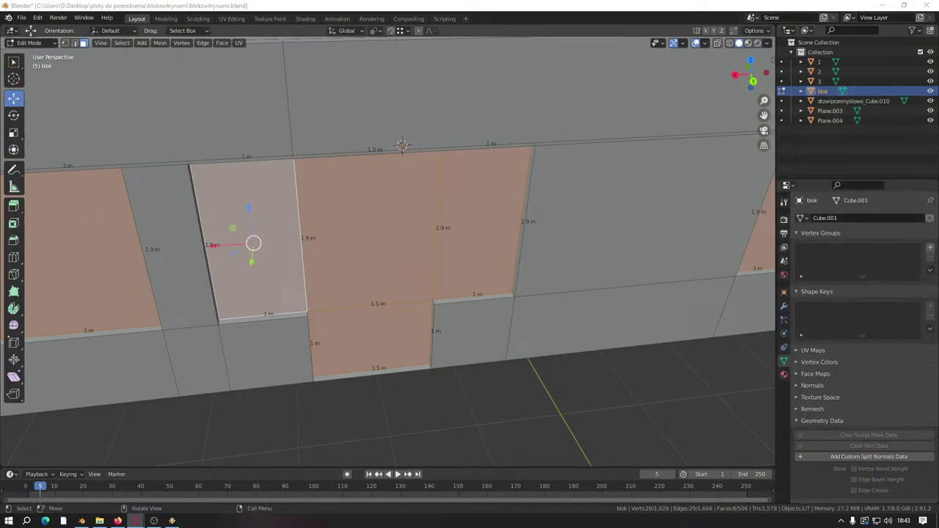
scroll(478, 262, "down", 5)
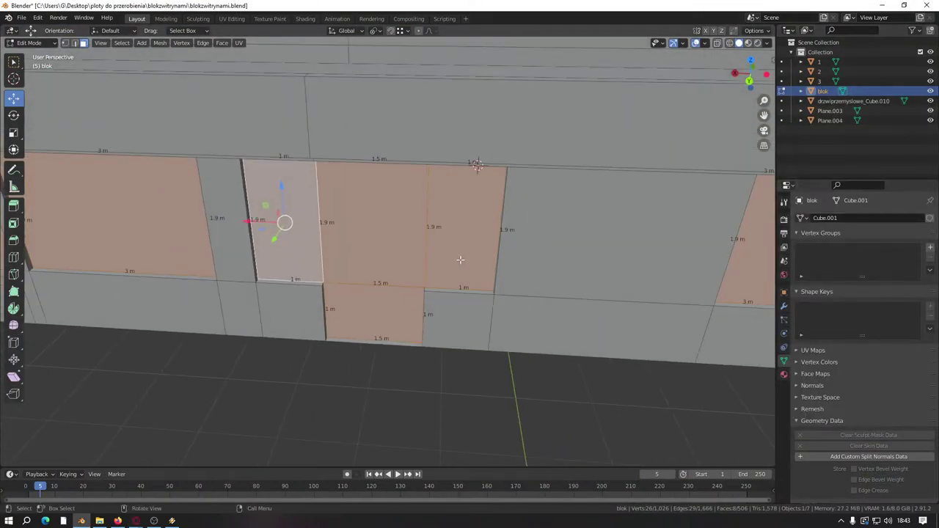
right_click(331, 270)
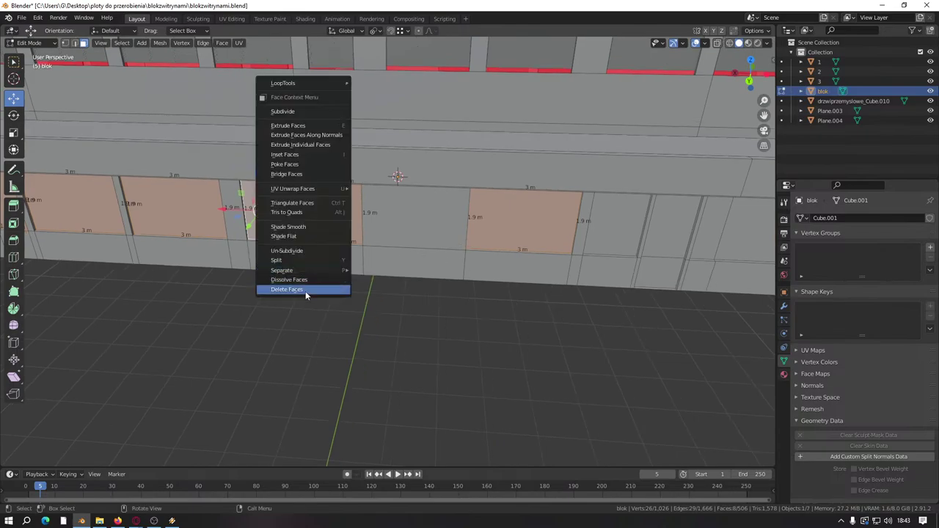
left_click(306, 290)
scroll(380, 300, "up", 5)
middle_click_drag(298, 318, 463, 337)
Step: Delete the orange strip faces, the next selected faces, and the ring of faces around the pillar
right_click(360, 350)
left_click(361, 347)
right_click(413, 387)
left_click(417, 388)
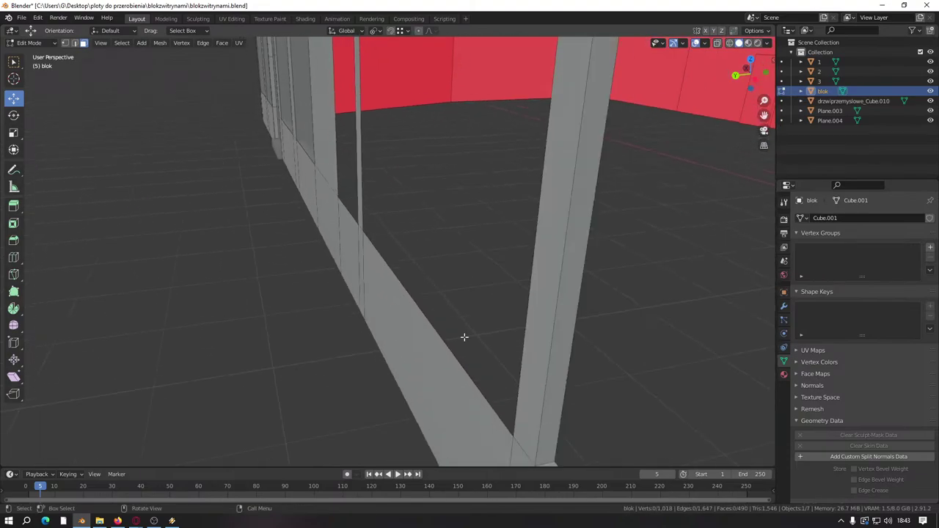
left_click(551, 463, "alt")
right_click(552, 457)
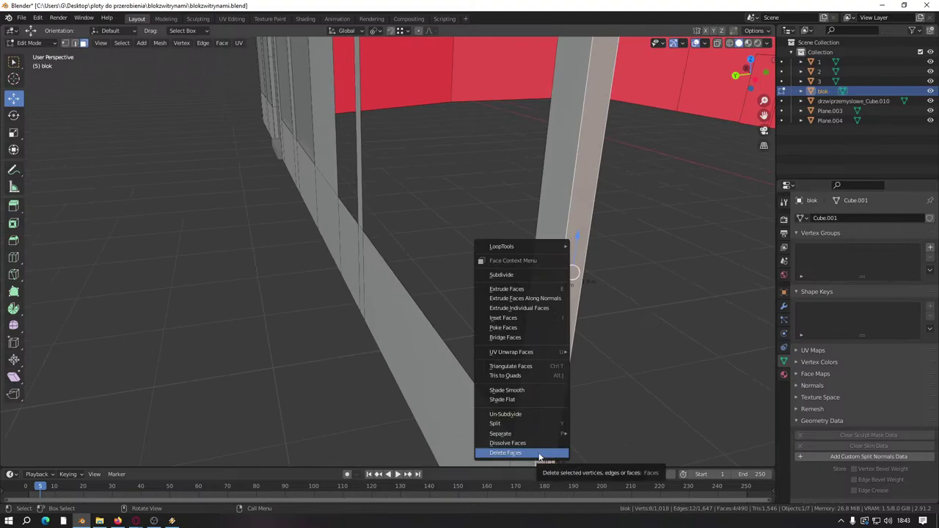
left_click(539, 453)
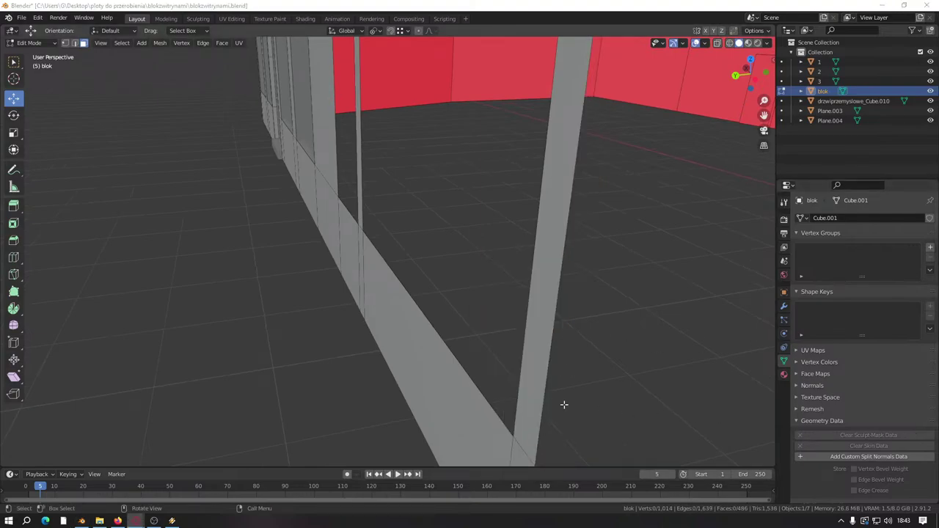
Step: Delete the wall face loop and the four pillar faces with X > Faces
middle_click_drag(409, 336, 397, 320)
left_click(406, 267, "alt")
right_click(407, 270)
left_click(406, 267)
key("x")
left_click(390, 346)
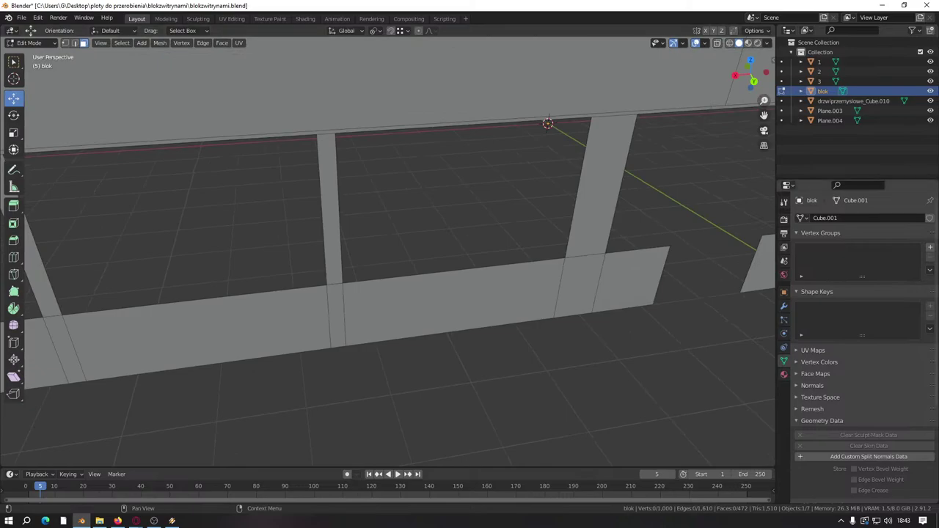
key("alt+Tab")
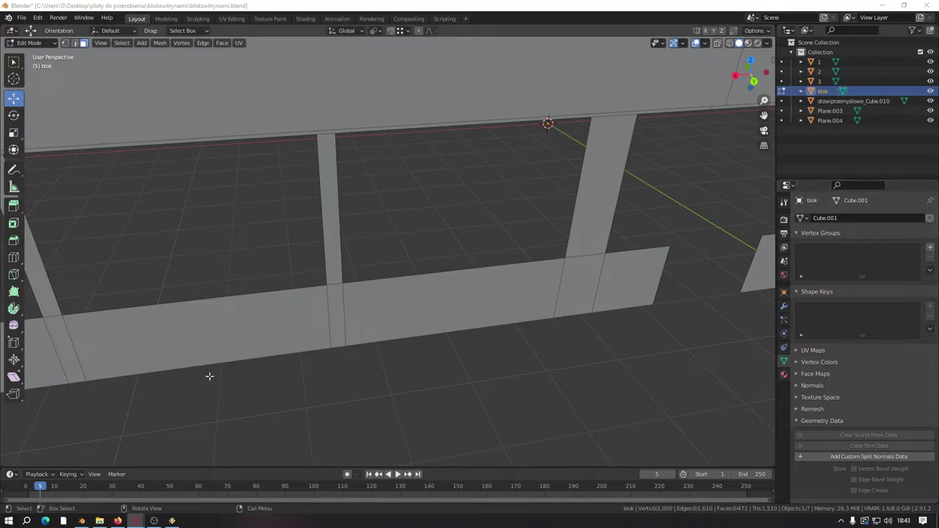
middle_click_drag(209, 376, 440, 286)
Step: Duplicate the Plane.004 window frame along X into the empty ground-floor window slot
key("Tab")
left_click(346, 293)
key("Tab")
scroll(333, 275, "down", 5)
key("shift+d")
key("x")
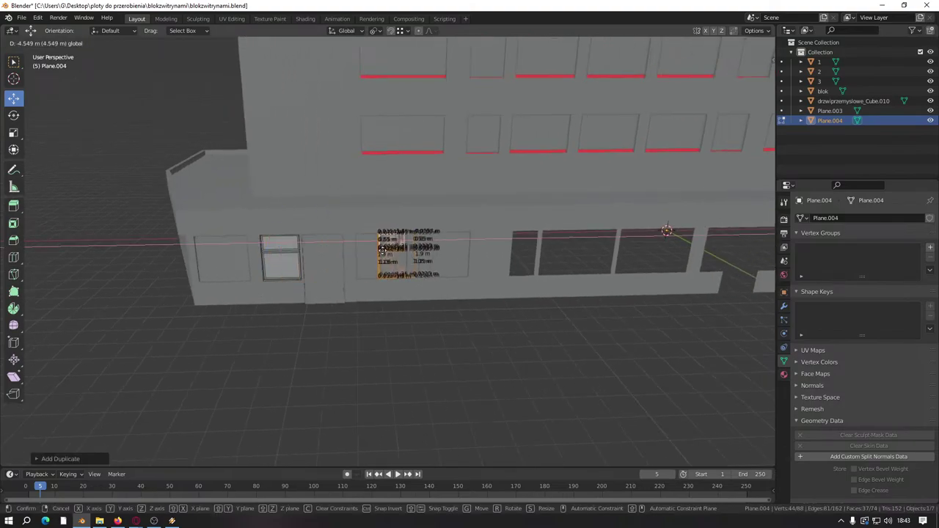
left_click(283, 282)
key("Tab")
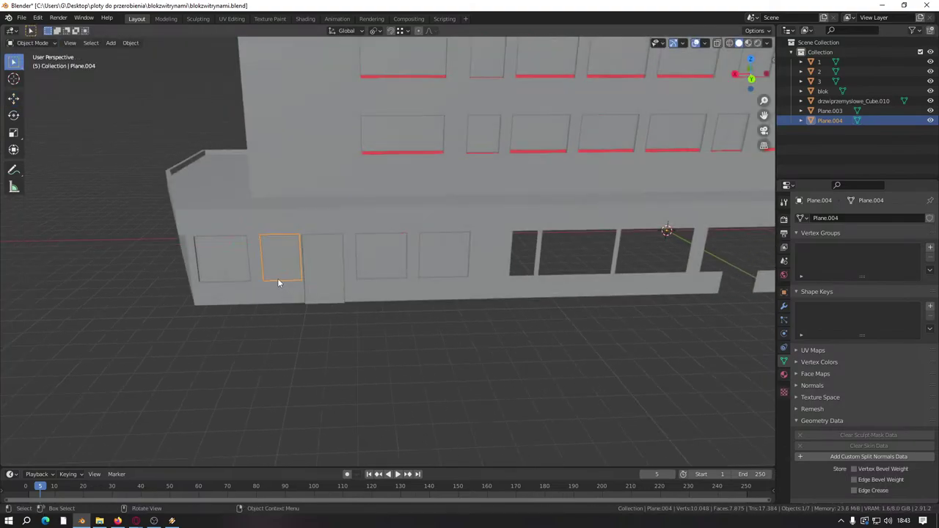
Step: Duplicate the frame again along X over the storefront opening and centre the view on it
key("Tab")
key("g")
right_click(393, 276)
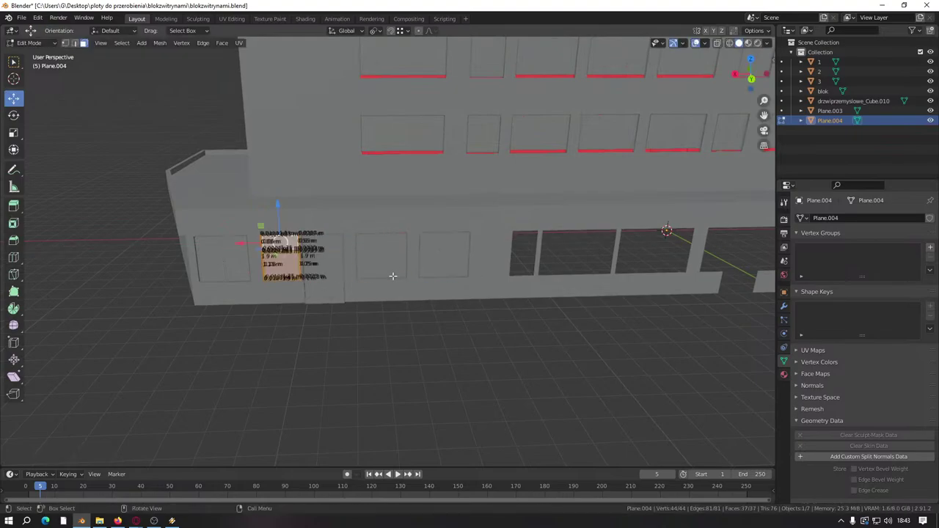
key("shift+d")
key("x")
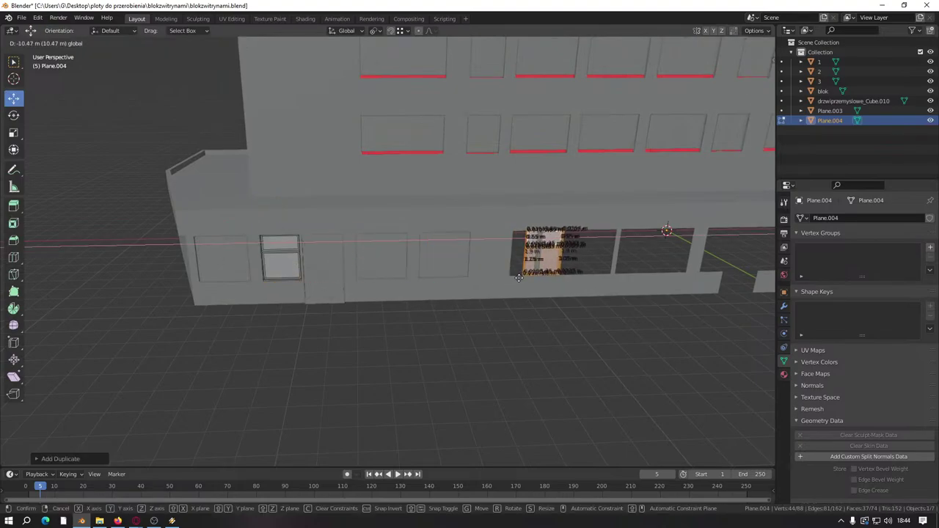
left_click(519, 277)
key("KP_Decimal")
scroll(354, 278, "up", 4)
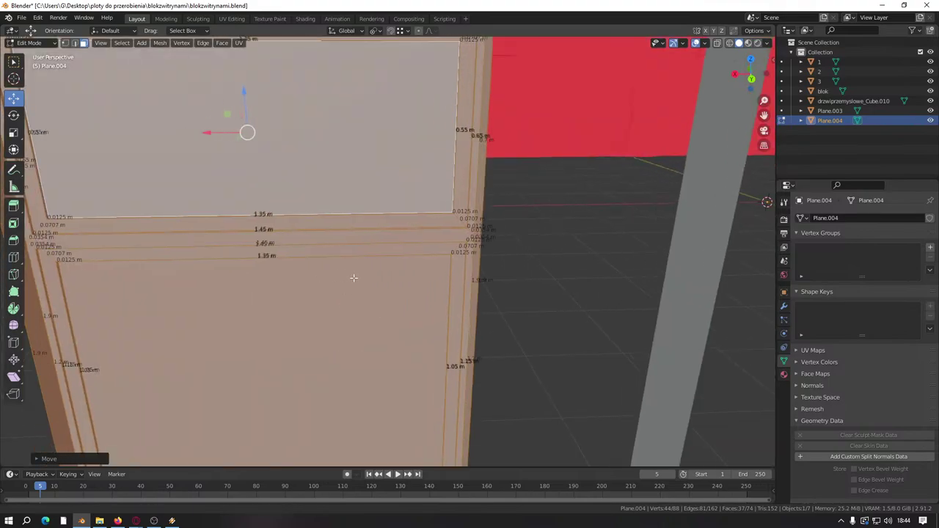
Step: Try moving the frame's two vertical edges along X, then undo the move
middle_click_drag(354, 278, 414, 282)
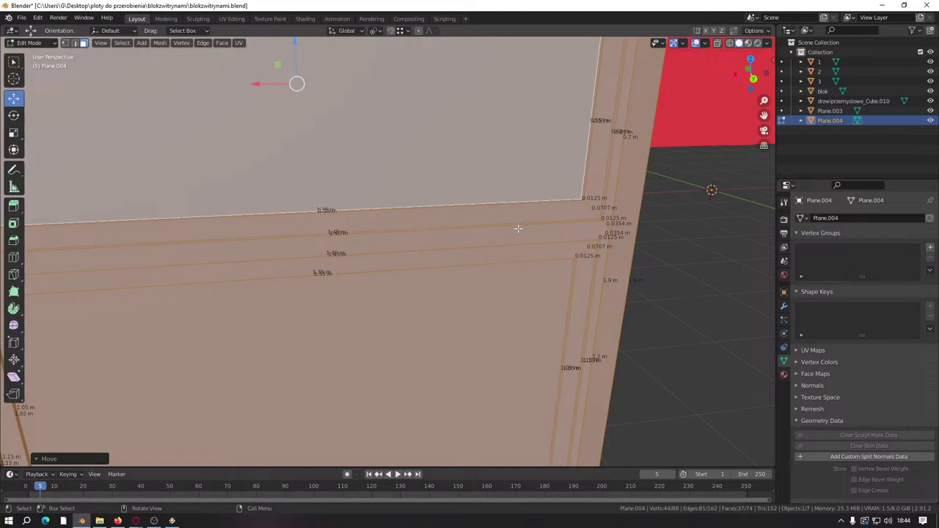
middle_click_drag(518, 229, 438, 209)
left_click(436, 212)
left_click(444, 174, "shift")
middle_click_drag(445, 174, 418, 237)
key("g")
key("x")
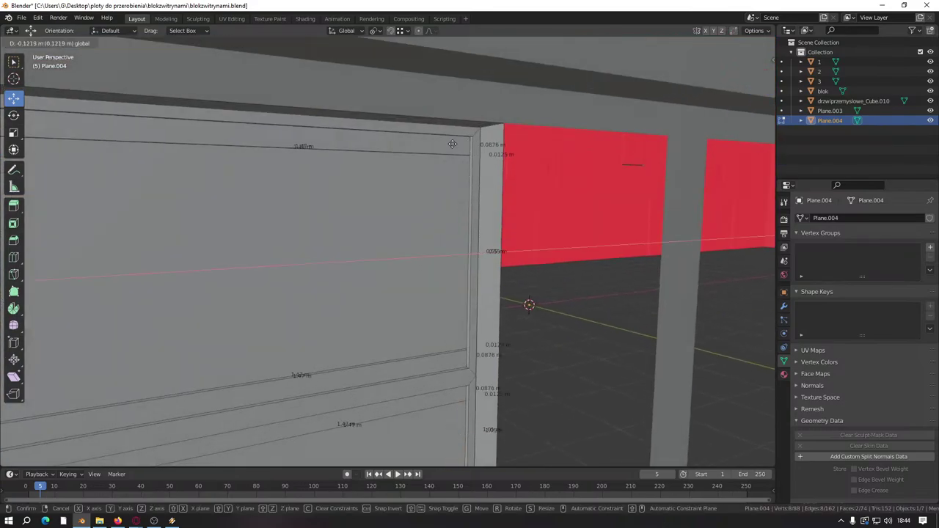
left_click(407, 183)
middle_click_drag(407, 184, 381, 191, "shift")
key("ctrl+z")
Step: Select the horizontal rail face loops and shift them 0.0125 m along Y
middle_click_drag(333, 253, 372, 235, "shift")
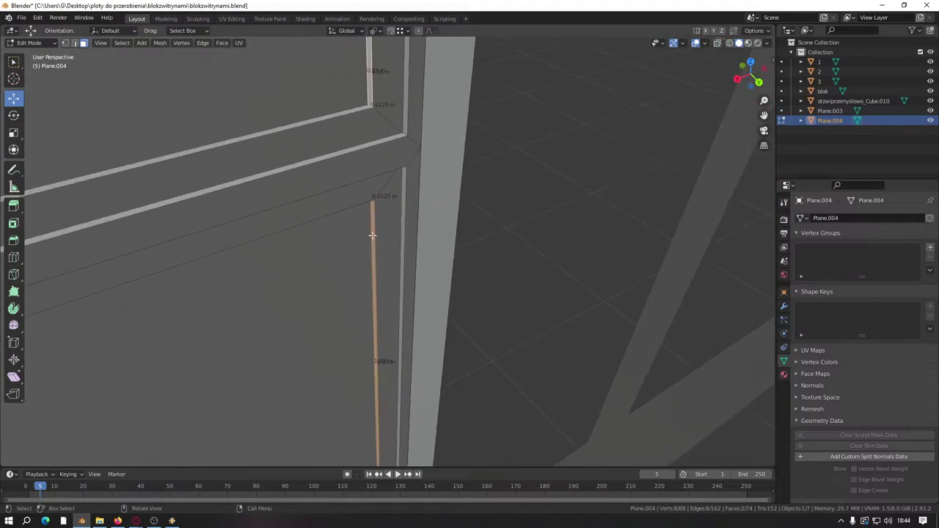
left_click(382, 213)
left_click(360, 198, "alt+shift")
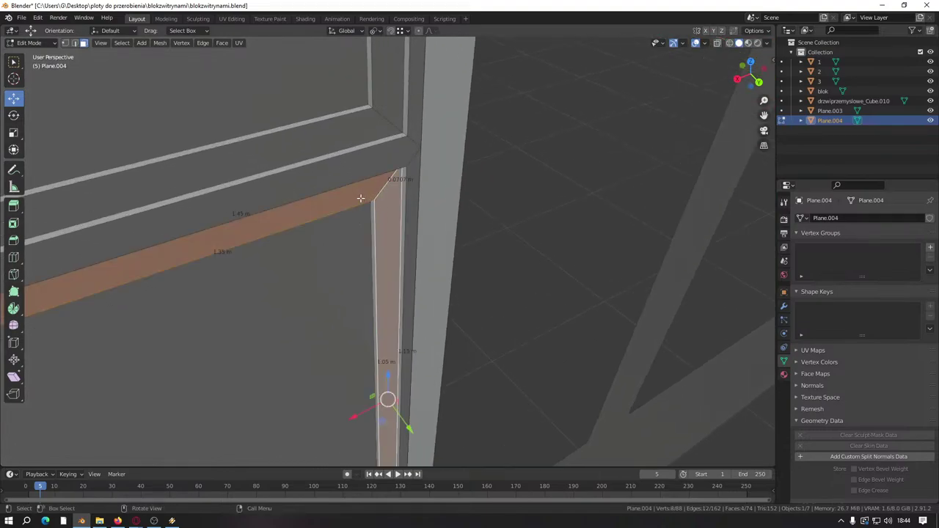
left_click(387, 123, "alt+shift")
middle_click_drag(387, 123, 439, 159)
left_click_drag(454, 141, 429, 211)
Step: Merge the whole frame by distance, removing 12 duplicate vertices
key("a")
key("m")
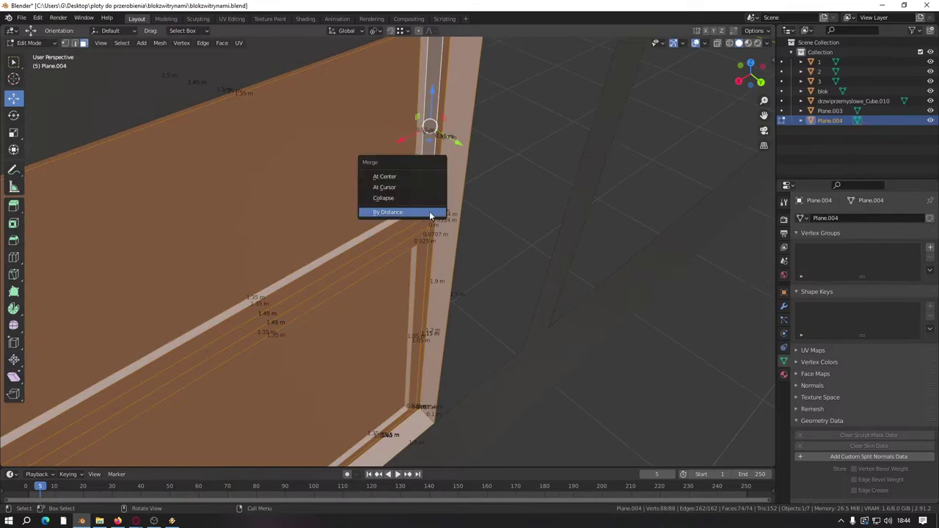
left_click(431, 213)
scroll(394, 173, "up", 4)
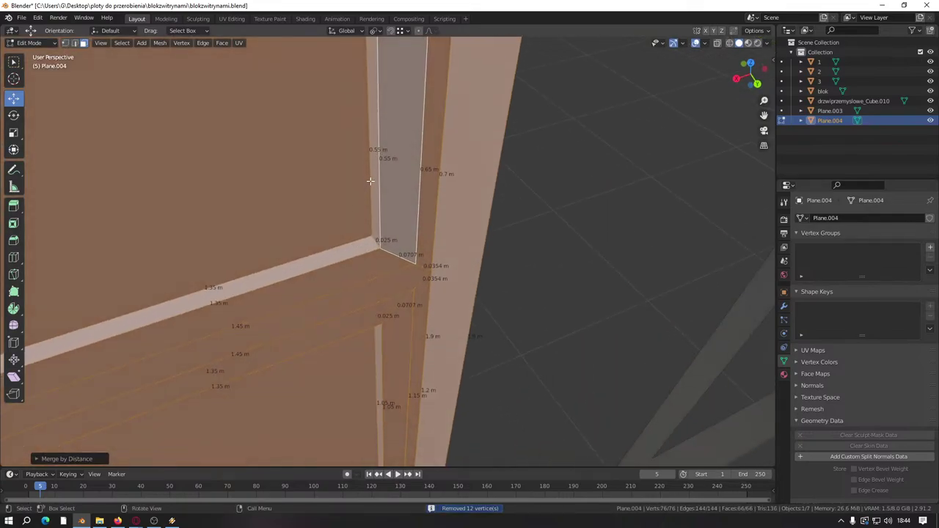
Step: Select the upper and lower faces of the frame post
key("alt+a")
left_click(393, 172)
middle_click_drag(393, 172, 368, 349)
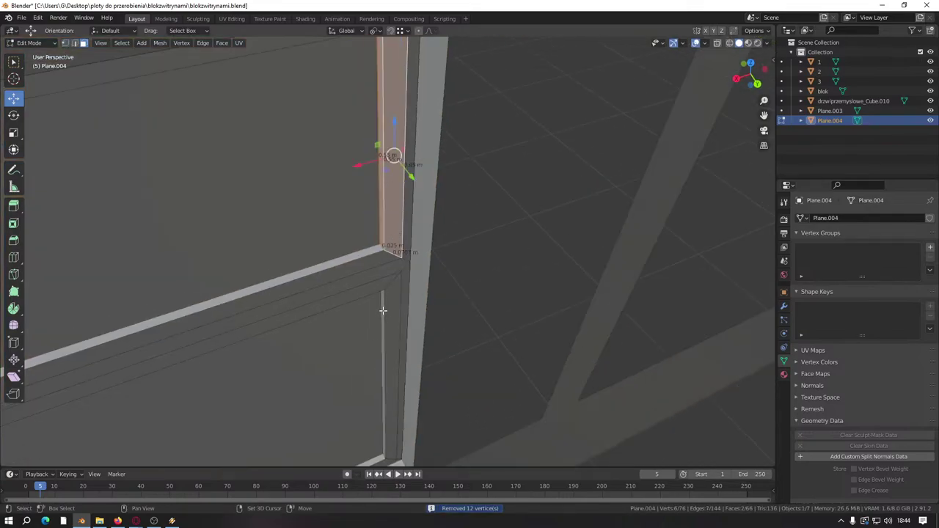
left_click(382, 310, "shift")
middle_click_drag(382, 311, 394, 212)
Step: Move the post faces along X and lower the sill's top face along Z
key("g")
key("x")
left_click(383, 253)
left_click(407, 208)
key("g")
key("z")
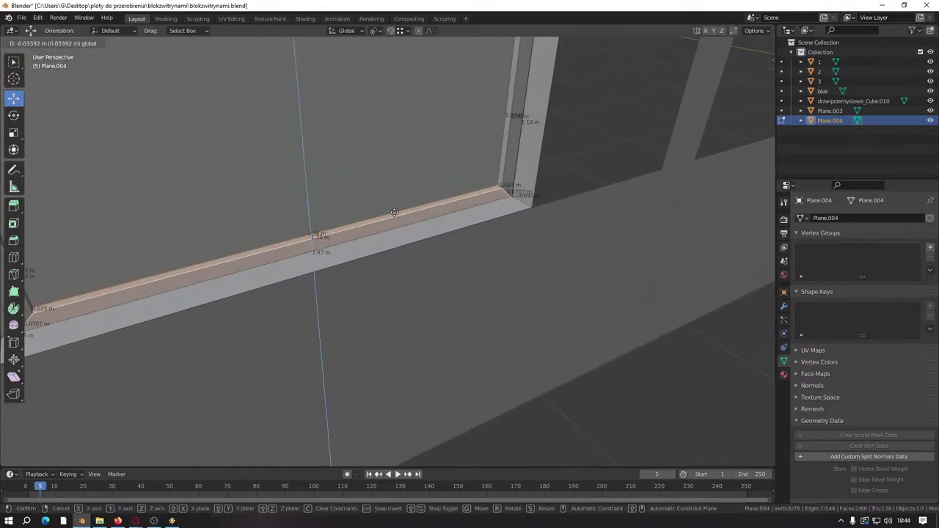
left_click(394, 212)
Step: Select the window post's face loops and slide them sideways along X
middle_click_drag(130, 258, 235, 260)
left_click(252, 267, "alt")
left_click(270, 292, "alt+shift")
scroll(235, 264, "up", 2)
key("g")
key("x")
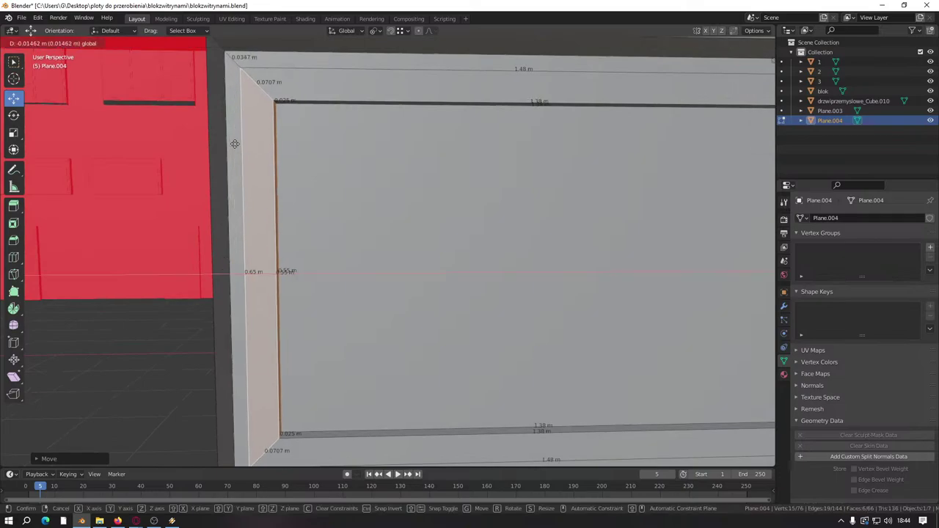
left_click(374, 92)
Step: Raise the top horizontal frame bar slightly
middle_click_drag(377, 85, 580, 143)
left_click(397, 101, "alt")
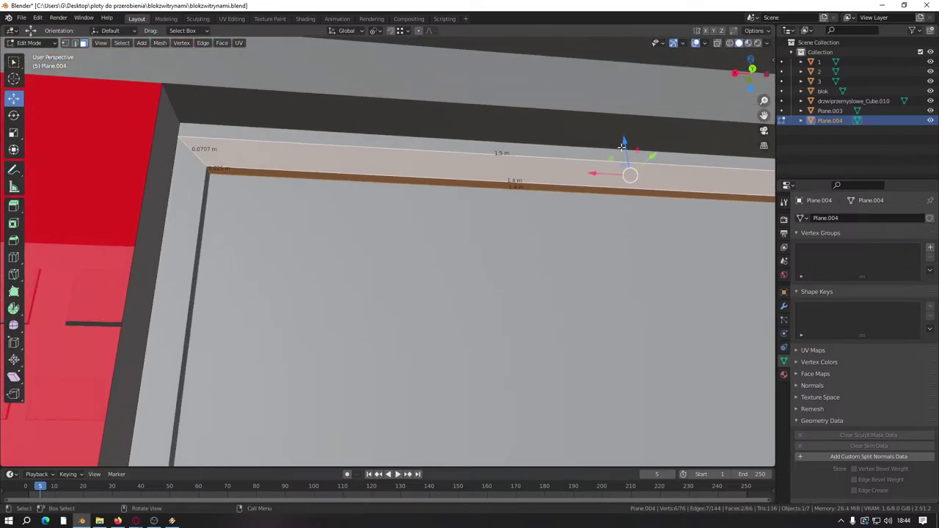
left_click_drag(622, 146, 388, 208)
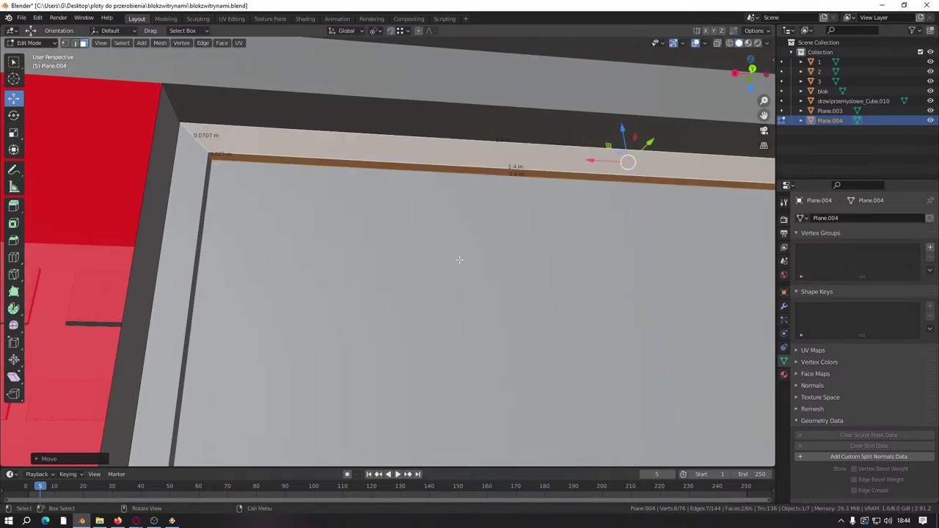
middle_click_drag(459, 260, 253, 248)
scroll(329, 132, "up", 5)
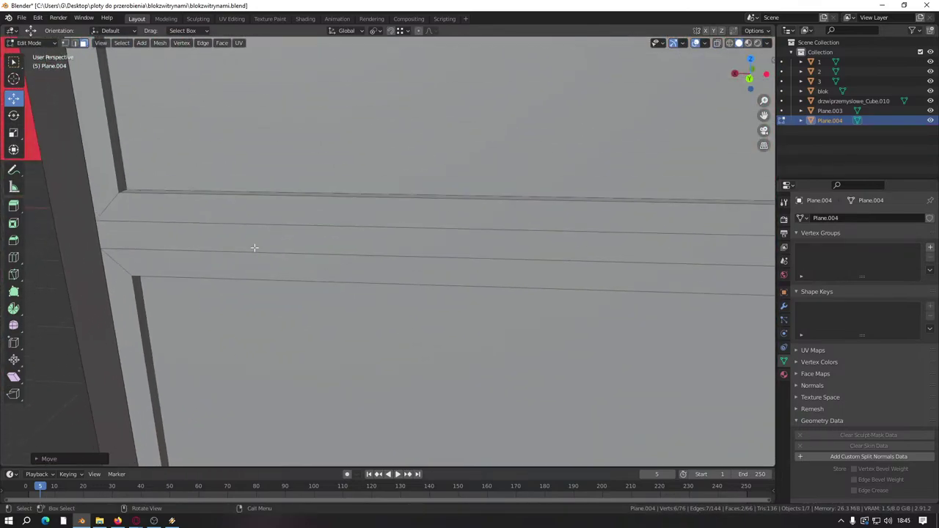
middle_click_drag(210, 228, 366, 223)
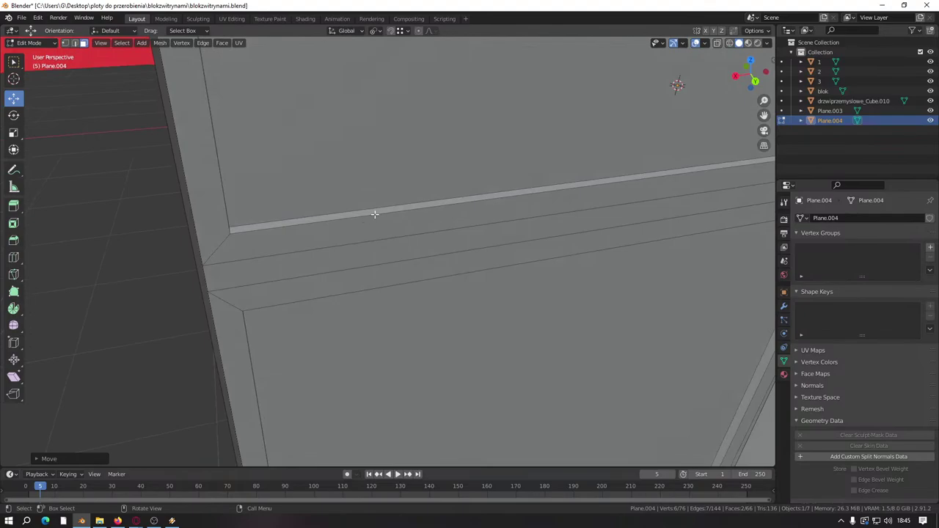
Step: Move the thin top strip and the face below it into place
left_click(374, 213)
left_click(536, 207, "shift")
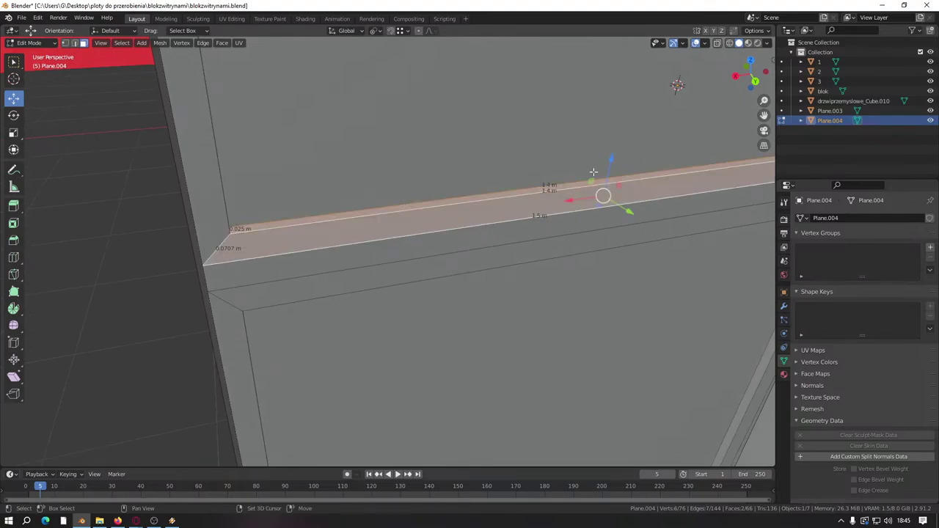
left_click_drag(608, 159, 345, 257)
scroll(389, 286, "down", 5)
middle_click_drag(390, 285, 398, 268)
scroll(399, 268, "up", 3)
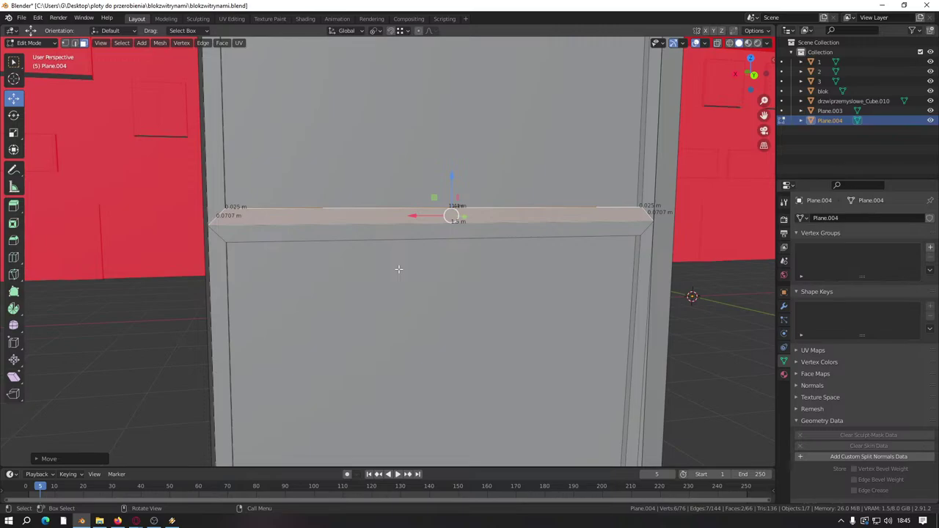
middle_click_drag(398, 268, 389, 304)
Step: Merge the frame by distance, removing 5 duplicate vertices
key("a")
key("m")
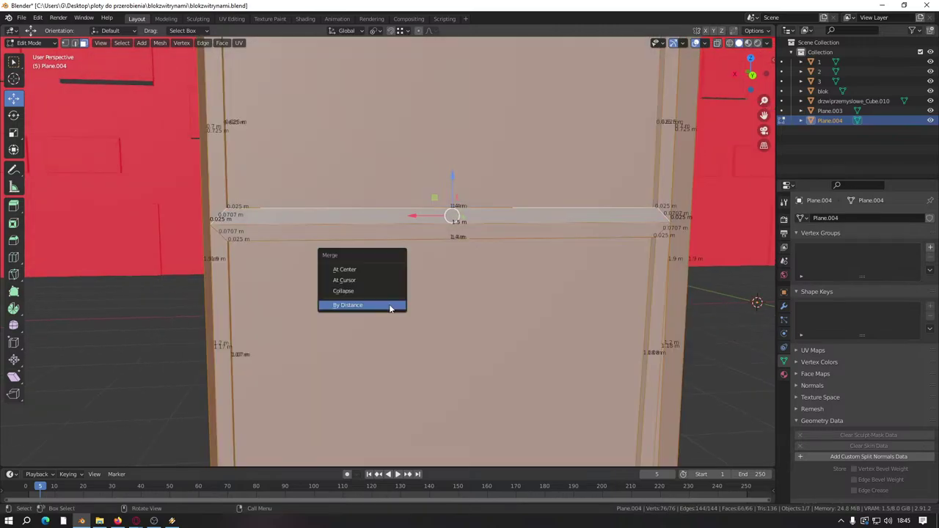
left_click(389, 305)
scroll(247, 256, "up", 2)
Step: Extrude the selected strip 0.05 m
middle_click_drag(247, 255, 319, 210)
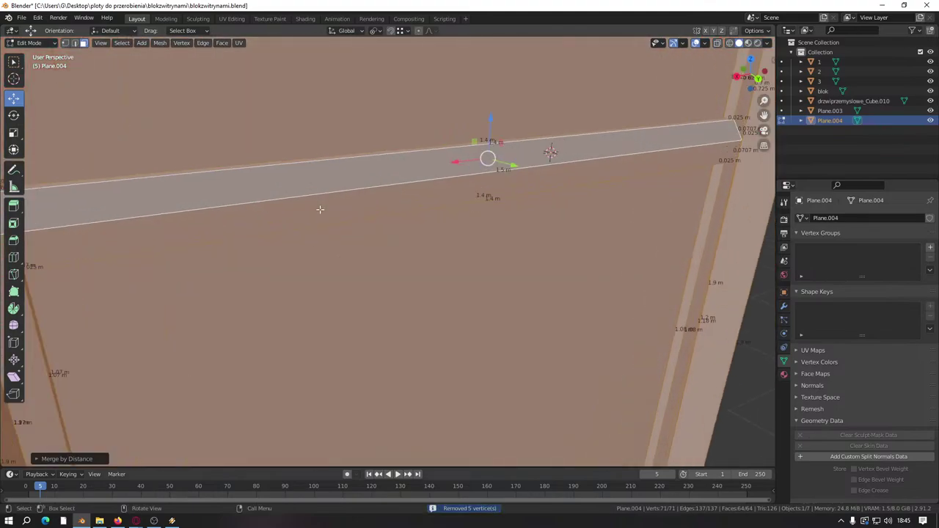
middle_click_drag(332, 157, 477, 170)
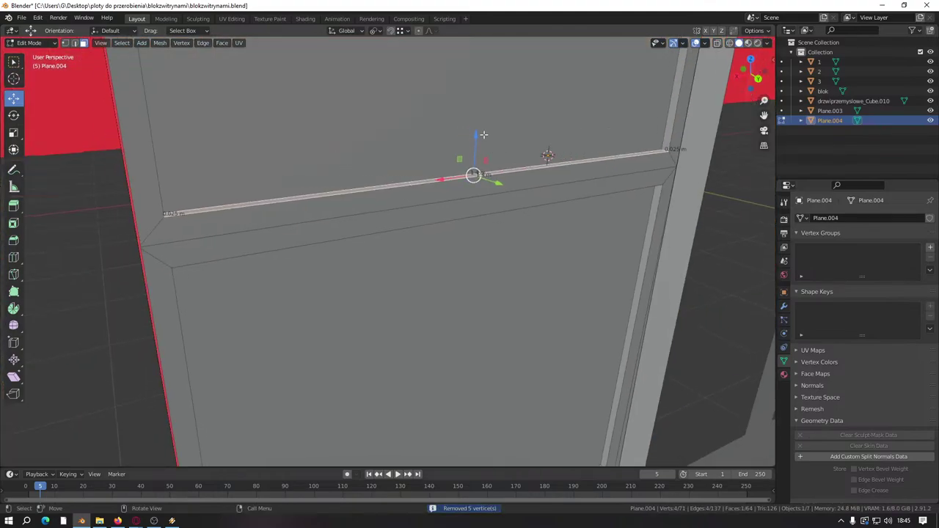
key("e")
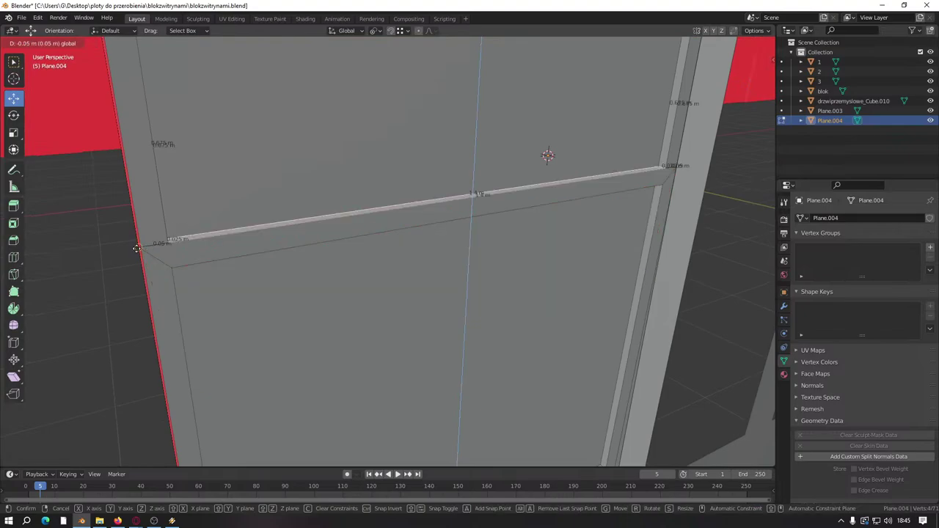
left_click(137, 249)
middle_click_drag(215, 250, 310, 320)
Step: Scale the extruded strip's face loop to 0.5 along Z
left_click(292, 285, "alt")
key("s")
key("0")
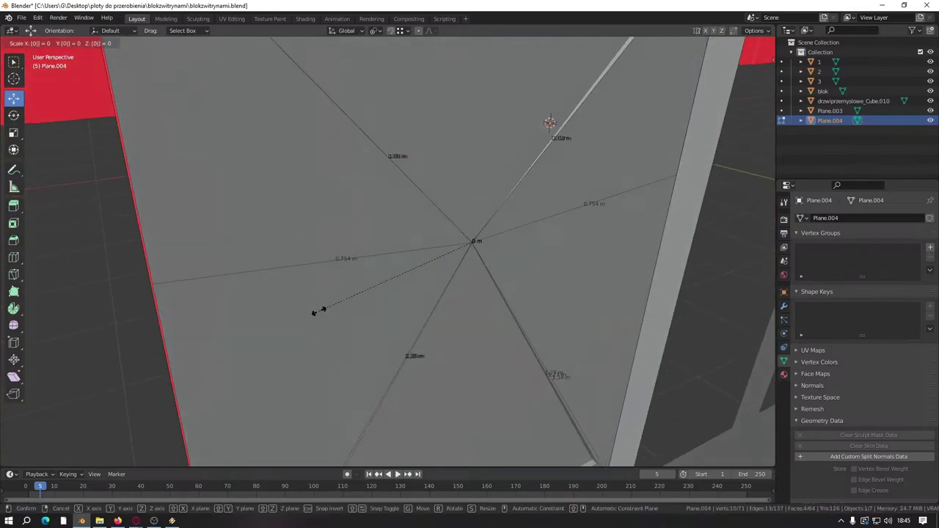
key("period")
key("5")
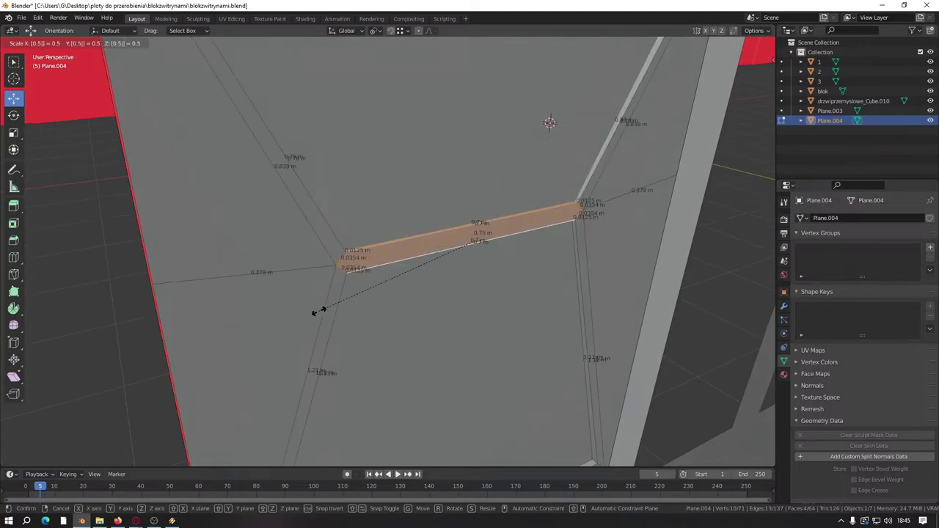
key("z")
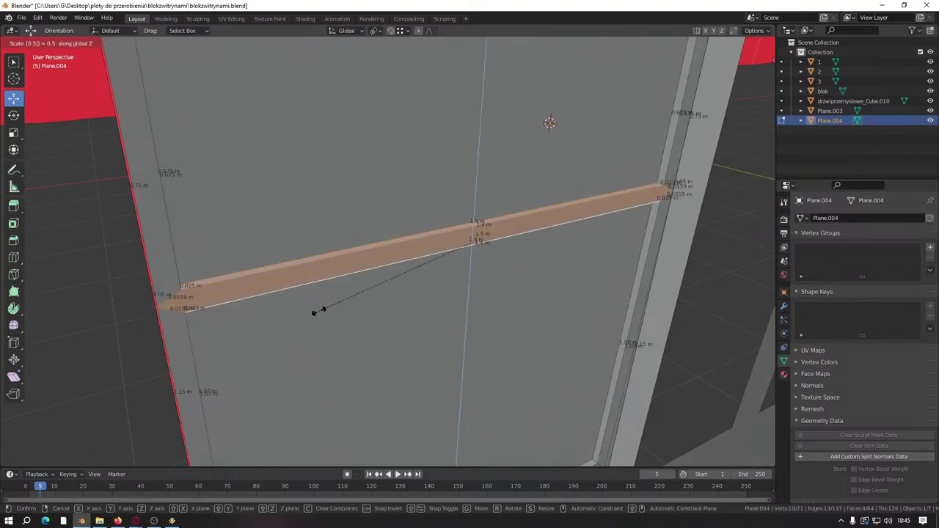
key("Return")
Step: Set snapping to target Vertex
middle_click_drag(319, 311, 416, 251)
scroll(256, 248, "down", 5)
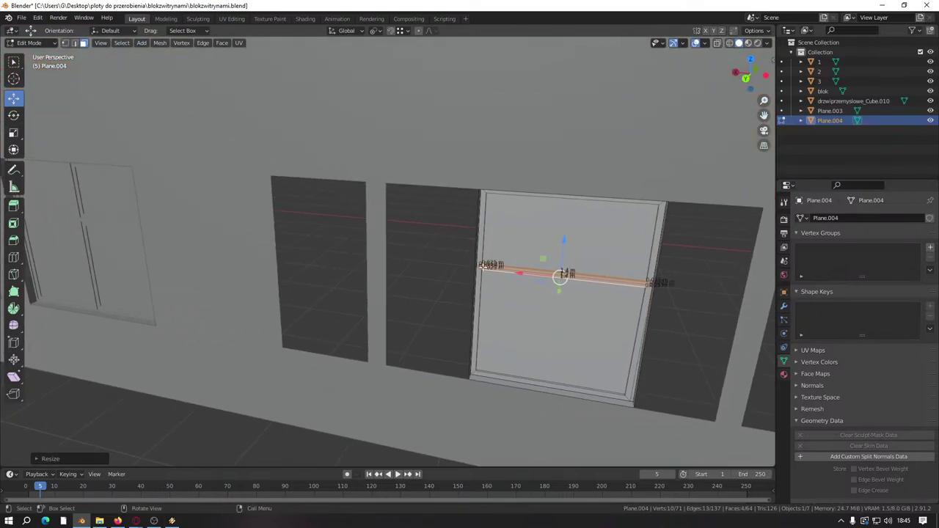
middle_click_drag(482, 264, 420, 15)
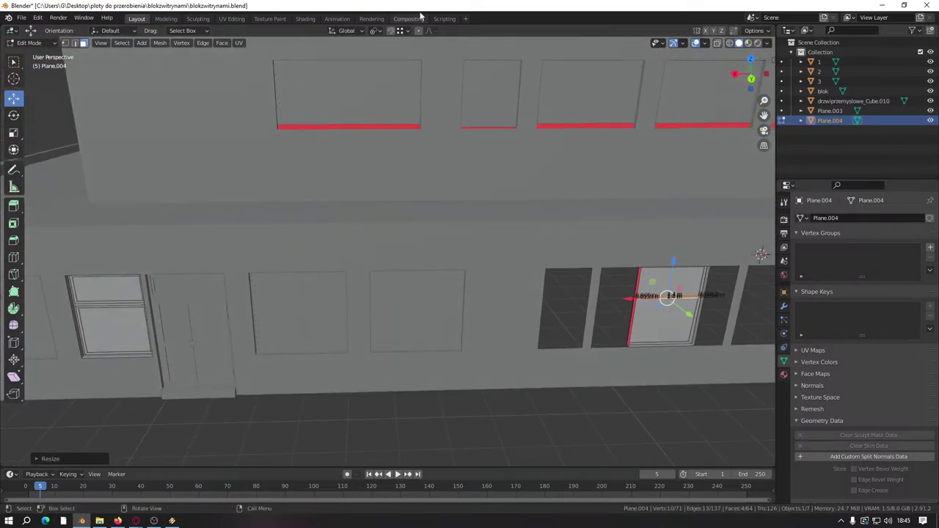
left_click(400, 30)
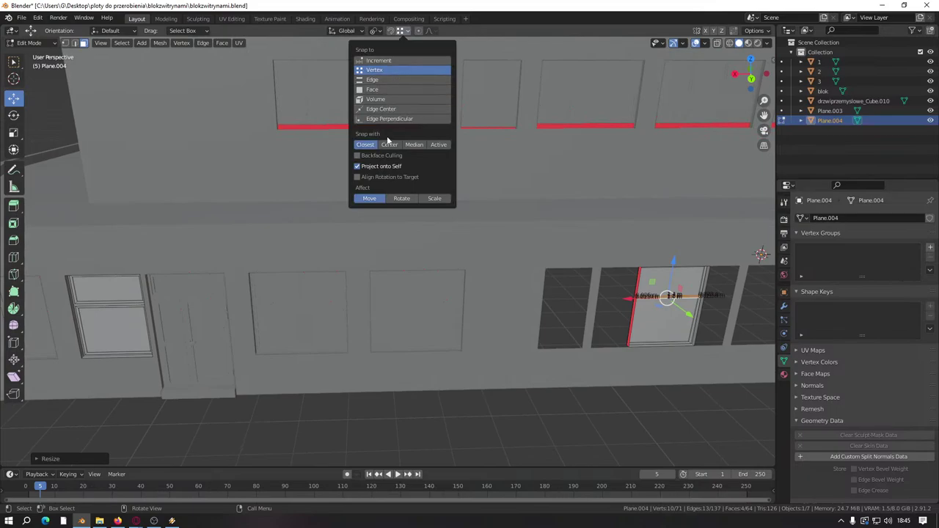
Step: Lower the red frame piece about 0.94 m along Z
middle_click_drag(199, 303, 495, 251)
middle_click_drag(722, 110, 539, 206)
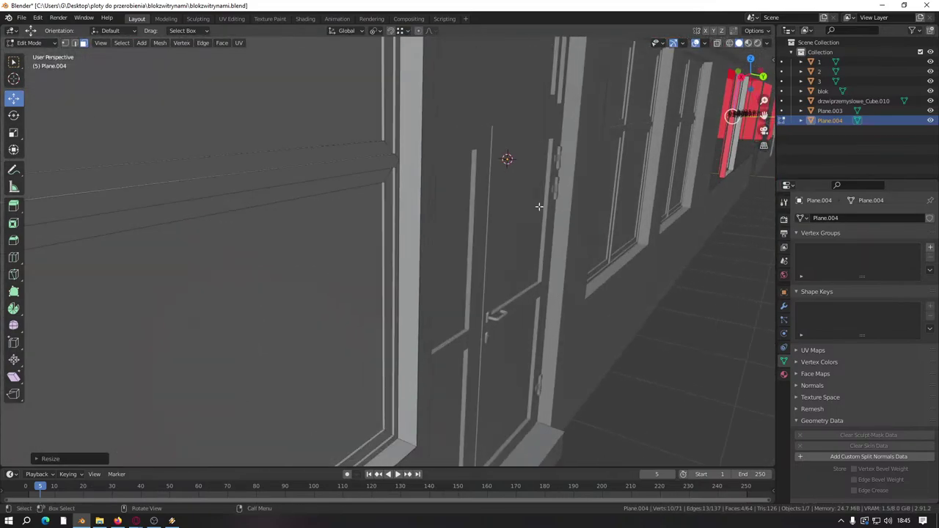
middle_click_drag(480, 210, 514, 206)
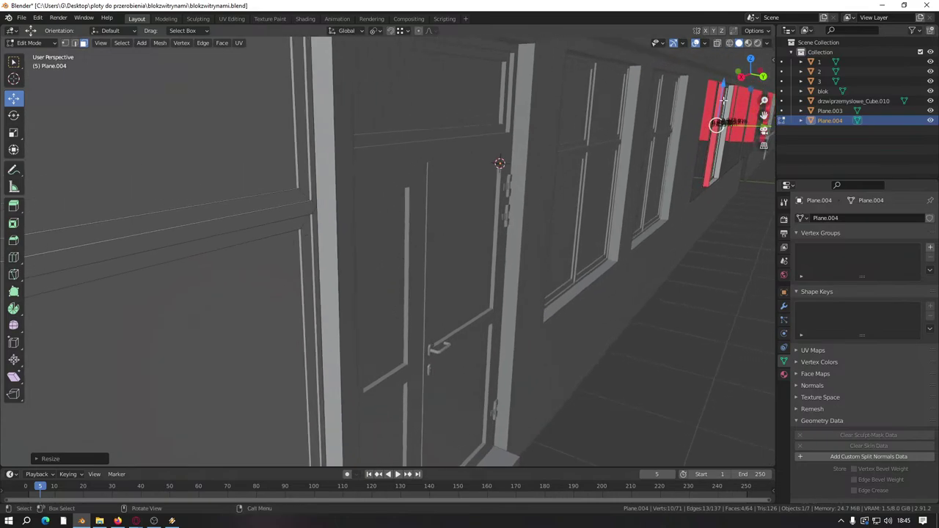
left_click_drag(723, 97, 545, 144)
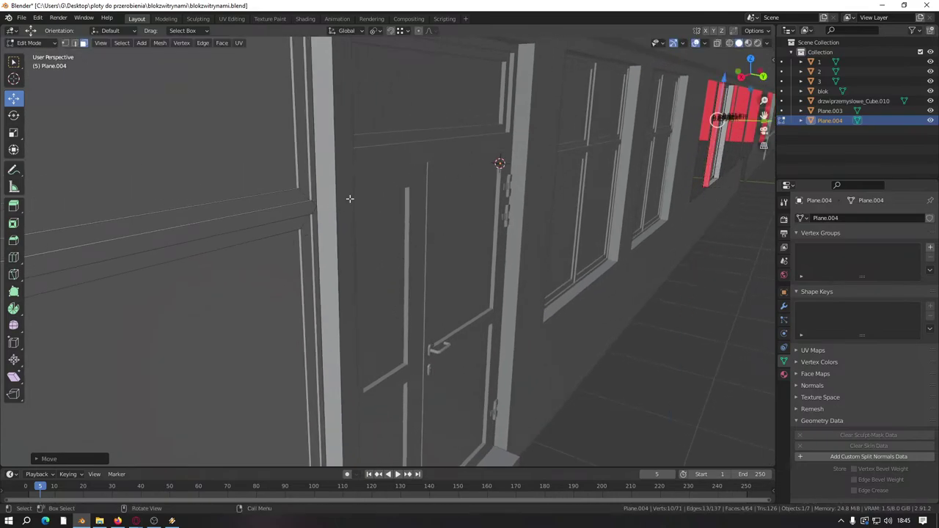
middle_click_drag(348, 199, 478, 316)
scroll(457, 283, "up", 3)
Step: Slide the whole linked frame along the wall and set Snap With to Center
key("ctrl+l")
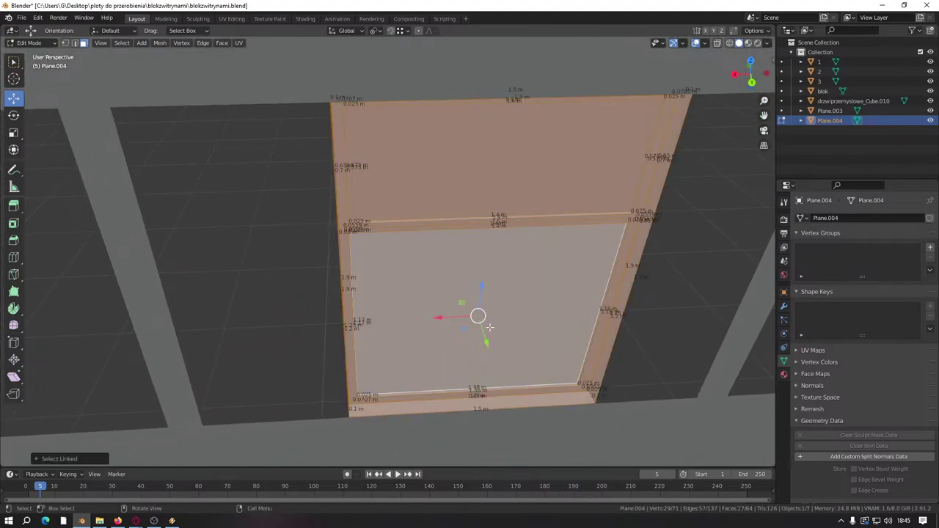
left_click_drag(440, 317, 321, 355)
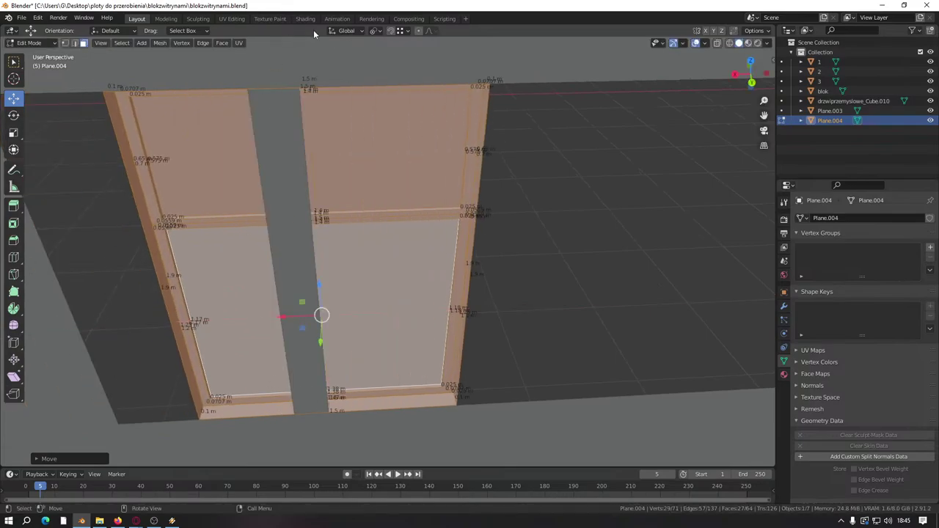
left_click(402, 32)
Step: Move the frame's right vertical strip left to the opening's edge
middle_click_drag(359, 176, 327, 258)
middle_click_drag(384, 309, 464, 301)
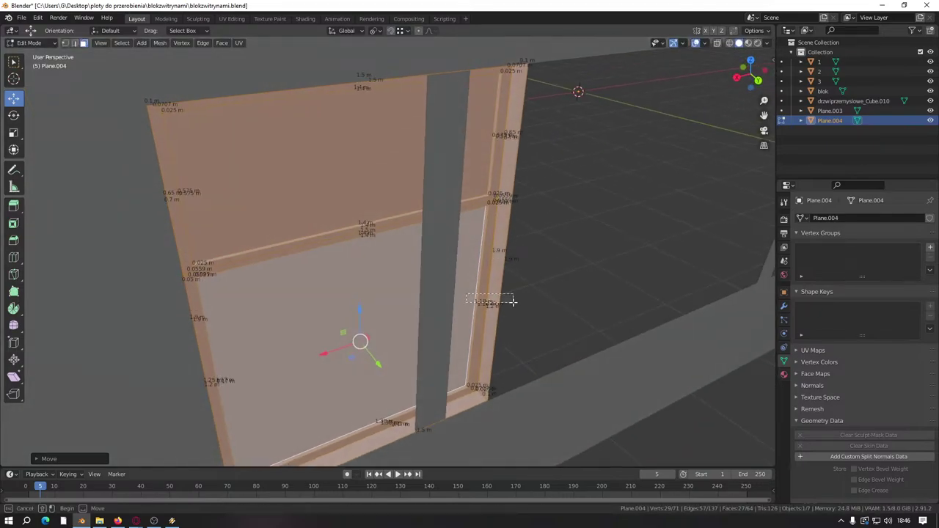
left_click(489, 298)
left_click(519, 154, "shift")
left_click(478, 152, "shift")
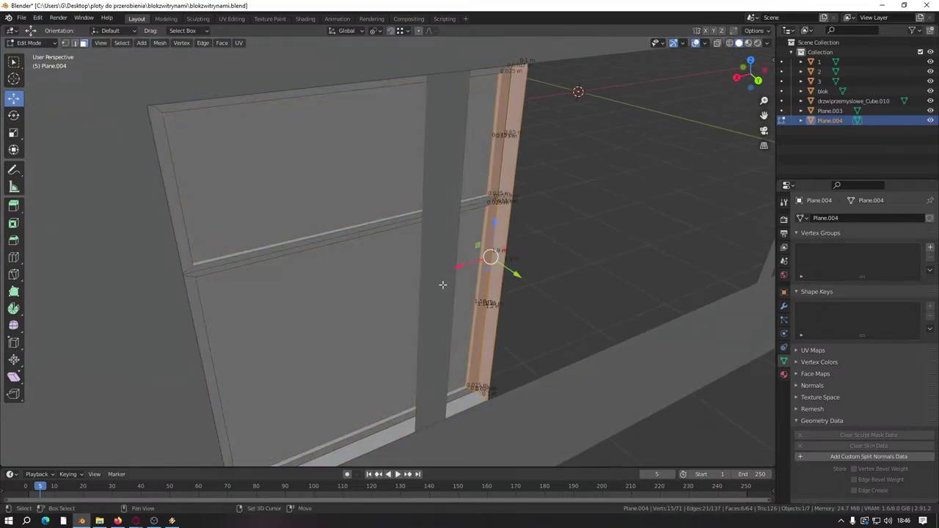
left_click_drag(450, 269, 421, 418)
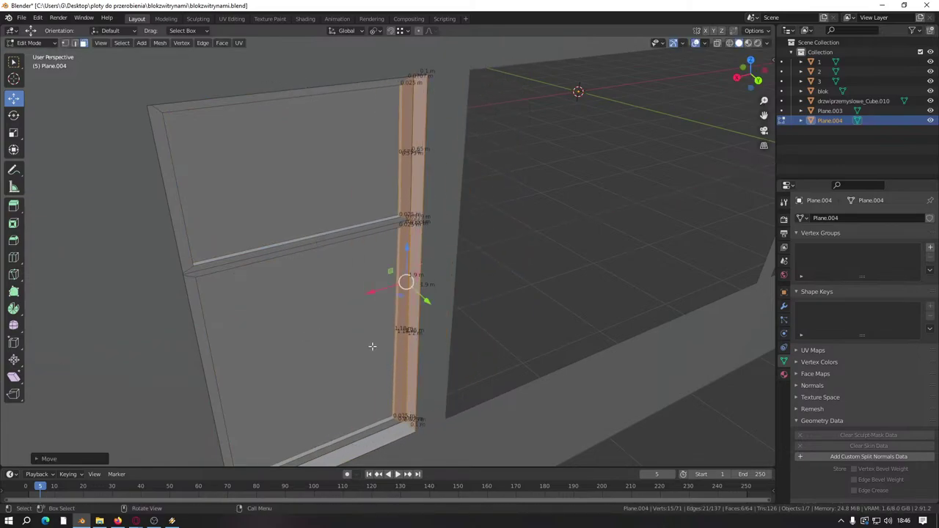
Step: Return to object mode and clear the object selection
middle_click_drag(314, 317, 262, 308)
scroll(264, 307, "down", 5)
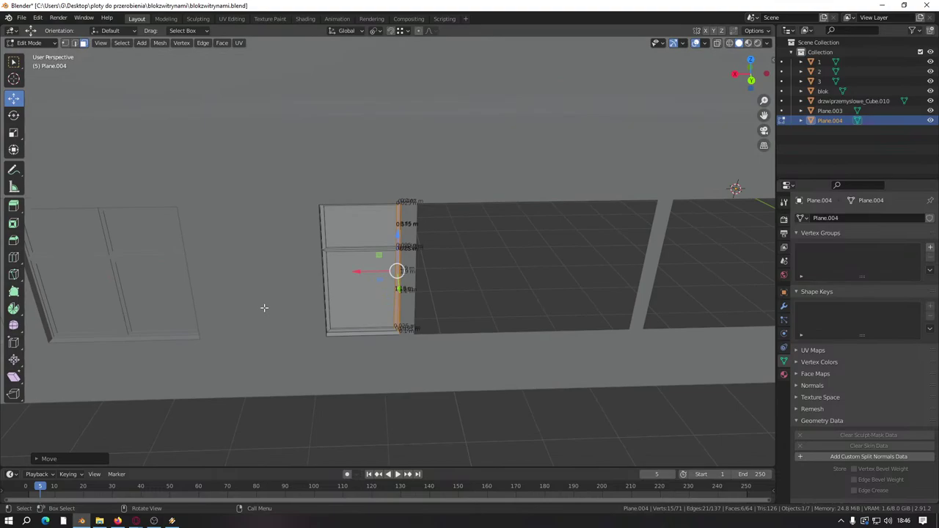
middle_click_drag(122, 250, 325, 293)
key("Tab")
left_click(136, 265)
key("alt+a")
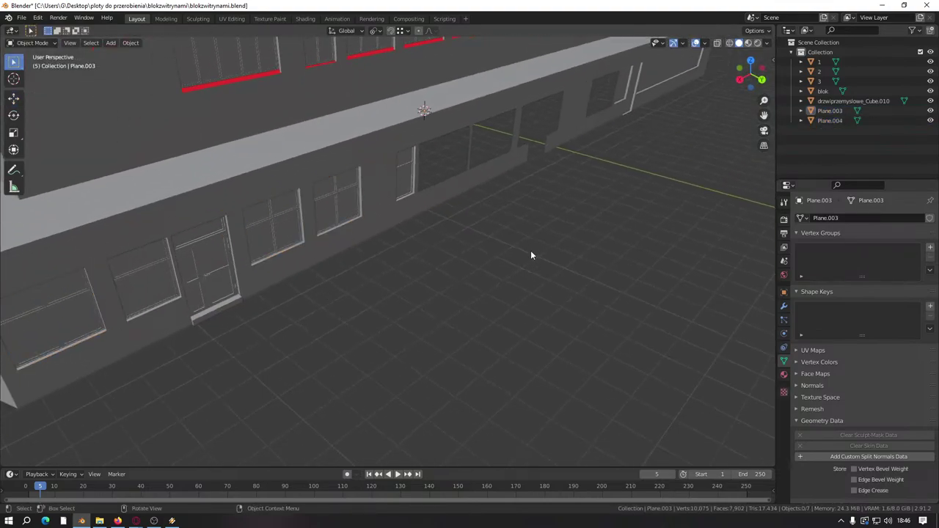
middle_click_drag(530, 253, 398, 327)
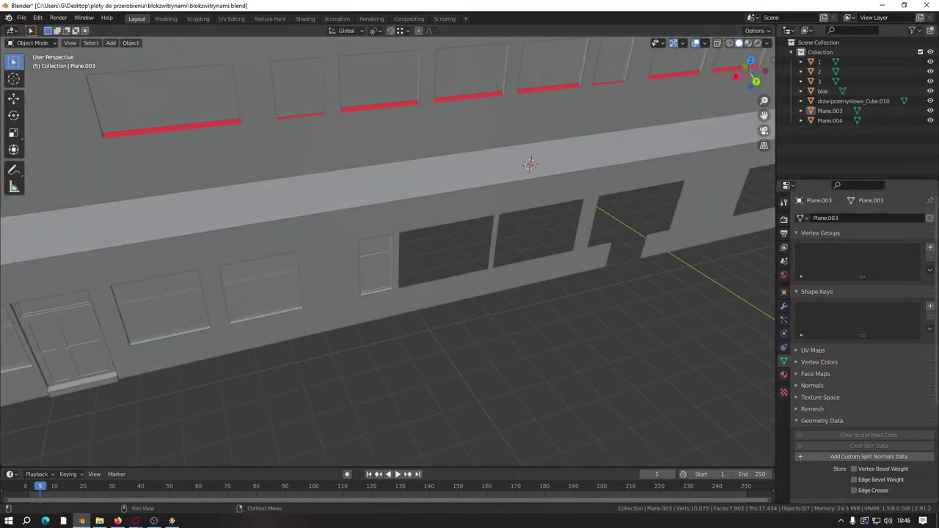
Step: Select the window frames object 2 and enter Edit Mode
scroll(642, 335, "down", 3)
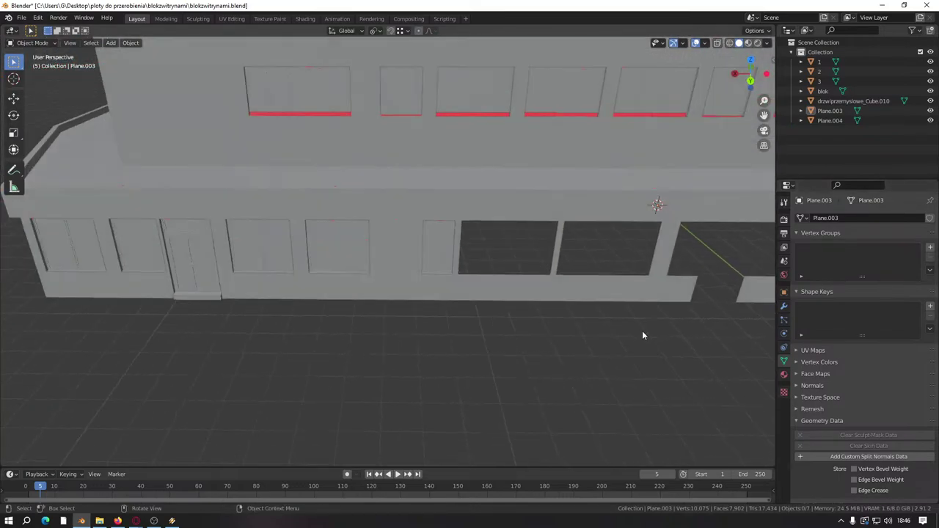
middle_click_drag(642, 336, 464, 177)
left_click(305, 130)
key("Tab")
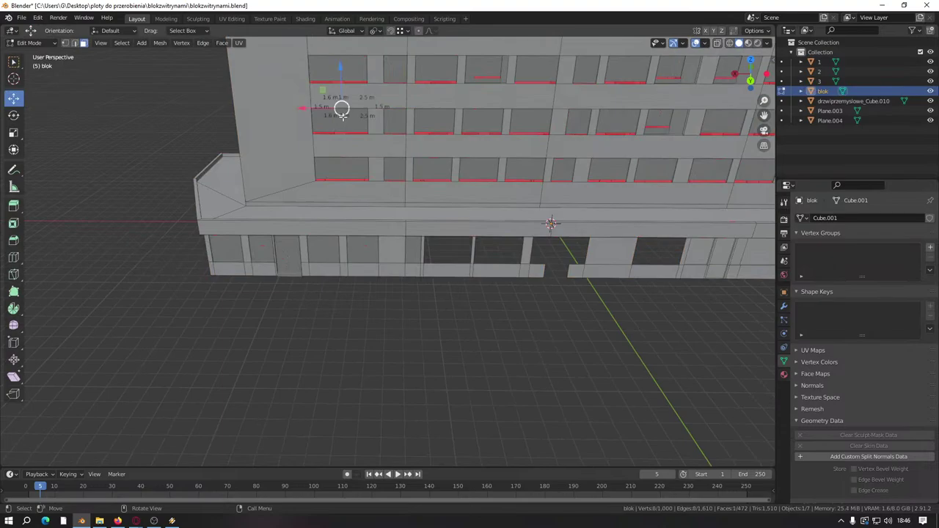
key("Tab")
left_click(342, 76)
middle_click_drag(509, 111, 392, 270)
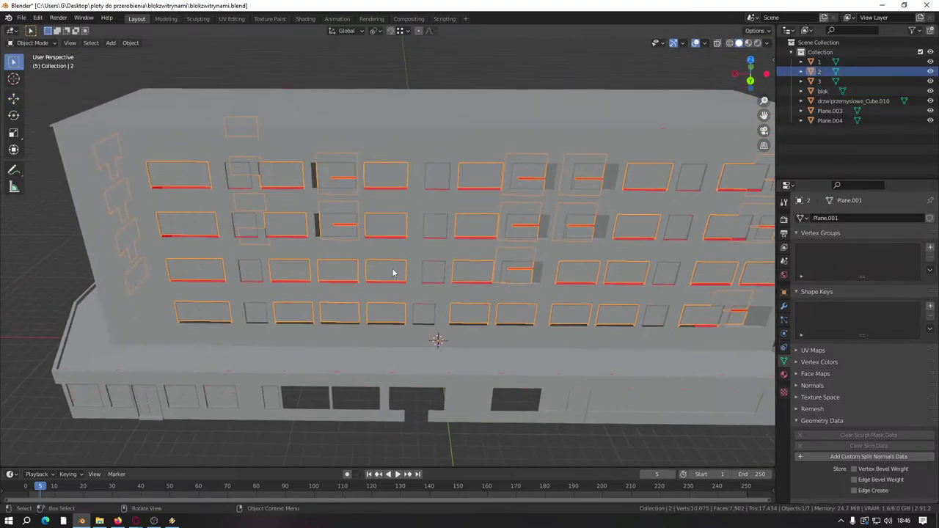
key("Tab")
Step: Select one upper-floor window frame's linked mesh and frame it in the view
scroll(391, 236, "up", 6)
key("l")
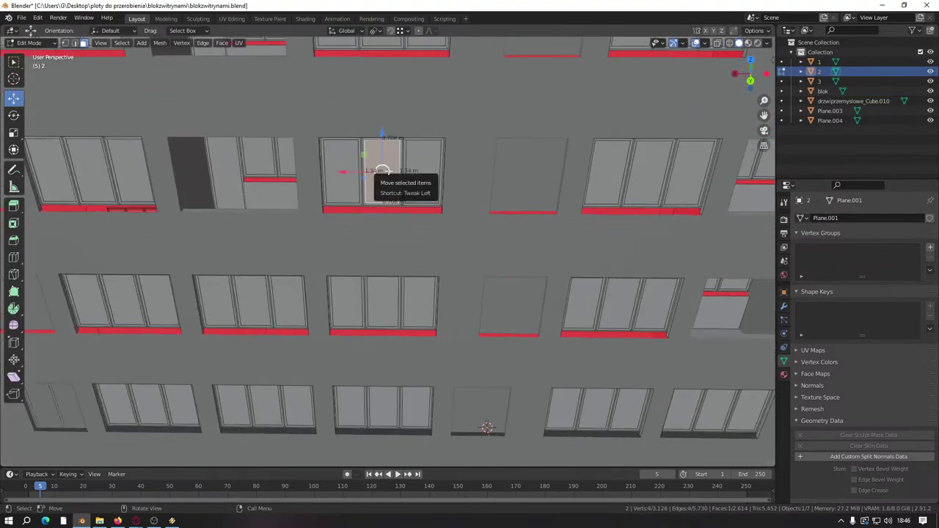
middle_click_drag(390, 176, 390, 219)
key("KP_Decimal")
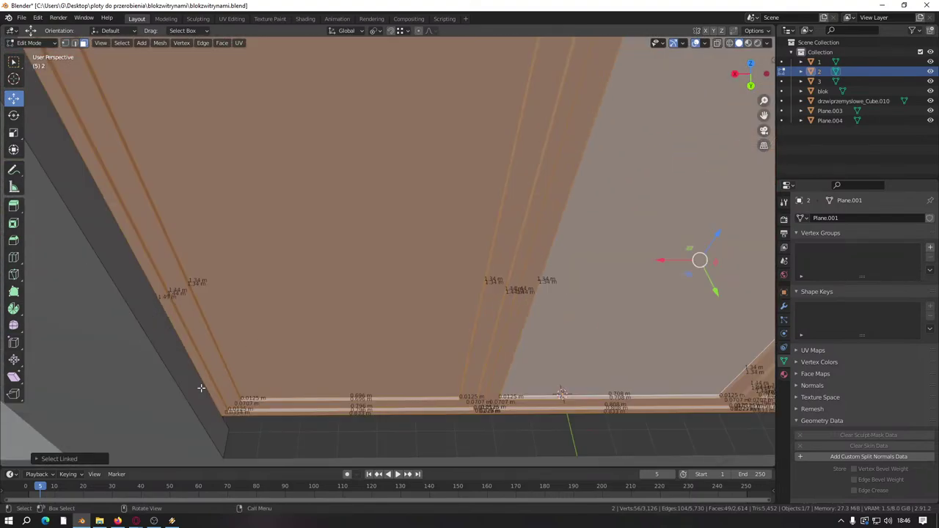
key("l")
Step: Duplicate the selected window frame in place
key("shift+d")
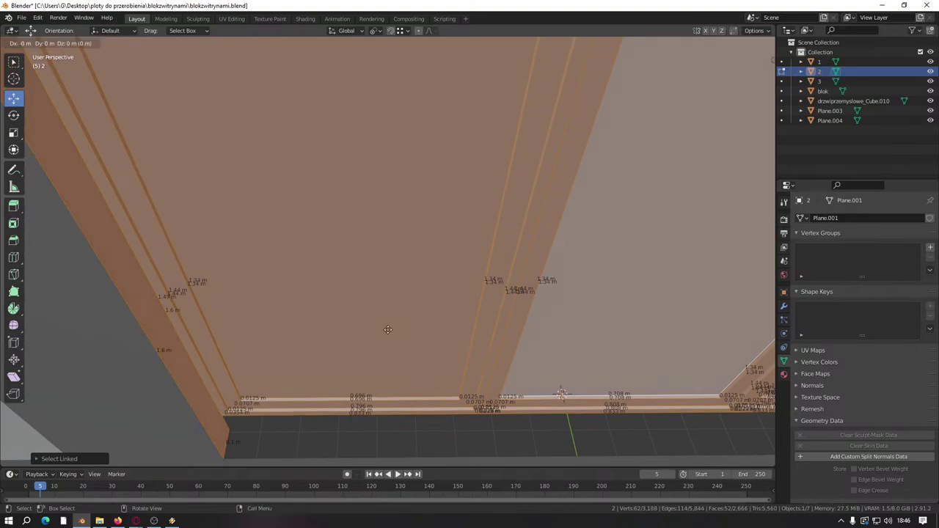
right_click(386, 329)
scroll(384, 327, "down", 8)
middle_click_drag(384, 325, 468, 153, "shift")
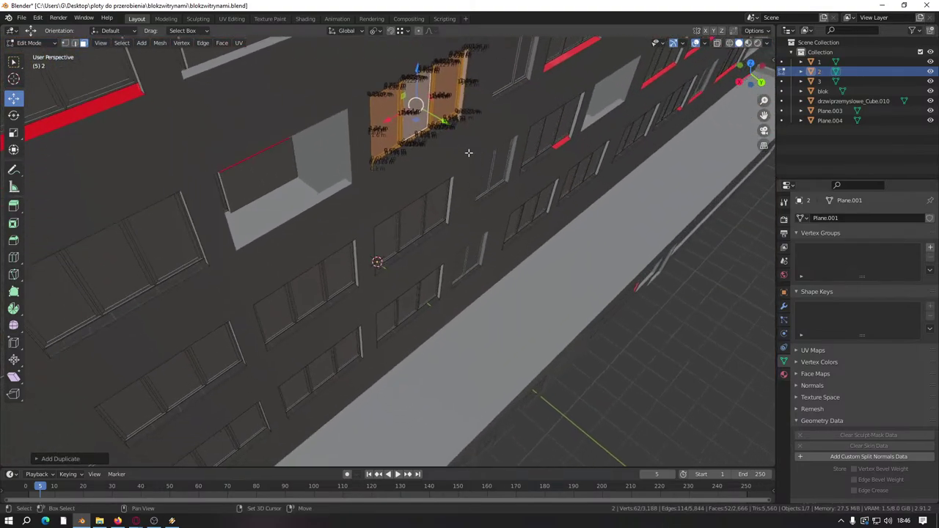
Step: Lower the duplicate window to ground level and slide it along the wall
left_click_drag(445, 123, 469, 139)
middle_click_drag(470, 140, 502, 239)
left_click_drag(476, 111, 476, 297)
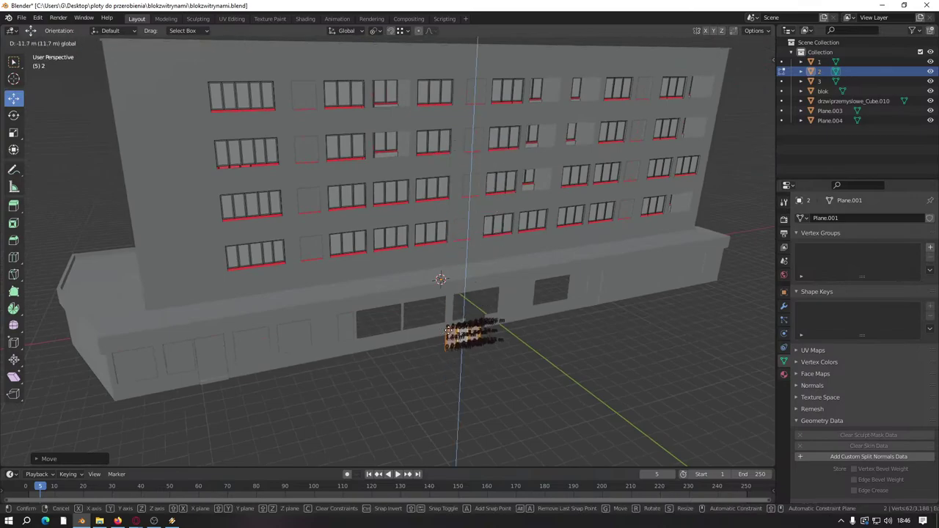
scroll(513, 301, "up", 4)
middle_click_drag(476, 297, 616, 311)
left_click_drag(665, 301, 627, 283)
middle_click_drag(627, 283, 418, 69)
scroll(418, 69, "up", 4)
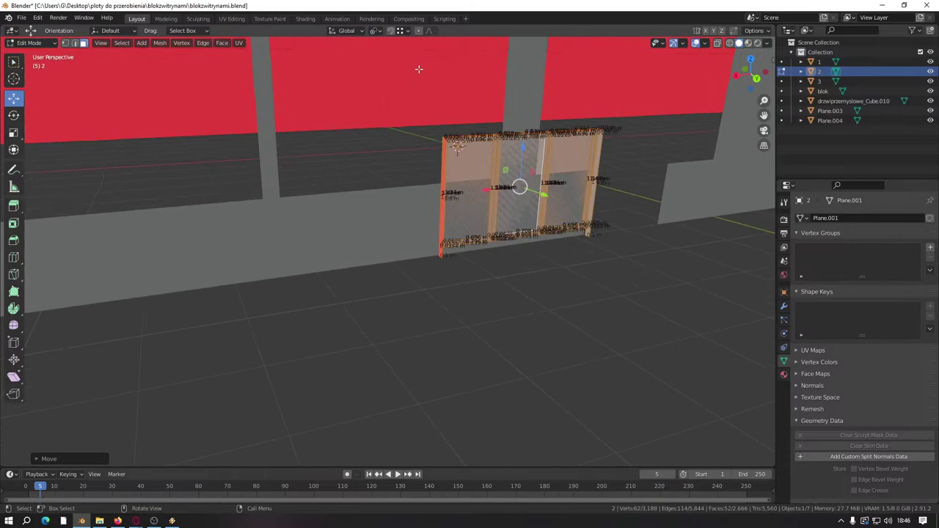
Step: Fill a new face between the red panel's bottom edge and an edge on the grey panel
left_click(408, 31)
middle_click_drag(441, 220, 548, 214)
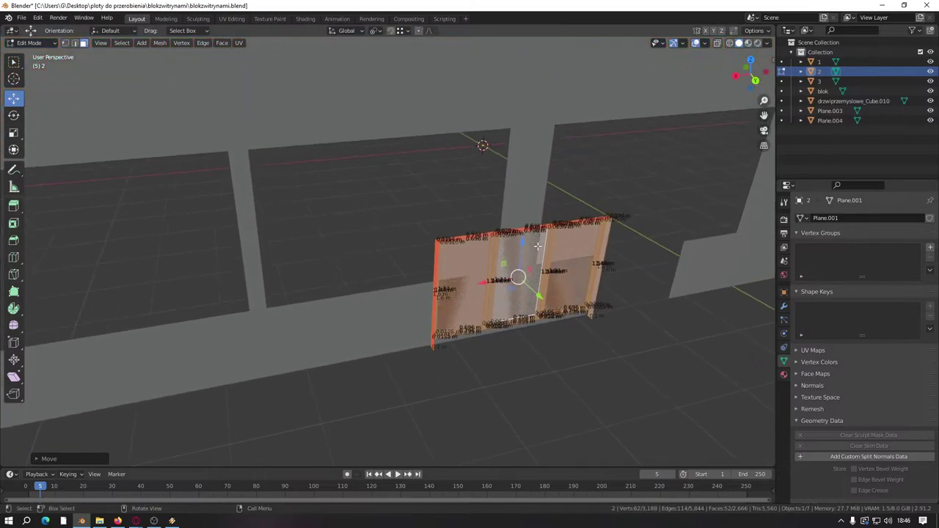
middle_click_drag(493, 206, 520, 308)
left_click(514, 323)
scroll(488, 334, "up", 3)
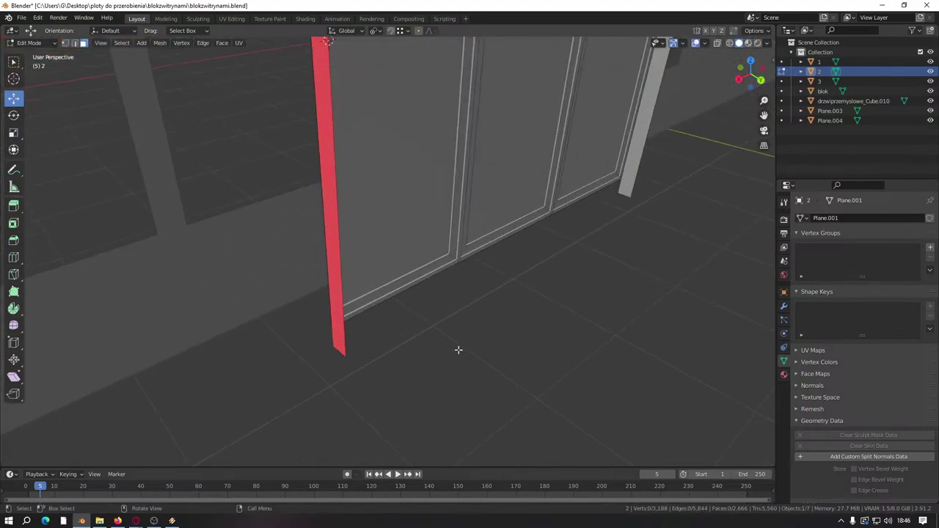
left_click(75, 42)
left_click(337, 350)
left_click(628, 196, "shift")
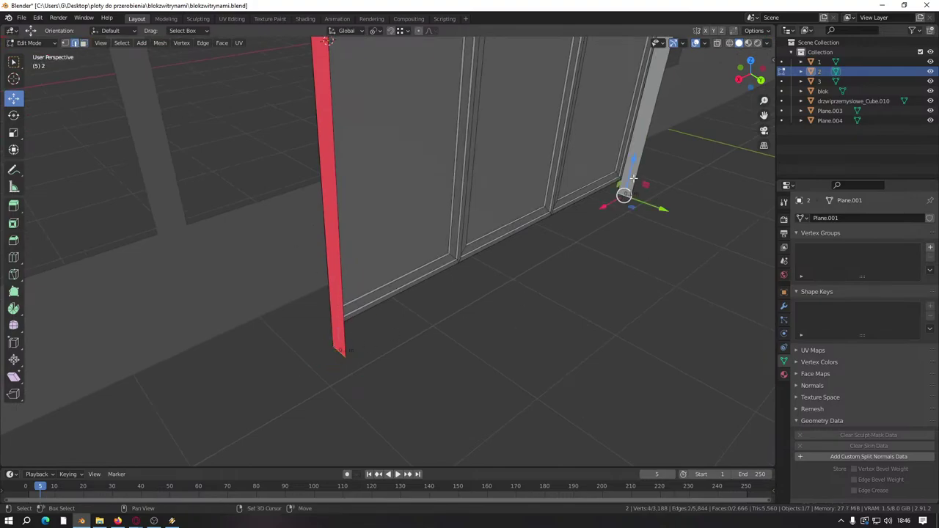
key("g")
left_click(634, 222)
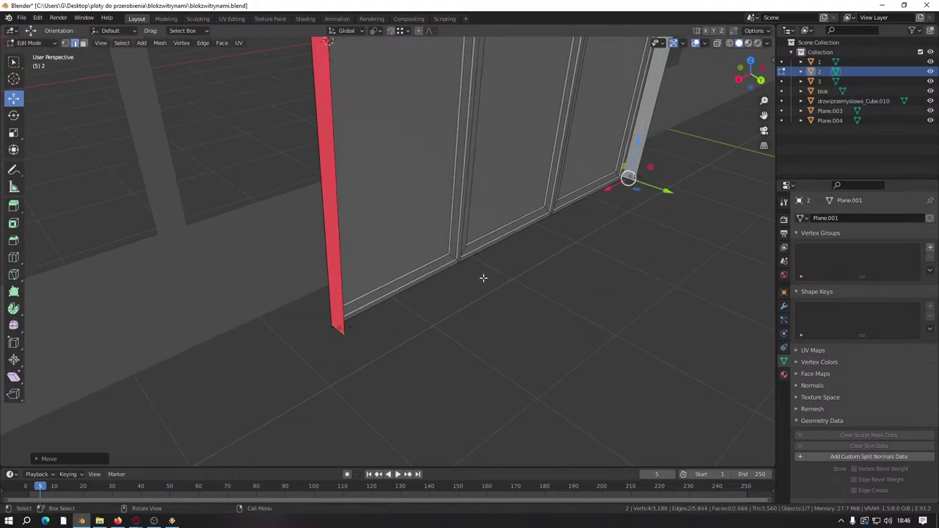
key("f")
key("alt+a")
Step: Delete the floor strip face and lower the selected vertices along Z
middle_click_drag(503, 329, 461, 157)
scroll(426, 275, "up", 3)
scroll(425, 274, "down", 1)
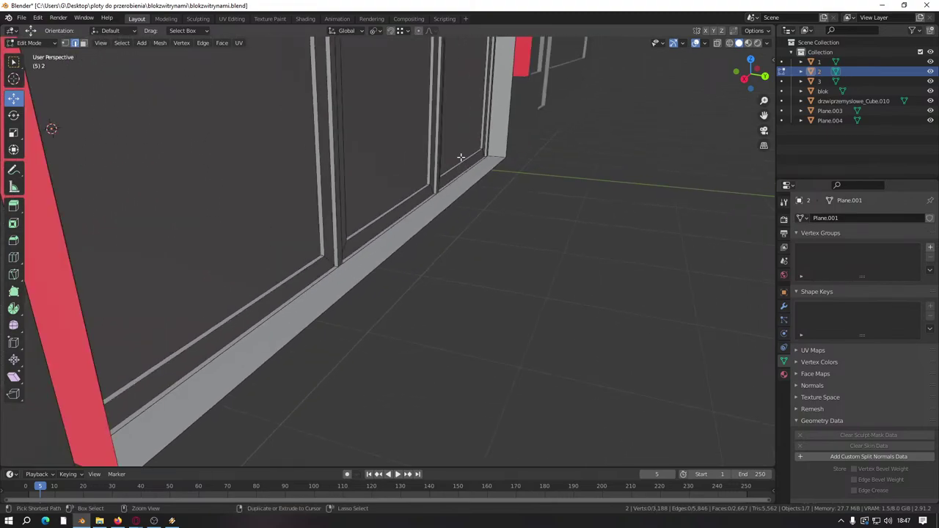
left_click(461, 157)
key("x")
left_click(438, 208)
scroll(437, 213, "up", 1)
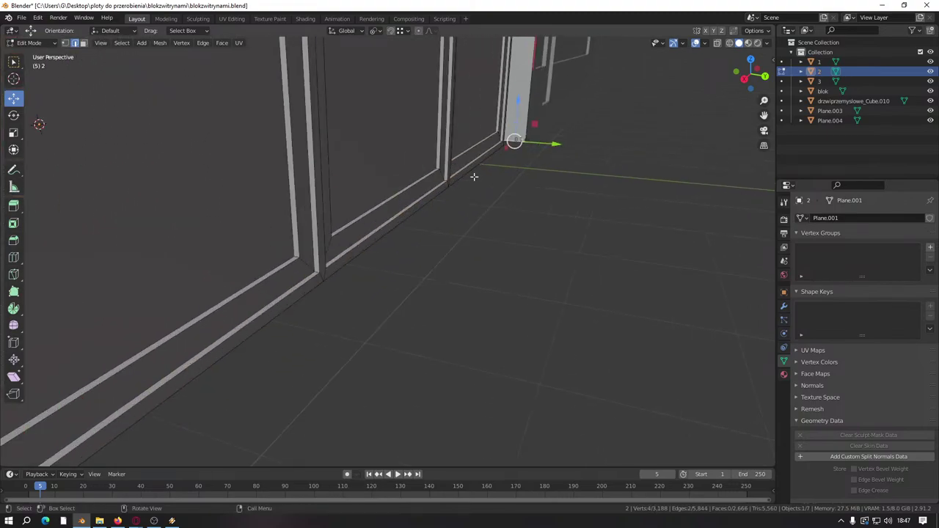
scroll(404, 231, "down", 3)
scroll(411, 231, "up", 1)
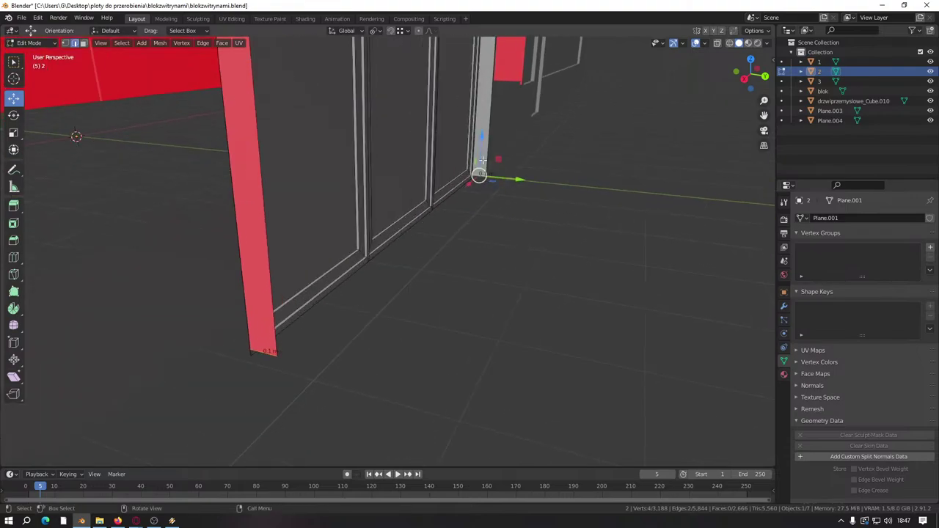
left_click_drag(482, 160, 473, 235)
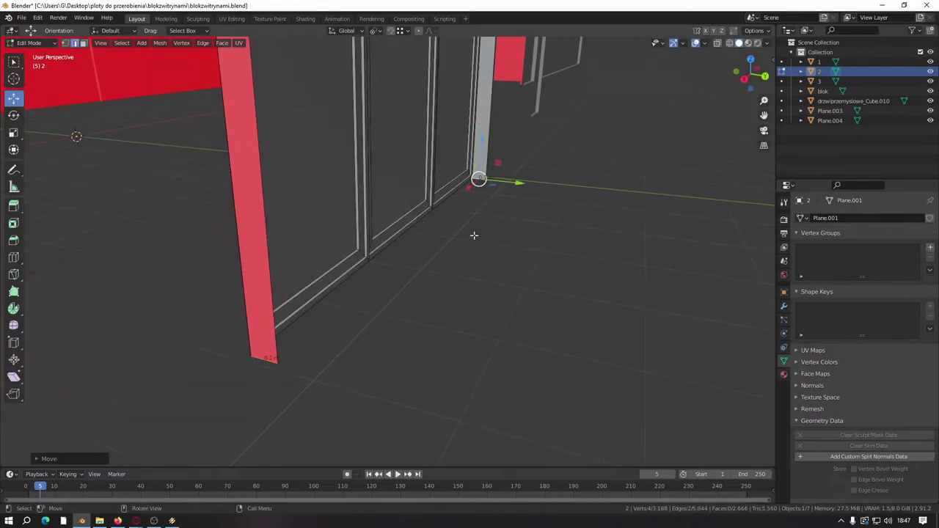
Step: Merge the whole mesh by distance, removing 2 duplicate vertices
middle_click_drag(498, 291, 388, 330)
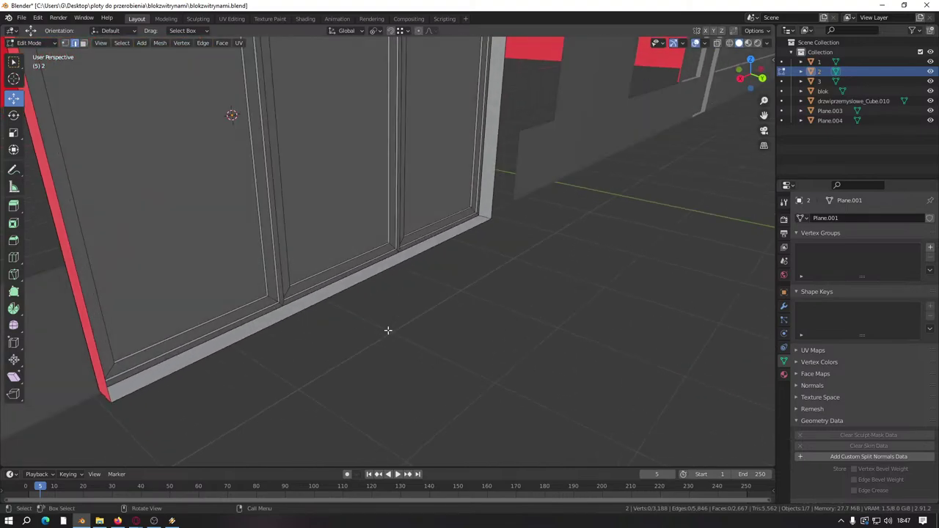
key("a")
key("m")
left_click(390, 330)
key("alt+a")
middle_click_drag(442, 350, 363, 302)
scroll(413, 341, "up", 3)
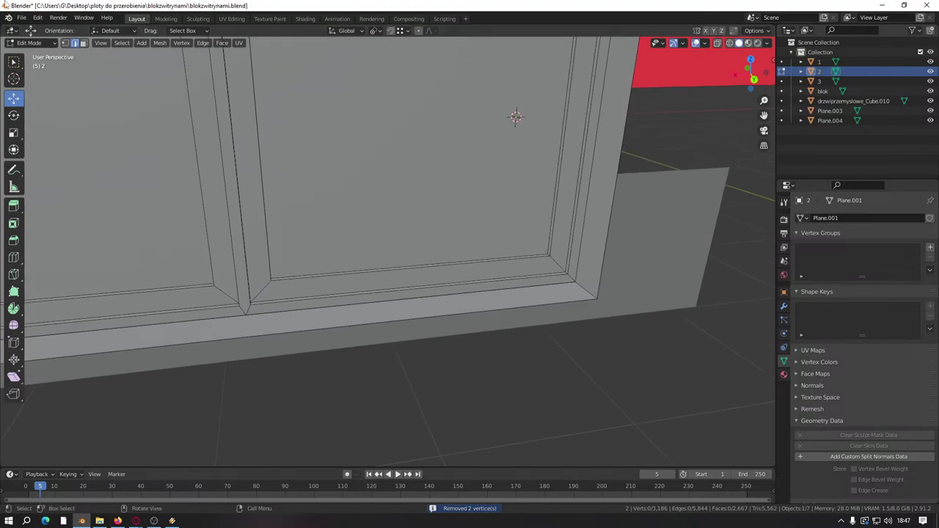
Step: Select the three panels' frame face loops and slide them 0.0125 m along Y
left_click(83, 42)
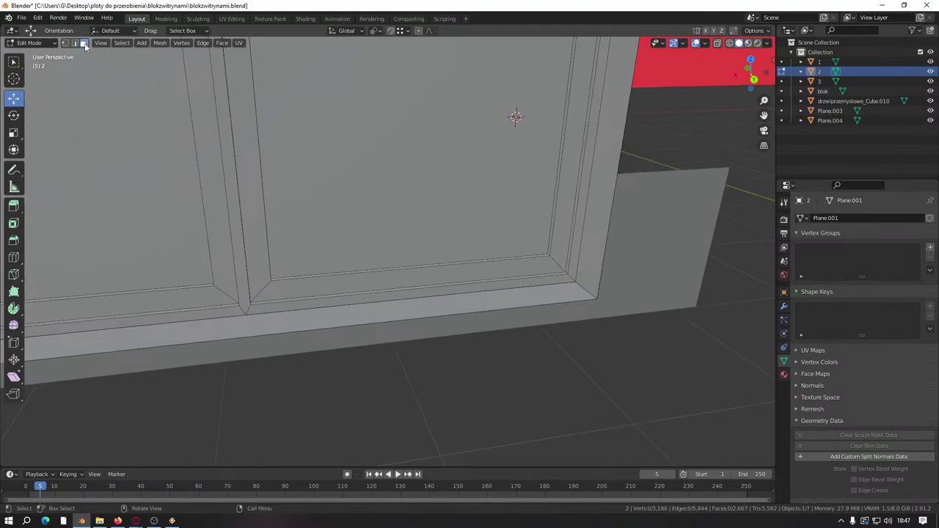
left_click(262, 287, "alt")
left_click(230, 295, "alt+shift")
scroll(231, 295, "down", 2)
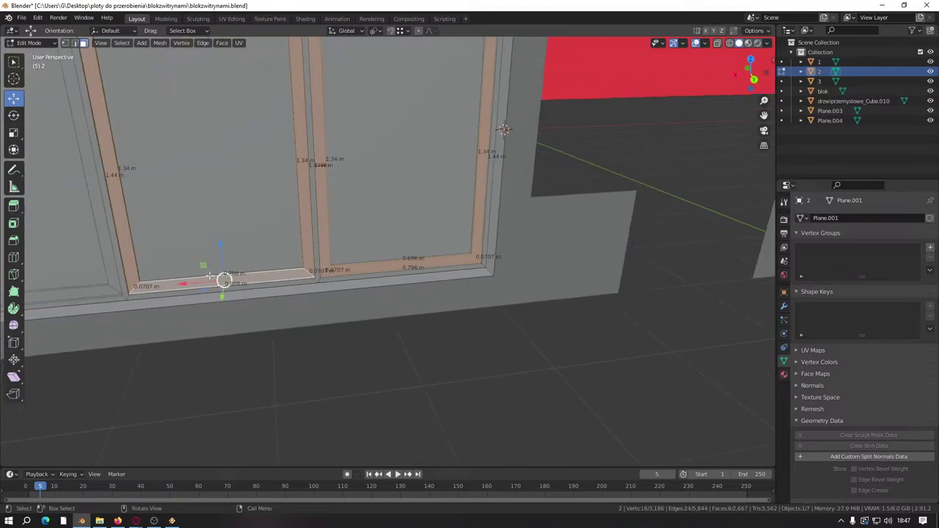
middle_click_drag(230, 295, 300, 388)
left_click(357, 305, "alt+shift")
scroll(357, 305, "up", 3)
left_click_drag(308, 365, 450, 278)
Step: Select three sill face loops and lower them slightly, snapping to the corner
scroll(449, 277, "down", 3)
left_click(358, 270, "alt")
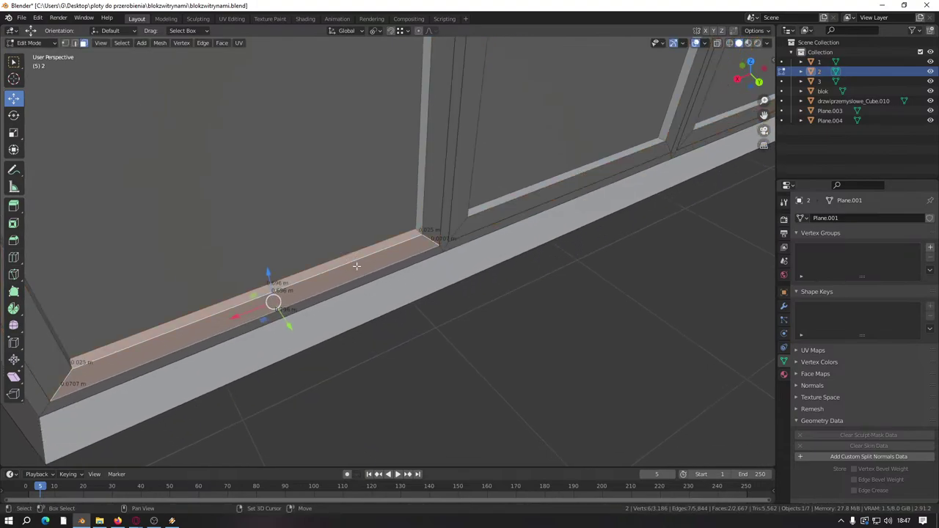
scroll(359, 275, "up", 2)
scroll(417, 245, "down", 2)
left_click(88, 367, "alt+shift")
scroll(326, 270, "up", 2)
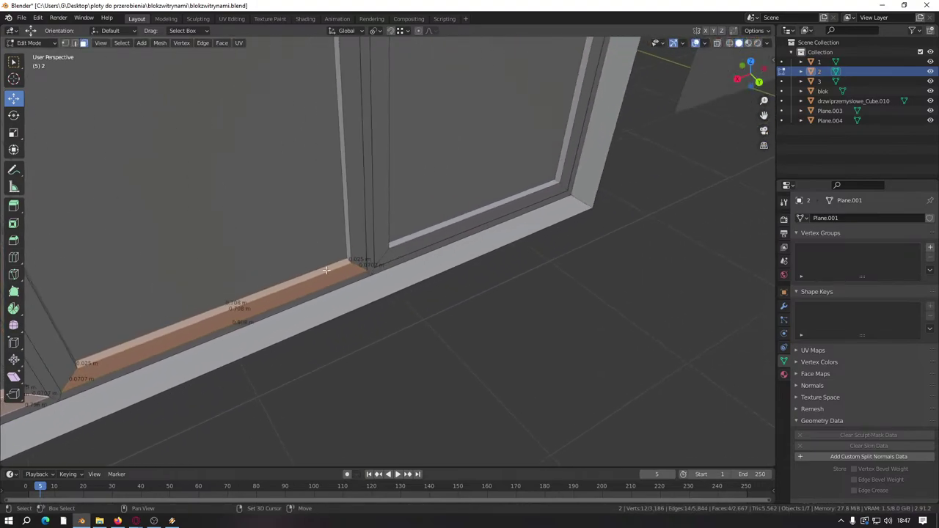
left_click(477, 220, "alt+shift")
scroll(501, 211, "down", 2)
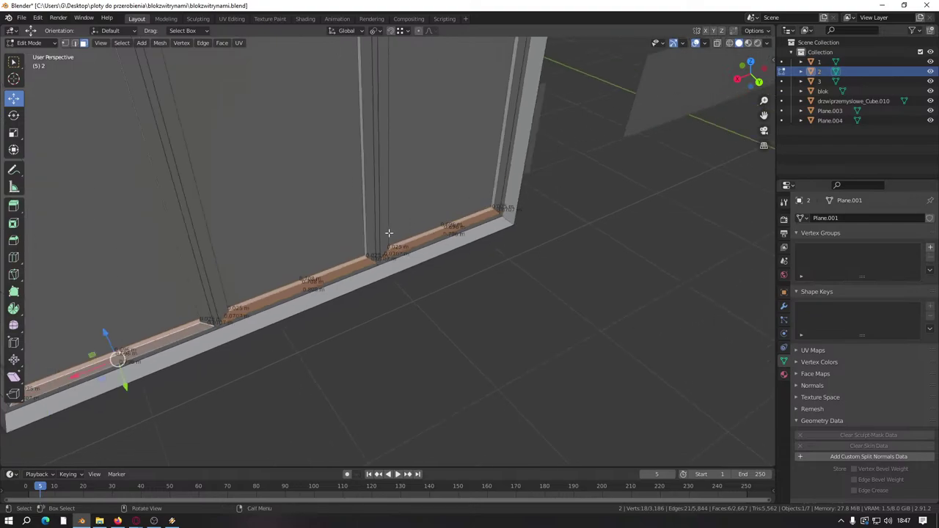
scroll(371, 259, "up", 1)
left_click_drag(307, 258, 244, 326)
scroll(250, 315, "up", 5)
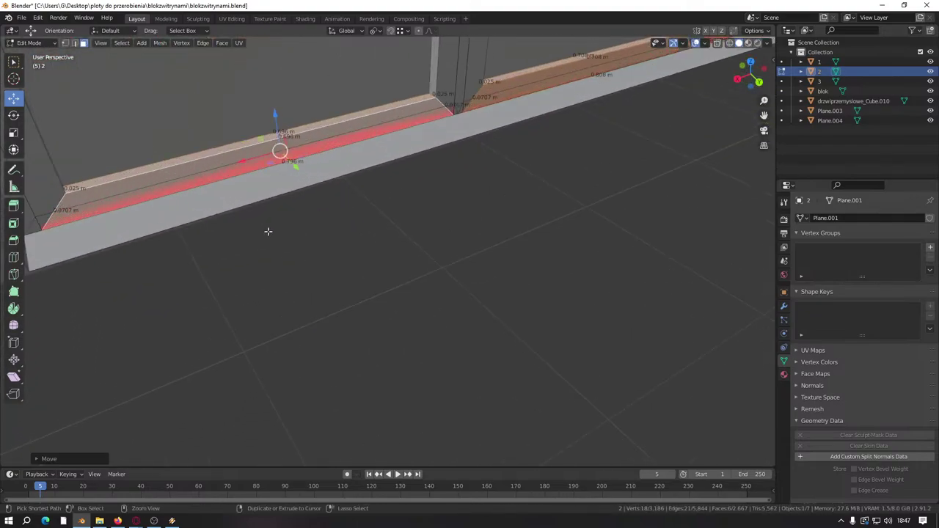
Step: Cancel a trial downward move of the sill faces and reselect the two sill faces
middle_click_drag(163, 221, 373, 223)
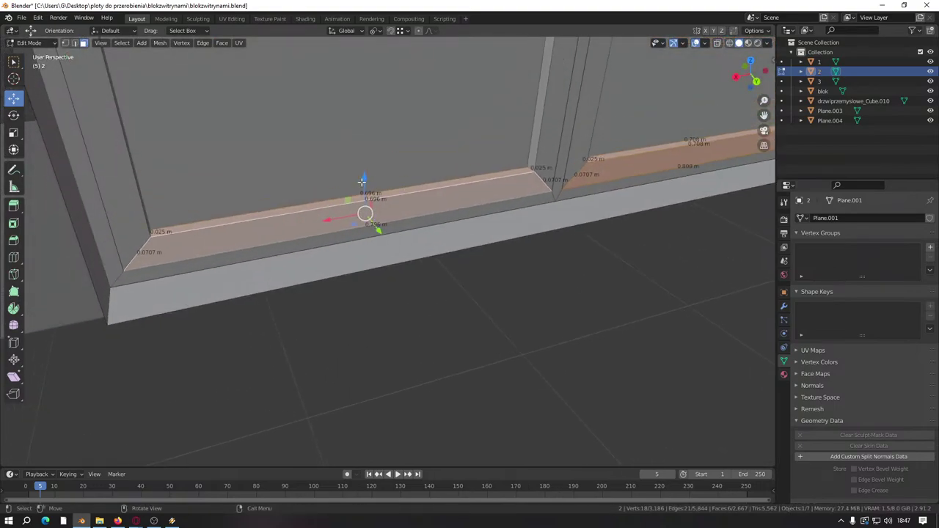
left_click_drag(363, 180, 115, 325)
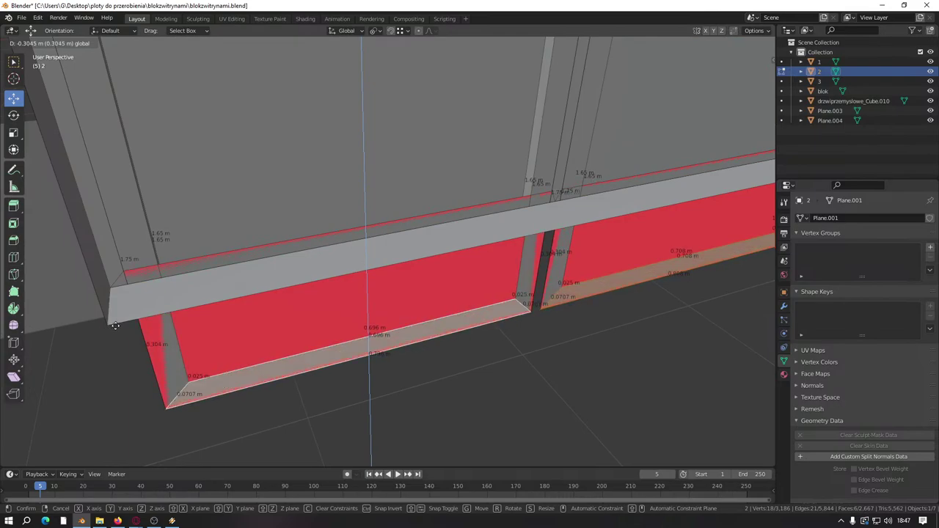
right_click(114, 323)
middle_click_drag(324, 265, 427, 377)
middle_click_drag(495, 392, 444, 312)
left_click(365, 232)
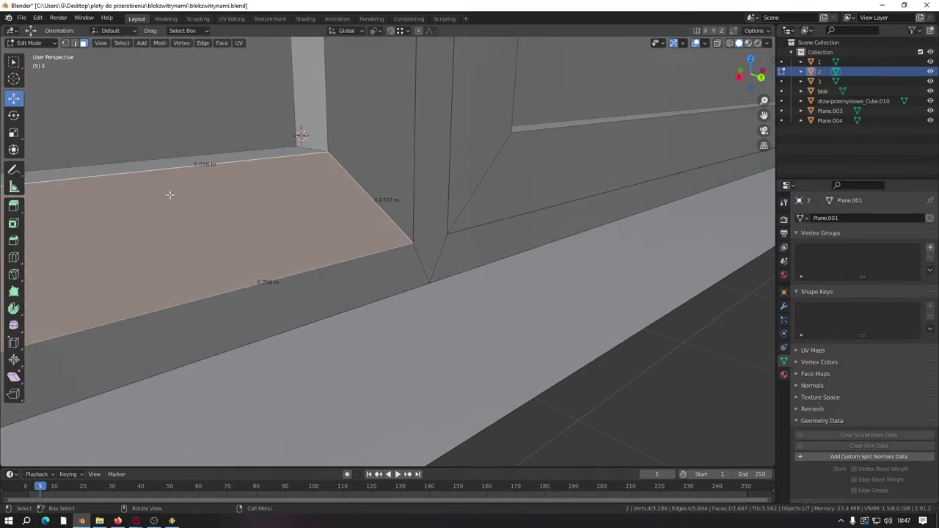
left_click(279, 267)
left_click(278, 267, "shift")
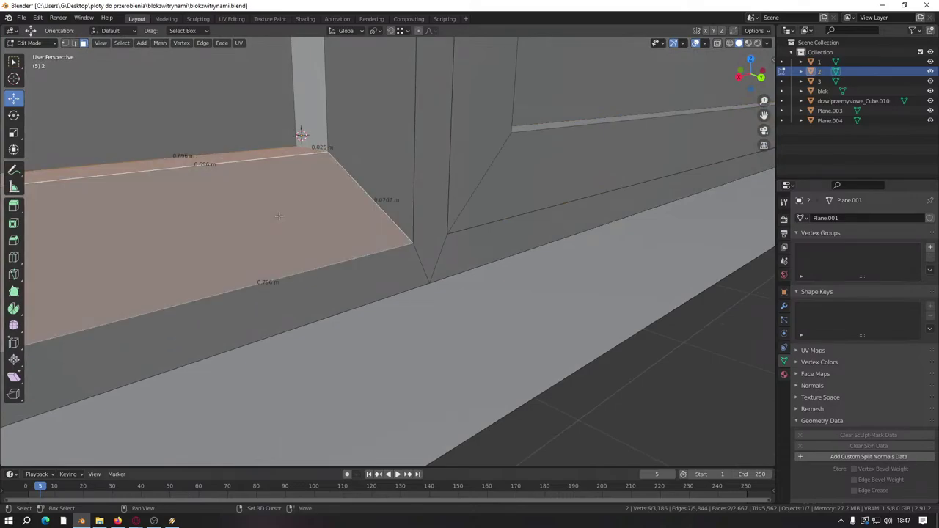
middle_click_drag(279, 267, 324, 243)
Step: Raise the selected sill faces about 0.05 m
key("g")
left_click(297, 256)
left_click_drag(144, 198, 424, 219)
Step: Extrude a lower frame edge into a baseboard face and lower it along Z
middle_click_drag(147, 262, 422, 208)
left_click(425, 209)
key("e")
left_click(506, 189)
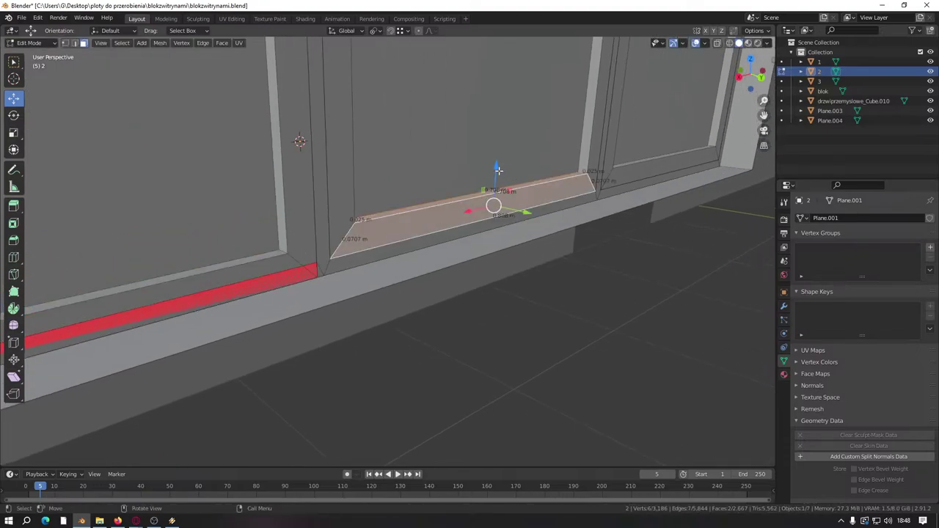
left_click_drag(498, 170, 499, 180)
middle_click_drag(653, 184, 367, 294, "shift")
left_click(373, 311)
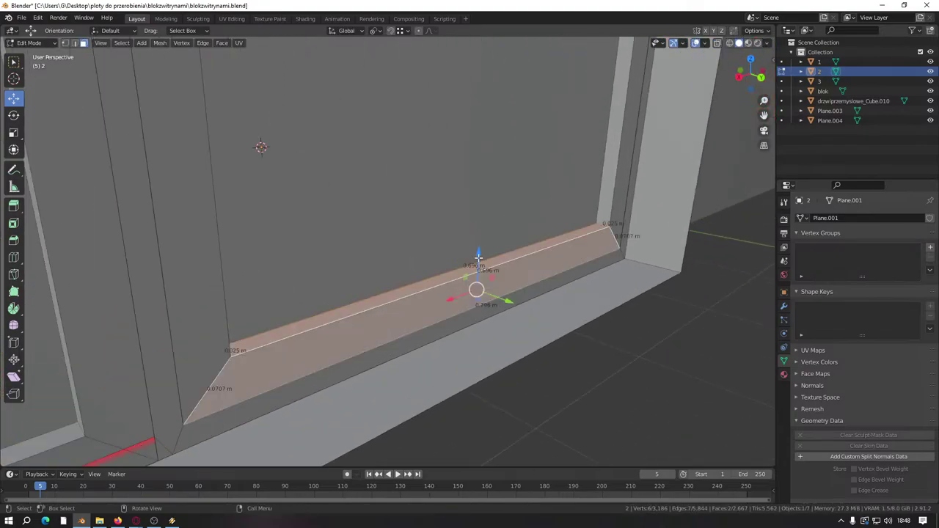
left_click_drag(478, 258, 567, 252)
Step: Extrude the baseboard's three bottom edges straight down along Z
left_click(75, 44)
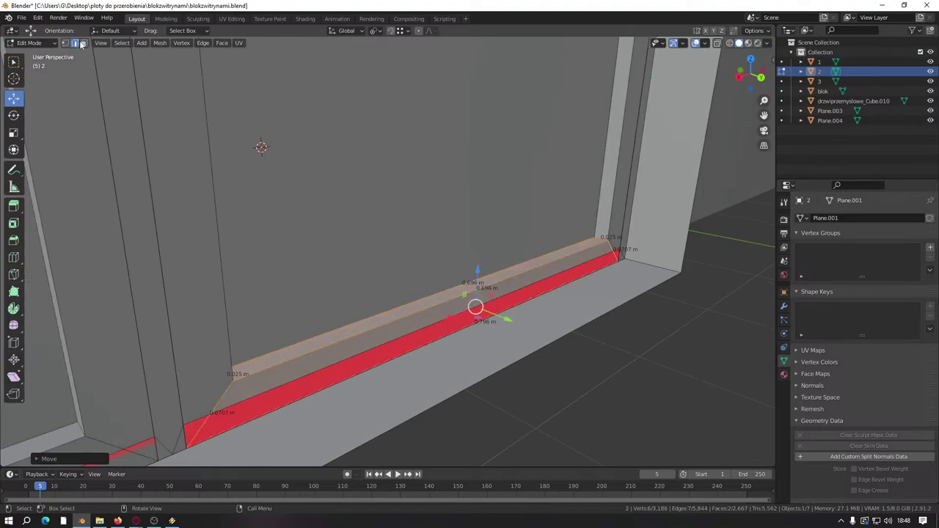
left_click(616, 262)
middle_click_drag(617, 262, 553, 277)
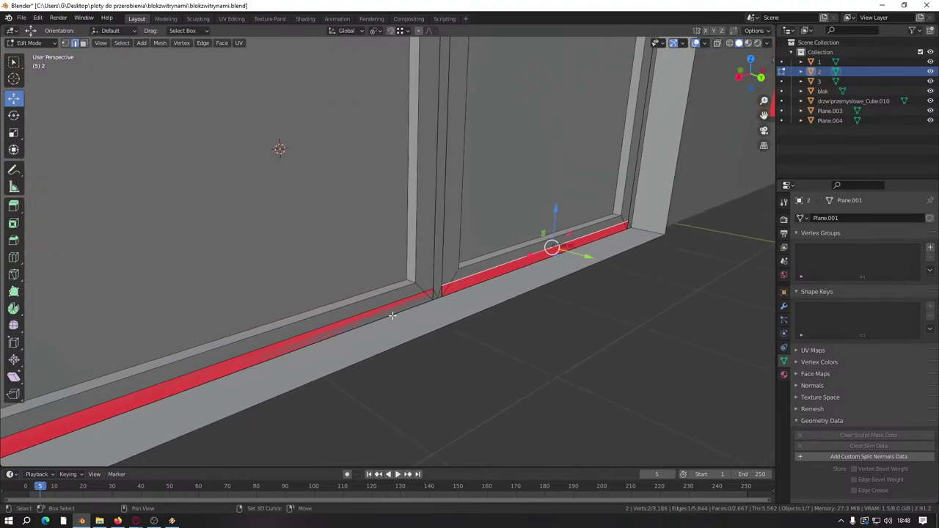
left_click(374, 305, "shift")
middle_click_drag(374, 304, 451, 249)
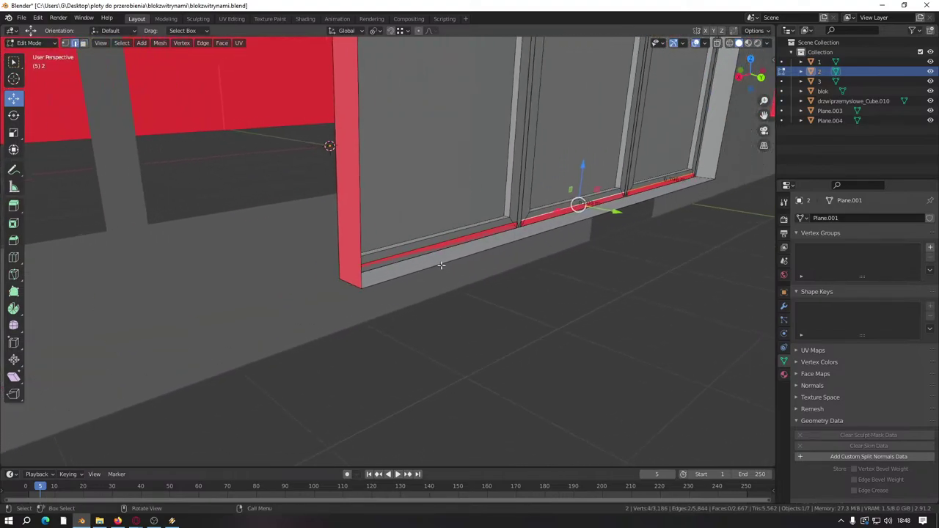
left_click(450, 247, "shift")
key("e")
key("z")
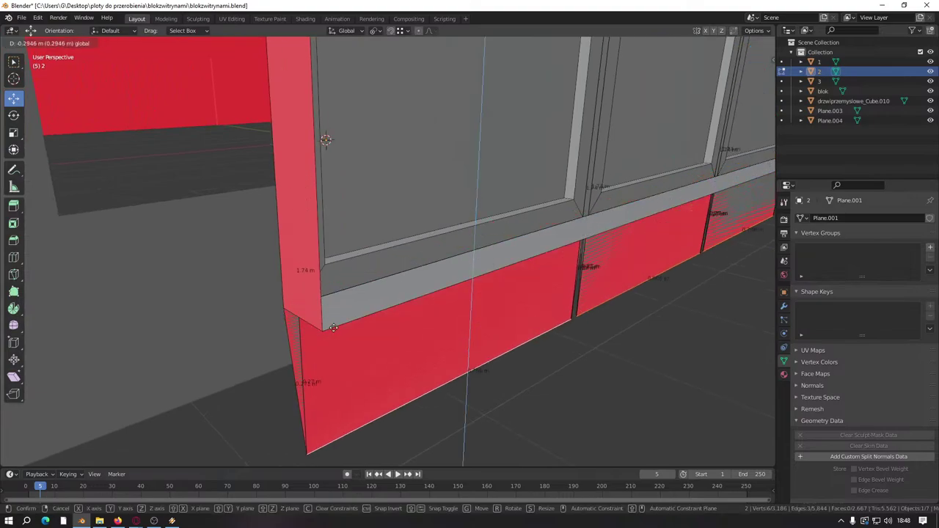
left_click(313, 332)
middle_click_drag(316, 331, 87, 111)
scroll(87, 111, "up", 2)
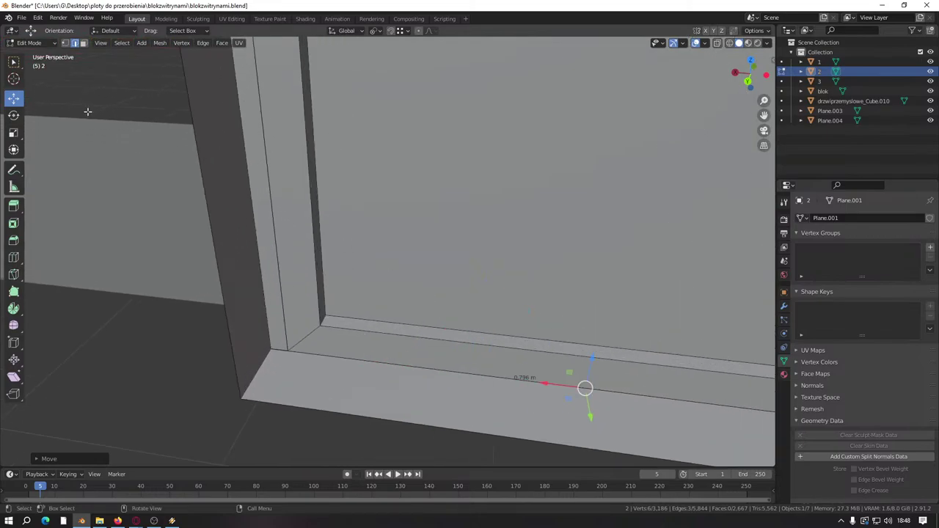
Step: Select two inner frame strip faces in face select mode
left_click(83, 42)
left_click(321, 268)
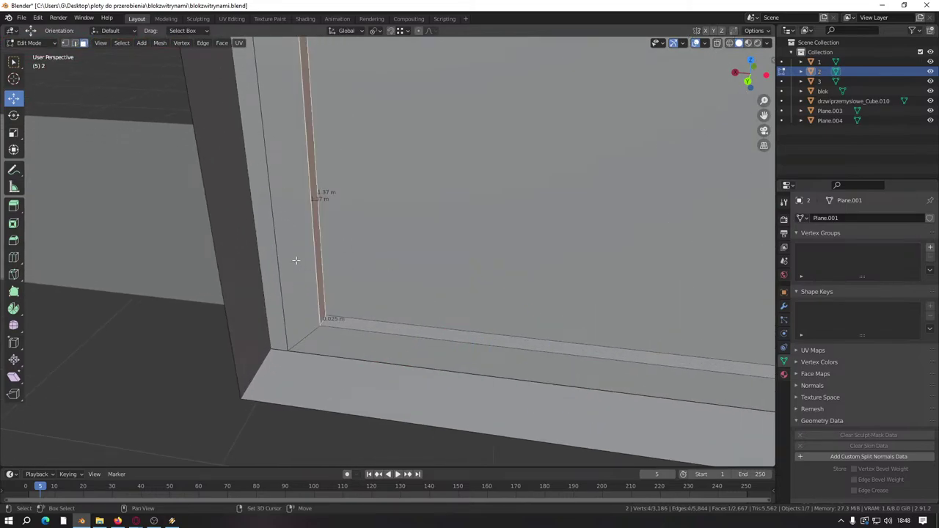
left_click(323, 220, "shift")
middle_click_drag(323, 220, 355, 375)
scroll(354, 375, "down", 5)
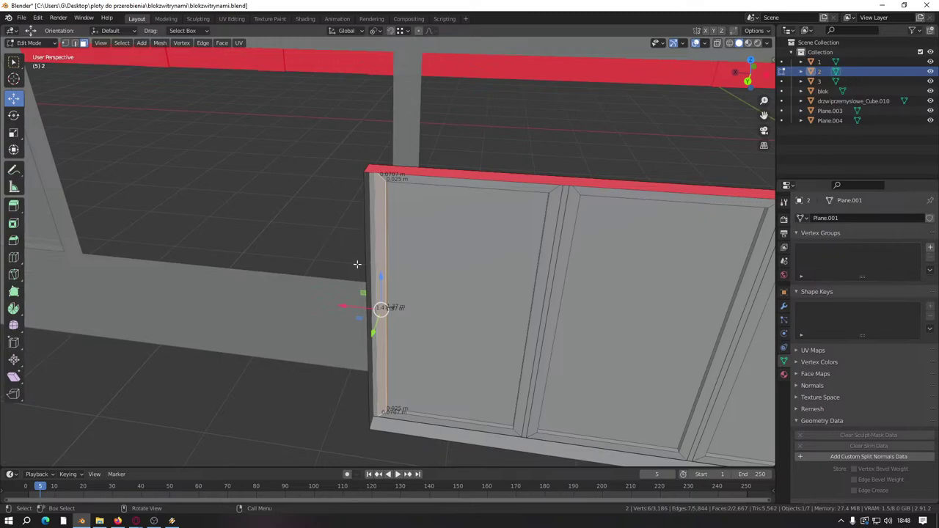
Step: Delete the linked panel piece inside the storefront frame
left_click(441, 283)
key("ctrl+l")
scroll(440, 283, "down", 5)
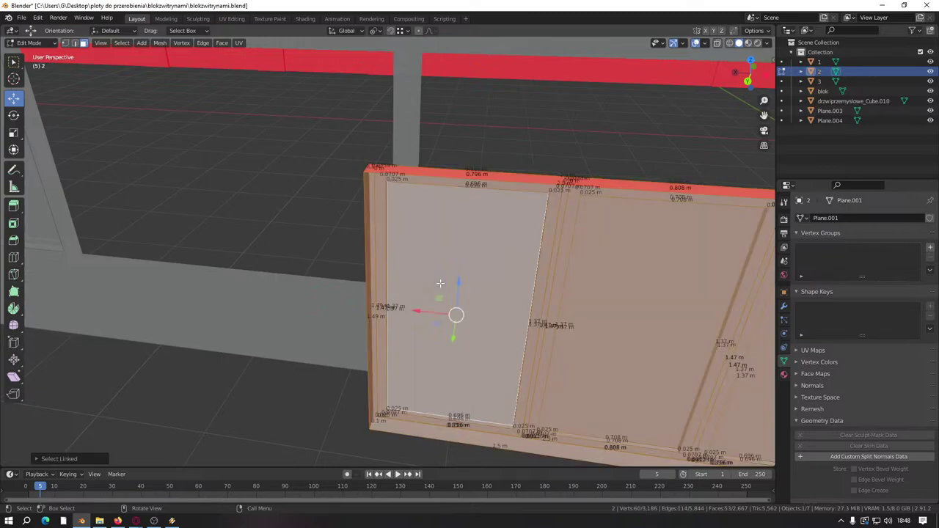
right_click(438, 344)
scroll(492, 361, "down", 6)
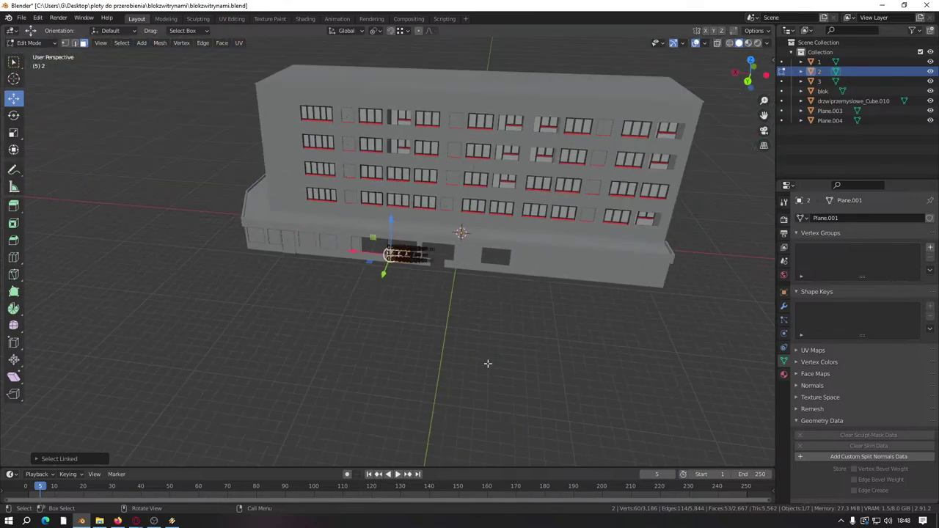
right_click(459, 368)
left_click(457, 369)
Step: Save blokzwitrynami.blend, return to Object Mode with nothing selected, and show the Windows calendar
key("ctrl+s")
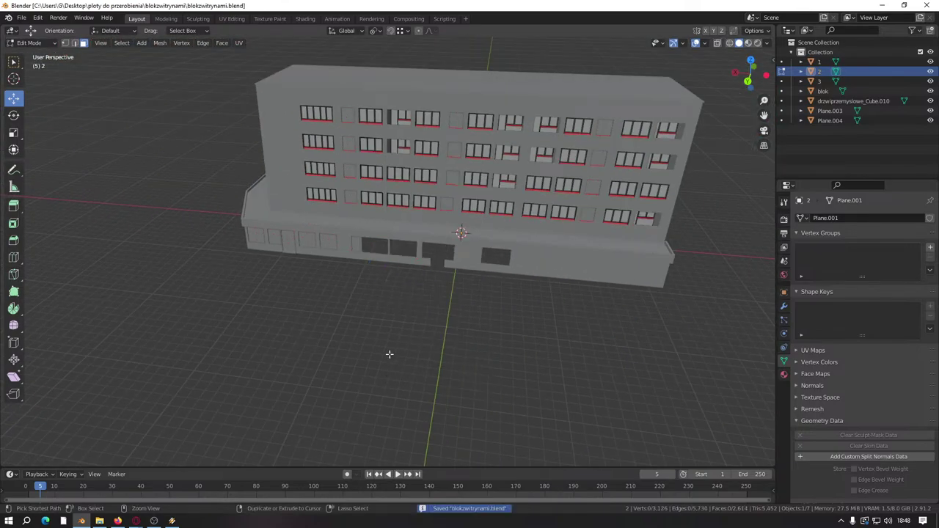
scroll(389, 354, "up", 5)
key("Tab")
left_click(302, 343)
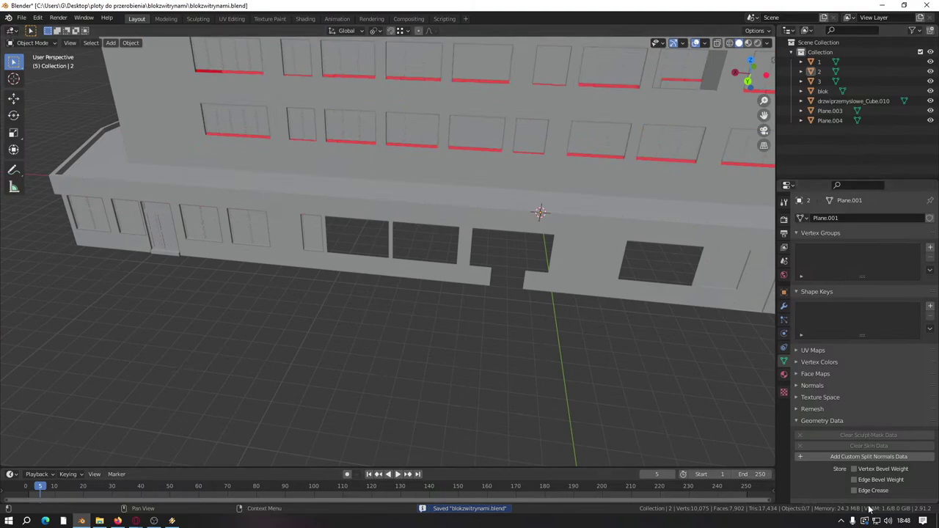
left_click(903, 522)
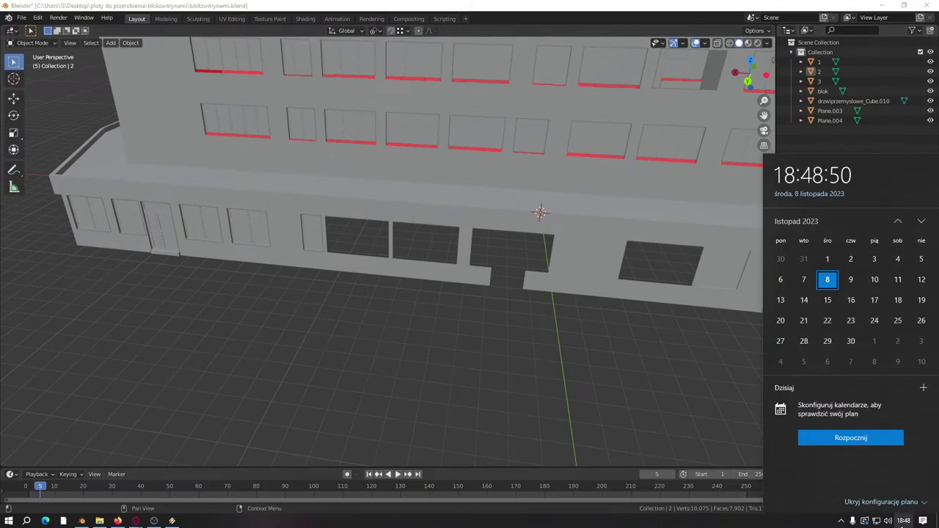
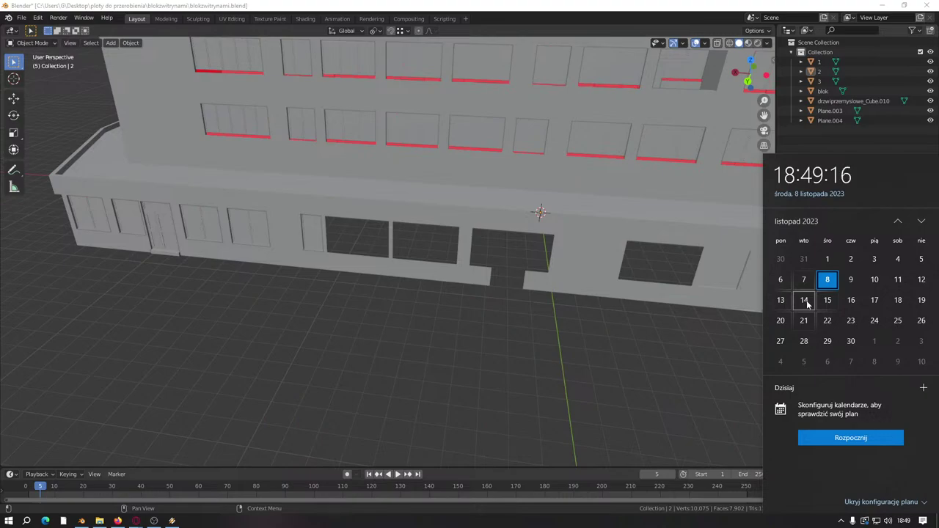
Step: Return to Blender and start a Wavefront (.obj) import from the File menu
left_click(436, 355)
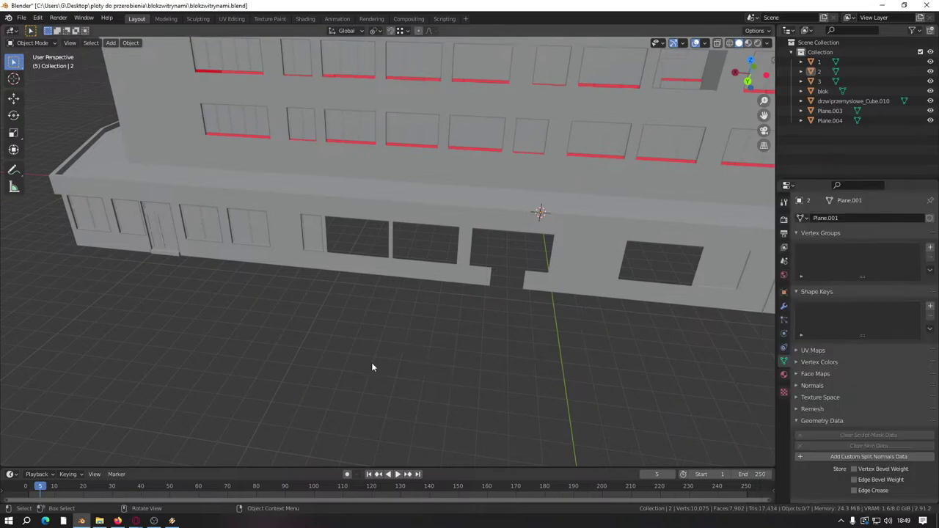
left_click(21, 18)
mouse_move(37, 159)
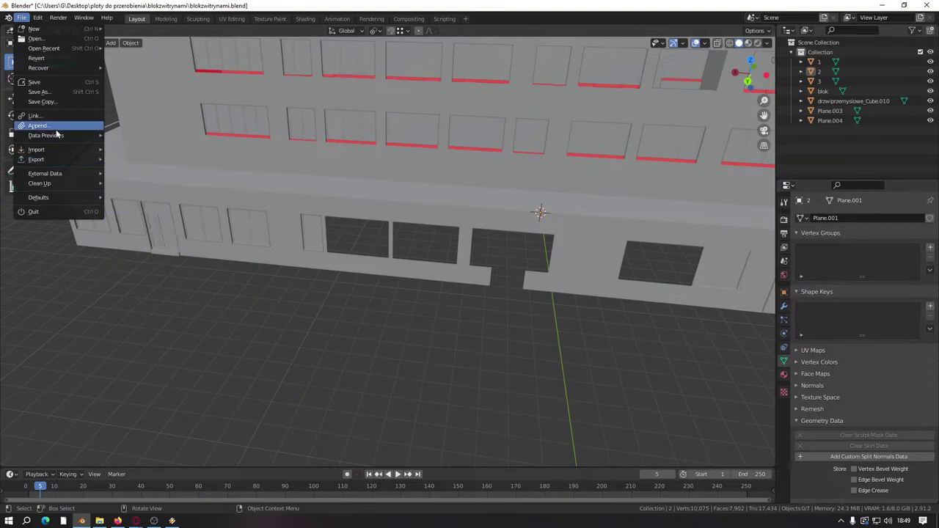
left_click(176, 230)
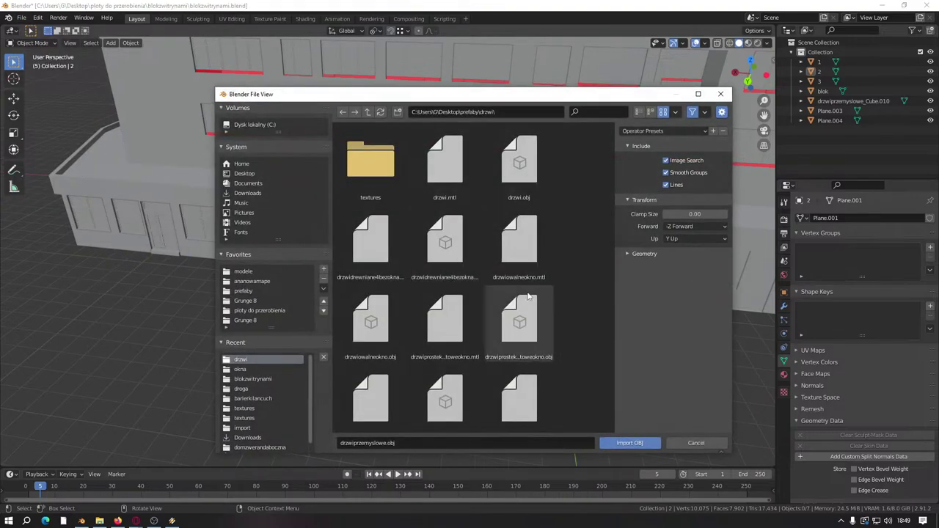
scroll(528, 295, "down", 1)
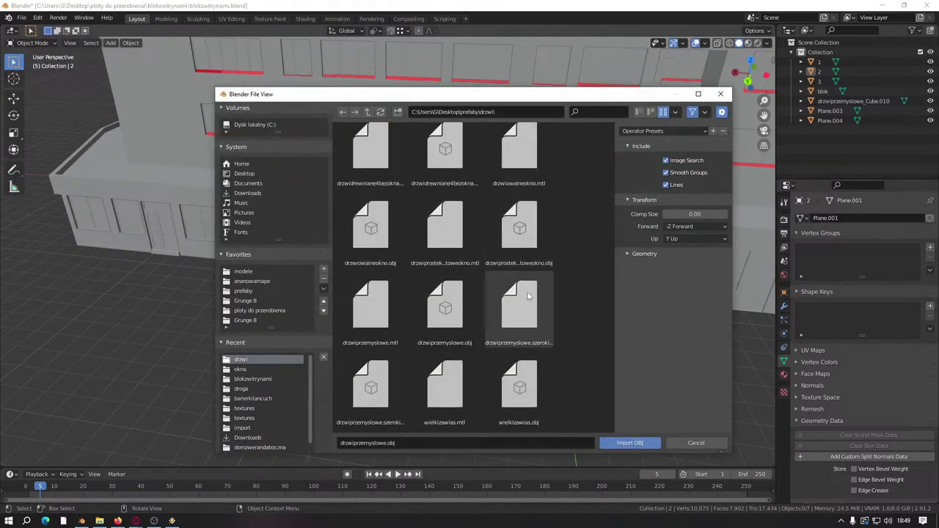
scroll(519, 296, "up", 4)
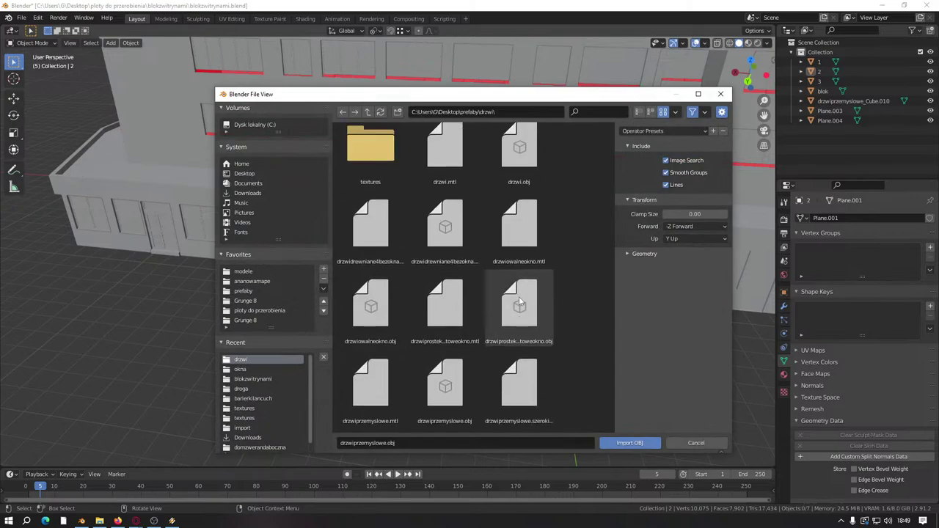
Step: Browse to prefaby\okna\okna and import okno1.6x2_szyb6.obj
left_click(368, 112)
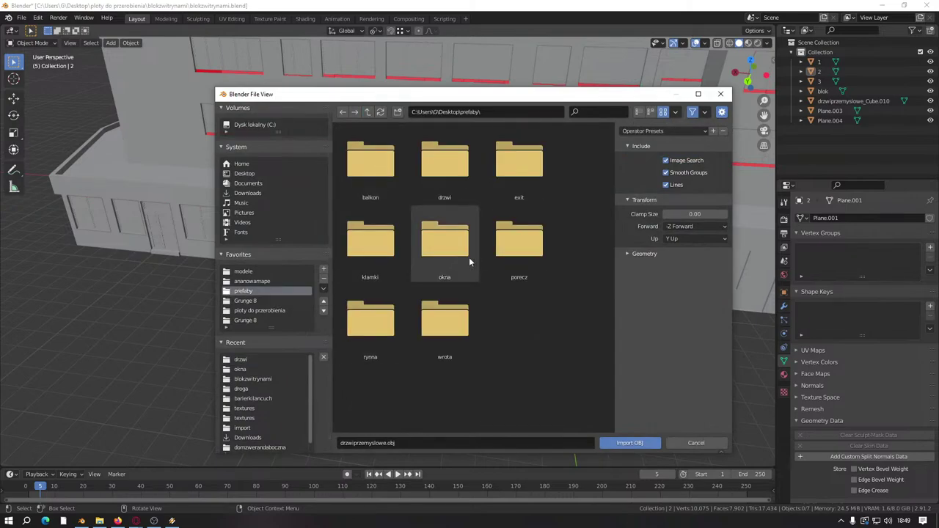
double_click(444, 239)
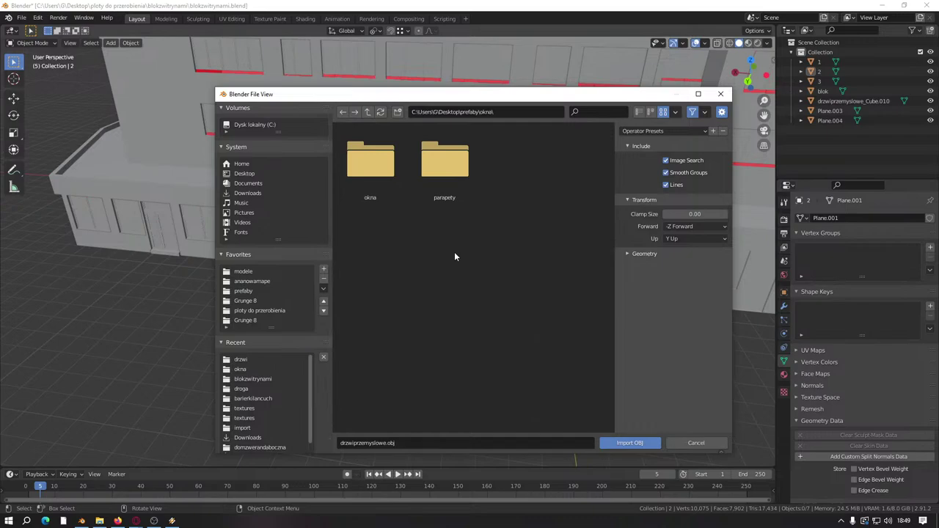
double_click(371, 161)
scroll(469, 292, "down", 4)
scroll(448, 319, "down", 5)
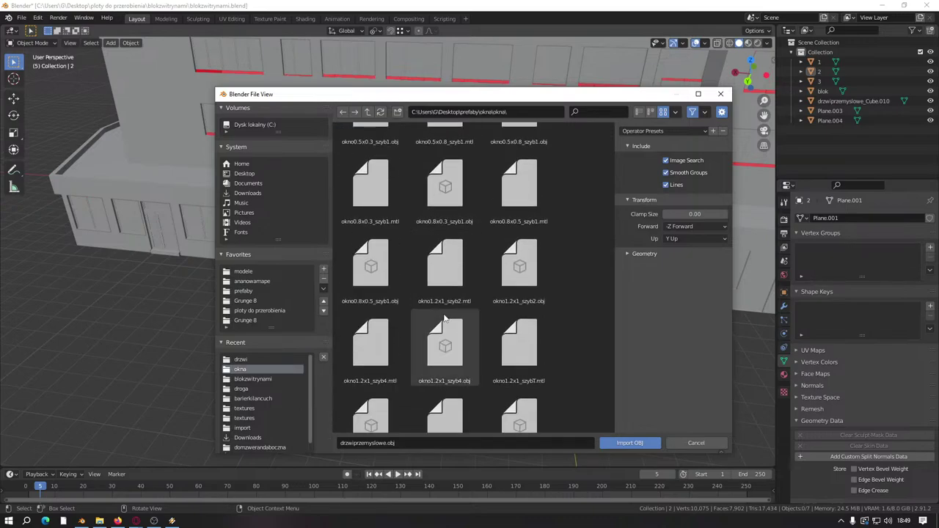
scroll(444, 317, "down", 8)
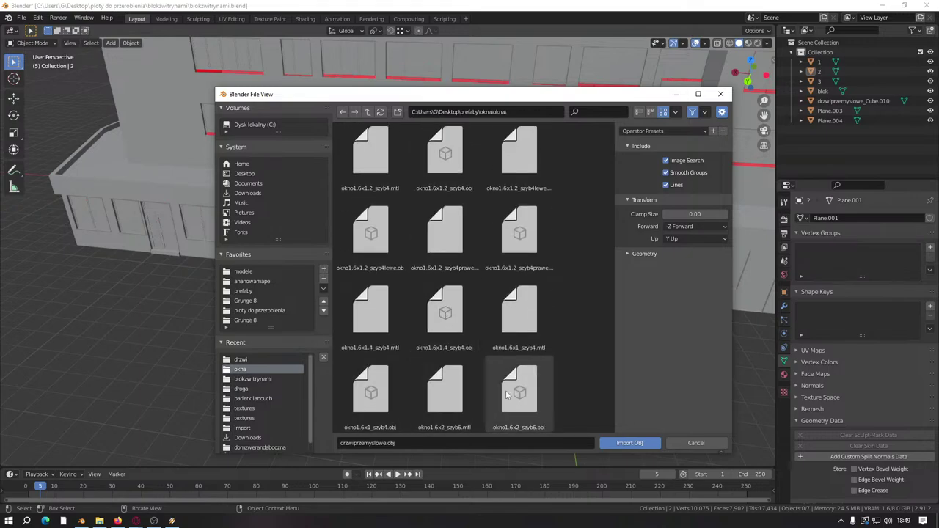
left_click(536, 392)
left_click(629, 442)
Step: Edit the imported window Plane.005 and move its mesh in front of the building
scroll(494, 309, "down", 4)
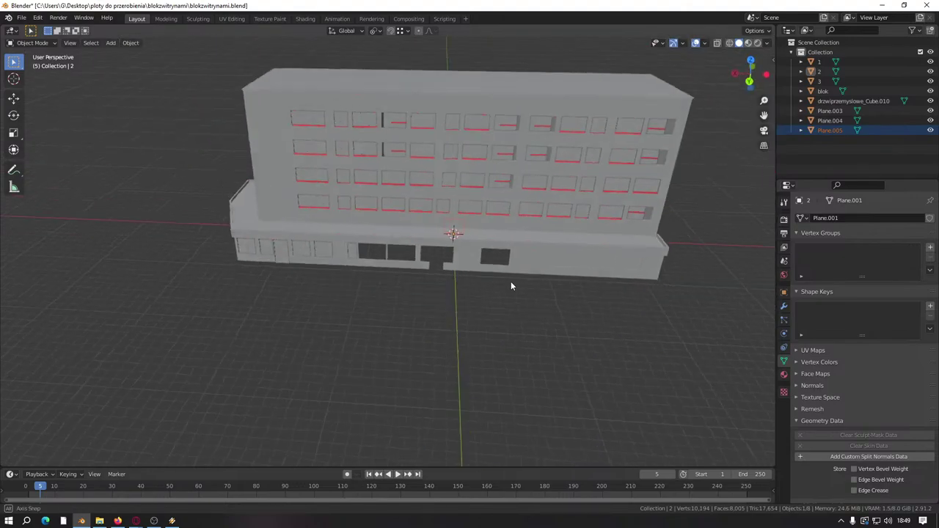
middle_click_drag(511, 281, 440, 279)
left_click(830, 130)
key("Tab")
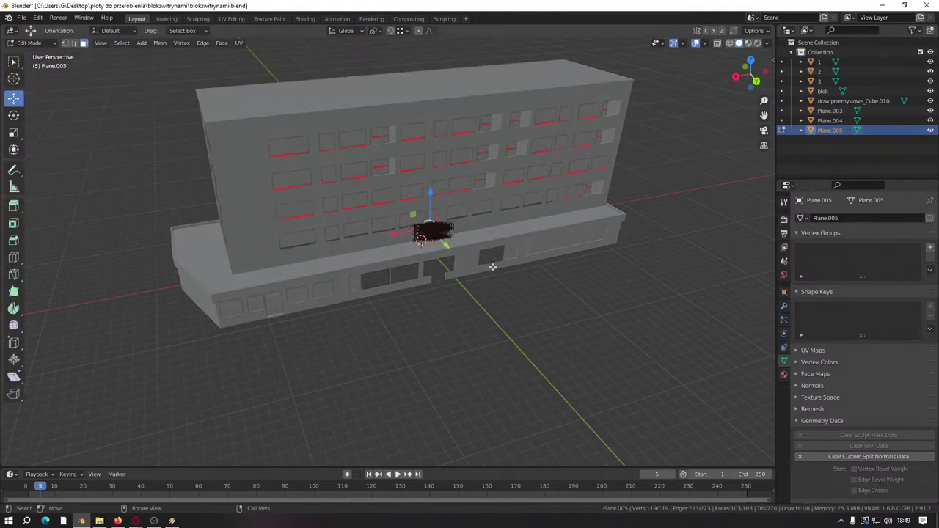
mouse_move(455, 242)
middle_mouse_down()
mouse_move(425, 240)
mouse_move(568, 187)
middle_mouse_up()
key("g")
left_click(437, 292)
scroll(417, 211, "up", 10)
Step: Rotate the window mesh 180° about the Z axis
key("r")
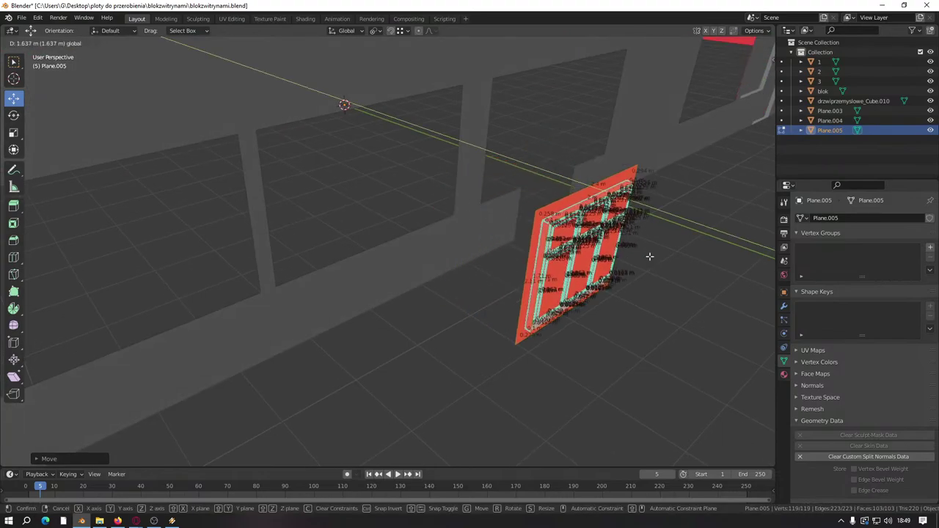
key("z")
key("1")
key("0")
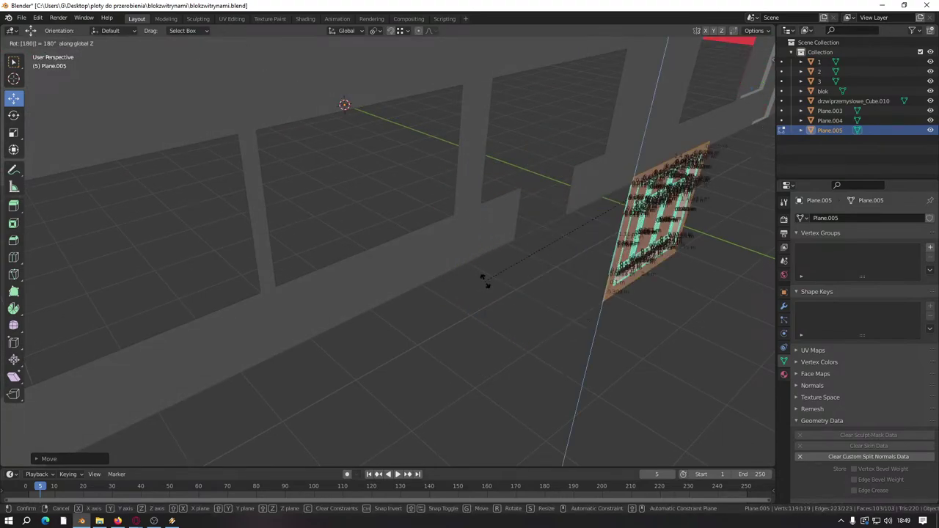
key("Return")
middle_click_drag(487, 281, 214, 275)
scroll(214, 276, "up", 3)
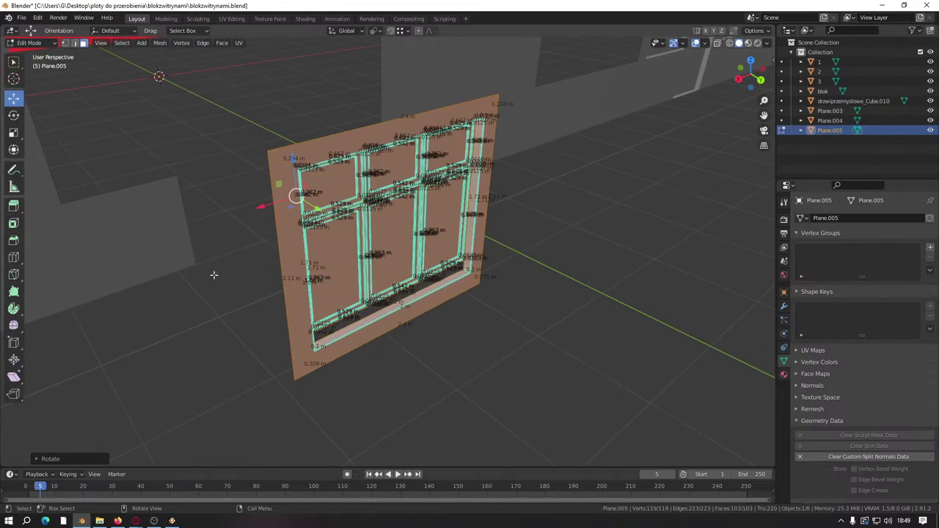
Step: Clear seams, mark edges sharp, clear custom split normals, and select the outer frame face loop
right_click(245, 299)
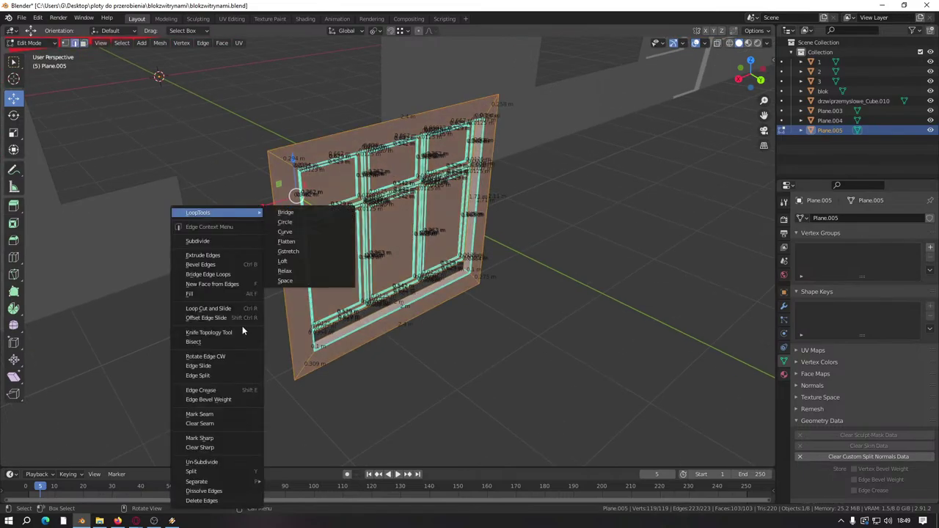
left_click(210, 425)
right_click(293, 397)
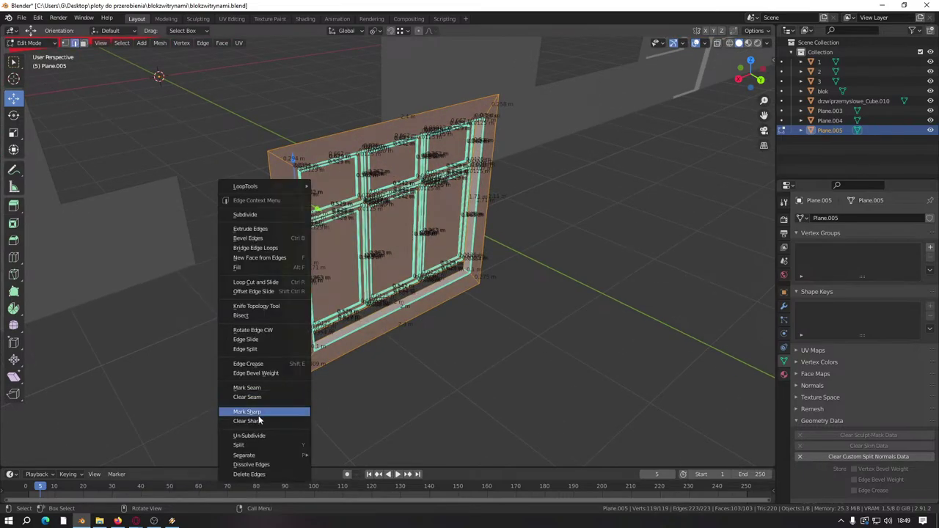
left_click(294, 413)
left_click(823, 456)
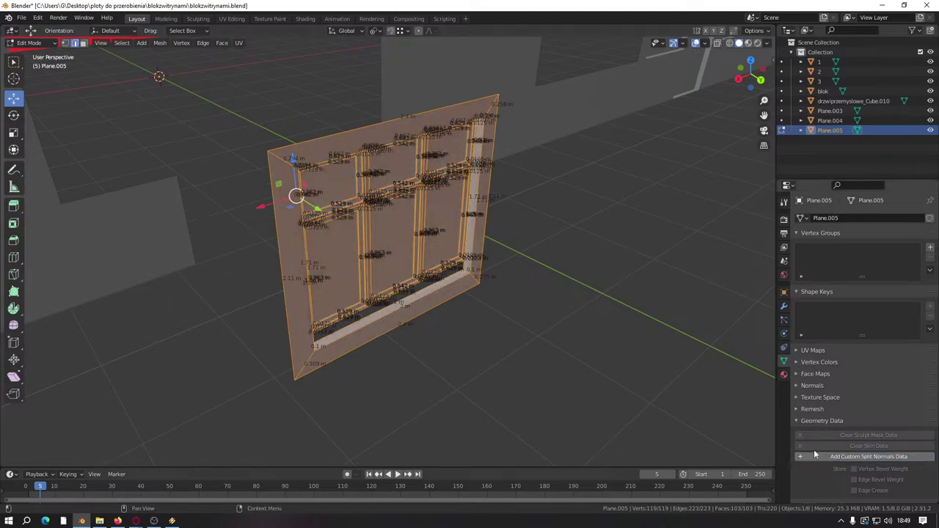
middle_click_drag(660, 381, 204, 103)
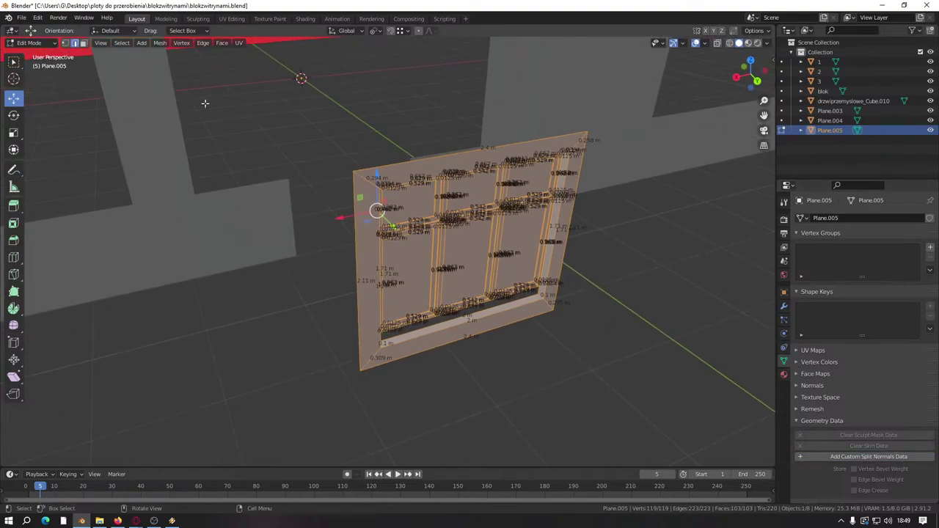
left_click(85, 45)
left_click(369, 277, "alt")
Step: Delete the four outer frame faces and raise the bottom face against the frame
right_click(367, 410)
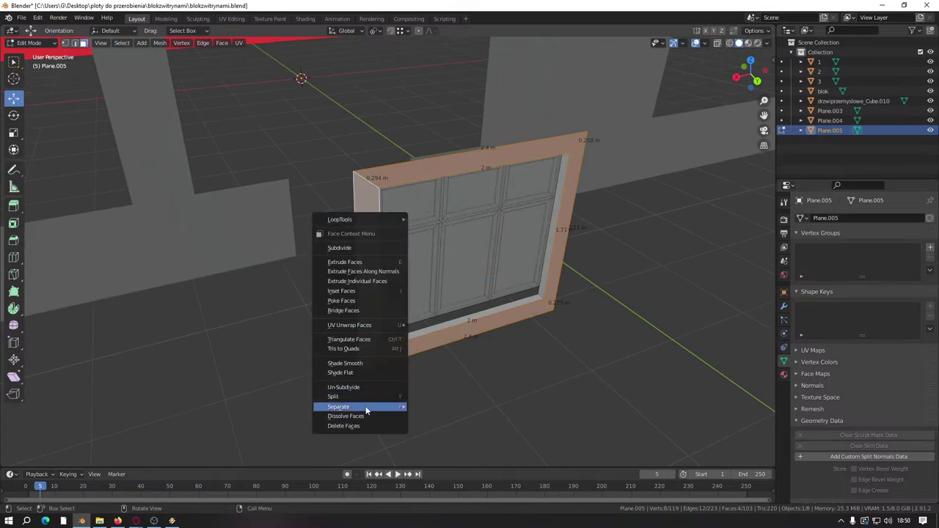
left_click(345, 426)
middle_click_drag(357, 430, 474, 352)
scroll(474, 352, "up", 4)
left_click(474, 345)
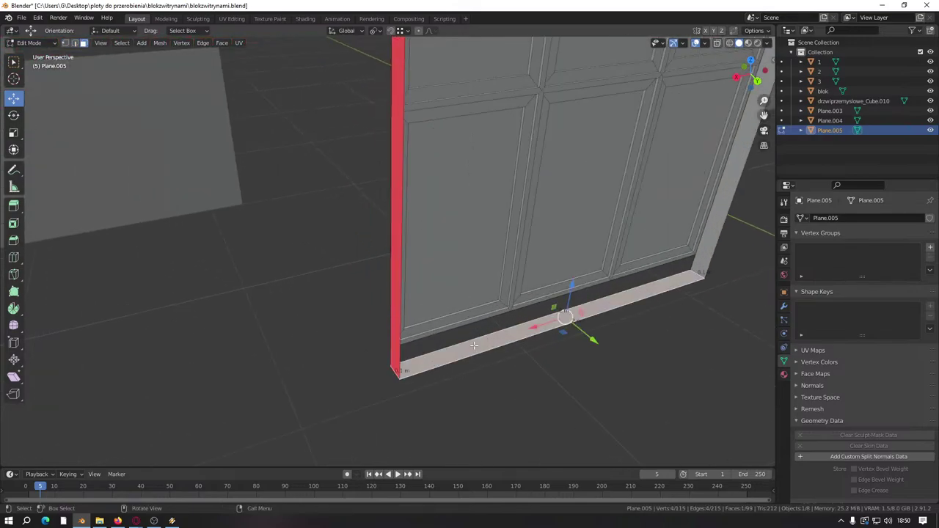
left_click_drag(571, 286, 573, 273)
middle_click_drag(572, 273, 491, 312)
scroll(565, 376, "up", 1)
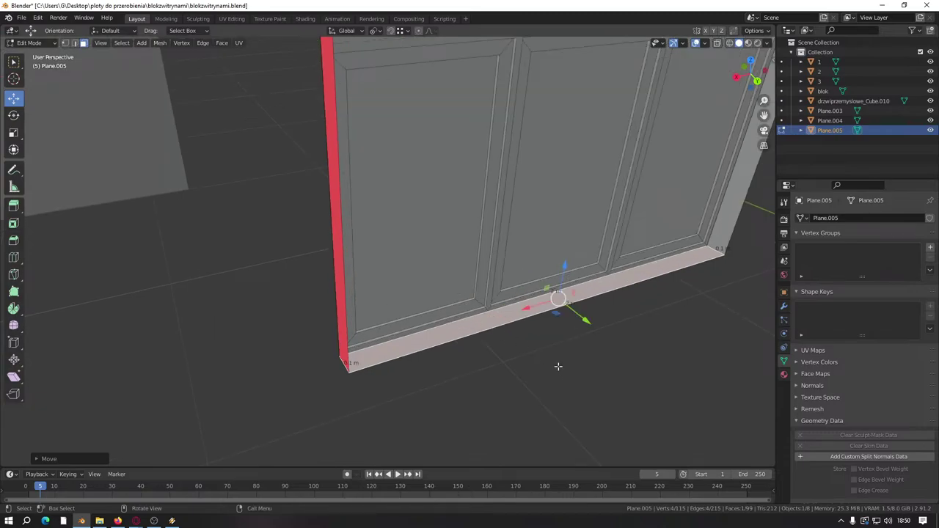
Step: Merge the whole window mesh by distance to remove duplicate vertices
key("a")
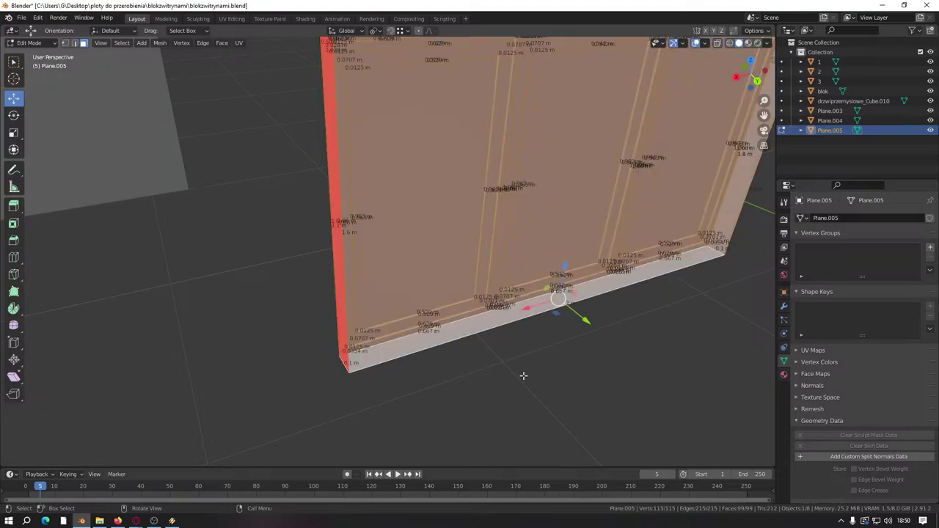
key("m")
left_click(518, 376)
key("alt+a")
middle_click_drag(509, 421, 470, 395)
scroll(463, 387, "up", 4)
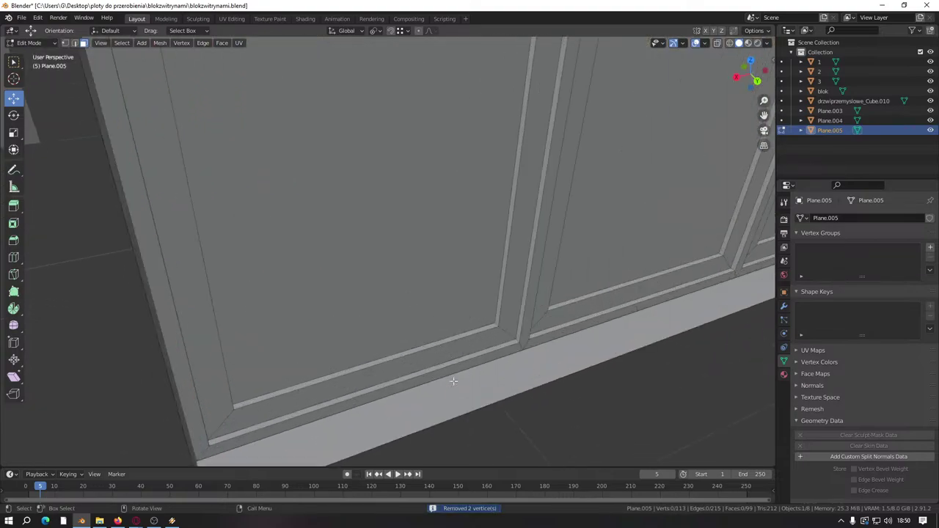
Step: Select the panel and inner frame loops, then merge by distance again, removing 12 vertices
left_click(507, 332, "alt")
scroll(507, 332, "down", 3)
scroll(515, 292, "up", 2)
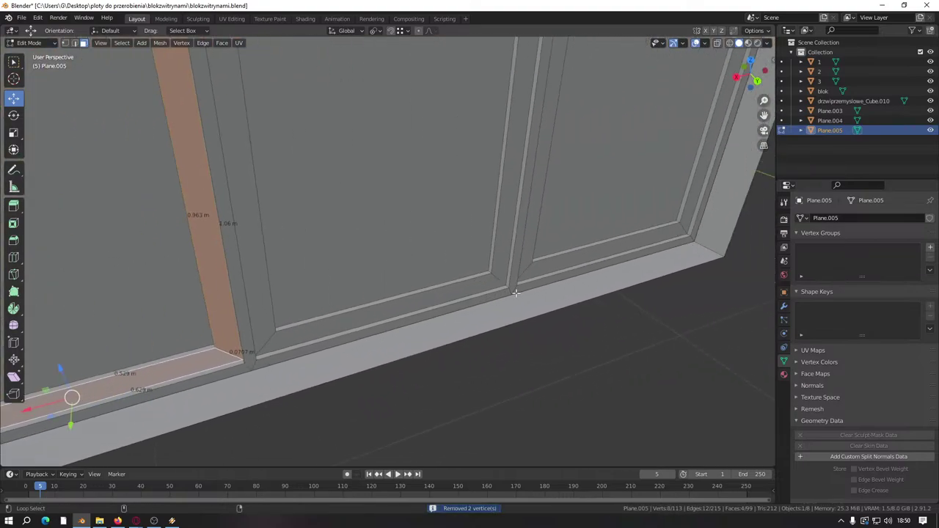
left_click(496, 276, "alt+shift")
left_click(684, 228, "alt+shift")
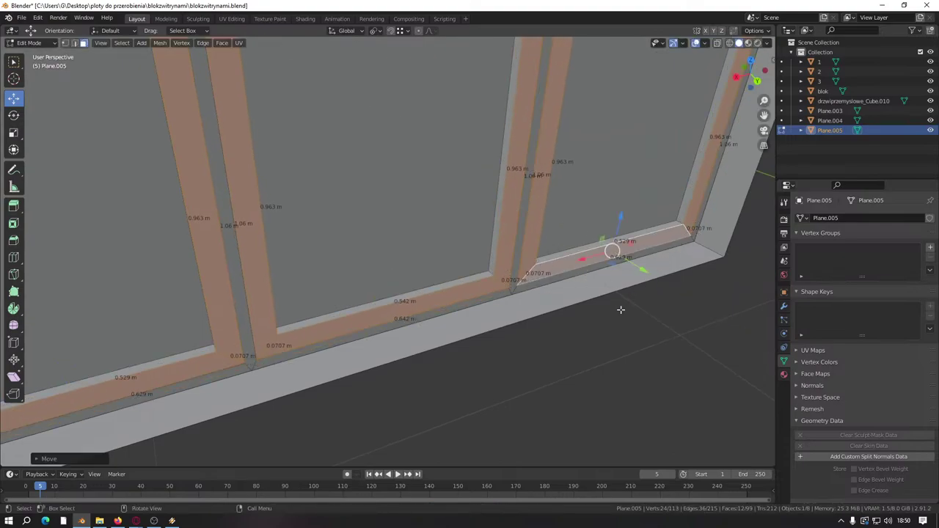
key("a")
key("m")
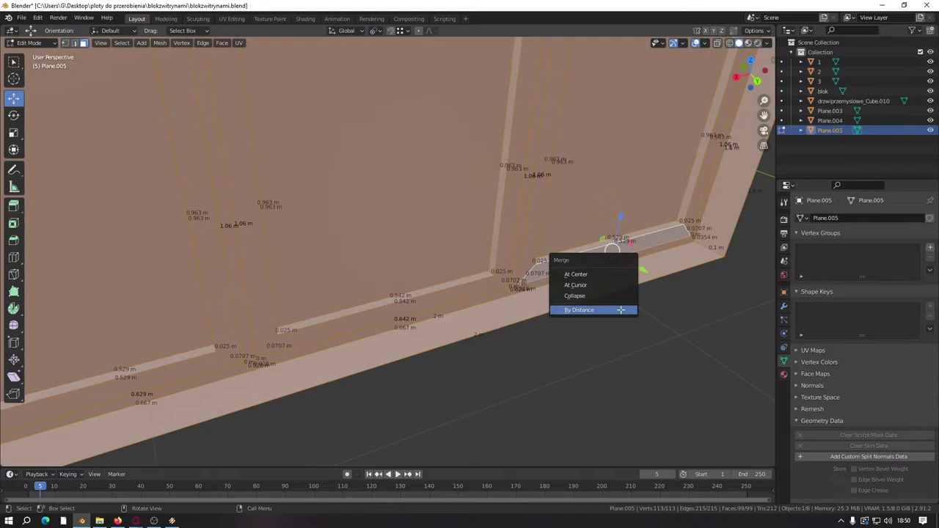
left_click(621, 310)
left_click(596, 400)
middle_click_drag(354, 292, 407, 245)
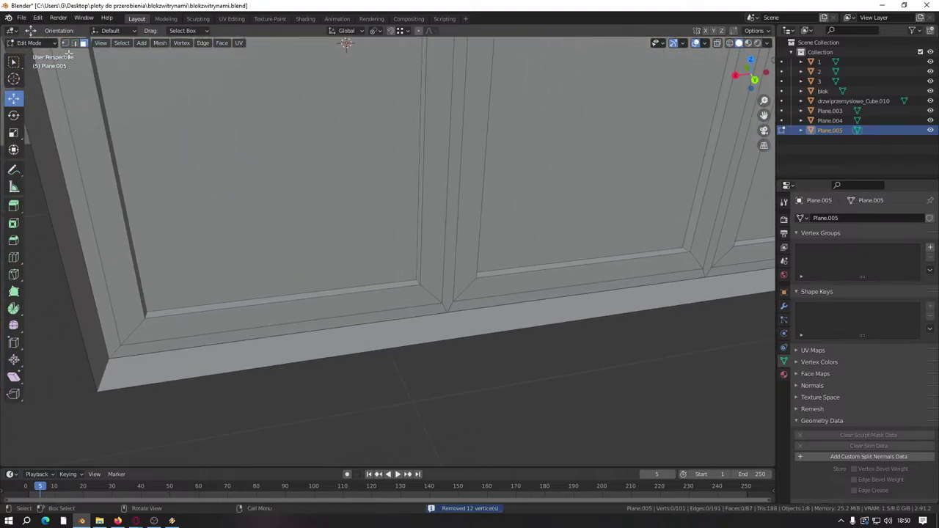
Step: Move the left, centre and right bottom trim faces vertically along Z
left_click(394, 284)
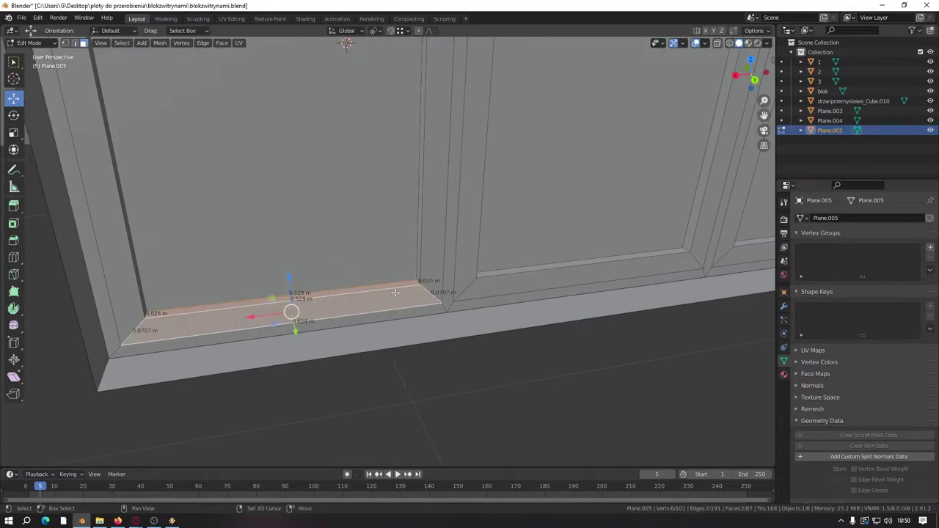
middle_click_drag(294, 312, 161, 320)
left_click(471, 272, "shift")
middle_click_drag(472, 273, 570, 263)
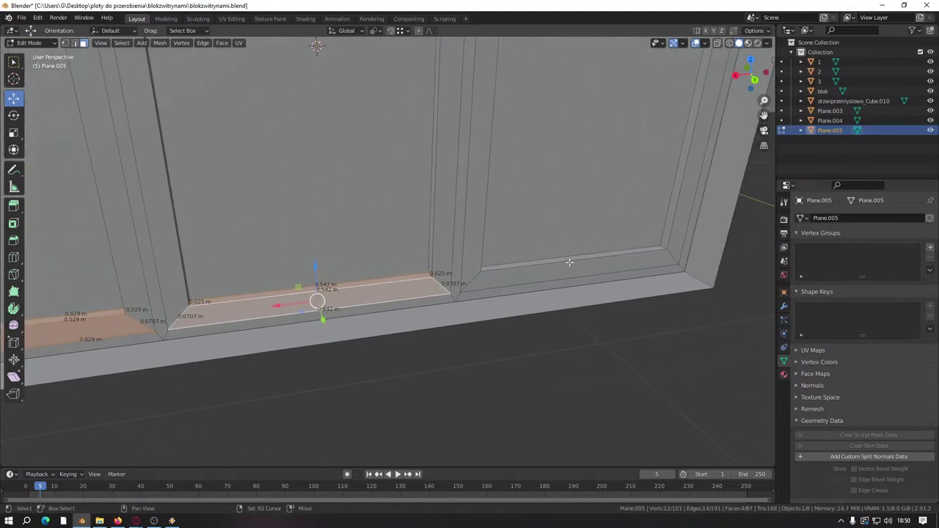
left_click(574, 257, "shift")
key("g")
key("z")
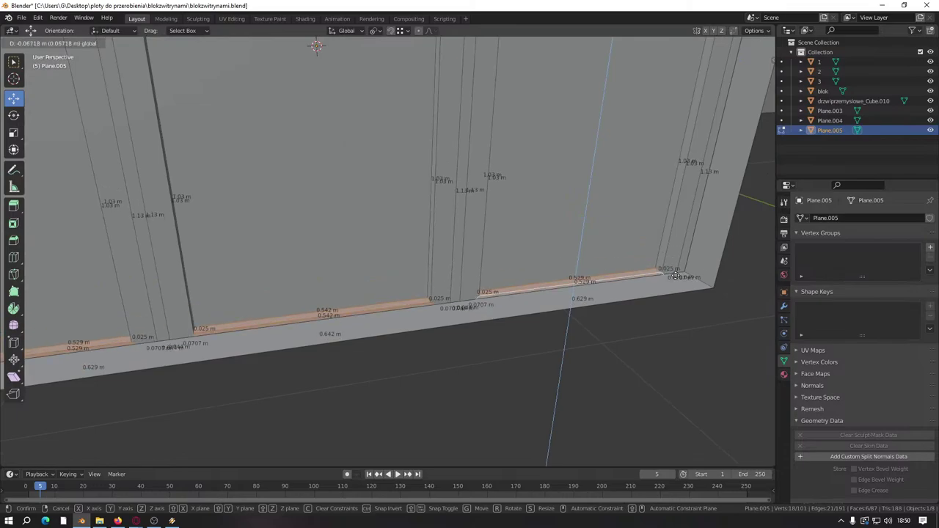
left_click(608, 253)
scroll(562, 285, "down", 5)
middle_click_drag(562, 286, 486, 356)
scroll(487, 356, "up", 3)
scroll(487, 356, "up", 6)
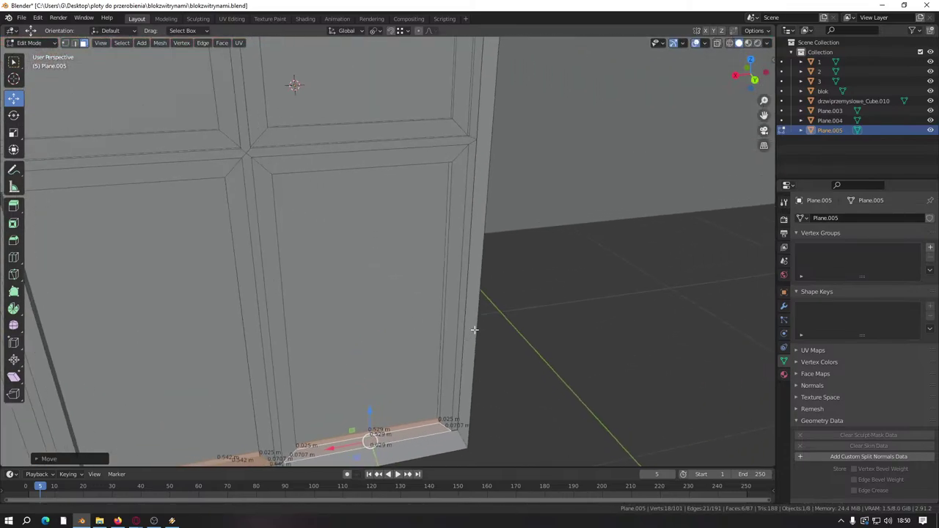
Step: Slide the vertical side trim strip and its thin adjacent face along X
left_click(541, 252)
left_click(517, 241, "shift")
scroll(496, 356, "down", 6)
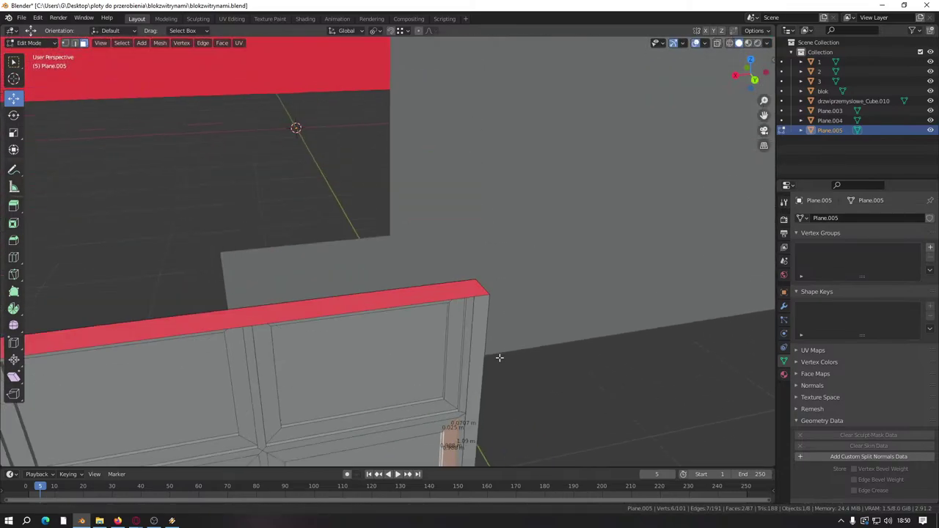
middle_click_drag(497, 357, 497, 388)
scroll(465, 373, "up", 5)
scroll(524, 400, "up", 3)
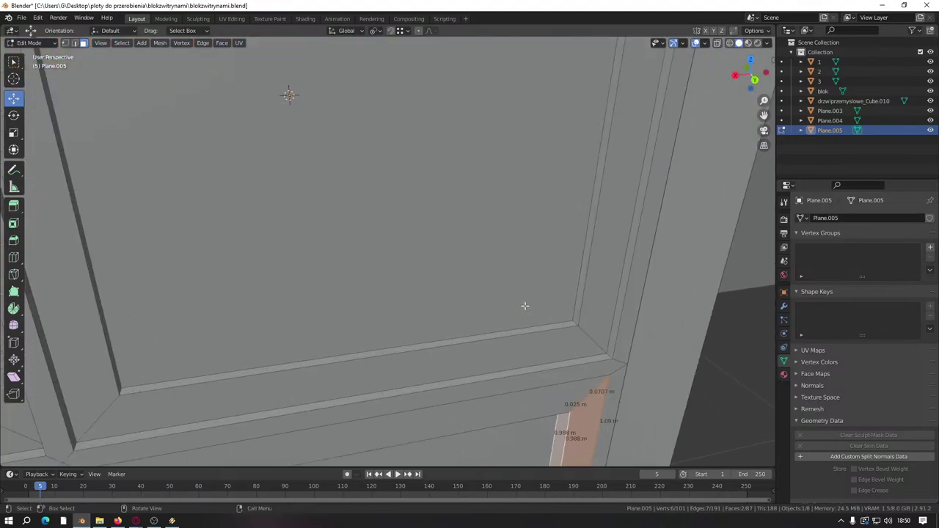
middle_click_drag(594, 280, 597, 184)
scroll(581, 289, "down", 5)
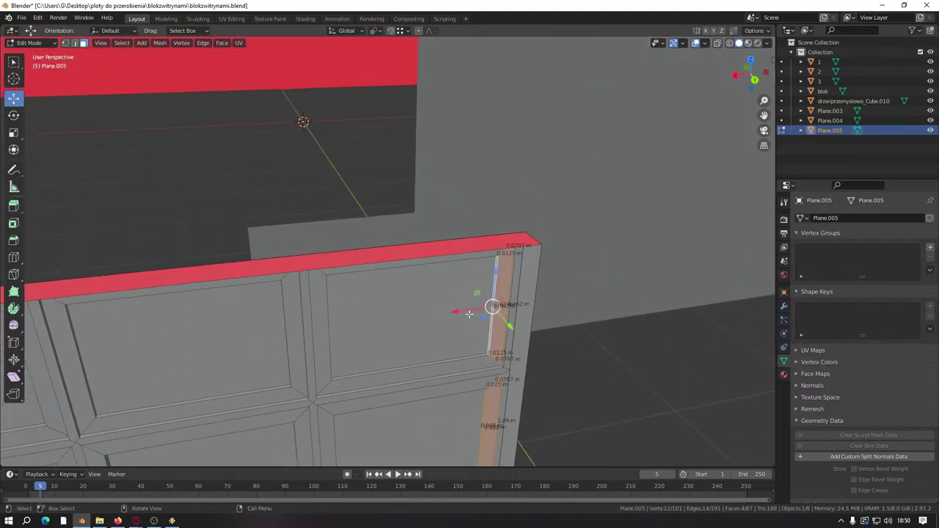
key("g")
key("x")
left_click(506, 308)
scroll(514, 308, "up", 3)
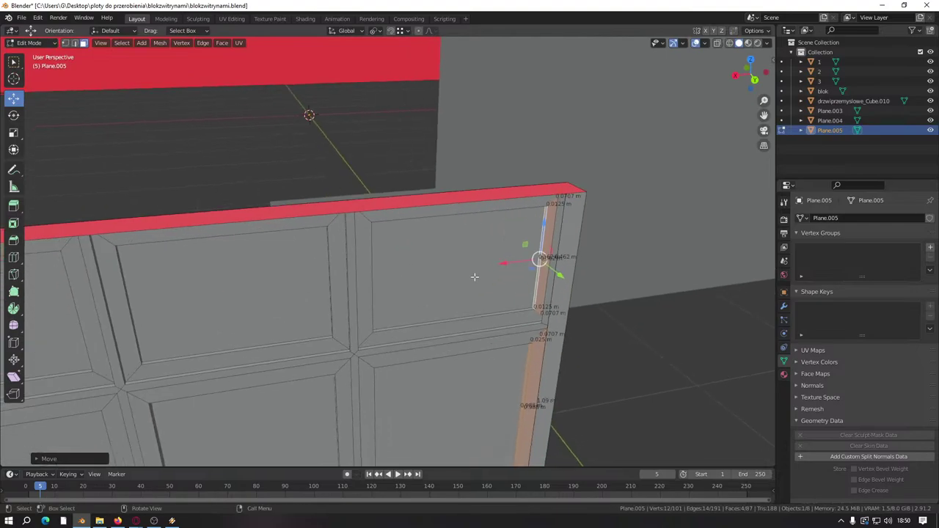
middle_click_drag(506, 308, 528, 304)
scroll(514, 294, "up", 5)
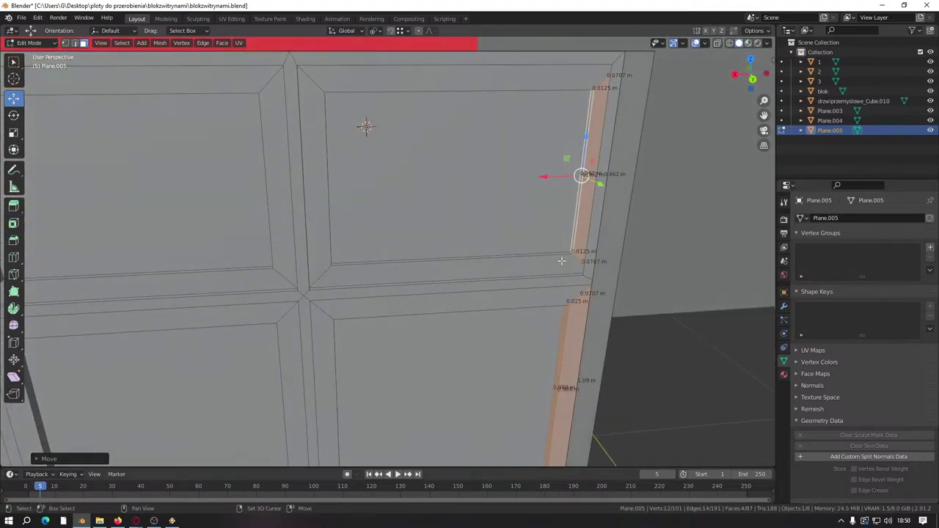
scroll(468, 274, "up", 2)
middle_click_drag(468, 273, 613, 277)
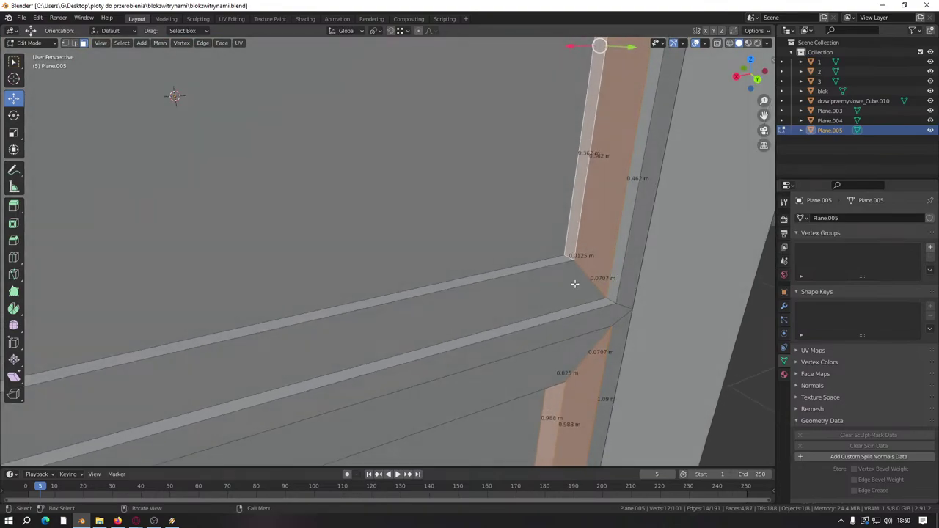
scroll(584, 277, "down", 6)
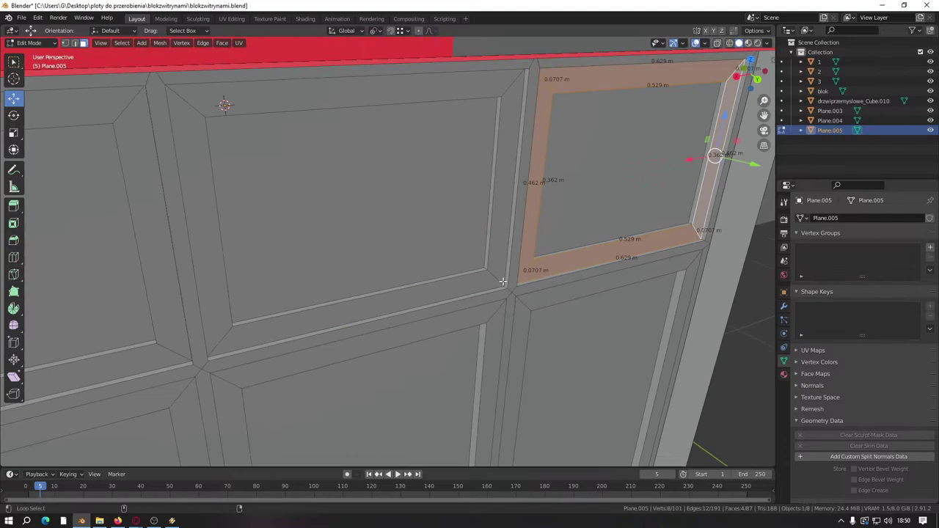
Step: Extrude the left frame's face loop, then merge the mesh by distance
left_click(352, 287, "alt+shift")
key("e")
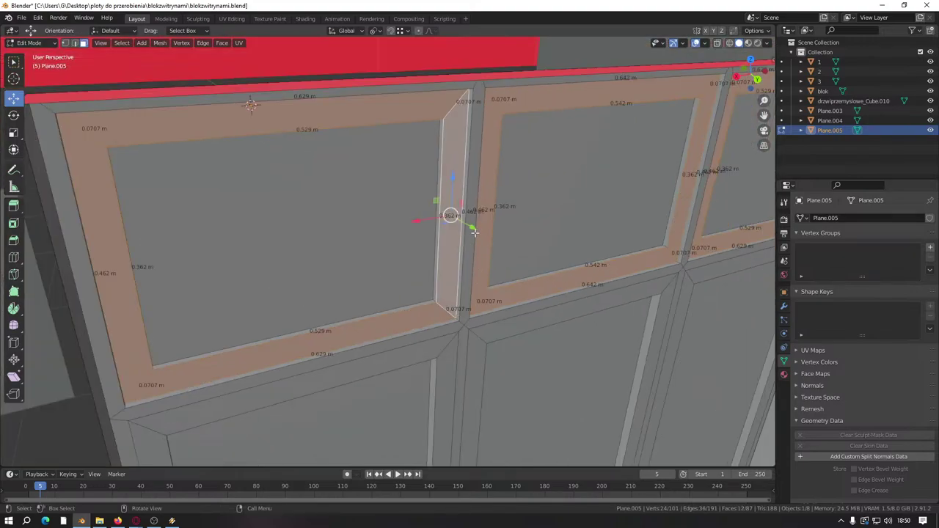
left_click(470, 315)
key("a")
key("m")
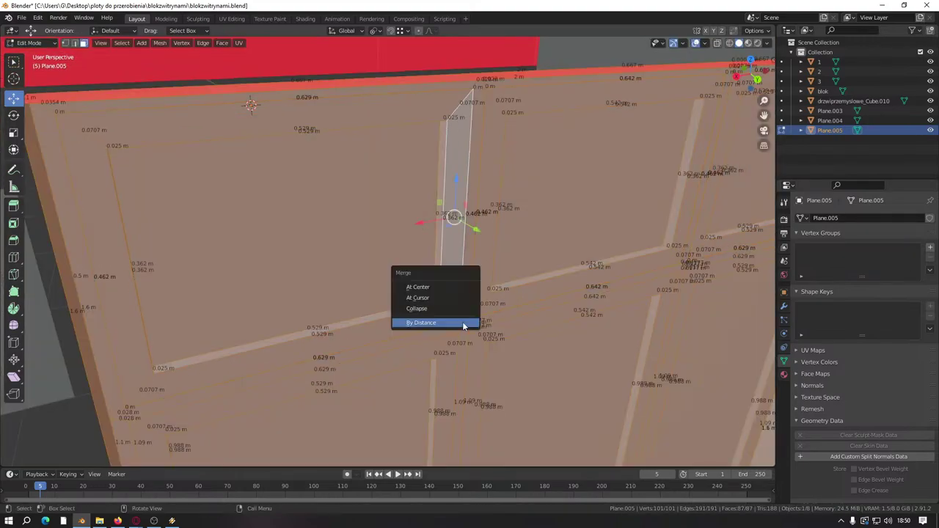
left_click(462, 323)
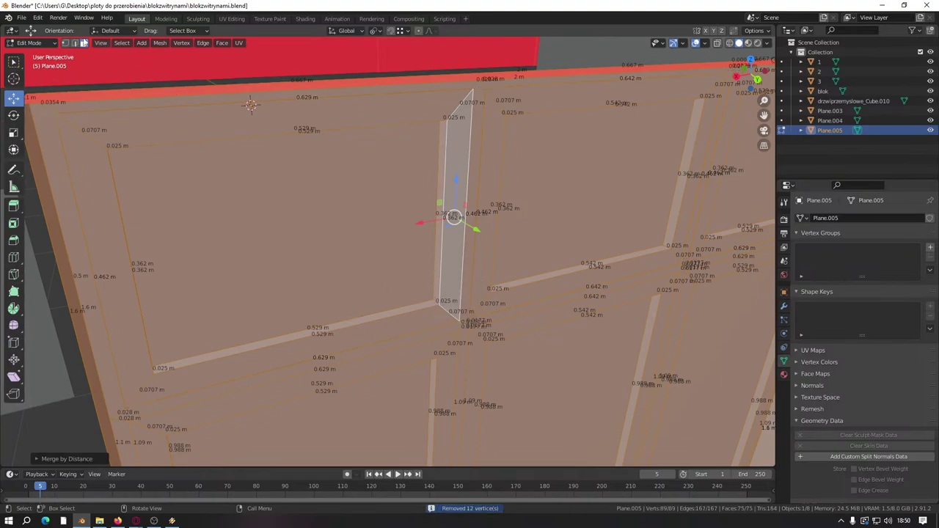
middle_click_drag(375, 232, 539, 332)
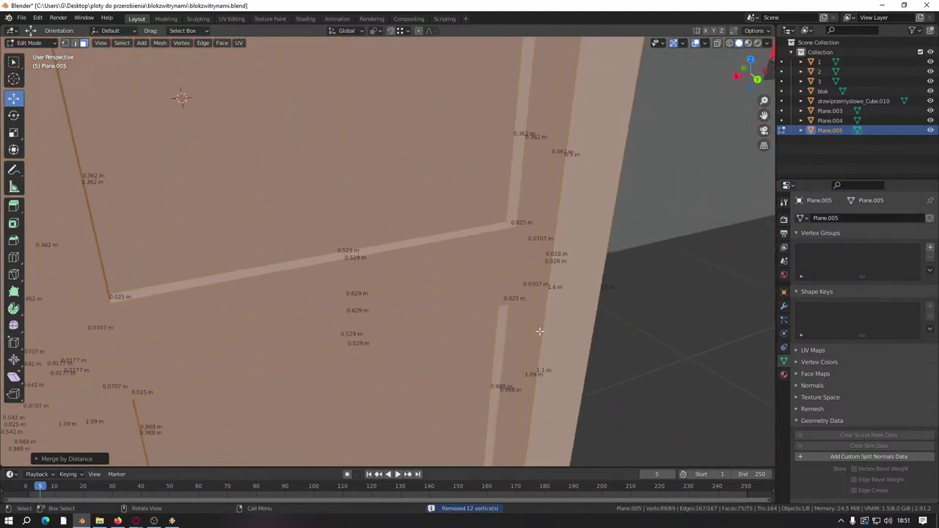
Step: Box-select the whole vertical trim strip and slide it sideways along X
left_click(512, 338)
key("b")
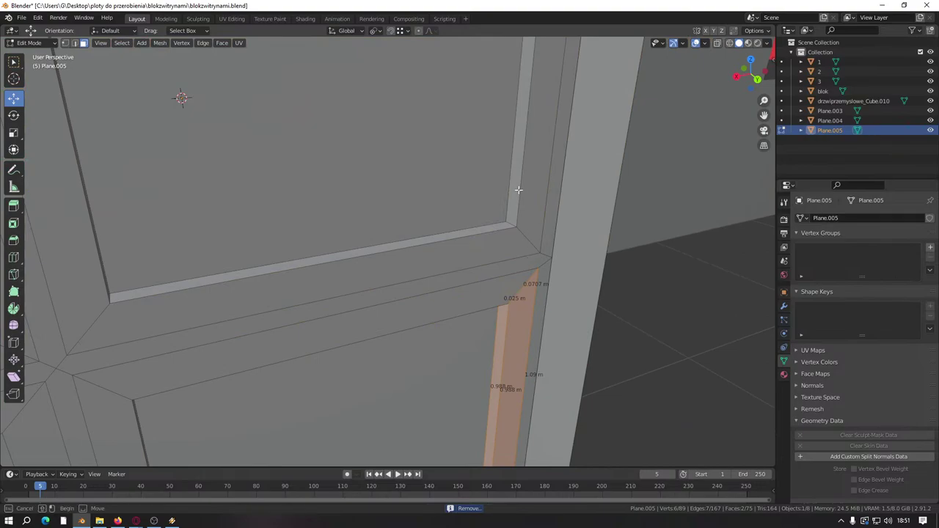
left_click_drag(516, 188, 503, 426)
middle_click_drag(504, 425, 441, 384)
left_click_drag(441, 384, 464, 342)
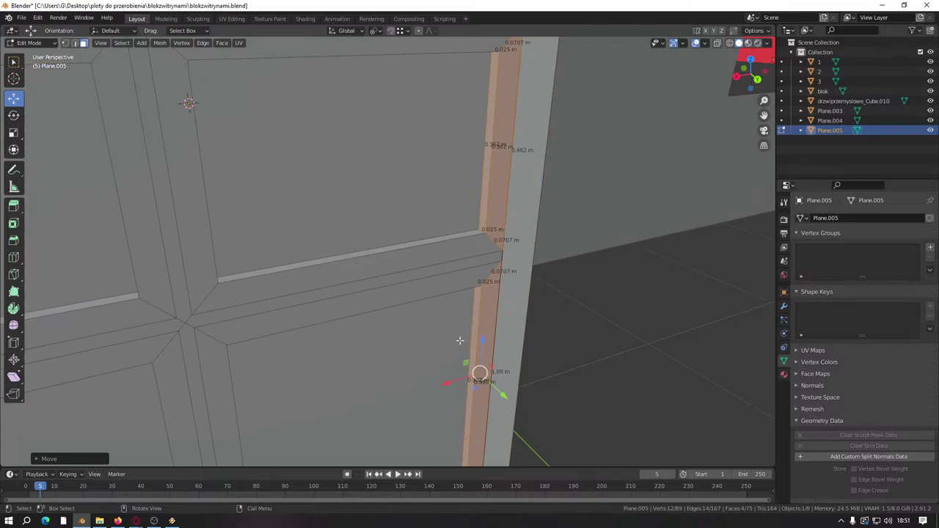
middle_click_drag(453, 315, 503, 272)
scroll(462, 285, "down", 3)
scroll(487, 261, "up", 4)
scroll(487, 261, "down", 1)
Step: Raise the left and right horizontal frame tops along Z
left_click(486, 253)
left_click(464, 262, "shift")
left_click(464, 261, "shift")
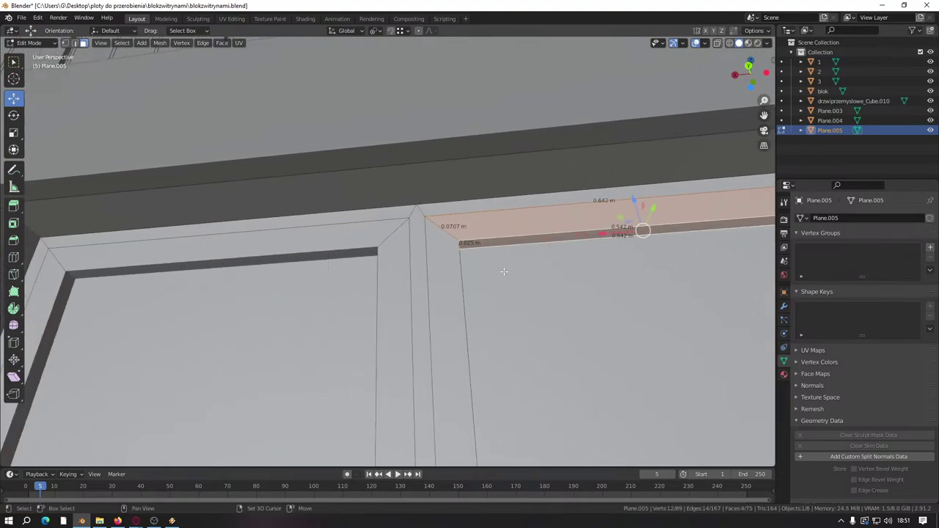
left_click(330, 240, "shift")
middle_click_drag(330, 240, 409, 274)
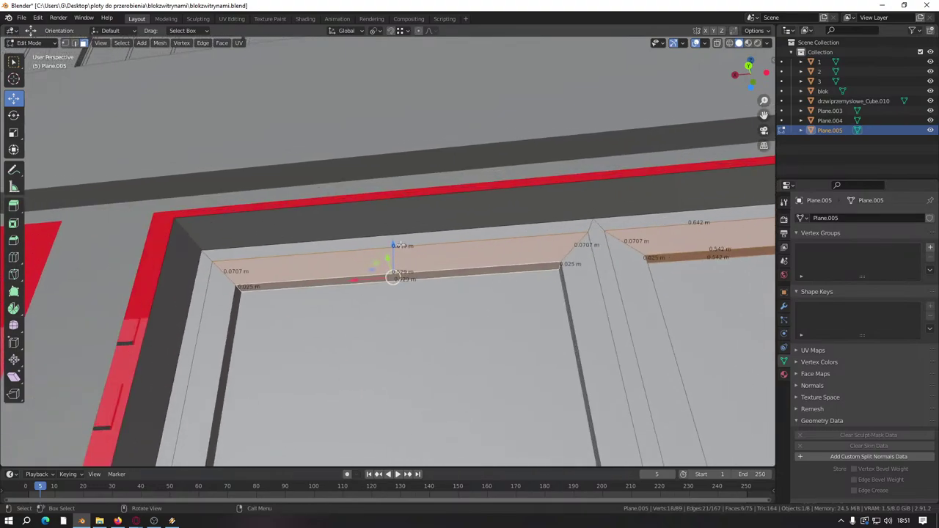
left_click_drag(400, 244, 591, 225)
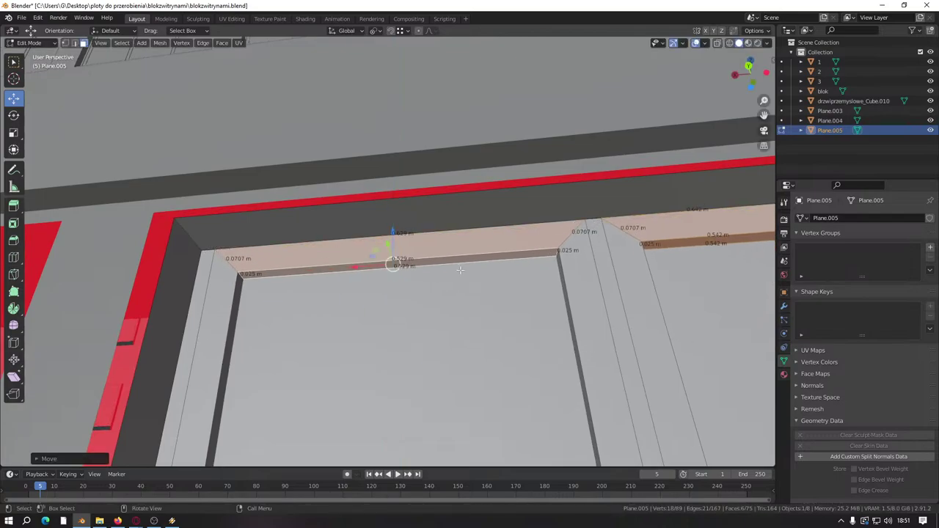
Step: Slide the upper and lower vertical frame strips along X to the outer edge
middle_click_drag(460, 270, 341, 295)
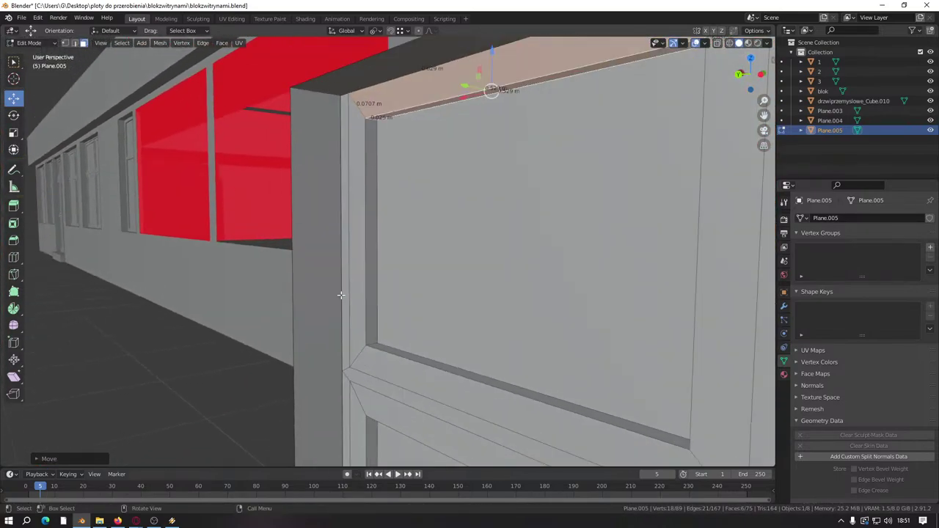
left_click(370, 264)
middle_click_drag(370, 264, 392, 256)
left_click(395, 285, "shift")
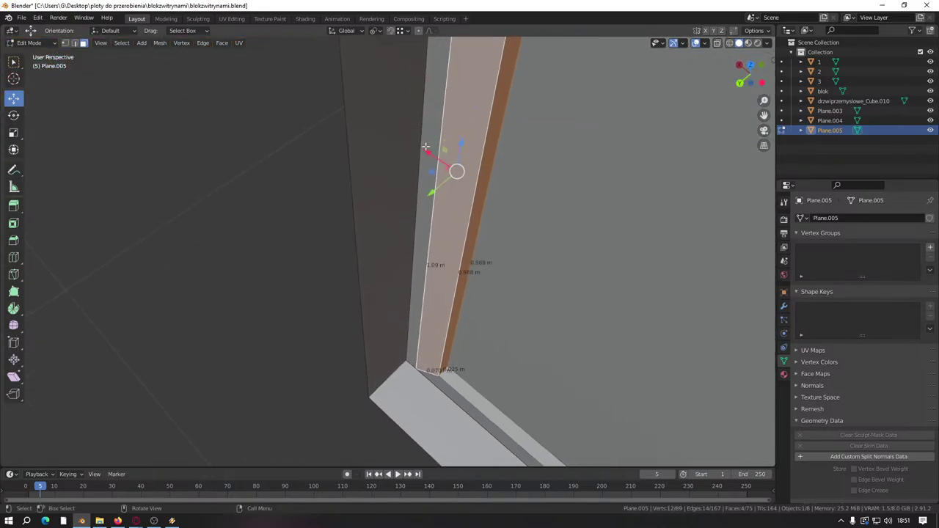
left_click_drag(425, 147, 411, 358)
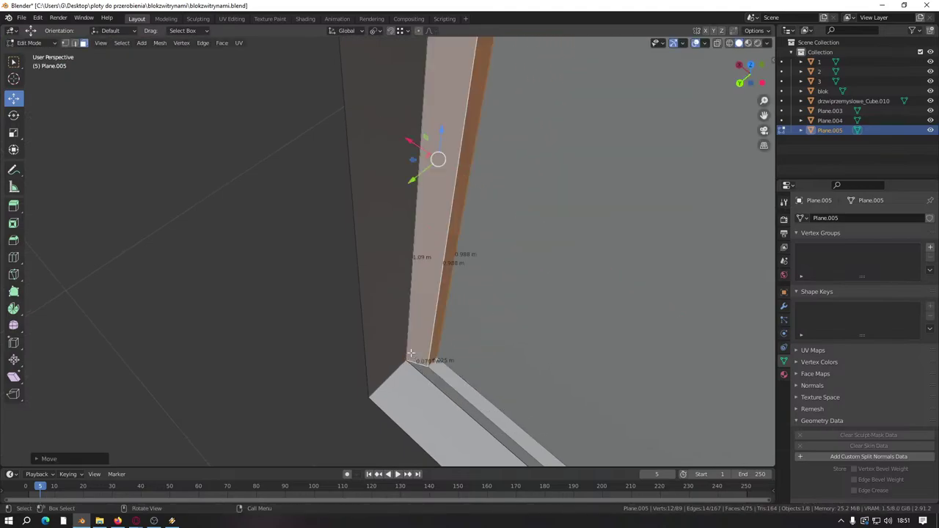
Step: Merge by distance, removing 4 vertices to leave 85 vertices and 75 faces
key("a")
key("m")
left_click(387, 347)
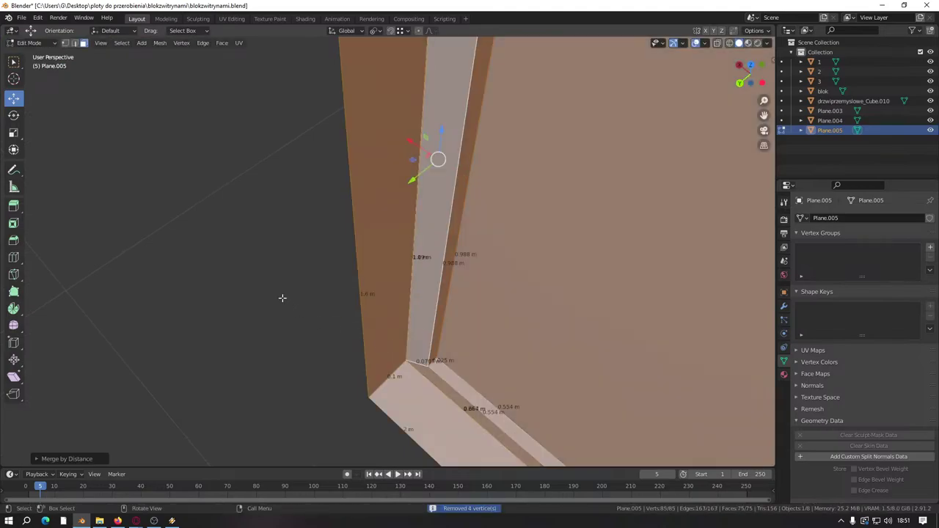
left_click(276, 286)
middle_click_drag(339, 277, 457, 231)
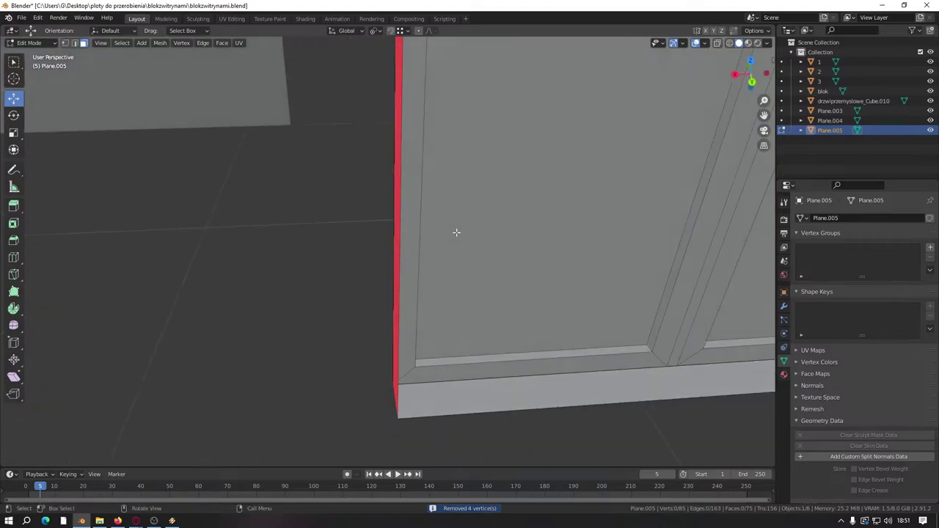
scroll(477, 289, "down", 3)
scroll(417, 359, "up", 4)
middle_click_drag(418, 359, 409, 298)
scroll(401, 294, "up", 3)
scroll(397, 280, "down", 3)
scroll(445, 269, "up", 3)
Step: Merge duplicate vertices by distance across the whole mesh, then deselect everything
scroll(408, 298, "down", 5)
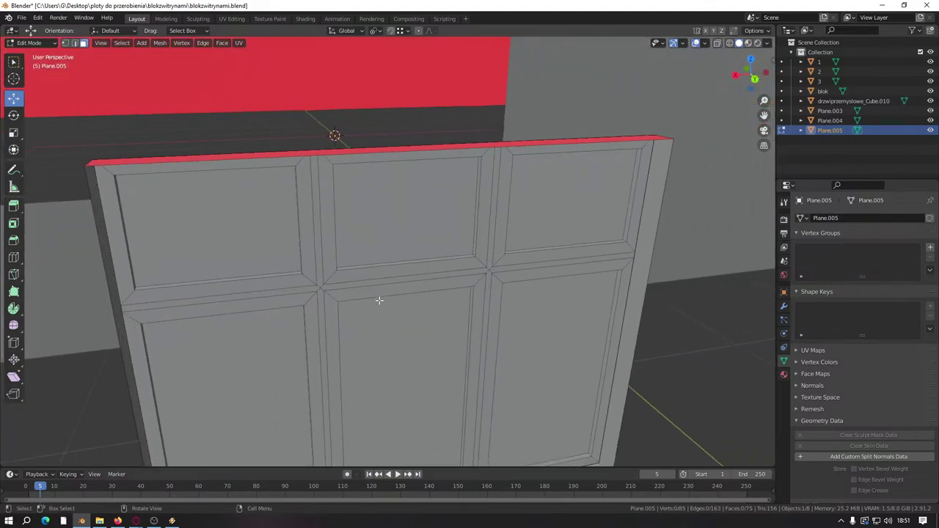
middle_click_drag(355, 328, 381, 295)
middle_click_drag(438, 342, 418, 357)
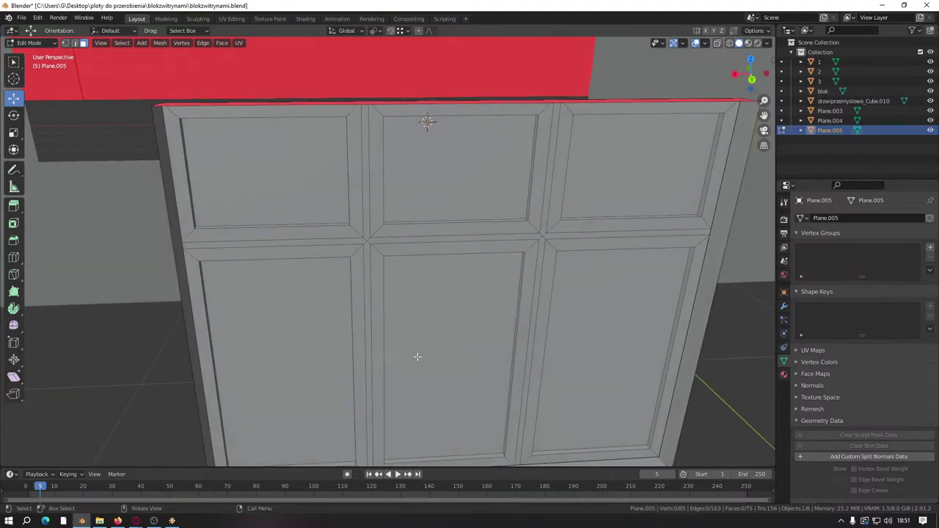
key("a")
key("m")
left_click(417, 356)
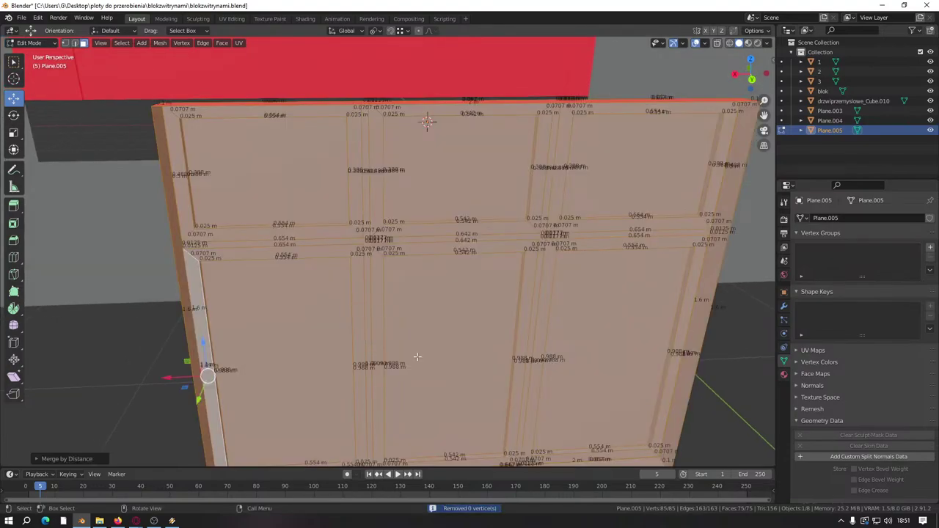
scroll(490, 336, "down", 2)
key("alt+a")
scroll(459, 331, "up", 6)
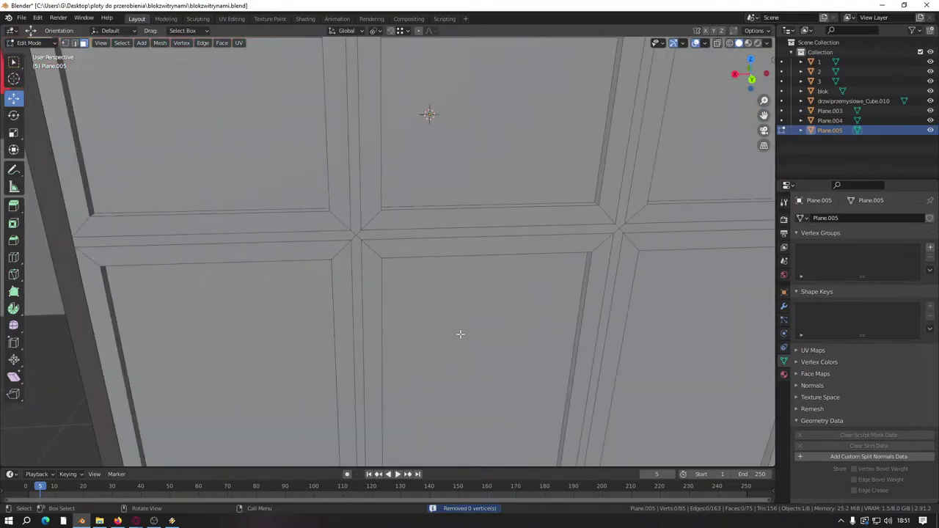
Step: Select three horizontal transom strip faces and lower them along Z
mouse_move(325, 262)
middle_mouse_down()
mouse_move(354, 260)
mouse_move(355, 271)
mouse_move(310, 254)
mouse_move(325, 305)
mouse_move(357, 267)
middle_mouse_up()
scroll(323, 256, "down", 4)
scroll(337, 257, "up", 4)
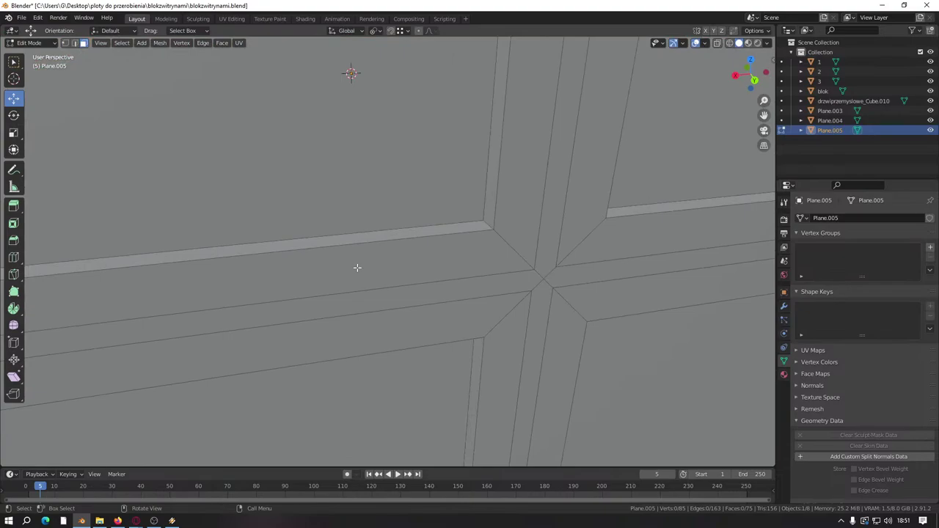
left_click(414, 231)
middle_click_drag(415, 231, 482, 220)
left_click(489, 241, "shift")
left_click(520, 230, "shift")
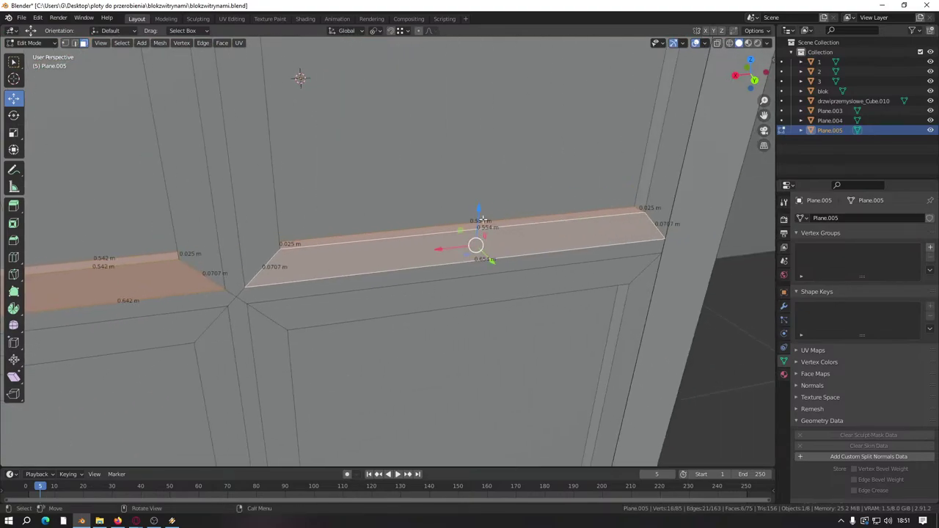
left_click_drag(482, 220, 466, 313)
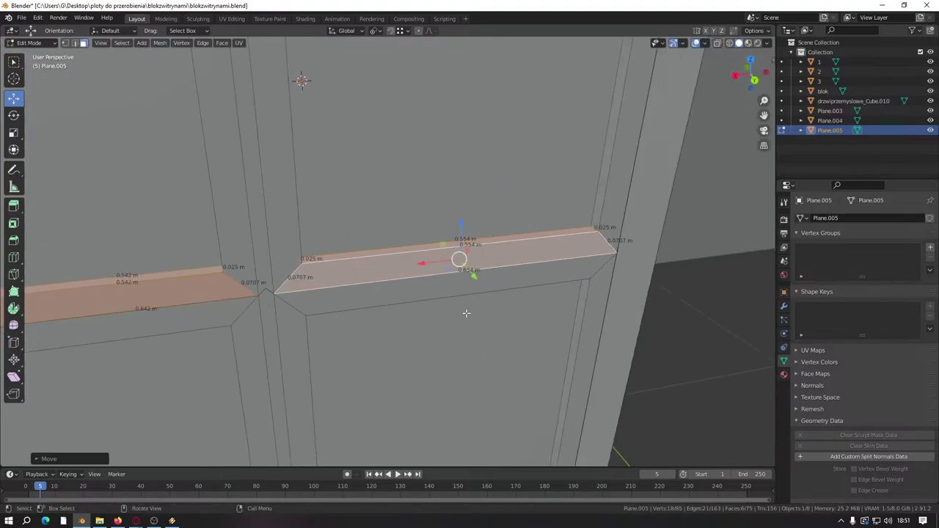
scroll(466, 313, "down", 5)
scroll(494, 274, "up", 6)
middle_click_drag(494, 275, 442, 303)
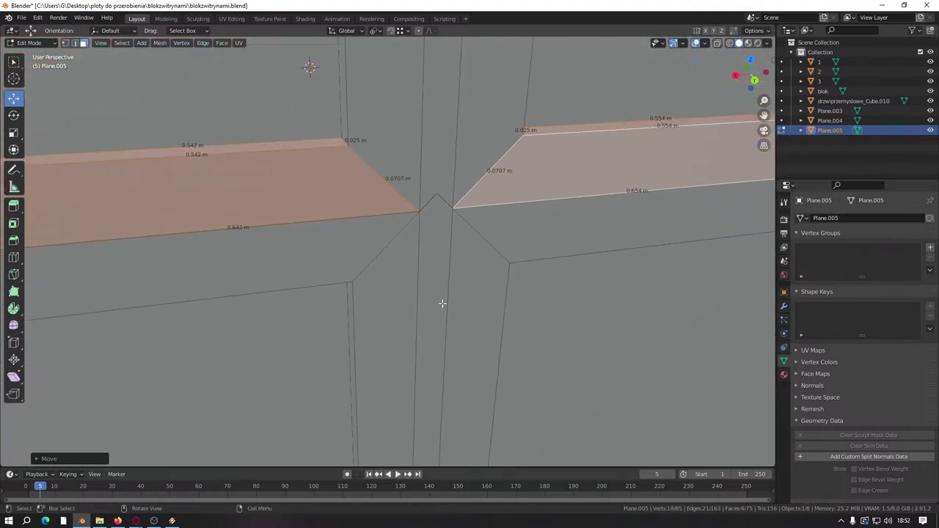
Step: Align the two transom joint vertices vertically, dissolve them, and merge the mesh by distance
left_click(65, 42)
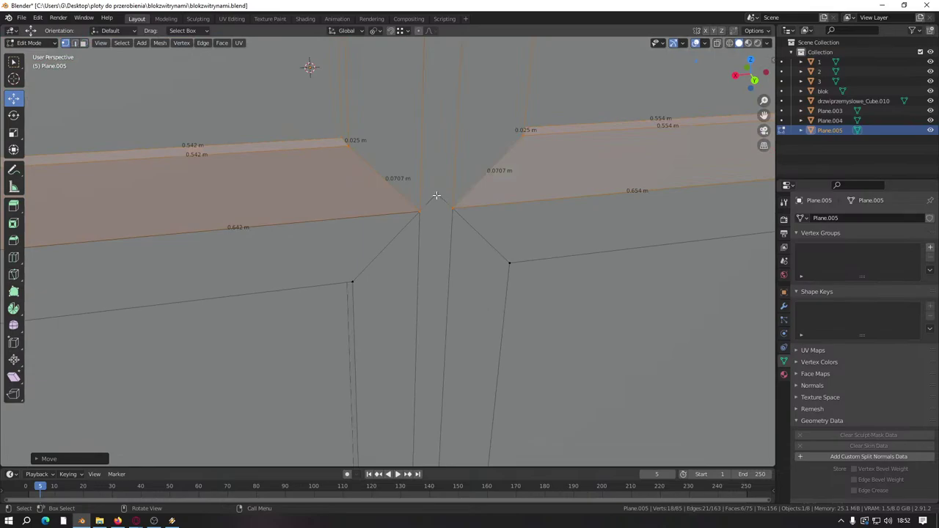
left_click(434, 197)
middle_click_drag(434, 197, 439, 236)
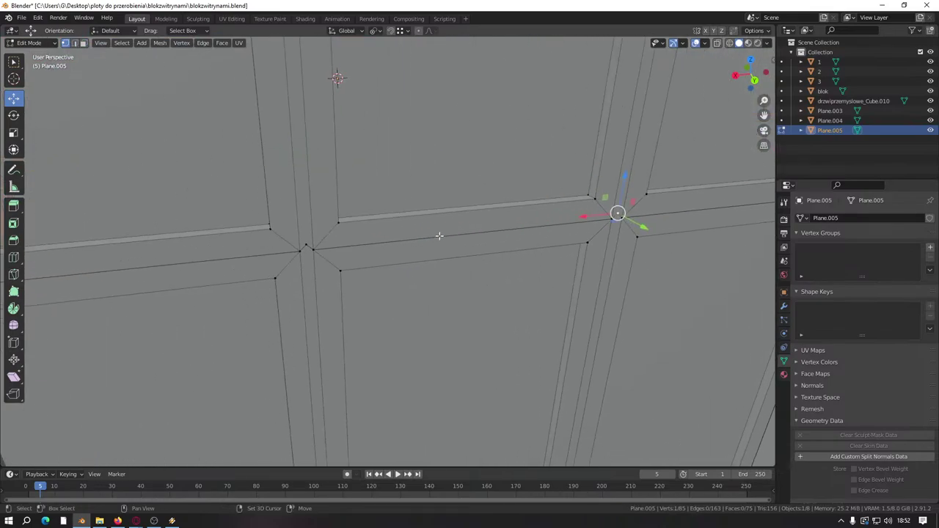
scroll(304, 244, "down", 5, "ctrl")
left_click(323, 211, "shift")
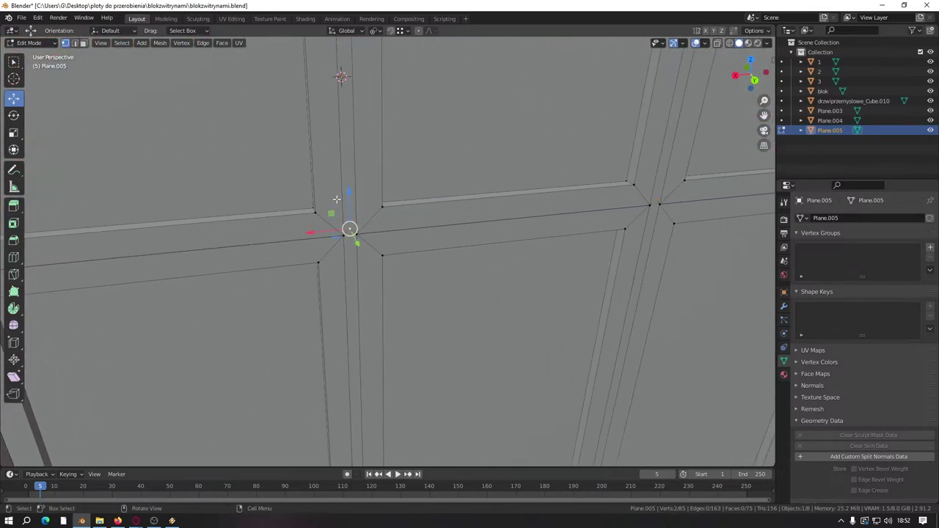
key("g")
key("z")
left_click(343, 231)
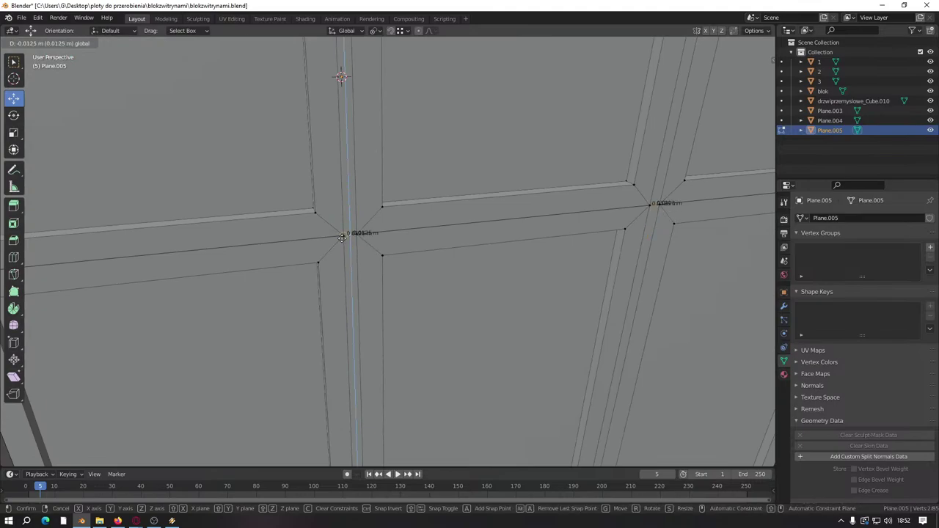
right_click(428, 288)
left_click(400, 491)
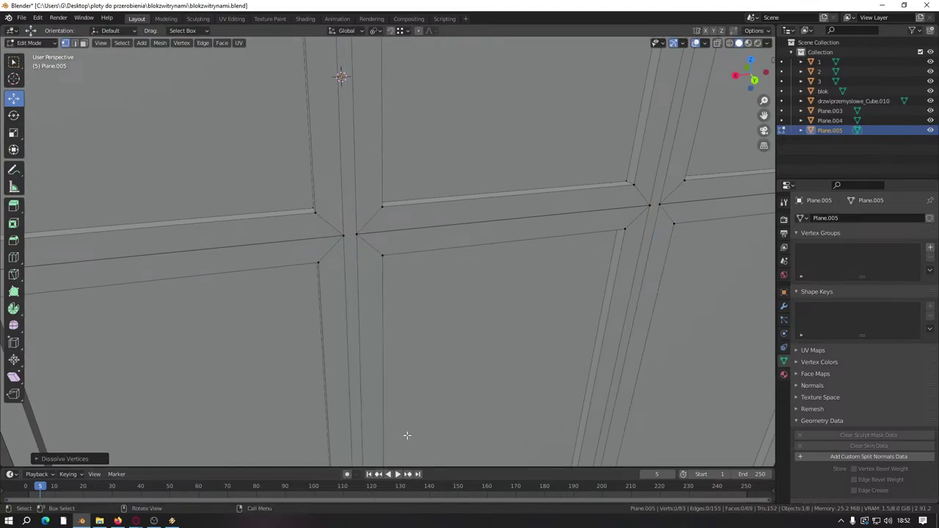
key("a")
key("m")
left_click(366, 358)
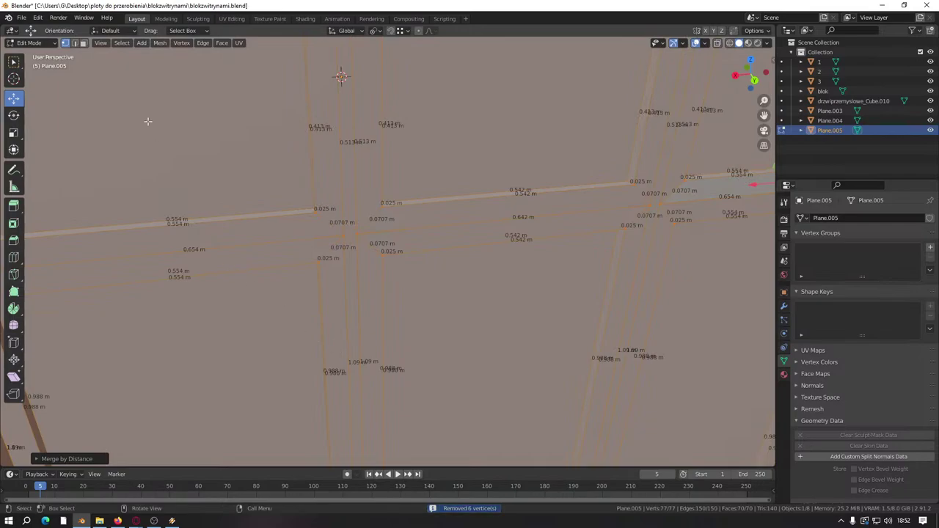
Step: Select the transom bar faces on both sides of the frame
middle_click_drag(220, 198, 233, 210)
left_click_drag(235, 217, 251, 262)
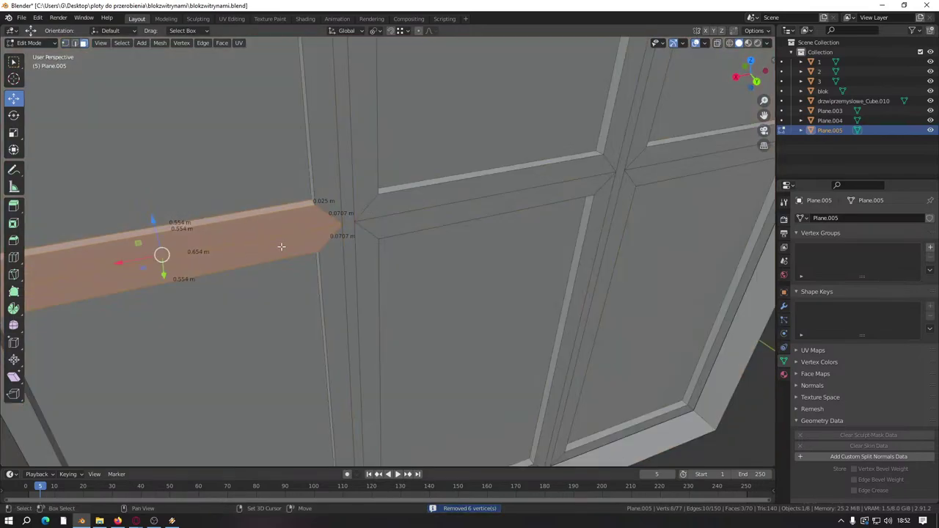
left_click(458, 179, "shift")
middle_click_drag(461, 205, 304, 274)
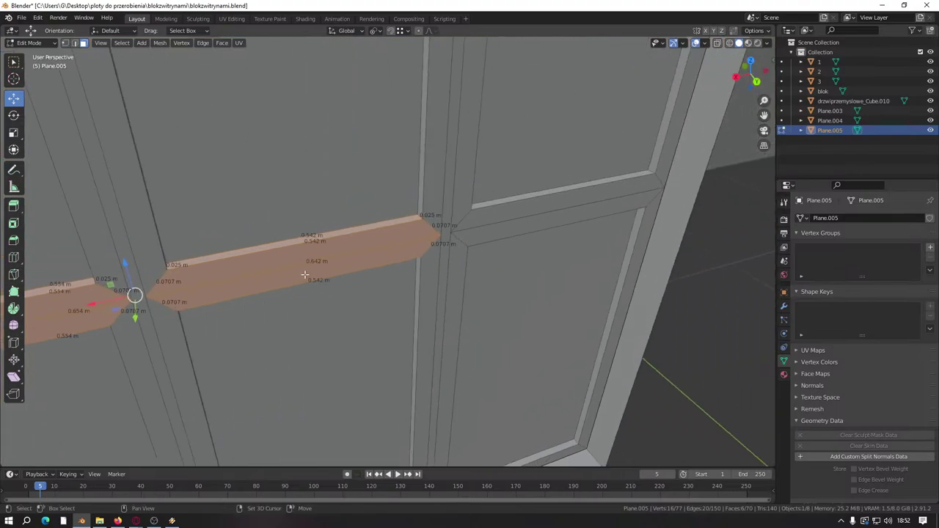
left_click(559, 200, "shift")
middle_click_drag(562, 198, 495, 218)
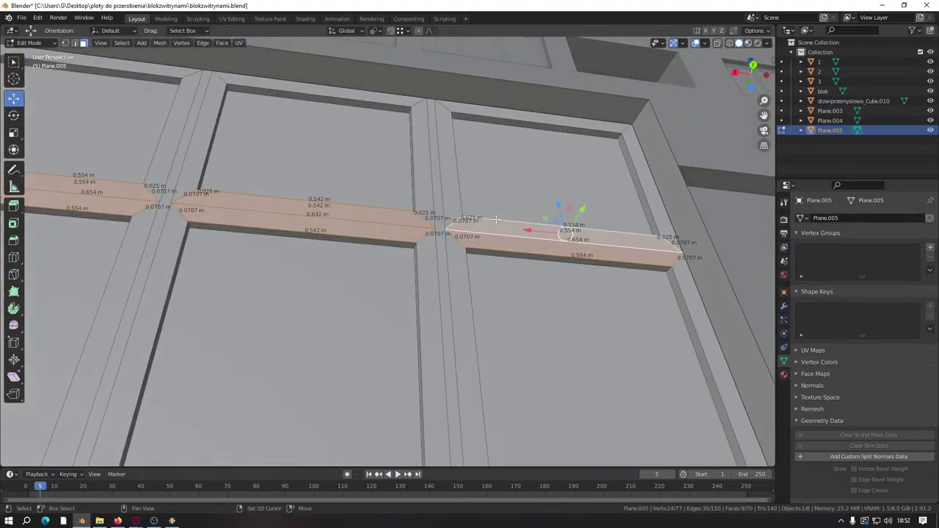
left_click(505, 255, "shift")
middle_click_drag(331, 243, 438, 297)
Step: Add the left bar's lower face and scale the transom faces to 0.5 along Z
left_click(391, 228, "shift")
type("sz")
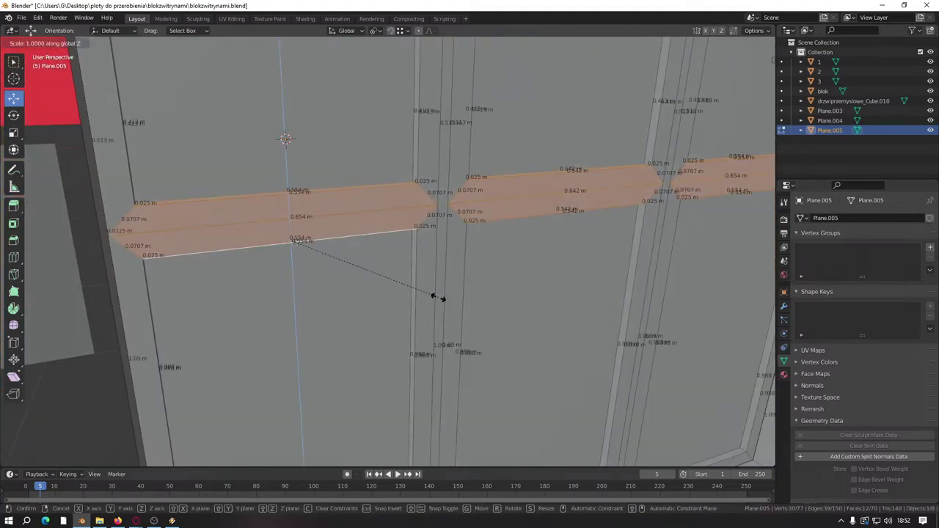
type("0.5")
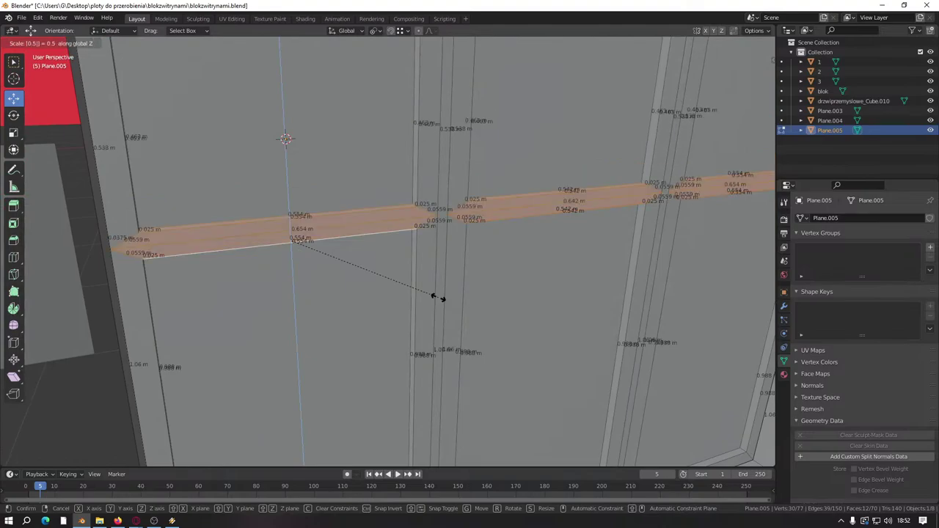
key("Return")
middle_click_drag(562, 277, 430, 264)
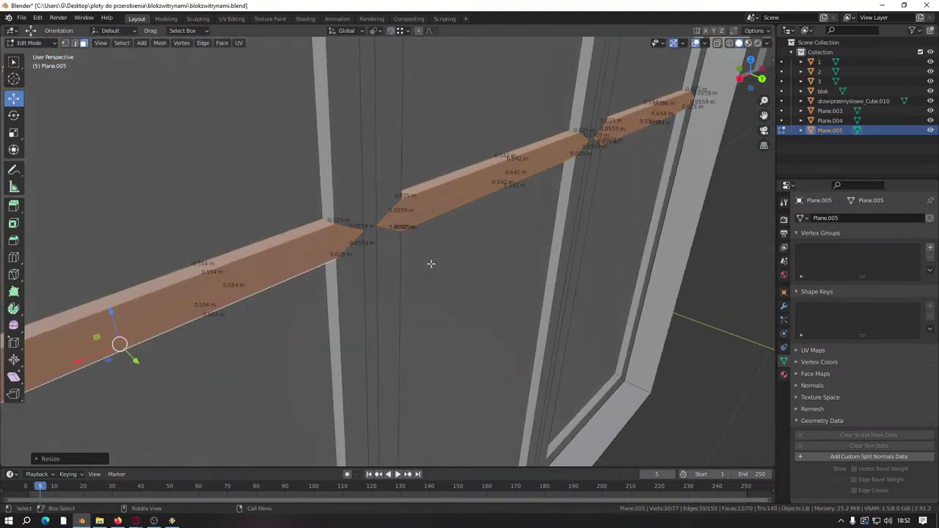
Step: Select the vertical bar faces and nudge them along X
left_click(332, 209)
left_click(335, 291, "shift")
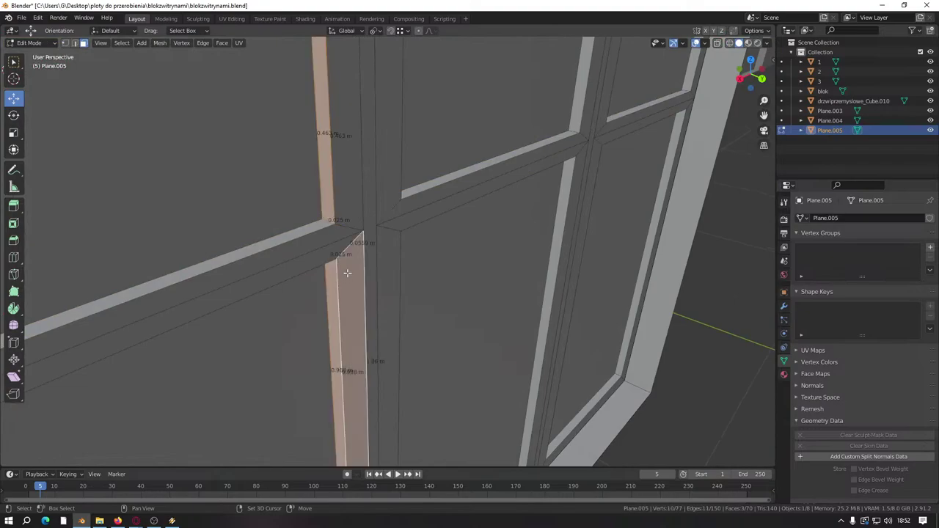
left_click(348, 269, "shift")
middle_click_drag(384, 233, 317, 229)
left_click_drag(323, 238, 324, 239)
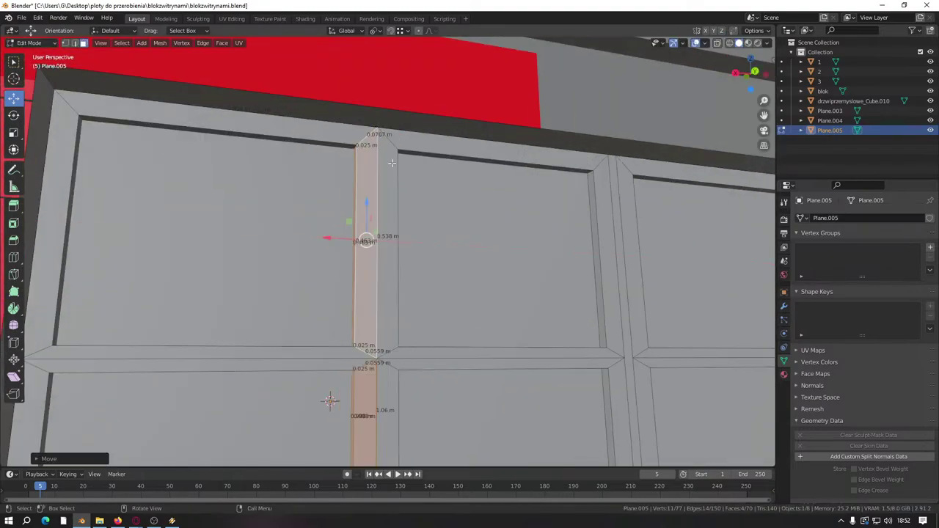
Step: Select the left vertical frame bar faces and slide them slightly along X
middle_click_drag(324, 239, 328, 269)
left_click(360, 214)
left_click(357, 348, "shift")
left_click(349, 339, "shift")
left_click_drag(329, 269, 348, 253)
Step: Merge overlapping vertices by distance on the whole window mesh, removing 6
key("a")
key("m")
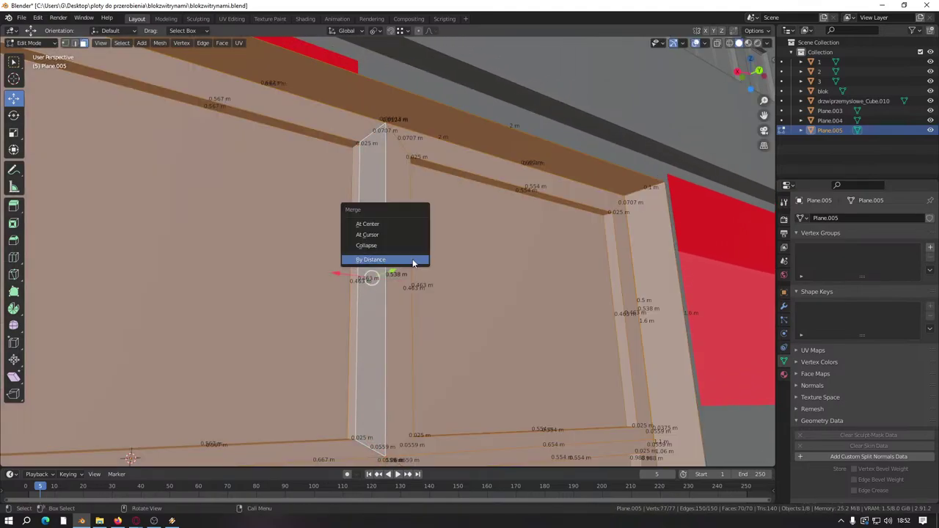
left_click(413, 263)
middle_click_drag(413, 263, 580, 330)
Step: Select the vertical strip's linked faces, using X-ray to reach the lower ones
left_click(657, 412)
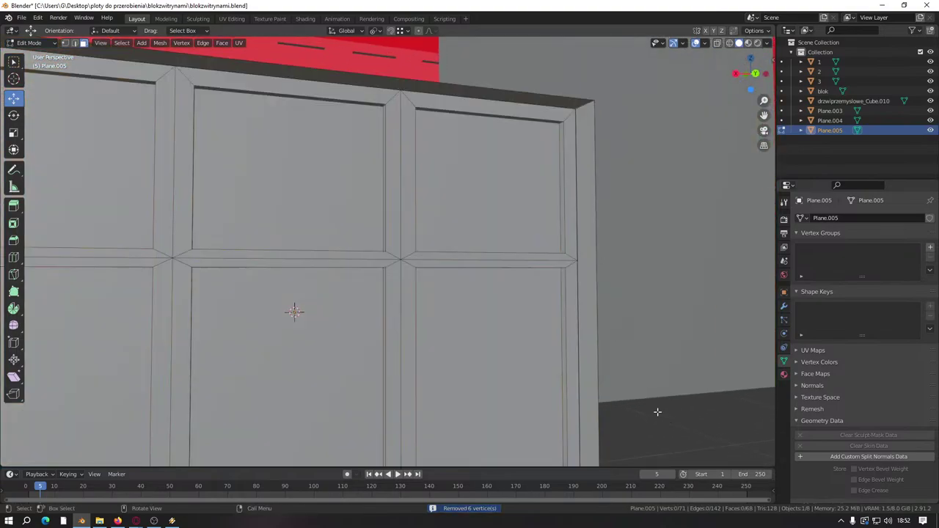
scroll(479, 301, "up", 6)
middle_click_drag(422, 191, 444, 197)
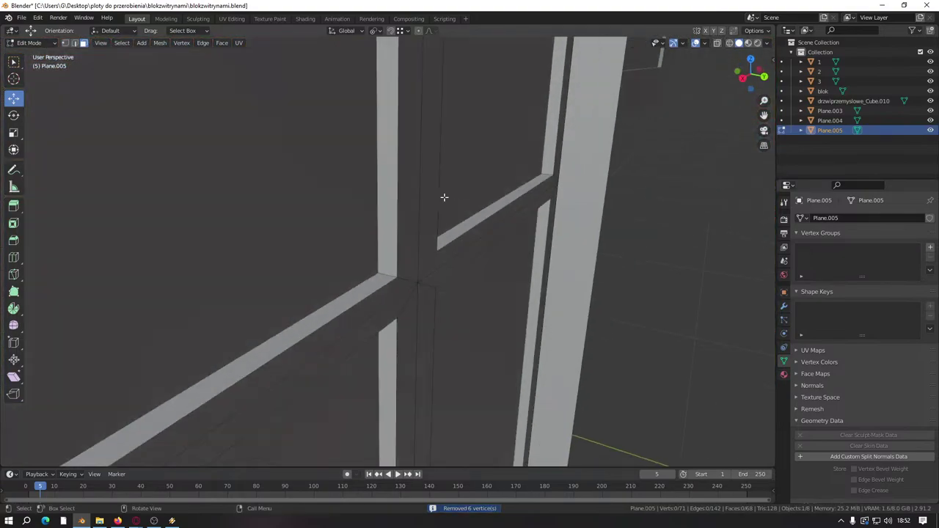
key("l")
key("alt+z")
key("b")
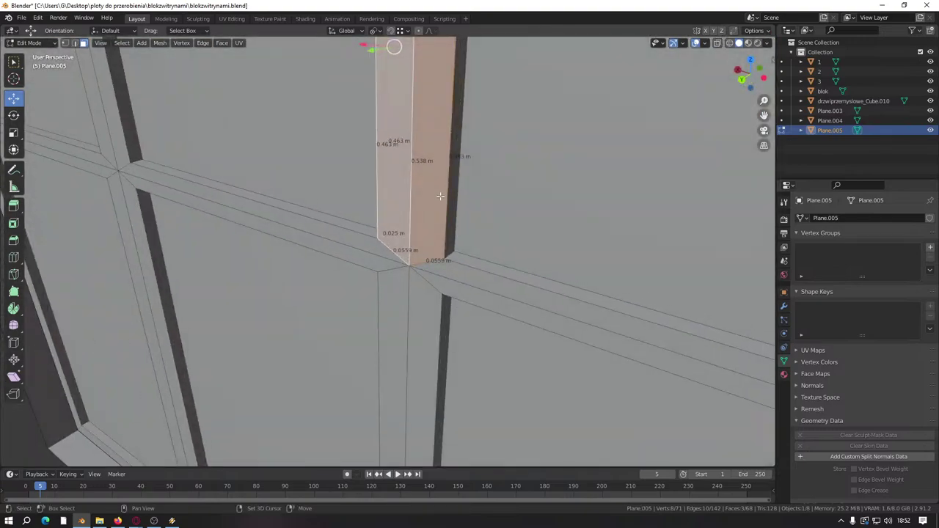
scroll(436, 213, "down", 4, "ctrl")
key("Escape")
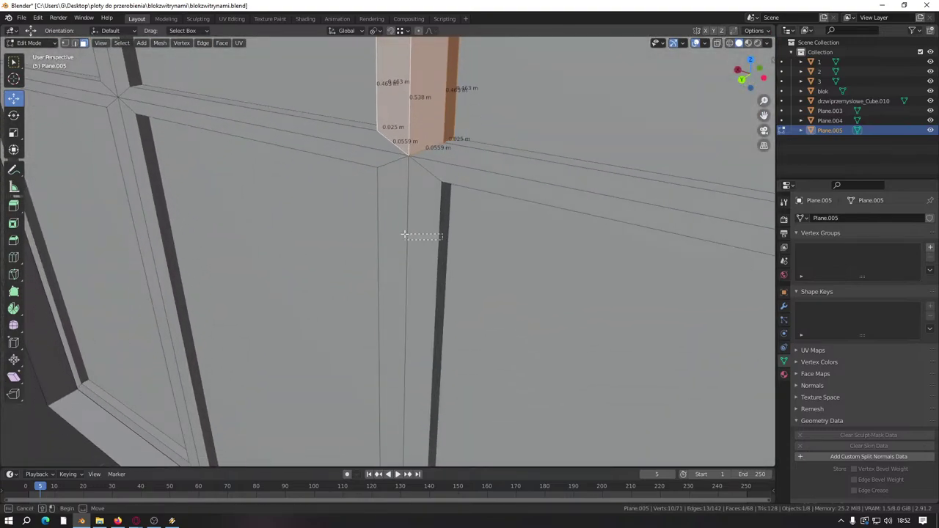
key("l")
key("alt+z")
Step: Scale the vertical strip to 0 along X to line up its vertices
middle_click_drag(387, 244, 499, 241)
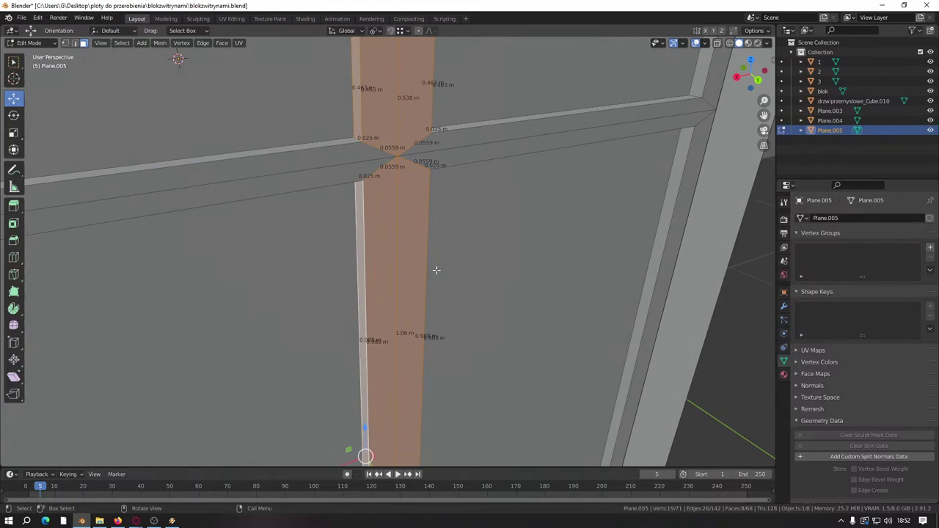
middle_click_drag(435, 270, 413, 274)
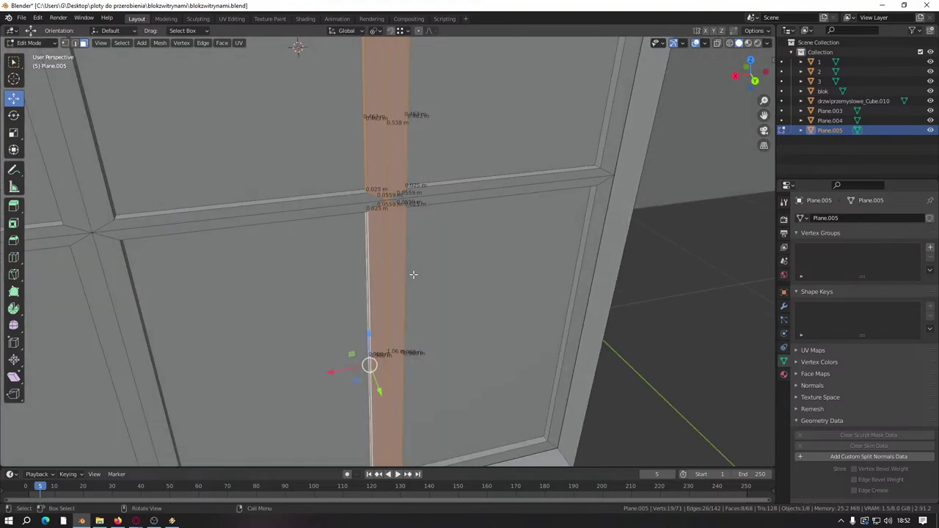
left_click(380, 305, "shift")
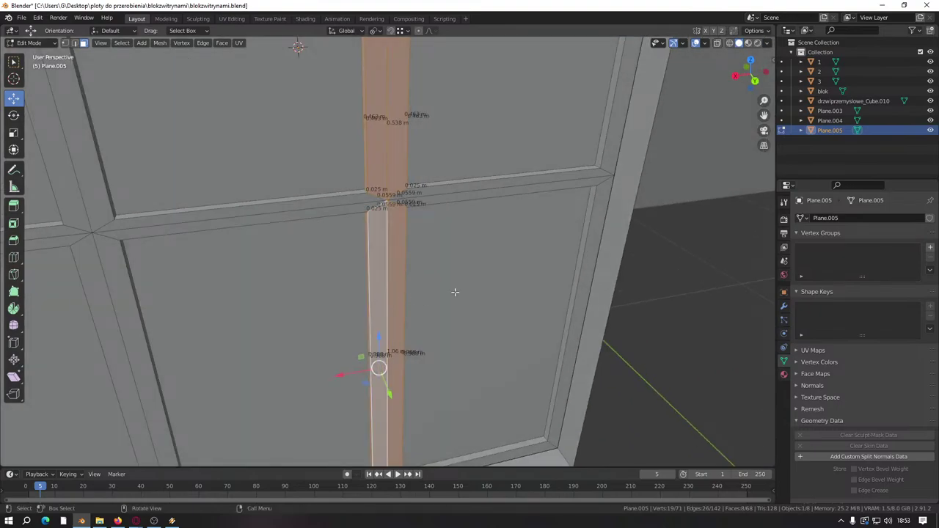
type("sx")
type("0")
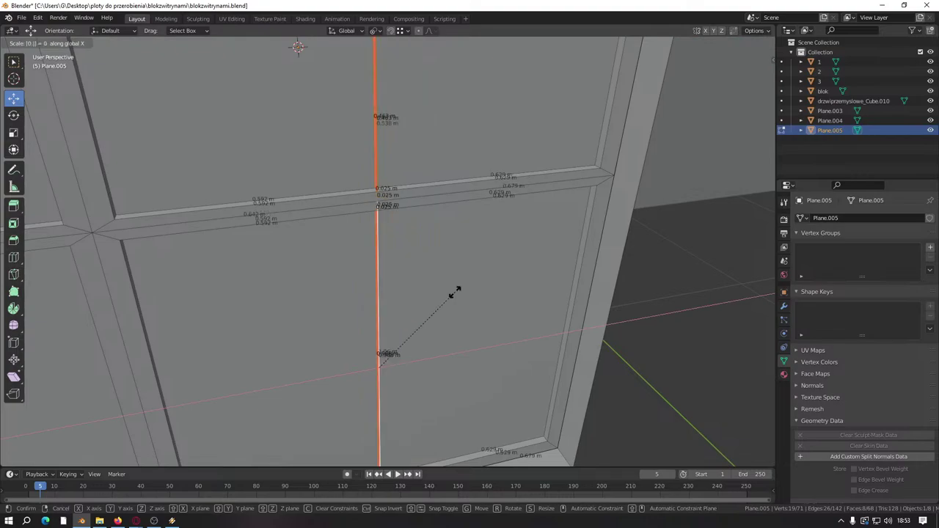
key("Return")
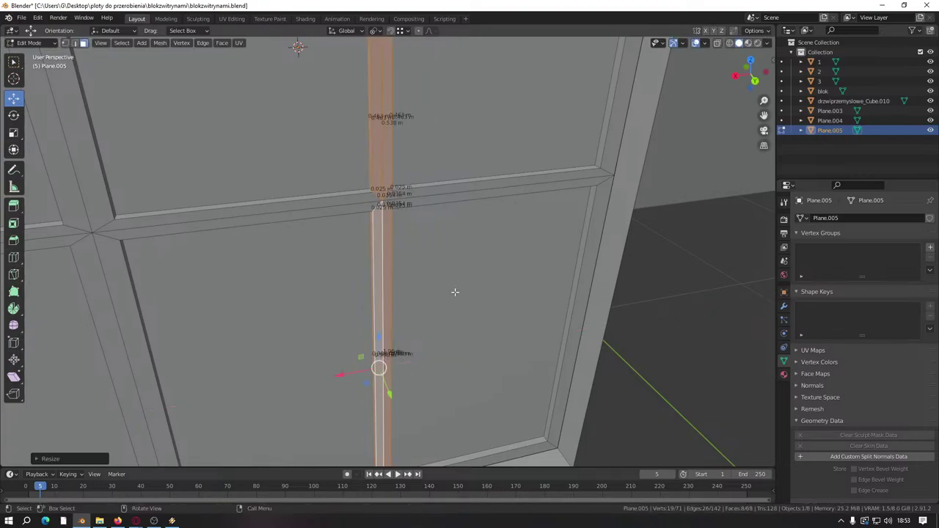
Step: Select the vertical mullion faces at the crossing and halve their width with S X 0.5
middle_click_drag(455, 289, 362, 222)
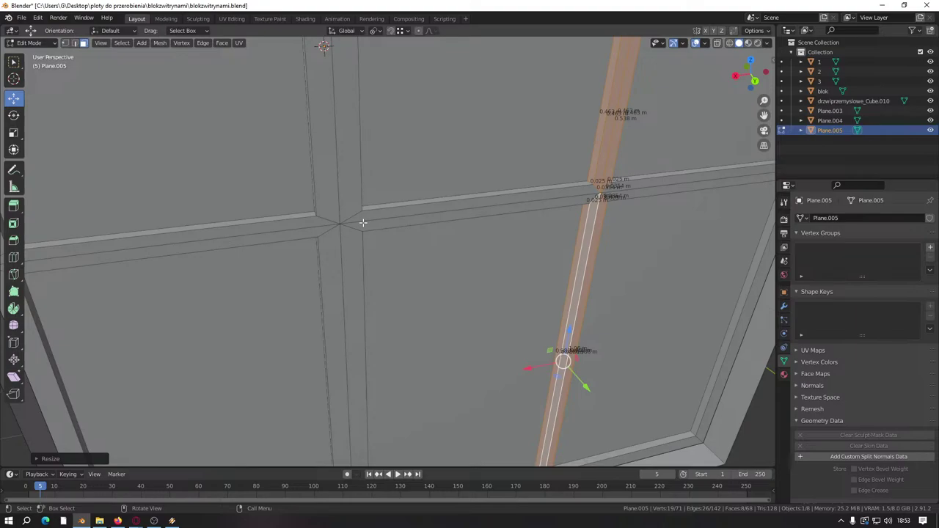
scroll(362, 222, "down", 3)
middle_click_drag(377, 241, 430, 310)
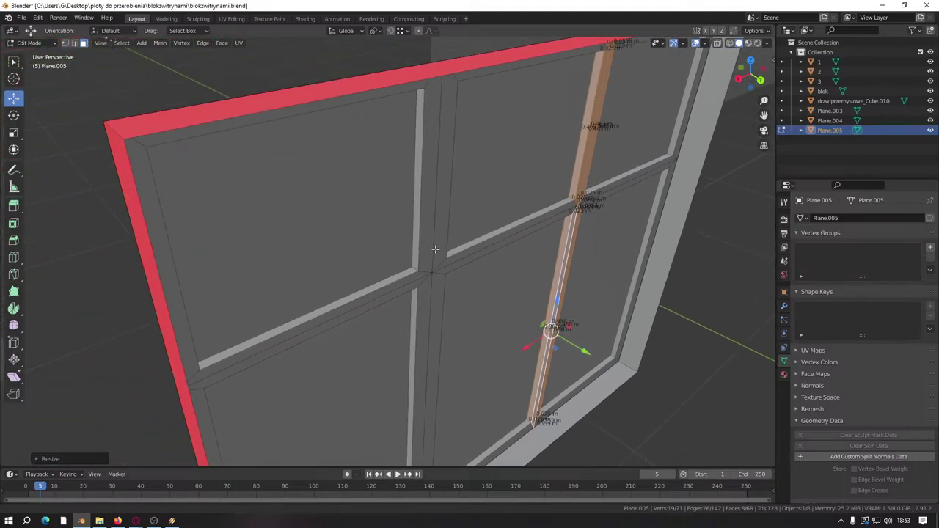
scroll(447, 222, "up", 6)
left_click_drag(470, 198, 527, 198)
middle_click_drag(527, 198, 472, 237)
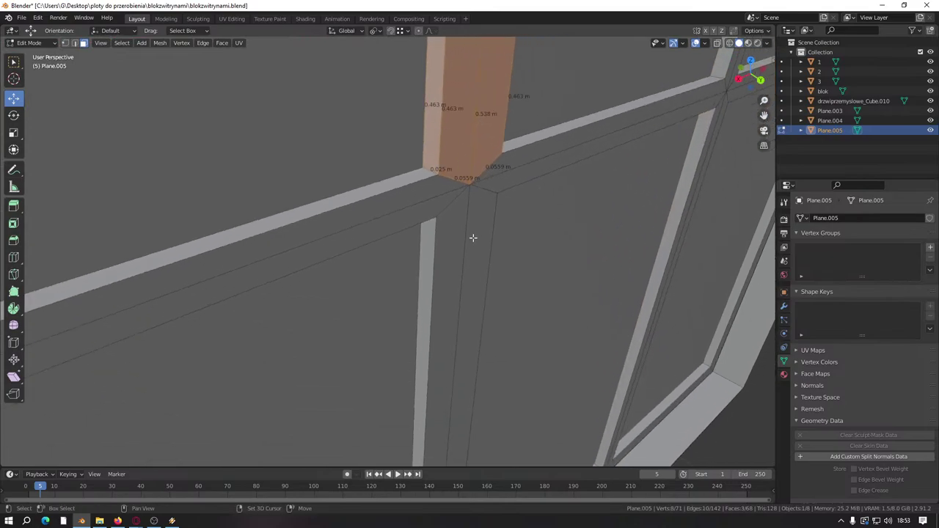
left_click_drag(430, 251, 470, 252, "shift")
middle_click_drag(470, 252, 512, 237)
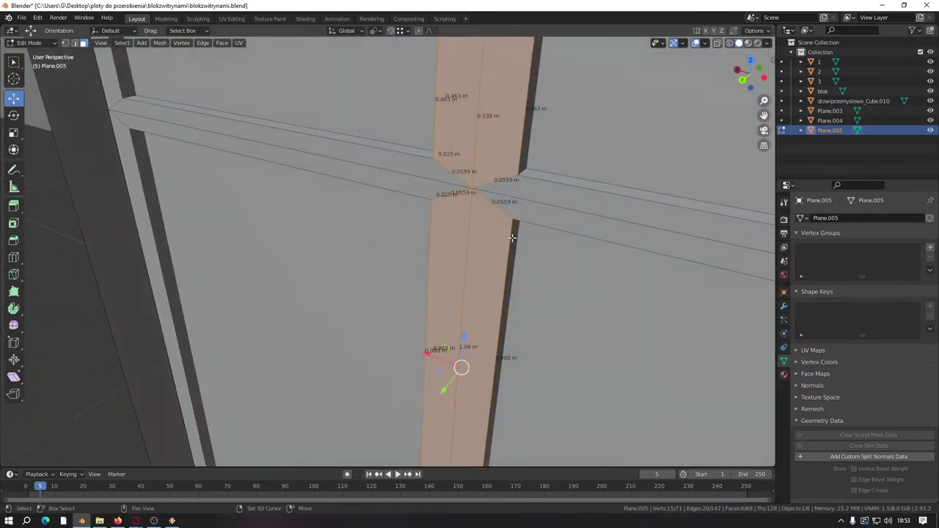
left_click(514, 239, "shift")
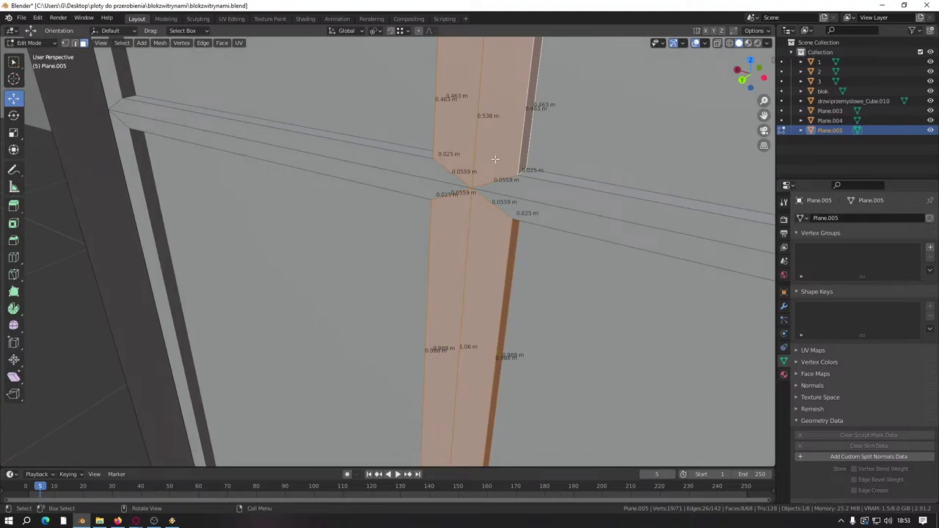
middle_click_drag(498, 135, 511, 213)
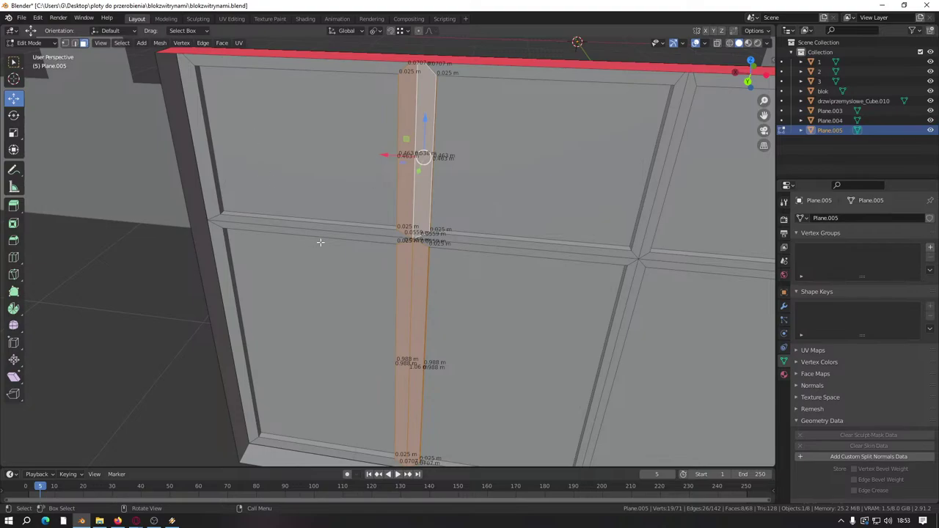
scroll(320, 242, "up", 5)
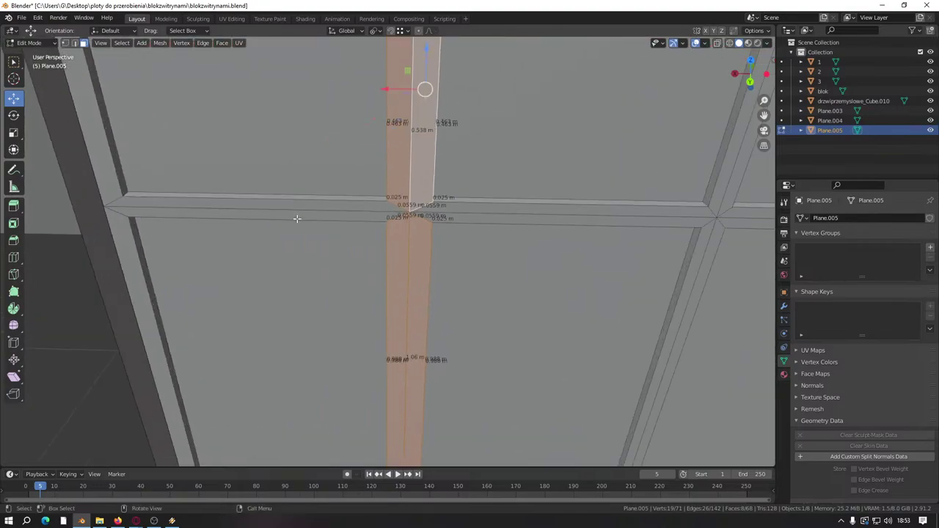
type("sx0.5")
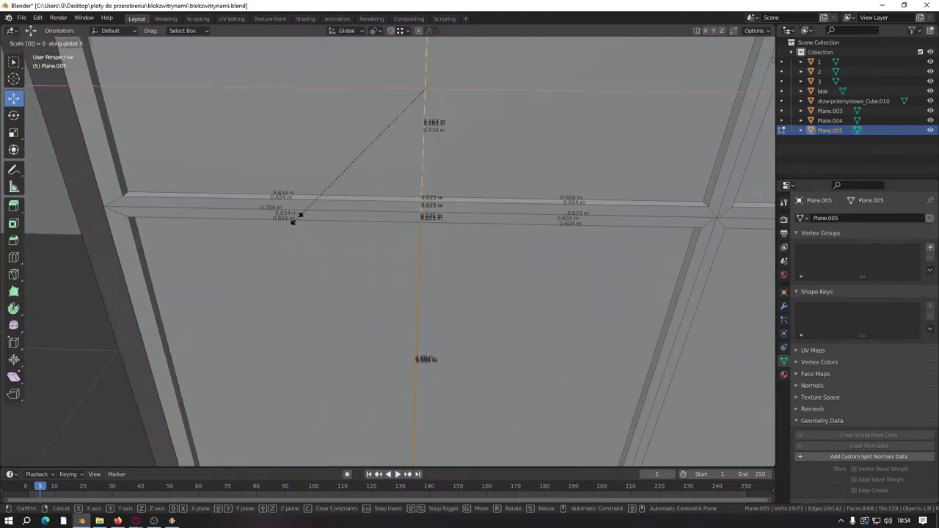
key("Return")
Step: Deselect the strip and view the frame from above
scroll(296, 218, "down", 6)
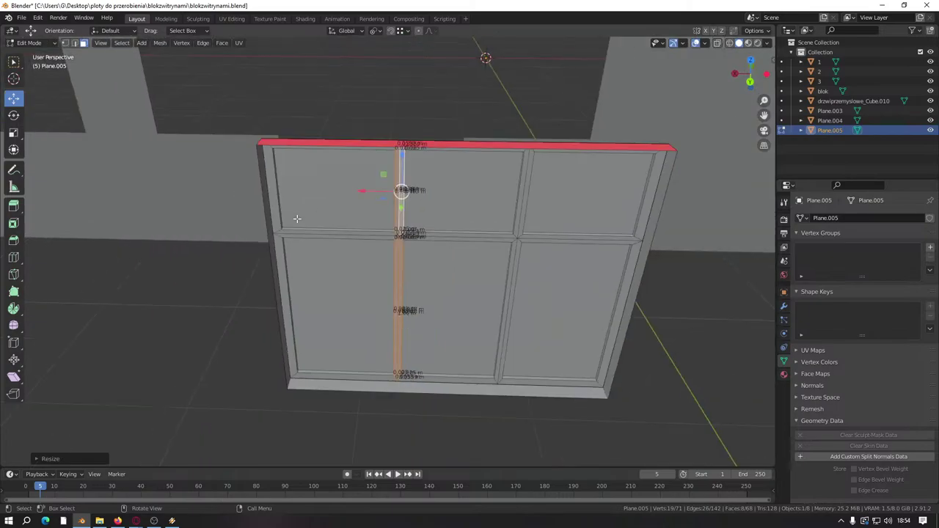
middle_click_drag(278, 312, 293, 365)
left_click(535, 403)
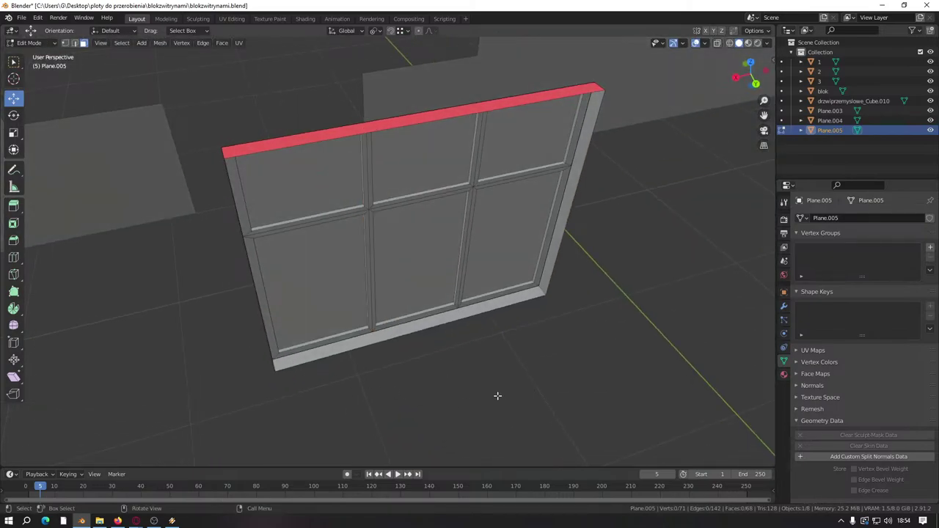
middle_click_drag(497, 394, 550, 396)
Step: Add a cube and move it beside the window frame
key("shift+a")
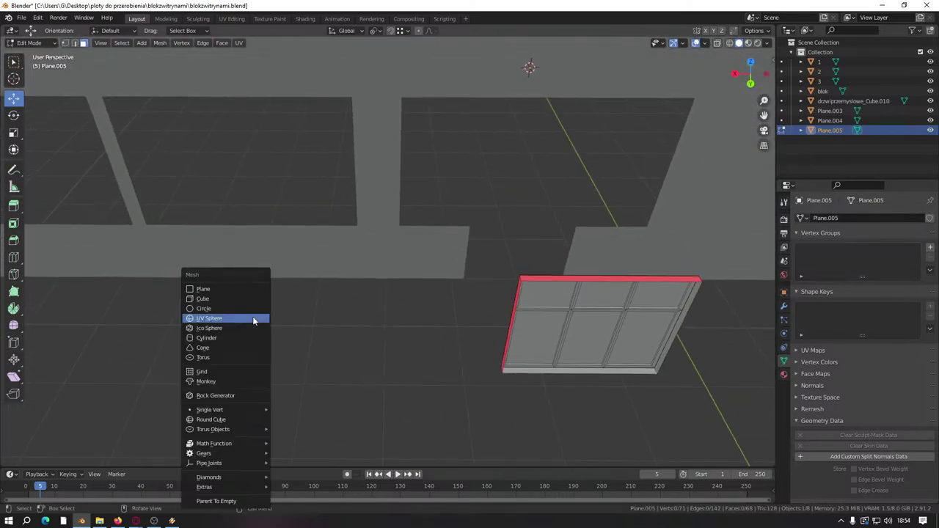
left_click(252, 302)
middle_click_drag(252, 301, 505, 138)
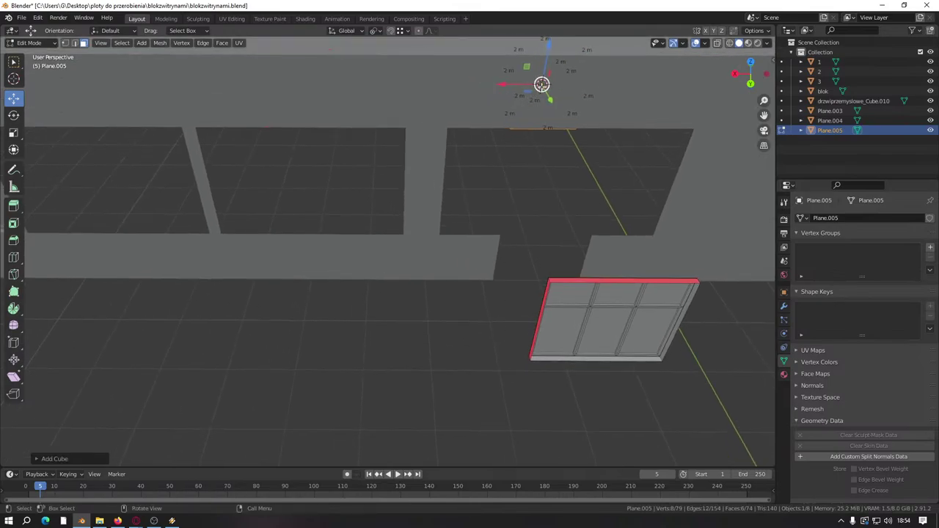
key("g")
left_click(204, 185)
middle_click_drag(204, 184, 398, 230)
key("g")
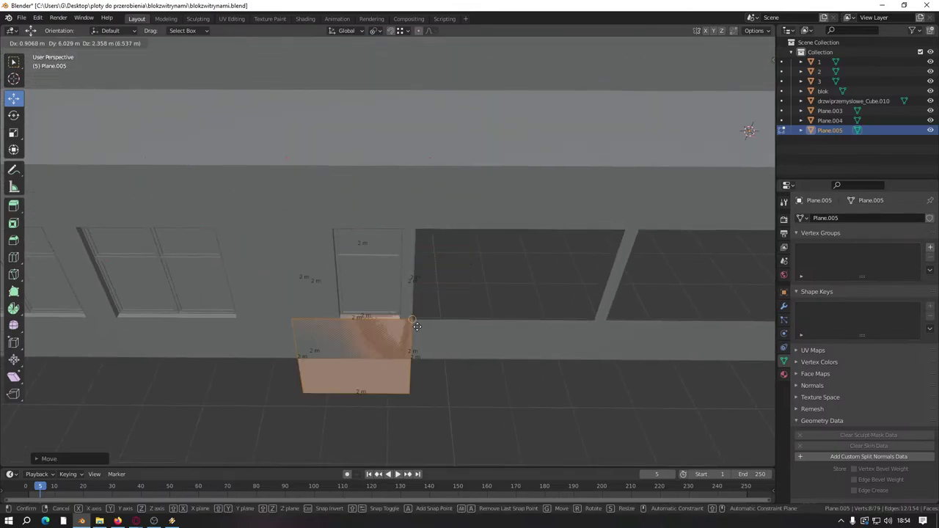
left_click(415, 326)
Step: Shift the cube along X and stretch its right face along X into a long box
key("g")
key("x")
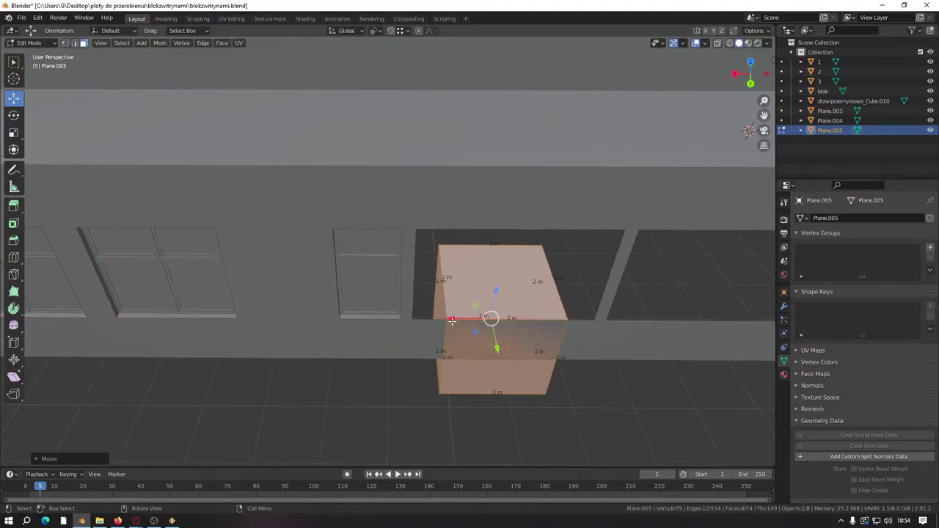
left_click(425, 327)
middle_click_drag(426, 327, 312, 242)
left_click_drag(287, 263, 339, 263)
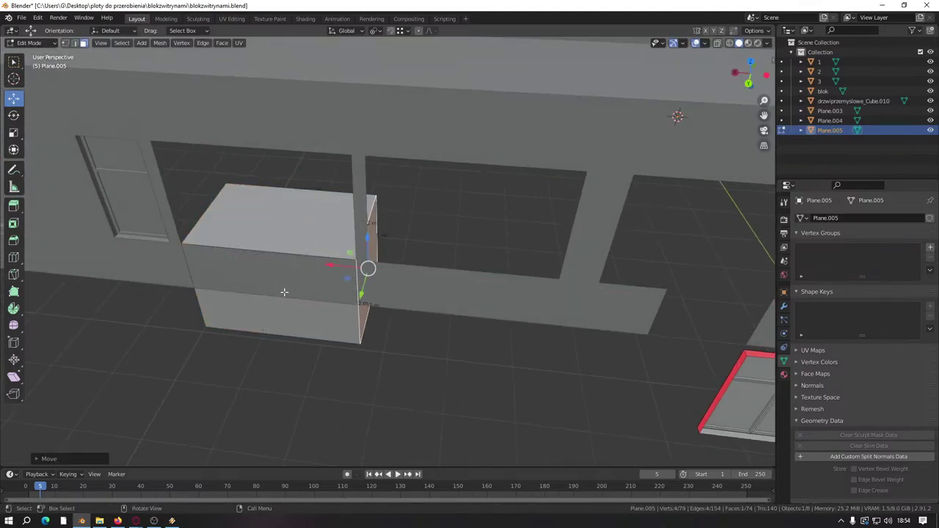
middle_click_drag(283, 292, 253, 240)
Step: Cut two evenly spaced edge loops across the box and move it along Y
key("ctrl+r")
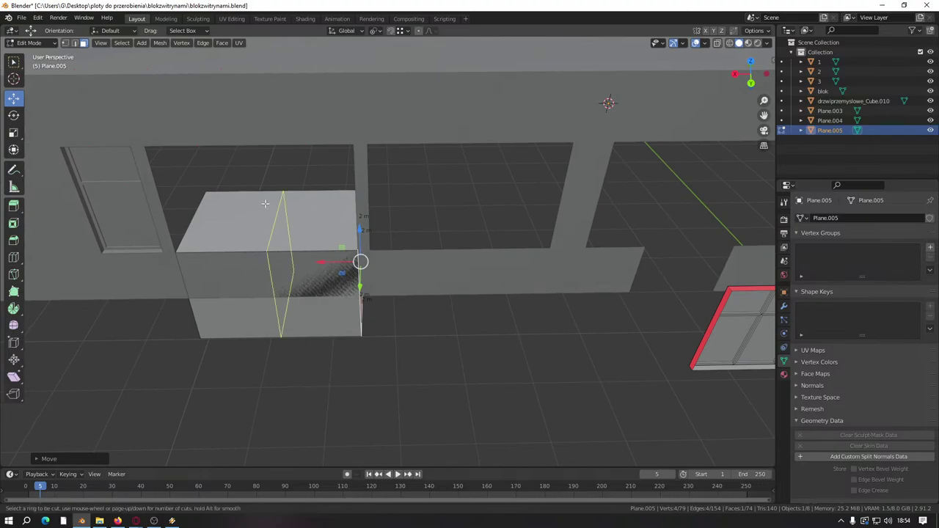
scroll(265, 204, "up", 1)
left_click(272, 213)
right_click(272, 213)
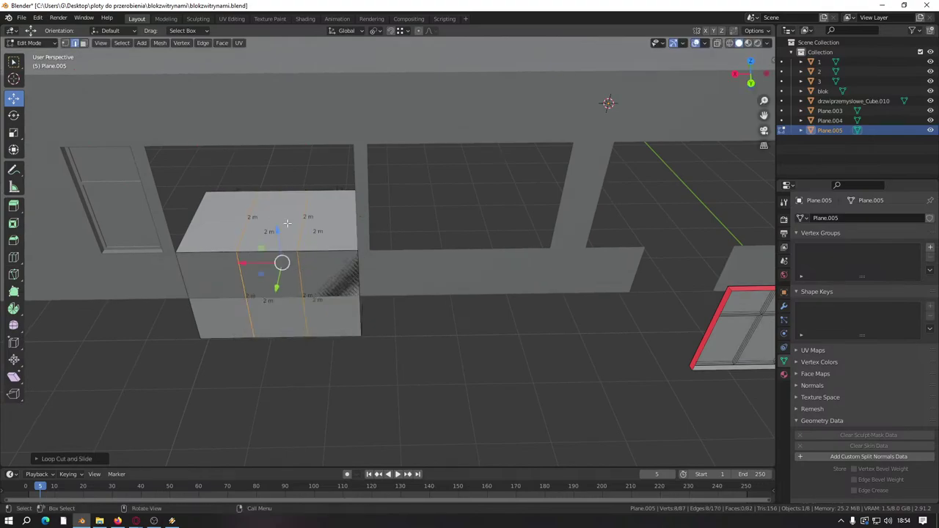
key("a")
middle_click_drag(346, 291, 356, 292)
left_click_drag(357, 292, 321, 397)
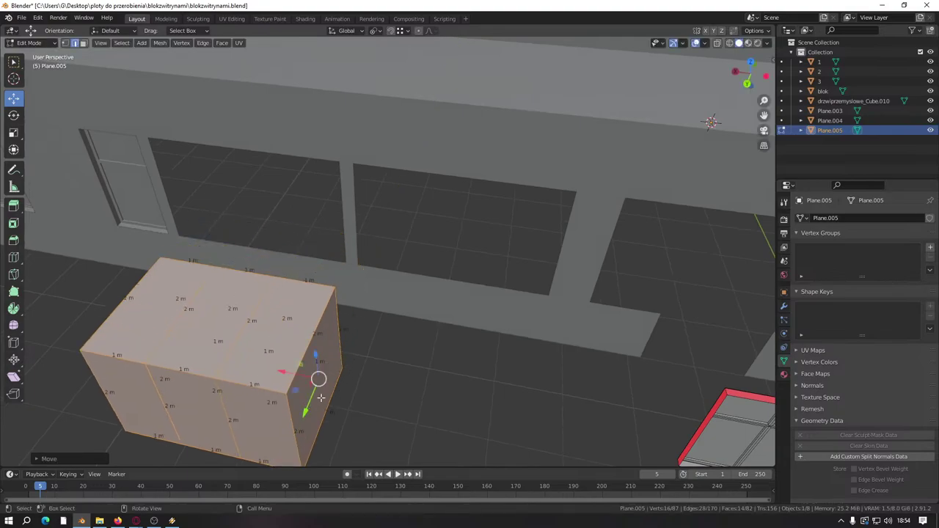
middle_click_drag(321, 397, 388, 259, "shift")
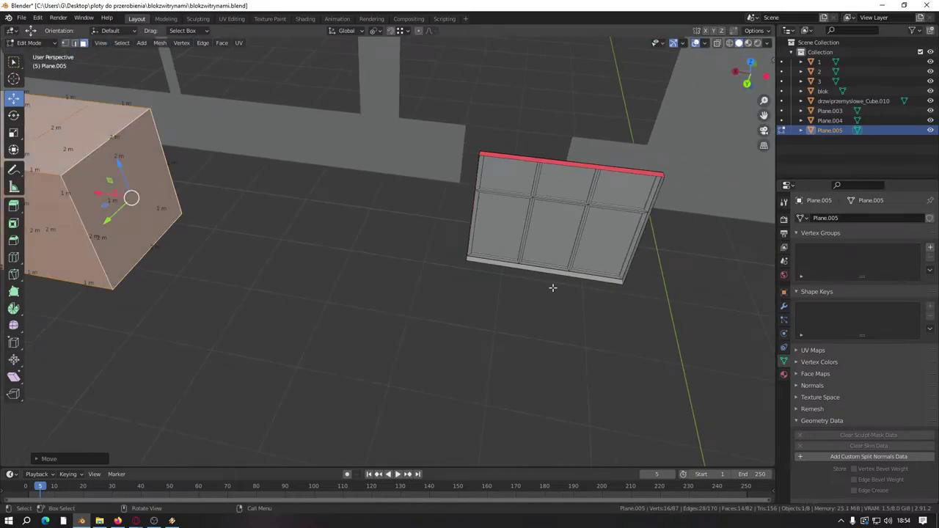
Step: Select the linked window geometry and move it along X then Y against the box's front
left_click(547, 258)
key("ctrl+l")
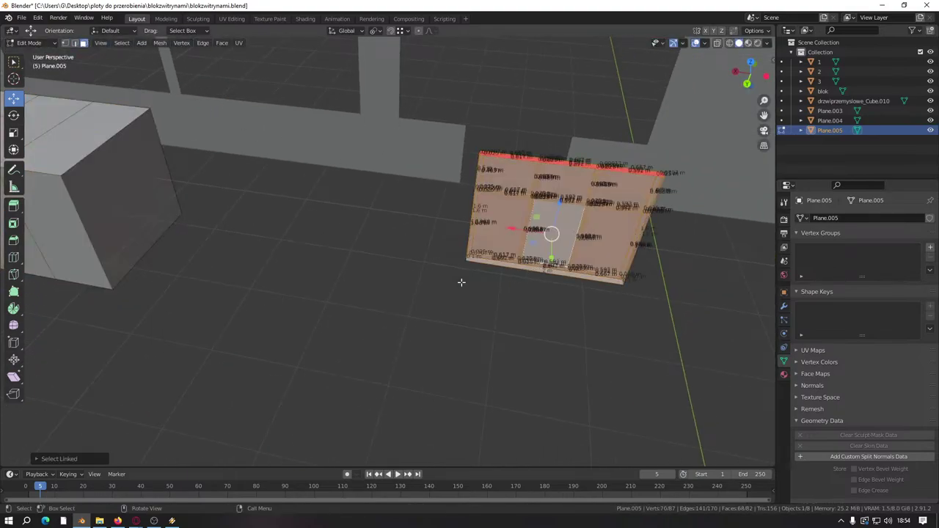
middle_click_drag(464, 281, 524, 285)
key("g")
key("x")
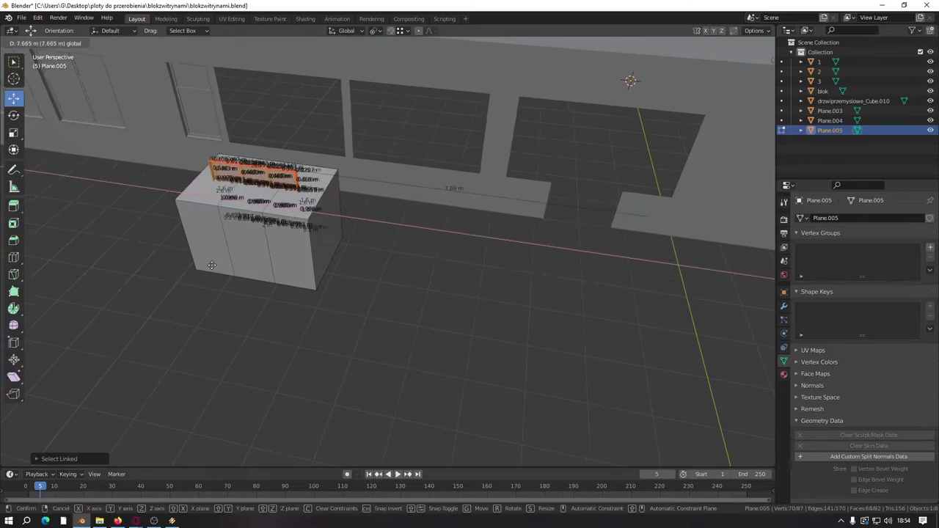
left_click(199, 266)
key("g")
key("y")
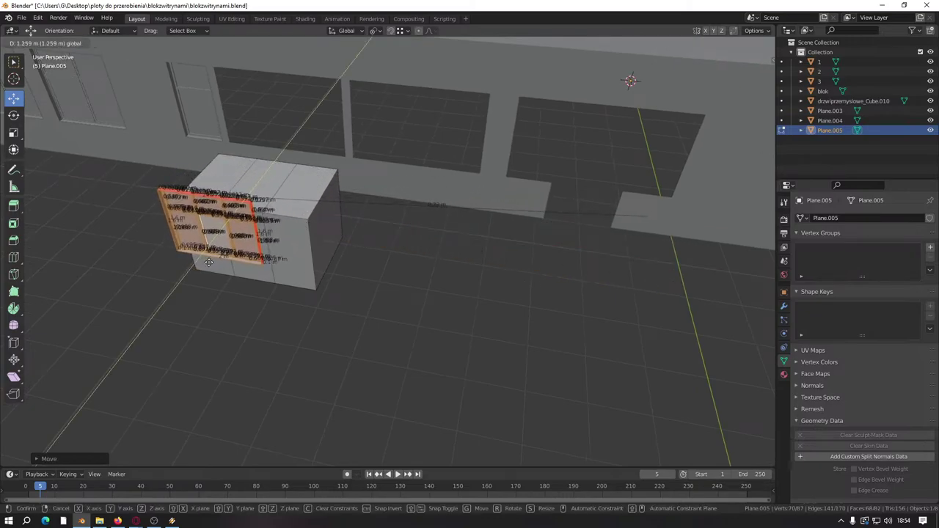
left_click(208, 263)
Step: Dissolve the long stray edge beside the window, then return to face selection
left_click(382, 207)
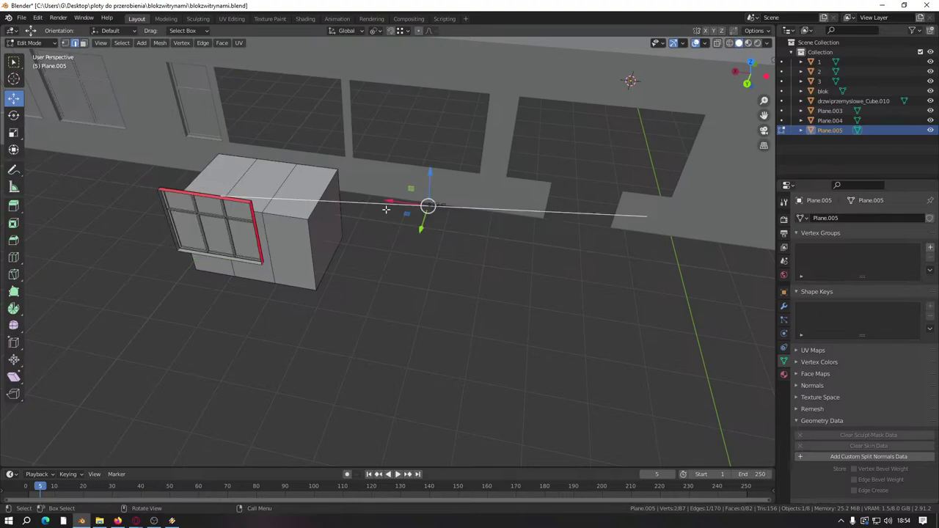
right_click(374, 228)
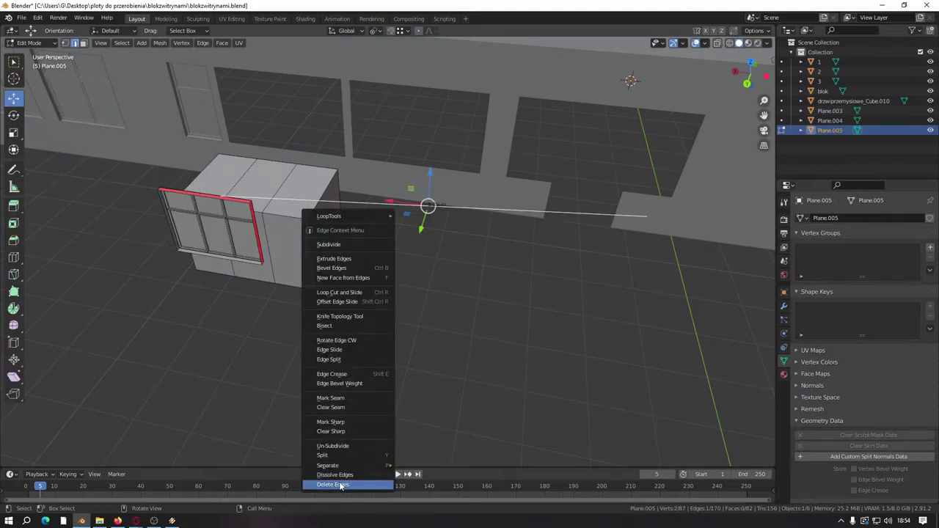
left_click(341, 476)
middle_click_drag(342, 476, 70, 50)
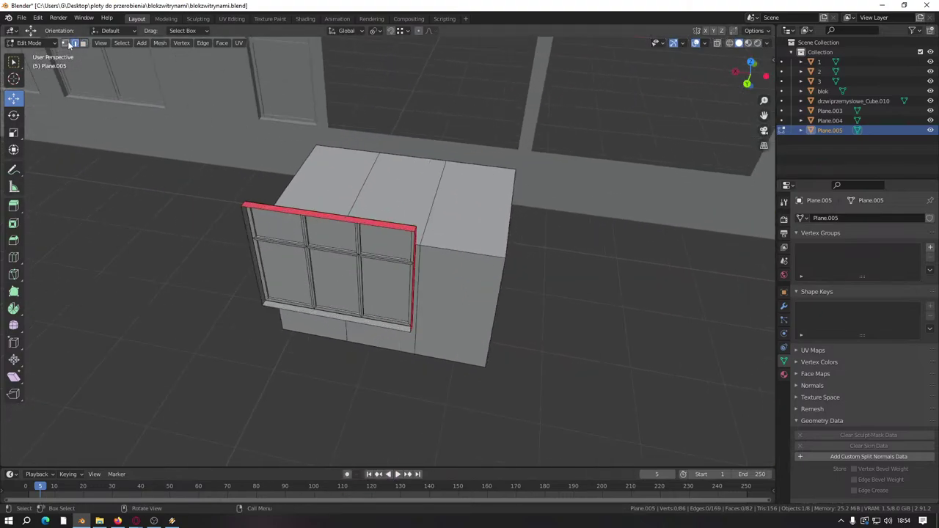
left_click(83, 42)
middle_click_drag(330, 250, 398, 178)
scroll(396, 235, "up", 10)
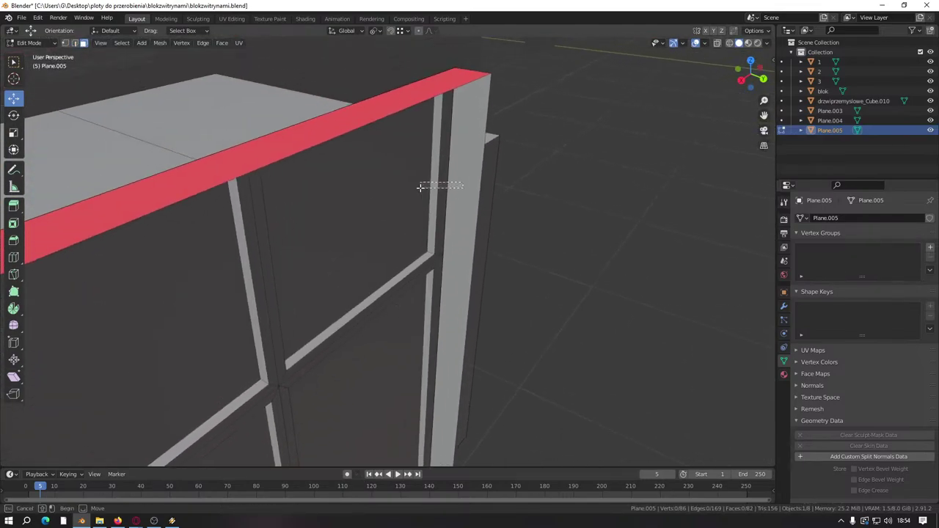
Step: Select the lower pane face of the Plane.005 window frame, dropping the upper pane
left_click(425, 185, "alt")
left_click(419, 310, "shift")
left_click(374, 216, "shift")
scroll(374, 216, "down", 8)
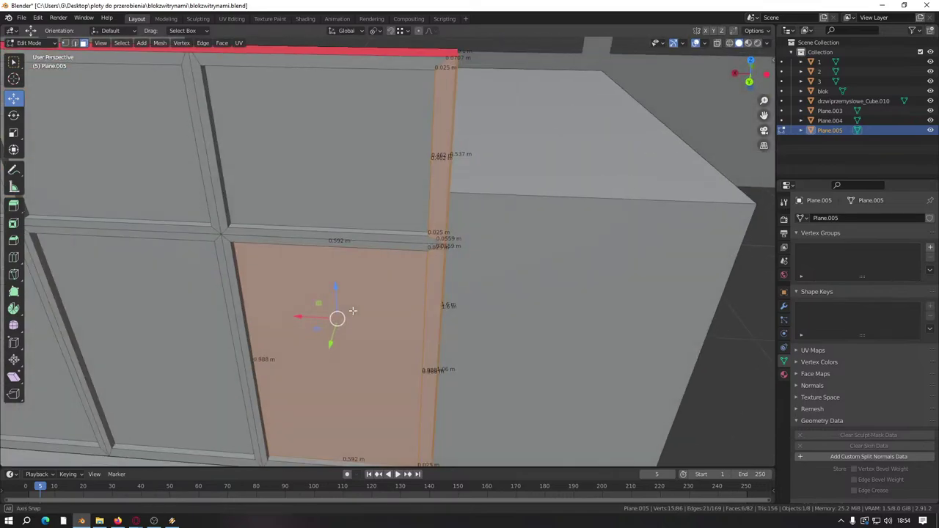
middle_click_drag(374, 216, 279, 257)
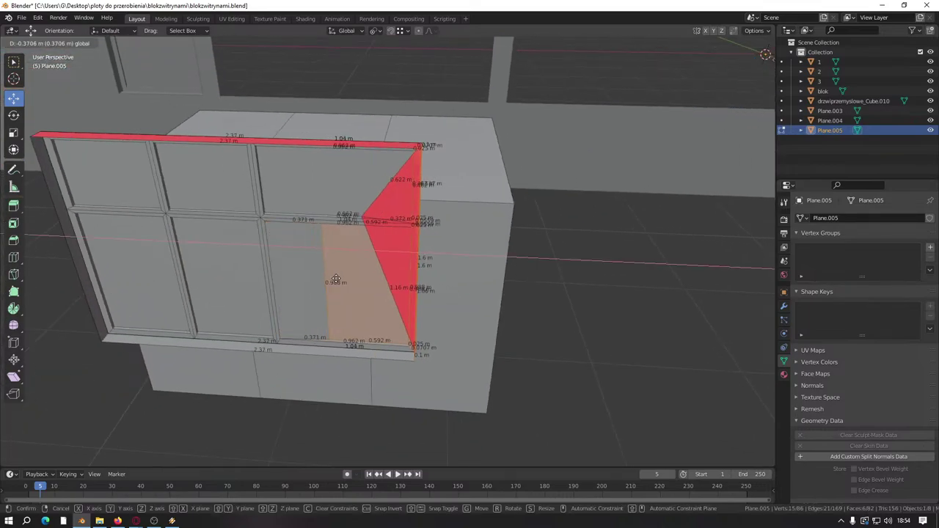
scroll(338, 262, "up", 4)
scroll(337, 262, "up", 5)
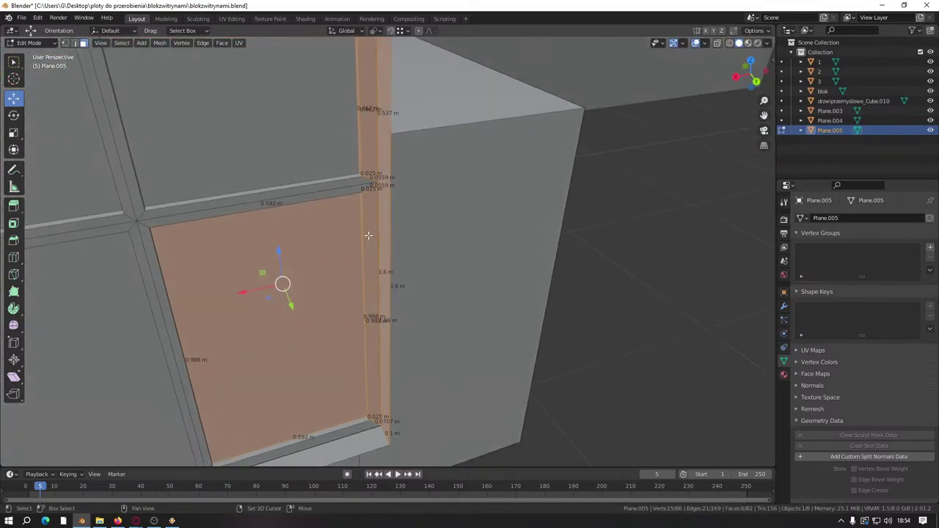
Step: Narrow the selection to the right post's faces and its corner vertex
left_click(65, 42)
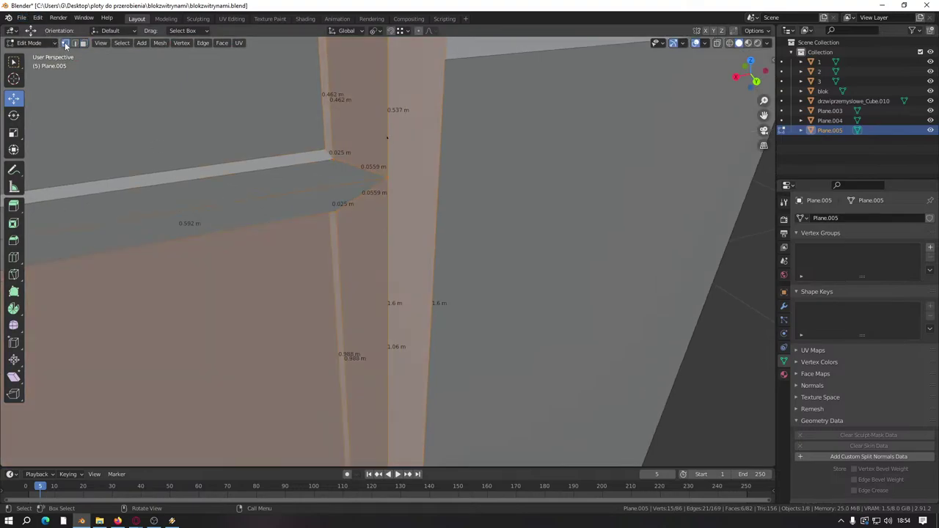
left_click(387, 178, "shift")
scroll(340, 245, "down", 5)
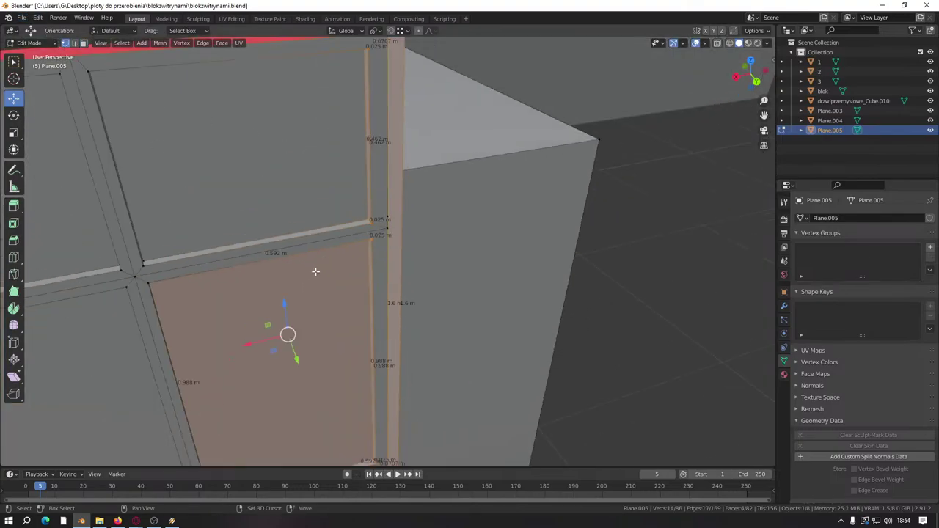
left_click(84, 43)
left_click(328, 252, "shift")
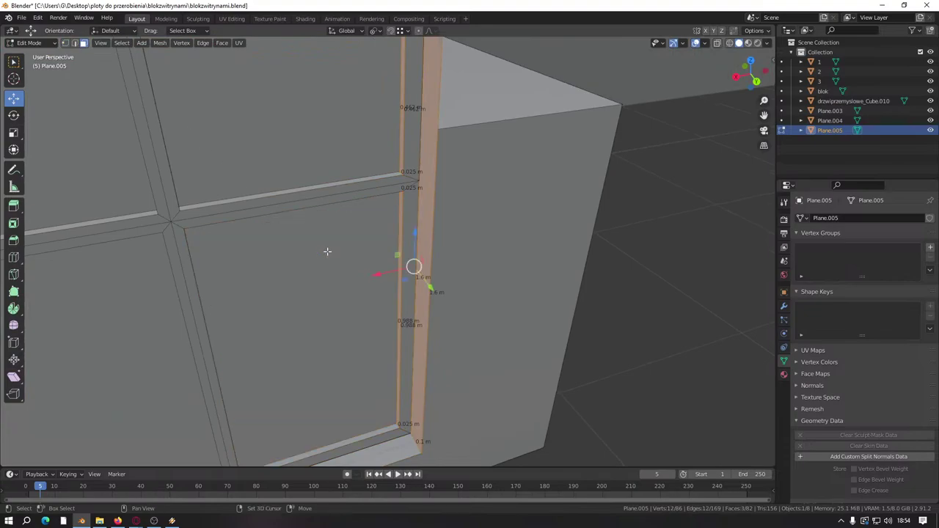
left_click(412, 148, "shift")
left_click(411, 323, "shift")
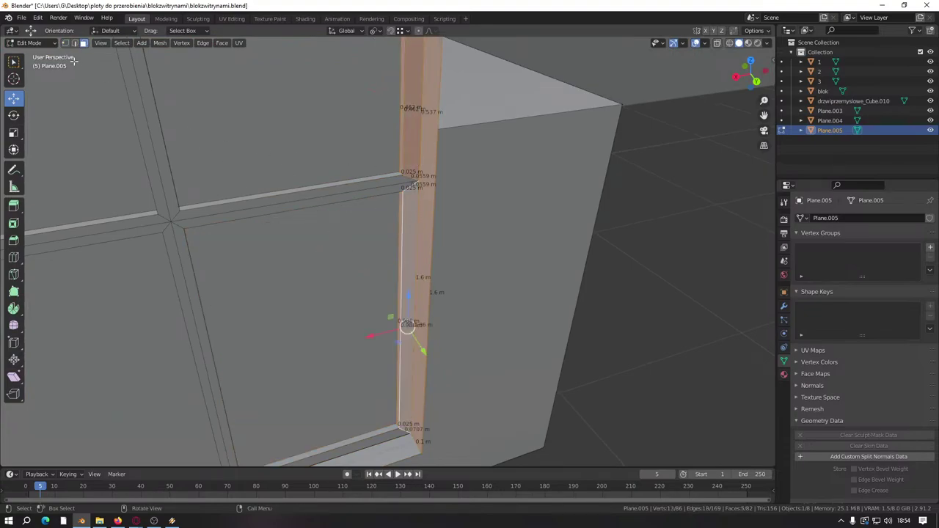
left_click(65, 42)
left_click(418, 171, "shift")
middle_click_drag(417, 176, 419, 193)
left_click(418, 182, "shift")
scroll(418, 193, "down", 2)
Step: Move the post vertex with G so it lines up with the transom bar junction
key("g")
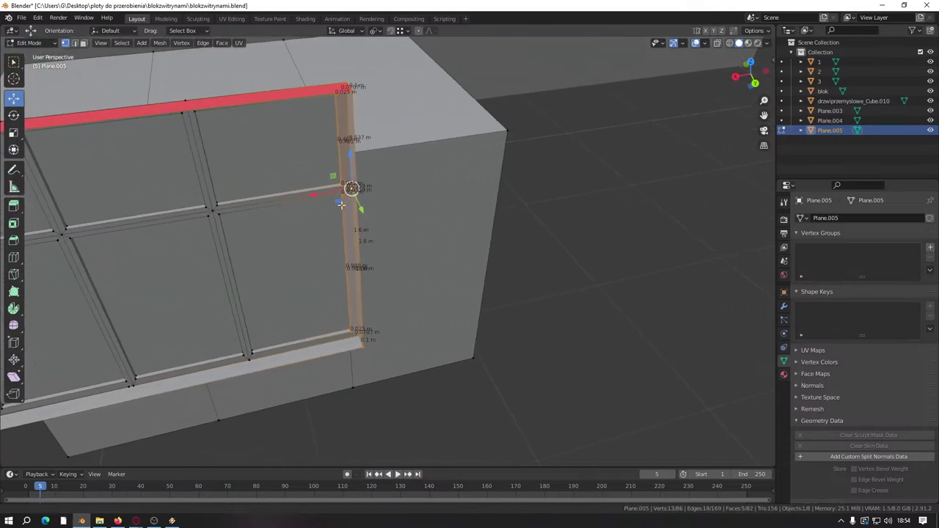
left_click(371, 190)
scroll(362, 189, "up", 5)
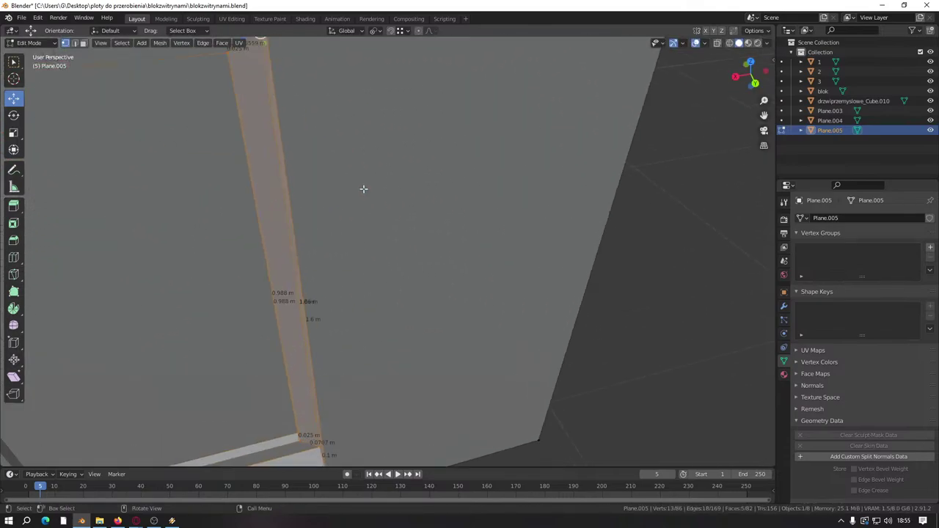
middle_click_drag(363, 188, 445, 243)
Step: Dissolve the selected stray vertex on the window frame's post
right_click(445, 243)
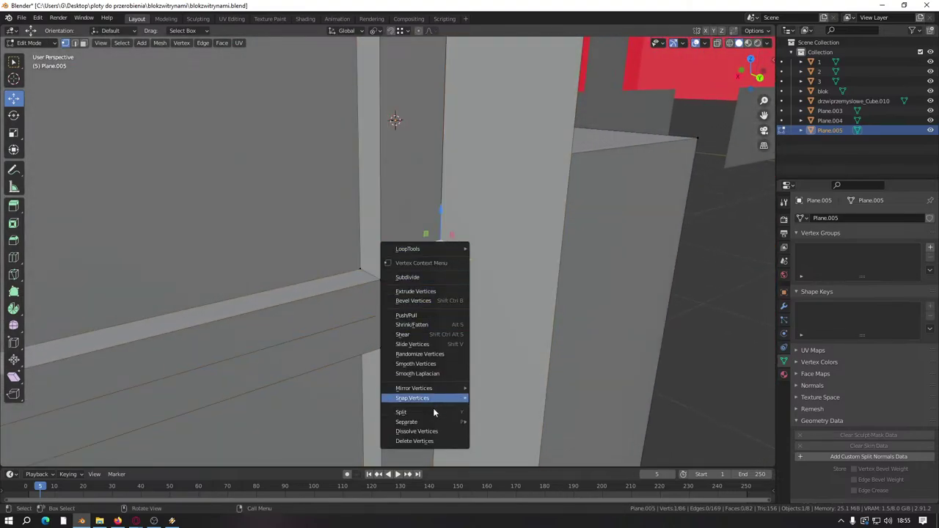
left_click(414, 486)
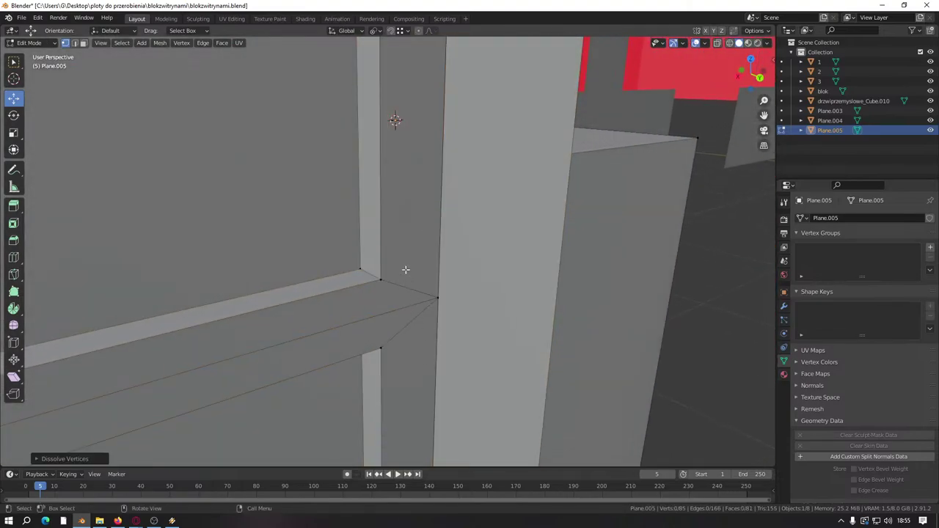
scroll(405, 269, "down", 5)
middle_click_drag(405, 270, 250, 143)
scroll(330, 180, "up", 4)
Step: Dissolve the stray top-left post vertex
left_click(247, 96)
right_click(248, 102)
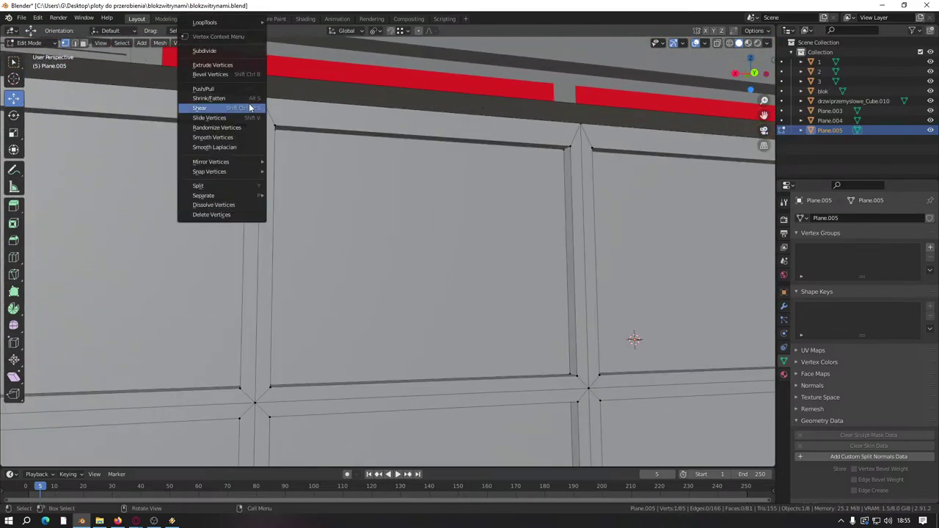
left_click(229, 205)
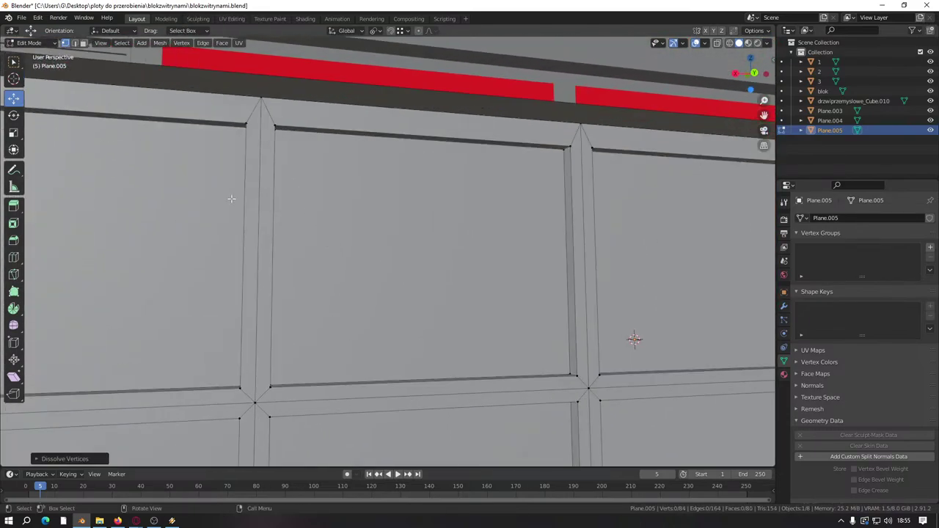
scroll(231, 198, "down", 5)
middle_click_drag(325, 289, 167, 229)
scroll(345, 309, "up", 5)
Step: Dissolve the stray vertices on the bottom rail and the cross rails
left_click(365, 336)
right_click(366, 336)
left_click(365, 336)
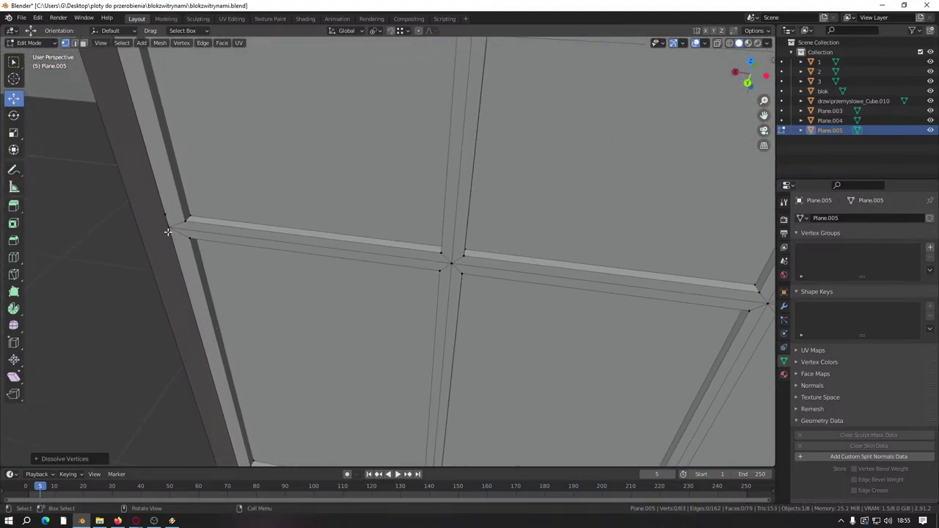
left_click(163, 214)
right_click(163, 213)
left_click(163, 213)
Step: In face select, pick a vertical strip of faces on the frame's side
scroll(163, 213, "down", 5)
middle_click_drag(300, 251, 327, 243)
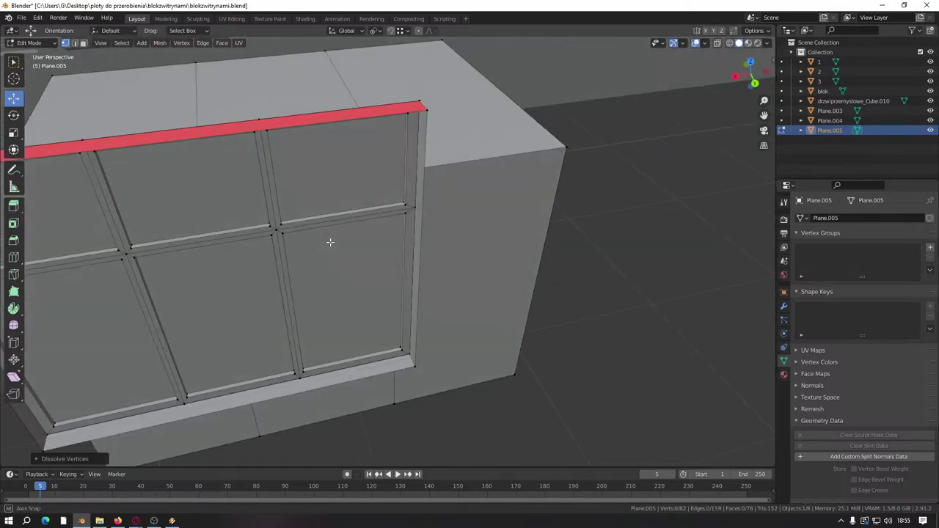
scroll(327, 243, "up", 5)
left_click(83, 43)
middle_click_drag(381, 190, 427, 214)
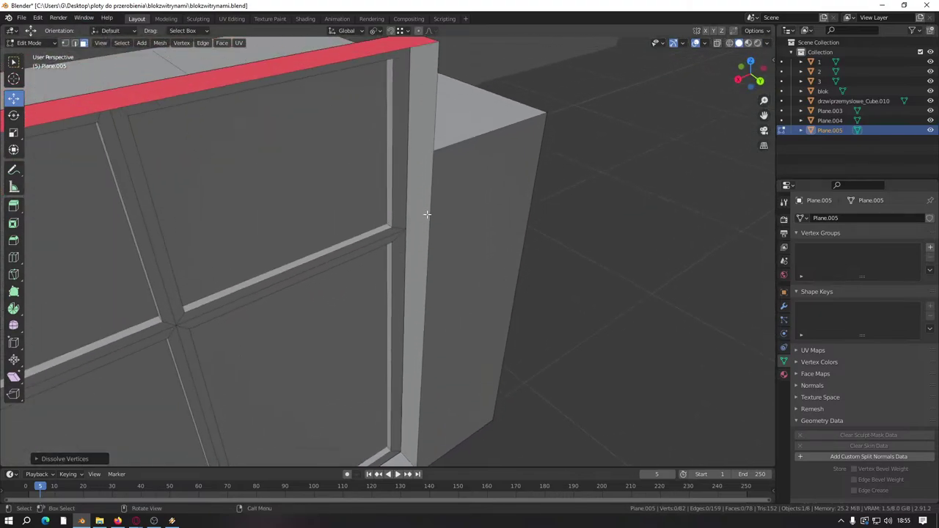
left_click(394, 155, "alt")
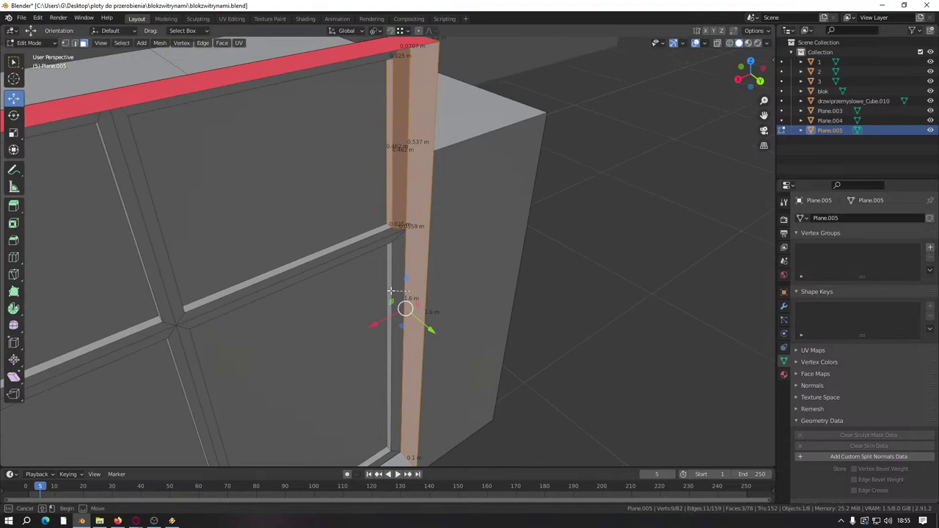
Step: Extend the side strip selection downward and stretch it along X with the gizmo
left_click(394, 288, "alt+shift")
middle_click_drag(394, 288, 351, 291)
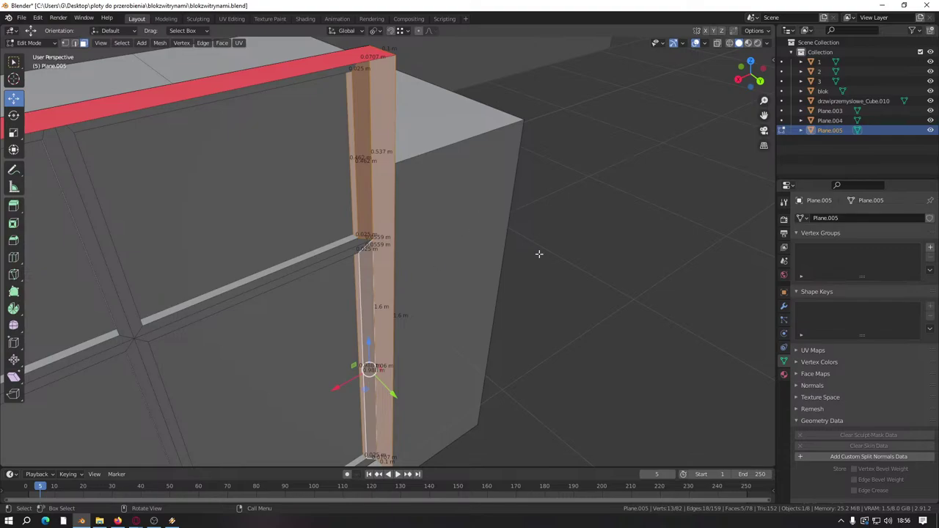
middle_click_drag(487, 335, 409, 364)
scroll(427, 335, "down", 3)
scroll(427, 336, "up", 3)
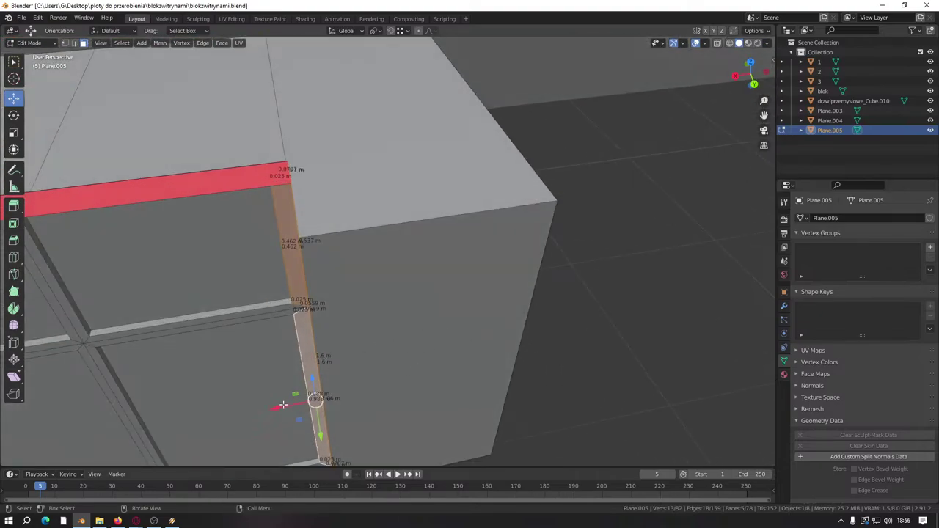
left_click_drag(282, 405, 587, 345)
middle_click_drag(587, 345, 353, 288)
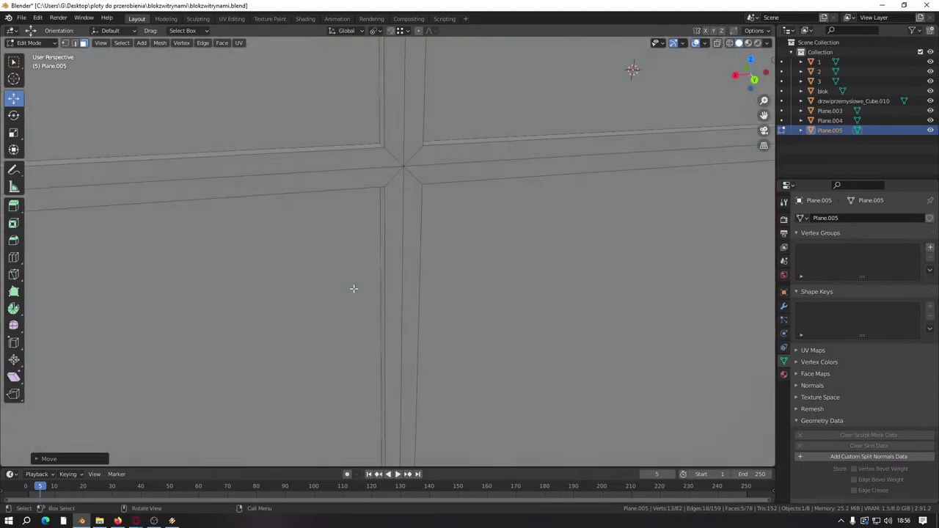
Step: In edge select, select the vertical and horizontal edges meeting at the window-bar crossing
left_click(74, 43)
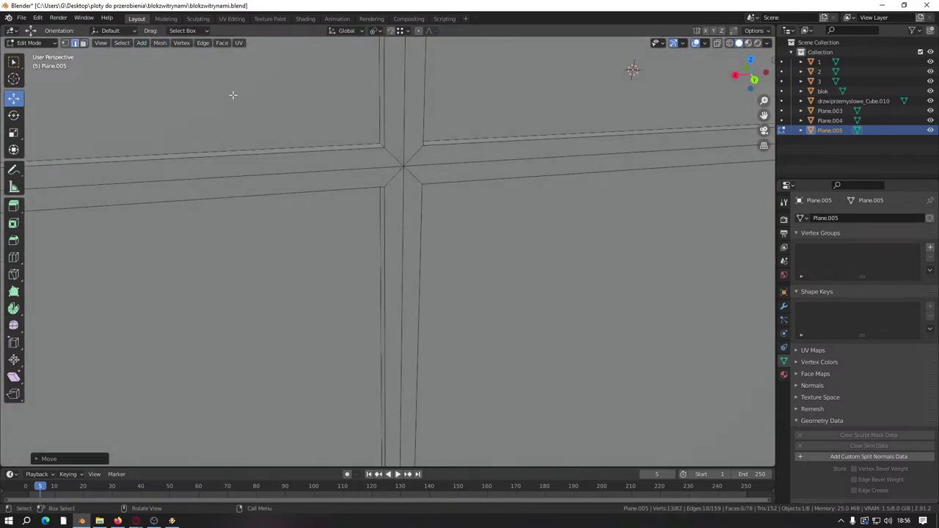
left_click(404, 135)
left_click(399, 178, "alt")
left_click(409, 170, "shift")
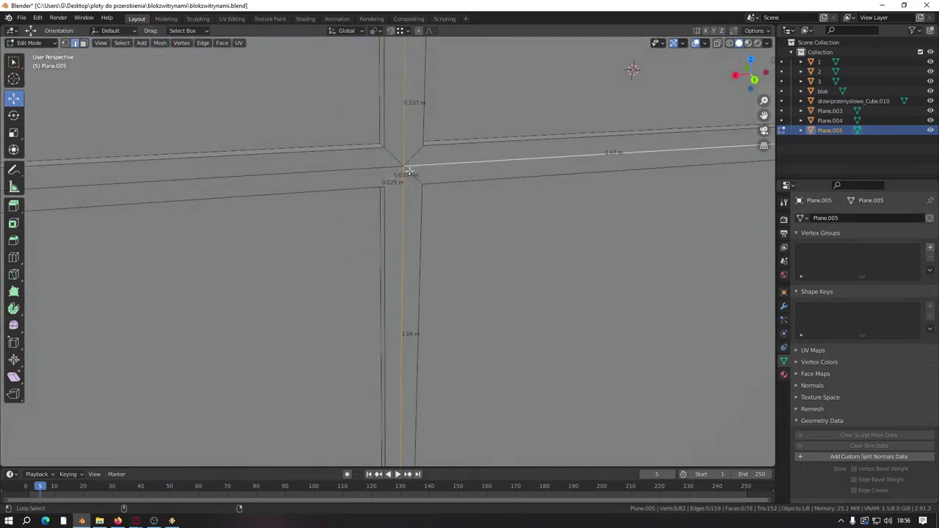
left_click(108, 174, "alt")
middle_click_drag(108, 174, 474, 185)
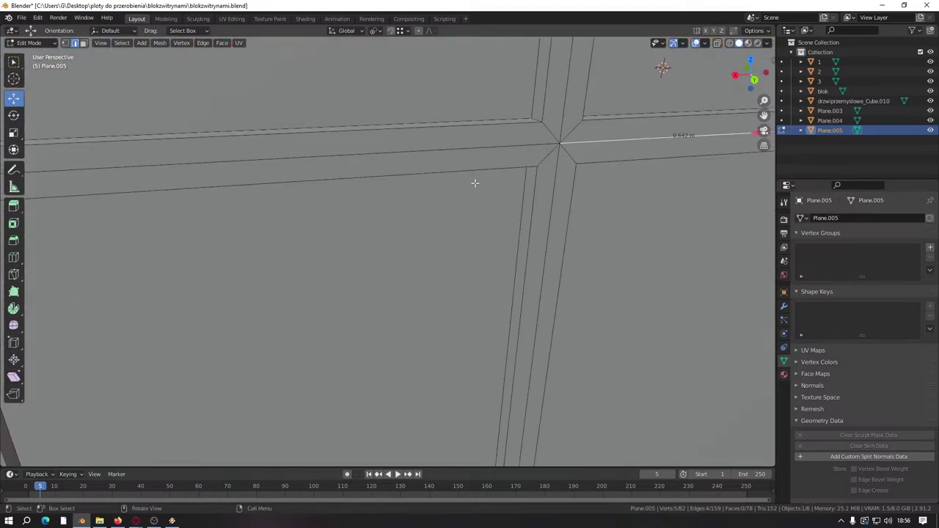
left_click(557, 115, "shift")
left_click(540, 146, "shift")
left_click(545, 150, "shift")
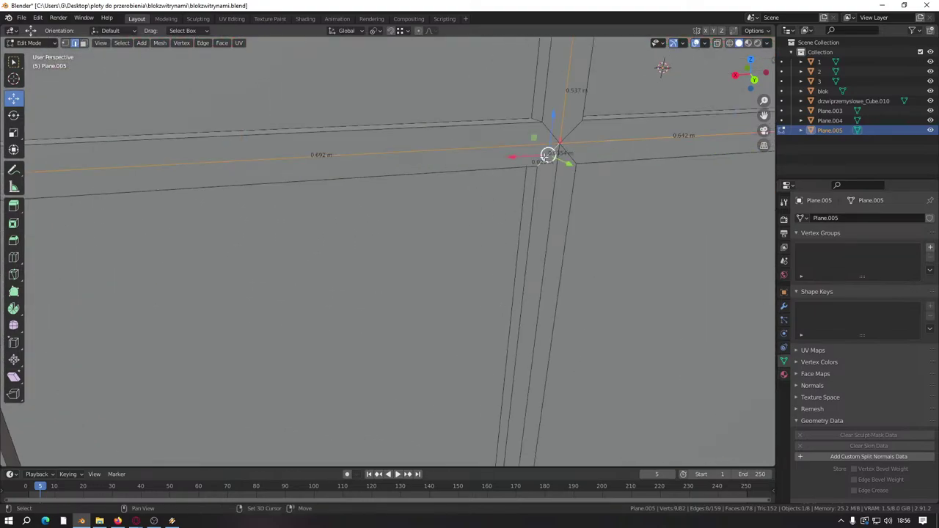
left_click(549, 154, "shift")
left_click(557, 173, "shift")
Step: Dissolve the crossing edges, then switch editing over to Plane.004 with Alt+Q
right_click(478, 245)
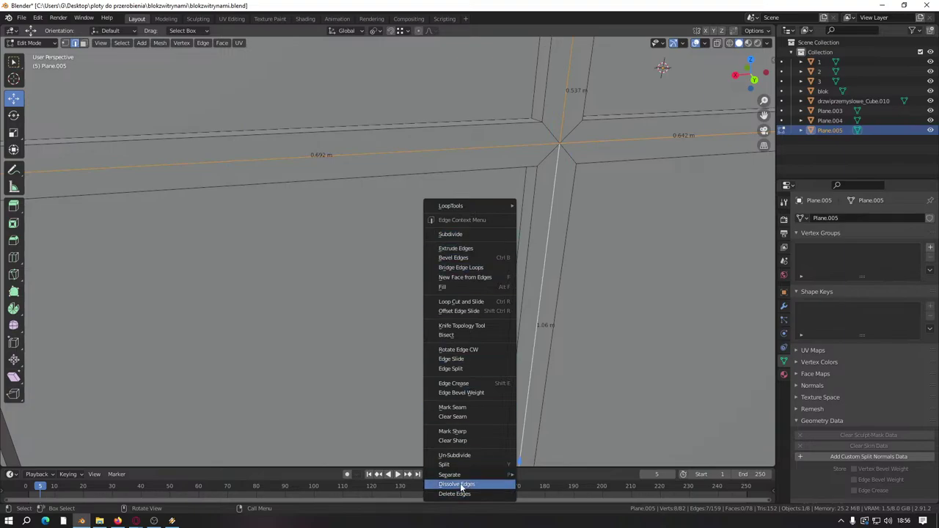
left_click(461, 487)
scroll(455, 257, "down", 5)
middle_click_drag(465, 260, 346, 279)
scroll(331, 245, "up", 6)
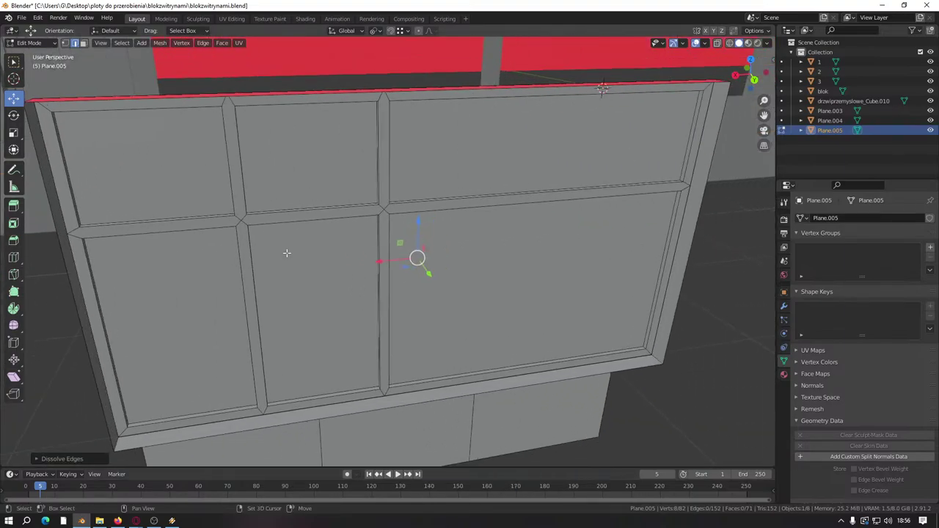
scroll(331, 244, "down", 5)
key("alt+q")
scroll(353, 249, "up", 5)
Step: Delete a horizontal edge at Plane.004's frame crossing
left_click(353, 245)
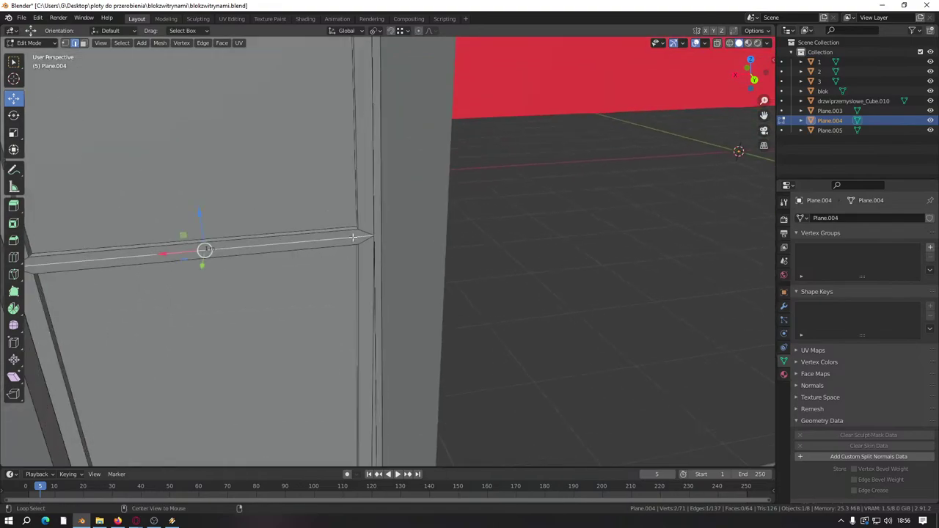
right_click(319, 282)
left_click(316, 291)
scroll(509, 323, "down", 4)
scroll(331, 279, "up", 3)
middle_click_drag(510, 323, 355, 237)
Step: Back in Plane.005, select the upper and lower vertical bar faces and slide them sideways along X
key("alt+q")
scroll(379, 273, "up", 4)
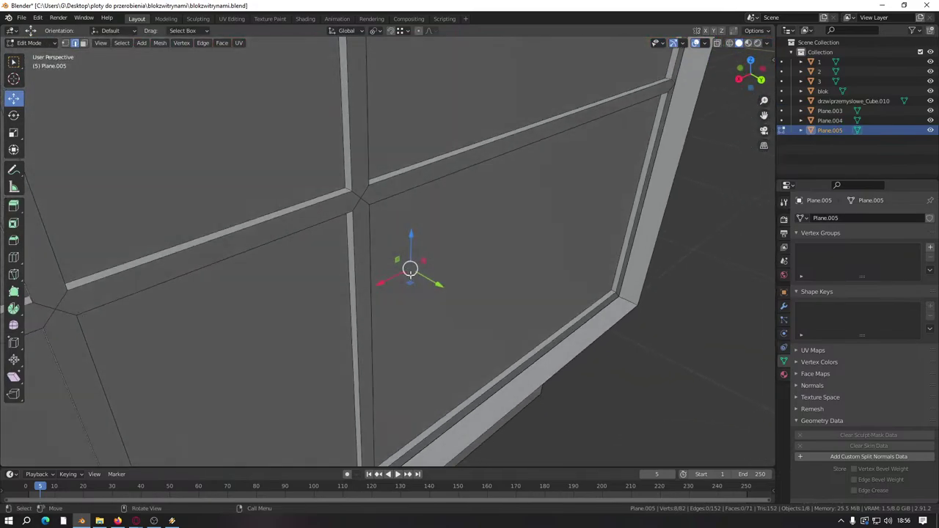
left_click(83, 43)
middle_click_drag(217, 116, 357, 225)
left_click(339, 140)
left_click(341, 226, "shift")
left_click(358, 192, "shift")
key("KP_Decimal")
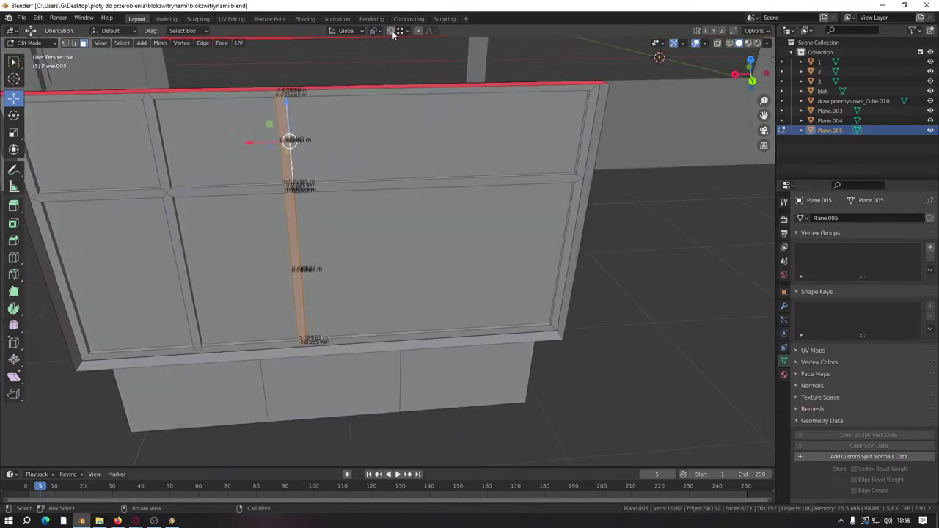
left_click(393, 30)
left_click_drag(273, 146, 394, 411, "ctrl")
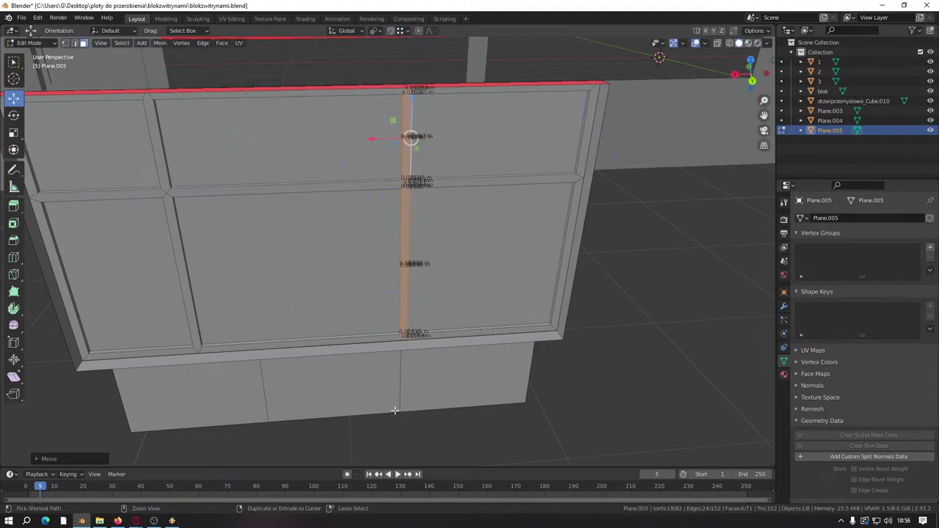
Step: Select the bar faces above and below the junction and move them along X
middle_click_drag(394, 411, 256, 188)
scroll(359, 307, "up", 5)
left_click(340, 191)
scroll(256, 188, "up", 2)
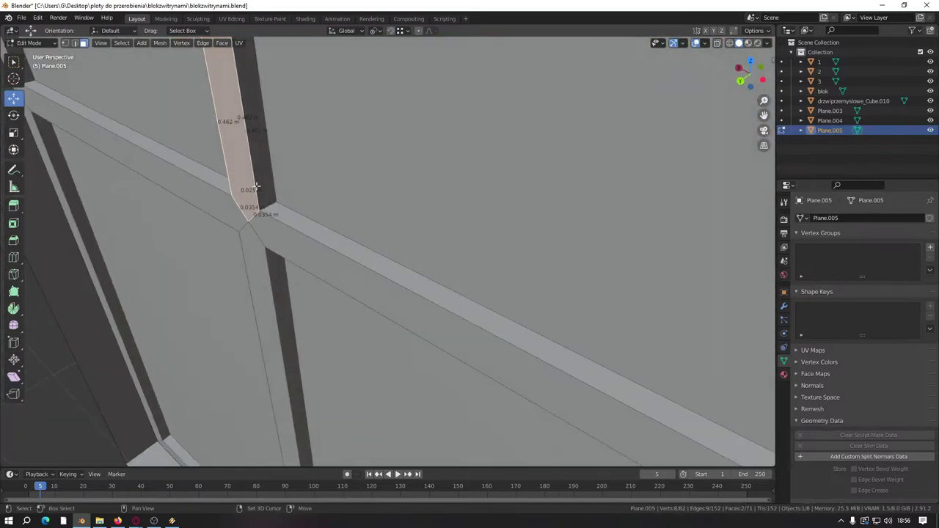
left_click(258, 187, "shift")
left_click(268, 280, "shift")
scroll(279, 273, "down", 5)
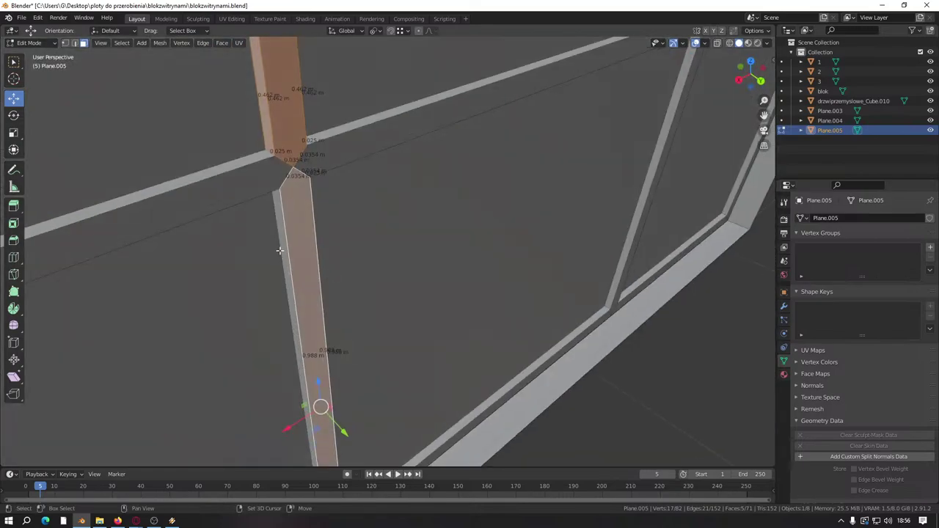
left_click(287, 245, "shift")
mouse_move(293, 243)
middle_mouse_down()
mouse_move(343, 266)
mouse_move(264, 243)
mouse_move(279, 269)
middle_mouse_up()
key("g")
key("x")
left_click(377, 377)
Step: Select the whole connected helper box from its bottom front face
middle_click_drag(376, 377, 365, 308)
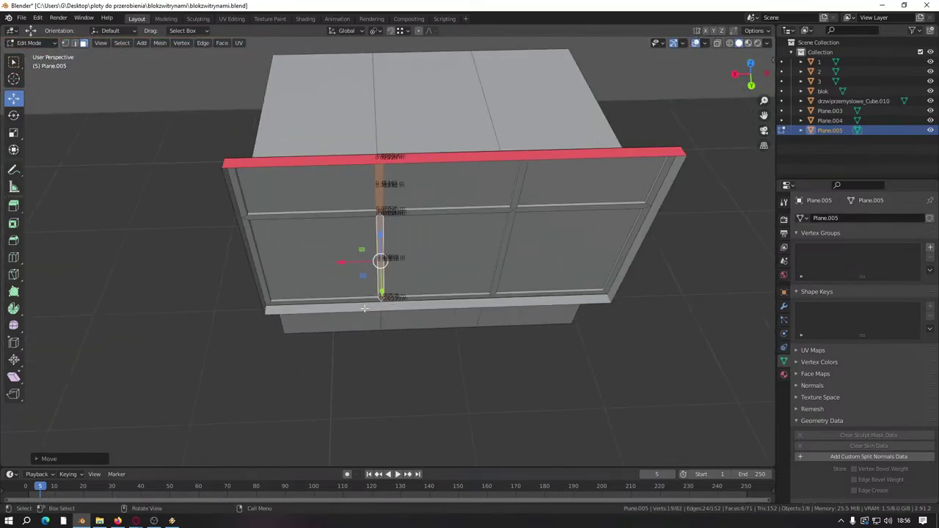
left_click(455, 311)
key("ctrl+l")
Step: Delete the helper box faces and select the whole connected window frame
right_click(455, 311)
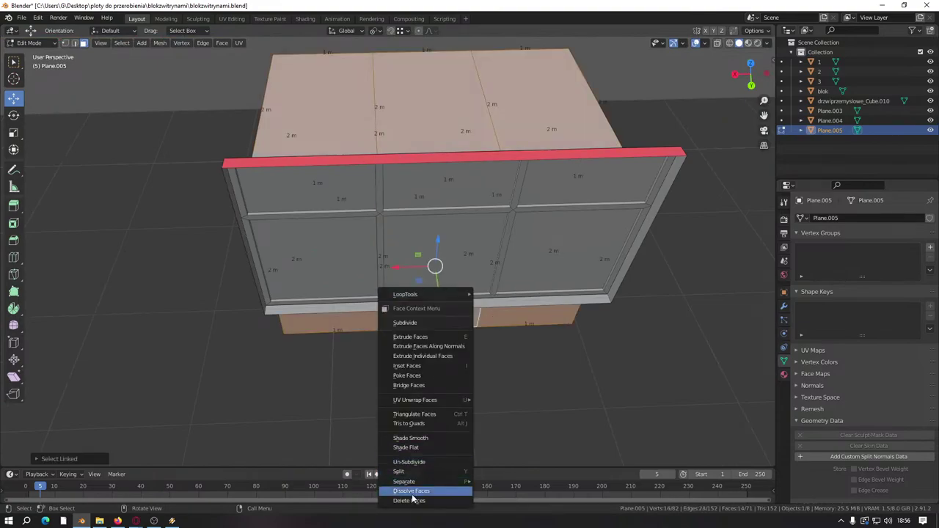
left_click(412, 500)
left_click(440, 258)
key("ctrl+l")
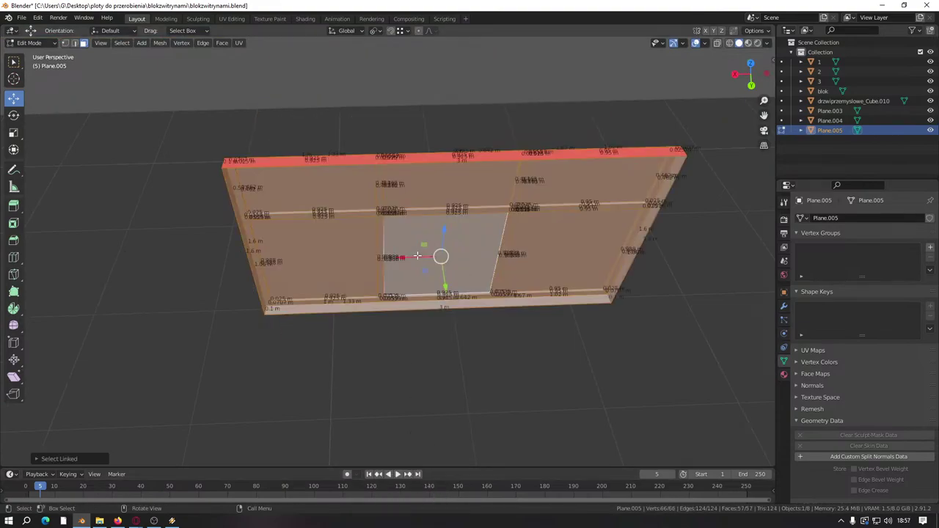
Step: Move the window frame into the wall's opening with snapping, then shift it along Y
middle_click_drag(414, 201, 534, 311)
left_click_drag(580, 375, 415, 278)
middle_click_drag(415, 279, 421, 285)
left_click_drag(438, 276, 506, 206)
left_click(405, 30)
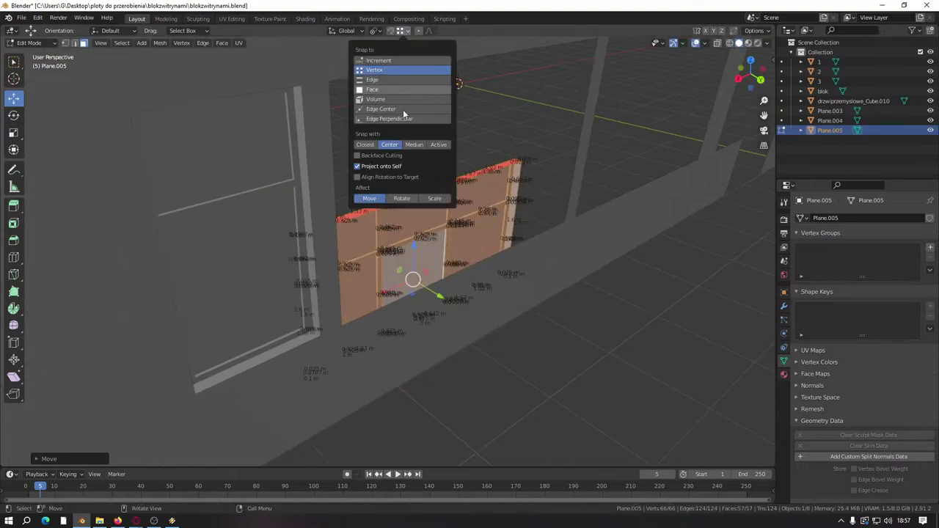
left_click_drag(413, 279, 561, 217)
left_click(551, 220)
middle_click_drag(552, 221, 247, 380)
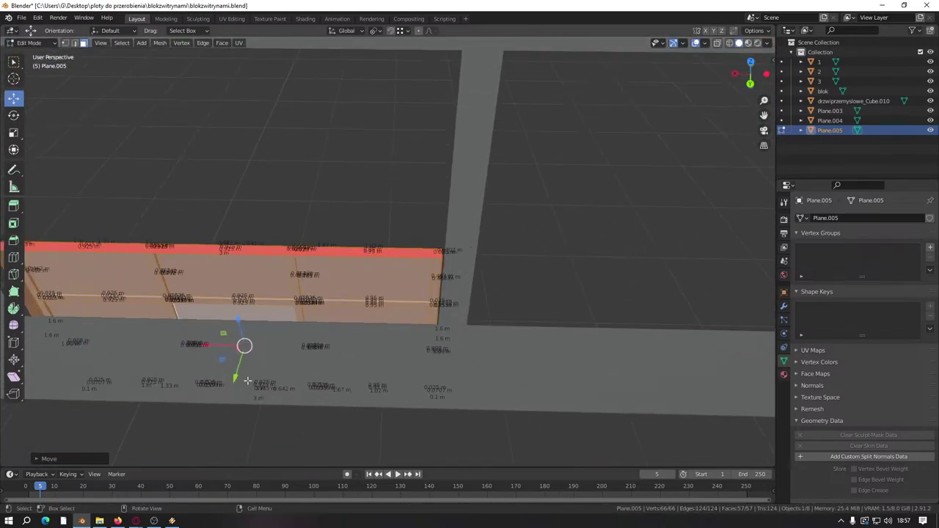
left_click_drag(237, 379, 436, 321)
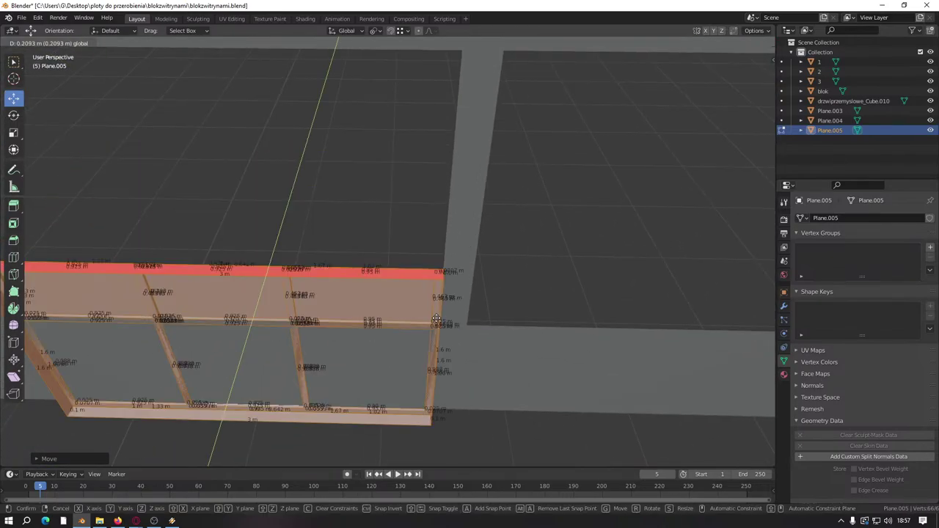
left_click(436, 321)
Step: Fine-tune the frame's depth along Y and height along Z until it sits in the opening
middle_click_drag(436, 320, 190, 218)
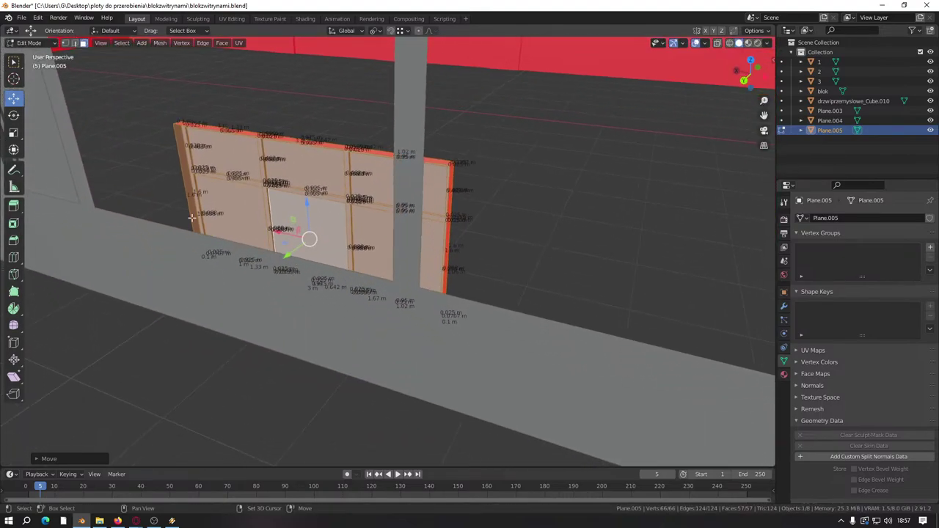
left_click(190, 196)
left_click_drag(167, 209, 143, 198)
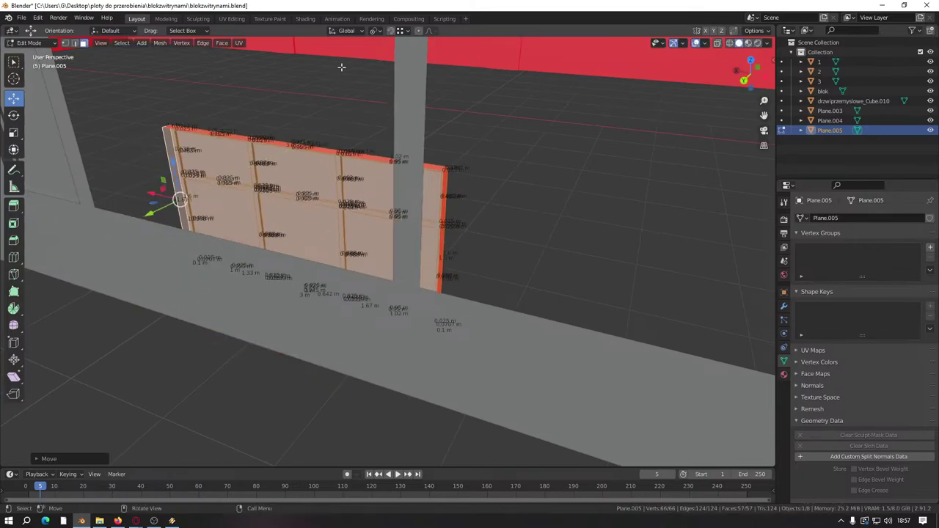
left_click(408, 30)
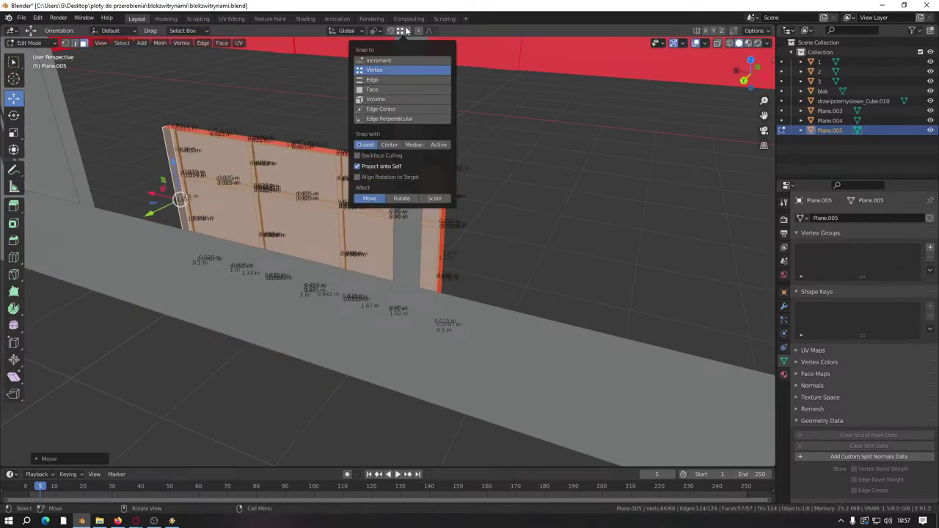
middle_click_drag(309, 169, 330, 236)
scroll(315, 261, "up", 2)
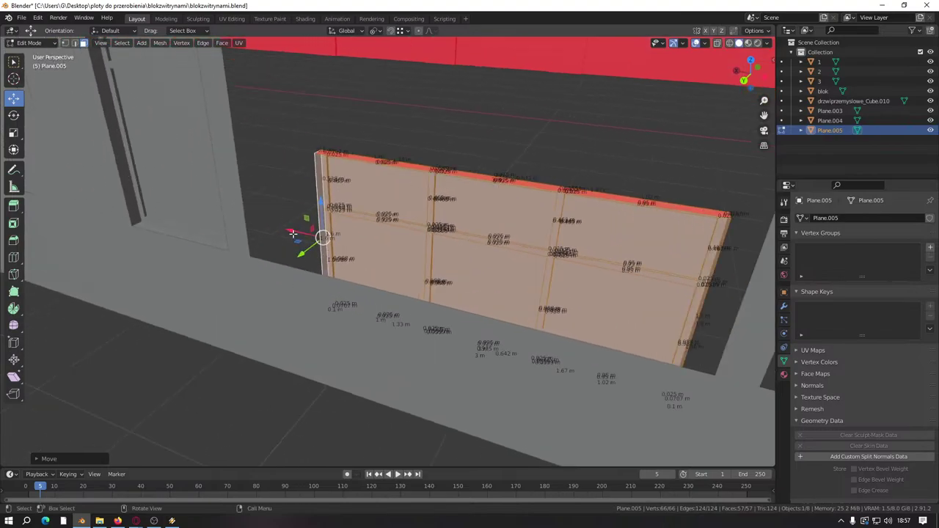
left_click_drag(301, 255, 250, 286)
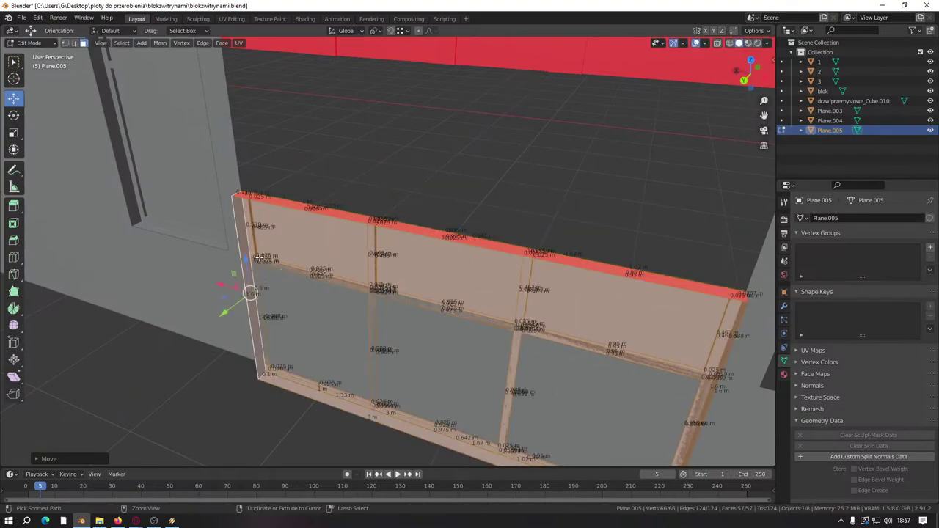
middle_click_drag(250, 286, 290, 336)
left_click_drag(290, 336, 281, 152)
middle_click_drag(281, 152, 321, 371)
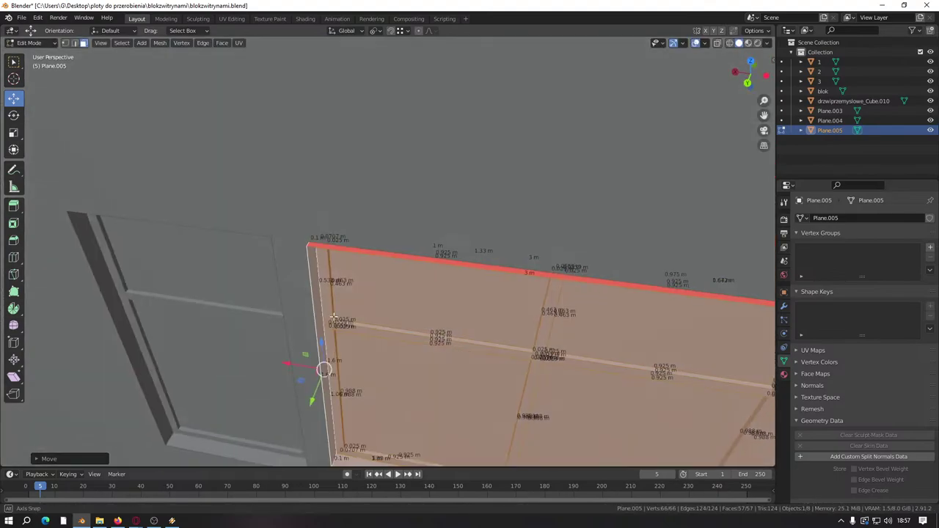
left_click_drag(316, 392, 310, 246)
middle_click_drag(310, 246, 373, 293)
Step: Cancel the scale and narrow the selection to the window panel's bottom strip
key("s")
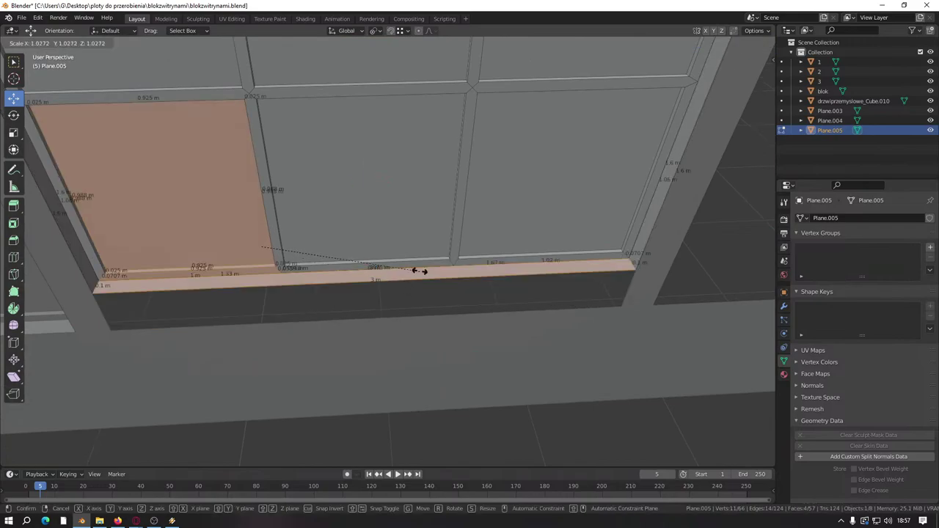
right_click(414, 232)
left_click(422, 242, "shift")
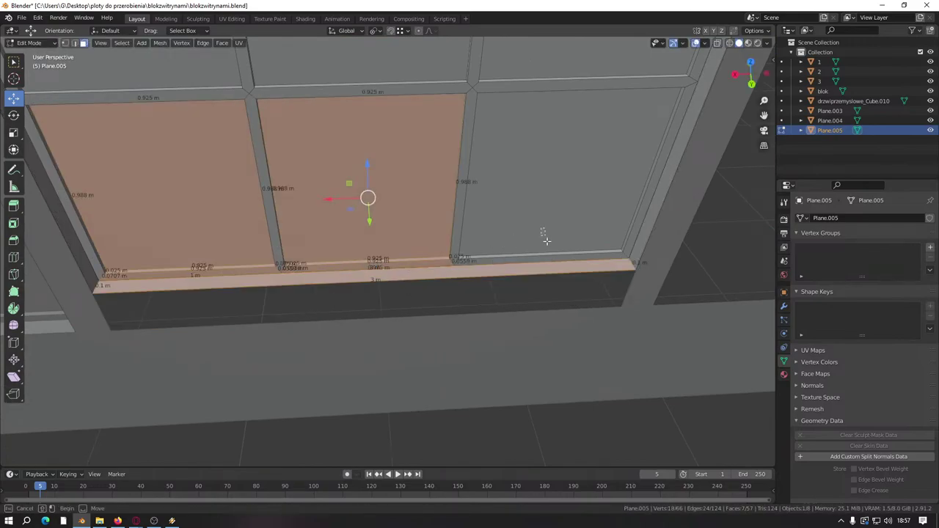
left_click(543, 220, "shift")
left_click(484, 235, "shift")
left_click(440, 213, "shift")
left_click(205, 168, "shift")
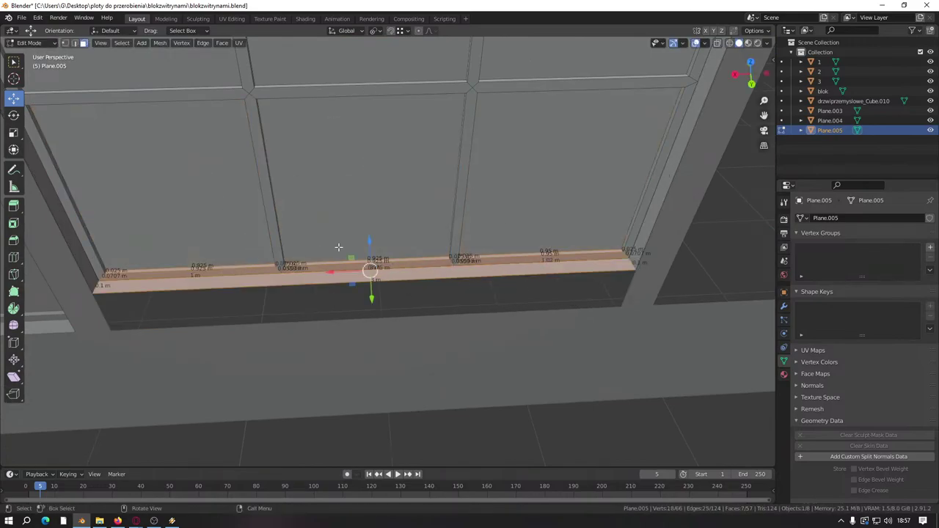
Step: Move the bottom strip straight down along Z to sit lower in the opening
key("g")
key("z")
left_click(378, 309)
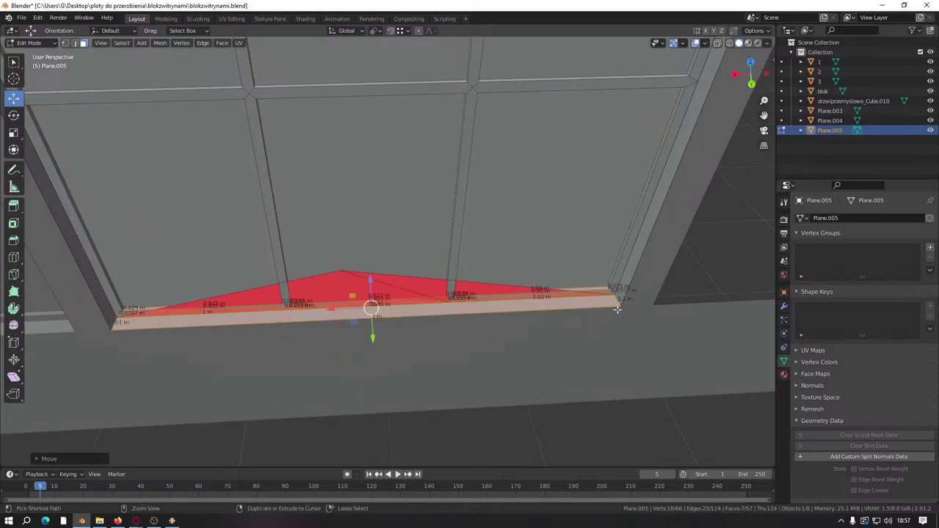
key("ctrl+z")
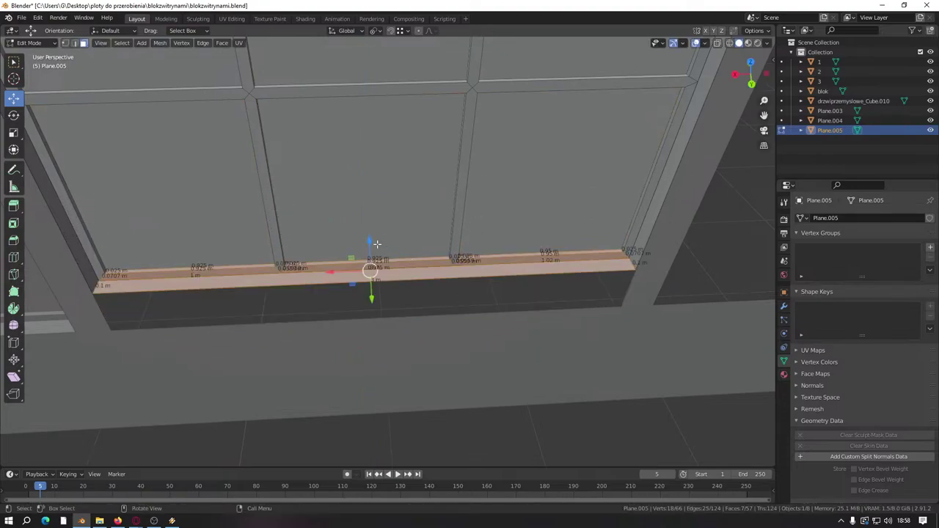
key("g")
key("z")
left_click(78, 46)
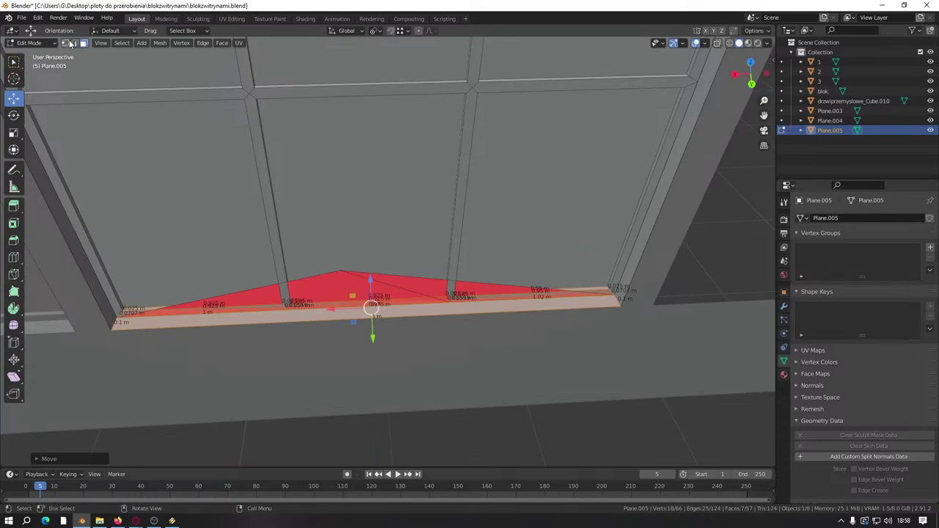
Step: Dissolve the stray vertex at the red triangular face's peak to remove that face
left_click(69, 43)
left_click(341, 281)
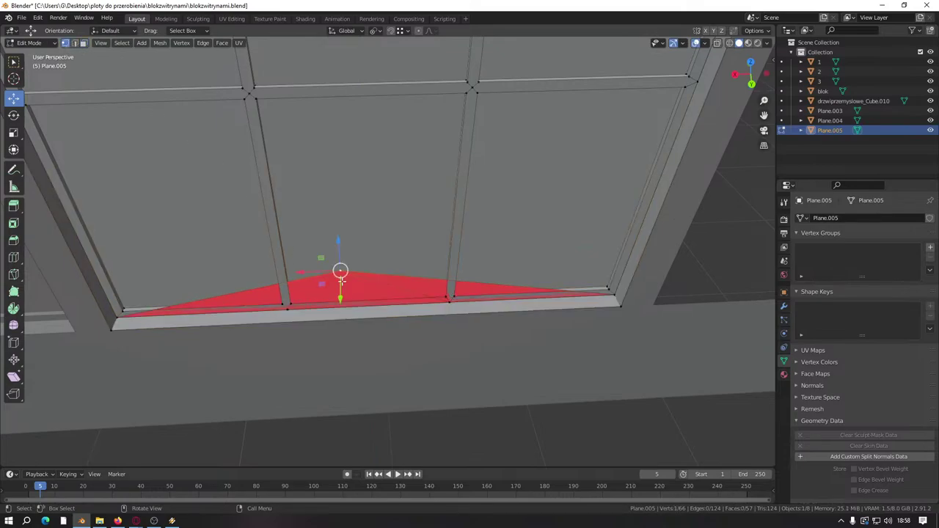
right_click(334, 376)
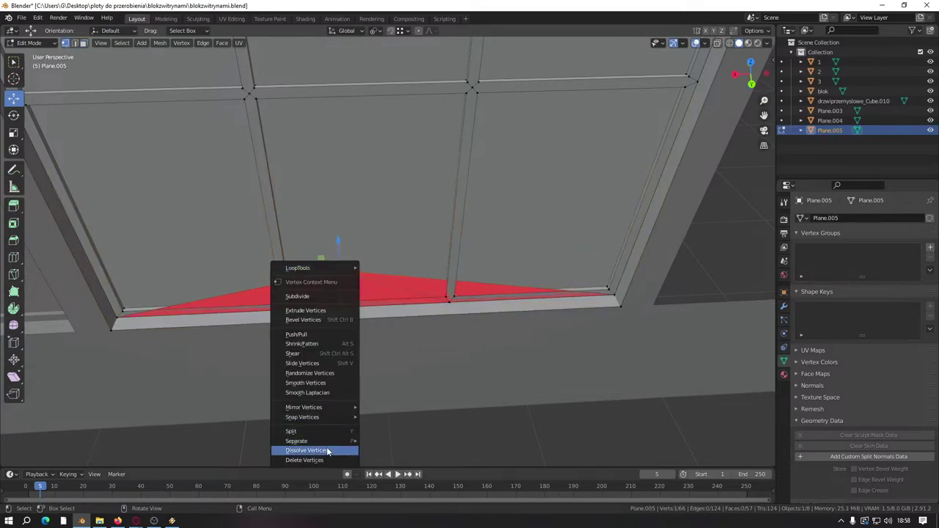
left_click(327, 451)
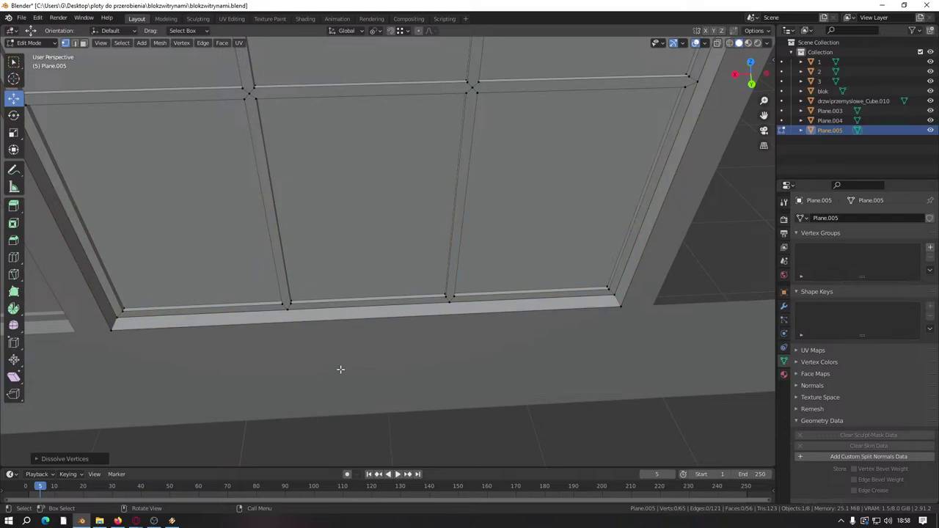
scroll(307, 358, "down", 5)
middle_click_drag(315, 342, 723, 198)
scroll(375, 389, "up", 5)
middle_click_drag(375, 389, 332, 392)
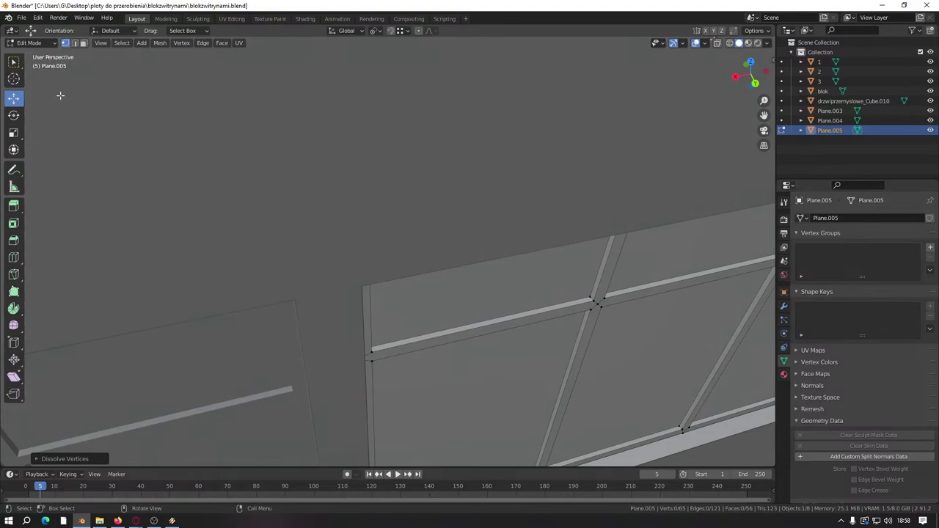
Step: Select only the horizontal transom faces of the window panel
left_click(85, 44)
left_click(279, 315)
left_click(527, 295, "shift")
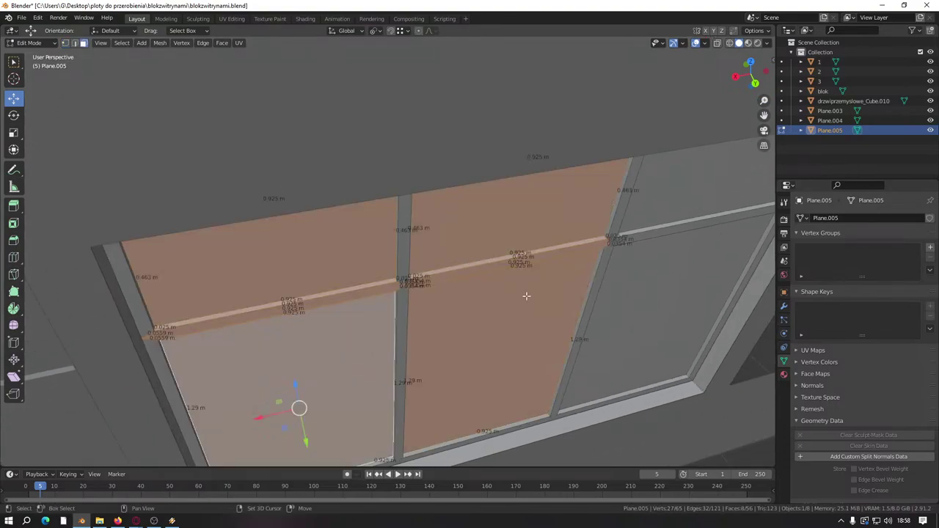
key("b")
left_click_drag(706, 238, 629, 292)
middle_click_drag(629, 291, 591, 214)
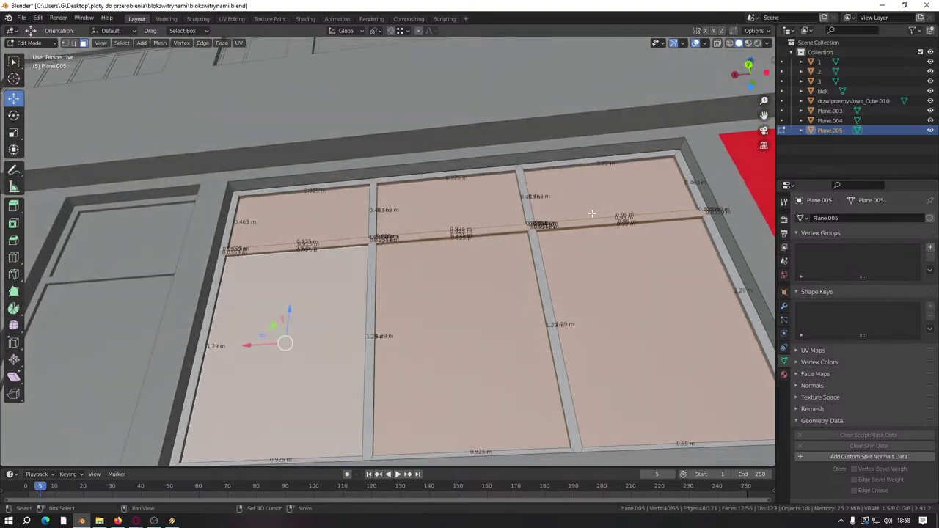
left_click(288, 235, "shift")
left_click(444, 220, "shift")
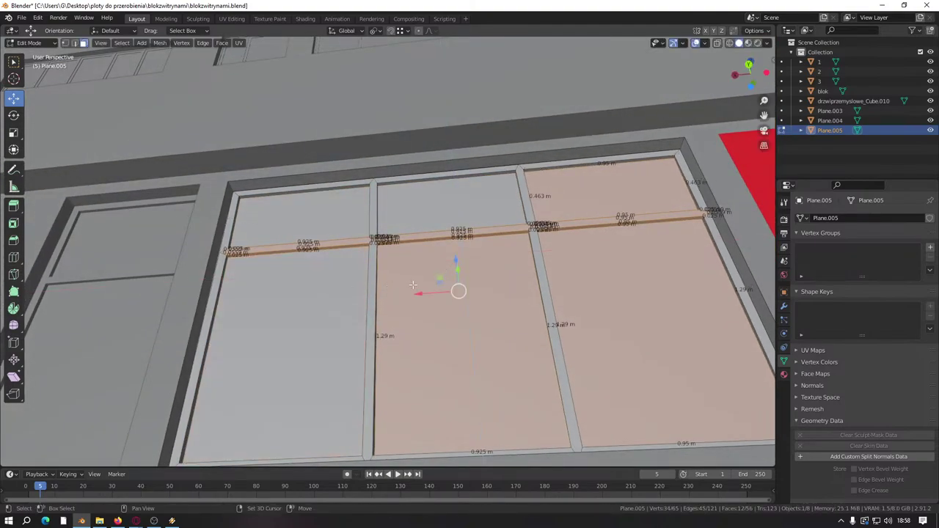
left_click(599, 267, "shift")
middle_click_drag(599, 268, 447, 212)
Step: Set Snap With to Center and move the transom strip to its new height
left_click(404, 30)
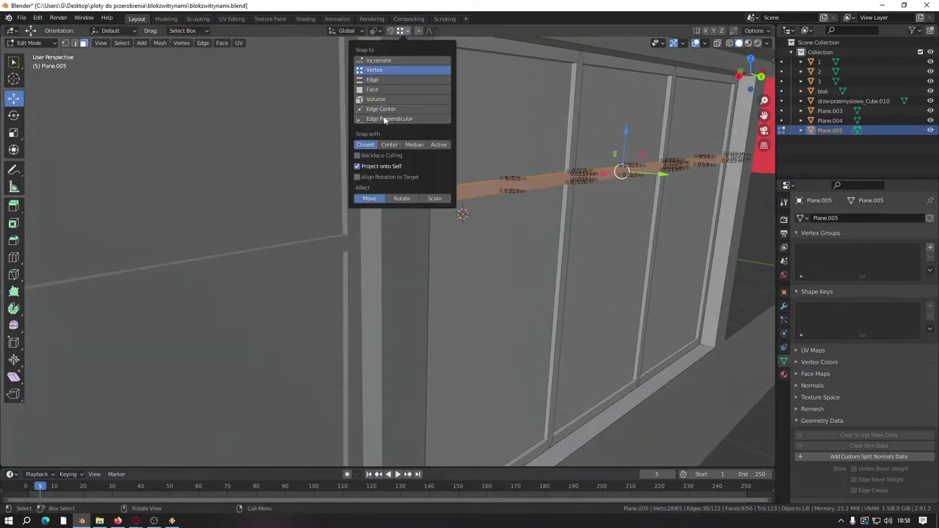
left_click(390, 145)
key("g")
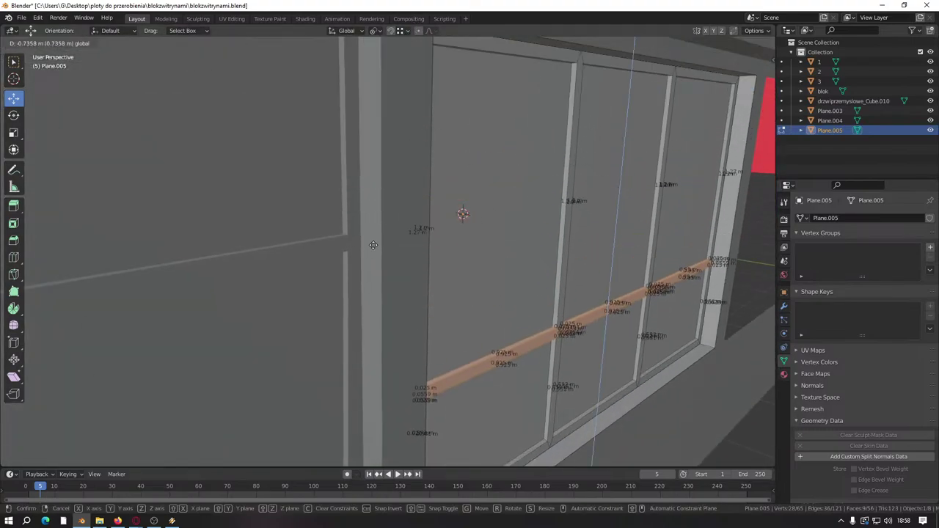
left_click(362, 241)
middle_click_drag(362, 241, 323, 245)
Step: Duplicate the whole window panel and place the copy in the next opening
key("l")
middle_click_drag(253, 258, 366, 276)
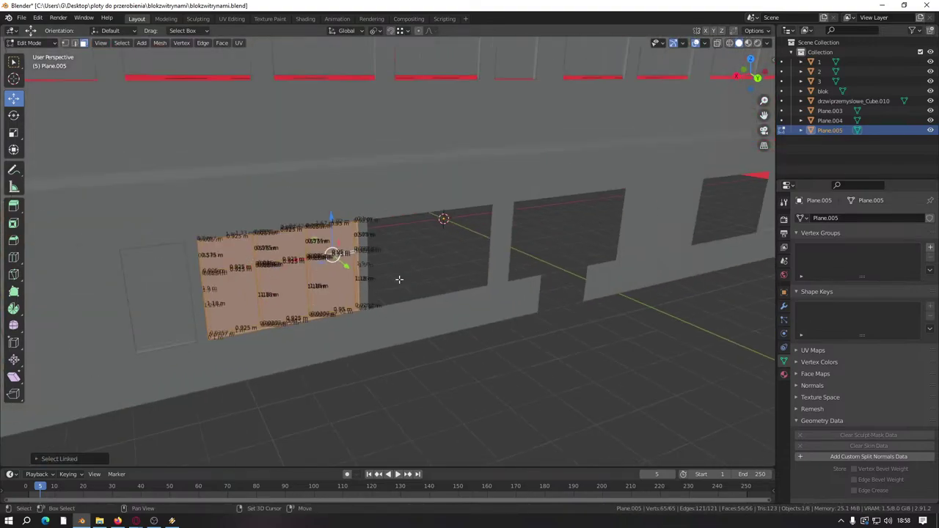
key("shift+d")
right_click(385, 281)
key("g")
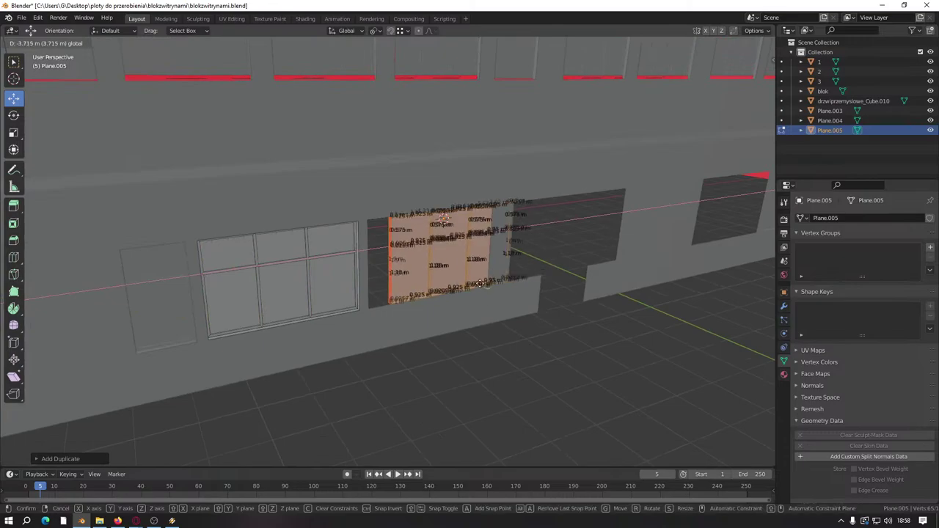
left_click(456, 290)
left_click(404, 30)
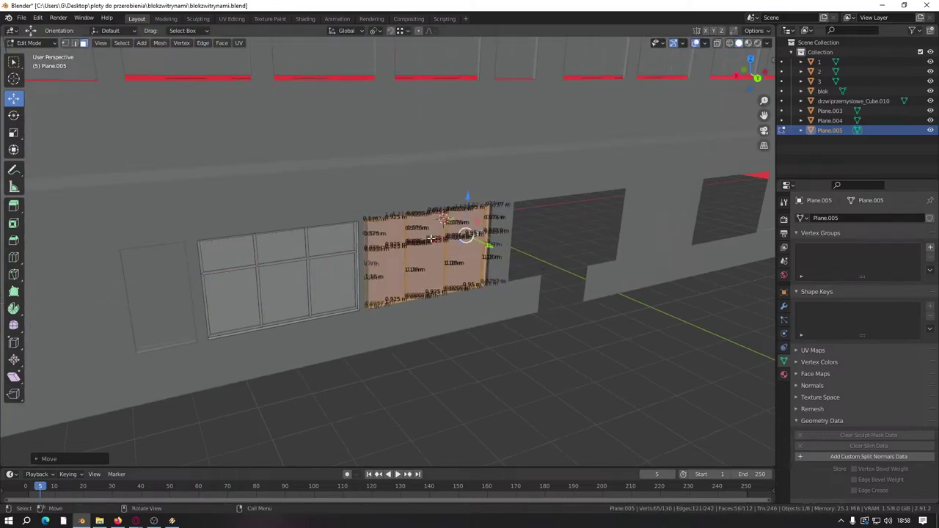
Step: Duplicate the panel again and place the copy in the right-hand opening
key("shift+d")
right_click(487, 285)
middle_click_drag(487, 285, 299, 283)
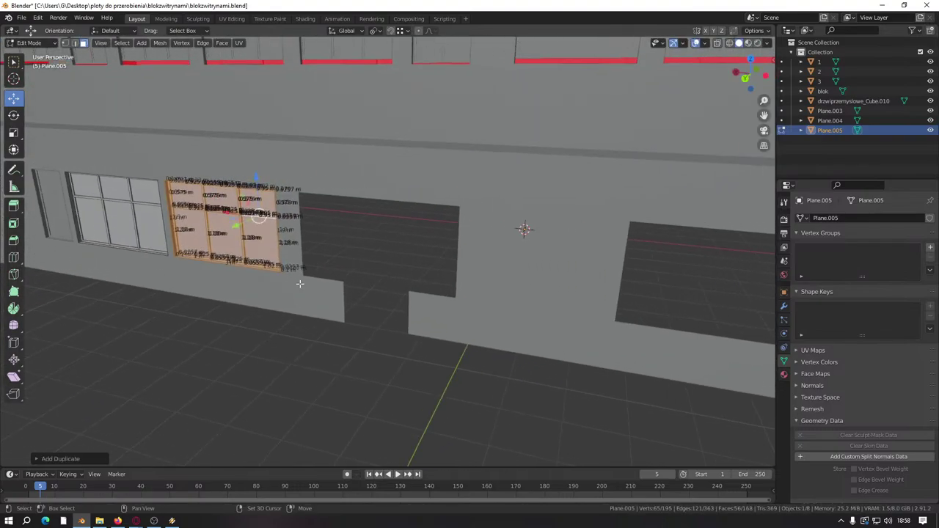
scroll(299, 284, "down", 3)
key("g")
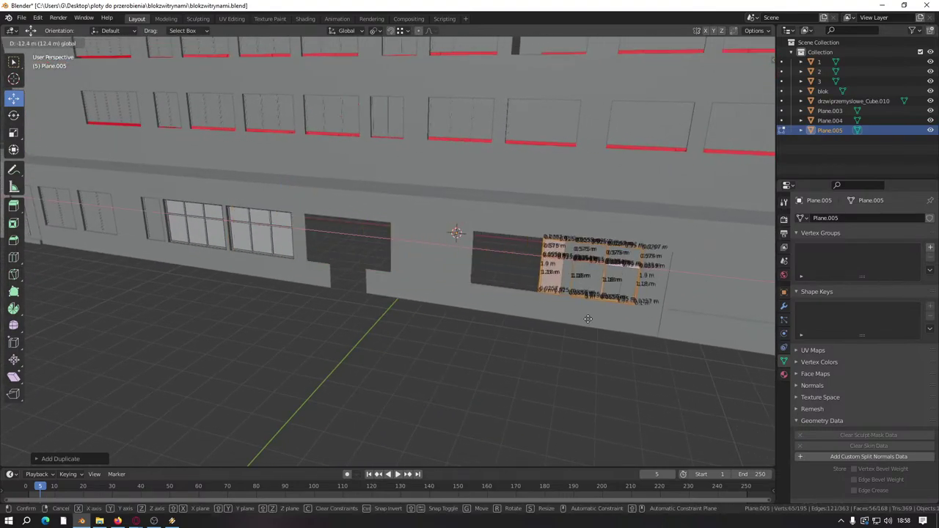
left_click(512, 314)
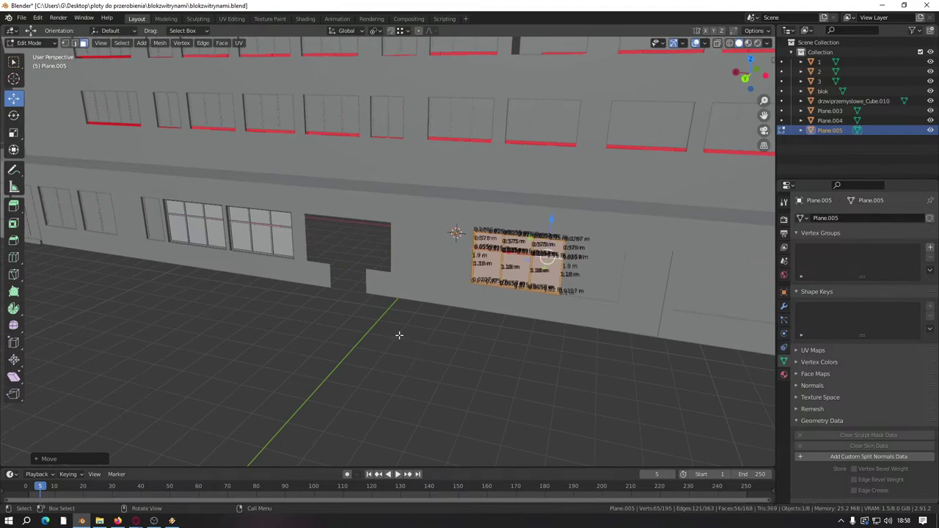
Step: Place a third panel copy in another ground-floor opening and frame it
key("shift+d")
right_click(398, 332)
middle_click_drag(399, 331, 494, 264)
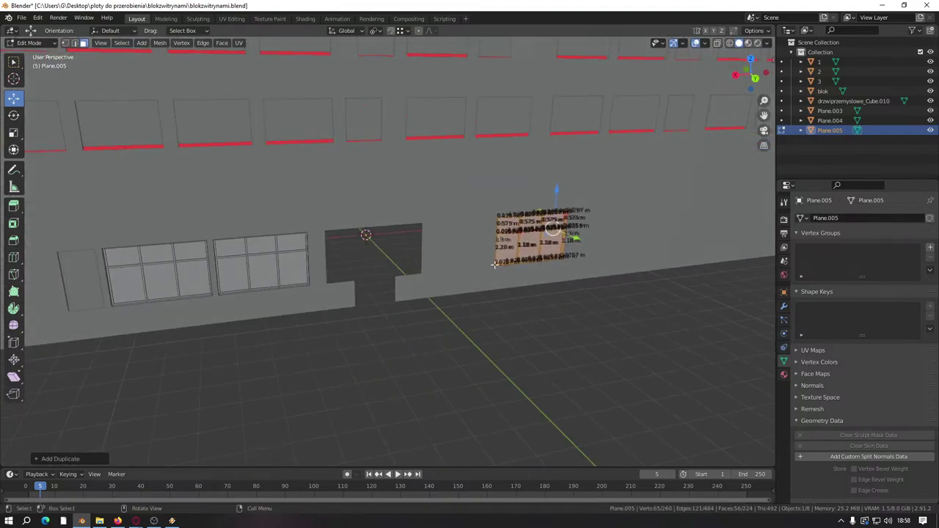
middle_click_drag(542, 234, 550, 245)
key("g")
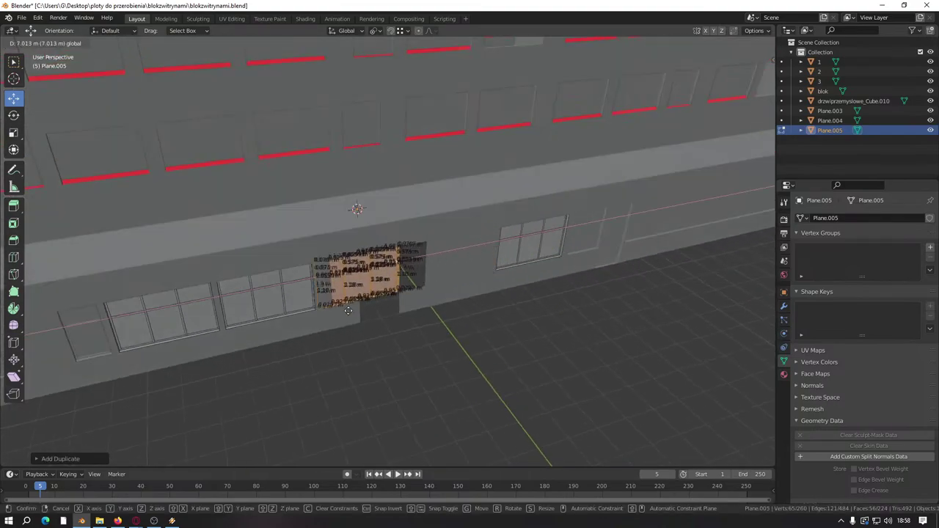
left_click(334, 312)
key("KP_Decimal")
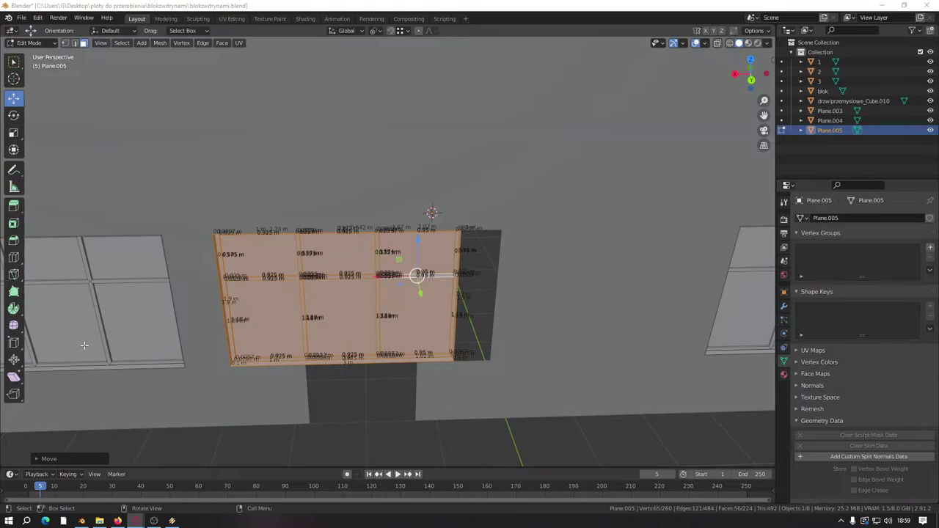
Step: Switch editing to the building block blok and select one of its faces
scroll(83, 345, "down", 5)
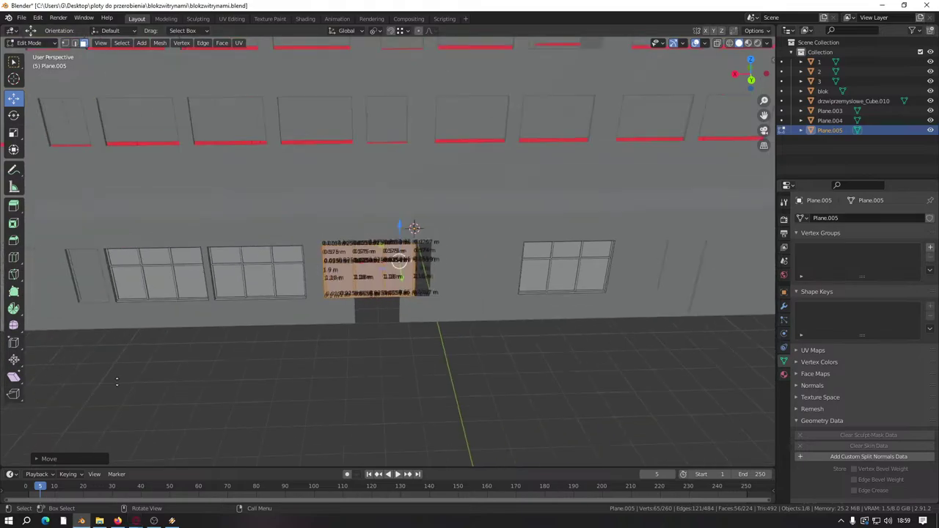
middle_click_drag(84, 345, 738, 360)
scroll(738, 360, "up", 5)
scroll(738, 360, "up", 6)
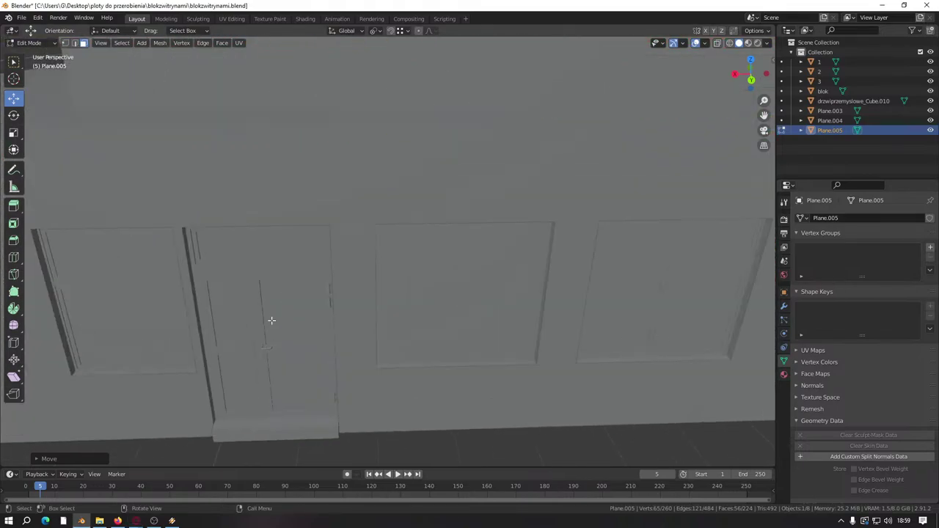
scroll(287, 335, "down", 5)
middle_click_drag(459, 319, 295, 317)
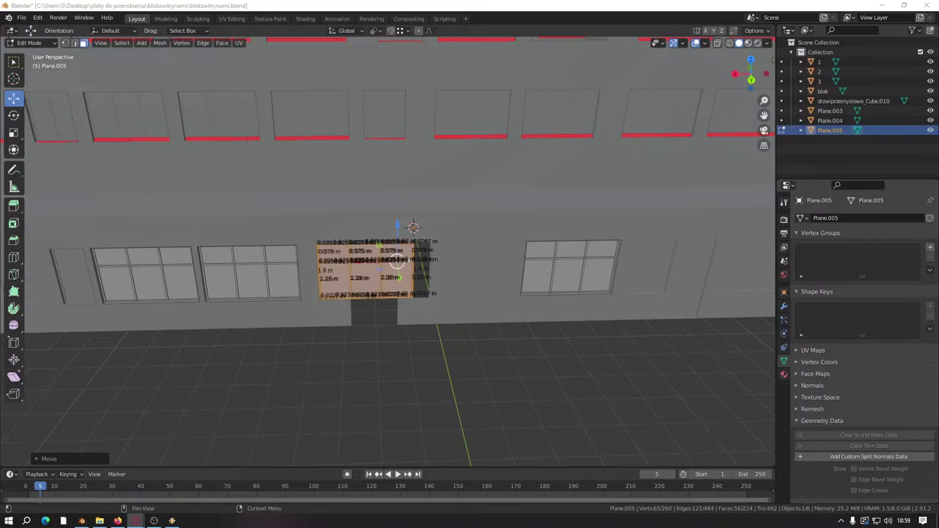
middle_click_drag(212, 317, 357, 251)
key("alt+q")
left_click(273, 292)
middle_click_drag(453, 364, 474, 357)
left_click(464, 396)
middle_click_drag(463, 397, 447, 262)
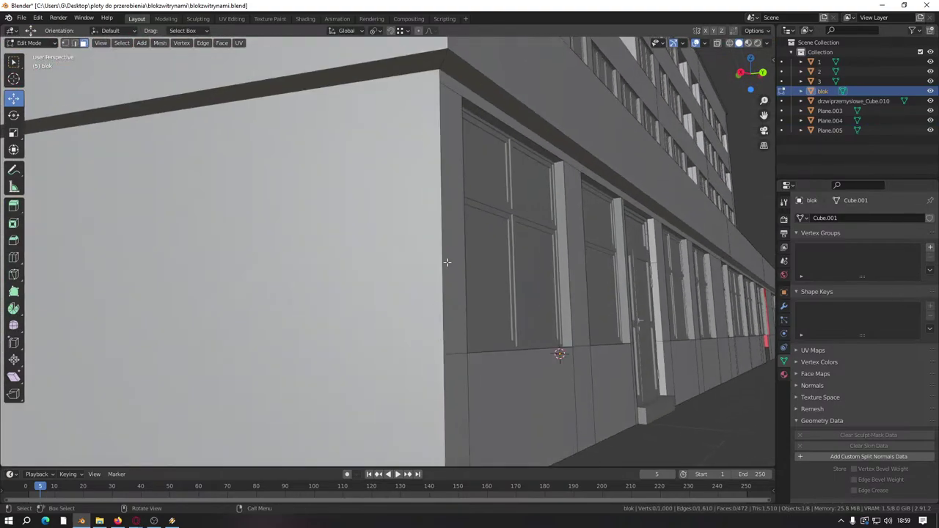
middle_click_drag(681, 267, 426, 314)
scroll(491, 280, "up", 3)
scroll(426, 314, "down", 5)
middle_click_drag(315, 262, 315, 250)
scroll(264, 340, "up", 3)
left_click(375, 224, "shift")
left_click(476, 213, "shift")
scroll(470, 220, "down", 4)
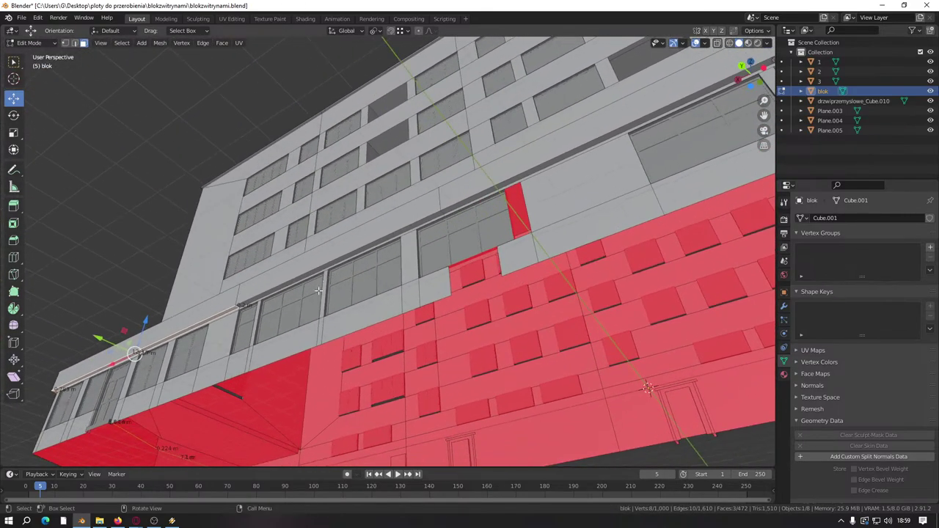
scroll(323, 239, "up", 3)
left_click(327, 233, "shift")
middle_click_drag(412, 274, 470, 226)
left_click(271, 324, "shift")
left_click(276, 314, "shift")
left_click(409, 252, "shift")
scroll(389, 327, "down", 5)
scroll(345, 335, "up", 8)
left_click_drag(545, 203, 540, 185)
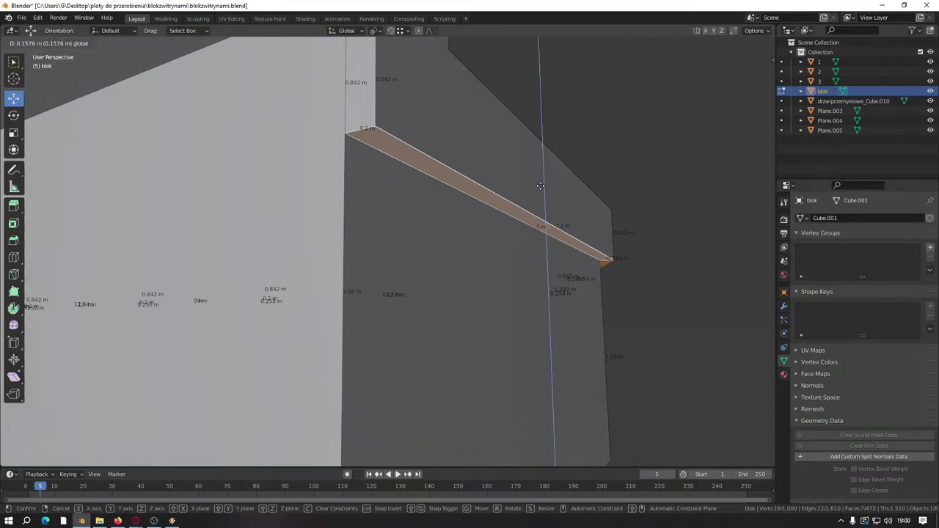
type("0")
key("Return")
middle_click_drag(540, 186, 207, 191)
key("alt+a")
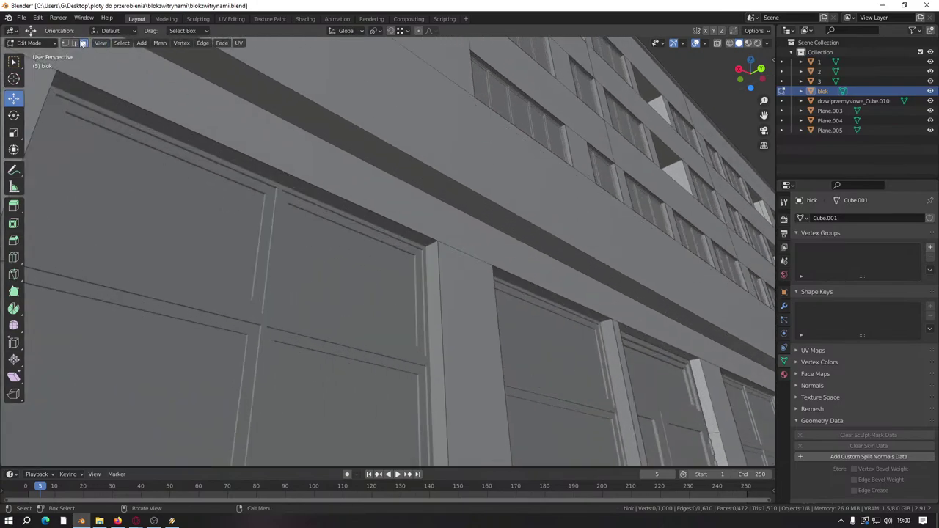
Step: Select the ledge's top edges and the first window-top edges along the blok wall
left_click(390, 214)
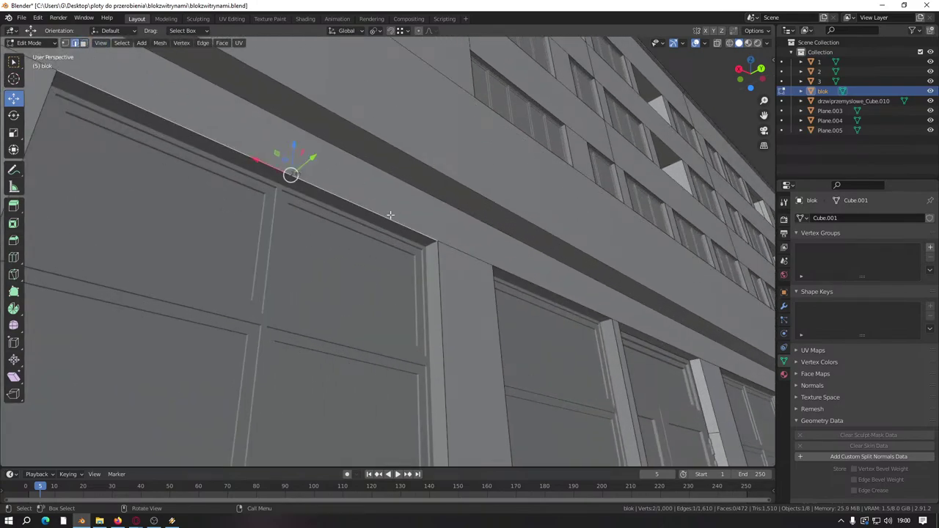
left_click(538, 274, "shift")
middle_click_drag(537, 275, 315, 300)
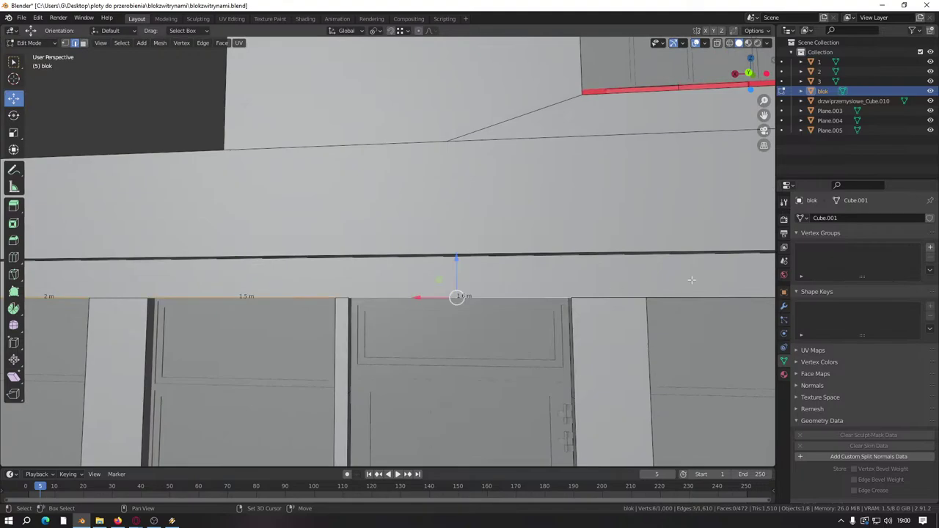
scroll(437, 279, "down", 3)
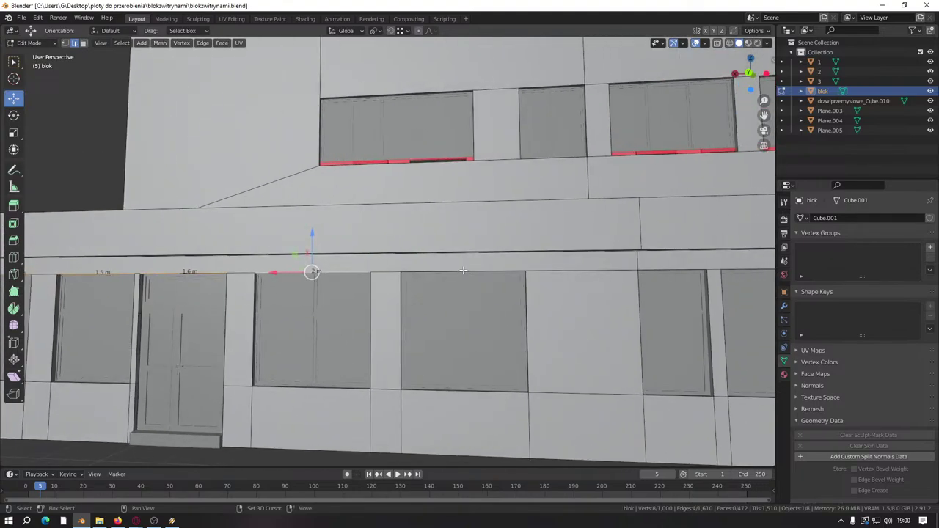
left_click(463, 271, "shift")
middle_click_drag(555, 281, 332, 261, "shift")
left_click(526, 283, "shift")
left_click(572, 279, "shift")
middle_click_drag(572, 279, 405, 274, "shift")
left_click(406, 276, "shift")
left_click(512, 277, "shift")
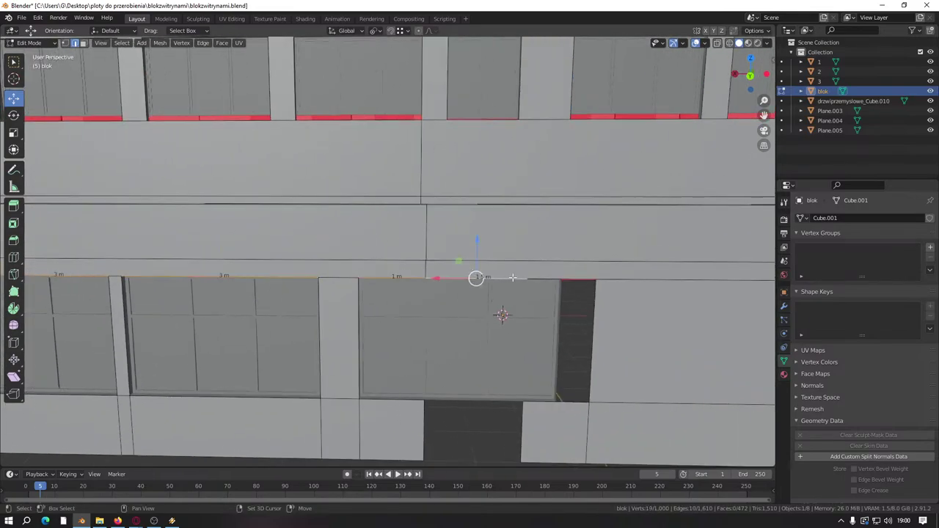
Step: Add the remaining window-top edges farther along the facade to the selection
middle_click_drag(563, 281, 255, 285, "shift")
left_click(475, 270, "shift")
middle_click_drag(475, 270, 122, 286, "shift")
left_click(412, 291, "shift")
middle_click_drag(526, 304, 300, 303, "shift")
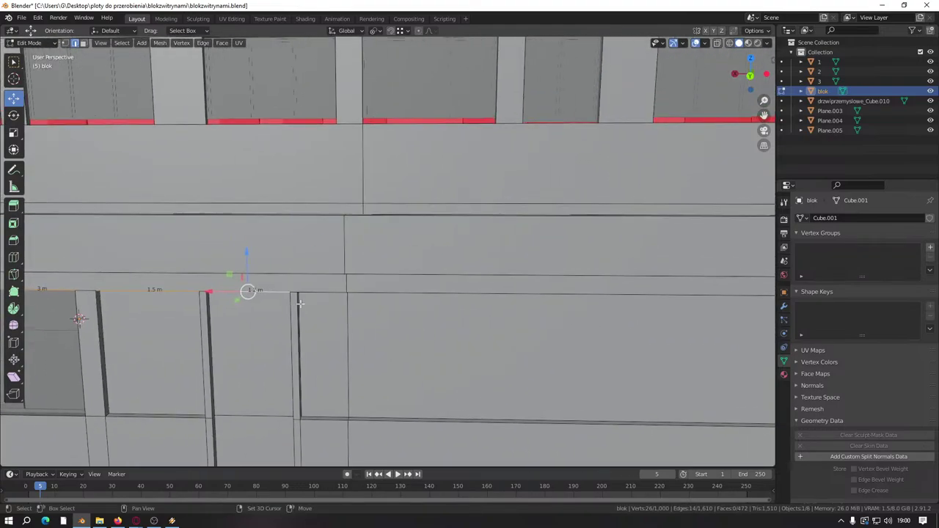
left_click(706, 296, "shift")
middle_click_drag(706, 296, 479, 266)
Step: Raise the selected edges about 0.05 m, clear the selection, and view the shop front
left_click_drag(348, 236, 343, 224)
key("0")
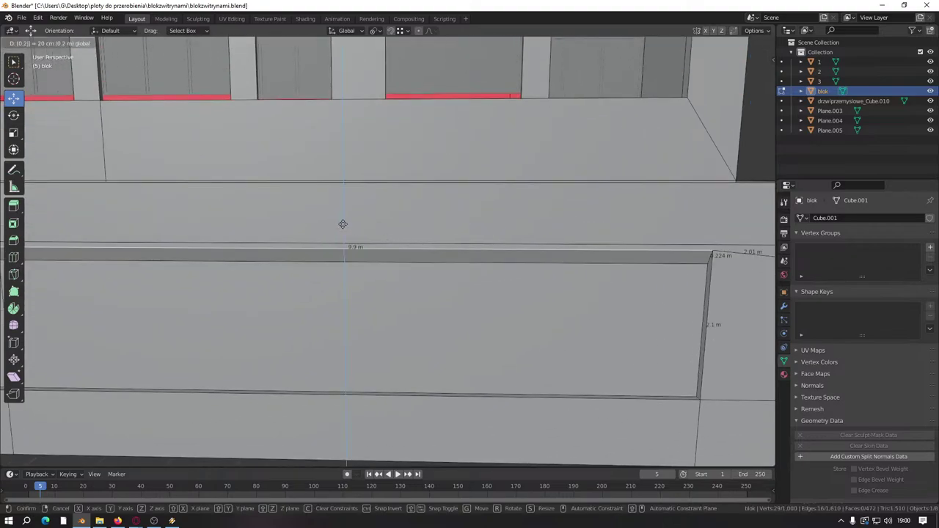
middle_click_drag(449, 298, 474, 203)
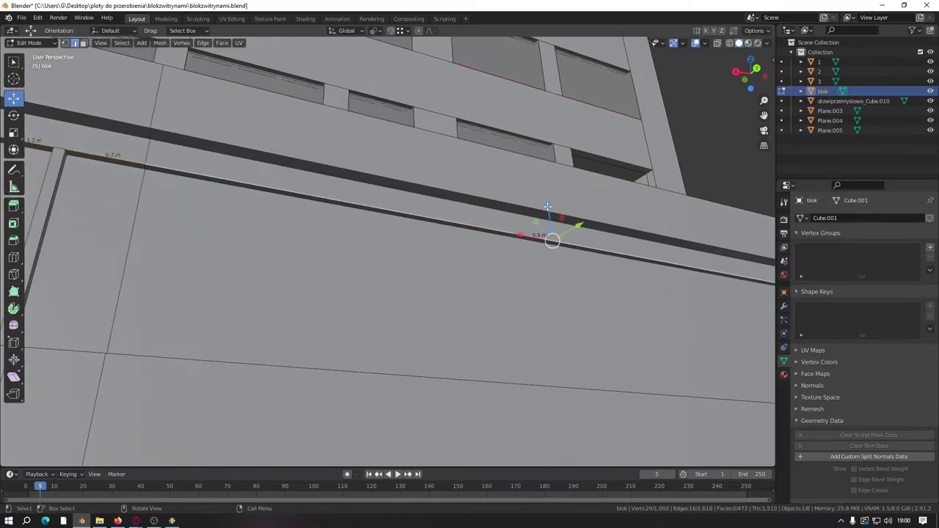
left_click_drag(547, 207, 543, 210)
middle_click_drag(399, 237, 503, 364)
key("alt+a")
middle_click_drag(441, 386, 437, 270)
middle_click_drag(362, 285, 378, 298)
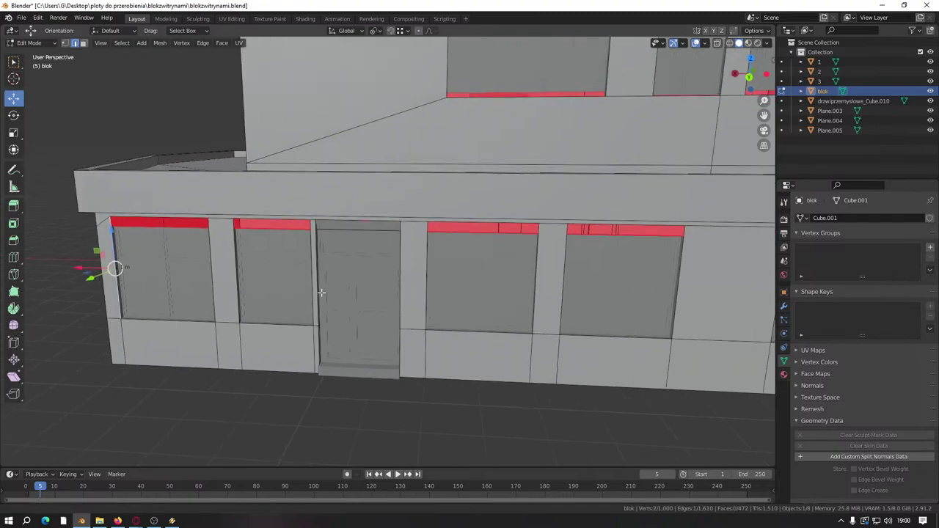
scroll(337, 269, "up", 4)
middle_click_drag(298, 239, 294, 248)
Step: Raise the lower edge of the blok band above the door about 0.05 m along Z
left_click(262, 193, "alt")
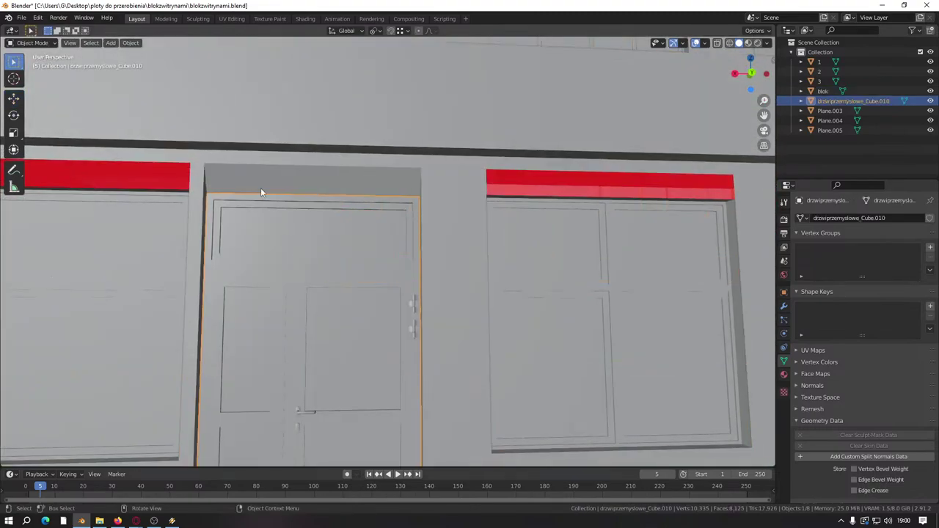
key("ctrl+z")
left_click(265, 184)
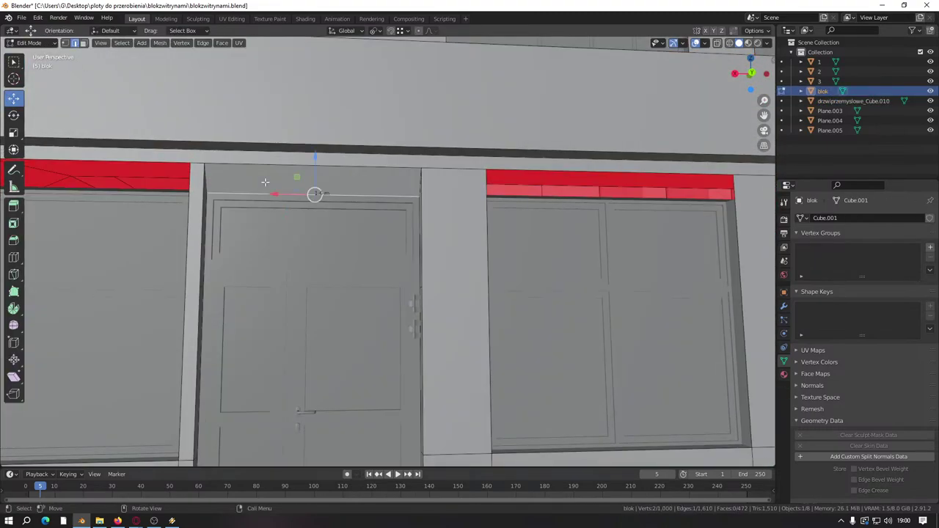
left_click(84, 44, "ctrl")
scroll(105, 59, "up", 3)
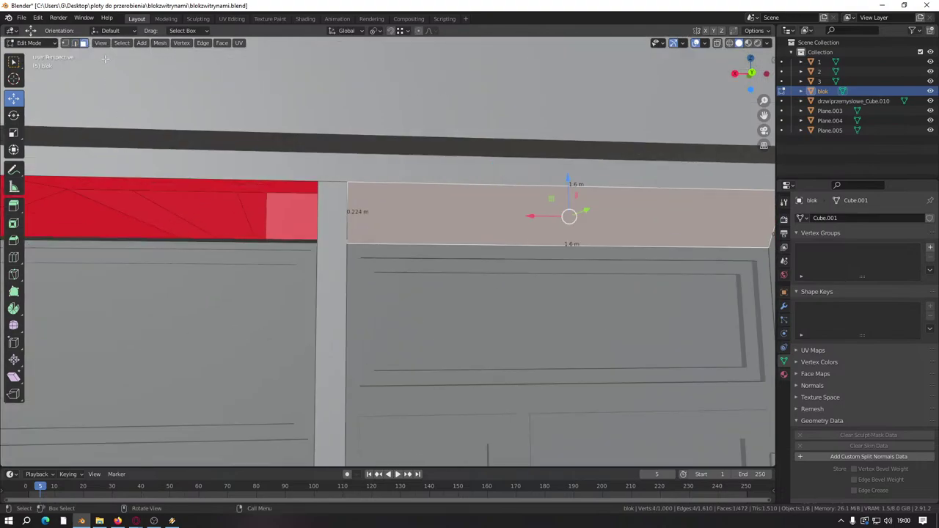
left_click(76, 44)
left_click(420, 247)
key("g")
key("z")
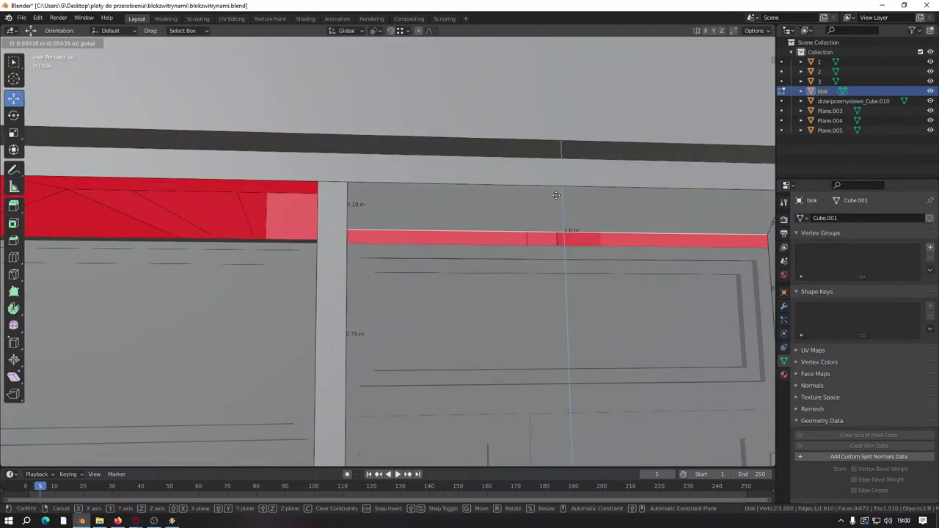
left_click(556, 196)
Step: Leave blok and edit Plane.003, selecting an edge at the window's top
middle_click_drag(562, 195, 429, 247)
key("Tab")
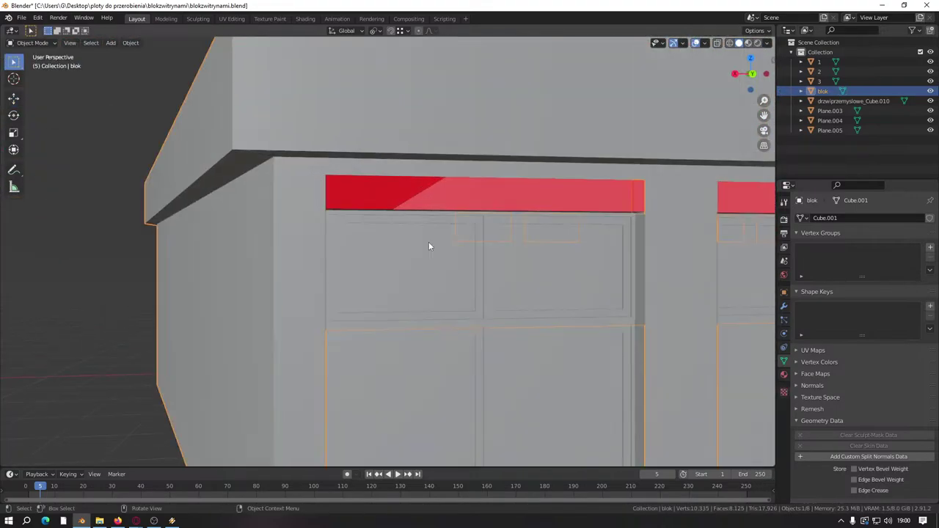
left_click(429, 246)
key("Tab")
left_click(405, 220)
scroll(371, 229, "up", 4)
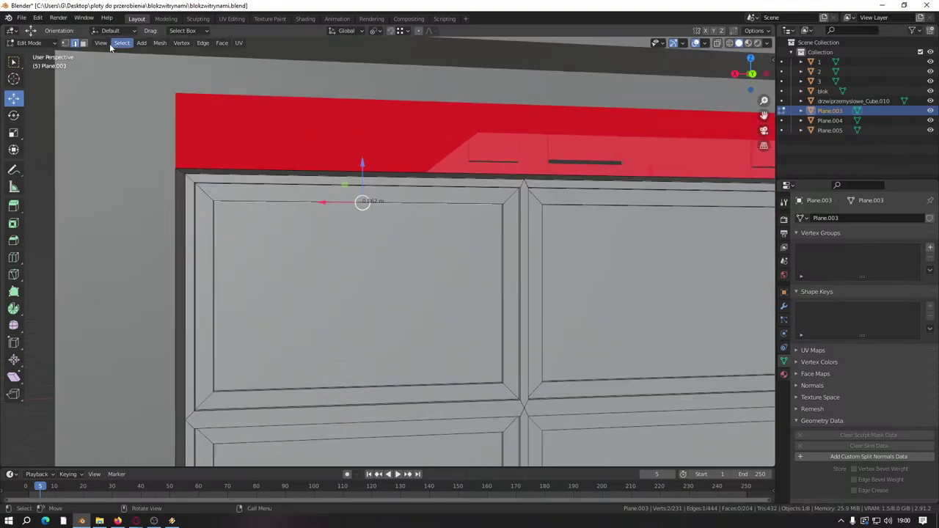
Step: Select the top band face of Plane.003 in face select mode
key("3")
left_click(440, 294)
middle_click_drag(440, 293, 384, 224)
left_click(383, 182, "shift")
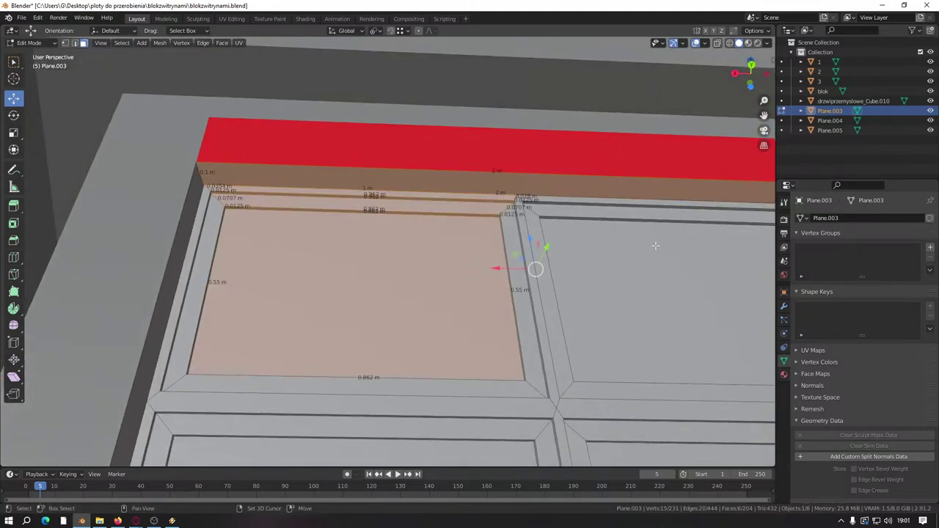
key("ctrl+z")
scroll(454, 297, "down", 6)
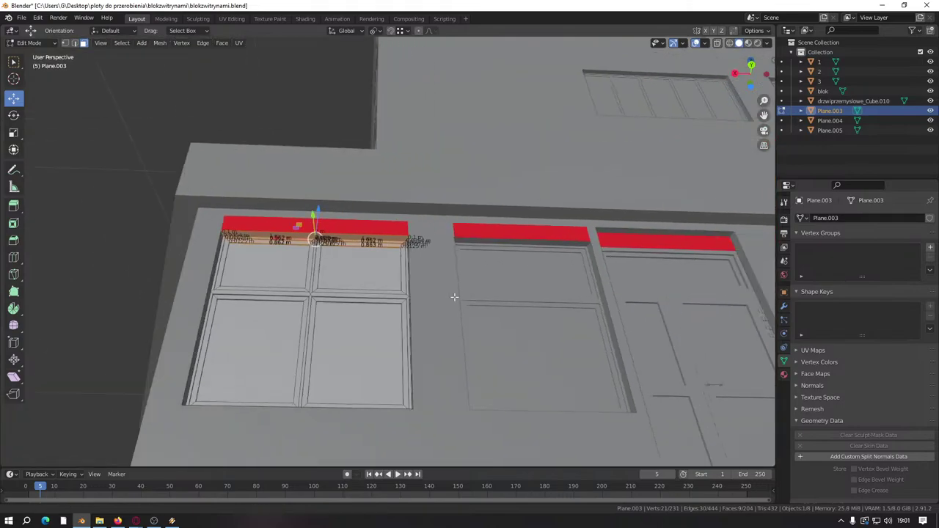
middle_click_drag(455, 297, 214, 224)
scroll(379, 197, "up", 5)
Step: Add the upper-left and upper-right pane faces to the selection
key("ctrl+shift+z")
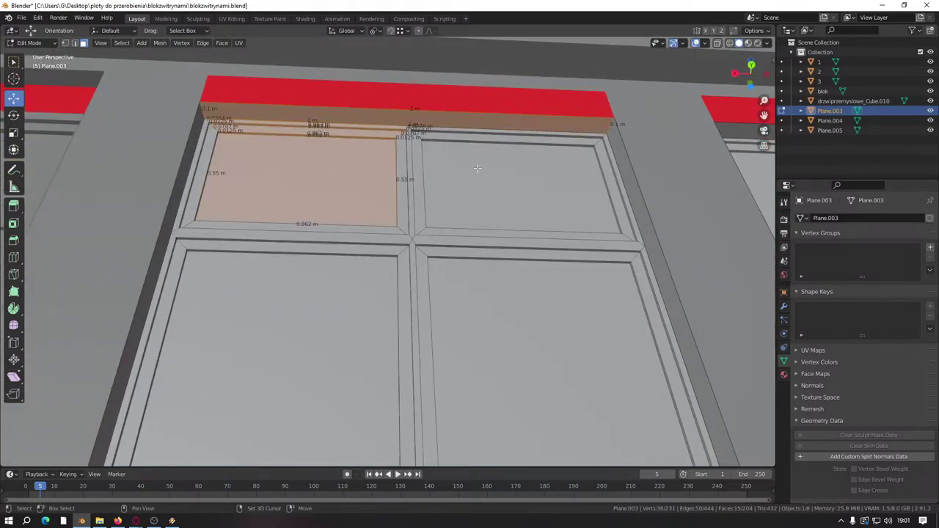
left_click(477, 169, "shift")
scroll(513, 203, "down", 4)
scroll(460, 237, "up", 4)
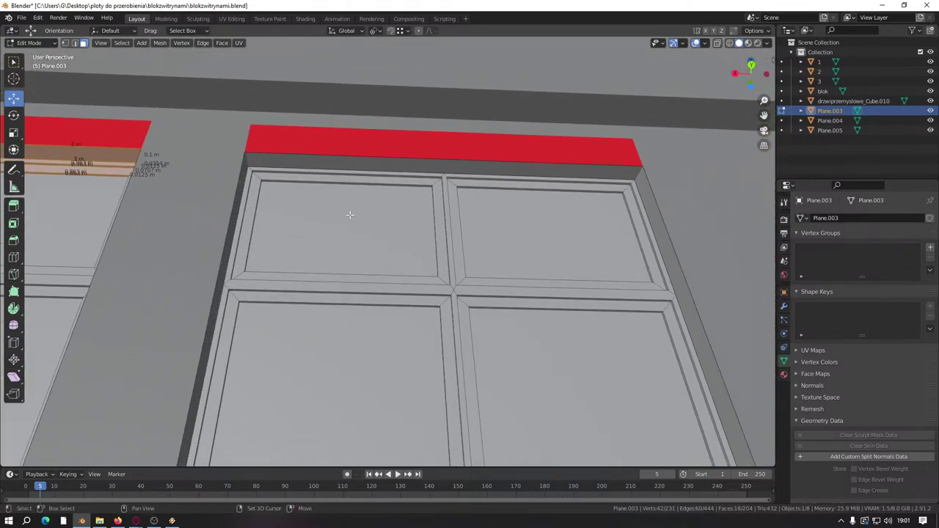
left_click(345, 210, "shift")
left_click(509, 204, "shift")
scroll(533, 217, "down", 6)
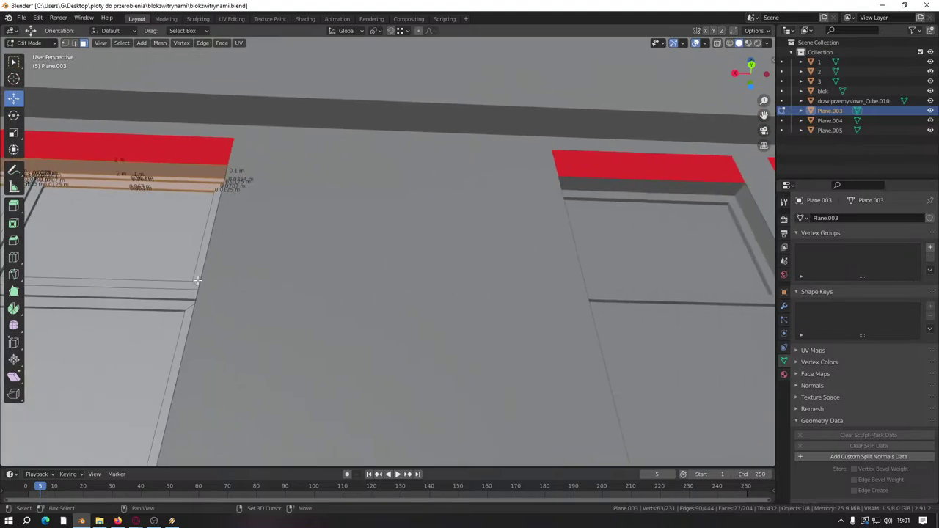
middle_click_drag(222, 265, 100, 332)
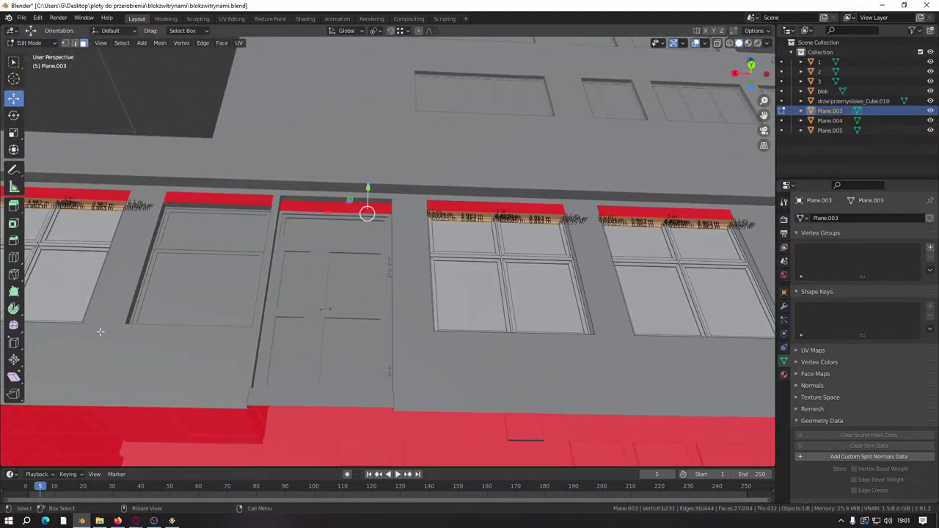
middle_click_drag(372, 187, 525, 237)
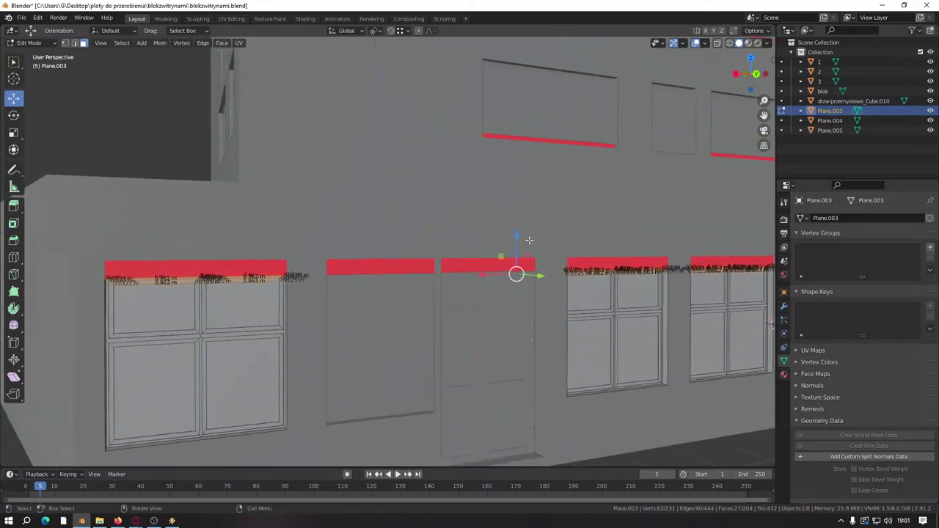
Step: Move the selected faces by 0 so the panes stay at their original height
left_click_drag(525, 237, 514, 231)
type("0")
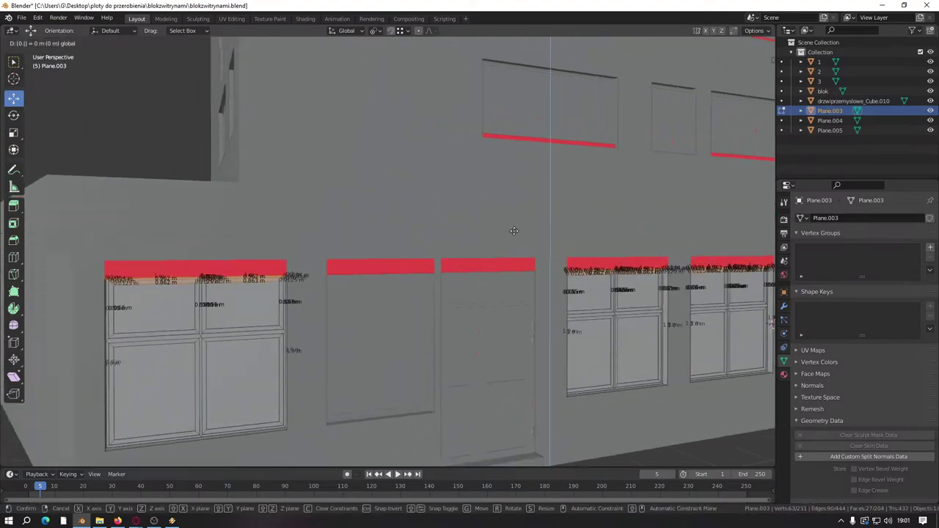
key("Return")
scroll(514, 231, "up", 5)
Step: Exit Plane.003 and open the Plane.004 window prefab for mesh editing
key("Tab")
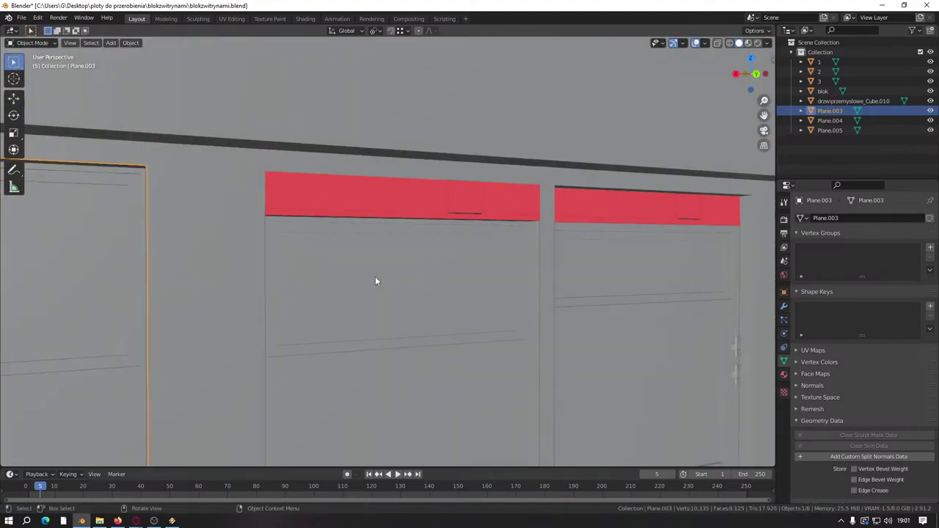
left_click(375, 281)
key("Tab")
middle_click_drag(375, 274, 378, 218)
Step: Raise Plane.004's narrow top frame strip up to the red band
left_click(372, 245)
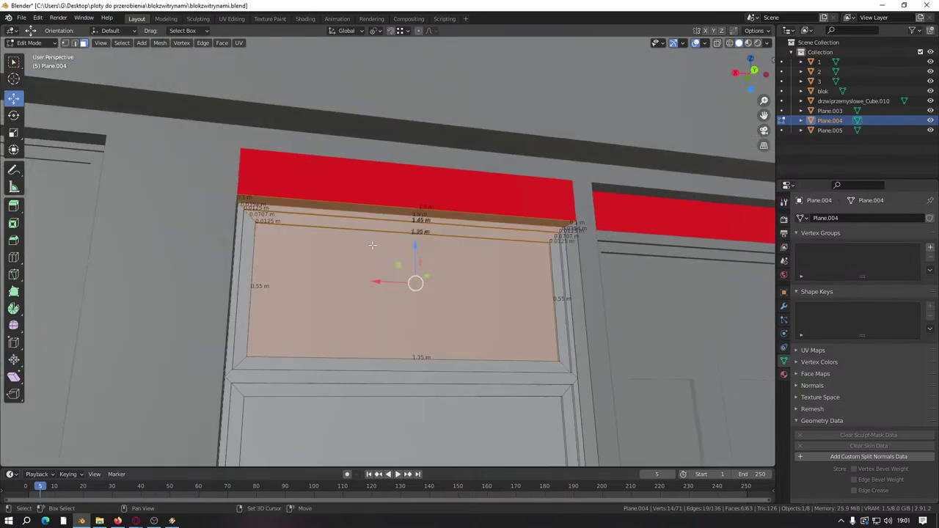
left_click(414, 234)
left_click_drag(413, 184, 412, 134)
middle_click_drag(412, 133, 382, 265)
scroll(423, 293, "down", 2)
Step: Box-select the door prefab's top strips and move them up along Z
key("Tab")
left_click(390, 253)
key("Tab")
scroll(373, 288, "up", 3)
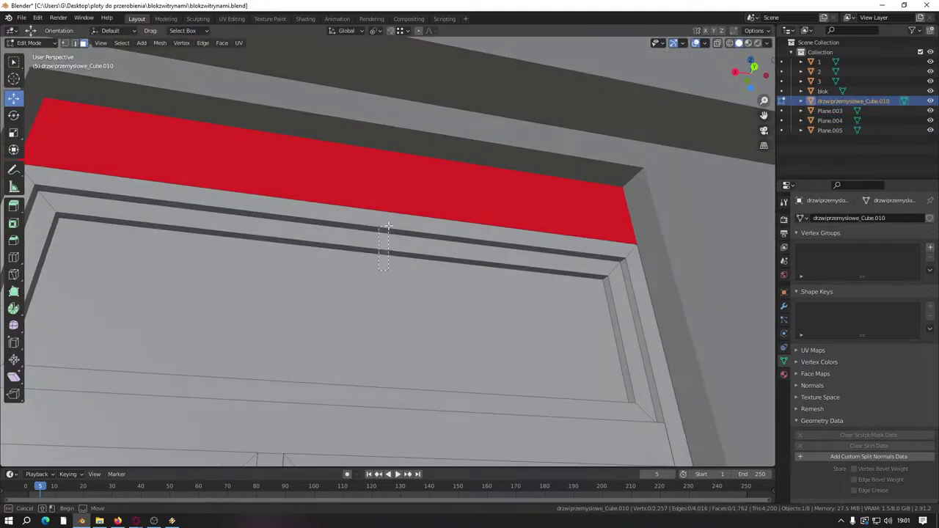
left_click_drag(387, 227, 369, 279)
left_click_drag(362, 197, 362, 187)
left_click(362, 187)
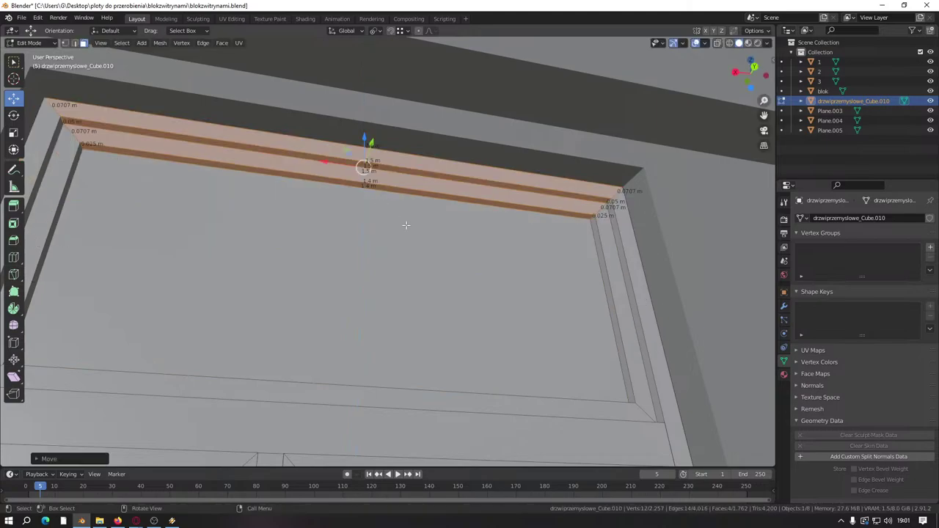
scroll(477, 277, "down", 3)
middle_click_drag(477, 278, 306, 289)
scroll(629, 273, "up", 3)
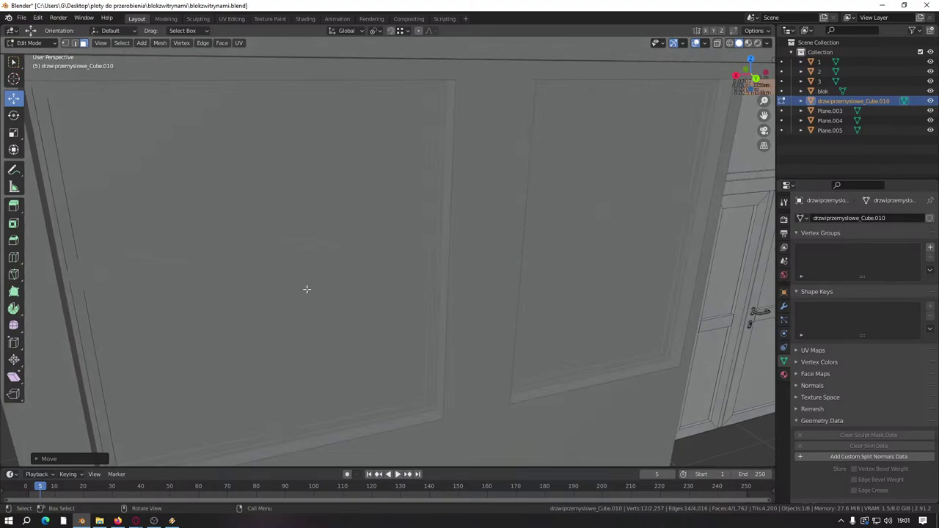
scroll(377, 243, "down", 5)
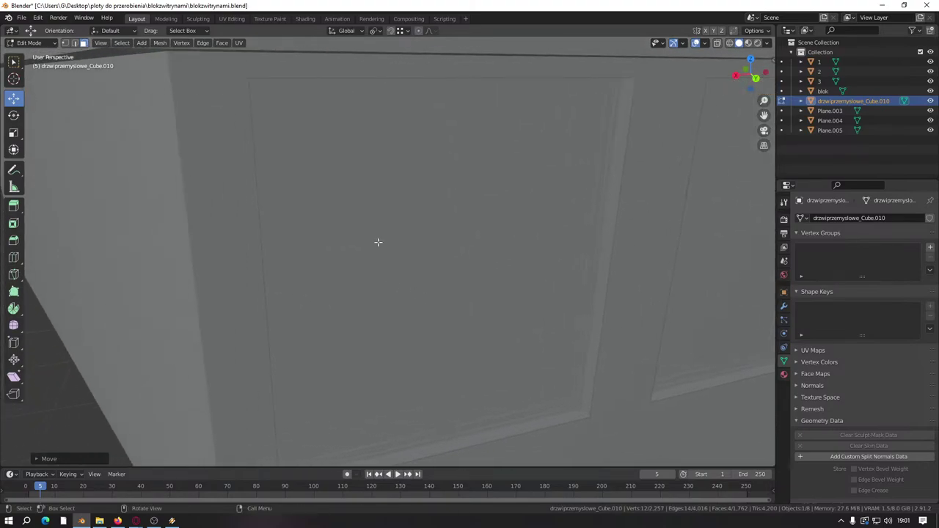
Step: Select the Plane.003 window's horizontal transom bar and move it along Z
key("alt+q")
middle_click_drag(378, 241, 362, 222)
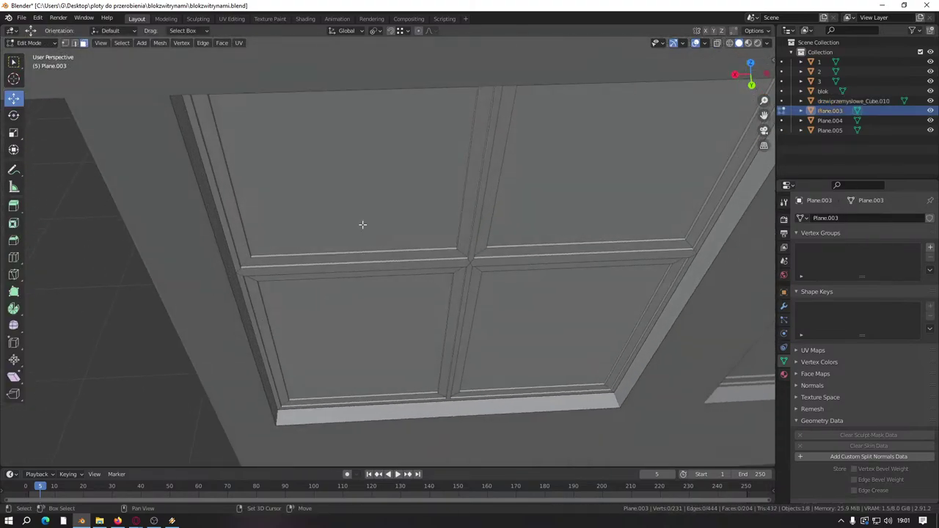
left_click(362, 222)
left_click(569, 249, "shift")
middle_click_drag(466, 276, 587, 270)
left_click(586, 270, "shift")
left_click_drag(354, 270, 350, 308, "shift")
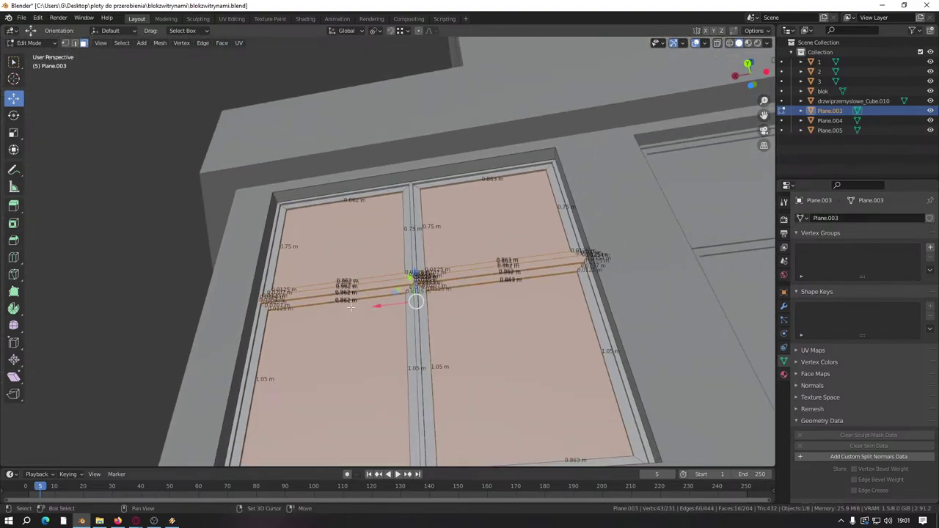
middle_click_drag(482, 328, 425, 218)
left_click_drag(410, 198, 410, 163)
scroll(410, 220, "up", 2)
middle_click_drag(710, 264, 441, 302, "shift")
Step: Select only Plane.004's middle transom strip and move it vertically
key("Tab")
left_click(416, 264)
key("Tab")
scroll(417, 265, "up", 3)
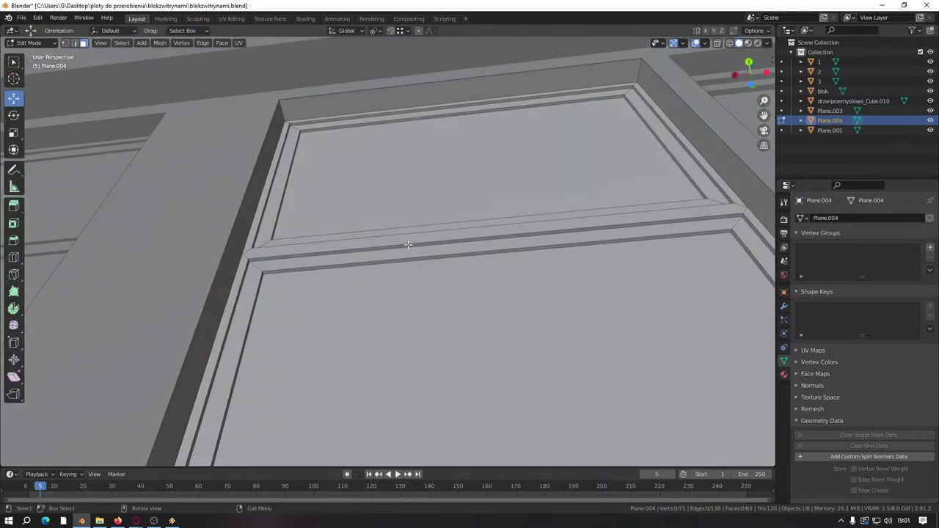
left_click_drag(441, 303, 420, 213)
middle_click_drag(421, 213, 440, 203)
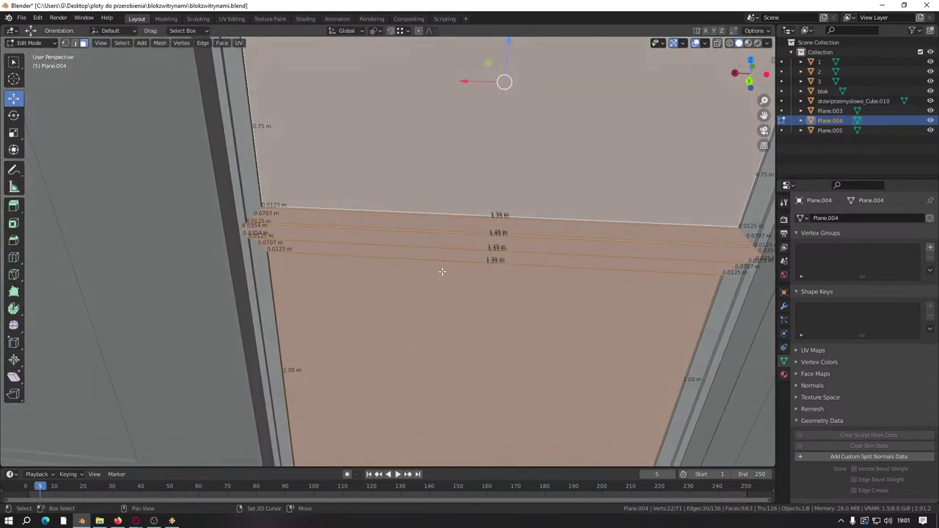
scroll(431, 277, "down", 3)
middle_click_drag(431, 277, 411, 228)
left_click(407, 165, "shift")
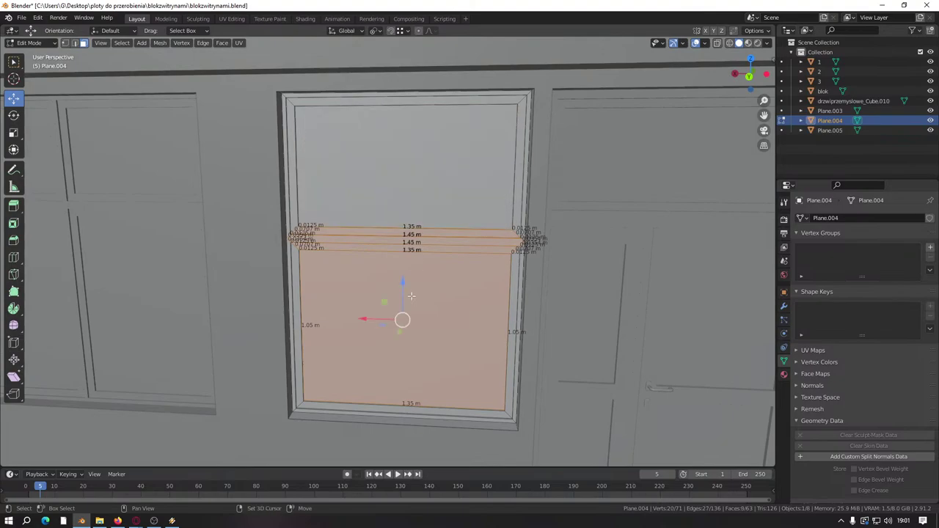
left_click(403, 330, "shift")
left_click_drag(402, 206, 404, 188)
middle_click_drag(404, 189, 42, 210, "shift")
key("Tab")
Step: In the door prefab, select only the horizontal transom strip faces
left_click(303, 283)
key("Tab")
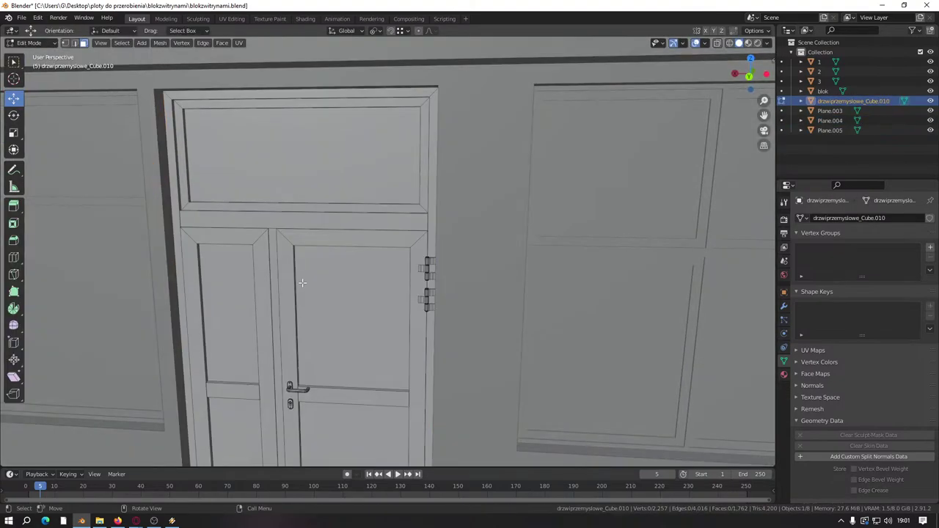
middle_click_drag(302, 283, 391, 361)
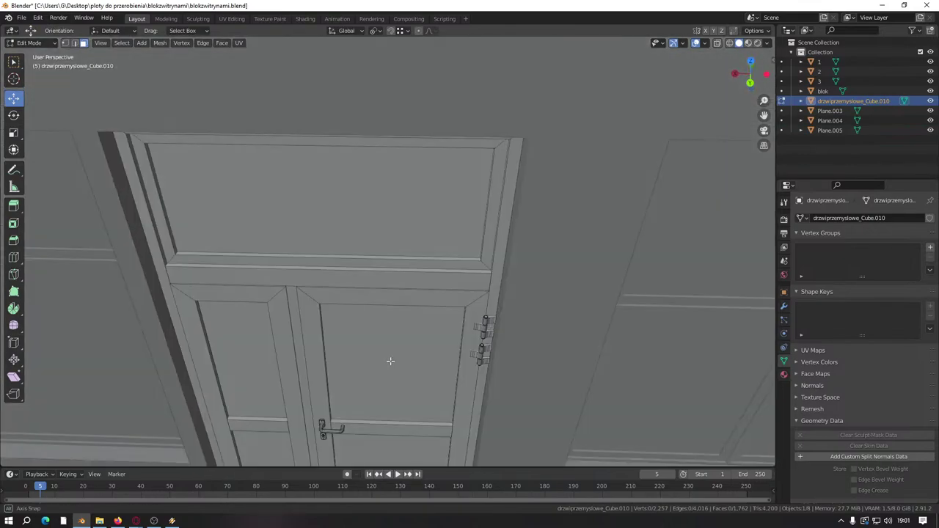
left_click(278, 277, "alt")
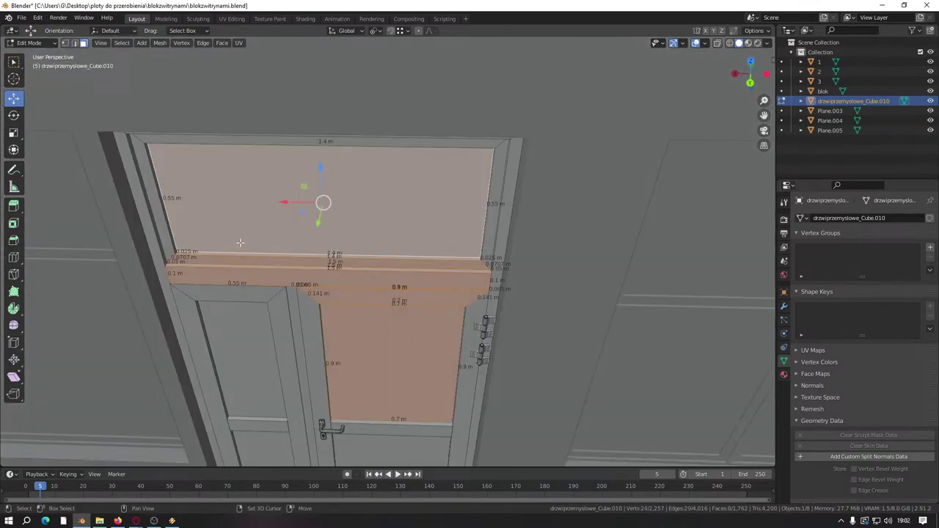
left_click(235, 345, "alt+shift")
middle_click_drag(235, 345, 428, 247)
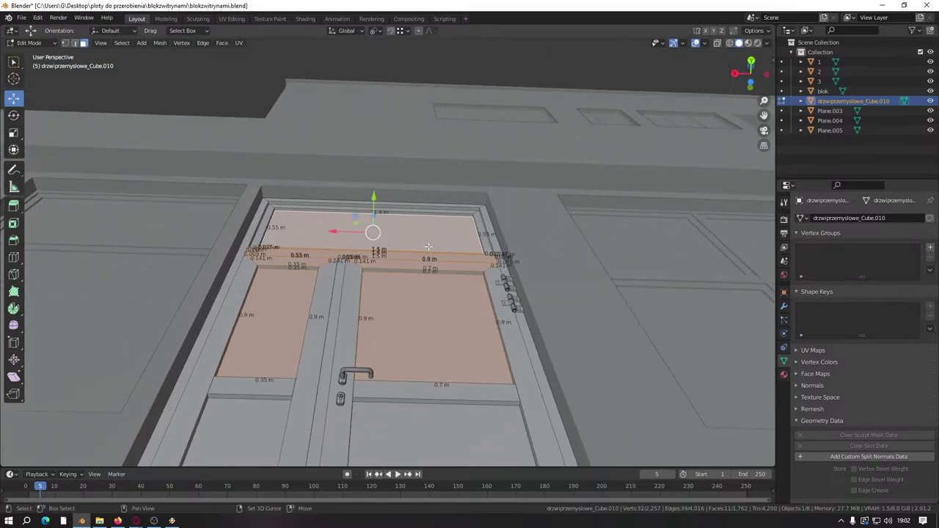
left_click(405, 300, "alt+shift")
left_click(293, 233, "alt+shift")
left_click(341, 243, "shift")
middle_click_drag(341, 243, 374, 253)
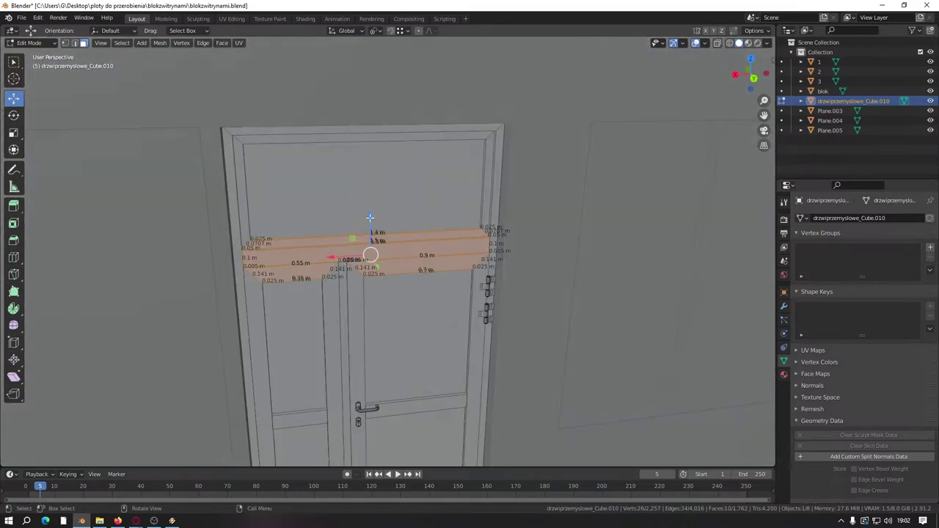
Step: Raise the door's transom strip 0.2 m on Z, then return to editing Plane.003
left_click_drag(370, 218, 371, 204)
type("0.")
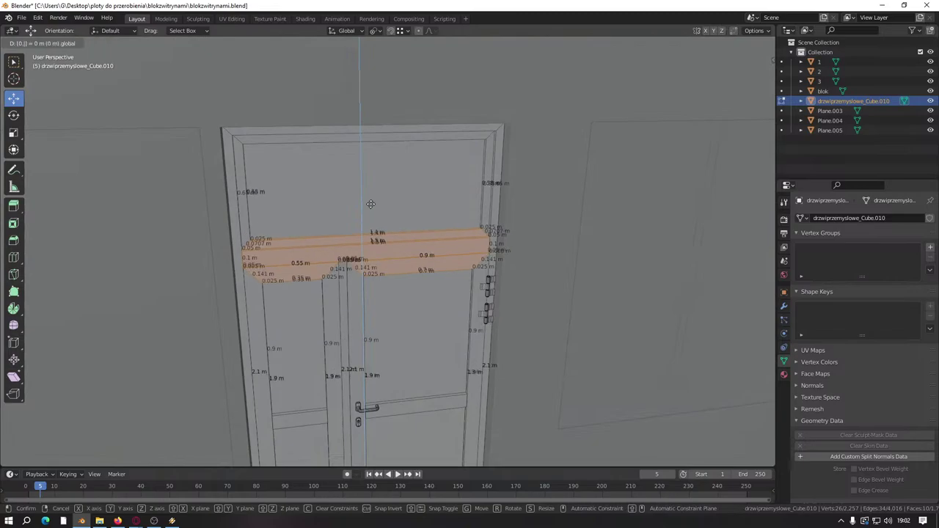
type("2")
key("Return")
scroll(419, 272, "up", 8)
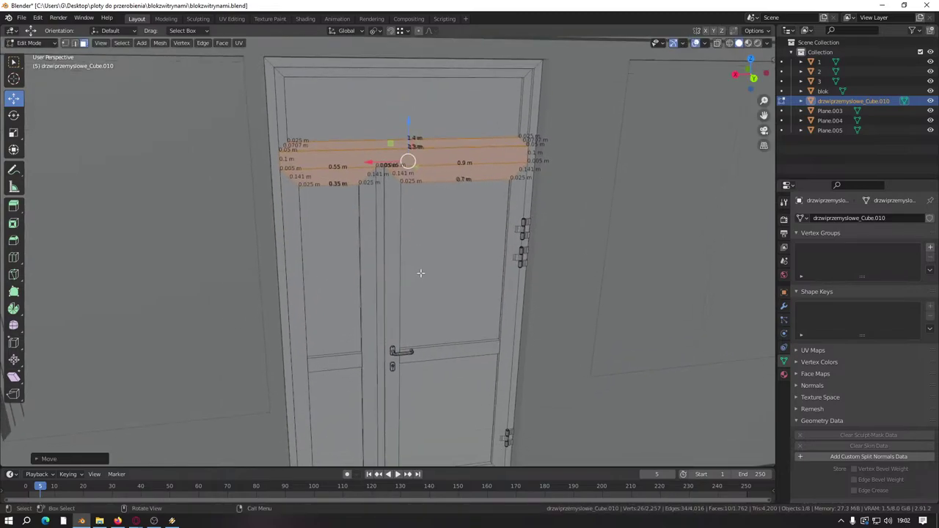
key("Tab")
key("Tab")
scroll(439, 268, "down", 8)
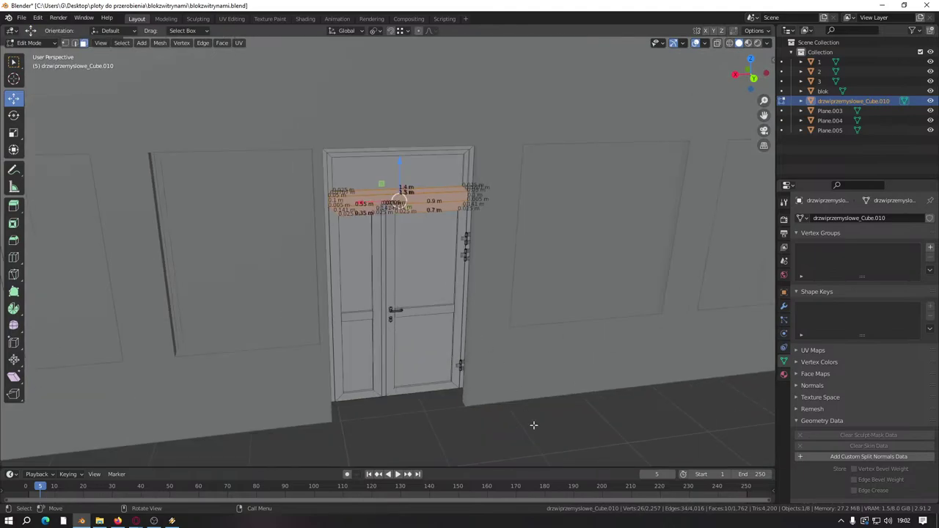
left_click(541, 455)
middle_click_drag(541, 454, 538, 430)
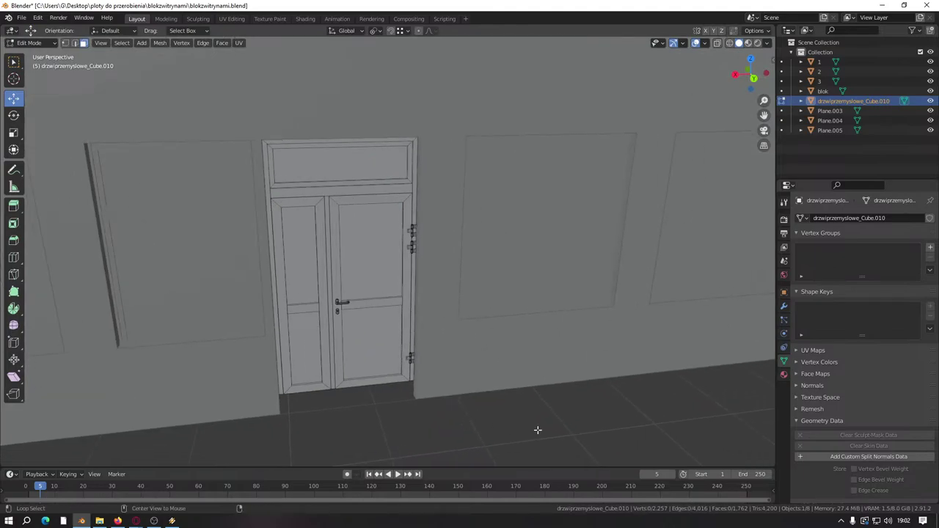
key("ctrl+z")
key("ctrl+z")
key("ctrl+z")
key("ctrl+z")
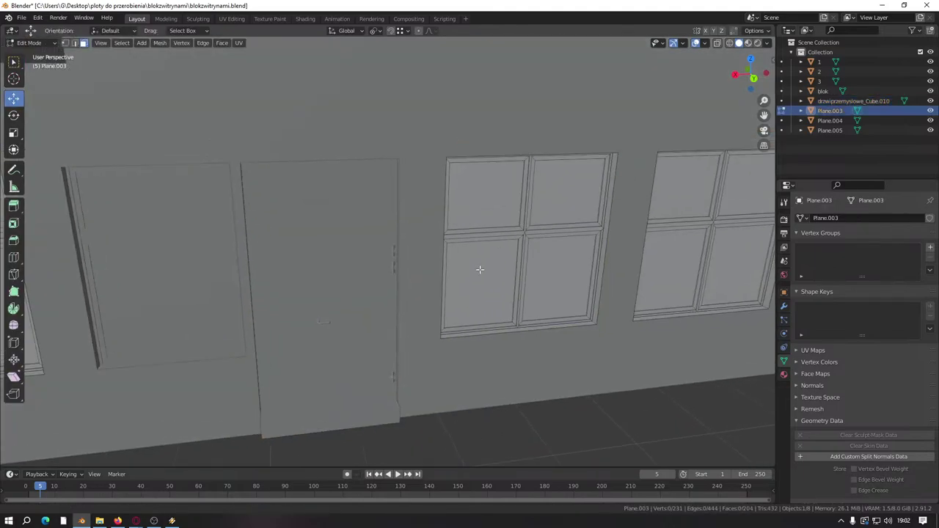
Step: Select the transom bars of both Plane.003 windows and raise them along Z
middle_click_drag(480, 269, 329, 204)
left_click(329, 204)
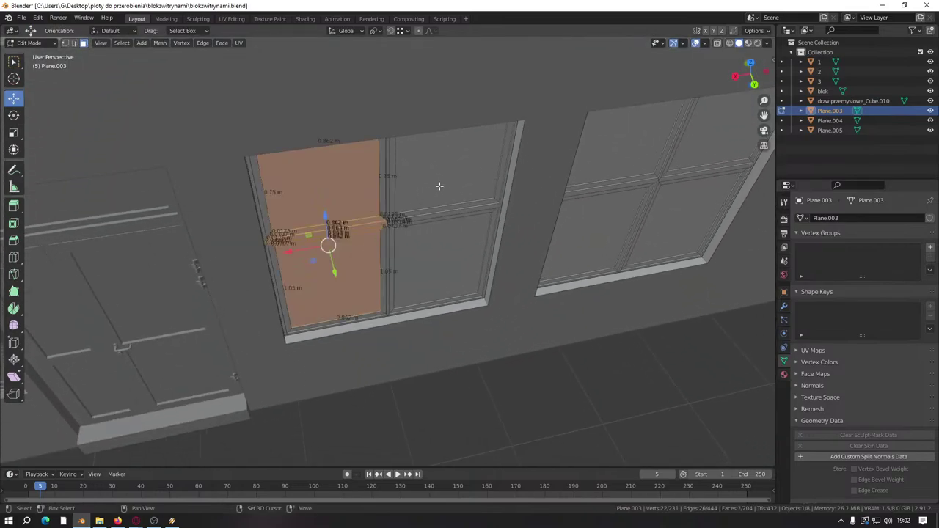
left_click(440, 189, "shift")
middle_click_drag(444, 194, 464, 247)
left_click(460, 253, "shift")
left_click(551, 268, "shift")
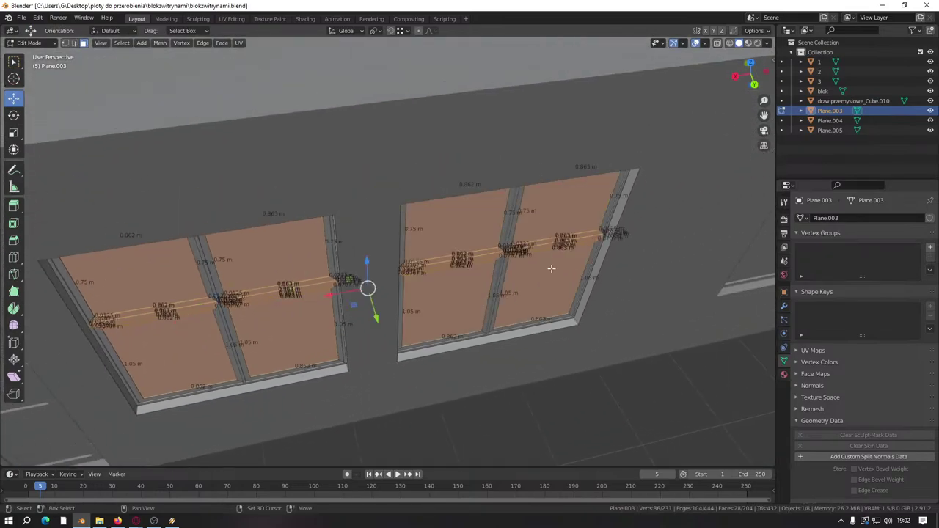
middle_click_drag(551, 269, 458, 279)
left_click_drag(458, 231, 449, 285)
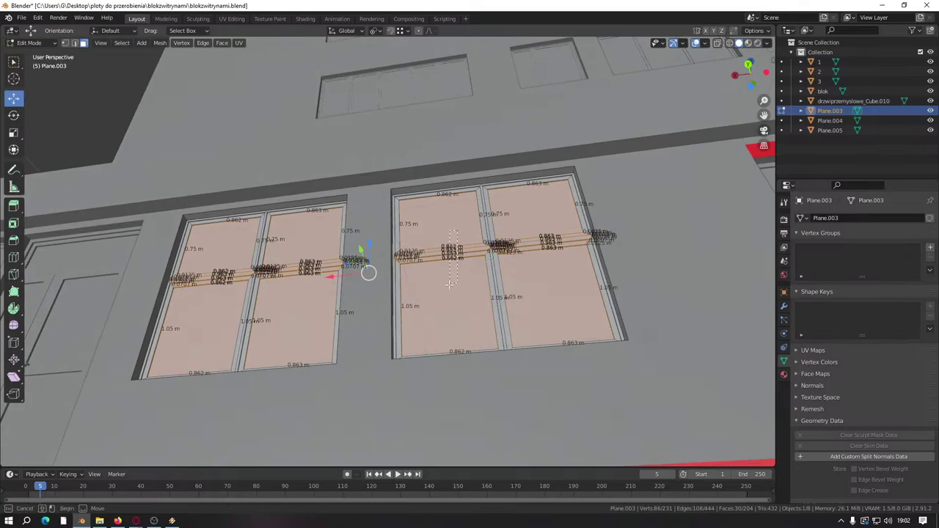
middle_click_drag(449, 285, 616, 279, "shift")
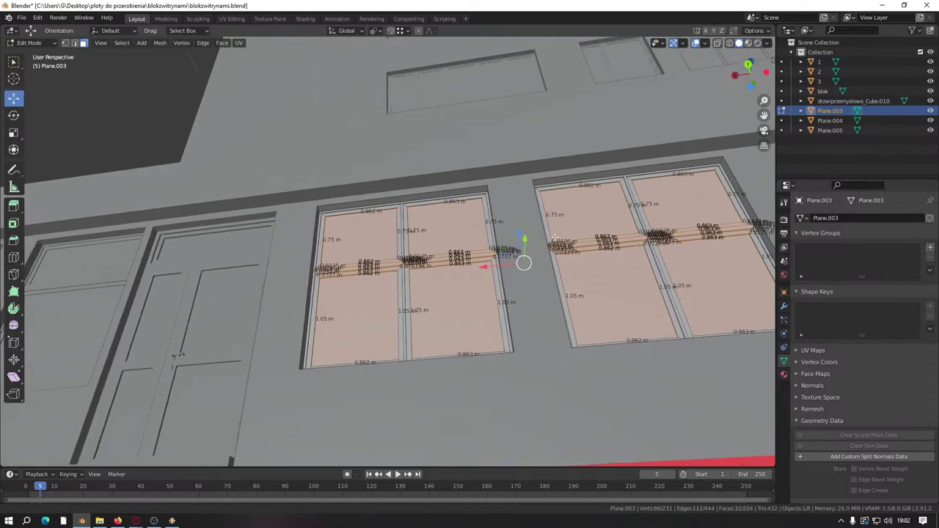
left_click(364, 283, "ctrl")
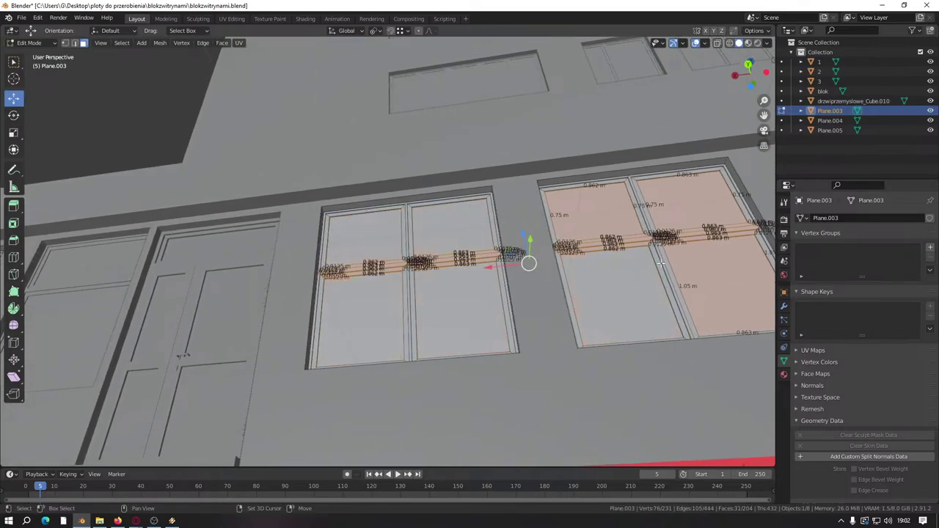
left_click(686, 251, "ctrl")
left_click_drag(518, 223, 519, 210)
middle_click_drag(514, 220, 422, 390)
Step: Switch to editing the Plane.004 door and frame it in the view
key("Tab")
left_click(463, 327)
key("Tab")
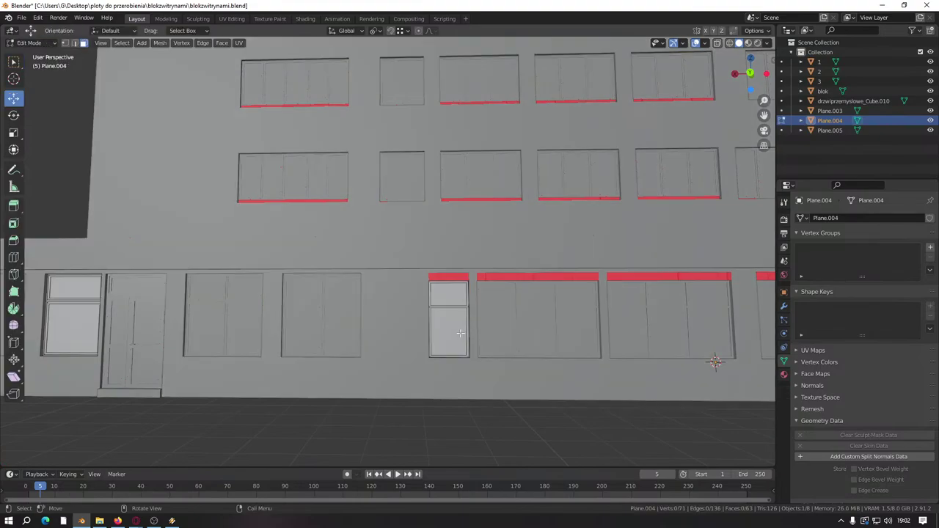
key("KP_Decimal")
scroll(370, 285, "up", 5)
middle_click_drag(342, 279, 476, 262)
Step: Select Plane.004's strips without the panels and raise them 0.2 m on Z
left_click(476, 262)
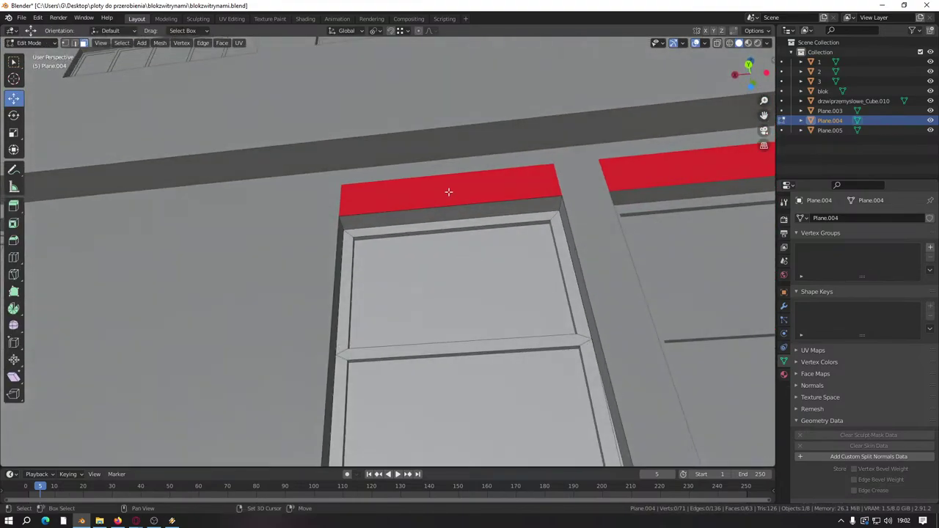
left_click(447, 207, "ctrl")
left_click(440, 396, "ctrl")
middle_click_drag(440, 396, 458, 352)
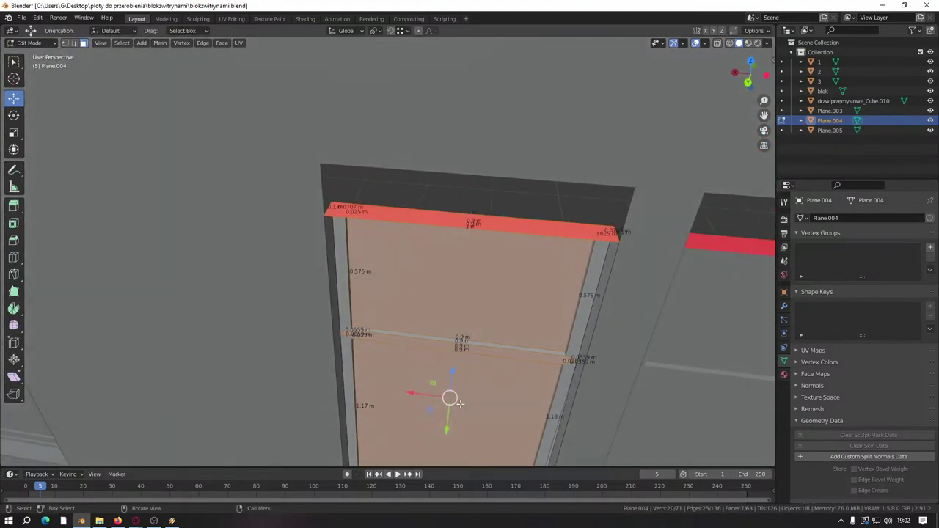
left_click(464, 316, "shift")
left_click(448, 372, "shift")
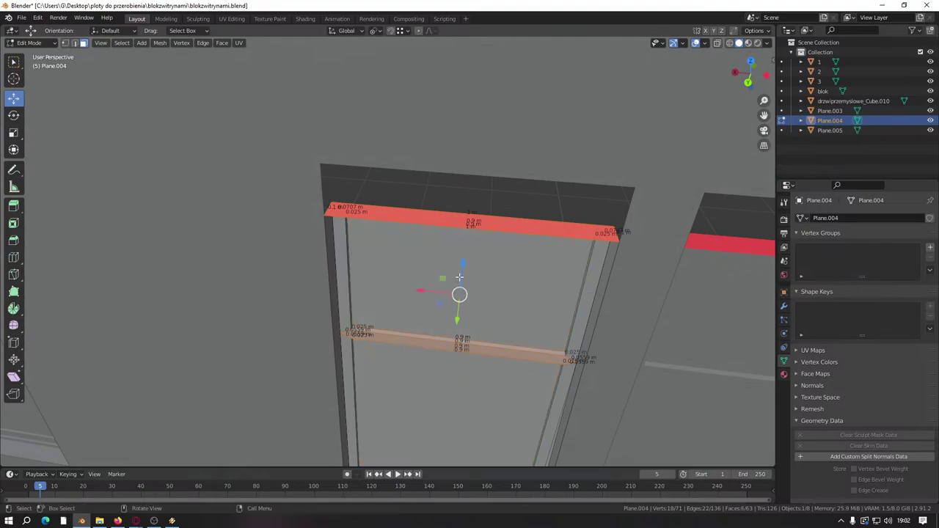
key("g")
key("z")
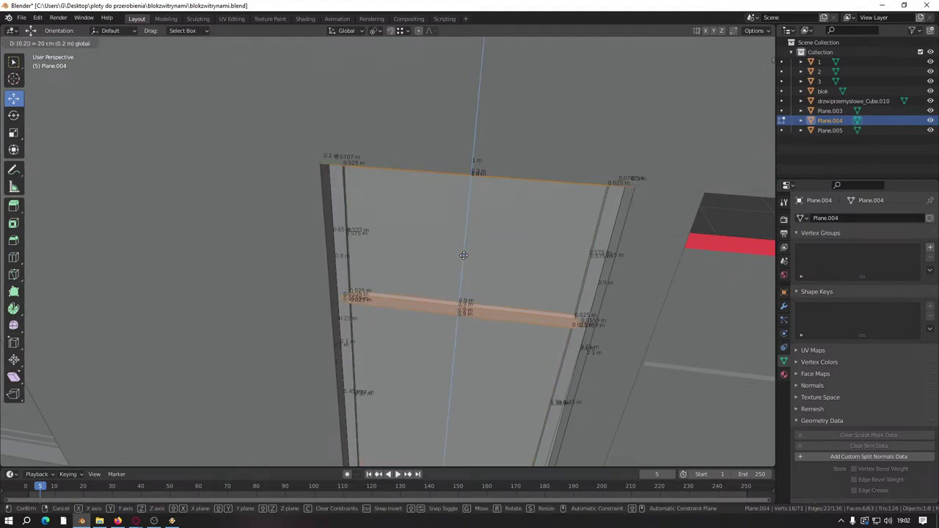
left_click(464, 254)
Step: Open the Plane.005 door for editing and select its panel face
middle_click_drag(463, 249, 265, 254)
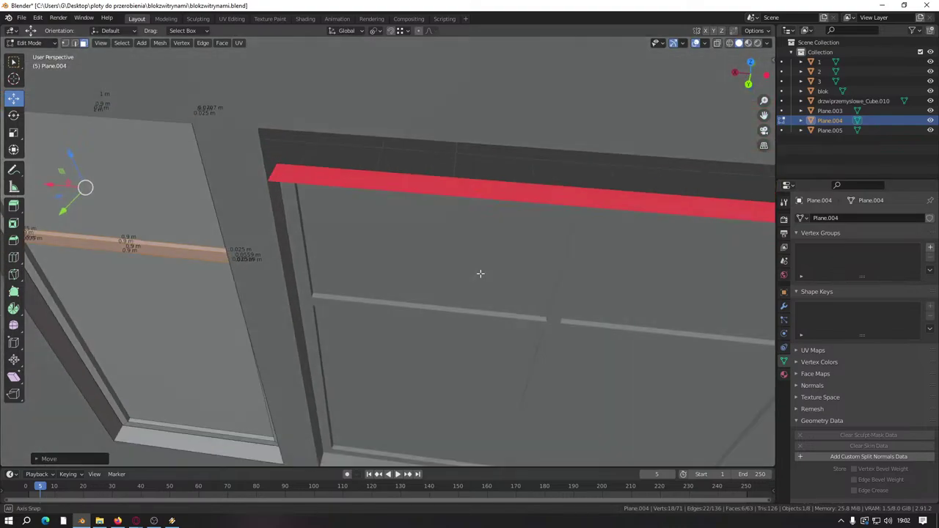
key("Tab")
left_click(468, 278)
key("Tab")
middle_click_drag(471, 268, 462, 173)
left_click(462, 173, "shift")
Step: Box-select Plane.005's panel and frame strips, then deselect the panels to keep the bar
key("b")
left_click_drag(619, 149, 649, 395)
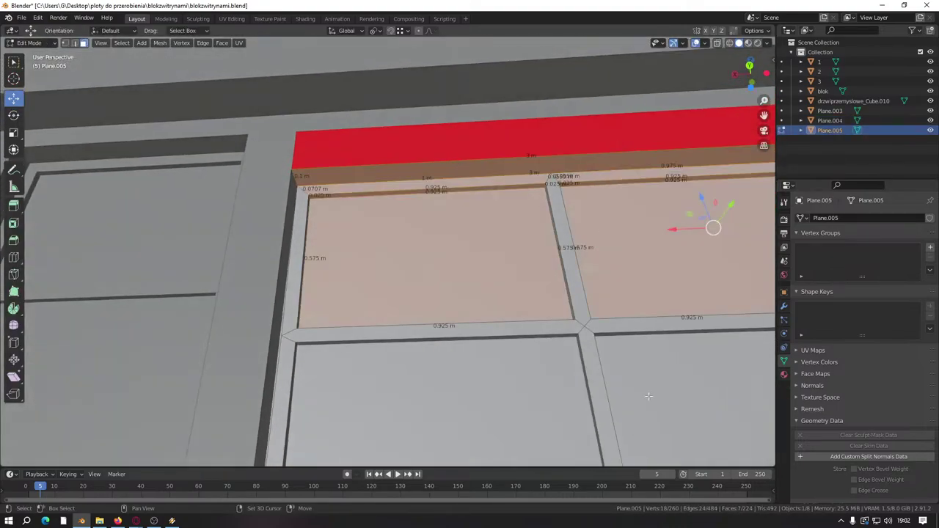
middle_click_drag(469, 302, 487, 449)
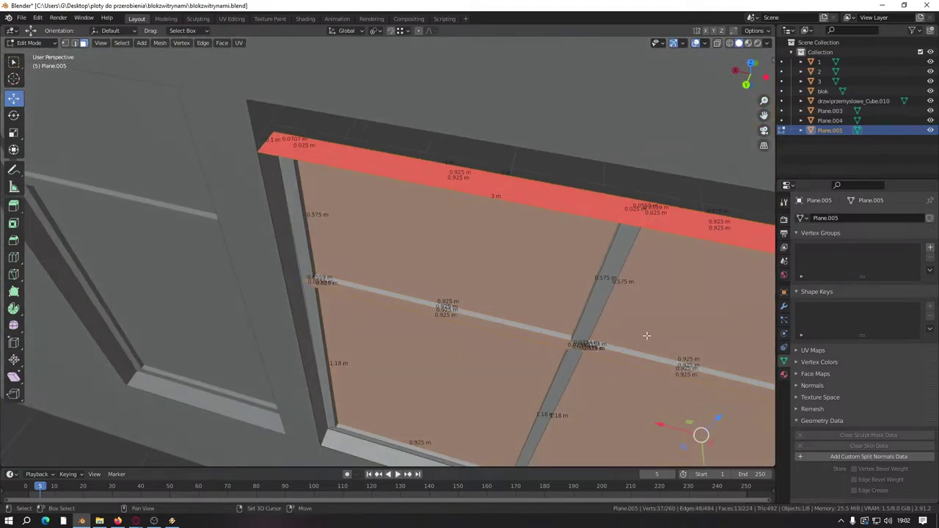
left_click(520, 280, "shift")
left_click(631, 315, "shift")
left_click(618, 396, "shift")
left_click(501, 360, "shift")
scroll(501, 361, "down", 5)
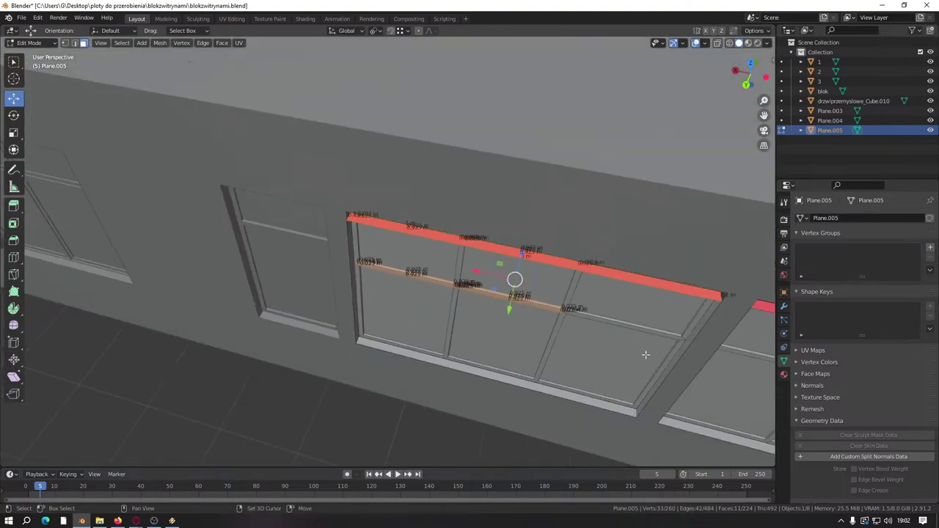
Step: Add the top frame edges and raise them on Z to the red band
middle_click_drag(501, 361, 374, 282)
scroll(374, 282, "up", 6)
left_click(341, 319, "shift")
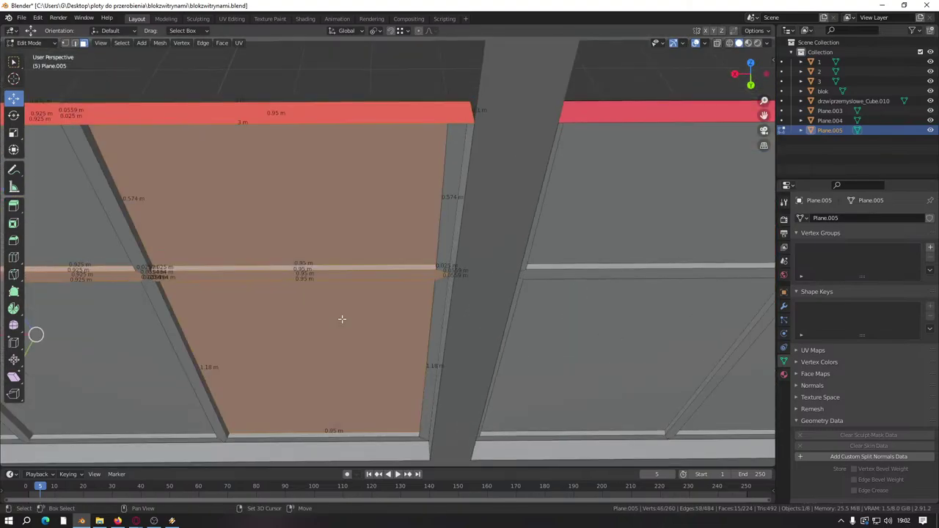
middle_click_drag(316, 326, 314, 226)
left_click(351, 143, "shift")
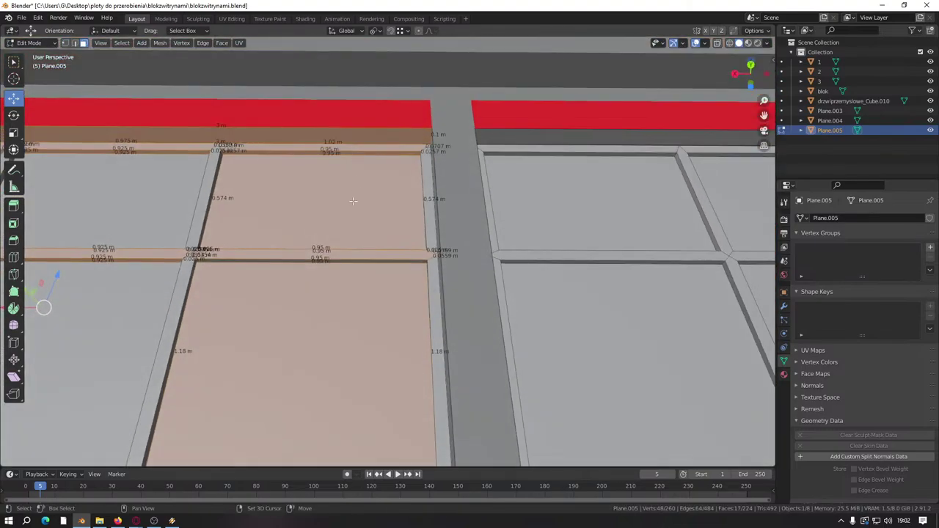
left_click_drag(339, 299, 345, 261)
middle_click_drag(309, 298, 282, 245, "shift")
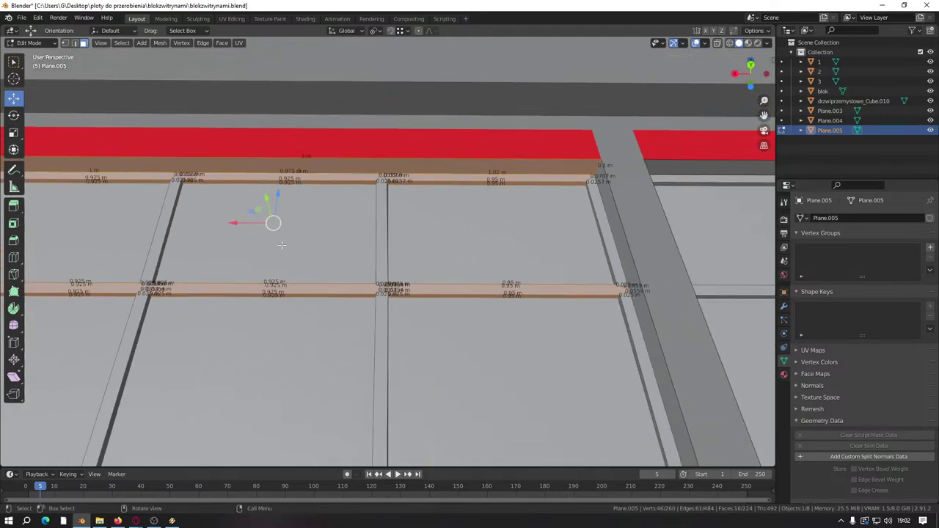
left_click_drag(278, 197, 284, 181)
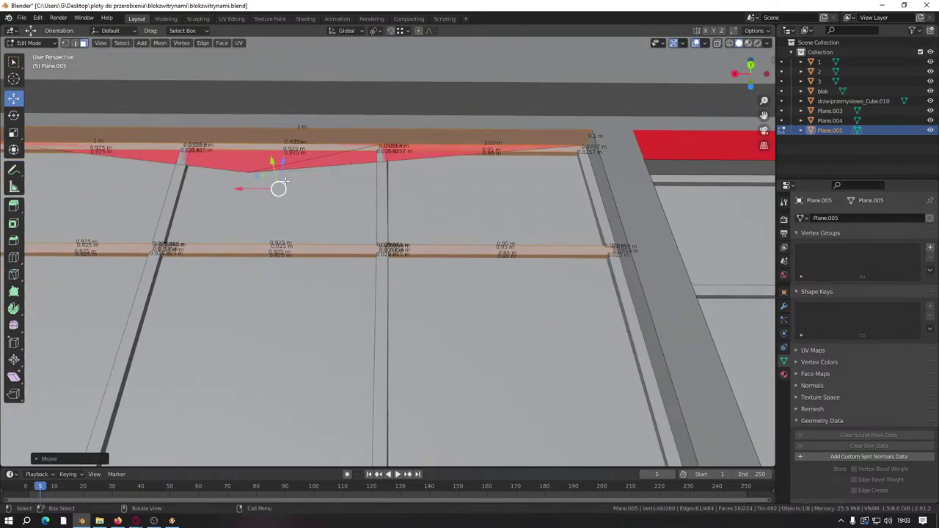
Step: Dissolve the two stray vertices along the top frame edge
left_click(65, 42)
left_click(247, 174)
right_click(247, 173)
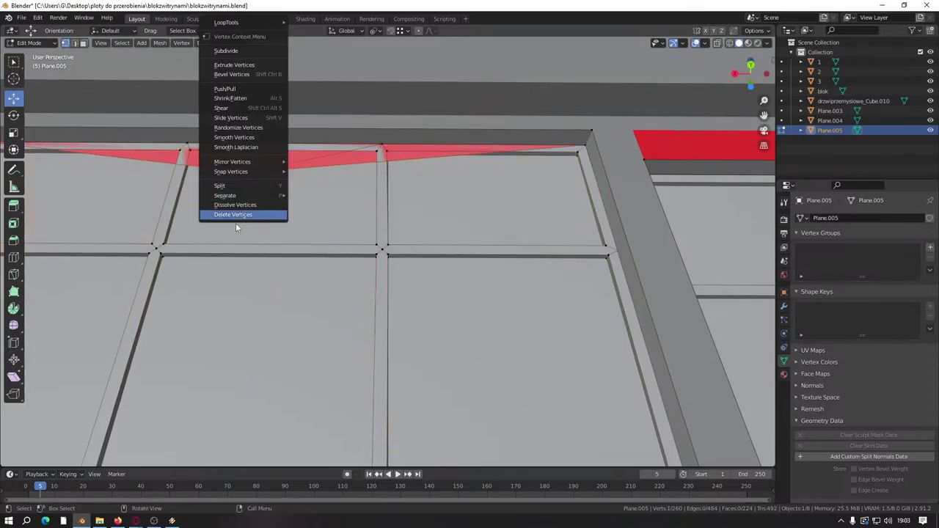
left_click(223, 206)
middle_click_drag(223, 206, 324, 249)
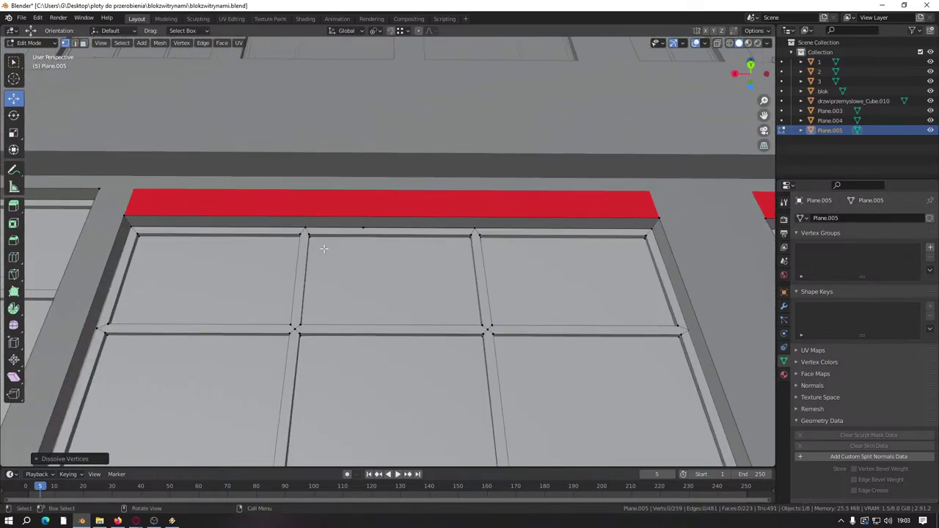
left_click(362, 227)
right_click(363, 226)
left_click(362, 226)
Step: Box-select the left, middle and right face columns plus the white transom strip
left_click_drag(224, 362, 200, 205)
left_click_drag(445, 360, 426, 214)
left_click_drag(565, 354, 590, 210)
middle_click_drag(543, 281, 535, 404)
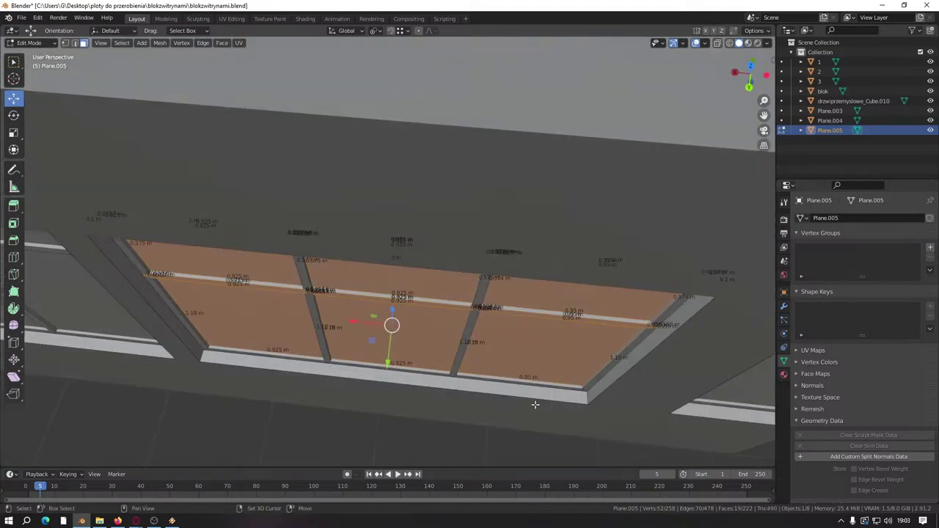
left_click(403, 288, "shift")
left_click(238, 274, "shift")
Step: Deselect the pane faces, keeping the transom strip, and move it about 0.12 m on Z
left_click(253, 260, "shift")
left_click(342, 269, "shift")
left_click(586, 304, "shift")
left_click(547, 348, "shift")
left_click(381, 339, "shift")
left_click(283, 317, "shift")
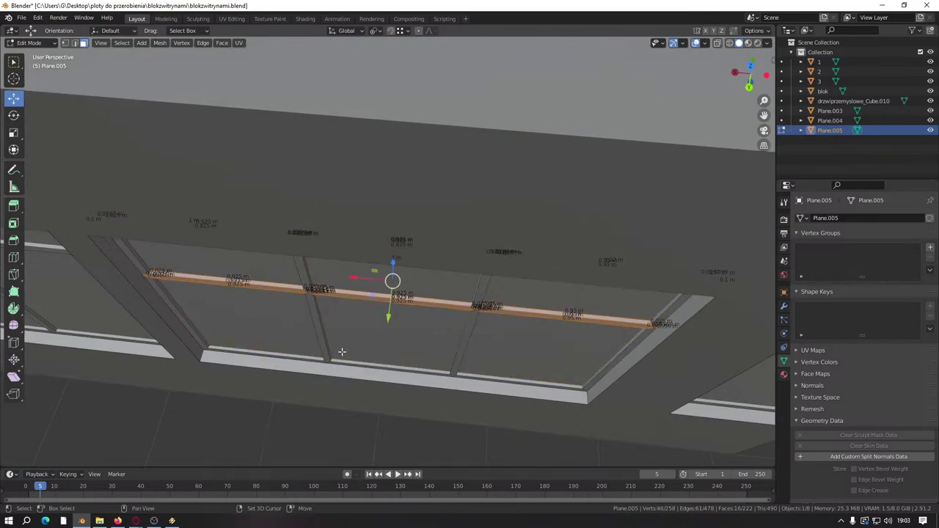
middle_click_drag(392, 260, 410, 218)
left_click_drag(383, 330, 384, 312)
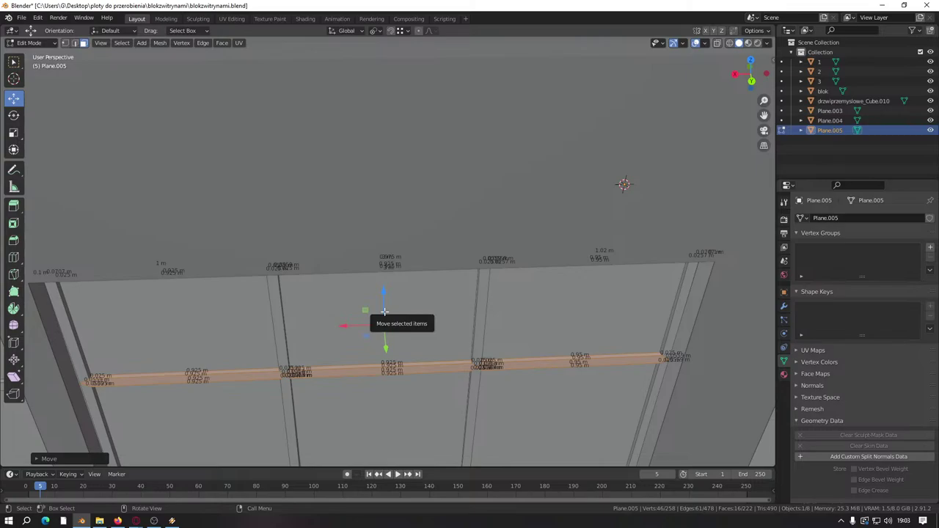
Step: Select the window frame's thin strip faces, leaving the pane faces unselected
scroll(384, 312, "down", 5)
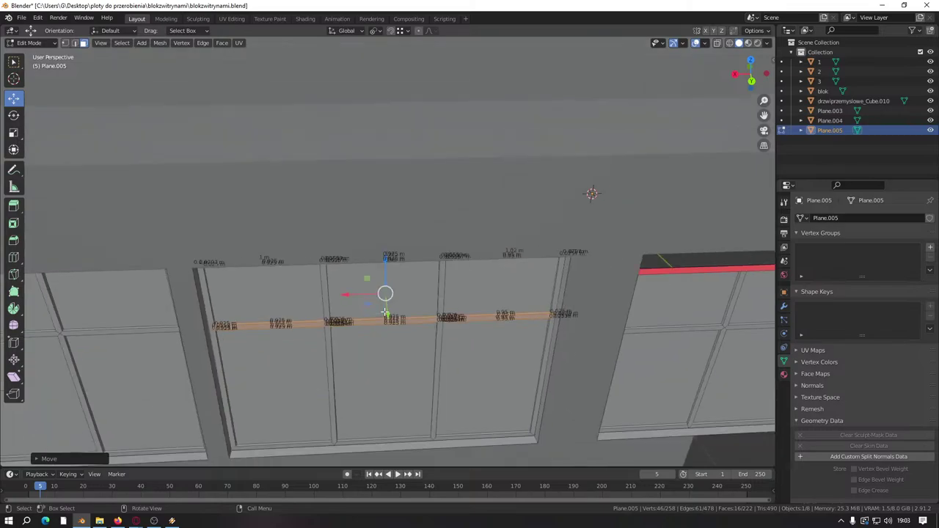
middle_click_drag(562, 204, 84, 193, "shift")
scroll(251, 192, "up", 3)
scroll(251, 192, "up", 4)
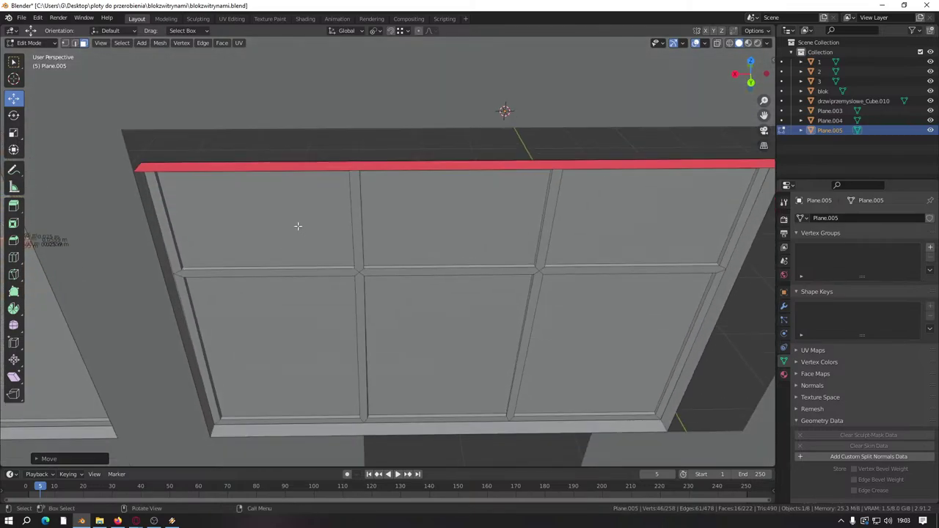
middle_click_drag(297, 226, 534, 440)
left_click(286, 170, "alt")
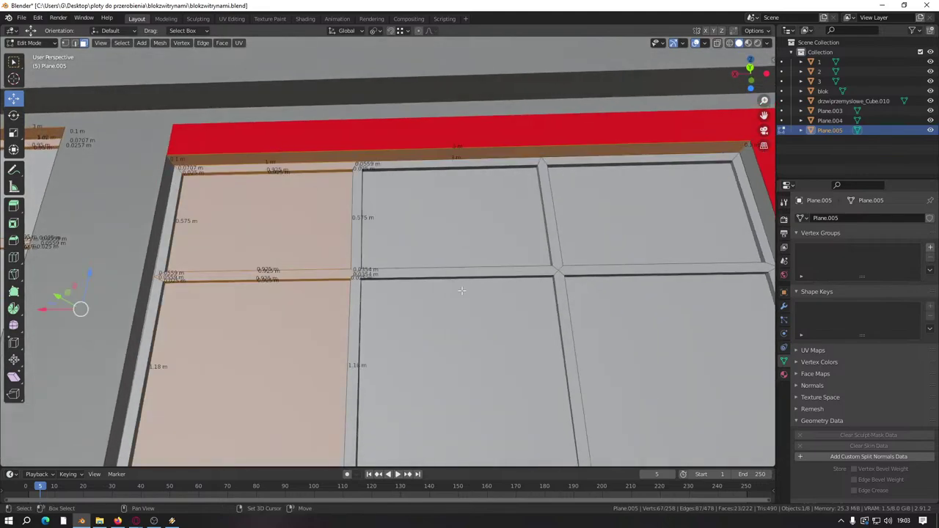
left_click(448, 154, "alt+shift")
left_click_drag(640, 147, 640, 147)
middle_click_drag(640, 147, 618, 216)
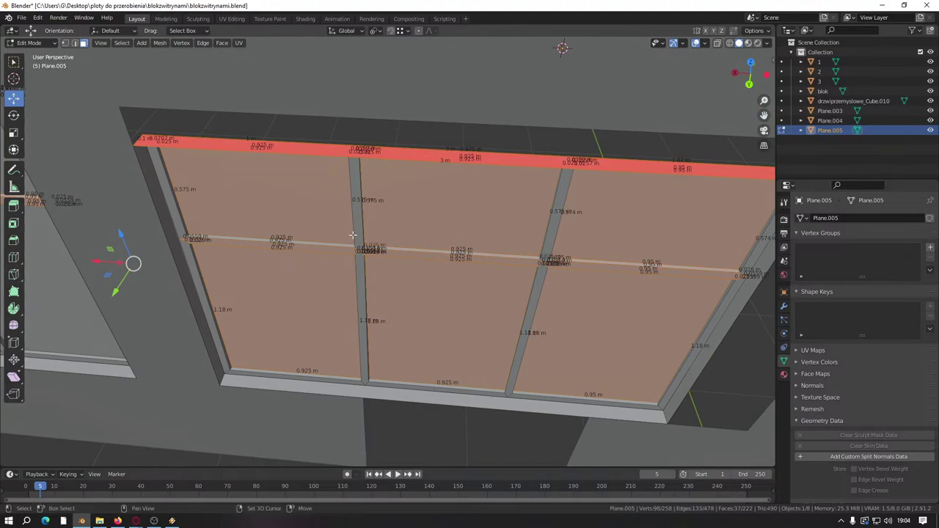
left_click(322, 265, "alt+shift")
left_click(422, 205, "shift")
left_click(317, 202, "shift")
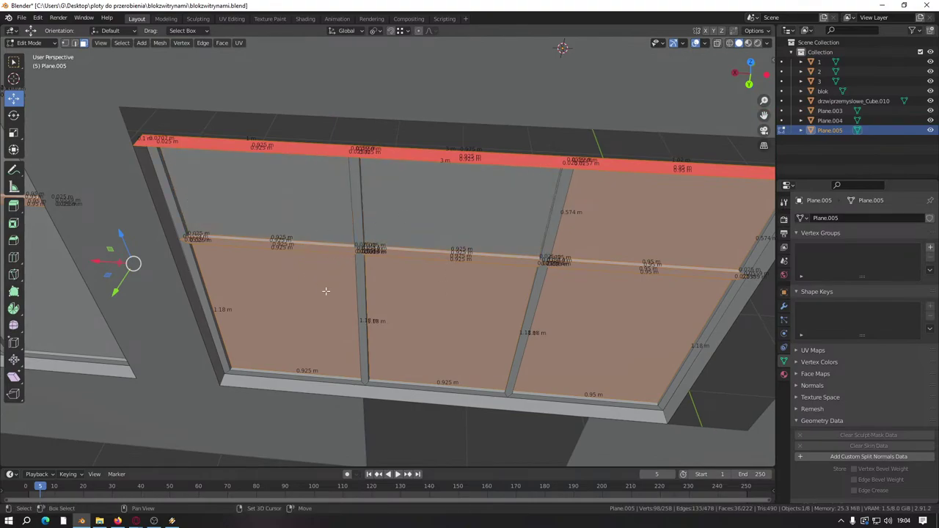
left_click(325, 290, "shift")
left_click(414, 292, "shift")
left_click(614, 239, "shift")
left_click(604, 304, "shift")
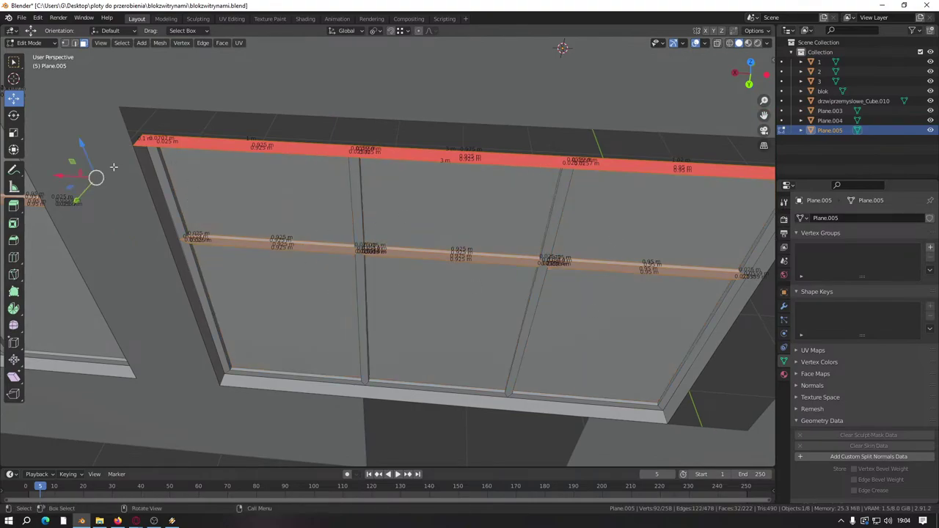
Step: Refine the selection to only the frame's horizontal transom and top strips
middle_click_drag(114, 168, 347, 225, "shift")
middle_click_drag(458, 272, 458, 172)
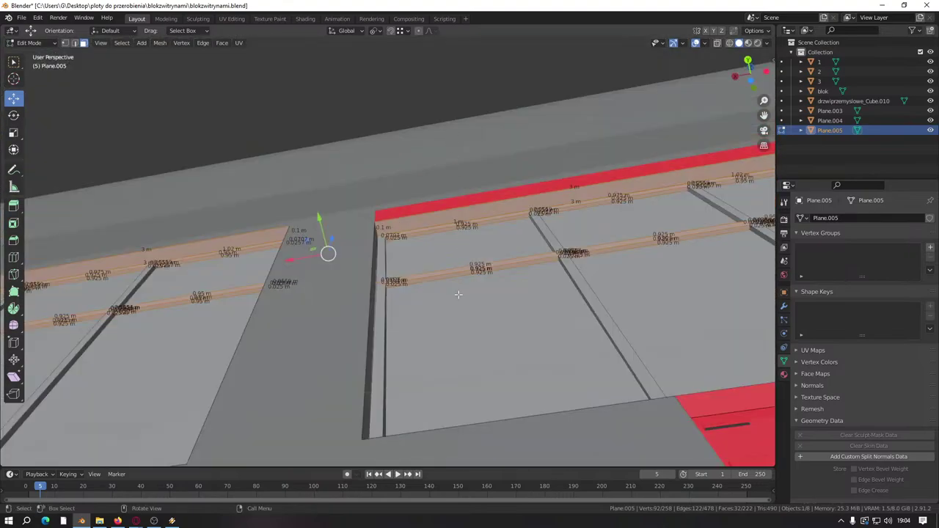
left_click(476, 304)
left_click_drag(440, 212, 440, 214)
middle_click_drag(744, 228, 622, 261, "shift")
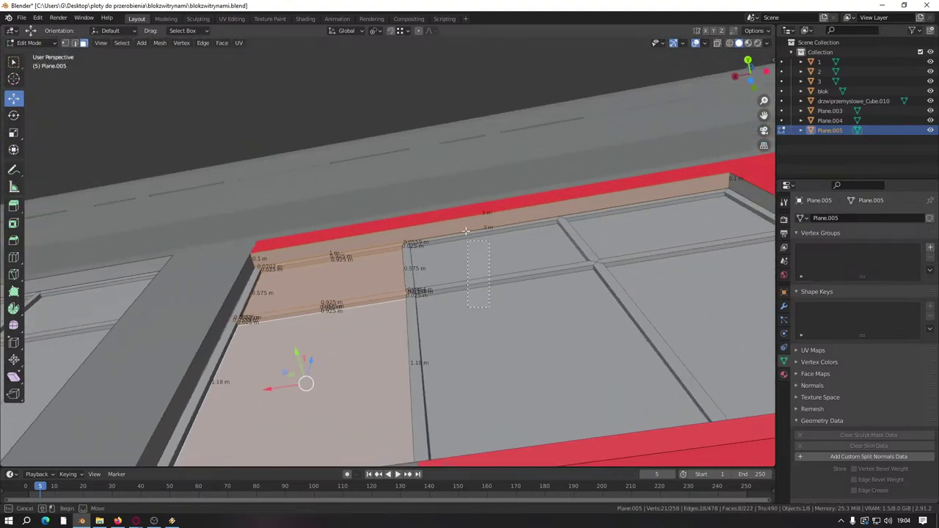
left_click_drag(647, 205, 646, 205)
middle_click_drag(638, 220, 356, 212)
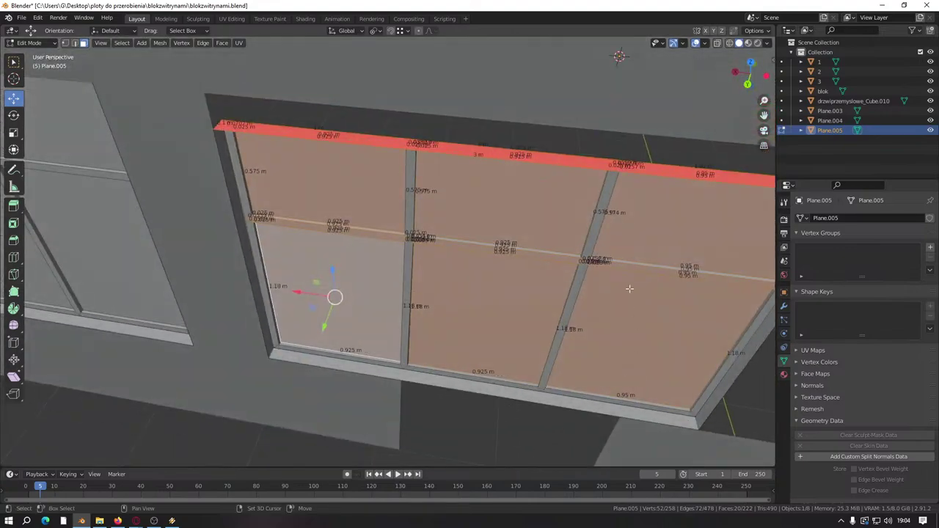
left_click(356, 213, "shift")
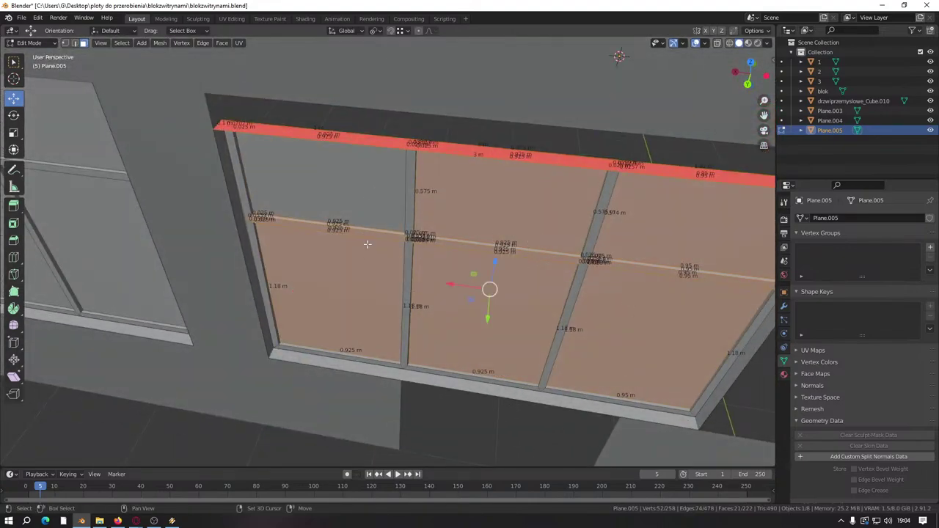
left_click(374, 258, "shift")
left_click(565, 278, "shift")
left_click(585, 237, "shift")
left_click(585, 237, "shift")
left_click(656, 308, "shift")
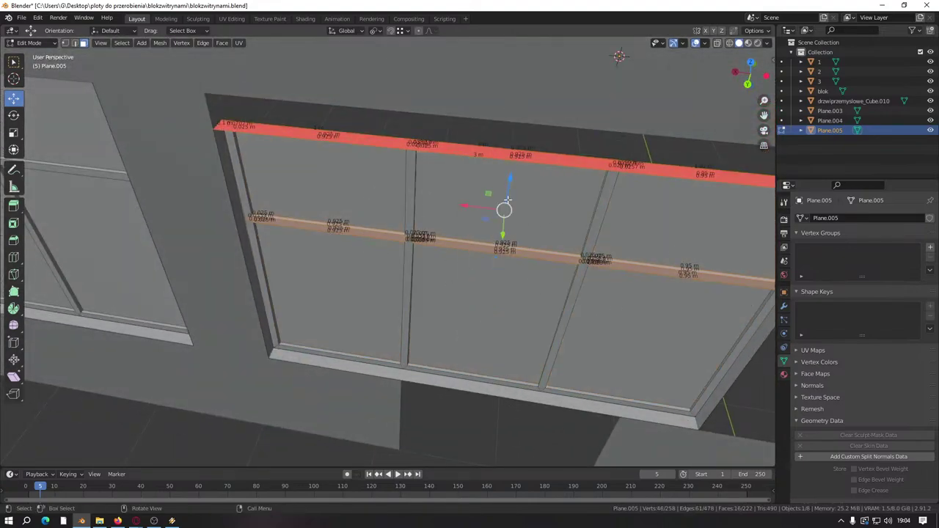
Step: Move the selected strips 20 cm (0.2) up along Z
key("g")
key("z")
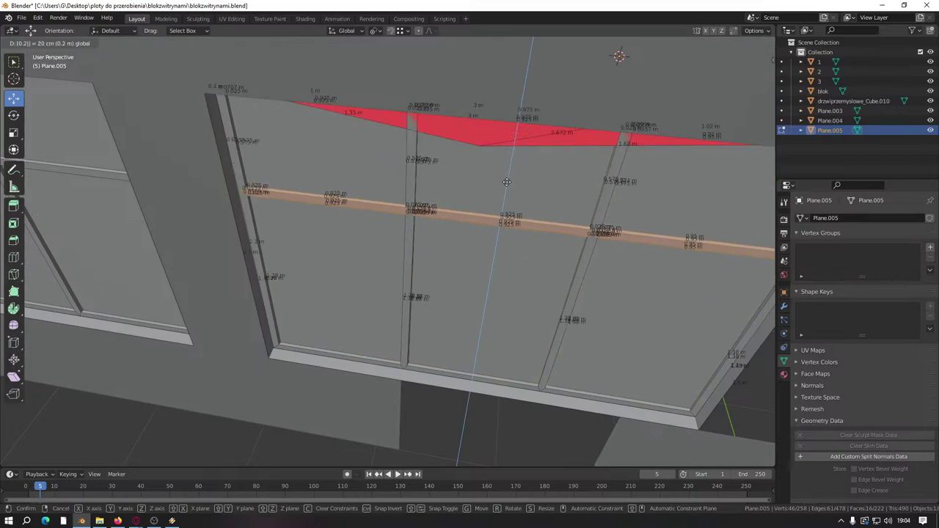
left_click(510, 179)
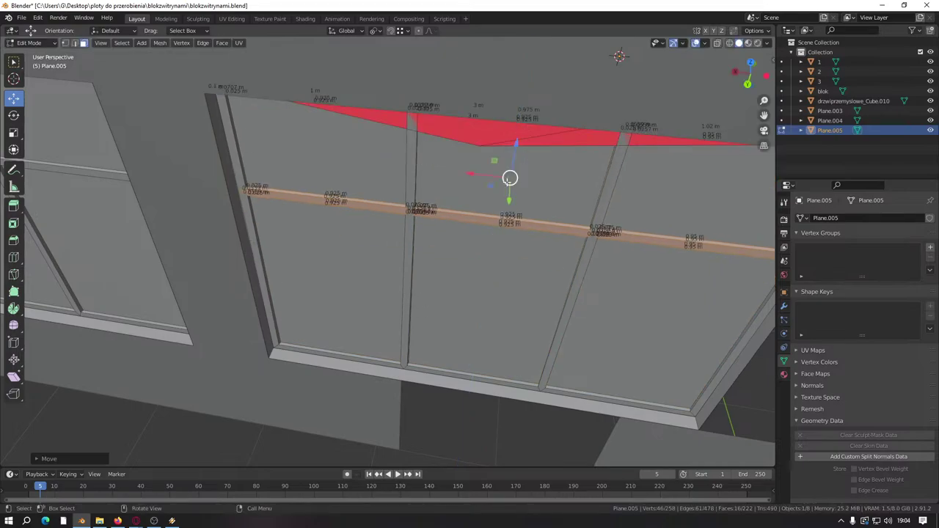
Step: In vertex mode, select the stray vertex and bring up its actions list
left_click(65, 42)
left_click(480, 146)
right_click(480, 148)
Step: Dissolve the stray vertex and the other extra frame vertices
left_click(457, 205)
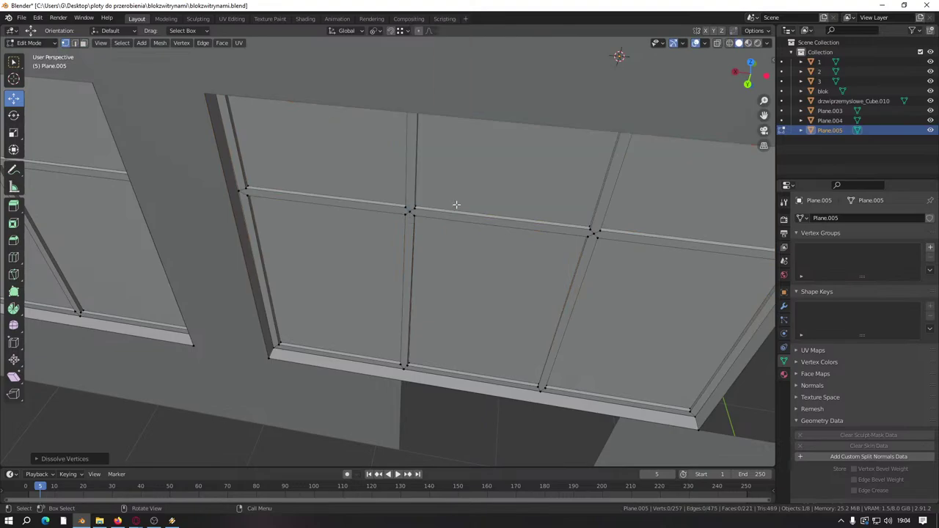
middle_click_drag(457, 206, 353, 243)
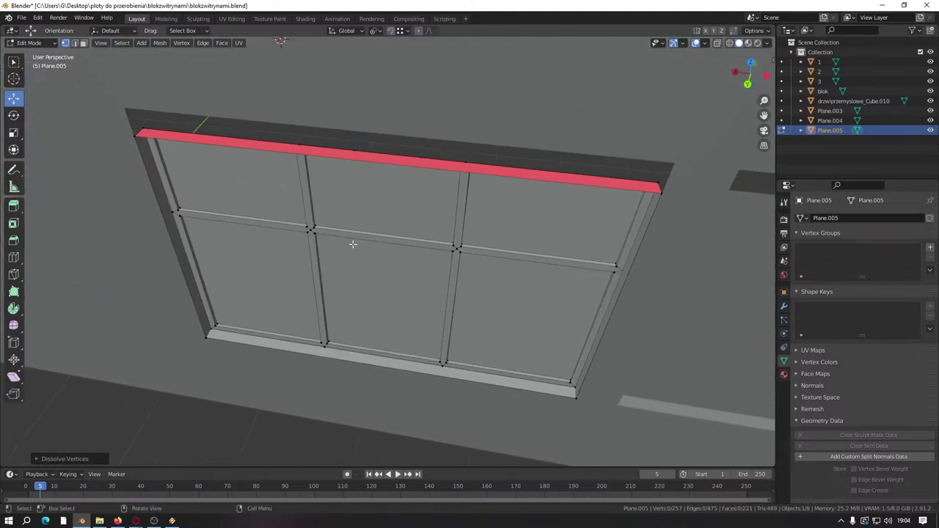
middle_click_drag(300, 153, 337, 175)
right_click(358, 163)
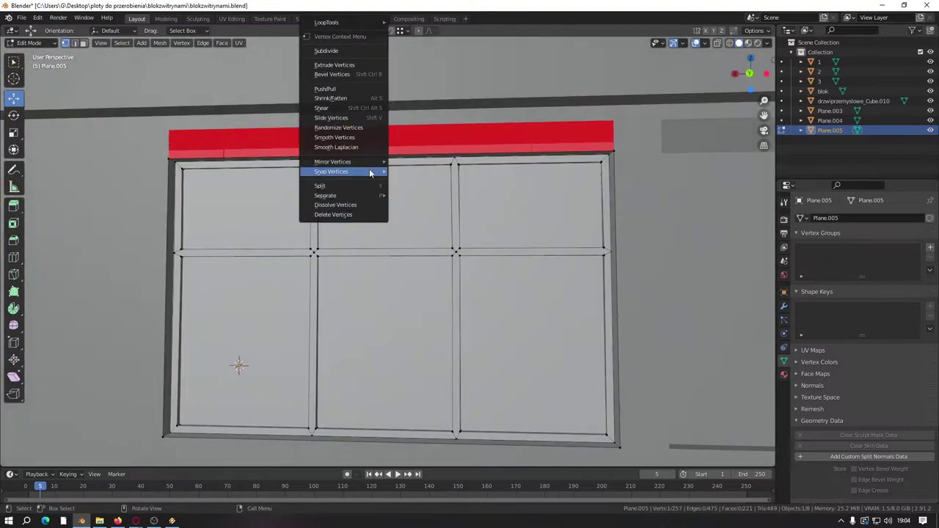
left_click(358, 212)
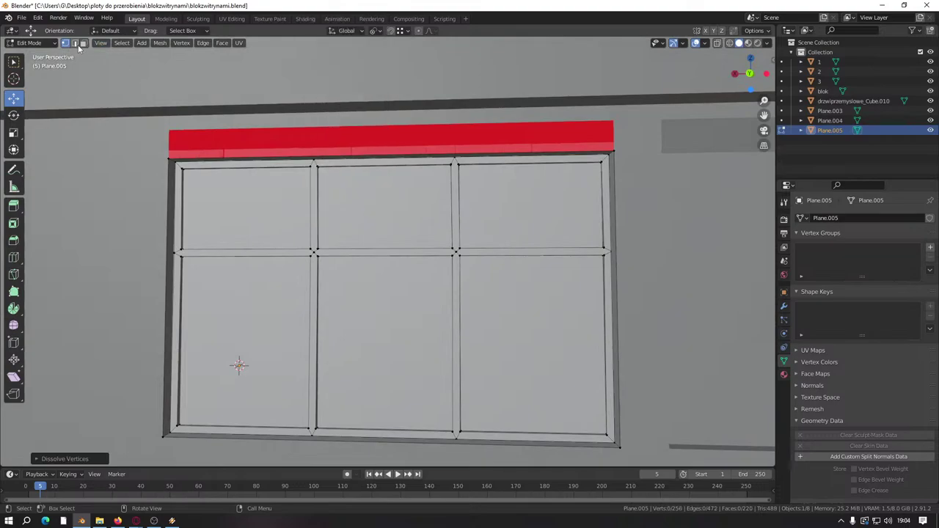
Step: Select the second window's strips and raise them along Z
middle_click_drag(286, 262, 277, 267)
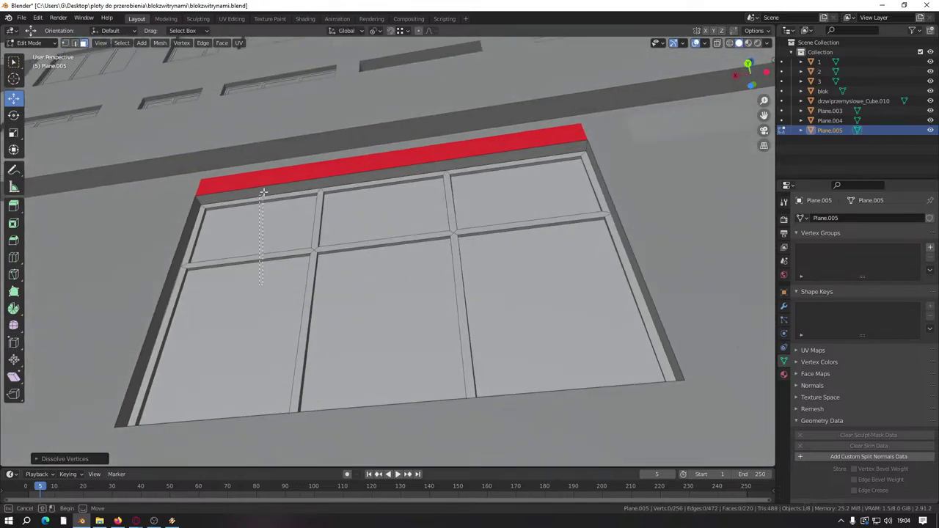
left_click_drag(264, 180, 433, 210)
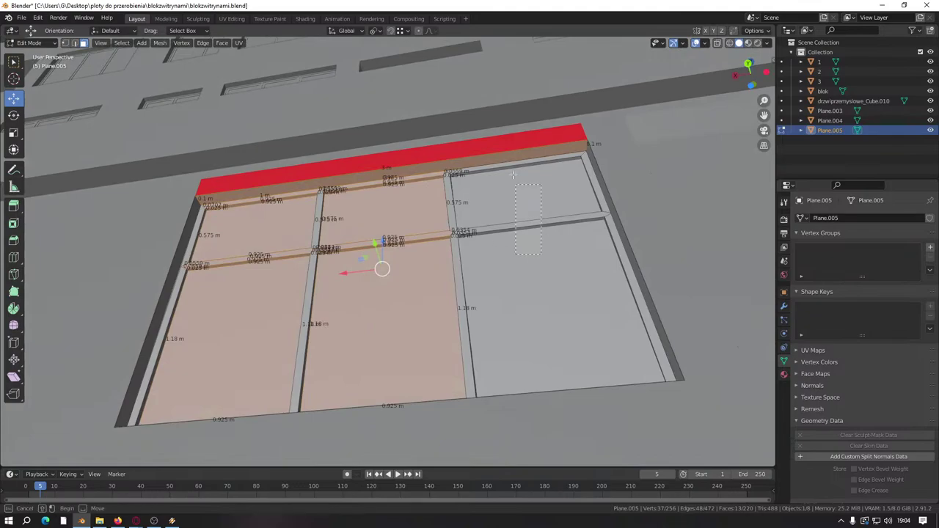
left_click_drag(513, 174, 513, 206, "shift")
middle_click_drag(506, 216, 495, 298)
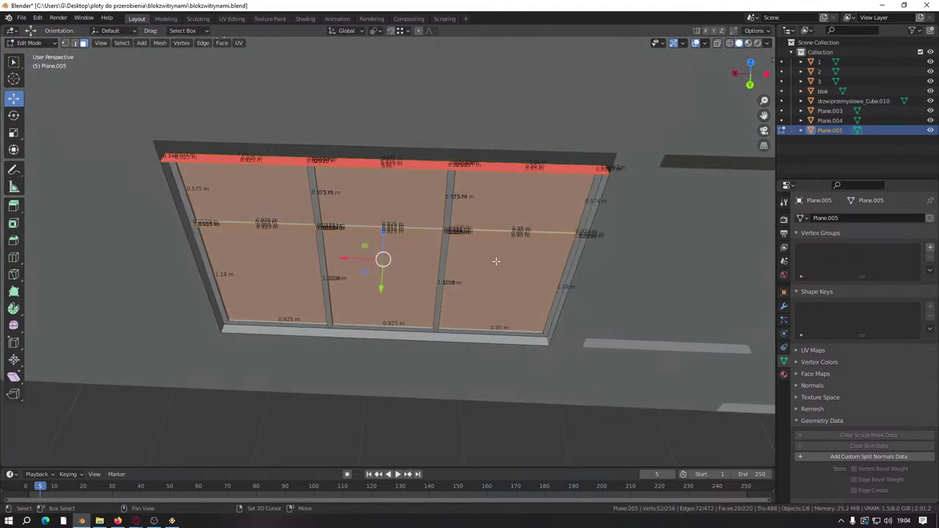
left_click_drag(278, 253, 461, 248, "ctrl")
left_click_drag(384, 169, 384, 178)
middle_click_drag(383, 179, 409, 282)
Step: Isolate the narrow wall strip and slide it sideways along X
key("l")
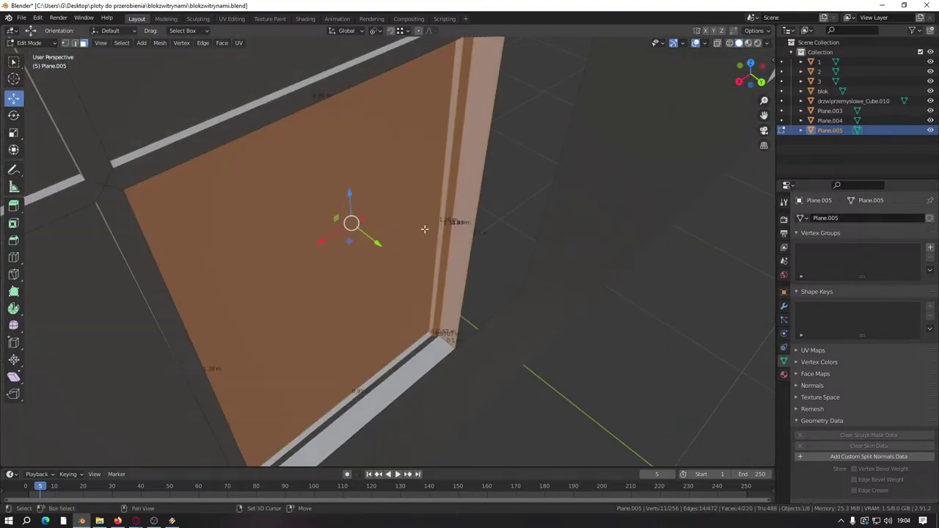
middle_click_drag(426, 227, 365, 185, "shift")
key("shift+l")
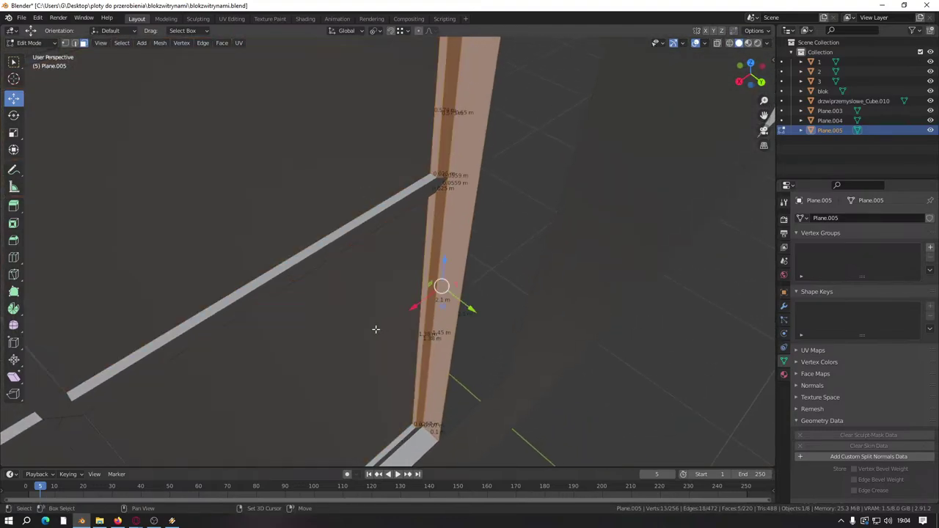
middle_click_drag(377, 330, 260, 298)
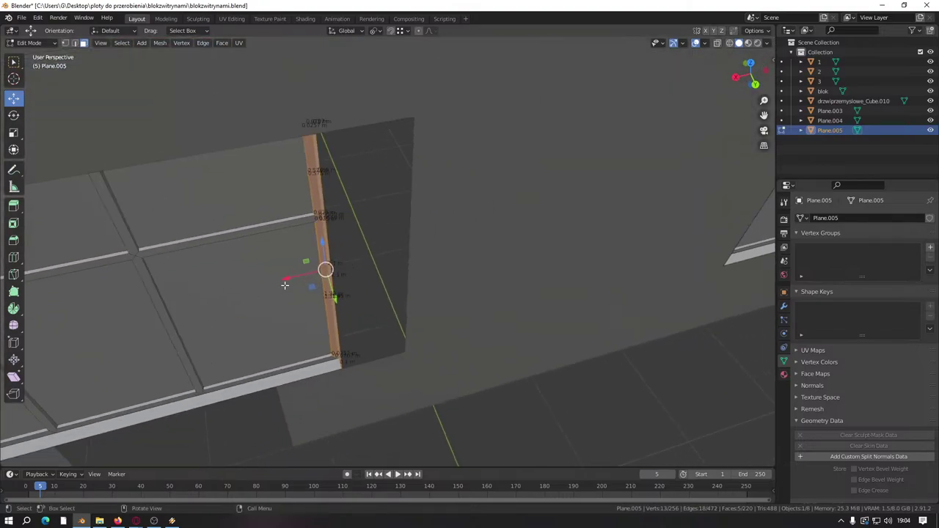
left_click_drag(284, 285, 371, 287)
middle_click_drag(117, 504, 348, 286, "shift")
Step: Delete one whole mullioned window from Plane.005, leaving 165 faces, then exit Edit Mode
key("alt+a")
scroll(413, 258, "down", 4)
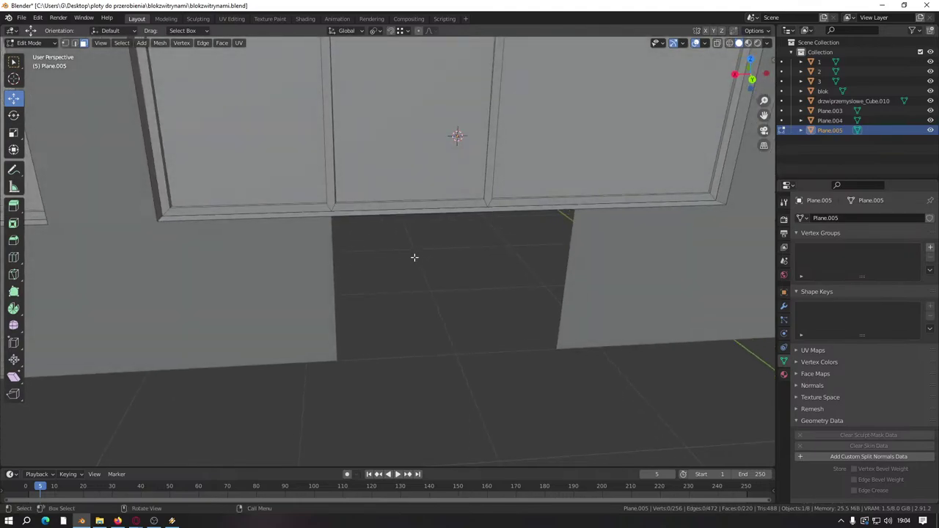
middle_click_drag(388, 344, 387, 348)
left_click(403, 249)
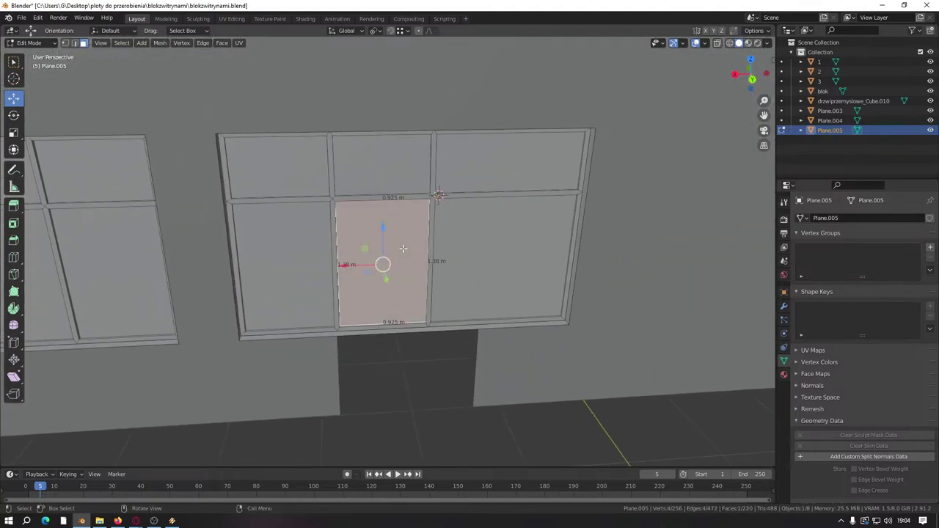
key("ctrl+l")
right_click(405, 291)
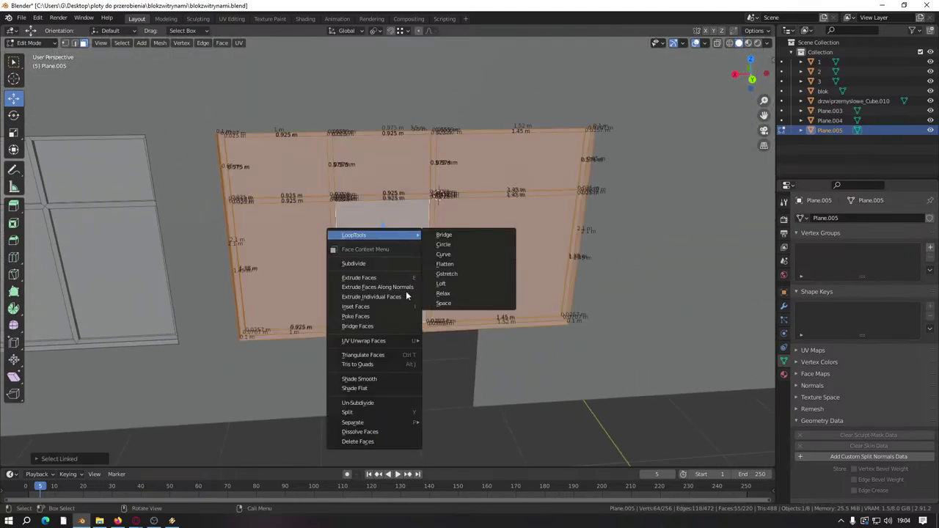
left_click(385, 443)
scroll(160, 295, "down", 3)
middle_click_drag(160, 295, 309, 279, "shift")
middle_click_drag(235, 269, 381, 264, "shift")
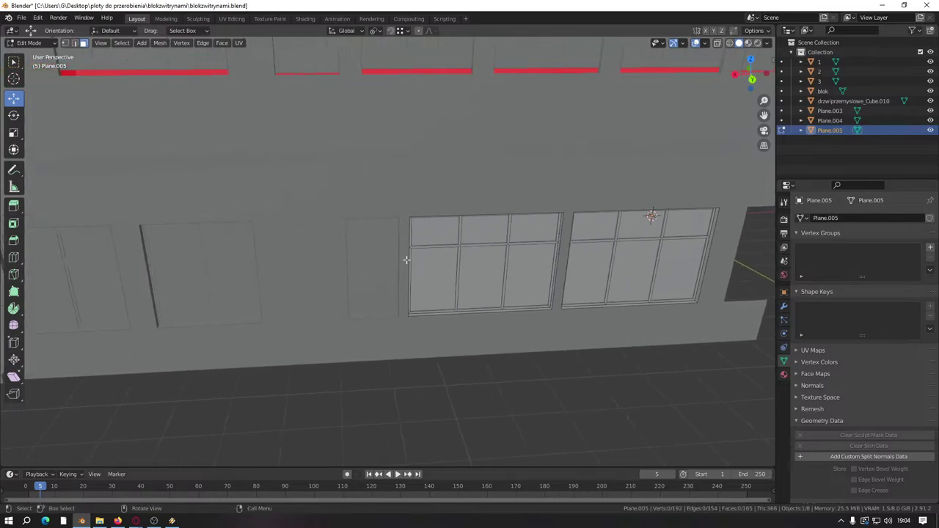
key("Tab")
Step: Edit Plane.004 and select its entire framed panel mesh
left_click(364, 257)
key("Tab")
scroll(365, 256, "up", 3)
key("ctrl+l")
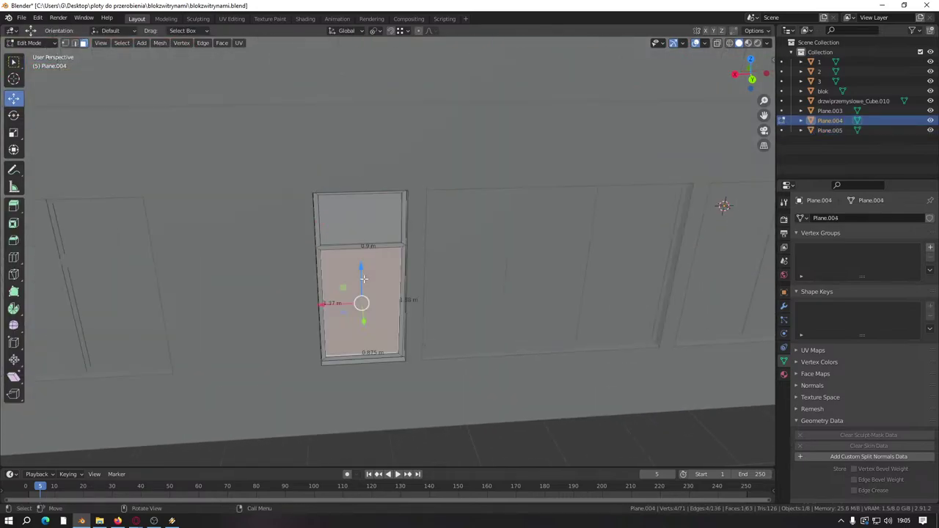
scroll(364, 279, "down", 3)
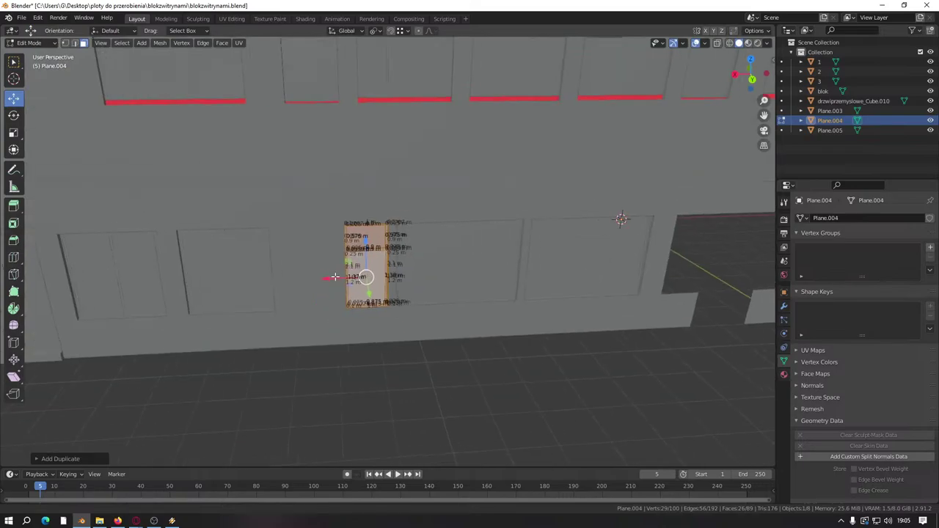
Step: Duplicate the framed panel and place the copy 2.774 m across, right of the doorway
key("shift+d")
left_click(629, 277)
scroll(628, 265, "up", 4)
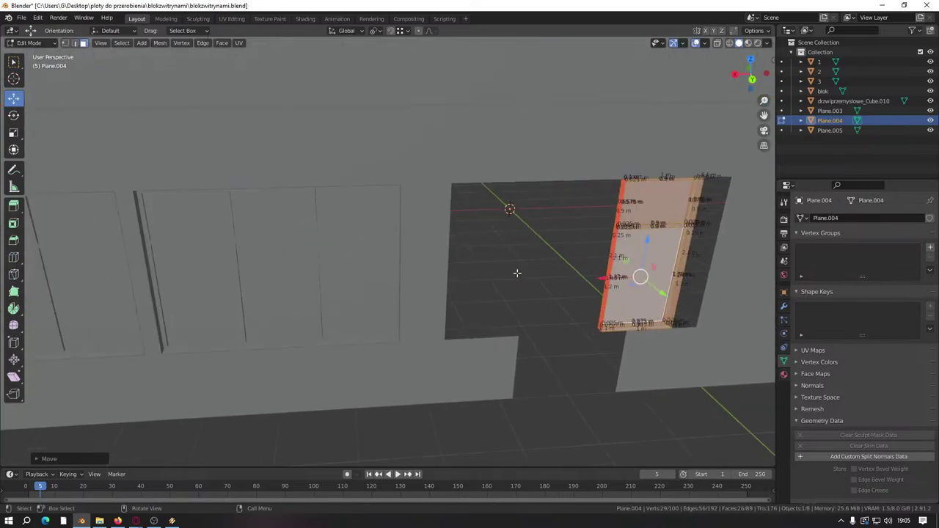
key("g")
left_click(445, 278)
middle_click_drag(445, 278, 286, 321)
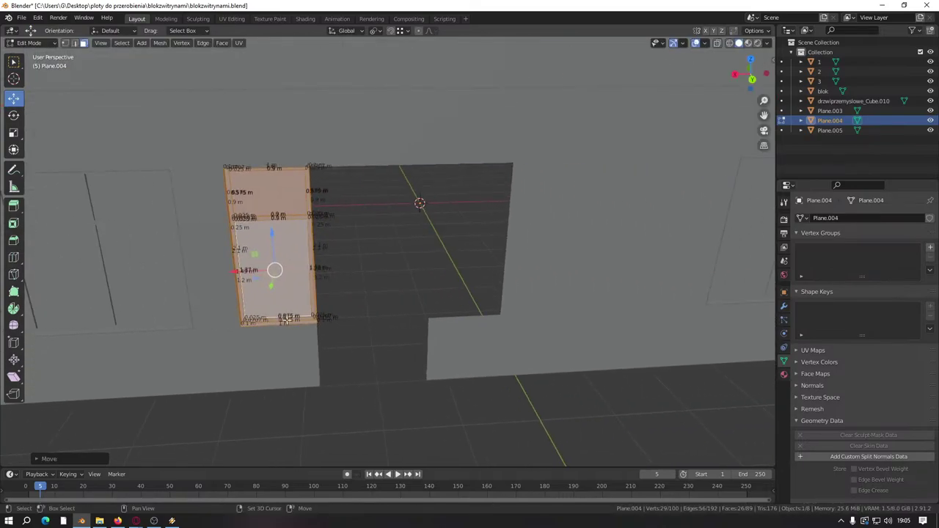
key("g")
key("Escape")
key("g")
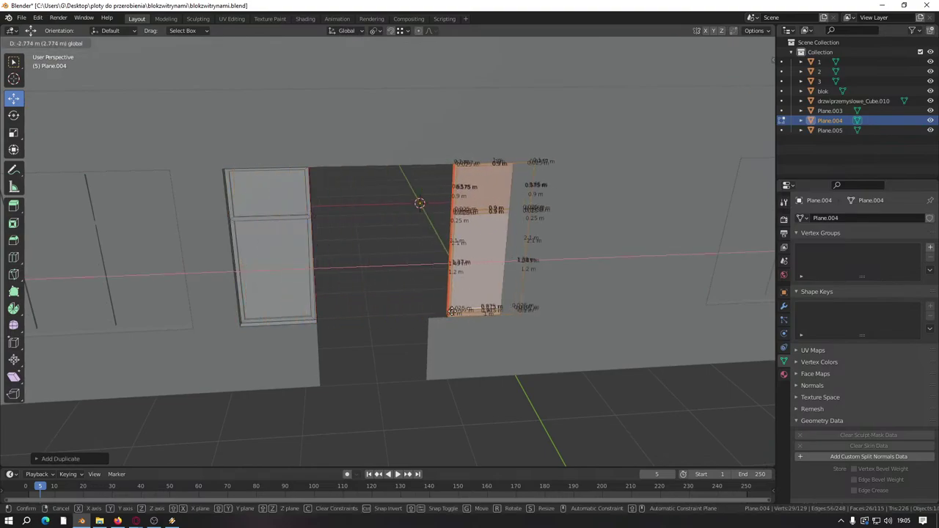
left_click(465, 394)
left_click(473, 418)
Step: Save the file
key("ctrl+s")
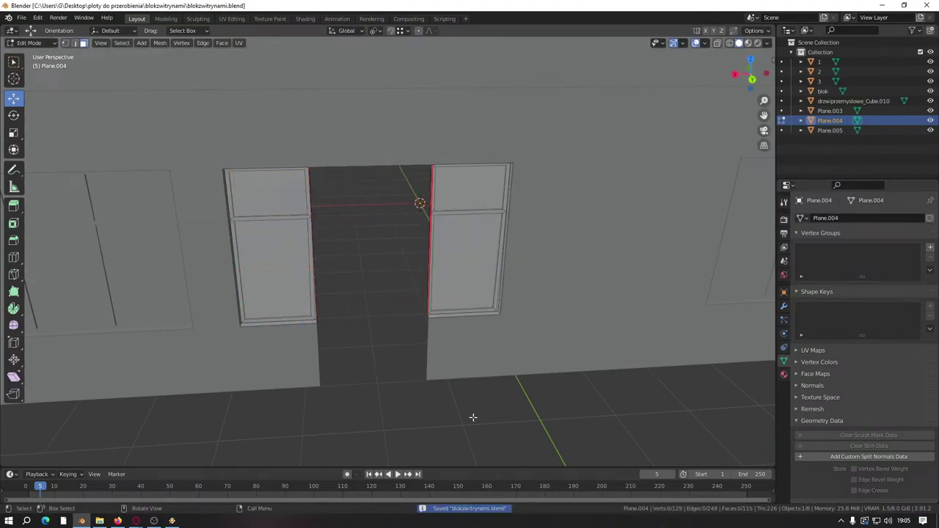
scroll(448, 401, "down", 4)
middle_click_drag(382, 374, 421, 314)
Step: Start editing the door object drzwiprzemyslowe_Cube.010
key("Tab")
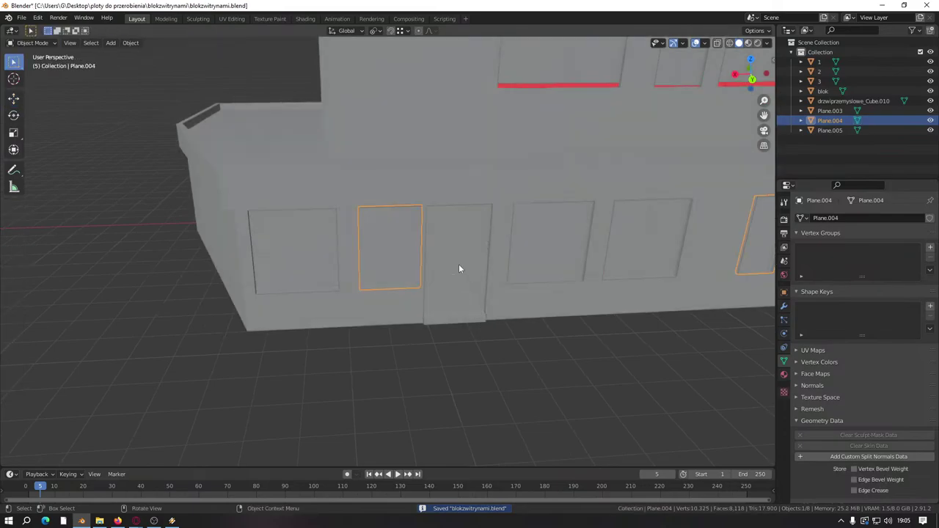
left_click(459, 267)
key("Tab")
scroll(358, 287, "up", 5)
Step: Duplicate the whole door and slide the copy along the wall into the ground-floor opening
scroll(295, 277, "down", 4)
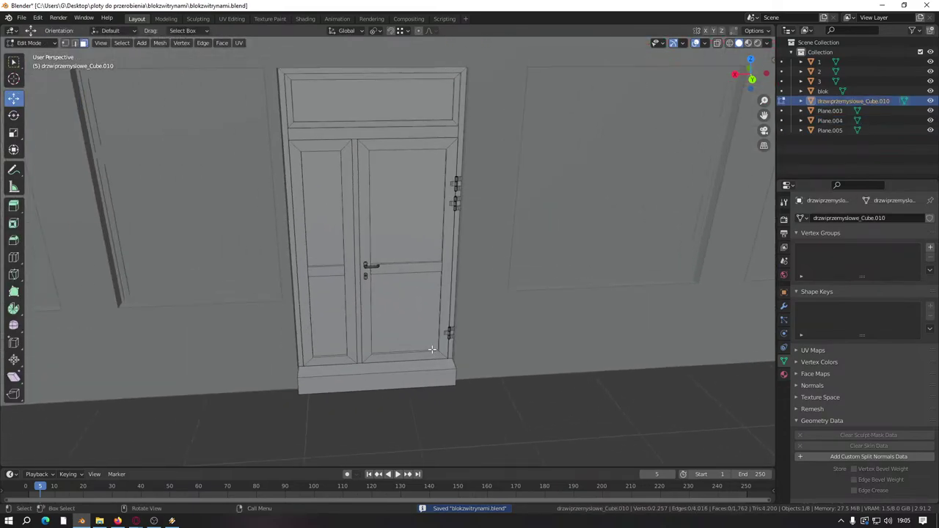
key("a")
middle_click_drag(295, 277, 270, 315)
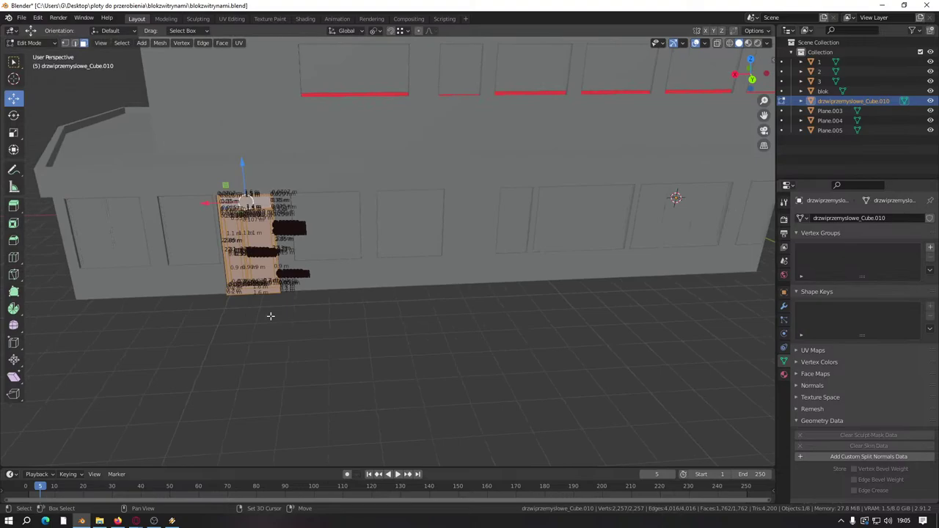
scroll(315, 330, "up", 5)
middle_click_drag(270, 316, 108, 270, "shift")
scroll(356, 334, "down", 5)
scroll(314, 257, "up", 5)
key("shift+d")
right_click(314, 256)
scroll(314, 256, "down", 5)
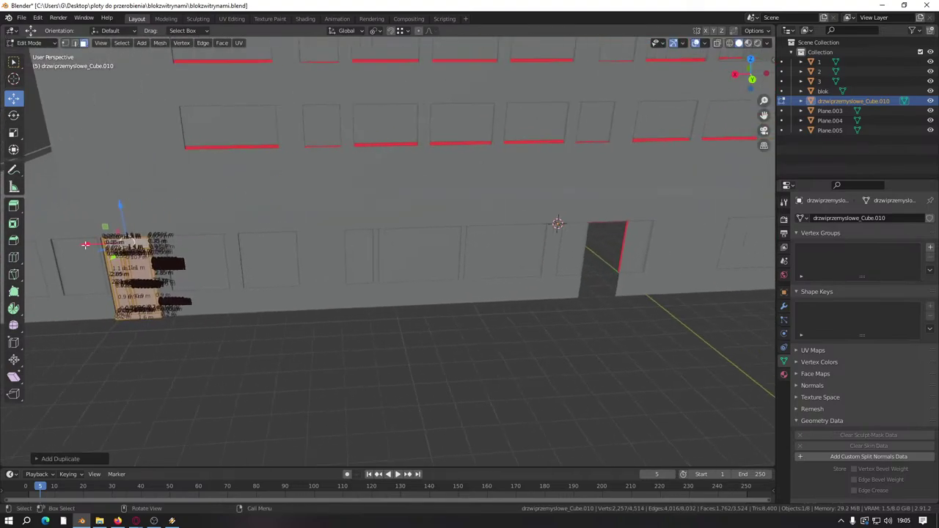
left_click_drag(86, 244, 550, 227)
middle_click_drag(549, 226, 441, 313)
scroll(390, 299, "up", 10)
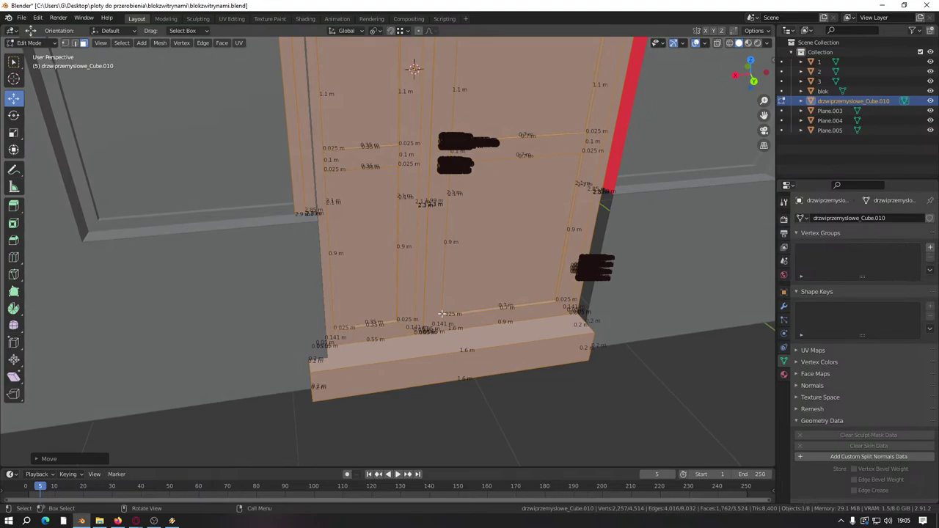
middle_click_drag(441, 313, 427, 279)
Step: Delete the connected sill faces at the bottom of the duplicate door
key("alt+a")
scroll(426, 394, "down", 3)
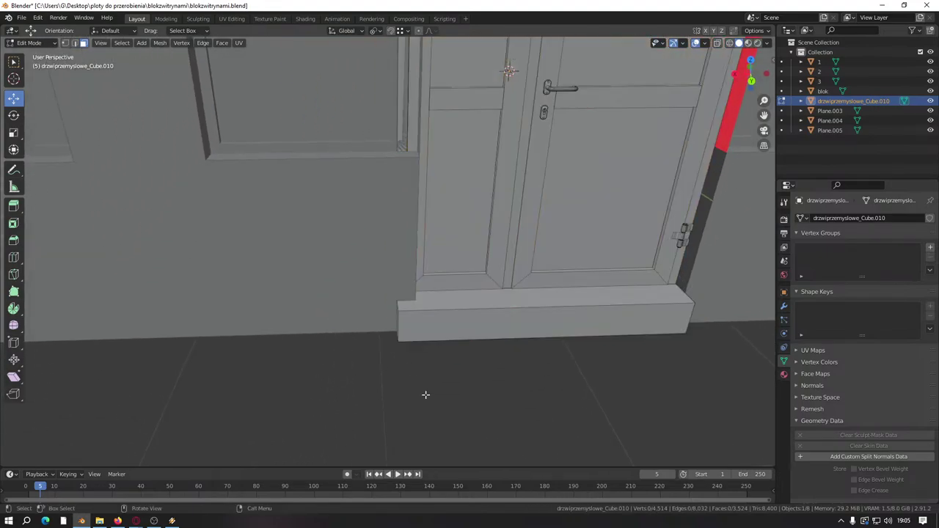
middle_click_drag(426, 394, 365, 270)
left_click(365, 271)
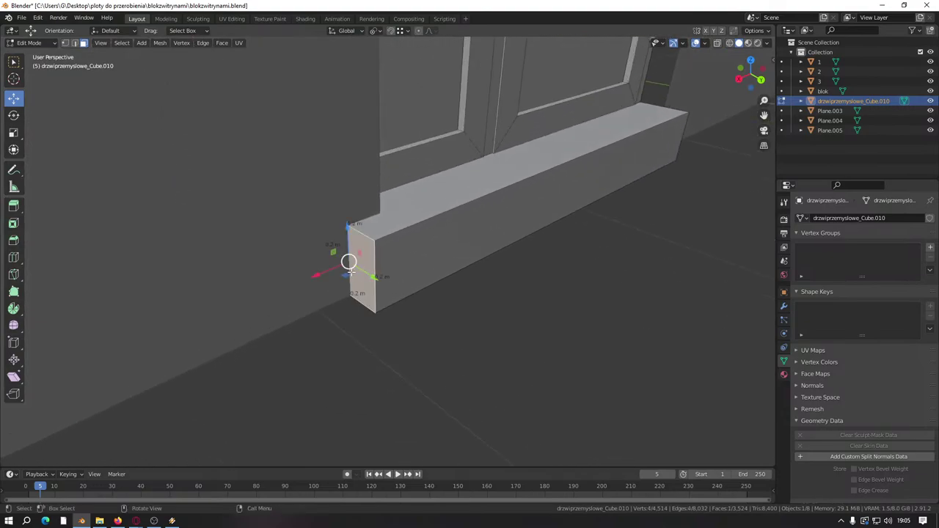
left_click_drag(403, 265, 403, 260)
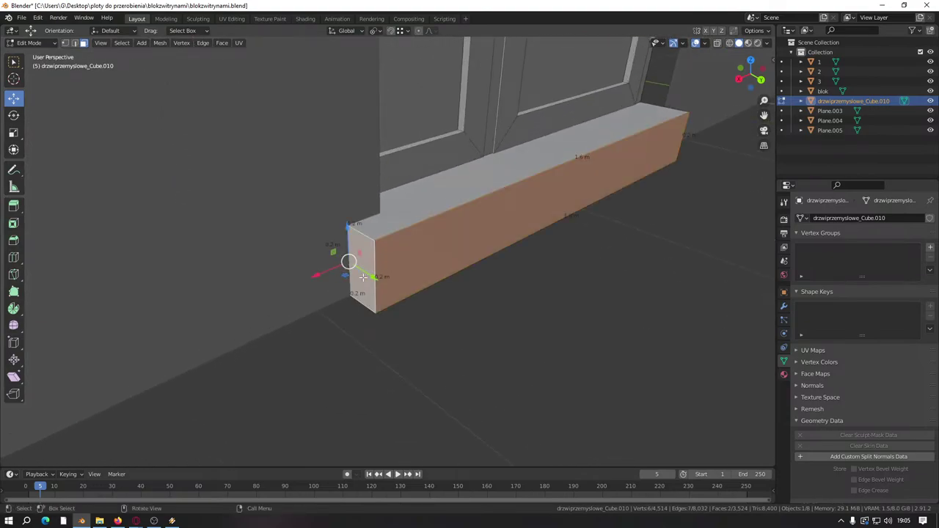
key("l")
right_click(403, 262)
left_click(403, 259)
Step: Move the large door-frame jamb face along X to close the gap
middle_click_drag(403, 257, 345, 362)
middle_click_drag(391, 331, 426, 275)
left_click(447, 274)
middle_click_drag(350, 227, 427, 242)
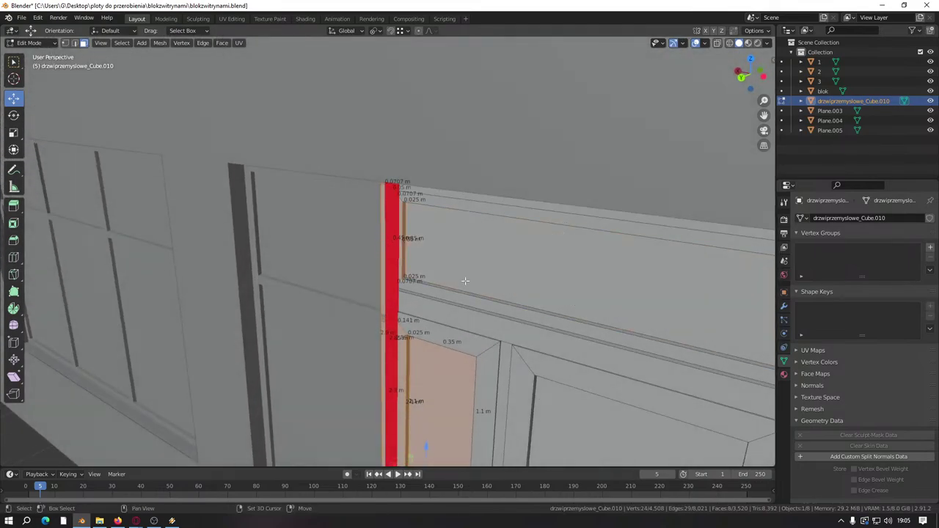
scroll(448, 380, "down", 5)
middle_click_drag(440, 352, 367, 278)
scroll(366, 278, "up", 2)
key("g")
key("x")
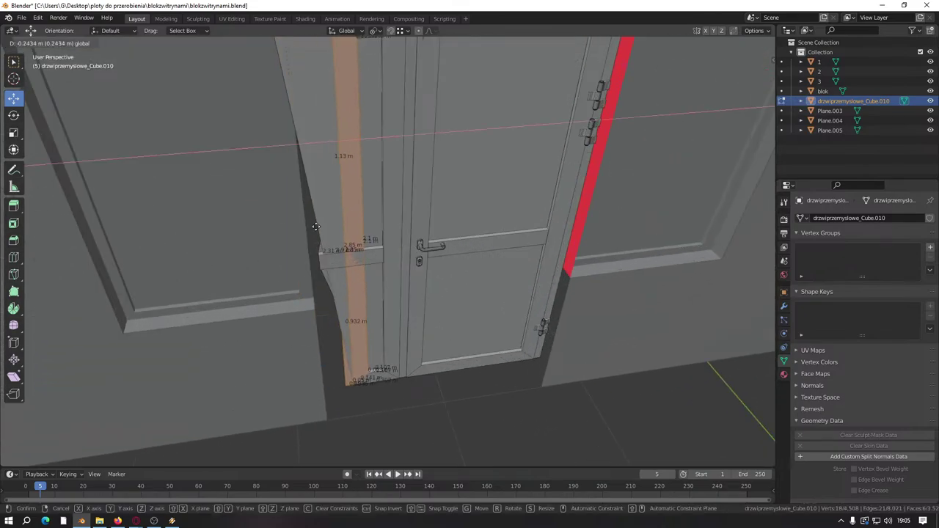
left_click(316, 226)
Step: Select the jamb's edge path in edge mode and shift those edges along X
middle_click_drag(316, 226, 369, 432)
scroll(385, 323, "up", 5)
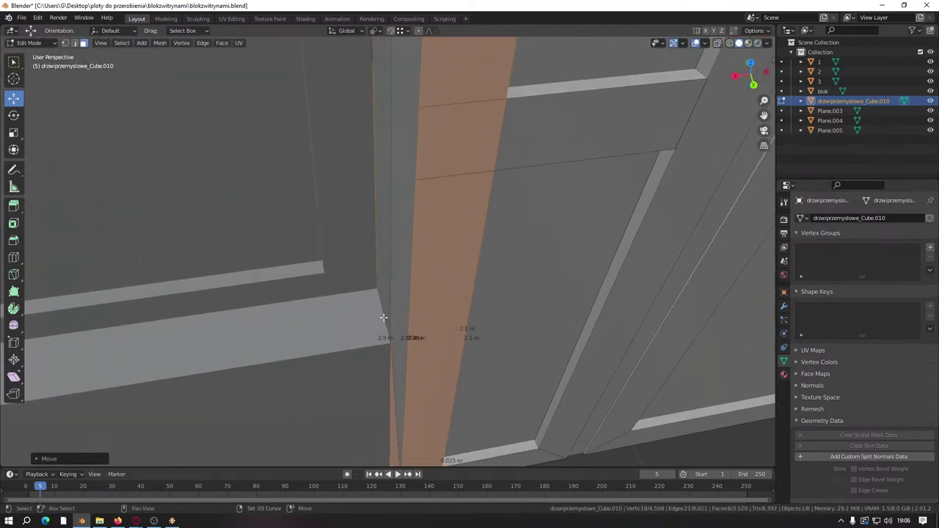
left_click(75, 42)
middle_click_drag(477, 153, 539, 166)
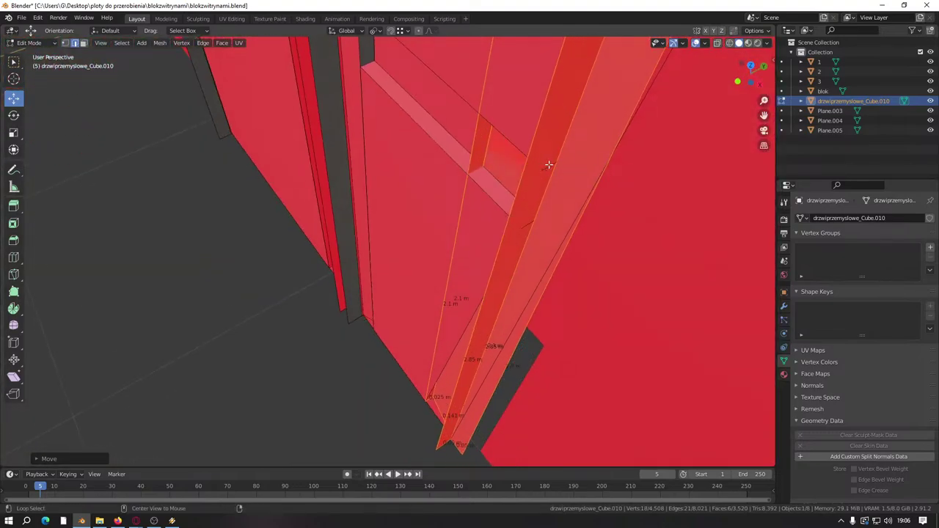
left_click(549, 164)
left_click(530, 224, "ctrl")
middle_click_drag(528, 221, 427, 212)
left_click_drag(388, 199, 481, 246)
Step: Slide an edge at the door's side along X to close the dark gap at the corner
middle_click_drag(481, 245, 410, 204)
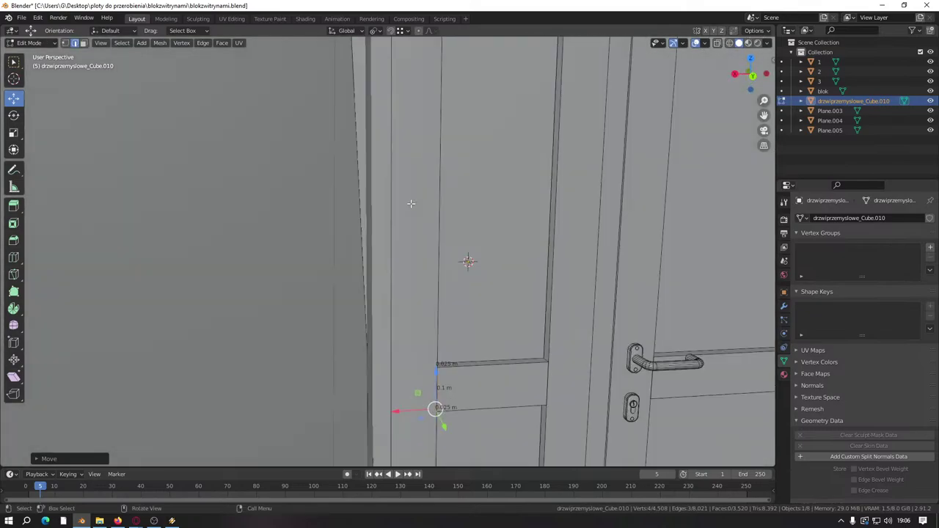
scroll(411, 204, "down", 3)
scroll(396, 281, "up", 4)
middle_click_drag(396, 281, 443, 303)
left_click(448, 241)
scroll(447, 241, "up", 3)
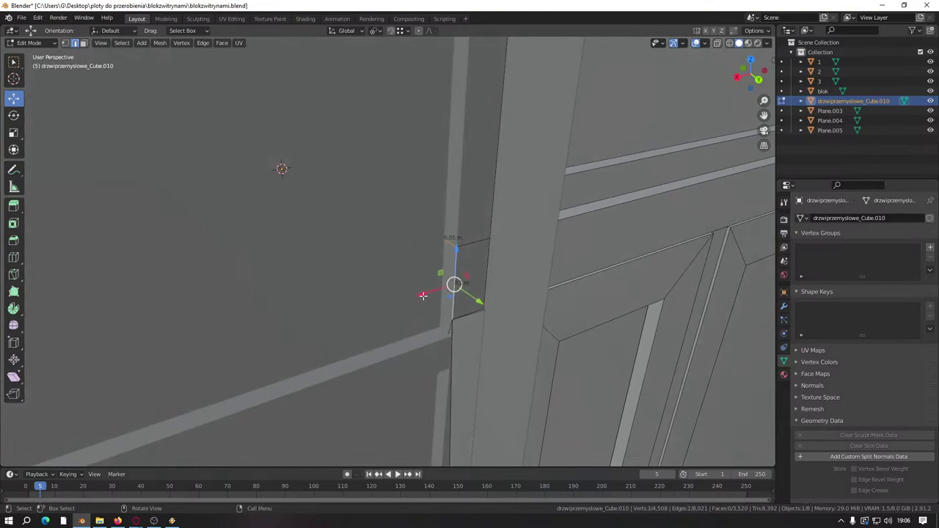
left_click_drag(423, 295, 513, 264)
middle_click_drag(514, 264, 249, 180)
left_click_drag(213, 170, 191, 170)
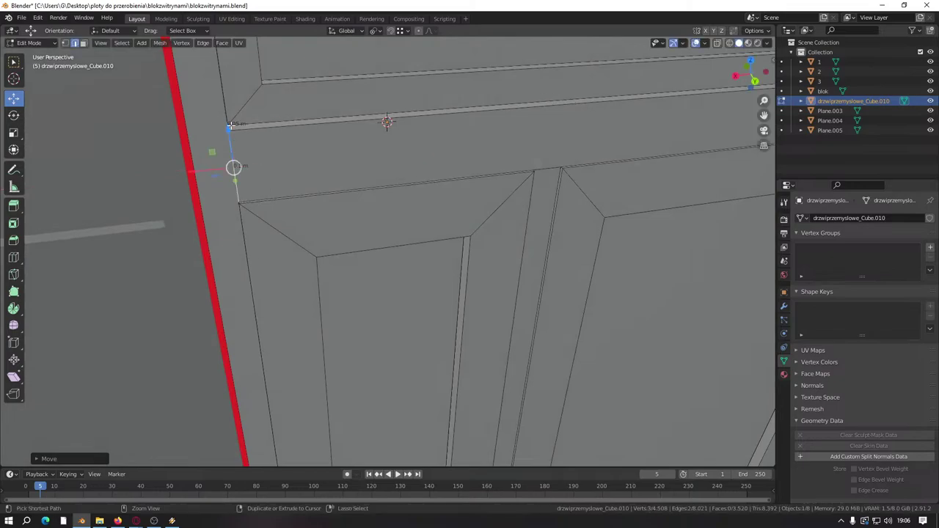
middle_click_drag(191, 170, 499, 271)
Step: Switch to editing wall panel Plane.004 and select its door-frame edge
key("Tab")
left_click(540, 281)
key("Tab")
left_click(540, 278)
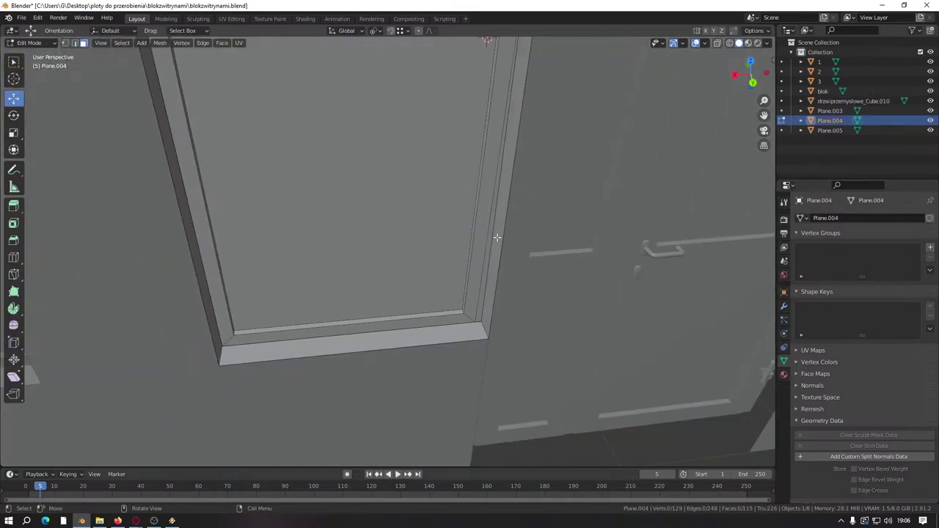
Step: Delete the vertical door-frame face strip from the Plane.004 panel
middle_click_drag(497, 238, 350, 337)
left_click(494, 308, "alt")
key("x")
left_click(491, 312)
left_click(74, 45)
key("Tab")
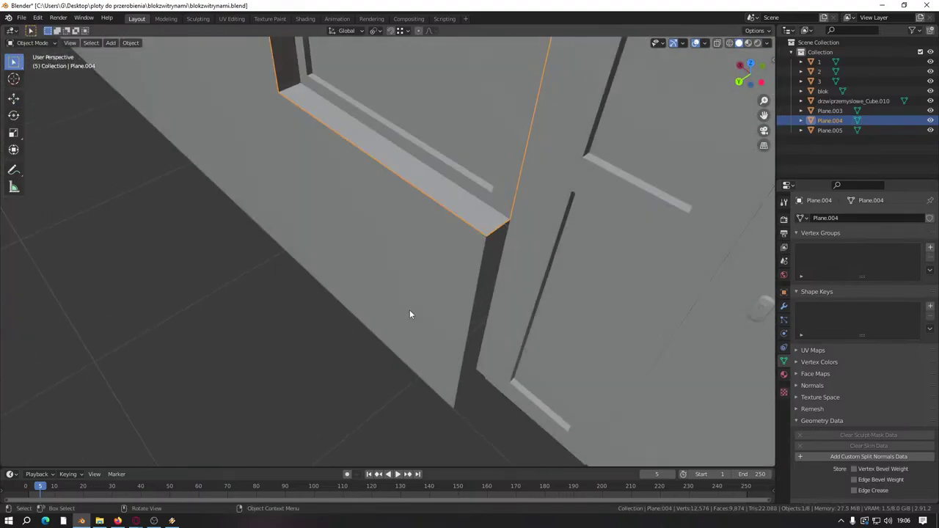
Step: In the blok mesh, extrude a wall edge beside the doorway into a new face
left_click(472, 277)
key("Tab")
left_click(466, 339)
middle_click_drag(467, 339, 558, 288)
middle_click_drag(503, 359, 521, 301)
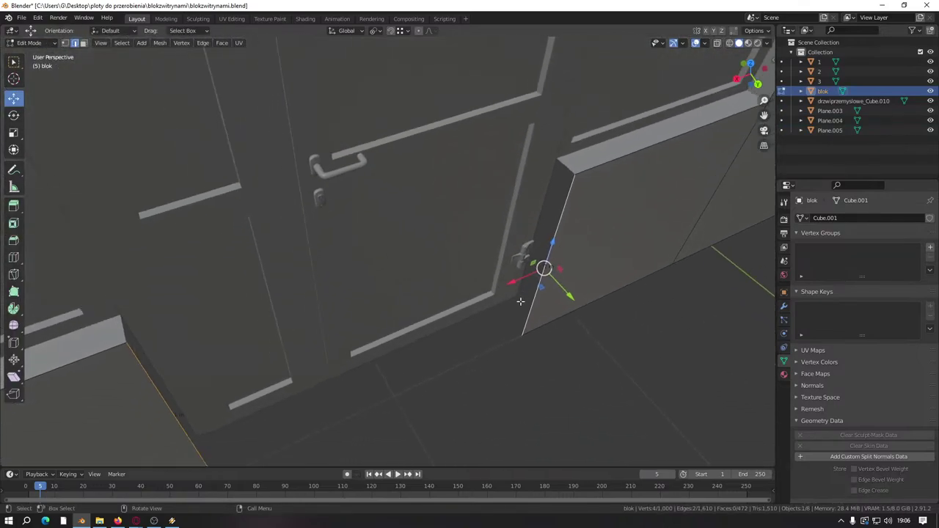
key("e")
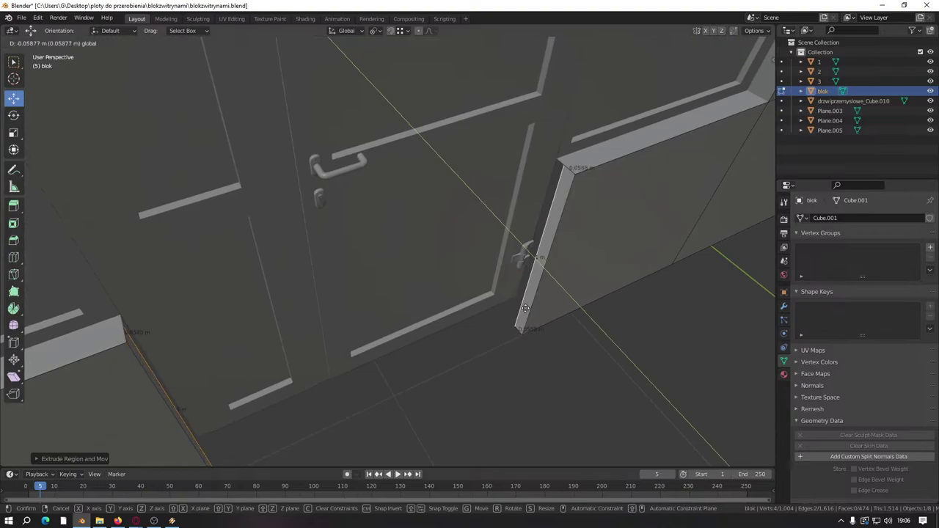
left_click(527, 299)
middle_click_drag(527, 299, 412, 323)
left_click(412, 323)
scroll(411, 323, "up", 3)
Step: Switch editing to the door object and select an edge on its frame top
key("alt+q")
middle_click_drag(419, 380, 633, 406)
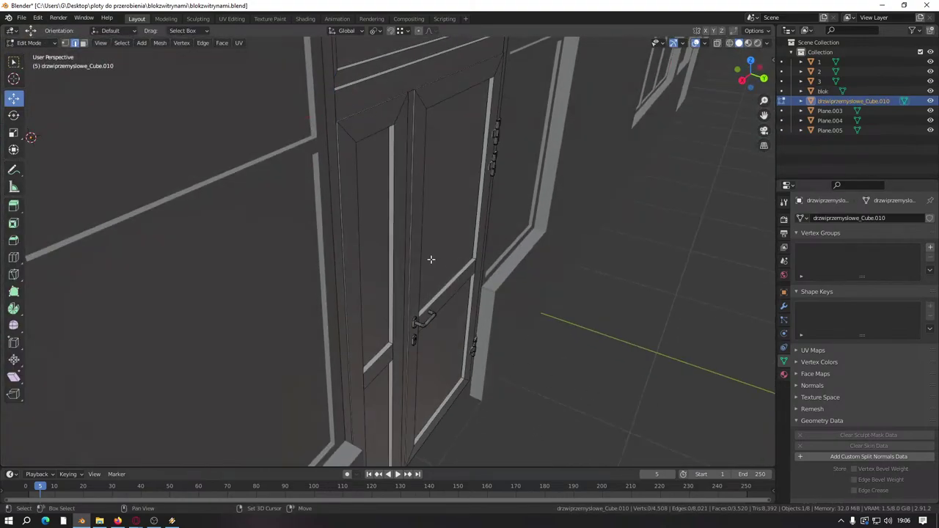
middle_click_drag(431, 259, 396, 245)
middle_click_drag(400, 326, 483, 191)
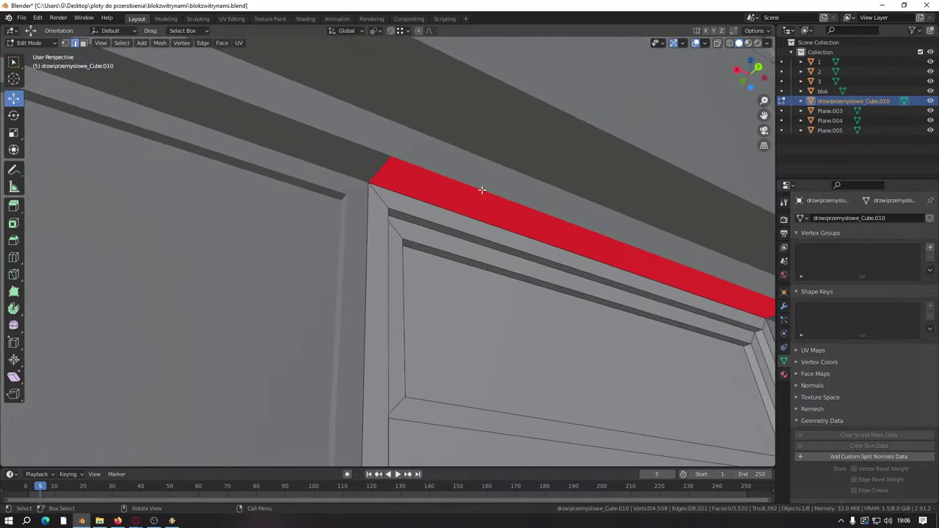
left_click(397, 173)
left_click(84, 43)
key("Tab")
Step: Return to the blok mesh in Edit Mode and inspect the red strip above the door
left_click(413, 143)
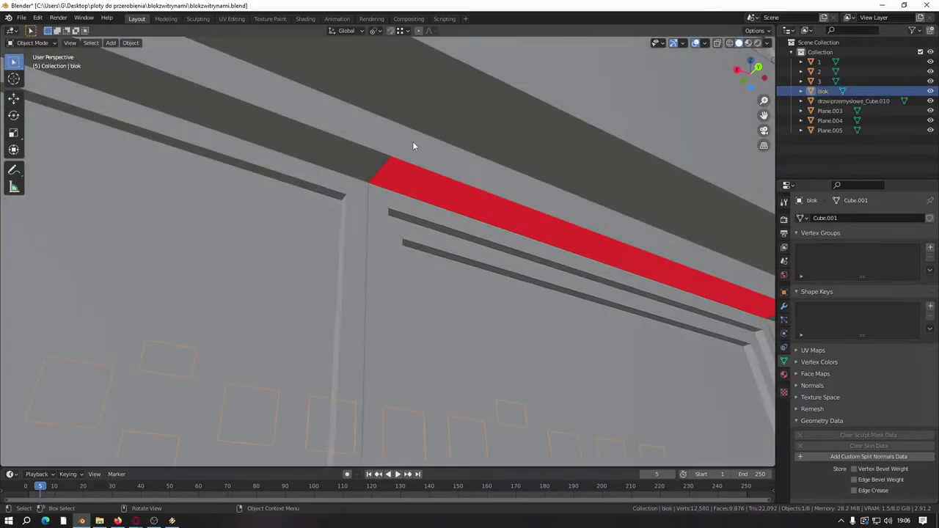
key("Tab")
middle_click_drag(413, 140, 224, 146)
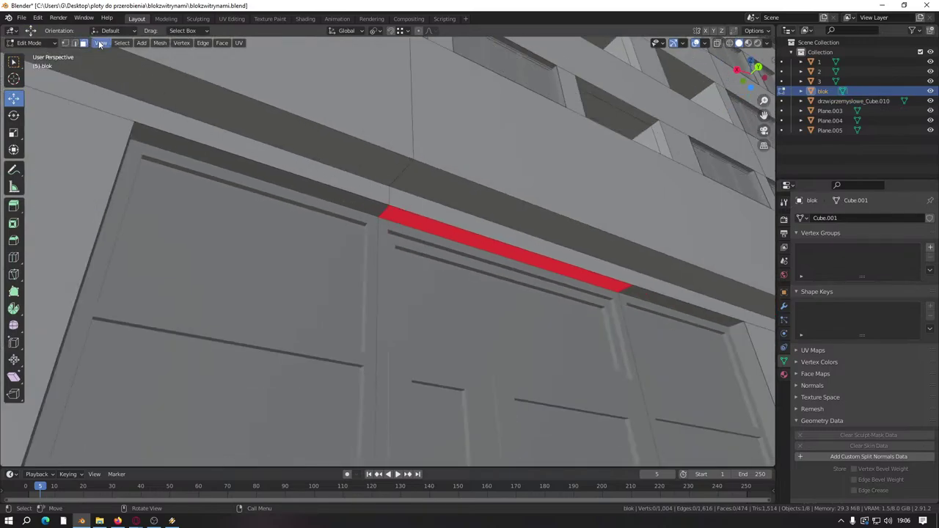
left_click(307, 188)
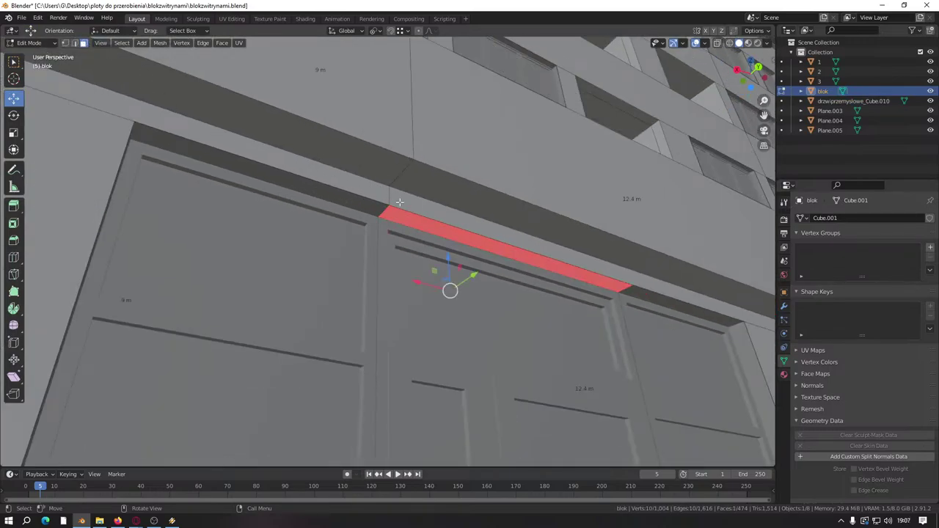
key("a")
middle_click_drag(462, 264, 374, 187)
key("alt+a")
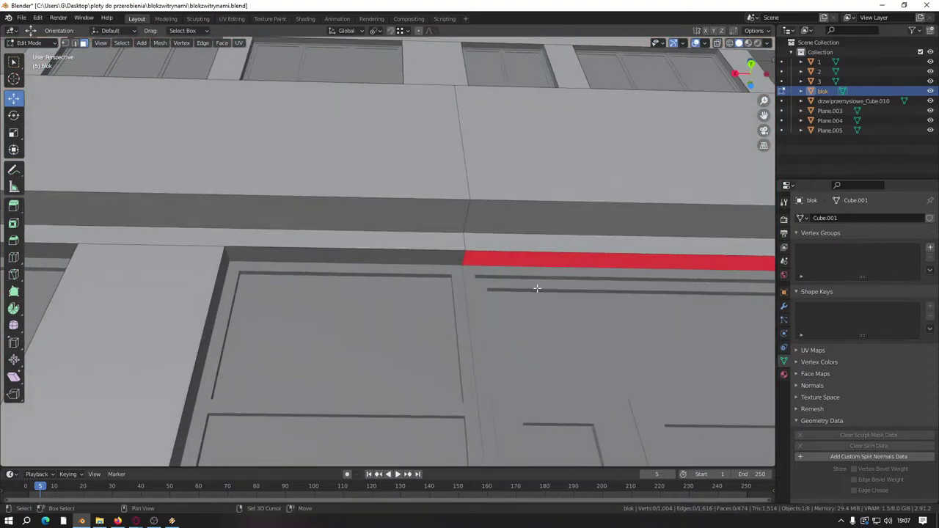
middle_click_drag(535, 287, 355, 211)
Step: Extrude the red strip's top edge and move the new edge along the Y axis
left_click(75, 43)
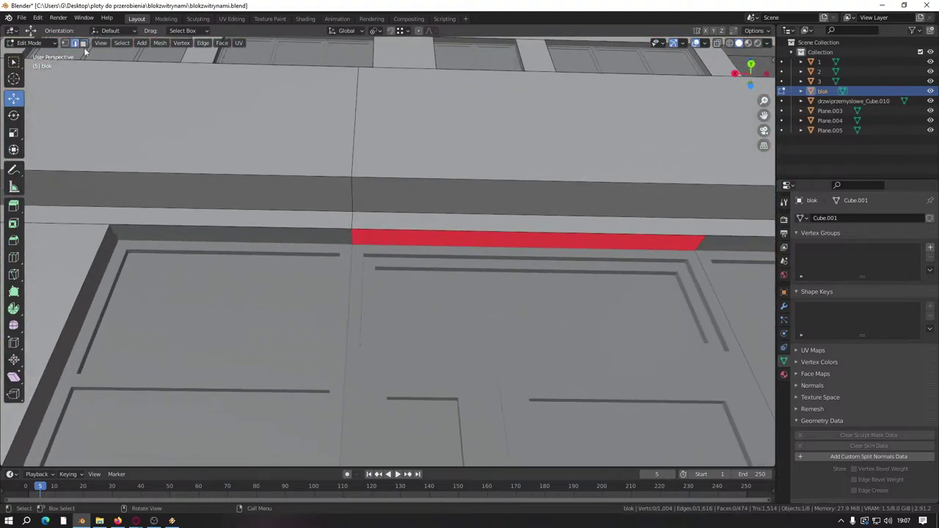
left_click(470, 229)
key("e")
right_click(467, 230)
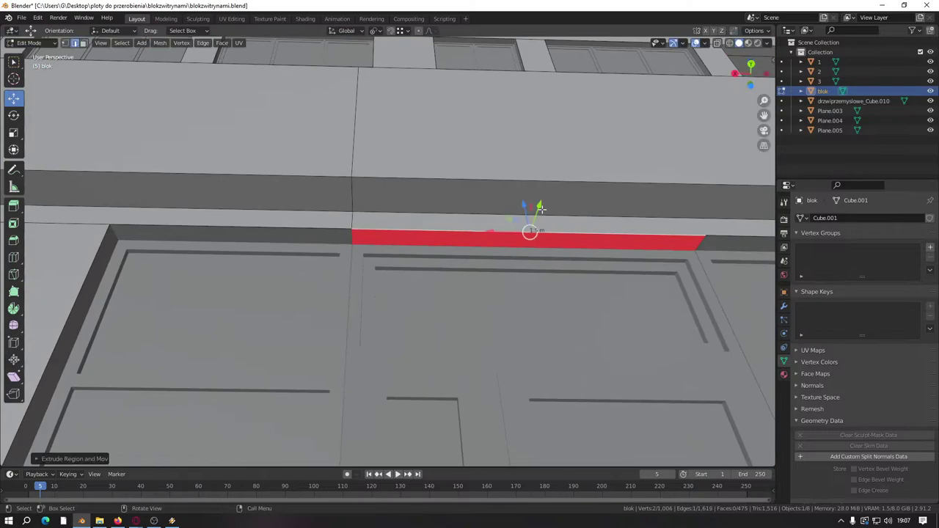
key("g")
key("y")
key("Return")
scroll(516, 399, "down", 5)
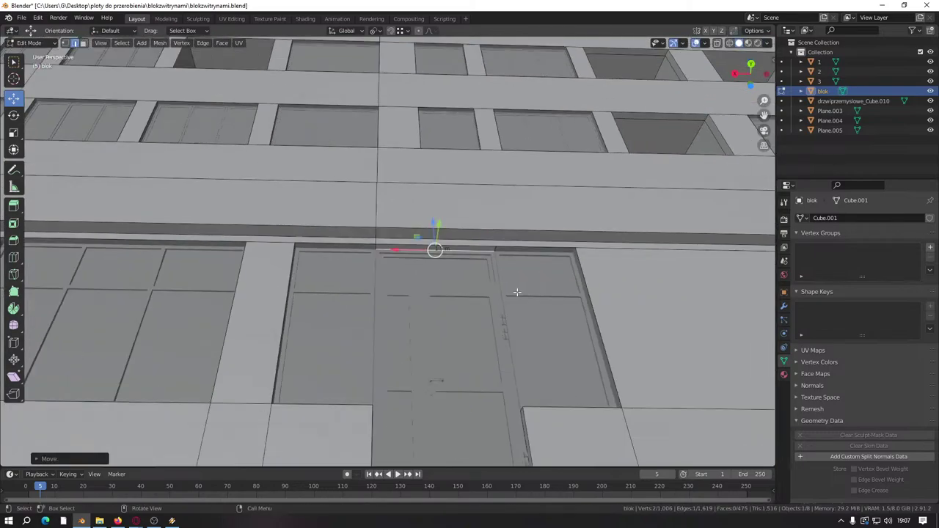
scroll(517, 398, "down", 8)
left_click(482, 403)
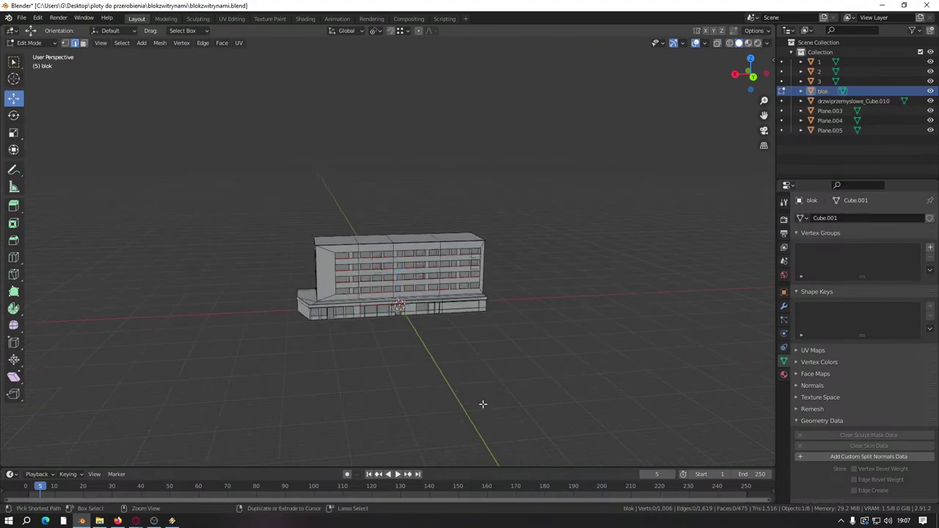
Step: Save the file and leave Edit Mode on the wall block
key("ctrl+s")
scroll(408, 386, "up", 12)
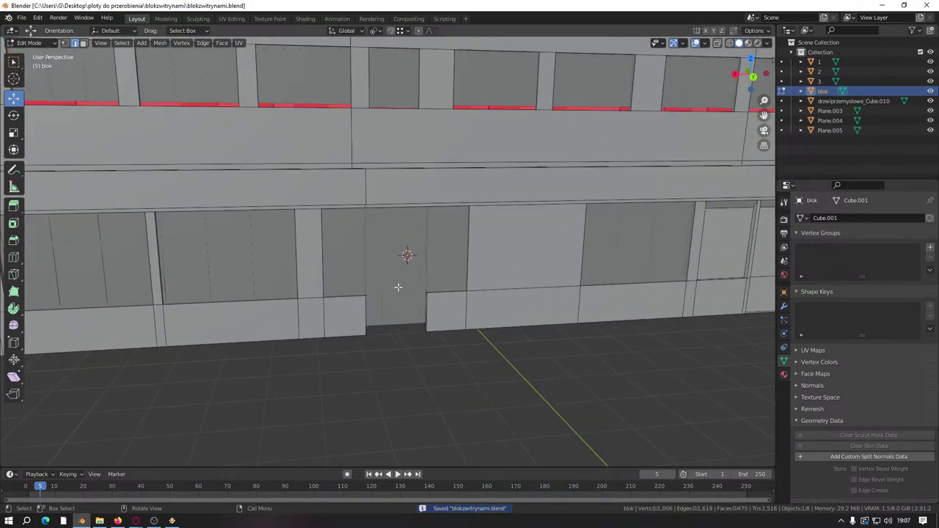
key("Tab")
scroll(428, 341, "up", 8)
key("Tab")
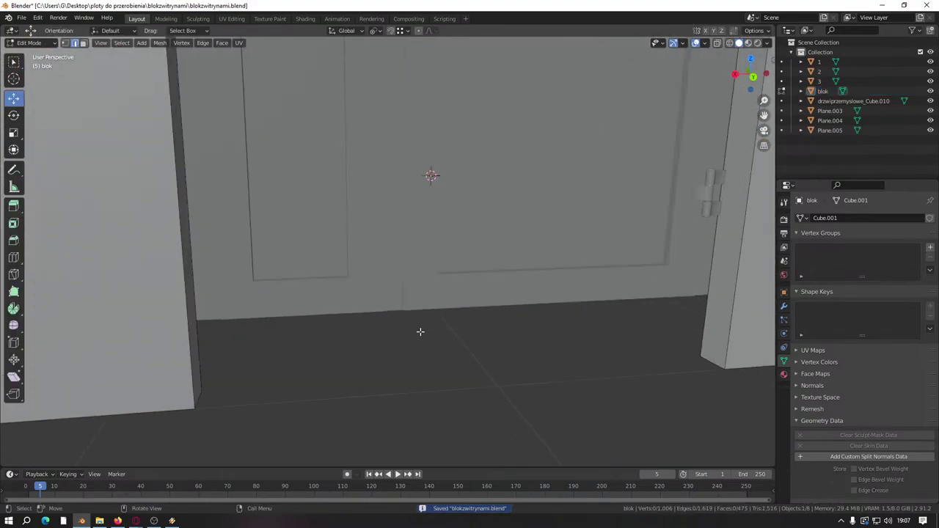
key("Tab")
scroll(459, 246, "down", 5)
Step: In Edit Mode on the industrial door, box-select the bottom threshold strip faces
left_click(461, 247)
key("Tab")
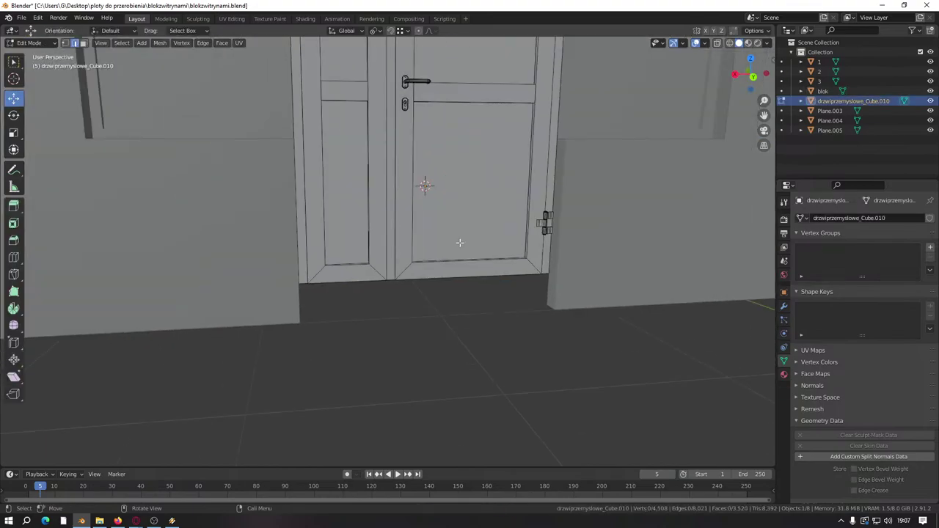
middle_click_drag(462, 242, 440, 289)
scroll(402, 346, "up", 3)
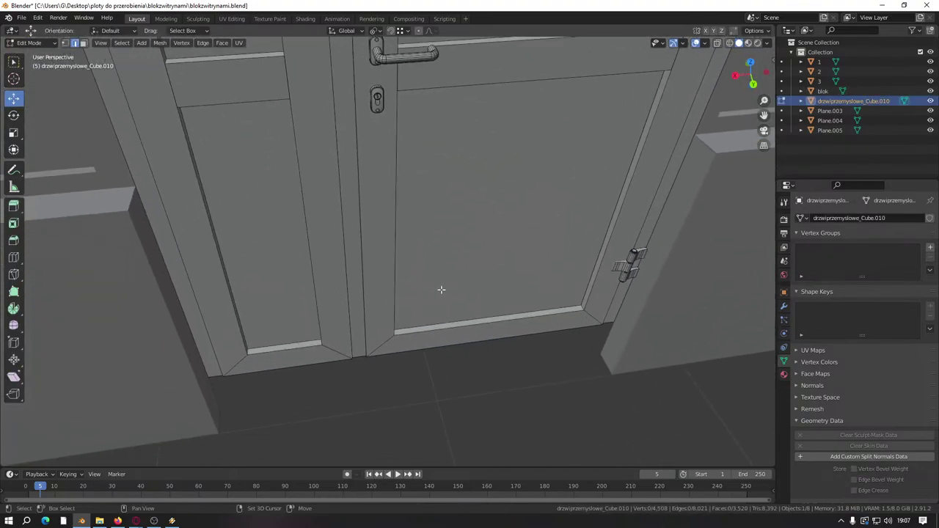
left_click(455, 323)
left_click_drag(293, 320, 312, 389)
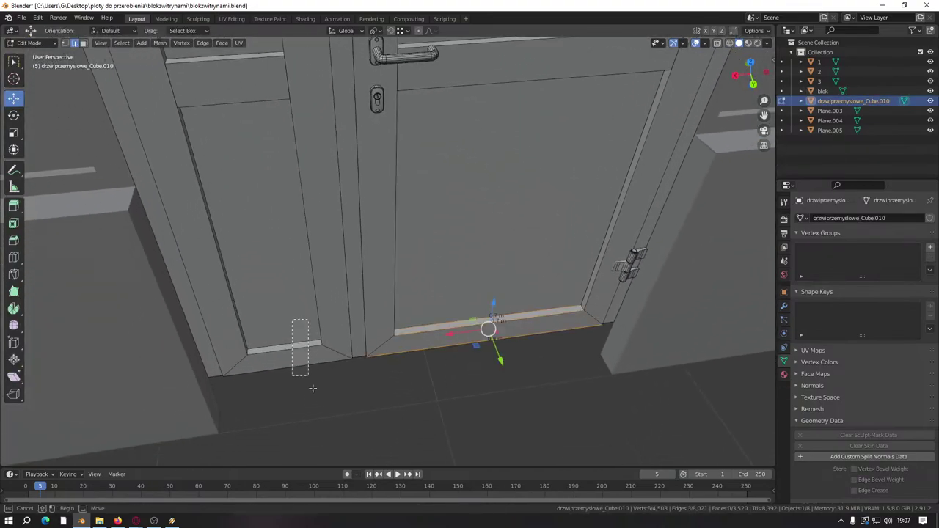
left_click(82, 42)
left_click_drag(277, 329, 298, 378)
left_click_drag(452, 315, 468, 372, "shift")
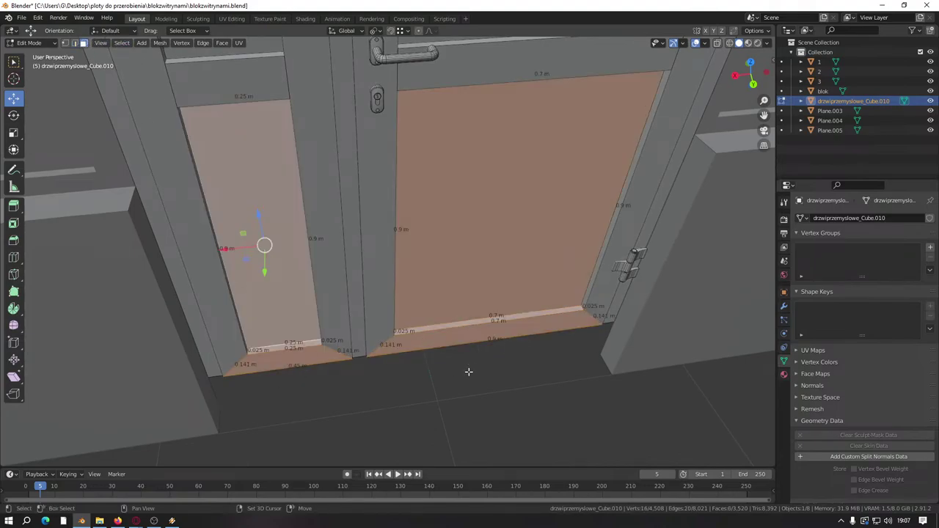
left_click(281, 305, "shift")
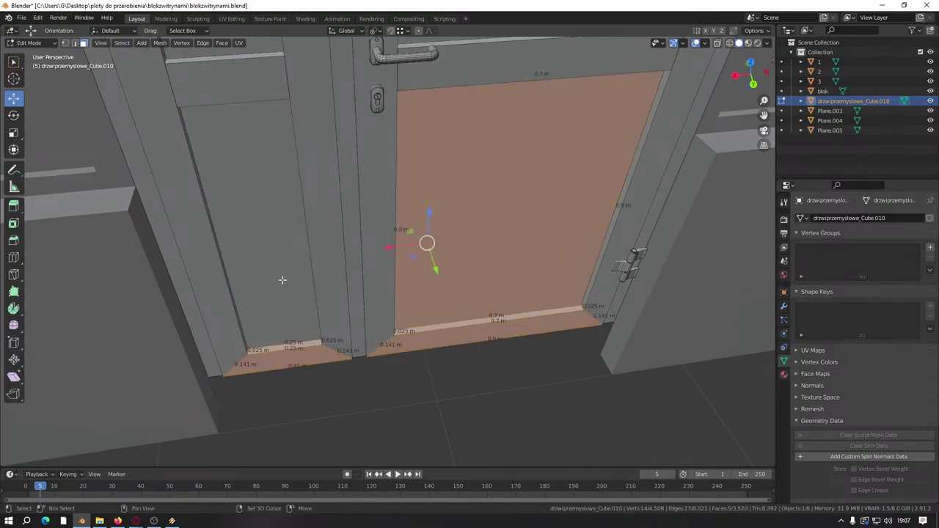
left_click(483, 279, "shift")
middle_click_drag(483, 278, 459, 351)
scroll(462, 323, "up", 3)
scroll(446, 366, "up", 3)
Step: Add the whole hinge to the selection with linked picking
key("l")
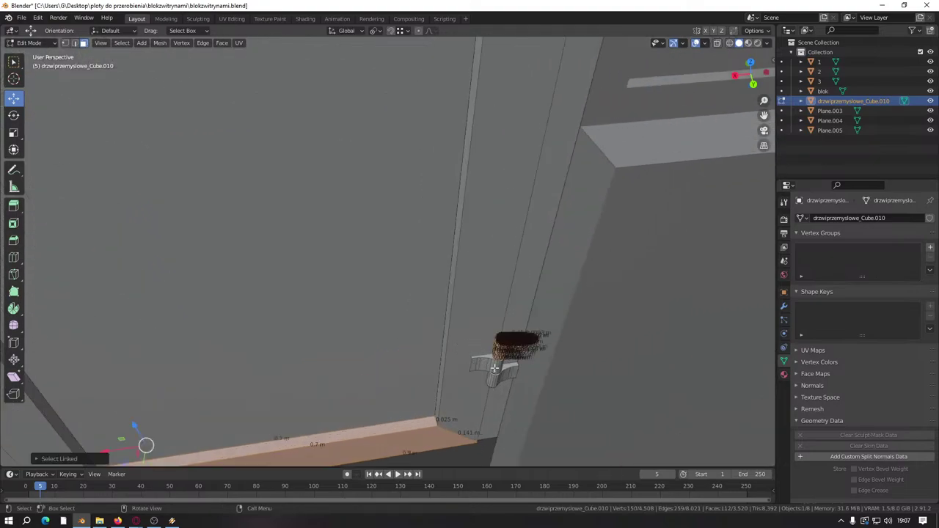
scroll(477, 367, "down", 4)
middle_click_drag(477, 367, 426, 353)
scroll(453, 383, "up", 3)
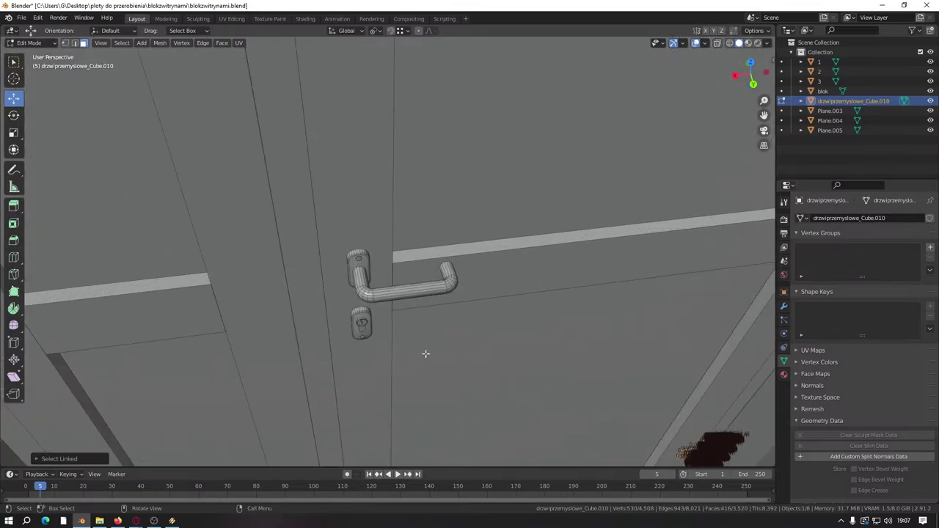
middle_click_drag(365, 272, 402, 260)
scroll(402, 261, "up", 3)
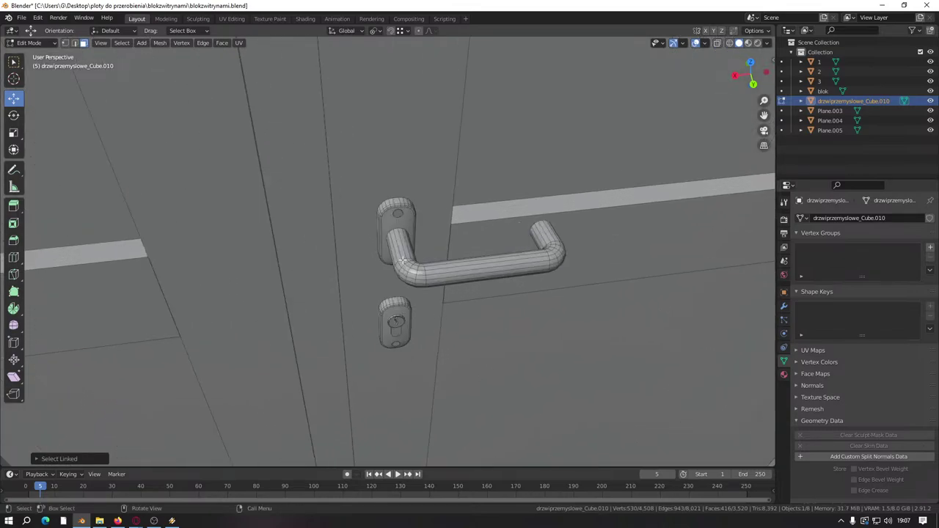
Step: Add the handle parts and lock, then raise all selected strips and hardware about 0.07 m
key("l")
key("l")
key("l")
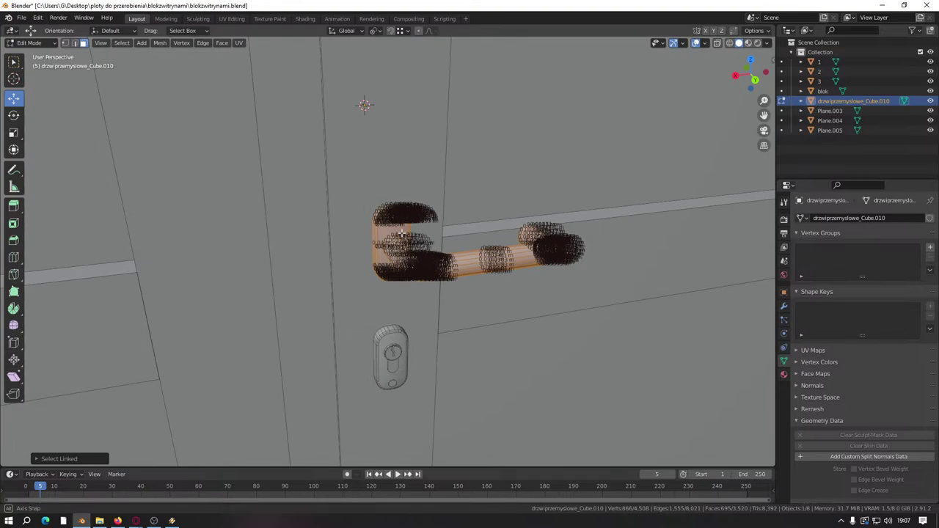
middle_click_drag(404, 245, 387, 277)
key("l")
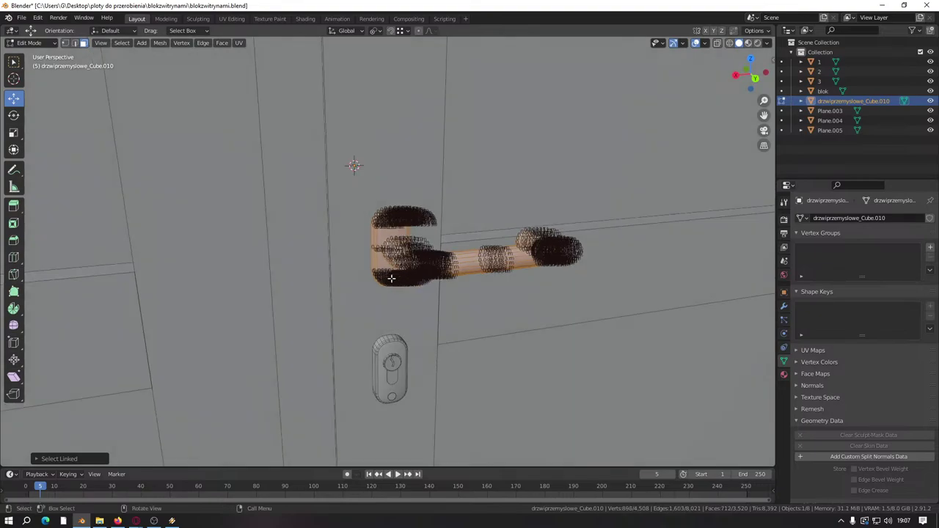
key("l")
key("l")
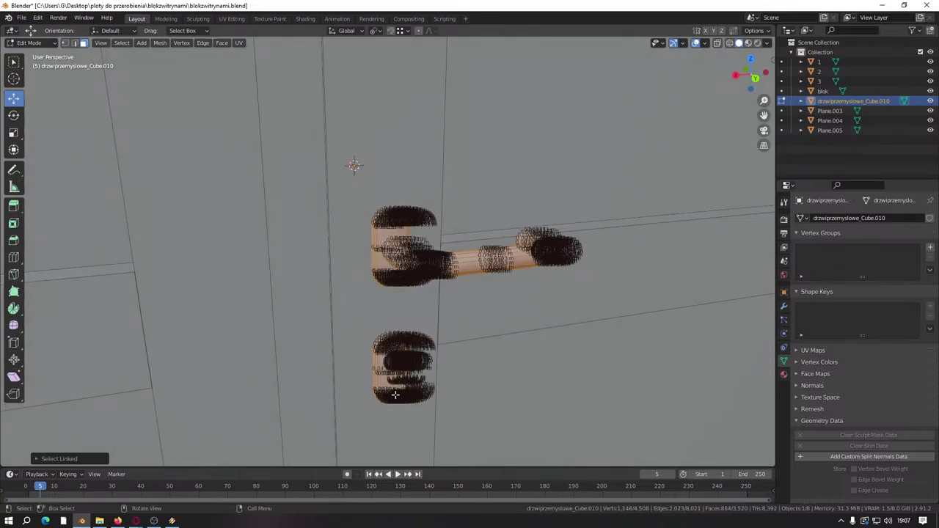
middle_click_drag(392, 394, 398, 382)
scroll(399, 382, "down", 5)
scroll(409, 326, "up", 4)
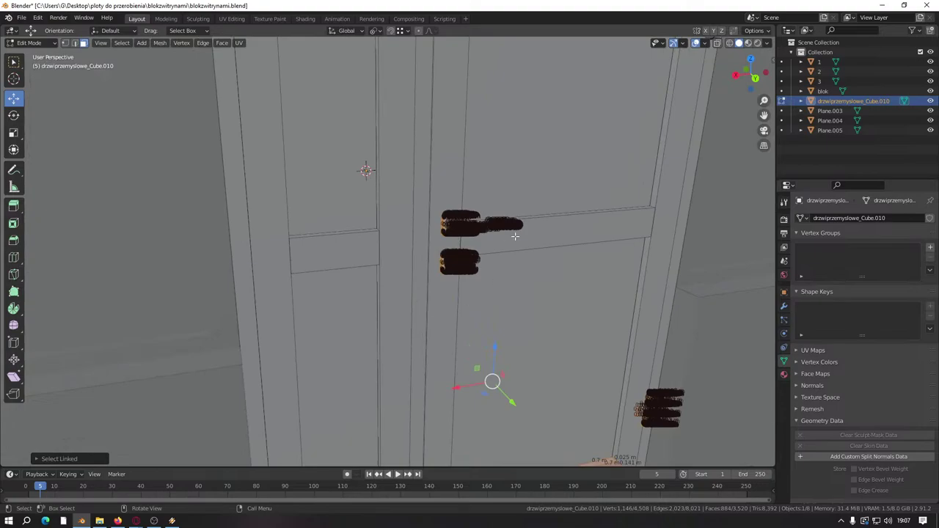
key("l")
key("ctrl+z")
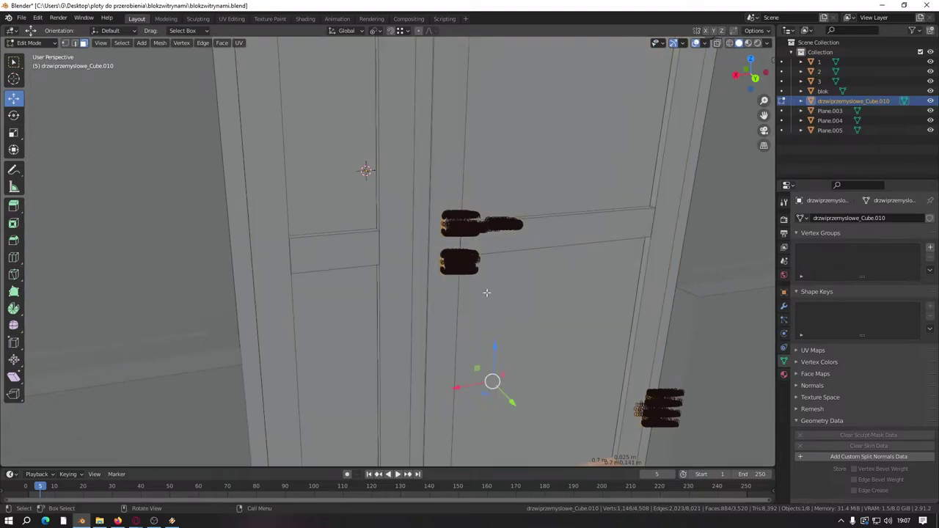
scroll(513, 234, "down", 4)
scroll(450, 266, "up", 4)
middle_click_drag(450, 265, 435, 272)
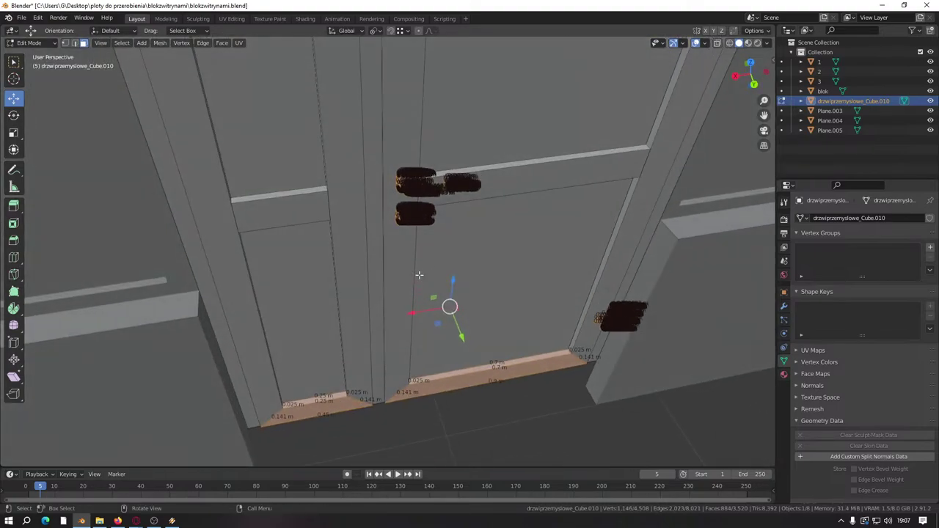
left_click_drag(455, 281, 451, 285)
Step: Select the corner vertices of the door frame legs
middle_click_drag(450, 285, 266, 125)
scroll(426, 271, "up", 8)
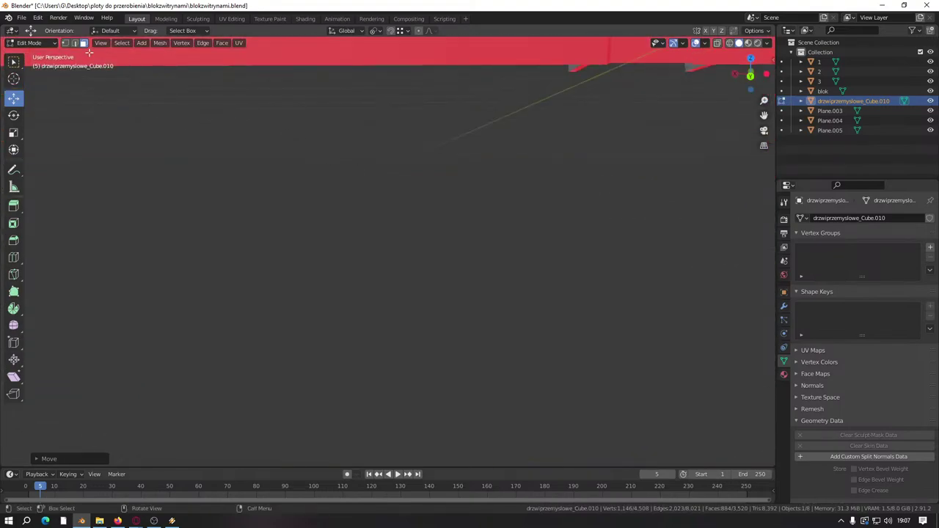
middle_click_drag(381, 220, 253, 241)
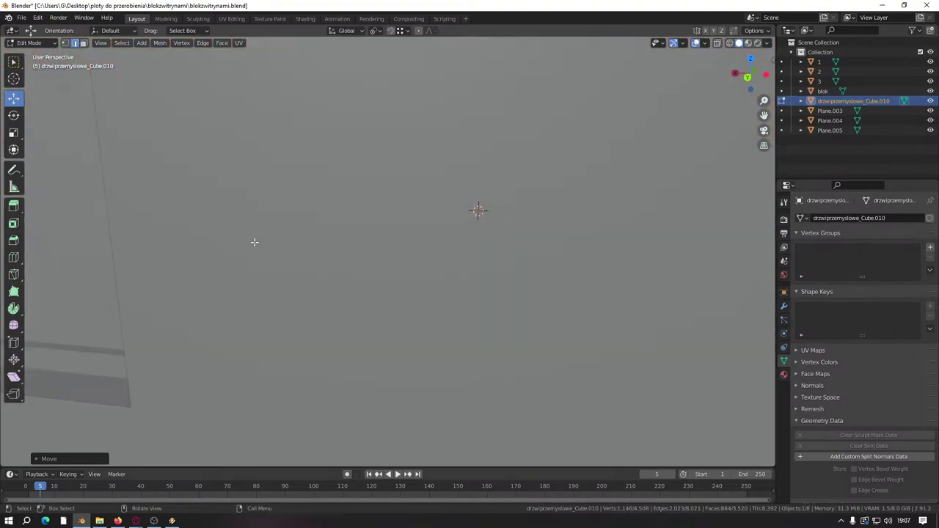
scroll(254, 241, "down", 8)
scroll(308, 242, "up", 8)
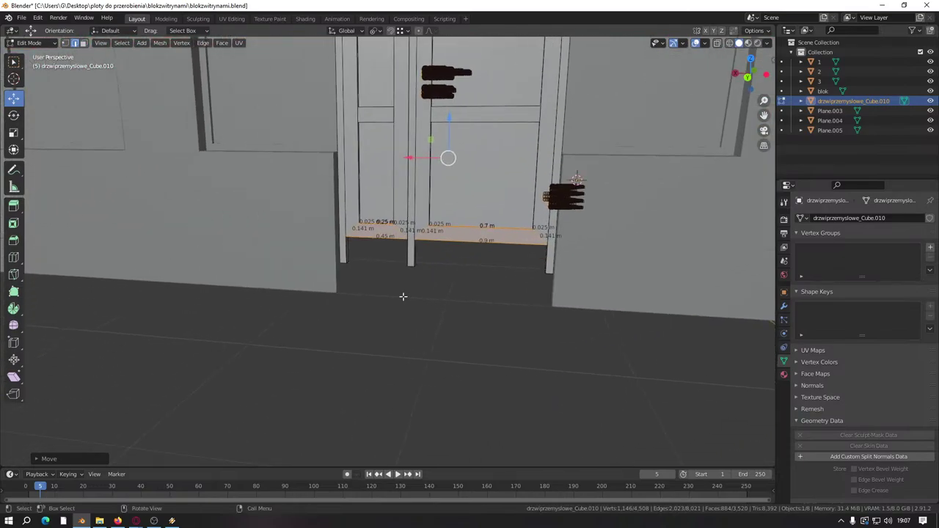
middle_click_drag(403, 296, 301, 289)
left_click(172, 312)
left_click(143, 311, "ctrl")
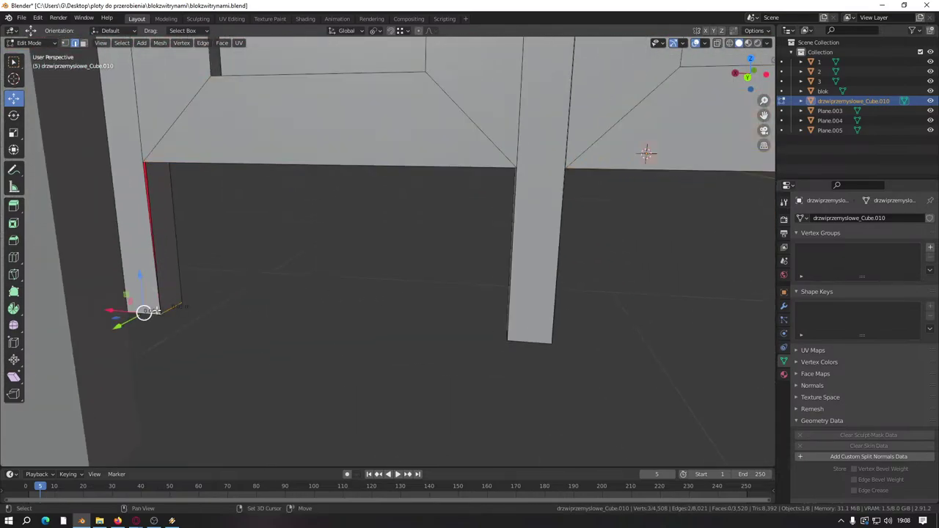
middle_click_drag(535, 341, 412, 353)
left_click(532, 343, "shift")
left_click(568, 355, "shift")
Step: Raise the frame-leg corner vertices along Z to meet the wall opening
middle_click_drag(549, 350, 409, 342)
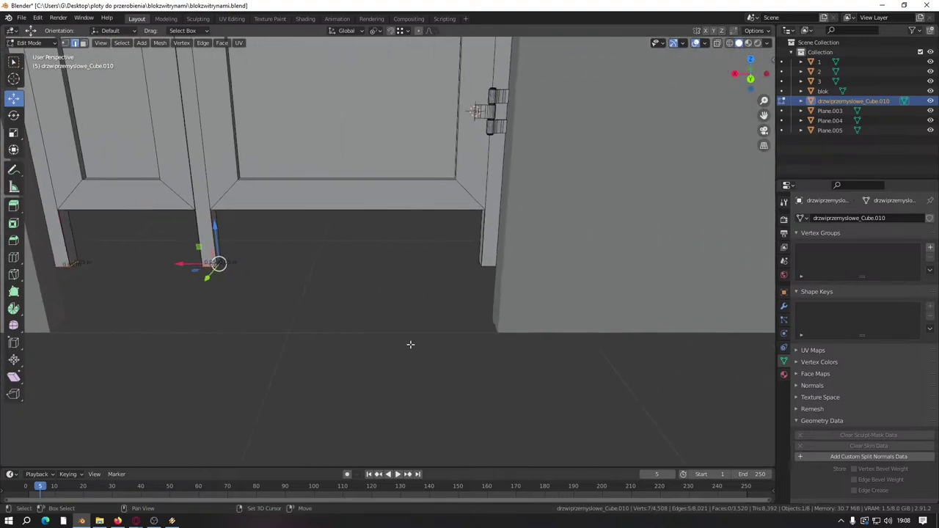
scroll(573, 328, "up", 5)
middle_click_drag(573, 328, 707, 352)
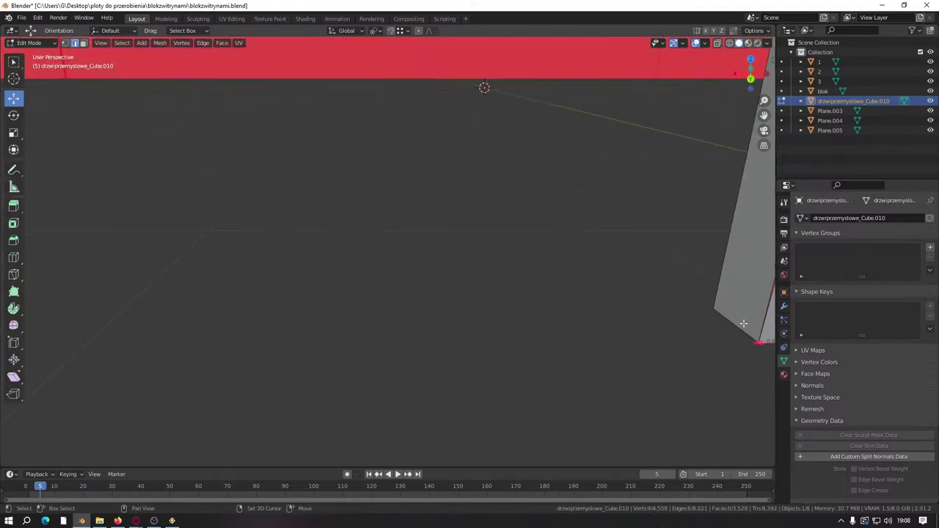
middle_click_drag(743, 323, 598, 308)
key("g")
key("z")
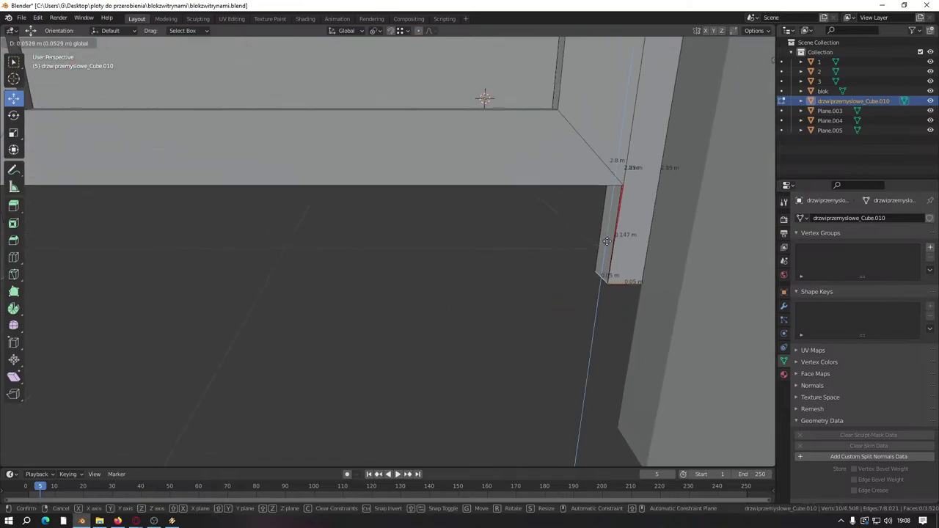
left_click(613, 184)
middle_click_drag(612, 184, 450, 371)
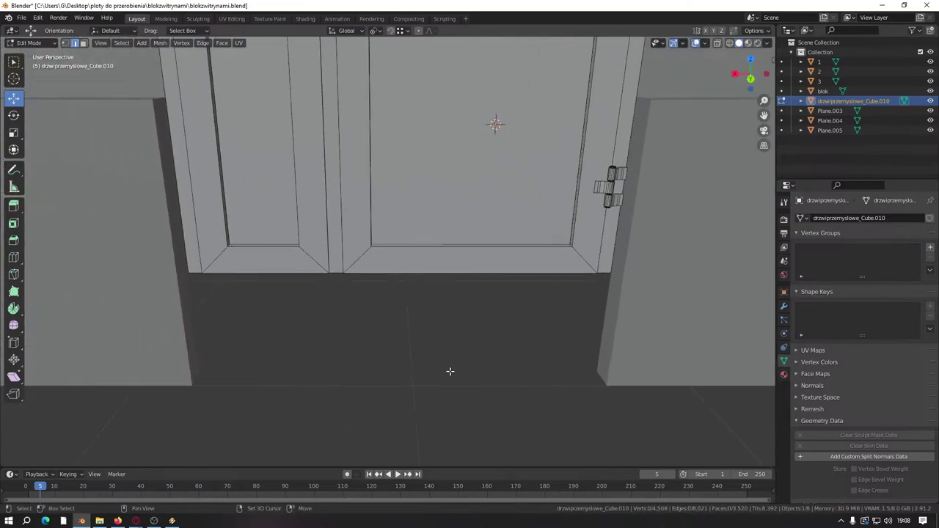
scroll(433, 371, "down", 5)
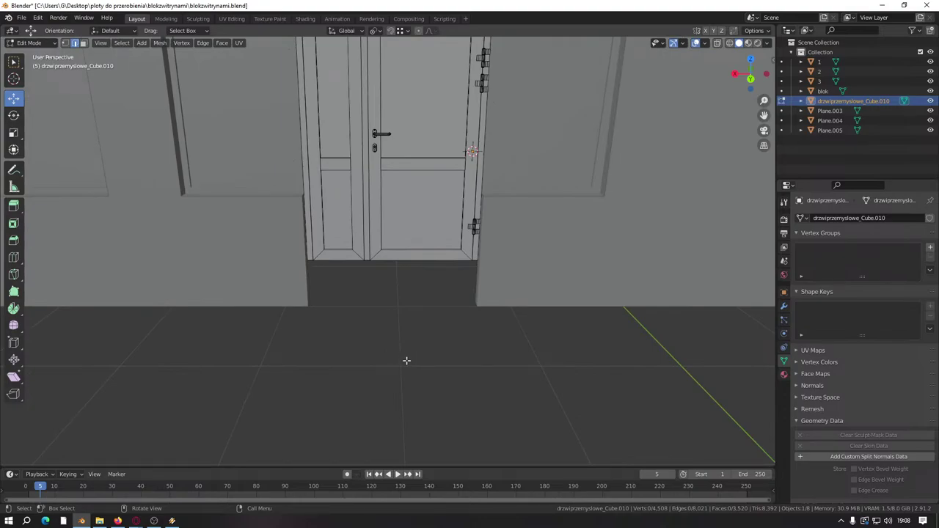
middle_click_drag(433, 350, 502, 363)
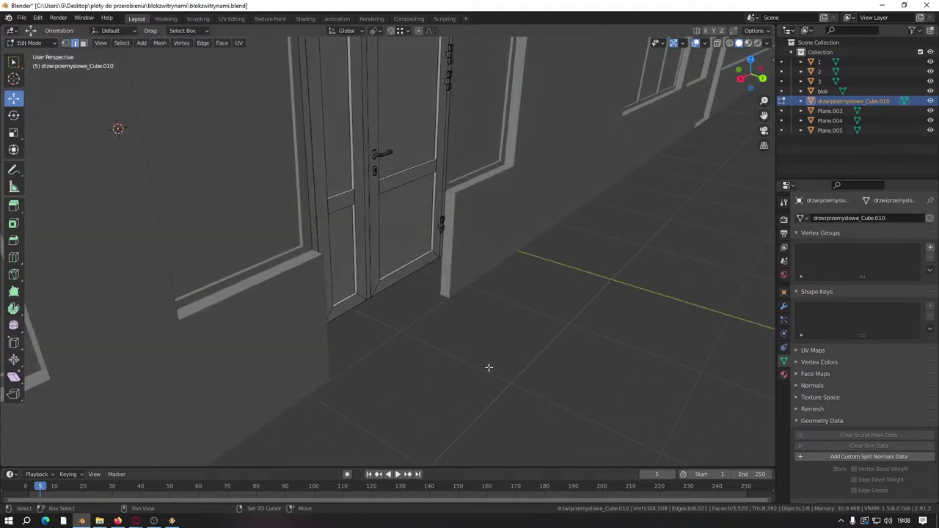
scroll(454, 377, "down", 10)
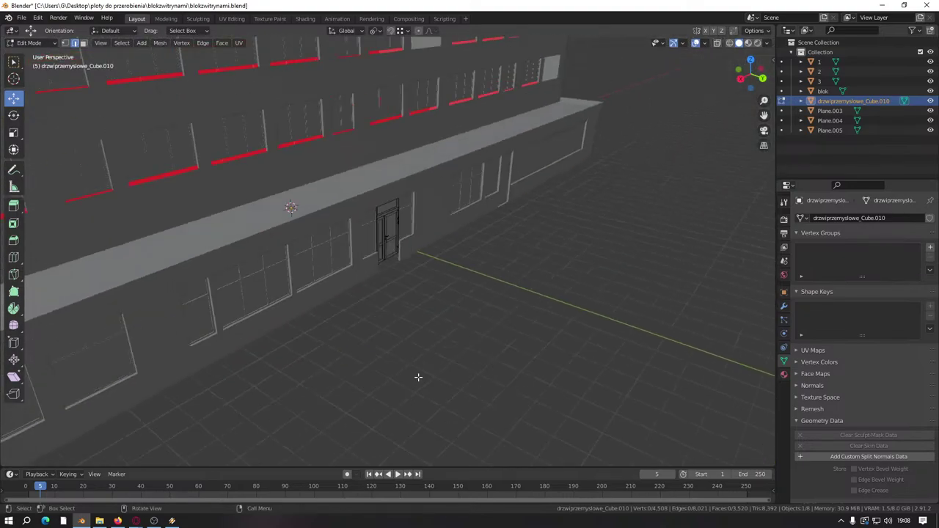
middle_click_drag(418, 377, 480, 278)
Step: Duplicate the connected threshold piece and place the copy under the right door
scroll(353, 367, "up", 12)
left_click(358, 412)
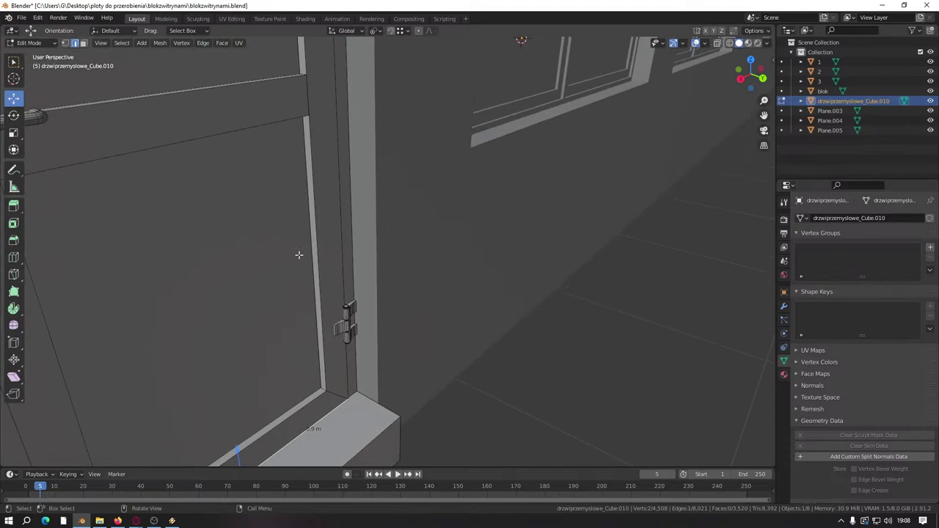
left_click(83, 42)
left_click(322, 436)
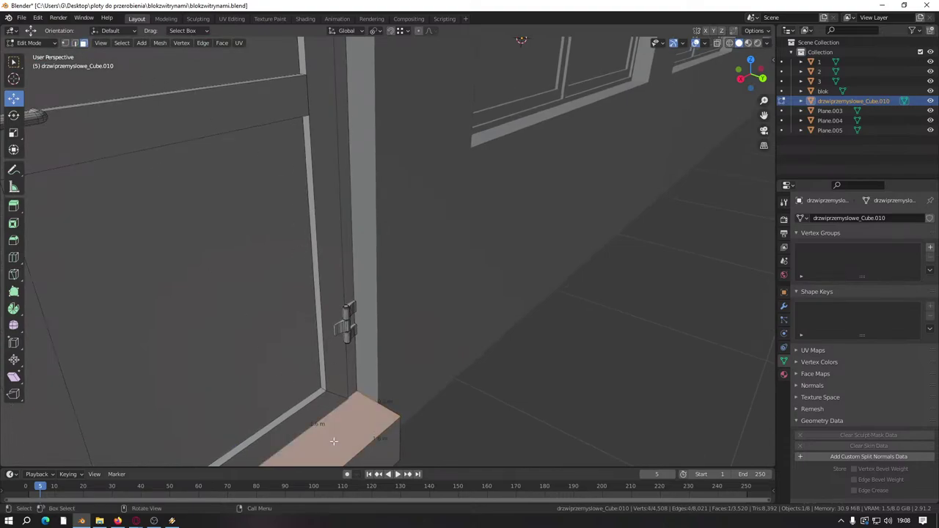
key("ctrl+l")
scroll(338, 434, "down", 5)
key("shift+d")
key("Escape")
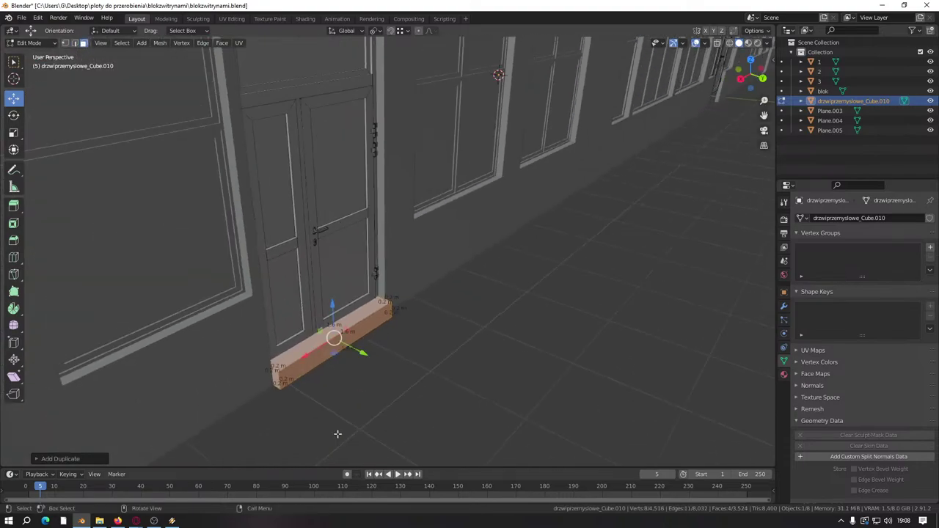
middle_click_drag(335, 436, 225, 347)
key("g")
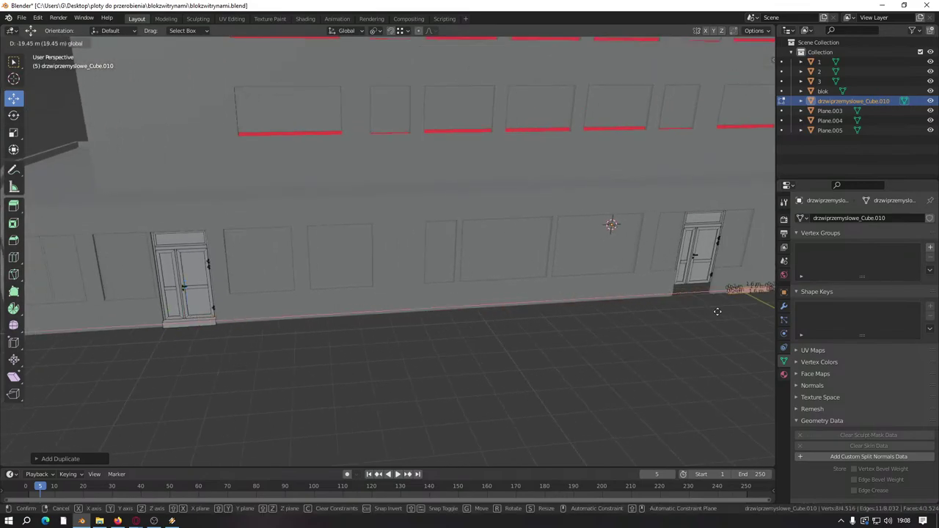
left_click(719, 311)
middle_click_drag(719, 312, 595, 200, "shift")
key("KP_Decimal")
Step: Switch mesh editing from the door to the threshold object and frame it
key("Tab")
left_click(605, 176)
key("Tab")
left_click(606, 175)
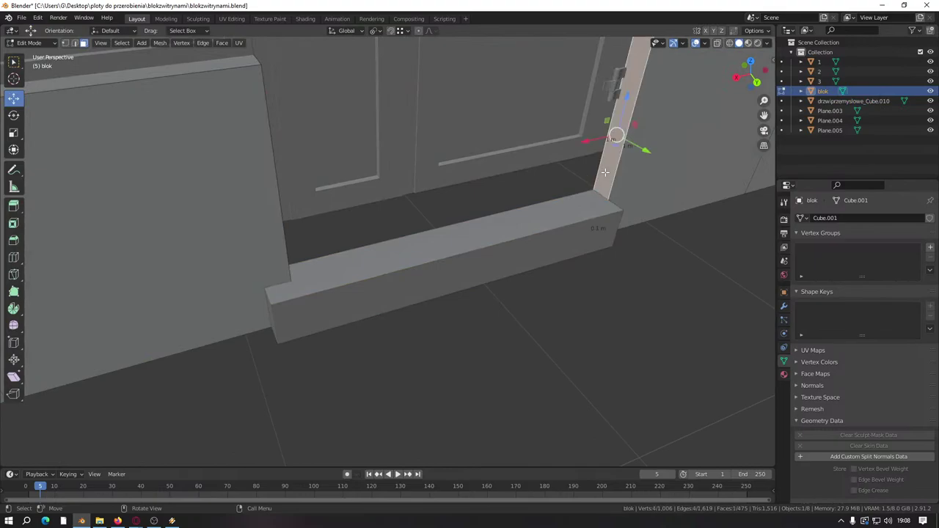
left_click(575, 272)
middle_click_drag(559, 233, 277, 324)
key("alt+q")
key("KP_Decimal")
Step: Slide the threshold's end face along its length and re-set its top face height along Z
left_click(275, 324)
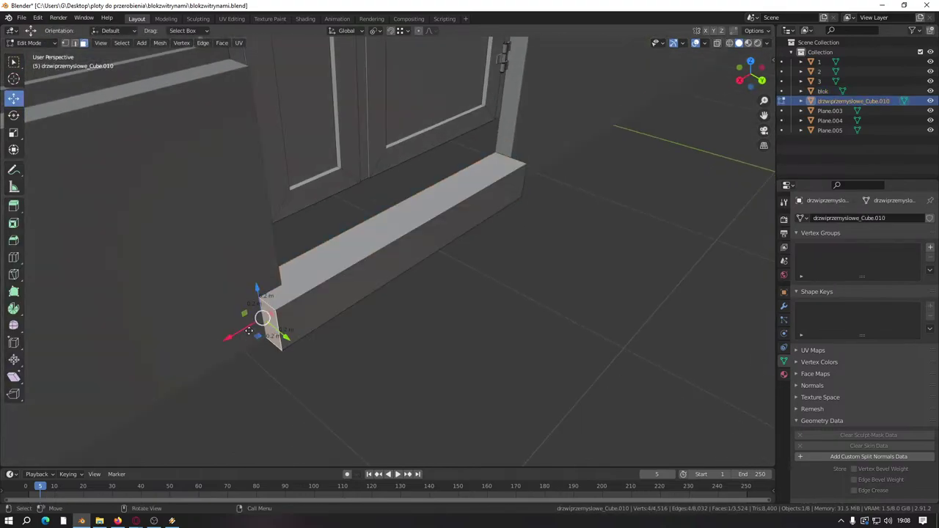
left_click_drag(250, 332, 272, 319)
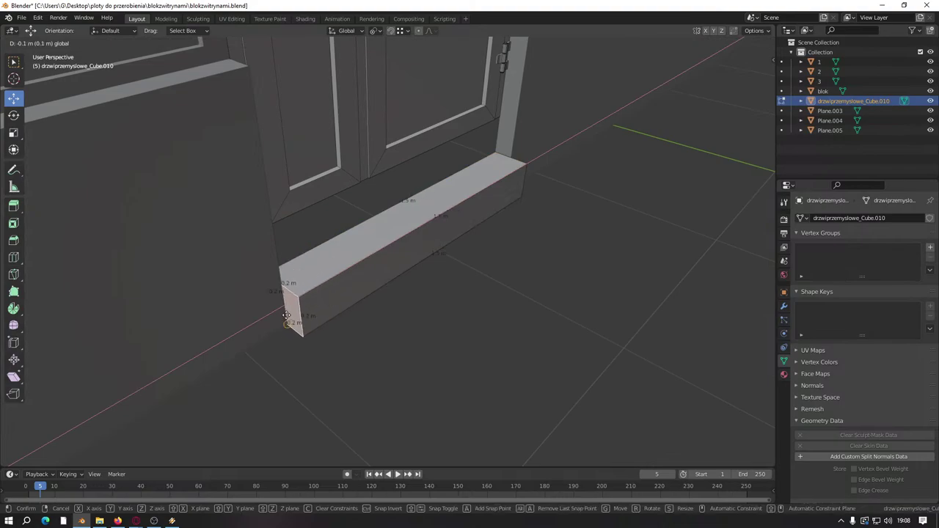
left_click(378, 229)
key("g")
key("z")
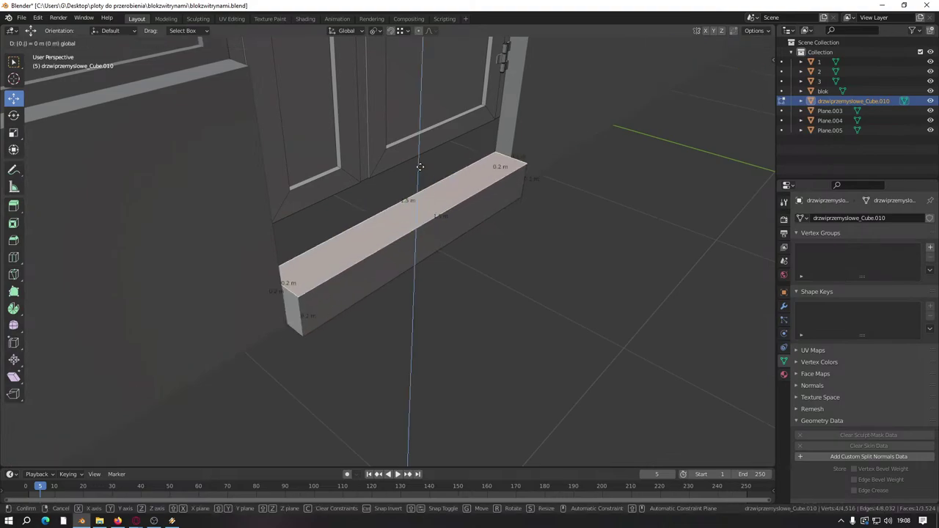
left_click(419, 166)
middle_click_drag(507, 243, 467, 267)
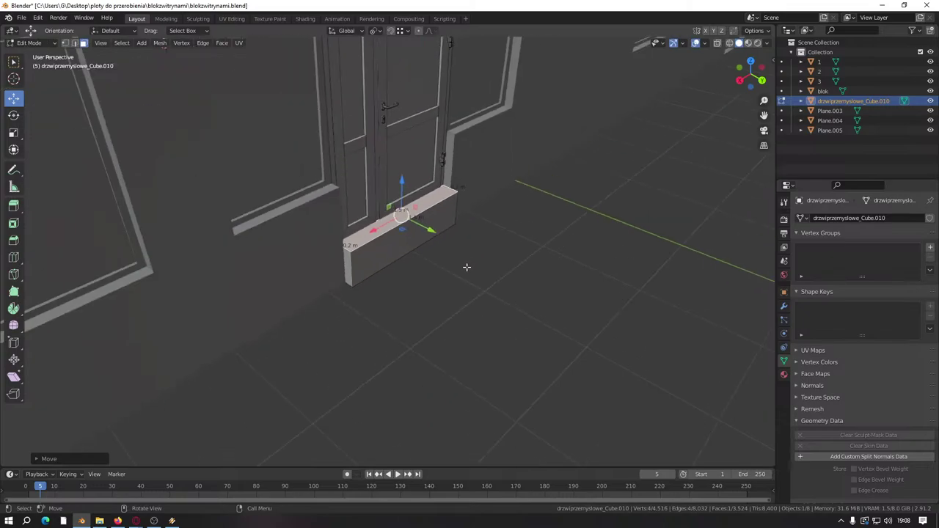
middle_click_drag(403, 343, 510, 188)
key("alt+h")
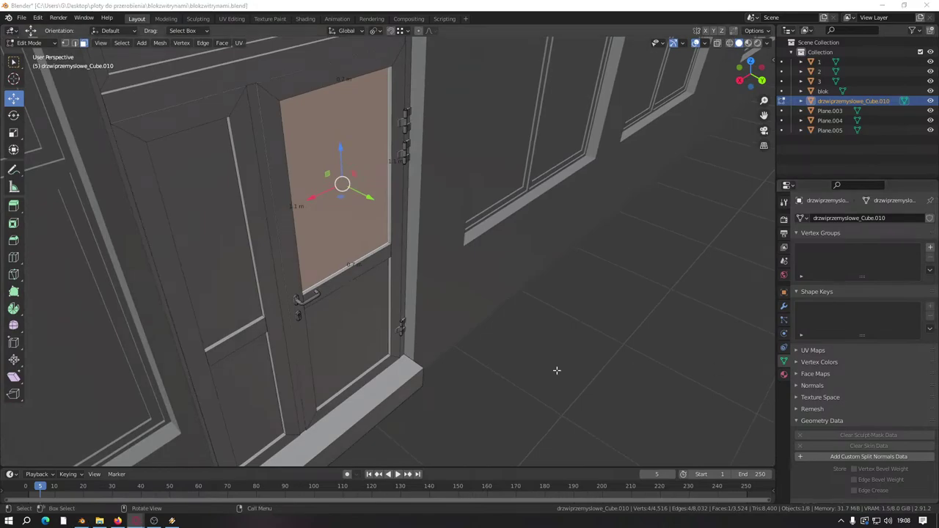
Step: Move both door leaves' crossbar faces down along Z to well below the handle
scroll(145, 384, "down", 10)
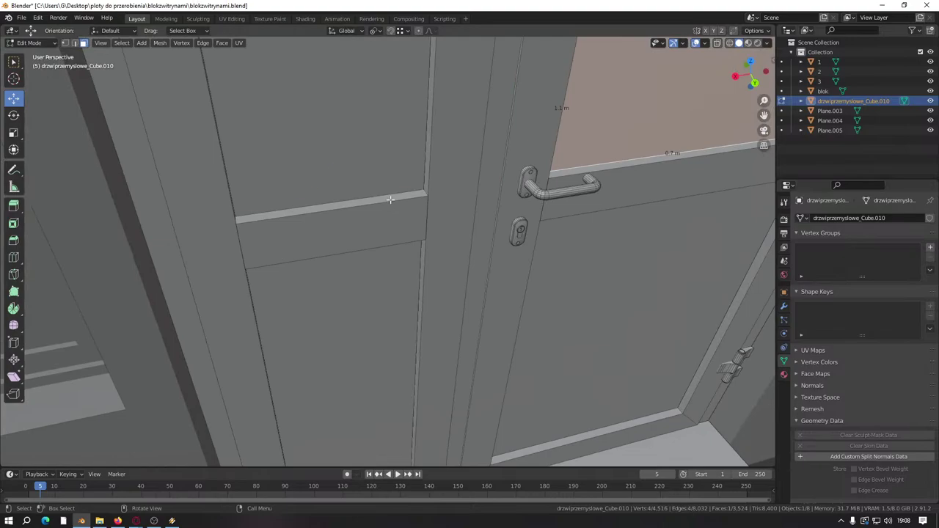
left_click(389, 199)
left_click(609, 171, "shift")
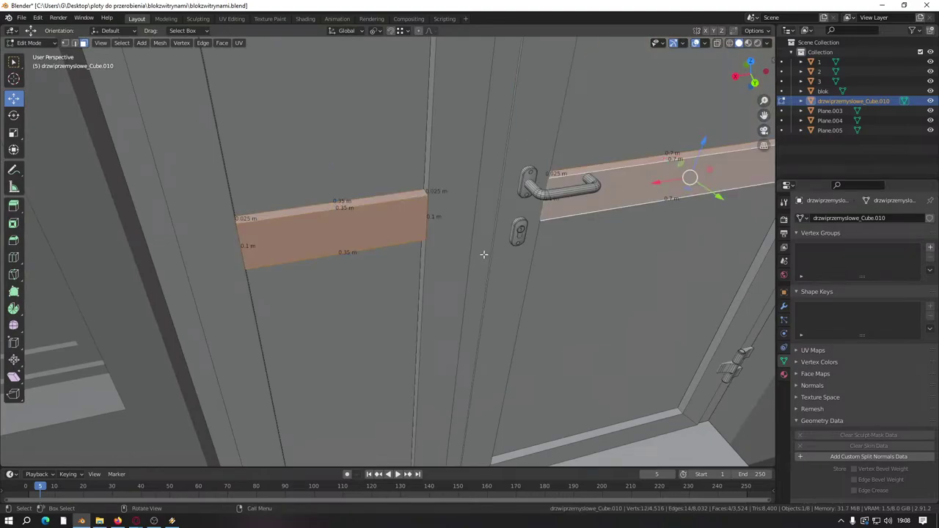
middle_click_drag(484, 254, 424, 210)
left_click(383, 225, "shift")
left_click(614, 245, "shift")
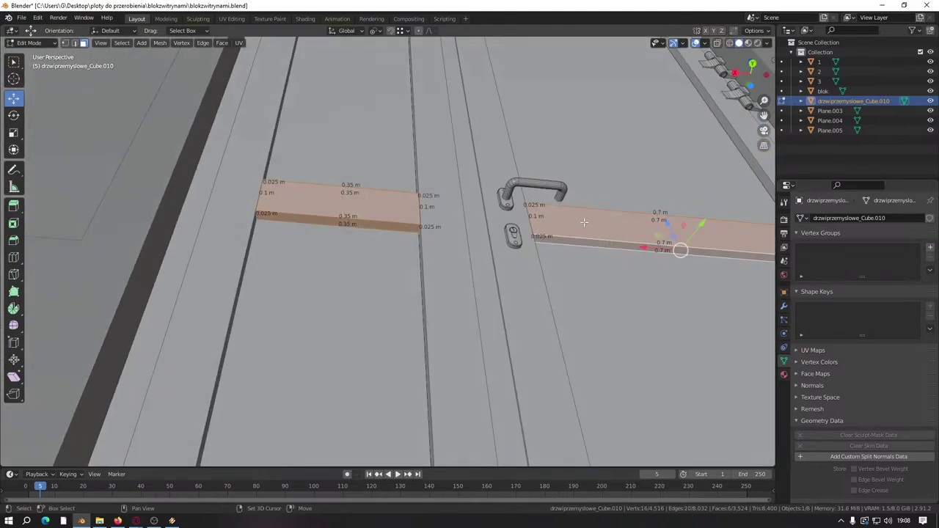
scroll(470, 192, "up", 6)
key("g")
key("z")
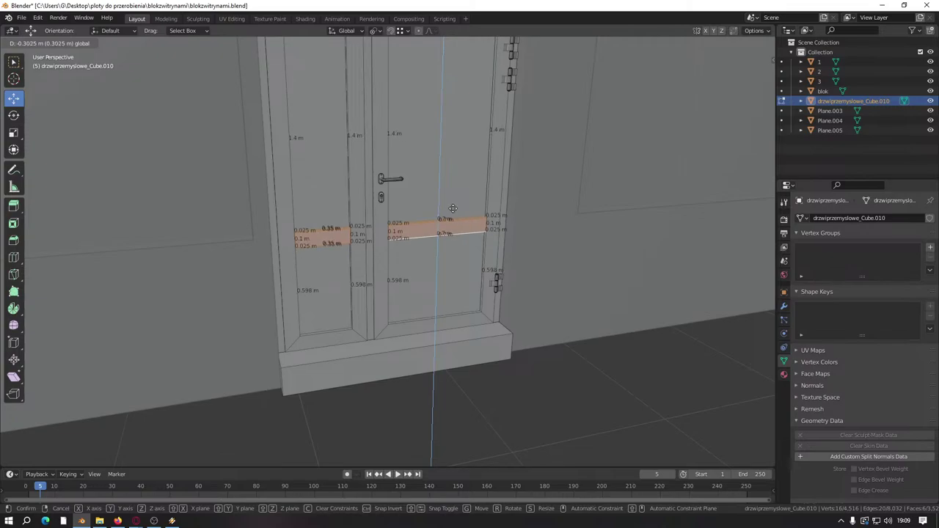
type("0")
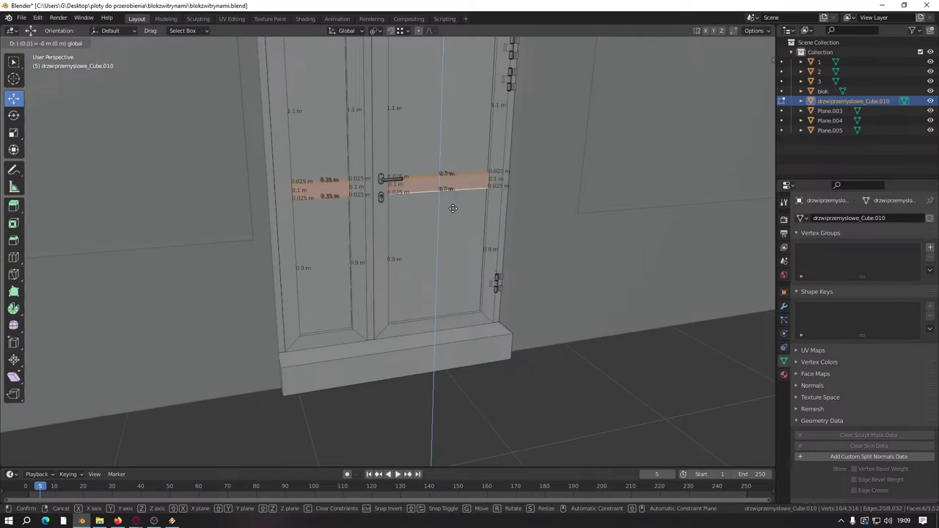
key("BackSpace")
left_click(436, 234)
left_click(602, 379)
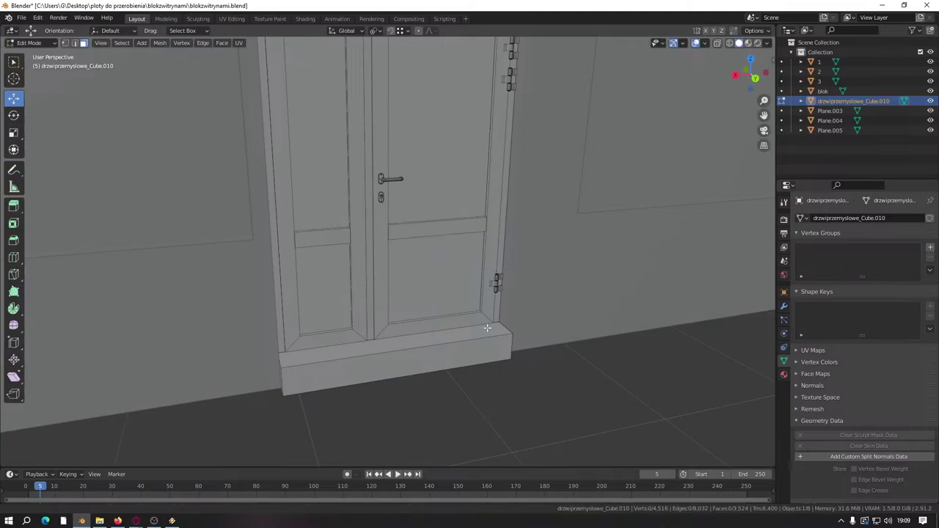
scroll(487, 328, "up", 5)
Step: Save the blend file
middle_click_drag(543, 281, 556, 340)
key("ctrl+s")
scroll(447, 280, "down", 6)
scroll(382, 237, "up", 5)
scroll(436, 262, "down", 3)
Step: Push the step's front face outward along Y in two moves, forming a deep box
left_click(436, 262)
middle_click_drag(436, 262, 403, 245)
scroll(300, 256, "up", 5)
left_click_drag(403, 245, 355, 375)
middle_click_drag(374, 285, 568, 325)
left_click(480, 368)
key("g")
key("y")
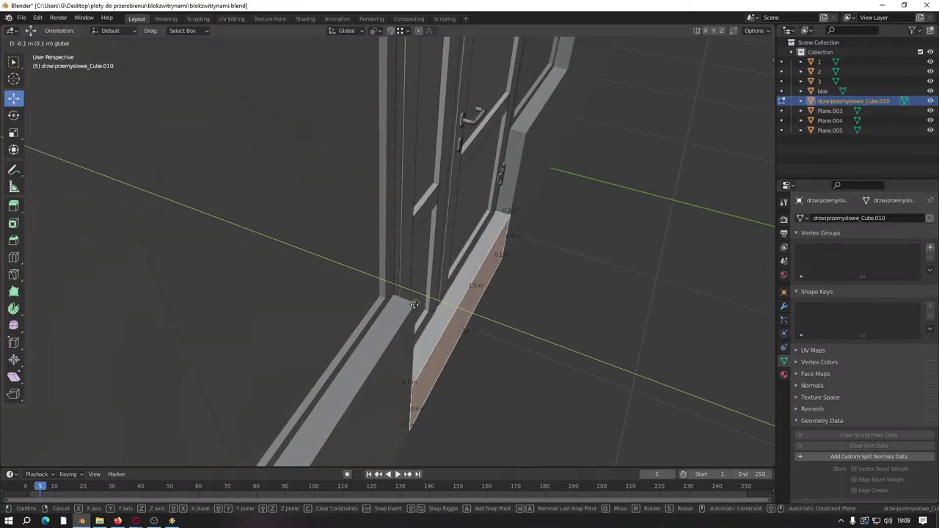
left_click(530, 326)
key("g")
key("y")
left_click(639, 373)
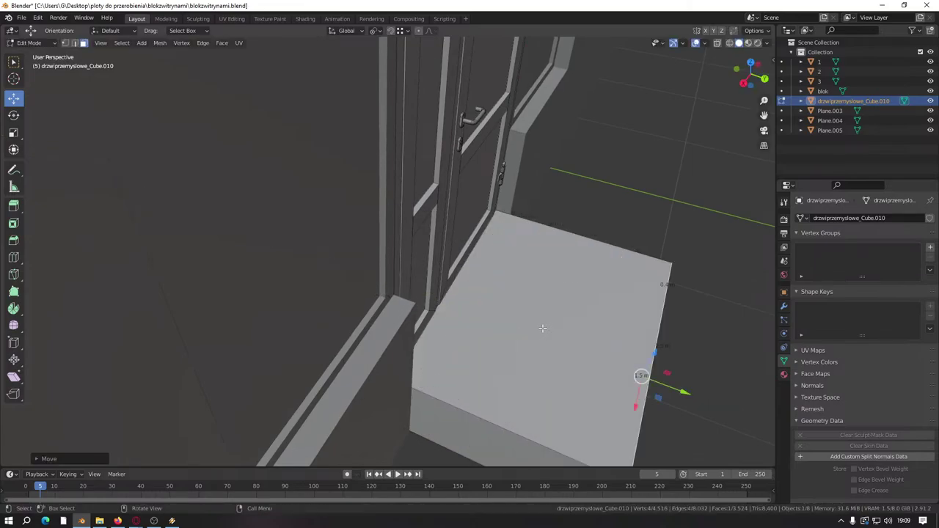
Step: Select the left side face of the box step by the doors
scroll(518, 319, "down", 8)
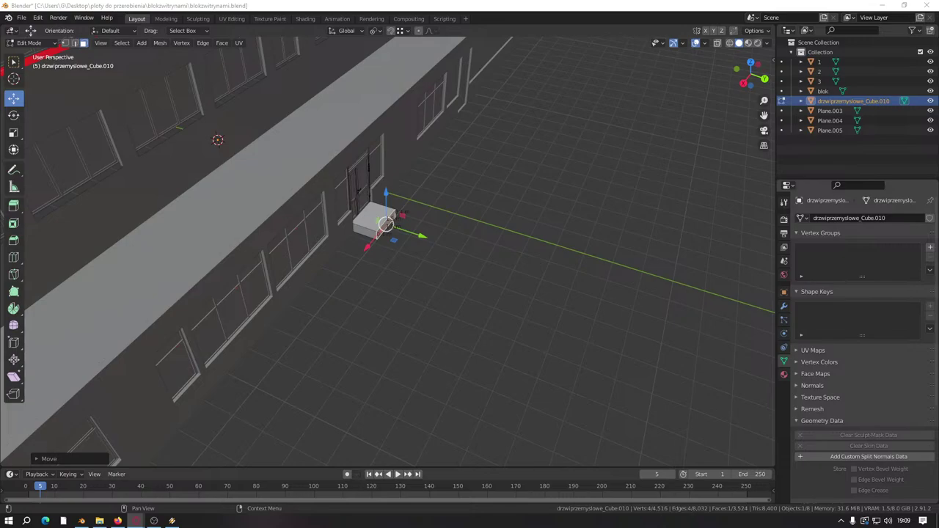
scroll(300, 330, "up", 6)
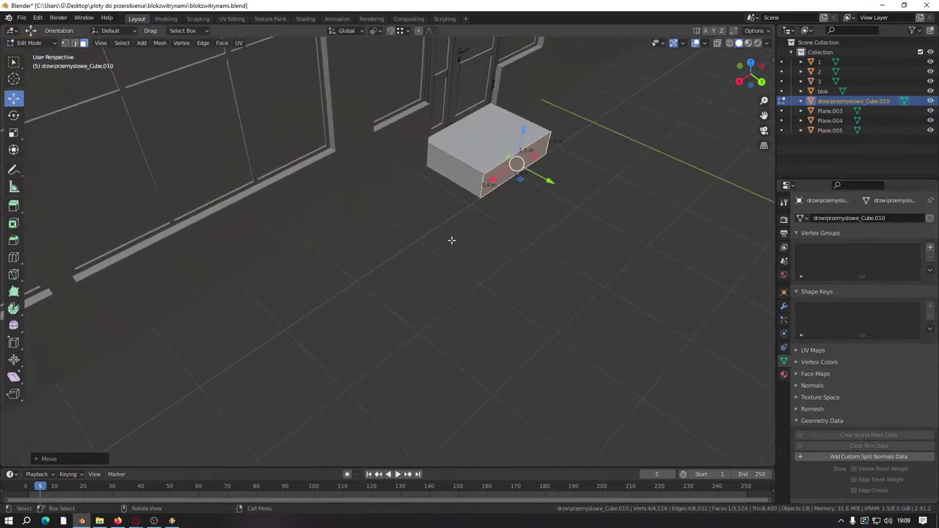
middle_click_drag(451, 240, 472, 299)
scroll(515, 264, "up", 1)
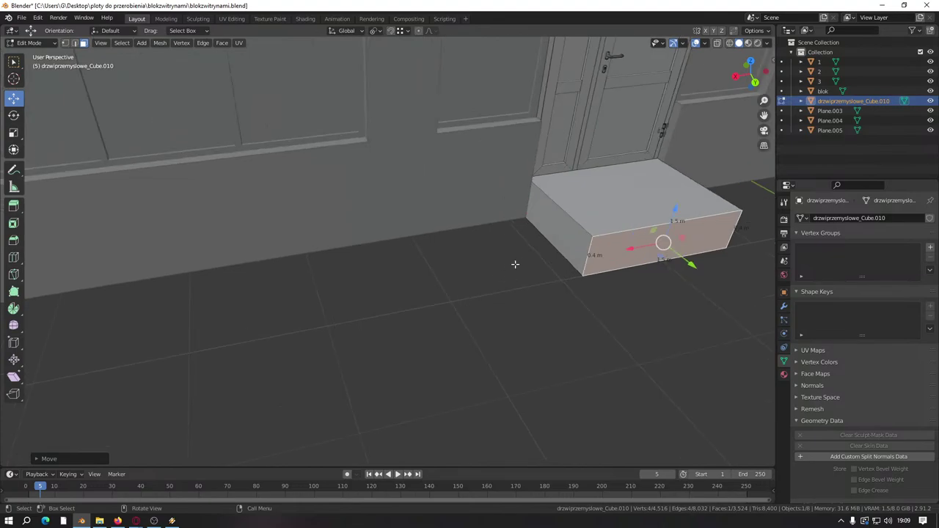
left_click(570, 248)
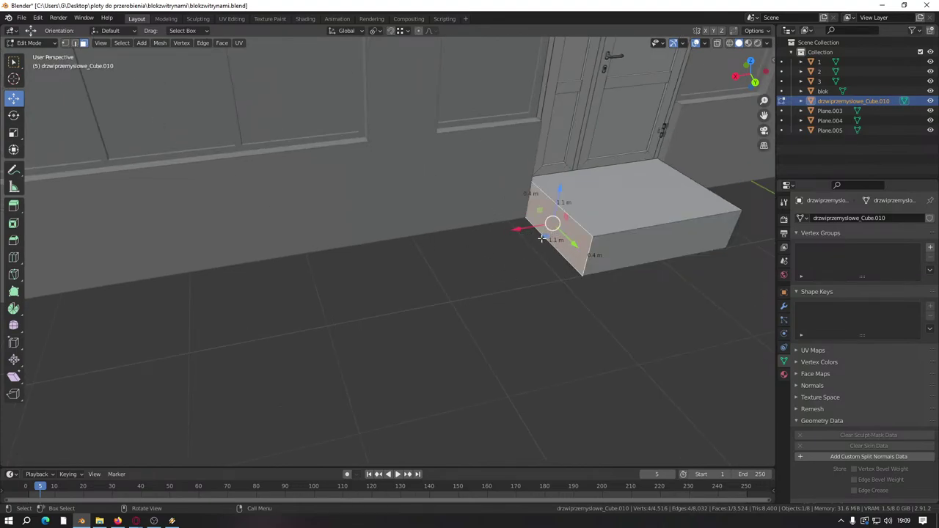
Step: Extrude the step's left side face 2 m and stretch it further left
key("e")
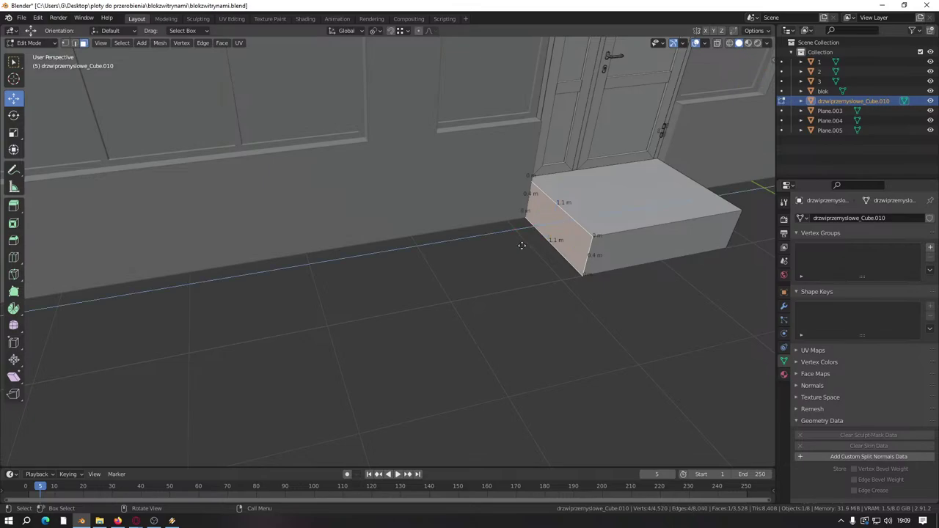
type("2")
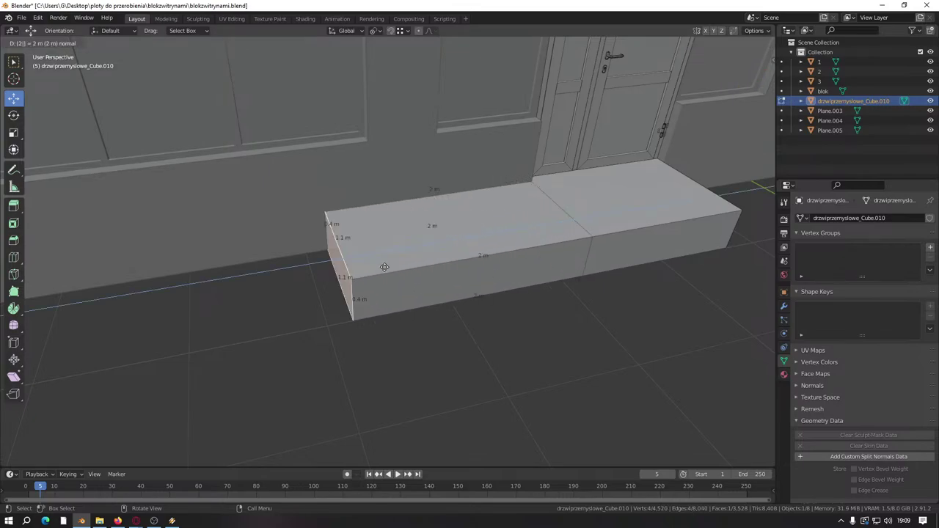
key("Return")
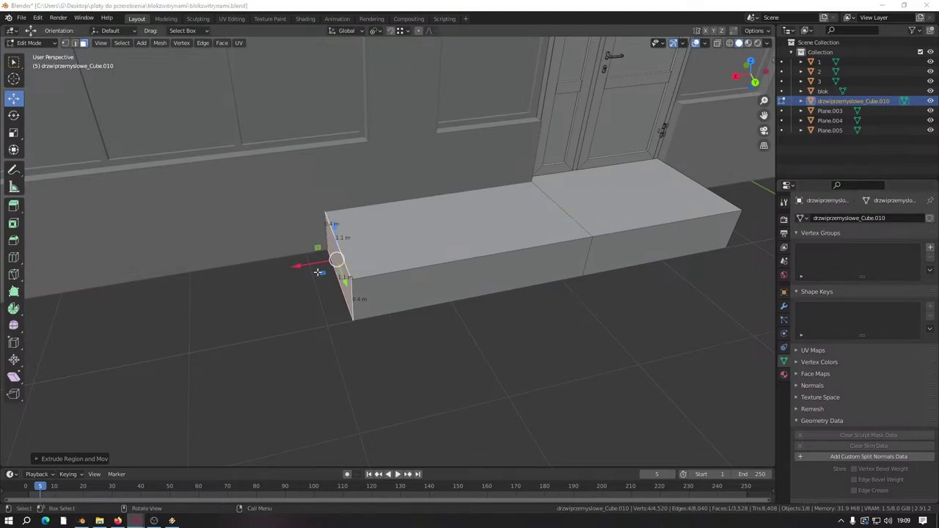
left_click_drag(297, 266, 287, 266)
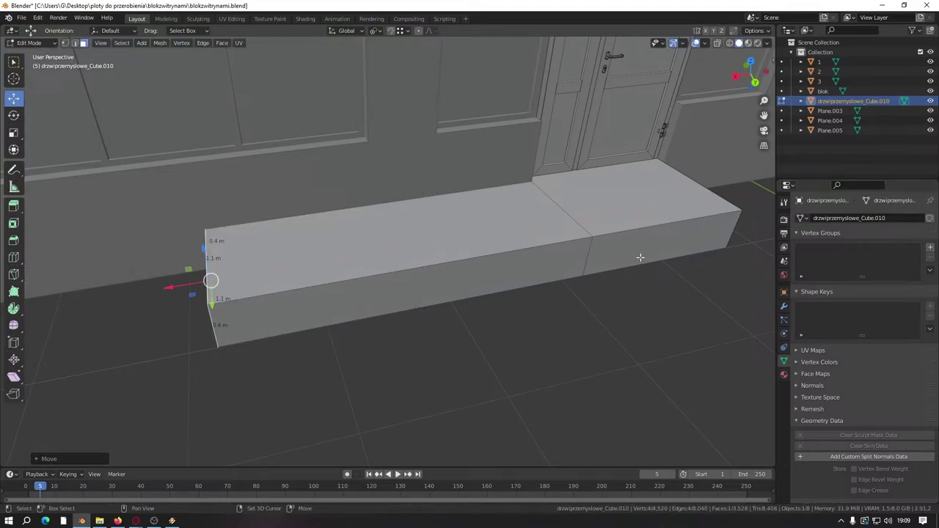
Step: Extrude the step's right end face -3 along the wall
middle_click_drag(639, 257, 431, 288)
left_click(486, 183)
key("e")
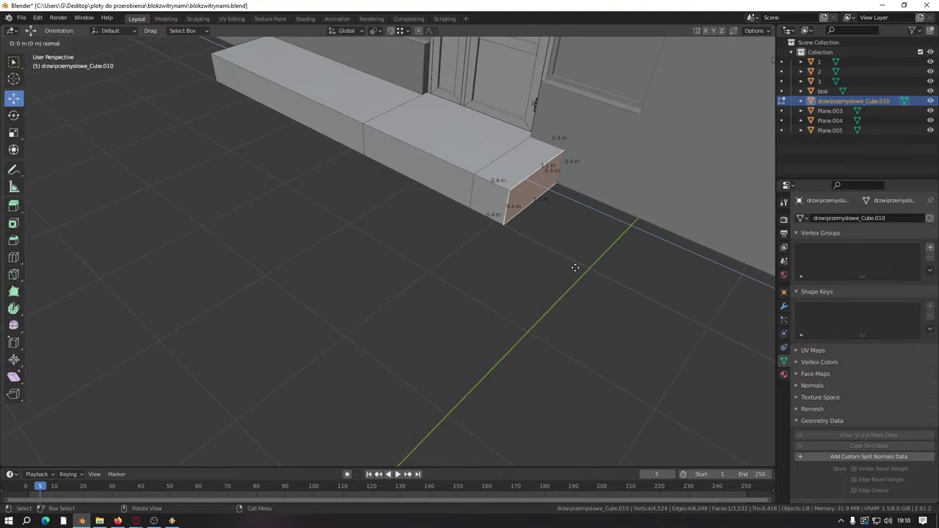
type("-3")
key("Return")
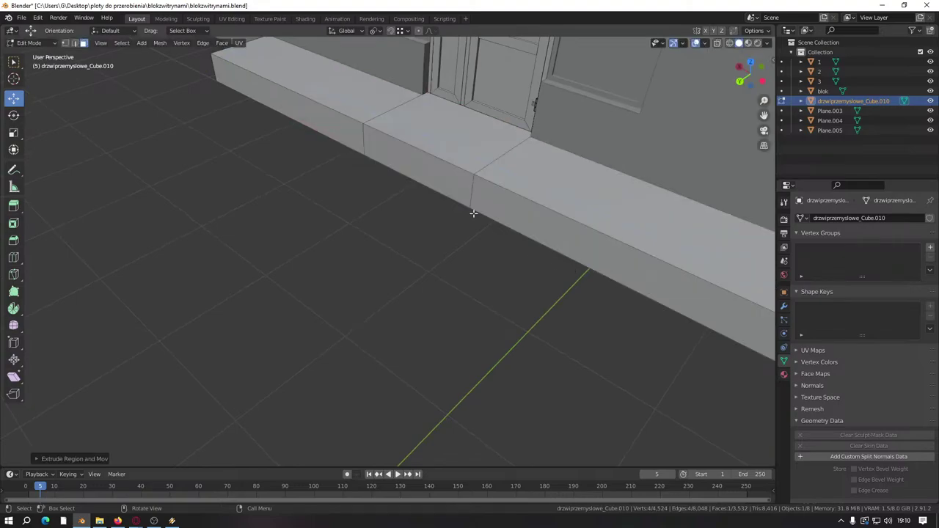
left_click(74, 43)
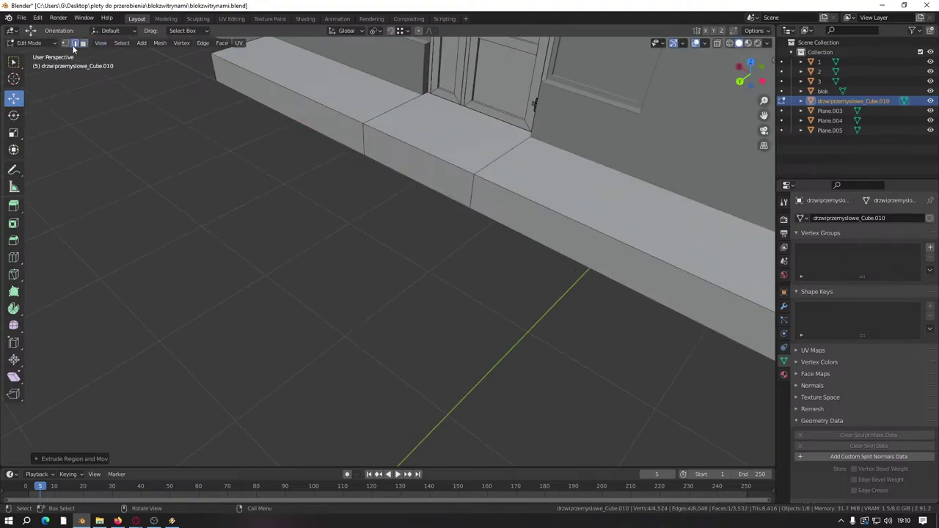
left_click(235, 53)
middle_click_drag(484, 128, 558, 242)
left_click(562, 247, "shift")
scroll(570, 256, "down", 2)
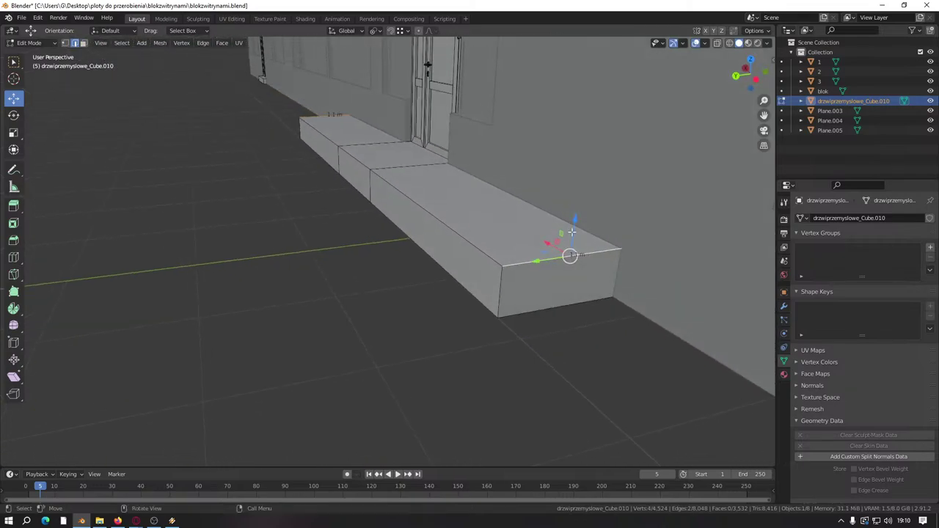
key("g")
key("z")
left_click(499, 319)
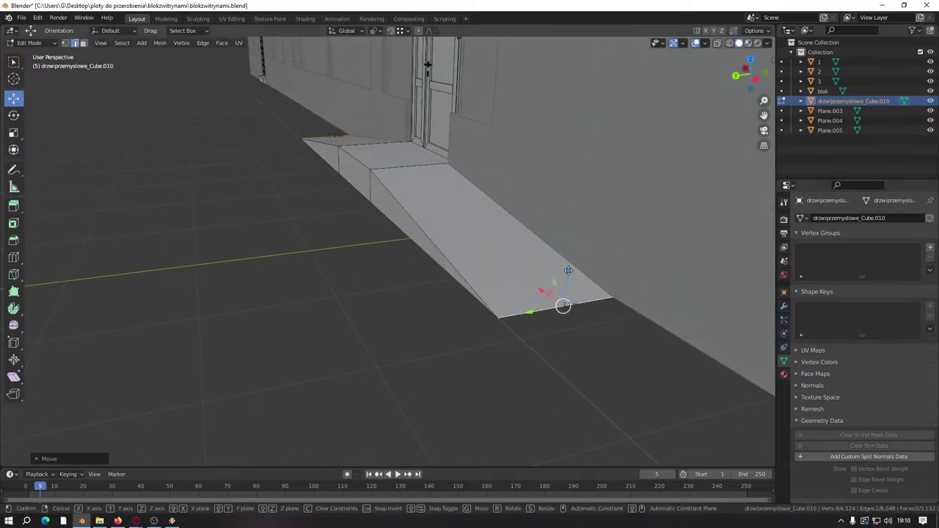
key("g")
key("z")
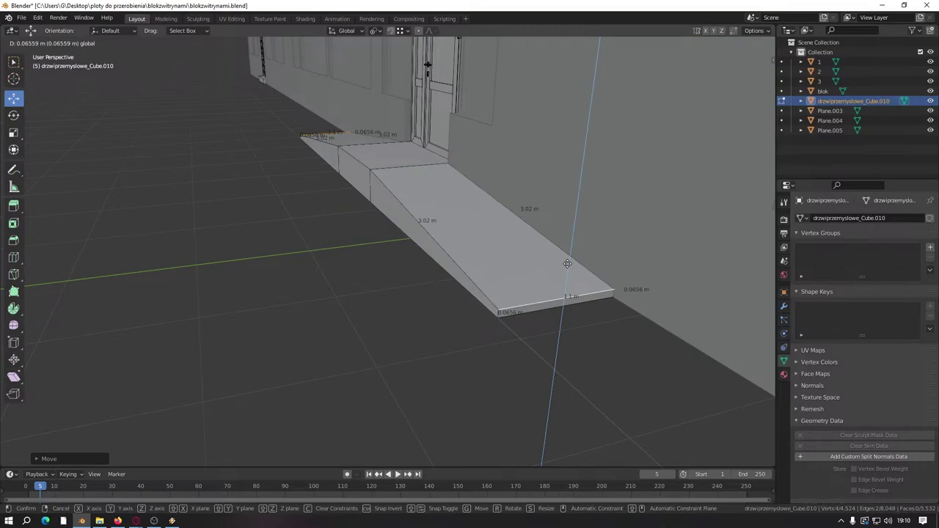
type("0")
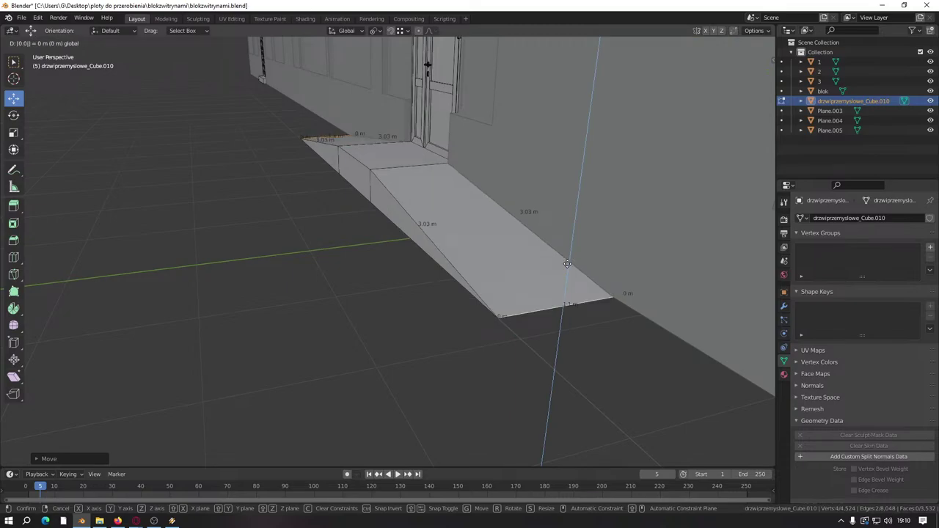
type(".05")
key("Return")
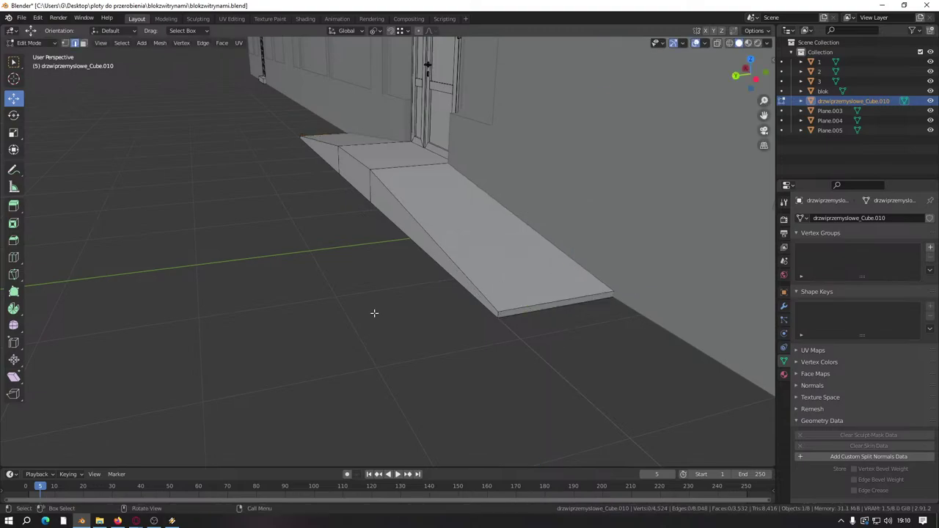
middle_click_drag(374, 313, 355, 209)
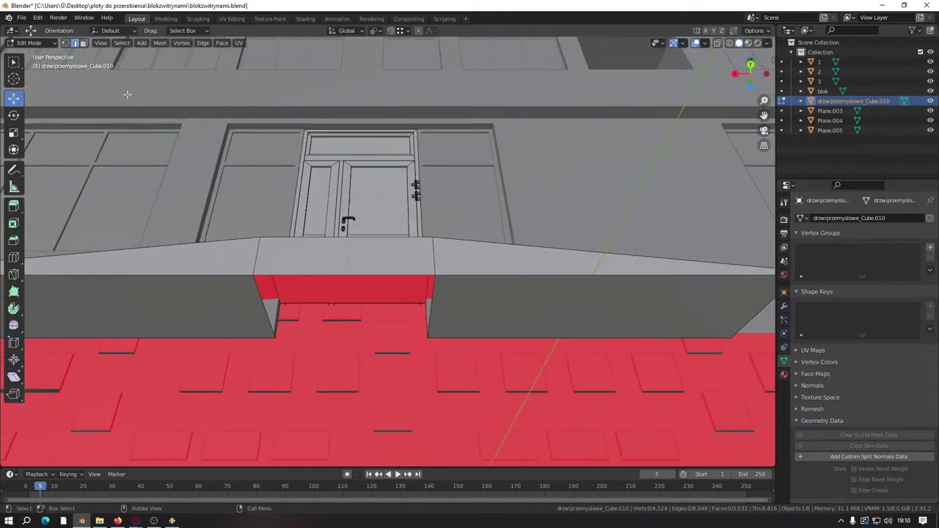
left_click(83, 43)
left_click(597, 308)
left_click(216, 319, "shift")
right_click(328, 340)
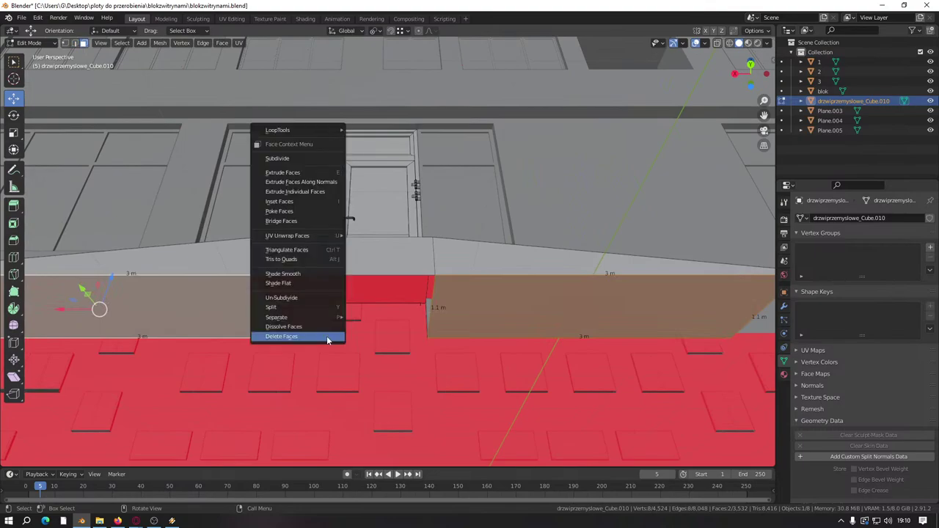
left_click(327, 340)
left_click(249, 323)
middle_click_drag(249, 323, 480, 342)
left_click(487, 296, "shift")
right_click(486, 296)
left_click(488, 298)
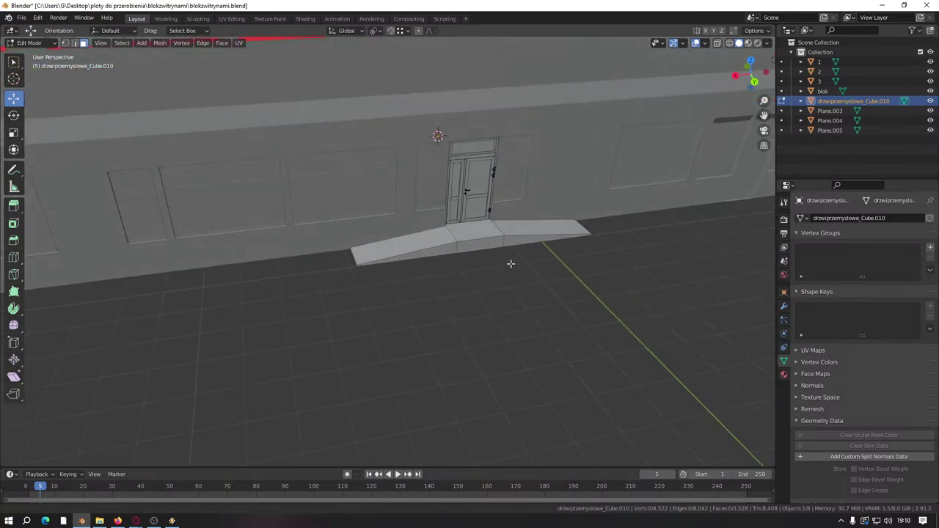
scroll(441, 272, "up", 5)
middle_click_drag(293, 168, 424, 278)
scroll(423, 279, "up", 3)
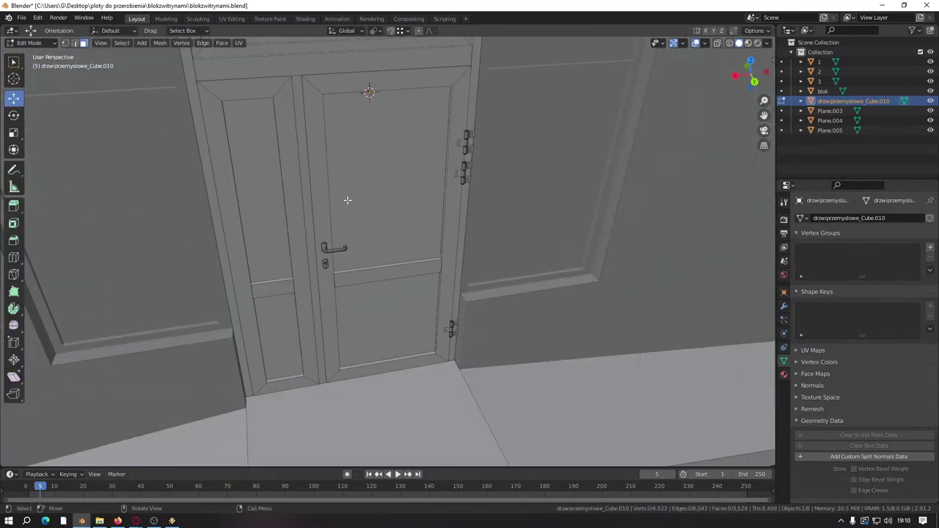
left_click(306, 176)
scroll(439, 302, "up", 5)
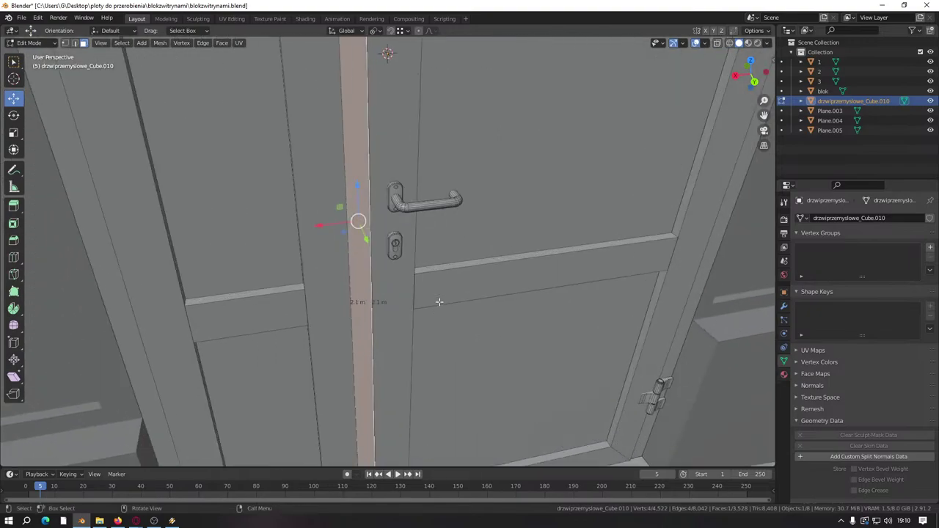
scroll(435, 303, "down", 10)
left_click(440, 377)
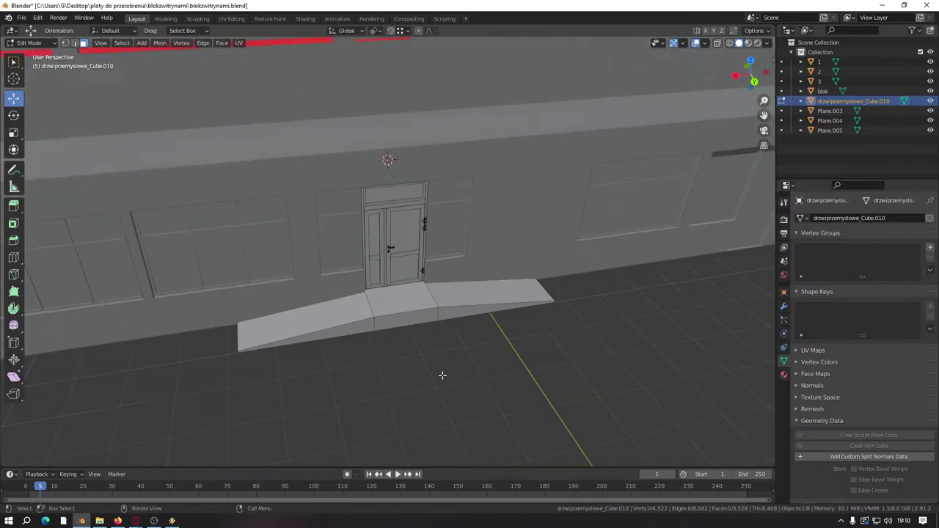
middle_click_drag(441, 377, 290, 285)
scroll(291, 285, "up", 6)
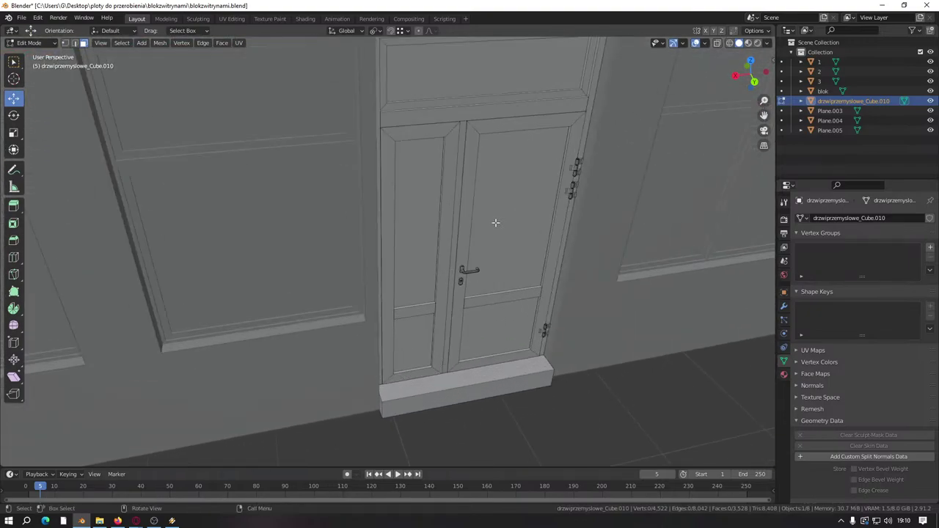
left_click(495, 223)
left_click(491, 225)
middle_click_drag(472, 227, 626, 236)
middle_click_drag(438, 270, 401, 267, "shift")
scroll(433, 257, "up", 6)
Step: Select the door crossbar's face loops and lower them by 0.2 m
left_click(430, 269, "alt+shift")
left_click(389, 310, "alt+shift")
left_click(401, 267, "alt+shift")
middle_click_drag(626, 217, 459, 295)
left_click(459, 295, "alt+shift")
left_click(289, 204, "alt+shift")
middle_click_drag(353, 95, 401, 152)
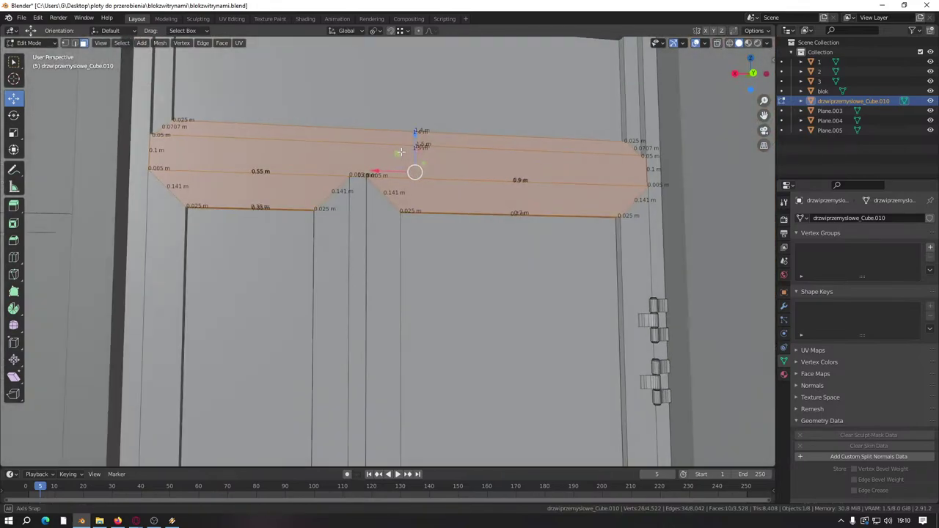
key("g")
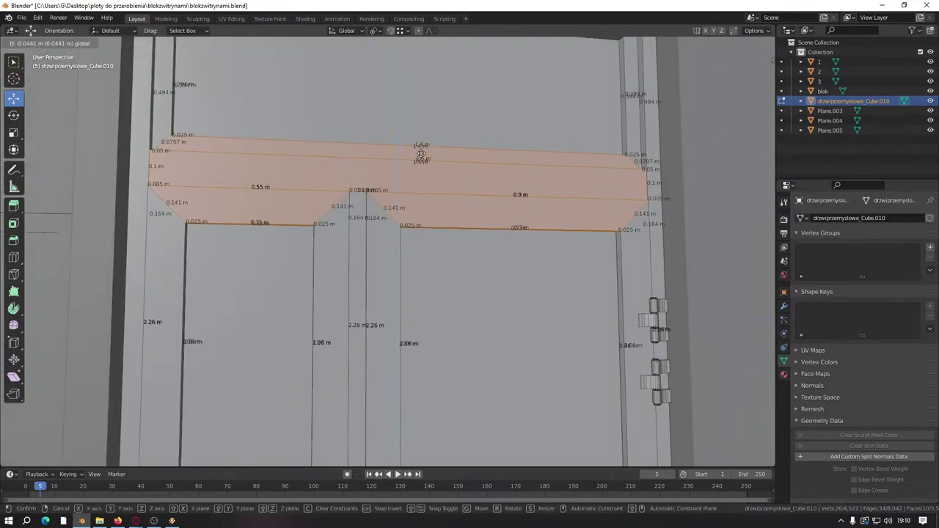
key("minus")
type("0.2")
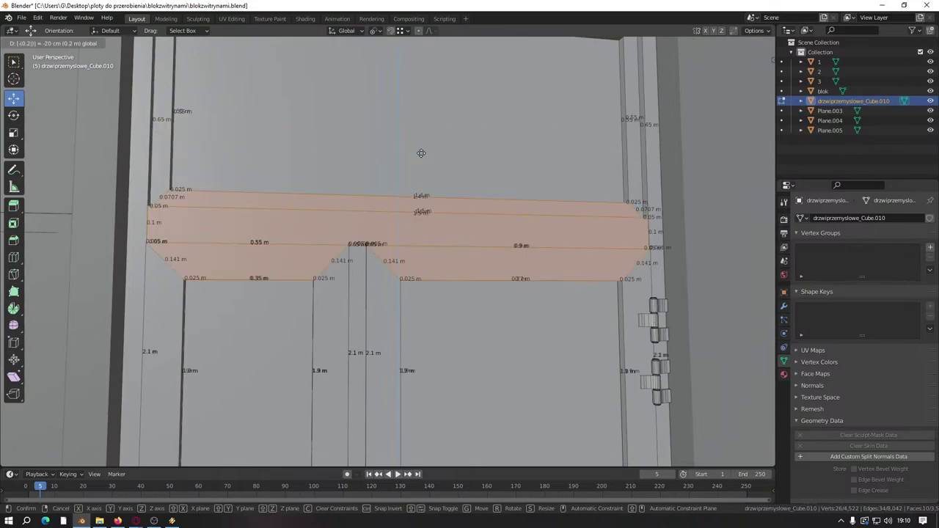
key("Return")
Step: Deselect the door faces, save blokzwitrynami.blend, and select the Plane.004 window object
scroll(421, 153, "down", 8)
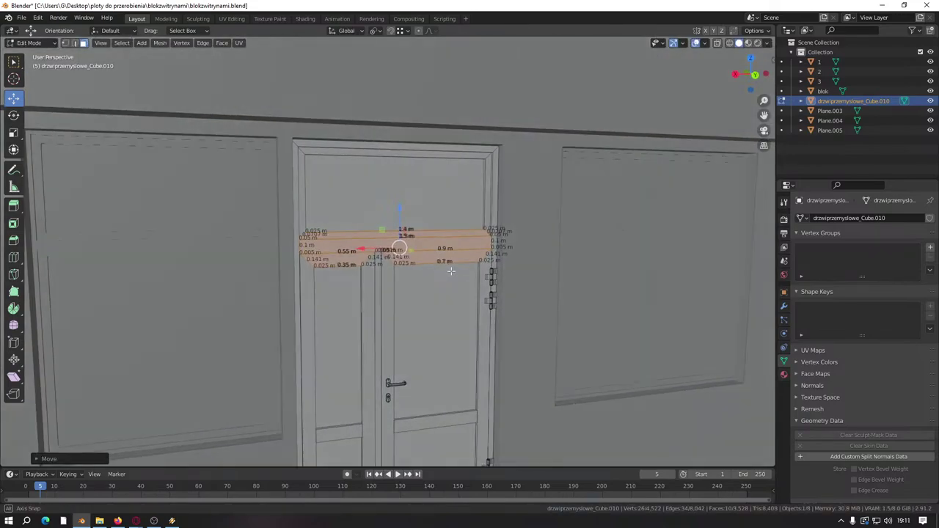
middle_click_drag(448, 272, 498, 334)
left_click(518, 394)
scroll(499, 395, "up", 5)
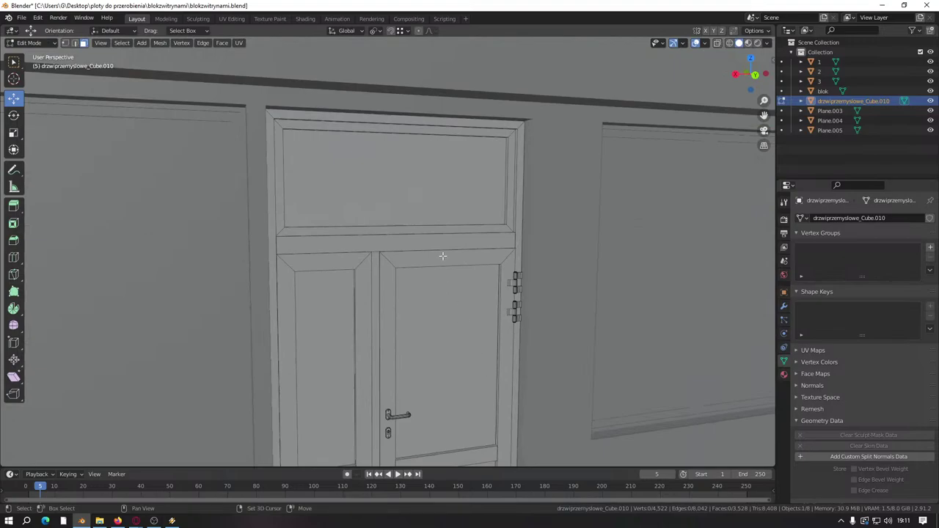
scroll(442, 256, "down", 2)
middle_click_drag(375, 284, 382, 279)
key("ctrl+s")
scroll(398, 295, "down", 5)
scroll(382, 279, "up", 3)
key("Tab")
left_click(279, 316)
Step: Enter Edit Mode on Plane.004 and select the narrow strip at the window corner
scroll(373, 276, "up", 3)
key("Tab")
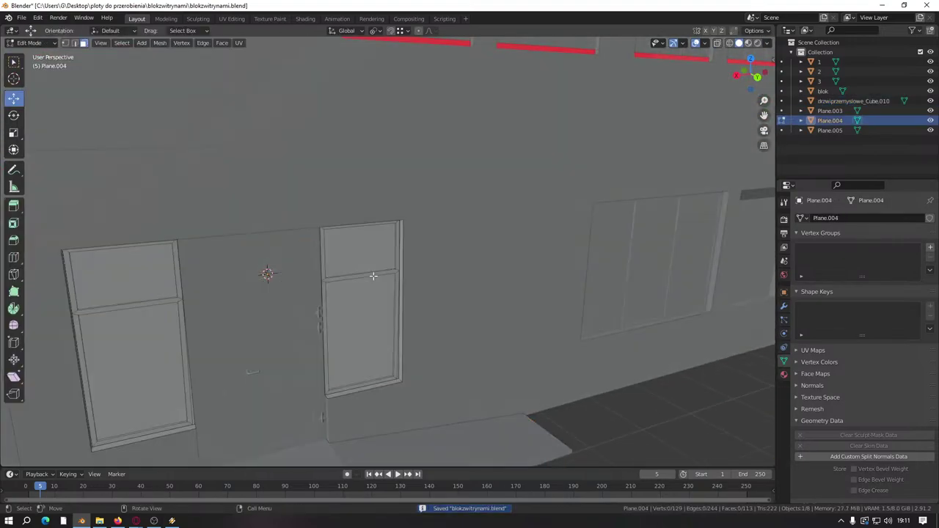
scroll(373, 276, "up", 6)
middle_click_drag(389, 301, 405, 205)
scroll(362, 325, "up", 6)
left_click(565, 285)
scroll(403, 196, "down", 3)
scroll(407, 242, "up", 3)
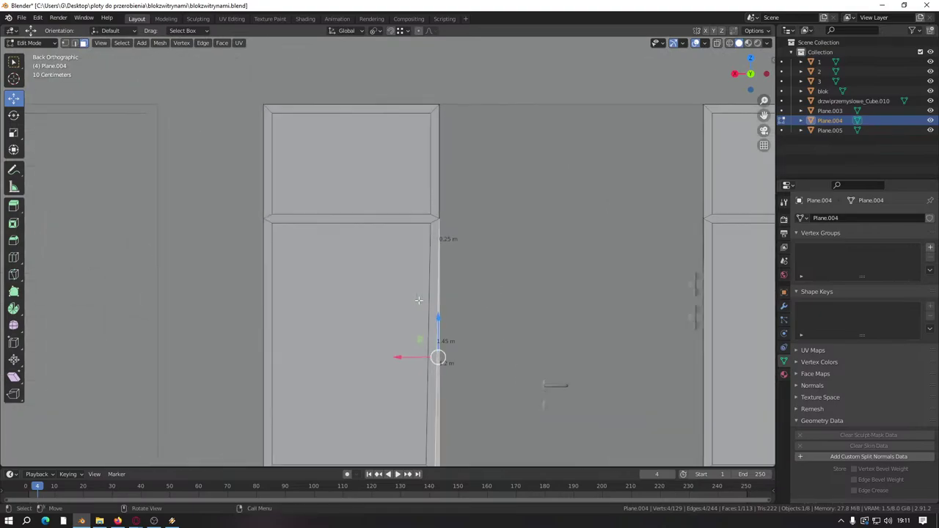
middle_click_drag(418, 300, 370, 212, "shift")
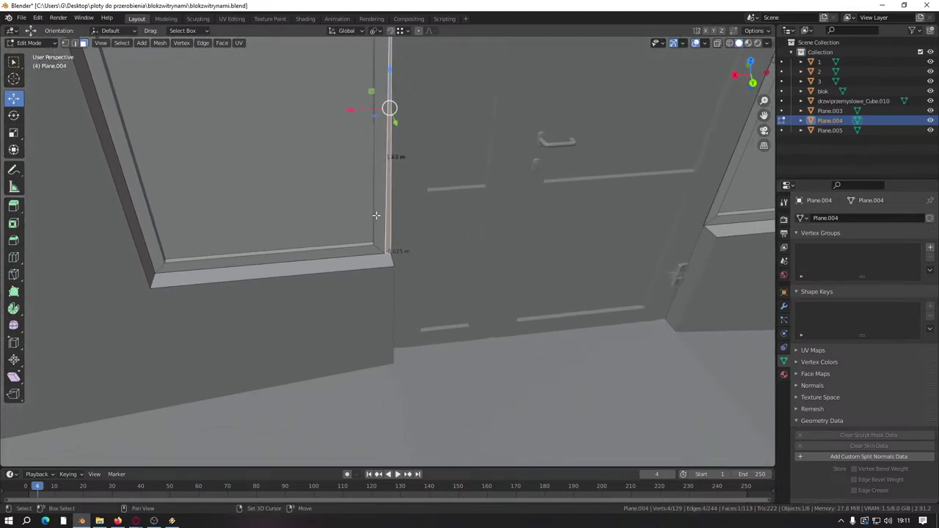
scroll(369, 211, "up", 3)
Step: In vertex mode, slide the frame's and sill's corner vertices sideways along X
left_click(66, 43)
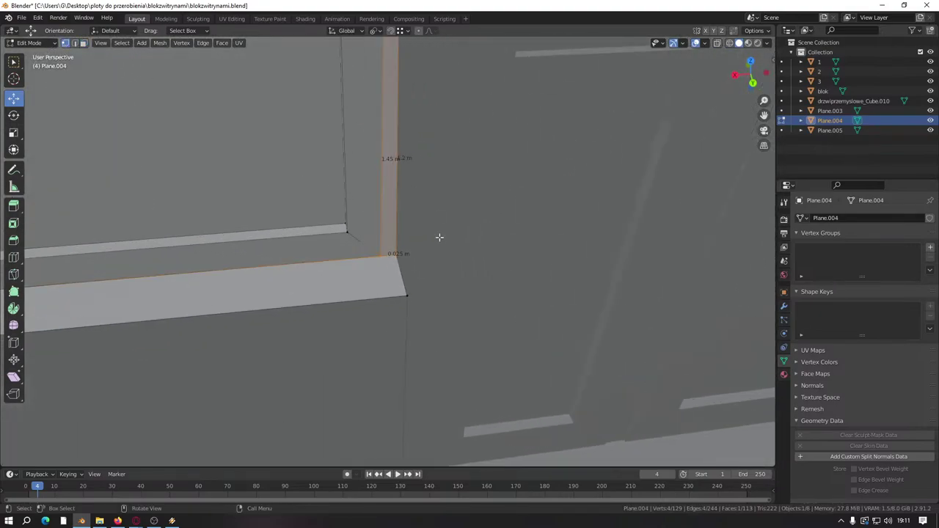
left_click(380, 255)
left_click_drag(351, 259, 366, 257)
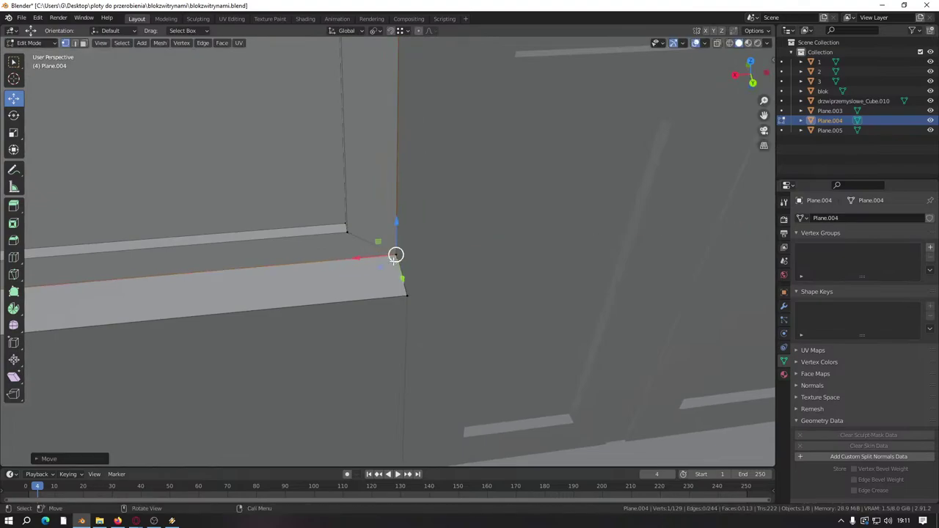
middle_click_drag(365, 257, 436, 276)
scroll(404, 290, "up", 2)
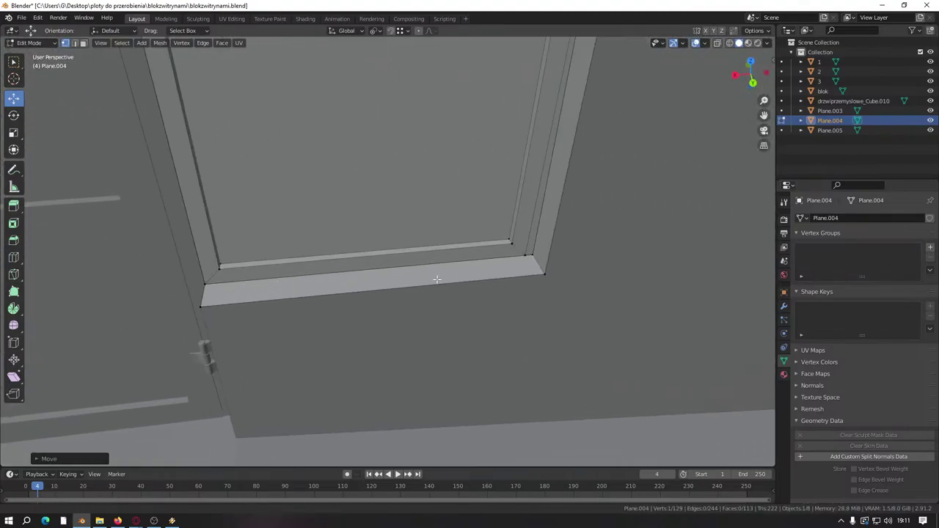
scroll(433, 272, "up", 3)
left_click(457, 259)
left_click_drag(457, 259, 474, 259)
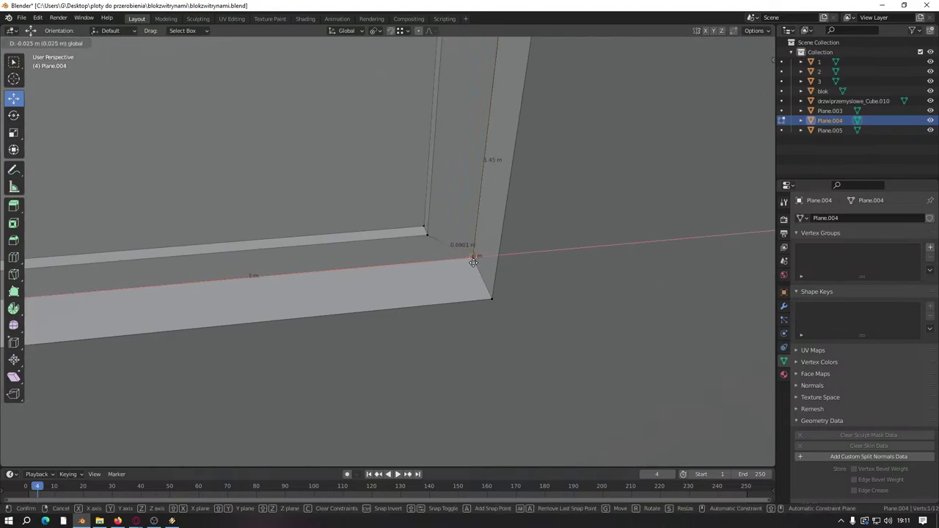
Step: Nudge the frame's corner vertex slightly to the right
scroll(474, 260, "down", 4)
middle_click_drag(442, 269, 455, 299)
scroll(455, 300, "up", 3)
middle_click_drag(427, 256, 477, 212)
middle_click_drag(519, 239, 493, 214, "shift")
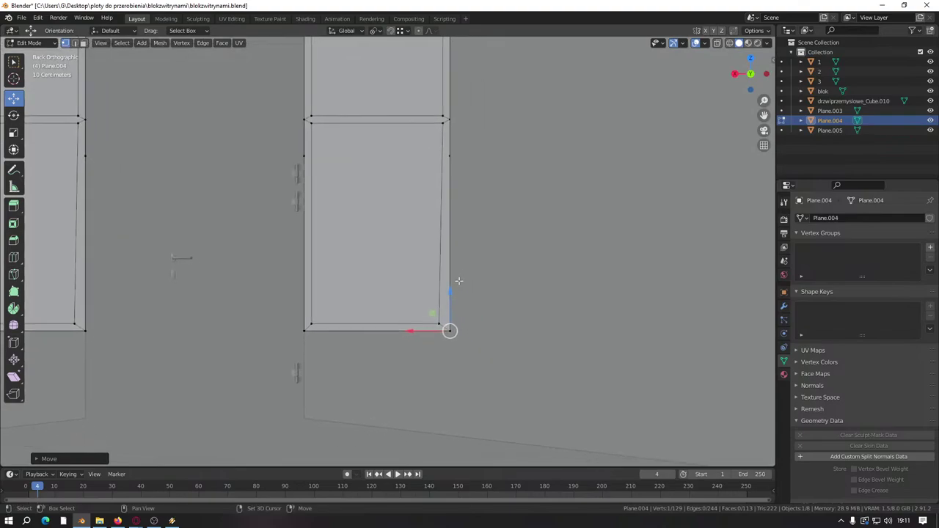
left_click(438, 324)
left_click_drag(438, 323, 390, 233)
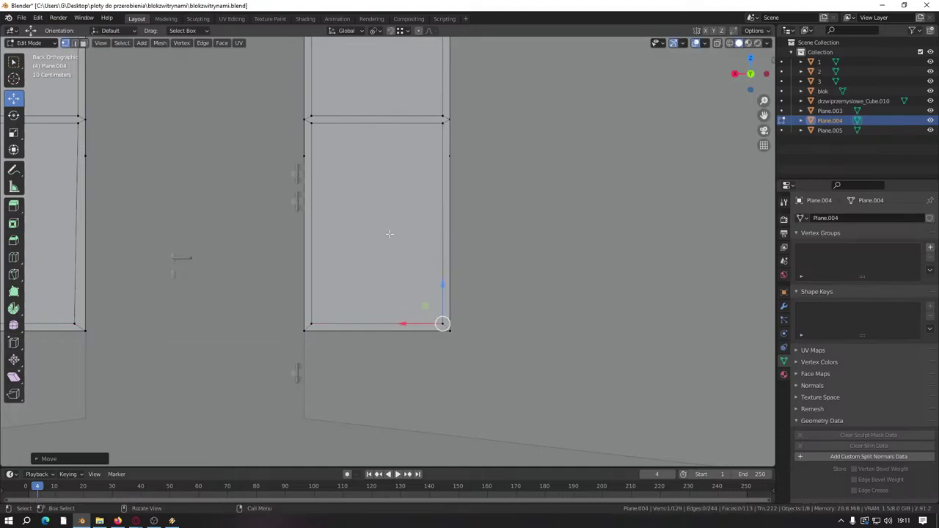
Step: Dissolve the stray vertex on the frame's right edge
scroll(320, 313, "down", 1)
middle_click_drag(187, 273, 422, 282, "shift")
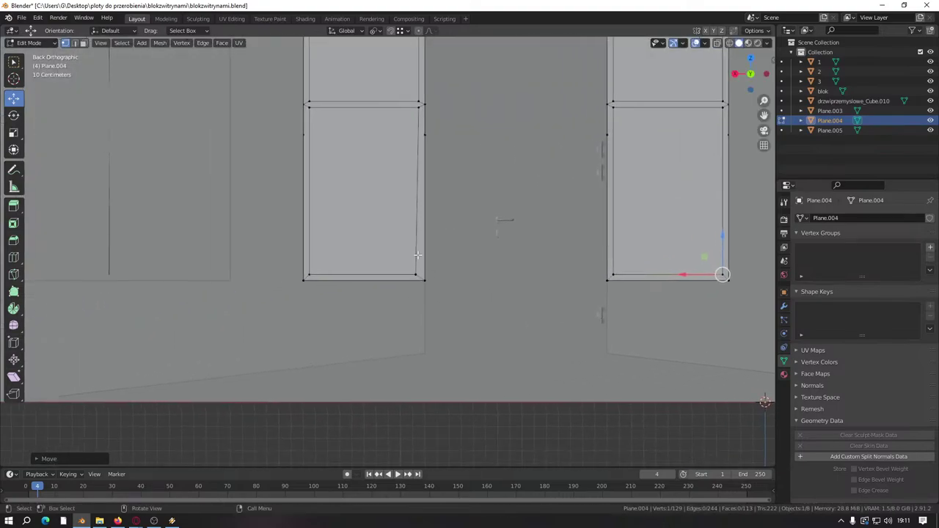
scroll(416, 255, "up", 2)
left_click(420, 110)
key("x")
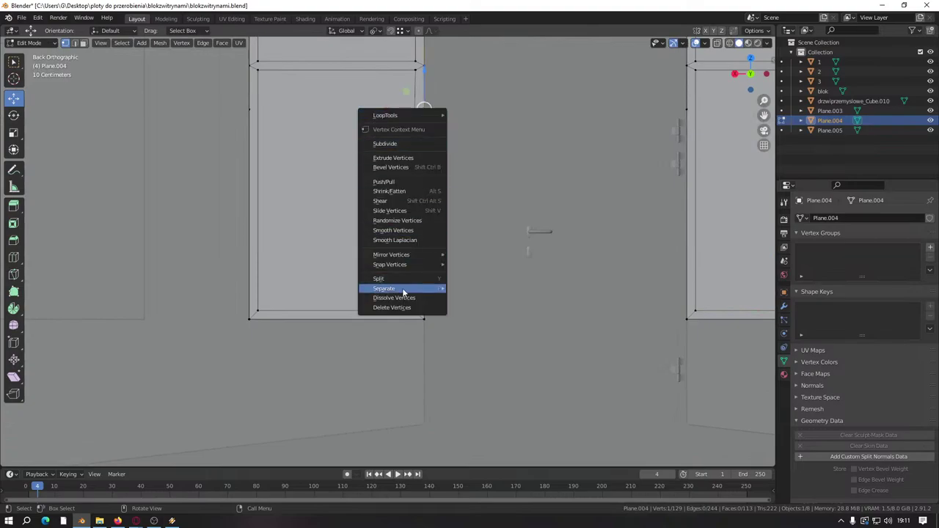
left_click(401, 299)
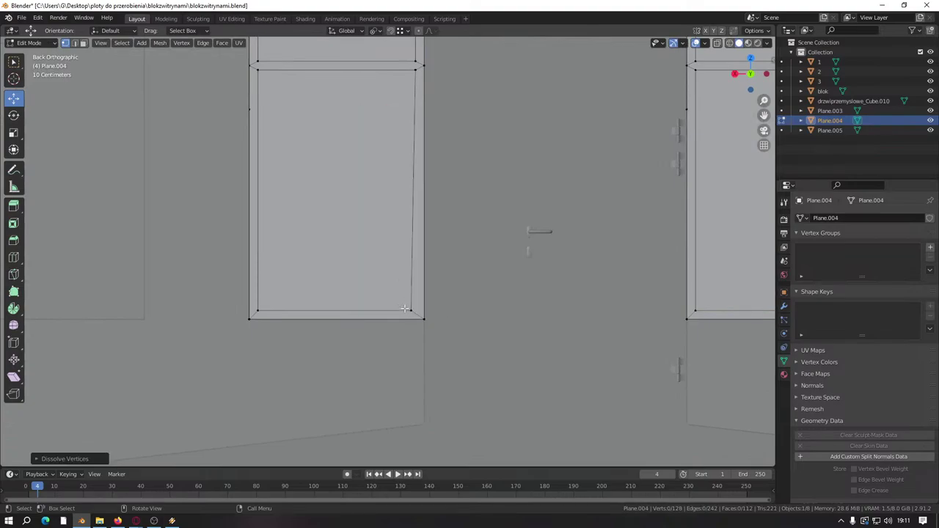
Step: Move the frame's bottom-right vertex 0.025 m along X into line
left_click(405, 308)
key("g")
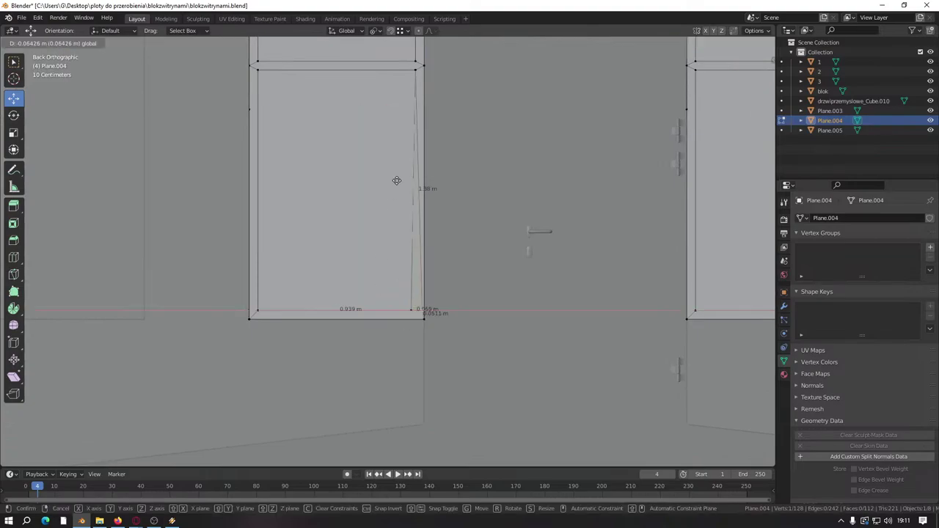
key("x")
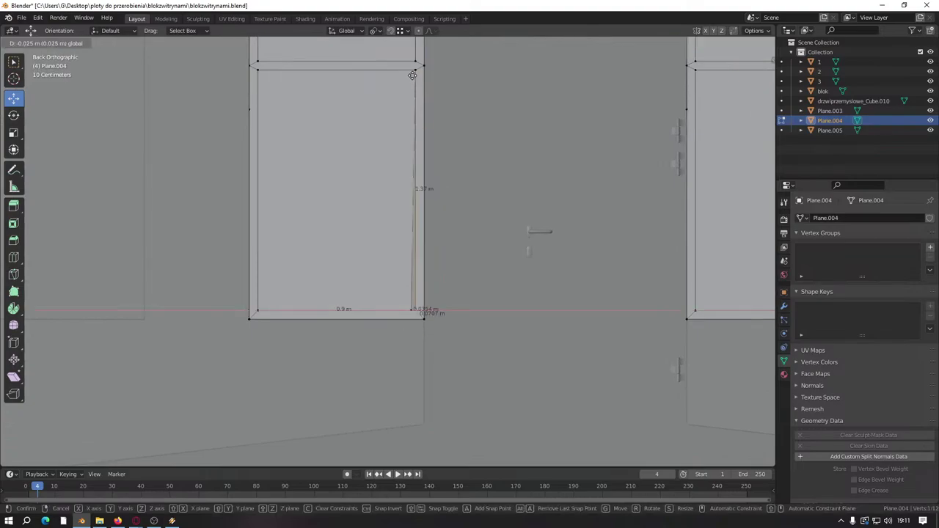
left_click(412, 74)
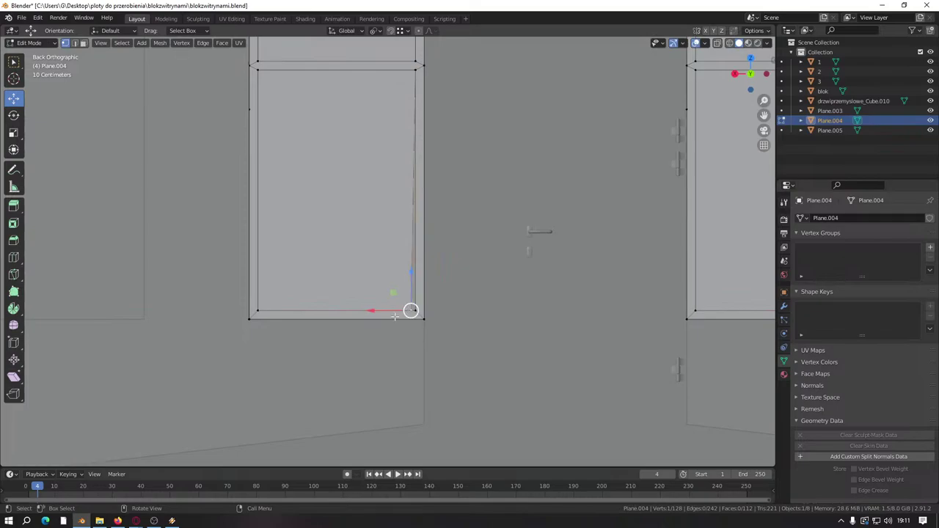
left_click_drag(372, 309, 394, 310)
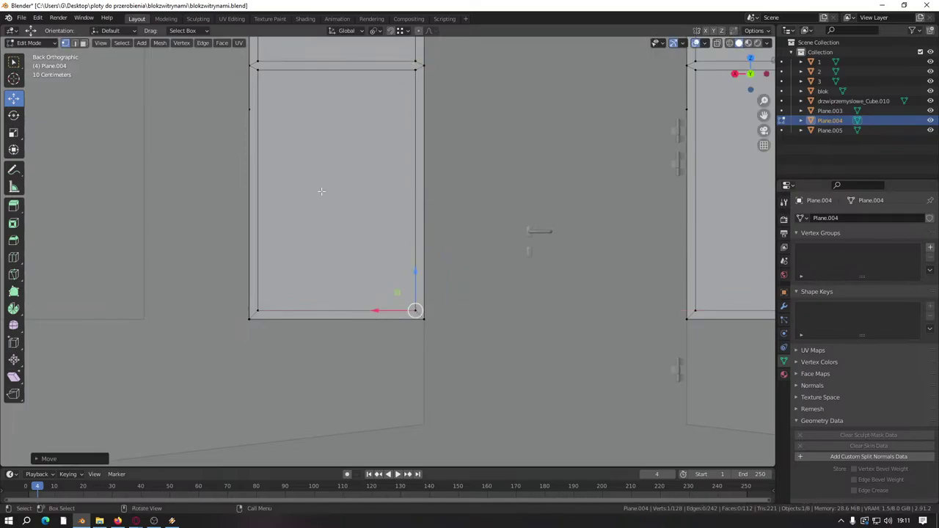
middle_click_drag(321, 193, 517, 270, "shift")
scroll(442, 272, "up", 20, "ctrl")
scroll(501, 269, "down", 12, "ctrl")
scroll(495, 314, "up", 4)
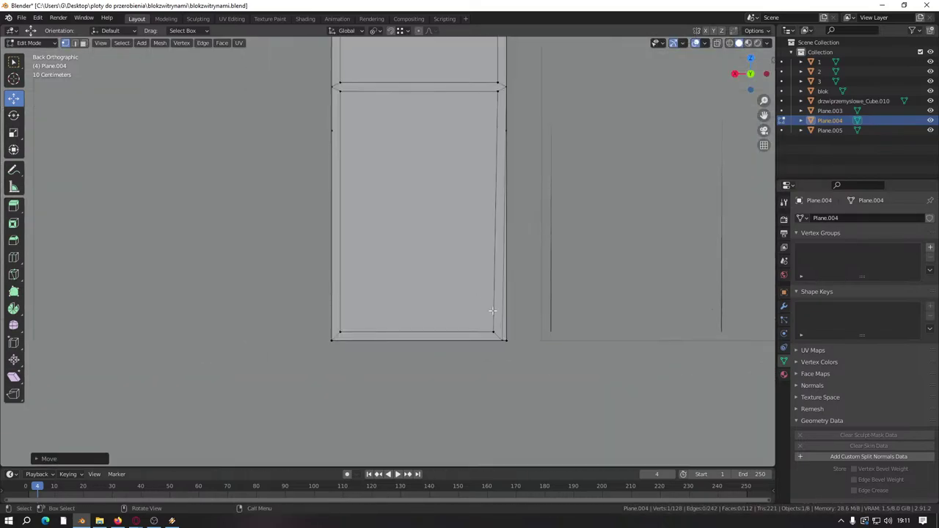
middle_click_drag(514, 327, 463, 346, "shift")
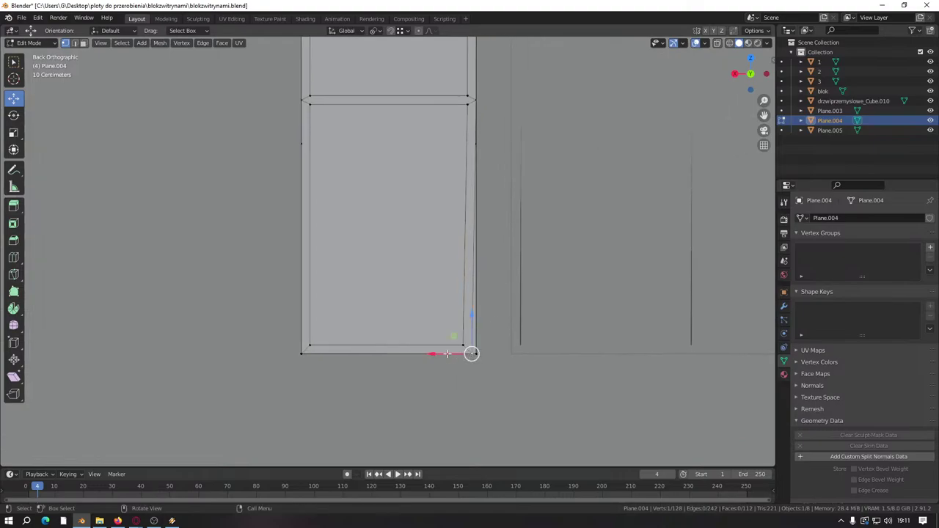
left_click_drag(447, 354, 446, 303)
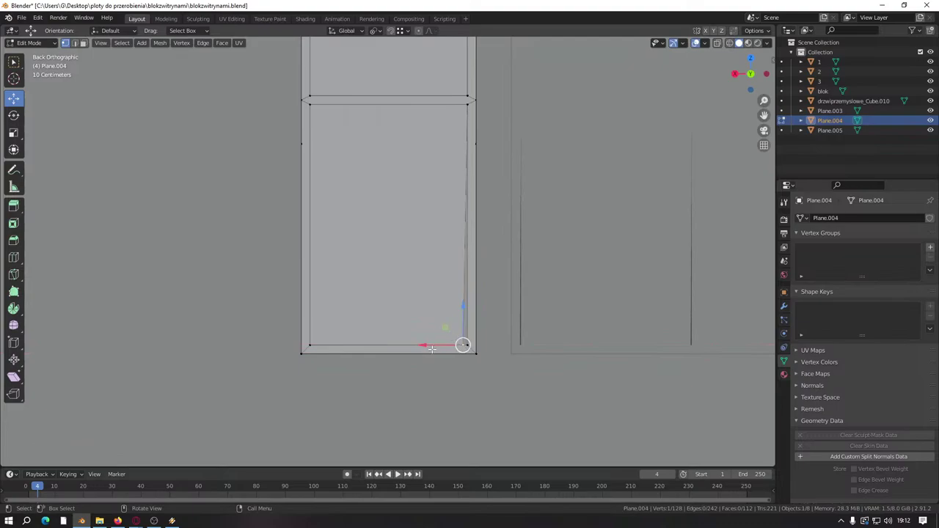
left_click_drag(459, 341, 465, 120)
scroll(410, 210, "down", 4)
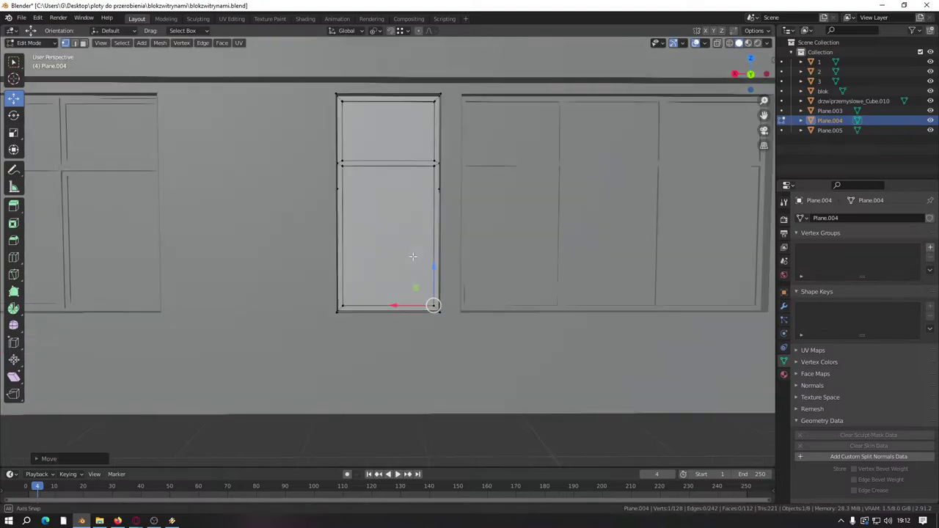
middle_click_drag(415, 242, 433, 310)
Step: Merge all overlapping vertices by distance (128 to 125) and save the file
key("a")
key("m")
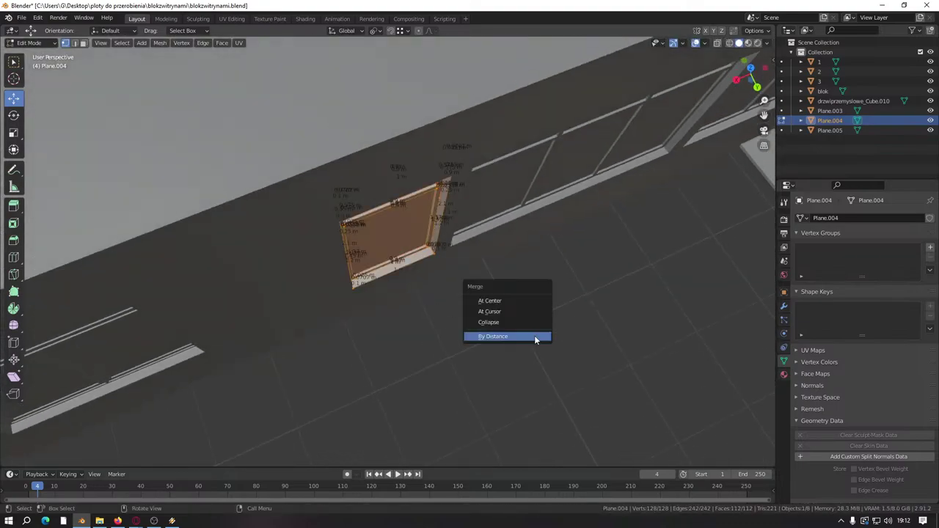
left_click(534, 335)
key("alt+a")
key("ctrl+s")
Step: Return to Object Mode and deselect Plane.004
middle_click_drag(611, 314, 474, 275)
scroll(500, 255, "up", 2)
key("Tab")
left_click(431, 429)
scroll(431, 429, "down", 3)
middle_click_drag(432, 429, 333, 332)
Step: Select the blok wall object and enter Edit Mode
scroll(333, 333, "up", 3)
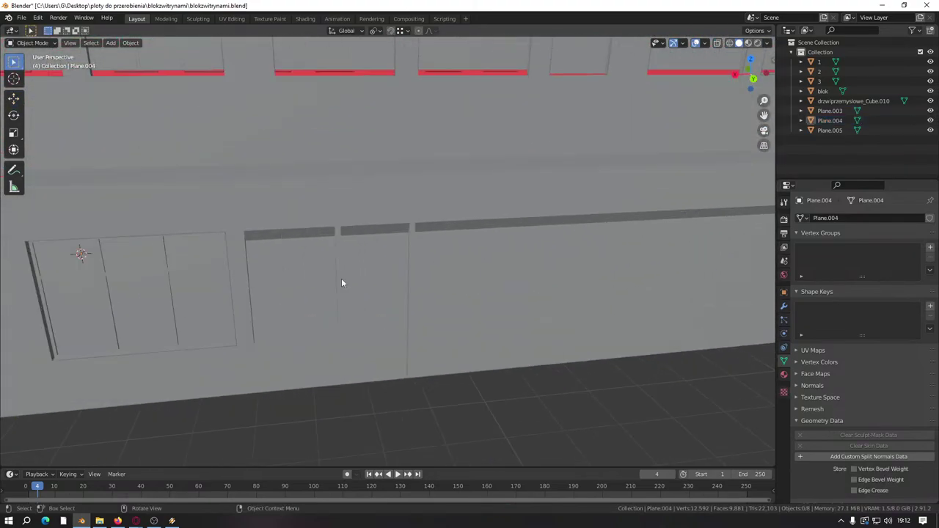
left_click(341, 279)
key("Tab")
scroll(447, 215, "up", 2)
scroll(446, 215, "up", 3)
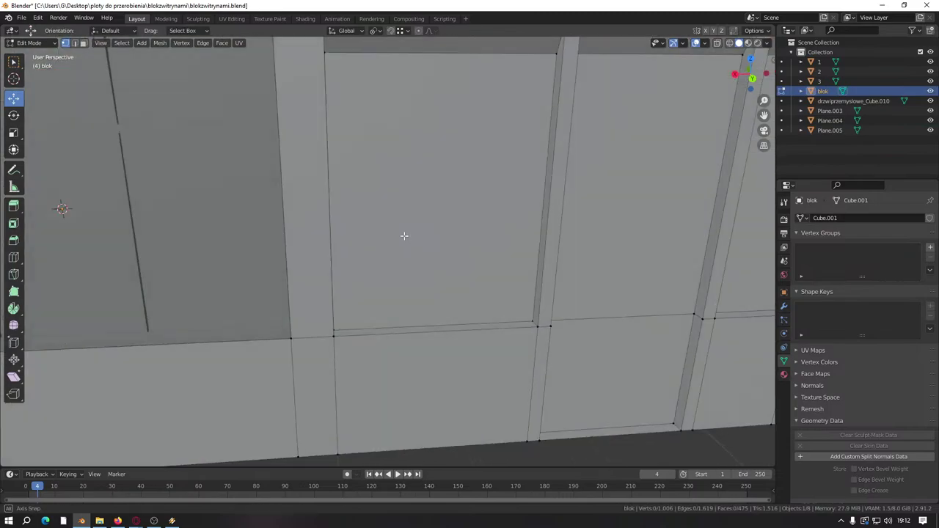
middle_click_drag(405, 235, 360, 274)
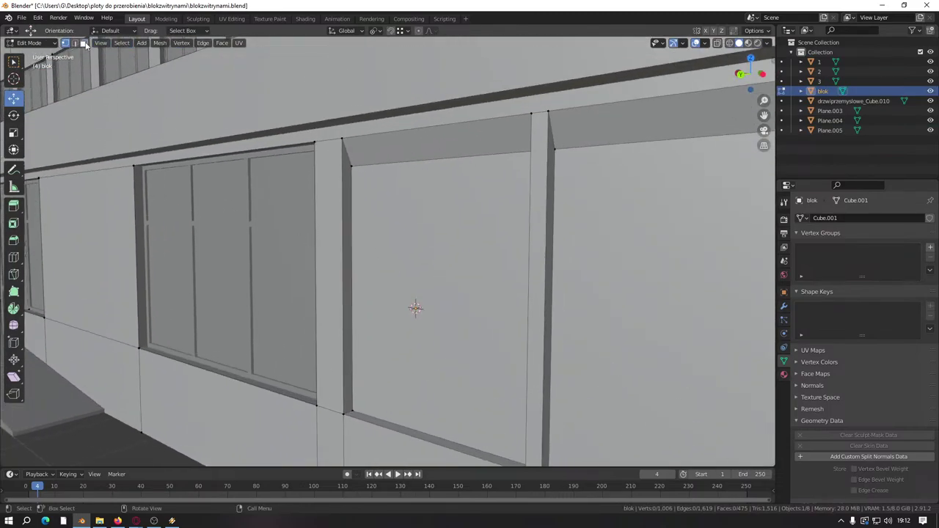
Step: Select the window and adjacent wall faces to inspect them, then deselect all
left_click(413, 202)
scroll(413, 203, "down", 4)
middle_click_drag(558, 319, 306, 260)
scroll(430, 260, "up", 4)
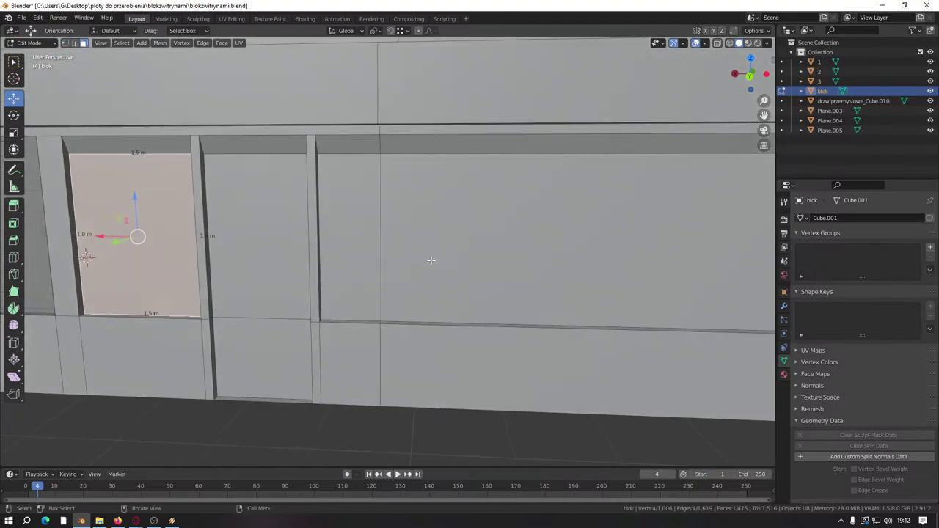
left_click(432, 229, "shift")
left_click(432, 229, "shift")
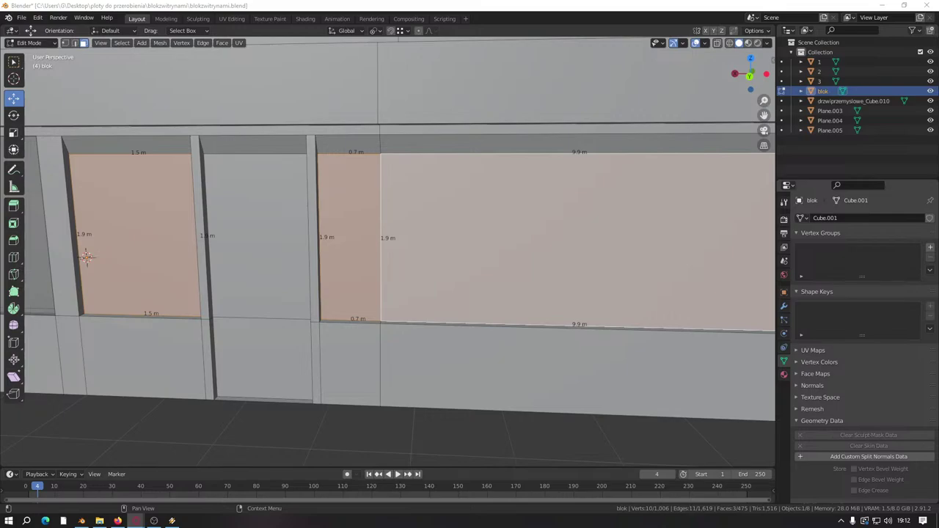
scroll(858, 330, "down", 3)
scroll(600, 327, "down", 4)
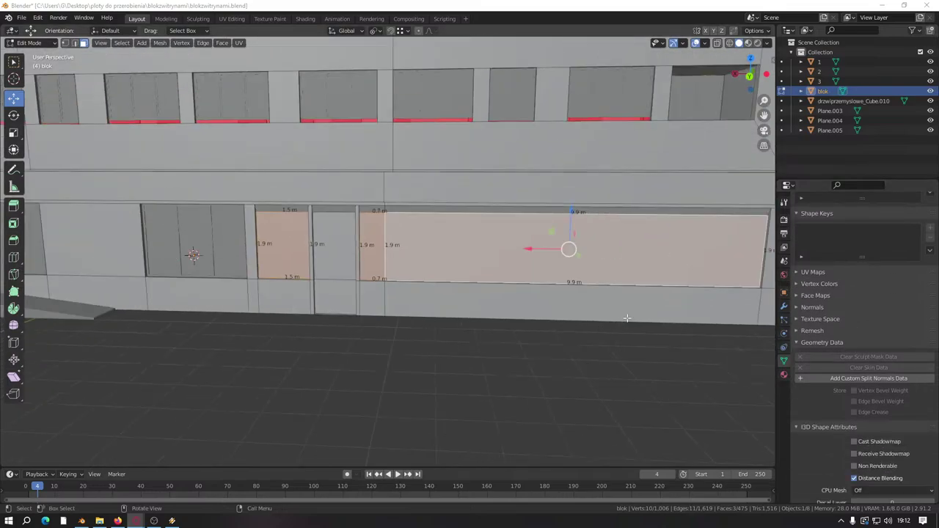
middle_click_drag(627, 319, 478, 273)
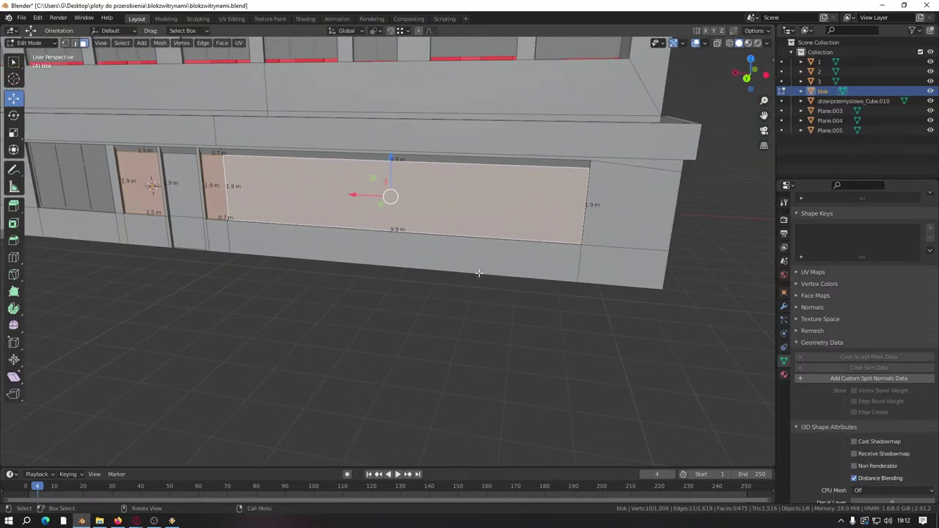
left_click(534, 355)
middle_click_drag(488, 201, 312, 283)
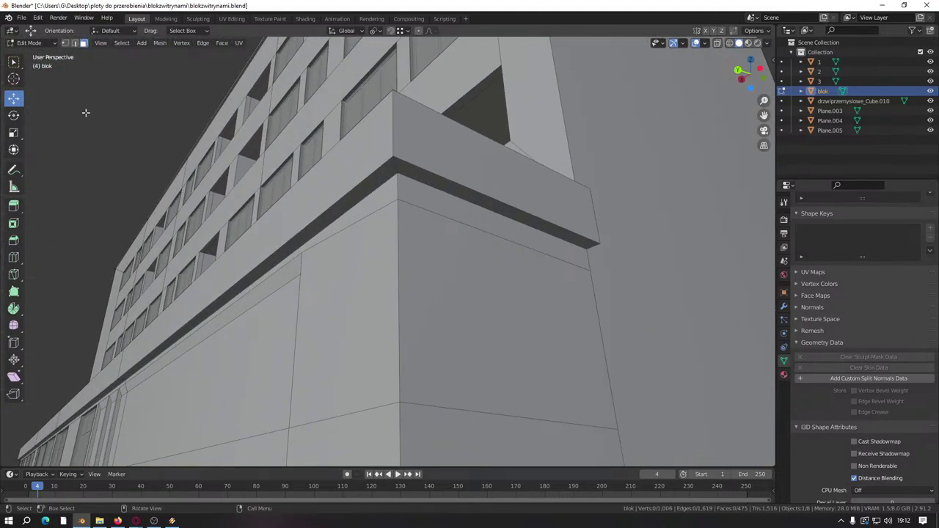
Step: Move the corner wall's top edge along X toward the cornice corner
left_click(74, 43)
left_click(450, 216)
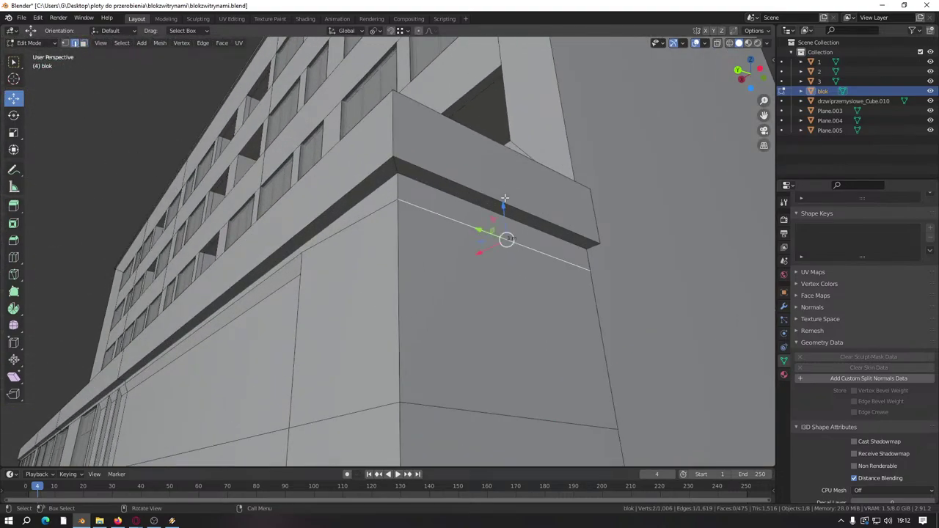
key("g")
key("x")
left_click(505, 200)
middle_click_drag(504, 199, 407, 304)
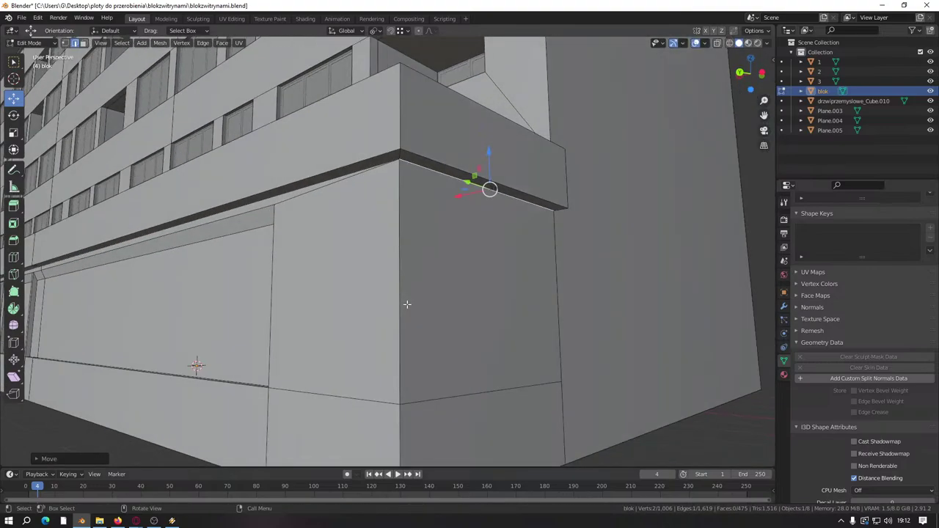
scroll(389, 302, "down", 4)
middle_click_drag(182, 260, 418, 299)
scroll(419, 299, "up", 6)
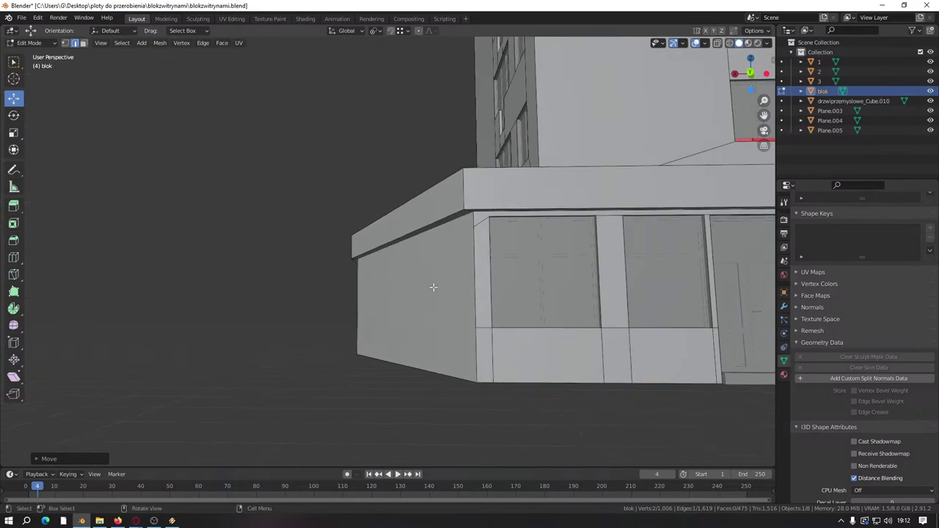
Step: Drag the wall's corner vertex up along Z to meet the cornice corner
left_click(65, 42)
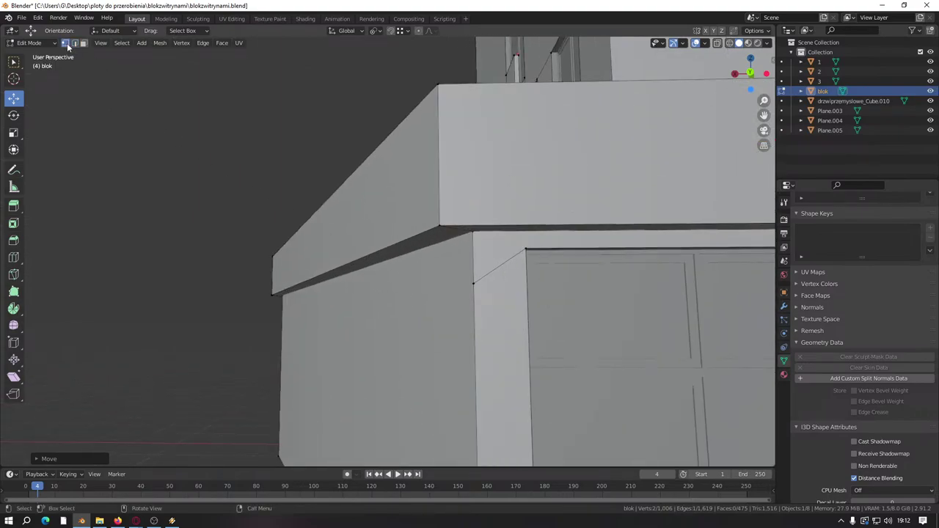
left_click(473, 284)
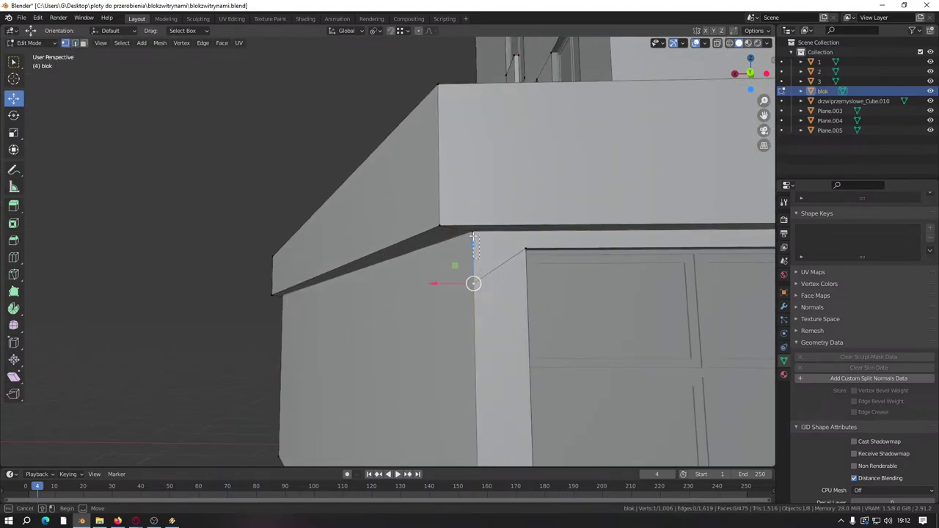
left_click_drag(474, 281, 474, 234)
middle_click_drag(474, 235, 417, 273)
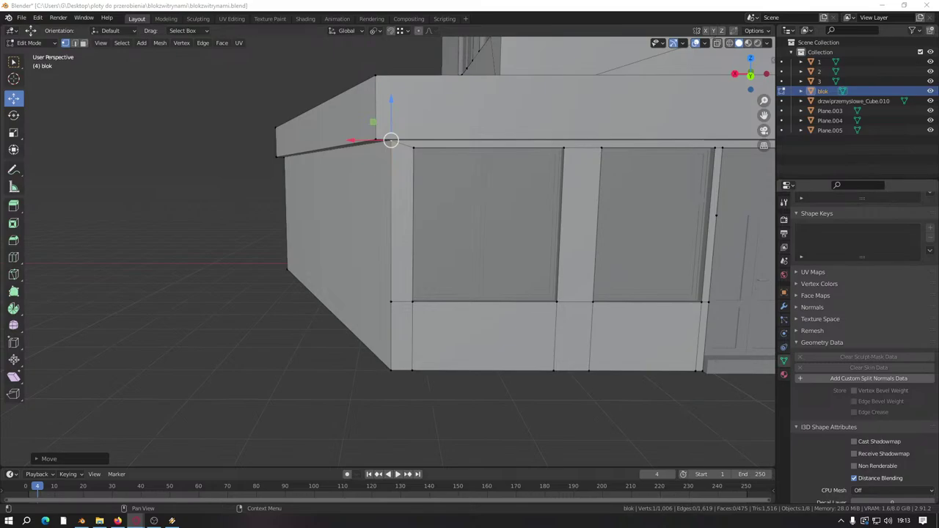
middle_click_drag(289, 315, 399, 342)
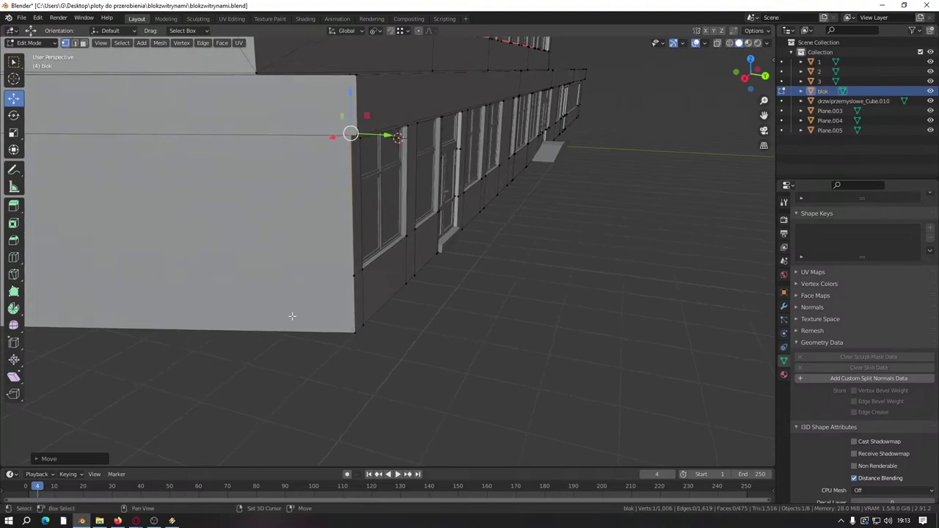
scroll(291, 319, "up", 5)
scroll(673, 337, "down", 5)
middle_click_drag(532, 379, 472, 342)
scroll(472, 342, "up", 4)
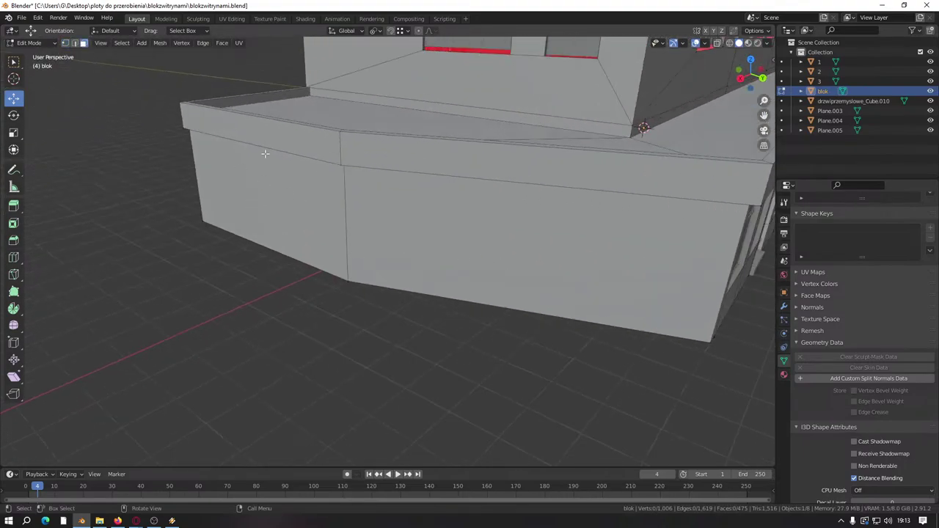
Step: Select the lower wing's front wall face and set Transform Orientation to Normal
left_click(514, 250)
middle_click_drag(514, 249, 343, 300)
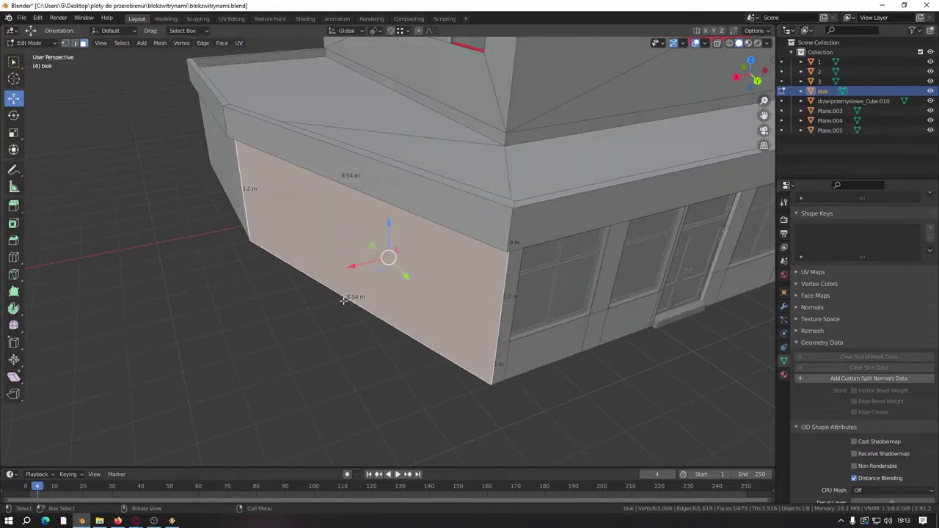
left_click(346, 30)
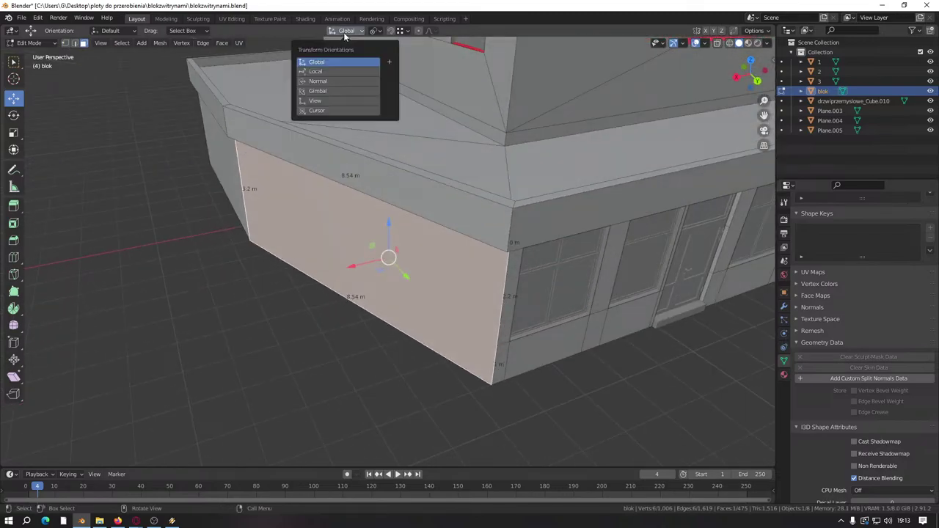
left_click(331, 81)
middle_click_drag(331, 81, 367, 147)
middle_click_drag(389, 257, 440, 264)
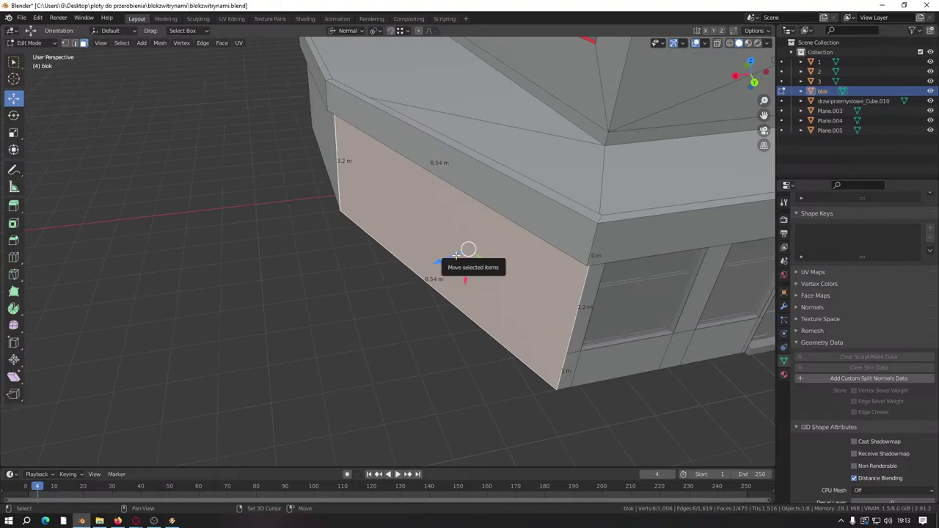
Step: Duplicate the wall face with Shift+D, moving the copy along its normal
key("shift+d")
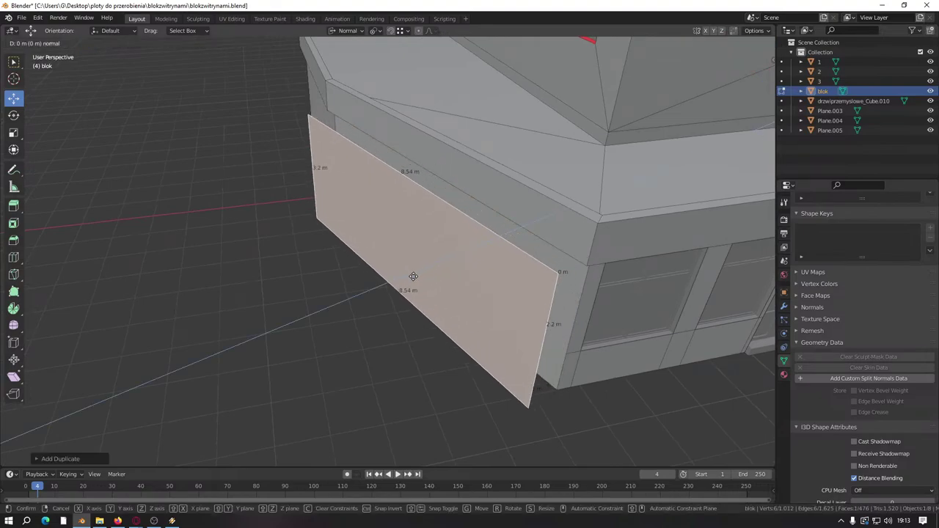
key("z")
left_click(426, 275)
key("ctrl+r")
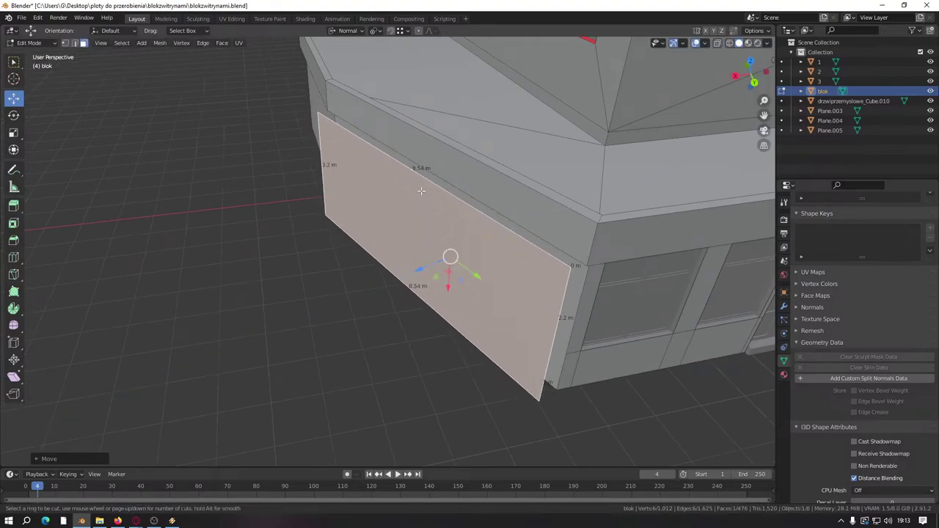
key("Escape")
left_click(116, 78)
middle_click_drag(116, 78, 397, 245)
key("ctrl+r")
key("Escape")
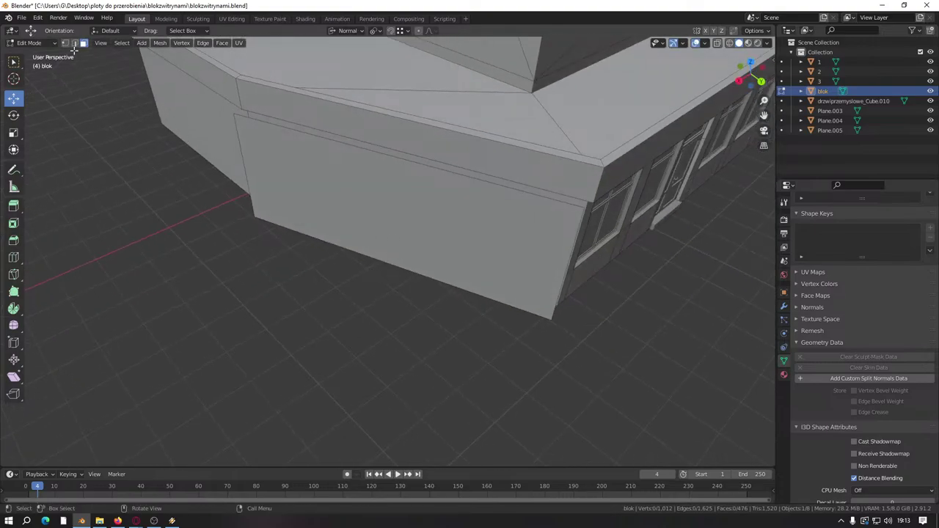
Step: Apply Limited Dissolve to the duplicated face and begin a loop cut
left_click(396, 209)
key("x")
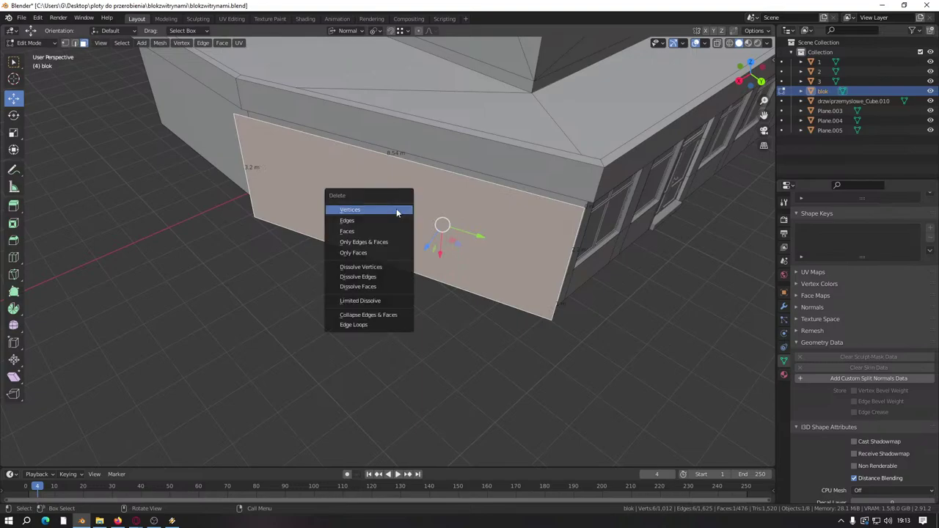
left_click(375, 300)
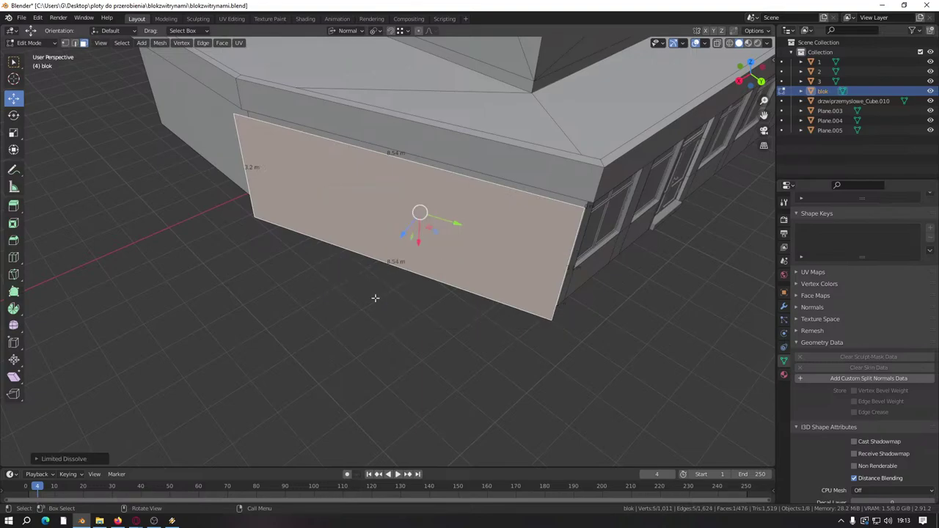
left_click(348, 340)
key("ctrl+r")
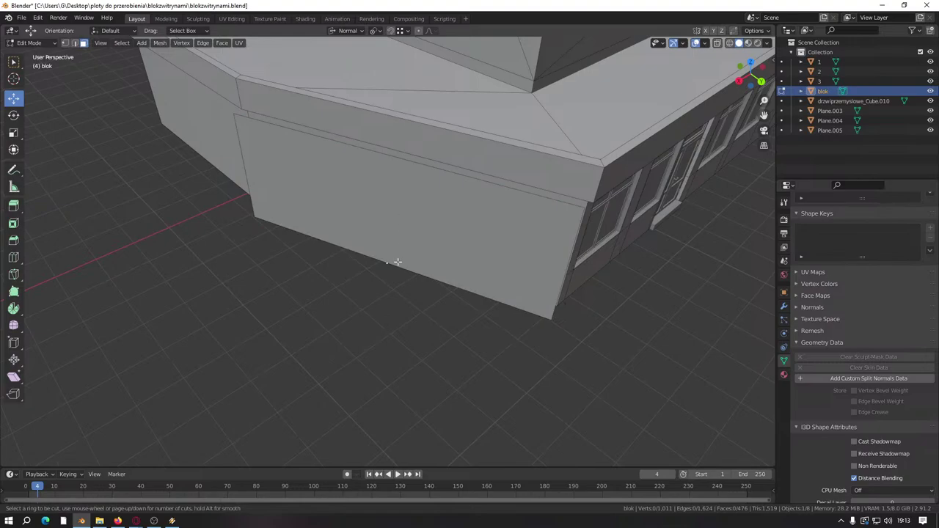
Step: Place the edge loop across the wall and slide a lower-edge vertex into position
left_click(397, 262)
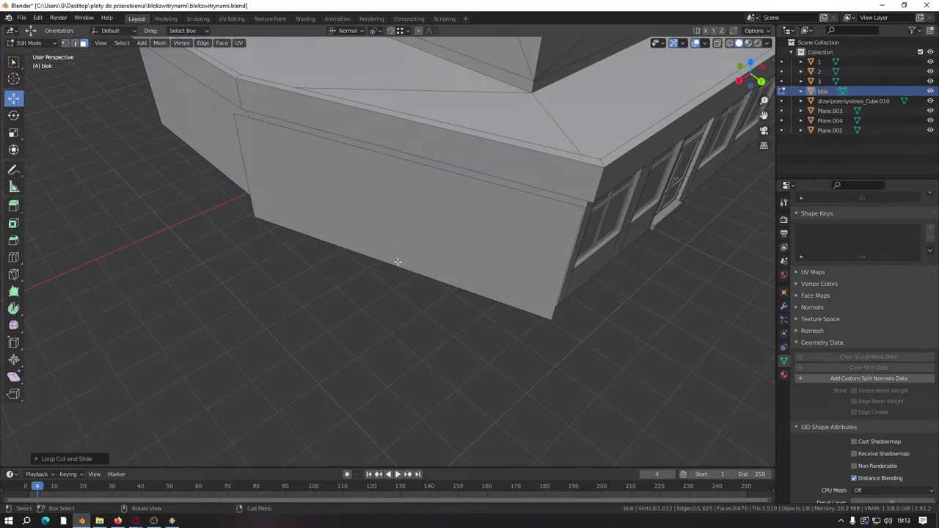
right_click(307, 338)
left_click(65, 42)
middle_click_drag(220, 183, 350, 272)
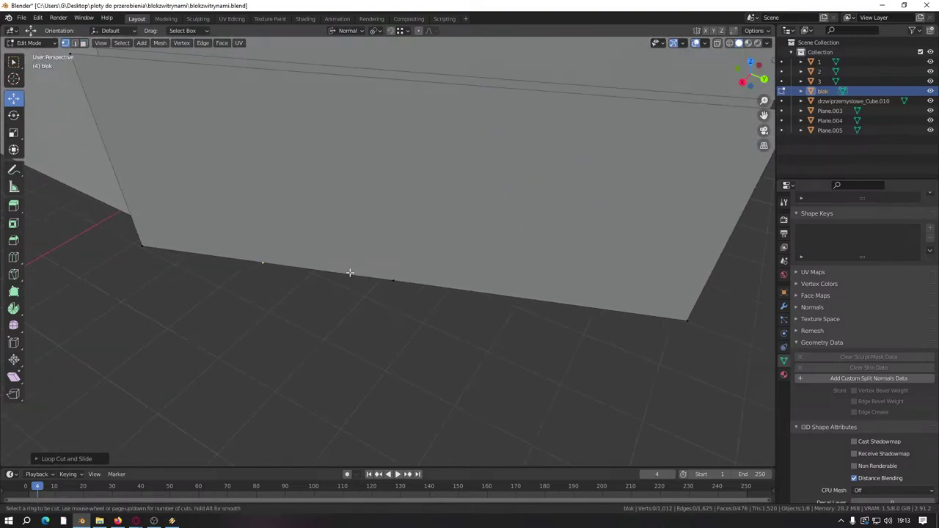
left_click(263, 261)
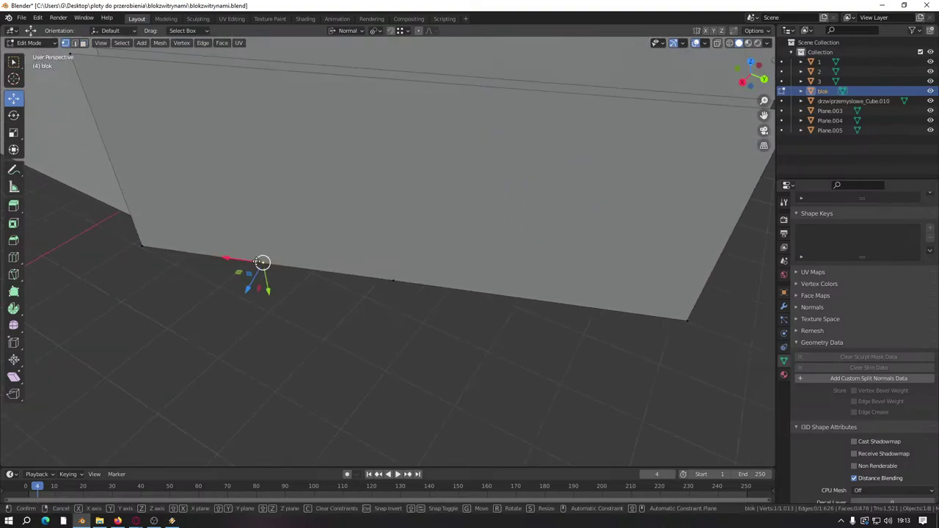
key("g")
left_click(390, 280)
type("g")
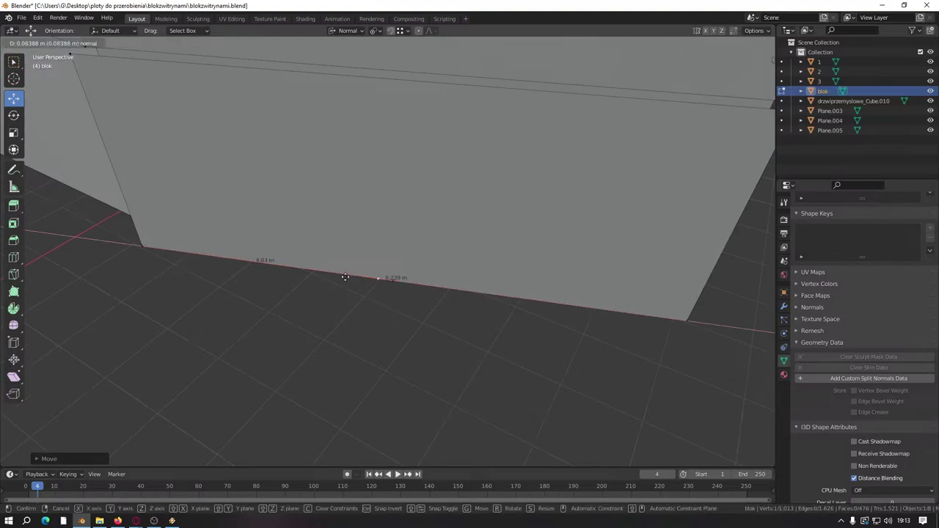
type("0")
key("Return")
Step: Add an edge loop near the top and move its new vertex above the lower-edge vertex
middle_click_drag(345, 274, 398, 172)
key("ctrl+r")
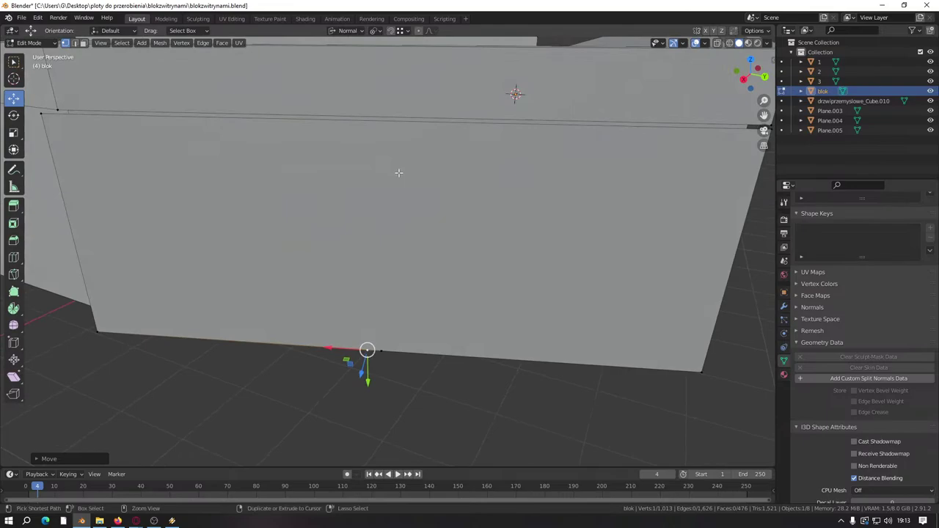
left_click(399, 134)
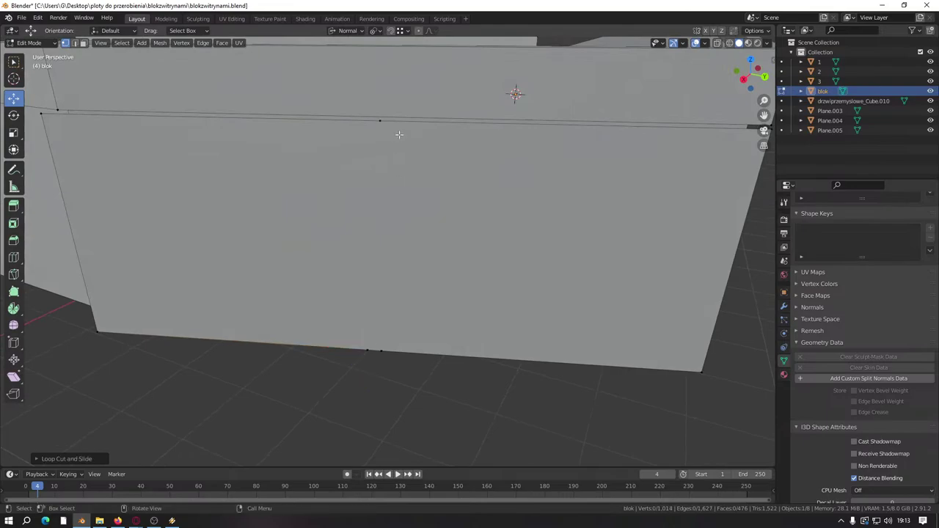
key("ctrl+r")
left_click(336, 131)
left_click(205, 117)
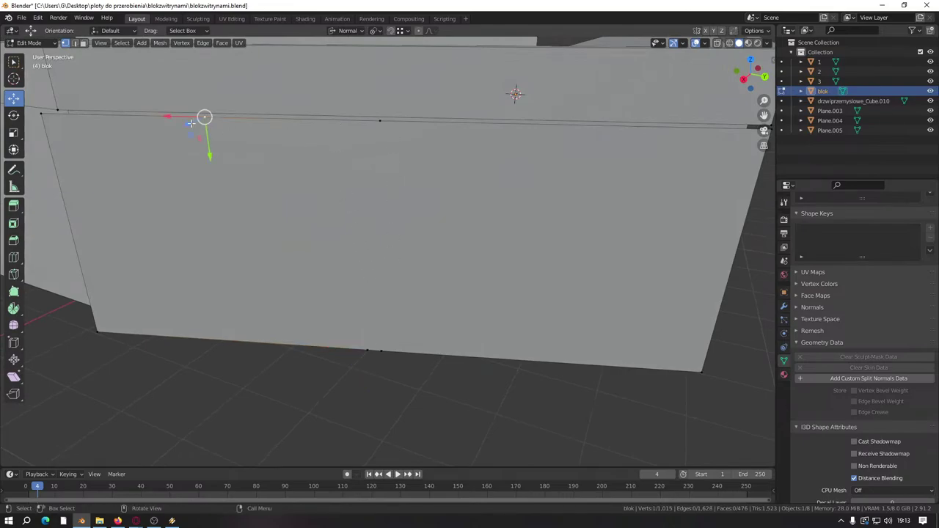
key("g")
left_click(400, 408)
Step: Knife two close vertical cuts down the wall to form a narrow strip
key("k")
left_click(362, 120)
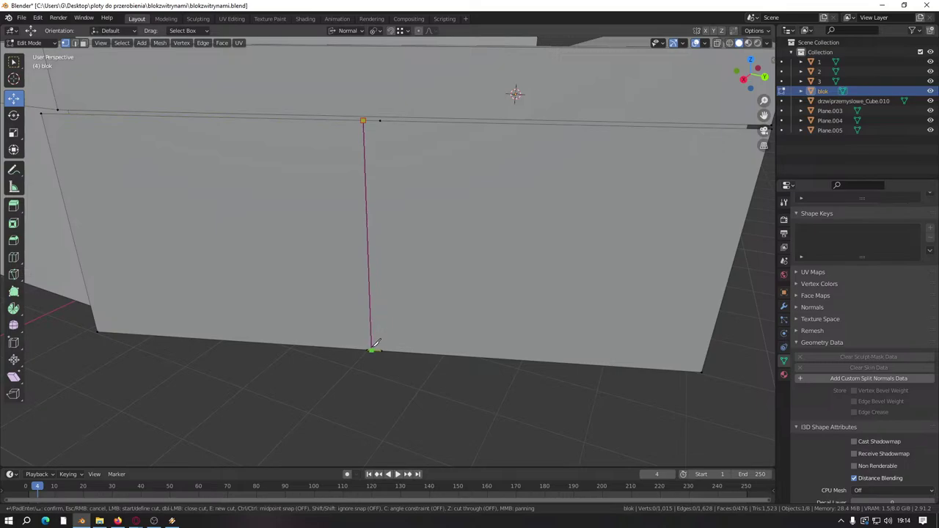
left_click(370, 350)
key("Return")
key("k")
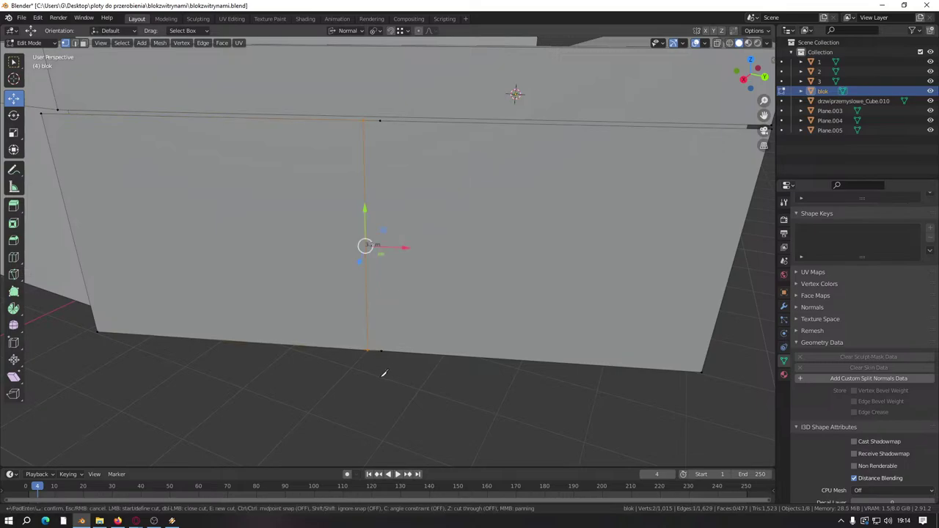
left_click(383, 349)
left_click(380, 119)
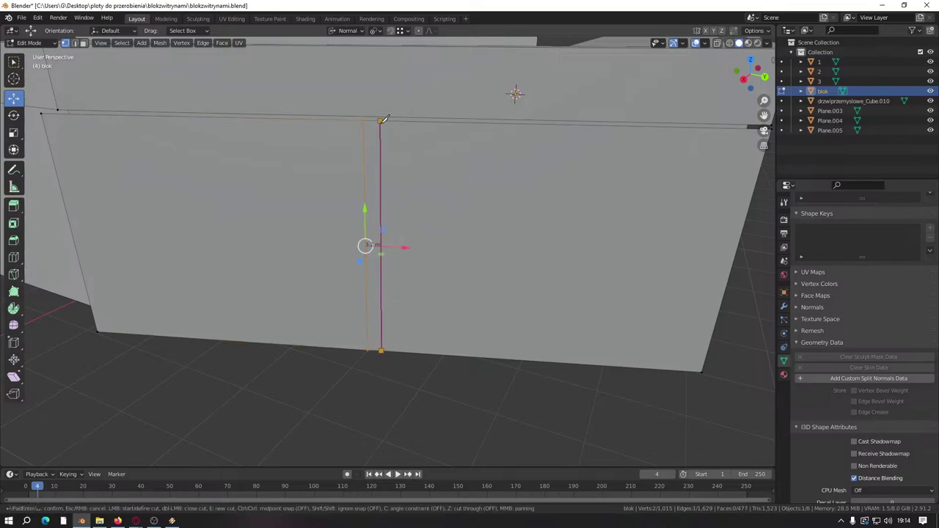
key("Return")
Step: Delete the 4.07 m and 4.27 m wall faces on both sides of the strip
key("alt+a")
key("3")
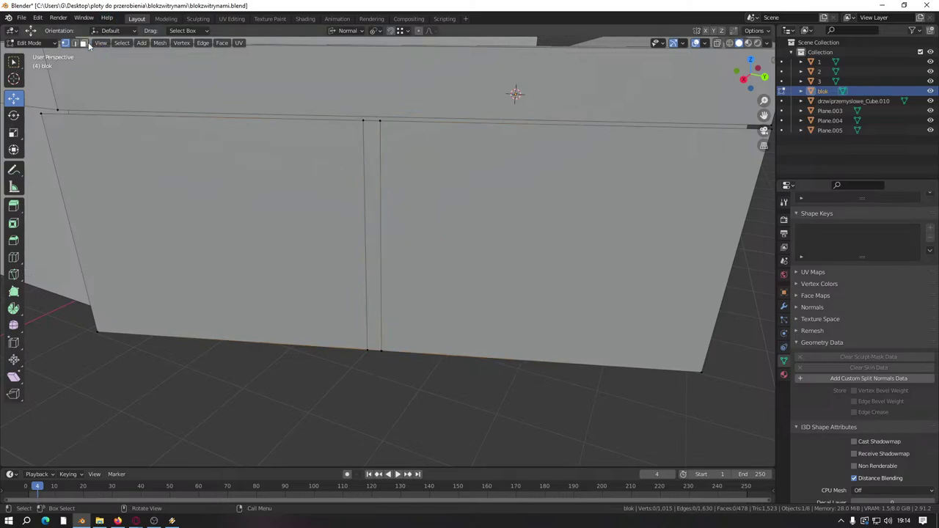
left_click(418, 214)
left_click(274, 220, "shift")
right_click(307, 291)
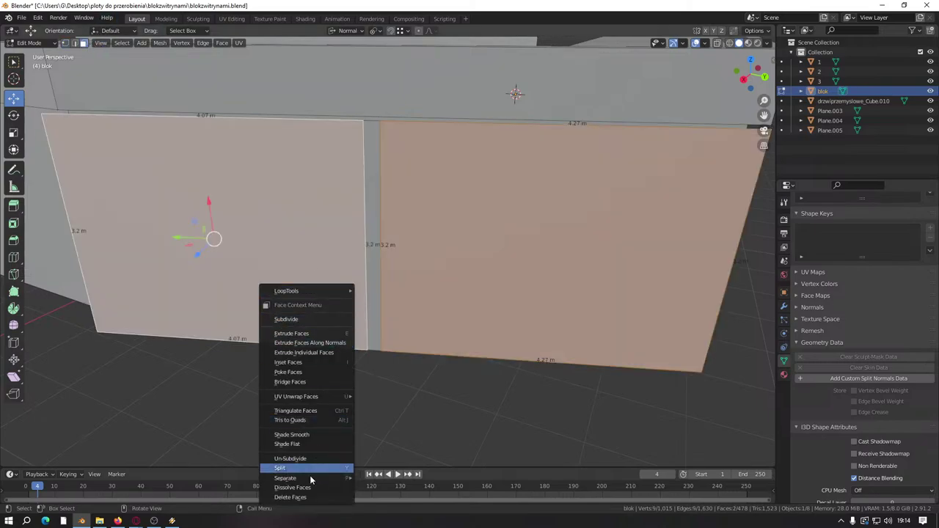
left_click(304, 498)
middle_click_drag(373, 411, 319, 325)
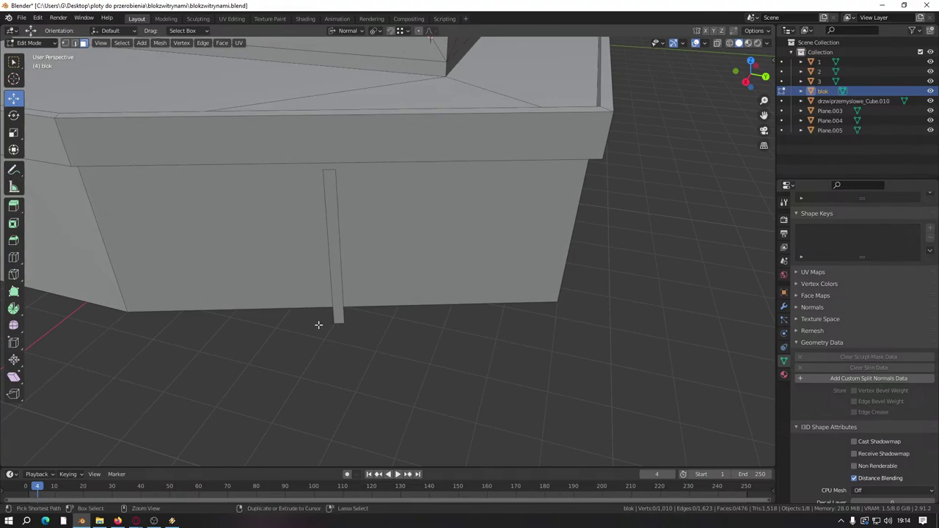
Step: Loop-cut across the wall and select the wall vertex and the pillar's bottom vertex
key("ctrl+r")
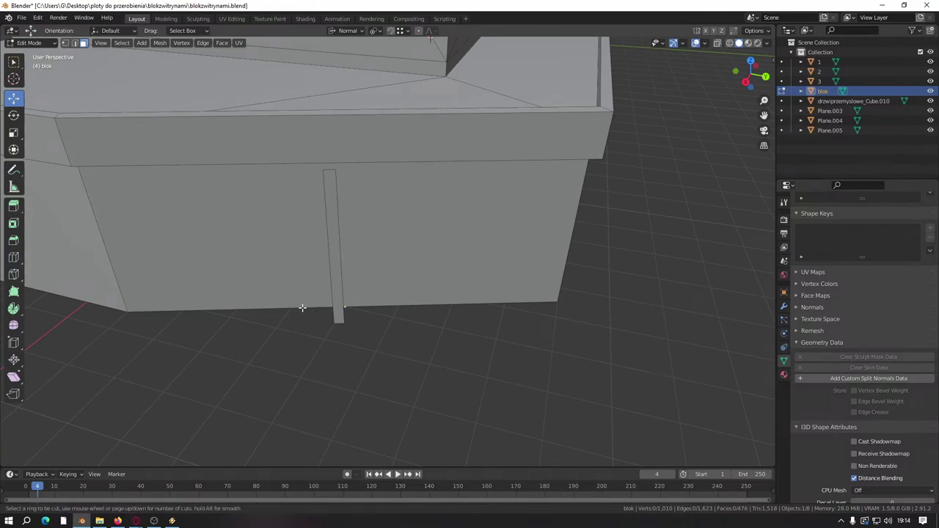
left_click(303, 308)
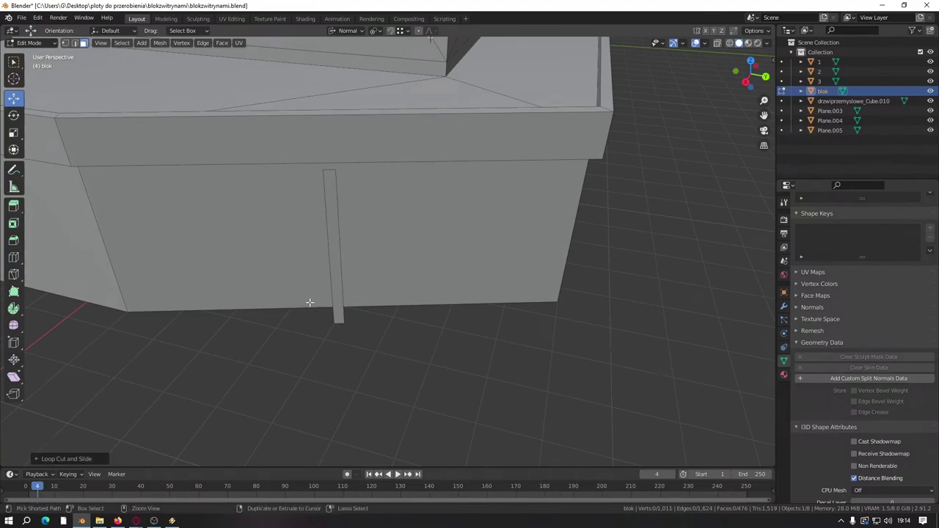
left_click(254, 309)
left_click(65, 42)
left_click(257, 320)
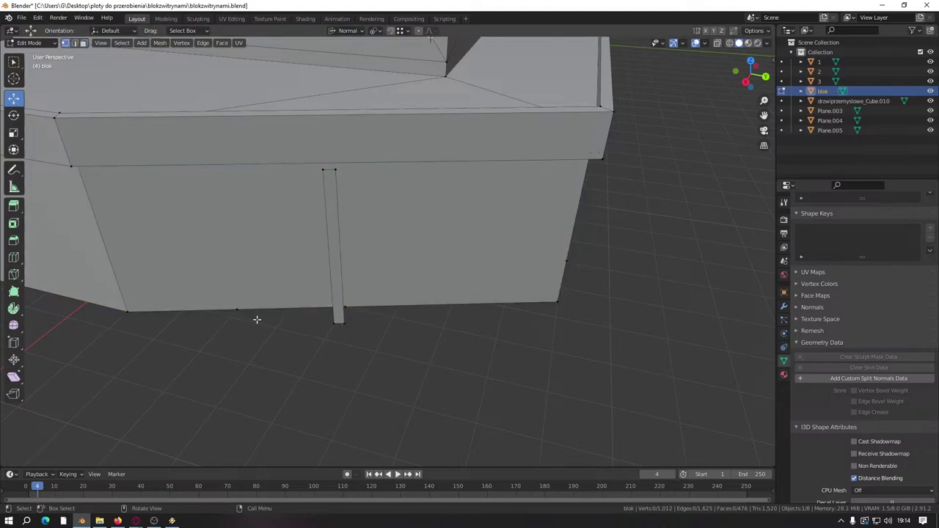
left_click(236, 310)
left_click(339, 322)
middle_click_drag(338, 322, 285, 208)
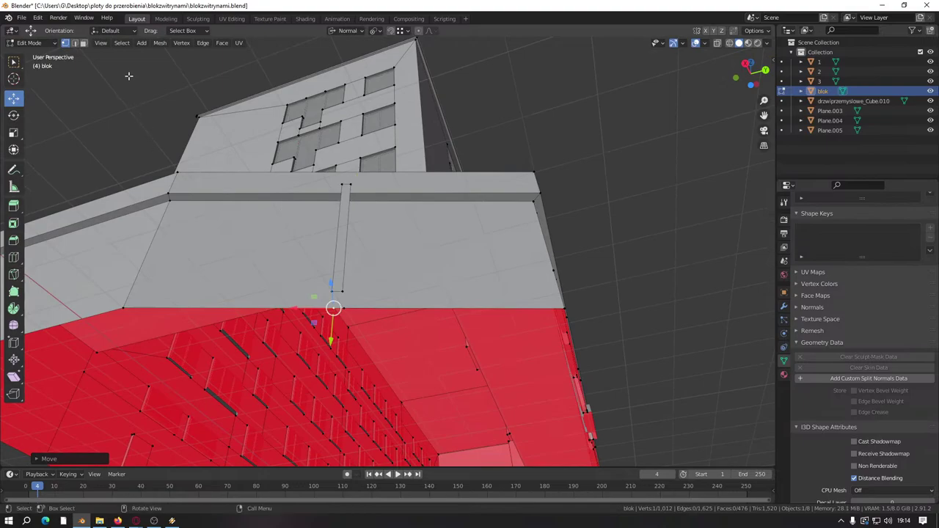
Step: Hide the thin ledge face strip above the pillar
left_click(85, 44)
left_click(332, 198)
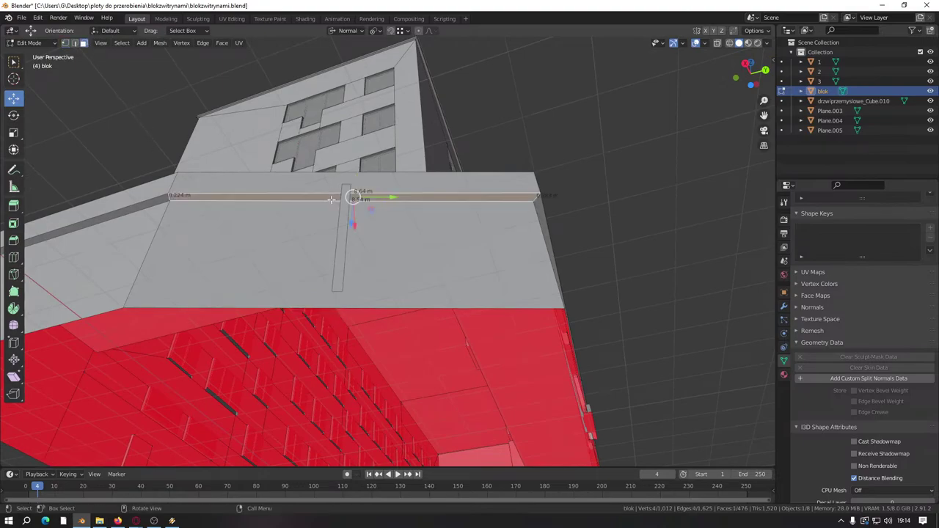
key("h")
key("ctrl+r")
key("Escape")
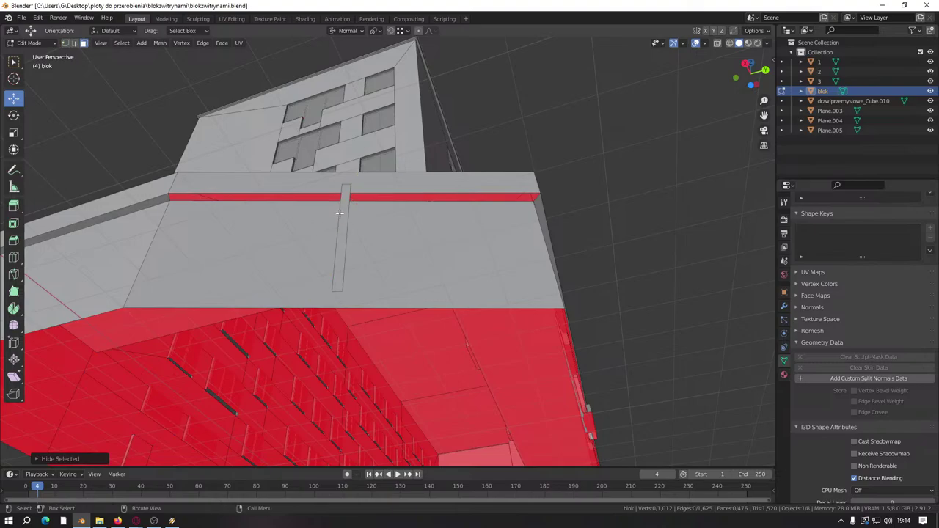
Step: Cut a new edge loop along the red ledge and select a vertex on its edge
middle_click_drag(335, 185, 319, 199)
key("ctrl+r")
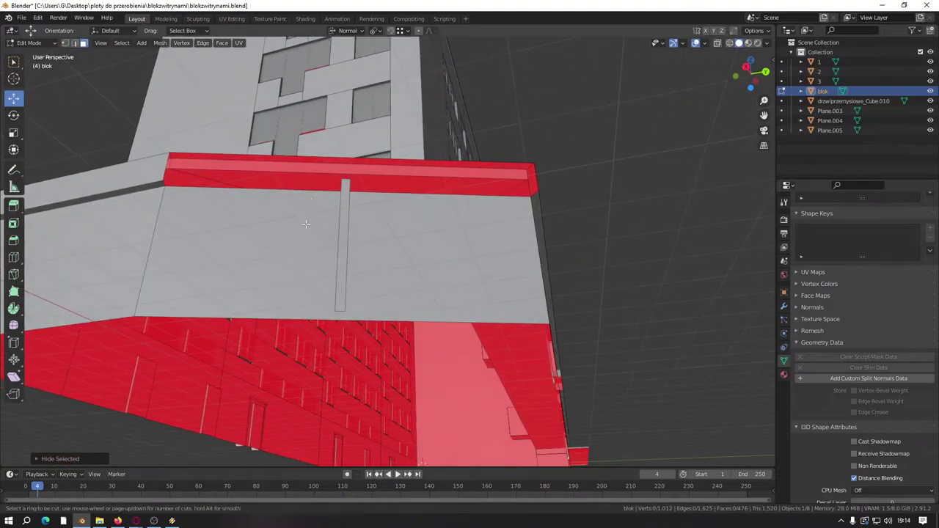
middle_click_drag(330, 228, 377, 202)
left_click(374, 194)
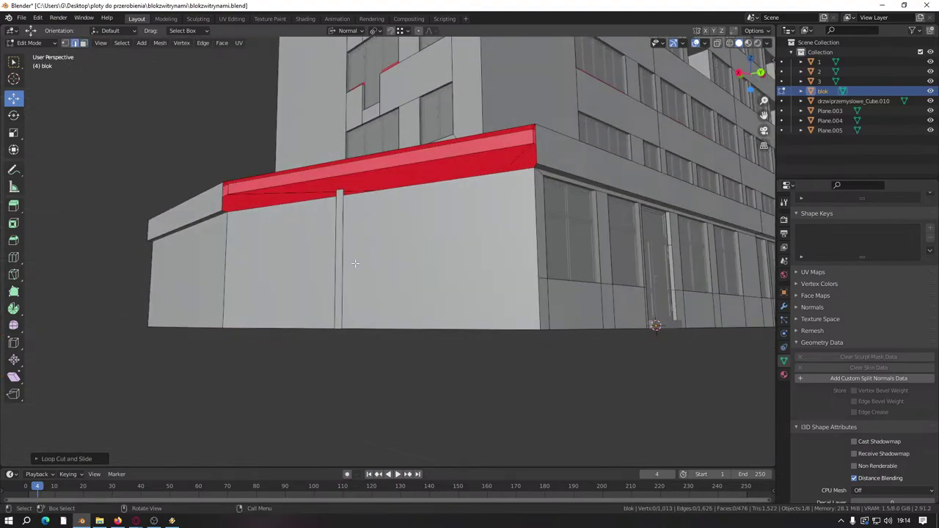
middle_click_drag(354, 262, 153, 149)
left_click(64, 42)
middle_click_drag(257, 176, 294, 202)
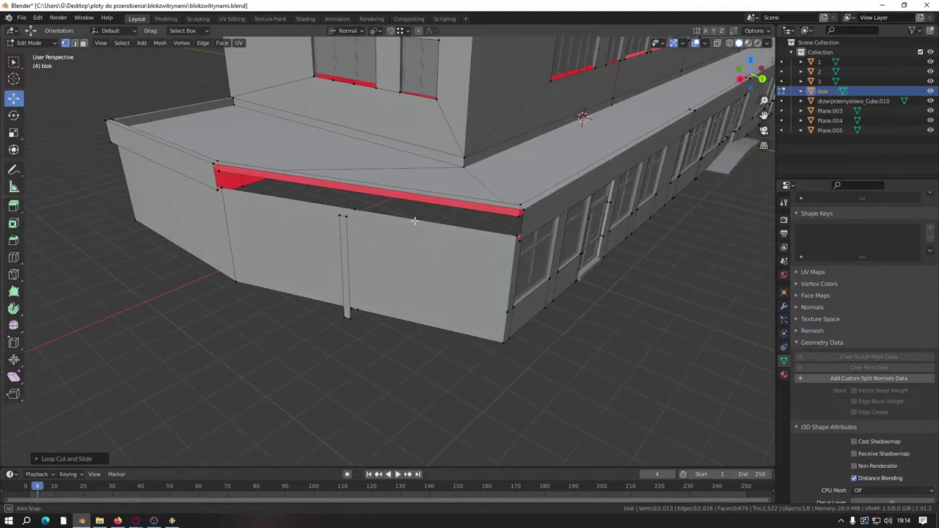
left_click(301, 202)
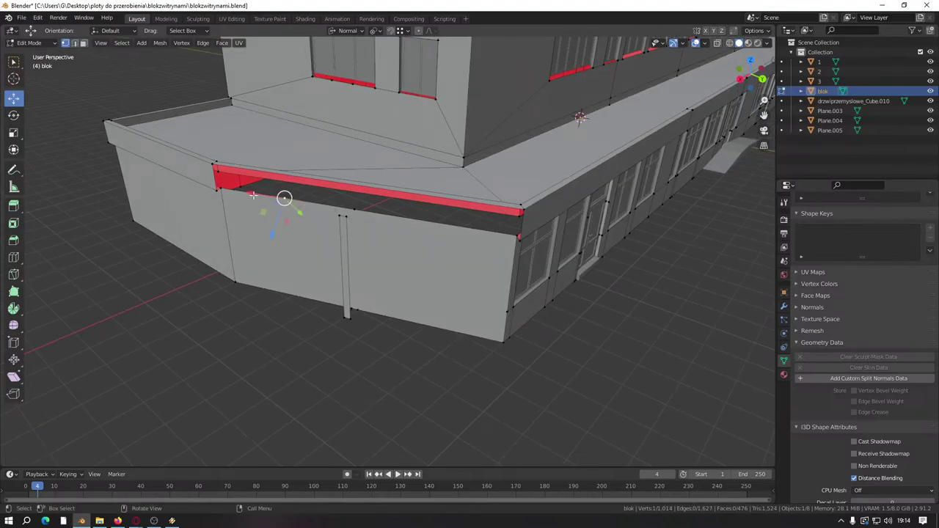
Step: Snap the ledge vertex onto the pillar top and delete the old pillar face
key("g")
left_click(345, 210)
scroll(357, 218, "up", 3)
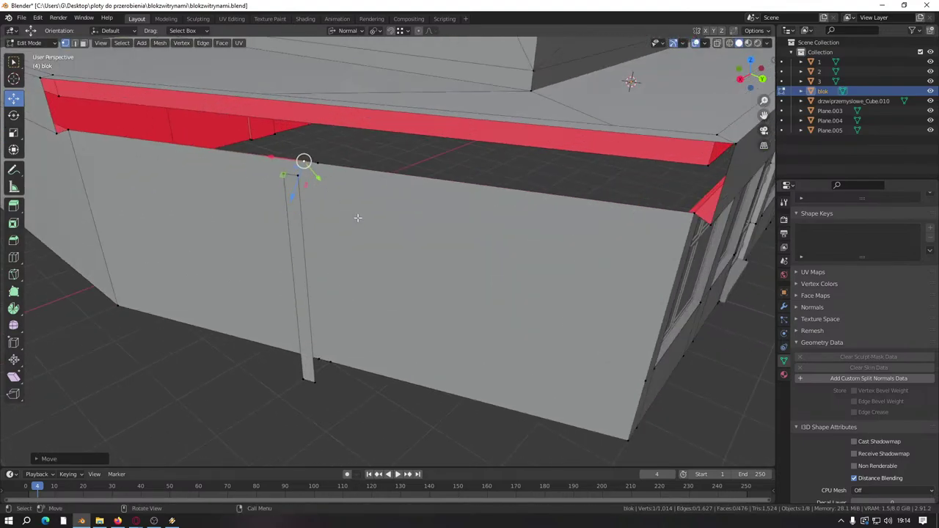
middle_click_drag(358, 218, 226, 170)
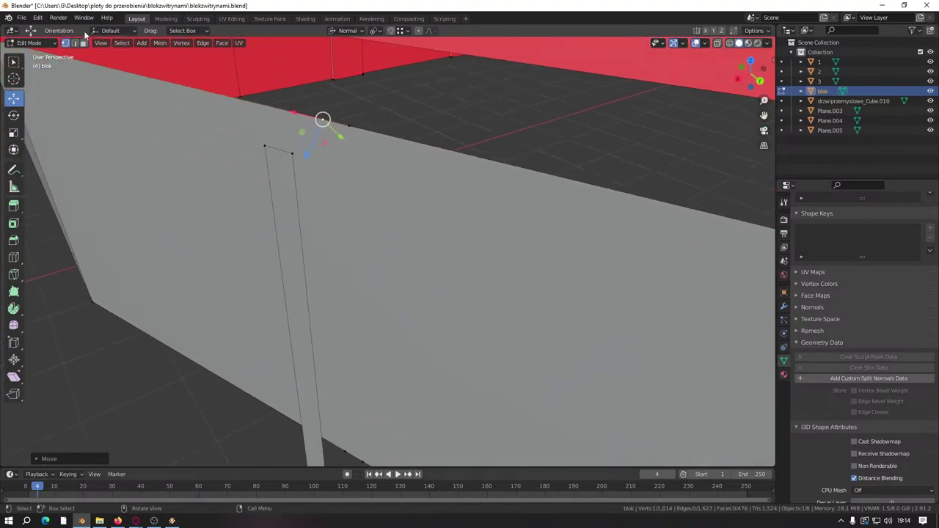
left_click(83, 42)
left_click(283, 223)
key("x")
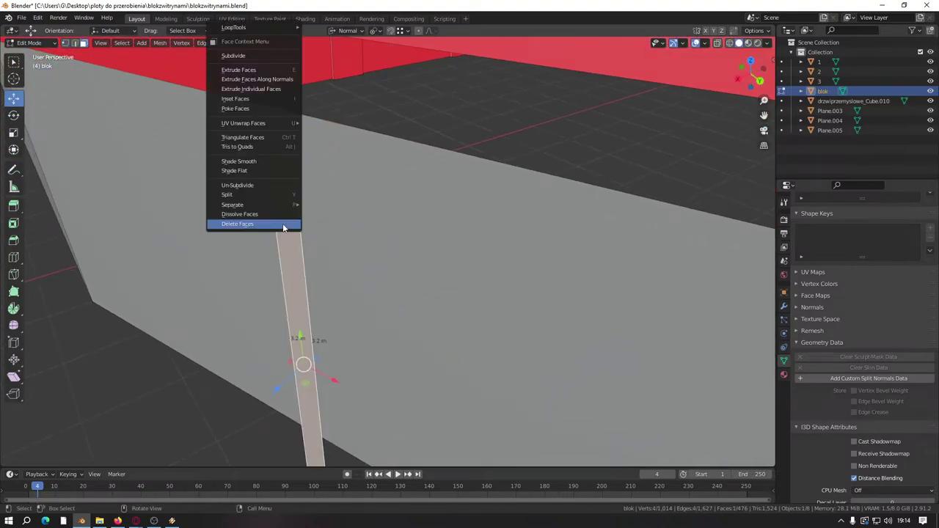
left_click(252, 216)
key("x")
left_click(241, 228)
scroll(241, 228, "down", 5)
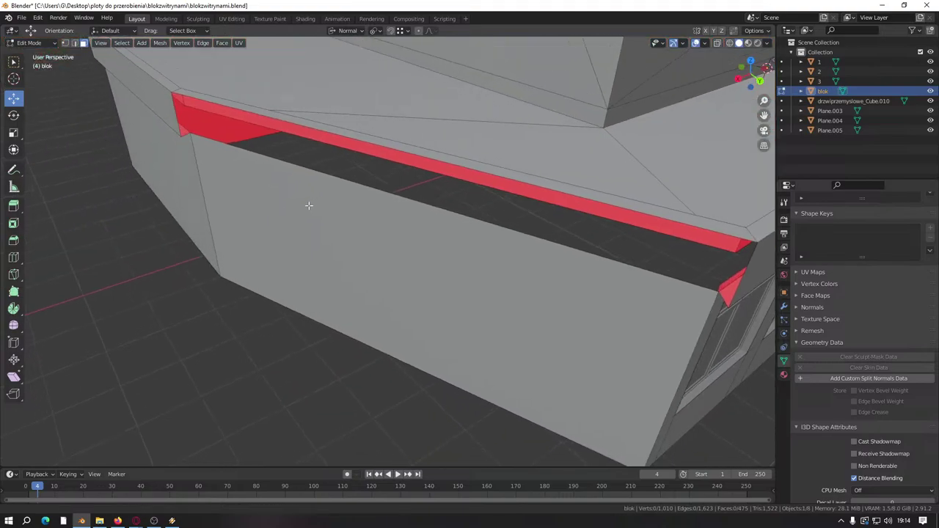
Step: Knife two parallel vertical cuts from the top to the bottom of the wall
left_click(64, 43)
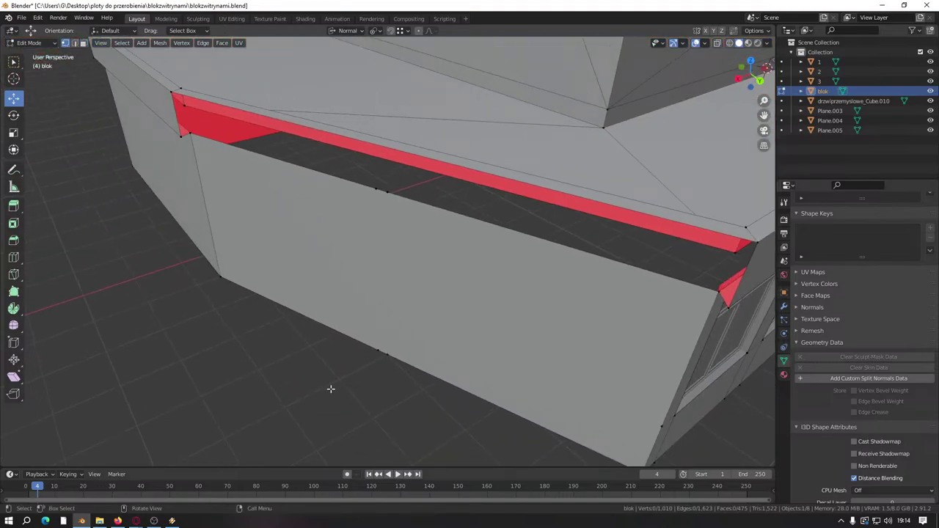
key("k")
left_click(376, 188)
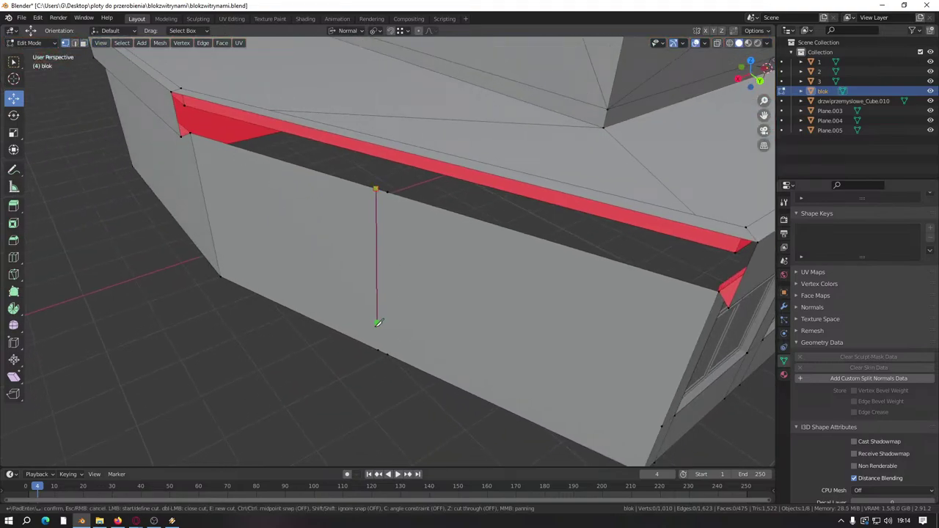
left_click(379, 350)
key("Return")
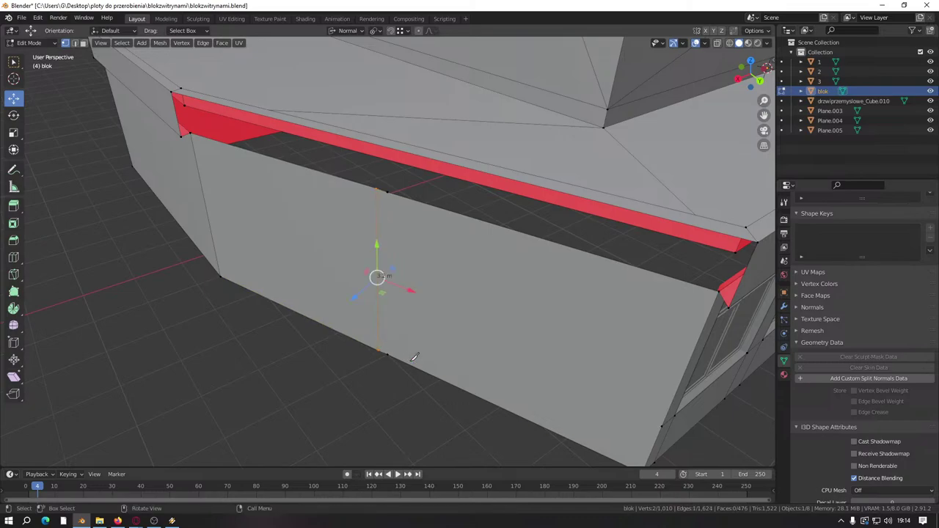
key("k")
left_click(387, 354)
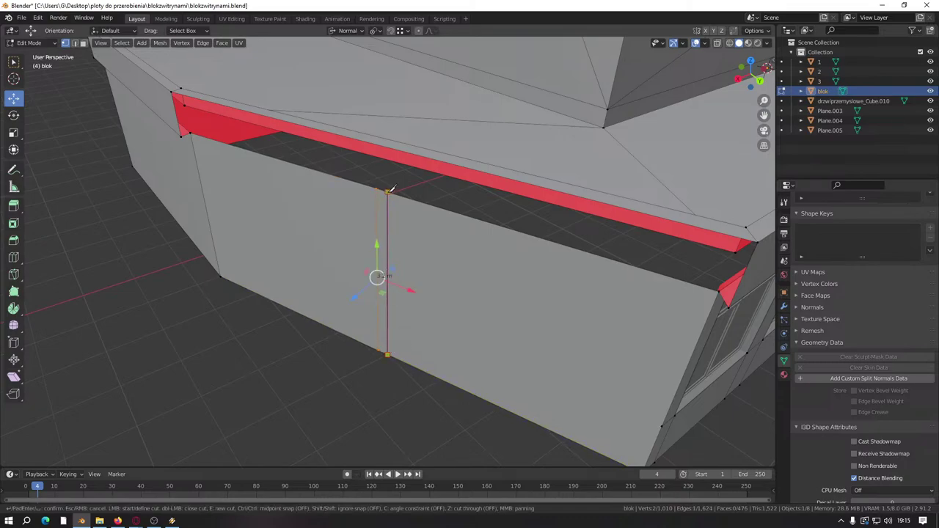
left_click(391, 189)
key("Return")
Step: Extrude the thin strip between the two cuts into a groove
key("alt+a")
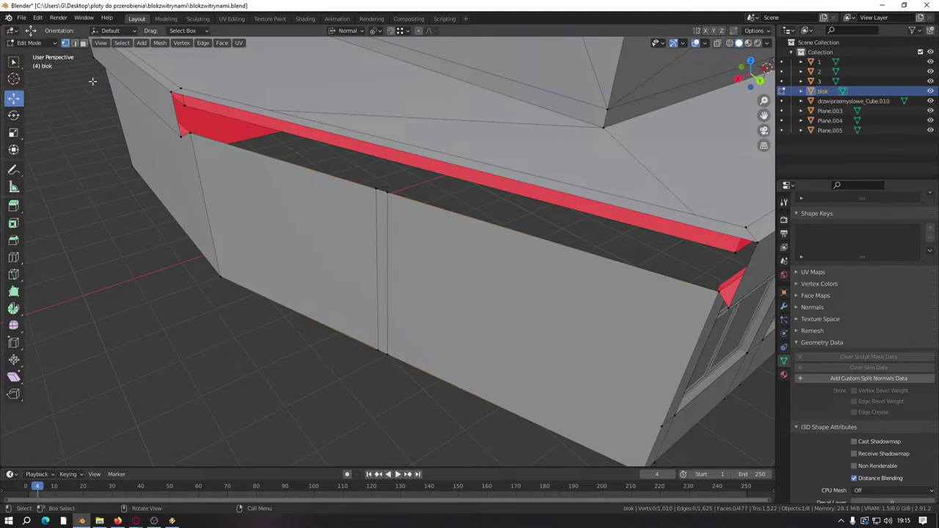
left_click(84, 42)
left_click(382, 264)
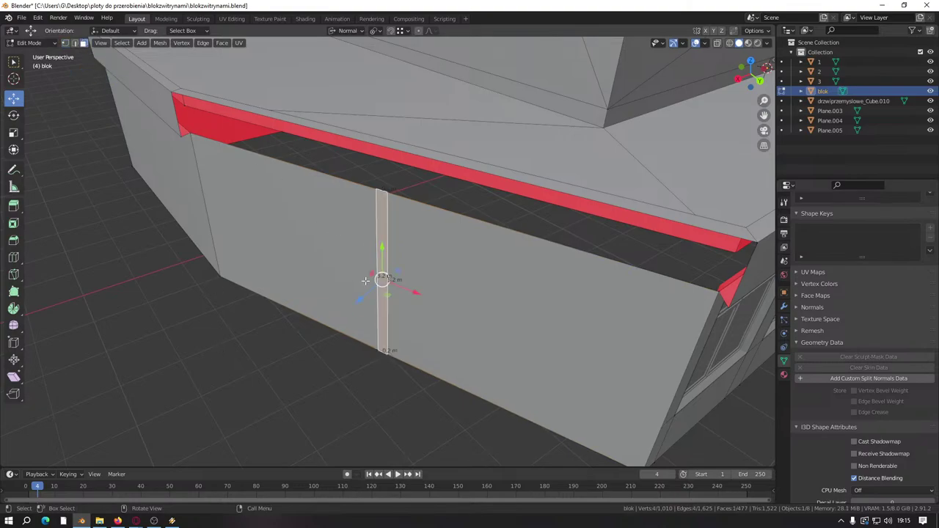
type("e")
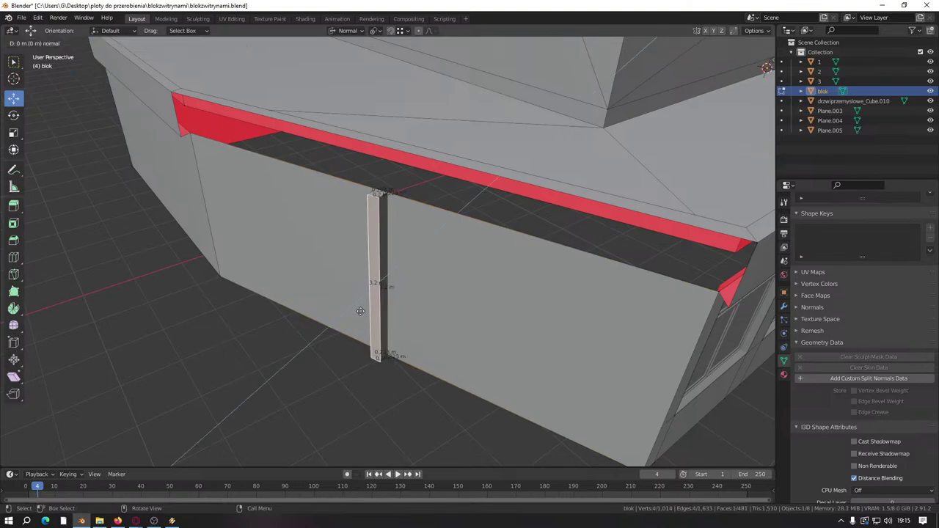
type("0")
key("Return")
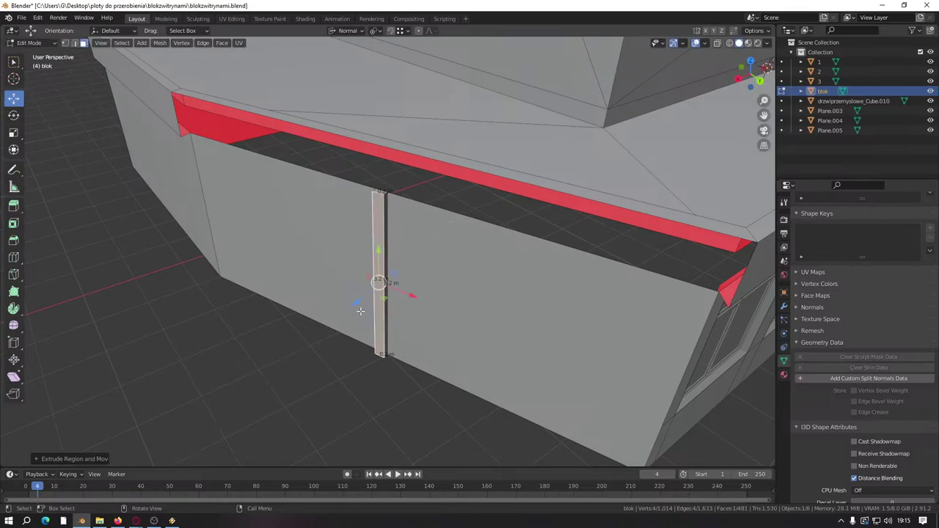
left_click(308, 372)
middle_click_drag(306, 384, 254, 268)
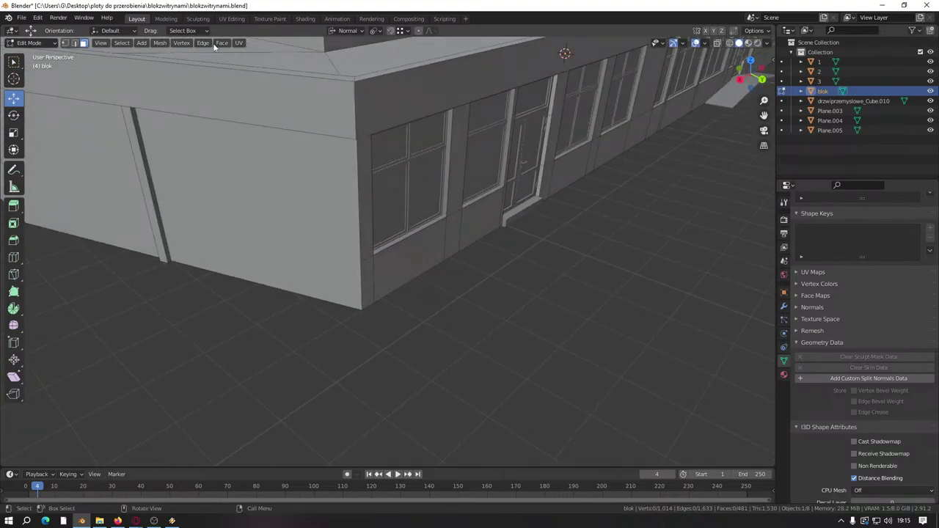
Step: Switch to Global orientation and knife a cut from the wall corner across to the groove
left_click(348, 30)
left_click(334, 61)
middle_click_drag(248, 334, 314, 330, "shift")
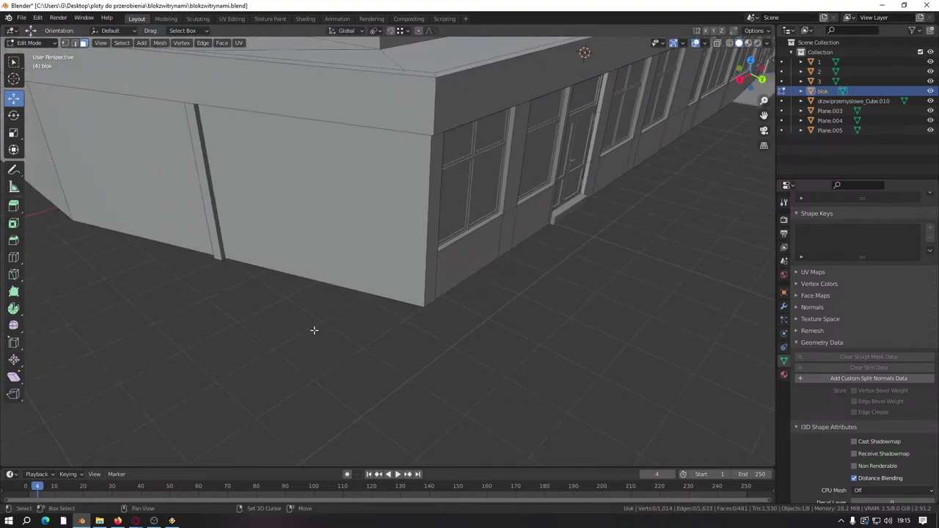
key("k")
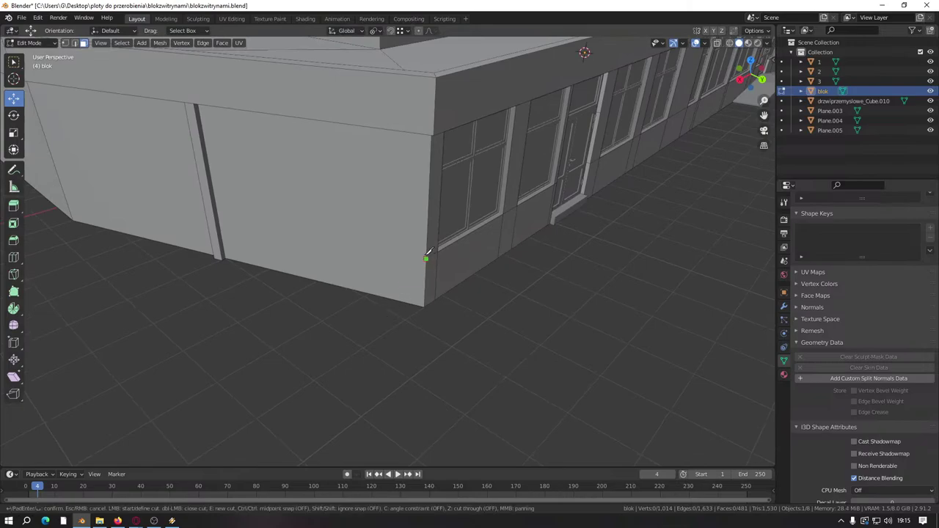
left_click(426, 256)
left_click(219, 222)
key("Return")
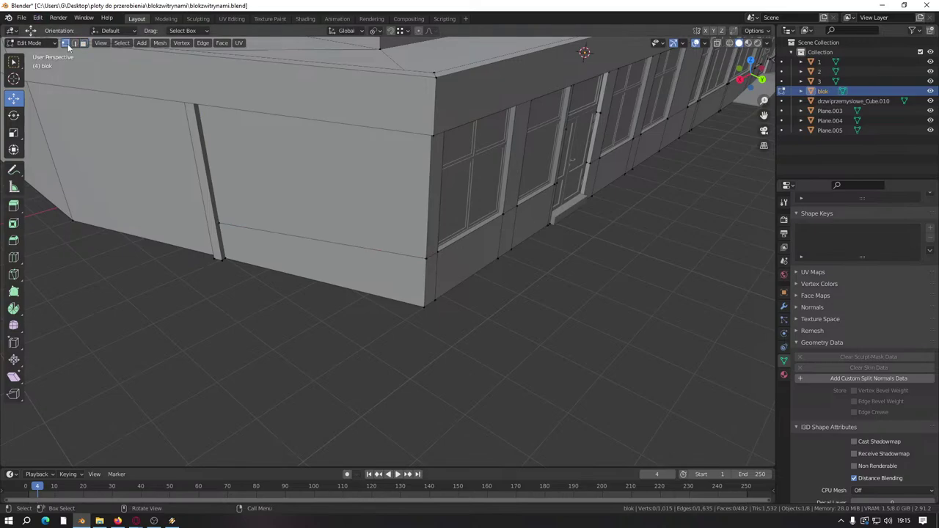
Step: Slide the cut's left-end vertex slightly higher and save blokzwitrynami.blend
left_click(219, 220)
key("g")
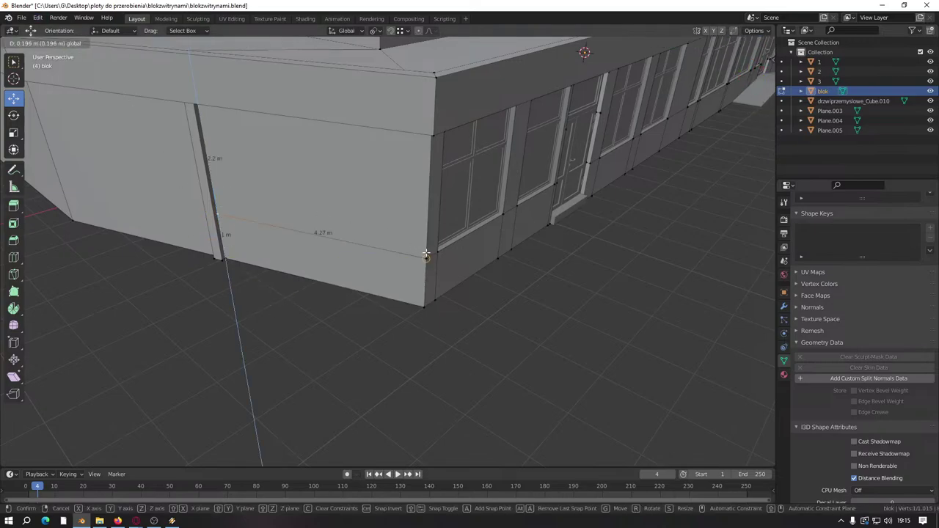
left_click(425, 251)
key("ctrl+s")
middle_click_drag(487, 360, 404, 295)
scroll(470, 346, "up", 3)
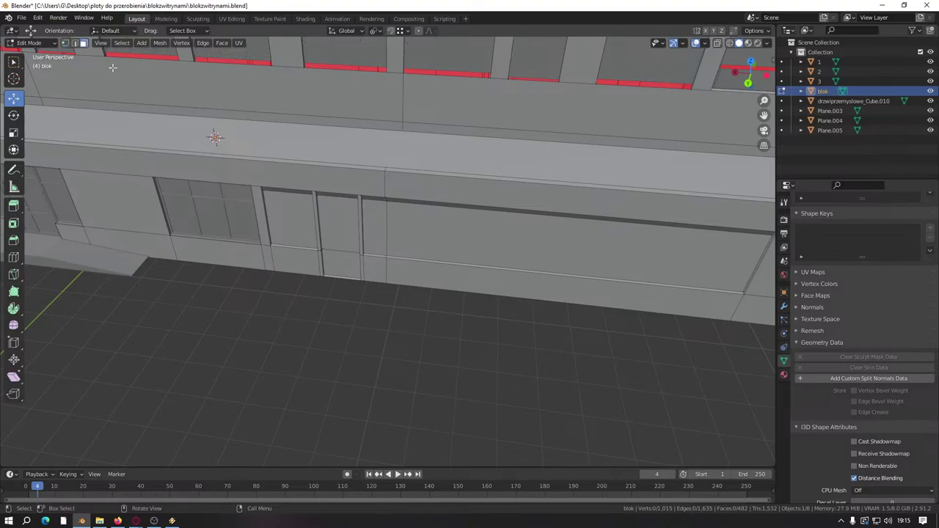
Step: Push the large storefront panel and its narrow neighbour back along Y
middle_click_drag(317, 299, 292, 262)
scroll(292, 261, "up", 2)
left_click(186, 209)
middle_click_drag(186, 209, 382, 263)
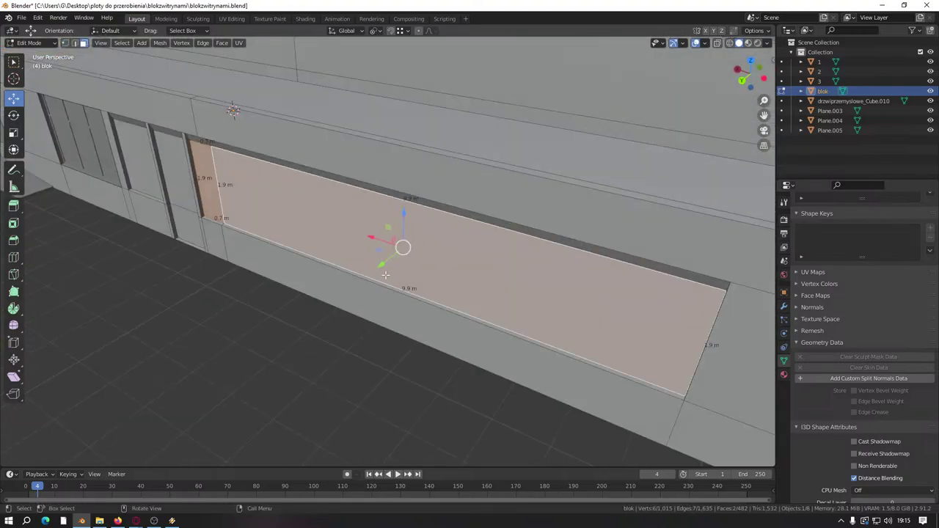
left_click(203, 193, "shift")
left_click_drag(178, 197, 623, 424)
middle_click_drag(513, 406, 425, 316)
left_click(565, 380)
middle_click_drag(564, 380, 317, 386)
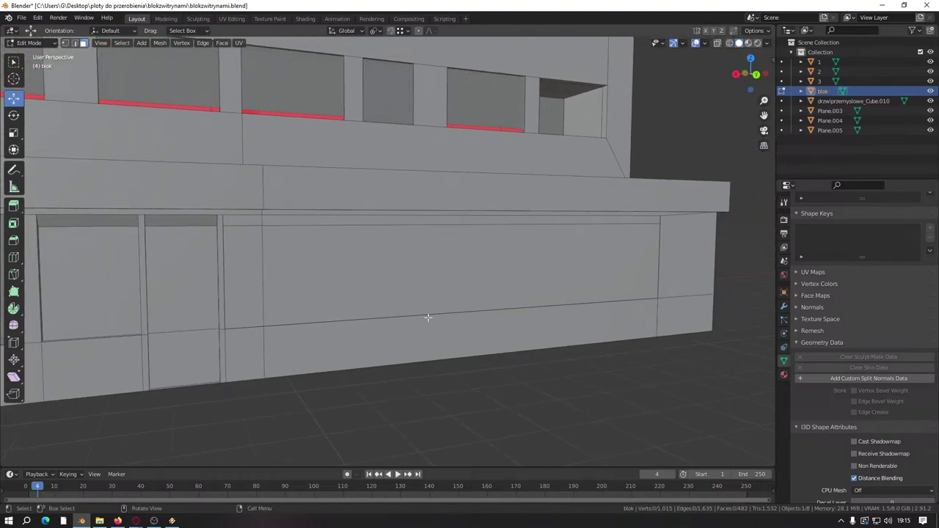
Step: Hide the thin ledge face and raise the four ledge edges along Z
middle_click_drag(498, 204, 498, 172)
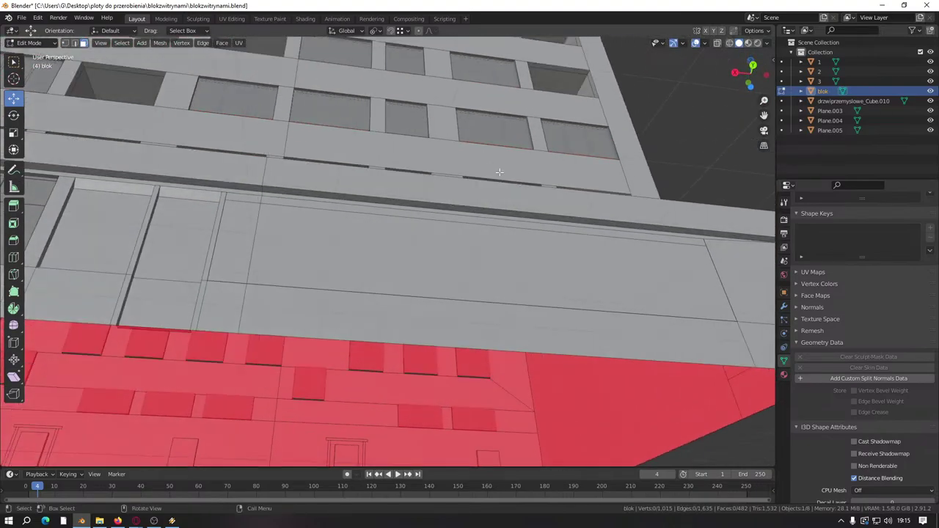
left_click(539, 217)
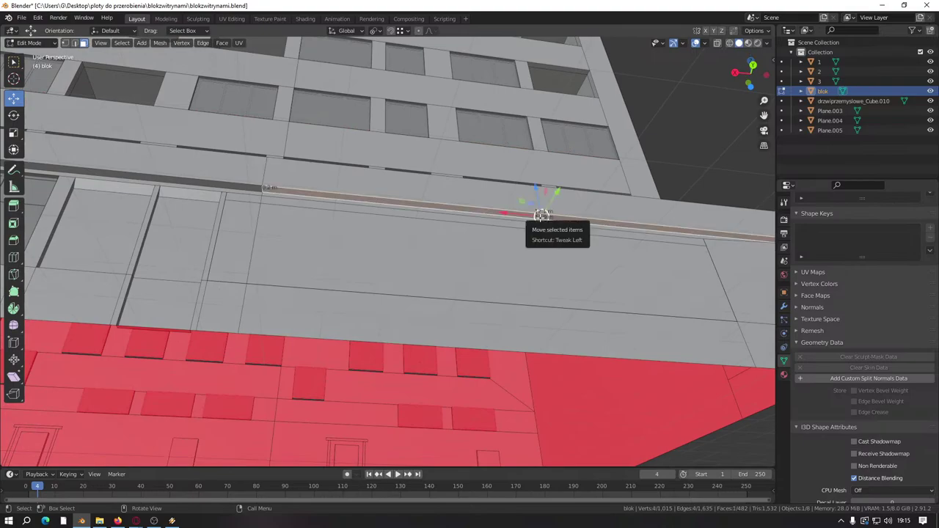
key("h")
middle_click_drag(545, 321, 174, 155)
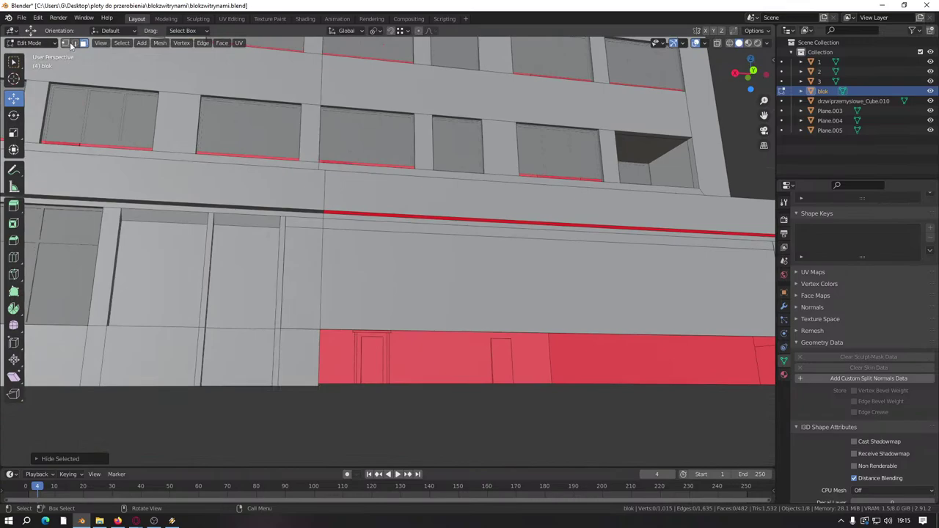
left_click(186, 228)
left_click(224, 226, "shift")
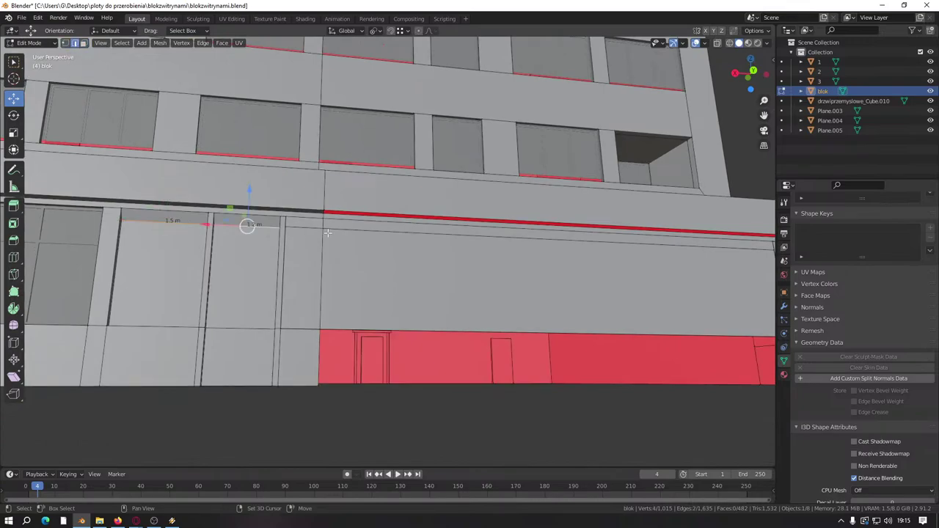
left_click(325, 230, "shift")
left_click(352, 232, "shift")
key("KP_Decimal")
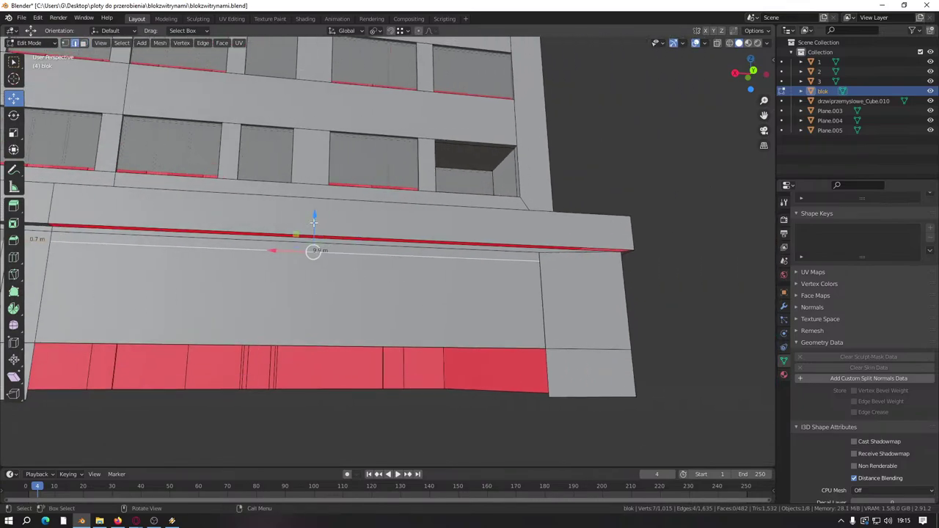
left_click_drag(314, 218, 315, 210)
Step: Merge by Distance on the whole mesh, removing 9 duplicates to leave 1,006 vertices
key("alt+a")
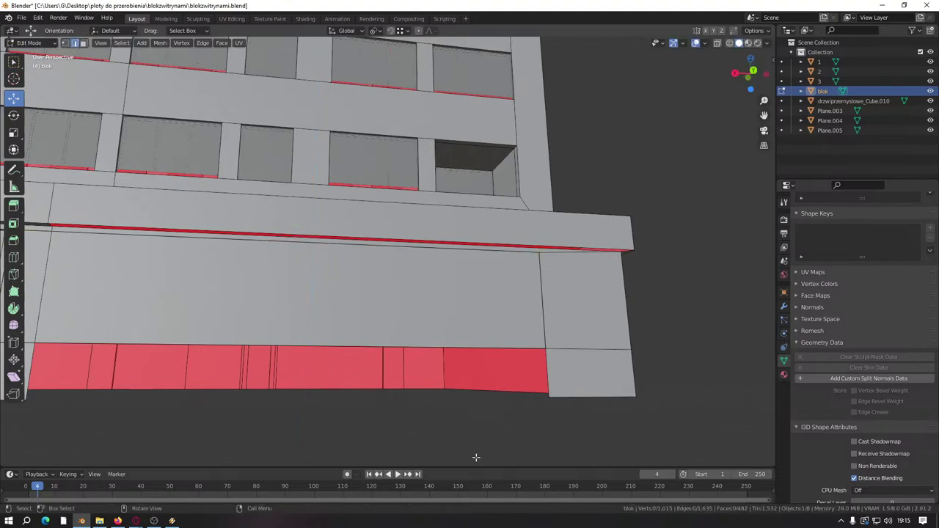
key("a")
key("m")
left_click(477, 457)
key("alt+a")
middle_click_drag(416, 343, 399, 303)
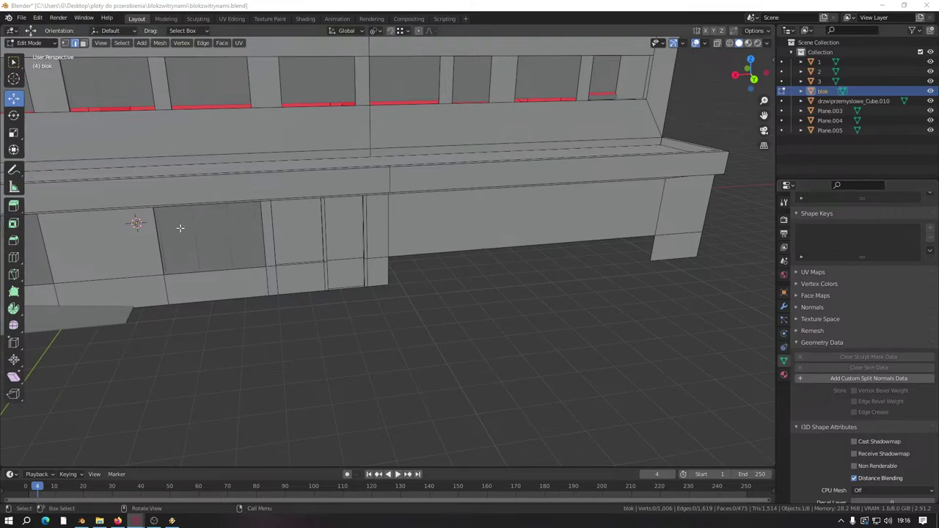
middle_click_drag(179, 228, 245, 308)
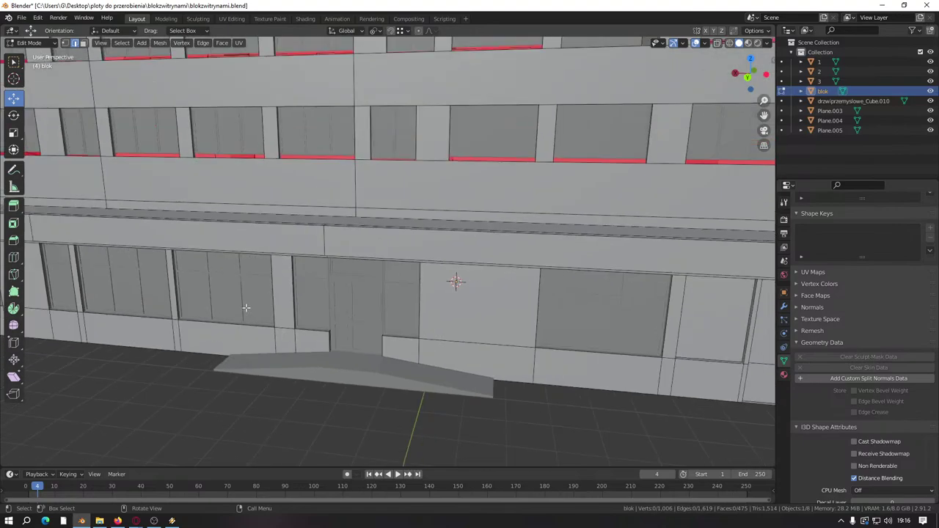
Step: Return to object mode and select the ground-floor window frames object
key("Tab")
middle_click_drag(119, 285, 419, 254)
left_click(259, 247)
Step: Duplicate the Plane.004 window frame and slide the copy right along X
left_click(378, 262)
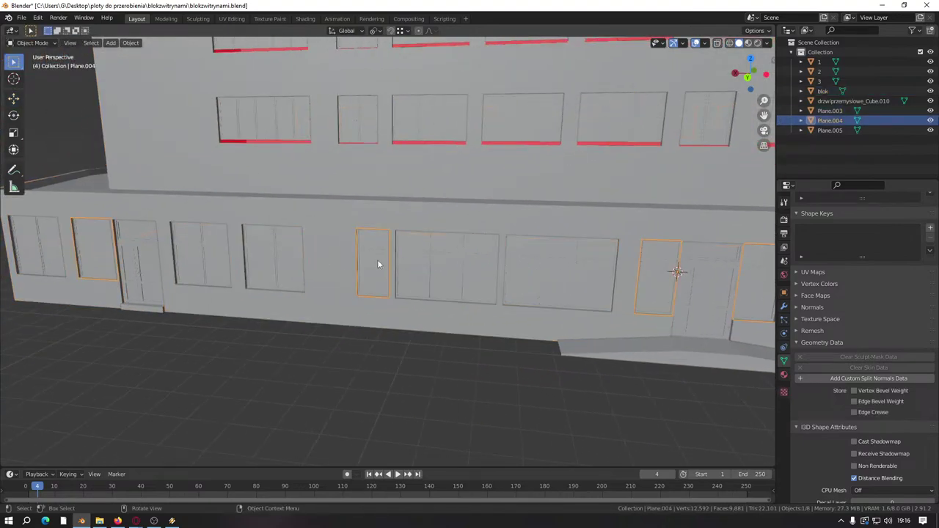
key("Tab")
scroll(367, 265, "up", 4)
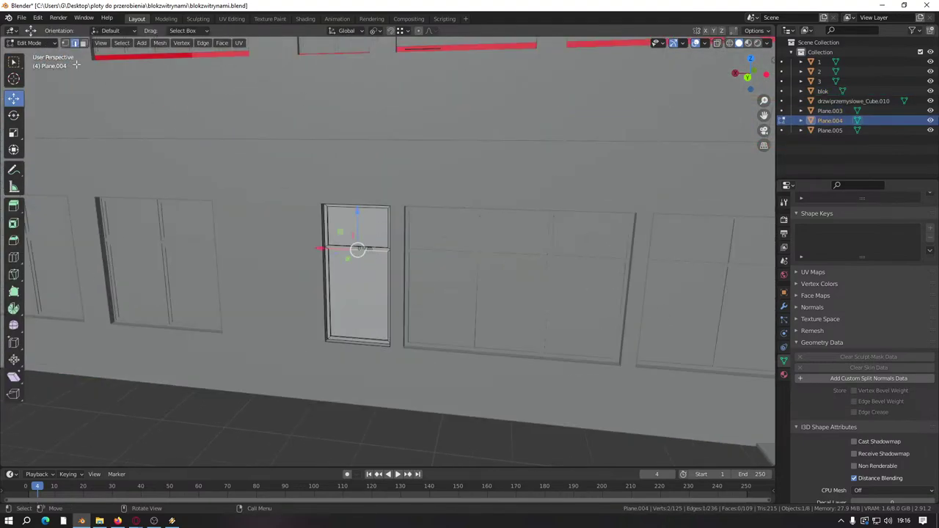
left_click(84, 44)
key("l")
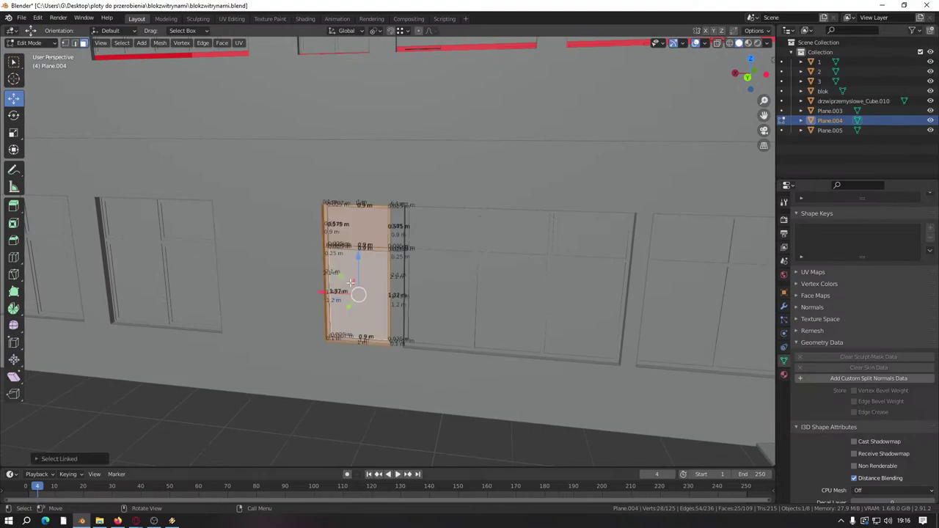
scroll(764, 110, "down", 7)
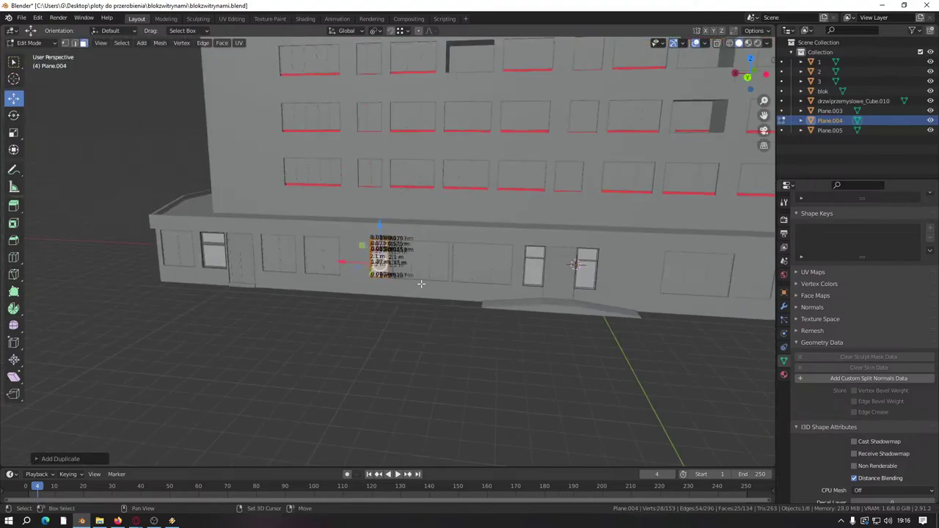
key("shift+d")
left_click(122, 255)
left_click_drag(121, 255, 591, 273)
middle_click_drag(592, 273, 202, 271, "shift")
scroll(202, 271, "up", 4)
Step: Delete three ground-floor faces of the blok mesh, including a narrow and a square face
key("Tab")
left_click(339, 289)
key("Tab")
scroll(339, 289, "down", 2)
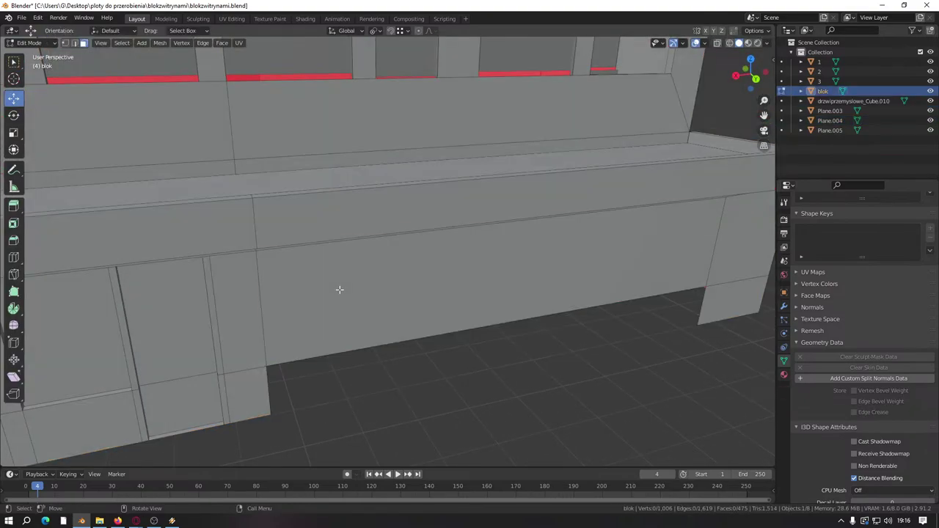
left_click(260, 308)
middle_click_drag(216, 305, 400, 305, "shift")
left_click(451, 294, "shift")
left_click(304, 316, "shift")
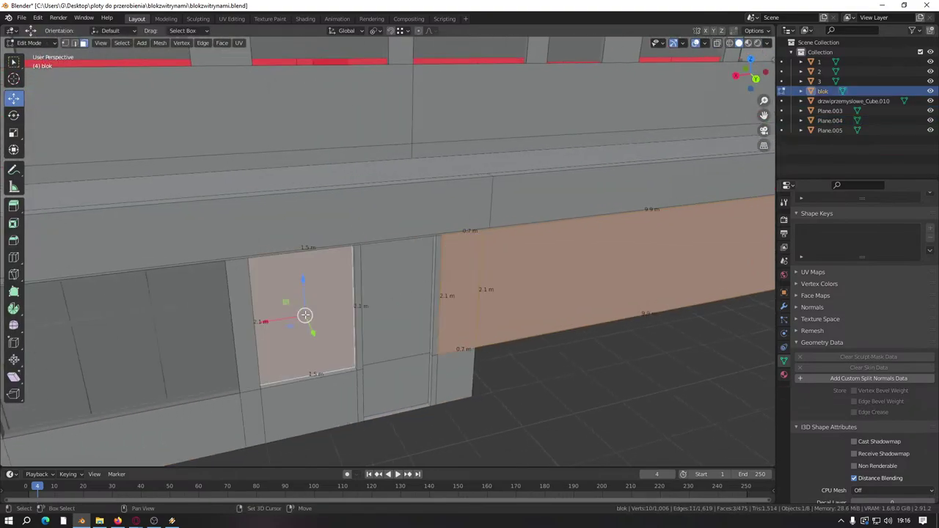
right_click(428, 334)
left_click(428, 334)
Step: Delete the four-face frame loop around the blok door opening
middle_click_drag(427, 331, 272, 360, "shift")
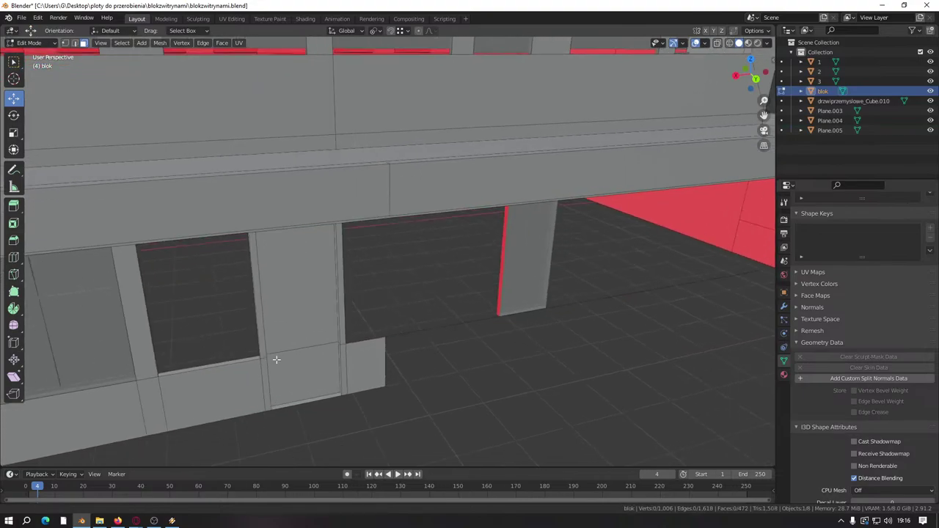
scroll(465, 308, "up", 3)
middle_click_drag(463, 285, 347, 408)
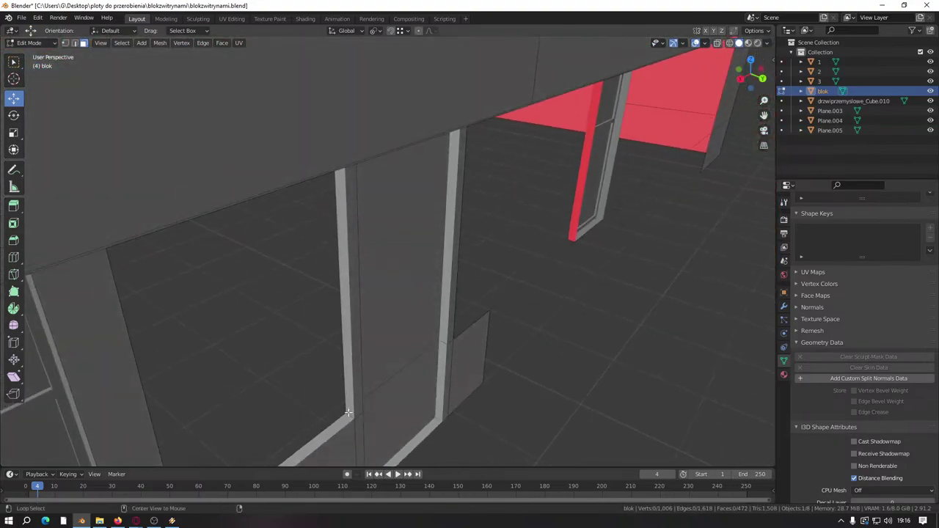
left_click(347, 408, "alt")
right_click(348, 417)
left_click(349, 416)
Step: Delete blok's large door panel face and its vertical frame faces
middle_click_drag(497, 367, 345, 301)
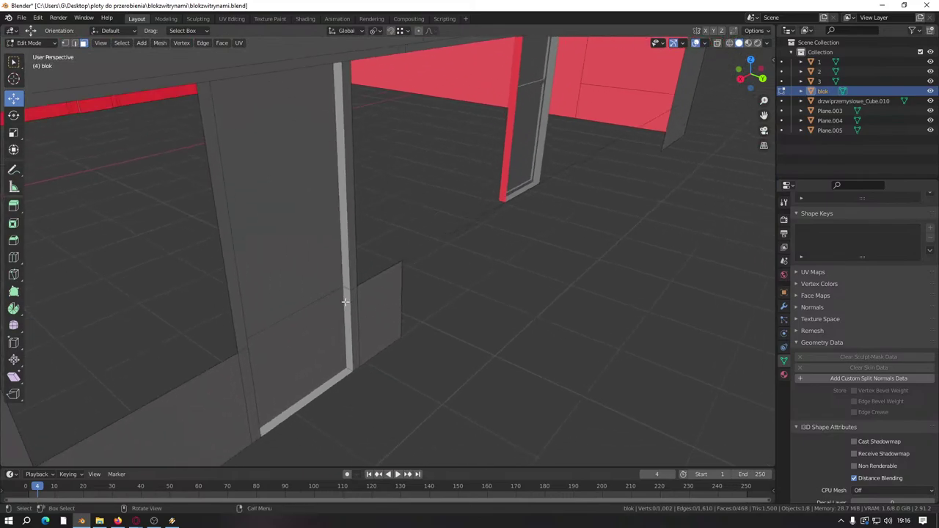
left_click(325, 317)
right_click(319, 330)
left_click(318, 329)
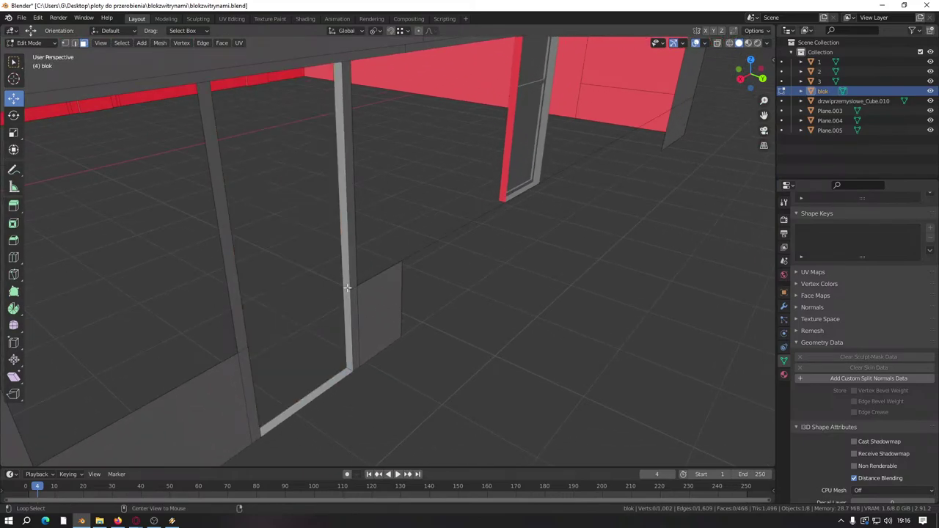
left_click(347, 288, "alt")
right_click(347, 315)
left_click(348, 295)
middle_click_drag(390, 306, 266, 222)
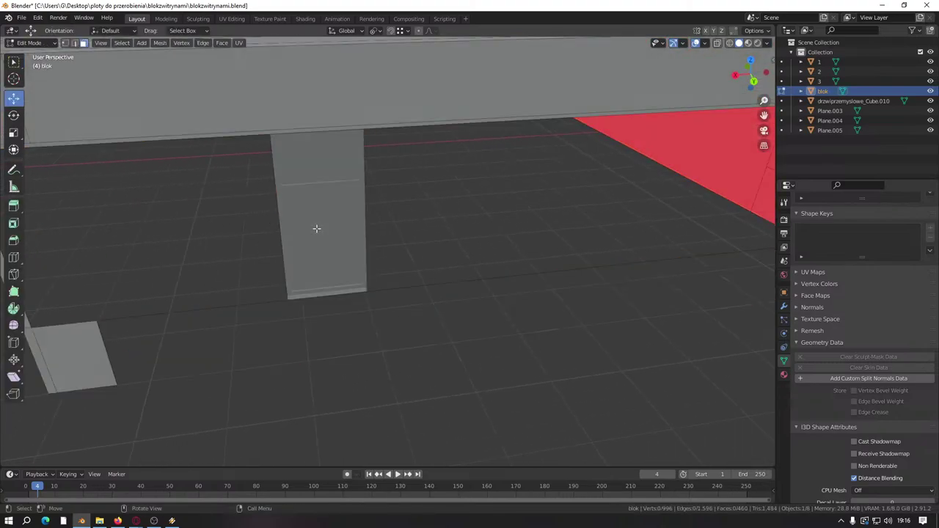
Step: Move the Plane.004 window frame about 6.69 m along X
key("Tab")
left_click(316, 228)
key("Tab")
middle_click_drag(316, 228, 178, 273)
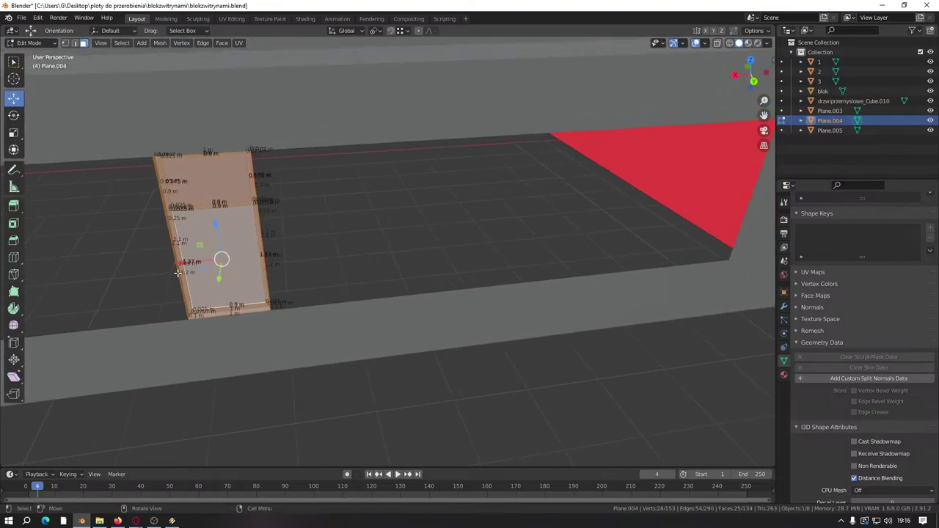
key("g")
key("x")
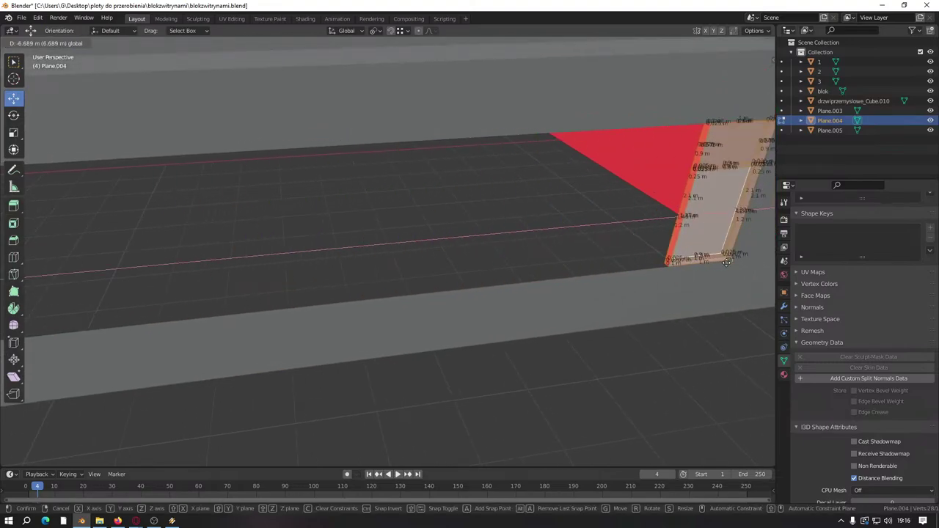
left_click(726, 262)
middle_click_drag(726, 262, 495, 292)
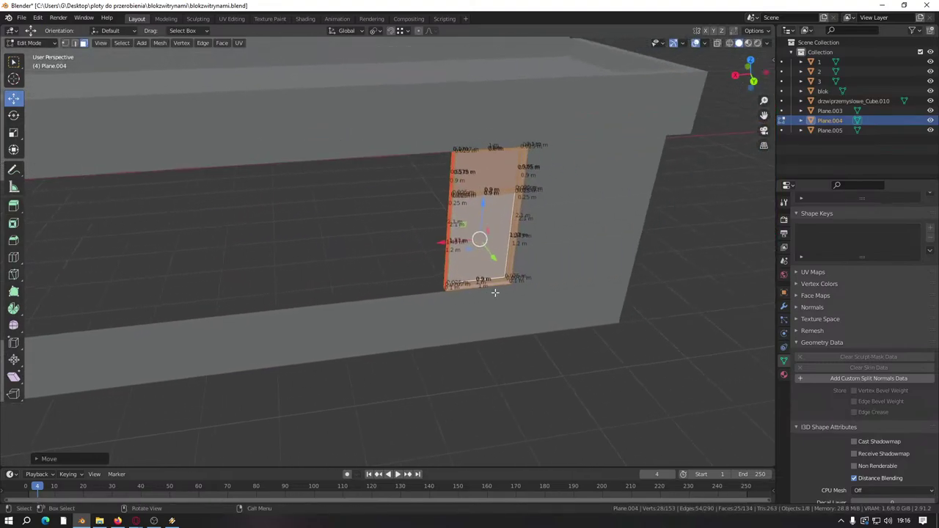
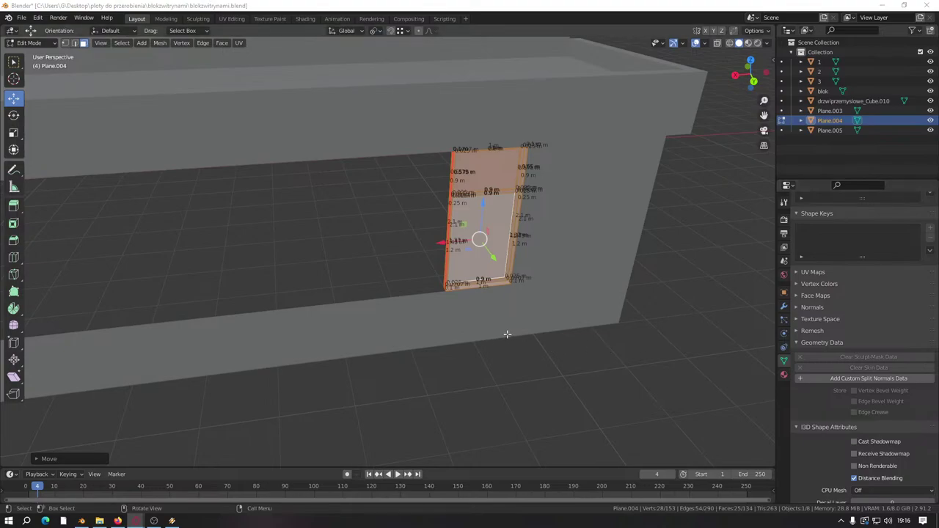
Step: Duplicate the window panel and place the copy just left of the original along X
middle_click_drag(572, 331, 481, 323)
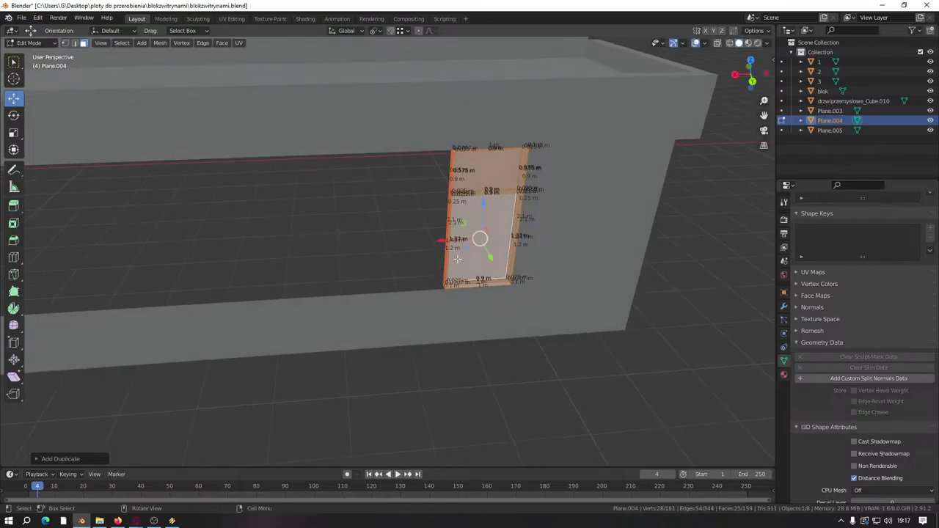
key("shift+d")
left_click(327, 254)
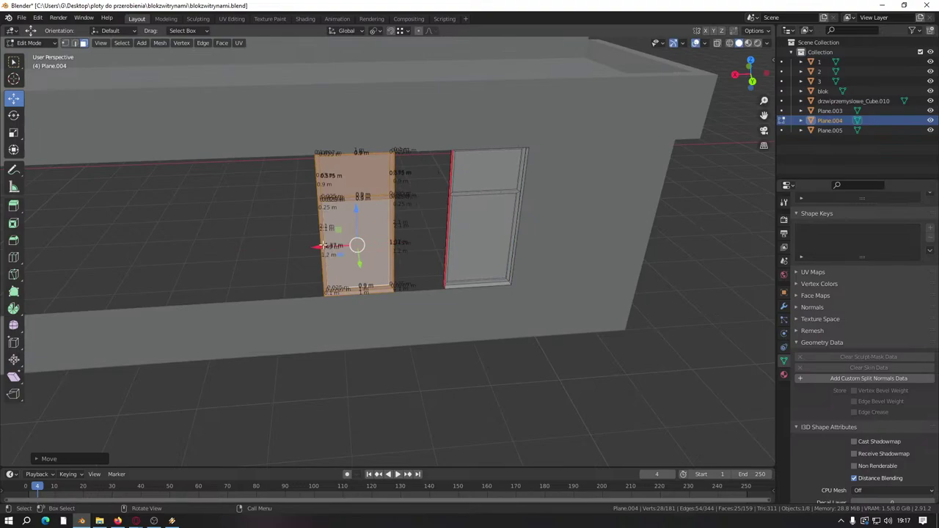
key("g")
key("x")
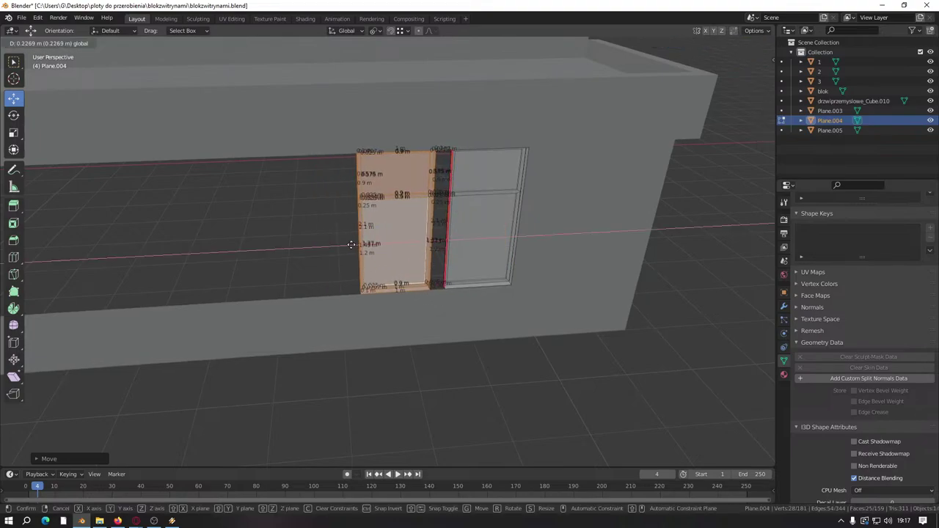
type("0.2")
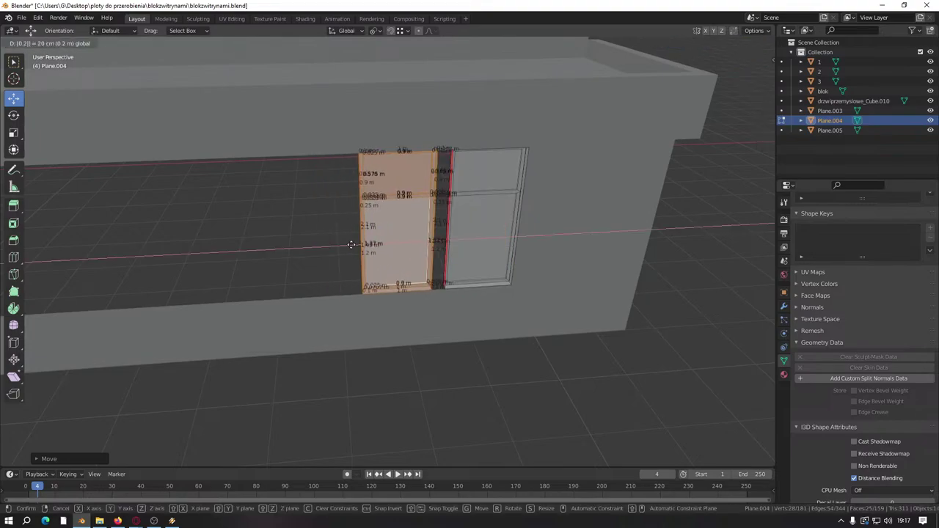
key("BackSpace")
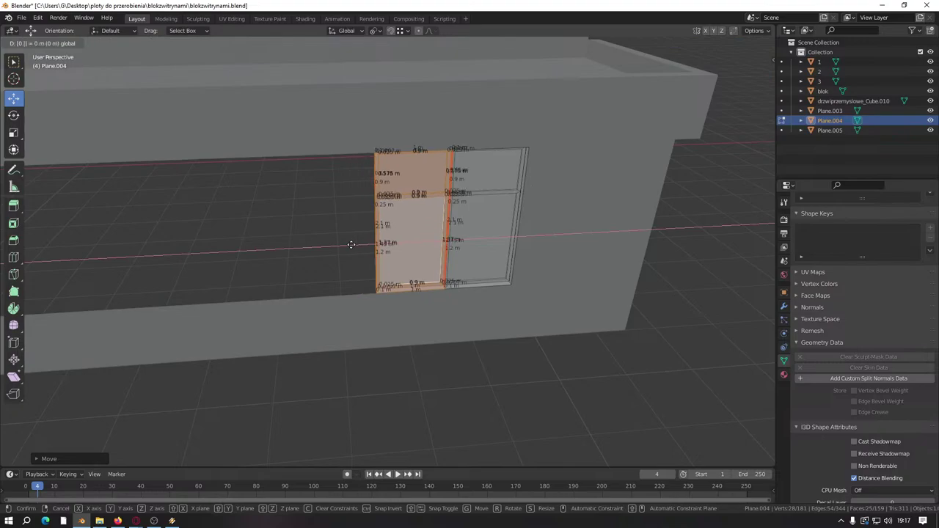
key("Escape")
Step: Make a second panel copy and move it further left along the wall on X
middle_click_drag(351, 244, 490, 275)
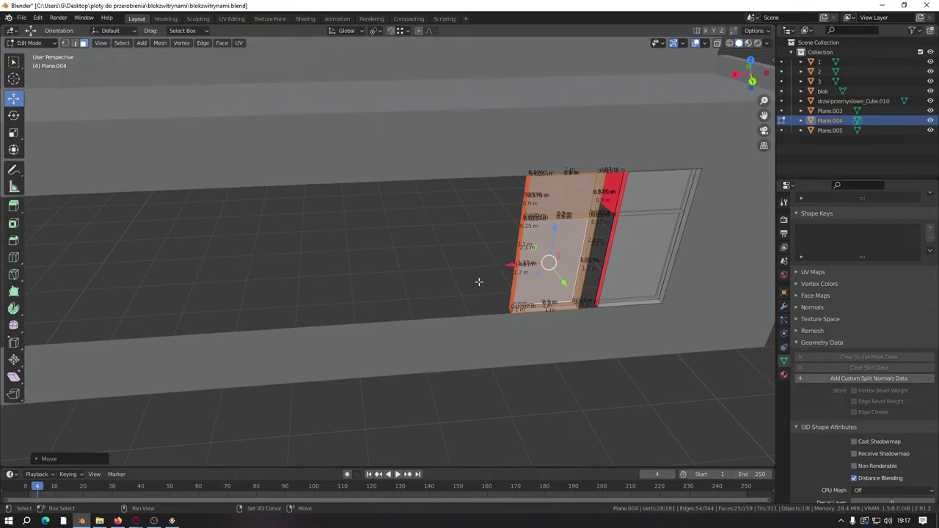
key("shift+d")
key("Escape")
key("g")
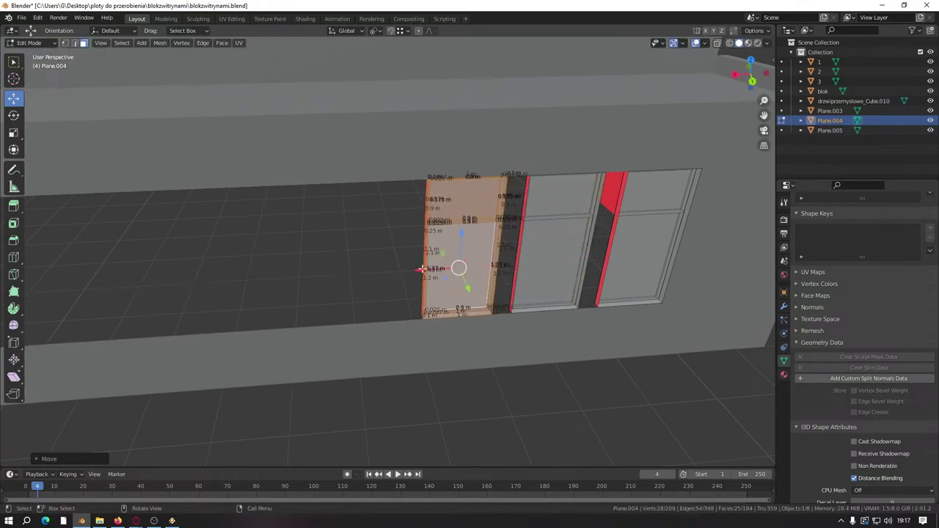
key("x")
key("Escape")
key("ctrl+KP_4")
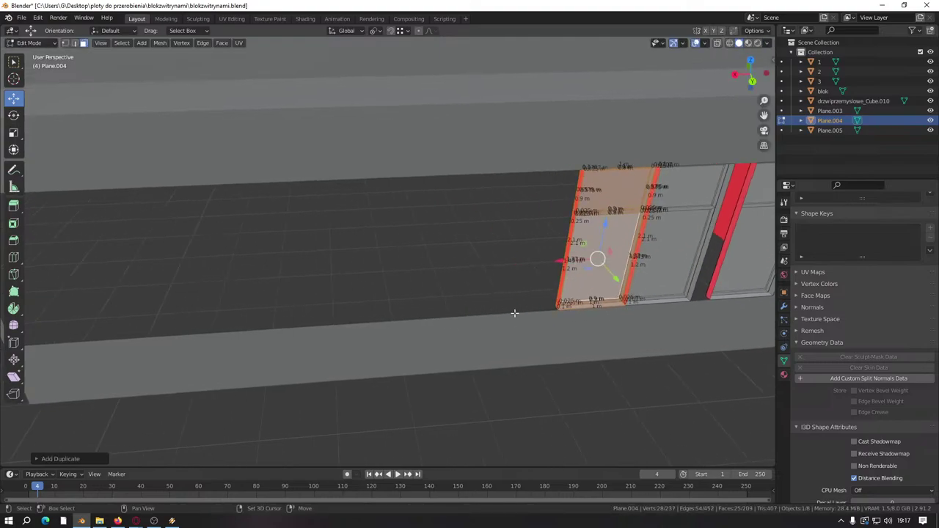
key("g")
key("x")
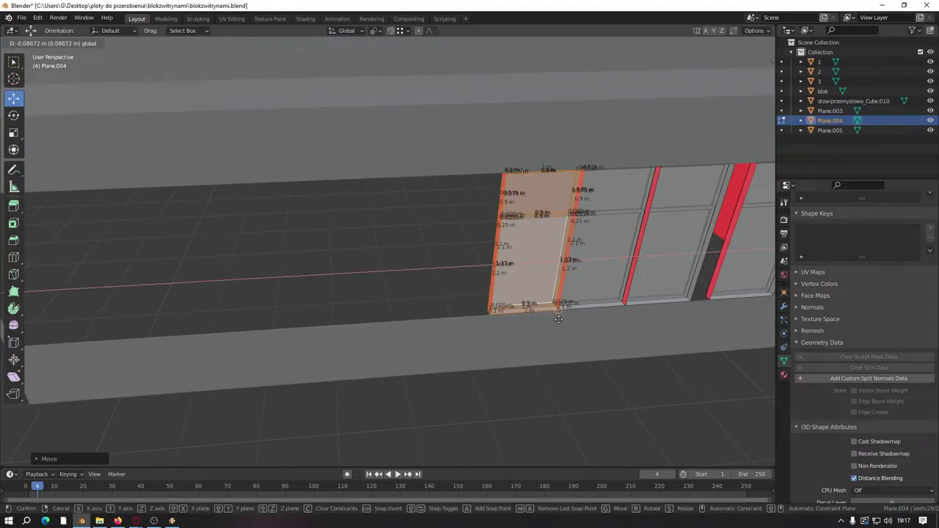
left_click(552, 318)
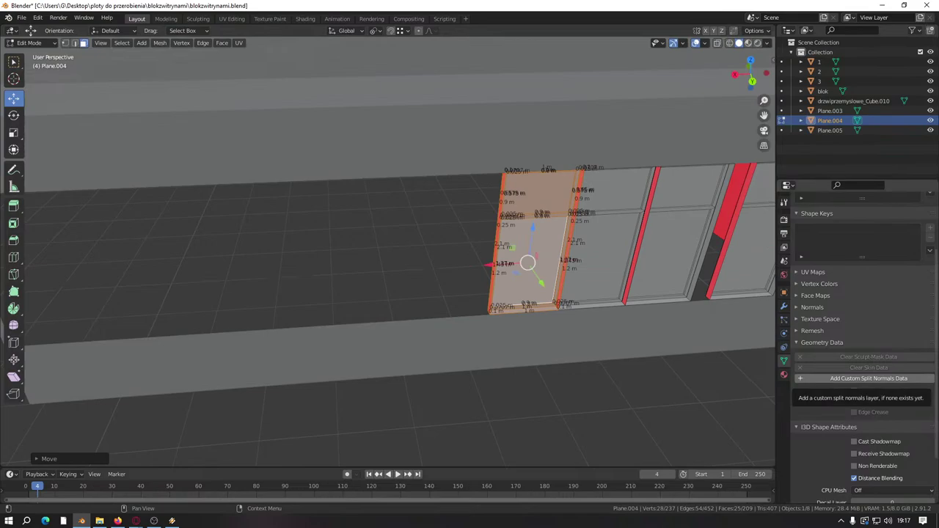
Step: Add a third panel copy and slide it left beside the others
key("ctrl+KP_4")
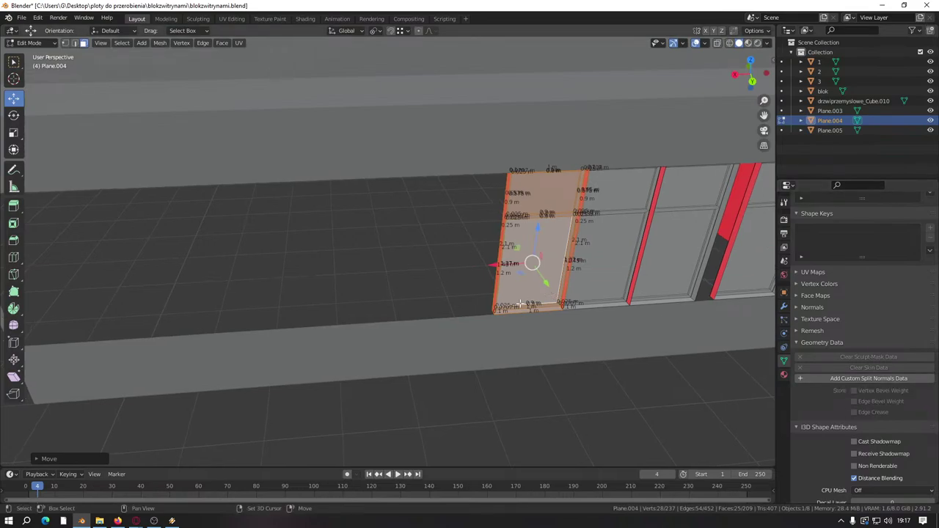
key("shift+d")
right_click(511, 287)
left_click_drag(498, 269, 415, 270)
scroll(318, 352, "down", 3)
middle_click_drag(415, 270, 432, 336)
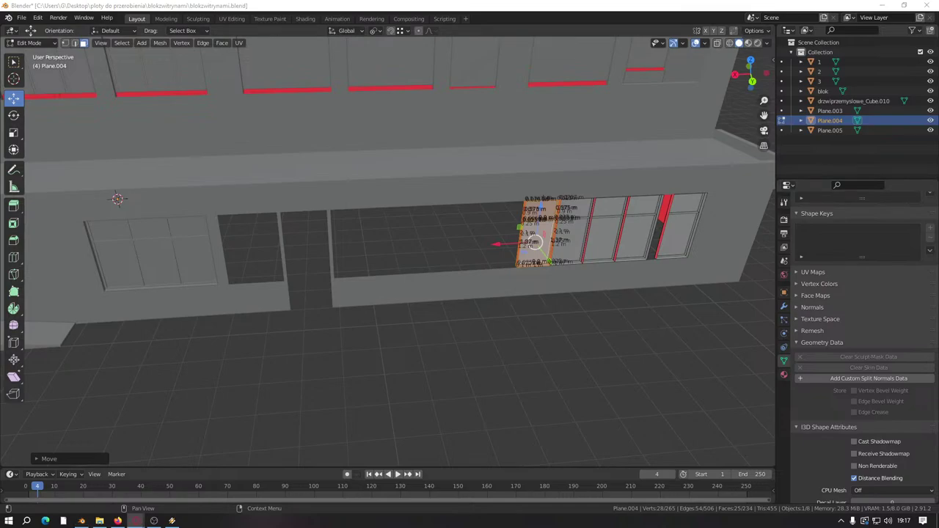
middle_click_drag(573, 345, 691, 309)
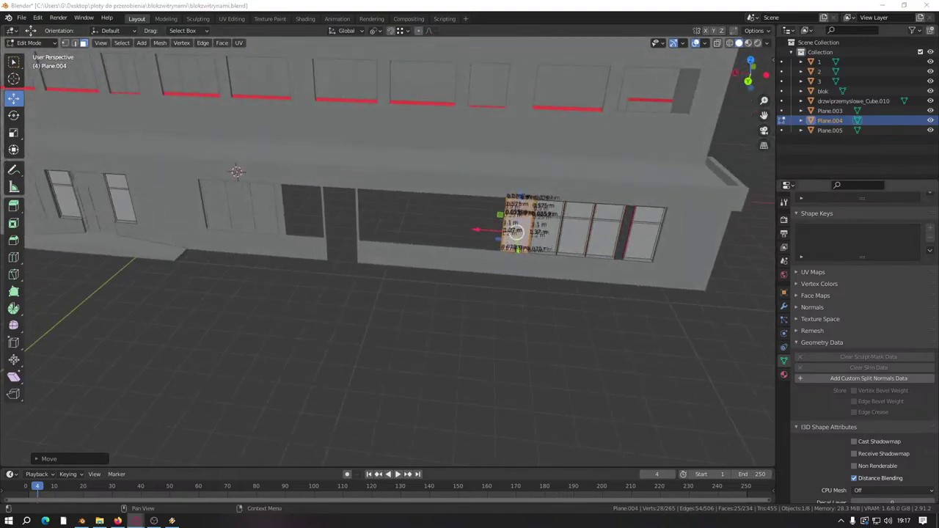
middle_click_drag(609, 293, 595, 292)
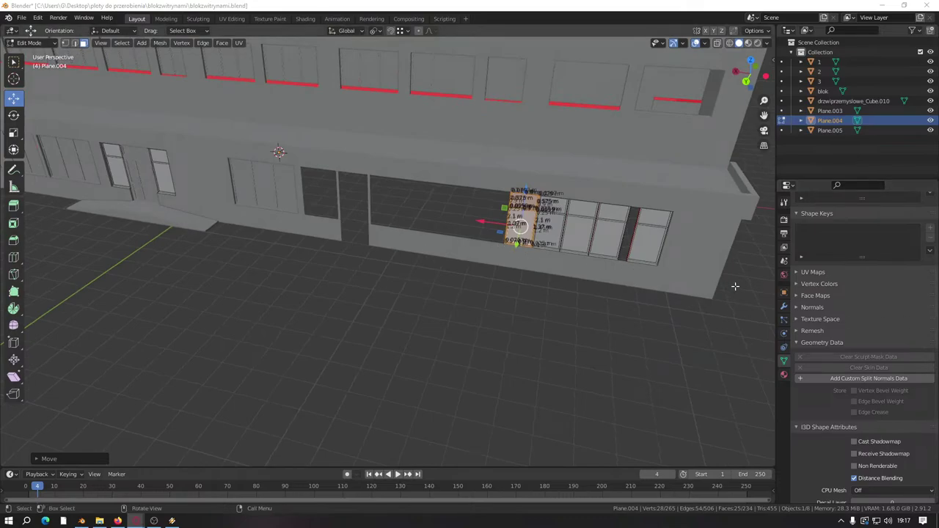
middle_click_drag(735, 286, 383, 280)
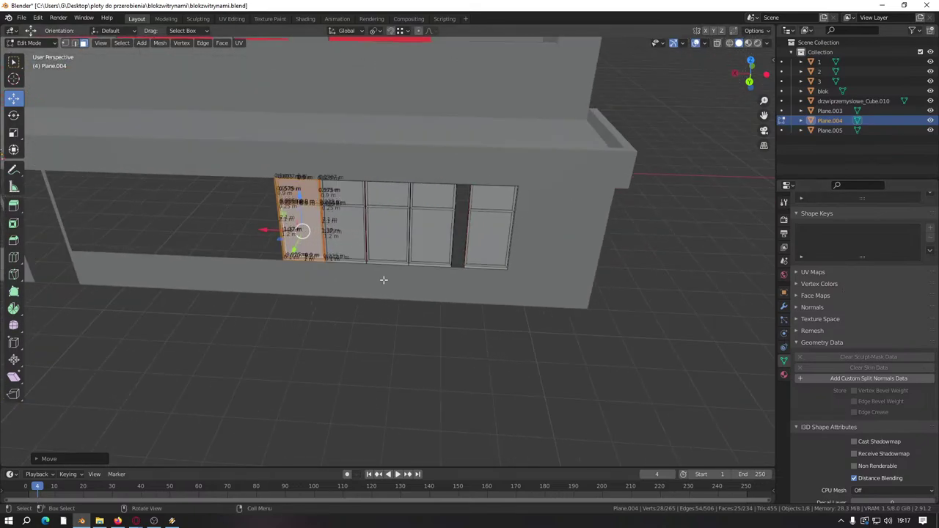
scroll(383, 280, "up", 5)
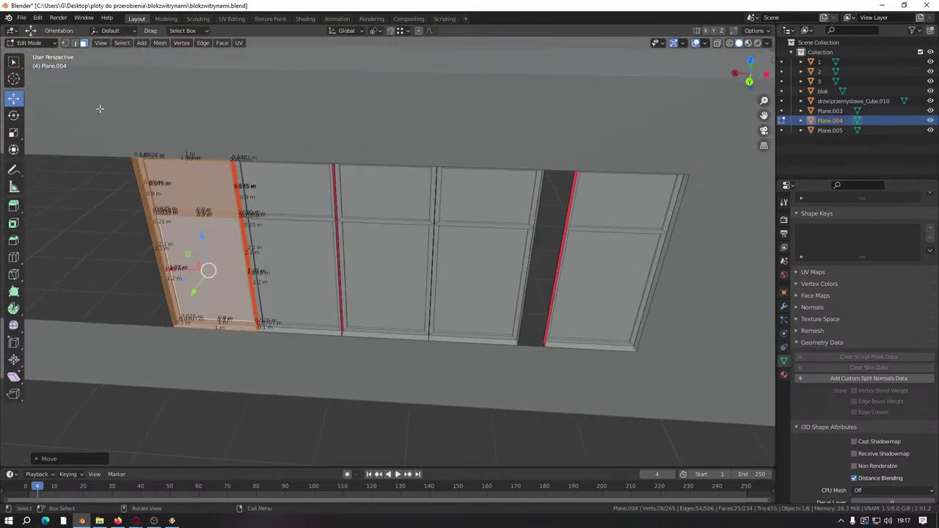
key("alt+a")
Step: Delete the selected duplicate window panels
key("l")
key("l")
key("l")
right_click(412, 260)
left_click(398, 290)
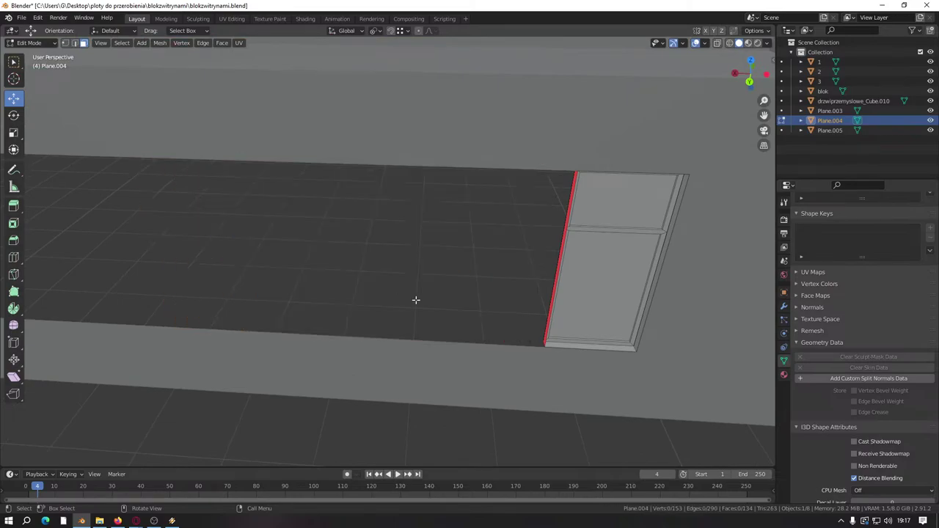
Step: Select the left frame strip of the window pane and shift it 0.2 along X
middle_click_drag(415, 300, 482, 286)
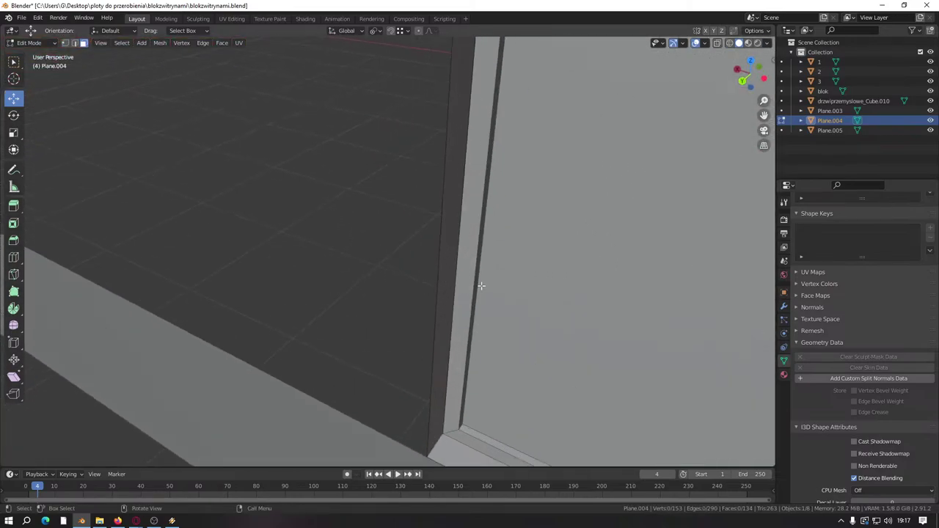
key("l")
key("l")
scroll(448, 260, "down", 3)
middle_click_drag(457, 256, 351, 269)
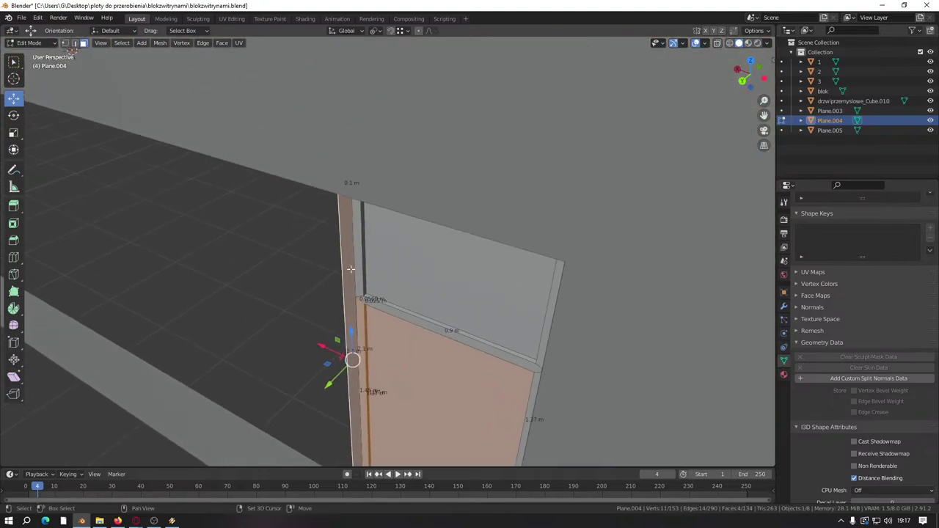
key("l")
scroll(359, 285, "up", 3)
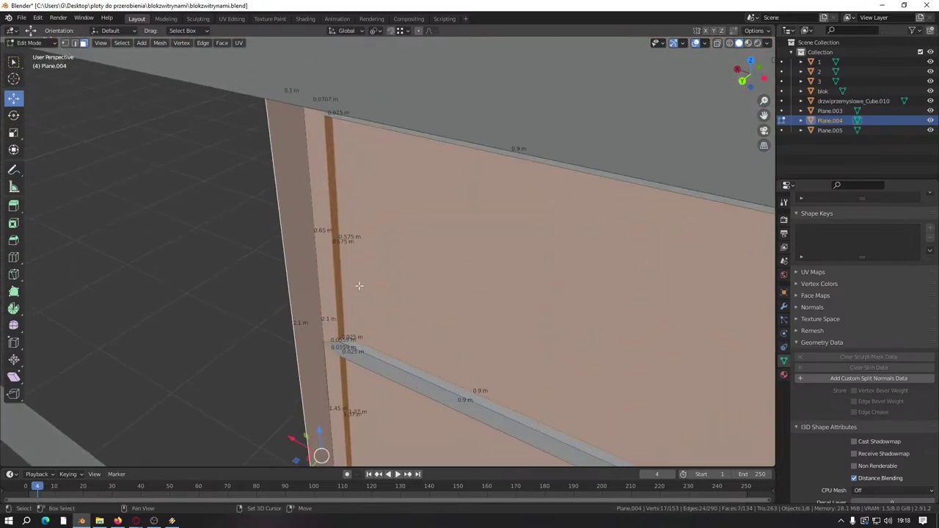
key("shift+l")
scroll(353, 260, "down", 4)
middle_click_drag(353, 260, 365, 272)
type("gx0.2")
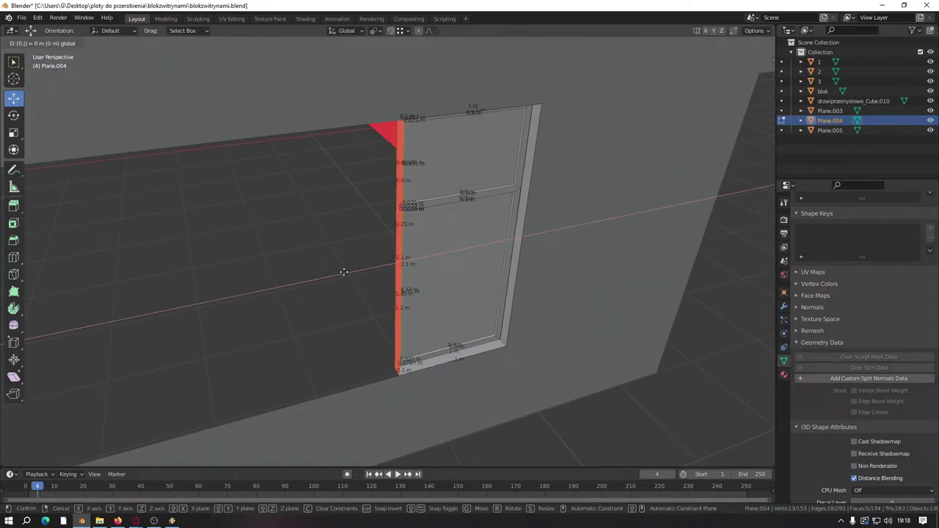
key("Return")
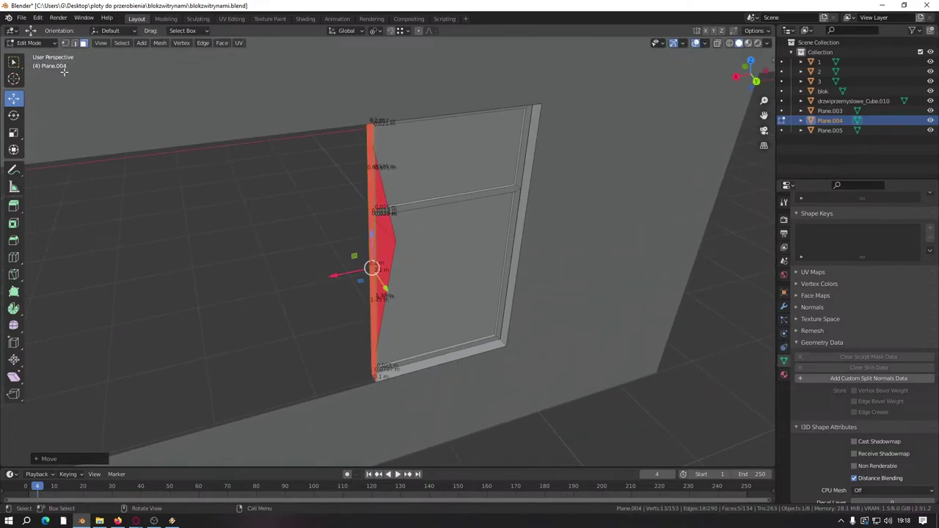
Step: In vertex mode, dissolve the two stray vertices at the frame corner
left_click(65, 42)
left_click(396, 240)
right_click(396, 240)
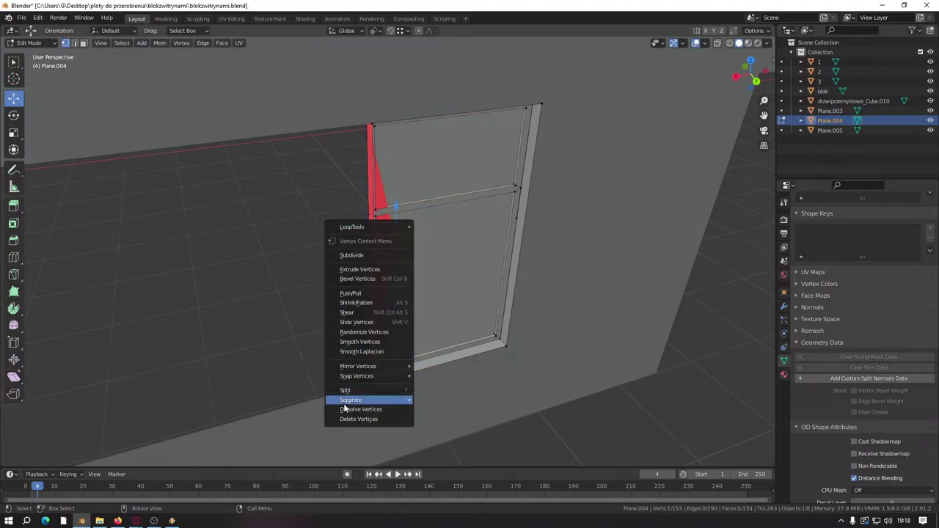
left_click(356, 409)
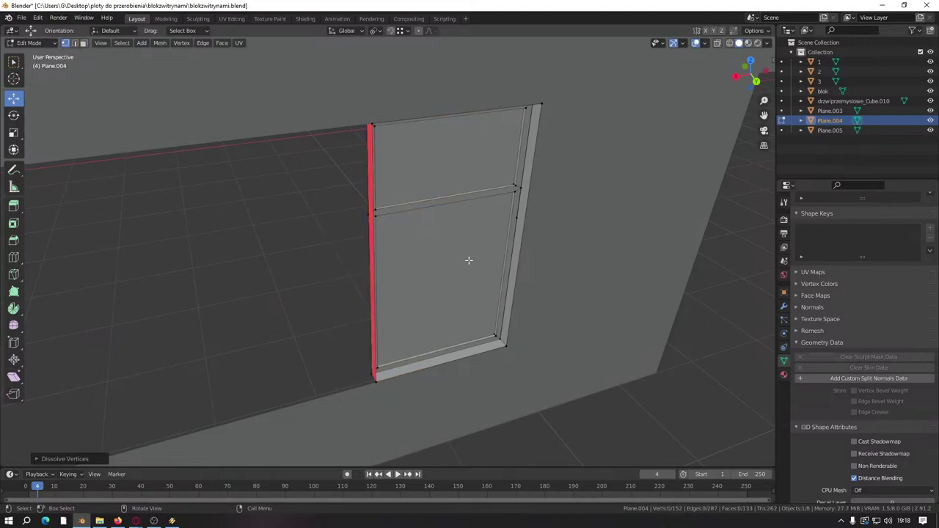
left_click(517, 217)
right_click(516, 226)
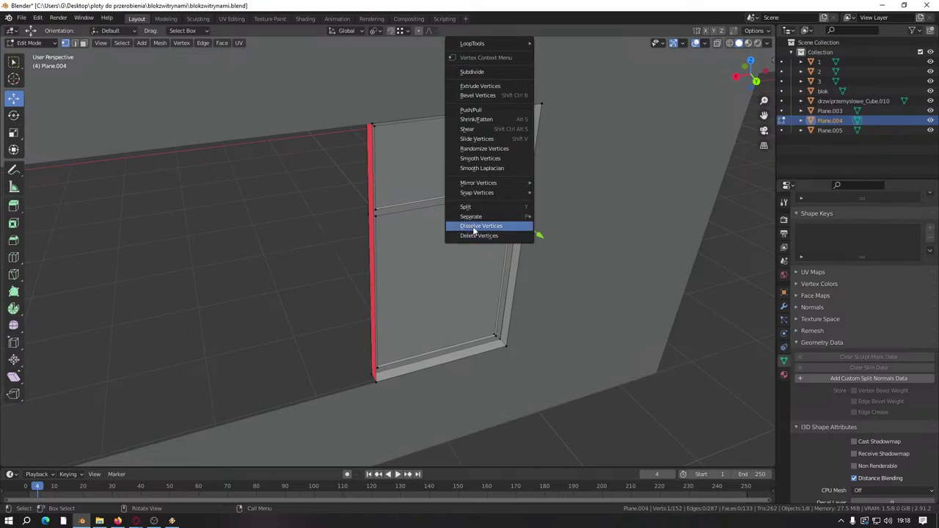
left_click(474, 226)
Step: Select two vertices on the door panel's edge and dissolve them
scroll(474, 230, "down", 4)
middle_click_drag(474, 230, 543, 277)
scroll(543, 277, "up", 2)
scroll(548, 280, "up", 4)
scroll(683, 325, "down", 3)
scroll(683, 325, "down", 1)
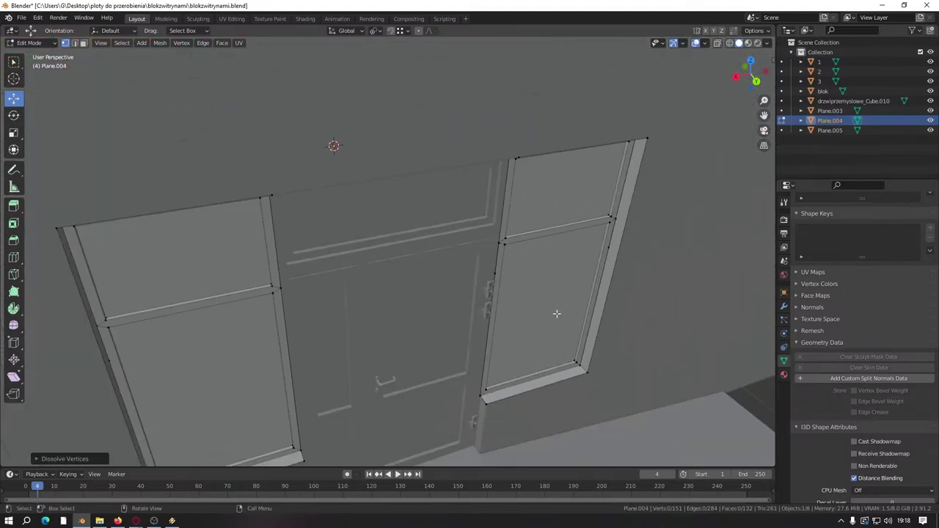
scroll(611, 250, "down", 3)
left_click(621, 268)
left_click(568, 262, "shift")
scroll(643, 176, "up", 5)
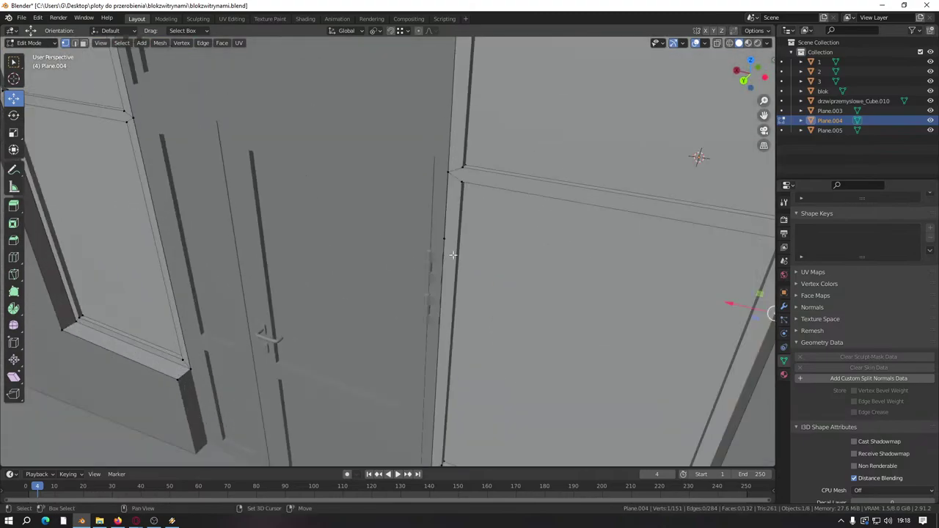
middle_click_drag(408, 247, 475, 253)
right_click(476, 252)
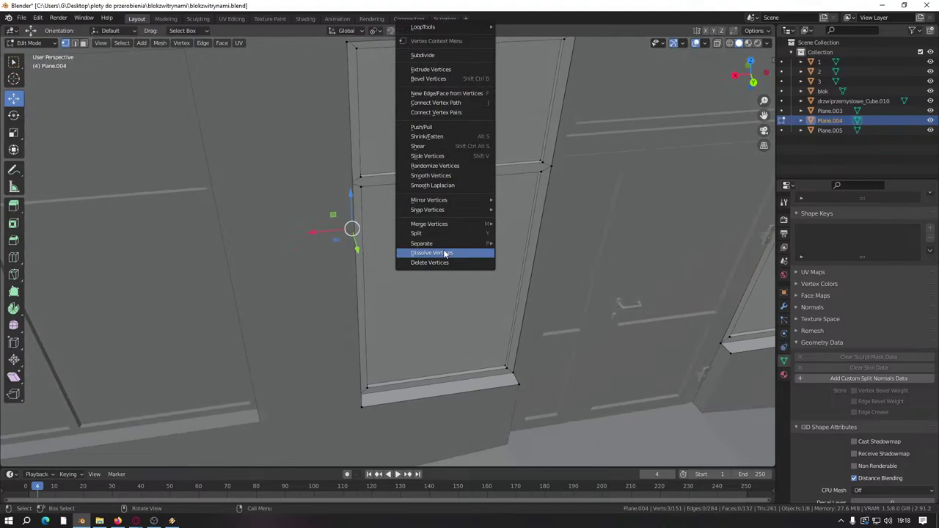
left_click(444, 253)
Step: Dissolve the extra vertices along the door's right edge
scroll(199, 247, "down", 5)
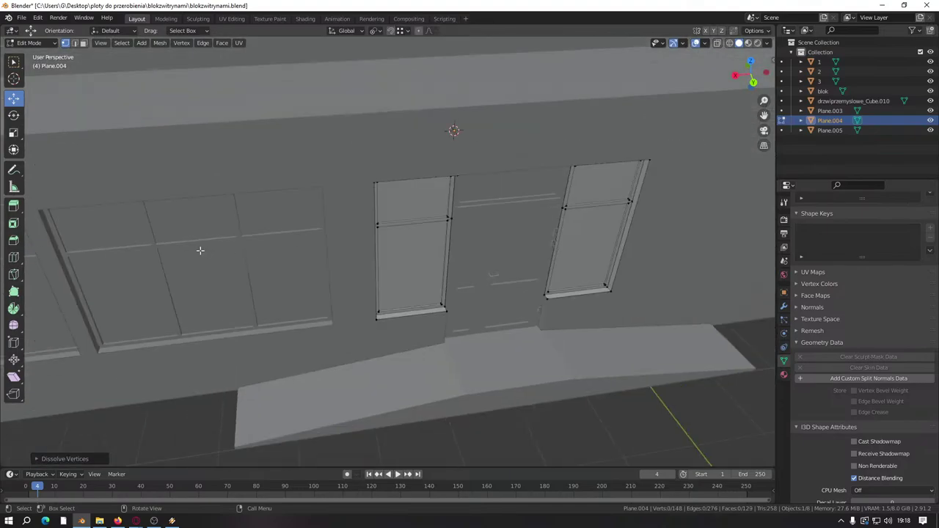
scroll(323, 269, "up", 3)
middle_click_drag(322, 269, 539, 278)
left_click(580, 260)
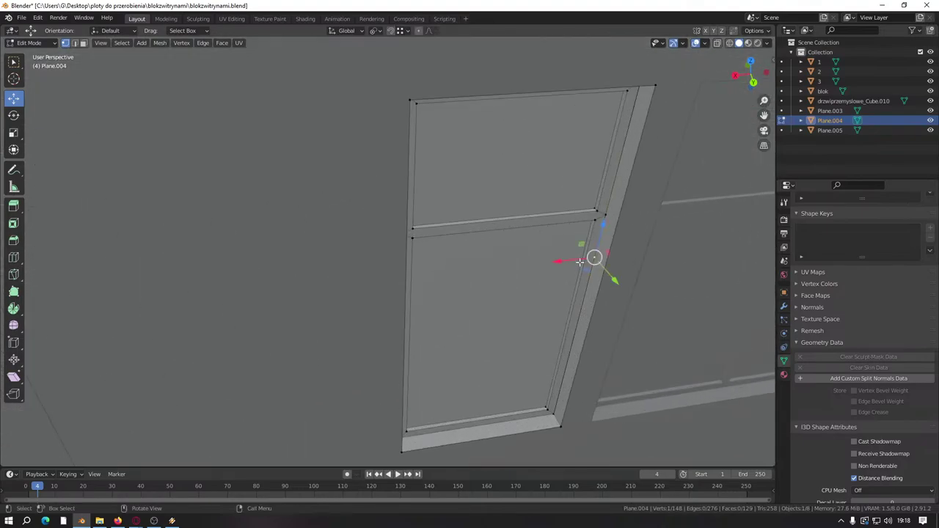
middle_click_drag(593, 256, 585, 269)
right_click(455, 249)
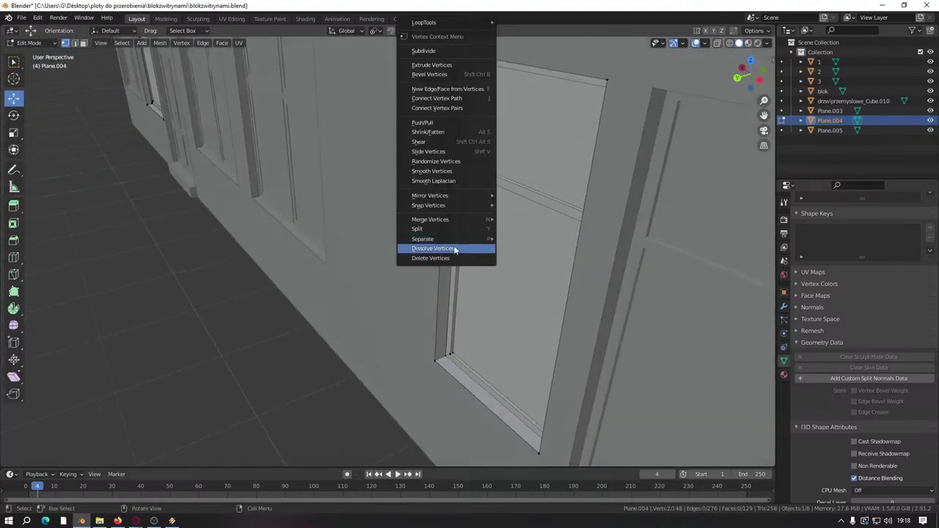
left_click(455, 250)
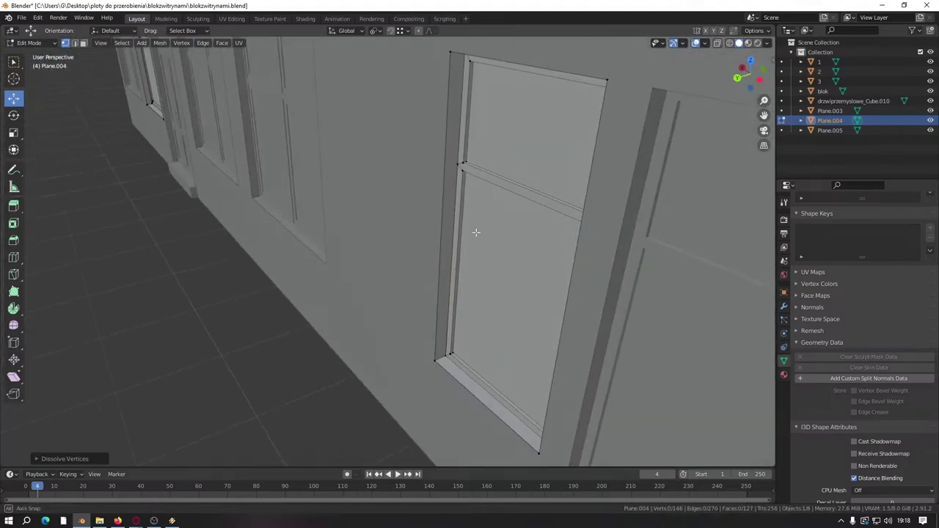
Step: Inspect the cleaned door panel from around the building and return to Object Mode
scroll(408, 245, "down", 5)
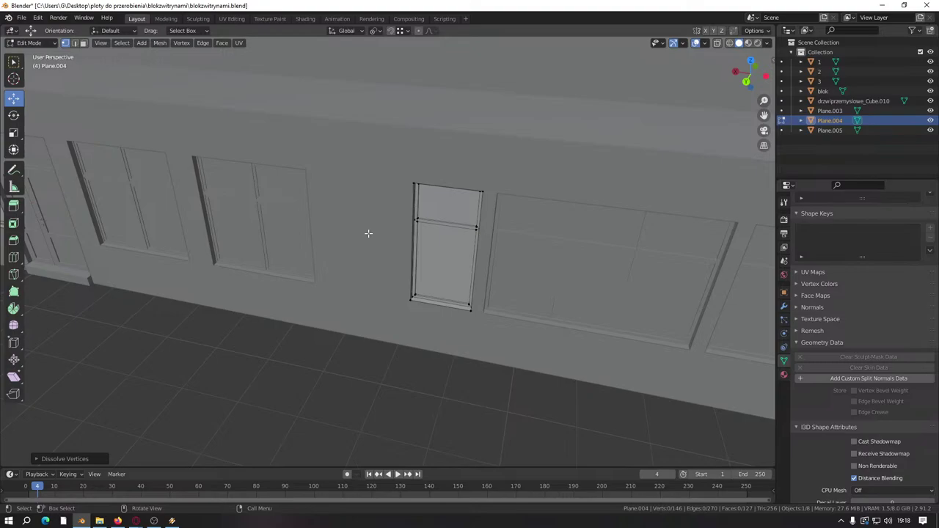
scroll(368, 233, "down", 4)
middle_click_drag(369, 233, 369, 310)
scroll(449, 310, "up", 4)
scroll(407, 264, "up", 4)
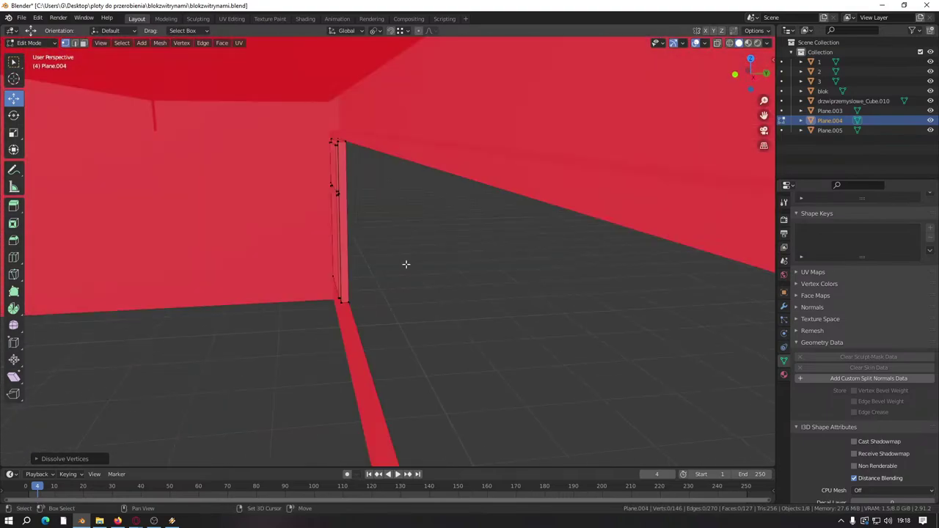
scroll(297, 300, "down", 5)
scroll(545, 295, "up", 6)
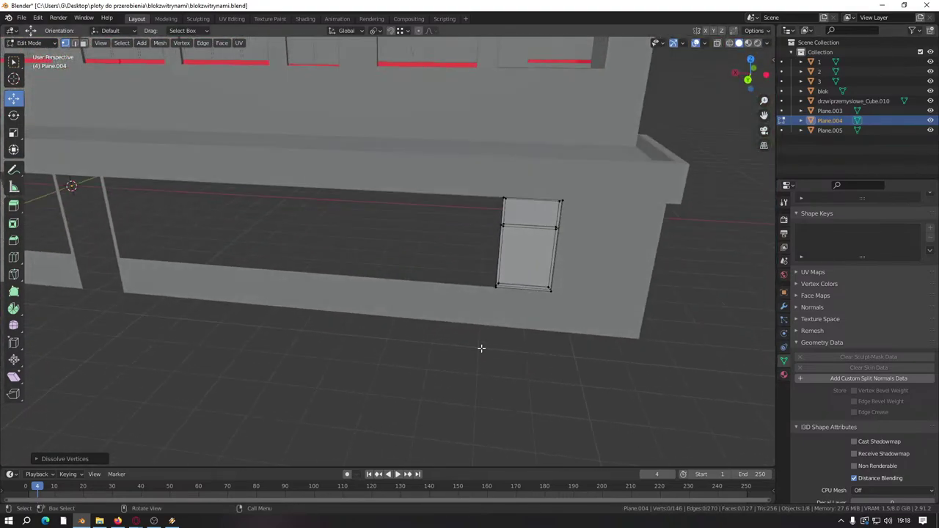
key("Tab")
Step: Enter Edit Mode on the blok building mesh and reveal its hidden lower wall geometry
left_click(493, 287)
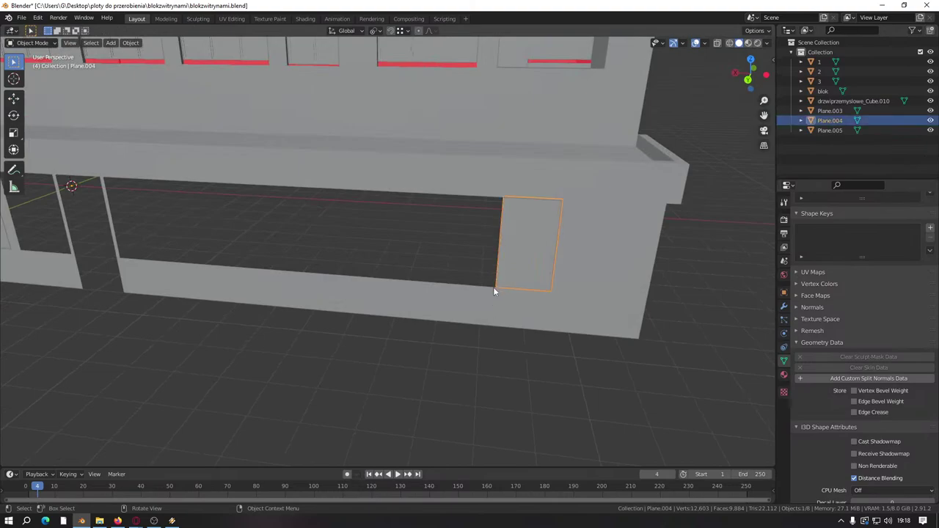
left_click(473, 305)
key("Tab")
middle_click_drag(473, 305, 441, 300)
scroll(449, 352, "up", 3)
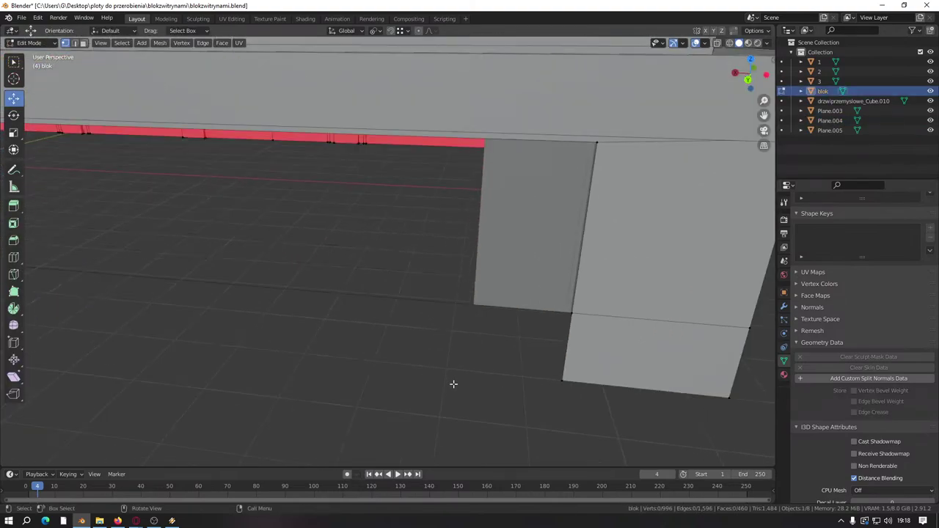
key("alt+h")
middle_click_drag(463, 404, 434, 389, "shift")
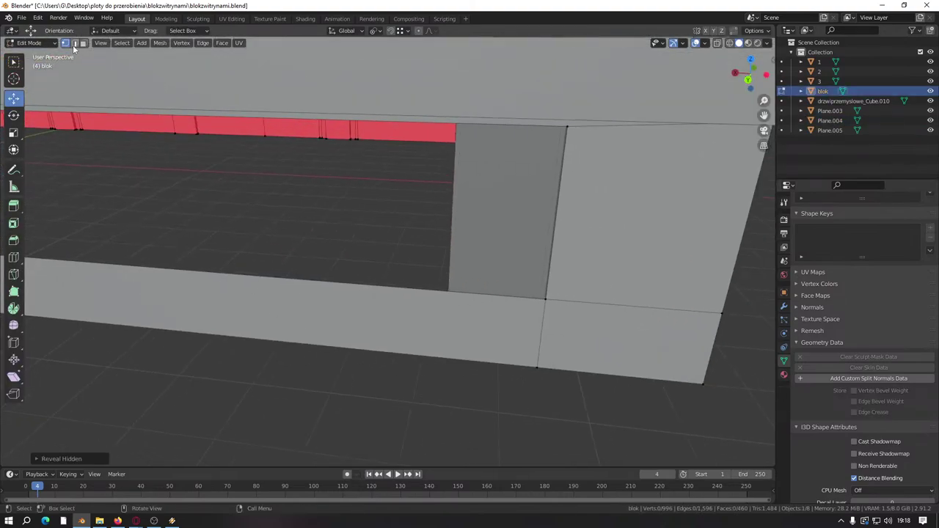
Step: Add a loop cut on the lower wall and slide it 0.3 m toward the opening
key("ctrl+r")
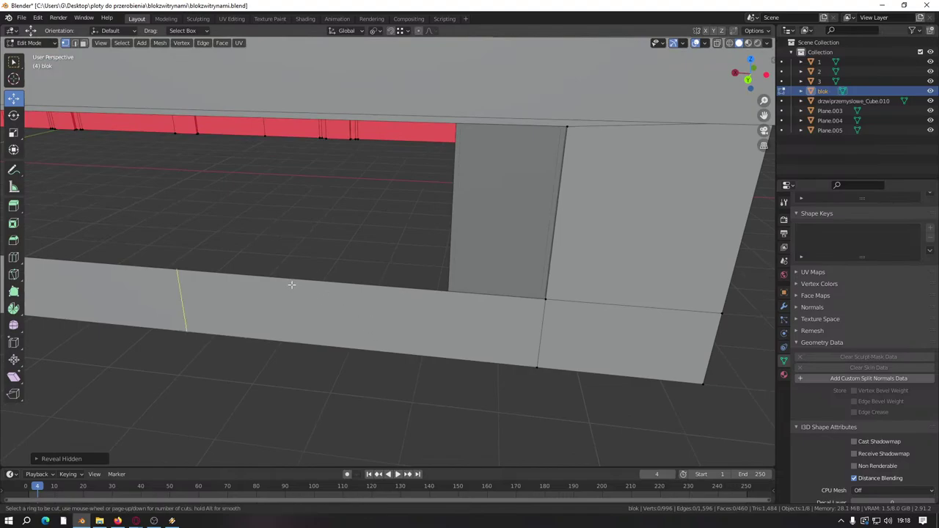
left_click(291, 285)
left_click(444, 293)
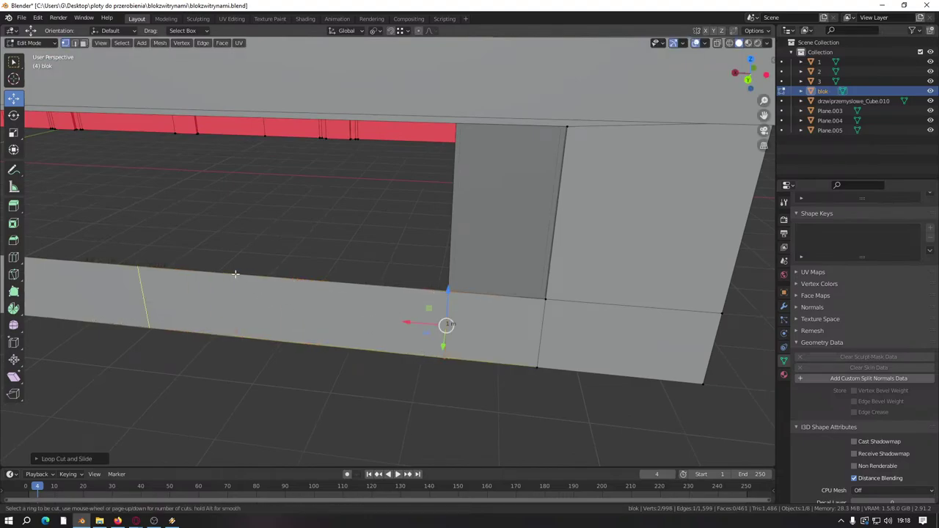
left_click(235, 274)
left_click(445, 291)
left_click_drag(415, 325, 400, 323)
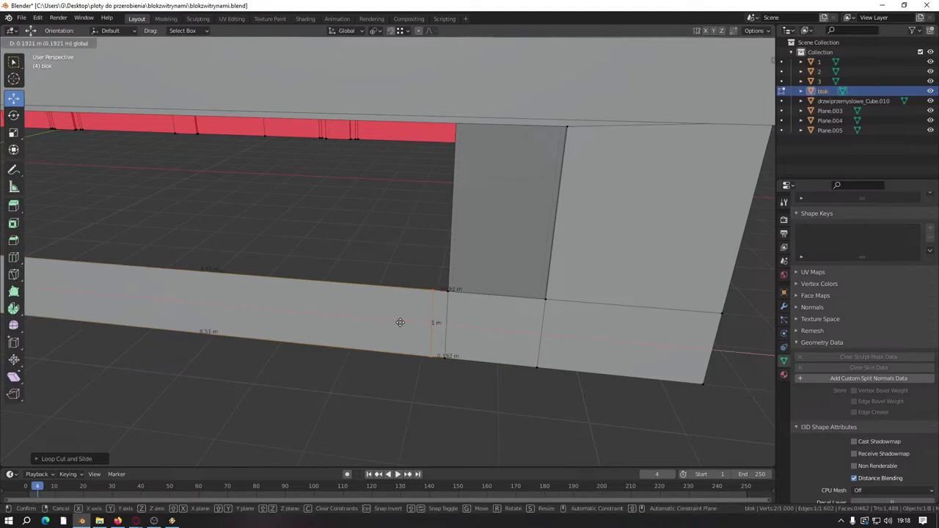
type("0.3")
key("Return")
Step: Extrude the edge at the opening's corner and raise it 2.1 m along Z
middle_click_drag(402, 386, 388, 369)
left_click(403, 335)
middle_click_drag(403, 336, 386, 351)
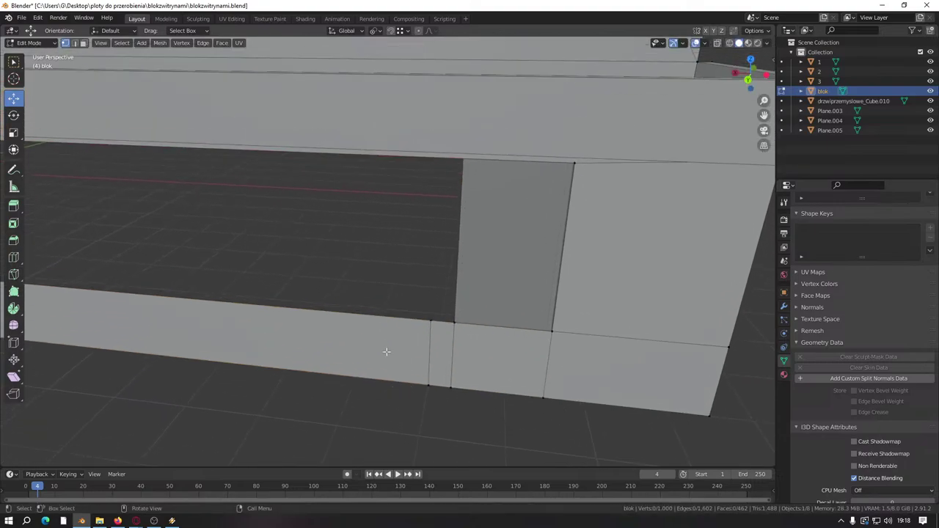
left_click(74, 43)
key("ctrl+r")
left_click(447, 324)
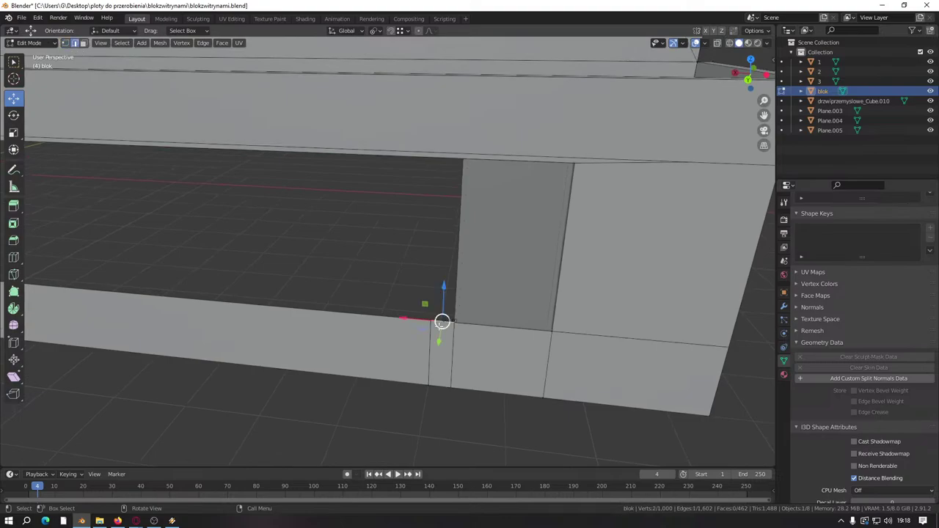
key("e")
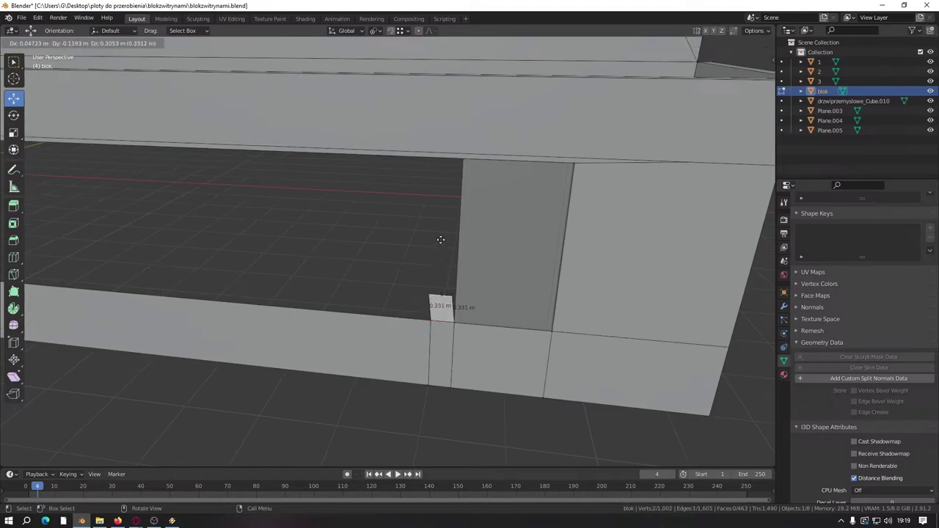
right_click(442, 242)
key("g")
key("z")
left_click(580, 169)
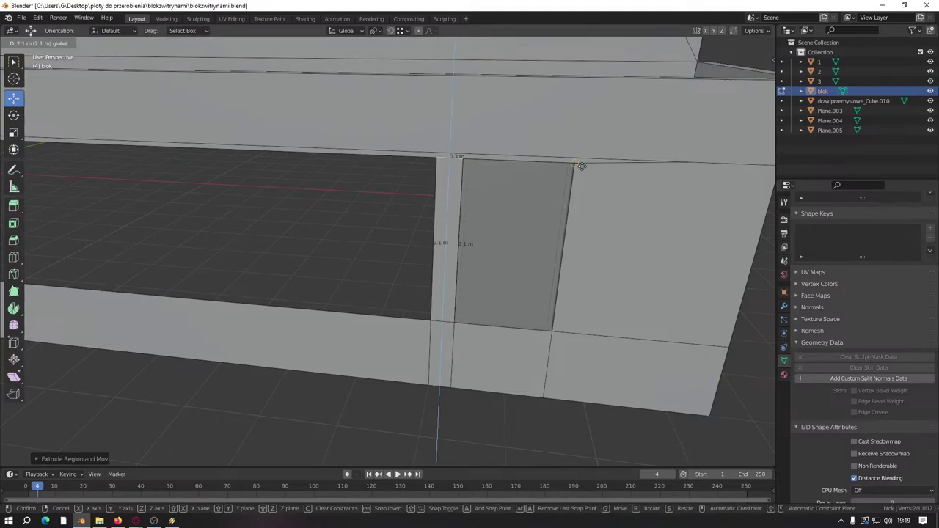
middle_click_drag(579, 169, 436, 339)
Step: Leave blok's Edit Mode, open Plane.004 for editing and orbit to the building front
key("Tab")
left_click(441, 168)
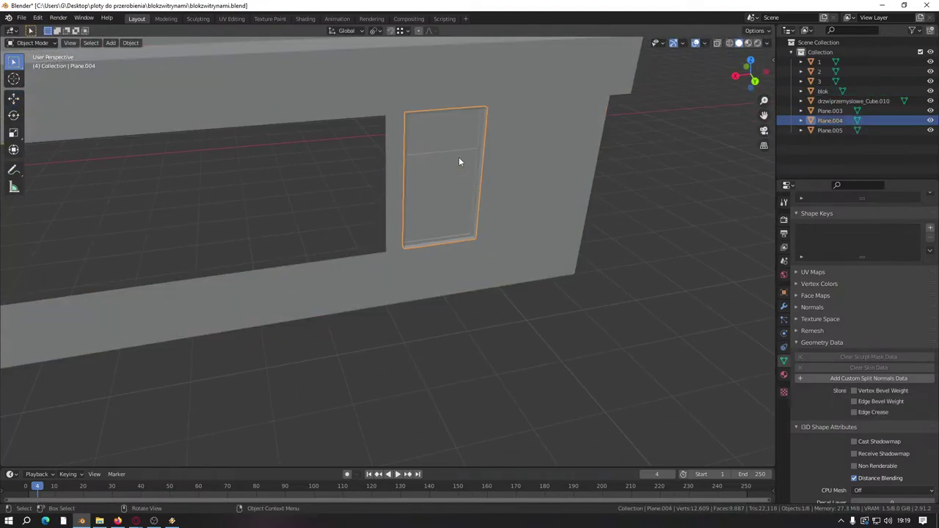
key("Tab")
middle_click_drag(391, 212, 506, 252)
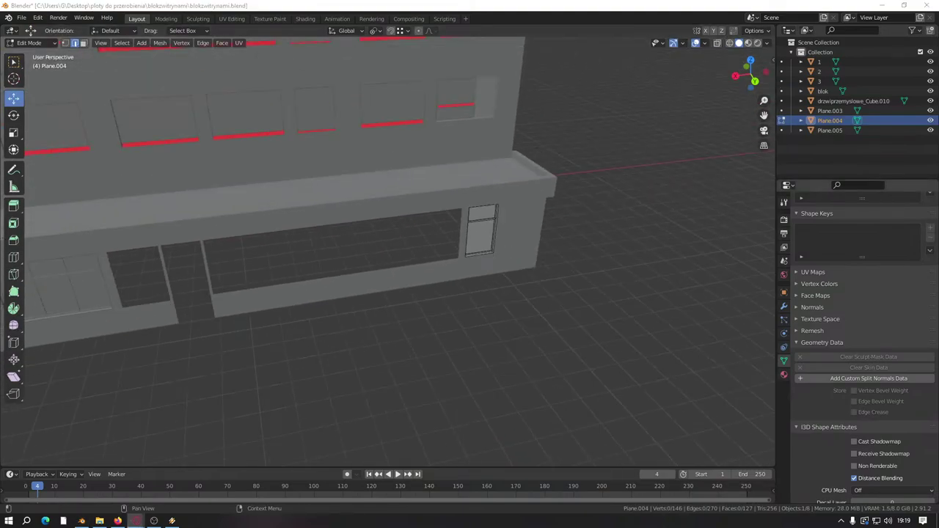
scroll(287, 215, "down", 5)
middle_click_drag(287, 215, 450, 254)
scroll(427, 223, "up", 5)
Step: Select the storefront window frames Plane.005 and enter Edit Mode on them
key("Tab")
left_click(427, 223)
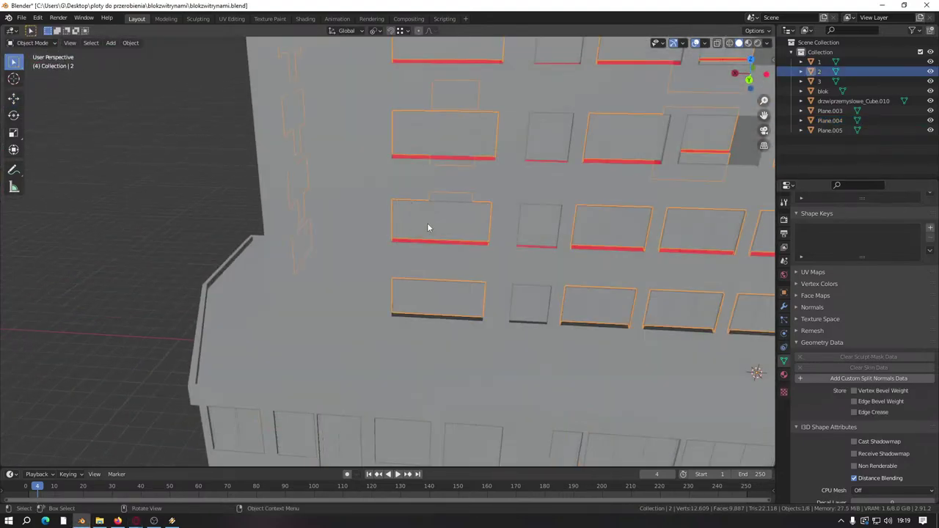
key("Tab")
key("Tab")
scroll(499, 293, "down", 5)
middle_click_drag(499, 293, 398, 277)
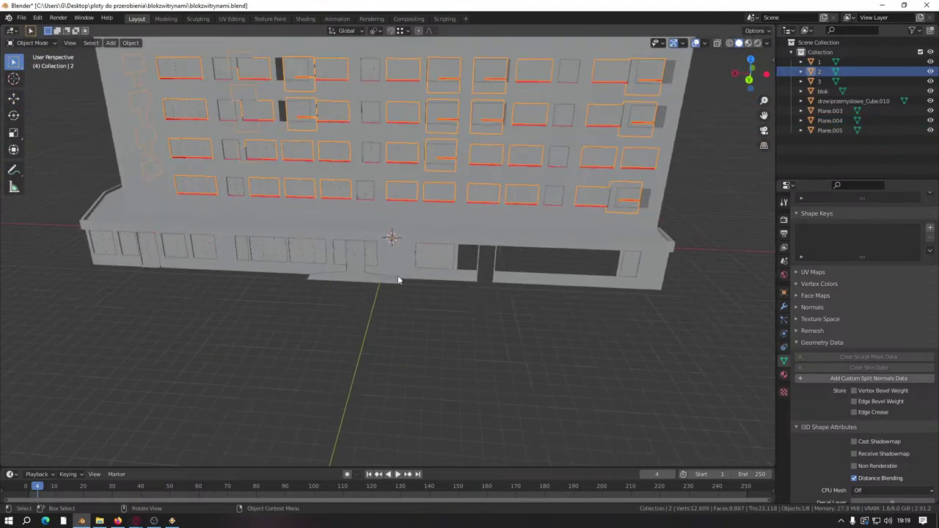
scroll(481, 256, "up", 5)
scroll(473, 253, "up", 2)
left_click(466, 252)
key("Tab")
Step: Select the entire right-hand window frame as one connected piece
scroll(466, 252, "down", 2)
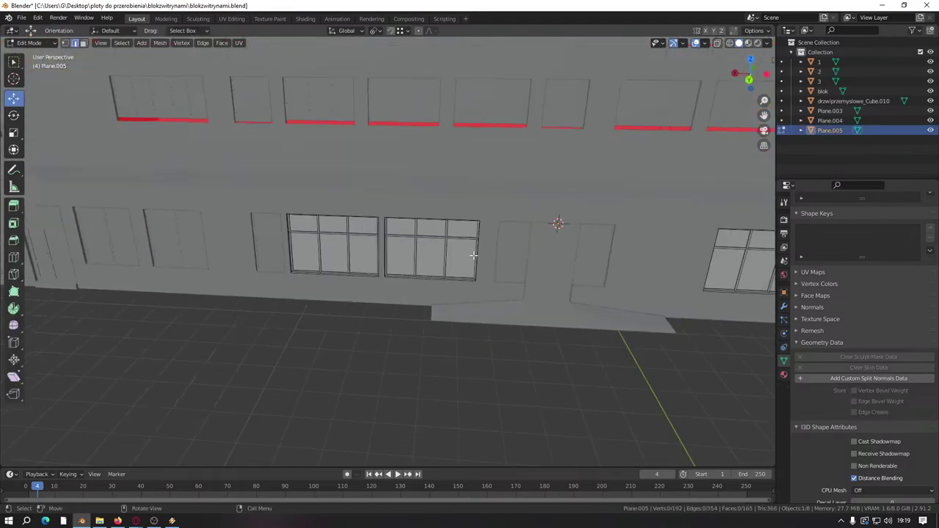
middle_click_drag(396, 222, 245, 222, "shift")
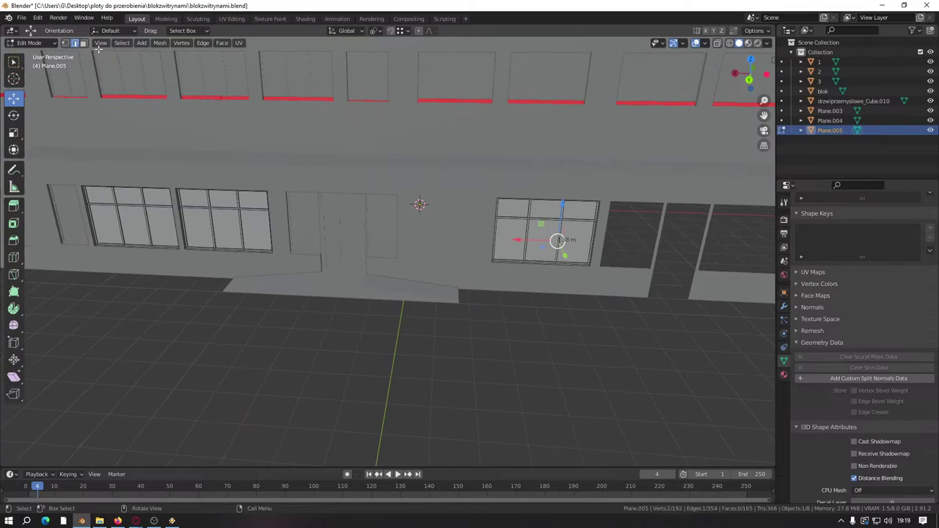
left_click(565, 241)
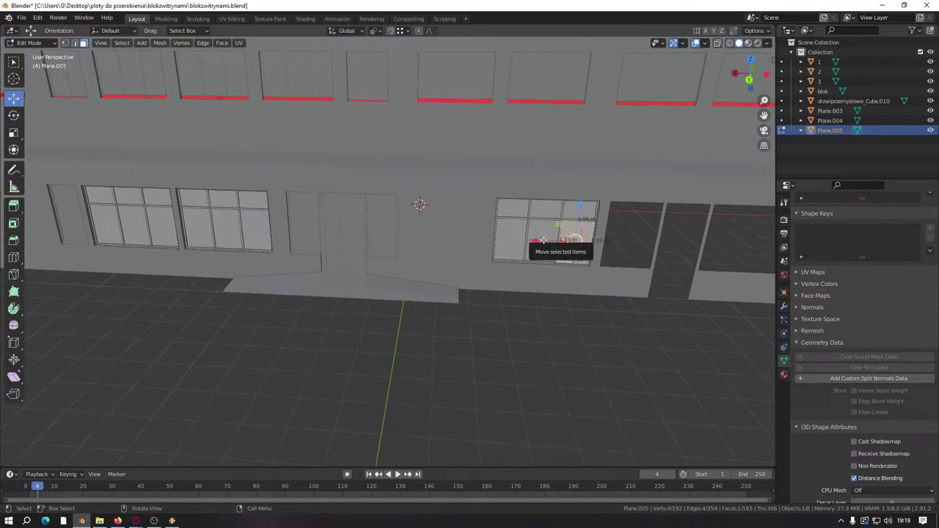
key("ctrl+l")
middle_click_drag(543, 240, 311, 231)
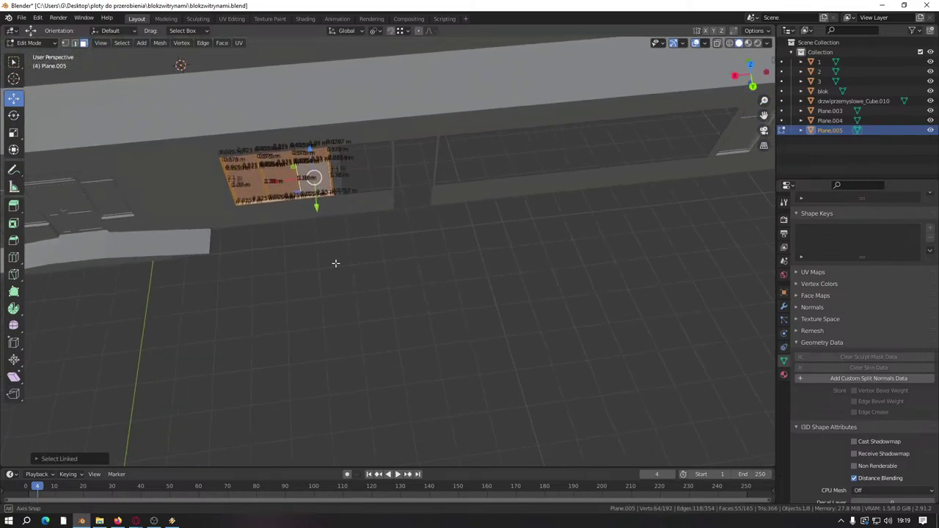
middle_click_drag(335, 262, 253, 214)
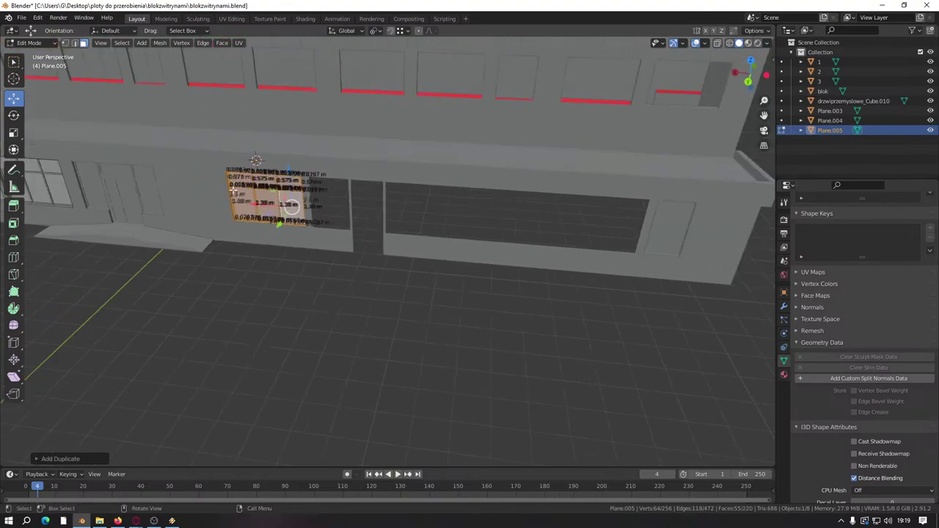
Step: Duplicate the window frame and slide the copy onto the dark opening
key("shift+d")
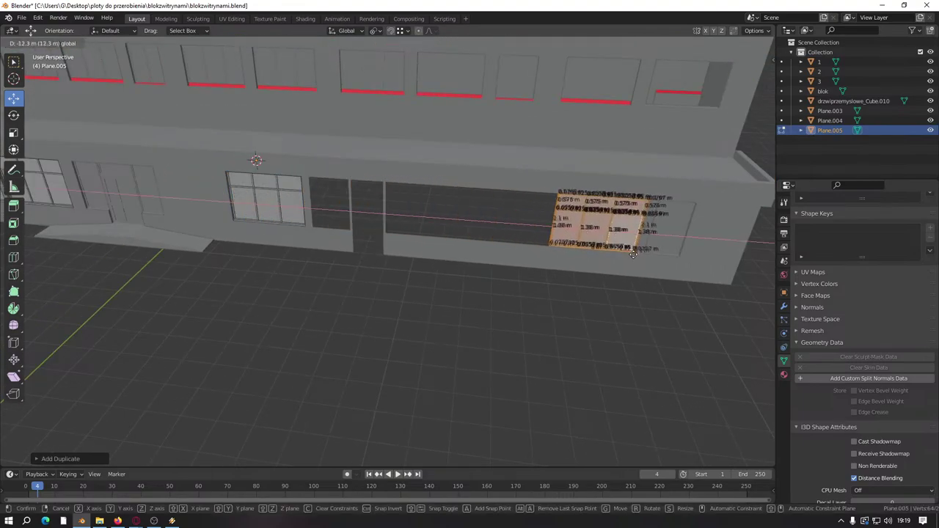
left_click(610, 233)
middle_click_drag(611, 233, 436, 280)
scroll(491, 273, "up", 2)
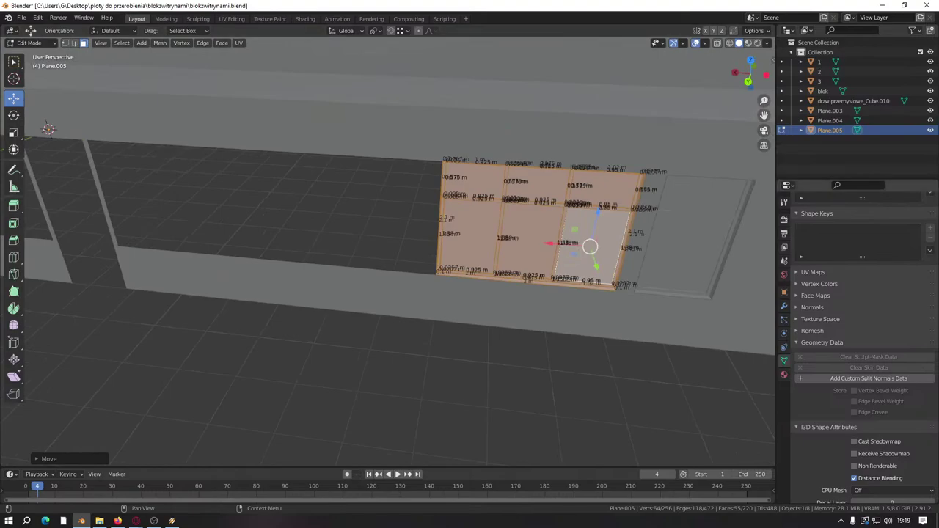
middle_click_drag(589, 308, 581, 308)
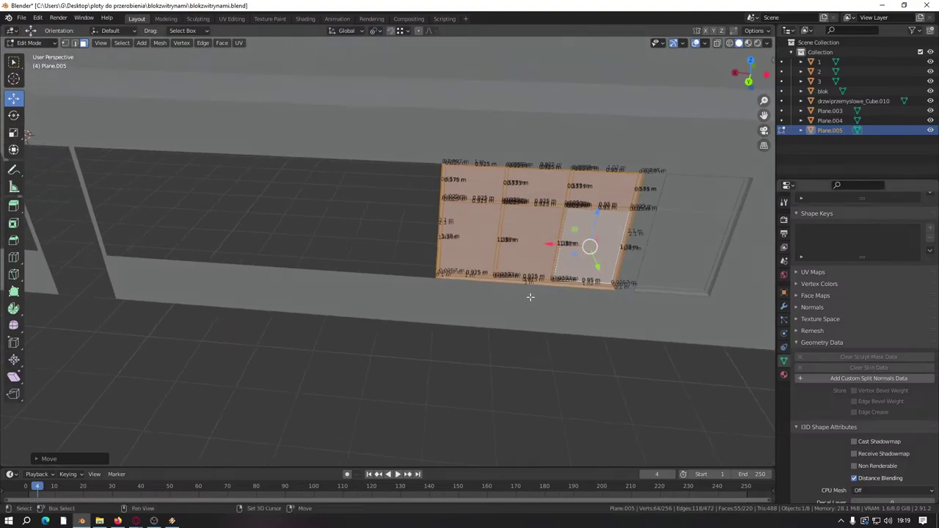
Step: Make a second copy of the frame and move it left along the wall
key("shift+d")
left_click(335, 236)
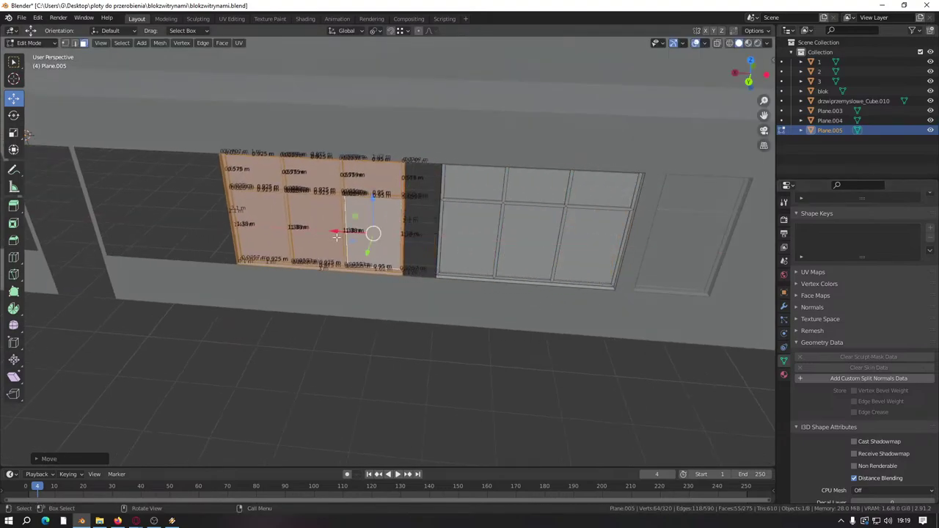
key("g")
left_click(436, 278)
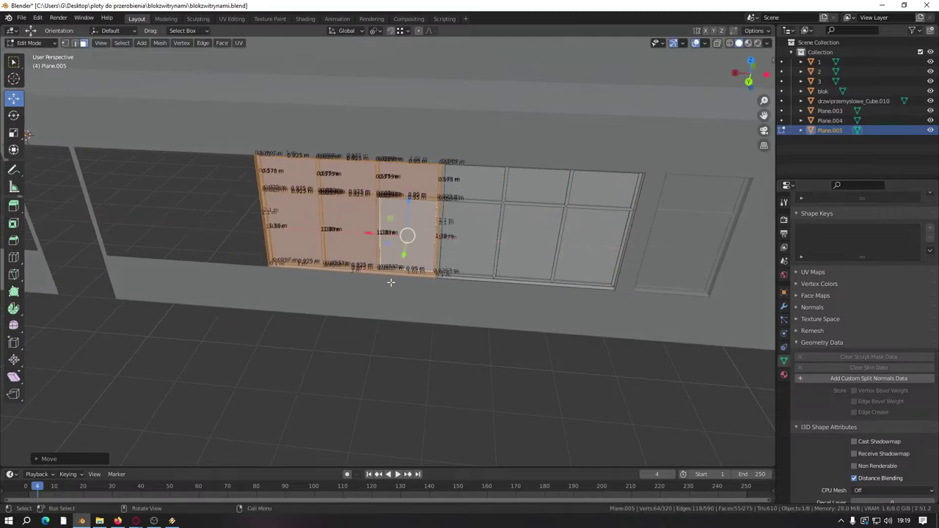
middle_click_drag(436, 278, 512, 276, "shift")
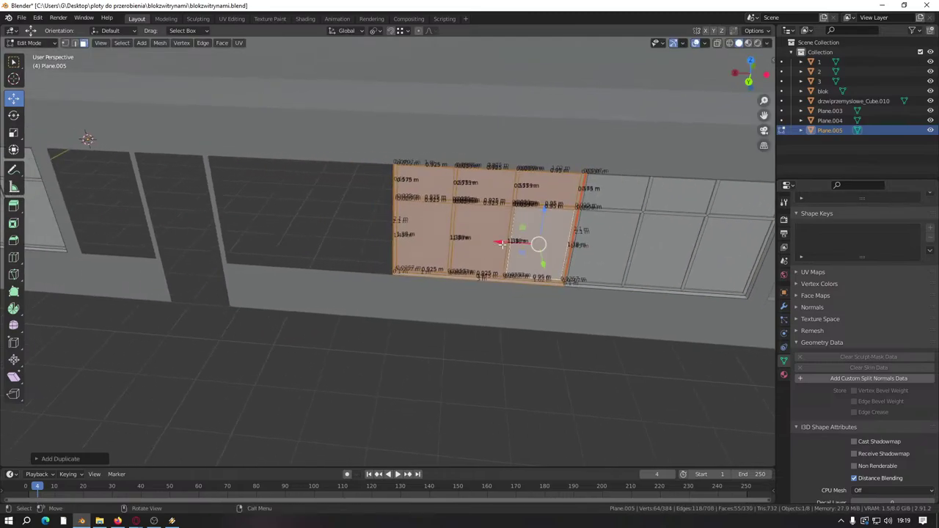
Step: Make a third copy locked to X and place it further left against the pillar
key("shift+d")
key("x")
left_click(286, 263)
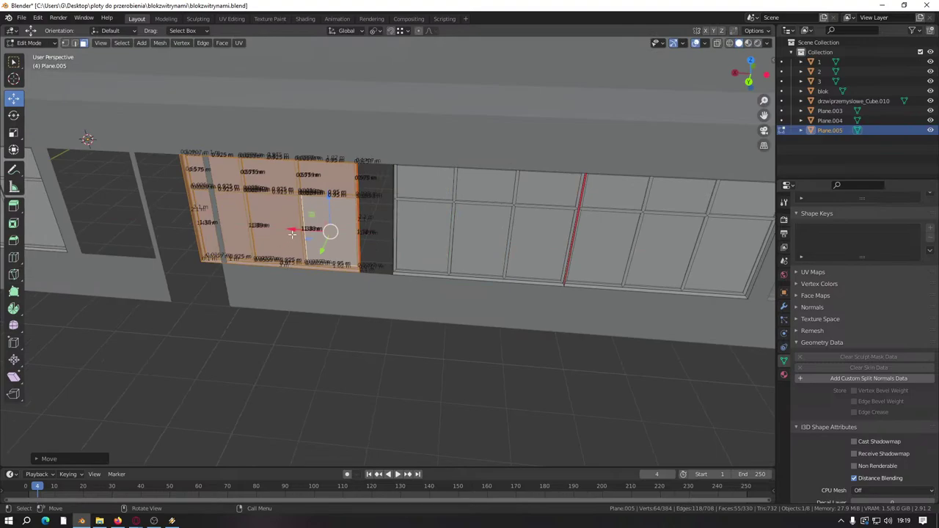
key("g")
left_click(396, 286)
Step: Orbit and zoom around the glazing panels to inspect their edges and lower-left corner
scroll(435, 291, "up", 5)
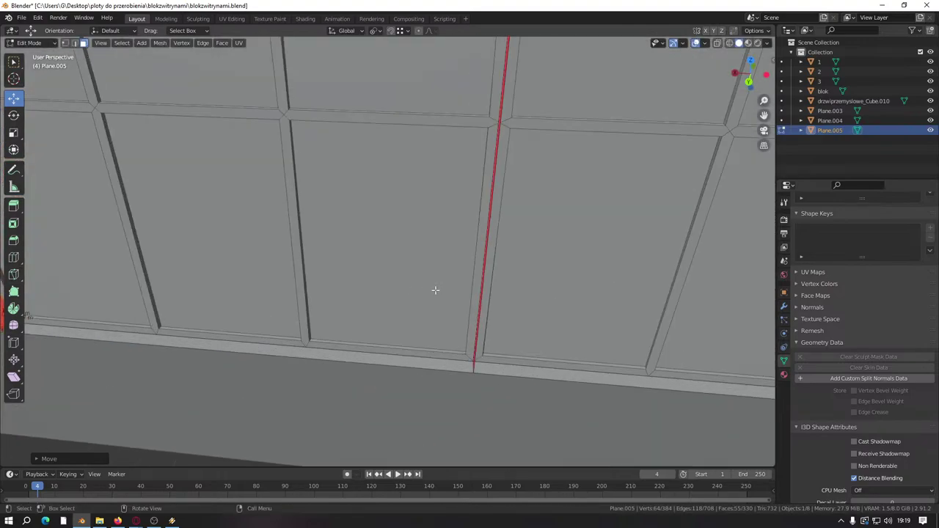
middle_click_drag(435, 291, 392, 231)
scroll(369, 241, "up", 3)
scroll(399, 300, "down", 3)
scroll(314, 284, "down", 4)
scroll(440, 257, "up", 6)
middle_click_drag(477, 279, 176, 308, "shift")
scroll(524, 281, "down", 5)
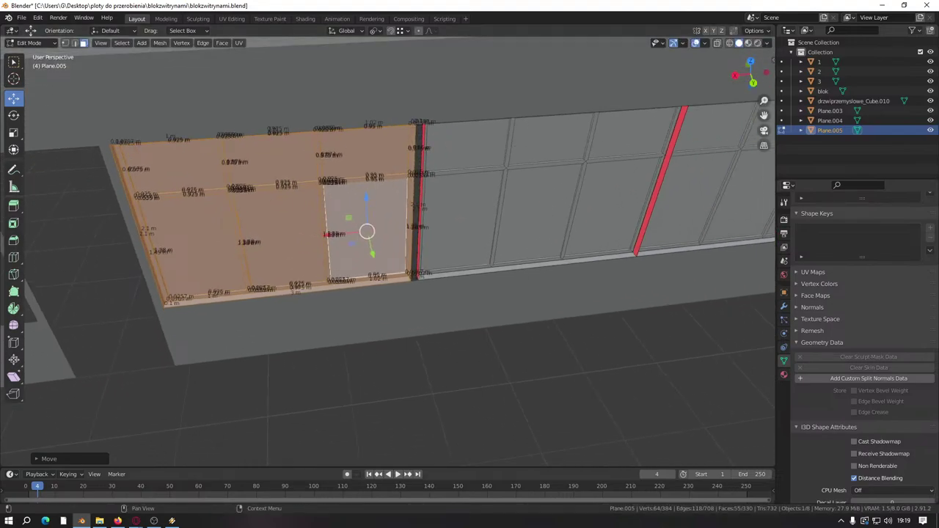
middle_click_drag(434, 270, 336, 267)
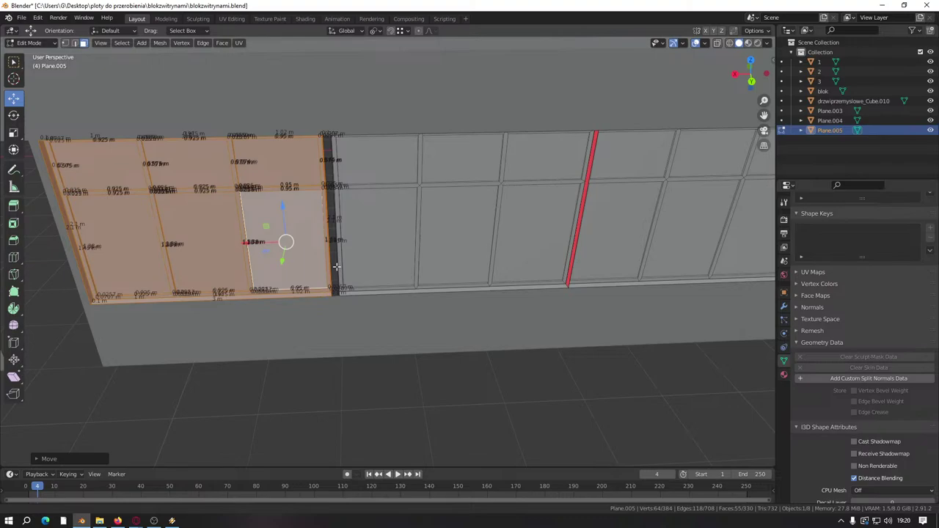
scroll(388, 276, "down", 6, "ctrl")
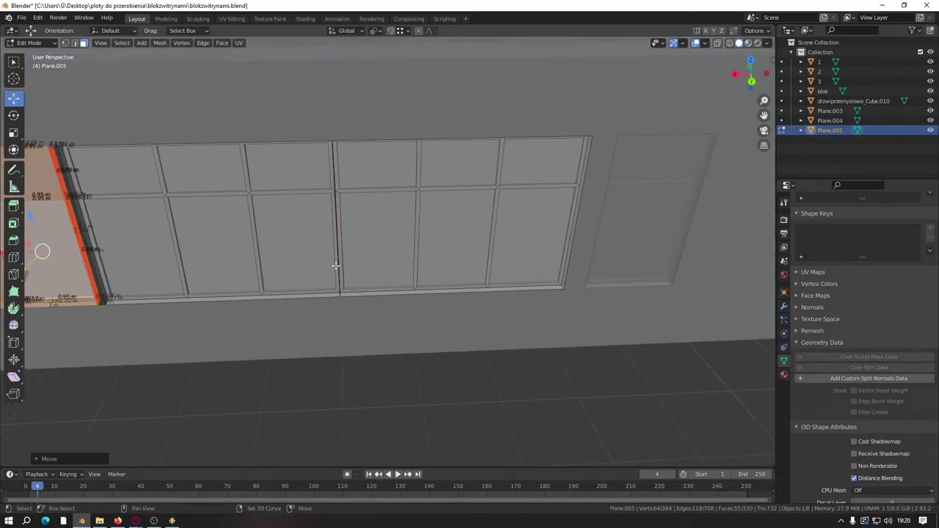
scroll(286, 255, "up", 3, "ctrl")
scroll(506, 264, "down", 5, "ctrl")
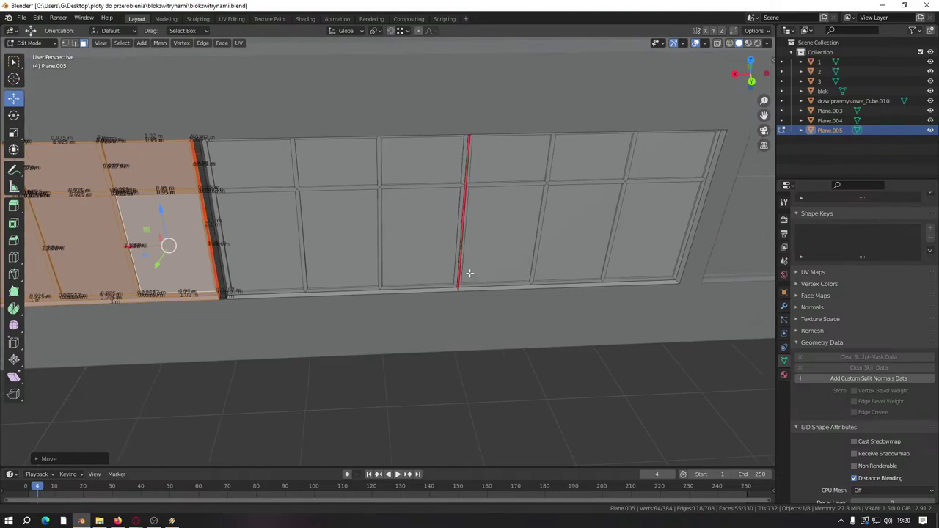
Step: Leave the window panel and start editing the door panel Plane.004
key("Tab")
left_click(498, 233)
key("Tab")
middle_click_drag(493, 234, 441, 242)
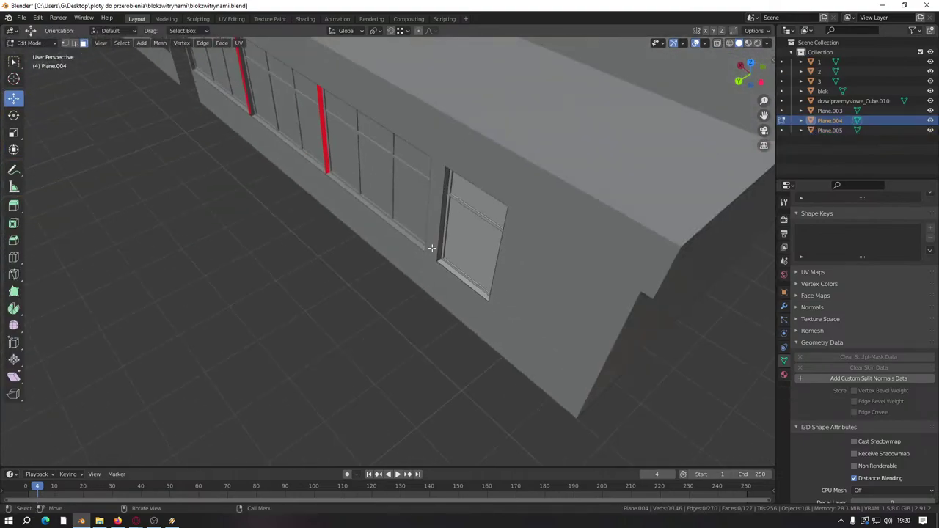
scroll(385, 251, "up", 3)
middle_click_drag(386, 252, 338, 243)
Step: Select only the door's frame strip and move it along X with a zero offset
left_click_drag(305, 226, 411, 308)
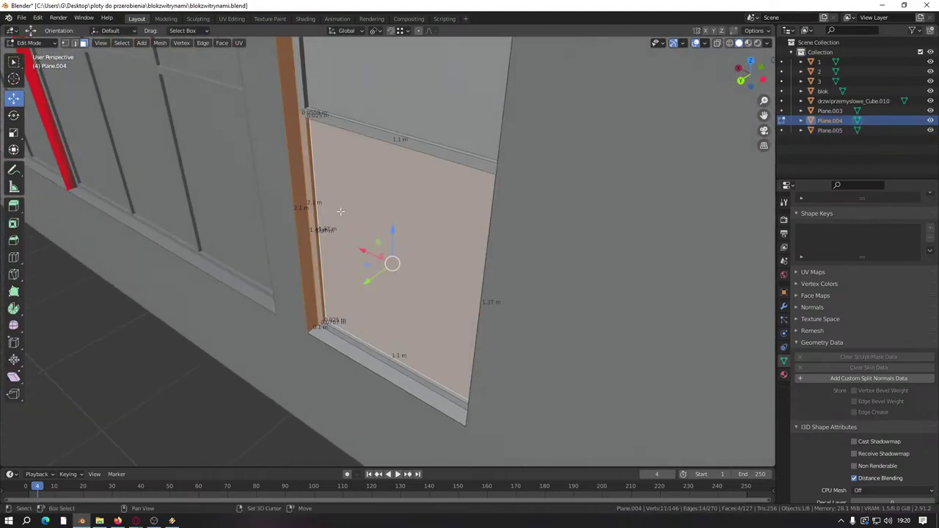
middle_click_drag(411, 308, 356, 148)
left_click(357, 148, "shift")
left_click(373, 232, "shift")
left_click(400, 158, "shift")
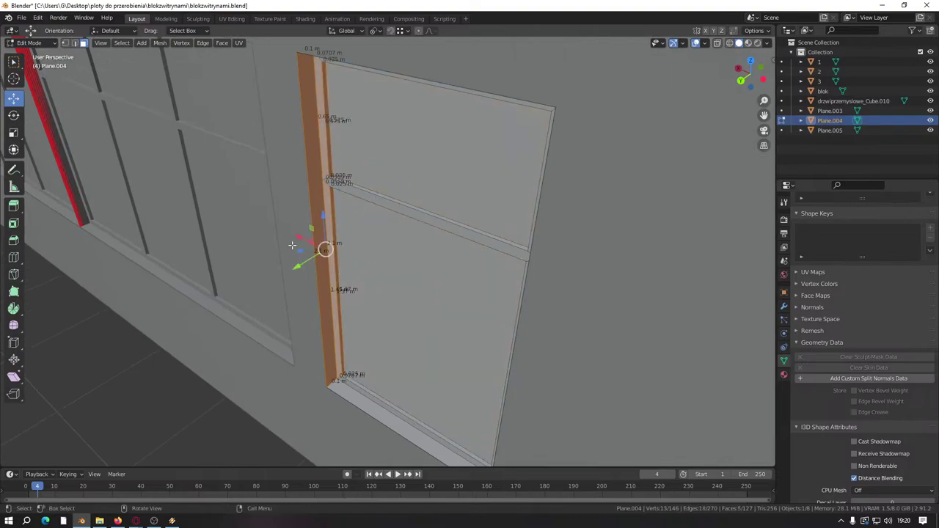
left_click_drag(298, 233, 310, 234)
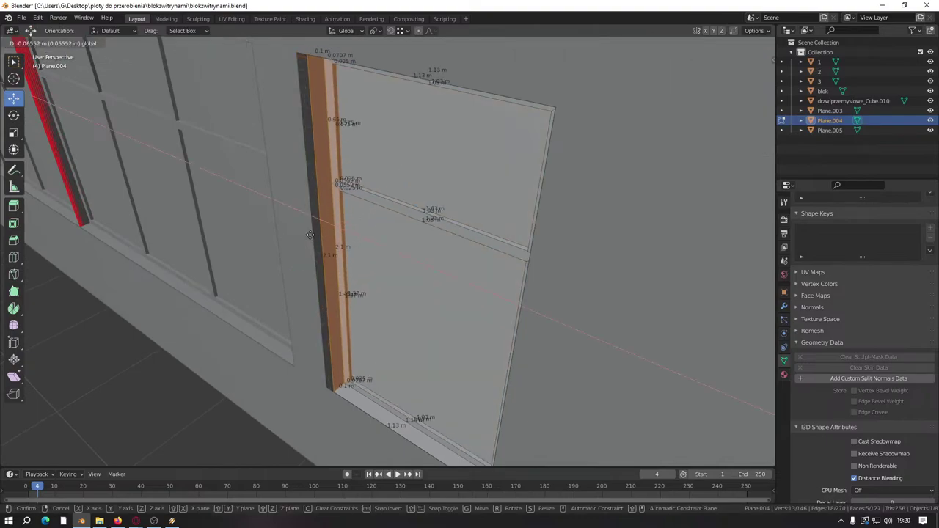
key("minus")
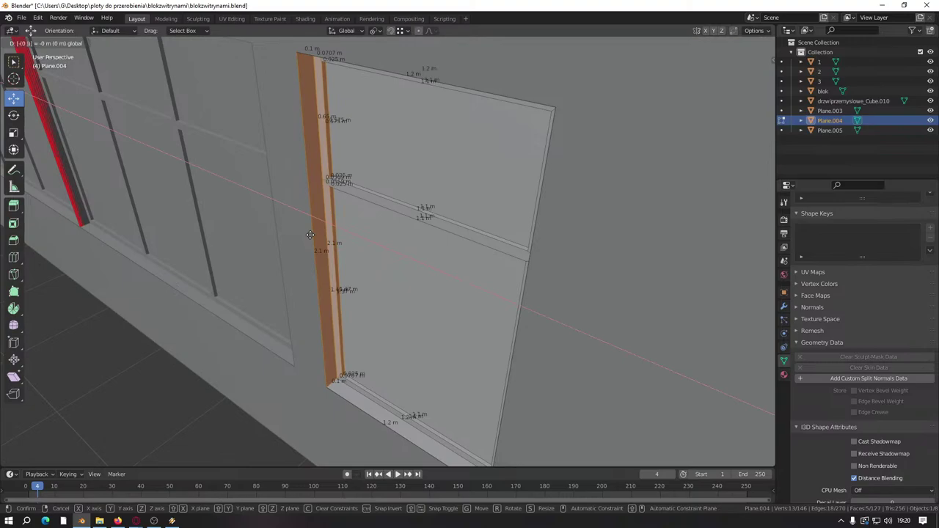
key("Return")
Step: In blok, shift the pillar strip face and the small face below it right along X
middle_click_drag(310, 235, 329, 247)
key("Tab")
left_click(311, 244)
key("Tab")
left_click(299, 248)
left_click(338, 343, "shift")
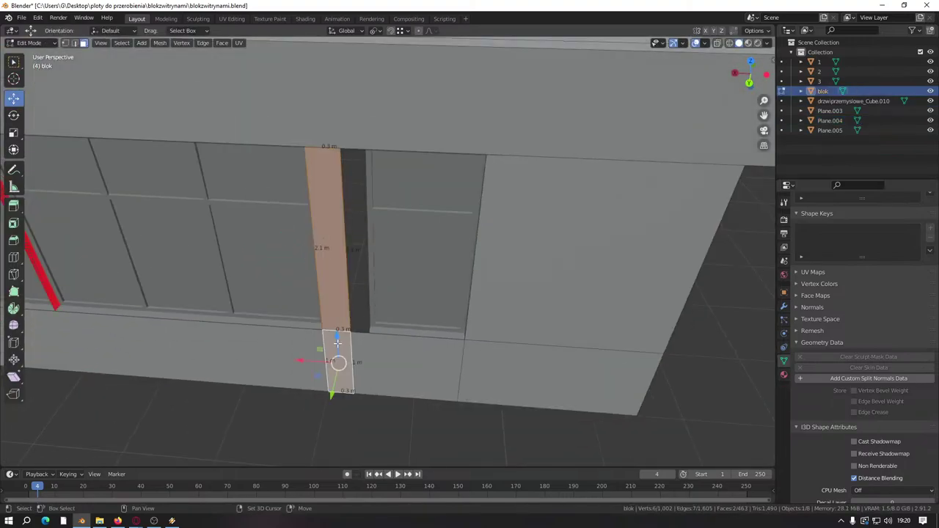
left_click_drag(303, 359, 350, 359)
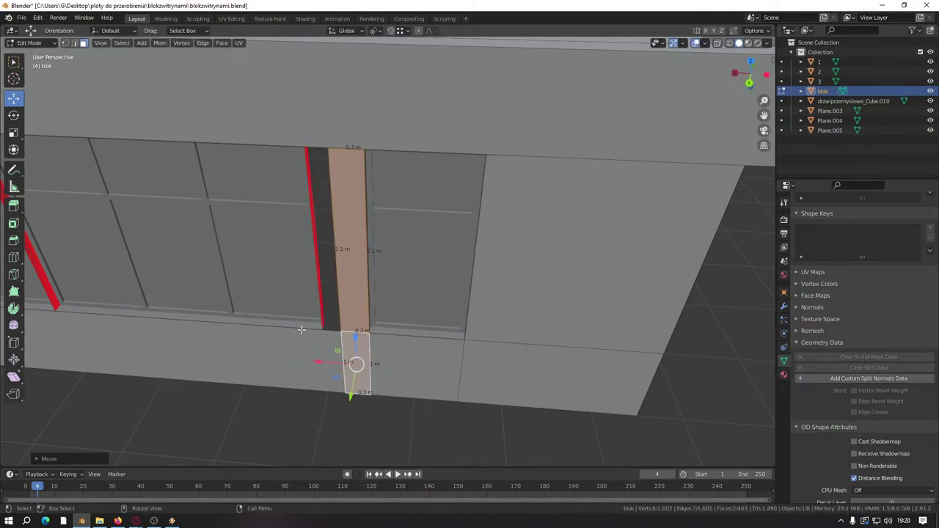
middle_click_drag(351, 344, 351, 242)
key("a")
key("alt+a")
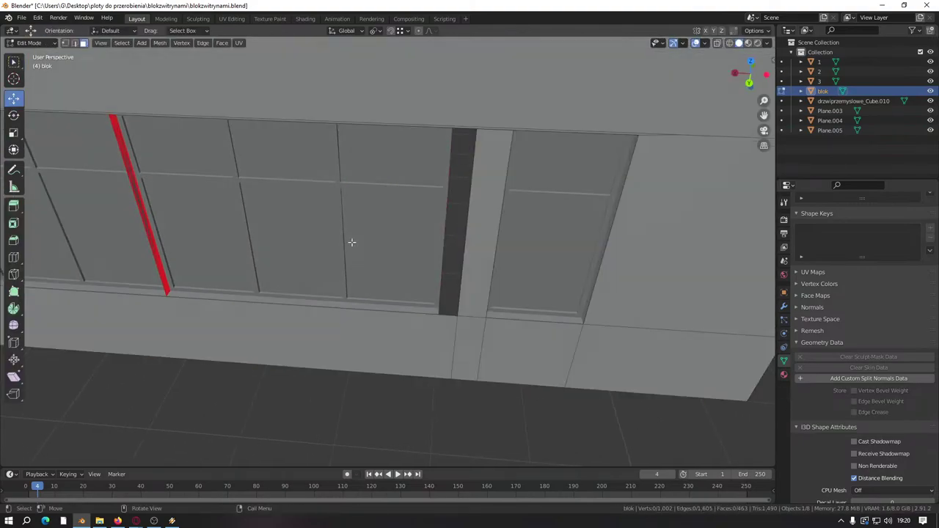
key("Tab")
Step: Select all of Plane.005's window panel and move it 0.2 m along X
left_click(352, 246)
key("Tab")
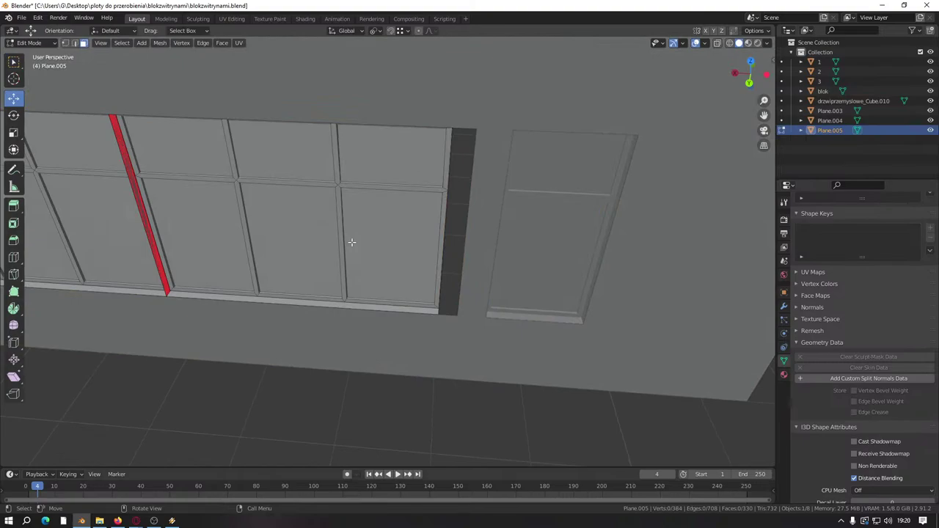
key("l")
middle_click_drag(128, 245, 307, 219)
scroll(307, 219, "down", 2)
left_click_drag(301, 229, 482, 284)
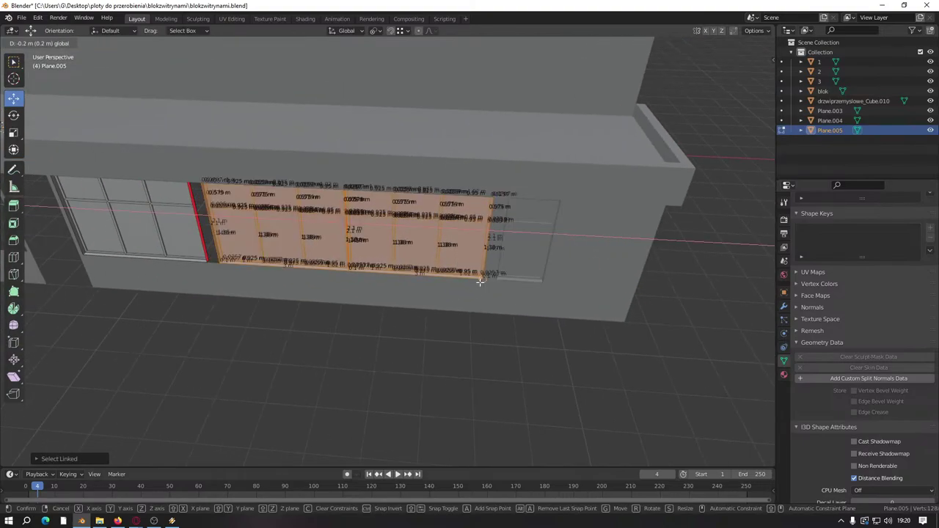
scroll(478, 279, "up", 4)
key("alt+q")
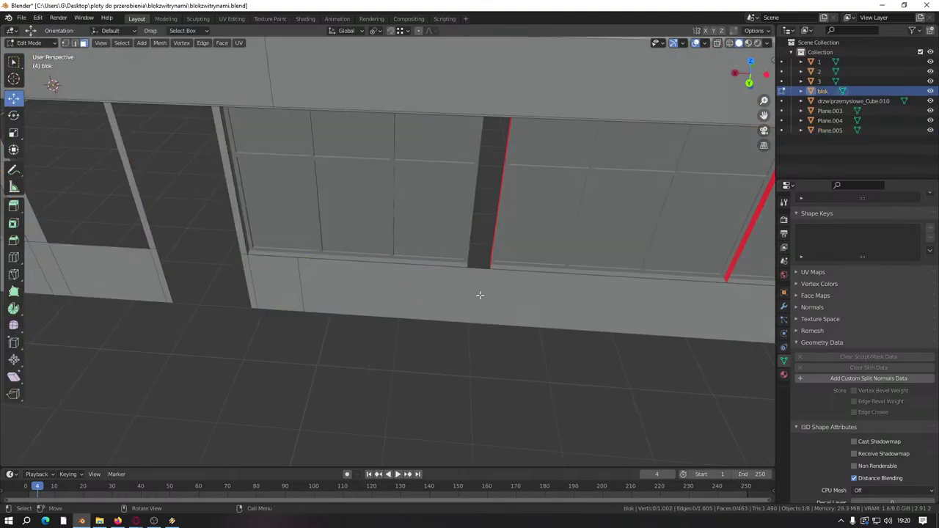
Step: Add two vertical loop cuts across blok's lower wall beside the dark gap
left_click(488, 276)
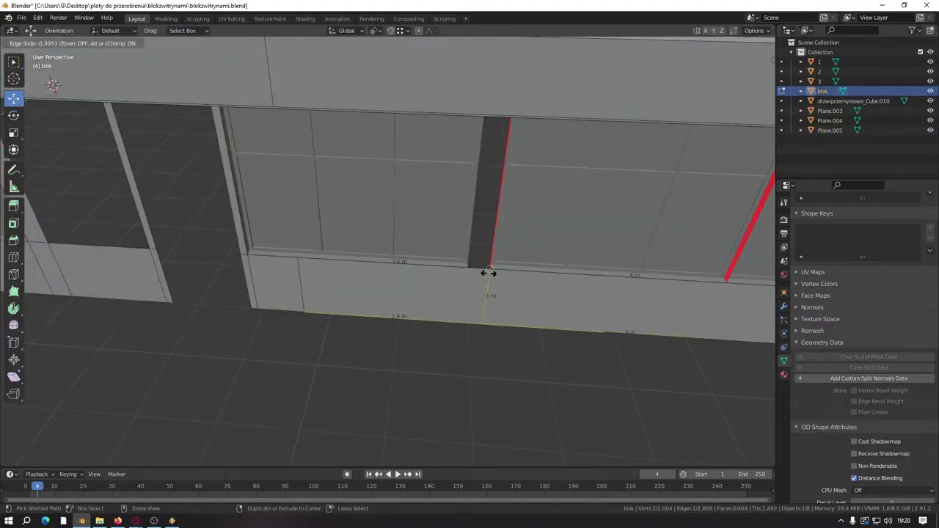
left_click(481, 276)
left_click(384, 275)
left_click(453, 279)
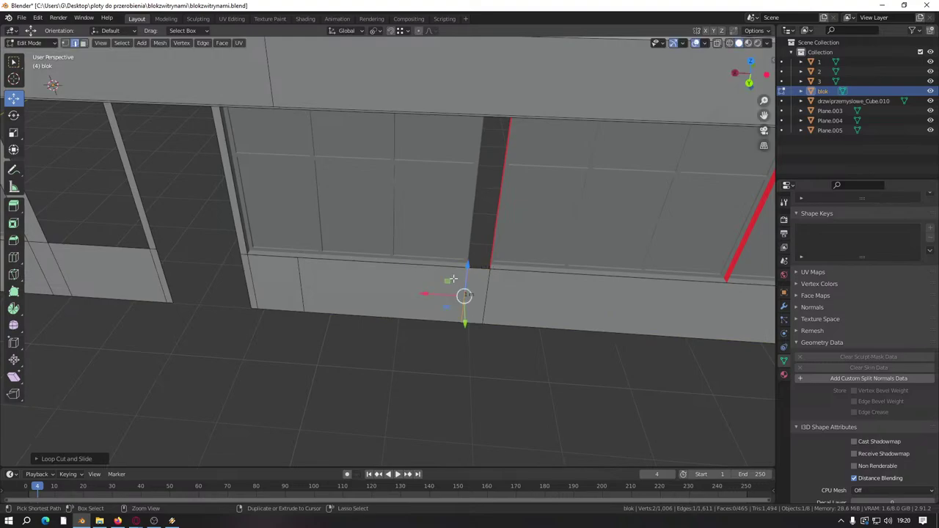
scroll(380, 317, "up", 3)
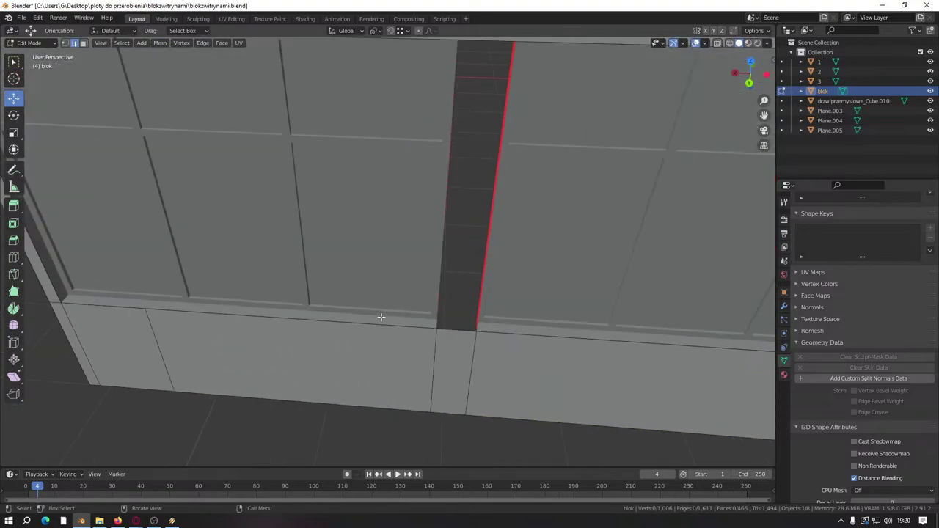
Step: Raise a selected lower-wall edge upward along Z
left_click(465, 334)
scroll(455, 308, "down", 4)
middle_click_drag(444, 294, 447, 289)
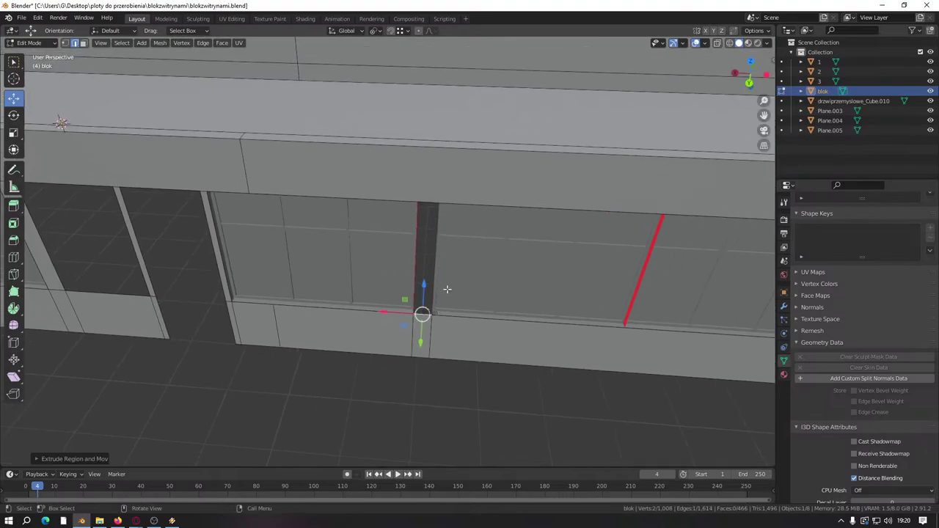
left_click_drag(424, 284, 426, 170)
scroll(373, 361, "down", 3)
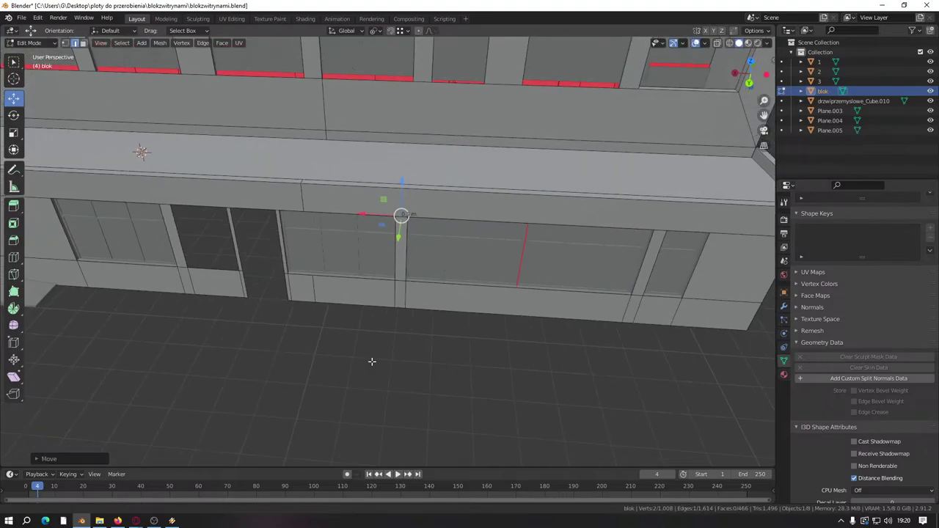
middle_click_drag(373, 361, 351, 343)
left_click(351, 344)
Step: Merge the whole building mesh's overlapping vertices by distance
key("a")
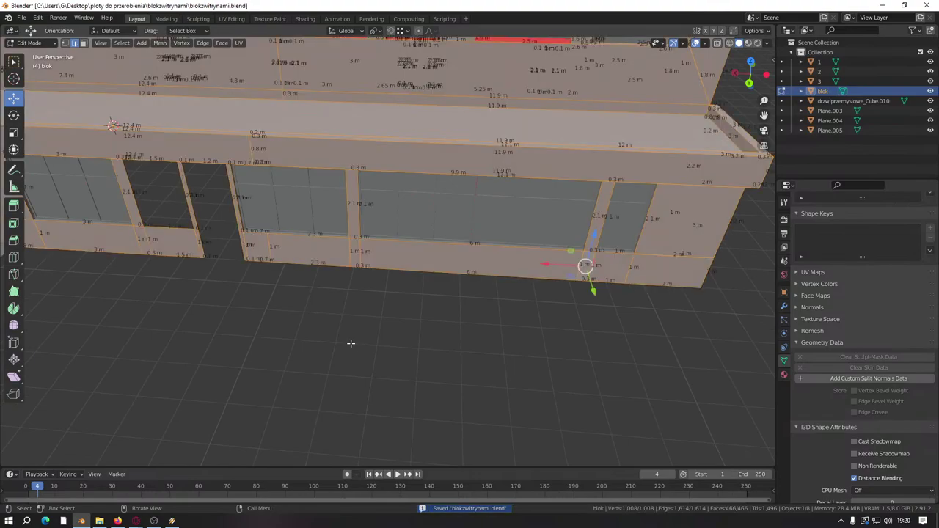
key("m")
left_click(351, 343)
left_click(349, 354)
scroll(348, 354, "up", 6)
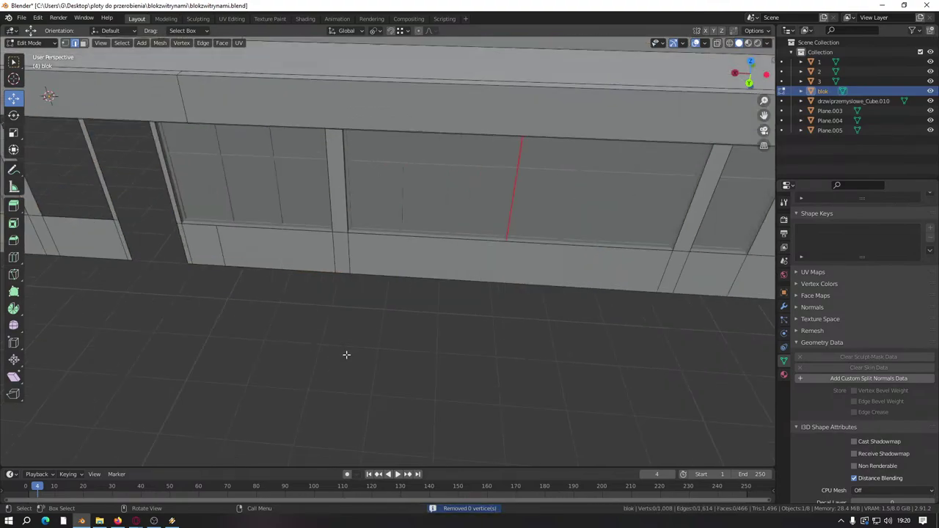
Step: Dissolve the unneeded lower-wall edges, reducing blok from 1,008 to 1,003 vertices
middle_click_drag(348, 355, 384, 302)
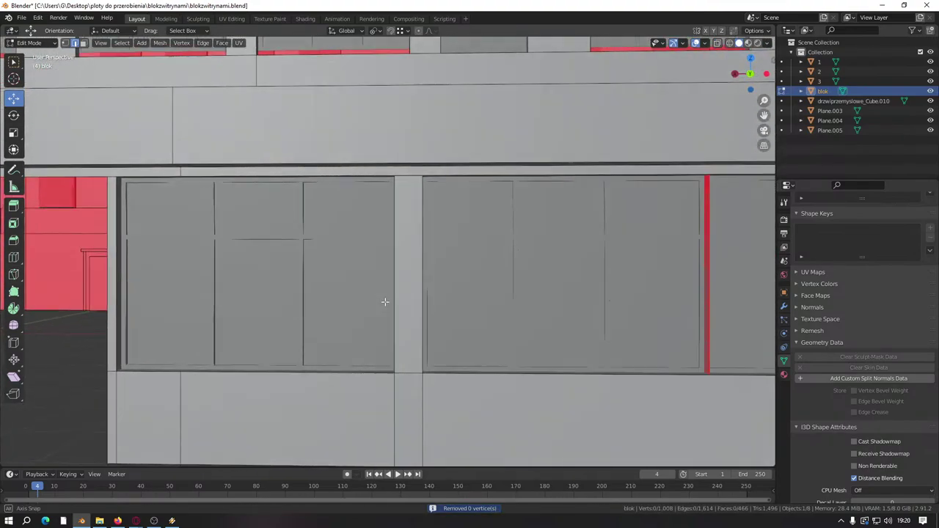
scroll(469, 261, "down", 3)
middle_click_drag(469, 261, 348, 271, "shift")
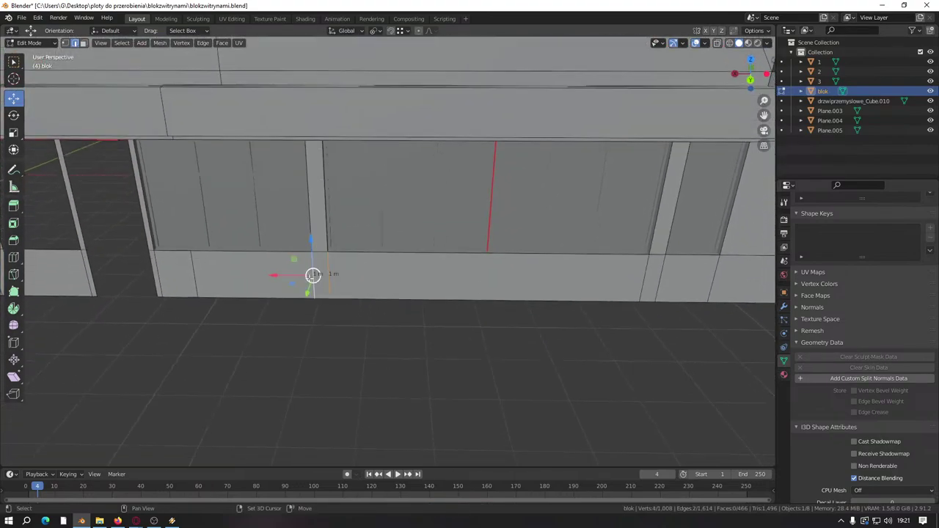
middle_click_drag(640, 280, 451, 310, "shift")
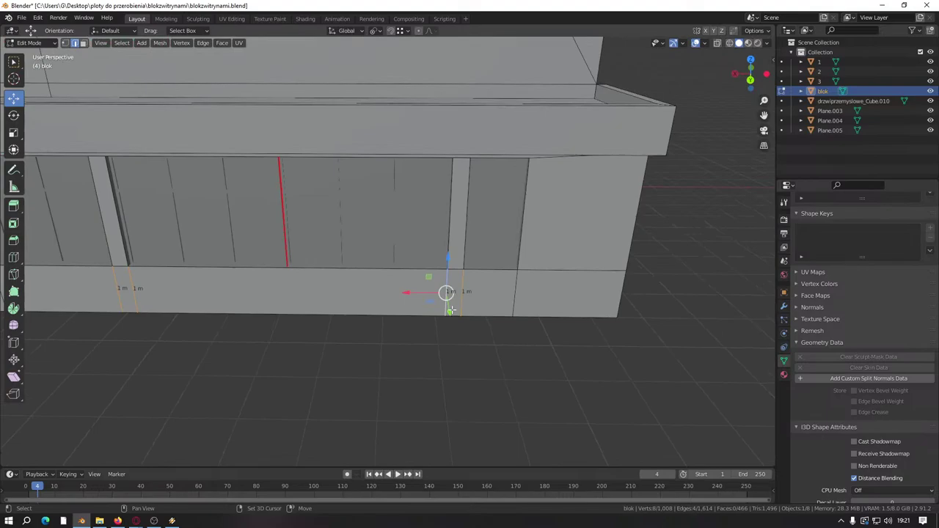
right_click(513, 297)
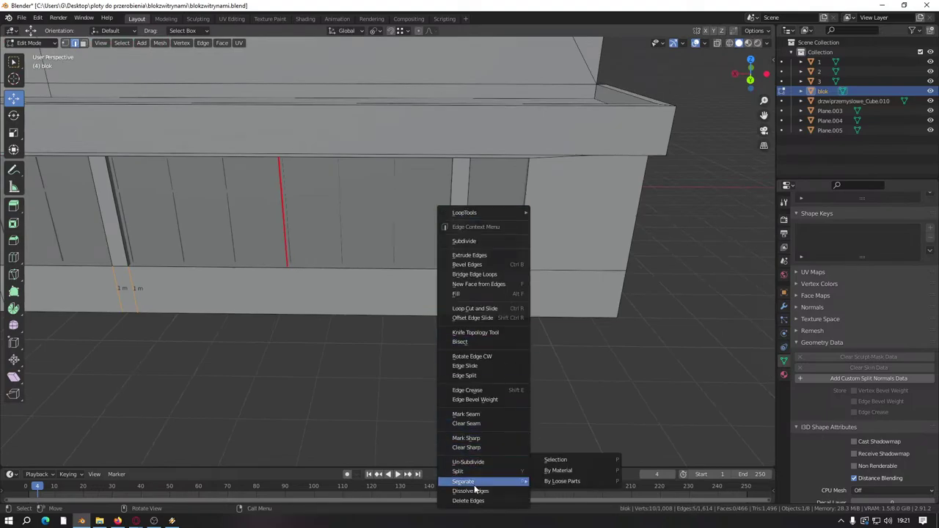
left_click(473, 494)
scroll(425, 366, "down", 3)
Step: Select an edge of the window panel's red strip on the upper floor
middle_click_drag(425, 367, 450, 269)
scroll(421, 314, "up", 3)
scroll(379, 291, "up", 2)
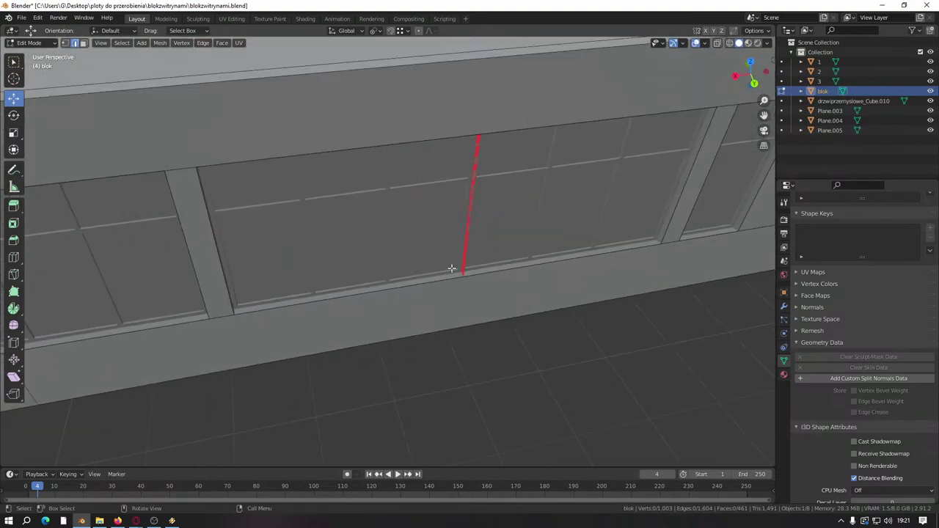
scroll(451, 268, "up", 2)
middle_click_drag(516, 282, 439, 307)
left_click(569, 150)
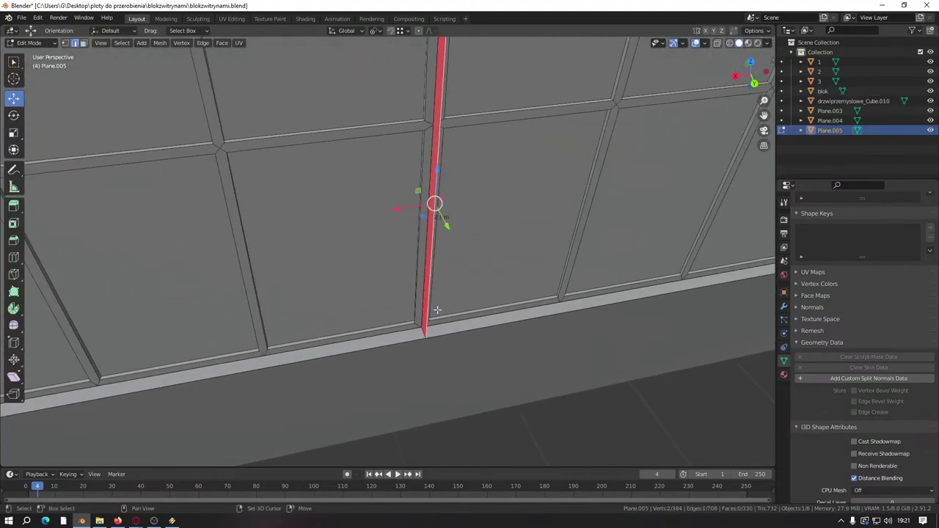
Step: Switch to face select mode and delete the two leftover red strip faces
scroll(439, 308, "up", 2)
left_click(83, 43)
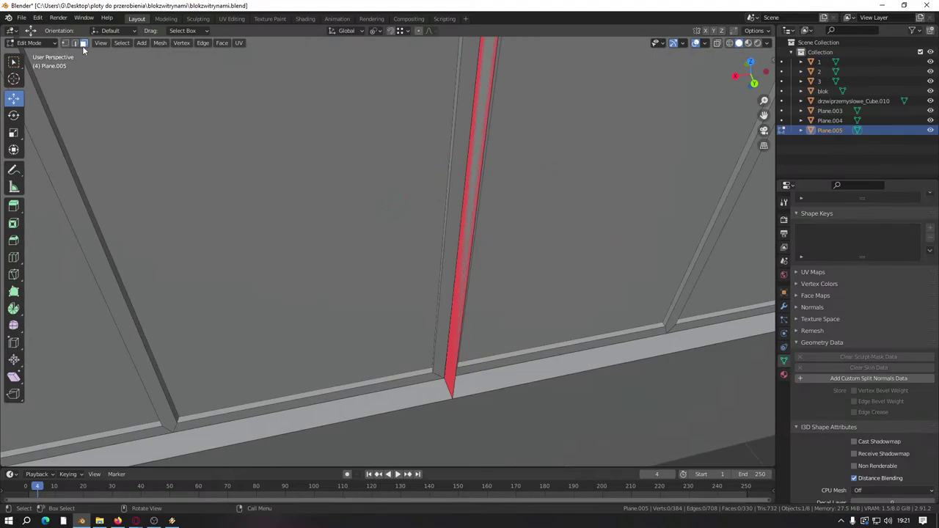
left_click(453, 317)
right_click(461, 319)
left_click(414, 504)
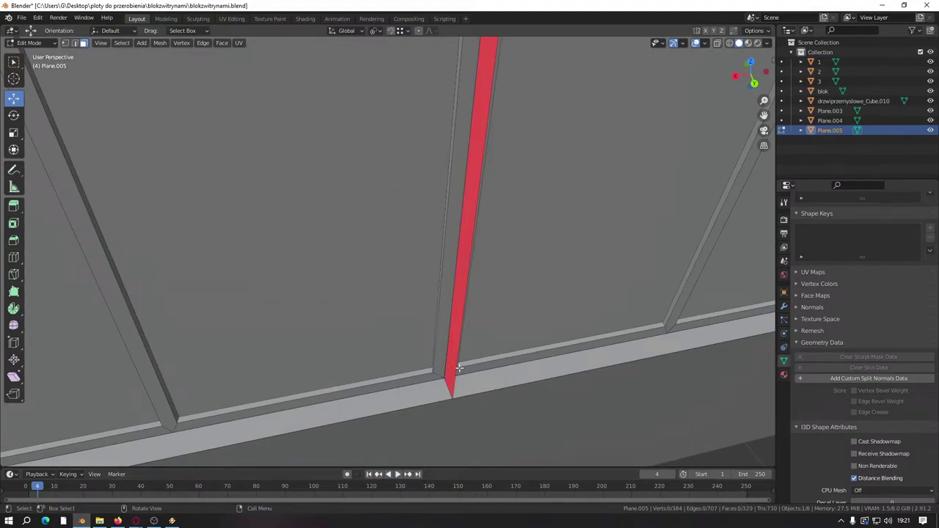
middle_click_drag(459, 368, 425, 271)
left_click(458, 349)
right_click(458, 349)
key("Delete")
Step: Slide the mullion junction vertex along X to its new position
scroll(425, 272, "up", 10)
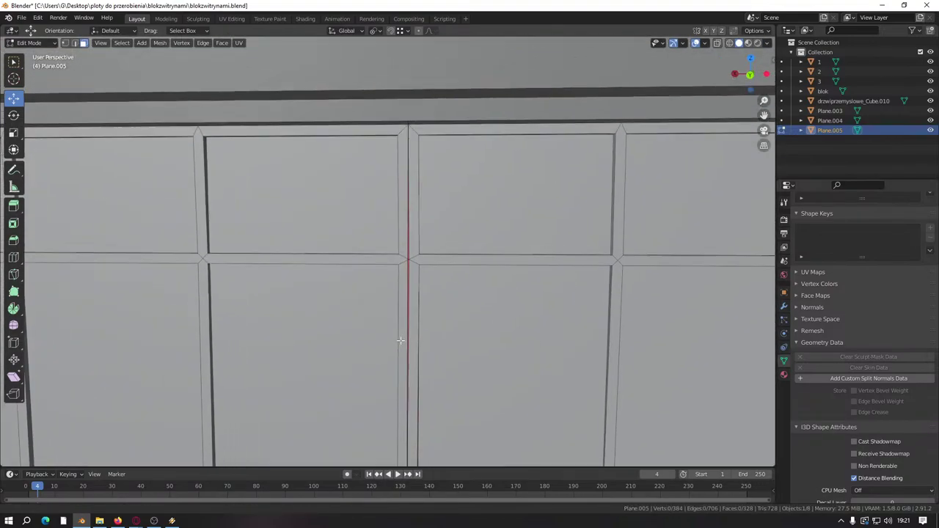
middle_click_drag(388, 339, 397, 283)
scroll(234, 227, "down", 5)
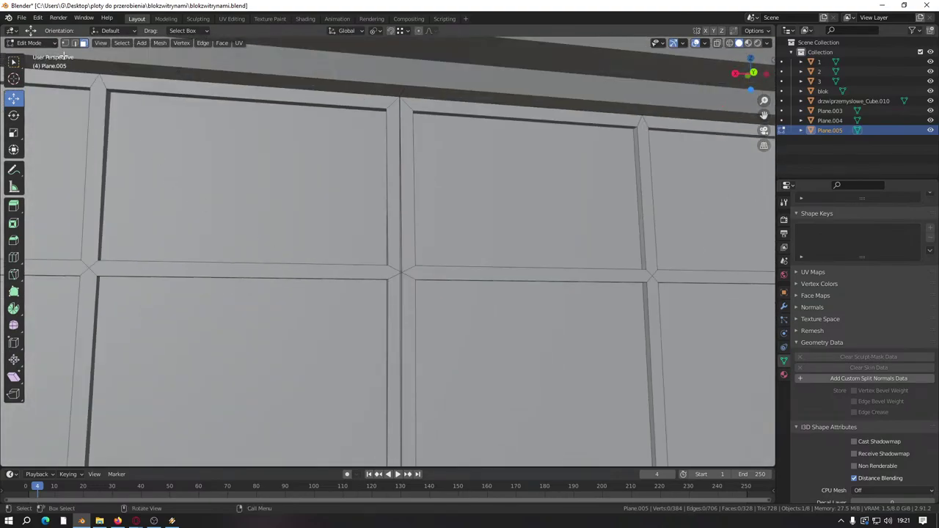
left_click_drag(363, 272, 372, 251)
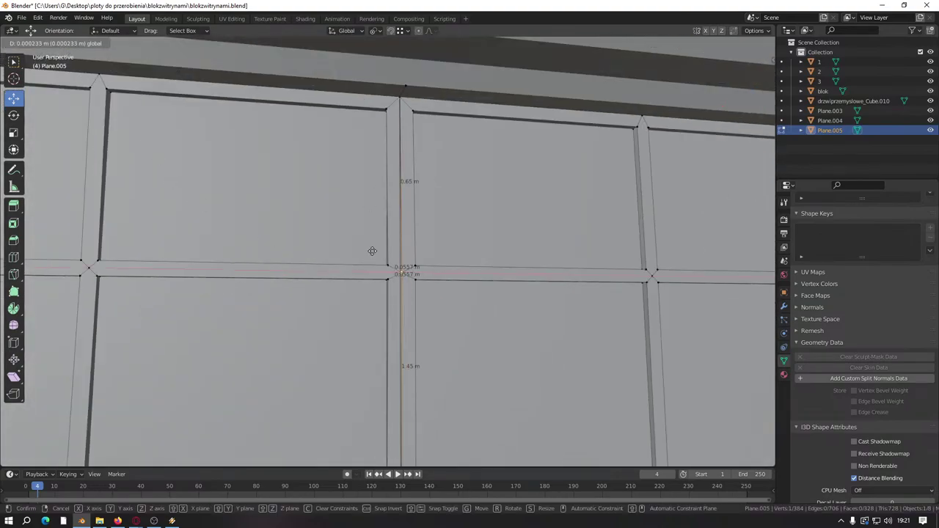
left_click_drag(392, 114, 399, 272)
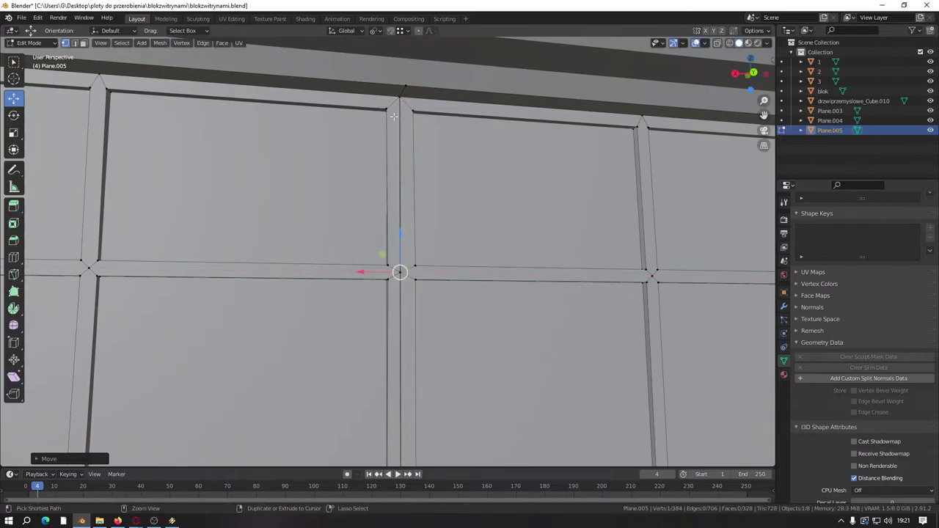
Step: Move the frame corner vertices at the gap along X and up to the frame's top corner
scroll(224, 282, "down", 4)
middle_click_drag(225, 282, 438, 283)
scroll(438, 283, "up", 5)
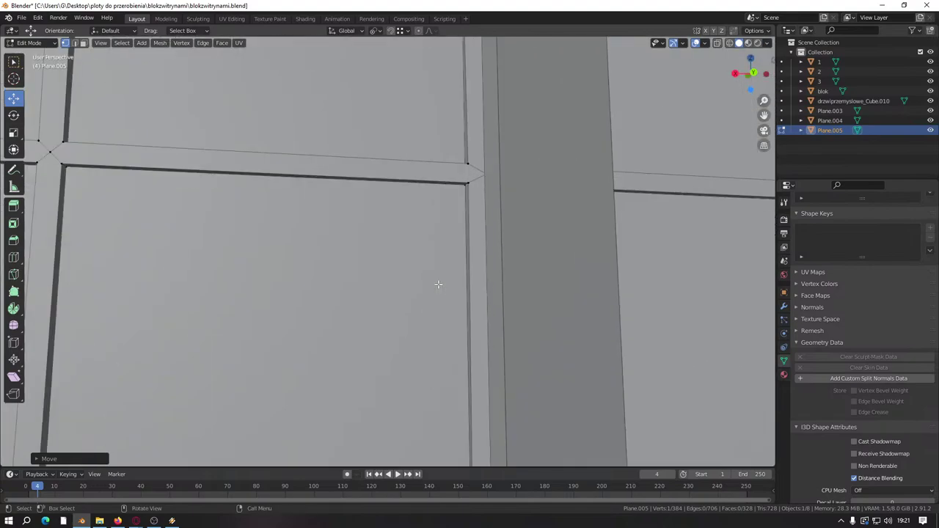
middle_click_drag(460, 243, 413, 310)
left_click(369, 224)
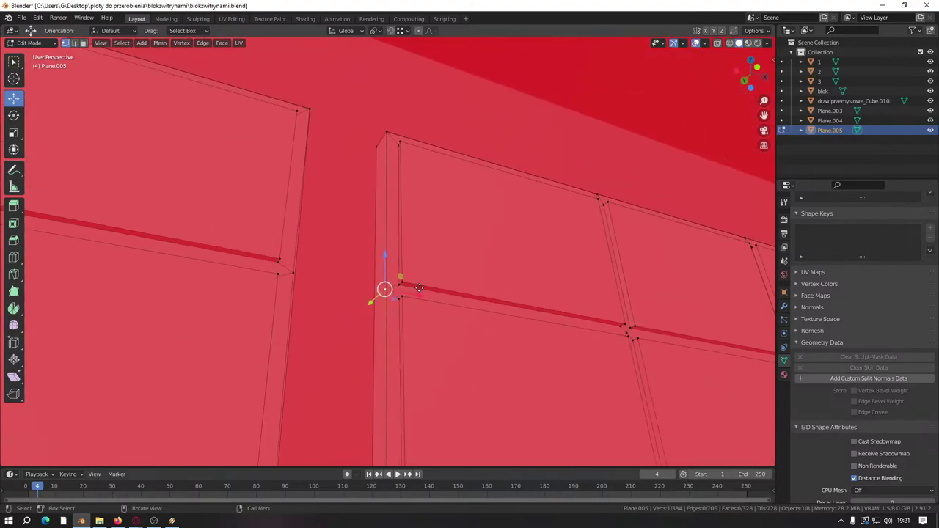
left_click_drag(419, 287, 411, 288)
middle_click_drag(411, 287, 383, 292)
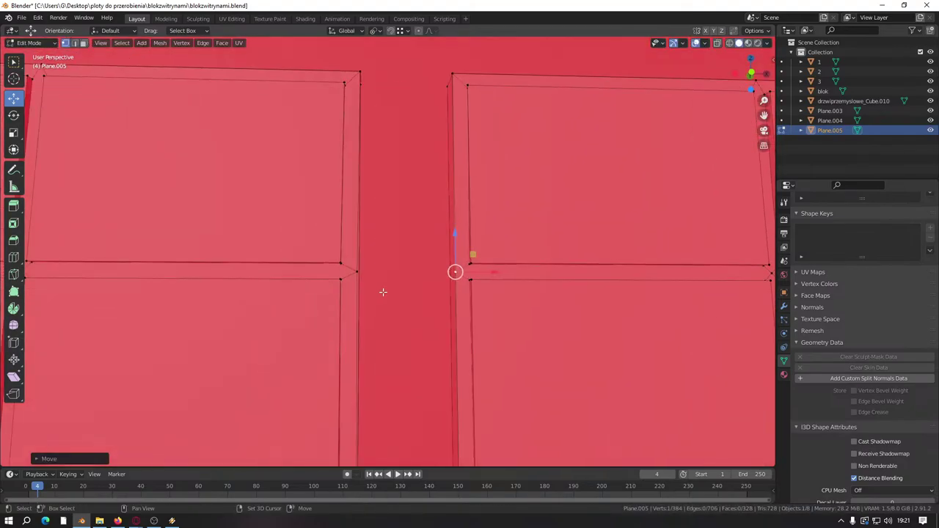
left_click(378, 270)
left_click_drag(400, 273, 396, 77)
Step: Slide the cross junction's centre vertex back into line along X
middle_click_drag(396, 77, 342, 287)
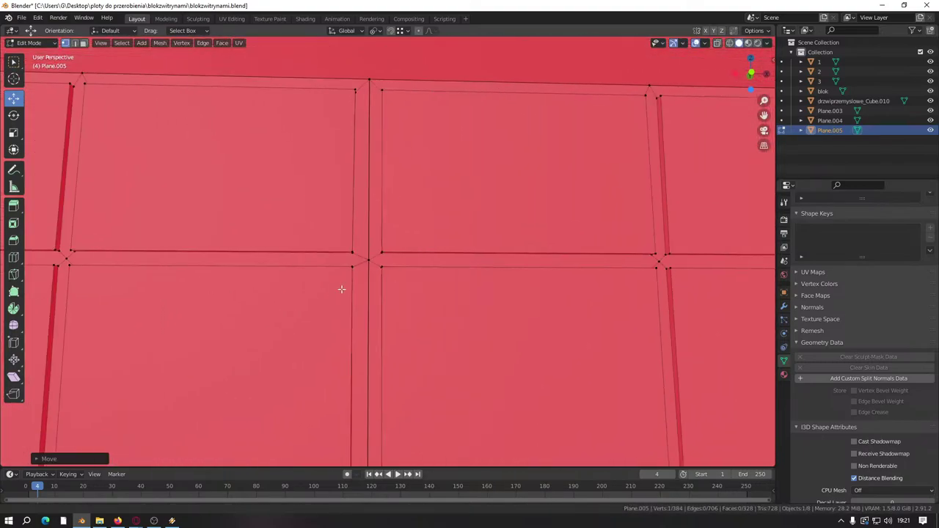
scroll(342, 287, "up", 5)
left_click(345, 269)
scroll(375, 282, "down", 5)
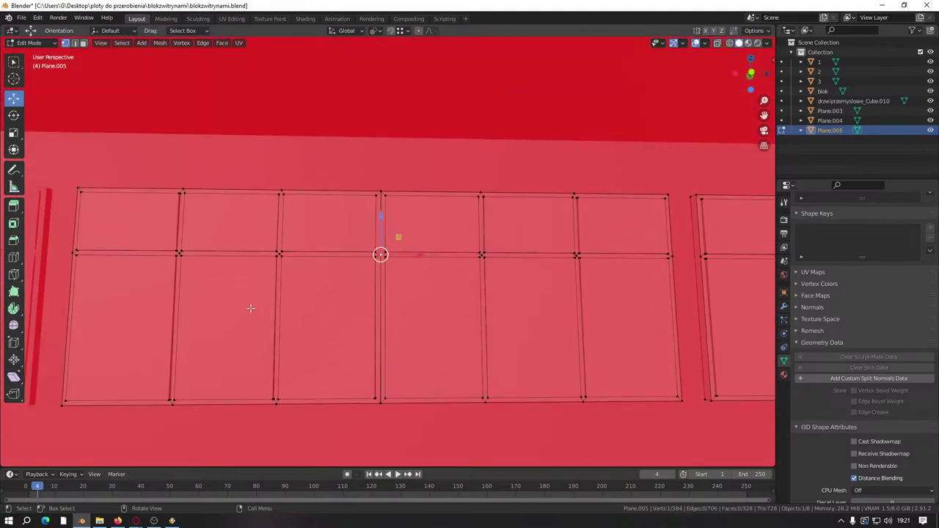
middle_click_drag(249, 309, 398, 315, "shift")
scroll(401, 293, "up", 4)
scroll(401, 293, "up", 3)
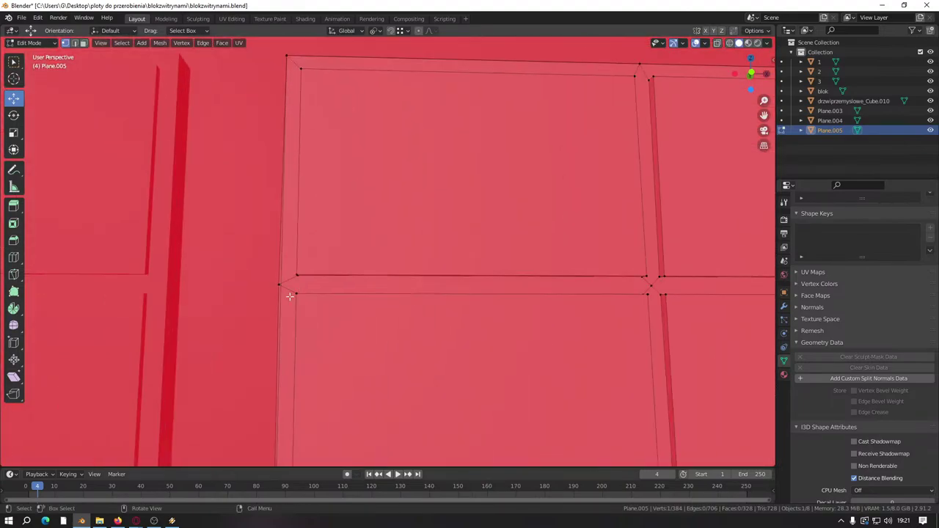
scroll(323, 290, "down", 2)
left_click_drag(351, 273, 359, 273)
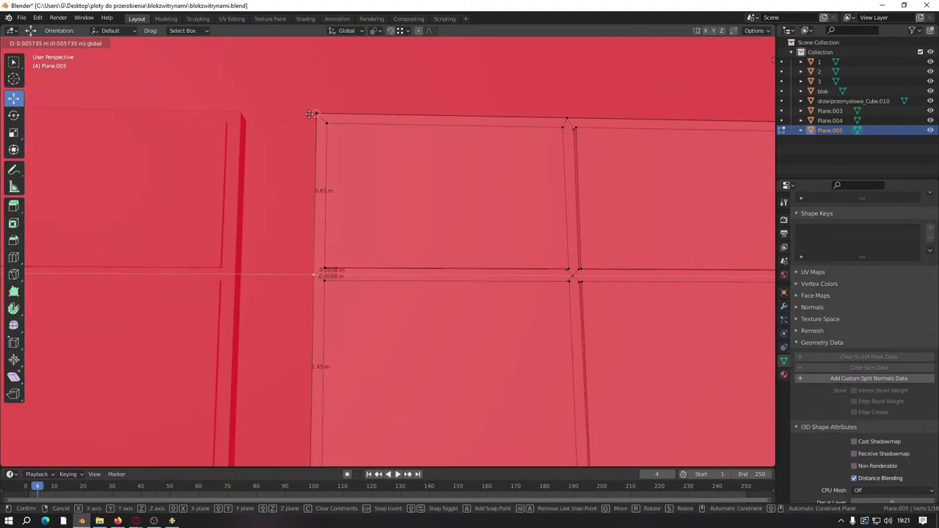
Step: Shift the panel's corner vertex along X and confirm its new position
scroll(564, 286, "down", 4)
middle_click_drag(564, 285, 325, 289, "shift")
scroll(440, 298, "up", 6)
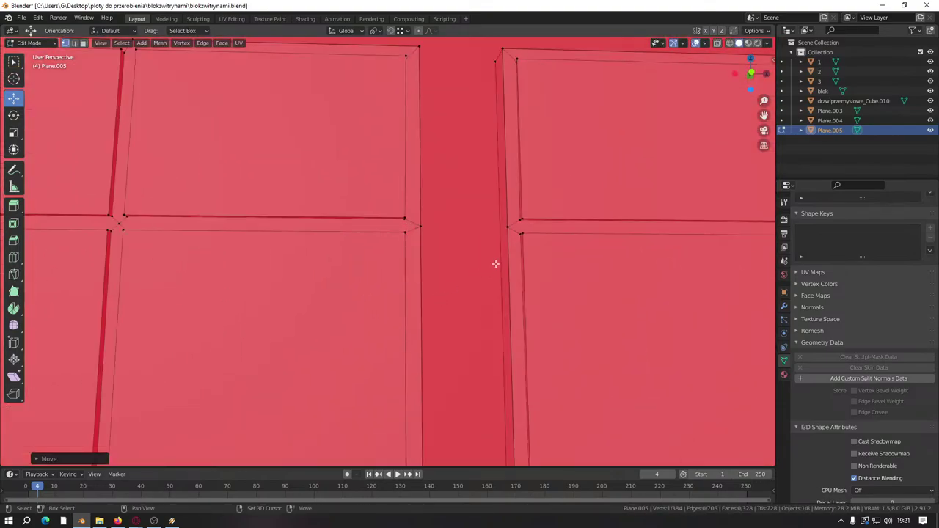
scroll(441, 306, "up", 3)
scroll(463, 305, "down", 6)
middle_click_drag(549, 308, 268, 318)
scroll(235, 285, "up", 4)
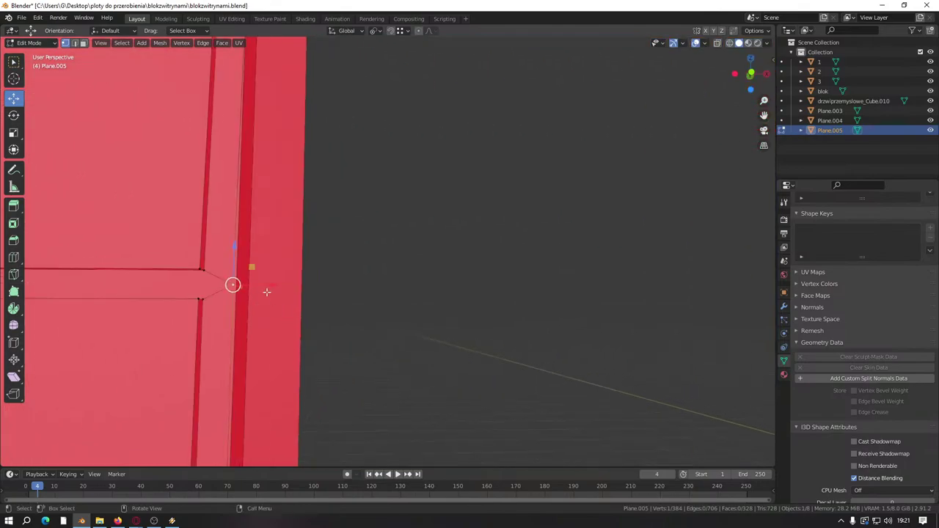
scroll(267, 292, "down", 4)
left_click_drag(413, 309, 420, 309)
left_click_drag(380, 132, 380, 133)
Step: Nudge the cell corner vertex into place and snap it onto the top corner
scroll(480, 228, "down", 3)
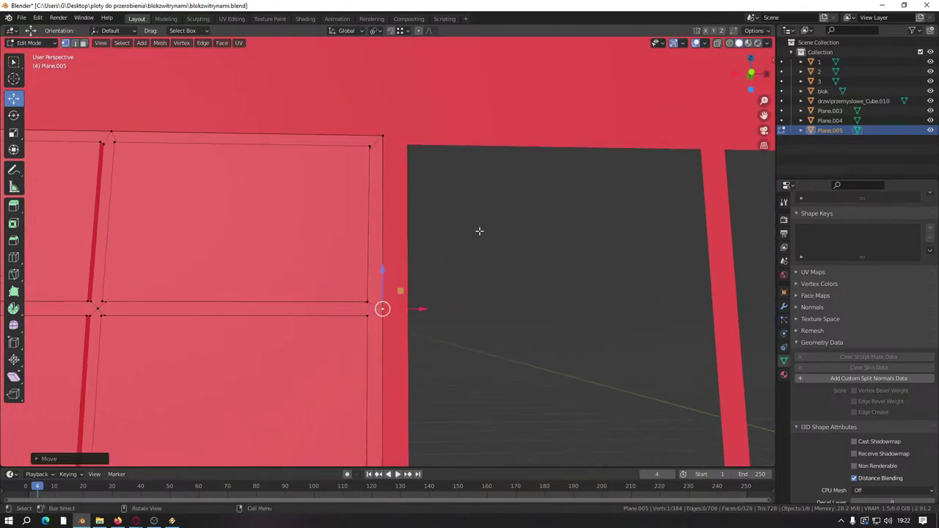
middle_click_drag(480, 228, 306, 281)
scroll(411, 293, "up", 4)
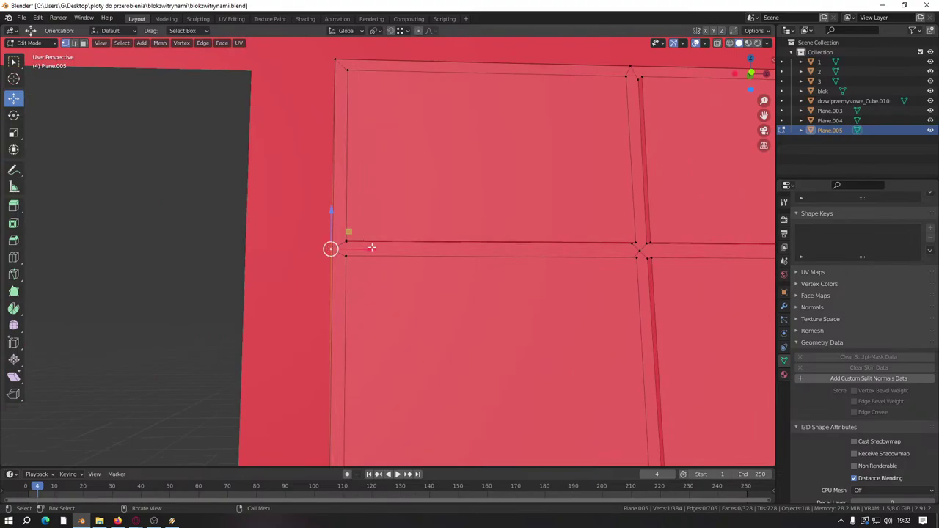
left_click_drag(371, 247, 367, 247)
scroll(367, 247, "down", 3)
middle_click_drag(366, 247, 496, 295, "shift")
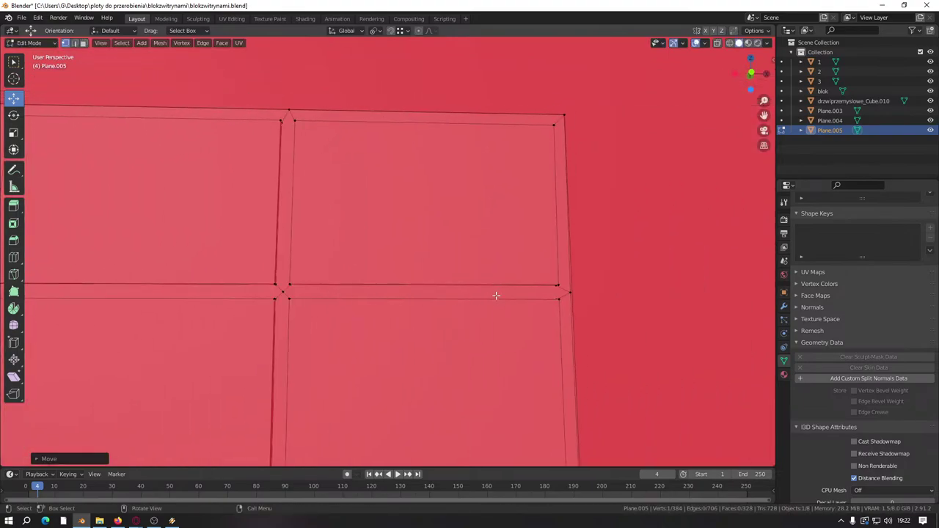
left_click_drag(600, 295, 570, 291)
scroll(438, 271, "down", 3)
middle_click_drag(438, 271, 408, 290)
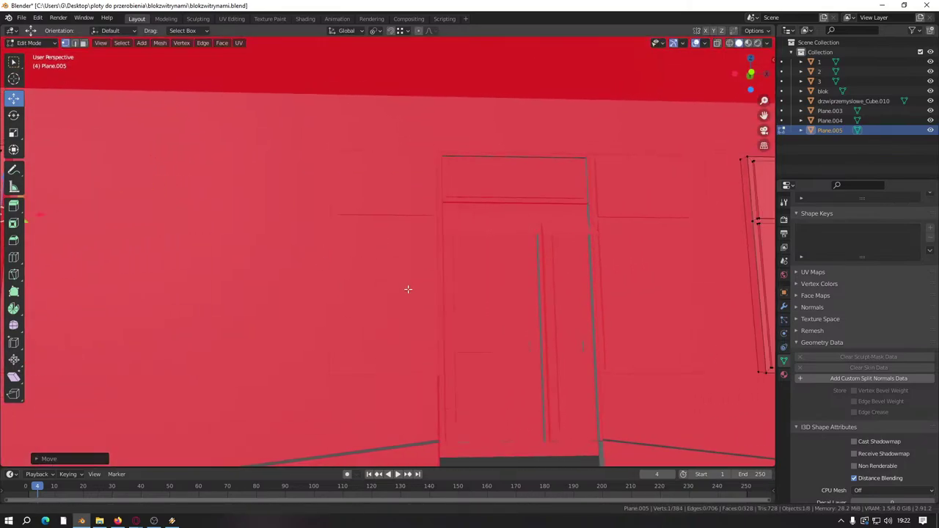
scroll(369, 277, "up", 5)
Step: Leave edit mode on Plane.004 and start editing the left window frame Plane.005
left_click(369, 277)
middle_click_drag(341, 206, 536, 331, "shift")
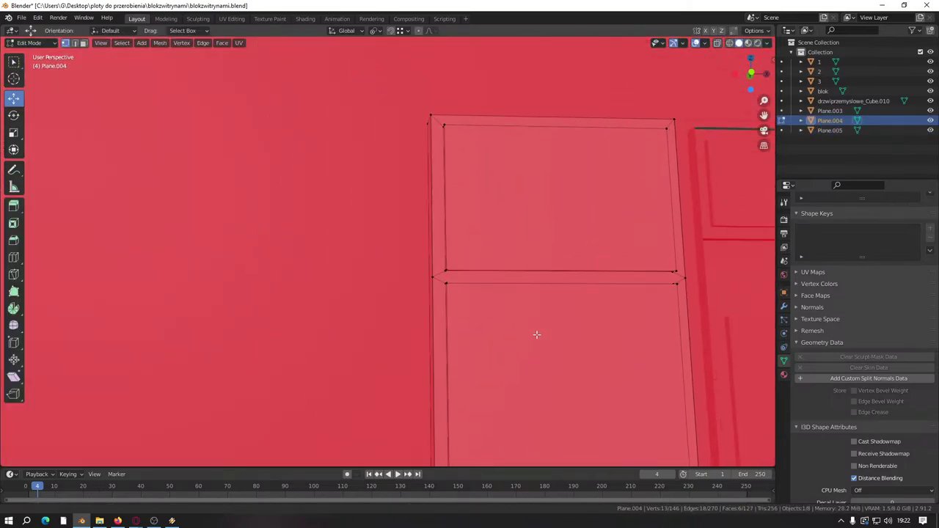
scroll(535, 353, "up", 5)
scroll(534, 369, "down", 6)
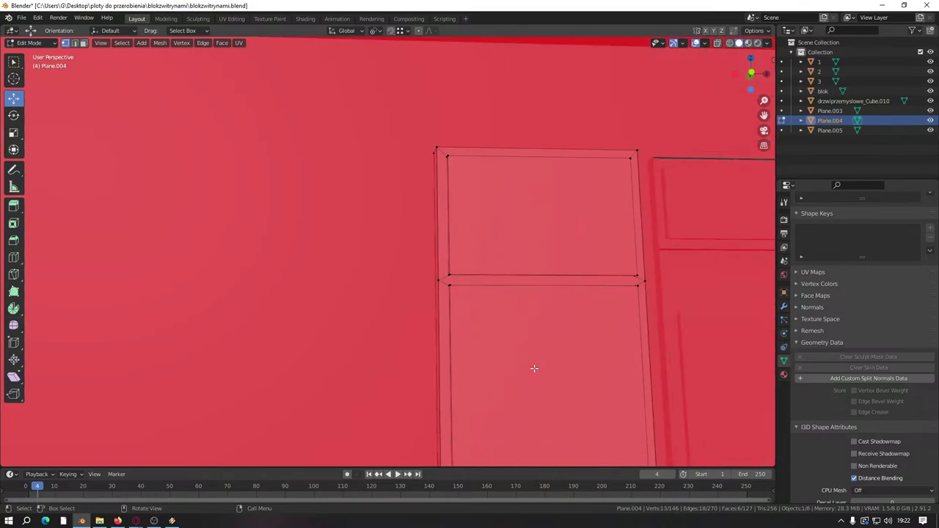
key("Tab")
left_click(137, 265)
key("Tab")
scroll(184, 259, "down", 3)
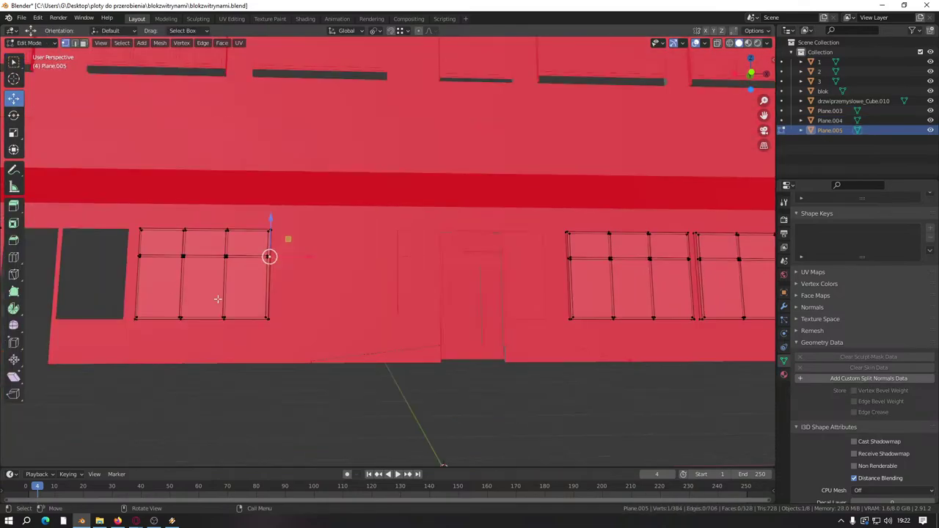
Step: Line up Plane.005's left and right panel corner vertices with their neighbours along X
middle_click_drag(268, 256, 56, 257, "shift")
scroll(365, 314, "up", 4)
scroll(366, 313, "up", 3)
left_click(367, 295)
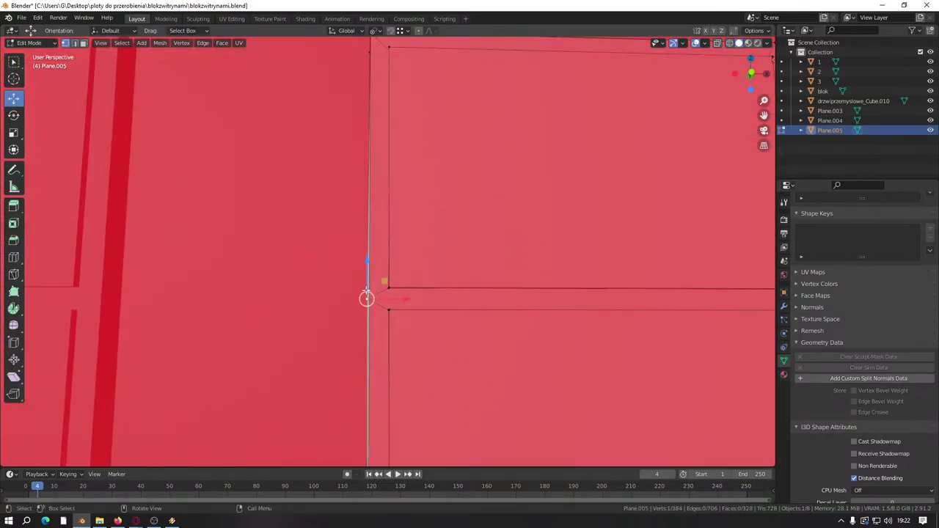
scroll(409, 283, "down", 2)
left_click_drag(420, 273, 418, 273)
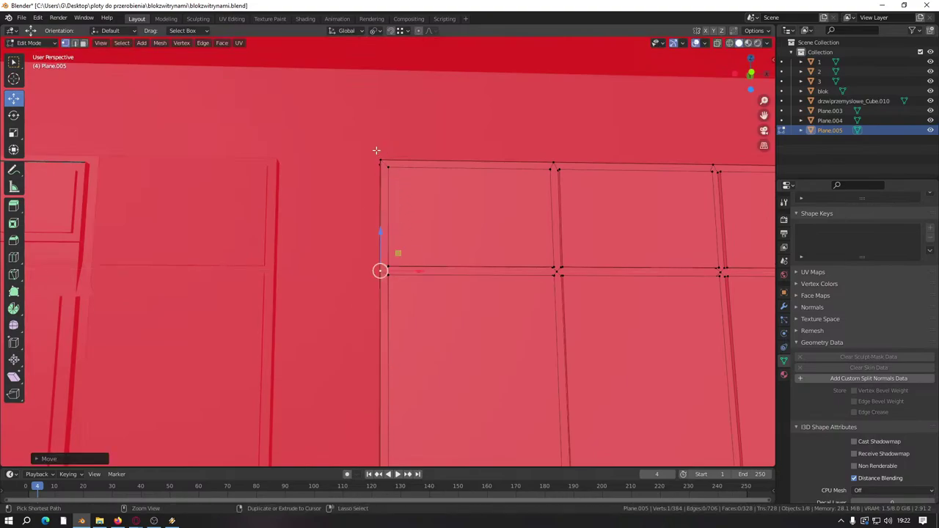
scroll(396, 268, "down", 2)
scroll(438, 277, "up", 3)
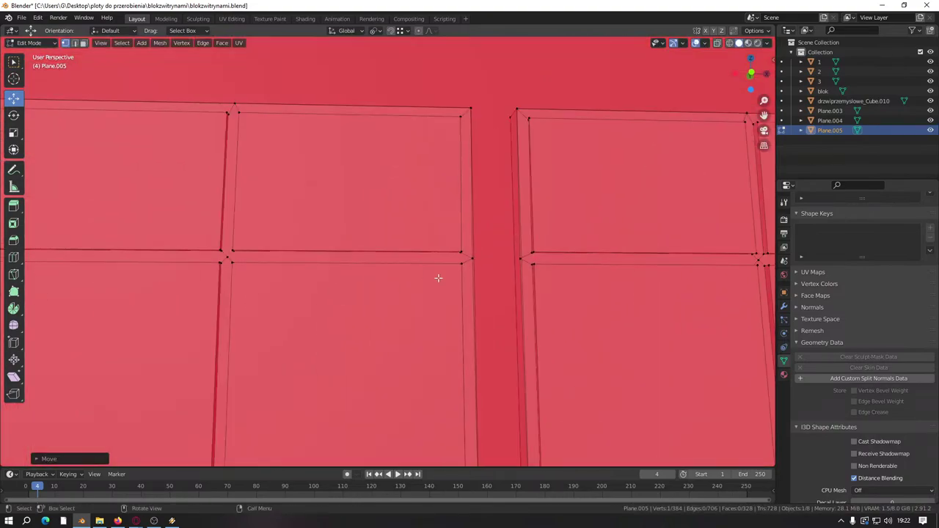
left_click(519, 259)
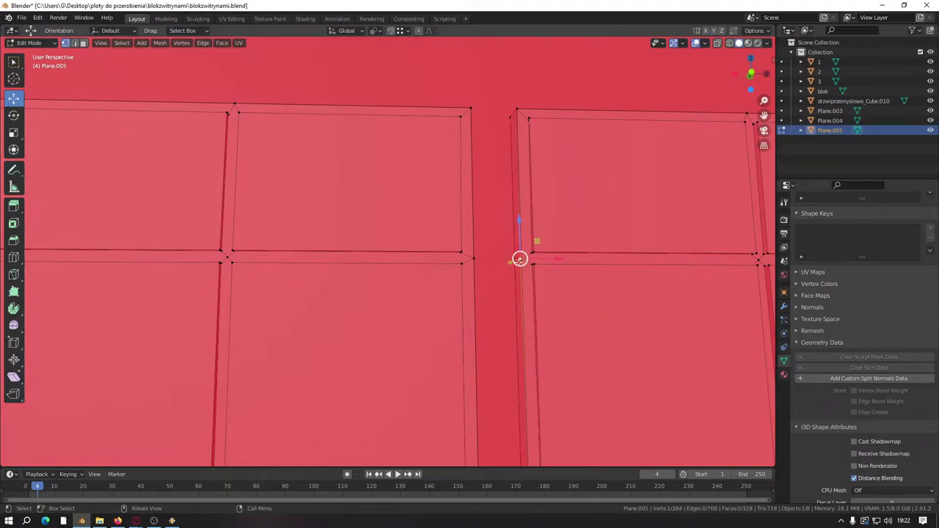
left_click_drag(518, 259, 530, 260)
Step: Shift the Plane.005 panel corner vertex at the gap between panels along X
scroll(465, 237, "down", 3)
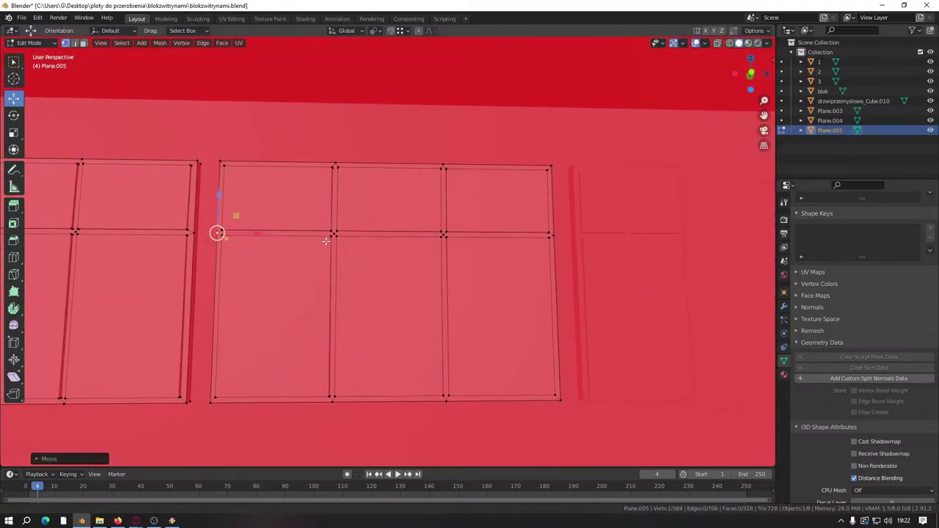
middle_click_drag(325, 241, 491, 321, "shift")
scroll(525, 306, "up", 4)
left_click_drag(548, 293, 562, 292)
scroll(514, 293, "down", 3)
middle_click_drag(513, 293, 270, 337, "shift")
middle_click_drag(162, 335, 379, 294)
scroll(378, 295, "down", 10)
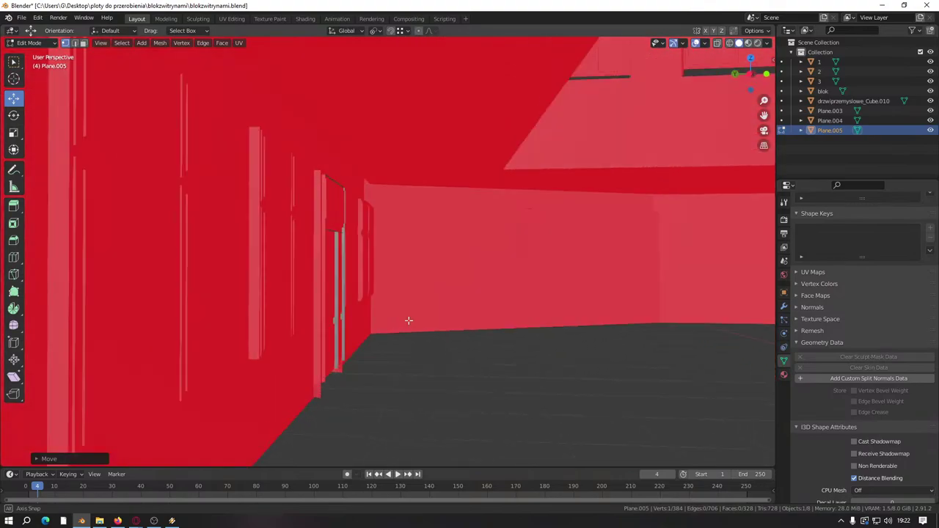
key("ctrl+s")
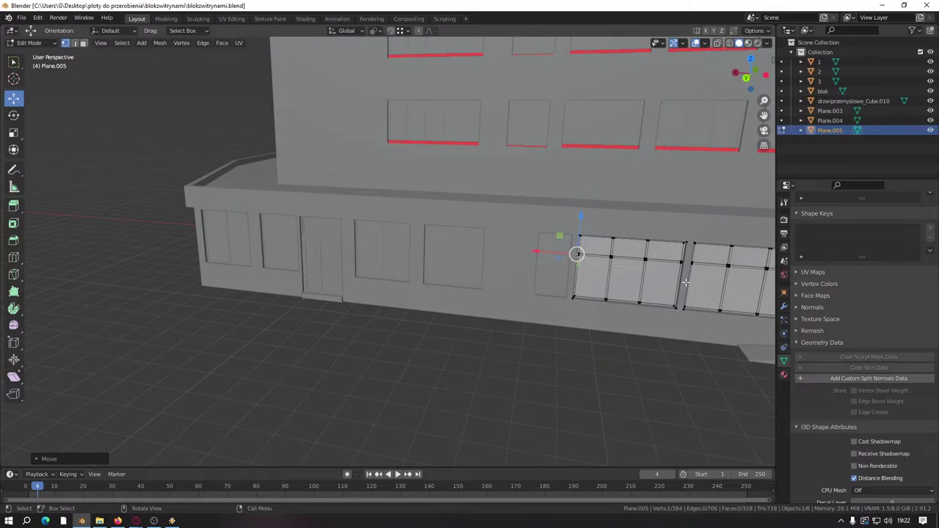
scroll(685, 282, "down", 3)
middle_click_drag(686, 283, 235, 281)
scroll(426, 286, "up", 6)
scroll(426, 286, "up", 2)
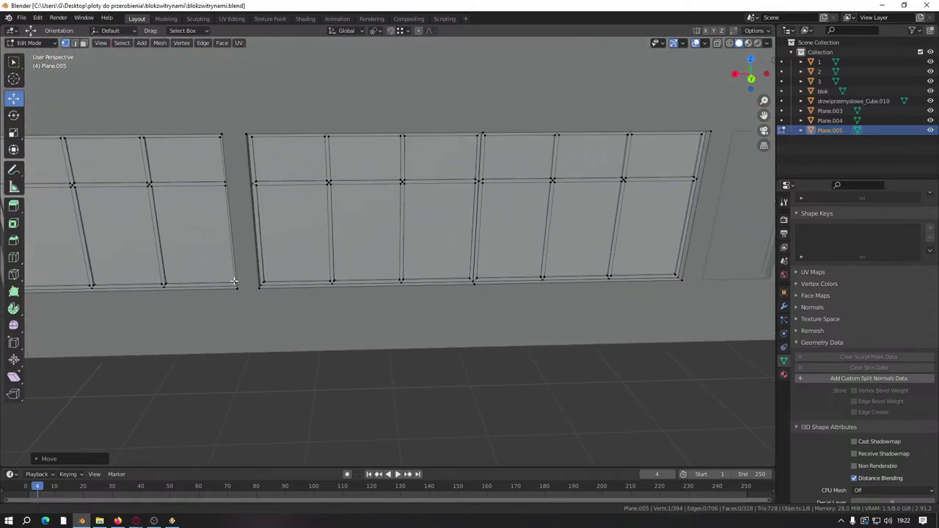
scroll(368, 324, "up", 4)
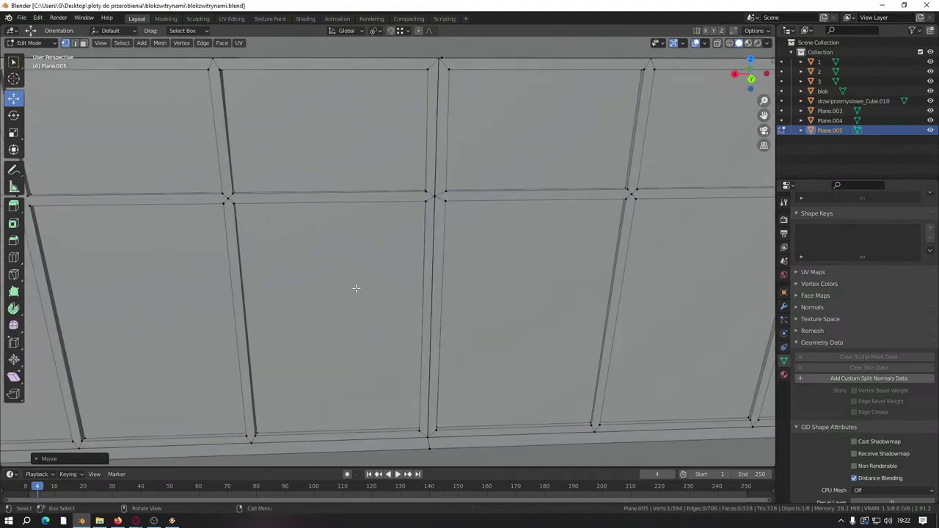
scroll(355, 289, "down", 5)
scroll(356, 288, "up", 2)
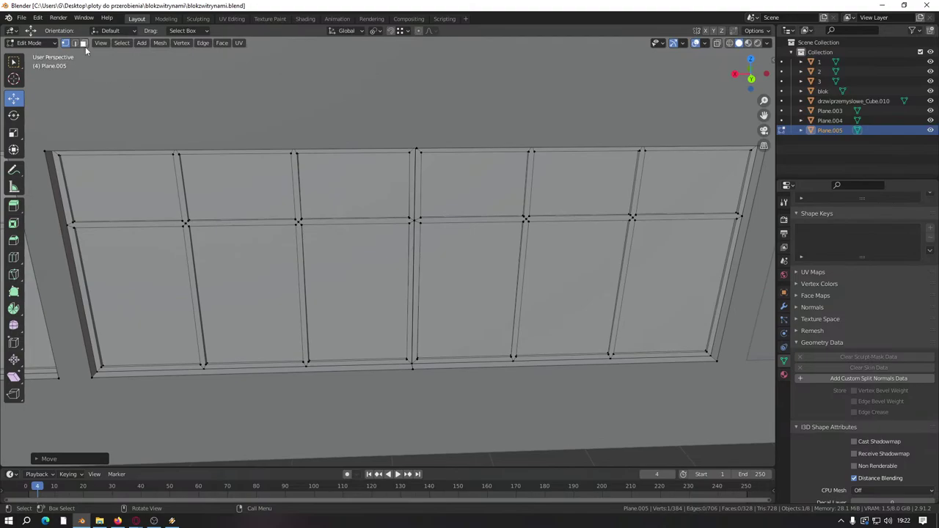
scroll(363, 215, "up", 6)
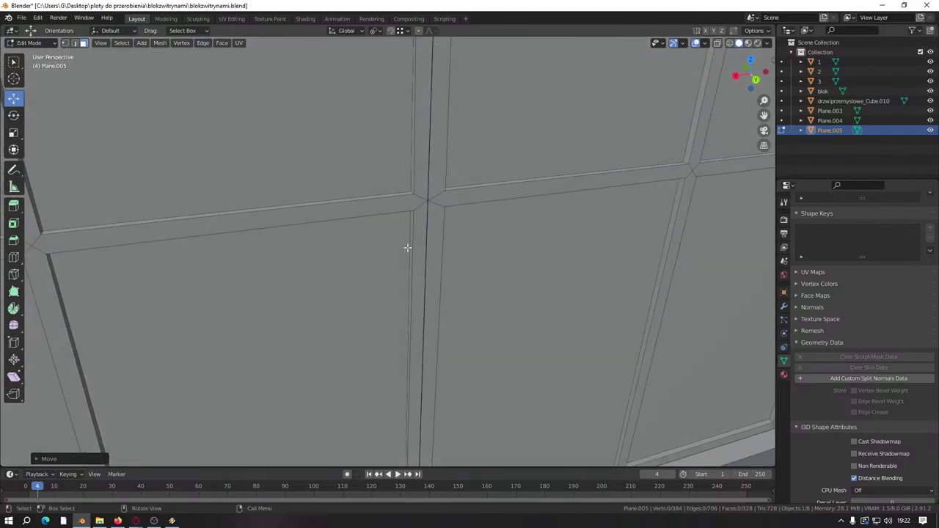
middle_click_drag(426, 216, 415, 250, "shift")
left_click(470, 234)
middle_click_drag(470, 235, 348, 170, "shift")
middle_click_drag(317, 318, 330, 112, "shift")
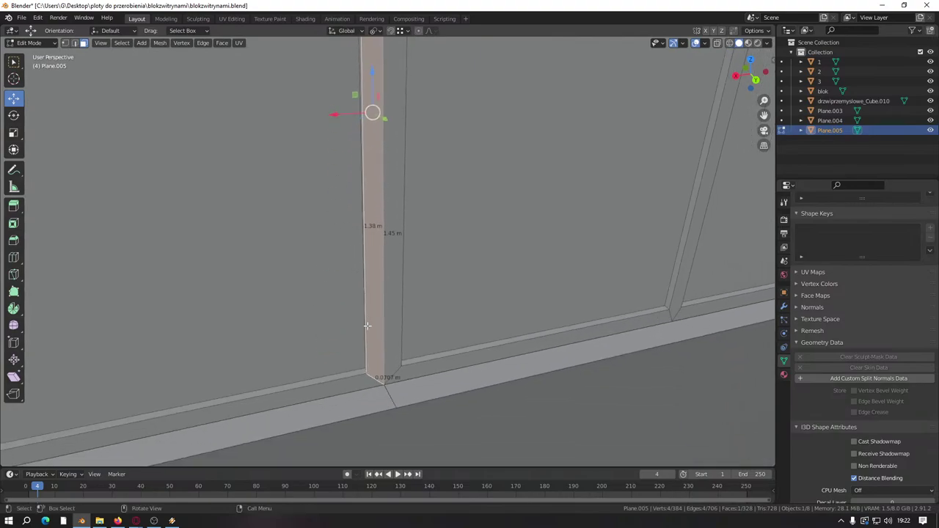
scroll(367, 325, "up", 2)
middle_click_drag(367, 325, 392, 247, "shift")
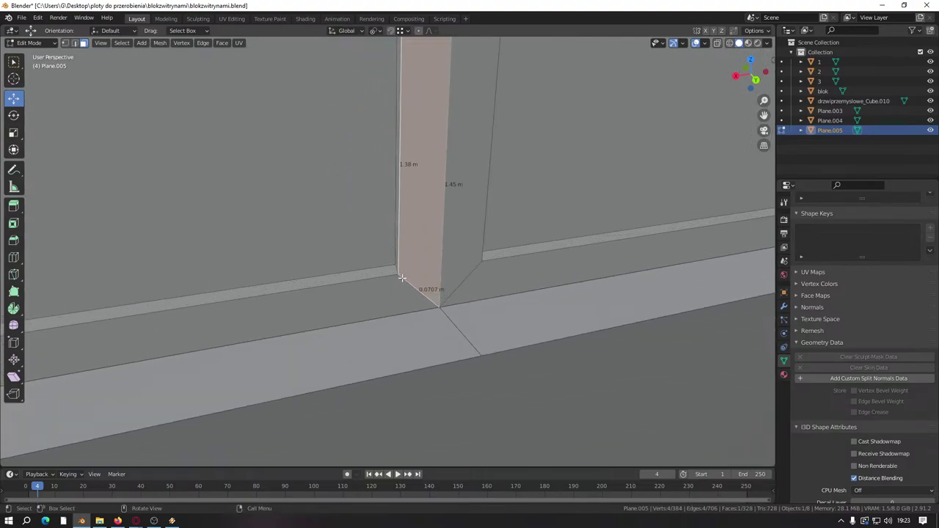
key("k")
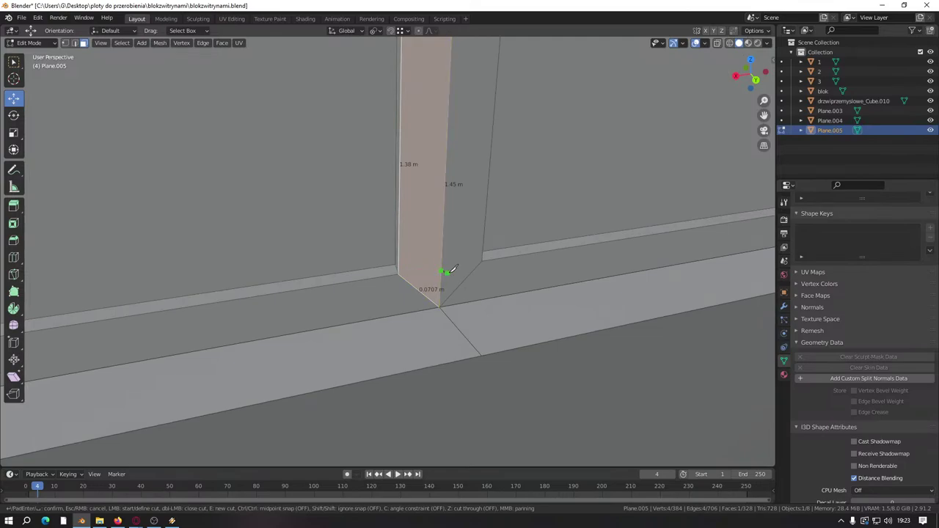
left_click(483, 260)
key("Return")
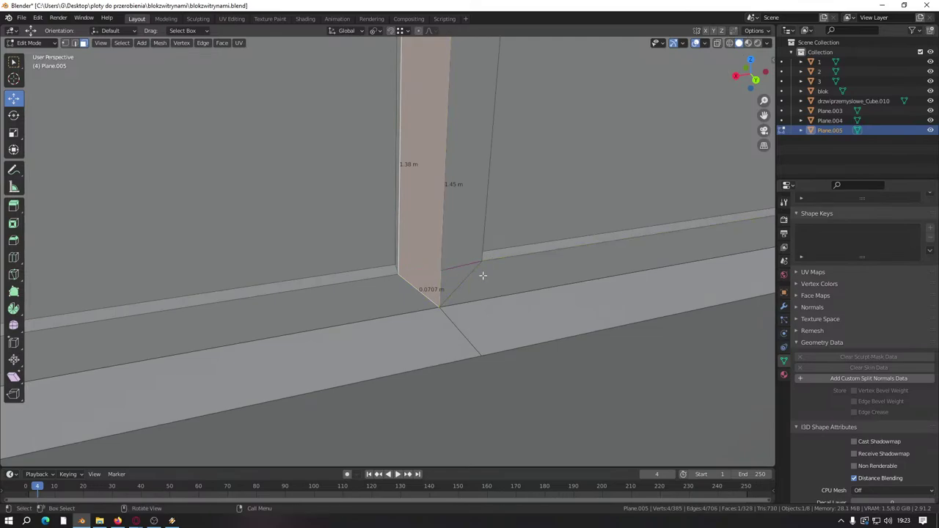
left_click(470, 267)
middle_click_drag(440, 290, 394, 359)
key("ctrl+z")
key("ctrl+z")
scroll(418, 261, "down", 2)
scroll(361, 316, "down", 3)
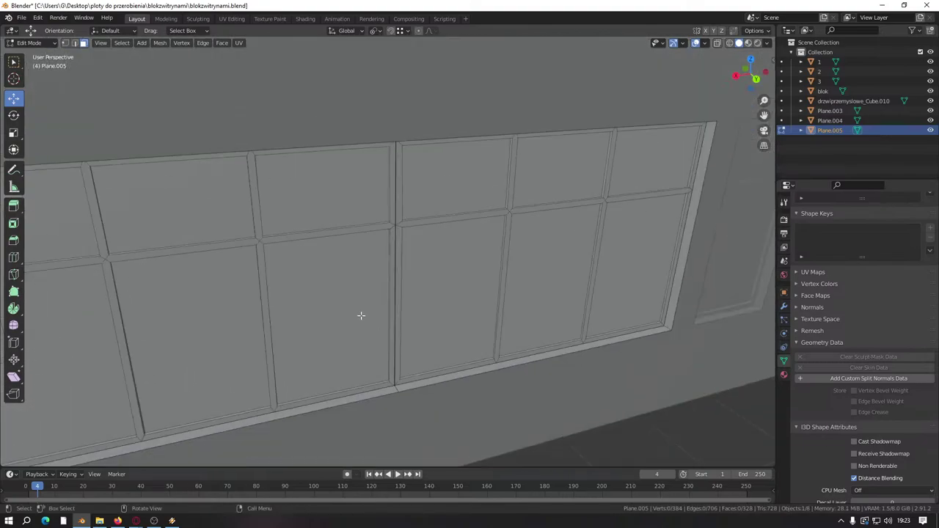
scroll(492, 301, "up", 2)
scroll(454, 305, "up", 8)
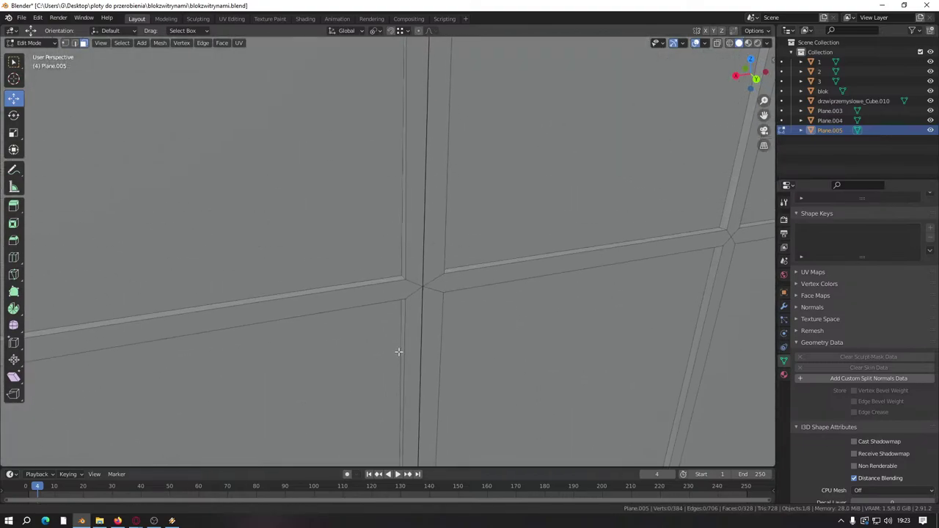
Step: Select the thin vertical strip faces and shift them -0.25 m along X
left_click(454, 283)
left_click(464, 284, "shift")
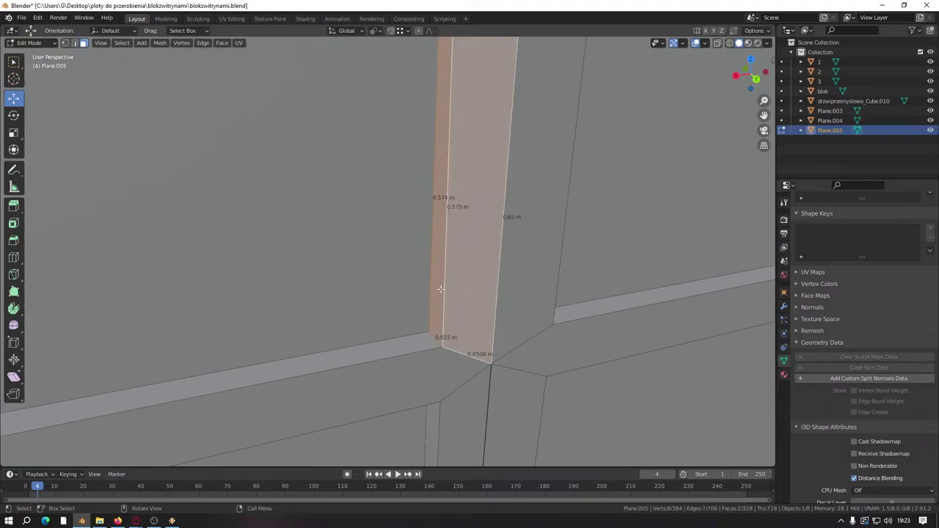
left_click(441, 289, "shift")
scroll(440, 287, "down", 3, "shift")
left_click(443, 330, "shift")
scroll(440, 329, "down", 1, "shift")
left_click(437, 328, "shift")
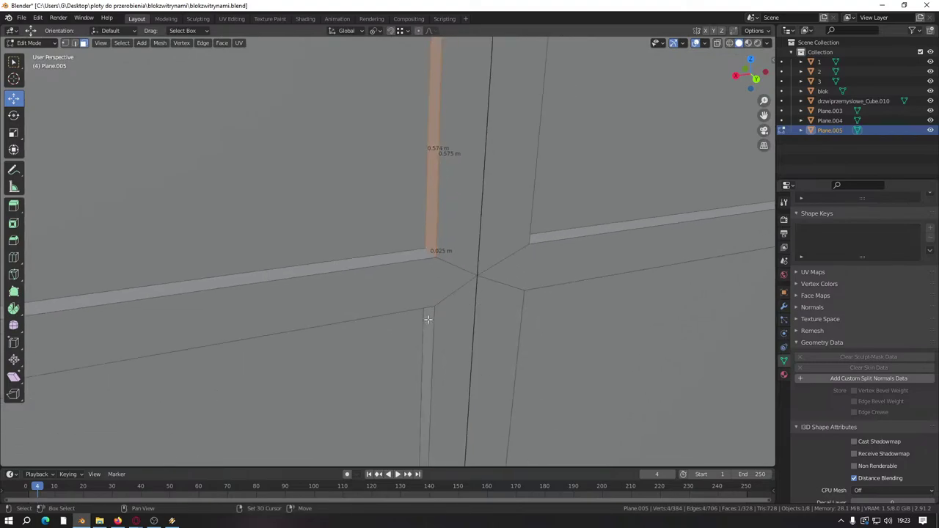
left_click(428, 319, "shift")
scroll(428, 319, "down", 6)
middle_click_drag(381, 345, 347, 300)
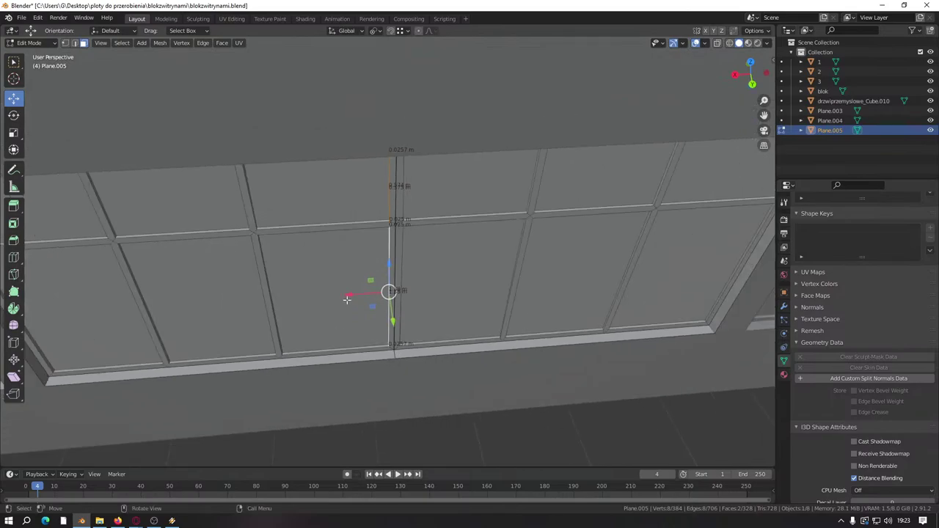
left_click_drag(347, 299, 355, 295)
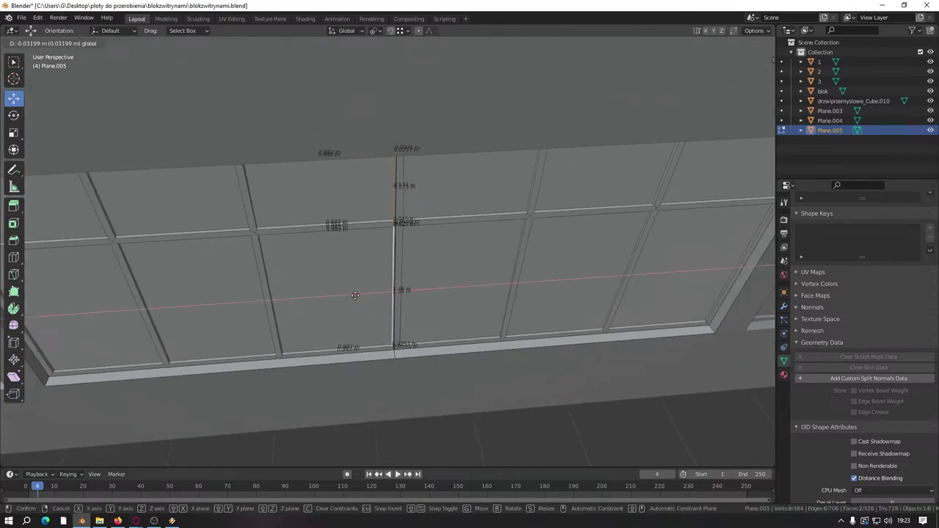
type("-(0")
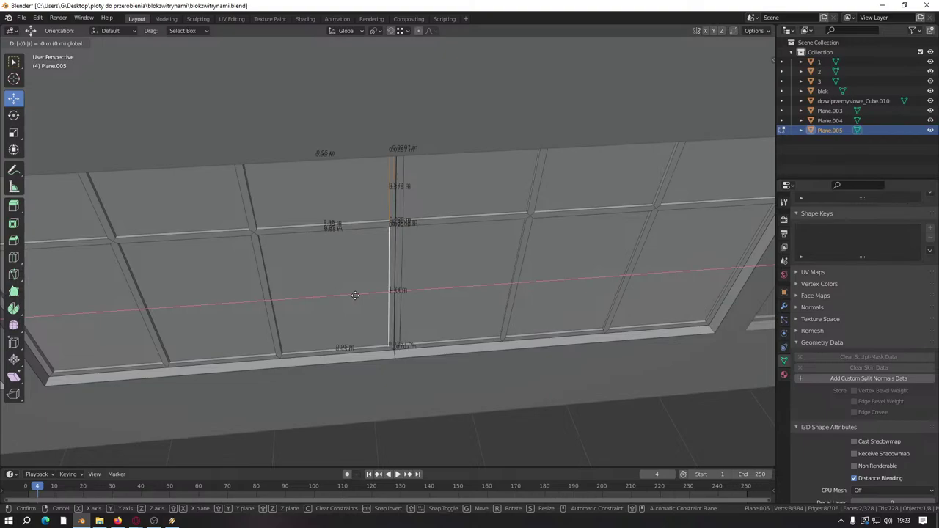
type(".25")
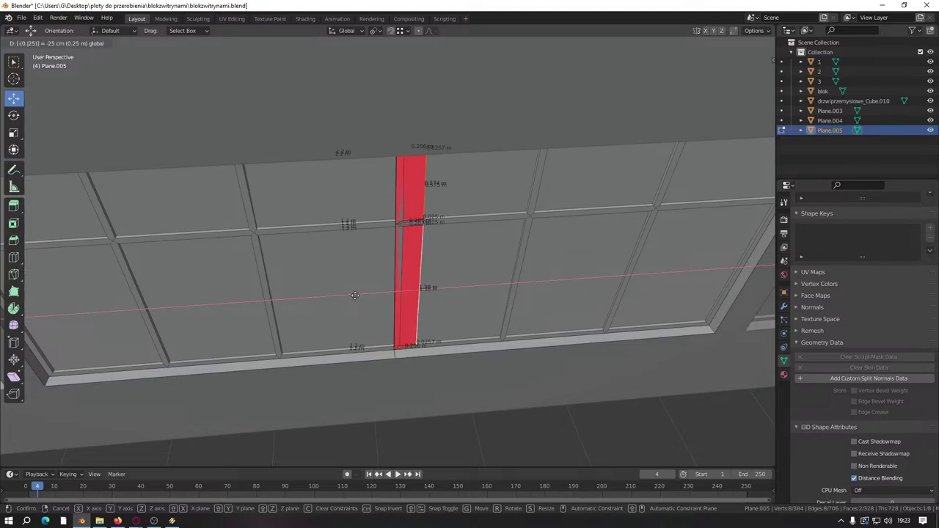
key("Return")
Step: Select the upper and lower vertical bar faces and move them 0.020 m along X
scroll(396, 286, "up", 6)
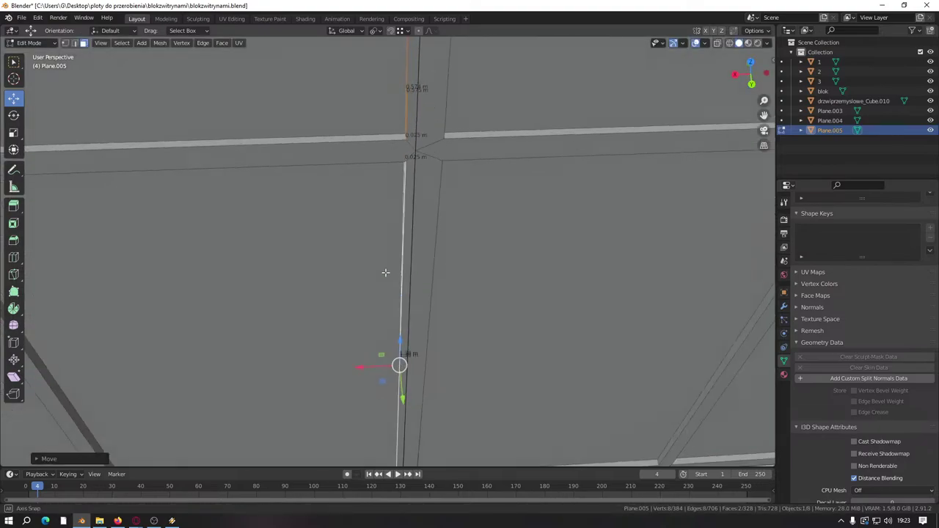
middle_click_drag(442, 282, 391, 159)
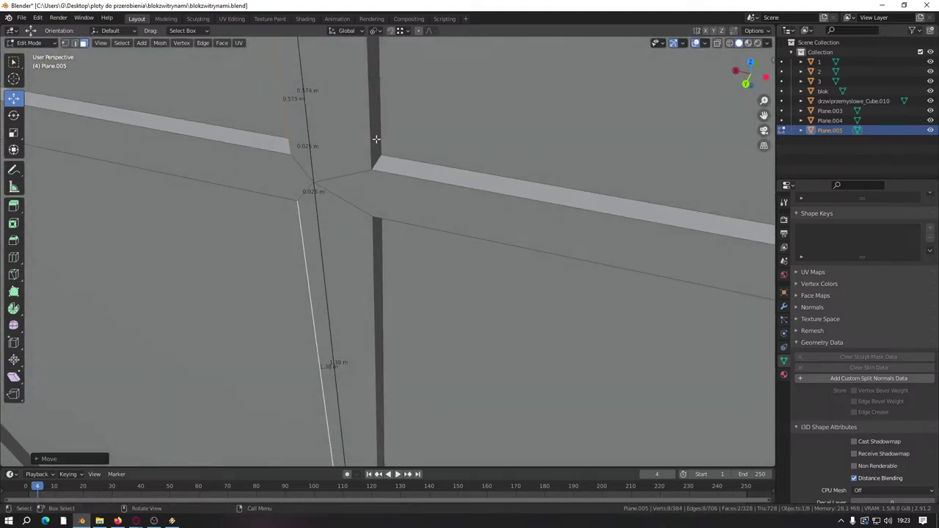
left_click(376, 138)
left_click(377, 259, "shift")
scroll(404, 331, "down", 3)
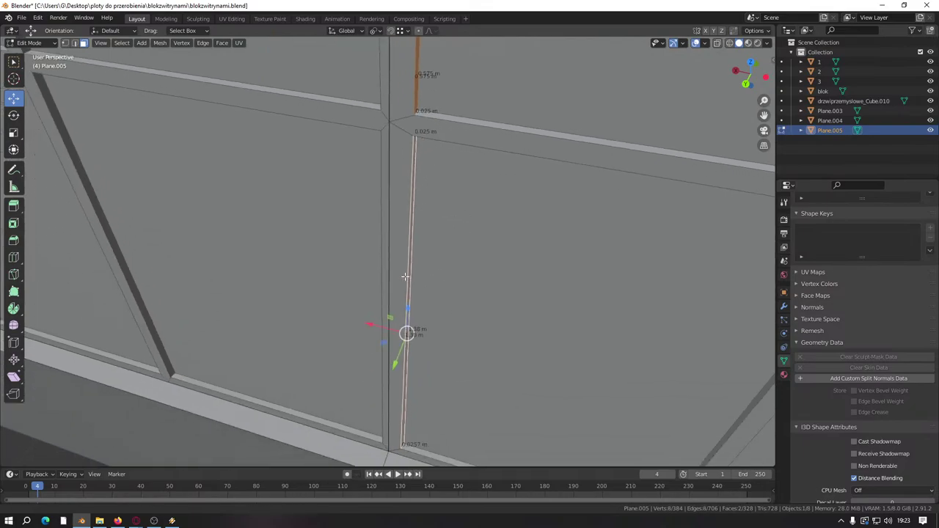
key("g")
type("x")
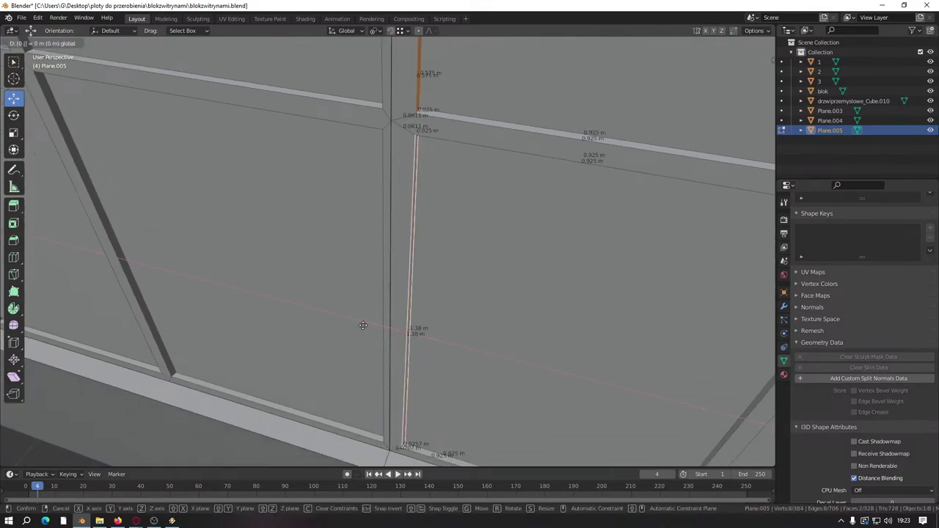
type("0.025")
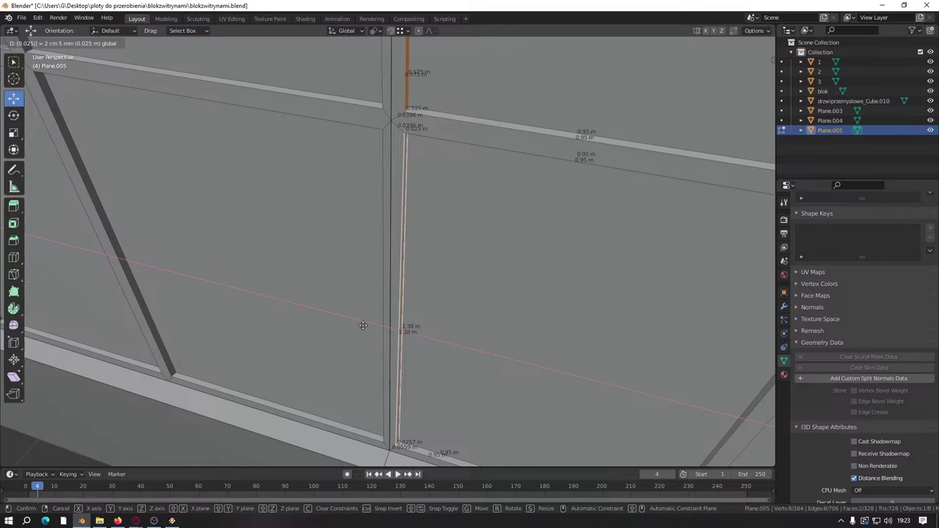
key("BackSpace")
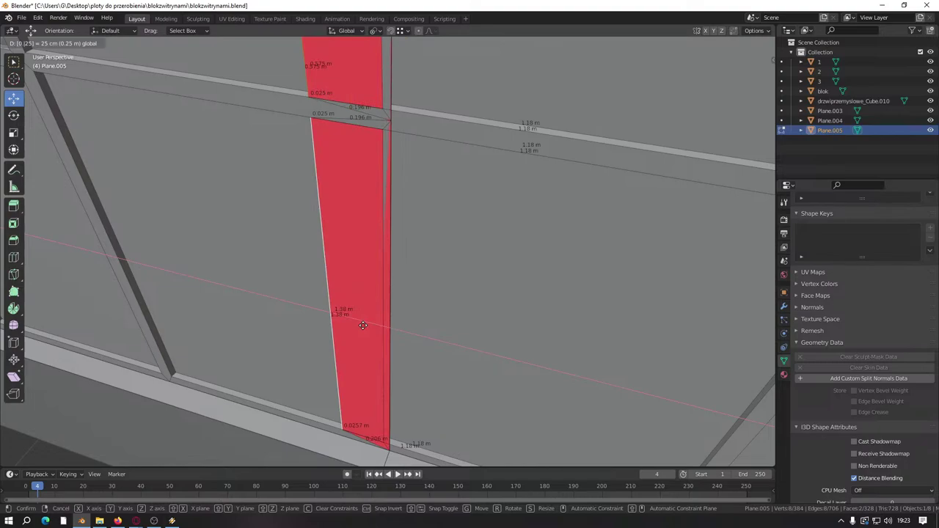
type("0")
key("Return")
Step: Undo and redo the last edge edits, then recentre the view on the selected edge
scroll(384, 436, "up", 4)
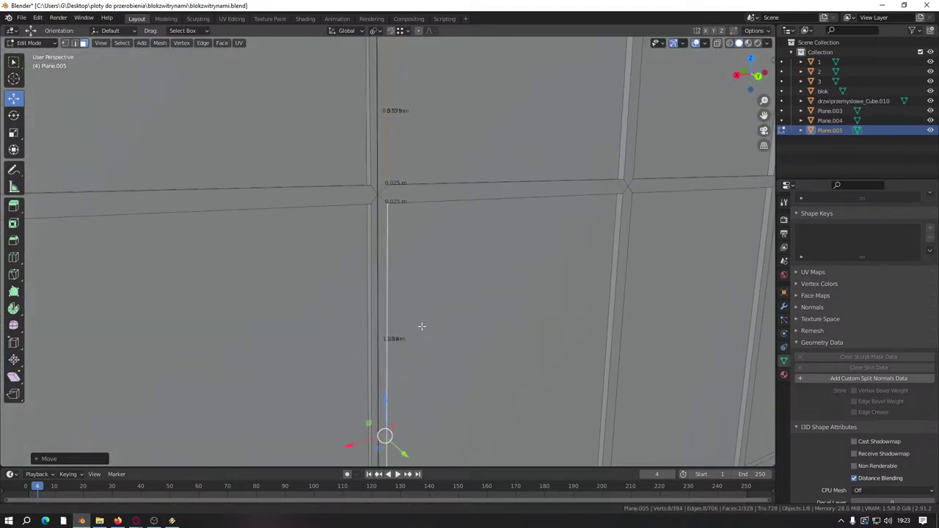
middle_click_drag(379, 242, 417, 330, "shift")
key("ctrl+z")
key("ctrl+z")
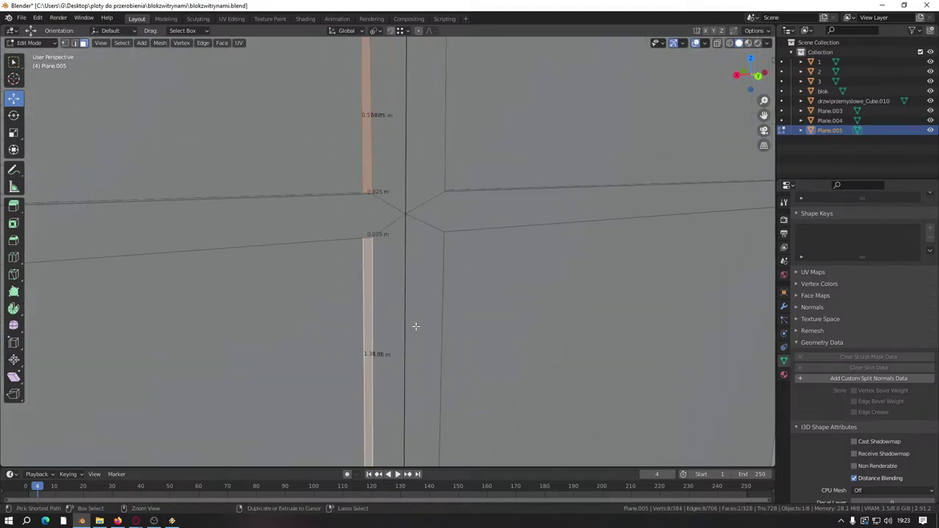
key("ctrl+shift+z")
key("ctrl+z")
key("ctrl+shift+z")
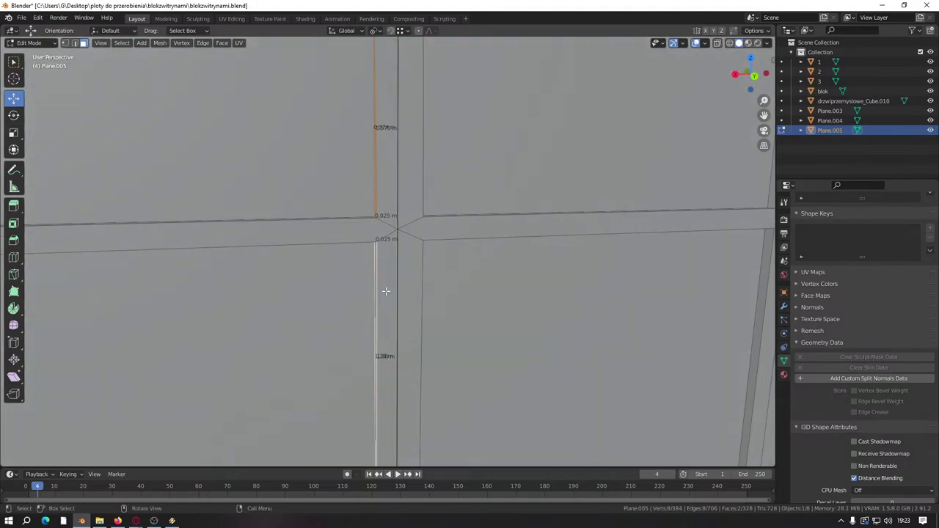
scroll(385, 292, "down", 4)
scroll(386, 290, "down", 3)
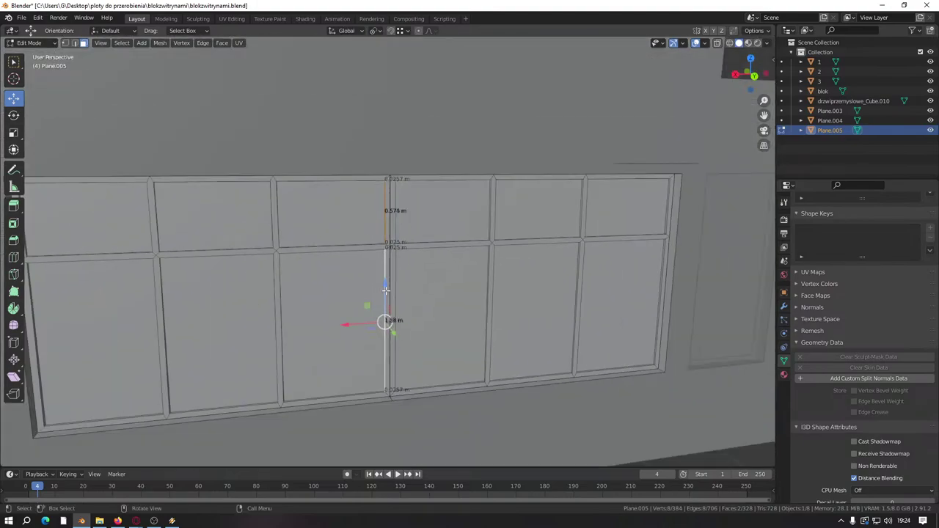
middle_click_drag(389, 271, 530, 253, "shift")
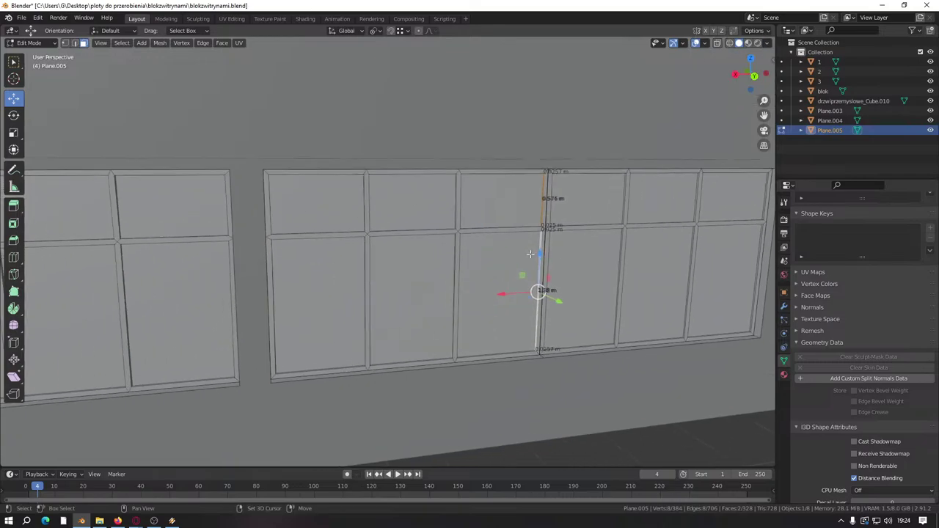
scroll(242, 273, "up", 8)
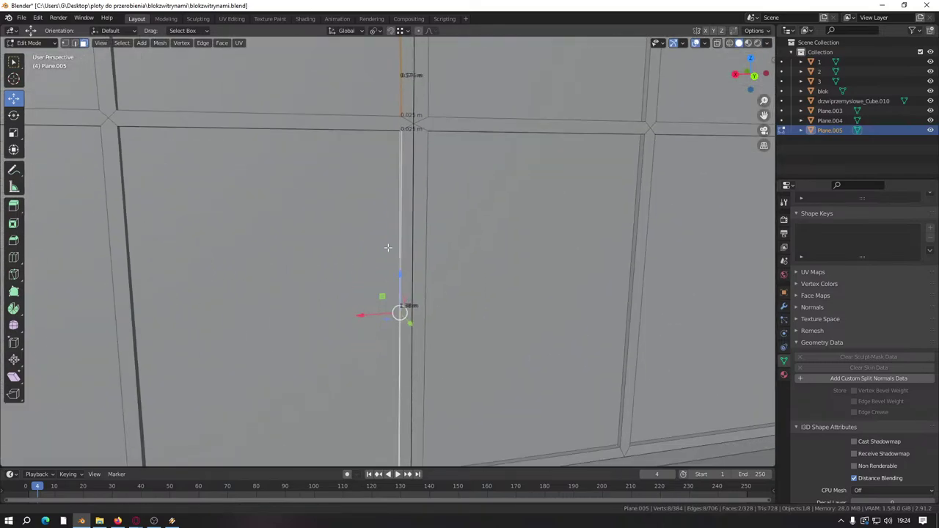
middle_click_drag(399, 253, 361, 292, "shift")
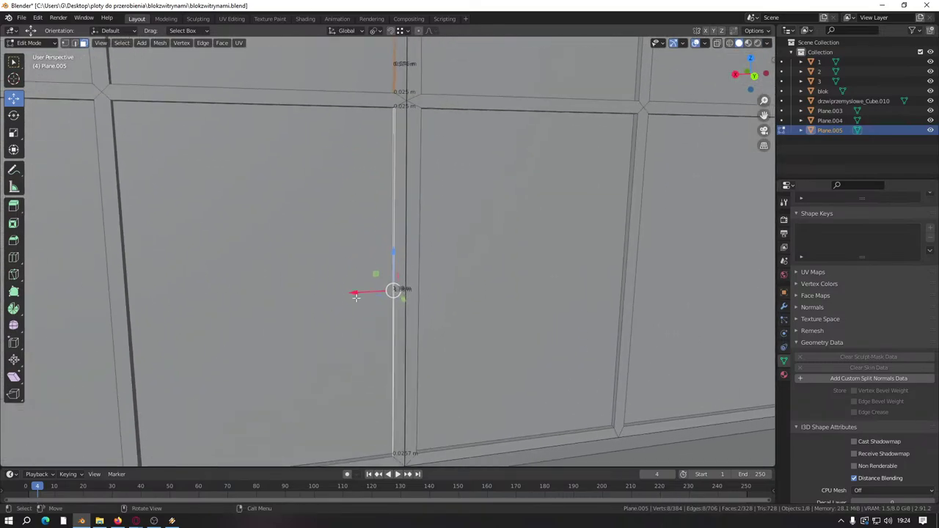
Step: Reposition the selected vertical edge, finishing with a 0.025 move
key("g")
left_click(392, 411)
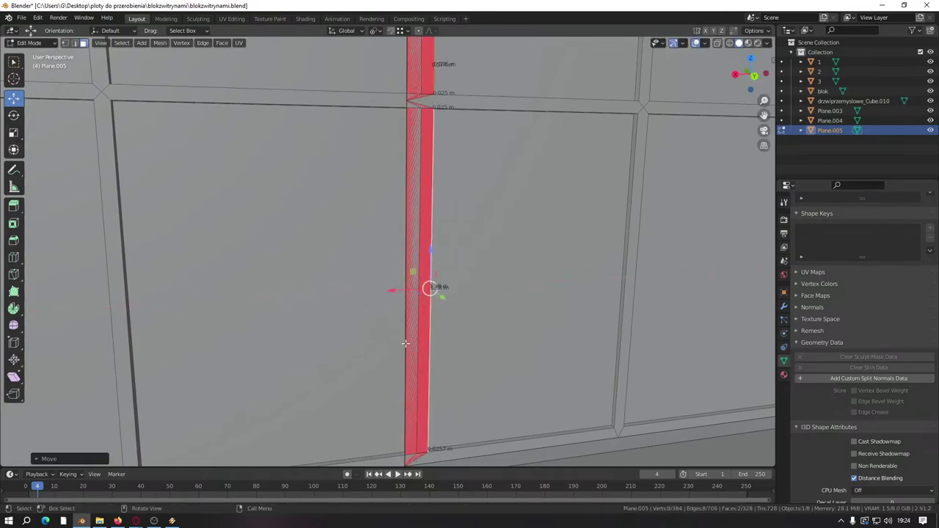
middle_click_drag(405, 342, 417, 258, "shift")
key("ctrl+z")
key("g")
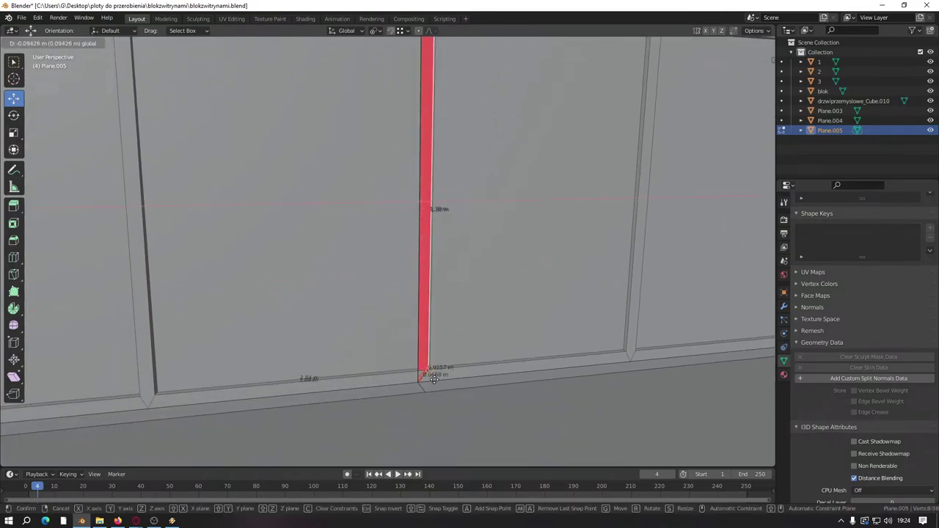
left_click(421, 203)
key("g")
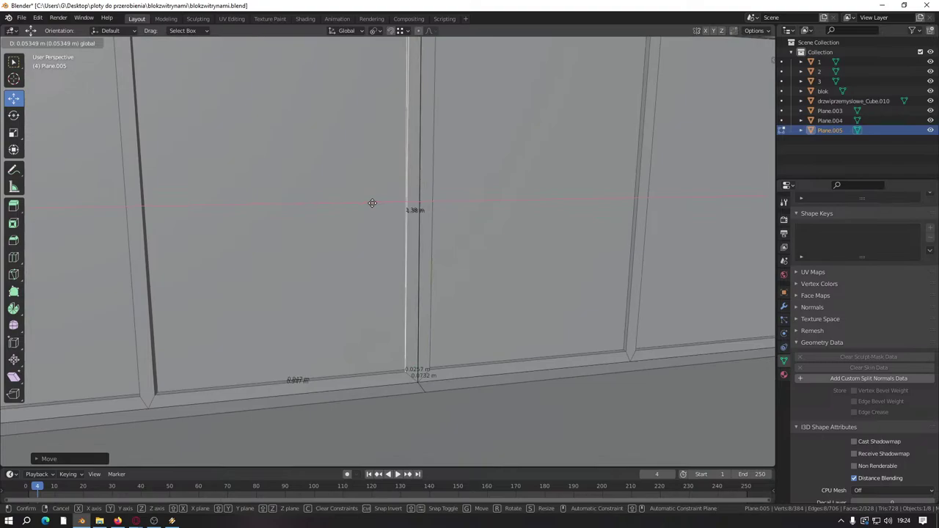
type("0.025")
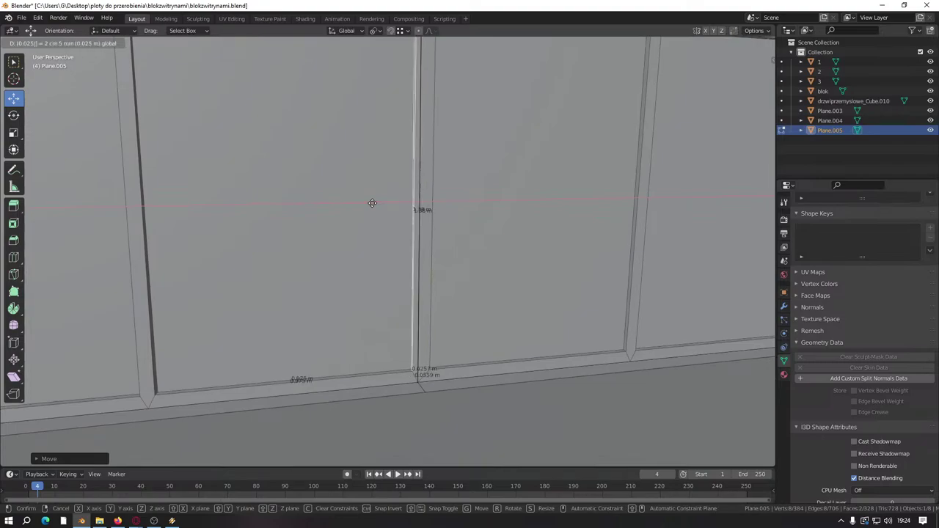
key("Return")
Step: Add the upper mullion edge, slide the edges along X, then undo that move
middle_click_drag(372, 203, 347, 294)
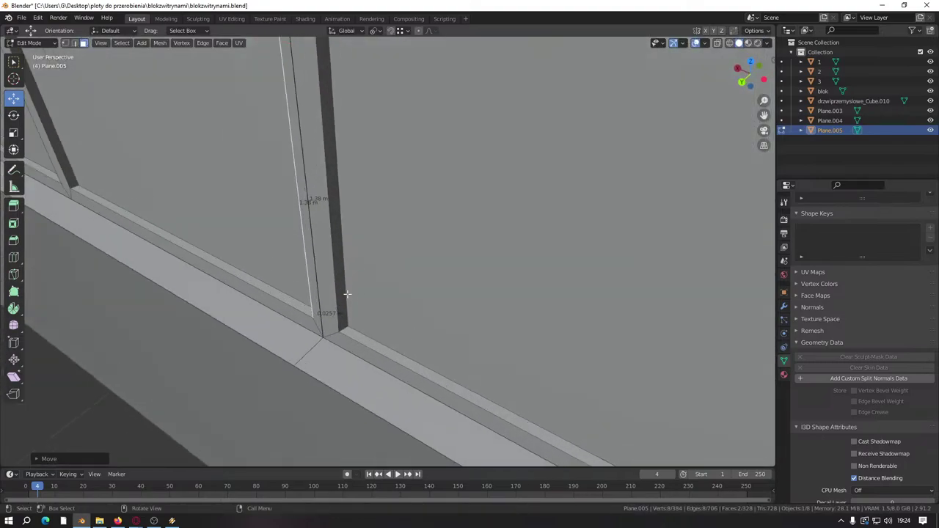
scroll(342, 285, "down", 3)
middle_click_drag(374, 184, 377, 320)
scroll(363, 405, "up", 4)
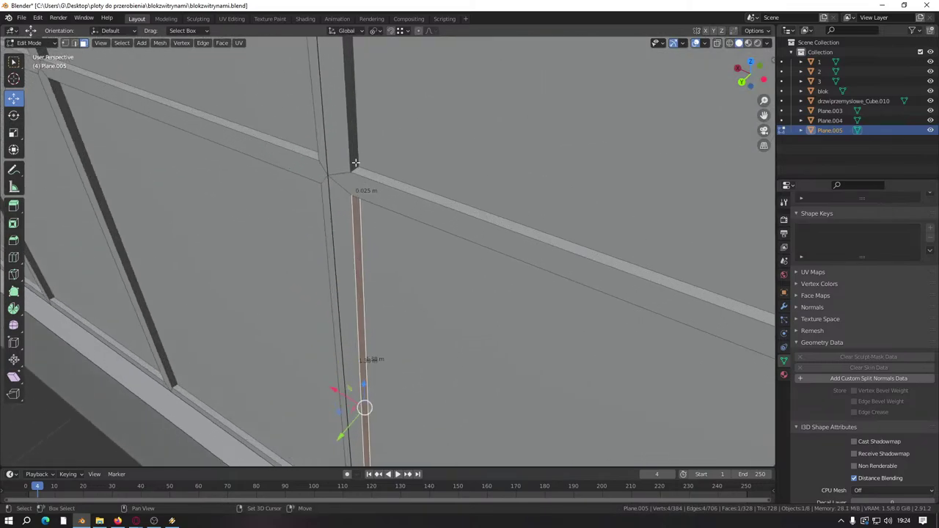
left_click(345, 125, "shift")
middle_click_drag(344, 125, 360, 285)
scroll(359, 285, "down", 2)
key("g")
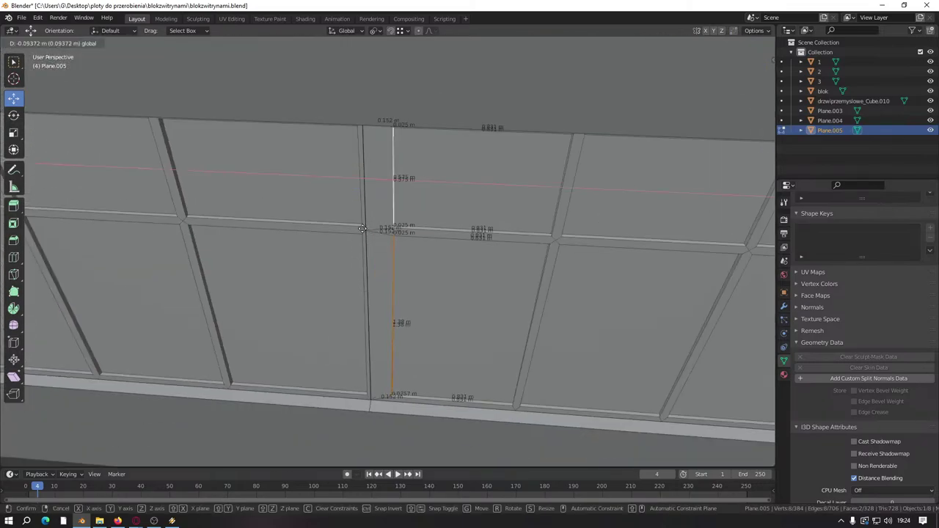
key("x")
key("Return")
middle_click_drag(381, 220, 337, 155)
key("ctrl+z")
Step: Try shifting the vertical edge left along X, then undo it again
key("g")
key("x")
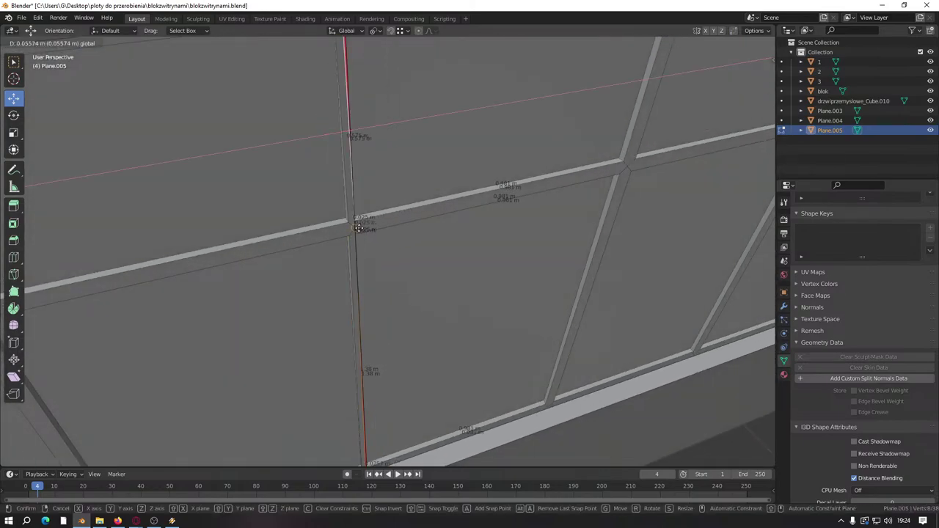
key("Return")
middle_click_drag(319, 183, 384, 201)
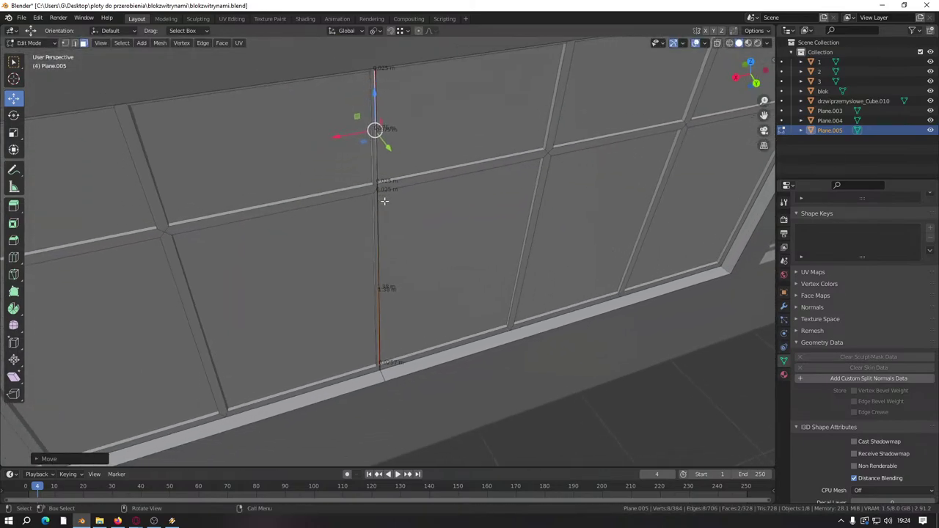
key("ctrl+z")
key("ctrl+z")
key("ctrl+z")
key("ctrl+z")
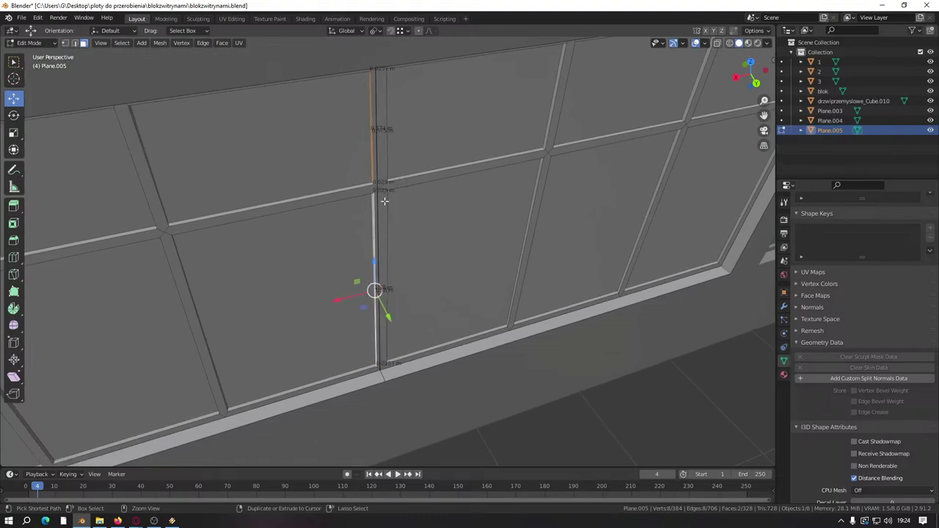
Step: Select the mullion junction vertex and slide it about 0.036 m along X
scroll(385, 201, "up", 6)
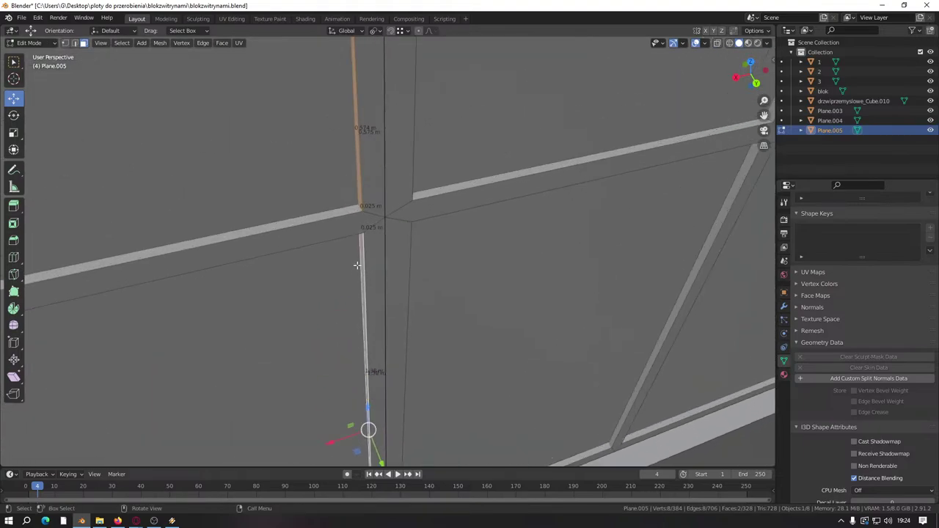
scroll(397, 205, "down", 6)
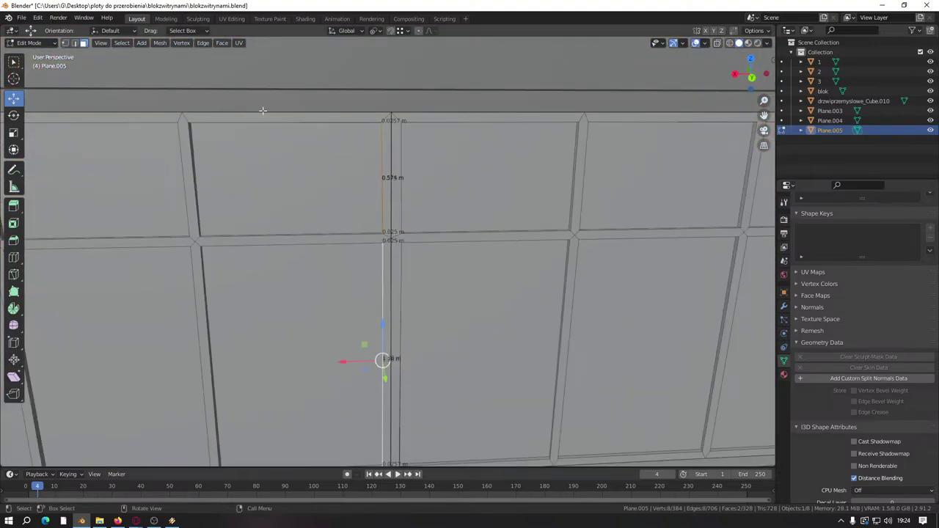
scroll(392, 128, "up", 4)
middle_click_drag(413, 246, 381, 261)
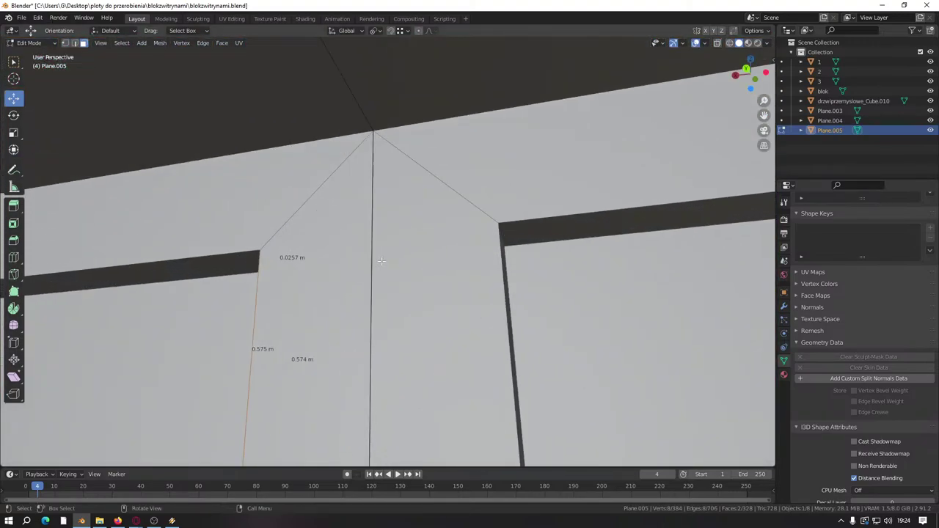
middle_click_drag(382, 210, 352, 163)
left_click(379, 156)
left_click_drag(353, 163, 373, 165)
scroll(373, 166, "down", 6)
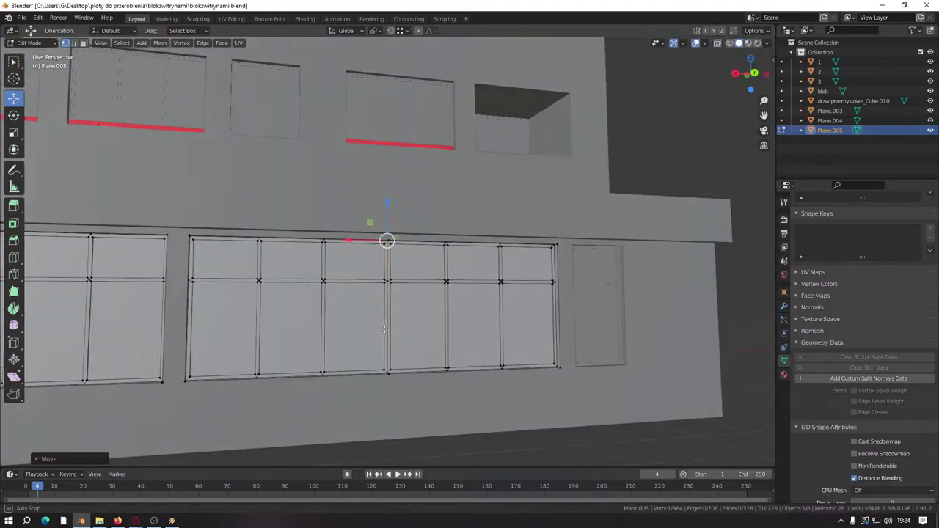
Step: Select the whole mesh and merge by distance, removing 5 duplicate vertices
middle_click_drag(374, 166, 333, 249)
scroll(362, 270, "up", 8)
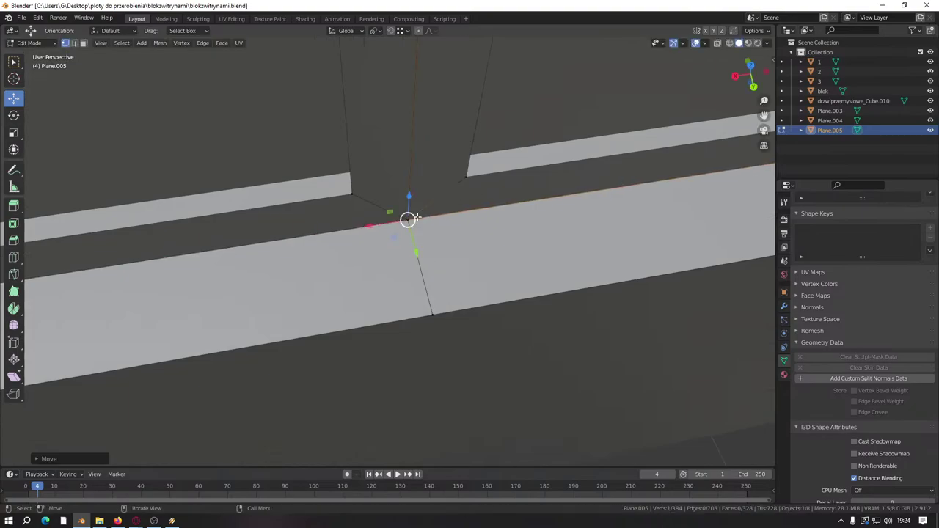
key("a")
key("m")
left_click(418, 217)
Step: Select the mullion's top vertex and dissolve the edges around it
left_click(432, 315)
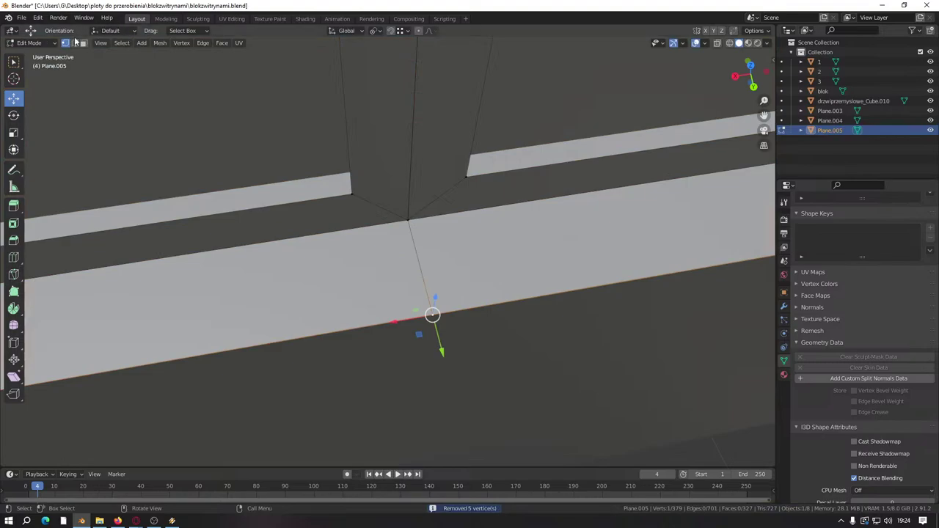
key("alt+a")
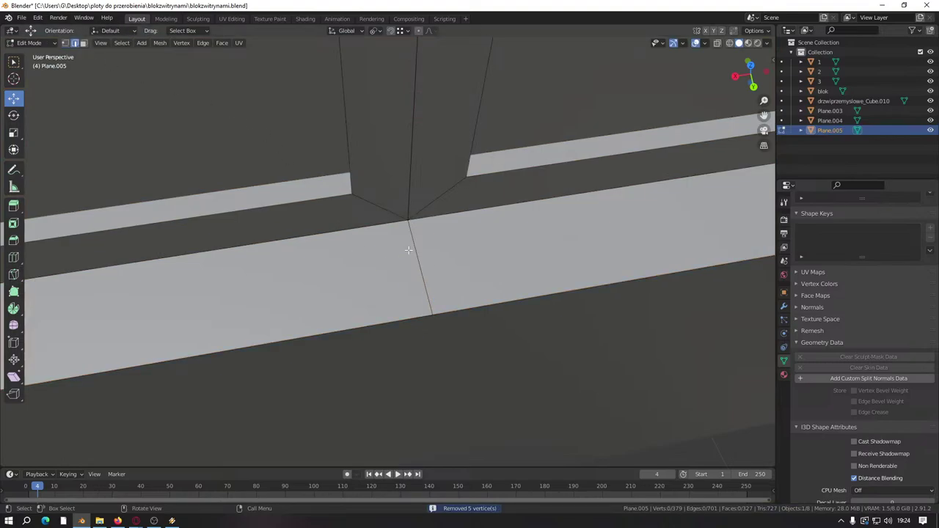
left_click(408, 250)
scroll(409, 250, "down", 3)
middle_click_drag(408, 250, 389, 204)
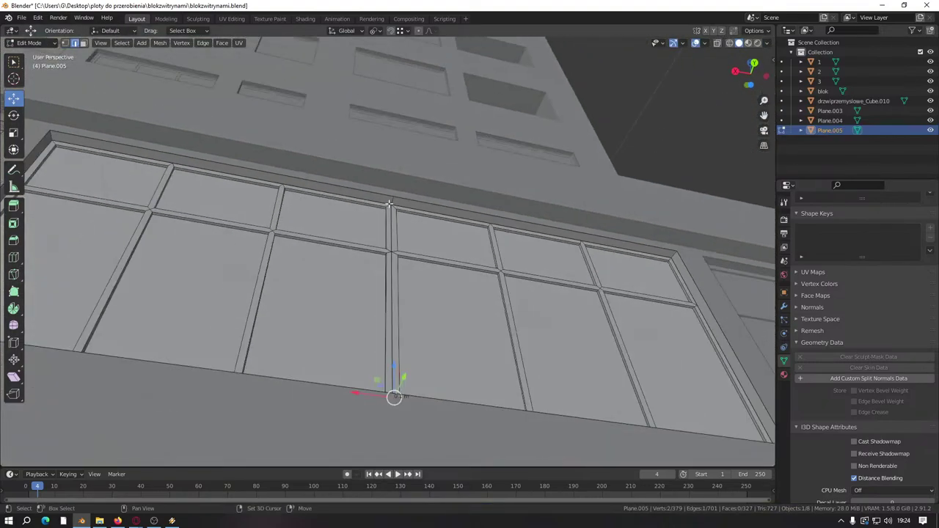
left_click(390, 203)
right_click(376, 265)
left_click(359, 474)
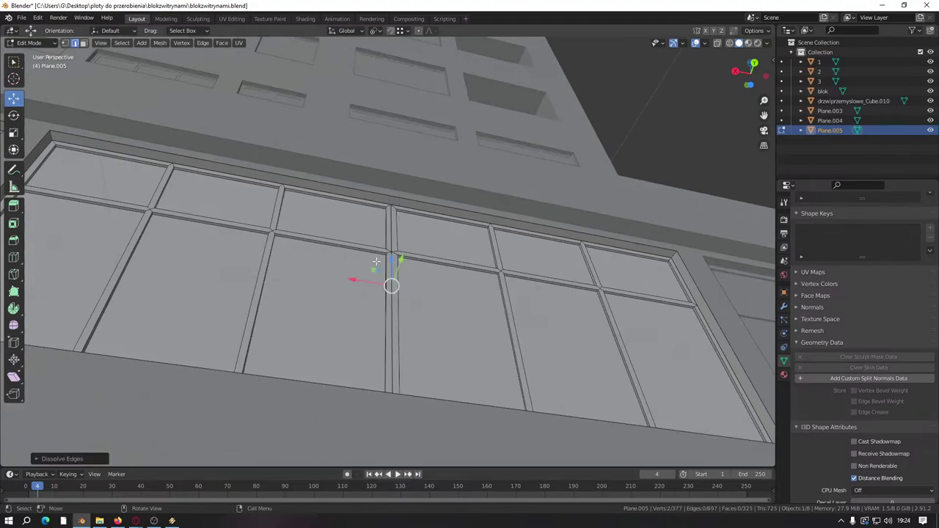
Step: Switch to face select mode and select the upper mullion faces
middle_click_drag(376, 262, 382, 261)
scroll(388, 269, "up", 5)
left_click(84, 44)
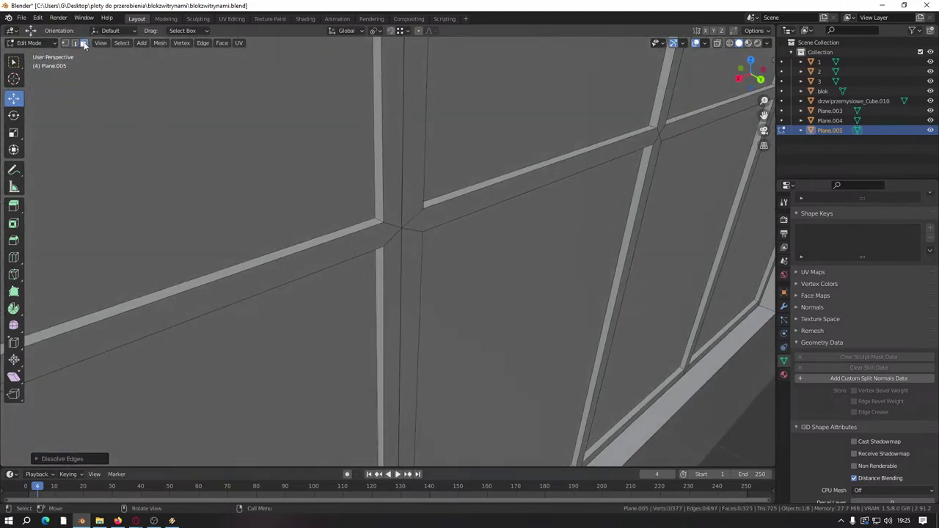
left_click(382, 167)
middle_click_drag(382, 167, 242, 268)
left_click(245, 306, "shift")
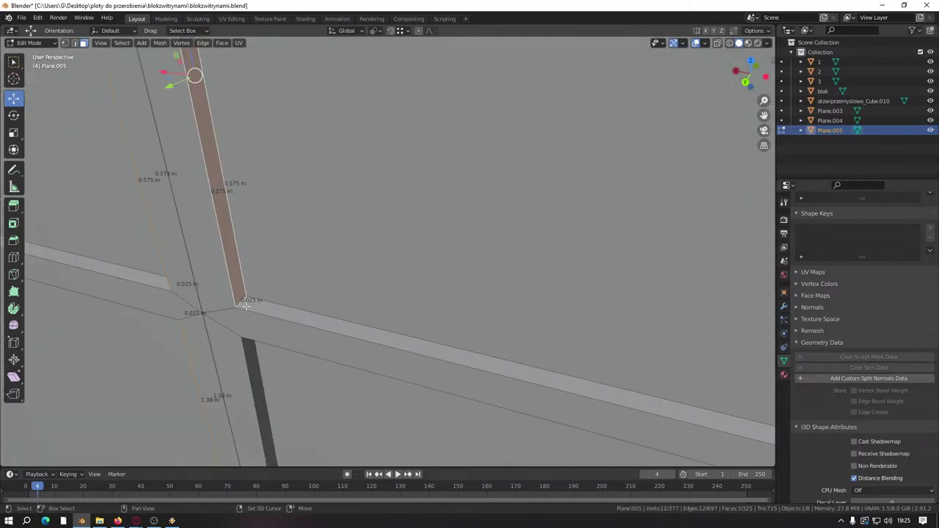
Step: Add the lower mullion face and several neighbouring mullion faces to the selection
left_click(251, 362, "shift")
middle_click_drag(250, 362, 312, 228)
left_click(326, 229, "shift")
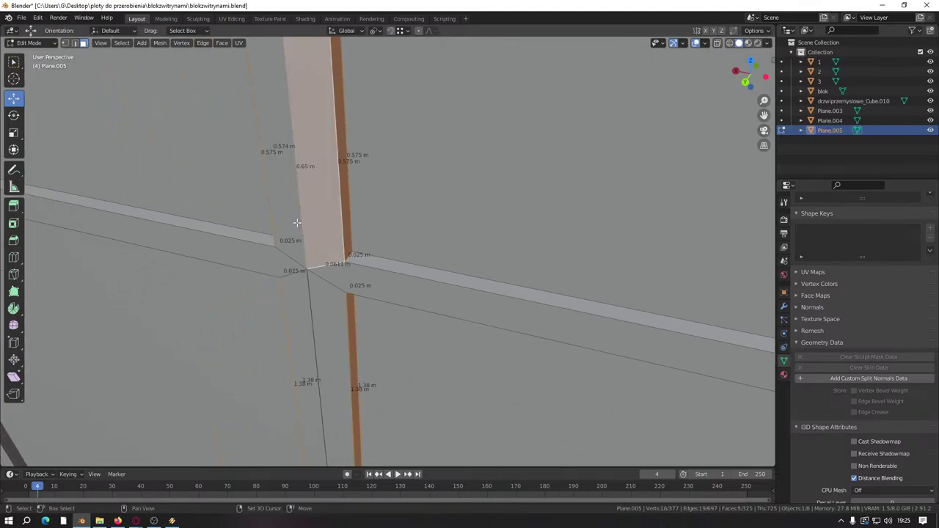
left_click(298, 223, "shift")
left_click(320, 317, "shift")
left_click(306, 321, "shift")
middle_click_drag(306, 321, 367, 292)
scroll(284, 169, "up", 3)
Step: Select the upper and lower mullion faces and move them along the X axis
left_click(325, 178)
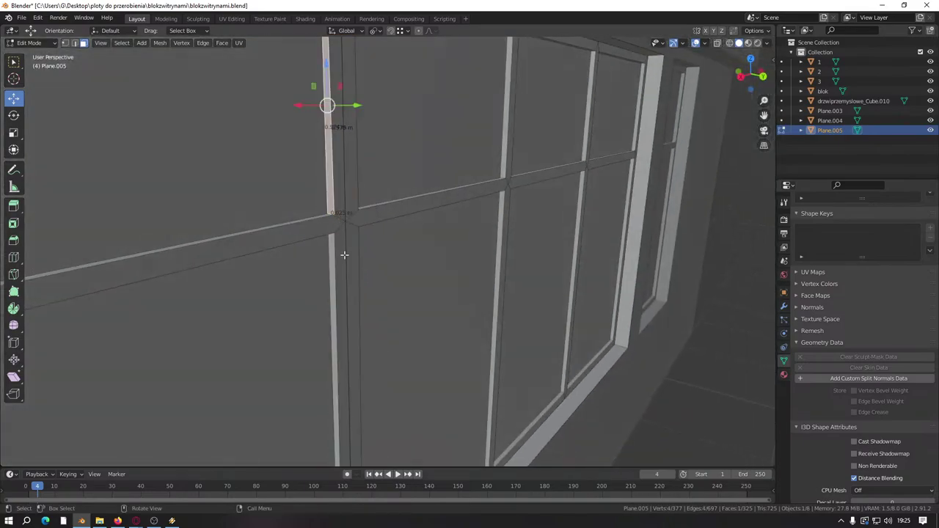
left_click(344, 254, "shift")
middle_click_drag(344, 254, 319, 280)
key("g")
key("x")
left_click(350, 71)
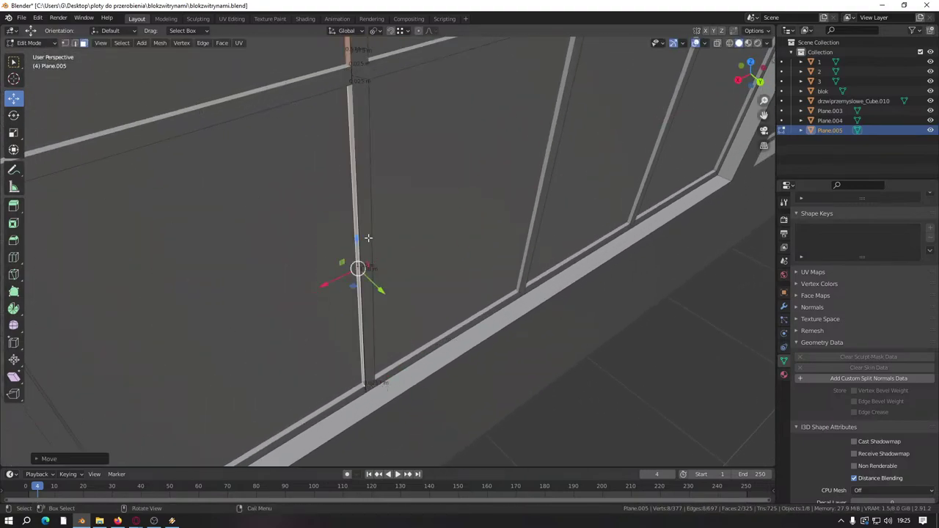
Step: Reframe the mullion base upright and select the mullion's right and left side faces
scroll(358, 265, "up", 4)
scroll(351, 252, "up", 3)
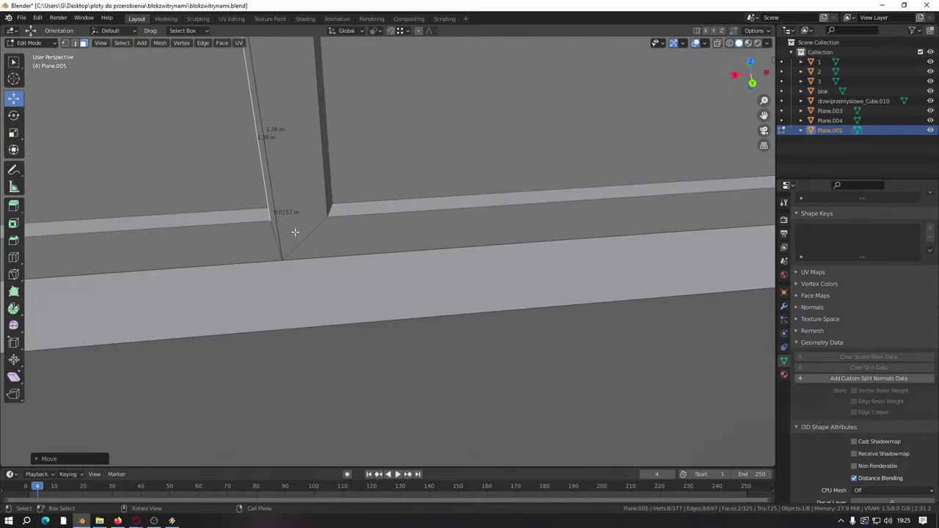
middle_click_drag(291, 230, 342, 296)
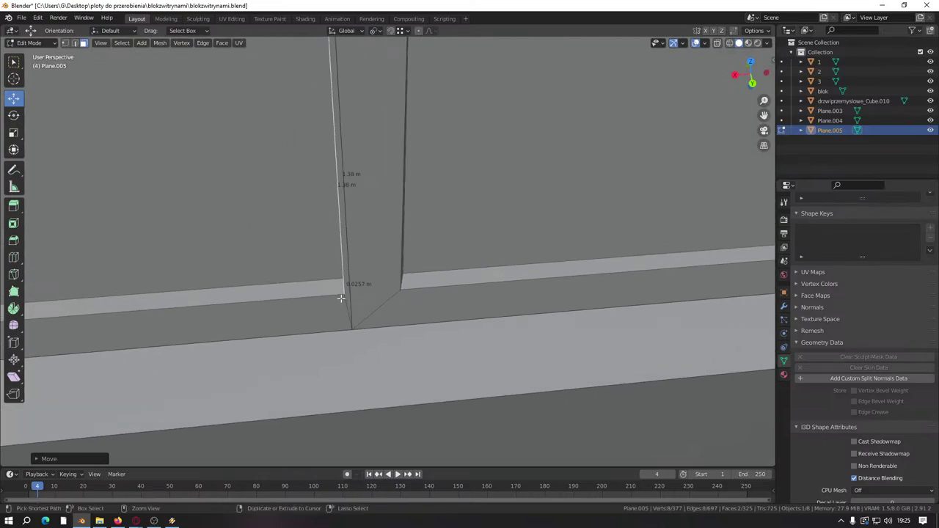
scroll(341, 299, "down", 6)
middle_click_drag(335, 253, 340, 283)
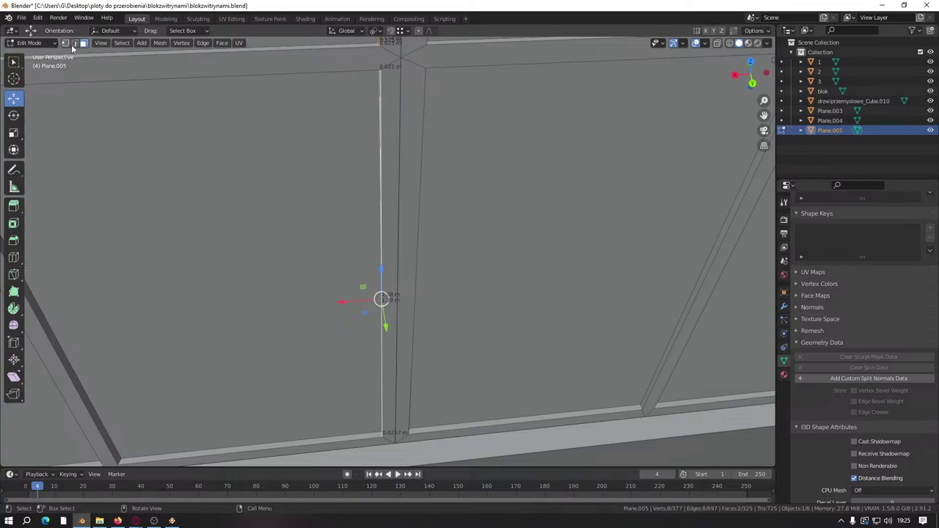
left_click(396, 434)
left_click(391, 433, "shift")
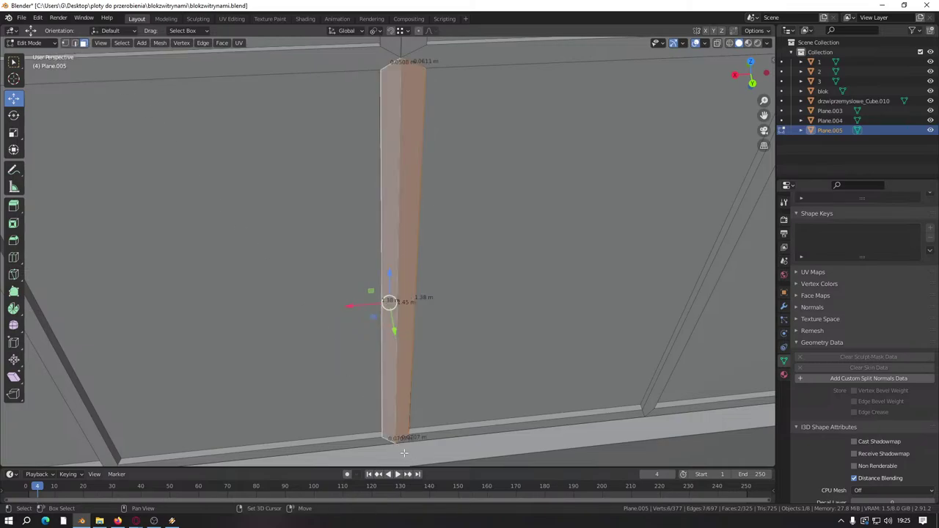
middle_click_drag(392, 460, 377, 354)
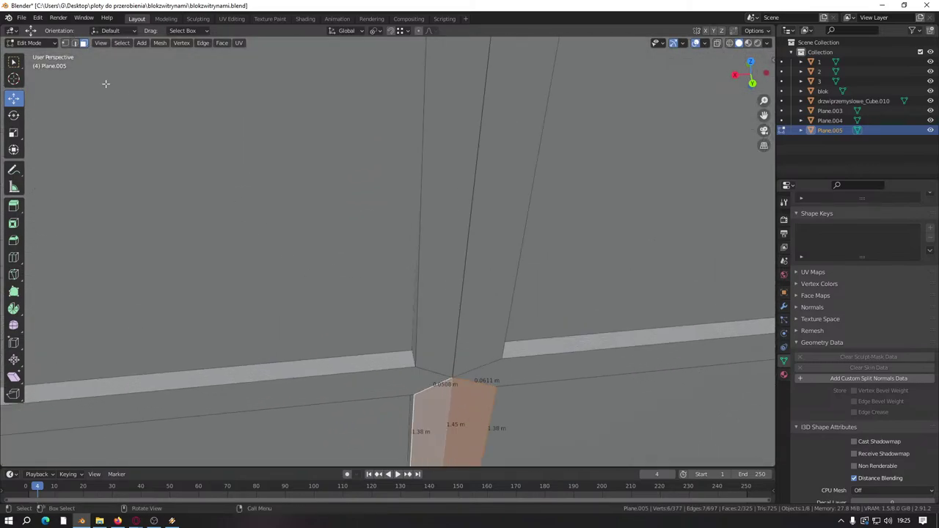
Step: In edge mode, select two short edges at the mullion joint and move them
left_click(76, 43)
middle_click_drag(331, 293, 377, 221)
left_click(353, 209)
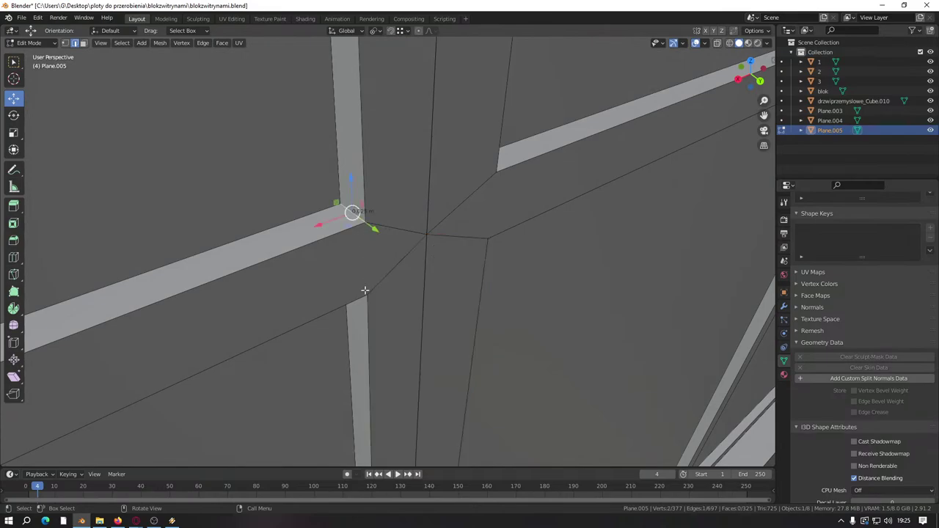
middle_click_drag(365, 289, 345, 294)
left_click(341, 242, "shift")
key("g")
left_click(374, 351)
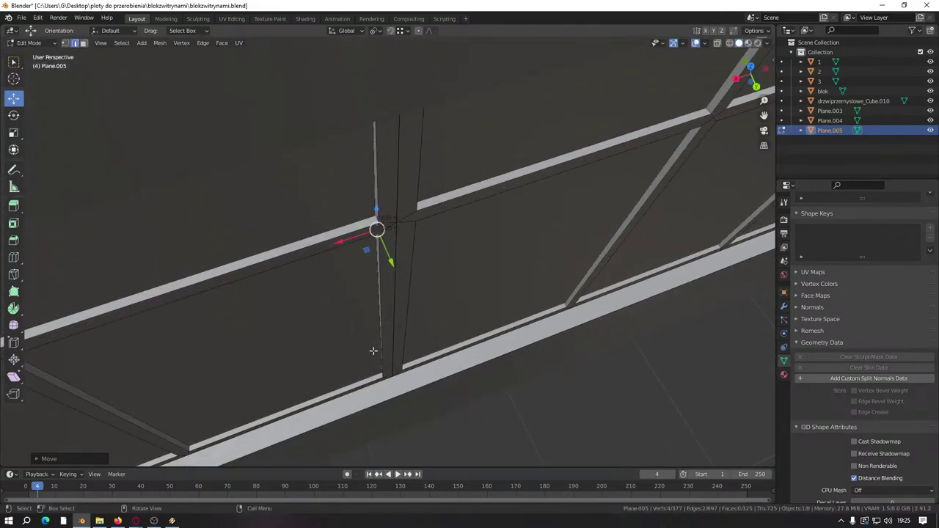
Step: Select the left and right joint edges plus the left diagonal chamfer edge
scroll(373, 351, "up", 5)
scroll(357, 321, "up", 4, "shift")
left_click(342, 214)
left_click(410, 220, "shift")
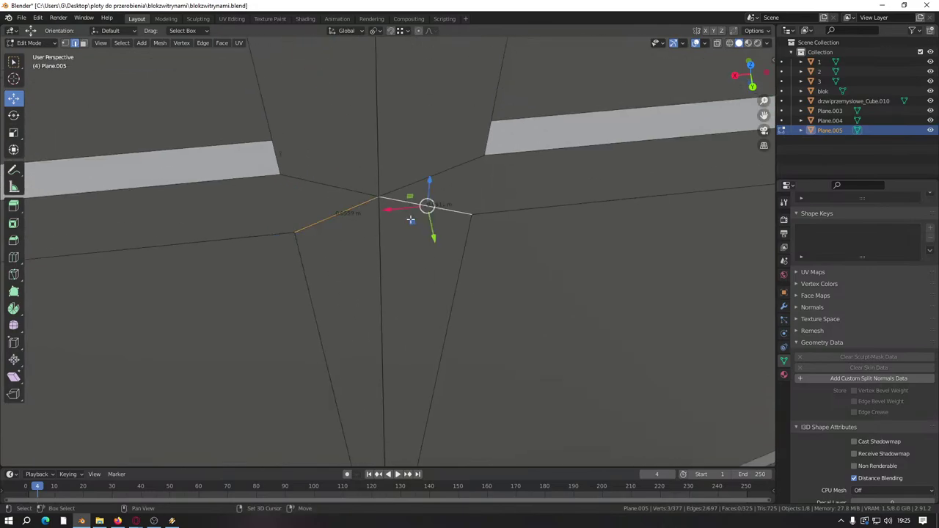
scroll(391, 290, "down", 8)
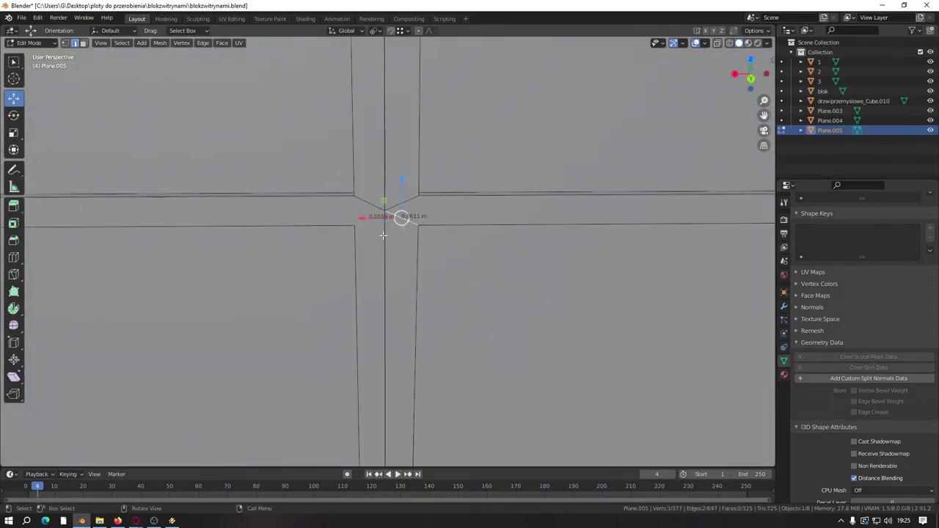
scroll(396, 287, "up", 2, "shift")
middle_click_drag(397, 287, 402, 264)
scroll(408, 229, "up", 6)
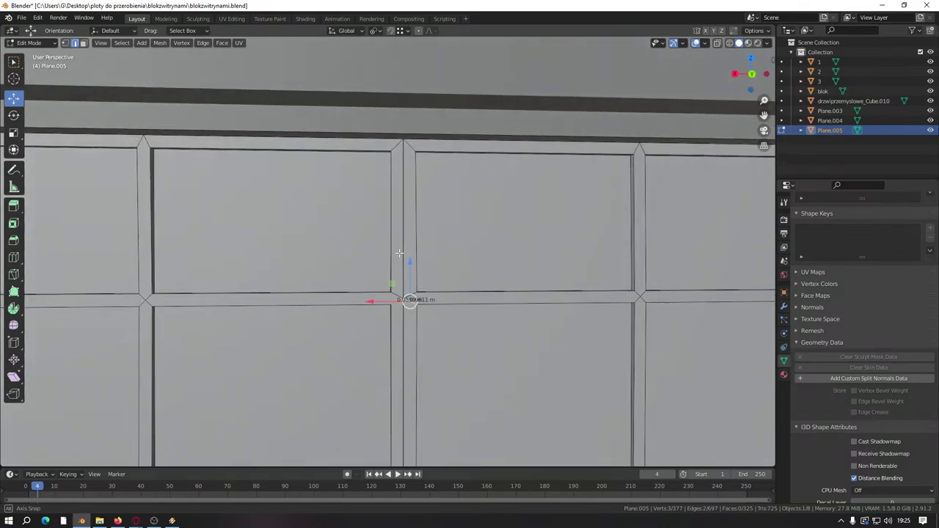
left_click(404, 139, "shift")
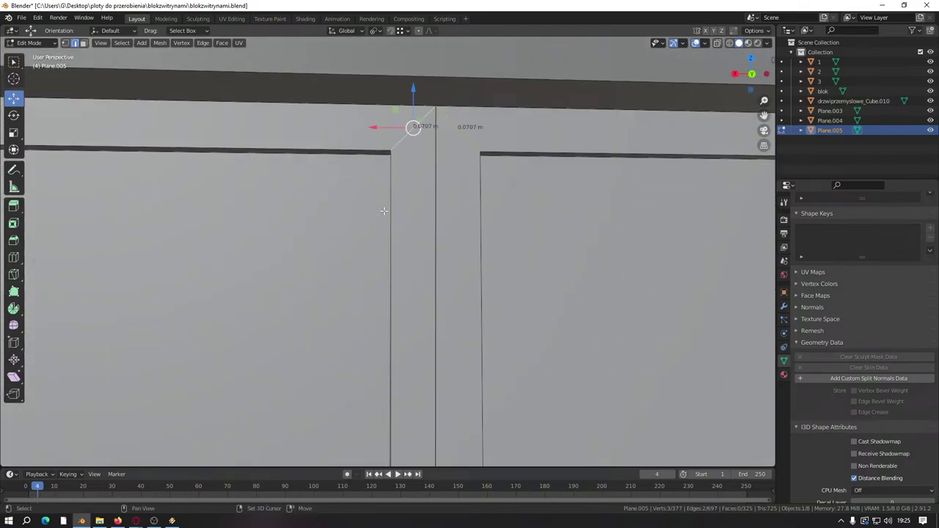
Step: Slide the selected vertex along X and shift it left at the window grid
middle_click_drag(500, 354, 351, 314)
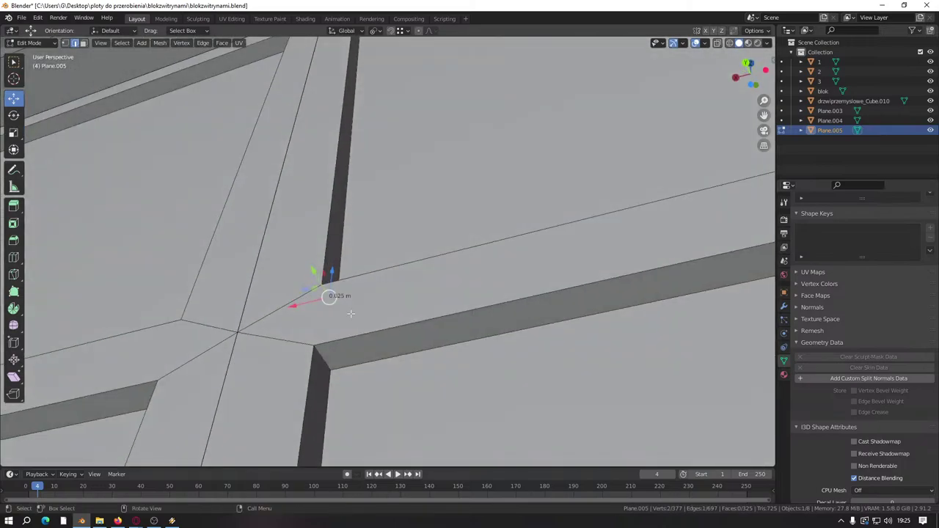
middle_click_drag(324, 356, 352, 309)
left_click_drag(352, 310, 346, 310)
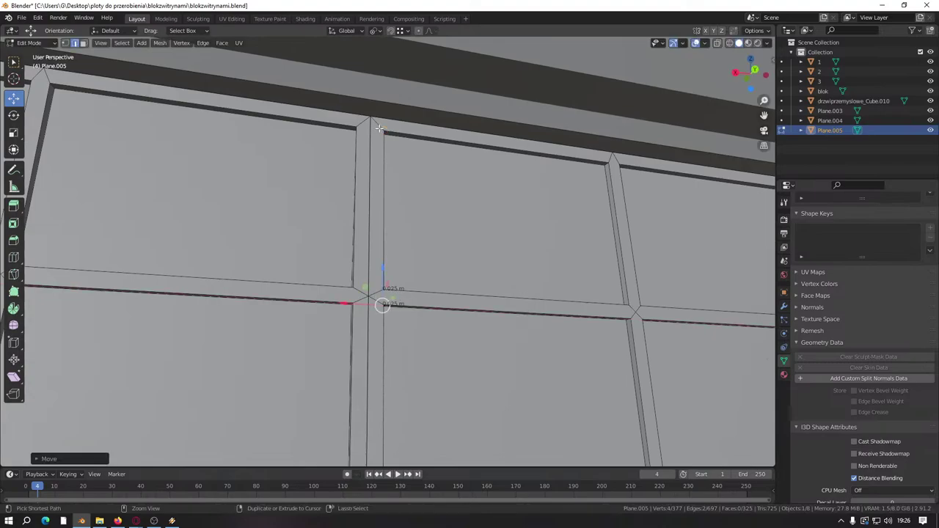
middle_click_drag(345, 310, 391, 282)
scroll(391, 282, "up", 3)
left_click_drag(386, 428, 333, 418)
middle_click_drag(327, 405, 456, 170, "shift")
Step: In face mode, select the vertical mullion's faces above and below the crossing
left_click(82, 43)
scroll(506, 210, "up", 5, "shift")
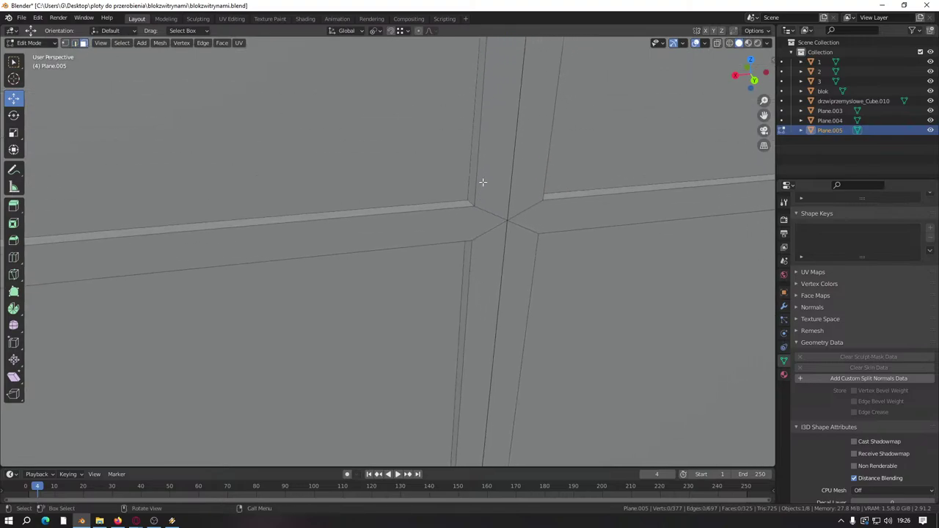
left_click(474, 176)
left_click(467, 253, "shift")
left_click(484, 239, "shift")
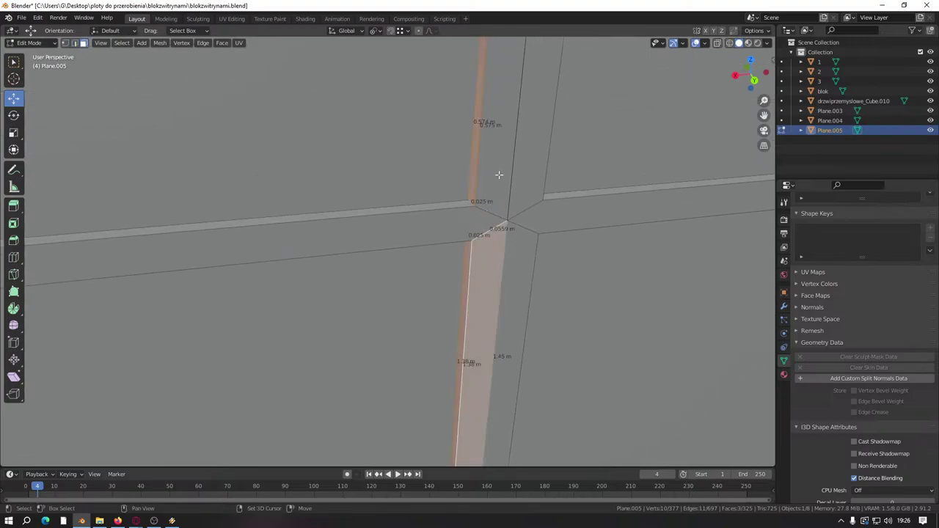
left_click(525, 179, "shift")
left_click(529, 179, "shift")
left_click(514, 258, "shift")
Step: Add the mullion's side faces and scale the selection to 0.5 along X
middle_click_drag(513, 258, 560, 187)
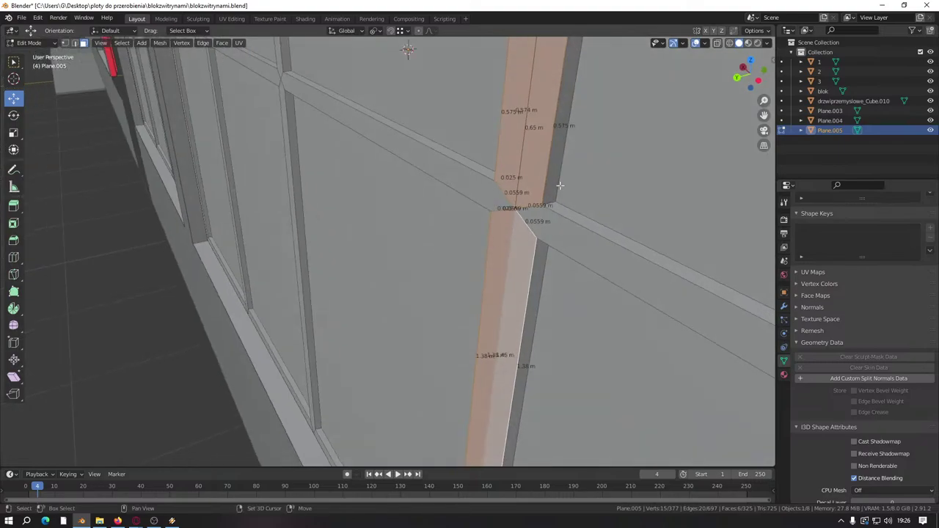
left_click(560, 187, "shift")
left_click(538, 273, "shift")
middle_click_drag(539, 273, 479, 282)
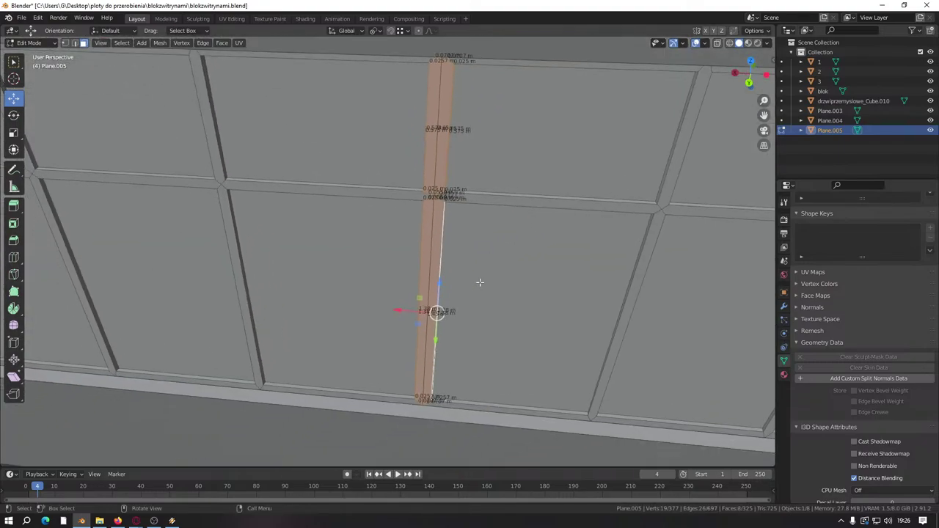
type("sx")
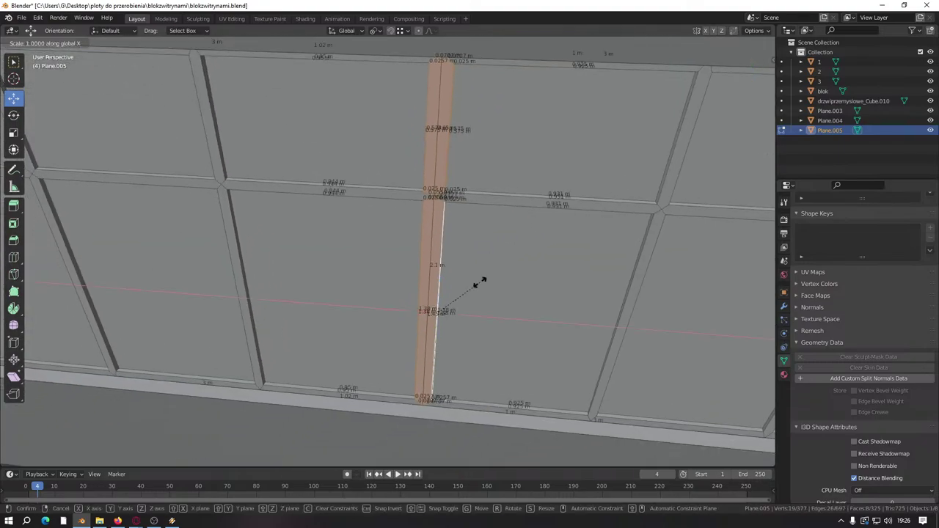
type("0")
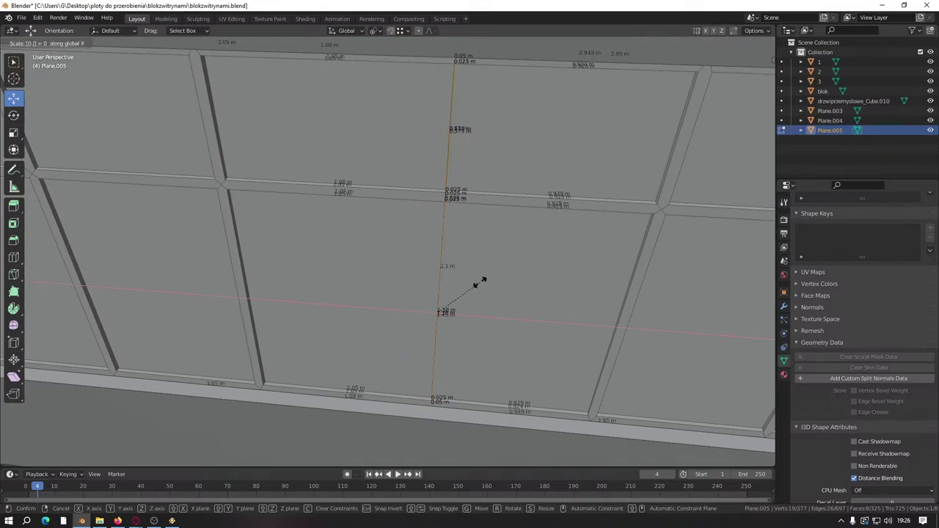
type(".5")
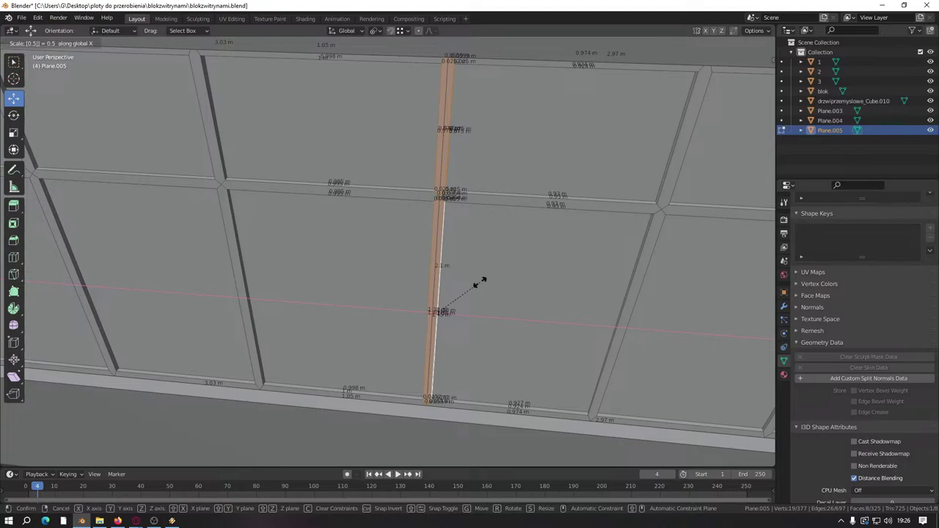
key("Return")
scroll(478, 279, "up", 6)
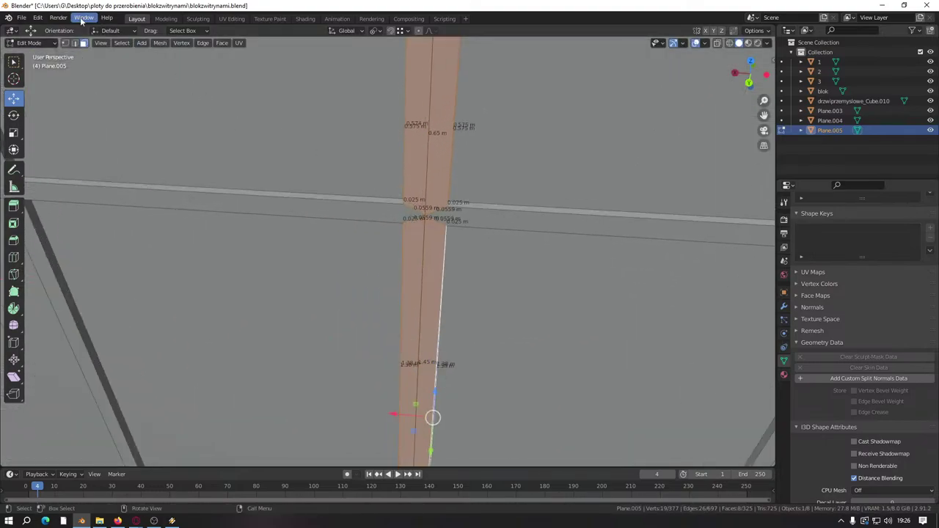
Step: Scale the mullion at the beam junction to 0.5 along X, then deselect
left_click(74, 42)
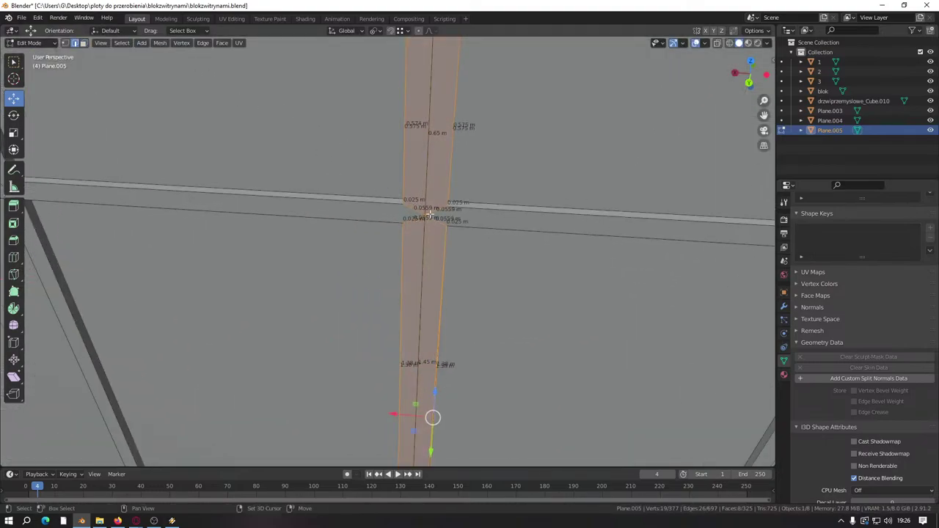
left_click(64, 43, "shift")
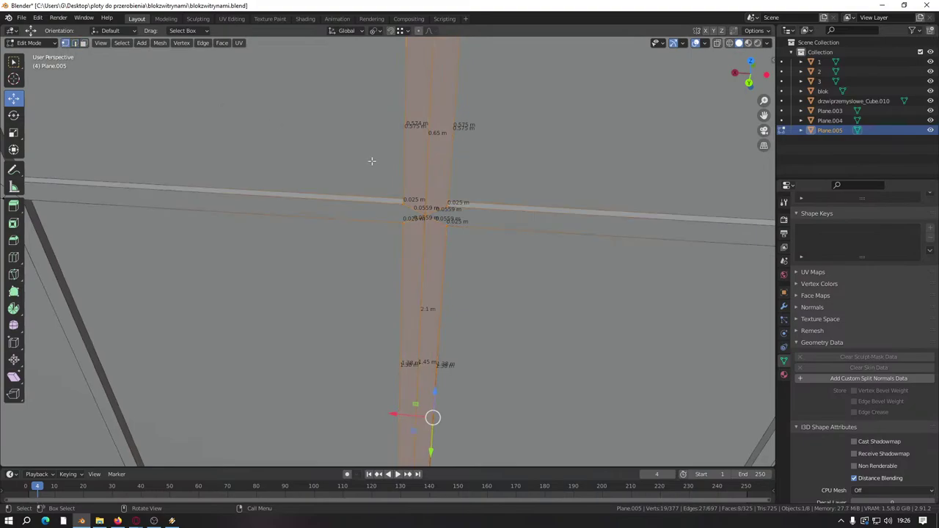
left_click(426, 218)
scroll(418, 220, "down", 4)
key("s")
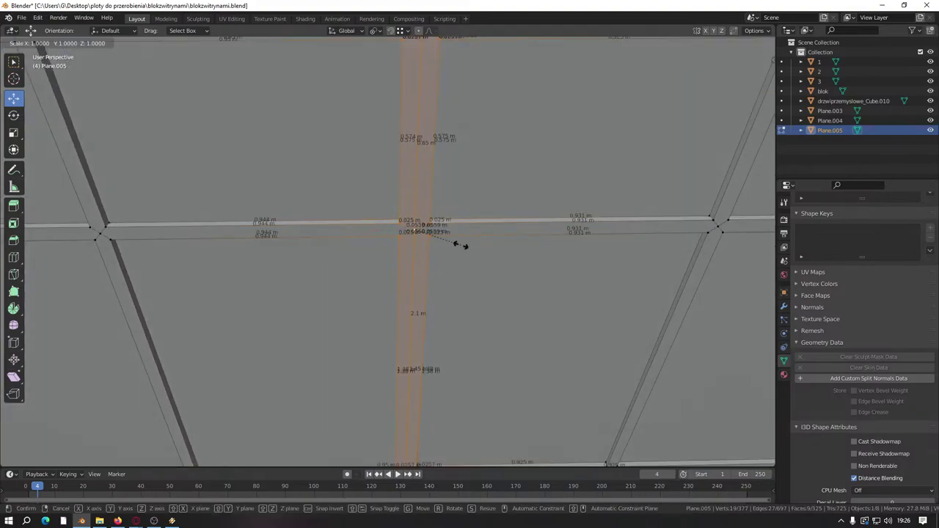
type("x0")
type(".5")
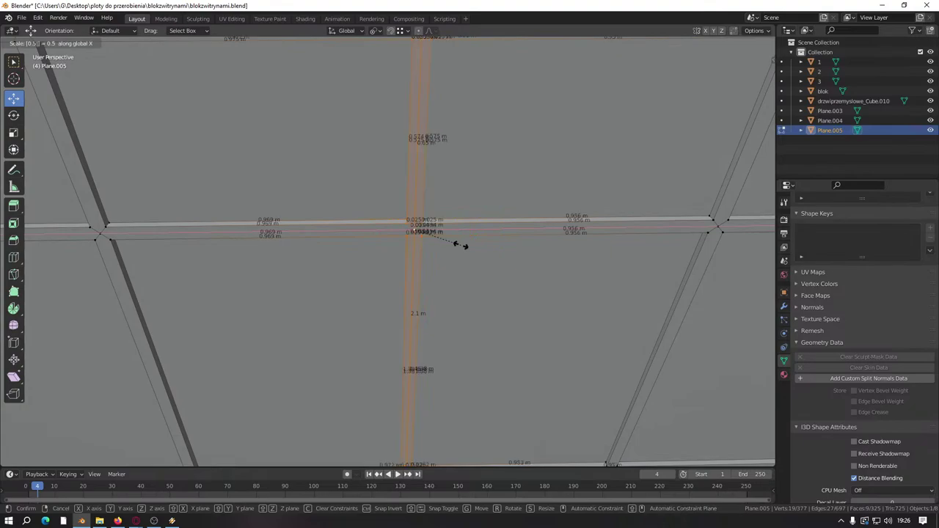
key("Return")
scroll(461, 245, "down", 6)
left_click(511, 450)
scroll(489, 398, "up", 6)
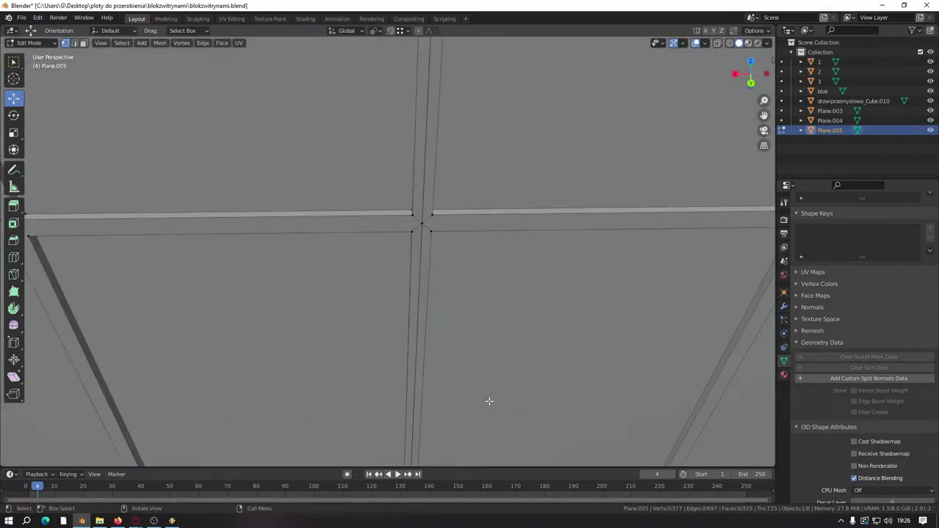
Step: Merge the whole mesh by distance and dissolve a stray edge at the crossing
left_click(75, 43)
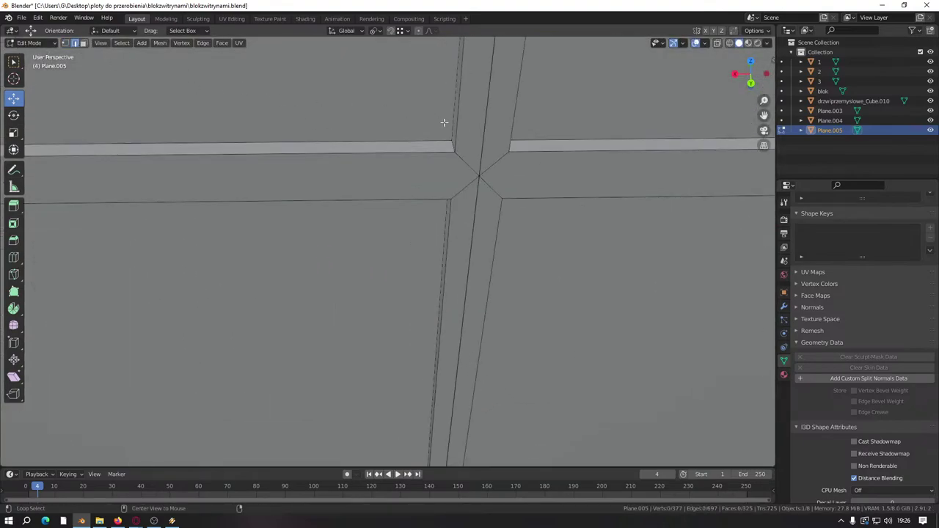
key("a")
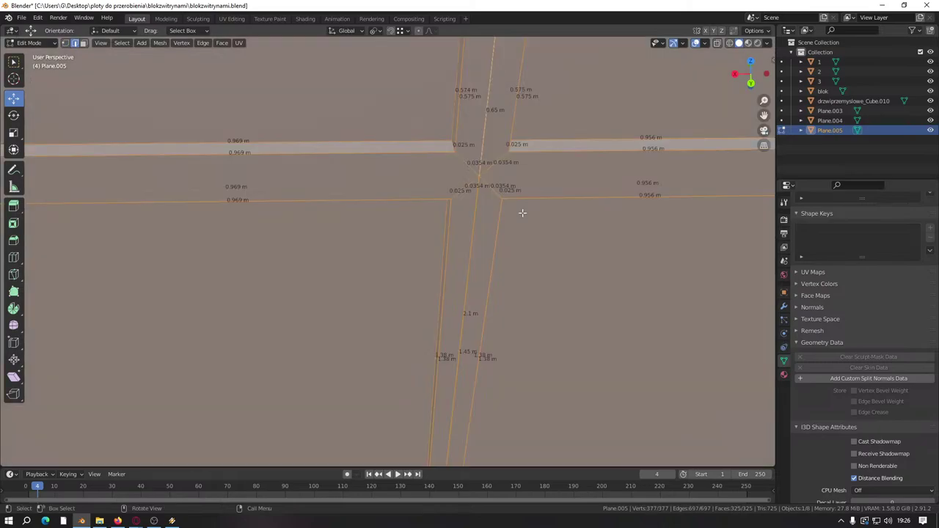
key("m")
left_click(523, 217)
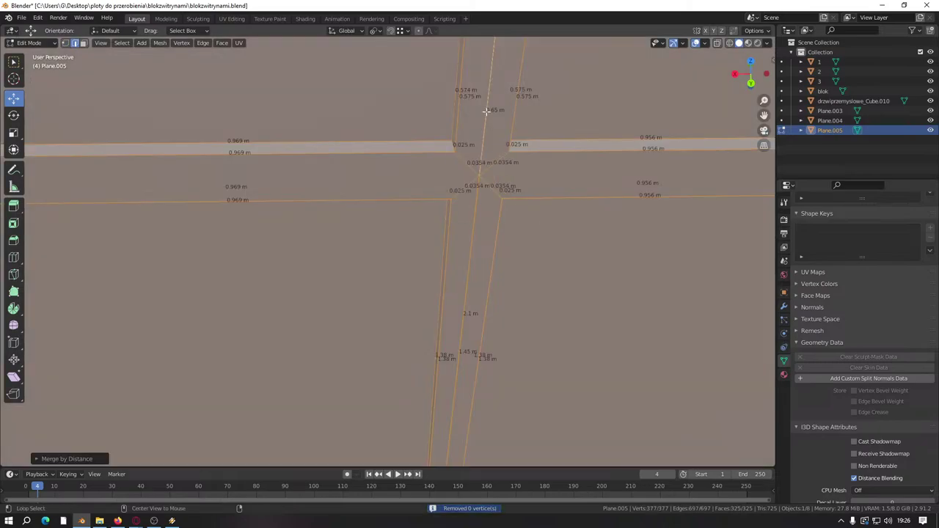
left_click(470, 167)
right_click(465, 182)
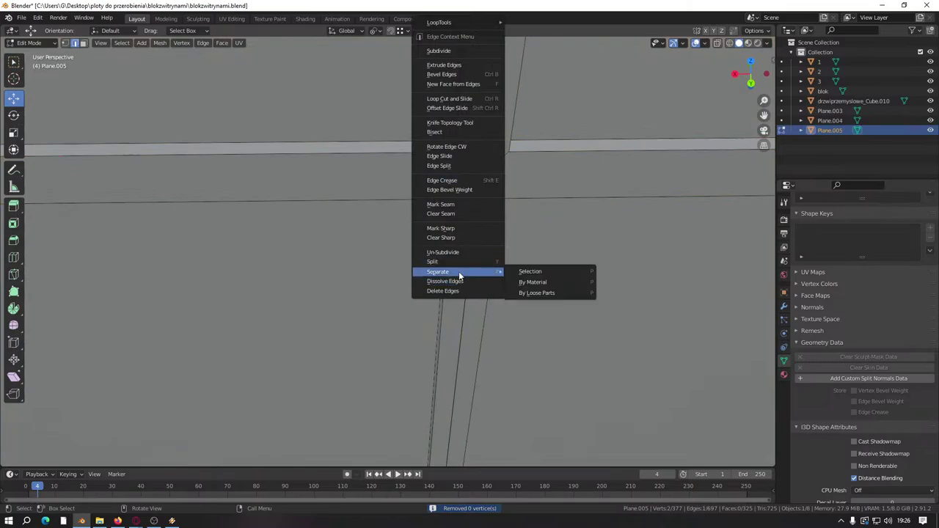
left_click(458, 278)
right_click(488, 119)
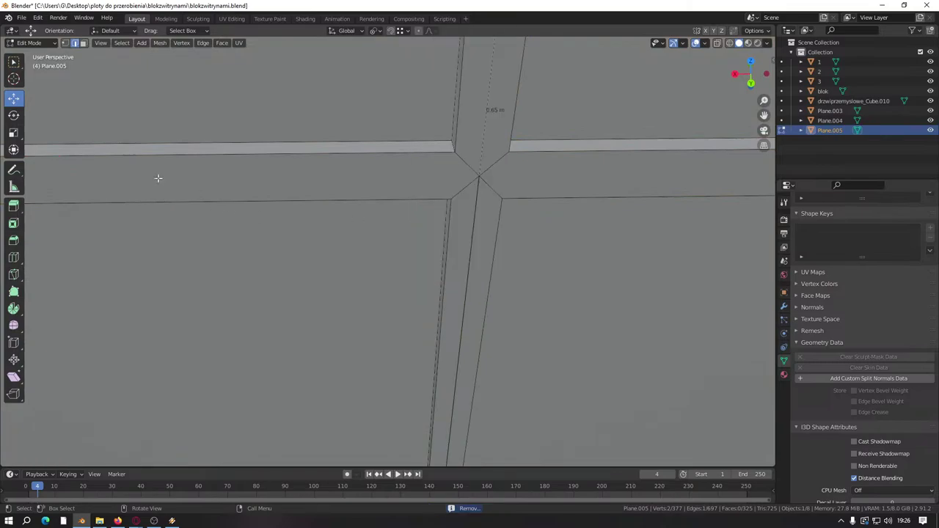
Step: Select the vertex at the strip crossing and the vertical strip's top vertex
middle_click_drag(508, 232, 443, 273)
left_click(65, 43)
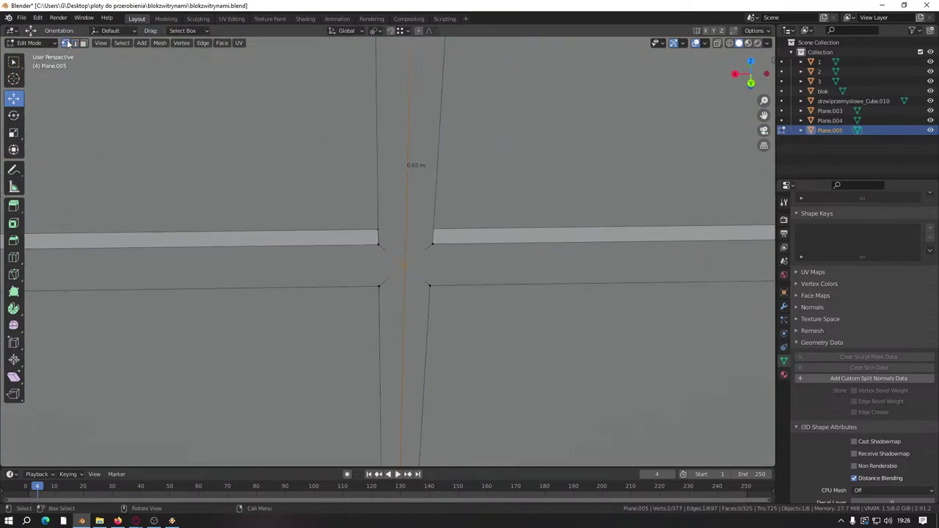
scroll(411, 262, "down", 2)
left_click(411, 262)
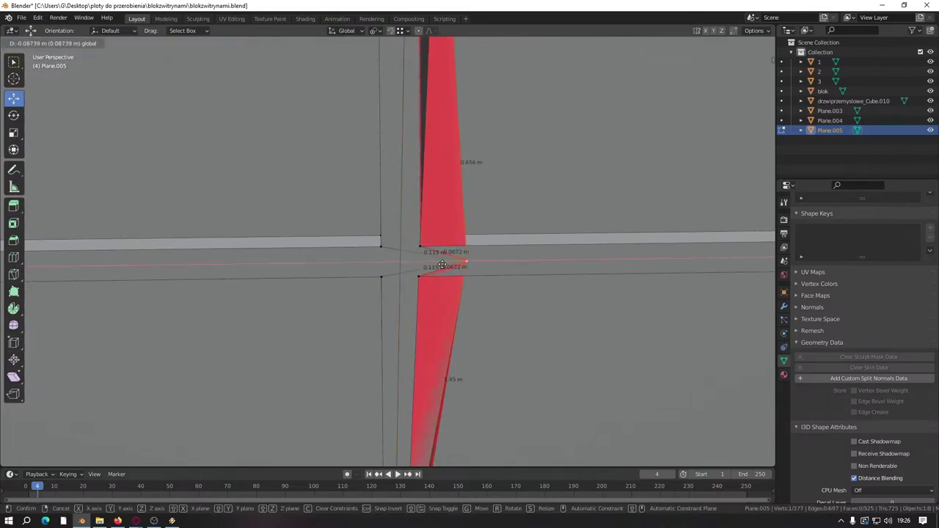
middle_click_drag(440, 205, 408, 172)
scroll(407, 172, "up", 3)
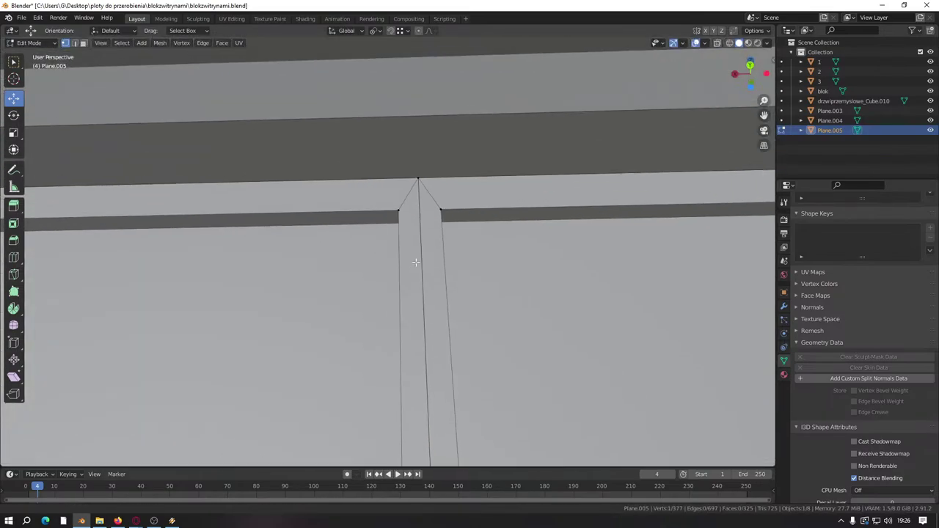
left_click(416, 179)
left_click(462, 185)
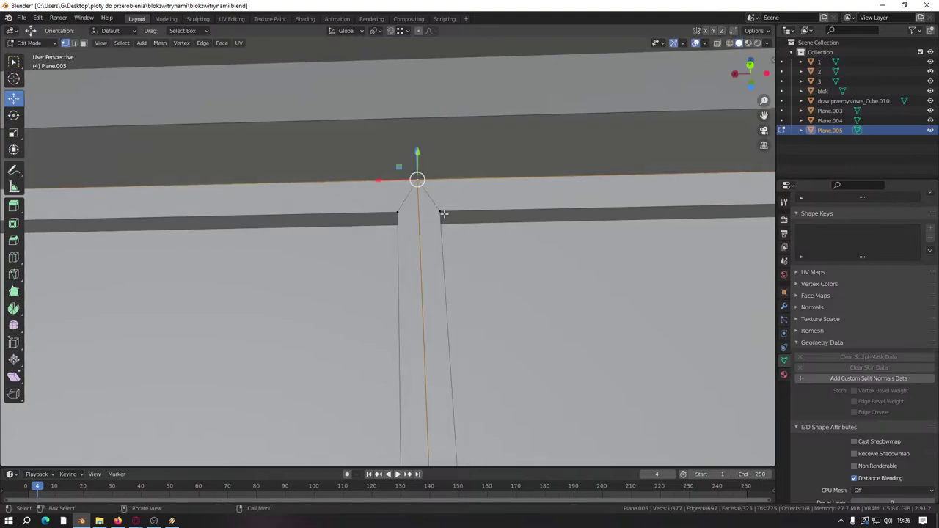
scroll(416, 362, "down", 6)
scroll(445, 199, "up", 8)
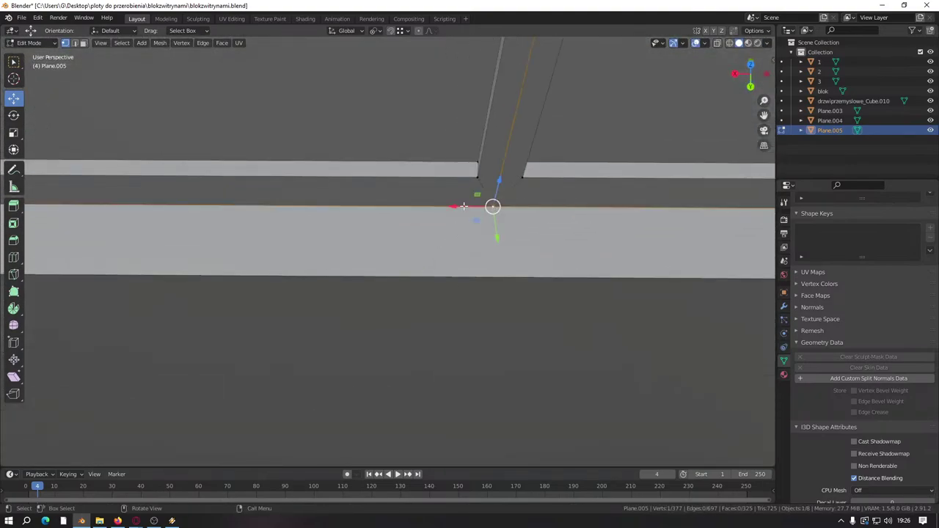
key("g")
key("Escape")
scroll(440, 220, "down", 4)
Step: Dissolve two neighbouring strip edges with X > Dissolve Edges
left_click(76, 42)
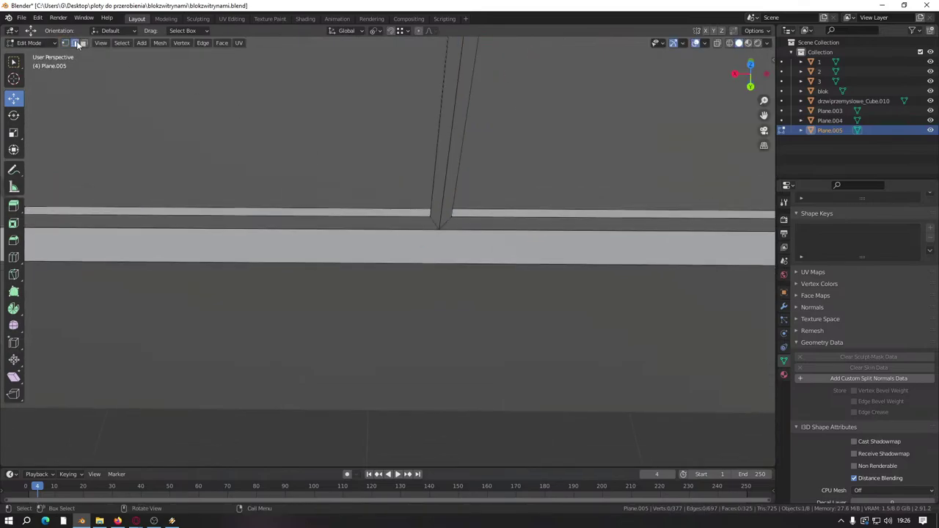
left_click(450, 184)
left_click(443, 185)
key("x")
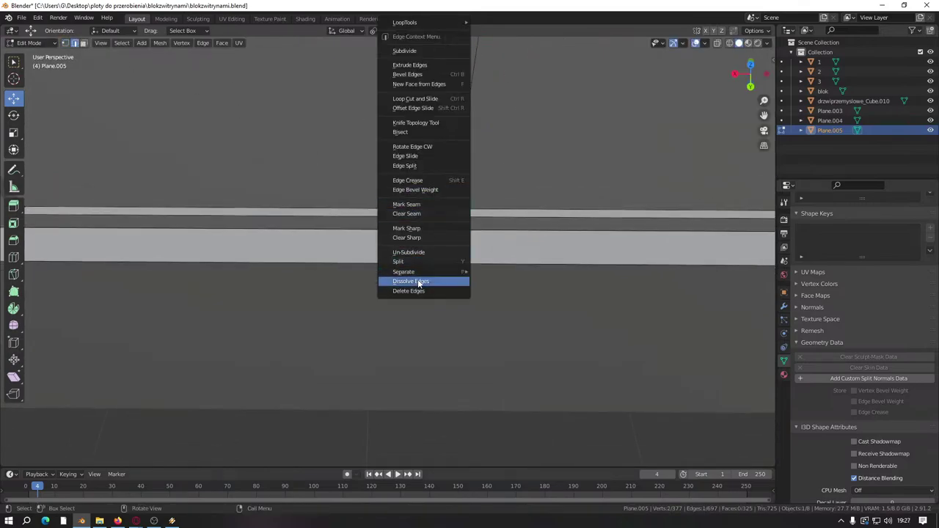
left_click(419, 279)
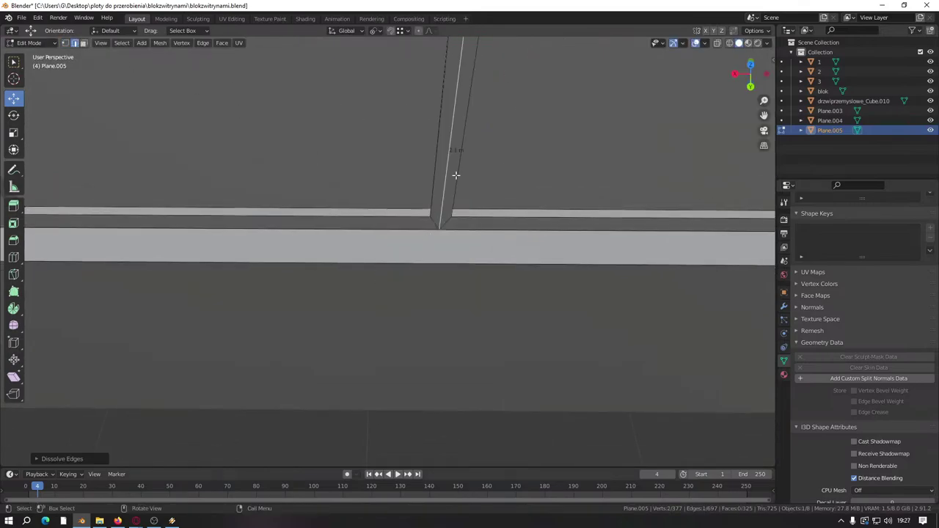
middle_click_drag(456, 174, 399, 233)
Step: Dissolve the selected post edges, undoing the mistaken edge operation
key("ctrl+e")
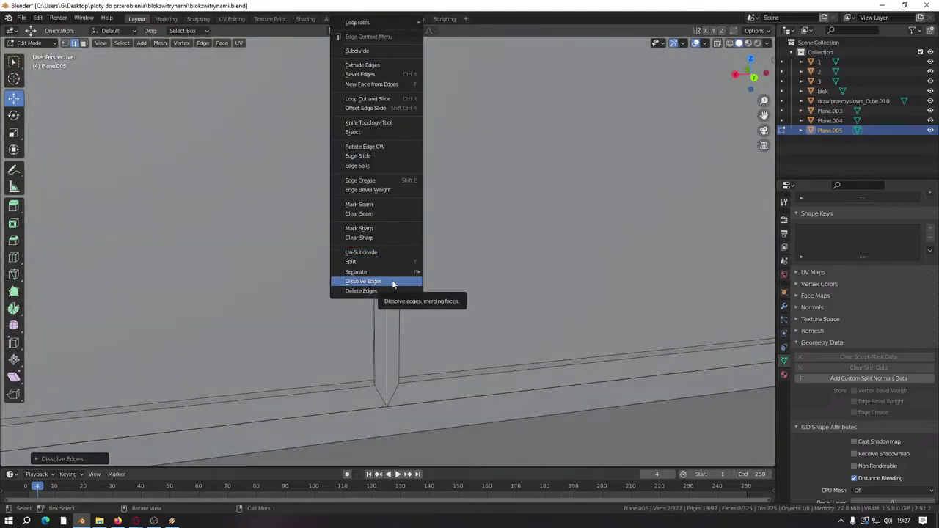
left_click(388, 283)
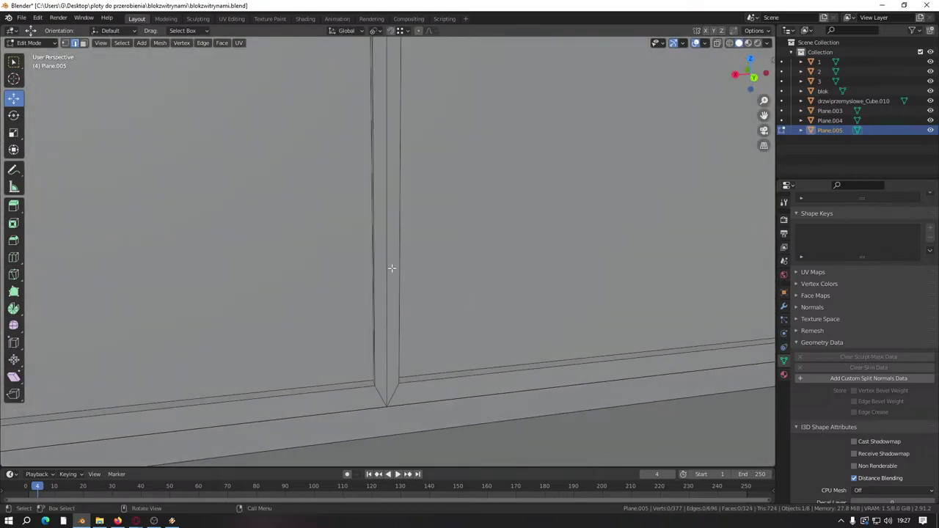
key("ctrl+e")
left_click(380, 291)
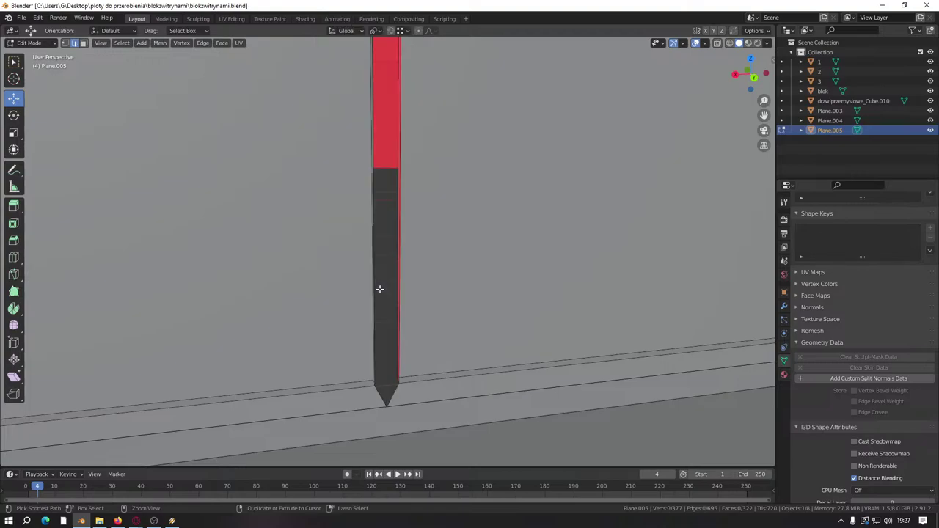
key("ctrl+z")
key("ctrl+e")
left_click(361, 286)
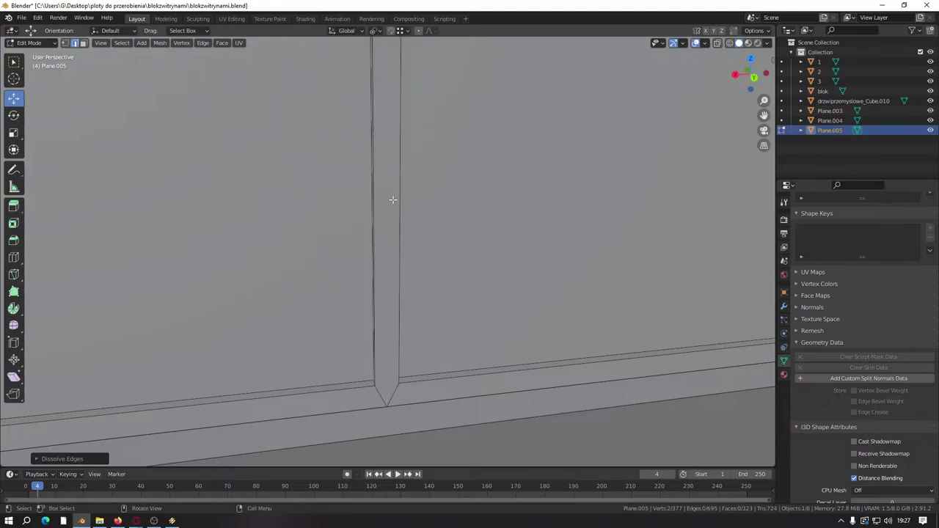
Step: Dissolve the extra edges at the beam–post intersection
middle_click_drag(392, 199, 416, 281)
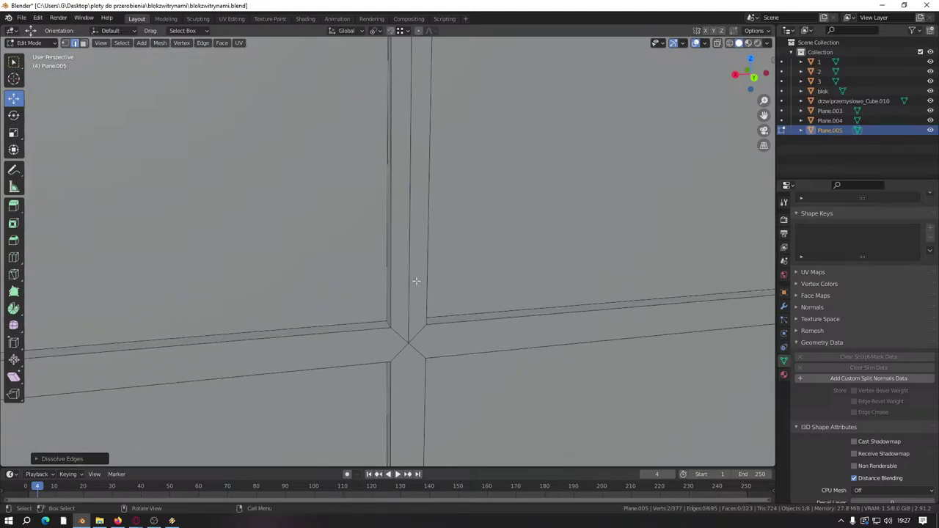
key("ctrl+e")
left_click(400, 278)
scroll(402, 251, "down", 5)
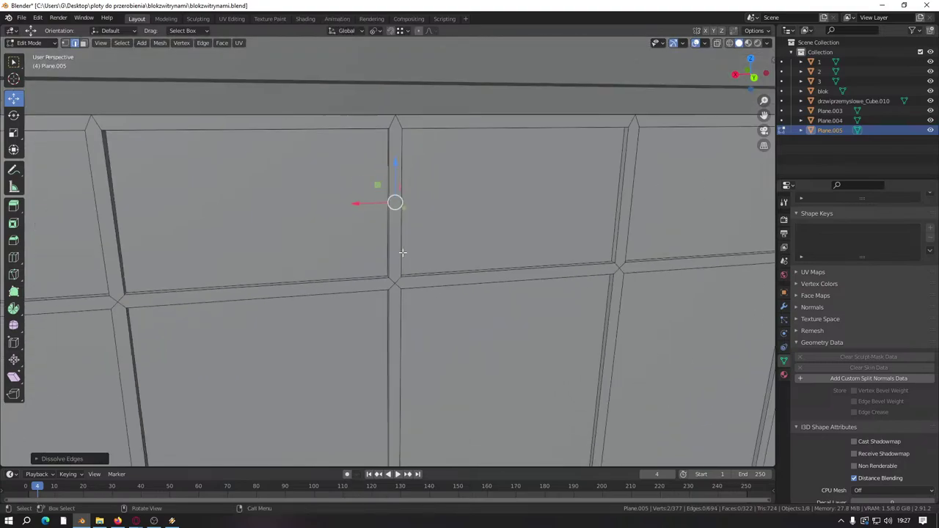
Step: Save blokzwitrynami.blend and return to Object Mode
key("ctrl+s")
scroll(402, 251, "down", 10)
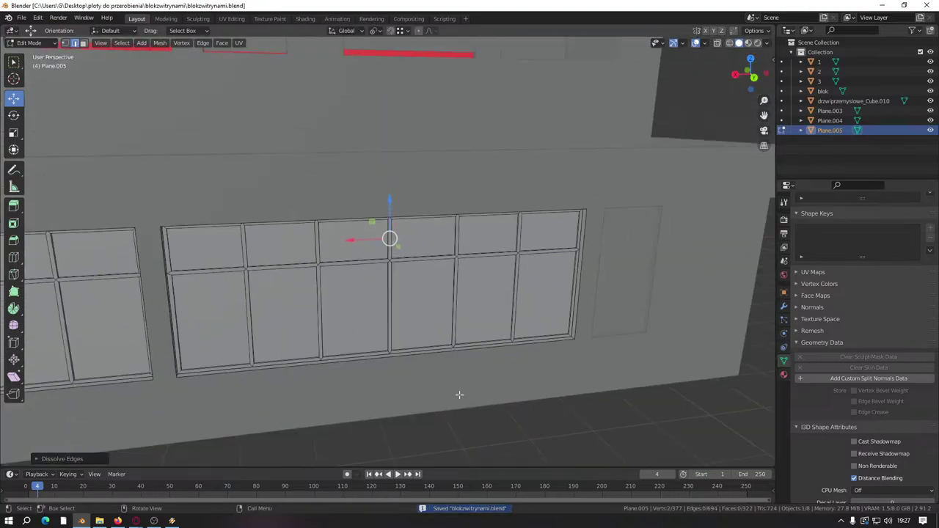
key("Tab")
scroll(453, 343, "up", 6)
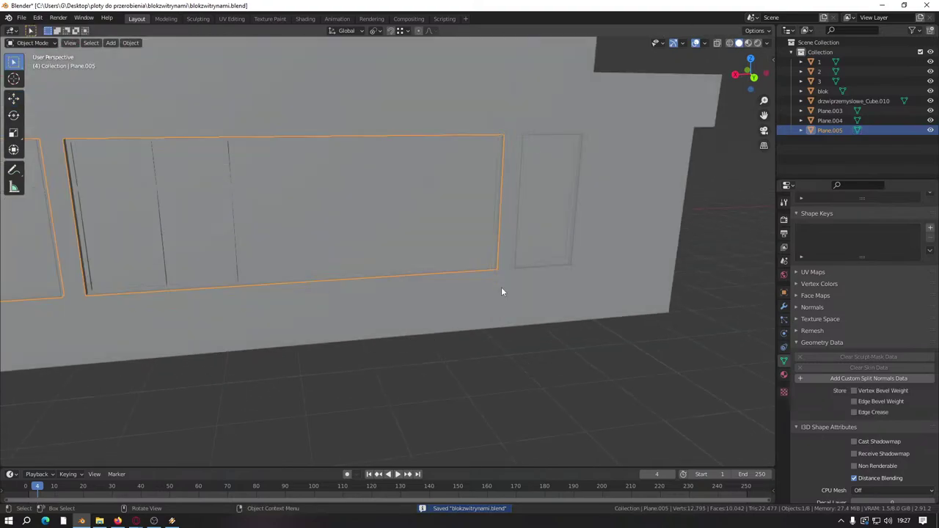
Step: Select the blok building, check its full mesh in Edit Mode, and save
left_click(502, 292)
scroll(484, 308, "down", 6)
key("Tab")
scroll(300, 293, "up", 3)
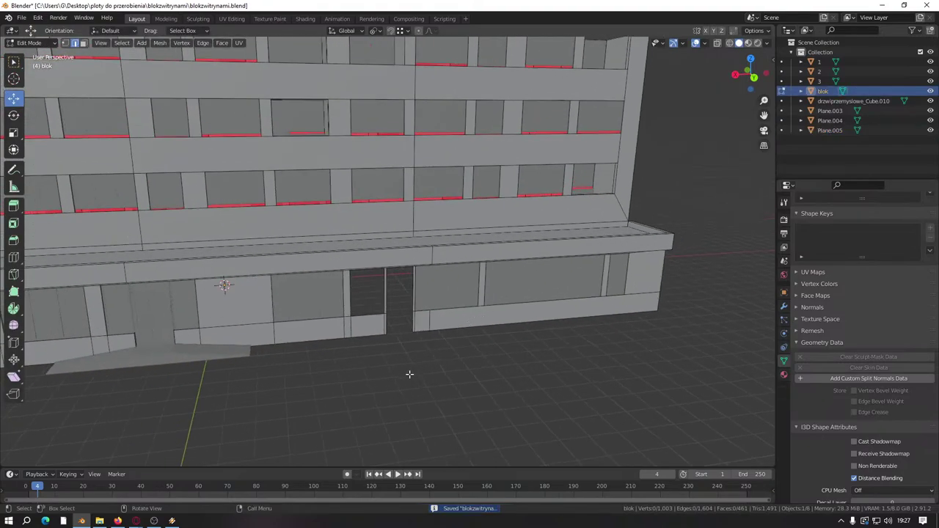
scroll(409, 375, "down", 5)
key("a")
key("Tab")
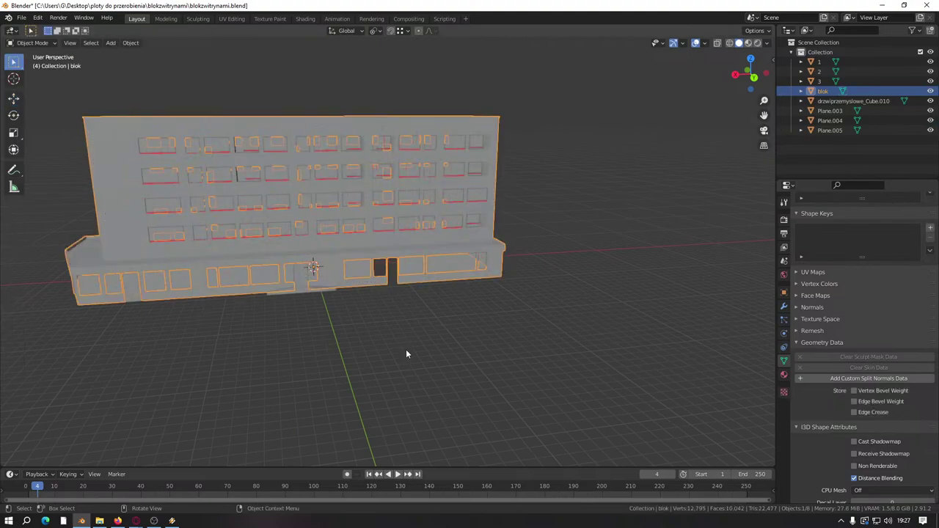
left_click(406, 350)
key("ctrl+s")
Step: Select every object and join them into the single blok mesh
key("a")
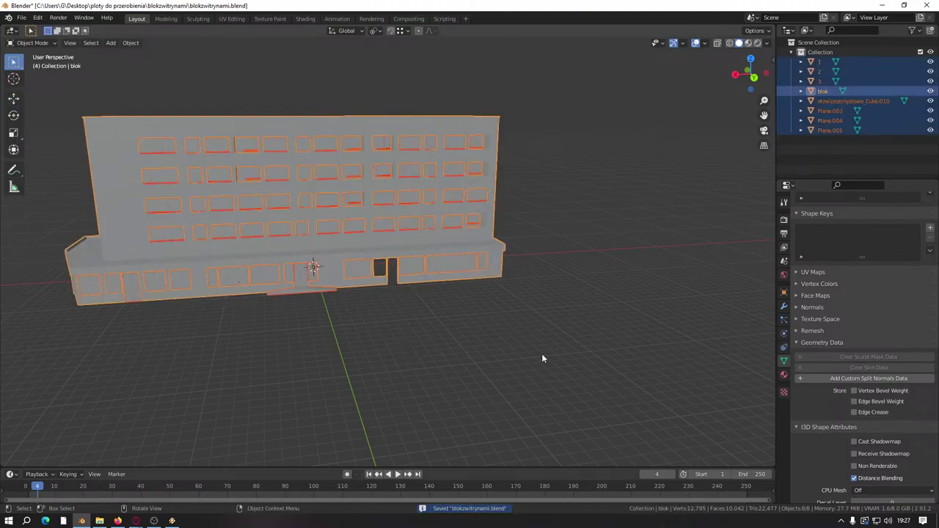
key("ctrl+j")
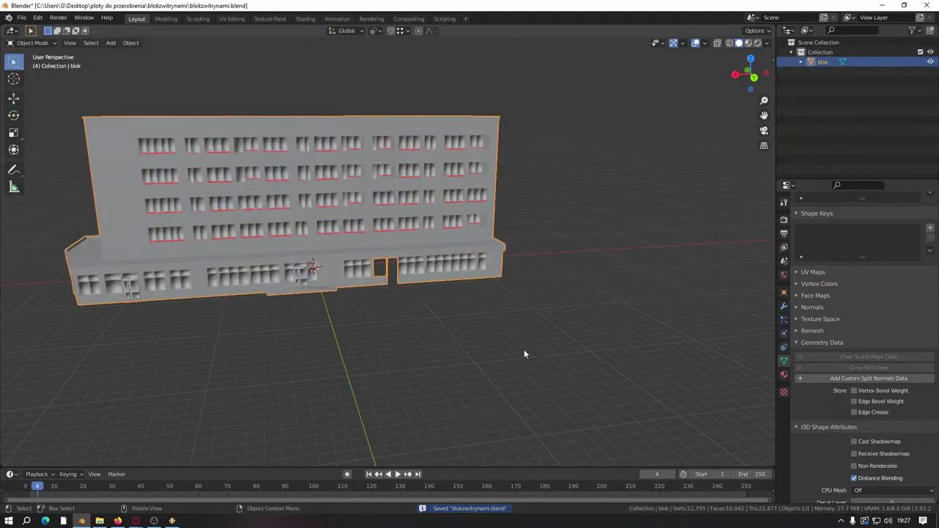
left_click(784, 375)
left_click(783, 361)
left_click(540, 304)
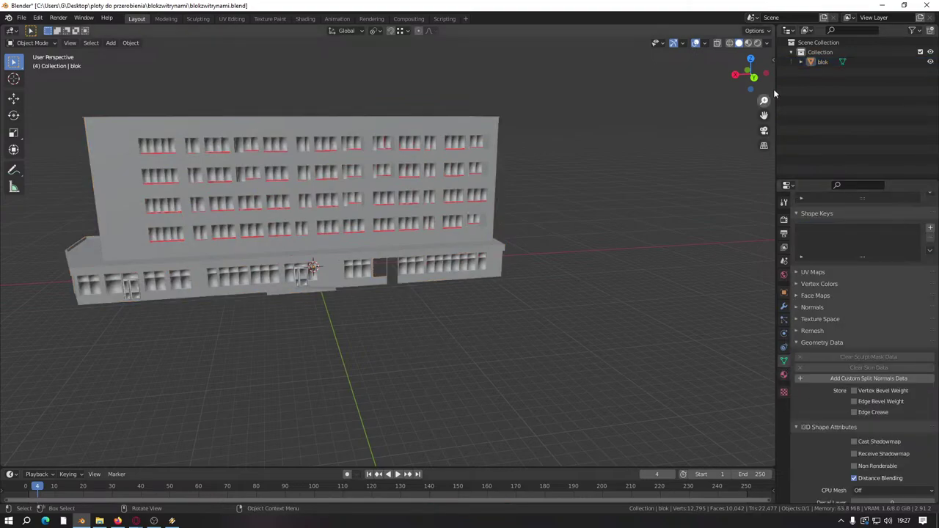
left_click(813, 63)
Step: Enable Auto Smooth under blok's Normals and apply Shade Smooth
left_click(811, 306)
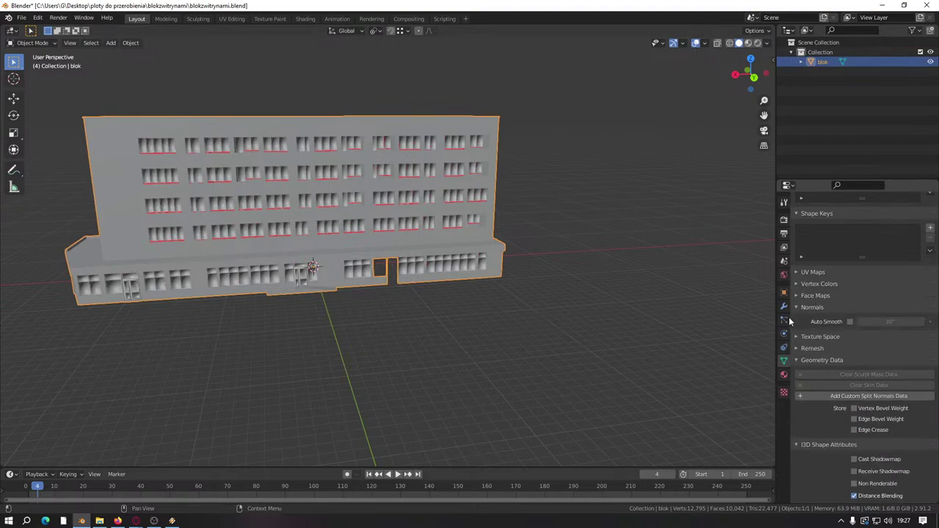
left_click(850, 322)
right_click(390, 200)
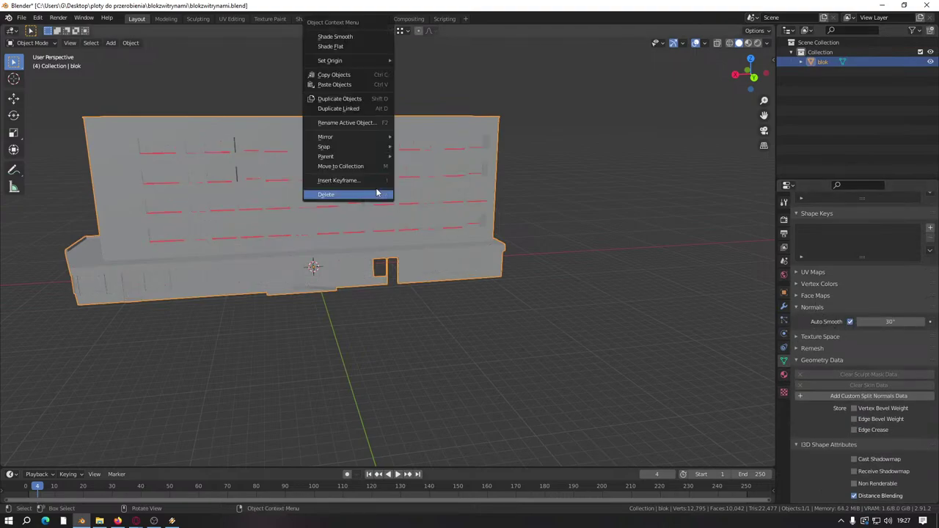
left_click(354, 37)
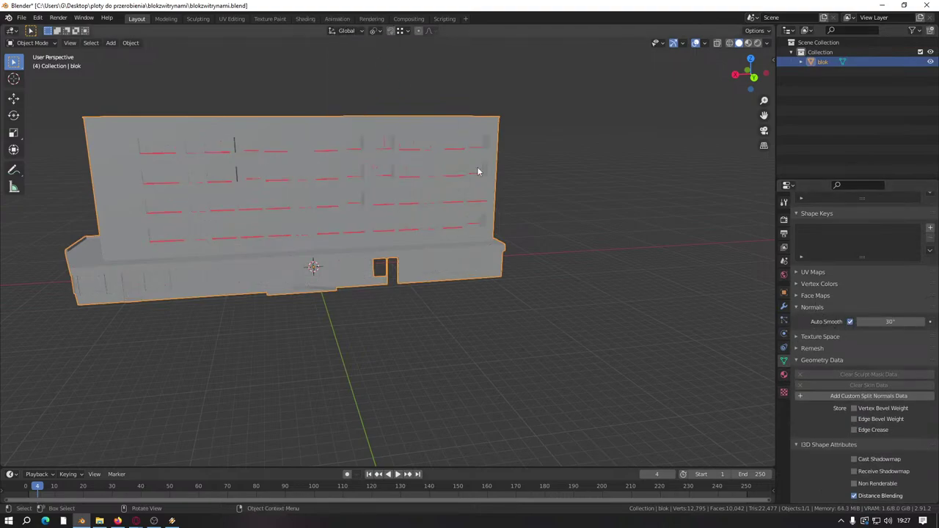
middle_click_drag(272, 274, 404, 251)
key("Tab")
scroll(490, 350, "up", 5)
key("alt+a")
scroll(359, 250, "up", 3)
Step: Inspect the storefront doors up close by framing a door's bottom edge, then deselect it
scroll(450, 269, "up", 4)
scroll(243, 211, "down", 4)
middle_click_drag(248, 211, 311, 262)
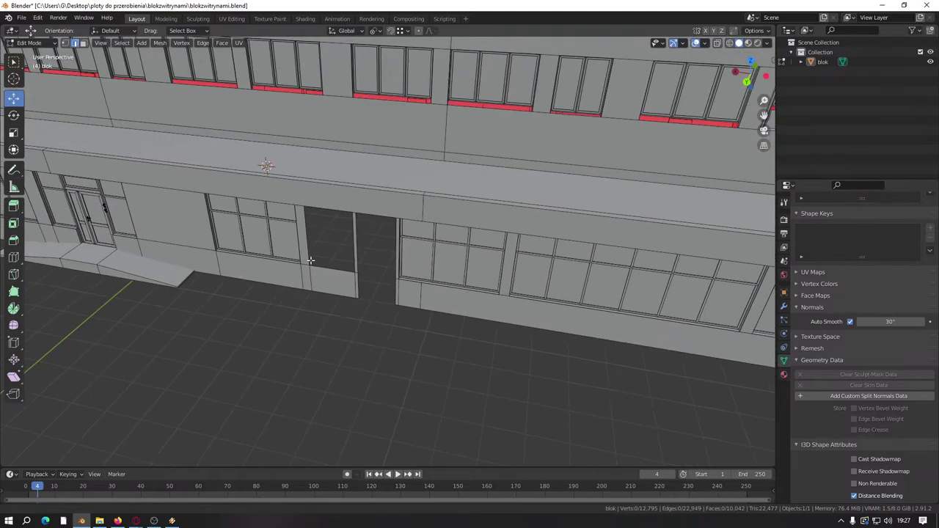
scroll(245, 247, "up", 3)
scroll(307, 289, "up", 2)
scroll(306, 290, "up", 2)
left_click(234, 366)
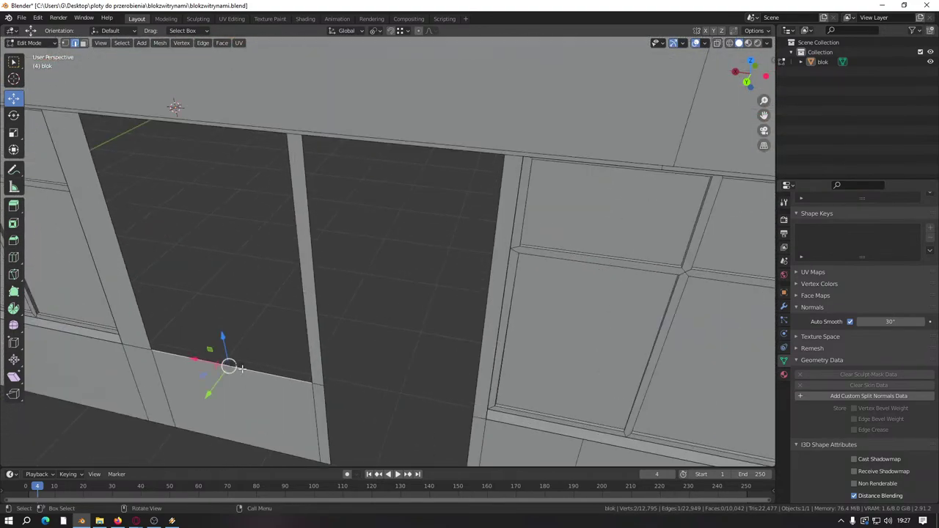
key("KP_Decimal")
middle_click_drag(359, 286, 398, 260)
scroll(417, 269, "down", 4)
scroll(418, 269, "down", 4)
key("alt+a")
scroll(414, 262, "up", 4)
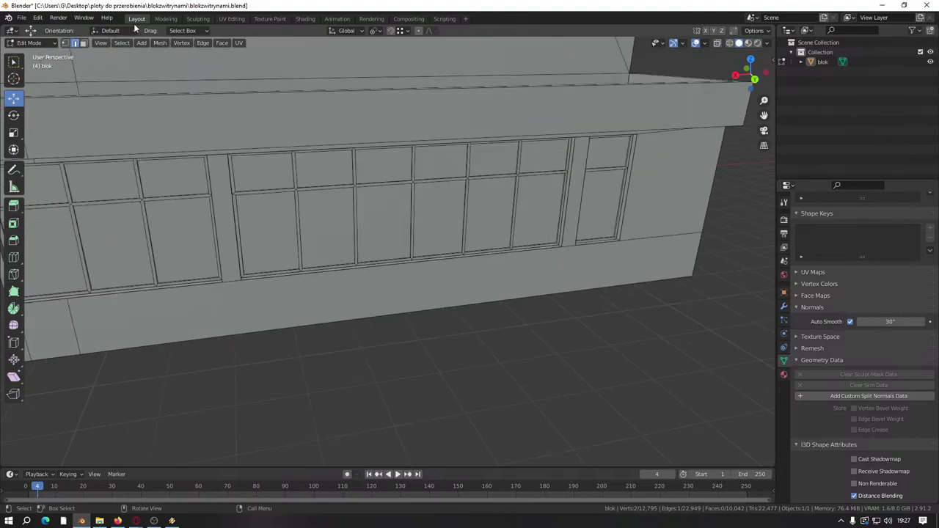
Step: Duplicate the whole narrow window frame and place the copy in the dark storefront opening
left_click(617, 177)
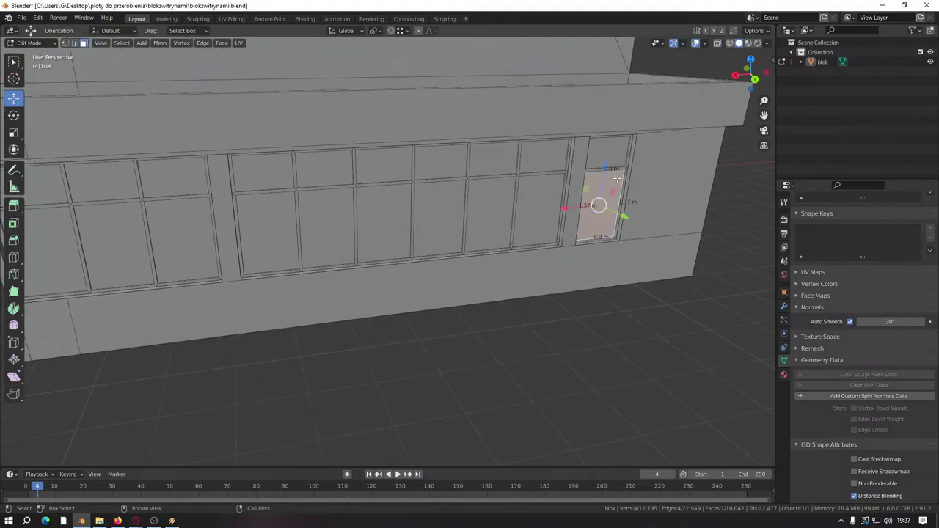
key("ctrl+l")
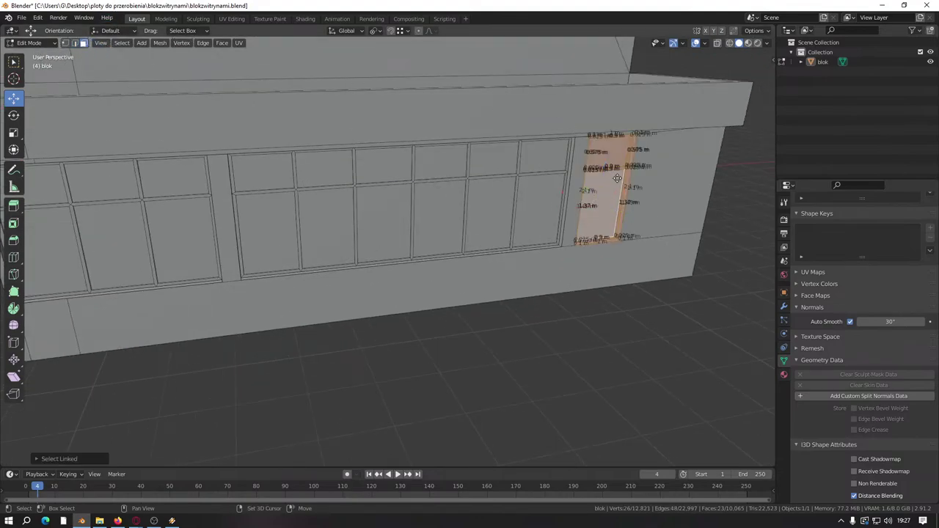
key("shift+d")
scroll(641, 193, "down", 3)
key("g")
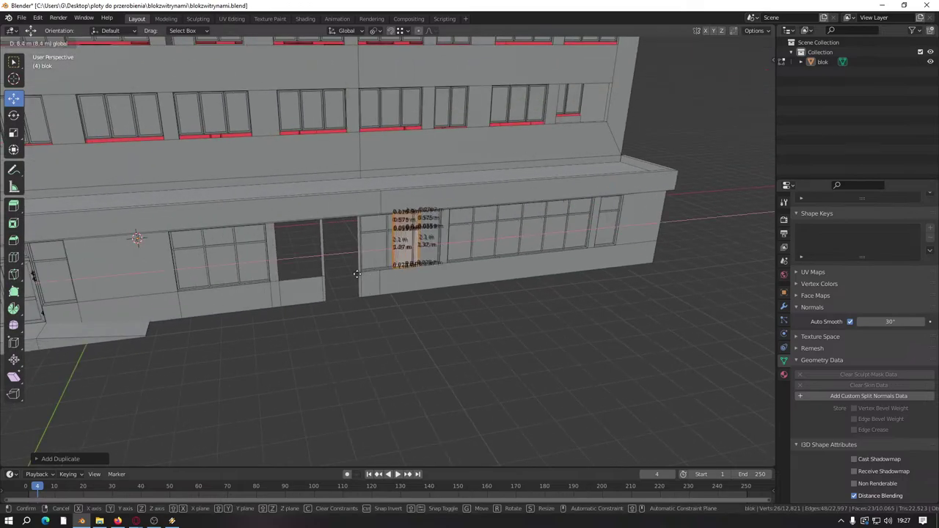
left_click(279, 277)
scroll(279, 277, "up", 5)
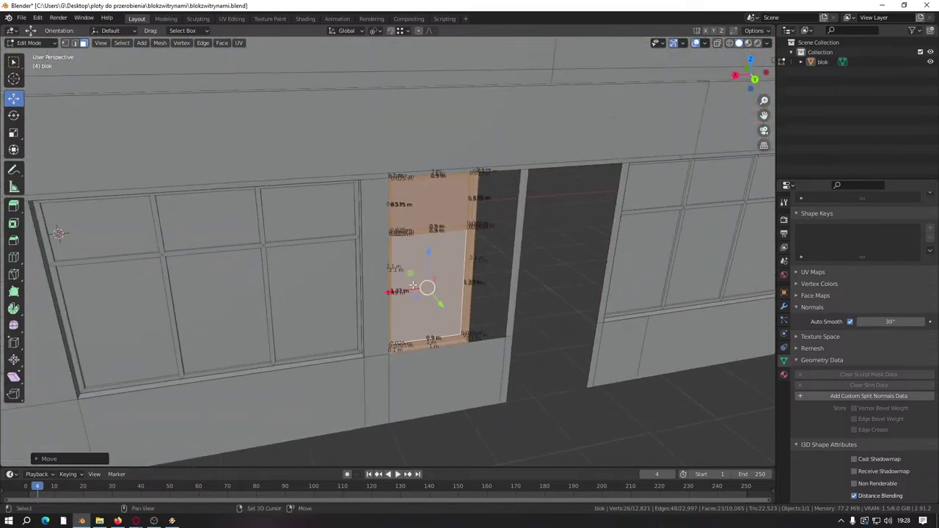
Step: Shift the copy's side strip 0.48 m right to fit the gap, and save the file
middle_click_drag(426, 286, 424, 261)
scroll(424, 260, "up", 2)
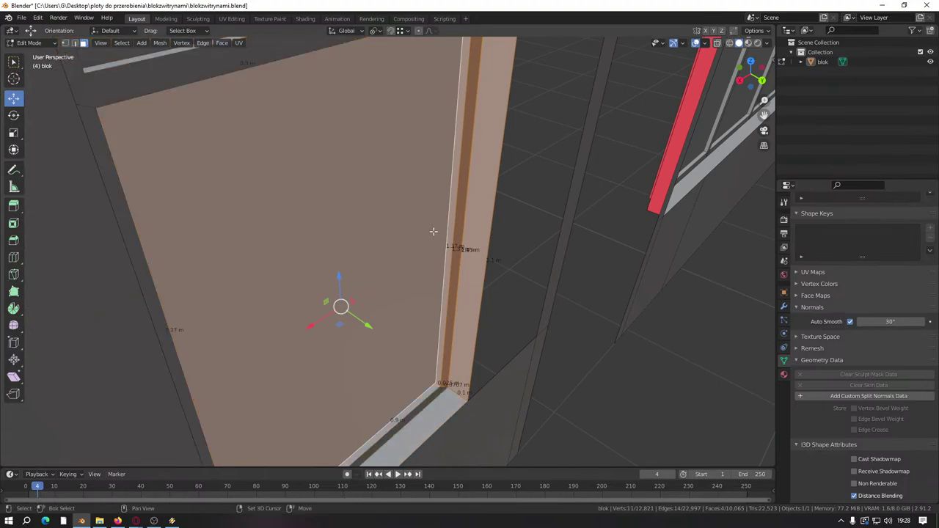
scroll(397, 282, "up", 3, "shift")
scroll(439, 103, "up", 2, "shift")
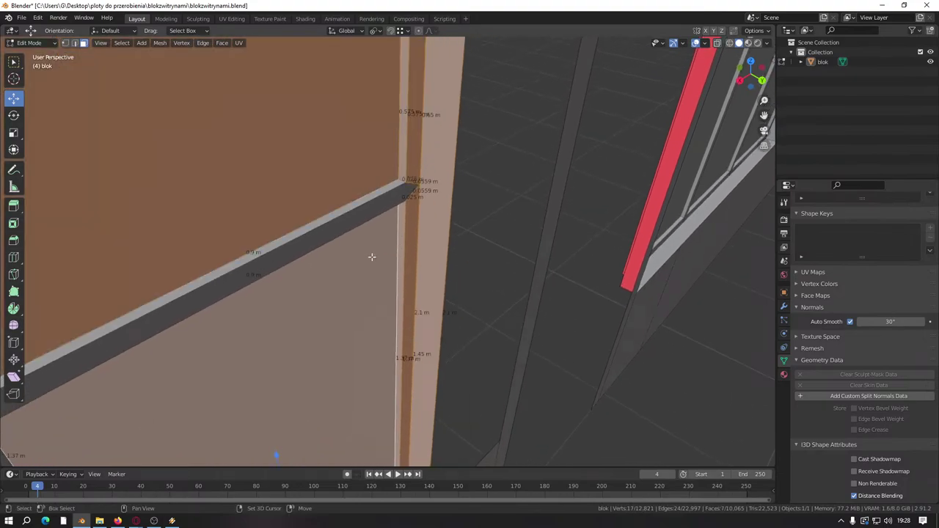
scroll(373, 256, "down", 6)
key("g")
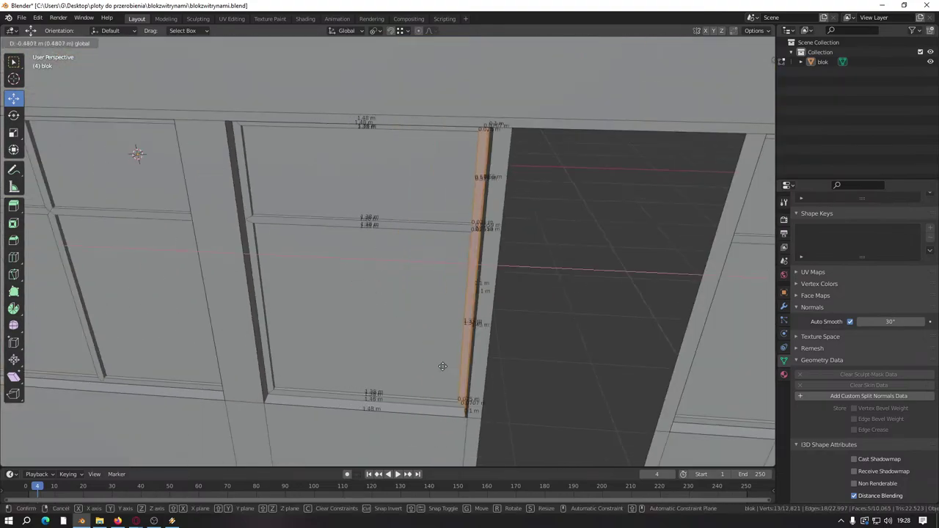
left_click(466, 420)
middle_click_drag(467, 420, 453, 364)
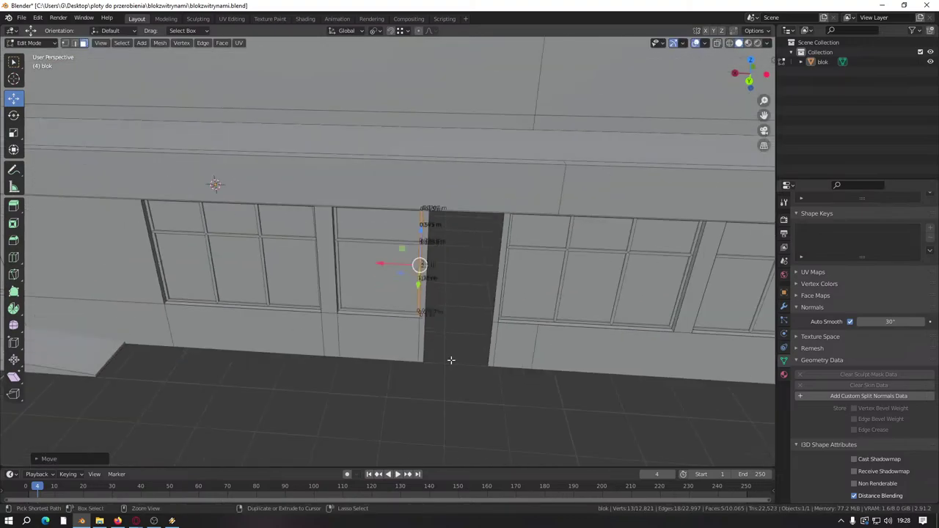
key("ctrl+s")
scroll(440, 358, "down", 4)
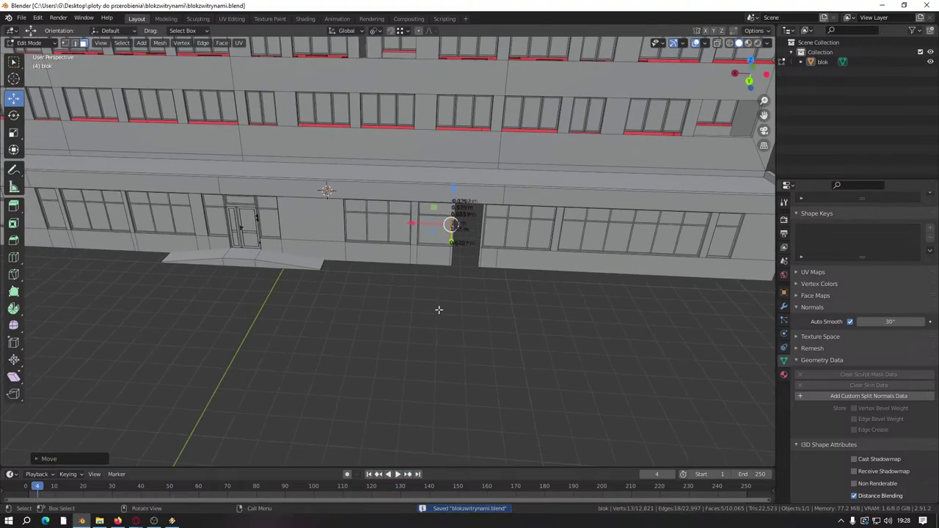
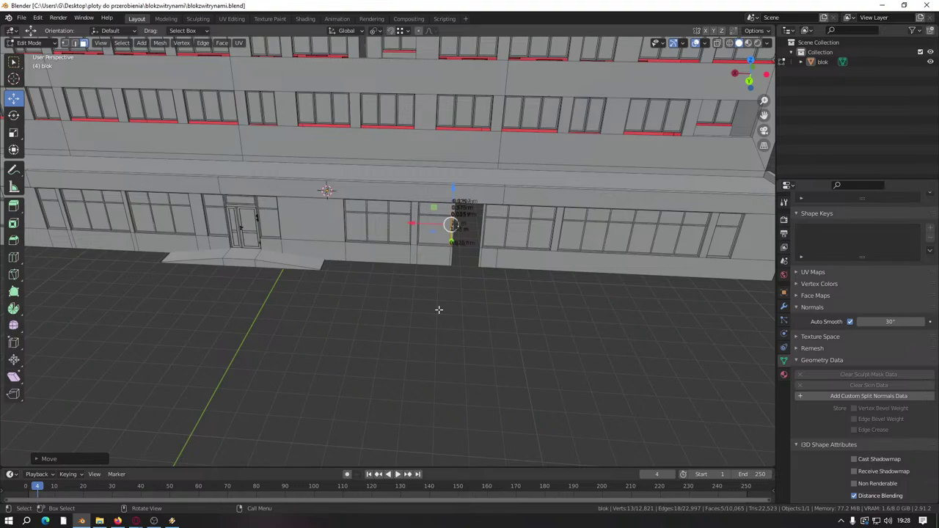
Step: Try selecting the door panel with its handle and lock, then clear the selection
middle_click_drag(218, 237, 413, 266)
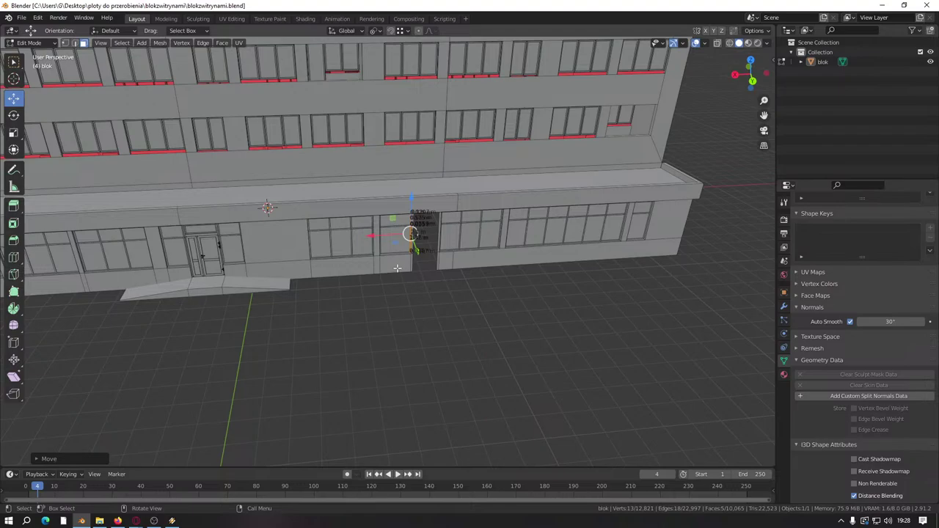
middle_click_drag(373, 254, 392, 246)
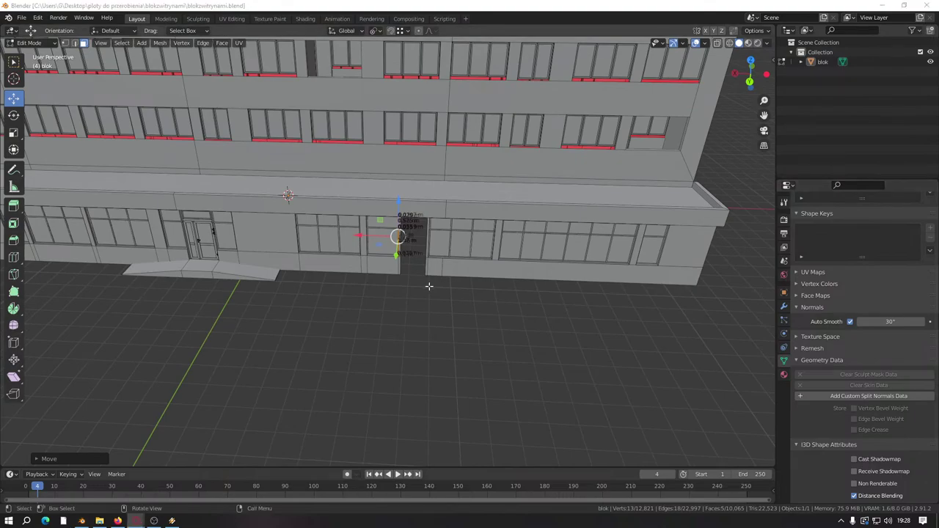
scroll(400, 236, "up", 5)
middle_click_drag(400, 237, 352, 217)
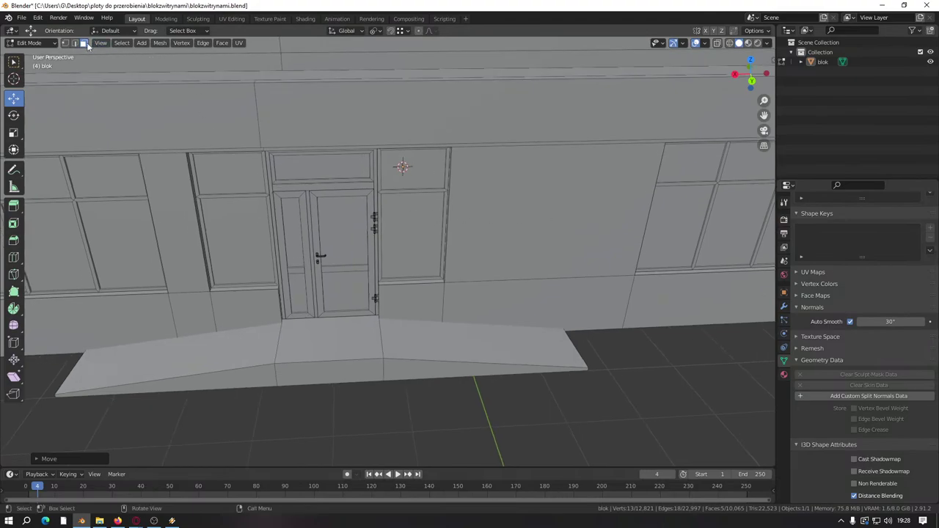
scroll(482, 259, "up", 6)
left_click(504, 280)
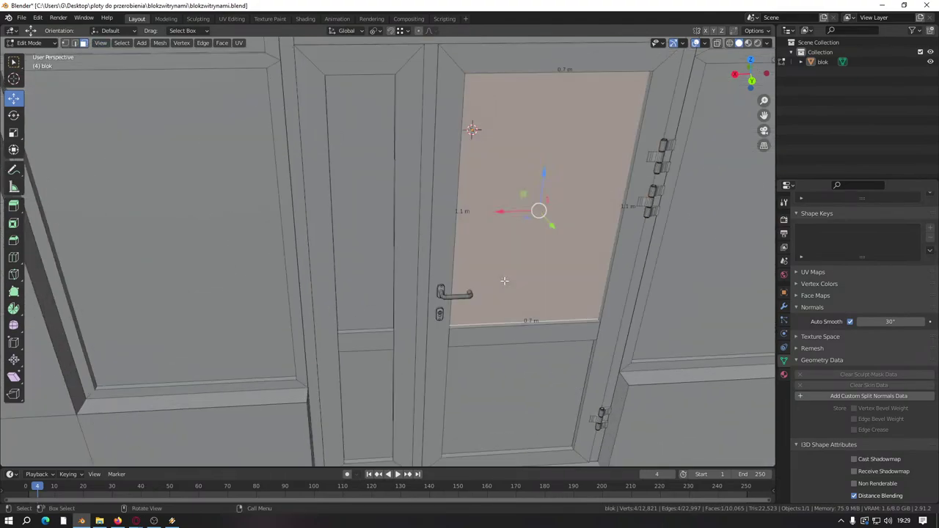
key("ctrl+l")
scroll(472, 313, "up", 3)
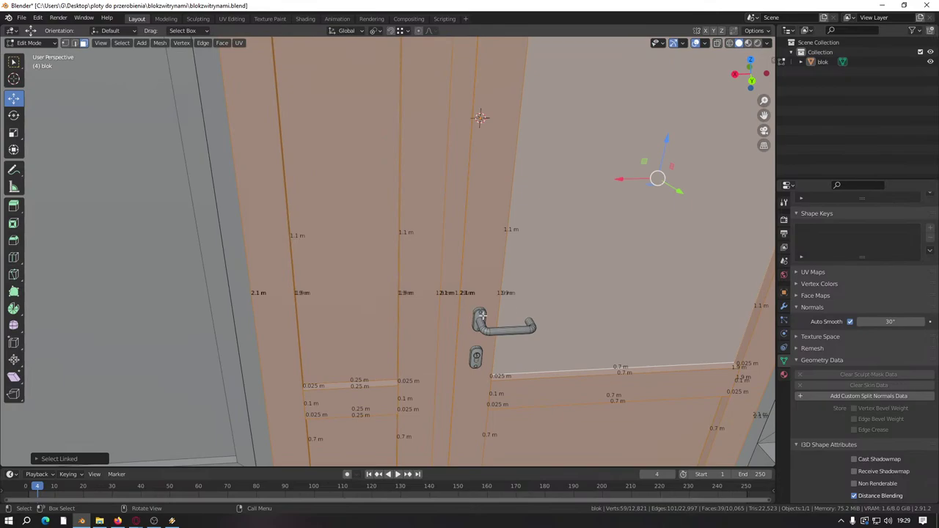
key("l")
key("l")
key("l")
key("l")
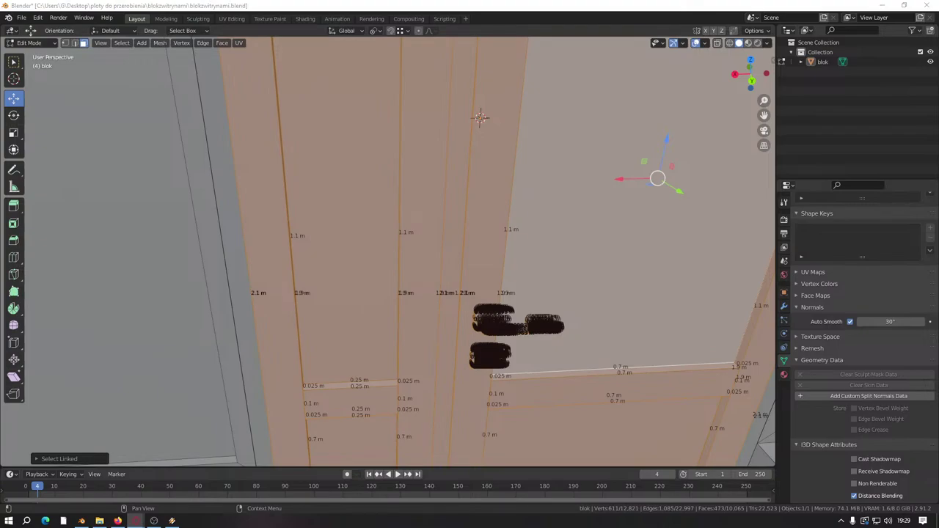
scroll(465, 388, "down", 10)
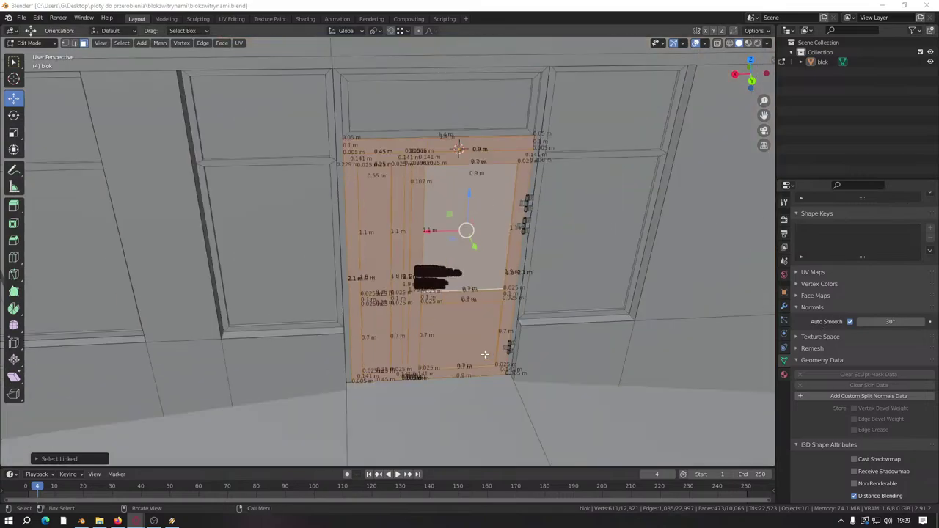
key("alt+a")
scroll(302, 315, "up", 4)
scroll(302, 315, "down", 5)
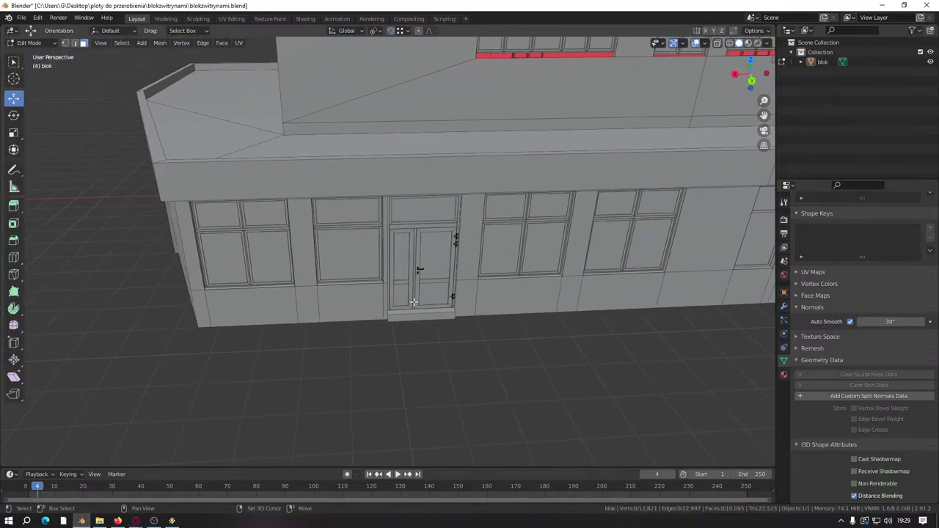
scroll(484, 300, "up", 6)
Step: Select the door with its upper panel, handle and lock parts
left_click(520, 254)
key("l")
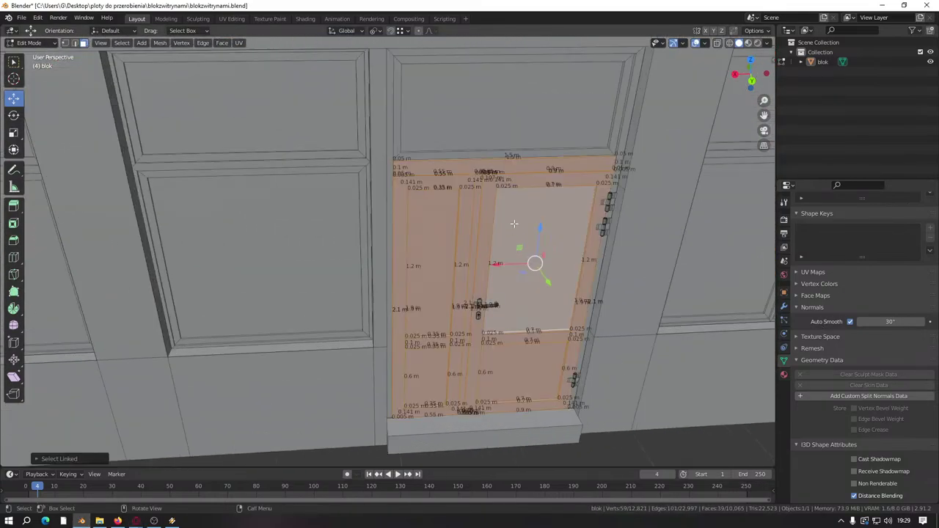
key("l")
scroll(423, 269, "up", 5)
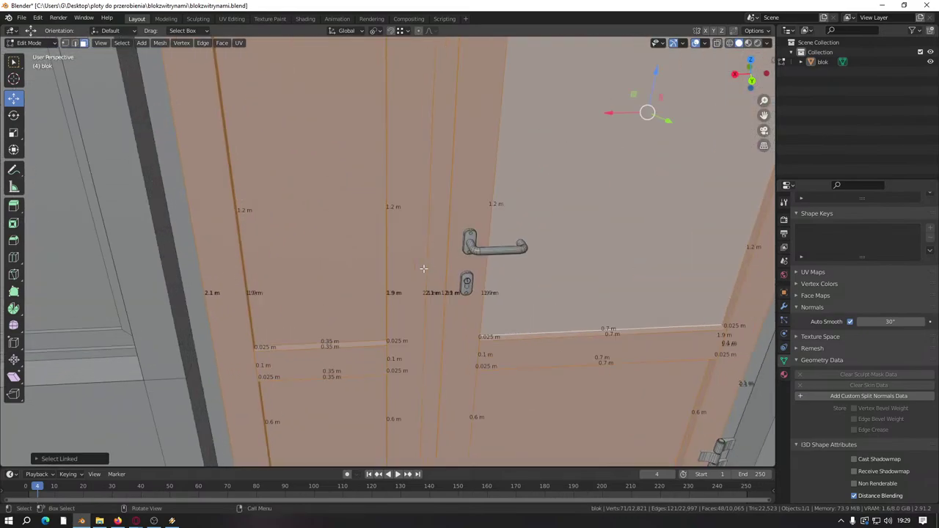
key("l")
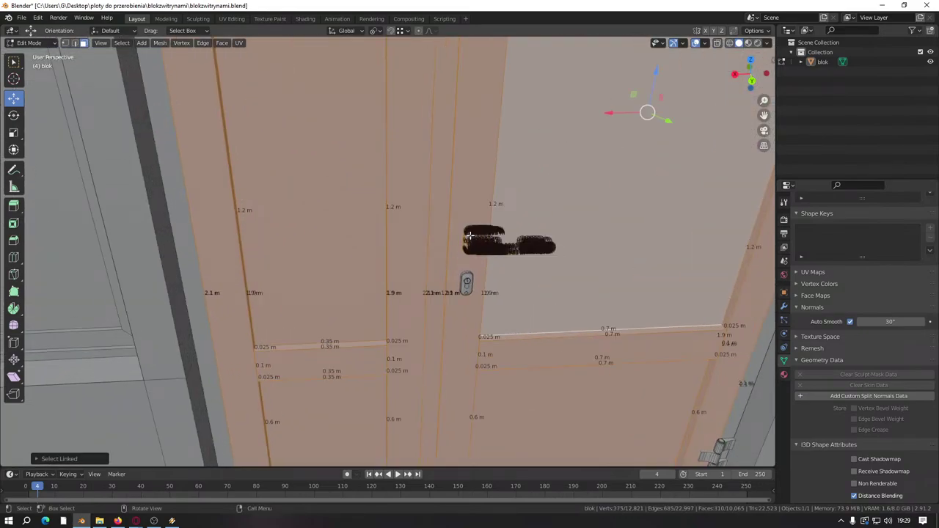
key("l")
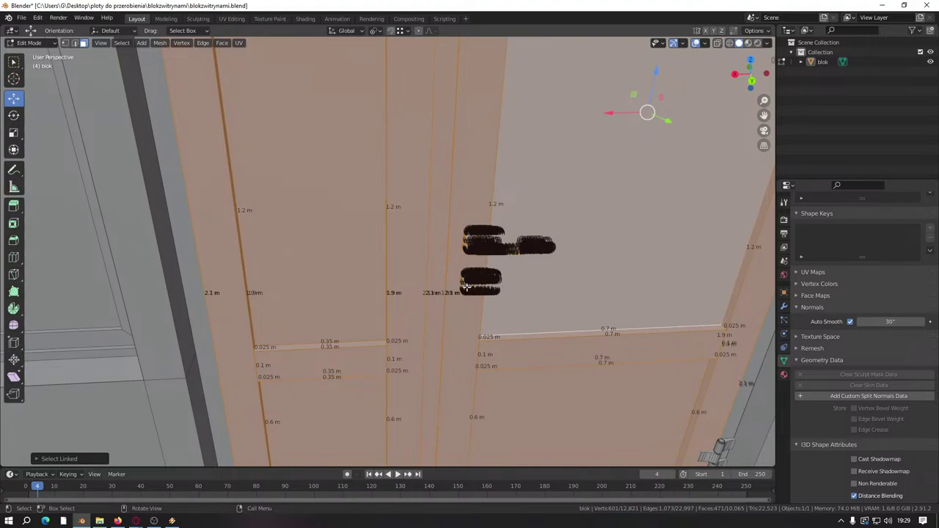
key("l")
scroll(464, 292, "down", 8)
scroll(514, 301, "up", 12)
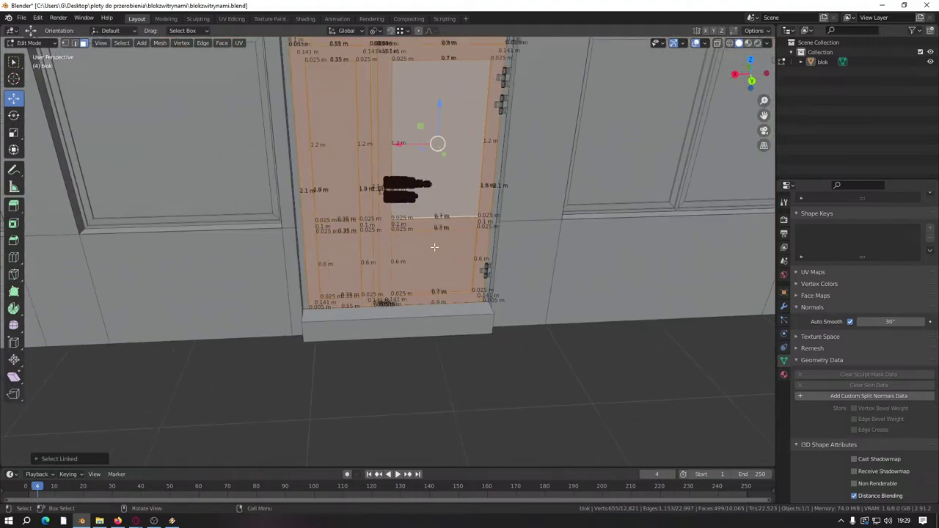
Step: Add all of the door's hinge parts to the selection
middle_click_drag(556, 308, 558, 288)
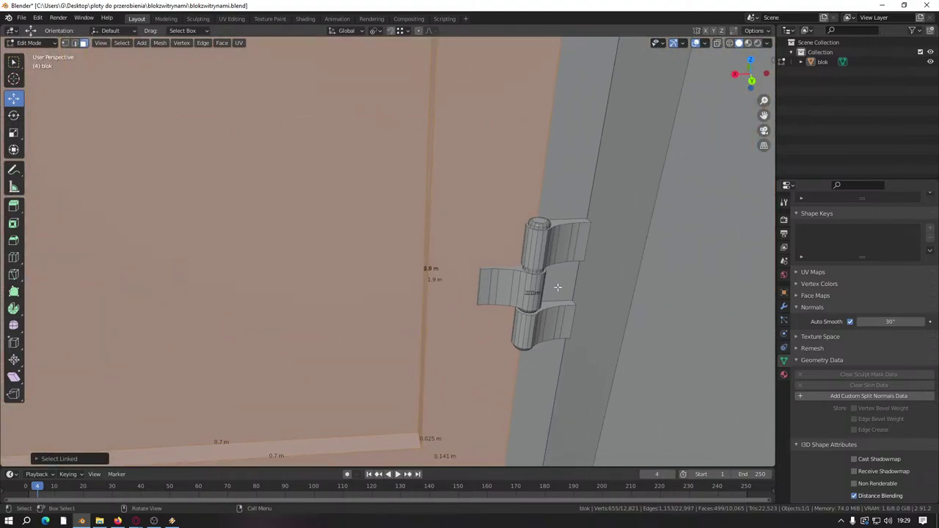
key("l")
key("l")
key("l")
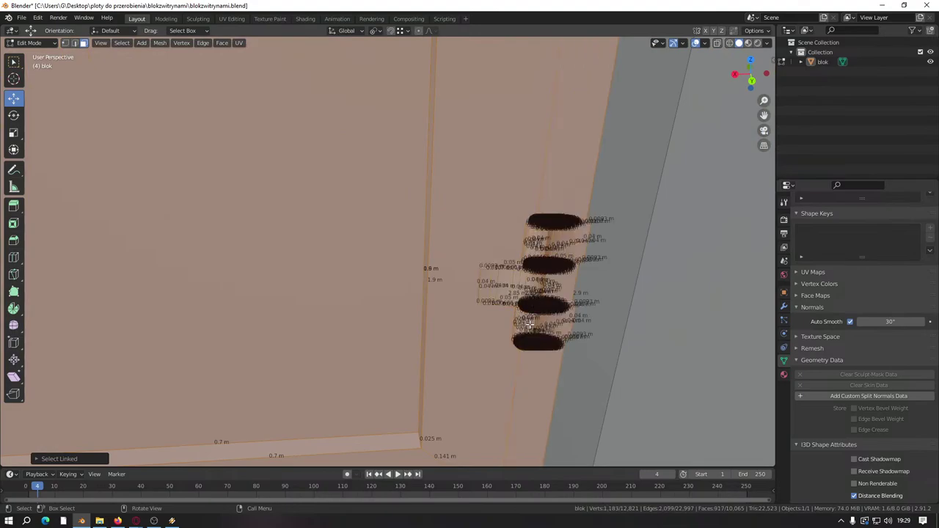
scroll(481, 318, "down", 3)
scroll(426, 318, "down", 4)
scroll(324, 273, "down", 2)
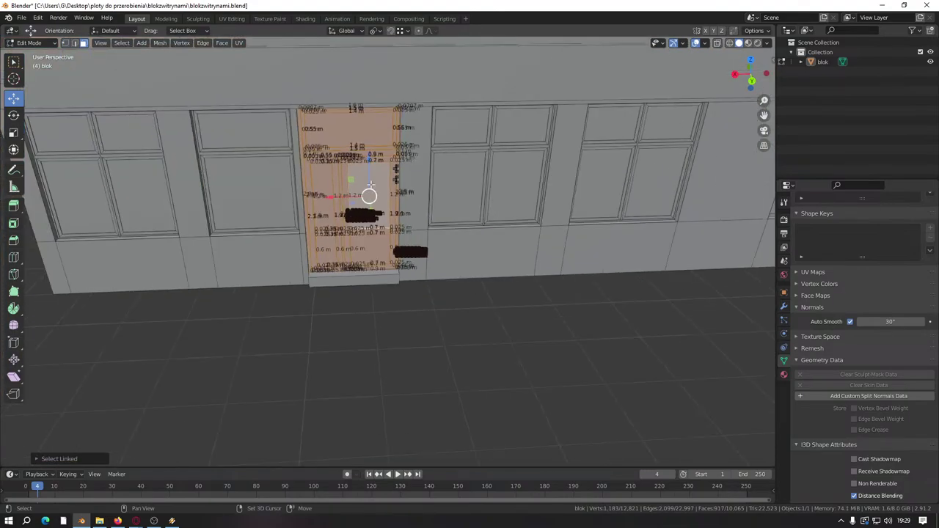
scroll(367, 220, "up", 10)
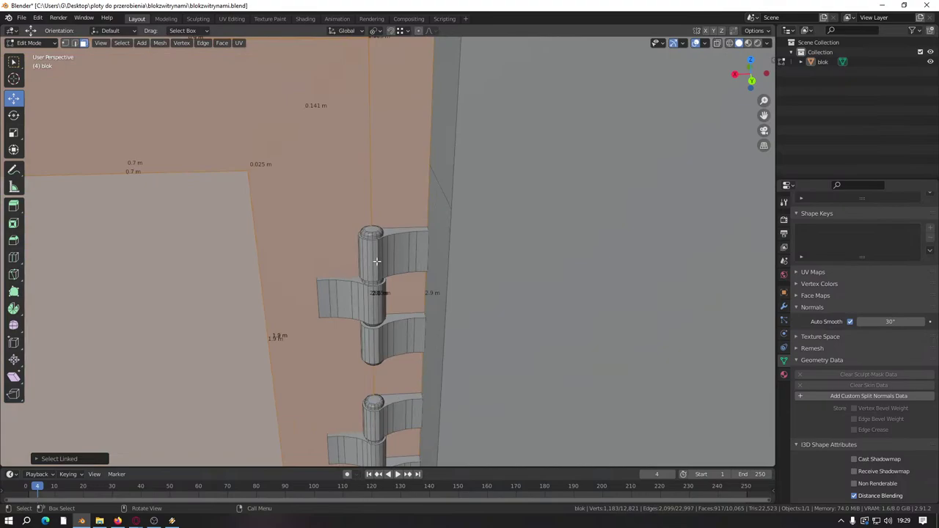
key("l")
key("l")
key("l")
scroll(380, 344, "down", 1)
key("l")
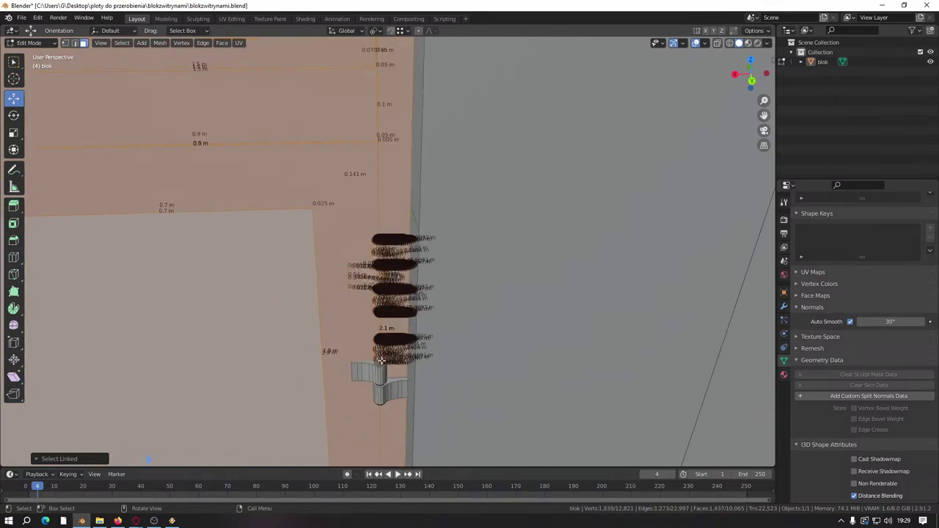
key("l")
scroll(380, 360, "down", 3)
middle_click_drag(320, 325, 481, 264, "shift")
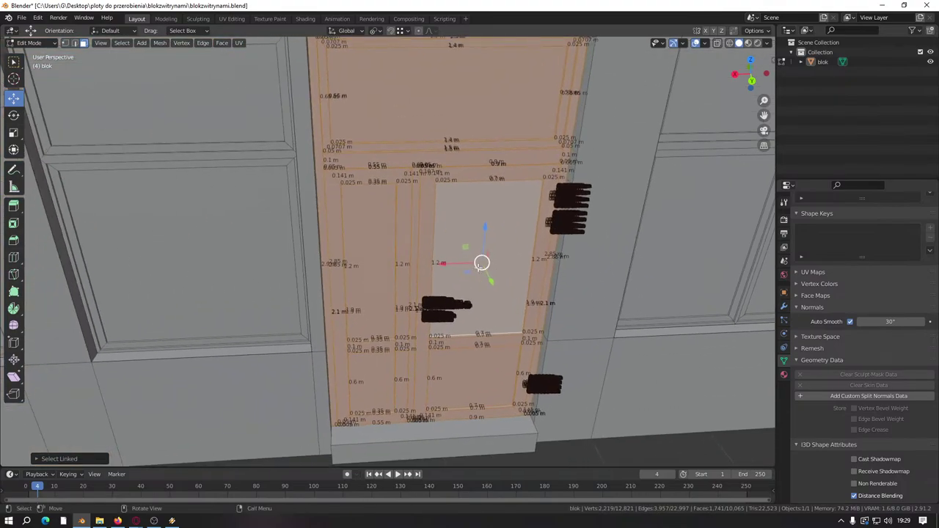
Step: Duplicate the selected door and fittings and shift the copy to the right
key("shift+d")
right_click(468, 278)
scroll(468, 278, "down", 3)
key("g")
right_click(503, 278)
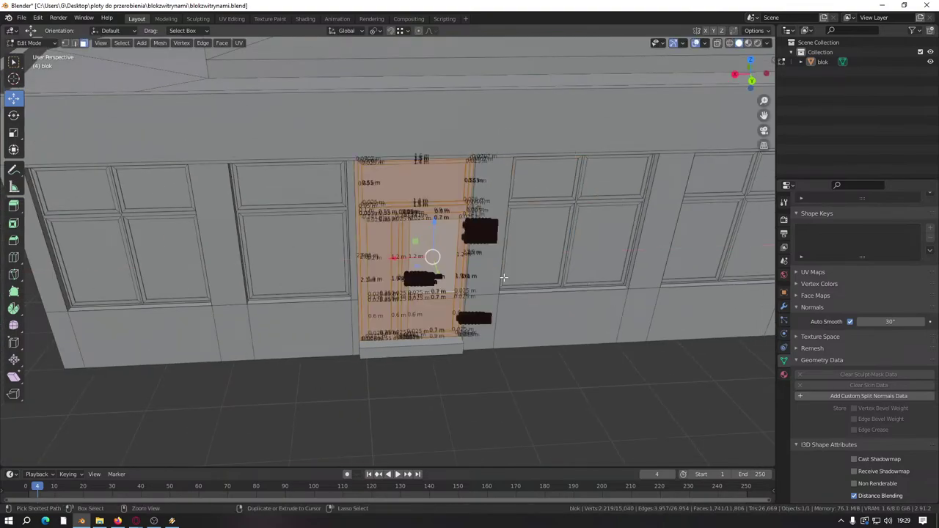
scroll(504, 277, "up", 4)
middle_click_drag(503, 277, 460, 261)
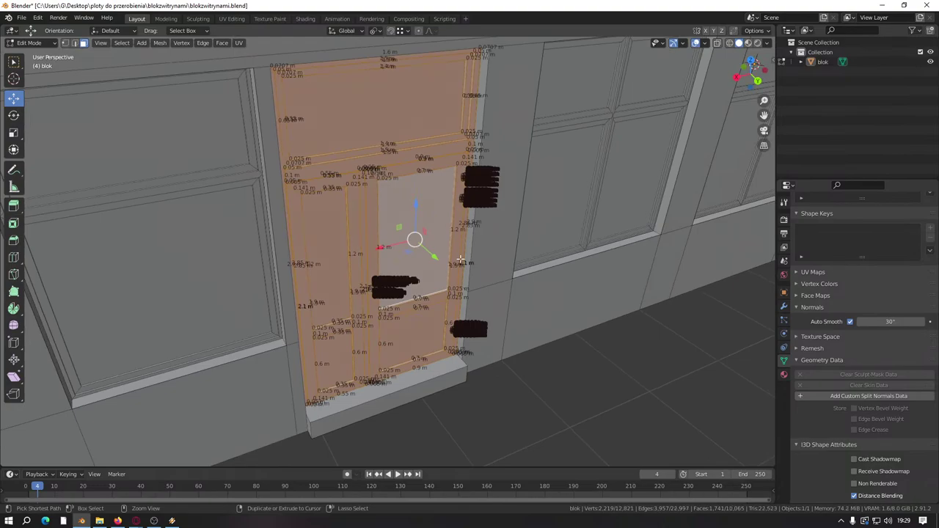
key("g")
left_click(699, 416)
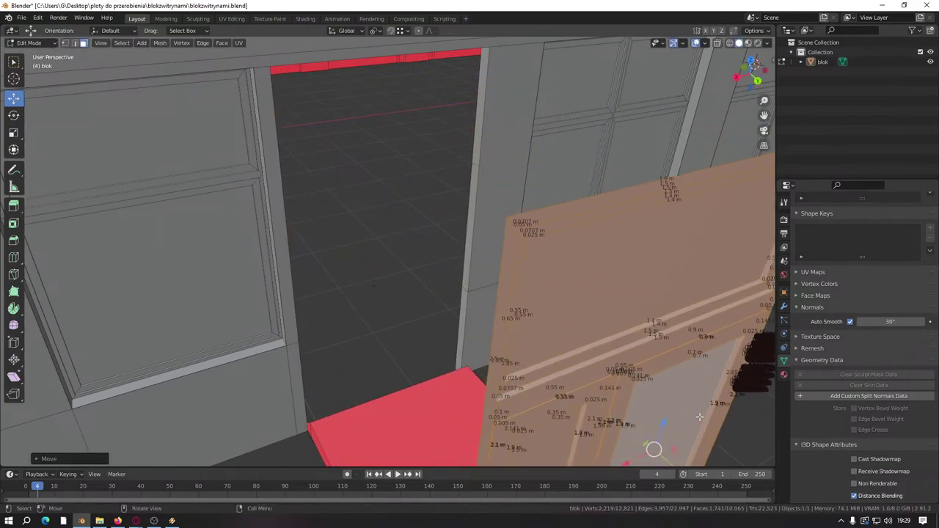
middle_click_drag(699, 417, 249, 311)
scroll(514, 330, "down", 3)
scroll(234, 291, "down", 4)
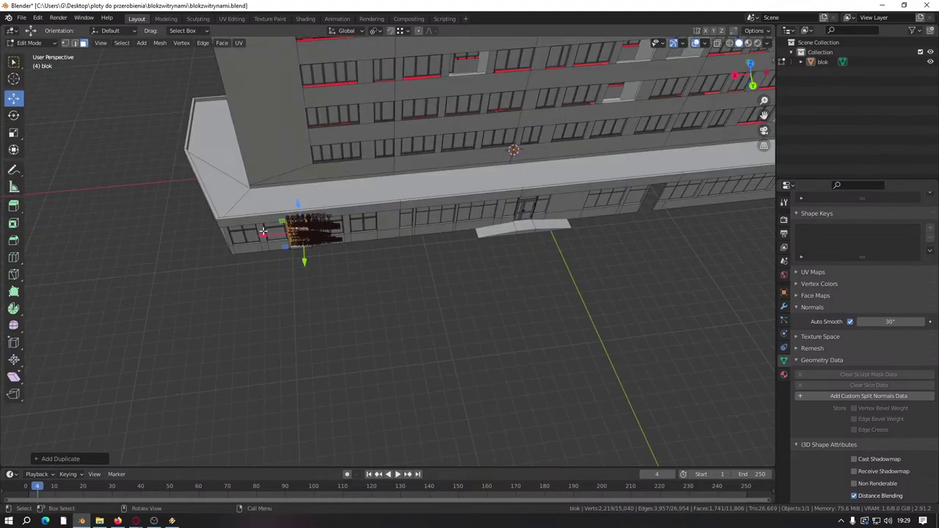
Step: Slide the door copy along the facade and vertex-snap it into the empty doorway
left_click_drag(263, 231, 543, 216)
middle_click_drag(543, 216, 301, 251)
scroll(300, 251, "up", 6)
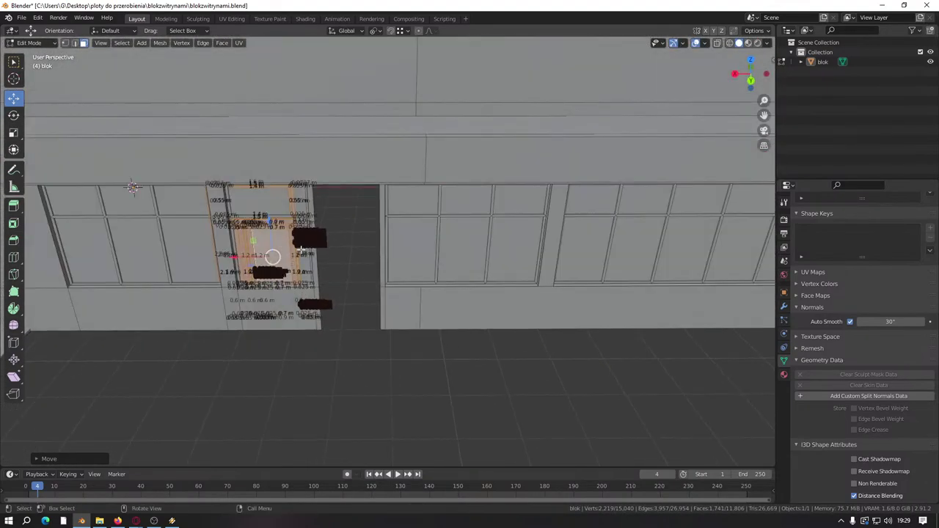
scroll(301, 252, "up", 5)
key("g")
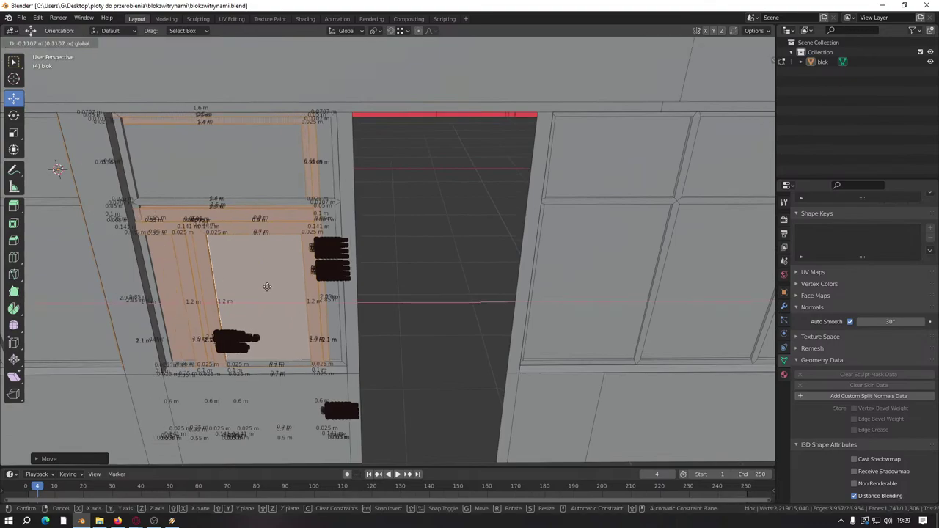
key("ctrl")
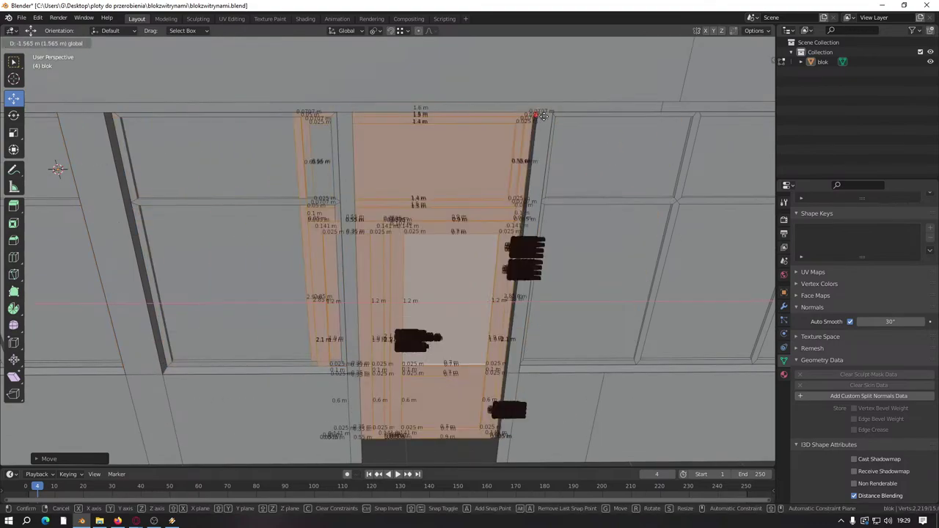
left_click(544, 116)
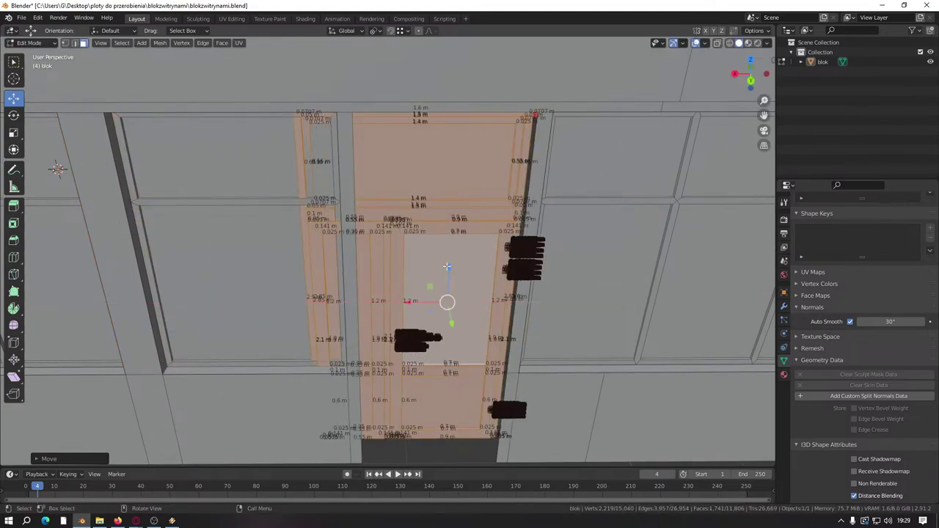
Step: View the door from inside and select a floor face beside the doors
middle_click_drag(457, 365, 504, 352, "shift")
scroll(465, 295, "up", 2)
scroll(603, 383, "down", 3)
middle_click_drag(603, 383, 351, 319)
scroll(398, 328, "up", 3)
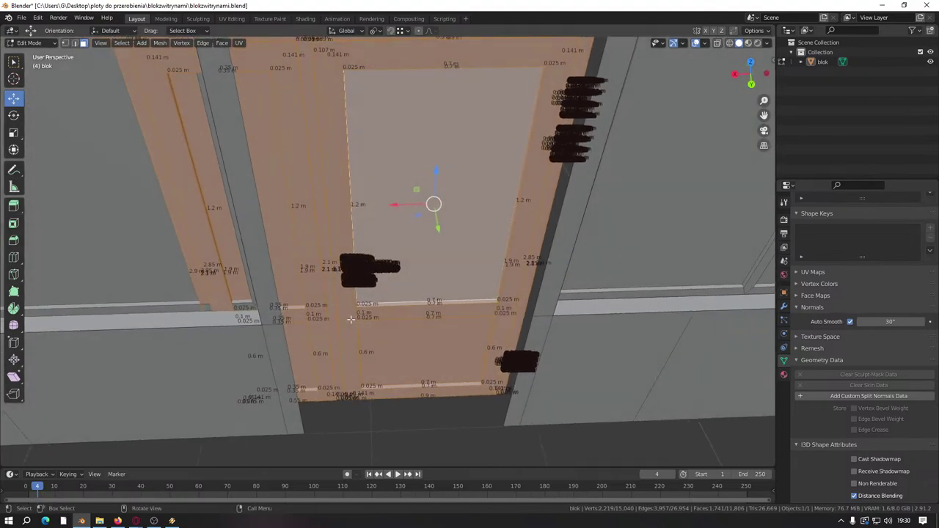
left_click(184, 369)
Step: Select all connected wall and floor faces and hide them to isolate the doors
key("ctrl+l")
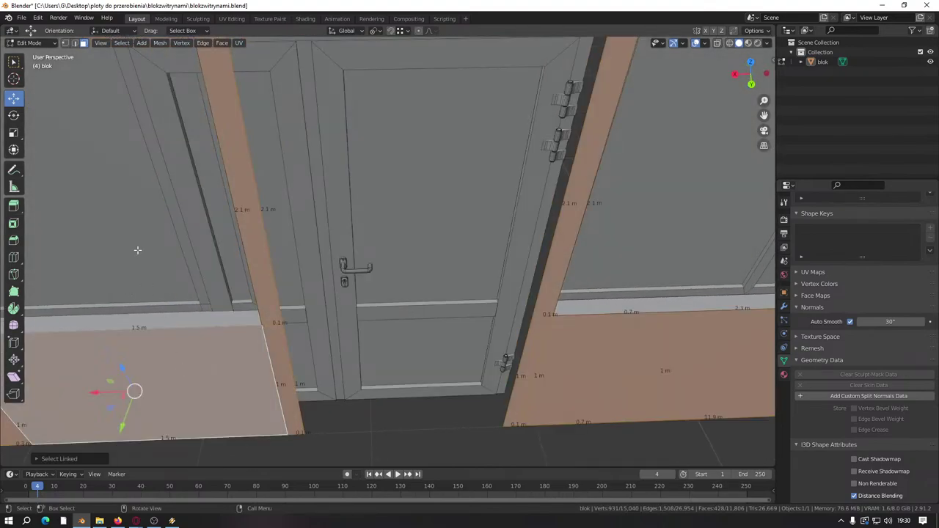
key("h")
middle_click_drag(137, 247, 155, 124)
scroll(344, 292, "up", 4)
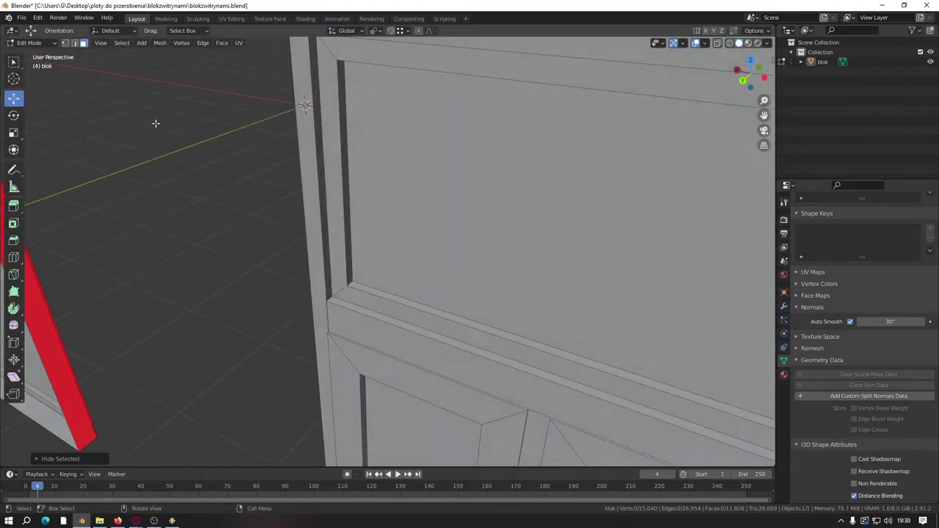
scroll(415, 255, "down", 5)
middle_click_drag(411, 225, 429, 224)
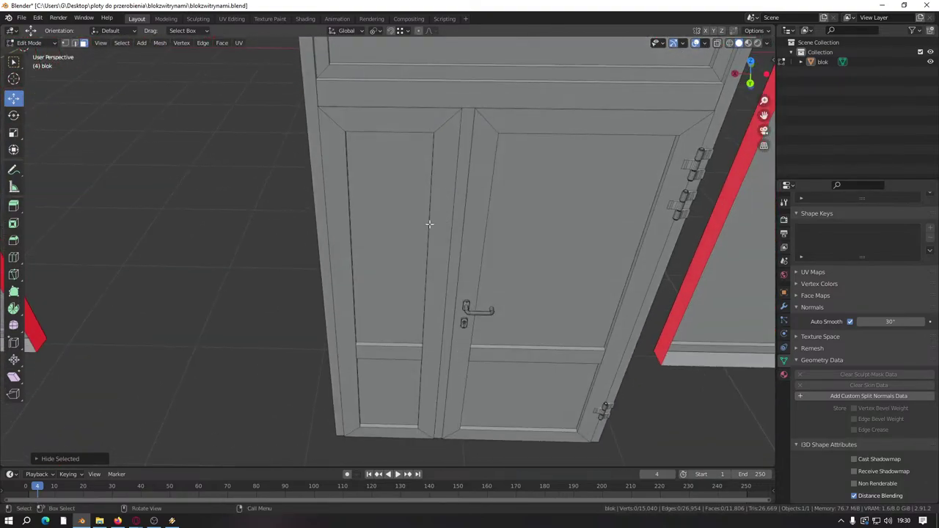
scroll(426, 225, "down", 5)
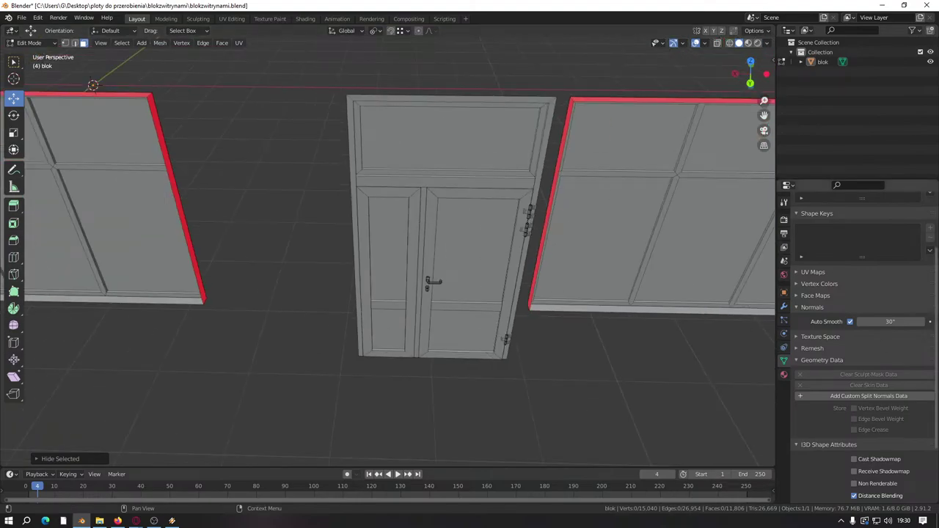
Step: Reveal the hidden geometry, delete the old door and wall faces, and return to object mode
key("alt+h")
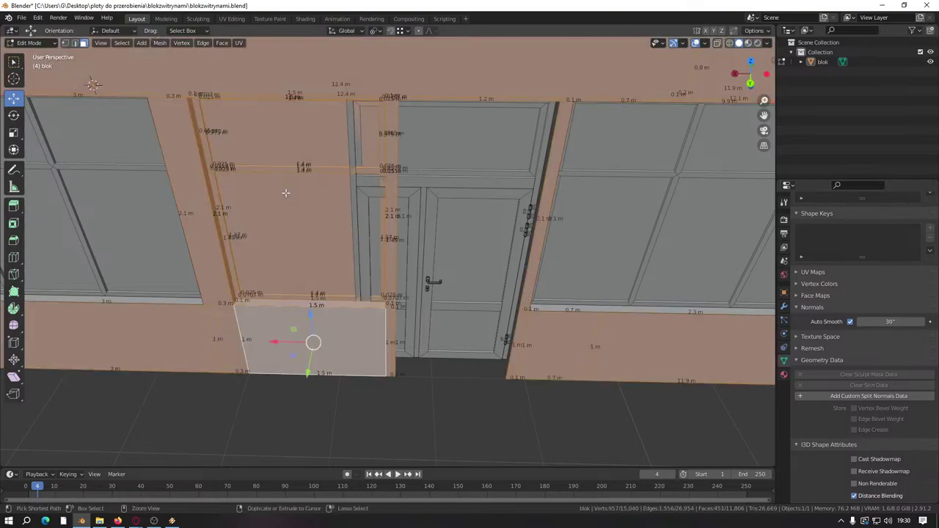
right_click(281, 408)
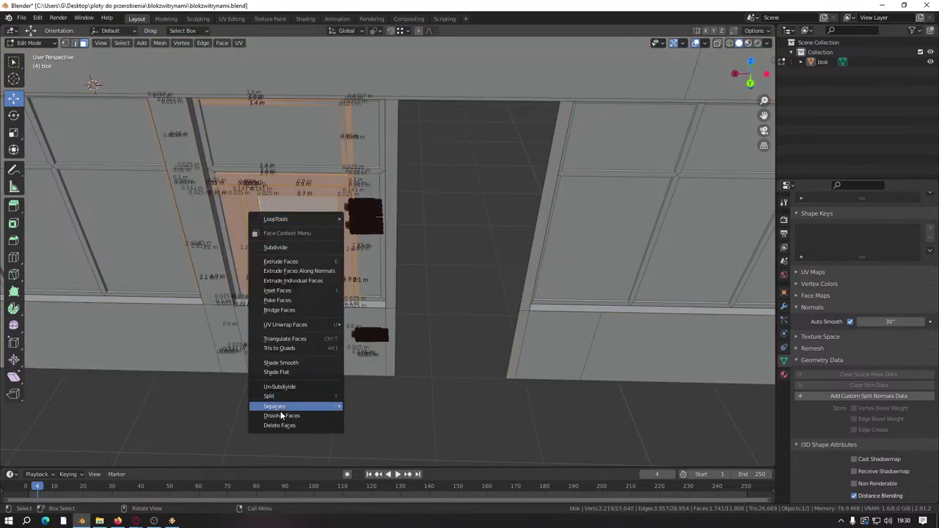
left_click(273, 426)
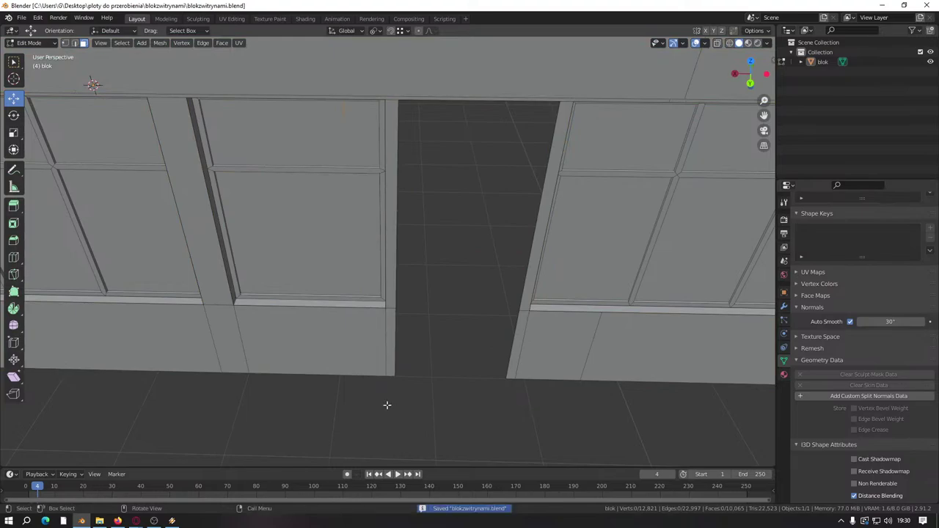
middle_click_drag(355, 320, 366, 320, "shift")
key("Tab")
Step: Import drzwiprzemyslowe.obj as a Wavefront OBJ from the prefaby\drzwi folder
left_click(23, 19)
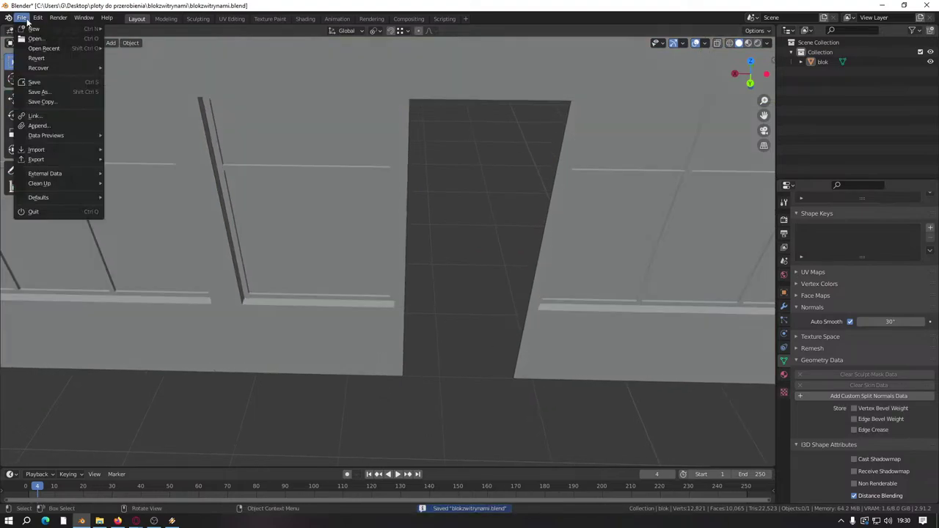
mouse_move(43, 151)
left_click(139, 227)
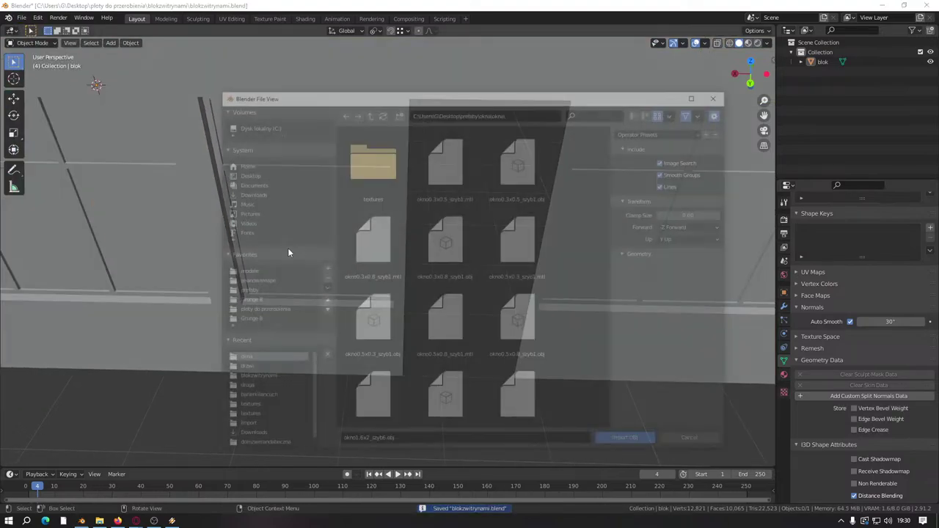
scroll(345, 315, "down", 4)
left_click(368, 112)
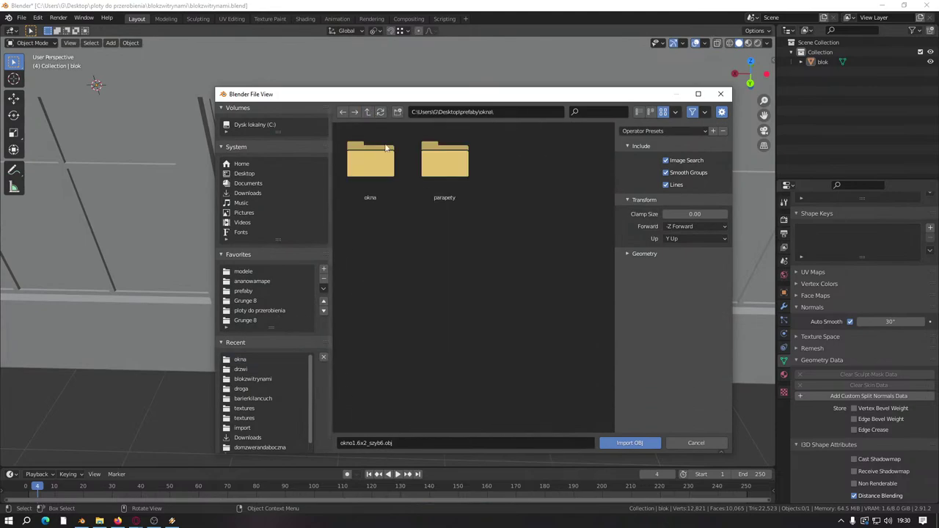
left_click(367, 115)
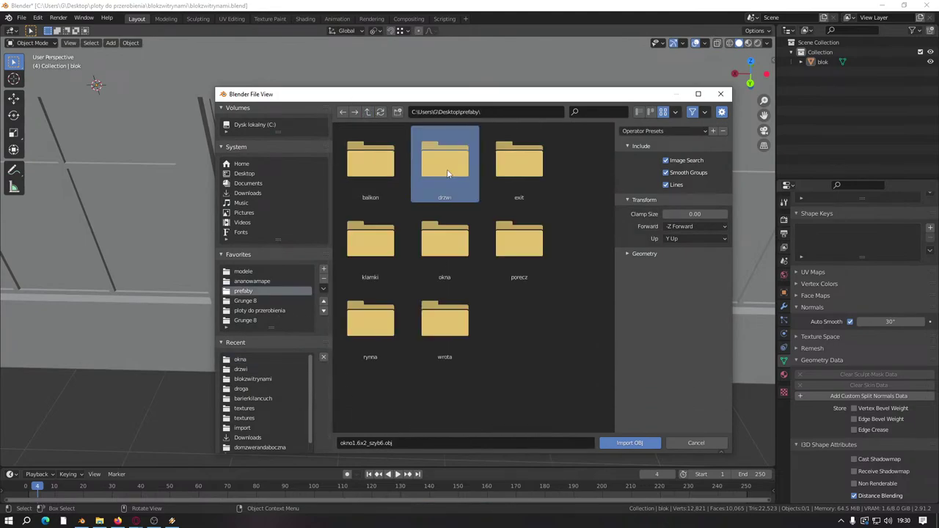
left_click(448, 173)
scroll(417, 356, "down", 3)
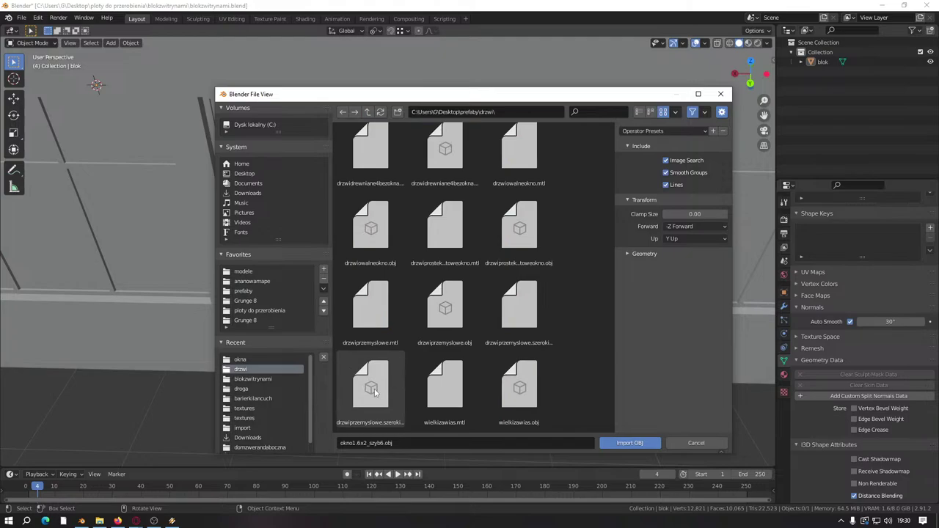
double_click(446, 299)
scroll(556, 280, "down", 7)
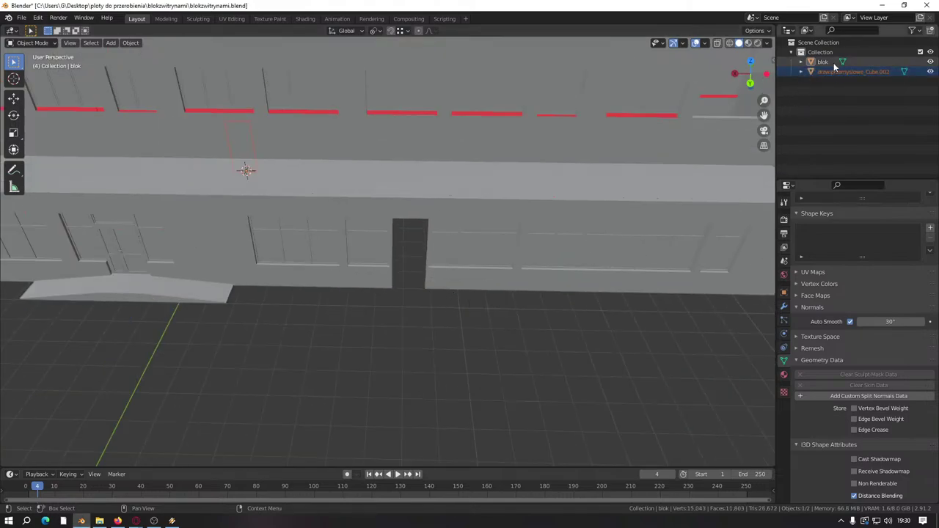
Step: Move the imported door's mesh into the empty doorway and switch to edge selection
key("Tab")
scroll(465, 207, "down", 4)
key("g")
scroll(314, 242, "up", 3)
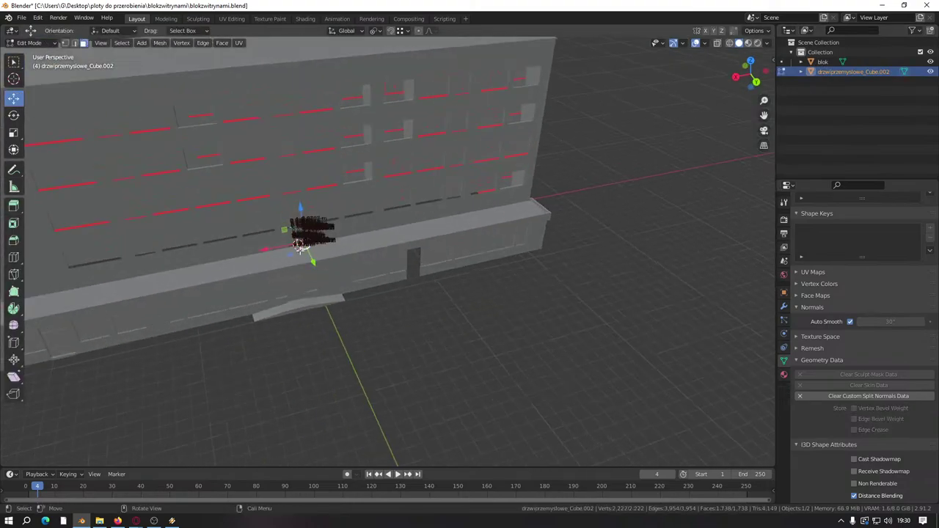
left_click(416, 276)
scroll(416, 275, "up", 8)
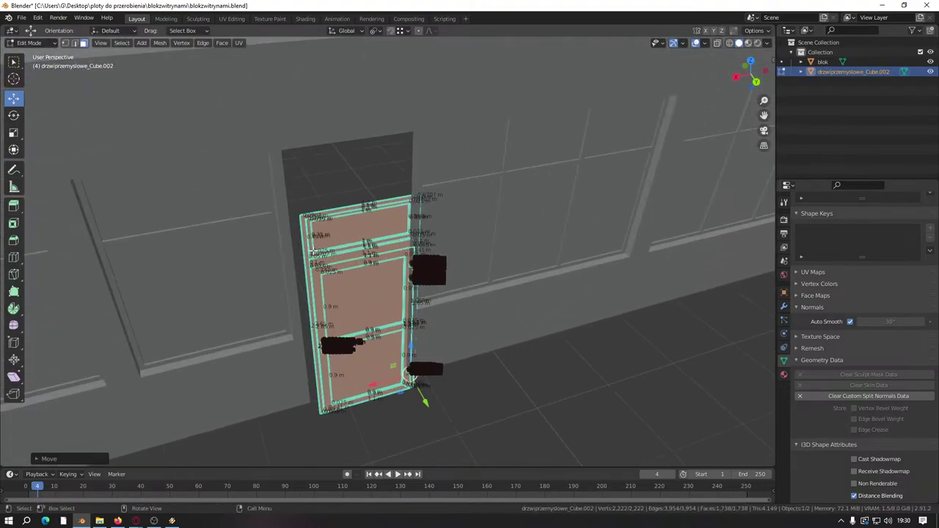
key("2")
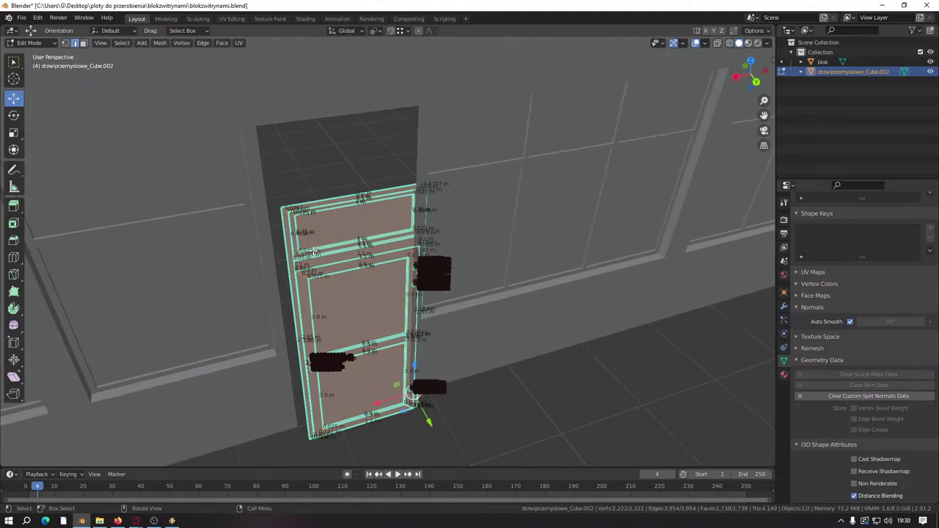
right_click(314, 252)
Step: Clear the door's sharp edges and custom split normals data
left_click(275, 448)
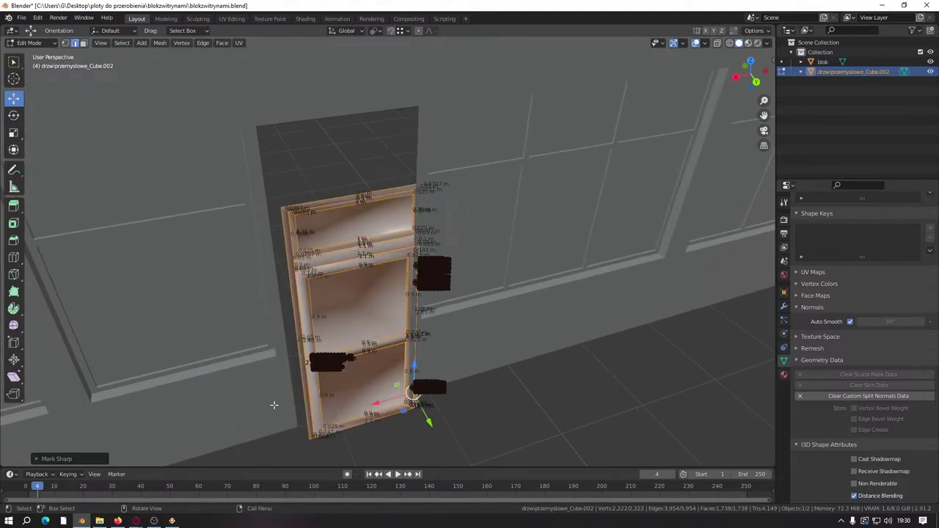
right_click(279, 386)
left_click(810, 397)
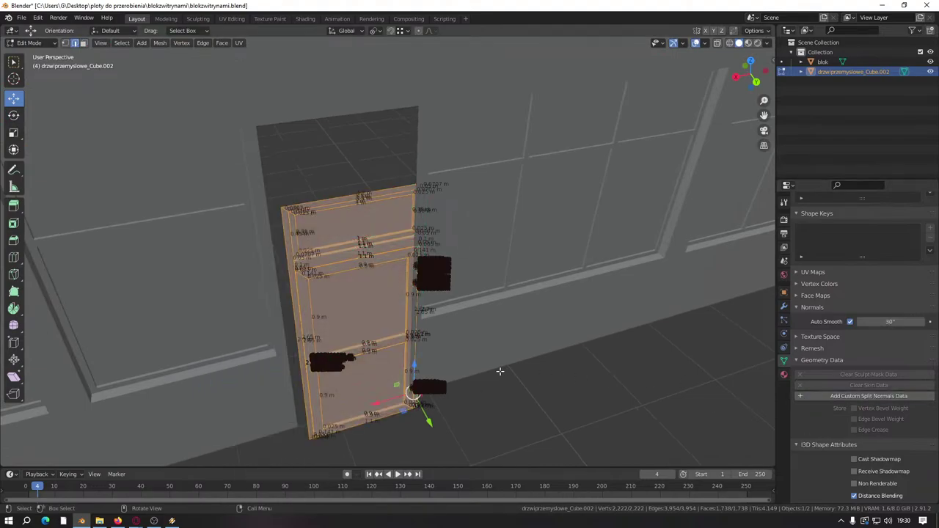
middle_click_drag(499, 373, 455, 337)
scroll(469, 308, "up", 5)
middle_click_drag(482, 294, 433, 265)
scroll(425, 290, "down", 4)
scroll(683, 312, "down", 3)
scroll(315, 277, "up", 4)
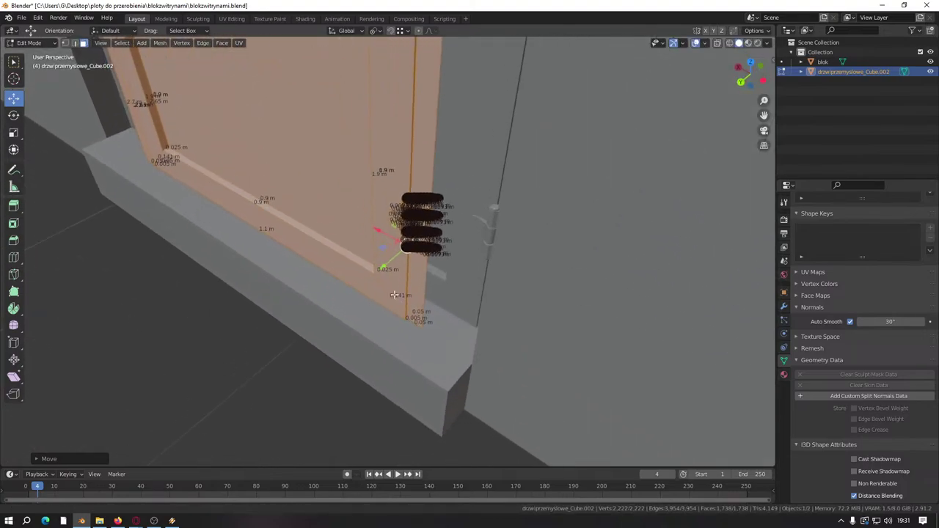
Step: Move the door along Y to set it deeper into the wall
key("g")
key("y")
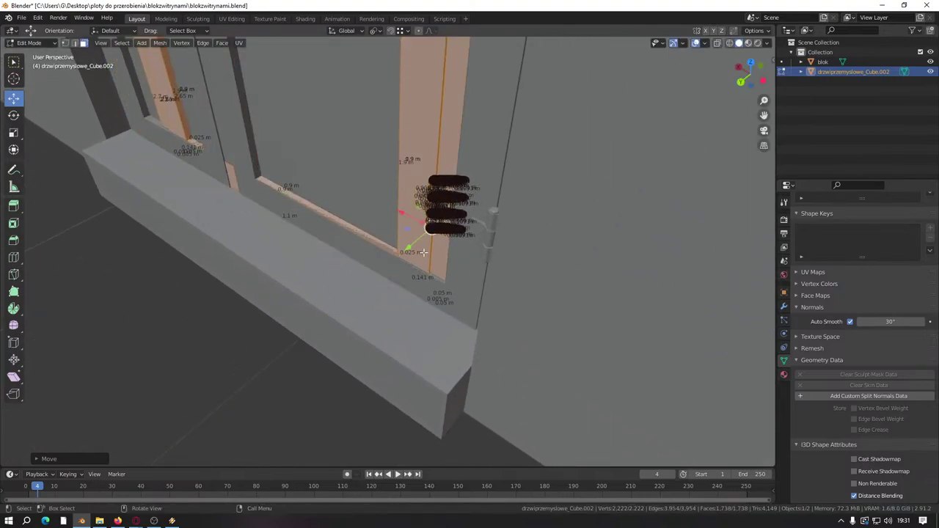
key("ctrl")
left_click(448, 284)
scroll(436, 286, "up", 2)
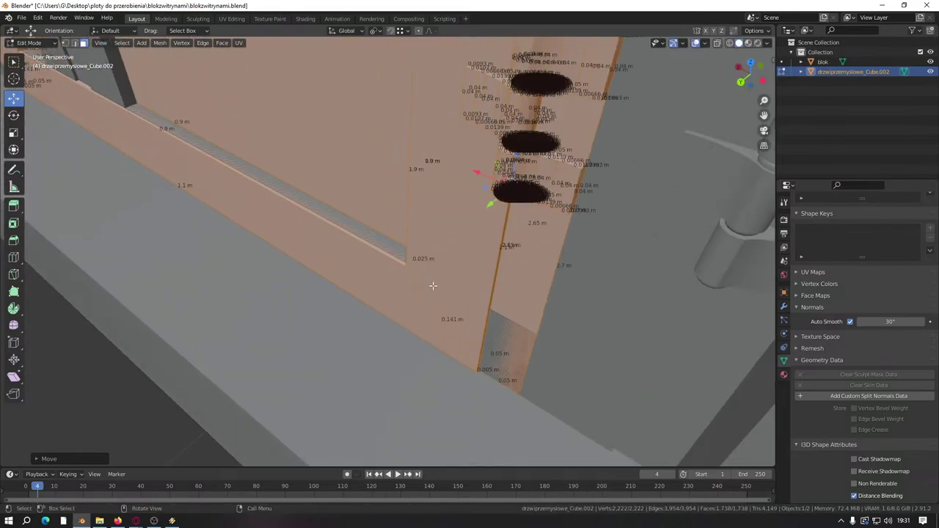
Step: Slide the door about -9.41 m along the facade into the dark doorway opening
middle_click_drag(432, 286, 336, 231)
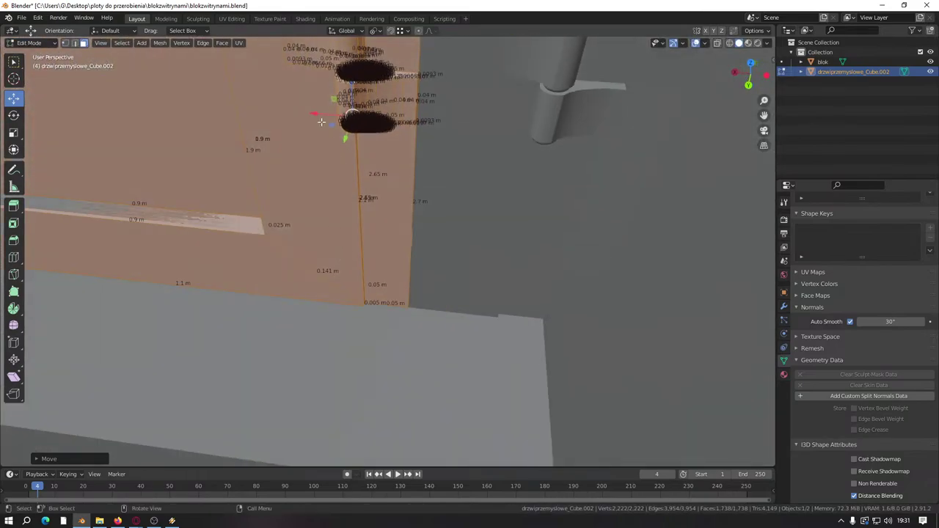
middle_click_drag(321, 122, 466, 338)
middle_click_drag(487, 228, 420, 317)
scroll(400, 265, "up", 2)
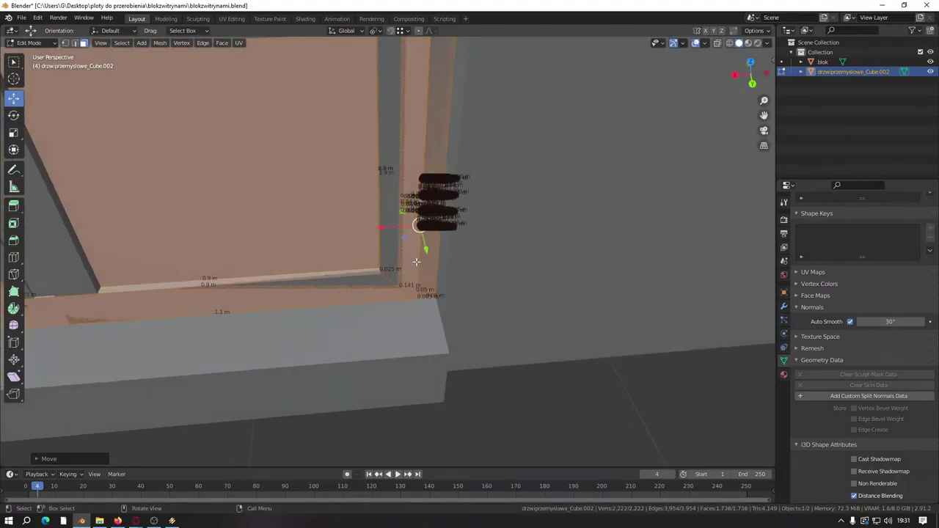
scroll(399, 256, "down", 5)
middle_click_drag(398, 254, 310, 260)
scroll(310, 261, "down", 3)
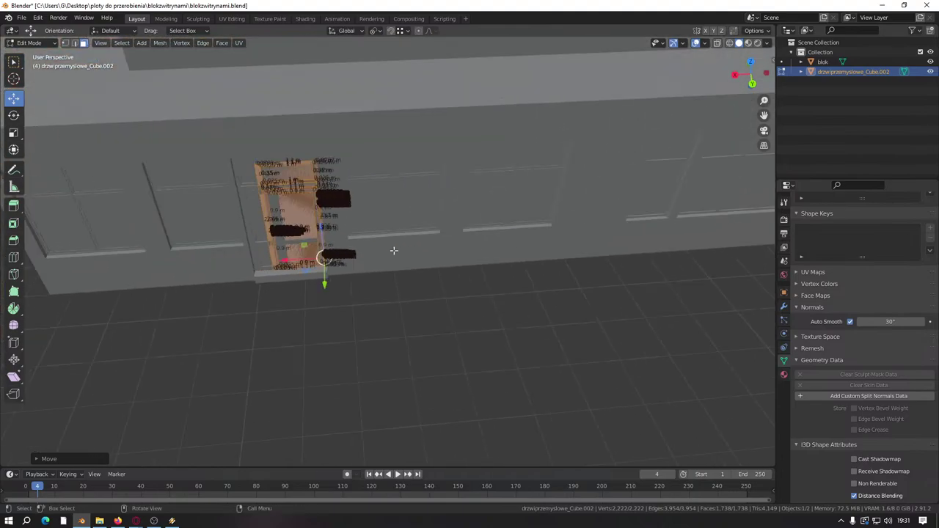
middle_click_drag(392, 252, 220, 272)
scroll(414, 295, "up", 5)
middle_click_drag(414, 295, 252, 234)
scroll(484, 279, "down", 5)
left_click_drag(156, 315, 435, 268)
Step: Confirm the door's new position and check it from the back view
left_click(426, 262)
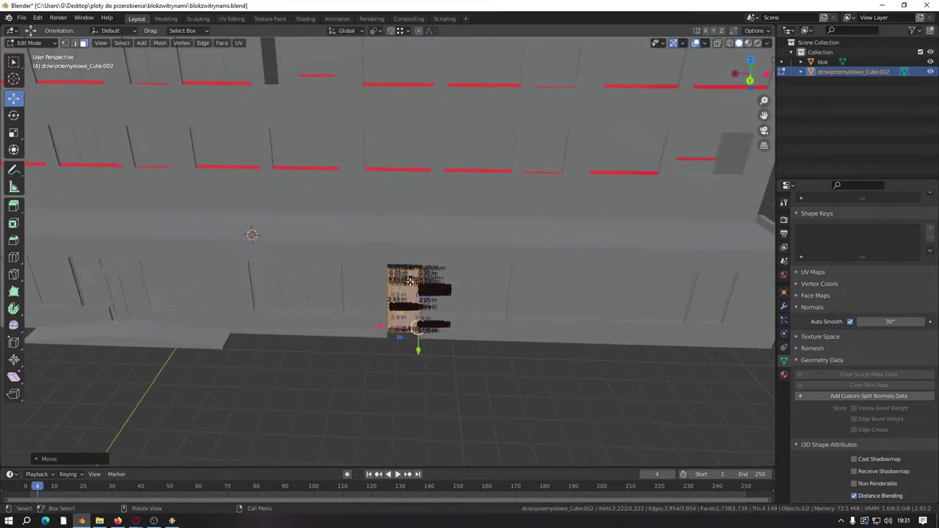
middle_click_drag(426, 261, 400, 290)
scroll(376, 288, "up", 5)
scroll(375, 288, "up", 5)
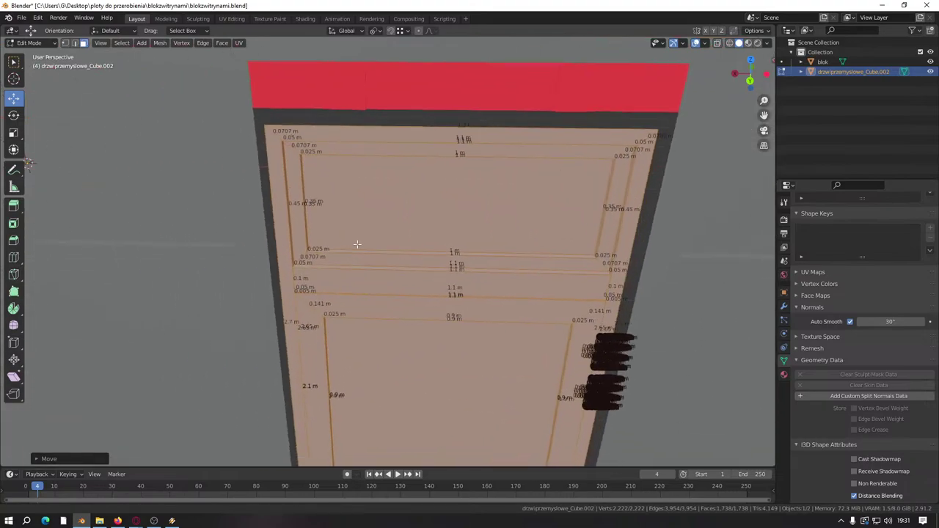
scroll(413, 277, "down", 3)
key("ctrl+KP_1")
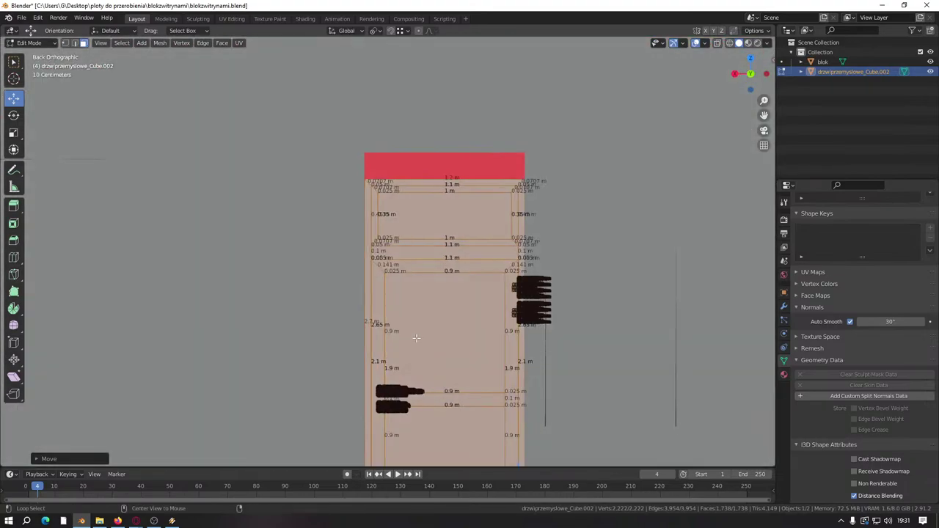
scroll(376, 294, "down", 3)
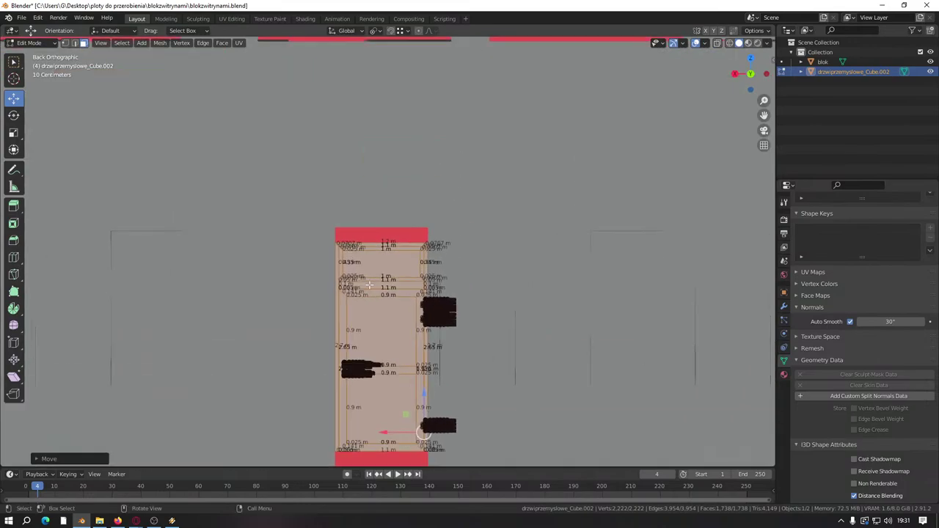
scroll(392, 199, "up", 5)
middle_click_drag(392, 199, 395, 218)
Step: Select the door frame's horizontal strip faces, including the cross-board
left_click_drag(396, 240, 534, 186)
scroll(399, 240, "down", 2)
middle_click_drag(465, 274, 428, 272)
scroll(419, 195, "up", 4)
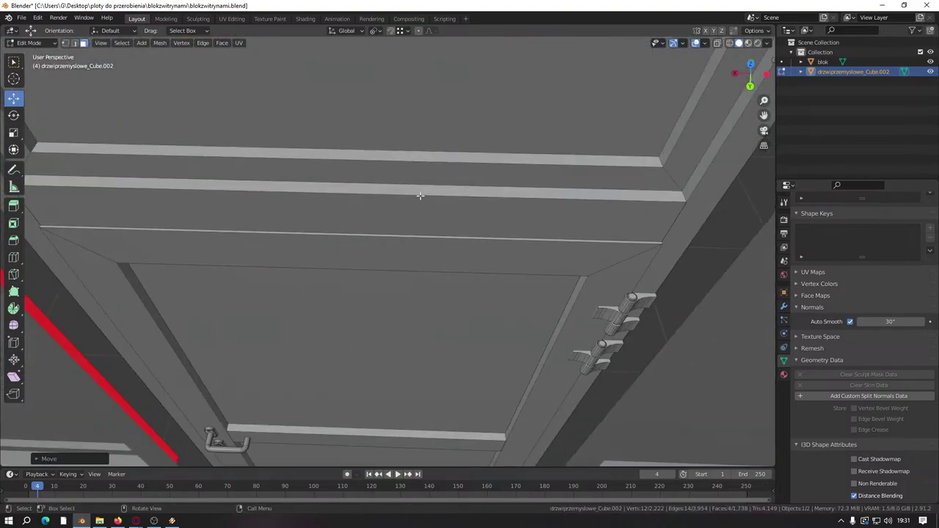
left_click_drag(442, 168, 455, 183)
middle_click_drag(455, 183, 383, 330)
scroll(440, 257, "down", 4)
scroll(432, 256, "up", 4)
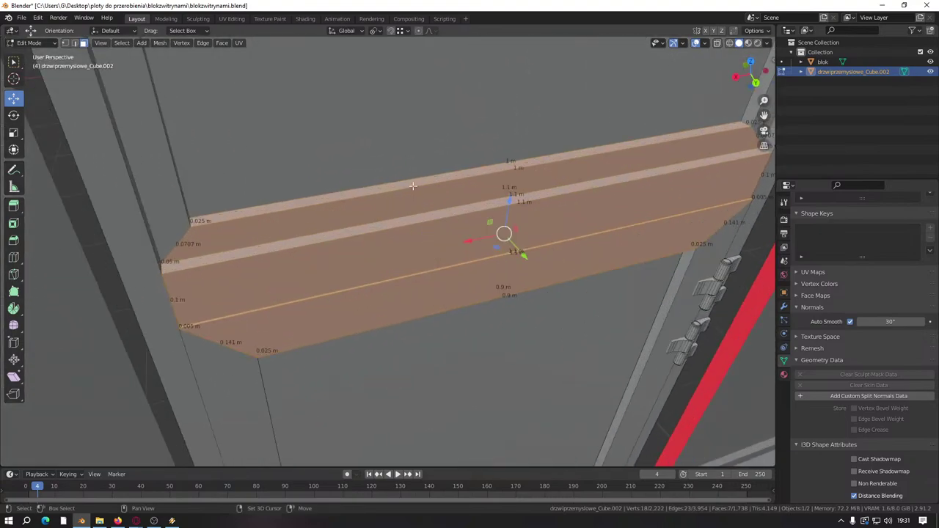
middle_click_drag(413, 186, 297, 292)
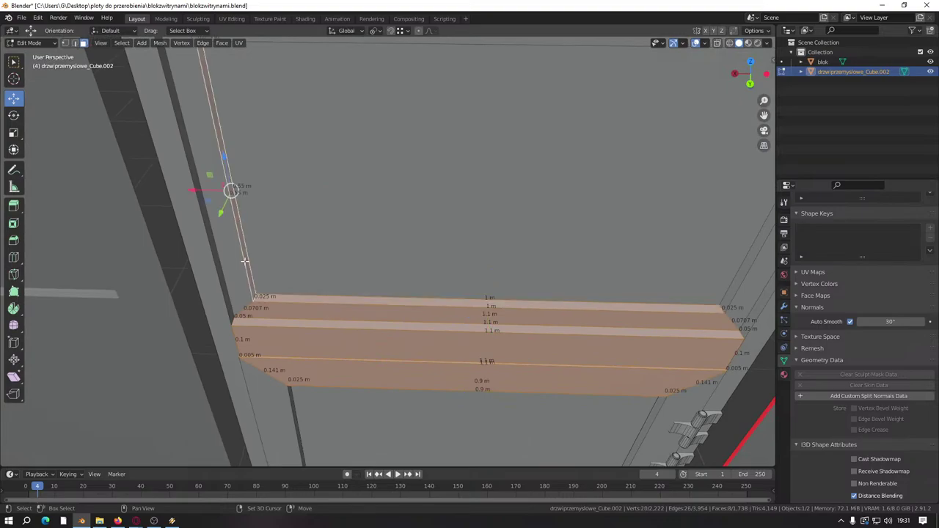
middle_click_drag(244, 260, 413, 329)
scroll(450, 300, "up", 6)
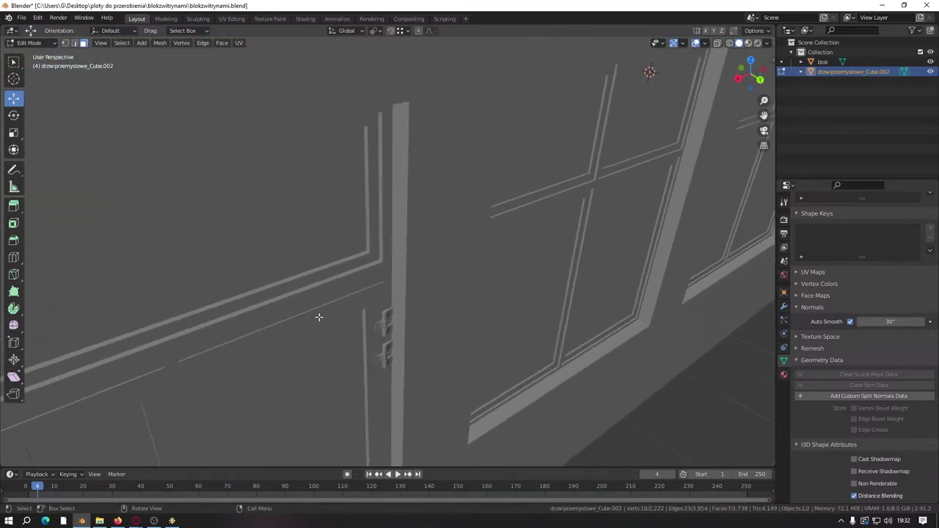
scroll(318, 317, "down", 8)
middle_click_drag(411, 300, 422, 279)
scroll(435, 311, "up", 4)
scroll(435, 311, "up", 3)
scroll(435, 311, "down", 7)
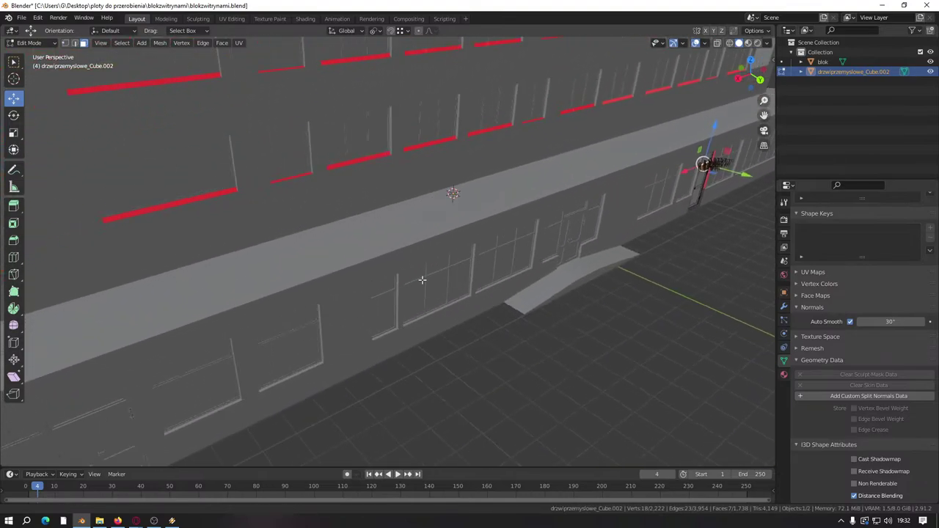
scroll(422, 280, "down", 3)
scroll(457, 251, "up", 5)
middle_click_drag(457, 252, 628, 128)
Step: Drag the cross-board down along Z so it sits lower beside the red post
left_click_drag(623, 87, 471, 217)
left_click_drag(395, 247, 396, 248)
middle_click_drag(396, 247, 404, 235)
scroll(404, 264, "up", 5)
scroll(404, 265, "up", 6)
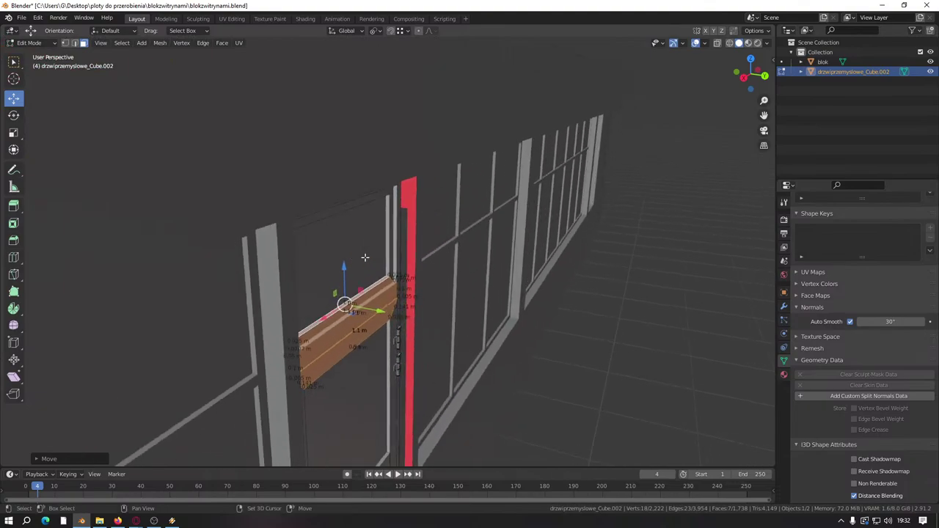
middle_click_drag(381, 269, 344, 292)
scroll(363, 280, "up", 5)
scroll(401, 272, "down", 12)
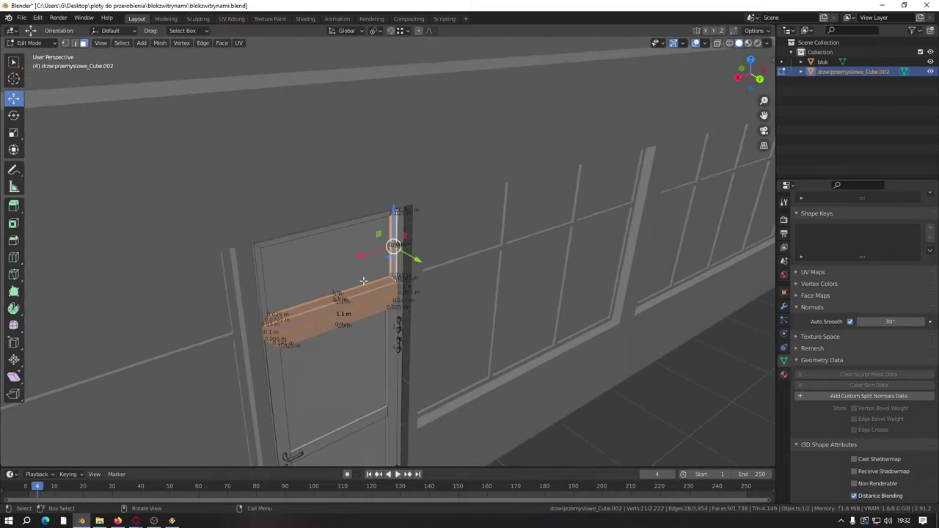
Step: Switch to editing the blok building mesh and select the thin door-frame face
key("Tab")
left_click(336, 296)
key("Tab")
scroll(336, 297, "down", 8)
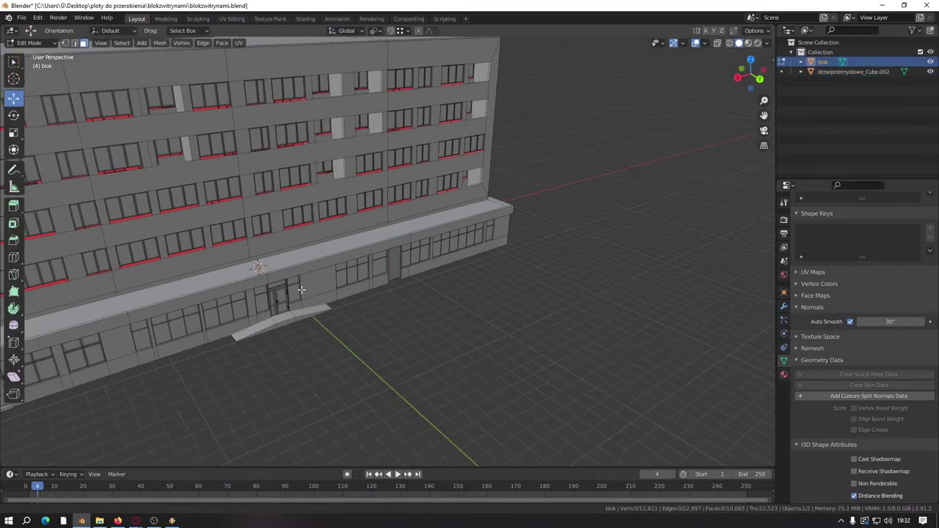
scroll(373, 218, "up", 12)
scroll(374, 219, "up", 5)
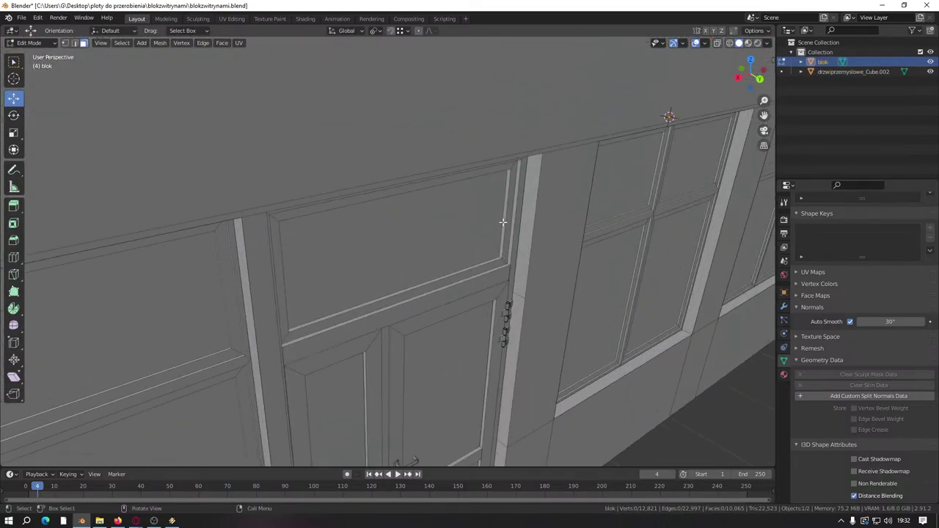
left_click(503, 222)
scroll(447, 257, "up", 4)
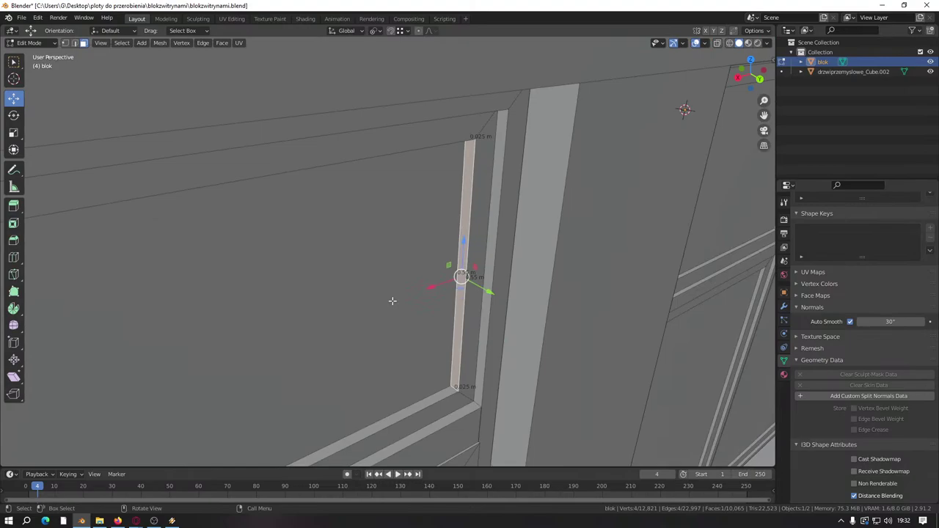
middle_click_drag(392, 301, 383, 284)
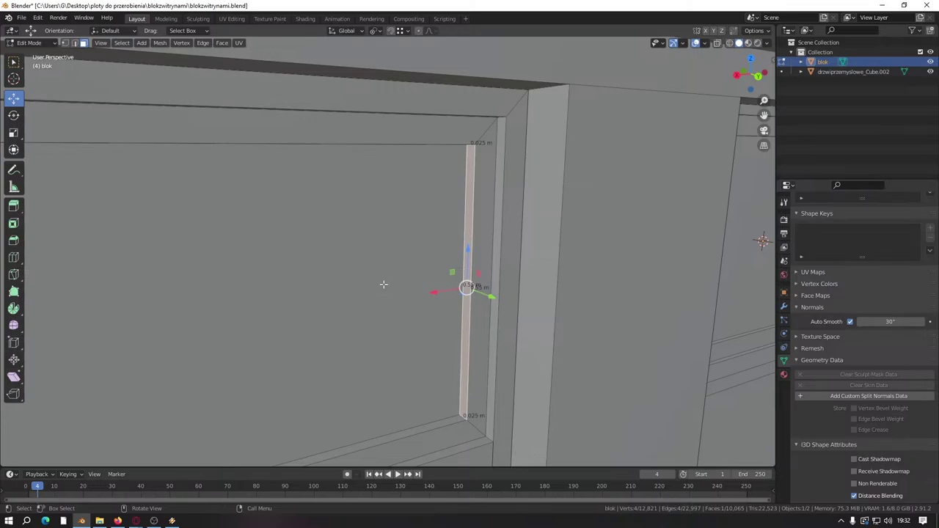
scroll(383, 284, "down", 10)
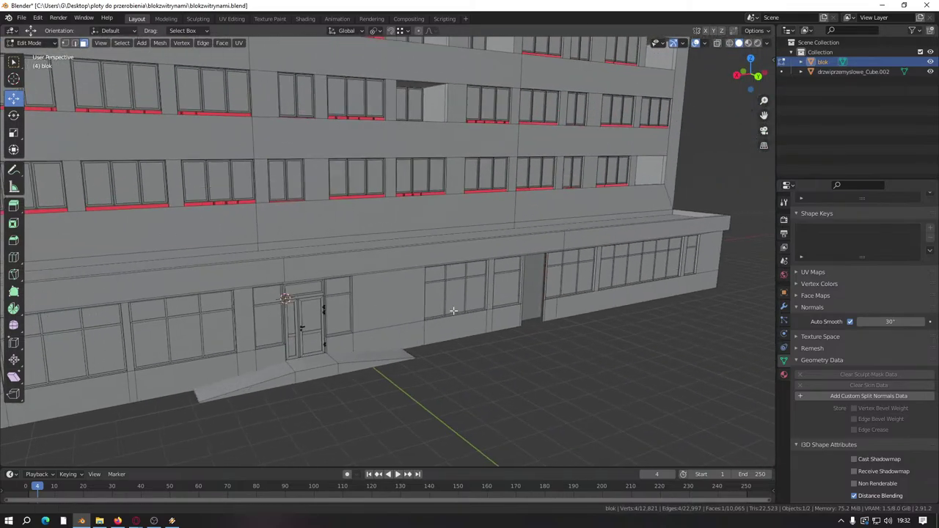
middle_click_drag(454, 311, 329, 314)
Step: Go back to the door object in Edit Mode, viewing its edge and front
key("Tab")
middle_click_drag(197, 323, 366, 277)
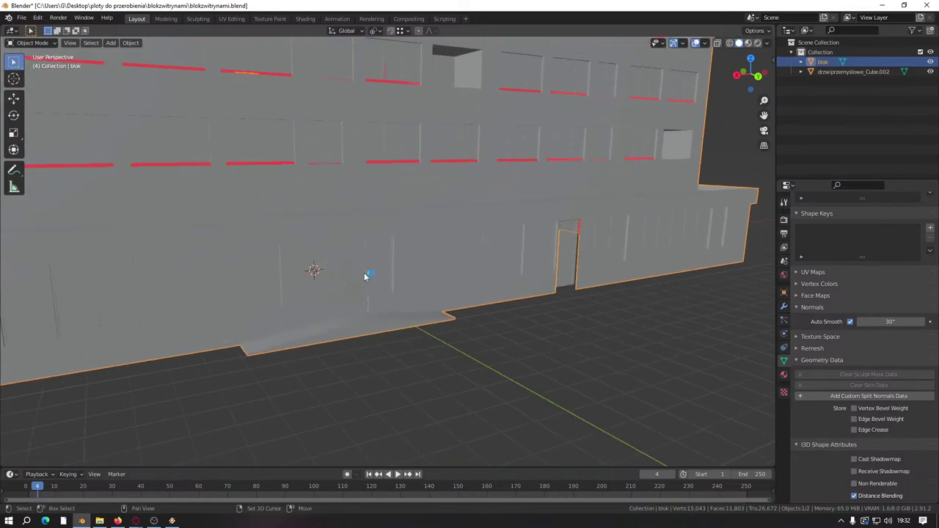
middle_click_drag(505, 330, 570, 321)
scroll(413, 329, "up", 3)
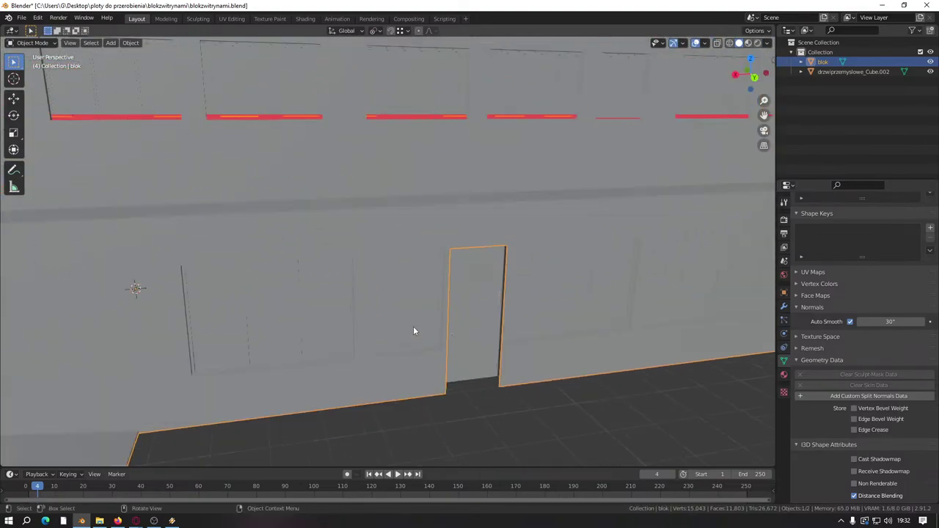
left_click(479, 298)
key("Tab")
scroll(491, 342, "up", 5)
middle_click_drag(410, 308, 374, 278)
scroll(368, 220, "up", 3)
middle_click_drag(368, 220, 434, 258)
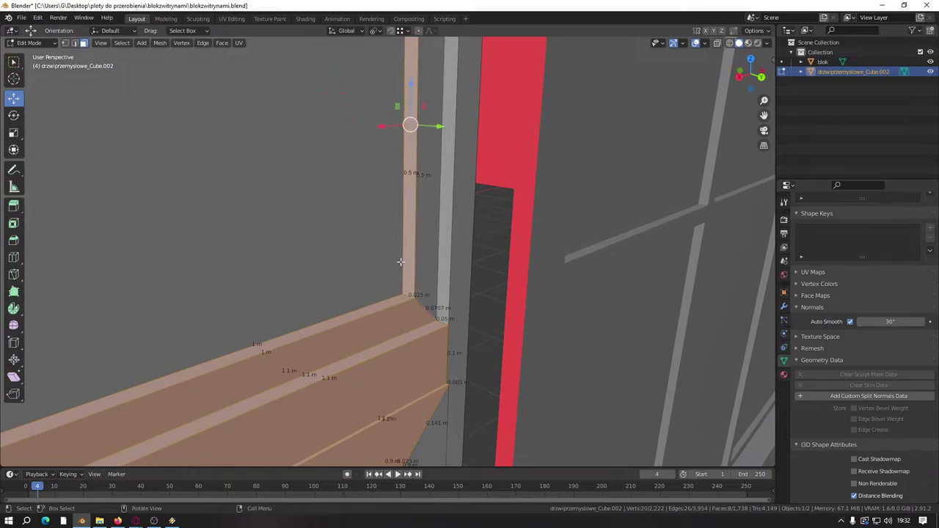
scroll(400, 262, "down", 6)
scroll(447, 235, "up", 3)
scroll(397, 282, "down", 3)
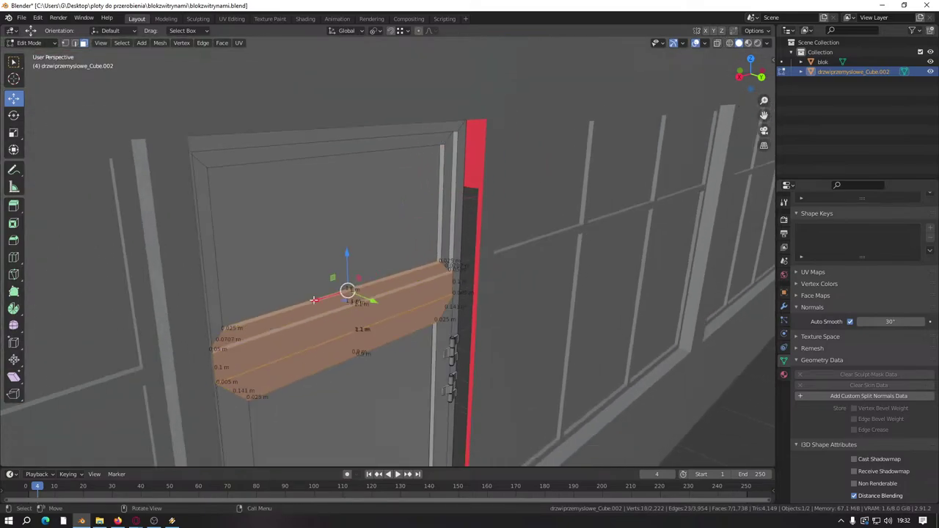
middle_click_drag(396, 282, 469, 227)
scroll(483, 219, "up", 4)
scroll(481, 219, "up", 3)
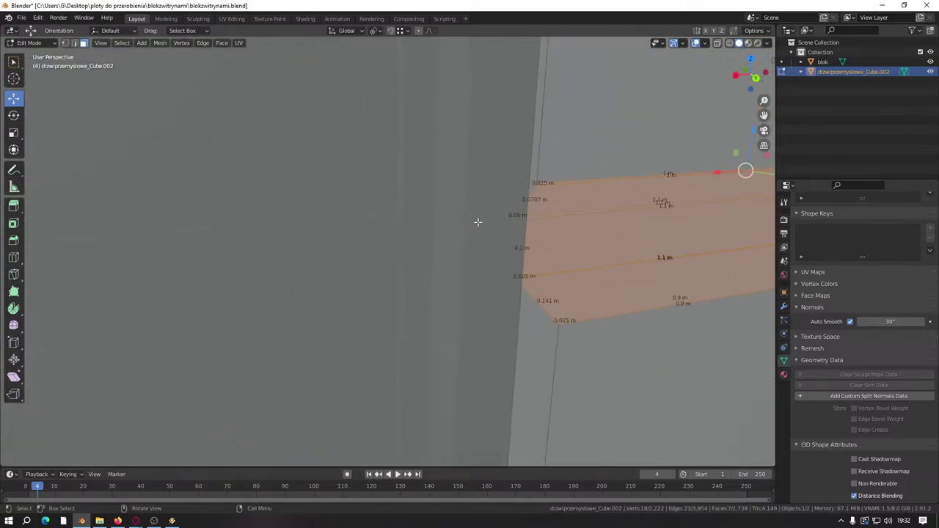
scroll(491, 220, "down", 2)
scroll(489, 220, "up", 1)
scroll(479, 221, "down", 4)
Step: Lower the door's cross-board along the vertical axis and confirm its position
left_click_drag(496, 187, 495, 215)
scroll(360, 251, "down", 5)
middle_click_drag(360, 252, 526, 178)
scroll(338, 248, "up", 3)
scroll(364, 218, "up", 3)
scroll(396, 224, "down", 6)
scroll(444, 234, "up", 5)
scroll(444, 234, "up", 3)
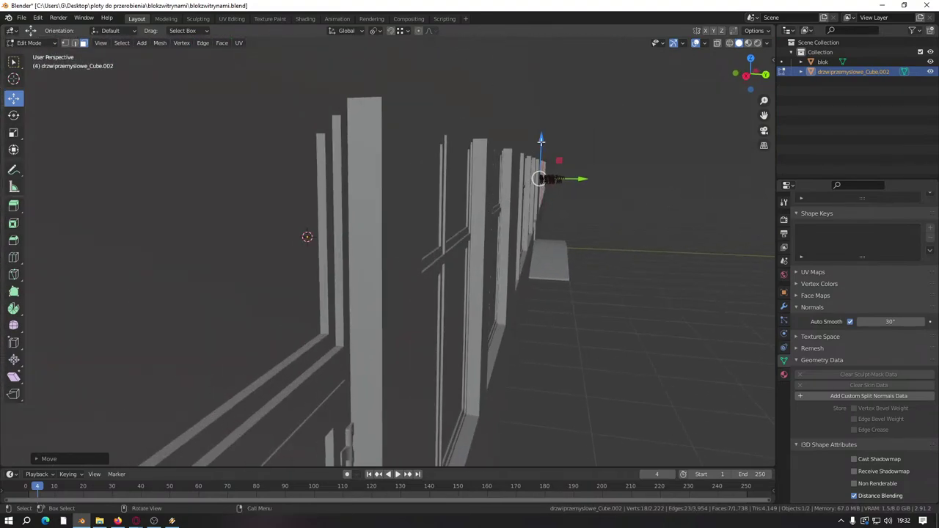
left_click_drag(541, 147, 379, 264)
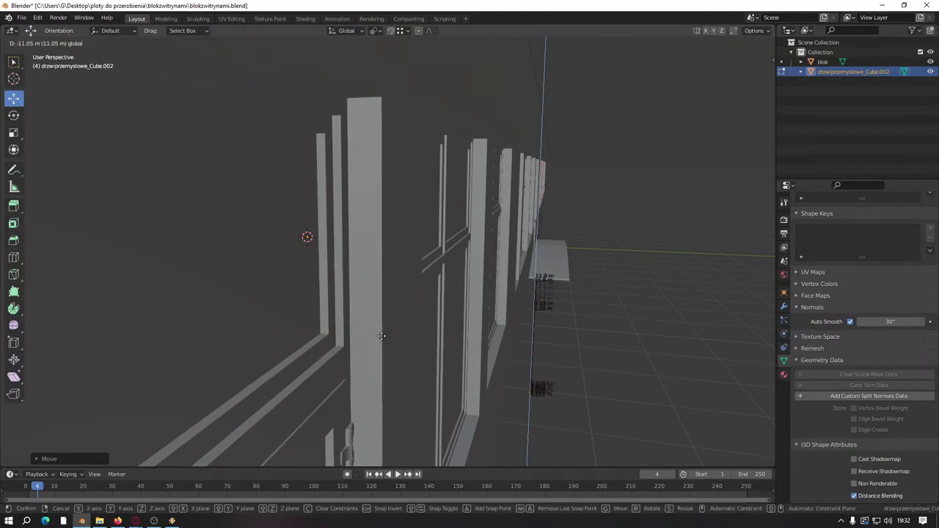
left_click(401, 318)
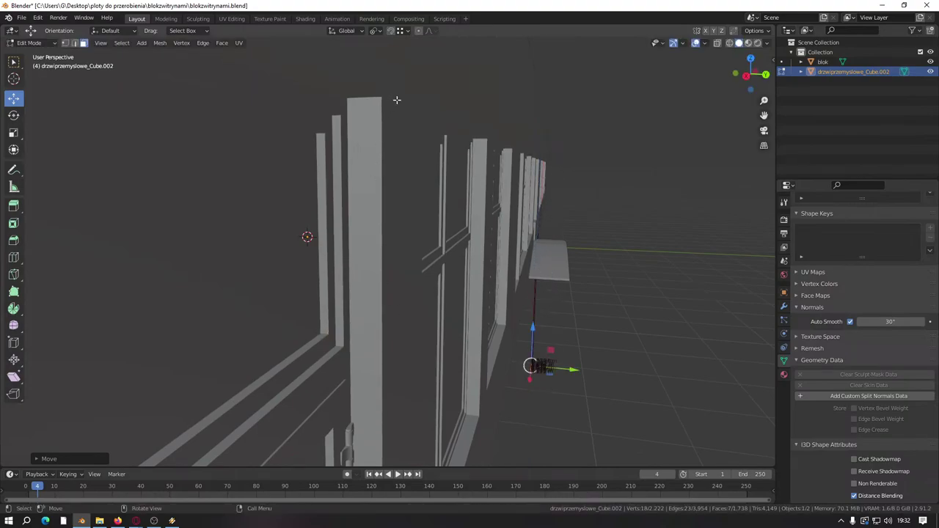
Step: Check the snapping settings and raise the board slightly to fit against the red frame
left_click(404, 33)
left_click_drag(537, 328, 433, 318)
left_click(320, 333)
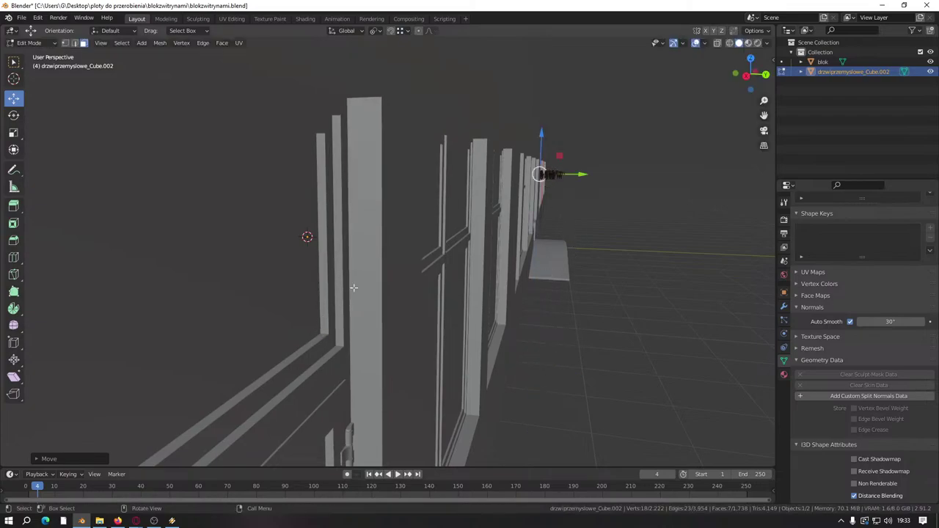
middle_click_drag(352, 286, 368, 294)
scroll(368, 294, "up", 5)
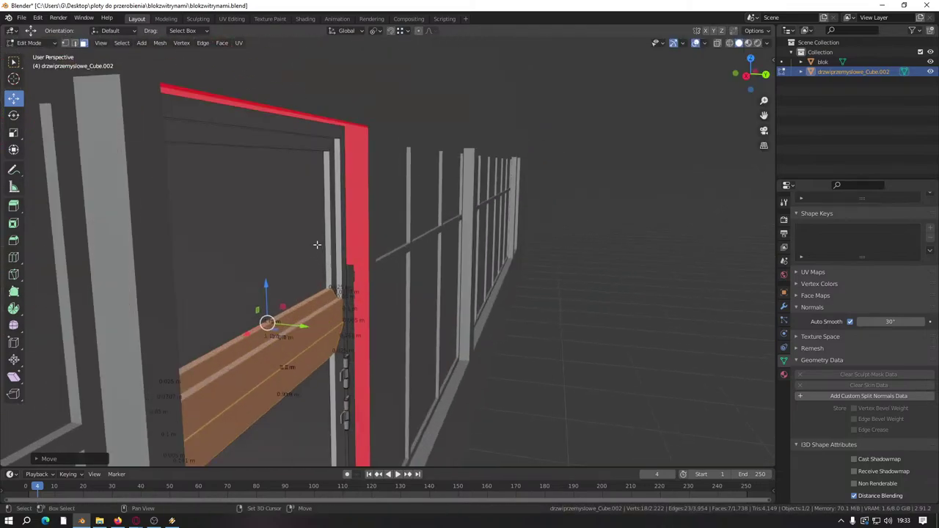
middle_click_drag(325, 229, 342, 280)
scroll(342, 280, "down", 3)
left_click(400, 31)
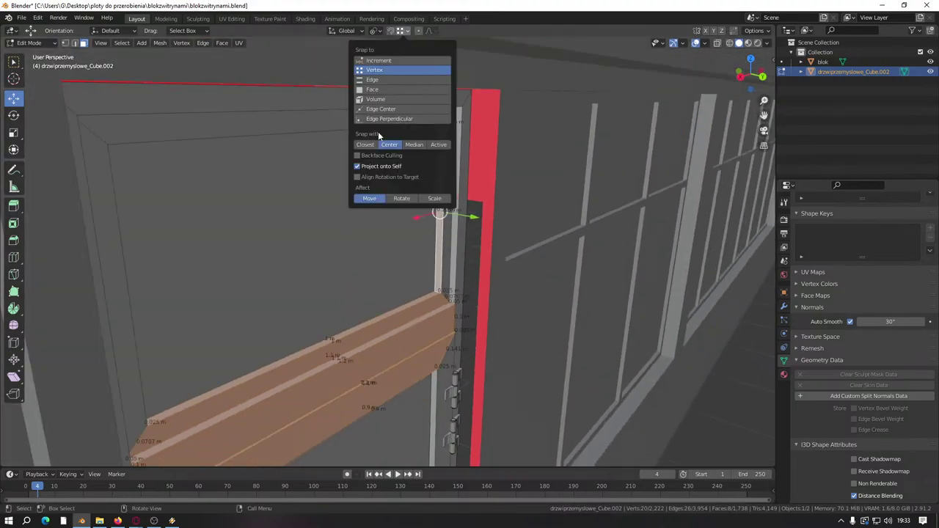
scroll(625, 363, "down", 10)
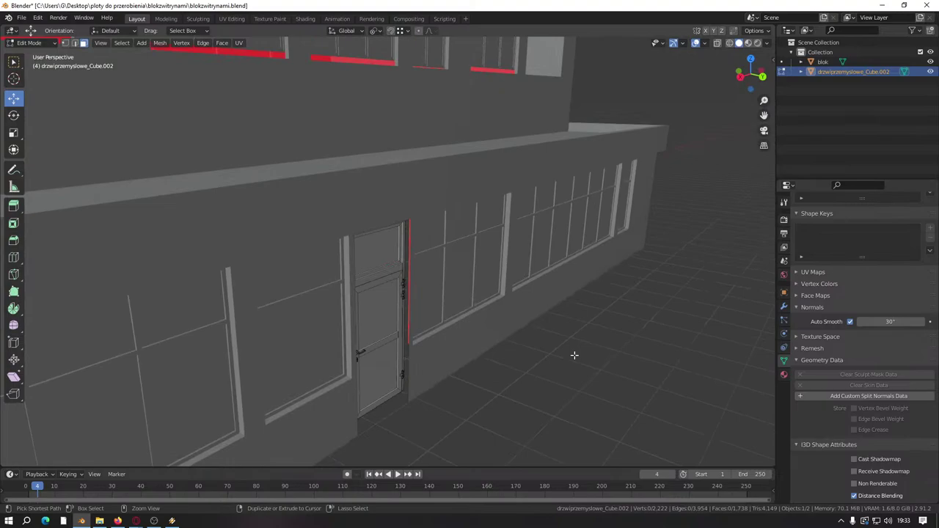
middle_click_drag(540, 383, 497, 330)
scroll(440, 335, "up", 10)
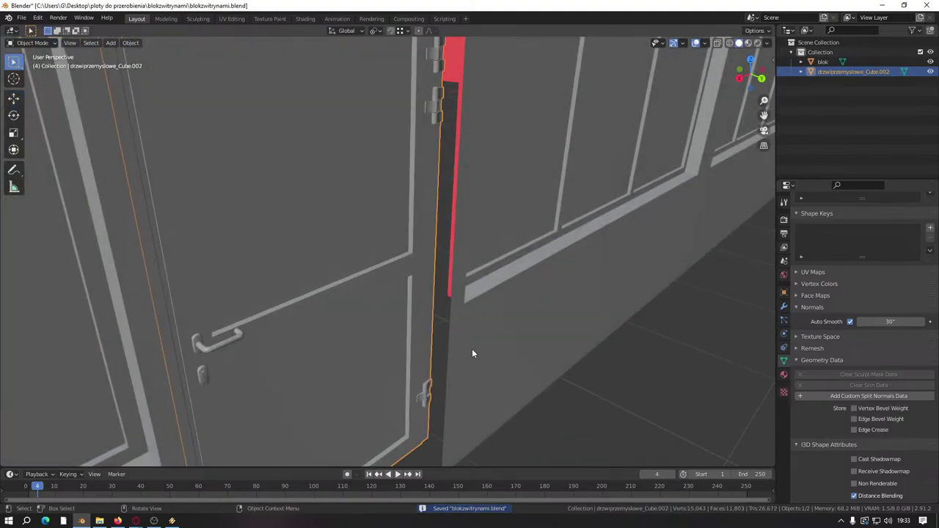
Step: Select the blok building mesh and bring the doorway and windows into view
left_click(472, 349)
middle_click_drag(472, 350, 436, 330)
scroll(436, 329, "up", 5)
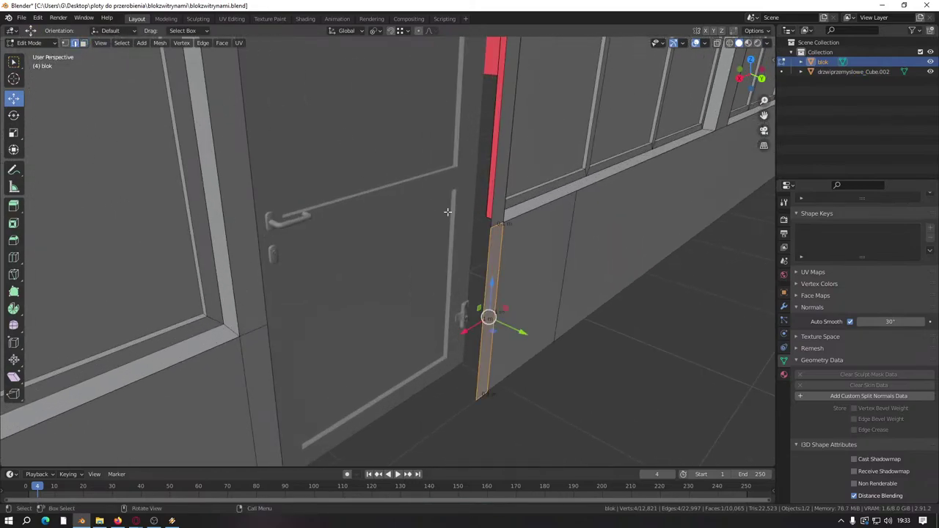
middle_click_drag(359, 320, 236, 318)
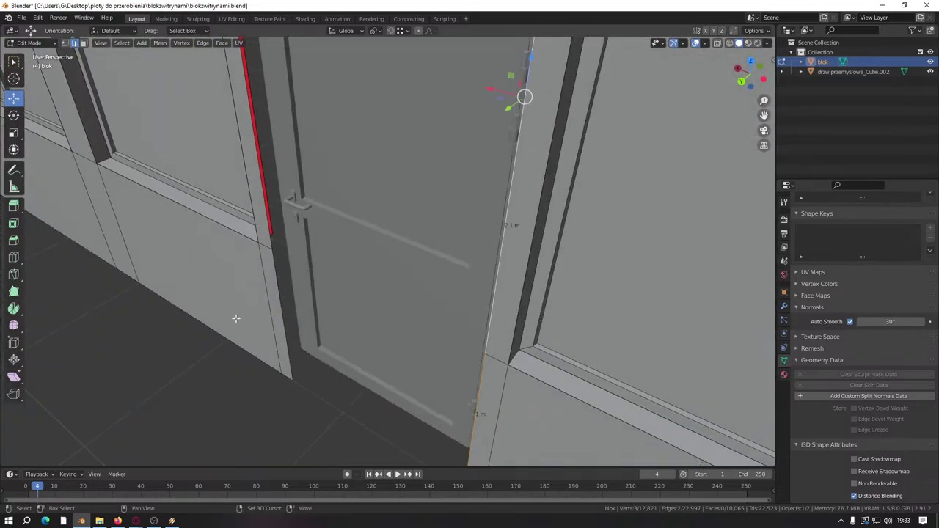
middle_click_drag(280, 236, 351, 166)
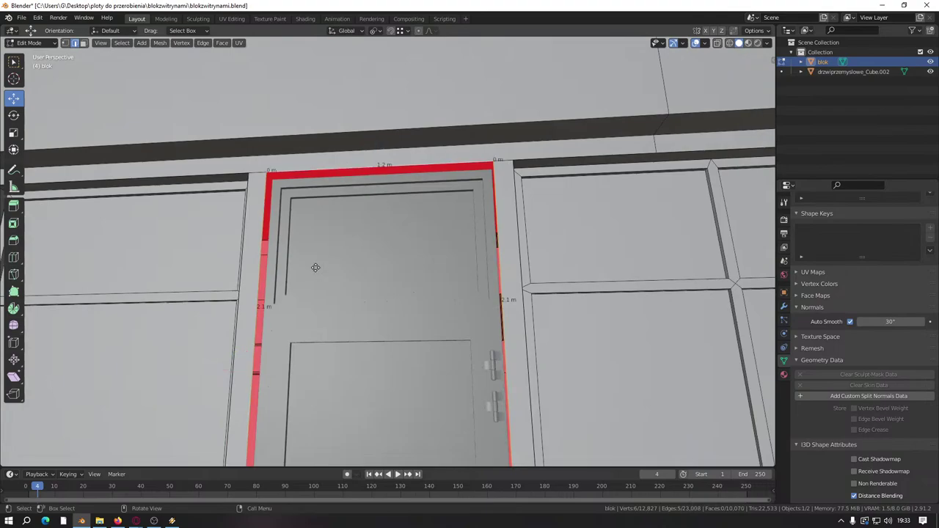
middle_click_drag(336, 241, 442, 317)
middle_click_drag(328, 219, 330, 308)
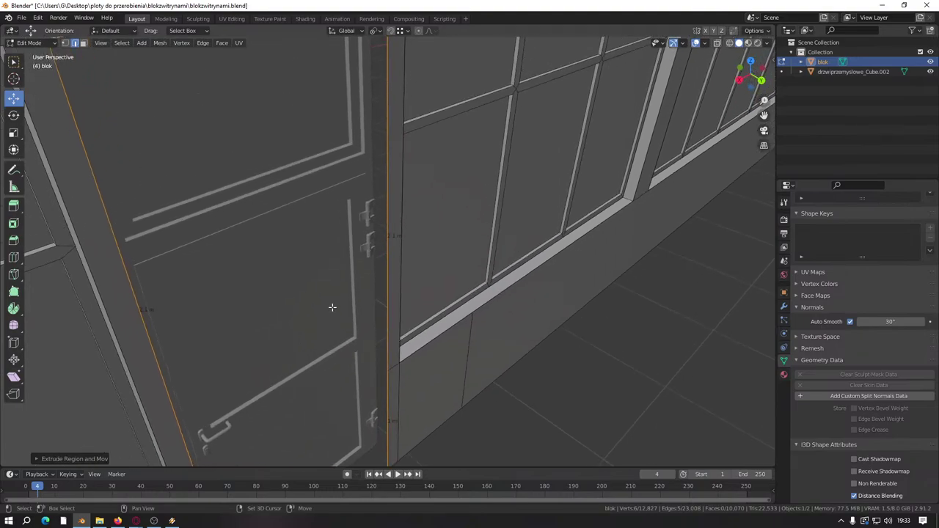
middle_click_drag(391, 331, 392, 243)
Step: Extrude the vertical jamb edge beside the hinge by 0.1 m and save the file
left_click(389, 239, "shift")
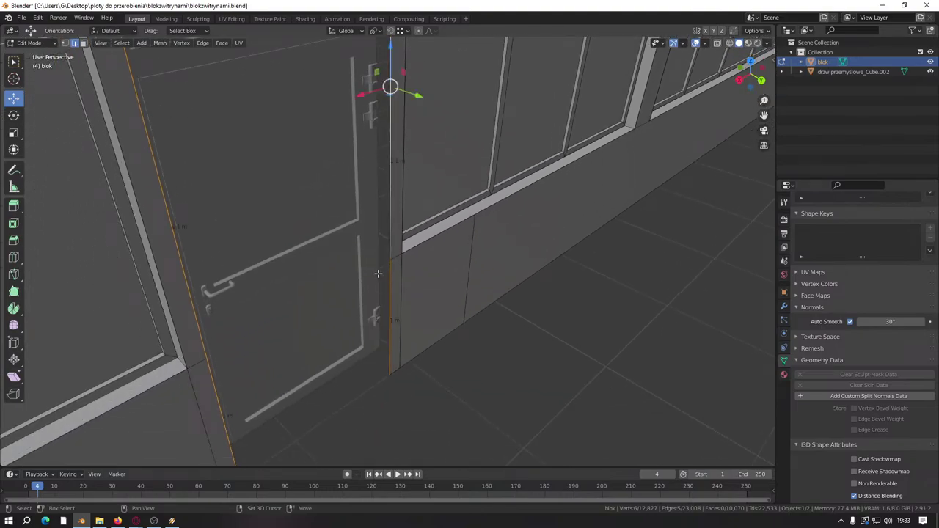
left_click(389, 296, "shift")
key("KP_Decimal")
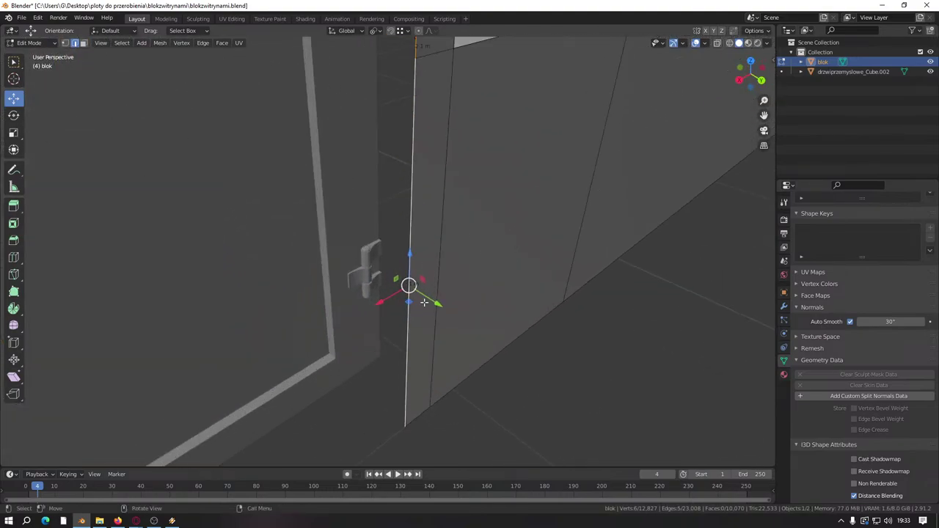
key("e")
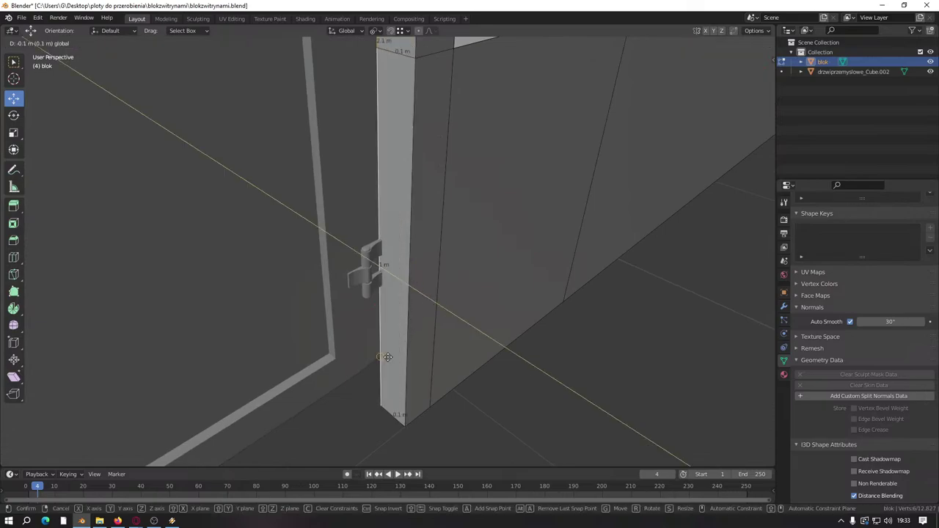
left_click(406, 355)
scroll(447, 358, "down", 5)
key("ctrl+s")
middle_click_drag(482, 355, 451, 355)
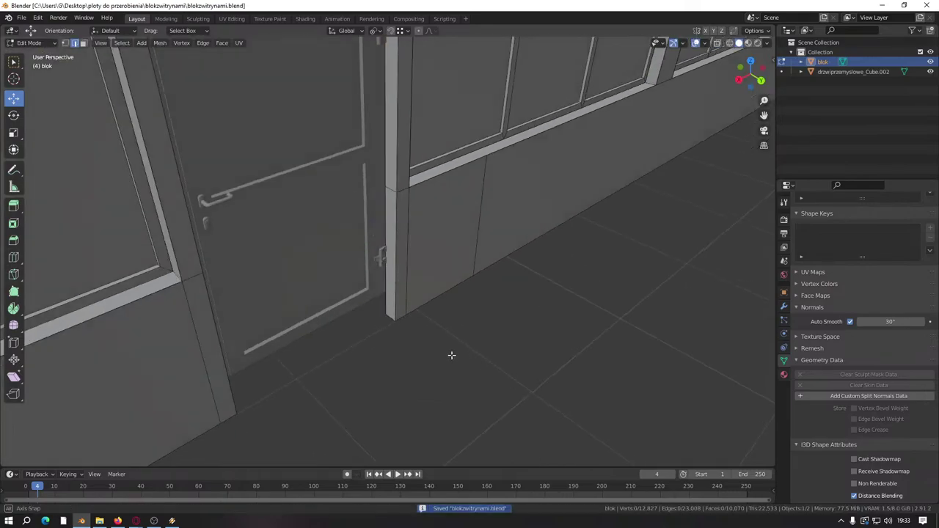
scroll(426, 353, "up", 4)
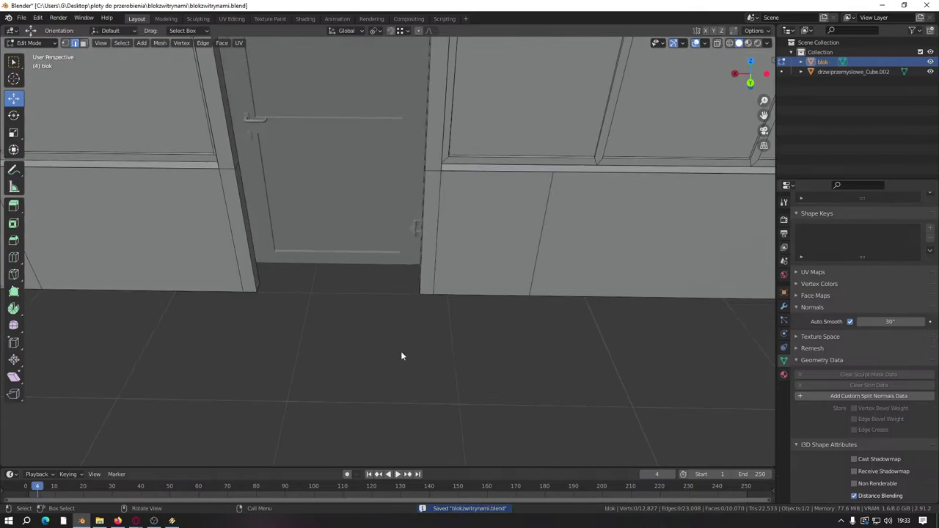
Step: Join the door into blok with Ctrl+J, deselect all in Edit Mode, and inspect the hinge
key("a")
key("Tab")
left_click(400, 356)
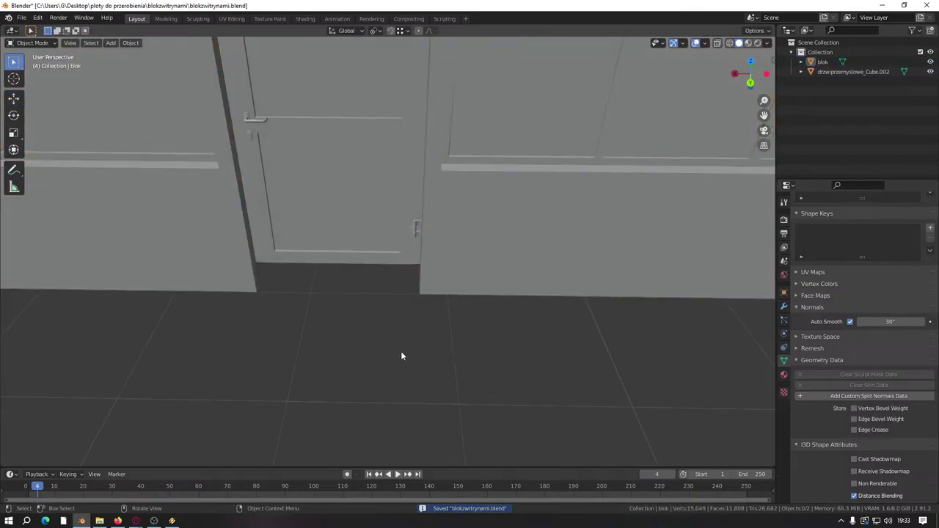
key("a")
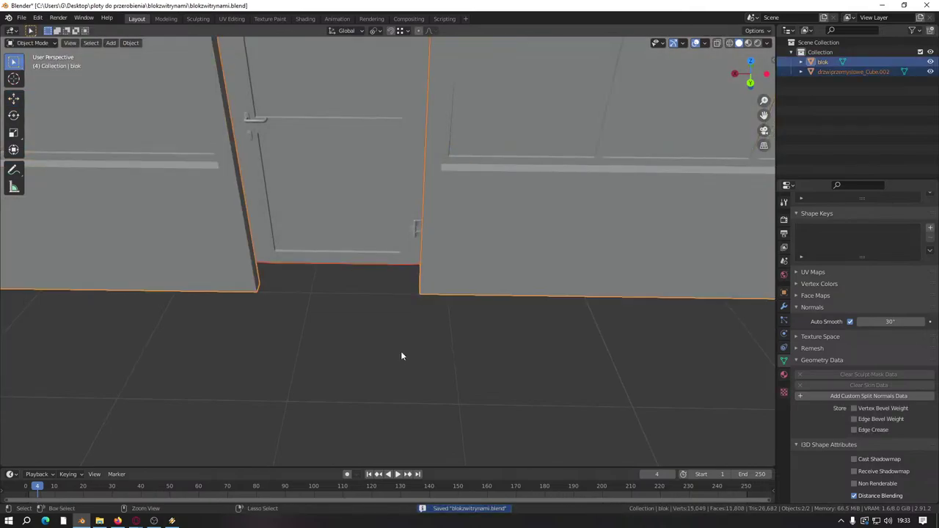
key("ctrl+j")
key("Tab")
key("alt+a")
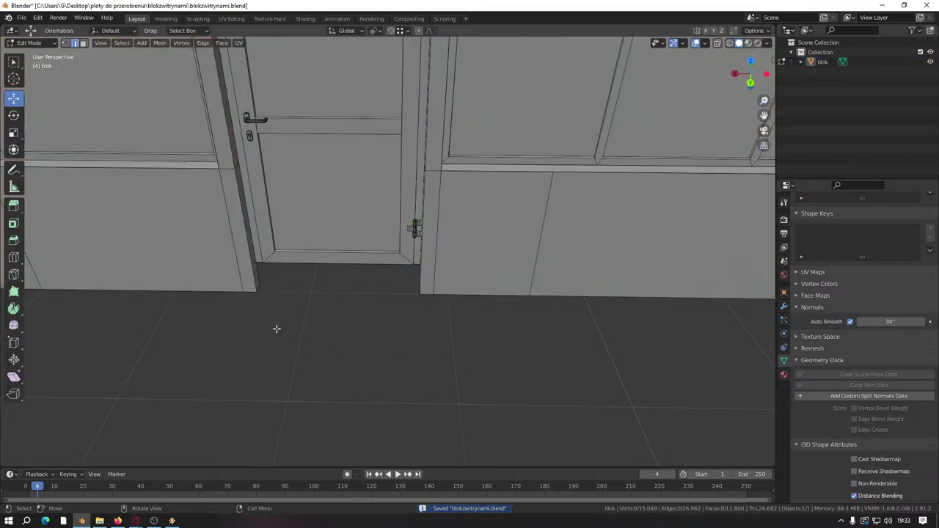
middle_click_drag(345, 349, 252, 329)
scroll(251, 330, "up", 5)
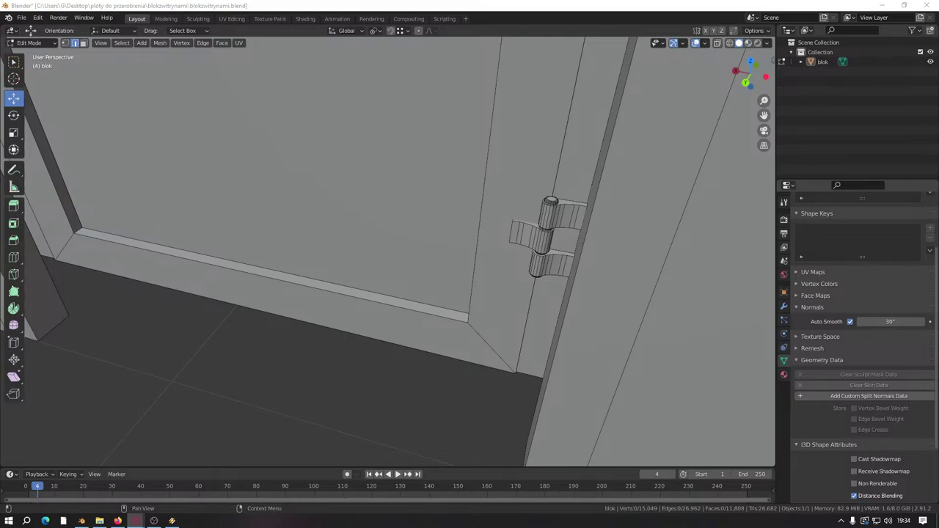
scroll(484, 306, "down", 5)
middle_click_drag(311, 296, 478, 232, "shift")
scroll(340, 279, "down", 3)
scroll(477, 232, "down", 2)
scroll(470, 224, "down", 3)
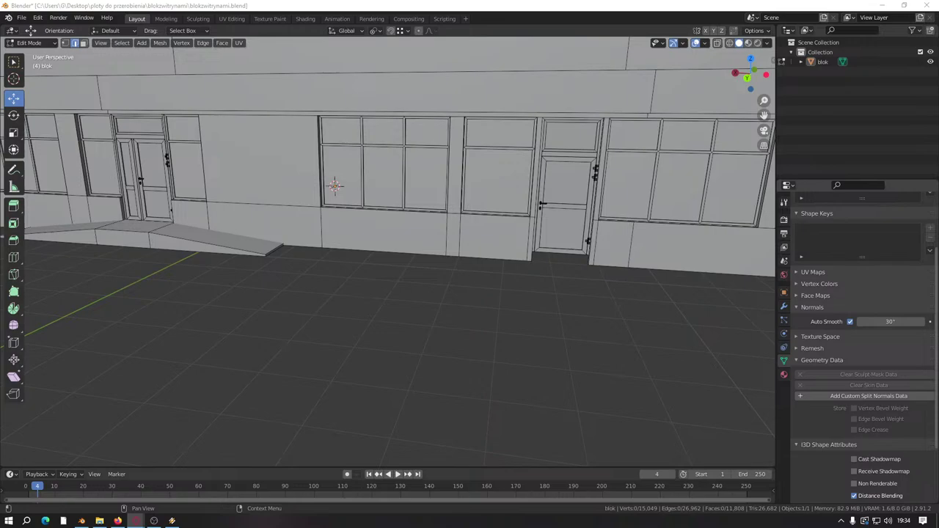
scroll(373, 266, "up", 8)
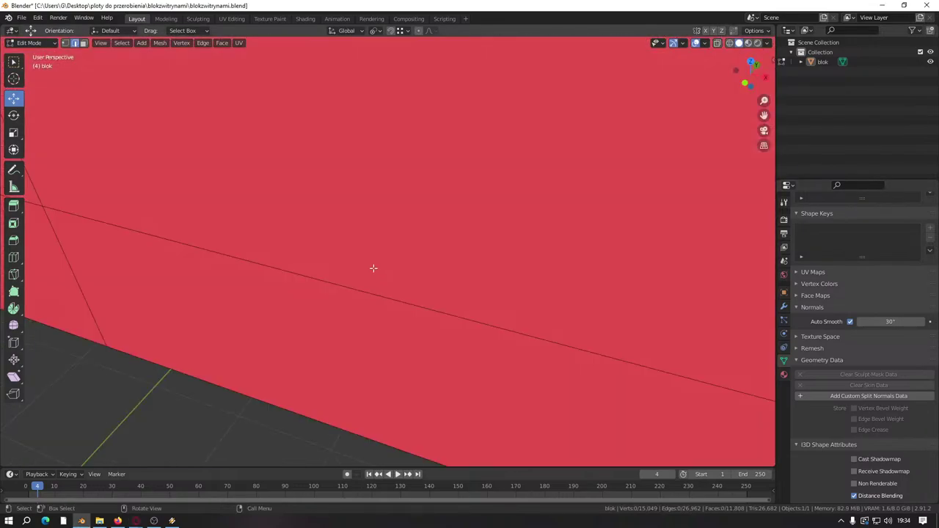
scroll(348, 278, "down", 10)
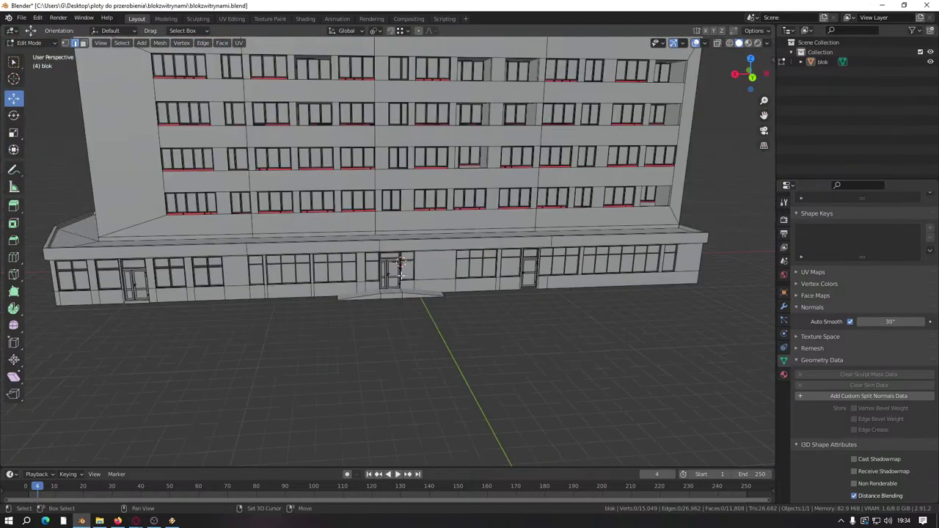
scroll(341, 203, "up", 5)
middle_click_drag(342, 202, 350, 249)
scroll(382, 220, "up", 3)
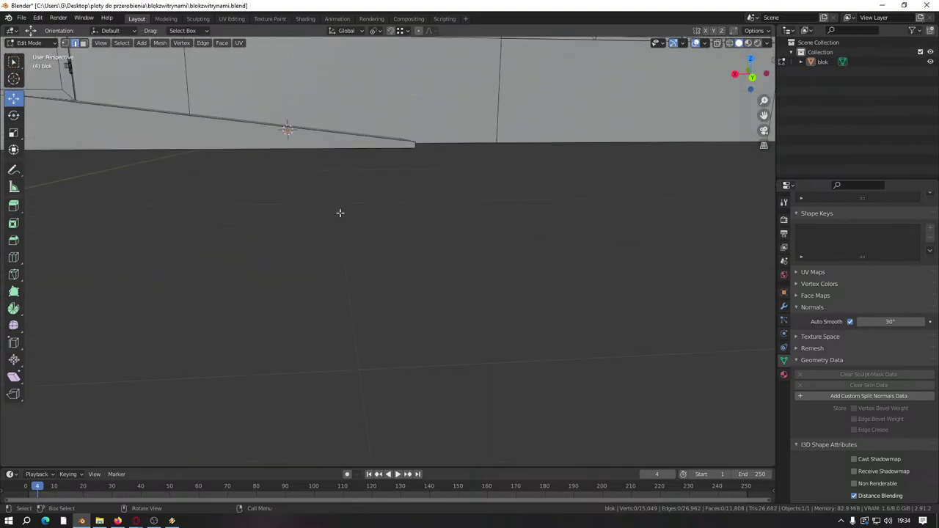
middle_click_drag(340, 212, 379, 284)
scroll(378, 284, "up", 2)
scroll(487, 178, "down", 3)
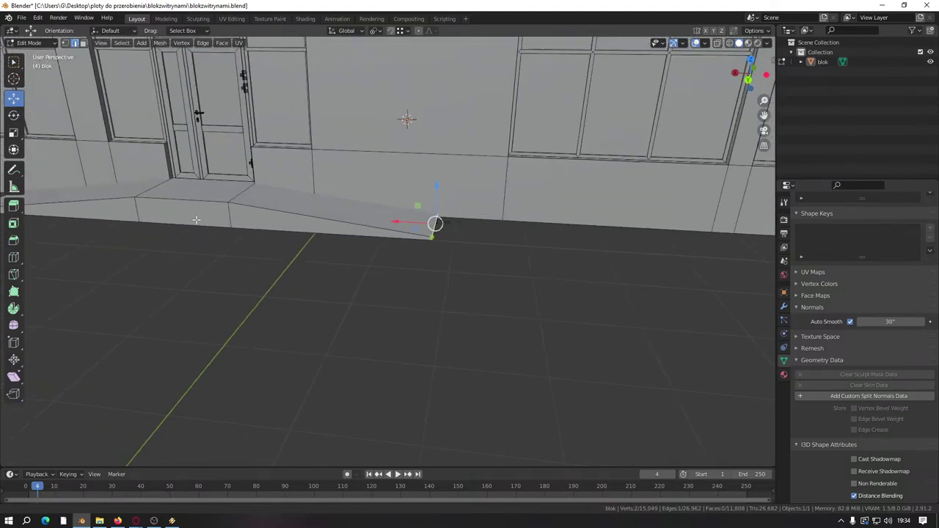
middle_click_drag(433, 220, 509, 255, "shift")
scroll(510, 255, "up", 3)
left_click(358, 273)
middle_click_drag(358, 273, 496, 214)
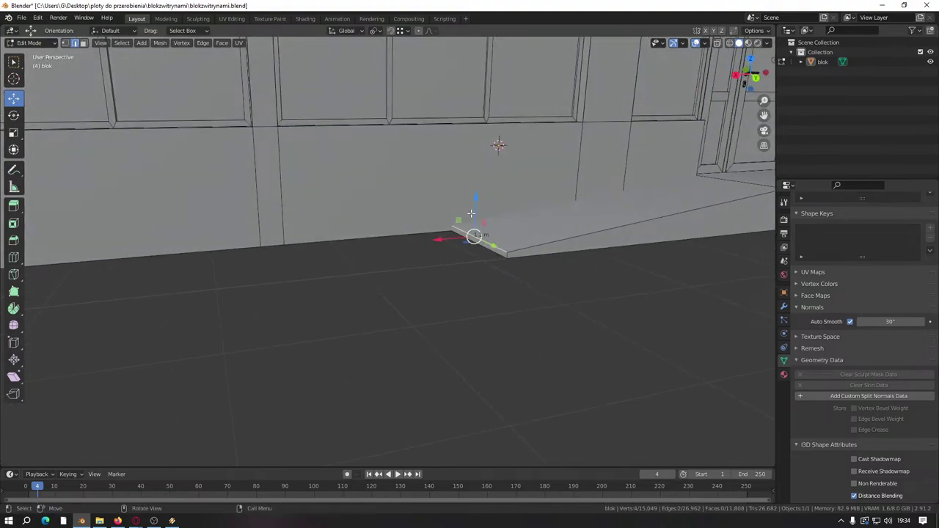
left_click_drag(474, 201, 477, 195)
type("0.")
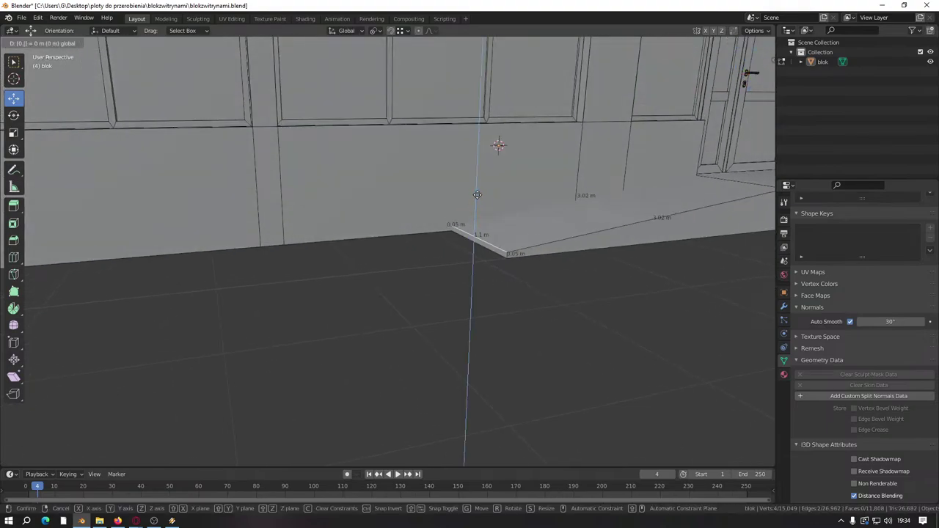
key("Return")
scroll(441, 235, "down", 5)
middle_click_drag(419, 245, 469, 345)
scroll(463, 301, "up", 8)
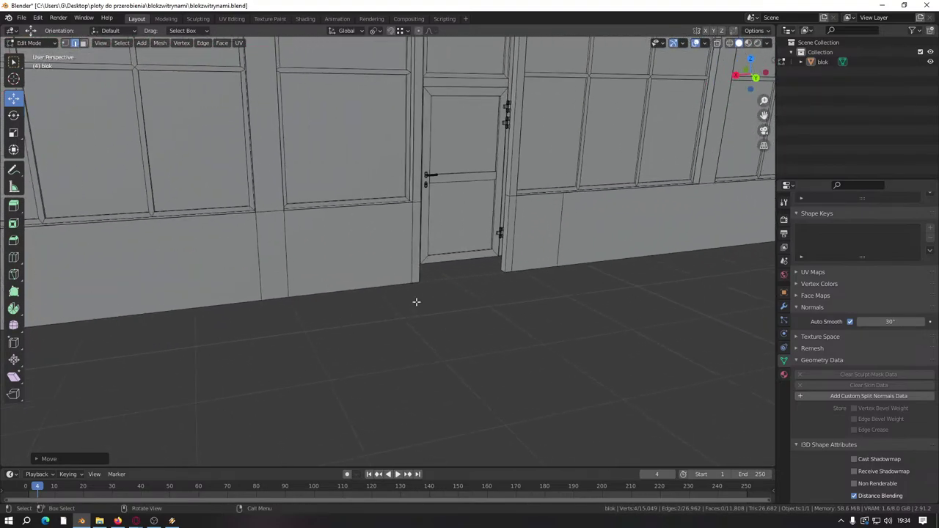
left_click(82, 44)
Step: Select the door face with its linked hinge parts, keeping the step face active
middle_click_drag(384, 159, 447, 293)
scroll(440, 279, "up", 4)
left_click(428, 261)
middle_click_drag(463, 344, 489, 294, "shift")
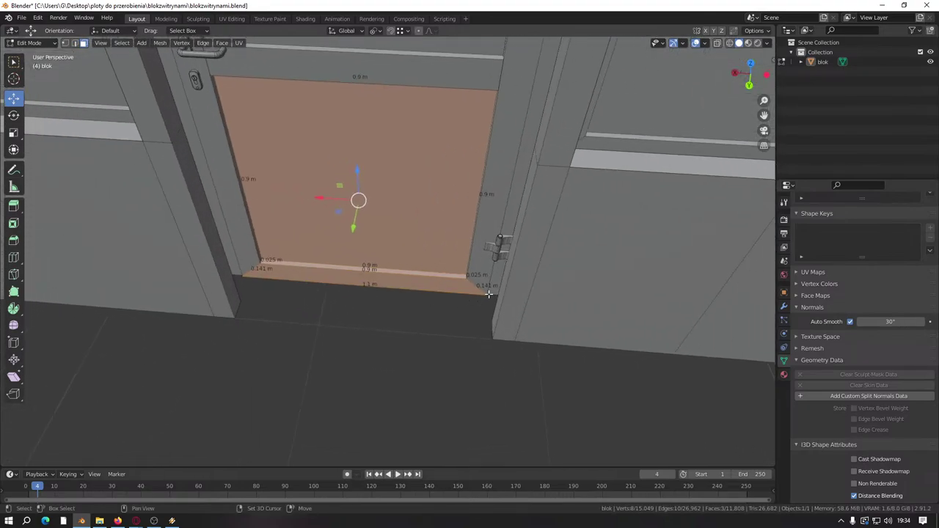
scroll(494, 257, "up", 8)
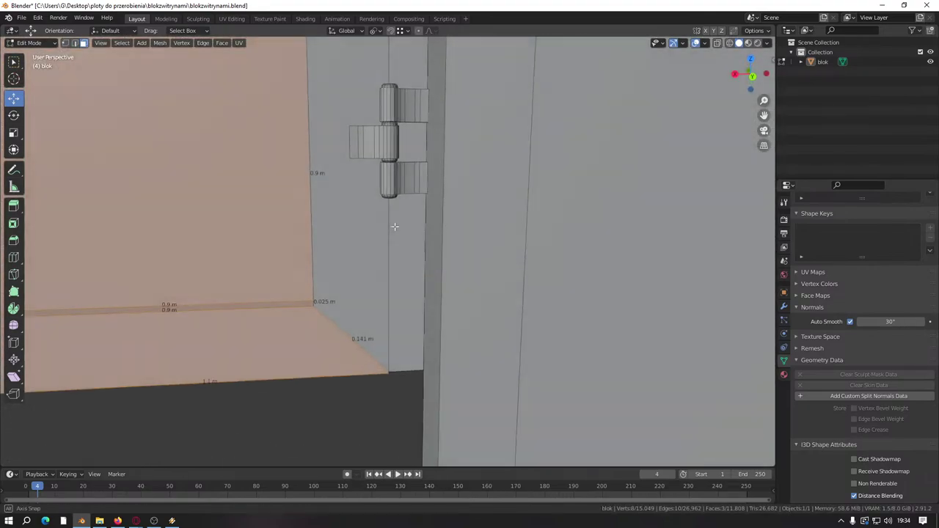
middle_click_drag(415, 258, 429, 287, "shift")
key("l")
key("l")
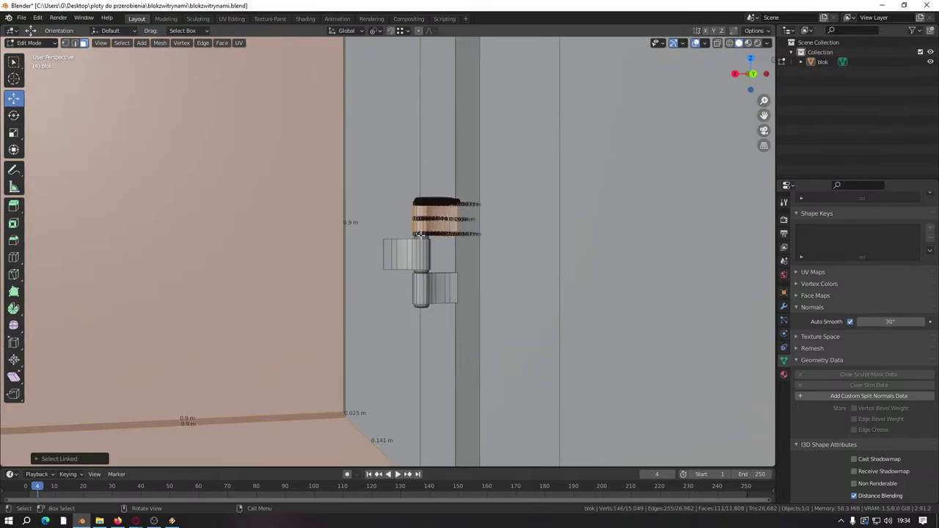
scroll(428, 288, "down", 8)
scroll(419, 270, "up", 7)
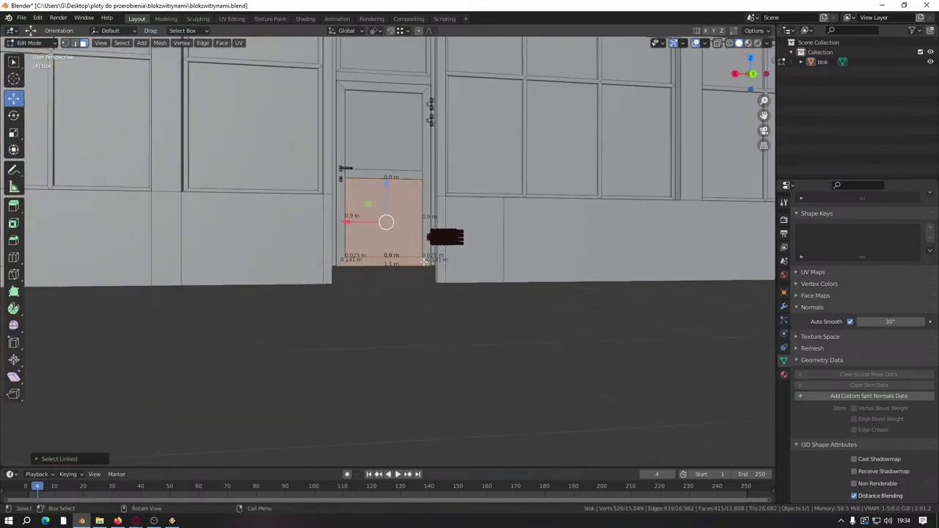
left_click(411, 351, "shift")
left_click(411, 351, "shift")
Step: Move the selected door, hinges and step vertically along Z
scroll(411, 350, "down", 5)
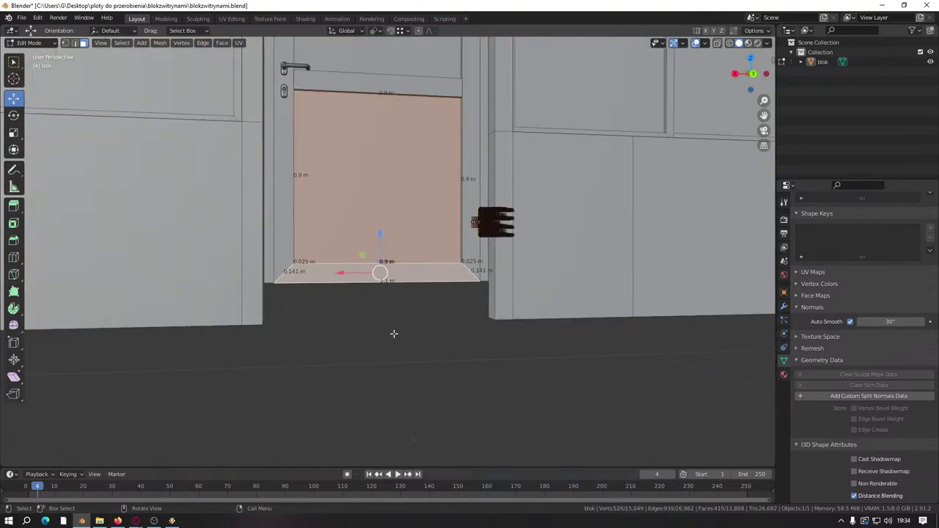
middle_click_drag(415, 280, 514, 283, "shift")
left_click_drag(513, 283, 513, 237)
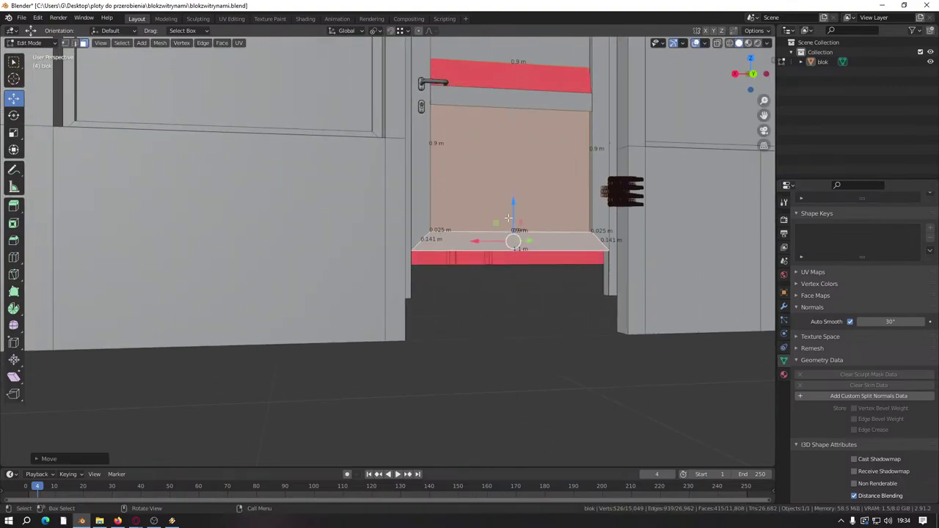
scroll(506, 290, "down", 6)
scroll(505, 290, "up", 5)
middle_click_drag(506, 291, 513, 266)
scroll(606, 262, "up", 3)
key("g")
key("z")
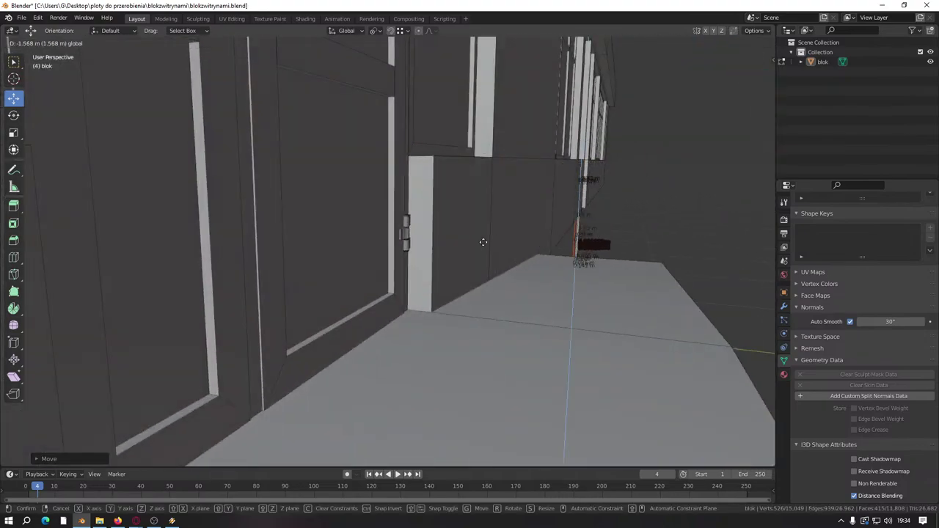
left_click(411, 311)
Step: Drop one face from the selection and lower the door parts by about 0.34 m
middle_click_drag(411, 311, 452, 176)
scroll(453, 176, "down", 3)
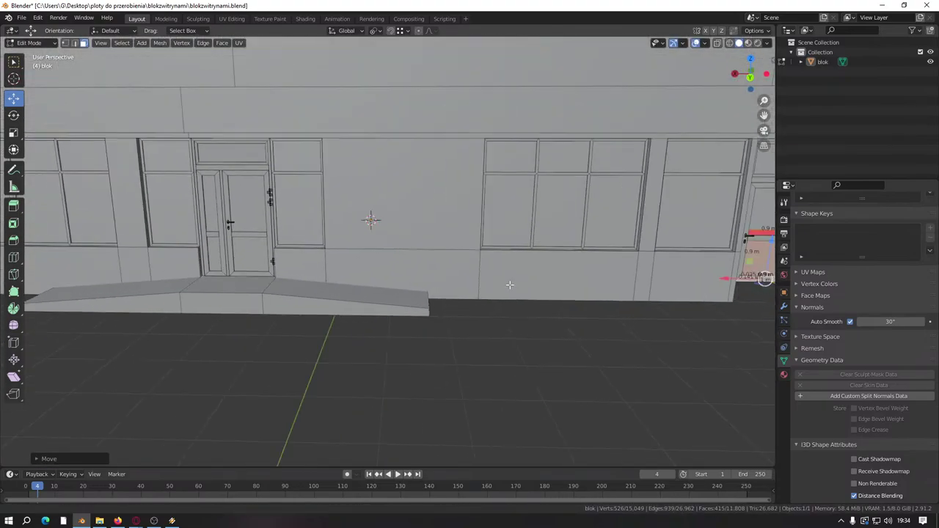
scroll(371, 217, "up", 3)
scroll(362, 257, "up", 4)
middle_click_drag(350, 242, 373, 311)
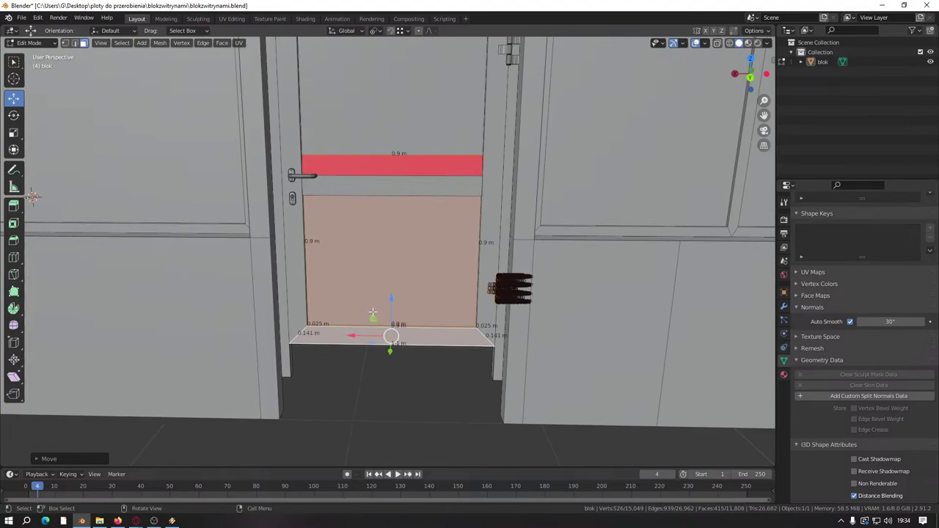
scroll(373, 311, "down", 2)
left_click(384, 269, "shift")
scroll(384, 269, "down", 5)
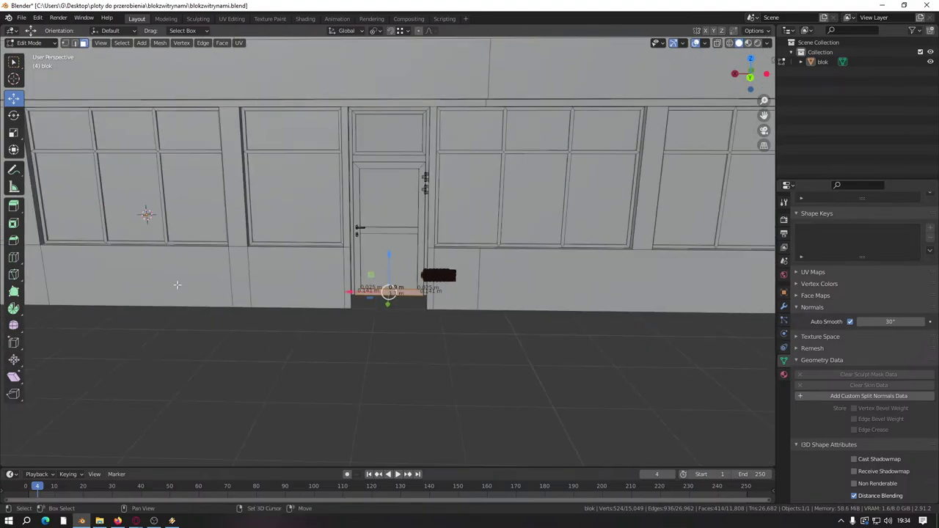
middle_click_drag(384, 279, 426, 250)
scroll(393, 206, "up", 4)
middle_click_drag(394, 205, 603, 179)
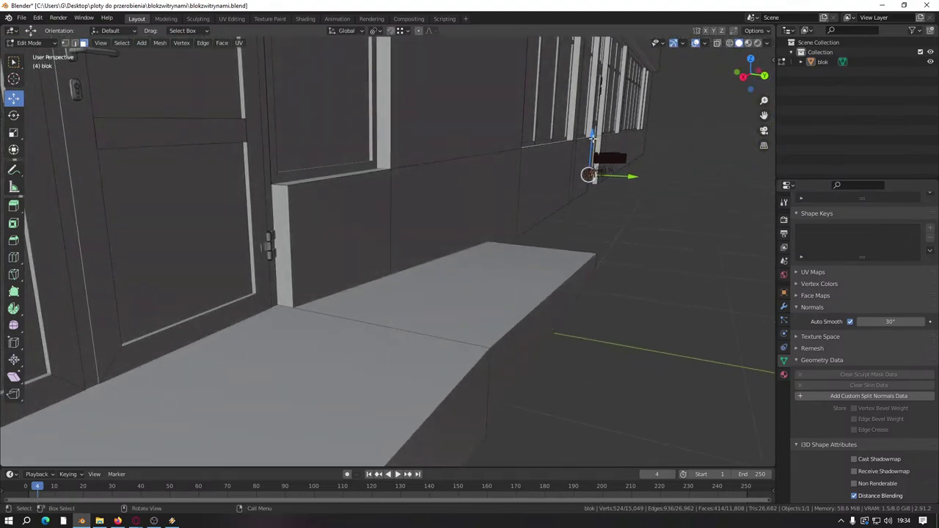
left_click_drag(592, 138, 279, 304)
middle_click_drag(683, 218, 84, 186)
scroll(335, 300, "up", 3)
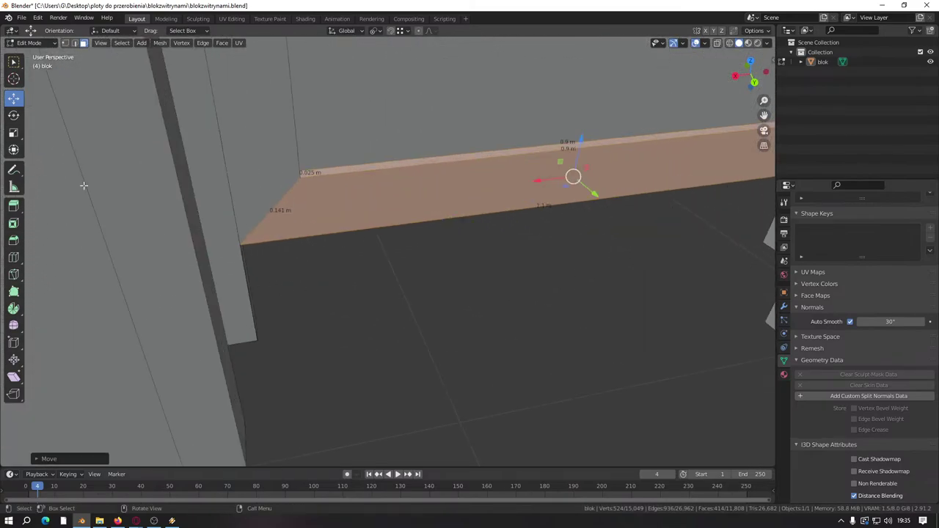
Step: In Edge mode, raise the corner edge at the door post to close the step
left_click(75, 42)
middle_click_drag(77, 49, 286, 266)
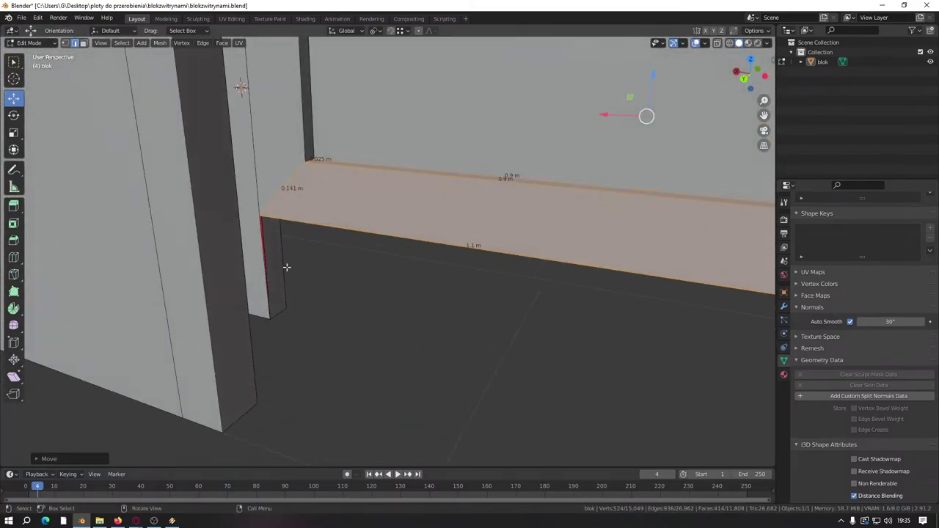
left_click(279, 314, "alt")
middle_click_drag(279, 313, 402, 354)
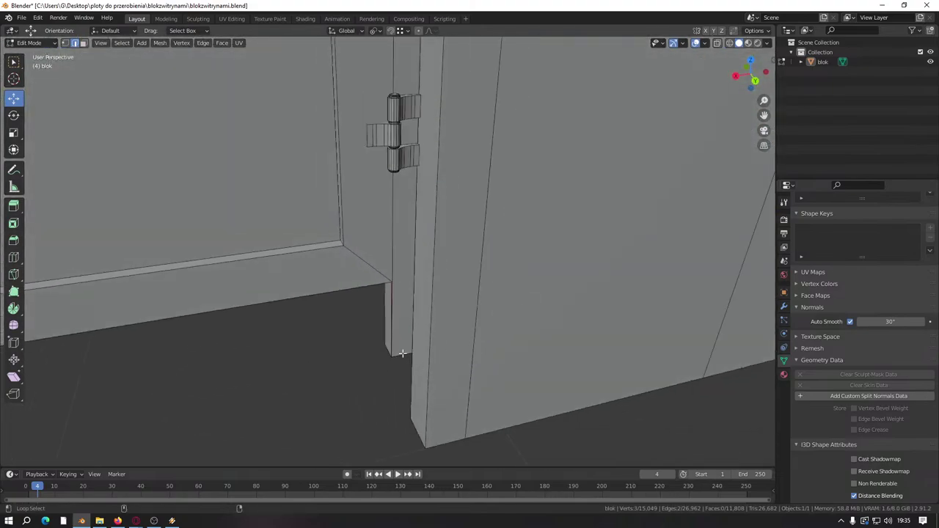
left_click(402, 354, "alt")
left_click_drag(390, 323, 402, 279)
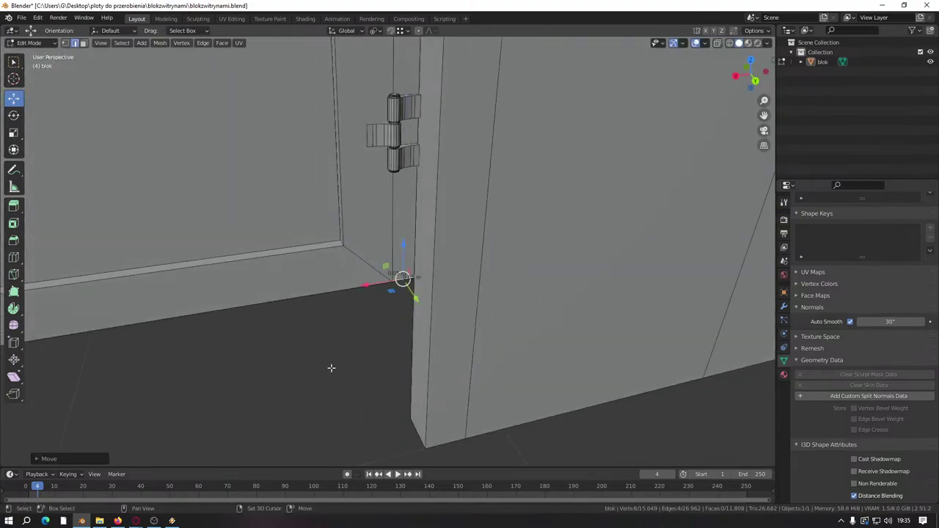
middle_click_drag(331, 368, 369, 308, "shift")
left_click(368, 307)
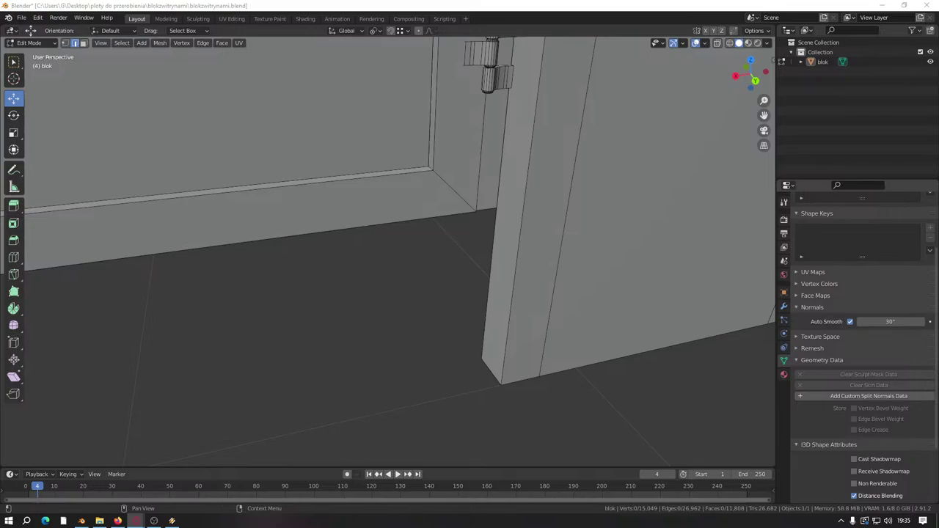
scroll(380, 279, "down", 5)
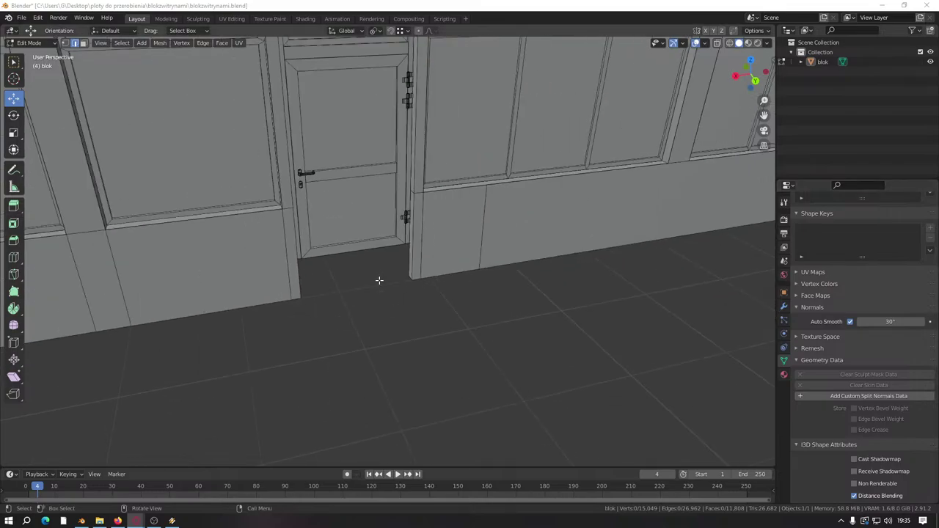
middle_click_drag(379, 279, 388, 310)
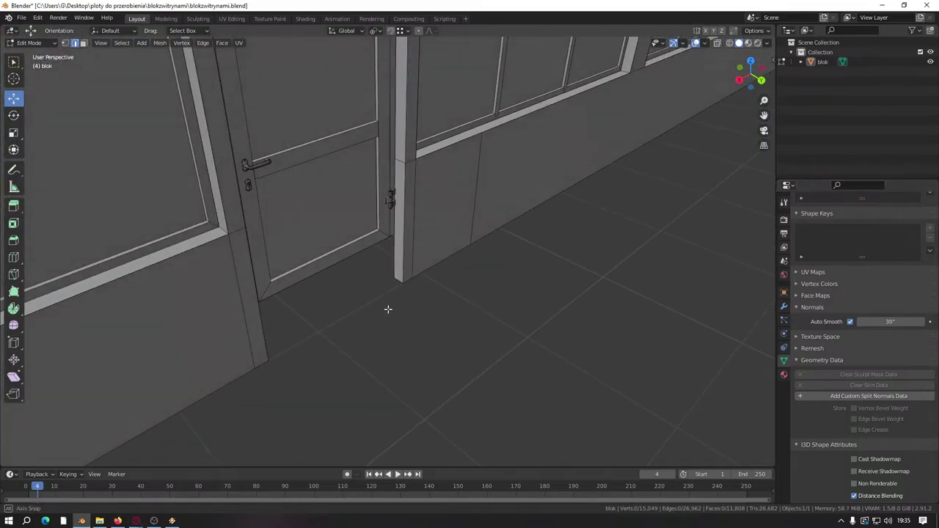
scroll(361, 275, "up", 3)
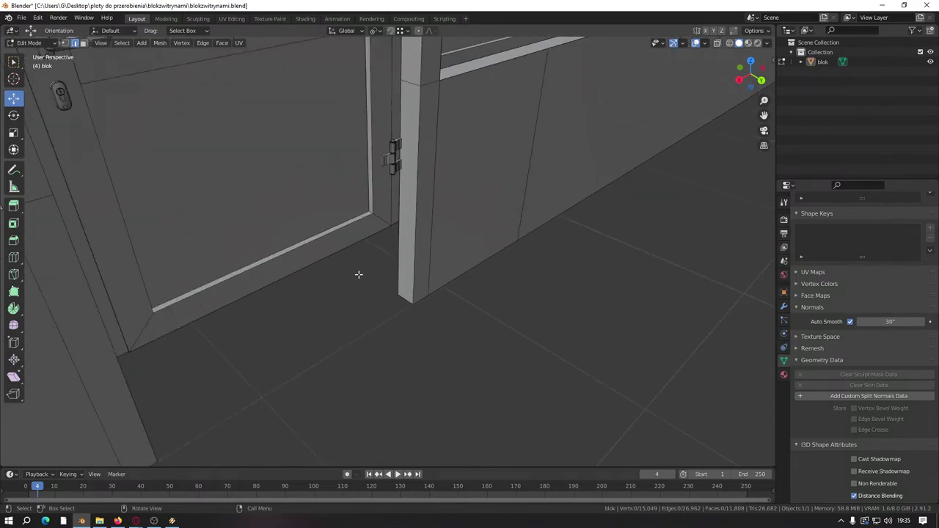
scroll(364, 243, "down", 6)
middle_click_drag(359, 213, 365, 242)
Step: Duplicate the whole sidewalk ramp and move the copy toward the storefront wall corner
left_click(249, 323)
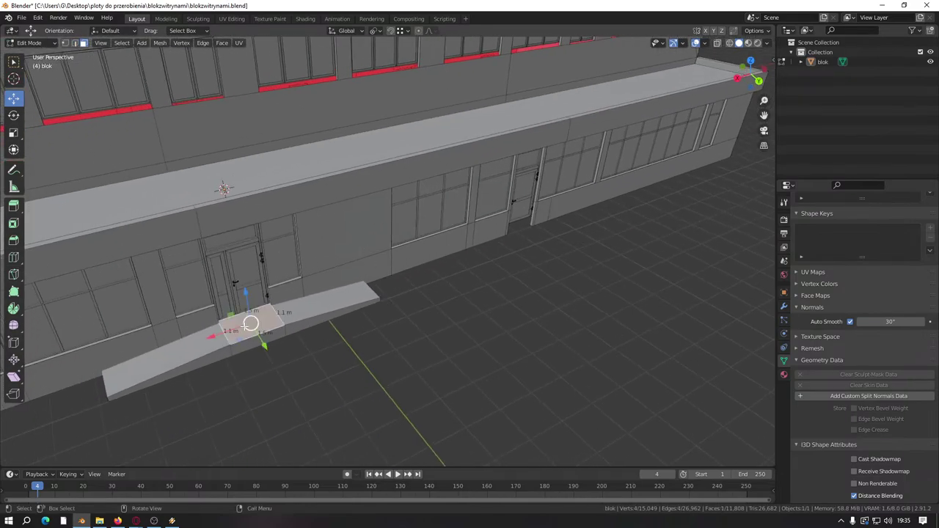
key("l")
key("shift+d")
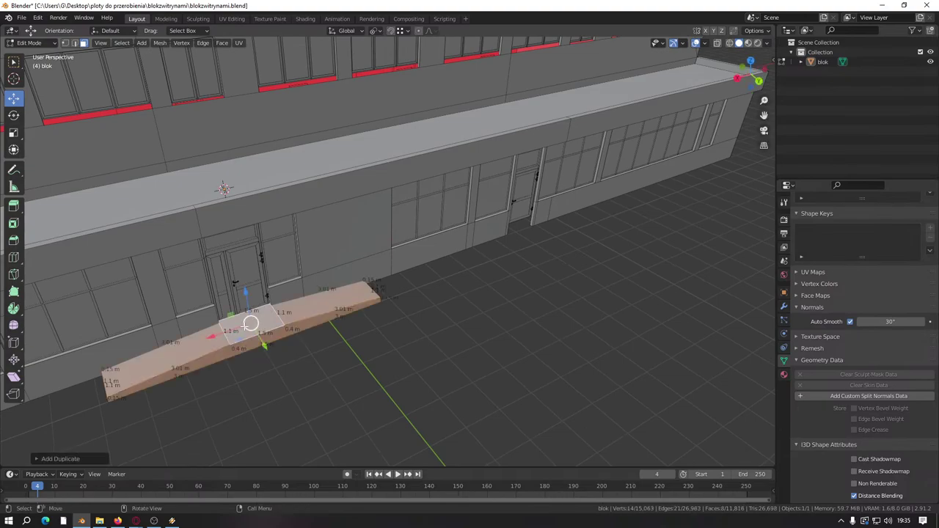
left_click(416, 242)
middle_click_drag(416, 242, 431, 301)
scroll(430, 300, "up", 6)
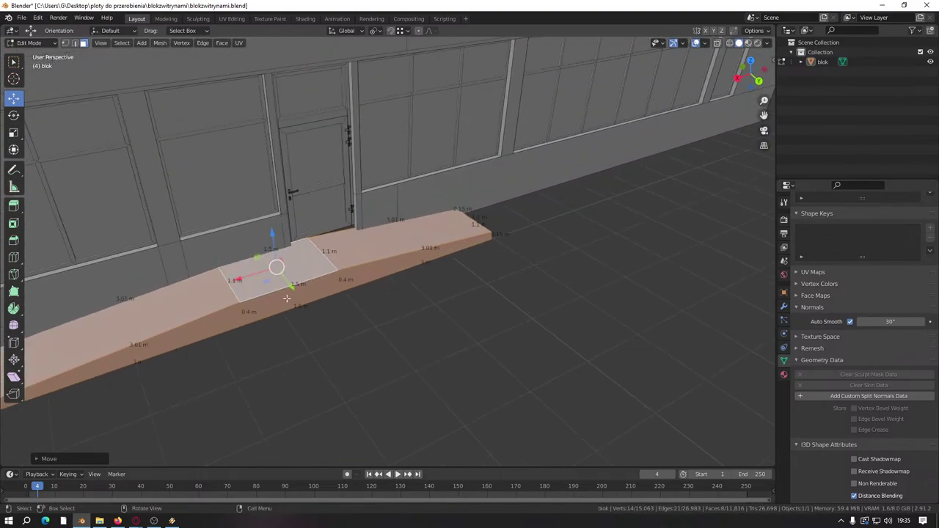
key("g")
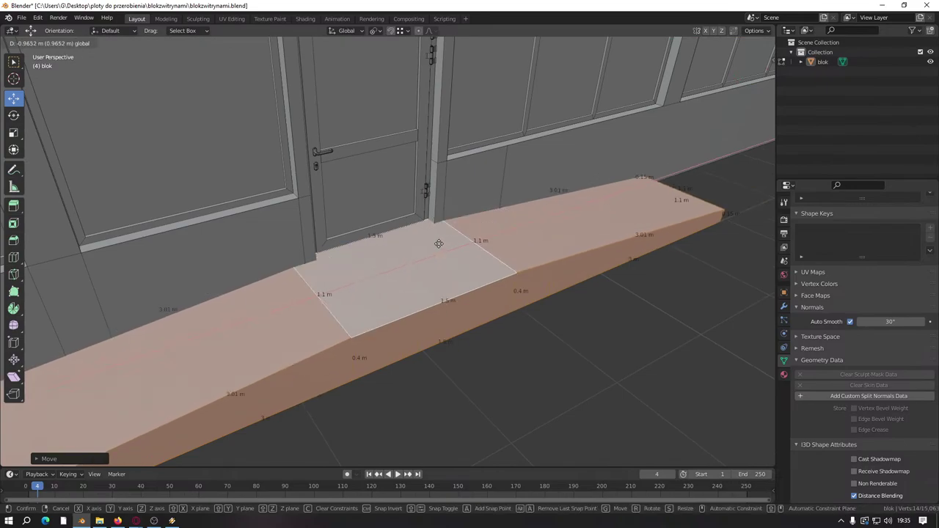
key("ctrl")
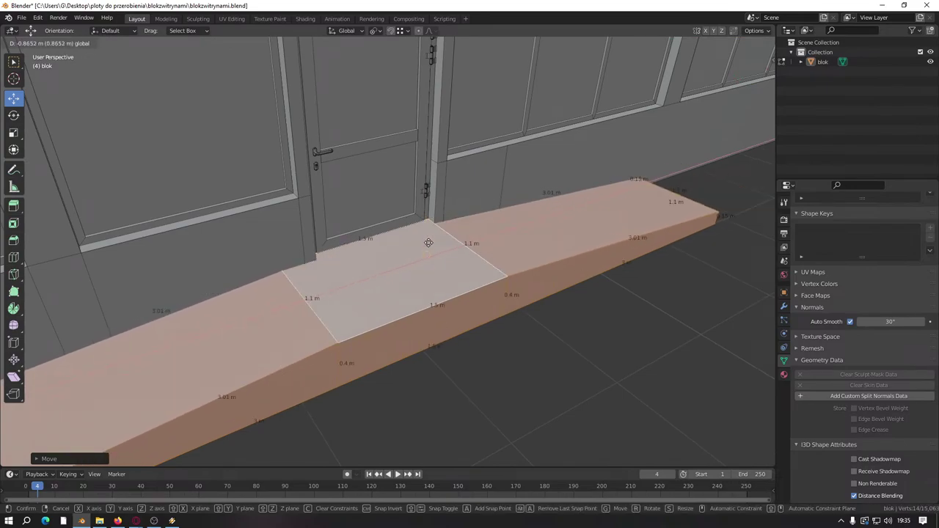
left_click(427, 253)
middle_click_drag(389, 272, 399, 269)
scroll(392, 244, "up", 3)
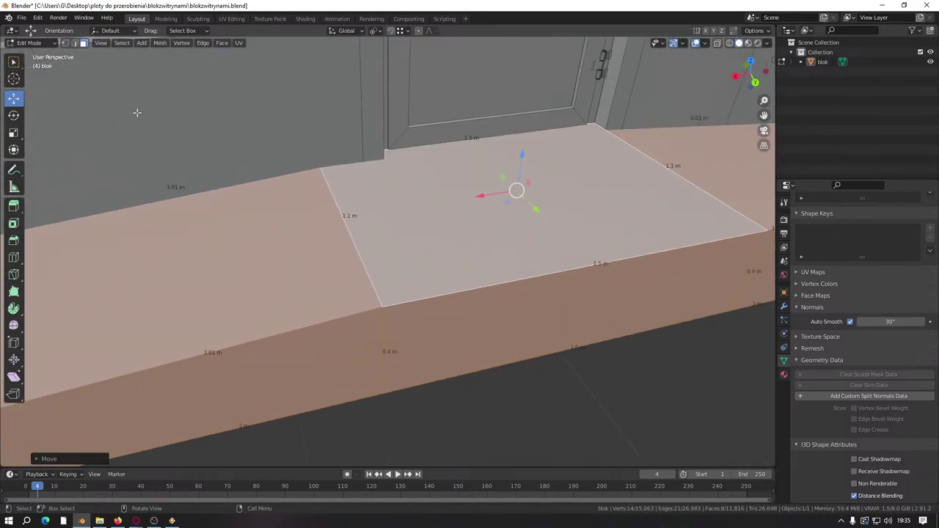
Step: In Edge mode, slide the duplicate ramp's vertical front edge along X
left_click(74, 42)
left_click(387, 350)
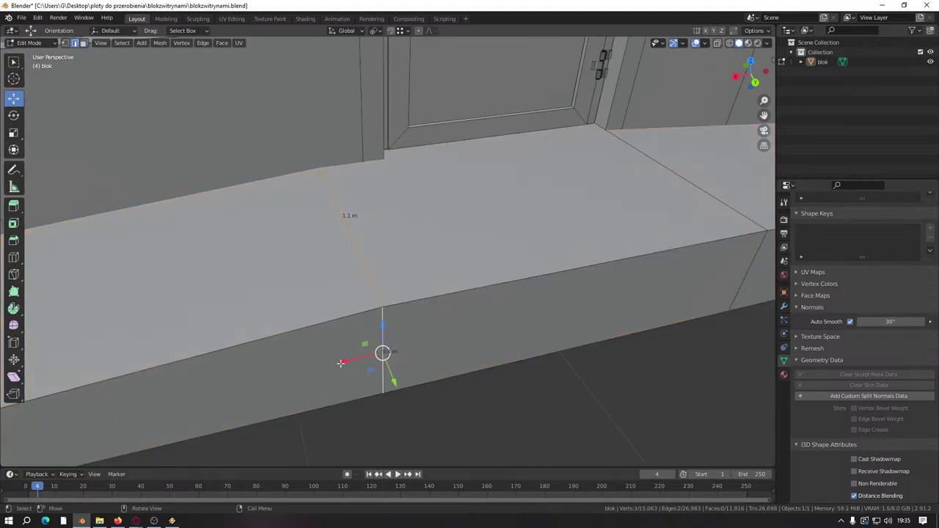
left_click_drag(341, 362, 377, 234)
middle_click_drag(377, 234, 619, 272)
scroll(619, 272, "down", 3)
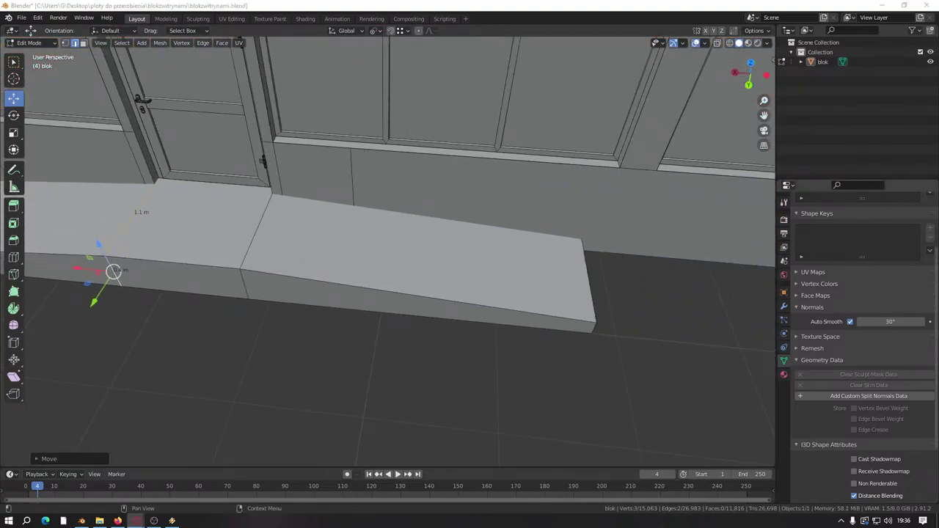
middle_click_drag(528, 305, 829, 286, "shift")
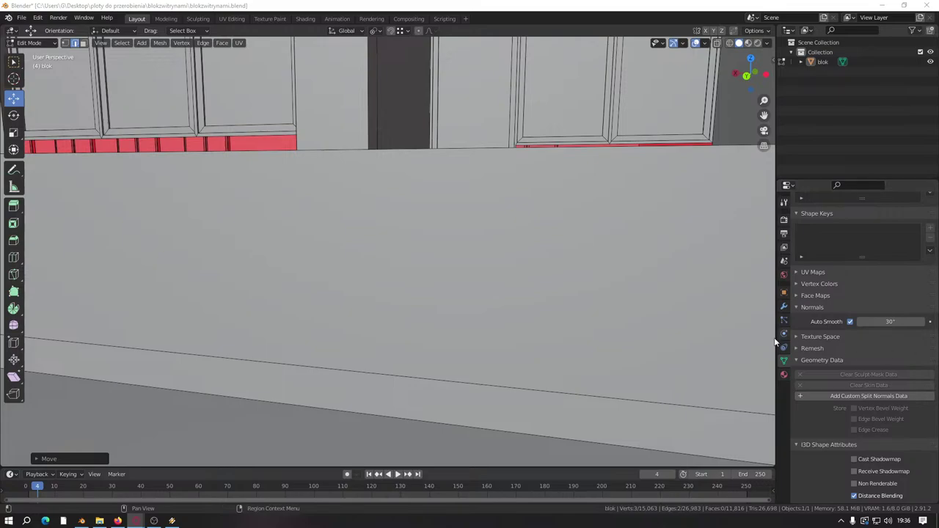
Step: Frame the long entrance slab's far end and drag it along X toward 3 m
scroll(438, 231, "down", 10)
middle_click_drag(422, 287, 399, 339)
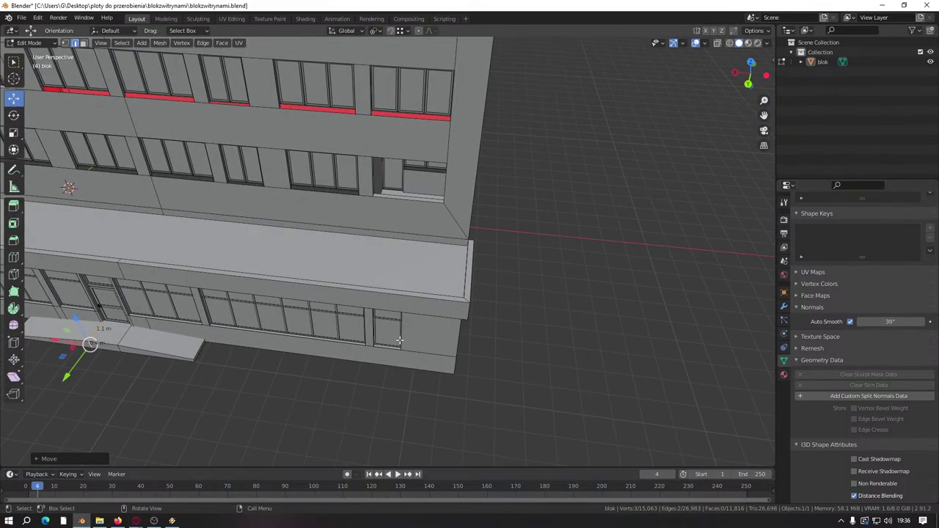
scroll(356, 352, "up", 10)
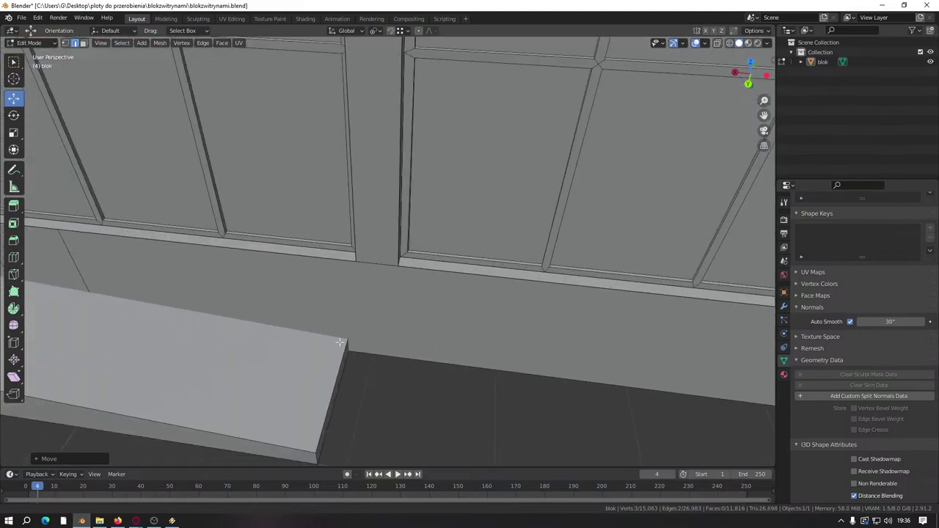
middle_click_drag(339, 341, 172, 211, "shift")
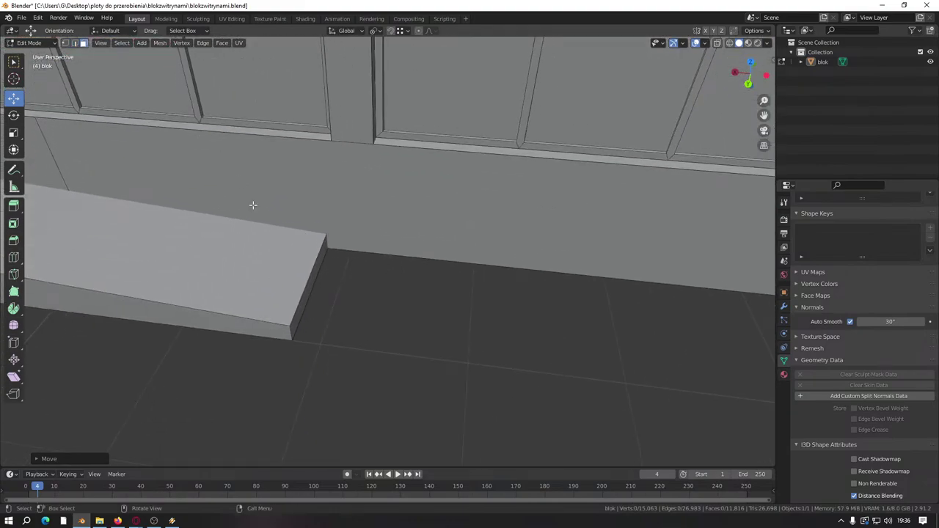
scroll(304, 299, "down", 8)
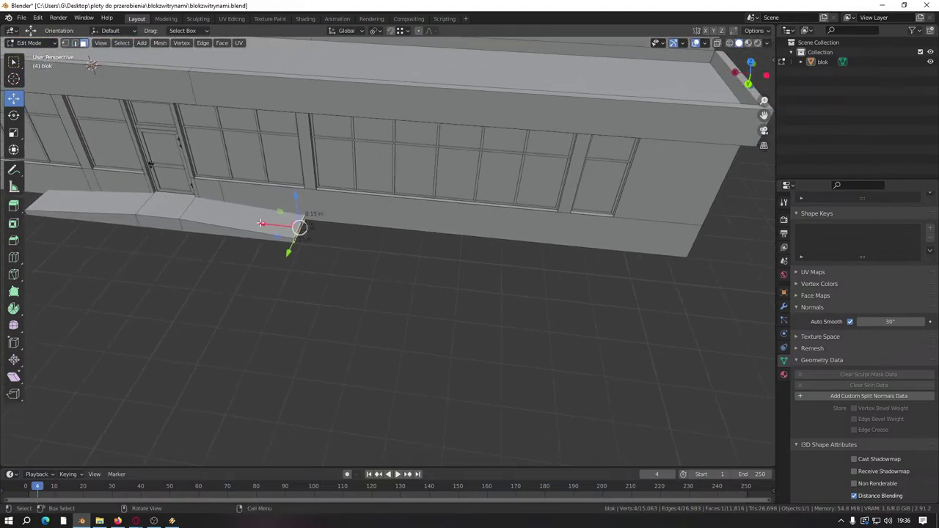
left_click_drag(273, 220, 346, 234)
Step: Correct the move distance to -4 so the slab extends to 7 m
type("3")
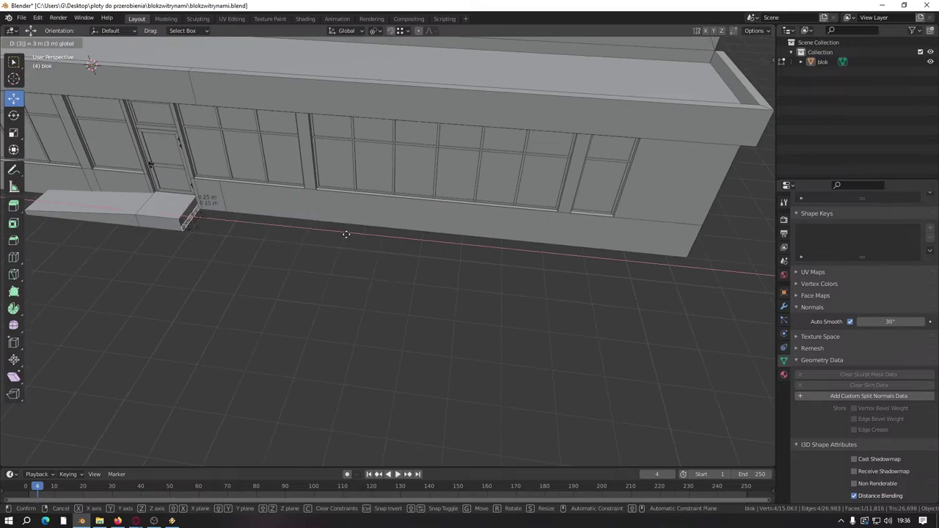
type("-")
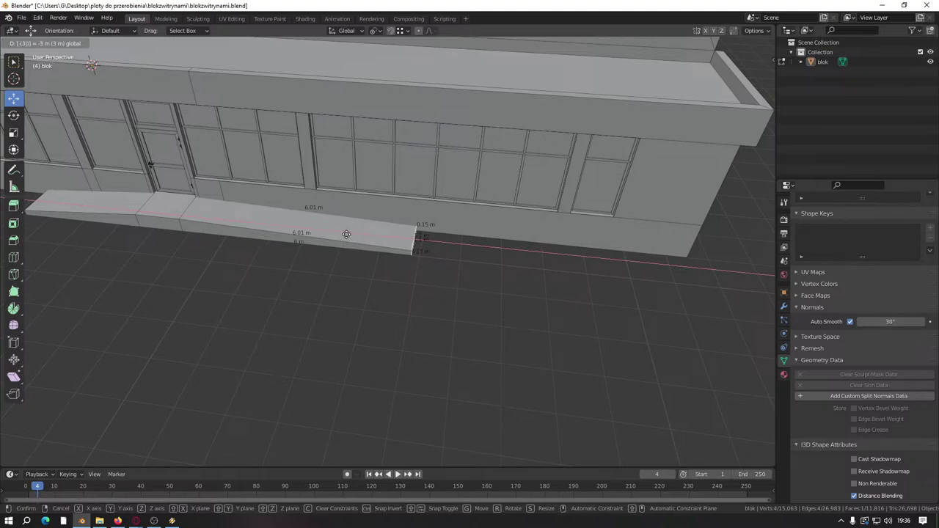
key("BackSpace")
type("4")
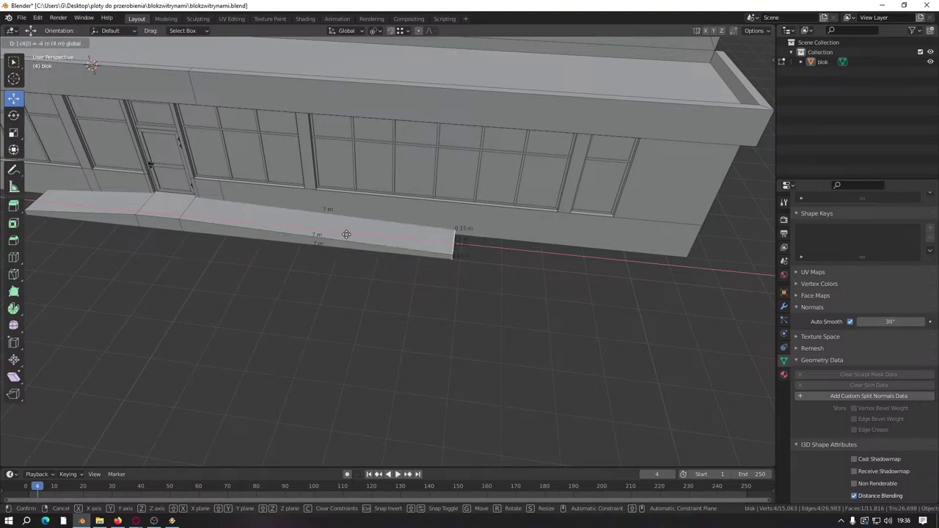
key("Return")
Step: Lower the slab's top face by 0.1 m along Z
middle_click_drag(470, 283, 364, 235)
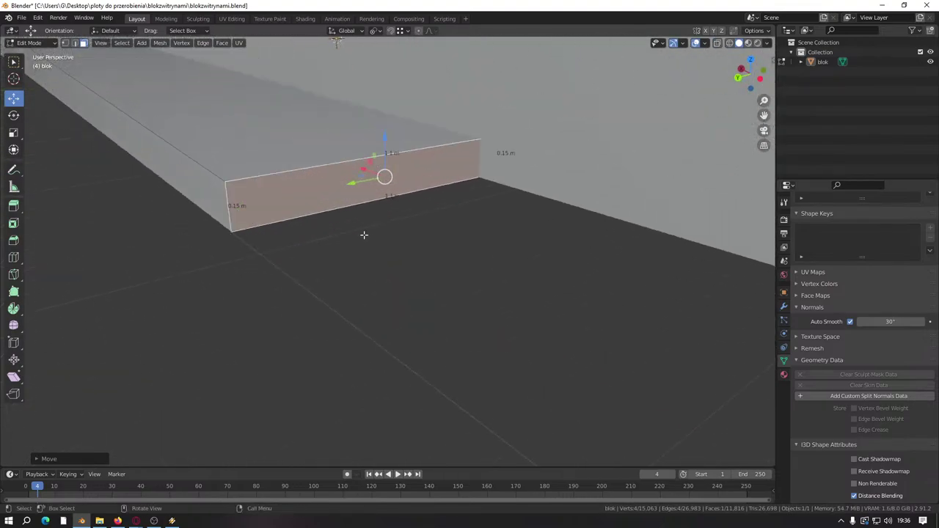
left_click(386, 132)
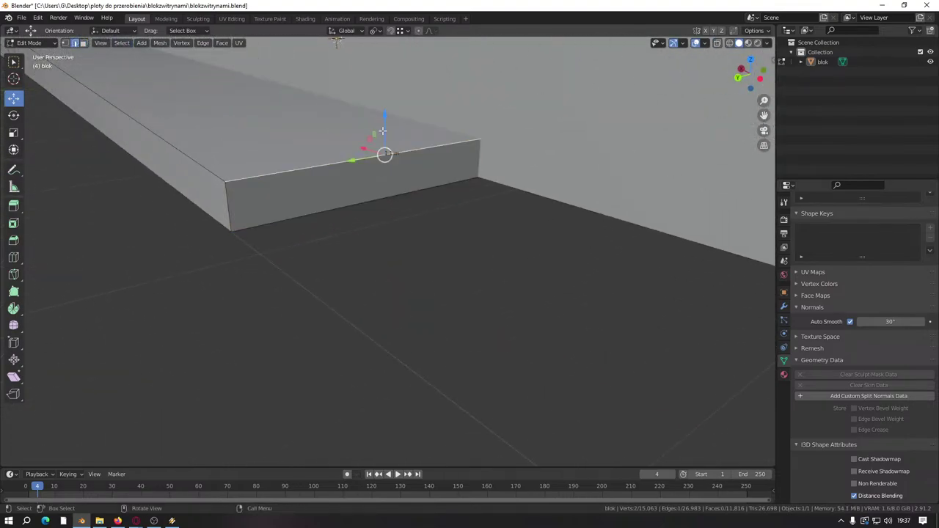
type("gz-0.1")
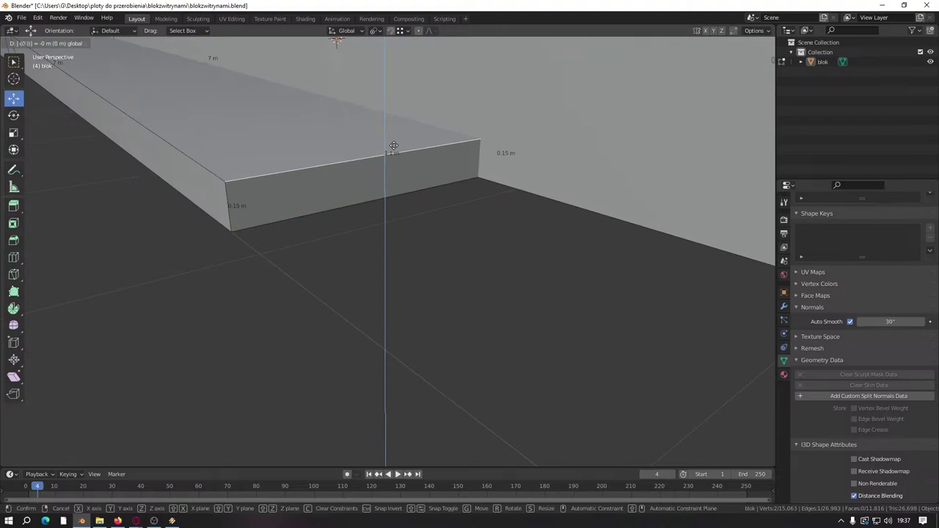
key("Return")
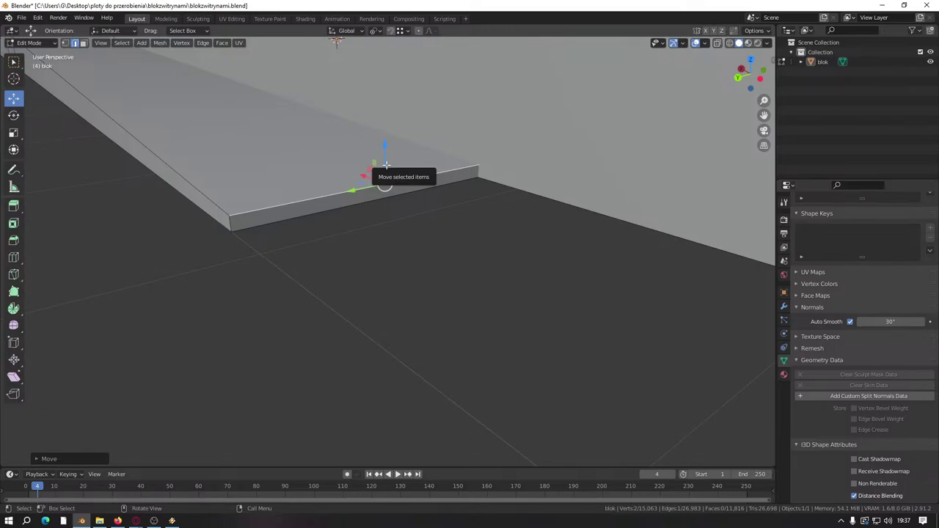
Step: Drag the slab's far corner vertices down along Z to slope it
middle_click_drag(386, 165, 324, 190)
middle_click_drag(357, 217, 316, 192)
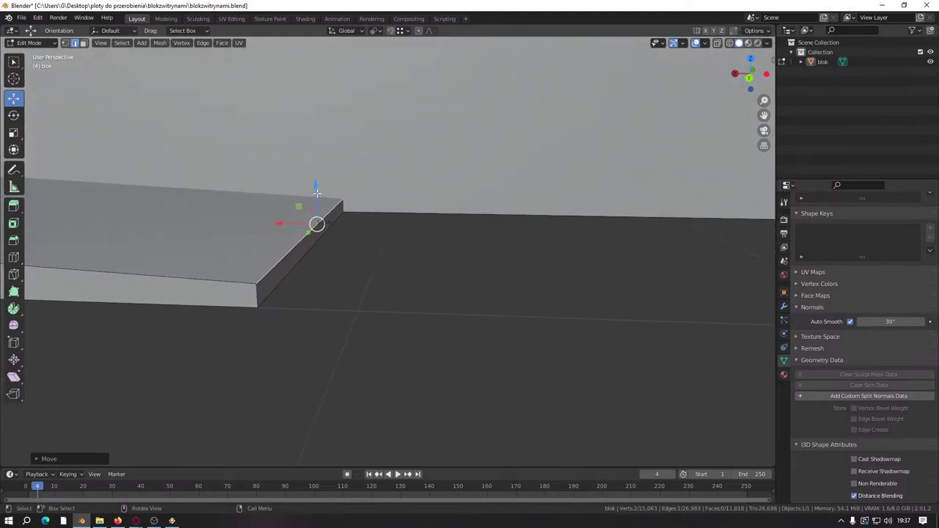
left_click_drag(316, 192, 259, 283)
scroll(308, 240, "down", 8)
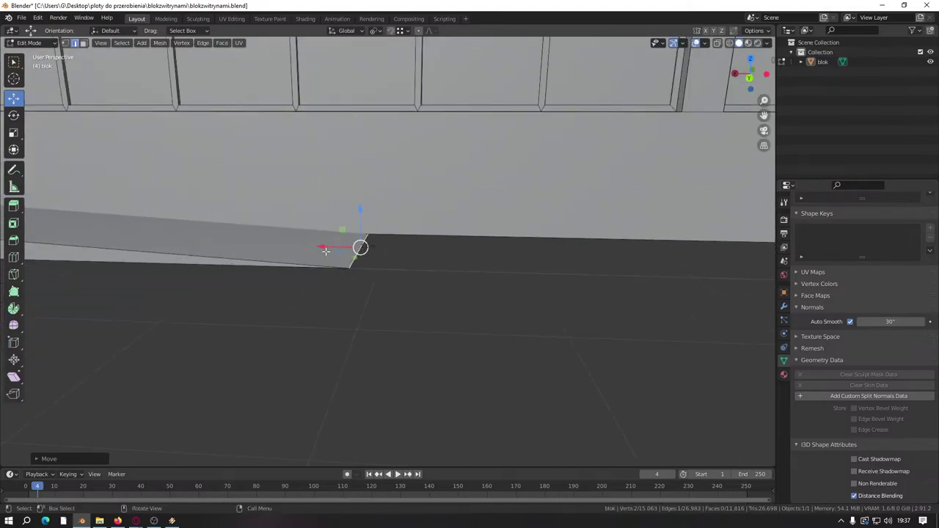
Step: Box-select the vertices at the ramp slab's left end
middle_click_drag(364, 344, 418, 319)
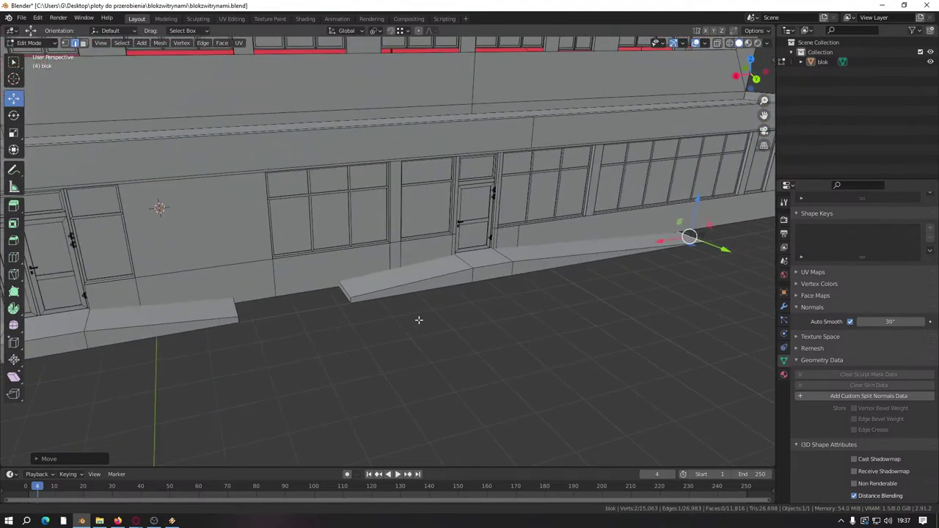
scroll(419, 318, "up", 5)
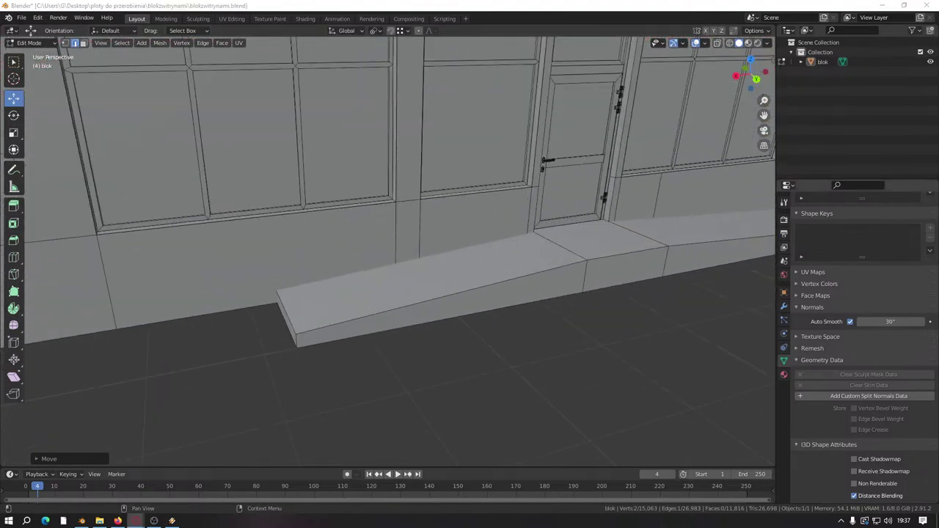
scroll(239, 310, "down", 1)
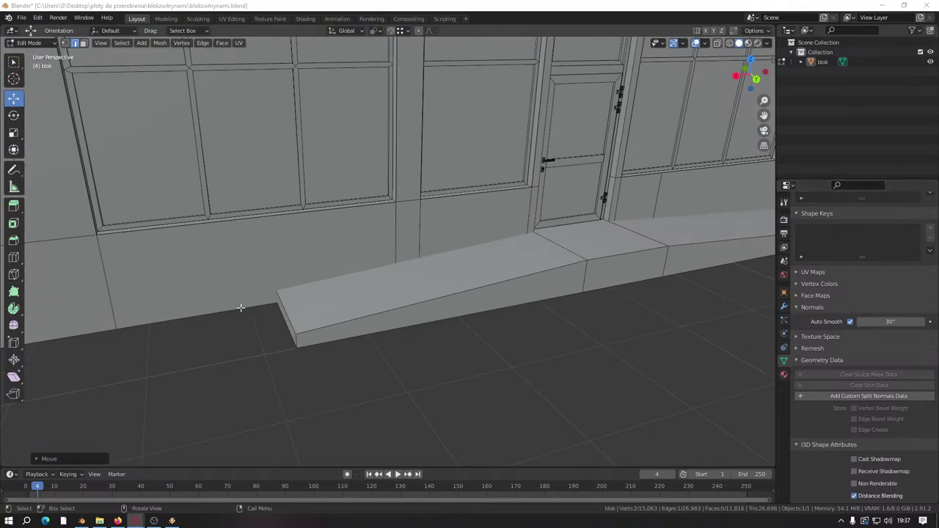
middle_click_drag(239, 310, 265, 317)
scroll(265, 316, "down", 4)
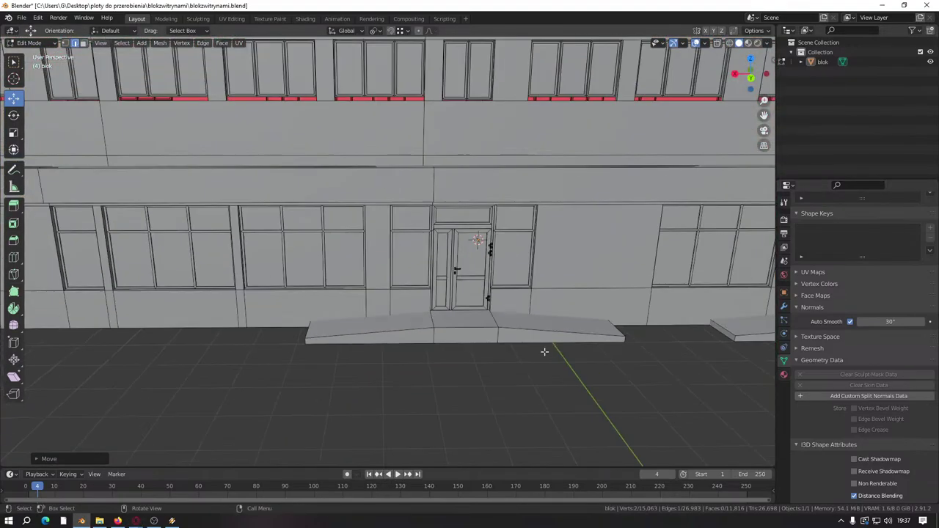
middle_click_drag(543, 350, 477, 376, "shift")
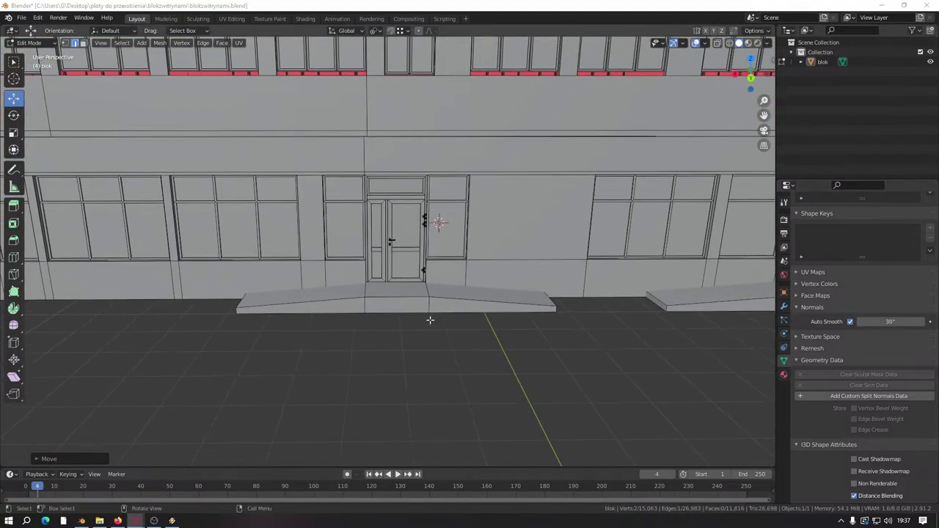
middle_click_drag(430, 318, 358, 276)
scroll(337, 339, "up", 5)
scroll(453, 290, "down", 3)
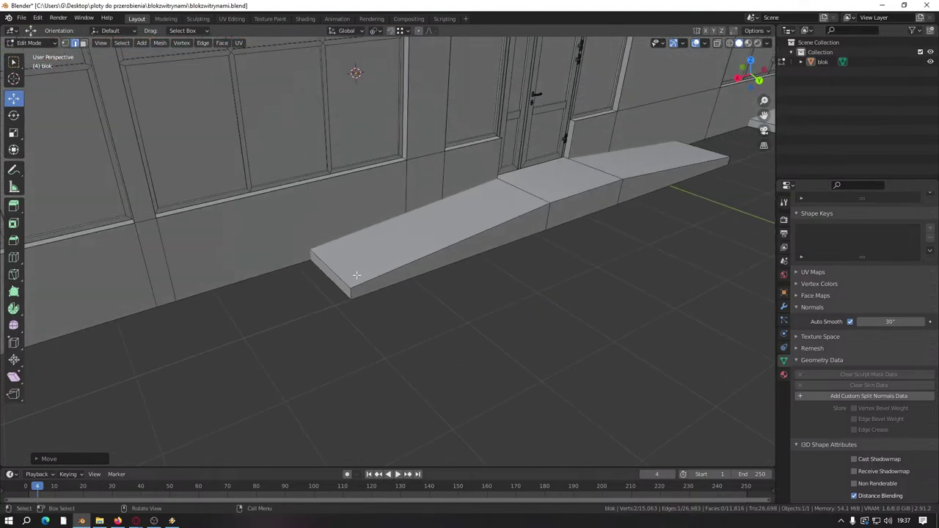
left_click(328, 272)
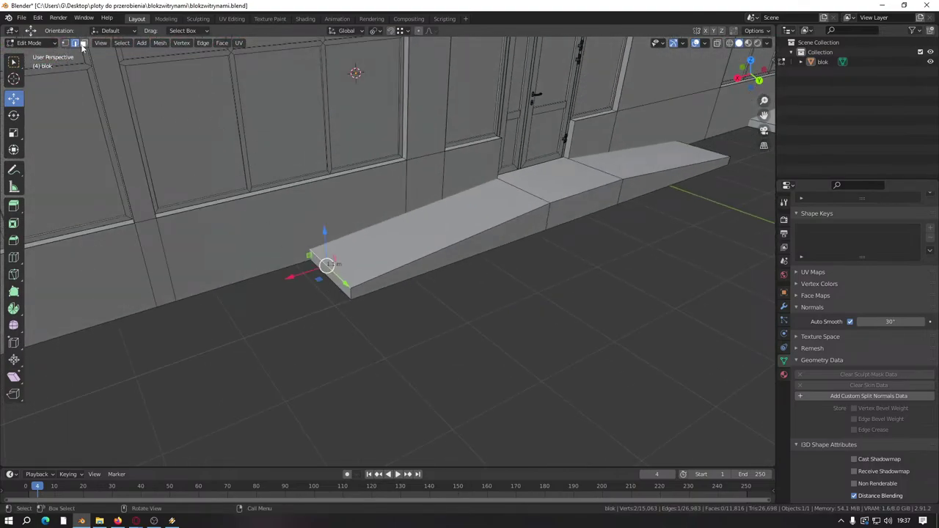
left_click(283, 263)
left_click(333, 277)
left_click_drag(308, 230, 411, 235)
Step: Slide the slab's left end about 1.7 m along X with snapping, redoing a failed attempt
middle_click_drag(411, 235, 325, 325)
key("ctrl+z")
scroll(378, 316, "up", 3)
left_click(467, 274)
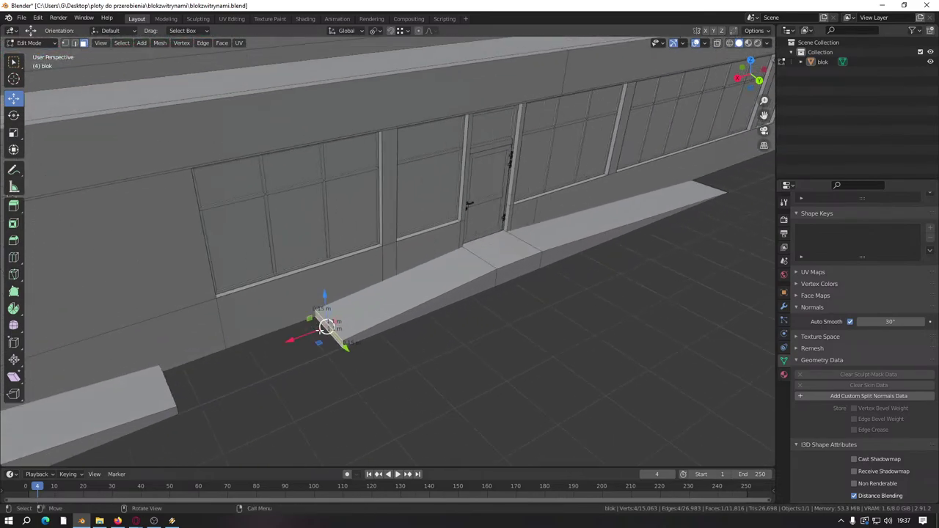
key("g")
key("x")
key("ctrl")
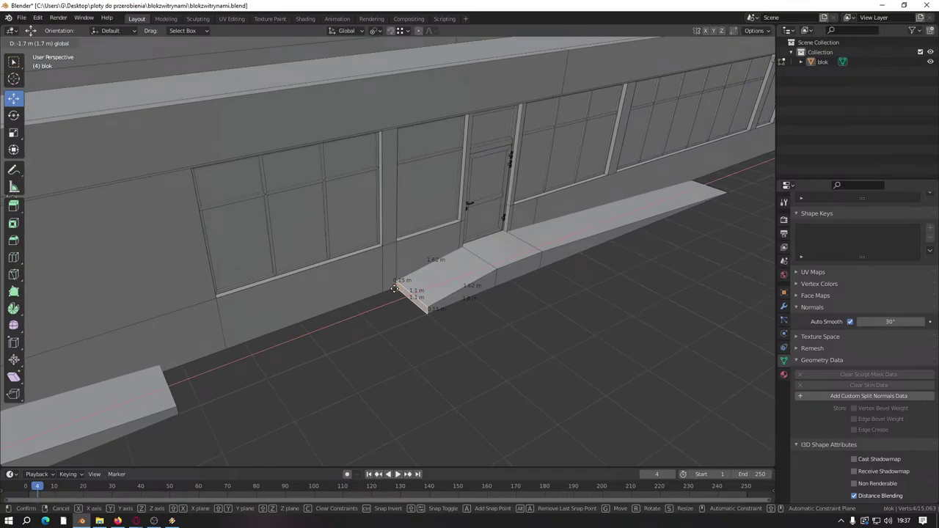
left_click(394, 288)
middle_click_drag(399, 294, 352, 325)
scroll(294, 347, "up", 3)
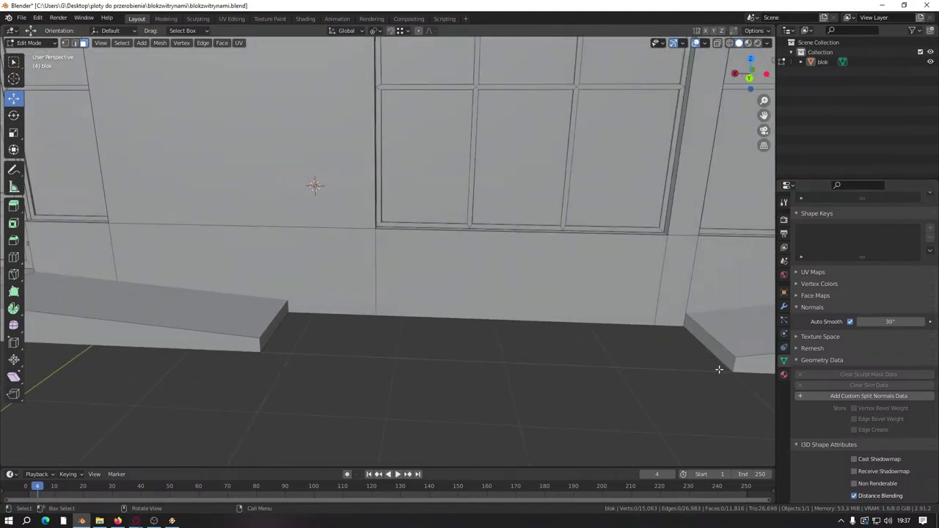
Step: Bridge the sidewalk block and ramp end faces, then delete the unwanted underside face
right_click(703, 354)
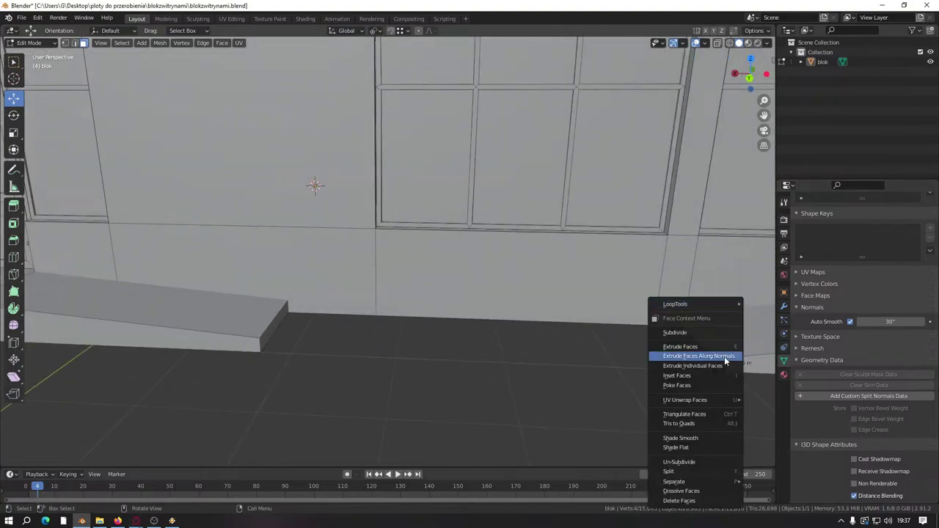
left_click(271, 326, "shift")
right_click(360, 365)
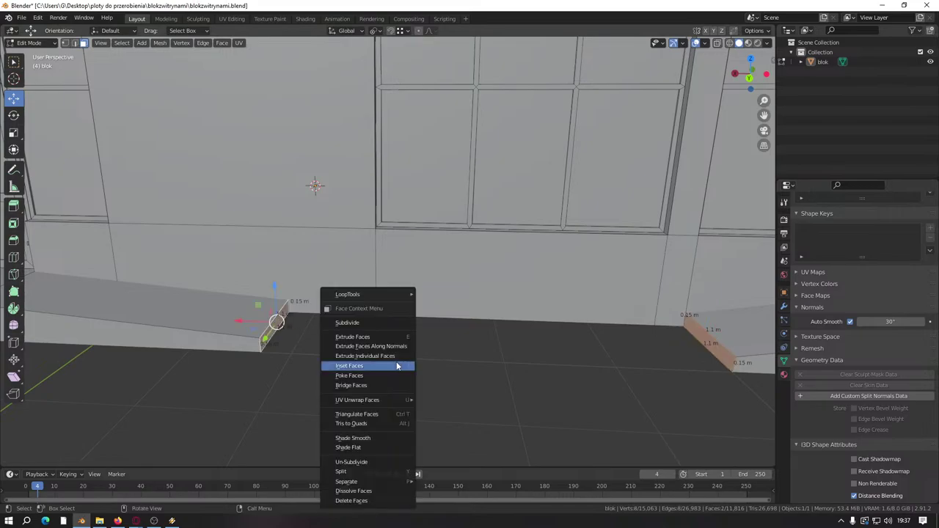
left_click(366, 387)
middle_click_drag(346, 408, 394, 315)
left_click(374, 280)
right_click(345, 266)
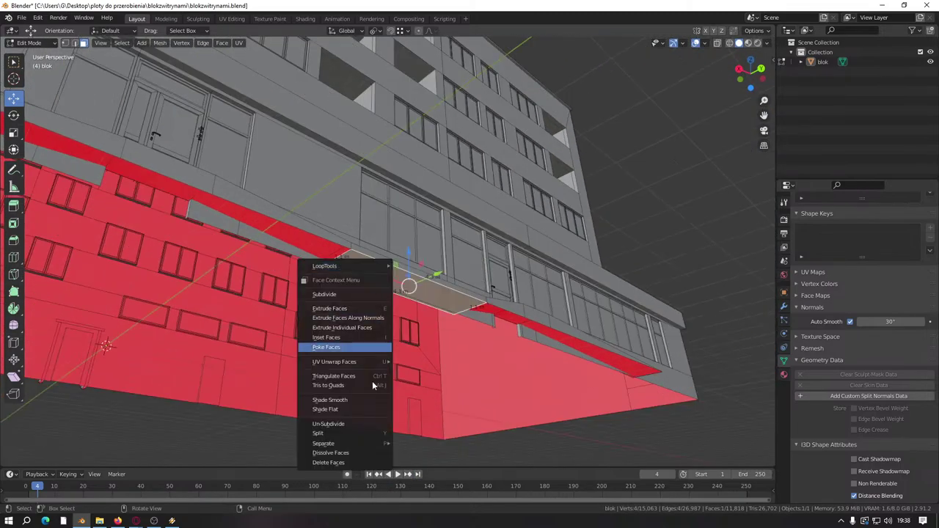
left_click(361, 463)
Step: Turn off the edge length labels in the viewport overlays
middle_click_drag(359, 345, 399, 310)
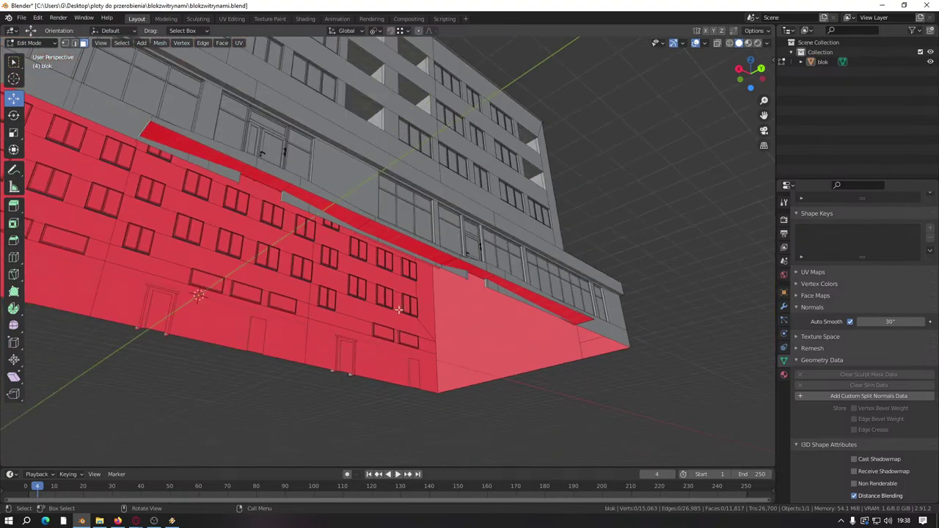
key("a")
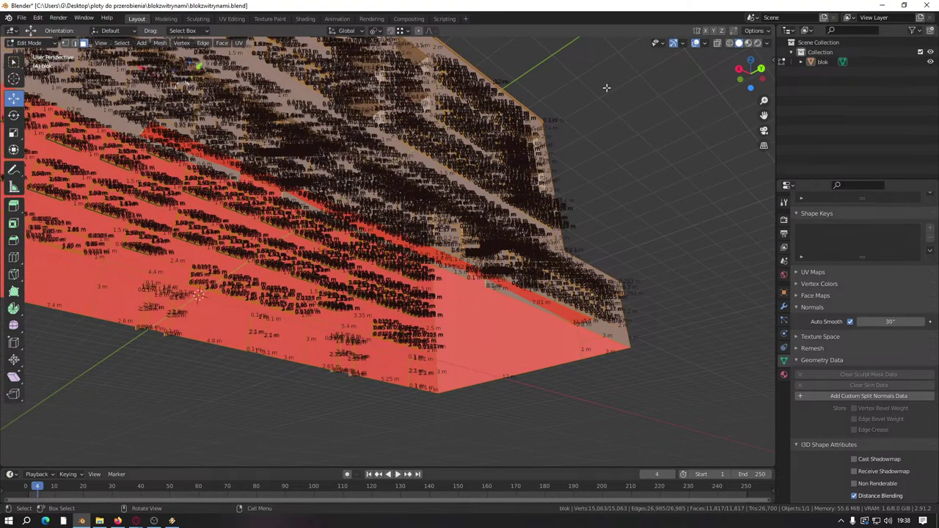
left_click(702, 44)
left_click(645, 360)
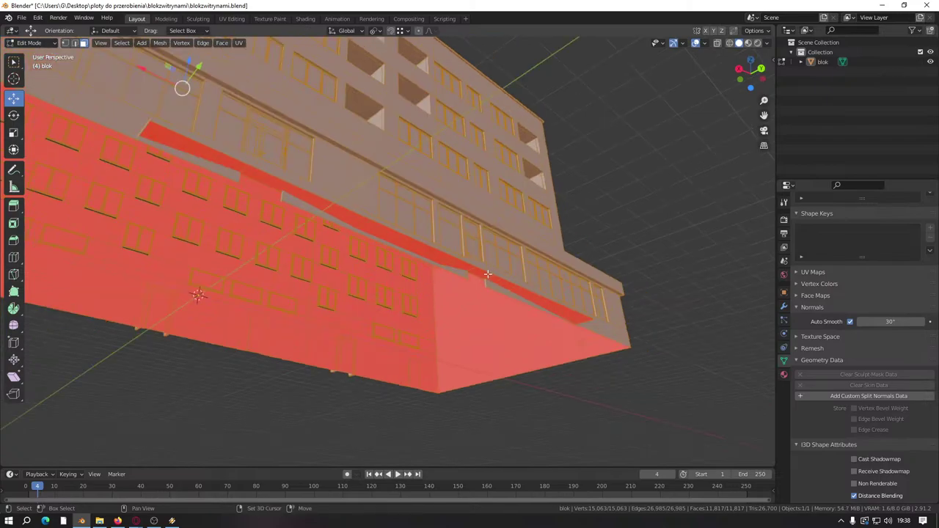
Step: Hide everything except the sidewalk strip and delete its stray face
key("shift+l")
key("h")
scroll(463, 272, "up", 3)
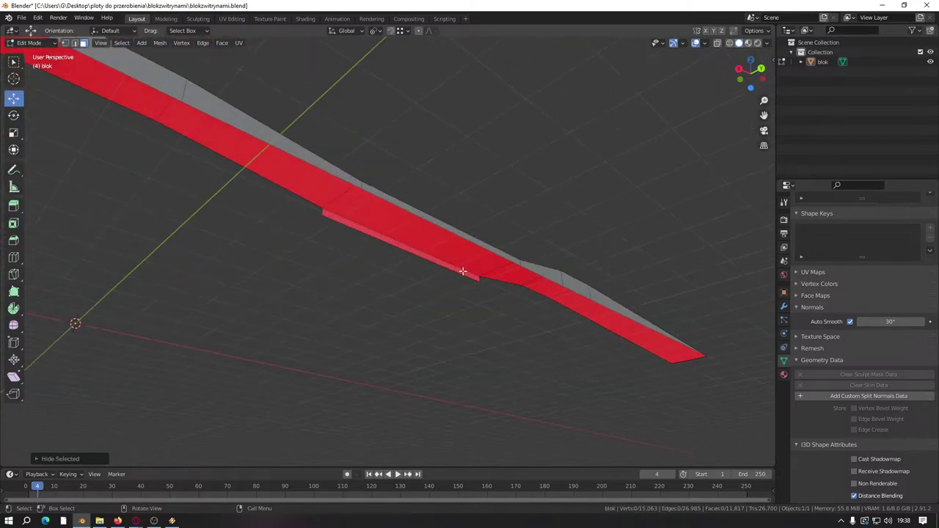
left_click(463, 271)
right_click(442, 264)
left_click(442, 264)
middle_click_drag(480, 387, 445, 336)
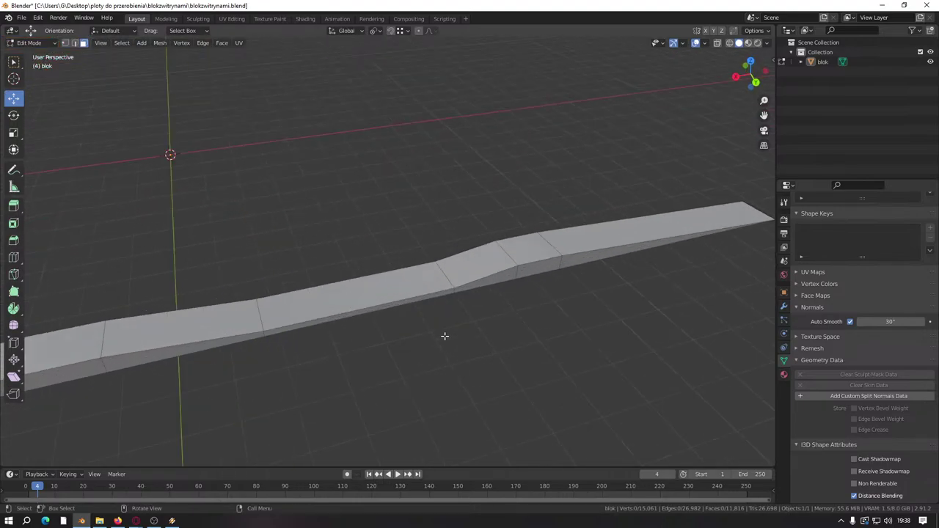
Step: Save blokzwitrynami.blend, reveal all hidden geometry and deselect everything
key("shift")
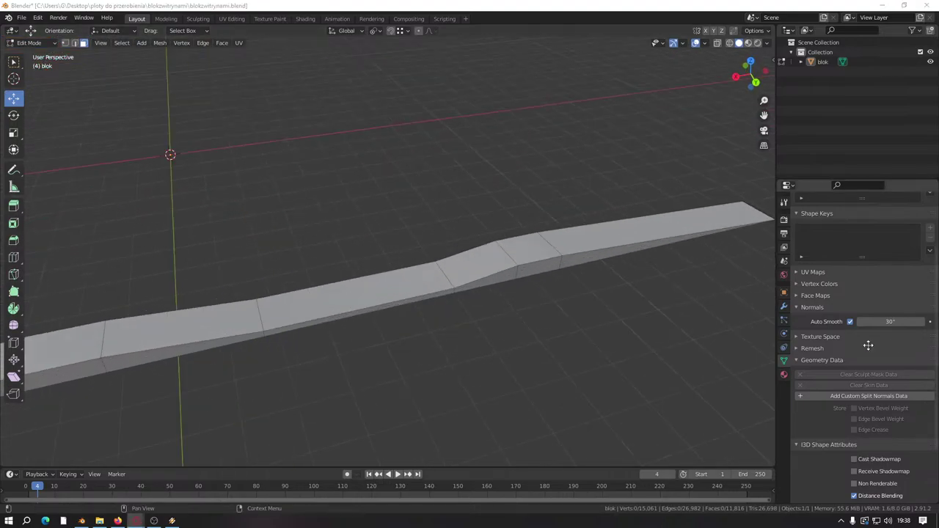
left_click(457, 362)
key("ctrl+s")
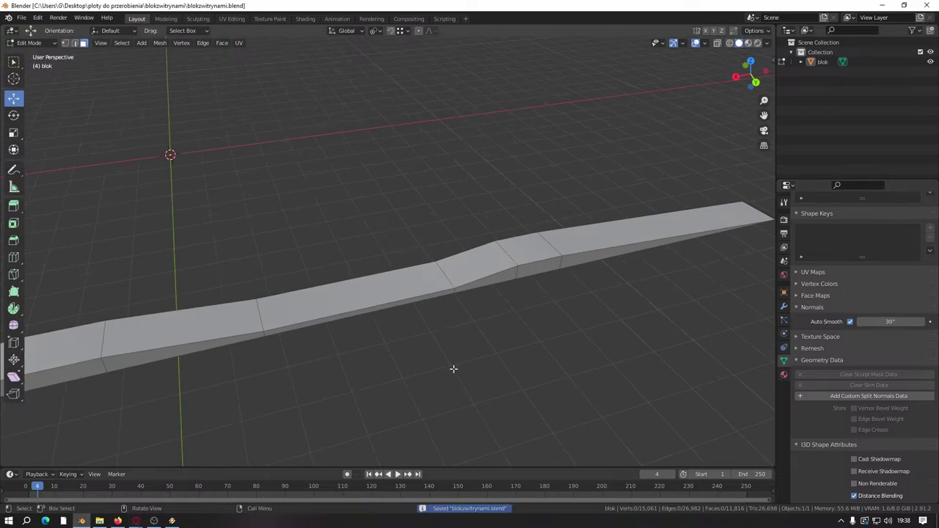
key("alt+h")
key("alt+a")
scroll(504, 350, "down", 5)
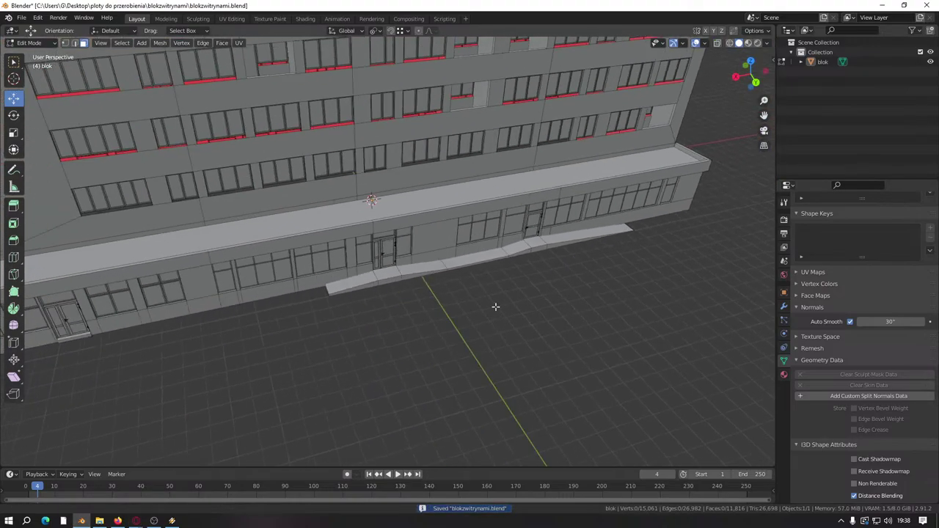
scroll(496, 308, "up", 5)
Step: Select the entrance step's top and front faces
middle_click_drag(496, 307, 318, 315)
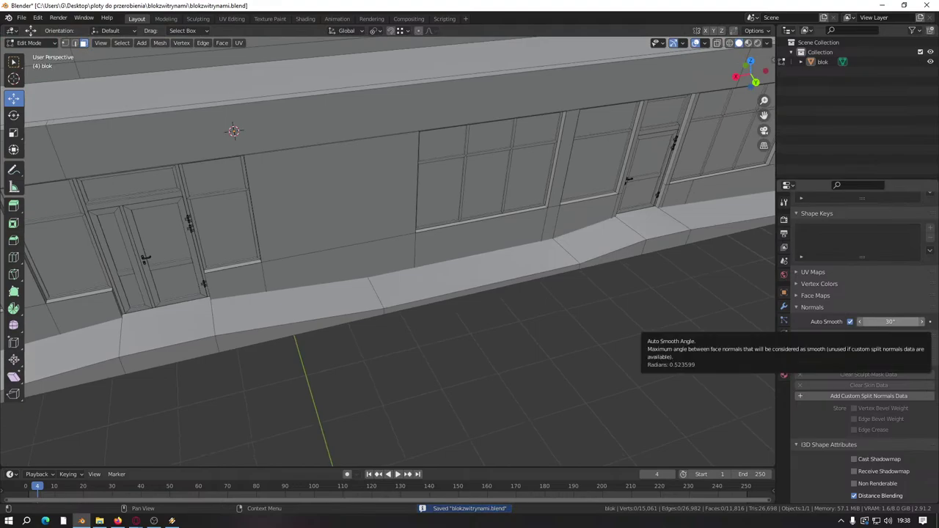
middle_click_drag(664, 289, 405, 325)
scroll(590, 292, "up", 3)
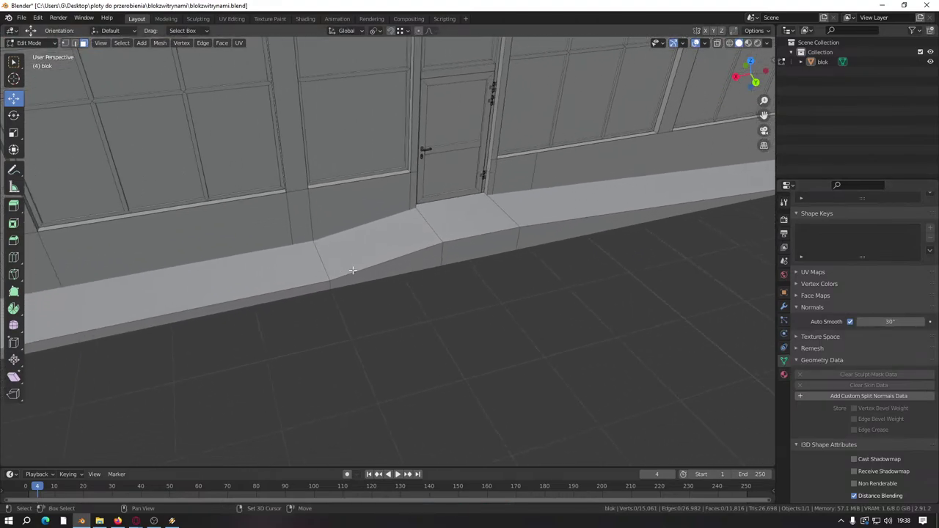
right_click(402, 324)
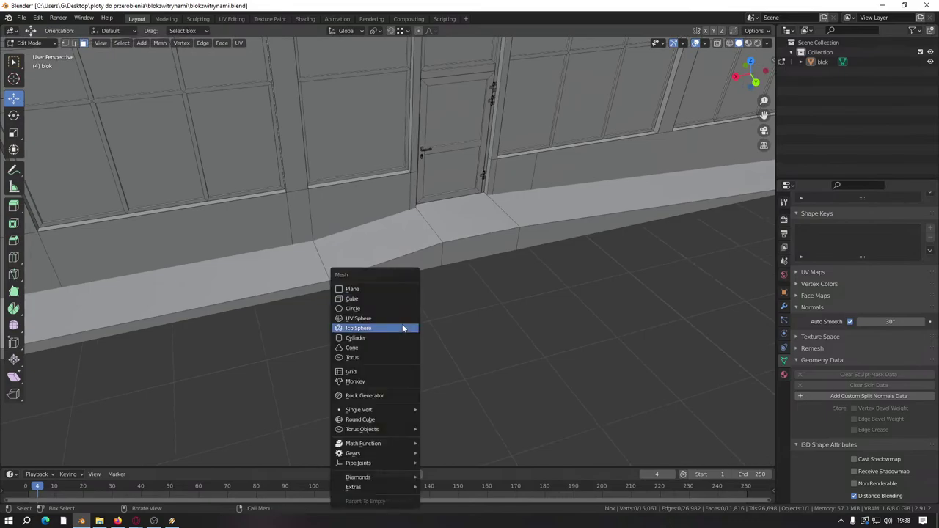
left_click(451, 222)
left_click(480, 246, "shift")
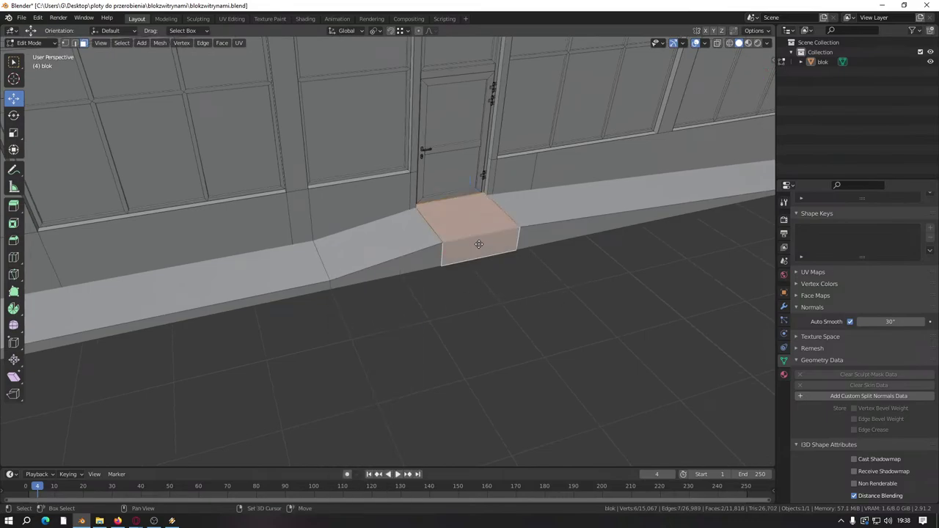
Step: Pull the step faces out from the ramp along Y and lower them vertically
middle_click_drag(478, 244, 524, 252)
left_click_drag(523, 251, 365, 330)
middle_click_drag(364, 331, 501, 212)
key("g")
key("z")
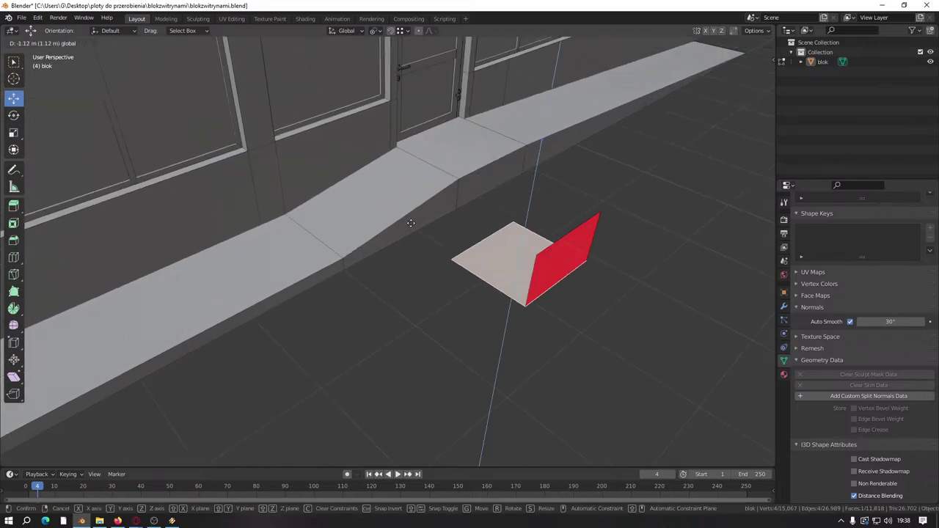
left_click(331, 260)
Step: Shift the step block's side face along Y and extrude it into a low slab
middle_click_drag(394, 267, 413, 273)
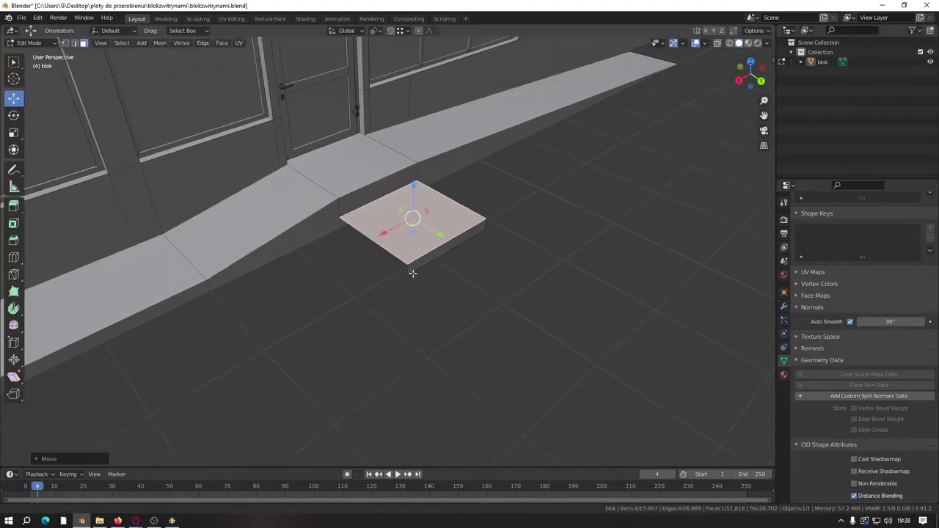
scroll(521, 278, "up", 4)
left_click(490, 246)
middle_click_drag(489, 246, 304, 243)
key("g")
key("y")
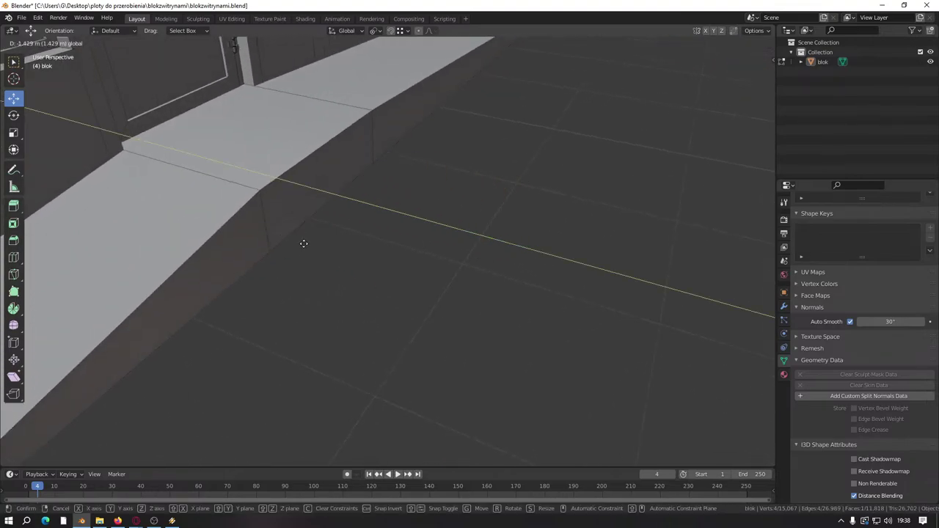
left_click(362, 202)
key("e")
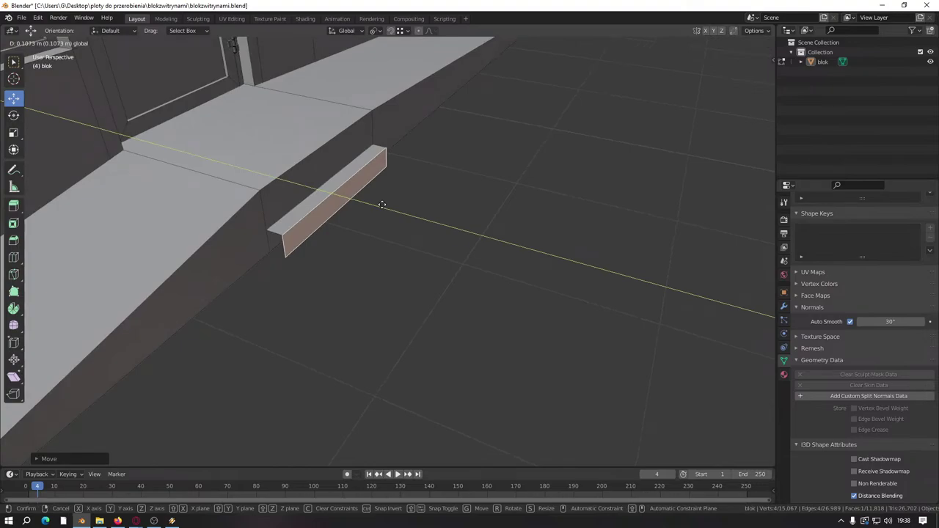
left_click(382, 205)
middle_click_drag(379, 205, 323, 201)
scroll(322, 200, "down", 3)
Step: Snap the long sidewalk top face to the step's corner height, then lower it by 0.1 m
scroll(323, 200, "up", 2)
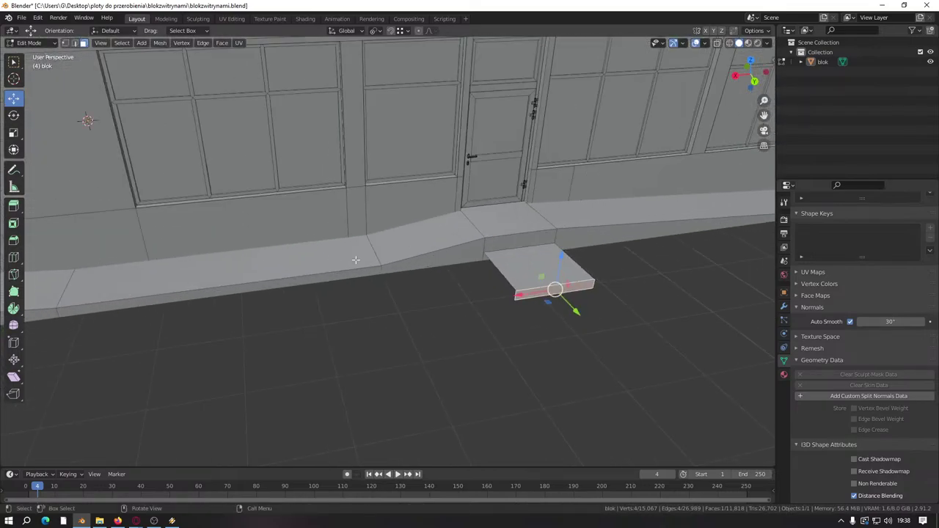
left_click(242, 268)
key("KP_Decimal")
scroll(400, 247, "down", 2)
middle_click_drag(387, 243, 392, 226)
key("g")
key("z")
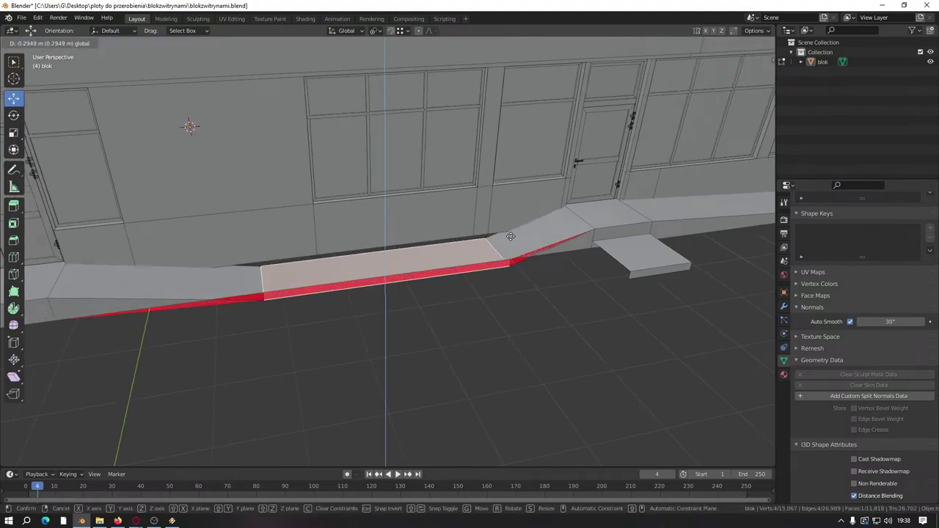
key("ctrl")
left_click(596, 226)
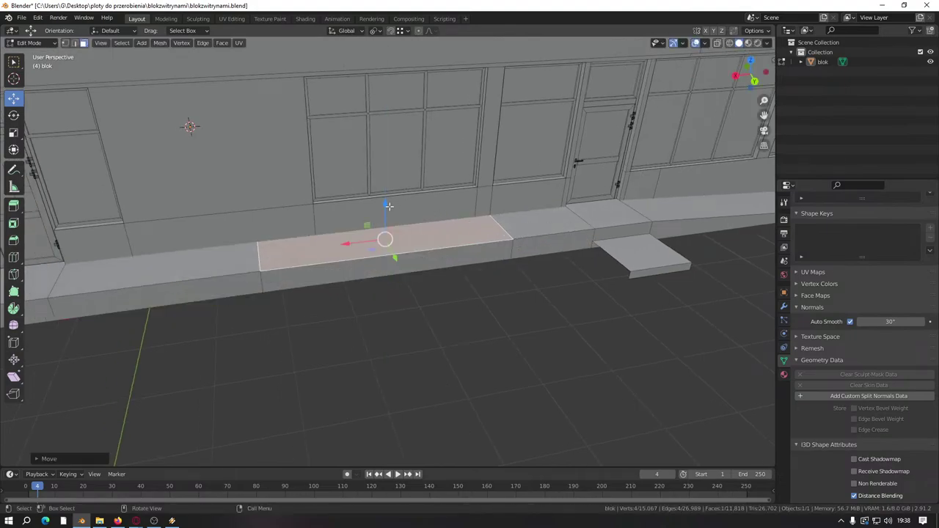
left_click_drag(388, 207, 397, 223)
type("-0")
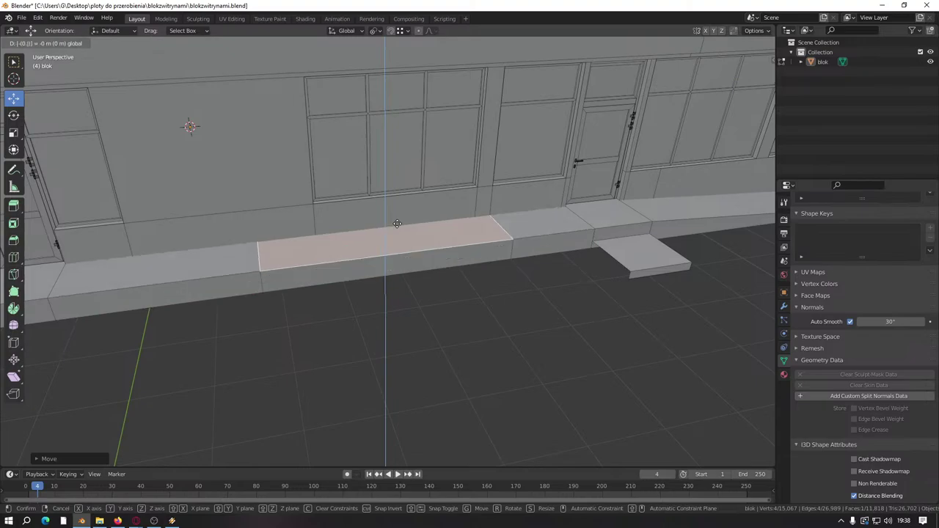
type(".1")
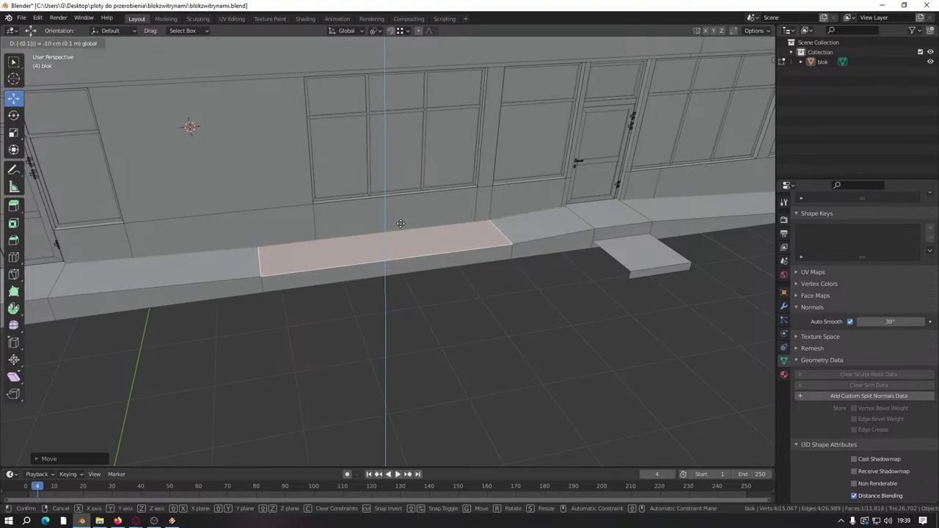
key("Return")
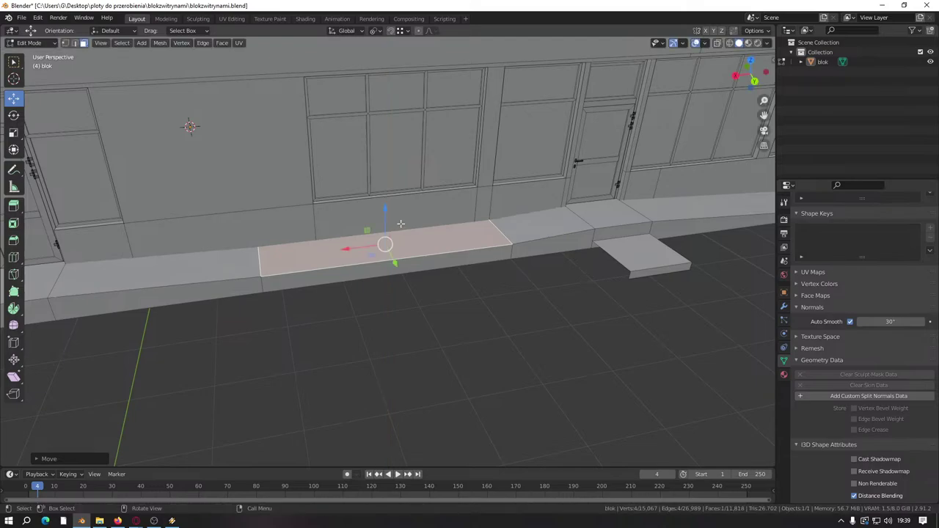
Step: Turn on edge length labels and lower the curb section's top face by 5 cm
left_click(696, 46)
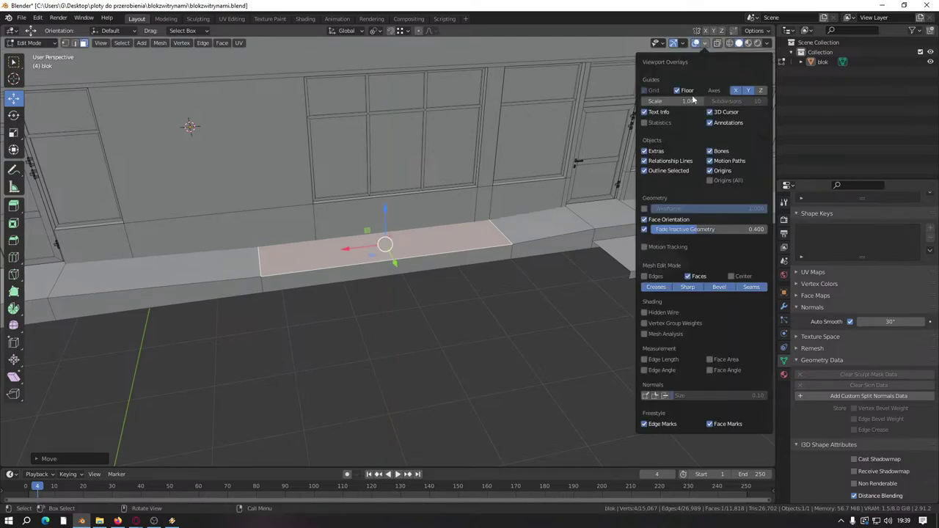
left_click(646, 361)
scroll(510, 285, "up", 2)
scroll(510, 285, "up", 2)
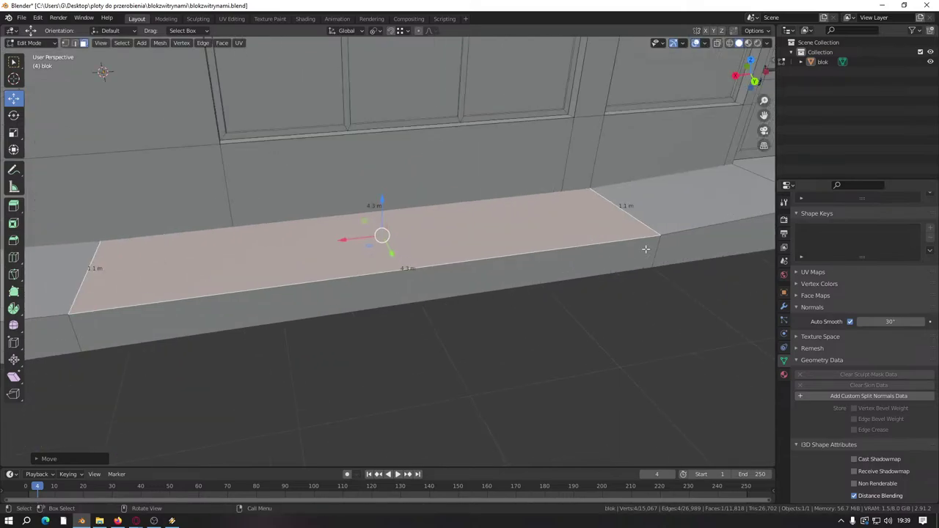
left_click(636, 281)
middle_click_drag(637, 281, 478, 288)
scroll(479, 288, "down", 3)
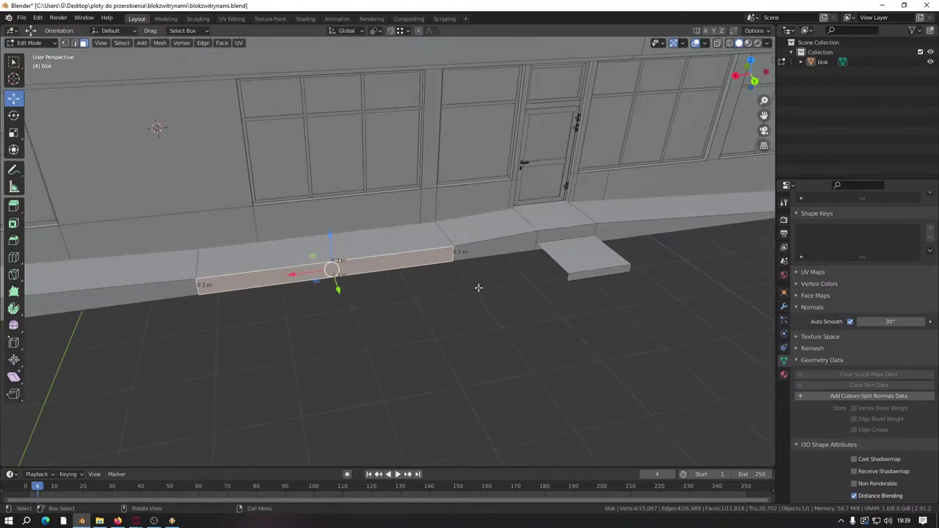
left_click(387, 223)
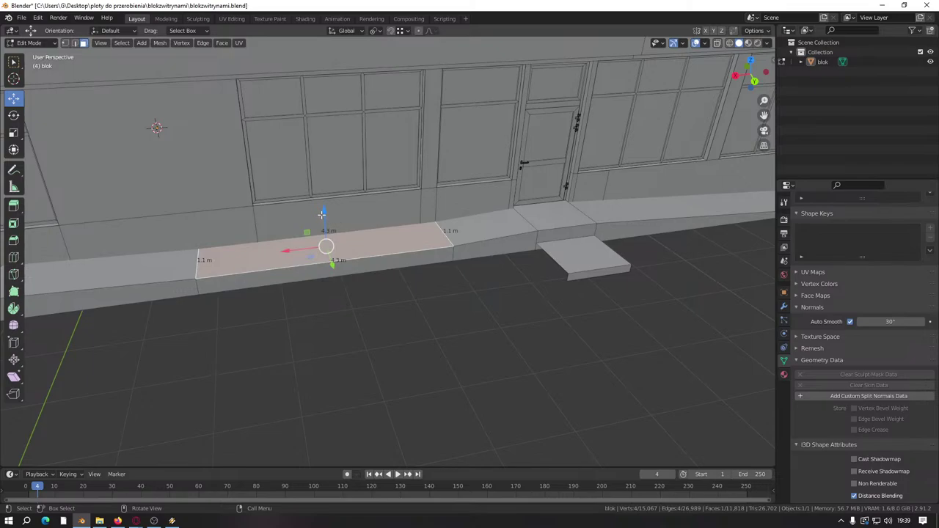
left_click_drag(321, 213, 333, 220)
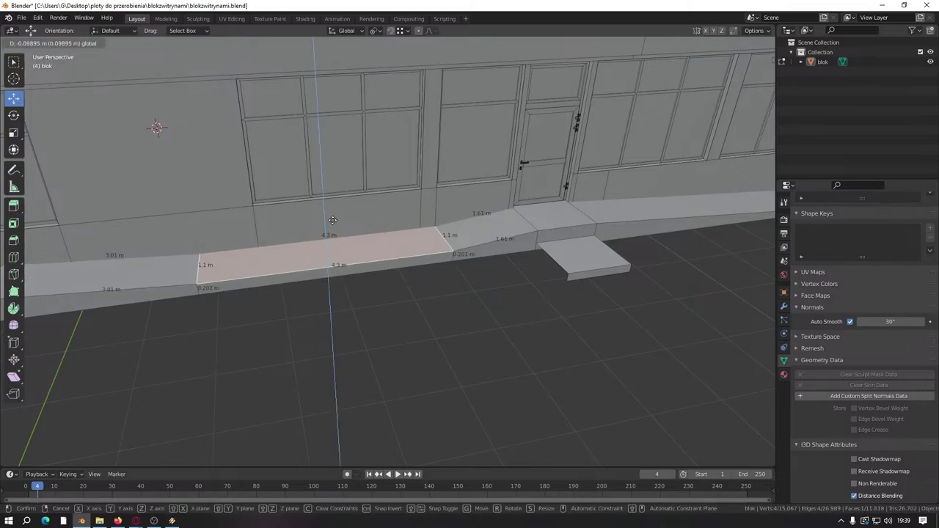
type("0")
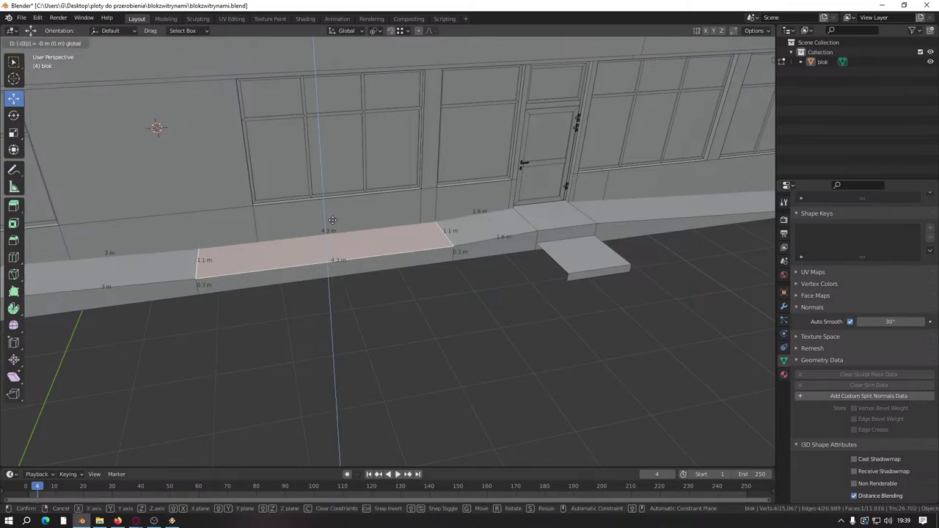
key("Return")
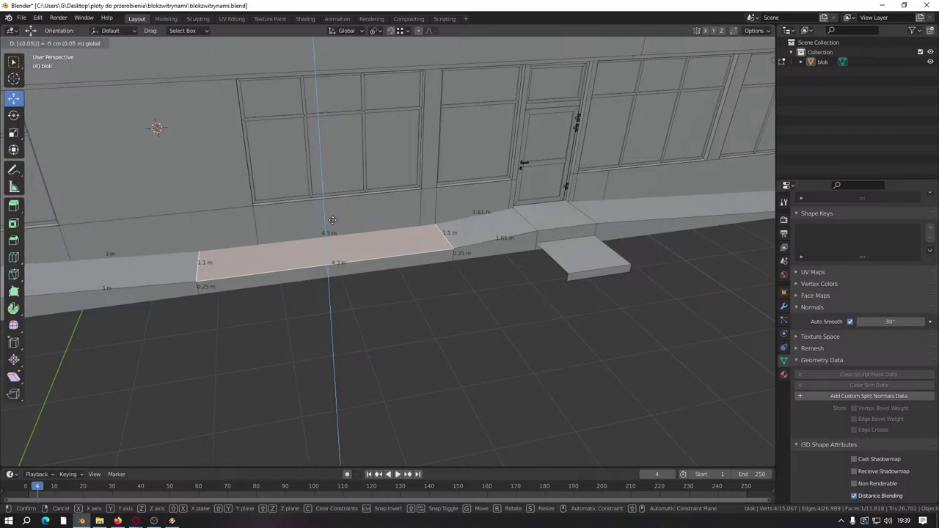
Step: Adjust the entrance step's top face and shift it along Y toward the sloped slab
middle_click_drag(411, 242, 337, 243)
left_click(516, 241)
left_click_drag(522, 222, 480, 269)
scroll(522, 304, "up", 2)
middle_click_drag(521, 304, 549, 310)
key("g")
key("y")
left_click(423, 272)
middle_click_drag(423, 272, 467, 269)
key("g")
key("y")
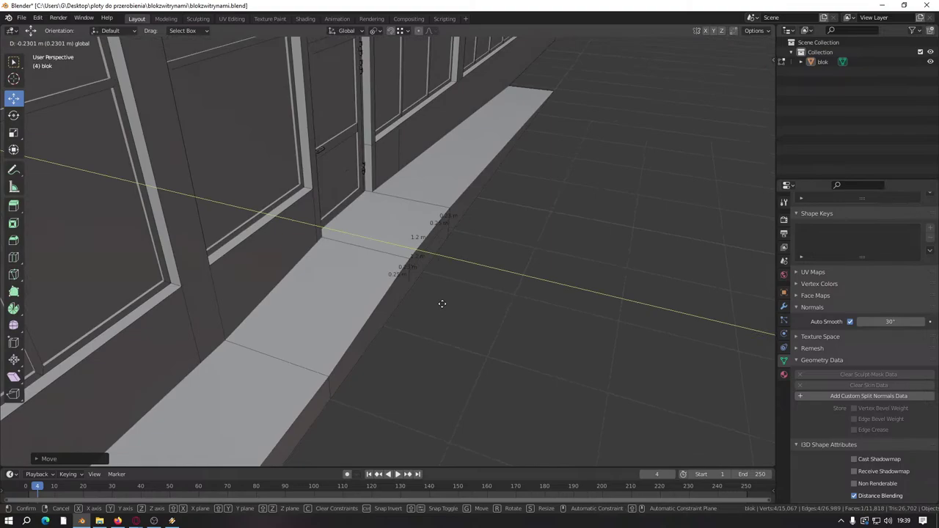
Step: Loop-cut the step's front and extrude the lower face 0.15 m into a second step
type("0")
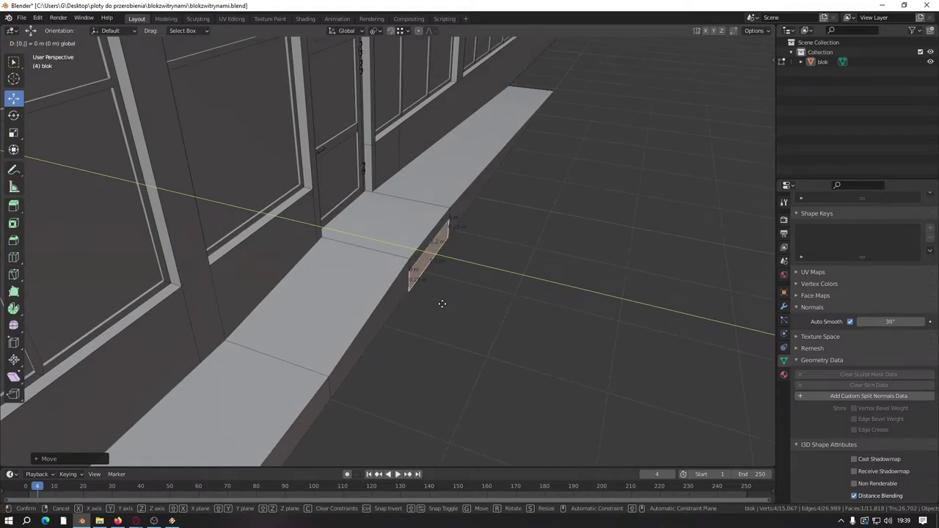
key("Return")
key("KP_Decimal")
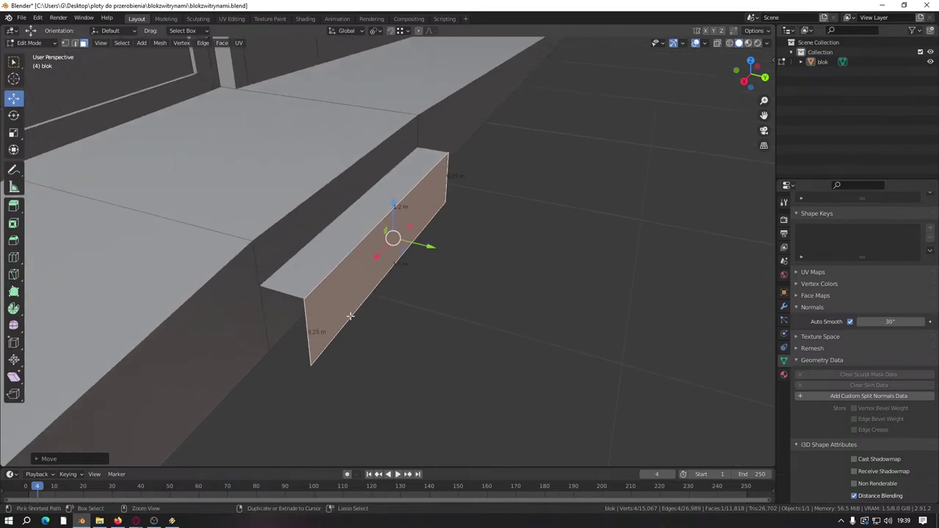
key("ctrl+r")
left_click(319, 325)
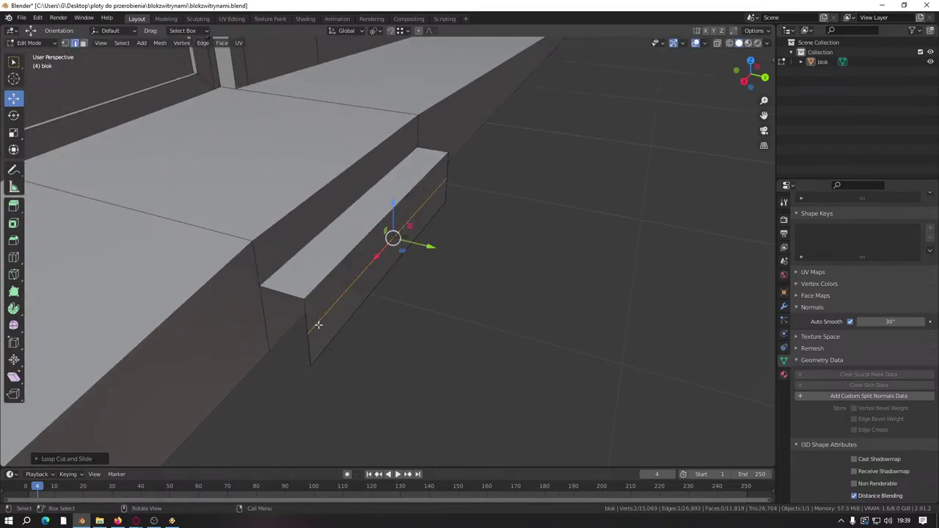
left_click(83, 43)
left_click(358, 304)
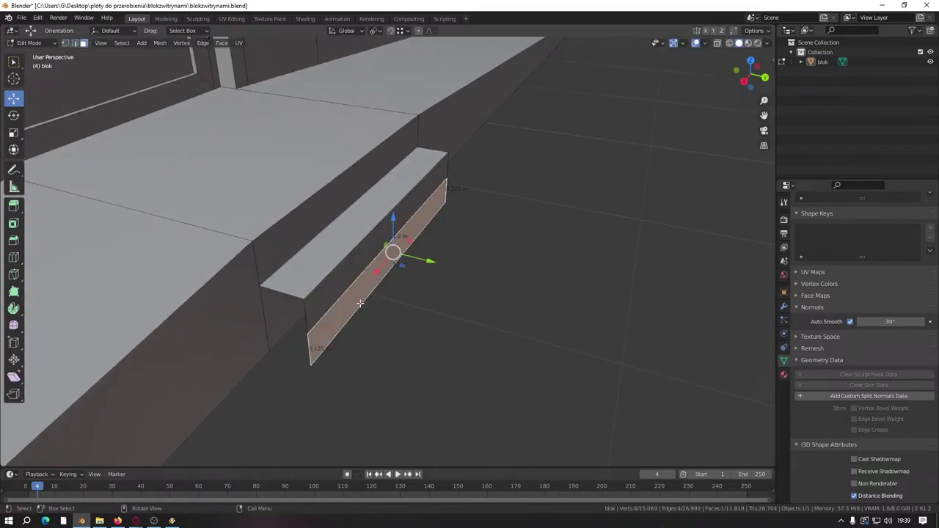
left_click_drag(421, 261, 442, 262)
key("e")
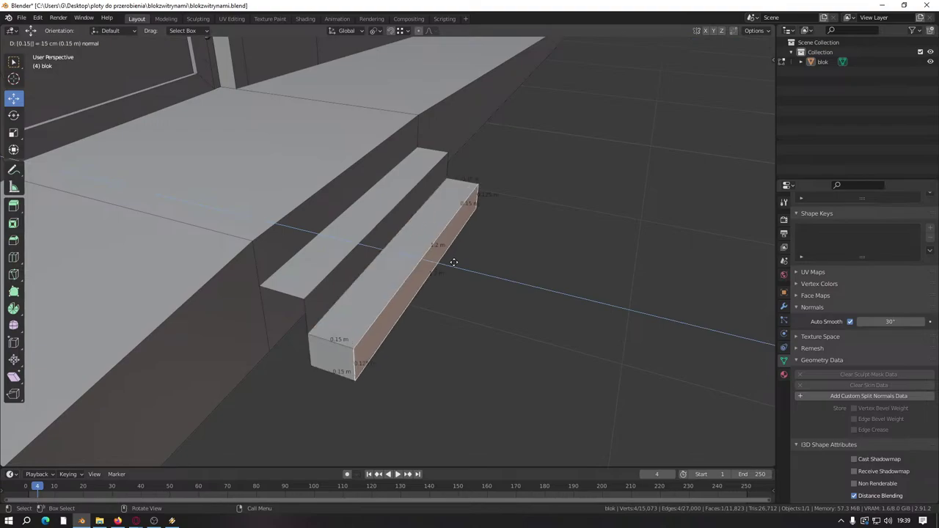
left_click(490, 308)
Step: Select the whole connected two-step mesh and its end face
middle_click_drag(490, 308, 556, 360)
key("alt+a")
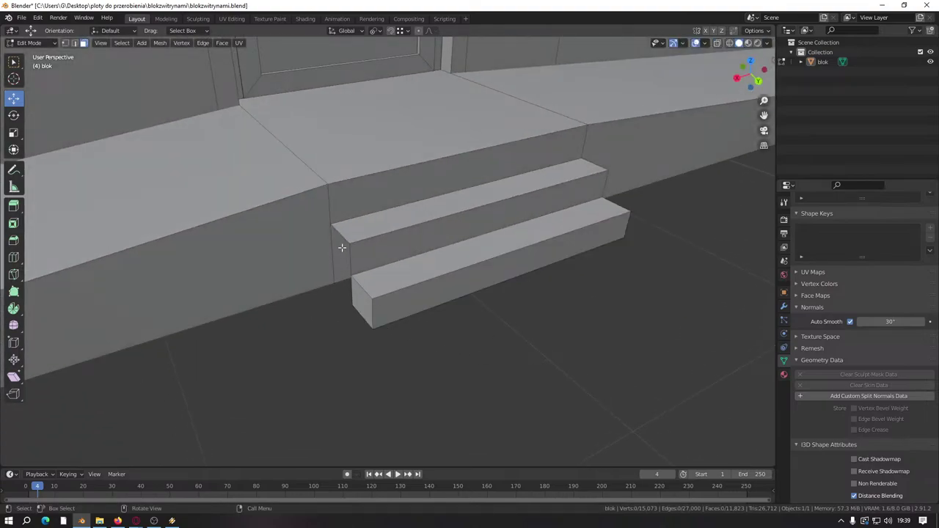
middle_click_drag(342, 248, 336, 238)
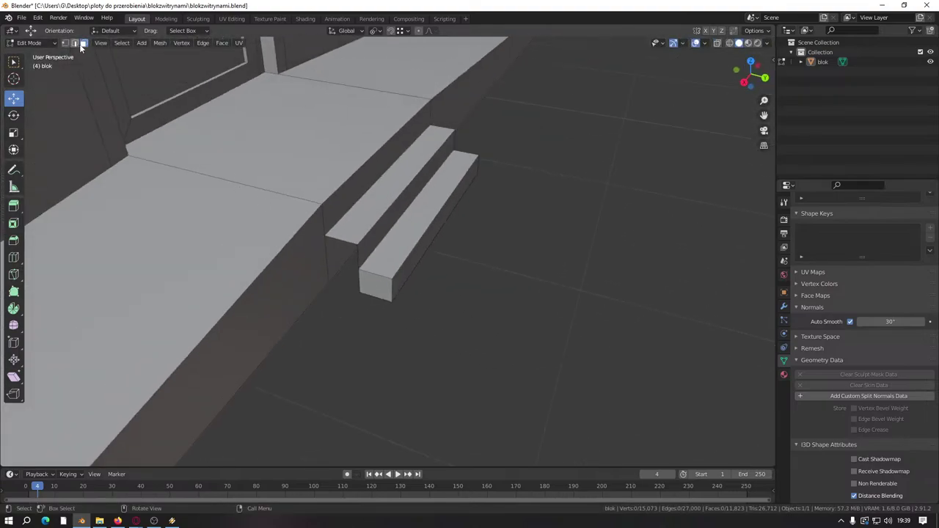
left_click(375, 286)
key("ctrl+l")
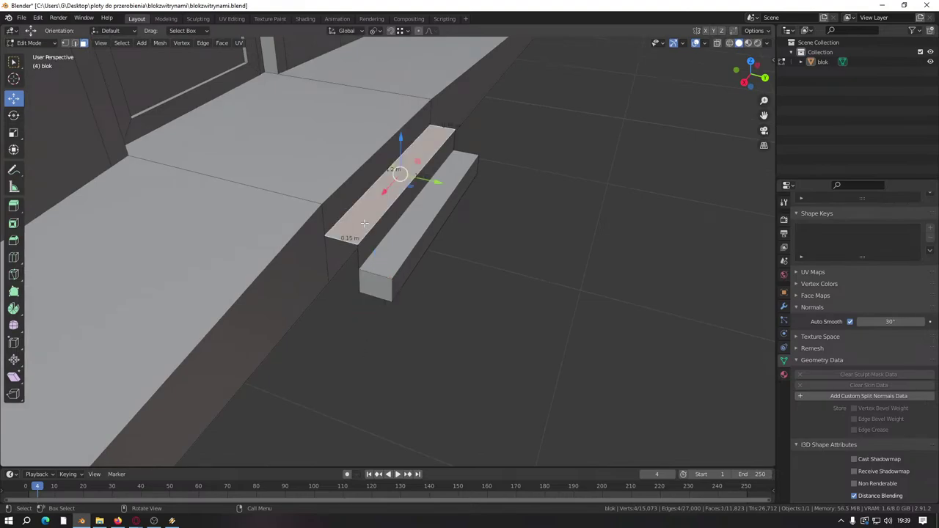
middle_click_drag(428, 184, 499, 308)
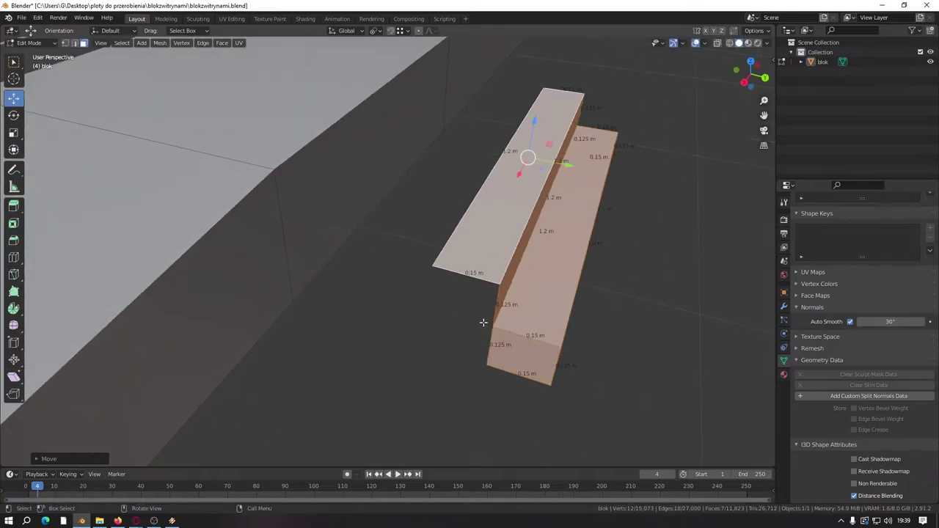
left_click(518, 354)
Step: In edge select mode, pick the front edge of the top step
middle_click_drag(517, 354, 487, 325)
middle_click_drag(517, 297, 430, 331)
left_click(430, 331)
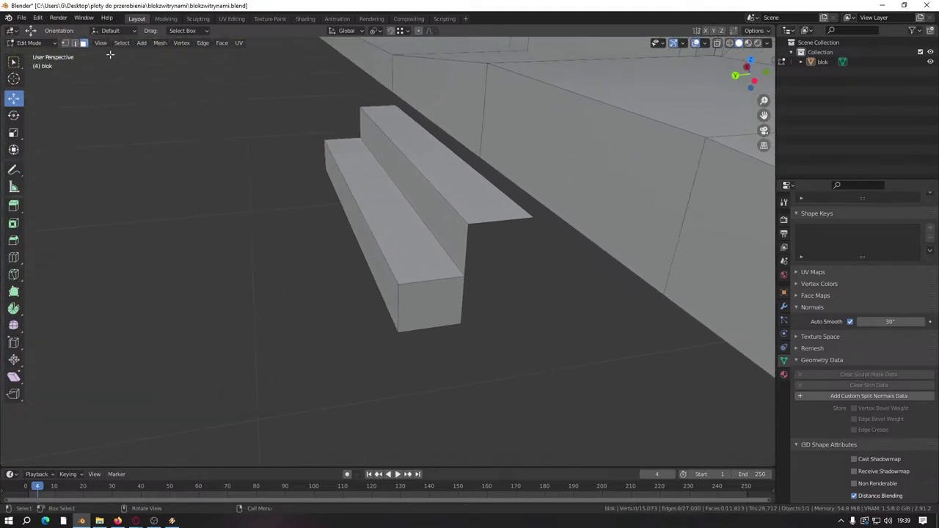
left_click(74, 43)
left_click(505, 218)
middle_click_drag(499, 218, 503, 134)
left_click(336, 255)
scroll(335, 321, "down", 5)
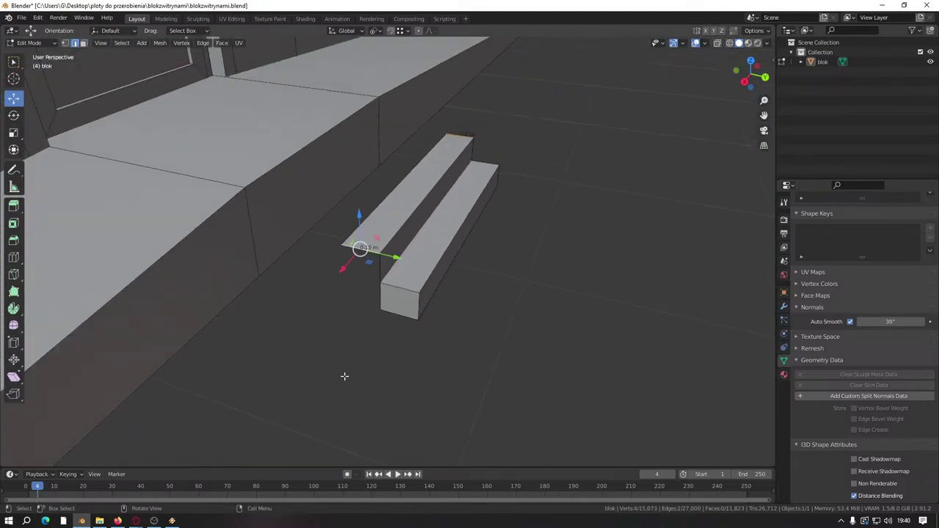
Step: Undo the last edit and merge duplicate vertices by distance across the mesh
key("ctrl+z")
scroll(470, 360, "up", 4)
key("a")
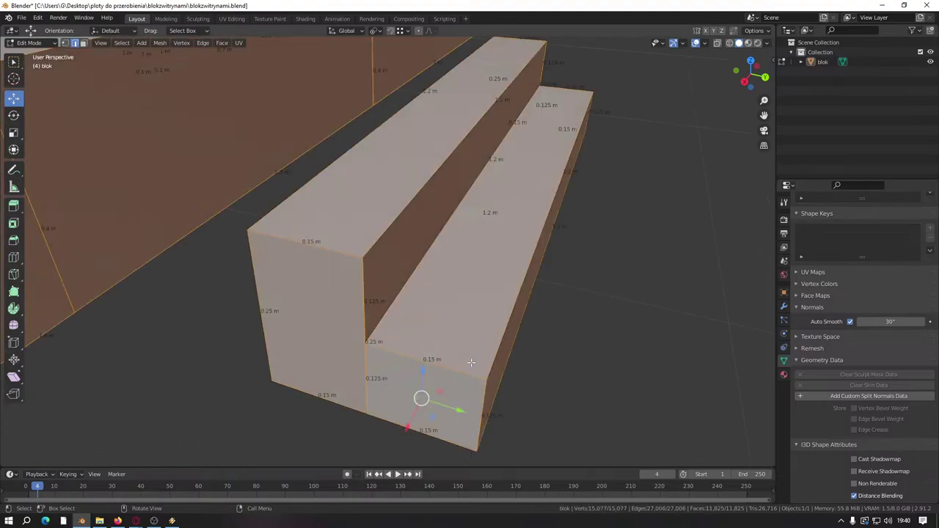
key("m")
left_click(471, 361)
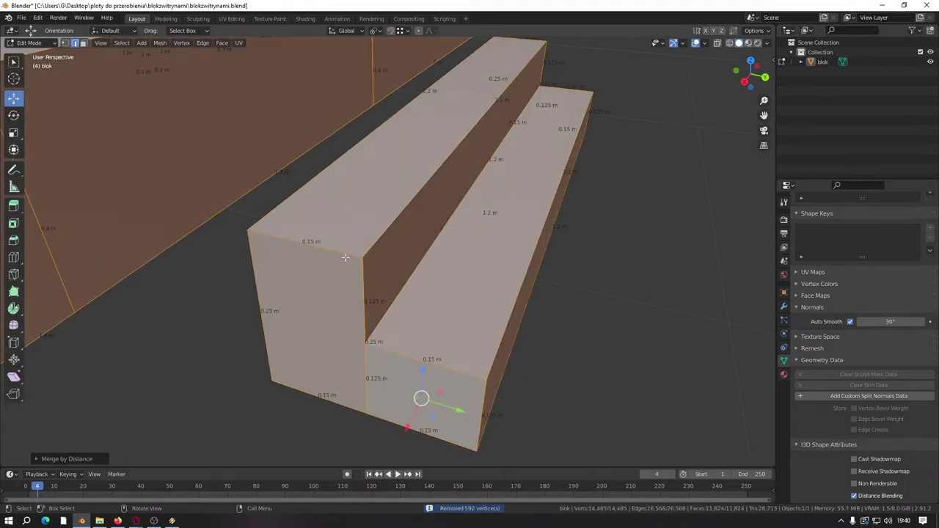
Step: Select the steps' connected faces and isolate the end face for deletion
scroll(507, 322, "down", 5)
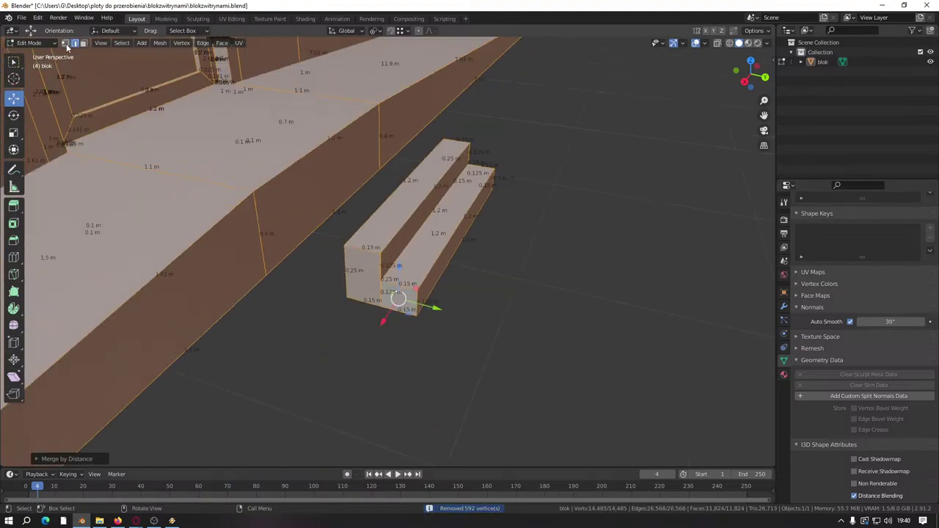
left_click(410, 308)
scroll(444, 354, "up", 5)
key("alt+a")
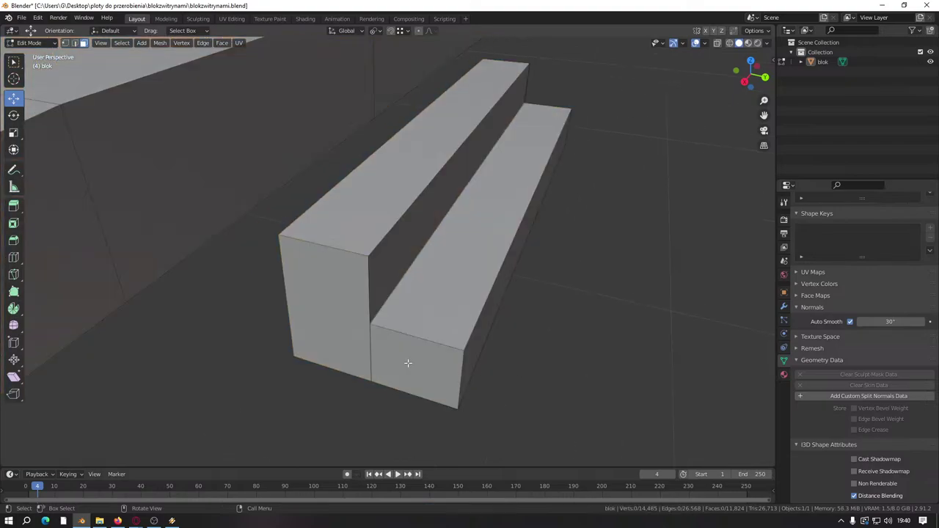
left_click(408, 363)
key("l")
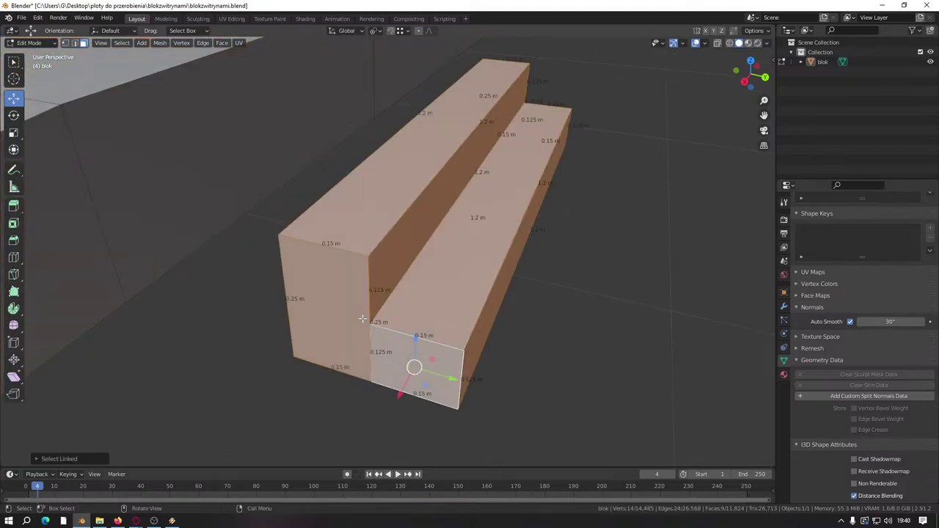
key("x")
left_click(406, 381)
scroll(92, 74, "up", 3)
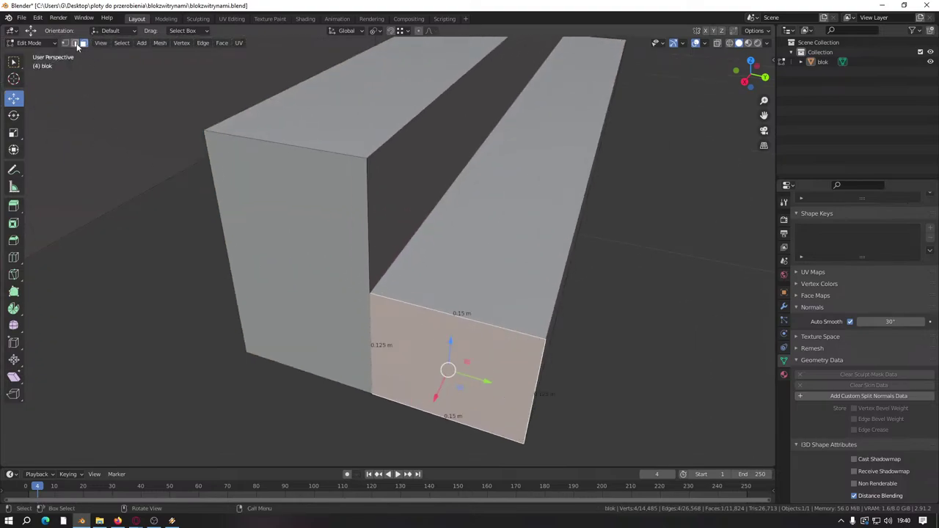
Step: Select the vertical edge where the steps meet and try a knife cut, cancelling it
left_click(76, 43)
left_click(377, 336)
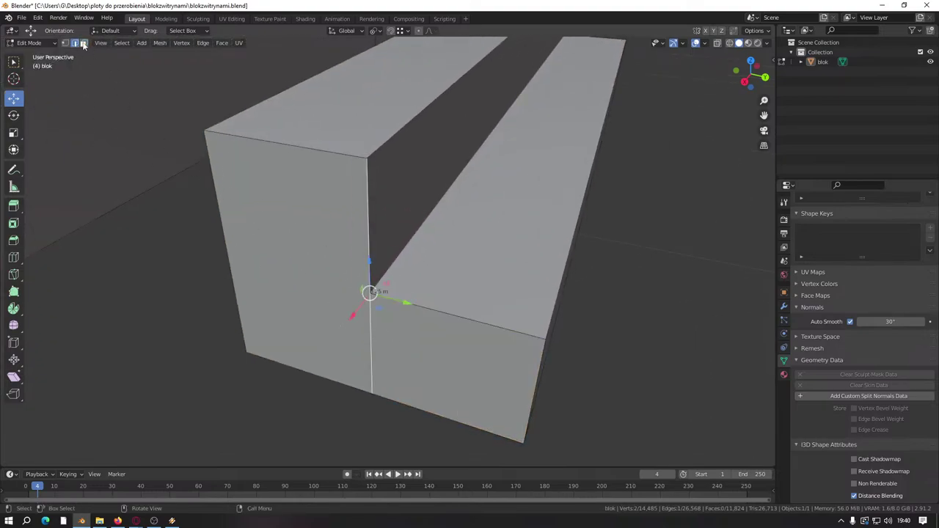
key("a")
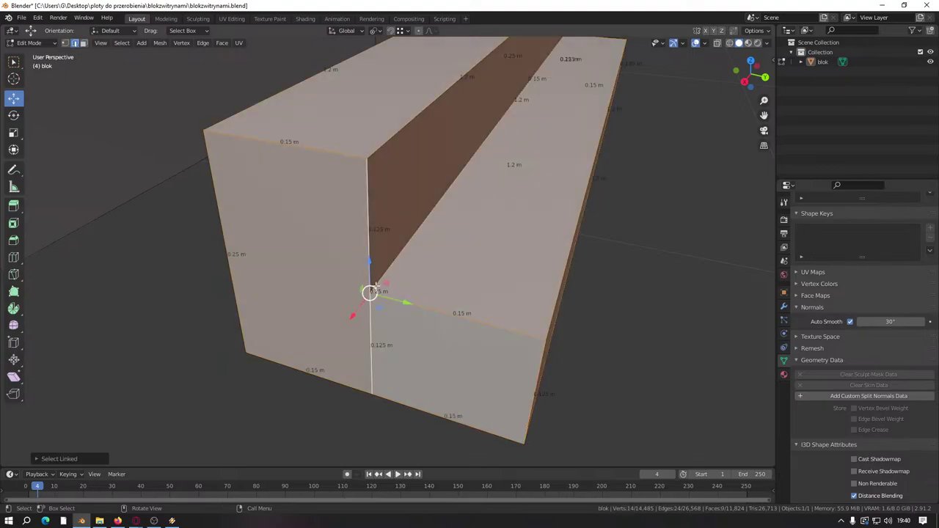
left_click(618, 361)
key("k")
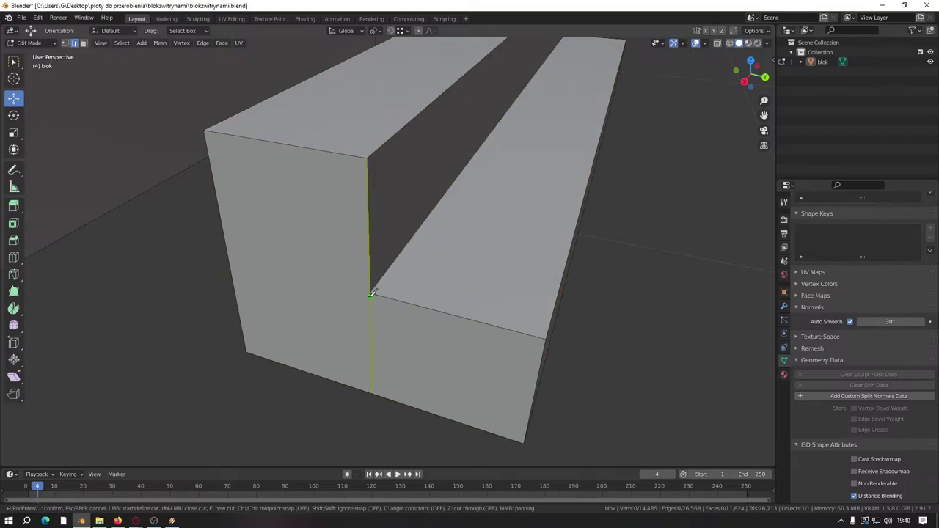
key("Escape")
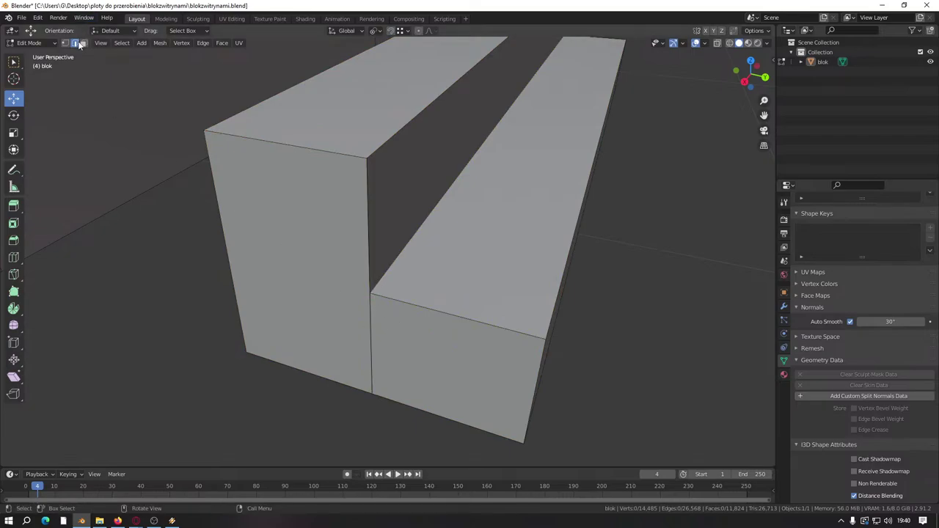
Step: Delete the hidden inner faces: the lower blocks' front faces and the steps' end faces
left_click(387, 339)
right_click(319, 301)
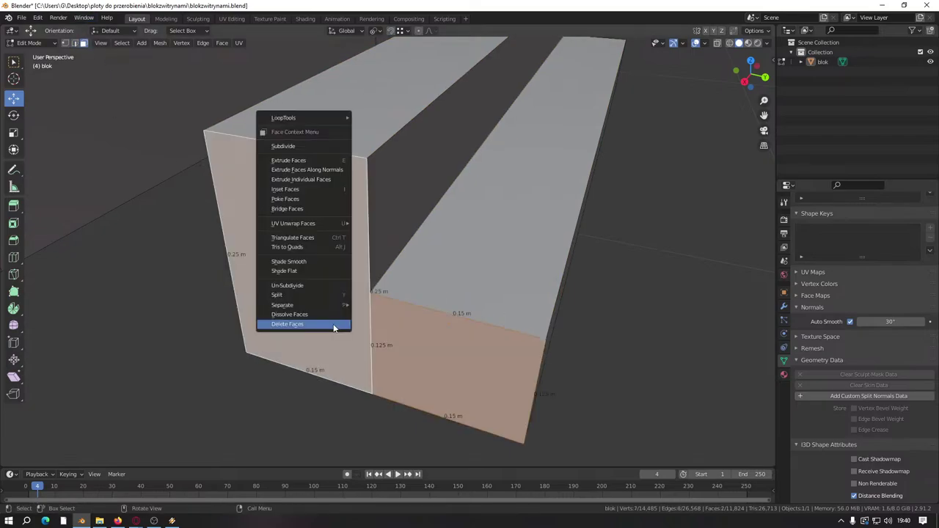
left_click(315, 320)
scroll(459, 269, "down", 8)
middle_click_drag(459, 269, 380, 271)
scroll(380, 272, "up", 6)
left_click(375, 248)
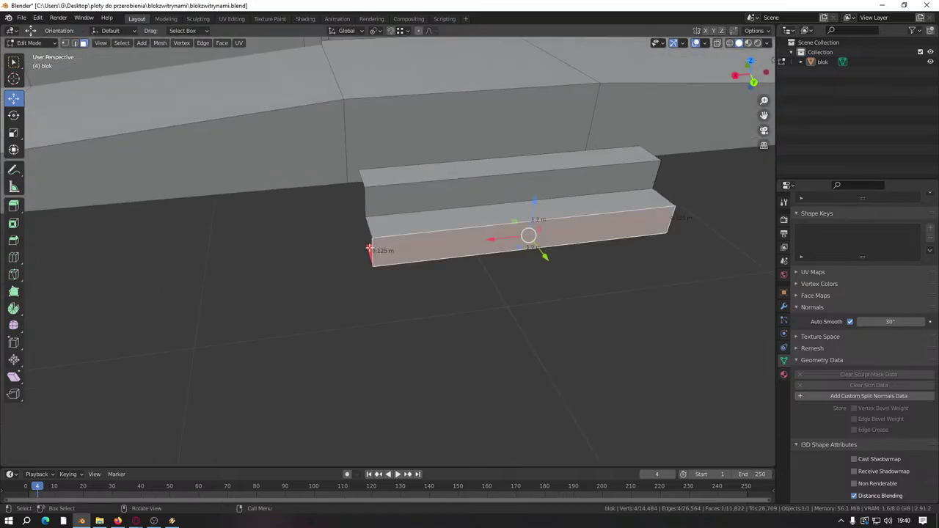
right_click(374, 247)
left_click(370, 247)
middle_click_drag(504, 226, 307, 271)
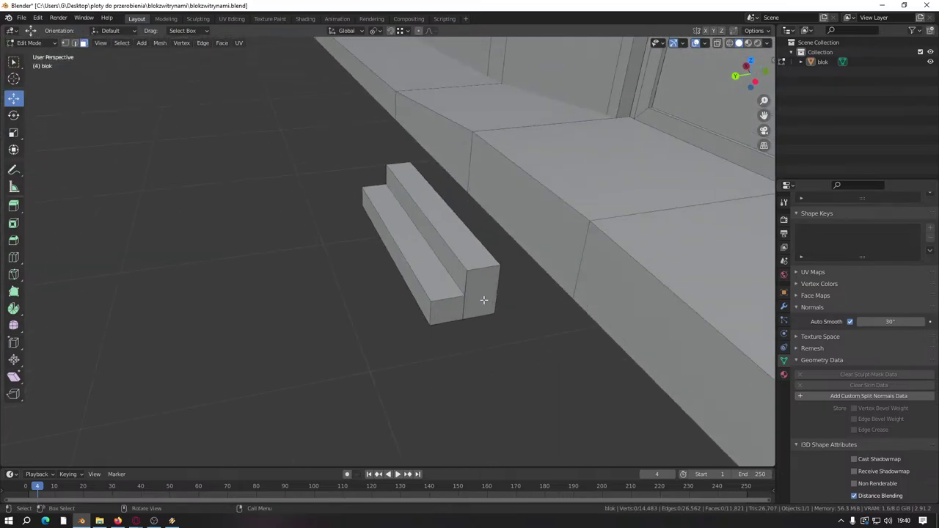
left_click(442, 309)
right_click(438, 313)
left_click(436, 314)
Step: Slide the whole two-step block about 0.99 m along Y against the ramp, then deselect
middle_click_drag(436, 314, 433, 288)
left_click(334, 236)
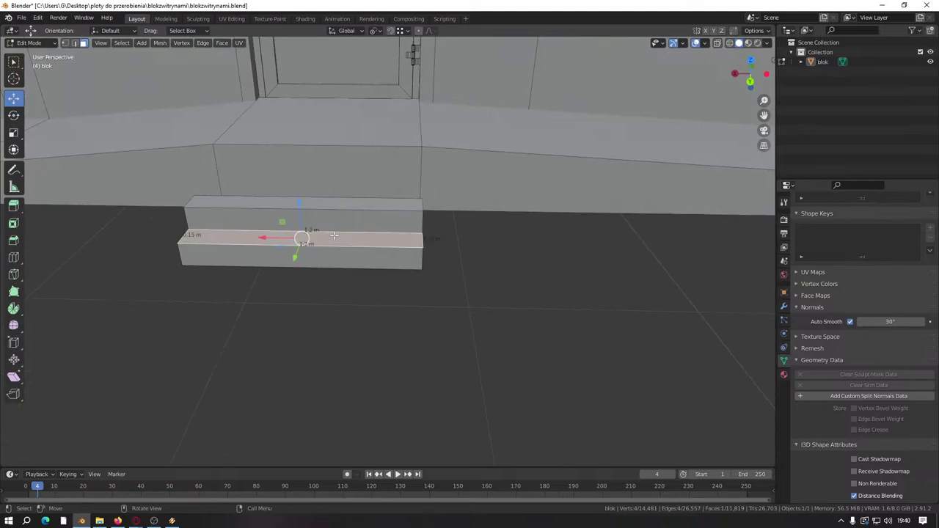
key("ctrl+l")
middle_click_drag(334, 236, 446, 252)
left_click_drag(446, 252, 381, 245)
middle_click_drag(382, 246, 450, 272)
key("alt+a")
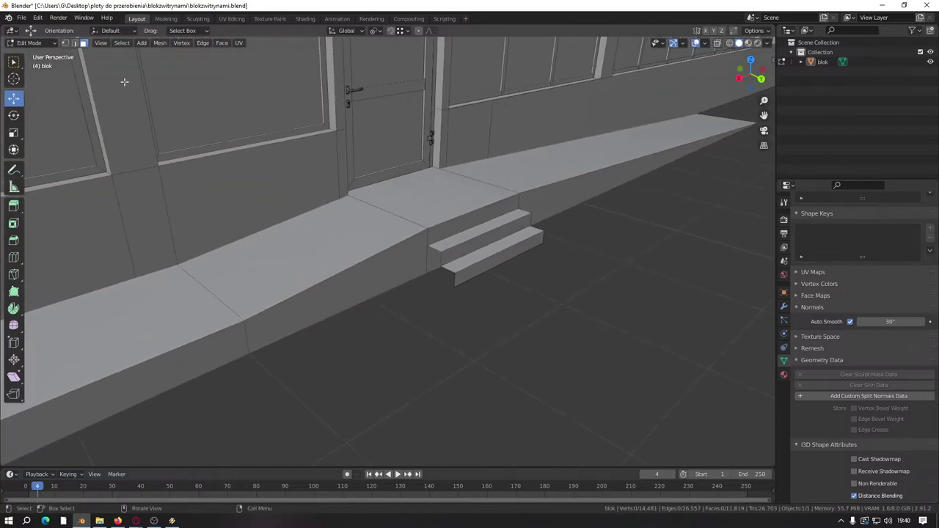
Step: Select the step-end edge loops in Edge mode and lengthen the steps along the ramp
left_click(74, 43)
left_click(441, 254, "alt")
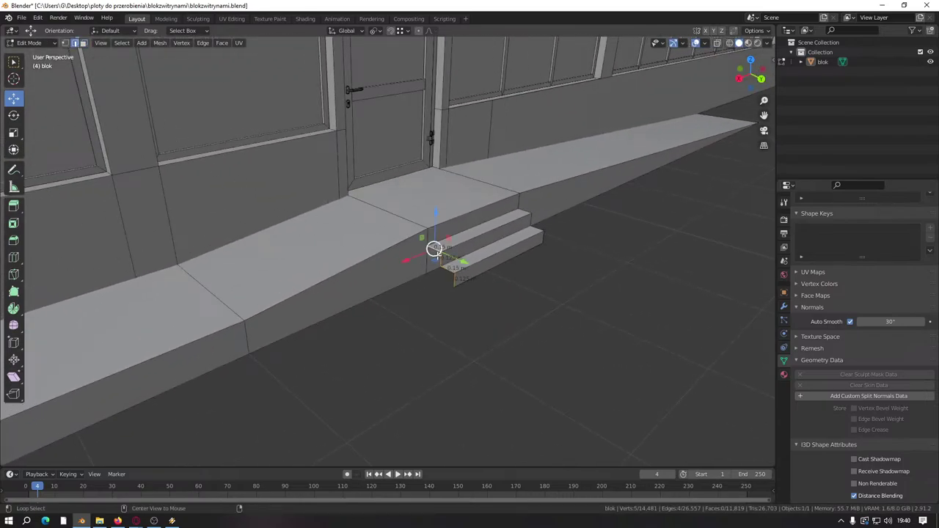
left_click_drag(422, 258, 236, 333)
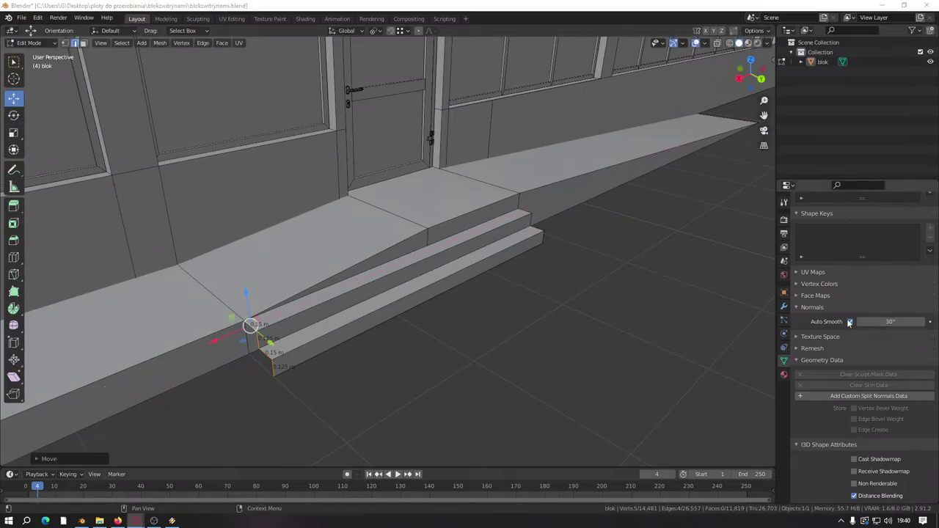
middle_click_drag(337, 306, 142, 313)
left_click(142, 272, "alt")
left_click_drag(127, 285, 430, 267)
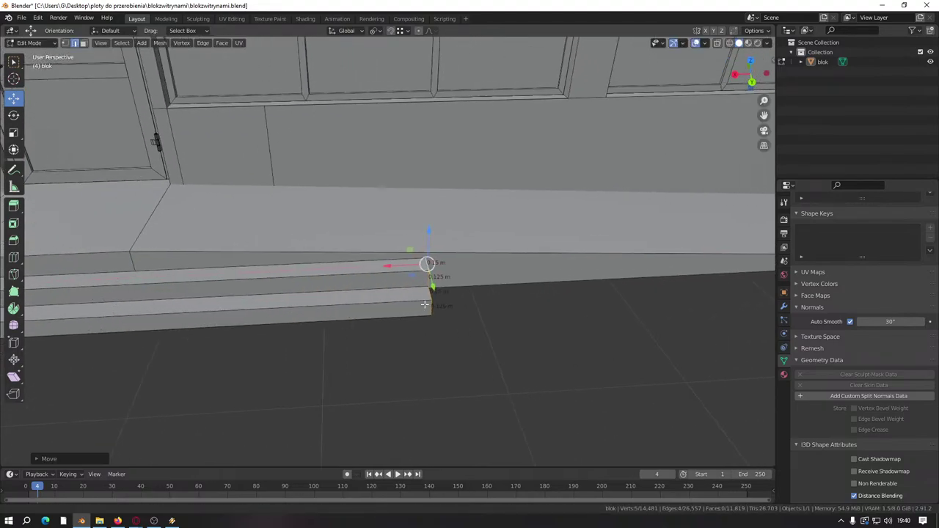
middle_click_drag(430, 266, 392, 260)
Step: Set snapping to Edge and slide the step edge until it snaps onto the ramp
left_click(404, 31)
left_click(374, 80)
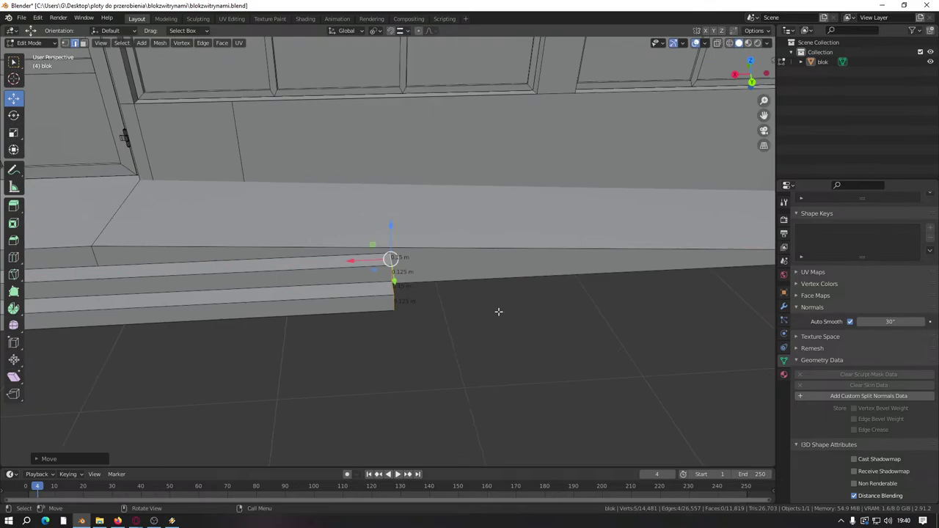
middle_click_drag(315, 250, 264, 272)
left_click_drag(306, 276, 477, 308)
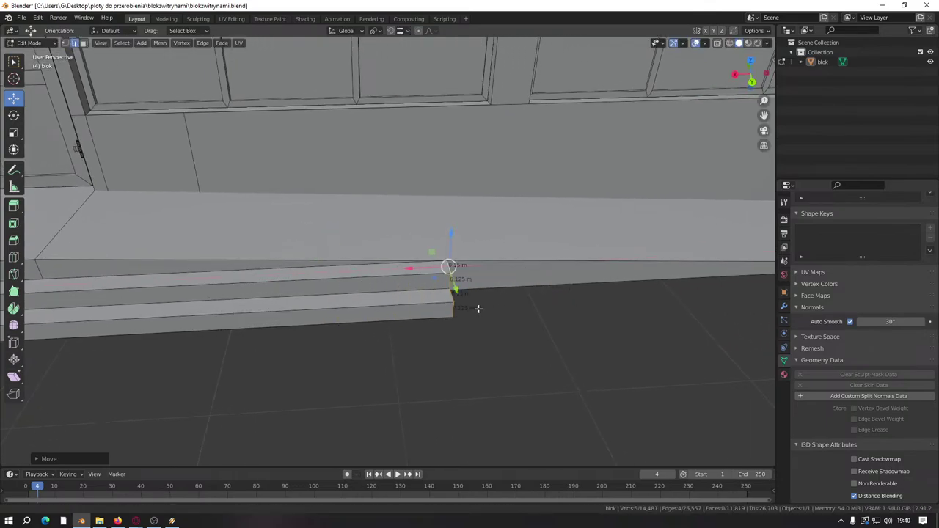
middle_click_drag(478, 308, 372, 284)
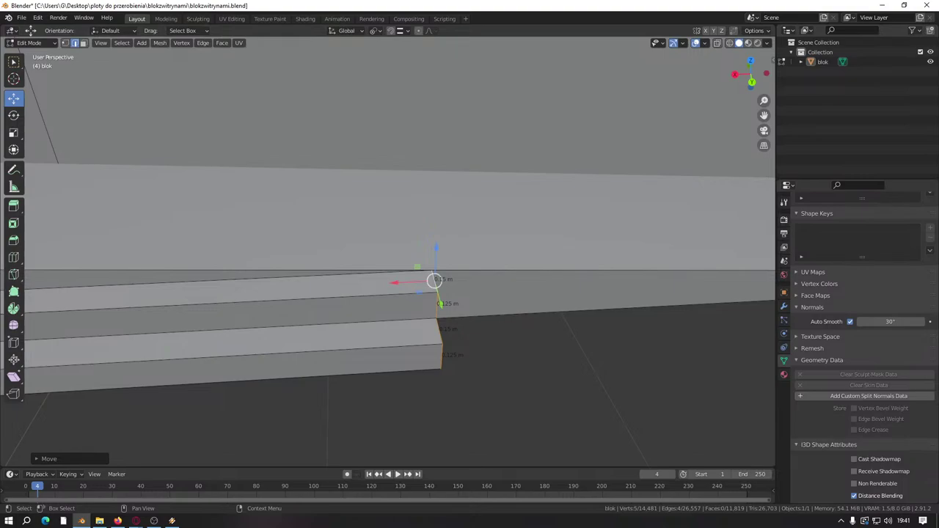
middle_click_drag(447, 293, 358, 296, "shift")
Step: Stretch the step-end vertices about 2.19 m along X to the ramp's end
left_click_drag(305, 302, 476, 258)
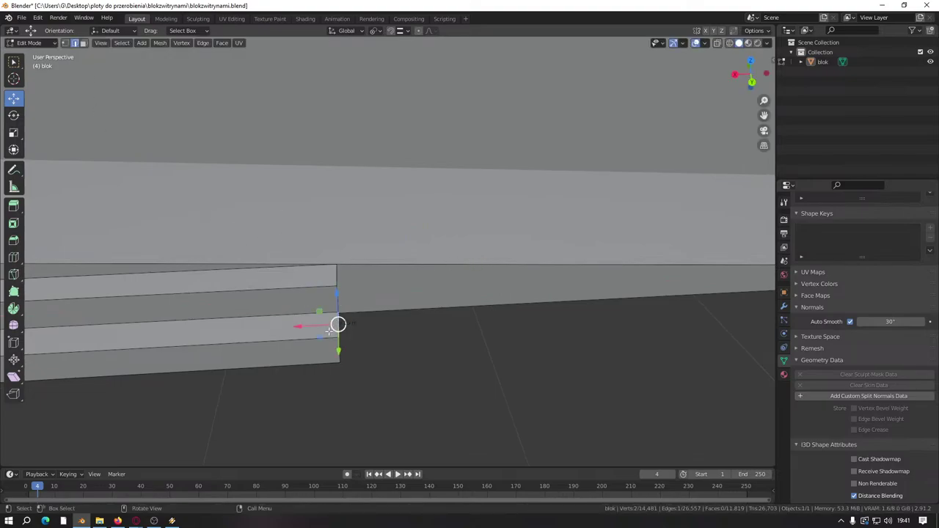
left_click_drag(338, 324, 597, 265)
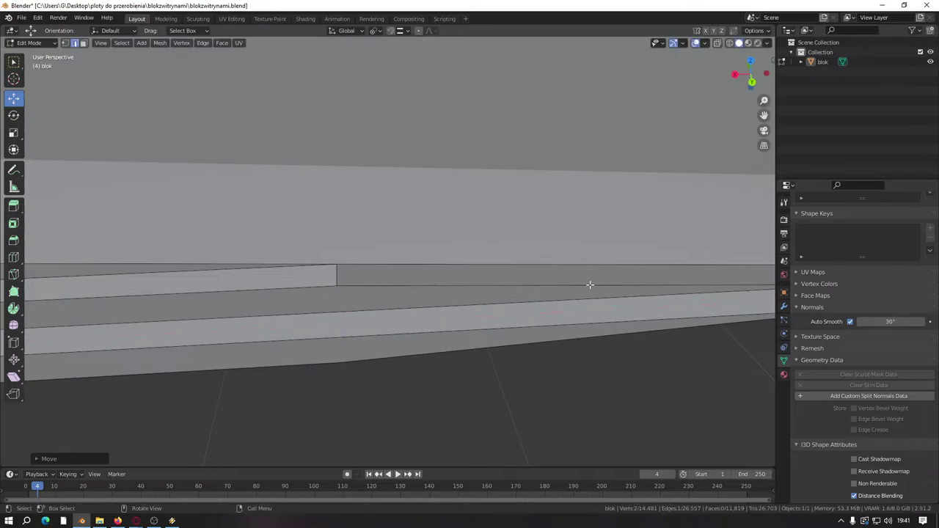
scroll(448, 314, "down", 3)
key("1")
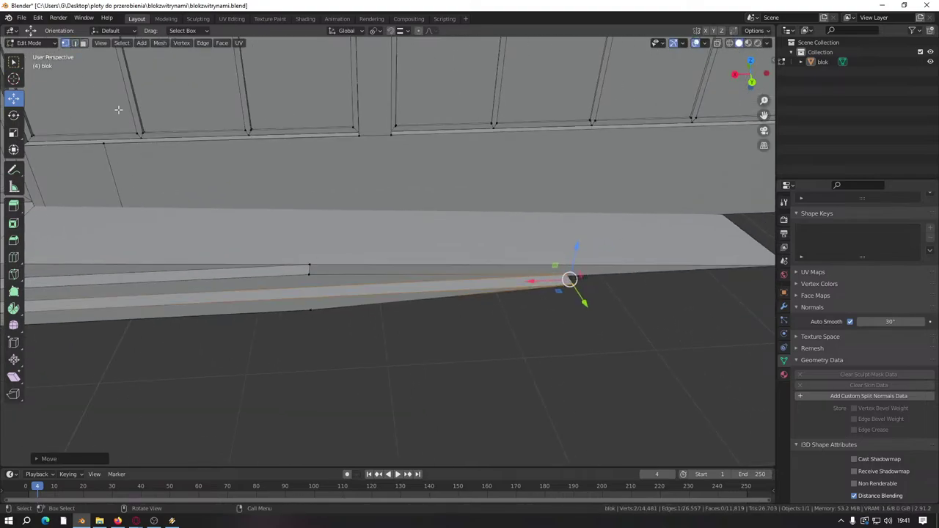
left_click(293, 316)
left_click_drag(279, 314, 645, 290)
middle_click_drag(428, 310, 346, 299, "shift")
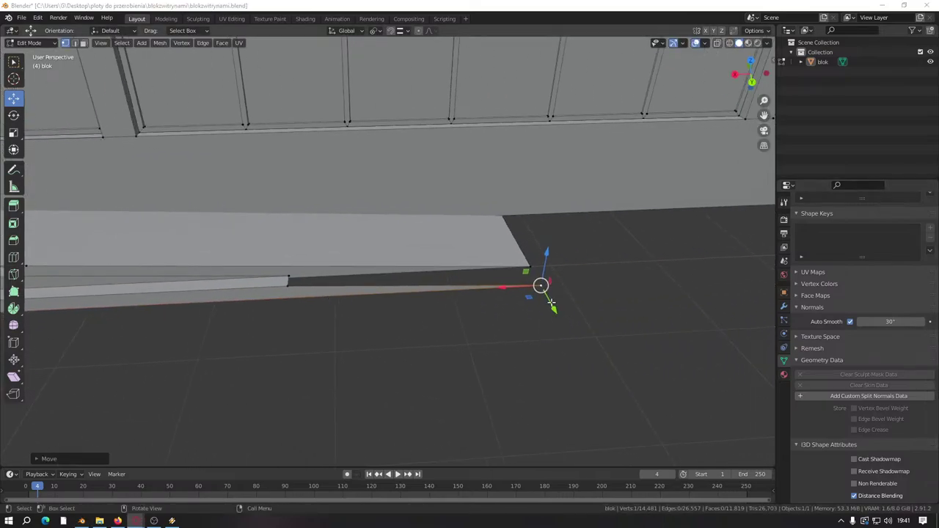
middle_click_drag(540, 285, 333, 277, "shift")
scroll(334, 276, "up", 3)
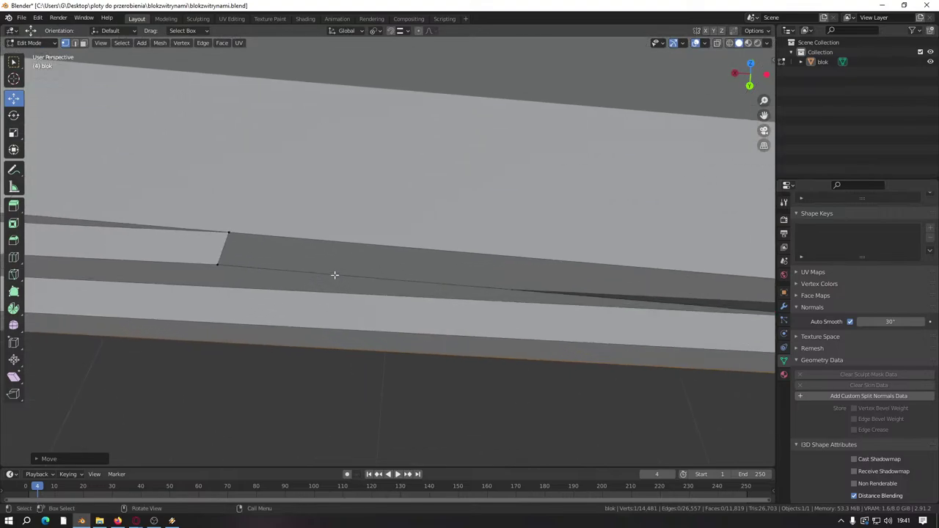
middle_click_drag(274, 247, 370, 254)
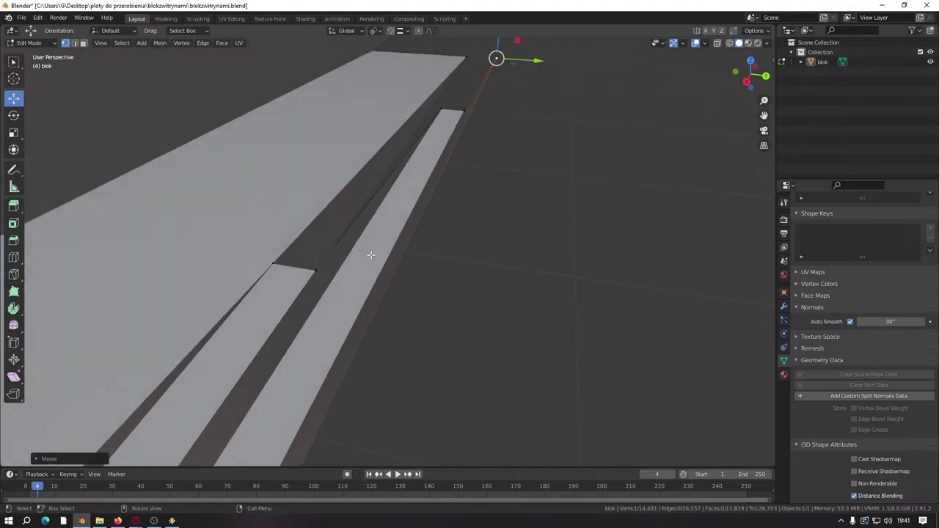
Step: Try filling a face between the two gap edges, then undo it
left_click(73, 43)
left_click(293, 264)
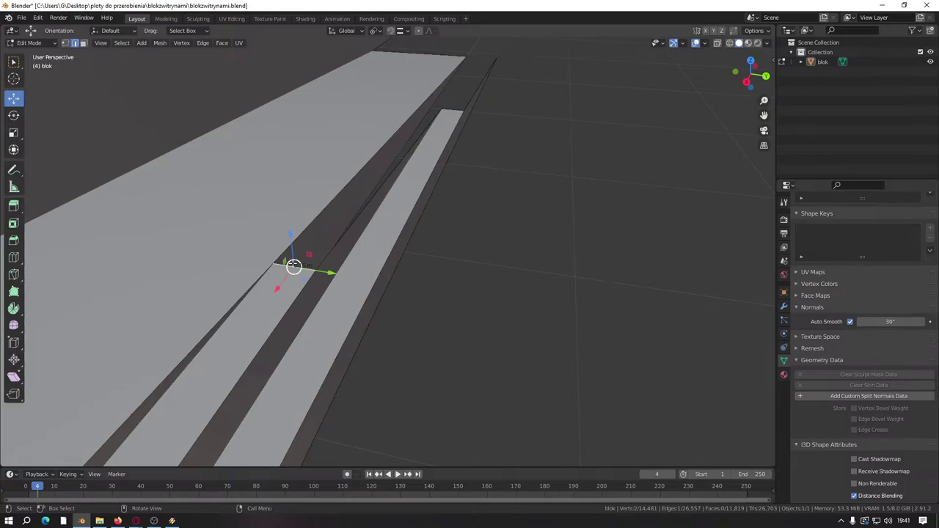
left_click(361, 211, "shift")
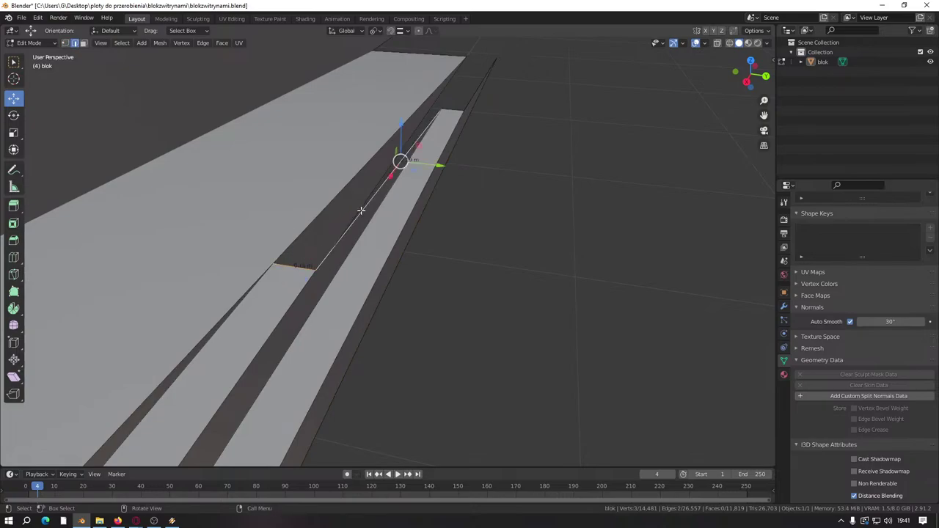
key("f")
middle_click_drag(361, 210, 307, 226)
key("ctrl+z")
scroll(315, 224, "up", 2)
key("ctrl+z")
key("ctrl+z")
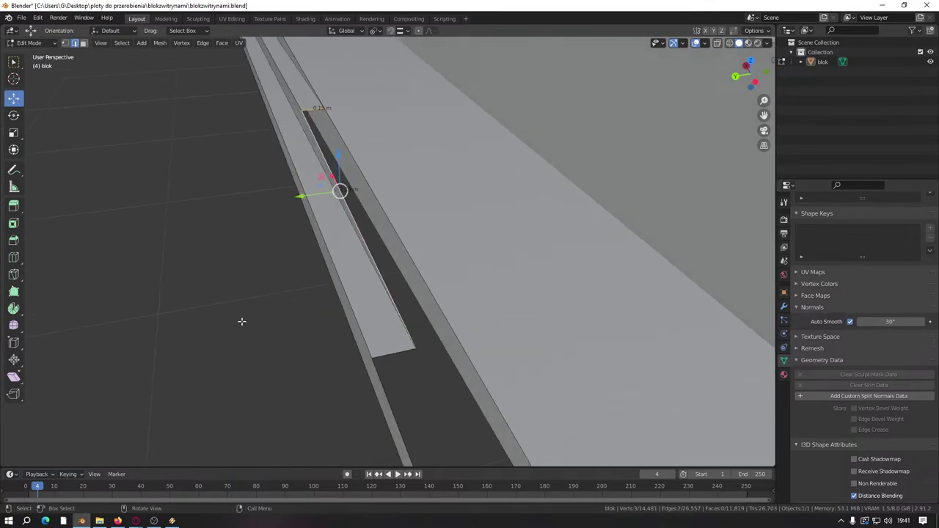
Step: Extrude the strip's end edge and slide it along the strip to close the gap
middle_click_drag(257, 265, 280, 219)
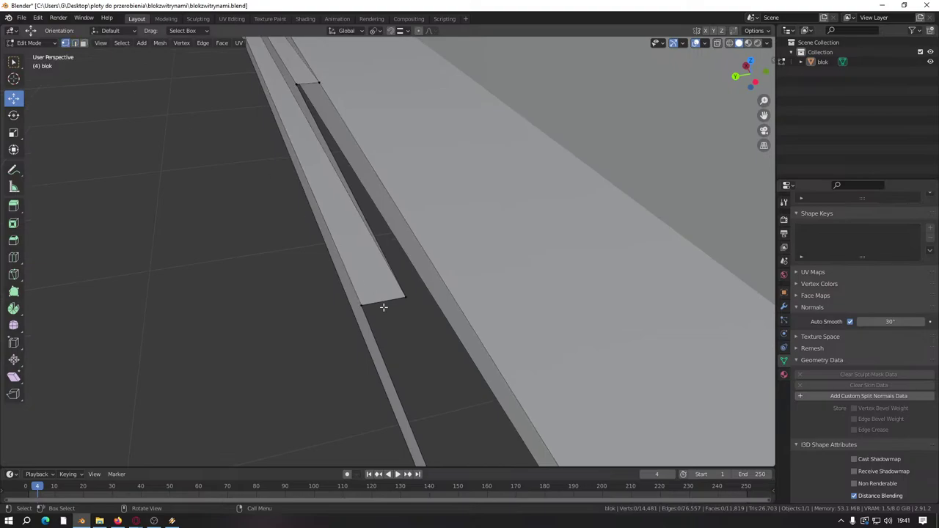
left_click(407, 311)
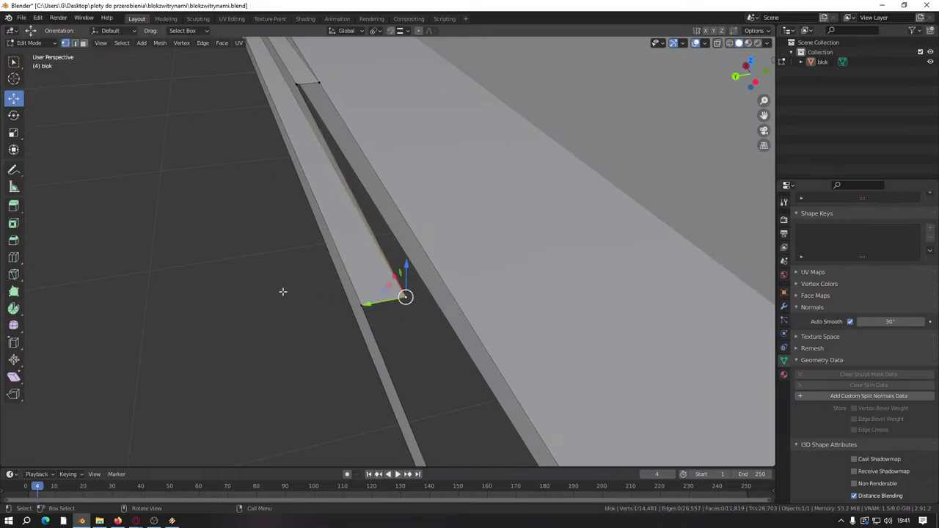
middle_click_drag(231, 245, 244, 247)
left_click(74, 43)
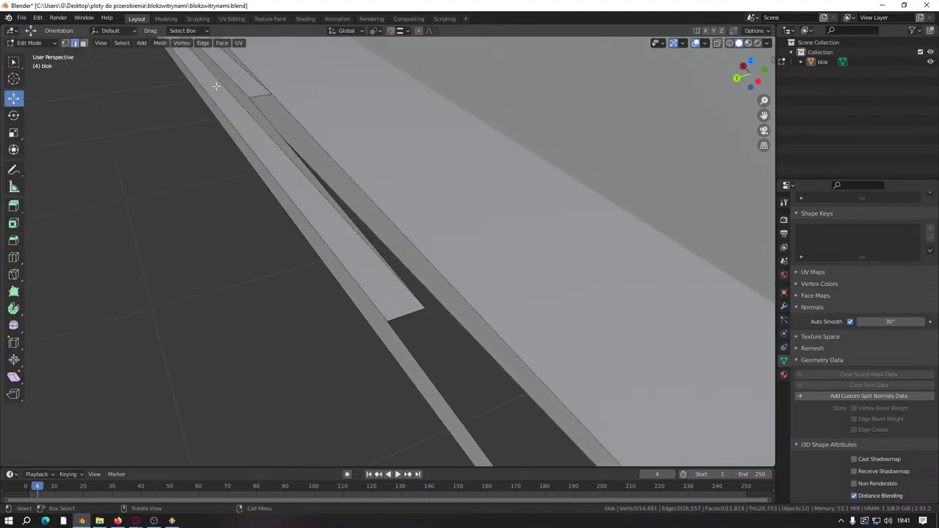
key("e")
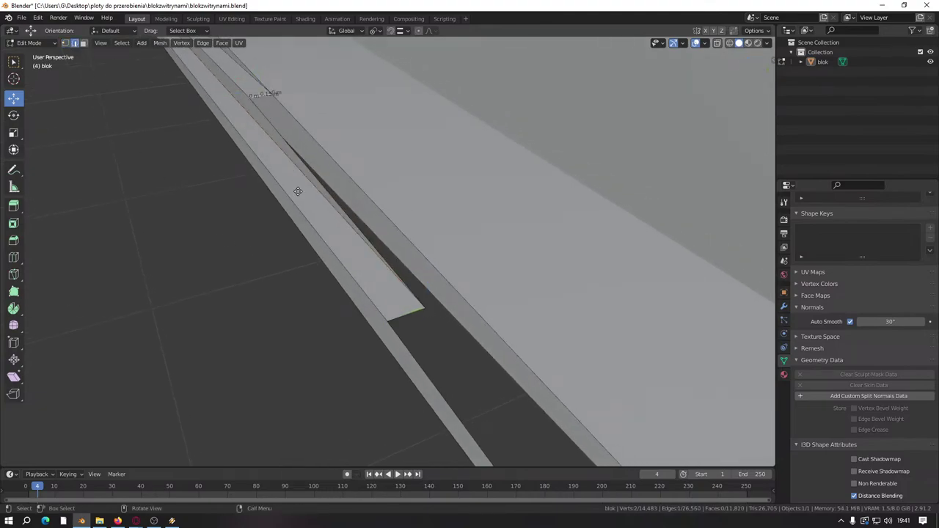
left_click(293, 188)
middle_click_drag(251, 90, 260, 97)
left_click_drag(260, 97, 384, 162)
middle_click_drag(384, 160, 285, 249)
Step: Change the snap target and snap the strip's end vertex onto the ramp corner
key("g")
left_click(358, 156)
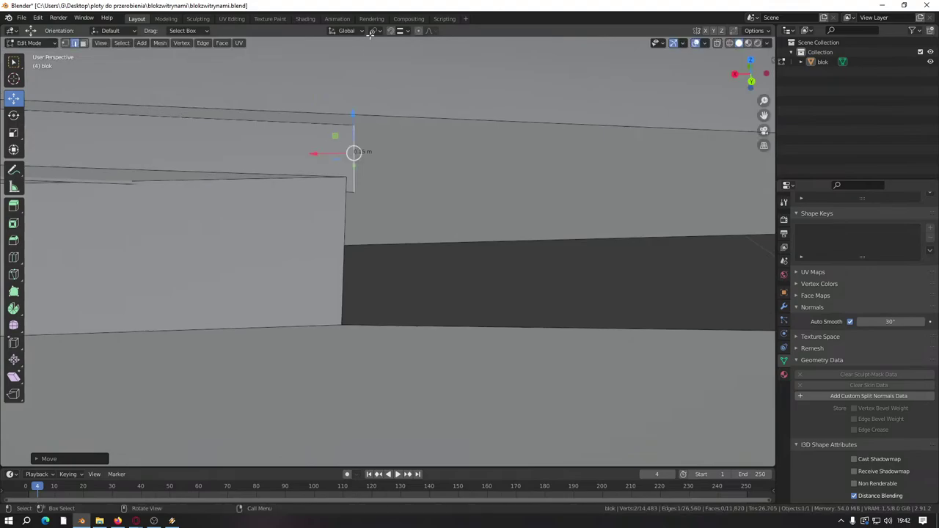
left_click(404, 30)
left_click(385, 73)
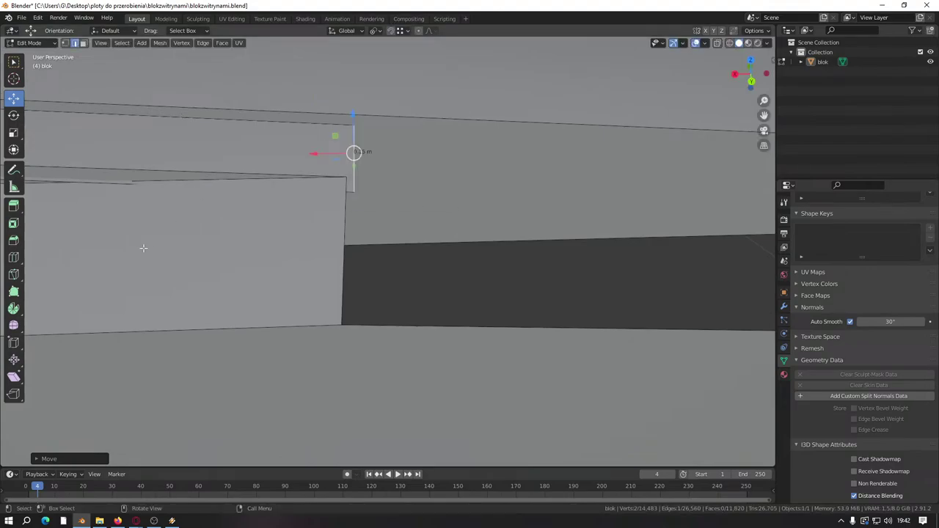
key("g")
left_click(347, 180)
middle_click_drag(347, 180, 273, 238)
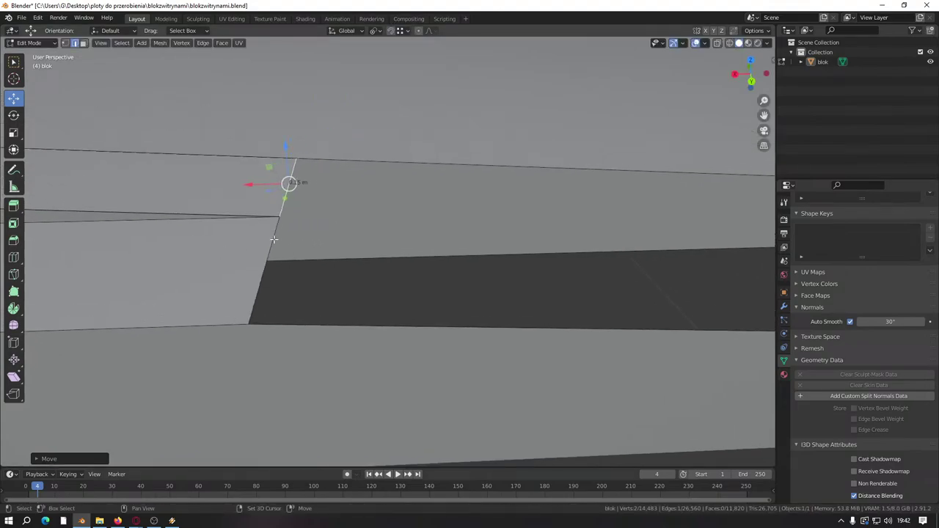
Step: Select the whole mesh and merge overlapping vertices by distance
key("a")
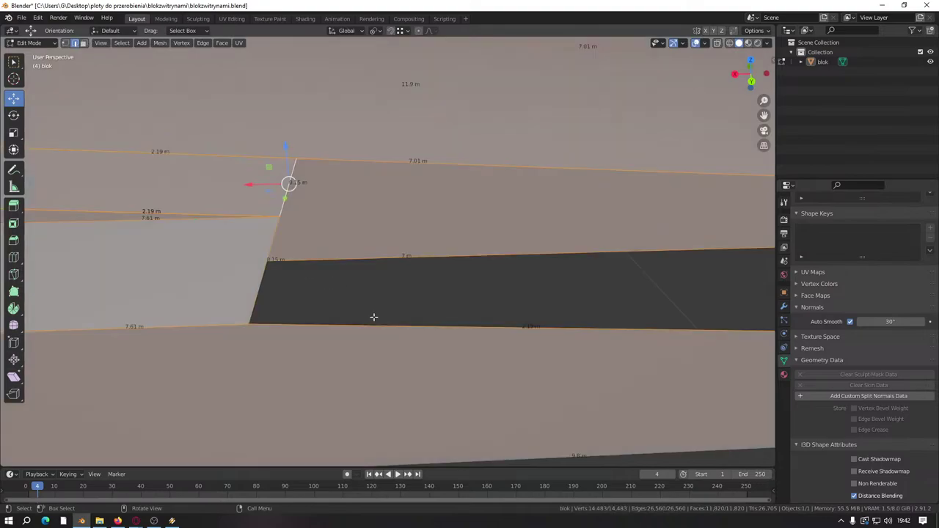
key("m")
left_click(374, 317)
key("alt+a")
middle_click_drag(373, 317, 272, 227)
Step: Extrude the strip-end vertices so they snap onto the ramp corner
left_click(273, 227)
left_click(264, 262, "shift")
middle_click_drag(264, 262, 387, 311)
key("e")
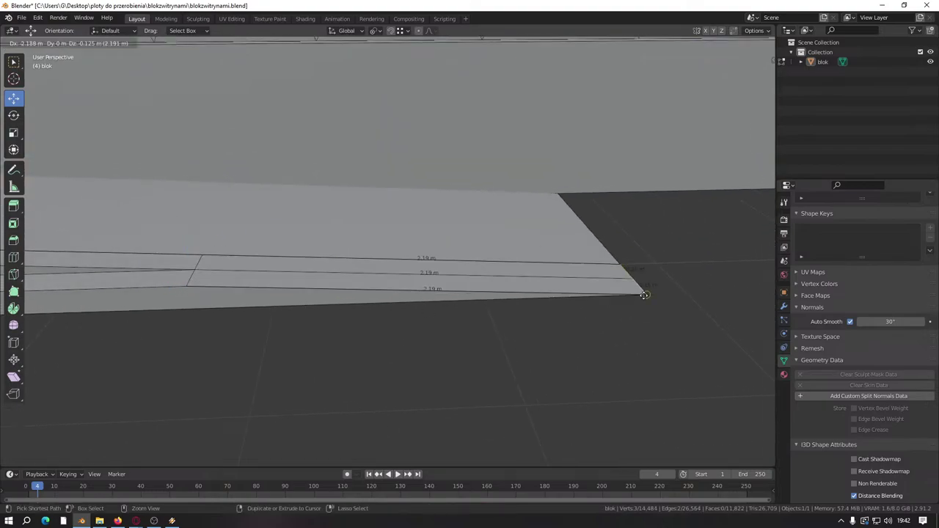
left_click(639, 291)
middle_click_drag(583, 386, 419, 394)
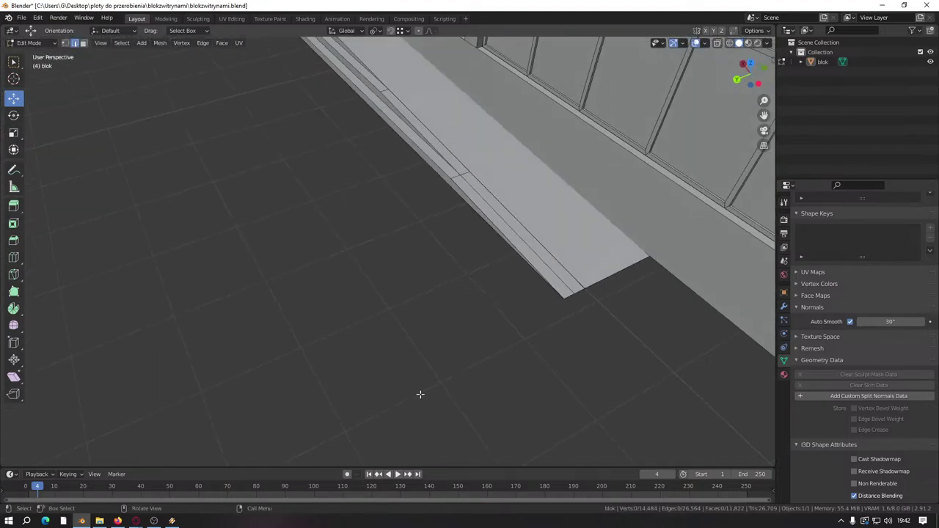
Step: Merge by distance again to remove 2 duplicate vertices, then inspect the slab edge
key("a")
key("m")
left_click(422, 393)
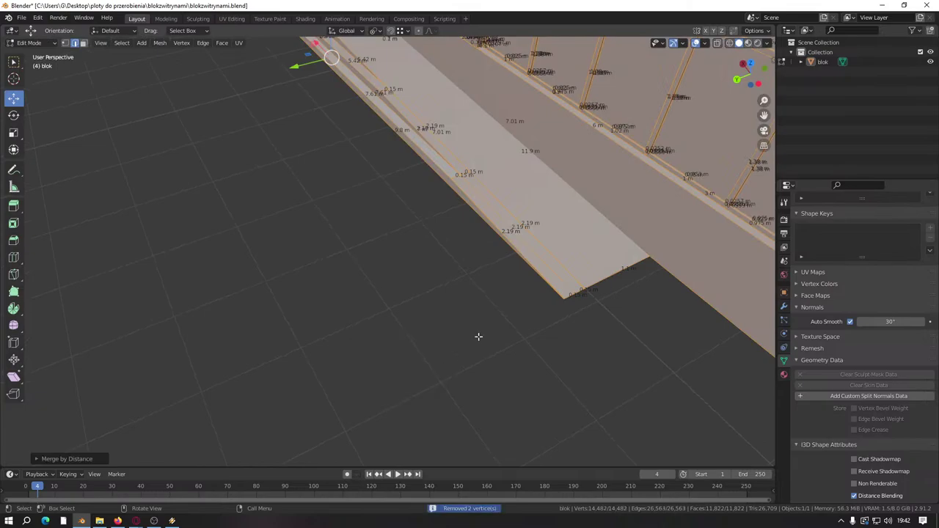
key("alt+a")
scroll(345, 331, "up", 5)
middle_click_drag(364, 297, 380, 268)
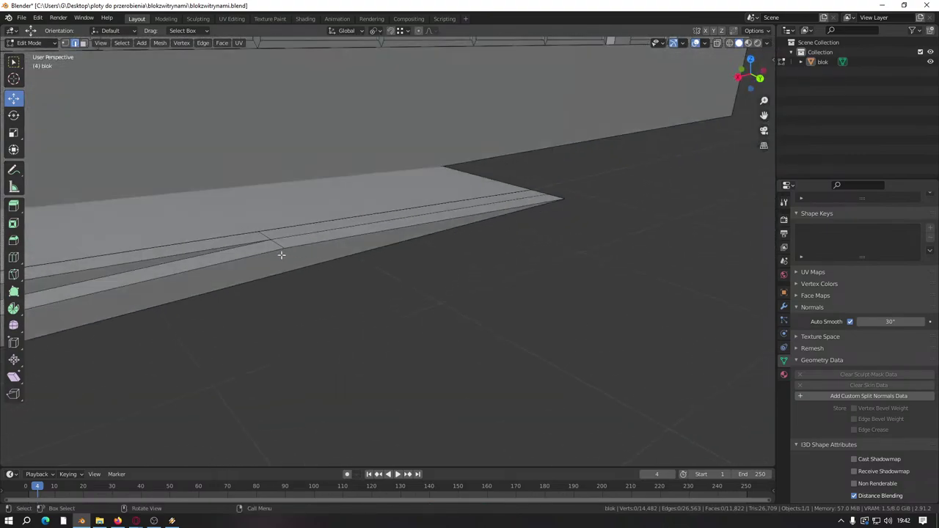
middle_click_drag(261, 245, 360, 278)
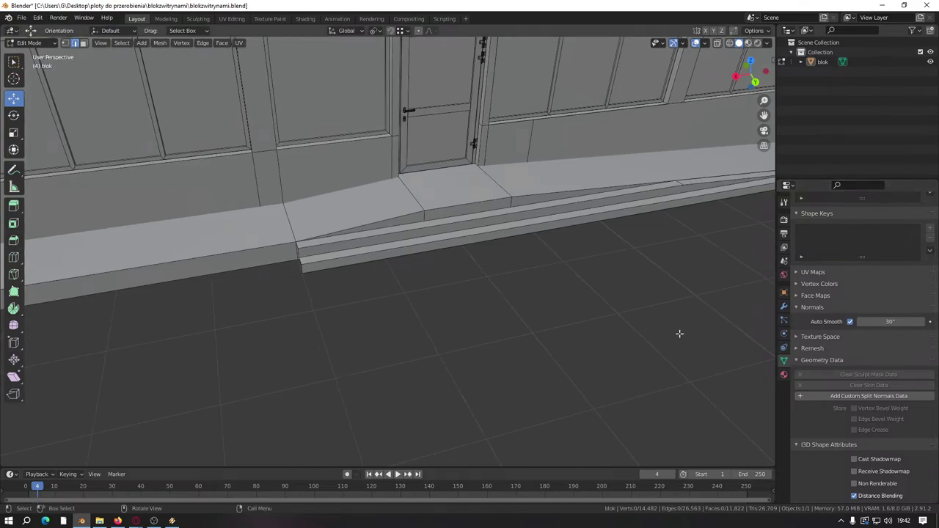
Step: Add a new loop cut across the sidewalk slab with Ctrl+R
middle_click_drag(624, 330, 410, 264)
right_click(404, 275)
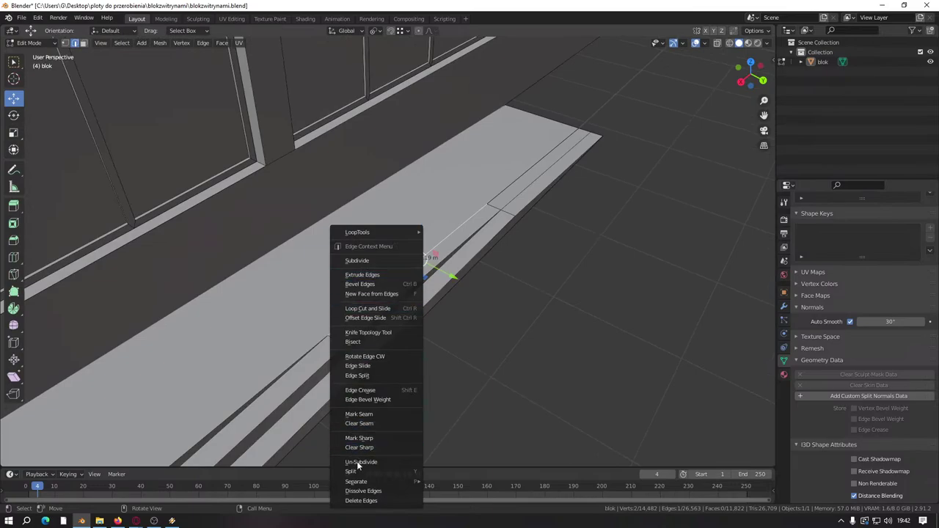
key("Escape")
right_click(419, 377)
left_click(566, 291)
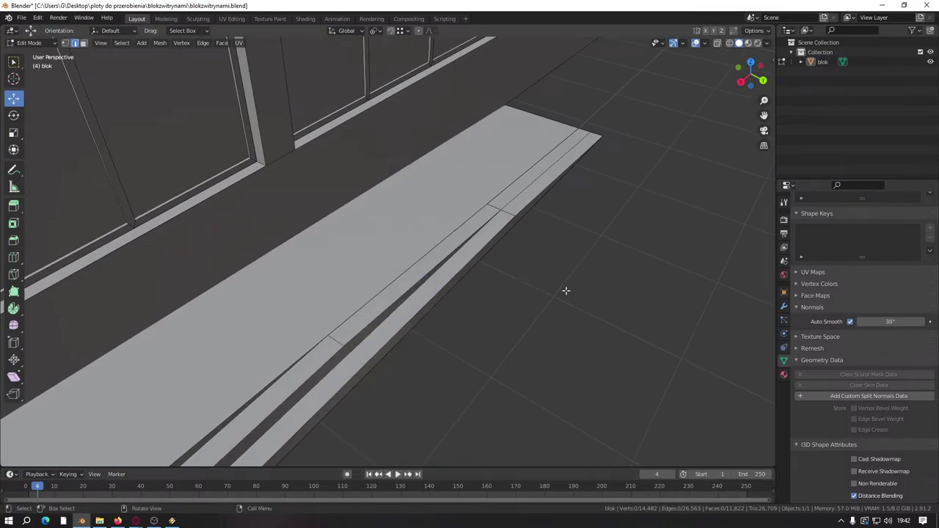
middle_click_drag(566, 290, 314, 214)
key("ctrl+r")
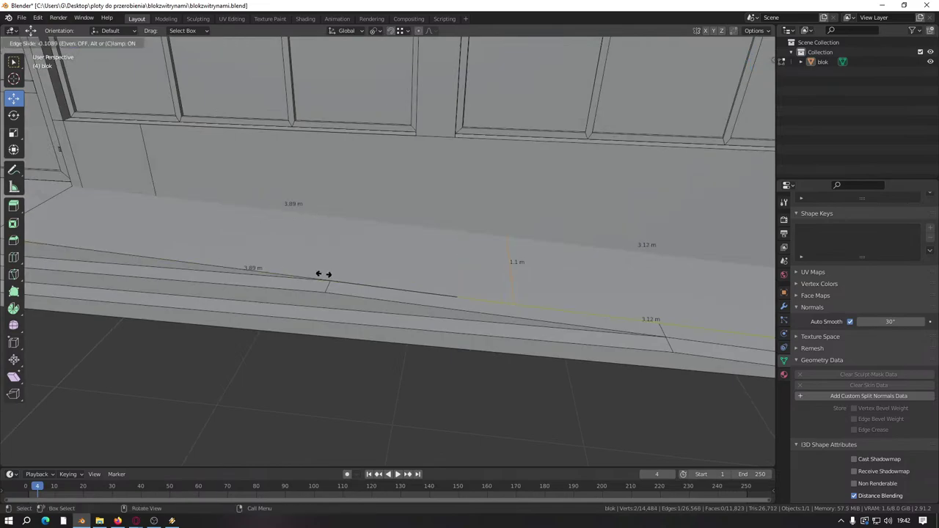
left_click(321, 274)
left_click(499, 282)
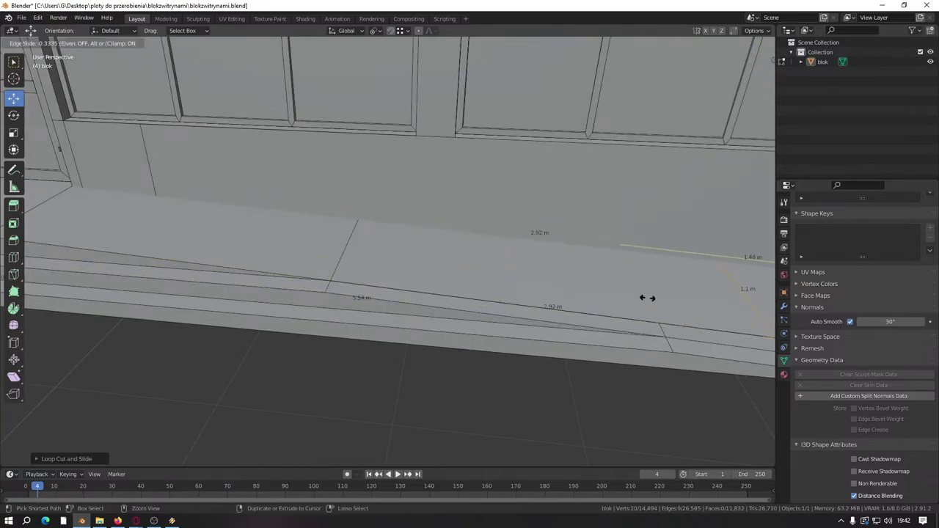
left_click(656, 325)
Step: Merge the whole mesh's overlapping vertices by distance
key("a")
key("m")
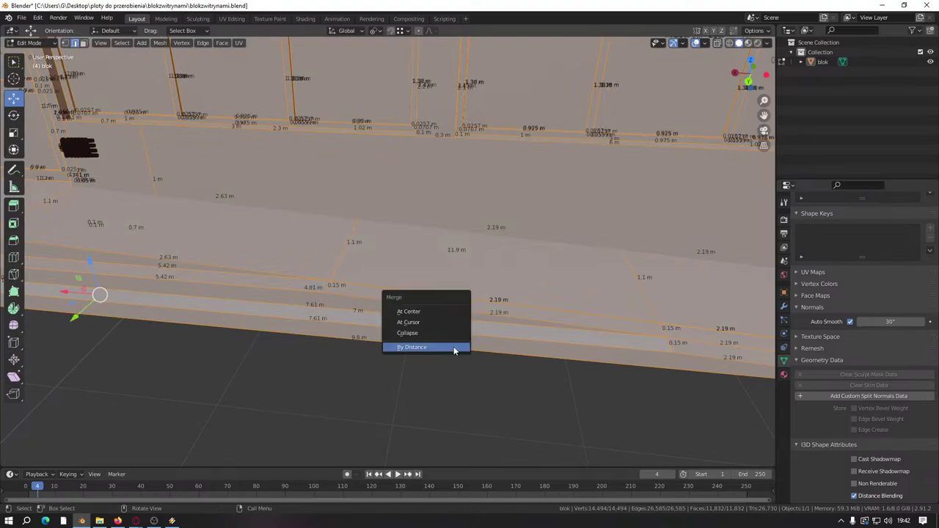
left_click(455, 347)
key("alt+a")
Step: Dissolve the stray slab edge, delete leftover edges, and fill the hole with a face
left_click(399, 287)
right_click(399, 287)
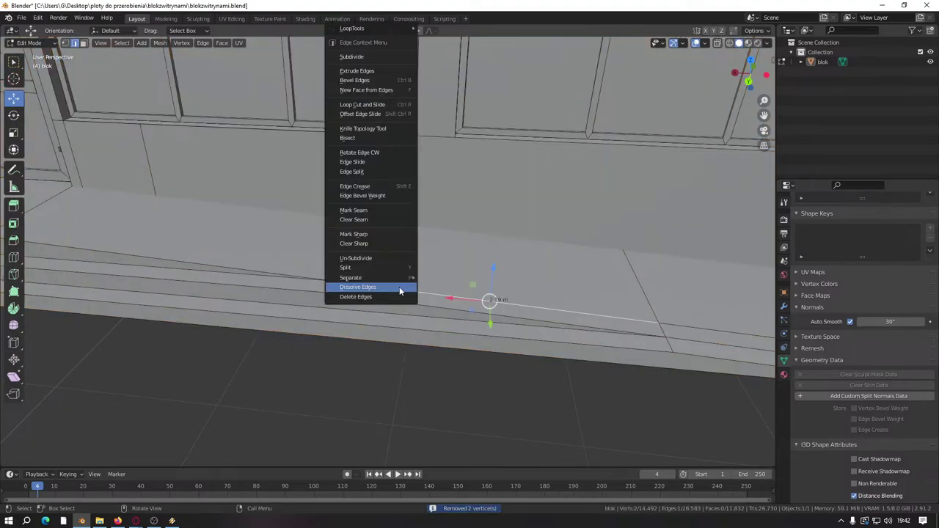
left_click(399, 288)
right_click(427, 290)
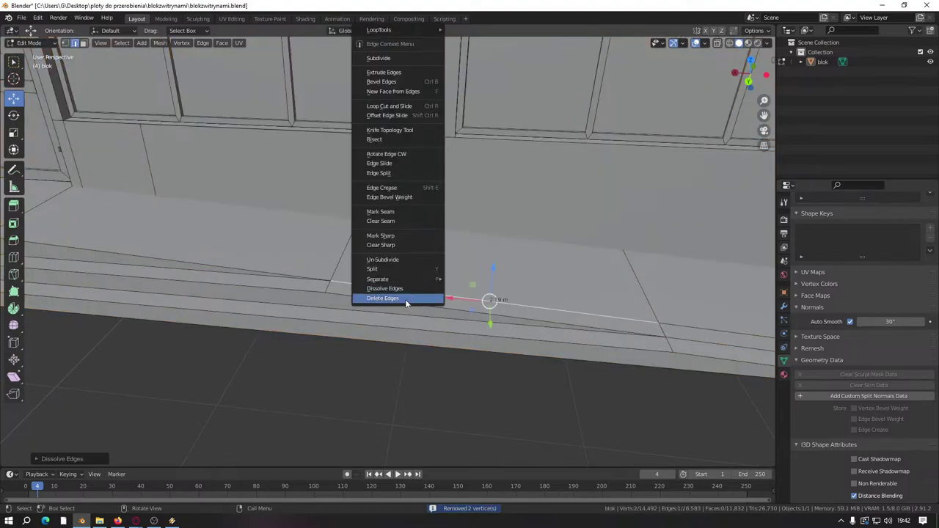
left_click(405, 301)
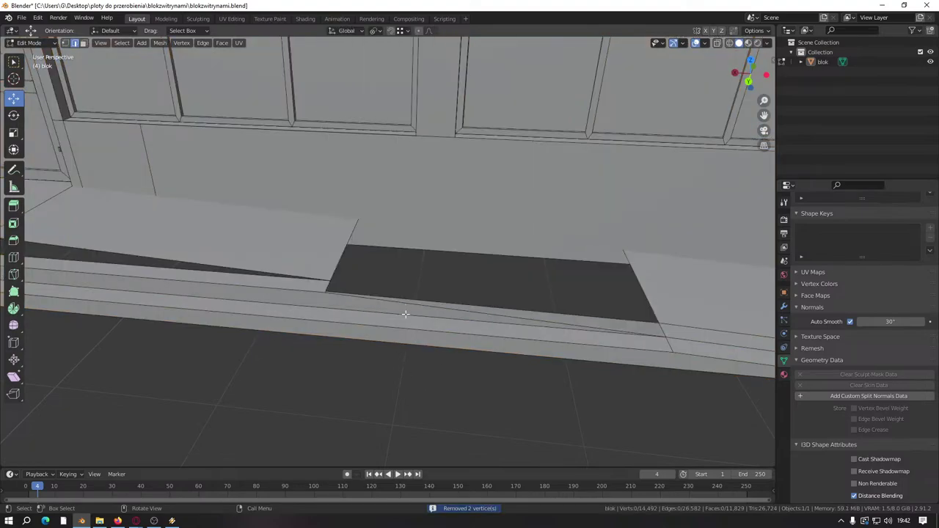
scroll(404, 314, "up", 1)
key("f")
middle_click_drag(403, 316, 291, 289)
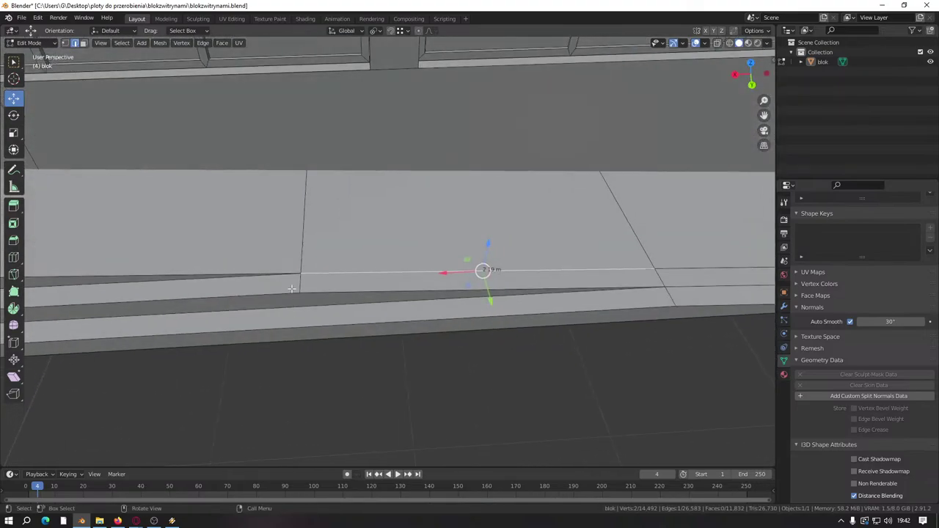
Step: Inspect the thin strip and slab faces and the corner vertex at the strip's end
left_click(83, 42)
left_click(314, 290)
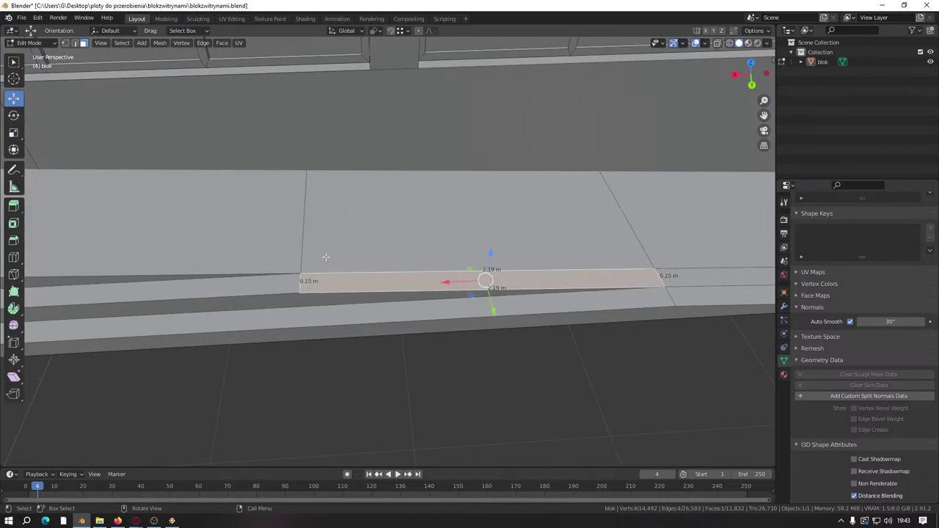
left_click(326, 257)
middle_click_drag(248, 277, 423, 285, "shift")
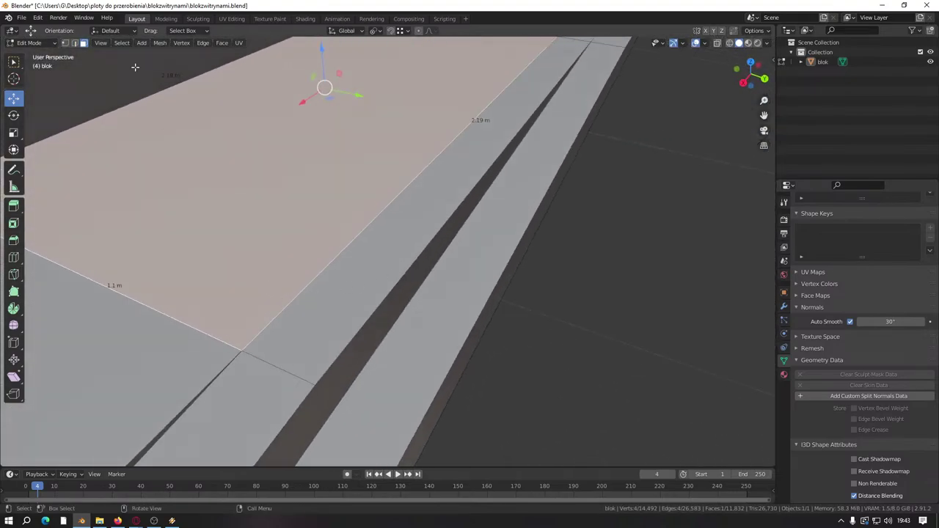
left_click(66, 43)
left_click(243, 352)
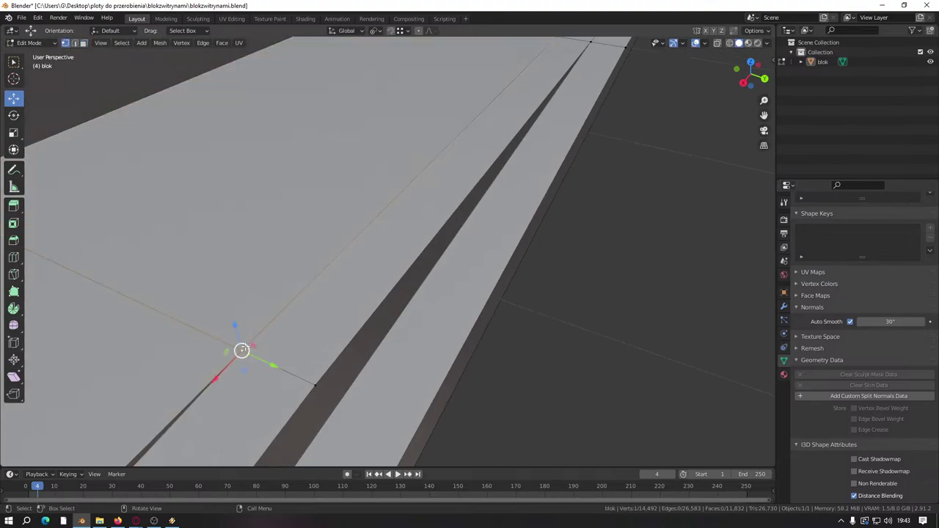
middle_click_drag(278, 266, 96, 104)
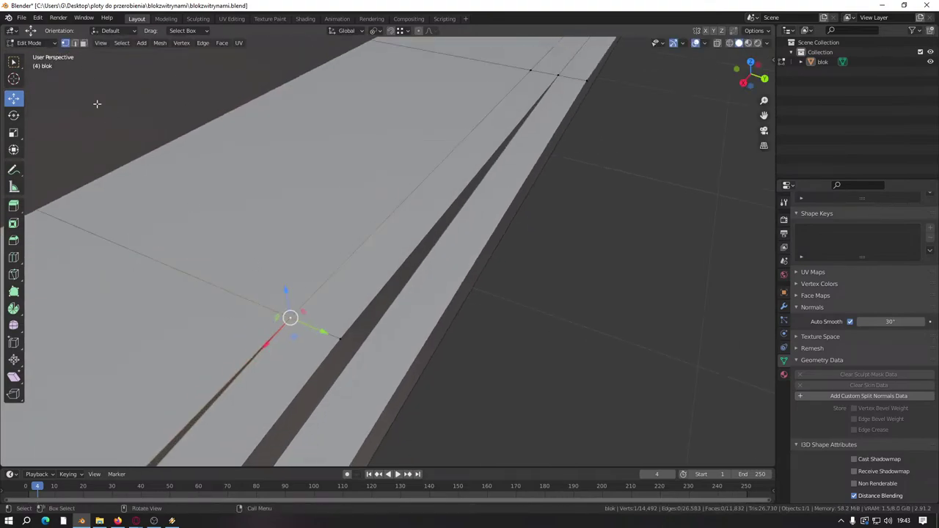
Step: Limited-dissolve the long edge running along the slab
left_click(77, 42)
left_click(355, 234)
key("x")
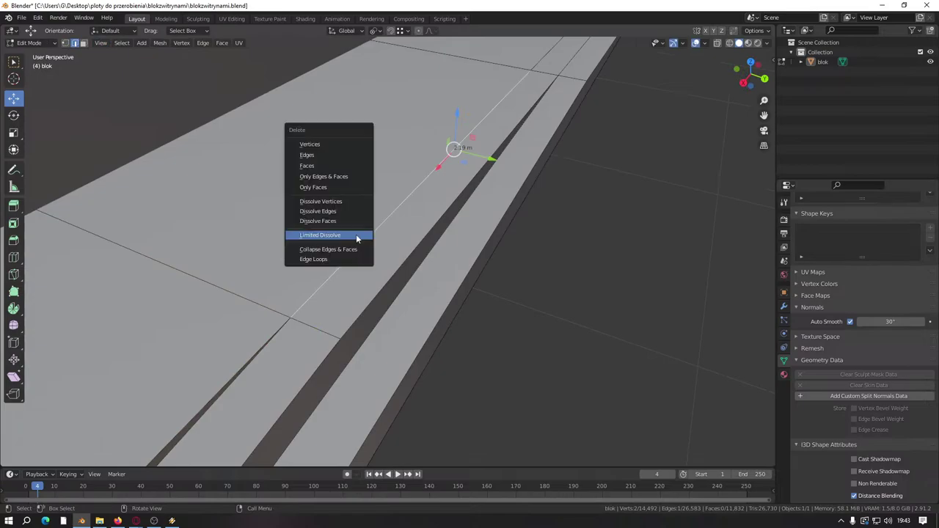
left_click(356, 234)
left_click(547, 325)
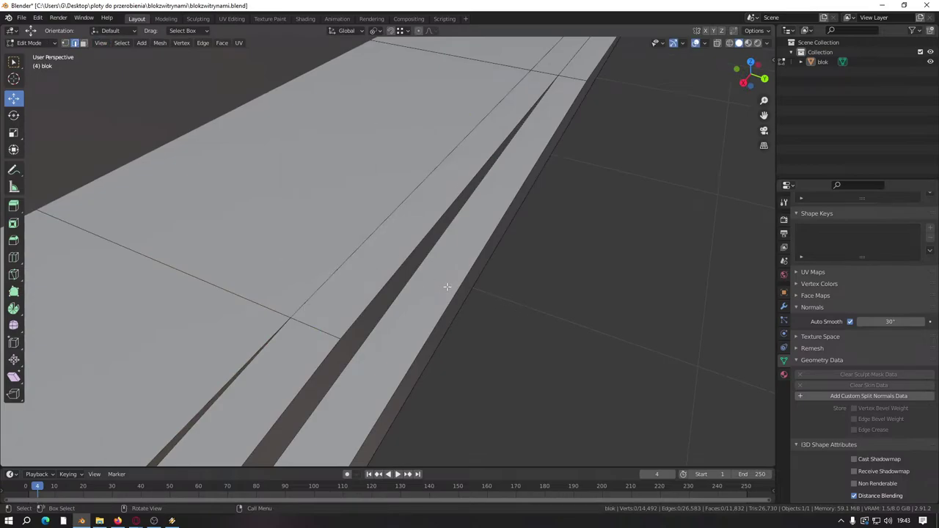
Step: Dissolve the redundant edges along the ramp strip and slab
middle_click_drag(344, 244, 516, 247)
left_click(516, 247)
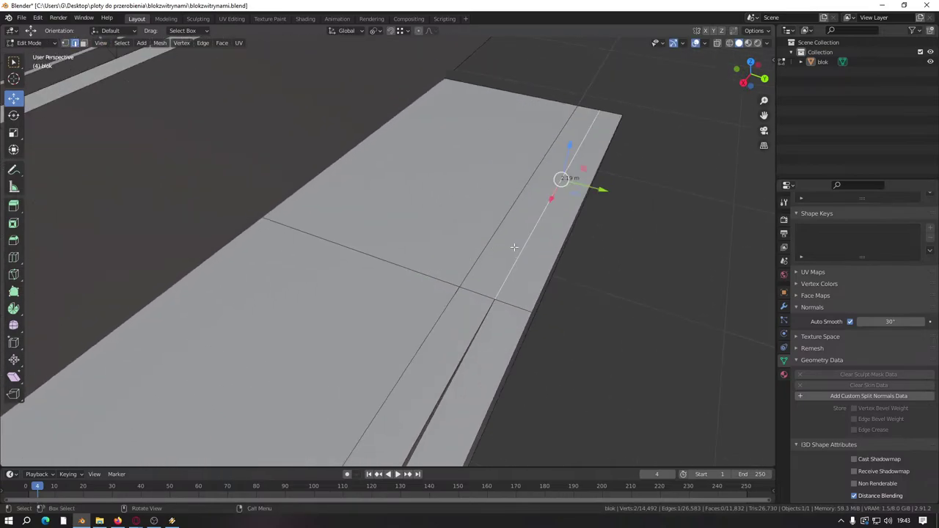
right_click(502, 256)
left_click(476, 281)
middle_click_drag(477, 281, 338, 294)
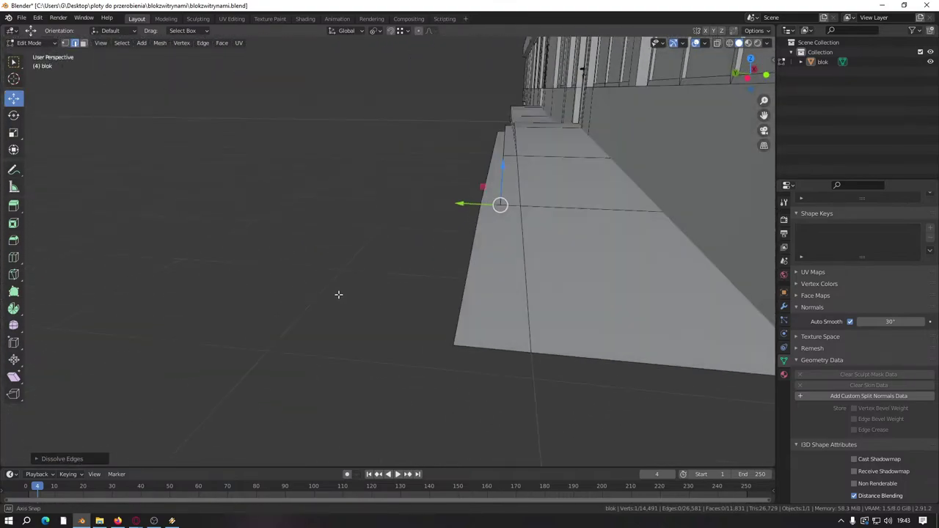
middle_click_drag(430, 266, 216, 154)
left_click(403, 346)
right_click(401, 352)
left_click(401, 353)
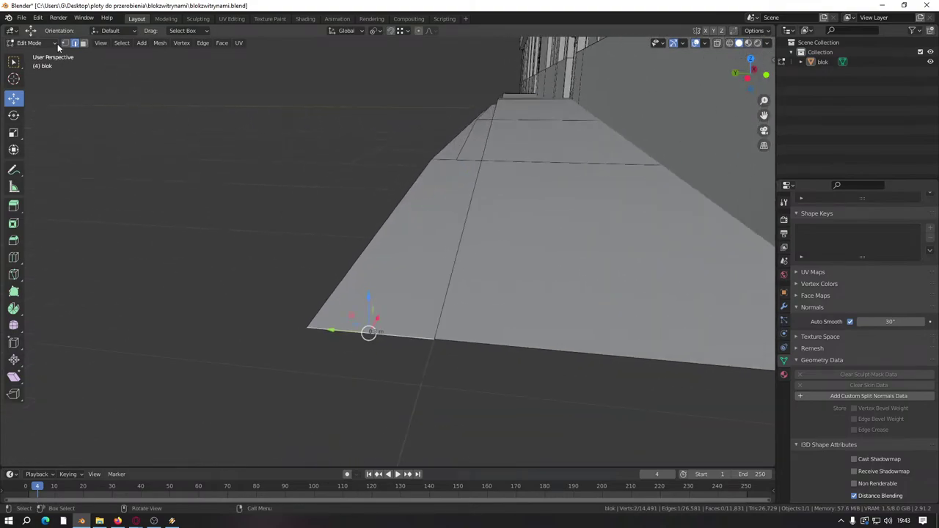
Step: Dissolve the slab's bottom corner vertex after undoing a trial move
left_click(65, 42)
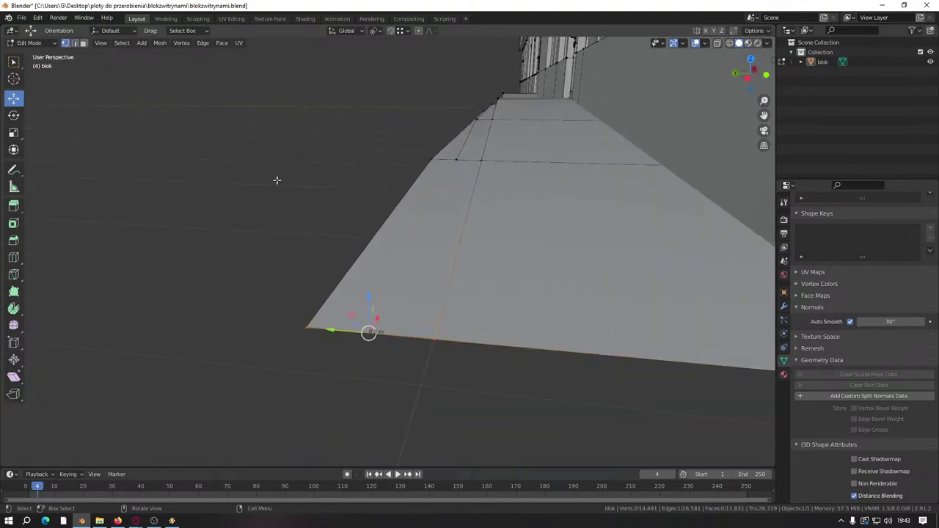
left_click(433, 339)
left_click_drag(434, 338, 404, 371)
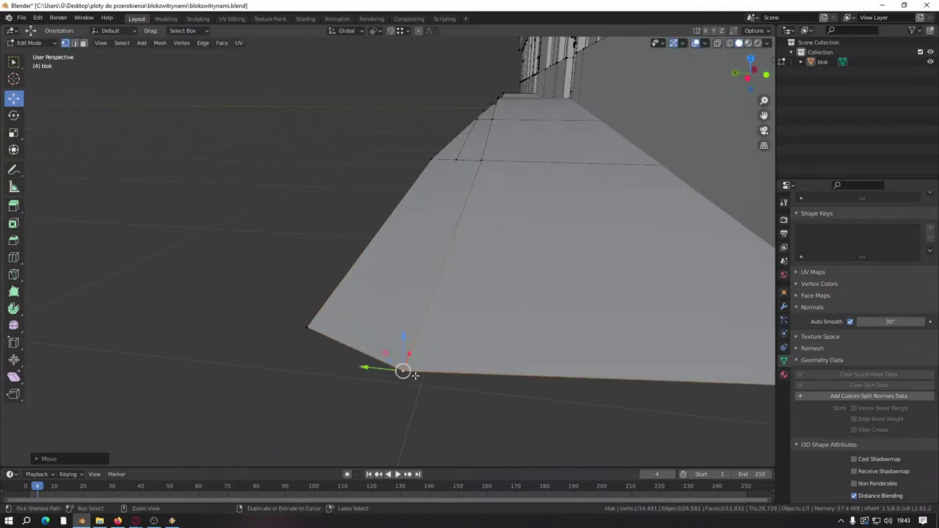
key("ctrl+z")
middle_click_drag(434, 256, 465, 270)
right_click(458, 461)
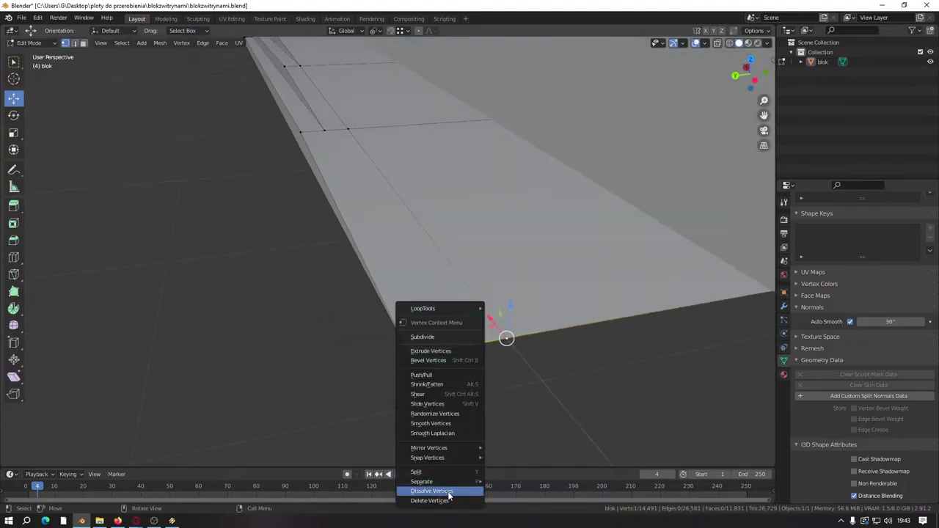
left_click(441, 492)
Step: Try deleting the corner vertex, undo it, and review the slab from the side
right_click(340, 306)
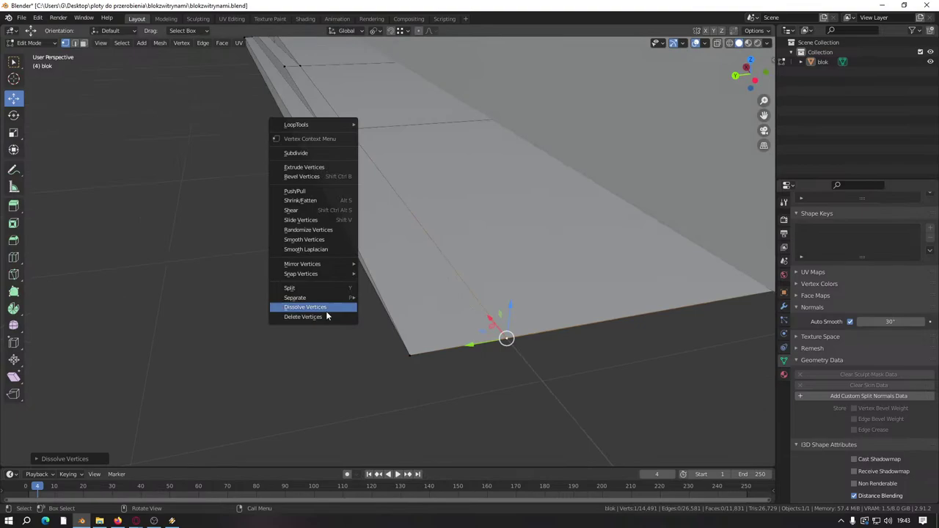
key("Escape")
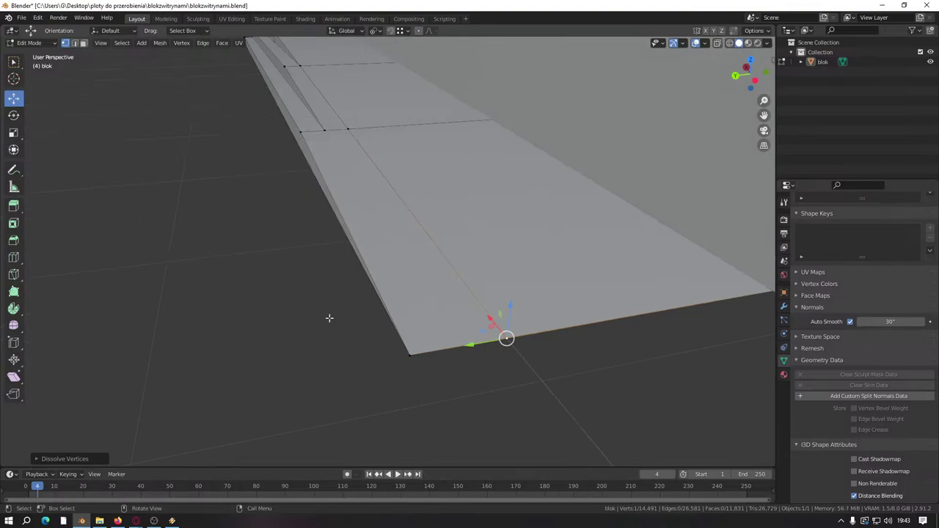
right_click(328, 331)
left_click(326, 336)
key("ctrl+z")
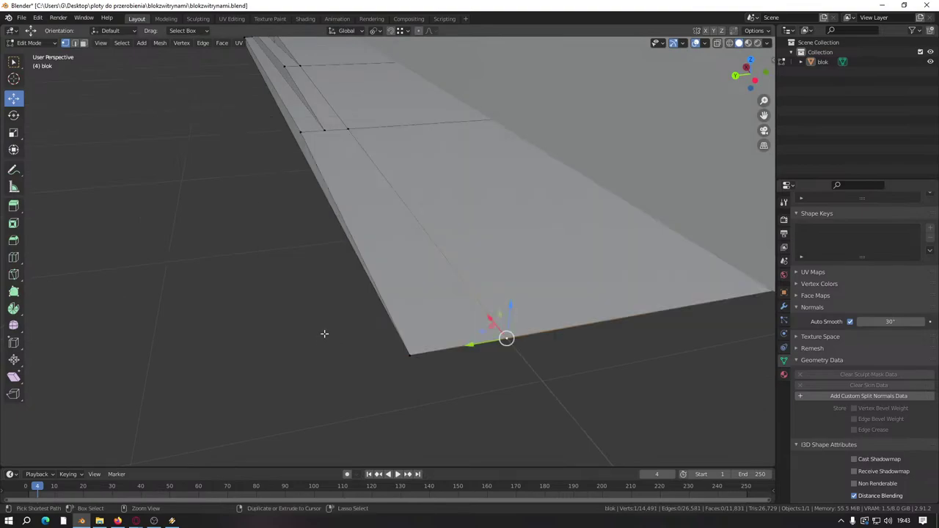
left_click(264, 301)
scroll(262, 308, "up", 2)
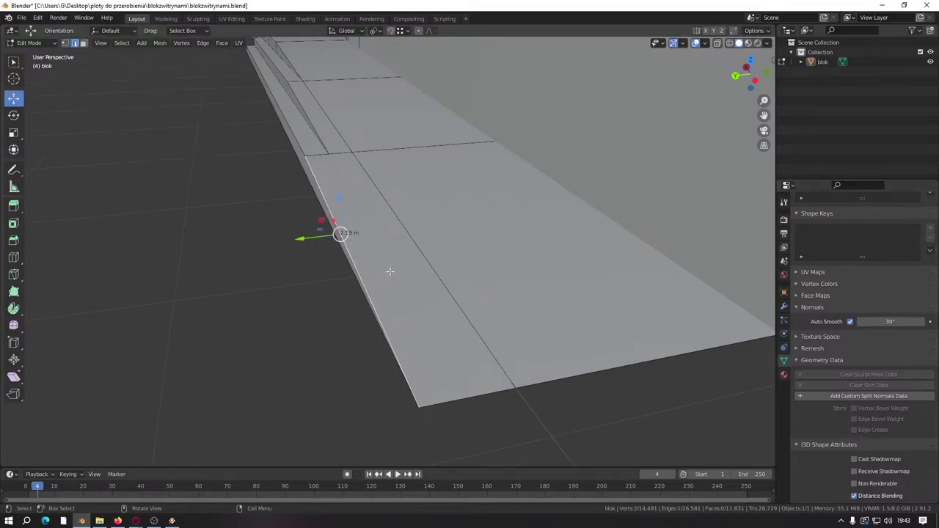
middle_click_drag(390, 272, 440, 269)
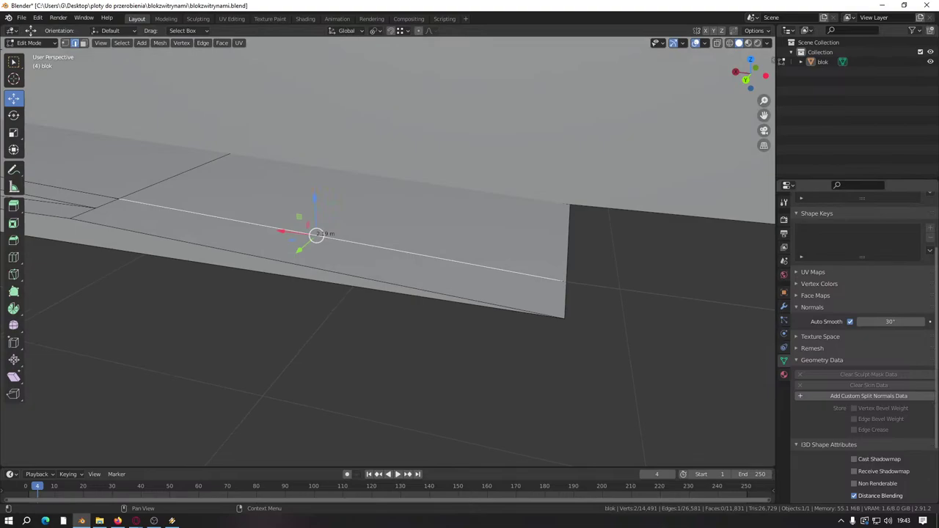
key("alt+Tab")
Step: Maximize the browser and move in Street View to face the pharmacy door
double_click(714, 158)
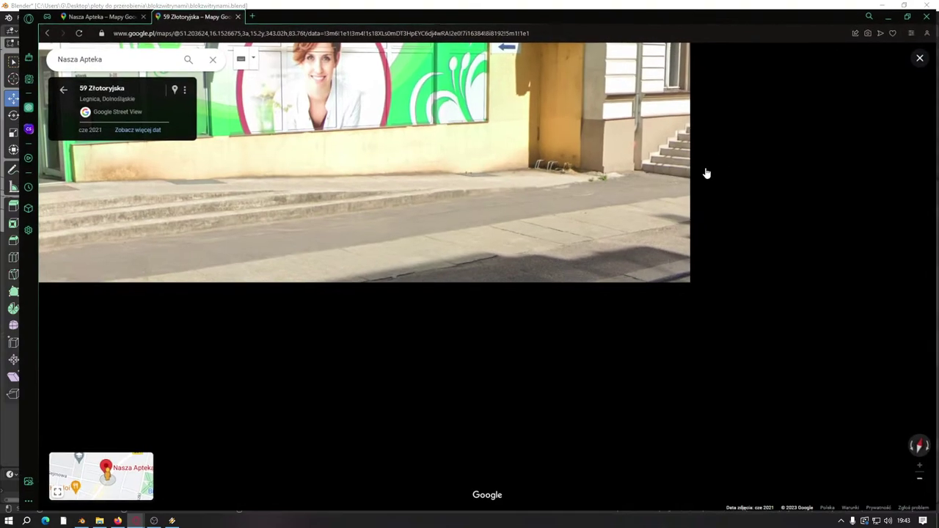
left_click(316, 297)
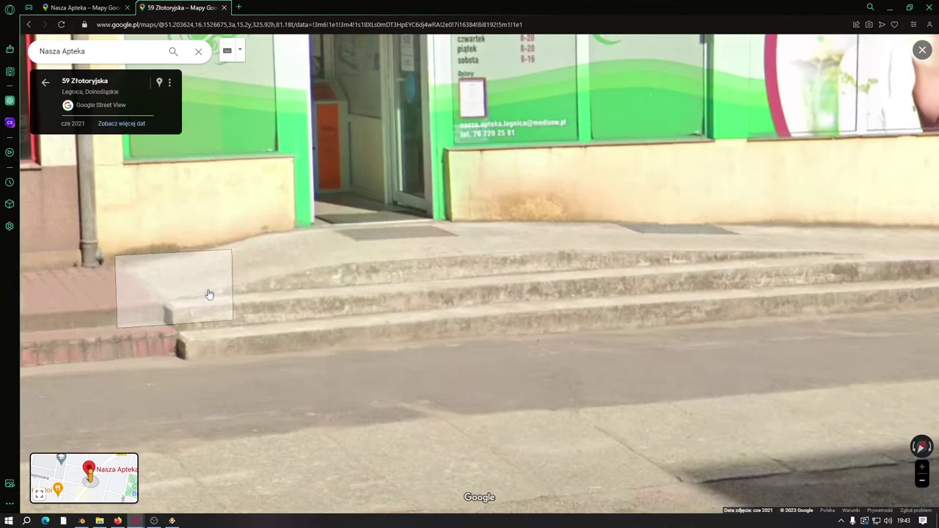
left_click(209, 294)
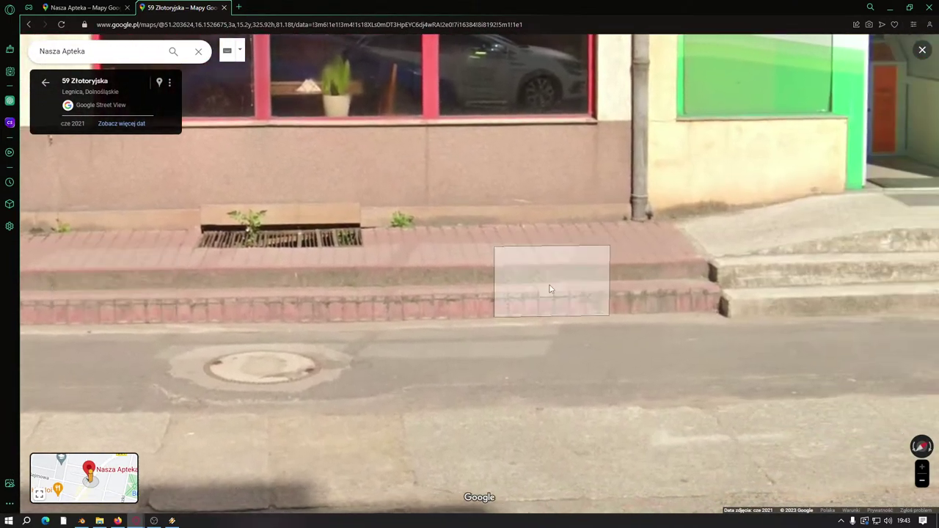
left_click(551, 283)
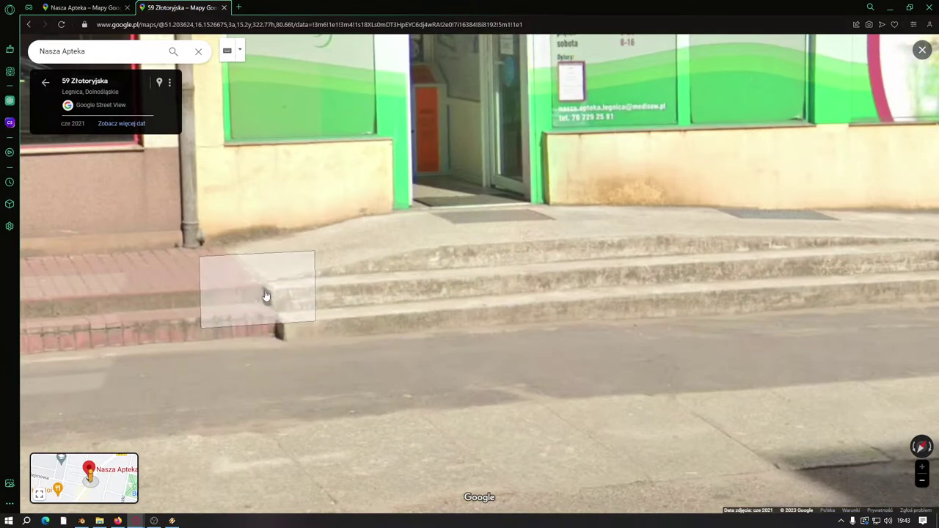
Step: Turn the view right to follow the long entrance steps to their end
left_click_drag(540, 293, 271, 295)
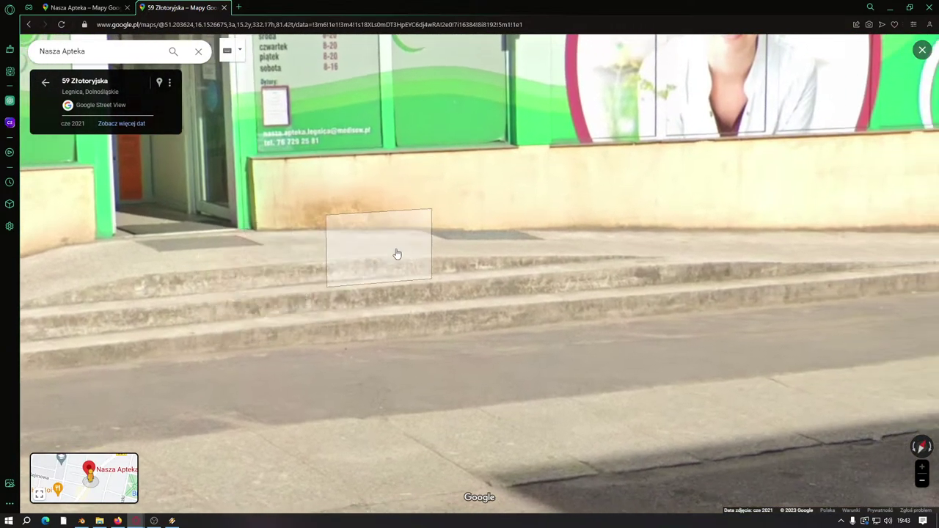
left_click_drag(396, 254, 268, 268)
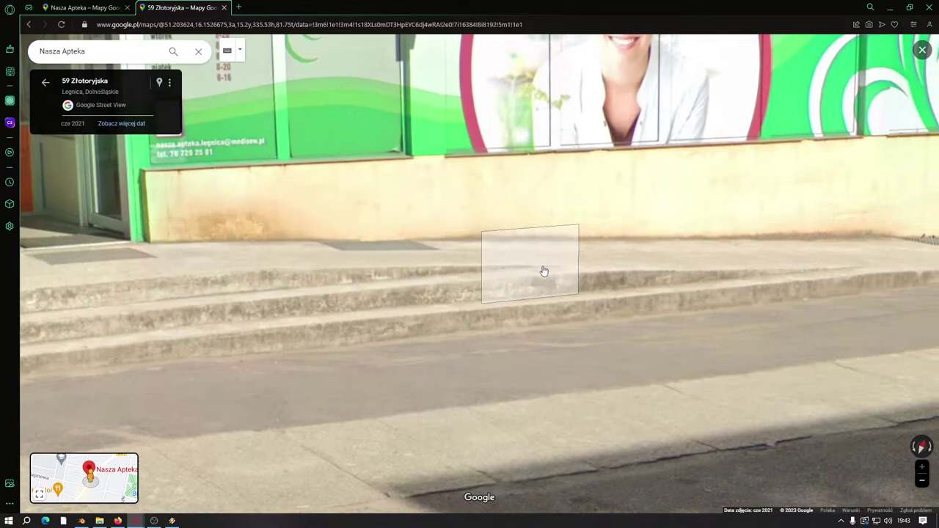
left_click_drag(558, 271, 476, 274)
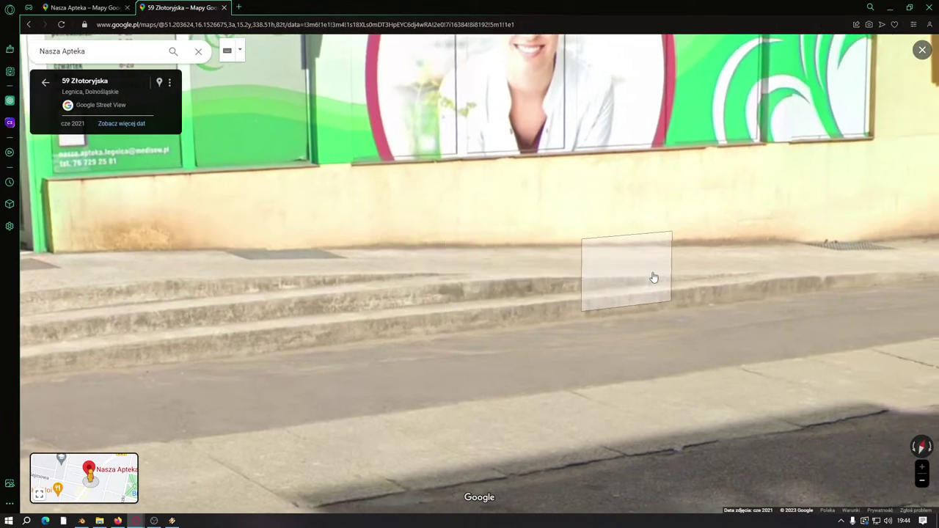
left_click_drag(750, 272, 579, 286)
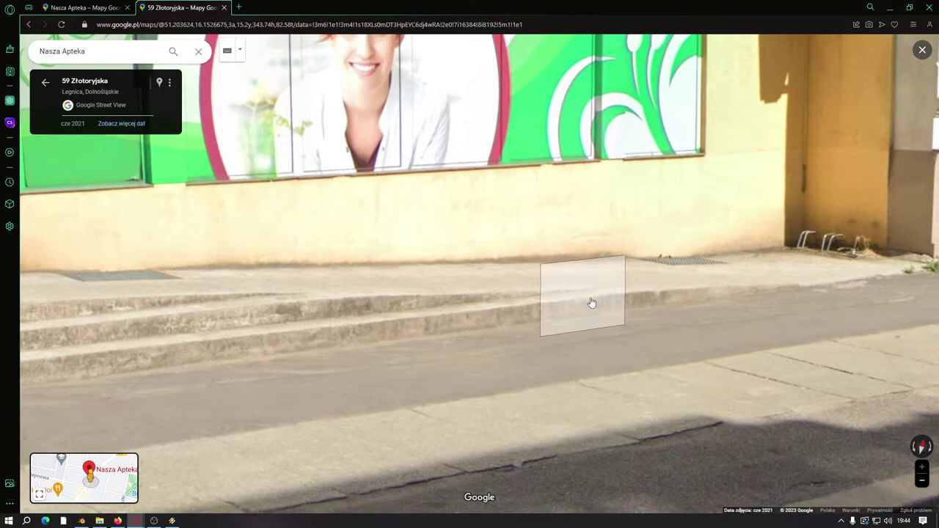
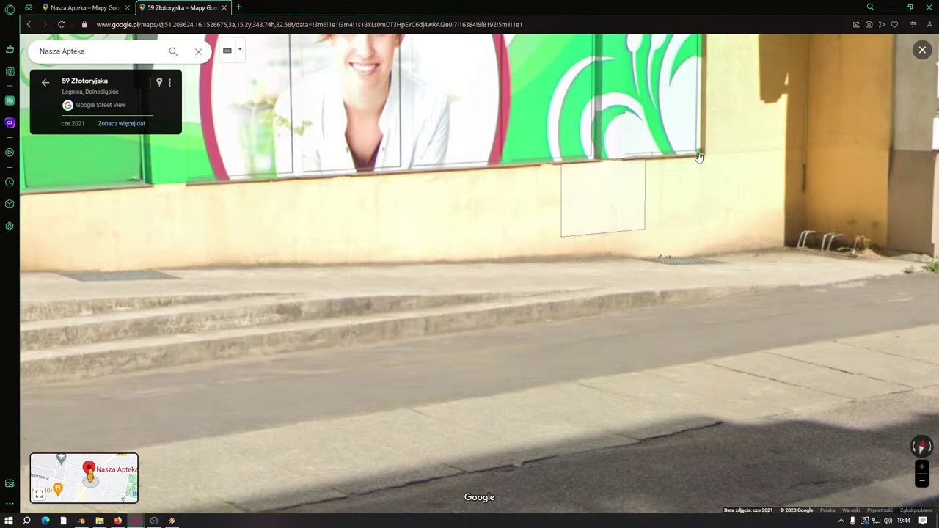
Step: Minimize the Street View browser window to bring the Blender storefront model back on screen
left_click(909, 8)
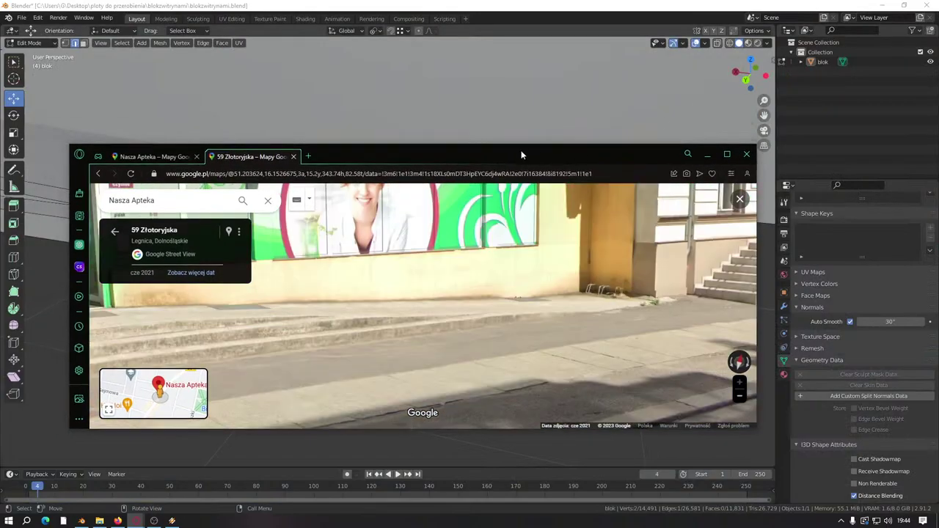
left_click(708, 154)
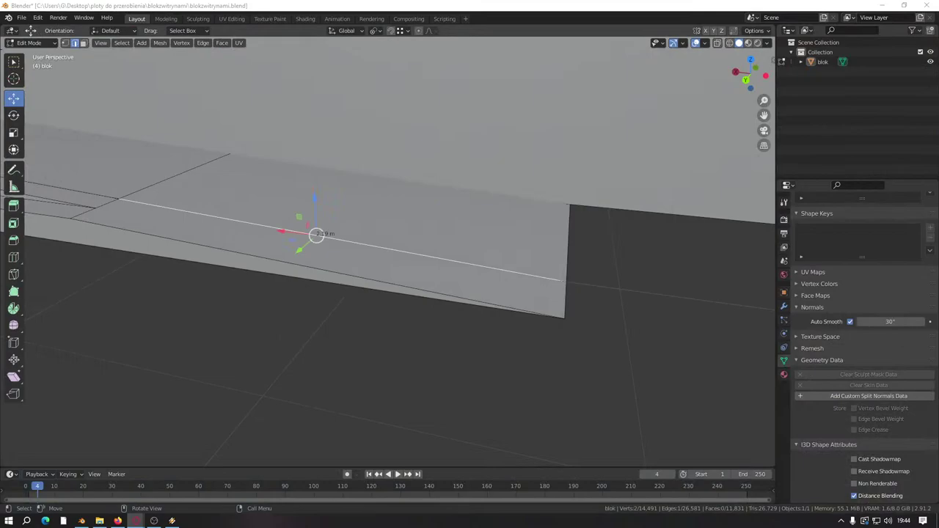
Step: Delete the stray edges from the sidewalk mesh, undoing an accidental vertex deletion
middle_click_drag(495, 287, 199, 160)
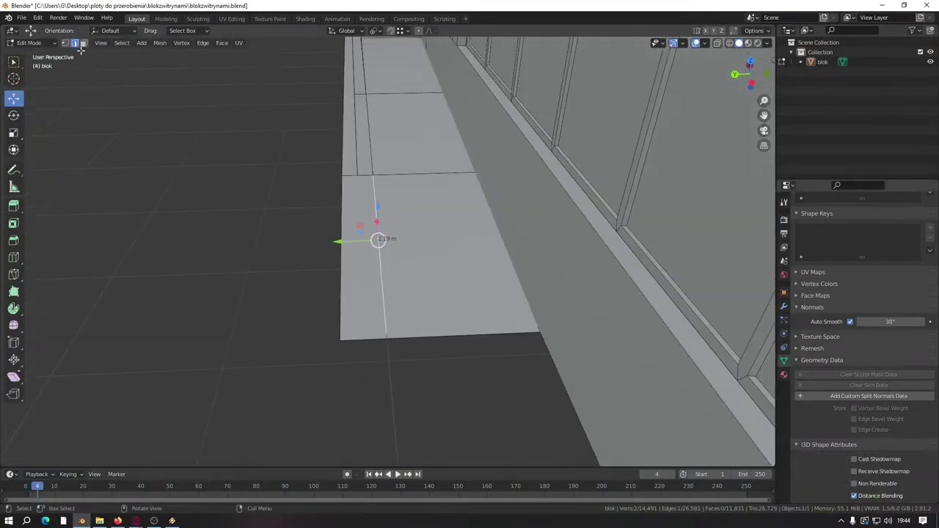
right_click(407, 239)
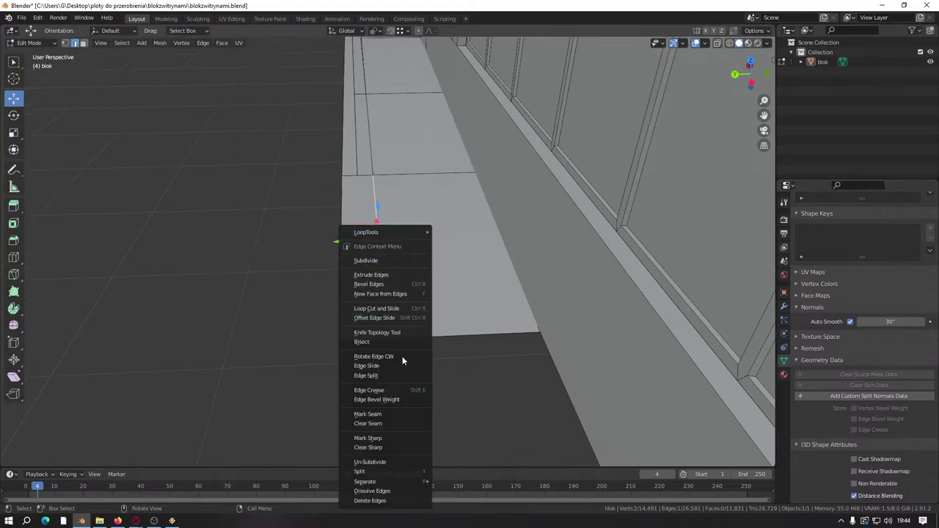
left_click(388, 500)
middle_click_drag(329, 380, 325, 292)
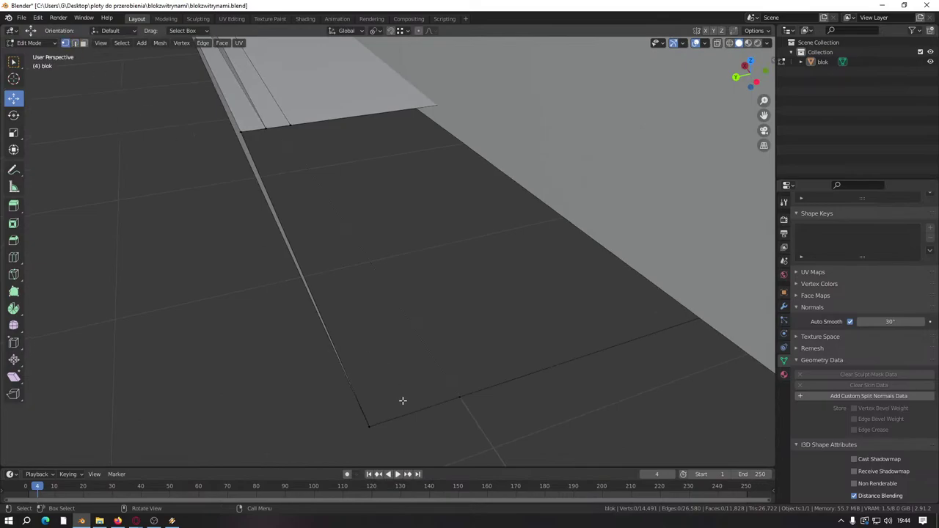
right_click(452, 422)
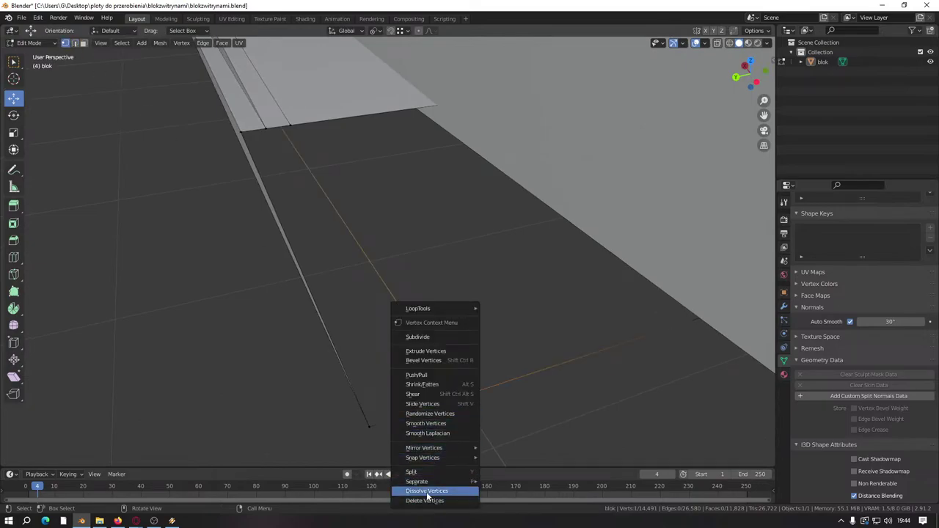
left_click(424, 501)
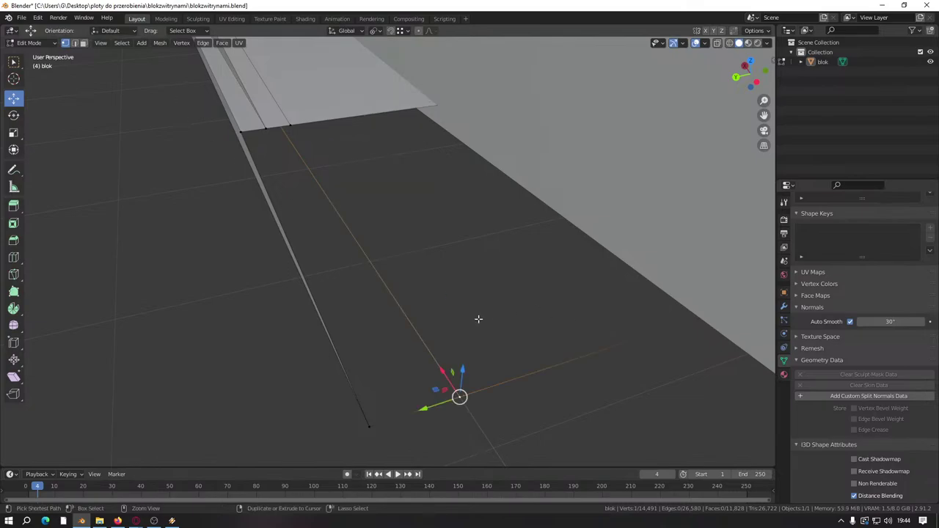
key("ctrl+z")
Step: Delete the ledge's top face and front strip face beside the pavement
middle_click_drag(227, 251, 340, 309)
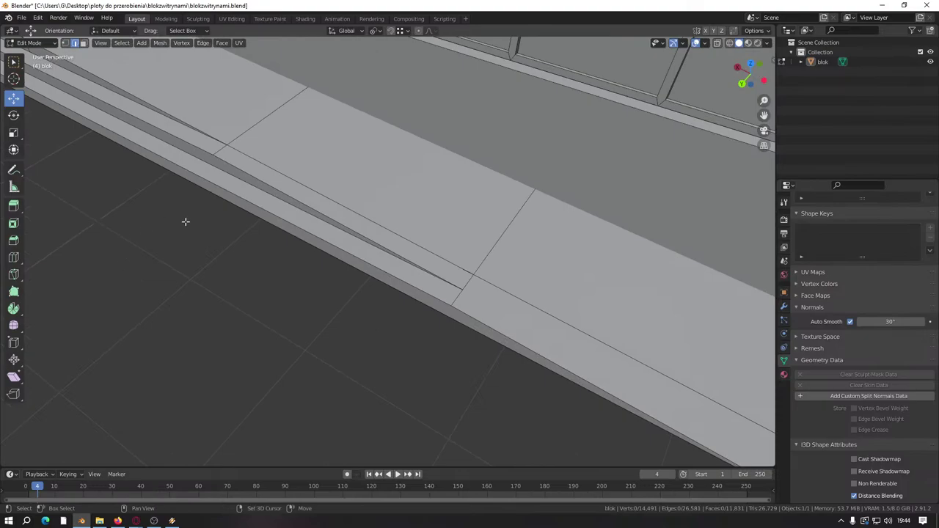
scroll(438, 400, "down", 2)
middle_click_drag(380, 375, 426, 357)
scroll(403, 301, "up", 3)
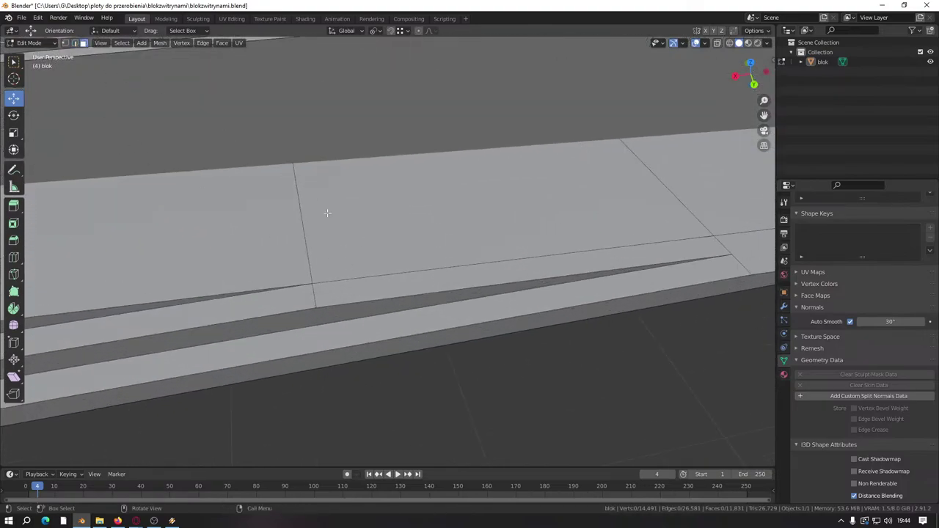
left_click(327, 213)
left_click(372, 291, "shift")
right_click(373, 294)
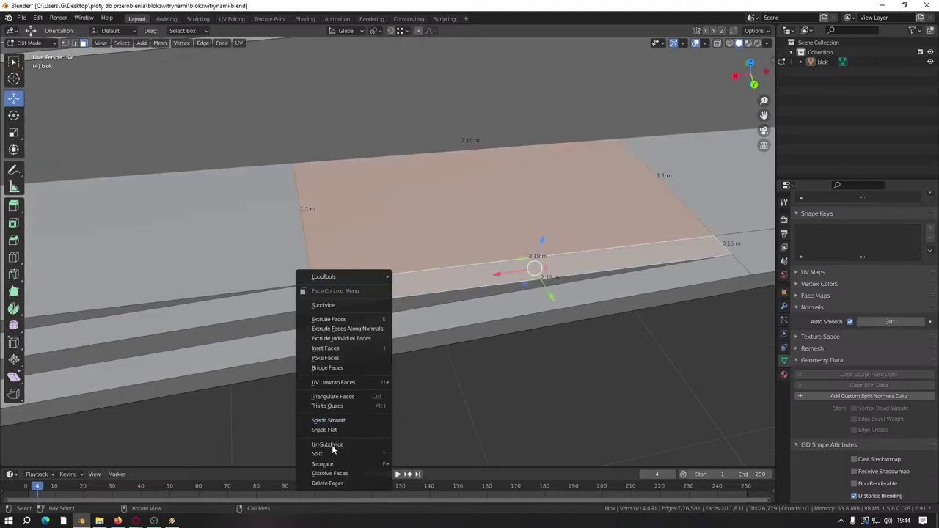
left_click(334, 479)
Step: Extrude the gap's border edge into a new pavement face, moved along Y
middle_click_drag(386, 359, 164, 256)
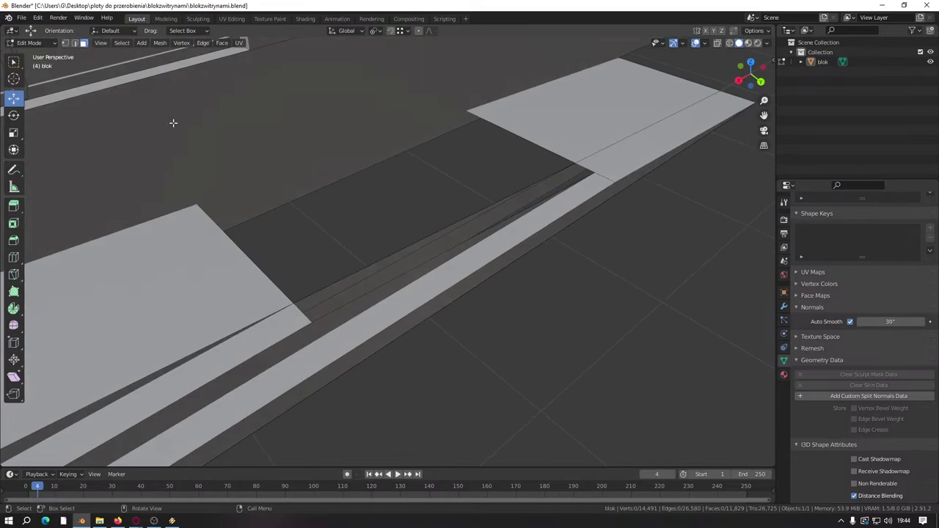
left_click(328, 316)
middle_click_drag(329, 316, 377, 304)
key("e")
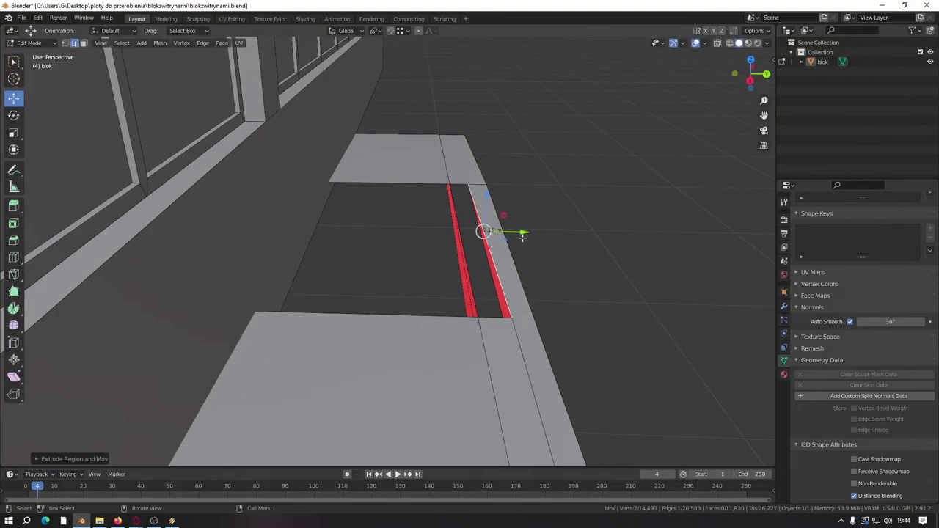
key("g")
key("y")
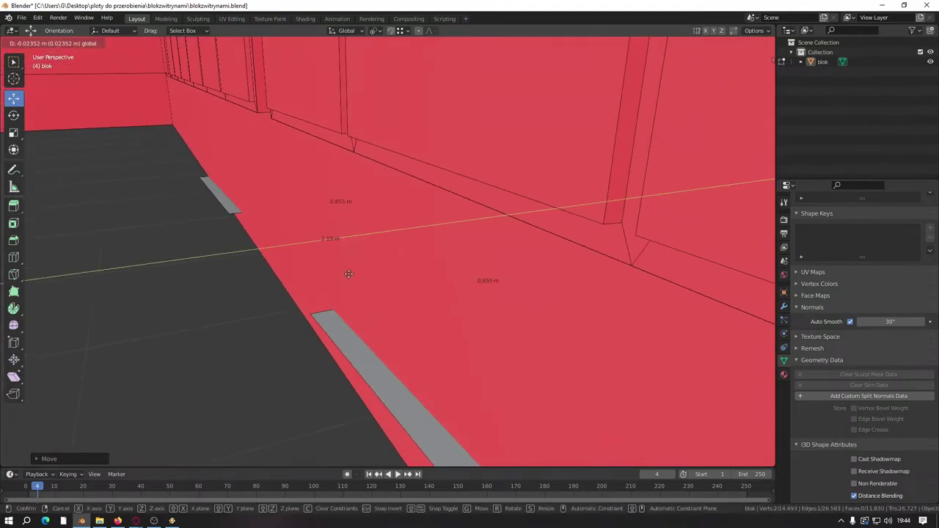
left_click(311, 315)
scroll(310, 315, "down", 5)
middle_click_drag(310, 315, 172, 278)
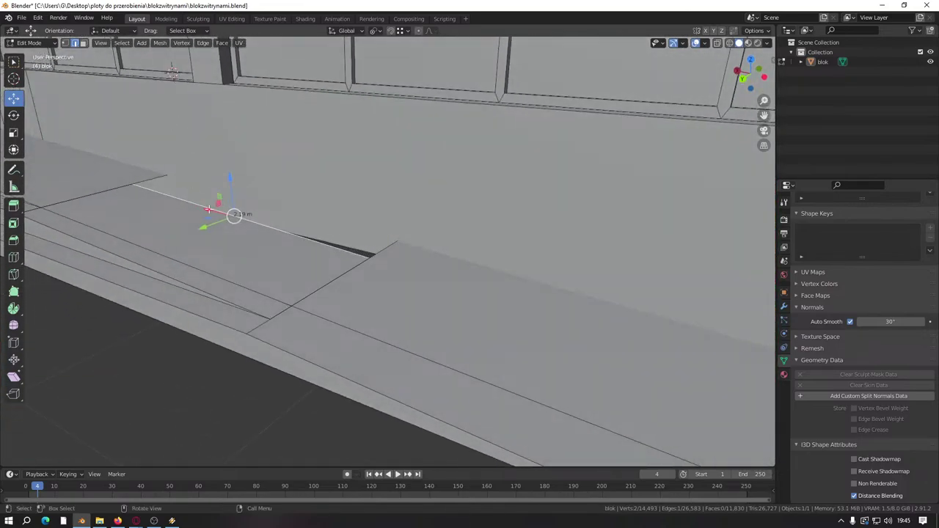
Step: Slide the pavement edge to close the gap, then select the large sidewalk face
middle_click_drag(209, 210, 162, 203)
left_click_drag(113, 209, 137, 281)
middle_click_drag(137, 281, 262, 260)
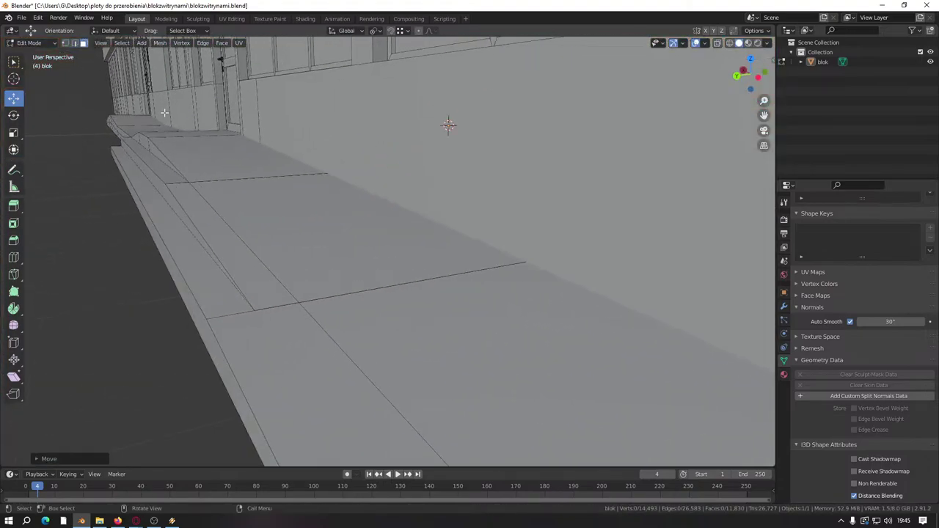
left_click(247, 259)
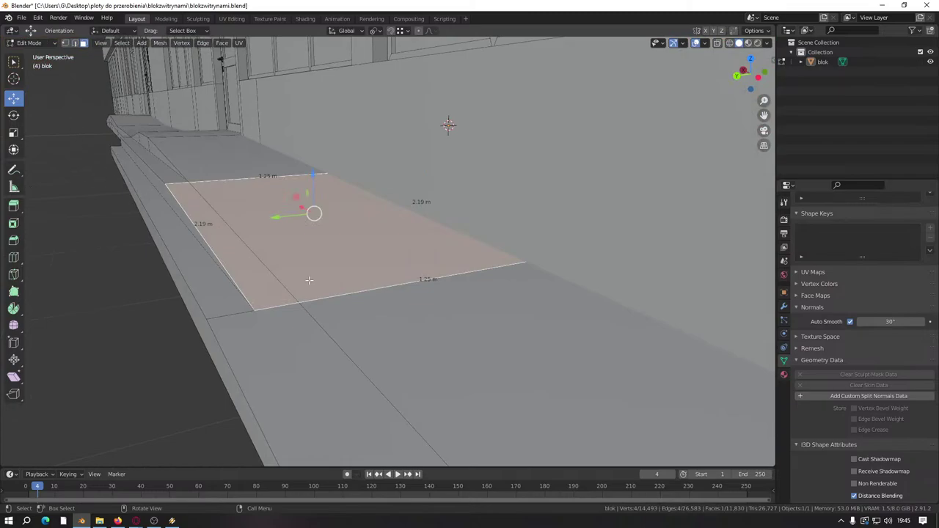
Step: Delete the two narrow curb-strip faces along the pavement
middle_click_drag(309, 281, 329, 302)
left_click(161, 216)
right_click(305, 385)
left_click(304, 385)
left_click(266, 272)
right_click(363, 320)
left_click(364, 321)
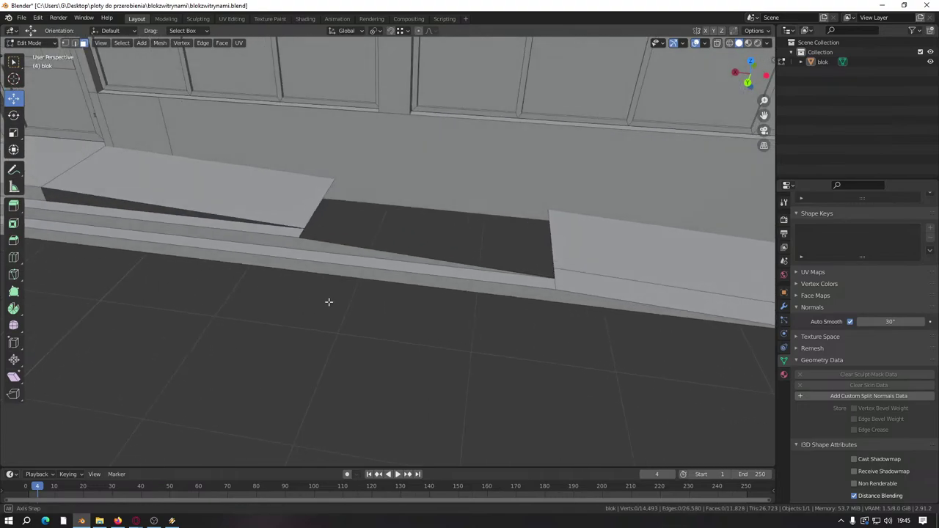
Step: Dissolve the edge between the front strip and the step so they merge
middle_click_drag(269, 374, 163, 326, "shift")
left_click(338, 294)
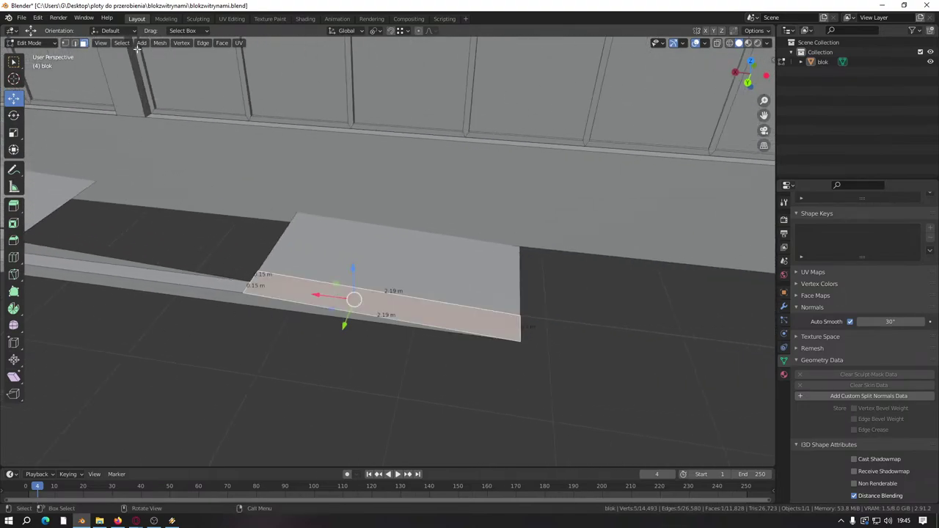
left_click(75, 42)
right_click(366, 309)
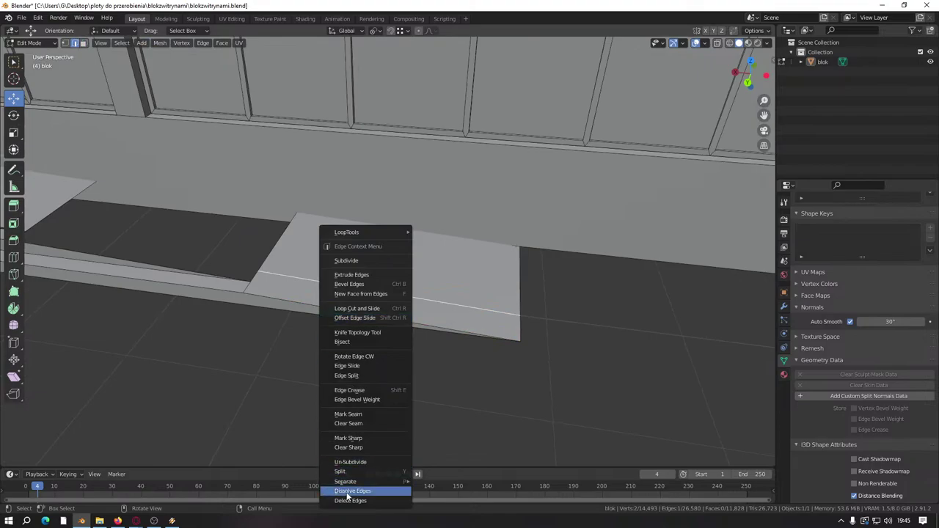
left_click(363, 492)
middle_click_drag(256, 403, 338, 380)
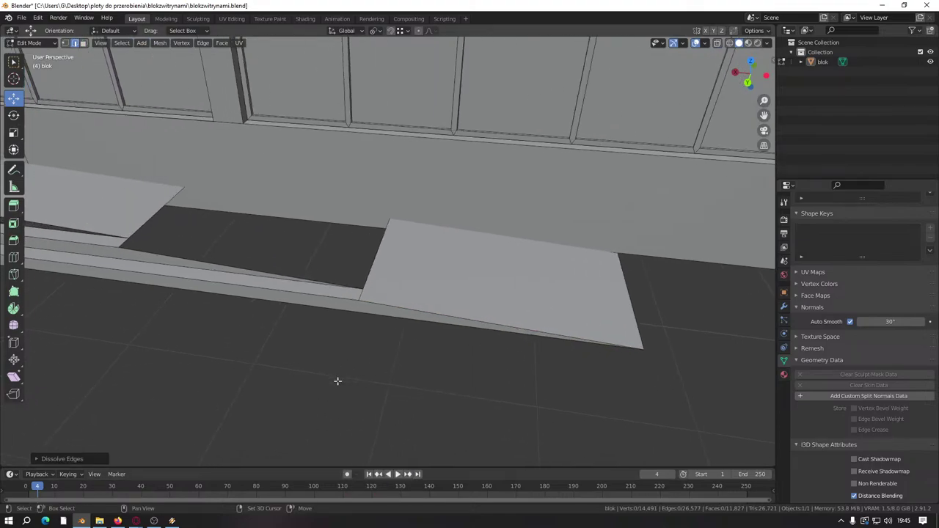
left_click(285, 386)
left_click(140, 342)
middle_click_drag(140, 341, 406, 263)
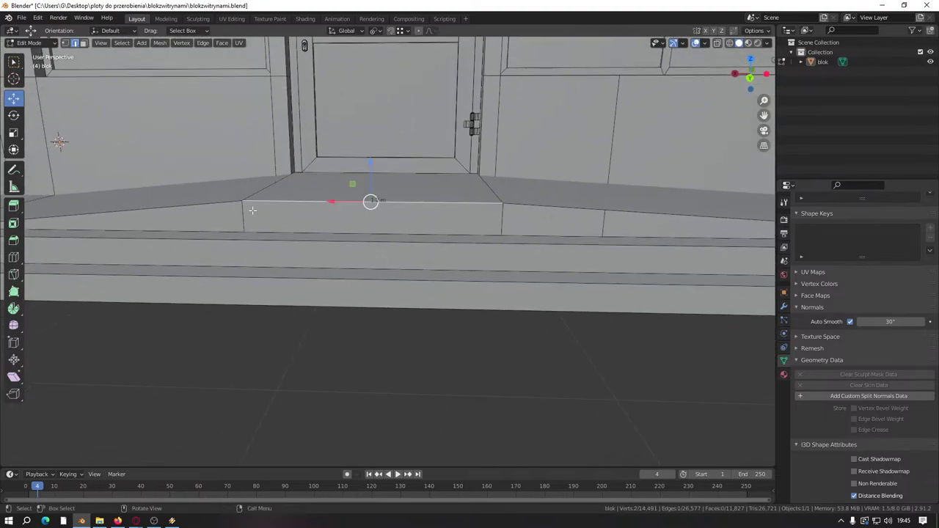
Step: Delete the thin step strip and the step face in front of the door
left_click(83, 43)
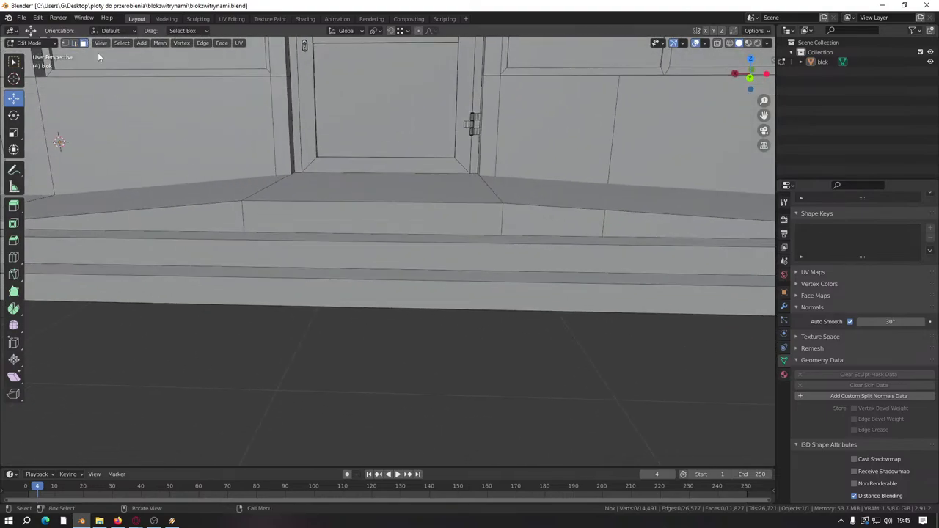
left_click(313, 235)
left_click(371, 217, "shift")
middle_click_drag(371, 217, 375, 306)
right_click(375, 306)
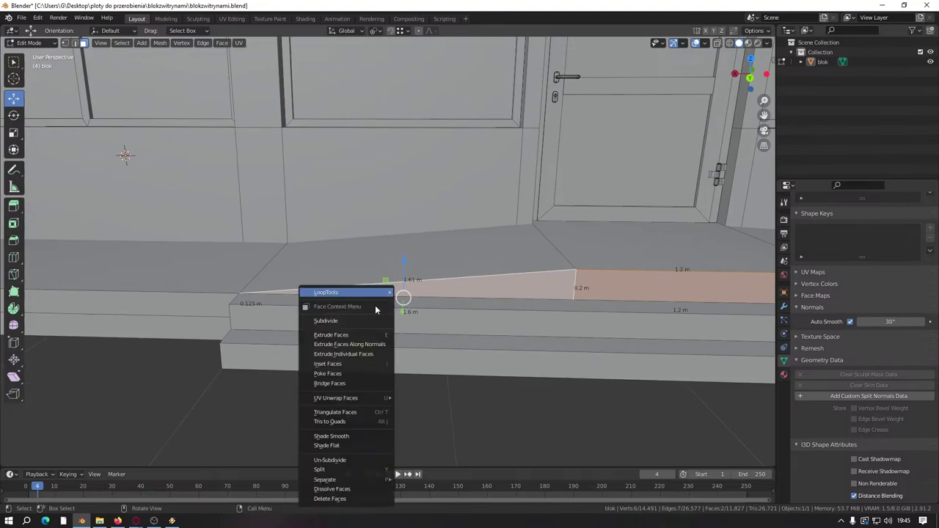
left_click(330, 499)
middle_click_drag(553, 445, 342, 395)
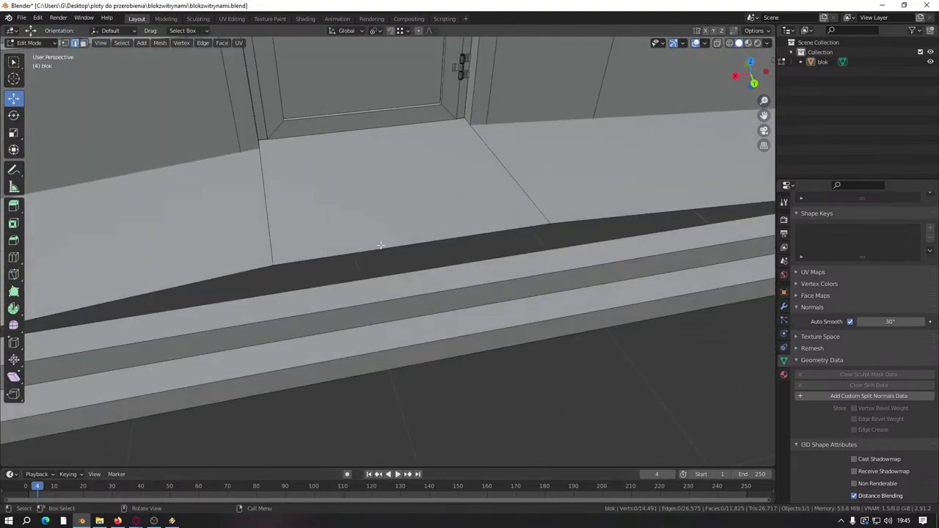
Step: Extrude the edge and raise it into a step box before the door
key("e")
right_click(351, 264)
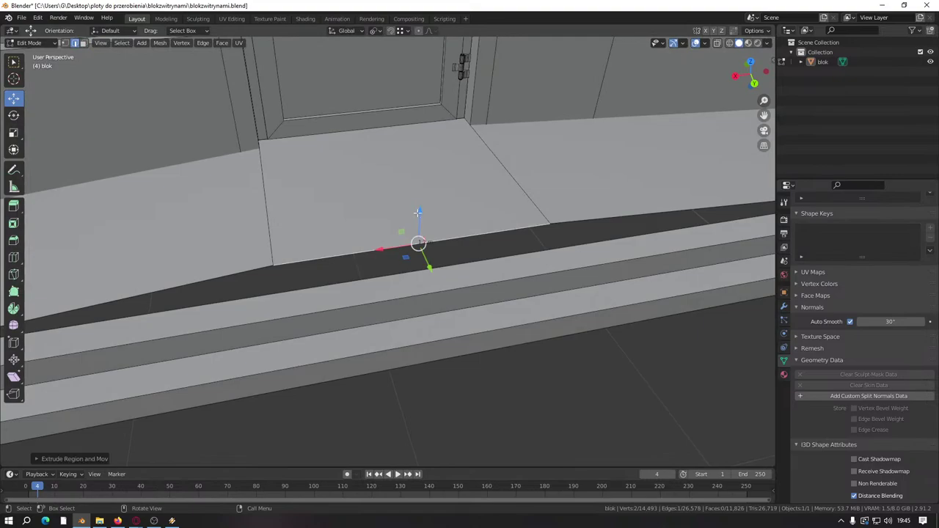
middle_click_drag(418, 212, 379, 215)
key("g")
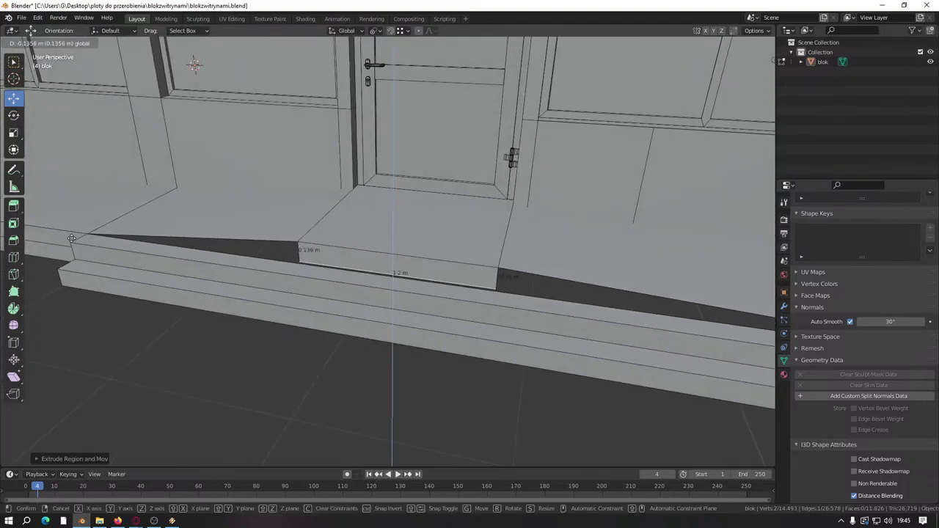
left_click(248, 251)
scroll(247, 252, "up", 3)
Step: Select the wedge gap's edges beside the step and fill it with a face
left_click(212, 237)
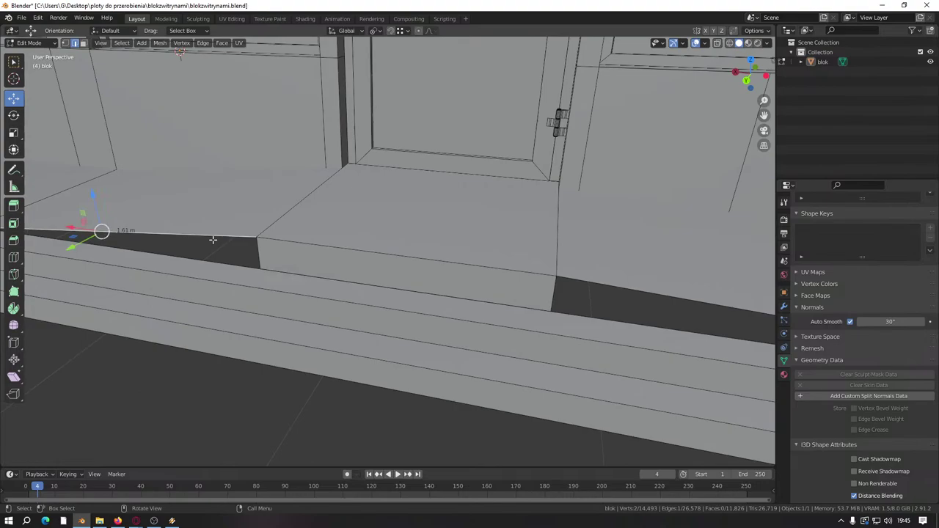
left_click(258, 252, "shift")
middle_click_drag(257, 252, 433, 253)
left_click(433, 253)
left_click(326, 251)
left_click(347, 250)
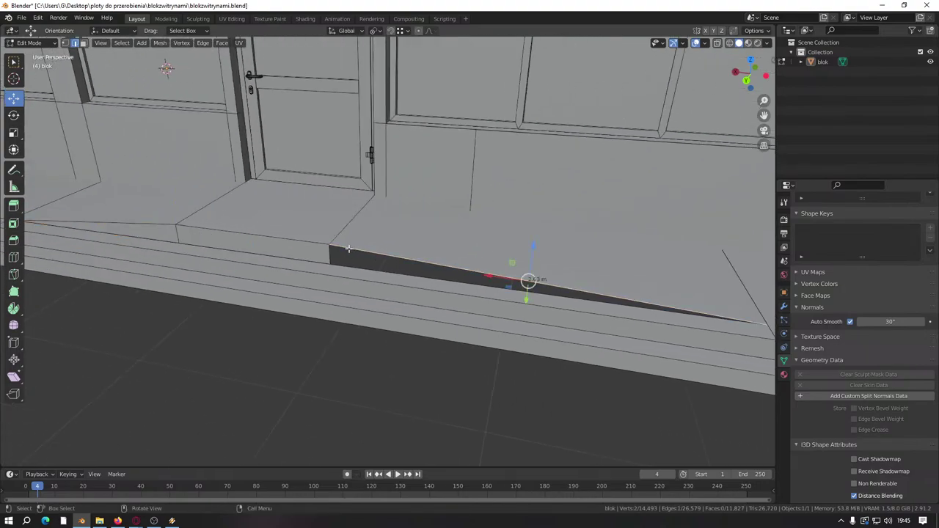
key("f")
middle_click_drag(327, 256, 468, 397)
key("alt+a")
Step: Inspect the storefront from a back orthographic view and in perspective, then save blokzwitrynami.blend
key("ctrl+KP_1")
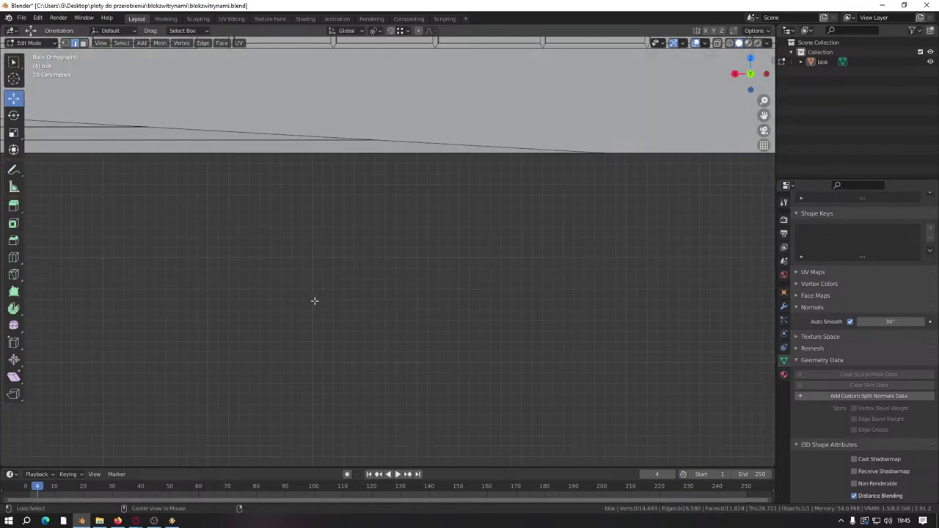
middle_click_drag(271, 262, 401, 315, "shift")
scroll(396, 315, "up", 2)
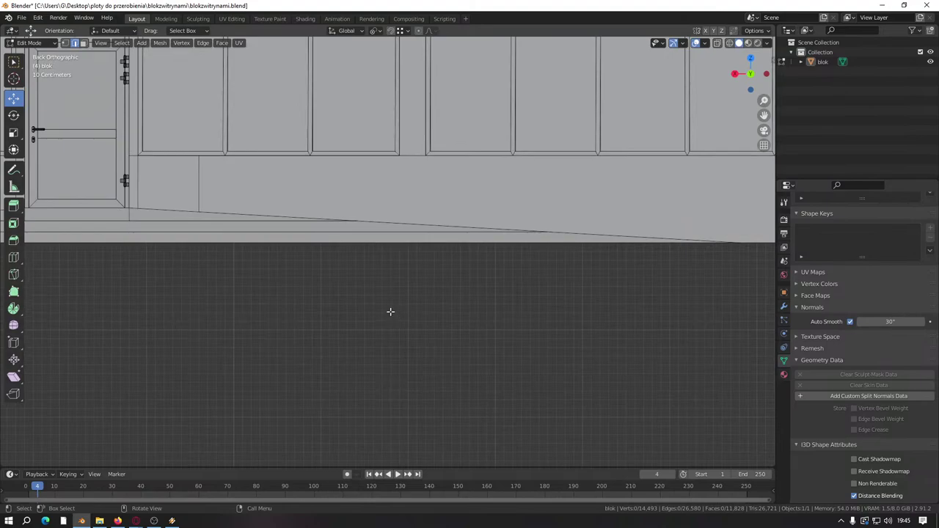
scroll(391, 311, "down", 3)
middle_click_drag(367, 316, 349, 293)
scroll(352, 323, "up", 3)
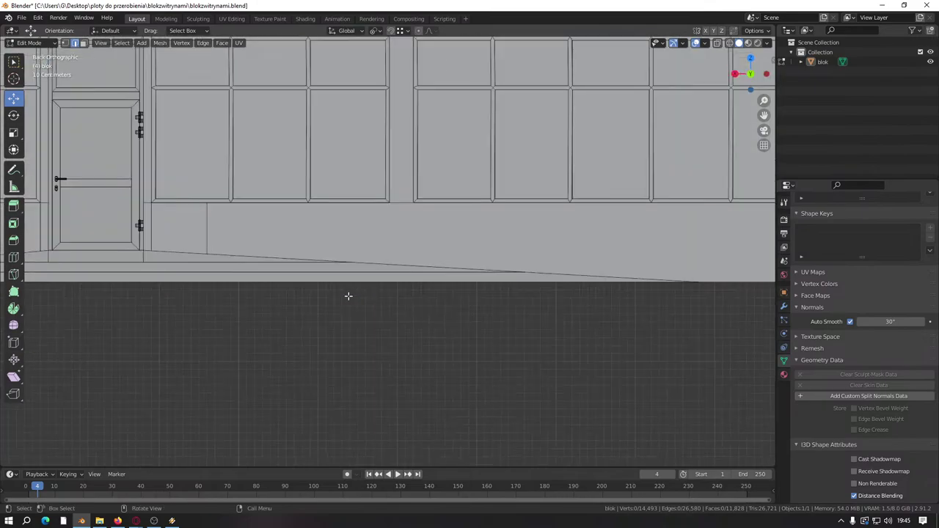
scroll(325, 264, "up", 1)
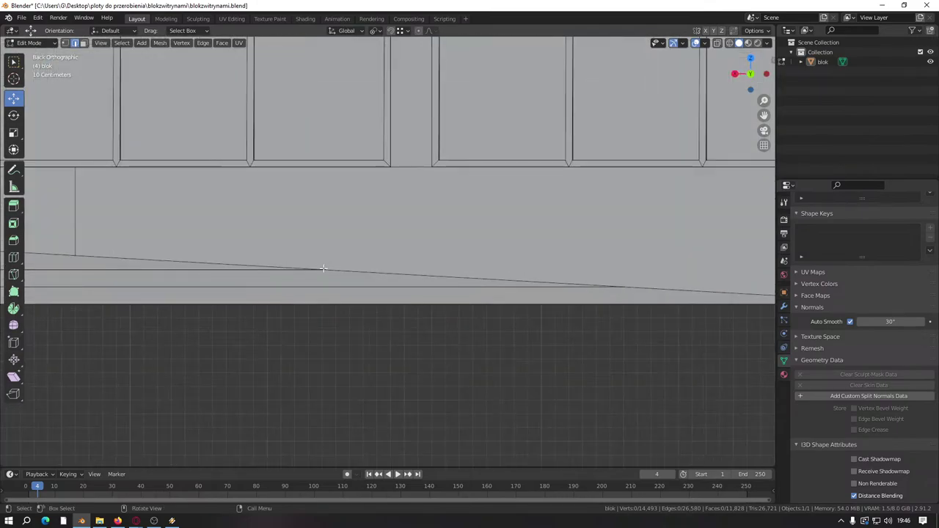
scroll(323, 268, "down", 3)
middle_click_drag(315, 279, 308, 304)
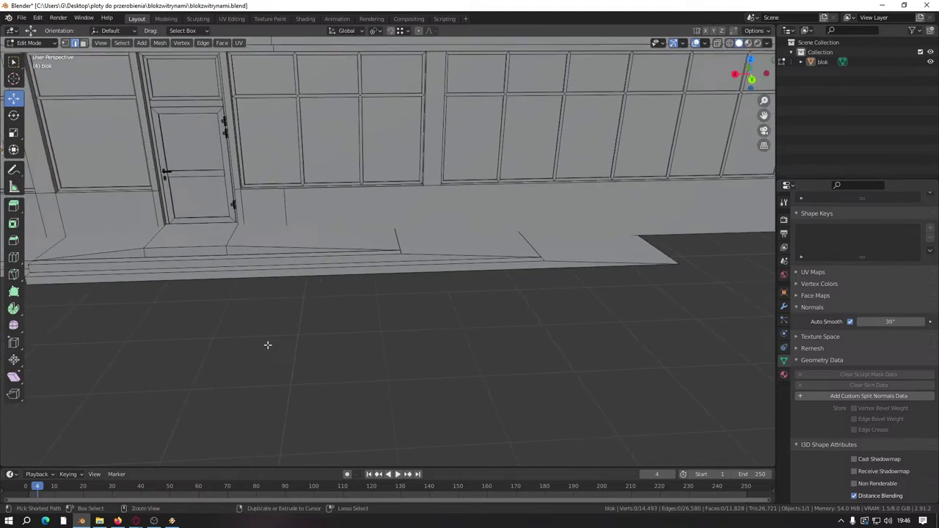
key("ctrl+s")
middle_click_drag(267, 343, 295, 352, "shift")
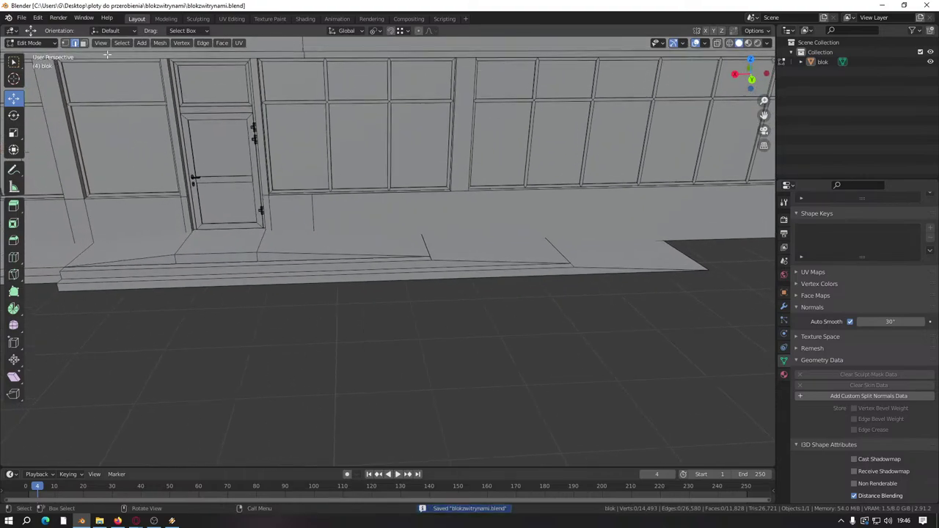
left_click(260, 239)
middle_click_drag(259, 239, 220, 257)
key("shift+d")
right_click(220, 257)
key("g")
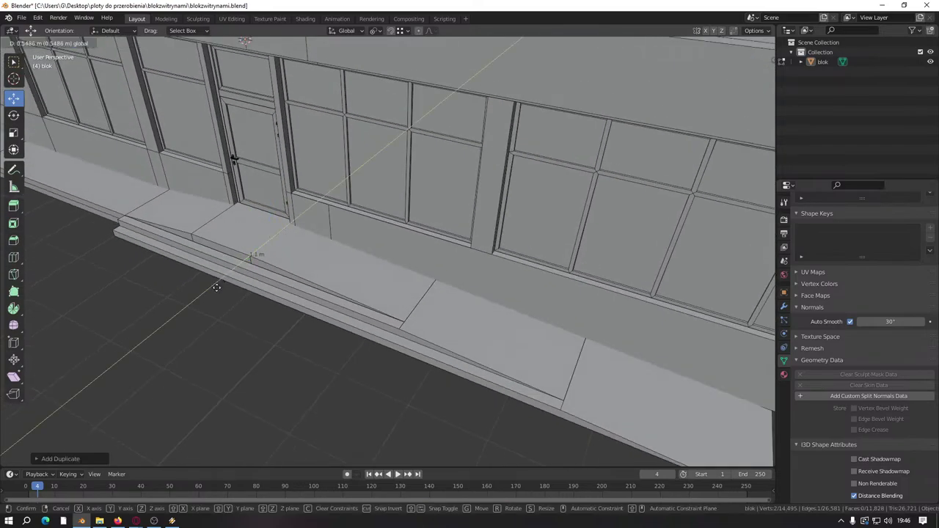
left_click(126, 331)
middle_click_drag(126, 331, 272, 321)
key("e")
right_click(252, 299)
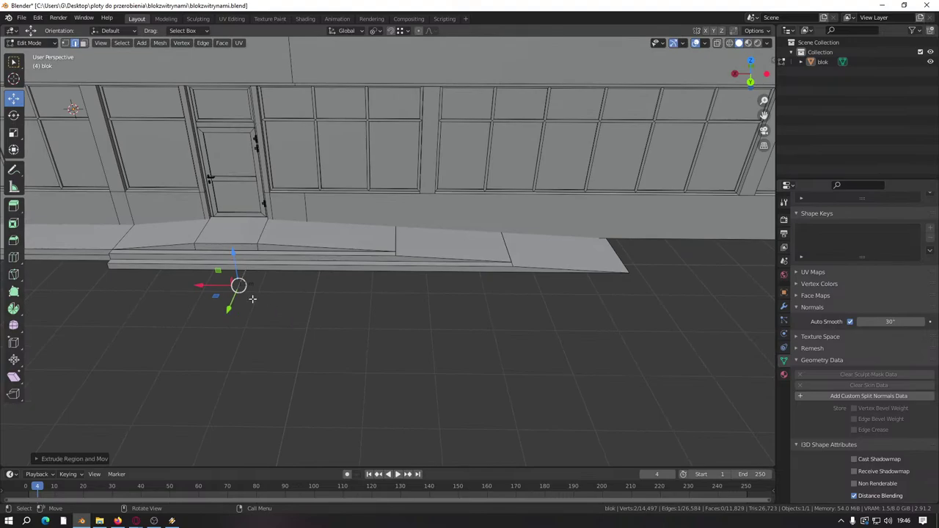
key("g")
left_click(630, 283)
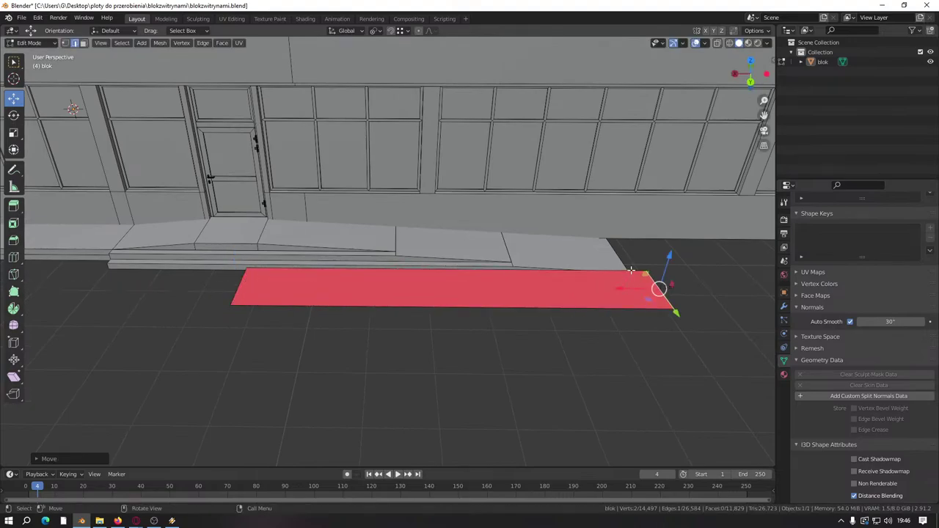
key("g")
left_click(653, 308)
key("ctrl+KP_1")
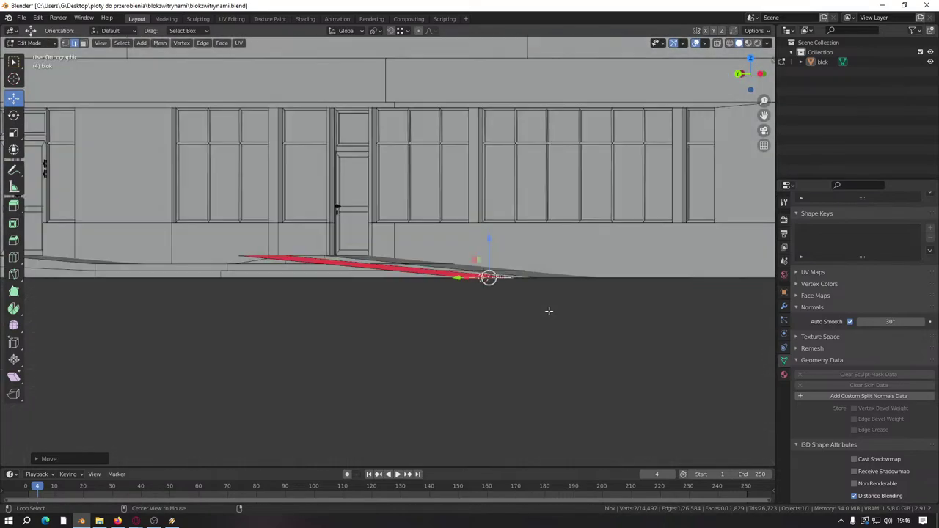
middle_click_drag(488, 311, 375, 250)
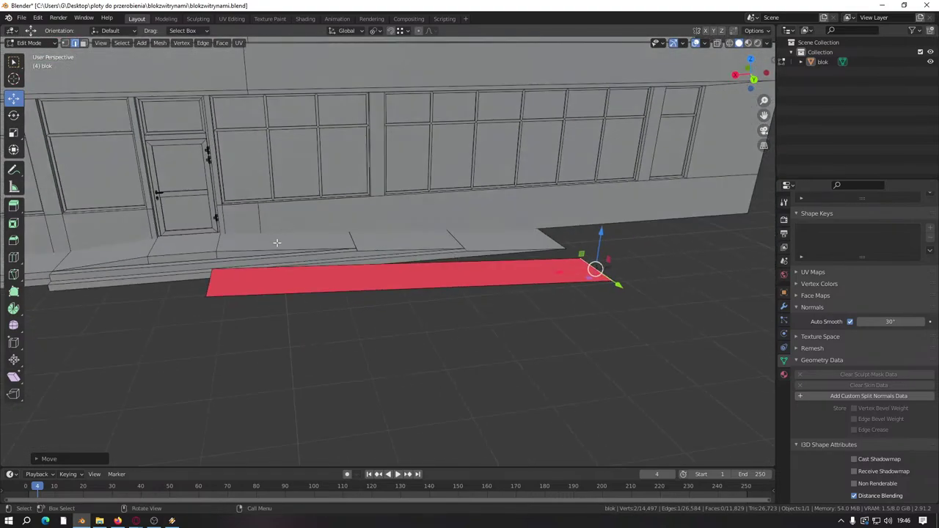
scroll(301, 232, "up", 3)
key("ctrl+KP_3")
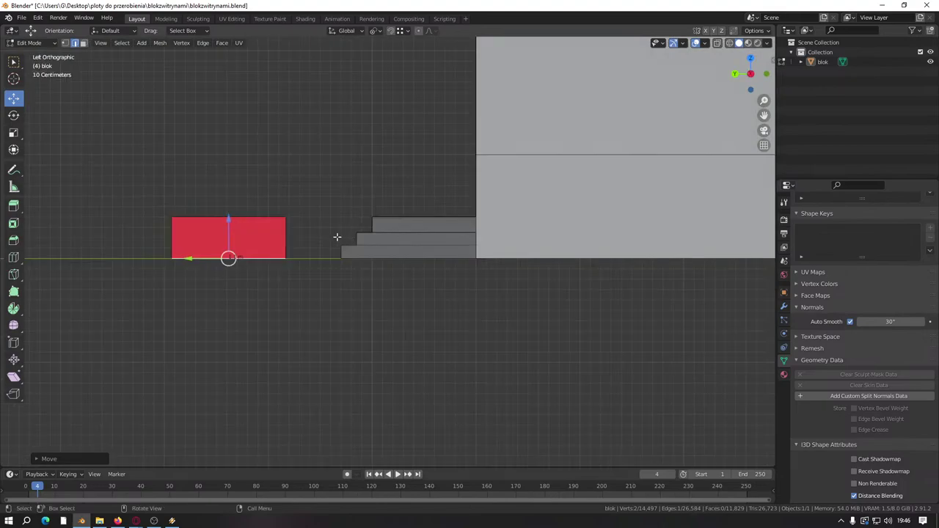
middle_click_drag(286, 228, 342, 249, "shift")
key("ctrl+KP_1")
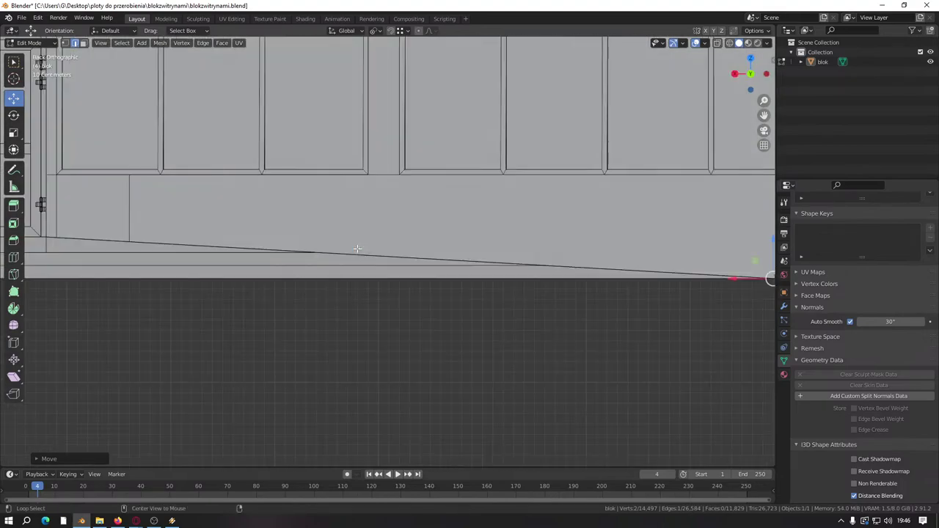
scroll(331, 261, "up", 3)
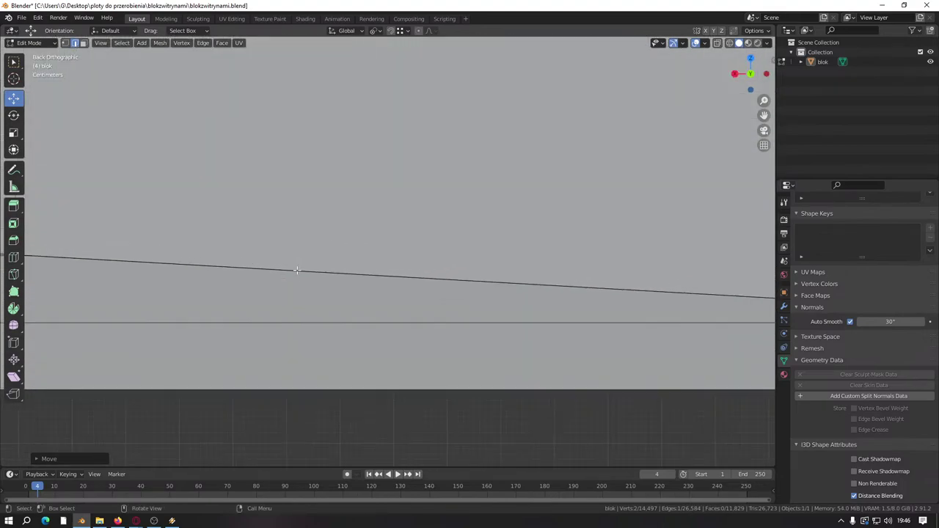
scroll(296, 270, "down", 4)
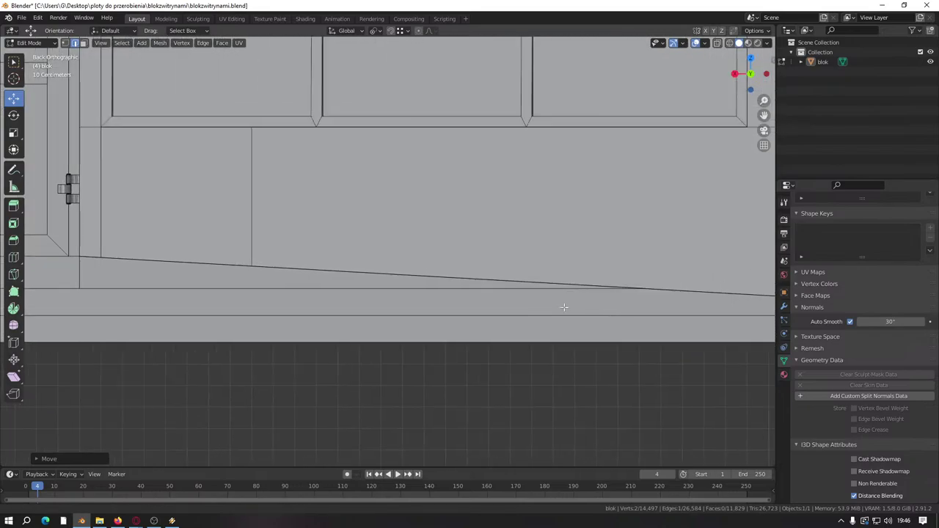
key("ctrl+z")
middle_click_drag(399, 288, 325, 308)
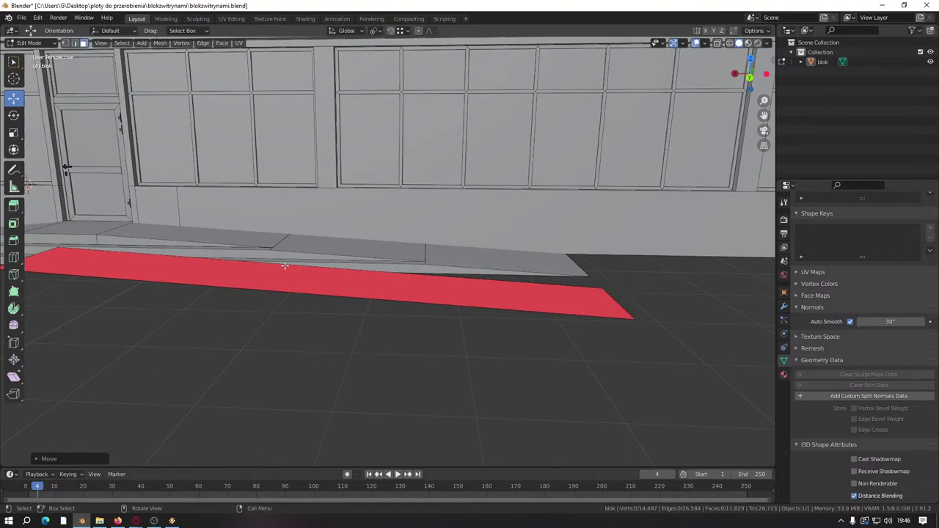
left_click(308, 278)
right_click(307, 281)
left_click(304, 282)
key("ctrl+KP_1")
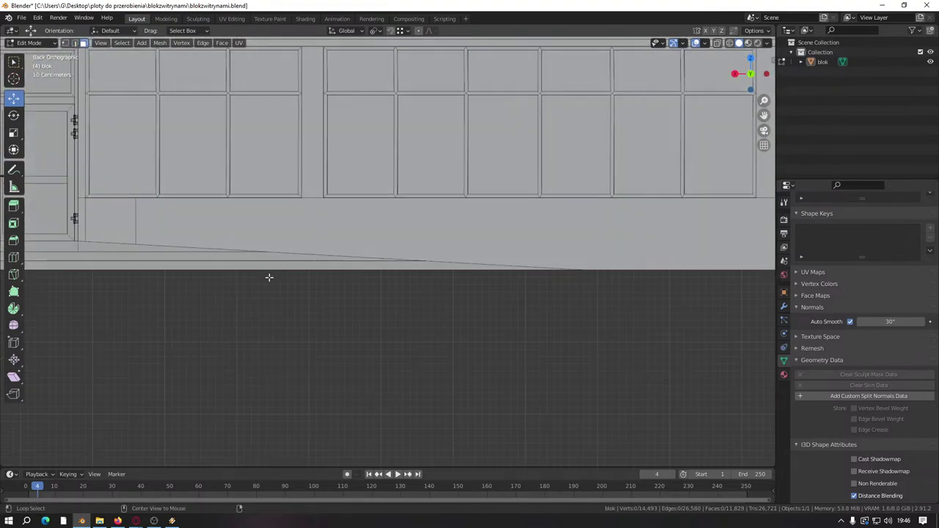
middle_click_drag(197, 262, 224, 229, "shift")
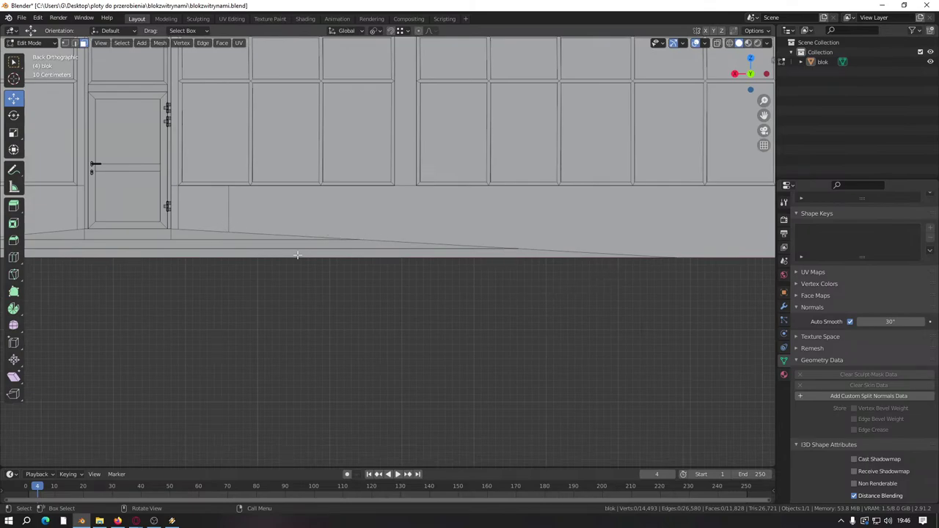
middle_click_drag(648, 256, 461, 321)
scroll(513, 345, "up", 5)
key("Tab")
middle_click_drag(530, 355, 328, 236)
scroll(339, 326, "up", 2)
key("Tab")
scroll(339, 326, "down", 5)
scroll(425, 230, "up", 3)
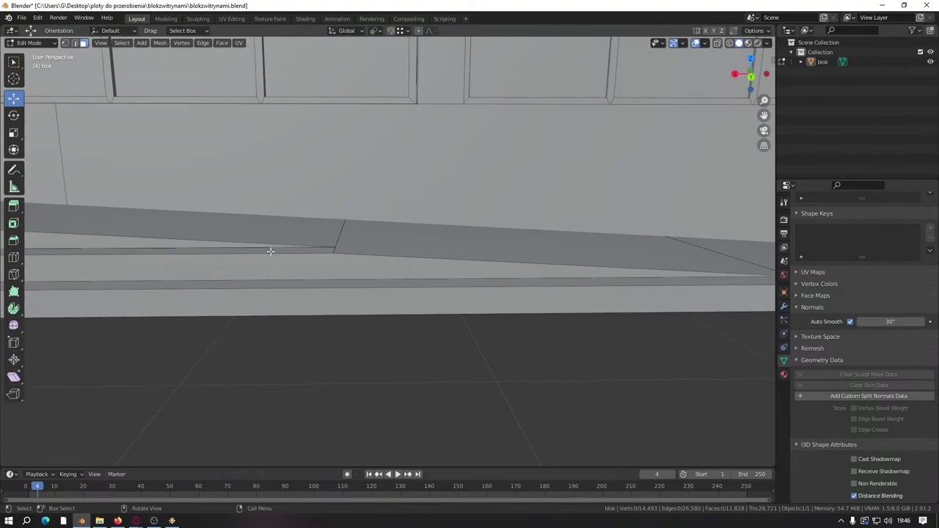
middle_click_drag(271, 251, 259, 263, "alt")
scroll(300, 279, "down", 1, "alt")
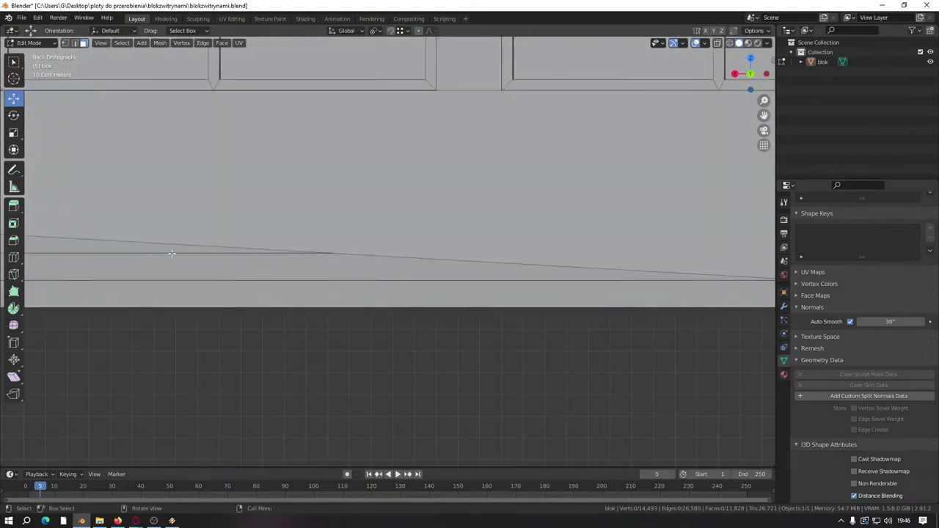
scroll(386, 261, "down", 2)
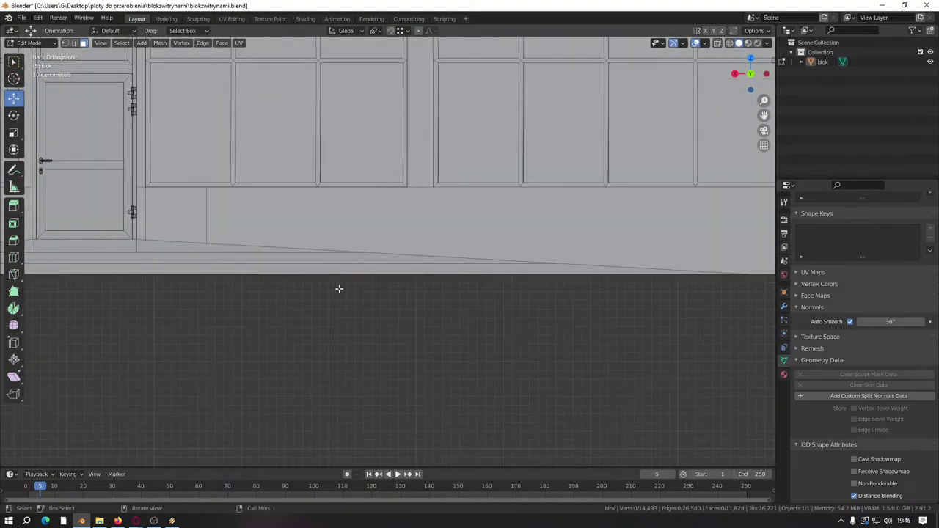
middle_click_drag(340, 287, 297, 345)
key("alt+Tab")
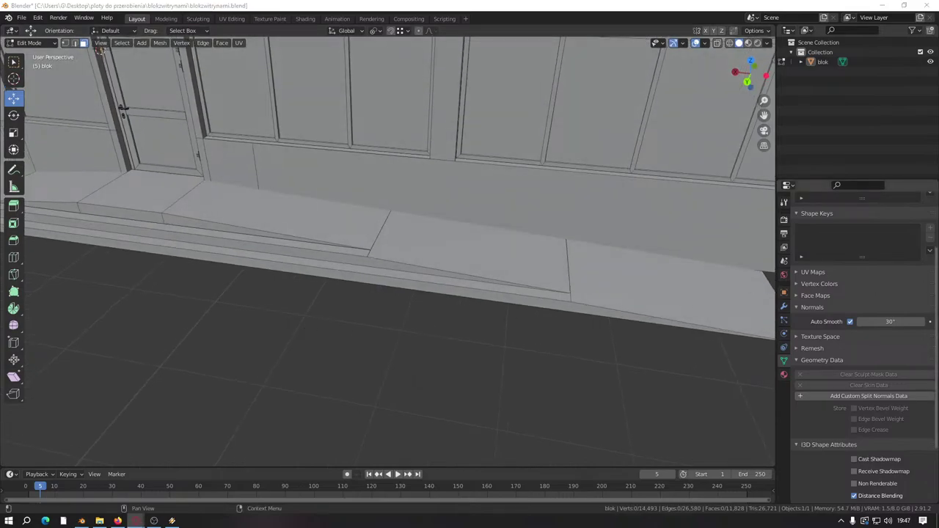
middle_click_drag(470, 345, 375, 359, "shift")
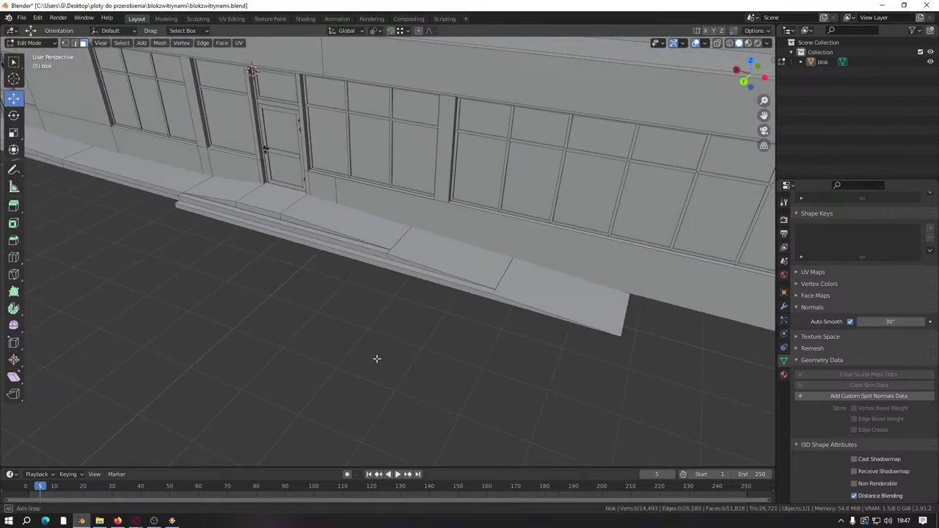
scroll(589, 345, "down", 3)
middle_click_drag(590, 345, 548, 330)
scroll(513, 309, "up", 2)
scroll(514, 310, "up", 8)
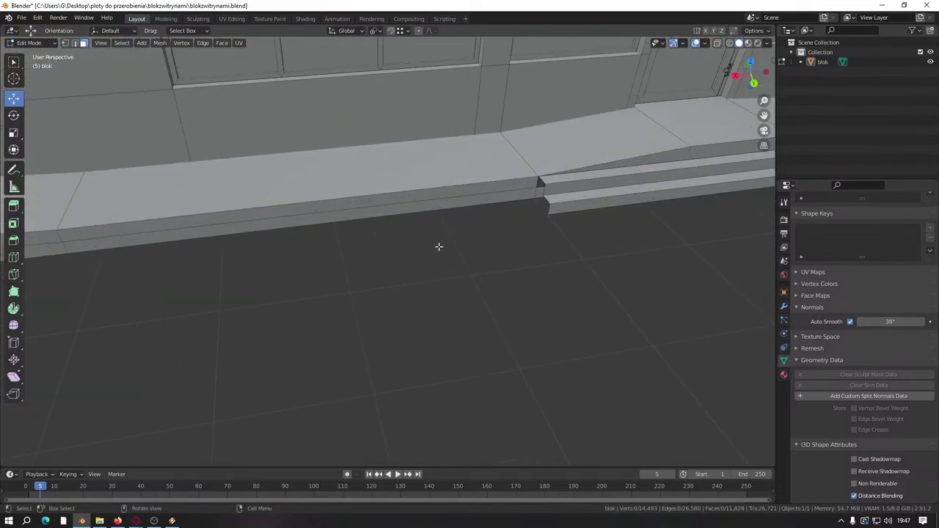
middle_click_drag(436, 288, 278, 302, "shift")
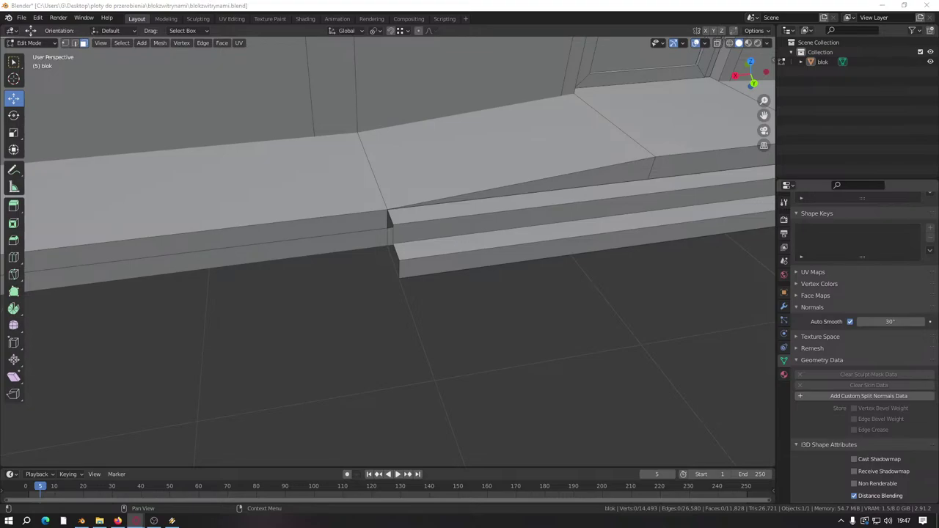
middle_click_drag(266, 294, 358, 244)
left_click(267, 230)
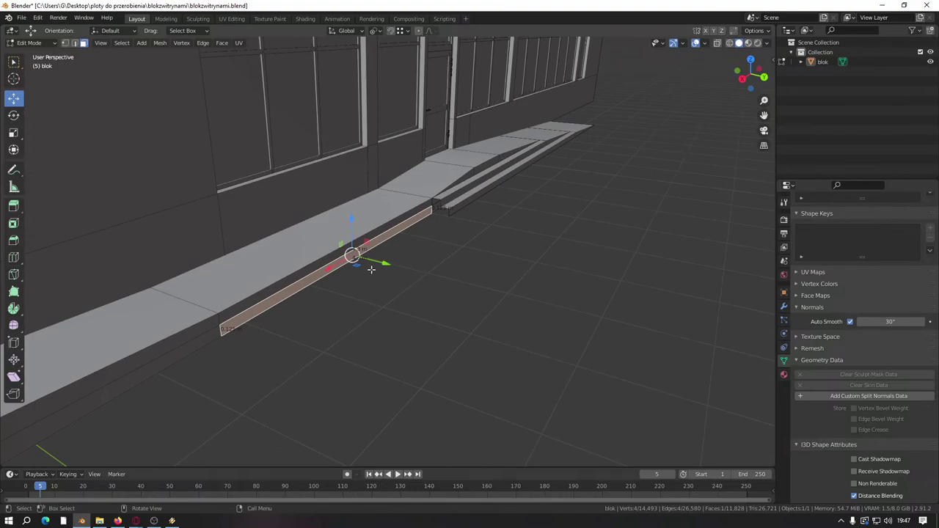
Step: Extrude the ledge's front face into a strip and slide it along Y by a typed distance
key("e")
left_click(441, 214)
scroll(411, 305, "up", 2)
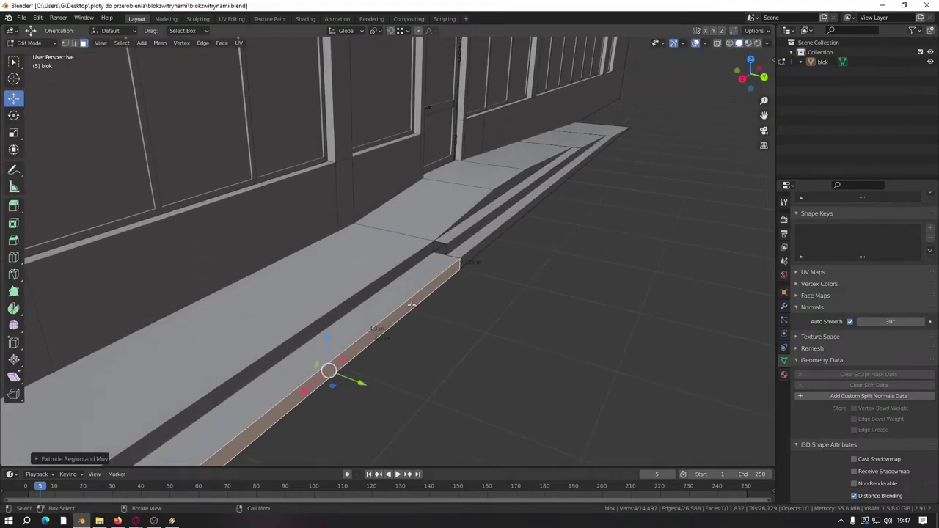
left_click_drag(360, 384, 352, 384)
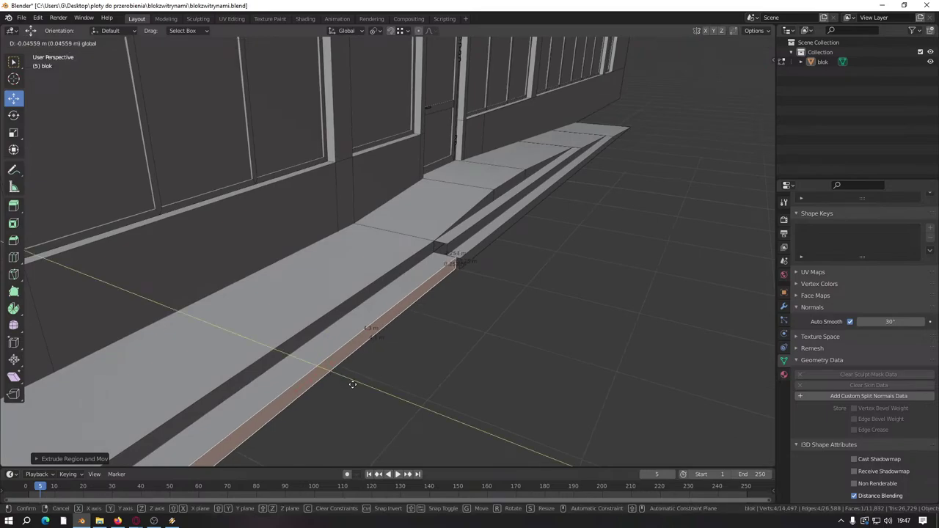
key("minus")
key("0")
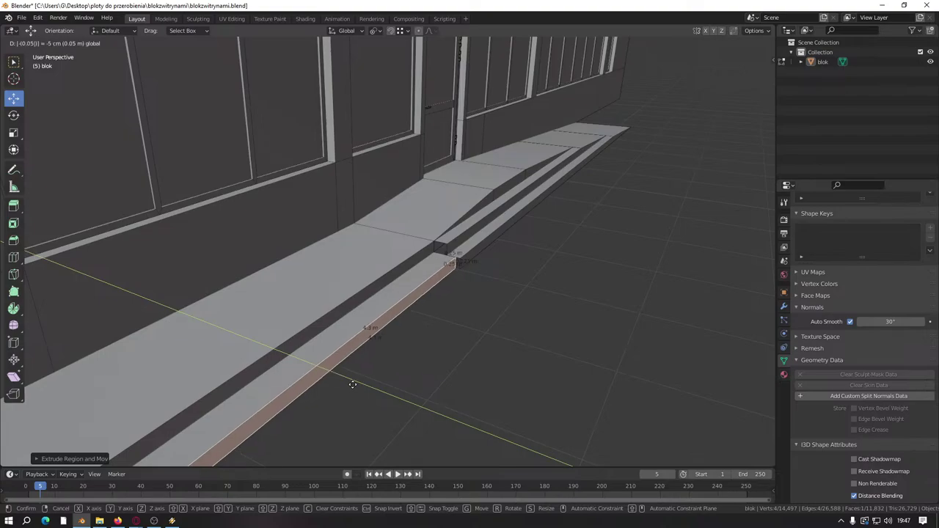
key("Return")
middle_click_drag(430, 366, 379, 361, "shift")
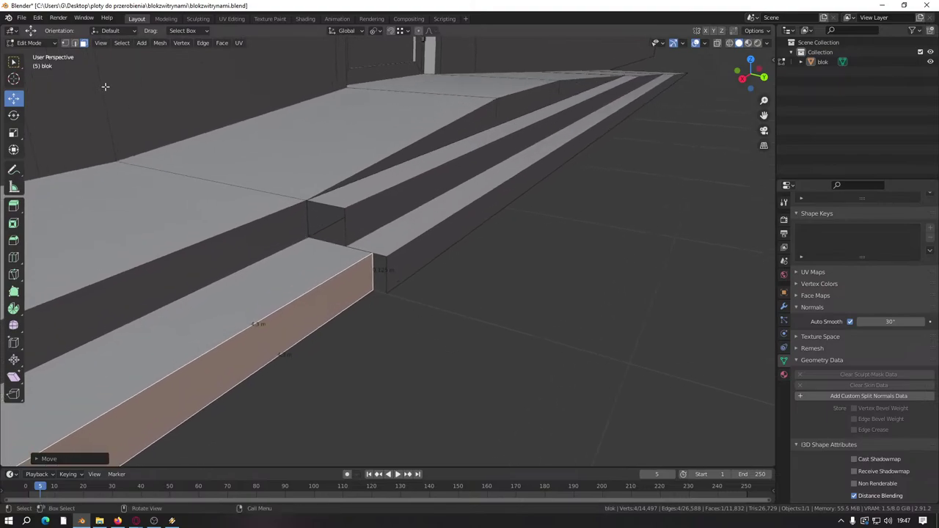
Step: Extrude a new face from the slab's vertical corner edge
left_click(74, 43)
scroll(374, 290, "up", 2)
left_click(384, 311)
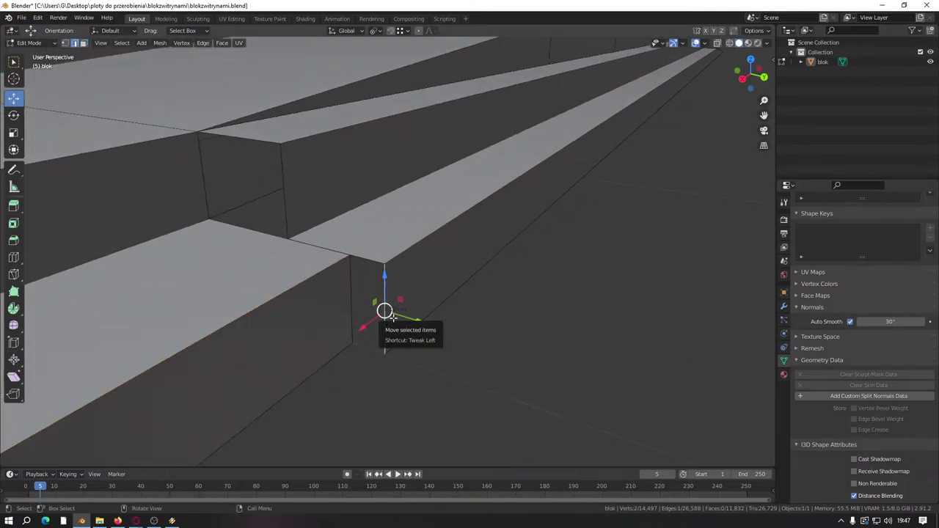
key("e")
left_click(357, 345)
middle_click_drag(356, 345, 400, 367, "shift")
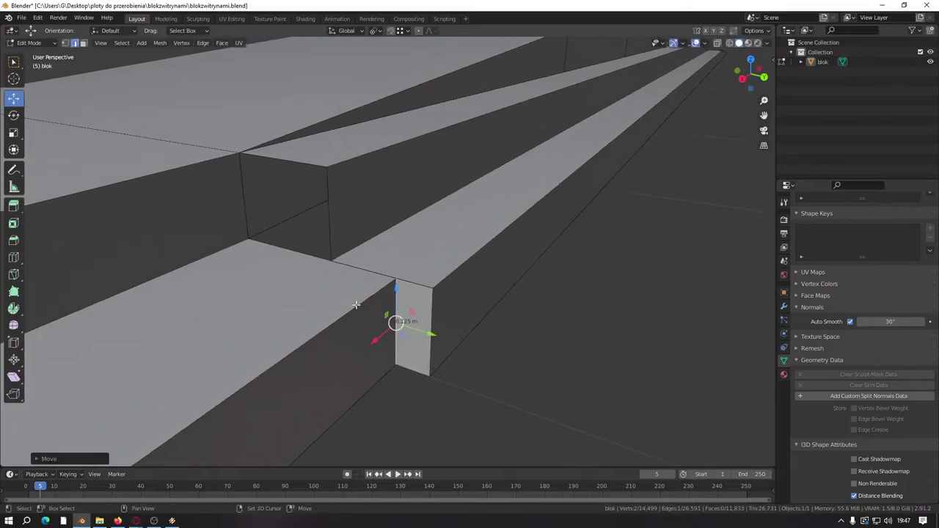
Step: Extrude the step's top front edge downward into a front face and save blokzwitrynami.blend
left_click(279, 157)
key("e")
right_click(267, 181)
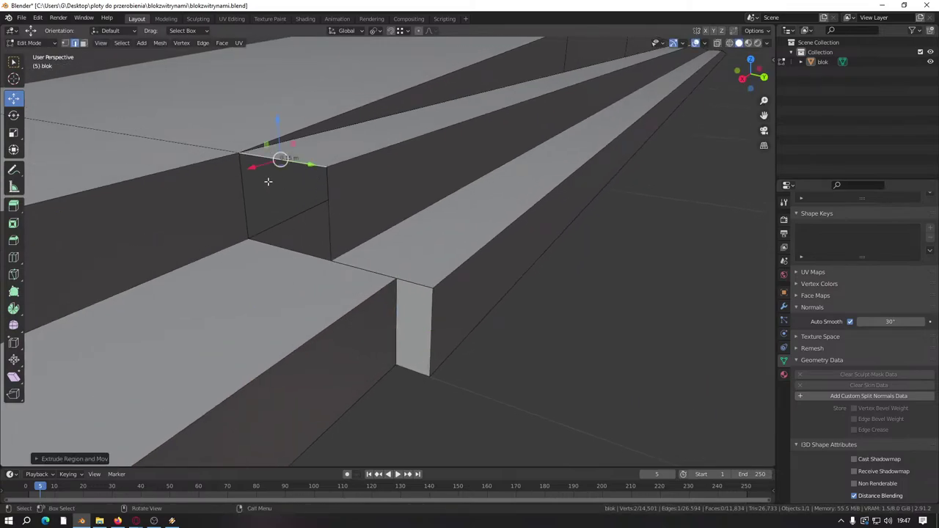
left_click_drag(279, 124, 339, 266)
scroll(464, 379, "down", 5)
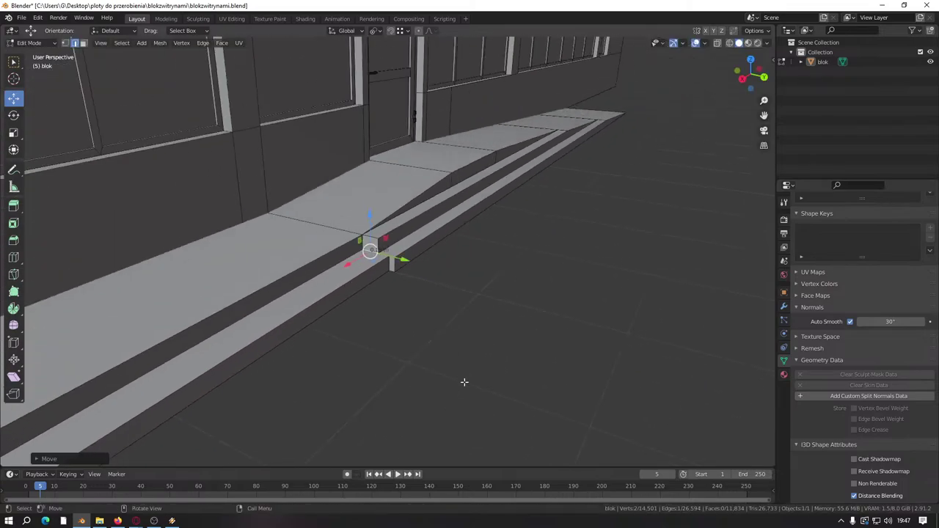
key("ctrl+s")
scroll(463, 377, "up", 1)
middle_click_drag(464, 378, 262, 318)
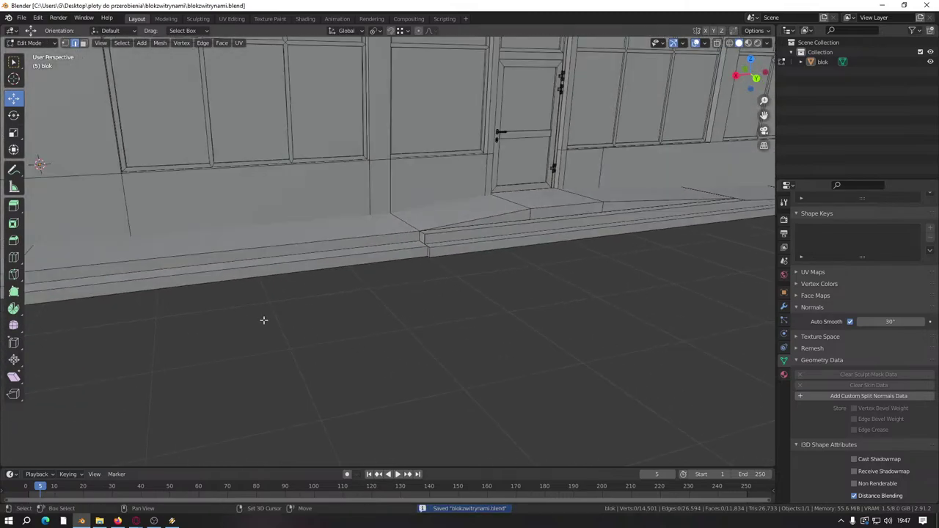
scroll(353, 296, "up", 3)
middle_click_drag(353, 296, 375, 193)
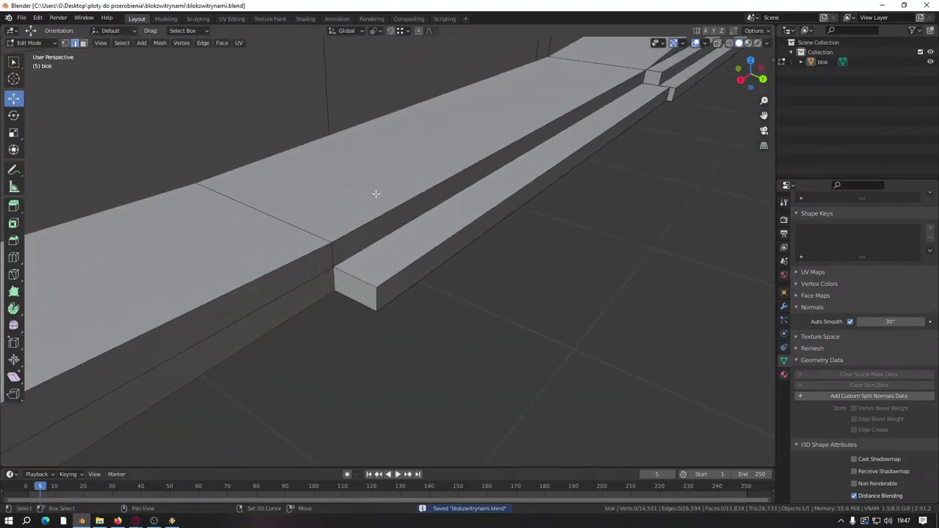
Step: Move the lower step's side face -0.05 along Y
left_click(83, 43)
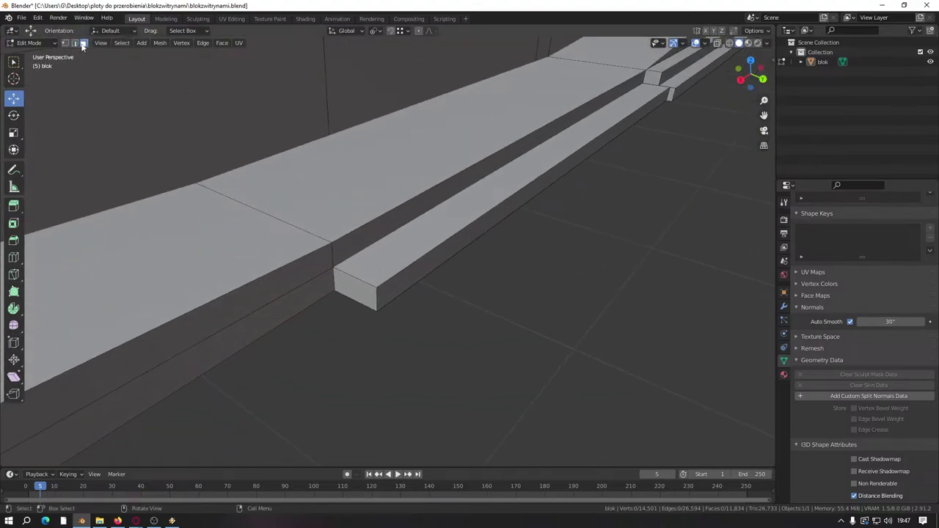
left_click(536, 219)
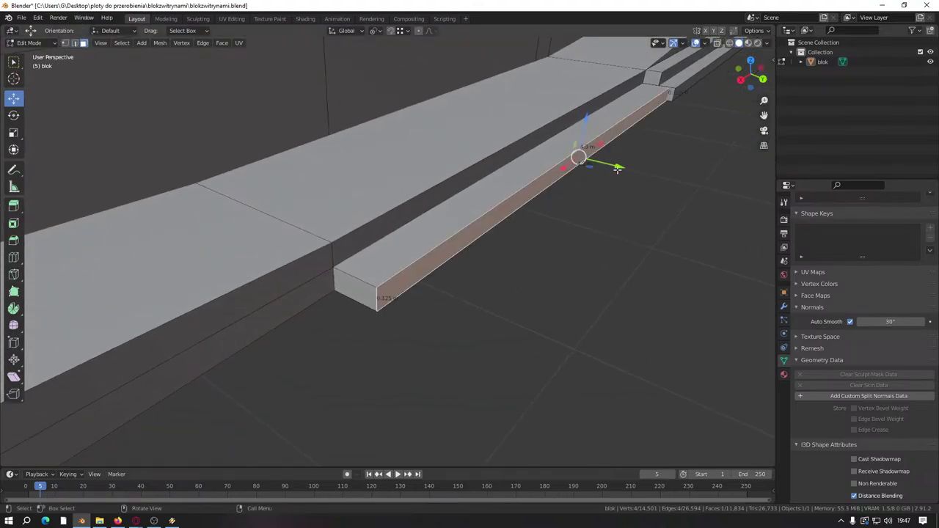
left_click_drag(620, 176, 608, 168)
type("-0.05")
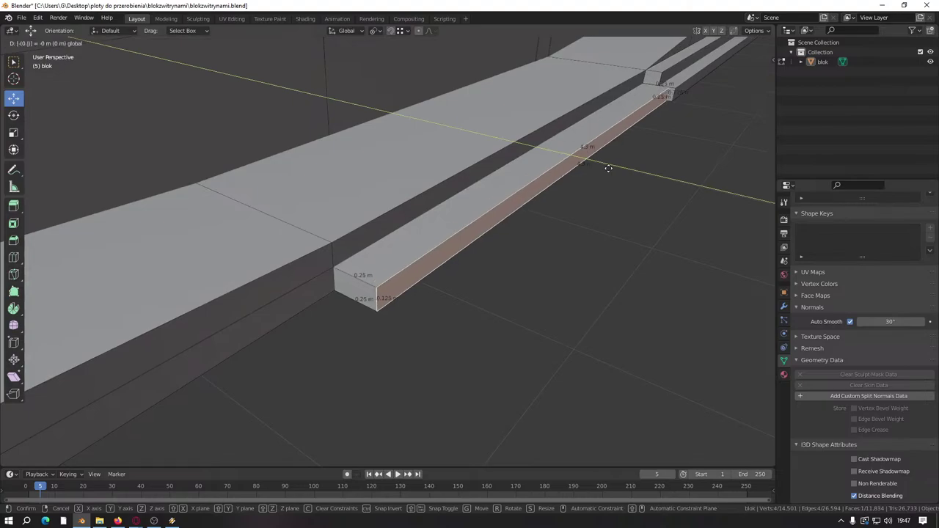
key("Return")
Step: Realign the small edge at the step's end by moving it along Y
middle_click_drag(608, 168, 480, 173)
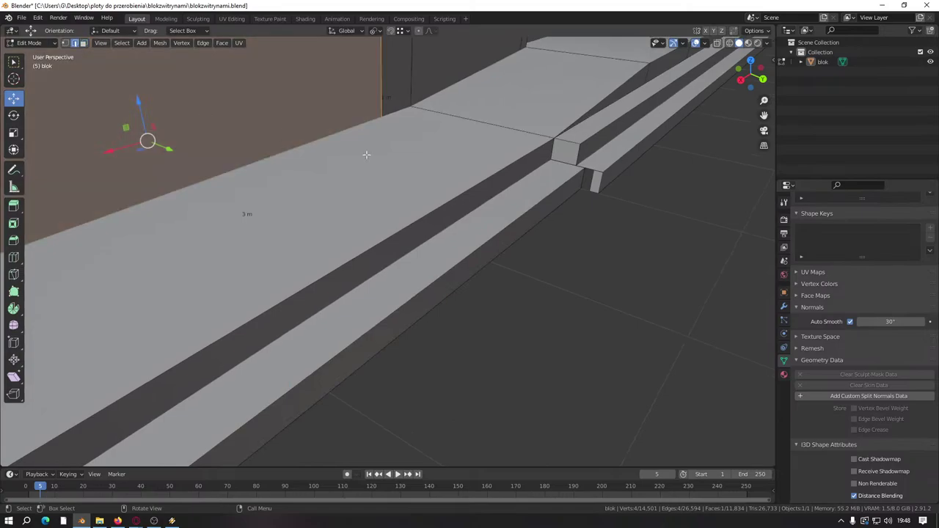
middle_click_drag(367, 155, 518, 245)
left_click(505, 230)
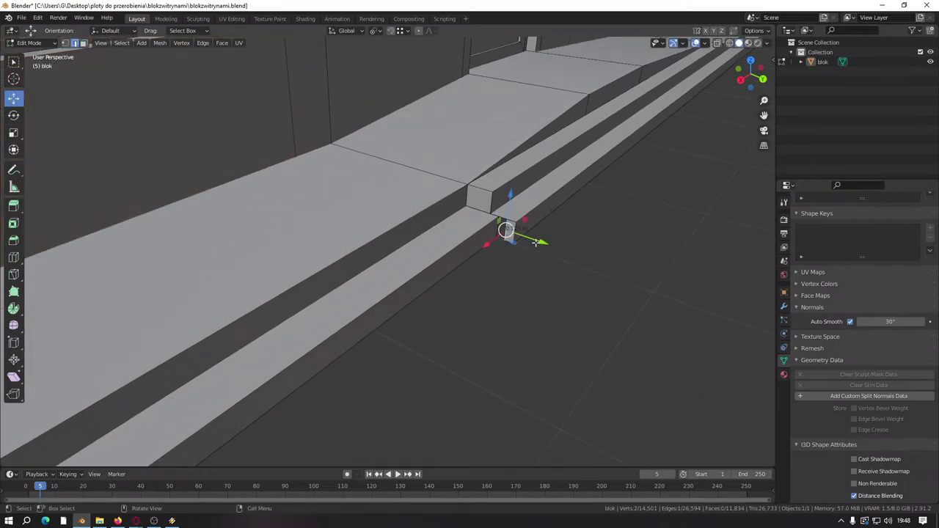
key("g")
key("y")
left_click(496, 335)
middle_click_drag(495, 336, 480, 374)
Step: Save the file, then merge overlapping vertices by distance across the whole mesh
key("ctrl+s")
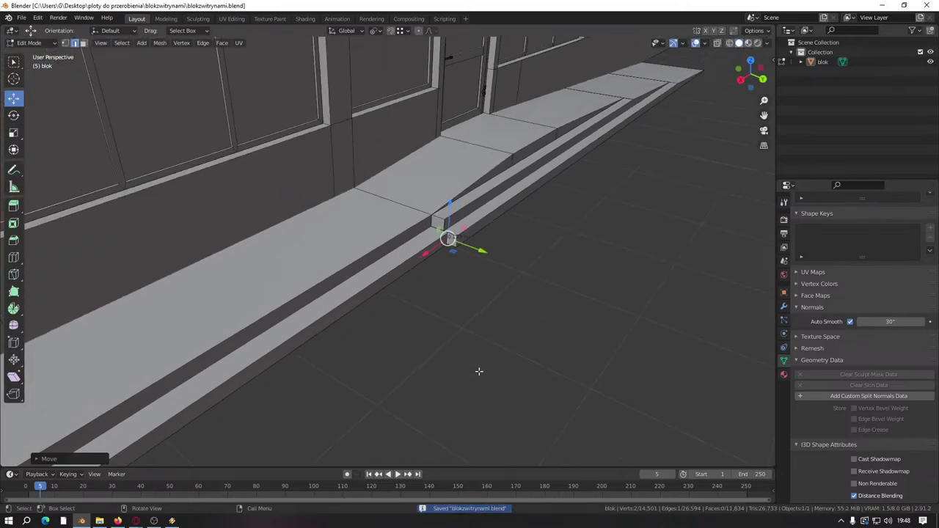
key("a")
key("m")
left_click(479, 373)
left_click(477, 361)
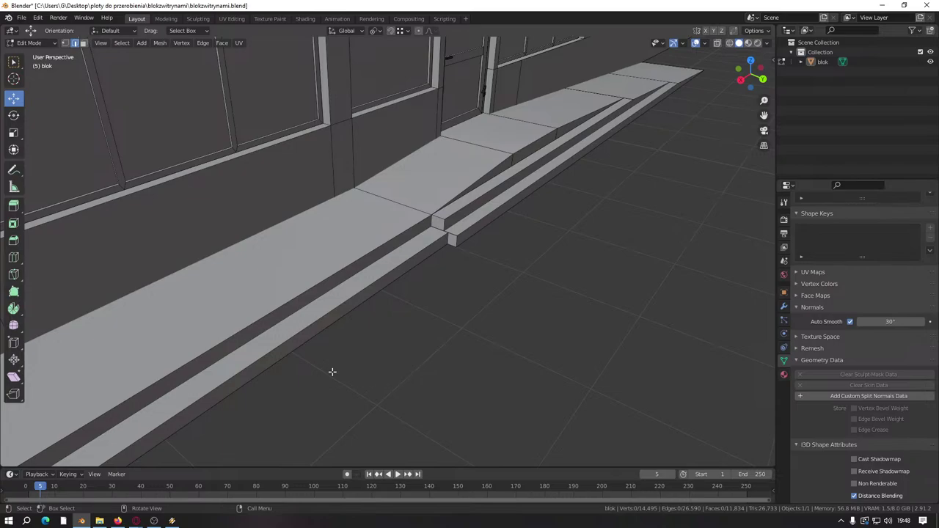
Step: Select the top edge of the back-door step, cancelling an accidental extrusion
middle_click_drag(332, 372, 230, 330)
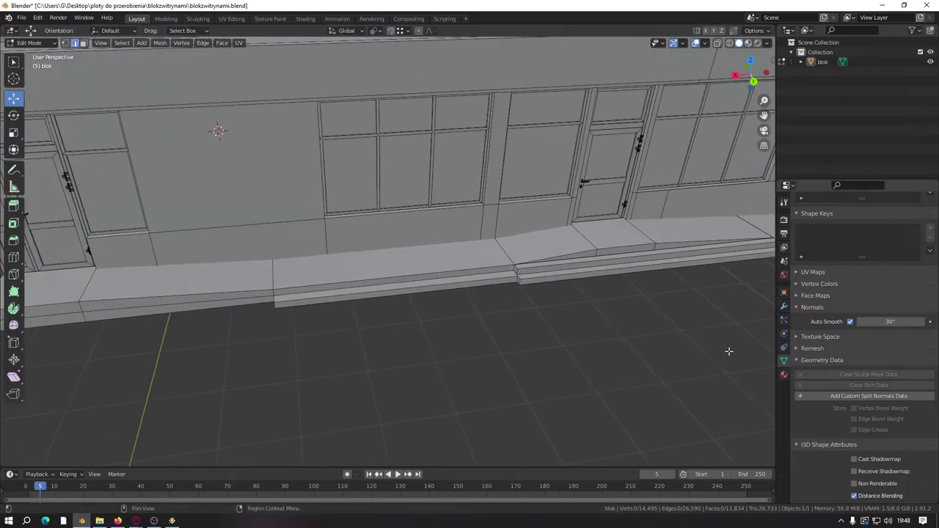
middle_click_drag(728, 352, 377, 280, "shift")
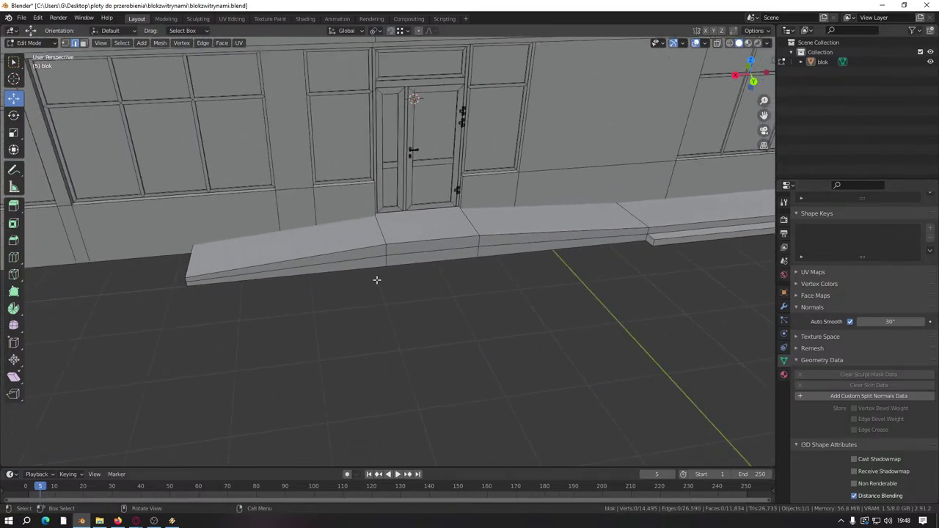
scroll(377, 280, "up", 2)
left_click(544, 247)
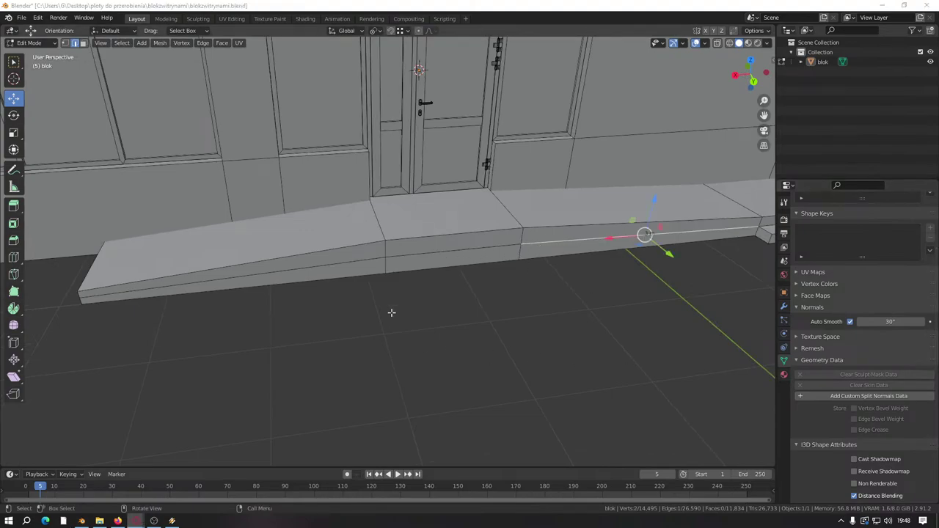
middle_click_drag(423, 297, 476, 250)
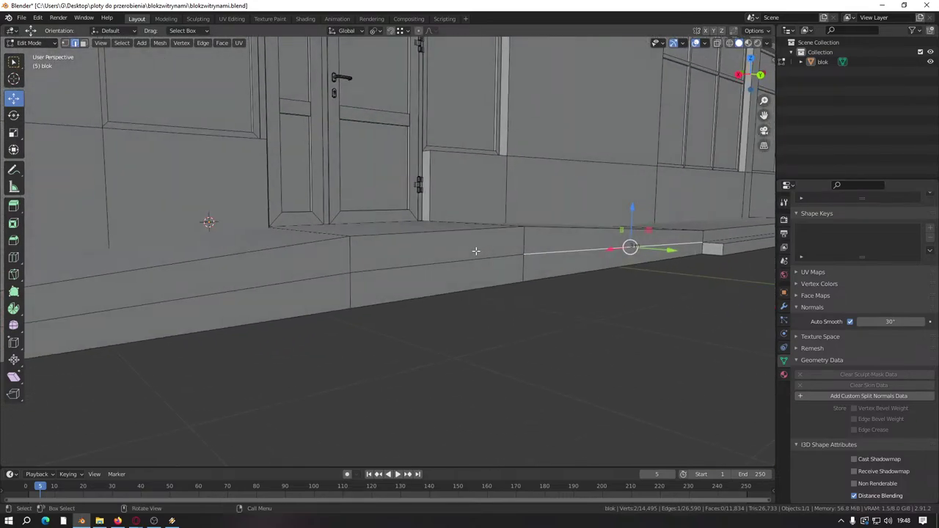
left_click(532, 264)
middle_click_drag(415, 300, 520, 243)
left_click(585, 224)
key("e")
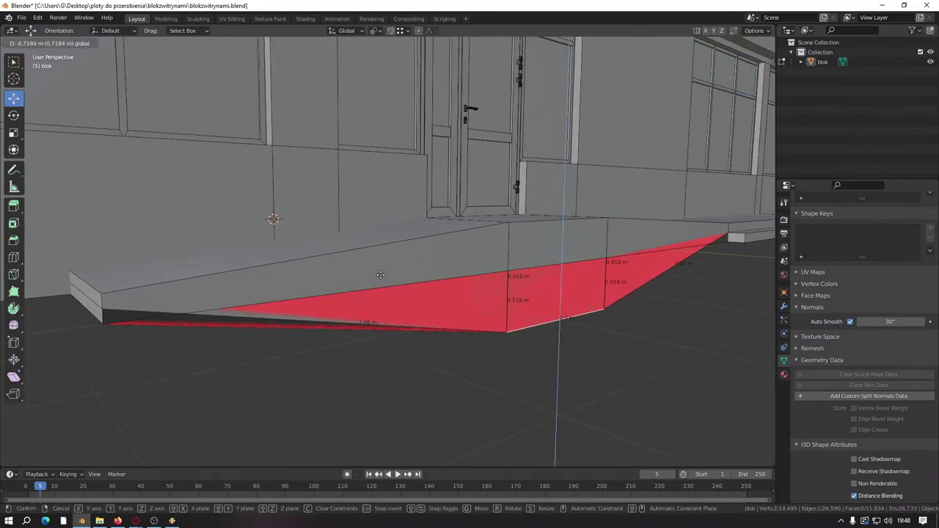
right_click(134, 303)
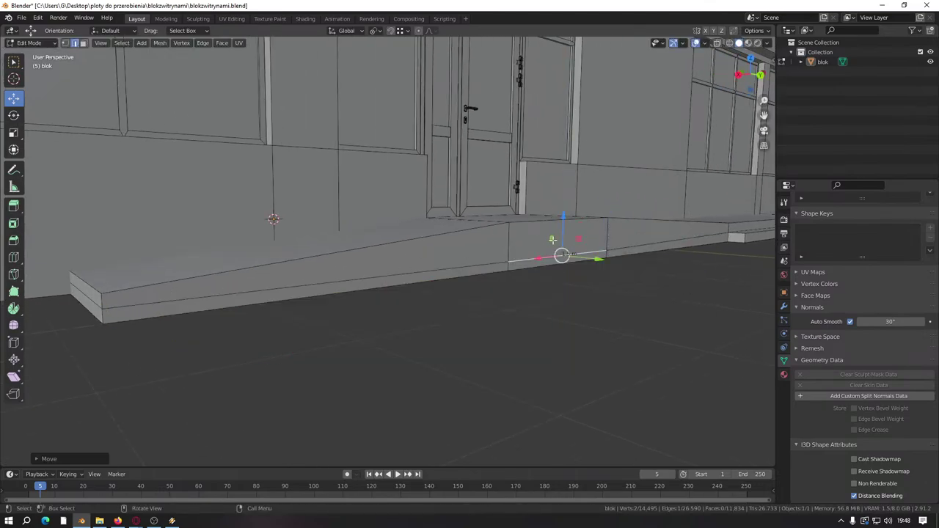
Step: Lower the door step's top edge by 0.1 on Z, leaving the section 0.3 m high
left_click_drag(570, 230, 561, 191)
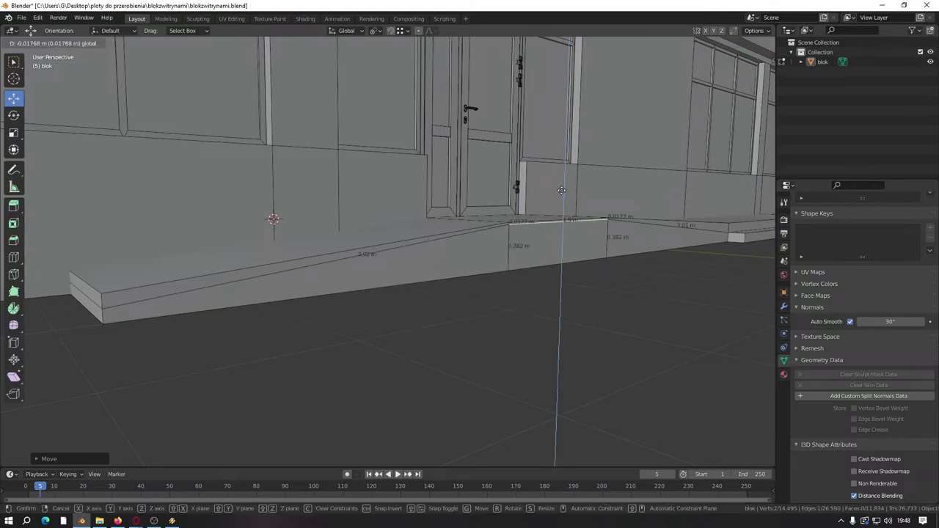
type("-0.0")
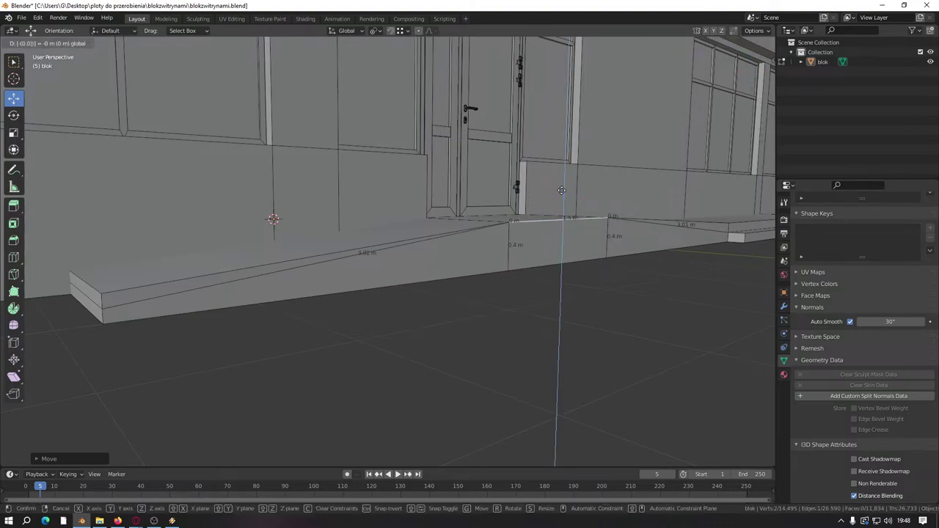
type("5")
key("BackSpace")
type("1")
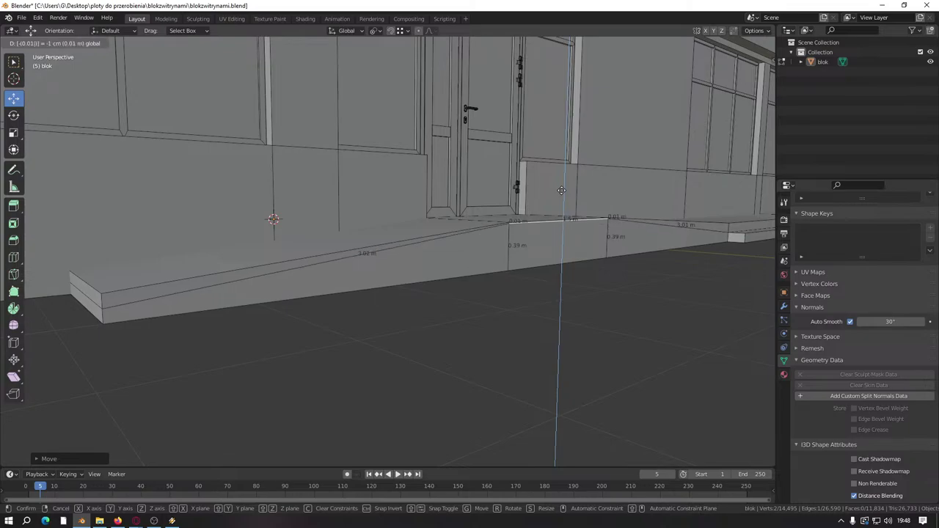
key("BackSpace")
type("1")
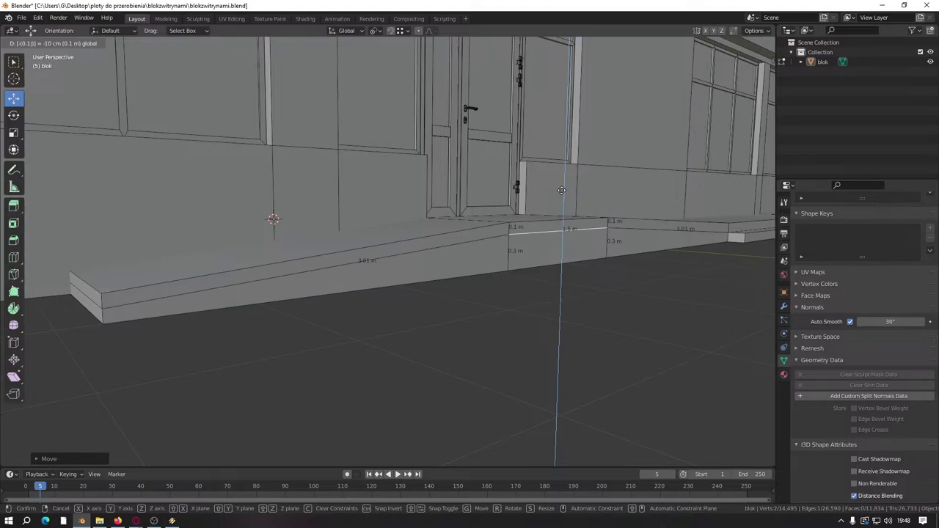
key("Return")
left_click(577, 389)
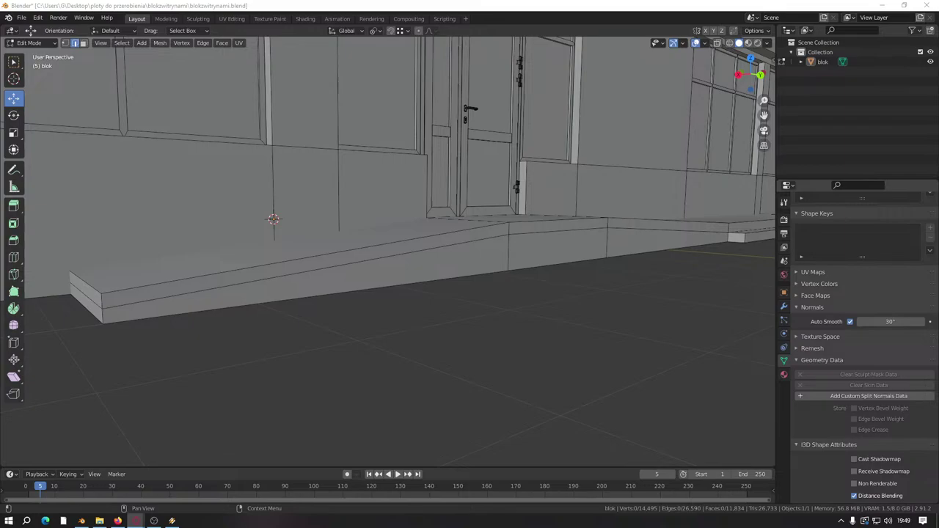
key("alt+Tab")
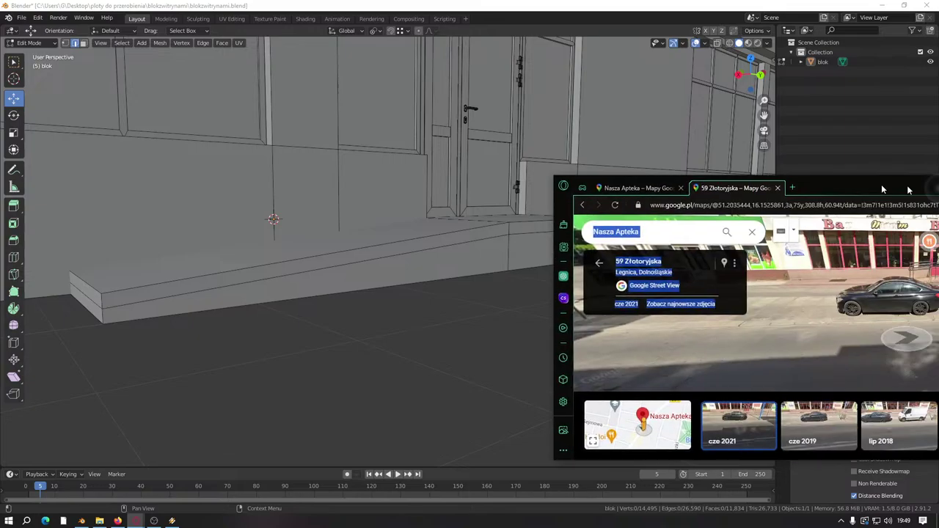
double_click(787, 119)
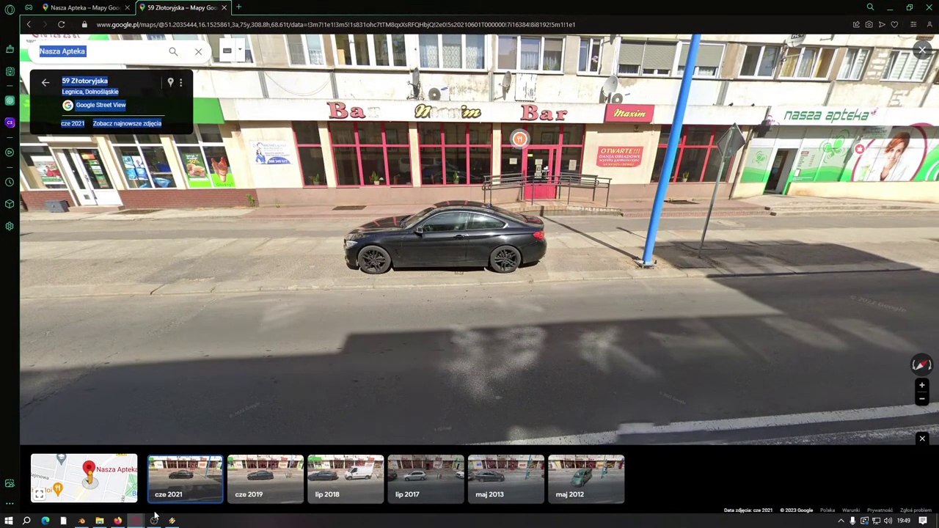
left_click(265, 485)
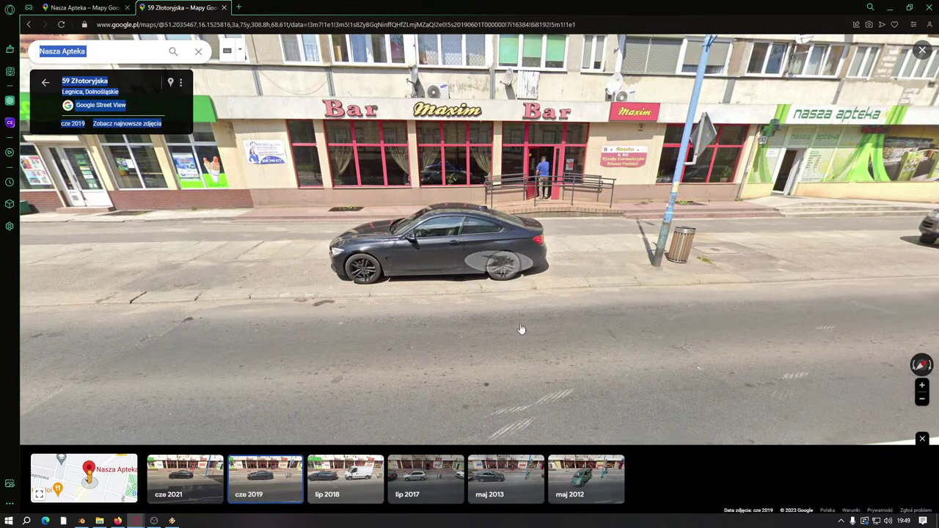
left_click(334, 484)
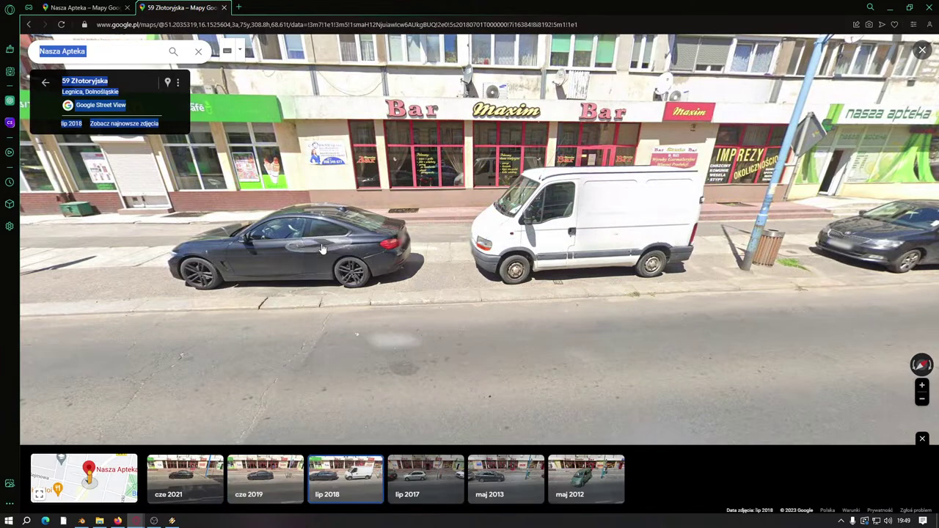
left_click_drag(321, 250, 317, 308)
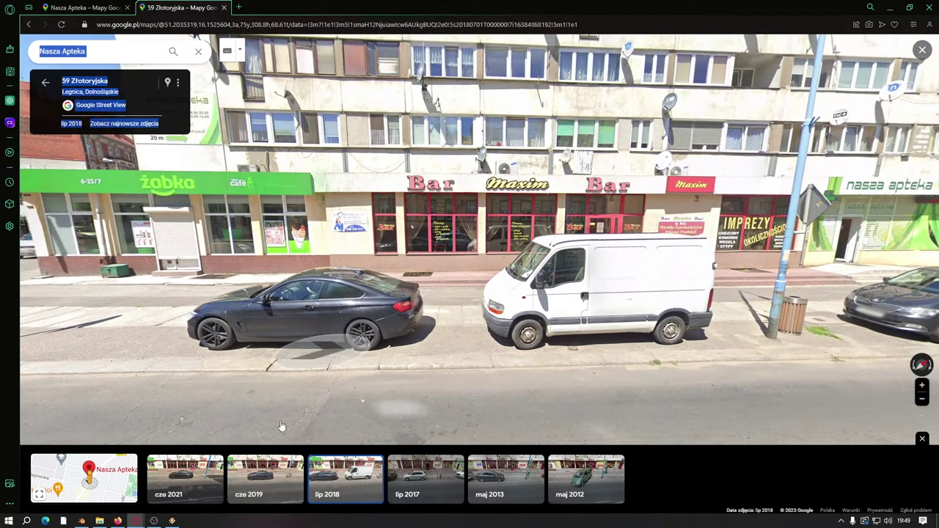
Step: Flip between the June 2021, June 2019 and July 2018 captures of the Bar Maxim storefront
left_click(233, 482)
left_click(195, 480)
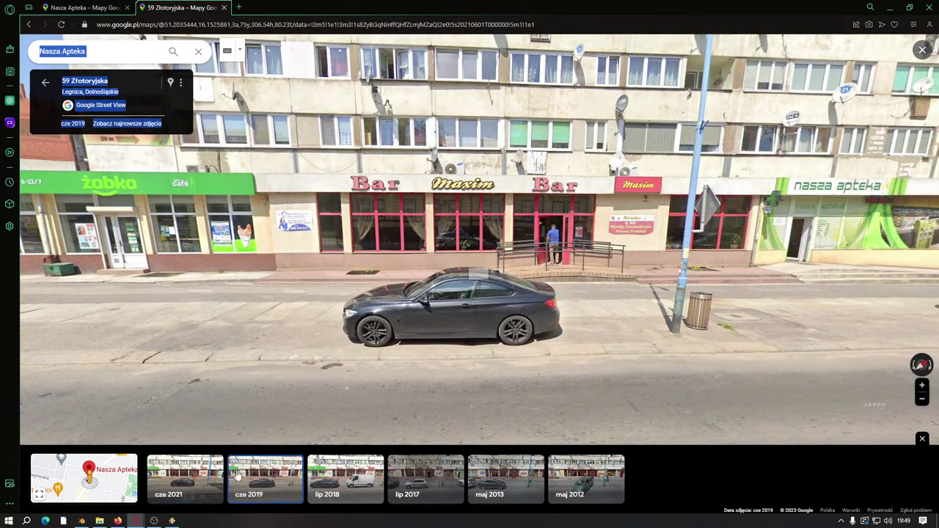
left_click(240, 474)
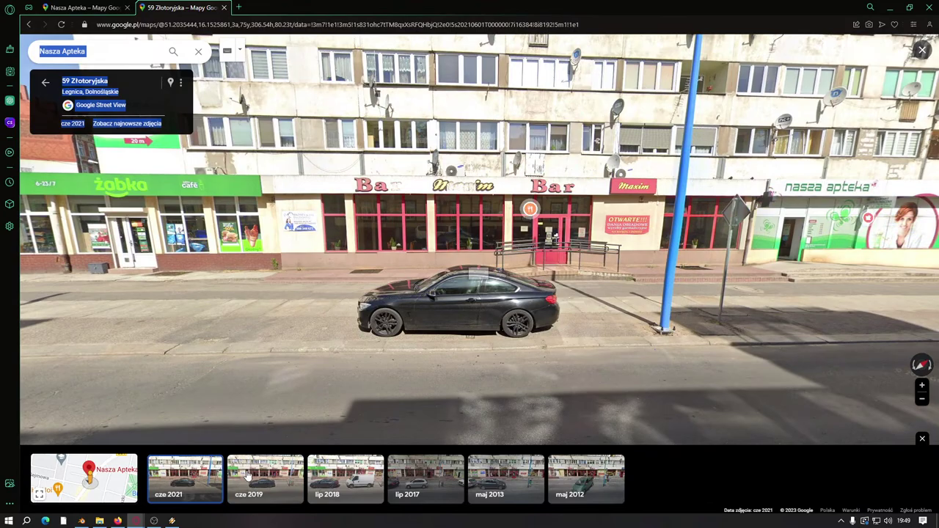
left_click(248, 475)
left_click(201, 467)
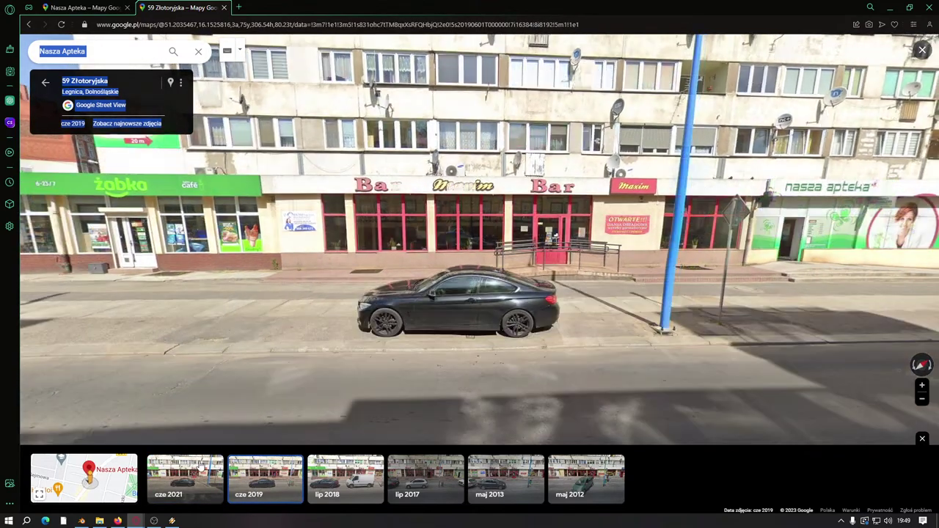
scroll(485, 312, "up", 2)
scroll(358, 336, "down", 2)
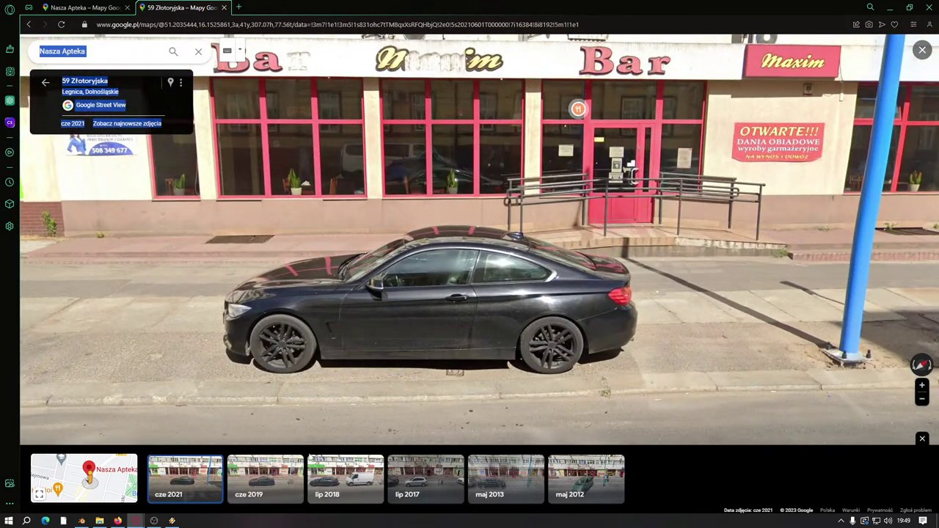
left_click(266, 481)
left_click(349, 480)
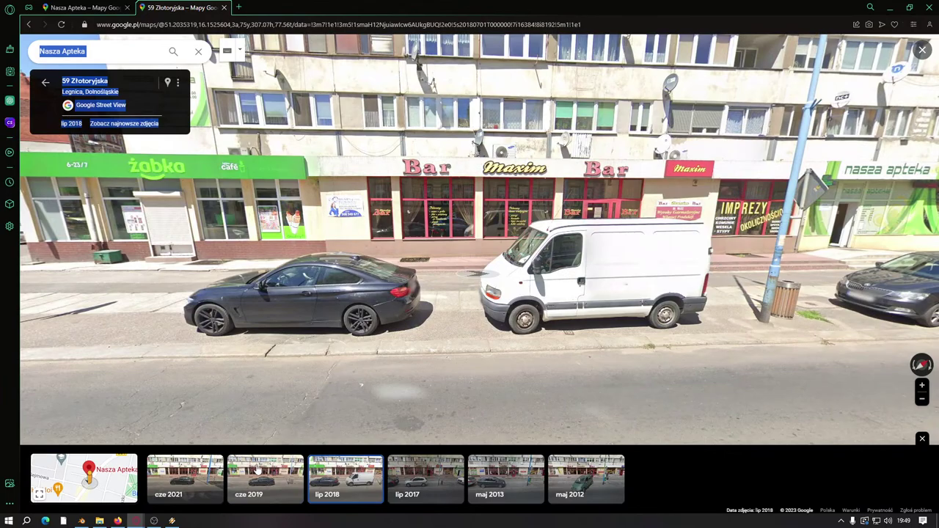
left_click(261, 469)
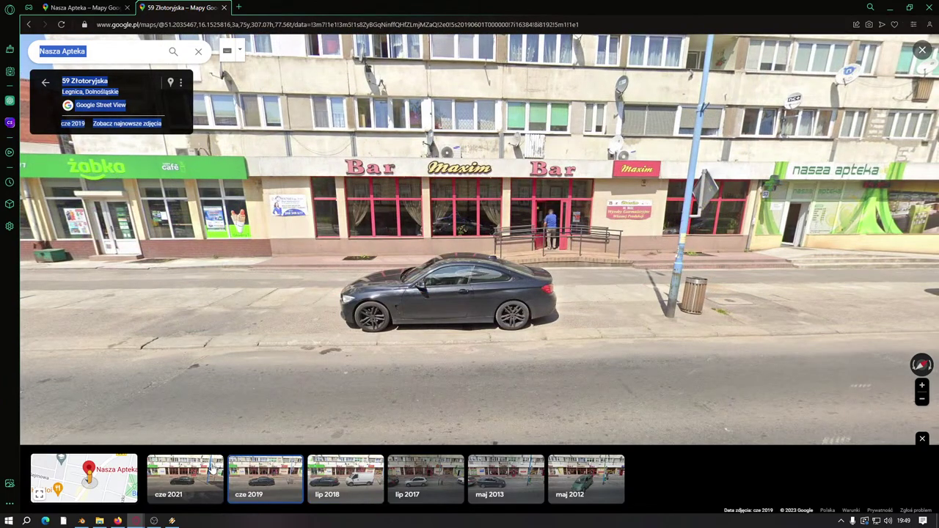
left_click(215, 470)
Step: View the July 2017 and May 2013 captures, looking around the storefront and stepping along the street
left_click(424, 485)
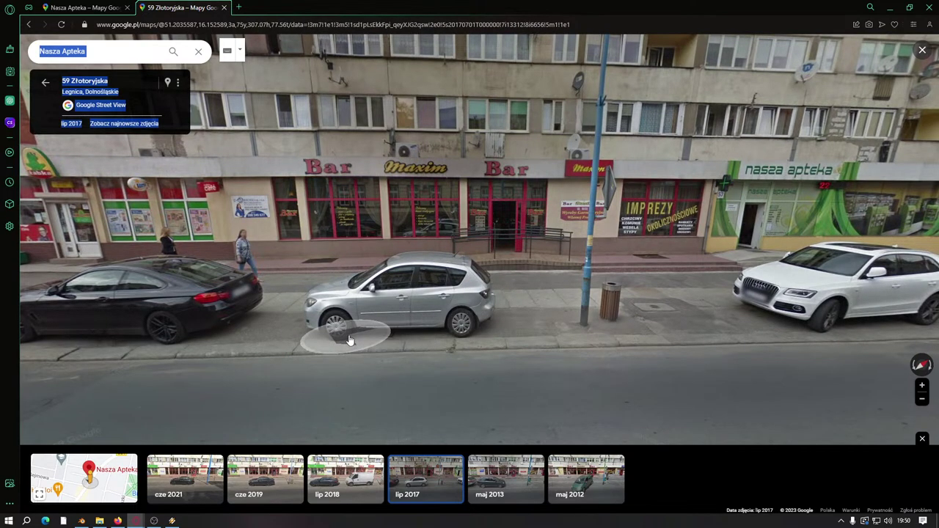
left_click_drag(205, 342, 363, 272)
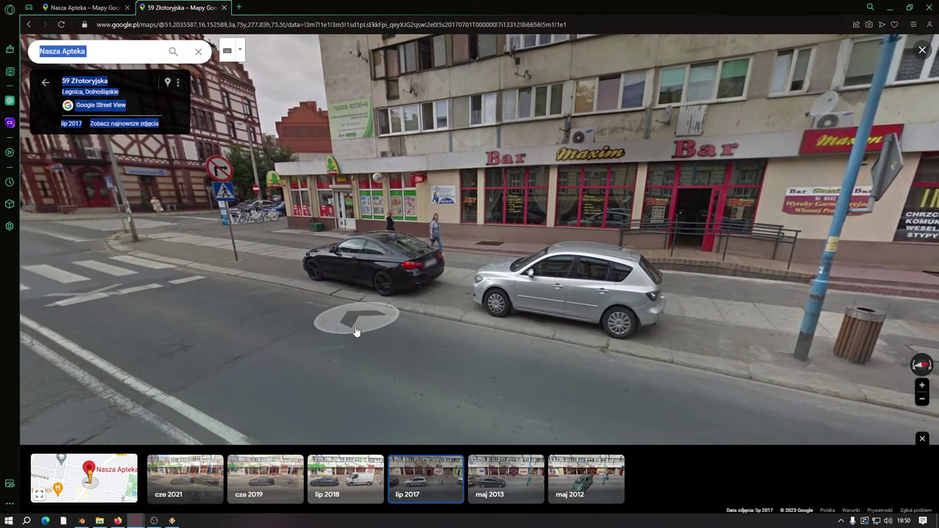
double_click(323, 336)
scroll(411, 396, "down", 2)
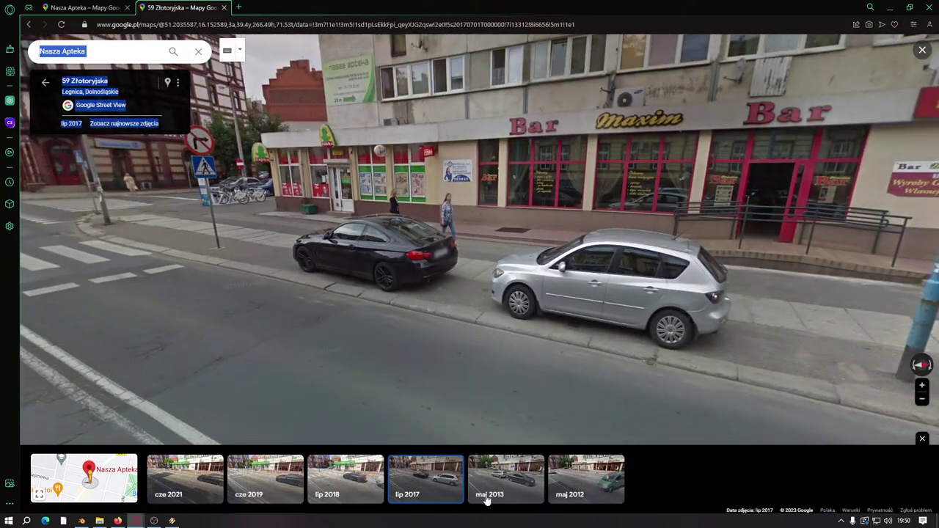
left_click(487, 495)
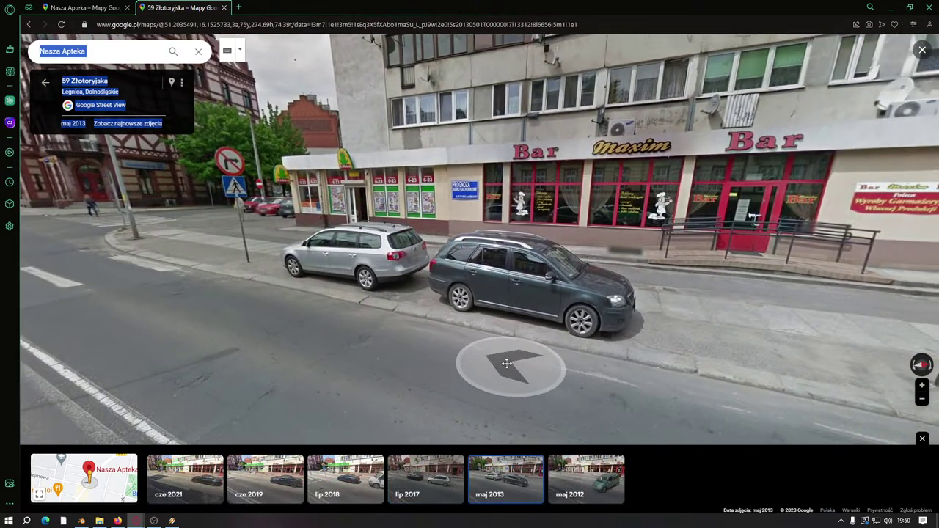
left_click_drag(506, 364, 559, 351)
left_click(421, 318)
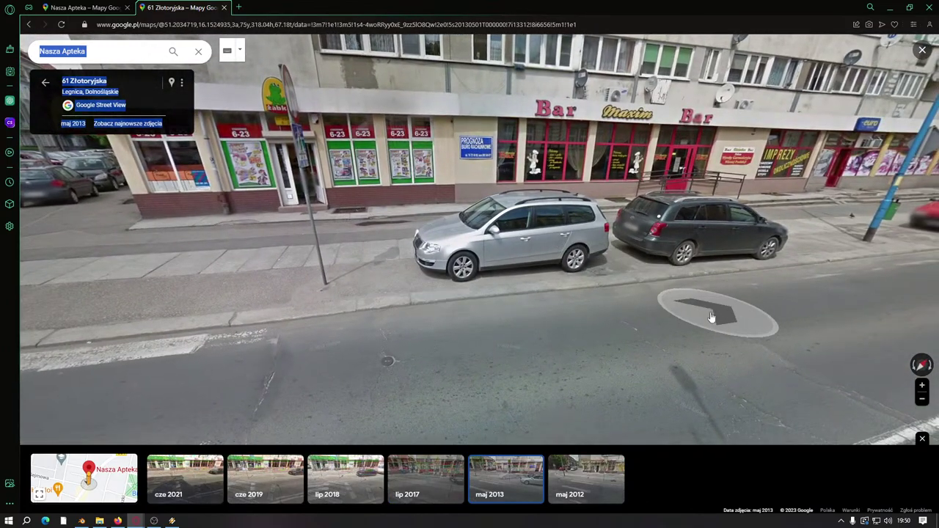
left_click(692, 300)
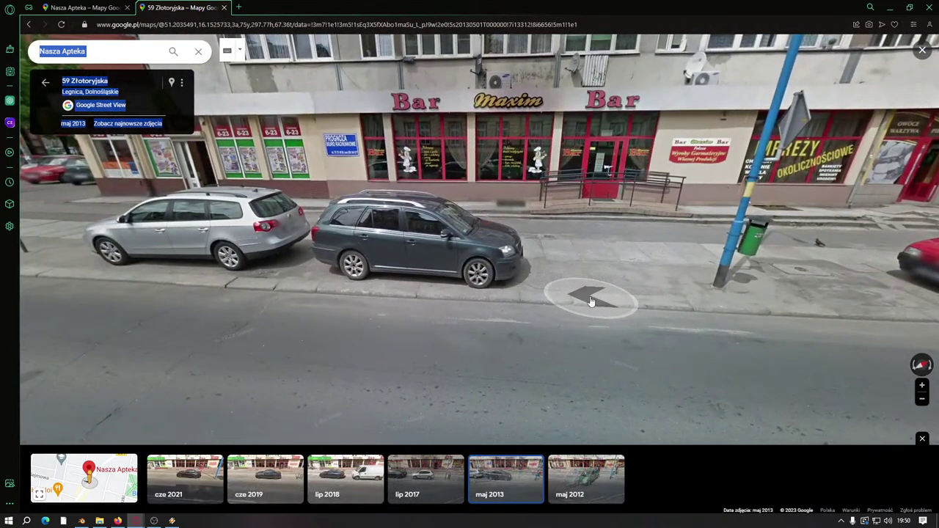
Step: Cycle through the July 2018, July 2017, June and May 2013 captures, ending on May 2012
left_click(342, 475)
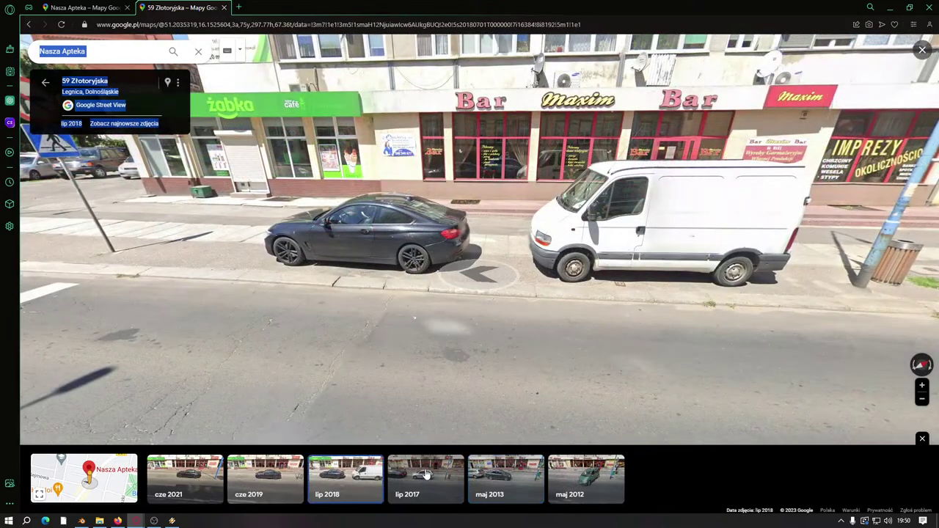
left_click(423, 475)
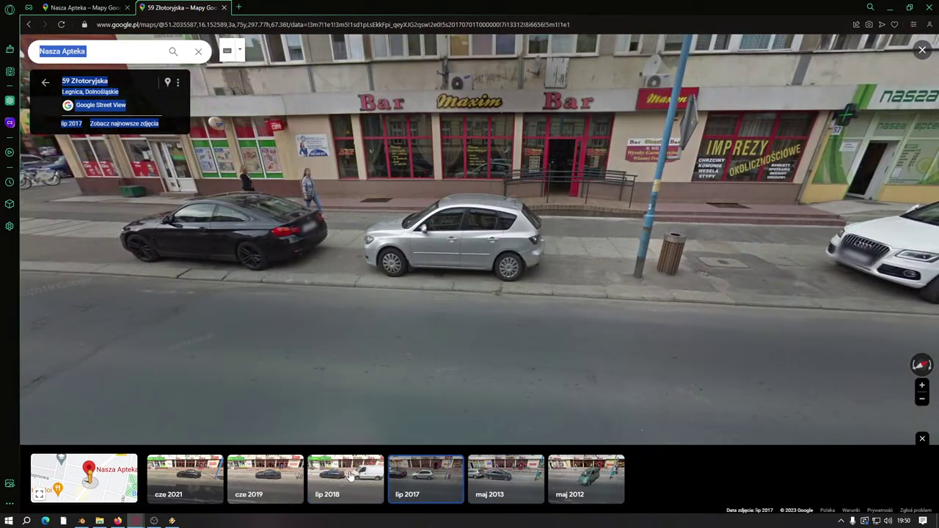
left_click(349, 475)
left_click(268, 482)
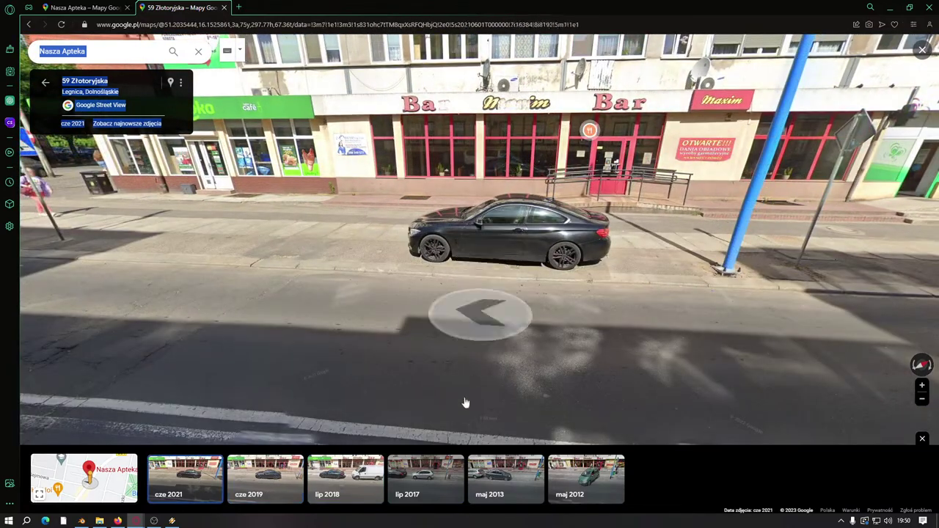
left_click(422, 477)
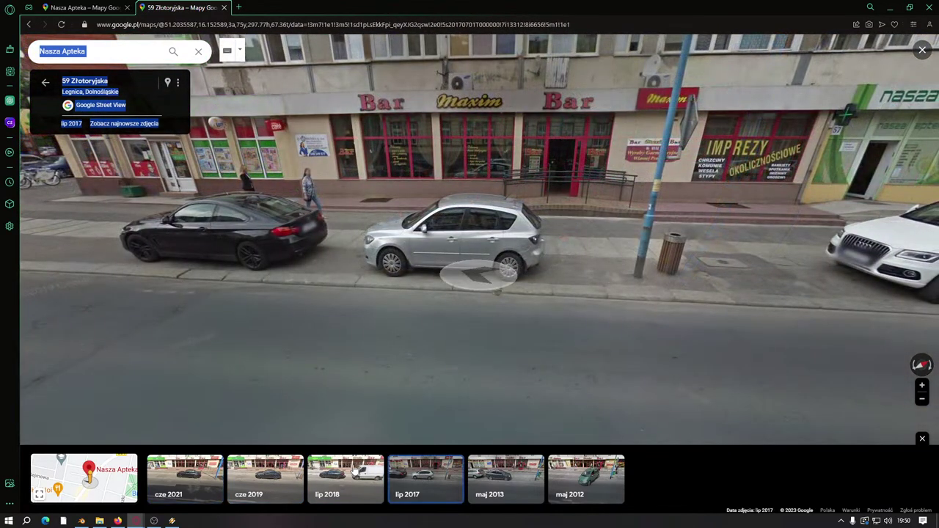
left_click(356, 473)
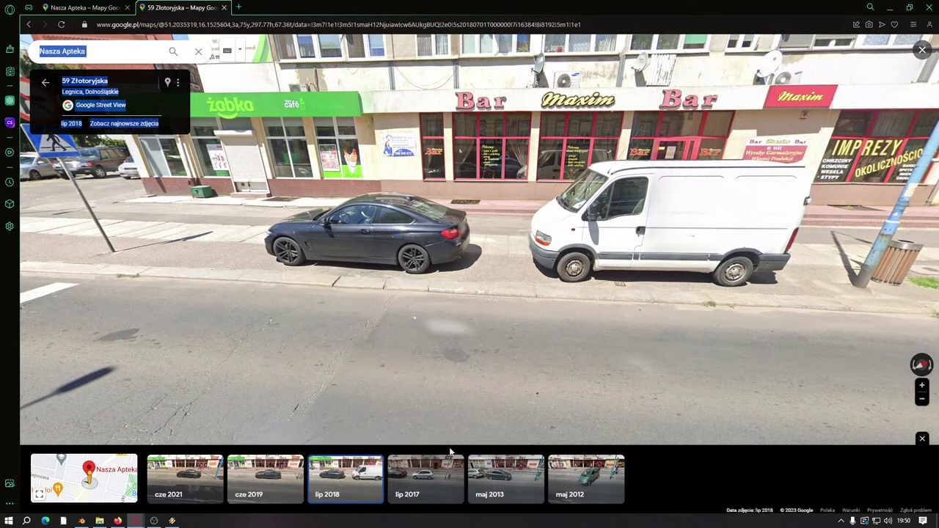
left_click(419, 473)
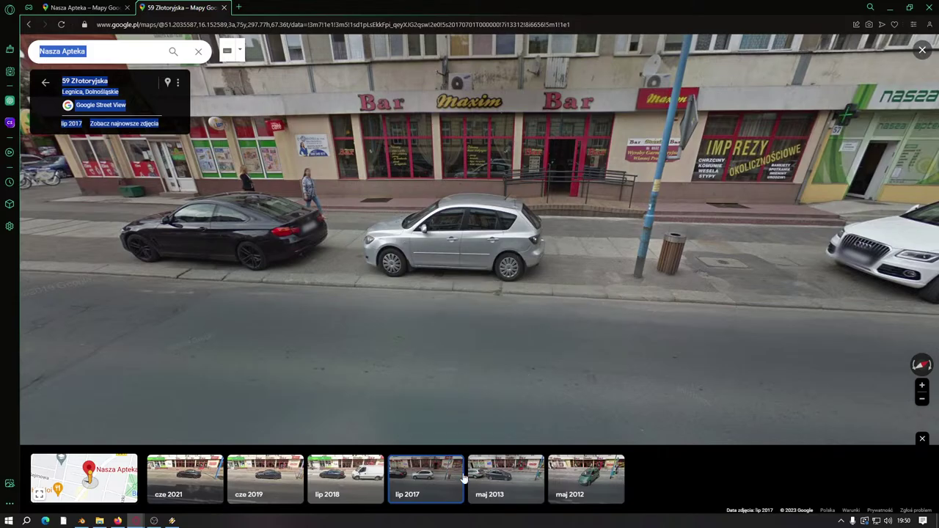
left_click(516, 470)
left_click(572, 477)
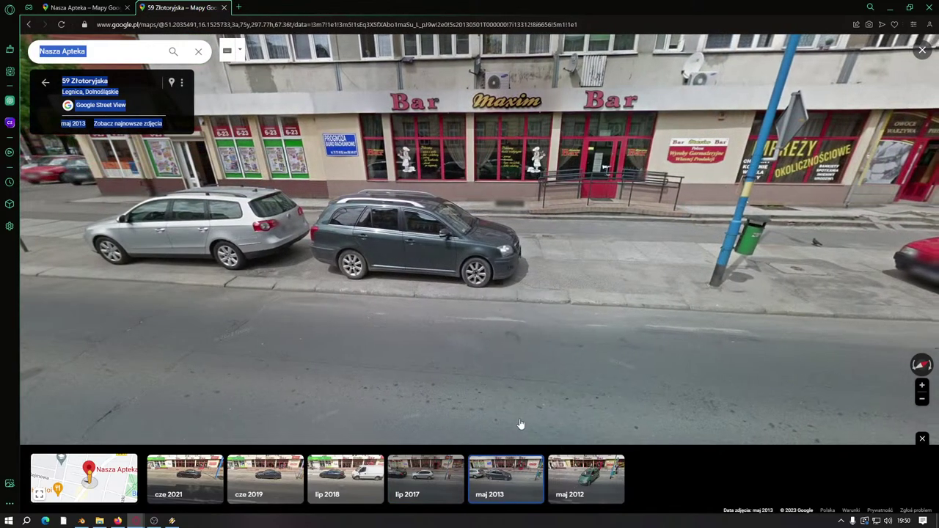
left_click(282, 385)
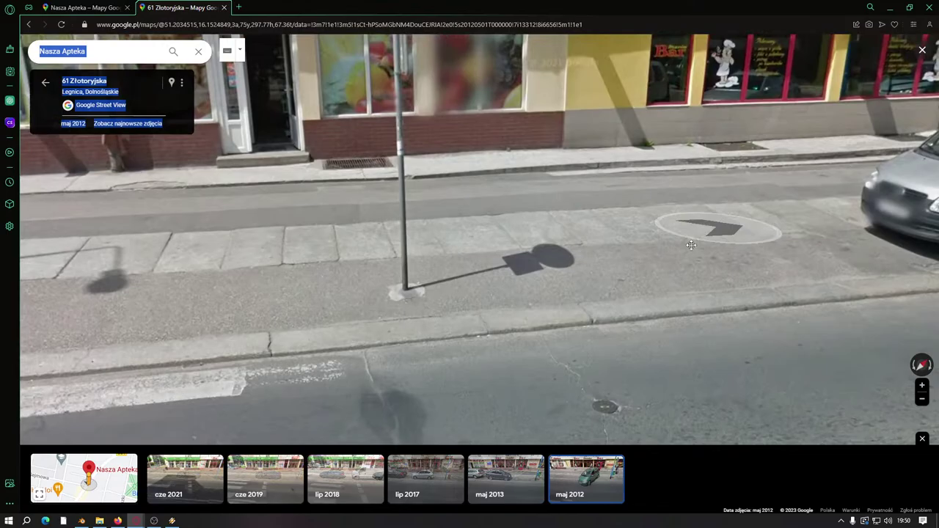
left_click_drag(691, 244, 484, 337)
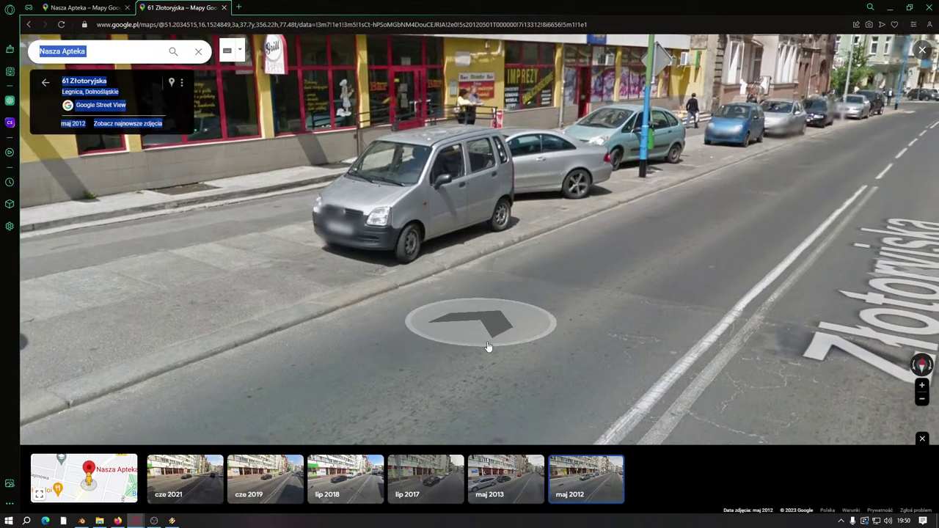
left_click(498, 477)
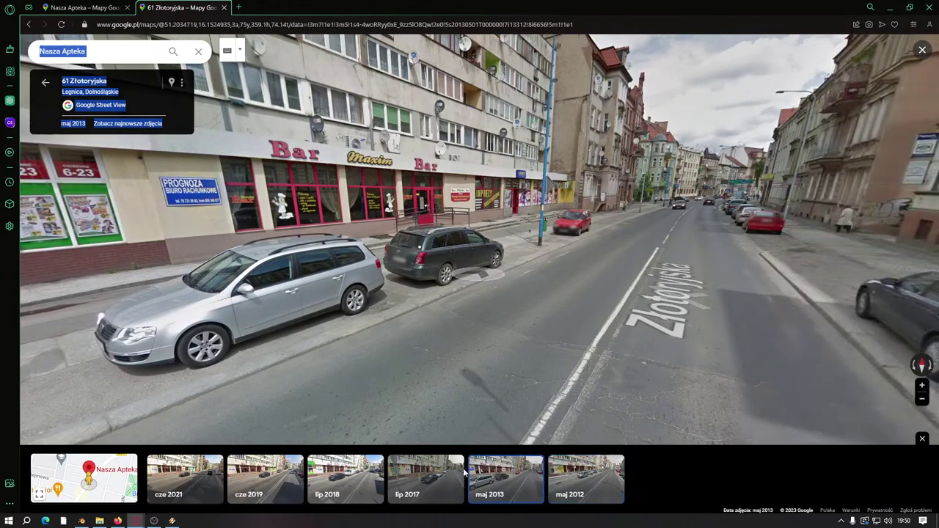
left_click(427, 470)
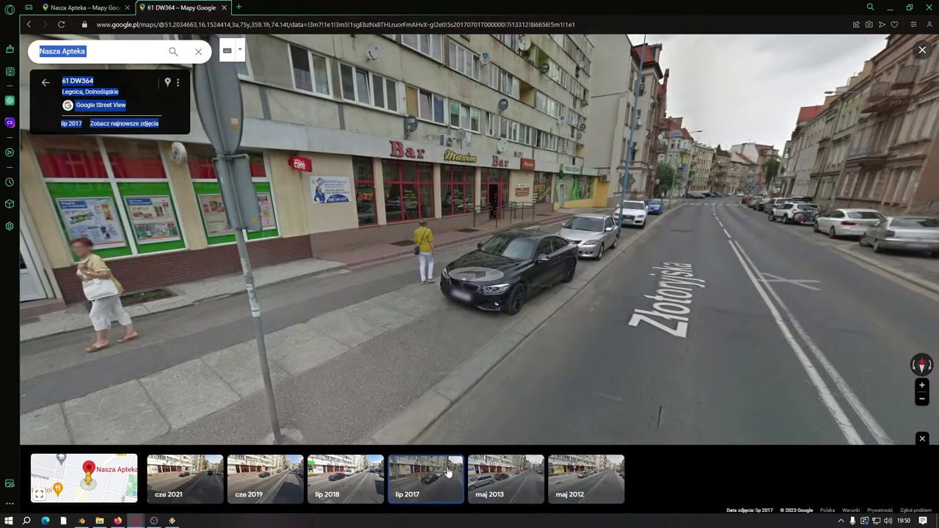
left_click(491, 477)
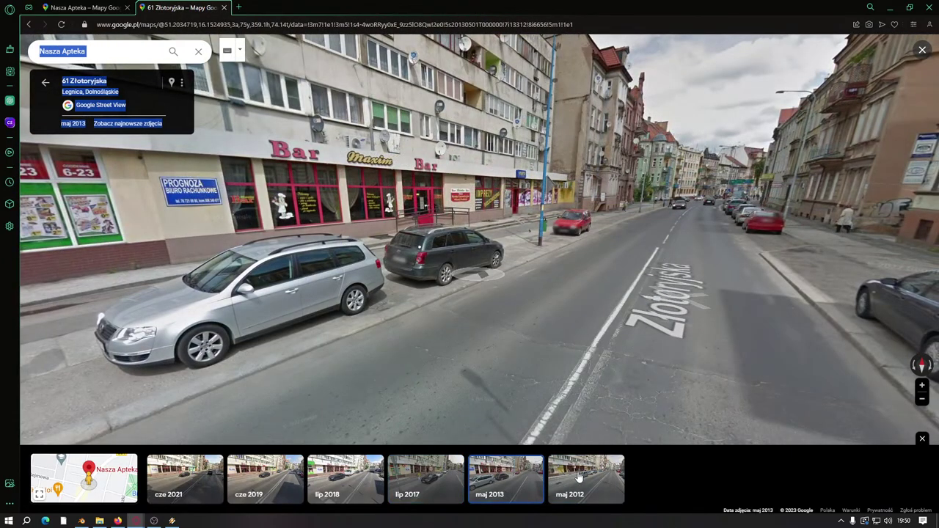
left_click(572, 482)
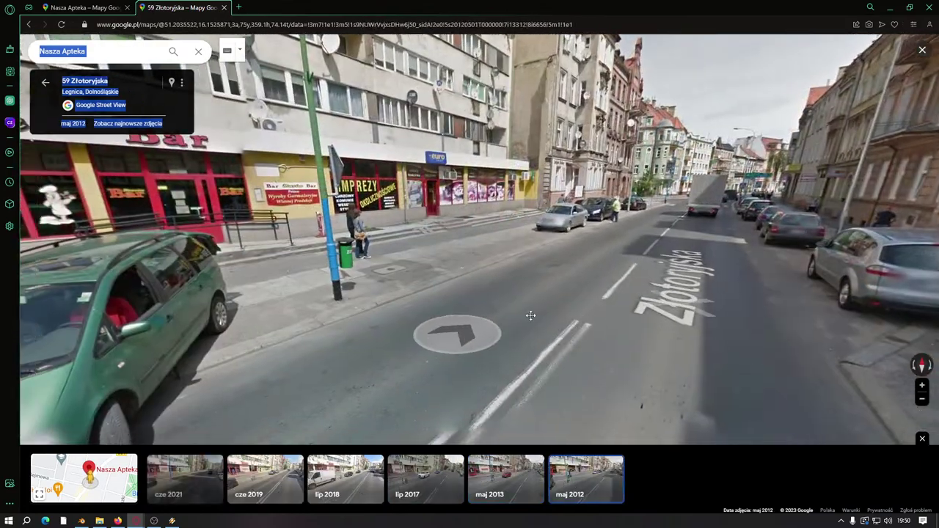
left_click_drag(530, 316, 643, 310)
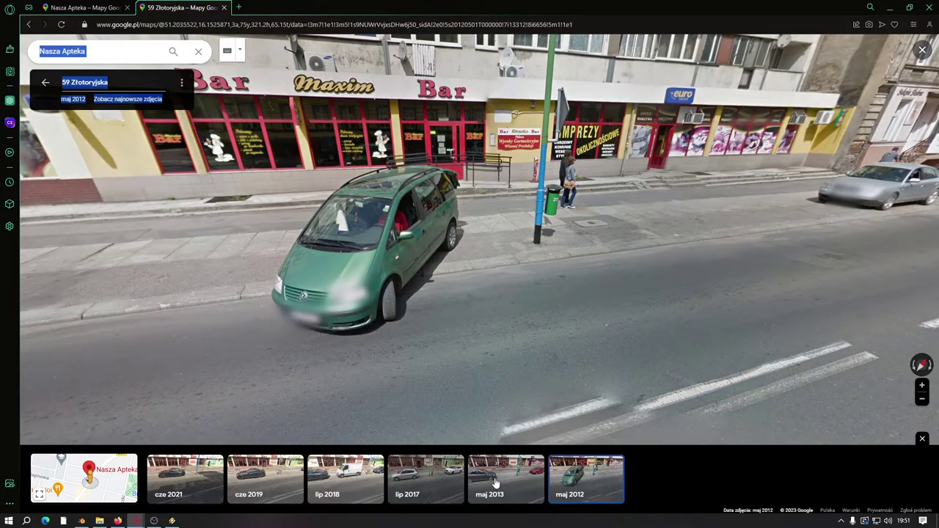
left_click(220, 365)
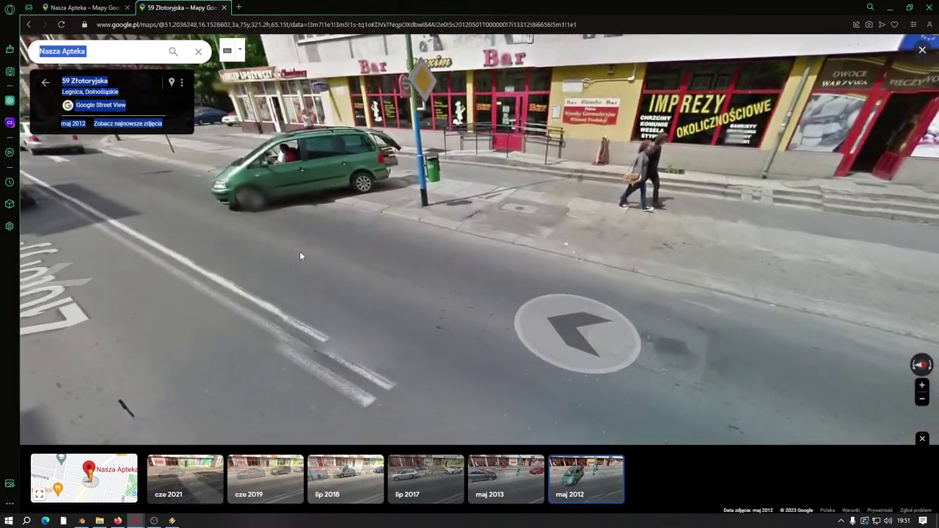
left_click_drag(300, 256, 488, 268)
left_click(487, 268)
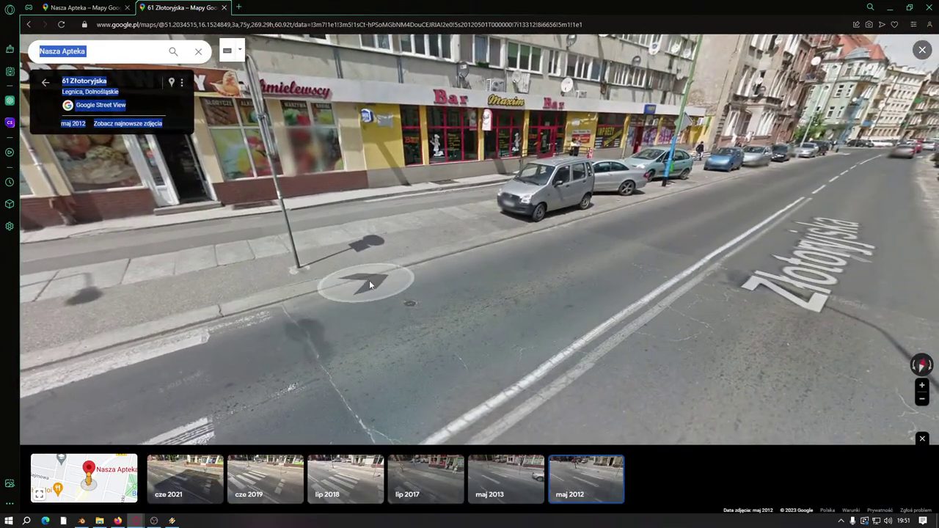
left_click(572, 277)
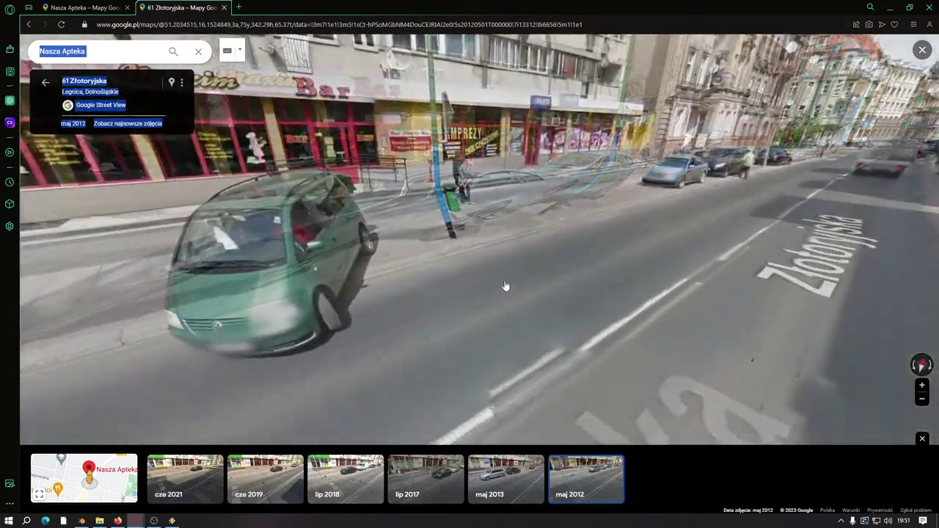
left_click(362, 247)
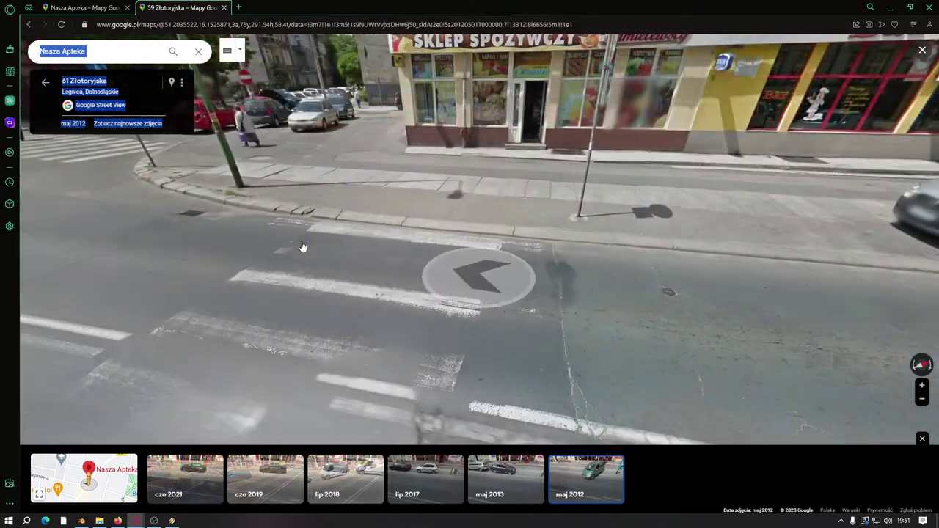
left_click_drag(536, 270, 283, 273)
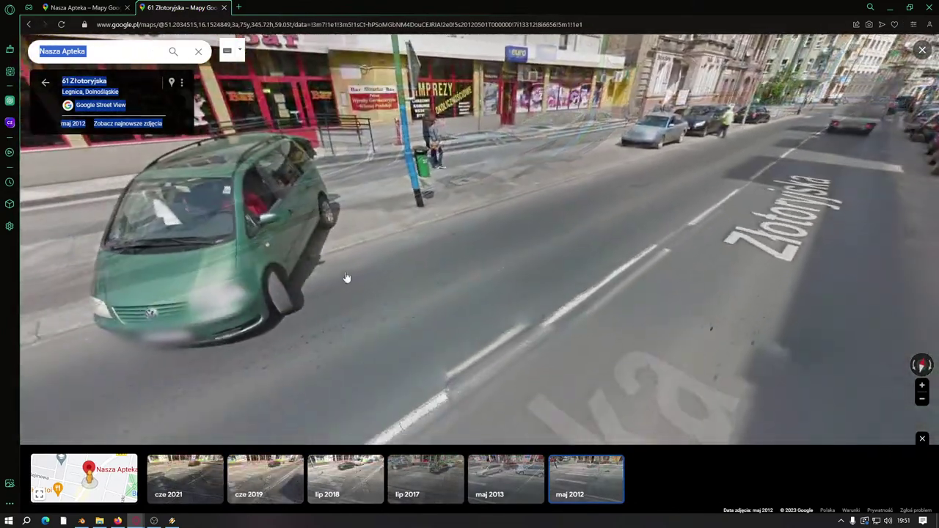
left_click(347, 278)
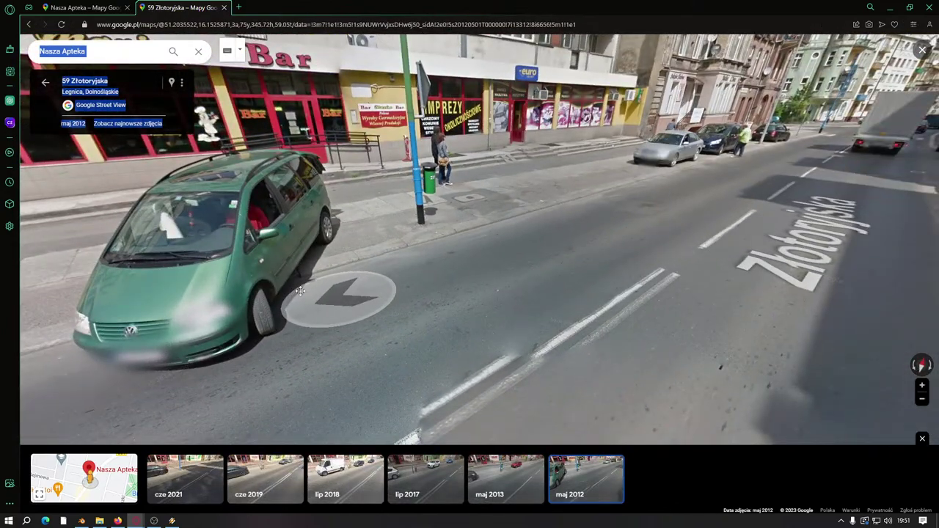
left_click(300, 292)
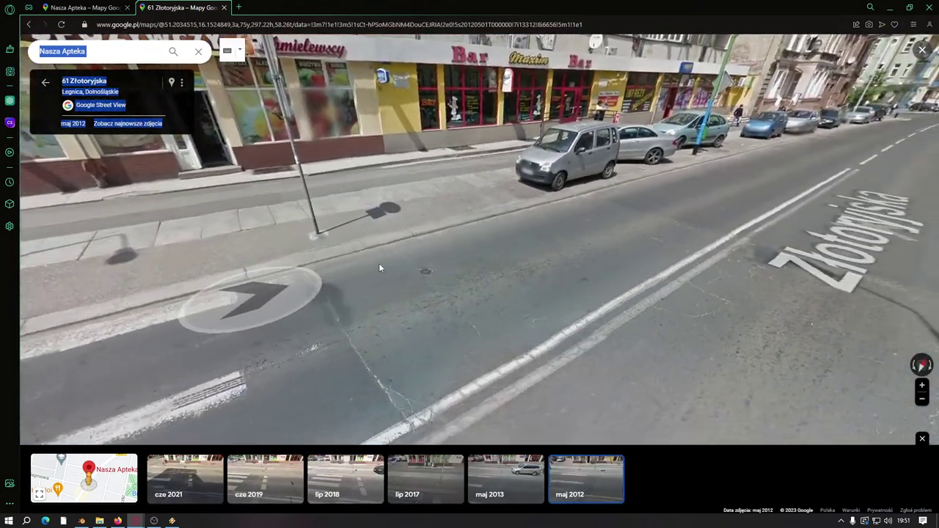
left_click(410, 173)
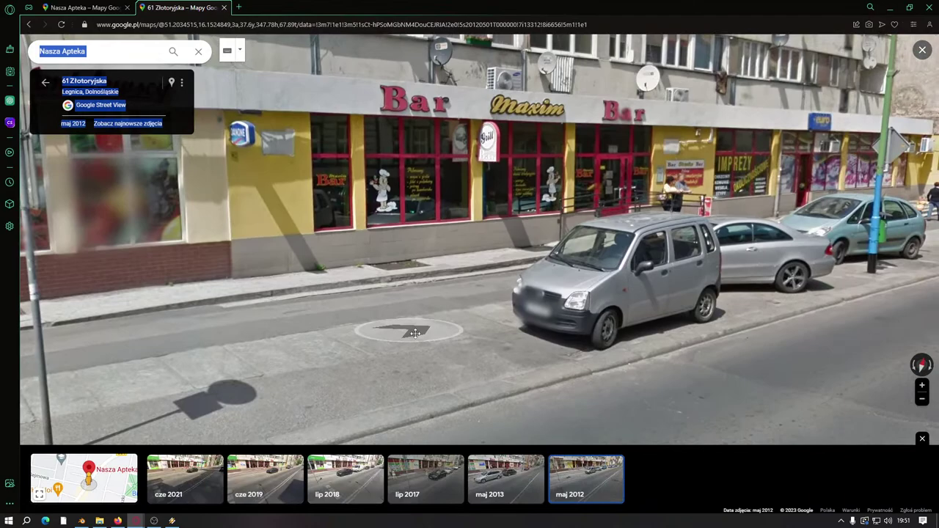
left_click_drag(415, 333, 423, 371)
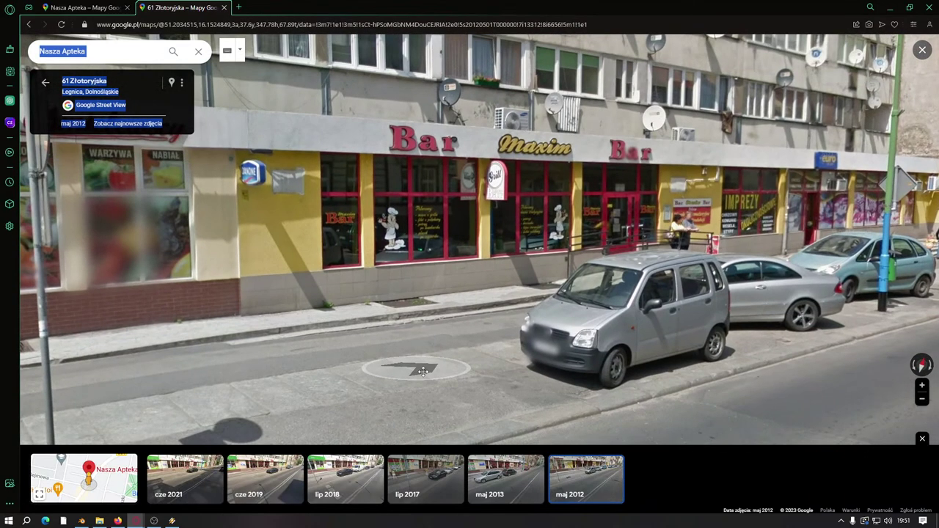
left_click(423, 371)
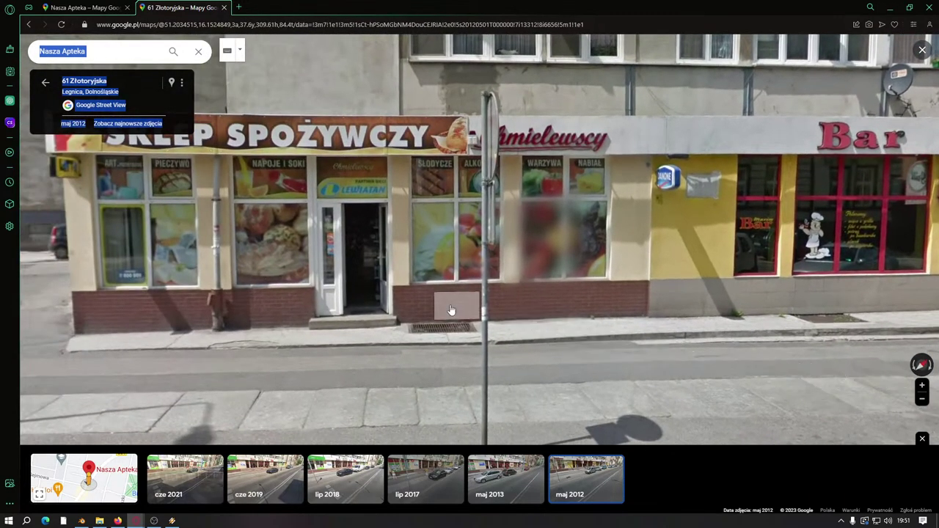
left_click(451, 309)
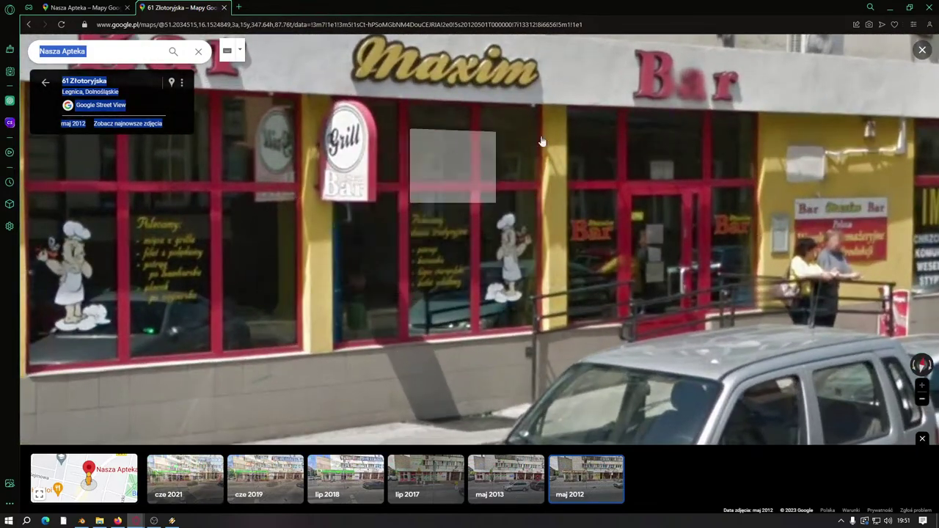
Step: Switch to June 2021 imagery and step between Bar Maxim and the grocery shop with fruit windows
left_click(194, 483)
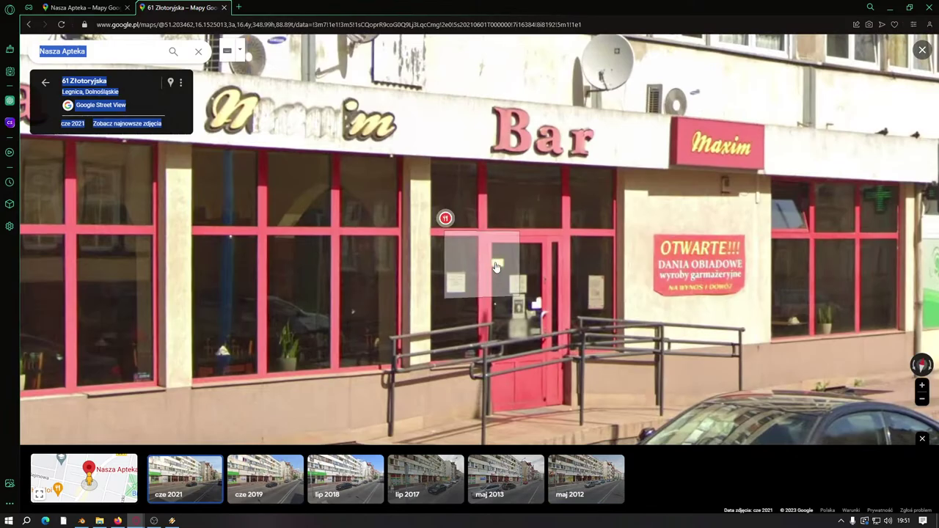
scroll(506, 294, "down", 3)
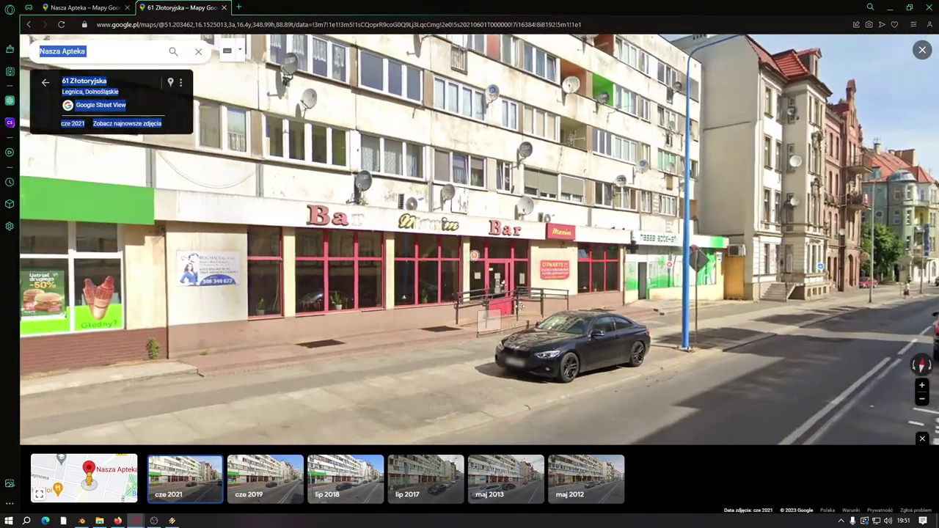
scroll(518, 307, "down", 3)
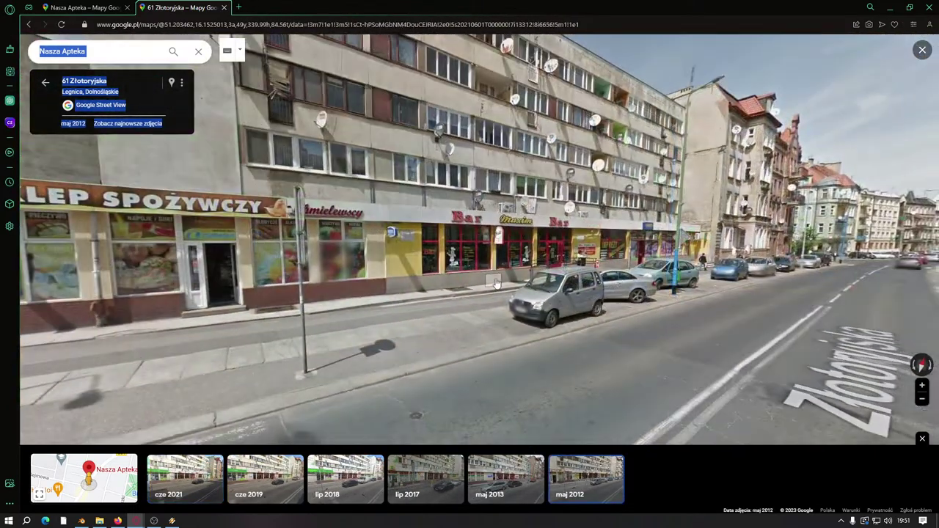
left_click(496, 284)
scroll(503, 292, "down", 4)
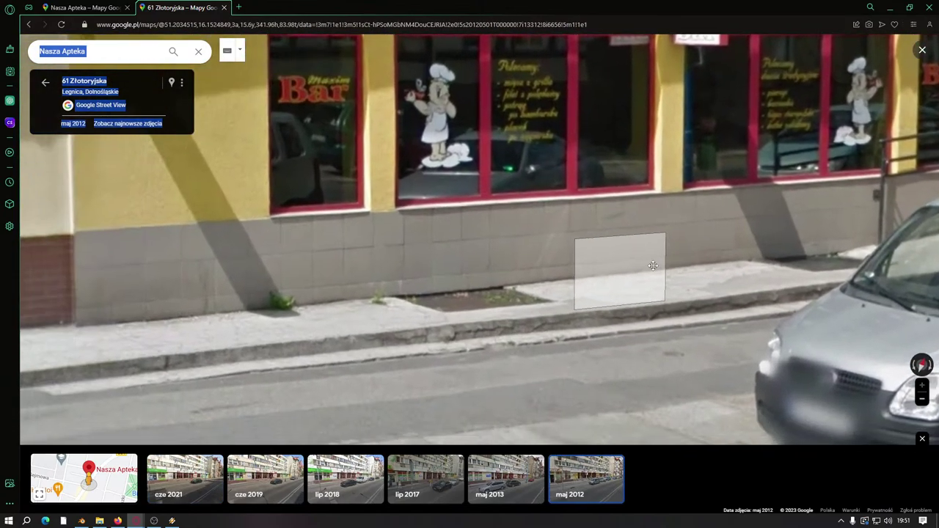
scroll(343, 320, "up", 3)
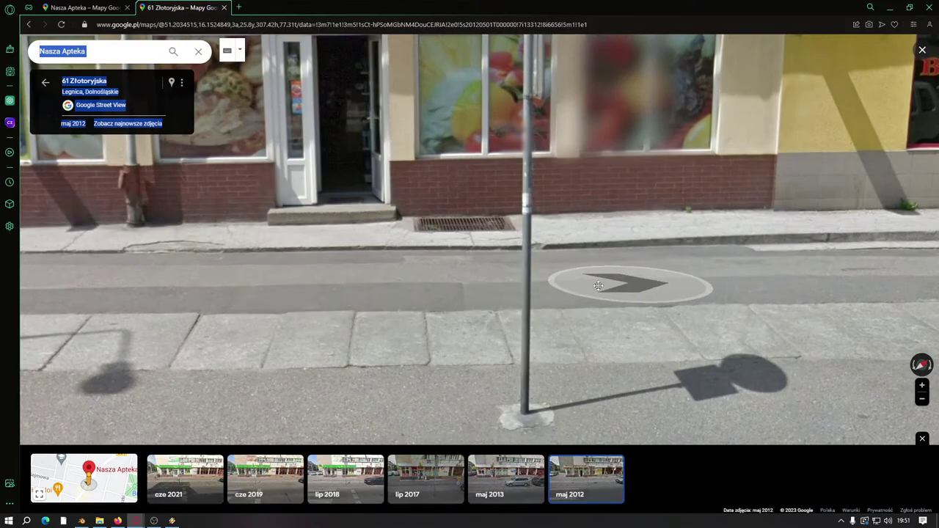
left_click(631, 280)
left_click(84, 371)
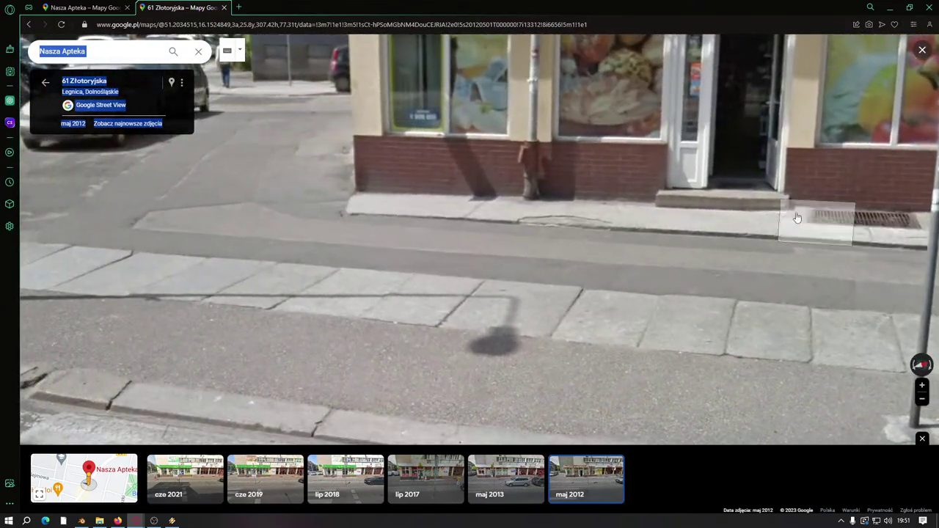
scroll(352, 221, "down", 4)
scroll(682, 289, "down", 2)
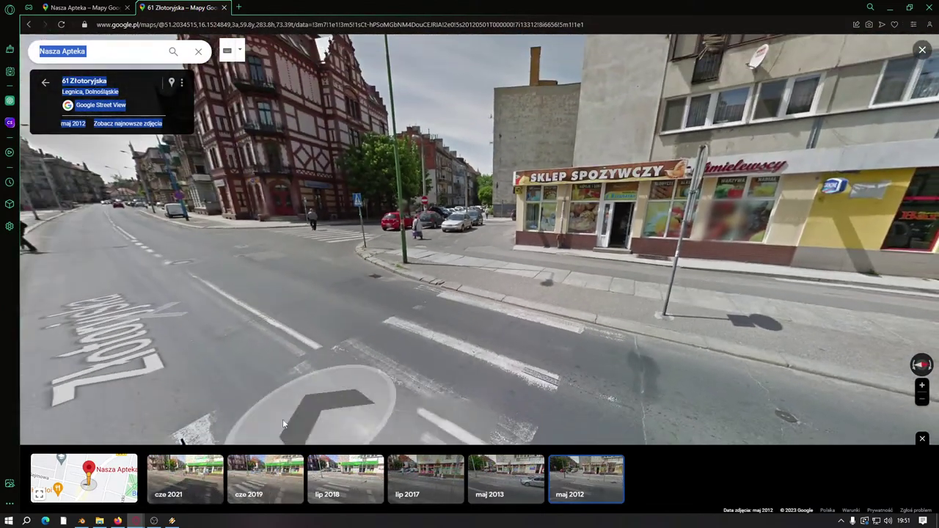
left_click(909, 8)
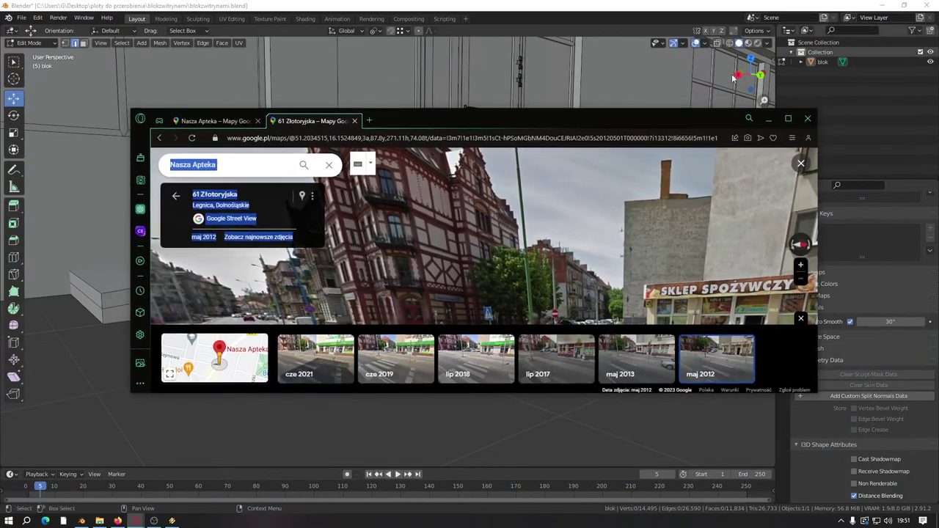
key("alt+Tab")
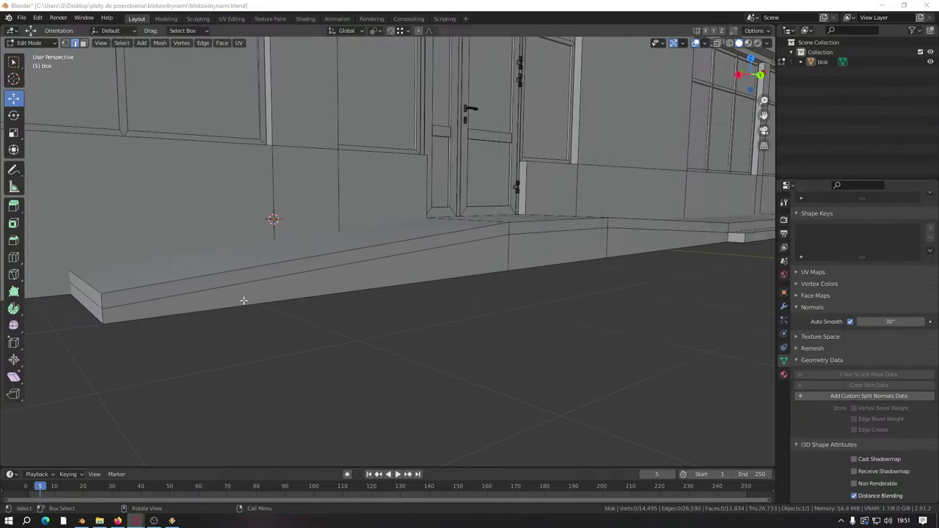
scroll(384, 308, "up", 3)
scroll(383, 308, "down", 3)
middle_click_drag(384, 308, 518, 272, "shift")
scroll(504, 278, "up", 2)
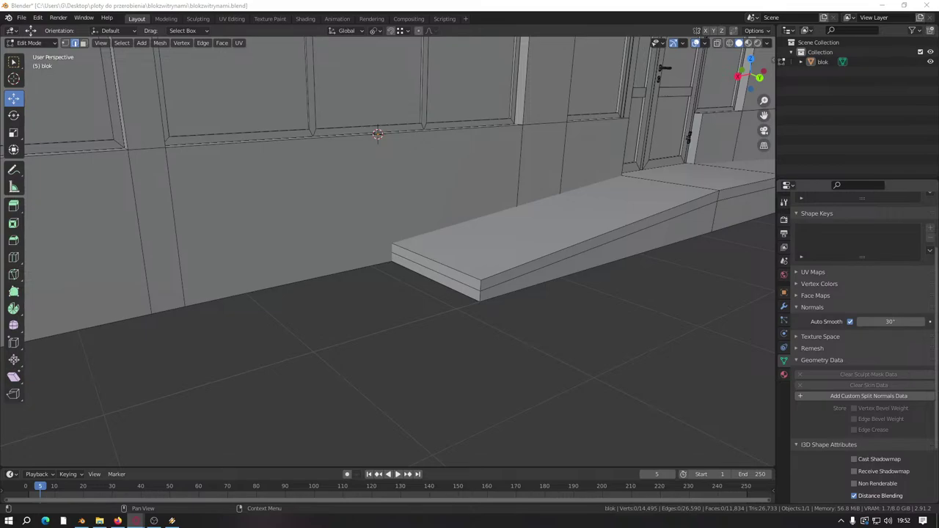
key("alt+Tab")
left_click_drag(605, 146, 529, 123)
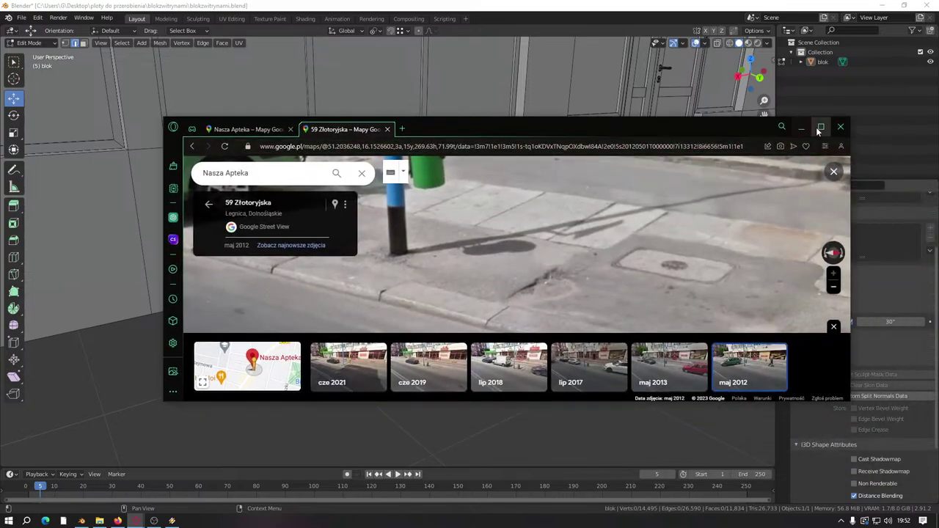
Step: Maximize the browser, leave Street View, and open the photos of Nasza Apteka at Złotoryjska 57
left_click(816, 127)
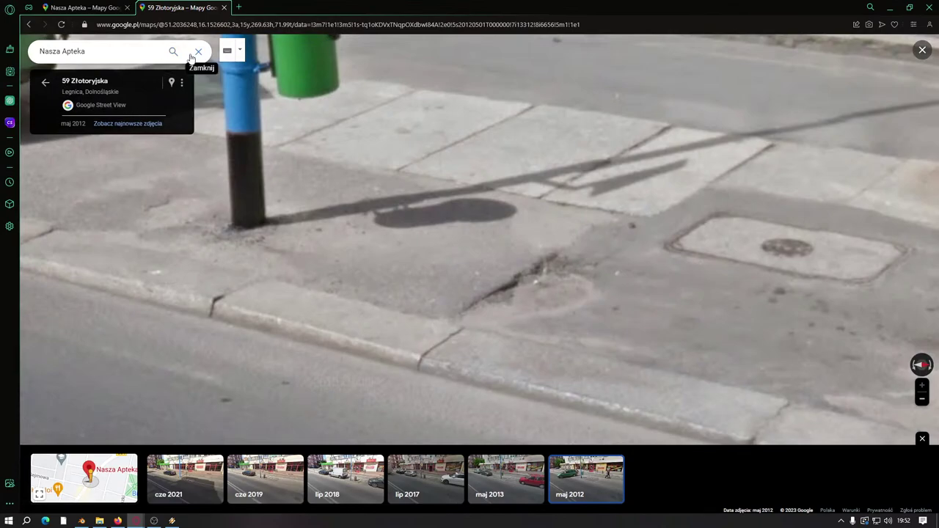
left_click(169, 56)
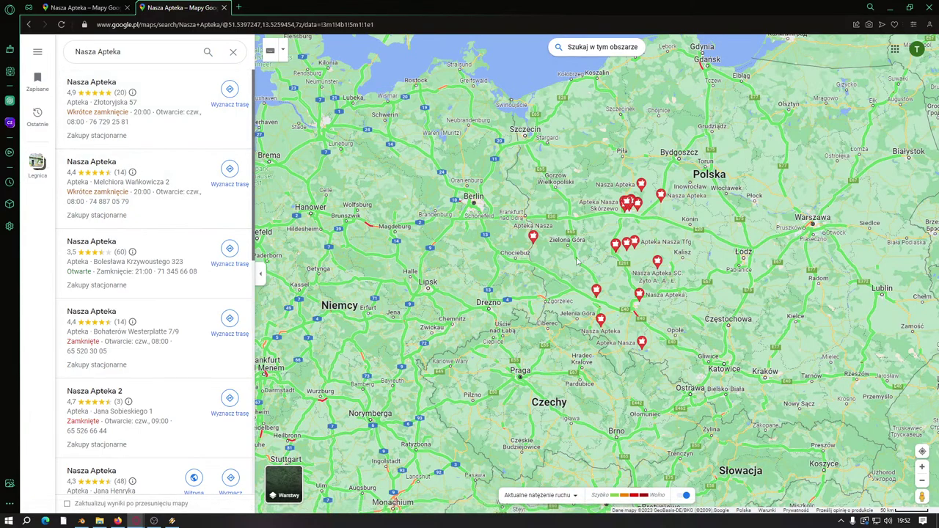
left_click(92, 86)
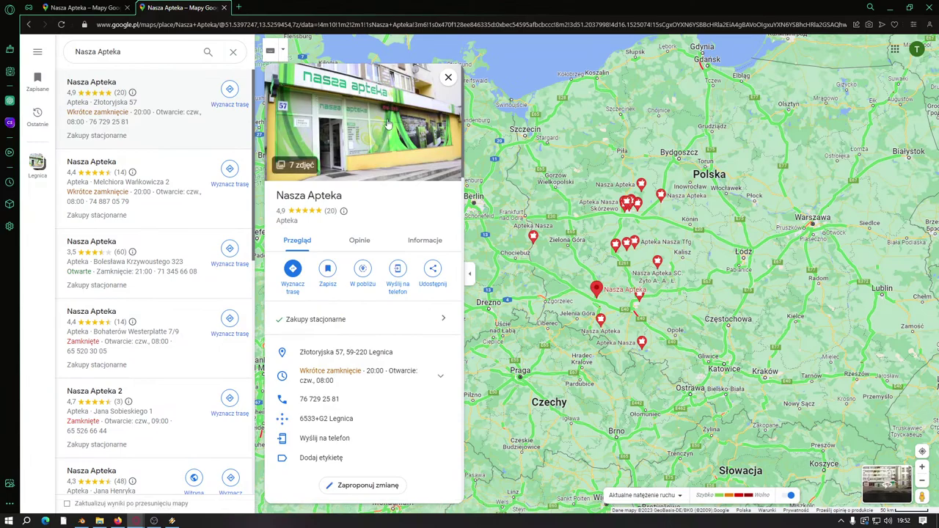
left_click(366, 135)
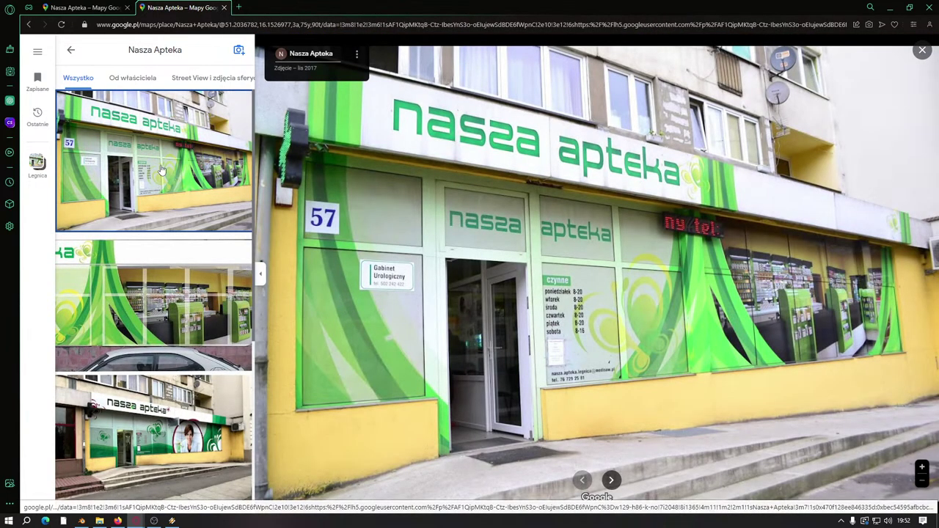
Step: View the second and third photos of the pharmacy
left_click(162, 281)
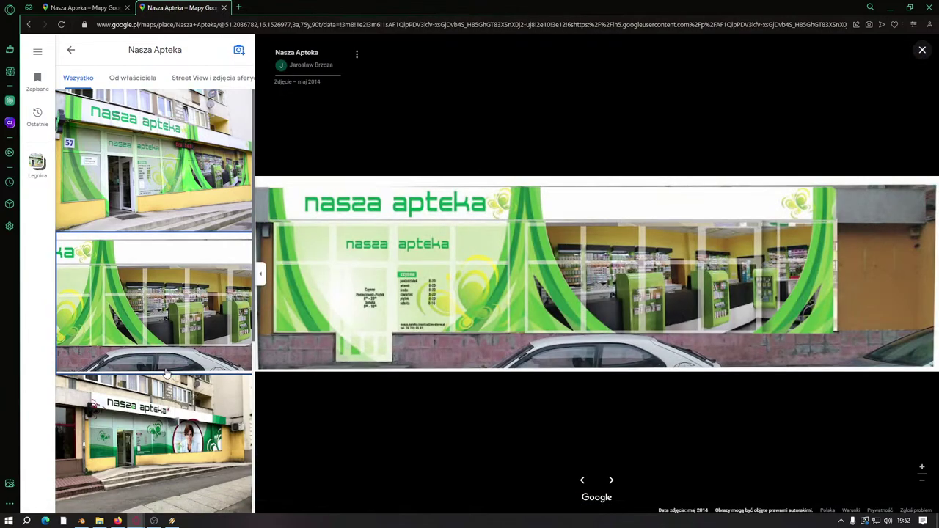
left_click(167, 408)
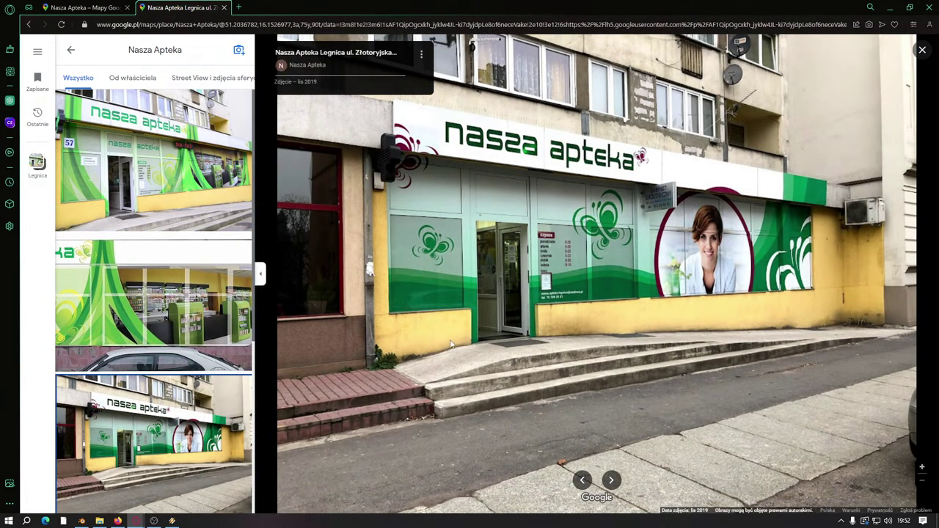
scroll(220, 367, "down", 2)
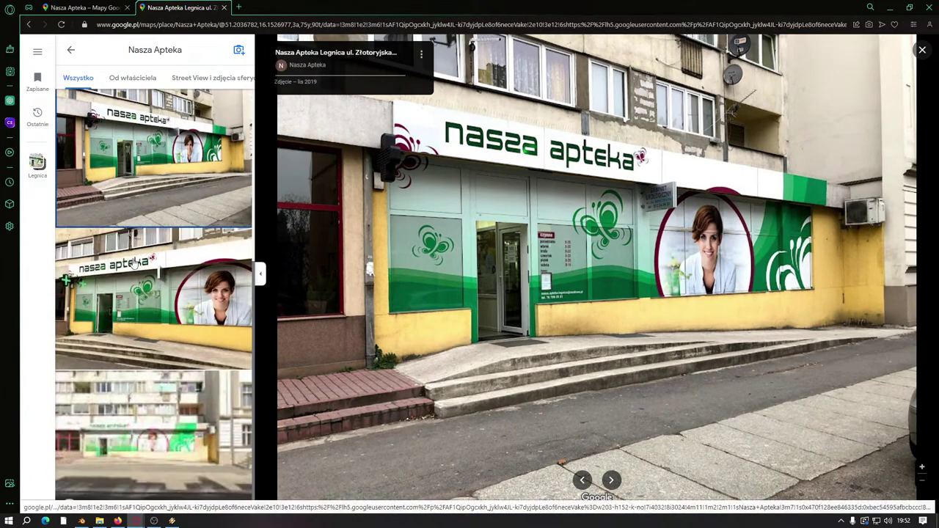
scroll(156, 449, "up", 2)
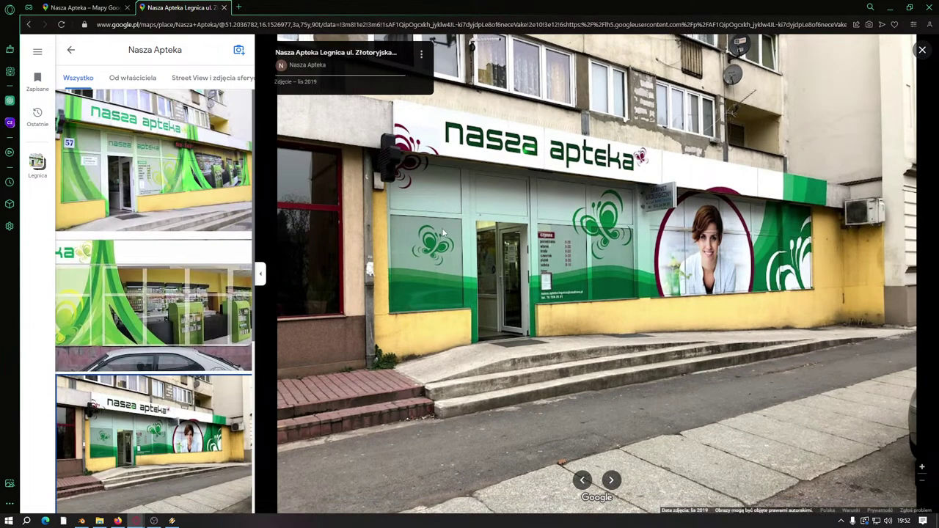
left_click(71, 51)
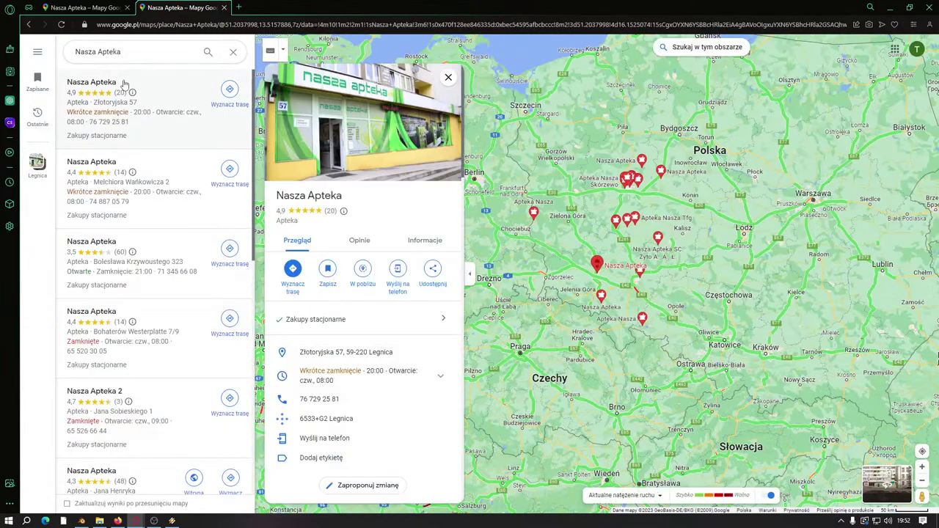
left_click(30, 25)
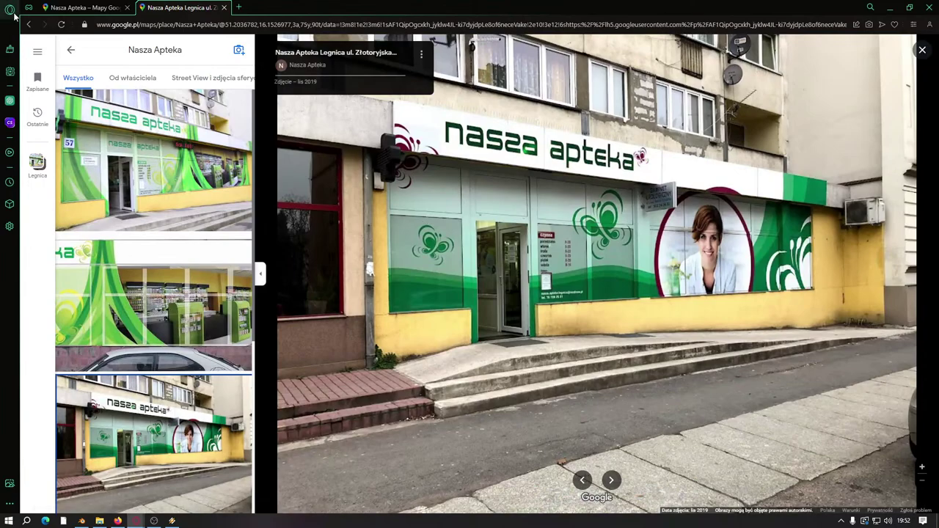
left_click(30, 26)
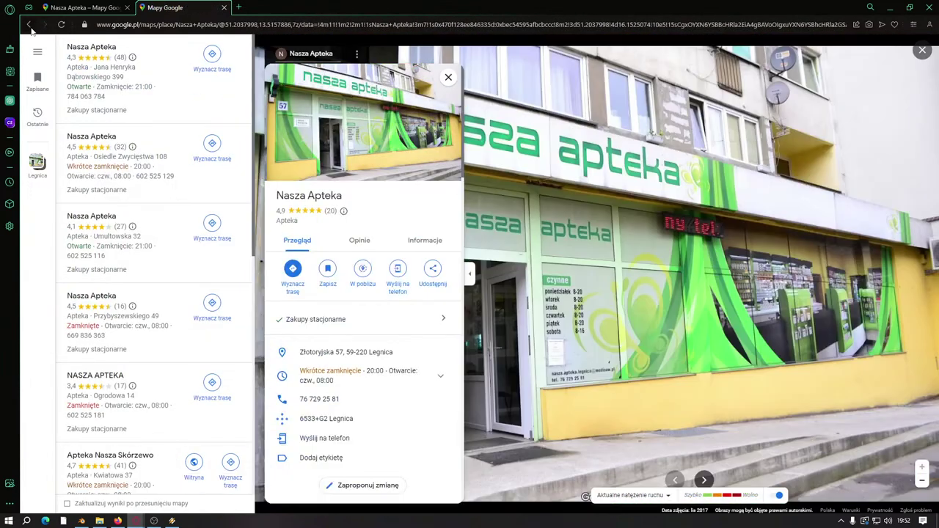
left_click(30, 25)
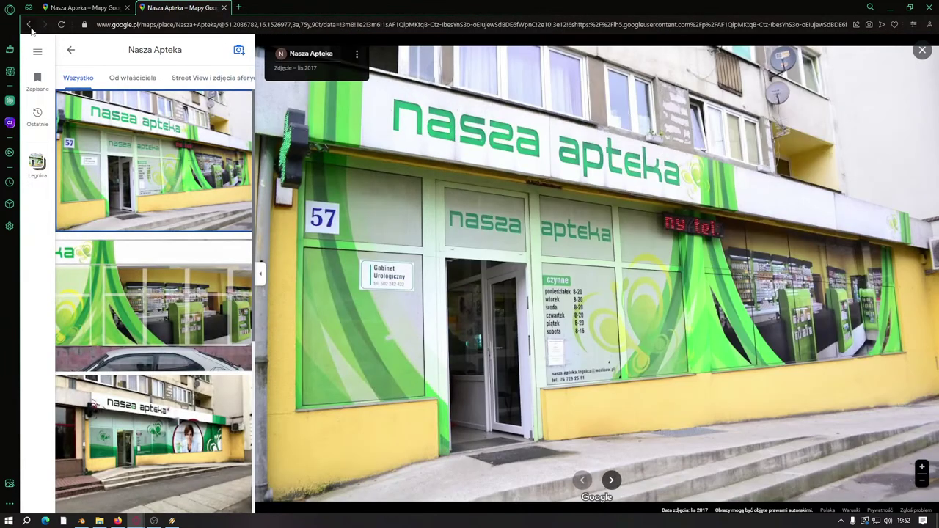
left_click(31, 25)
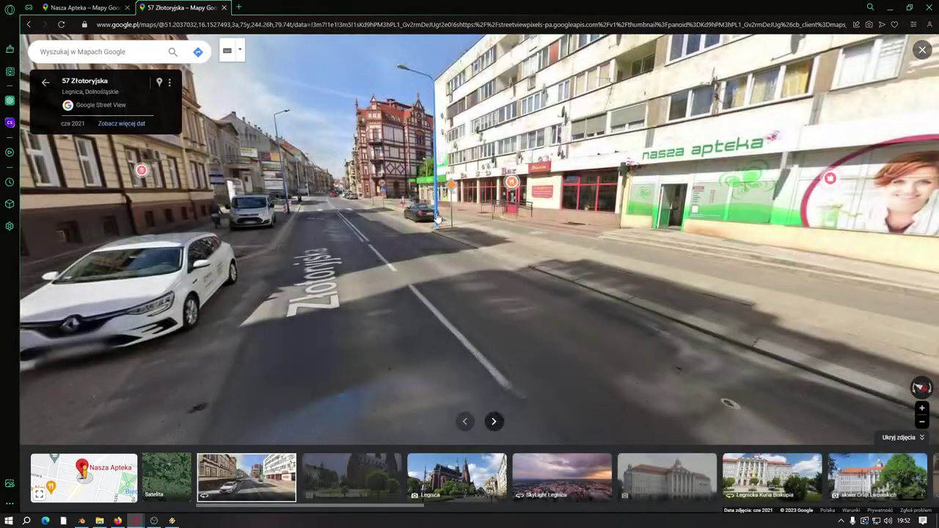
Step: Open Bar Maxim's photos and view the street-level shot along the bar's pavement
left_click(118, 10)
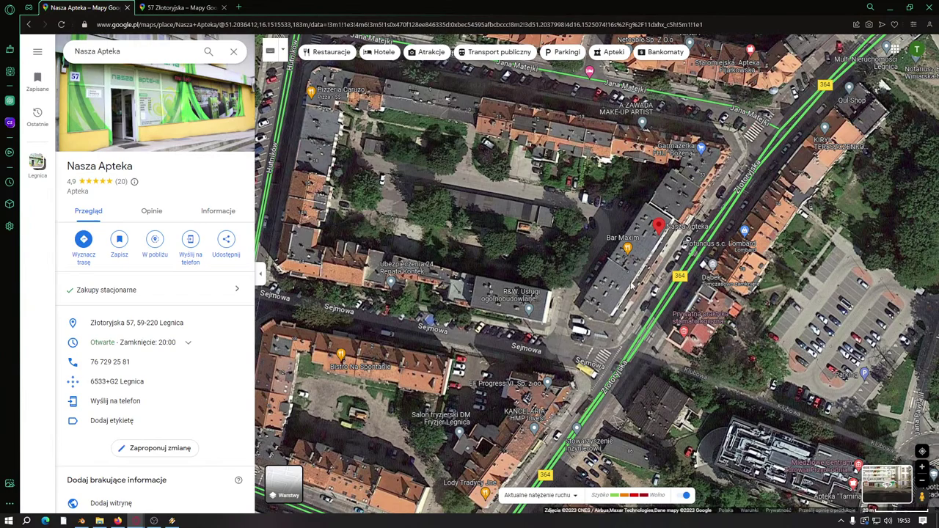
left_click(631, 251)
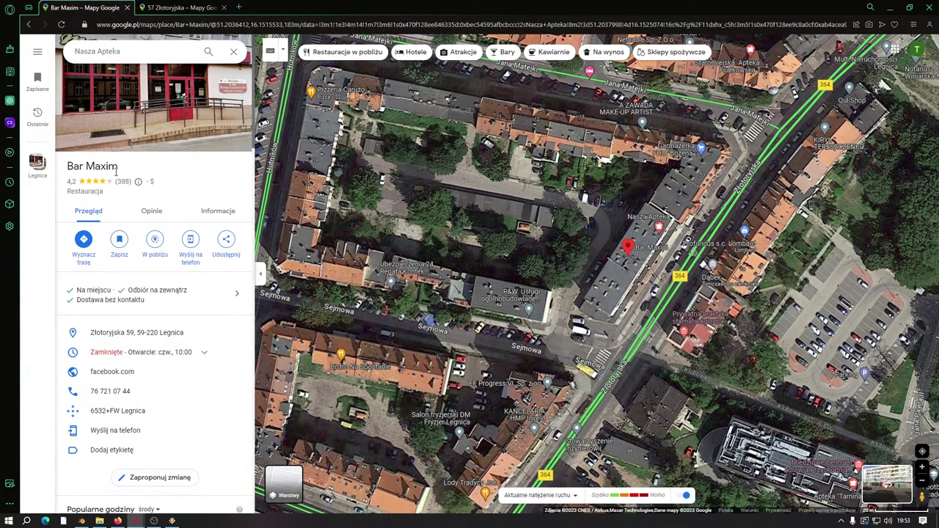
left_click(189, 111)
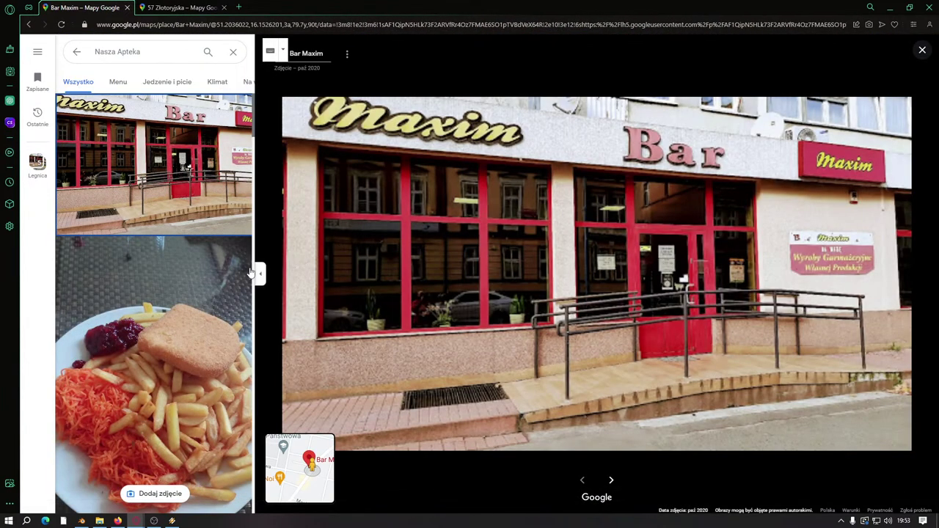
scroll(251, 272, "down", 10)
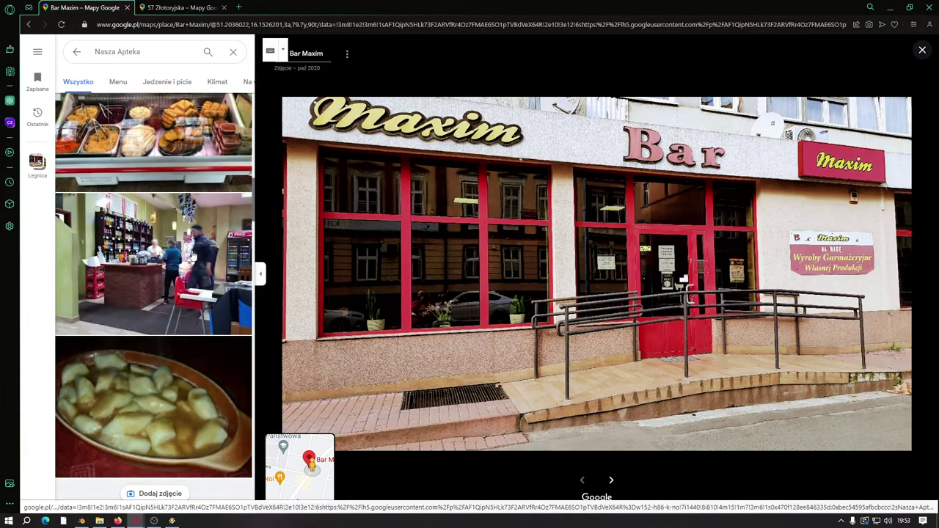
scroll(193, 254, "down", 10)
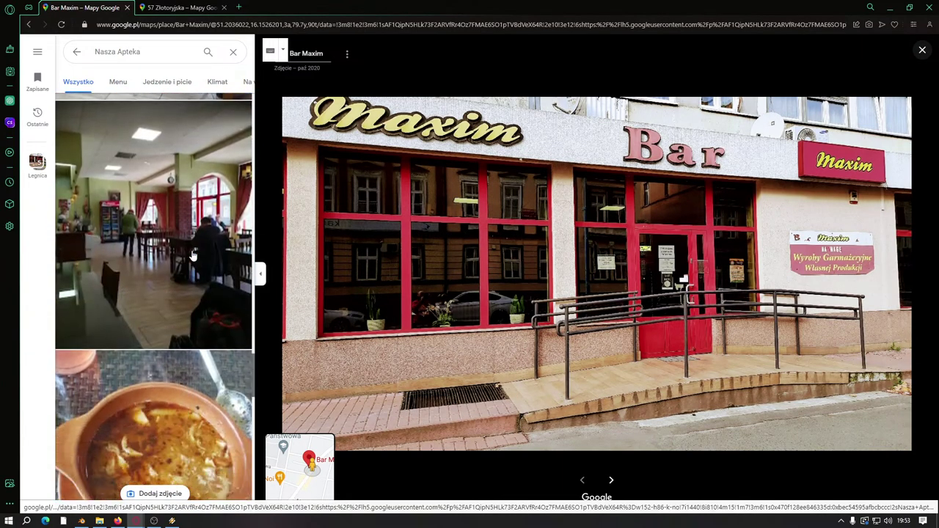
scroll(193, 255, "down", 10)
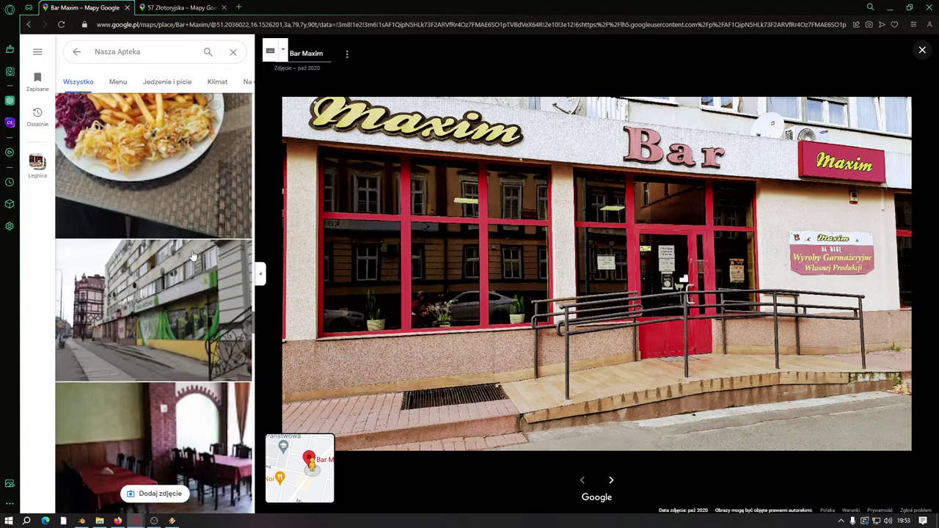
scroll(193, 255, "down", 10)
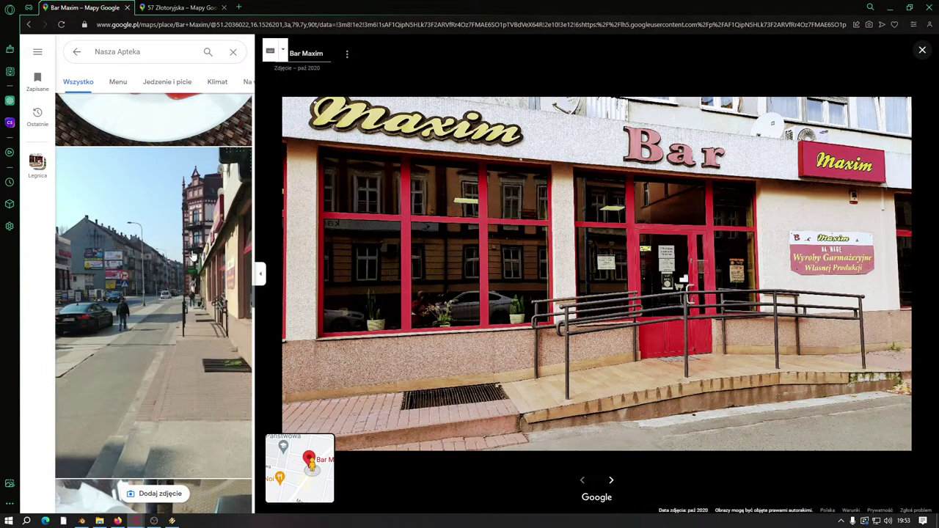
left_click(193, 255)
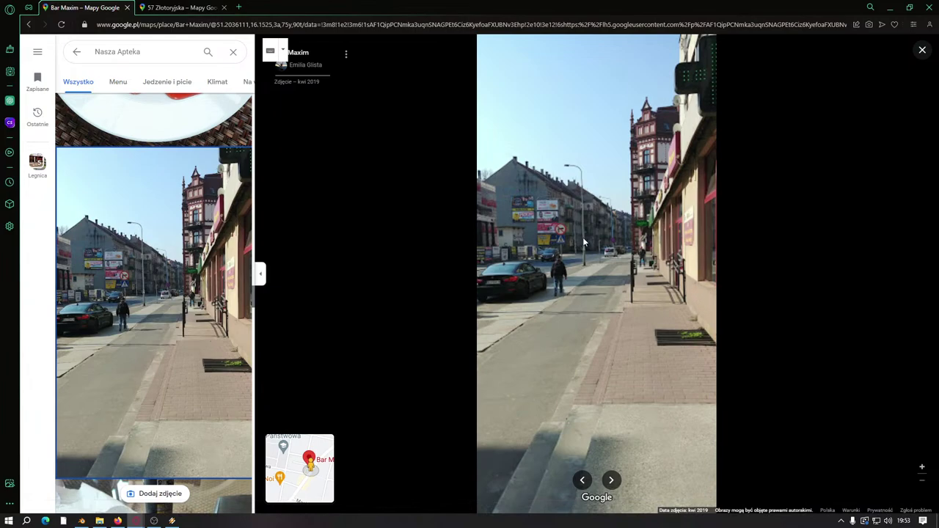
scroll(211, 301, "down", 10)
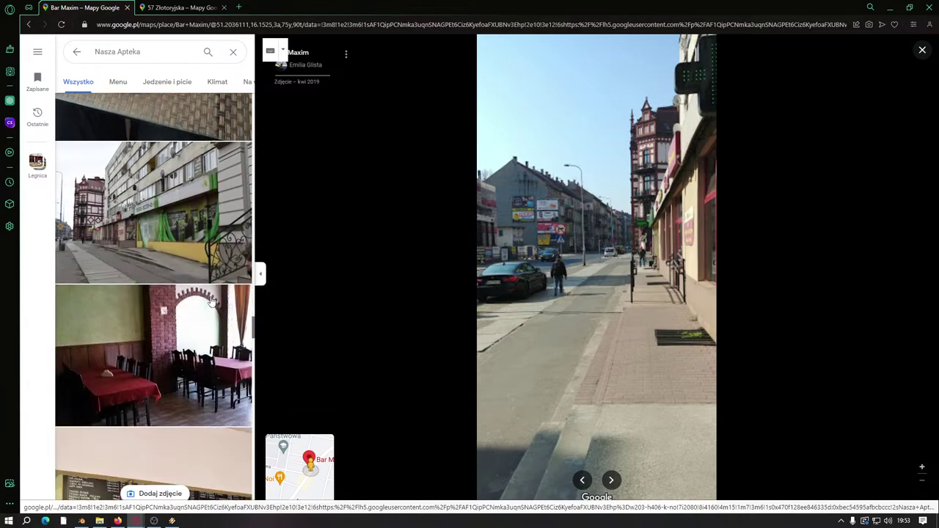
scroll(211, 301, "up", 5)
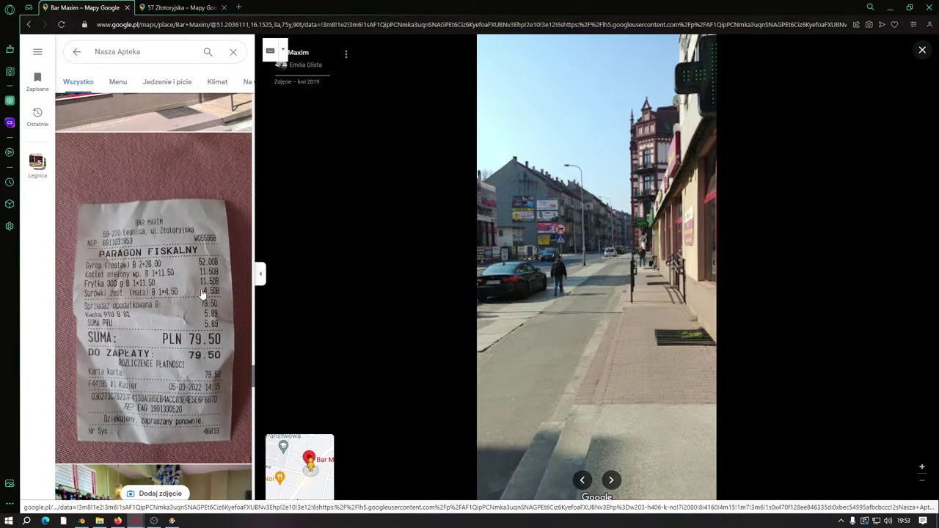
Step: Look through the Maxim storefront and street photos of Bar Maxim, then close the viewer
left_click(168, 318)
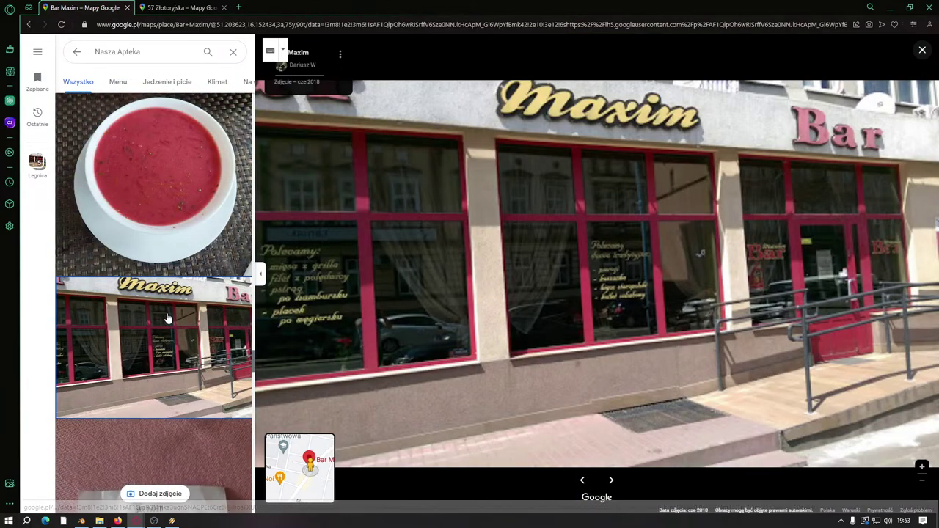
scroll(168, 319, "down", 5)
scroll(218, 273, "down", 3)
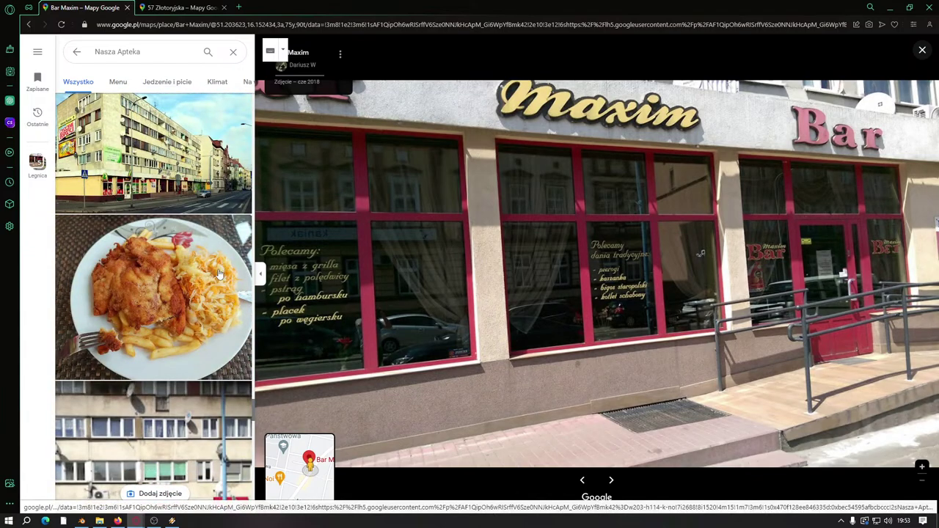
scroll(206, 360, "up", 5)
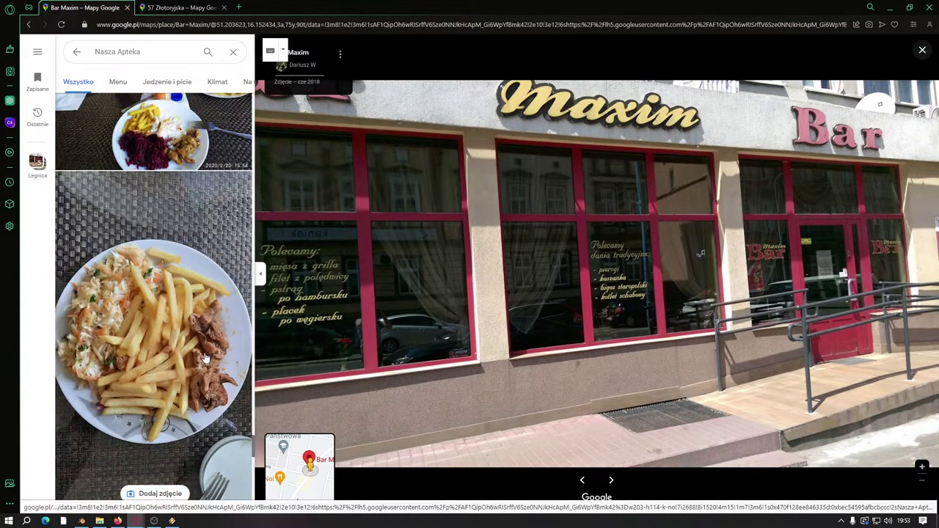
scroll(194, 345, "up", 1)
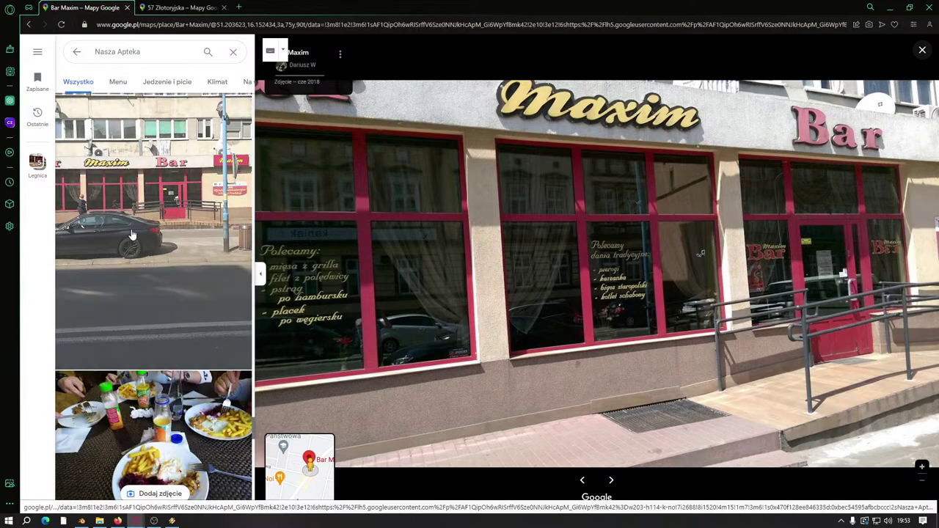
left_click(157, 272)
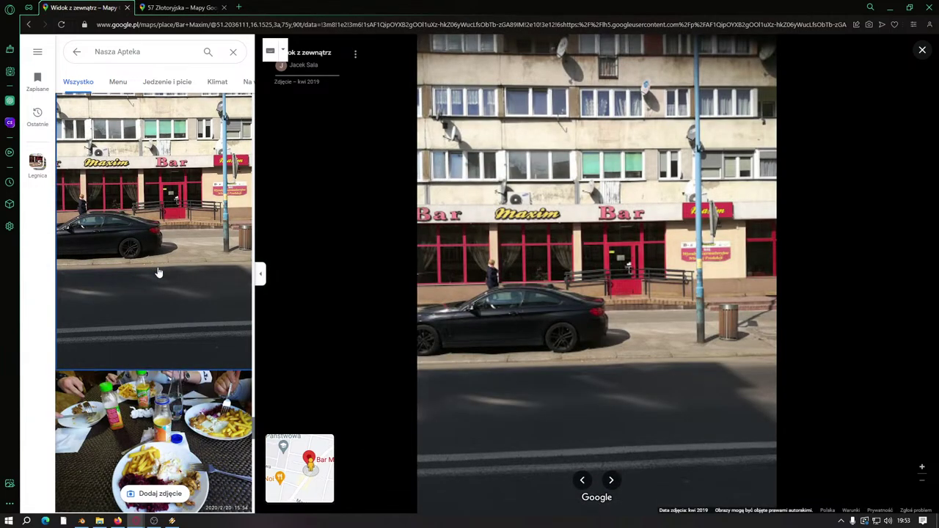
scroll(157, 272, "down", 10)
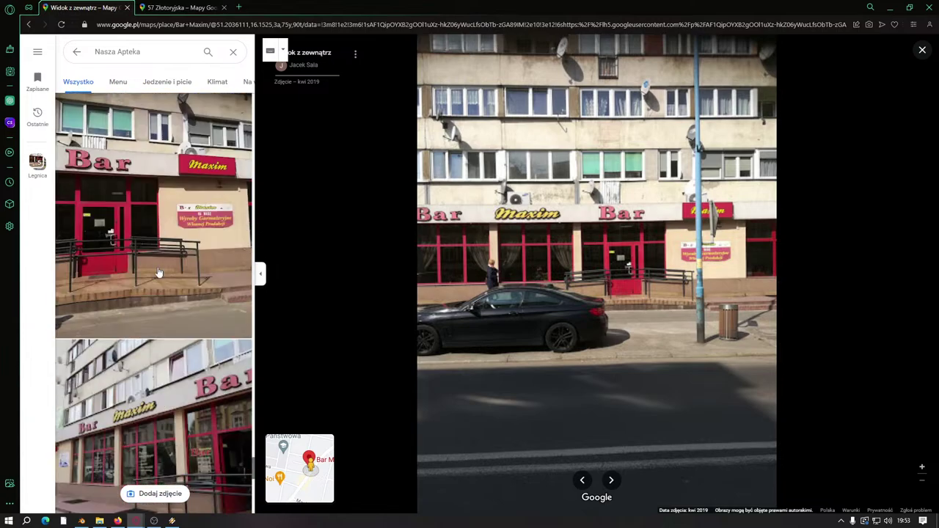
scroll(157, 272, "up", 10)
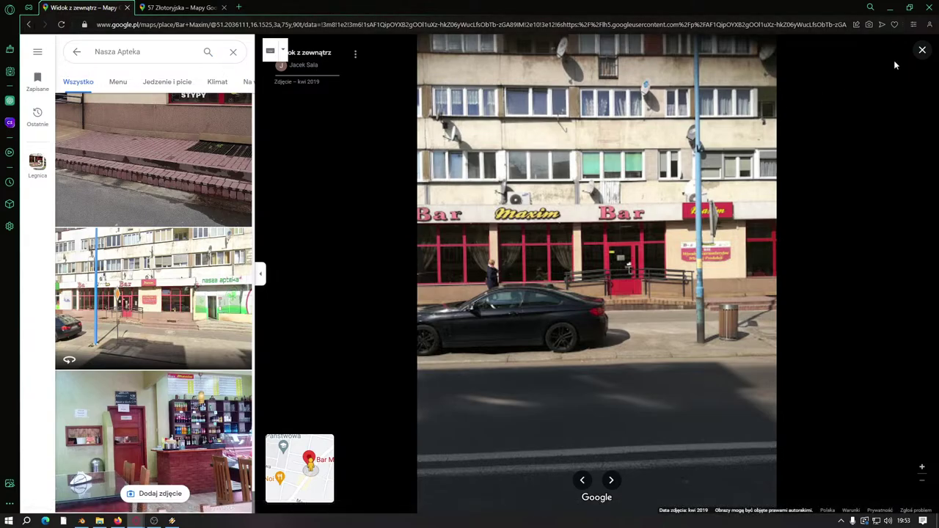
left_click(923, 52)
Step: Return to the 57 Złotoryjska Street View facing Nasza Apteka and minimize the browser
scroll(374, 234, "up", 3)
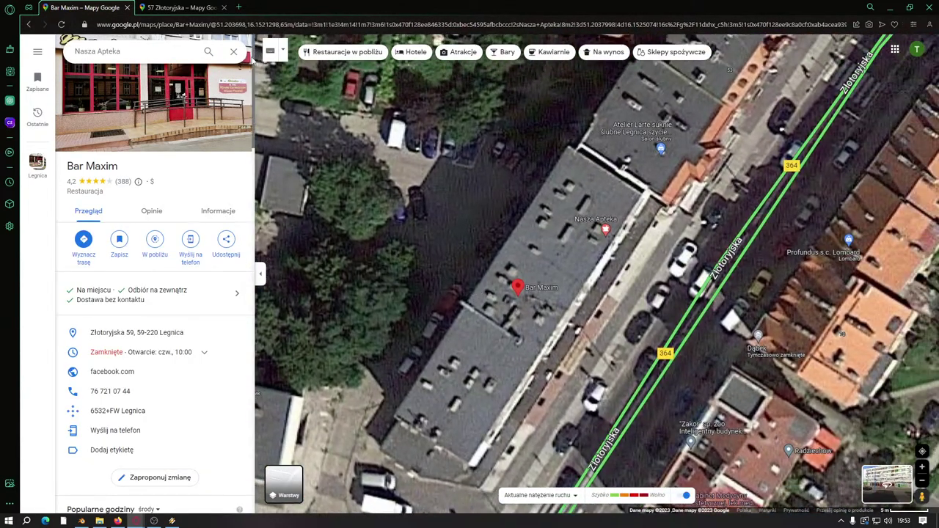
left_click(170, 8)
left_click(424, 254)
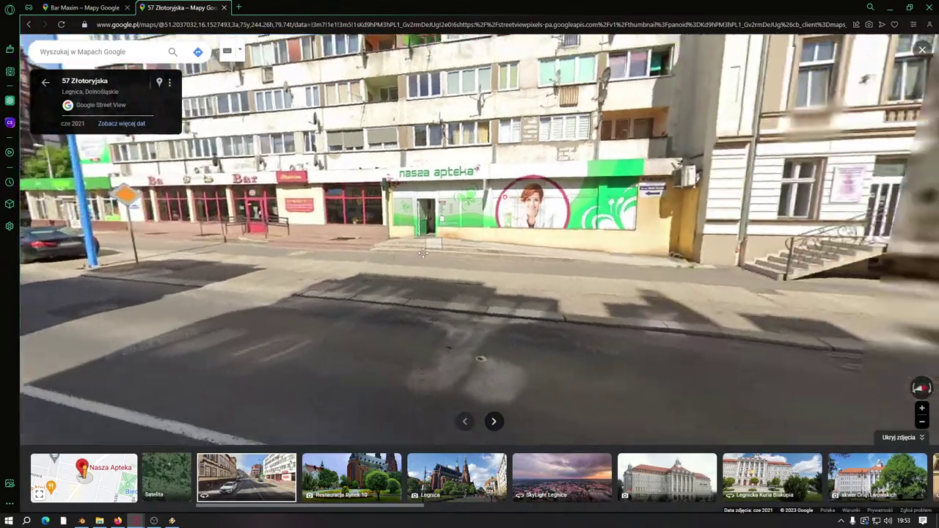
left_click(889, 7)
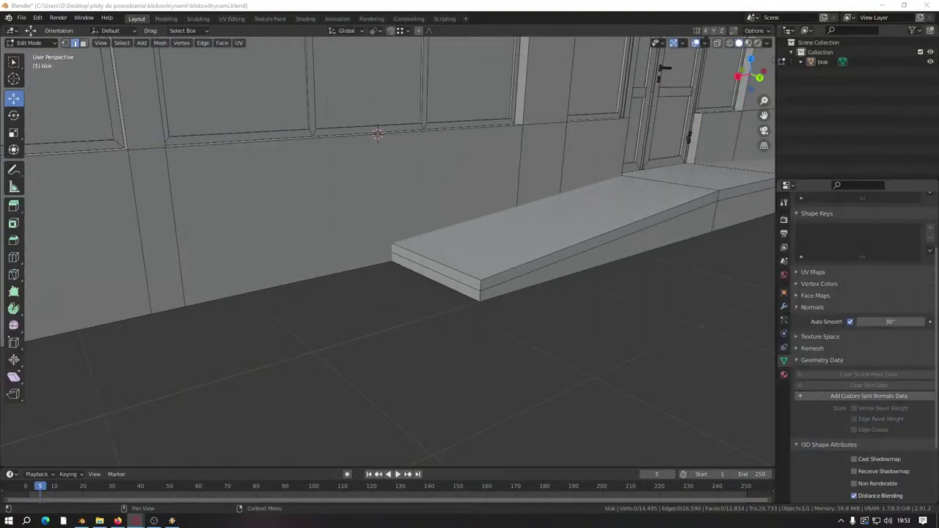
Step: Dissolve the unwanted edge on the ledge slab's front and select the slab's front corner face
middle_click_drag(477, 284, 463, 295)
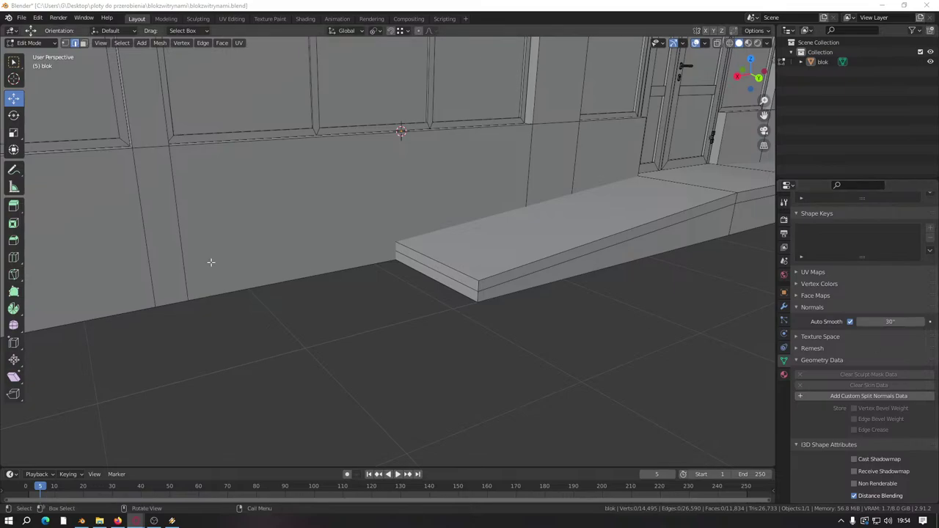
middle_click_drag(507, 323, 487, 320)
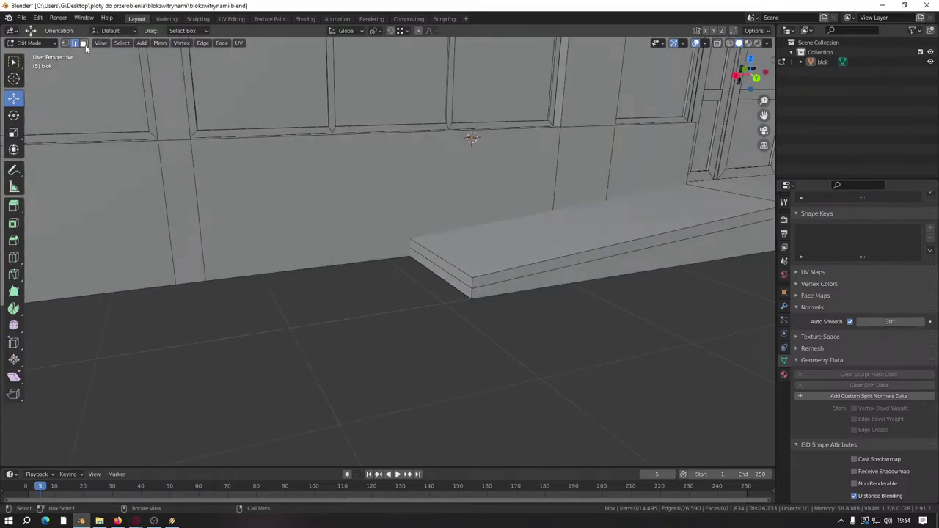
left_click(84, 43)
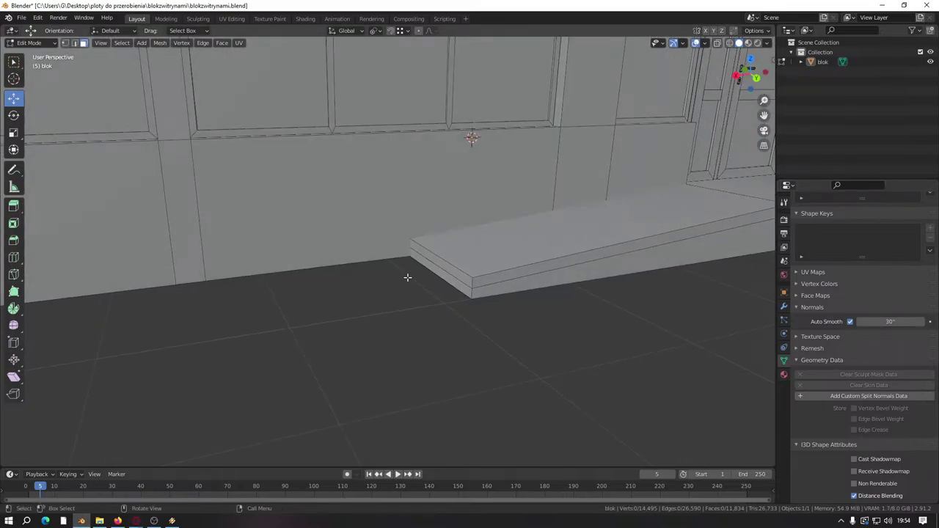
left_click(74, 43)
left_click(460, 277)
right_click(460, 282)
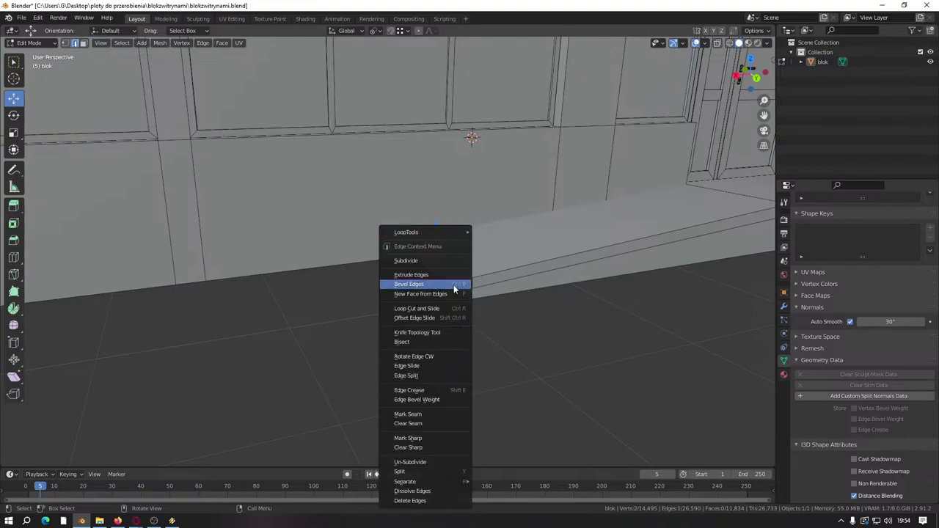
left_click(416, 473)
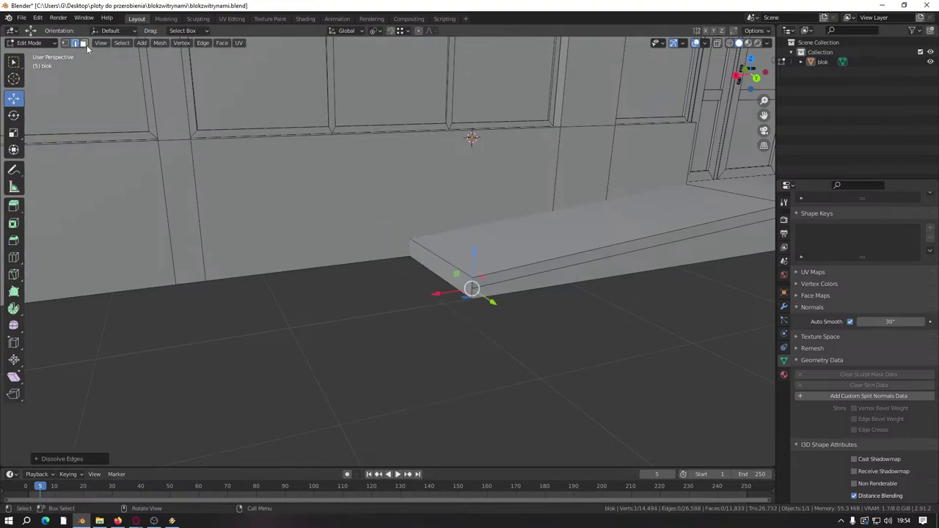
left_click(84, 44)
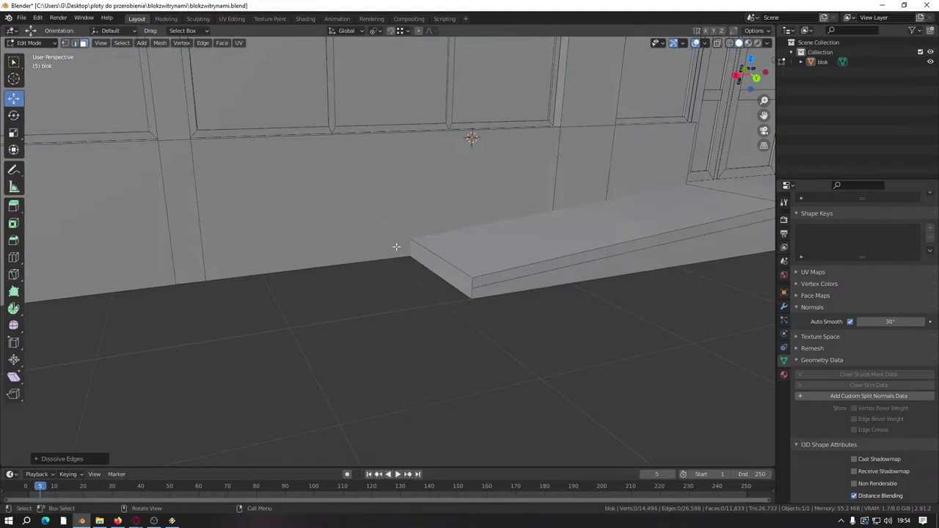
left_click(440, 265)
Step: Extrude the selected slab face and stretch it 18.4 m along X
middle_click_drag(440, 266, 425, 299)
scroll(411, 300, "down", 4)
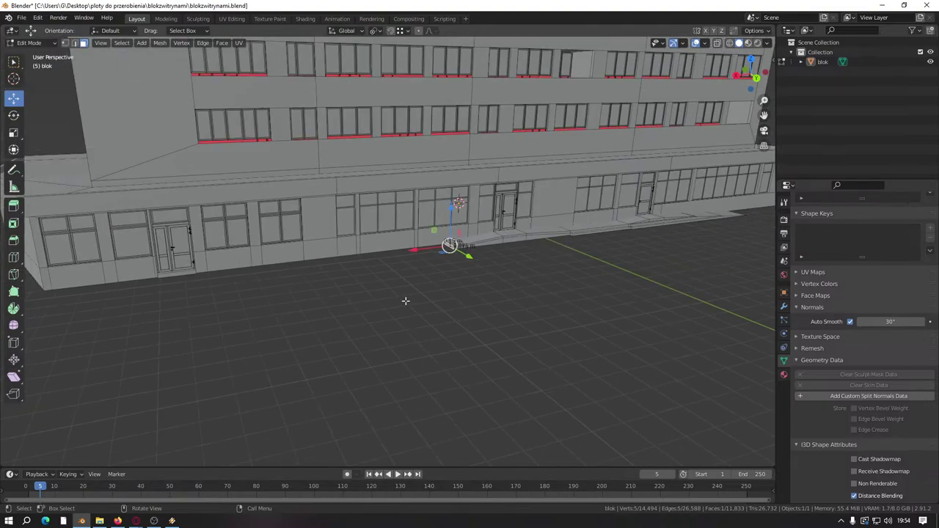
key("e")
left_click(295, 279)
middle_click_drag(296, 279, 501, 274)
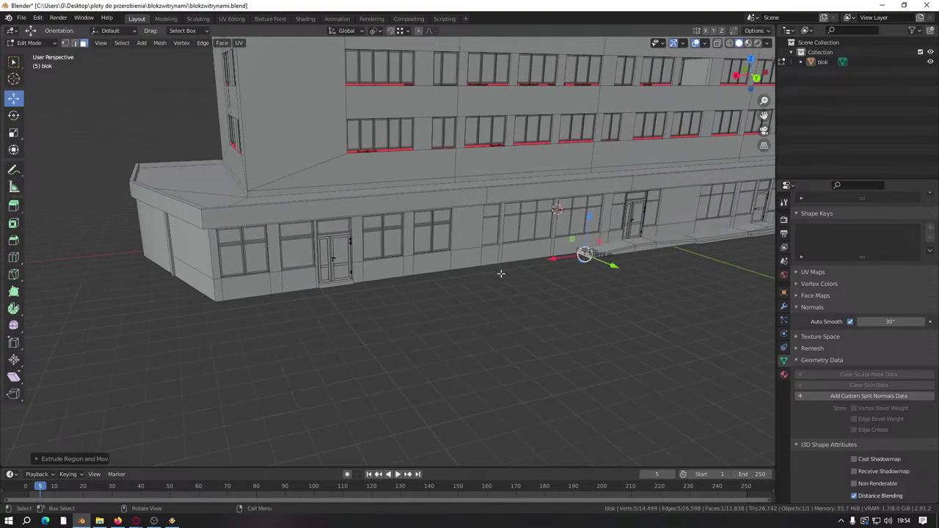
left_click_drag(559, 259, 223, 302)
scroll(289, 296, "up", 5)
Step: In edge mode, raise the new strip's corner edge vertically
left_click(75, 42)
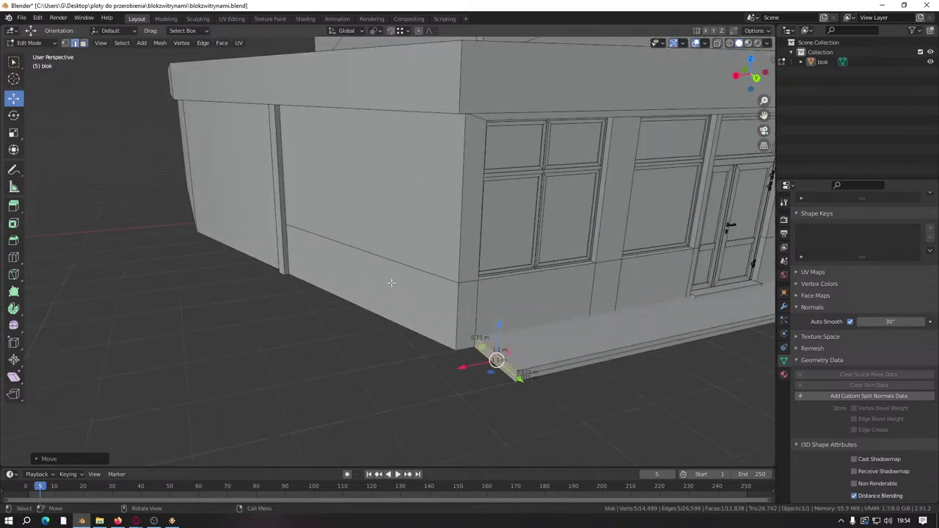
left_click(514, 364)
middle_click_drag(513, 363, 365, 283, "shift")
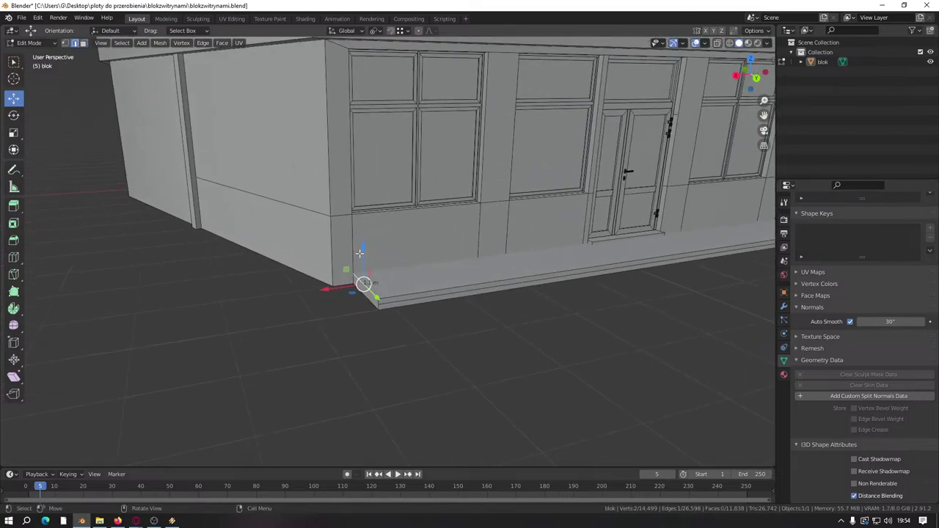
left_click_drag(359, 253, 382, 307)
scroll(381, 307, "up", 3)
middle_click_drag(394, 338, 385, 261)
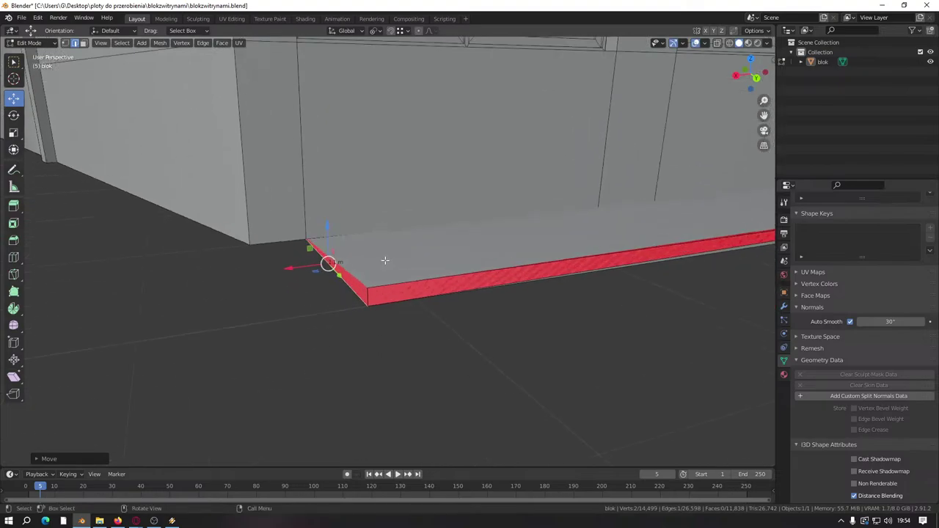
scroll(385, 260, "up", 2)
Step: Undo the strip reshaping and merge the whole mesh's vertices by distance
left_click(66, 43)
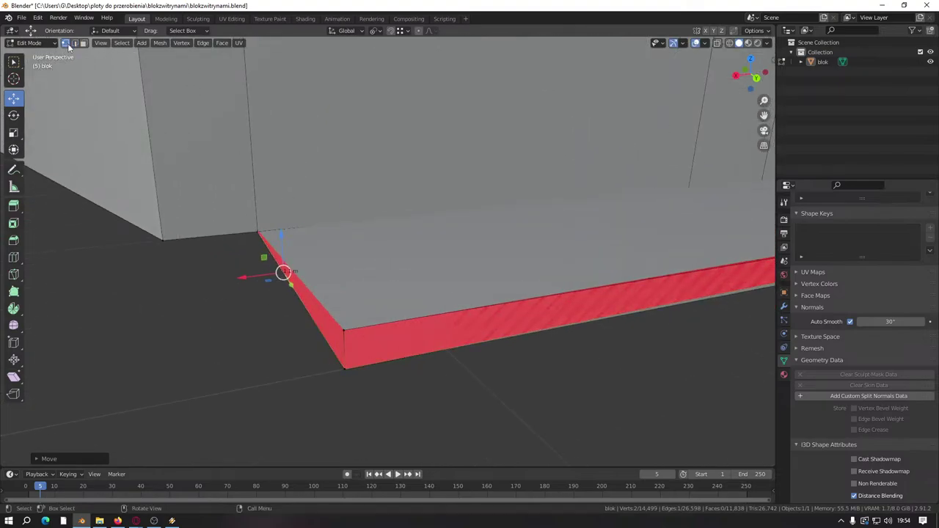
left_click(344, 330)
key("ctrl+z")
key("ctrl+z")
key("a")
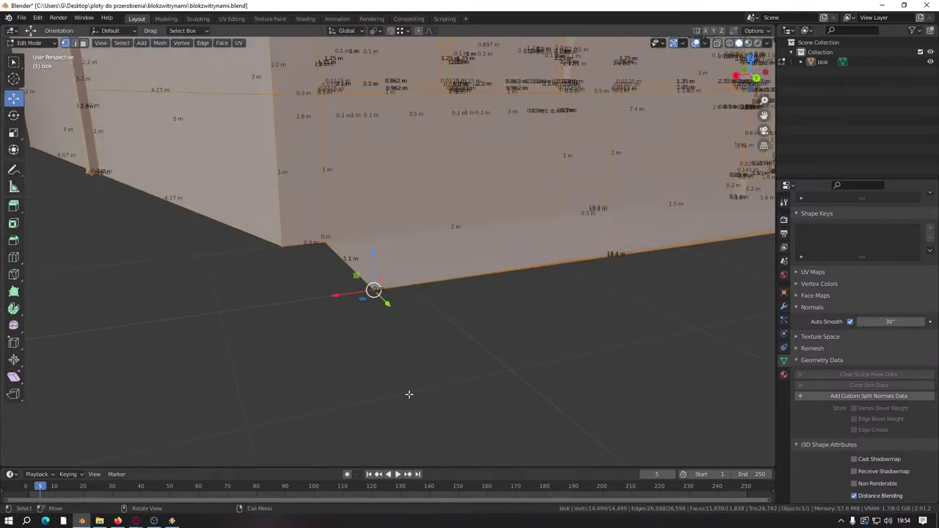
key("m")
left_click(410, 397)
middle_click_drag(410, 397, 336, 290)
Step: Deselect all, select the curb's bottom edge, and save blokzwitrynami.blend
key("alt+a")
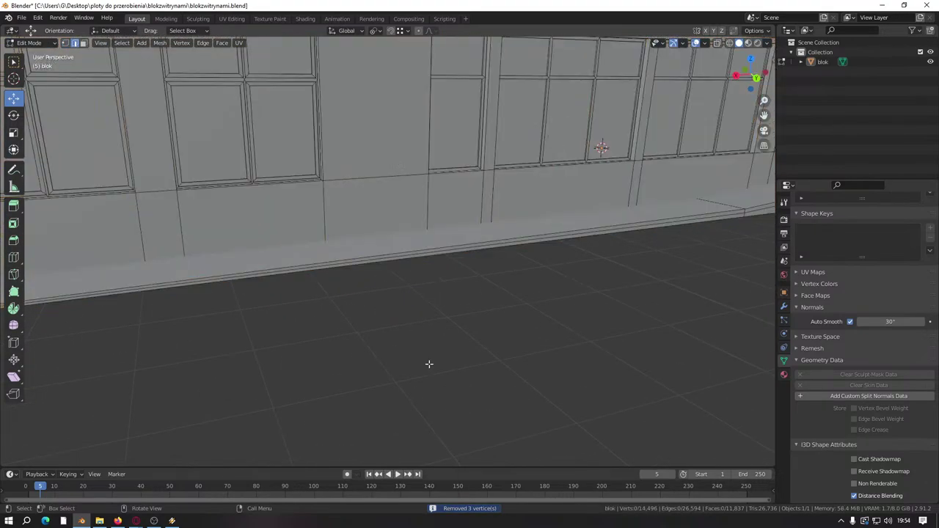
middle_click_drag(430, 362, 553, 284)
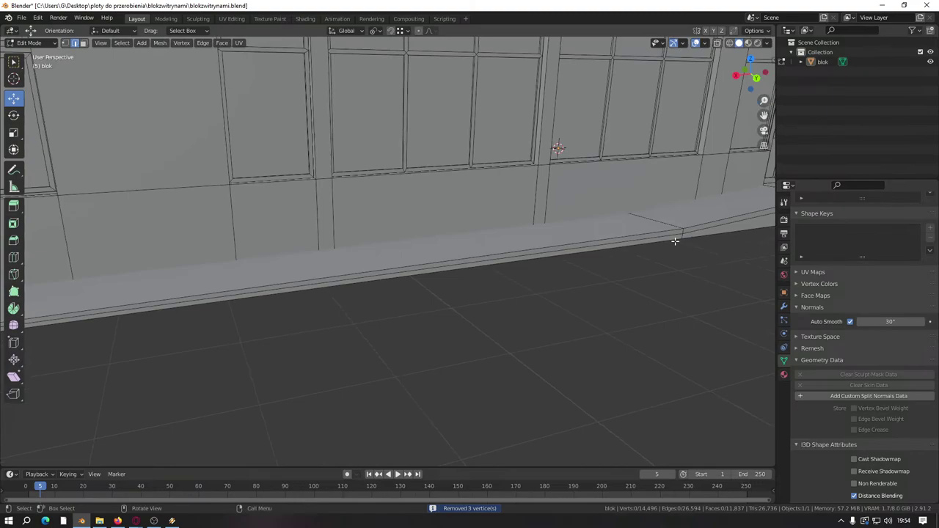
middle_click_drag(675, 240, 347, 254)
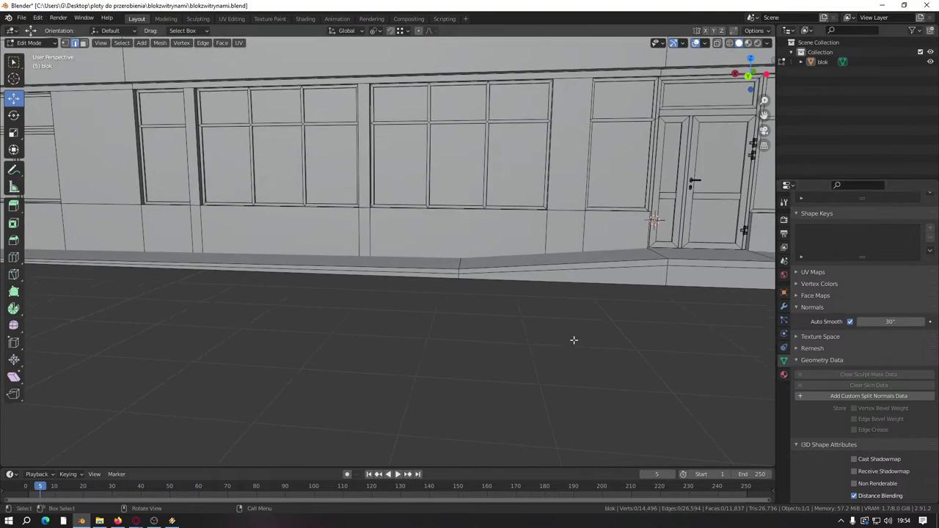
scroll(533, 325, "up", 3)
left_click(462, 312)
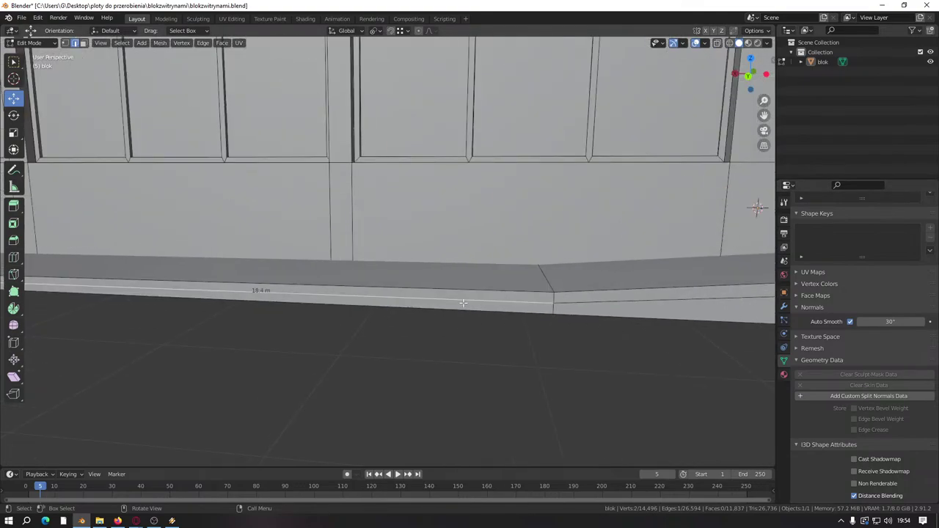
scroll(429, 340, "down", 5)
key("ctrl+s")
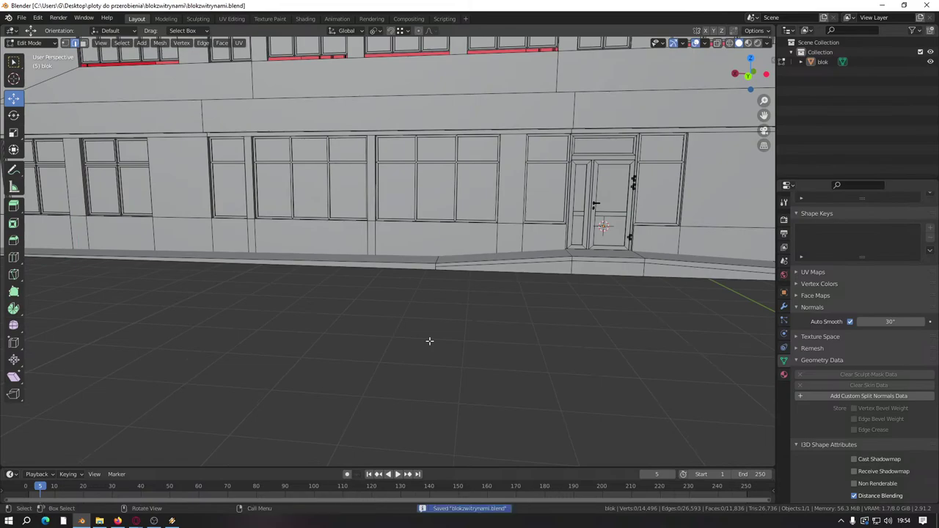
scroll(430, 341, "down", 4)
Step: Orbit along the ledge to a close view of the facade's door openings
middle_click_drag(429, 341, 467, 339)
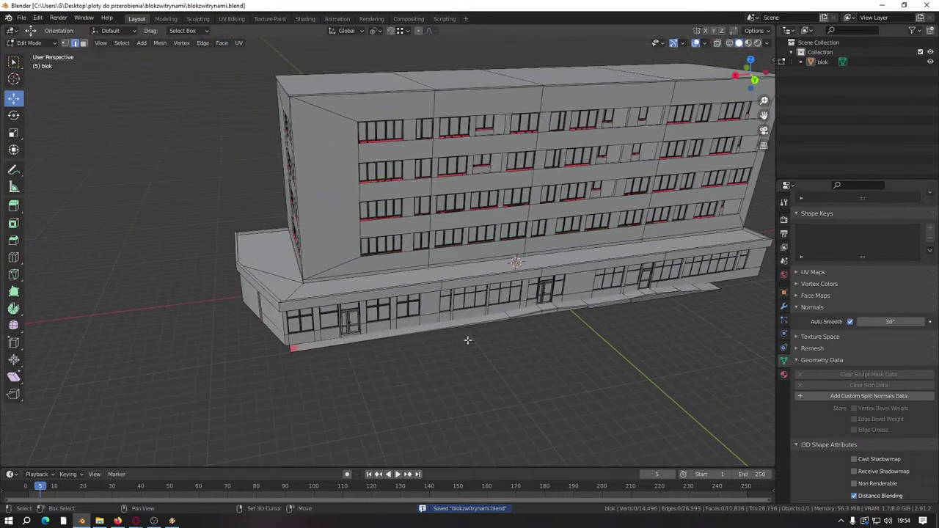
scroll(616, 373, "up", 4)
middle_click_drag(616, 372, 386, 315)
scroll(305, 281, "up", 5)
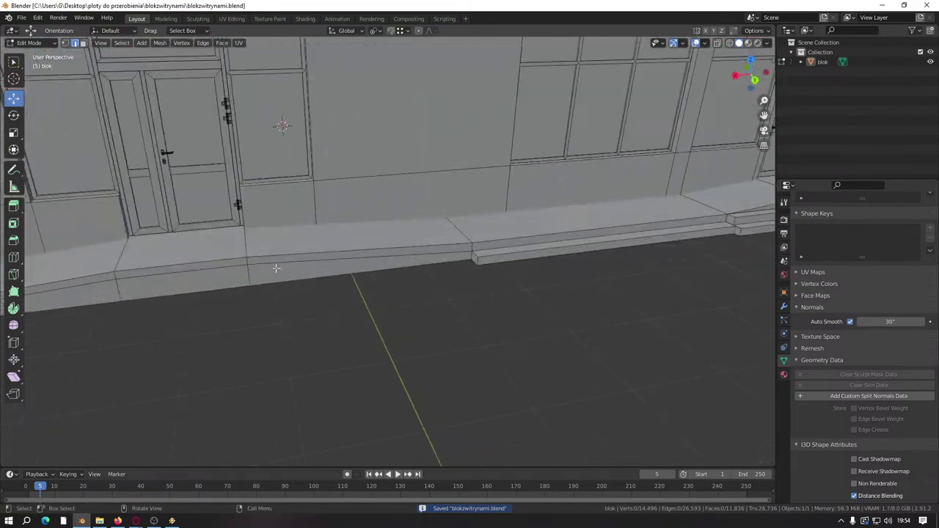
middle_click_drag(278, 269, 488, 336)
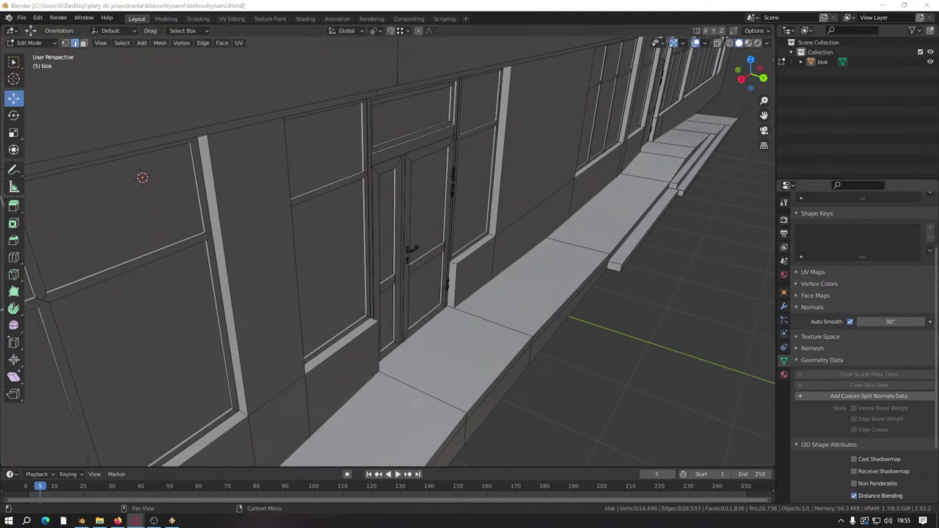
scroll(727, 342, "down", 8)
middle_click_drag(463, 323, 560, 318)
scroll(551, 262, "up", 4)
middle_click_drag(551, 262, 417, 329)
Step: Save the file, add a cube to the mesh, and move it onto the back door
key("ctrl+s")
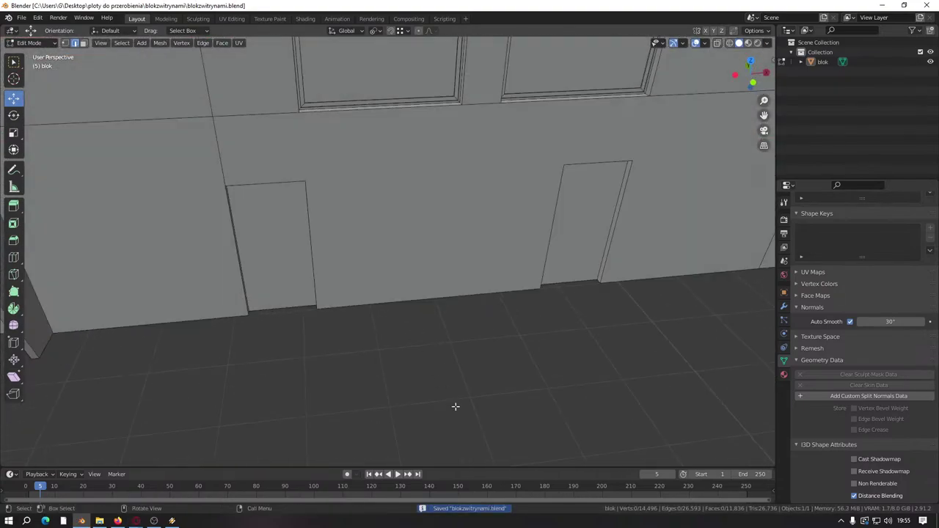
key("shift+a")
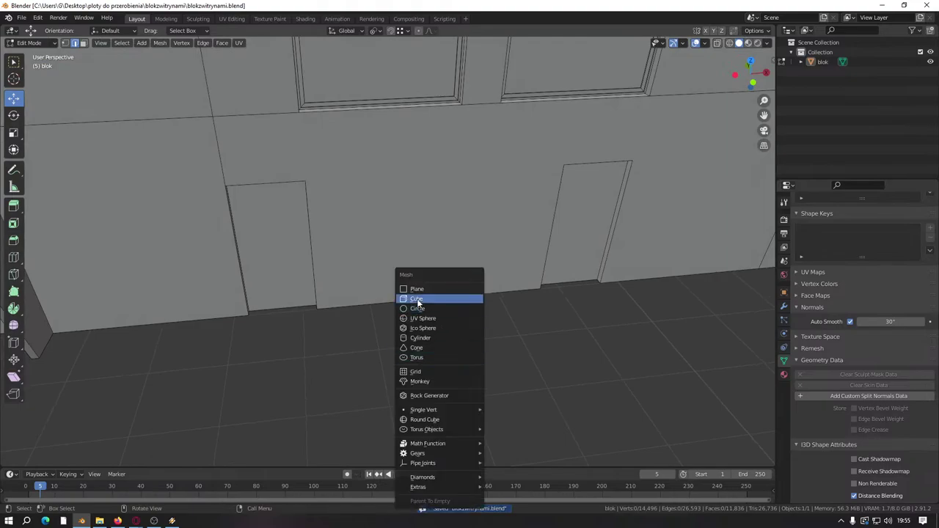
left_click(420, 301)
middle_click_drag(419, 301, 461, 331)
scroll(505, 350, "down", 4)
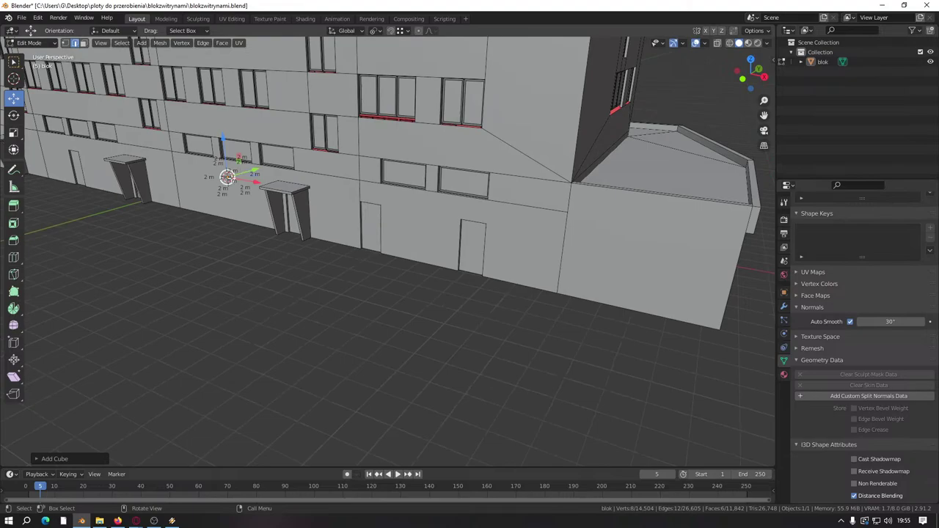
key("g")
left_click(463, 250)
scroll(462, 249, "up", 5)
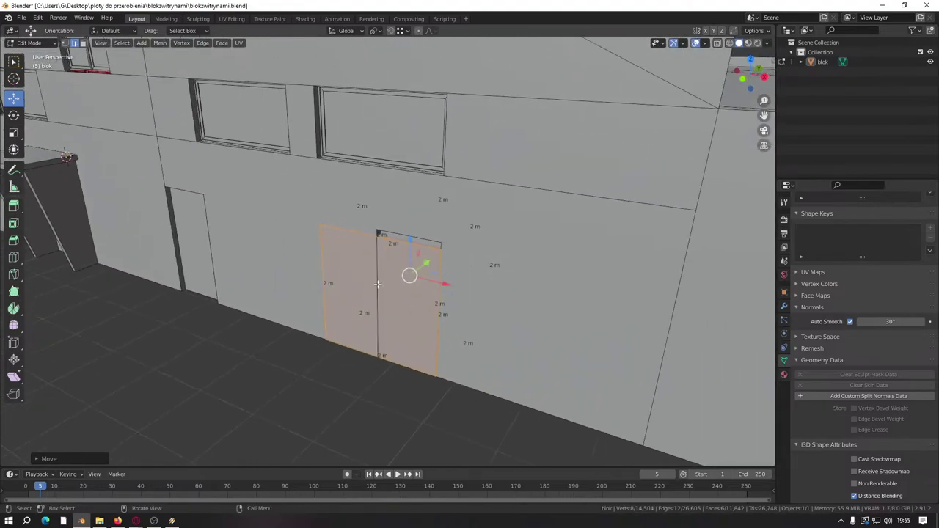
middle_click_drag(410, 275, 334, 285)
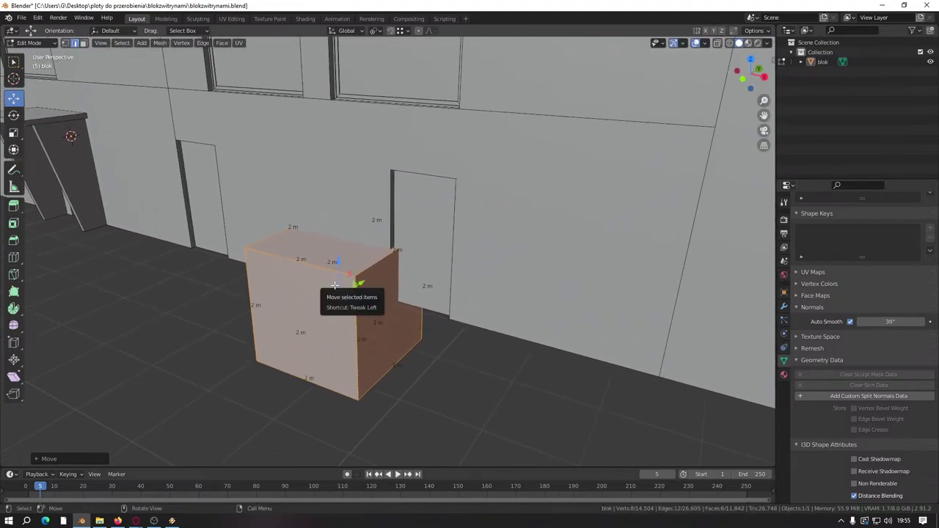
Step: Scale the cube by 0.1 and then by 0.25
type("gs0.1")
key("Return")
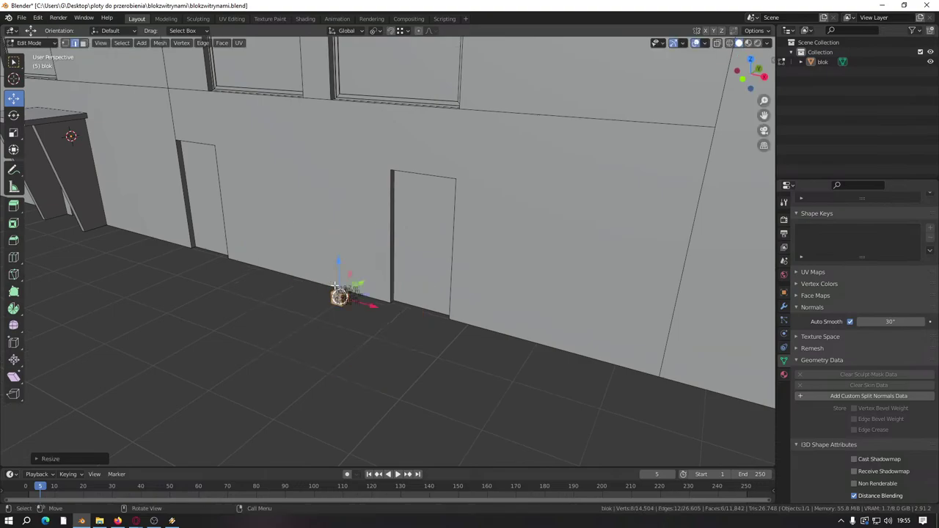
type("s0.")
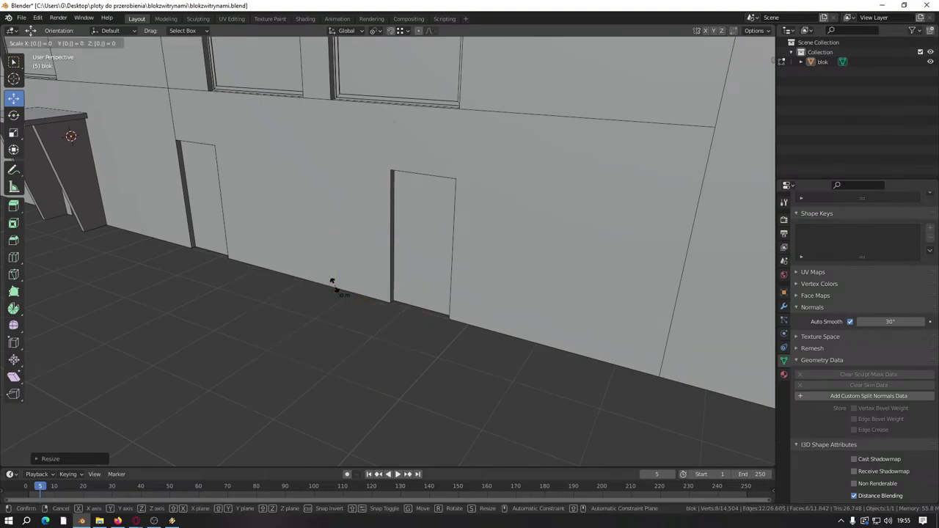
type("25")
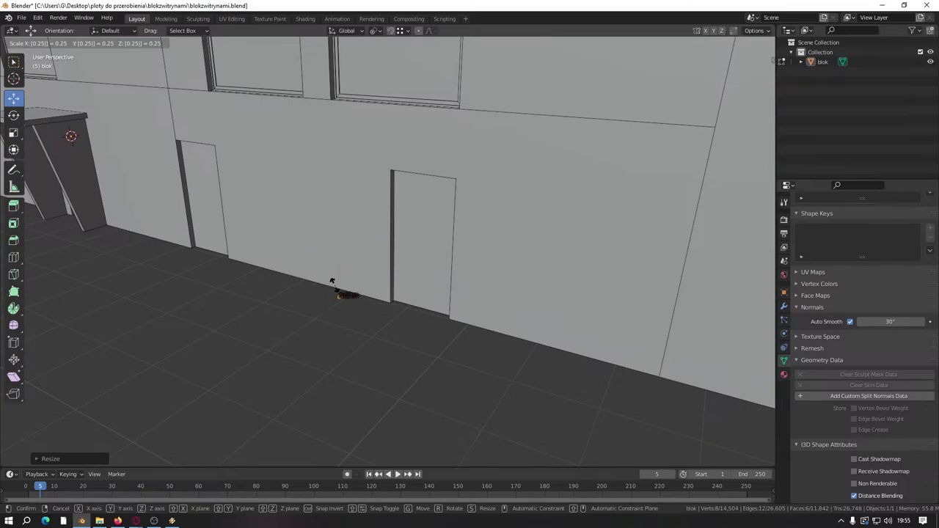
key("Return")
scroll(299, 360, "up", 4)
Step: Move the small cube down to the door's base
key("g")
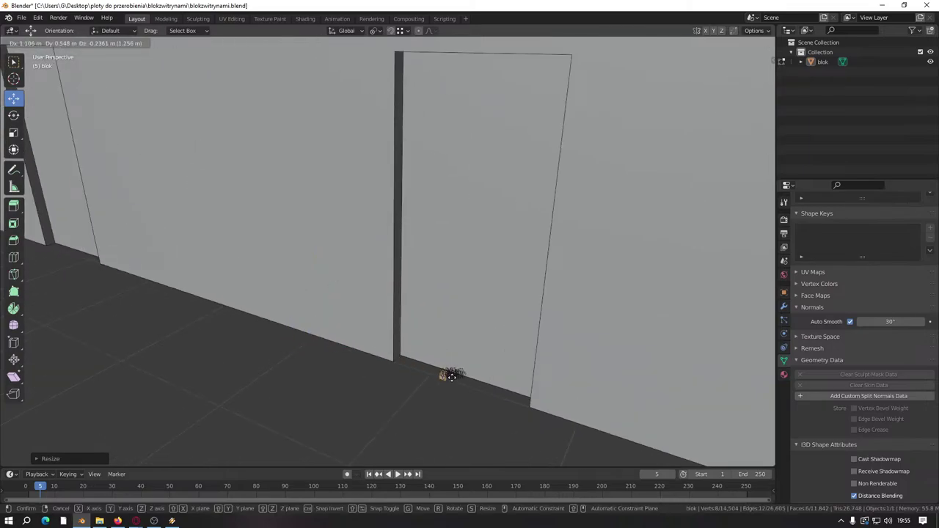
left_click(458, 388)
key("g")
left_click(421, 371)
scroll(420, 371, "up", 4)
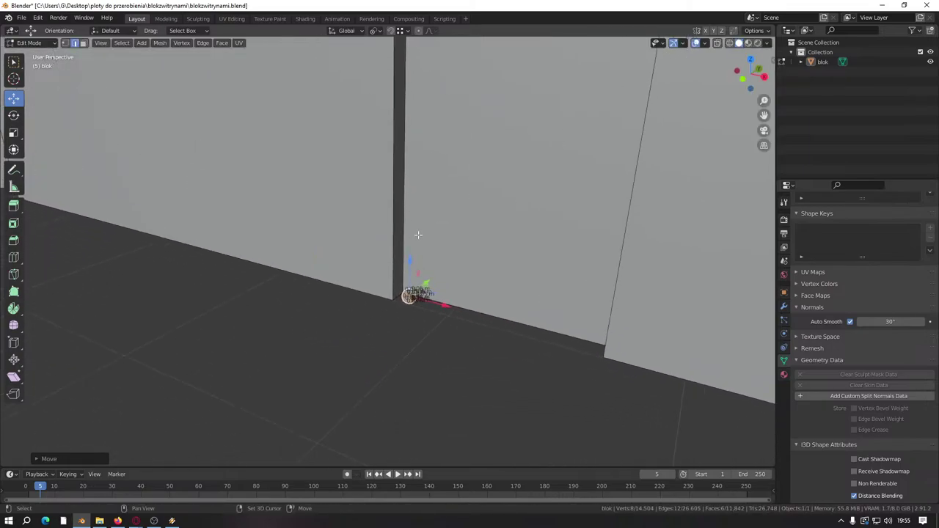
middle_click_drag(421, 371, 412, 352)
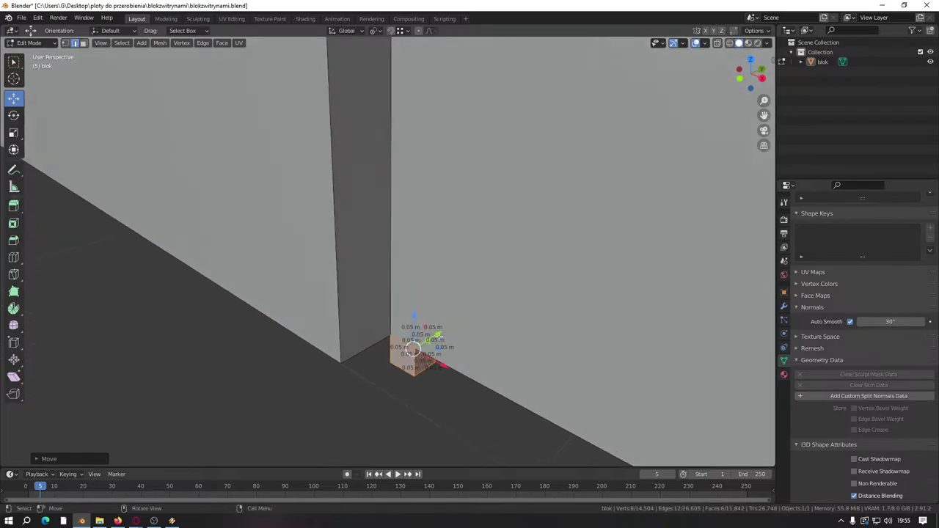
Step: Position the small cube at the door's bottom corner on the floor
key("g")
left_click(391, 362)
key("g")
left_click(391, 328)
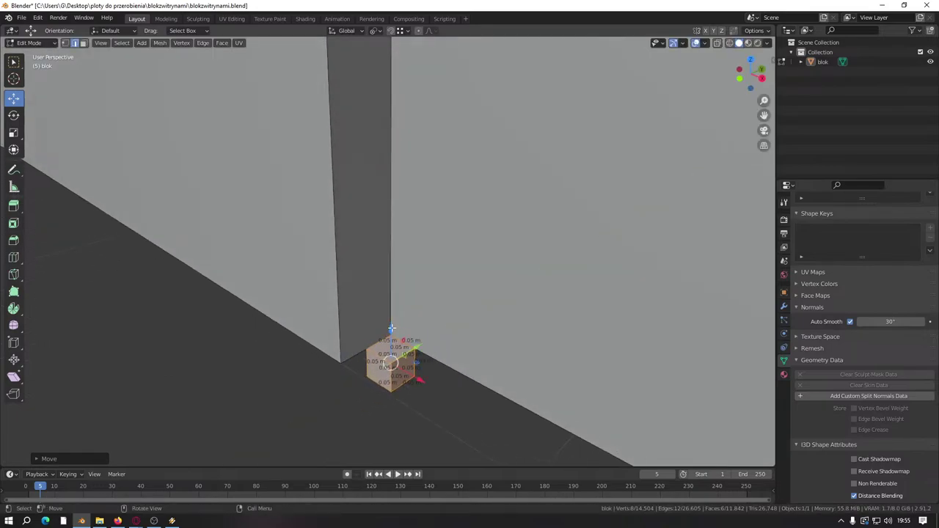
key("g")
key("z")
left_click(399, 262)
key("g")
left_click(389, 306)
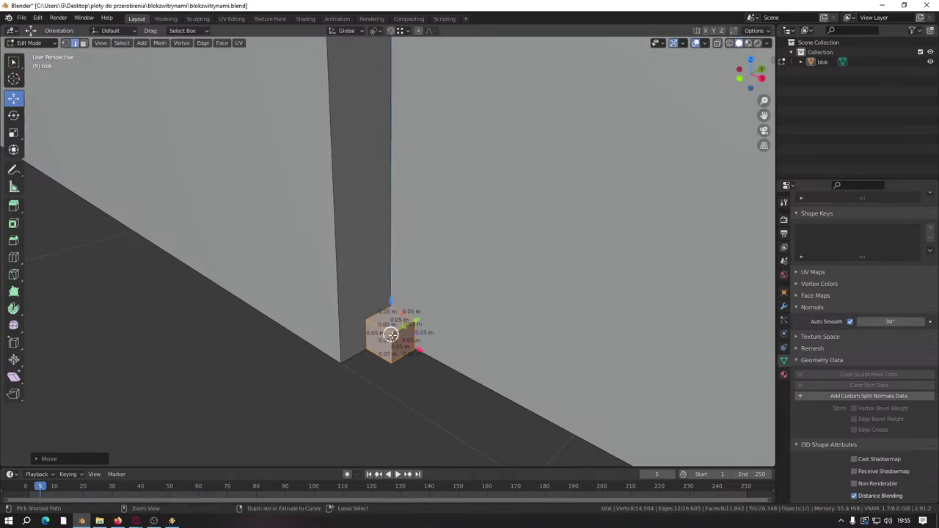
middle_click_drag(389, 306, 389, 353)
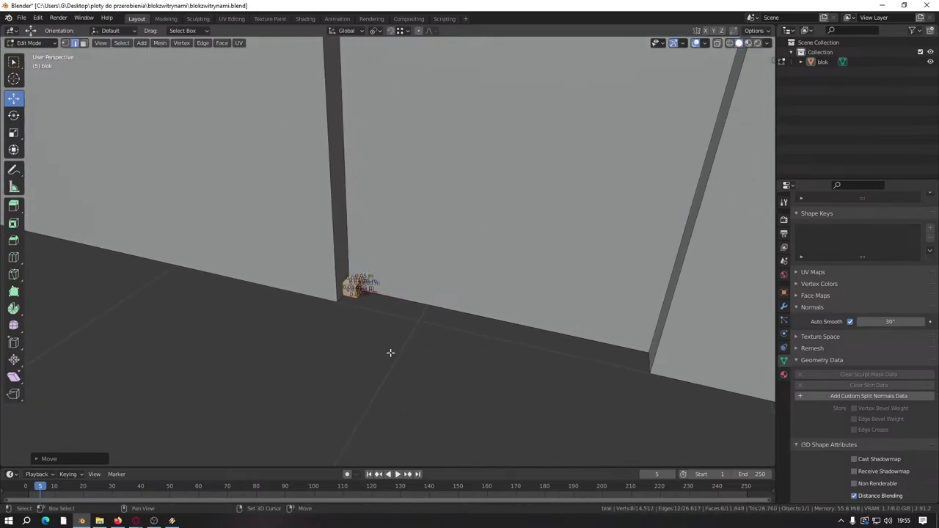
Step: Duplicate the corner cube to the door's right corner and top corner
key("shift+d")
left_click(641, 350)
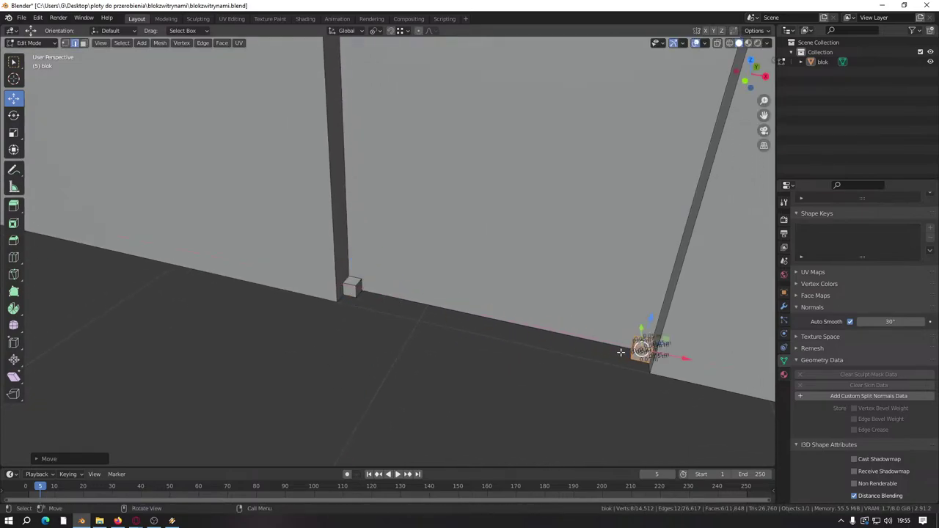
middle_click_drag(641, 350, 541, 350)
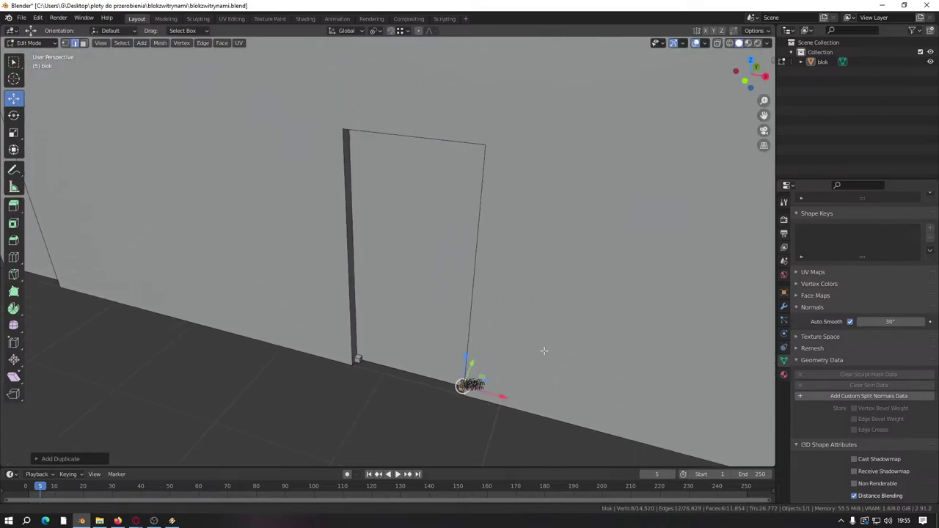
key("shift+d")
key("z")
left_click(489, 144)
middle_click_drag(489, 144, 379, 283)
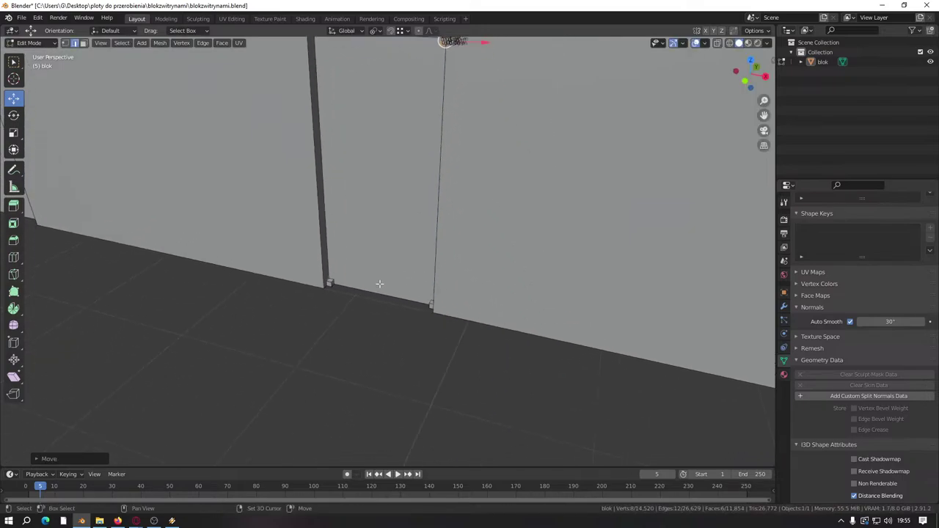
scroll(451, 311, "up", 4)
Step: Select the corner cubes and move them off the door onto the pavement
key("l")
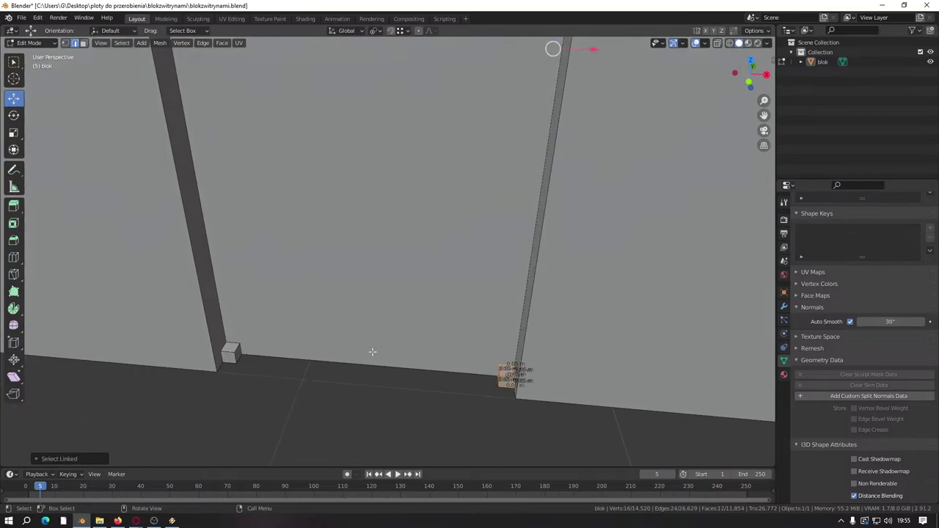
key("l")
scroll(386, 360, "down", 3)
middle_click_drag(402, 389, 392, 423)
key("ctrl+z")
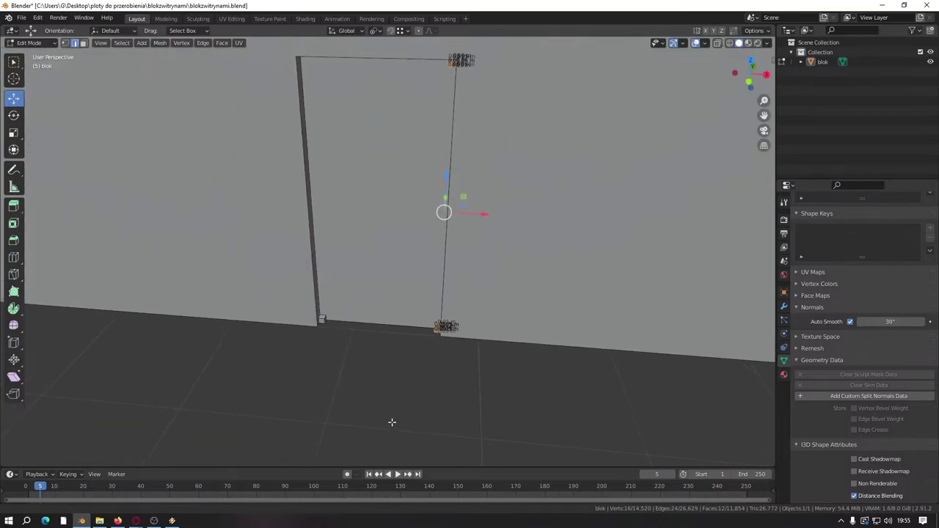
scroll(309, 363, "up", 4)
key("l")
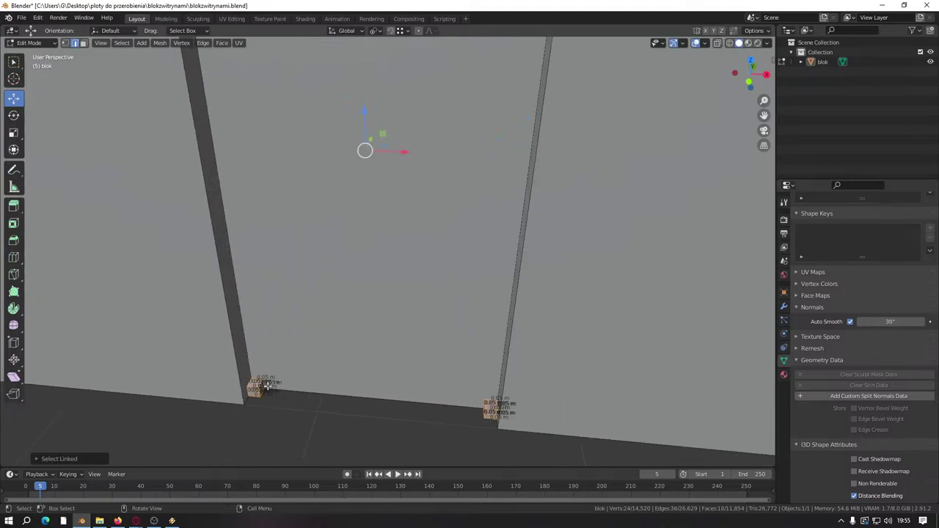
scroll(386, 287, "down", 4)
middle_click_drag(386, 287, 386, 235)
left_click_drag(403, 211, 280, 310)
middle_click_drag(314, 320, 351, 306, "shift")
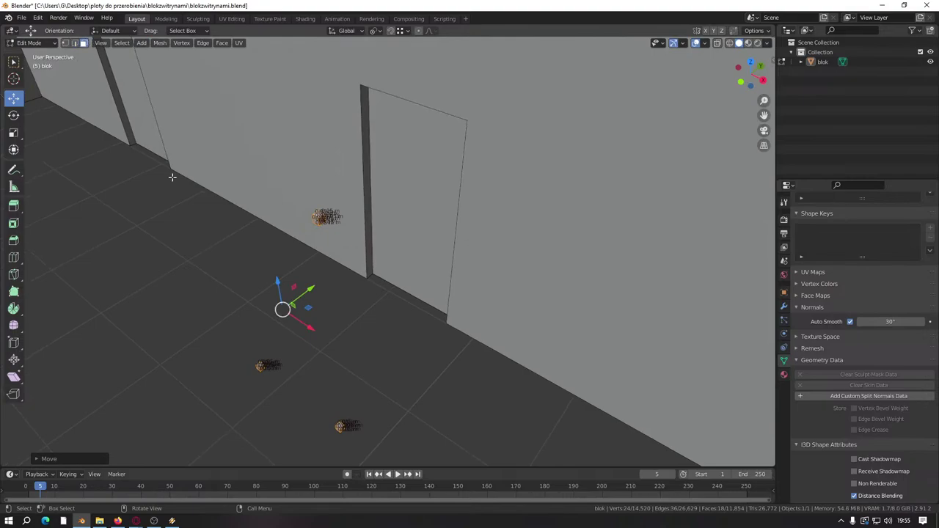
scroll(245, 302, "up", 3)
Step: Stretch a single small cube vertically along Z into a thin post
left_click(215, 386)
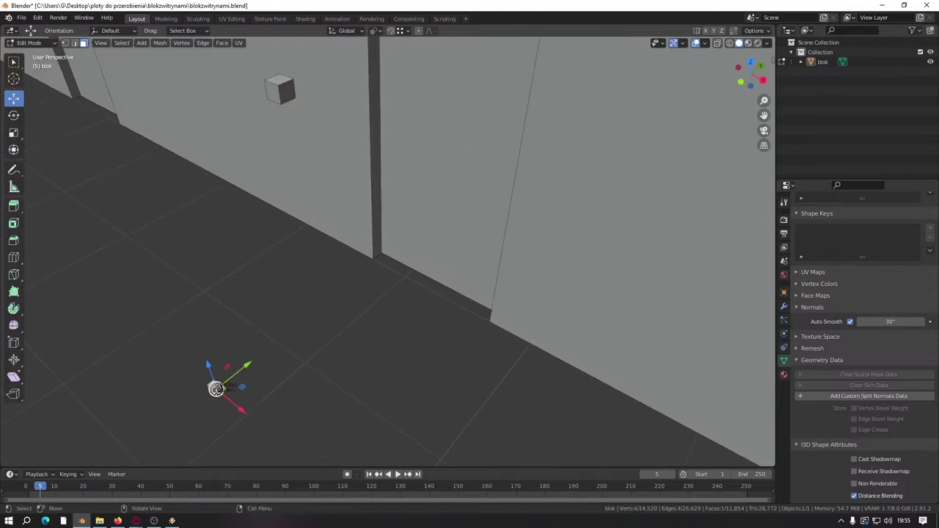
middle_click_drag(210, 384, 228, 303)
middle_click_drag(291, 355, 226, 372)
key("g")
key("z")
left_click(327, 262)
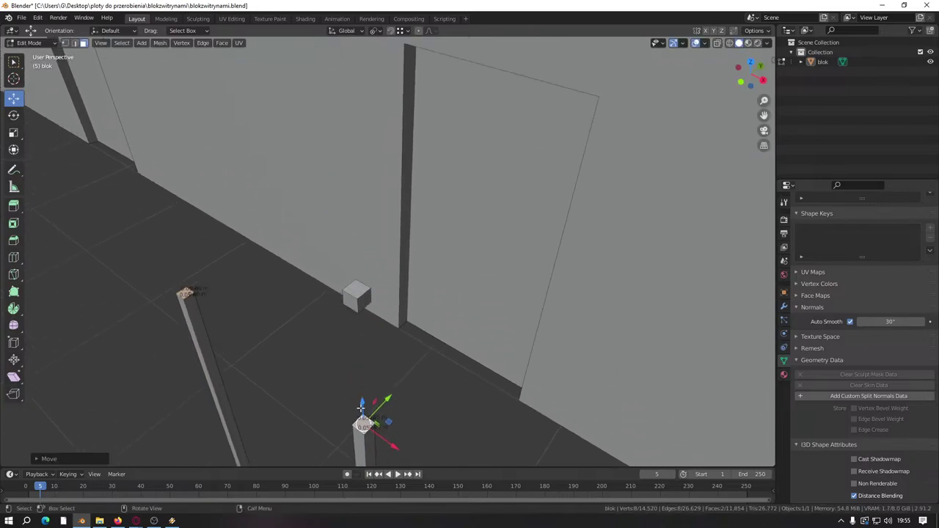
Step: Raise the post tops and extrude the left post top along X into a lintel
left_click_drag(361, 405, 362, 313)
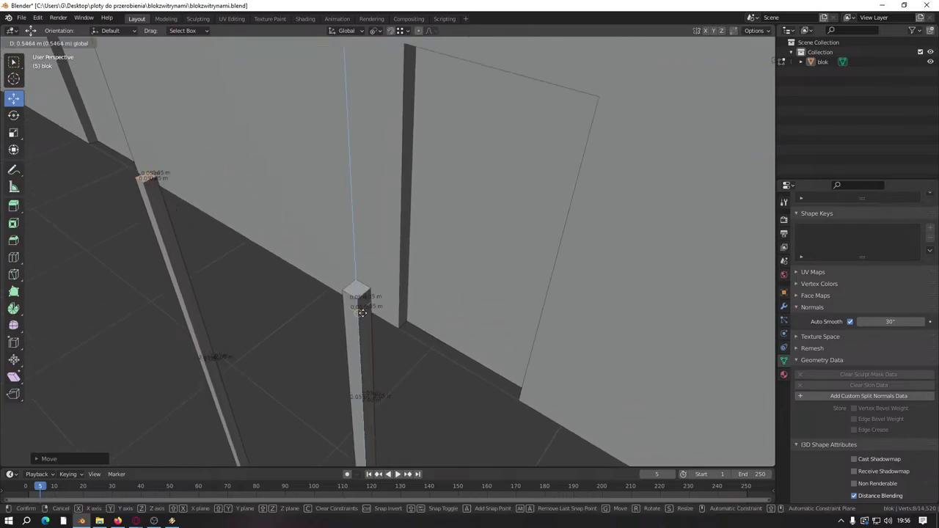
left_click(362, 313)
key("ctrl+l")
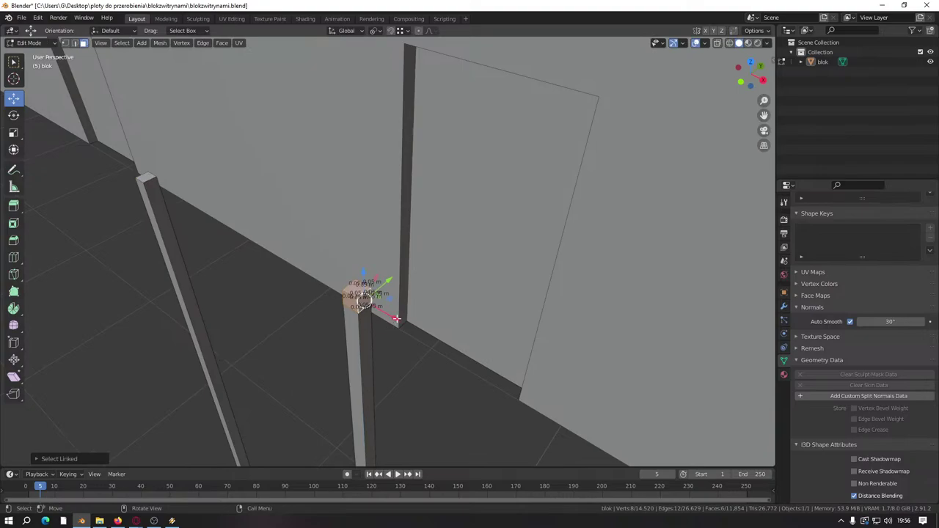
left_click(151, 177)
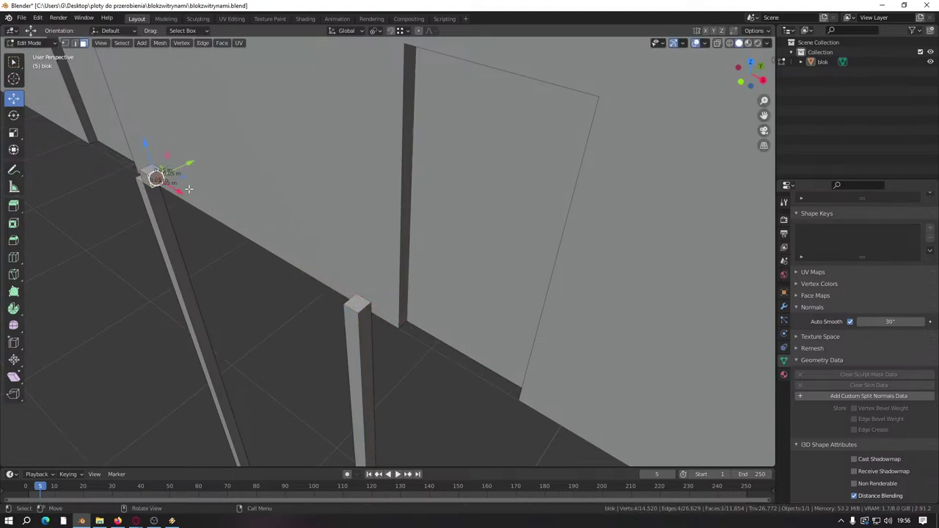
key("e")
key("x")
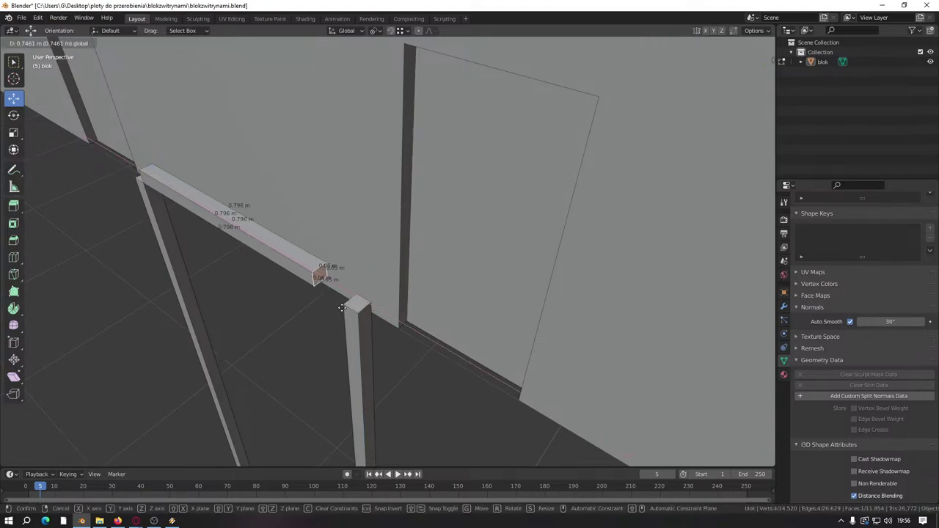
left_click(344, 304)
Step: Add the post top to the face selection and apply a face-menu operation
scroll(314, 339, "up", 5)
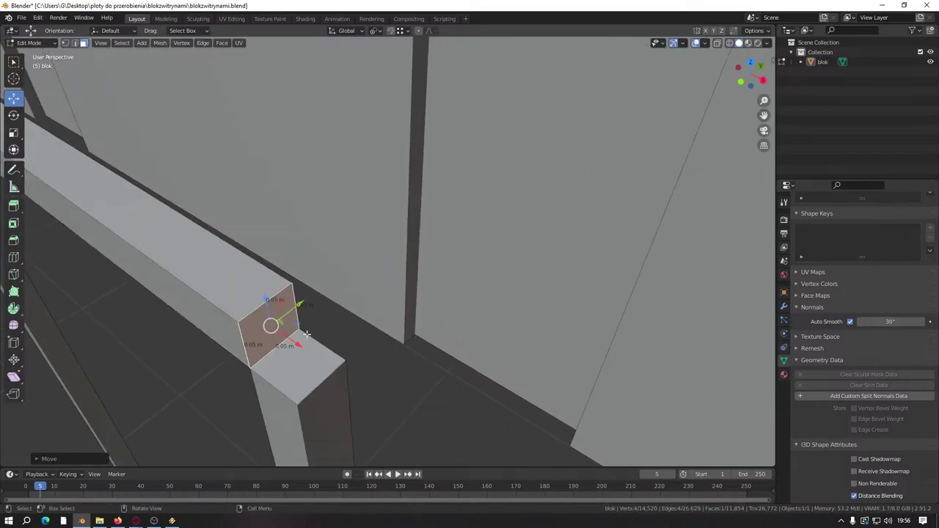
left_click(298, 365, "shift")
right_click(298, 365)
left_click(267, 488)
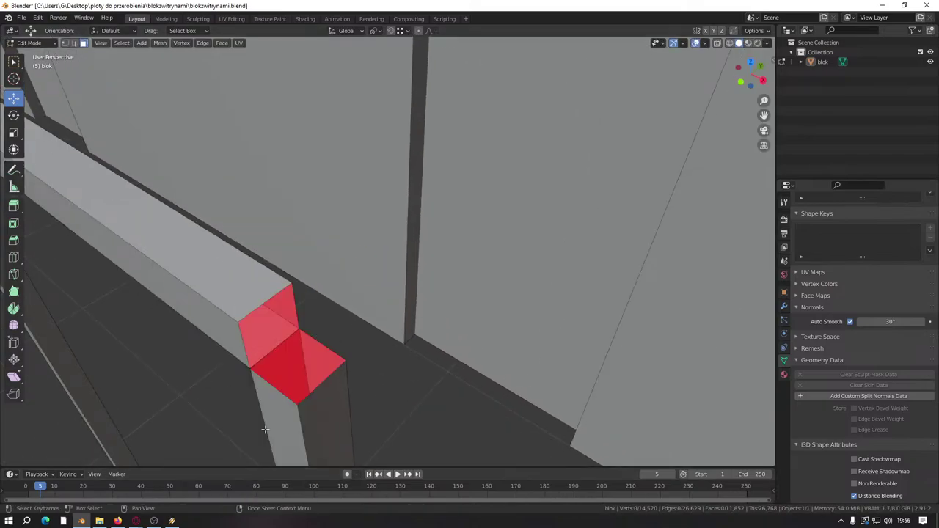
middle_click_drag(265, 430, 315, 352)
scroll(315, 330, "down", 5)
scroll(327, 360, "up", 8)
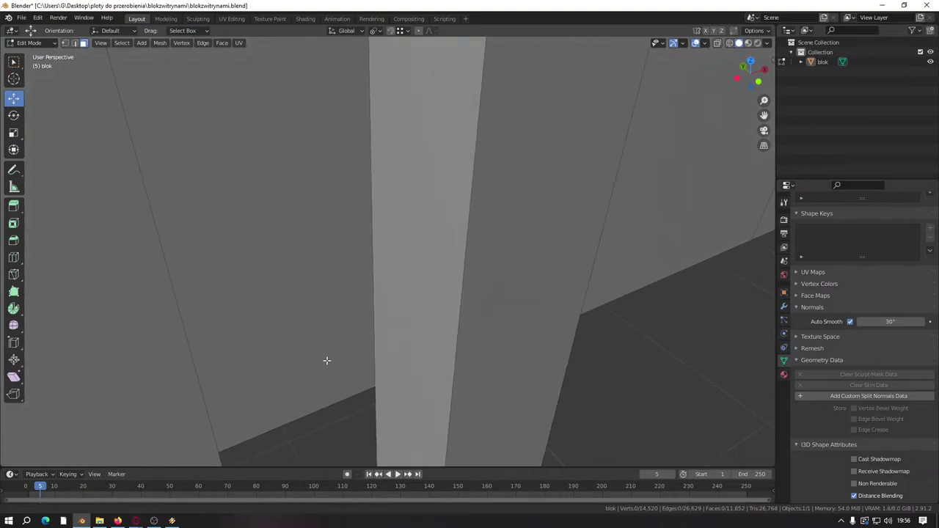
scroll(338, 370, "down", 6)
scroll(389, 301, "up", 5)
Step: Delete the two small end faces on the post top
left_click(481, 145)
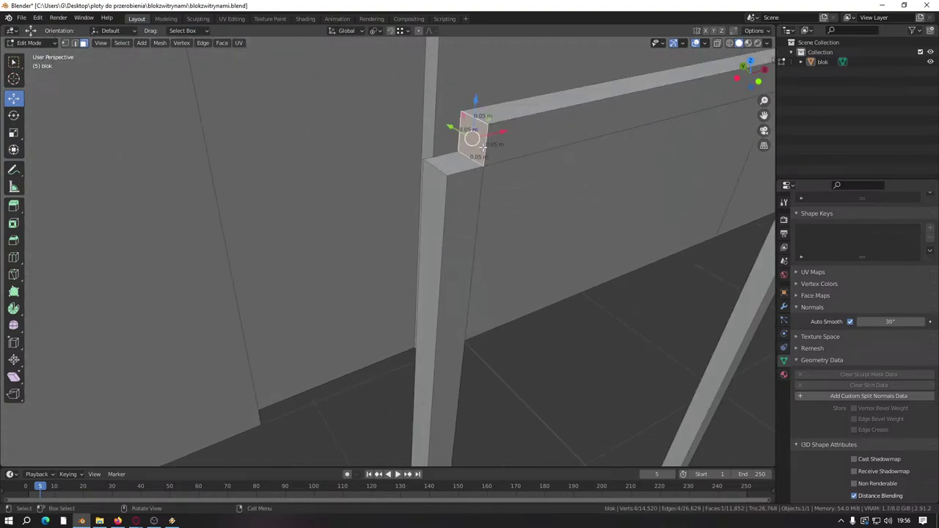
left_click(444, 180, "shift")
left_click(445, 180, "shift")
left_click(459, 167, "shift")
right_click(453, 194)
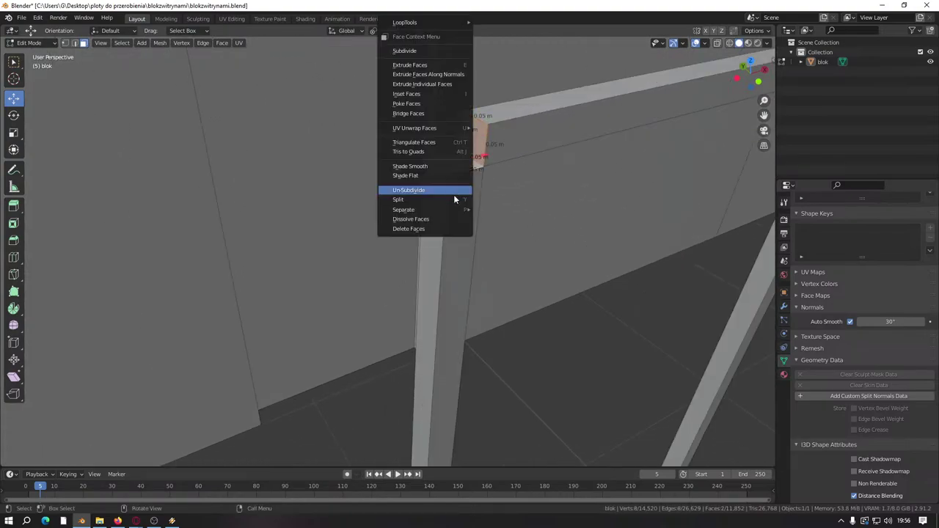
left_click(438, 229)
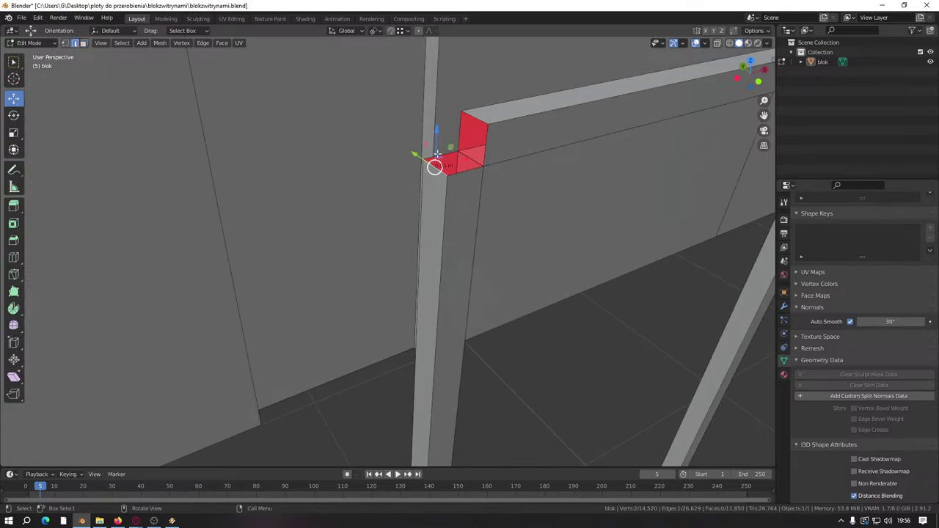
Step: Move the corner vertices to the top corner and along X to close the joint
key("g")
left_click(440, 118)
left_click(477, 122)
key("g")
key("x")
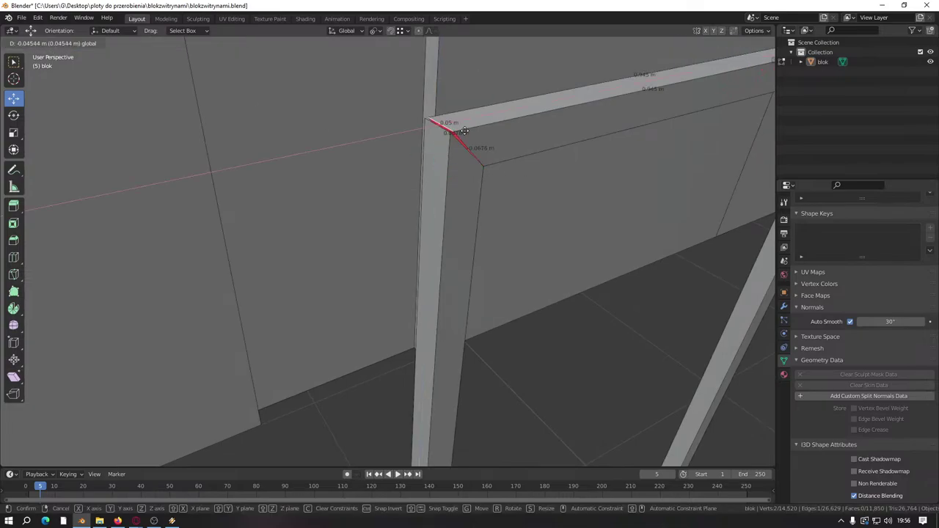
left_click(463, 131)
middle_click_drag(463, 130, 239, 245)
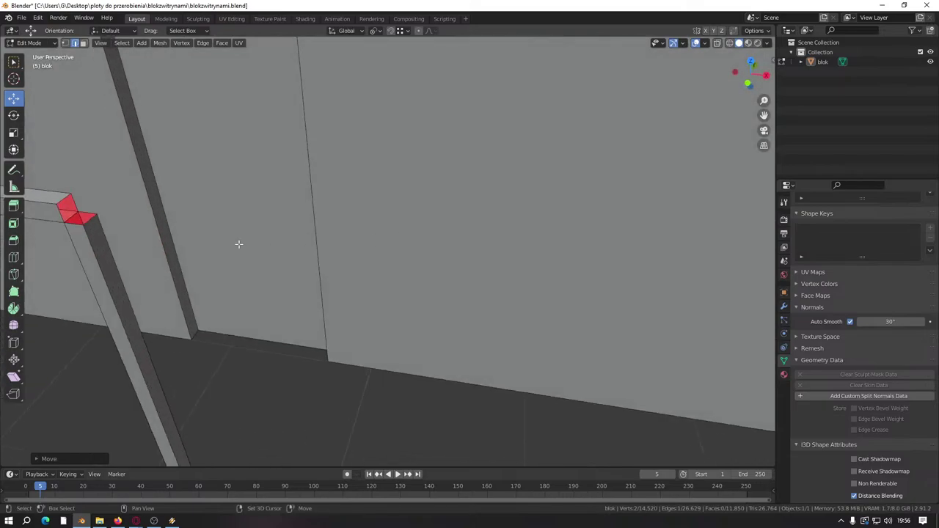
key("KP_Decimal")
scroll(340, 281, "up", 2)
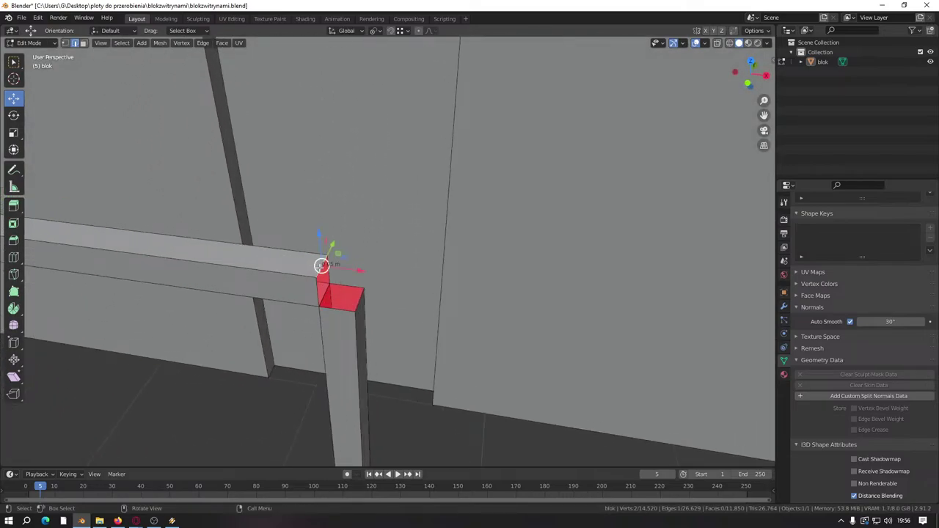
Step: Slide the beam's corner vertex along X and up Z to the post, save, and return to Object Mode
key("g")
key("x")
left_click(361, 293)
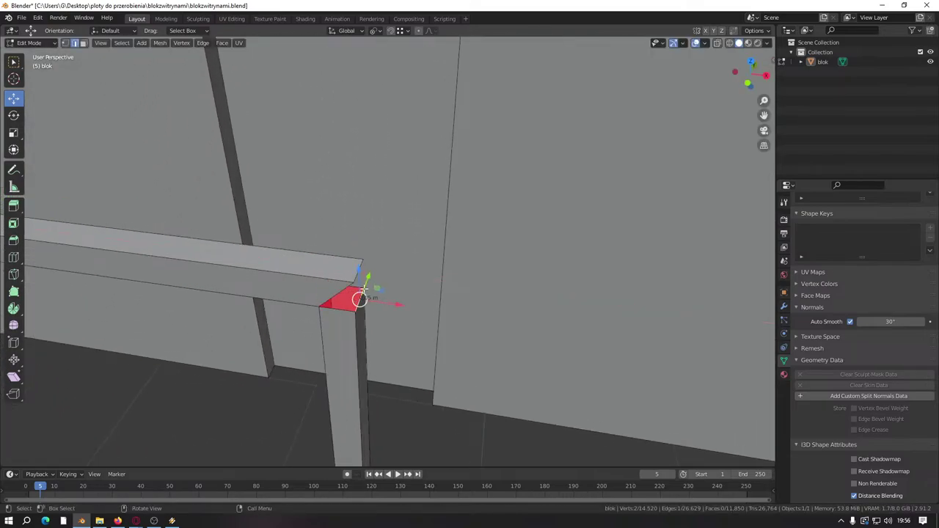
left_click_drag(360, 274, 357, 245)
key("ctrl+s")
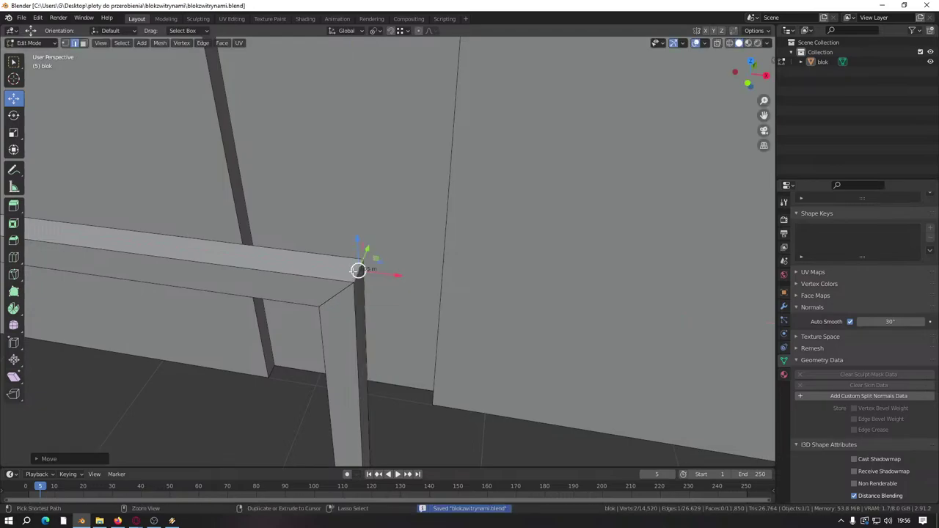
key("Tab")
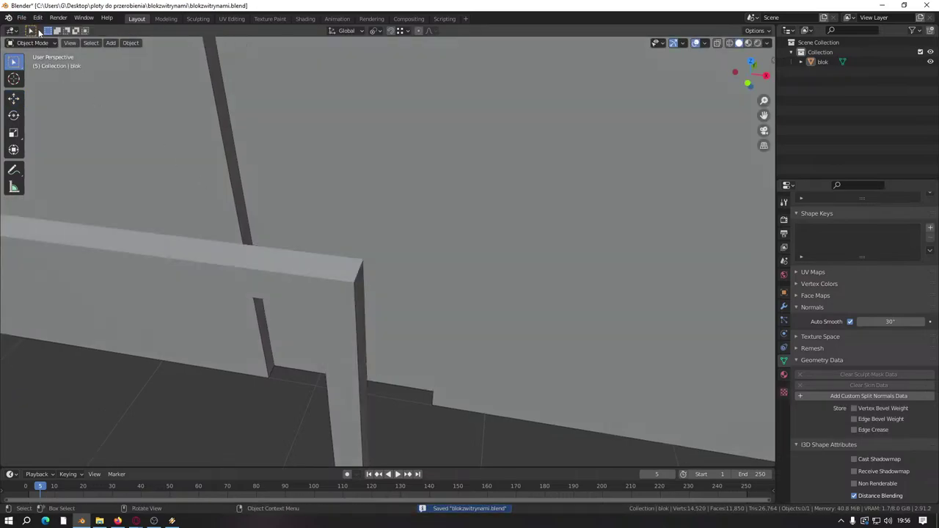
Step: Import drzwi.obj as a Wavefront OBJ door model beside the building
left_click(22, 19)
mouse_move(62, 149)
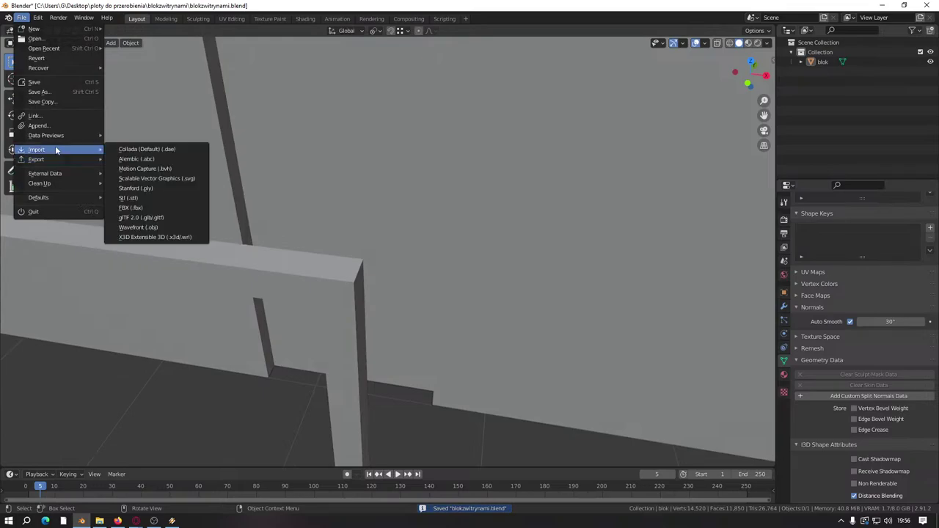
left_click(184, 229)
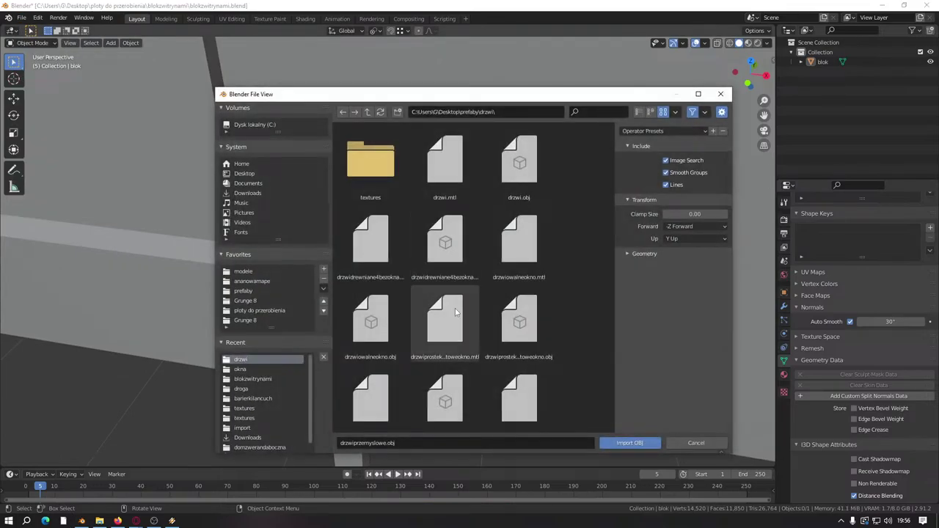
left_click(520, 161)
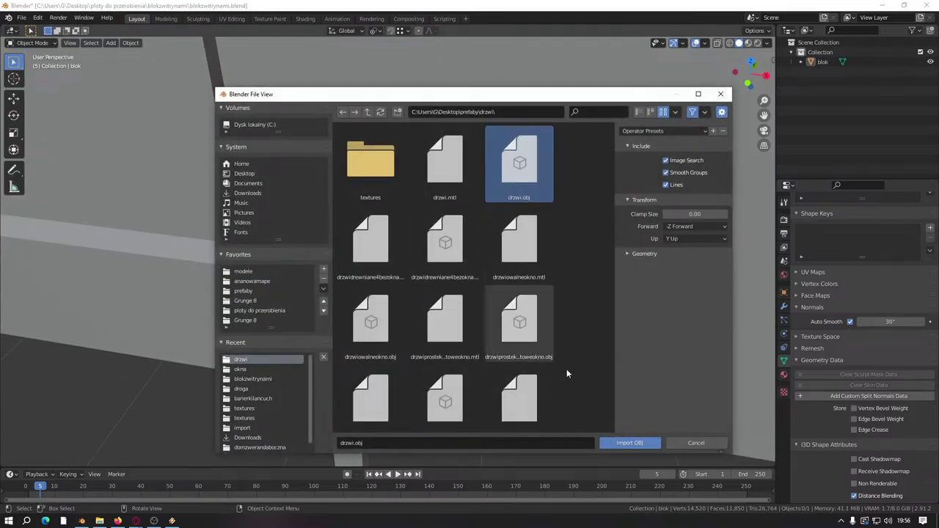
left_click(629, 443)
scroll(431, 313, "down", 10)
middle_click_drag(424, 309, 328, 317)
key("Tab")
Step: Select the imported door Plane.006 and move it away from the building along Y
key("Tab")
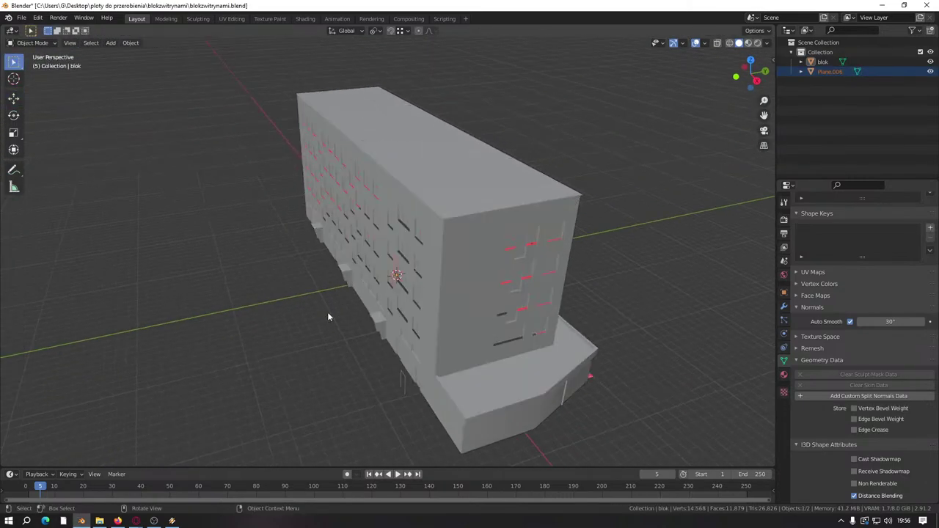
left_click(824, 72)
key("Tab")
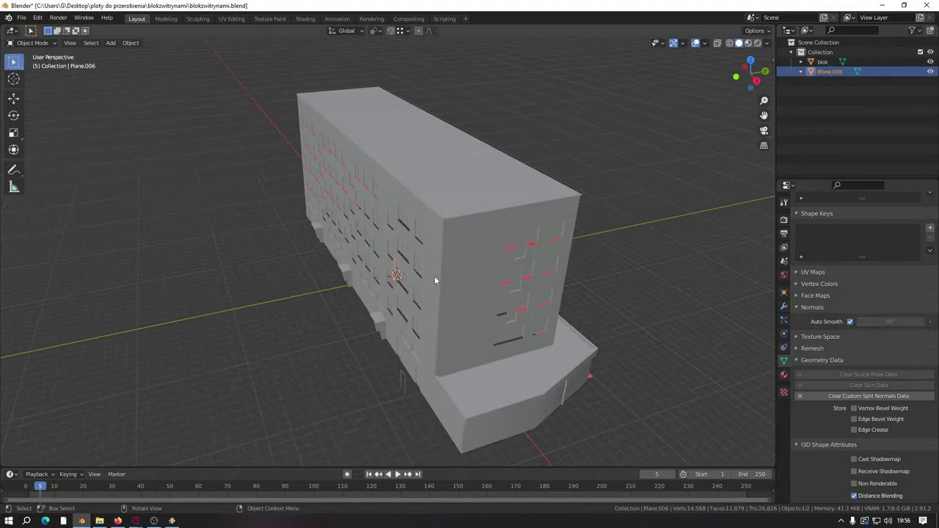
left_click_drag(441, 253, 253, 294)
Step: Orbit and pan the view to see the door frame head-on in Object Mode
scroll(411, 271, "up", 5)
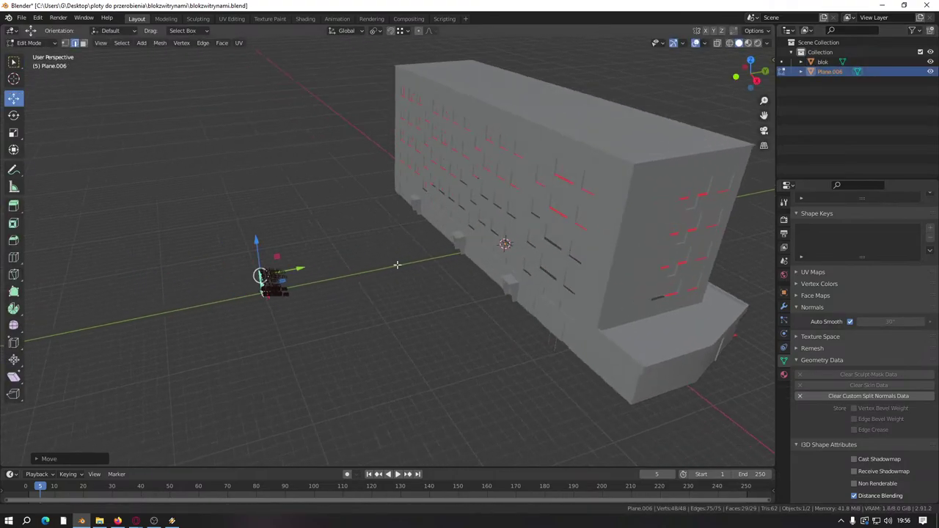
middle_click_drag(301, 308, 555, 245)
scroll(555, 245, "down", 3)
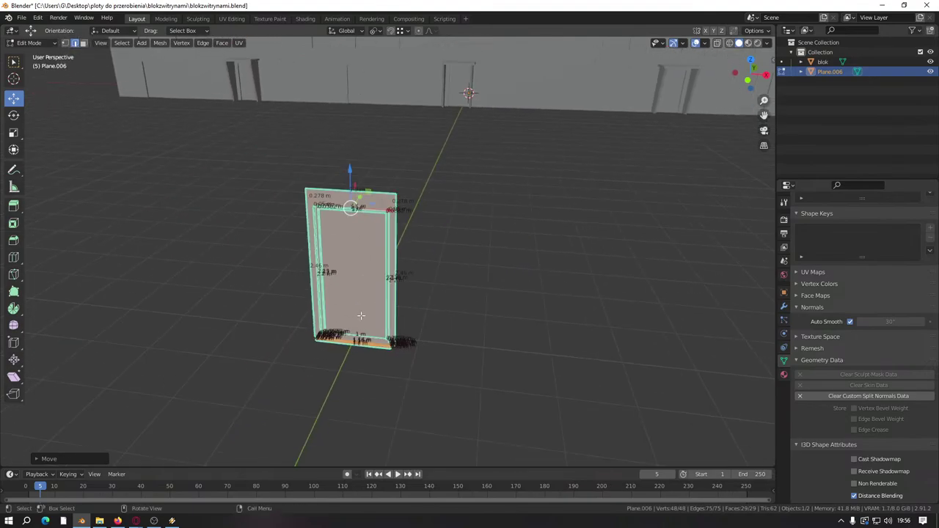
scroll(367, 335, "up", 2)
middle_click_drag(367, 336, 405, 287, "shift")
scroll(400, 294, "up", 4)
scroll(394, 299, "down", 4)
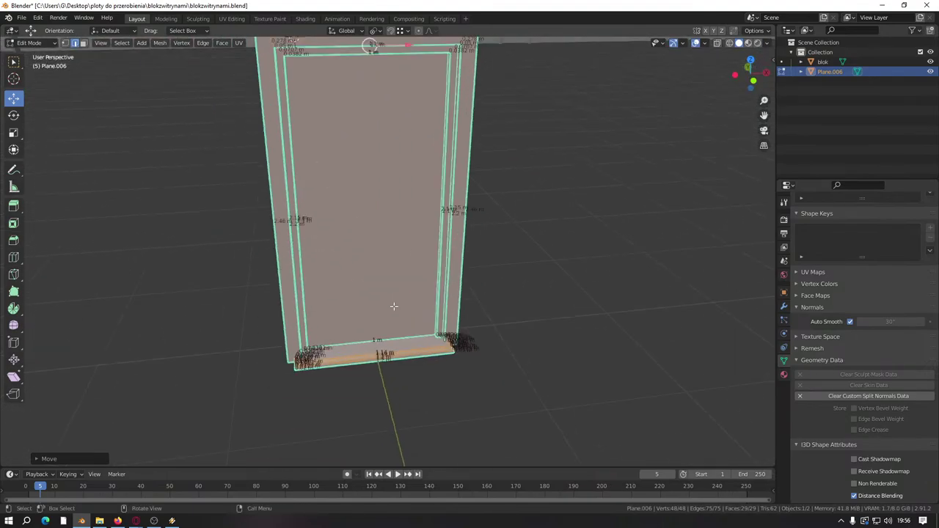
scroll(393, 299, "up", 4)
key("Tab")
scroll(394, 306, "down", 6)
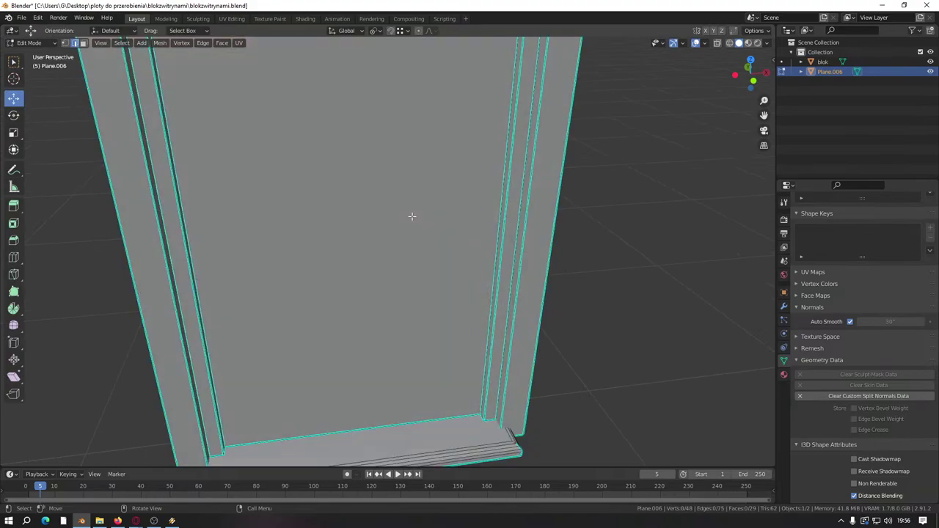
scroll(404, 357, "up", 2)
Step: Select the door frame's top inner edge and orbit around it for a frontal look
left_click(362, 210)
key("Tab")
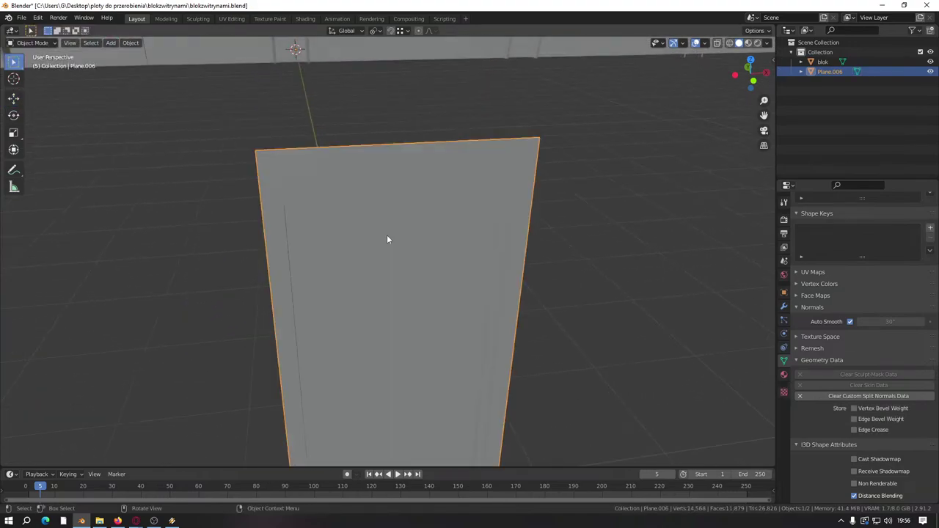
key("Tab")
middle_click_drag(384, 225, 378, 234)
scroll(389, 235, "down", 4)
scroll(380, 273, "up", 2)
scroll(391, 275, "up", 3)
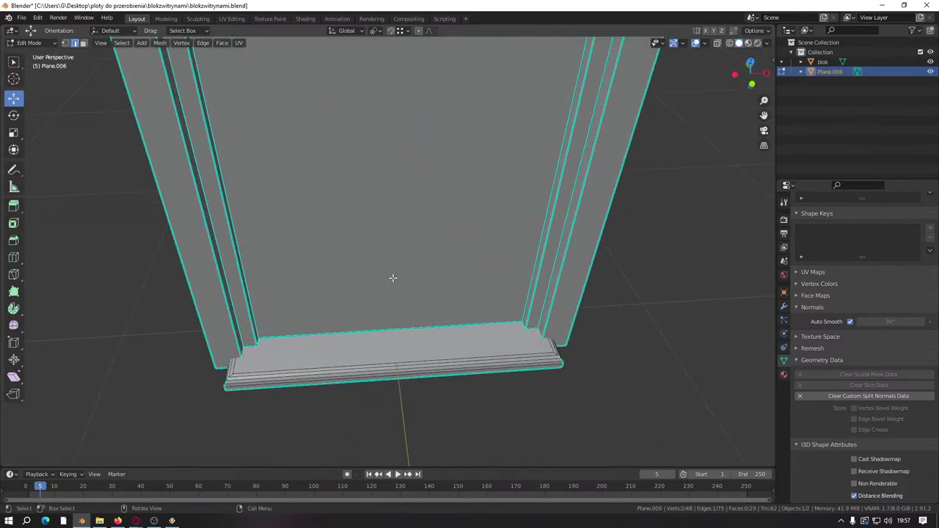
middle_click_drag(392, 275, 493, 268)
scroll(421, 302, "up", 2)
scroll(421, 302, "down", 2)
Step: Orbit to a frontal view of the door with the building visible behind it
key("Tab")
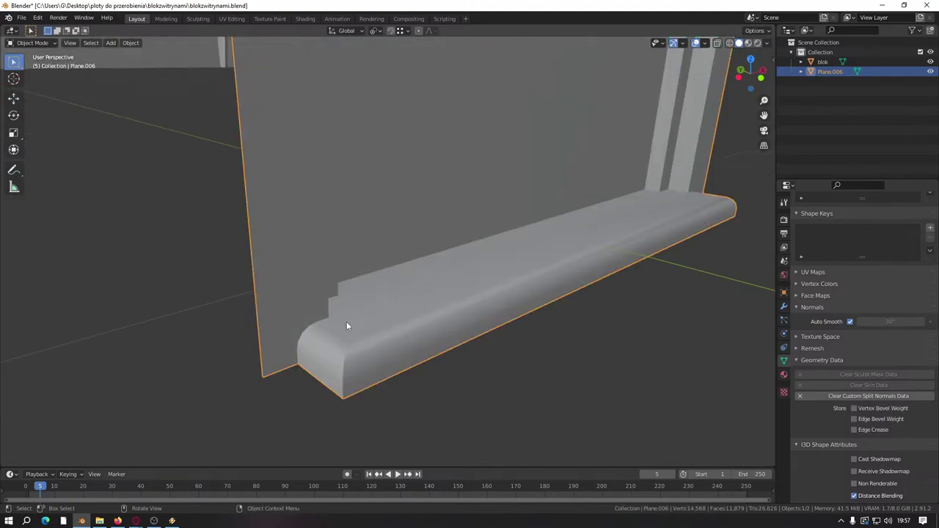
key("Tab")
scroll(379, 291, "down", 5)
scroll(379, 290, "down", 3)
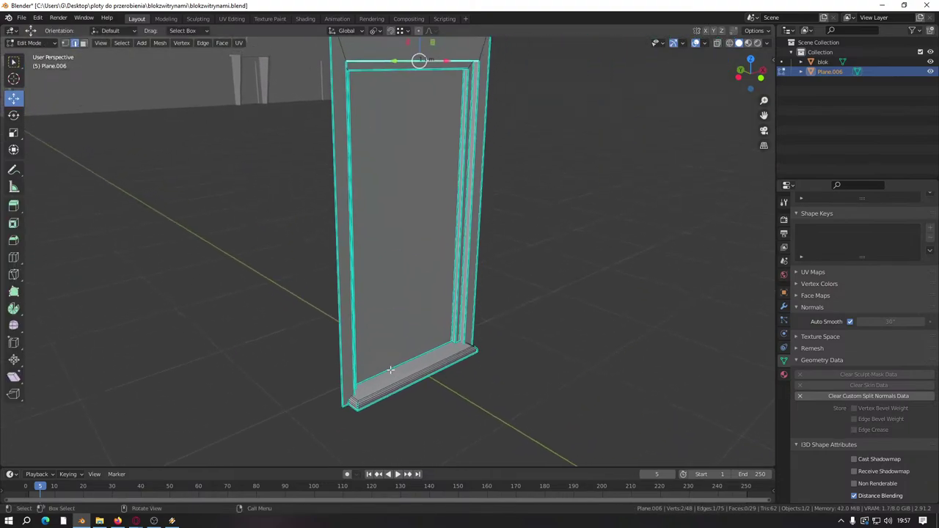
middle_click_drag(388, 370, 367, 119)
scroll(310, 346, "down", 5)
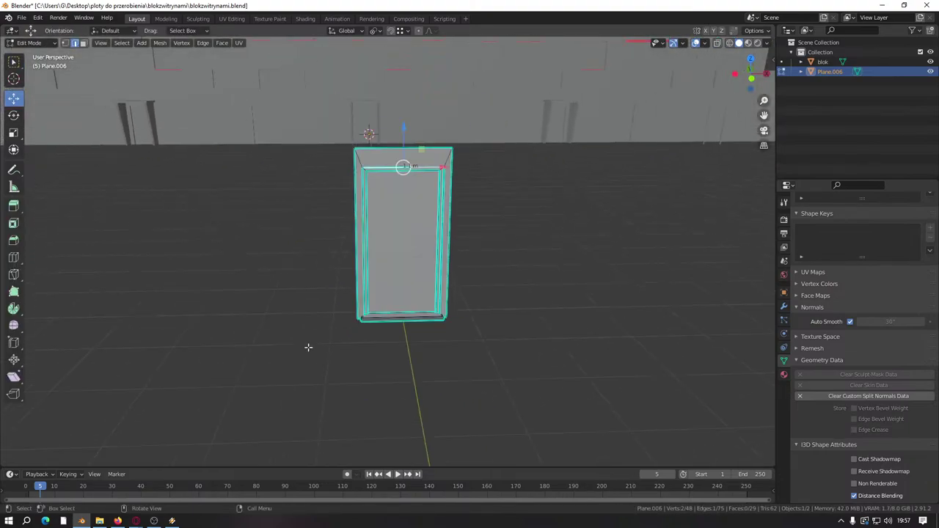
middle_click_drag(400, 310, 189, 424)
scroll(283, 409, "up", 6)
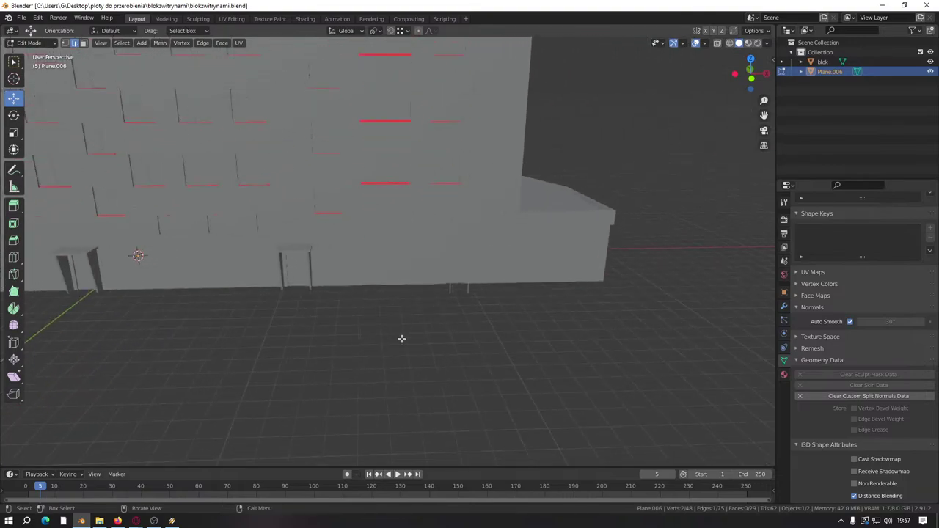
Step: Select the building object blok and enter Edit Mode on it
key("Tab")
scroll(458, 294, "up", 1)
left_click(457, 298)
scroll(498, 261, "up", 3)
key("Tab")
scroll(377, 275, "up", 6)
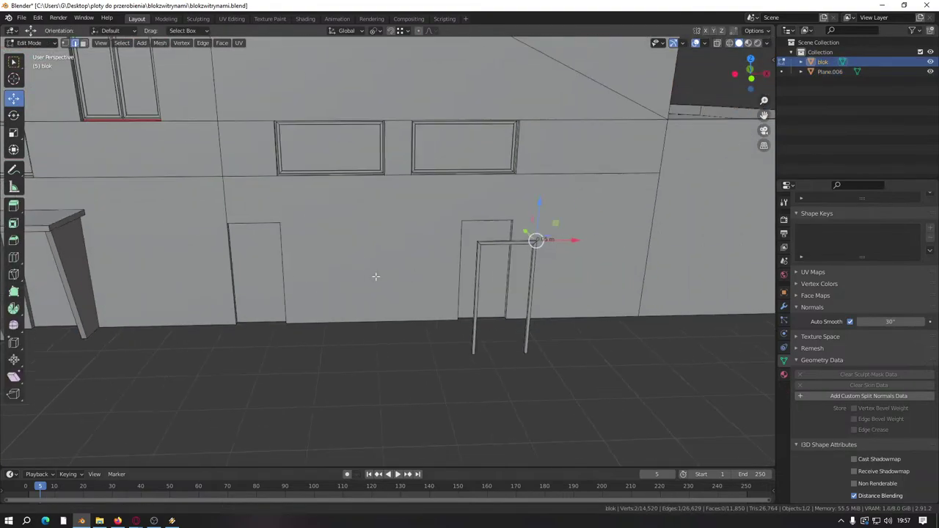
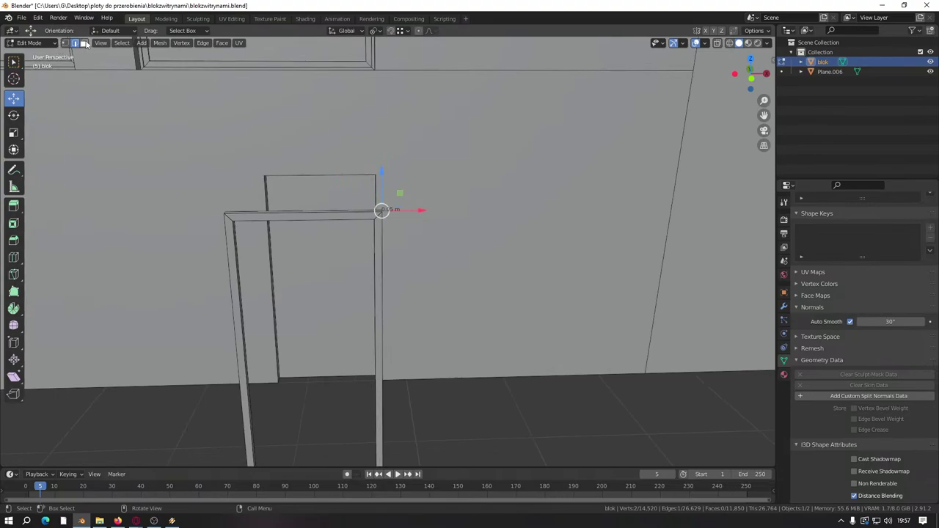
Step: Switch to face select and delete the left door-post face and the neighbouring face
left_click(84, 43)
left_click(235, 299)
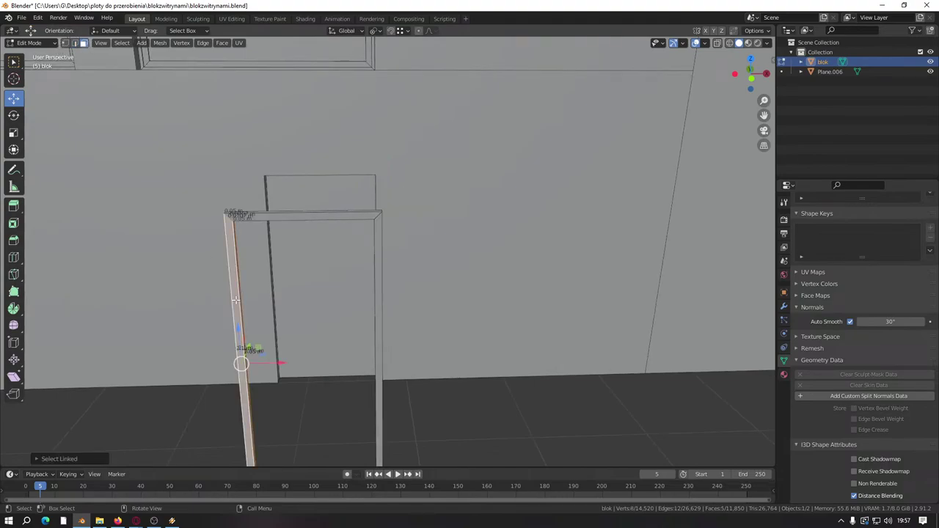
right_click(235, 300)
left_click(241, 300)
middle_click_drag(266, 285, 247, 301)
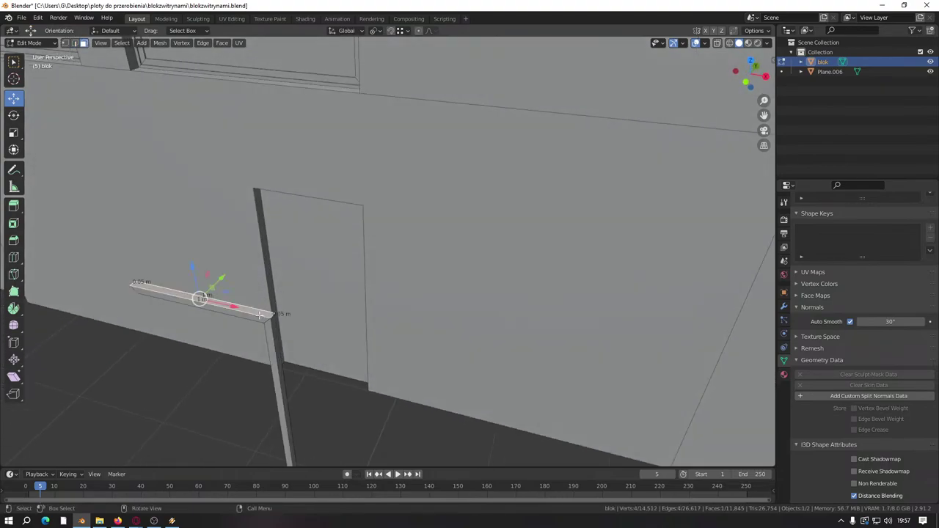
right_click(272, 337)
left_click(278, 336)
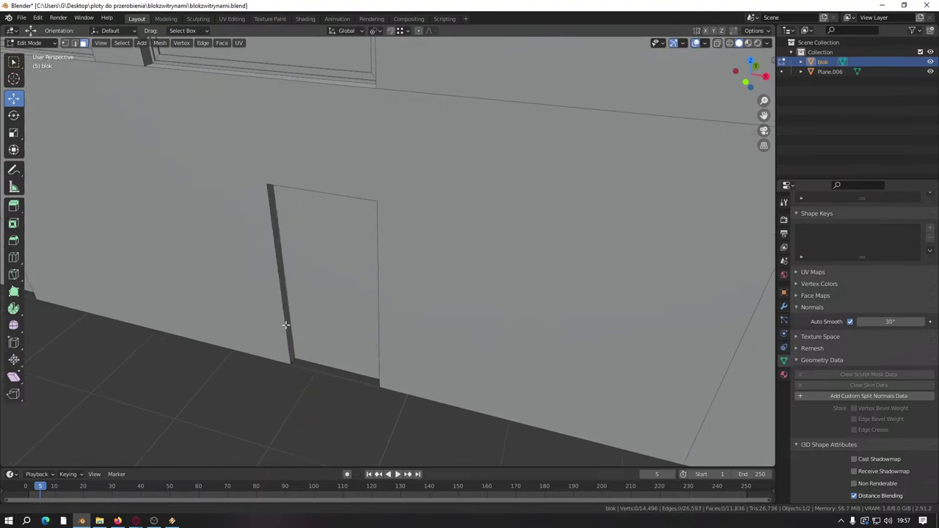
Step: Delete the large door face together with its door-frame face loop
scroll(278, 327, "up", 8)
left_click(203, 307)
scroll(173, 268, "down", 5)
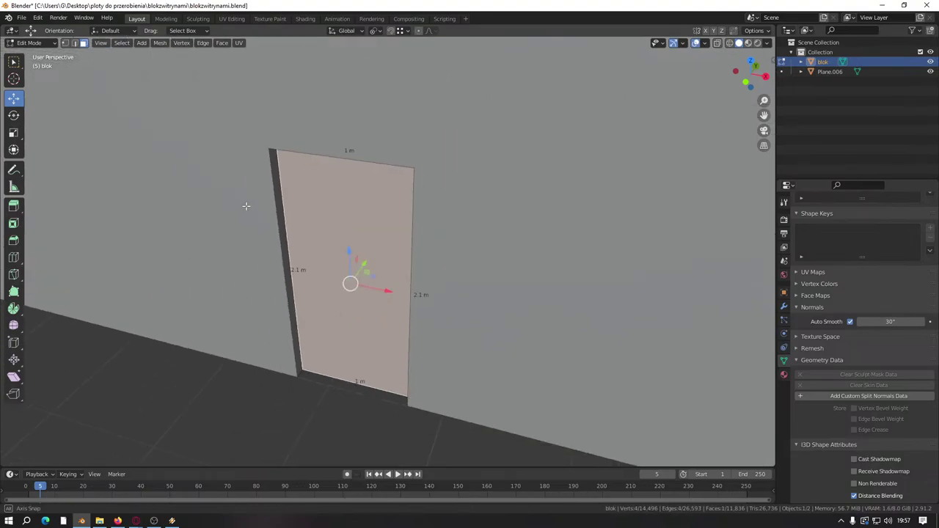
middle_click_drag(247, 205, 283, 150)
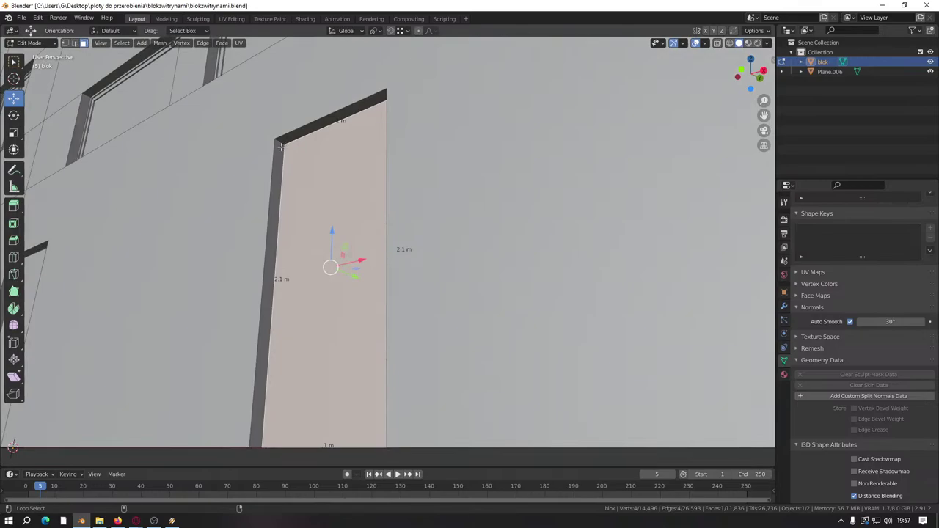
left_click(281, 146, "alt+shift")
right_click(331, 115)
left_click(286, 229)
Step: Delete the remaining door-frame loop at the first opening
scroll(286, 232, "down", 4)
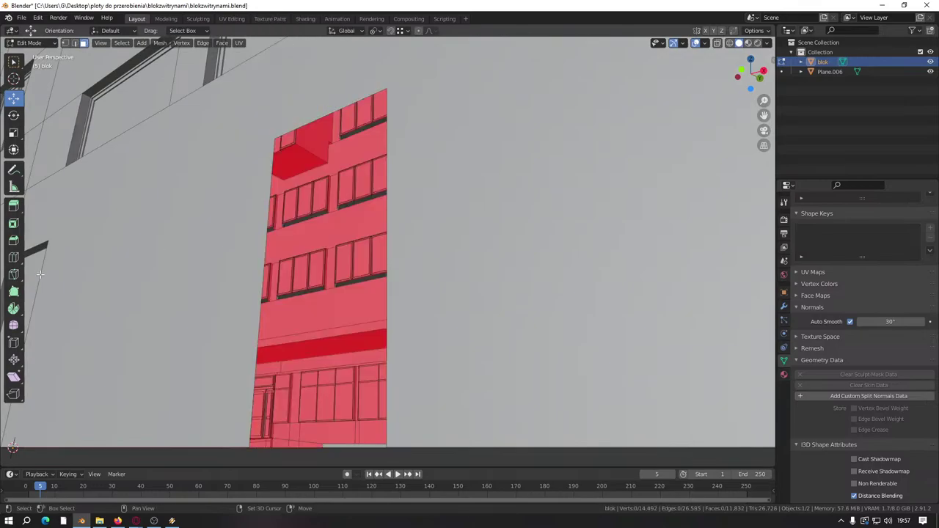
middle_click_drag(287, 232, 283, 205)
scroll(281, 200, "up", 4)
left_click(214, 141, "alt")
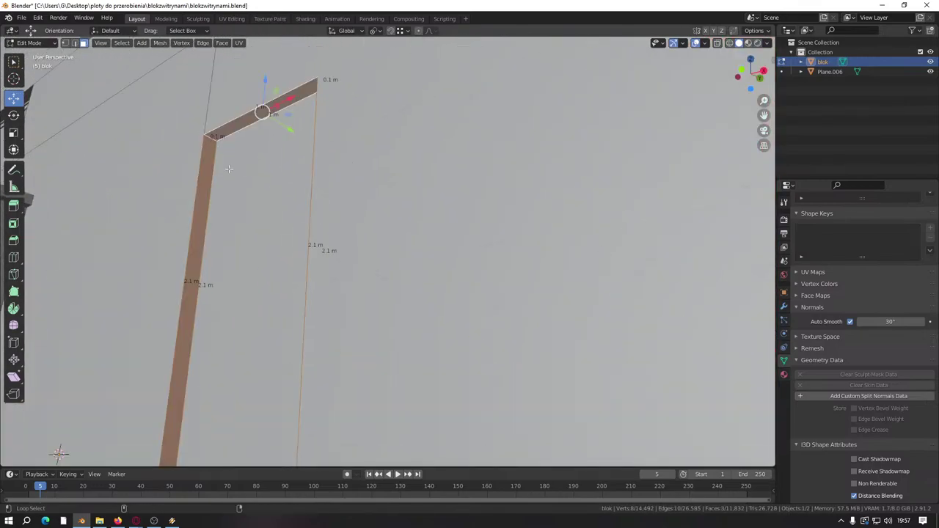
right_click(247, 215)
left_click(253, 228)
Step: Remove another door-frame edge loop around the doorway
scroll(286, 235, "down", 4)
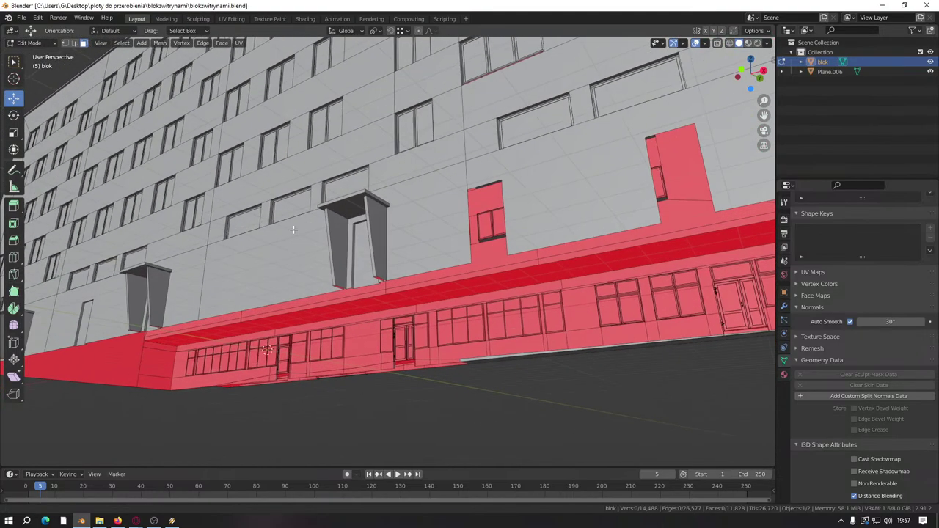
middle_click_drag(287, 235, 317, 243)
scroll(316, 243, "up", 4)
scroll(317, 243, "up", 5)
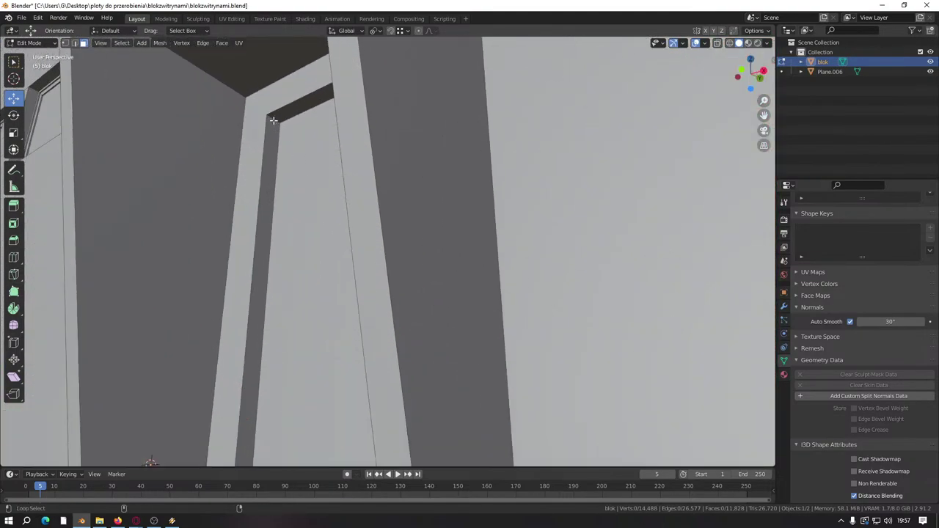
left_click(273, 119, "alt")
right_click(279, 258)
left_click(279, 258)
scroll(328, 226, "down", 6)
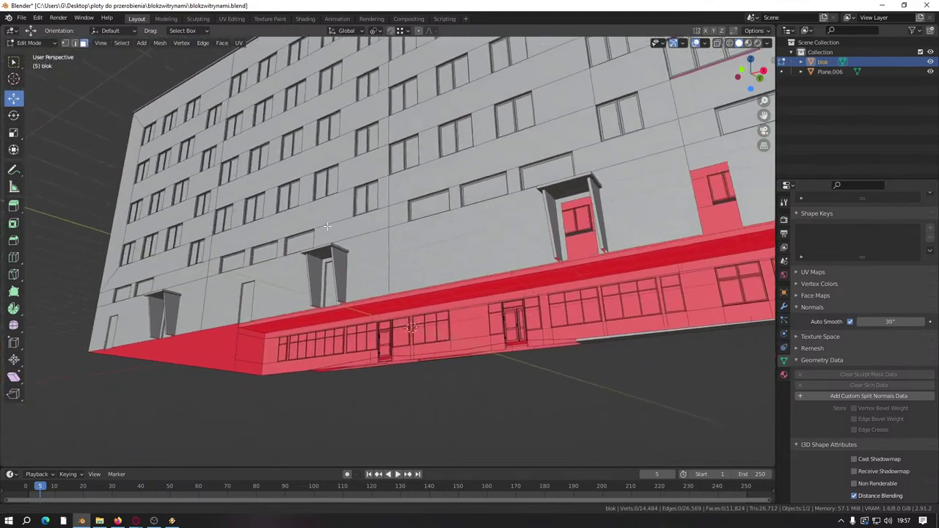
scroll(327, 226, "up", 8)
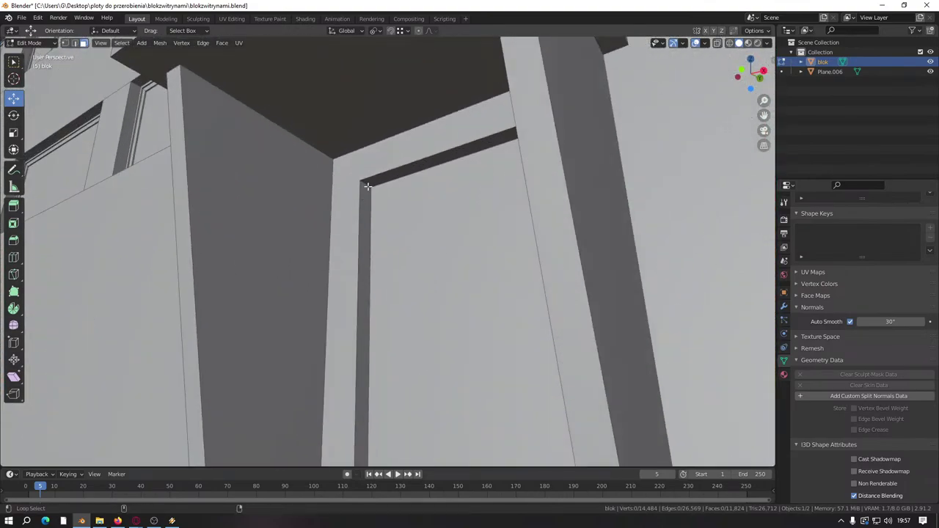
Step: Remove the next doorway's frame loop
left_click(446, 153, "alt")
right_click(367, 257)
left_click(366, 257)
scroll(367, 257, "down", 8)
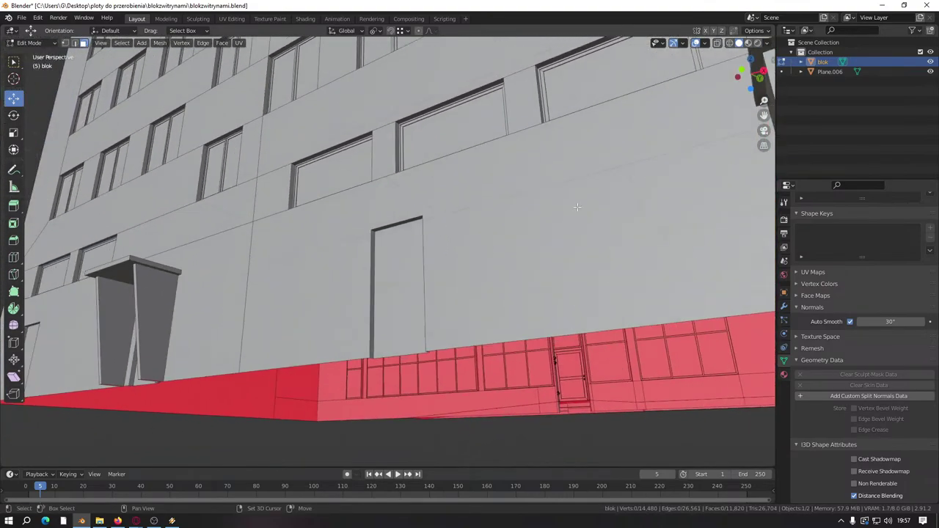
scroll(376, 182, "up", 7)
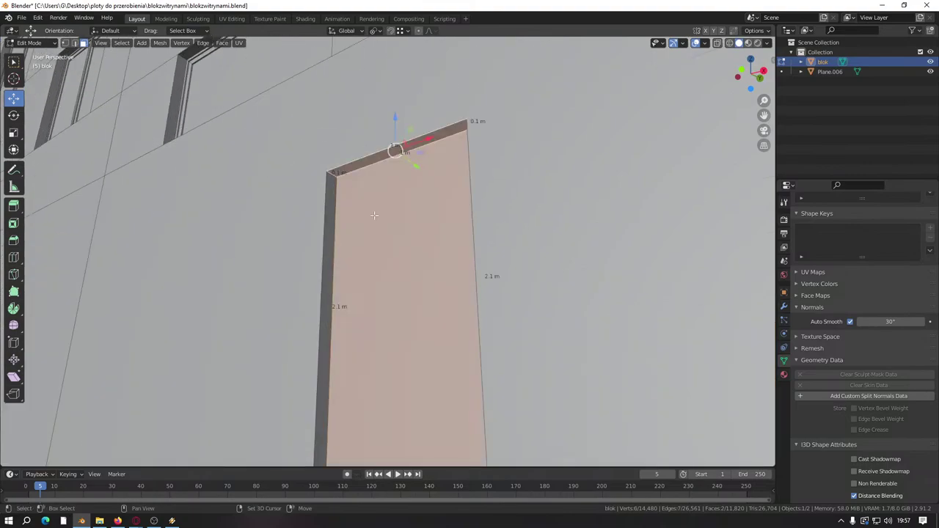
Step: Delete the top strip, left jamb and door face of the front door
left_click(331, 173, "shift")
left_click(331, 175)
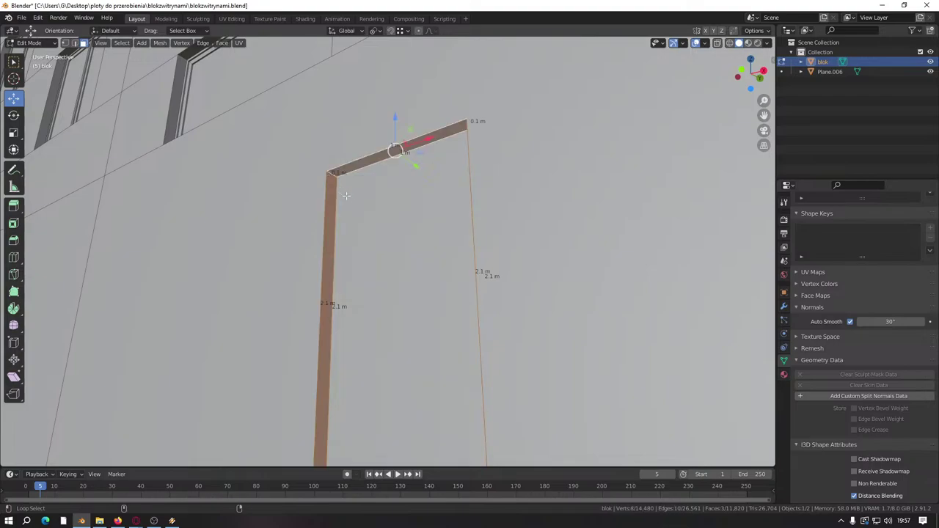
left_click(336, 187, "shift")
left_click(331, 185, "shift")
left_click(367, 271, "shift")
right_click(349, 272)
left_click(345, 272)
scroll(286, 277, "down", 7)
scroll(286, 278, "up", 8)
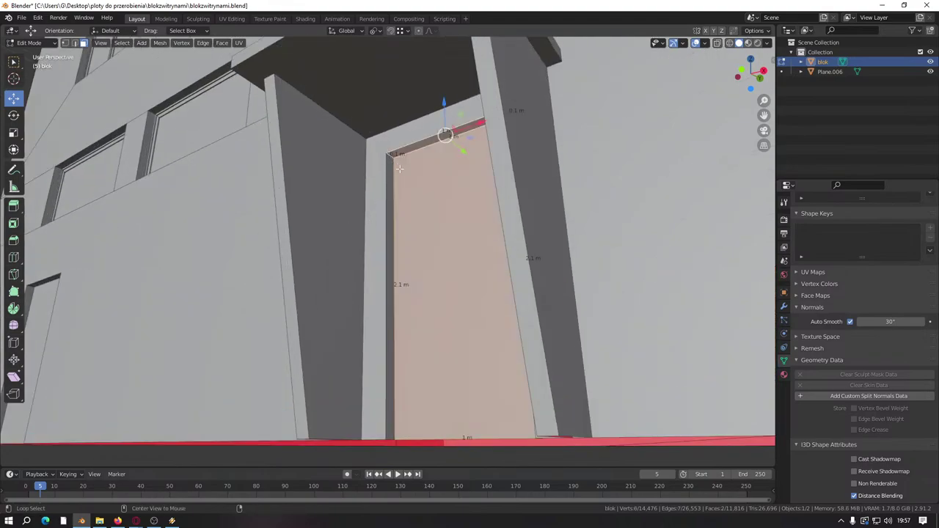
Step: Gather the left jamb, top strip and door face of the next doorway
left_click(389, 158, "shift")
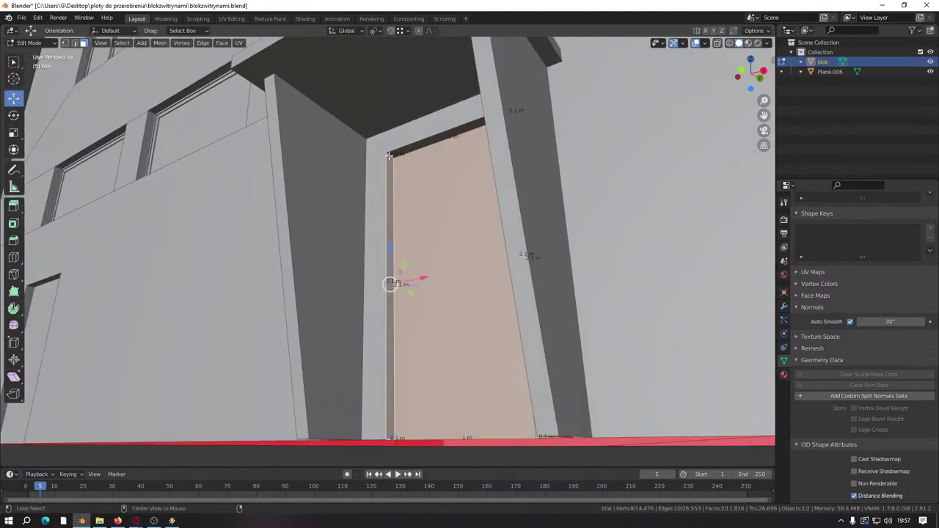
left_click(432, 137, "shift")
left_click(457, 272, "shift")
right_click(342, 245)
left_click(342, 242)
middle_click_drag(342, 245, 269, 246)
scroll(273, 224, "up", 4)
Step: Dissolve the last door's frame strips and face into one, then delete it
left_click(182, 179, "alt")
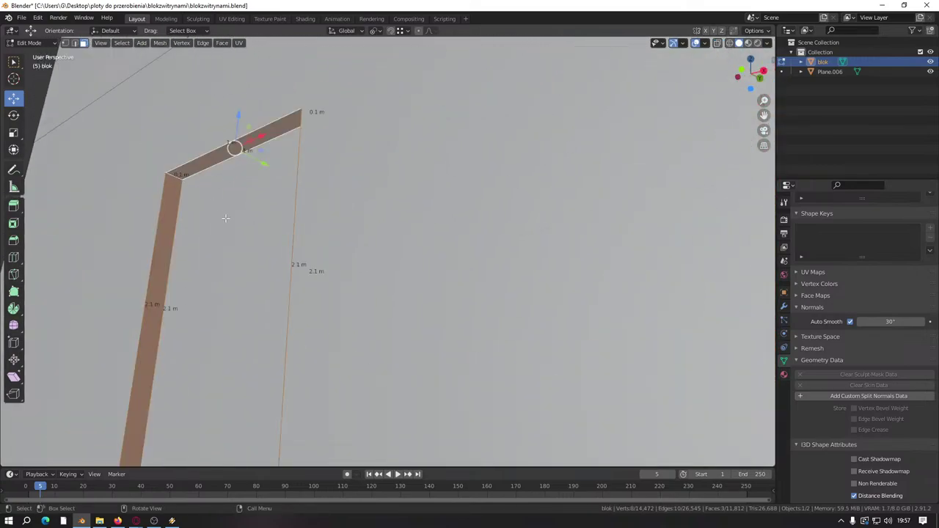
left_click(221, 308, "shift")
right_click(228, 225)
left_click(228, 220)
right_click(228, 225)
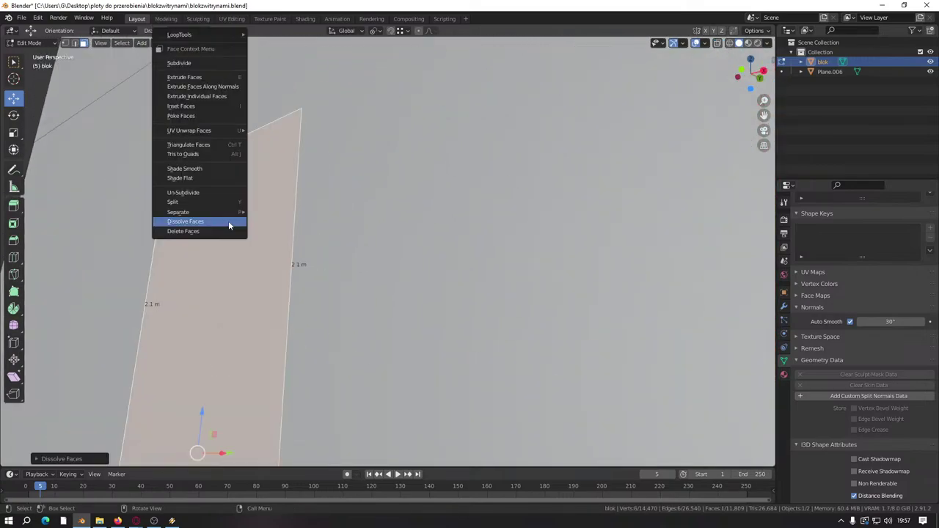
left_click(221, 231)
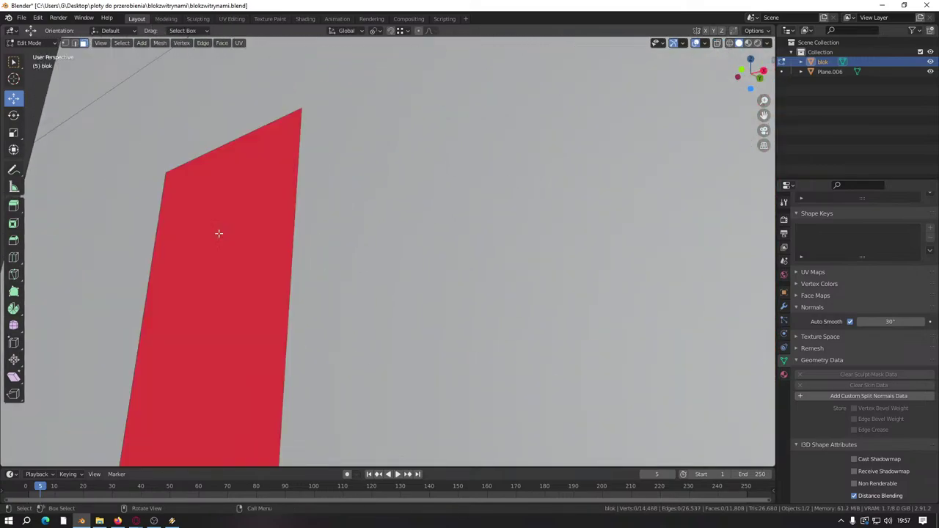
scroll(234, 257, "down", 6)
middle_click_drag(252, 287, 401, 340)
scroll(400, 339, "up", 6)
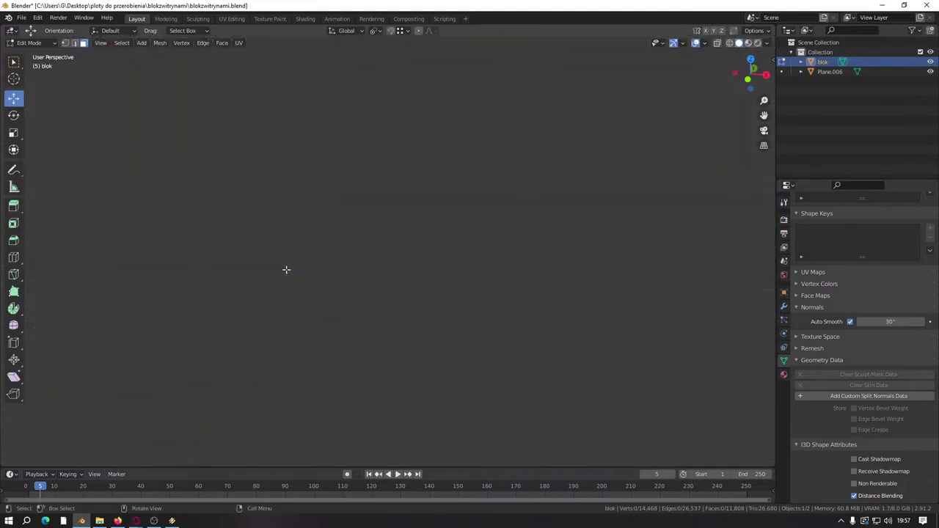
middle_click_drag(285, 269, 409, 329)
Step: Enter Edit Mode on the Plane.006 door and select its whole mesh
key("Tab")
left_click(299, 273)
key("Tab")
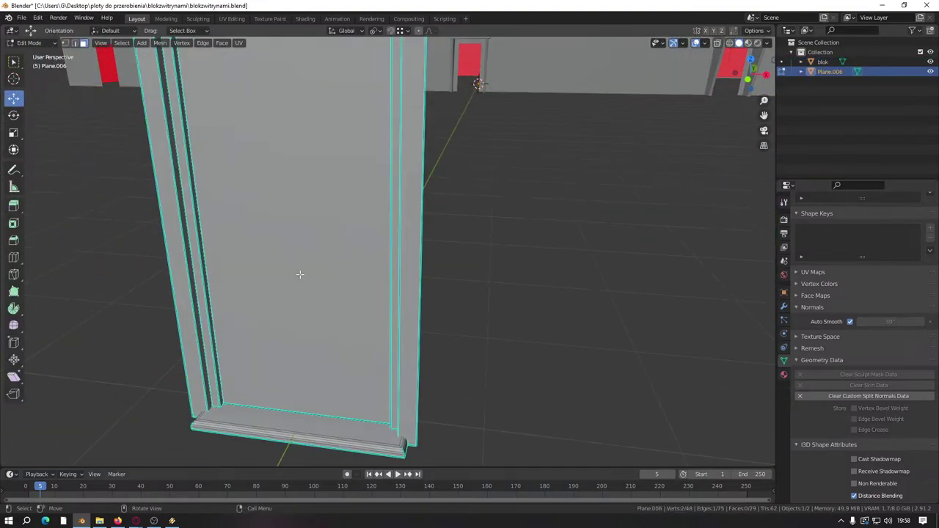
scroll(299, 273, "down", 5)
middle_click_drag(300, 273, 345, 304)
key("a")
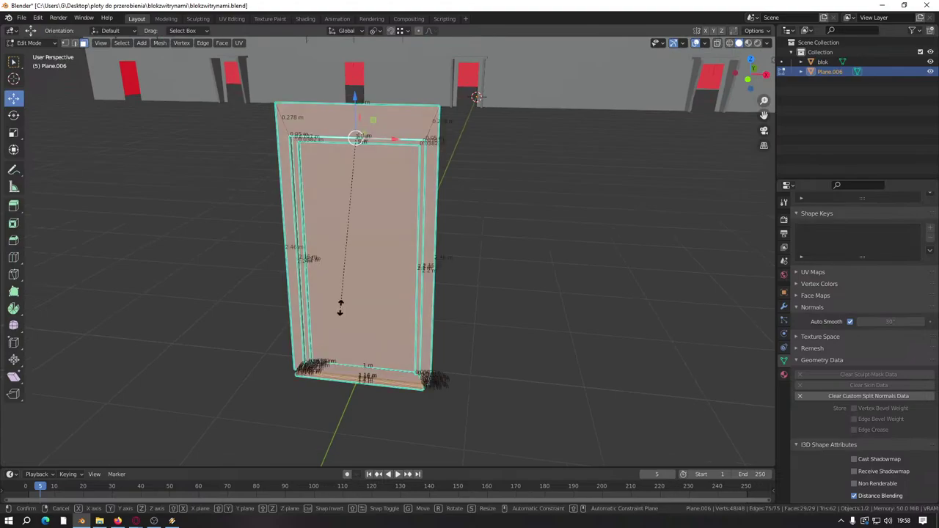
Step: Clear seams, mark all door edges sharp and clear custom split normals data
right_click(360, 326)
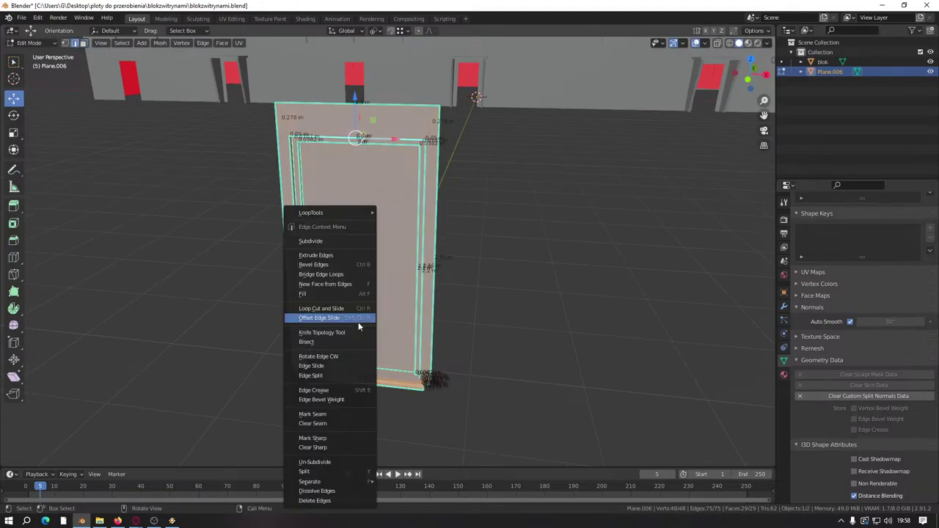
left_click(326, 424)
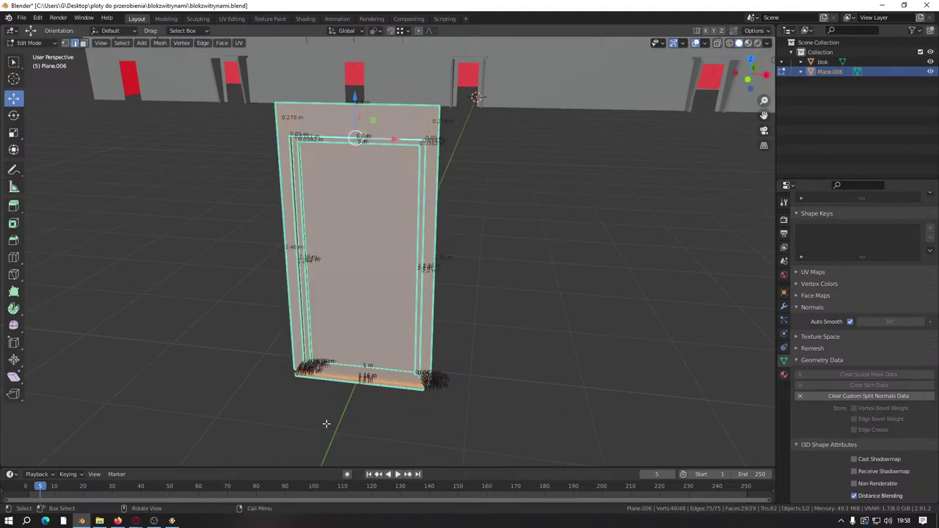
right_click(325, 378)
left_click(291, 383)
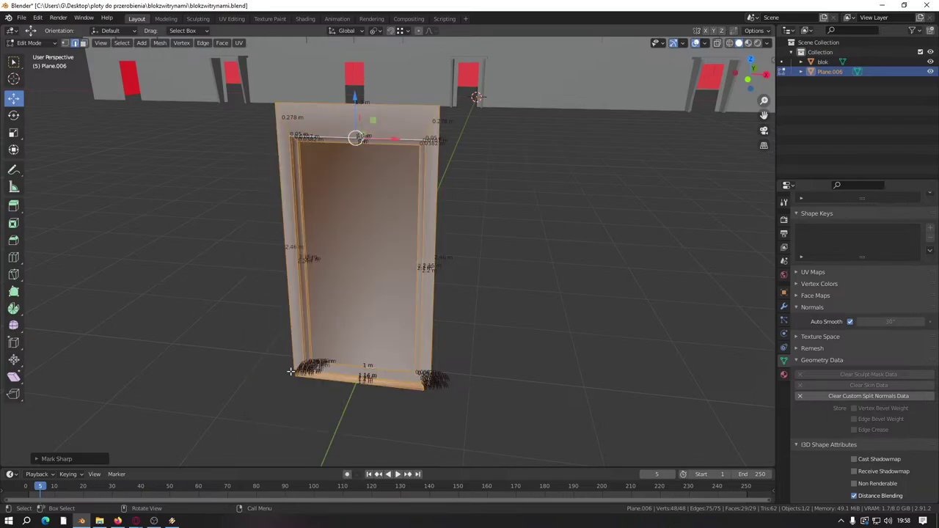
left_click(868, 396)
middle_click_drag(411, 293, 214, 278)
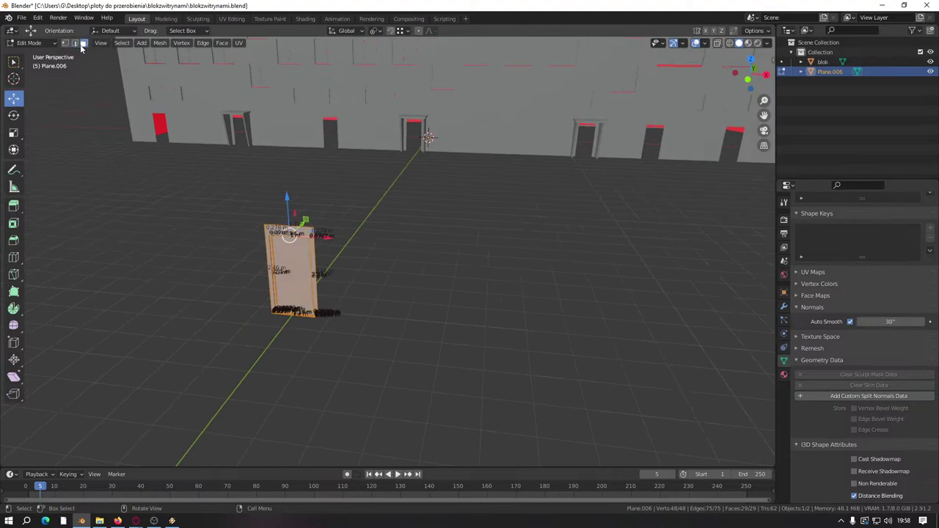
scroll(253, 227, "up", 5)
Step: Delete three frame faces and select the connected door mesh
left_click(255, 212)
right_click(254, 211)
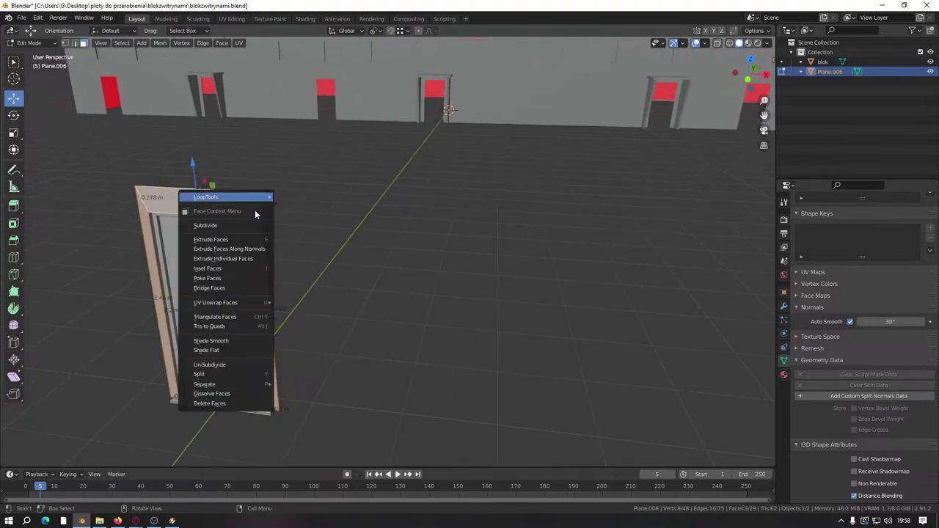
left_click(197, 404)
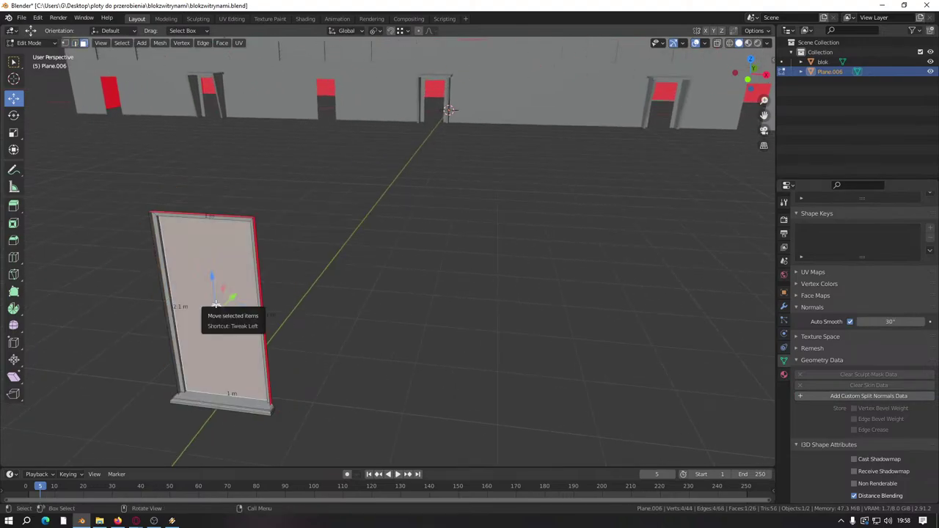
key("l")
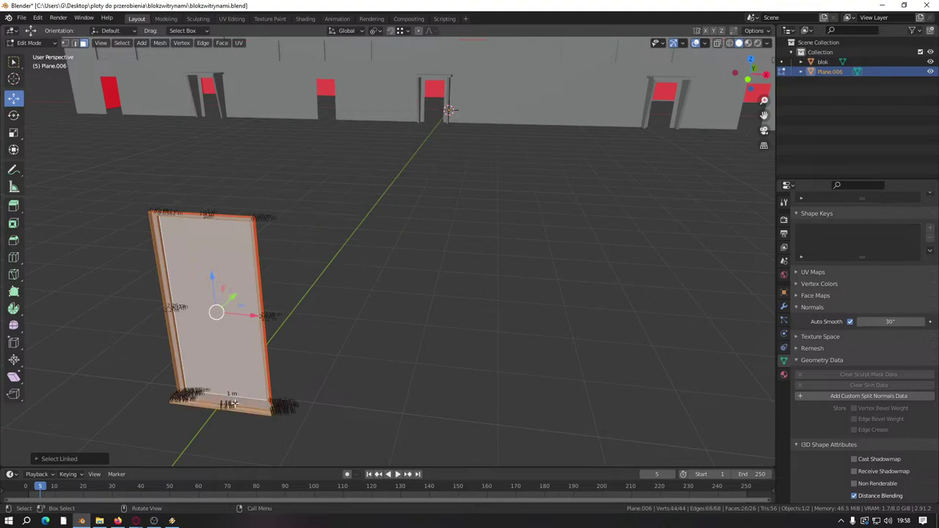
scroll(232, 403, "down", 5)
Step: Move the door against the wall, then nudge it along the Y axis
key("g")
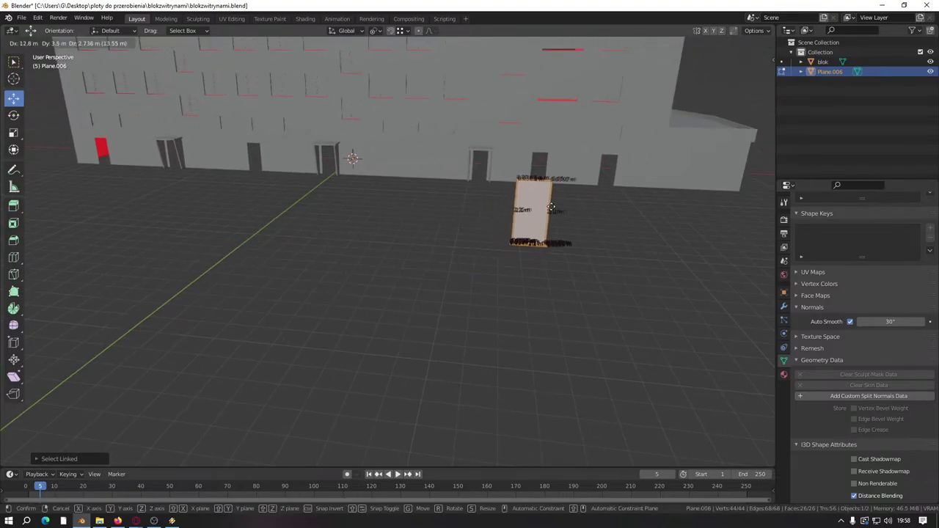
left_click(637, 163)
scroll(514, 220, "up", 3)
middle_click_drag(514, 220, 463, 308)
key("KP_Decimal")
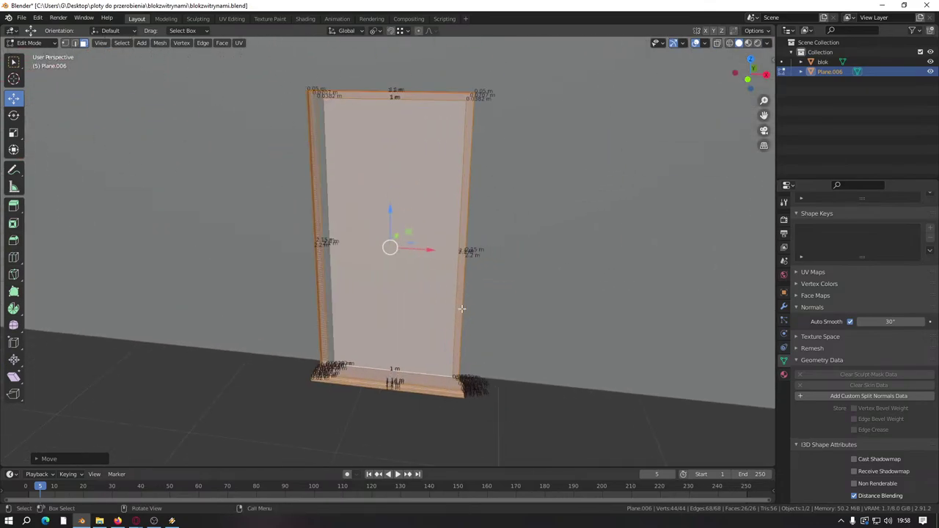
middle_click_drag(482, 256, 310, 232)
key("g")
key("y")
left_click(319, 272)
Step: Enter the door's Edit Mode and view the sill from below
key("Tab")
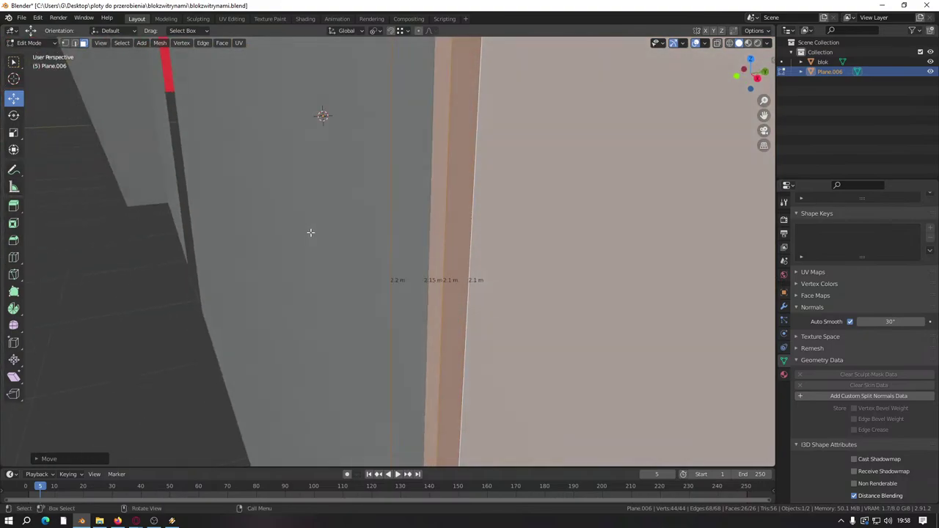
left_click_drag(401, 226, 401, 228)
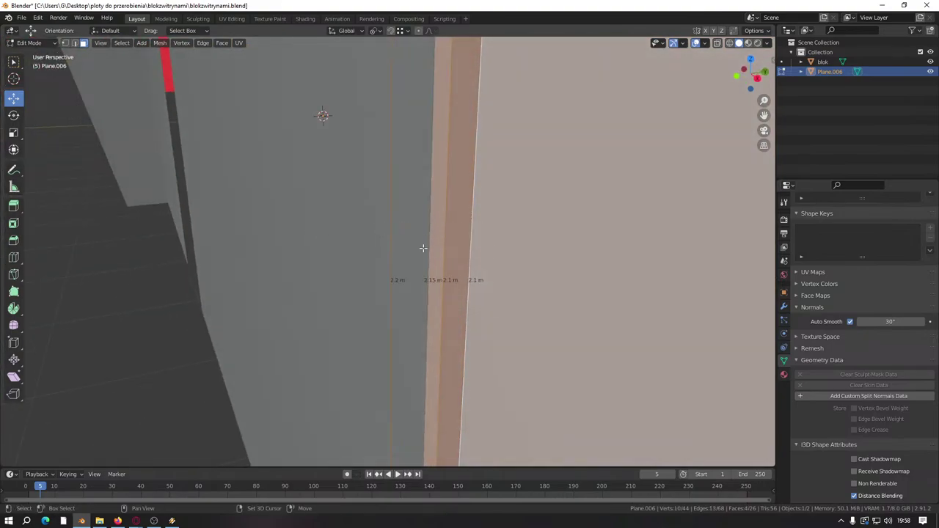
left_click(495, 251, "shift")
middle_click_drag(409, 256, 376, 260)
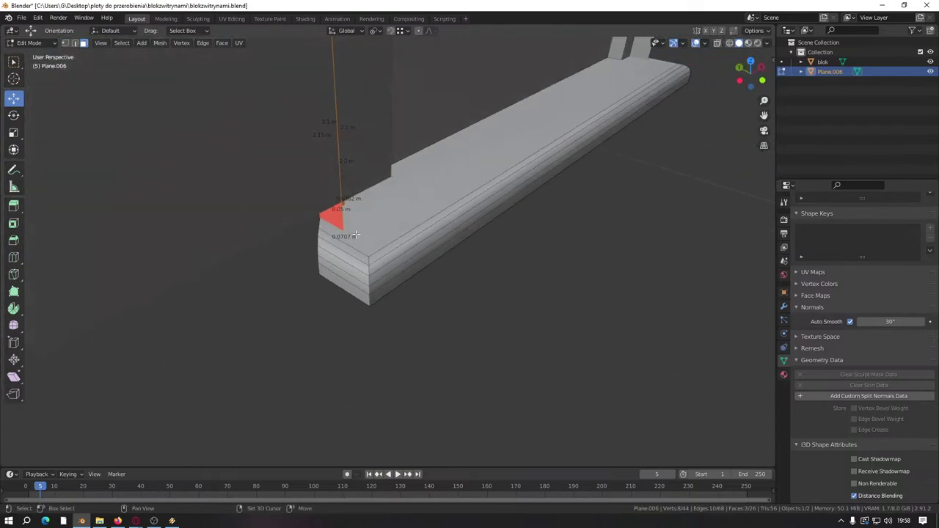
Step: Select the sill block faces and slide them along X
left_click_drag(397, 320, 397, 320)
scroll(382, 248, "up", 3)
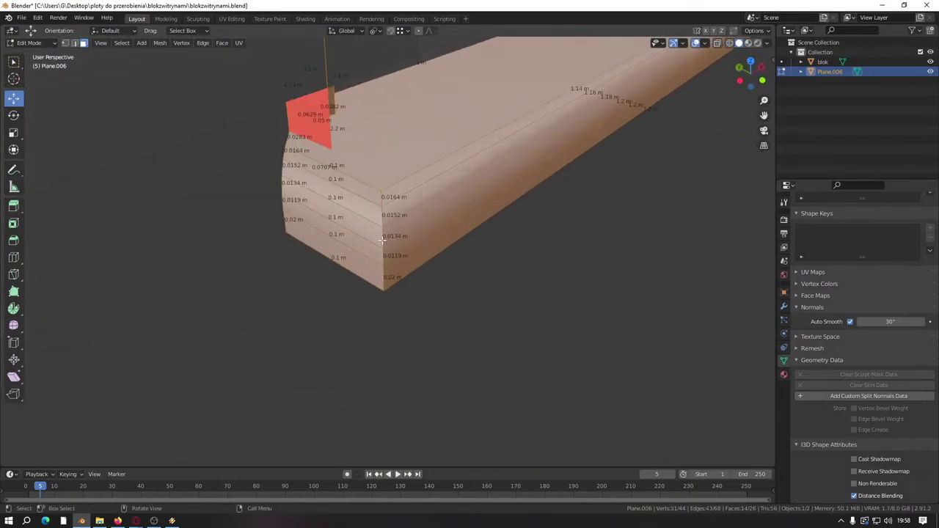
key("ctrl+z")
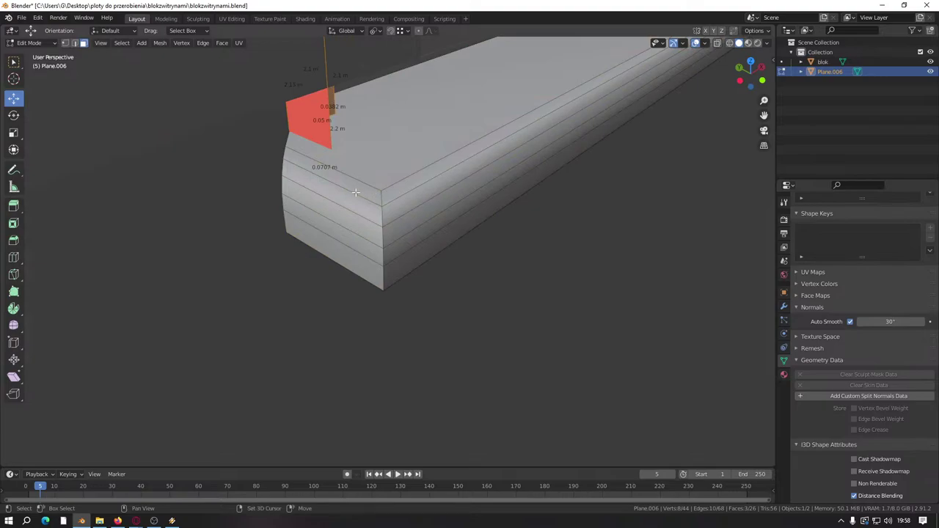
left_click_drag(299, 277, 310, 272)
middle_click_drag(311, 272, 356, 270)
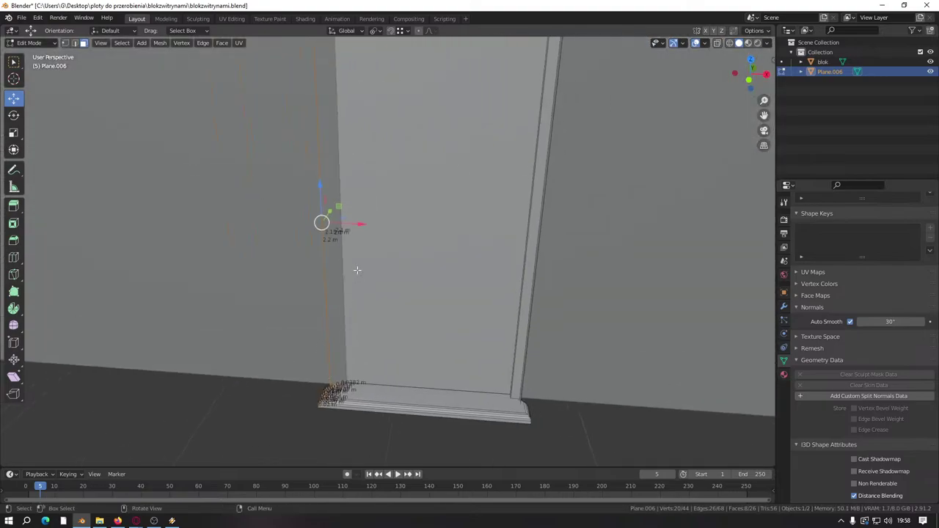
left_click_drag(359, 223, 365, 223)
middle_click_drag(366, 223, 392, 321)
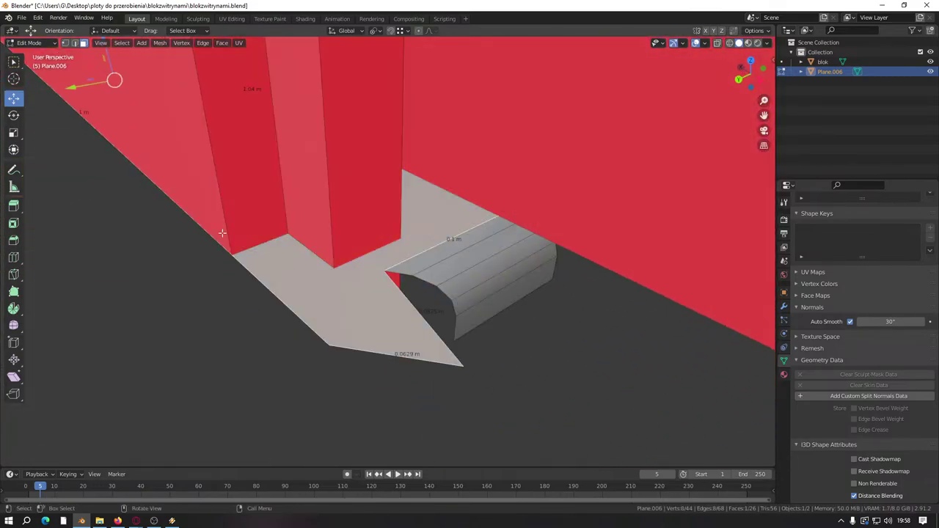
Step: Shorten the sill by moving its front edge 0.1 m along X
left_click(65, 42)
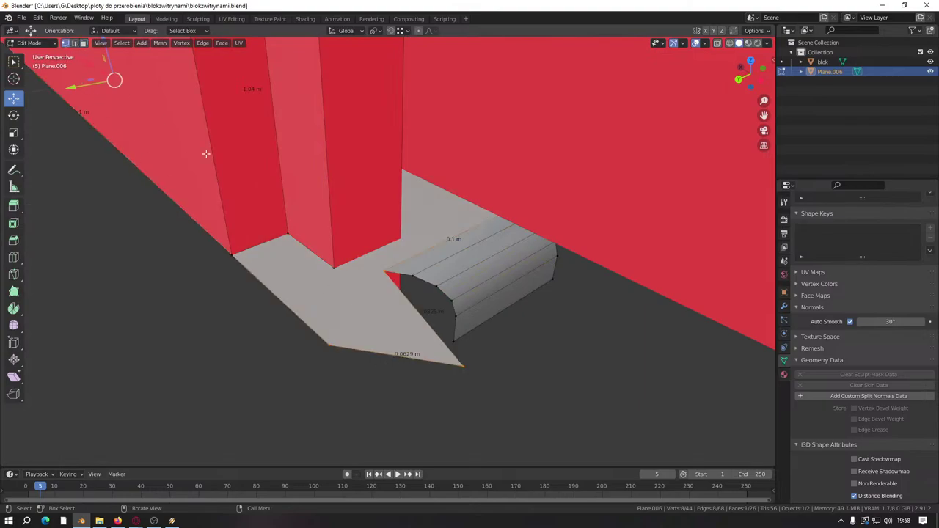
middle_click_drag(242, 283, 380, 262)
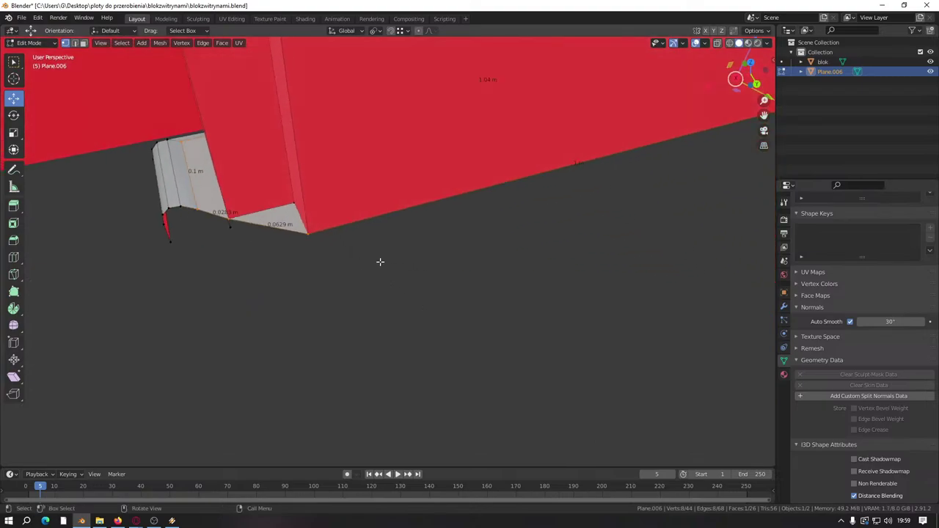
middle_click_drag(169, 173, 356, 277)
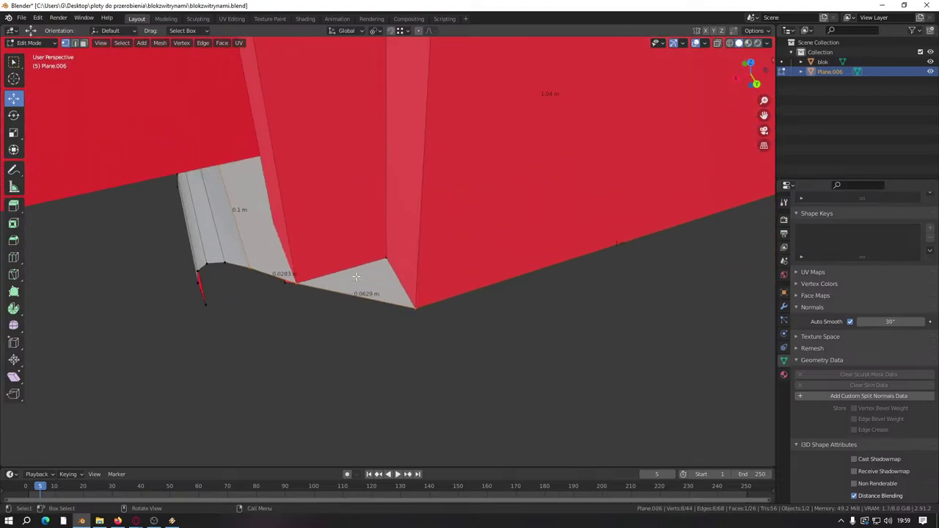
middle_click_drag(282, 274, 42, 91)
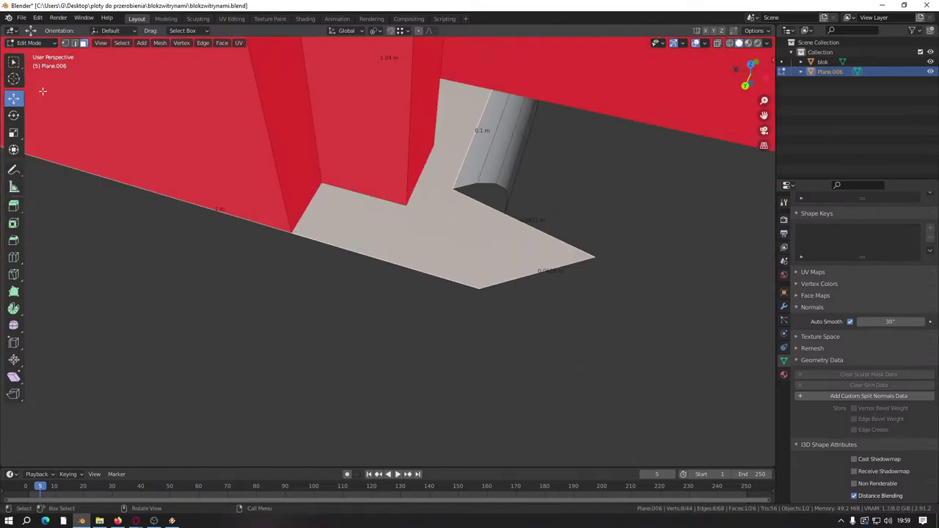
left_click(74, 44)
left_click(535, 274)
left_click_drag(503, 267, 484, 261)
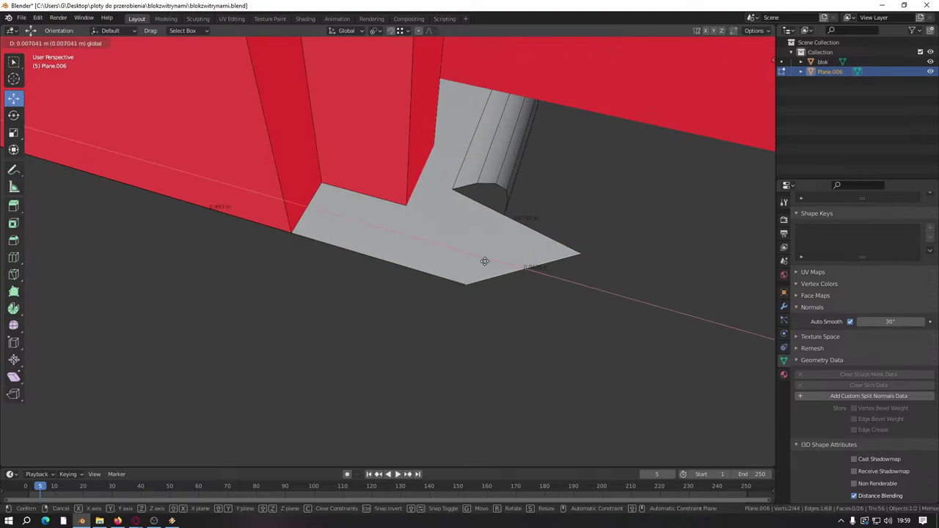
type("0.")
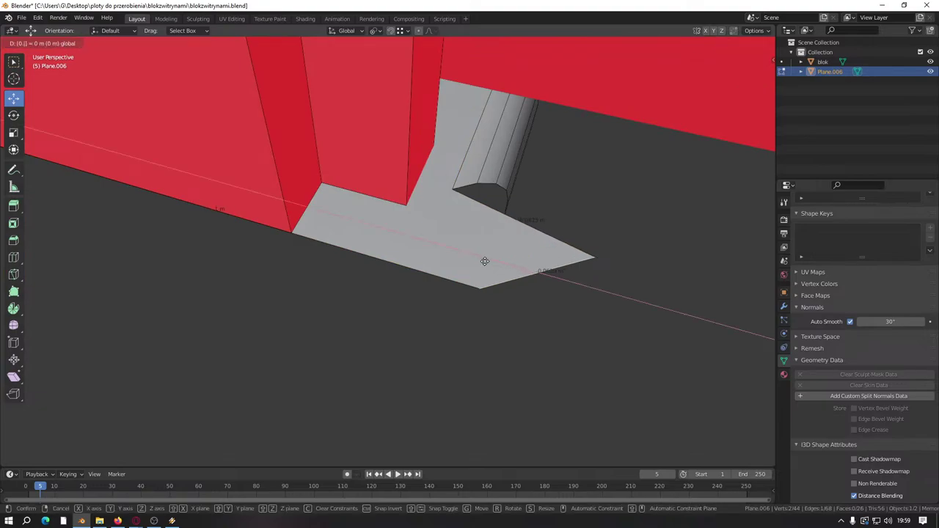
type("1")
key("Return")
middle_click_drag(468, 291, 447, 291)
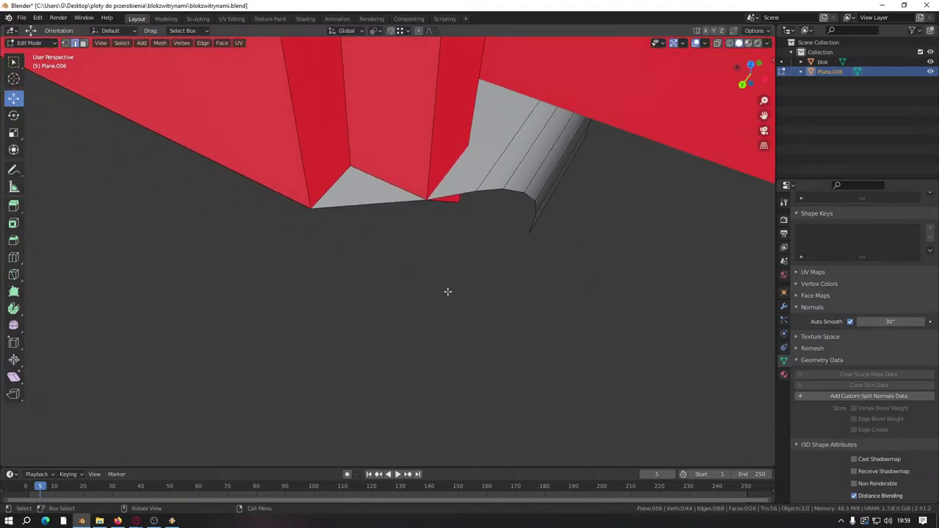
Step: Merge the door frame's overlapping vertices by distance, leaving 40 vertices
key("l")
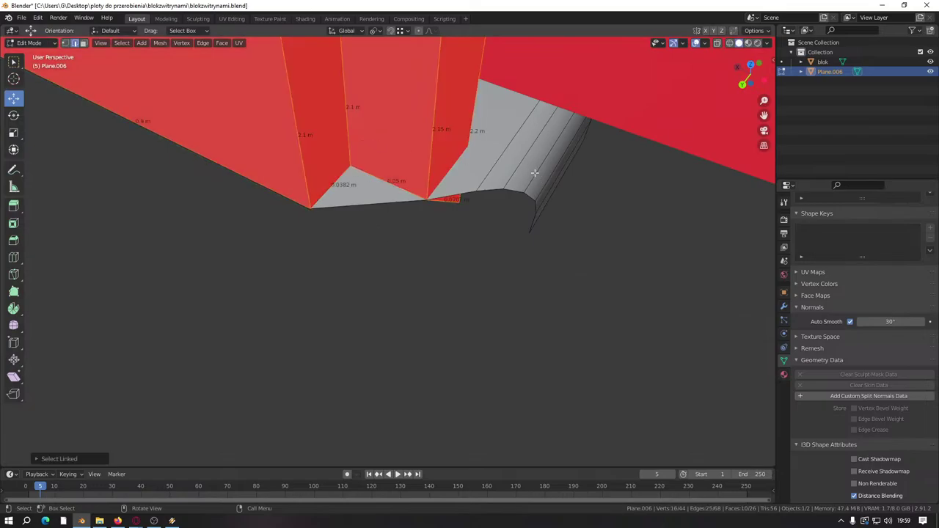
key("m")
left_click(520, 165)
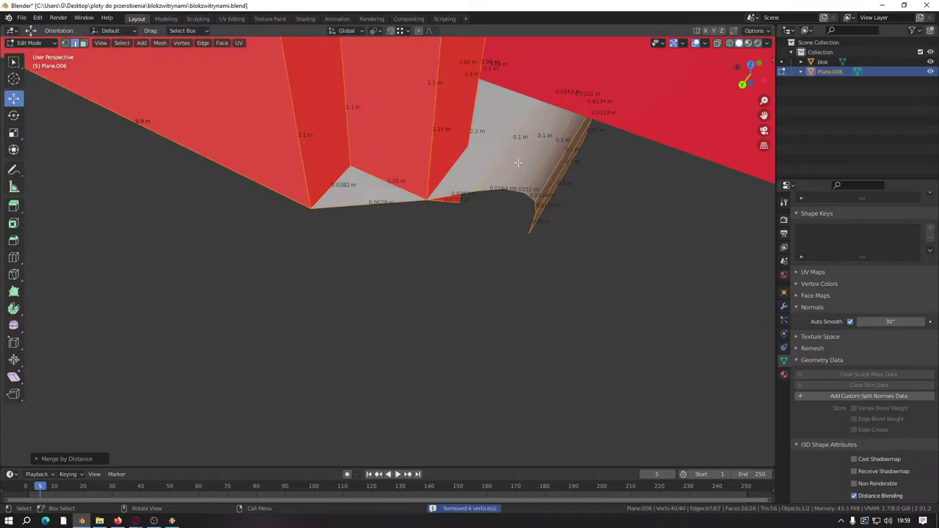
key("alt+a")
middle_click_drag(462, 335, 419, 309)
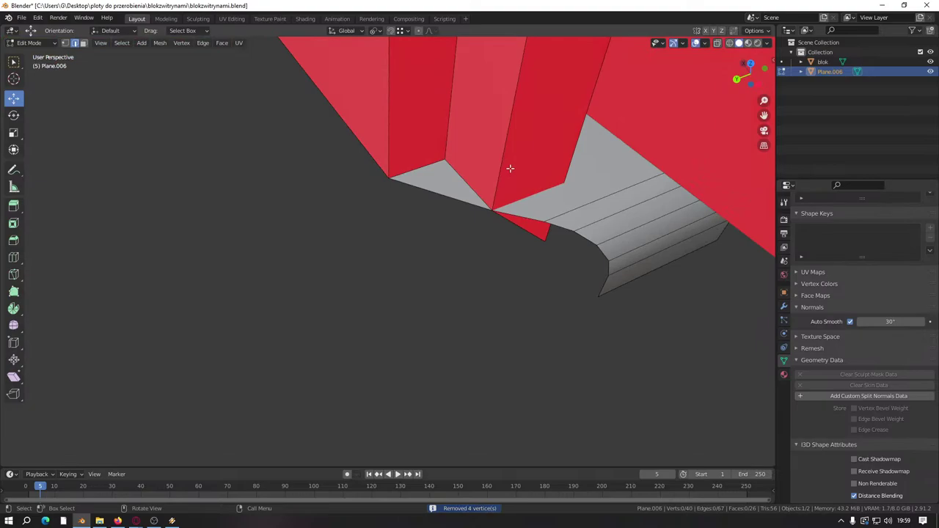
key("l")
key("alt+a")
left_click(463, 68)
key("a")
key("alt+a")
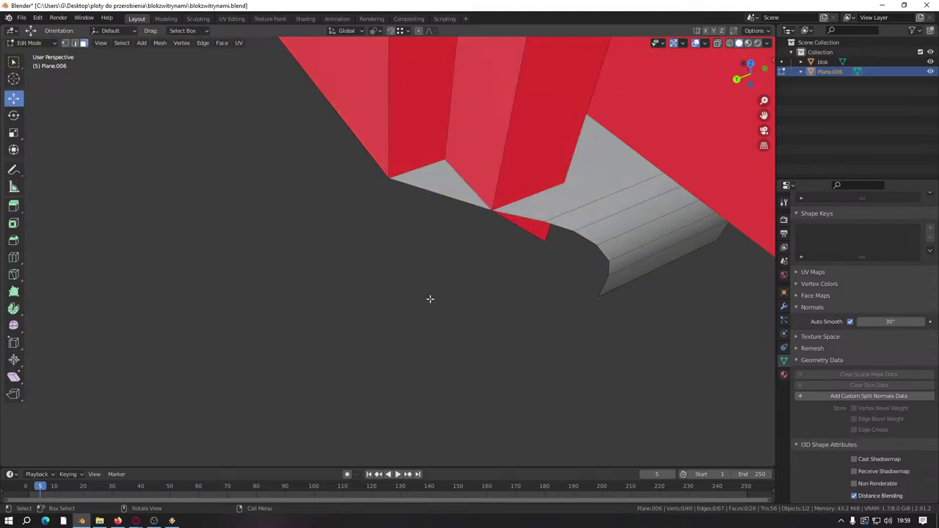
middle_click_drag(430, 300, 379, 320)
scroll(385, 287, "up", 3)
scroll(385, 287, "down", 4)
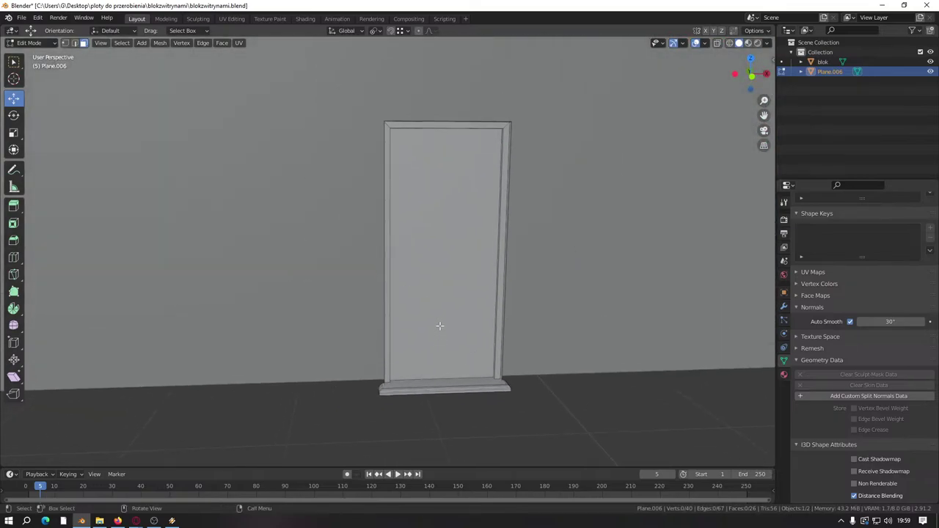
Step: Select the linked door frame mesh, trying and cancelling a move along Z
left_click(440, 322)
key("ctrl+l")
scroll(448, 242, "up", 3)
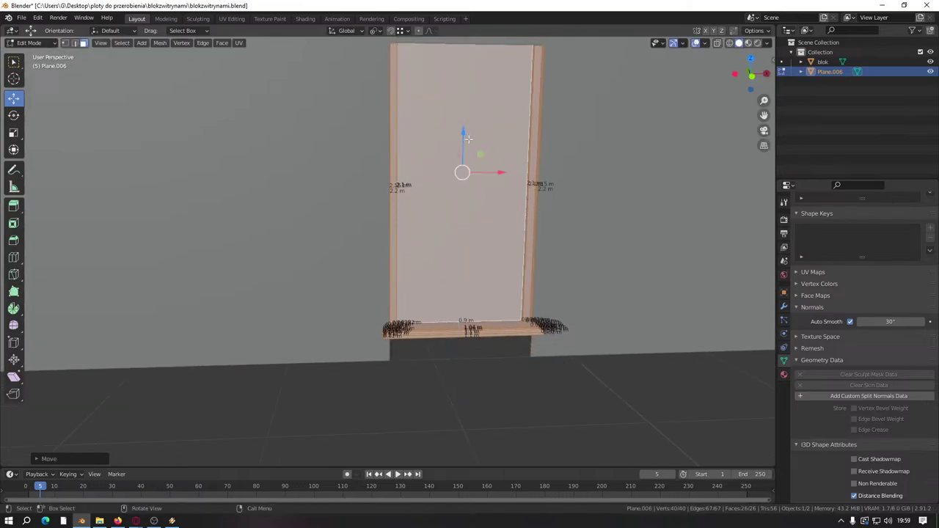
left_click_drag(459, 180, 517, 366)
right_click(517, 367)
scroll(478, 276, "up", 5)
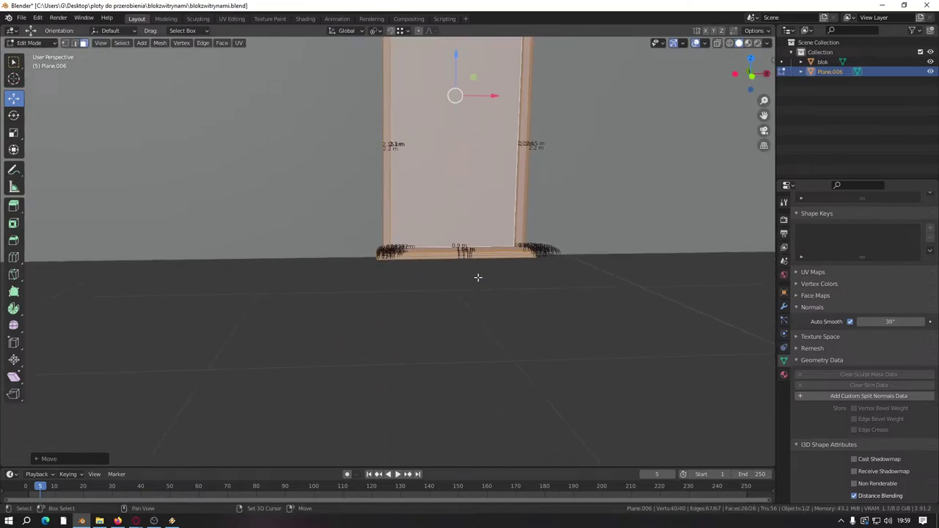
scroll(488, 267, "down", 5)
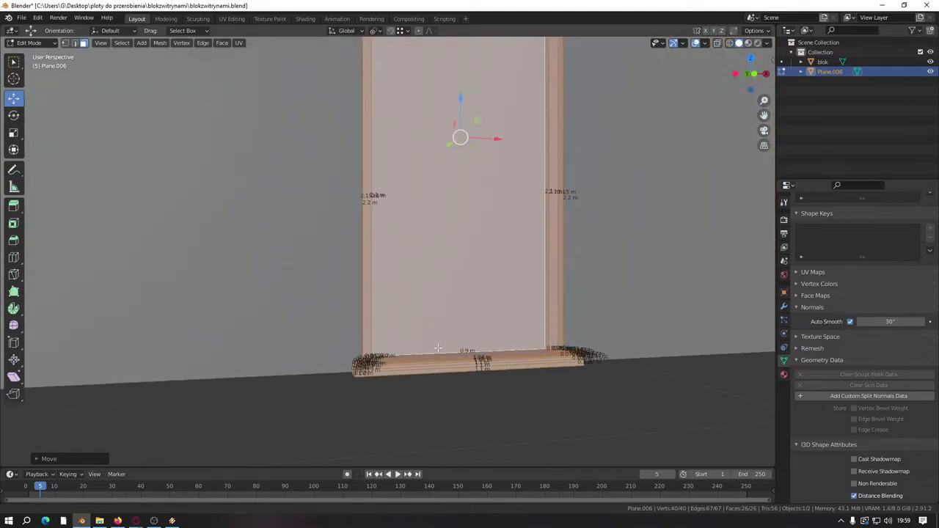
middle_click_drag(440, 294, 442, 223)
Step: Extrude a thin strip from the frame's top edge and select the linked panel
left_click(440, 180)
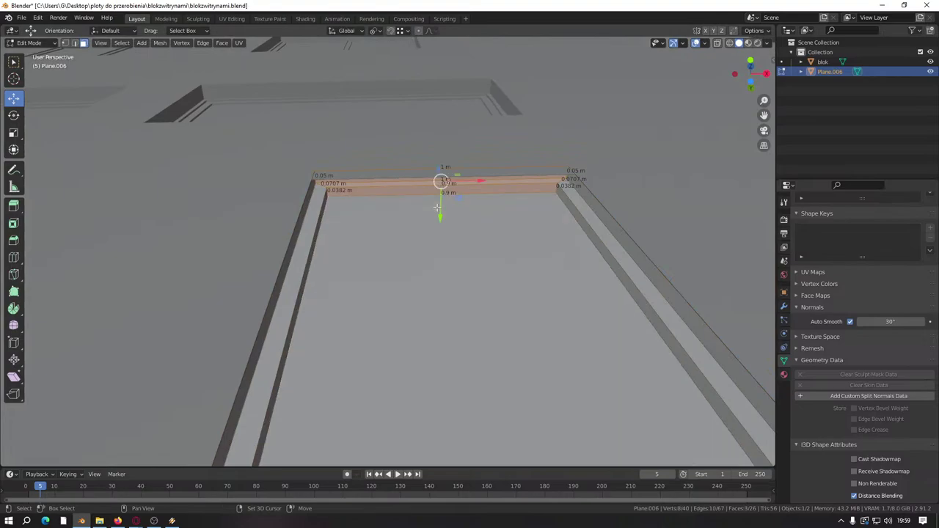
middle_click_drag(440, 179, 439, 202)
key("e")
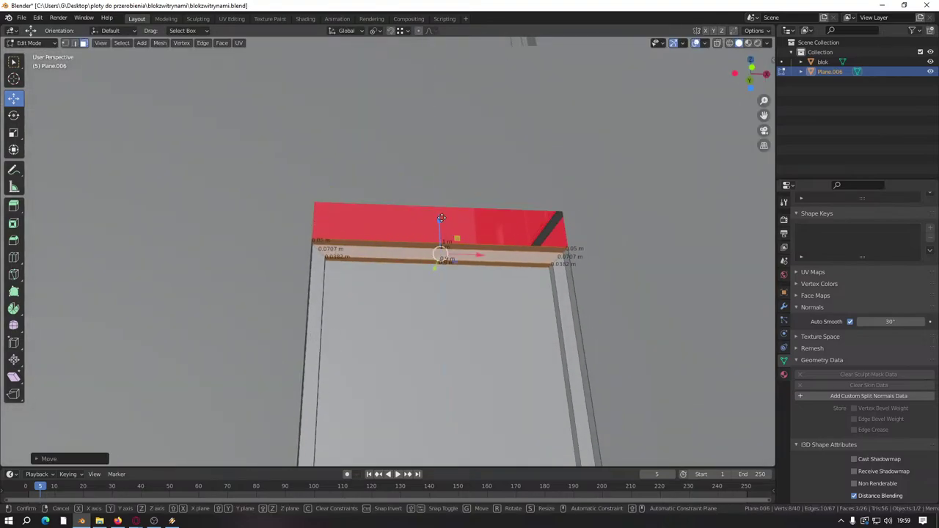
left_click(547, 219)
middle_click_drag(548, 220, 592, 307)
key("l")
scroll(513, 242, "down", 3)
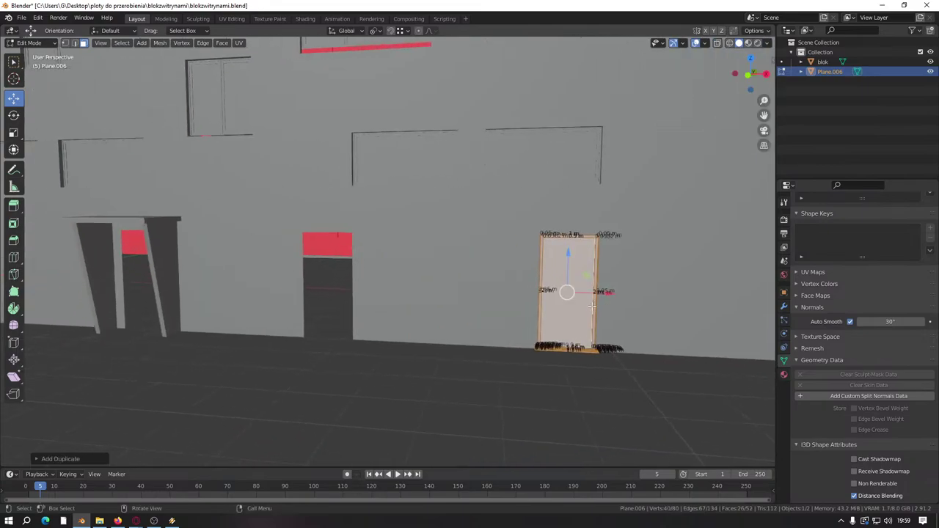
Step: Move the first duplicated door frame left into a door opening along the facade
right_click(362, 286)
middle_click_drag(362, 286, 492, 250, "shift")
left_click_drag(644, 295, 430, 295)
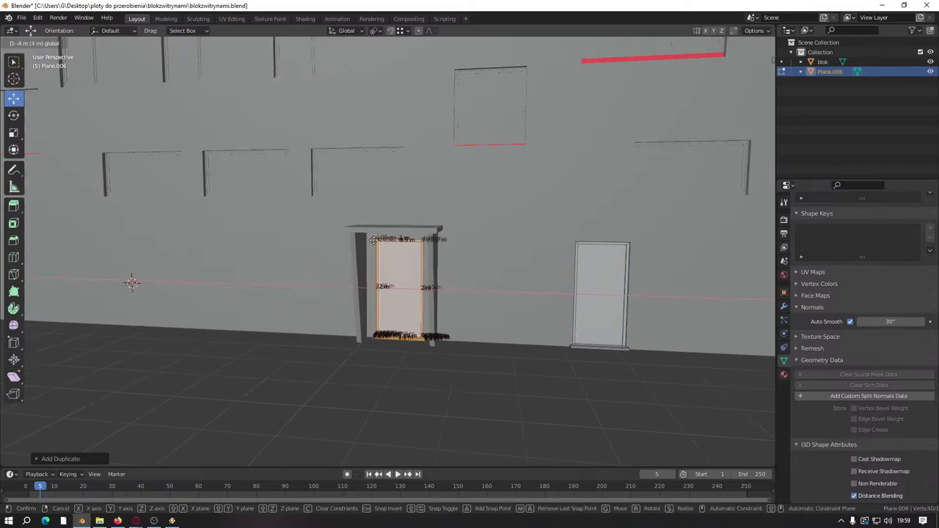
middle_click_drag(430, 295, 641, 292, "shift")
left_click_drag(763, 314, 279, 314)
middle_click_drag(278, 314, 553, 296, "shift")
Step: Duplicate the door frame again and slide the copy into the middle opening
key("shift+d")
right_click(552, 296)
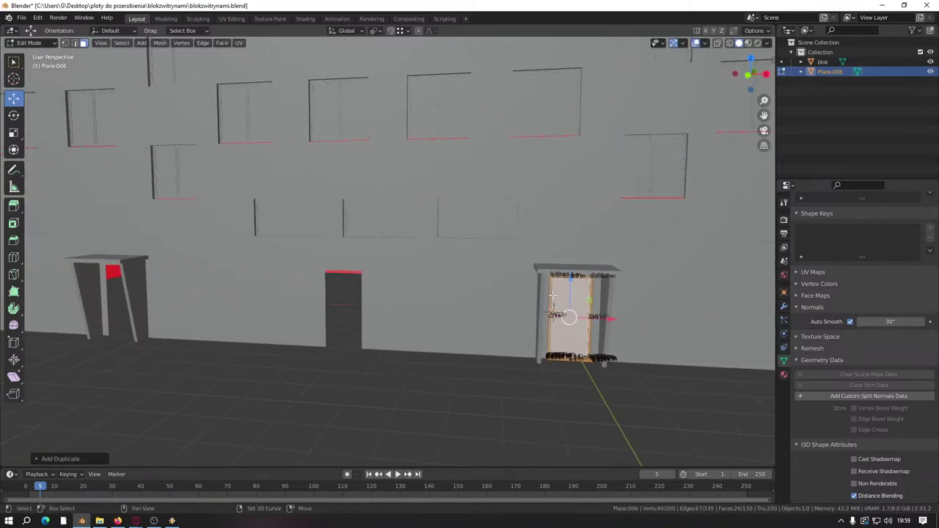
left_click_drag(608, 317, 382, 316)
middle_click_drag(381, 316, 587, 291, "shift")
Step: Place one more door frame copy in the left opening, then return to Object Mode
key("shift+d")
right_click(587, 291)
left_click_drag(679, 320, 433, 321)
middle_click_drag(433, 320, 538, 291, "shift")
left_click_drag(598, 299, 405, 335)
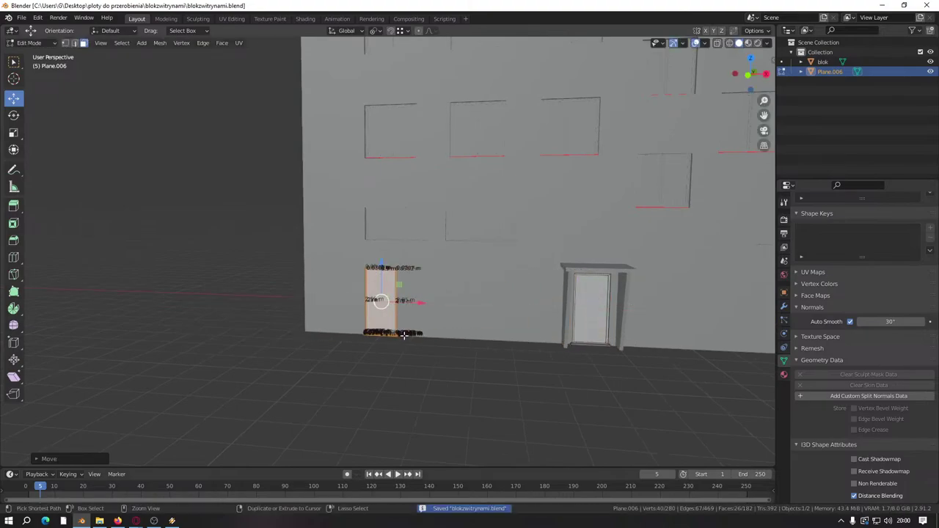
key("Tab")
middle_click_drag(469, 383, 490, 404)
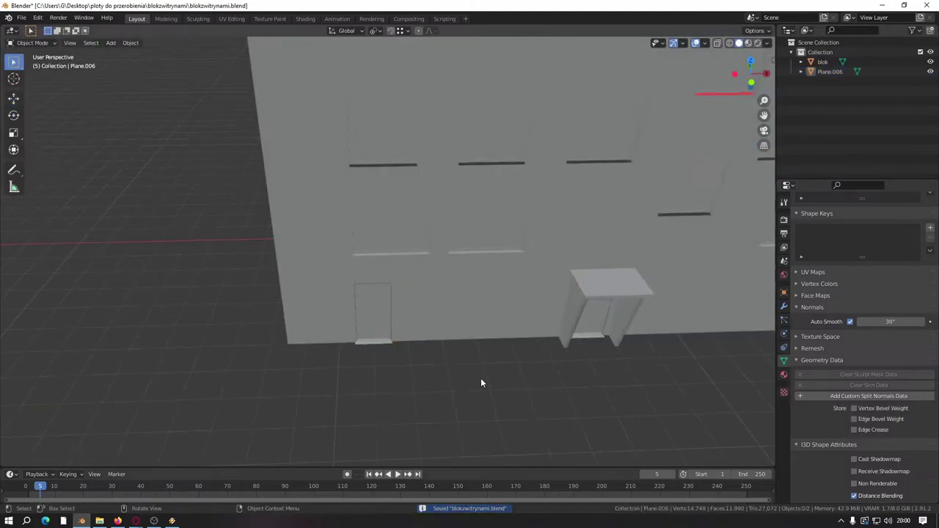
Step: Join everything into Plane.006, merge overlapping vertices by distance, and save blokzwitrynami.blend
key("a")
key("ctrl+j")
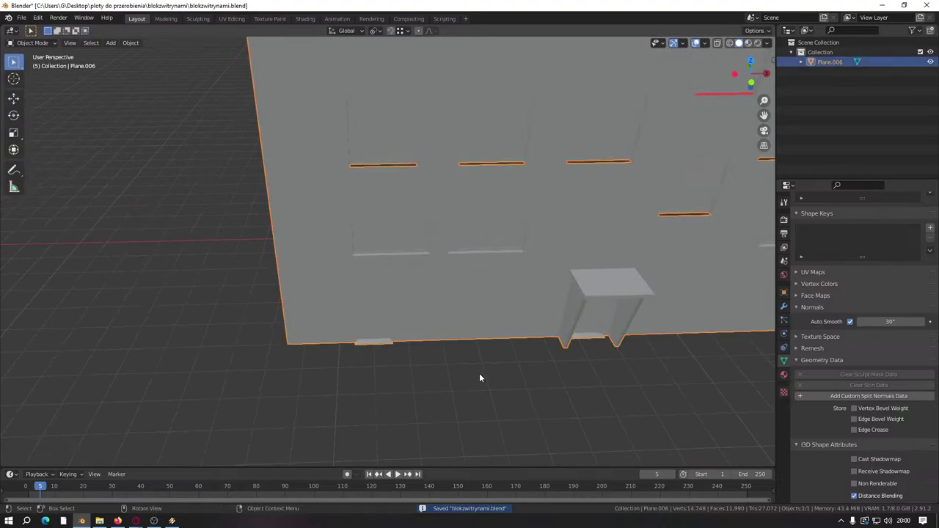
key("Tab")
key("a")
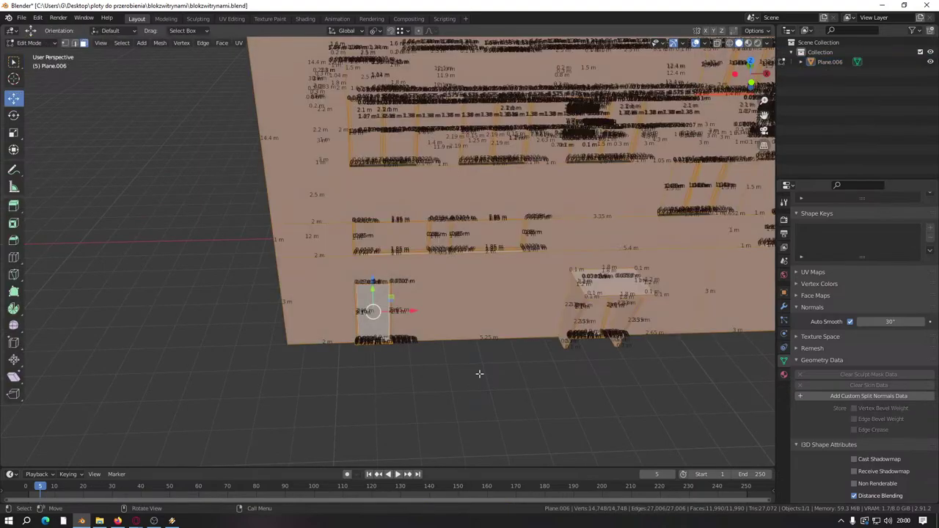
key("m")
left_click(479, 373)
key("ctrl+s")
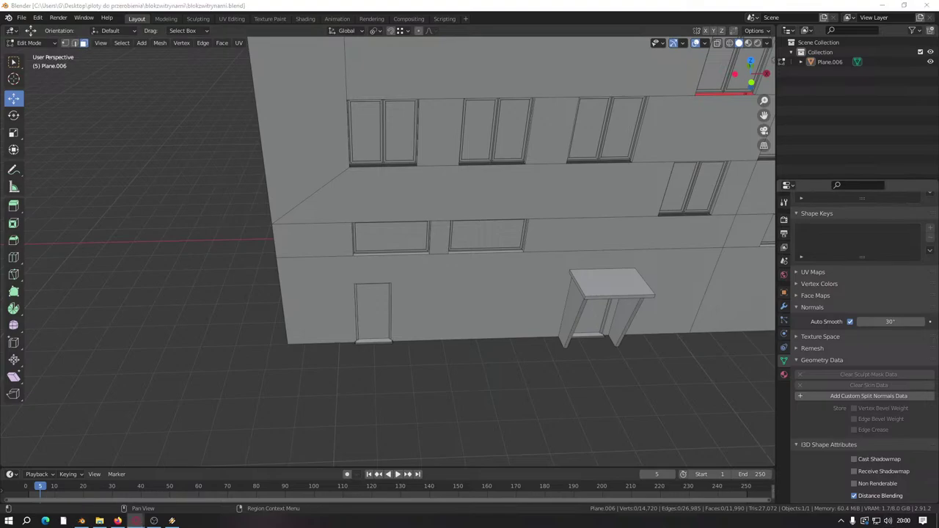
Step: Zoom out to the whole building and select the entrance door's linked pieces
scroll(528, 342, "down", 3)
middle_click_drag(528, 341, 469, 248)
scroll(513, 322, "down", 4)
scroll(495, 273, "up", 3)
scroll(331, 320, "up", 3)
scroll(331, 320, "up", 6)
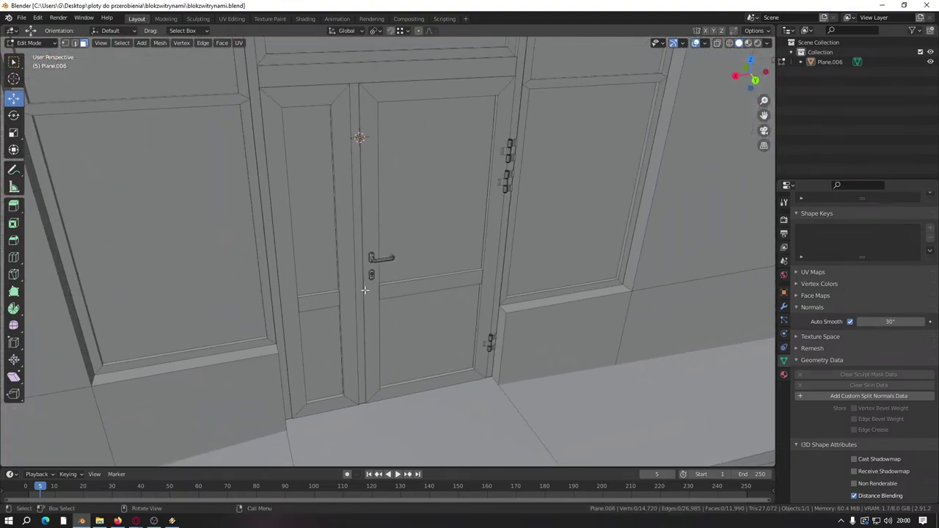
left_click(346, 268)
key("l")
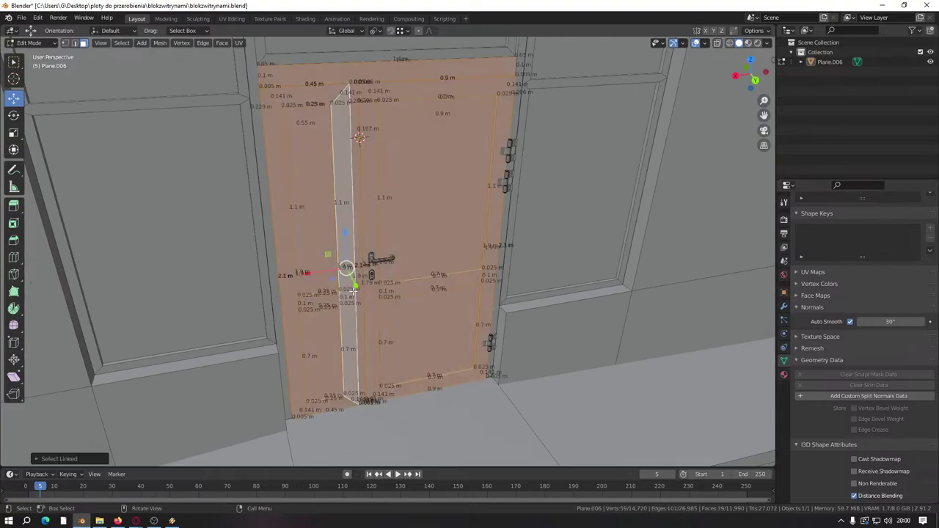
key("l")
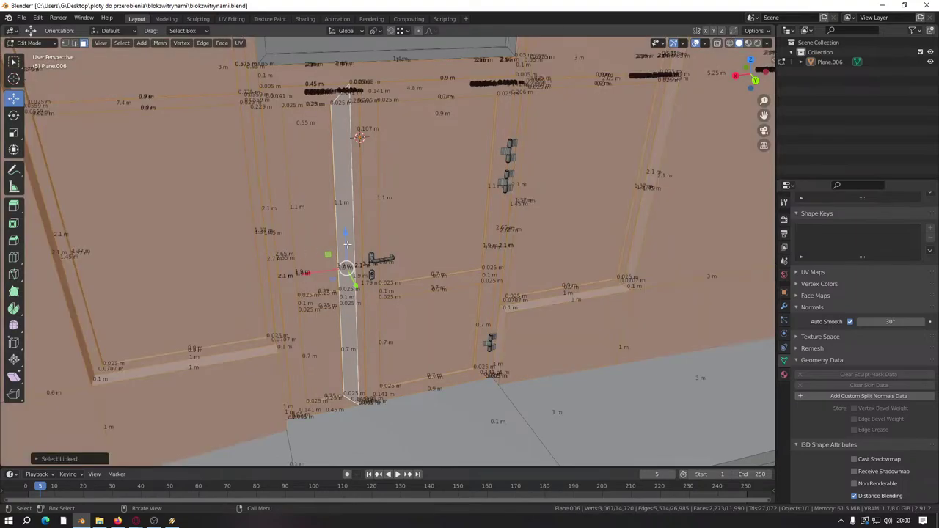
Step: Select the vertical door-edge strip face beside the hinges and extend it upward
middle_click_drag(347, 244, 466, 331)
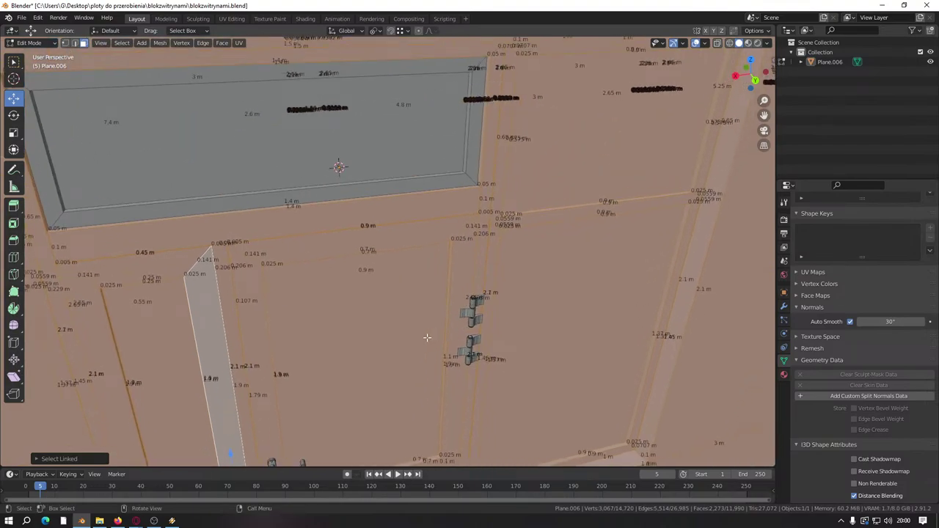
middle_click_drag(427, 337, 433, 323)
left_click(439, 350)
scroll(404, 271, "up", 3)
middle_click_drag(404, 271, 419, 227)
scroll(413, 277, "up", 2)
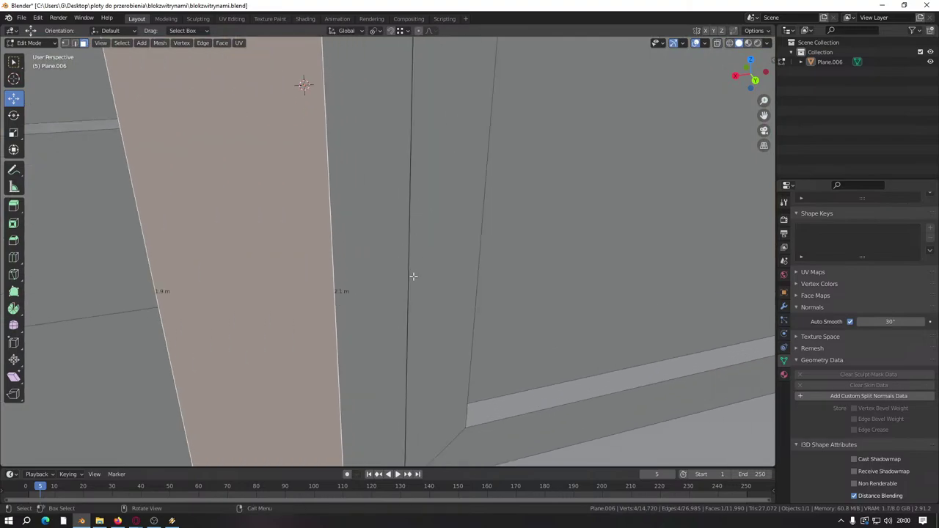
scroll(415, 290, "down", 6)
middle_click_drag(404, 298, 408, 353, "shift")
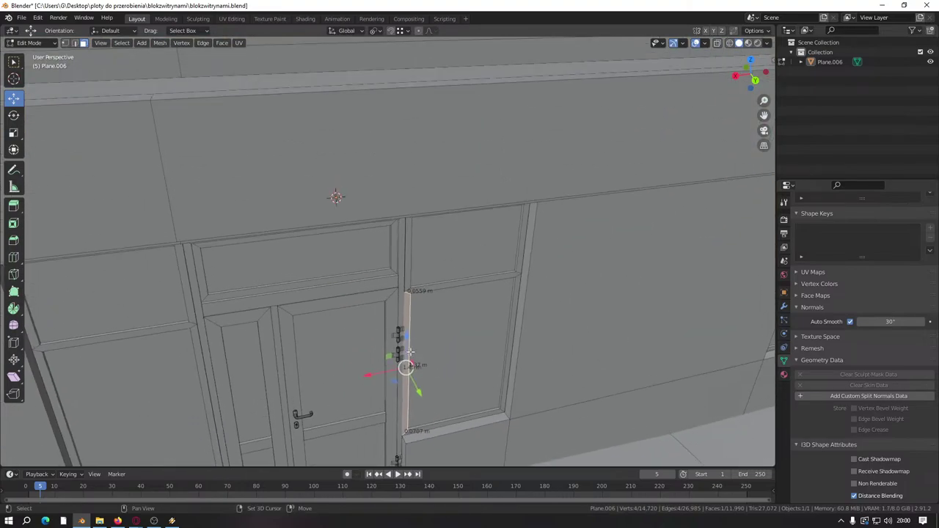
scroll(409, 354, "up", 3)
left_click(436, 264, "shift")
middle_click_drag(435, 264, 362, 281)
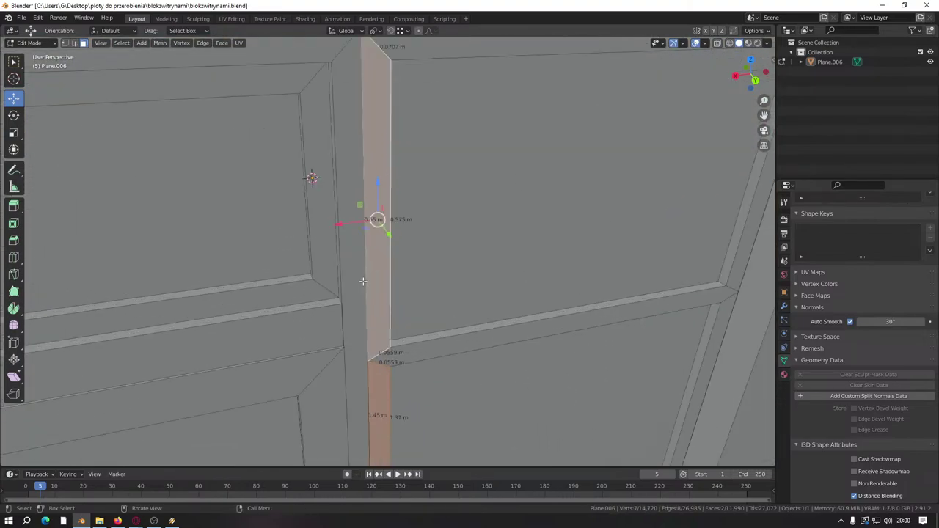
scroll(362, 281, "up", 5)
scroll(293, 256, "down", 8)
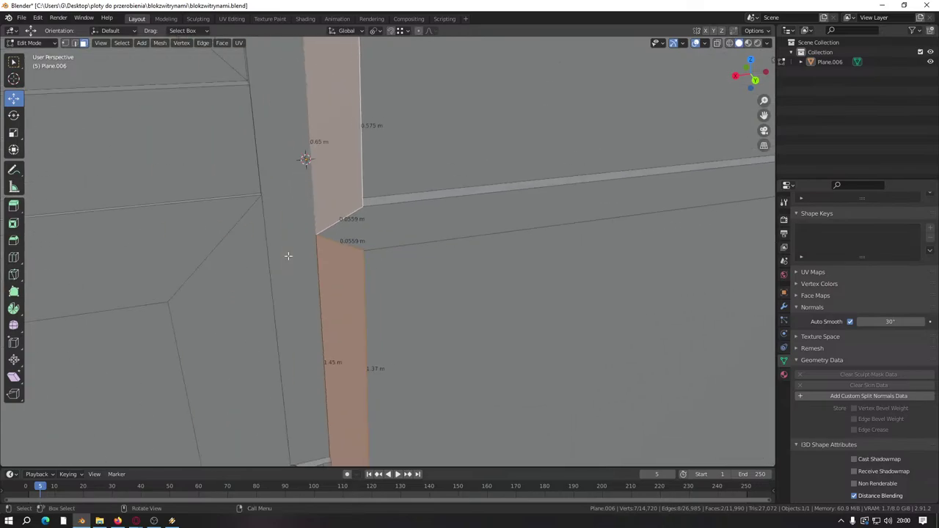
scroll(310, 201, "up", 4)
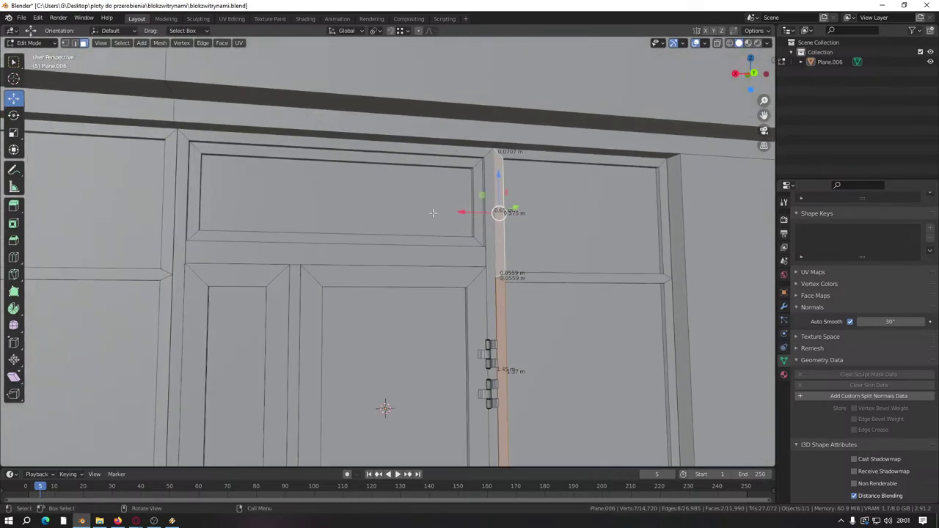
Step: Hide the door-edge strip and the vertical frame strip left of the entrance door
key("h")
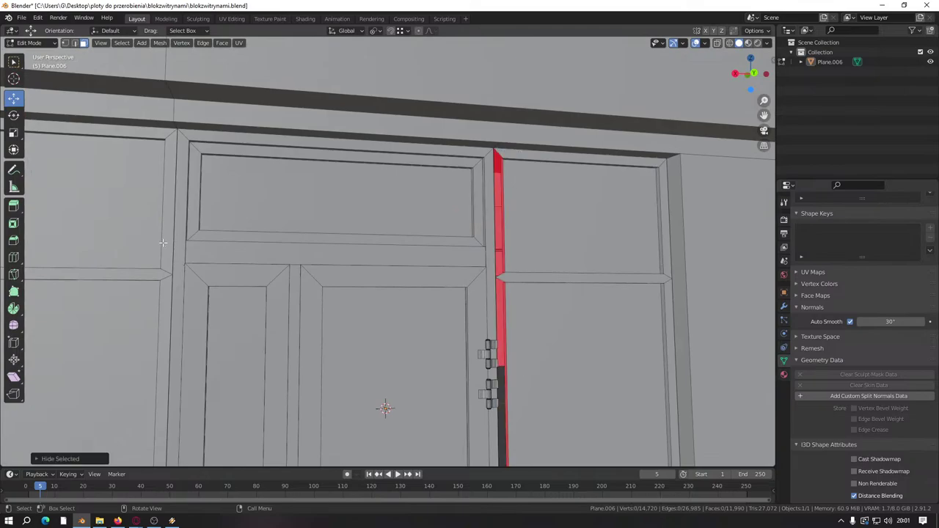
middle_click_drag(162, 243, 135, 238)
left_click(166, 289)
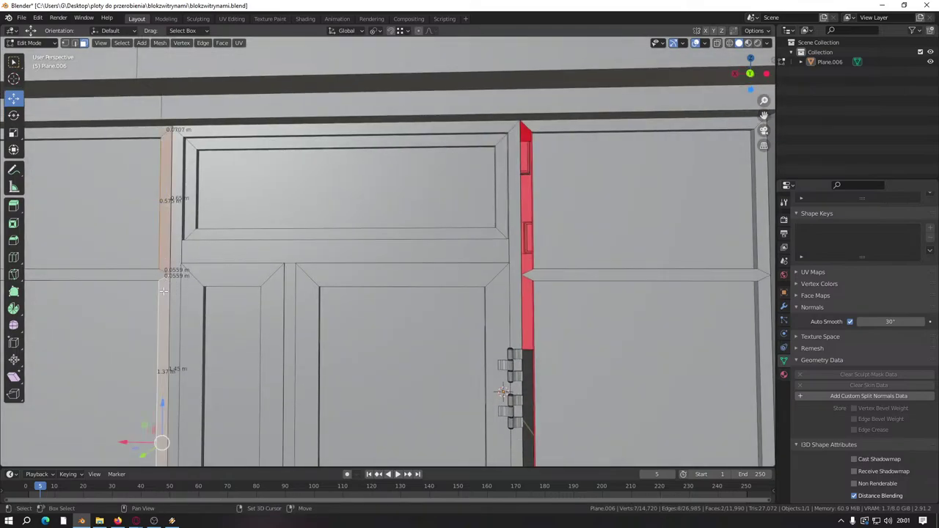
key("h")
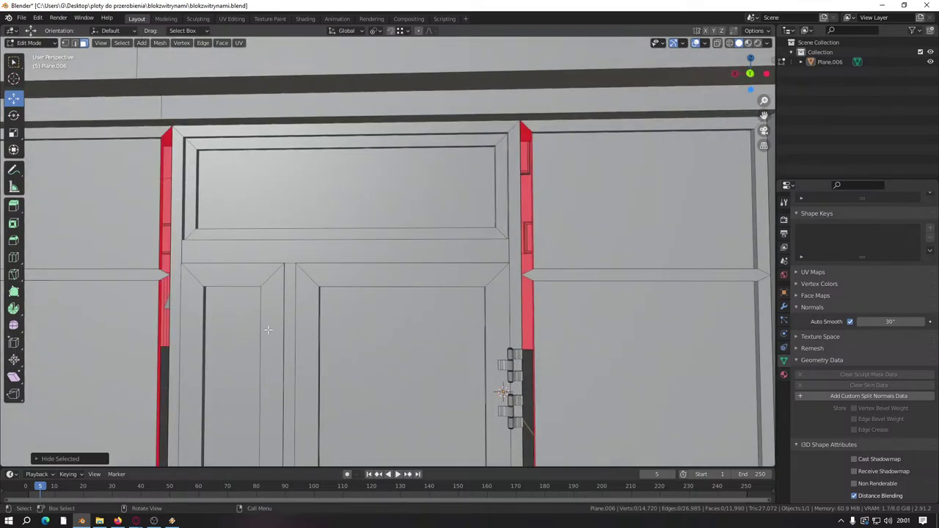
Step: Select the entrance door leaf as a linked piece and add its hinges to the selection
key("l")
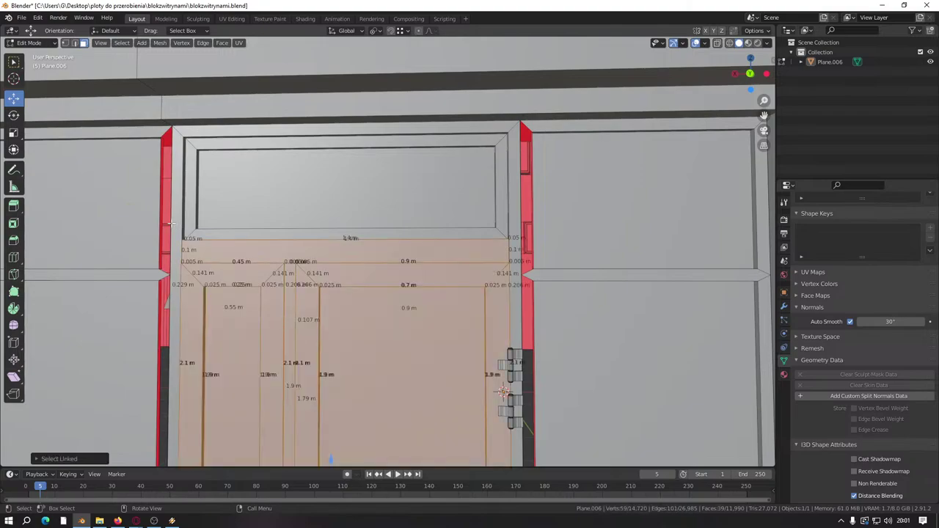
key("l")
key("ctrl+z")
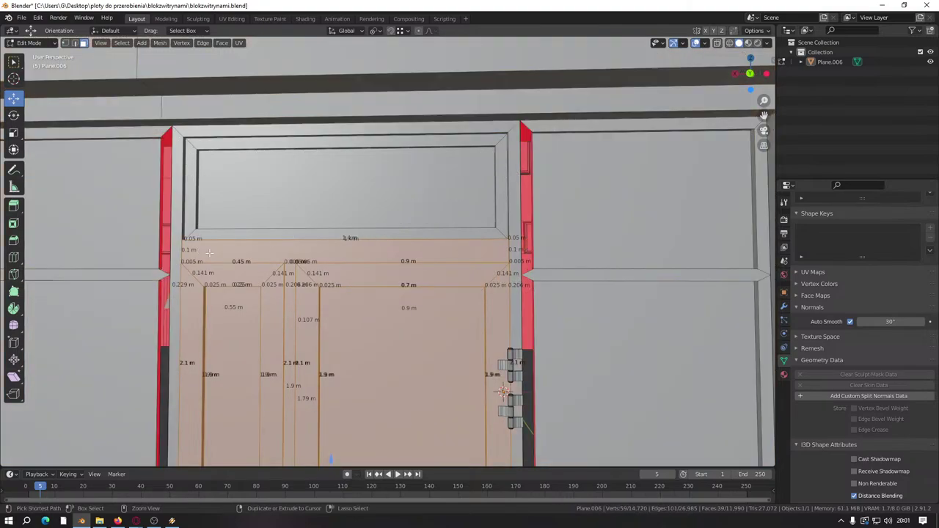
left_click(122, 43)
middle_click_drag(330, 190, 403, 123)
left_click(403, 123)
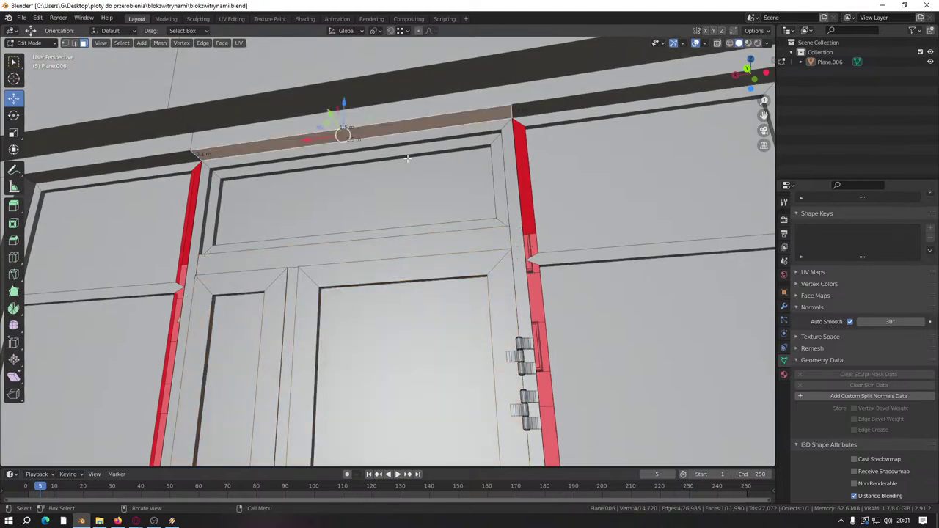
key("alt+a")
left_click(358, 320)
key("l")
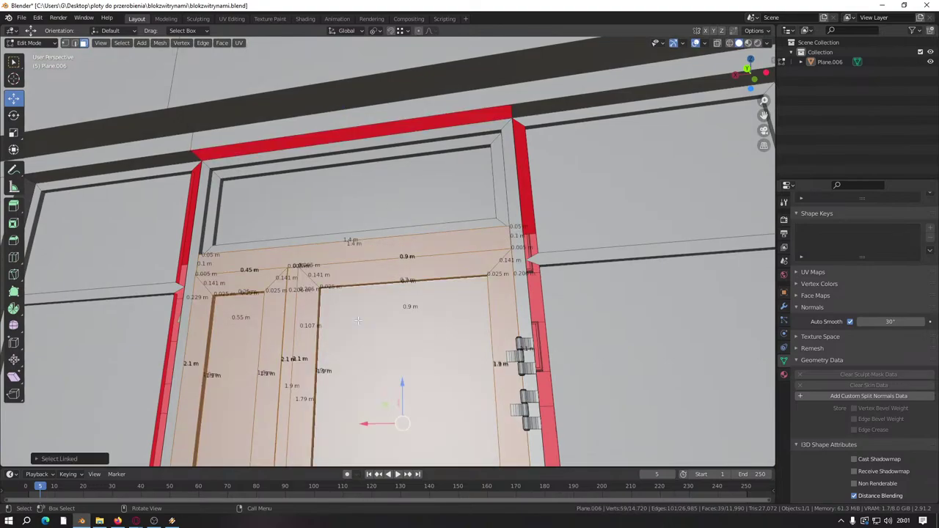
middle_click_drag(358, 321, 360, 228)
scroll(377, 211, "up", 3)
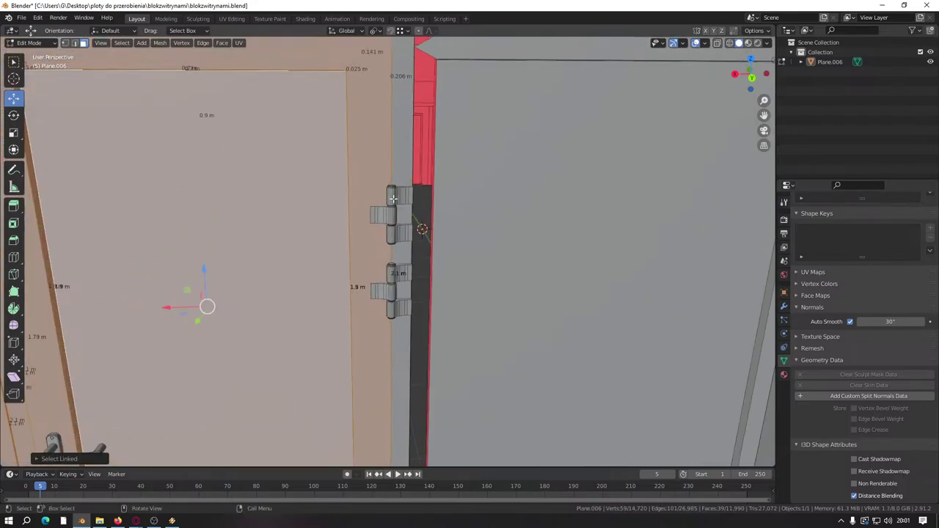
key("l")
key("l")
key("l")
key("l")
key("l")
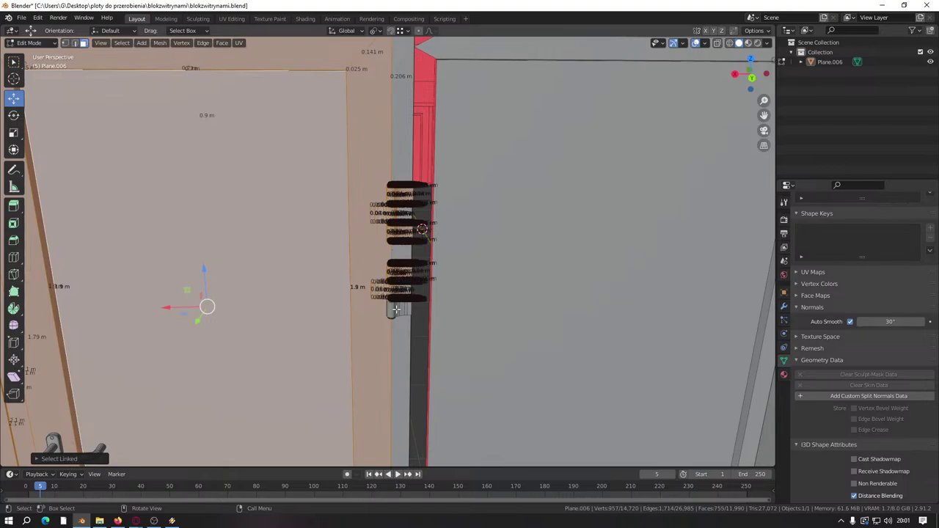
Step: Turn off the Edge Length measurements in the viewport Overlays
left_click(697, 44)
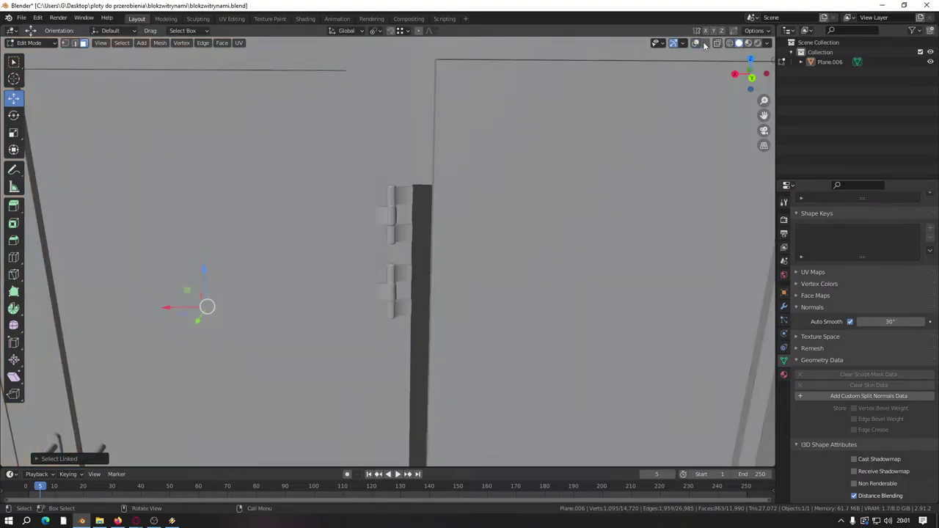
left_click(704, 42)
left_click(696, 43)
left_click(704, 43)
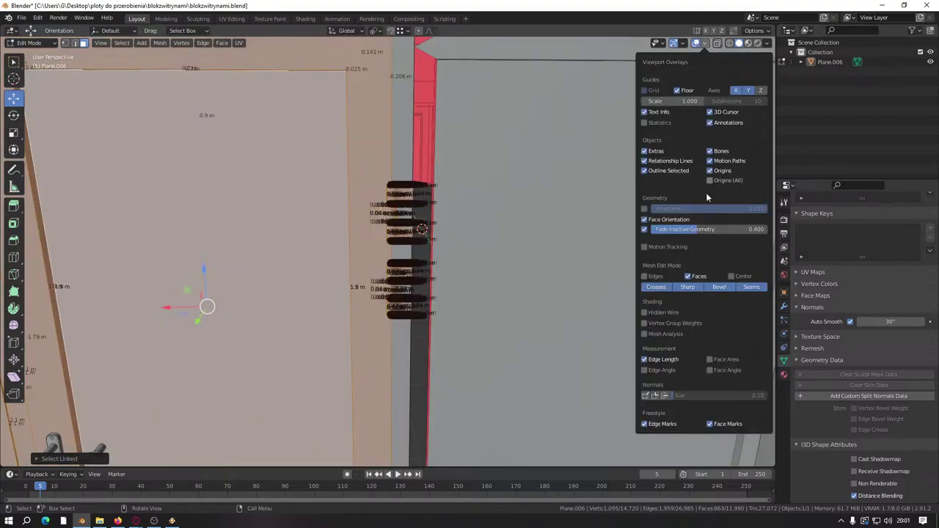
left_click(645, 359)
scroll(419, 216, "down", 5)
scroll(371, 226, "up", 8)
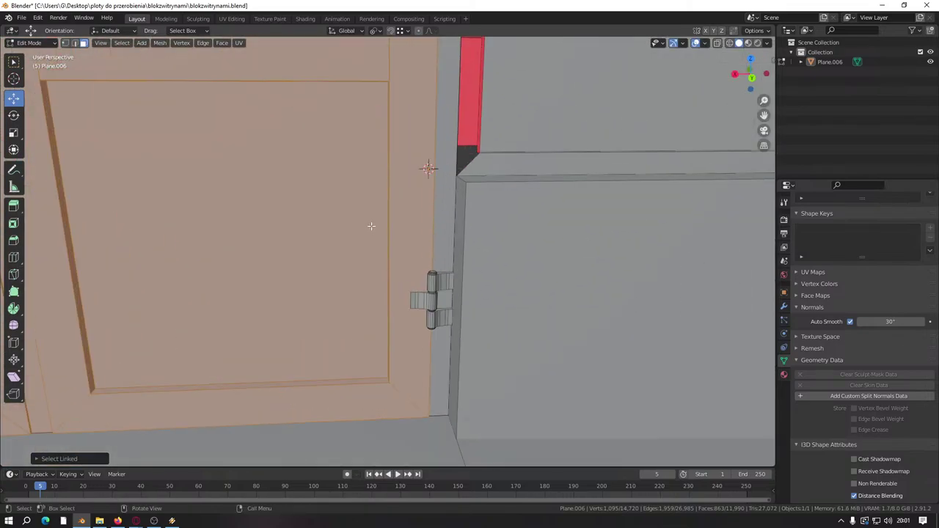
Step: Add the top hinge knuckle, handle bar and base plate to the selection and start scaling by -1
key("l")
key("l")
scroll(431, 299, "down", 5)
scroll(379, 341, "up", 8)
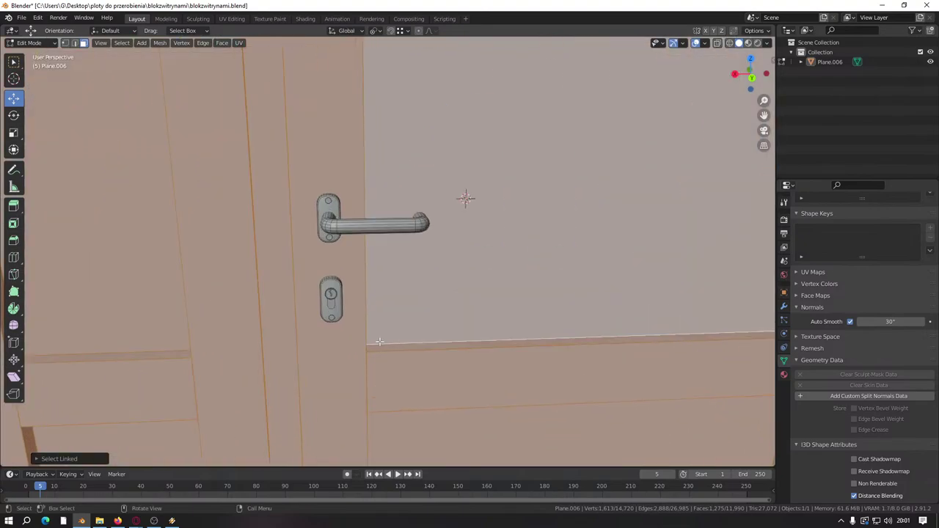
scroll(379, 342, "up", 4)
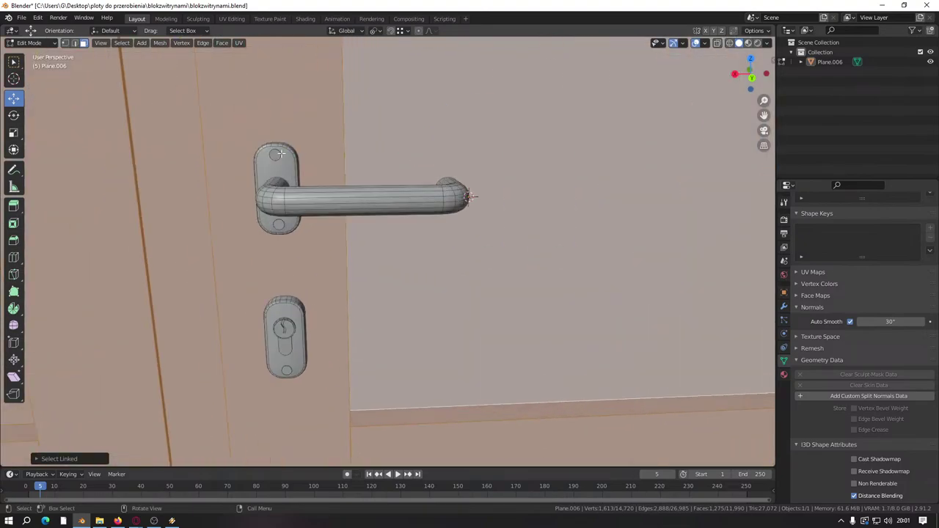
key("l")
key("l")
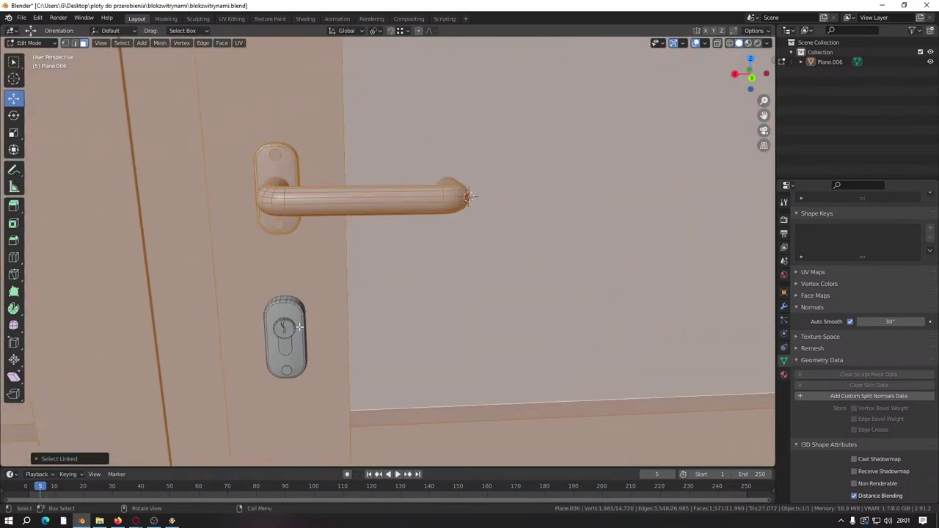
key("l")
scroll(388, 372, "down", 4)
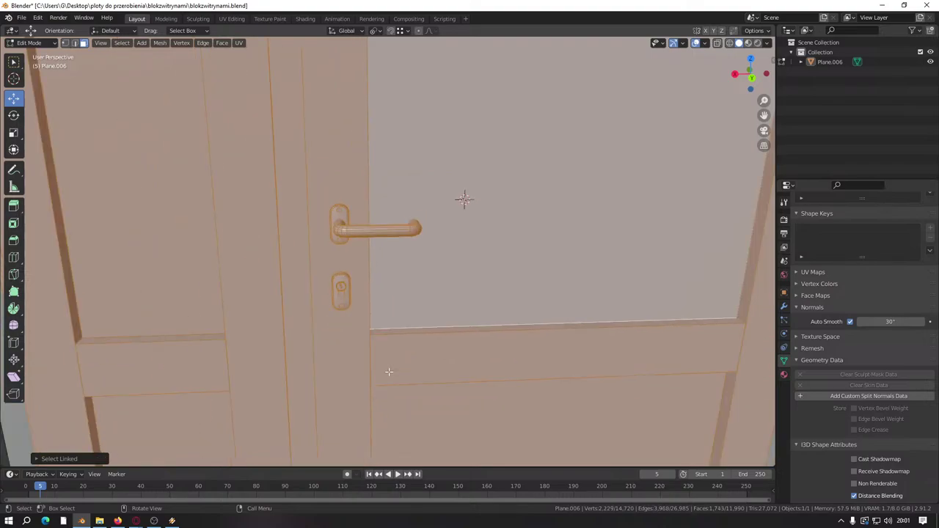
type("s-1")
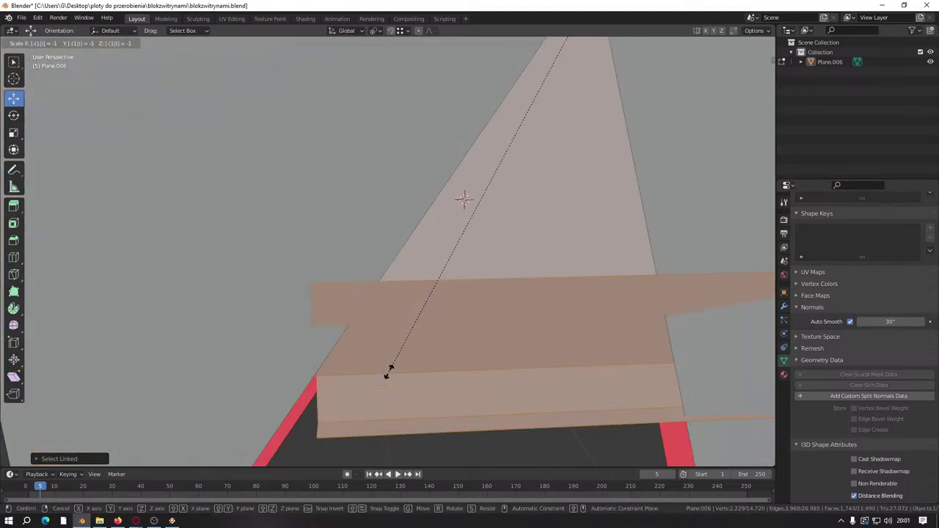
type("x")
Step: Mirror the door with its hinges and handle by scaling -1 along X
key("Return")
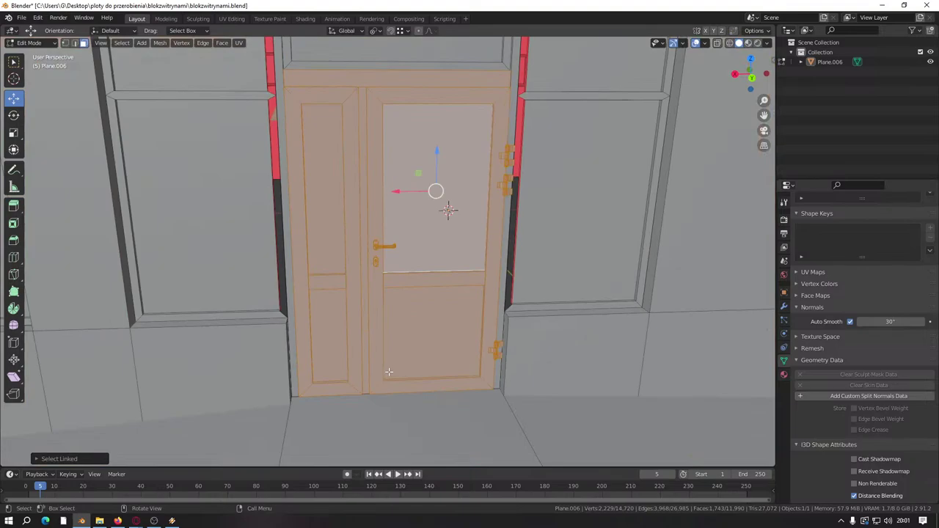
key("s")
type("x")
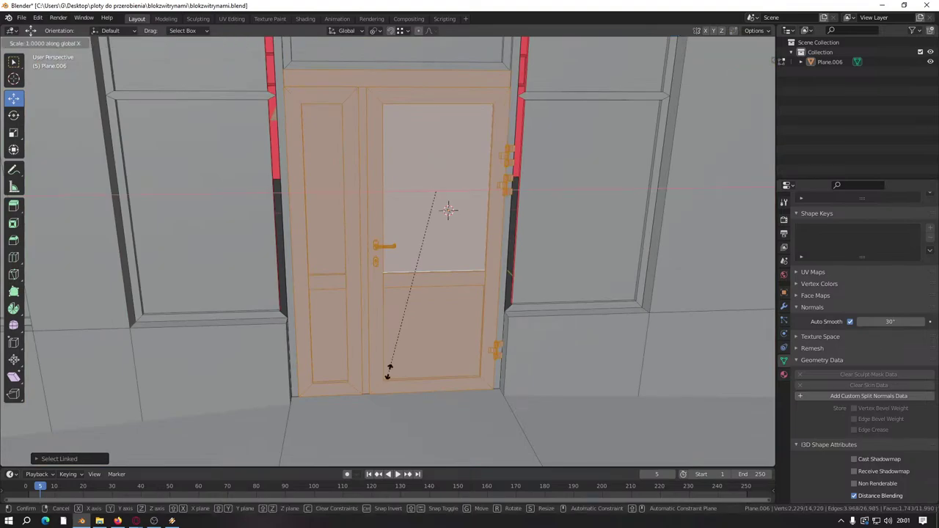
type("-1")
key("Return")
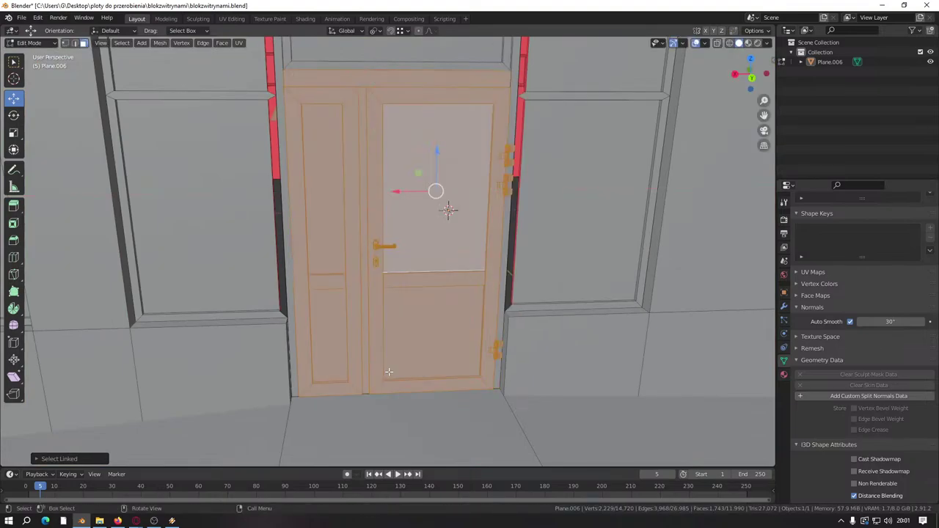
middle_click_drag(401, 347, 444, 268)
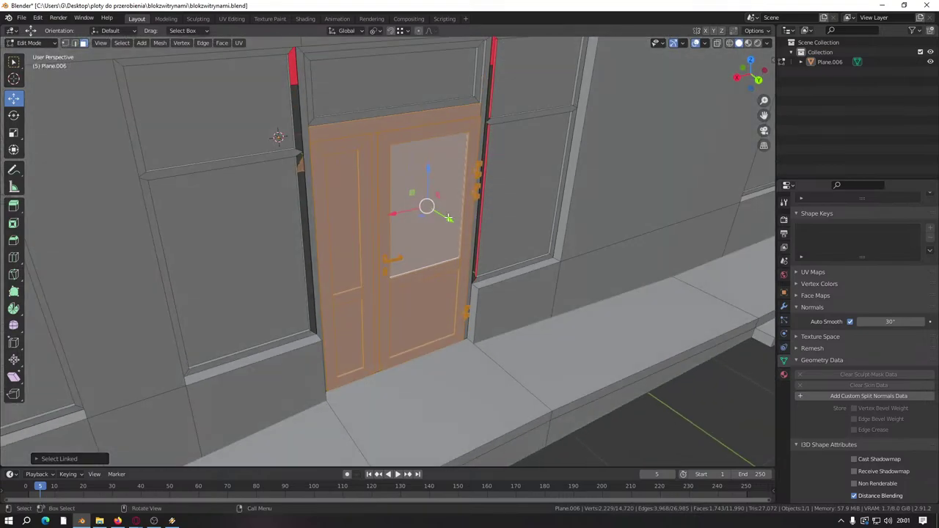
key("r")
key("Escape")
Step: Raise two elements at the top of the door frame slightly along Z
middle_click_drag(518, 299, 499, 279)
scroll(481, 236, "up", 8)
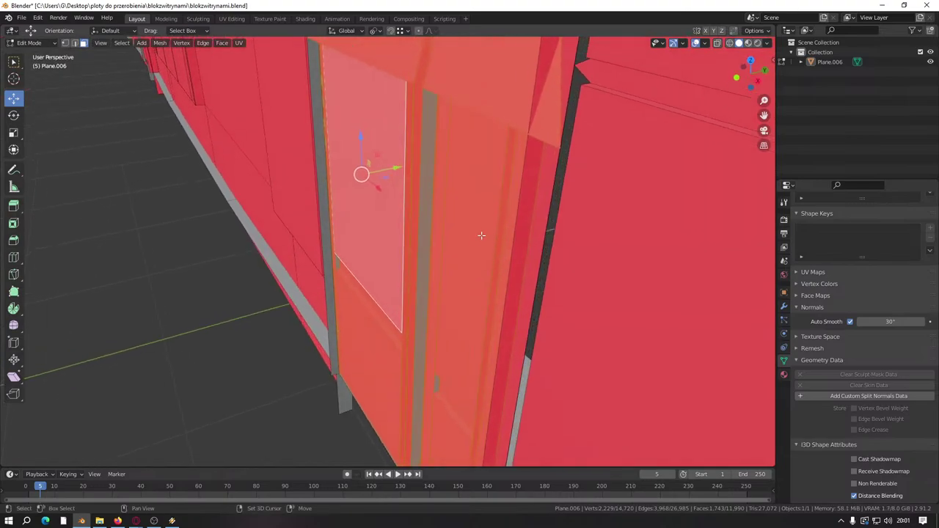
middle_click_drag(481, 235, 350, 237, "shift")
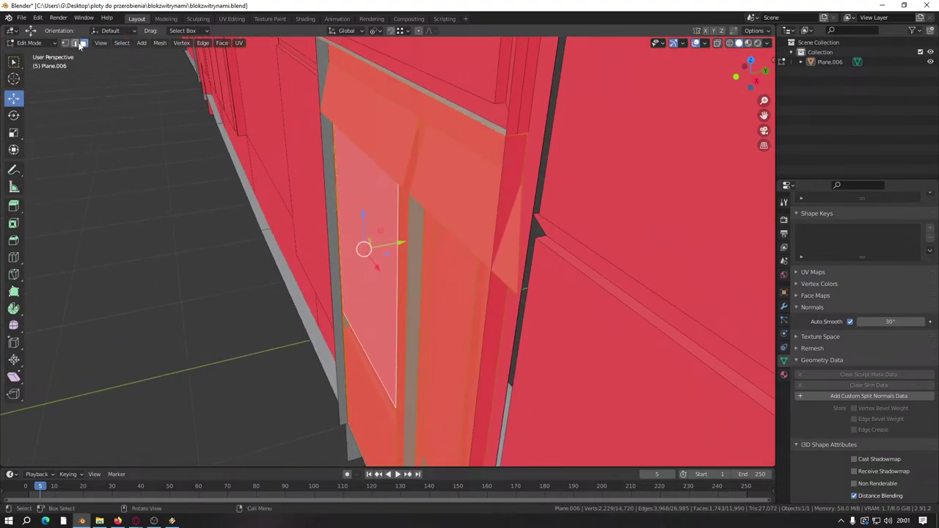
left_click(443, 224)
left_click_drag(445, 212, 453, 204)
left_click(370, 159)
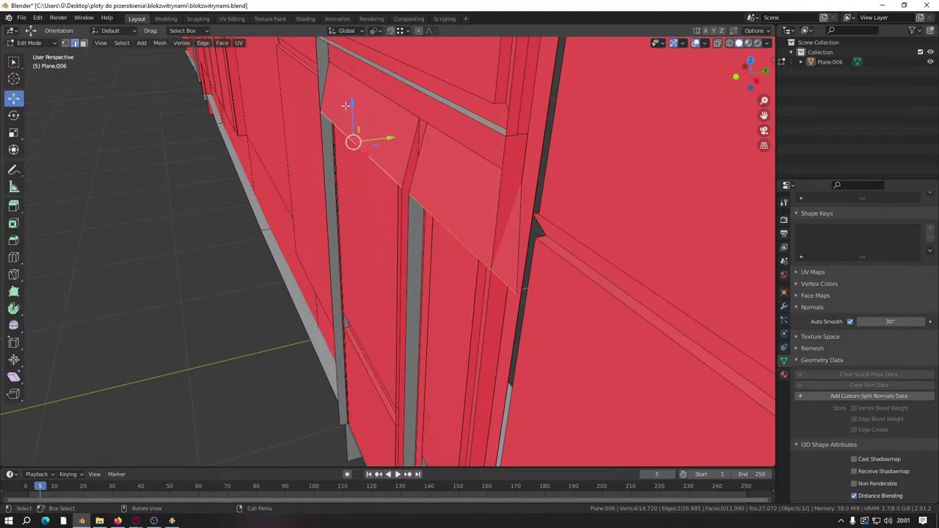
left_click_drag(351, 105, 354, 83)
key("KP_Decimal")
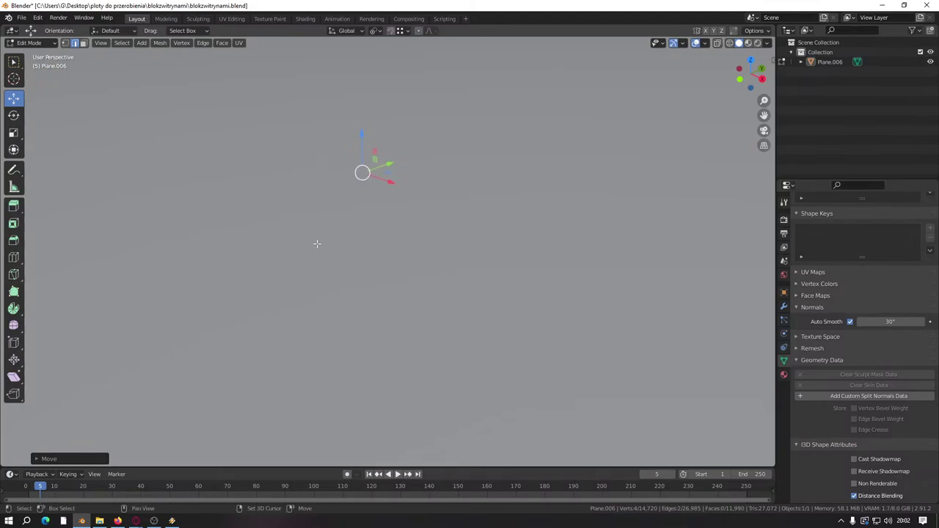
Step: Orbit around the facade to inspect the mirrored door and window row from low angles
scroll(316, 243, "down", 10)
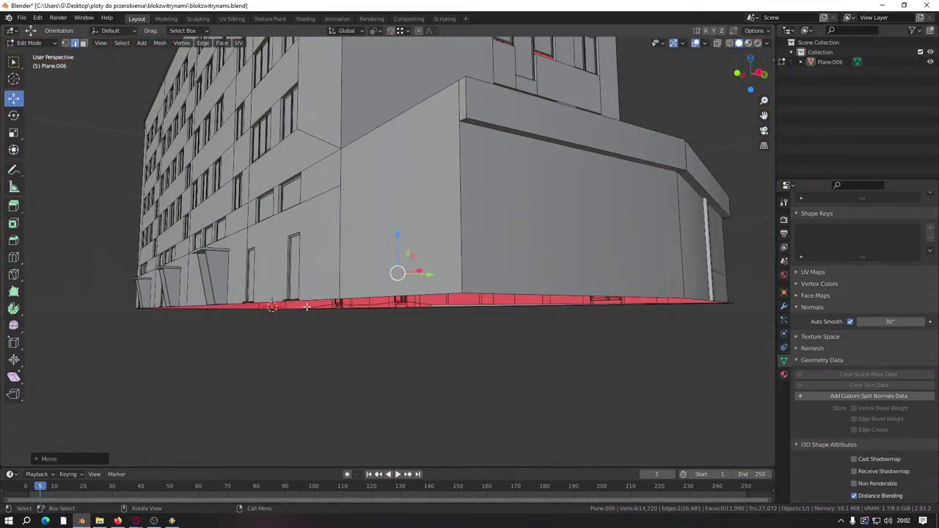
middle_click_drag(306, 307, 379, 216)
scroll(342, 294, "up", 5)
scroll(424, 298, "up", 5)
middle_click_drag(424, 297, 329, 279)
scroll(342, 308, "up", 6)
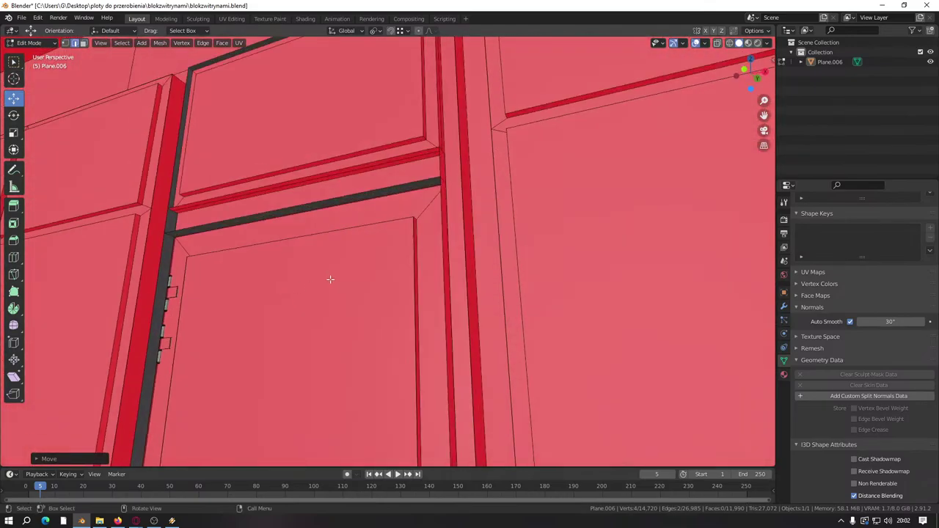
scroll(329, 278, "down", 6)
middle_click_drag(458, 310, 328, 294)
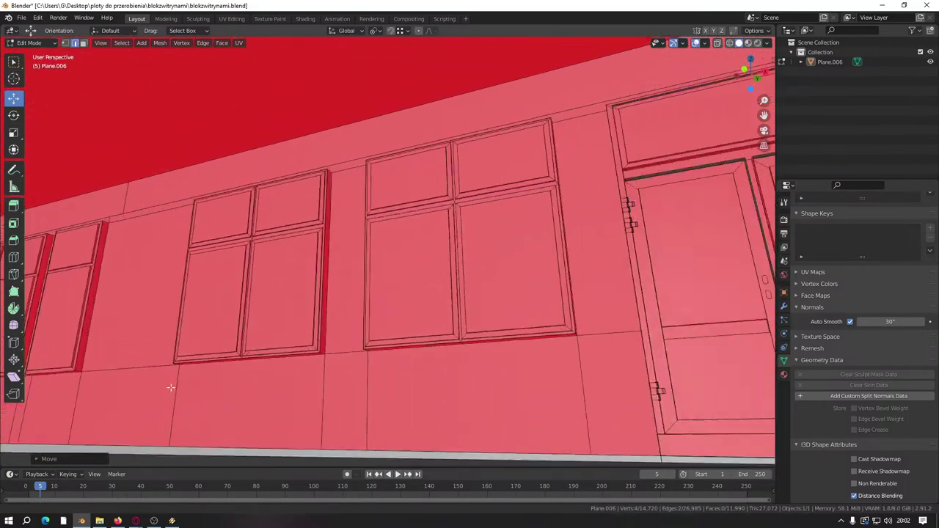
scroll(328, 293, "up", 4)
scroll(362, 273, "down", 5)
middle_click_drag(384, 267, 530, 415)
scroll(382, 294, "up", 5)
scroll(408, 315, "down", 4)
Step: In face mode, select the door leaf with its handle rose, lever, lock cylinder and all hinge parts
scroll(399, 315, "up", 4)
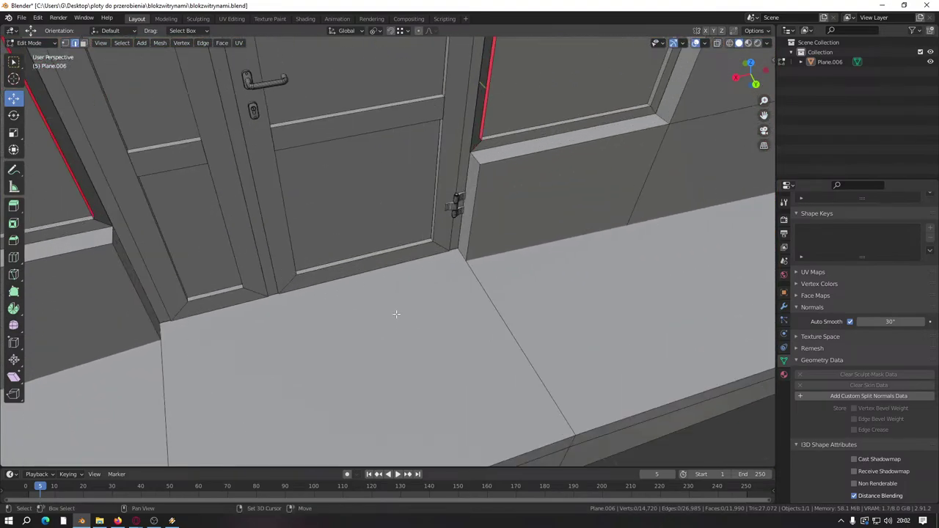
middle_click_drag(399, 314, 326, 273)
left_click(82, 42)
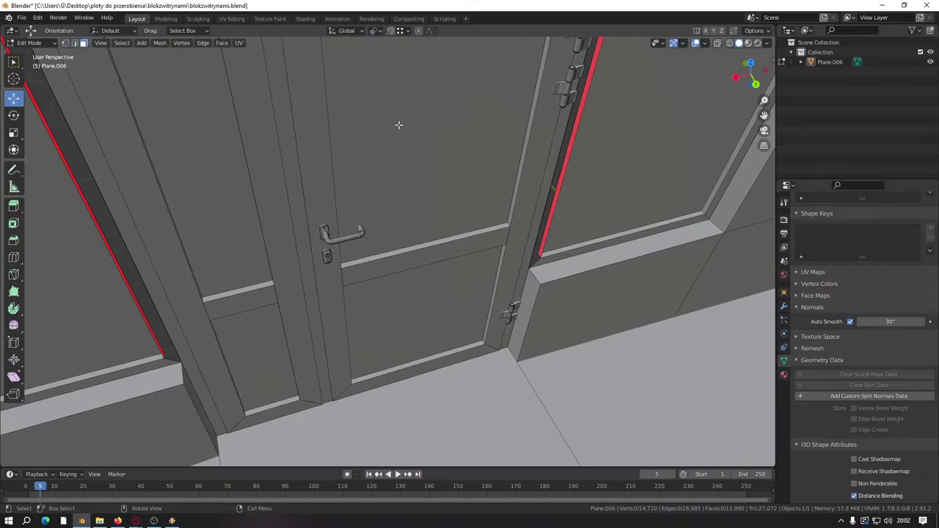
left_click(396, 124)
key("ctrl+l")
scroll(329, 230, "up", 6)
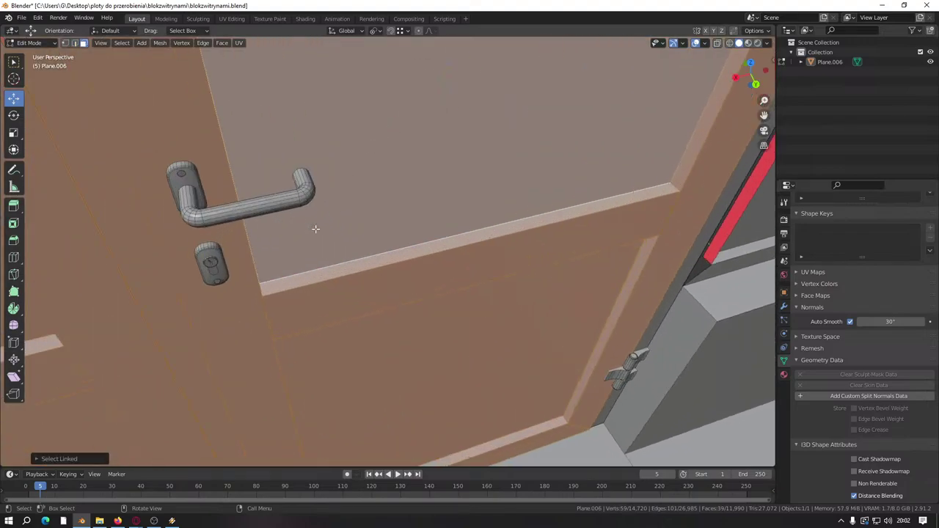
key("l")
key("l")
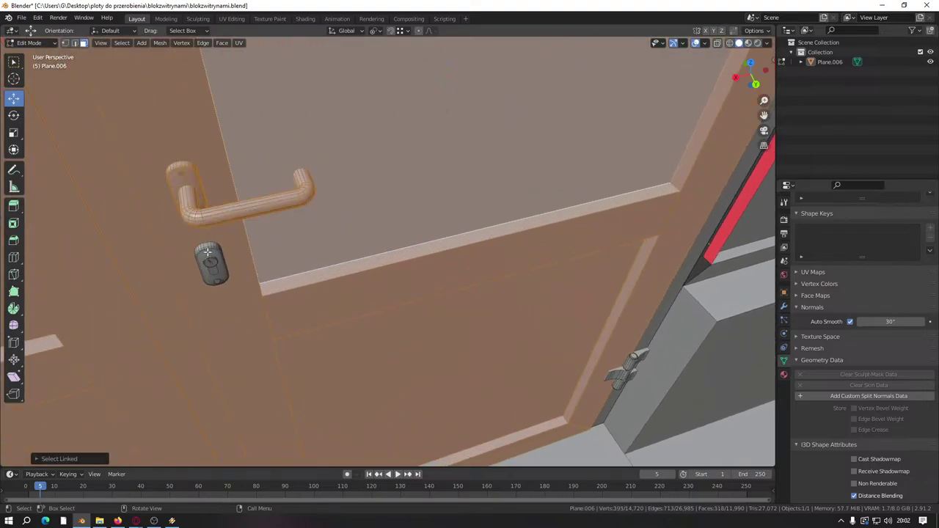
key("l")
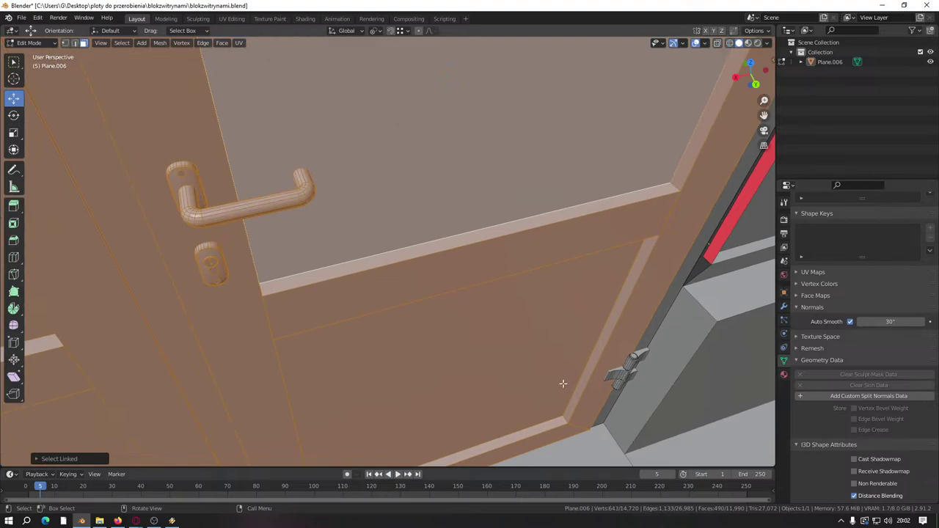
scroll(563, 383, "down", 5)
key("l")
key("l")
scroll(577, 365, "down", 3)
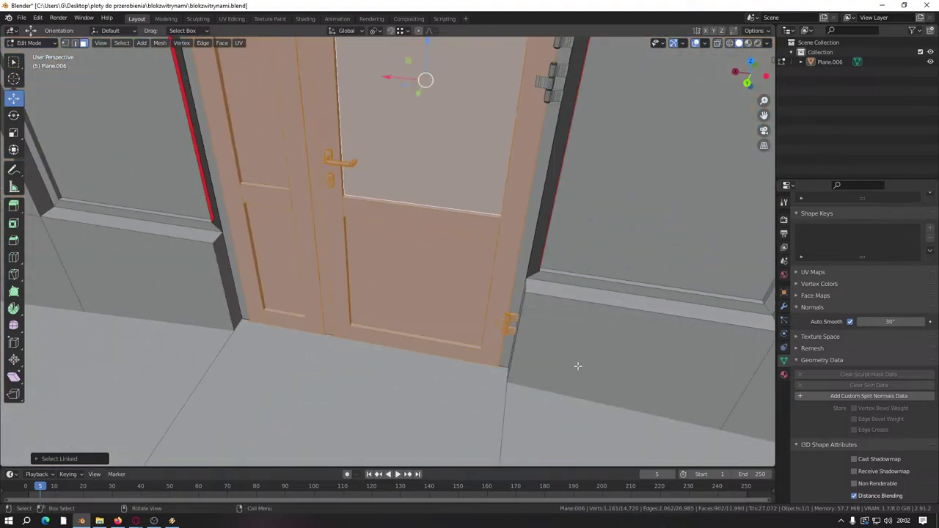
middle_click_drag(578, 365, 514, 323)
scroll(525, 278, "up", 6)
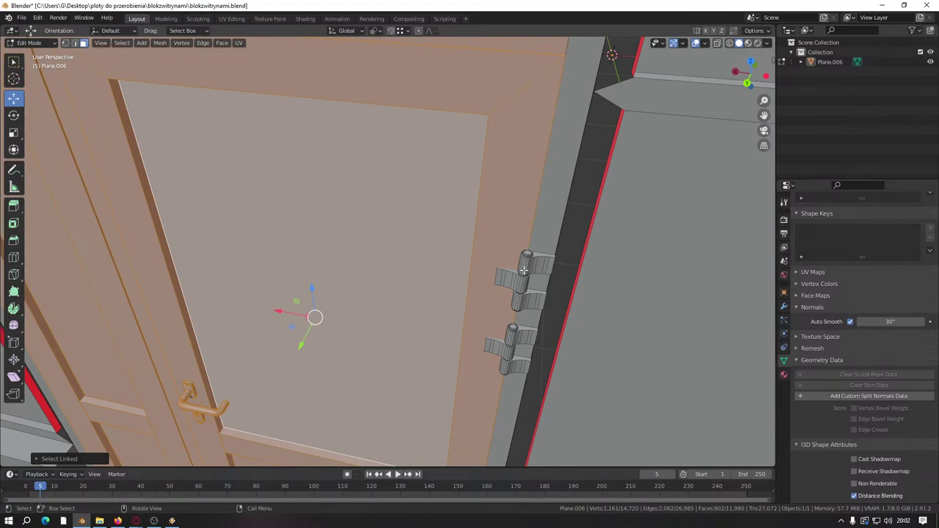
key("l")
key("l")
key("l")
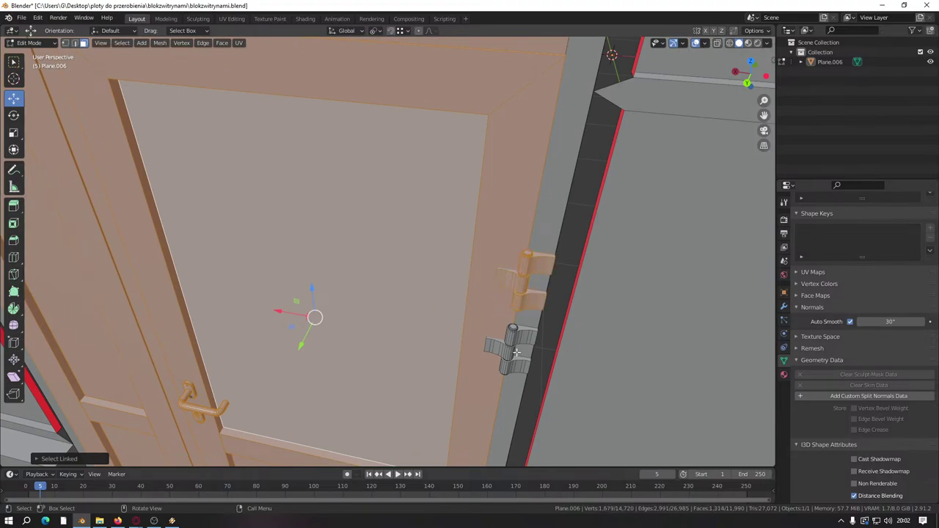
key("l")
key("l")
key("l")
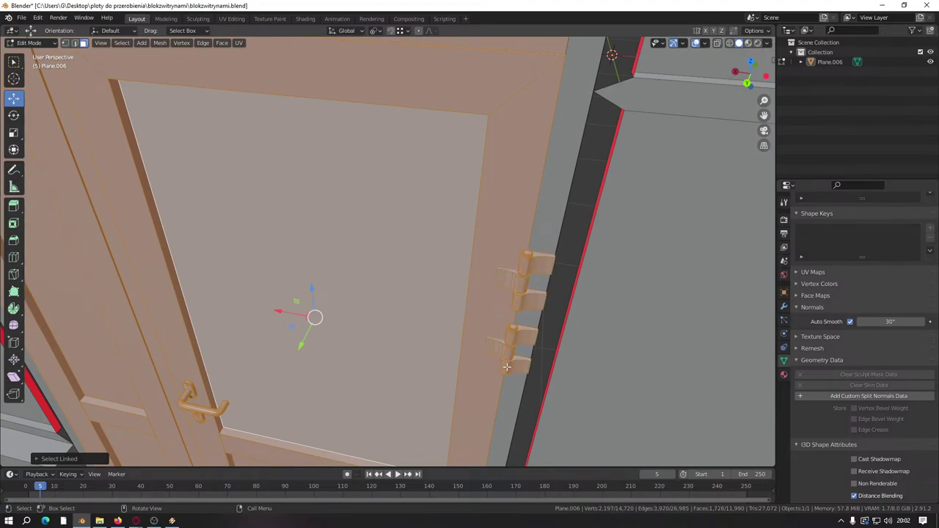
scroll(438, 364, "down", 6)
Step: Duplicate the door with its fittings and place the copy in front of the facade
key("shift+d")
right_click(388, 357)
middle_click_drag(388, 357, 488, 254)
key("g")
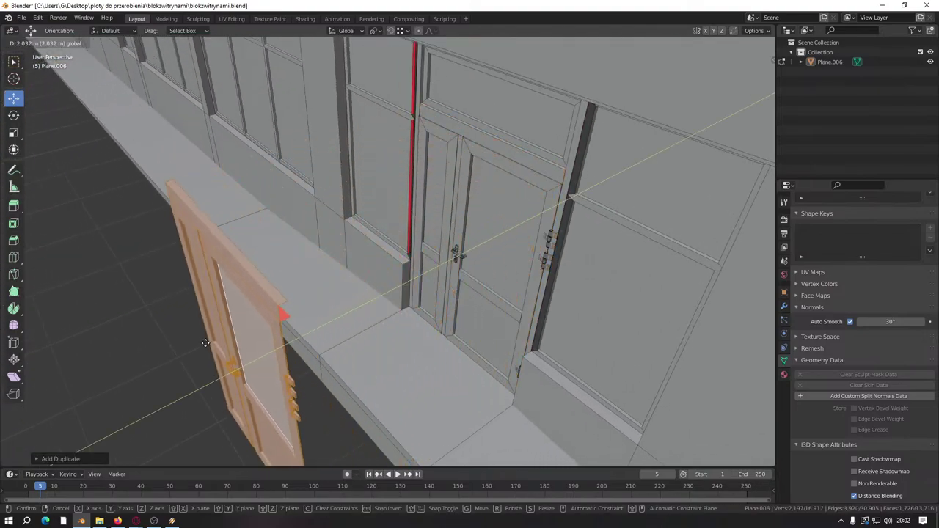
left_click(237, 379)
Step: Select the original door leaf, hinges, handle and keyhole parts, and hide them
middle_click_drag(475, 323, 350, 302, "shift")
scroll(367, 290, "up", 5)
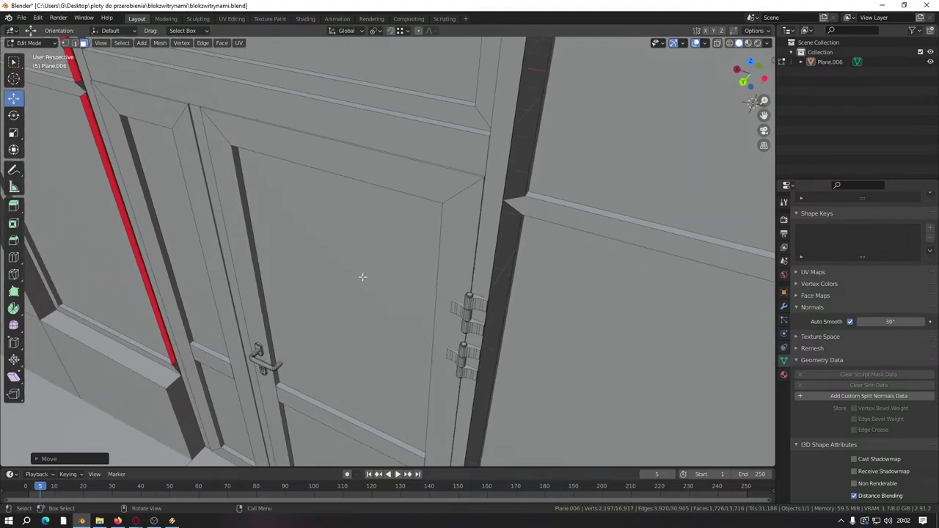
key("l")
key("l")
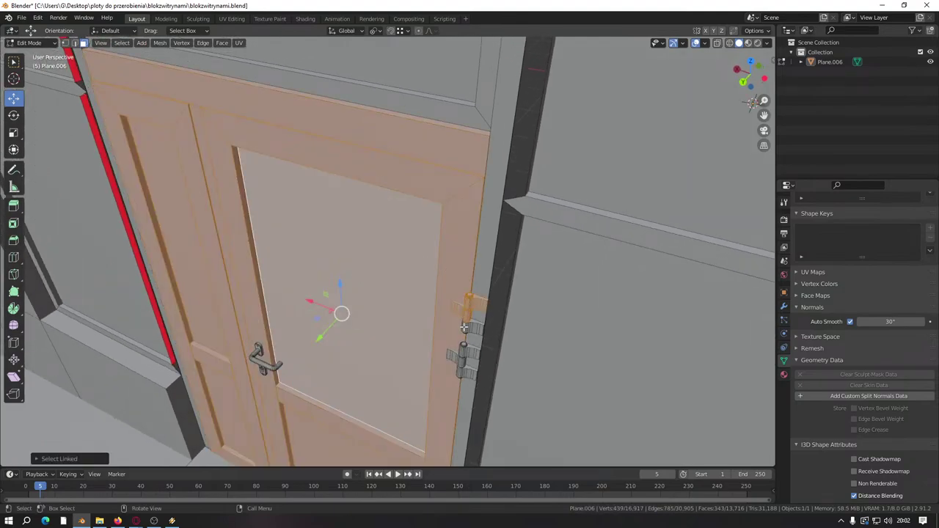
key("l")
key("l")
key("l")
key("l")
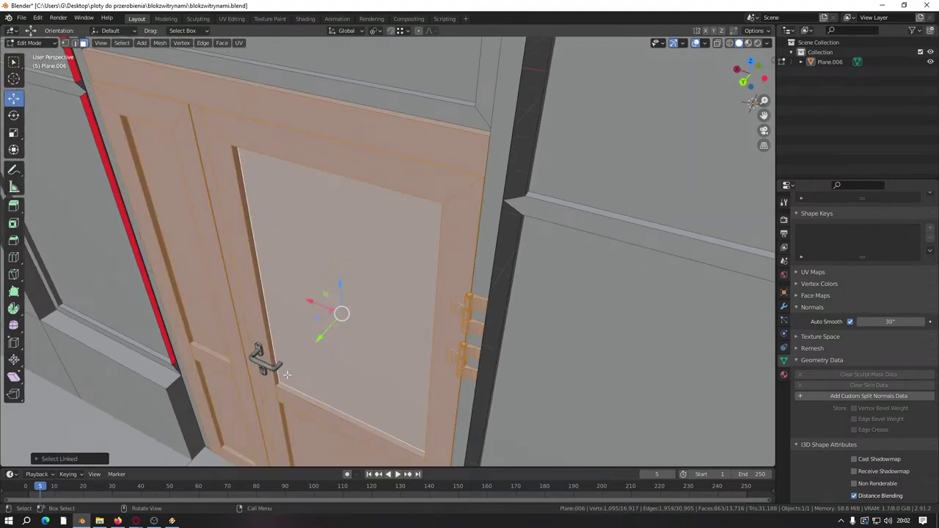
scroll(289, 389, "down", 4)
scroll(559, 413, "up", 5)
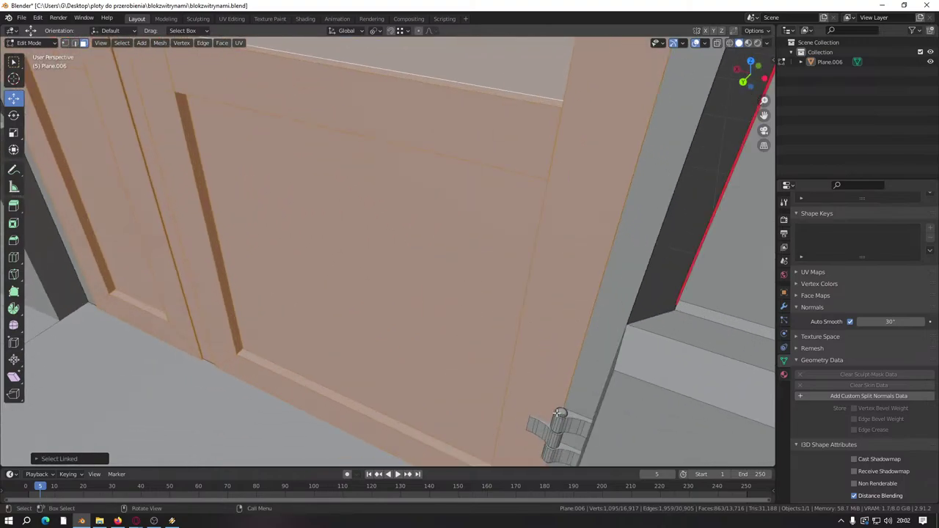
key("l")
key("l")
key("l")
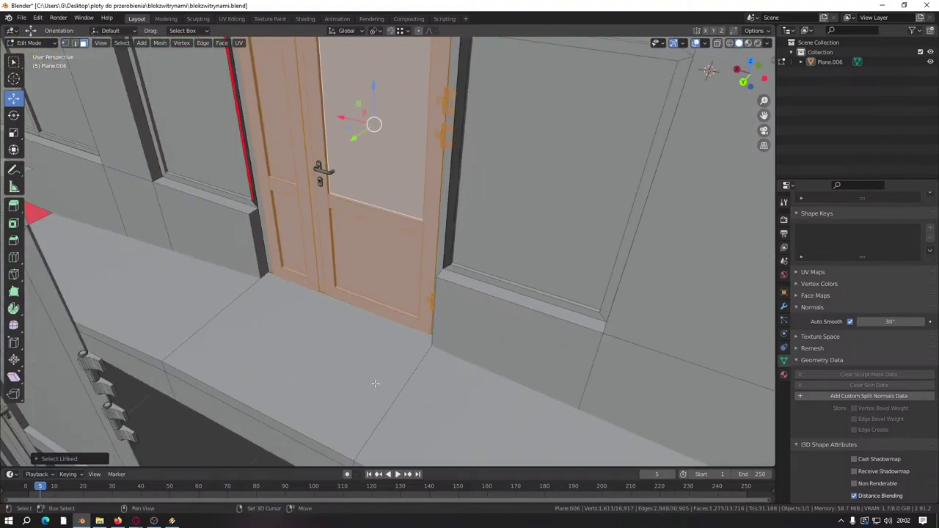
middle_click_drag(375, 383, 415, 366)
scroll(370, 271, "up", 8)
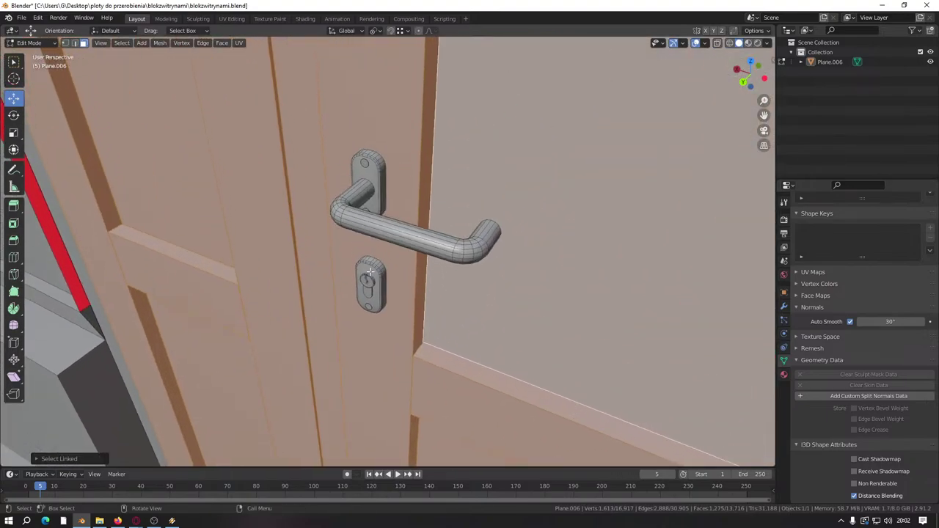
key("l")
key("l")
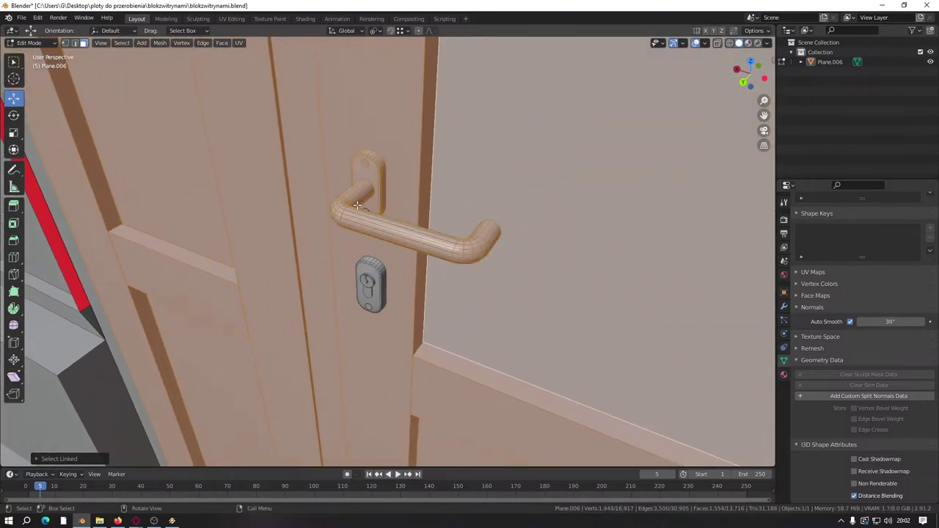
key("l")
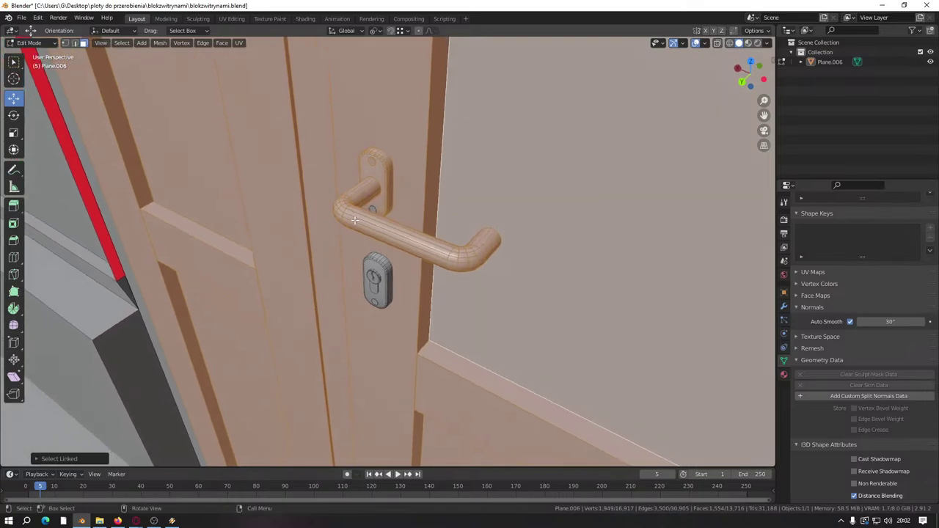
middle_click_drag(367, 212, 375, 218)
key("l")
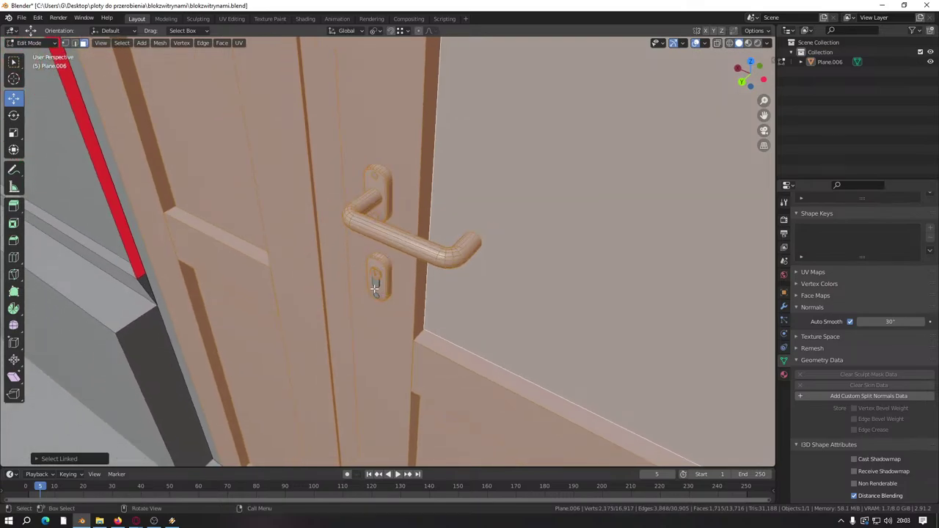
key("l")
key("h")
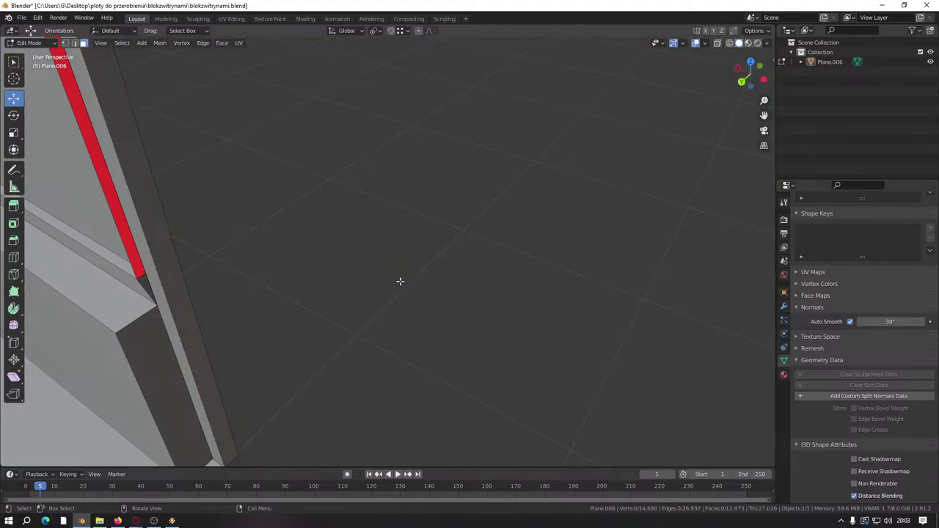
scroll(389, 279, "down", 8)
Step: Select the duplicated door leaf and its handle parts with L
key("l")
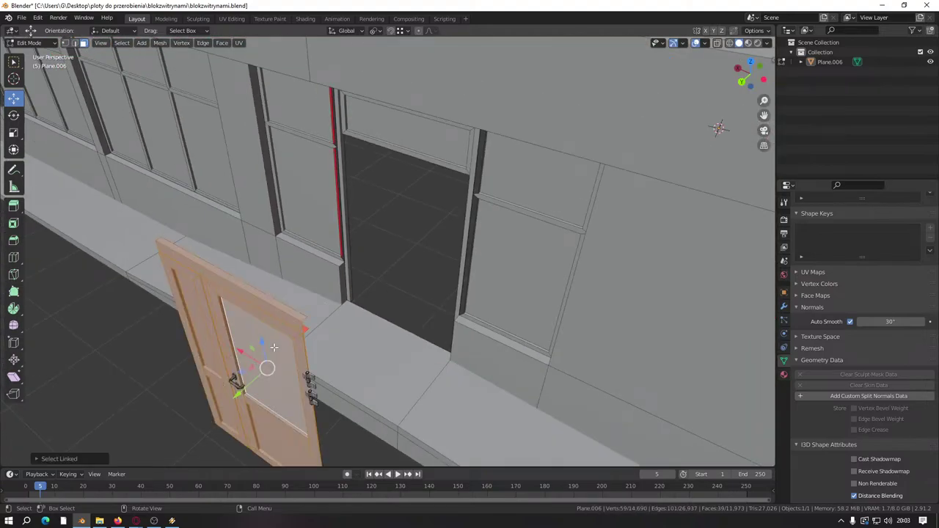
key("l")
key("l")
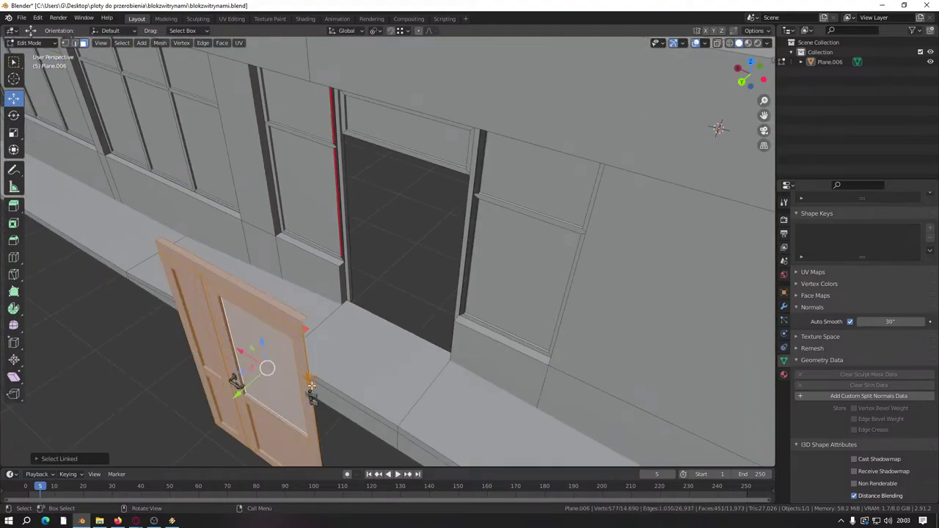
key("l")
key("l")
middle_click_drag(277, 415, 289, 245)
scroll(331, 339, "up", 3)
key("l")
scroll(326, 277, "up", 3)
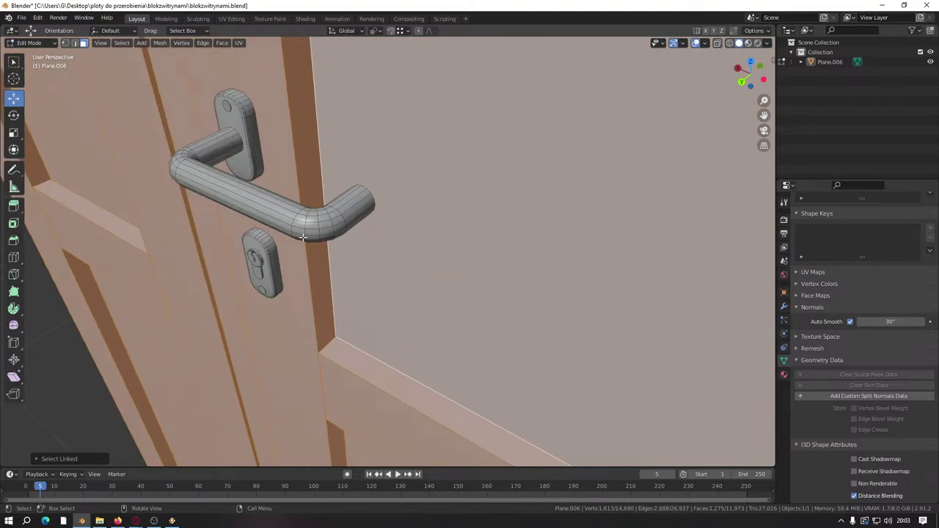
scroll(303, 237, "down", 3)
Step: Undo the selections back to the door in the opening and zoom in on its handle and lock
key("ctrl+z")
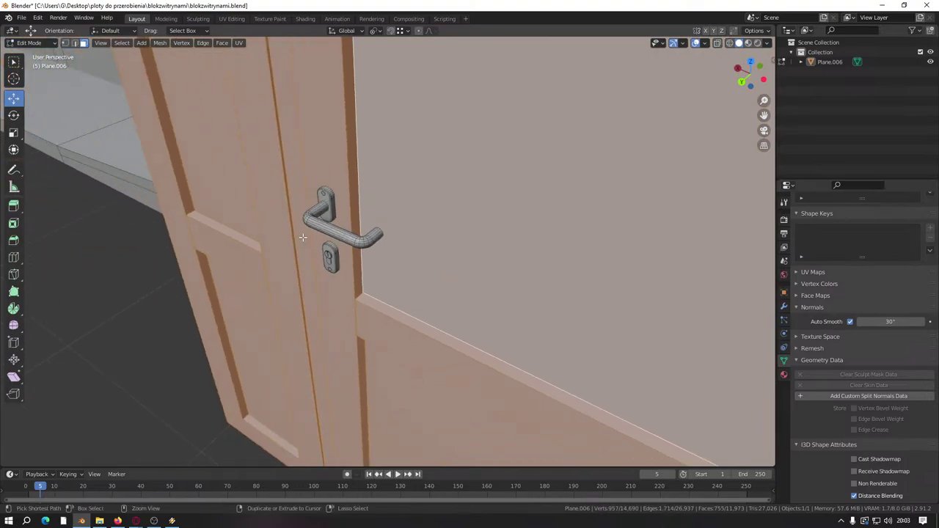
key("ctrl+z")
key("ctrl+z")
key("ctrl+z")
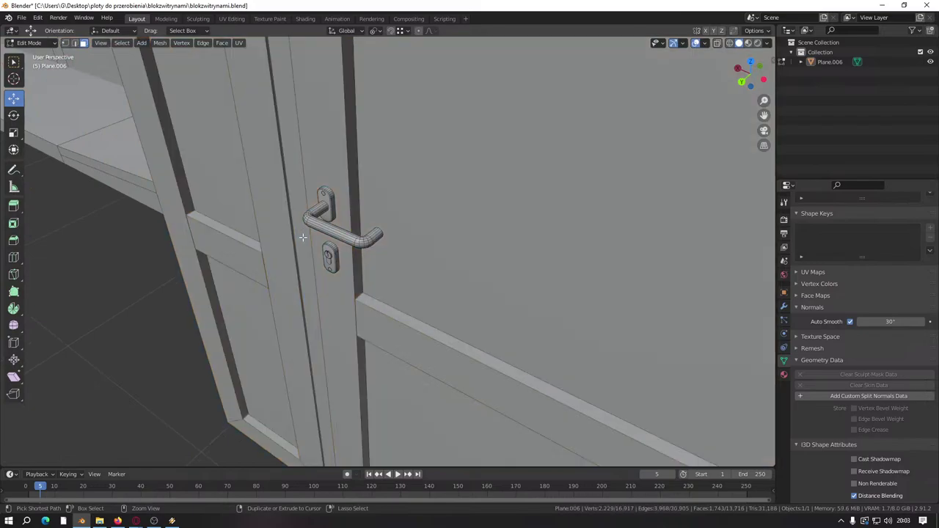
scroll(303, 237, "down", 6)
scroll(353, 229, "down", 2)
scroll(341, 235, "up", 5)
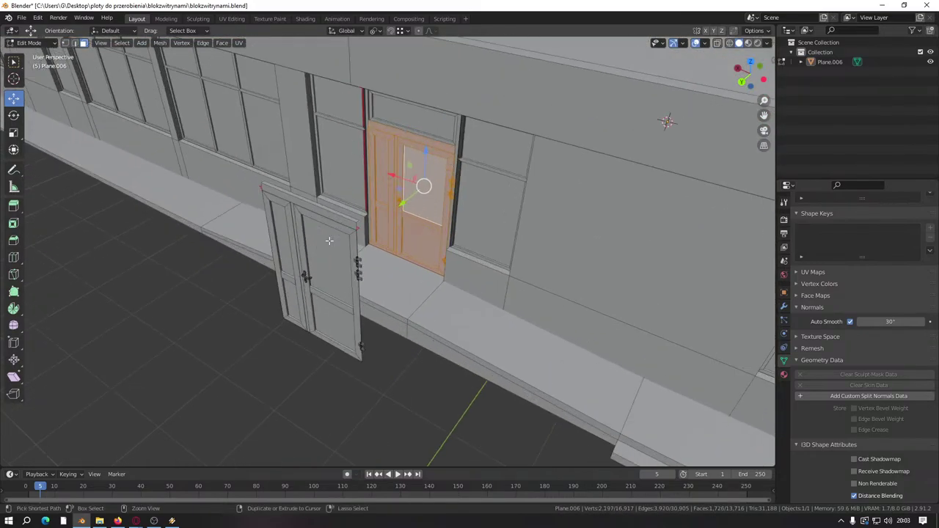
key("ctrl+z")
scroll(360, 253, "down", 1)
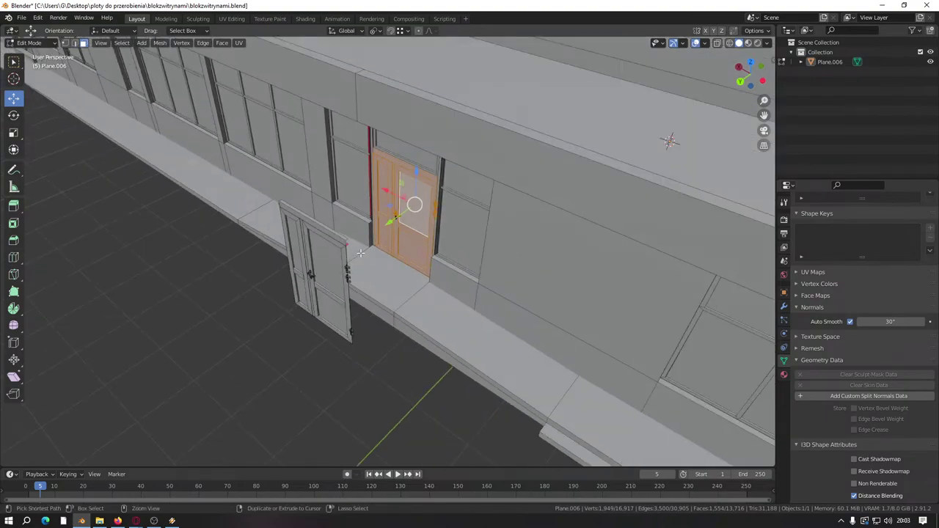
scroll(360, 248, "up", 8)
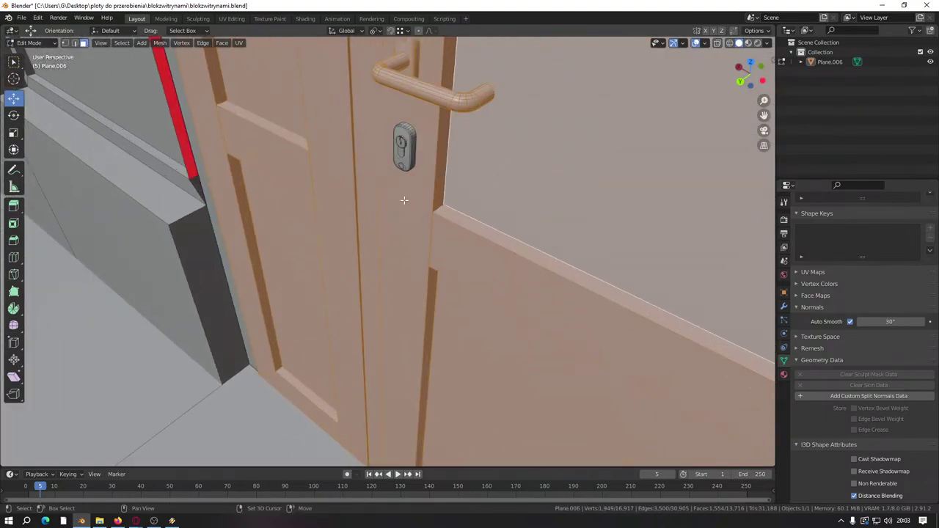
scroll(399, 243, "down", 5)
scroll(394, 127, "up", 4)
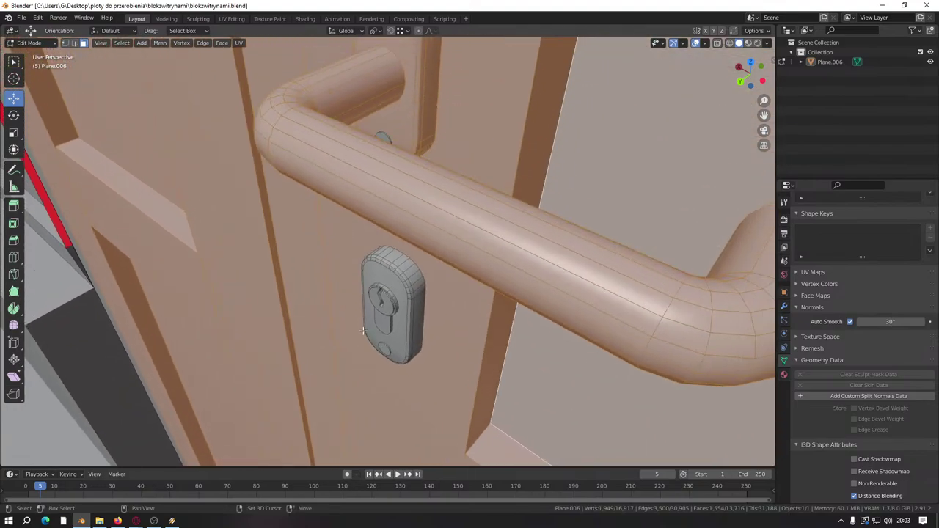
Step: Duplicate the handle back plate and lever and move the copy onto the front door
left_click(386, 134)
left_click(383, 140)
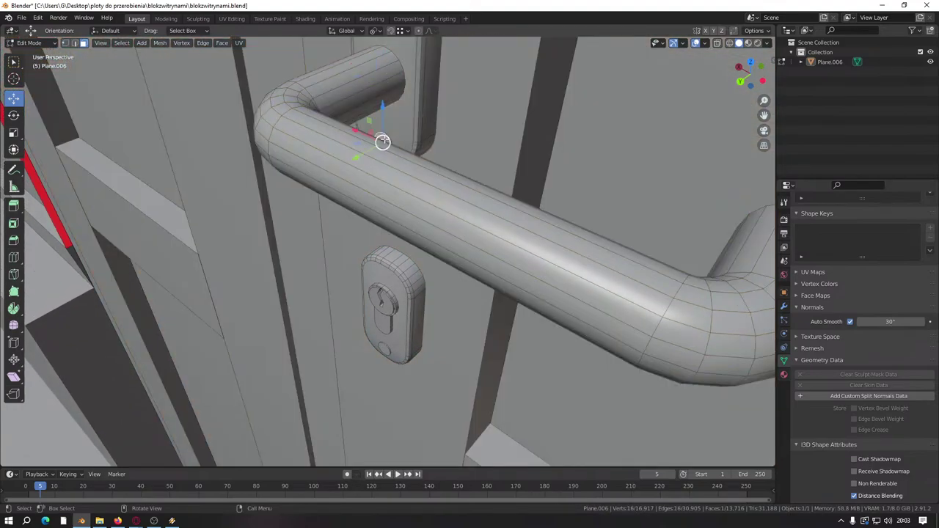
key("ctrl+l")
scroll(388, 252, "down", 3)
key("shift+d")
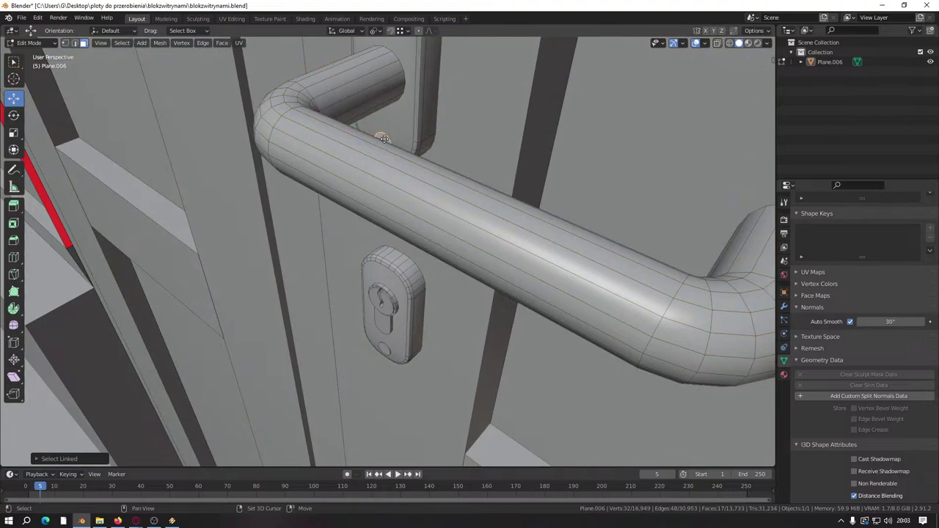
key("Escape")
middle_click_drag(387, 252, 455, 205)
scroll(437, 184, "down", 2)
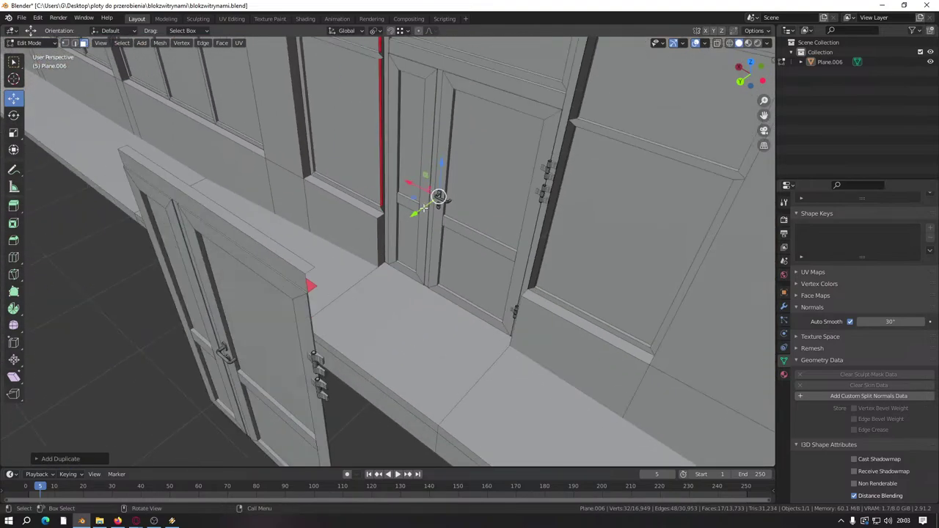
key("g")
left_click(224, 369)
Step: Inspect the small disc under the handle plate, cancelling an attempted move
scroll(300, 227, "up", 8)
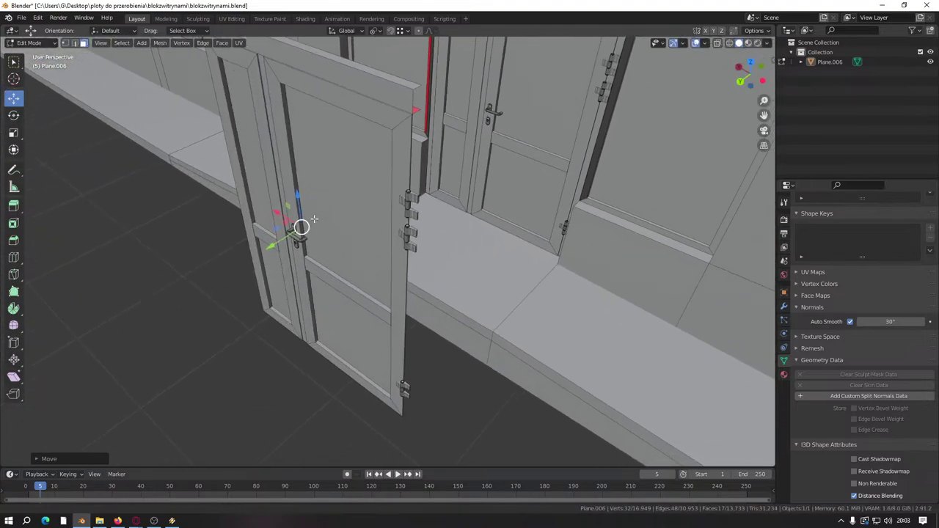
scroll(357, 235, "up", 5)
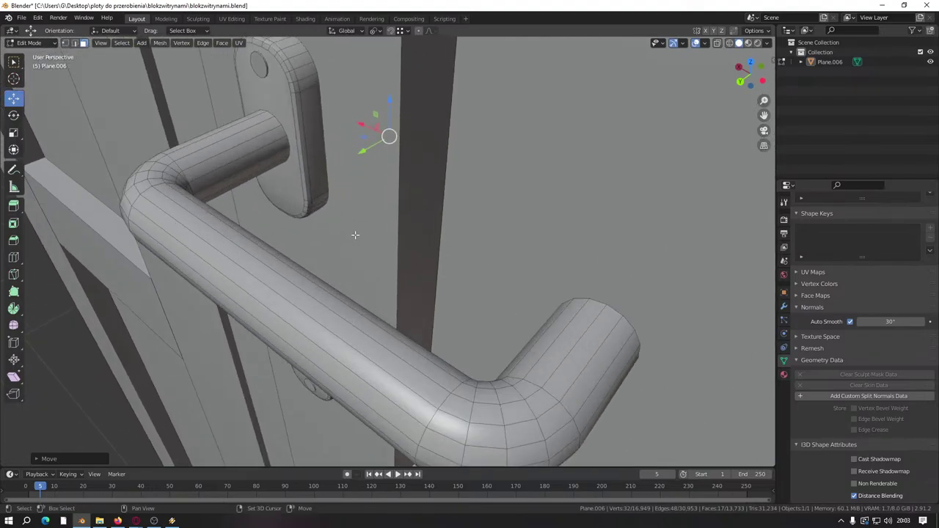
middle_click_drag(321, 286, 297, 277)
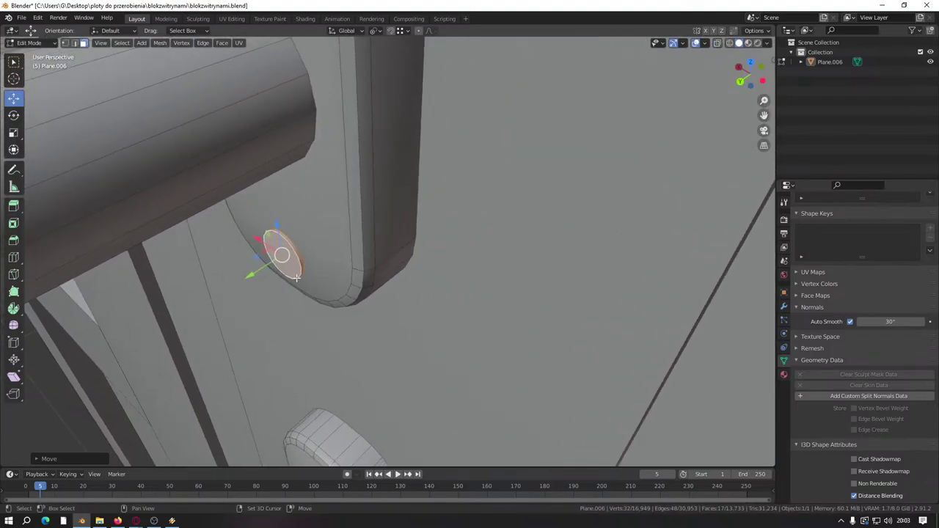
key("g")
key("Escape")
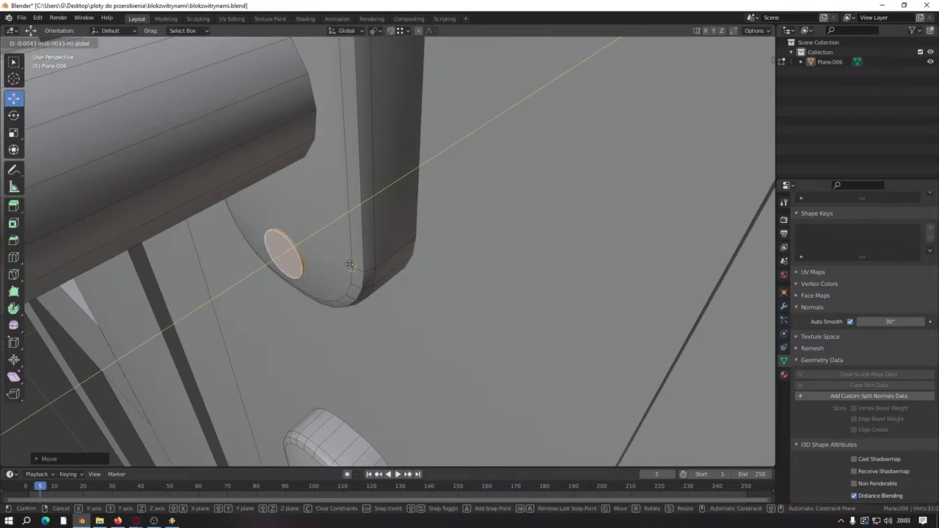
Step: Select the door leaf in the opening with its hinges and handle plate, and delete them
scroll(336, 268, "down", 5)
middle_click_drag(348, 268, 372, 203)
scroll(352, 293, "up", 5)
left_click(368, 191)
key("ctrl+l")
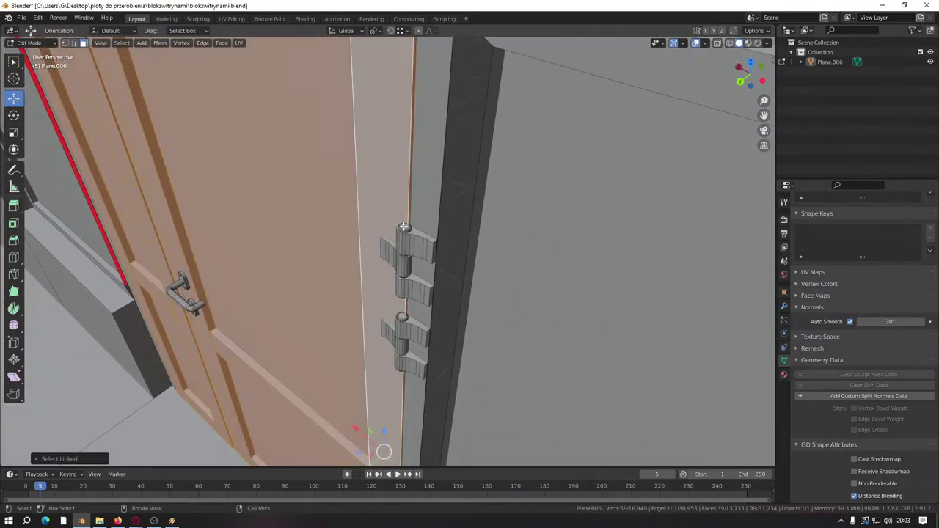
key("l")
key("l")
key("l")
key("l")
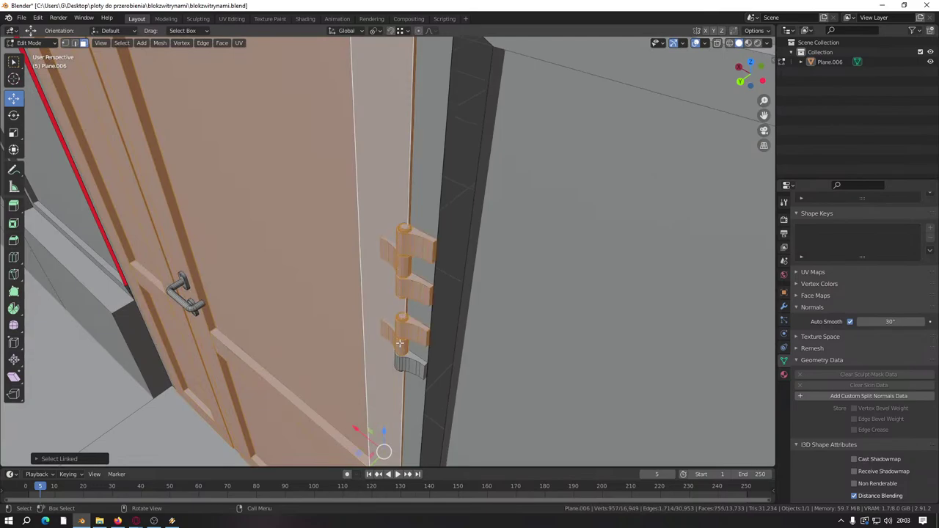
key("l")
scroll(301, 380, "down", 3)
scroll(330, 367, "up", 5)
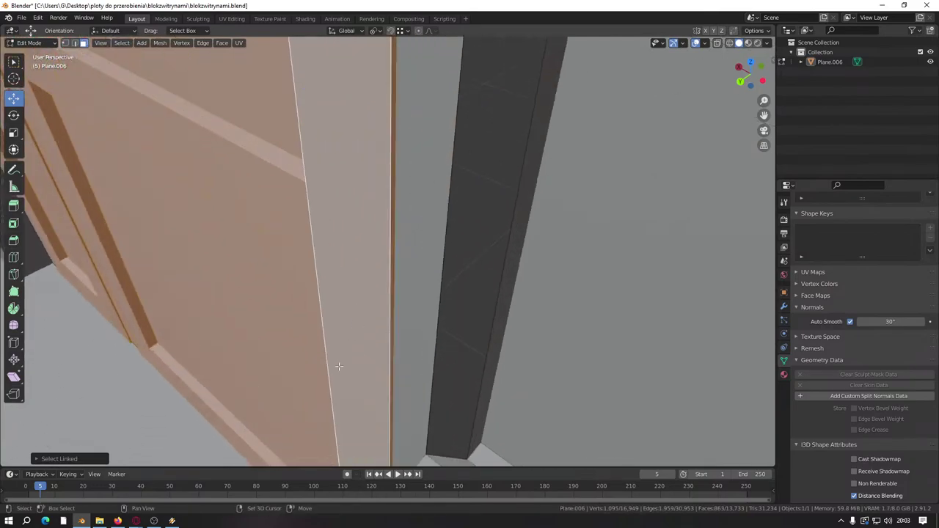
middle_click_drag(352, 352, 429, 331)
middle_click_drag(446, 370, 451, 385)
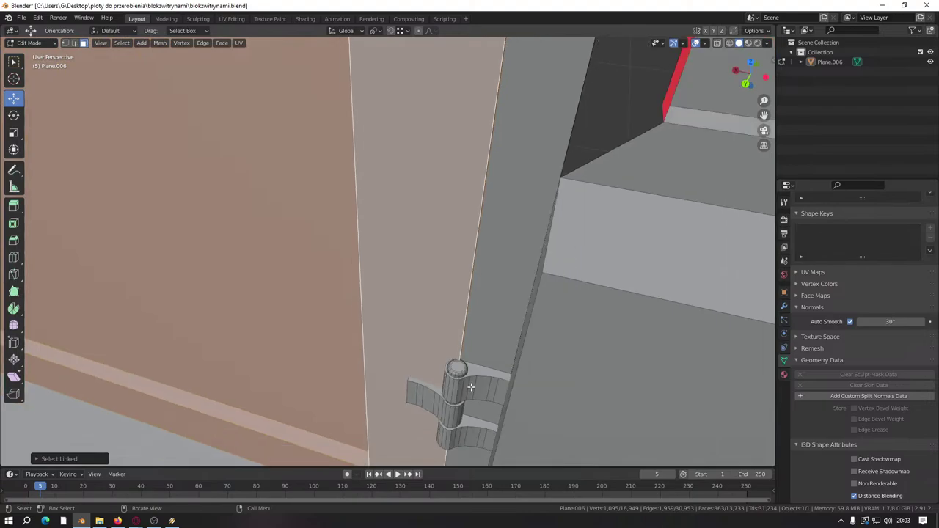
key("l")
key("l")
key("l")
scroll(329, 356, "down", 5)
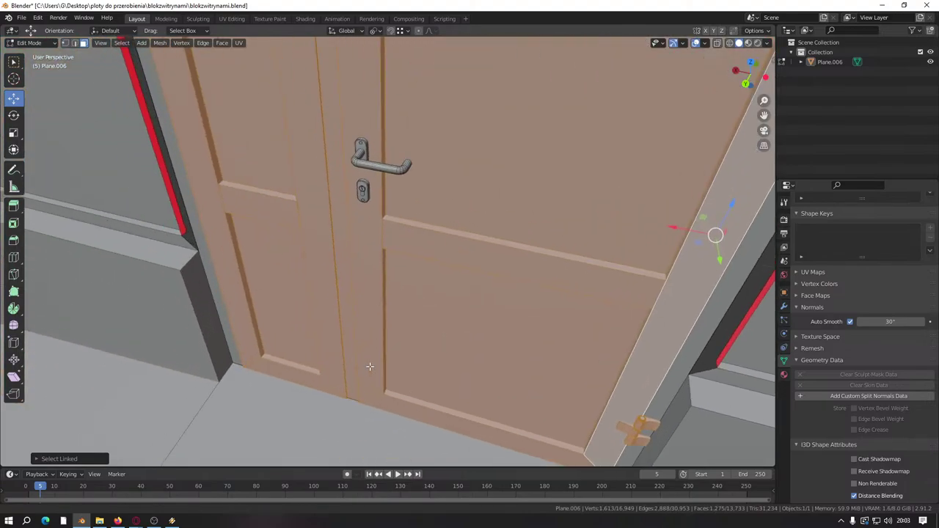
scroll(361, 362, "up", 5)
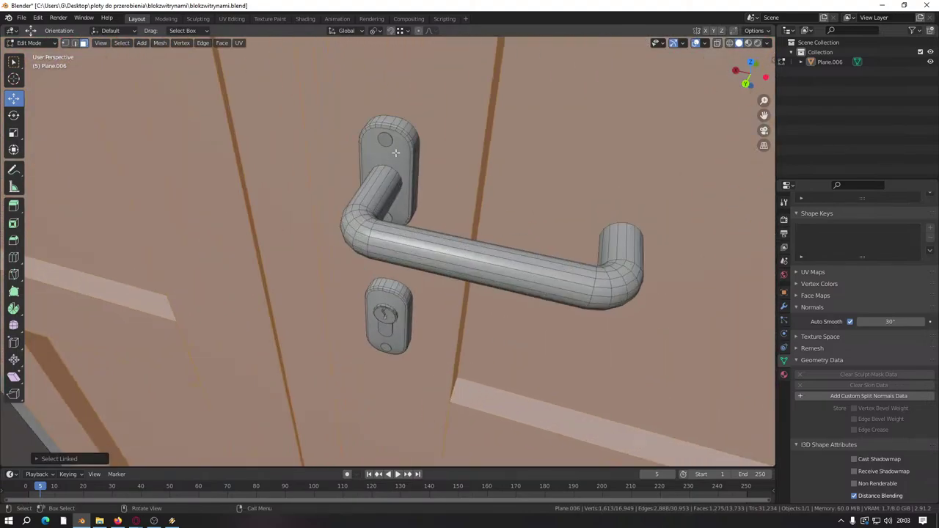
key("l")
key("l")
key("l")
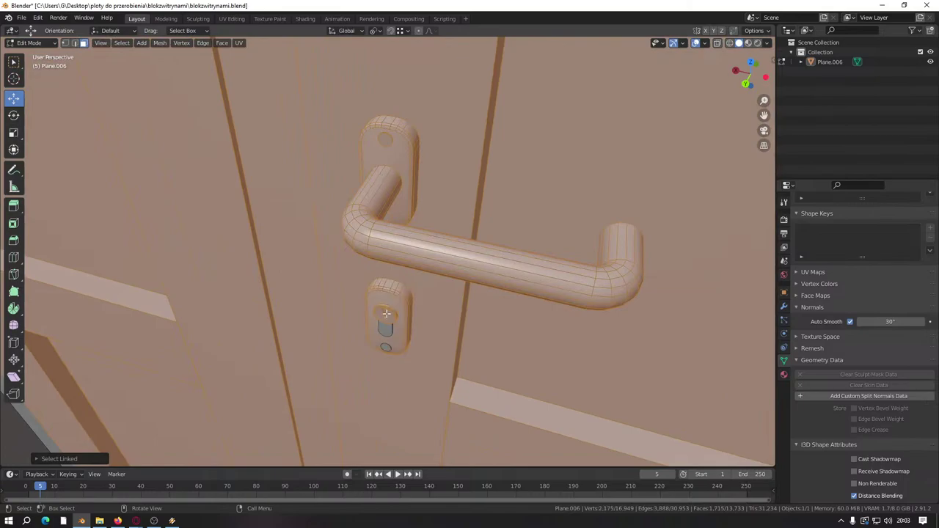
right_click(387, 345)
left_click(378, 332)
Step: Select the remaining door and its top hinge, then save blokzwitrynami.blend
scroll(389, 323, "down", 8)
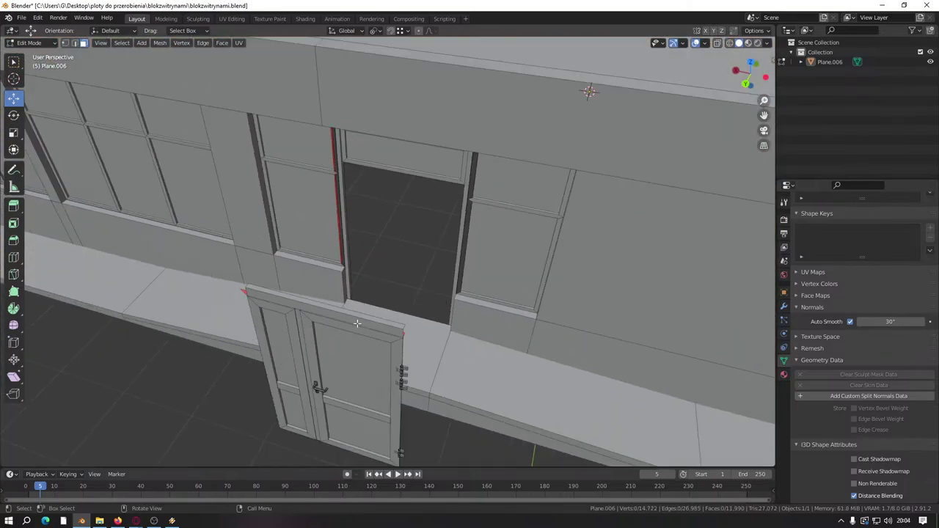
scroll(365, 275, "up", 5)
middle_click_drag(358, 266, 357, 256)
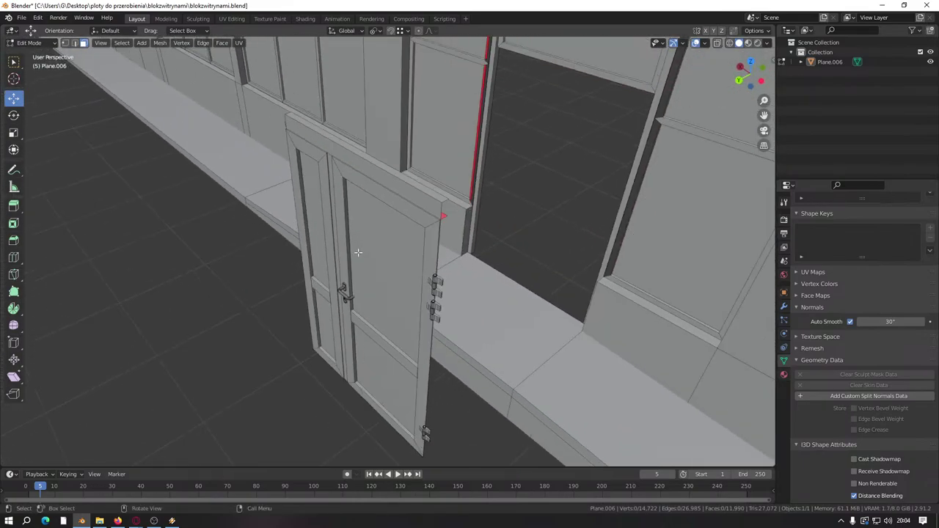
left_click(368, 244)
key("ctrl+l")
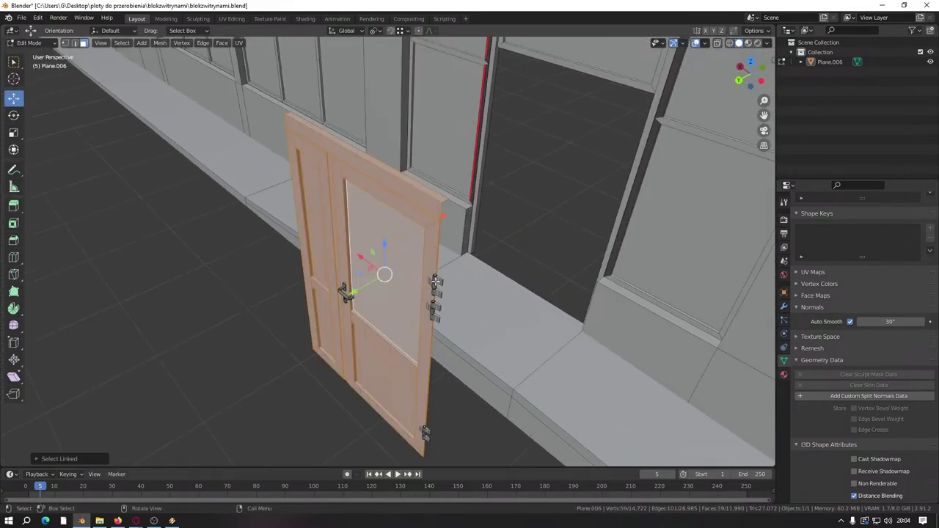
left_click(434, 285, "shift")
key("ctrl+l")
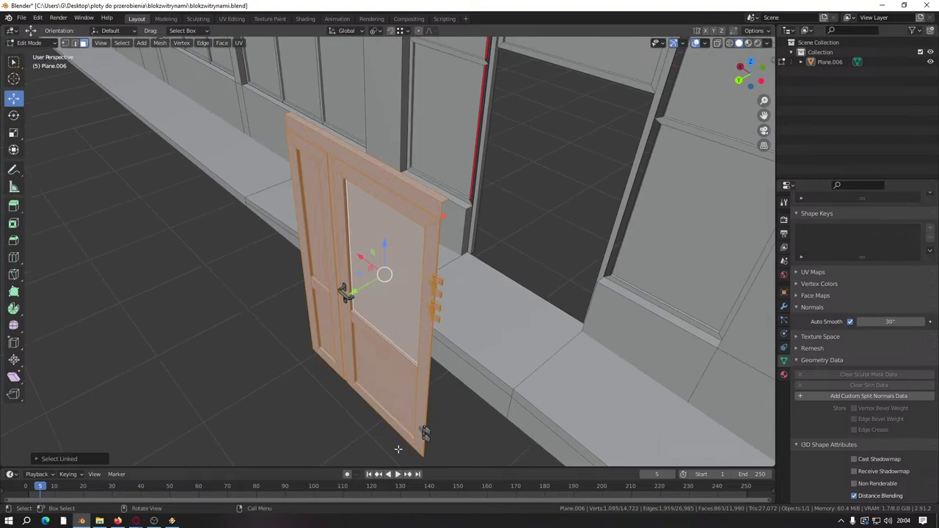
middle_click_drag(397, 449, 389, 338)
key("ctrl+s")
Step: Switch to wireframe shading and box-select all the door geometry in side view
key("z")
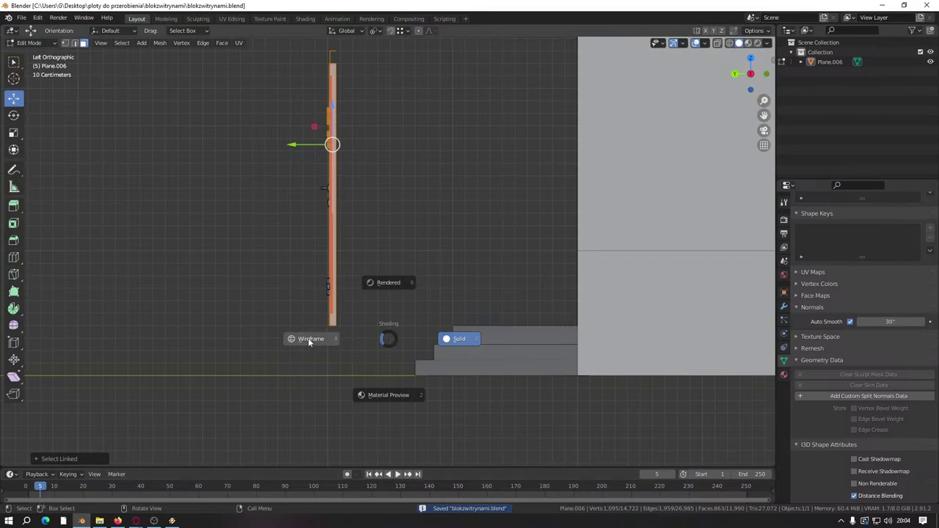
left_click(309, 340)
scroll(325, 144, "down", 2)
left_click_drag(310, 130, 372, 326)
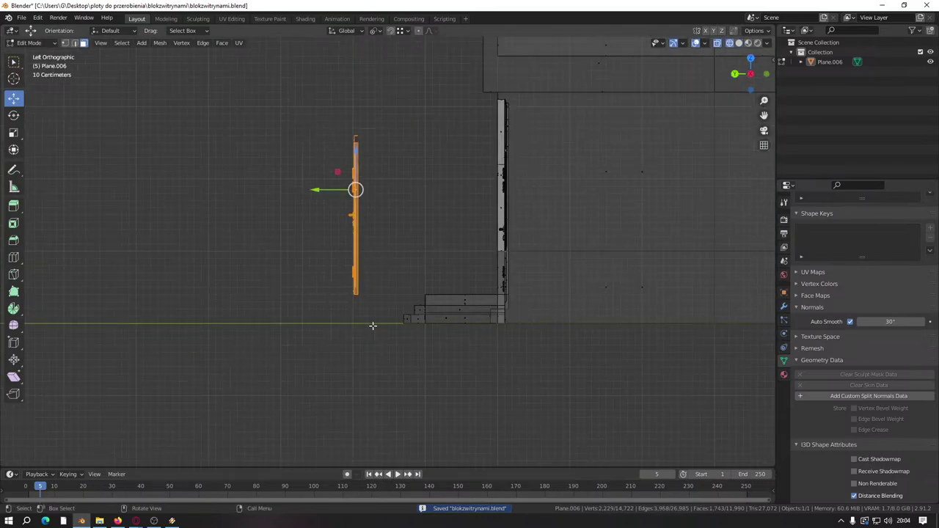
key("x")
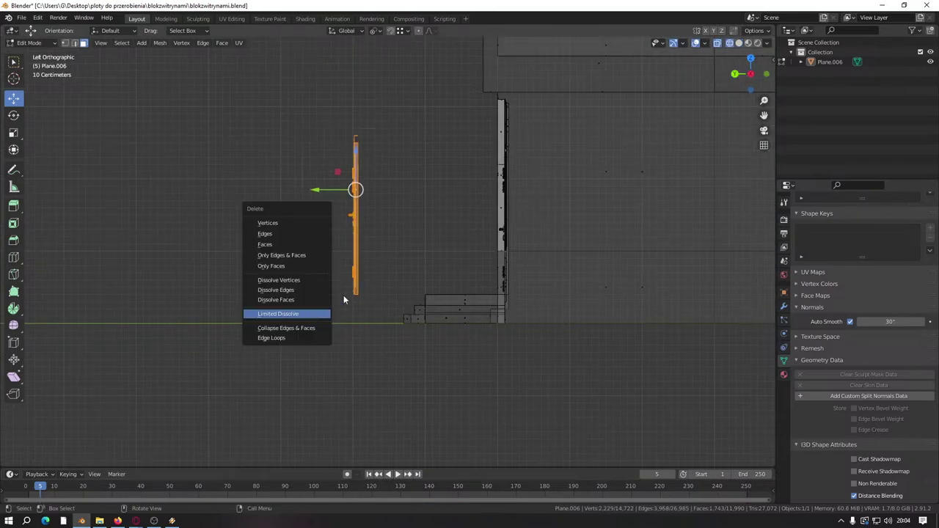
key("Escape")
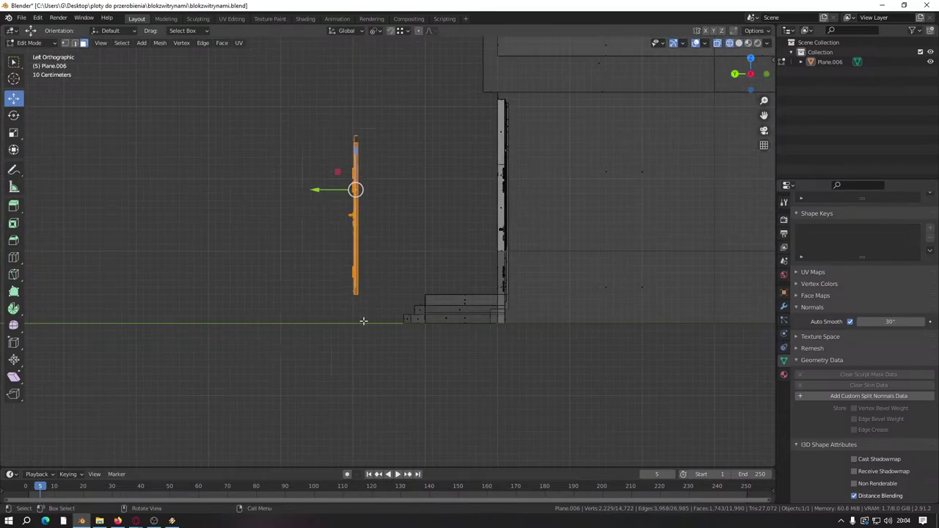
Step: Return to solid shading and mirror the door along X with a scale of -1
key("z")
left_click(428, 324)
middle_click_drag(428, 324, 384, 325)
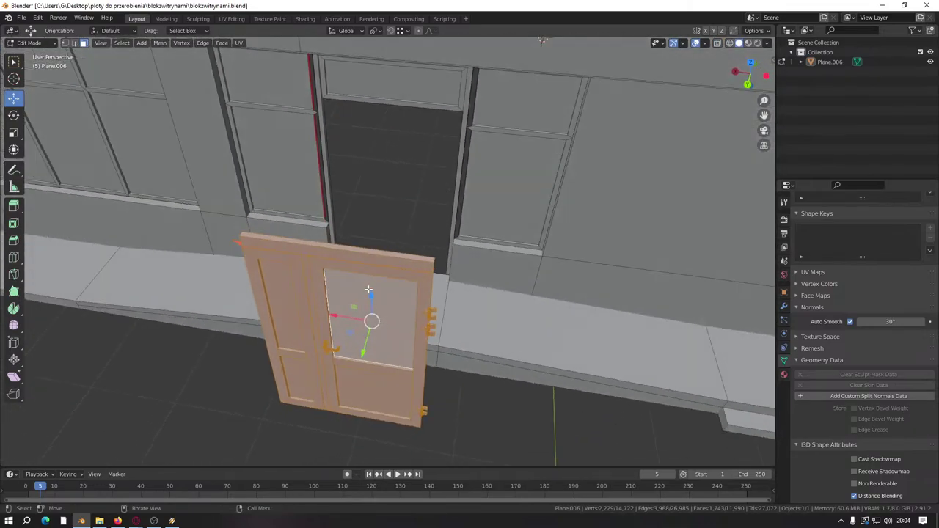
middle_click_drag(369, 291, 430, 321, "shift")
type("s")
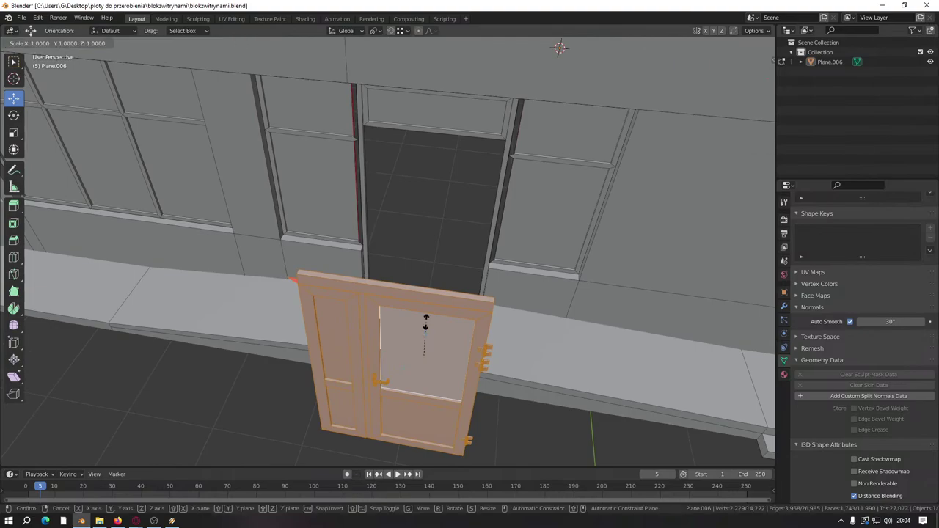
type("x-1")
type("2")
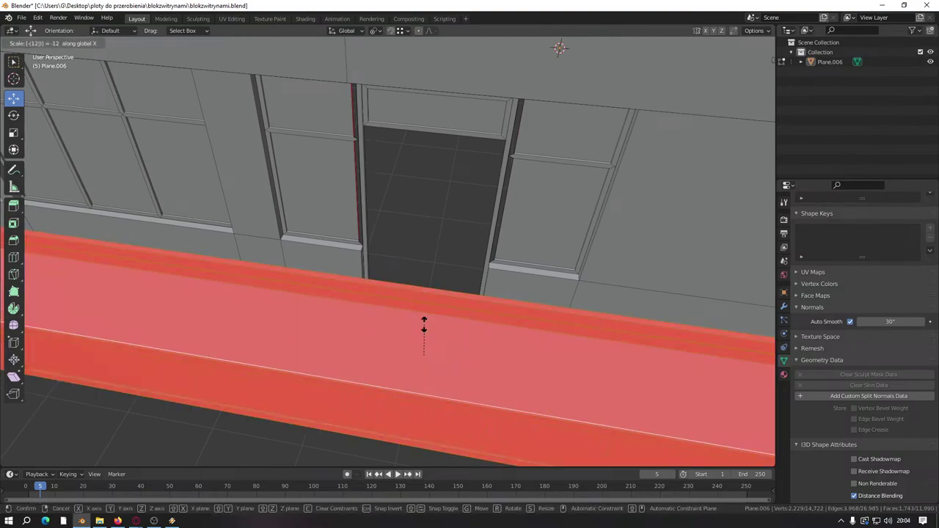
key("BackSpace")
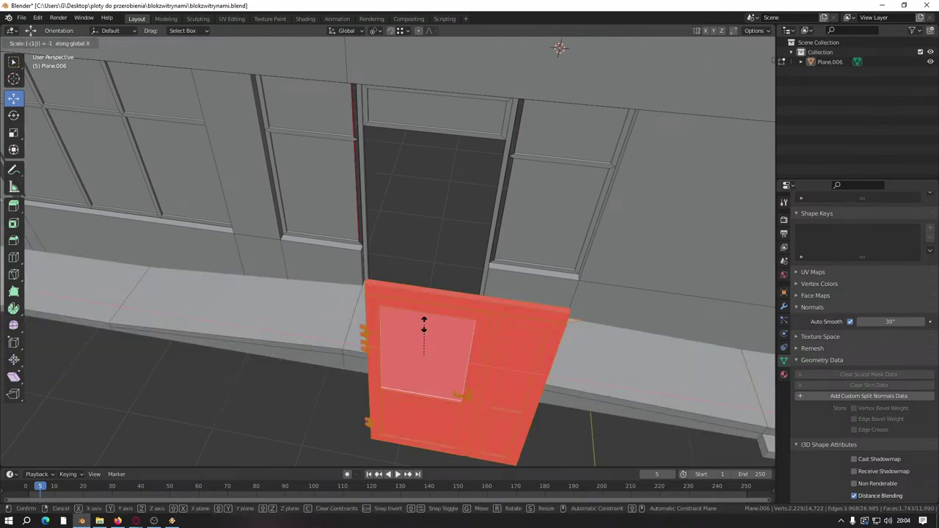
key("Return")
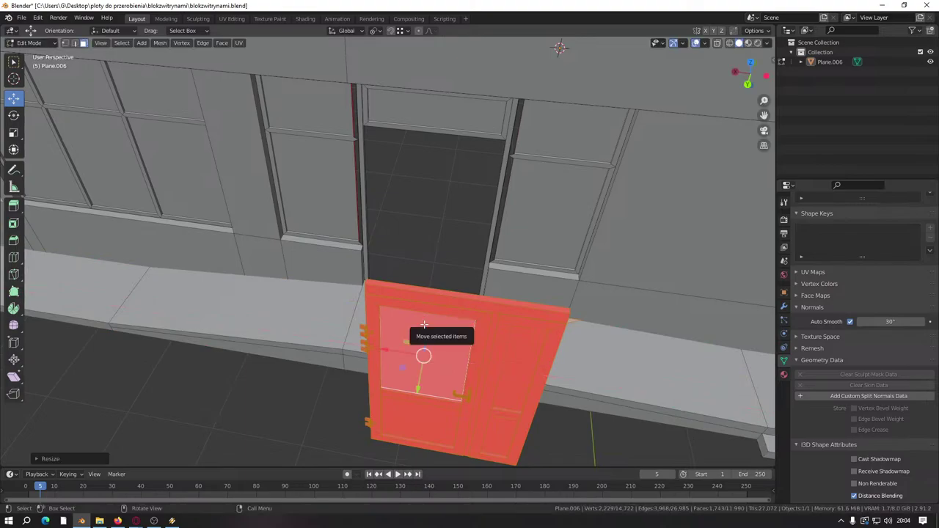
Step: Flip the door's normals and move it into the wall opening
key("alt+n")
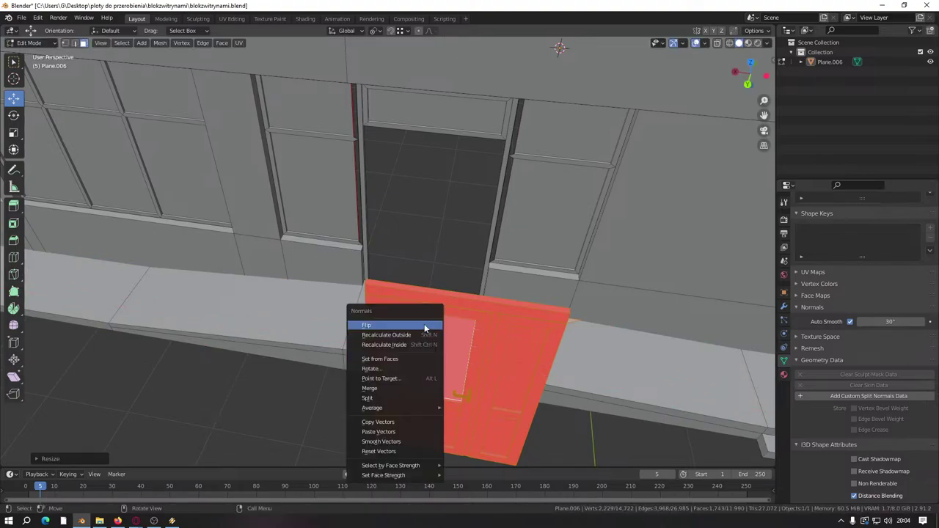
left_click(424, 323)
middle_click_drag(424, 324, 372, 320)
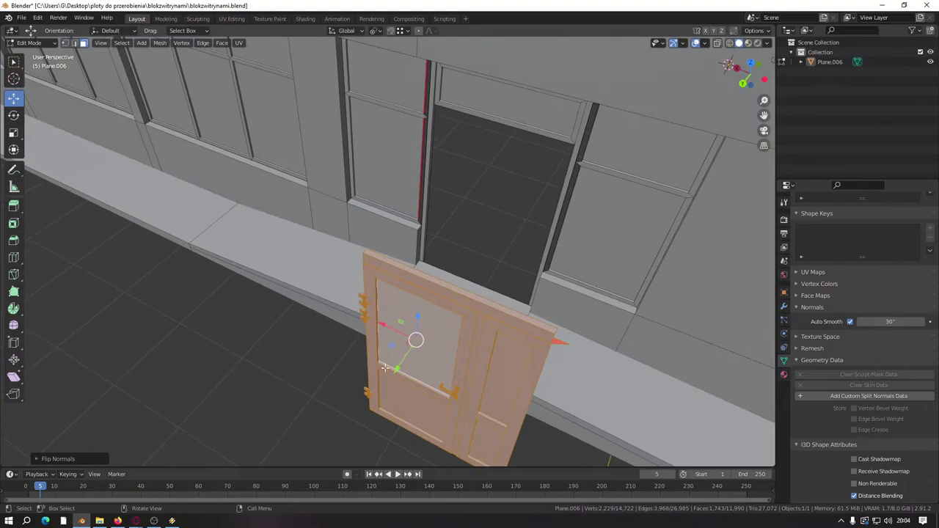
key("g")
left_click(471, 238)
Step: Slide the door along X into the frame and check how it fits
key("KP_Decimal")
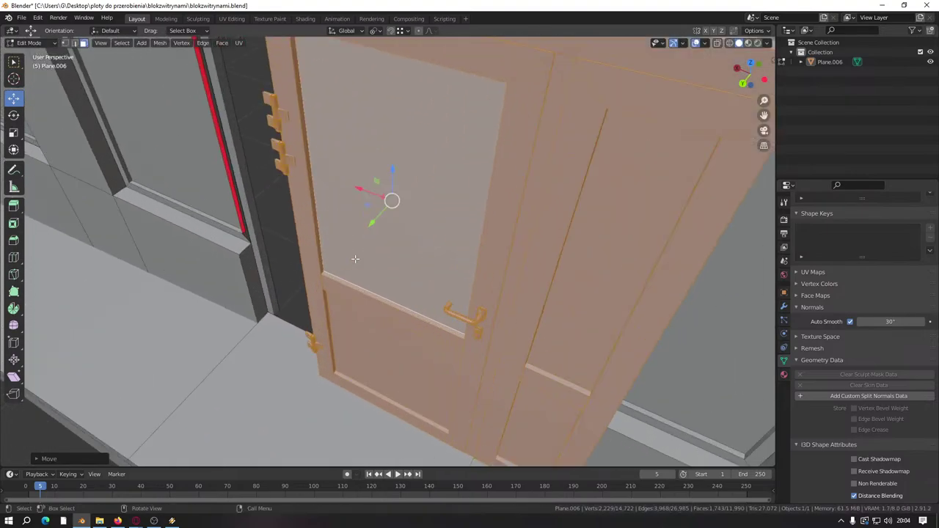
middle_click_drag(355, 258, 453, 290, "shift")
left_click_drag(478, 219, 319, 326)
middle_click_drag(384, 309, 268, 198)
middle_click_drag(224, 139, 341, 357)
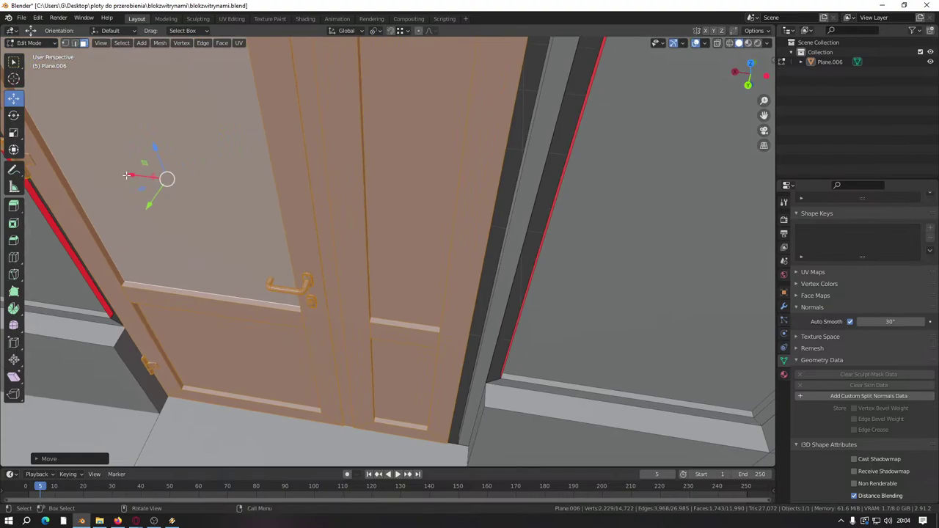
middle_click_drag(127, 176, 345, 287)
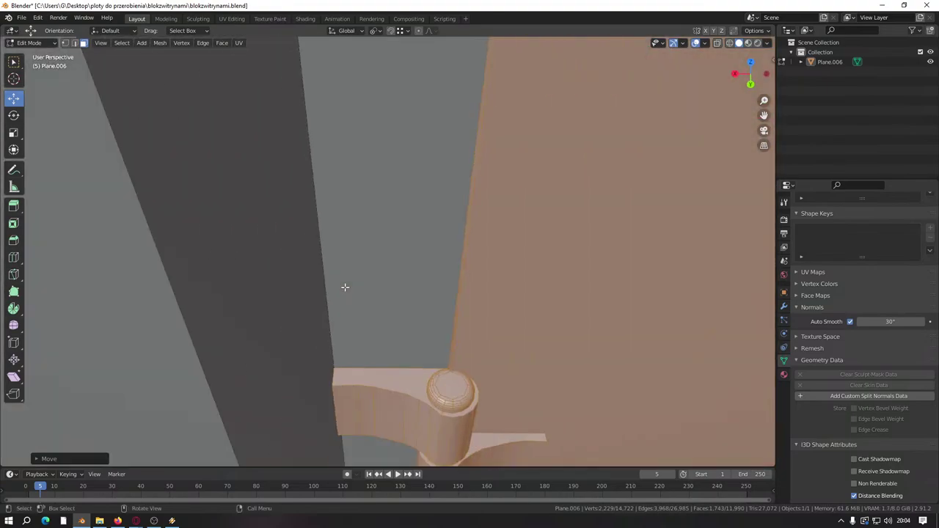
scroll(345, 287, "down", 12)
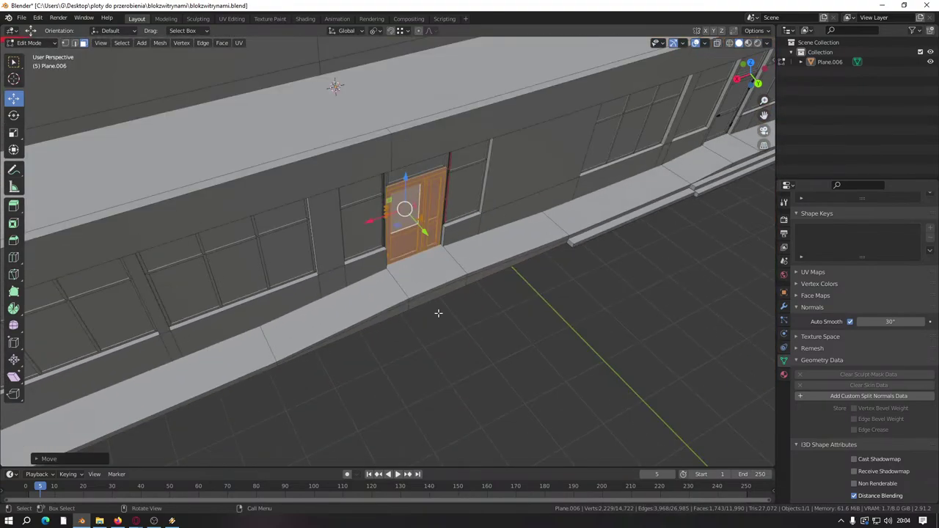
Step: Deselect the door and save blokzwitrynami.blend
left_click(472, 373)
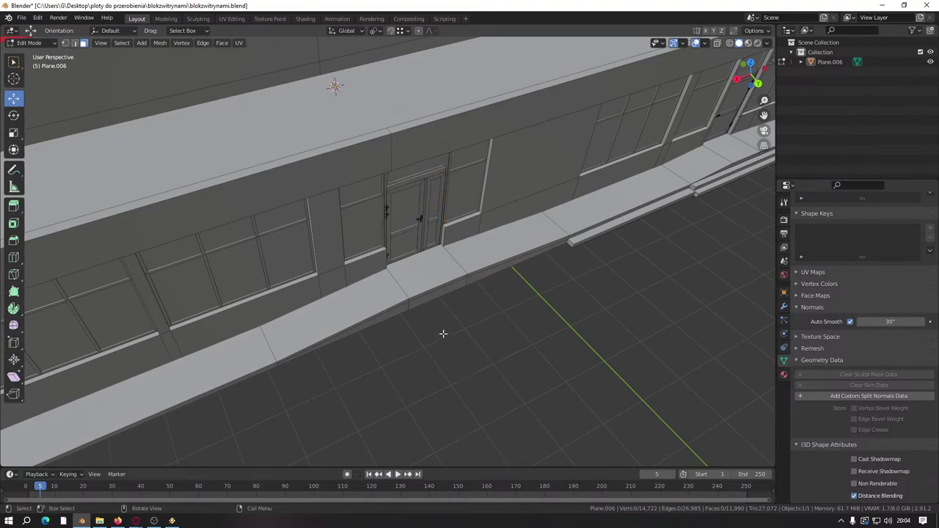
scroll(442, 333, "up", 6)
key("ctrl+s")
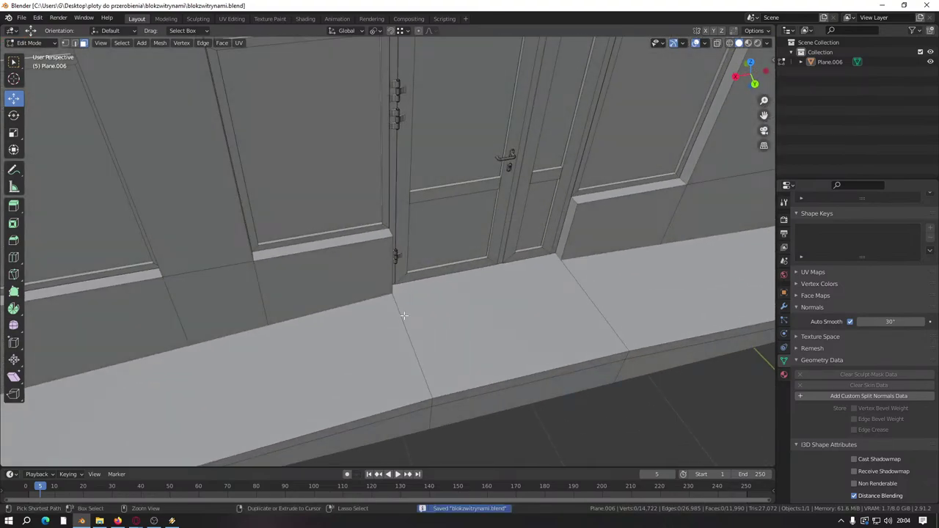
key("alt+Tab")
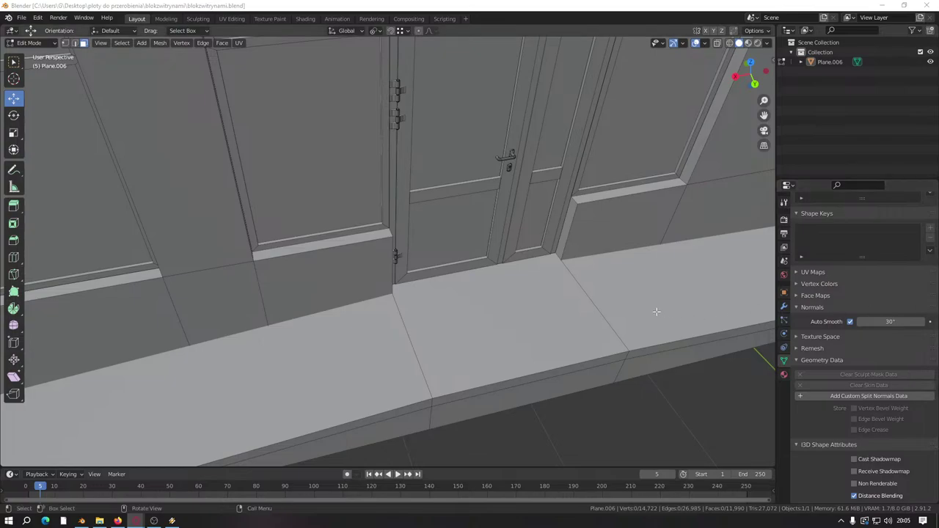
Step: Orbit across the storefront wall and return to a frontal view of the door
middle_click_drag(584, 291, 558, 279)
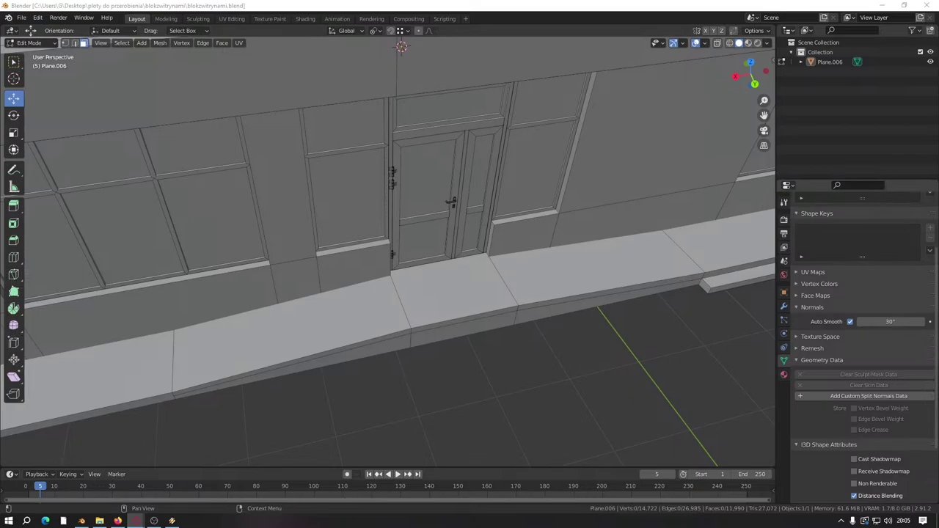
middle_click_drag(388, 250, 385, 264, "shift")
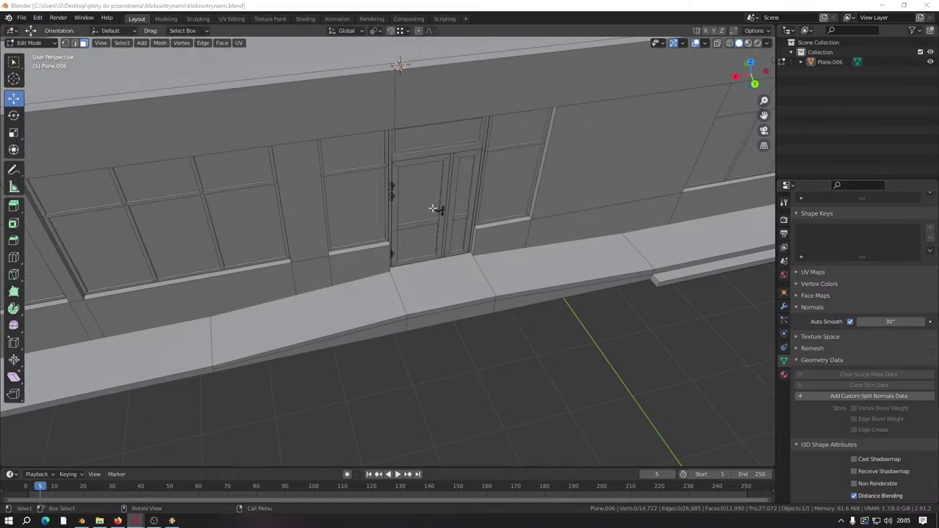
middle_click_drag(436, 208, 417, 214)
scroll(417, 213, "up", 8)
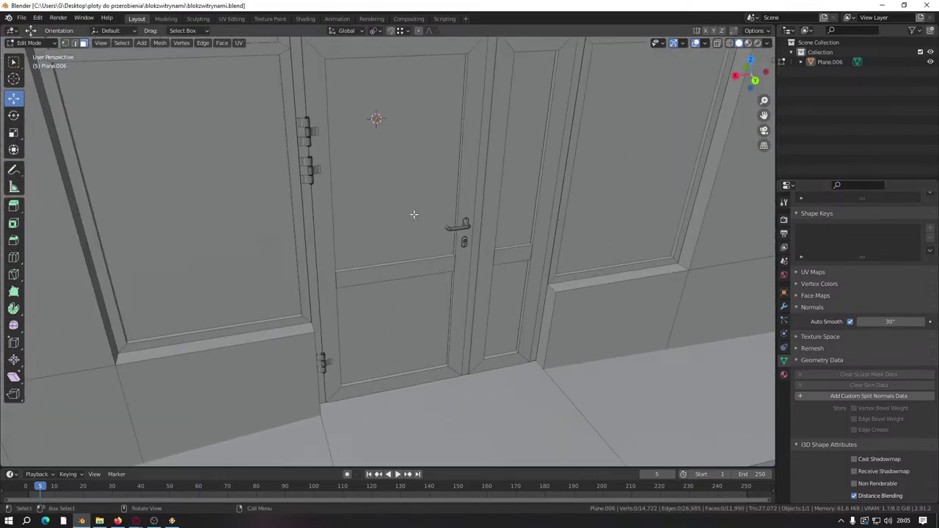
Step: Select the cross rail face loops on both door panels
left_click(346, 204, "alt")
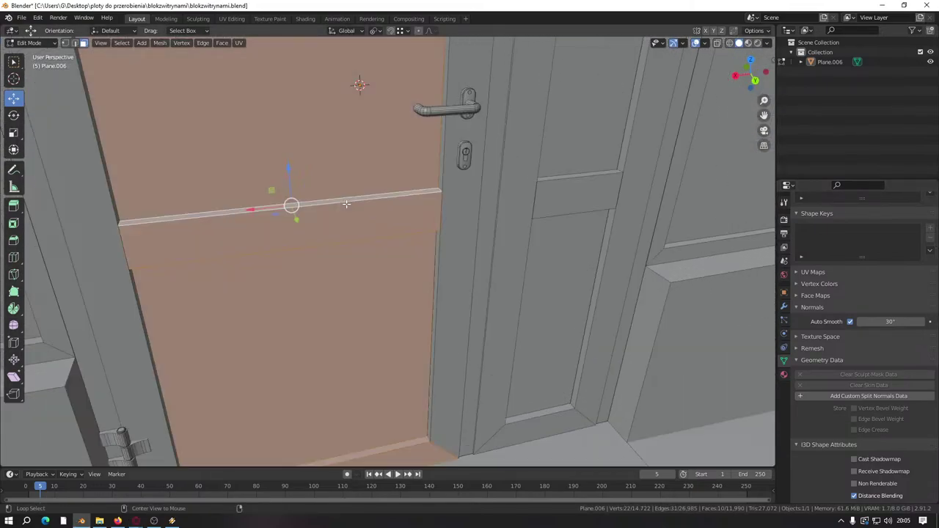
middle_click_drag(346, 203, 349, 201)
left_click(351, 202, "alt")
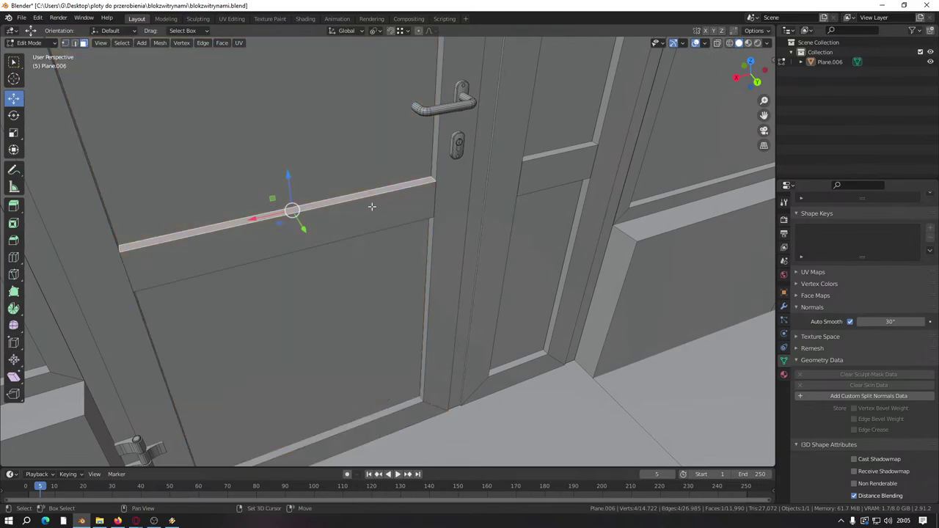
left_click(371, 207, "alt")
left_click(540, 154, "alt+shift")
left_click(547, 175, "alt+shift")
middle_click_drag(547, 175, 548, 193)
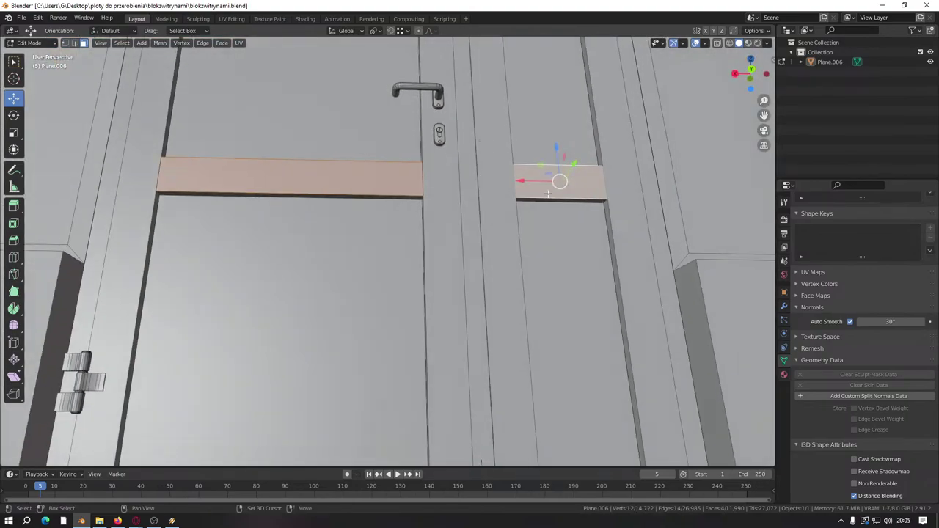
left_click(548, 200, "alt+shift")
left_click(389, 196, "alt+shift")
middle_click_drag(389, 196, 303, 166)
Step: Lower the selected rails by 0.1 along Z
key("g")
type("z")
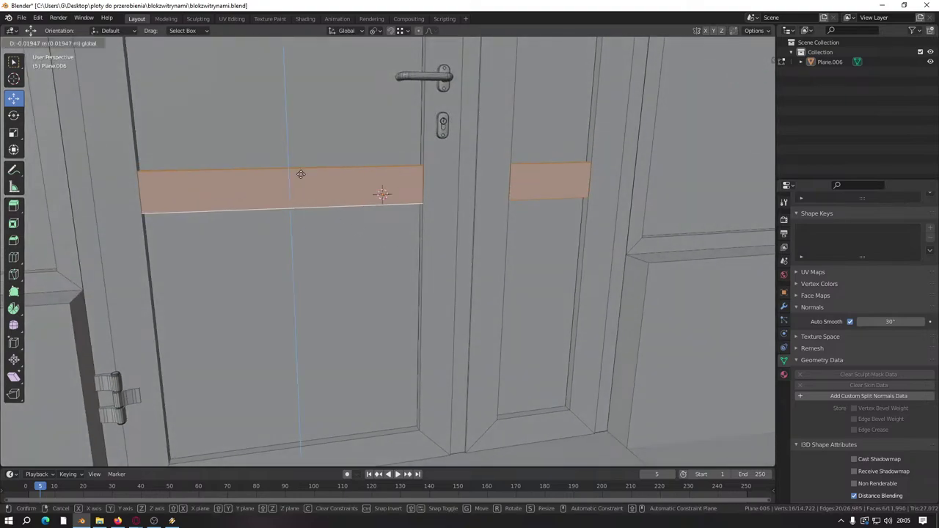
type("-0.2")
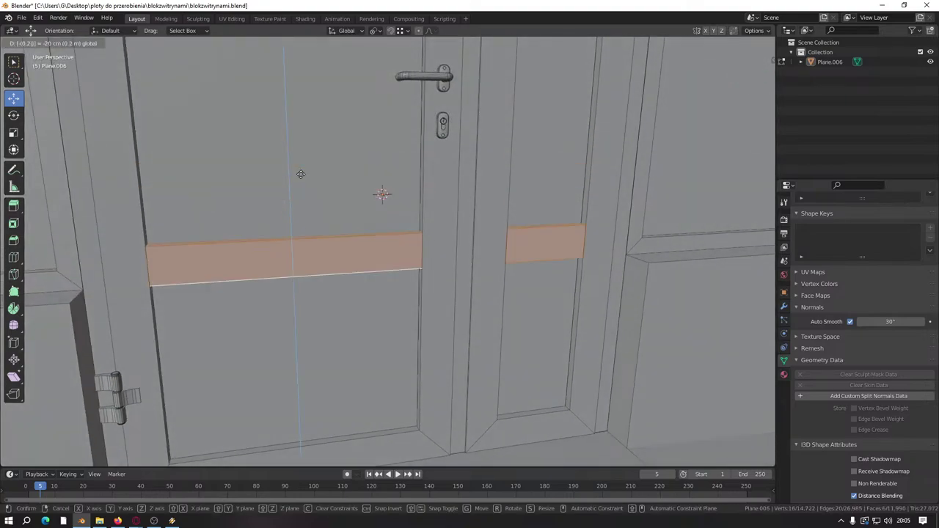
key("BackSpace")
key("BackSpace")
key("BackSpace")
key("BackSpace")
type("-0.1")
key("Return")
Step: Select the whole keyhole plate and move it higher up the door stile
middle_click_drag(301, 174, 395, 290)
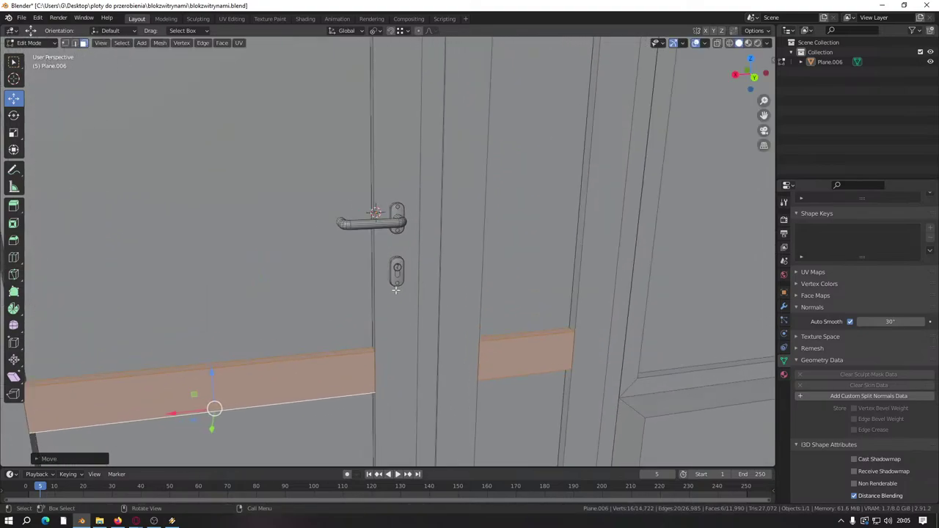
scroll(395, 289, "up", 2)
left_click(407, 283)
key("l")
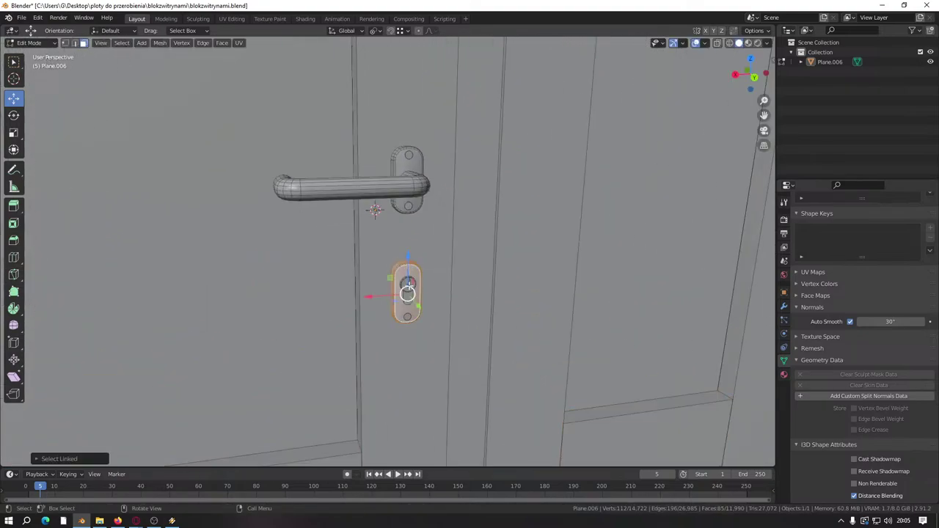
key("l")
scroll(406, 318, "down", 8)
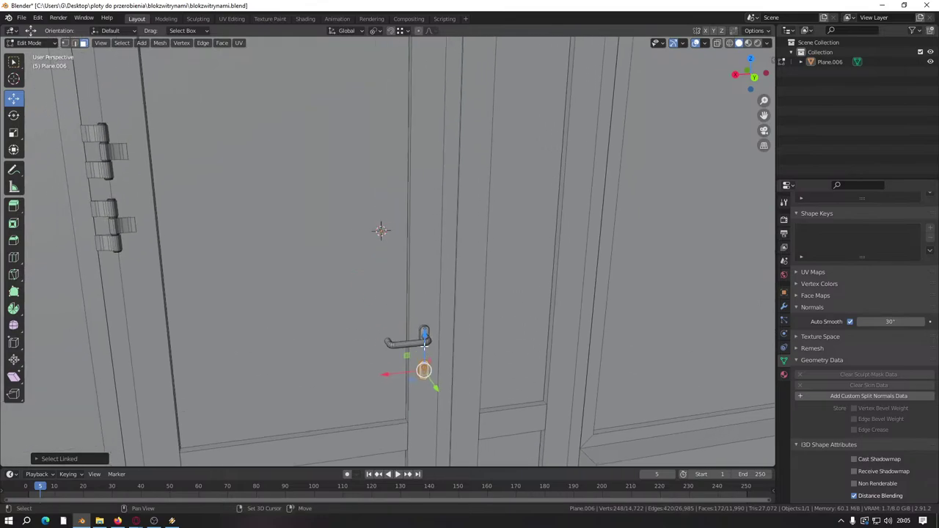
key("g")
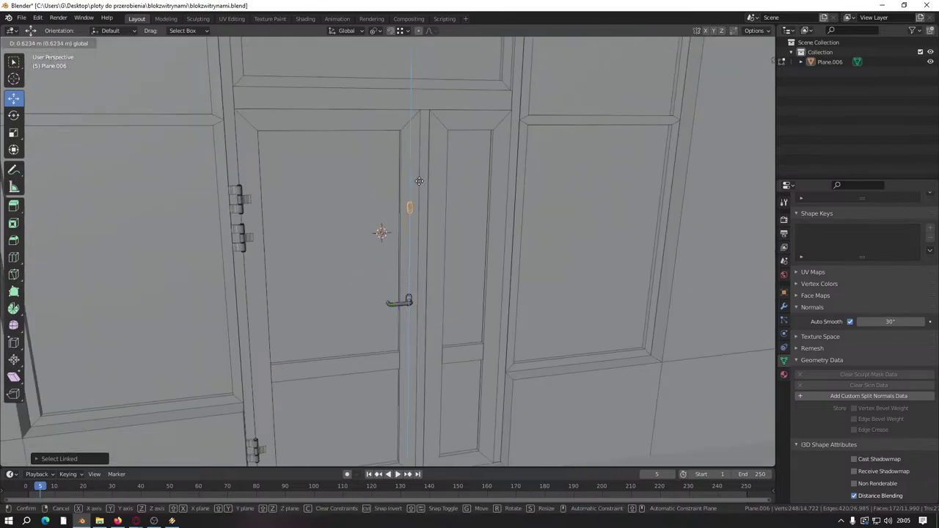
left_click(411, 184)
Step: Delete the lever handle mesh and save blokzwitrynami.blend
scroll(405, 237, "up", 1)
scroll(406, 237, "up", 2)
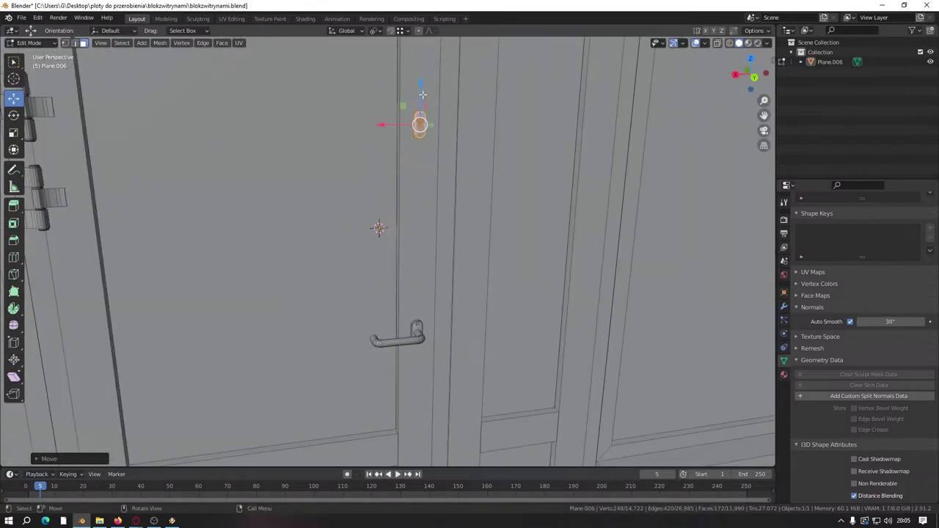
scroll(404, 308, "up", 3)
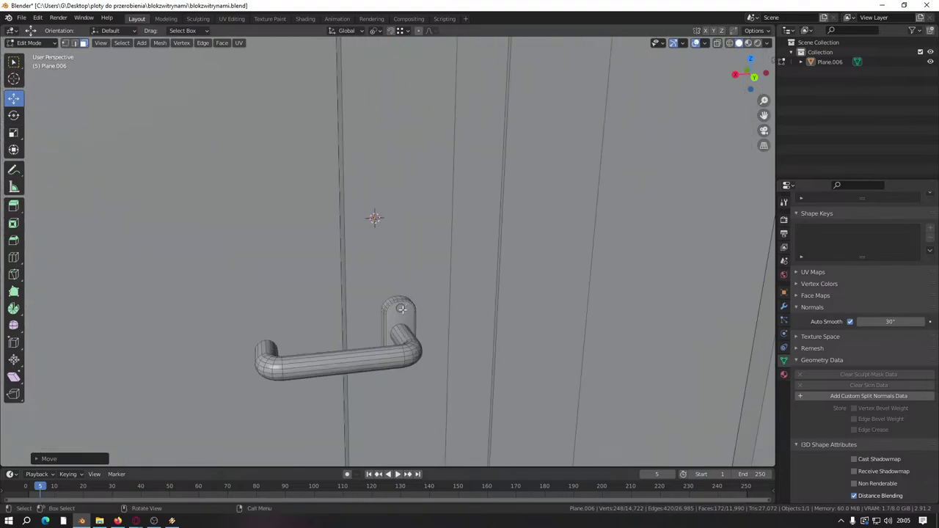
key("l")
middle_click_drag(336, 361, 355, 315)
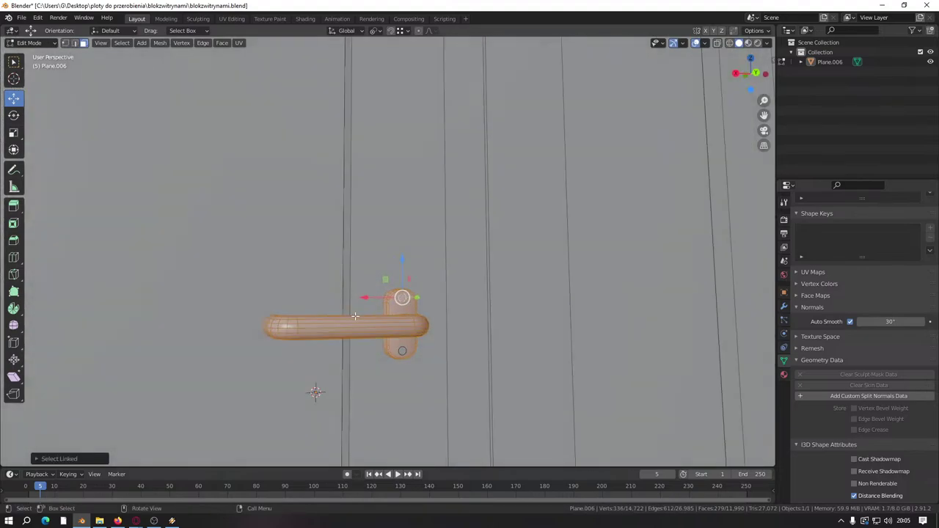
key("x")
left_click(406, 353)
scroll(403, 353, "down", 2)
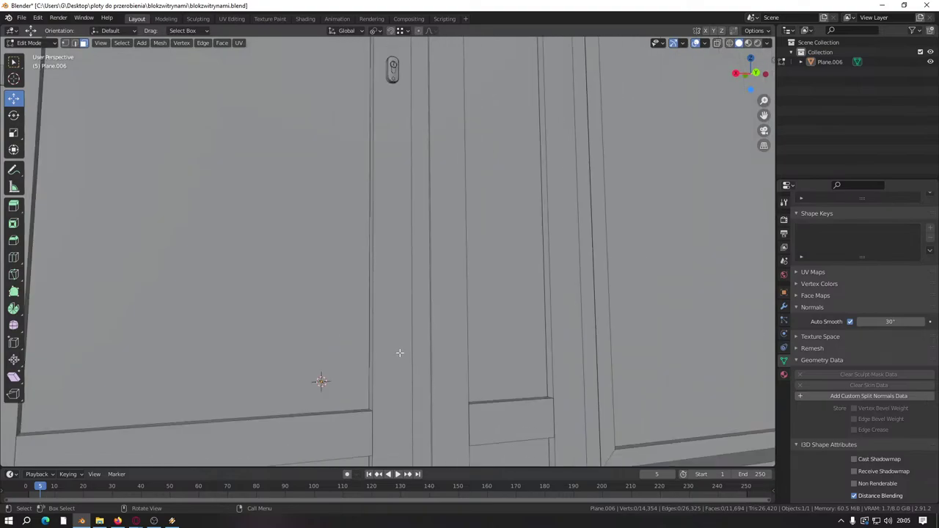
key("ctrl+s")
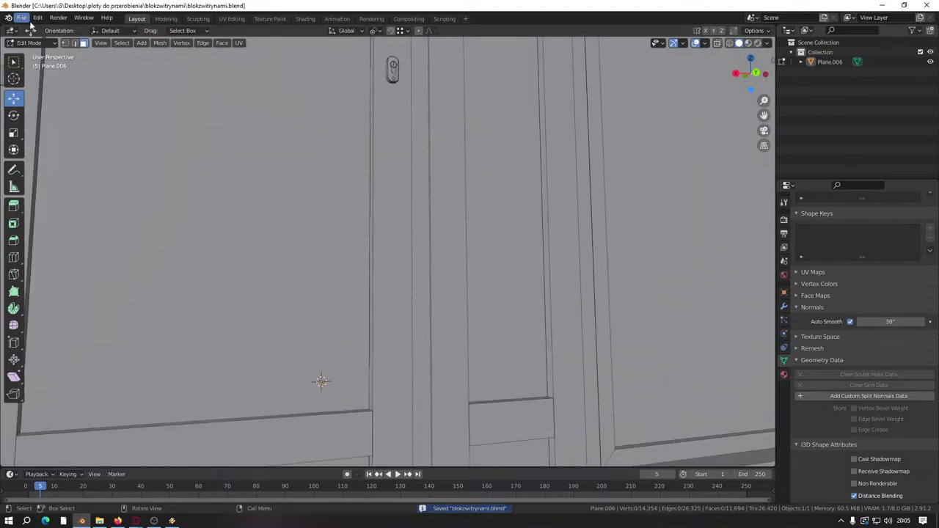
Step: Import duzychwyt.obj as an OBJ from the prefaby\klamki folder
key("Tab")
left_click(22, 18)
mouse_move(59, 161)
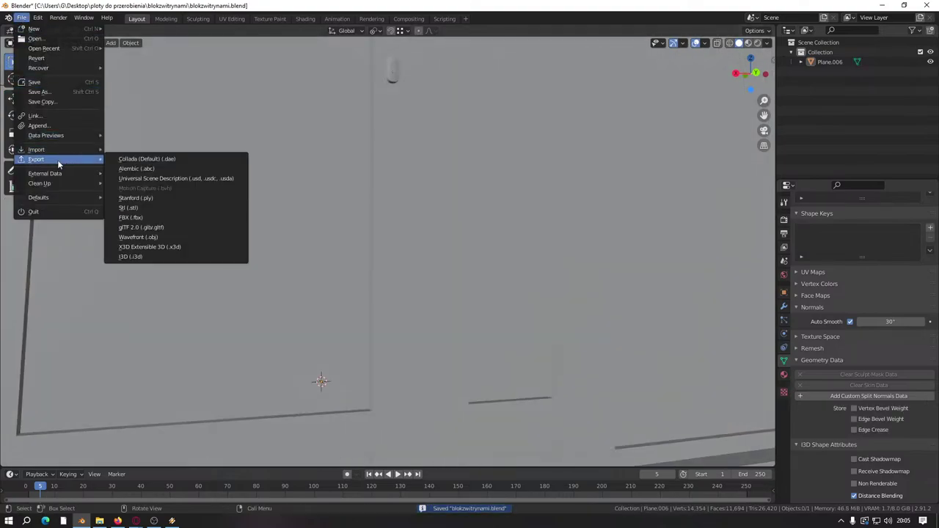
left_click(150, 232)
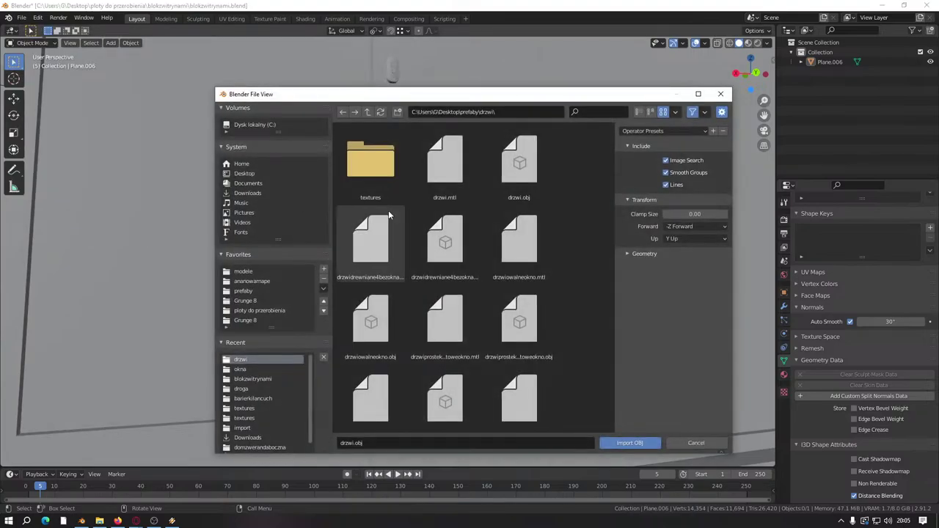
scroll(476, 262, "down", 2)
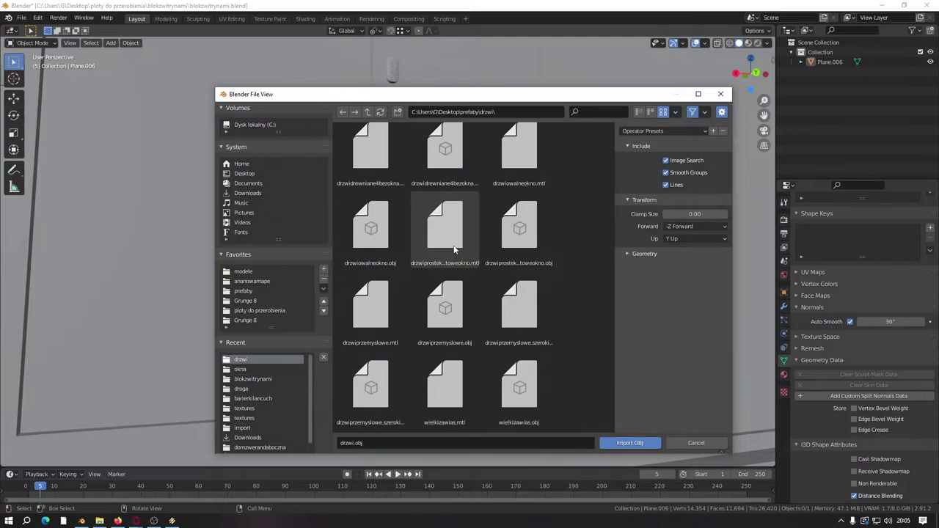
left_click(356, 115)
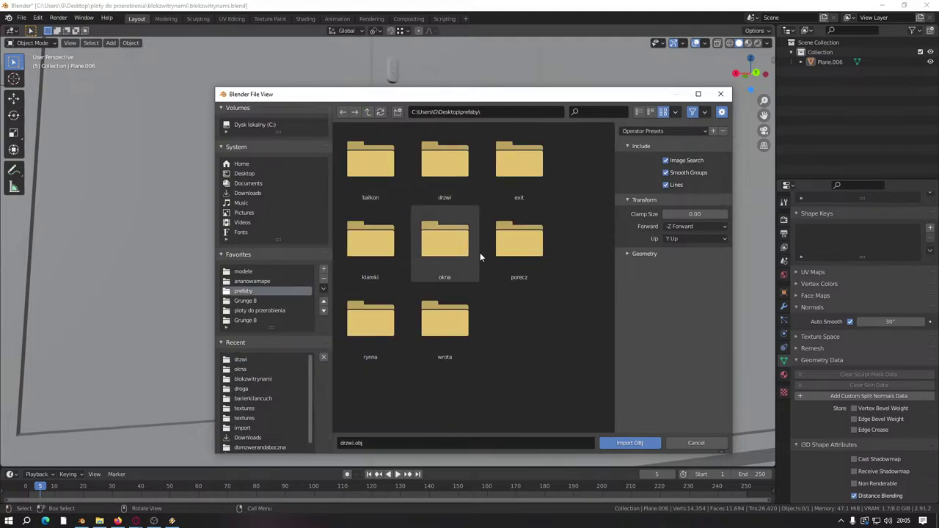
double_click(359, 243)
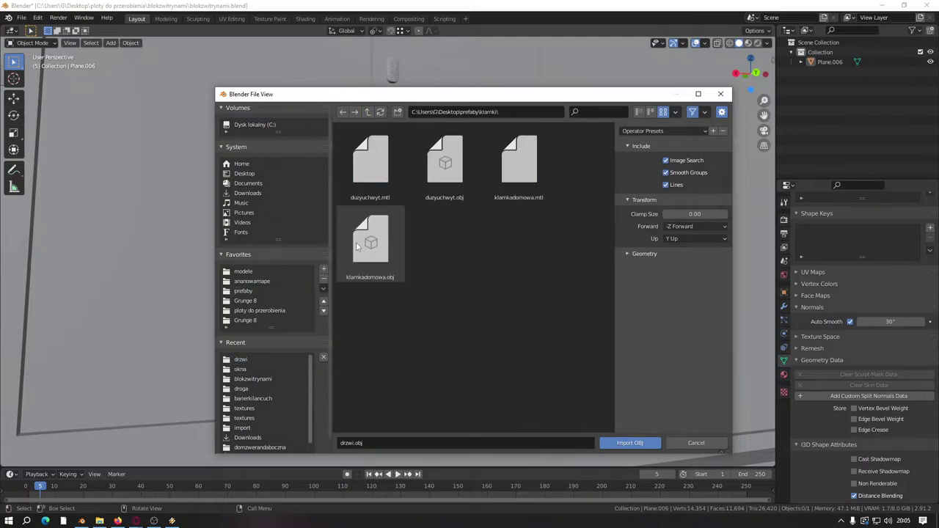
left_click(444, 163)
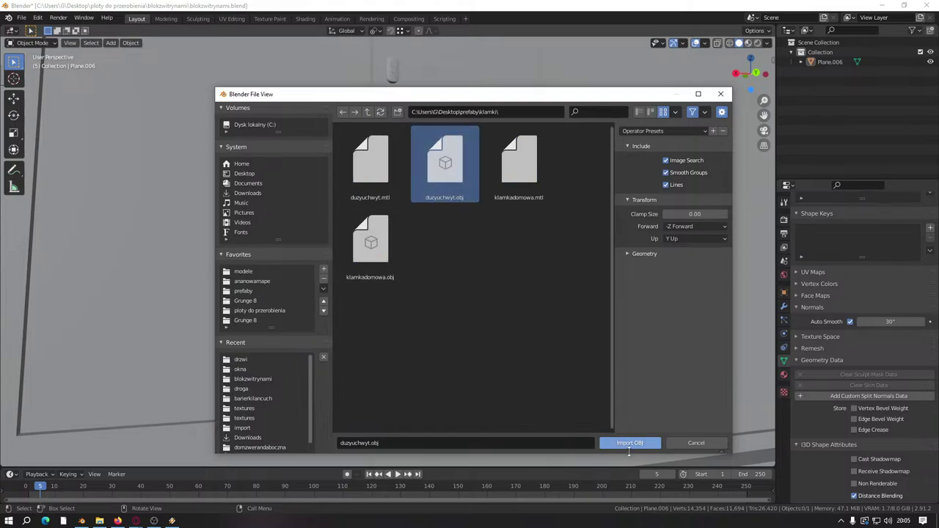
left_click(629, 443)
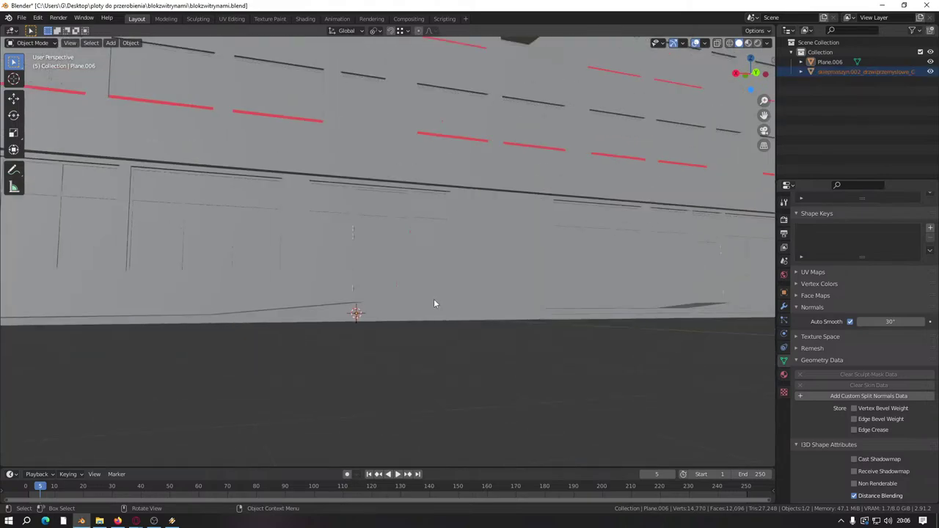
Step: Select the imported handle and enter Edit Mode on it
scroll(433, 303, "down", 3)
middle_click_drag(433, 303, 421, 326)
left_click(844, 73)
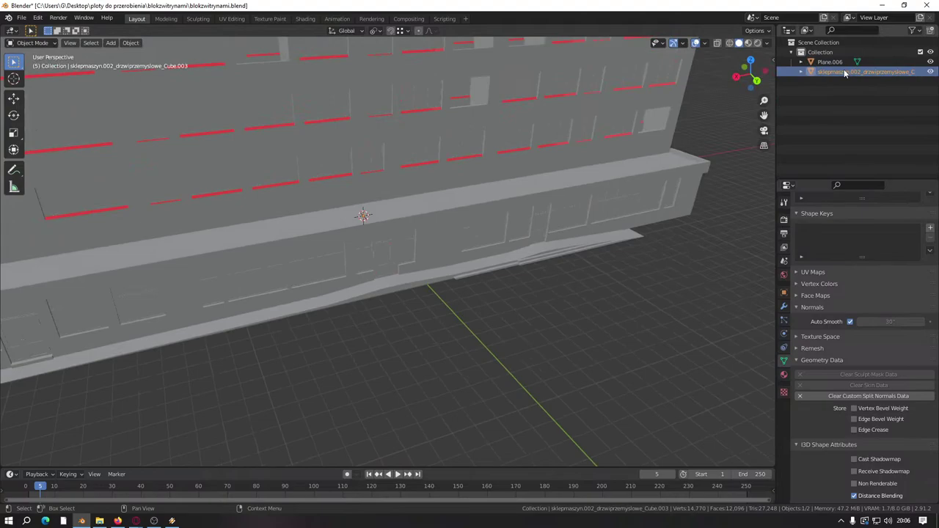
left_click(830, 61)
key("Tab")
scroll(468, 276, "down", 4)
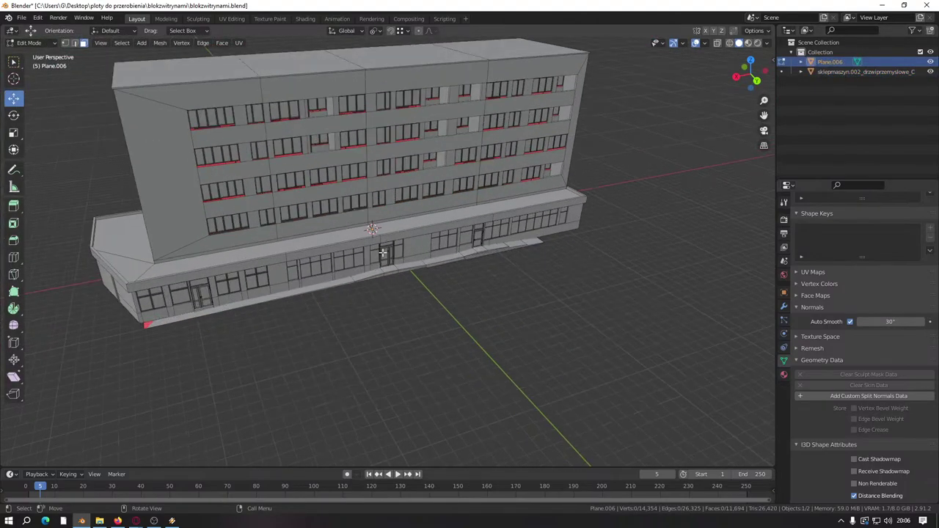
scroll(383, 253, "up", 5)
left_click(822, 72)
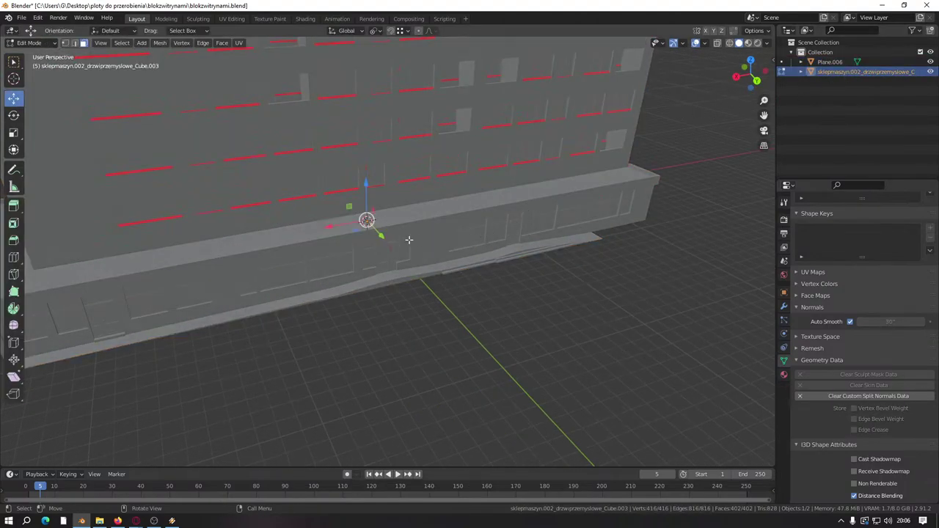
middle_click_drag(409, 239, 396, 257)
scroll(391, 270, "up", 3)
scroll(390, 271, "up", 3)
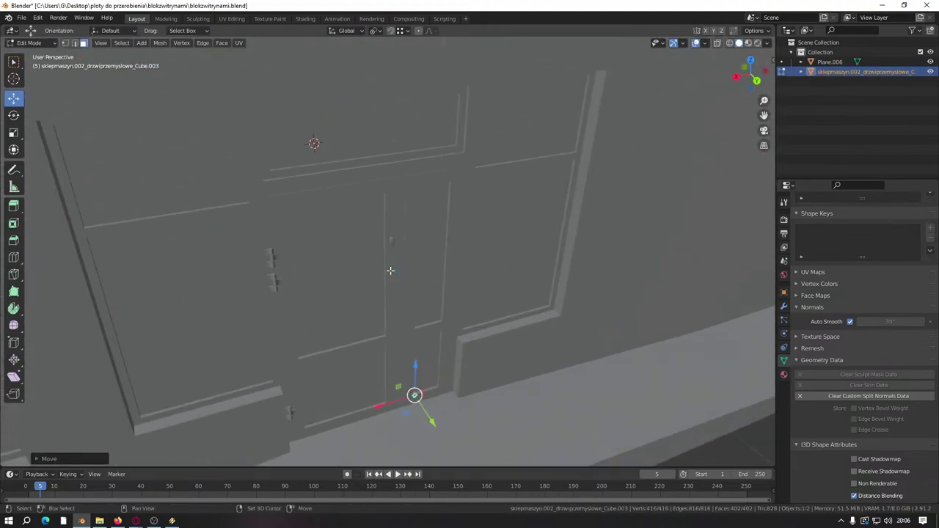
scroll(390, 271, "up", 3)
scroll(455, 282, "up", 3)
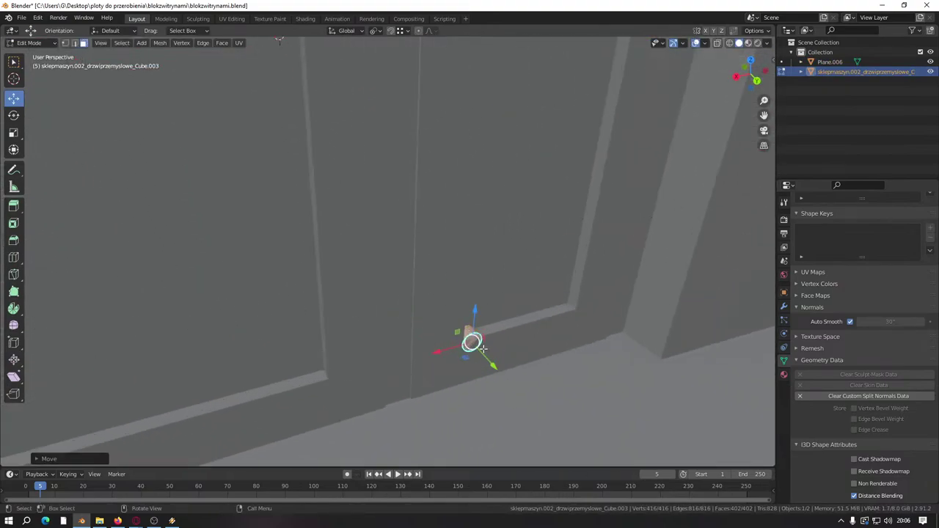
scroll(483, 349, "up", 3)
middle_click_drag(541, 389, 413, 222)
scroll(499, 366, "down", 2)
scroll(463, 240, "down", 2)
scroll(440, 235, "down", 2)
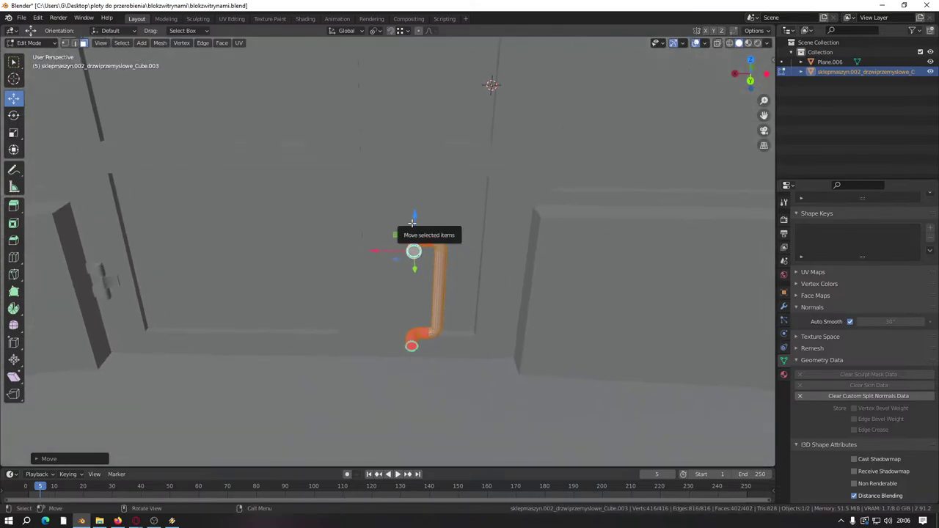
Step: Rotate the handle 190° about Z, keeping it at full size
key("s")
key("0")
key("BackSpace")
left_click(412, 221)
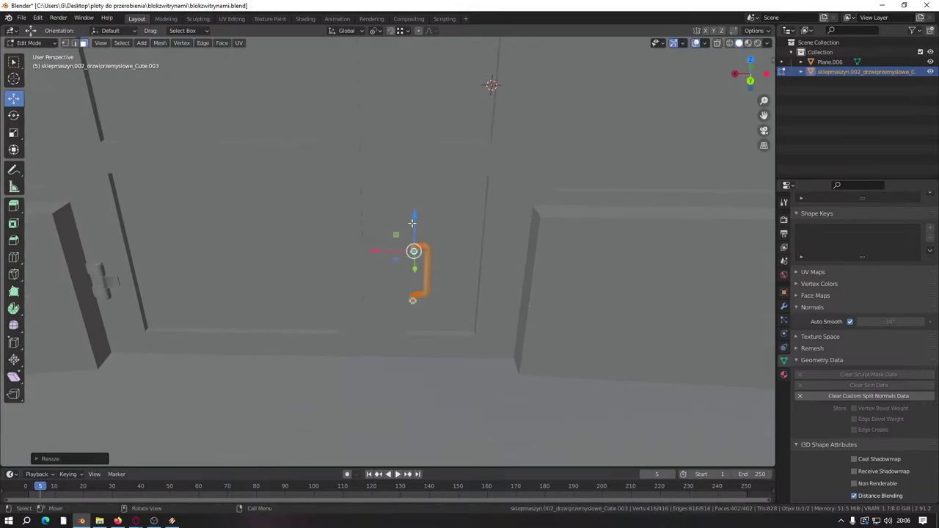
middle_click_drag(412, 220, 377, 243)
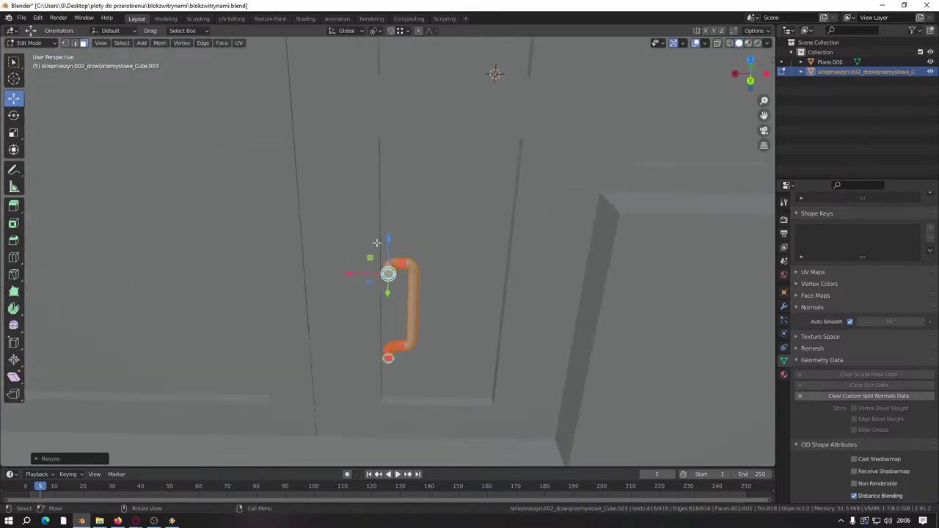
type("rz190")
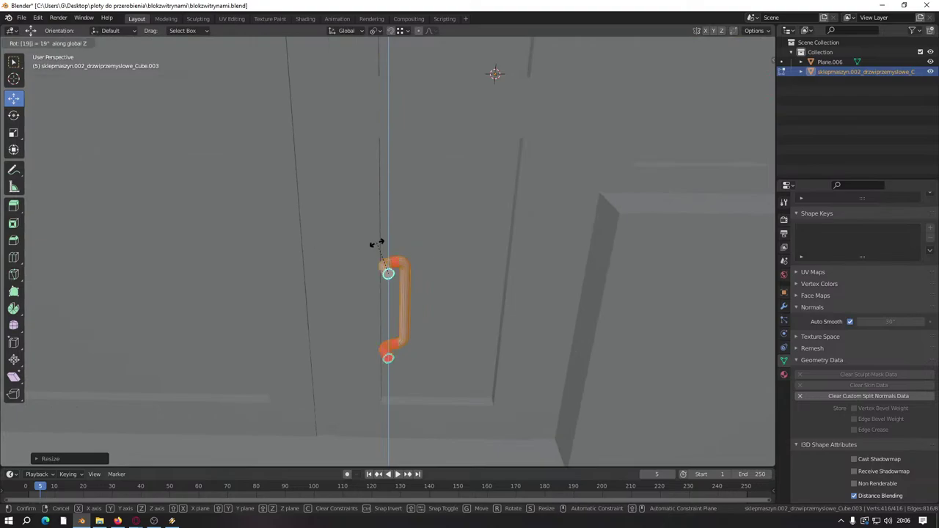
left_click(376, 243)
middle_click_drag(376, 243, 382, 266)
scroll(382, 267, "up", 2)
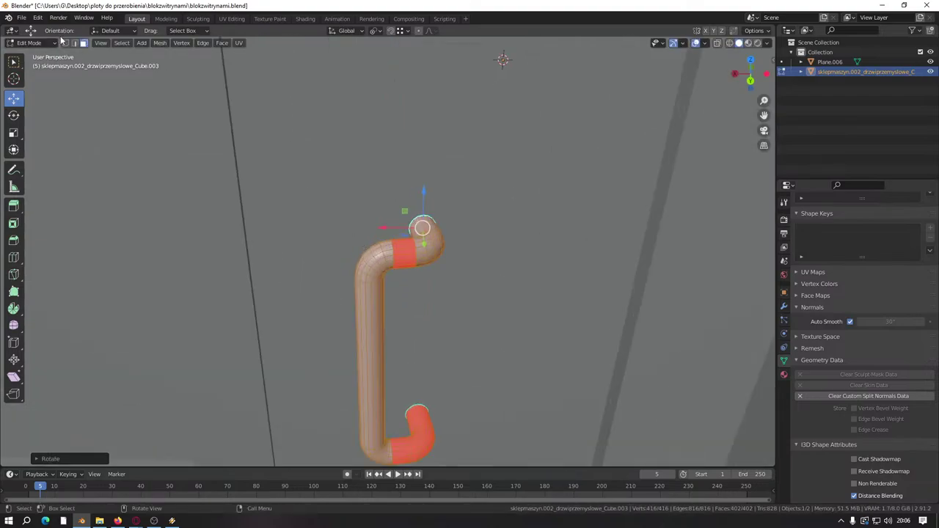
Step: Flip the normals of the upper elbow face loop
left_click(404, 257, "alt")
right_click(408, 260)
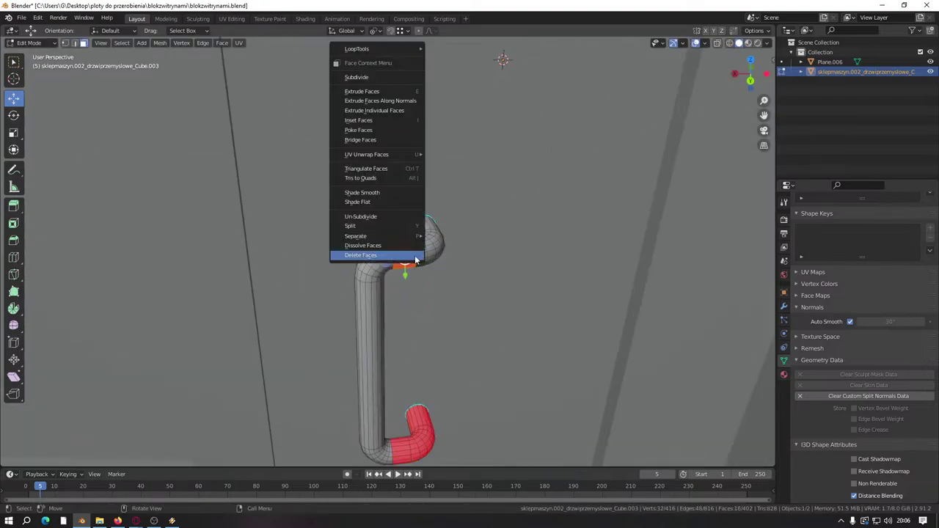
key("Escape")
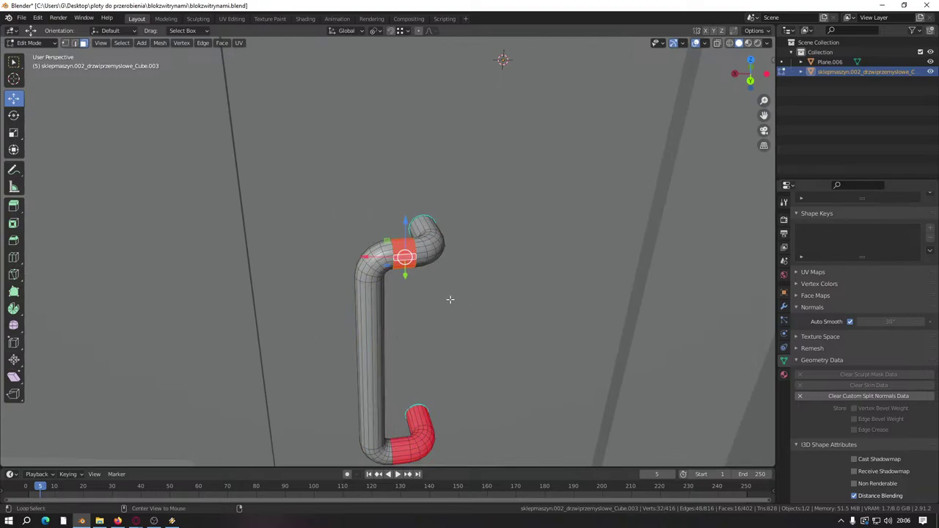
right_click(450, 299)
left_click(450, 299)
middle_click_drag(450, 298, 411, 279)
scroll(395, 269, "up", 4)
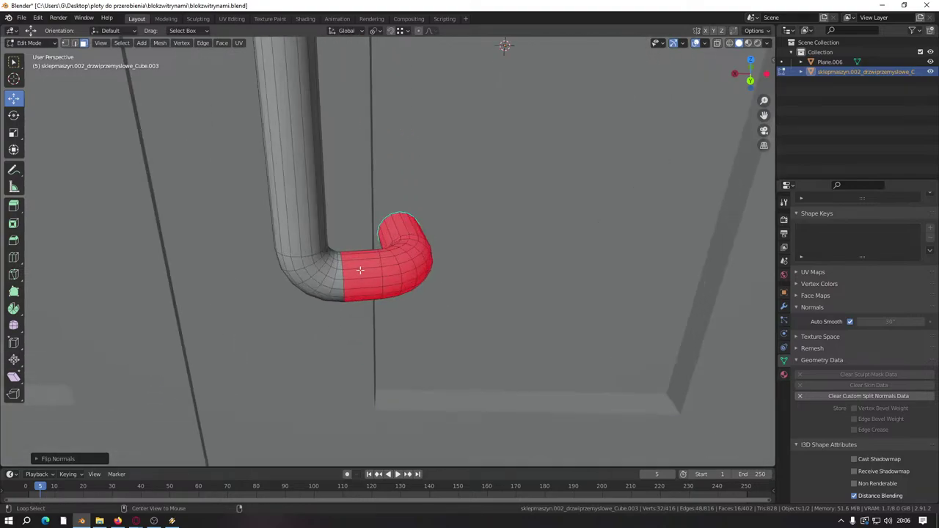
Step: Flip the linked red lower elbow's normals so they face outward
left_click(360, 270, "alt")
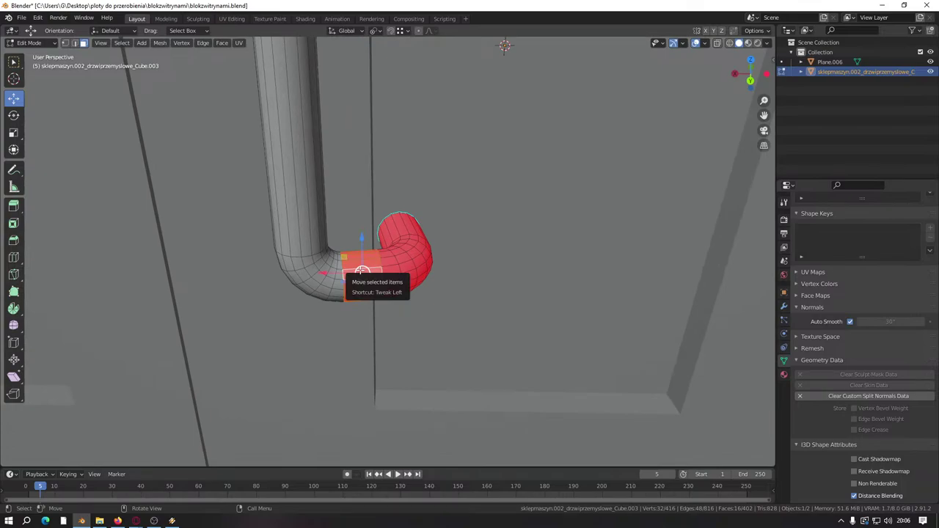
left_click(336, 274, "alt")
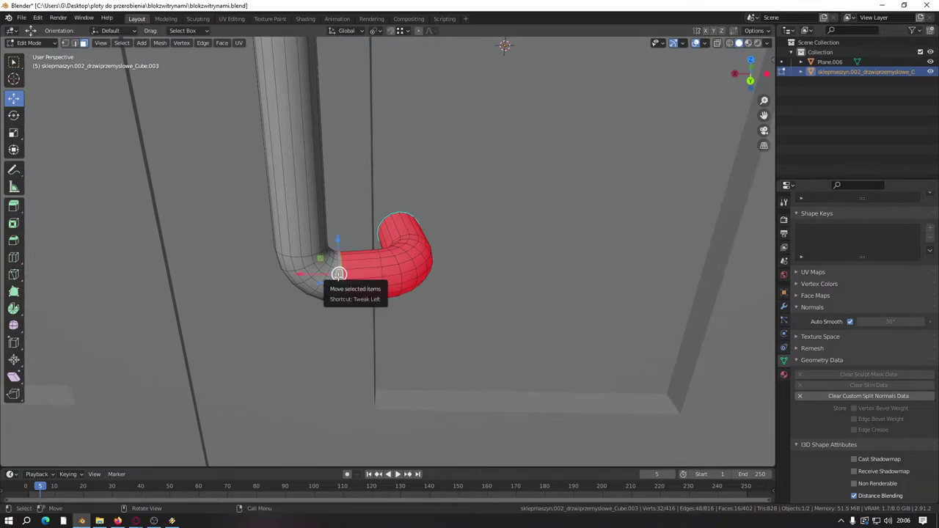
key("l")
left_click(360, 264)
key("l")
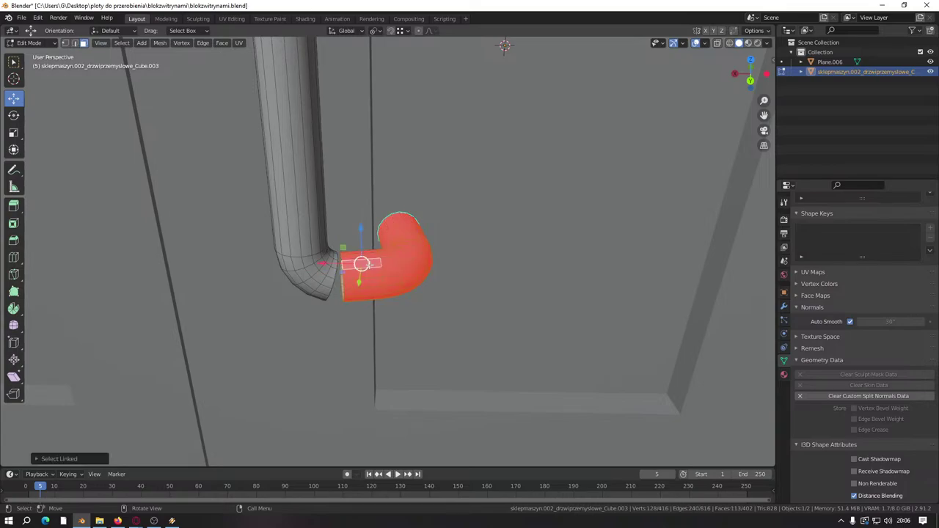
key("alt+n")
left_click(367, 265)
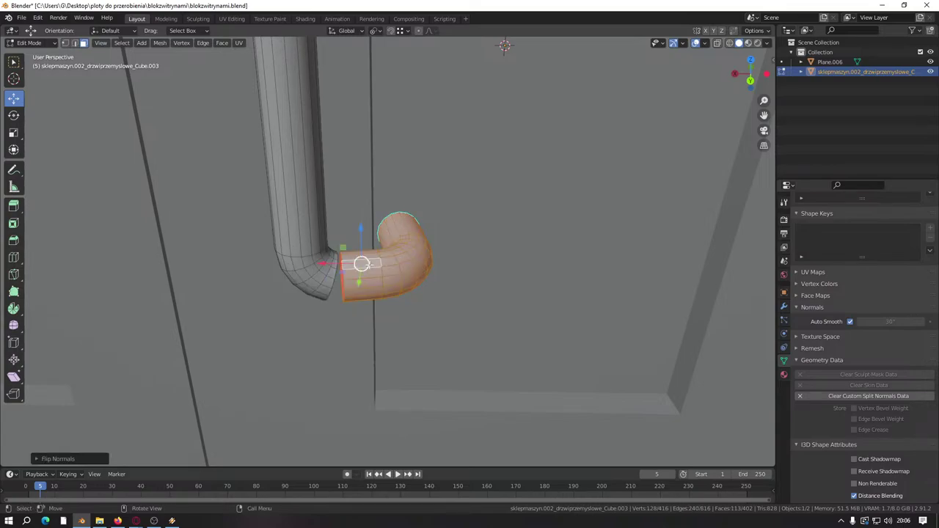
left_click(362, 264)
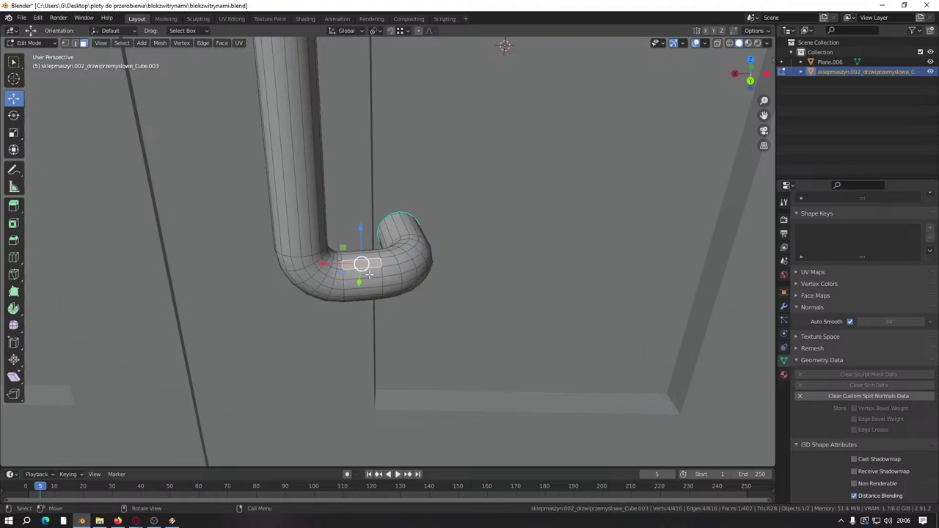
Step: Clear seams, mark sharp edges and clear custom split normals on the whole tube
key("ctrl+l")
key("2")
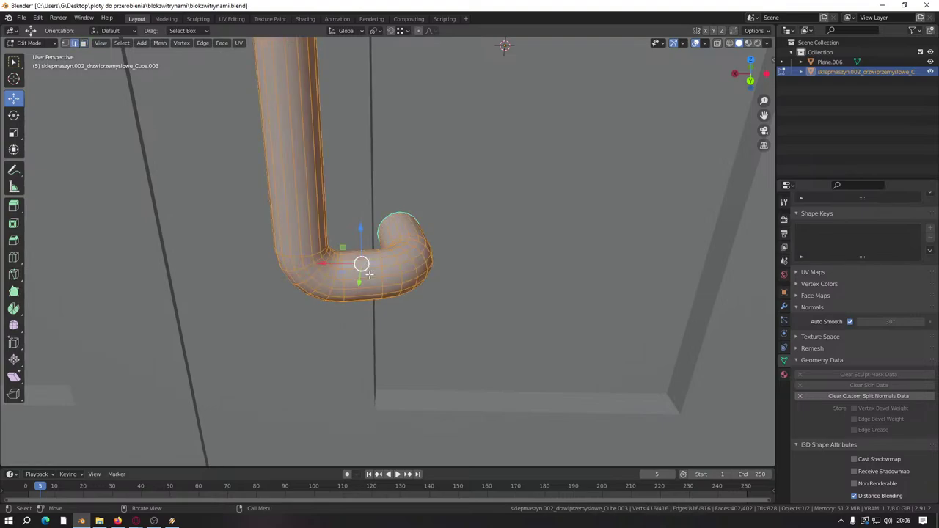
right_click(367, 272)
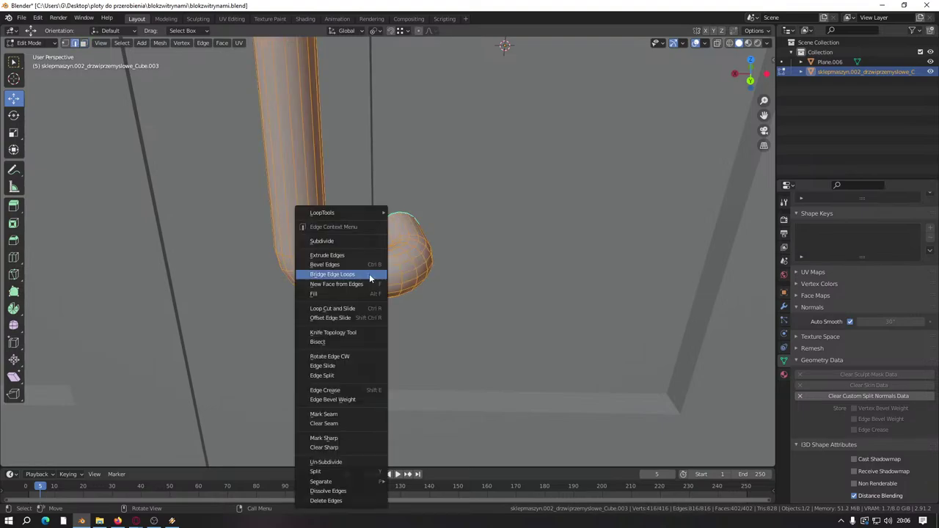
left_click(334, 424)
right_click(337, 385)
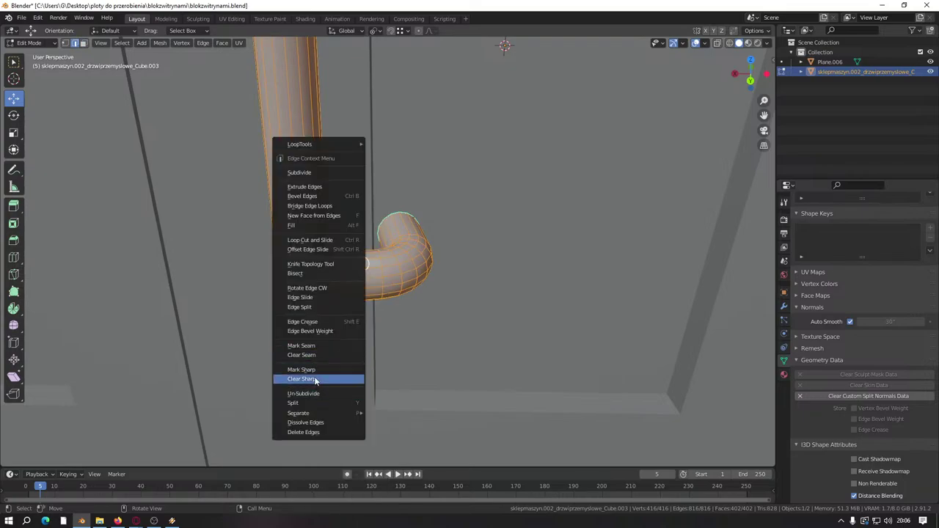
left_click(327, 368)
middle_click_drag(332, 323, 611, 274)
left_click(823, 395)
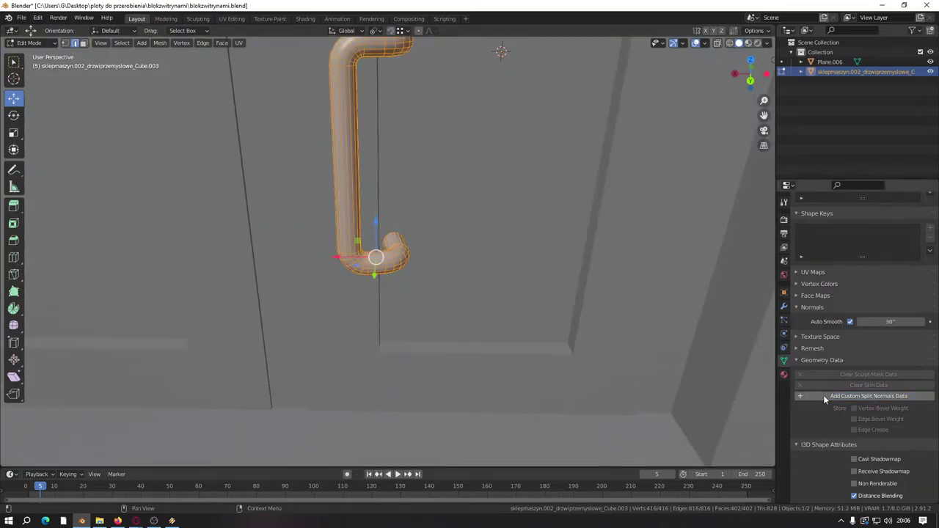
middle_click_drag(118, 44, 148, 83, "shift")
Step: Select the entire handle mesh in face mode
left_click(84, 44)
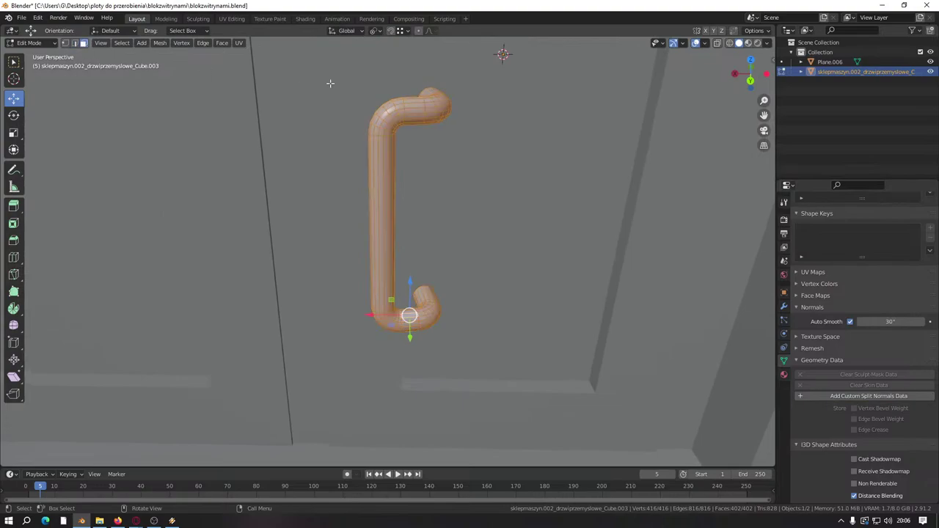
middle_click_drag(414, 116, 497, 189)
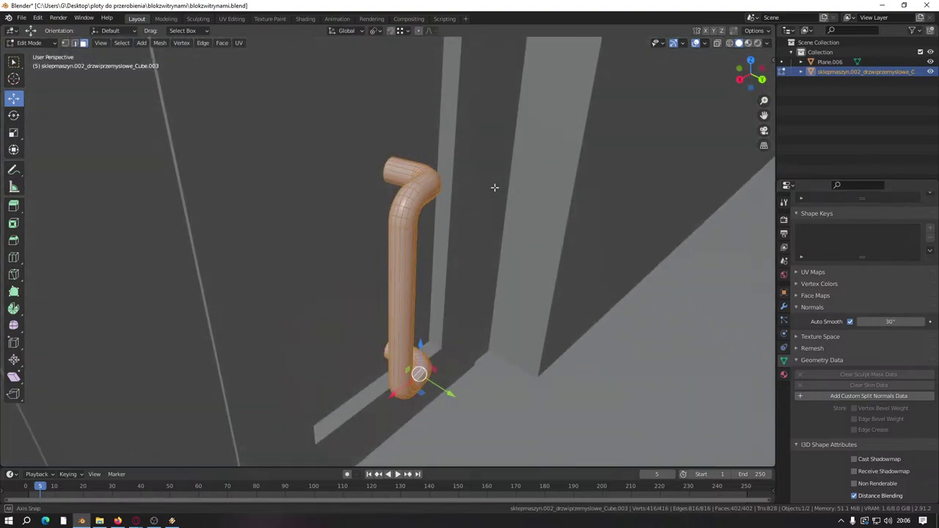
scroll(413, 243, "up", 6)
scroll(448, 229, "down", 3)
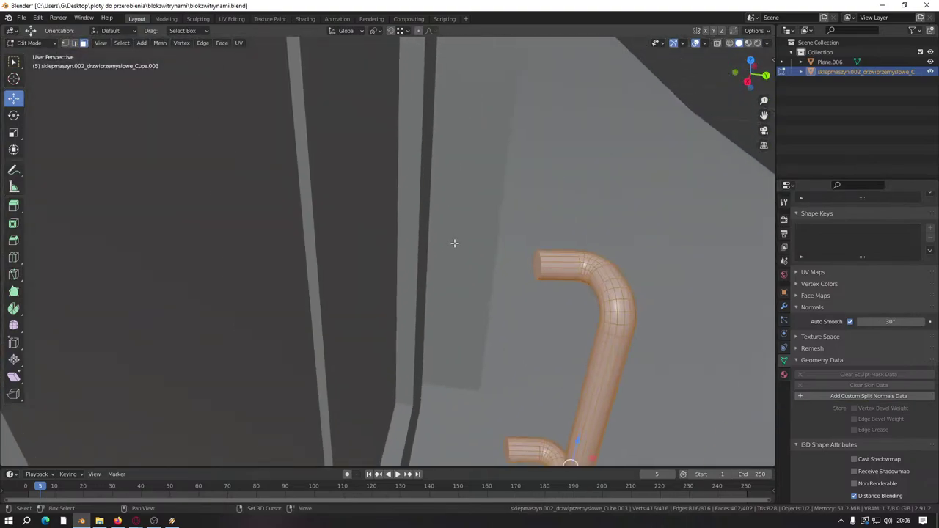
left_click(534, 262)
key("l")
middle_click_drag(537, 266, 438, 274)
scroll(324, 226, "down", 3)
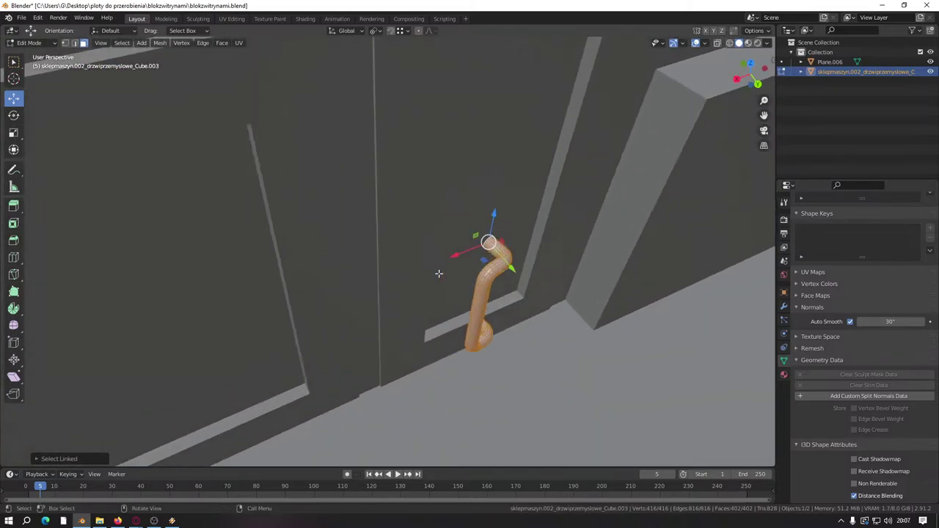
Step: Reposition the handle on the door leaf, raising it 1 m along Z
left_click_drag(508, 270, 361, 396)
left_click_drag(411, 207, 290, 270)
middle_click_drag(290, 270, 412, 313, "shift")
left_click_drag(429, 295, 422, 325)
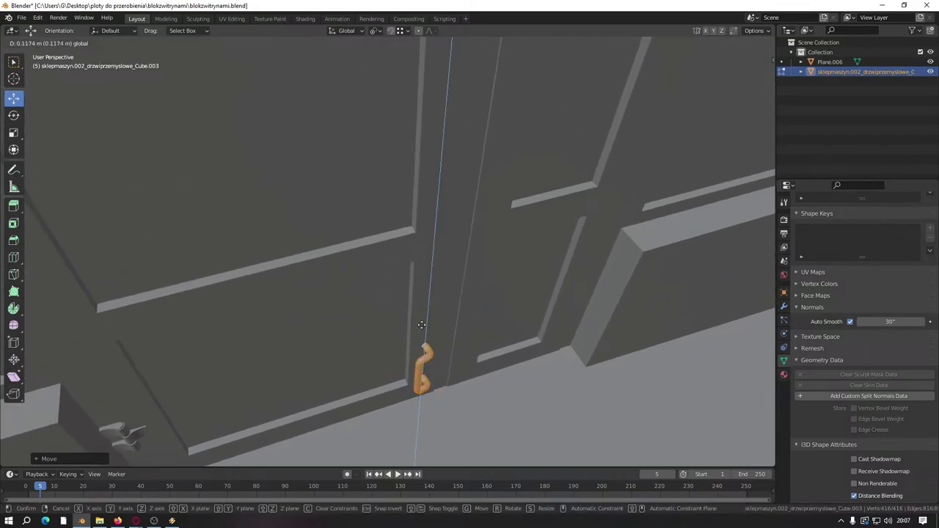
type("1")
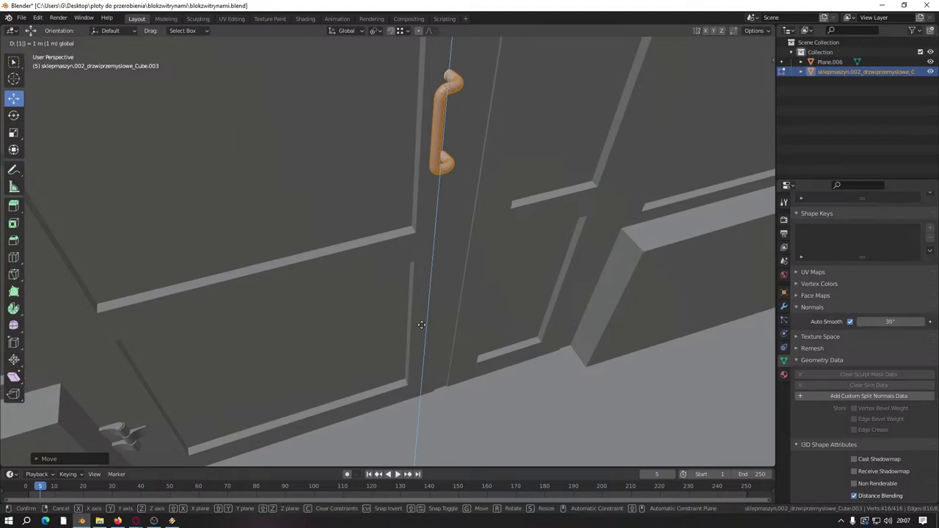
key("Return")
middle_click_drag(421, 300, 396, 310)
Step: Select Plane.006 with the handle, save, and join them into one object
key("Tab")
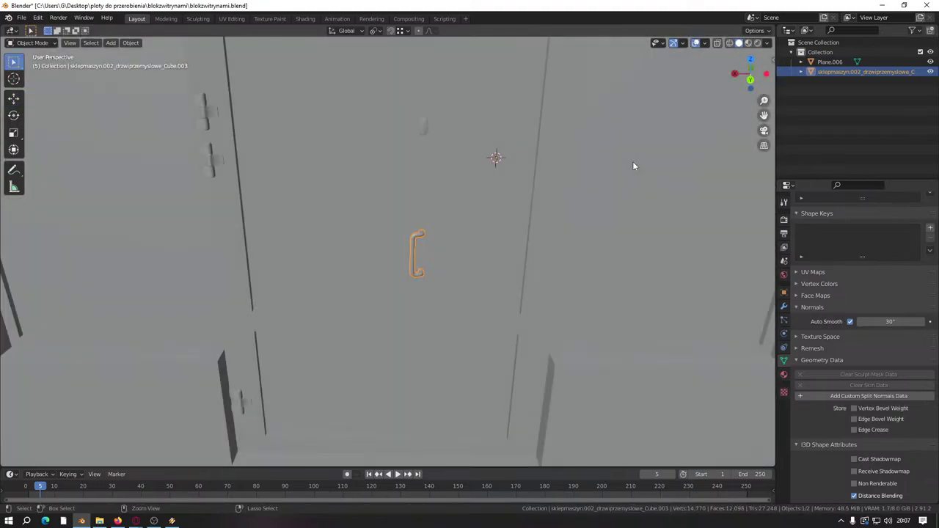
left_click(830, 62, "ctrl")
key("ctrl+s")
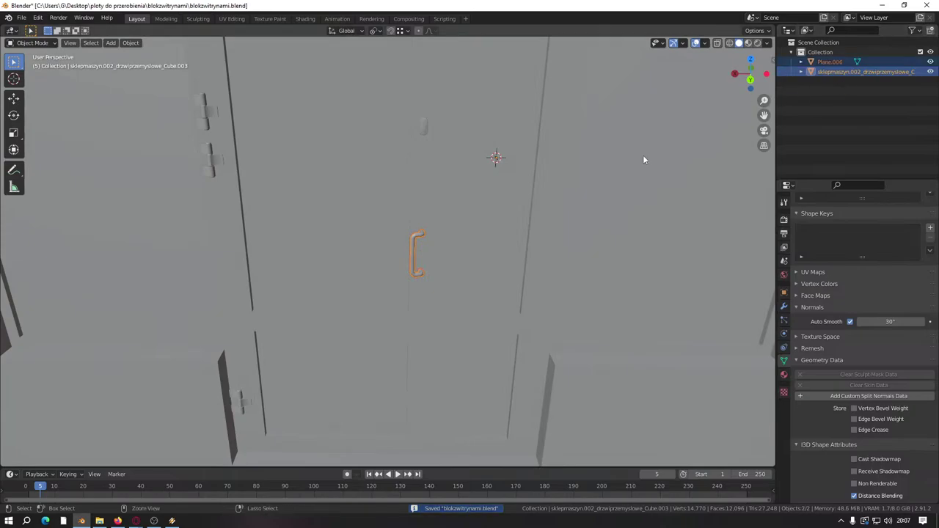
key("ctrl+j")
key("Tab")
key("Home")
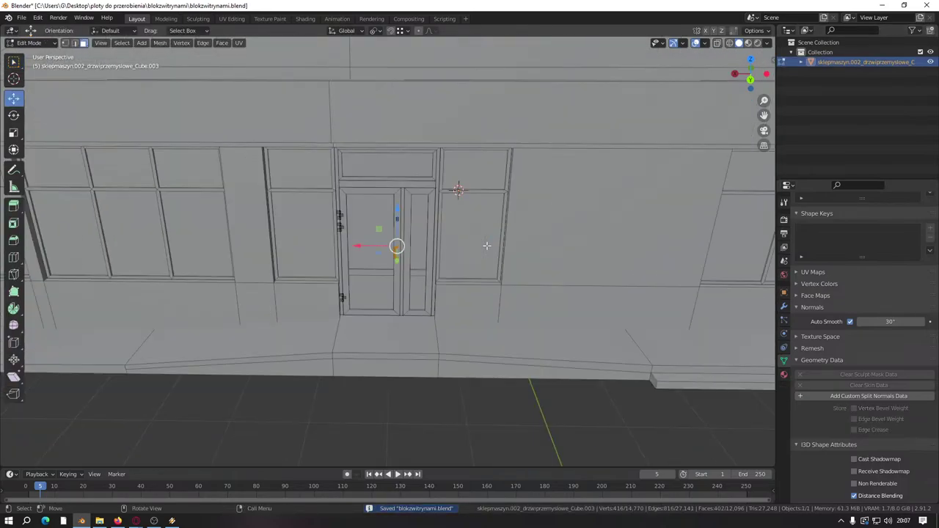
Step: Select the whole pull handle mesh and move it 10 cm down
scroll(487, 246, "down", 3)
middle_click_drag(441, 341, 293, 260)
scroll(430, 289, "up", 8)
scroll(348, 277, "down", 2)
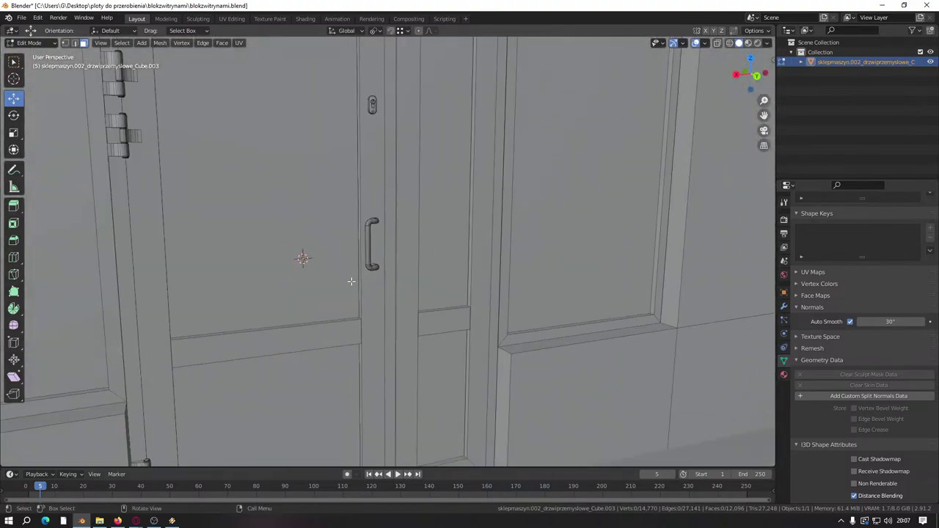
scroll(351, 281, "up", 8)
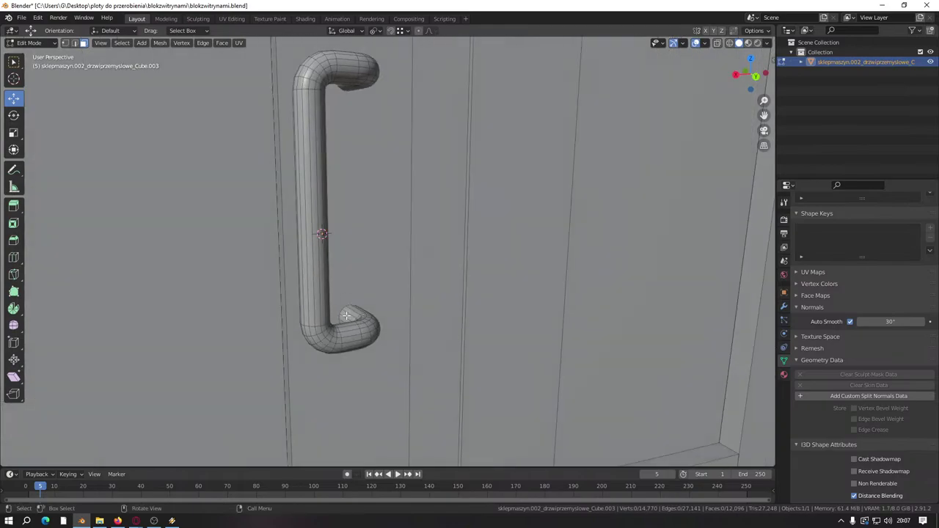
key("ctrl+l")
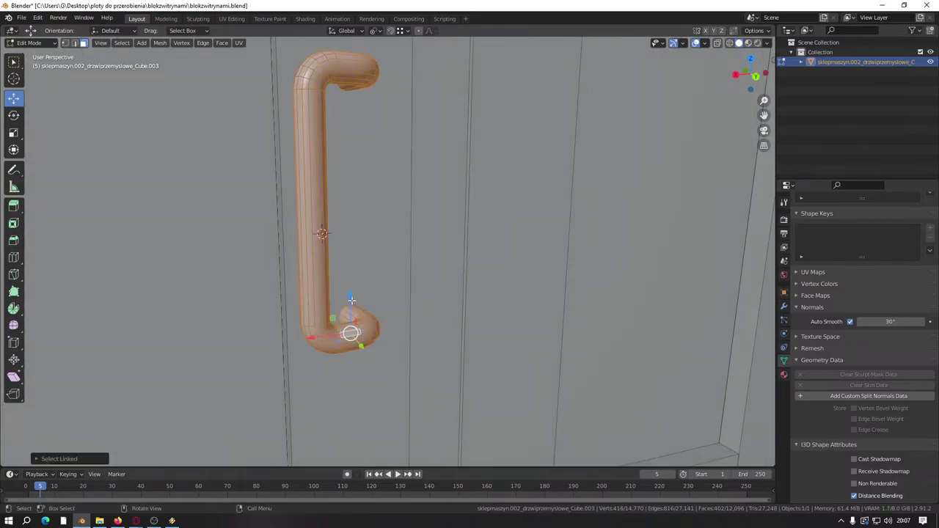
left_click_drag(352, 300, 365, 312)
scroll(484, 403, "down", 10)
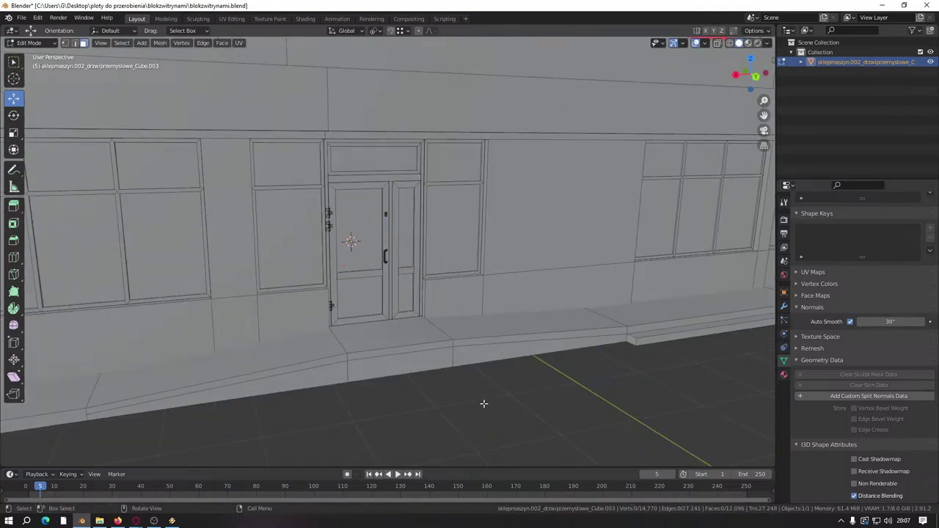
scroll(484, 403, "up", 8)
Step: Select the face loops at the handle's upper and lower bends and hide them
middle_click_drag(484, 403, 438, 389)
scroll(438, 389, "down", 8)
middle_click_drag(492, 345, 429, 342)
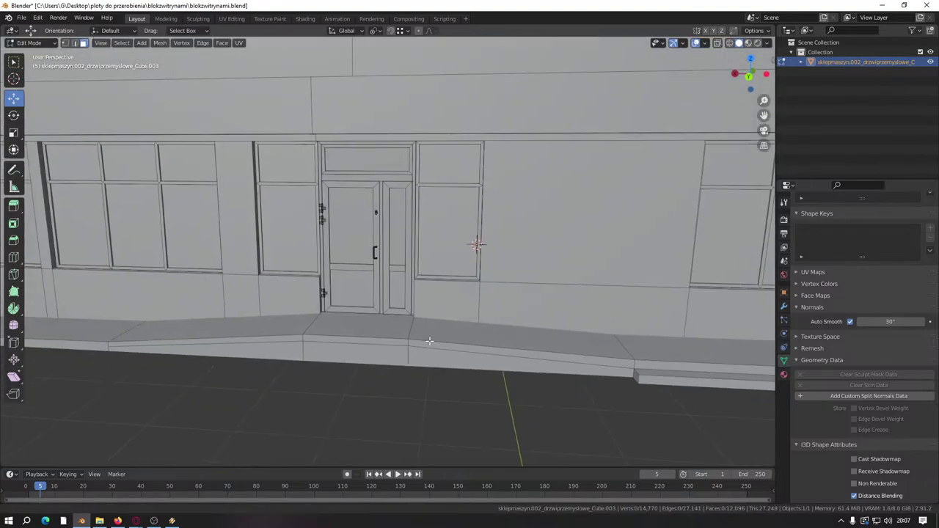
scroll(429, 341, "up", 10)
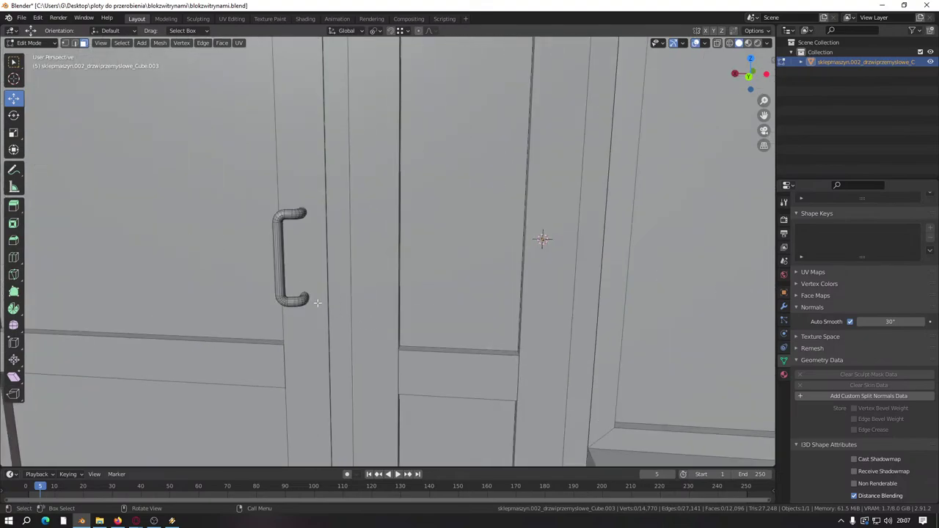
scroll(338, 311, "up", 3)
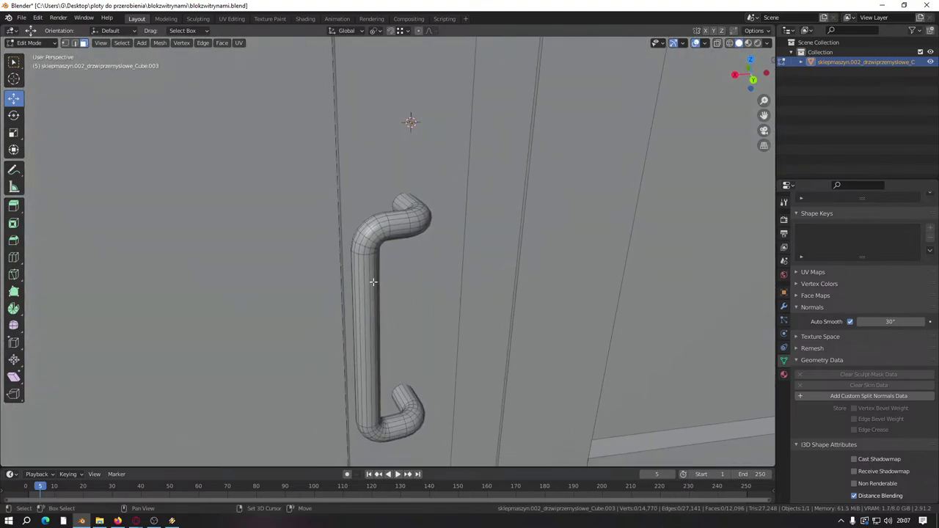
middle_click_drag(369, 281, 394, 223)
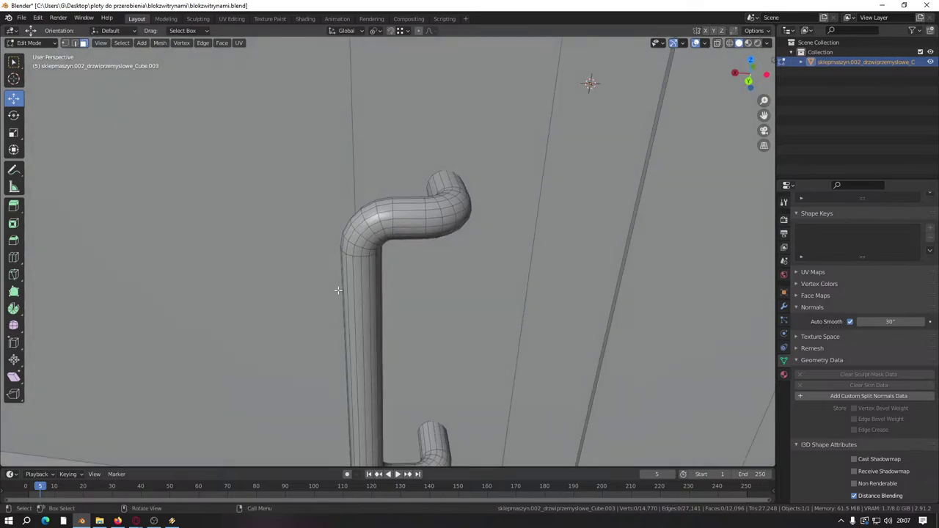
left_click(405, 213, "alt")
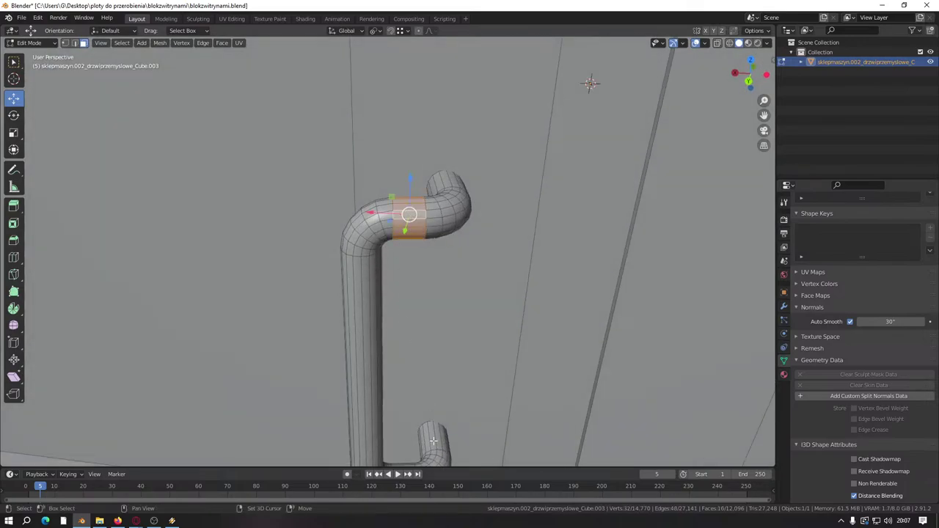
middle_click_drag(433, 440, 431, 383, "shift")
left_click(403, 430, "alt+shift")
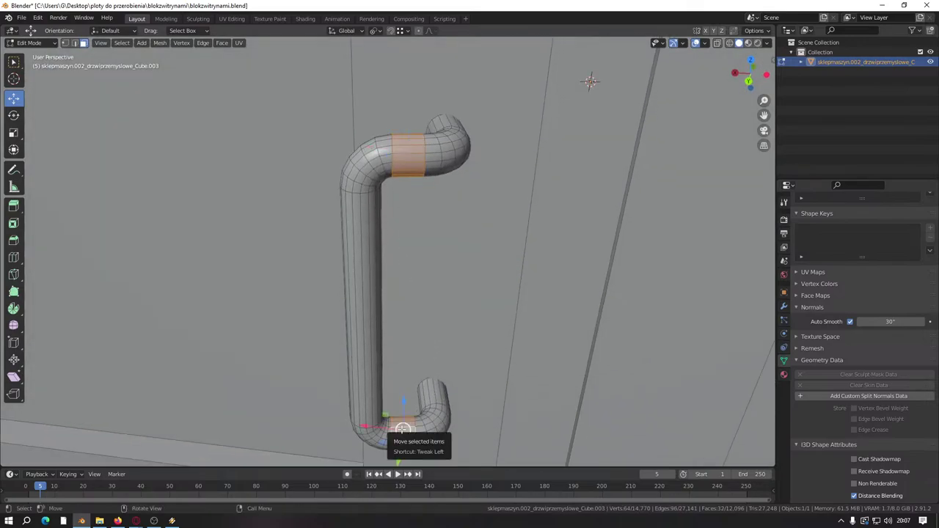
key("h")
Step: Select the straight grip section and move it 0.01 (1 cm) along X
key("l")
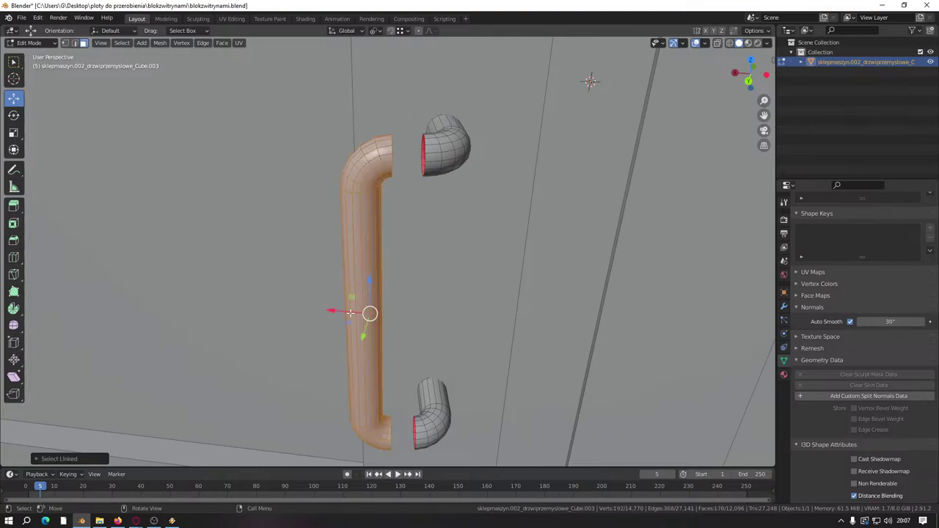
key("g")
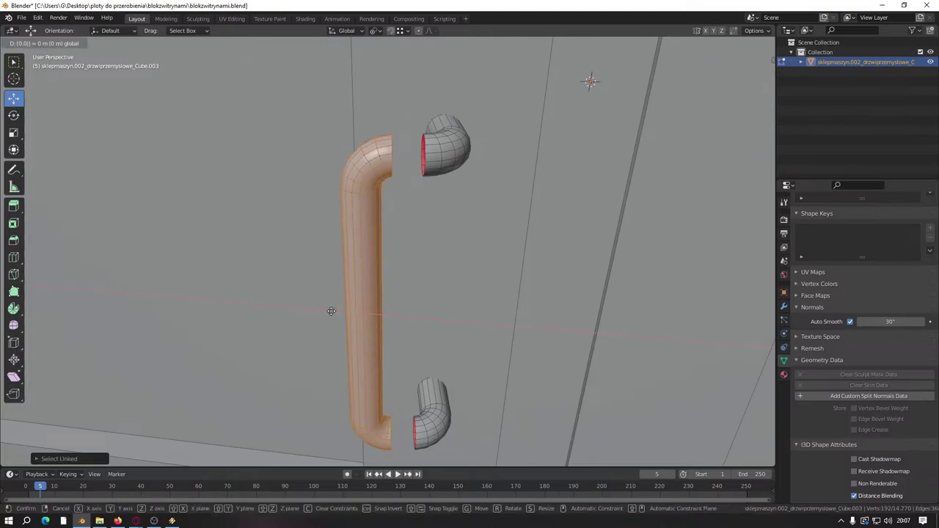
type("0.05")
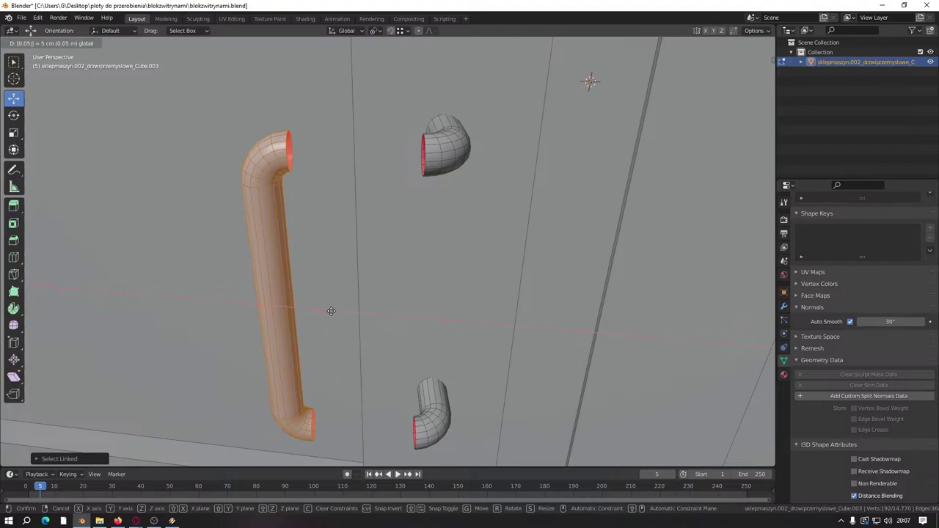
key("BackSpace")
type("1")
key("Return")
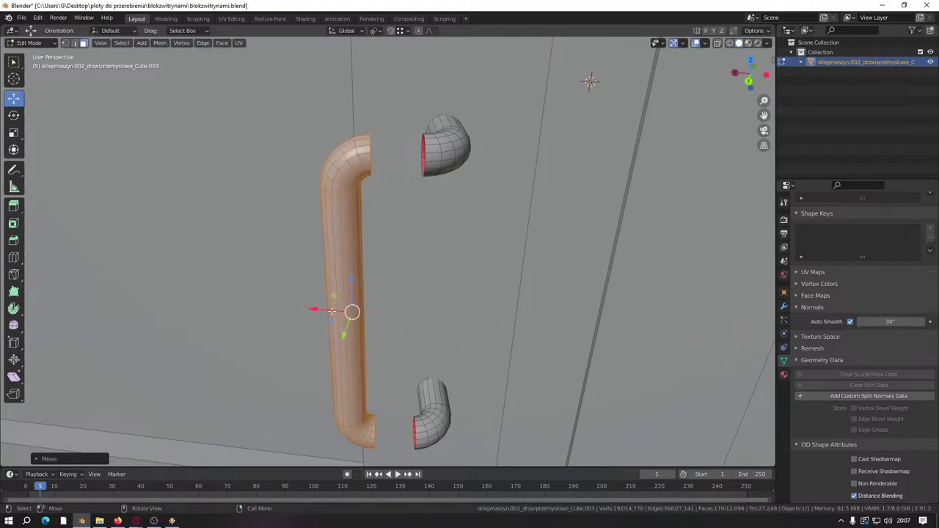
Step: Reveal the hidden bend loops and frame strips, then deselect all mesh elements
key("alt+h")
scroll(332, 311, "down", 5)
scroll(369, 404, "down", 3)
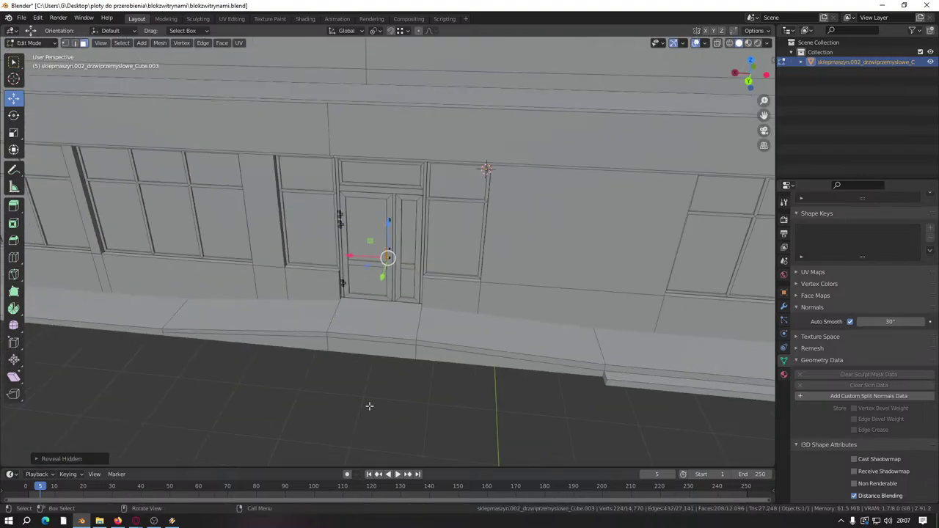
key("alt+a")
scroll(378, 355, "up", 8)
scroll(349, 345, "up", 10)
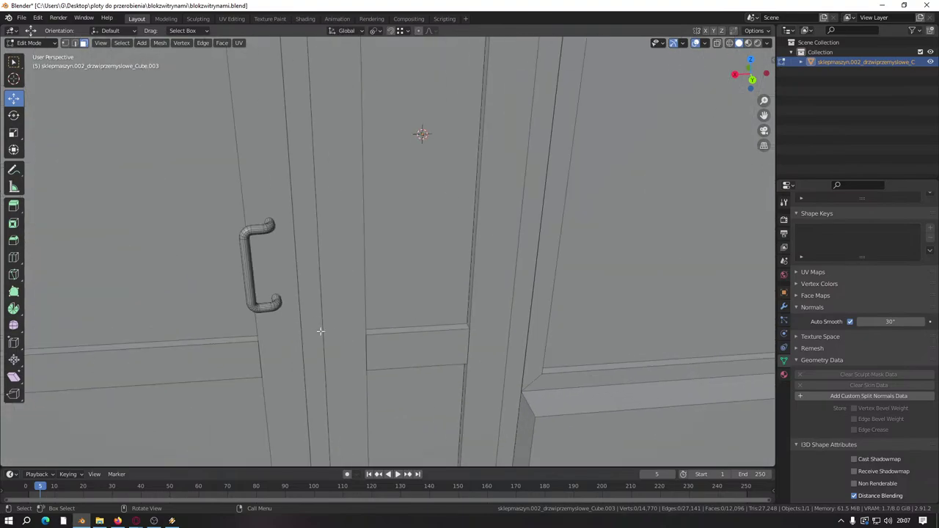
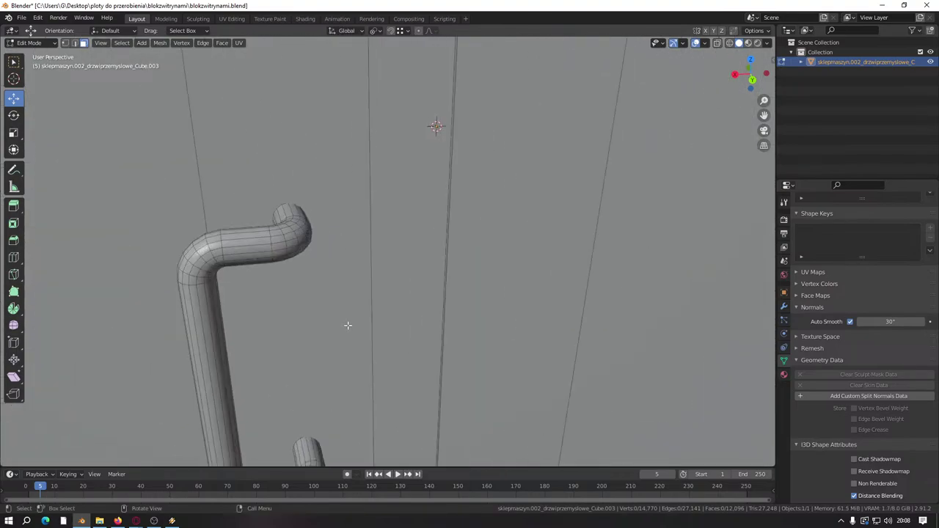
Step: Select the whole handle mesh, return to Object Mode, deselect it and save blokzwitrynami.blend
key("l")
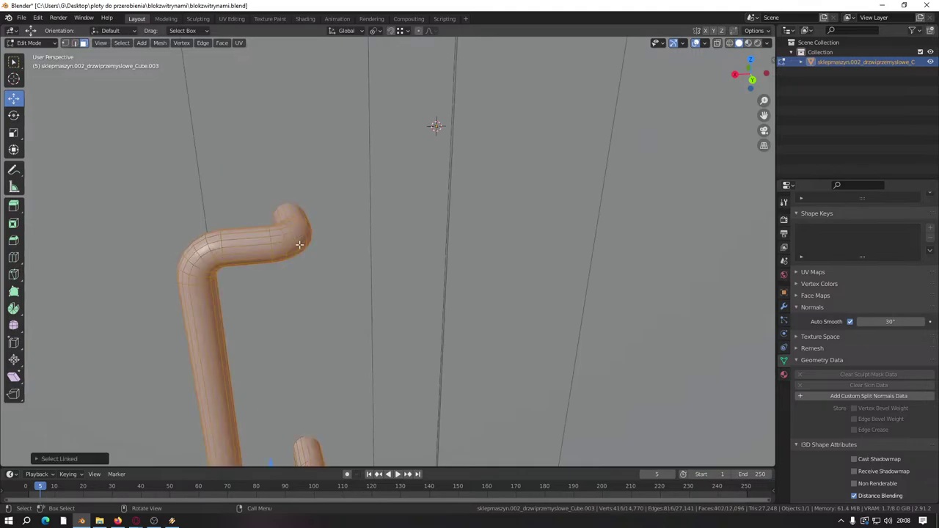
scroll(354, 349, "down", 5)
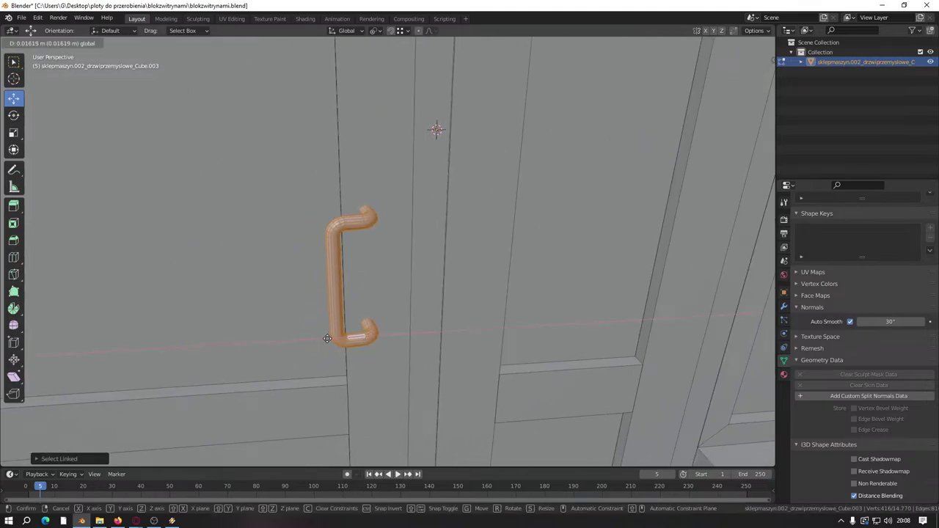
key("Tab")
scroll(325, 337, "down", 7)
left_click(422, 408)
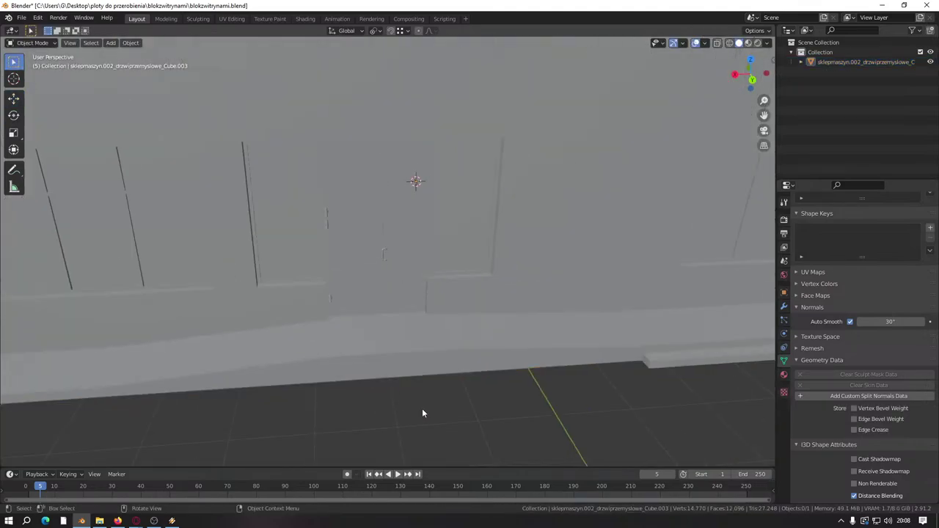
key("ctrl+s")
Step: Bring the building into view and enter Edit Mode on its mesh
middle_click_drag(421, 405, 378, 393)
scroll(309, 343, "down", 3)
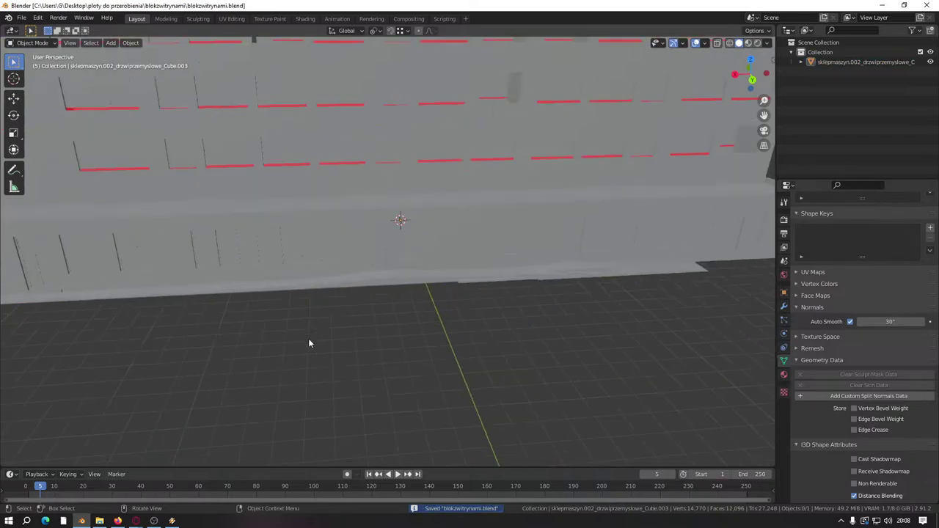
middle_click_drag(311, 342, 323, 232)
scroll(378, 294, "up", 3)
key("Tab")
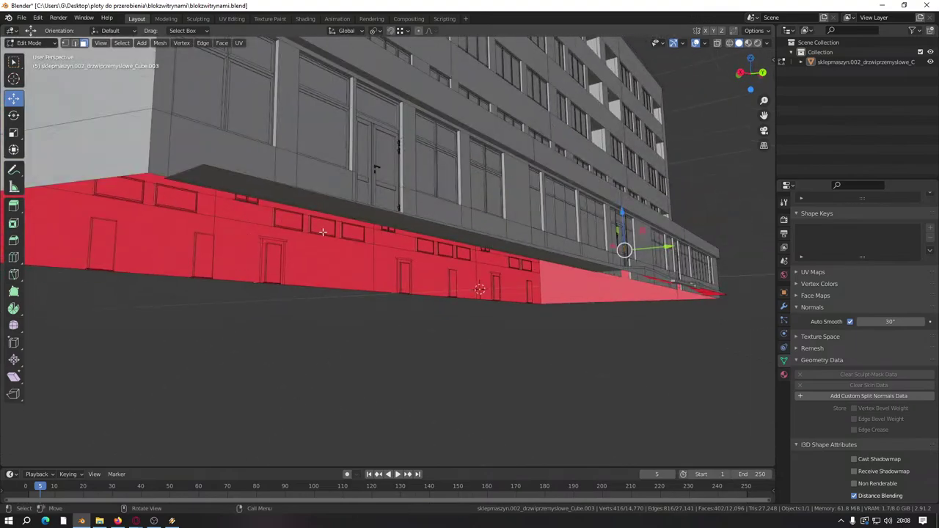
Step: Move the view closer to the facade and apply a command from the mesh context menu
middle_click_drag(476, 242, 434, 227)
right_click(545, 242)
left_click(493, 424)
scroll(465, 325, "down", 5)
scroll(369, 295, "up", 3)
scroll(370, 295, "up", 3)
scroll(369, 246, "up", 2)
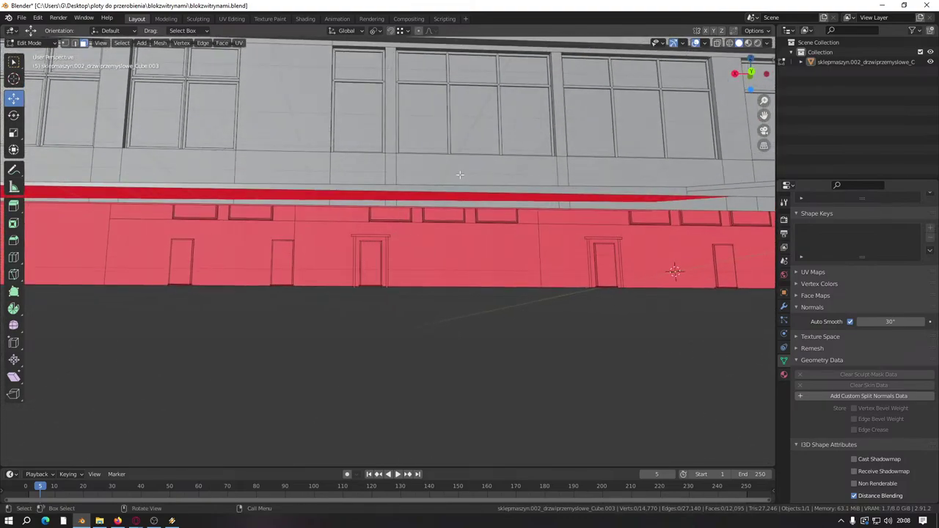
Step: Hide the connected wall geometry and delete the stray face strip under the windows
key("l")
key("h")
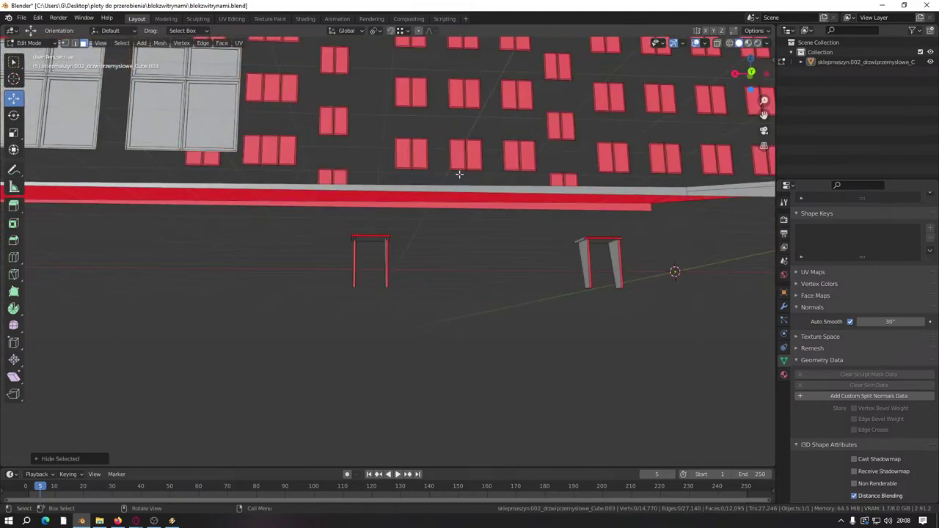
left_click(558, 207)
right_click(558, 207)
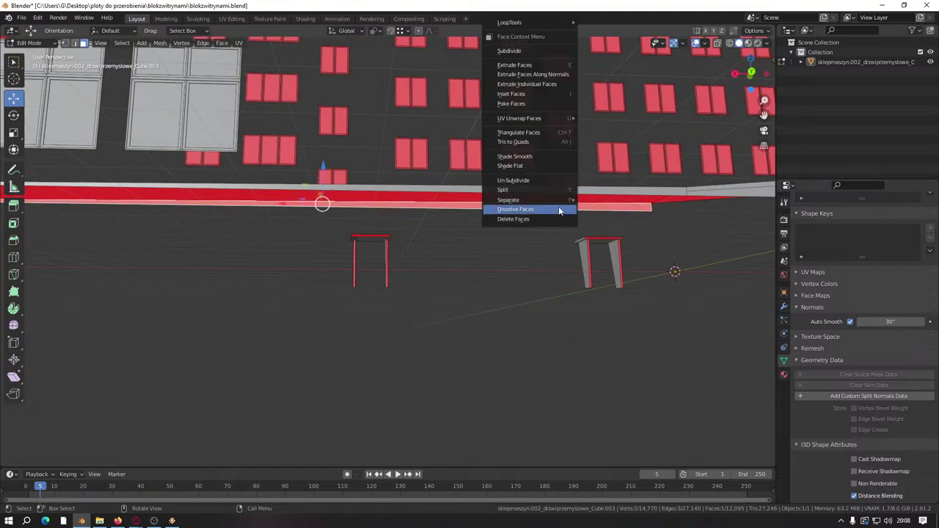
left_click(539, 219)
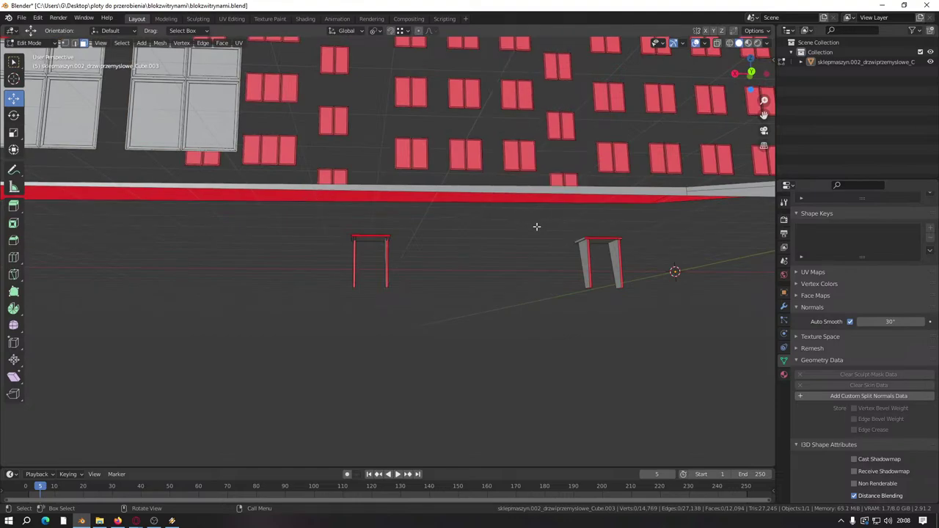
Step: Reveal all hidden wall geometry, save the file and return to Object Mode
key("alt+h")
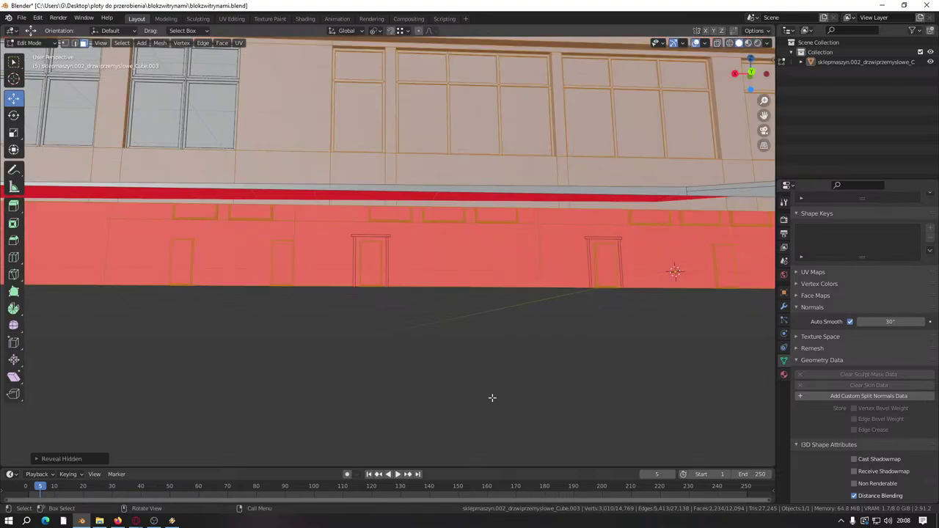
scroll(477, 354, "down", 6)
middle_click_drag(474, 359, 517, 358)
scroll(517, 359, "down", 5)
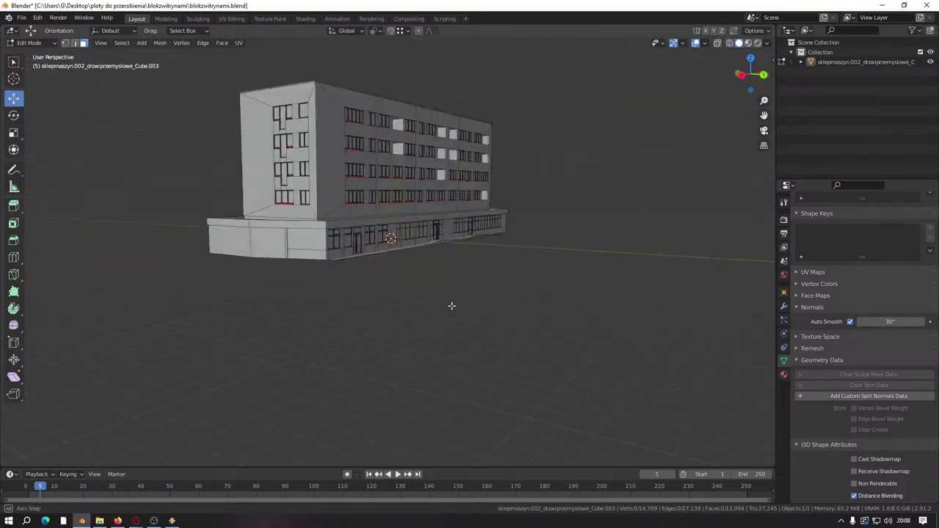
middle_click_drag(450, 306, 518, 300)
scroll(382, 295, "up", 4)
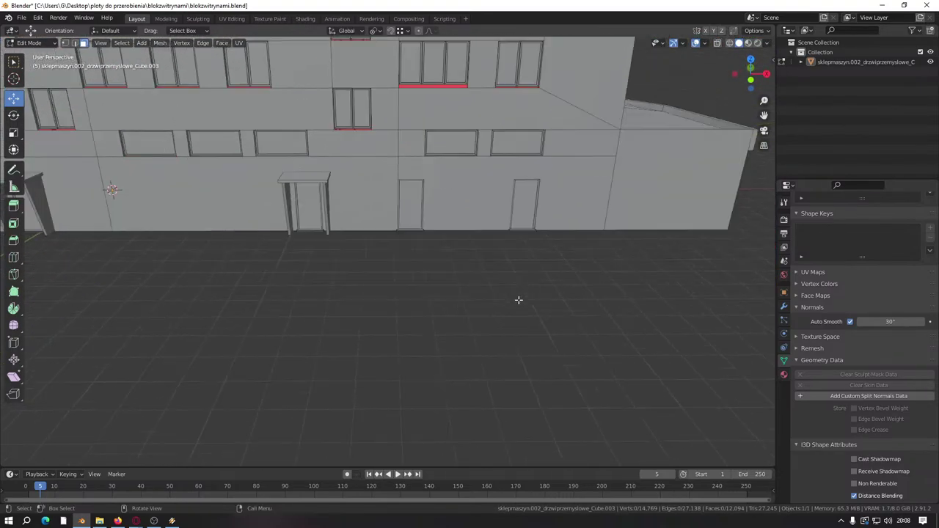
scroll(528, 297, "up", 3)
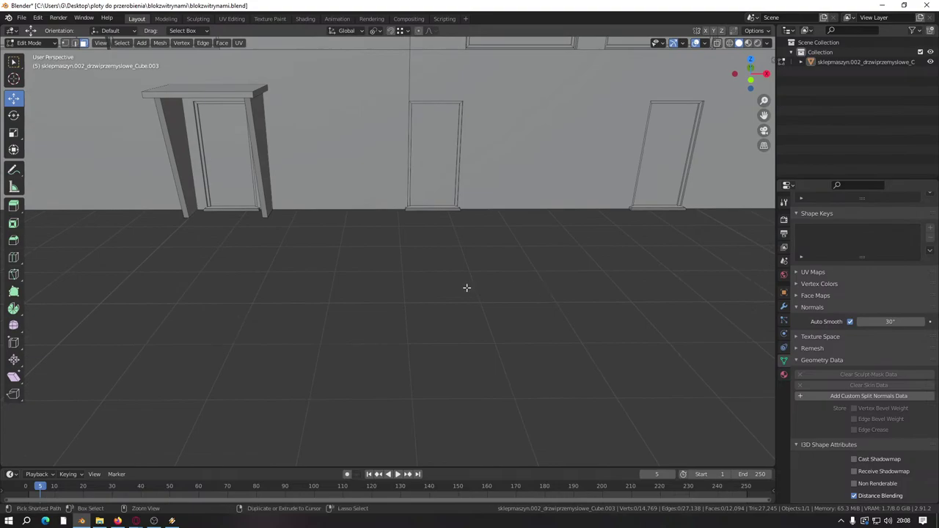
key("ctrl+s")
key("Tab")
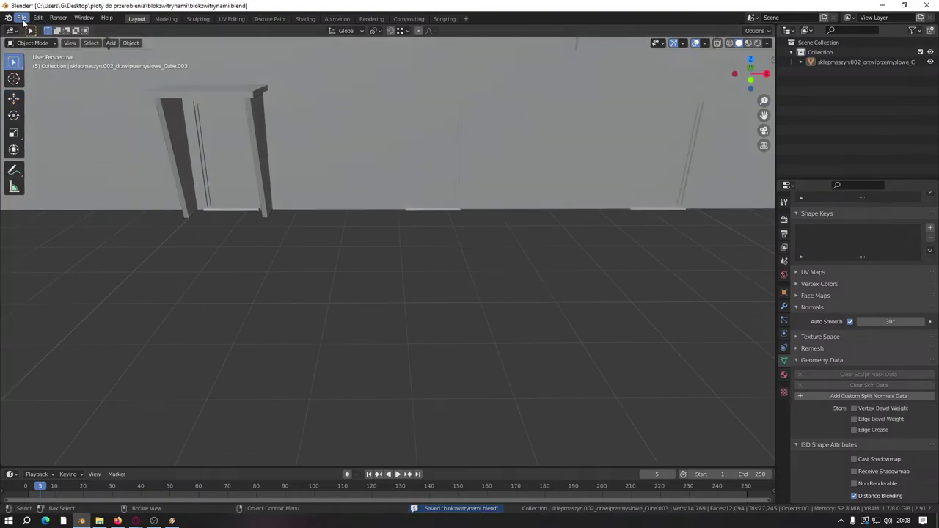
Step: Import klamkadomowa.obj as a Wavefront OBJ file
left_click(21, 17)
mouse_move(49, 162)
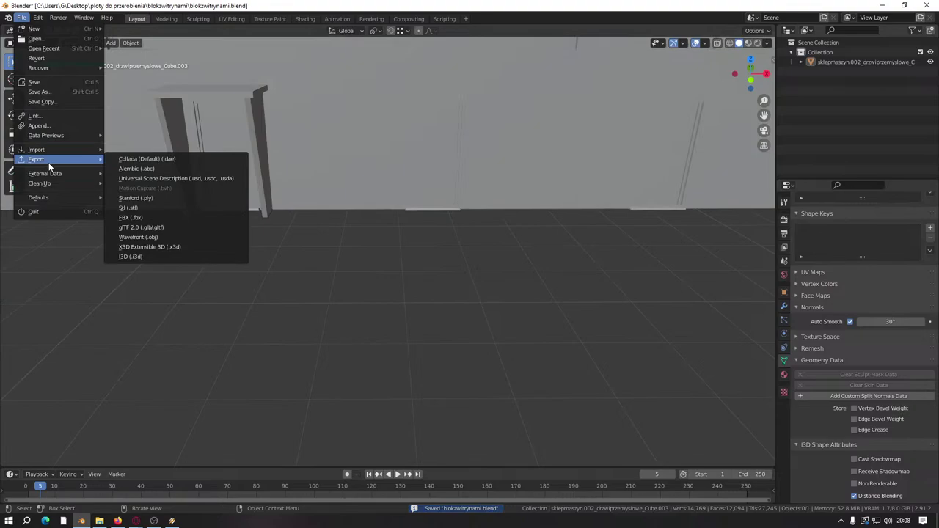
left_click(137, 236)
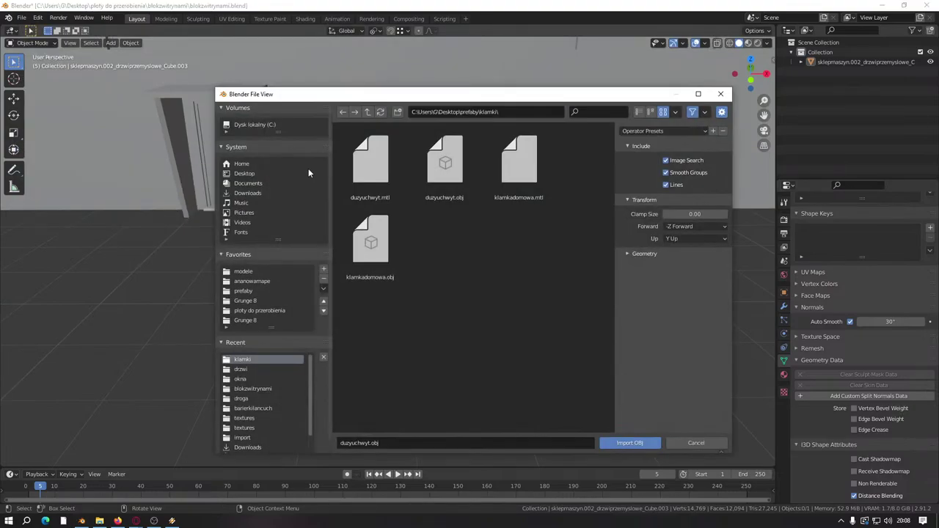
left_click(370, 253)
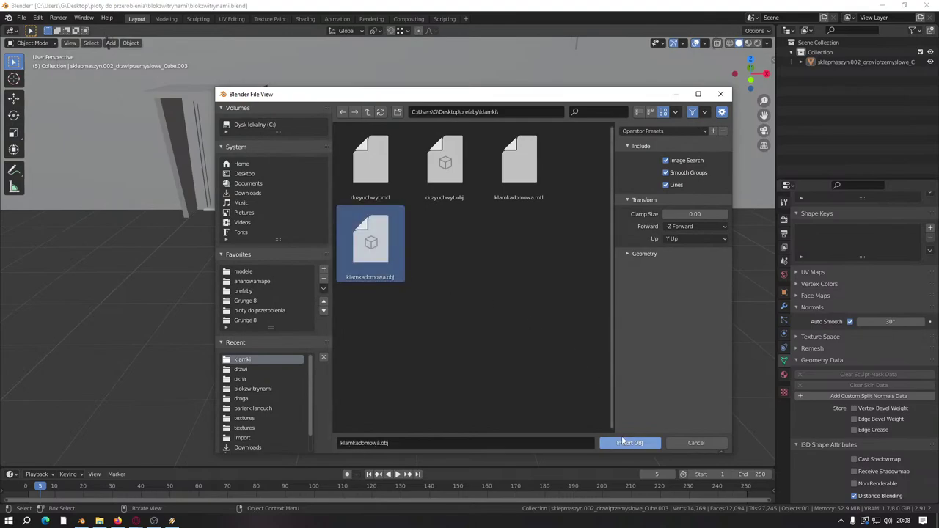
left_click(620, 440)
Step: Hide the building object in the Outliner to isolate the imported handle parts
middle_click_drag(435, 312, 515, 290)
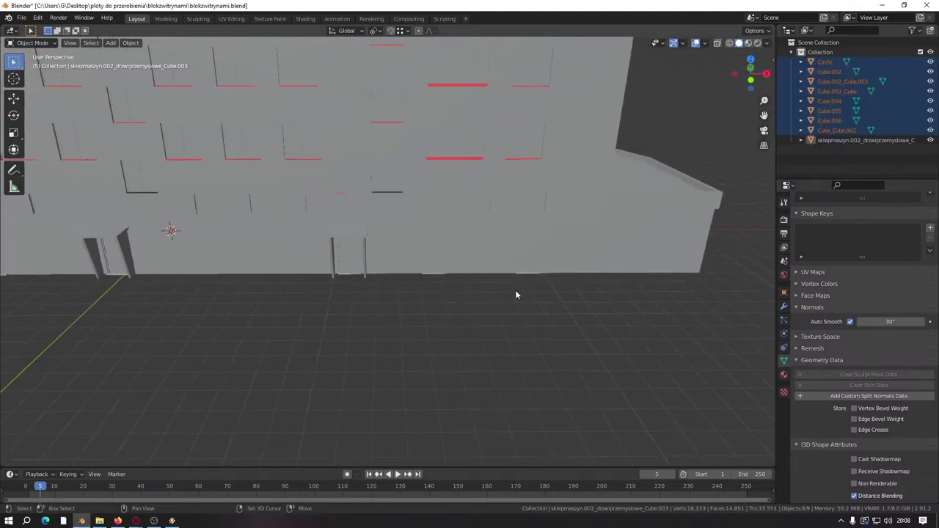
left_click(930, 139)
middle_click_drag(338, 203, 478, 141)
Step: Frame the imported parts and delete the hinge, one handle part and the curved pull handle
key("KP_Decimal")
left_click(475, 130)
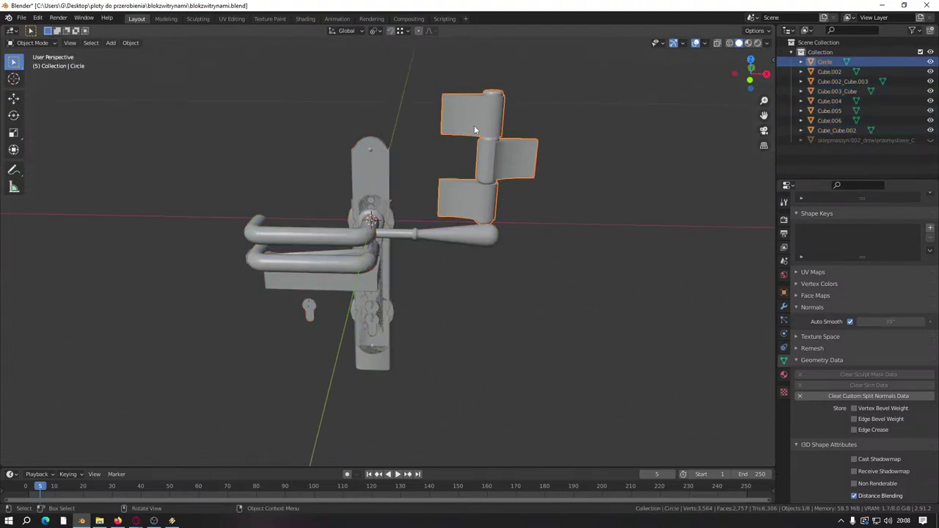
key("Delete")
left_click(373, 174)
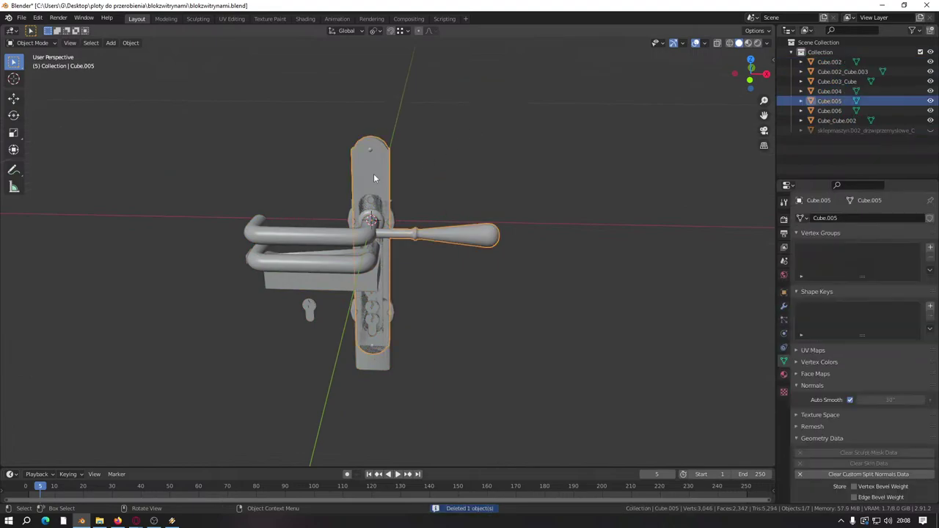
key("Delete")
middle_click_drag(371, 190, 342, 256)
left_click(345, 234)
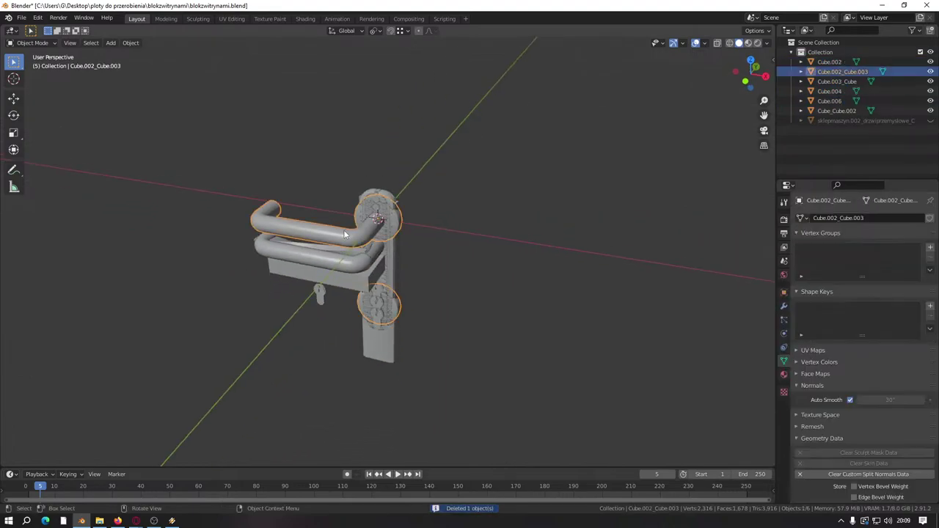
key("Delete")
Step: Delete Cube_Cube.002, Cube.002, Cube.006 and Cube.004, keeping Cube.003_Cube selected for mesh editing
left_click(361, 230)
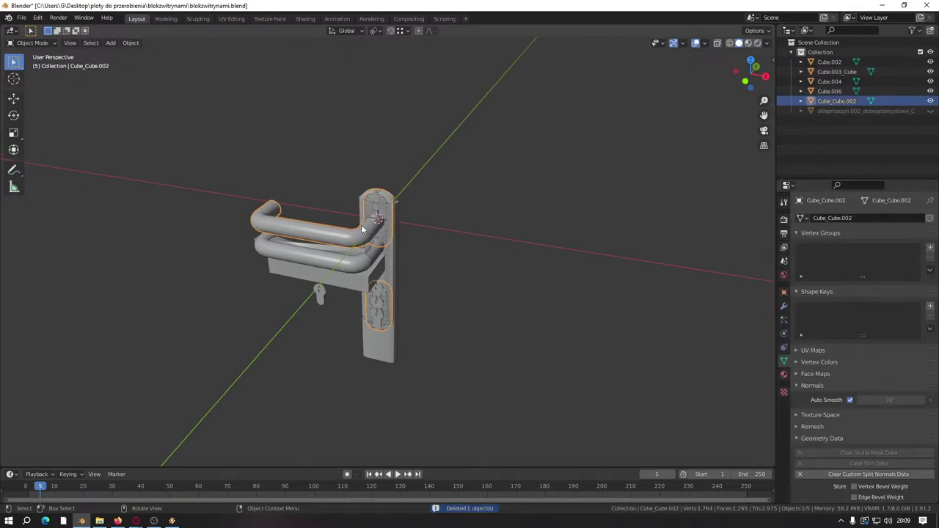
key("Delete")
left_click(322, 260)
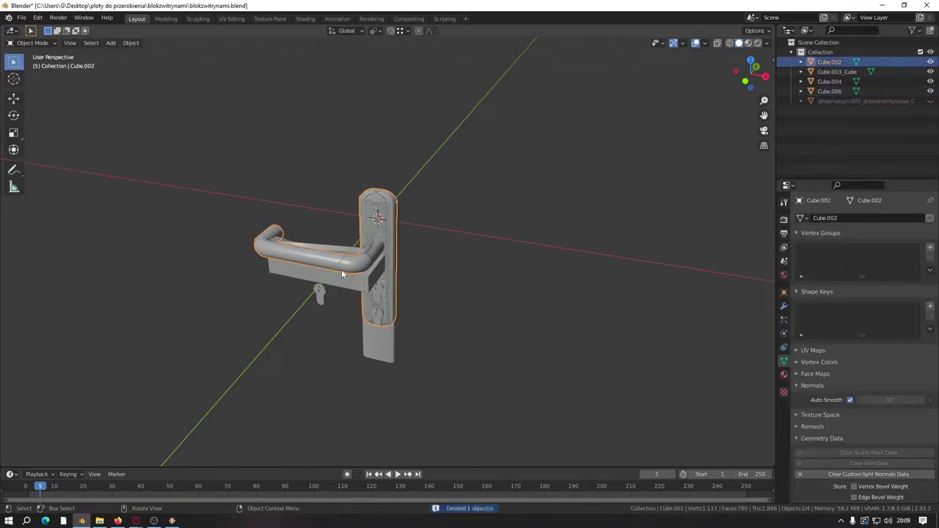
key("Delete")
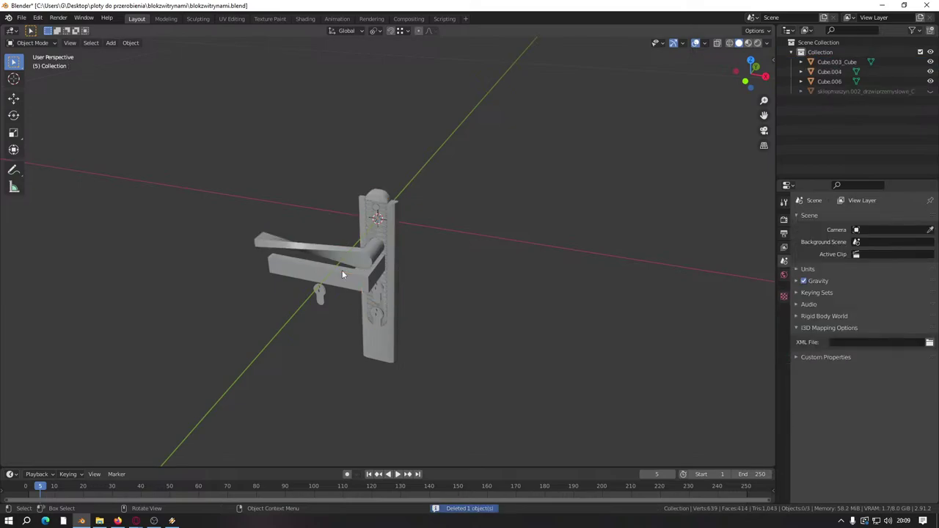
left_click(361, 262)
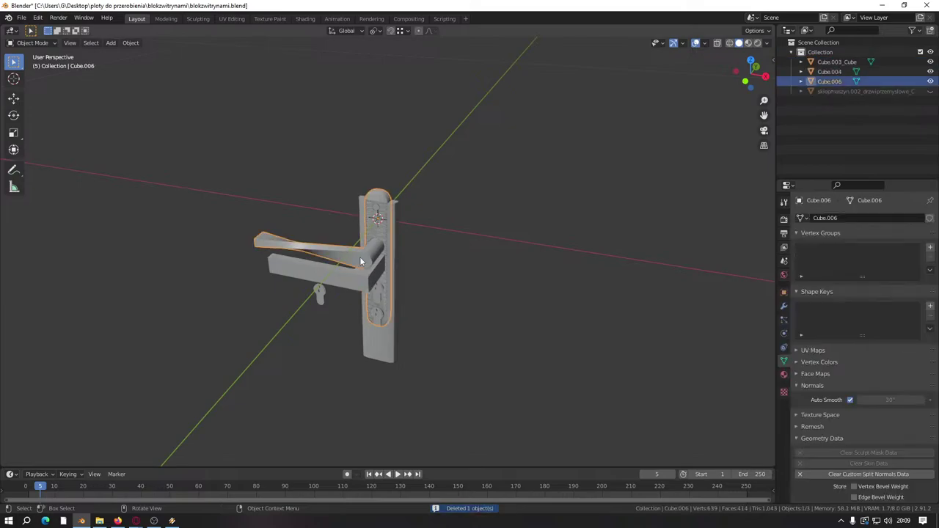
key("Delete")
left_click(364, 276)
left_click(318, 294)
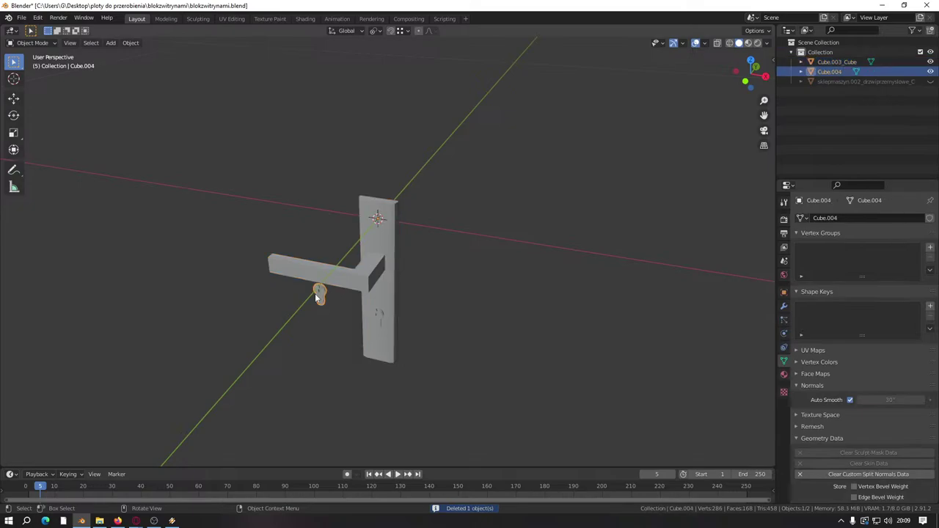
key("Delete")
left_click(358, 281)
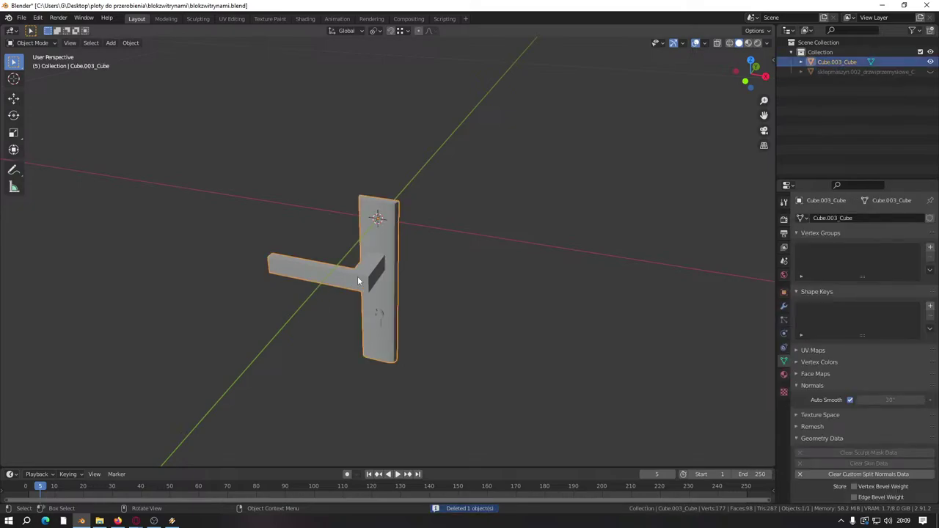
key("Tab")
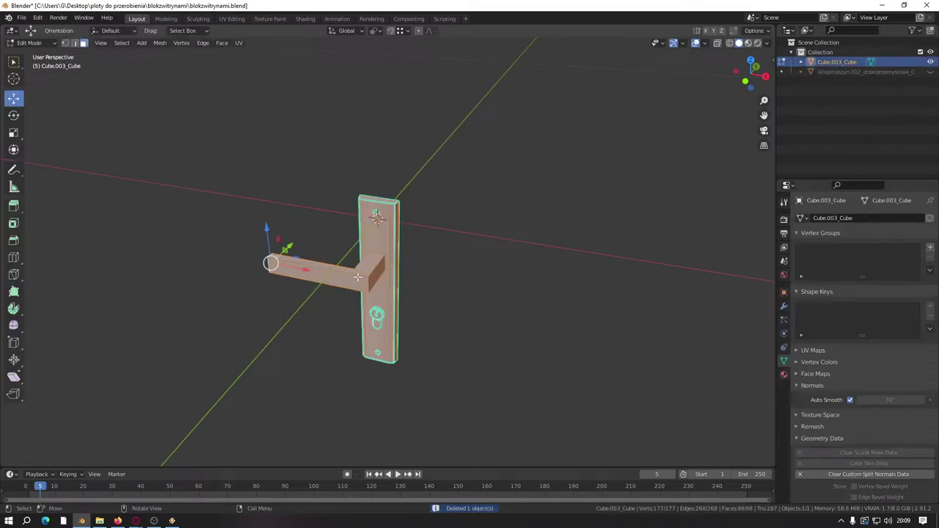
Step: Mark the plate's selected edges sharp and clear its custom split normals
right_click(358, 276)
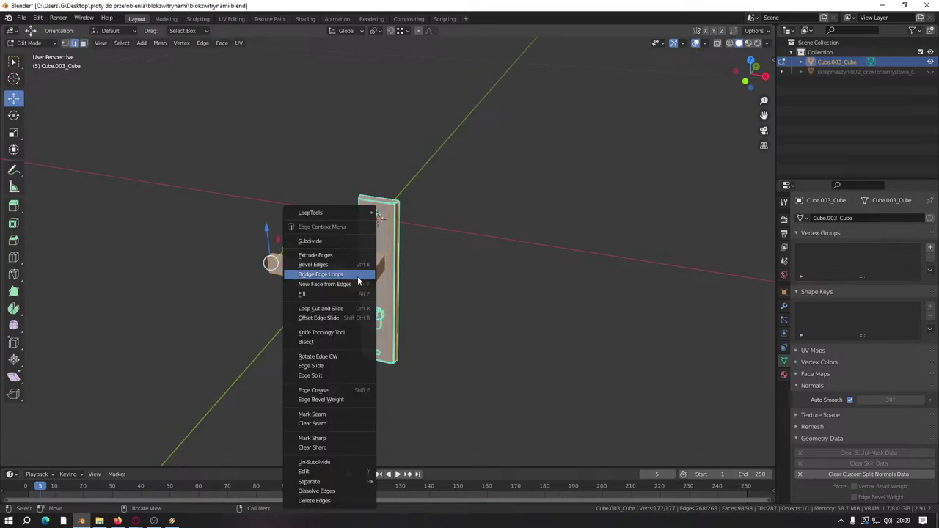
left_click(315, 438)
scroll(382, 432, "down", 3)
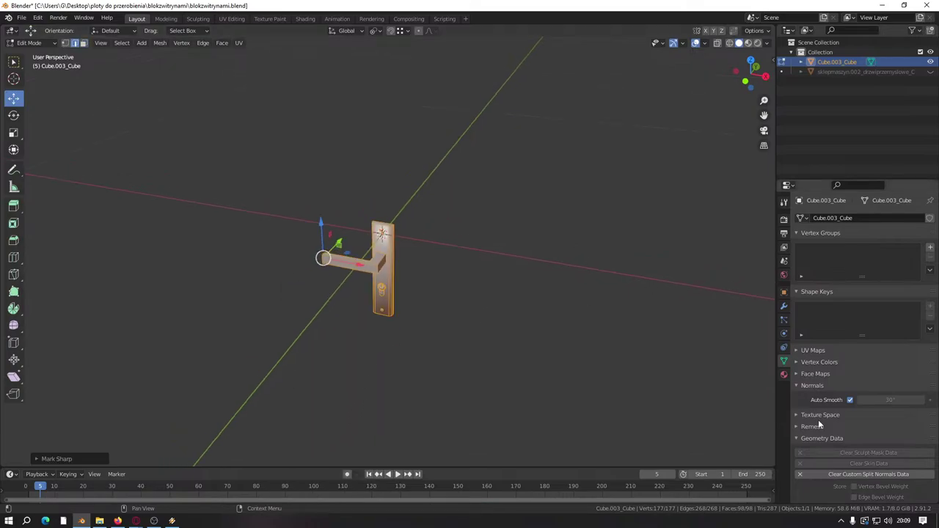
left_click(813, 475)
scroll(551, 362, "down", 8)
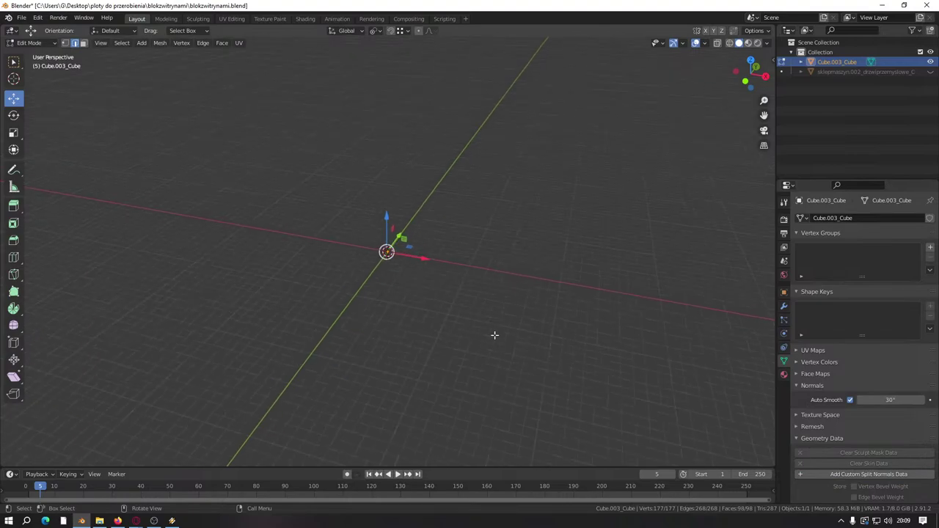
Step: Unhide the building and move the handle to the doorway, lowered to threshold level
left_click_drag(387, 252, 146, 389)
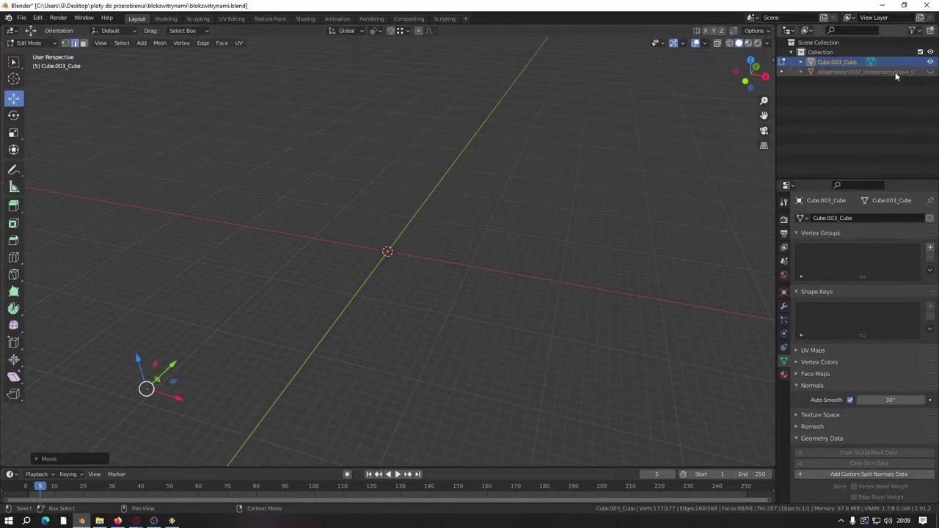
left_click(931, 72)
scroll(279, 321, "down", 3)
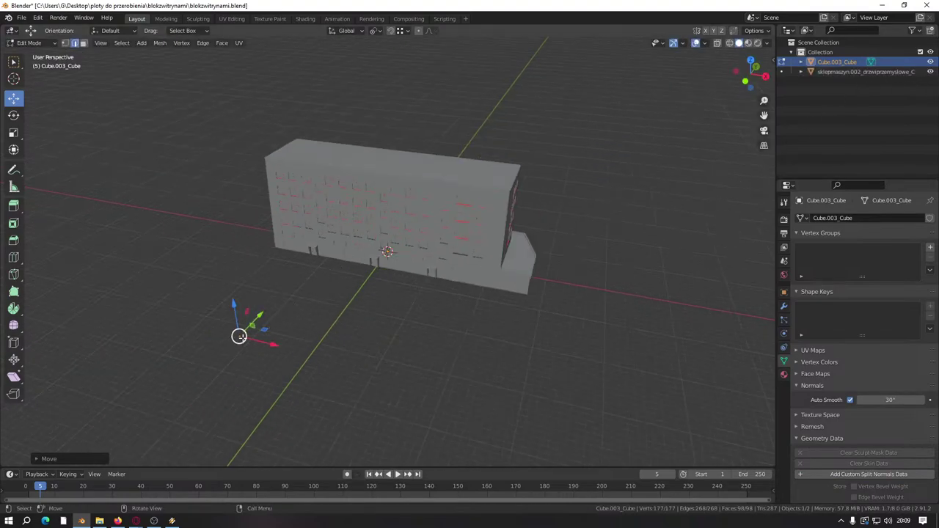
left_click_drag(239, 336, 473, 290)
scroll(472, 293, "up", 2)
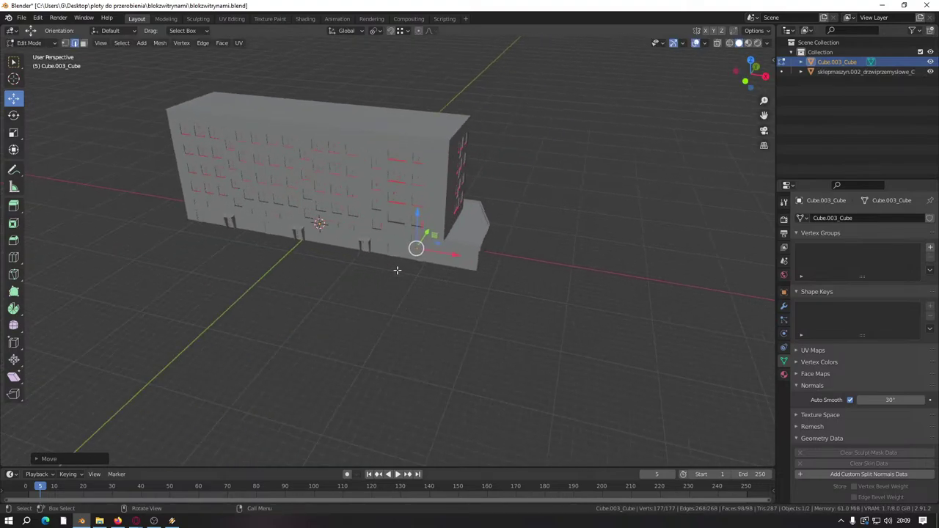
scroll(397, 270, "up", 8)
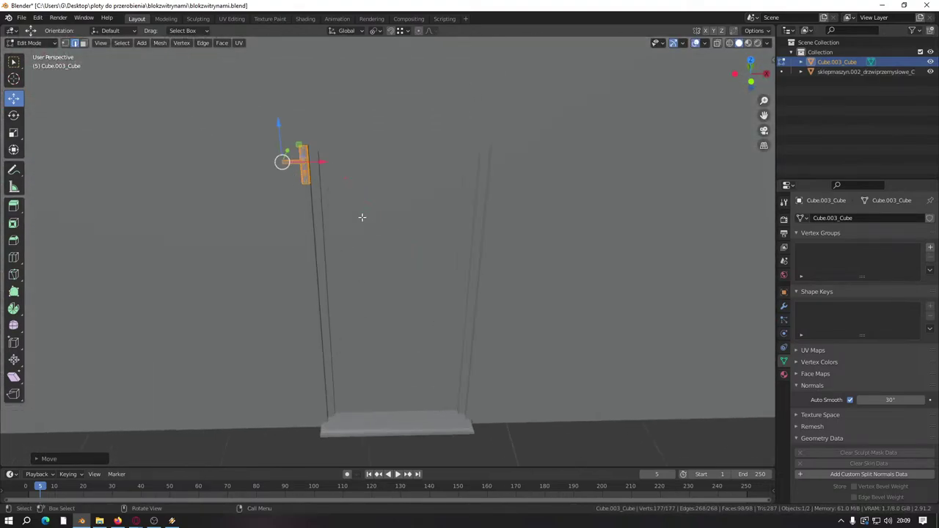
left_click_drag(325, 161, 452, 331)
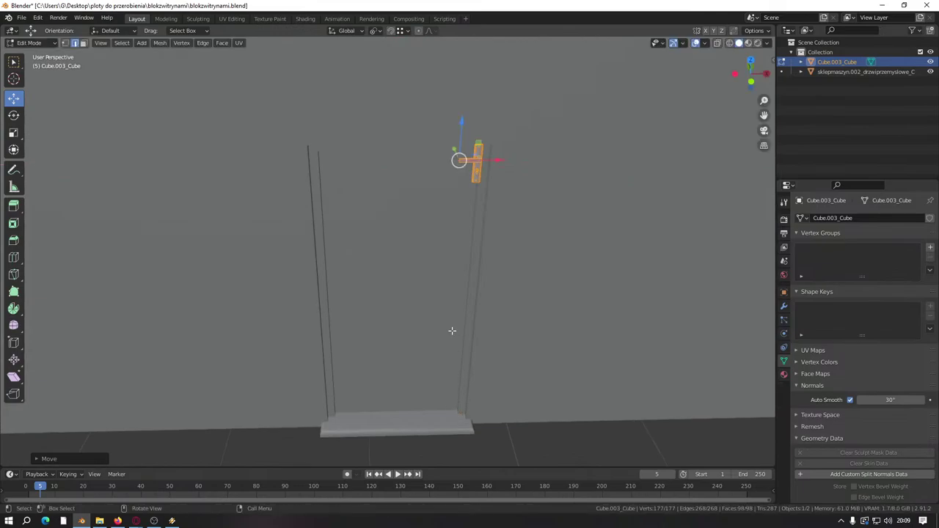
left_click_drag(459, 130, 457, 375)
scroll(366, 231, "up", 5)
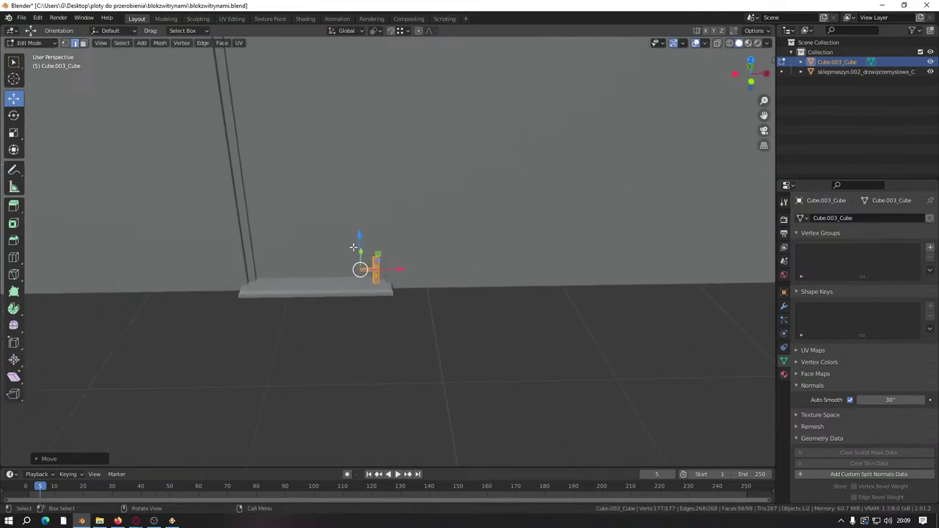
scroll(366, 231, "up", 5)
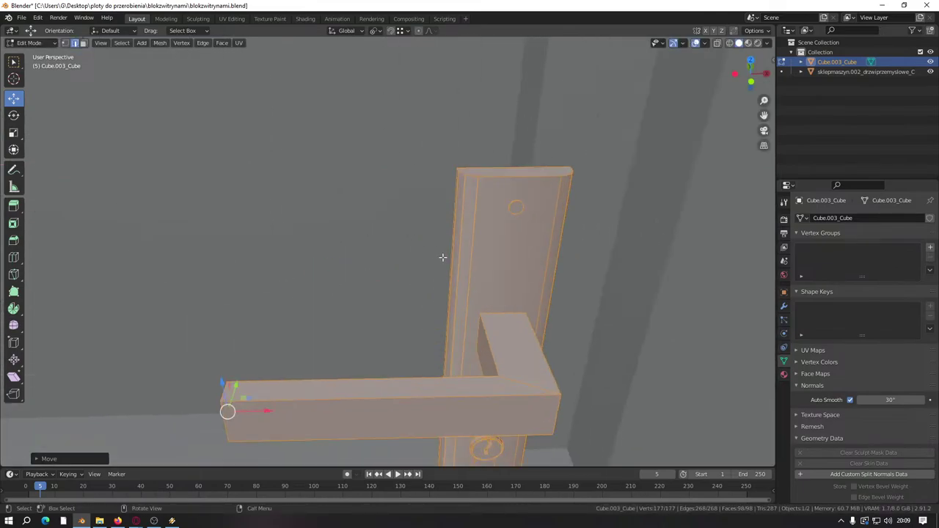
Step: Switch to face selection and select the whole door handle
left_click(83, 43)
left_click(495, 251, "shift")
left_click(495, 252, "shift")
scroll(495, 266, "down", 3)
middle_click_drag(494, 266, 444, 290)
left_click_drag(444, 289, 458, 275)
middle_click_drag(459, 275, 471, 269)
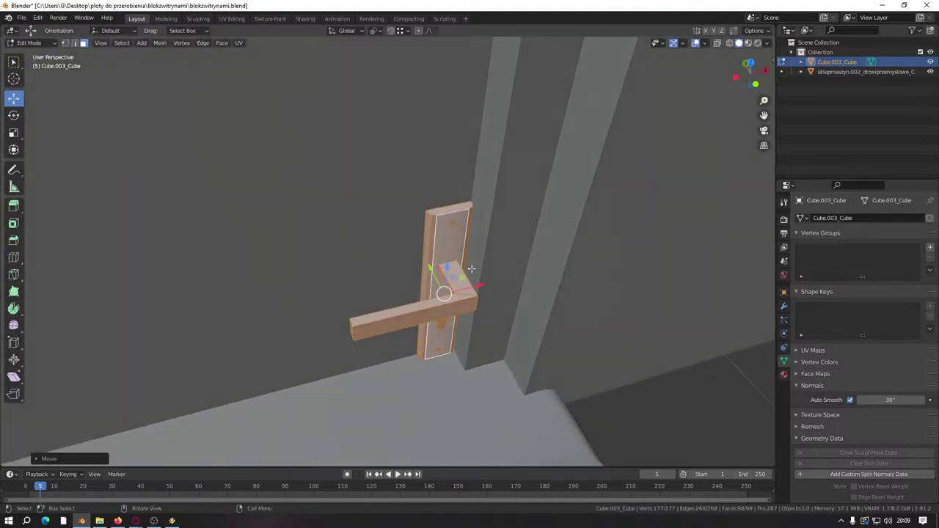
Step: Move the handle -0.05 along the X axis
key("g")
key("x")
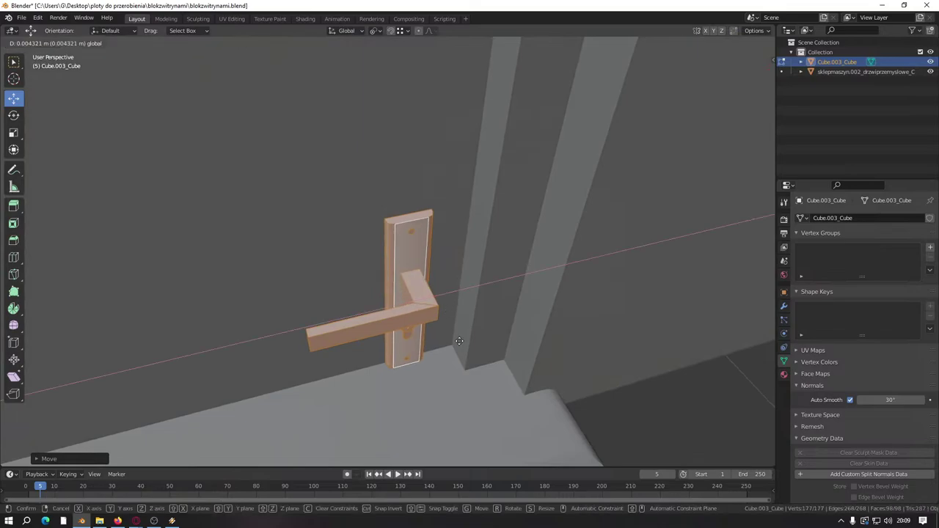
left_click(473, 287)
left_click_drag(474, 287, 451, 300)
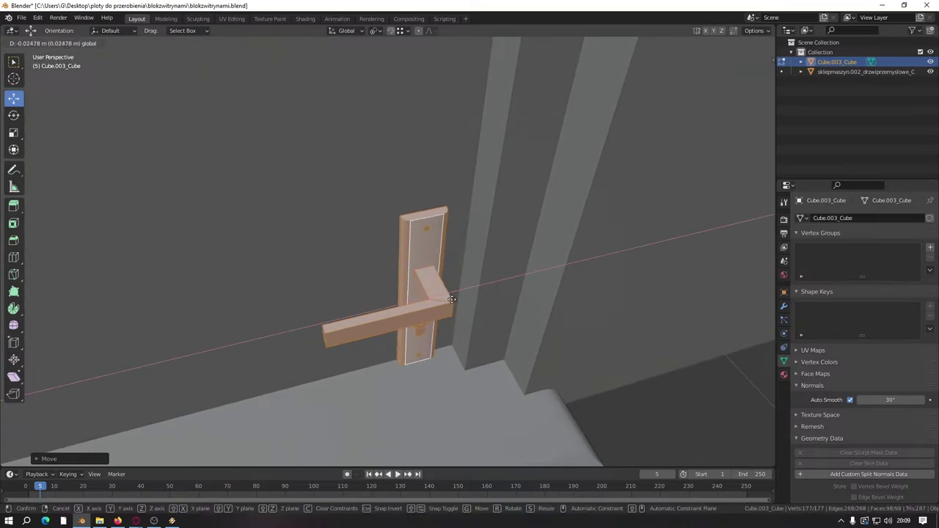
type("0")
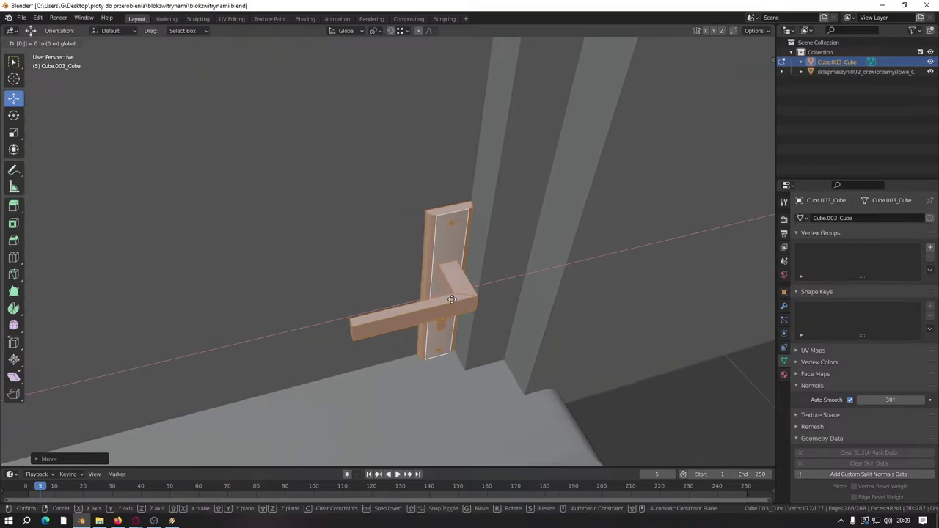
type(".05")
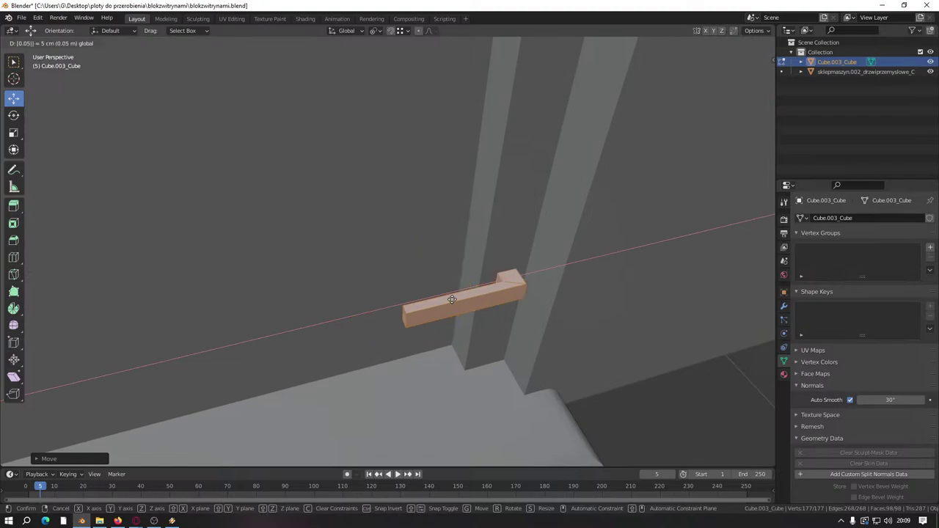
key("minus")
key("Return")
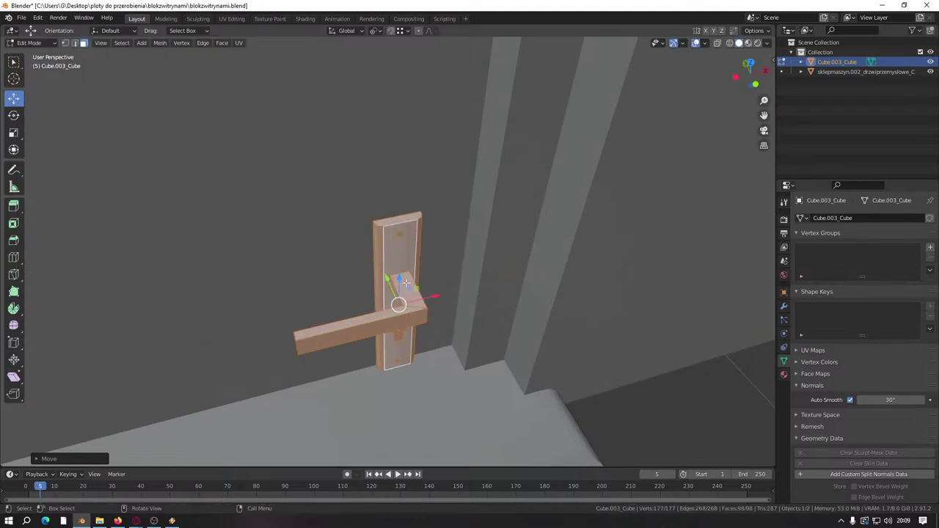
Step: Raise the handle to handle height on the door edge and return to Object Mode
left_click_drag(399, 279, 399, 262)
scroll(398, 262, "down", 8)
middle_click_drag(445, 317, 481, 333, "shift")
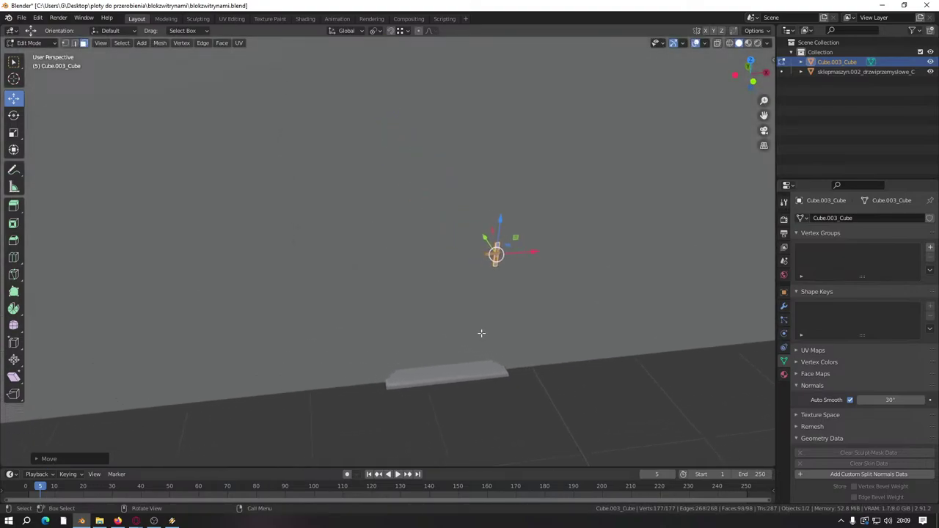
middle_click_drag(406, 295, 442, 319, "shift")
key("Tab")
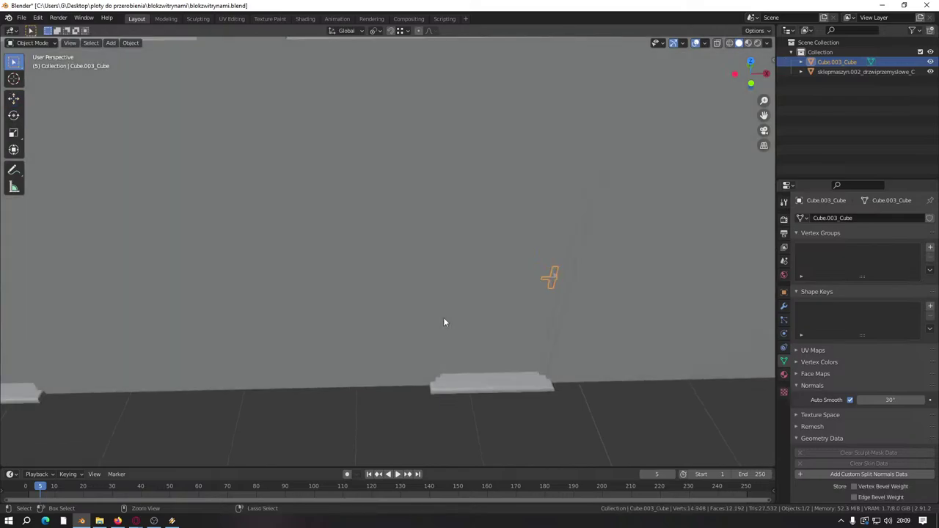
key("ctrl+j")
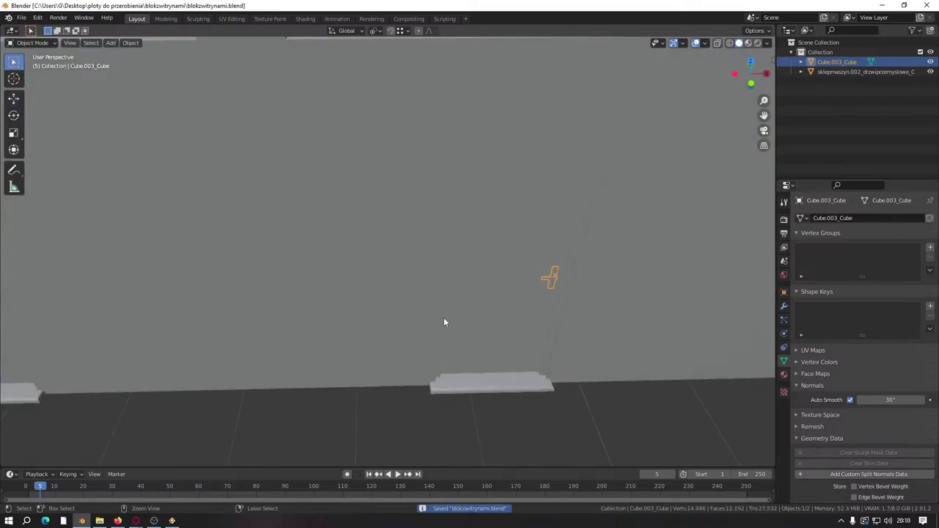
Step: Join the handle into the building object with Ctrl+J and enter Edit Mode
middle_click_drag(454, 394, 547, 434)
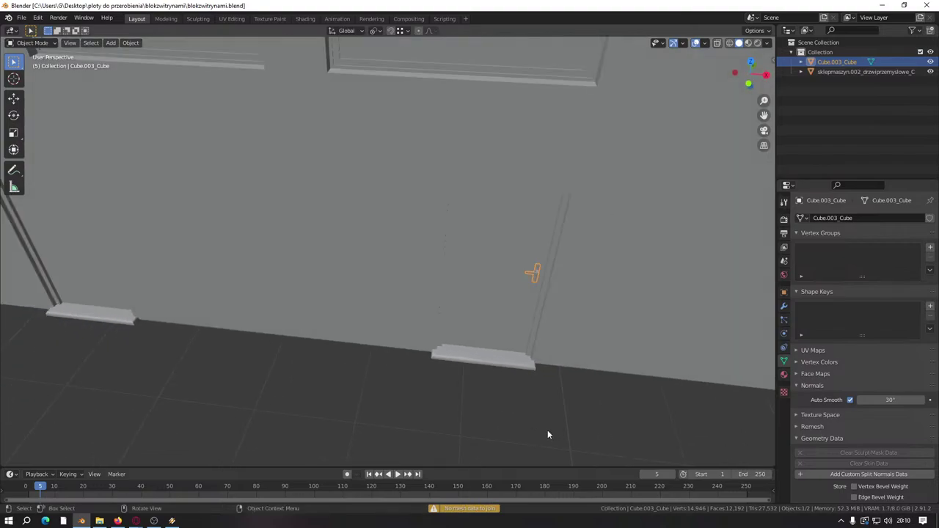
left_click(541, 403, "shift")
key("ctrl+j")
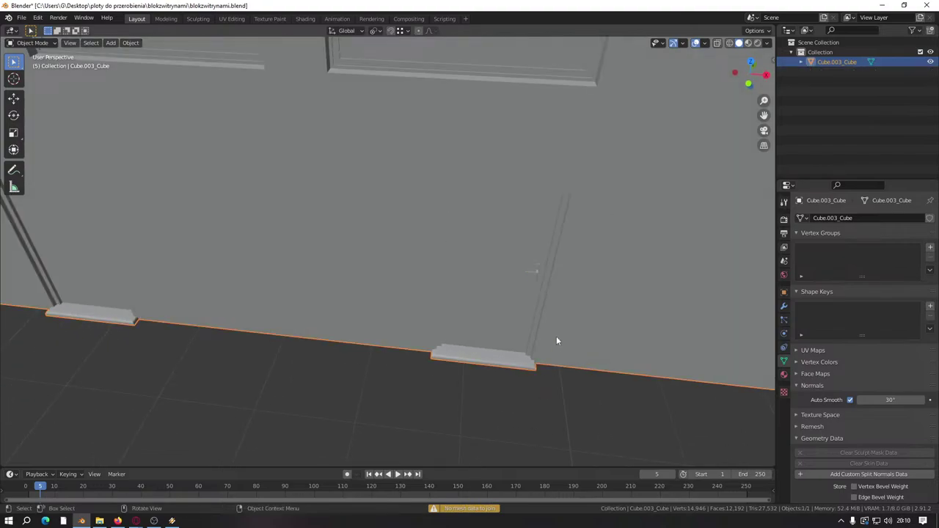
key("Tab")
scroll(551, 330, "up", 2)
scroll(547, 330, "down", 4)
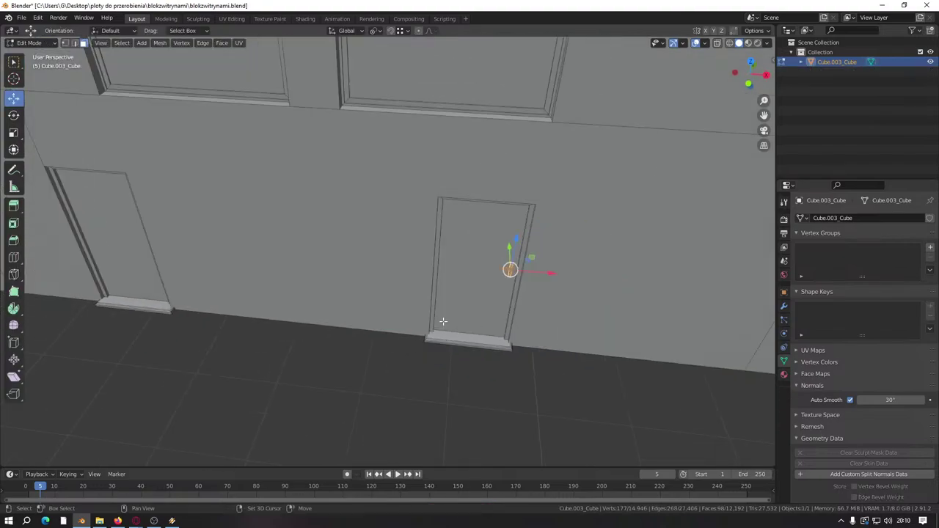
middle_click_drag(441, 325, 516, 316, "shift")
Step: Duplicate the handle along X onto the left door, resetting its X offset to 0
key("shift+d")
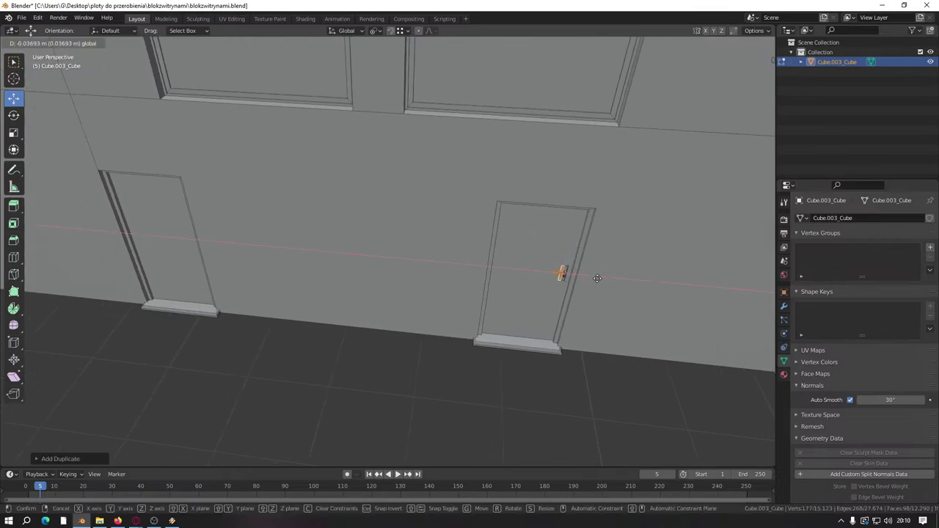
key("x")
left_click(438, 269)
key("KP_Decimal")
scroll(447, 256, "up", 3)
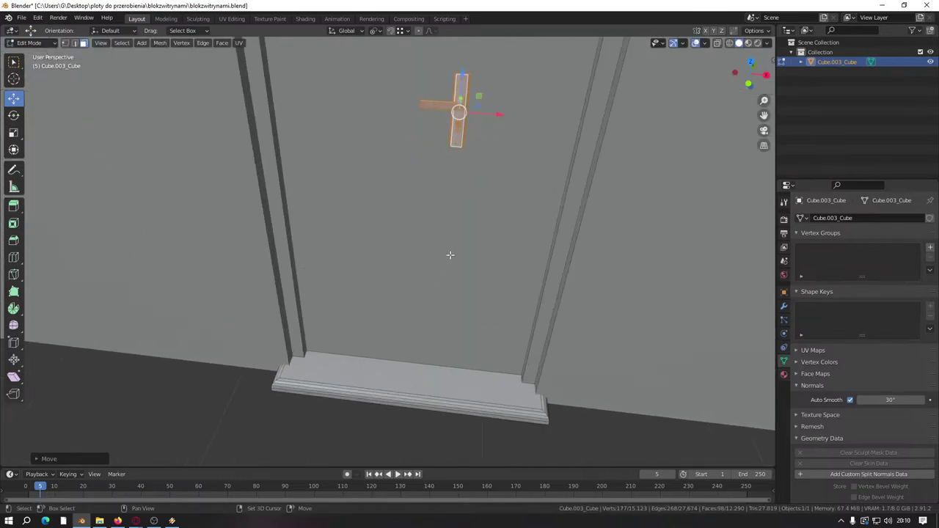
left_click_drag(463, 211, 482, 244)
left_click(484, 417)
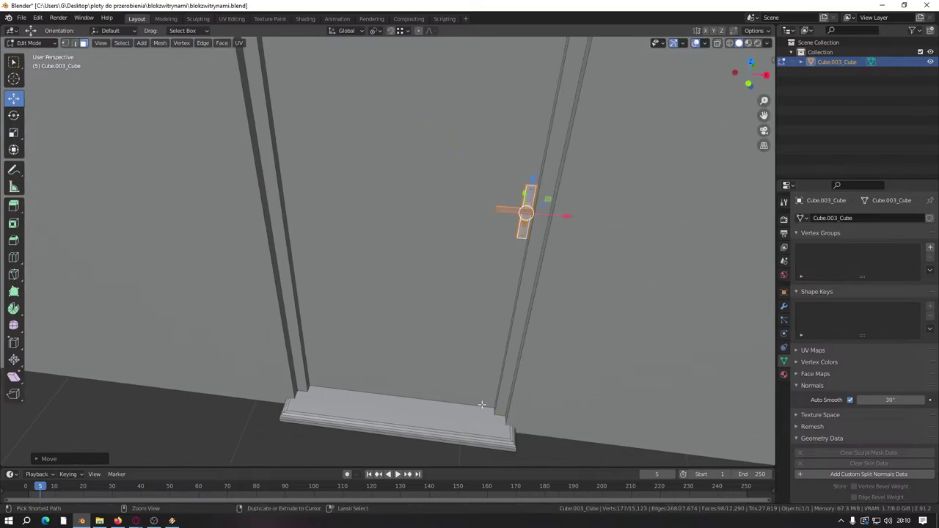
key("g")
key("x")
key("0")
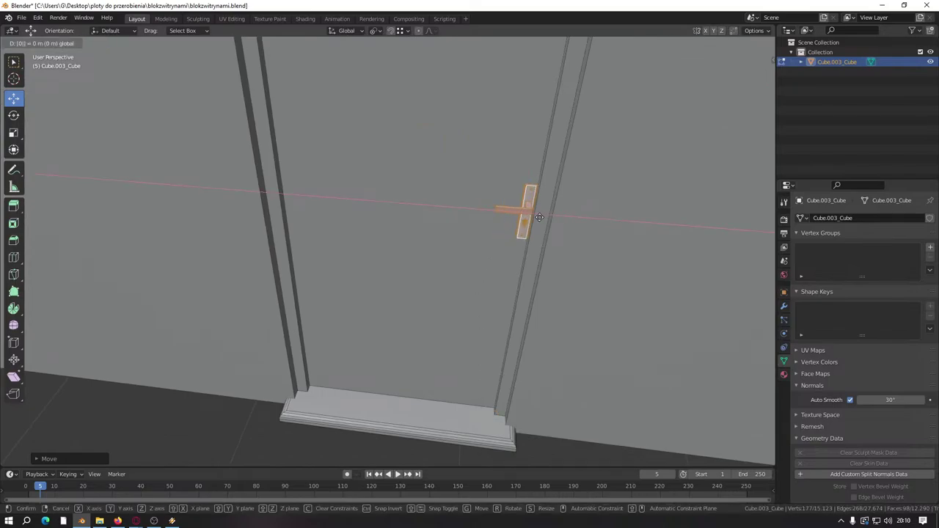
key("Return")
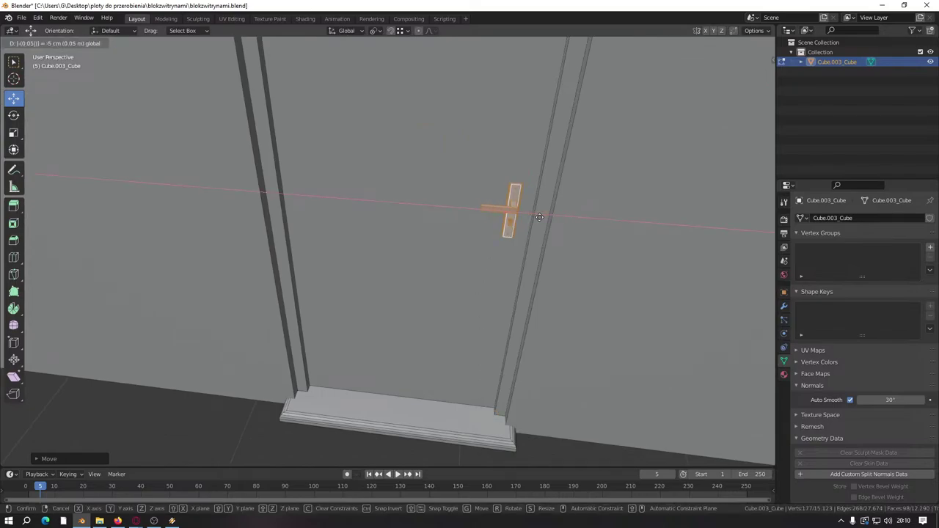
key("Tab")
Step: Place another handle copy on the next door edge at zero X offset
middle_click_drag(539, 218, 609, 279)
key("shift+d")
key("x")
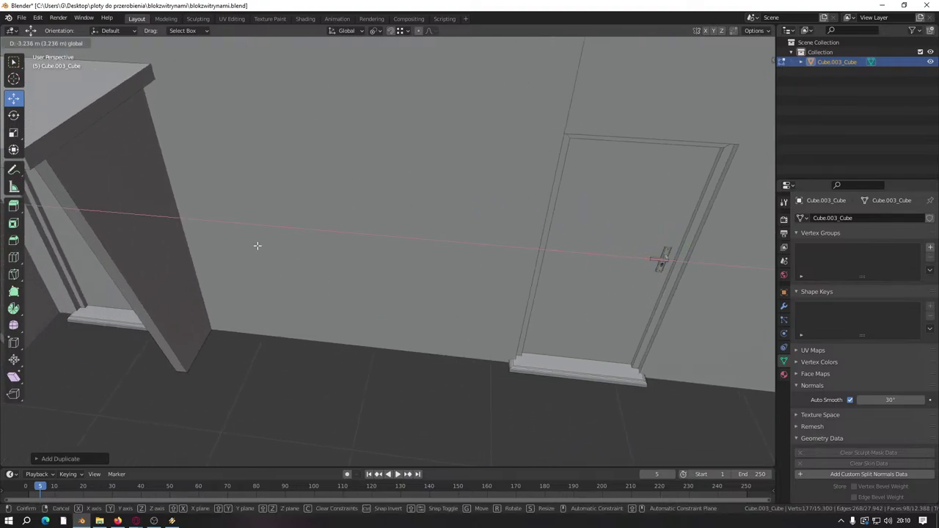
right_click(257, 246)
middle_click_drag(257, 246, 514, 250)
key("g")
left_click(458, 258)
key("KP_Decimal")
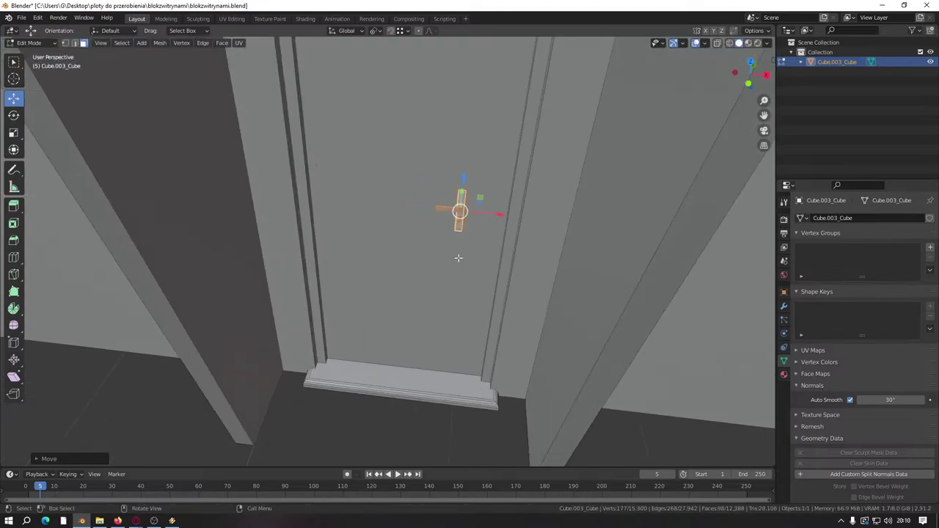
left_click_drag(503, 218, 481, 227)
type("-0")
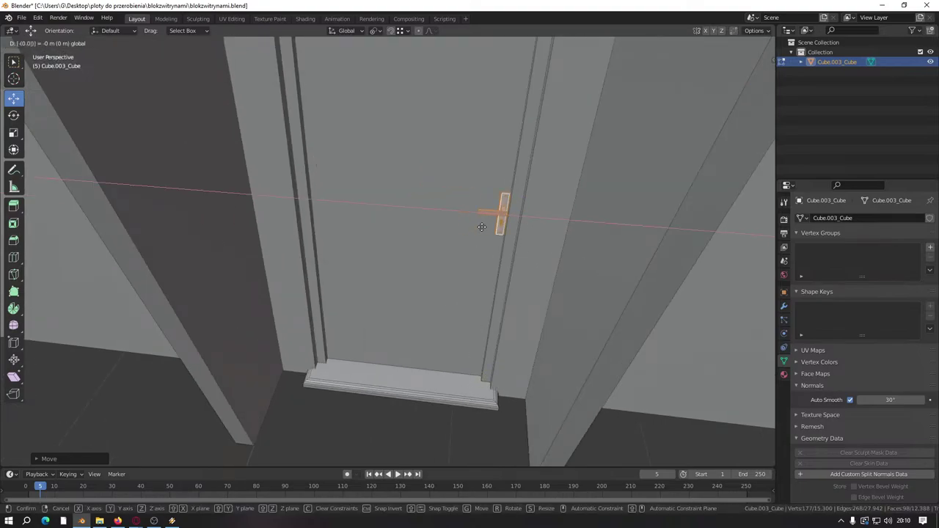
key("Return")
scroll(482, 227, "down", 5)
key("Tab")
Step: Duplicate a further handle copy along X toward the next doorway on the left
middle_click_drag(447, 225, 634, 264)
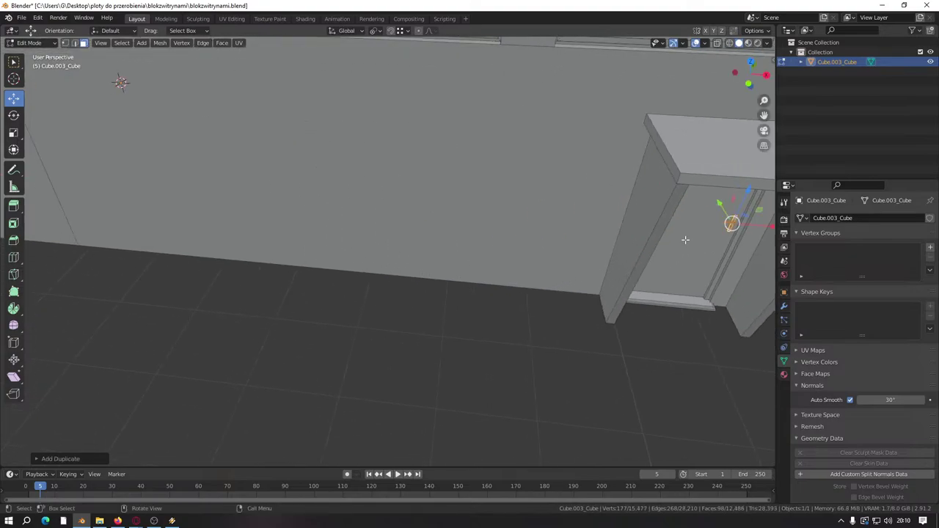
key("shift+d")
key("x")
left_click(170, 237)
middle_click_drag(169, 238, 513, 278)
Step: Slide the door handle along X onto the next door, settling it at a -0 offset
key("g")
key("x")
left_click(184, 279)
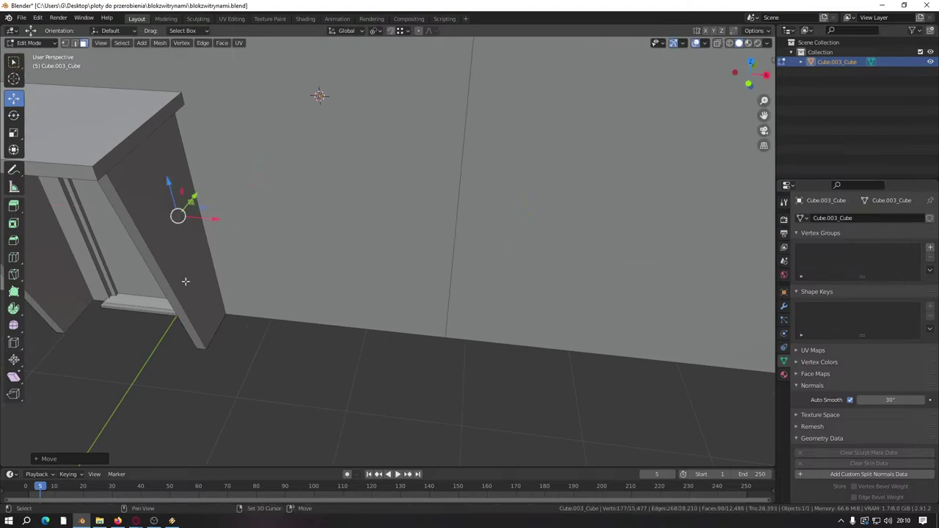
middle_click_drag(184, 279, 405, 309)
key("g")
left_click(436, 222)
scroll(472, 243, "up", 4)
key("g")
left_click(434, 283)
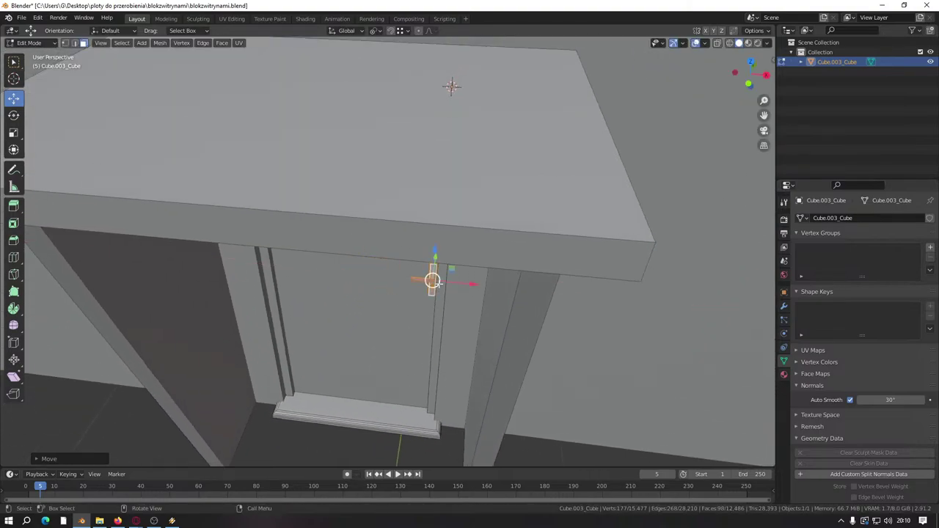
left_click_drag(454, 284, 441, 287)
type("-0")
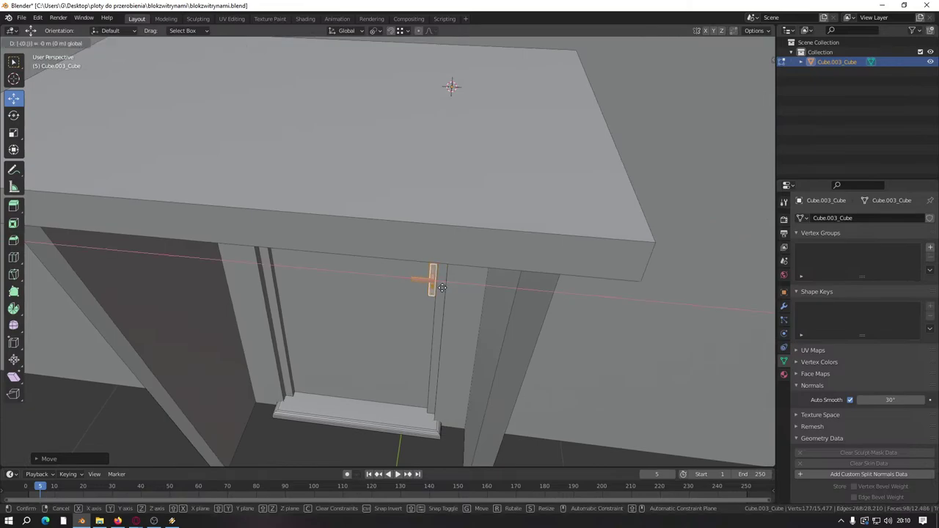
key("Return")
Step: Move the handle along X to the door's right edge with a -0 offset
middle_click_drag(438, 287, 378, 336)
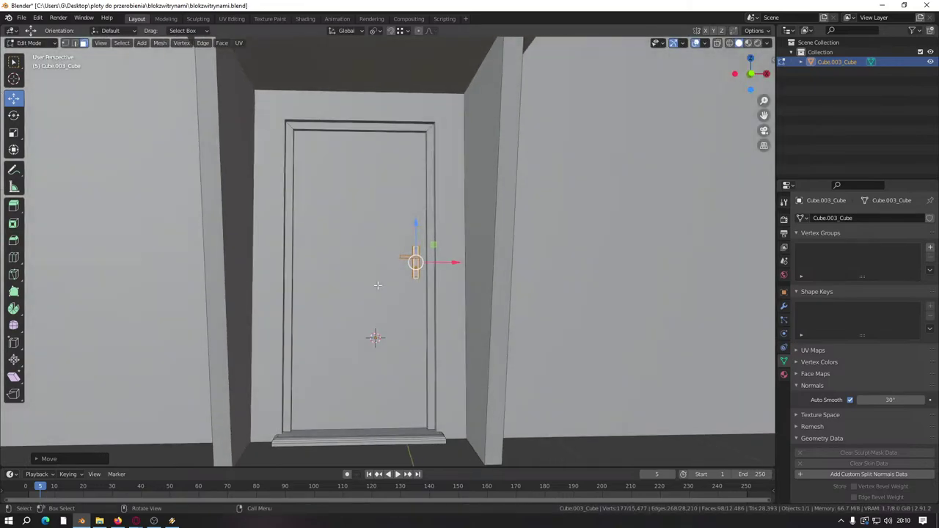
scroll(456, 340, "down", 3)
middle_click_drag(456, 340, 500, 355, "shift")
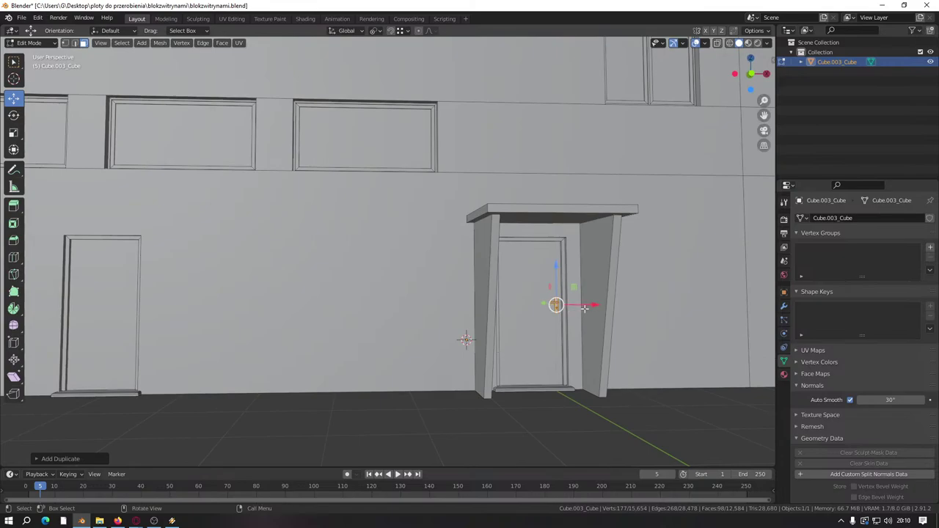
key("g")
left_click(105, 308)
key("KP_Decimal")
middle_click_drag(443, 308, 469, 293)
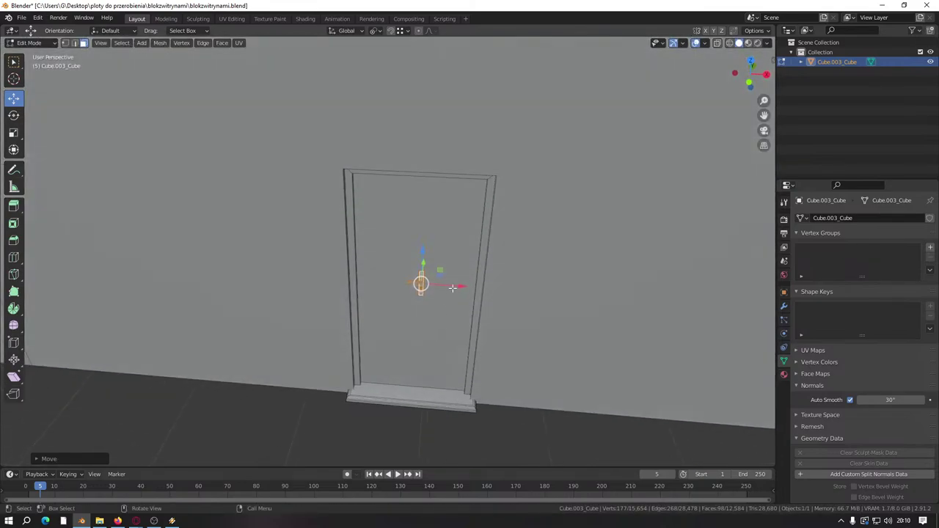
key("g")
key("x")
left_click(497, 286)
type("gx")
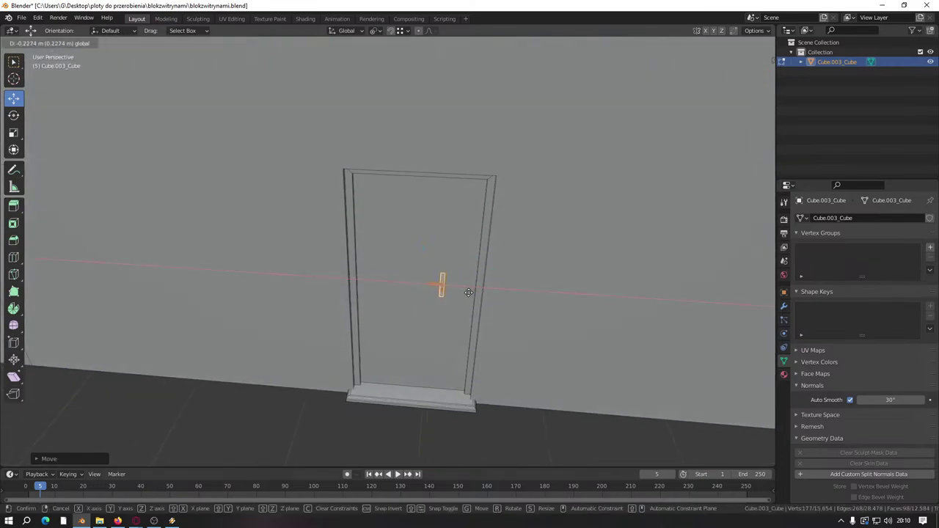
type("-0")
key("Return")
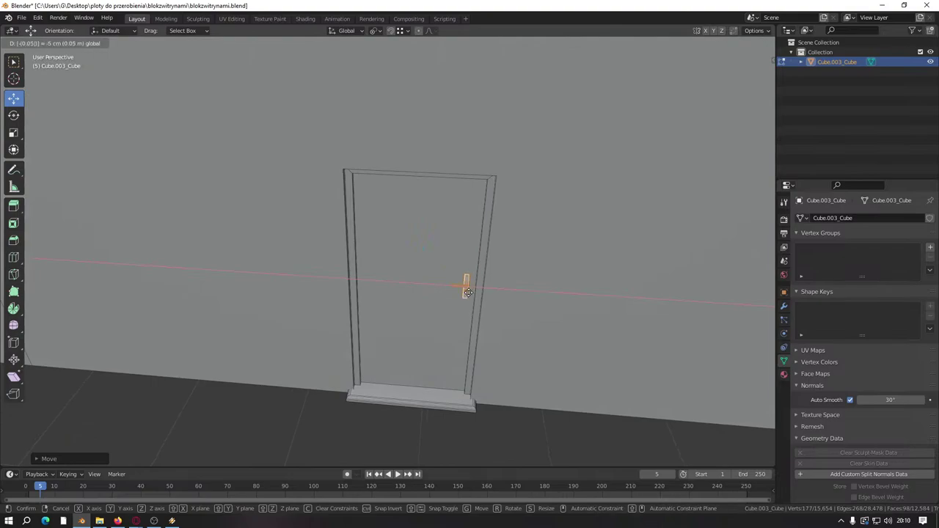
Step: Refine the handle's X position at the second door's edge with several small moves
scroll(455, 308, "down", 5)
middle_click_drag(444, 330, 550, 340)
key("g")
key("x")
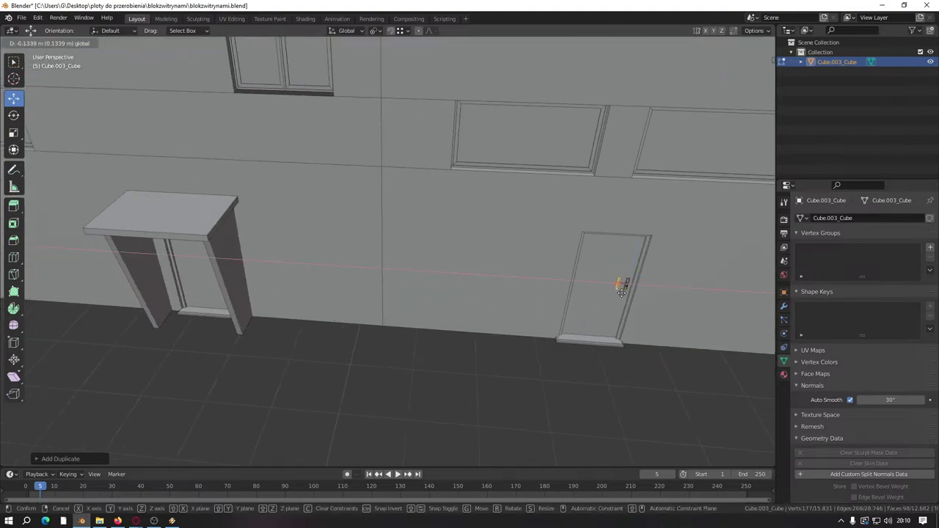
left_click(231, 318)
key("KP_Decimal")
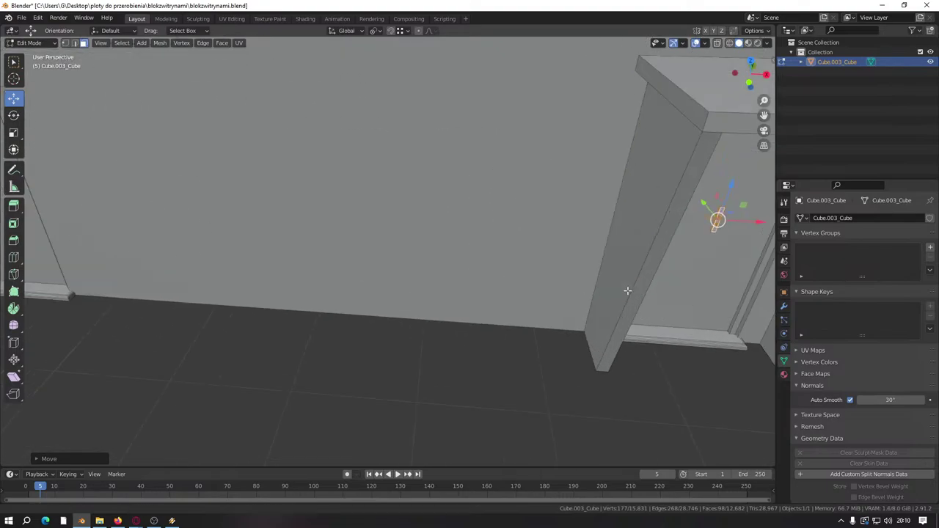
scroll(476, 287, "down", 3)
key("g")
key("x")
left_click(499, 264)
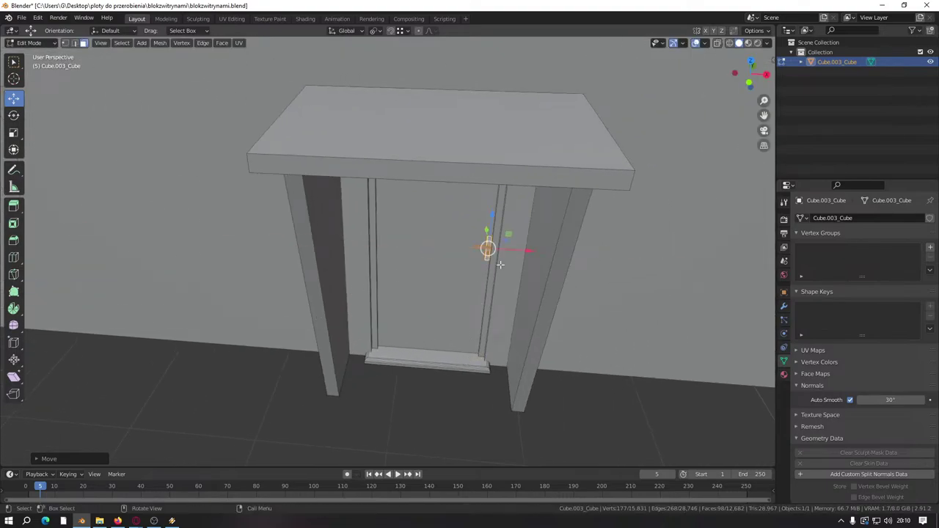
key("g")
key("x")
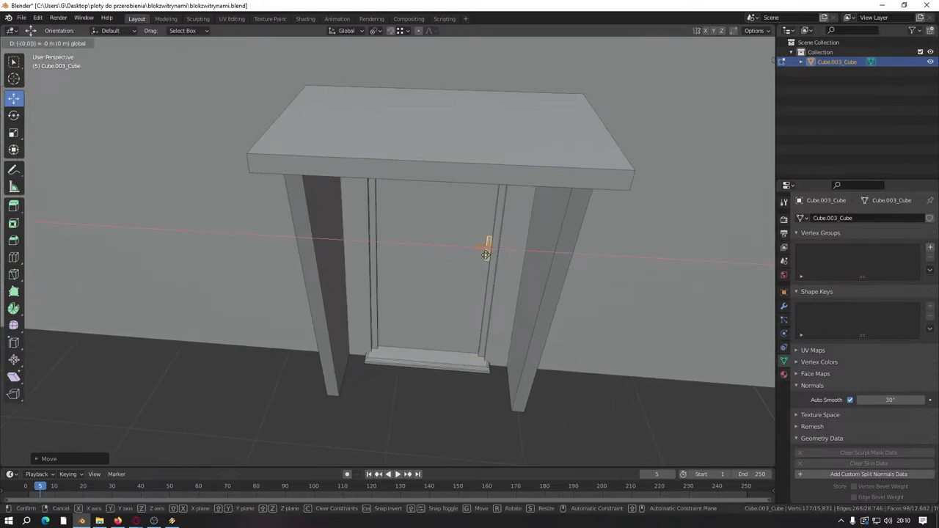
left_click(486, 255)
scroll(484, 253, "down", 5)
middle_click_drag(323, 287, 519, 287, "shift")
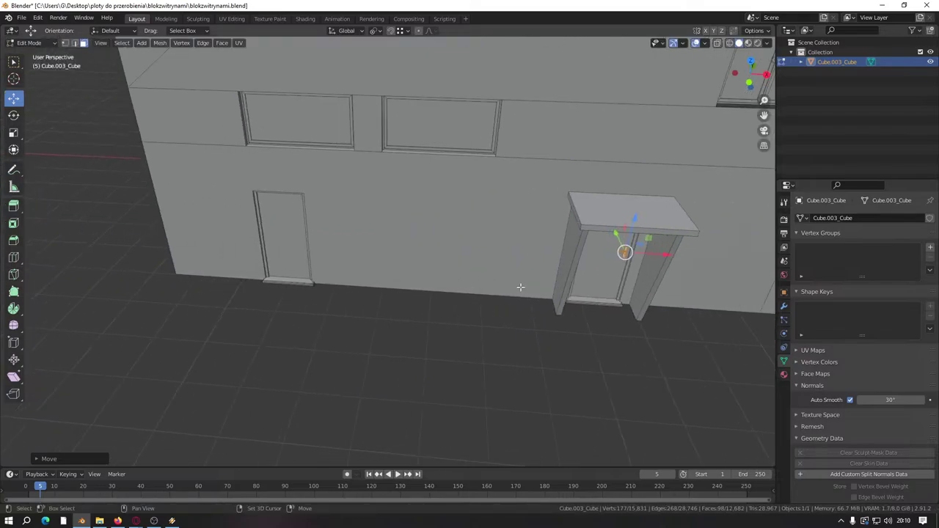
Step: Duplicate the handle along X onto the plain door, fit it at the frame, and save
key("shift+d")
key("x")
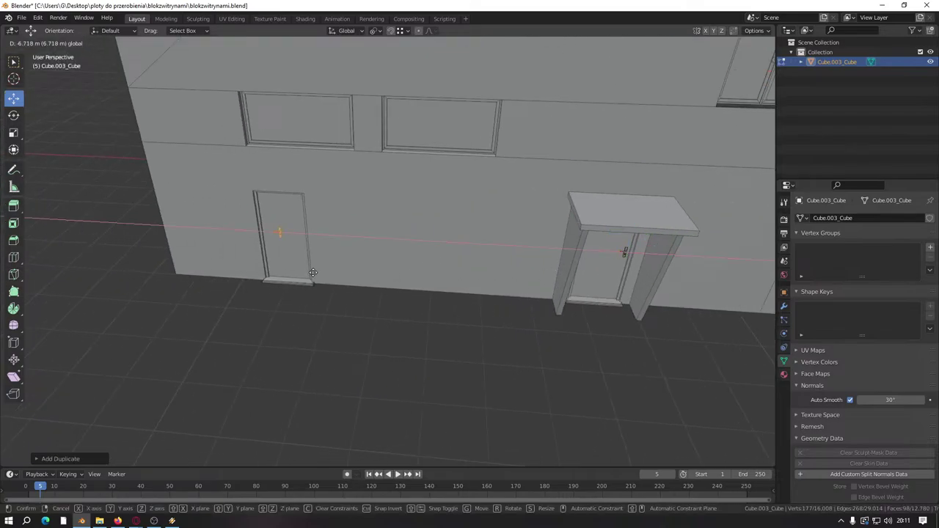
left_click(314, 272)
middle_click_drag(314, 272, 435, 269, "shift")
scroll(435, 270, "up", 5)
key("g")
key("x")
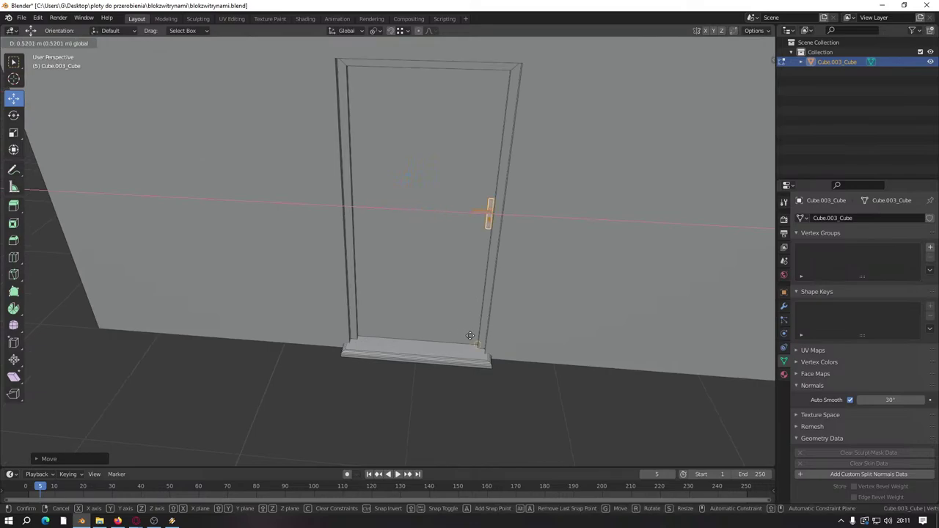
left_click(514, 233)
key("g")
key("x")
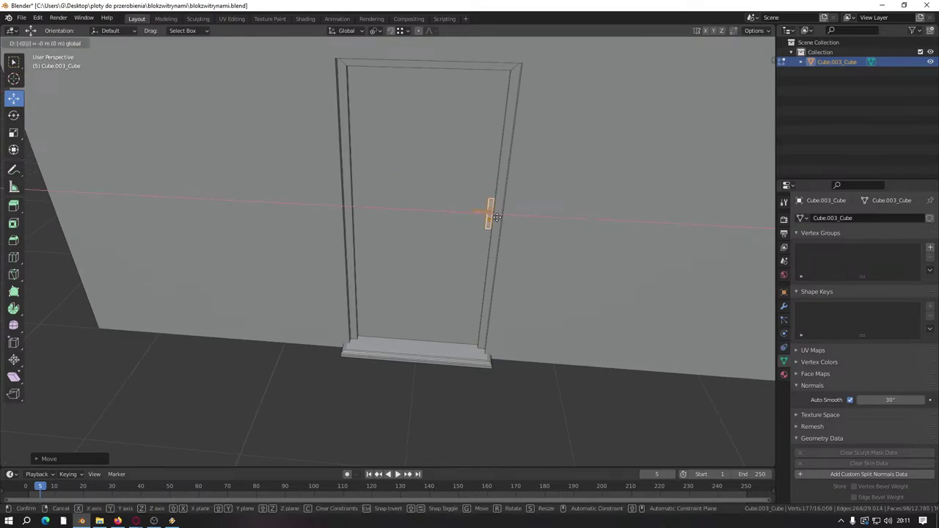
left_click(487, 217)
key("ctrl+s")
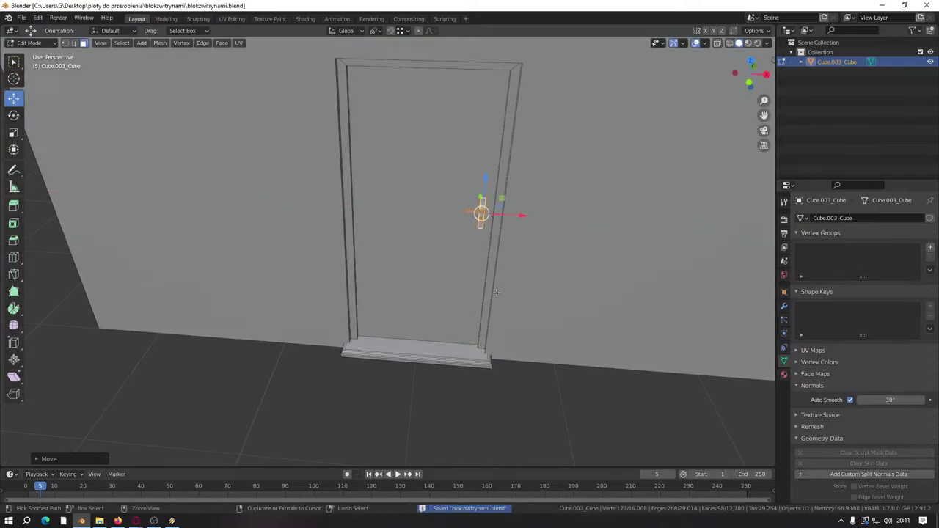
left_click(527, 394)
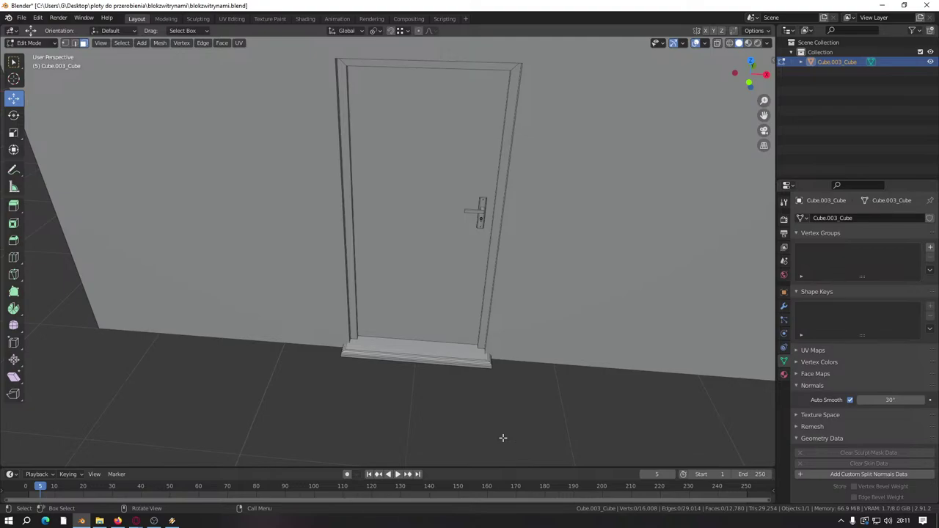
Step: Orbit and zoom around the building to inspect the sills and roof
scroll(503, 438, "down", 5)
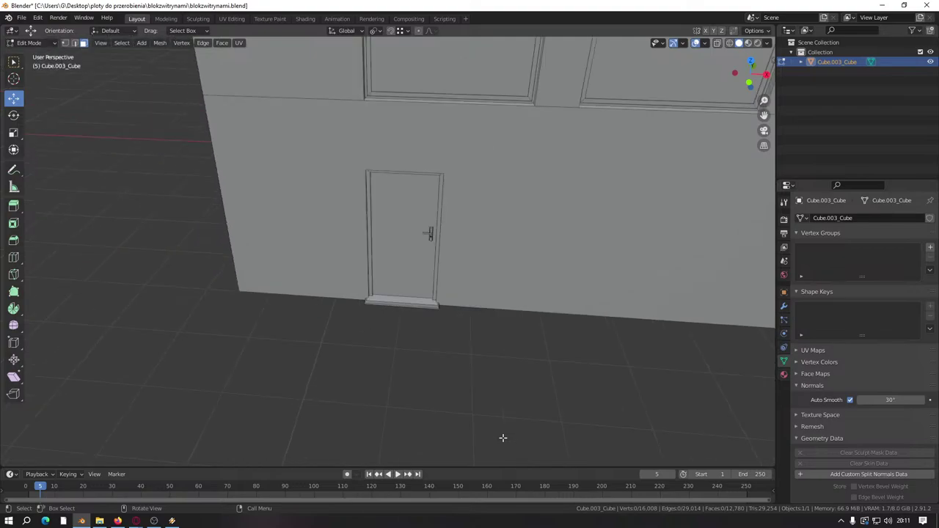
middle_click_drag(521, 429, 419, 398)
scroll(411, 381, "up", 5)
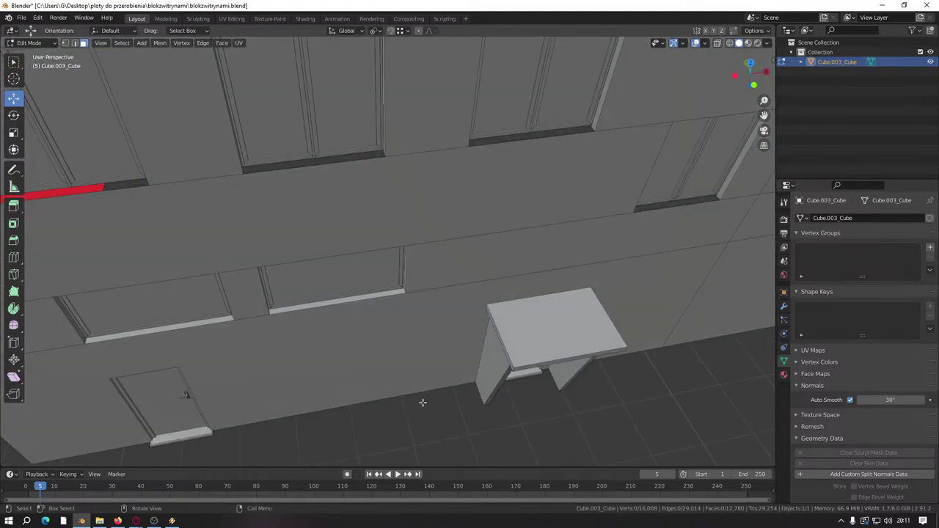
scroll(433, 381, "down", 5)
middle_click_drag(453, 360, 399, 319)
scroll(440, 308, "down", 5)
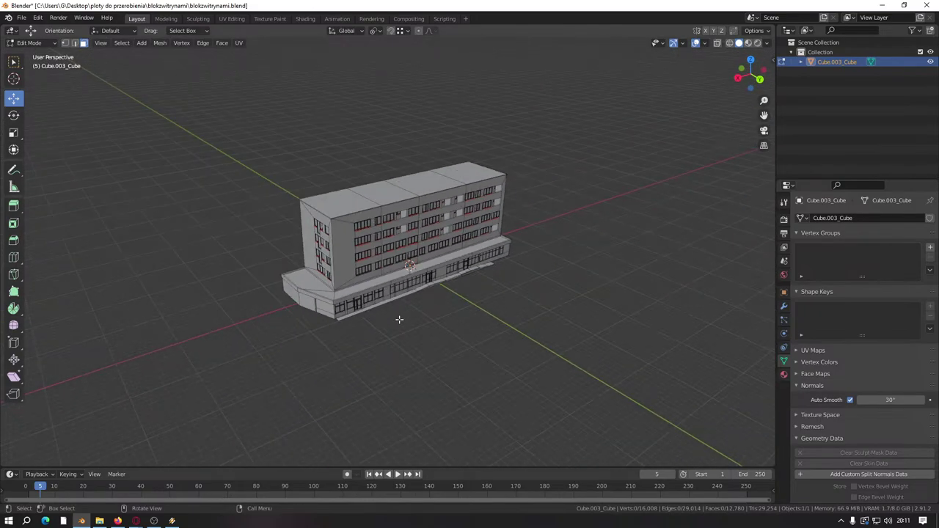
scroll(400, 293, "up", 10)
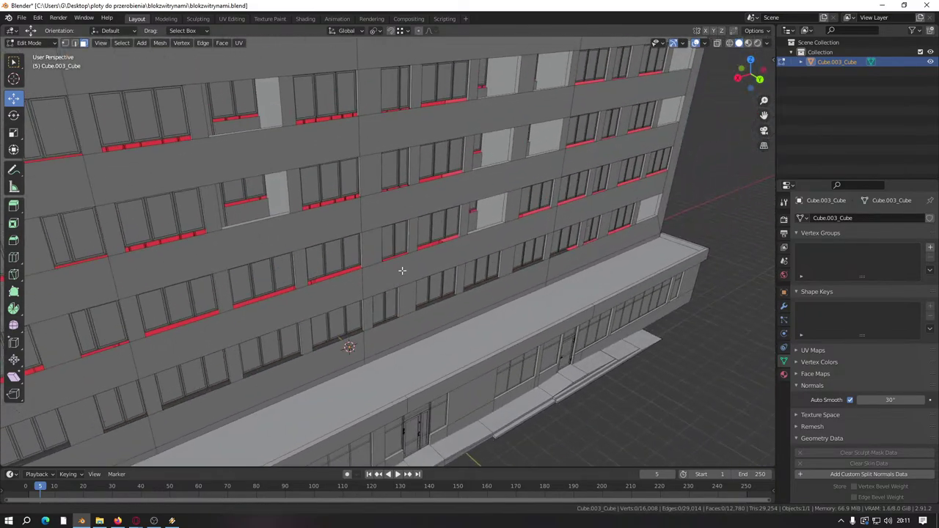
scroll(402, 271, "up", 10)
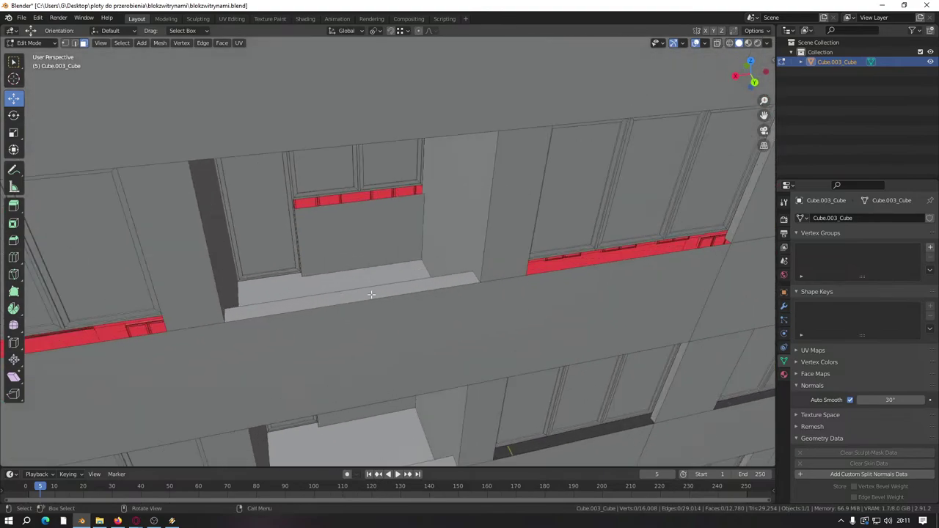
scroll(371, 294, "down", 12)
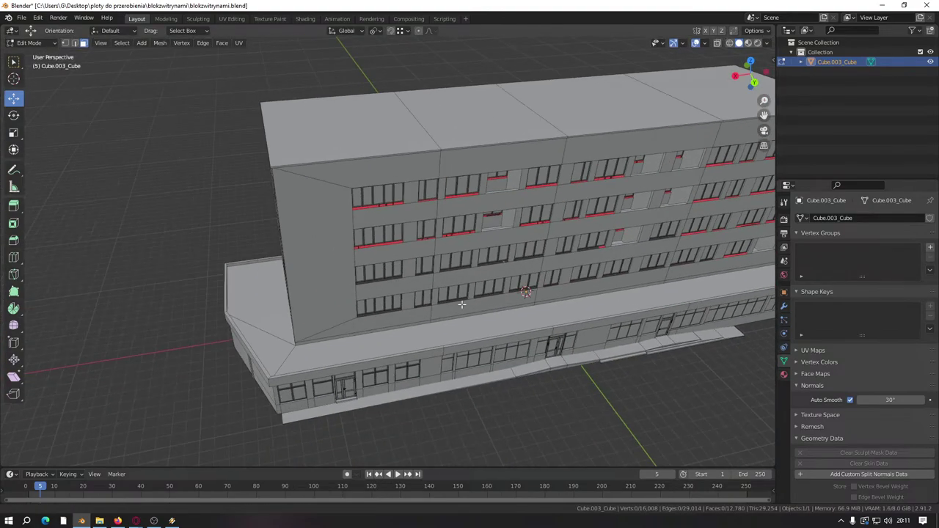
middle_click_drag(371, 294, 409, 354)
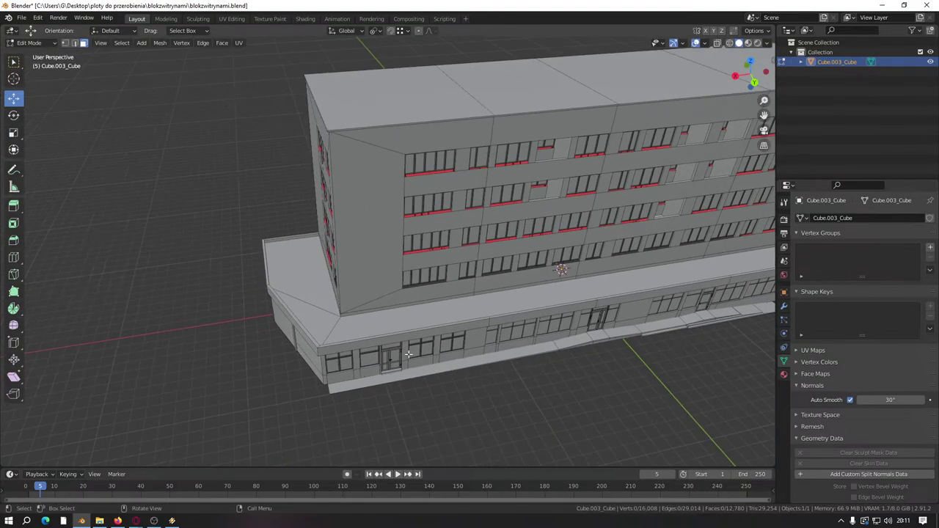
Step: Save blokzwitrynami.blend and return the model to Object Mode
key("ctrl+s")
key("Tab")
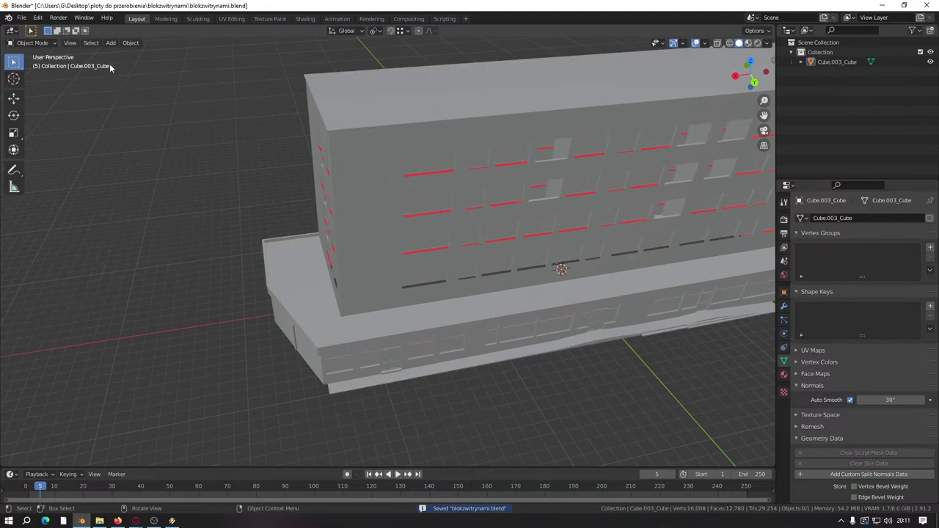
left_click(23, 18)
left_click(23, 22)
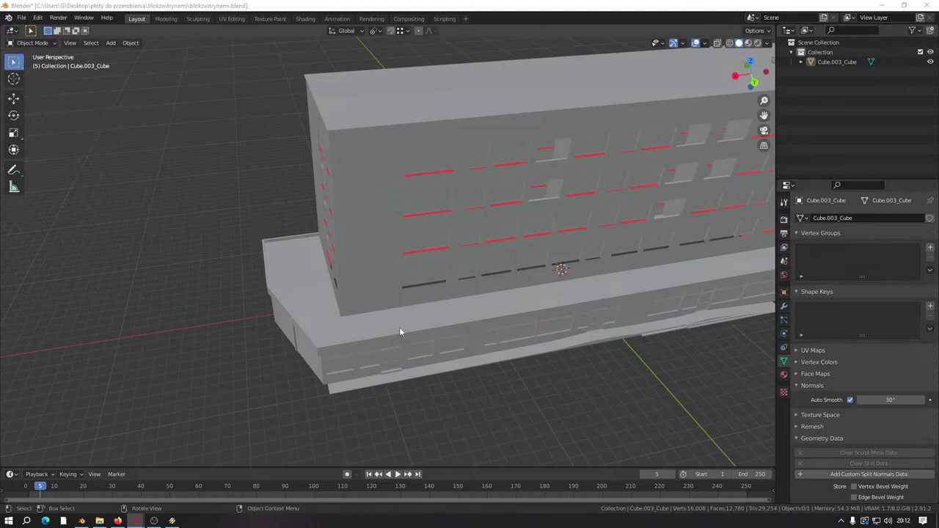
Step: Import parapetcienki.obj from prefaby/okna/parapety as a Wavefront OBJ model
middle_click_drag(247, 206, 110, 117)
left_click(22, 17)
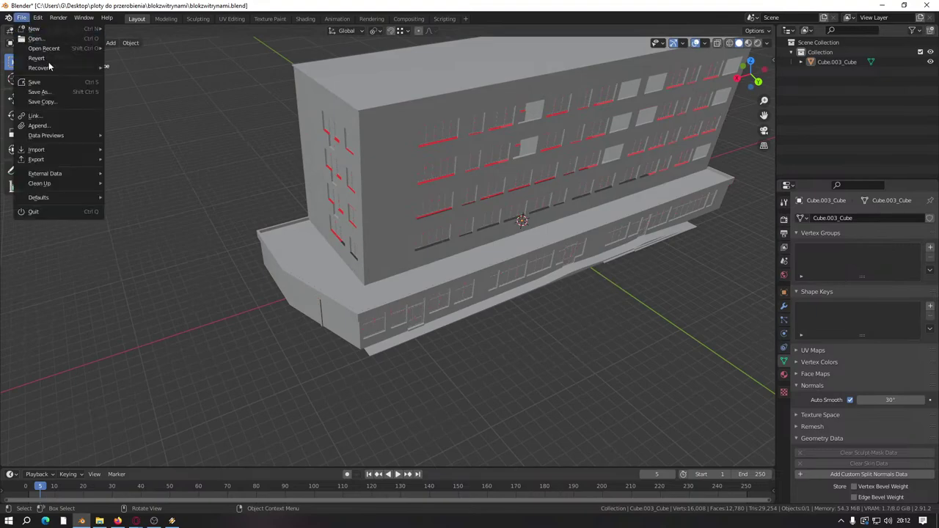
mouse_move(64, 151)
left_click(144, 226)
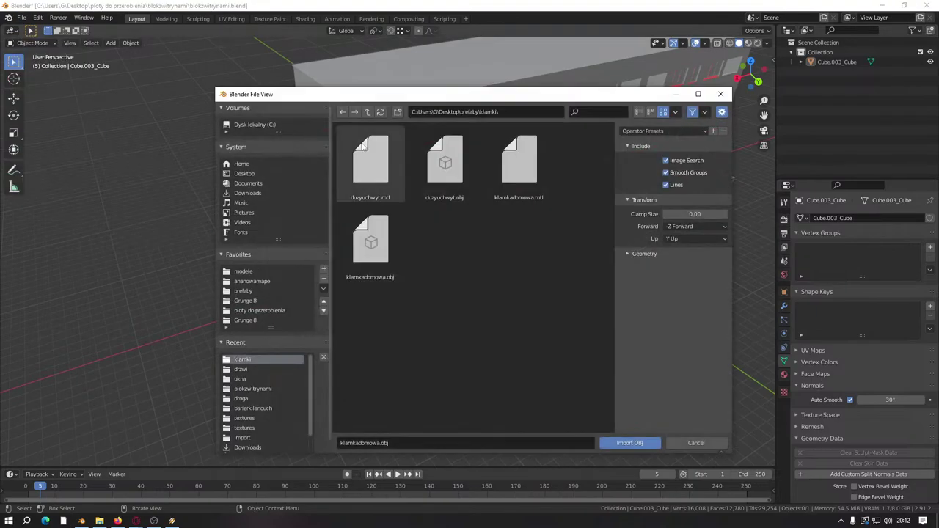
left_click(368, 111)
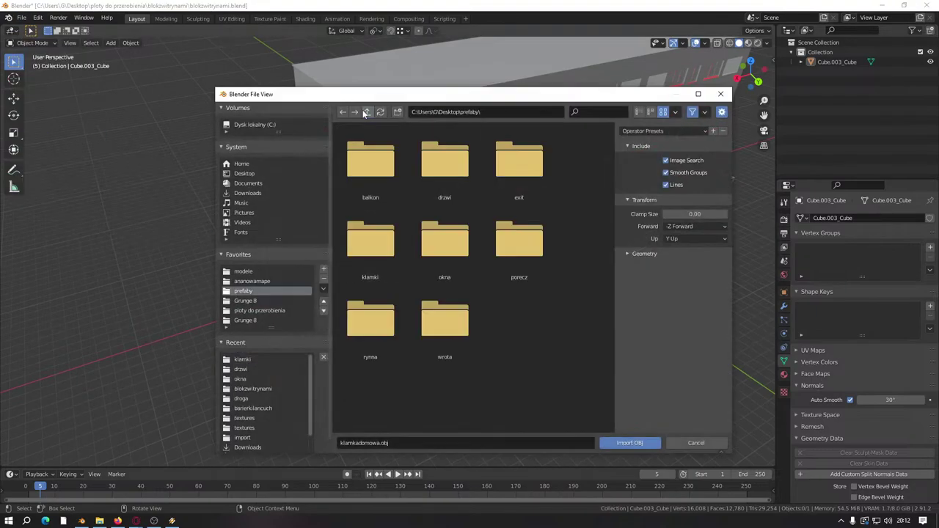
left_click(440, 241)
double_click(449, 168)
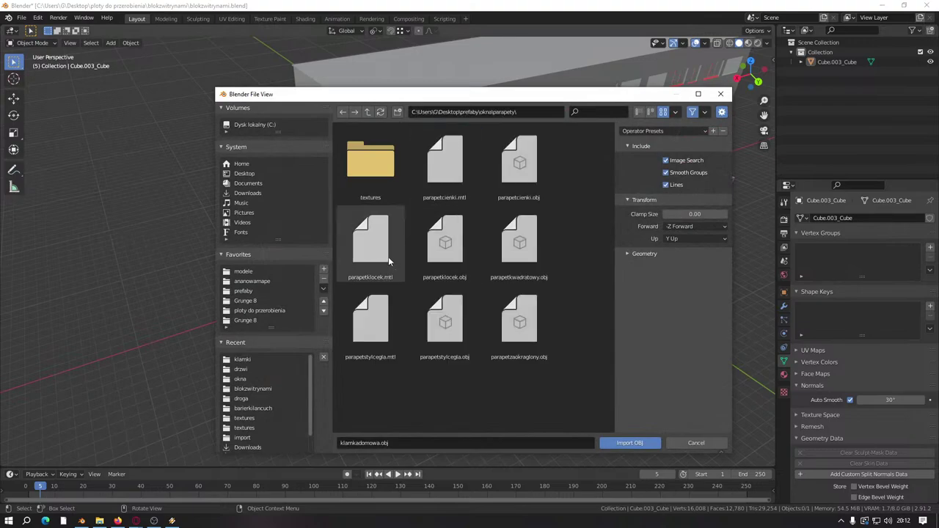
double_click(522, 160)
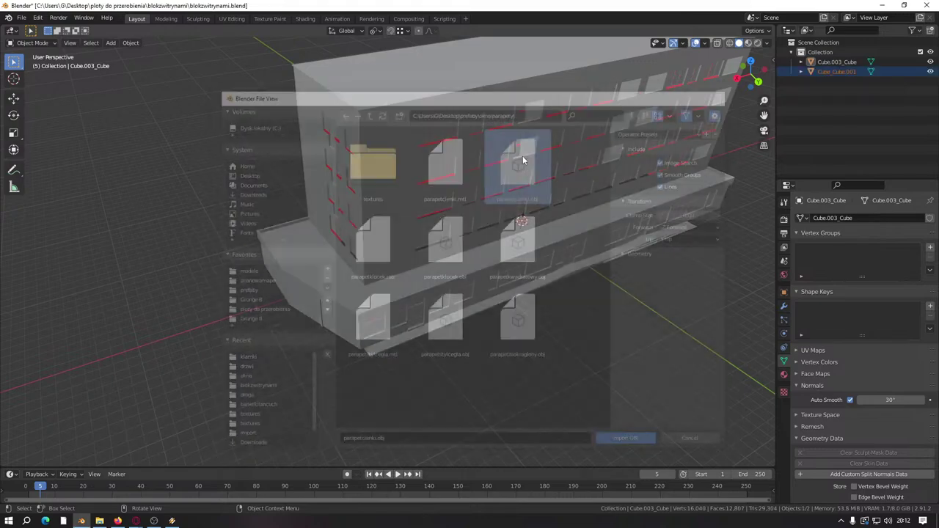
Step: Rename the building object Cube.003_Cube to 'blok'
left_click(832, 72)
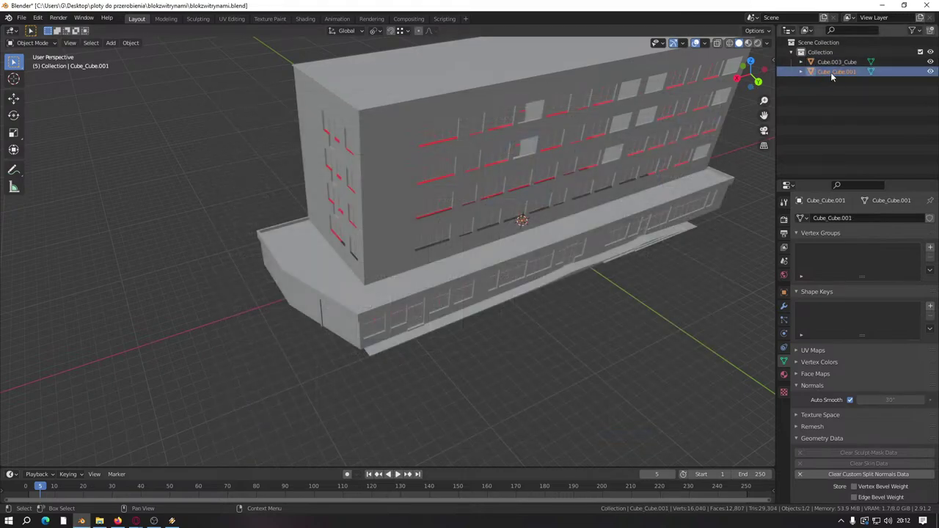
double_click(834, 62)
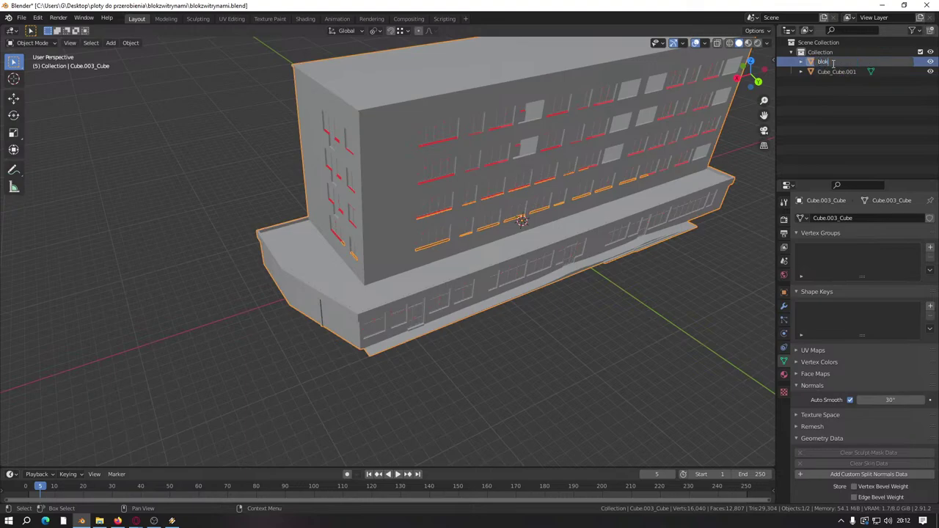
key("Return")
Step: Inspect the imported Cube_Cube.001 sill in Edit Mode, then delete it
left_click(836, 71)
key("Tab")
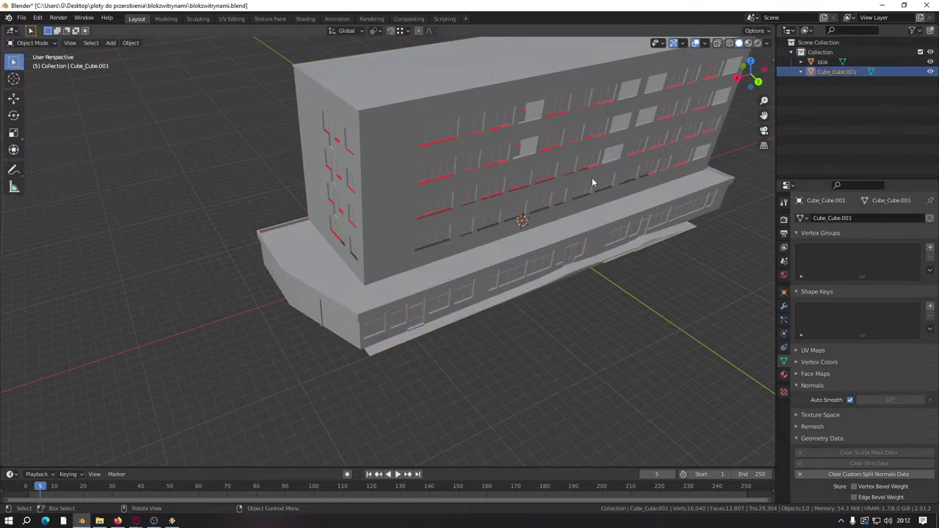
left_click_drag(536, 246, 609, 279)
scroll(514, 264, "up", 5)
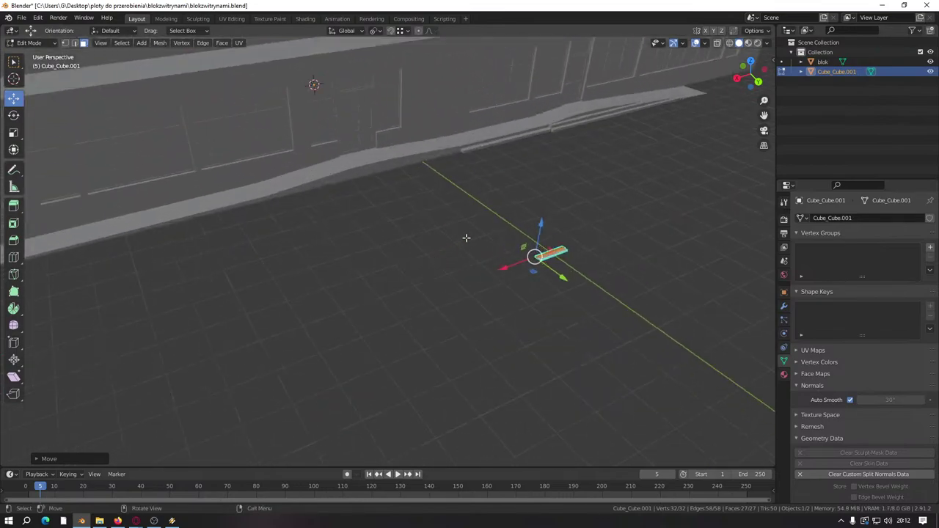
key("KP_Decimal")
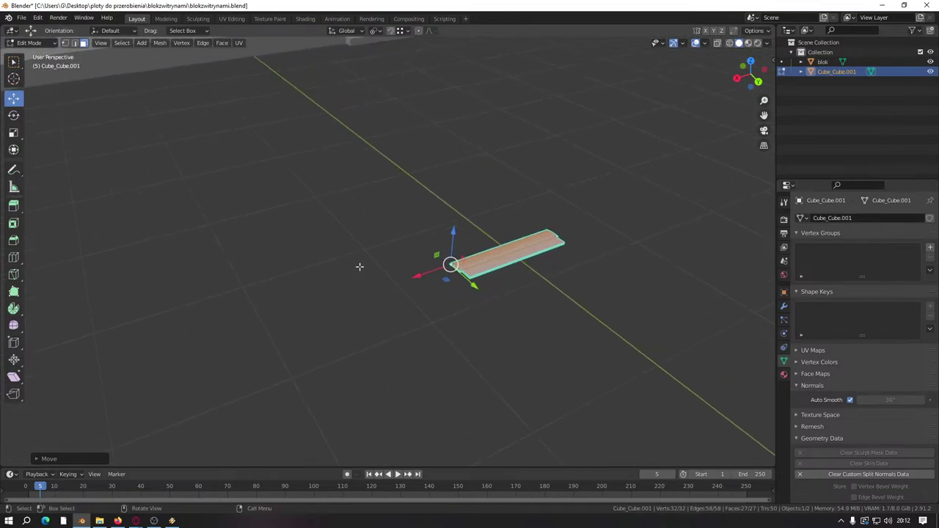
middle_click_drag(360, 266, 667, 269)
scroll(479, 265, "down", 5)
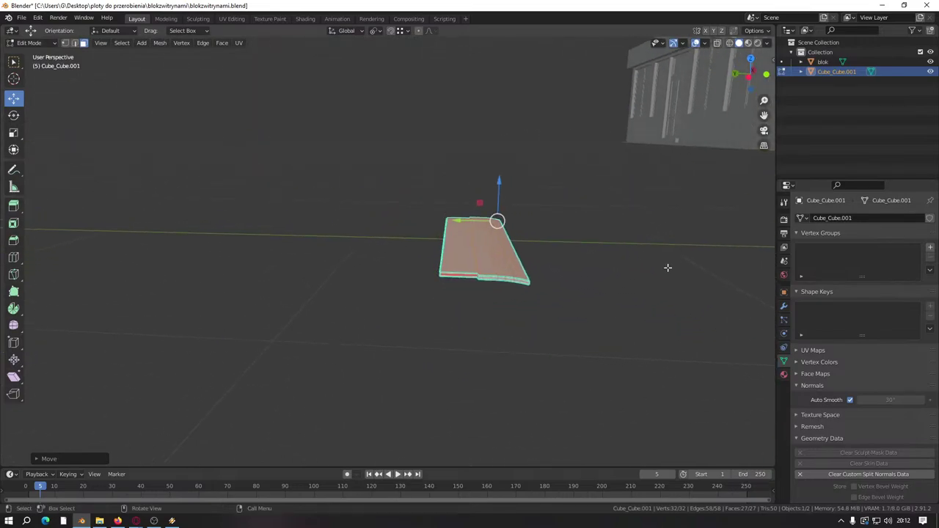
left_click(782, 71)
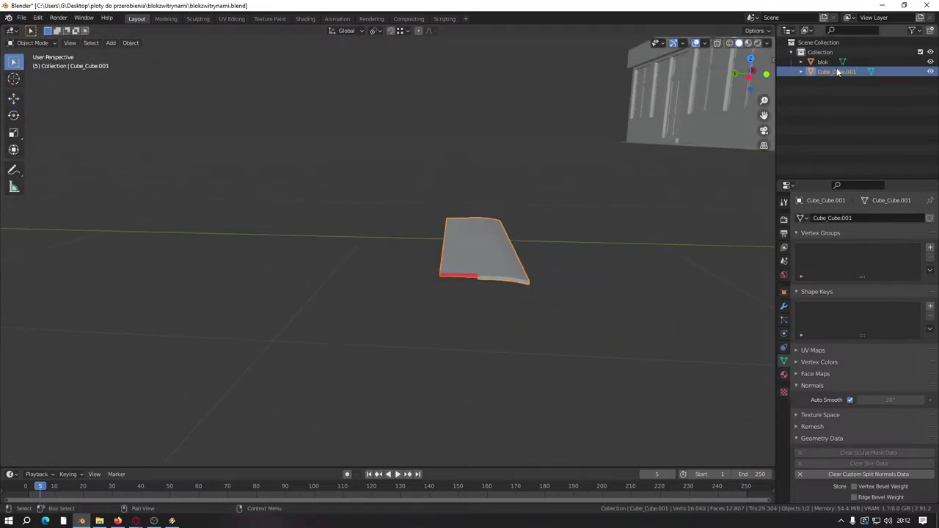
key("Delete")
Step: Import parapetklocek.obj, inspect the slab in Edit Mode, then delete the Cube_Cube.003 test import
left_click(22, 17)
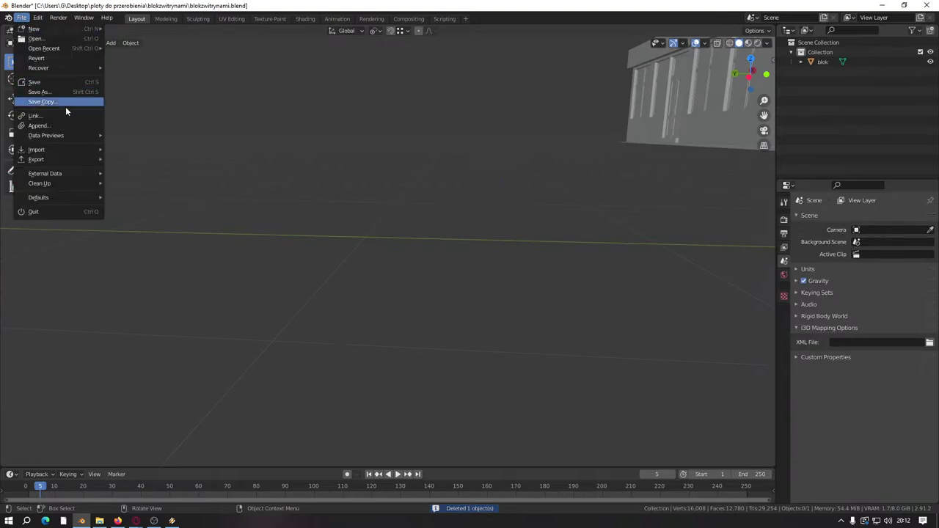
mouse_move(60, 150)
left_click(184, 228)
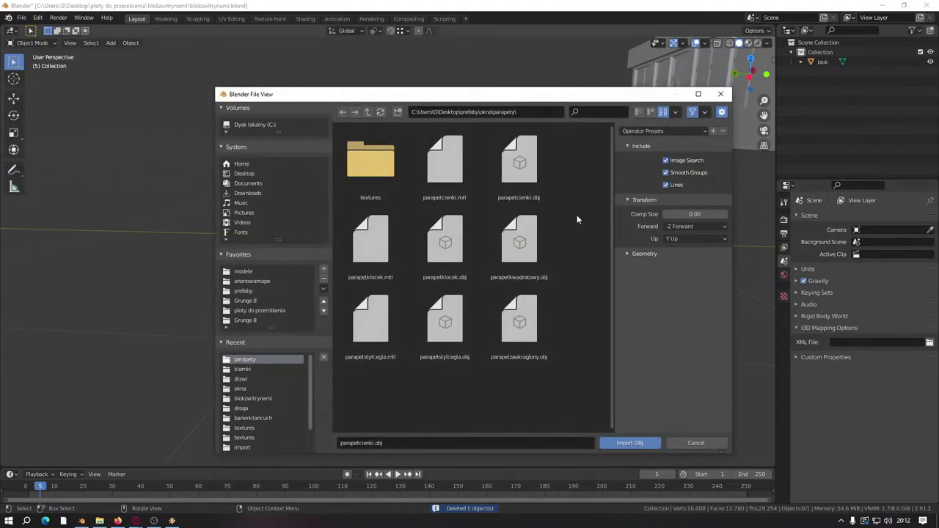
double_click(449, 256)
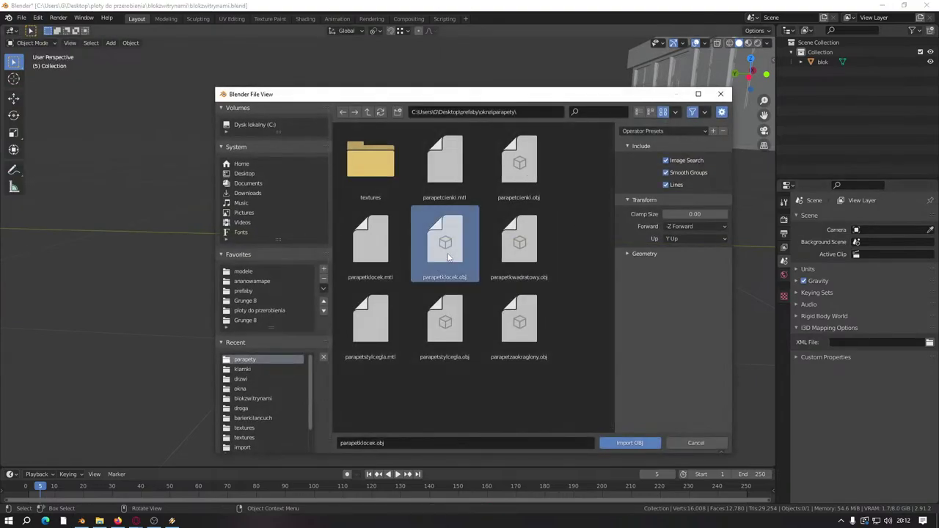
left_click(871, 71)
key("Tab")
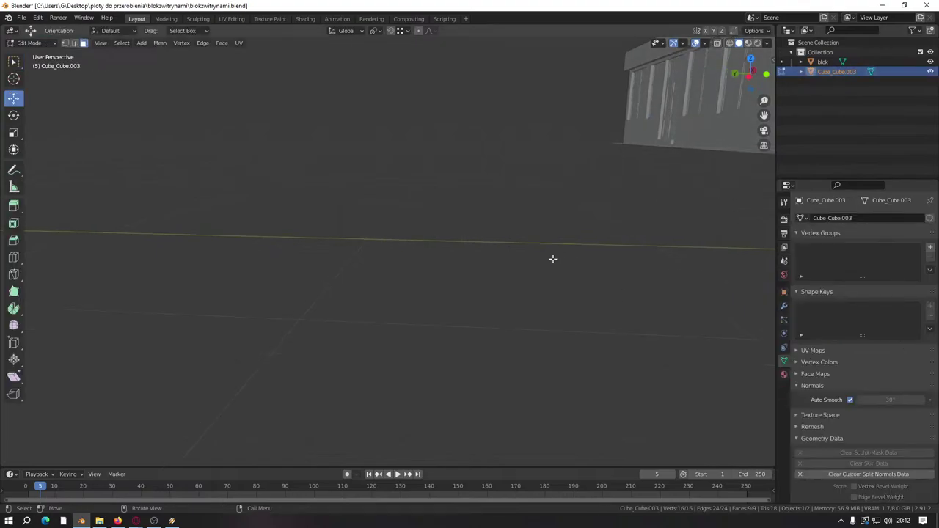
key("KP_Decimal")
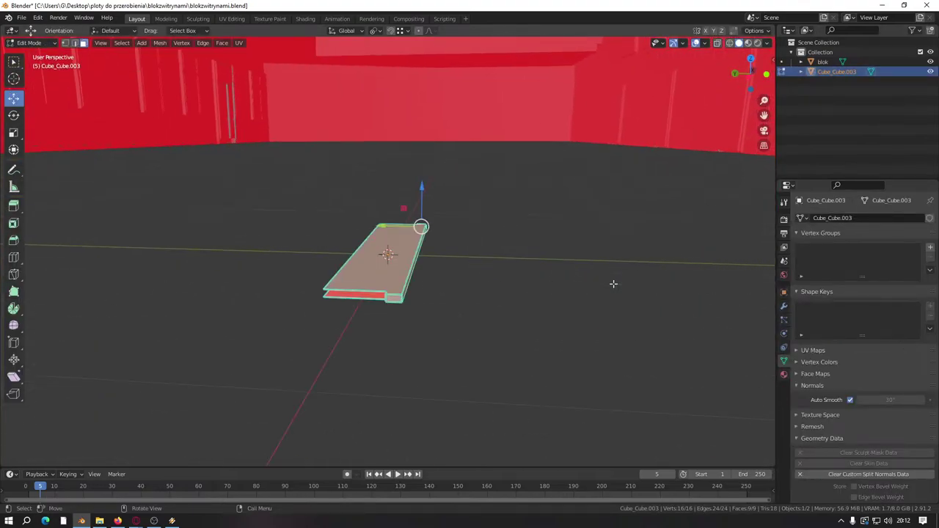
scroll(613, 283, "up", 3)
middle_click_drag(613, 283, 432, 256)
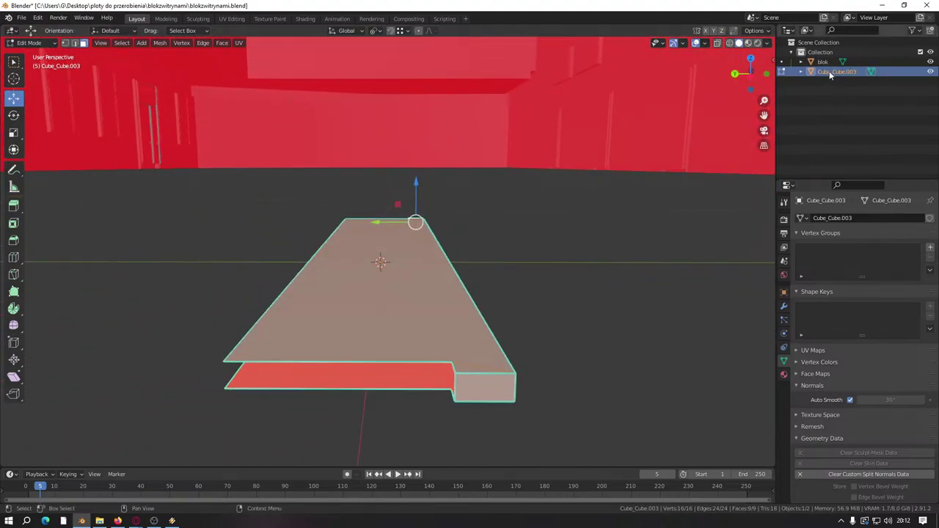
left_click(782, 71)
key("Delete")
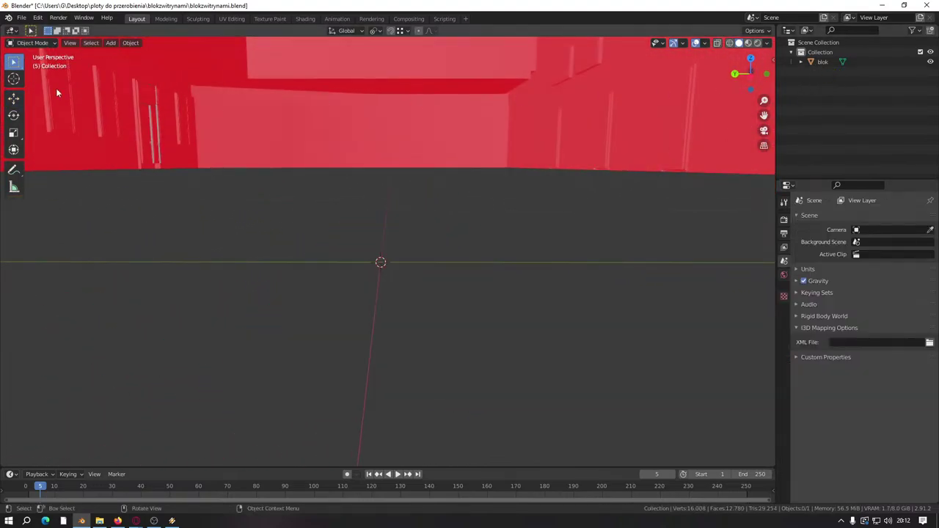
Step: Re-import the sill OBJ file, bringing in Cube_Cube.004
left_click(22, 17)
mouse_move(68, 149)
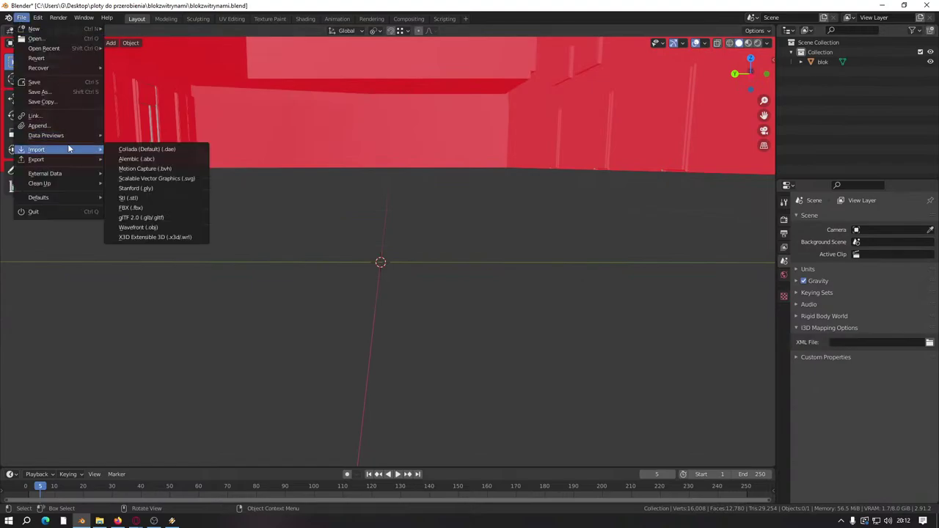
left_click(167, 227)
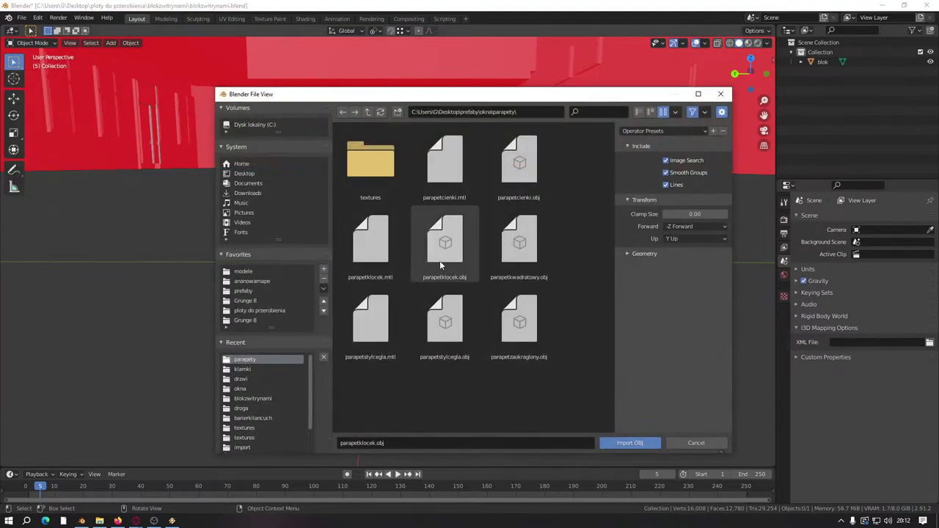
left_click(520, 242)
left_click(637, 442)
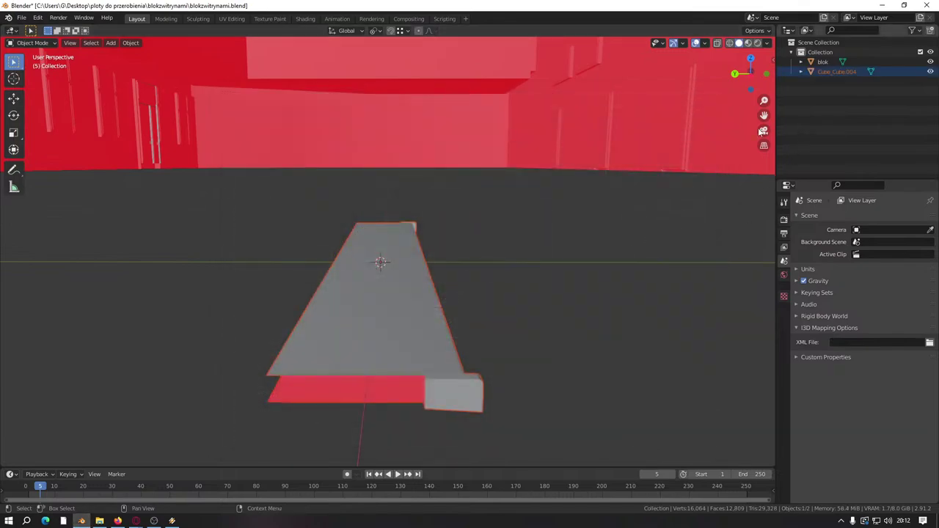
middle_click_drag(499, 396, 306, 297)
Step: Clear the sharp edge markings and custom split normals data on the Cube_Cube.004 sill
scroll(477, 327, "up", 3)
left_click(476, 327)
key("Tab")
scroll(477, 339, "down", 3)
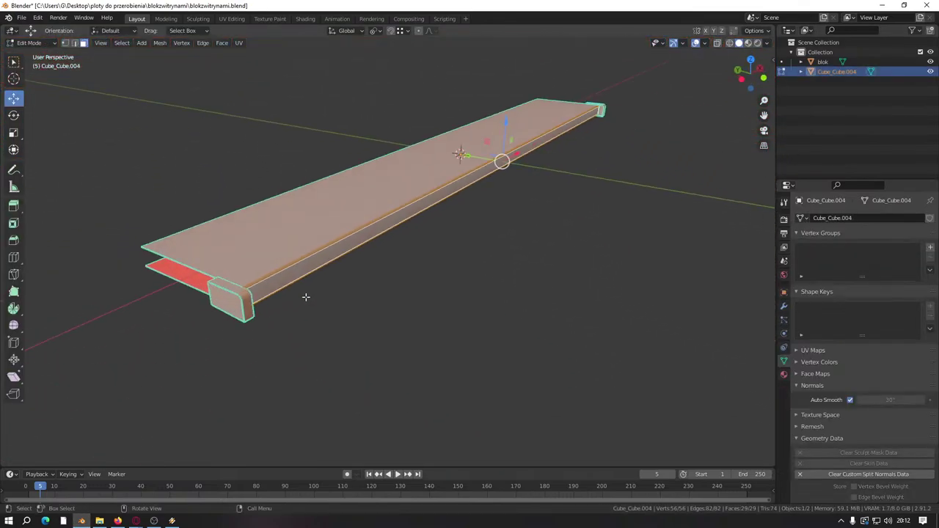
scroll(273, 286, "up", 4)
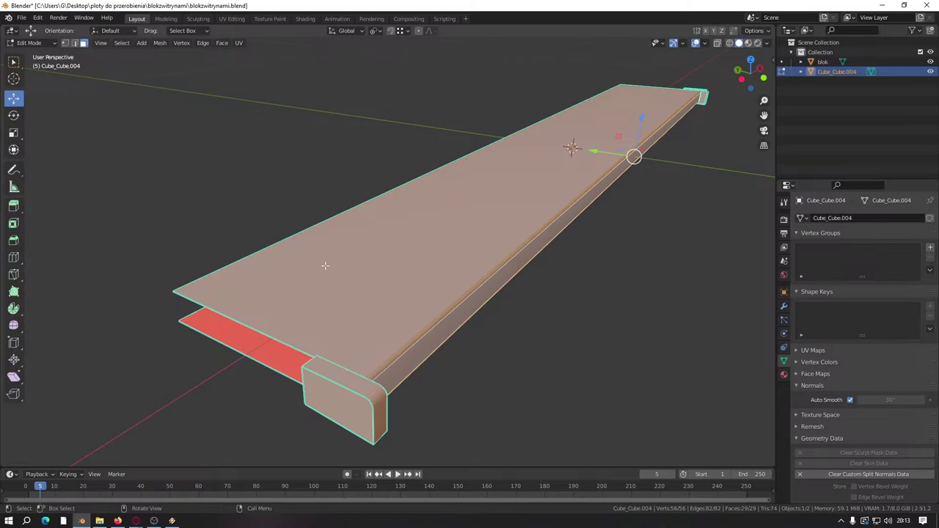
key("2")
key("ctrl+e")
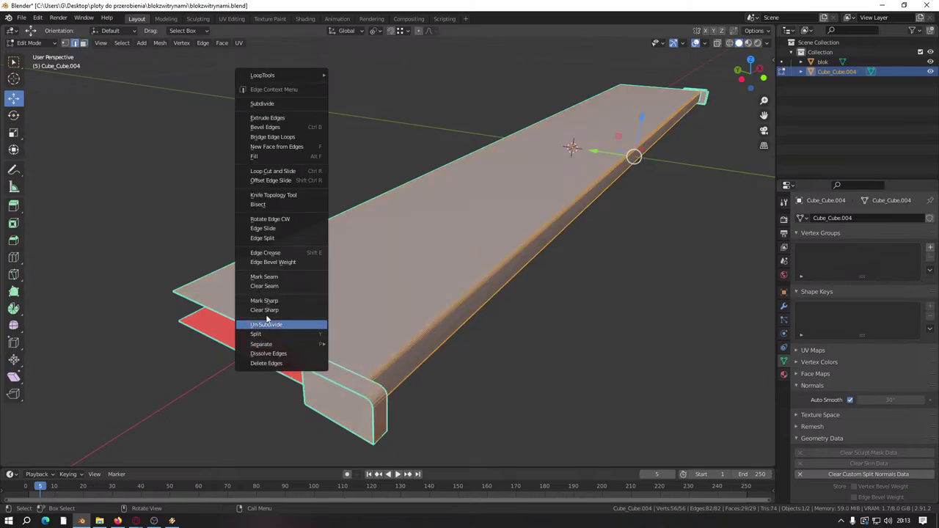
left_click(265, 309)
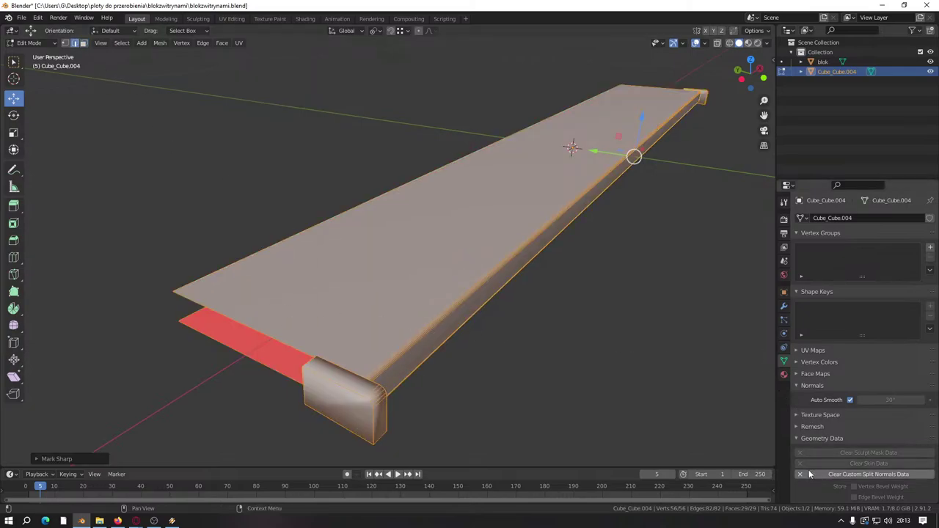
left_click(868, 474)
scroll(572, 389, "down", 5)
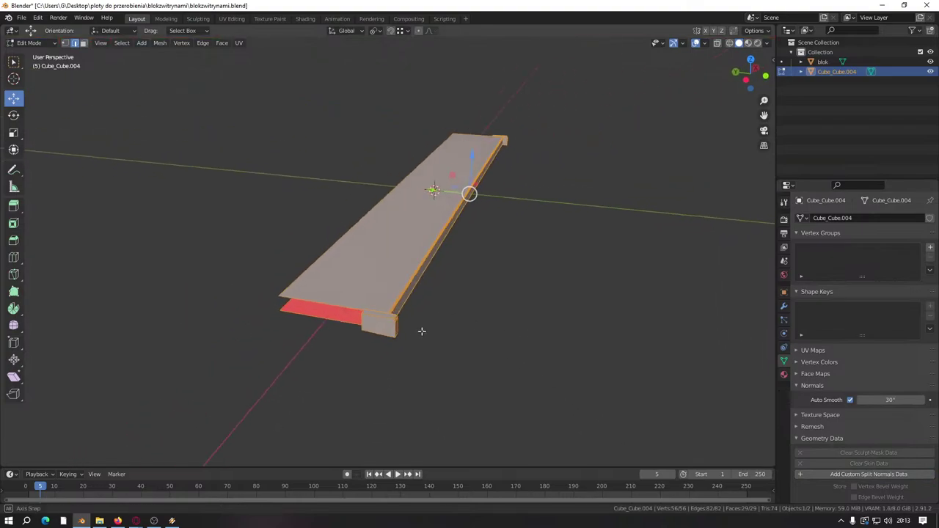
Step: Move the sill into position against the facade's left end
scroll(402, 334, "down", 2)
middle_click_drag(399, 333, 411, 312)
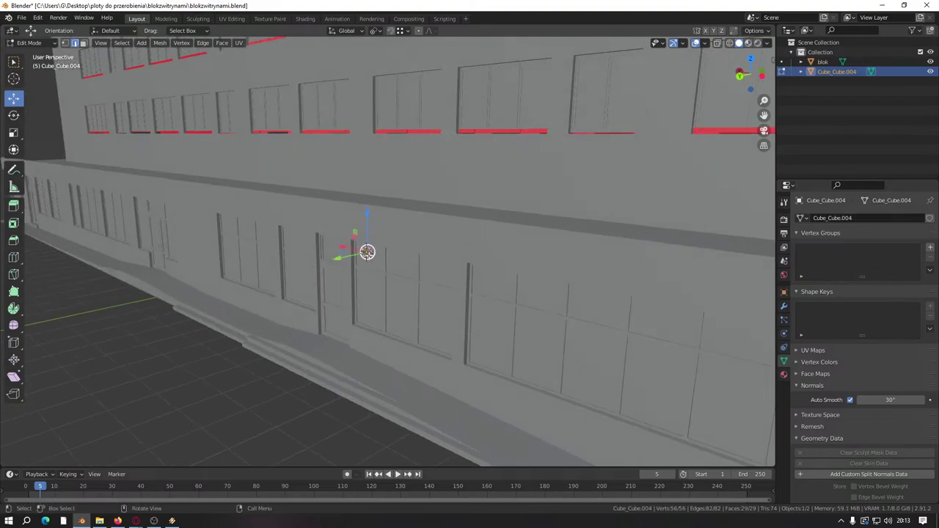
key("g")
left_click(106, 348)
middle_click_drag(106, 350, 184, 371)
key("g")
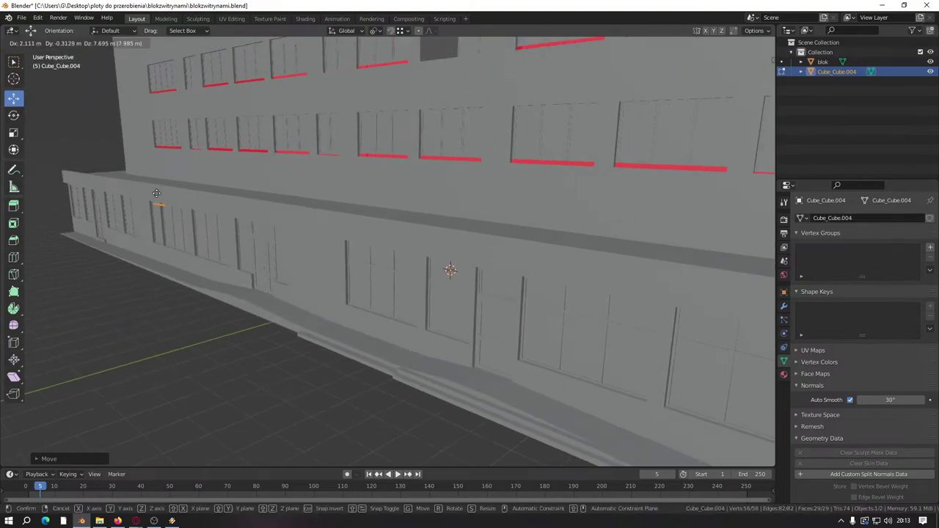
left_click(147, 144)
middle_click_drag(146, 144, 393, 287)
Step: Join the sill with blok via Ctrl+J and open the combined mesh for editing
key("Tab")
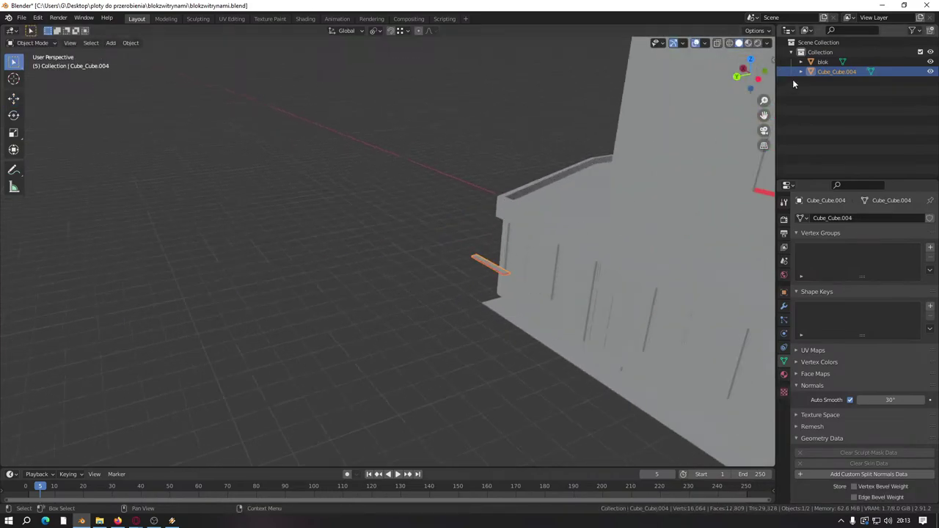
left_click(583, 174, "shift")
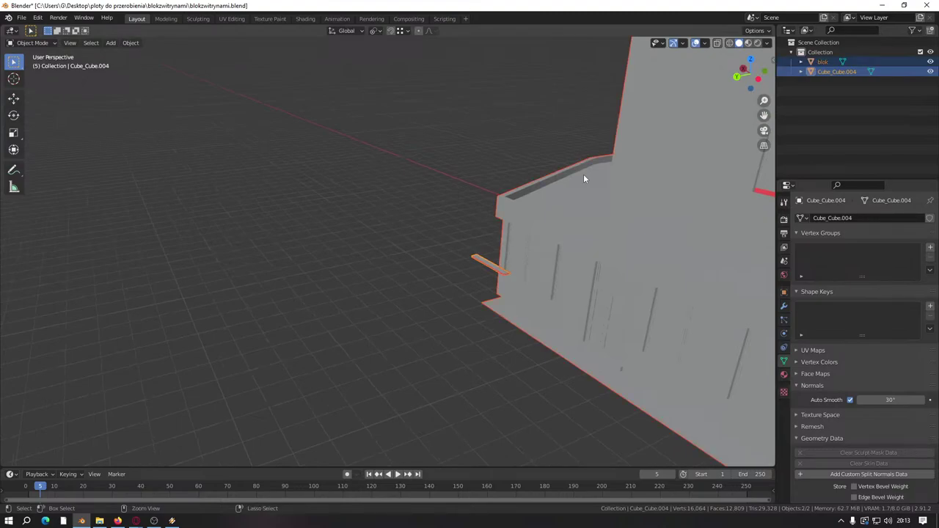
key("ctrl+j")
key("Tab")
middle_click_drag(544, 255, 360, 360)
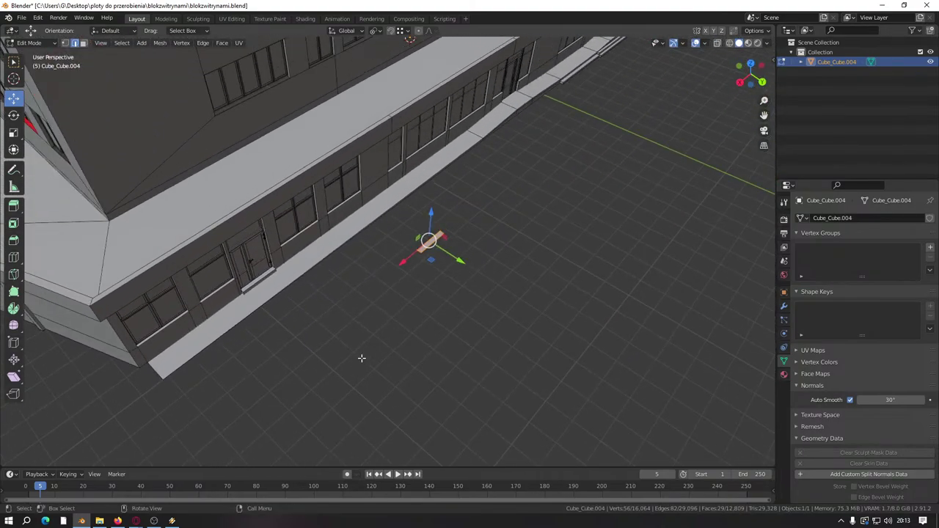
Step: Duplicate the sill piece and slide the copy along the X axis
scroll(360, 360, "up", 3)
middle_click_drag(149, 88, 438, 248)
scroll(356, 184, "down", 5)
key("shift+d")
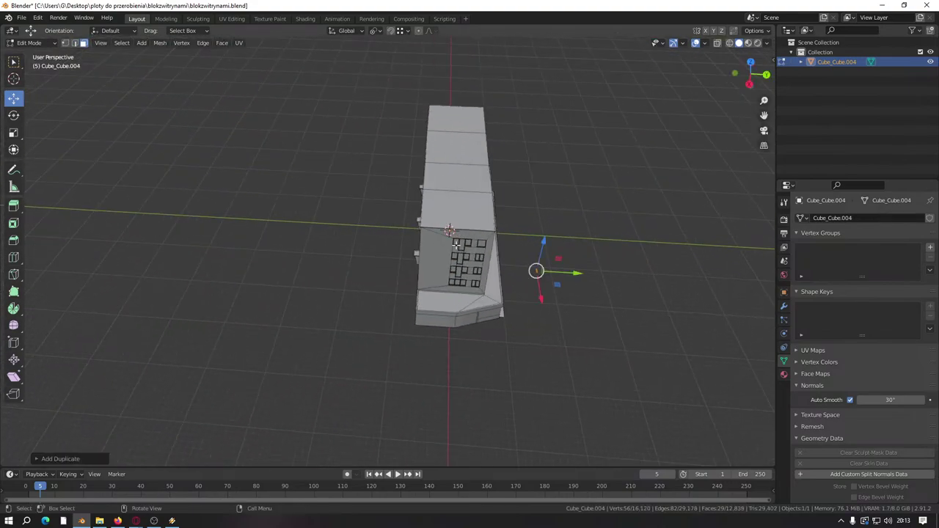
key("x")
left_click(377, 269)
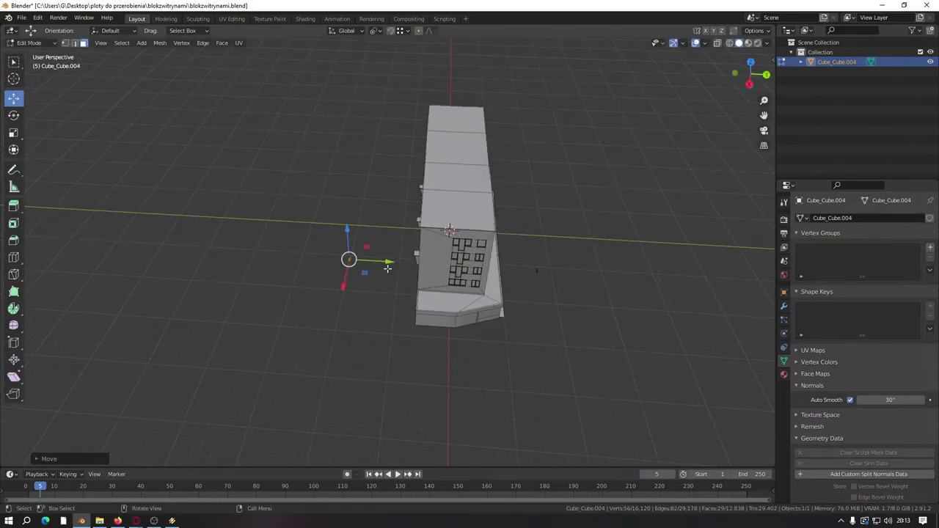
Step: Move the sill copy up to the upper windows, between the red sills
scroll(388, 260, "up", 5)
middle_click_drag(388, 260, 357, 277)
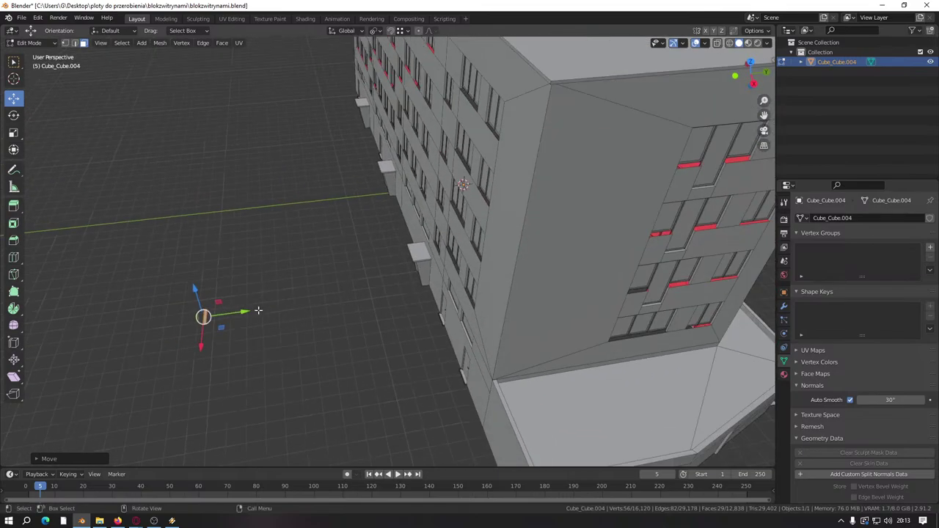
left_click_drag(258, 311, 428, 287)
middle_click_drag(428, 287, 311, 335)
scroll(315, 355, "up", 5)
scroll(315, 355, "down", 5)
scroll(304, 342, "up", 5)
scroll(310, 335, "up", 3)
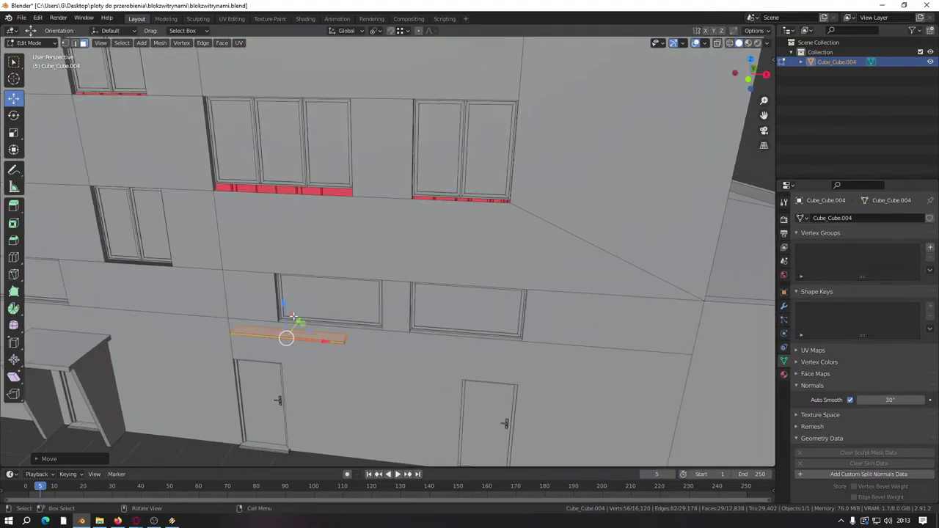
scroll(293, 316, "up", 2)
key("g")
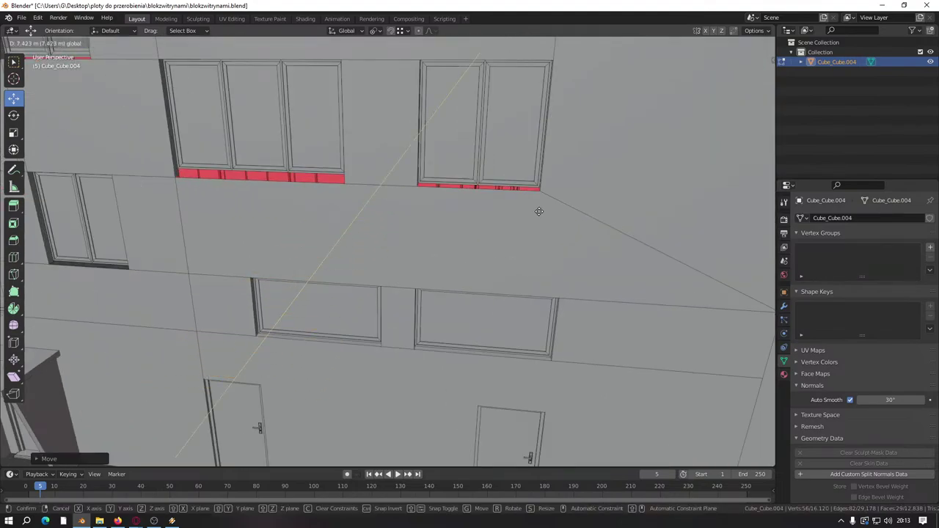
left_click(431, 202)
Step: Push the sill back into the wall edge and corner, cancelling the extra move
scroll(431, 202, "up", 3)
middle_click_drag(377, 278, 340, 311)
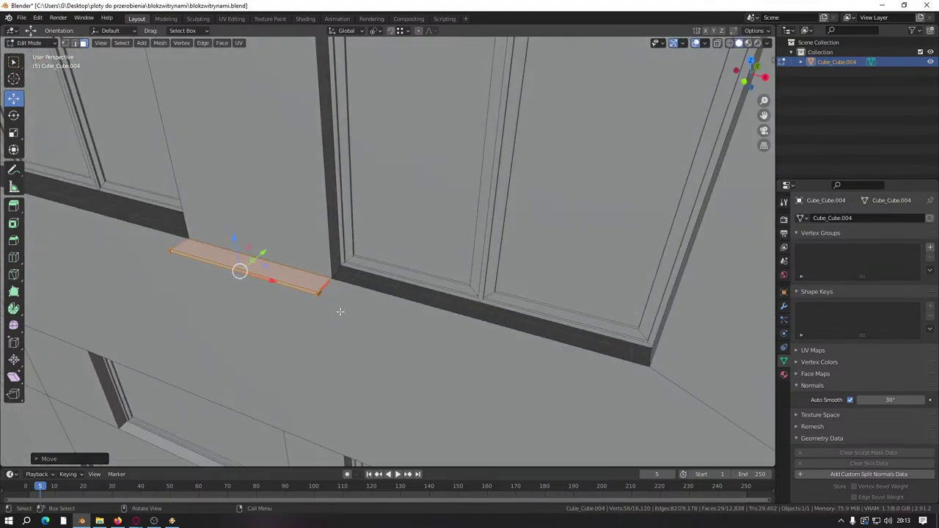
key("g")
left_click(324, 283)
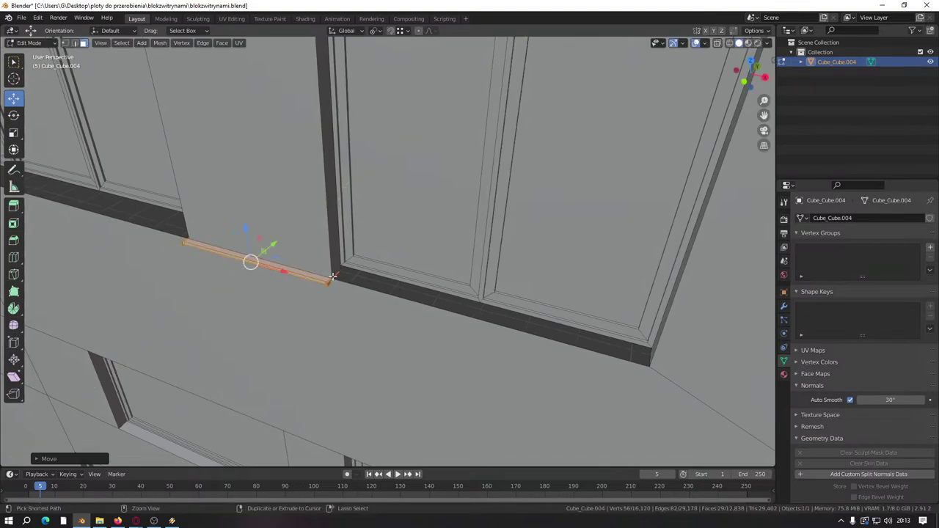
key("g")
left_click(410, 306)
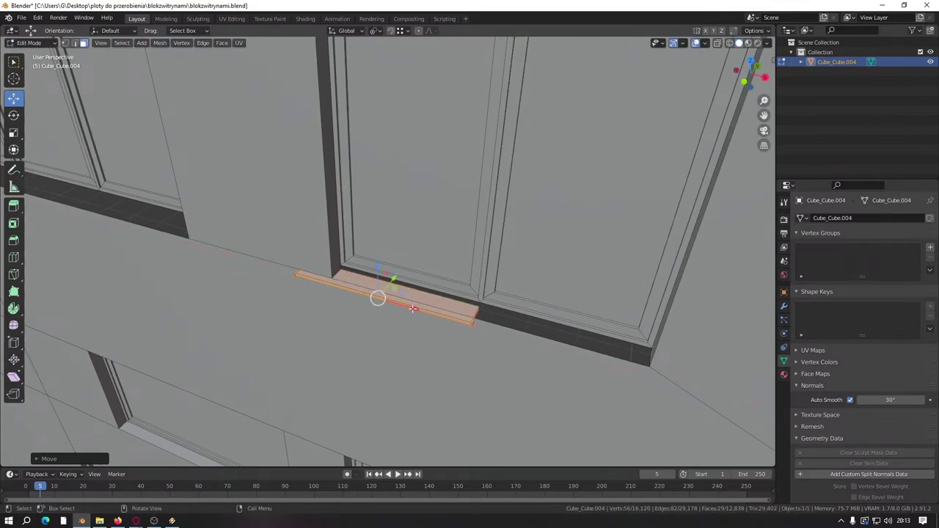
key("g")
right_click(344, 287)
Step: Lower the sill to the red strip under the window and check its end
key("Tab")
scroll(481, 241, "up", 5)
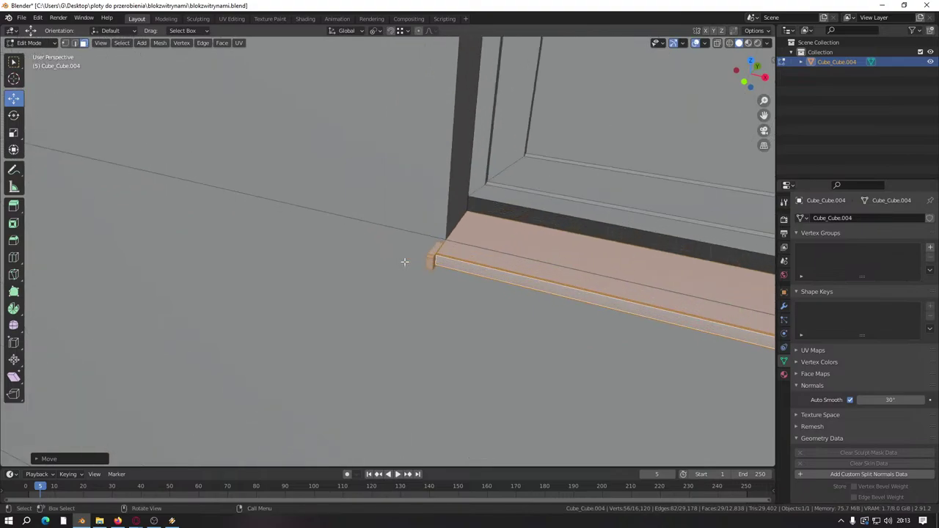
middle_click_drag(481, 241, 675, 241)
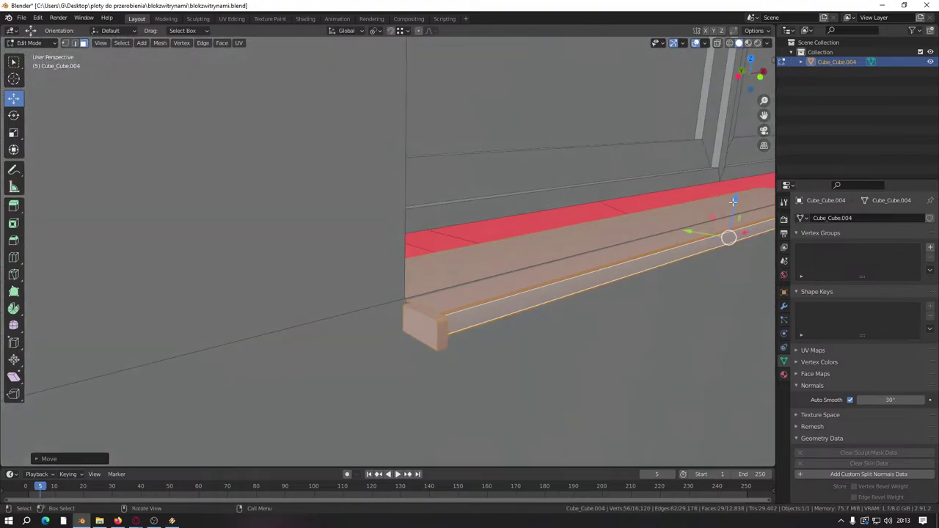
middle_click_drag(733, 200, 609, 197)
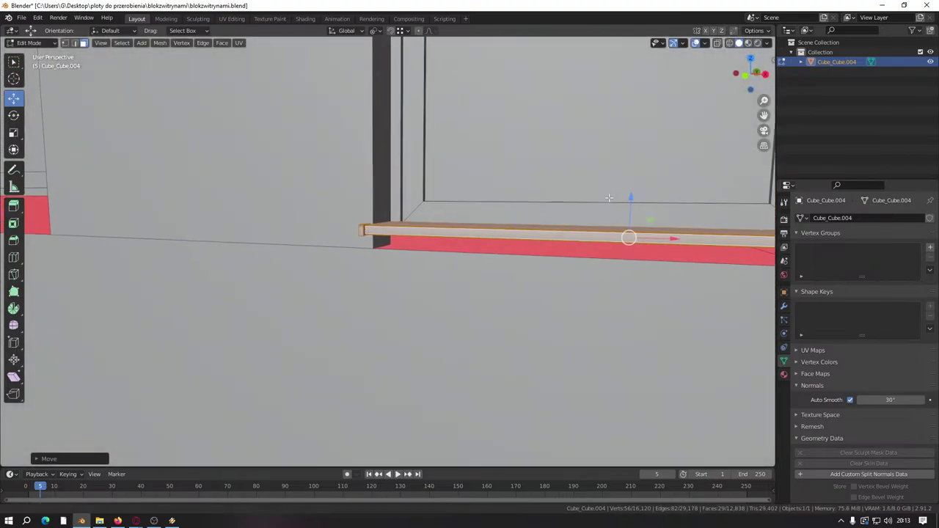
left_click_drag(633, 196, 383, 247)
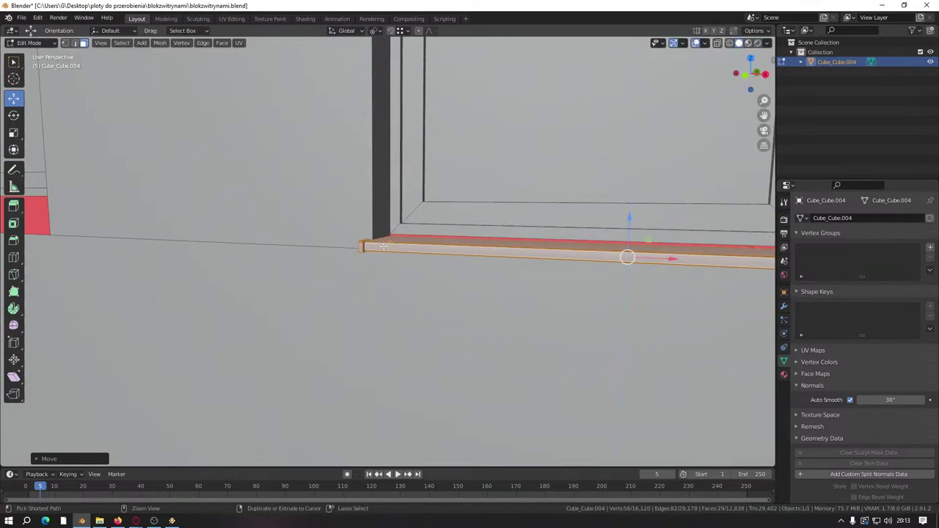
middle_click_drag(383, 246, 471, 238)
Step: Select the two parallel end edges of the sill and shift them
middle_click_drag(526, 78, 310, 254)
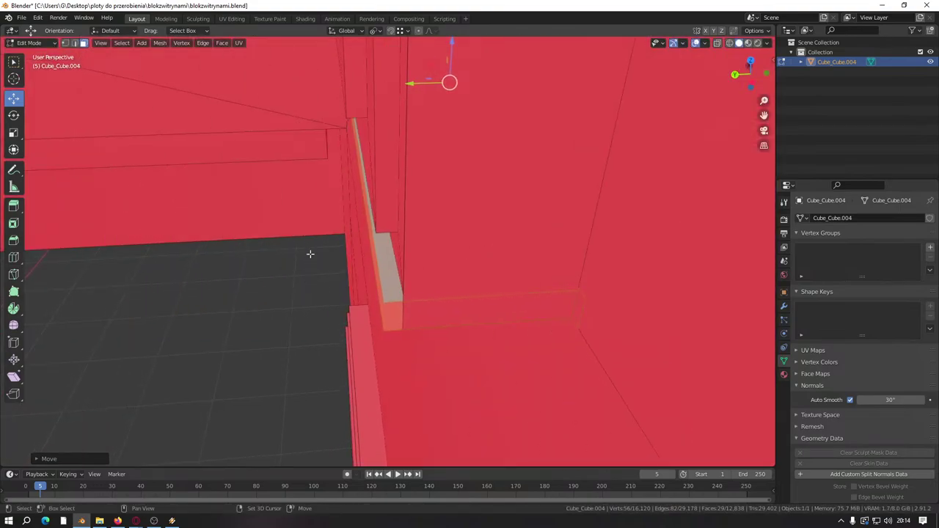
left_click(374, 281)
left_click(343, 153, "shift")
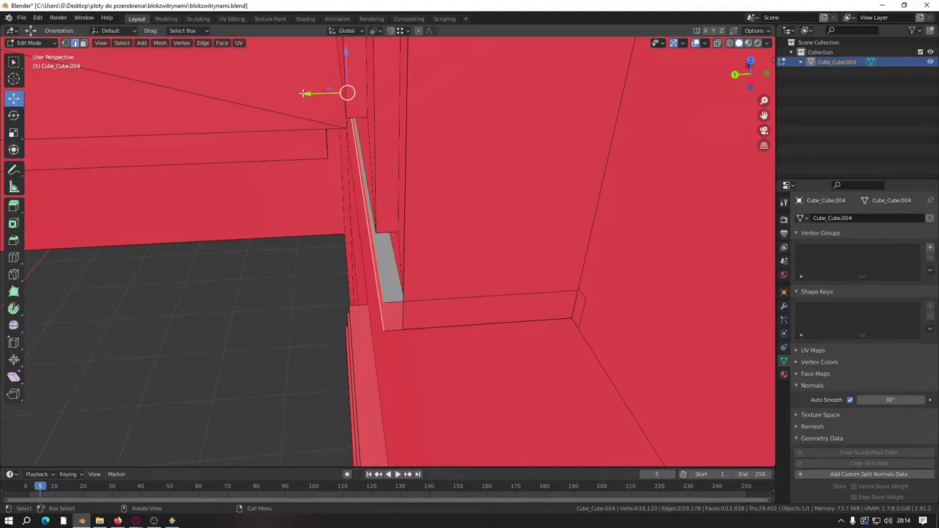
left_click_drag(303, 93, 385, 319)
middle_click_drag(386, 319, 323, 306)
Step: Select the connected end piece and slide it along X into the wall corner
left_click(456, 341)
left_click(414, 289, "alt")
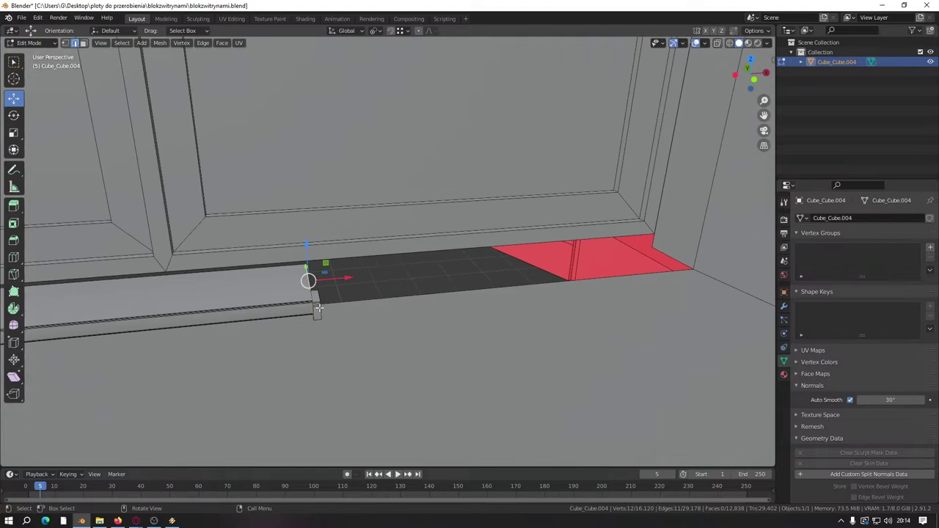
key("ctrl+l")
left_click_drag(332, 279, 558, 276)
scroll(550, 272, "up", 5)
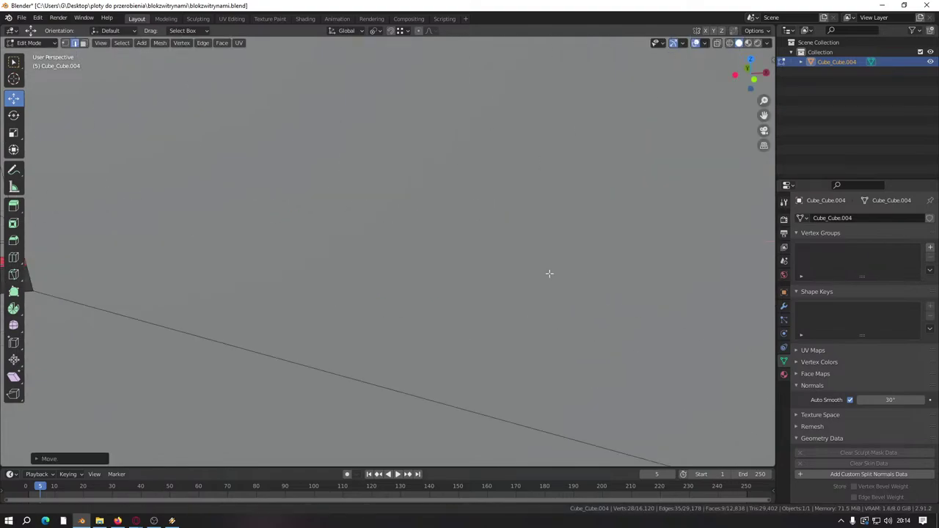
middle_click_drag(550, 272, 392, 268)
scroll(250, 270, "down", 3)
scroll(440, 270, "up", 5)
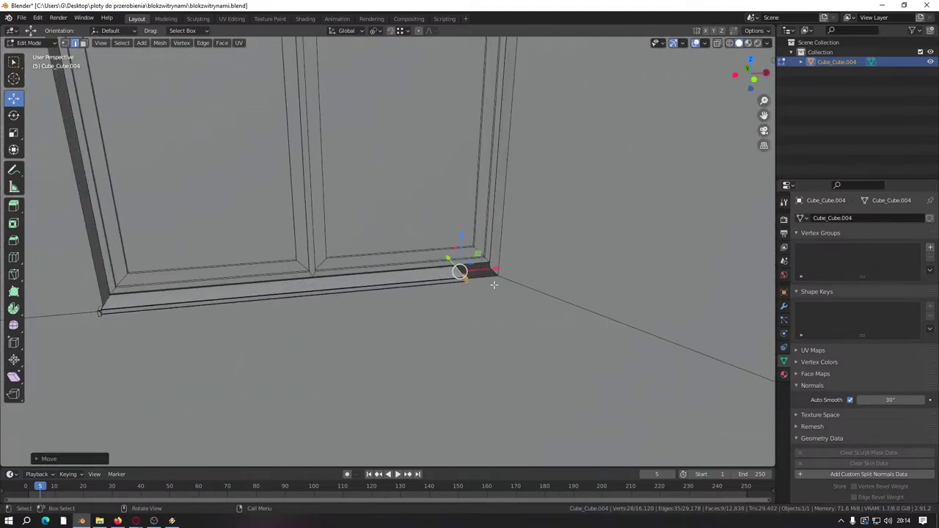
left_click_drag(478, 283, 576, 281)
middle_click_drag(419, 254, 314, 220)
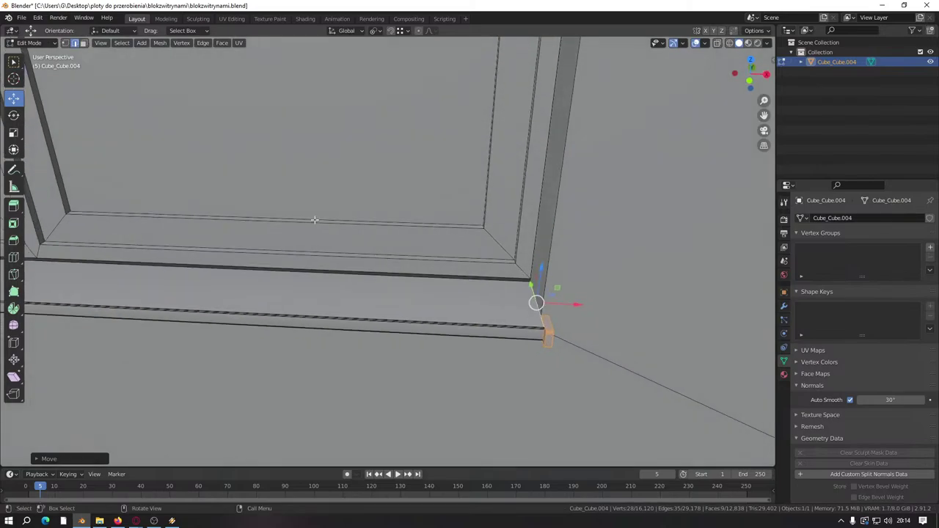
Step: In face mode, box-select the sill's top strip faces and raise them
left_click(83, 42)
middle_click_drag(445, 235, 434, 224)
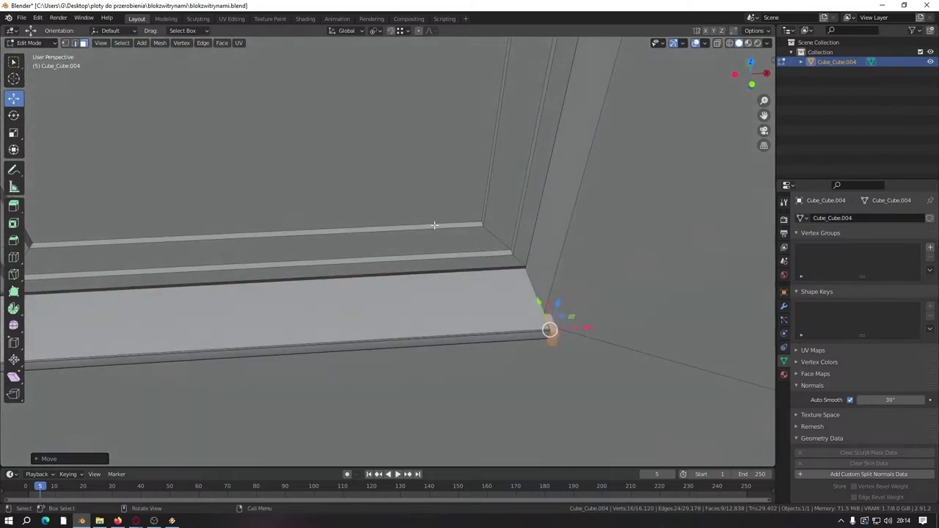
left_click(426, 262)
middle_click_drag(426, 262, 310, 272)
left_click_drag(309, 272, 489, 209, "shift")
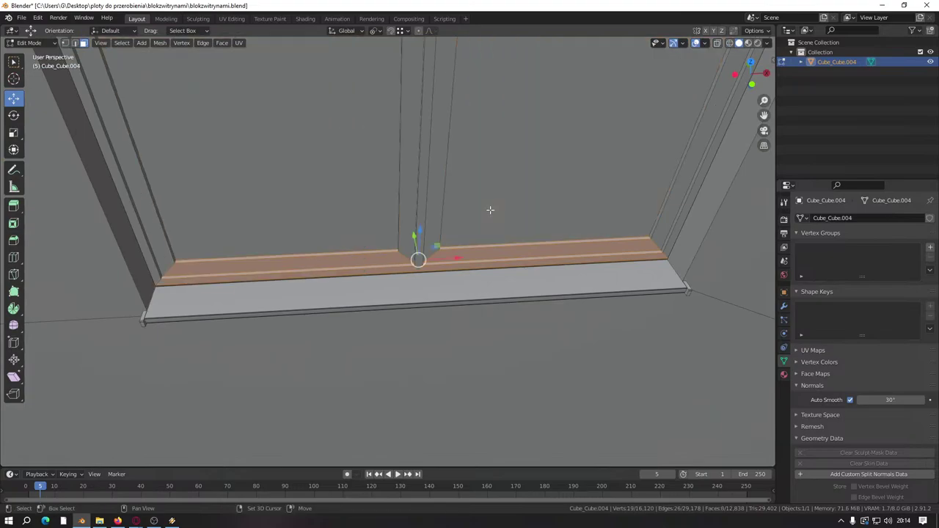
scroll(445, 235, "up", 3)
left_click_drag(445, 234, 396, 34)
Step: Snap the top faces to Edge onto the window's bottom edge, then restore Increment snapping
left_click(396, 34)
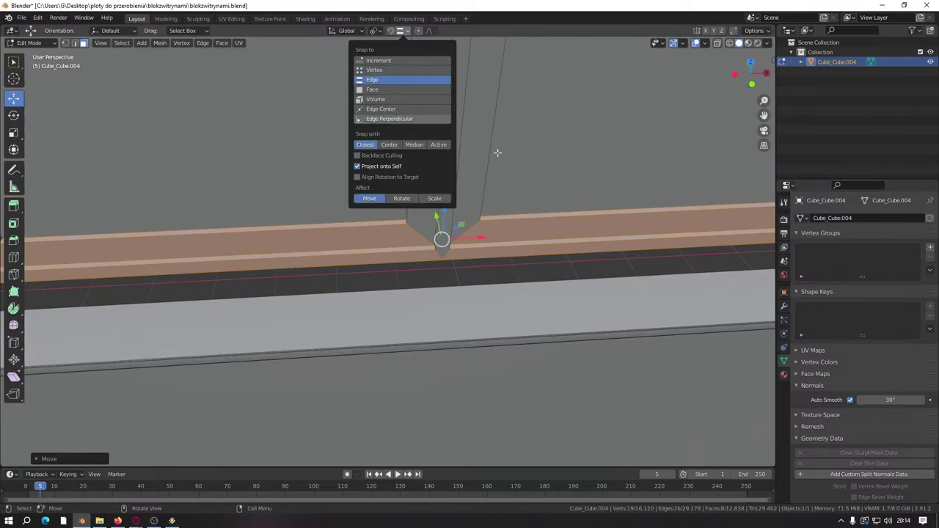
left_click(398, 78)
left_click_drag(443, 213, 462, 287)
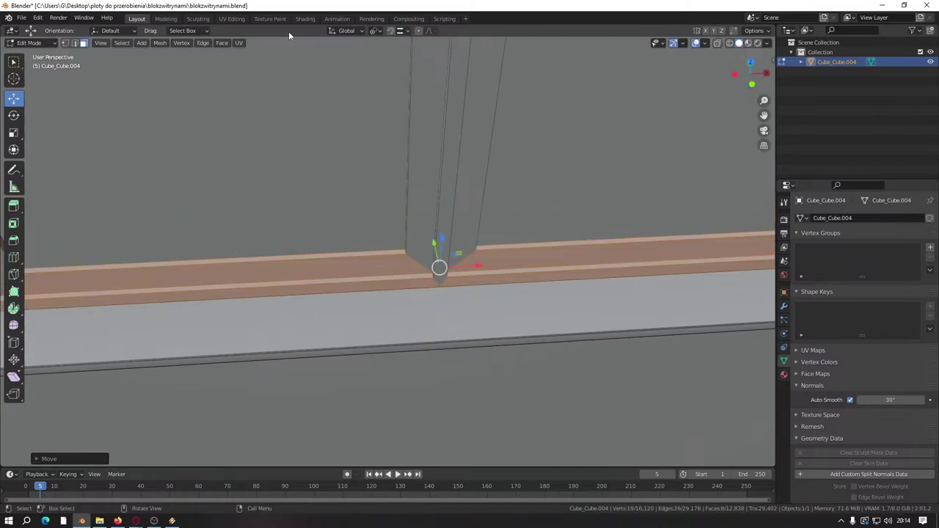
left_click(399, 33)
left_click(378, 63)
scroll(543, 308, "down", 4)
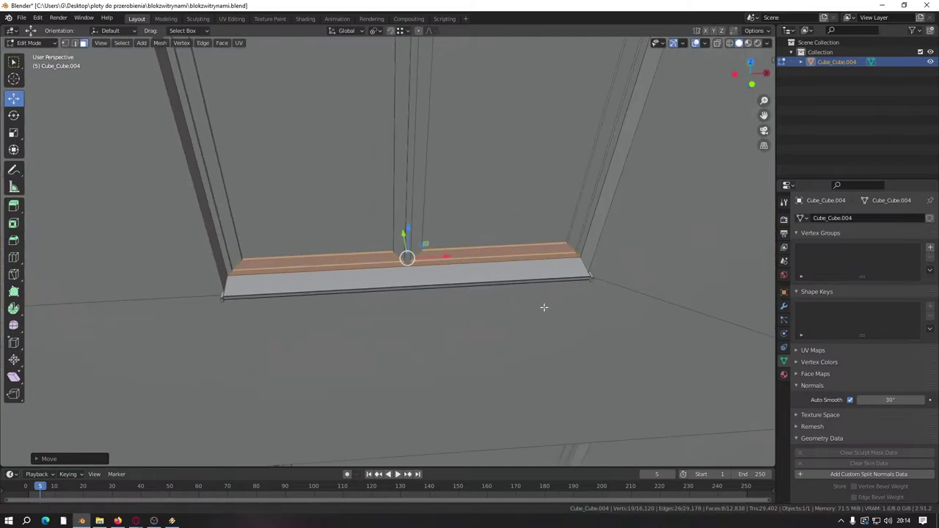
scroll(565, 285, "up", 3)
Step: Select the whole connected sill with L
middle_click_drag(565, 284, 640, 361)
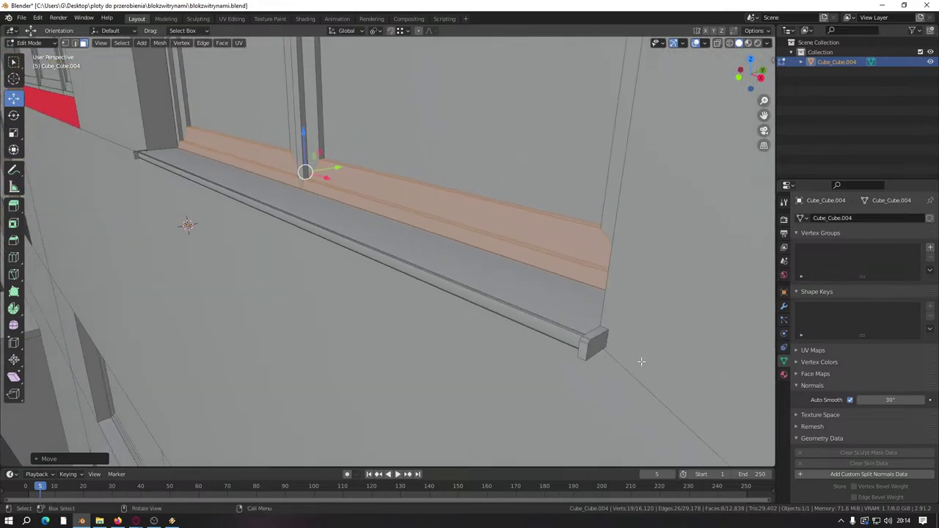
left_click(593, 346)
key("l")
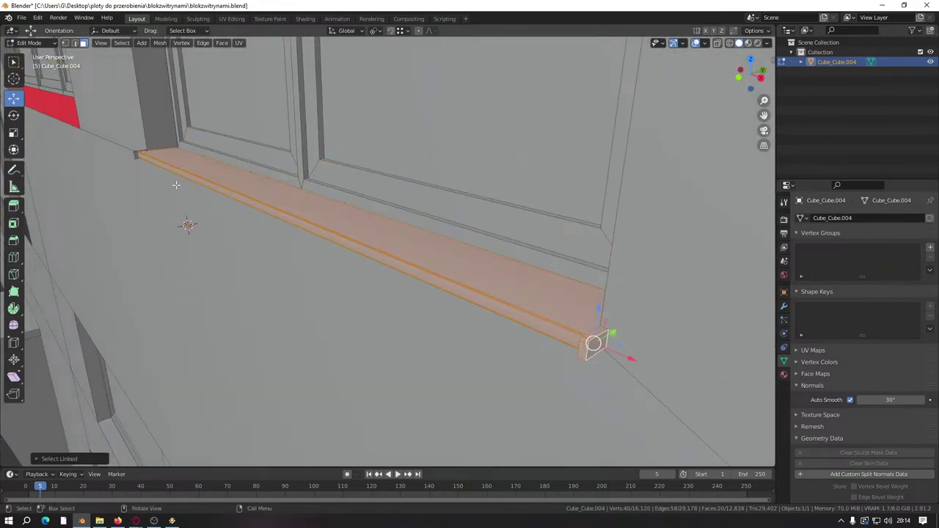
middle_click_drag(593, 342, 593, 348)
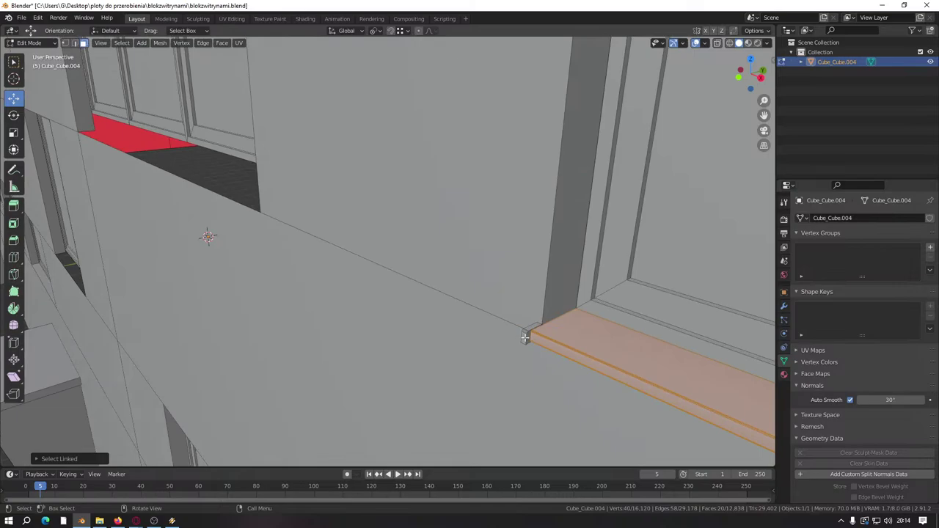
scroll(524, 338, "down", 5)
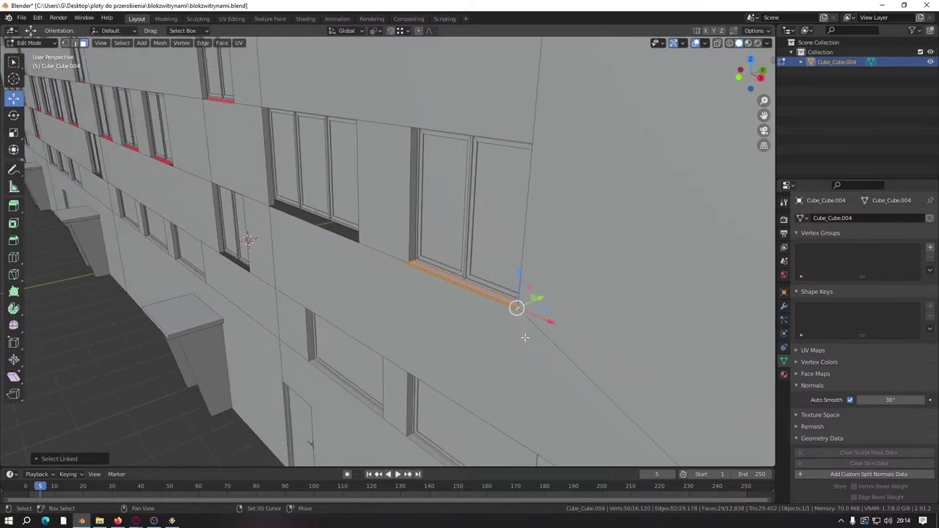
Step: Duplicate the finished sill and raise the copy along Z under an upper window
key("shift+d")
right_click(525, 337)
middle_click_drag(524, 337, 451, 328)
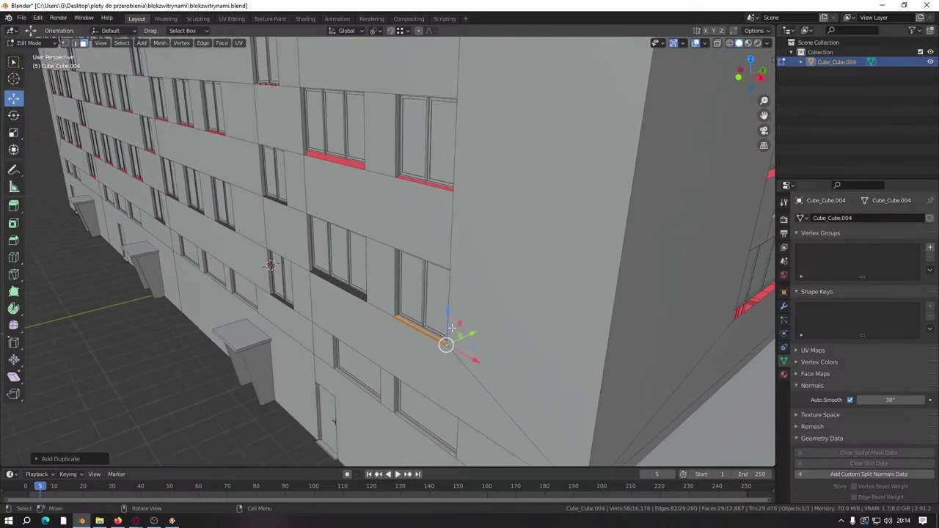
key("g")
left_click(474, 157)
middle_click_drag(474, 157, 462, 308)
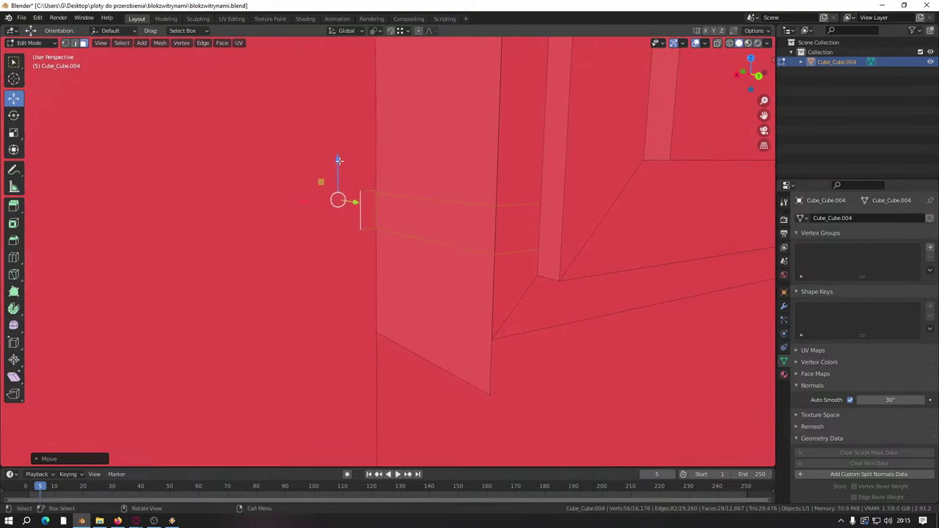
key("g")
key("z")
left_click(485, 378)
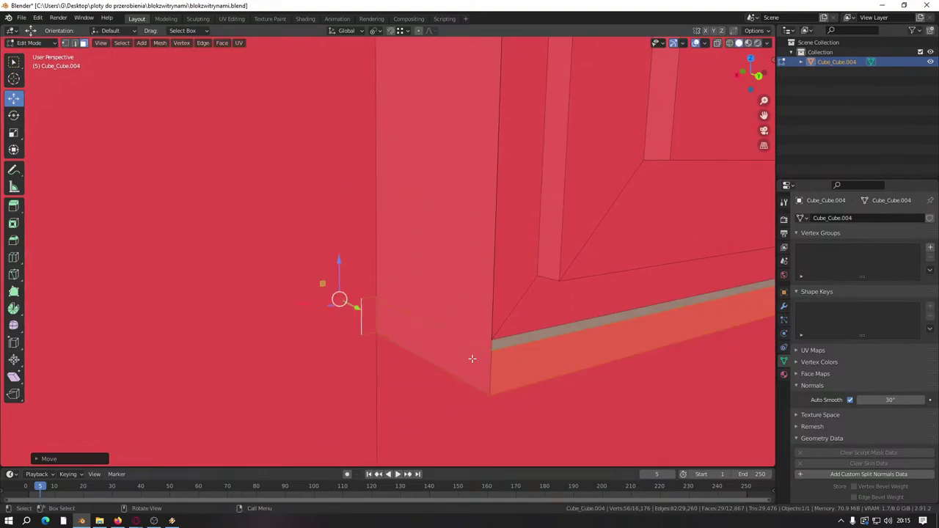
Step: Make a second copy of the sill and reposition it on the facade
key("shift+d")
key("Escape")
middle_click_drag(472, 357, 450, 341)
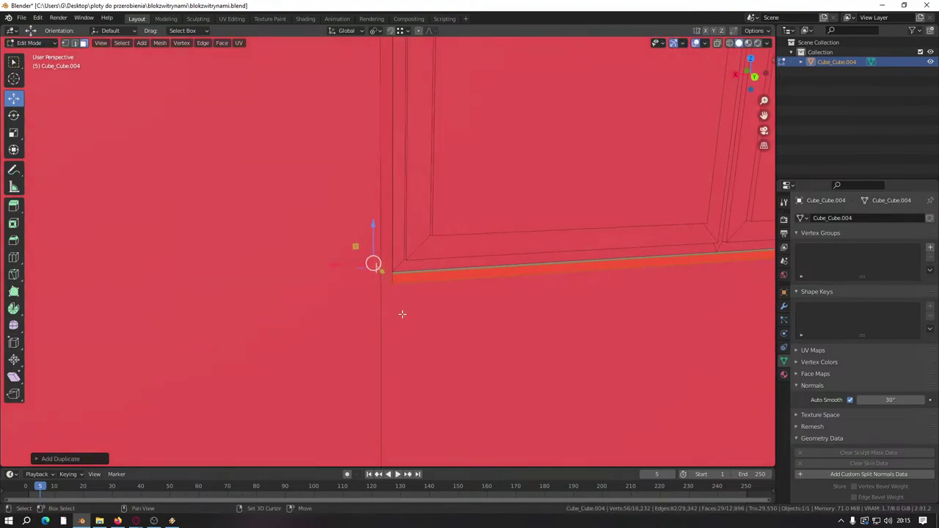
scroll(402, 314, "down", 3)
middle_click_drag(402, 314, 440, 396)
key("g")
left_click(438, 282)
Step: Raise the second copy up the facade until it sits under its window
key("g")
left_click(421, 178)
middle_click_drag(421, 178, 428, 450, "shift")
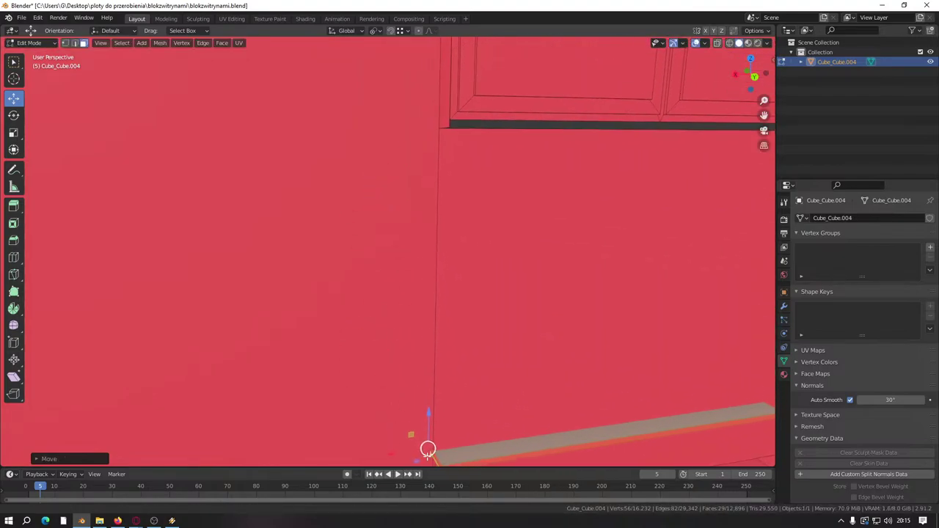
key("g")
left_click(432, 103)
middle_click_drag(431, 102, 509, 287, "shift")
scroll(570, 398, "up", 2)
middle_click_drag(570, 398, 541, 382)
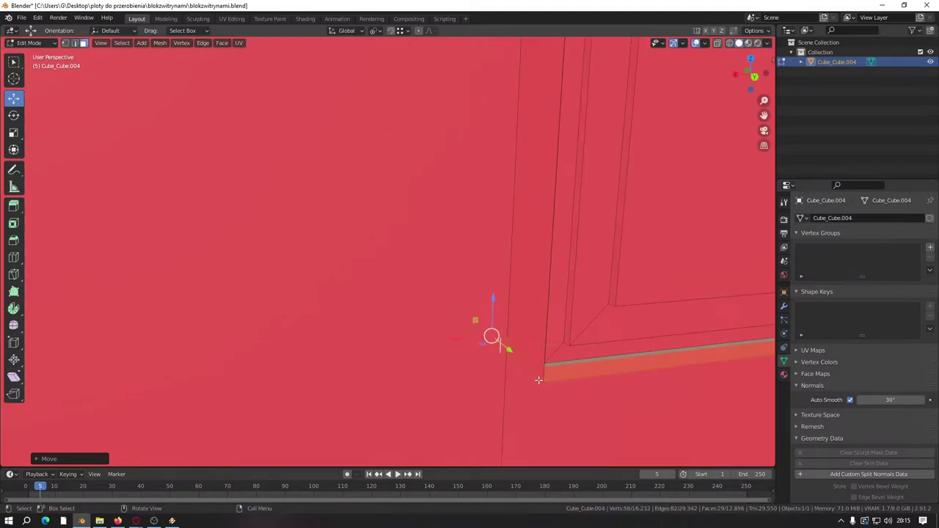
scroll(539, 380, "down", 3)
Step: Duplicate again and place the copy along Z at the upper window's bottom edge
key("shift+d")
right_click(485, 254)
scroll(484, 254, "down", 2)
middle_click_drag(484, 254, 404, 389)
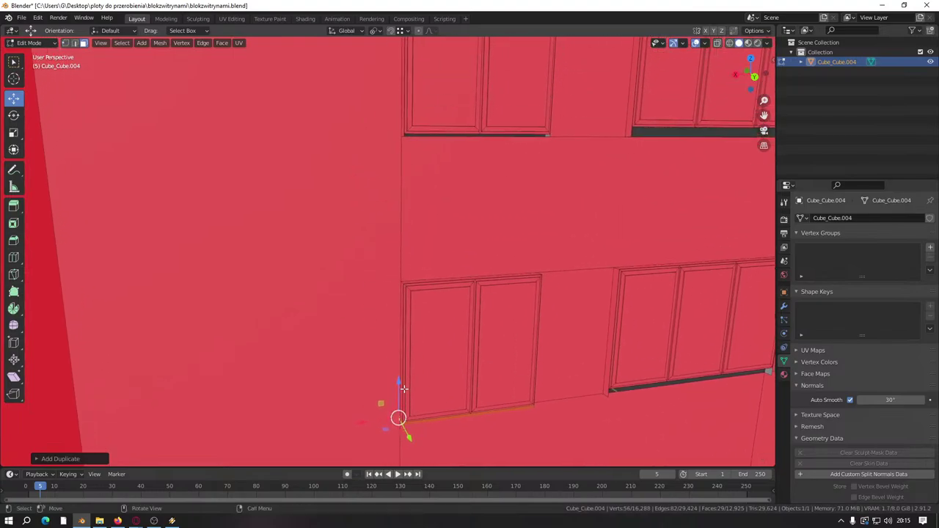
key("g")
left_click(434, 98)
scroll(451, 331, "up", 3)
middle_click_drag(450, 331, 442, 258, "shift")
key("g")
key("z")
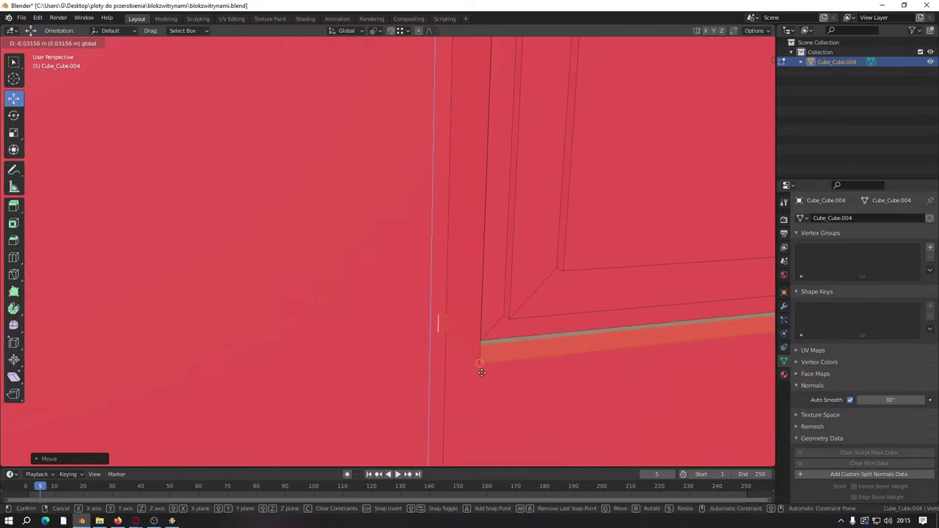
left_click(482, 373)
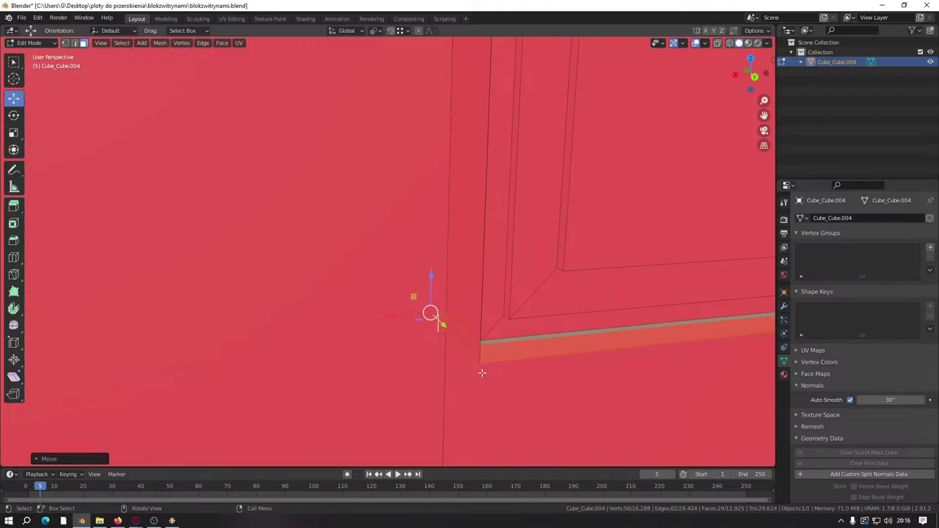
Step: Duplicate the sill along the X axis beside the next window
scroll(380, 299, "down", 5)
middle_click_drag(562, 315, 615, 278)
scroll(578, 276, "down", 3)
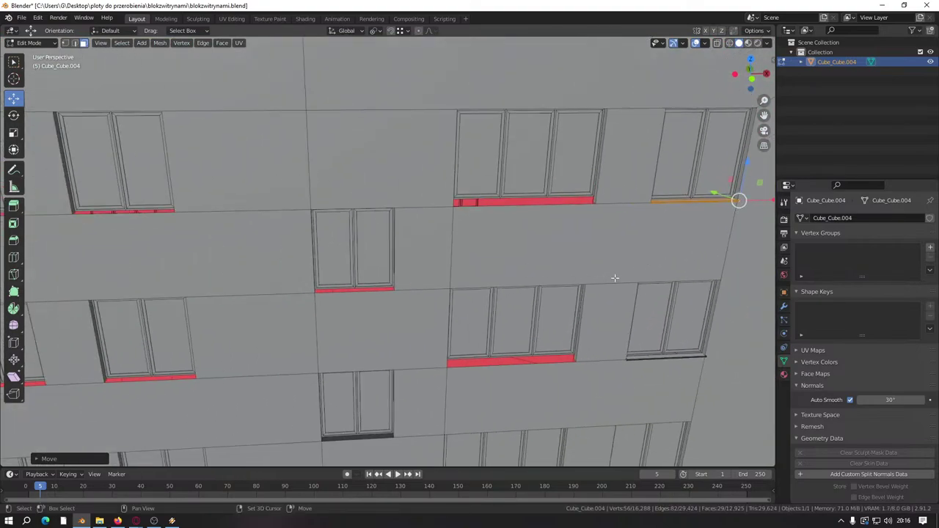
key("shift+d")
key("x")
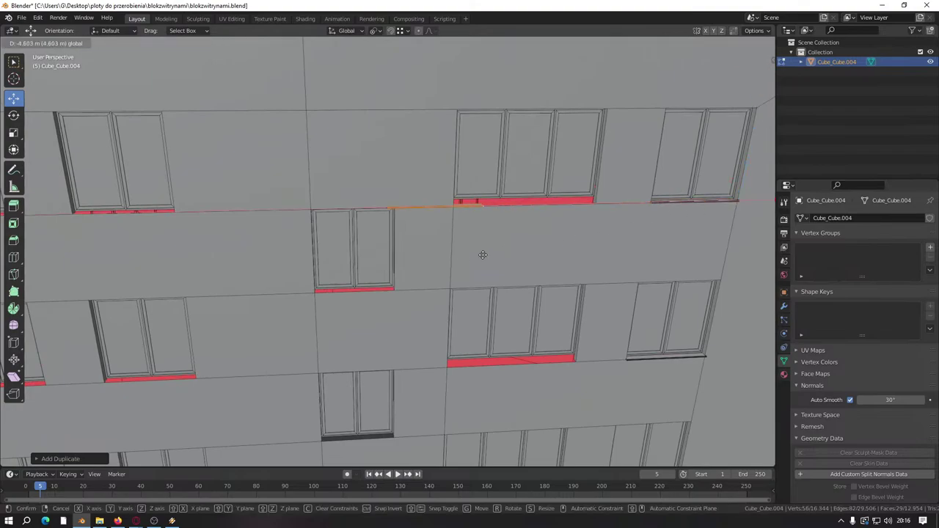
left_click(434, 265)
scroll(434, 266, "up", 4)
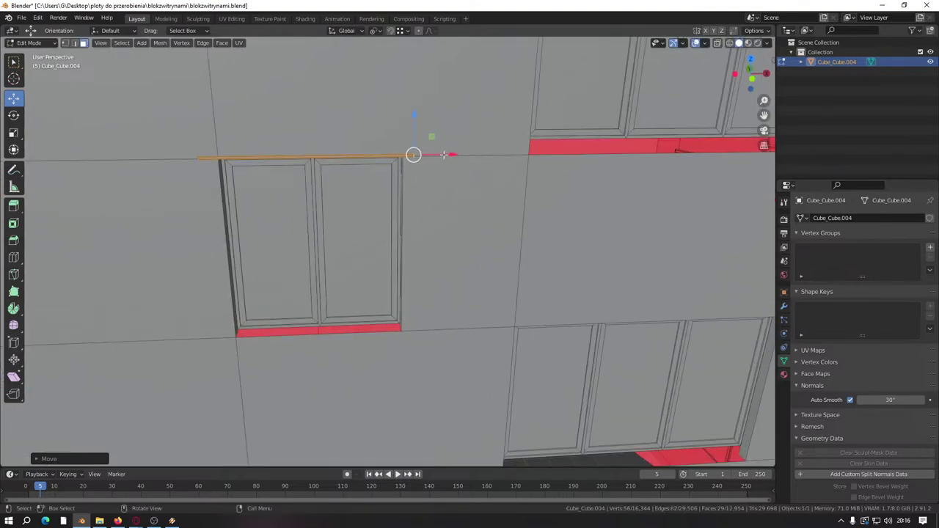
key("g")
key("x")
key("Escape")
Step: Box-select the copied sill and lower it to the window's bottom
left_click_drag(440, 115, 427, 150)
left_click_drag(411, 217, 412, 213)
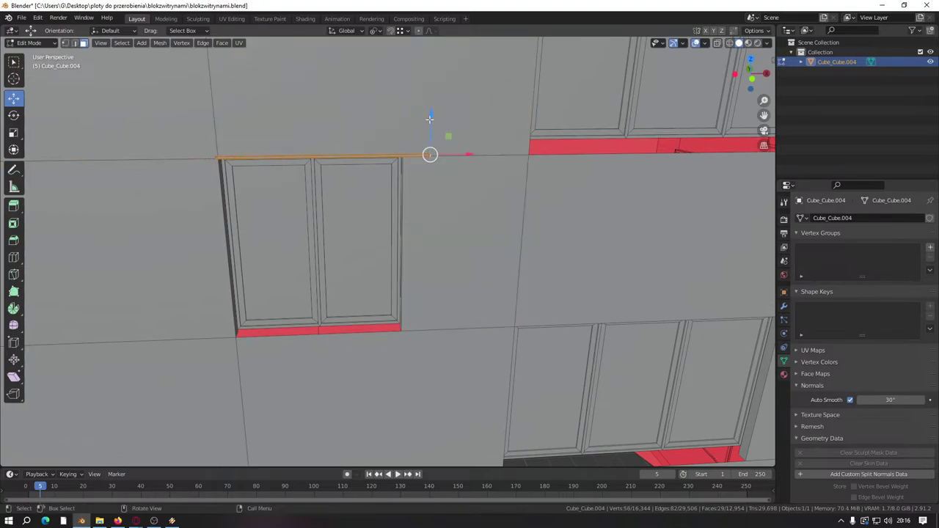
left_click_drag(430, 119, 429, 329)
scroll(362, 257, "up", 5)
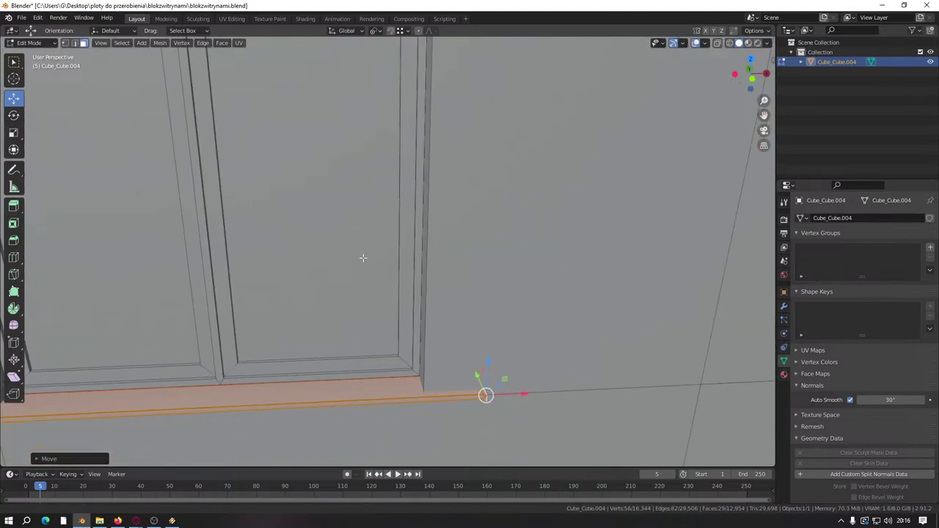
scroll(363, 258, "down", 3)
Step: In edge select mode, pick the edge loop at the sill's end
middle_click_drag(363, 258, 210, 266)
scroll(226, 169, "up", 4)
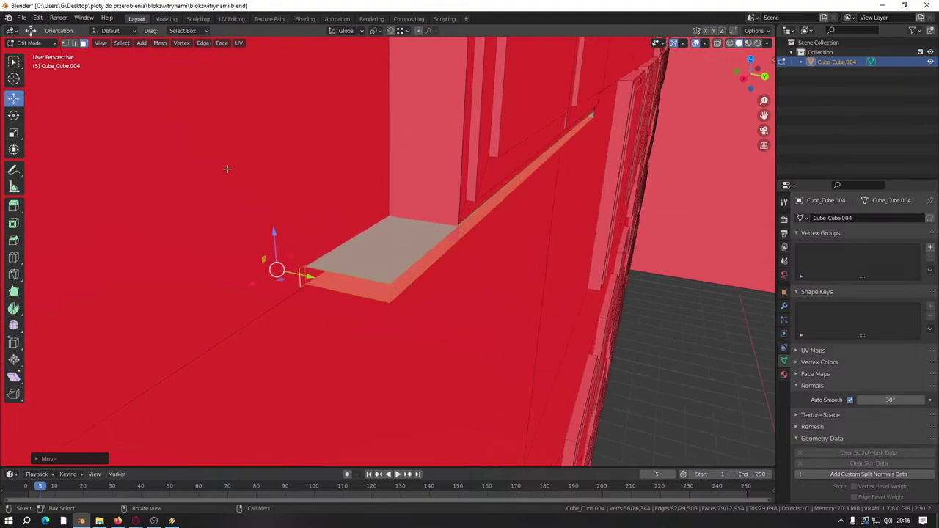
left_click(75, 43)
left_click(354, 272, "alt")
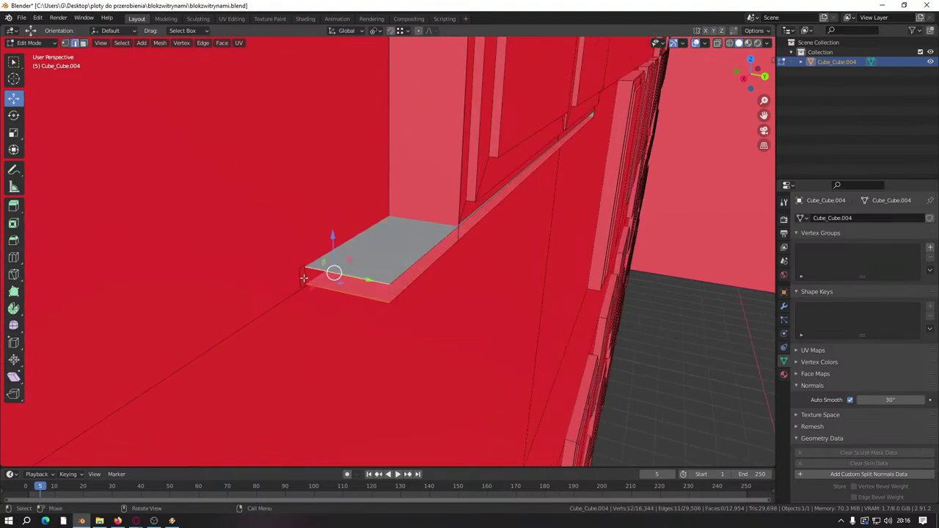
middle_click_drag(354, 272, 379, 284)
Step: Select the linked end cap and move it about 0.21 m against the column
key("l")
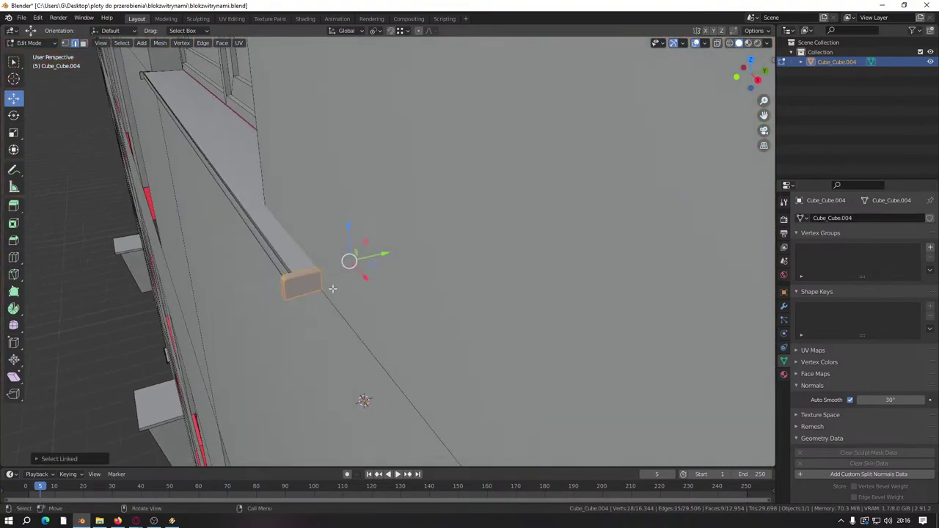
middle_click_drag(298, 284, 273, 284)
left_click_drag(272, 285, 386, 260)
middle_click_drag(386, 259, 315, 286)
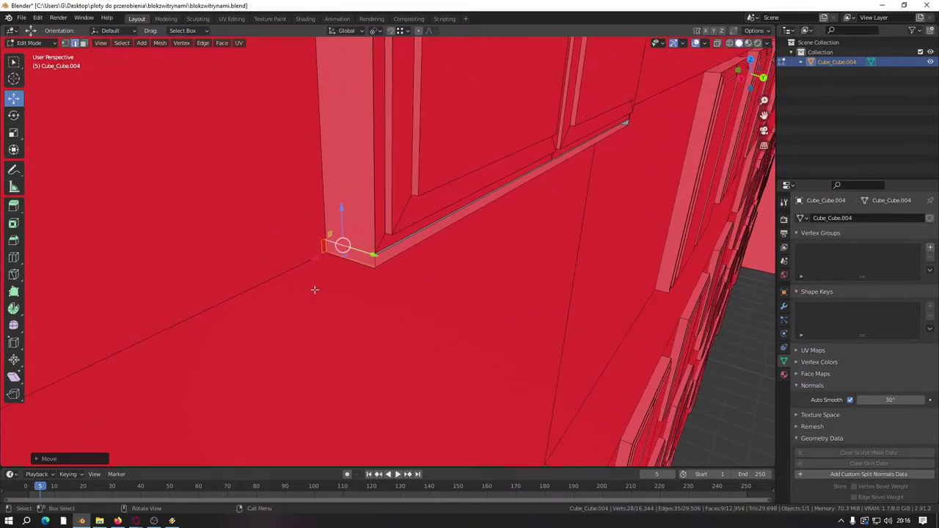
scroll(321, 287, "up", 4)
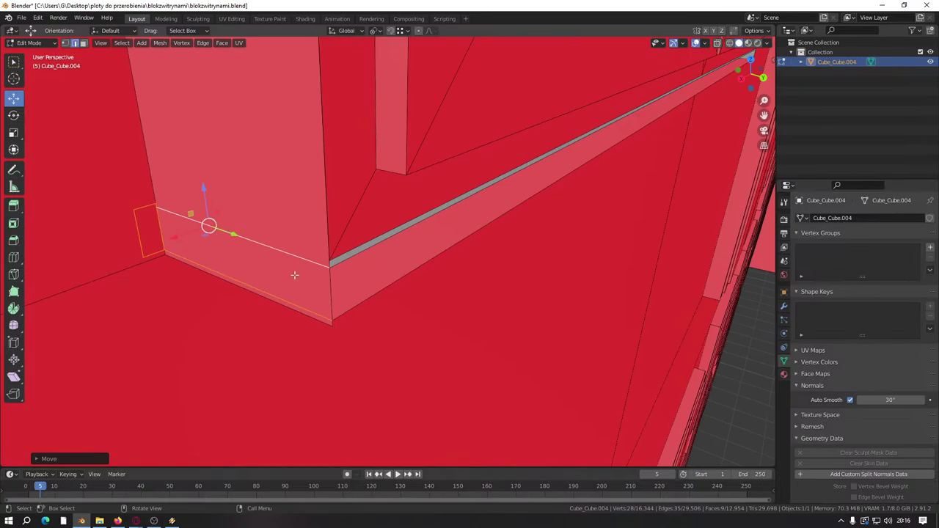
scroll(191, 250, "down", 4)
middle_click_drag(179, 247, 335, 283)
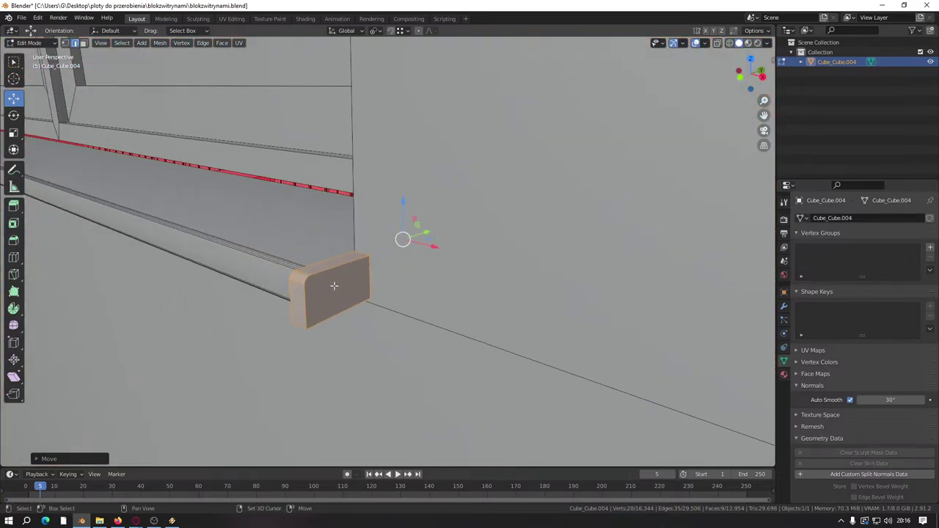
Step: Select the linked sill with L, then add the end piece to the selection
key("l")
scroll(268, 258, "down", 9)
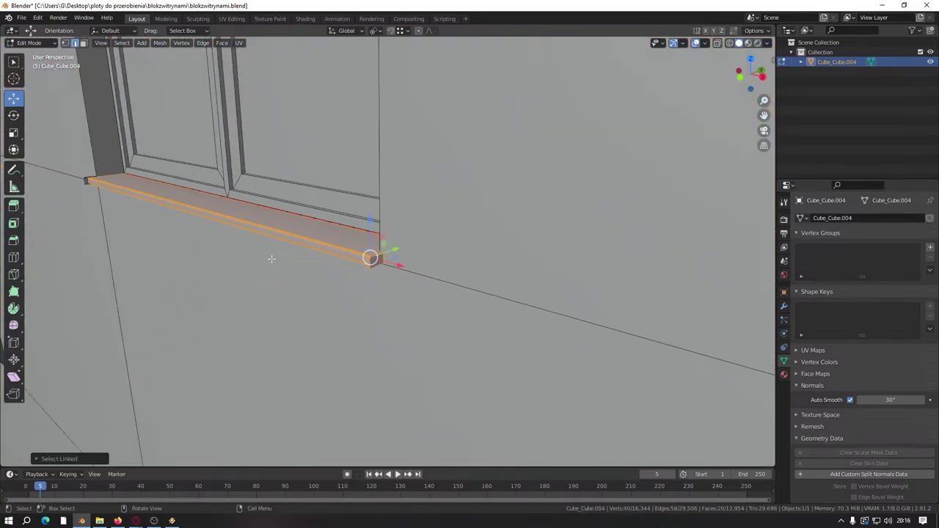
scroll(268, 258, "up", 2)
middle_click_drag(269, 258, 449, 269, "shift")
scroll(449, 269, "up", 4)
middle_click_drag(363, 242, 286, 237)
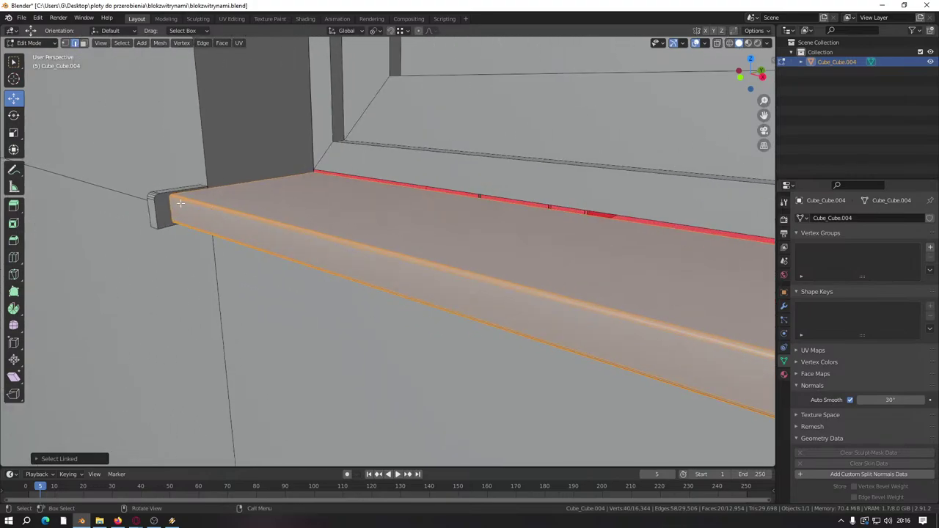
key("l")
scroll(158, 199, "down", 8)
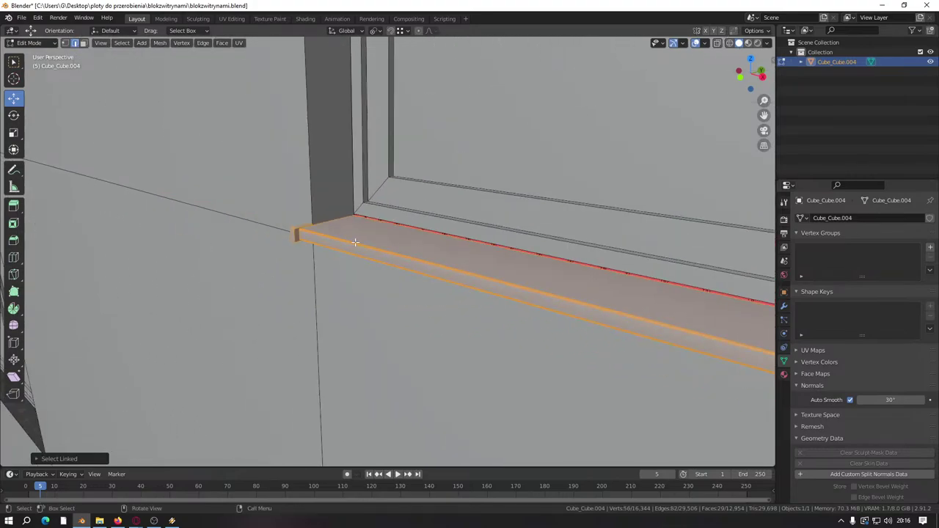
scroll(371, 303, "up", 3)
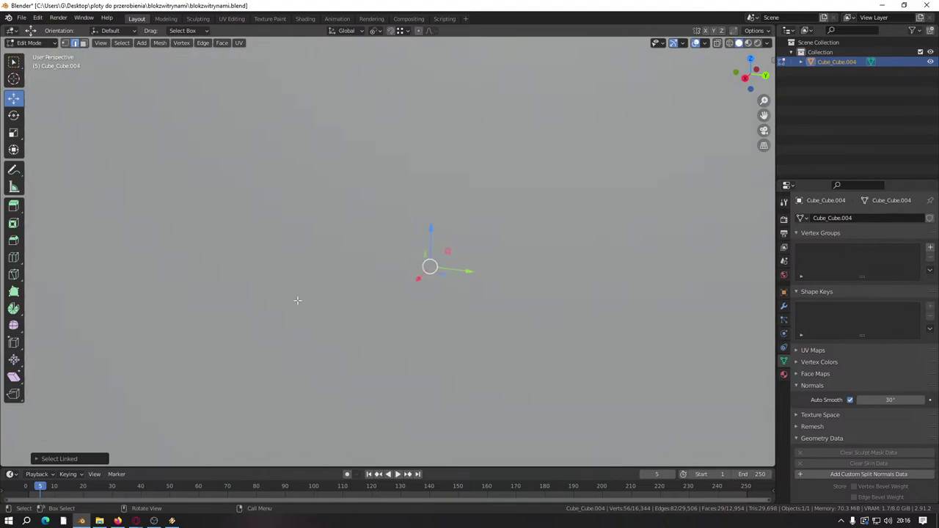
Step: Lower the duplicated sill along Z onto the lower window's bottom edge
middle_click_drag(297, 300, 387, 317)
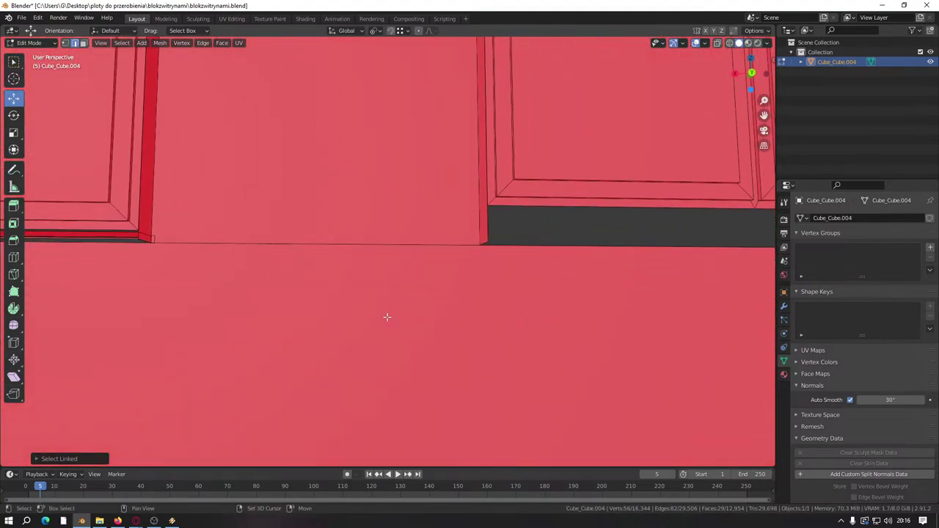
scroll(386, 317, "down", 5)
middle_click_drag(450, 287, 379, 264, "shift")
scroll(420, 244, "up", 6)
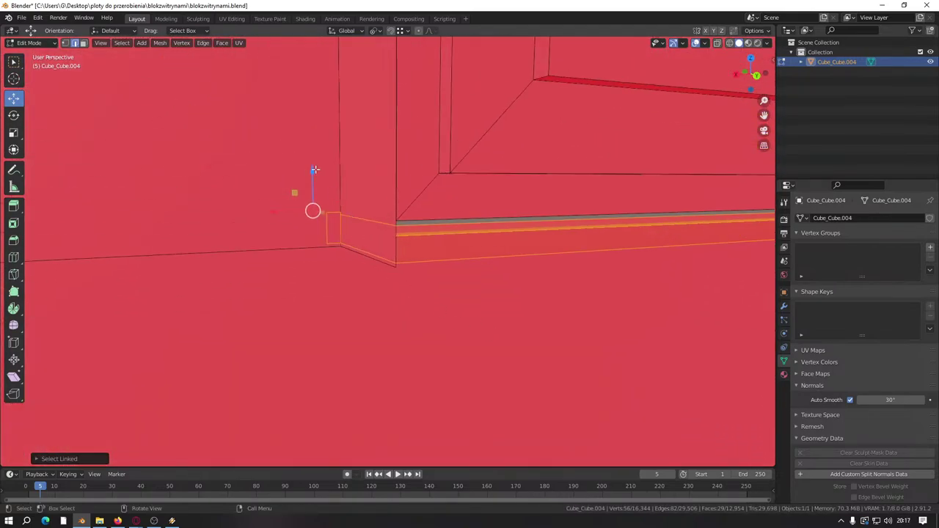
left_click_drag(314, 170, 394, 269)
middle_click_drag(394, 268, 438, 231)
scroll(477, 324, "down", 5)
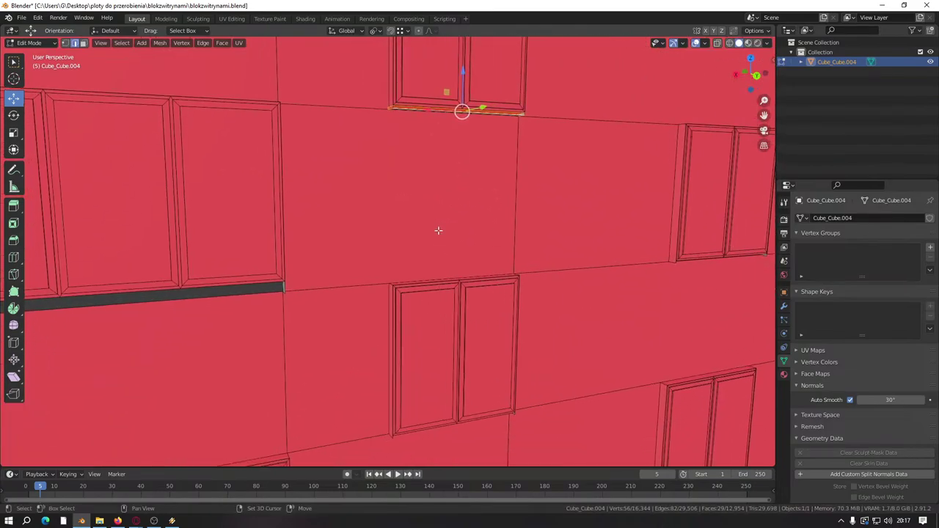
left_click_drag(465, 103, 459, 284)
scroll(459, 283, "up", 5)
left_click_drag(541, 75, 389, 368)
middle_click_drag(390, 367, 431, 170, "shift")
Step: Duplicate the sill in place and lower the copy to the bottom edge of the window below
key("shift+d")
right_click(410, 303)
scroll(410, 303, "down", 3)
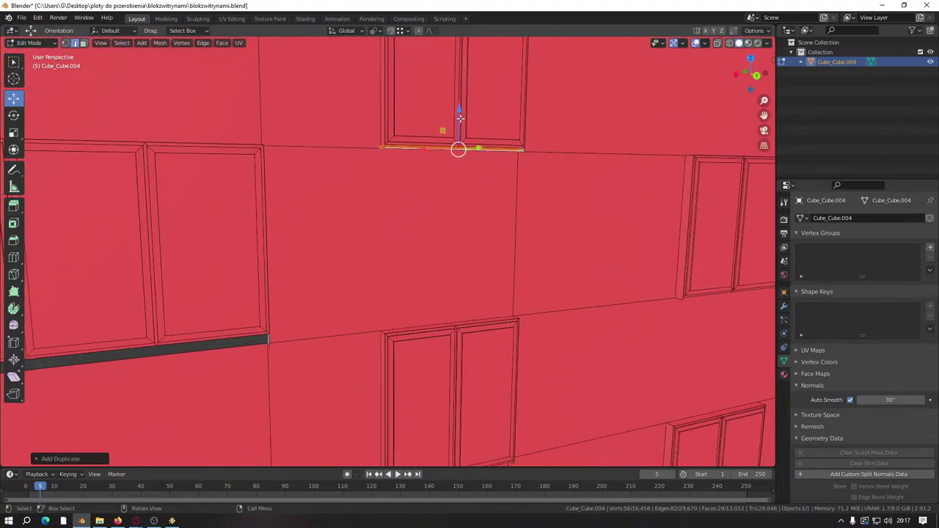
left_click_drag(460, 118, 460, 288)
middle_click_drag(460, 287, 419, 220, "shift")
scroll(425, 222, "up", 3)
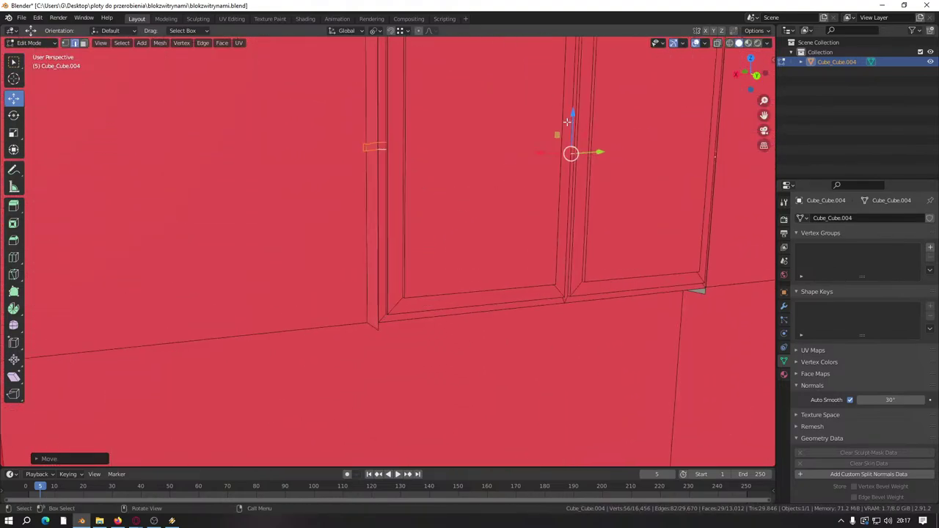
left_click_drag(567, 121, 567, 293)
Step: Move the sill down onto the next window and raise it slightly to the window's bottom edge
middle_click_drag(452, 392, 444, 256, "shift")
scroll(453, 336, "down", 3)
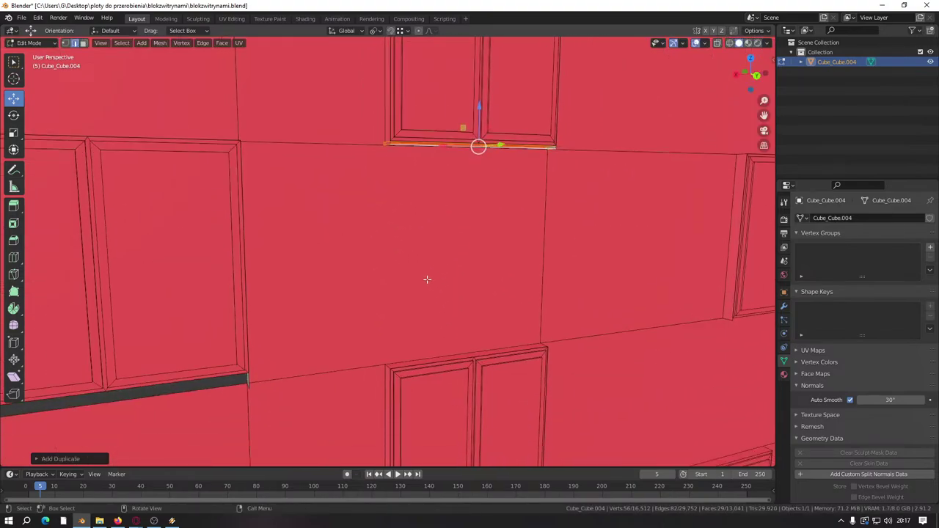
scroll(427, 278, "up", 2)
left_click_drag(520, 62, 520, 377)
middle_click_drag(520, 378, 497, 114, "shift")
left_click_drag(521, 117, 517, 370)
middle_click_drag(517, 371, 517, 234, "shift")
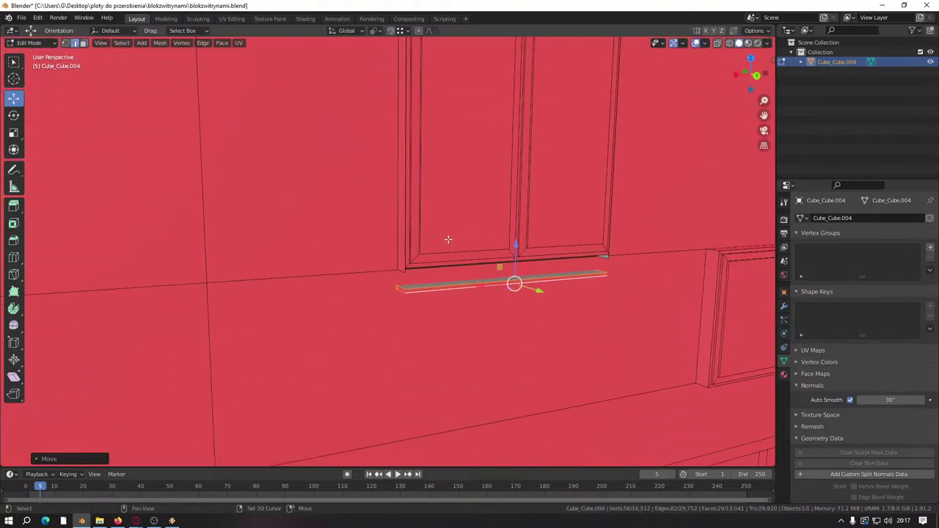
scroll(595, 291, "up", 2)
left_click_drag(611, 271, 612, 239)
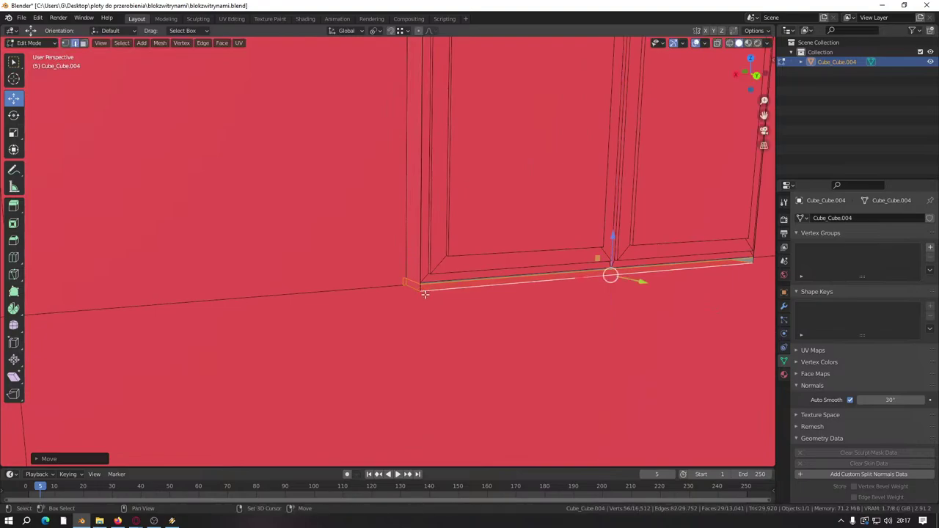
middle_click_drag(425, 294, 314, 311)
Step: Duplicate the placed sill and carry the copy along the wall toward another window
key("shift+d")
right_click(431, 325)
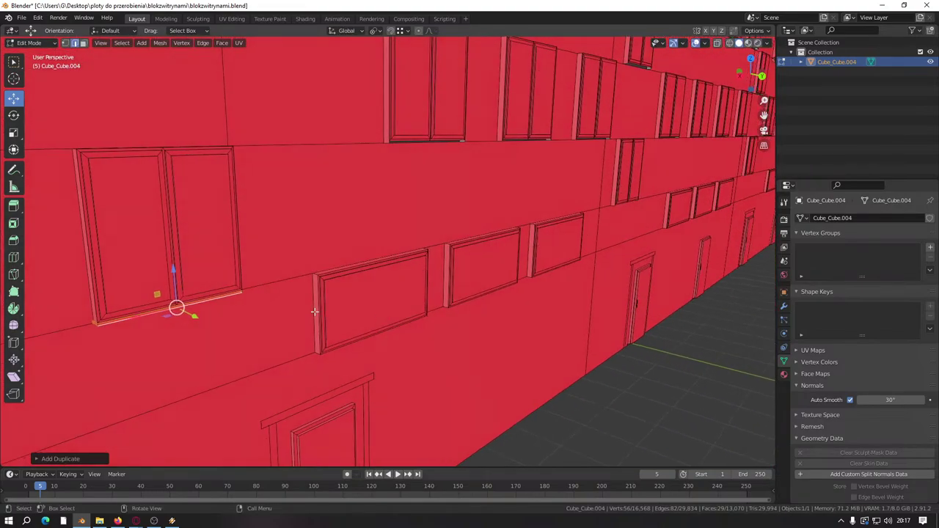
middle_click_drag(211, 329, 266, 290)
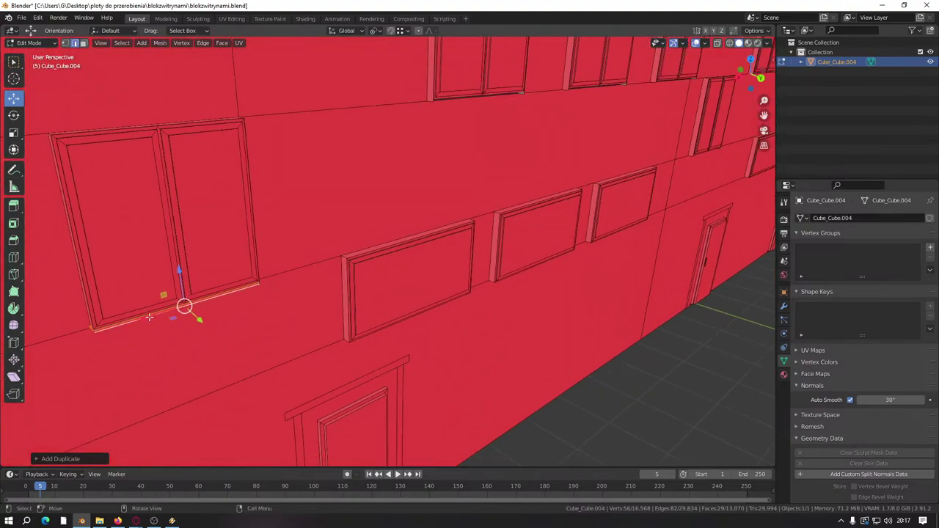
left_click_drag(149, 317, 625, 173)
middle_click_drag(625, 174, 261, 319)
left_click_drag(279, 318, 535, 234)
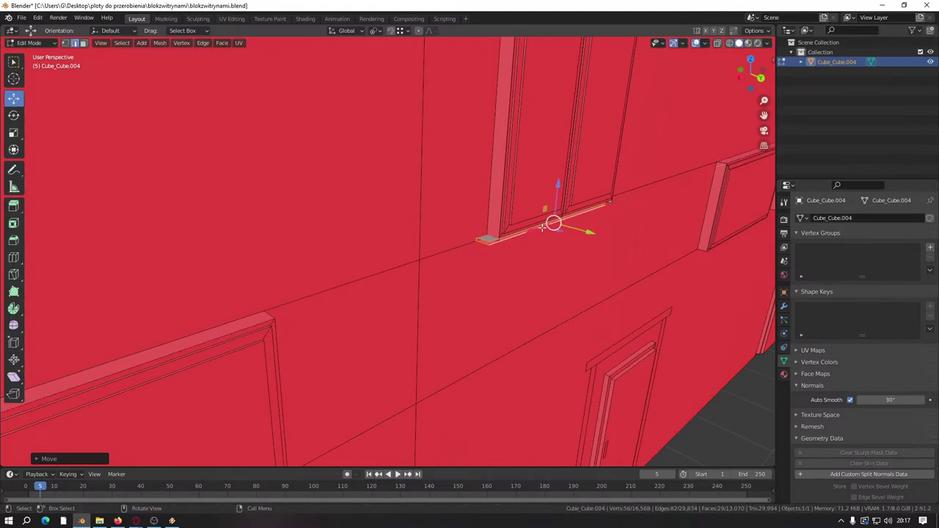
scroll(462, 270, "down", 10)
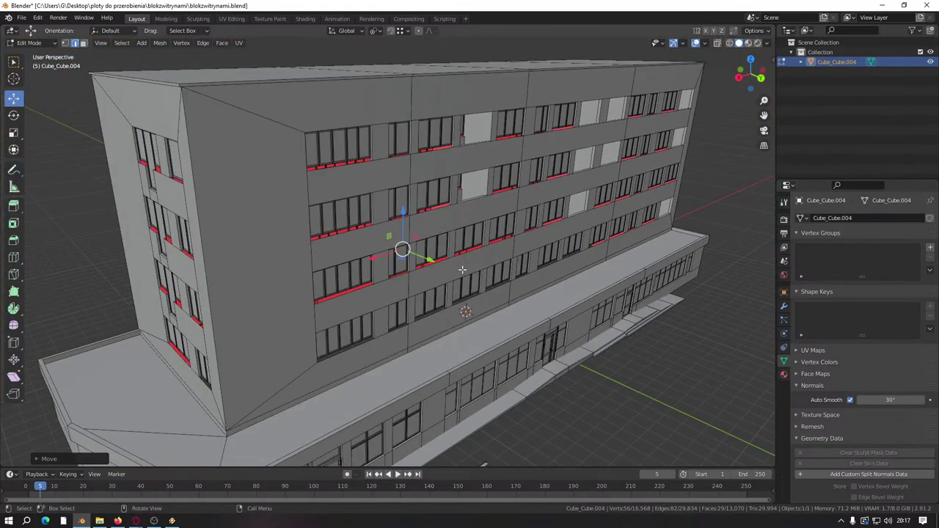
Step: Move the copied sill vertically along Z toward the upper facade's windows
scroll(462, 270, "down", 4)
scroll(395, 272, "up", 8)
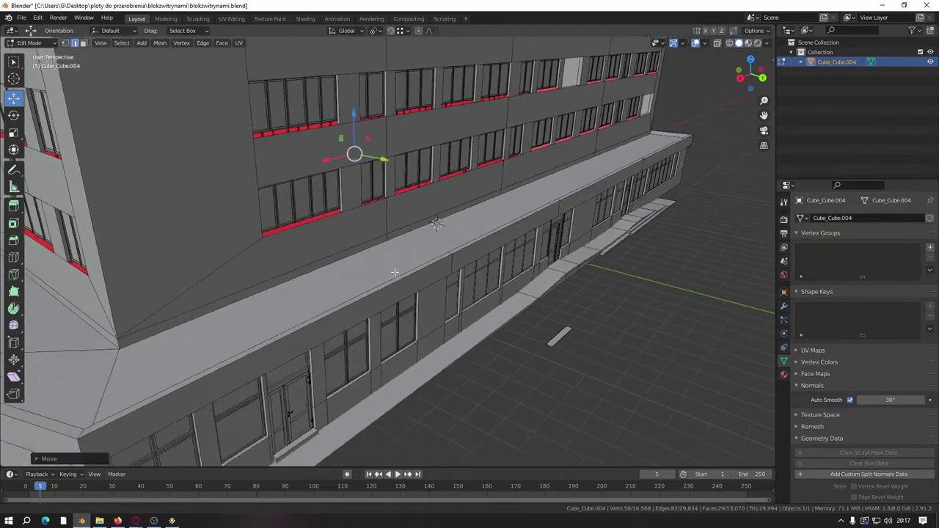
middle_click_drag(395, 272, 305, 386)
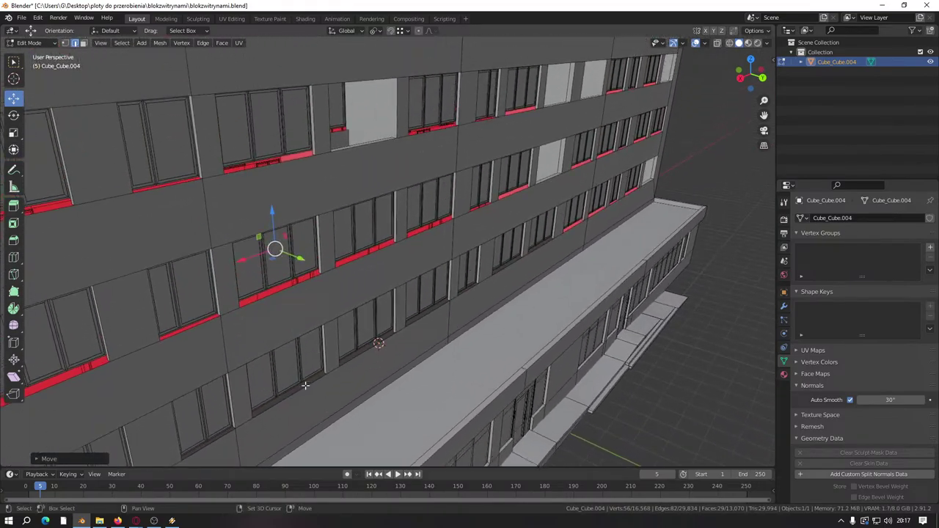
scroll(305, 385, "up", 8)
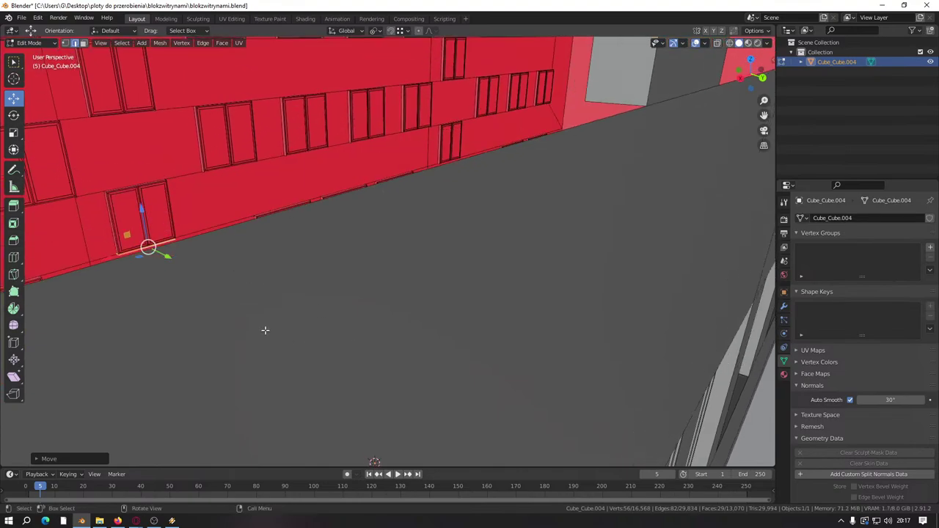
scroll(265, 331, "up", 3)
scroll(265, 330, "down", 5)
middle_click_drag(264, 330, 355, 364, "shift")
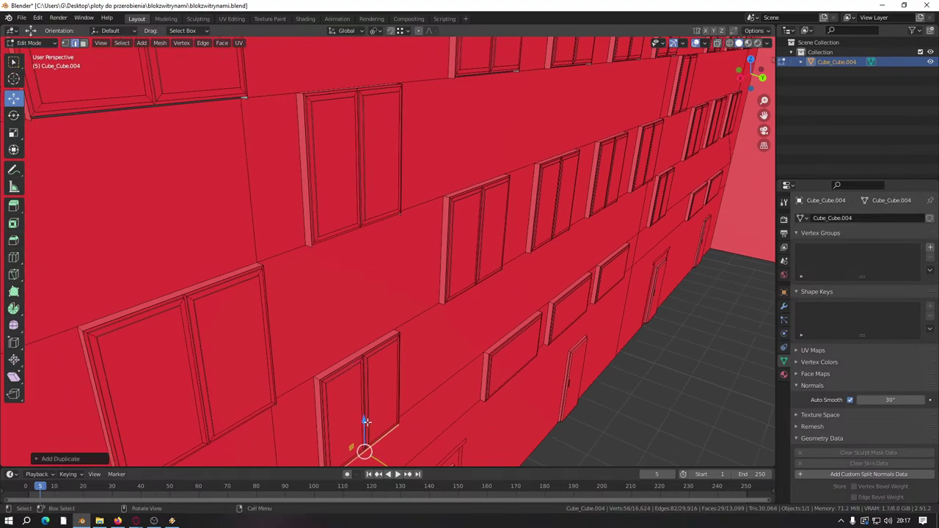
key("g")
key("z")
left_click(340, 201)
Step: Readjust the sill's height along Z until the strip sits under the window
scroll(321, 201, "up", 8)
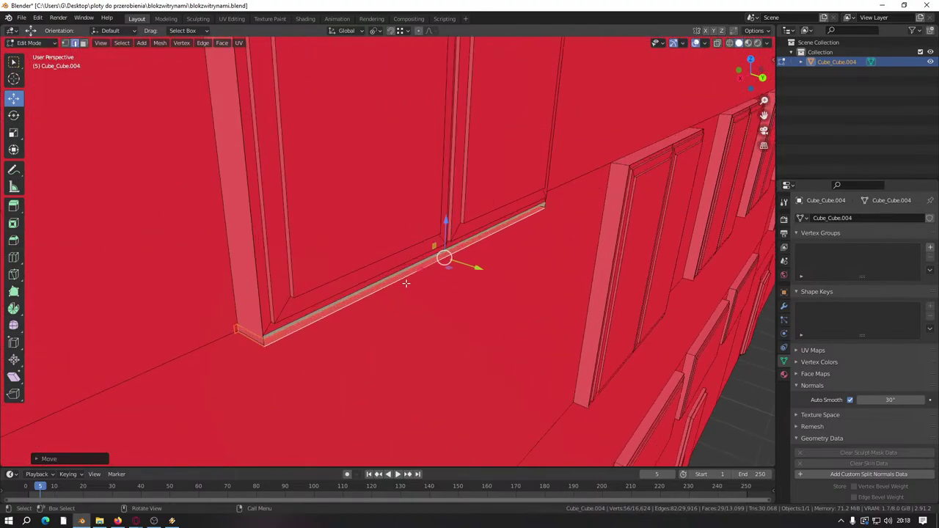
key("g")
key("z")
left_click(461, 180)
key("g")
key("z")
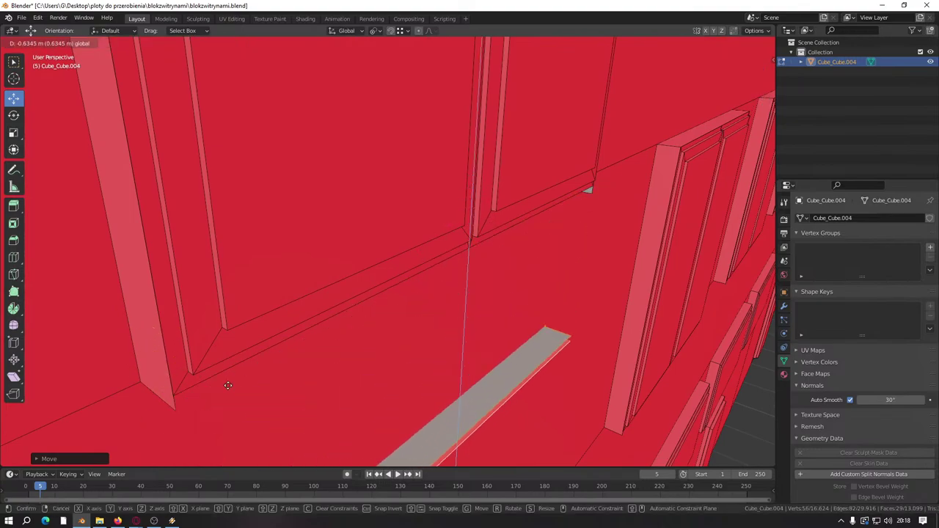
left_click(296, 355)
scroll(297, 352, "down", 4)
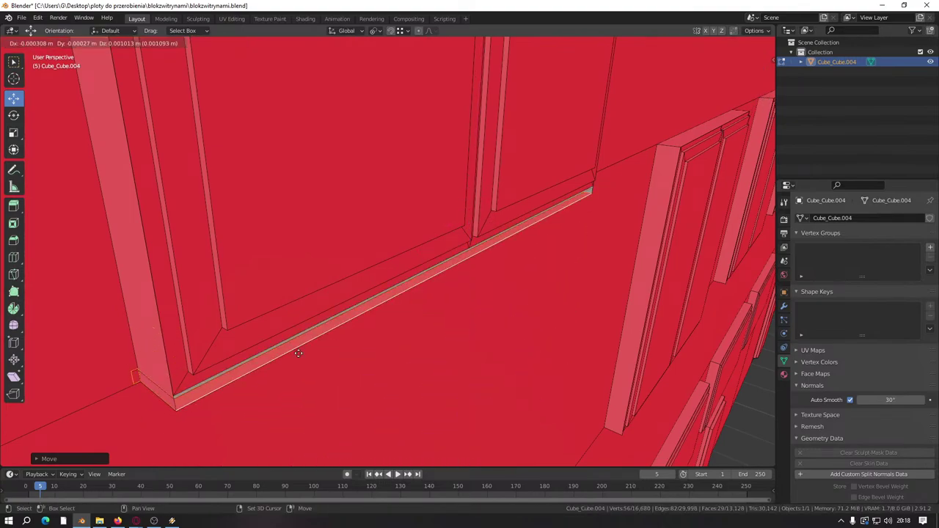
middle_click_drag(296, 354, 419, 361)
Step: Duplicate the strip and move the copy vertically down to the next window frame's bottom
key("shift+d")
key("z")
left_click(415, 80)
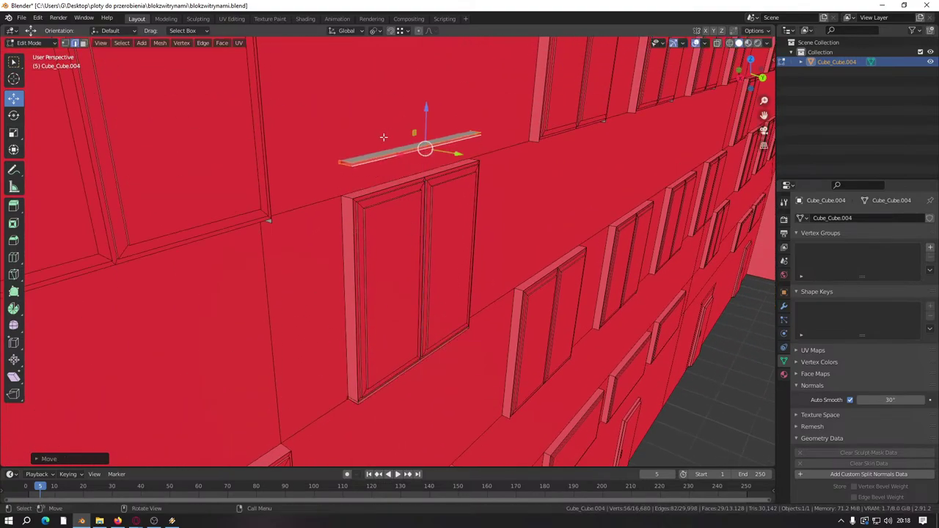
middle_click_drag(415, 79, 421, 310)
key("g")
key("z")
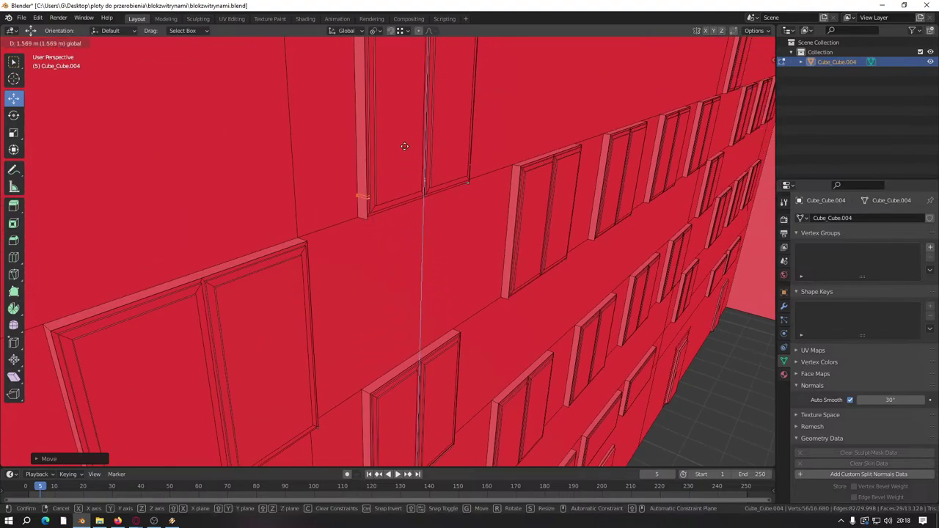
left_click(390, 157)
middle_click_drag(389, 157, 458, 185)
key("g")
key("z")
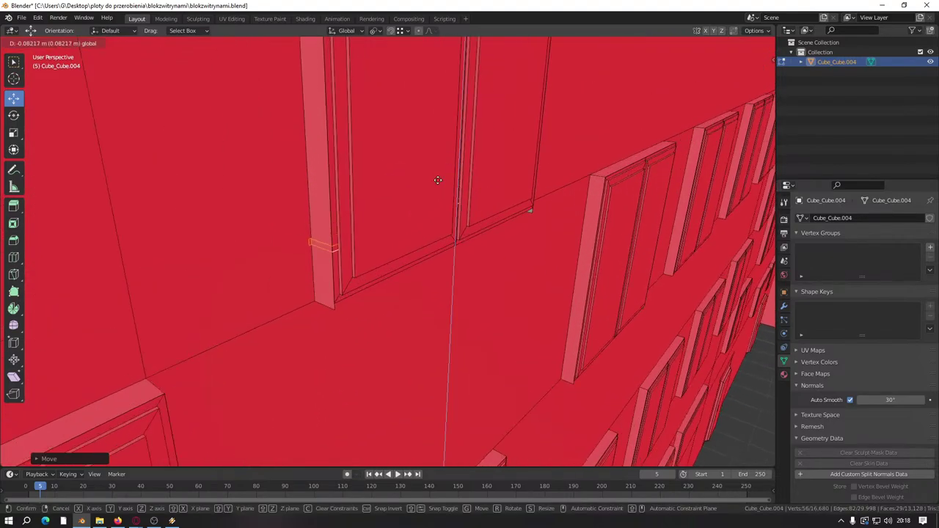
left_click(344, 314)
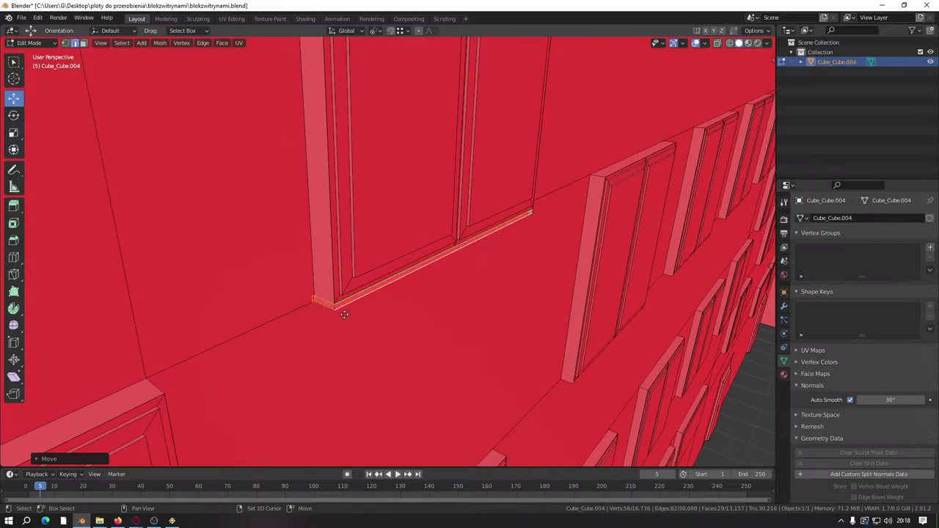
Step: Make another sill copy and slide it along the wall under the next window's bottom frame
key("shift+d")
right_click(344, 314)
middle_click_drag(344, 314, 404, 314)
left_click(416, 158)
middle_click_drag(416, 158, 461, 222)
left_click_drag(487, 173, 371, 311)
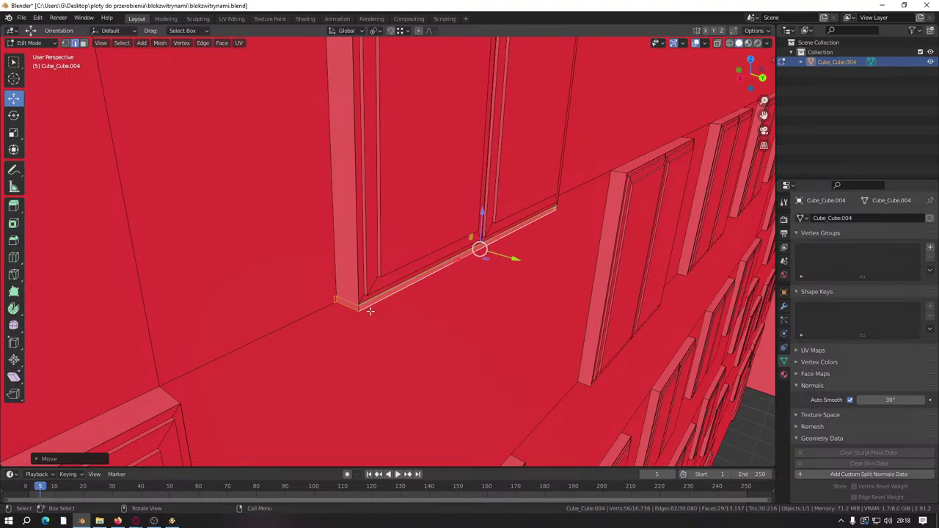
middle_click_drag(453, 291, 470, 338)
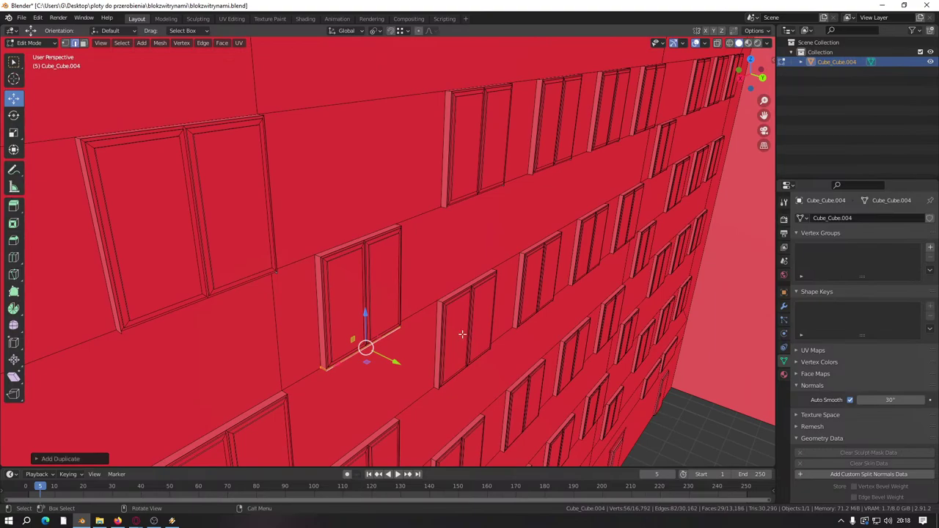
left_click_drag(337, 362, 395, 330)
left_click_drag(633, 181, 645, 177)
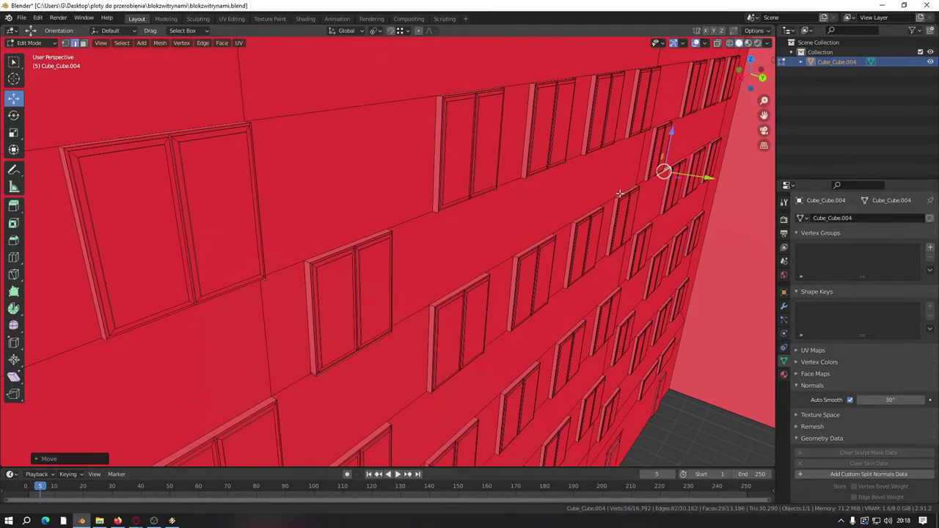
Step: Select the sill strip below the window and shift it along X under the window
key("KP_Decimal")
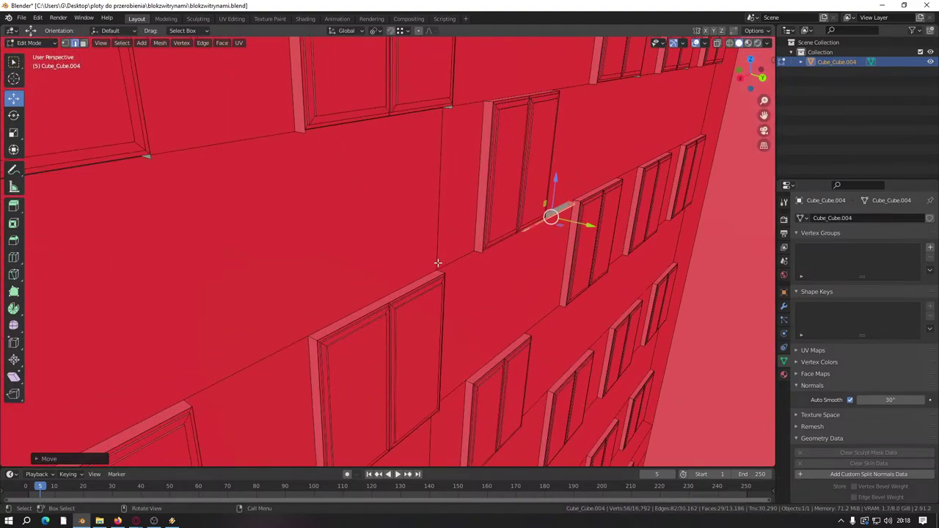
middle_click_drag(434, 260, 570, 246)
scroll(481, 311, "down", 5)
scroll(428, 289, "up", 5)
scroll(517, 316, "up", 3)
left_click(570, 220)
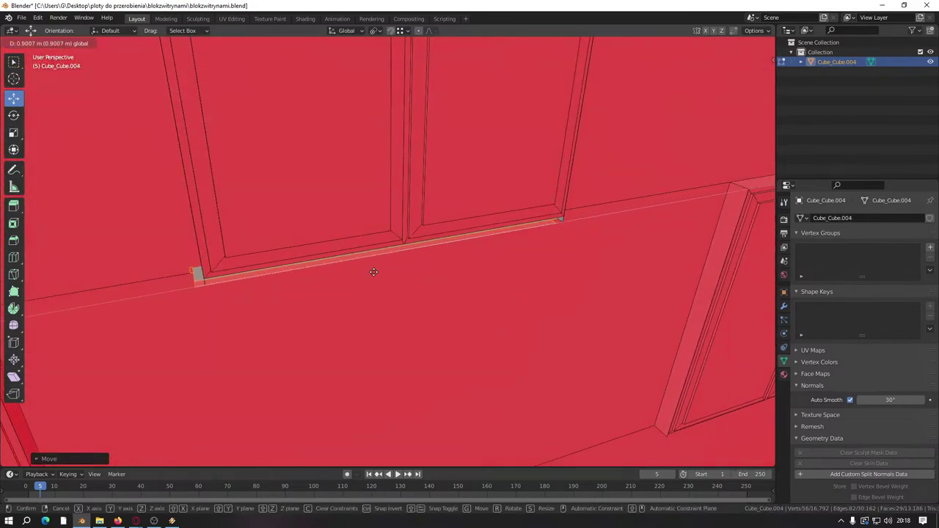
key("g")
key("x")
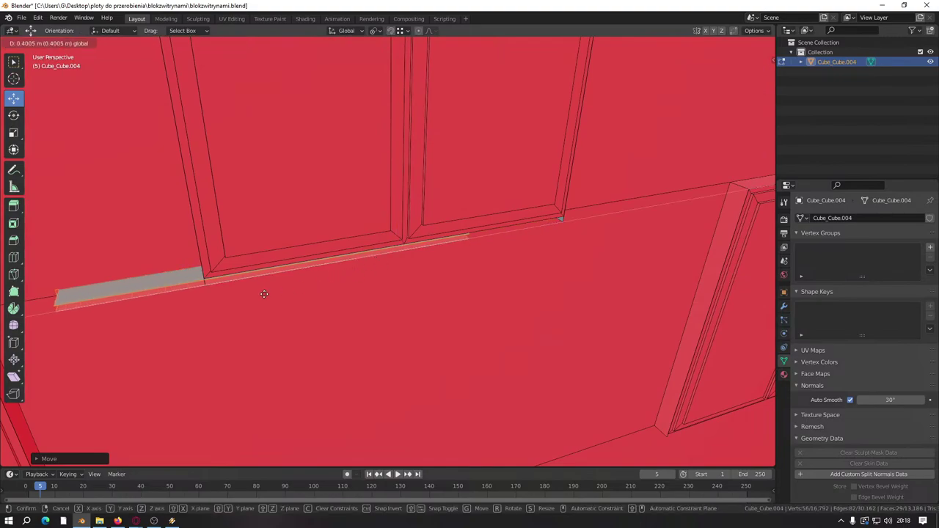
left_click(211, 292)
Step: Lower the sill strip vertically toward the lower window
middle_click_drag(220, 290, 308, 307)
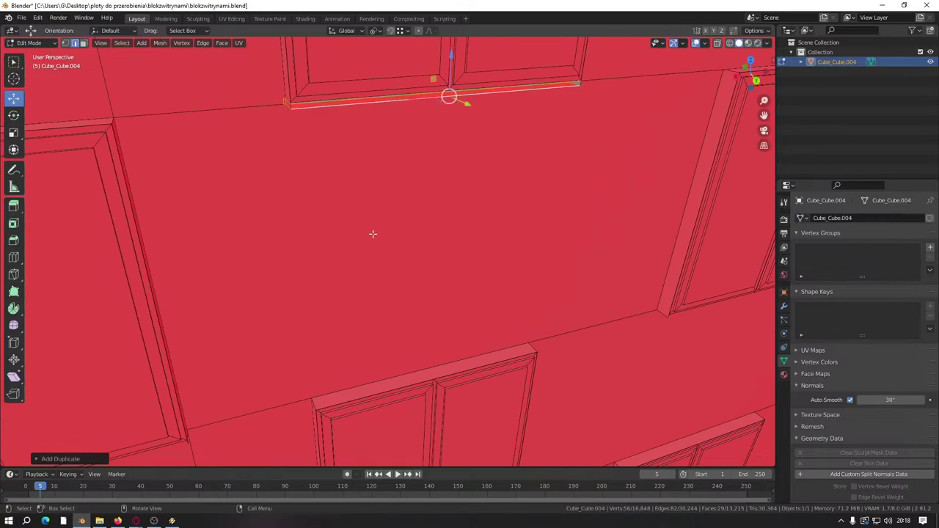
left_click_drag(445, 75, 446, 334)
middle_click_drag(446, 335, 477, 149)
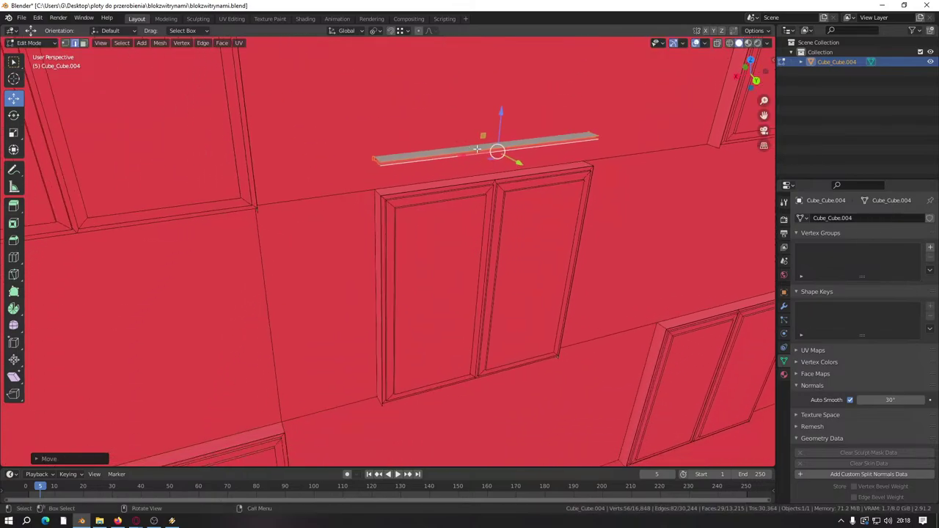
left_click_drag(498, 115, 382, 408)
scroll(410, 257, "down", 4)
scroll(411, 256, "up", 5)
scroll(411, 256, "down", 5)
Step: Bring the sill strip under the lower window, then raise it back up behind the frame
middle_click_drag(411, 256, 422, 218)
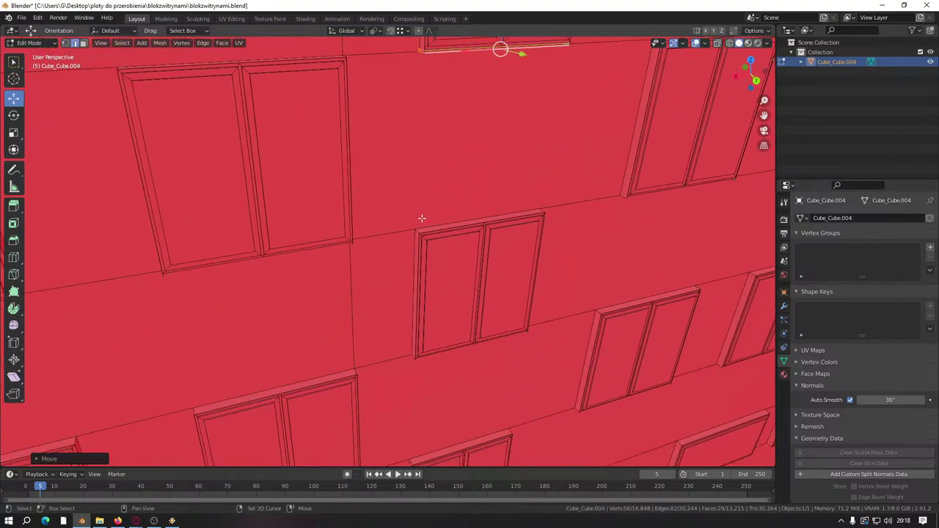
middle_click_drag(446, 181, 482, 149)
left_click_drag(516, 83, 506, 389)
scroll(470, 323, "down", 2)
scroll(487, 249, "up", 6)
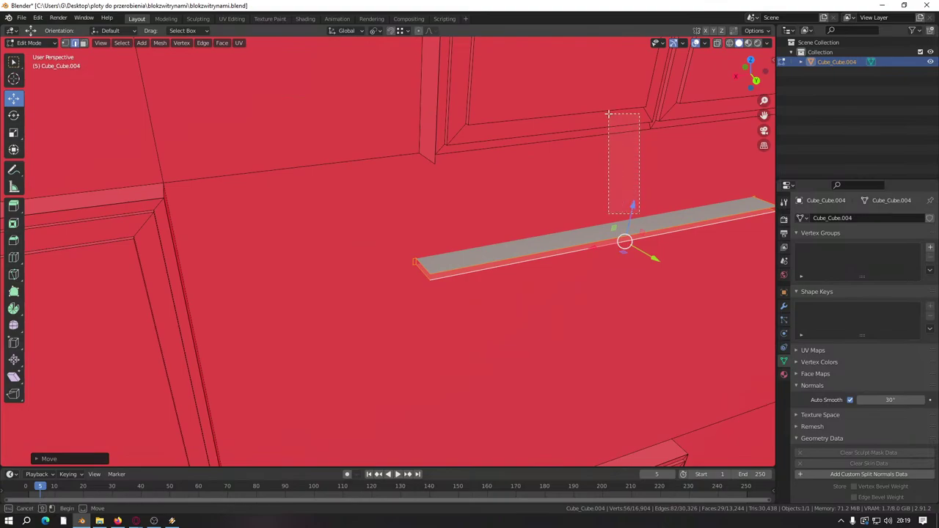
left_click_drag(608, 113, 608, 117)
key("ctrl+z")
left_click_drag(632, 207, 440, 168)
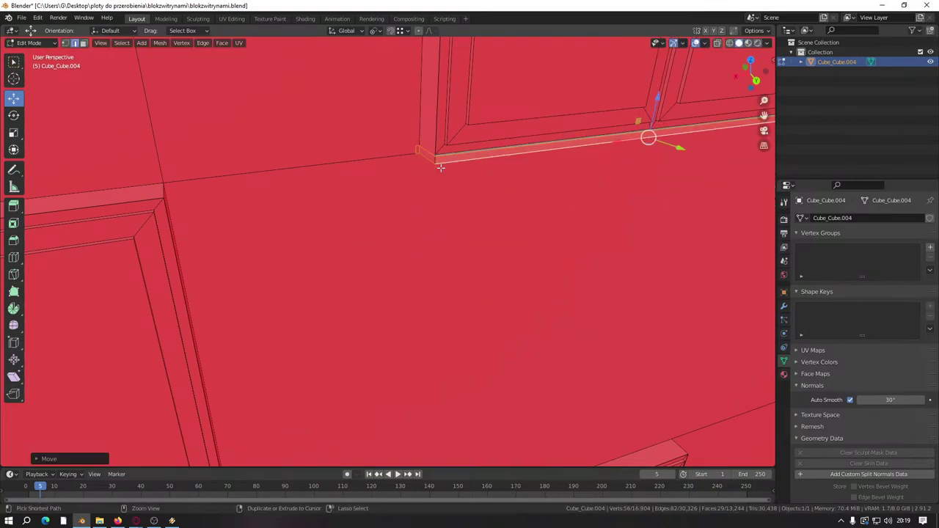
scroll(441, 178, "down", 3)
Step: Duplicate the sill strip and lower the copy beneath another lower window
key("shift+d")
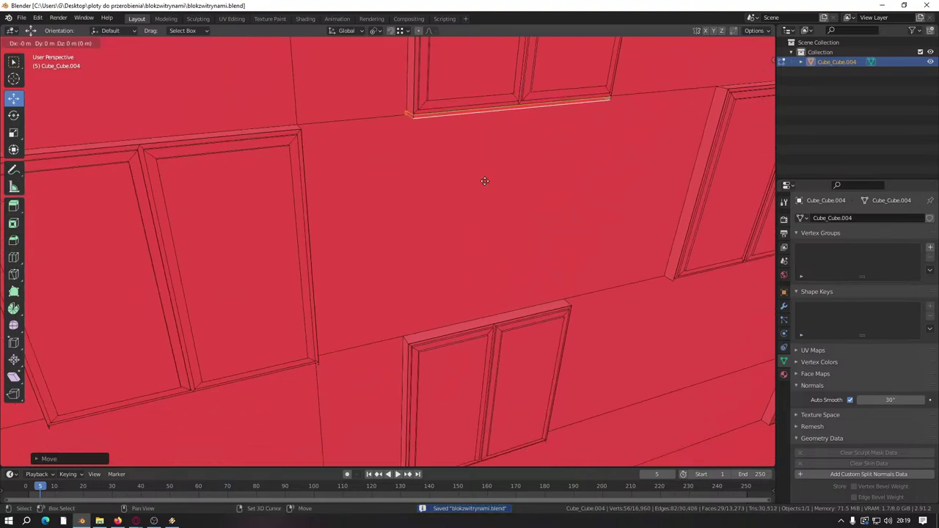
key("Escape")
left_click_drag(524, 85, 465, 289)
middle_click_drag(465, 289, 506, 176)
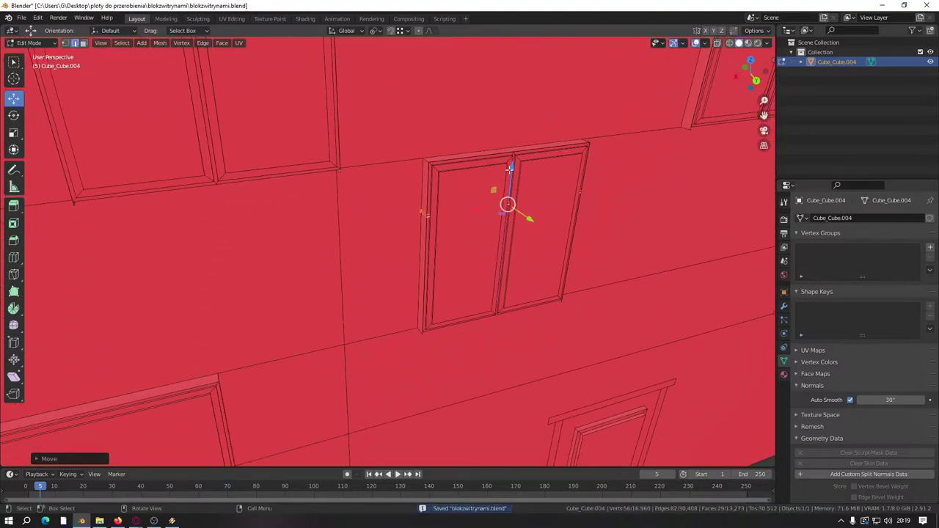
left_click_drag(509, 172, 425, 331)
left_click(425, 338)
scroll(411, 237, "up", 5)
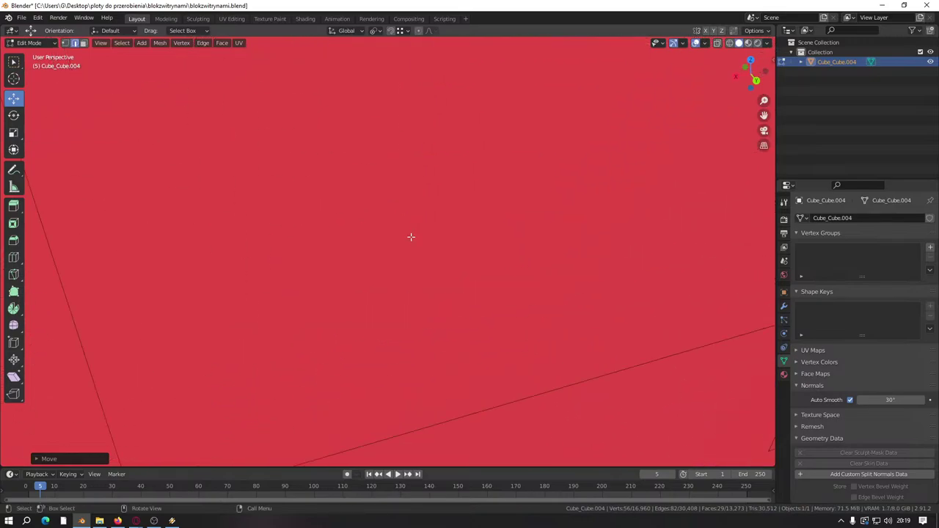
scroll(406, 360, "down", 3)
scroll(405, 336, "down", 5)
middle_click_drag(405, 337, 414, 316)
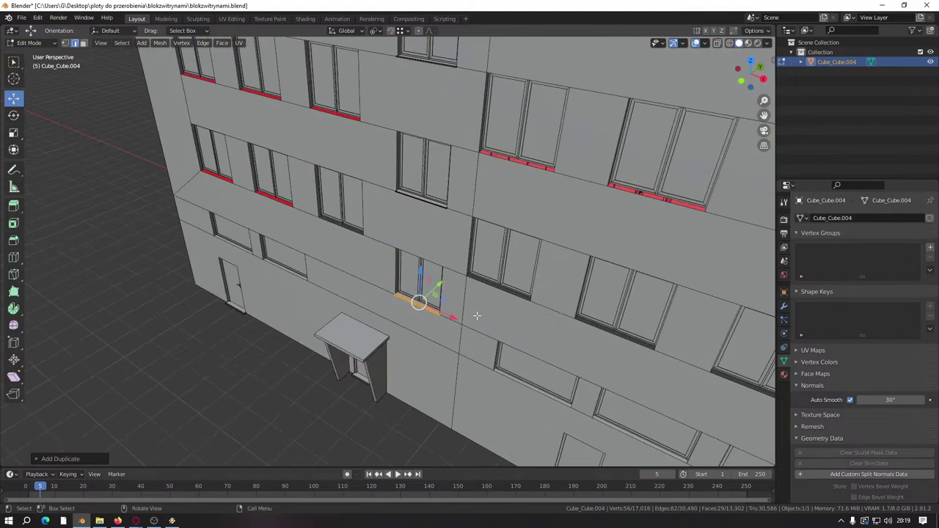
middle_click_drag(474, 318, 580, 371)
scroll(580, 370, "up", 3)
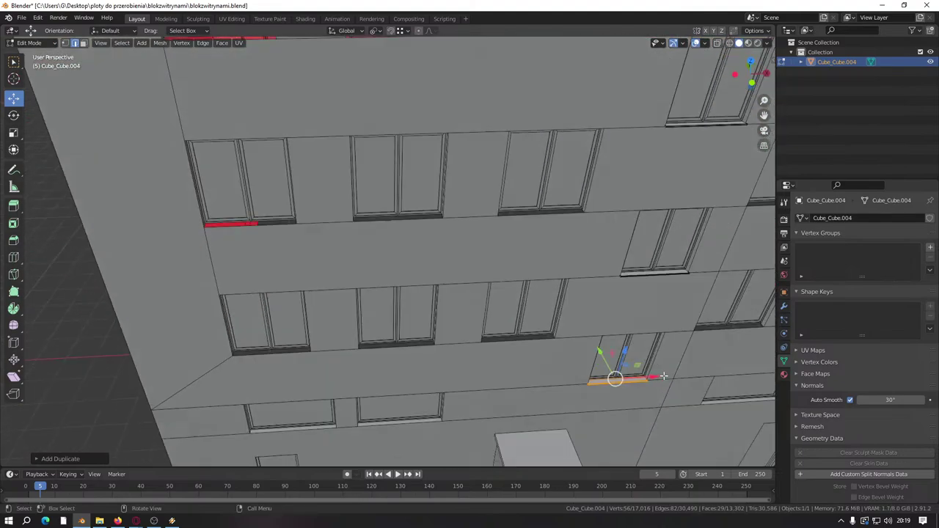
Step: Slide the duplicated sill along X, then lower it along Z to sit under the lower window
key("x")
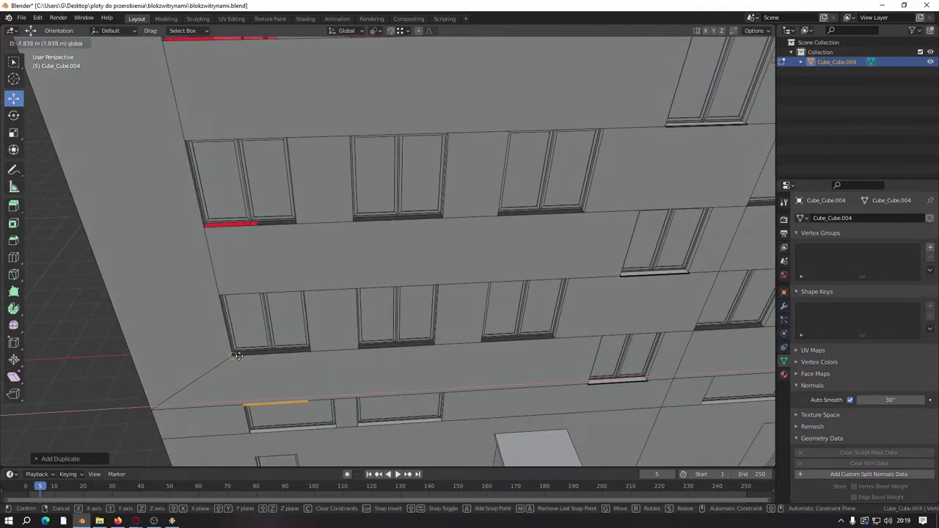
left_click(238, 356)
key("g")
key("z")
left_click(262, 323)
key("g")
key("z")
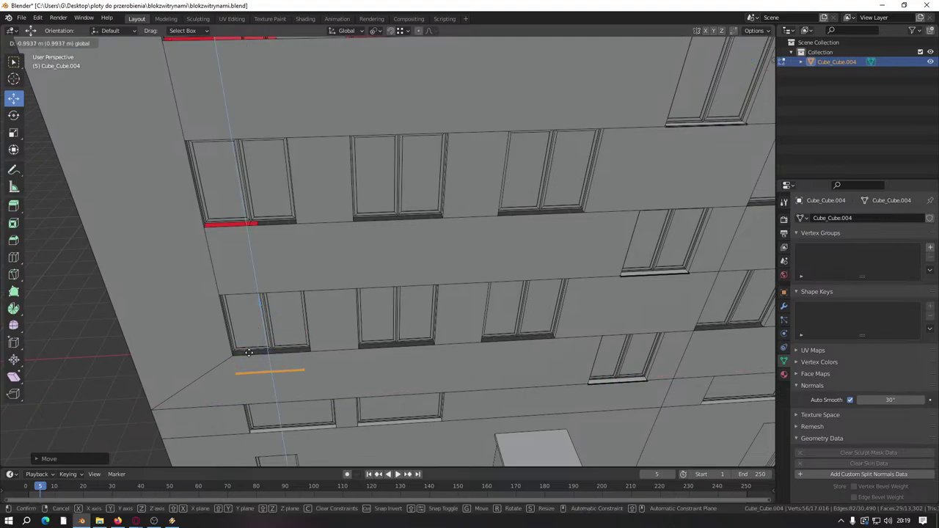
left_click(237, 355)
Step: Shift the sill's two end edges along X to new positions
middle_click_drag(241, 367, 210, 352)
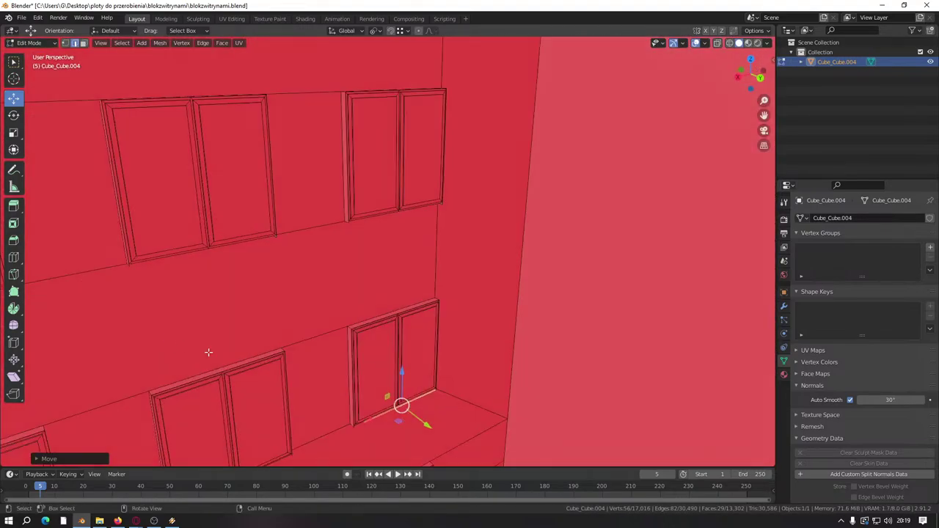
scroll(238, 215, "up", 2)
scroll(239, 216, "up", 3)
middle_click_drag(359, 330, 517, 244)
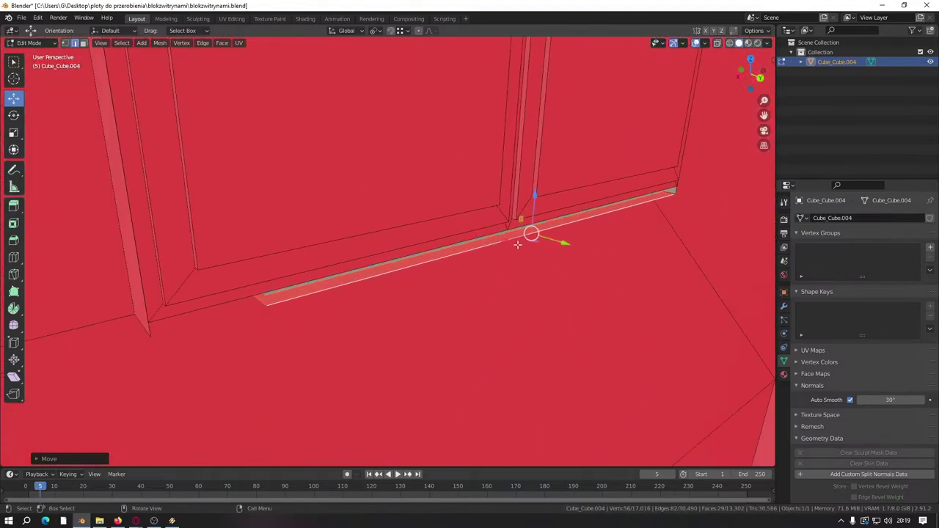
key("g")
key("x")
left_click(396, 271)
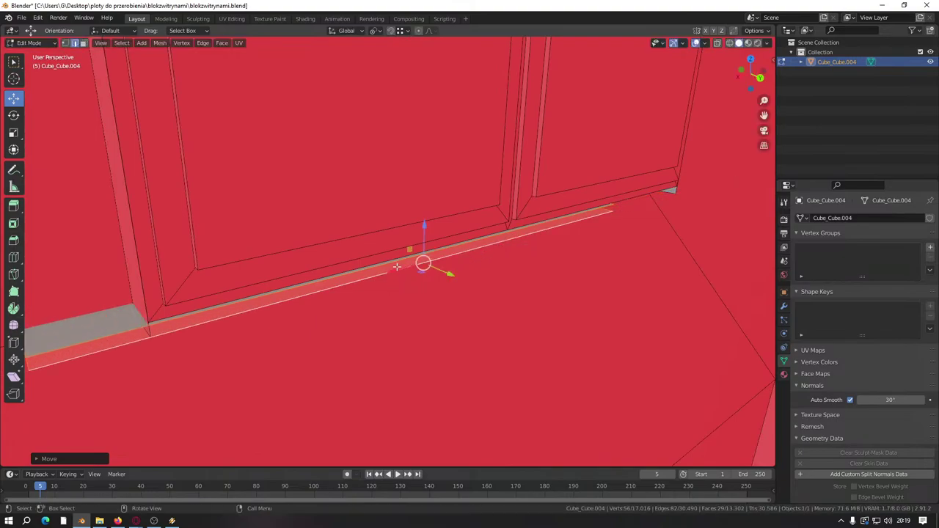
key("g")
key("x")
left_click(228, 332)
Step: Select the sill's end edge loop and extend it along X until it meets the window frame
middle_click_drag(228, 332, 510, 220)
left_click(530, 219, "alt")
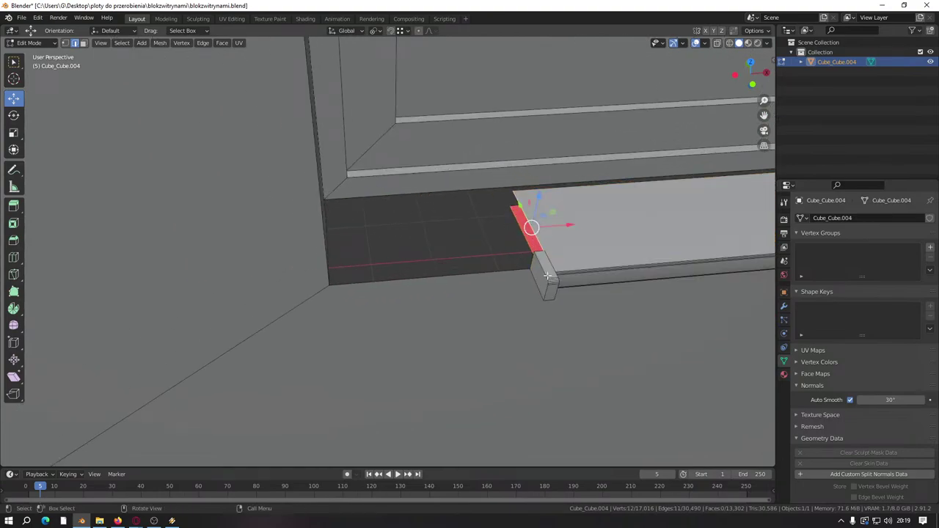
left_click_drag(553, 230, 326, 234)
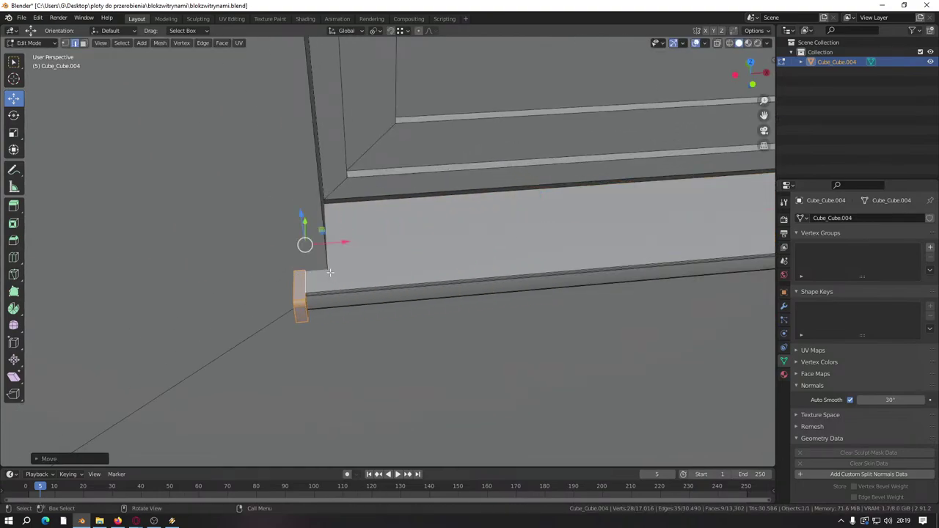
middle_click_drag(326, 233, 357, 207)
left_click_drag(357, 208, 368, 216)
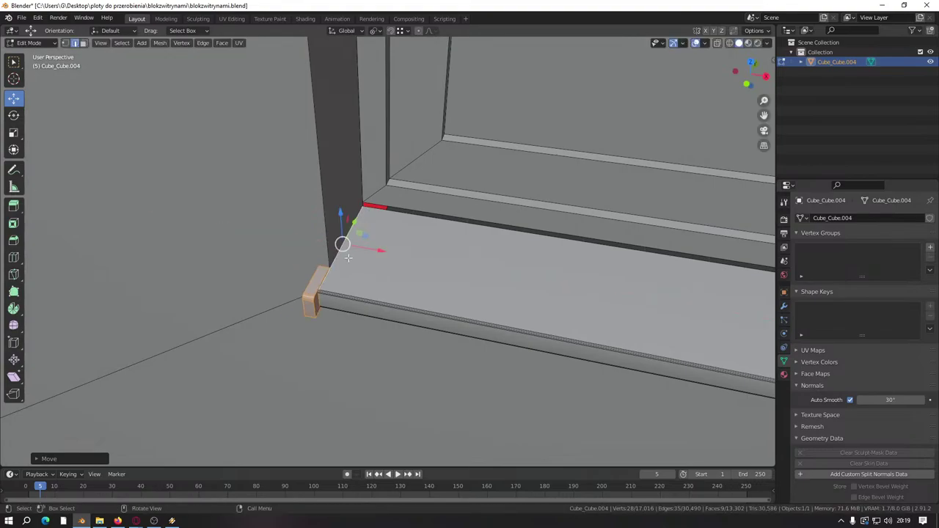
middle_click_drag(368, 217, 349, 195)
Step: In face select mode, select the sill's long front strip and top face
left_click(83, 45)
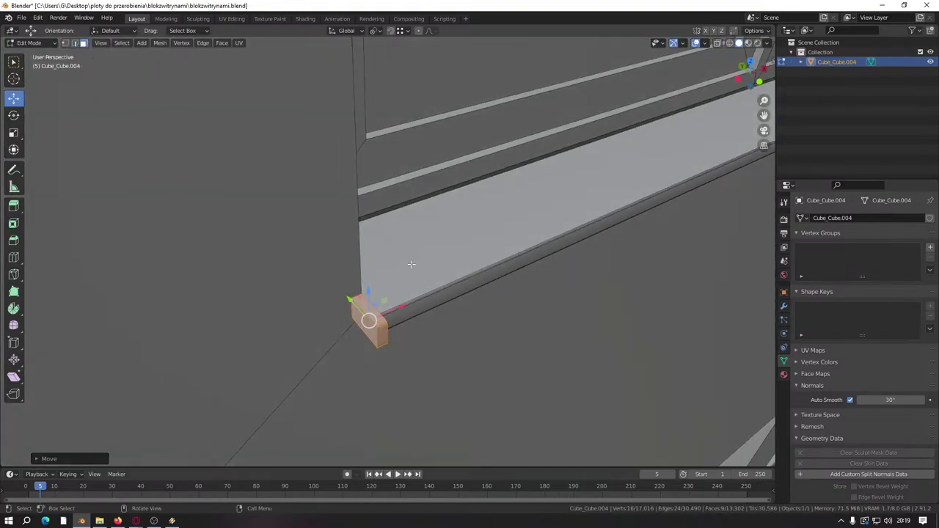
left_click(403, 316)
left_click(396, 292, "shift")
middle_click_drag(396, 292, 549, 203)
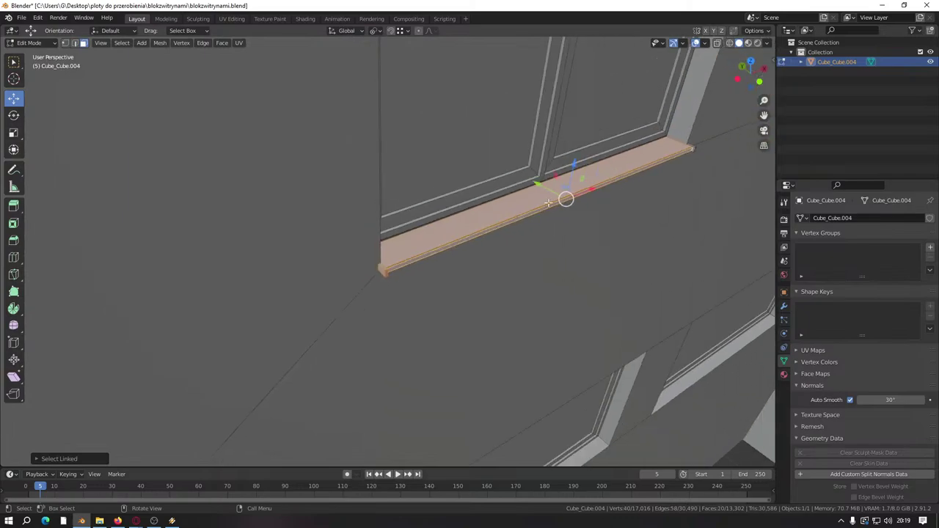
middle_click_drag(652, 165, 443, 344)
scroll(442, 343, "up", 3)
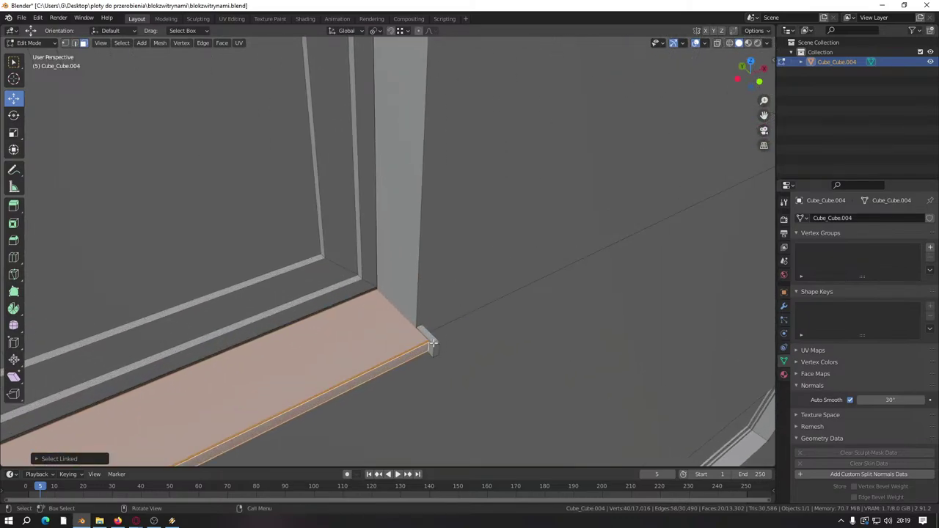
scroll(433, 343, "down", 8)
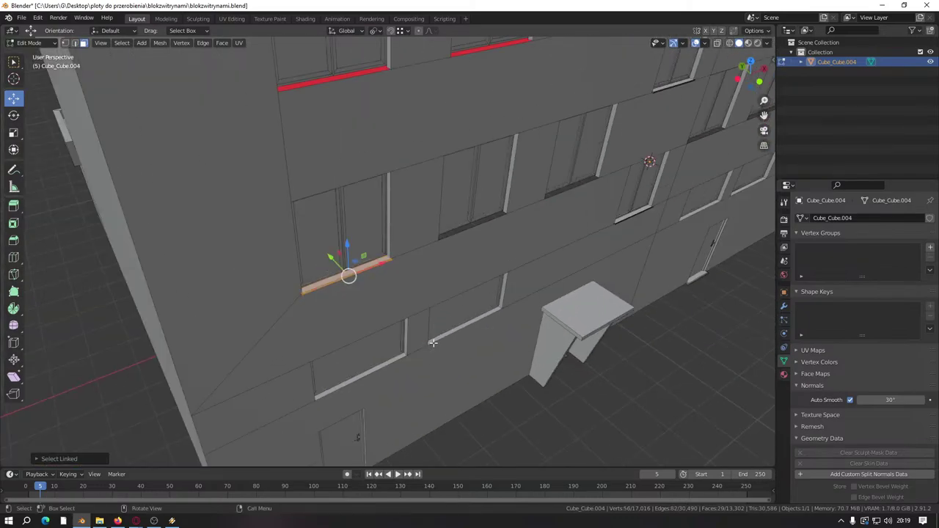
scroll(433, 342, "up", 10)
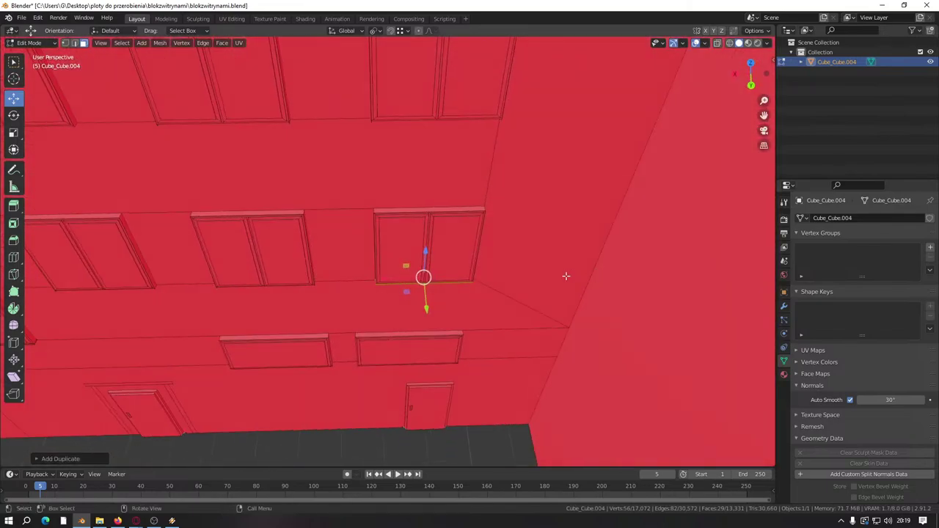
Step: Duplicate the sill, raise the copy and snap it to the window frame's bottom edge
key("shift+d")
right_click(456, 338)
scroll(456, 338, "down", 4)
left_click_drag(428, 320, 600, 238)
scroll(432, 197, "up", 3)
middle_click_drag(514, 229, 501, 229)
scroll(491, 232, "down", 4)
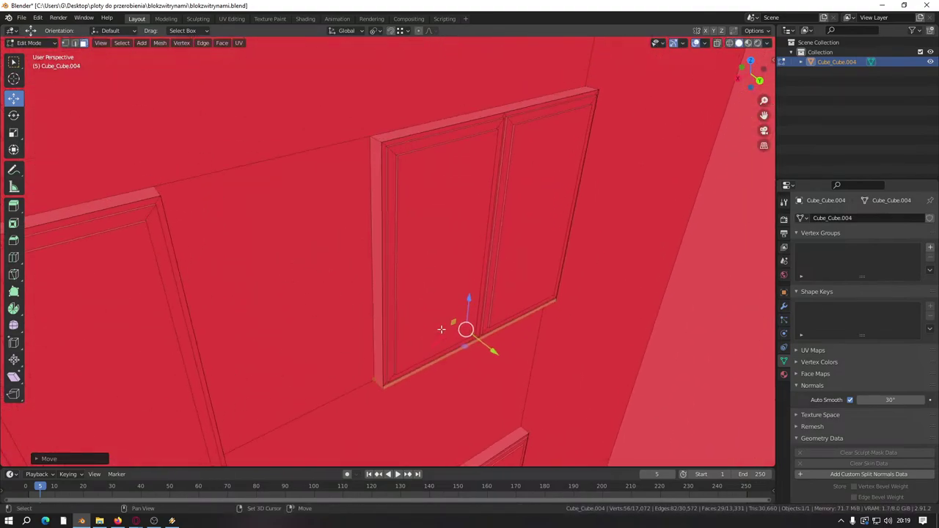
Step: Duplicate the strip again and snap the copy onto the next window's bottom frame edge
key("shift+d")
right_click(452, 263)
scroll(451, 263, "down", 2)
left_click_drag(430, 330, 442, 110)
scroll(436, 225, "up", 4)
scroll(437, 225, "up", 1)
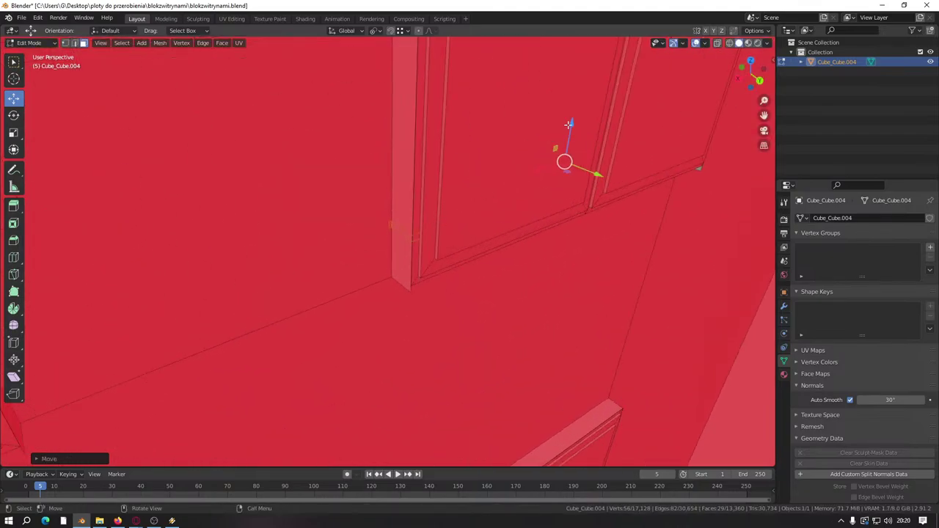
left_click_drag(568, 125, 408, 292)
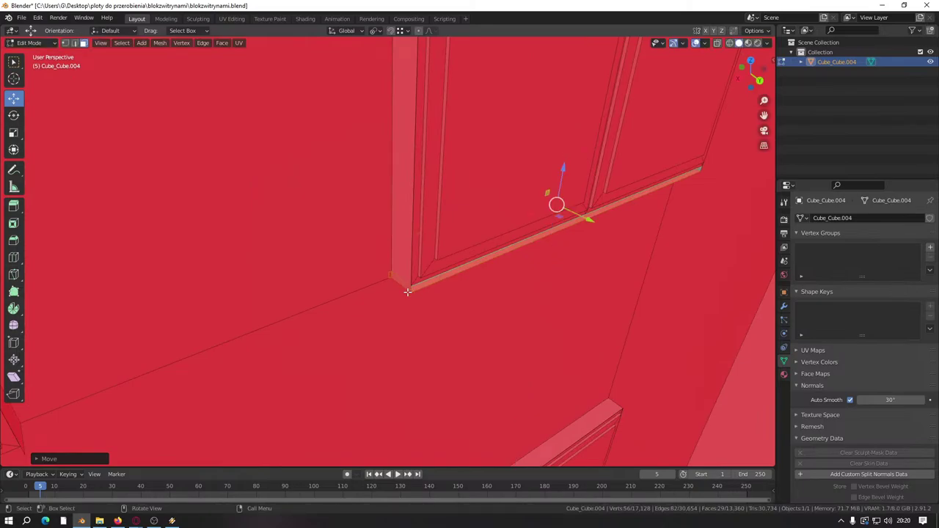
middle_click_drag(408, 292, 402, 291)
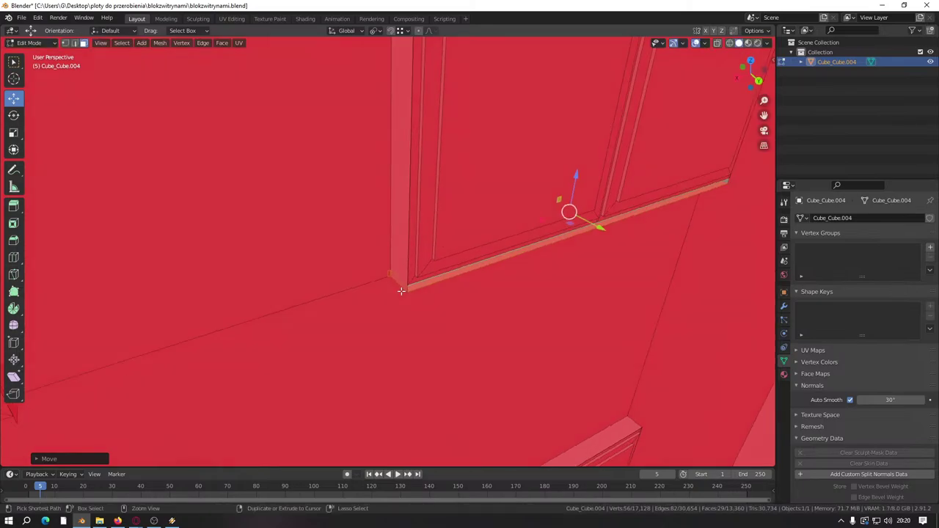
scroll(401, 291, "down", 2)
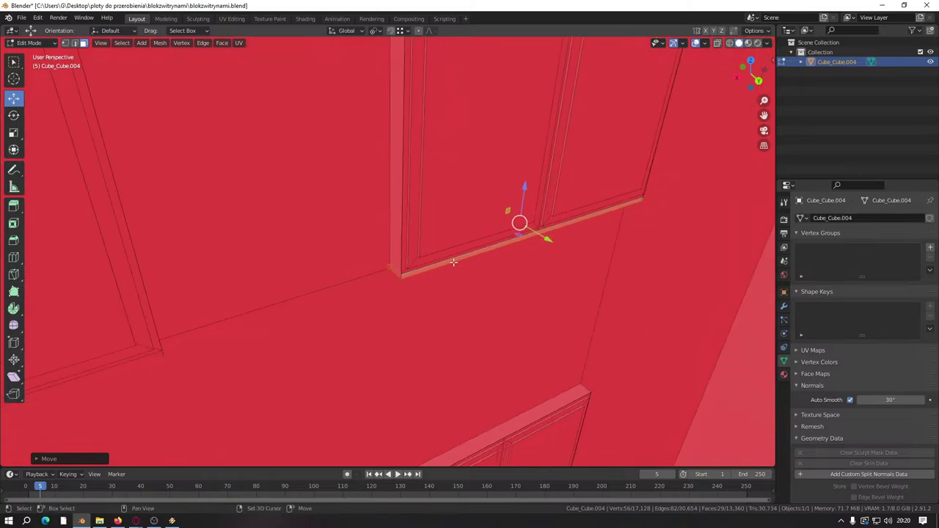
left_click(465, 240)
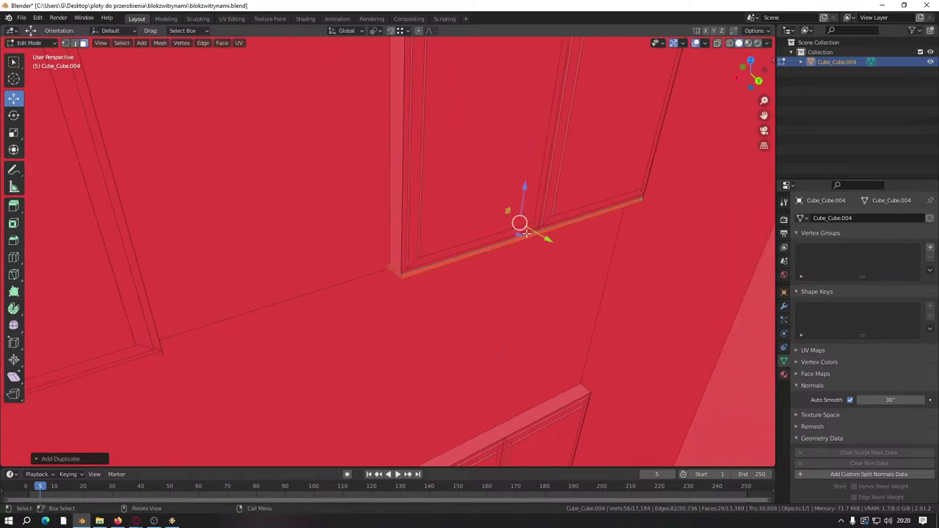
Step: Fine-tune the new sill with free and vertical moves so it sits under the upper window
key("g")
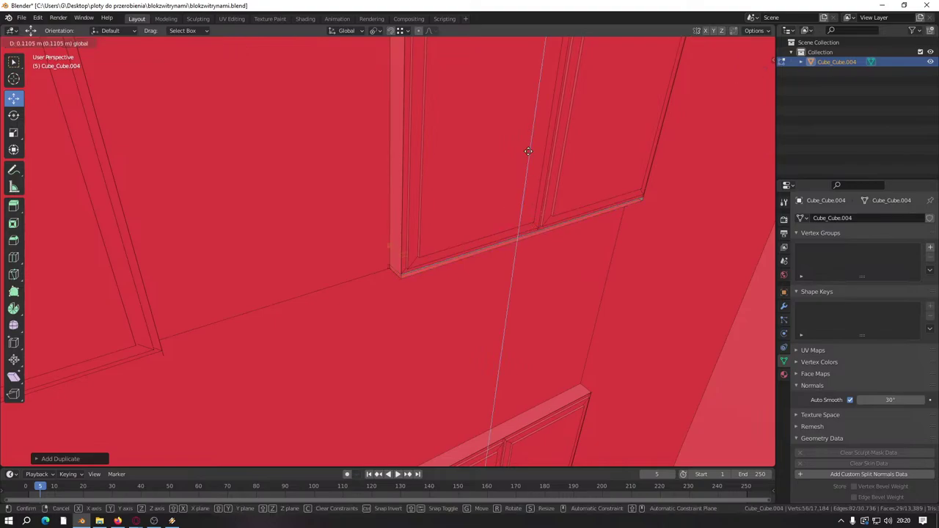
left_click(526, 169)
middle_click_drag(526, 170, 483, 341, "shift")
key("g")
key("z")
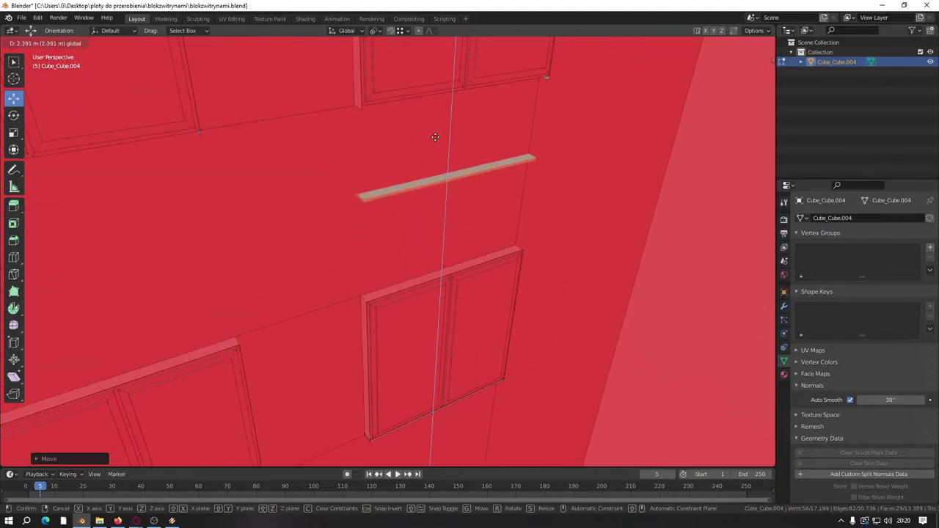
left_click(447, 146)
middle_click_drag(446, 147, 457, 289, "shift")
key("g")
key("z")
left_click(459, 209)
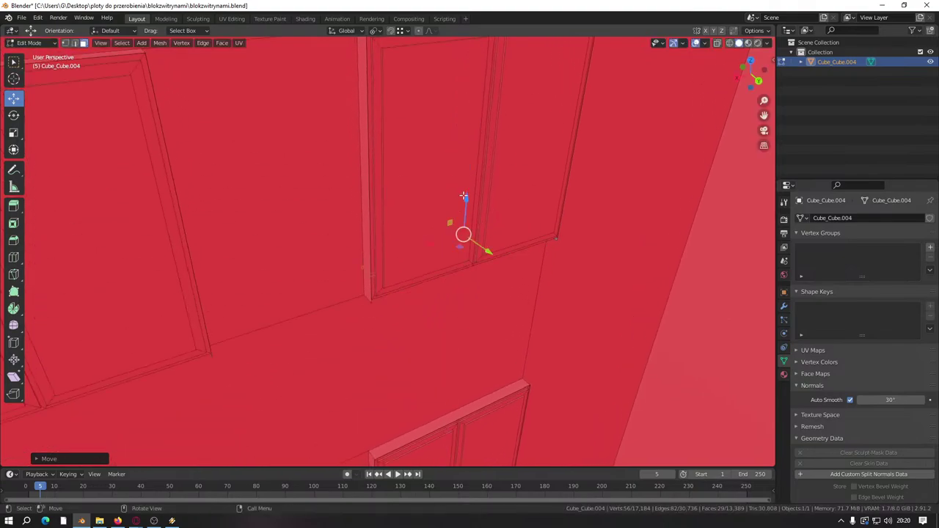
key("g")
left_click(390, 208)
key("shift+alt+z")
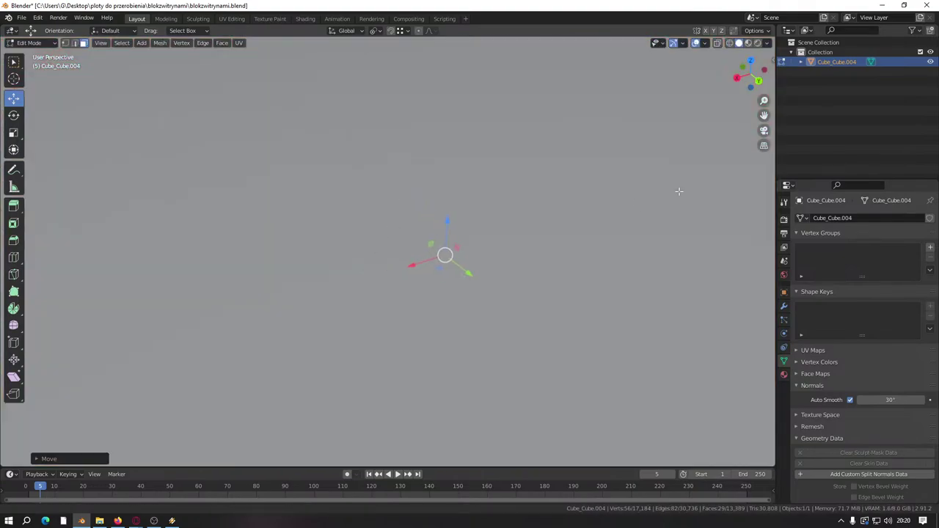
Step: Use Select Linked to add three complete facade sill pieces to one selection
middle_click_drag(677, 190, 484, 242)
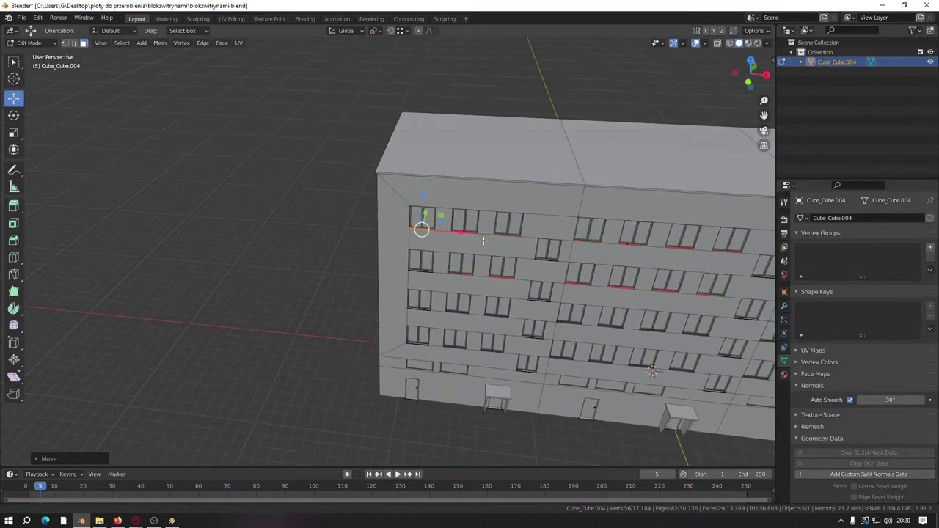
scroll(538, 224, "up", 8)
middle_click_drag(316, 307, 442, 284)
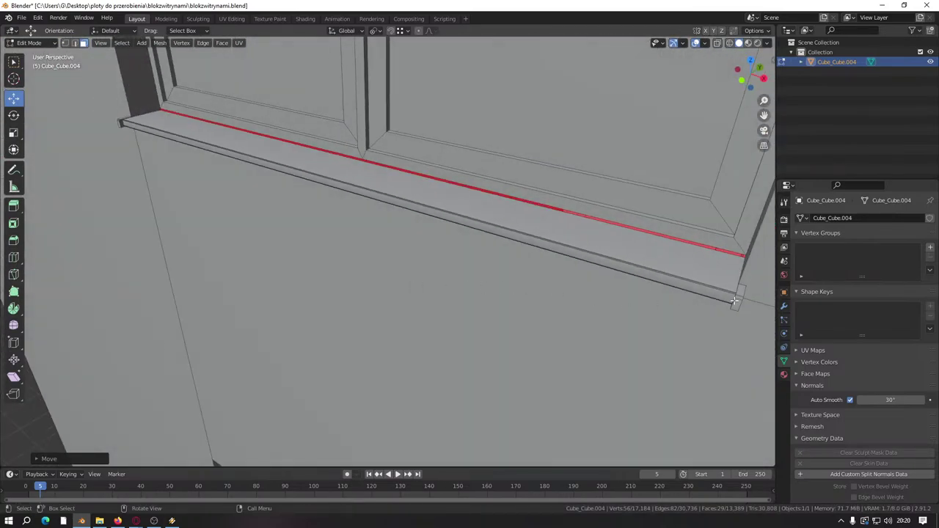
key("ctrl+l")
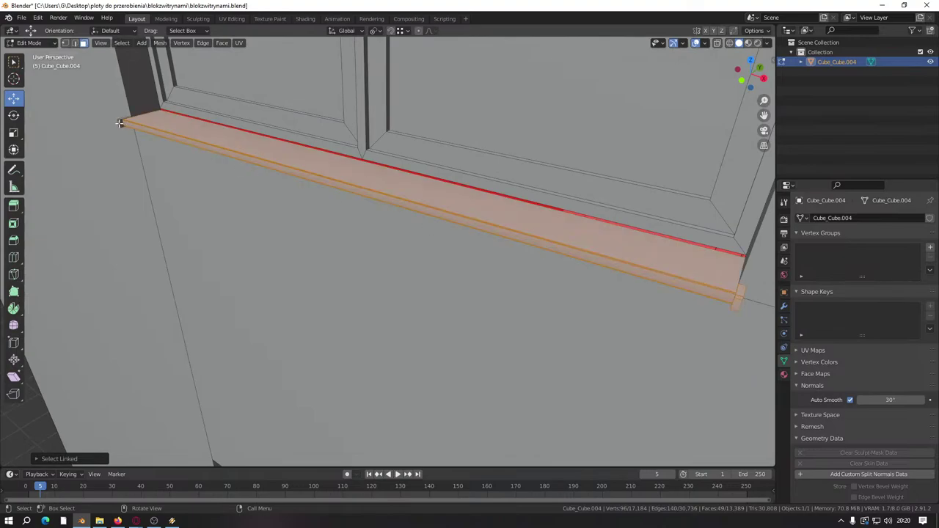
scroll(258, 285, "down", 5)
scroll(460, 323, "up", 6)
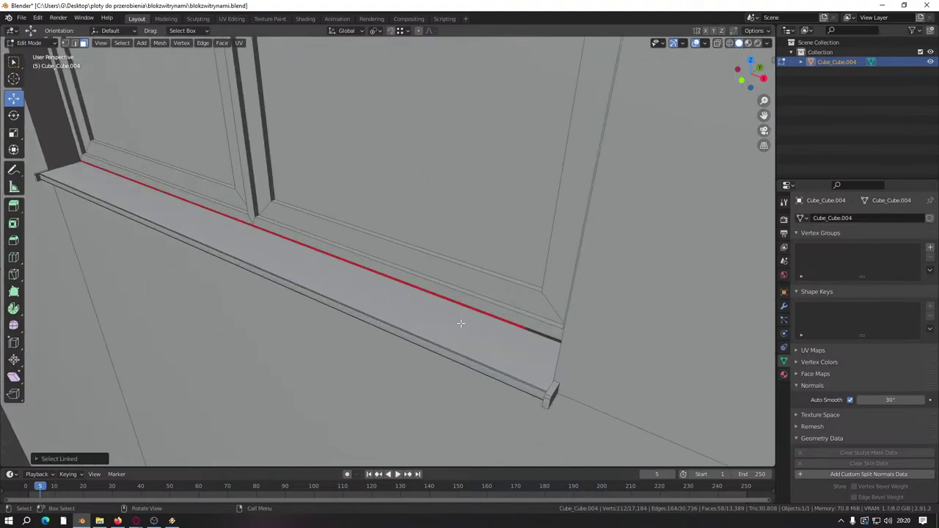
key("ctrl+l")
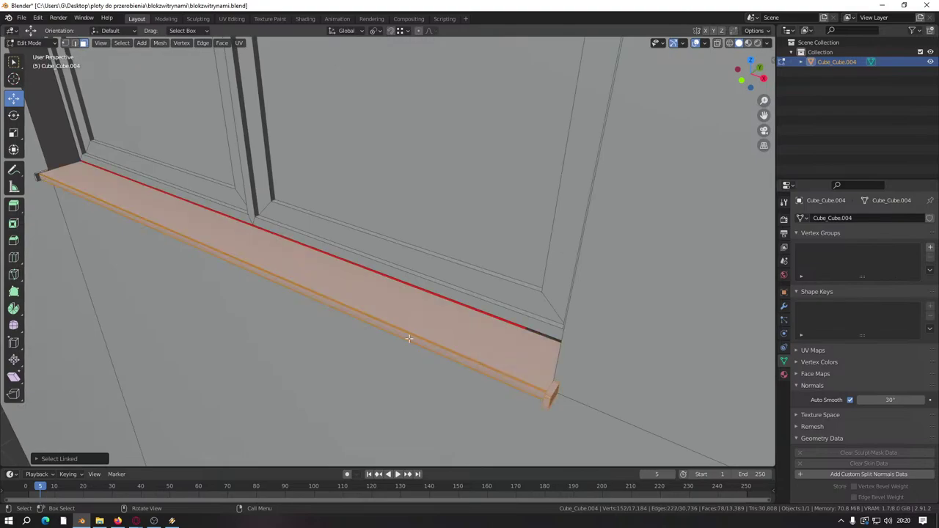
scroll(79, 192, "down", 5)
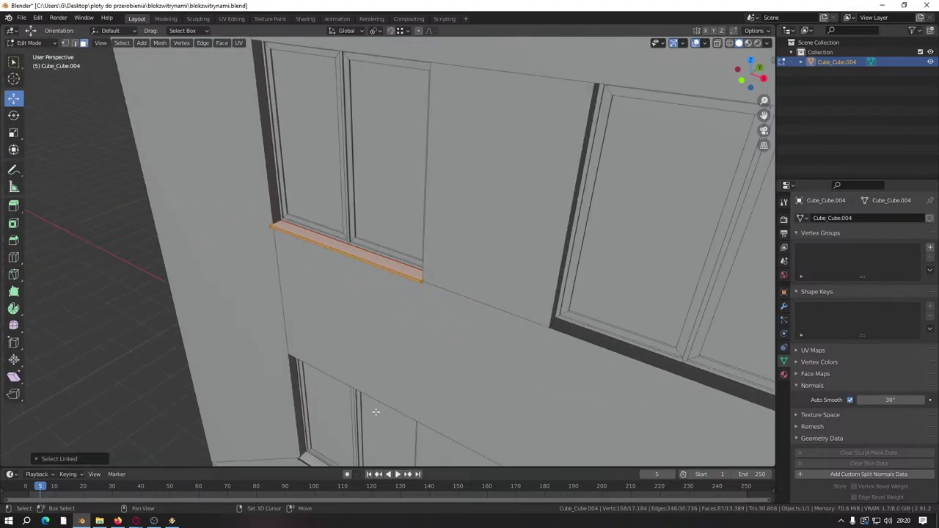
scroll(472, 283, "up", 6)
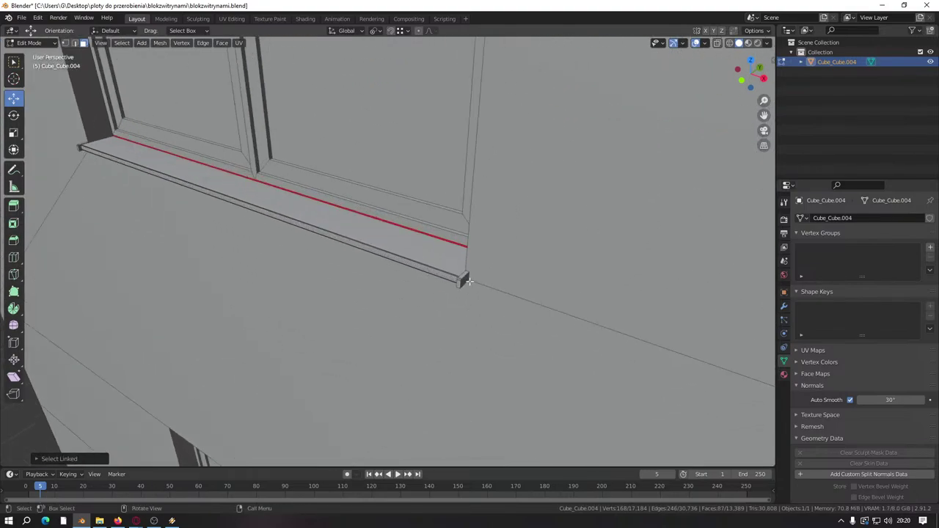
key("ctrl+l")
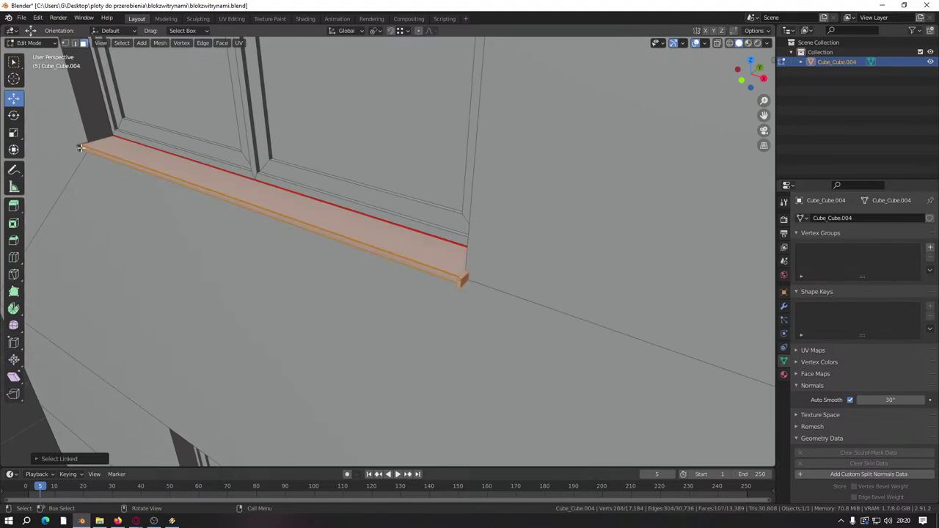
scroll(231, 245, "down", 5)
middle_click_drag(227, 262, 427, 396)
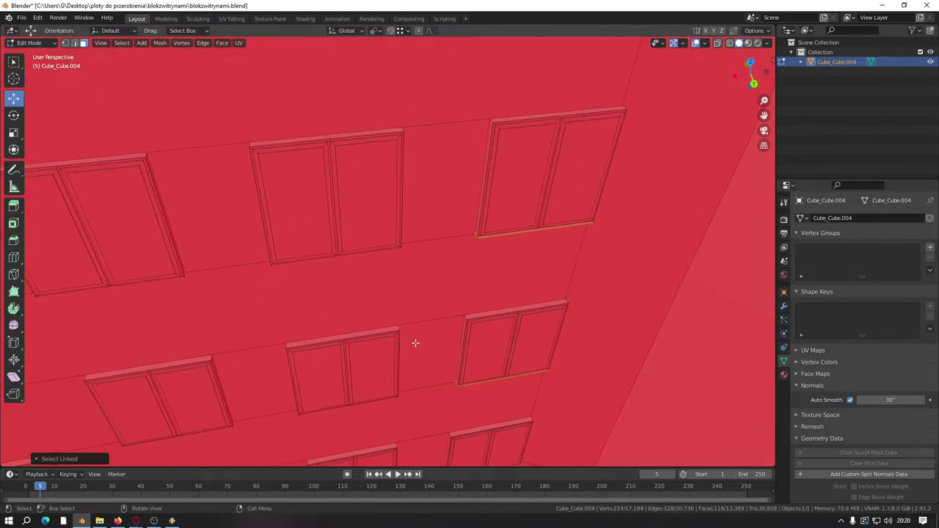
scroll(412, 308, "down", 10)
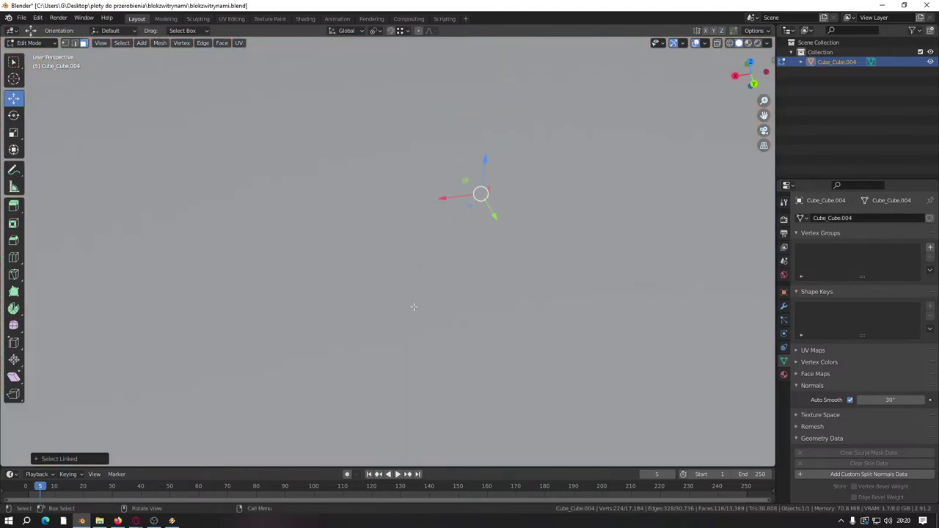
Step: Duplicate the sill strip and slide the copy under the next window to the left
scroll(414, 307, "up", 10)
middle_click_drag(413, 308, 410, 308)
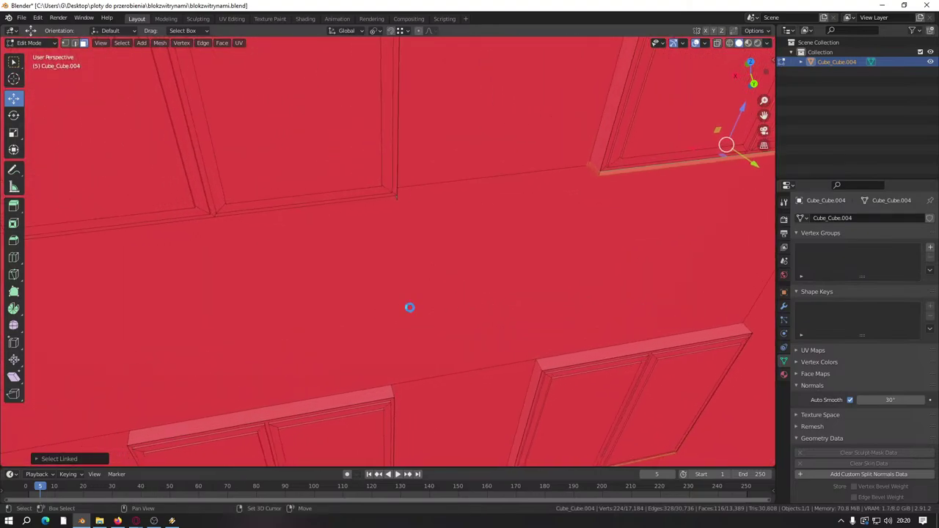
key("shift+d")
right_click(548, 242)
key("g")
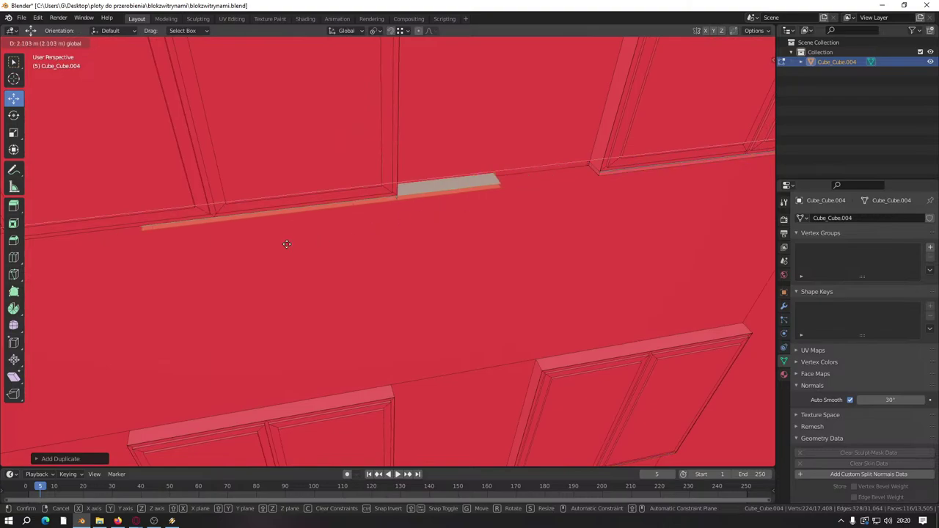
left_click(227, 243)
key("g")
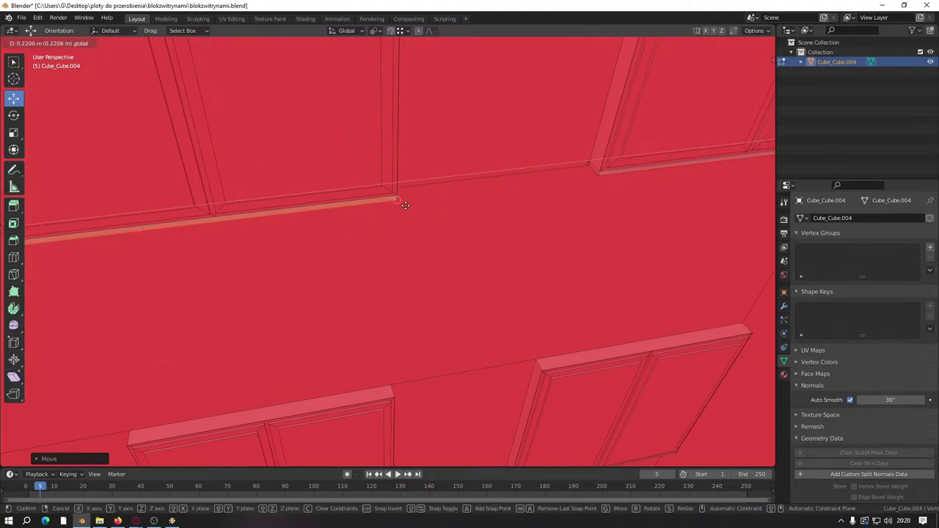
left_click(370, 209)
Step: Make another sill copy and move it further left, undoing the last placement
middle_click_drag(250, 272, 609, 168, "shift")
key("shift+d")
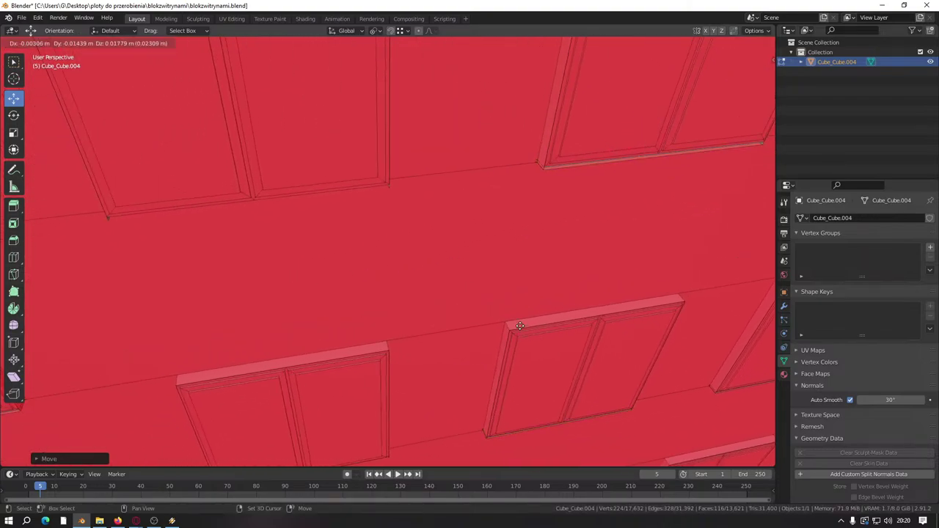
right_click(610, 169)
key("g")
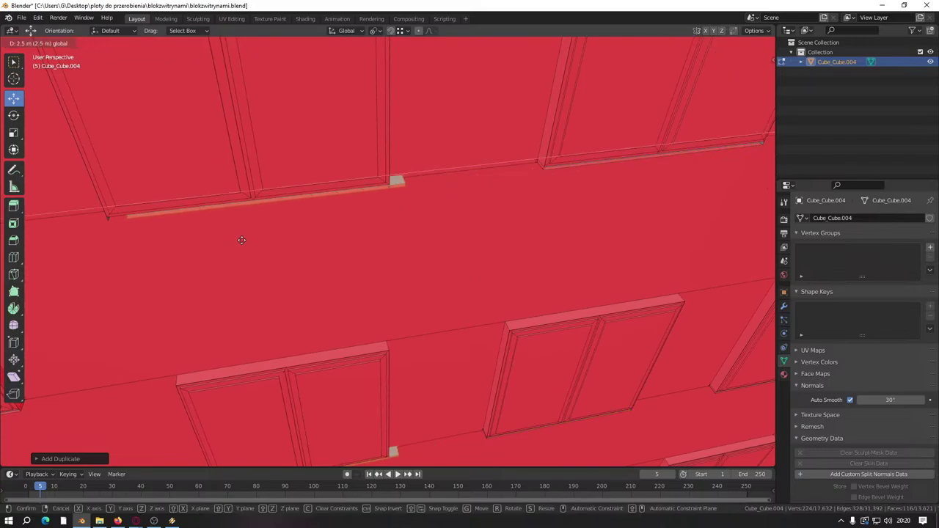
left_click(247, 210)
key("g")
left_click(357, 216)
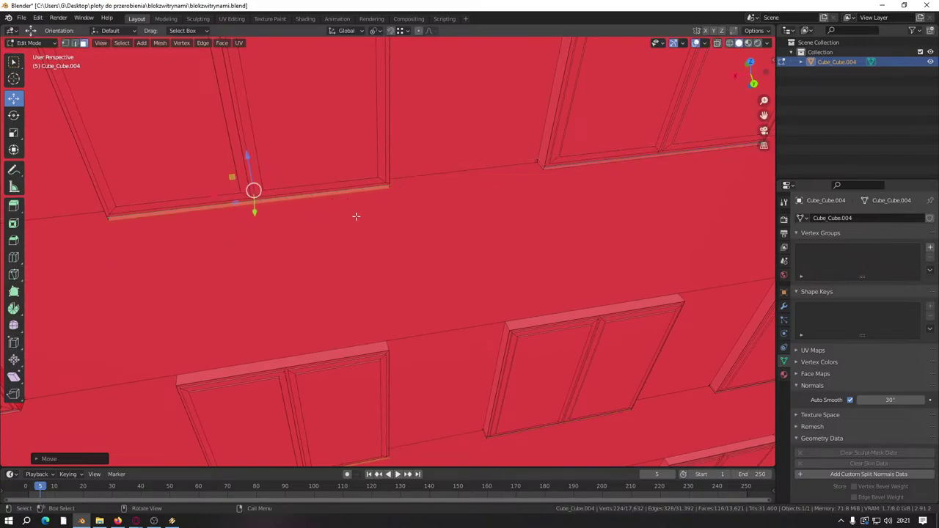
middle_click_drag(356, 216, 497, 252, "shift")
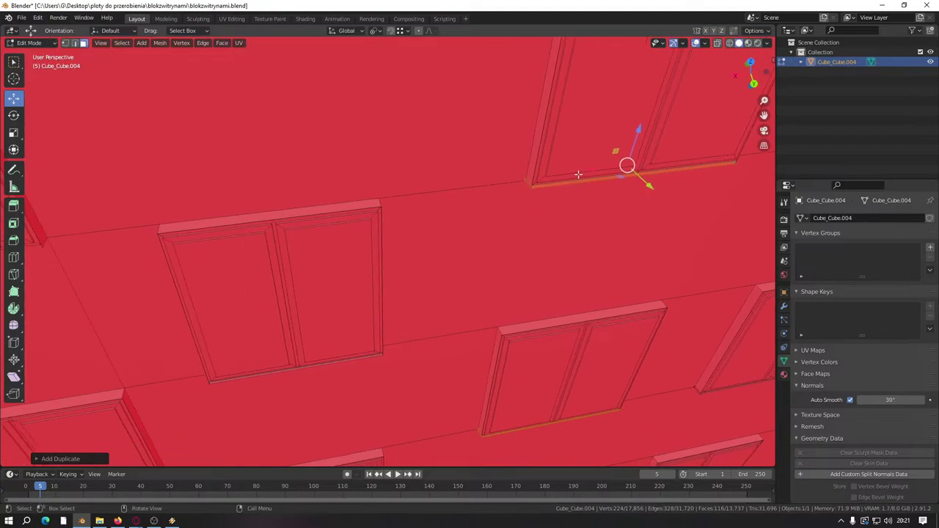
key("ctrl+z")
key("ctrl+z")
Step: Reposition that sill strip beneath its window, cancelling one misplaced move
middle_click_drag(213, 260, 551, 242, "shift")
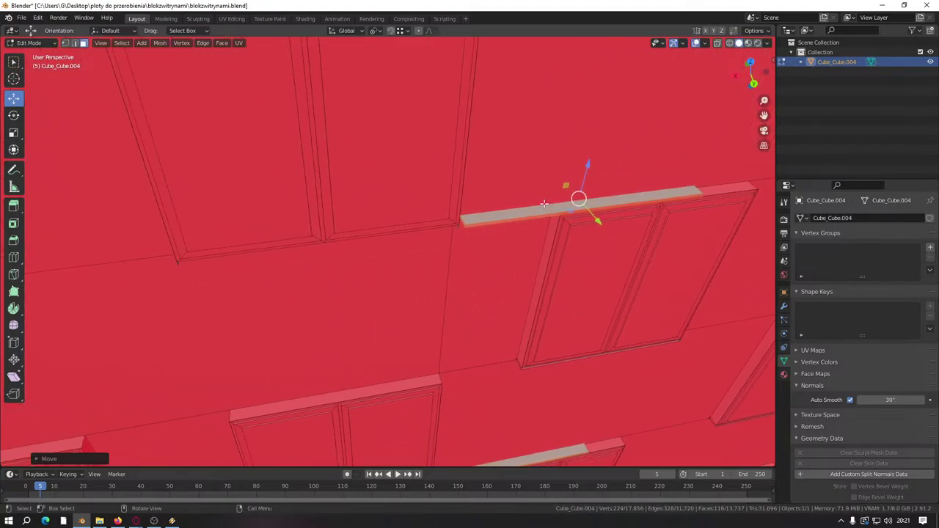
key("g")
left_click(312, 253)
key("g")
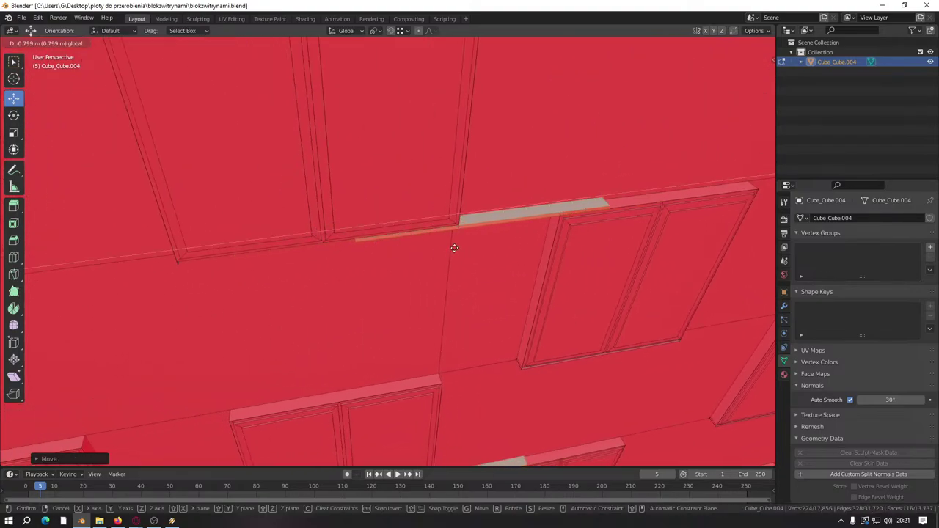
key("Escape")
middle_click_drag(459, 243, 580, 266, "shift")
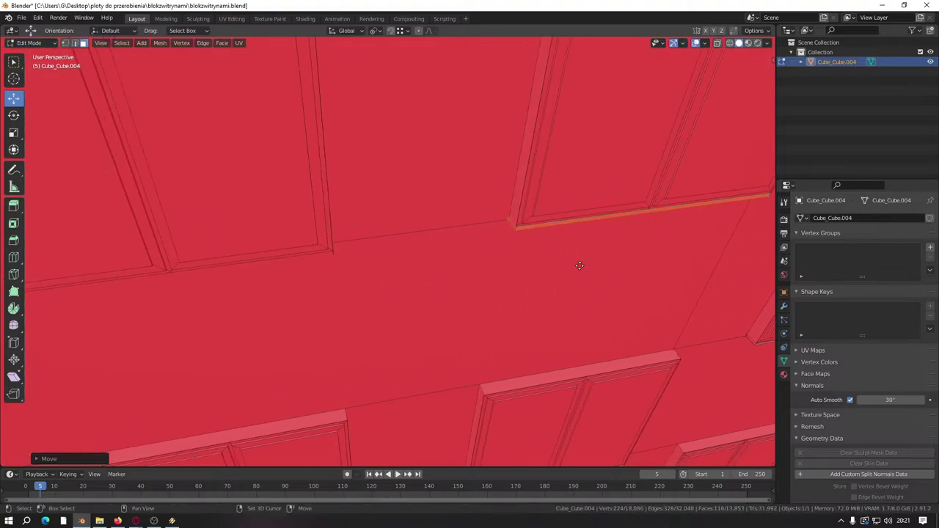
key("g")
left_click(196, 312)
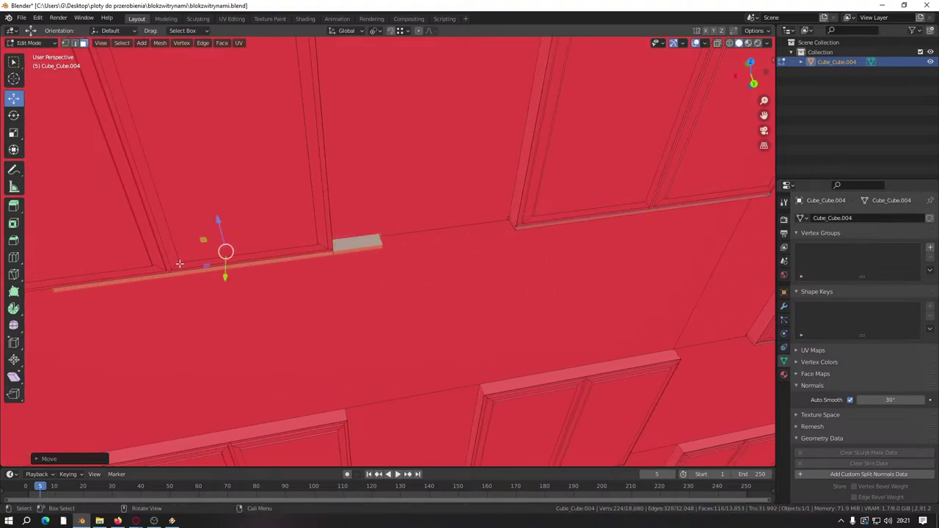
key("g")
left_click(331, 258)
middle_click_drag(331, 257, 571, 264, "shift")
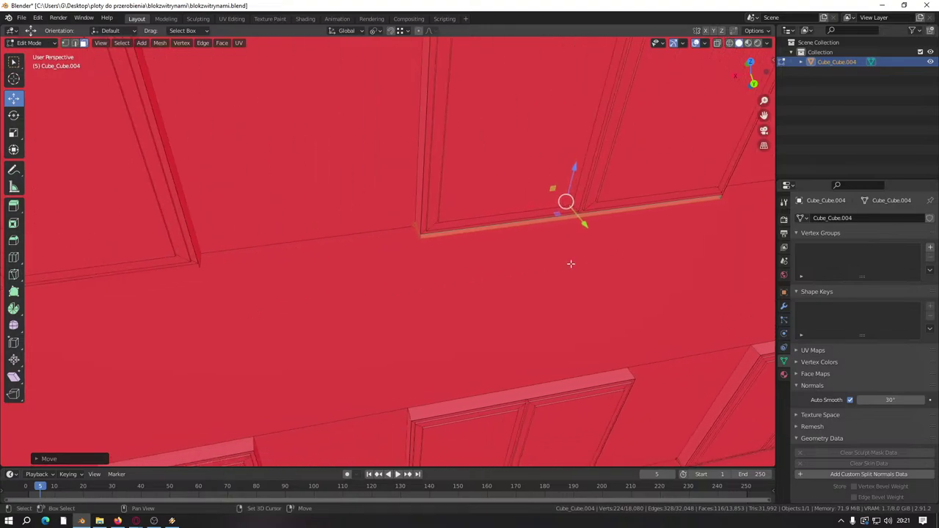
Step: Duplicate the sill strip and slide the copy under the left window frame
key("shift+d")
middle_click_drag(532, 207, 411, 216)
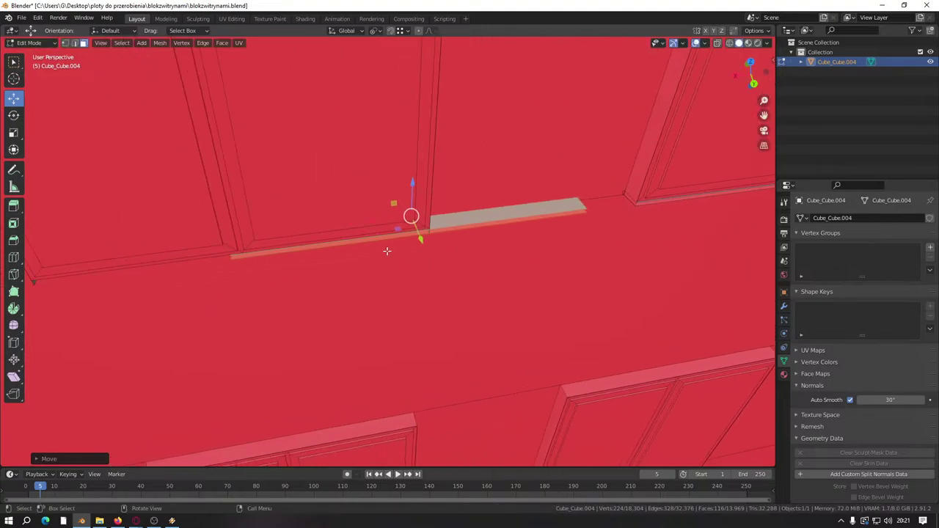
key("g")
left_click(430, 234)
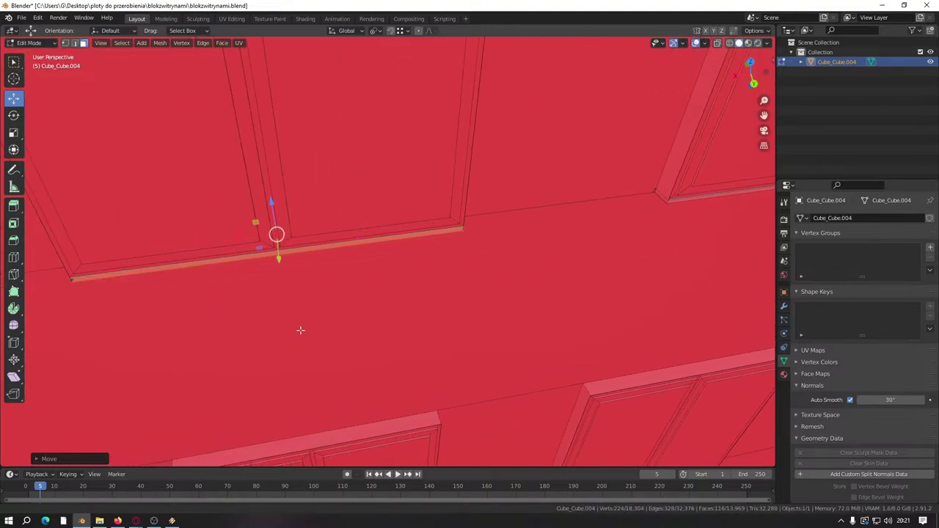
middle_click_drag(300, 330, 553, 300, "shift")
key("g")
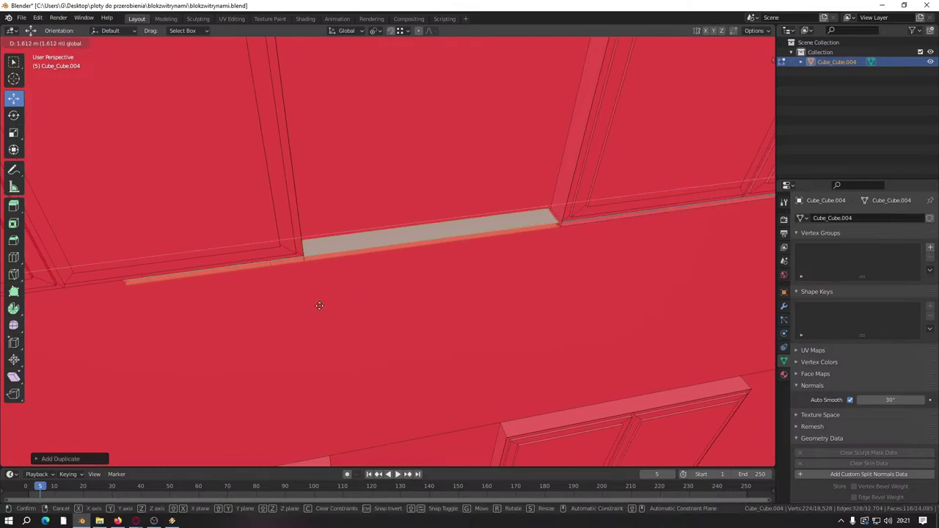
left_click(304, 286)
key("g")
left_click(204, 285)
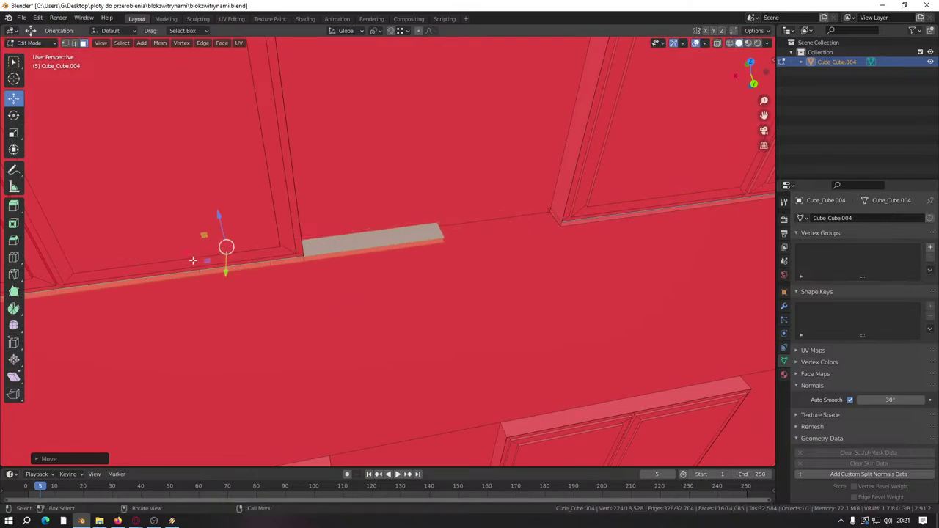
Step: Undo the strip's wrong move and re-place it along the left window frame's bottom edge
key("ctrl+z")
key("g")
right_click(303, 263)
scroll(303, 263, "down", 4)
middle_click_drag(303, 263, 602, 194, "shift")
key("g")
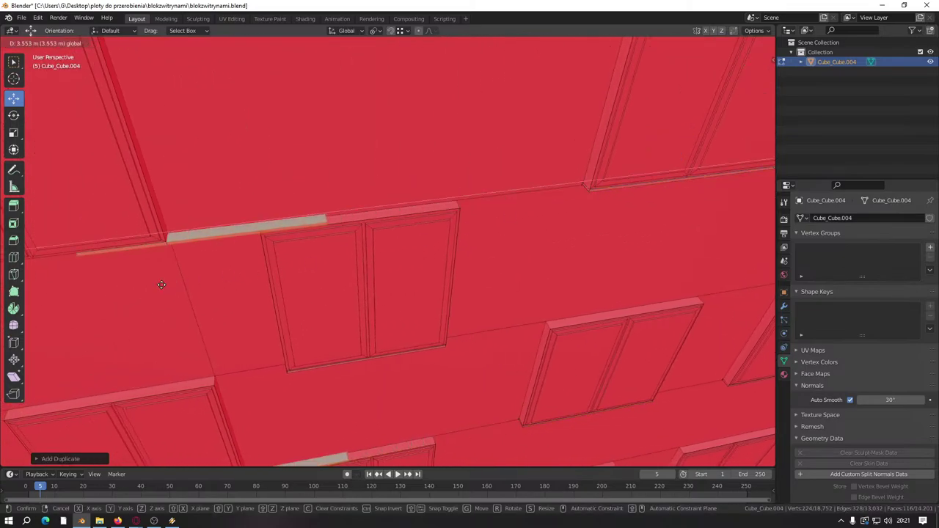
left_click(162, 283)
middle_click_drag(161, 284, 393, 234, "shift")
scroll(393, 234, "up", 3)
key("g")
left_click(327, 226)
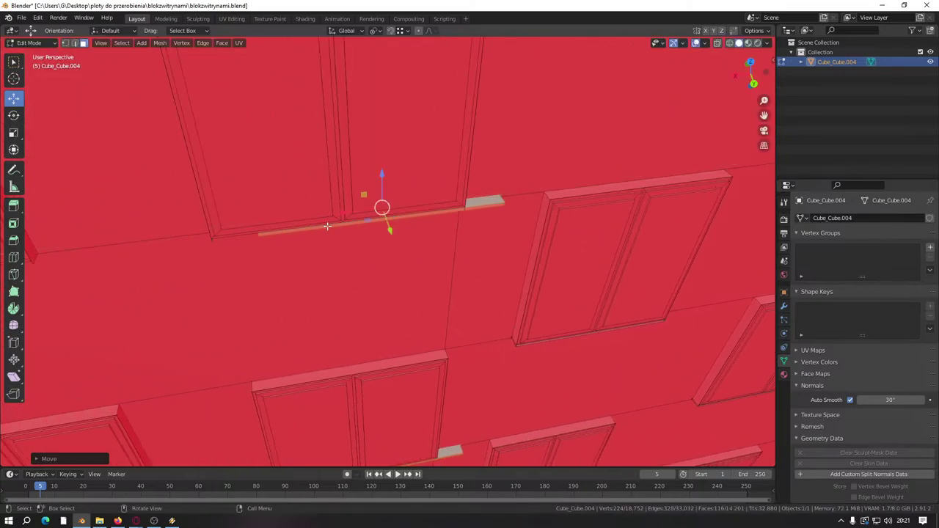
Step: Duplicate the sill and fit the copy to the left window's bottom edge
key("shift+d")
left_click(590, 320)
middle_click_drag(489, 411, 540, 262, "shift")
key("g")
left_click(275, 290)
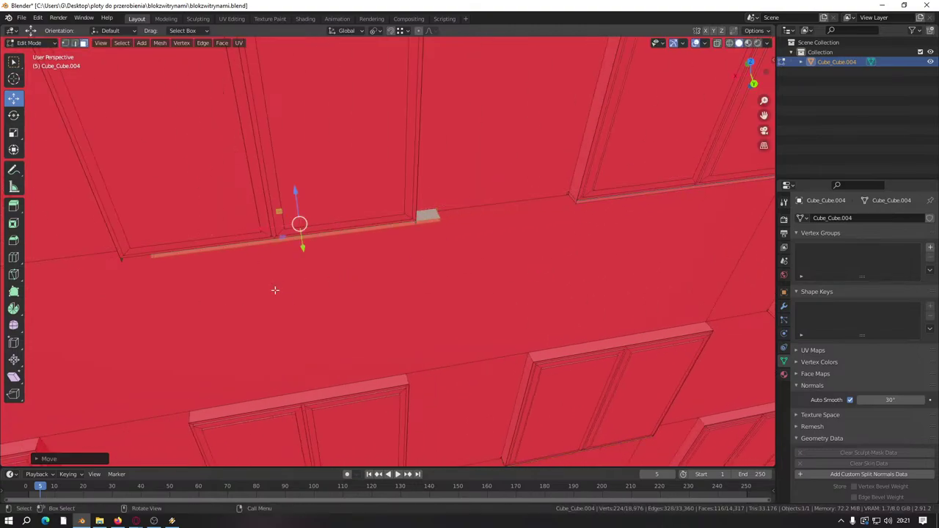
Step: Add another sill copy under the left window and nudge it slightly to fit
key("shift+d")
left_click(279, 242)
middle_click_drag(344, 289, 642, 262, "shift")
key("g")
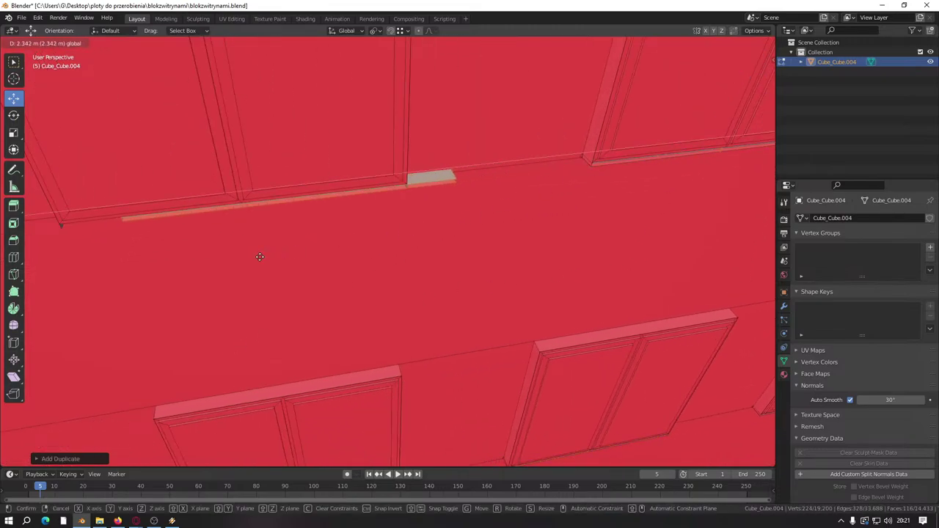
left_click(259, 208)
key("g")
left_click(252, 293)
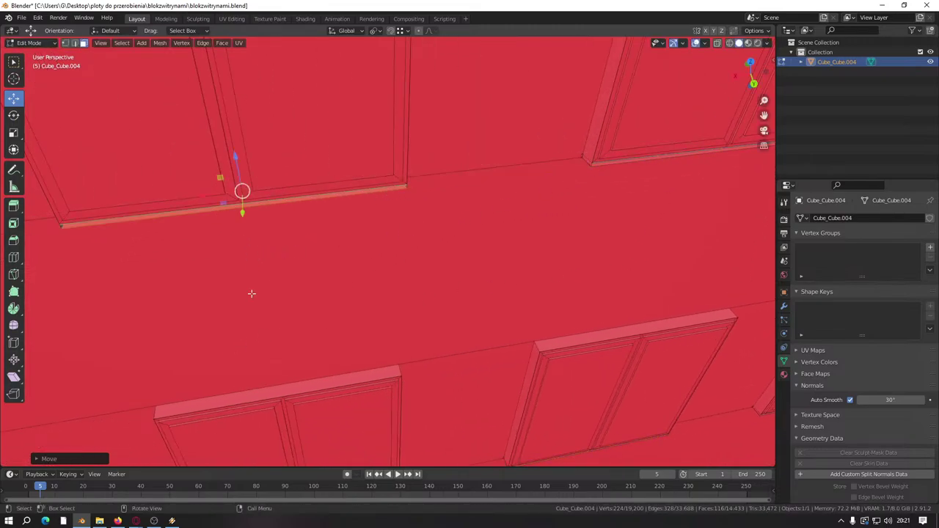
Step: Duplicate the sill for the next window and slide it along that window's bottom edge
middle_click_drag(252, 294, 574, 288, "shift")
middle_click_drag(461, 308, 503, 281, "shift")
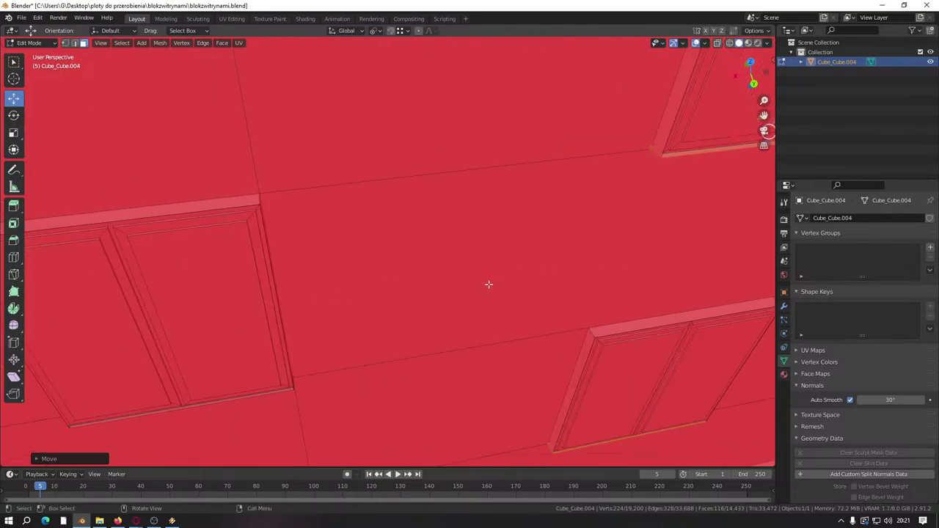
key("shift+d")
left_click(220, 274)
middle_click_drag(220, 275, 570, 258, "shift")
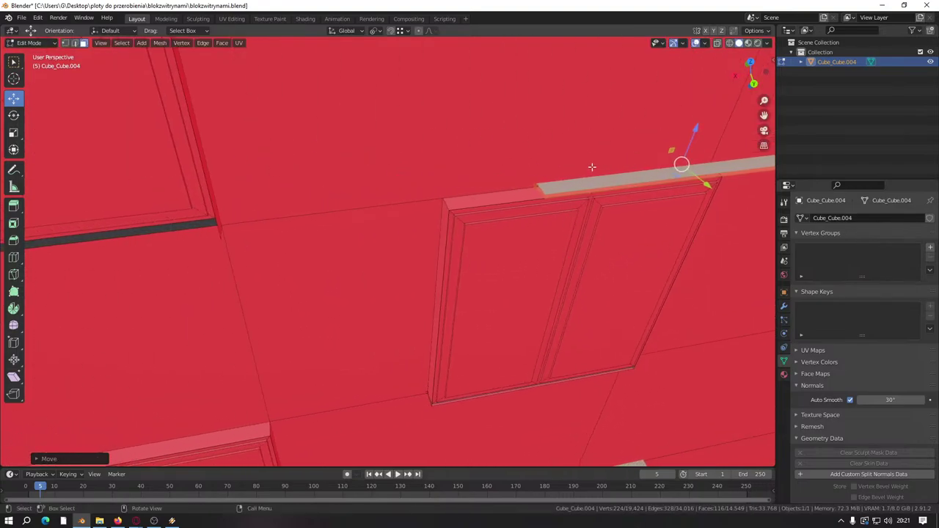
key("g")
left_click(28, 326)
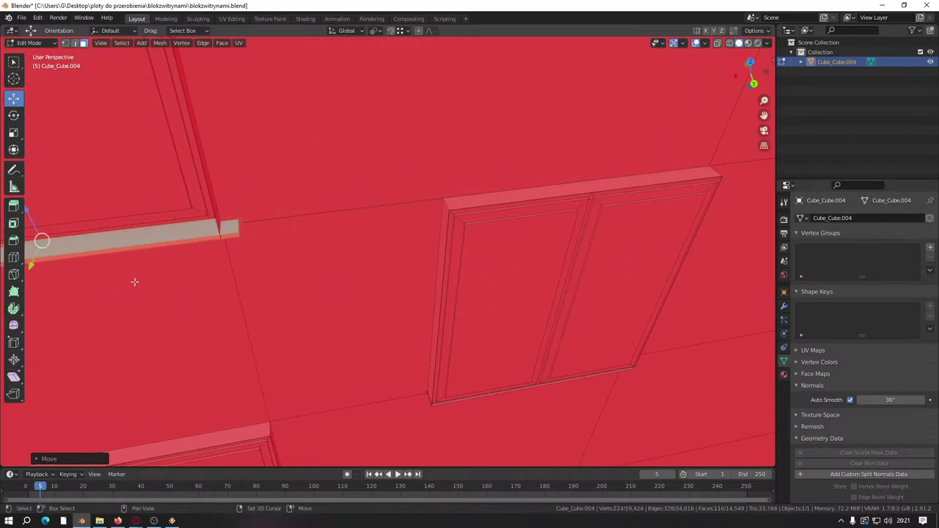
middle_click_drag(134, 282, 273, 258, "shift")
key("g")
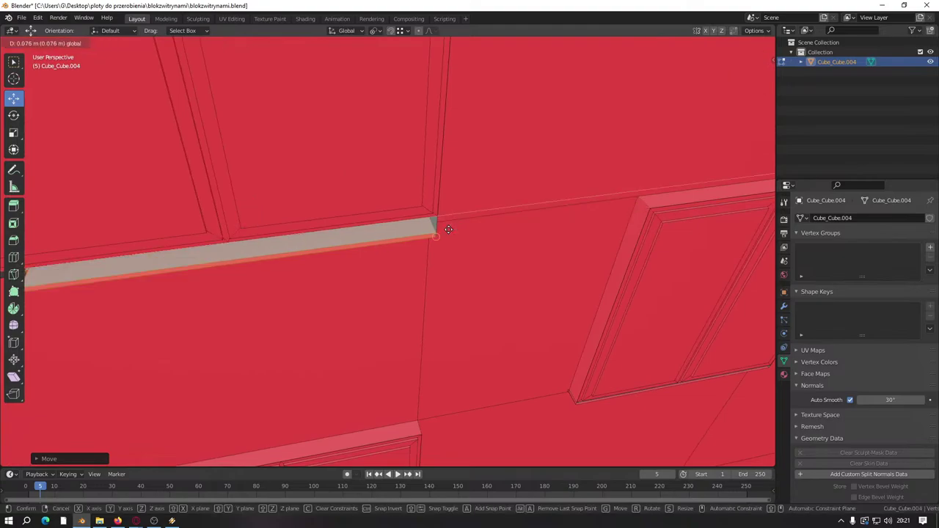
left_click(115, 306)
middle_click_drag(115, 305, 421, 287, "shift")
scroll(433, 285, "down", 10)
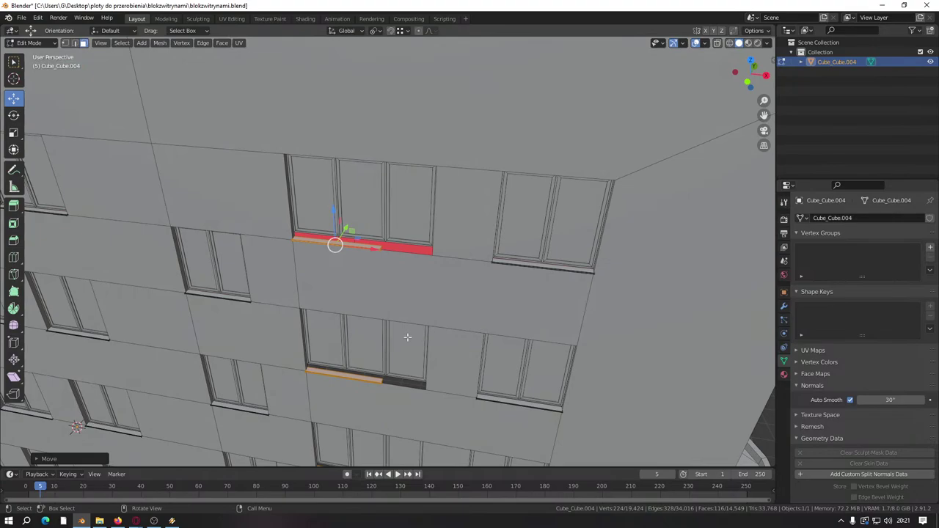
Step: Rotate the selected sills around the Z axis to face the side wall
scroll(407, 337, "down", 6)
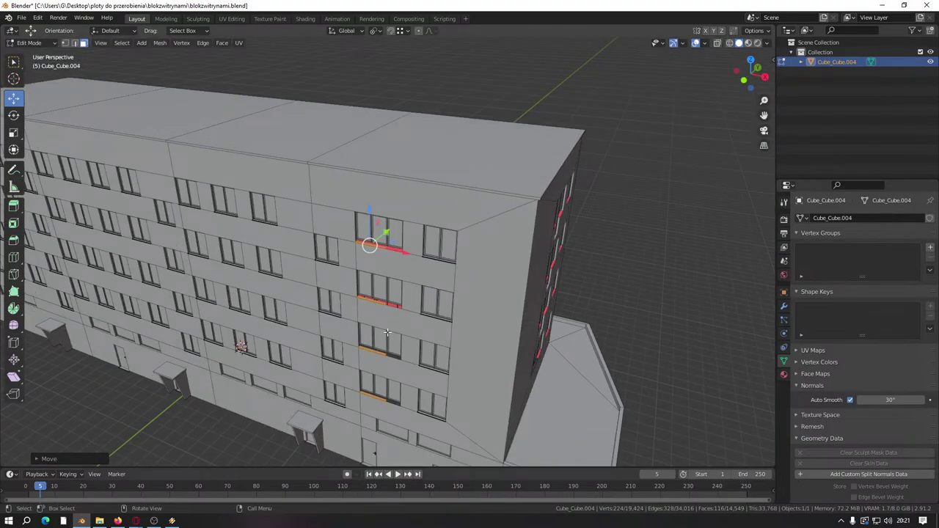
key("r")
key("z")
key("1")
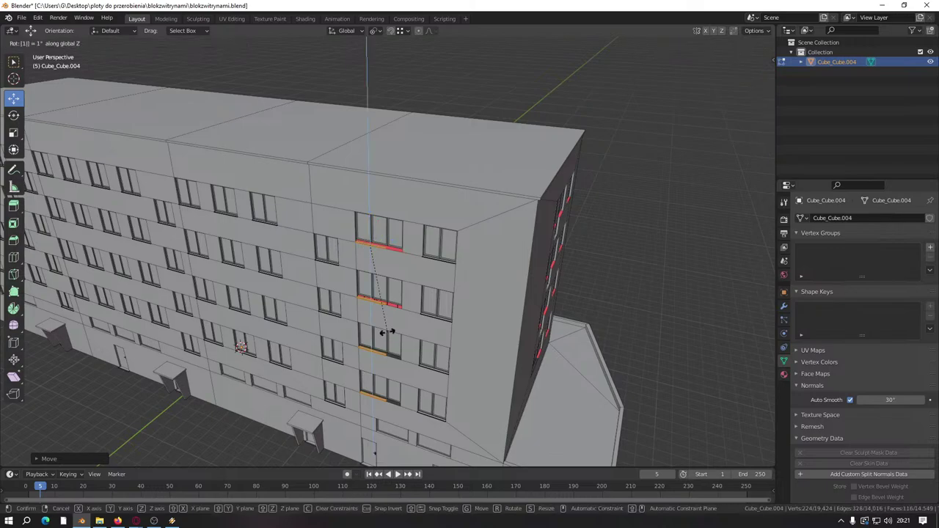
key("Return")
Step: Drag the rotated sills onto the side wall and position them under its windows
middle_click_drag(464, 301, 268, 242)
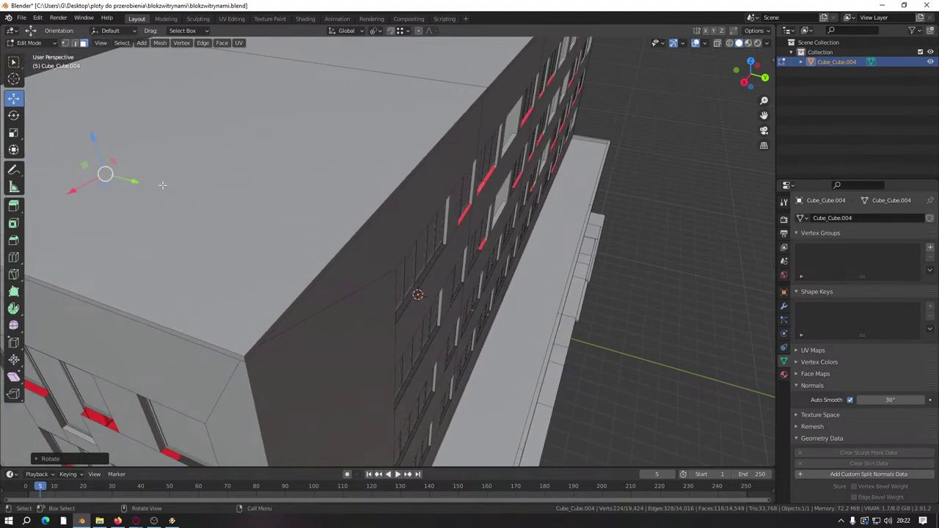
left_click_drag(128, 180, 473, 275)
scroll(308, 278, "up", 4)
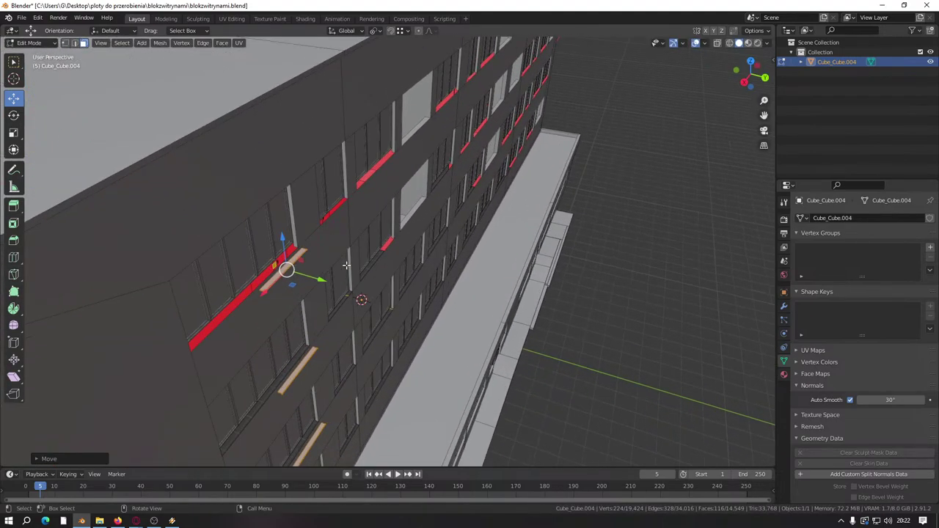
left_click_drag(266, 292, 254, 282)
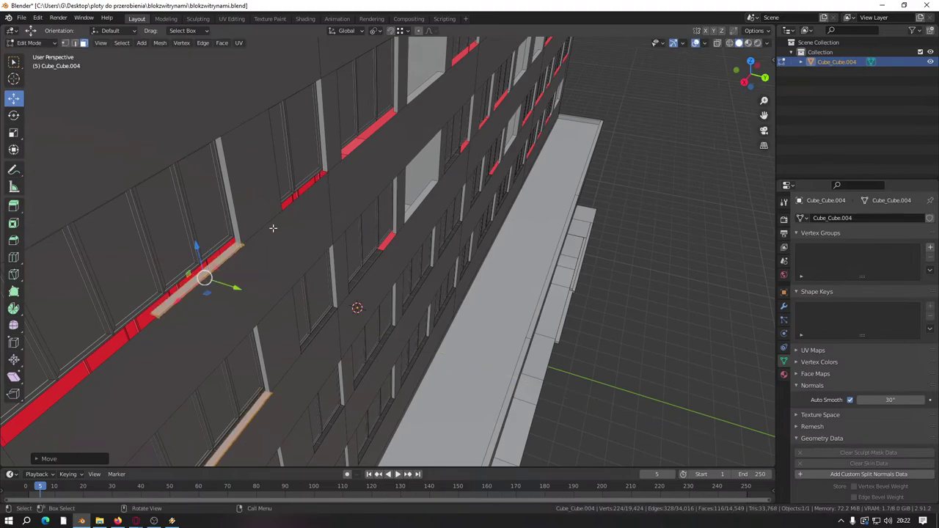
middle_click_drag(254, 282, 161, 263)
left_click_drag(121, 264, 388, 192)
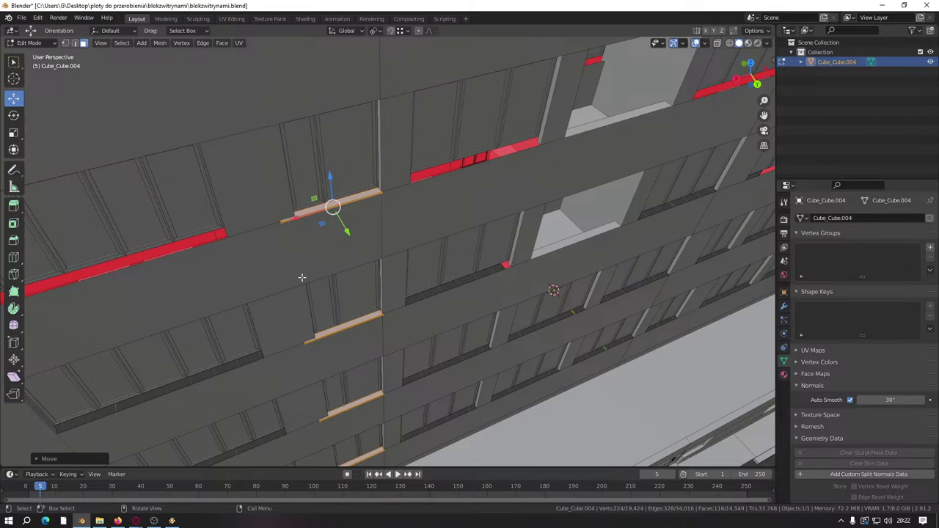
scroll(302, 278, "up", 10)
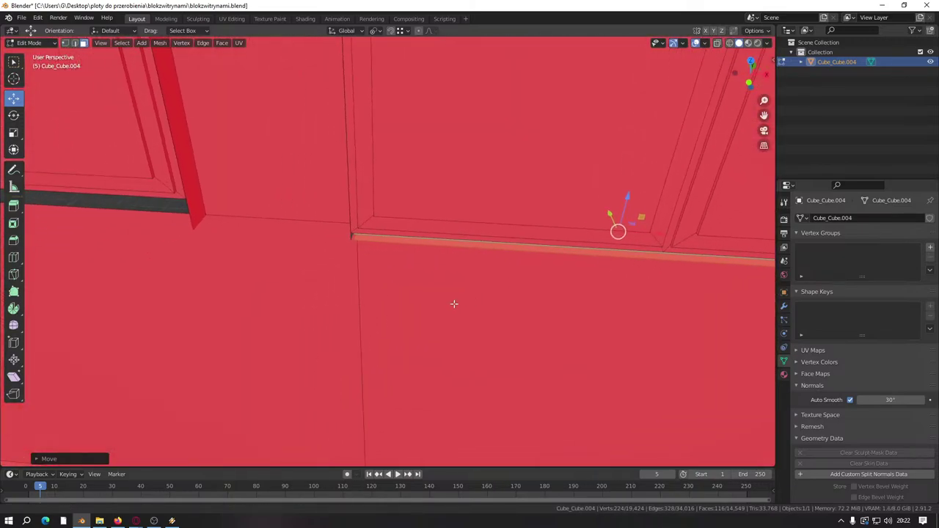
Step: Nudge the side-wall sill about 0.06 m so it fits its window
middle_click_drag(453, 304, 433, 321)
left_click_drag(501, 136, 286, 321)
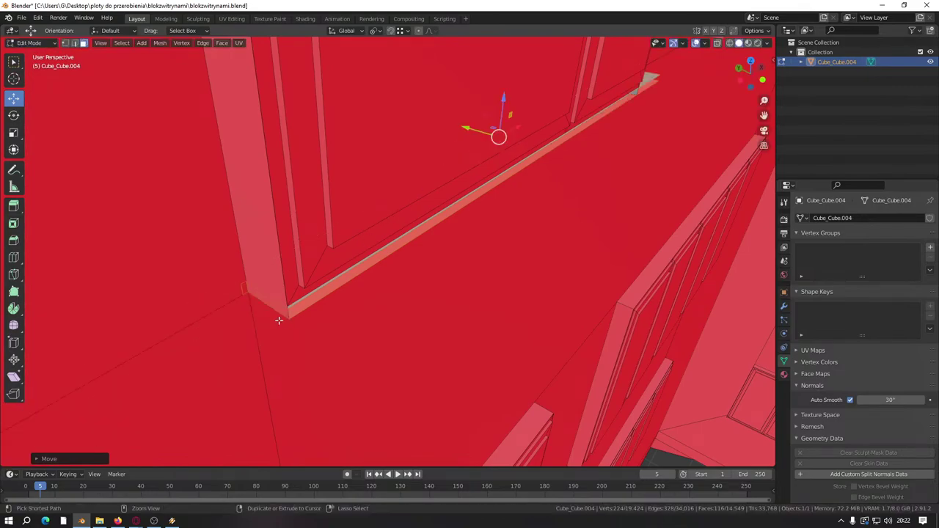
scroll(387, 286, "down", 6)
scroll(386, 286, "up", 2)
scroll(225, 213, "up", 3)
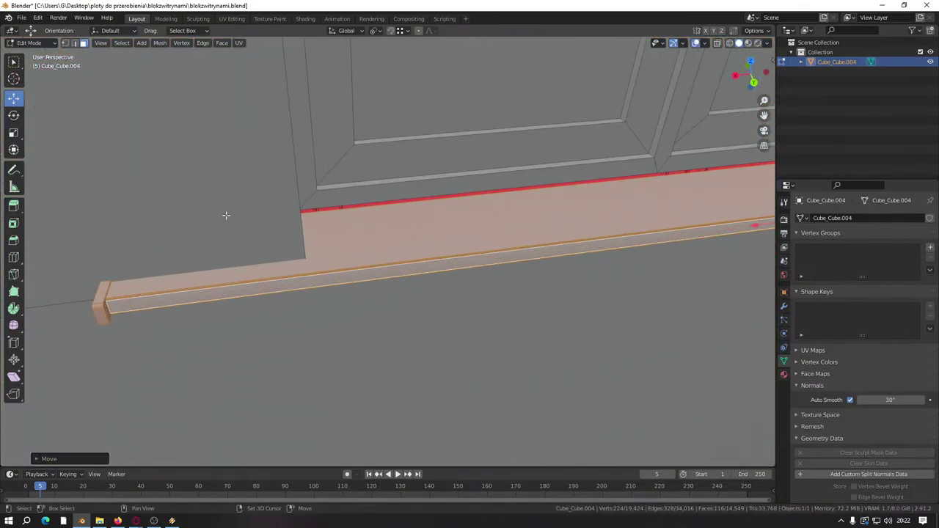
middle_click_drag(225, 212, 312, 223)
scroll(456, 234, "up", 5)
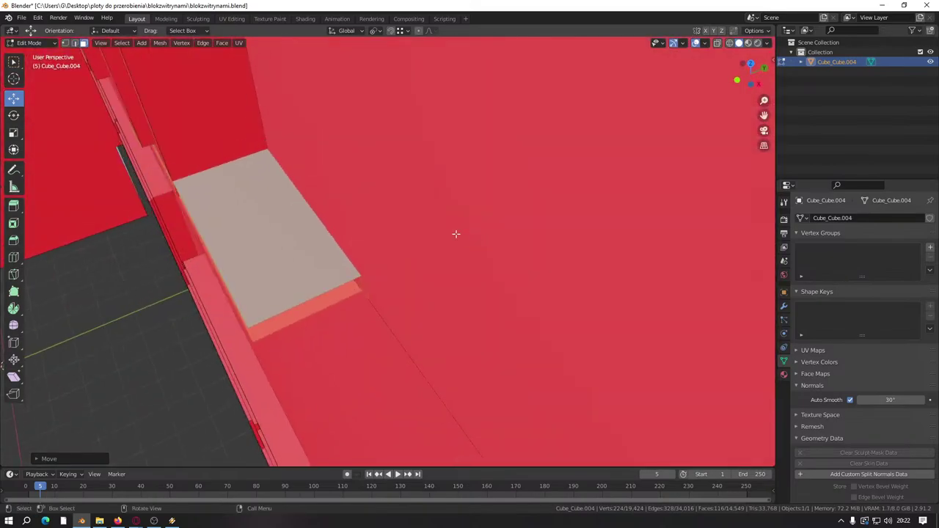
Step: In Edge select mode, select one connected sill piece and frame the view on it
left_click(75, 42)
key("l")
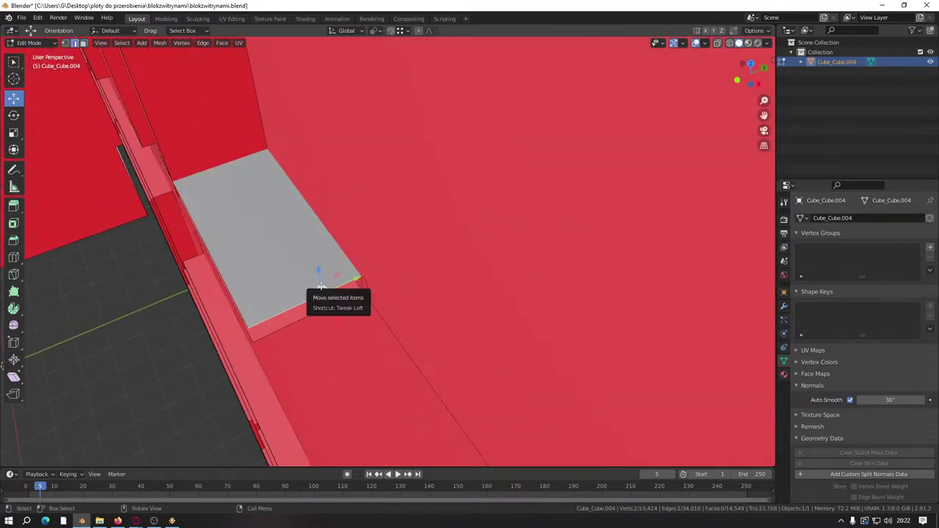
middle_click_drag(321, 292, 346, 283)
key("l")
key("ctrl+z")
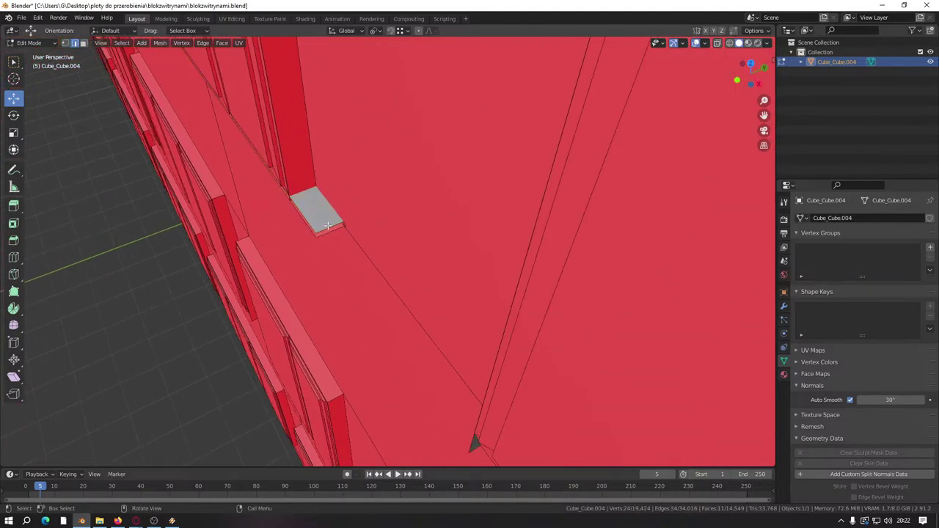
key("l")
key("KP_Decimal")
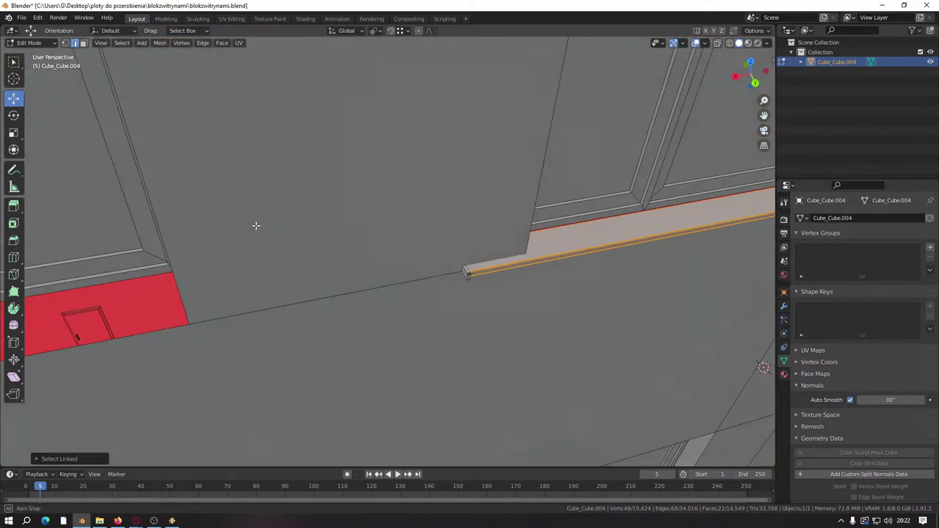
Step: Pick an edge loop on the sill and add the linked pieces, including the small end piece
middle_click_drag(256, 224, 418, 234)
left_click(453, 369, "alt")
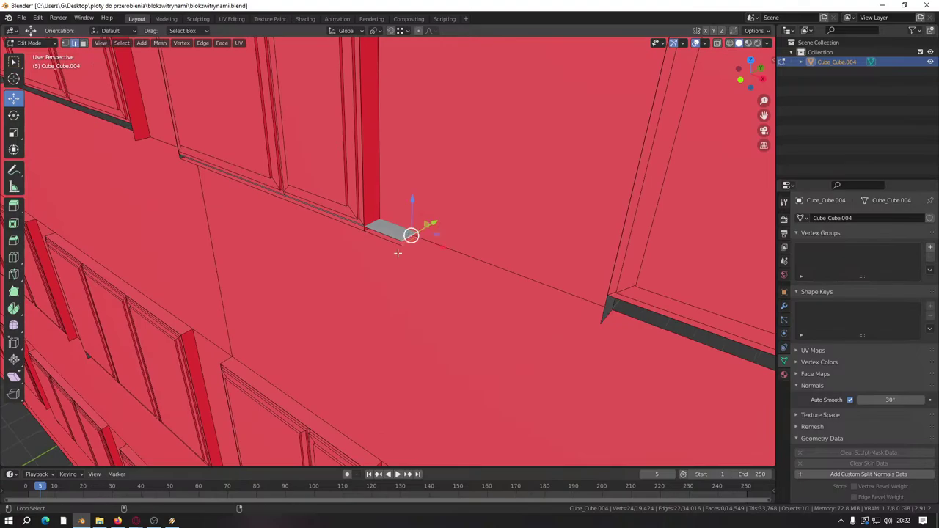
middle_click_drag(398, 253, 327, 262)
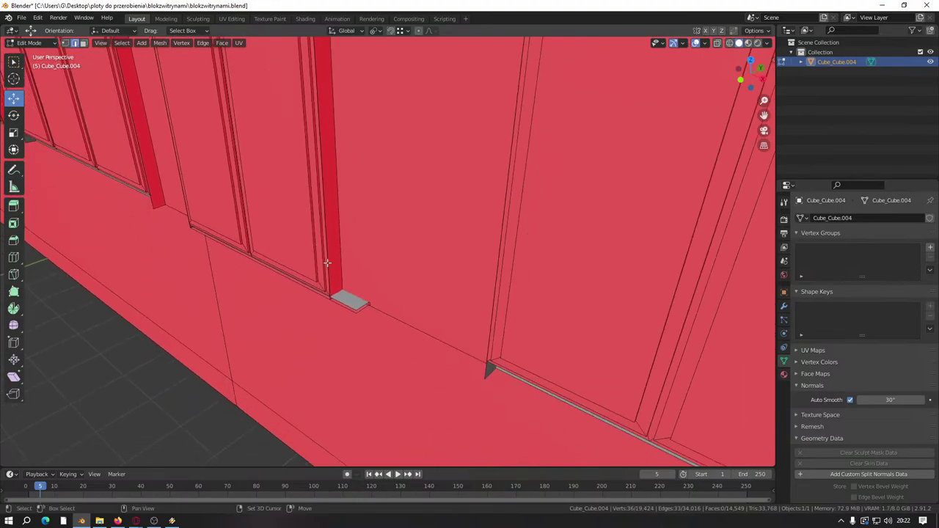
scroll(354, 339, "up", 2)
middle_click_drag(383, 314, 337, 364)
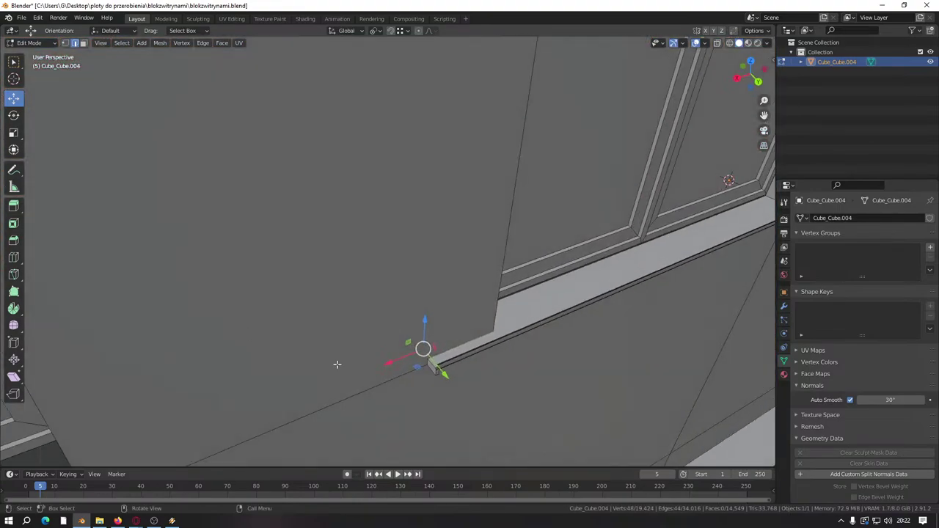
key("ctrl+l")
middle_click_drag(435, 375, 328, 371)
key("l")
key("l")
key("l")
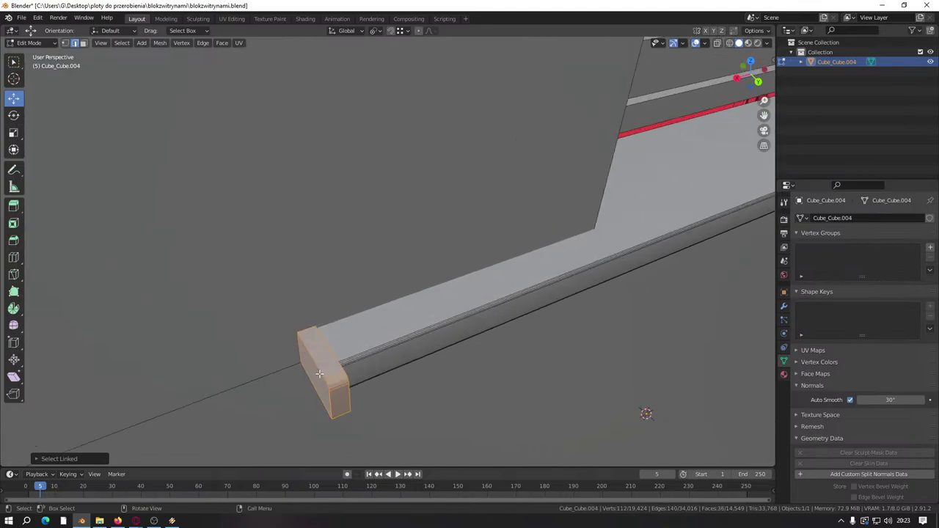
scroll(319, 374, "down", 6)
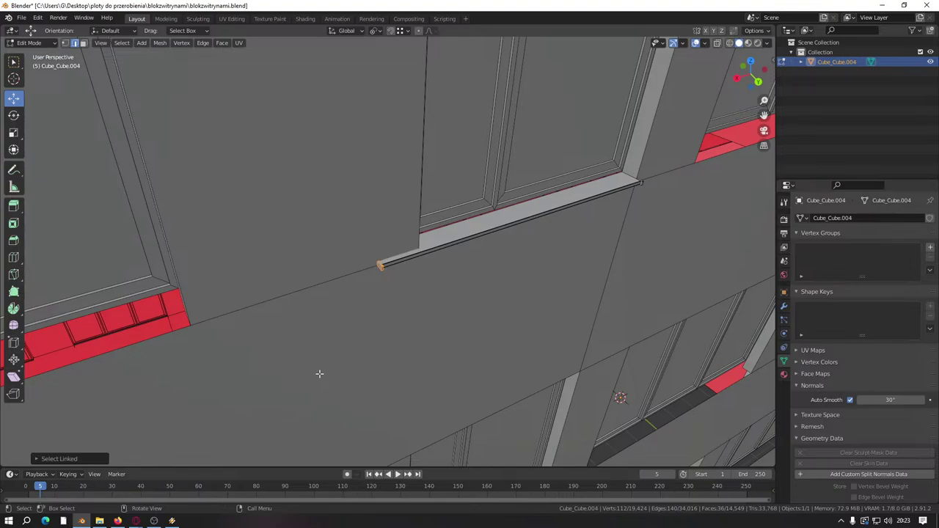
Step: Move the sill's end face so it sits flush with the window frame corner
scroll(402, 275, "down", 5)
middle_click_drag(371, 279, 369, 279)
scroll(303, 312, "up", 4)
middle_click_drag(303, 312, 300, 398)
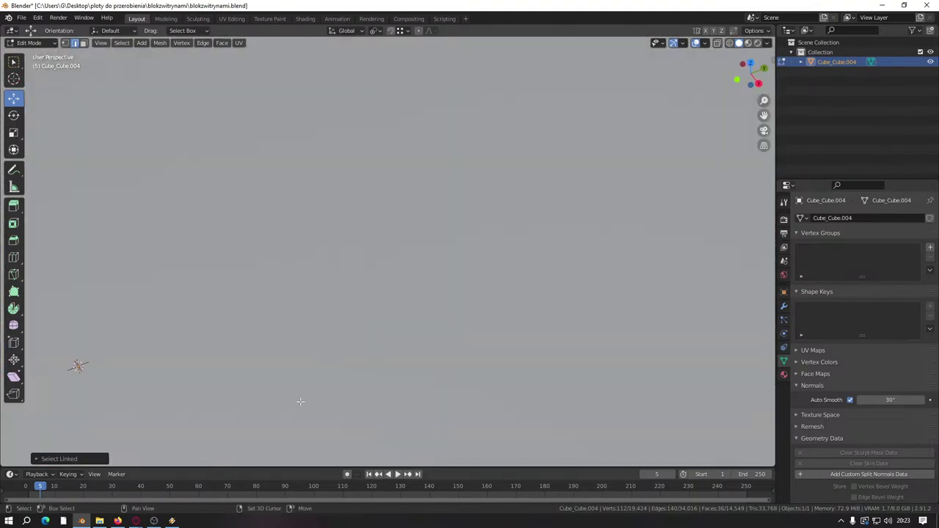
scroll(322, 340, "down", 8)
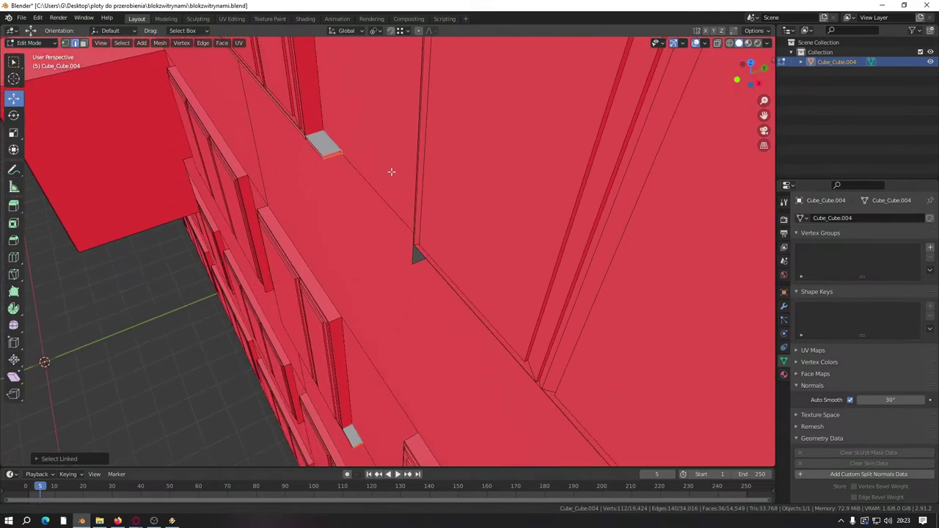
middle_click_drag(365, 218, 384, 300)
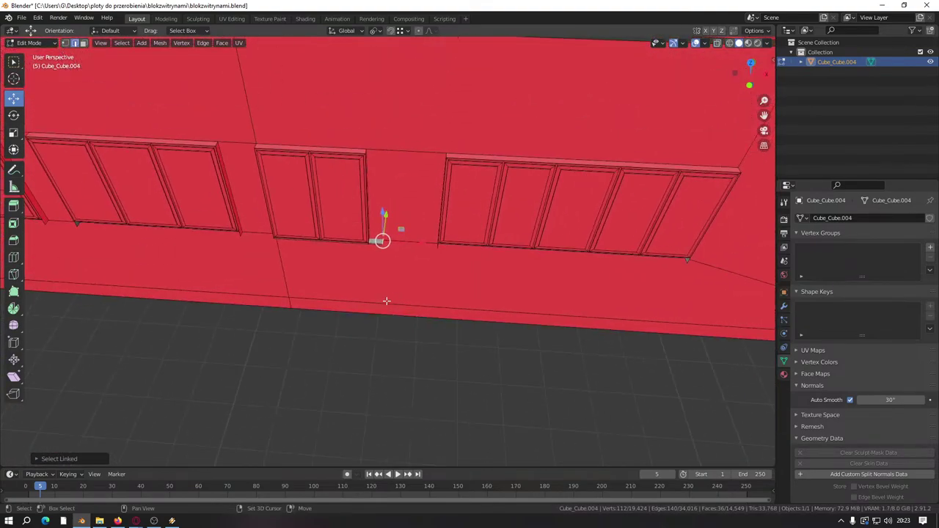
scroll(329, 260, "up", 6)
middle_click_drag(440, 350, 481, 270)
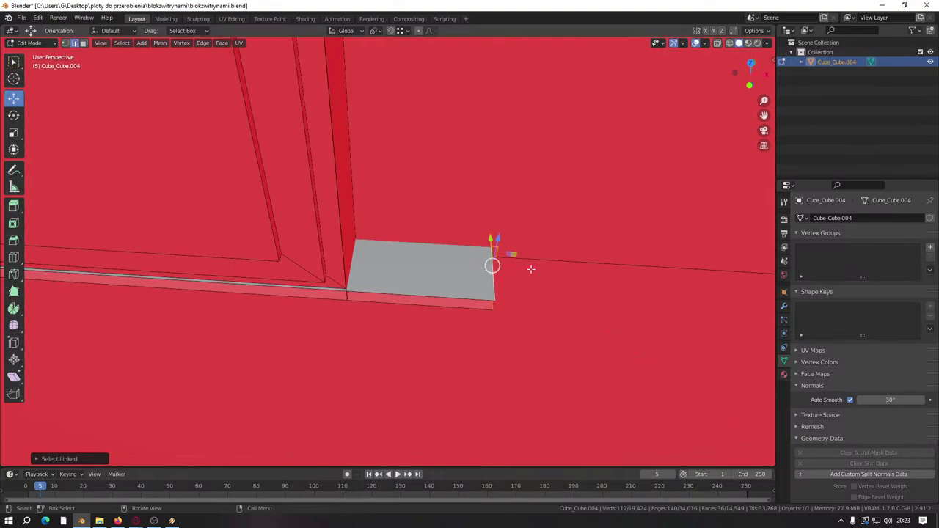
key("g")
left_click(349, 311)
middle_click_drag(350, 311, 304, 305)
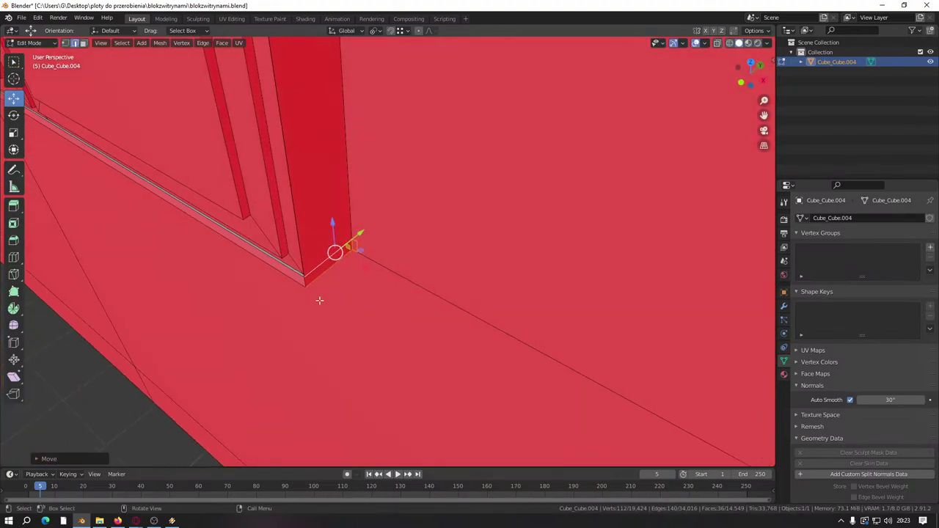
middle_click_drag(315, 299, 314, 254)
scroll(314, 254, "down", 3)
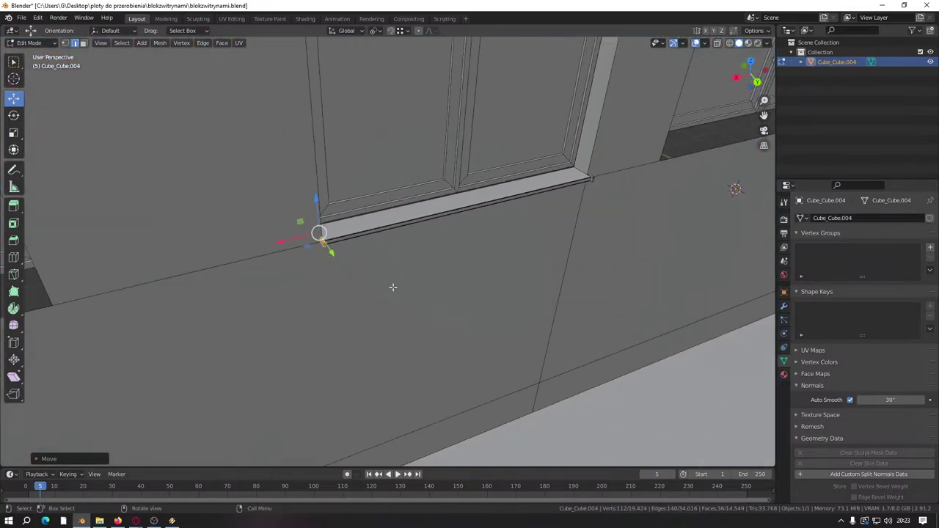
middle_click_drag(392, 287, 379, 245)
scroll(334, 239, "down", 2)
scroll(334, 239, "up", 3)
Step: In face mode, select the first window sill and its corner piece as linked geometry
key("3")
scroll(180, 171, "up", 2)
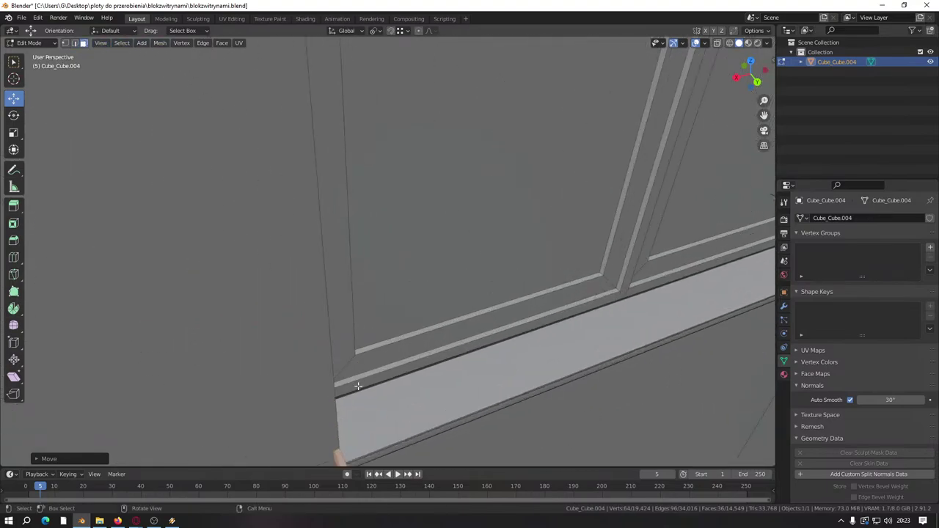
middle_click_drag(180, 171, 447, 302)
left_click(334, 283)
key("ctrl+l")
scroll(452, 294, "down", 4)
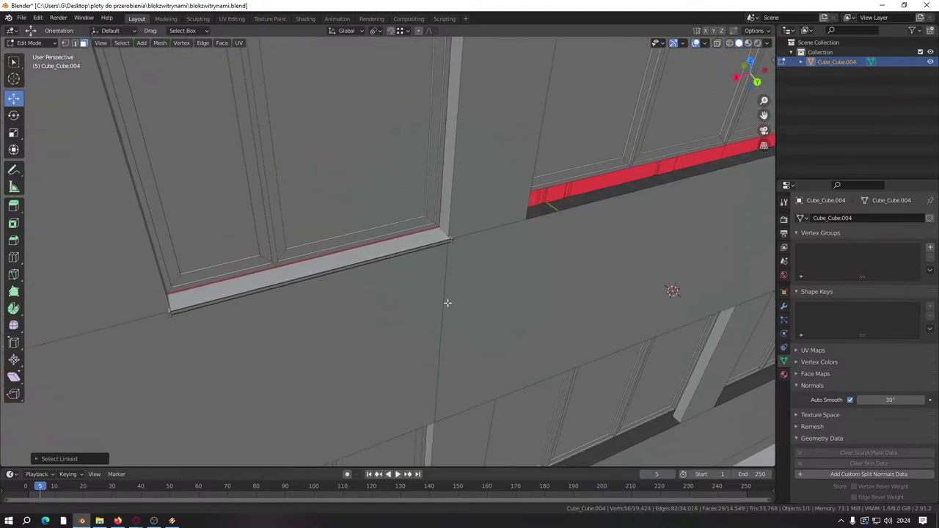
scroll(447, 302, "up", 3)
left_click(557, 222, "shift")
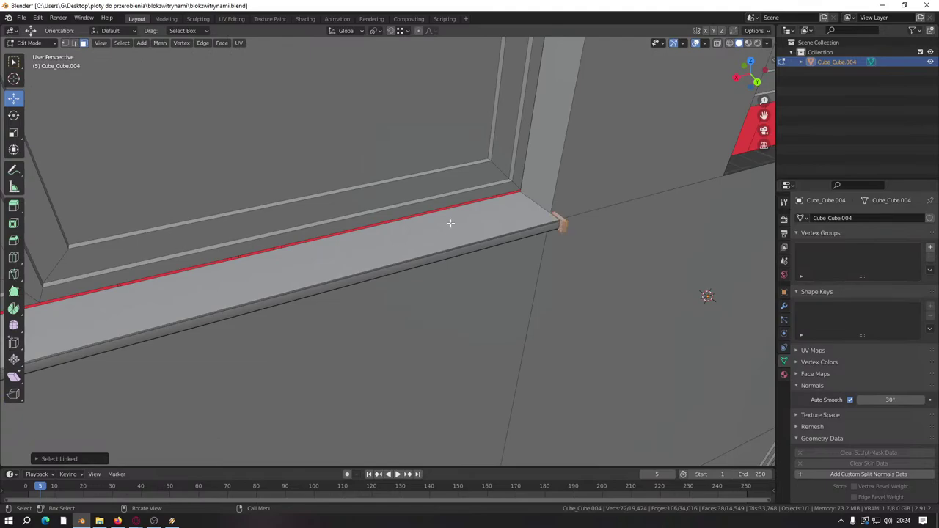
key("ctrl+l")
Step: Add the remaining sills of the four-sill column with L, leaving the wall deselected
middle_click_drag(557, 223, 394, 372)
scroll(522, 355, "up", 3)
scroll(521, 355, "down", 3)
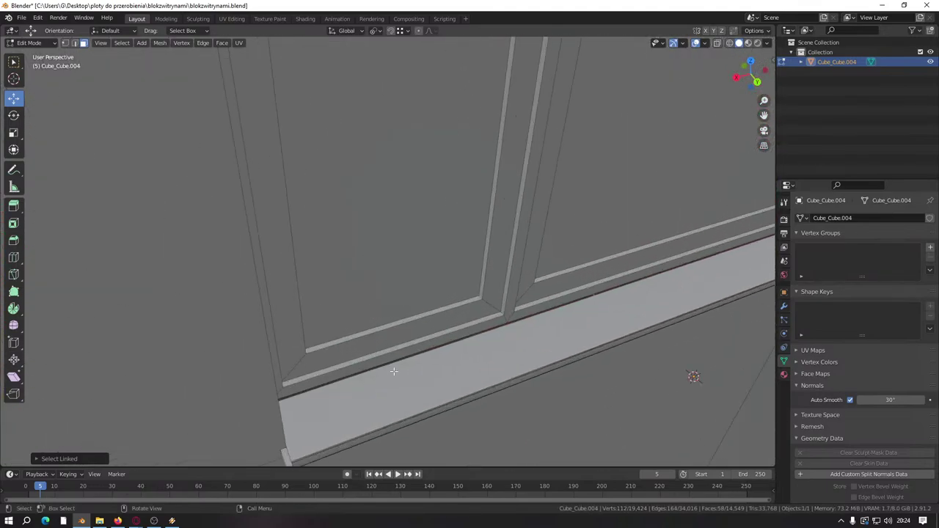
key("ctrl+l")
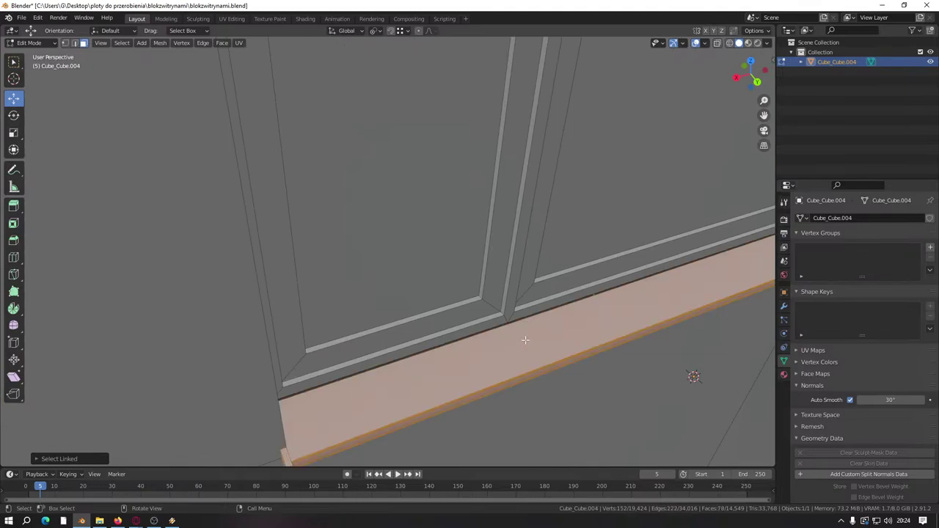
middle_click_drag(524, 340, 196, 350)
key("l")
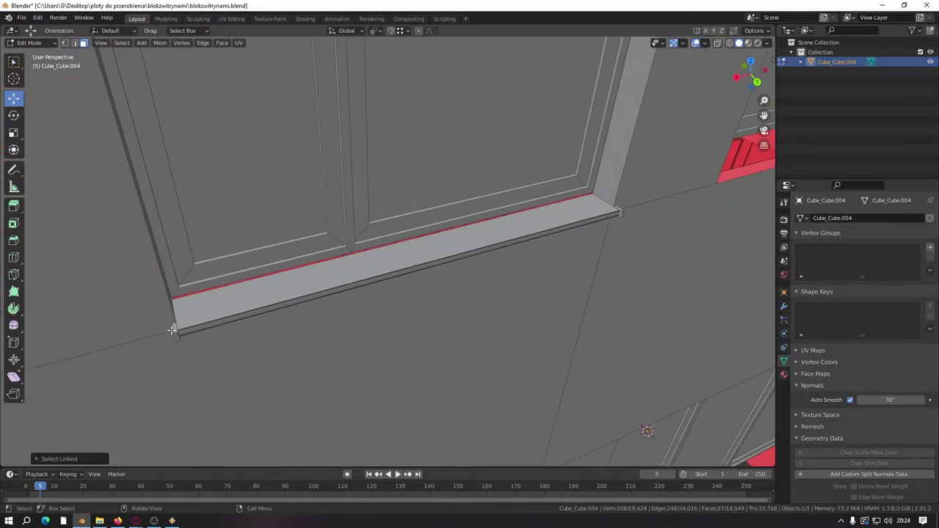
key("l")
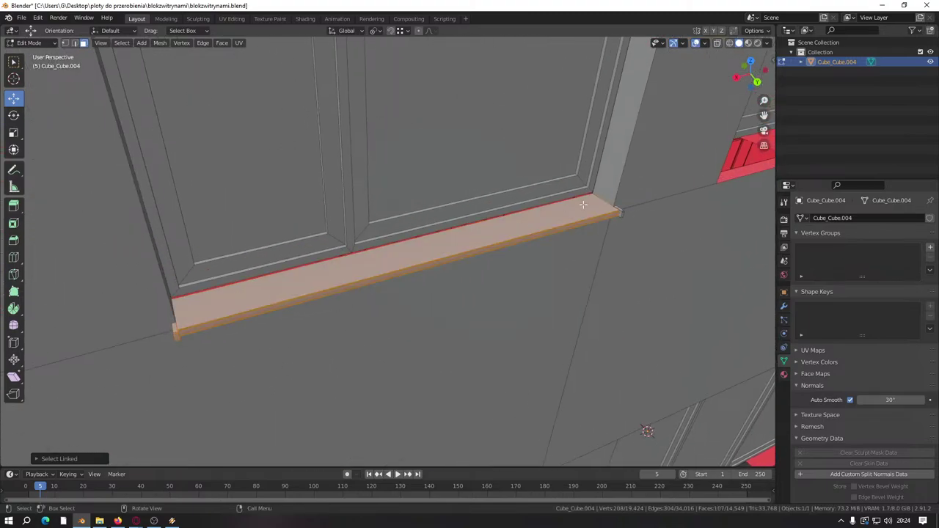
key("l")
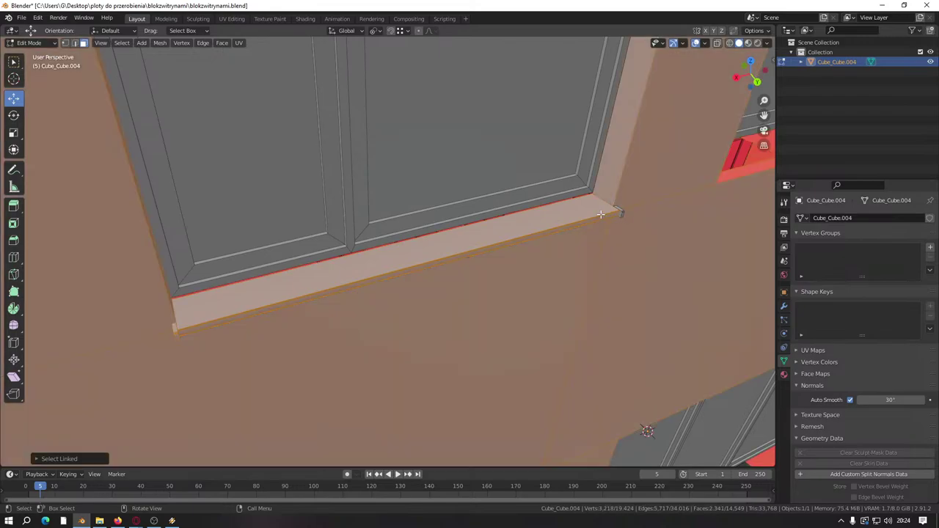
key("shift+l")
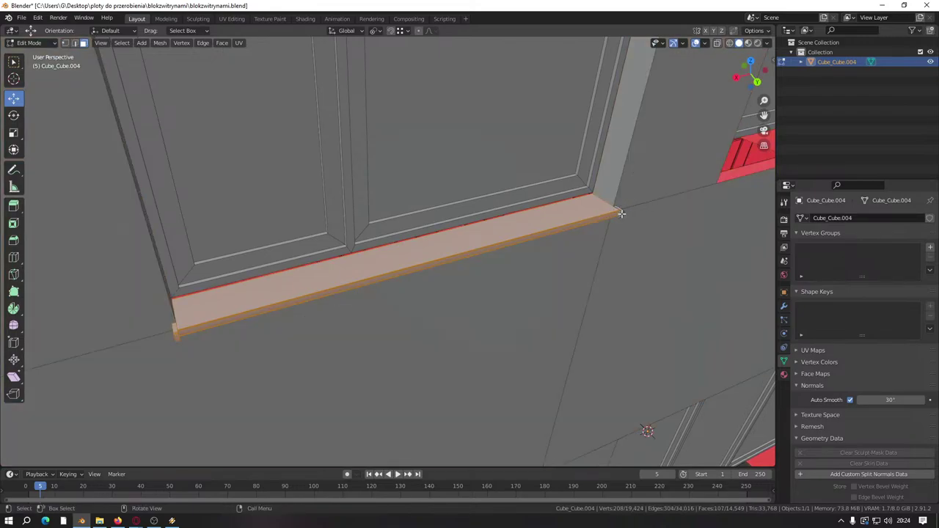
key("l")
scroll(620, 213, "down", 10)
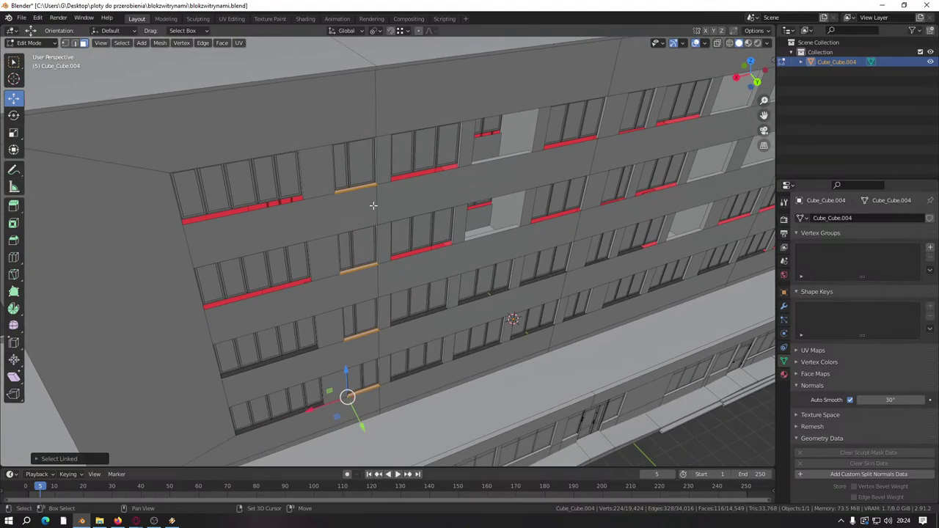
Step: Duplicate the sill column and move the copy along the facade to another window column
key("shift+d")
right_click(381, 300)
middle_click_drag(381, 300, 308, 292)
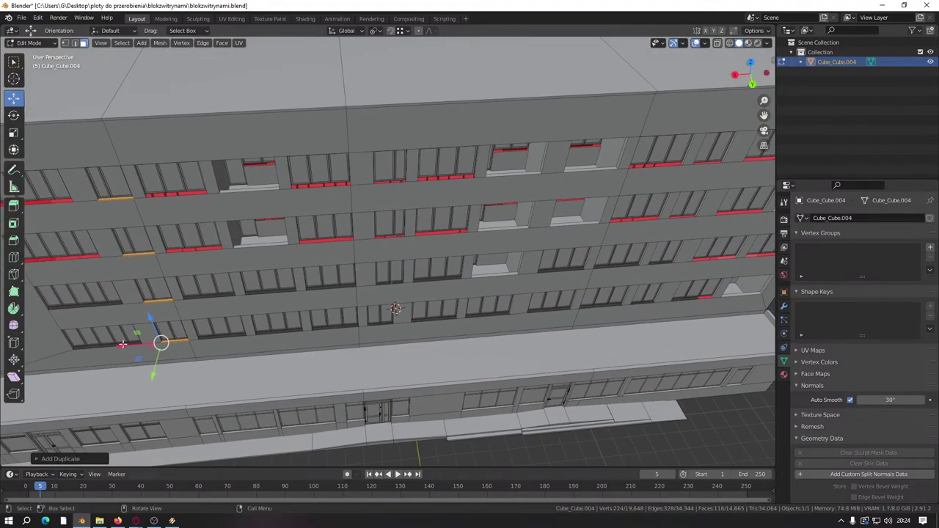
key("g")
left_click(381, 294)
scroll(398, 346, "up", 5)
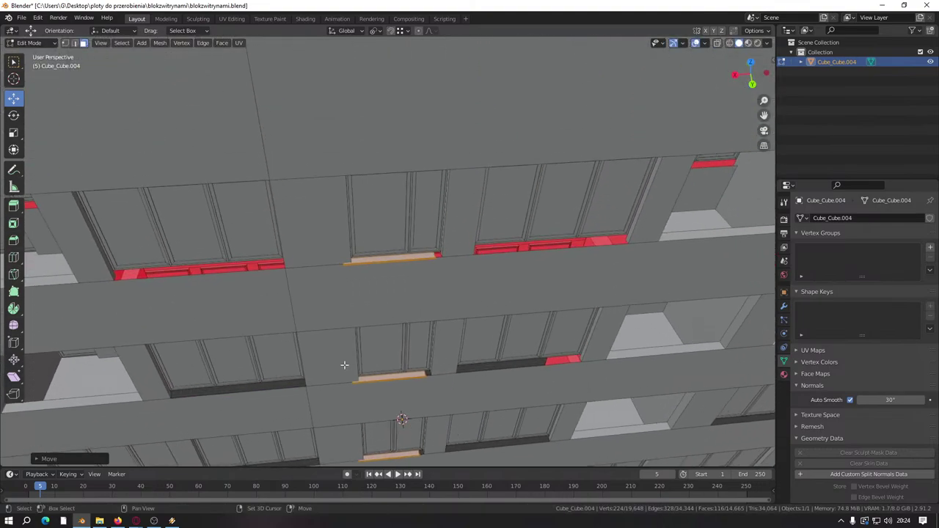
middle_click_drag(344, 364, 352, 331)
scroll(390, 292, "up", 3)
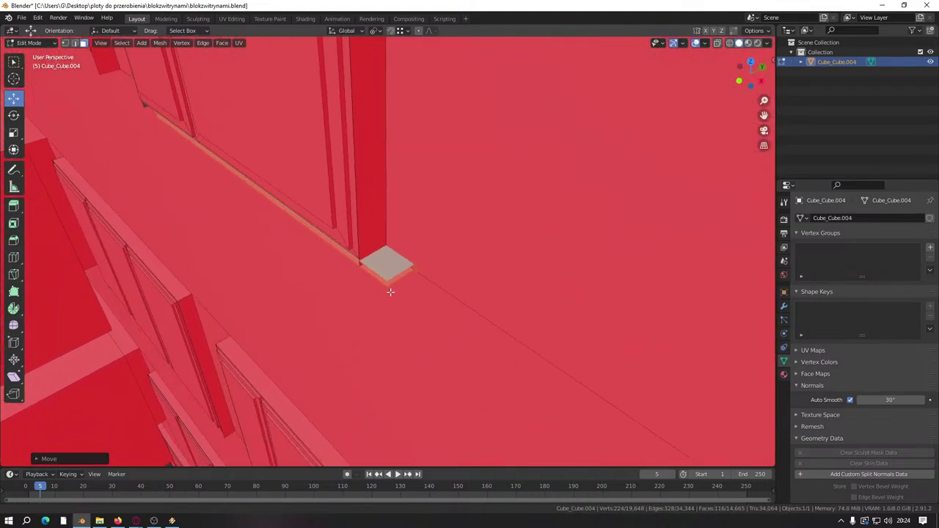
middle_click_drag(390, 292, 377, 279)
left_click(75, 42)
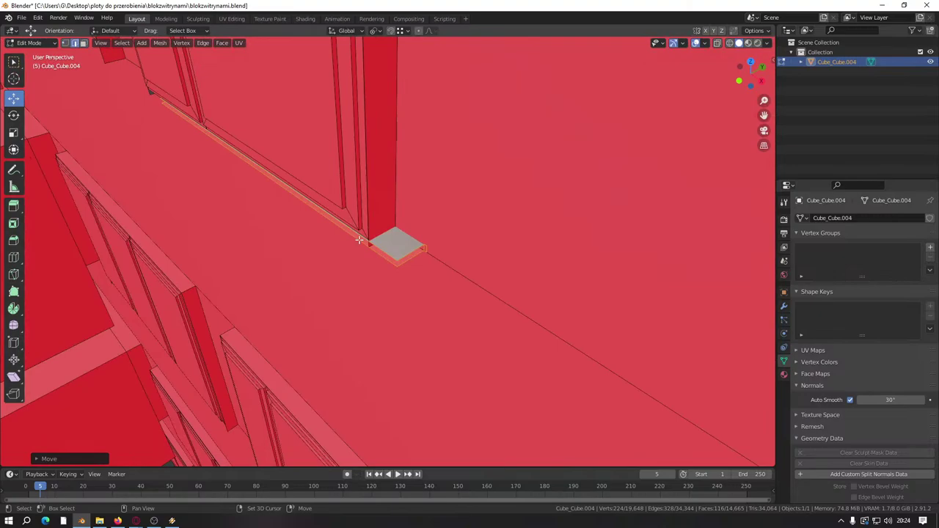
left_click(410, 252)
key("ctrl+z")
key("ctrl+z")
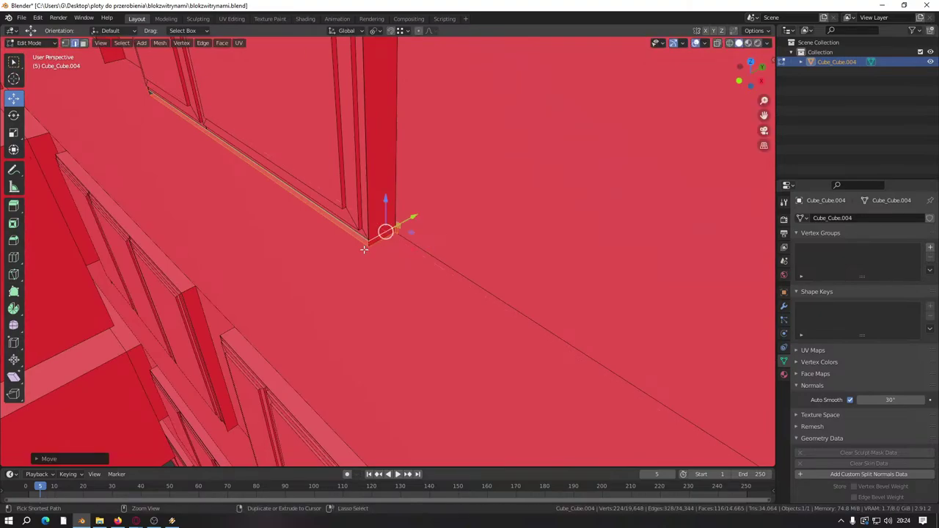
scroll(364, 250, "down", 12)
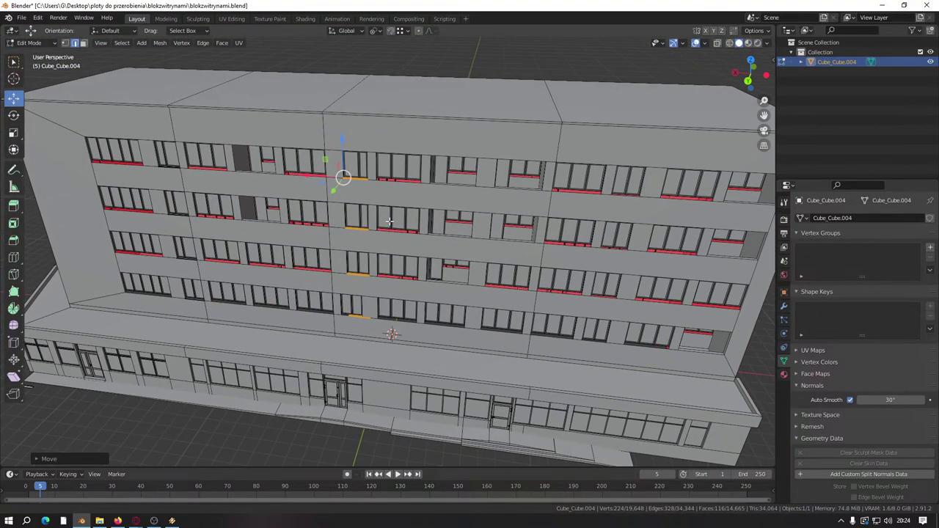
Step: Duplicate the sills again and place the copies under the next column of windows
key("shift+d")
key("Escape")
scroll(311, 262, "up", 4)
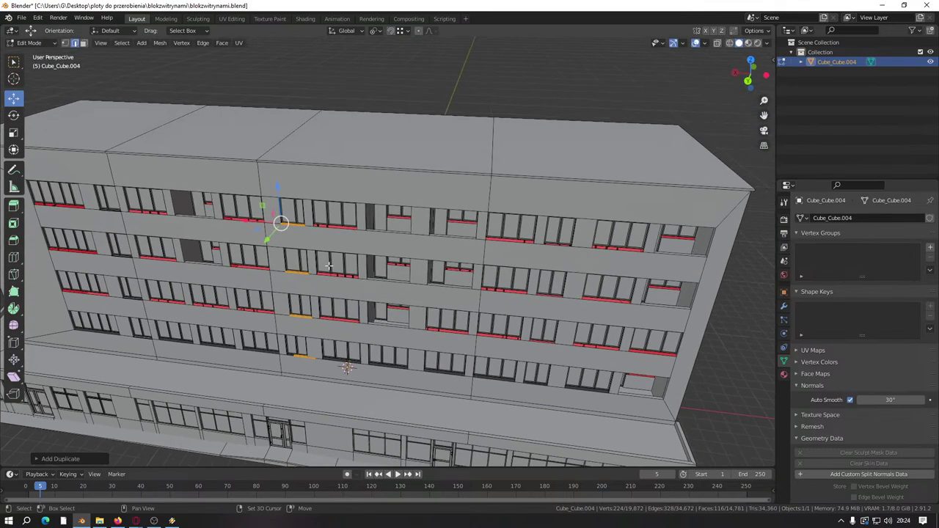
key("g")
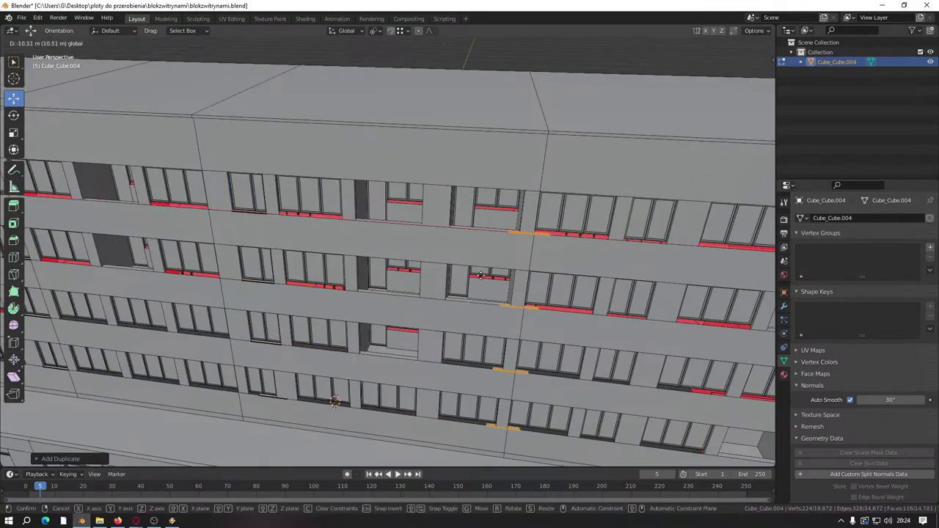
left_click(634, 255)
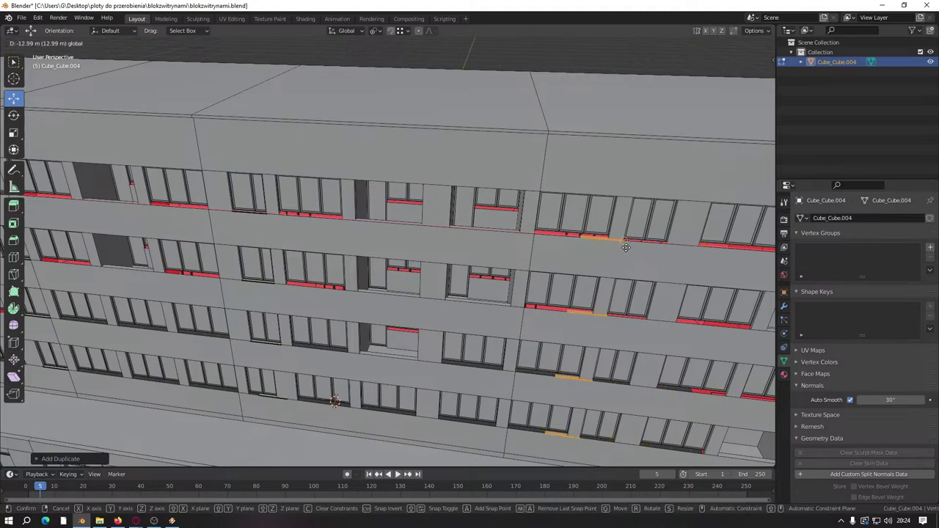
key("KP_Decimal")
scroll(573, 286, "down", 4)
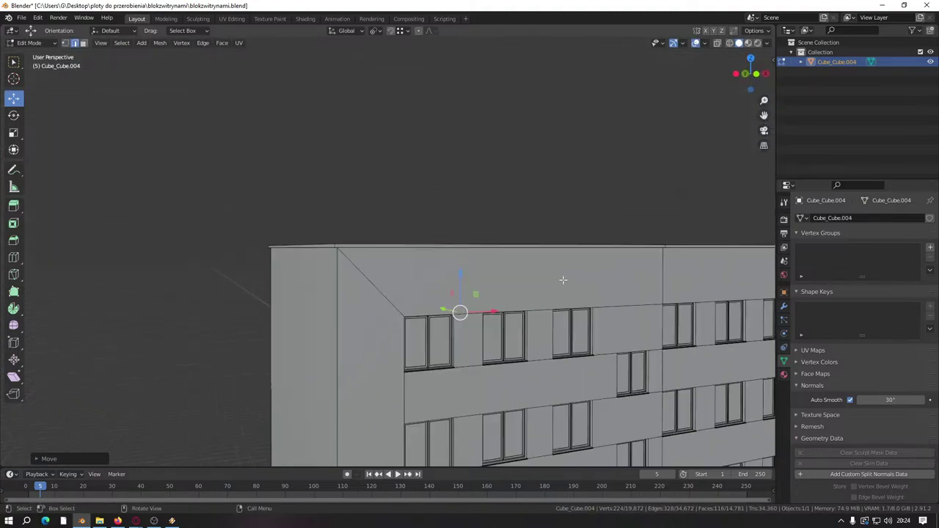
scroll(433, 177, "up", 8)
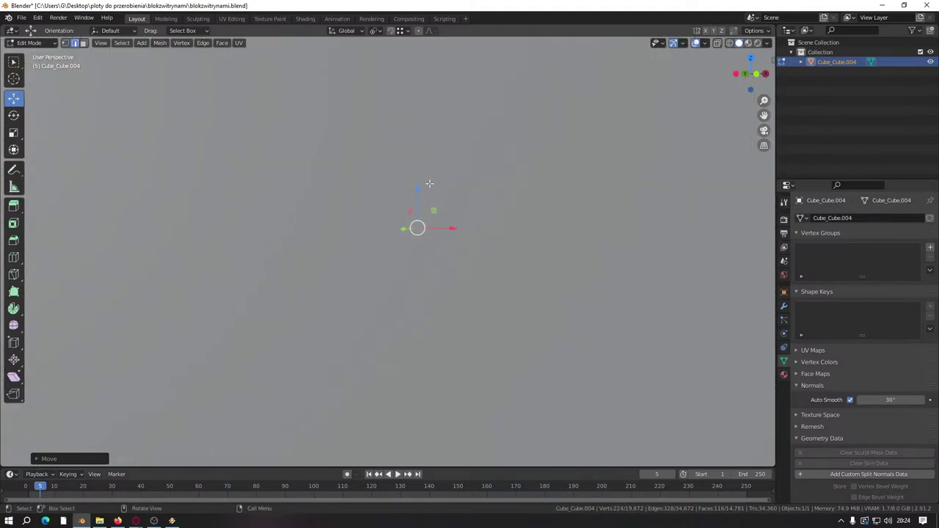
scroll(429, 184, "down", 5)
Step: Stretch another window's sill edge so it spans the window's full width
middle_click_drag(429, 183, 584, 261)
left_click_drag(603, 257, 289, 300)
middle_click_drag(289, 300, 440, 307)
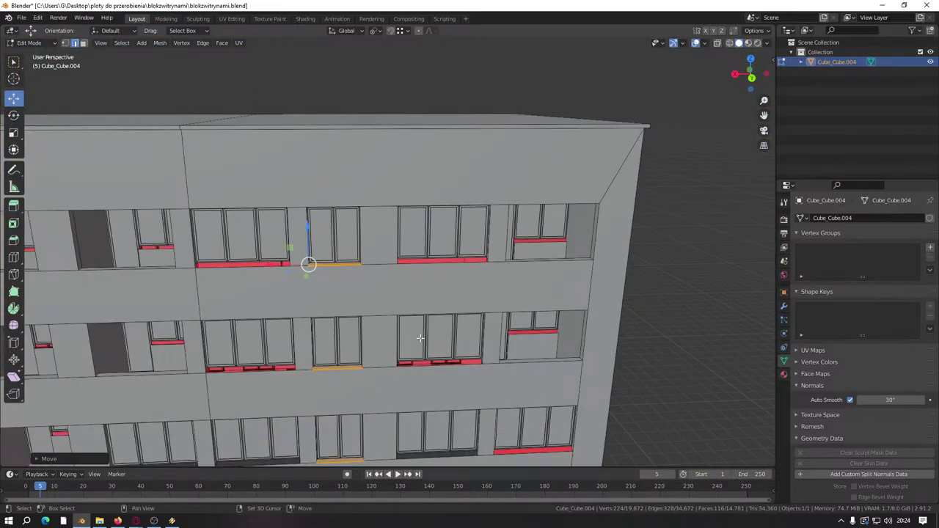
middle_click_drag(420, 337, 398, 266, "shift")
scroll(399, 266, "up", 6)
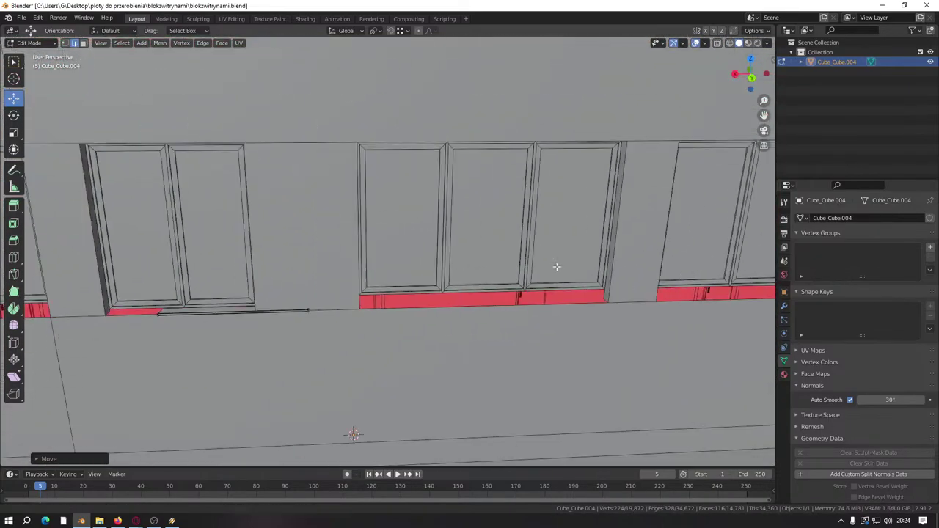
middle_click_drag(556, 266, 288, 326)
scroll(562, 318, "up", 5)
Step: Select the lower sill with its end block and slide it left to meet the window frame
left_click(680, 350)
key("ctrl+l")
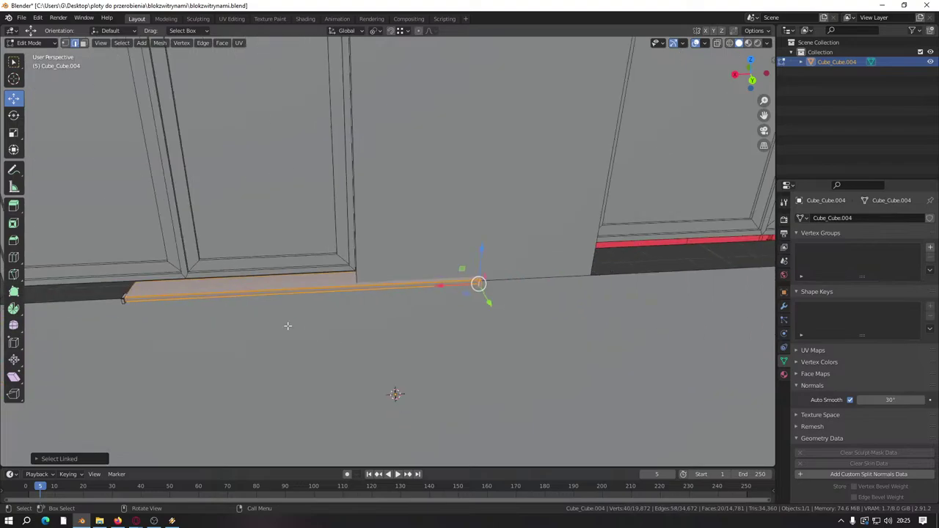
middle_click_drag(210, 305, 291, 373)
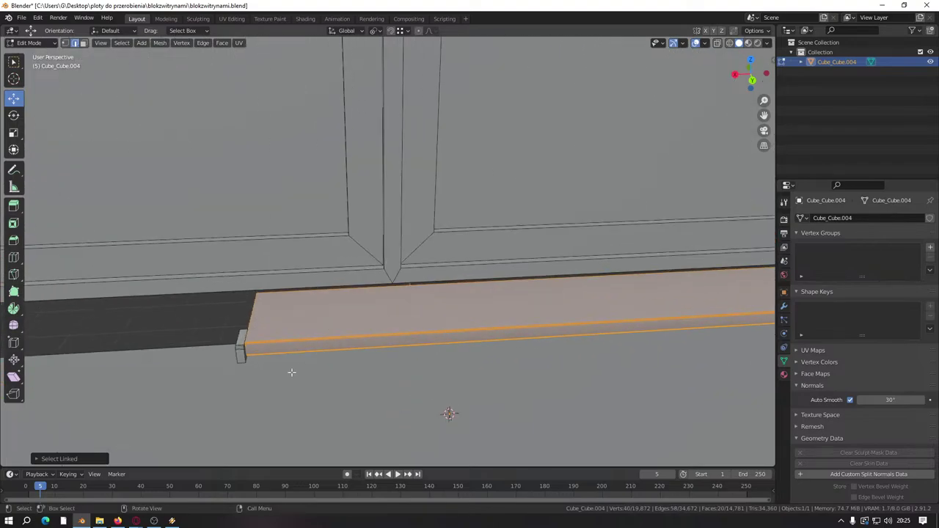
left_click(240, 342, "shift")
key("ctrl+l")
middle_click_drag(240, 343, 504, 329)
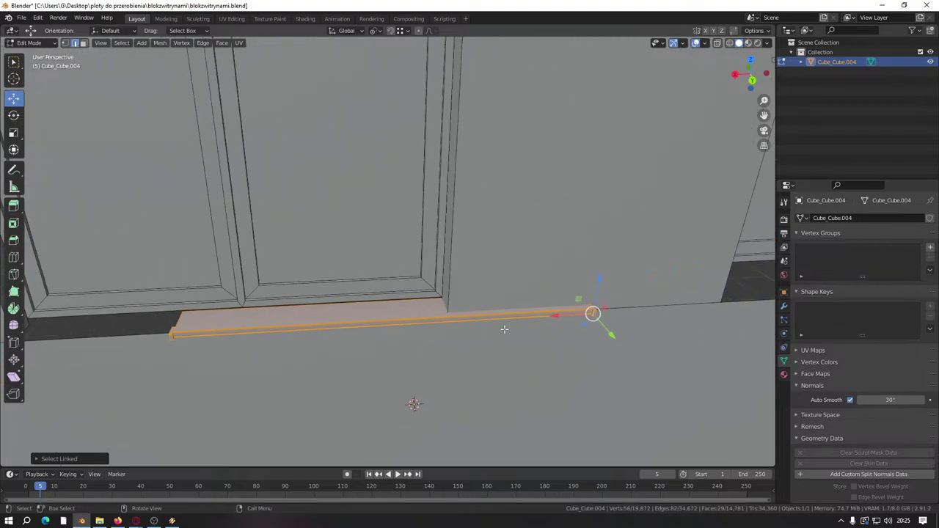
left_click_drag(563, 315, 467, 318)
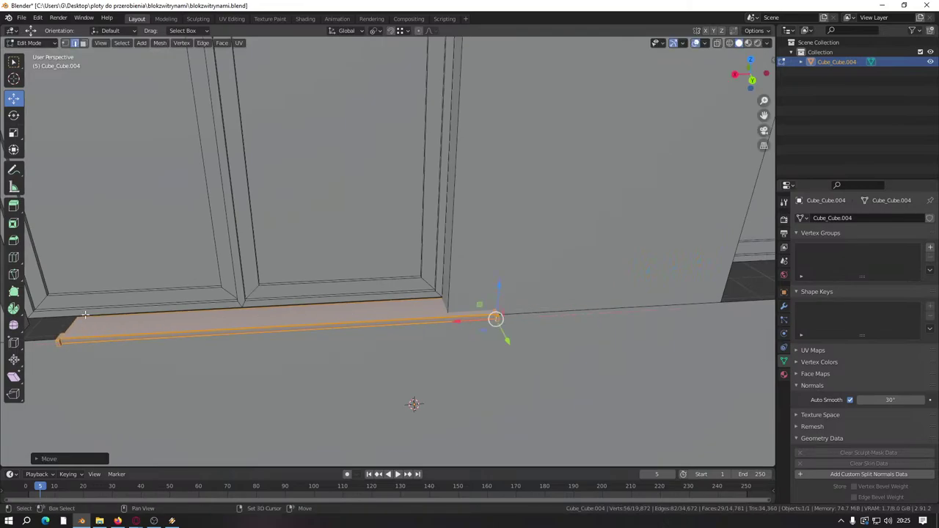
middle_click_drag(75, 324, 259, 323)
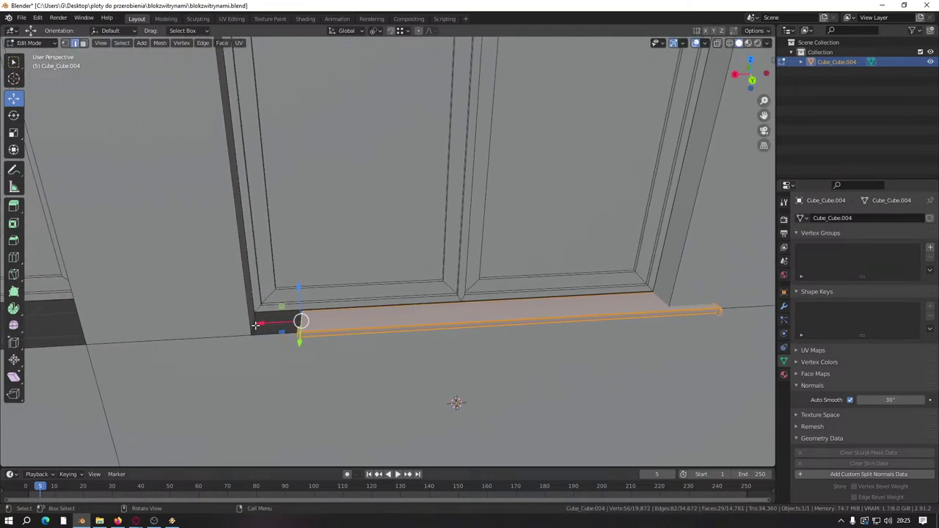
left_click_drag(258, 324, 253, 323)
middle_click_drag(253, 323, 315, 308)
Step: Save blokzwitrynami.blend
key("ctrl+s")
scroll(309, 345, "down", 6)
scroll(291, 288, "up", 3)
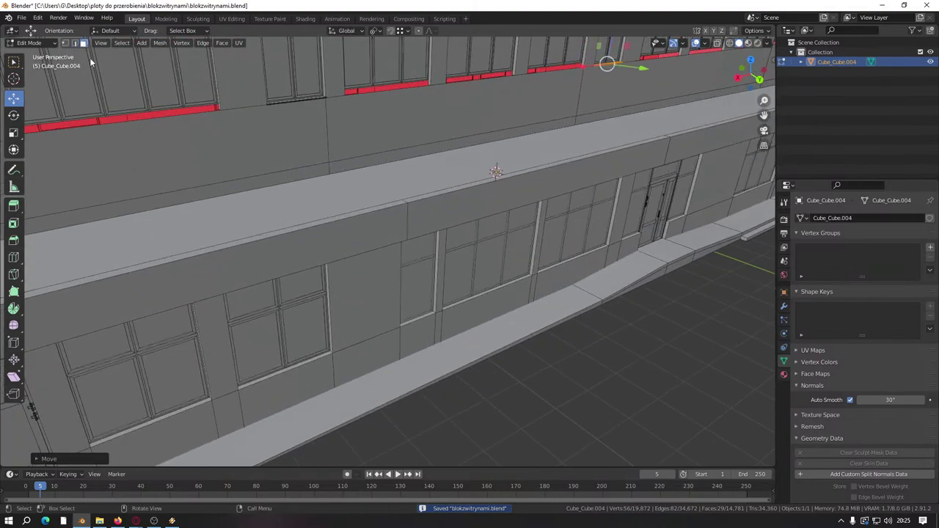
middle_click_drag(331, 243, 280, 249)
Step: Select the stray slab on the ground with L, delete its faces, and save the file
scroll(480, 252, "up", 3)
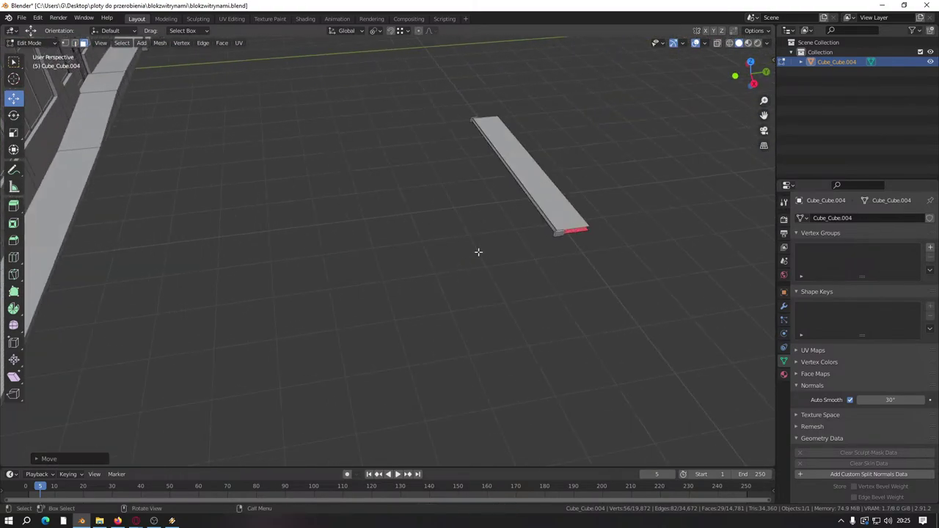
middle_click_drag(480, 252, 398, 297, "shift")
scroll(392, 352, "up", 4)
scroll(469, 215, "up", 2)
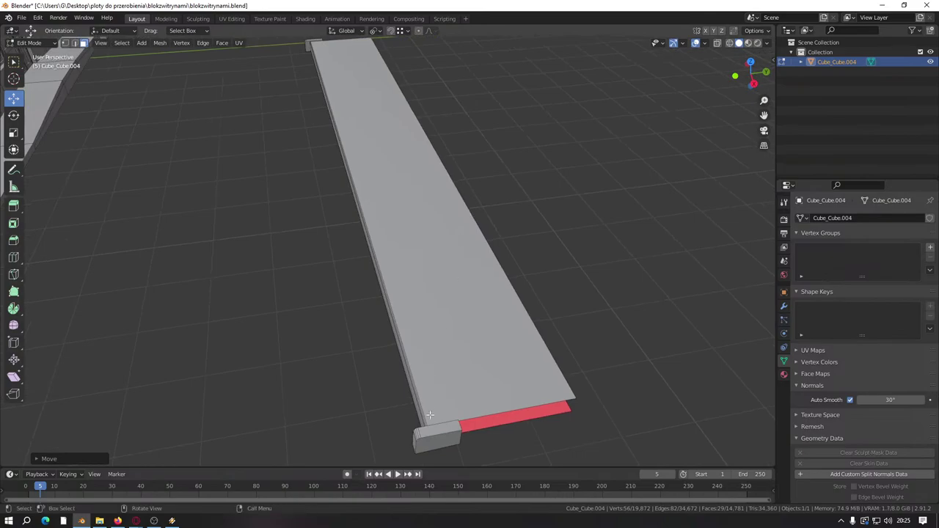
key("l")
key("l")
scroll(352, 174, "down", 2)
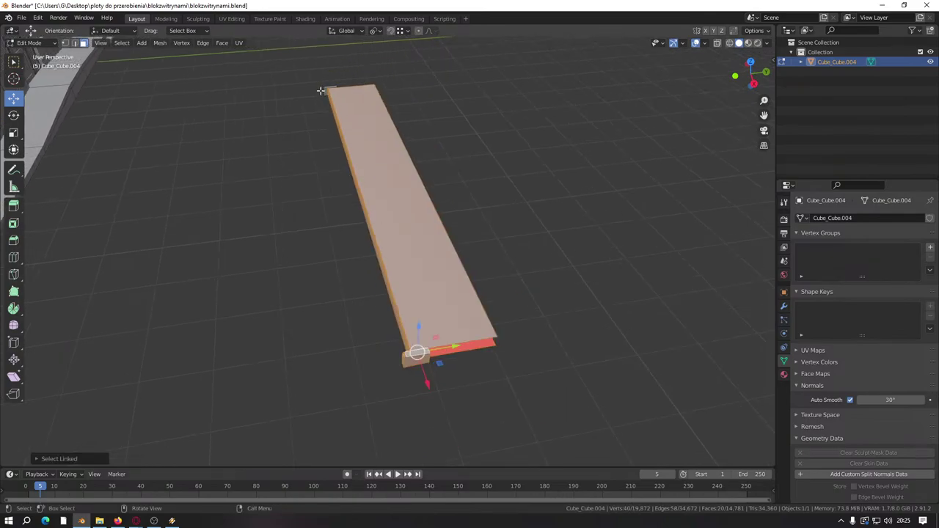
right_click(368, 157)
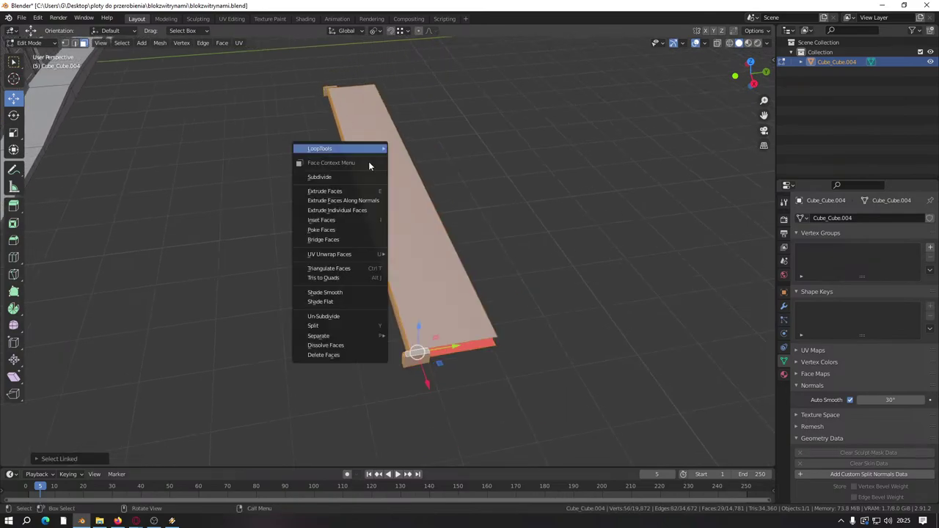
left_click(331, 356)
key("ctrl+s")
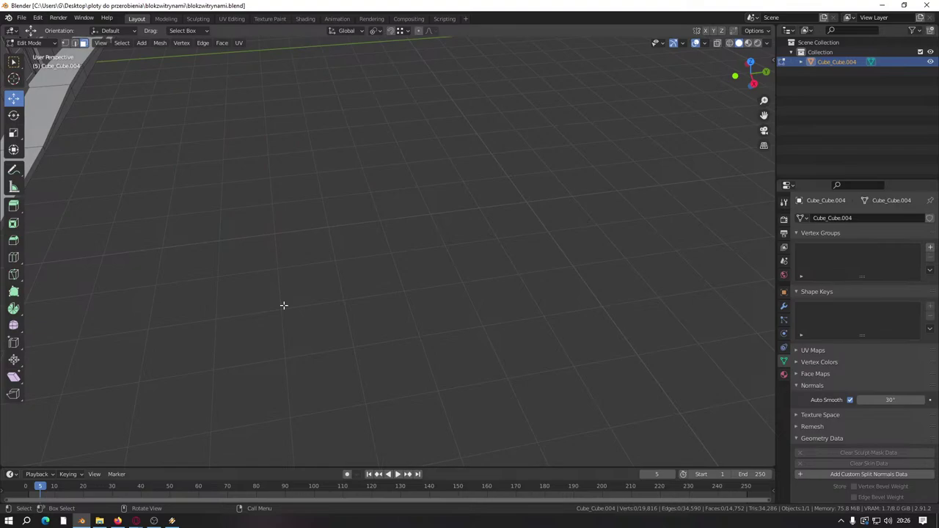
scroll(284, 305, "down", 10)
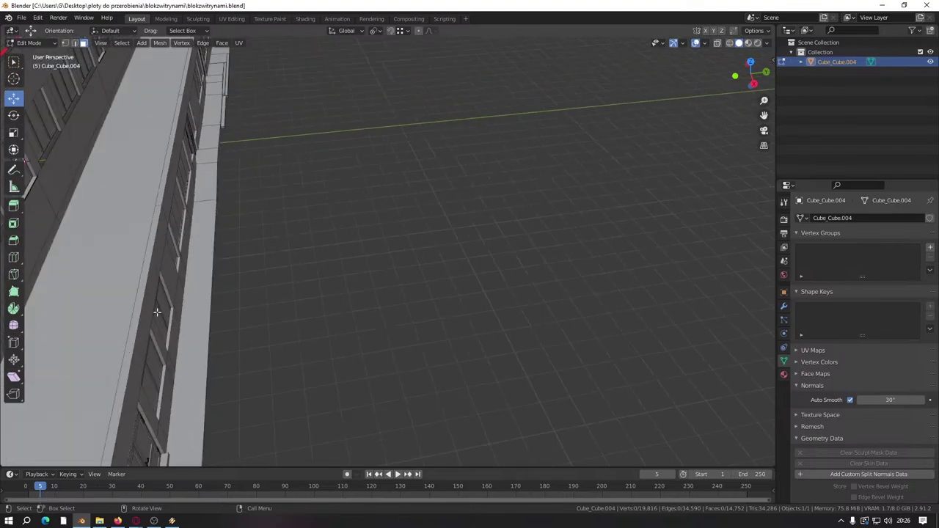
scroll(317, 318, "up", 10)
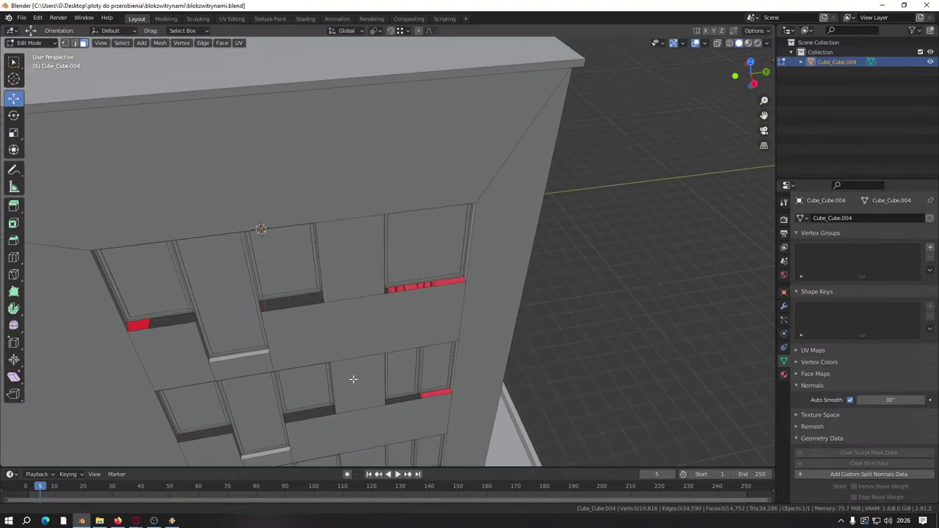
Step: Select the sill's top strip and turn on the Edge Length overlay
middle_click_drag(285, 304, 394, 291)
scroll(384, 289, "up", 4)
left_click(446, 242)
left_click(461, 235)
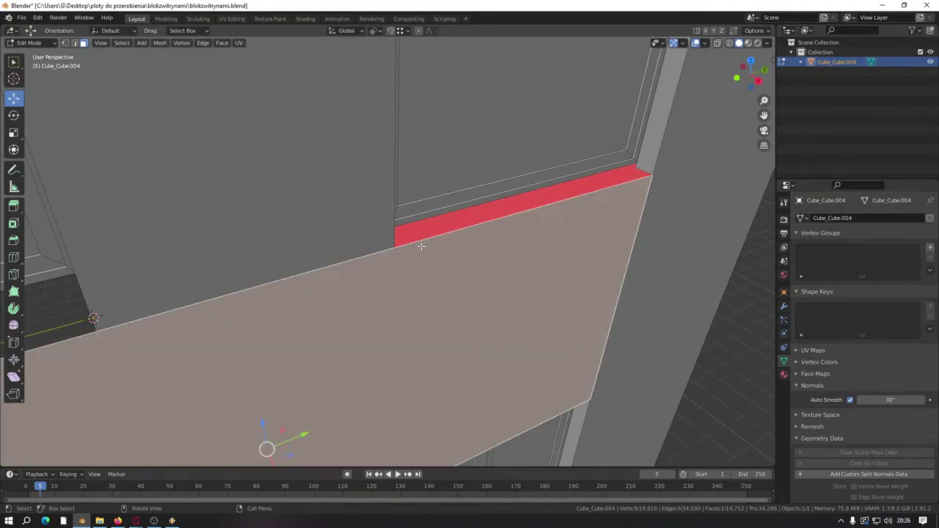
left_click(566, 178)
left_click(563, 178)
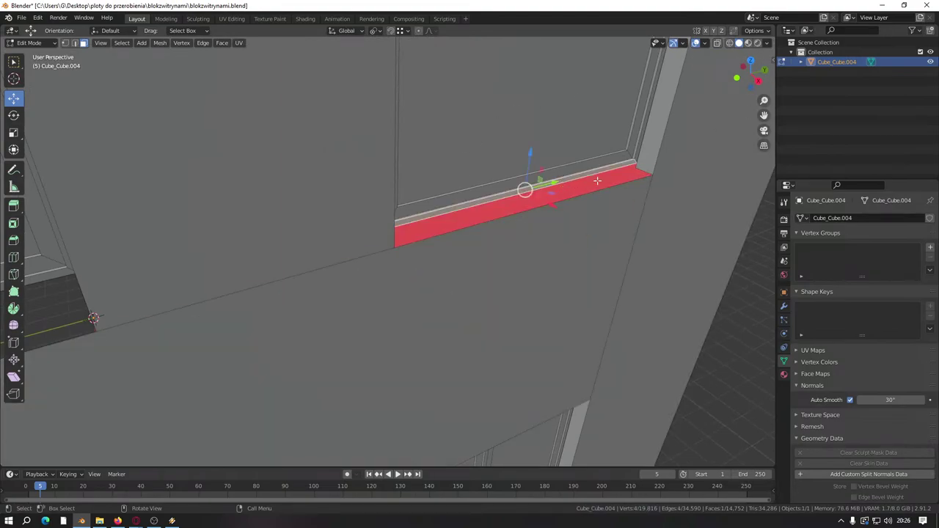
left_click(703, 44)
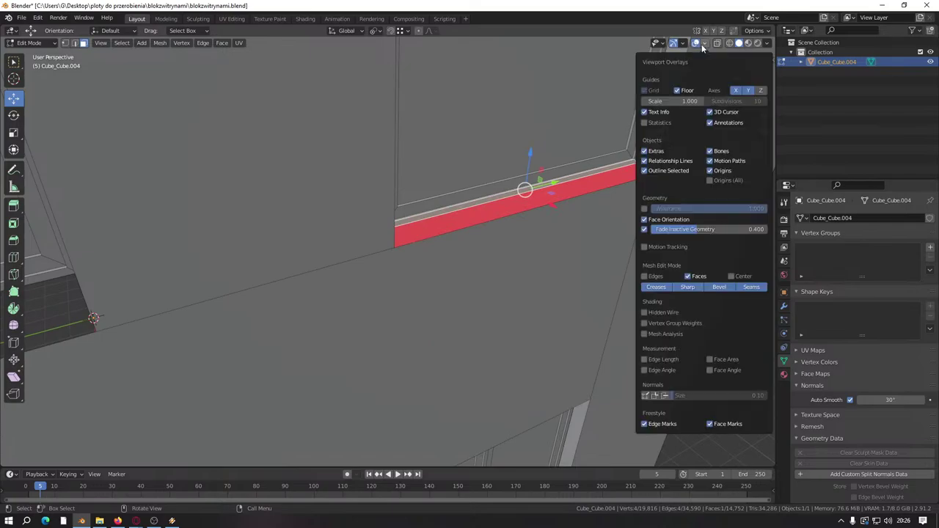
left_click(645, 359)
Step: Select a whole window sill, including its corner piece, with L
middle_click_drag(535, 289, 541, 306)
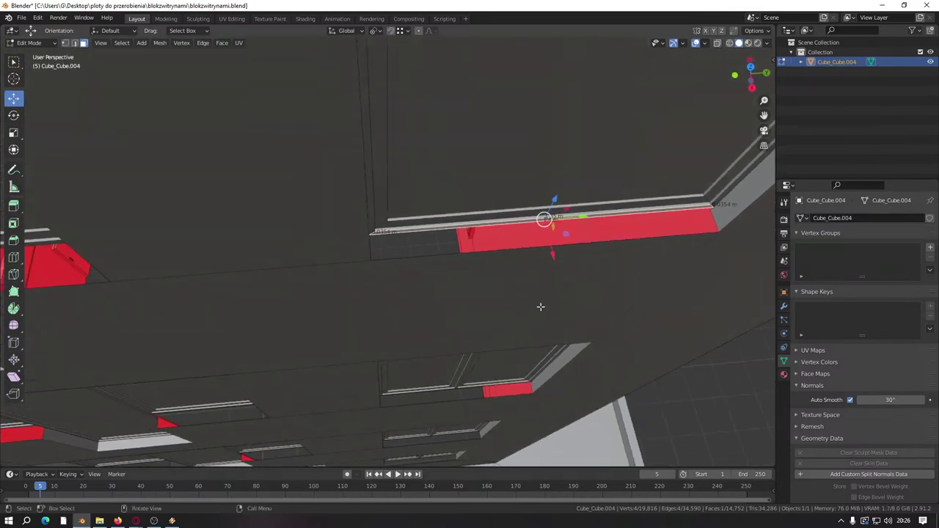
scroll(498, 229, "down", 6)
middle_click_drag(367, 242, 385, 268)
scroll(315, 214, "up", 4)
scroll(279, 203, "up", 3)
left_click(385, 268)
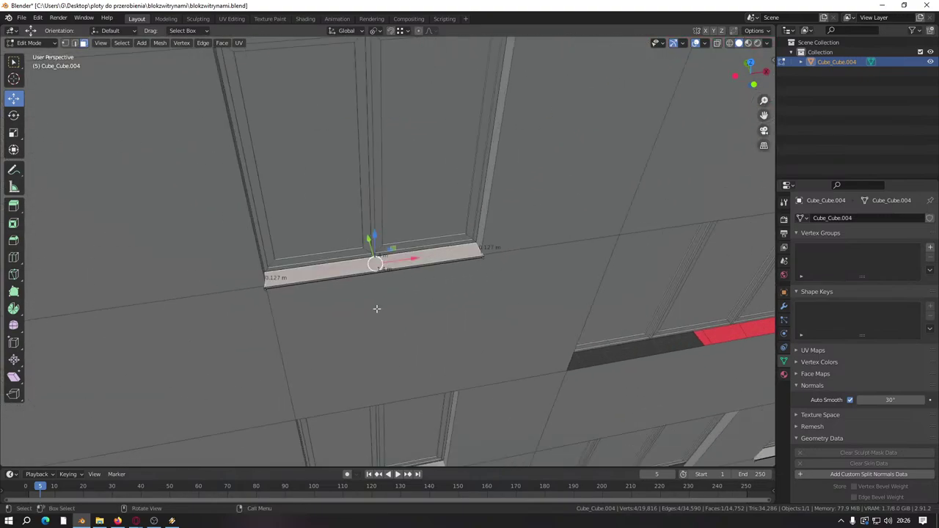
scroll(369, 289, "up", 3)
key("l")
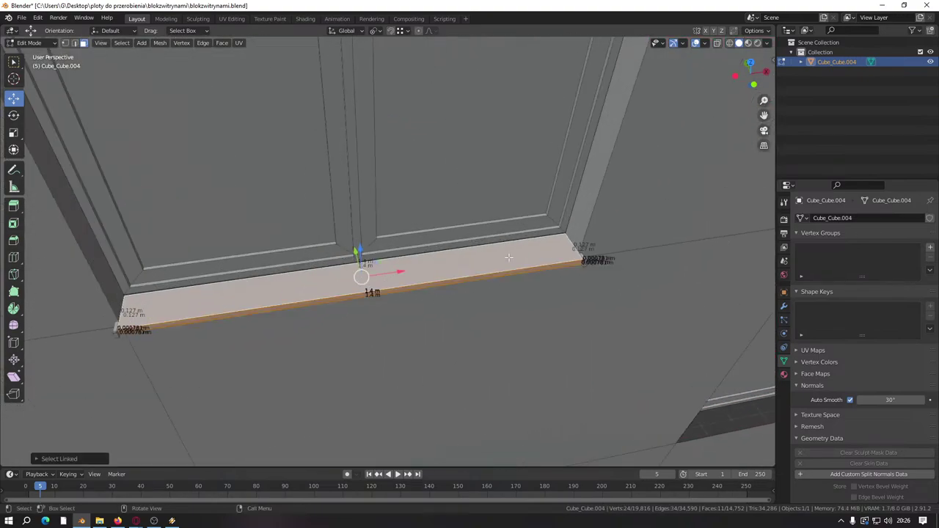
key("l")
key("l")
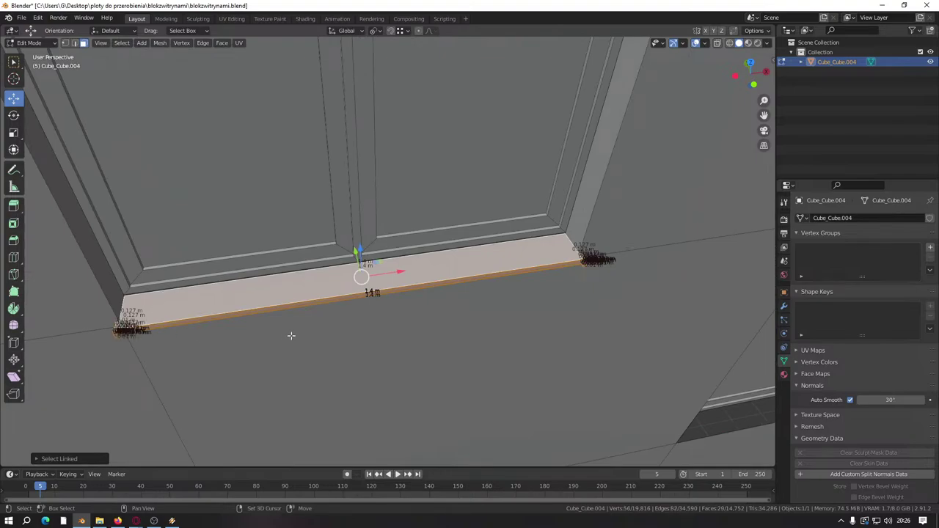
Step: Duplicate the sill, rotate the copy 90° about Z, and move it onto the side facade
key("shift+d")
type("rz")
type("90")
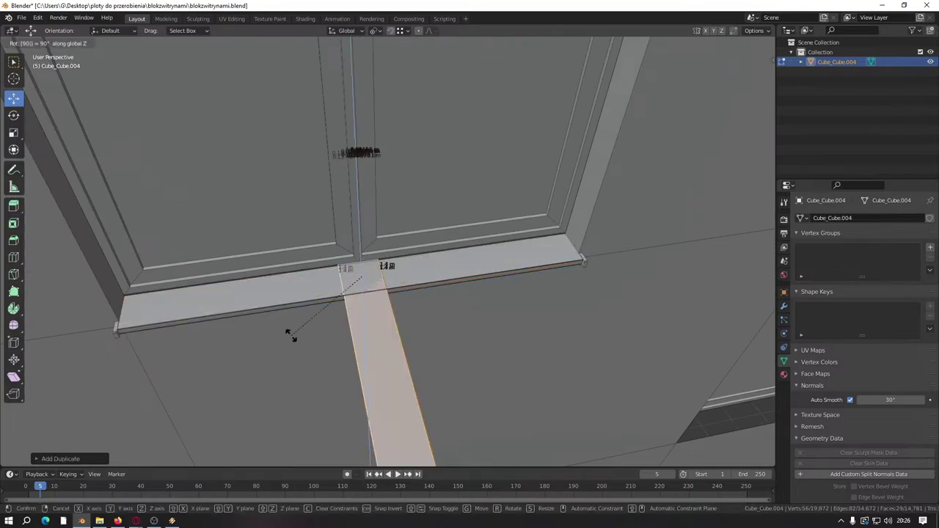
key("Return")
scroll(290, 335, "down", 3)
scroll(194, 312, "up", 1)
scroll(195, 312, "down", 3)
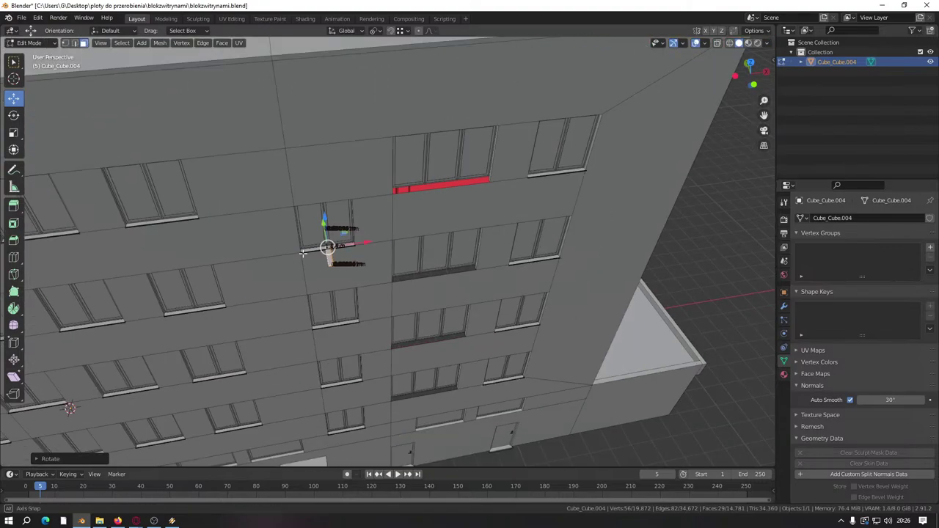
middle_click_drag(194, 311, 239, 245)
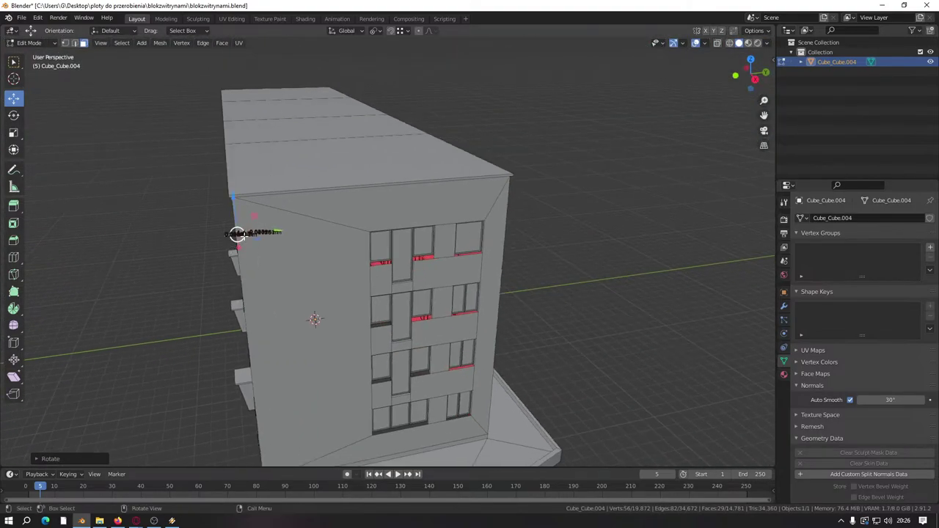
key("g")
left_click(466, 270)
scroll(465, 270, "up", 5)
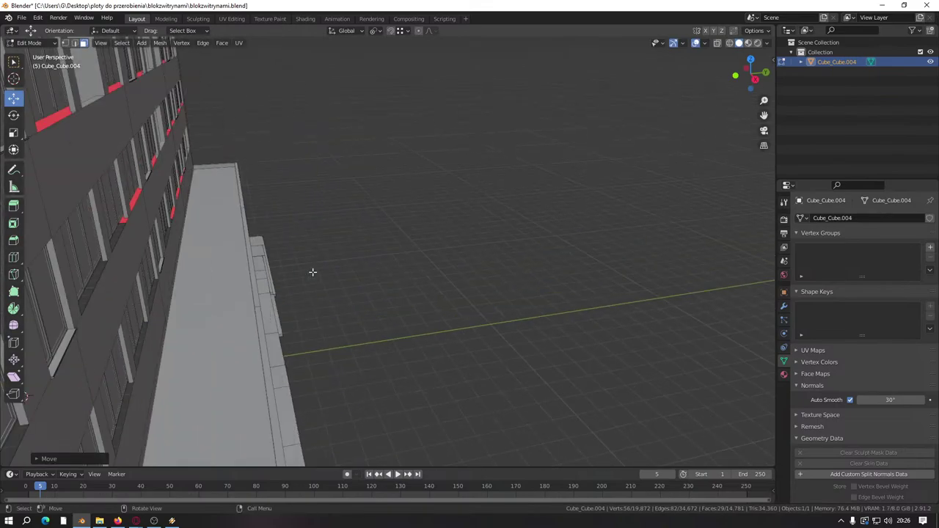
middle_click_drag(313, 271, 392, 289)
scroll(392, 289, "up", 3)
Step: Toggle the viewport overlay display and frame the selected sill strip close up
left_click(704, 45)
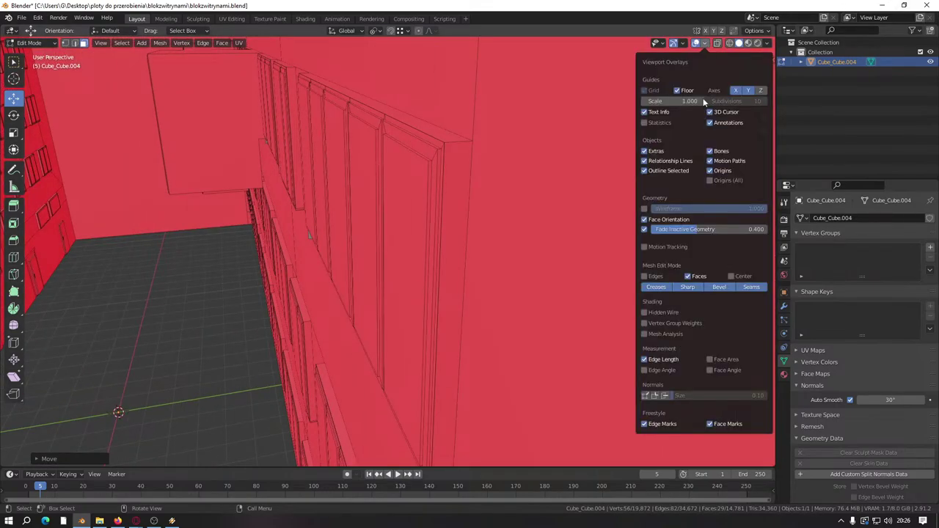
left_click(647, 361)
key("KP_Decimal")
scroll(380, 301, "up", 3)
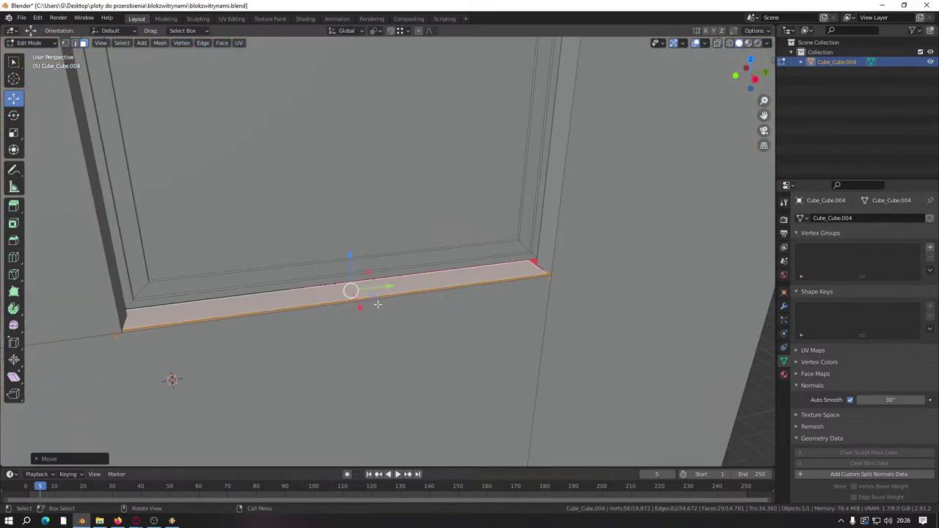
middle_click_drag(380, 302, 509, 247)
scroll(495, 264, "up", 2)
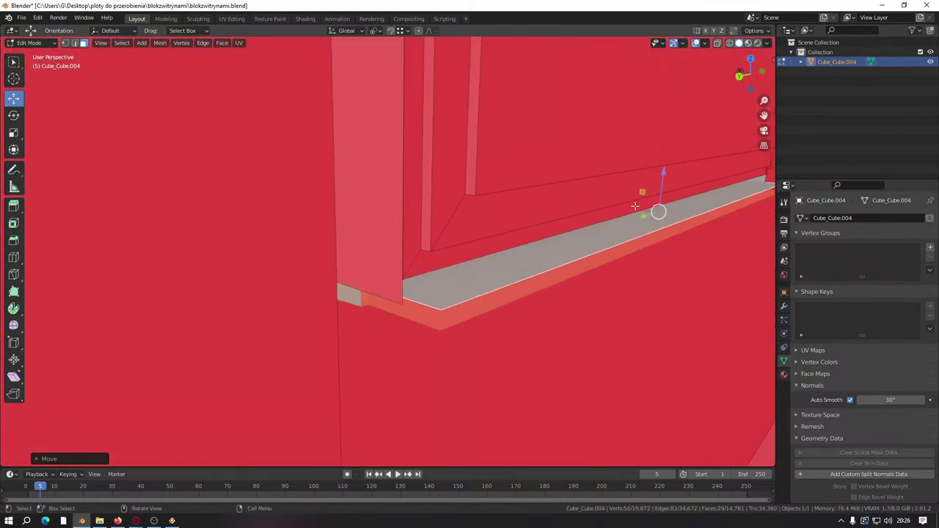
middle_click_drag(635, 213, 588, 196)
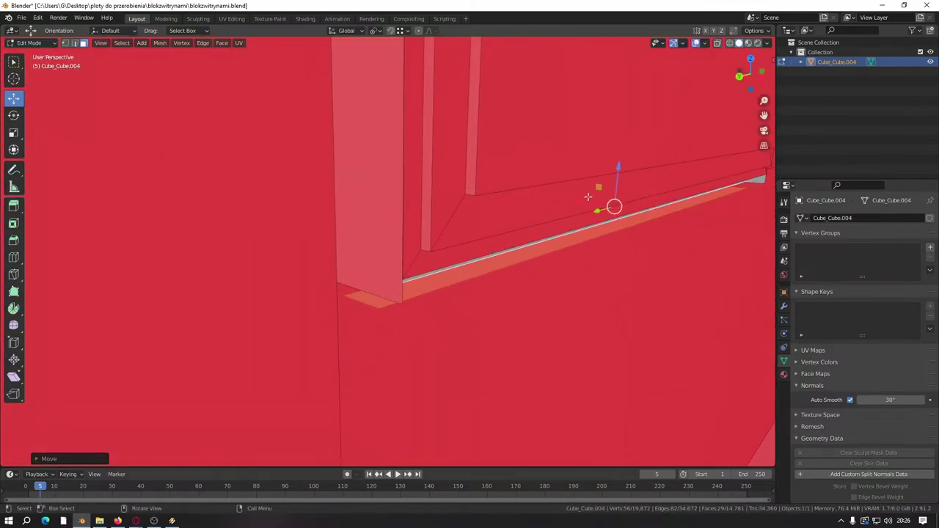
Step: Place the sill strip flush under the wall and lower it vertically along Z
left_click(404, 309)
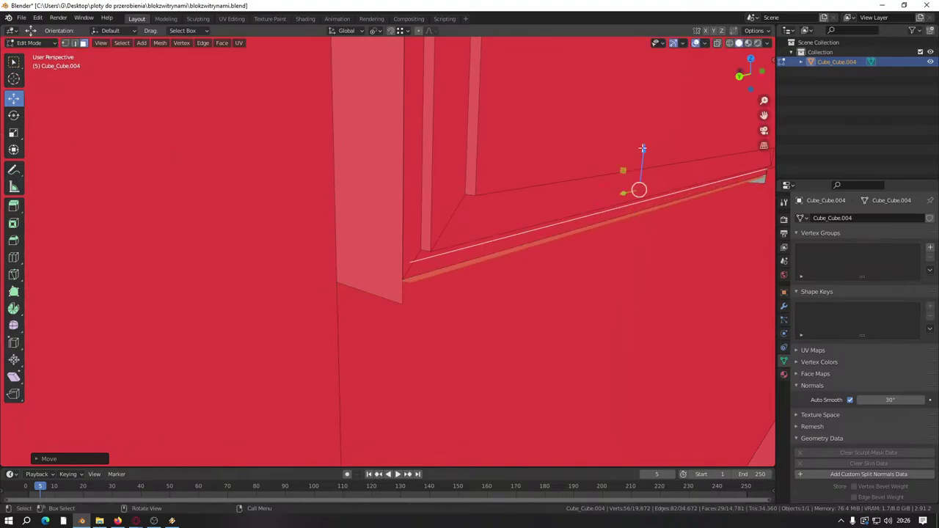
left_click(606, 223)
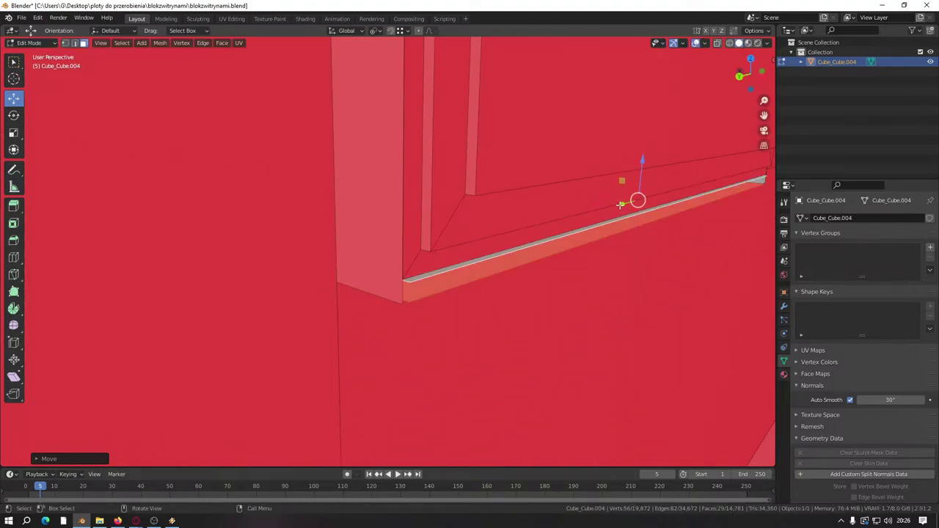
middle_click_drag(620, 205, 404, 203)
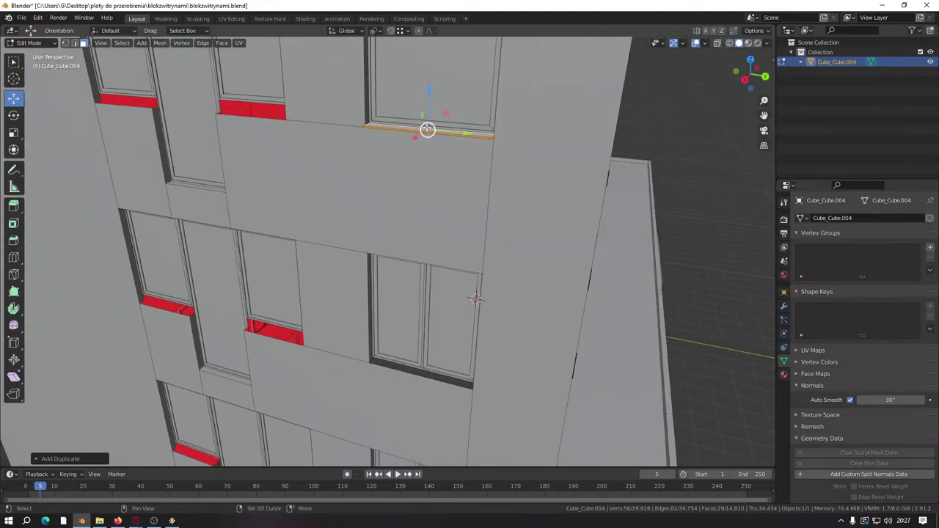
key("g")
key("z")
left_click(375, 360)
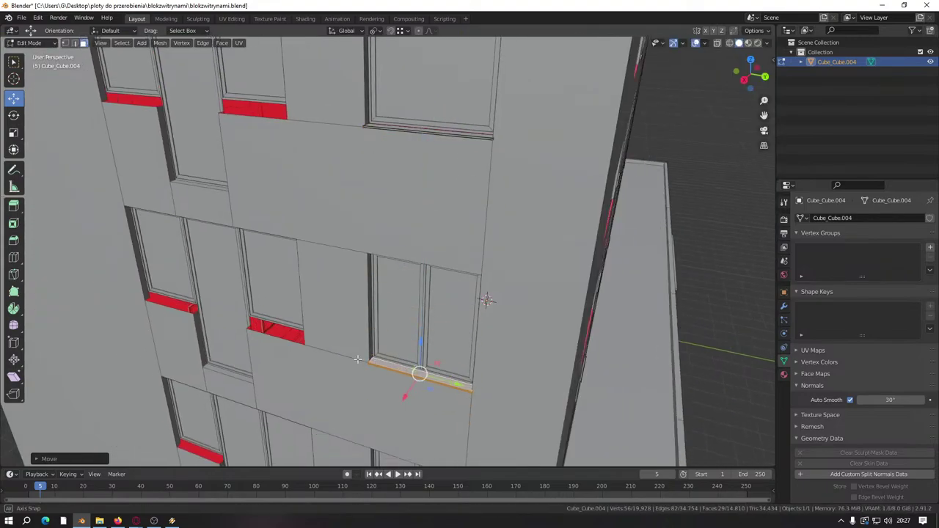
scroll(308, 374, "up", 8)
scroll(319, 281, "down", 6)
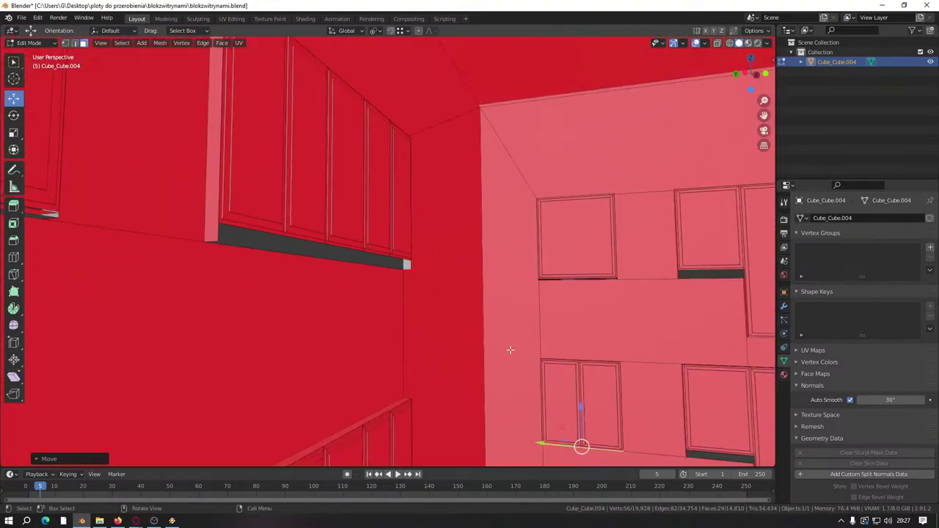
scroll(421, 279, "up", 8)
middle_click_drag(430, 262, 298, 237)
middle_click_drag(422, 246, 292, 150)
Step: Duplicate the sill strip and drag the copy down the facade toward the lower floor
key("shift+d")
left_click_drag(272, 80, 278, 359)
middle_click_drag(279, 359, 328, 127)
left_click_drag(328, 126, 374, 411)
middle_click_drag(373, 411, 263, 287)
left_click_drag(199, 270, 369, 295)
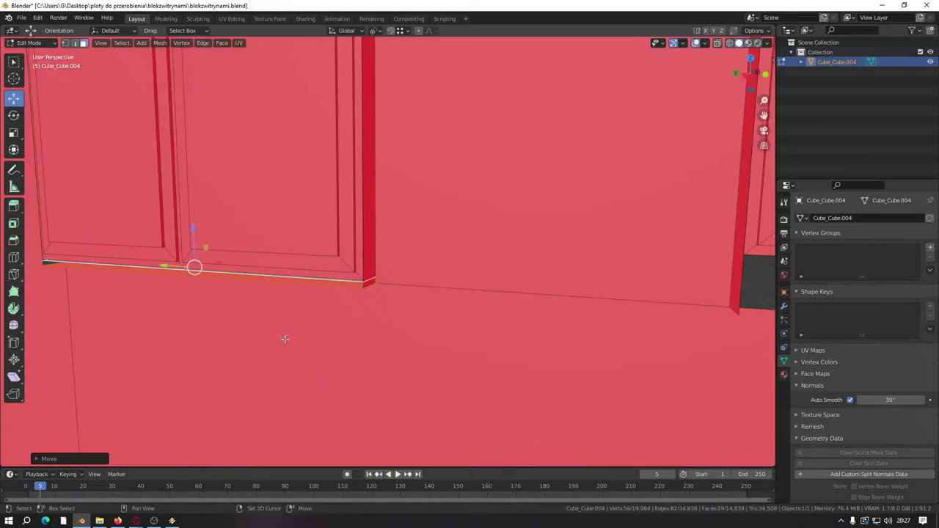
middle_click_drag(283, 340, 305, 126)
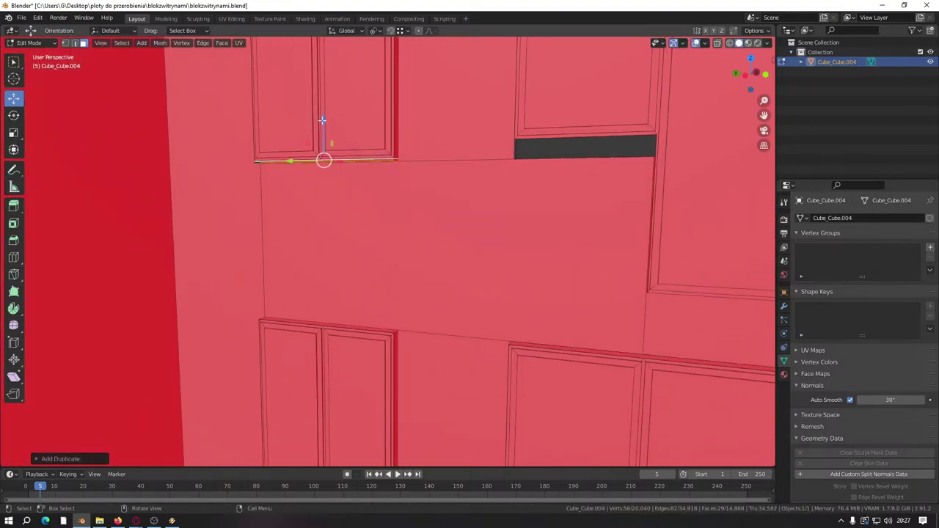
left_click_drag(322, 120, 354, 134)
middle_click_drag(354, 135, 354, 135, "shift")
left_click_drag(355, 119, 388, 253)
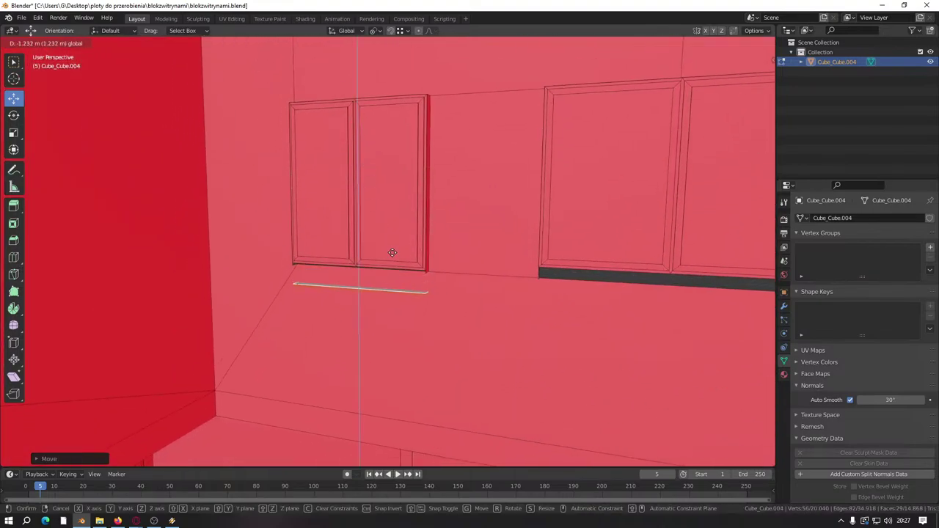
Step: Adjust the copy's height so it sits just under the lower window's base
scroll(389, 253, "up", 5)
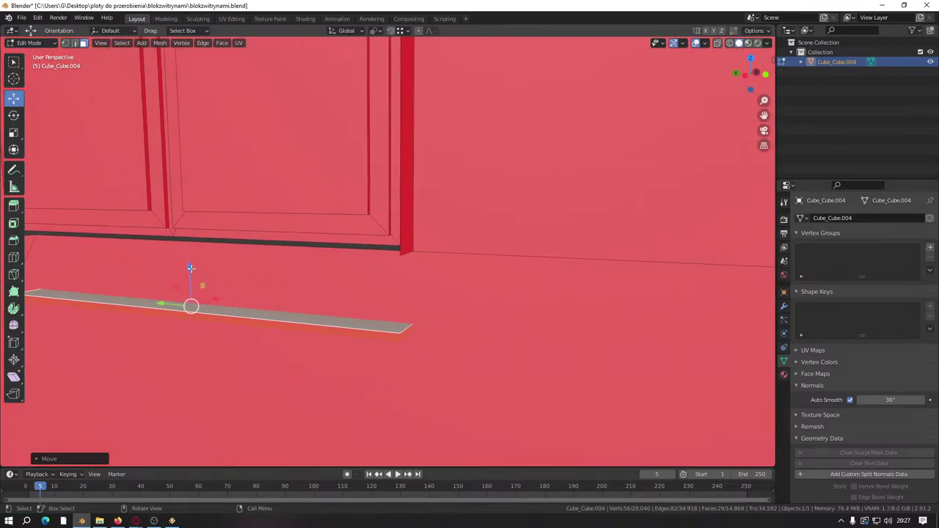
left_click_drag(190, 268, 228, 213)
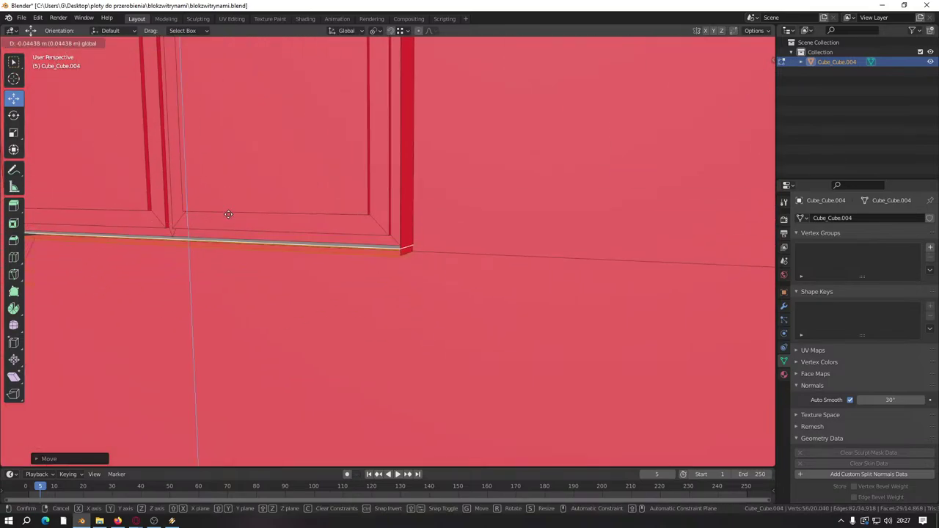
left_click_drag(365, 258, 404, 256)
middle_click_drag(404, 256, 287, 286)
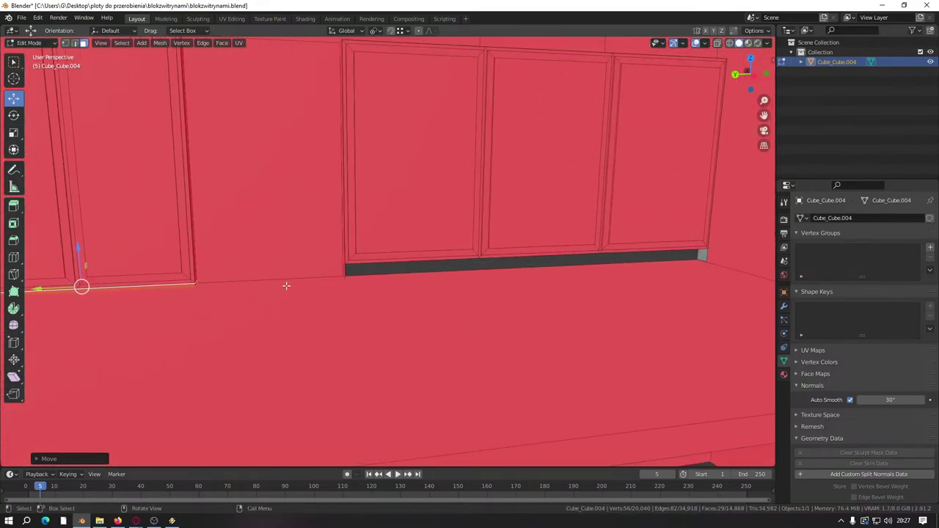
scroll(456, 307, "down", 5)
scroll(456, 307, "down", 3)
middle_click_drag(456, 307, 401, 323)
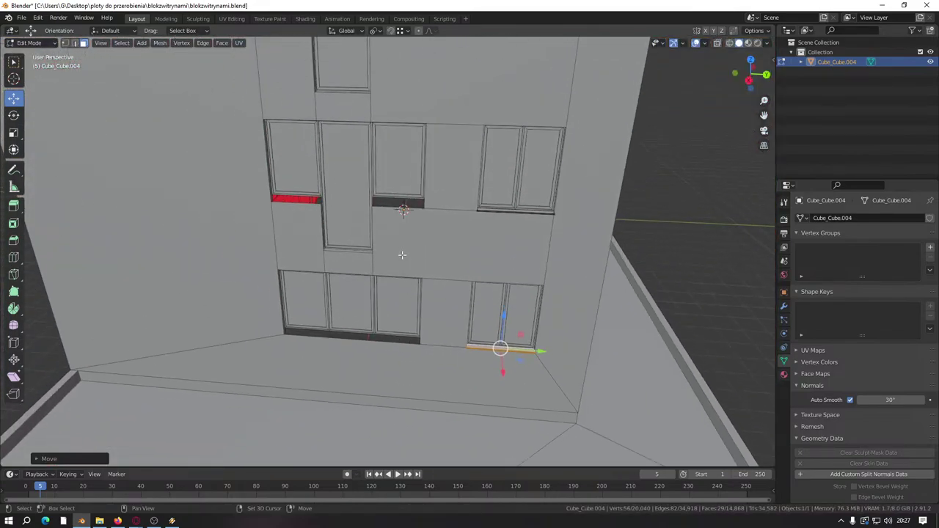
Step: Slide the sill copy sideways along the wall under the neighbouring lower window
scroll(403, 256, "up", 2)
middle_click_drag(376, 287, 359, 88)
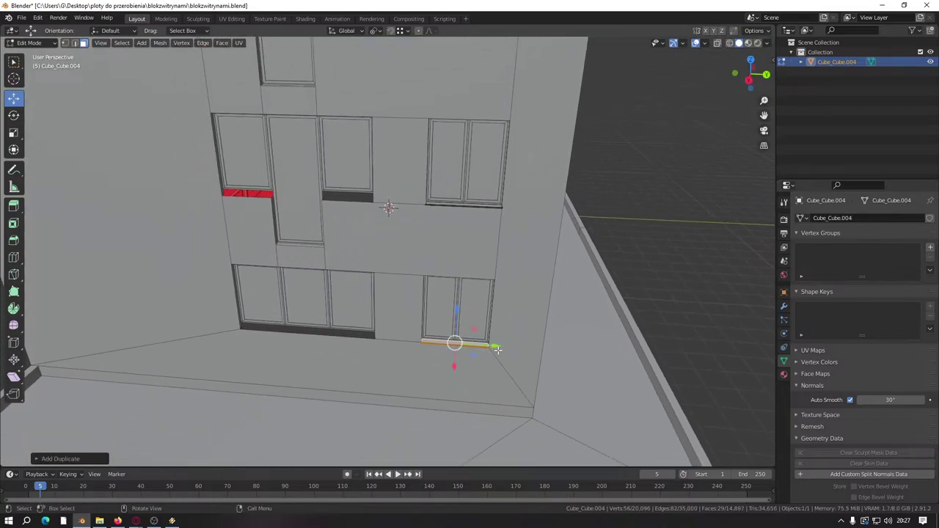
left_click_drag(498, 350, 438, 328)
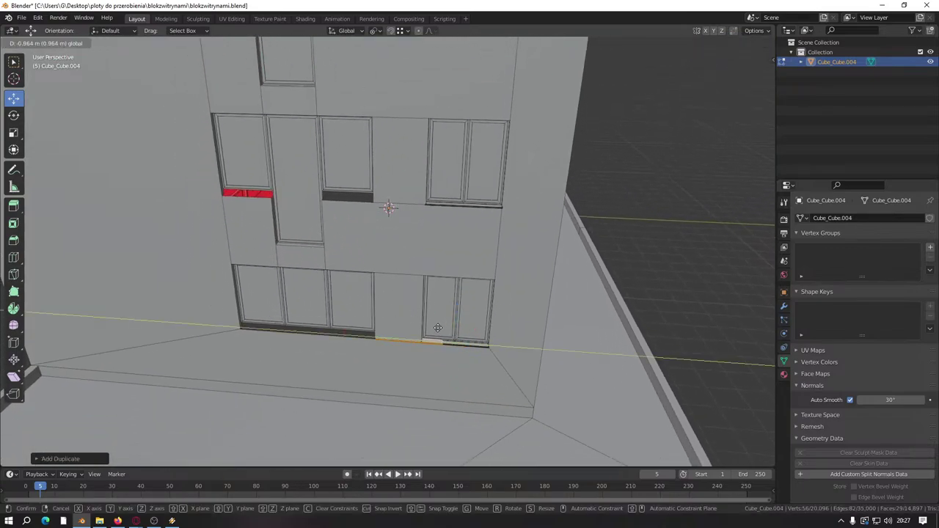
left_click(368, 345)
middle_click_drag(368, 345, 367, 242)
scroll(332, 314, "up", 5)
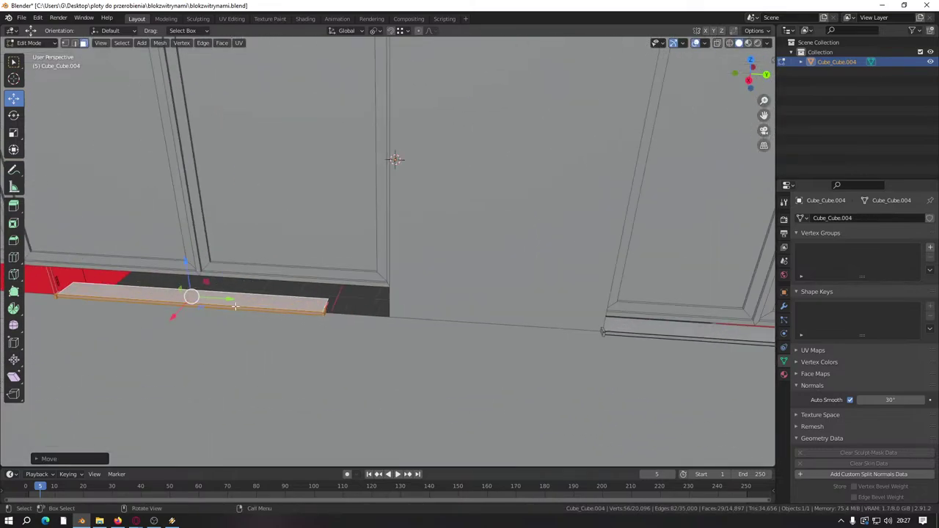
left_click_drag(235, 306, 394, 319)
middle_click_drag(394, 319, 218, 174)
Step: Stretch the sill's short end edge about 0.36 m to meet the window frame, then select the whole piece
left_click(74, 43)
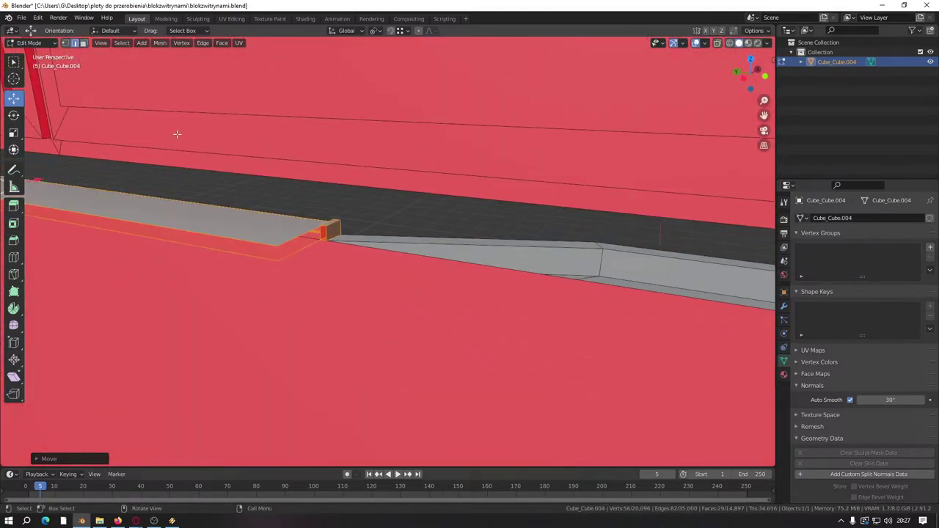
left_click(303, 235)
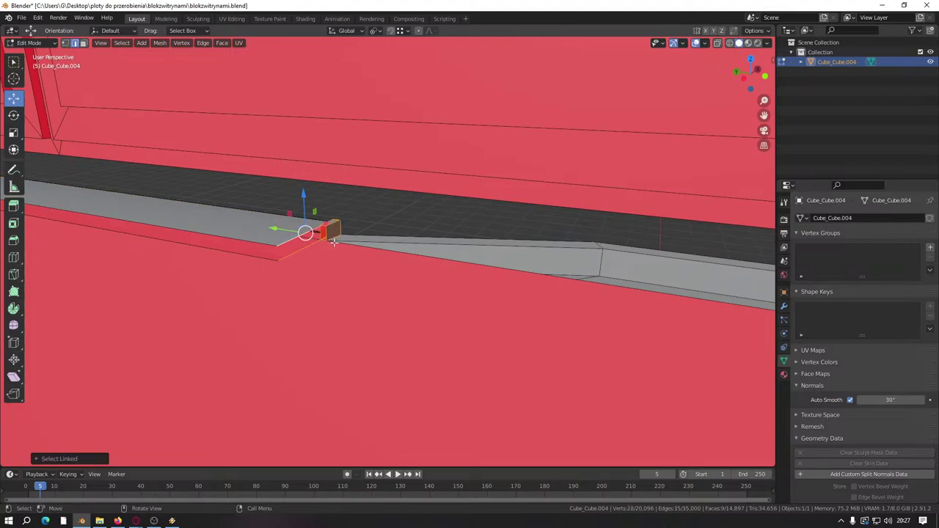
scroll(333, 242, "down", 4)
left_click_drag(332, 245, 636, 342)
middle_click_drag(636, 342, 220, 285)
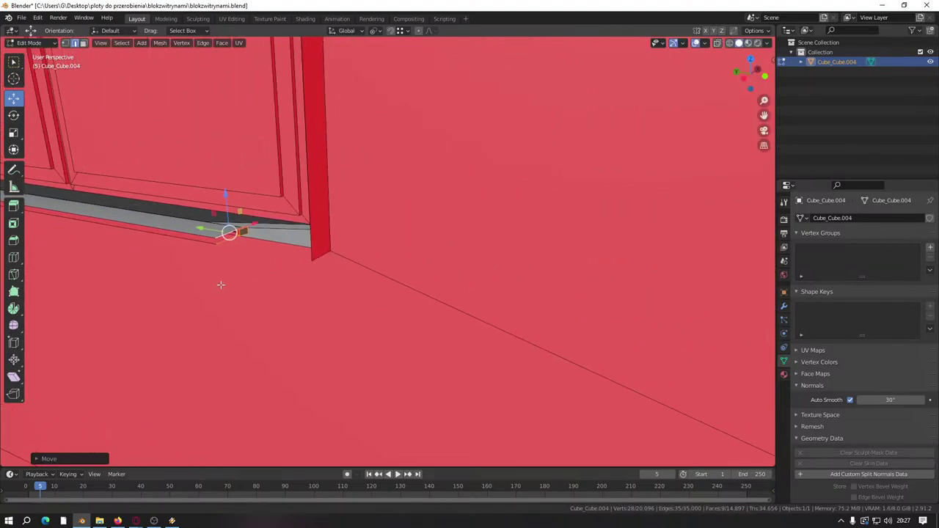
scroll(221, 284, "up", 2)
left_click_drag(201, 255, 383, 325)
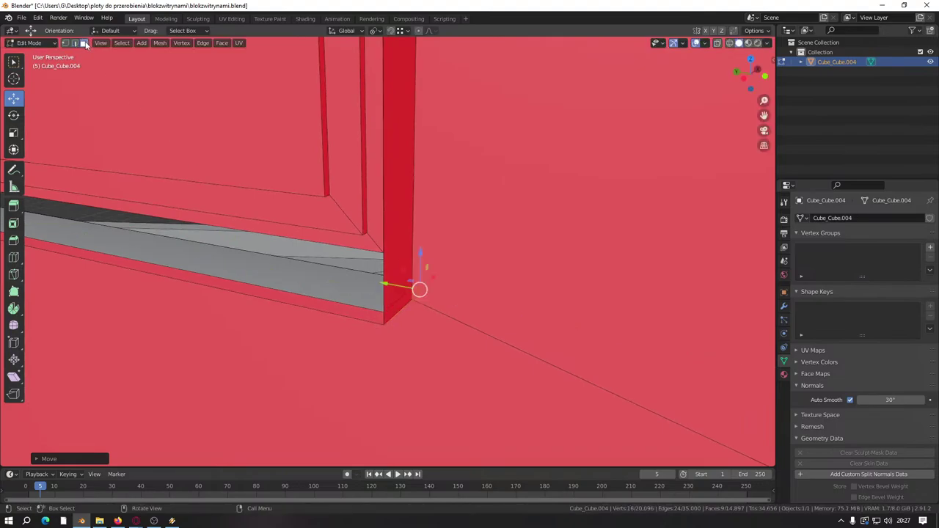
middle_click_drag(270, 187, 410, 230)
key("l")
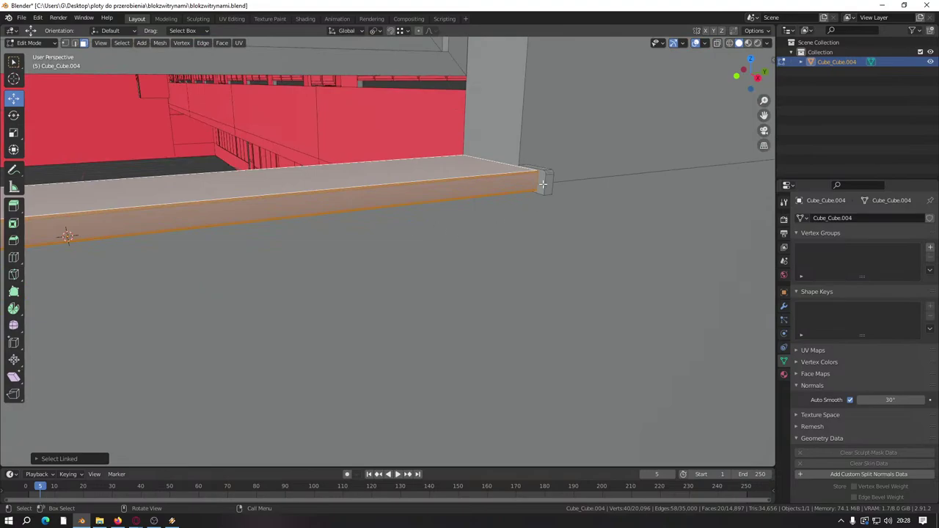
Step: Raise the sill copy vertically to the upper-floor window and fine-tune its height
middle_click_drag(543, 183, 469, 191)
key("g")
key("z")
left_click(478, 146)
middle_click_drag(478, 146, 470, 176)
left_click_drag(395, 241, 654, 264)
left_click(654, 249)
Step: In Edit Mode, select the sill's short end edge and stretch it toward the window edge
key("Tab")
middle_click_drag(654, 249, 594, 275)
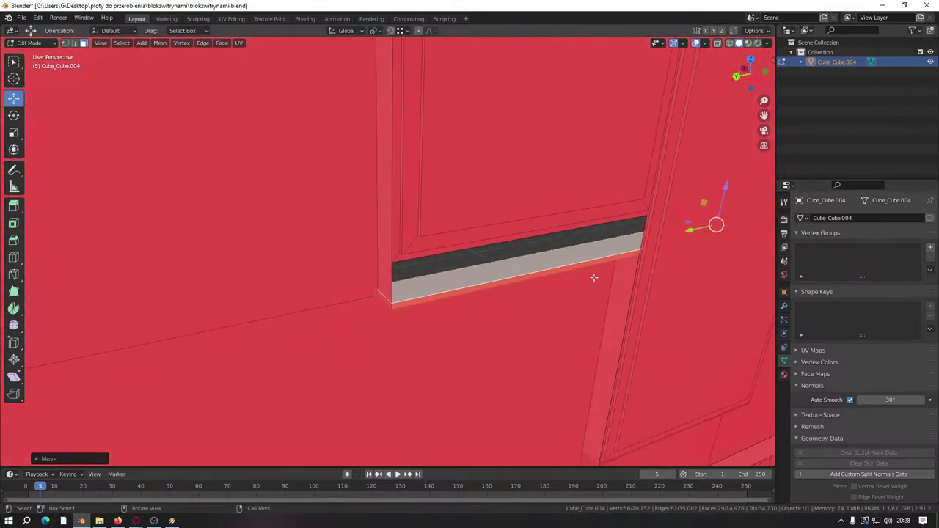
scroll(593, 274, "up", 5)
middle_click_drag(501, 212, 493, 298)
middle_click_drag(508, 219, 456, 254)
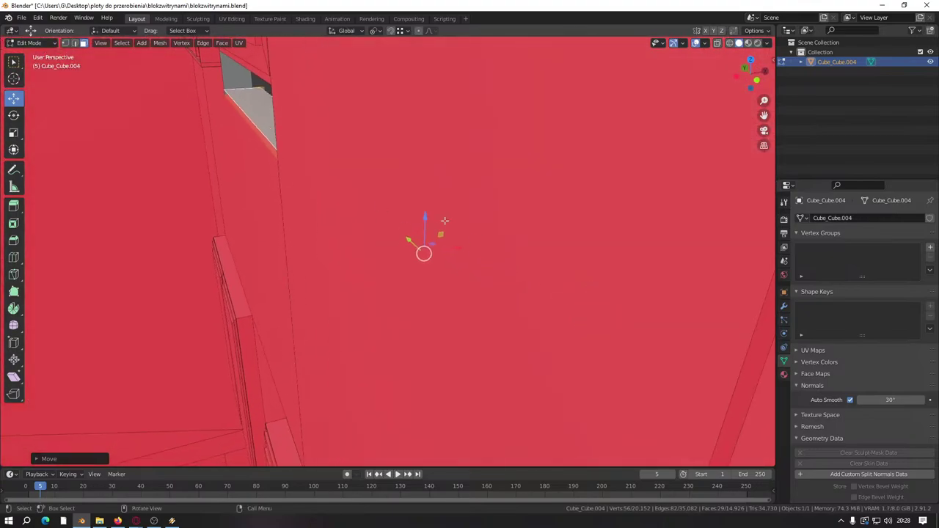
scroll(424, 242, "down", 5)
middle_click_drag(364, 225, 469, 212)
left_click(75, 42)
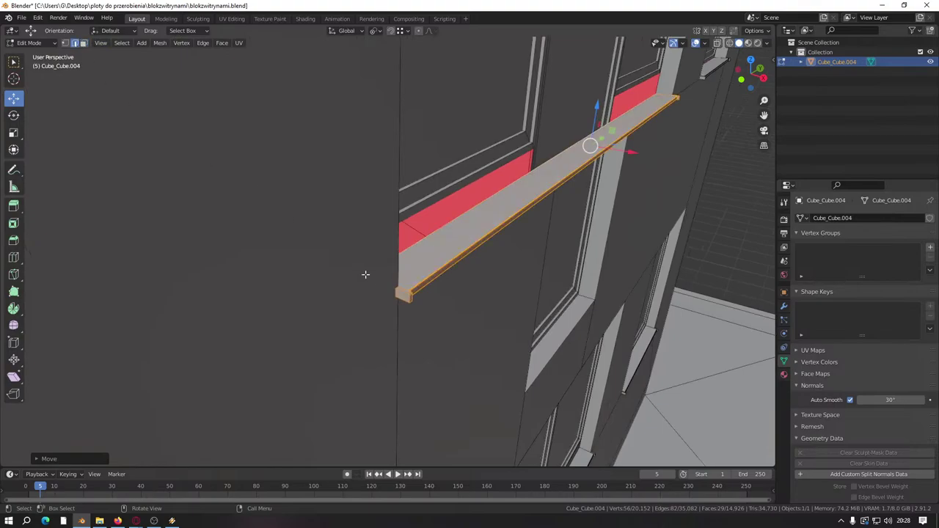
left_click(409, 297)
scroll(409, 297, "up", 5)
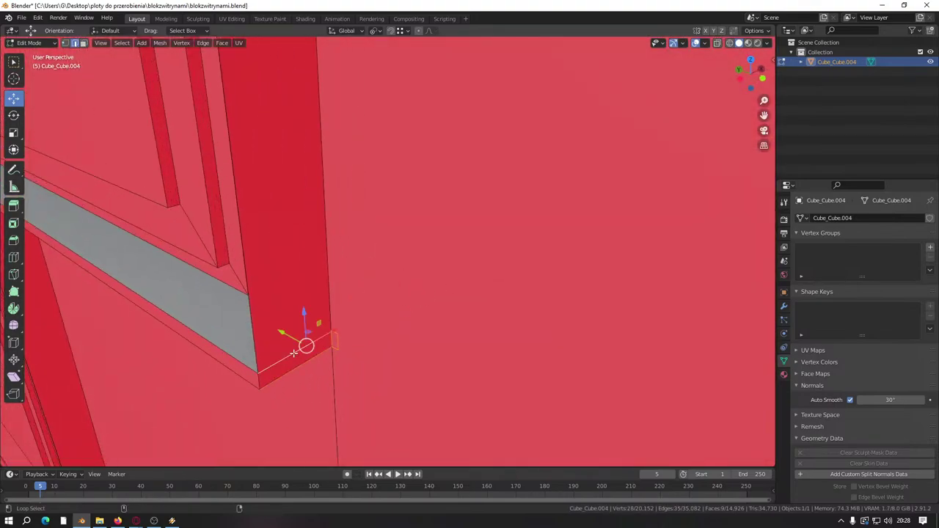
middle_click_drag(294, 354, 154, 318)
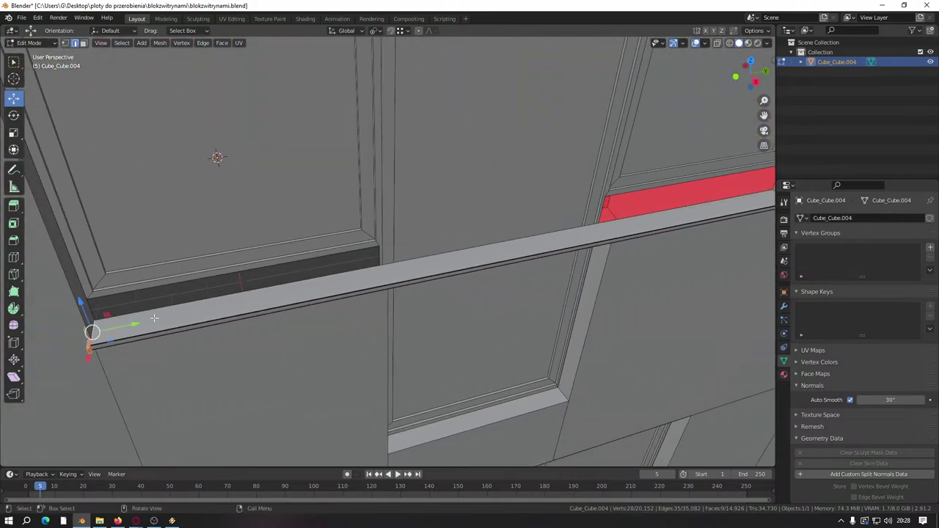
left_click_drag(141, 323, 667, 216)
middle_click_drag(667, 216, 341, 273)
Step: Refine the end edge's position along Y so it sits flush with the wall corner
key("g")
key("y")
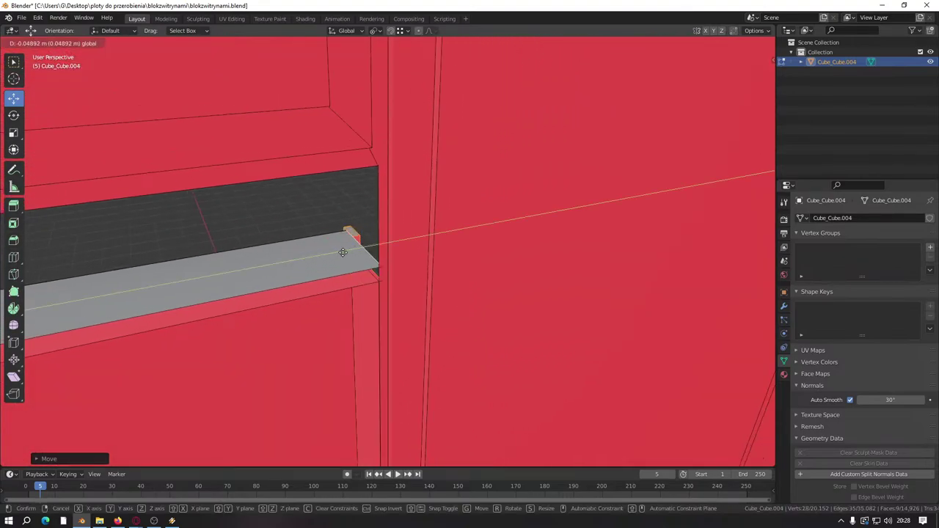
left_click(343, 253)
key("g")
key("y")
left_click(348, 252)
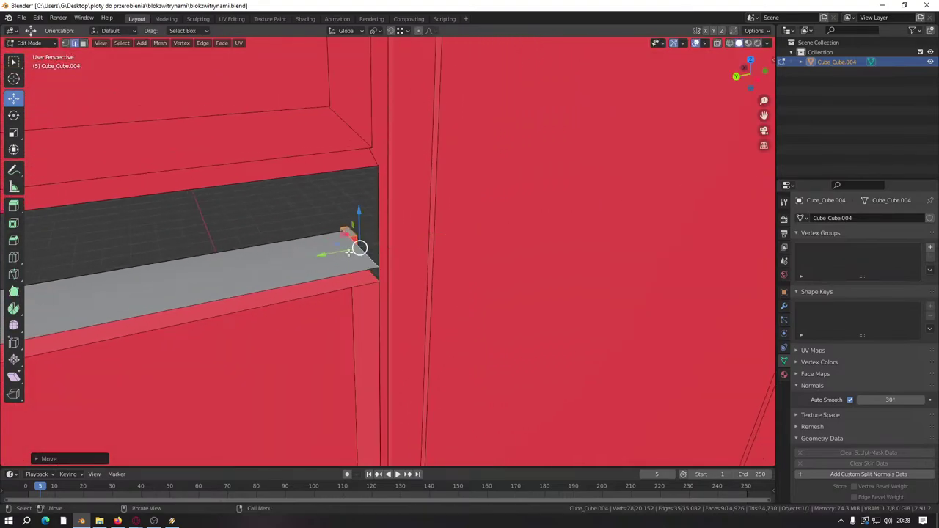
Step: Move the sill's end face along the wall (X) to fit the upper window opening
middle_click_drag(348, 252, 592, 249)
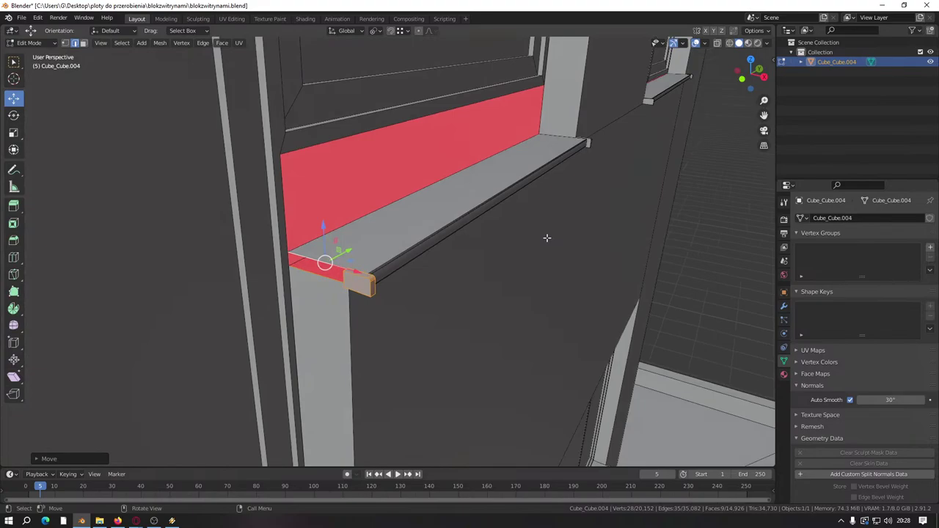
scroll(472, 259, "down", 3)
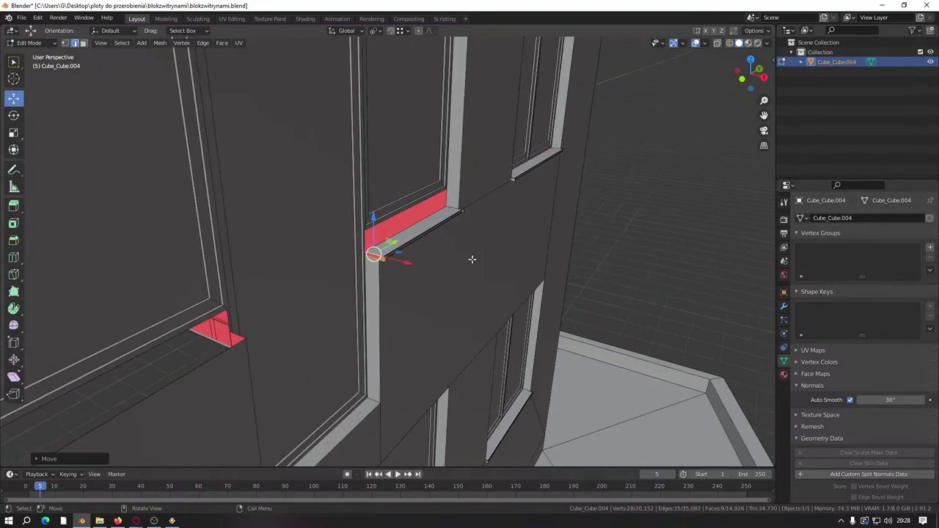
middle_click_drag(472, 257, 423, 267)
middle_click_drag(286, 251, 396, 264, "shift")
scroll(389, 234, "up", 4)
scroll(392, 273, "up", 2)
scroll(393, 273, "up", 1)
scroll(389, 270, "down", 3)
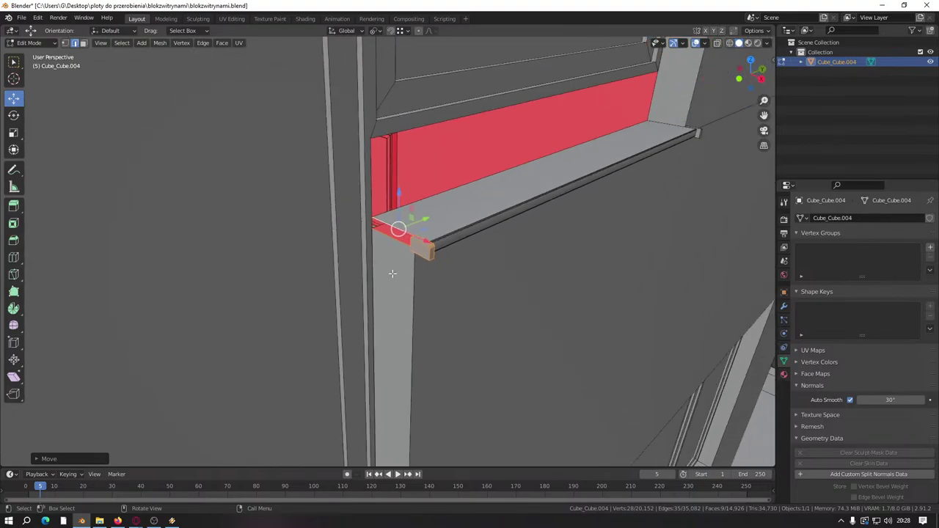
scroll(393, 272, "up", 5)
middle_click_drag(436, 278, 443, 251)
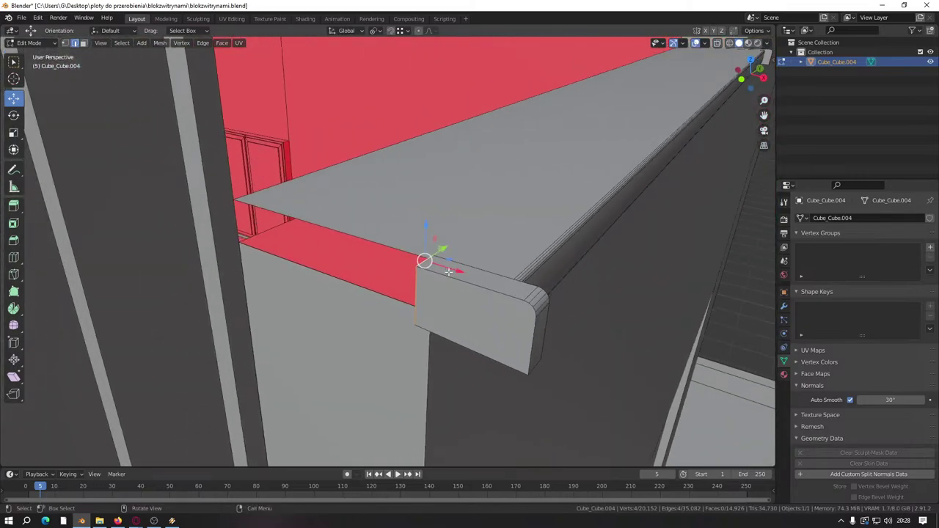
left_click_drag(448, 272, 237, 196)
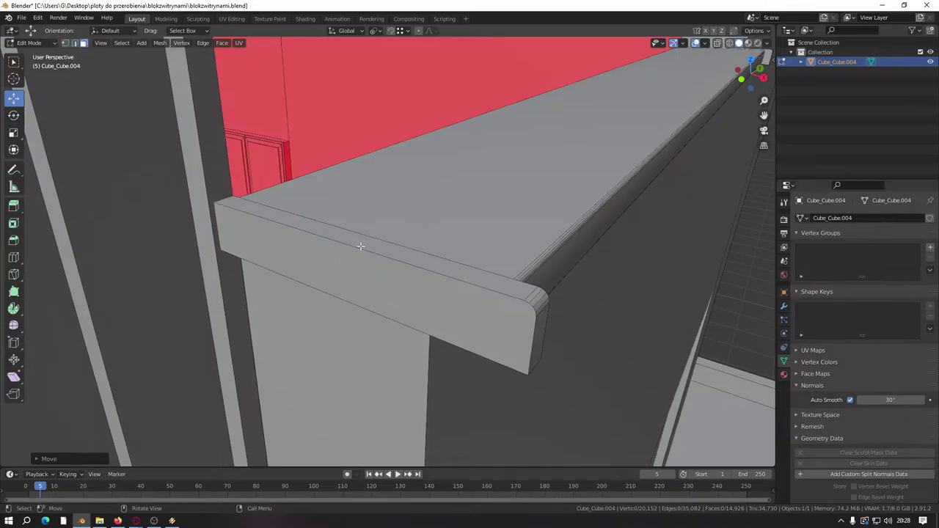
middle_click_drag(399, 207, 430, 384)
Step: Duplicate the window sill and raise the copy vertically to window height
key("shift+d")
right_click(468, 305)
scroll(468, 305, "down", 5)
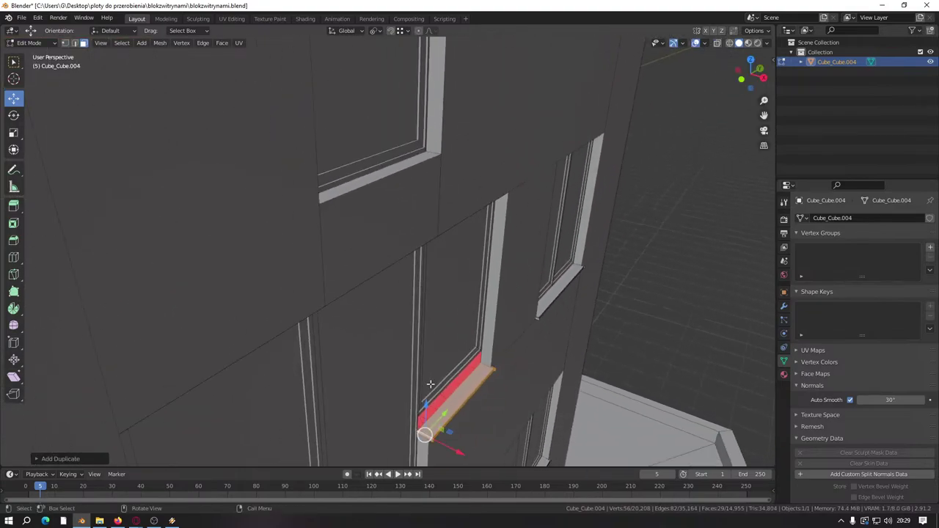
key("g")
left_click(426, 181)
middle_click_drag(425, 180, 403, 347)
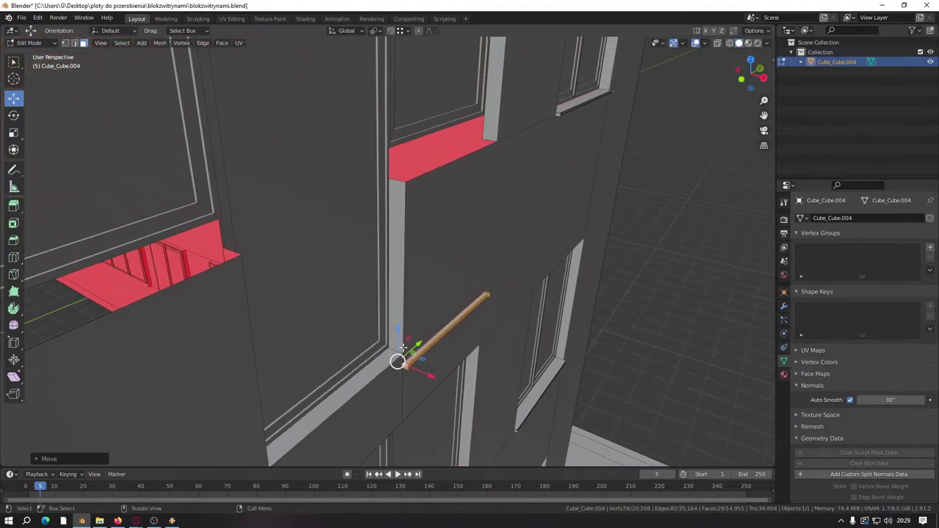
key("g")
key("z")
left_click(427, 131)
Step: Move the sill copy down under the window, undoing an accidental wall face selection
scroll(419, 139, "up", 5)
middle_click_drag(411, 151, 359, 148)
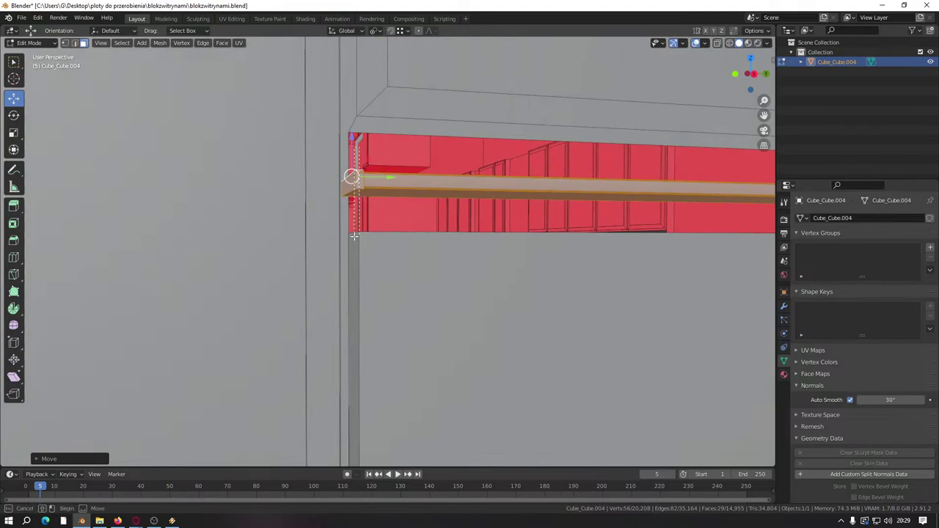
key("g")
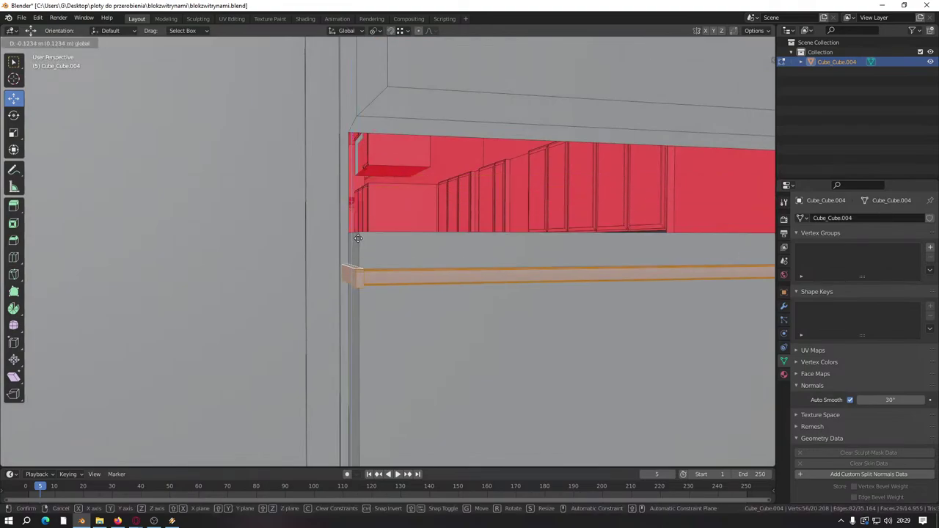
left_click(351, 180)
scroll(549, 269, "up", 5)
middle_click_drag(549, 269, 528, 340)
key("g")
left_click(455, 355)
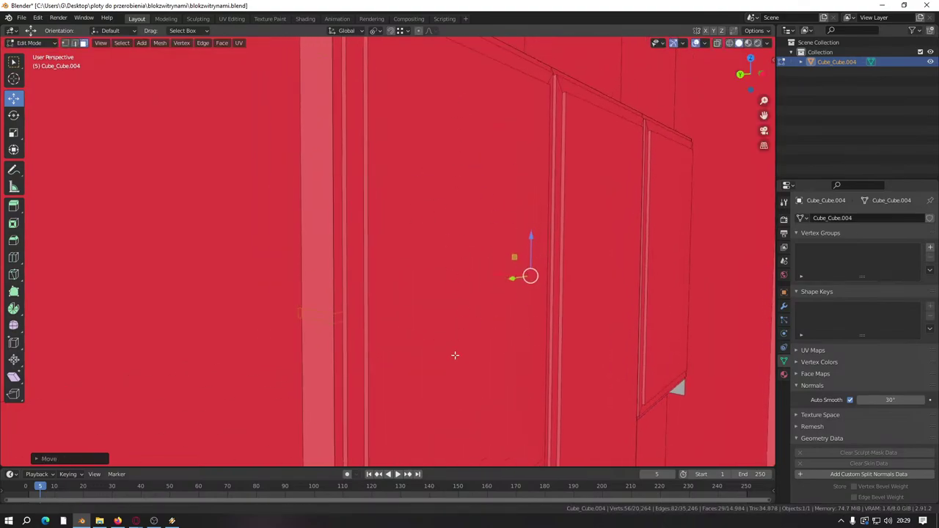
middle_click_drag(532, 248, 444, 438)
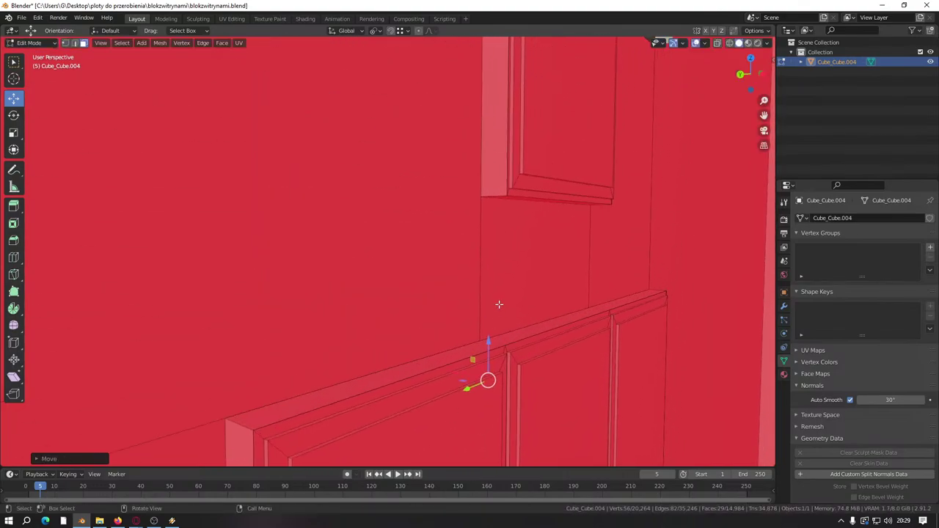
middle_click_drag(499, 304, 467, 385)
left_click_drag(438, 91, 436, 139)
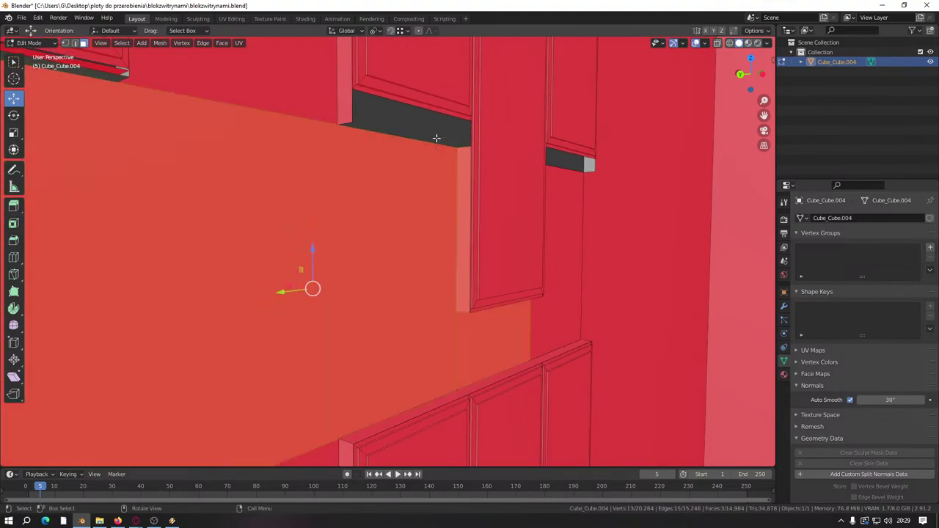
key("ctrl+z")
key("ctrl+z")
key("ctrl+z")
Step: Mirror the duplicated sill with scale -1 on Y and flip its normals
scroll(441, 258, "up", 4)
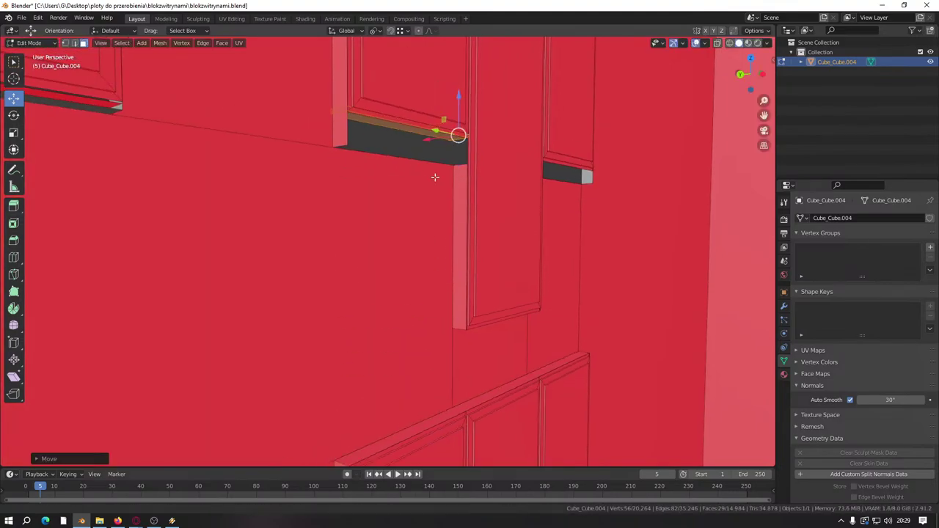
left_click_drag(546, 176, 285, 349)
scroll(285, 349, "down", 3)
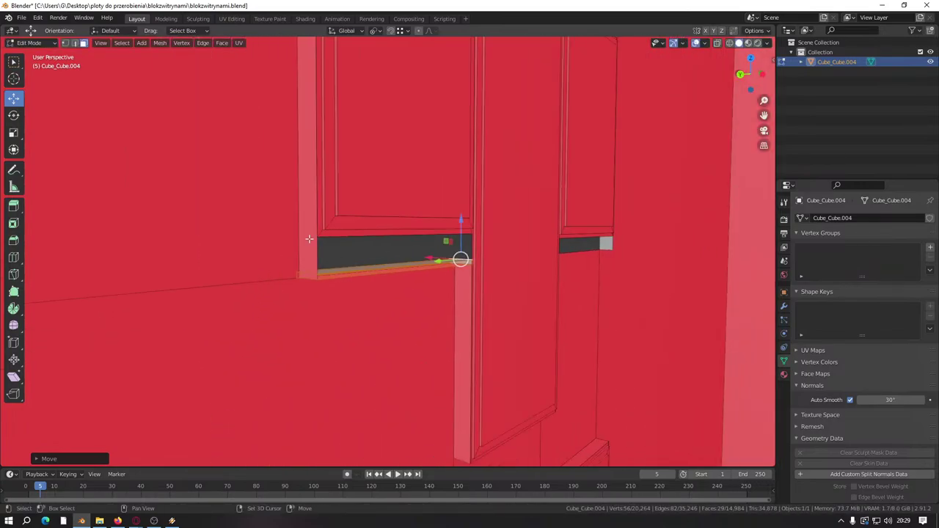
middle_click_drag(285, 349, 454, 309)
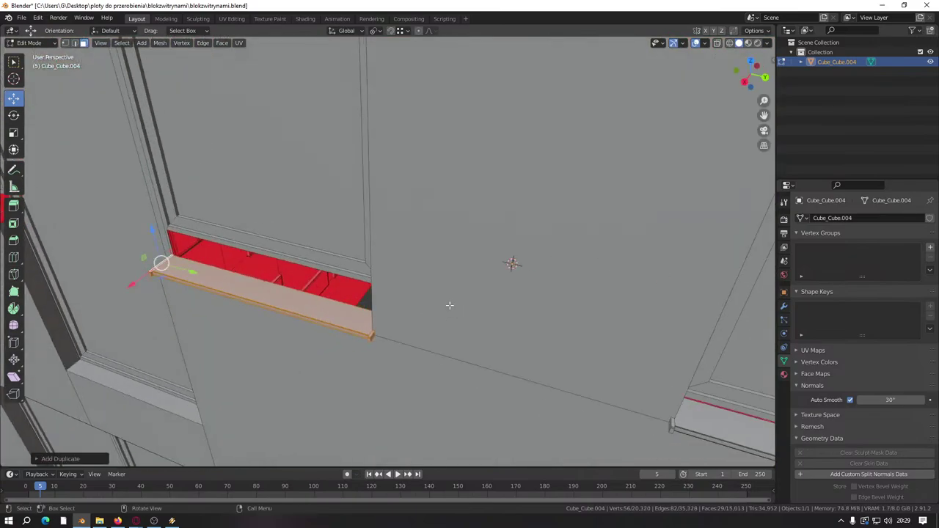
key("s")
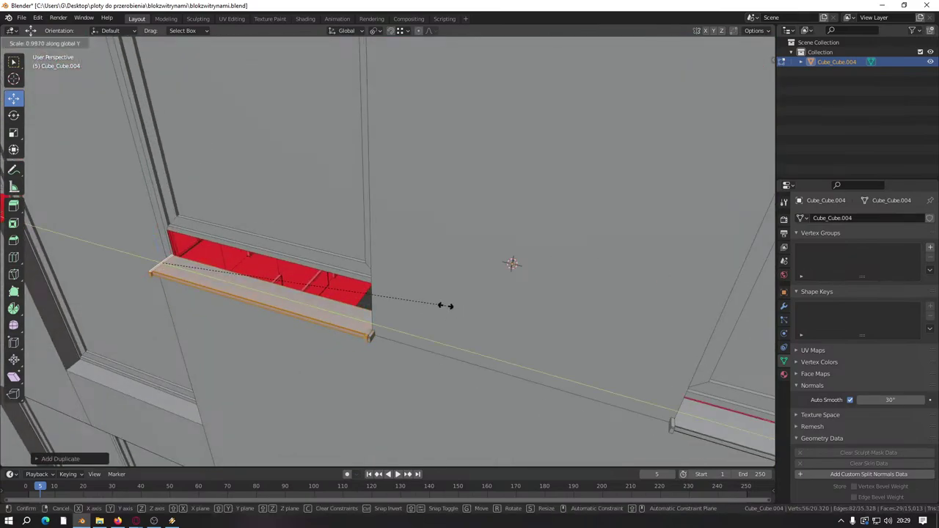
key("Return")
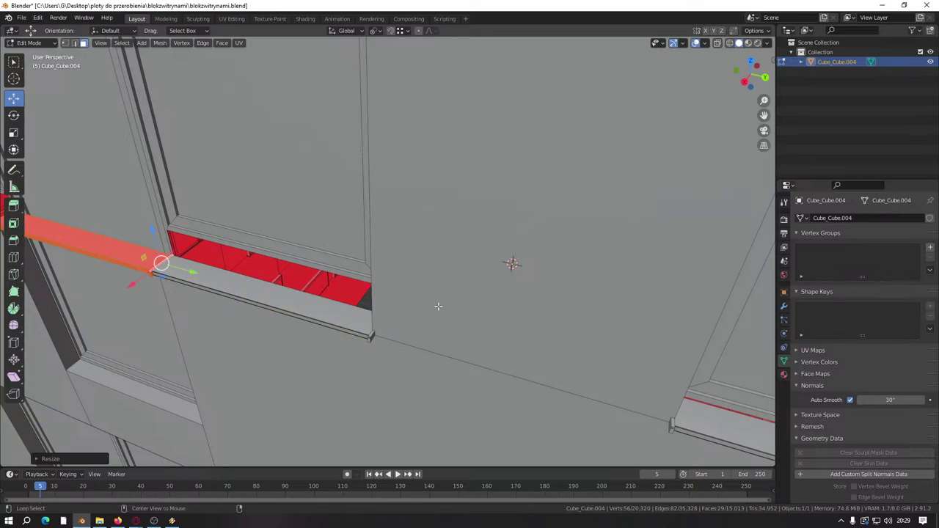
key("alt+n")
left_click(437, 307)
middle_click_drag(436, 307, 572, 270)
Step: Slide the mirrored sill along Y toward the next window
left_click_drag(634, 261, 287, 278)
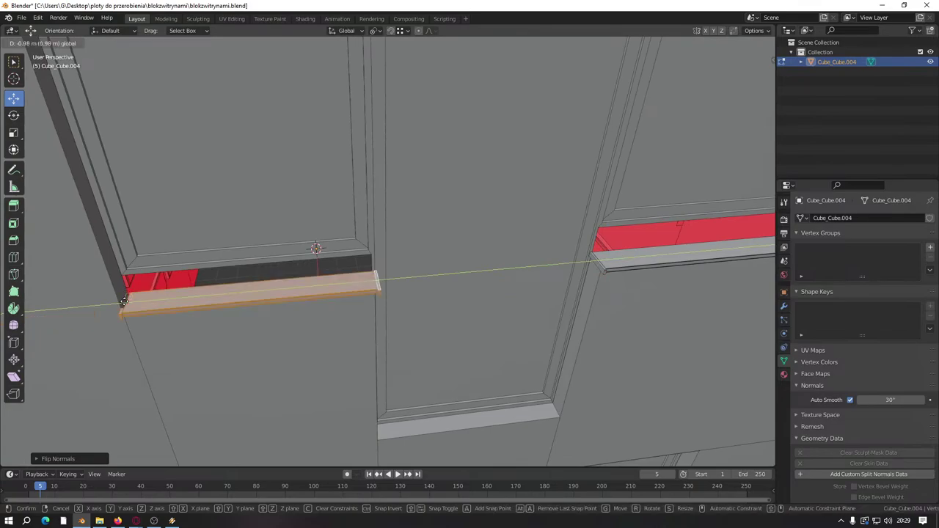
left_click_drag(124, 301, 377, 279)
middle_click_drag(377, 278, 359, 278)
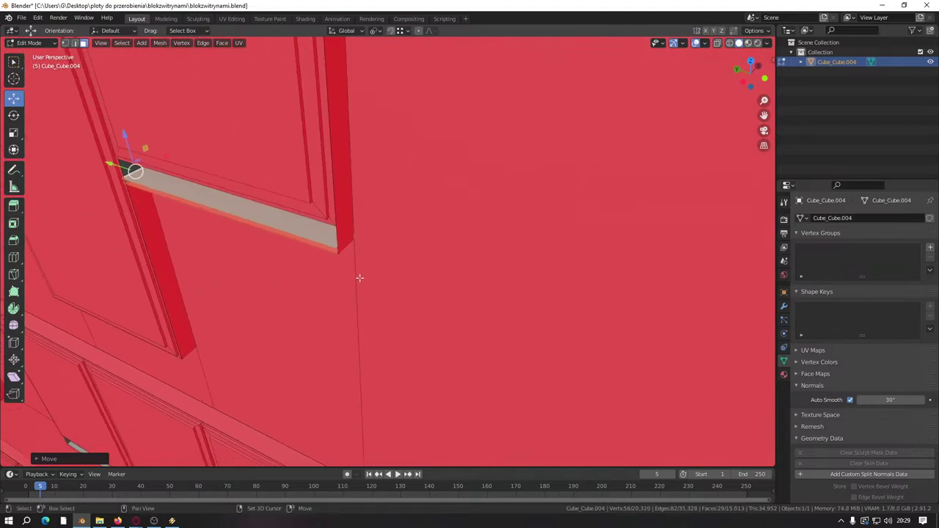
scroll(359, 277, "up", 5)
scroll(344, 262, "down", 6)
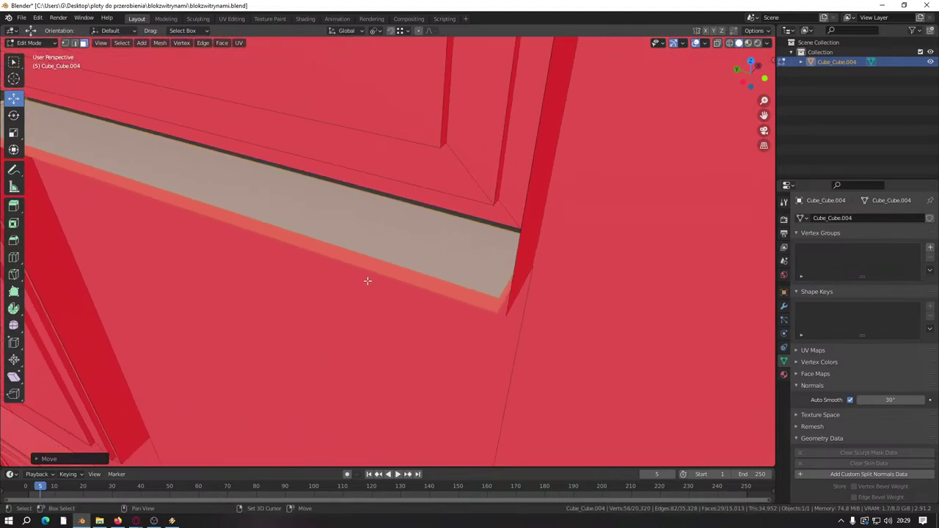
left_click_drag(179, 179, 212, 192)
middle_click_drag(356, 325, 351, 223, "shift")
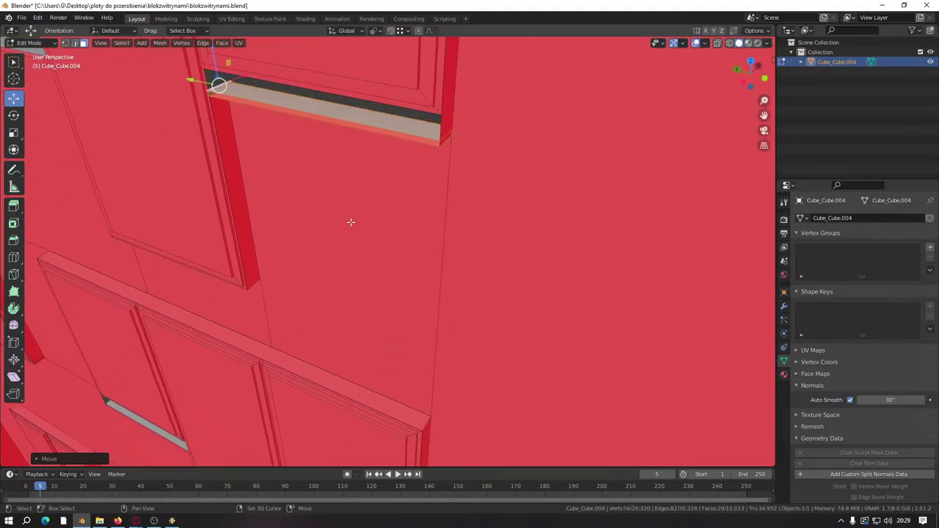
Step: Lower the mirrored sill along Z to sit beneath the window
left_click_drag(221, 65, 272, 388)
middle_click_drag(273, 388, 238, 228)
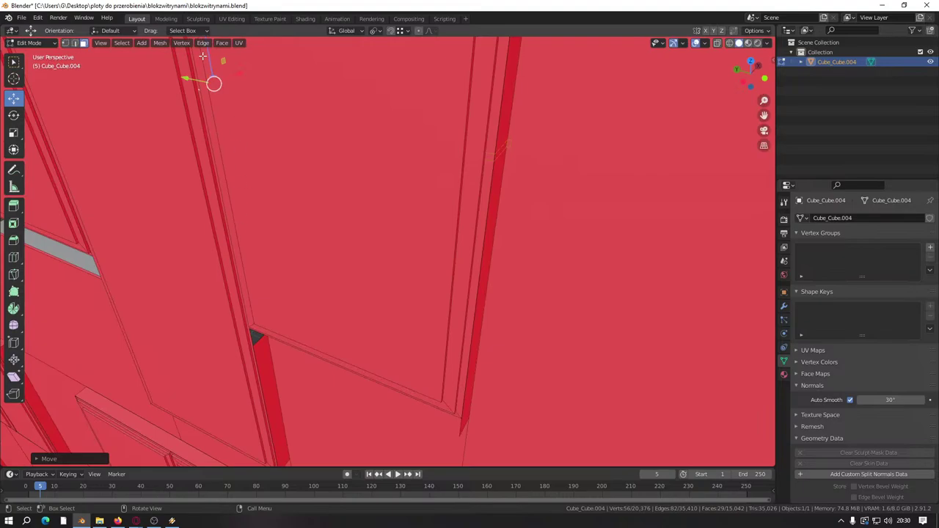
left_click_drag(203, 57, 322, 312)
left_click_drag(465, 447, 448, 445)
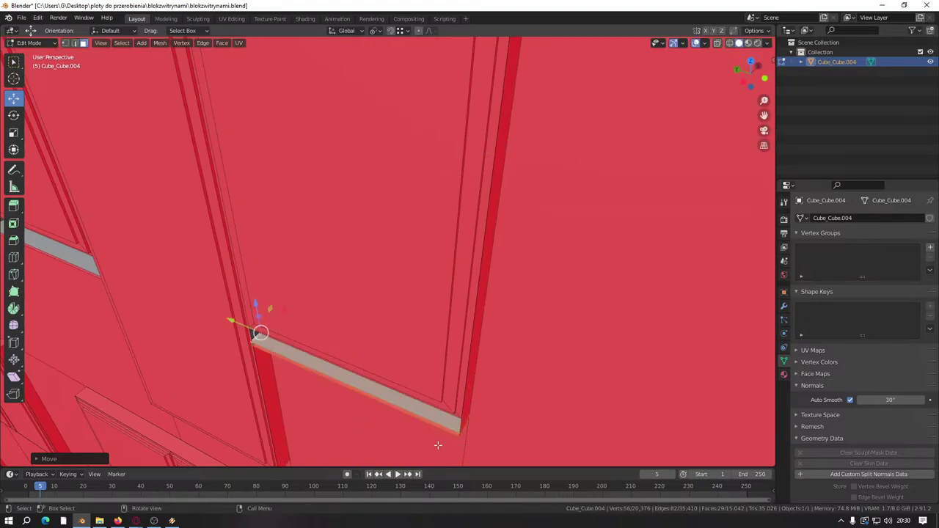
scroll(360, 272, "up", 4)
scroll(325, 297, "down", 5)
scroll(325, 297, "down", 2)
middle_click_drag(325, 297, 361, 208, "shift")
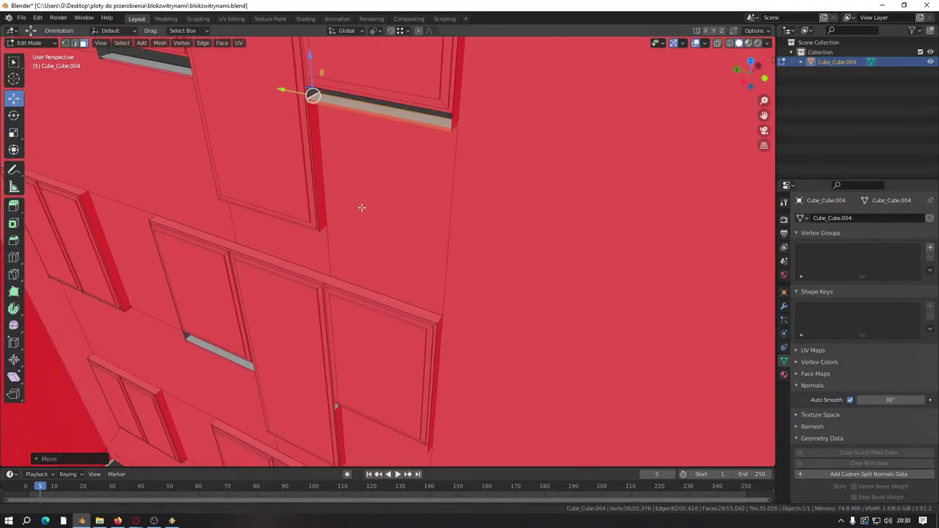
left_click(345, 265)
scroll(345, 265, "down", 2)
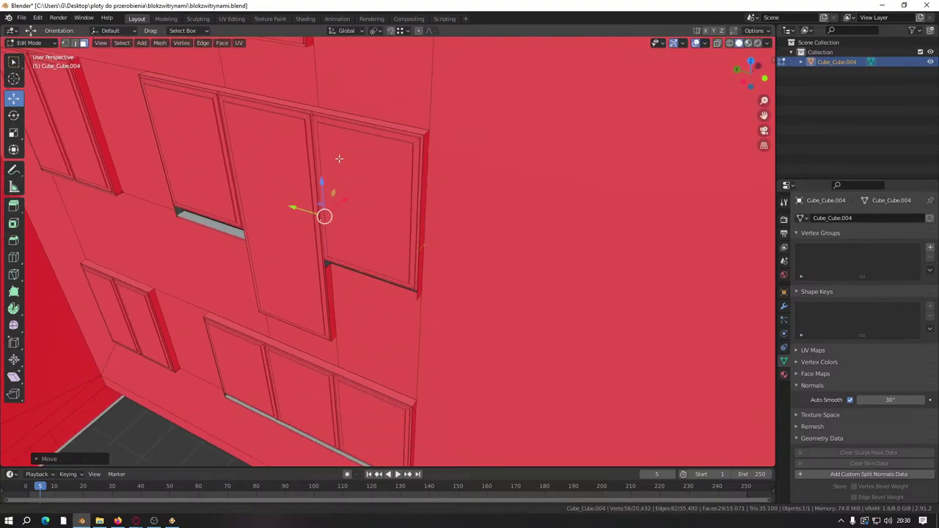
scroll(230, 114, "up", 4)
Step: Duplicate the upper window sill and move the copy strip down
left_click(430, 304)
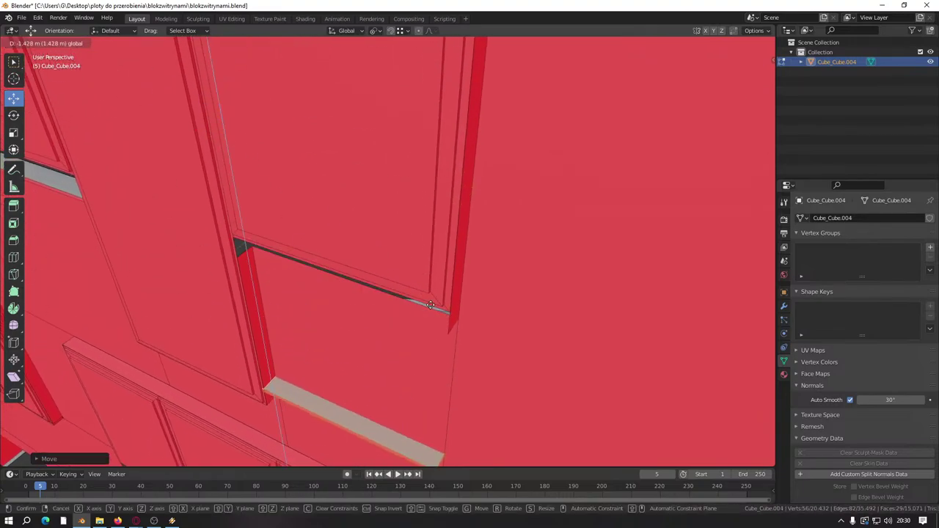
left_click(432, 322)
key("shift+d")
right_click(341, 248)
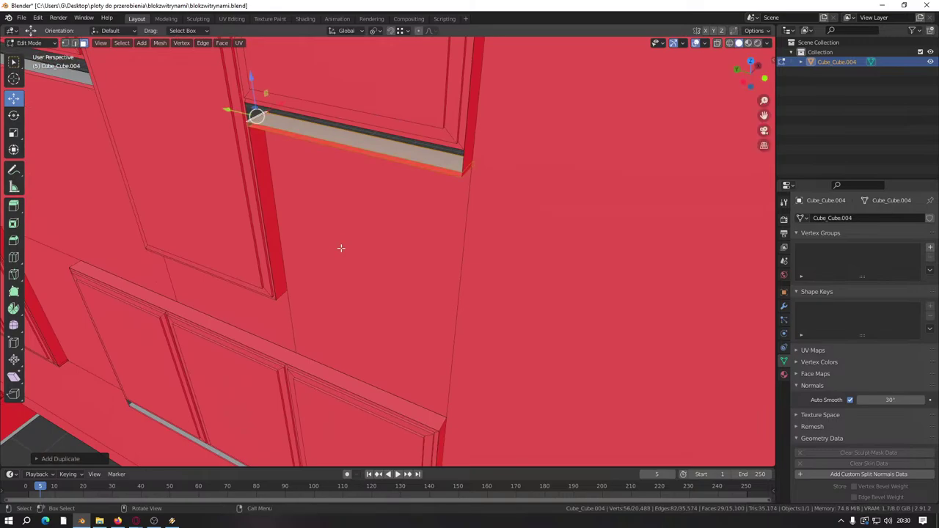
middle_click_drag(342, 247, 241, 144)
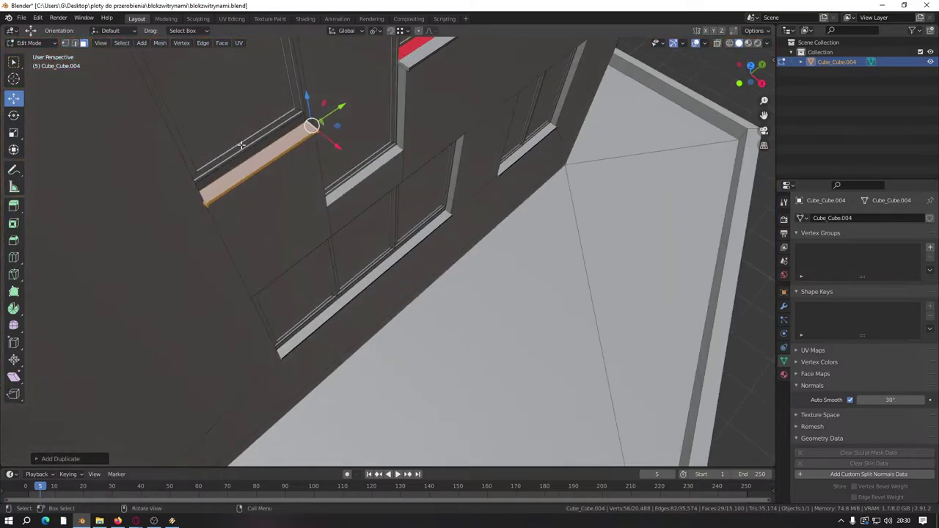
key("g")
left_click(458, 271)
Step: Delete the unwanted duplicate strip and save blokzwitrynami.blend
right_click(480, 272)
left_click(480, 272)
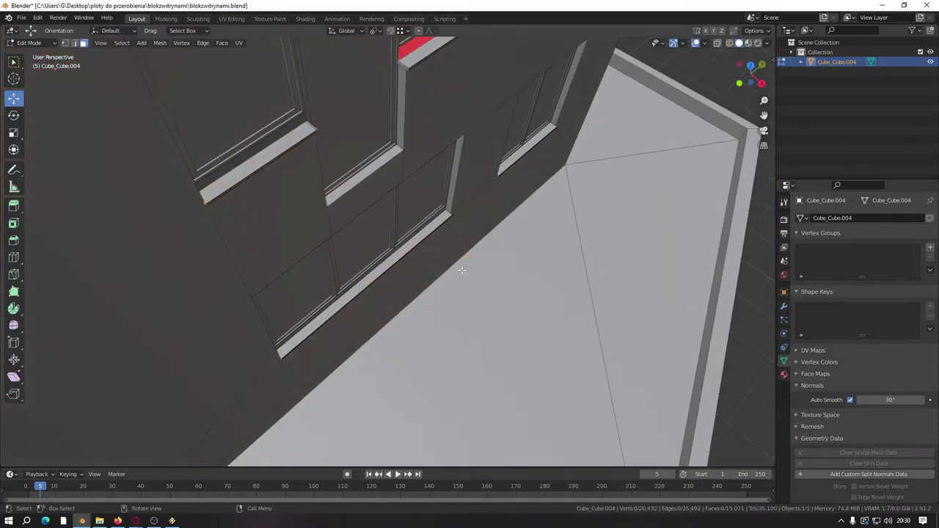
key("ctrl+s")
Step: Select the lower sill strip and its top face, with edge lengths shown in overlays
scroll(455, 269, "down", 4)
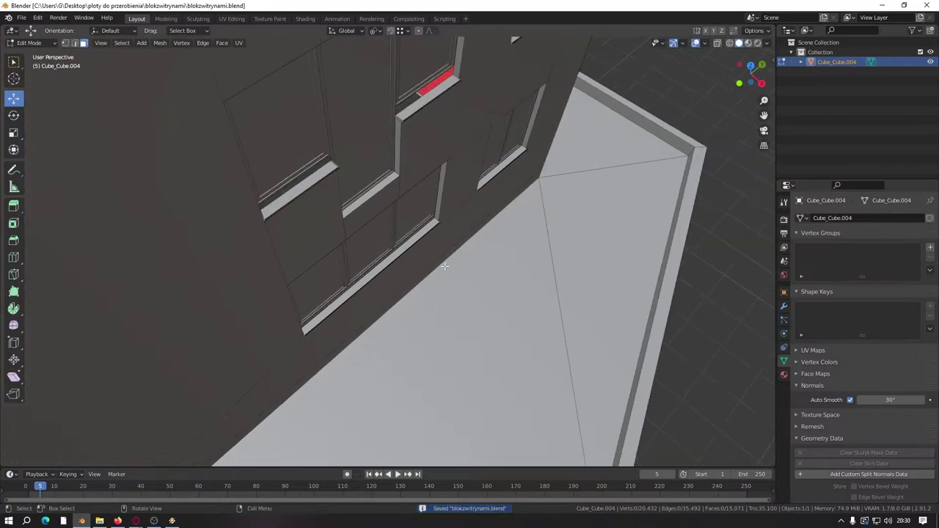
middle_click_drag(447, 267, 317, 227)
scroll(317, 227, "up", 6)
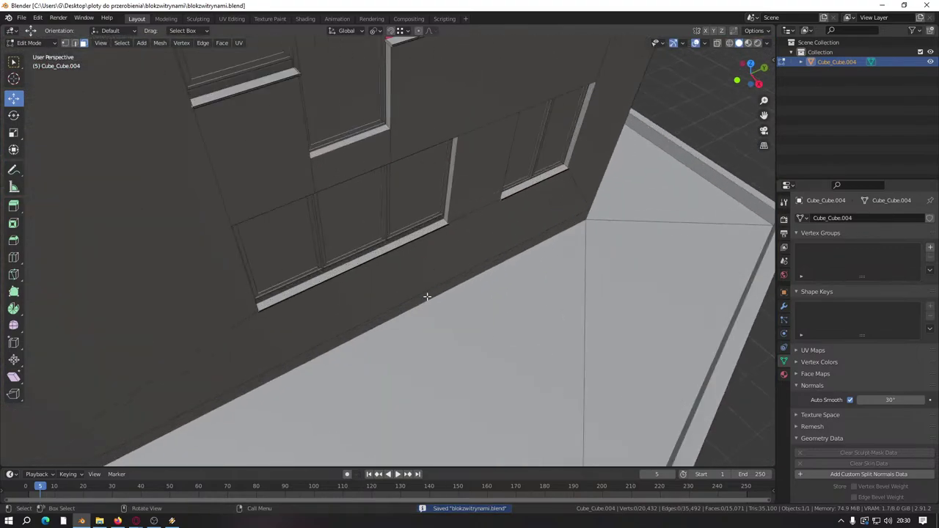
left_click(350, 265)
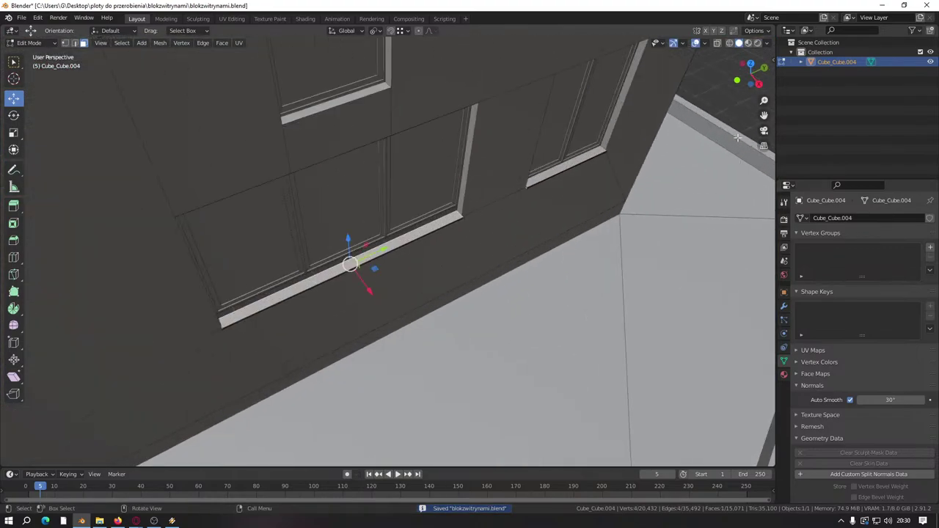
left_click(703, 43)
left_click(649, 361)
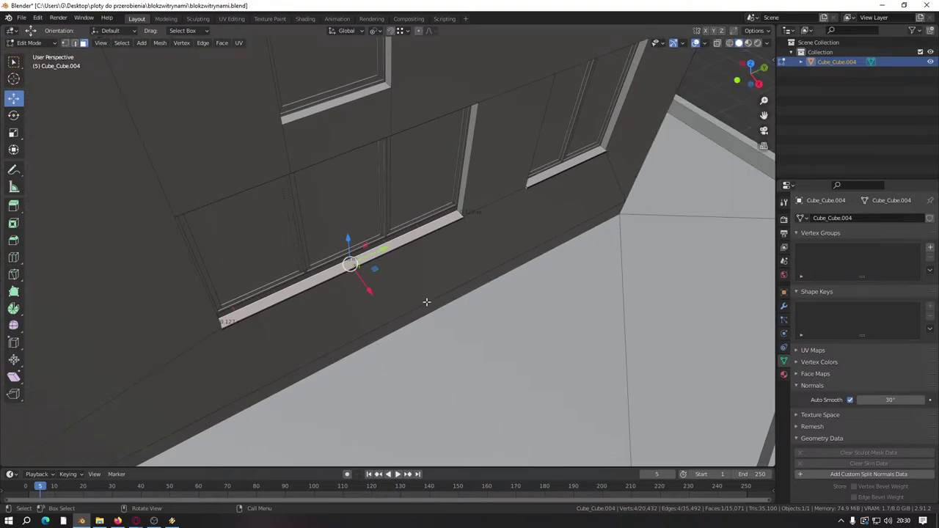
middle_click_drag(426, 300, 432, 242)
scroll(268, 193, "down", 5)
scroll(254, 223, "up", 5)
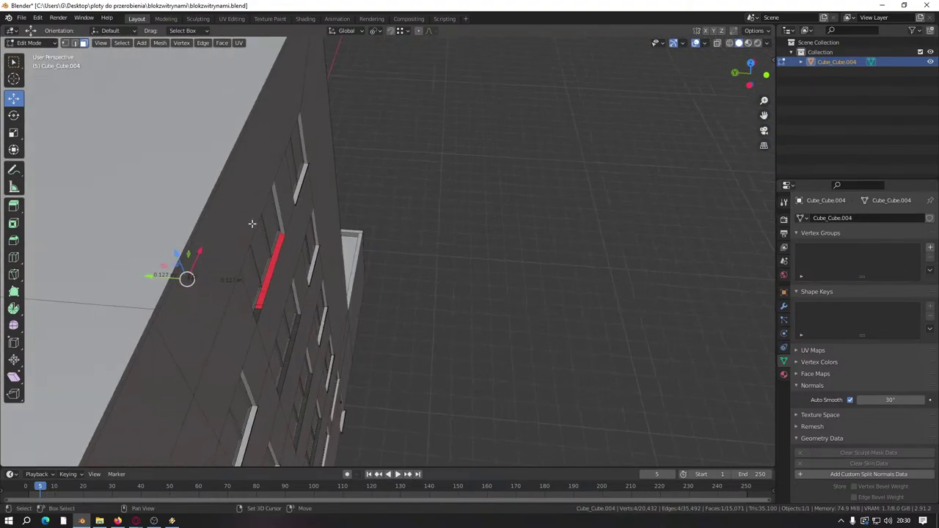
middle_click_drag(254, 223, 316, 238)
left_click(189, 210, "shift")
Step: Select all geometry linked to the sill, including its corner piece
middle_click_drag(312, 120, 261, 141)
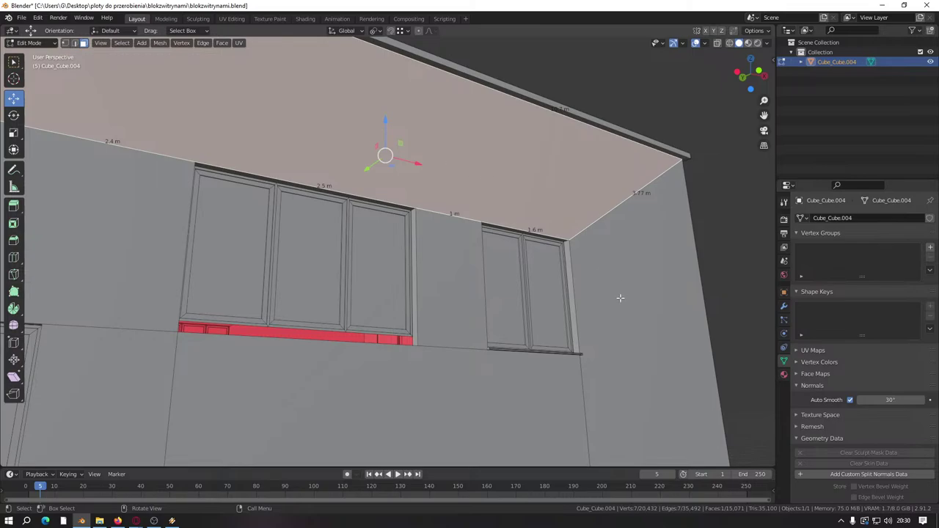
scroll(620, 298, "down", 6)
middle_click_drag(620, 298, 514, 264)
scroll(431, 235, "up", 6)
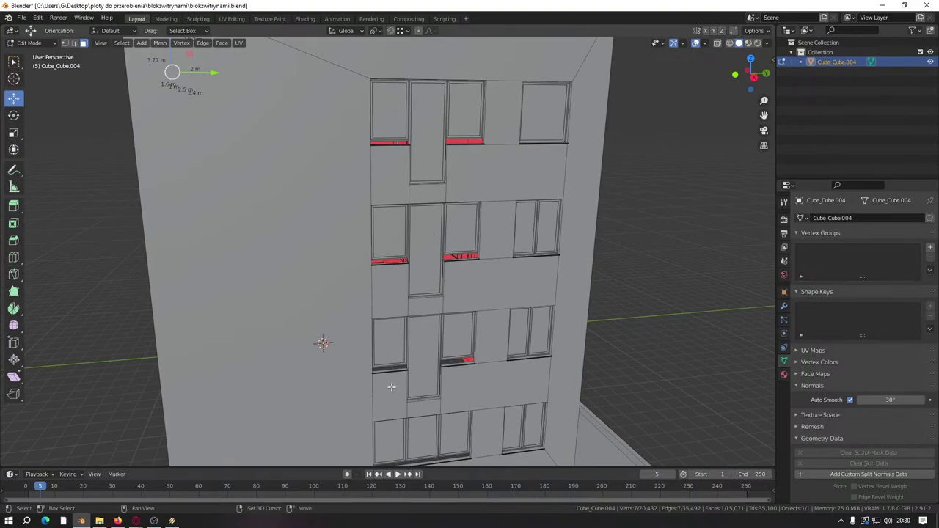
scroll(400, 345, "up", 5)
middle_click_drag(409, 300, 456, 226)
key("ctrl+l")
scroll(422, 344, "up", 3)
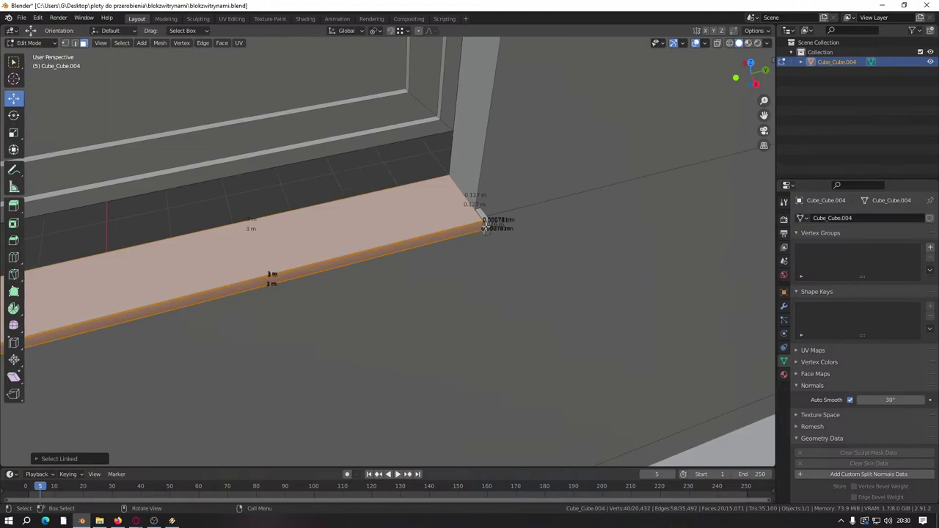
key("l")
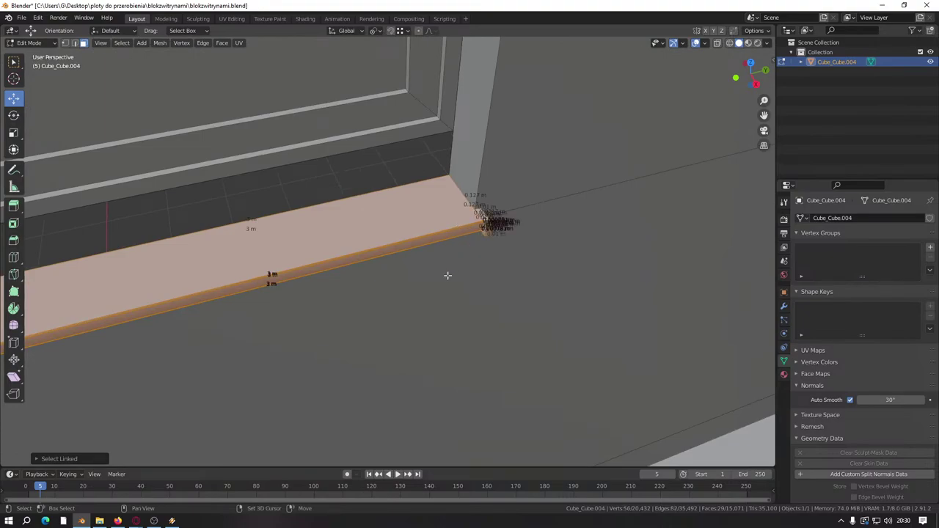
Step: Duplicate the selected sill and rotate the copy around the Z axis
scroll(446, 274, "down", 3)
key("shift+d")
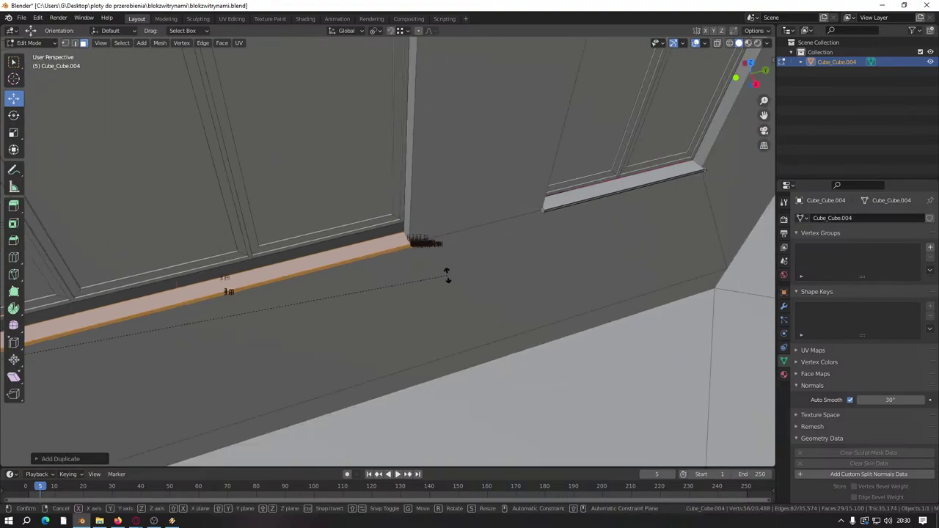
key("r")
key("z")
left_click(446, 274)
middle_click_drag(446, 274, 457, 272)
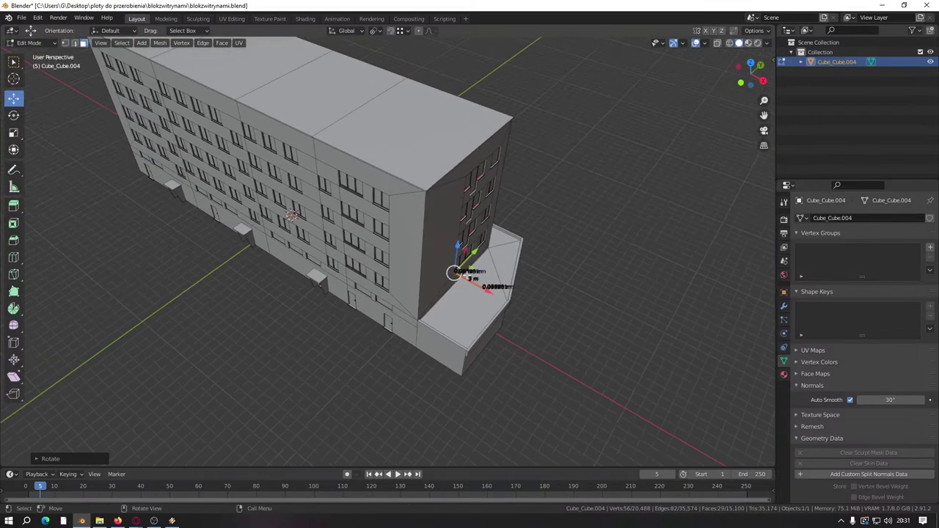
Step: Move the rotated ledge copy to the building's end wall
key("g")
left_click(355, 198)
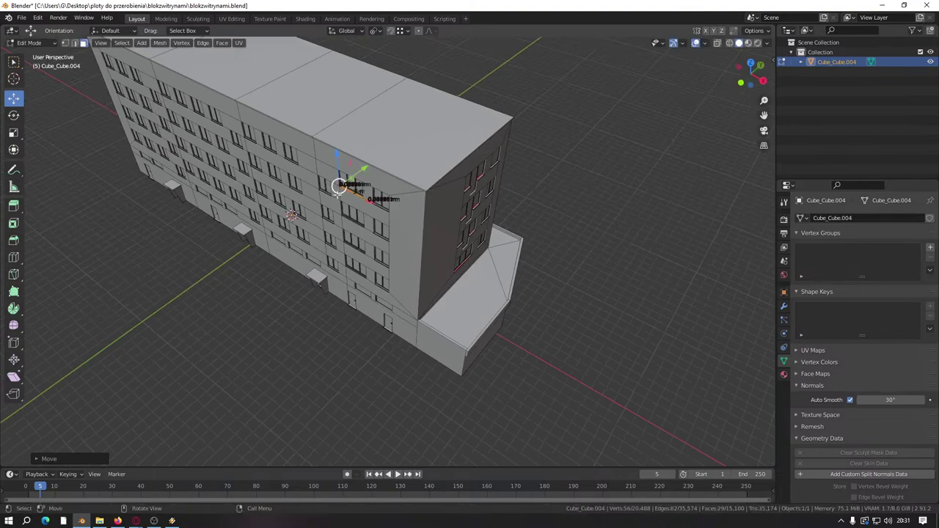
middle_click_drag(355, 199, 461, 267)
scroll(649, 311, "up", 5)
middle_click_drag(648, 312, 428, 261)
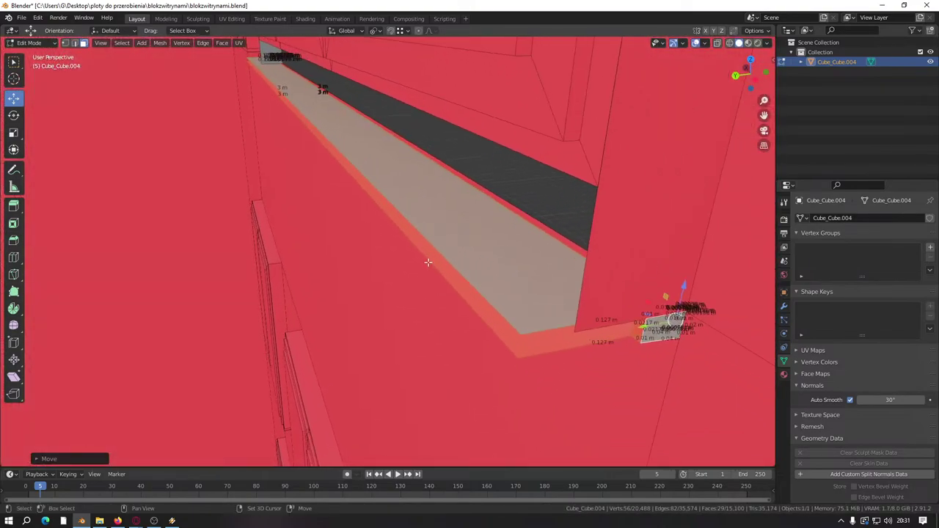
key("g")
left_click(686, 236)
key("g")
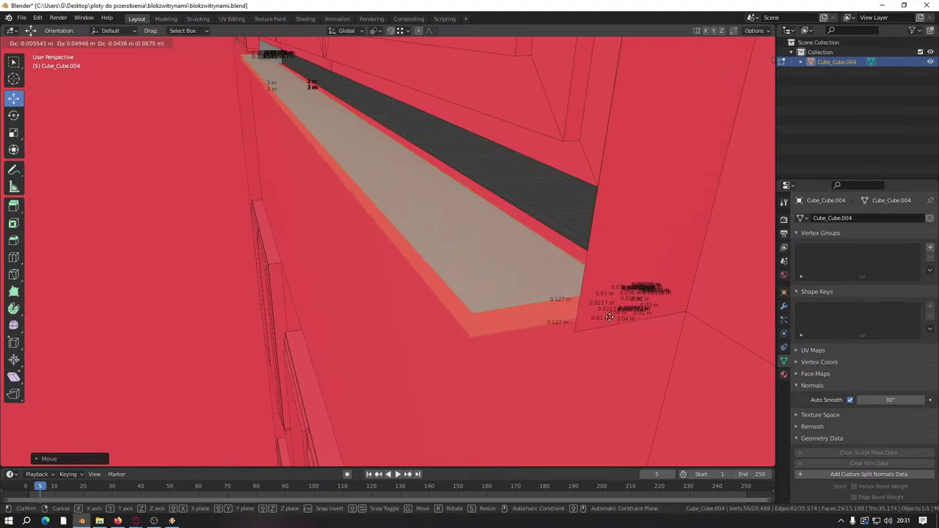
left_click(573, 339)
middle_click_drag(573, 339, 442, 383)
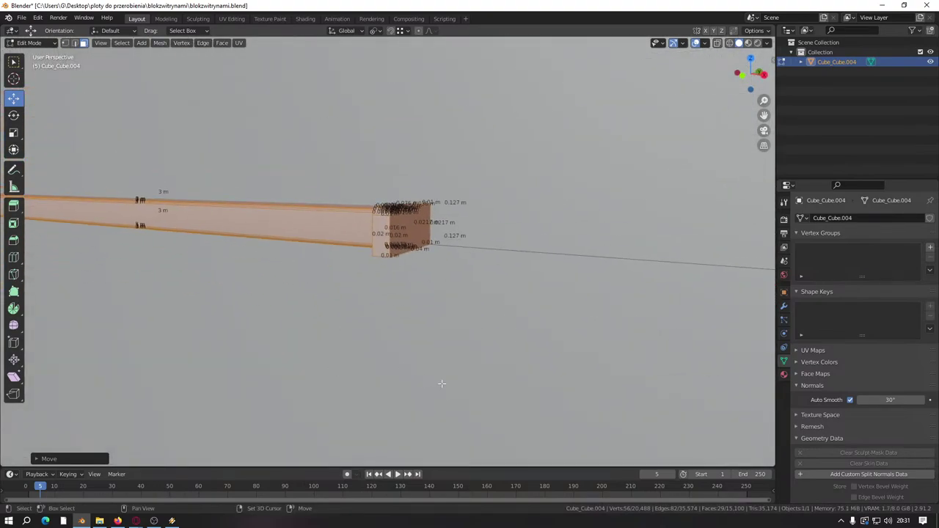
Step: Select the connected end block and slide it along X to the beam's end
left_click(400, 235)
key("ctrl+l")
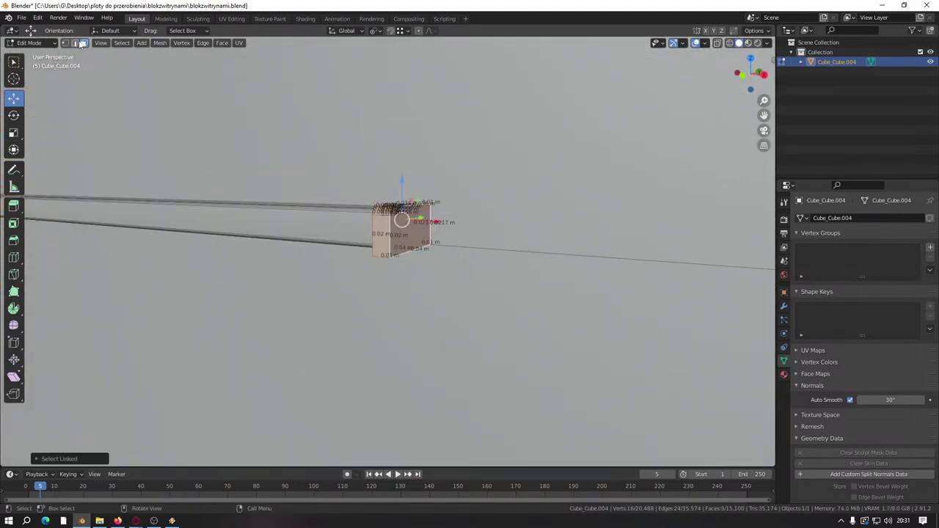
scroll(367, 214, "up", 5)
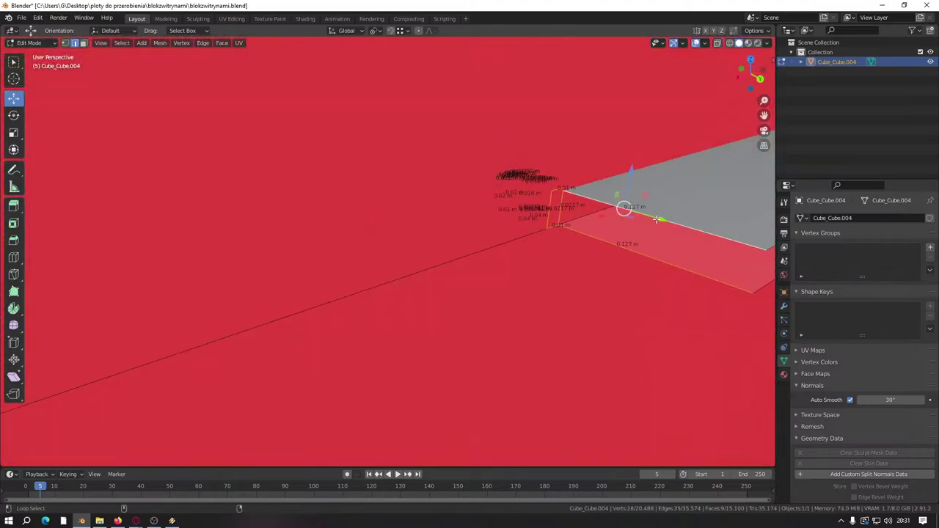
scroll(658, 220, "down", 5)
middle_click_drag(654, 245, 522, 298)
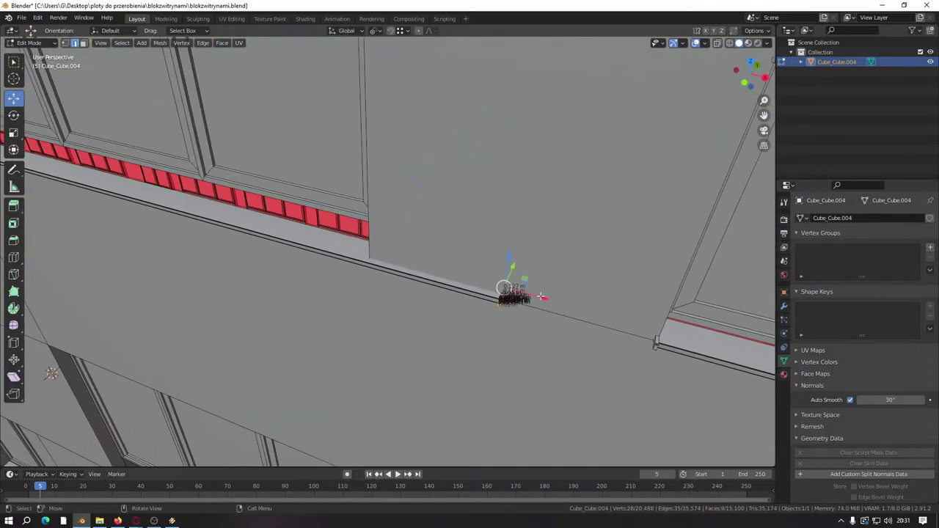
left_click_drag(541, 296, 404, 262)
scroll(411, 264, "up", 5)
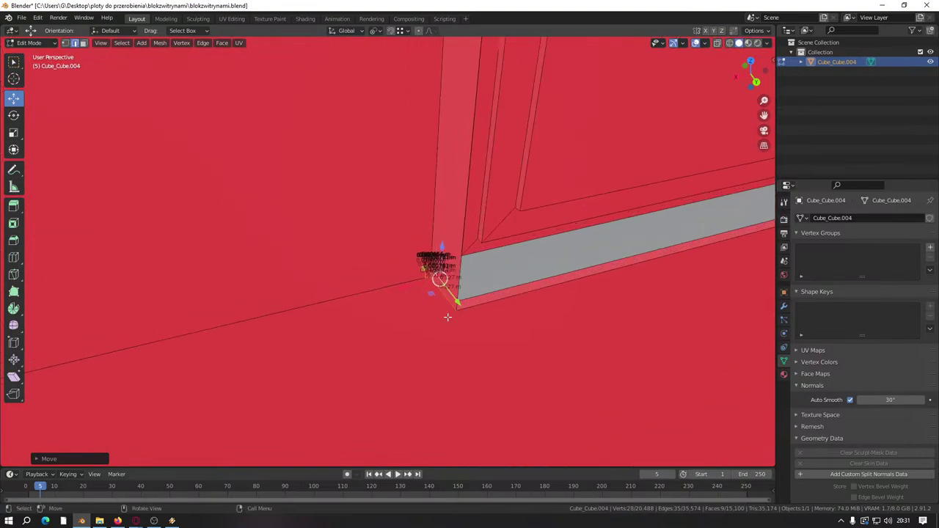
middle_click_drag(448, 317, 308, 246)
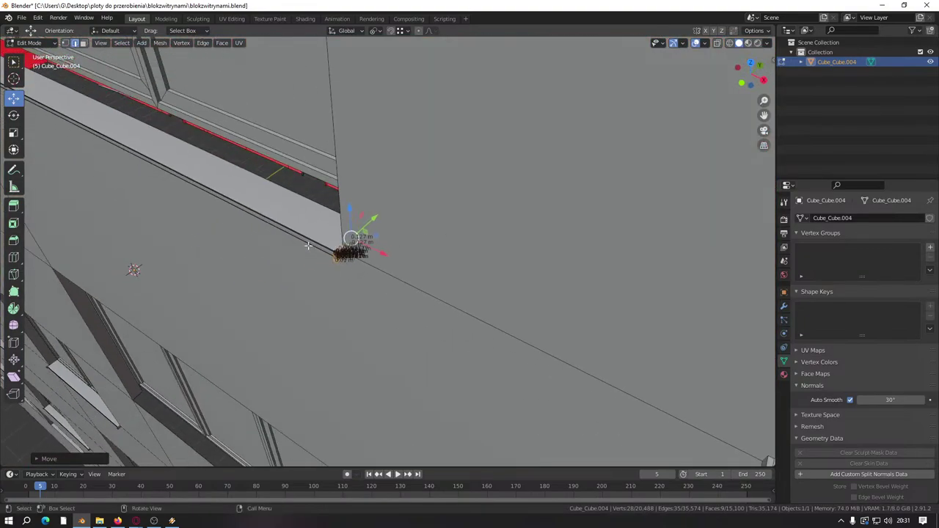
scroll(308, 246, "down", 5)
Step: In face select mode, select the connected sill strip along the wall
left_click(83, 42)
scroll(320, 264, "up", 5)
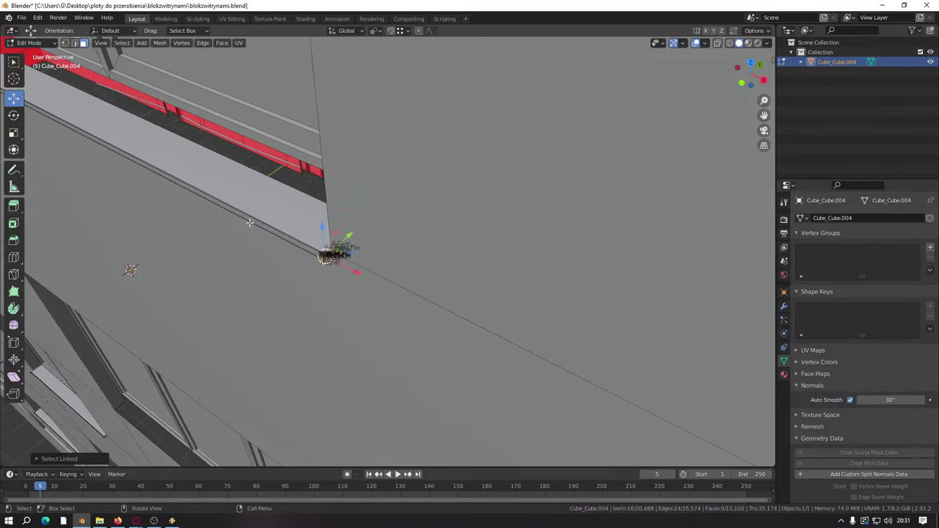
key("ctrl+l")
middle_click_drag(251, 217, 236, 222)
middle_click_drag(332, 234, 374, 285)
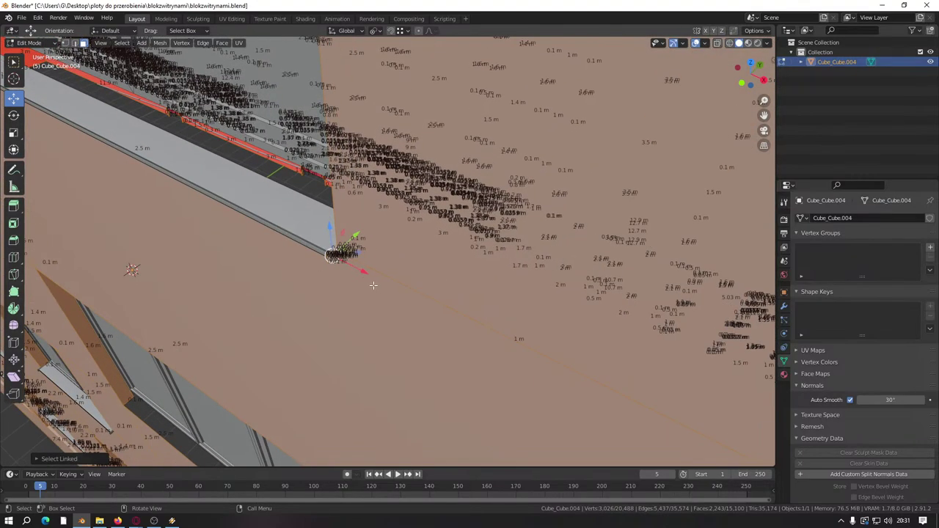
left_click(332, 257)
key("ctrl+l")
middle_click_drag(342, 251, 381, 297)
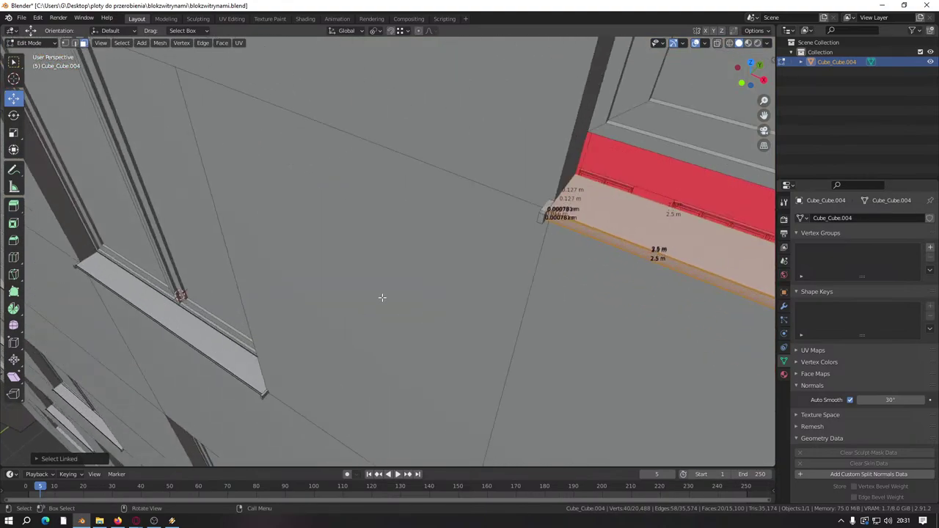
Step: Add the remaining linked sill pieces to the selection and save blokzwitrynami.blend
left_click(545, 207, "shift")
key("ctrl+l")
middle_click_drag(545, 208, 511, 262)
middle_click_drag(464, 307, 369, 263, "shift")
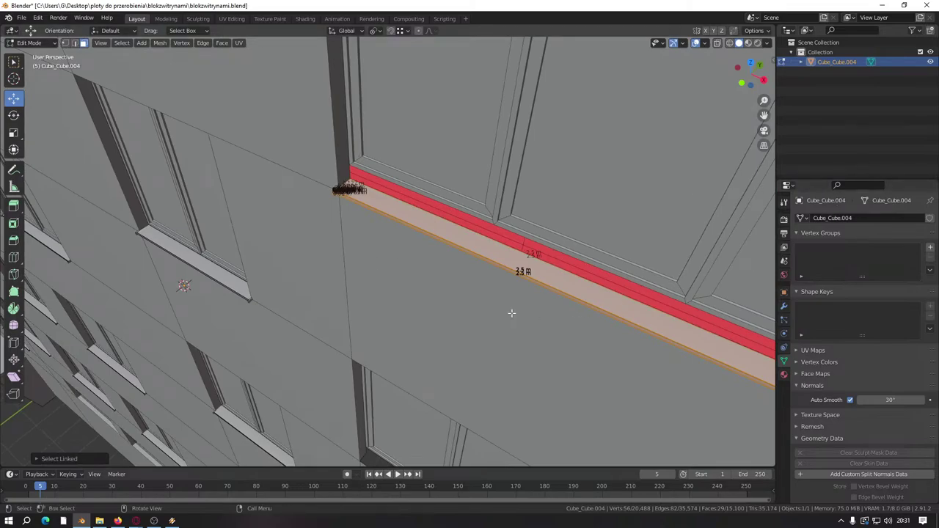
middle_click_drag(539, 348, 531, 345)
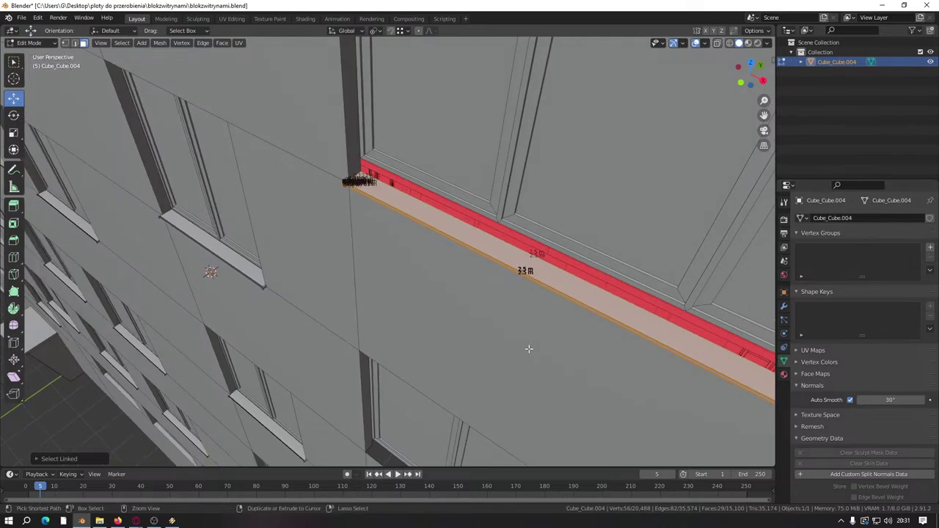
key("ctrl+s")
Step: Show the material settings and switch the viewport to Material Preview shading
left_click(783, 374)
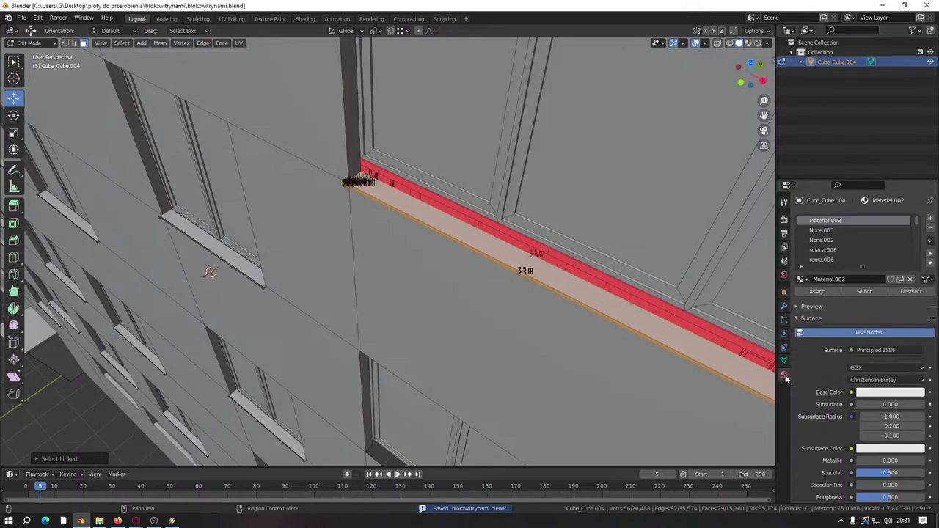
key("z")
left_click(639, 383)
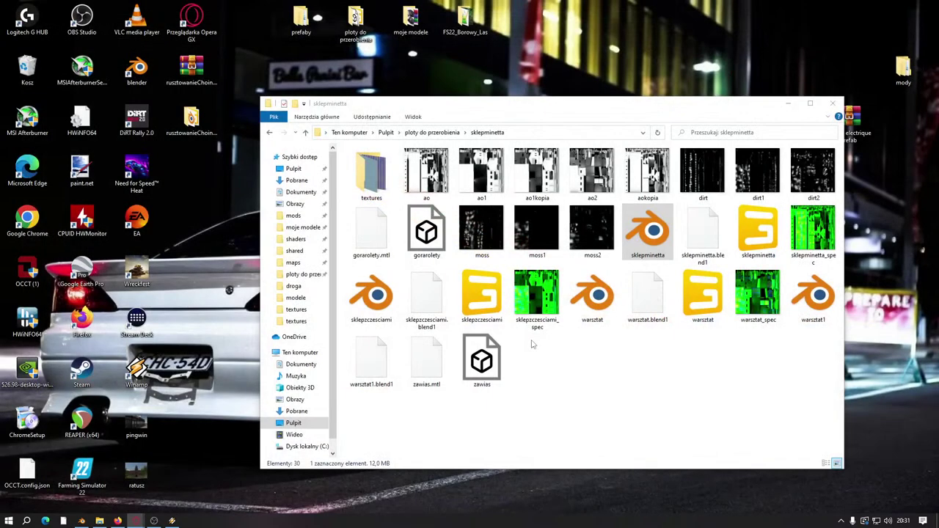
Step: Relaunch Blender, close the mistakenly opened sklepminetta.blend, and reopen blokzwitrynami.blend from Recent Files
left_click(80, 521)
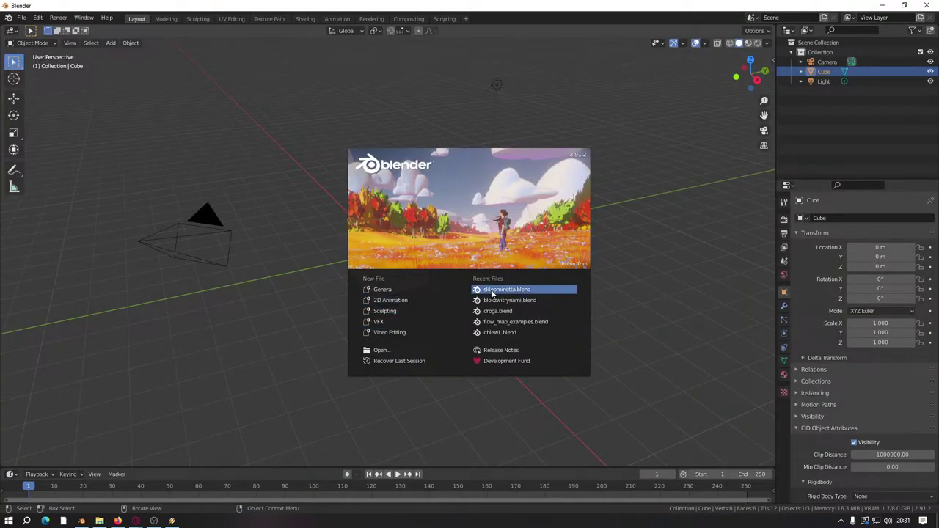
left_click(491, 290)
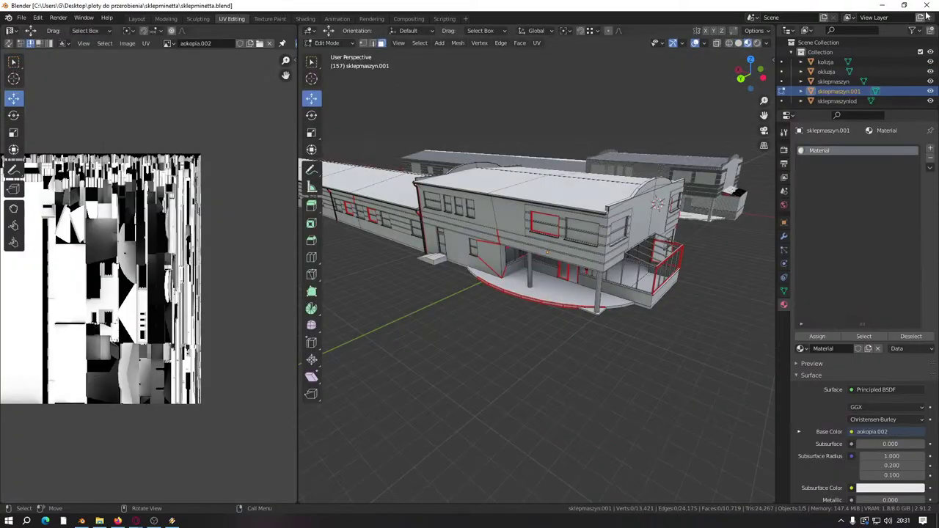
left_click(927, 5)
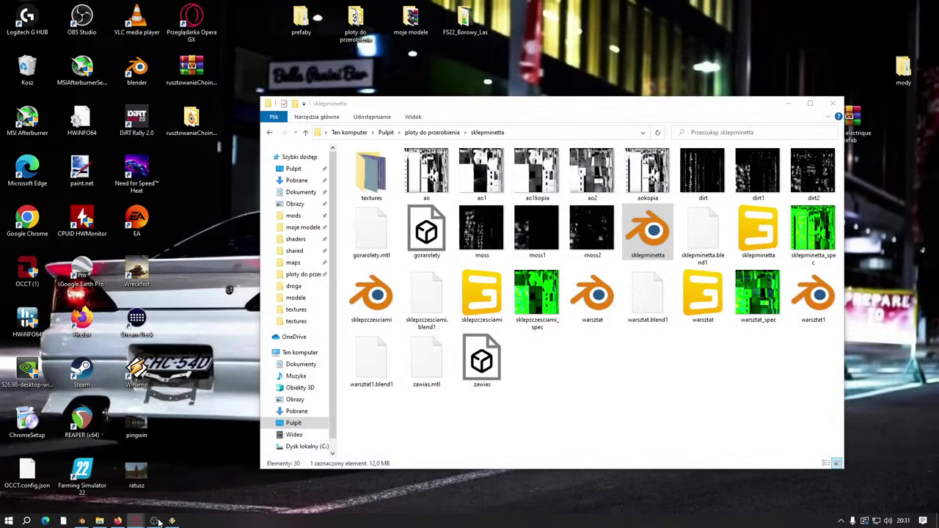
left_click(81, 521)
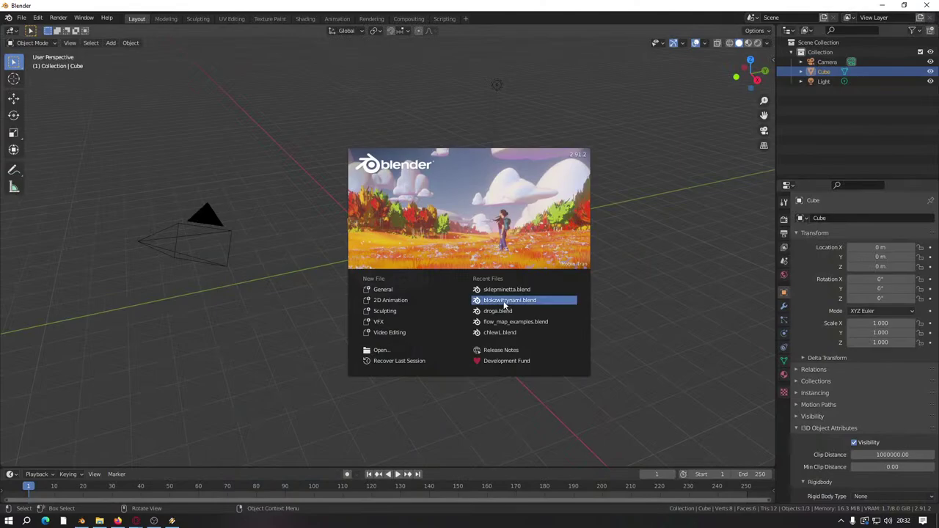
left_click(505, 301)
middle_click_drag(433, 342, 762, 327)
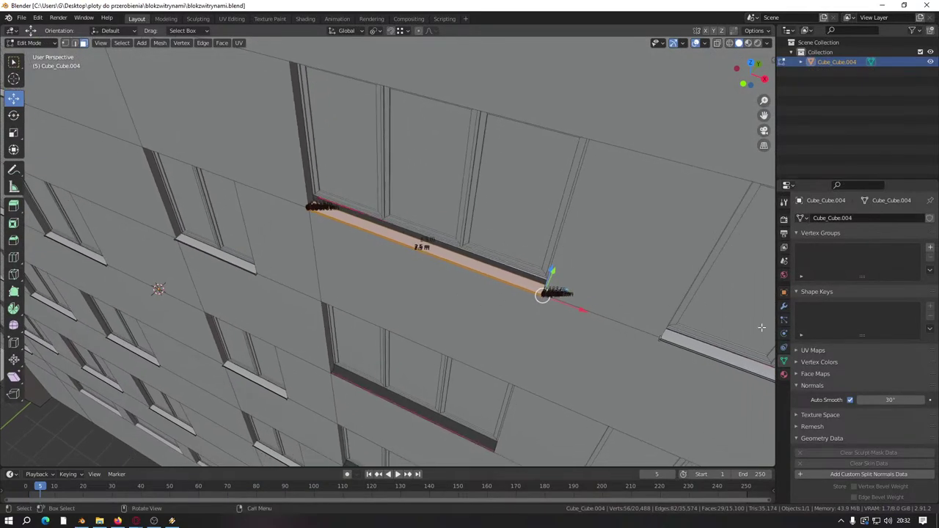
Step: Show the material slots, switch the viewport to material preview and make None.003 the active slot
left_click(784, 374)
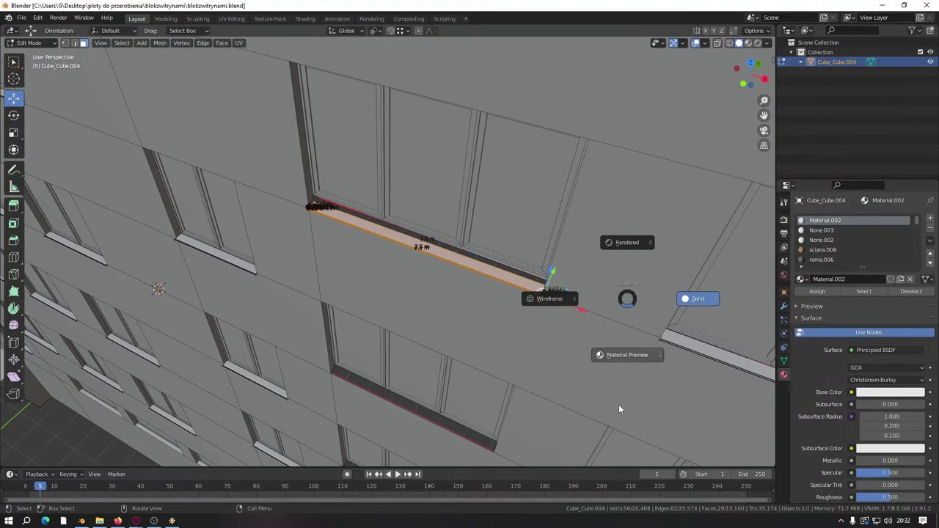
left_click(622, 358)
middle_click_drag(521, 364, 558, 330)
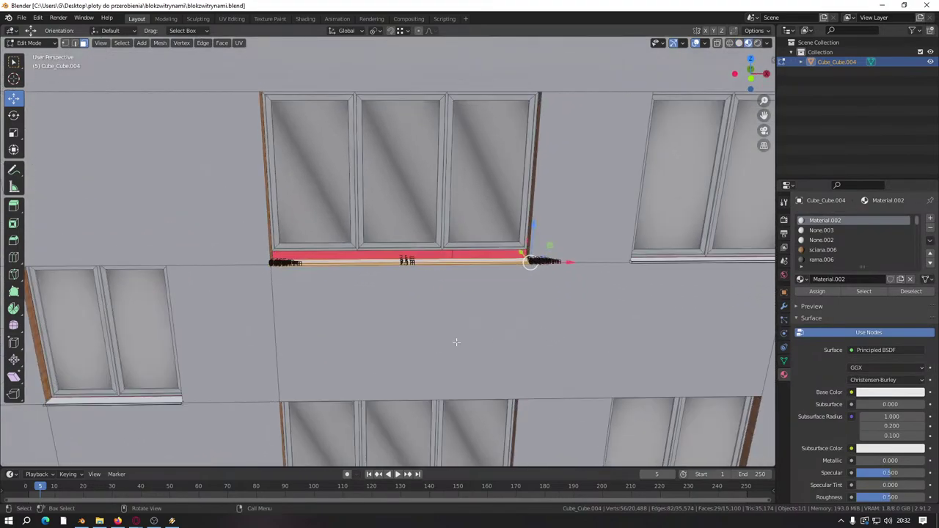
left_click(830, 232)
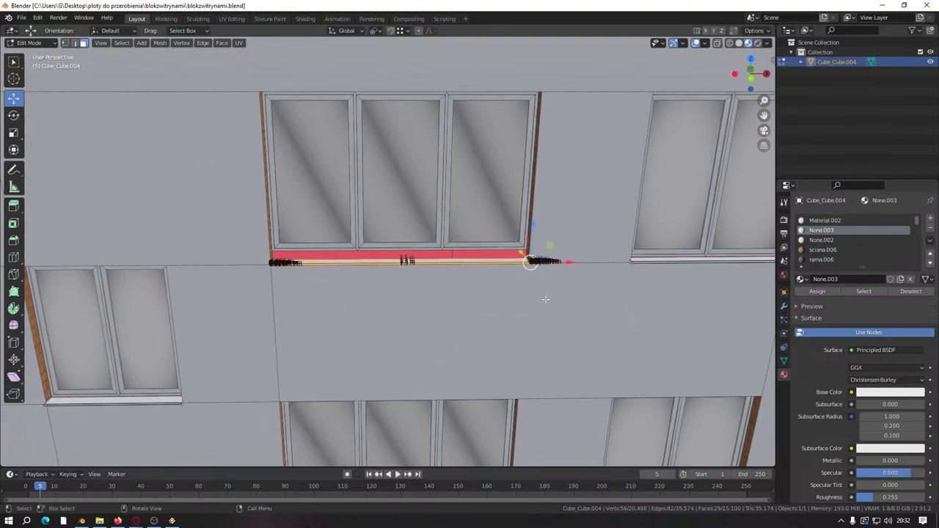
scroll(440, 301, "up", 2)
middle_click_drag(377, 308, 323, 326)
scroll(362, 317, "up", 2)
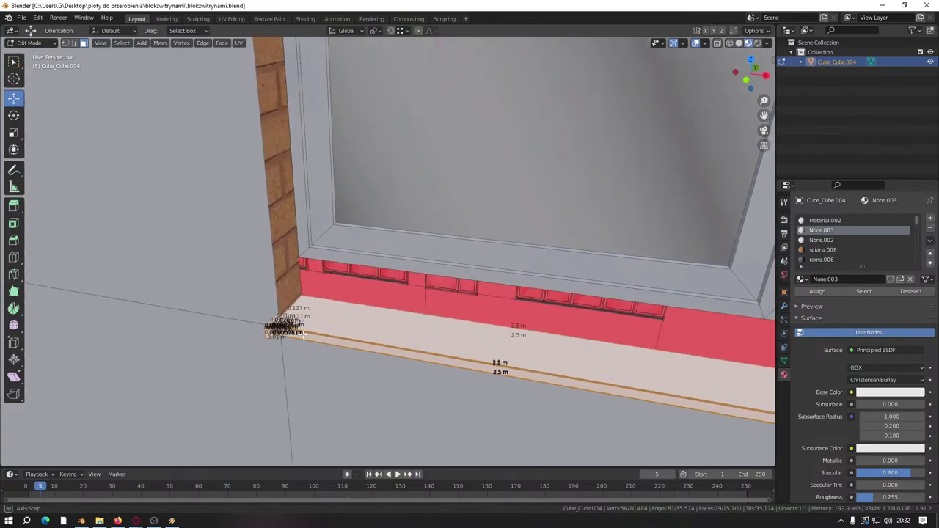
Step: Make Material.002 the active material slot
left_click(829, 221)
scroll(413, 330, "down", 6)
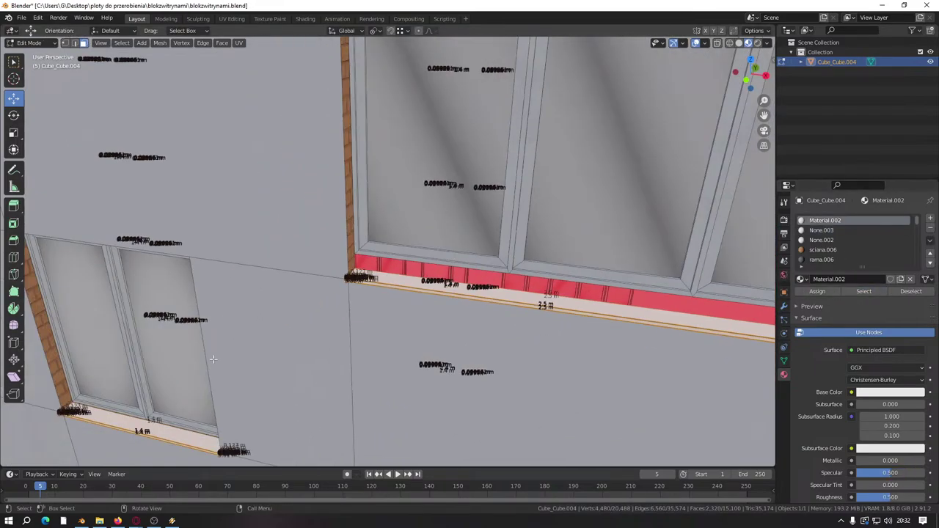
scroll(484, 294, "up", 5)
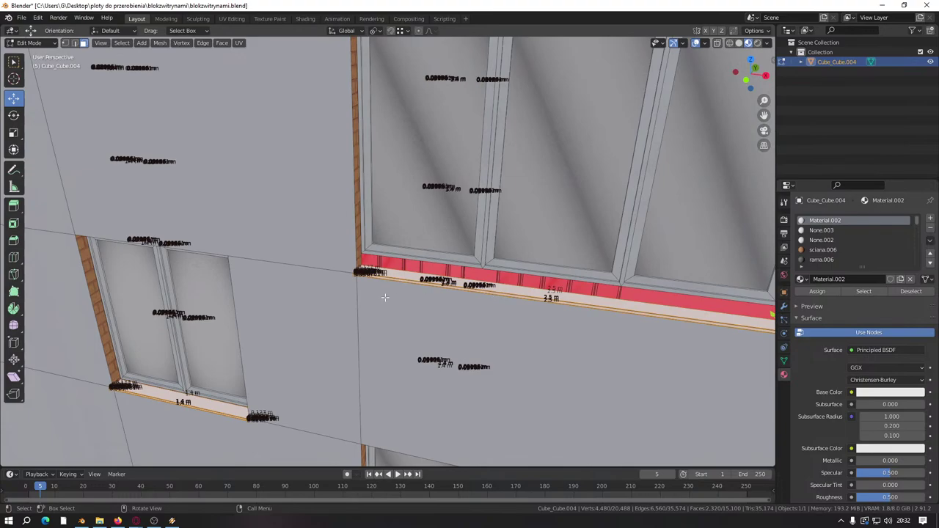
scroll(385, 297, "down", 5)
scroll(440, 312, "up", 6)
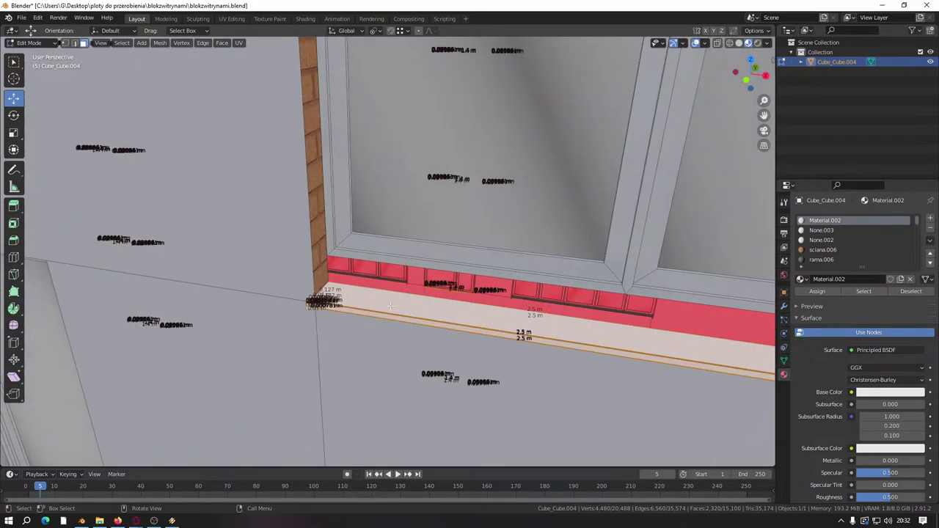
scroll(390, 306, "up", 2)
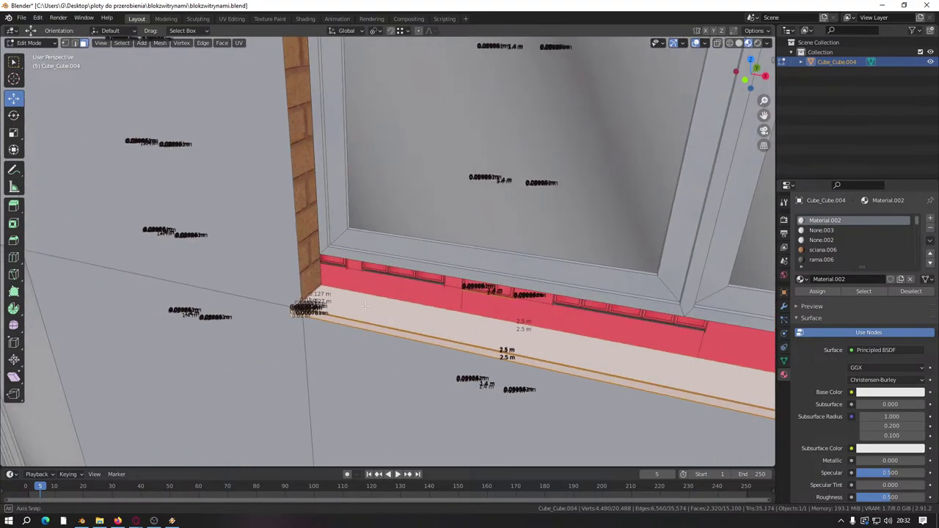
Step: Check the sciana.006 and drzwi material slots in turn
left_click(823, 250)
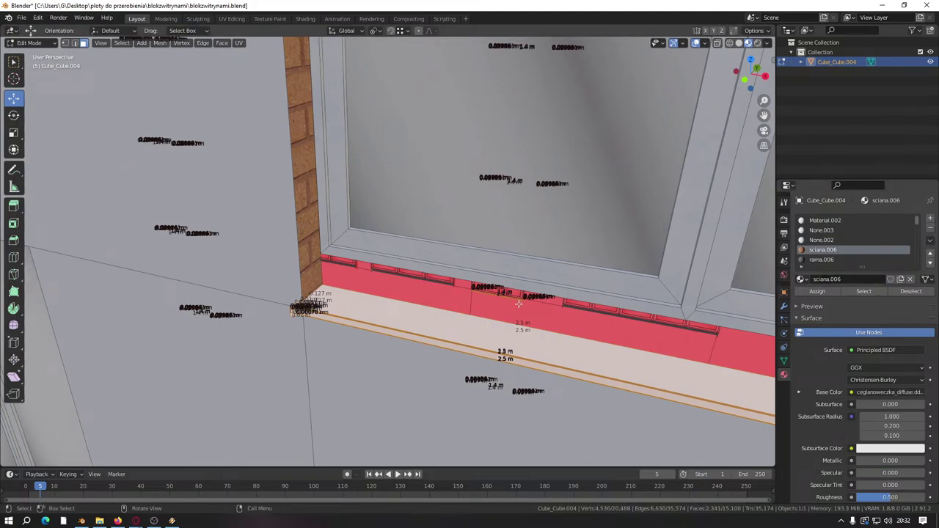
scroll(513, 294, "down", 4)
middle_click_drag(513, 293, 441, 271)
scroll(834, 250, "down", 2)
left_click(825, 251)
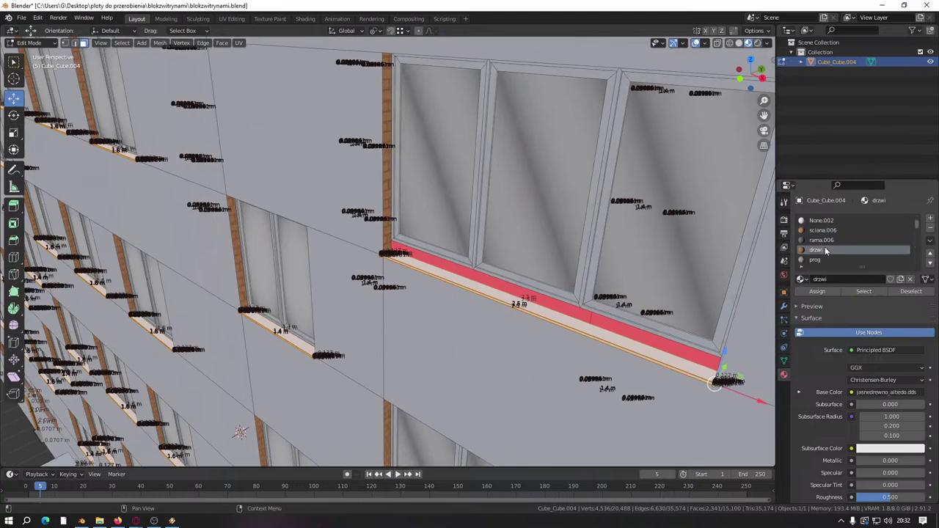
scroll(411, 257, "up", 5)
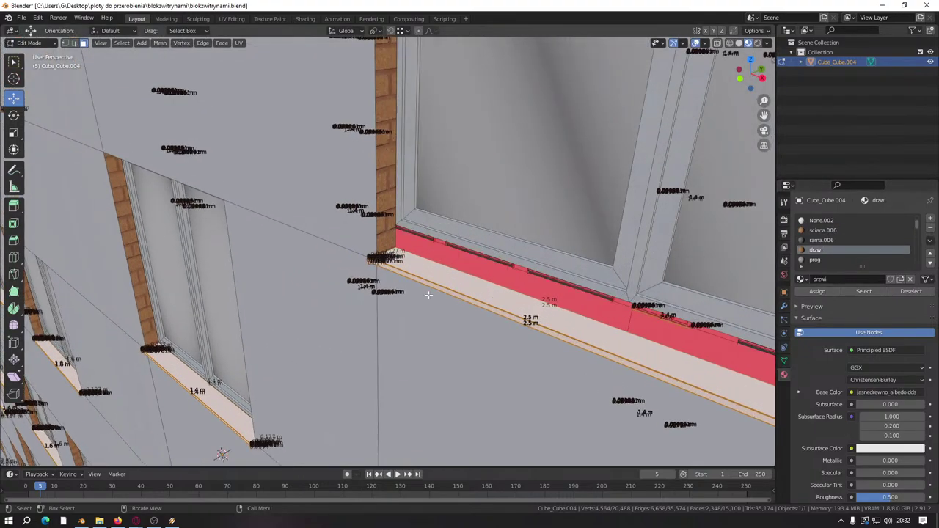
scroll(837, 247, "down", 3)
scroll(837, 241, "down", 2)
Step: Select all faces using the sciana and sciana.001 materials and hide them
left_click(832, 244)
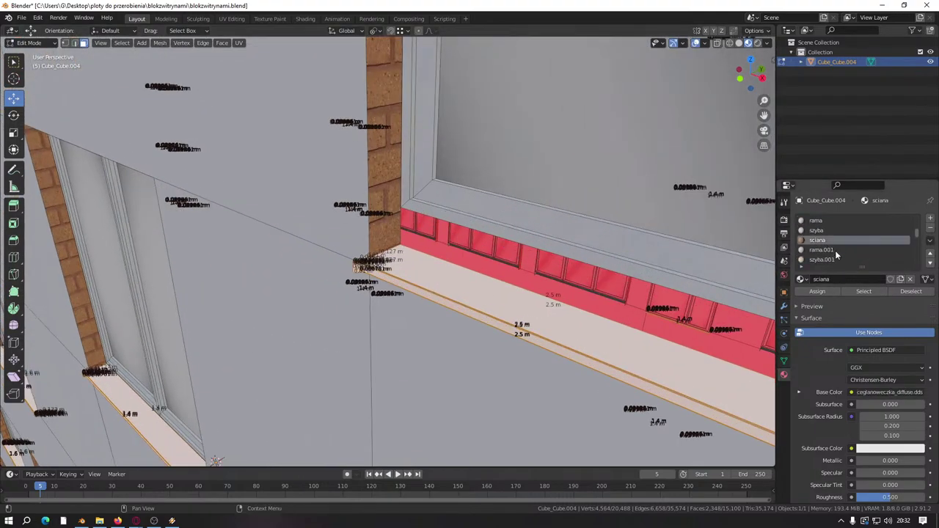
left_click(866, 291)
scroll(859, 248, "down", 3)
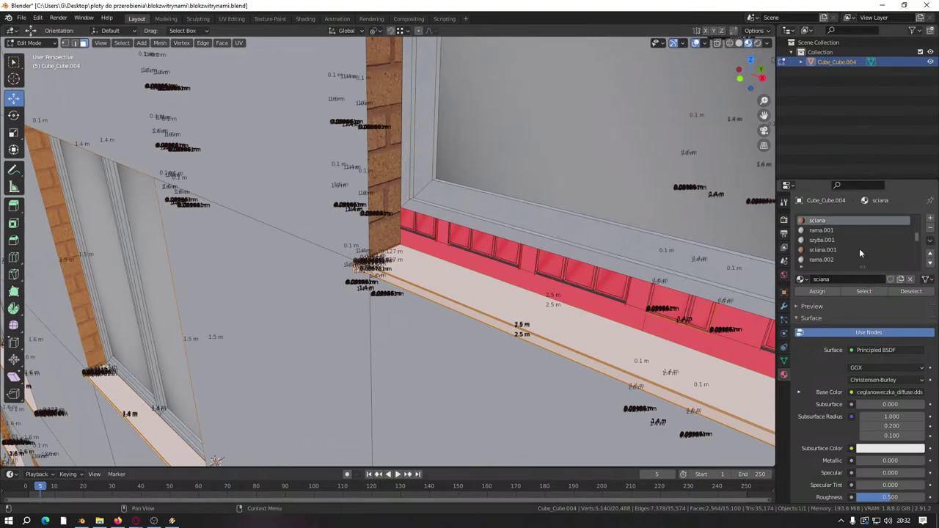
left_click(814, 240)
left_click(873, 291)
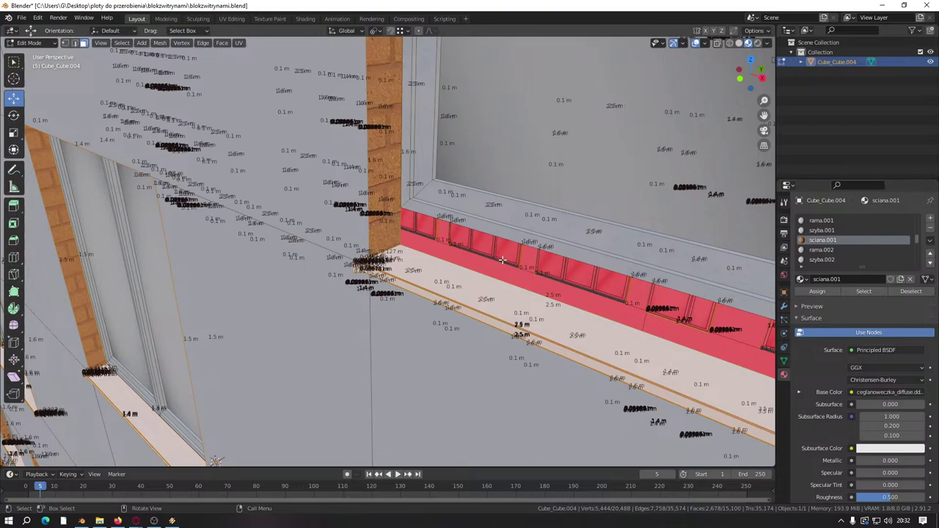
key("h")
scroll(503, 261, "down", 10)
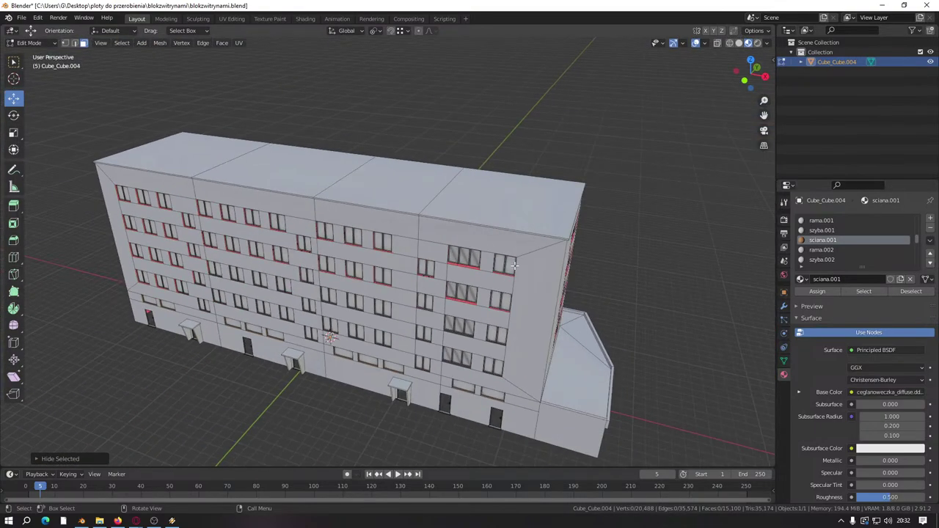
Step: Select a vertical window-frame strip on the facade
scroll(514, 266, "up", 10)
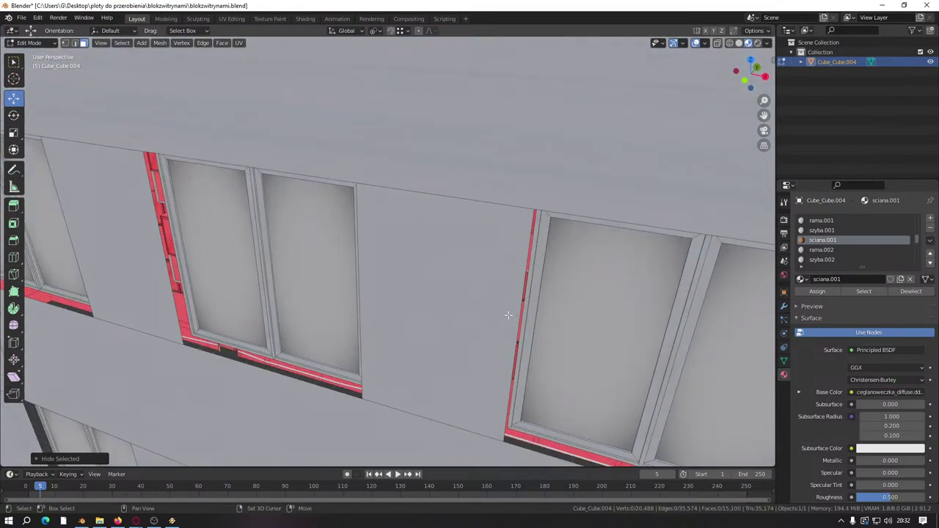
middle_click_drag(508, 315, 334, 253, "shift")
scroll(332, 253, "up", 1)
left_click(368, 235)
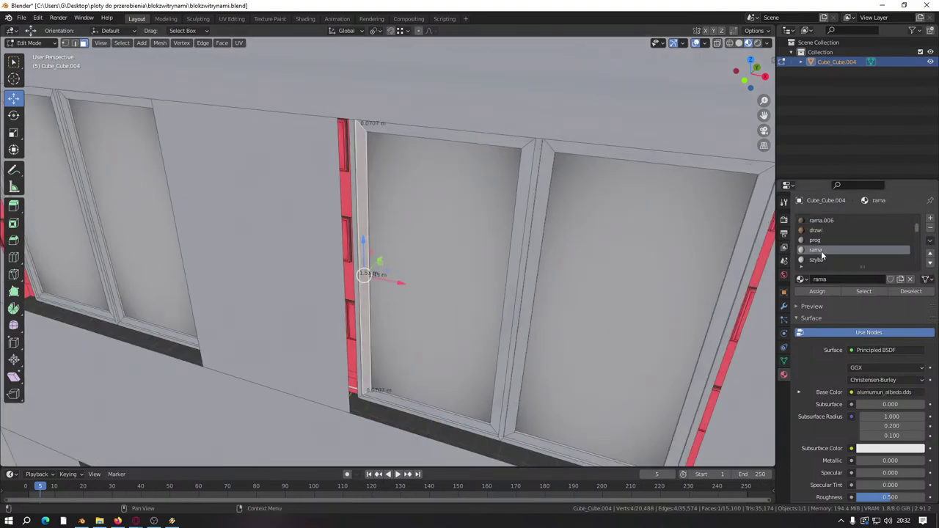
scroll(821, 254, "up", 4)
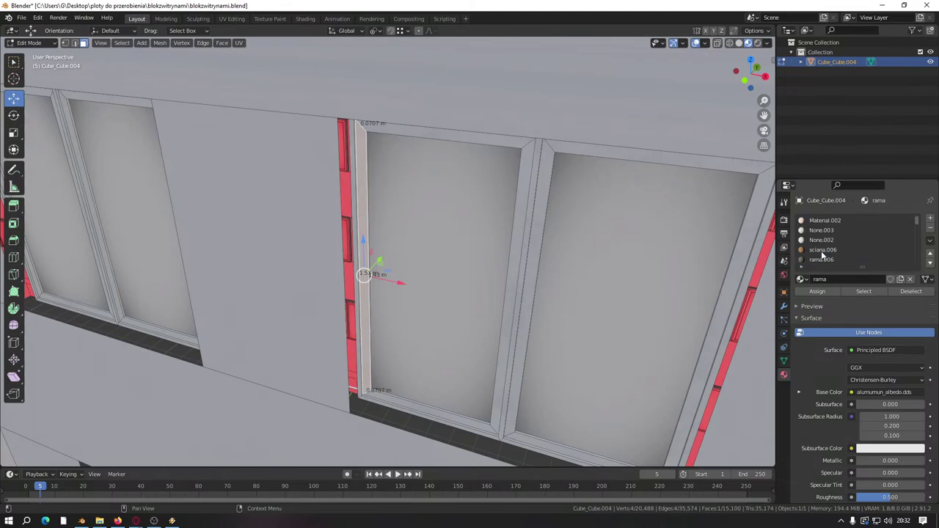
scroll(262, 419, "down", 12)
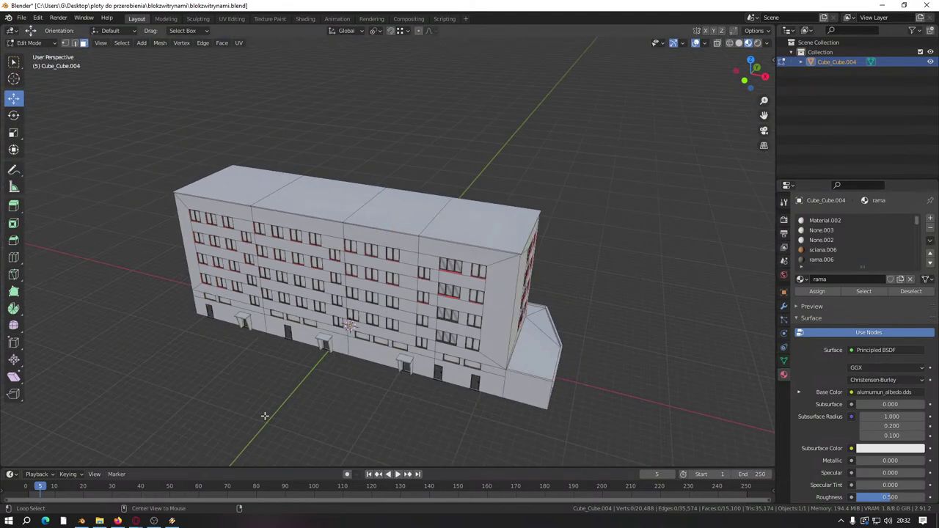
scroll(331, 330, "up", 8)
Step: Switch the viewport to solid shading and close in on the facade
key("z")
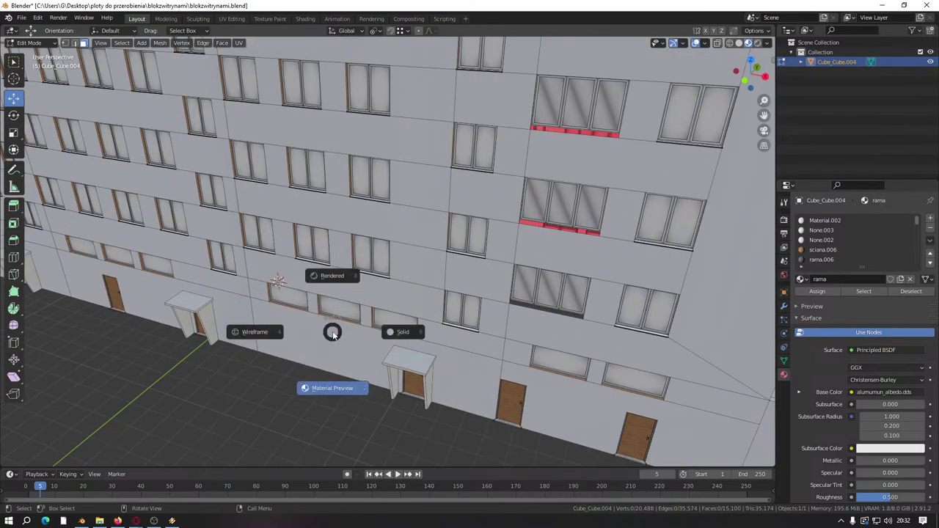
left_click(351, 346)
mouse_move(351, 346)
middle_mouse_down()
mouse_move(471, 240)
mouse_move(424, 325)
mouse_move(457, 283)
middle_mouse_up()
scroll(471, 240, "up", 6)
scroll(448, 337, "up", 5)
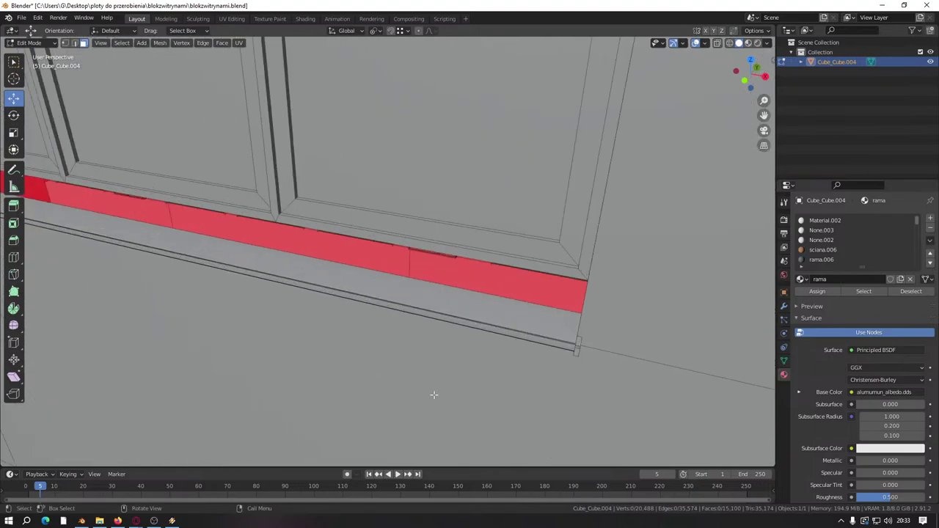
Step: Select one sill face and extend the selection to the whole linked sill strip
left_click(579, 347)
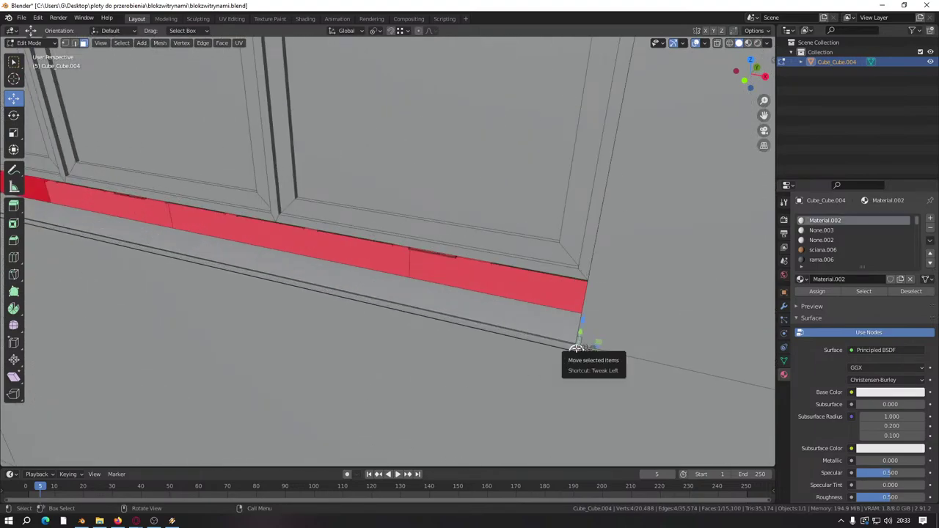
key("ctrl+l")
scroll(440, 323, "down", 3)
middle_click_drag(303, 300, 356, 325, "shift")
scroll(244, 272, "up", 3)
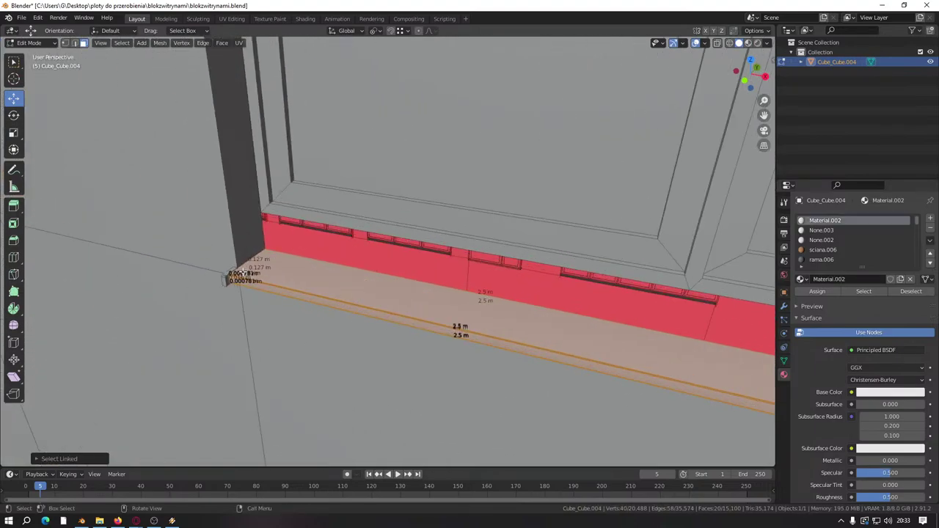
scroll(226, 278, "down", 6)
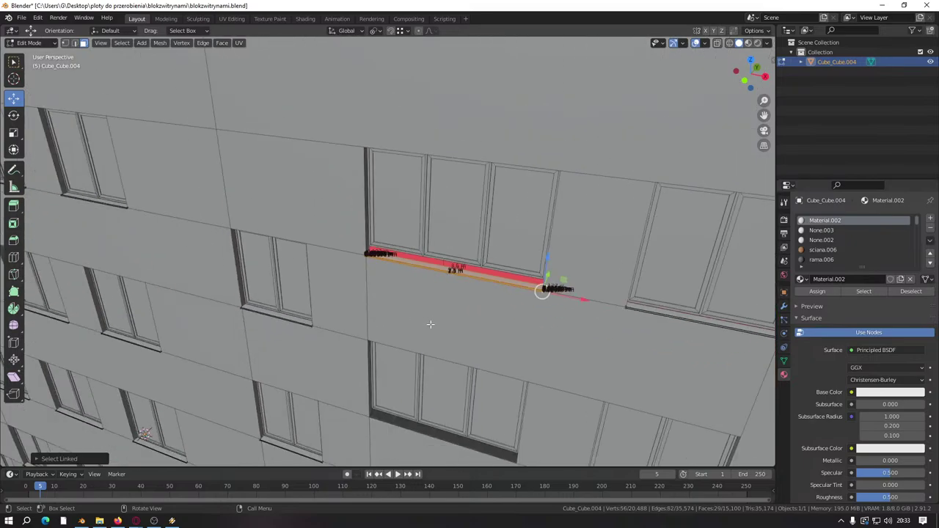
Step: Duplicate the sill strip and drag the copy down below the lower window's red strip
middle_click_drag(425, 294, 397, 261, "shift")
key("shift+d")
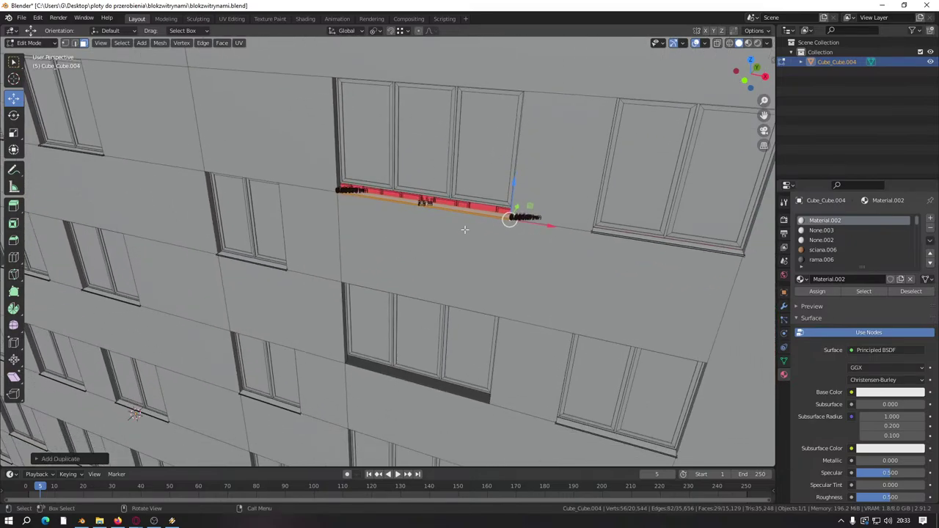
left_click_drag(508, 182, 506, 297)
middle_click_drag(507, 297, 513, 176, "shift")
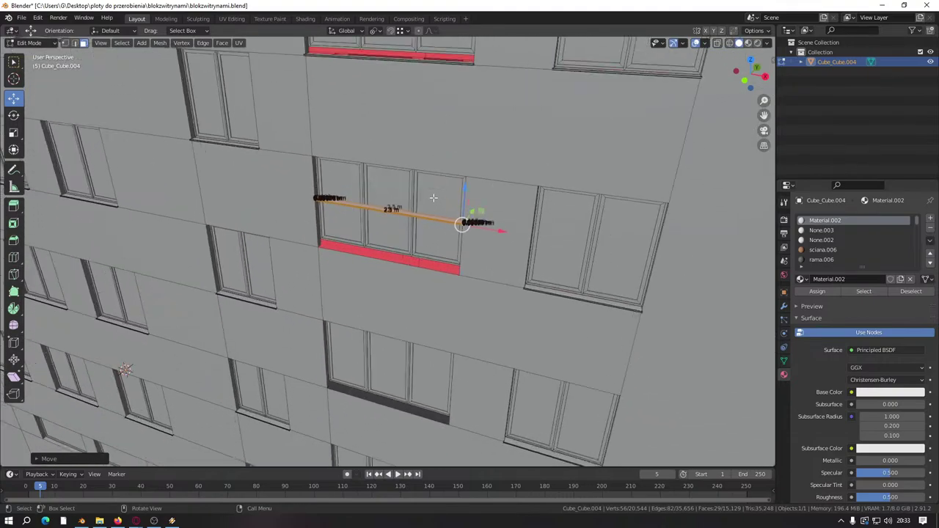
scroll(527, 180, "up", 3)
left_click_drag(528, 180, 528, 306)
scroll(500, 293, "up", 2)
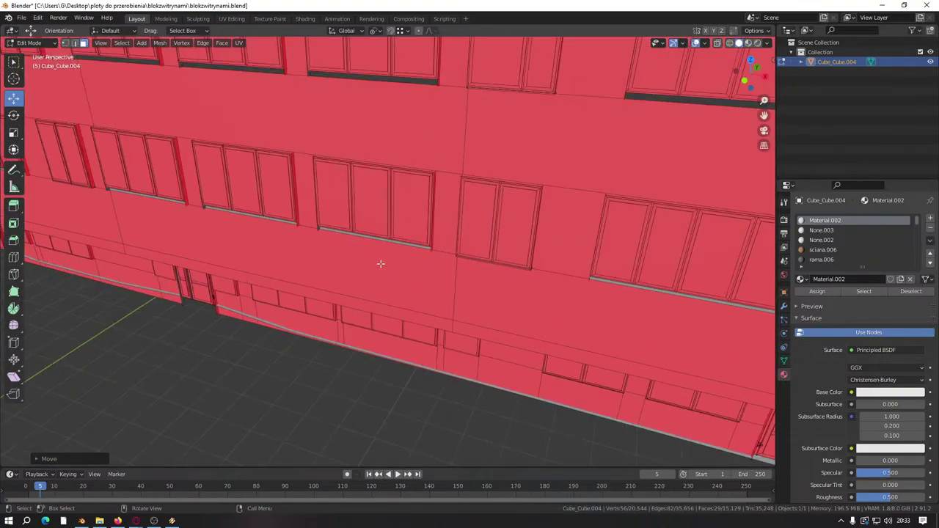
scroll(500, 293, "down", 2)
Step: Fine-tune the copied sill's position against the wall and confirm it
middle_click_drag(500, 294, 424, 286)
scroll(419, 285, "up", 2)
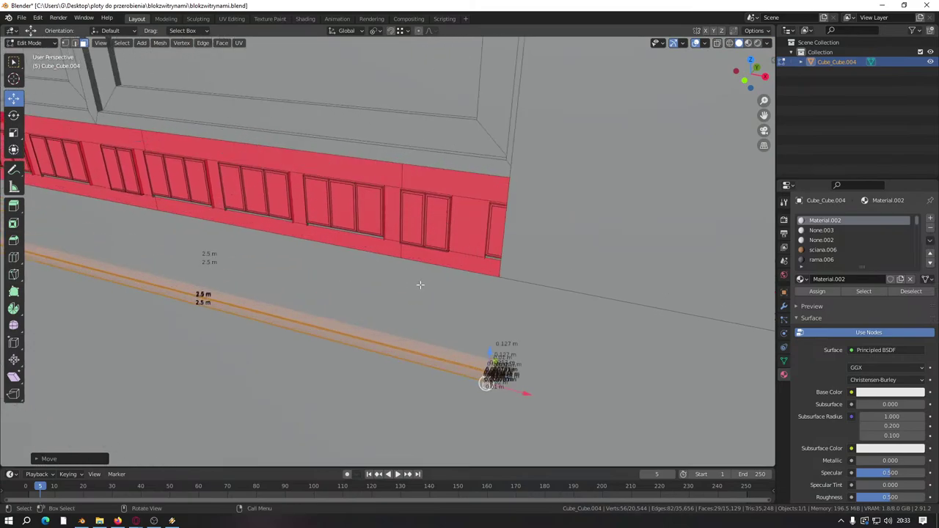
middle_click_drag(489, 358, 309, 262)
key("g")
left_click(309, 263)
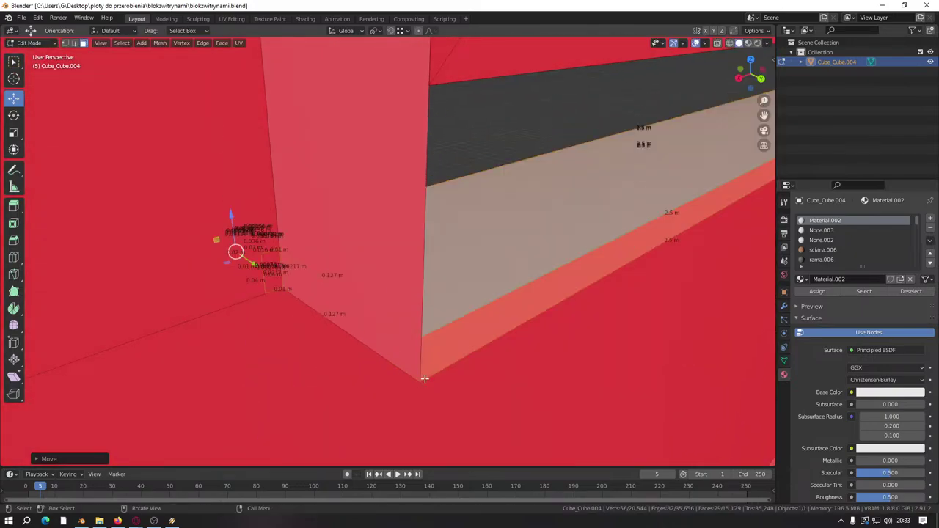
scroll(409, 352, "down", 4)
middle_click_drag(411, 331, 357, 274)
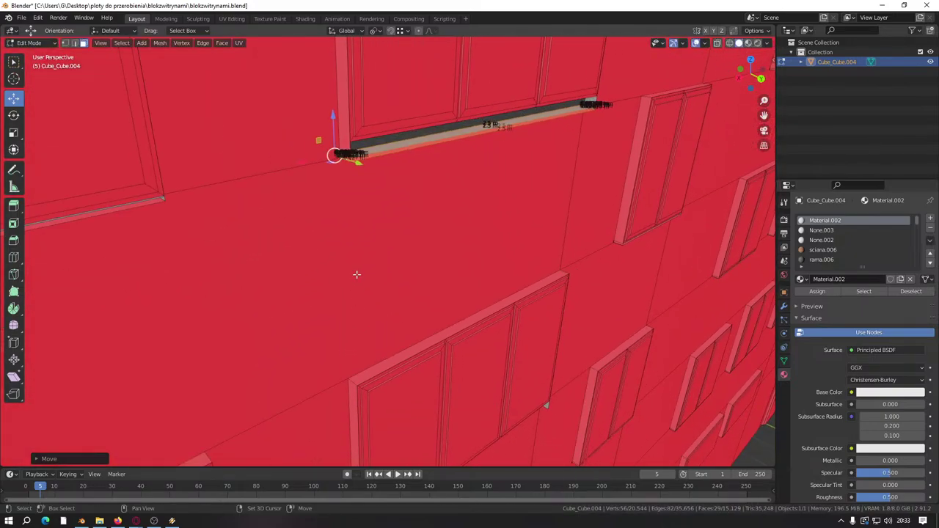
Step: Duplicate the sill again and move the new copy down to the next window
key("shift+d")
right_click(357, 275)
key("g")
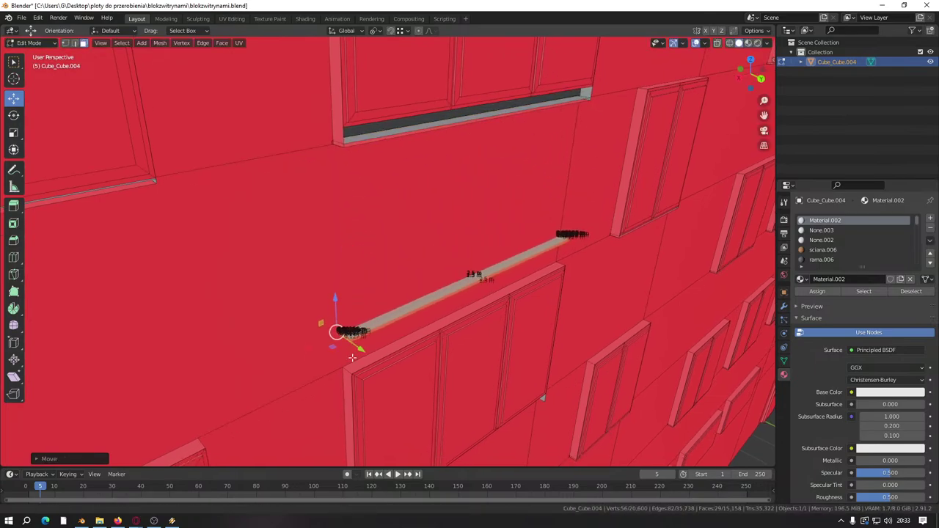
left_click(337, 290)
middle_click_drag(363, 404, 383, 218, "shift")
scroll(381, 221, "up", 3)
middle_click_drag(397, 127, 448, 277)
scroll(447, 276, "down", 10)
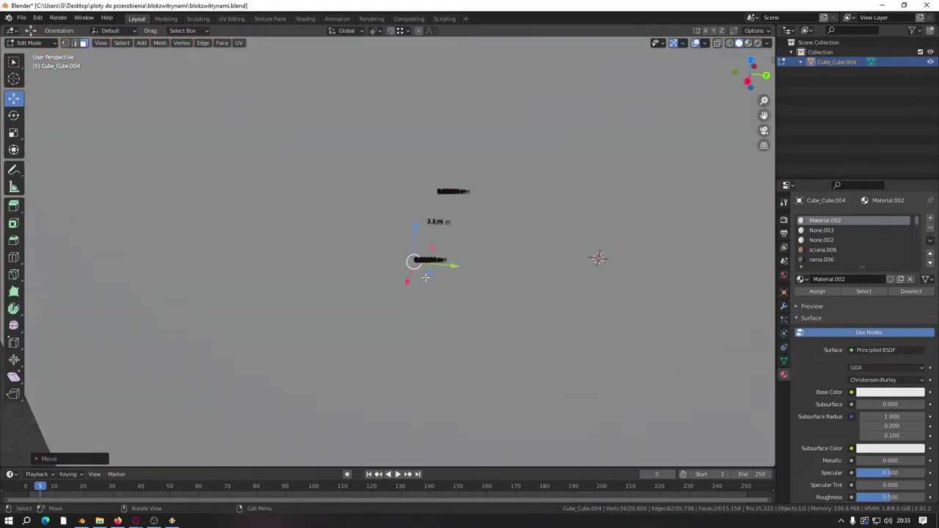
Step: Orbit across the facade to inspect the windows with their new red sills
middle_click_drag(404, 306, 340, 253)
scroll(340, 253, "up", 8)
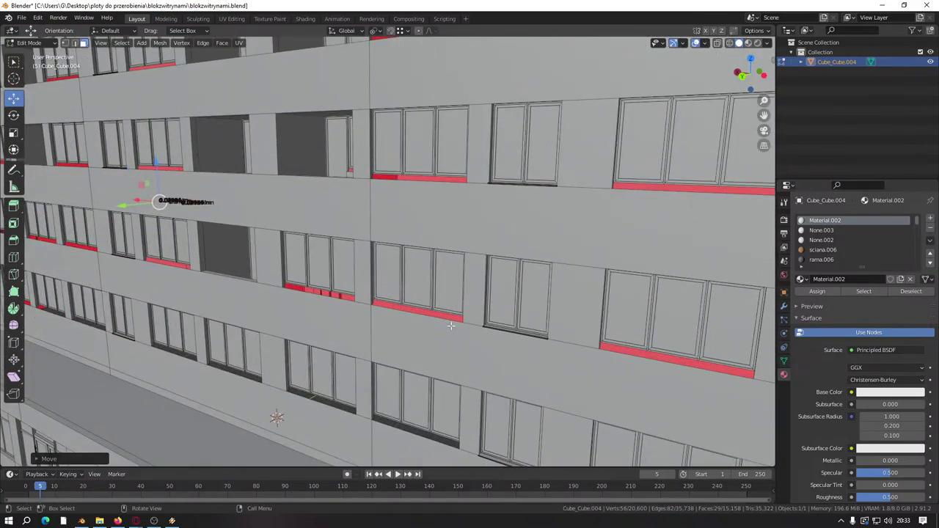
middle_click_drag(450, 325, 352, 253)
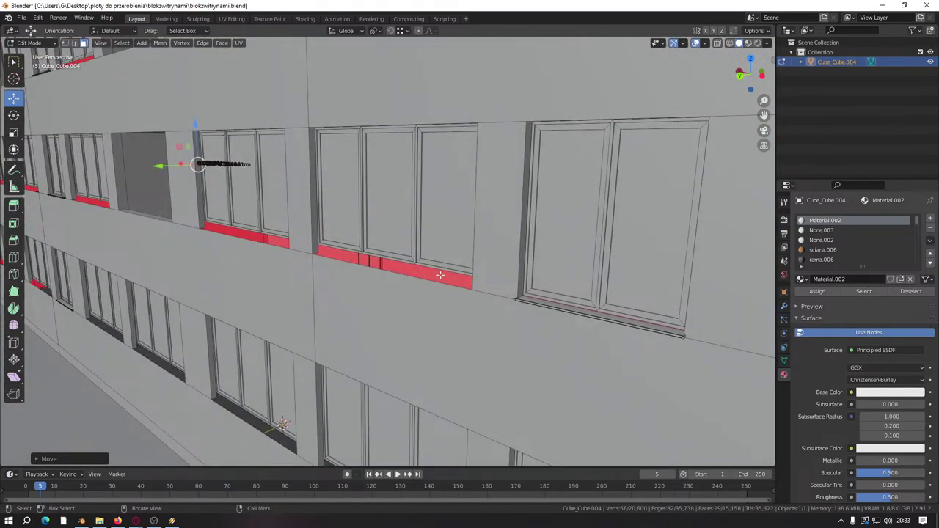
middle_click_drag(431, 279, 614, 239)
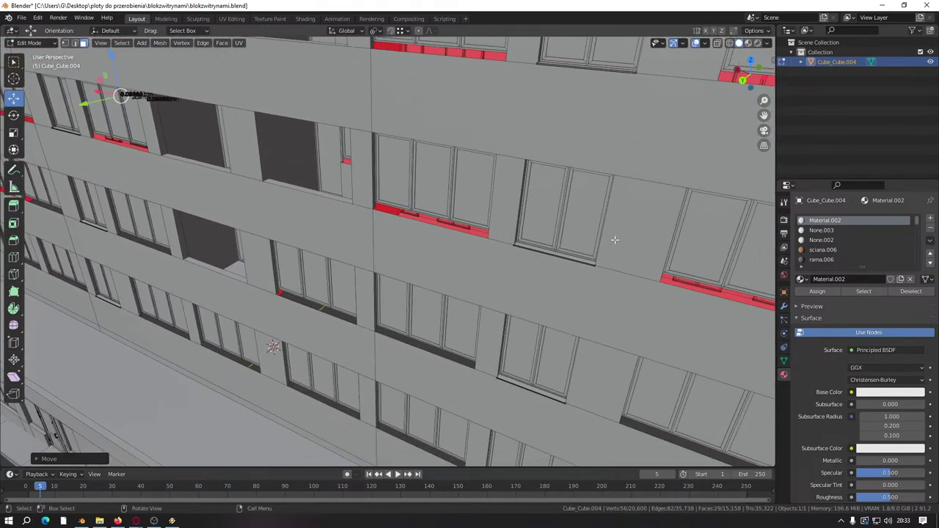
middle_click_drag(554, 254, 471, 244)
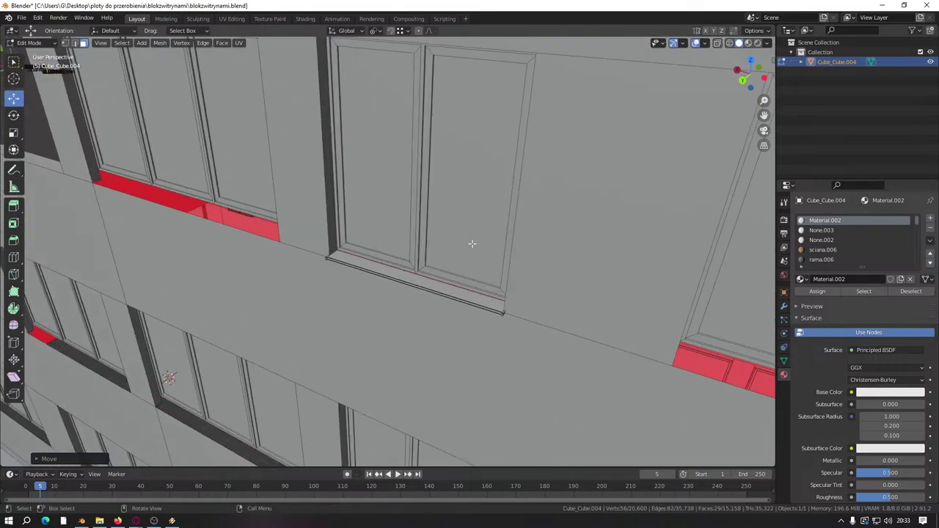
scroll(374, 243, "down", 5)
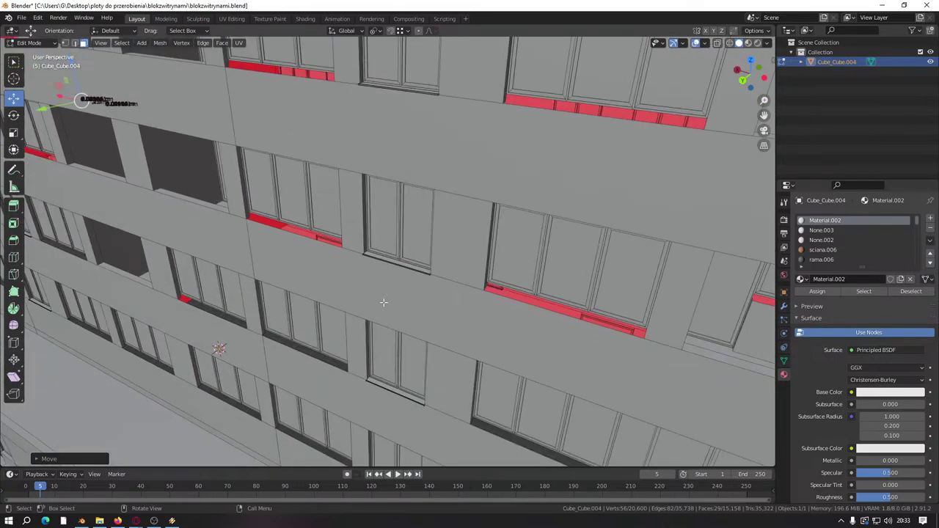
scroll(247, 279, "down", 8)
middle_click_drag(247, 279, 104, 323)
Step: Toggle to object mode and back to edit mode, then view the ground-floor door
key("Tab")
scroll(139, 304, "up", 6)
key("Tab")
scroll(130, 317, "down", 2)
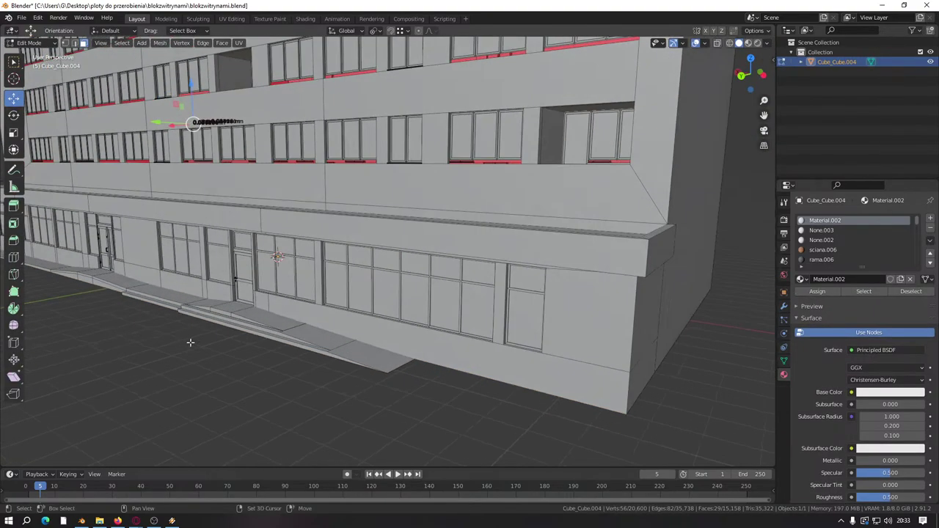
scroll(190, 343, "up", 2)
middle_click_drag(190, 343, 366, 323)
scroll(314, 331, "up", 3)
scroll(457, 315, "up", 2)
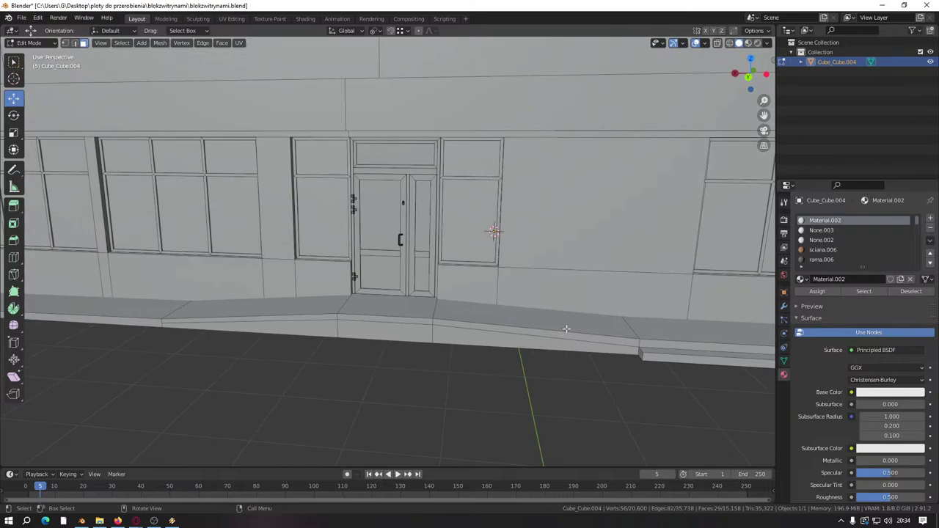
scroll(309, 303, "down", 4)
Step: Orbit around both ends of the building, then switch to the Street View browser
middle_click_drag(269, 308, 368, 328)
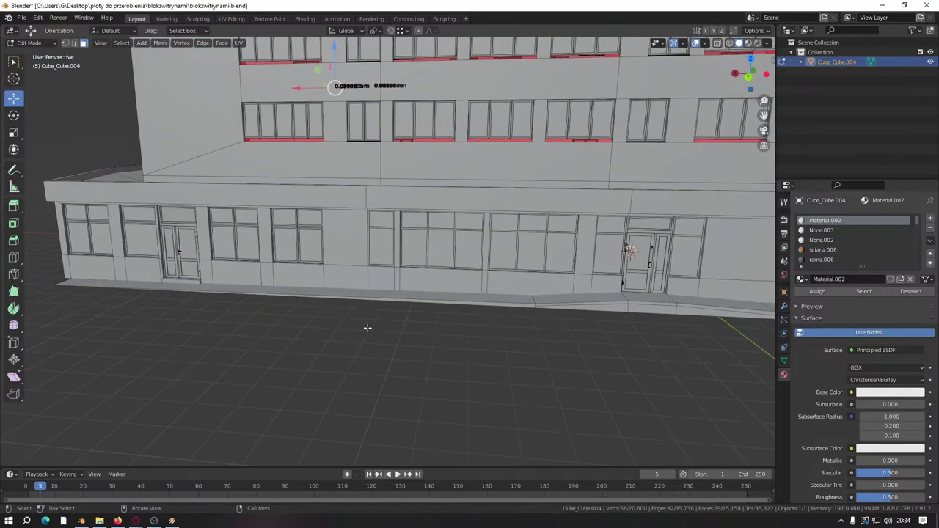
middle_click_drag(234, 323, 386, 320)
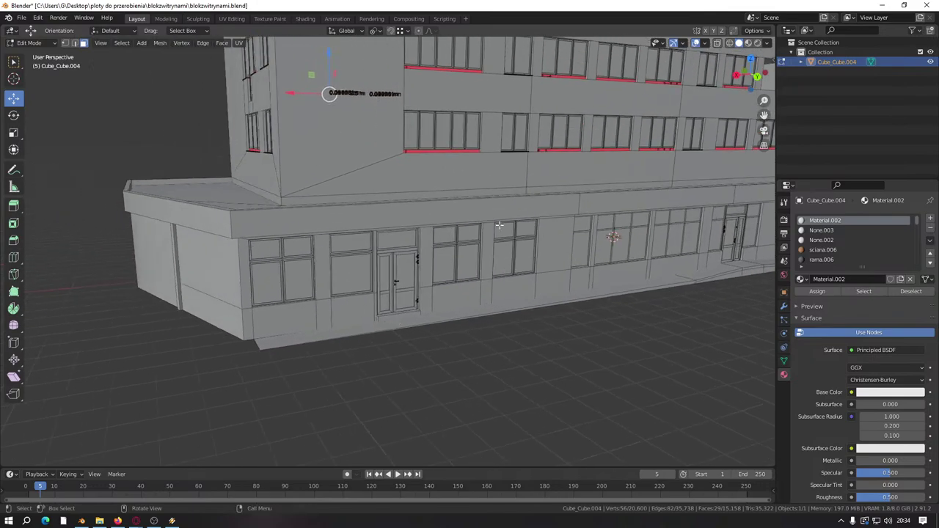
middle_click_drag(454, 293, 298, 297)
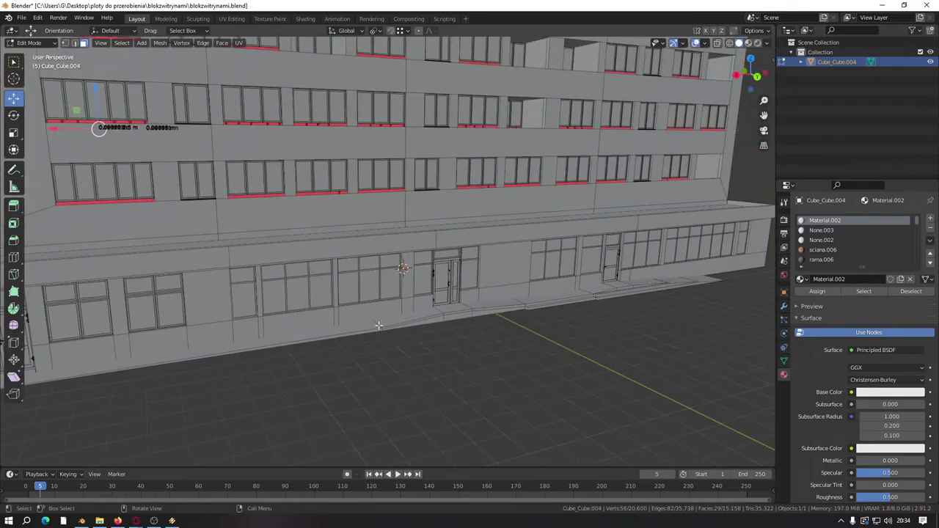
middle_click_drag(378, 325, 333, 283)
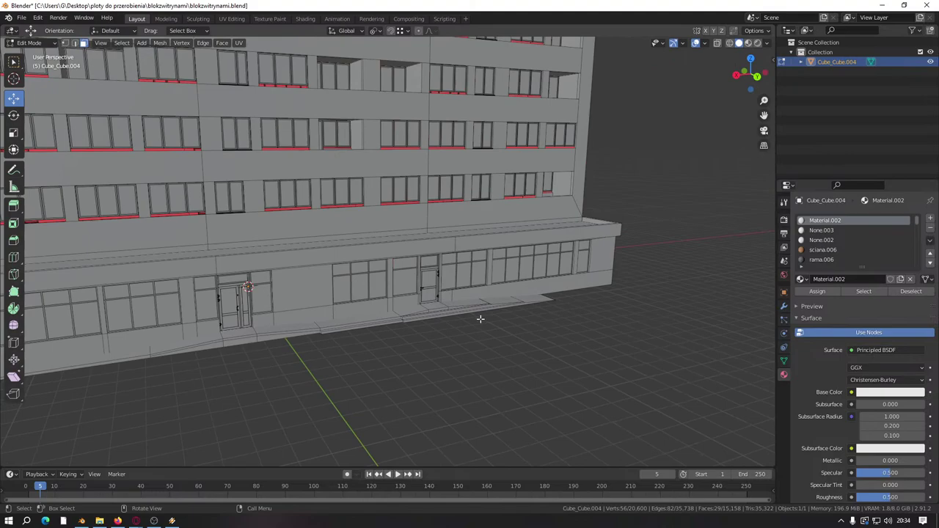
scroll(481, 319, "down", 5)
middle_click_drag(430, 320, 458, 323)
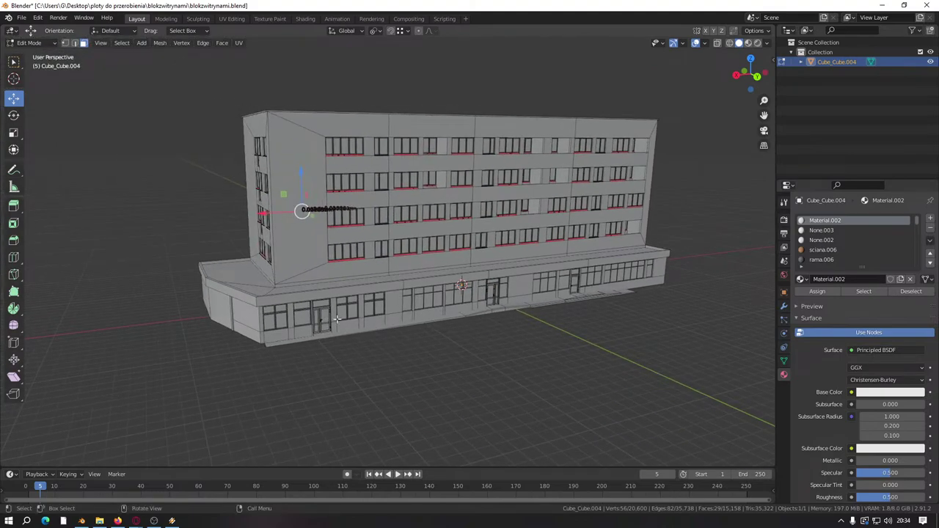
middle_click_drag(337, 319, 423, 325)
scroll(465, 312, "up", 4)
scroll(465, 312, "down", 4)
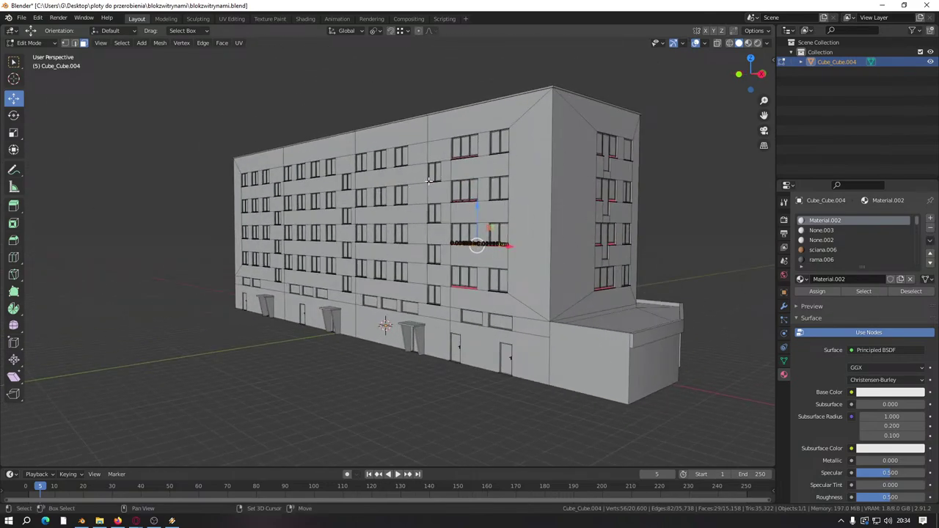
middle_click_drag(429, 180, 352, 189)
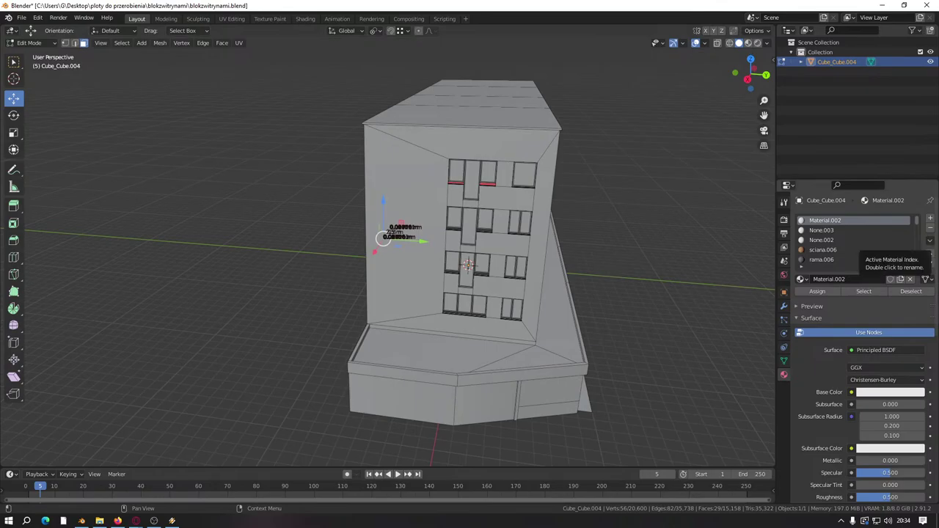
key("alt+Tab")
Step: Maximize the browser and look around the apartment block toward the Żabka shop
left_click_drag(621, 122, 569, 111)
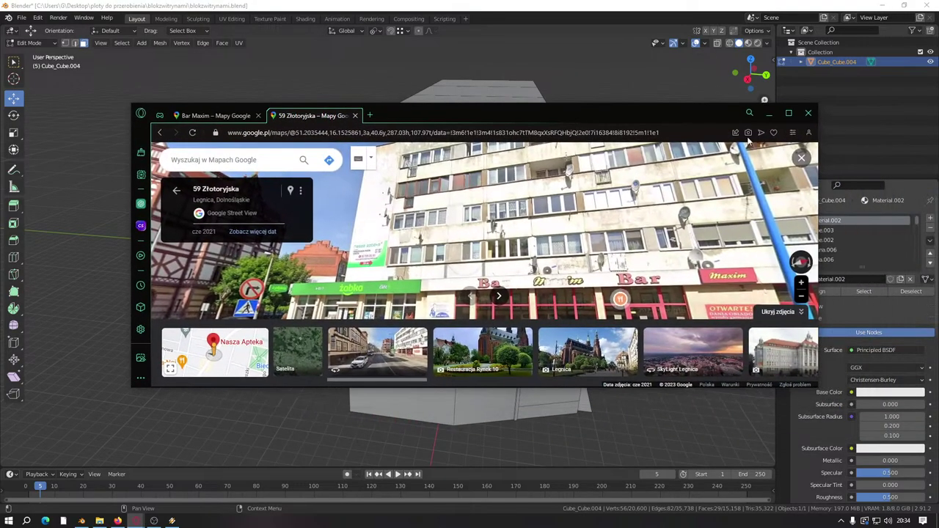
left_click(788, 115)
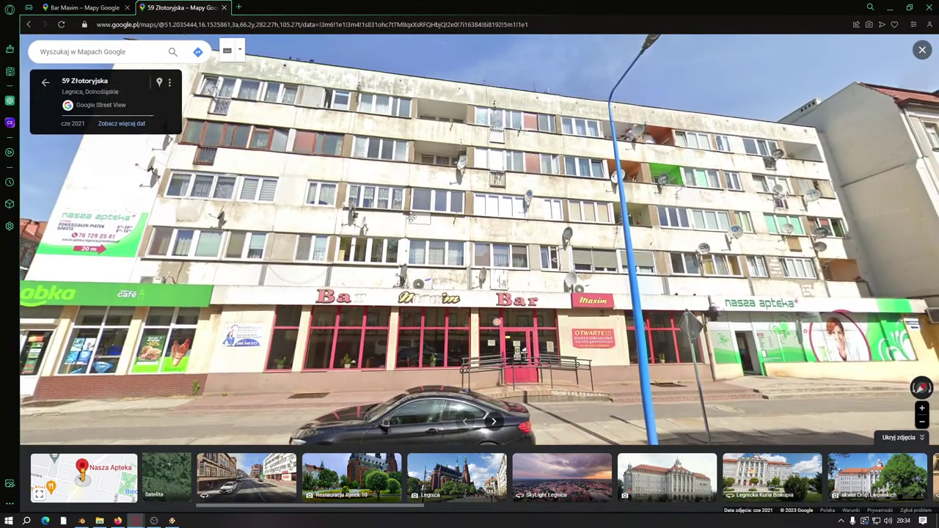
left_click_drag(353, 213, 426, 212)
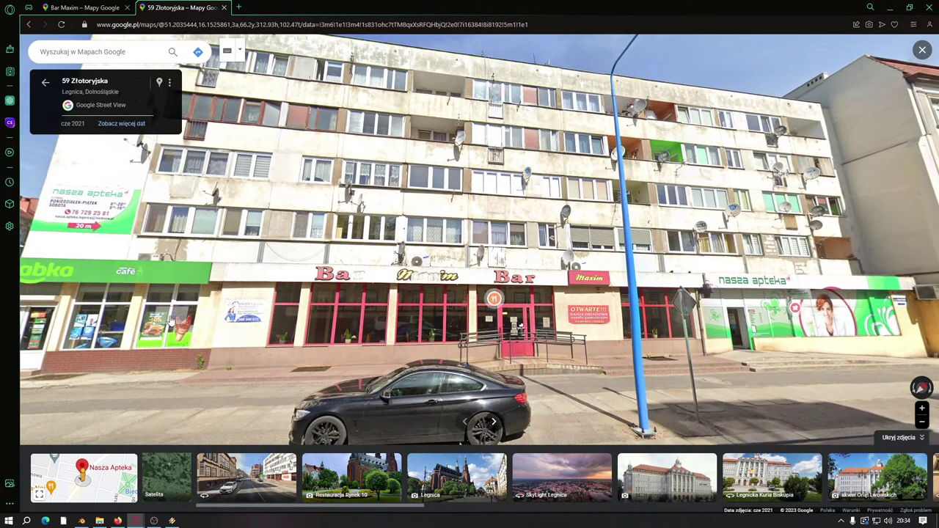
left_click_drag(171, 315, 207, 284)
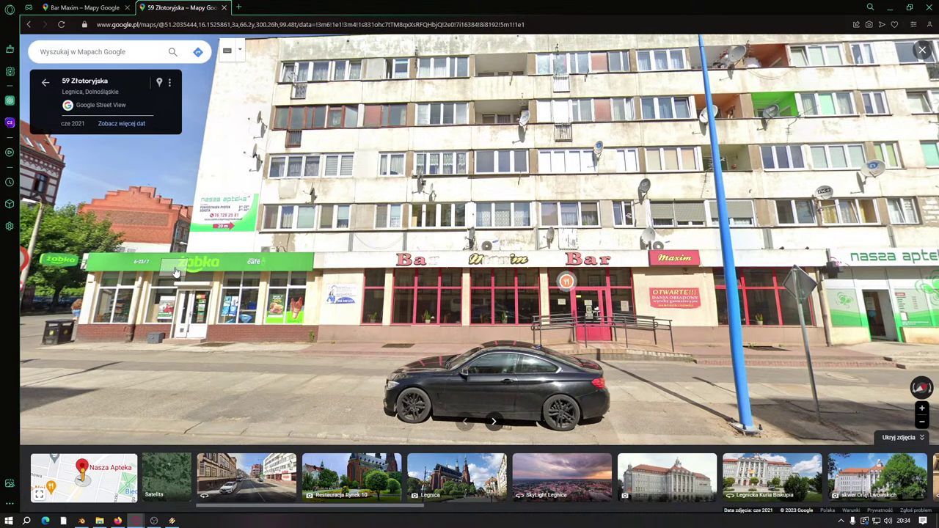
Step: Centre the pharmacy, then turn toward Złotoryjska and move forward along the street
left_click_drag(478, 287, 317, 249)
scroll(513, 217, "up", 3)
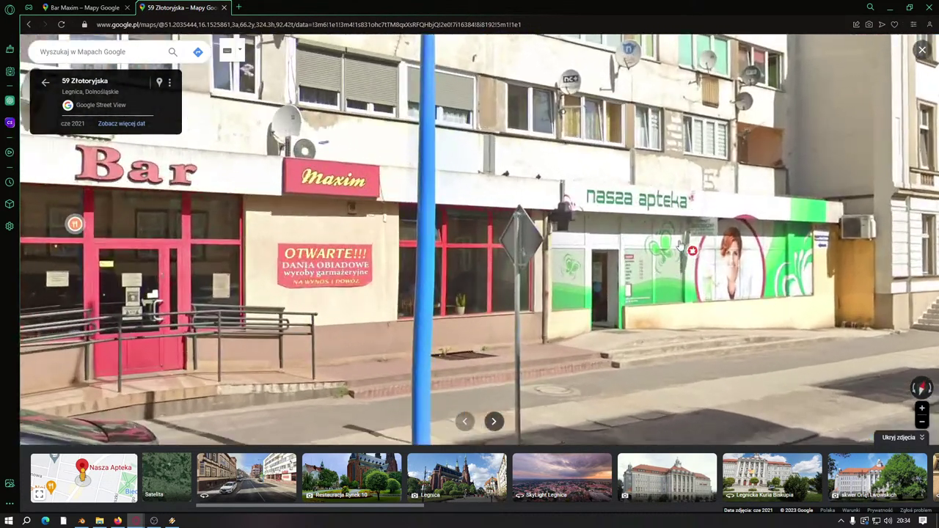
left_click_drag(513, 217, 447, 203)
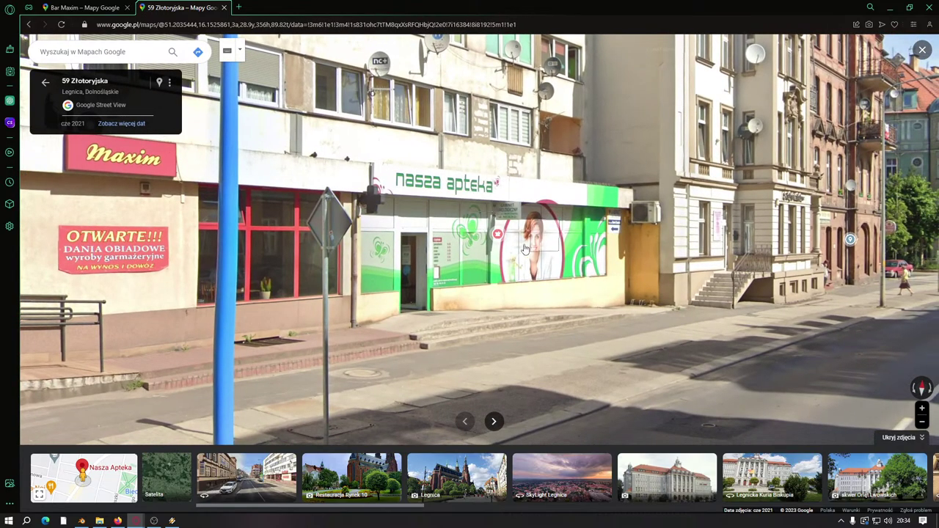
scroll(513, 253, "down", 3)
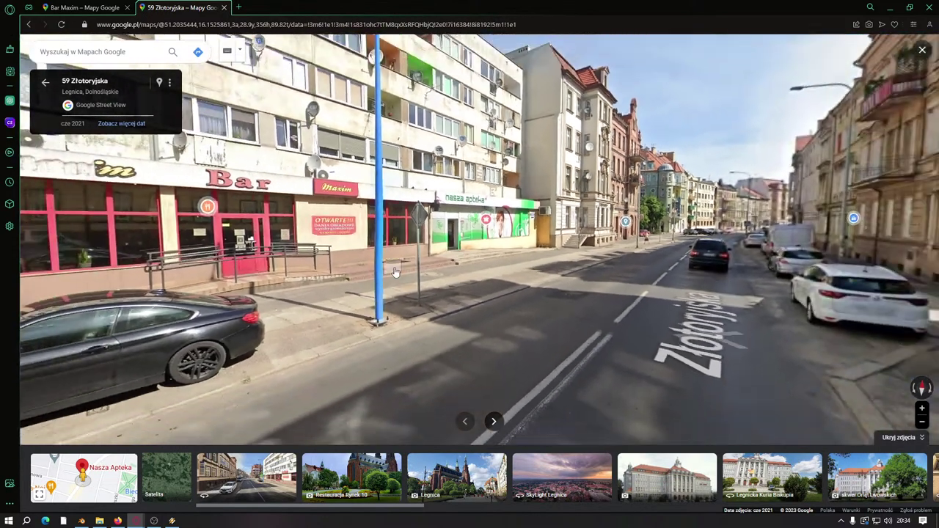
key("Left")
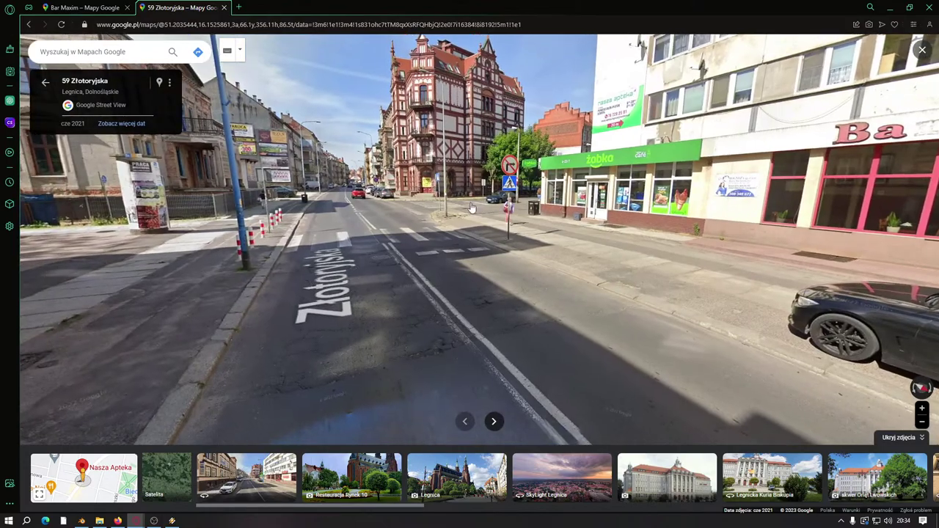
left_click(624, 238)
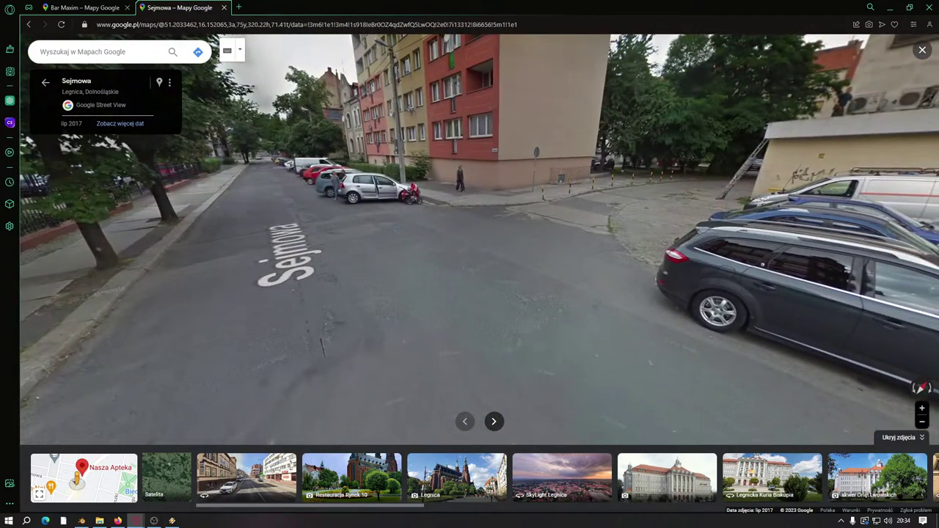
left_click_drag(612, 222, 559, 221)
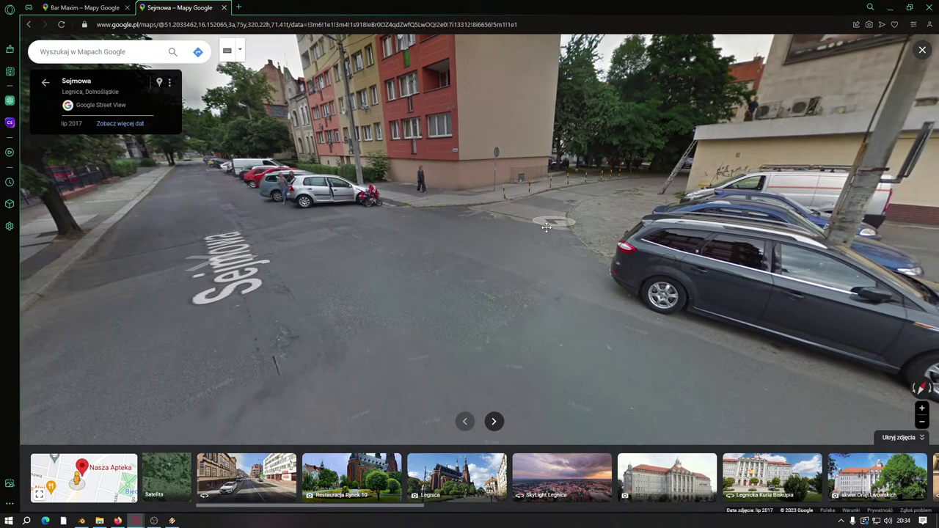
left_click(356, 212)
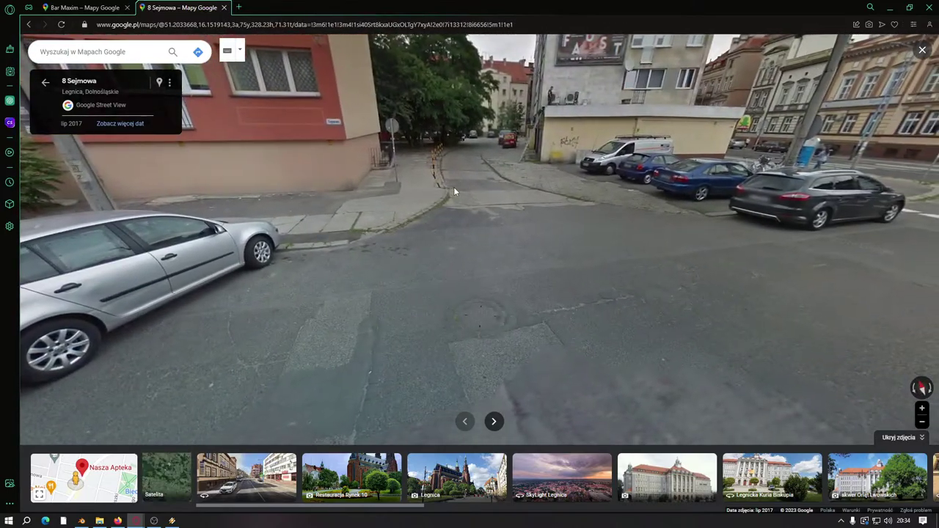
left_click_drag(264, 295, 168, 342)
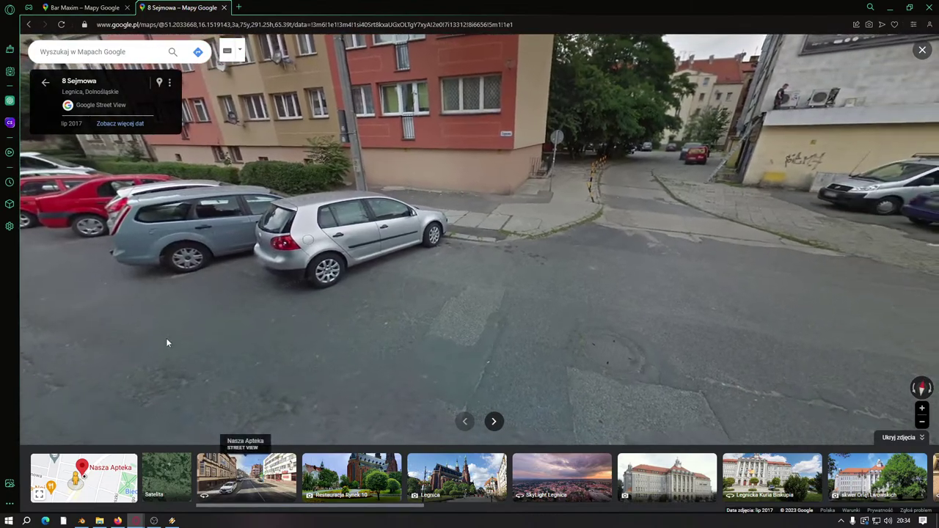
mouse_move(113, 491)
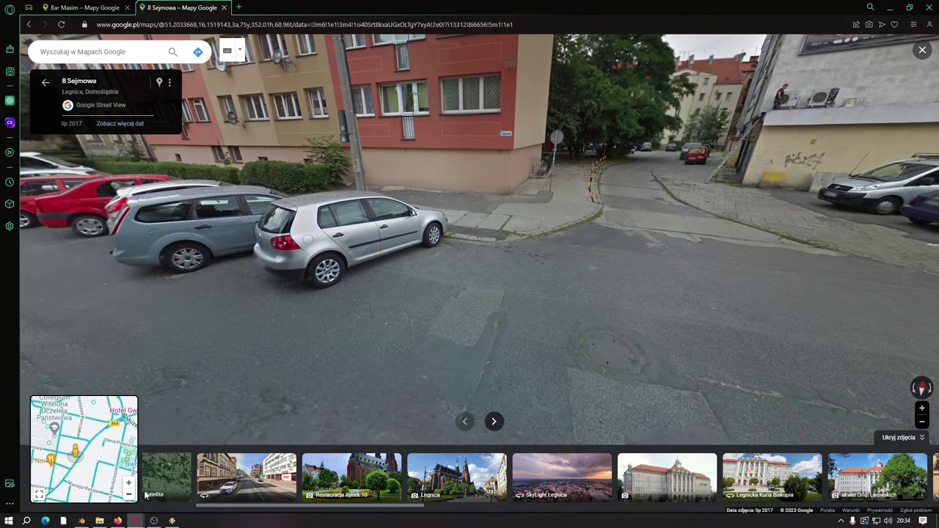
left_click(208, 488)
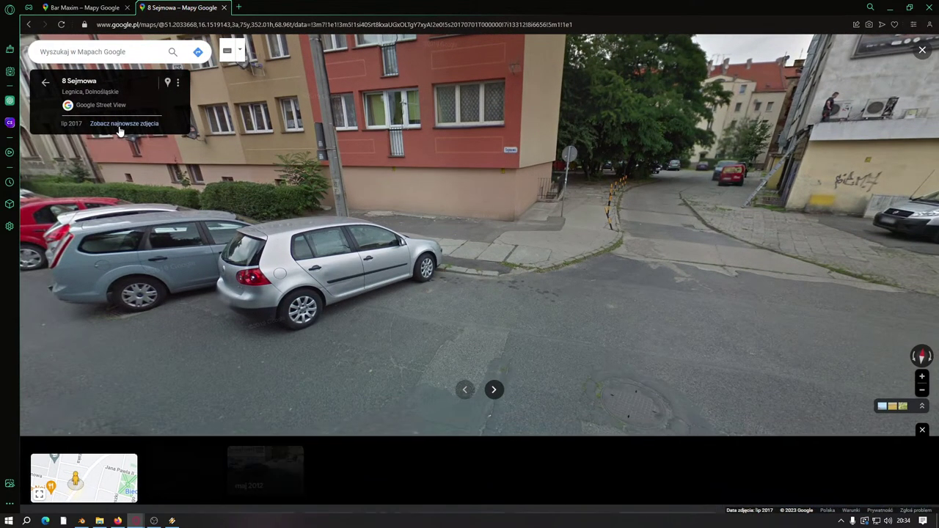
key("Right")
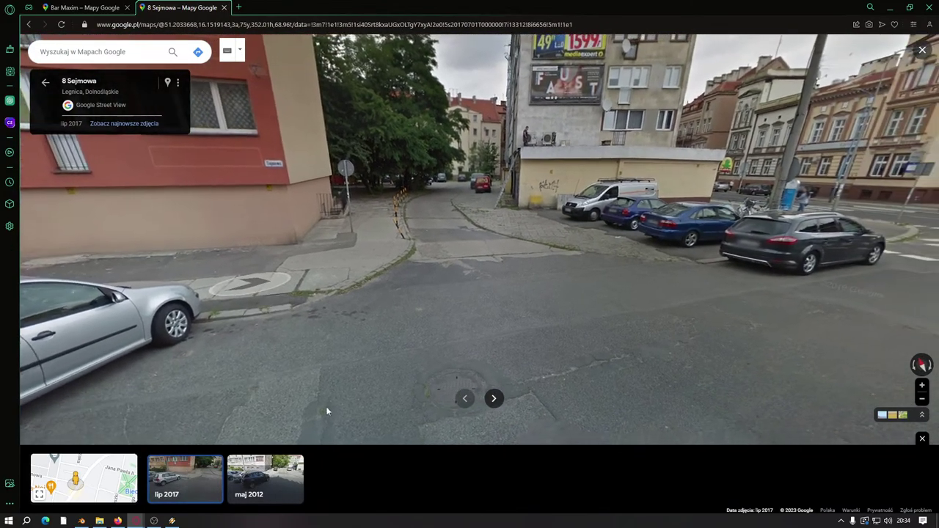
left_click(851, 209)
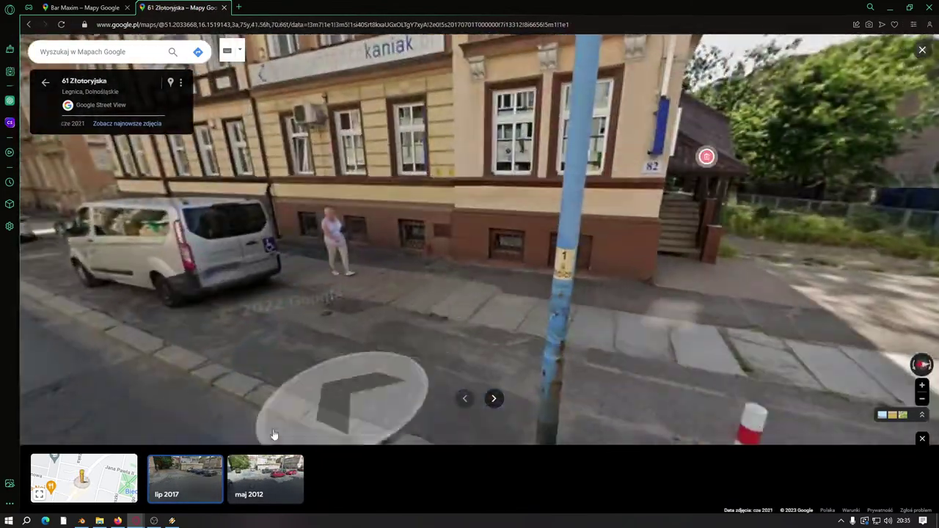
key("Left")
key("Left")
key("Left")
key("Left")
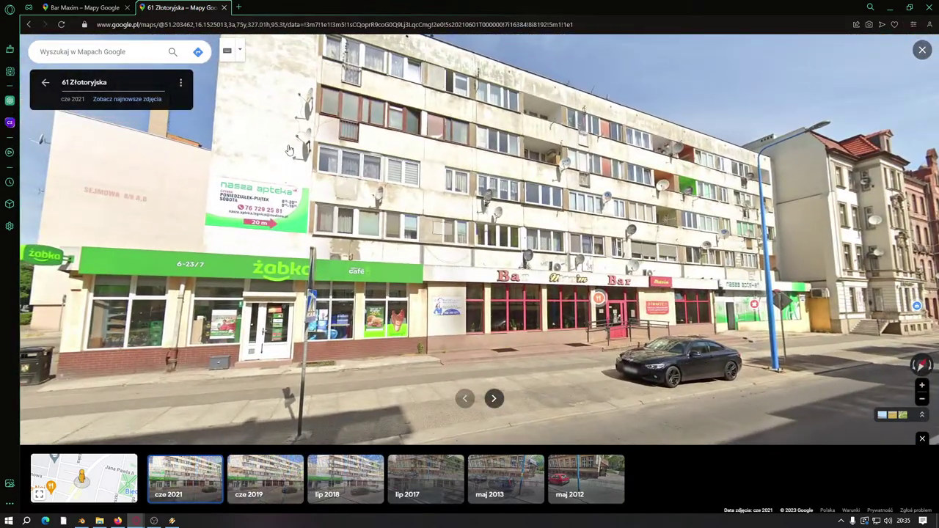
left_click(168, 222)
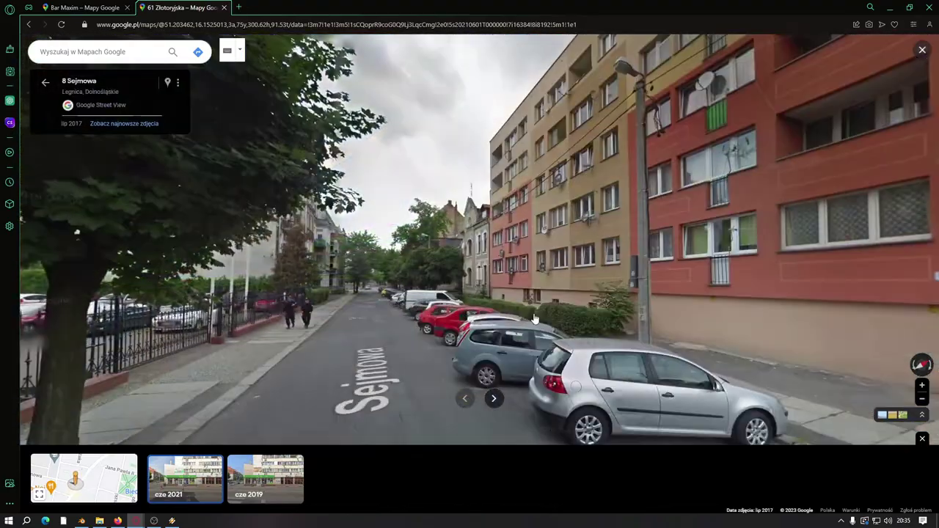
left_click(534, 319)
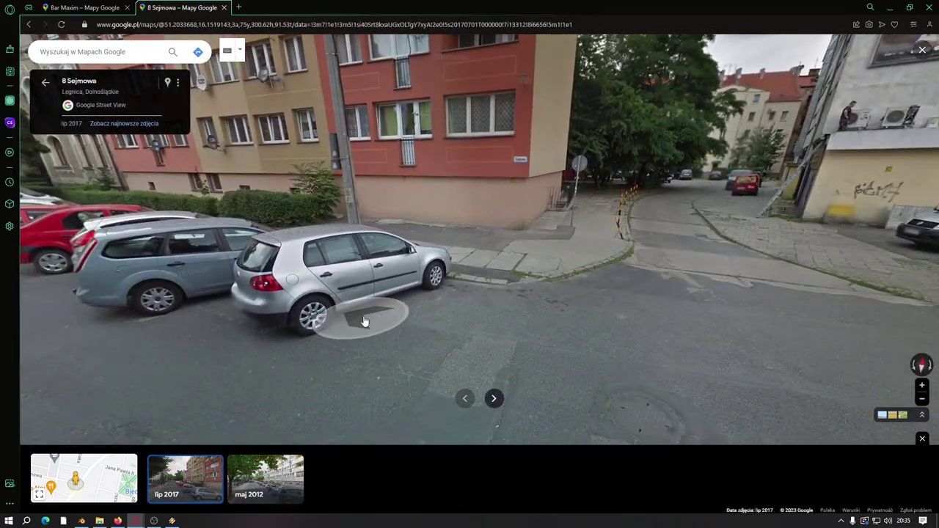
left_click(364, 321)
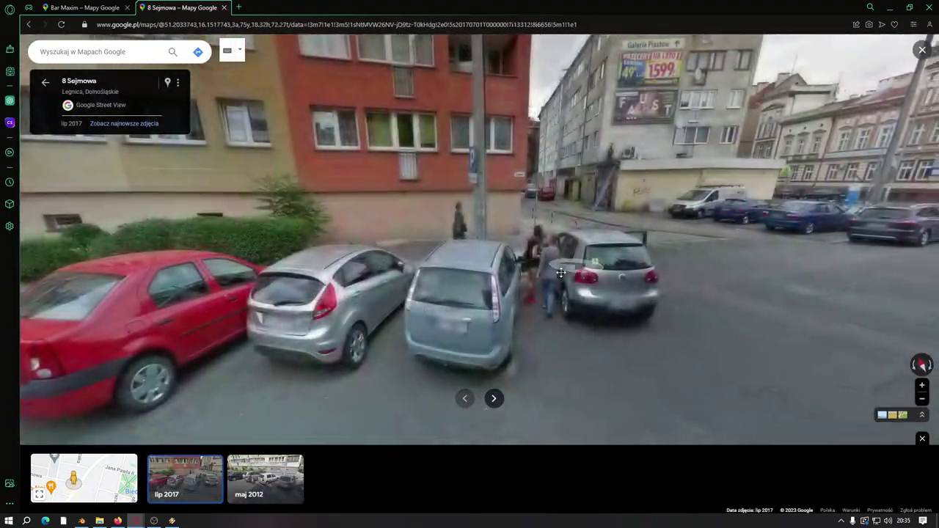
scroll(526, 229, "up", 4)
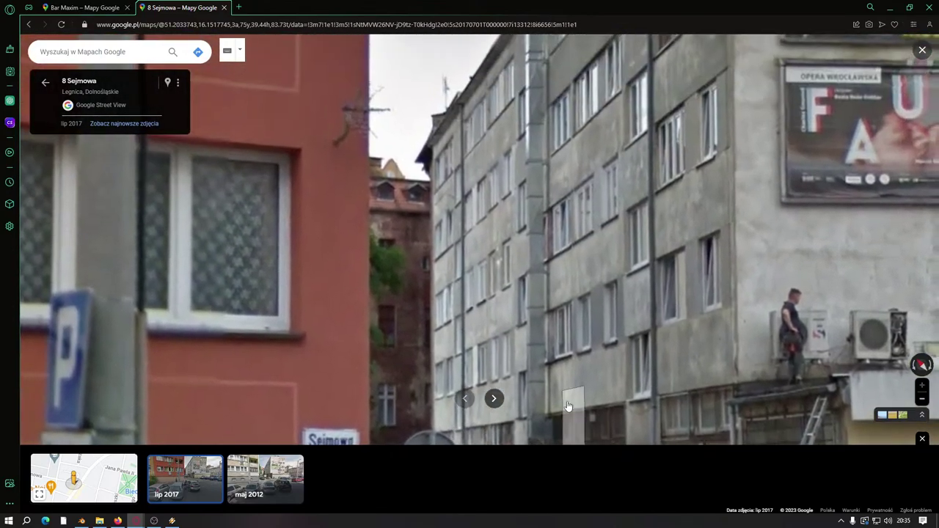
left_click_drag(567, 406, 536, 494)
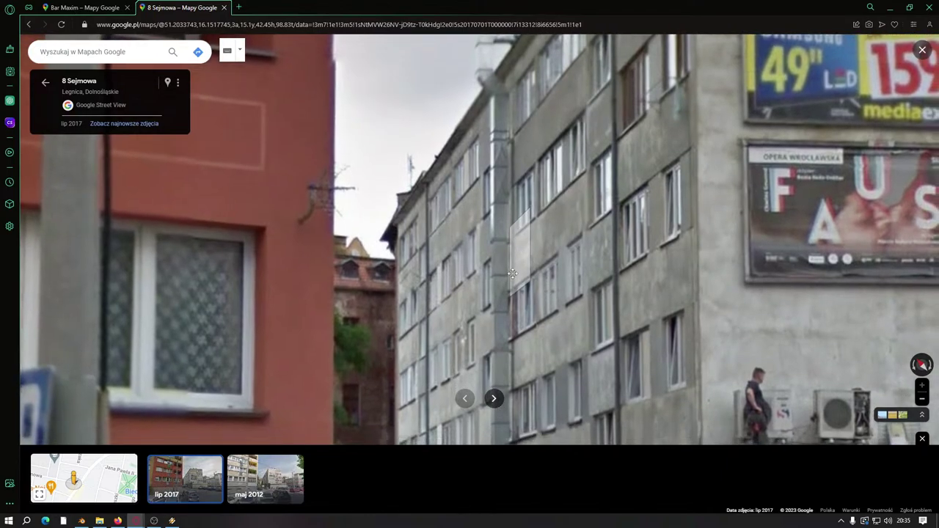
left_click_drag(554, 75, 502, 200)
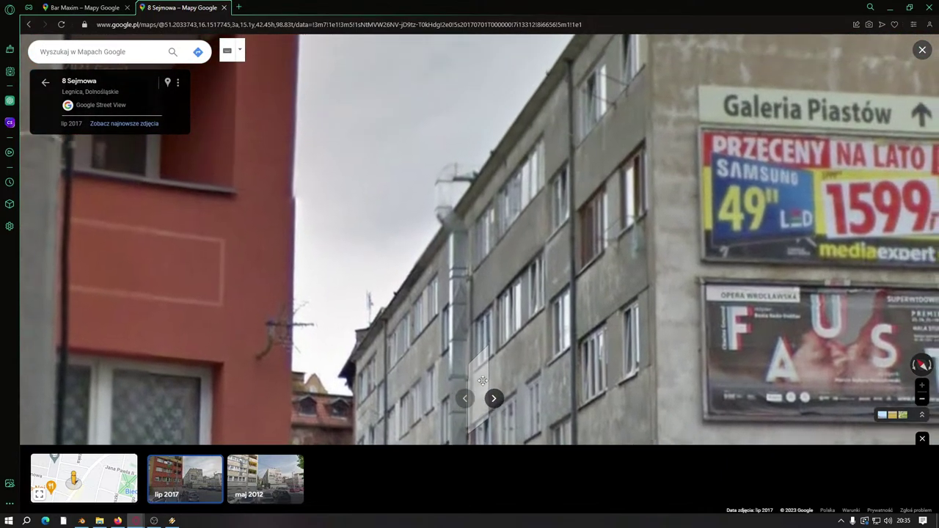
scroll(502, 199, "down", 3)
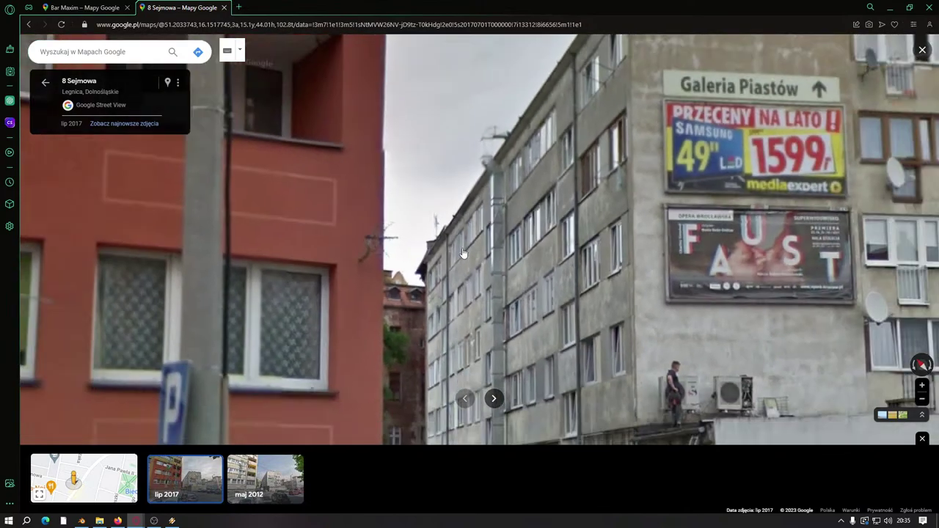
scroll(460, 291, "up", 3)
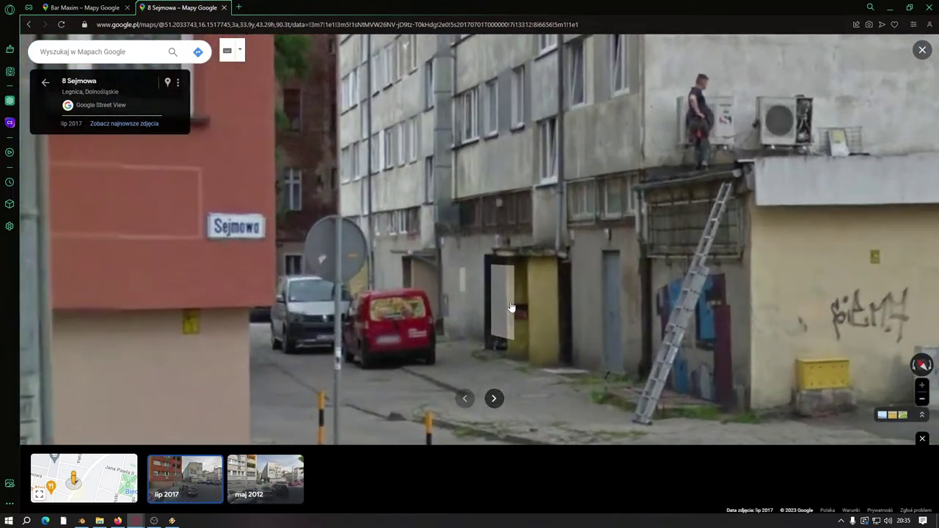
left_click_drag(403, 262, 479, 222)
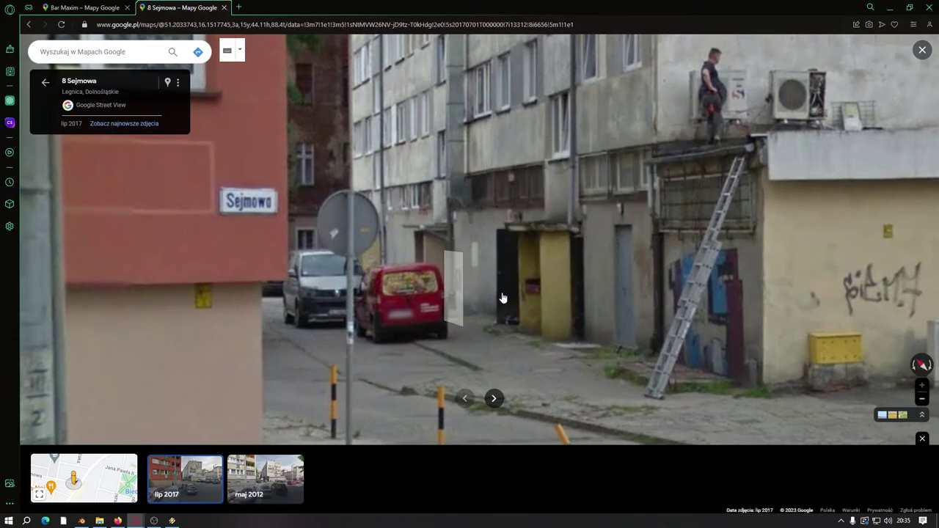
left_click(529, 293)
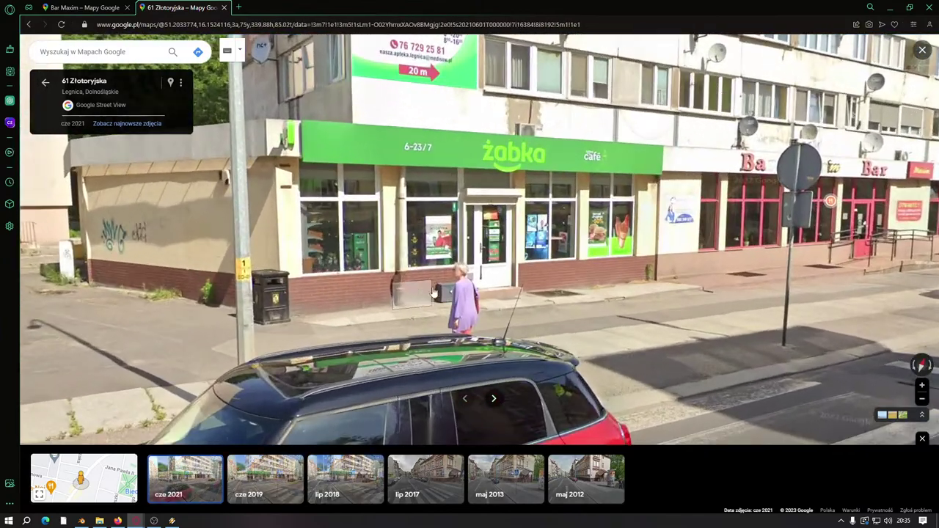
left_click(433, 294)
left_click(575, 299)
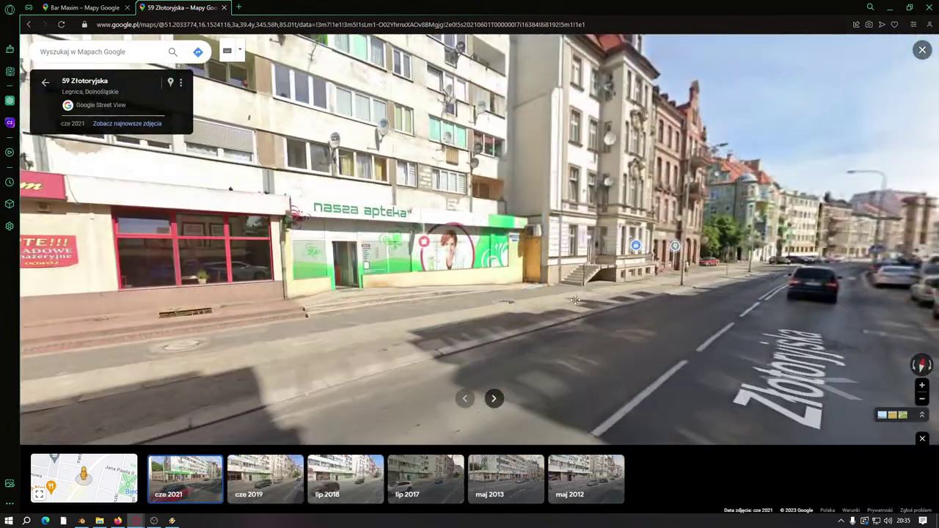
left_click(576, 300)
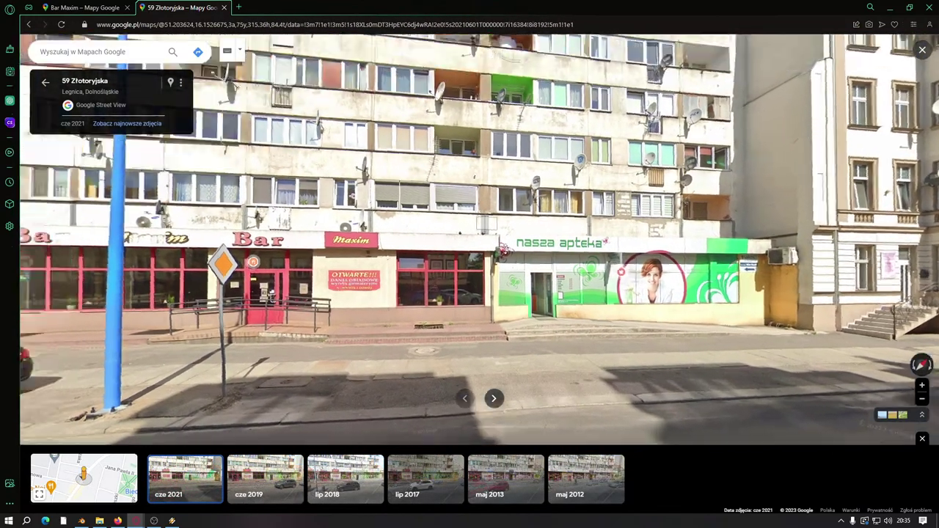
left_click_drag(587, 96, 707, 174)
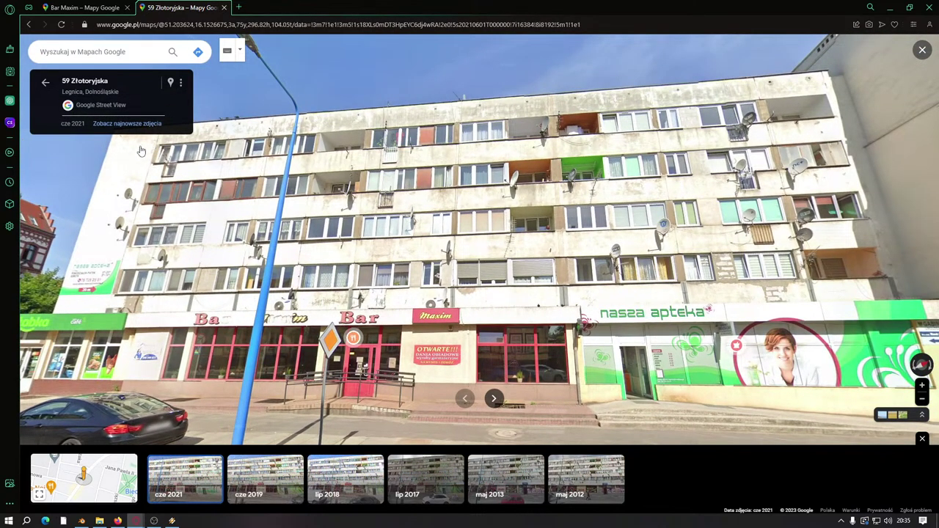
left_click(290, 370)
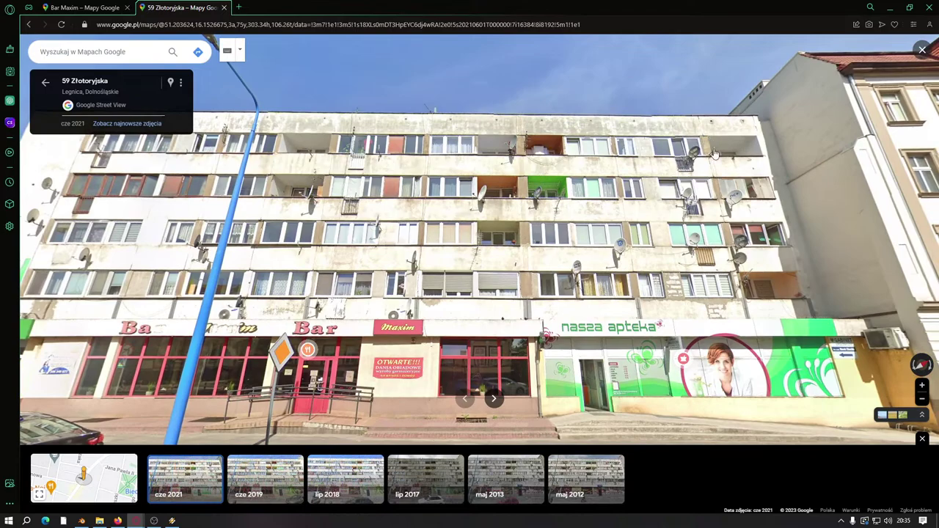
left_click(619, 269)
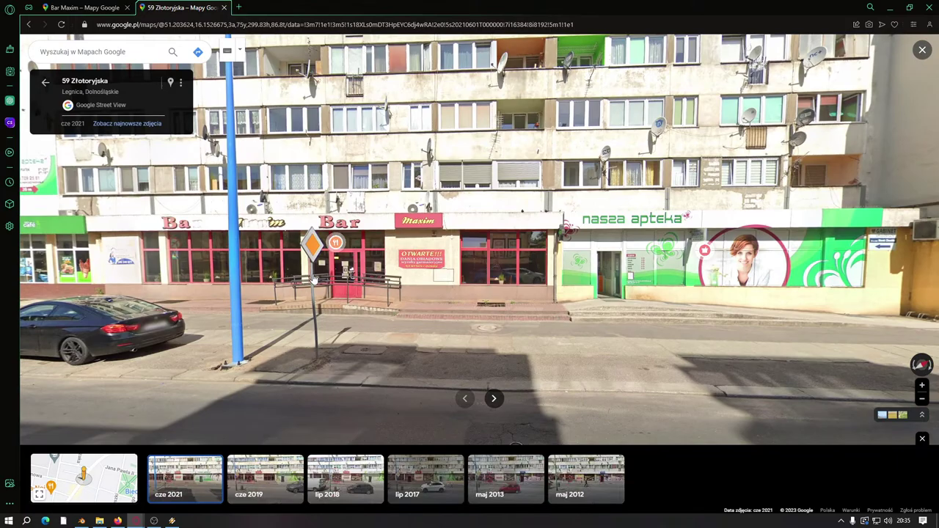
left_click(314, 279)
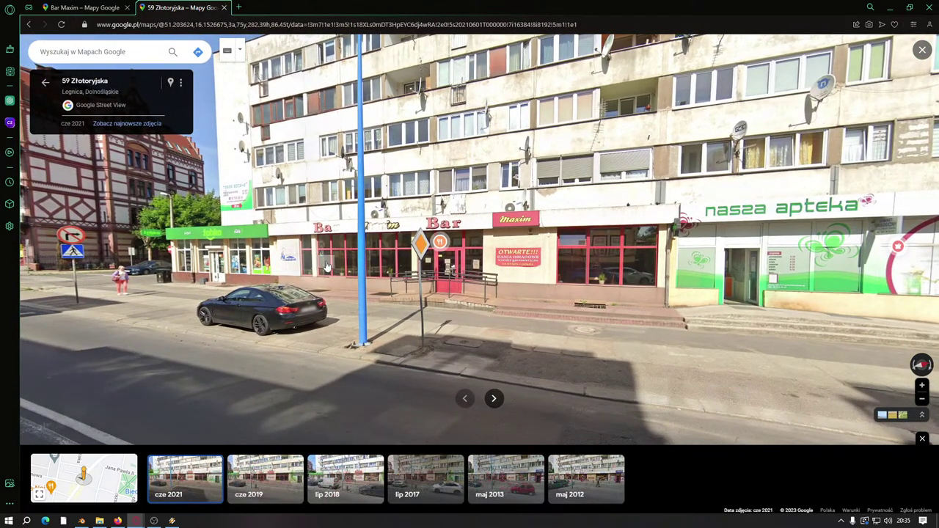
left_click(491, 279)
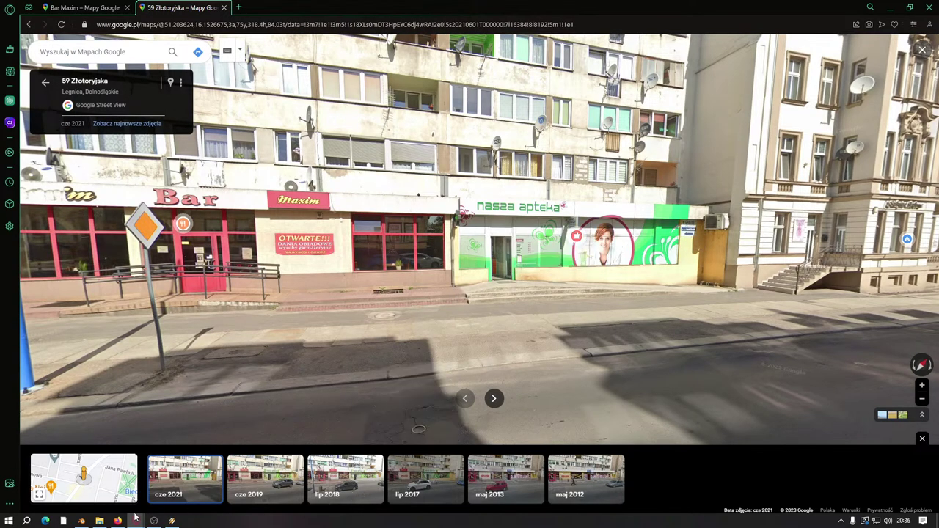
Step: Return to Blender and zoom in on the model's ground-floor shopfronts and entrance door
left_click(81, 521)
middle_click_drag(465, 319, 330, 279)
scroll(195, 235, "up", 5)
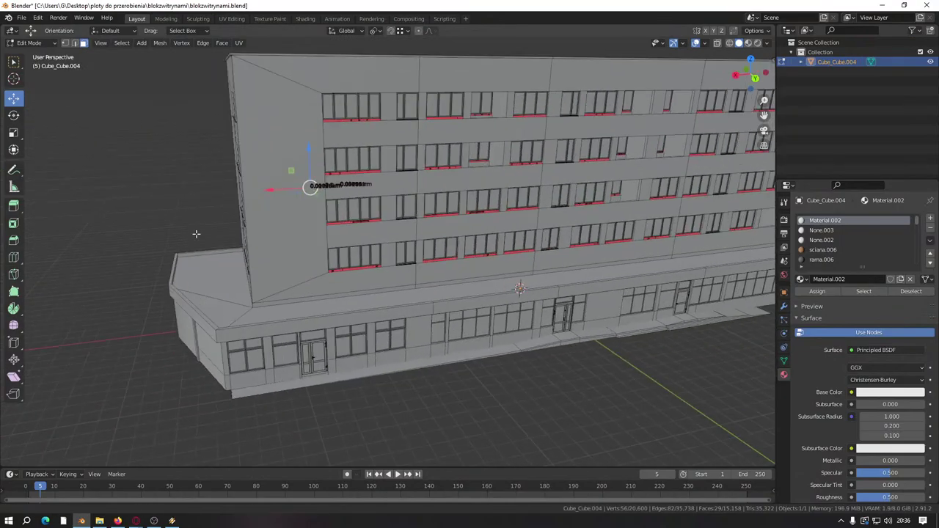
middle_click_drag(241, 239, 354, 251)
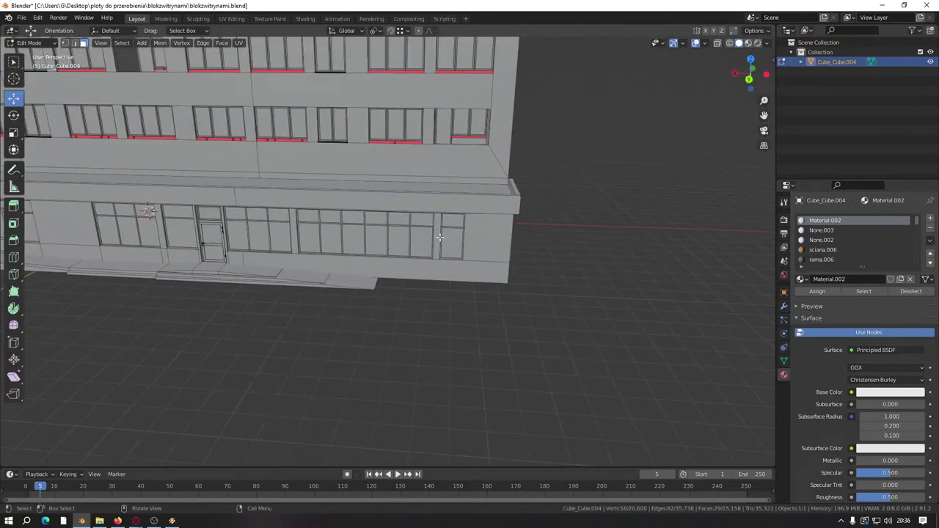
middle_click_drag(439, 237, 520, 246)
scroll(367, 256, "up", 5)
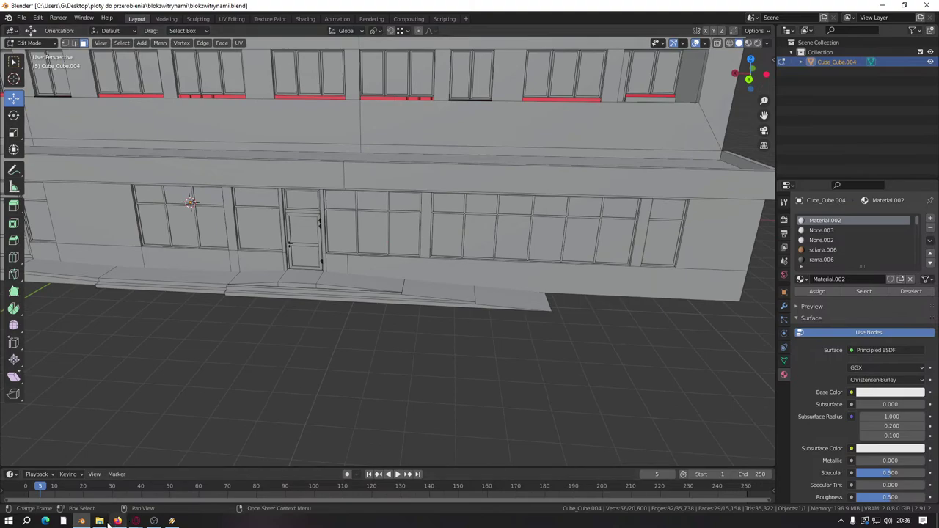
mouse_move(136, 521)
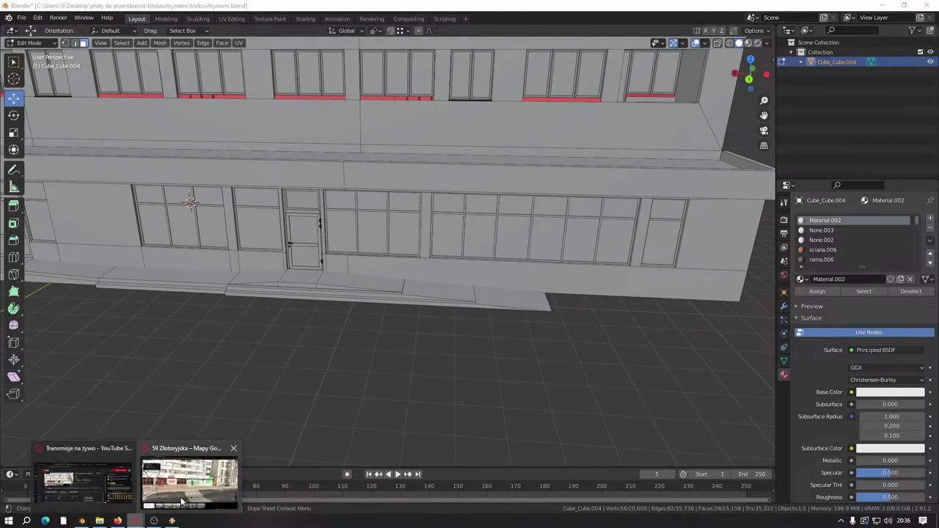
left_click(189, 477)
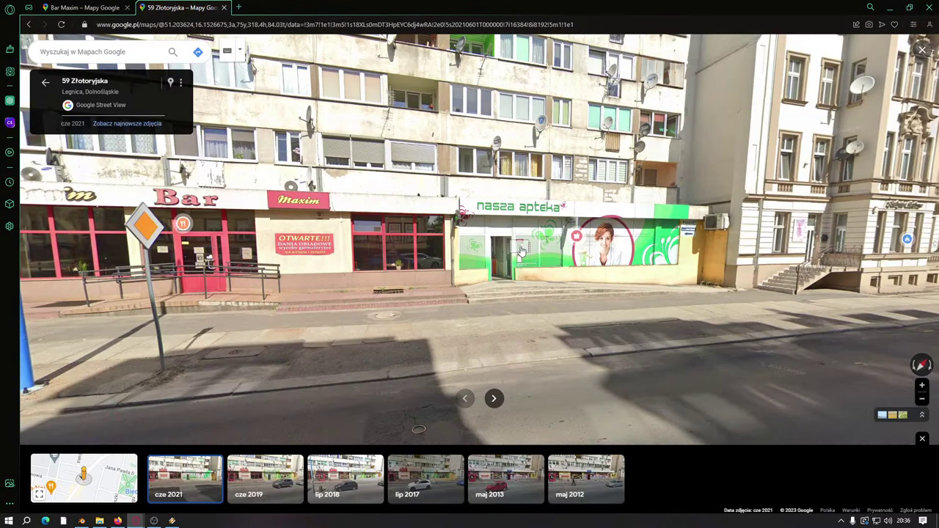
mouse_move(551, 253)
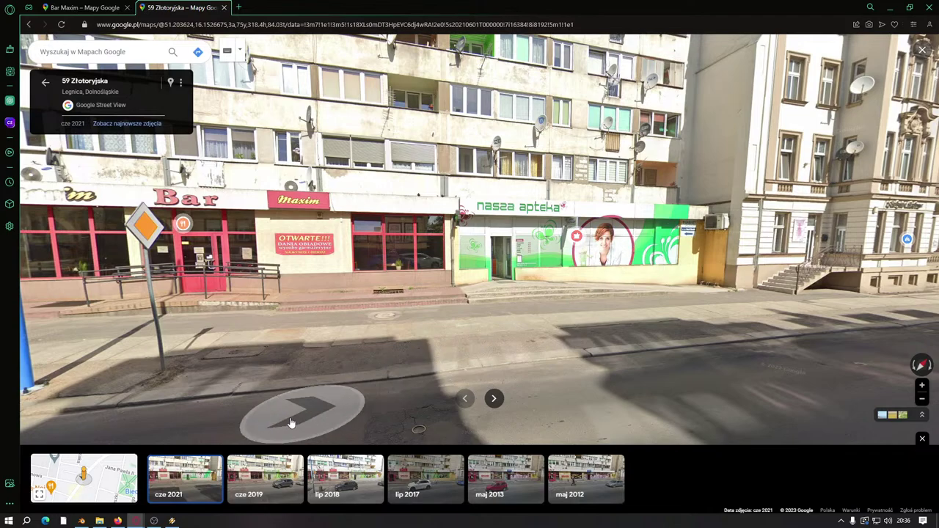
Step: Return to Blender and frame the whole apartment block with its red front-facade sills
left_click(82, 521)
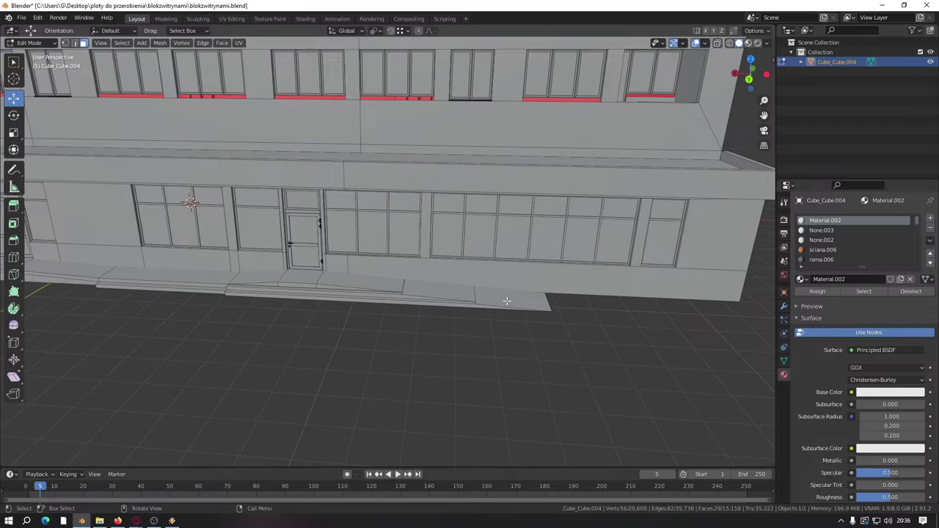
scroll(350, 351, "down", 5)
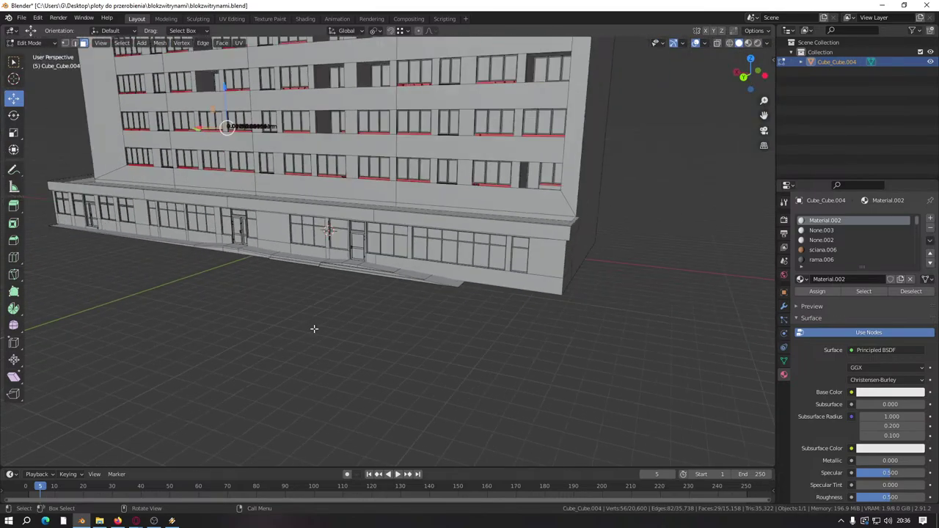
middle_click_drag(314, 329, 347, 393)
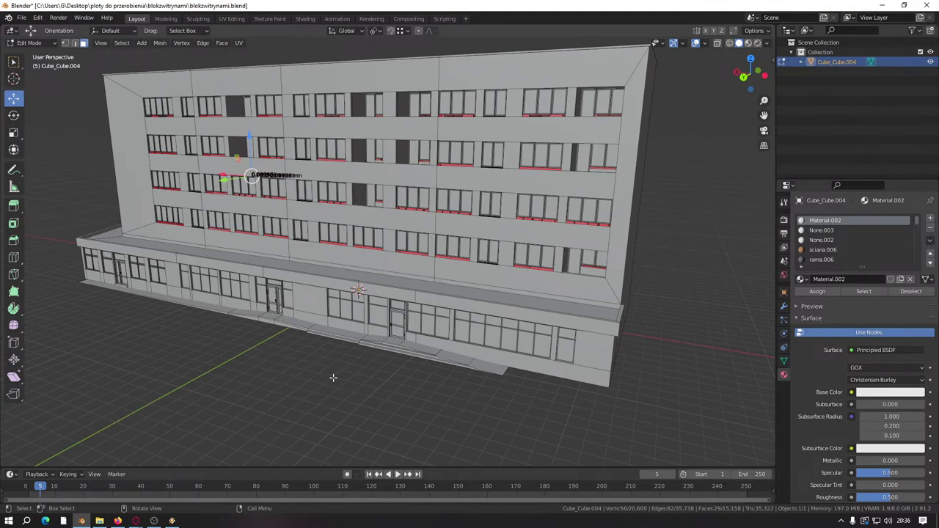
middle_click_drag(333, 378, 164, 506)
Step: Glance at the Street View reference, then come back to the Blender model
mouse_move(139, 521)
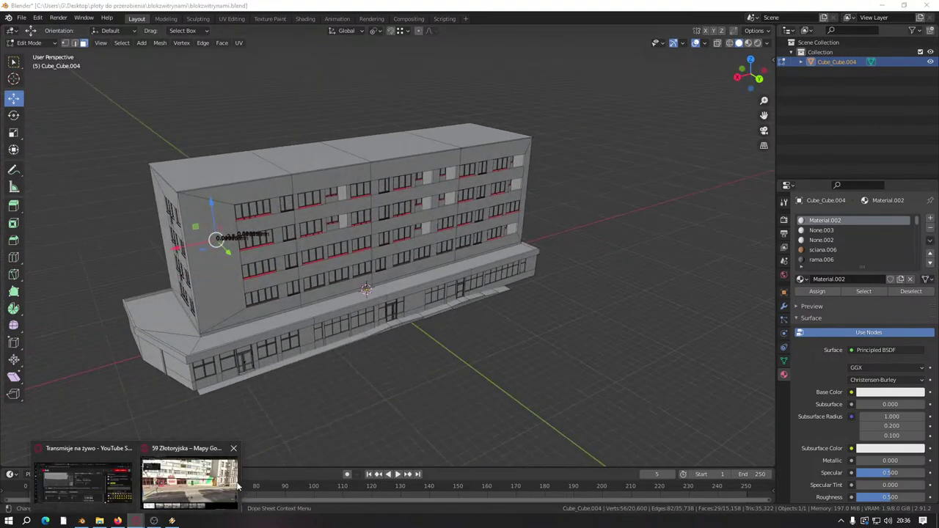
left_click(188, 478)
key("alt+Tab")
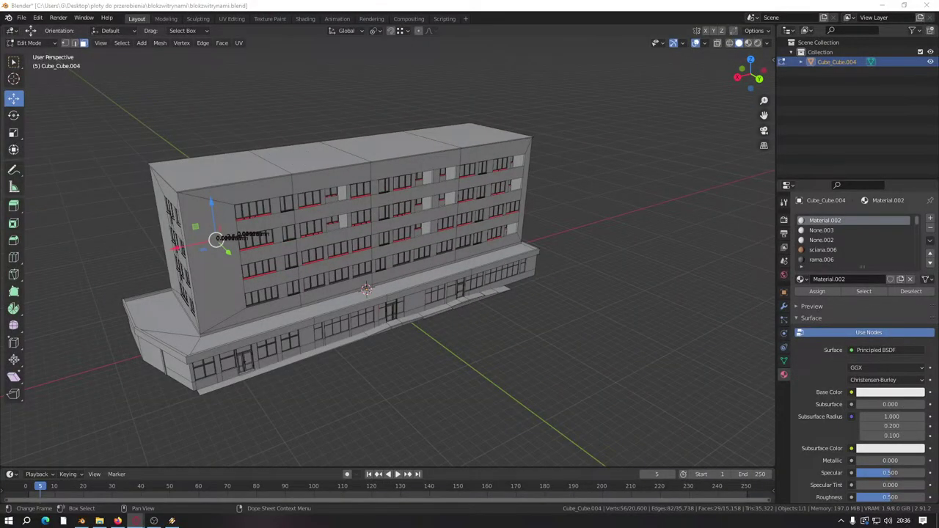
Step: Move in close to the rear facade and duplicate the edge under a window in place
middle_click_drag(469, 220, 507, 359)
scroll(484, 213, "up", 5)
scroll(505, 200, "down", 3)
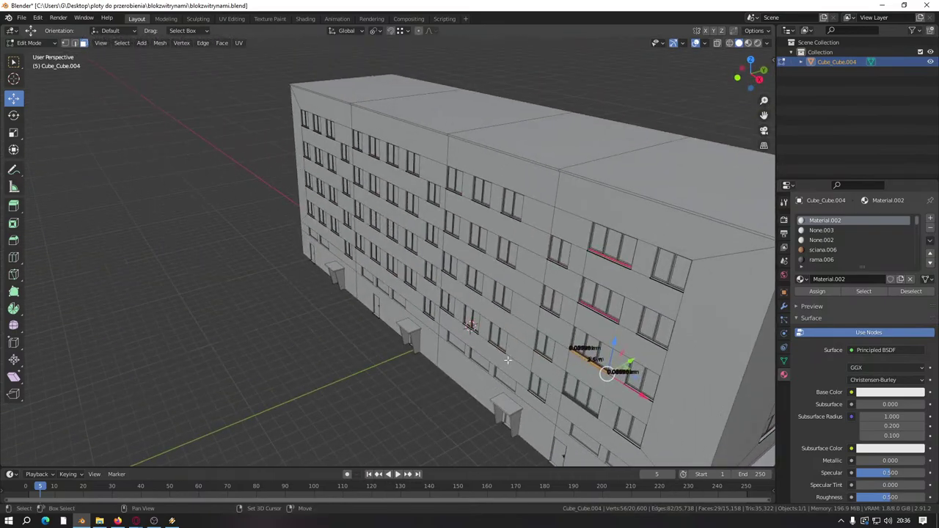
scroll(507, 359, "up", 10)
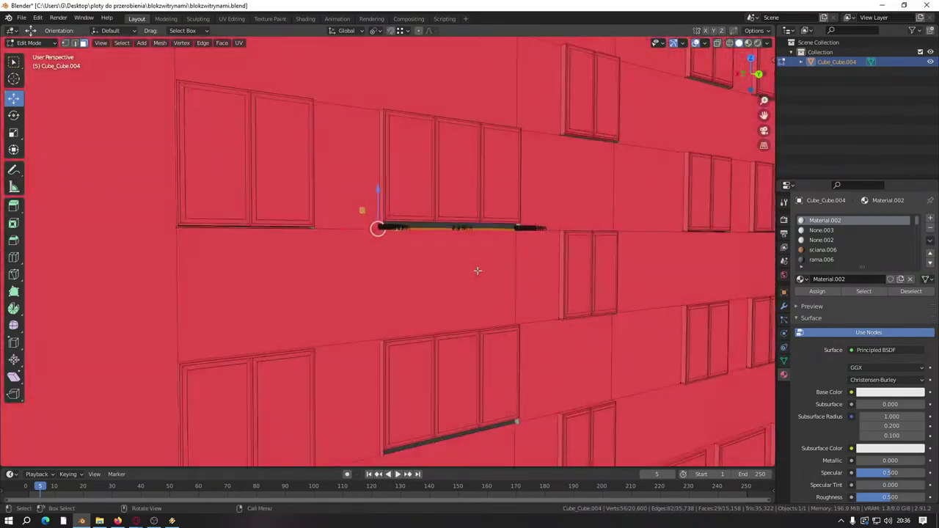
middle_click_drag(479, 269, 351, 315)
scroll(373, 195, "up", 4)
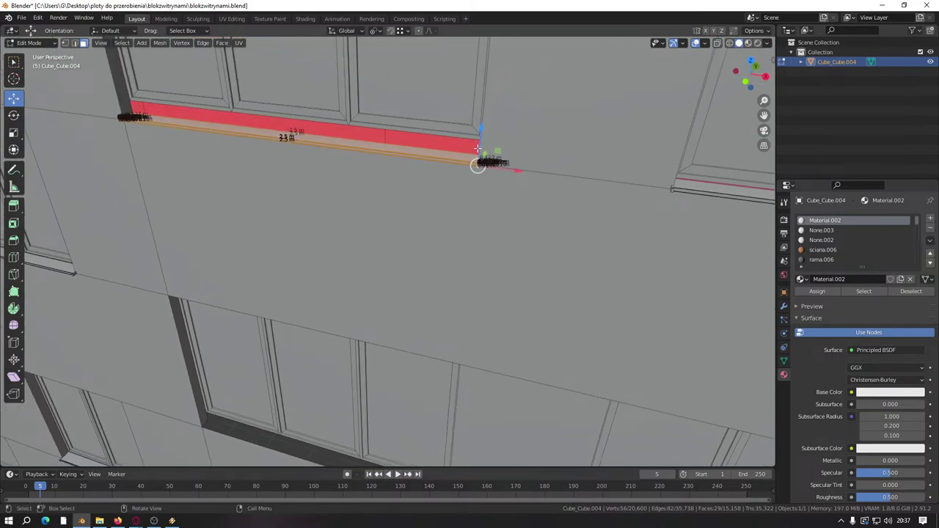
left_click_drag(482, 130, 482, 198)
key("ctrl+z")
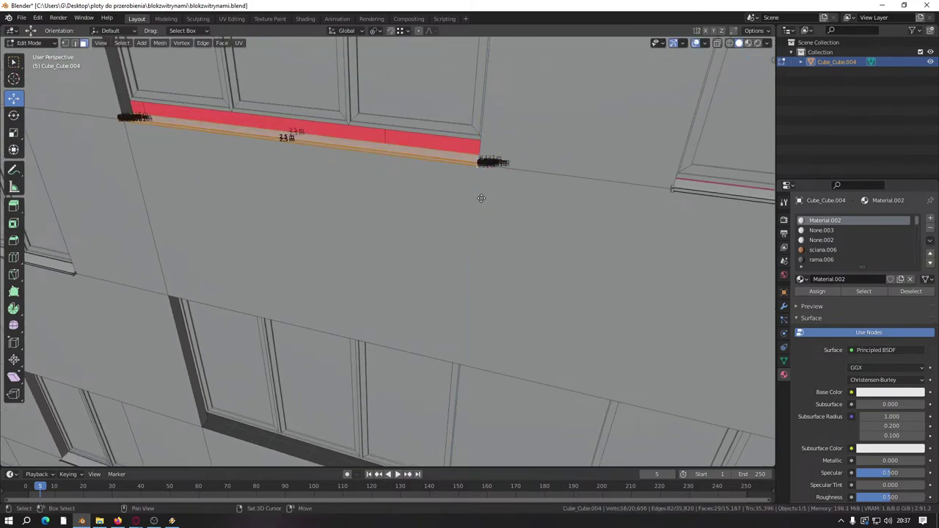
key("shift+d")
right_click(480, 199)
middle_click_drag(480, 199, 562, 203)
key("g")
left_click(375, 134)
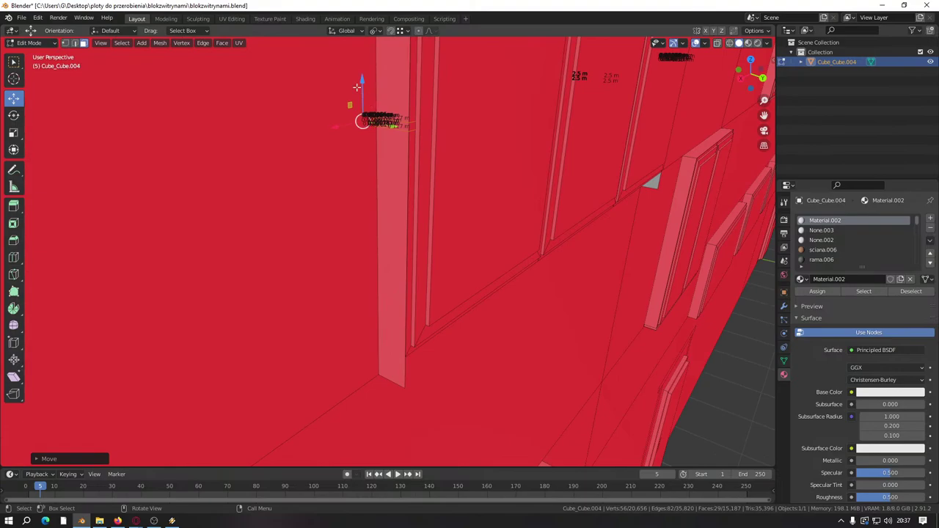
Step: Extrude the duplicated edge along Z into a sill strip about 2.5 m long
key("e")
key("z")
left_click(414, 390)
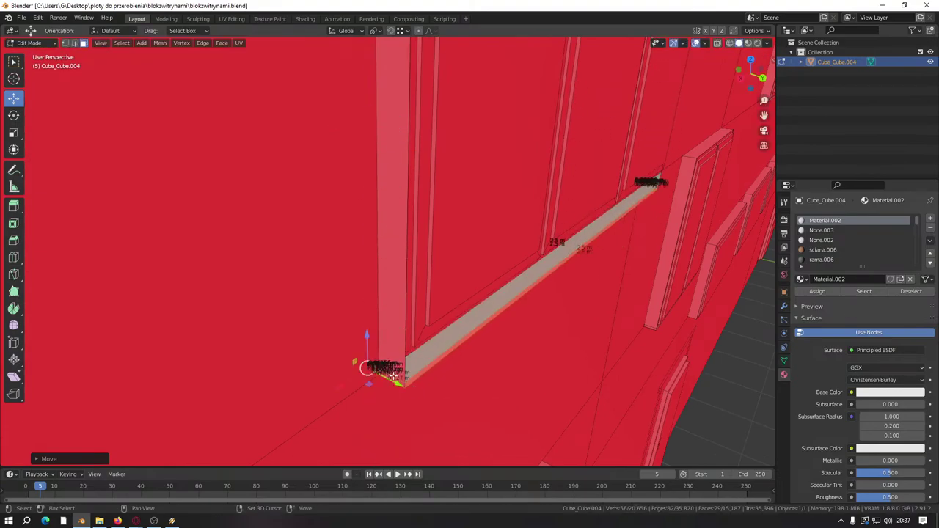
middle_click_drag(360, 357, 229, 286)
scroll(288, 299, "down", 5)
scroll(236, 286, "up", 10)
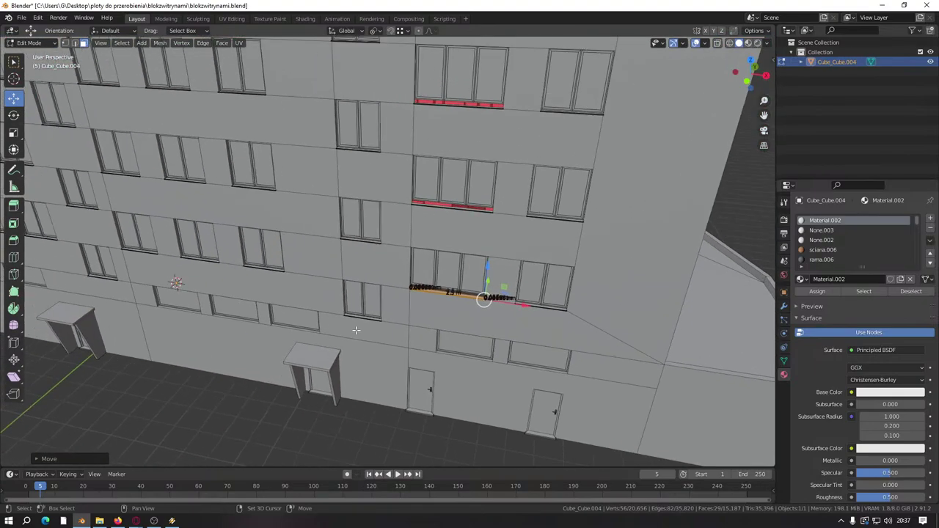
scroll(304, 294, "down", 10)
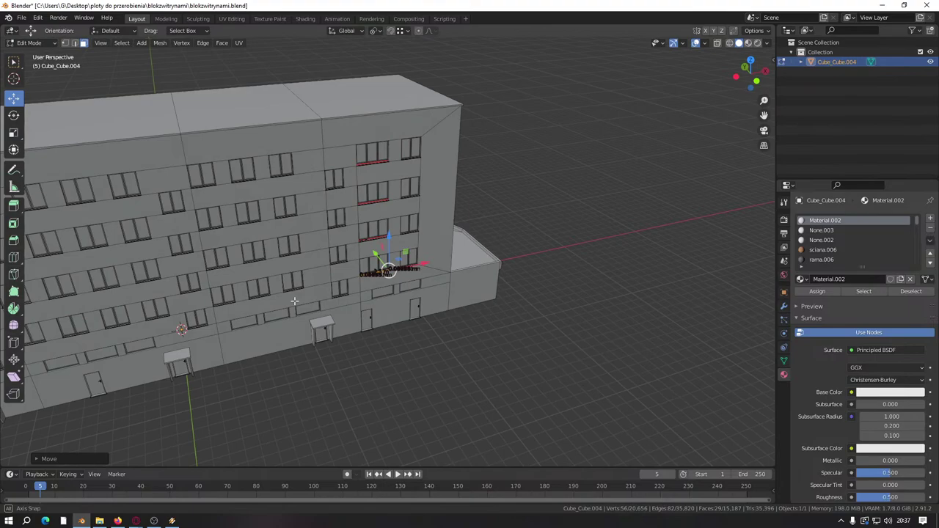
middle_click_drag(294, 301, 312, 252)
Step: Duplicate the new sill strip for another rear-facade window
key("shift+d")
key("Escape")
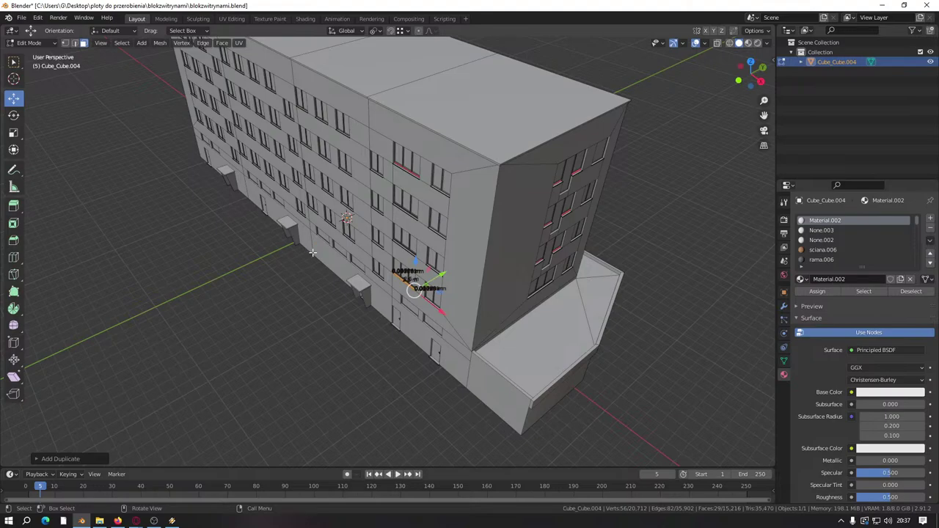
middle_click_drag(313, 253, 336, 254)
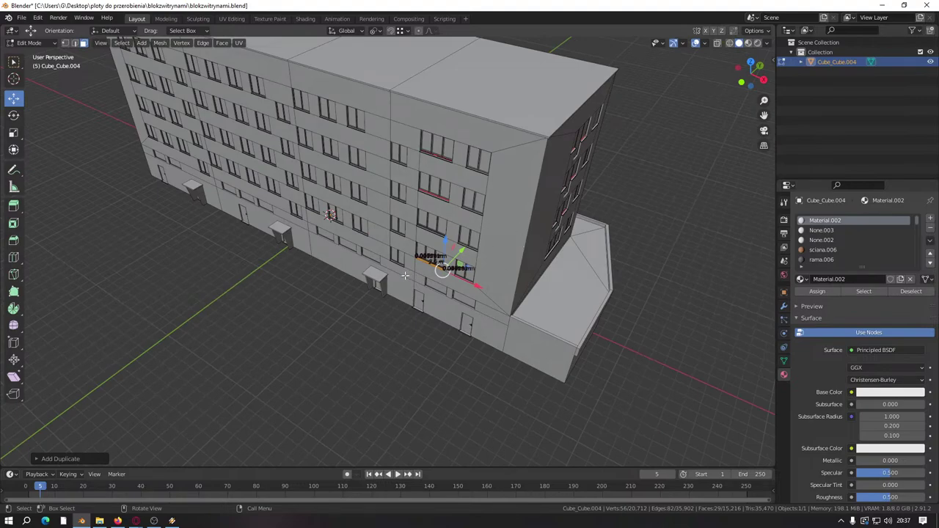
scroll(405, 277, "up", 5)
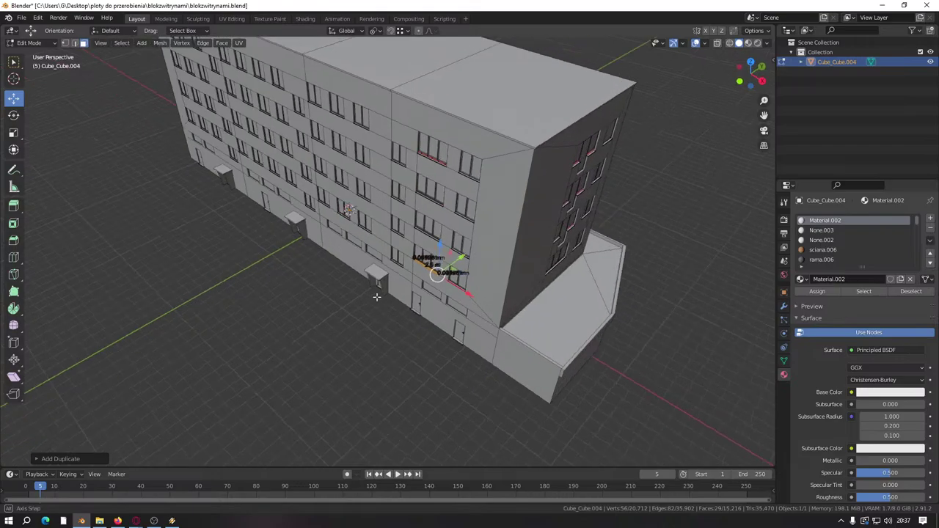
middle_click_drag(405, 277, 372, 296)
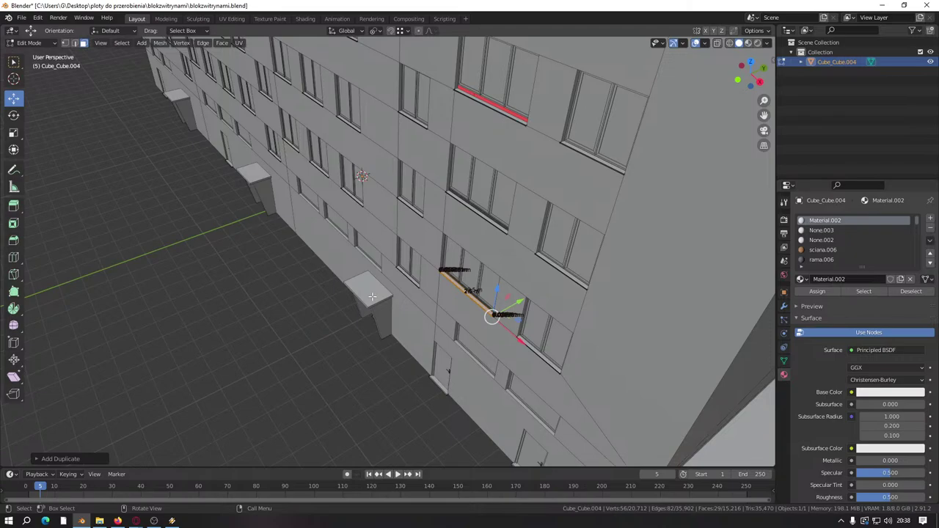
Step: Open the GIANTS I3D export settings from File > Export, then cancel the export
middle_click_drag(372, 296, 266, 239)
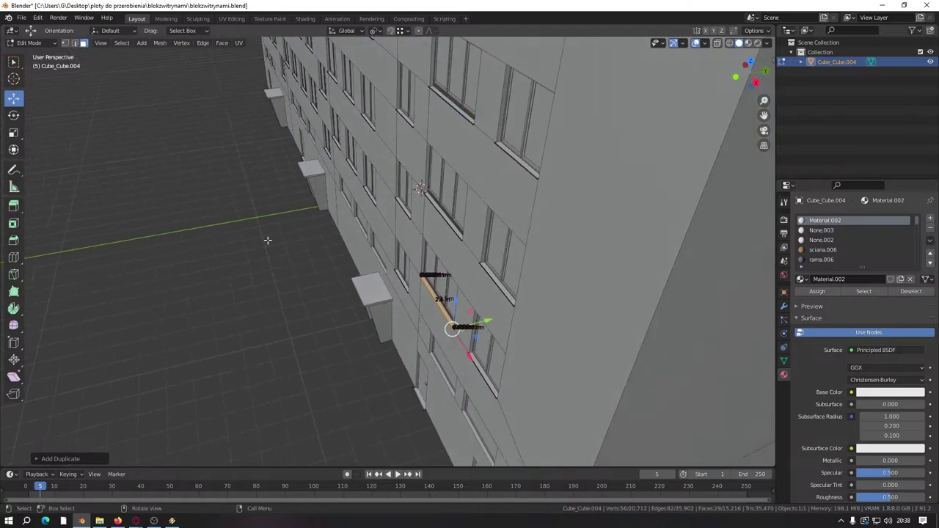
left_click(24, 18)
mouse_move(60, 161)
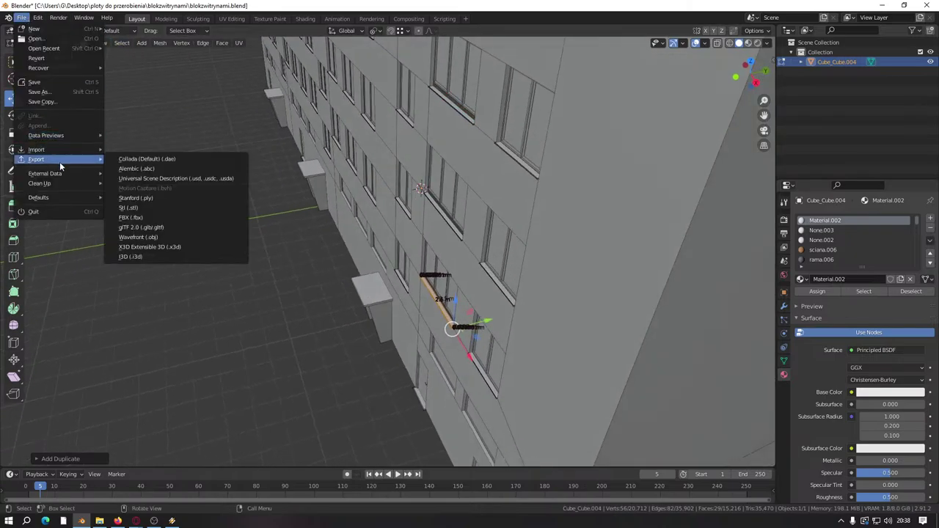
left_click(153, 260)
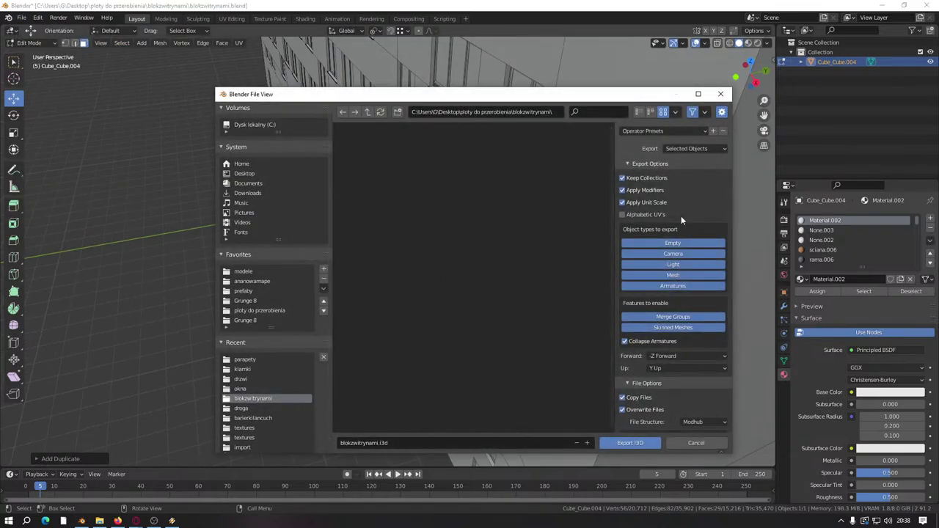
scroll(626, 420, "down", 3)
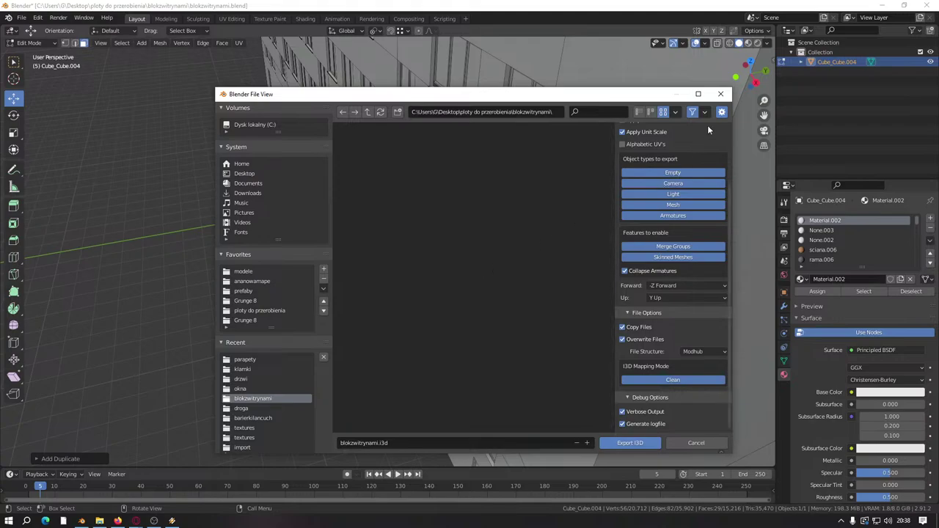
left_click(719, 96)
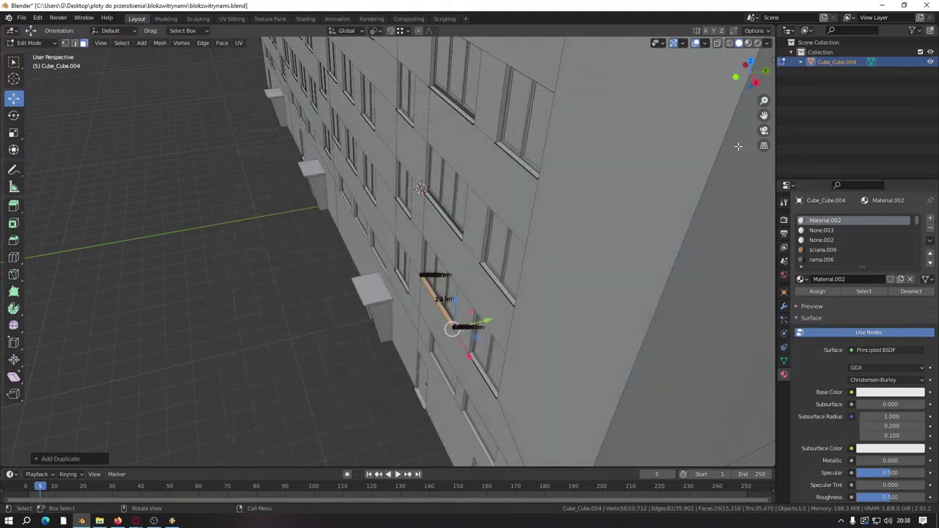
scroll(678, 212, "up", 2)
Step: Show the sidebar's Edit tab and orbit the view to the copied sill at the building corner
key("n")
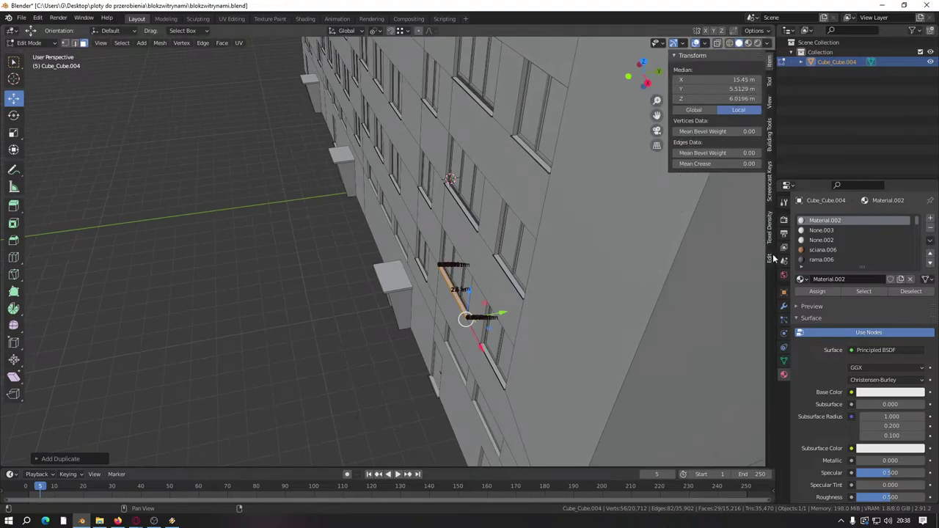
left_click(771, 259)
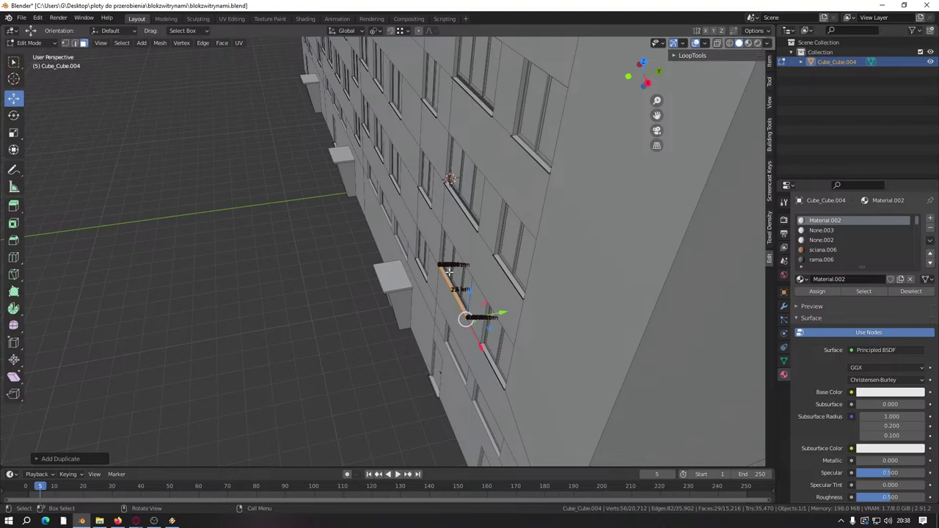
middle_click_drag(448, 273, 438, 242)
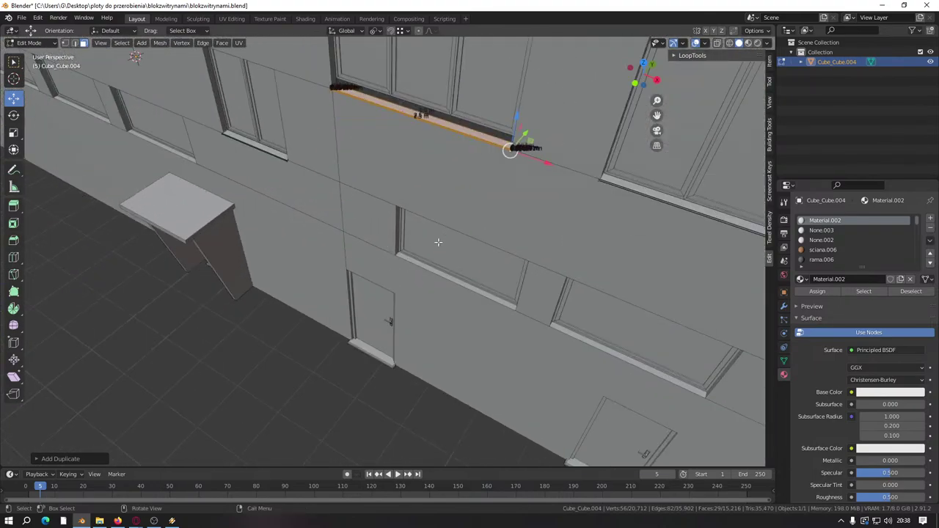
scroll(415, 276, "up", 4)
middle_click_drag(415, 275, 350, 450)
middle_click_drag(514, 266, 513, 264)
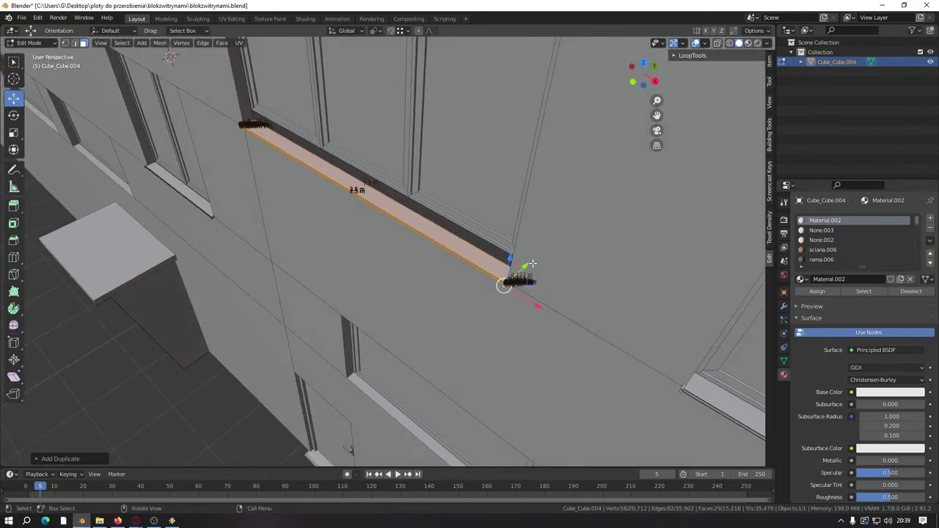
Step: Move the copied sill under the bay window and rotate it 18° about Z (R Z 18)
left_click_drag(514, 264, 460, 313)
type("r")
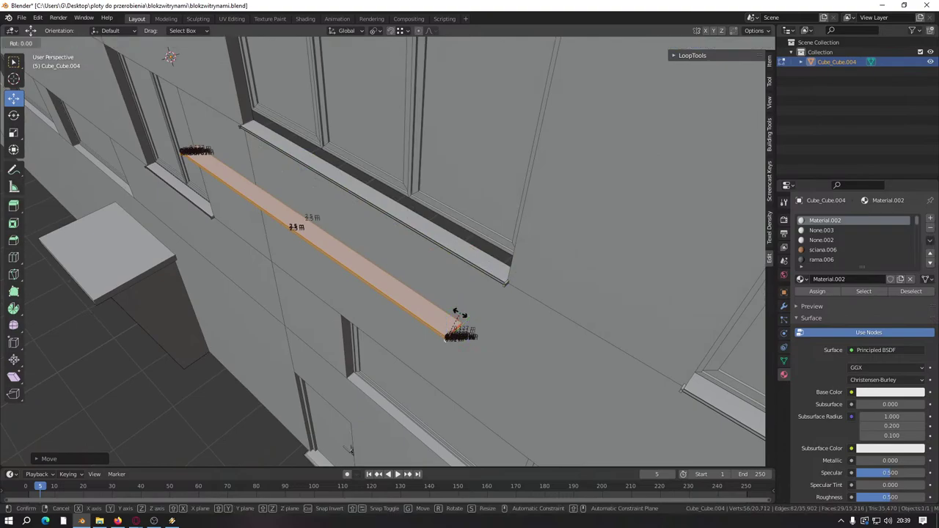
type("z18")
key("Return")
middle_click_drag(460, 313, 333, 261)
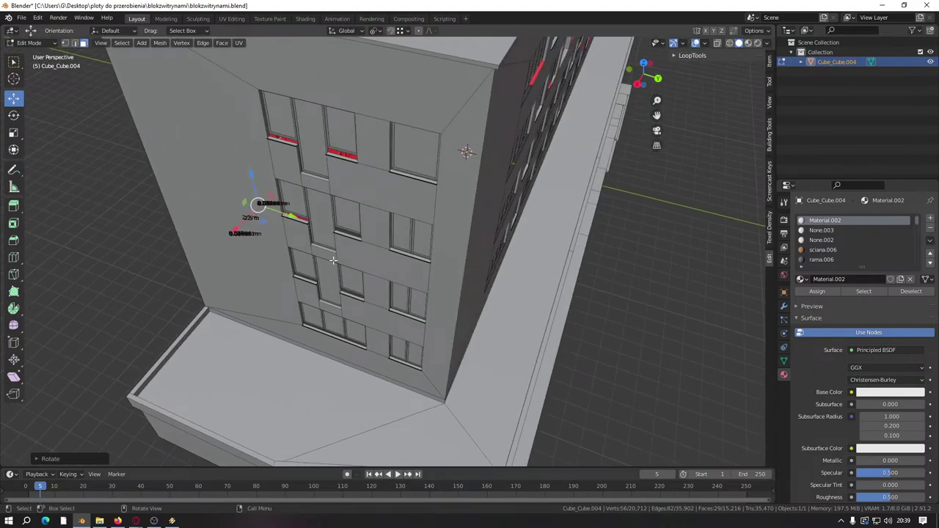
middle_click_drag(325, 265, 356, 226)
scroll(385, 280, "down", 3)
scroll(362, 245, "down", 3)
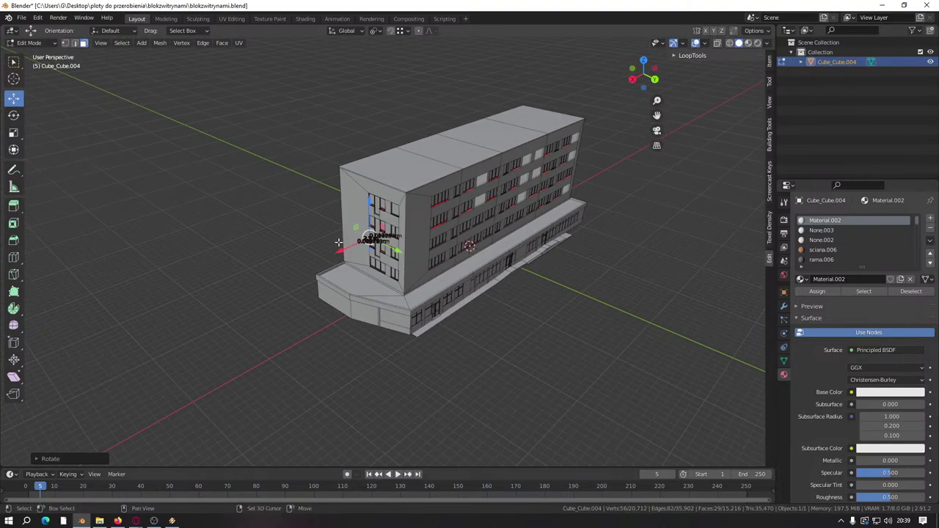
scroll(338, 242, "up", 3)
scroll(338, 242, "down", 3)
scroll(345, 253, "up", 4)
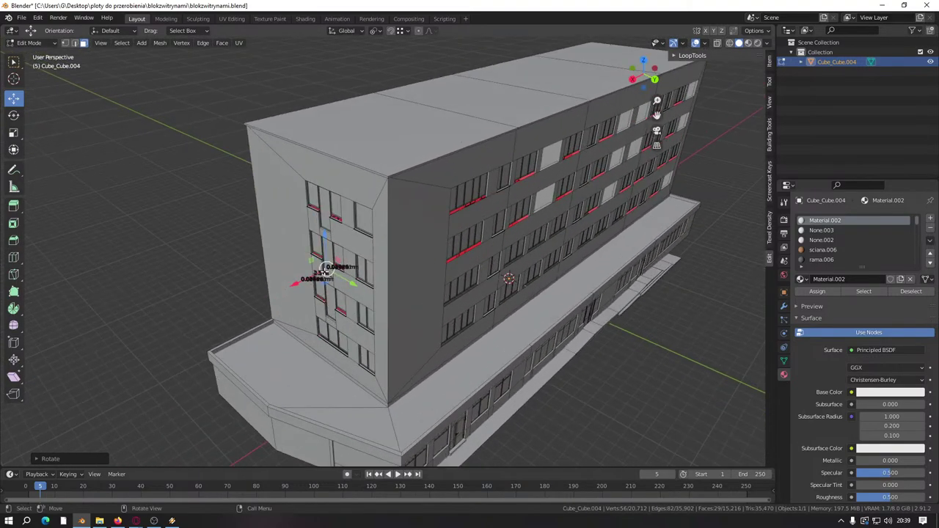
scroll(325, 271, "down", 1)
scroll(325, 272, "down", 1)
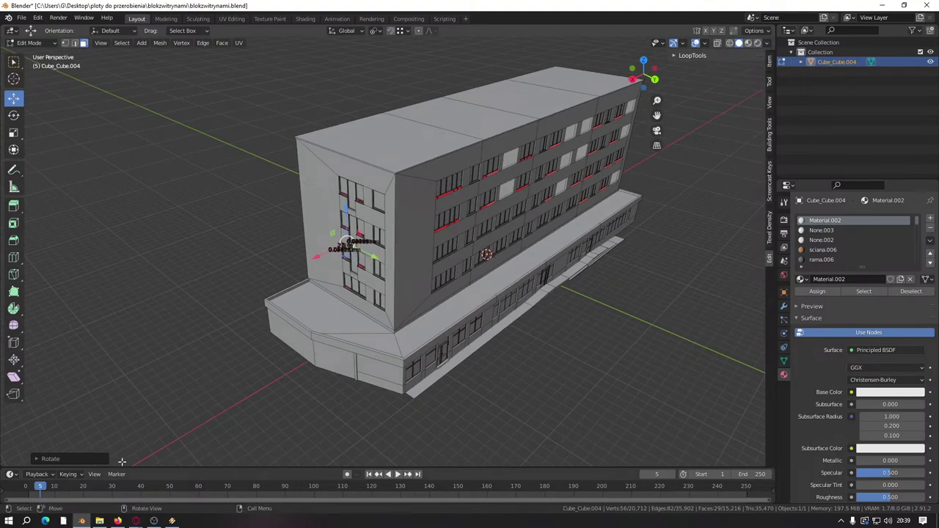
Step: In File Explorer, open ratusz.blend from the ratusz folder under 'ploty do przerobienia'
mouse_move(100, 521)
left_click(100, 483)
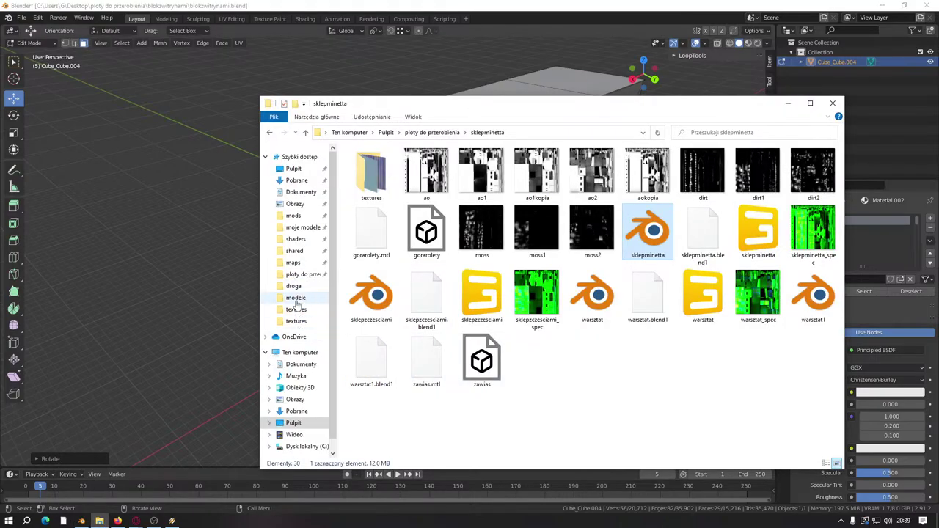
left_click(302, 273)
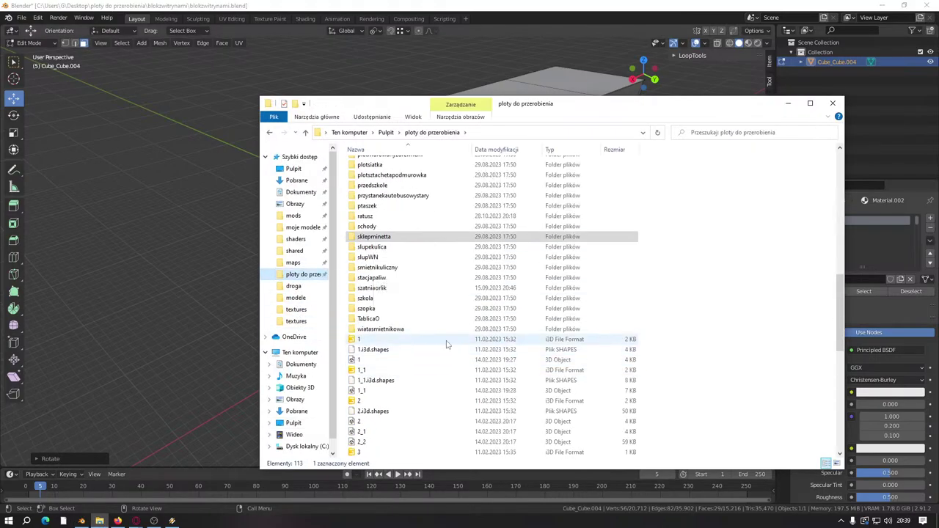
double_click(378, 216)
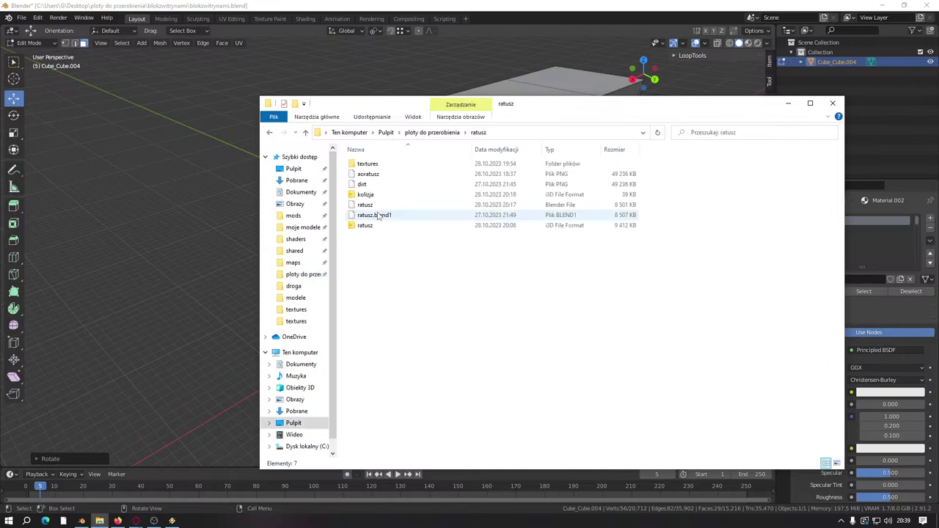
double_click(378, 206)
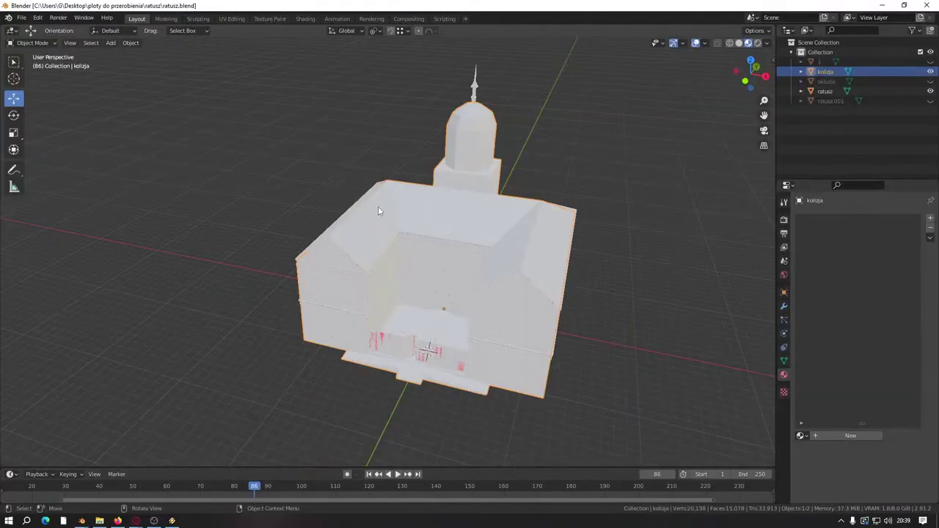
Step: Unhide objects 1, okluzja and ratusz.001 in the Outliner and select the ratusz building
middle_click_drag(566, 155, 564, 263)
left_click(533, 295)
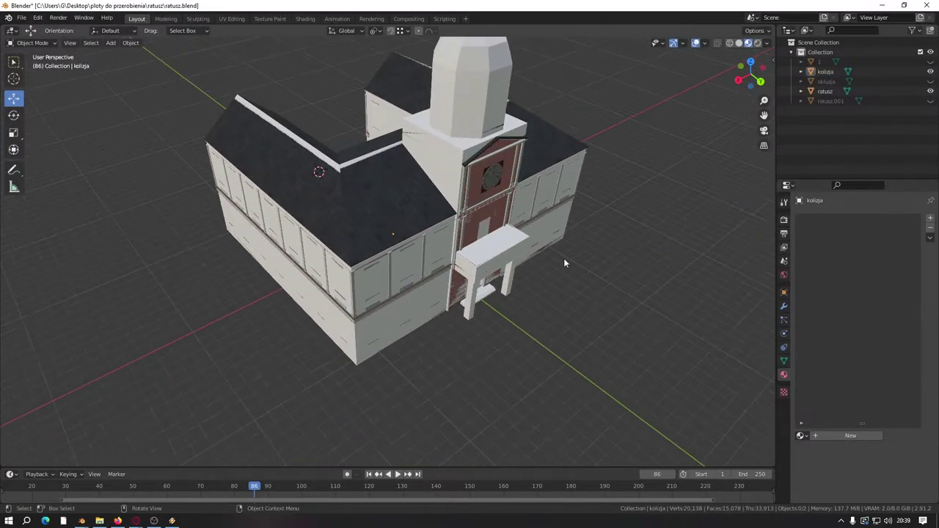
left_click(931, 62)
left_click(930, 81)
left_click(931, 101)
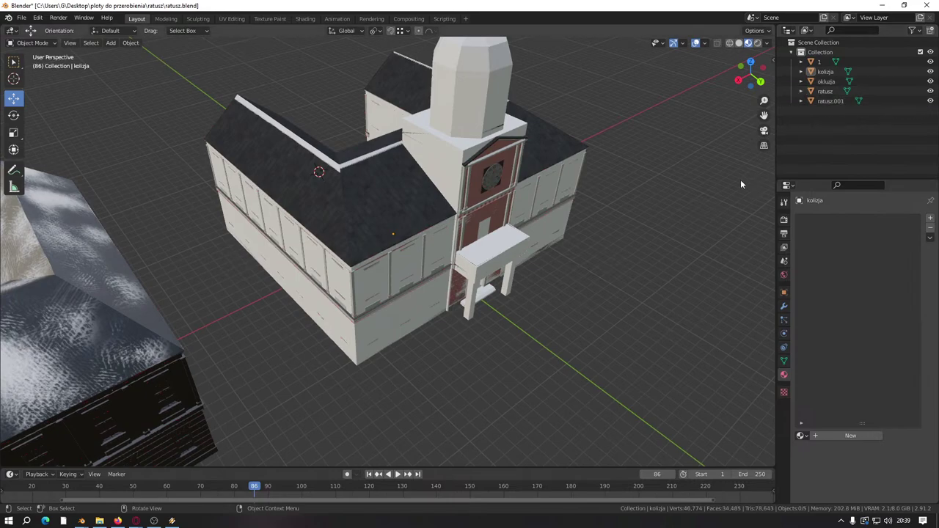
left_click(818, 91)
scroll(573, 191, "down", 2)
middle_click_drag(573, 191, 669, 202)
scroll(491, 256, "up", 3)
Step: Hide 1, kolizja, okluzja and ratusz.001, viewing the town hall frontally with its tower
left_click(930, 62)
left_click(931, 71)
left_click(930, 80)
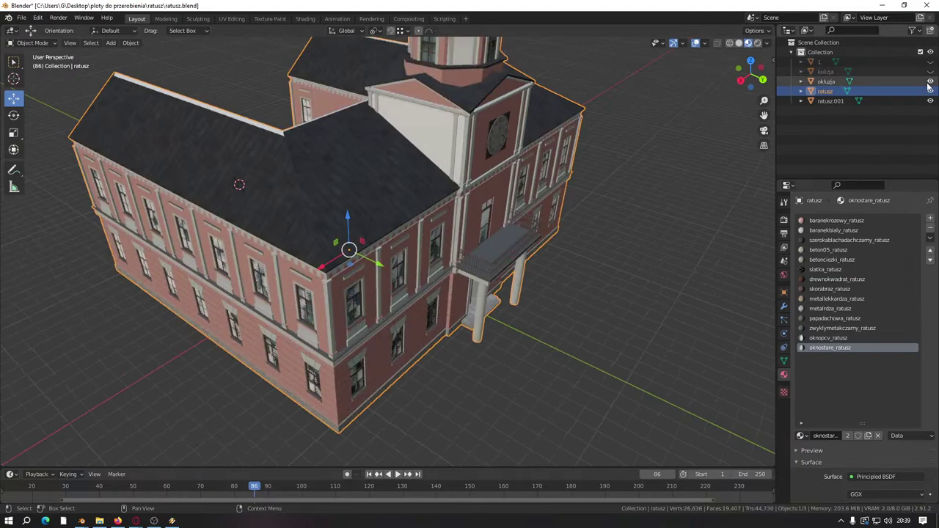
left_click(930, 101)
left_click(930, 101)
middle_click_drag(469, 293, 445, 213)
middle_click_drag(419, 173, 470, 220)
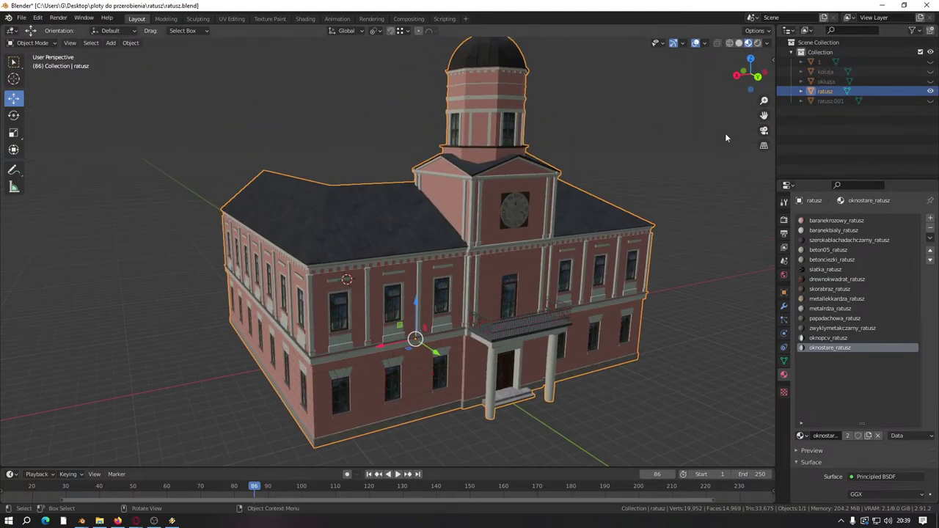
Step: Deselect ratusz and show the kolizja collision shell again, looking at the left wing
left_click(869, 126)
left_click(930, 71)
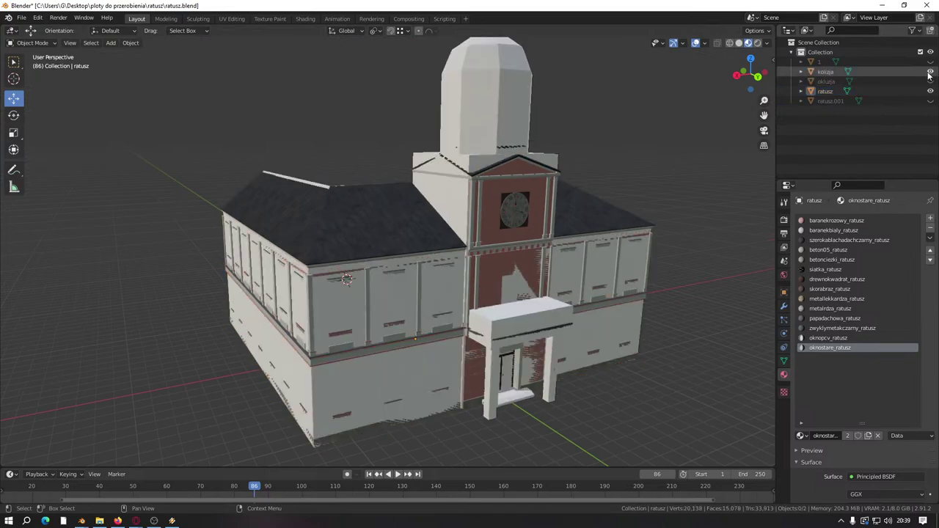
middle_click_drag(511, 176, 369, 277)
scroll(369, 277, "up", 2)
scroll(492, 220, "down", 3)
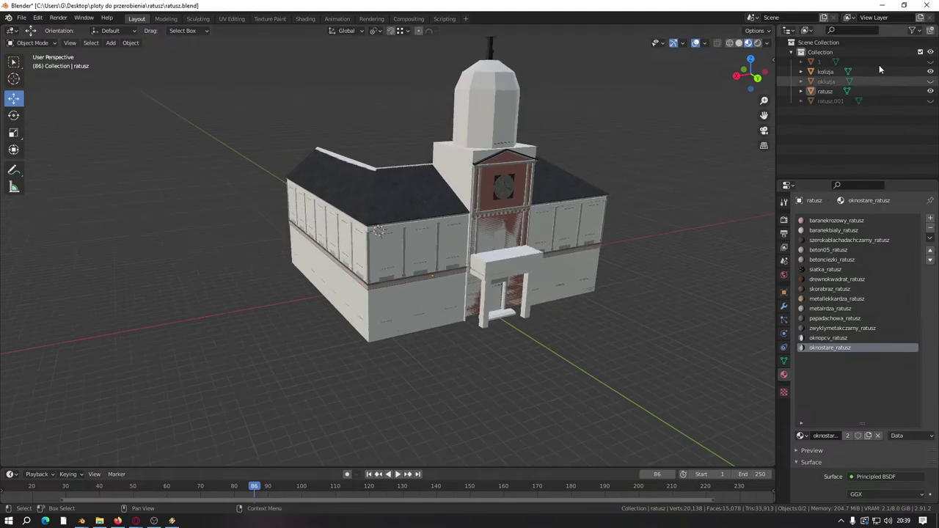
Step: Hide kolizja, show okluzja, and frame the facade squarely around the centre window
left_click(930, 72)
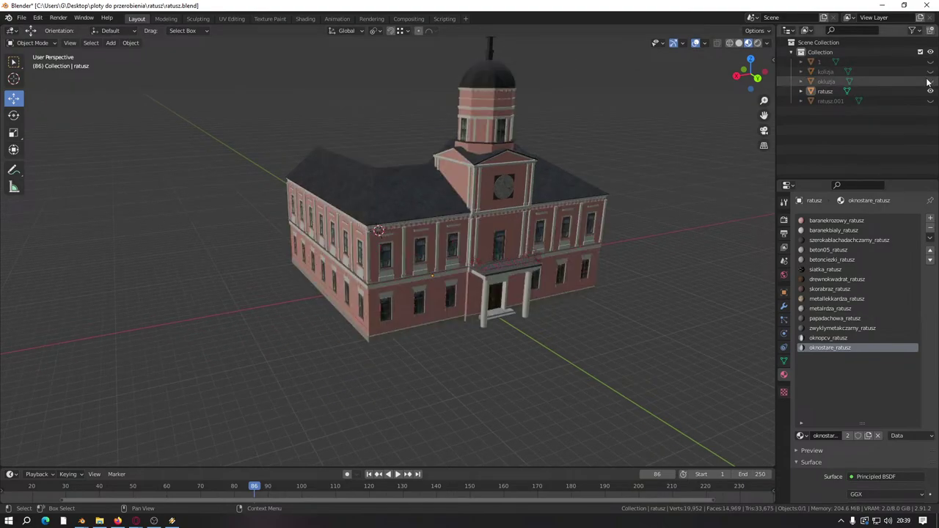
left_click(929, 81)
scroll(463, 247, "up", 6)
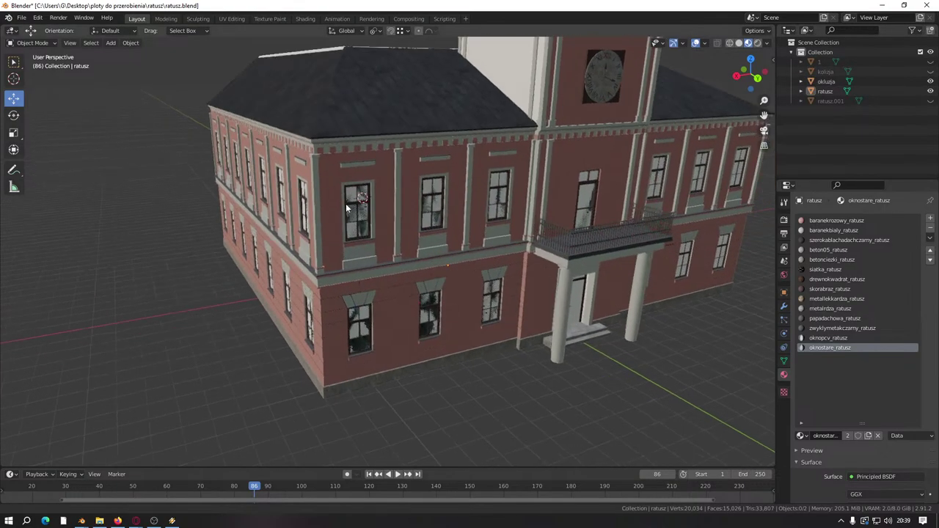
middle_click_drag(333, 199, 315, 204)
scroll(314, 205, "up", 6)
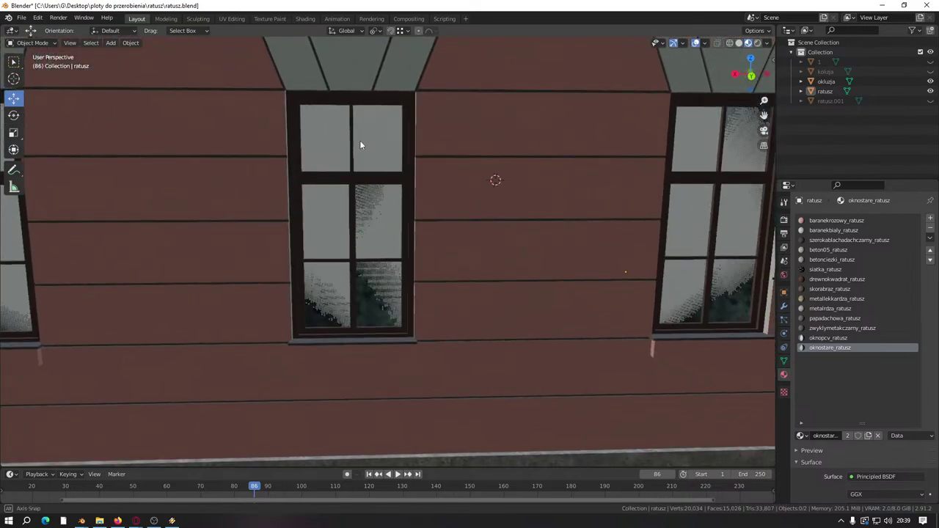
middle_click_drag(395, 186, 382, 181)
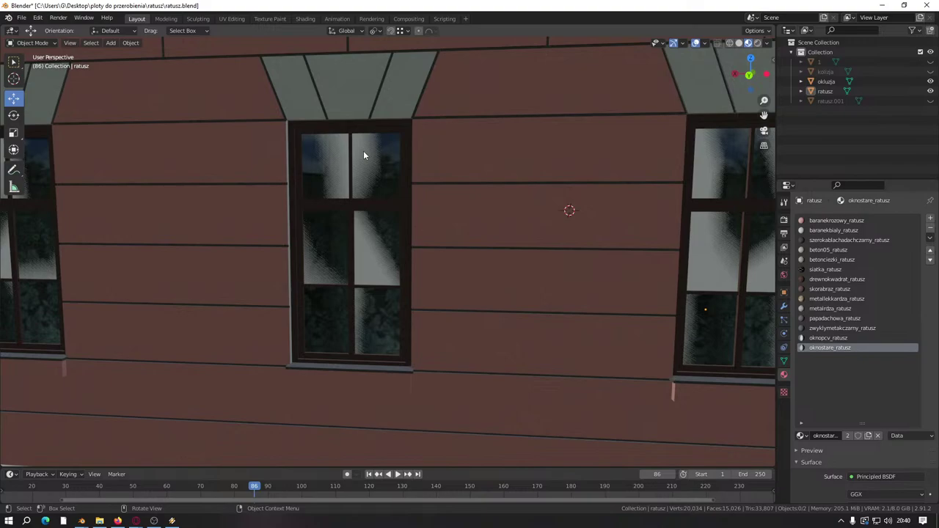
middle_click_drag(387, 159, 678, 128)
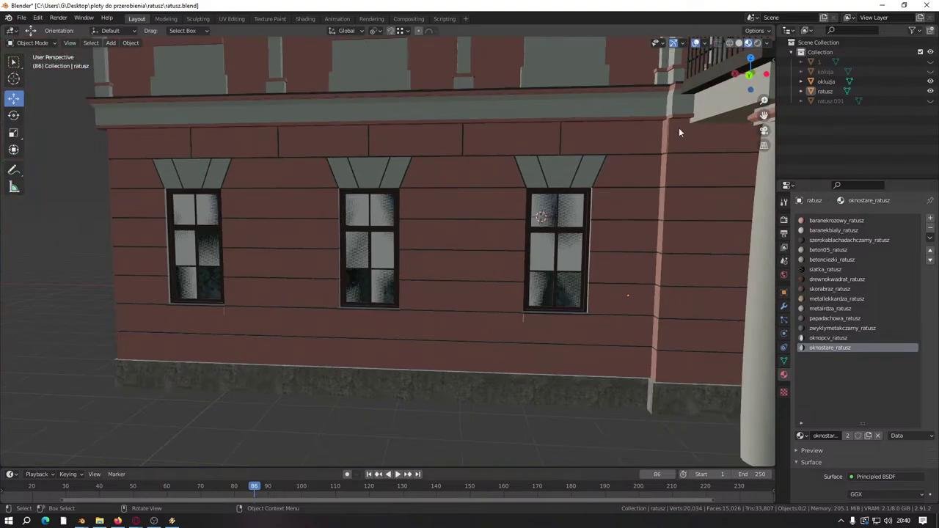
Step: Hide okluzja so the windows go dark, then select the ratusz building near the entrance
left_click(929, 82)
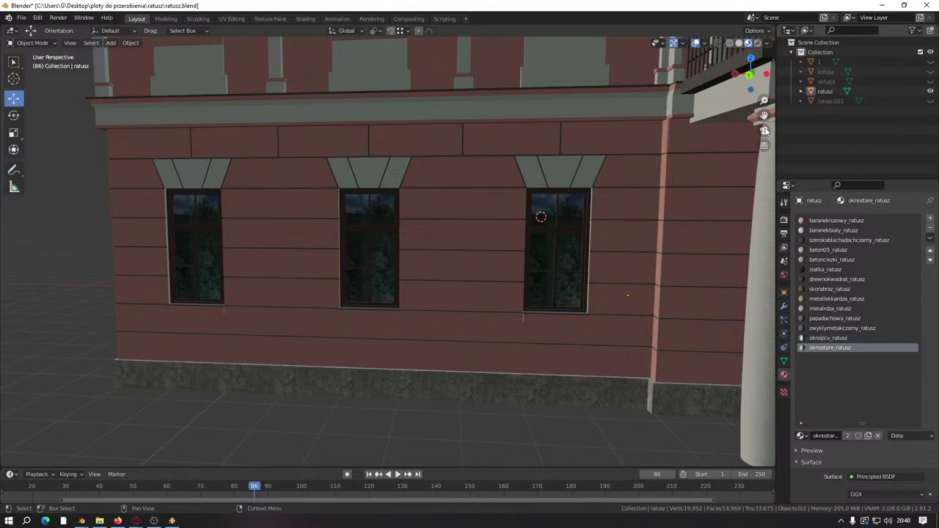
middle_click_drag(579, 162, 465, 160)
left_click(466, 160)
scroll(529, 189, "down", 1)
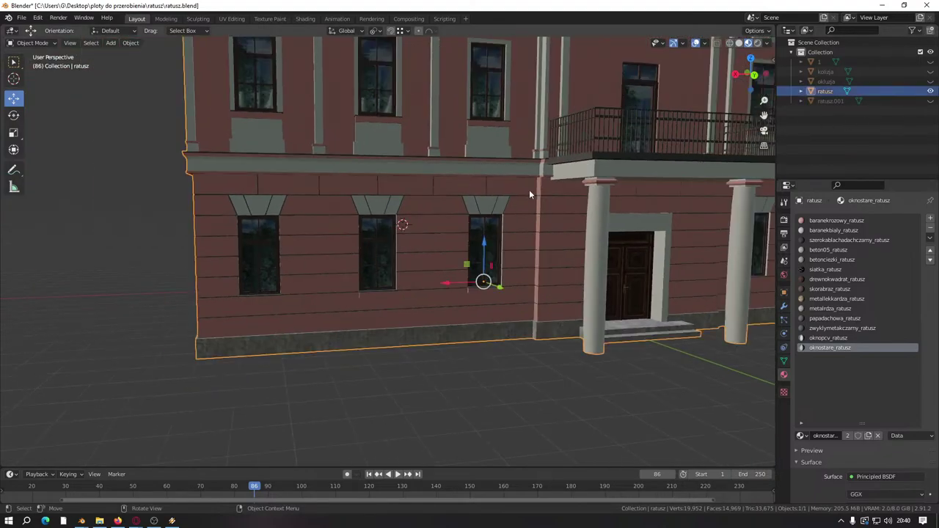
middle_click_drag(529, 189, 525, 197)
scroll(526, 196, "up", 4)
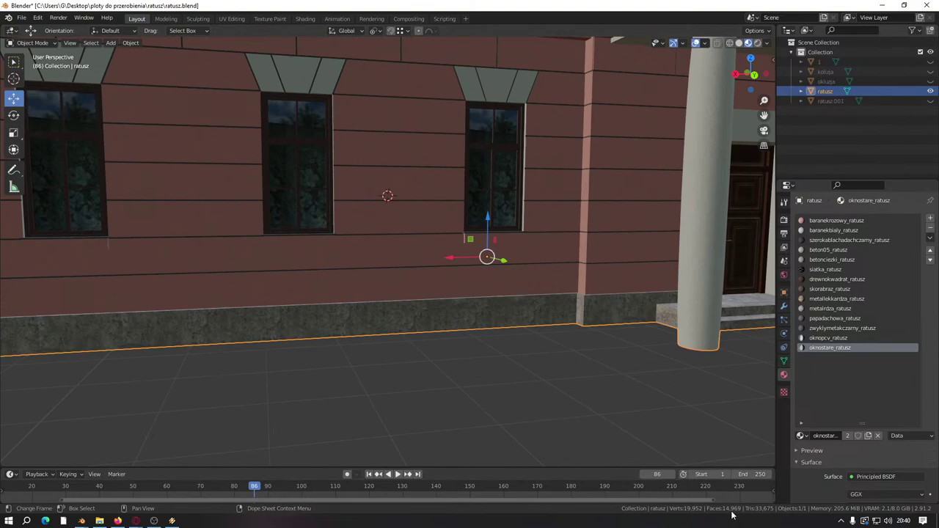
Step: Hide the original ratusz, then show and select ratusz.001 to inspect it
left_click(931, 91)
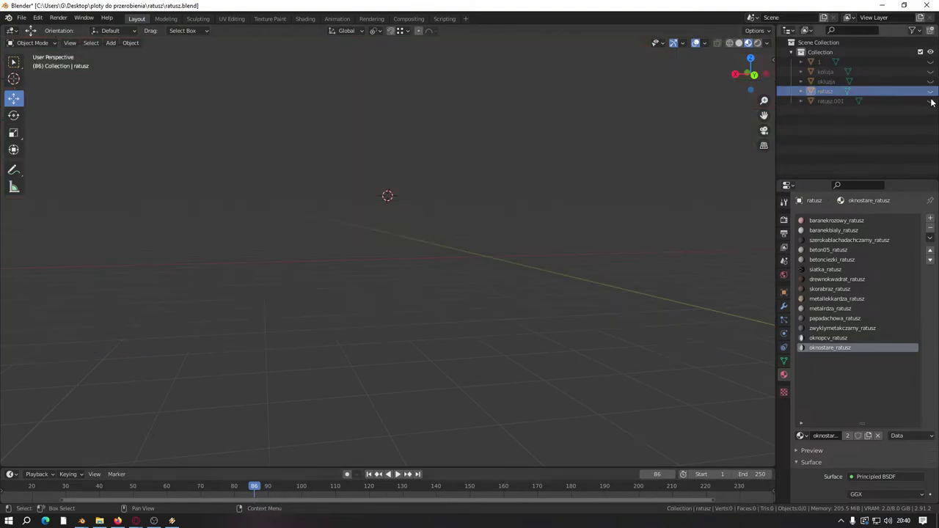
left_click(931, 100)
left_click(891, 100)
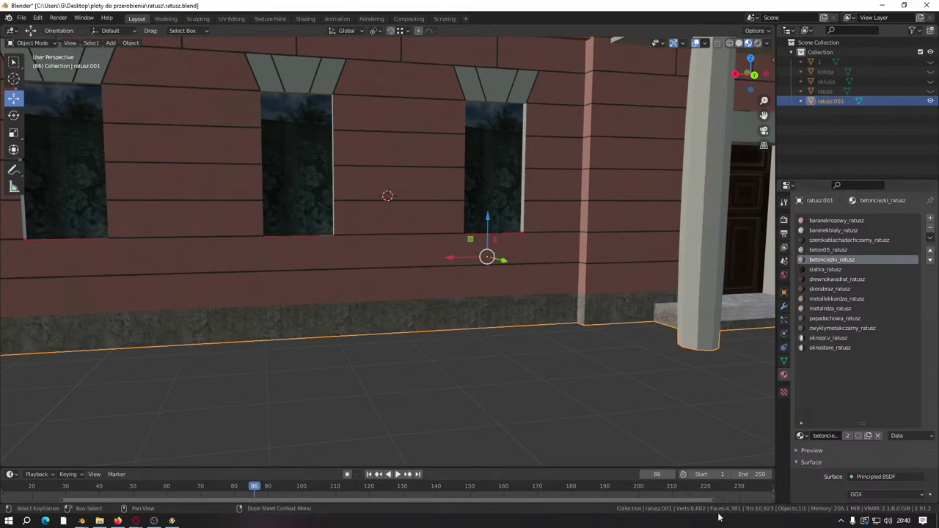
scroll(417, 215, "down", 6)
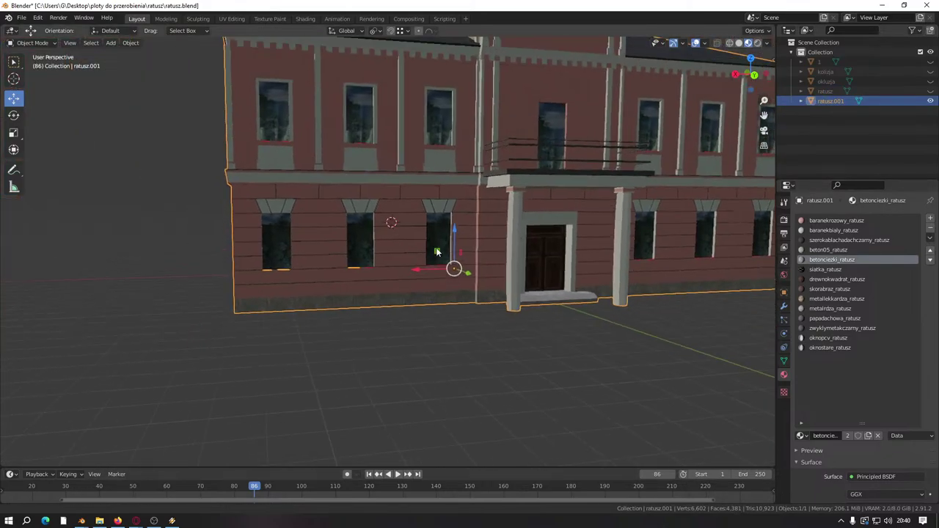
scroll(417, 267, "up", 7)
scroll(416, 267, "up", 8)
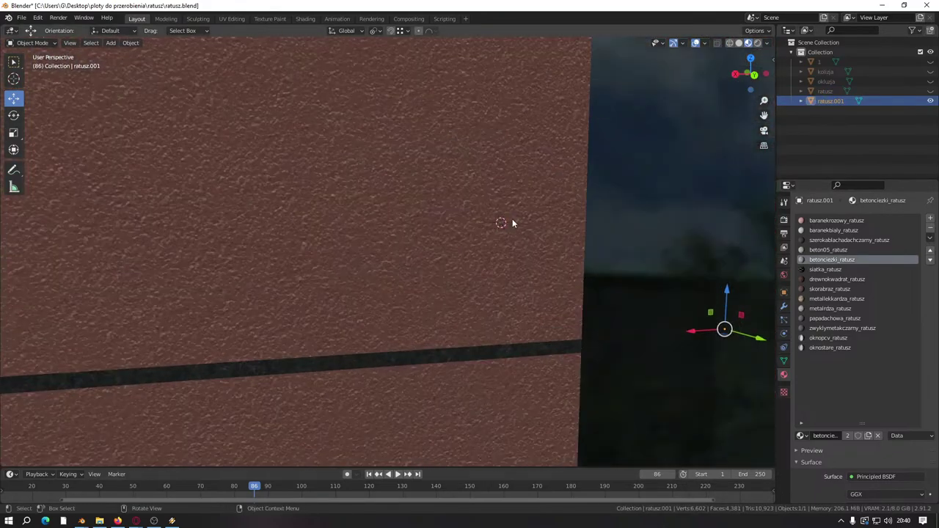
scroll(580, 198, "down", 5)
scroll(509, 172, "up", 3)
scroll(498, 183, "down", 6)
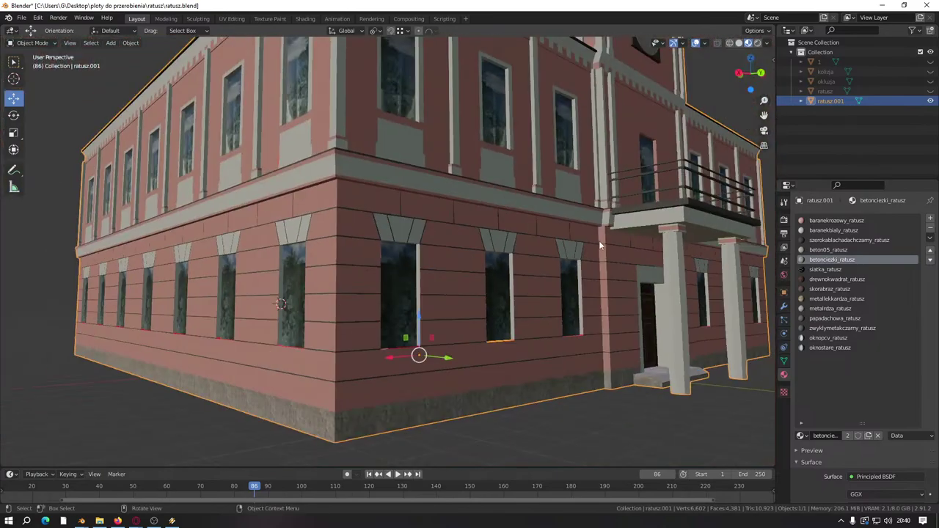
scroll(479, 211, "up", 3)
scroll(478, 210, "down", 5)
scroll(447, 235, "up", 8)
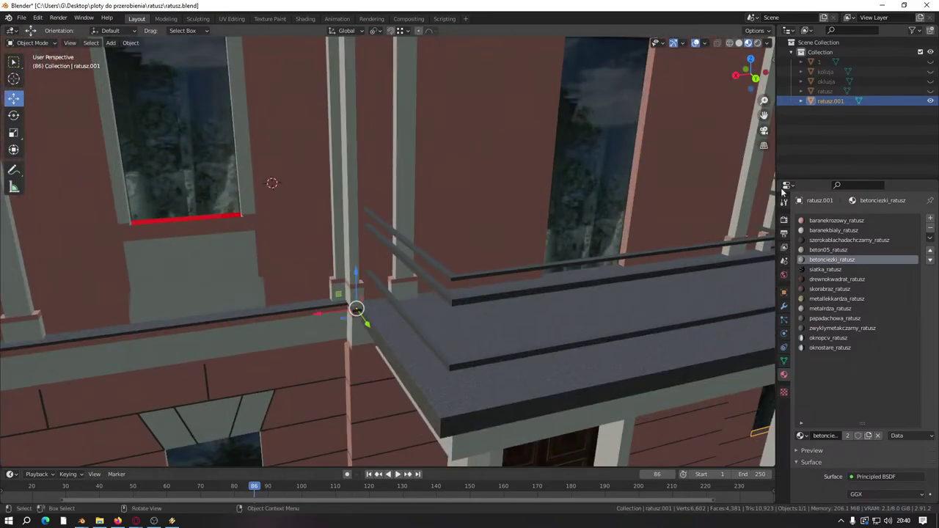
Step: Compare the two versions, then hide both ratusz and ratusz.001 and frame the whole model
left_click(931, 100)
left_click(931, 91)
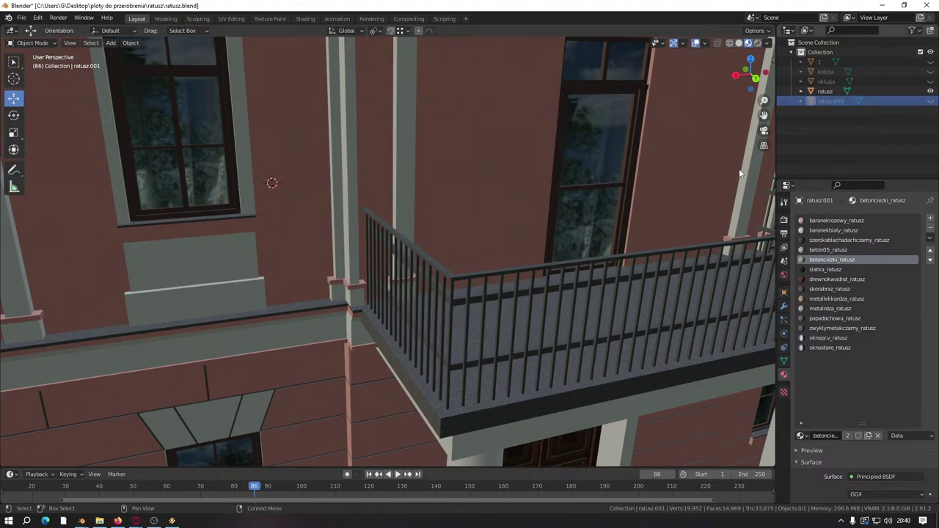
key("Home")
left_click(931, 101)
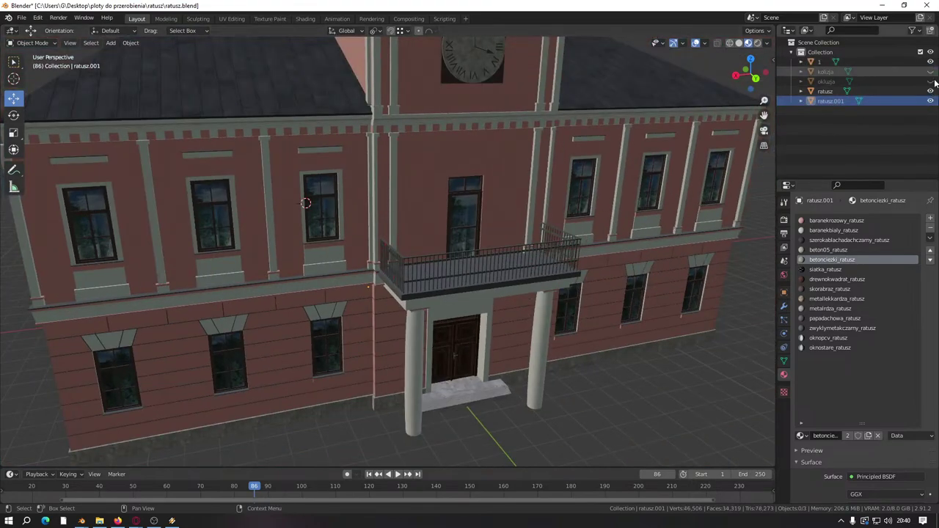
left_click(930, 91)
left_click(930, 100)
key("Home")
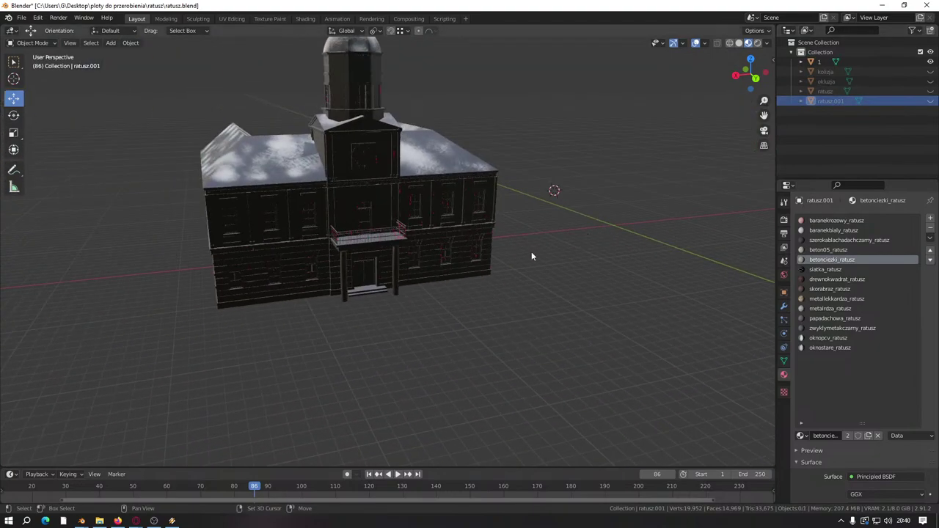
Step: Inspect the snow-roofed object 1 from an angled top view, abandoning an attempt to close Blender
middle_click_drag(530, 257, 413, 148)
scroll(470, 235, "down", 5)
scroll(421, 286, "up", 4)
scroll(420, 286, "up", 5)
scroll(388, 209, "down", 5)
scroll(490, 176, "up", 4)
scroll(343, 237, "down", 5)
middle_click_drag(343, 236, 437, 266)
scroll(422, 259, "up", 3)
scroll(436, 266, "up", 2)
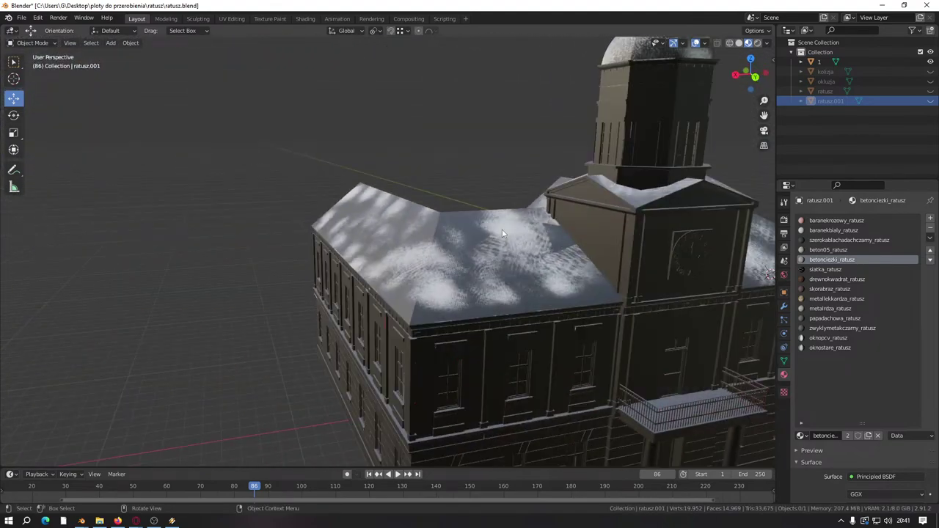
left_click(926, 5)
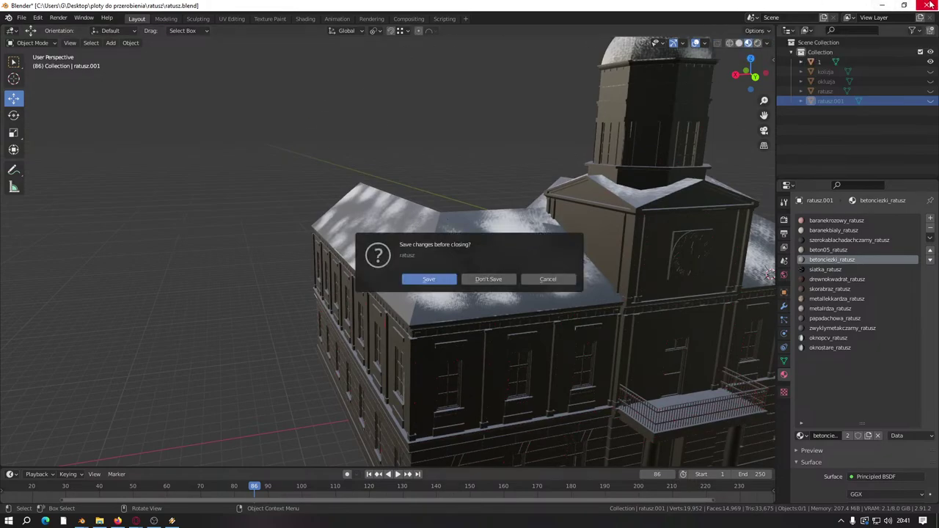
left_click(26, 19)
Step: Export the scene through File > Export > GIANTS I3D as ratusz.i3d
left_click(21, 18)
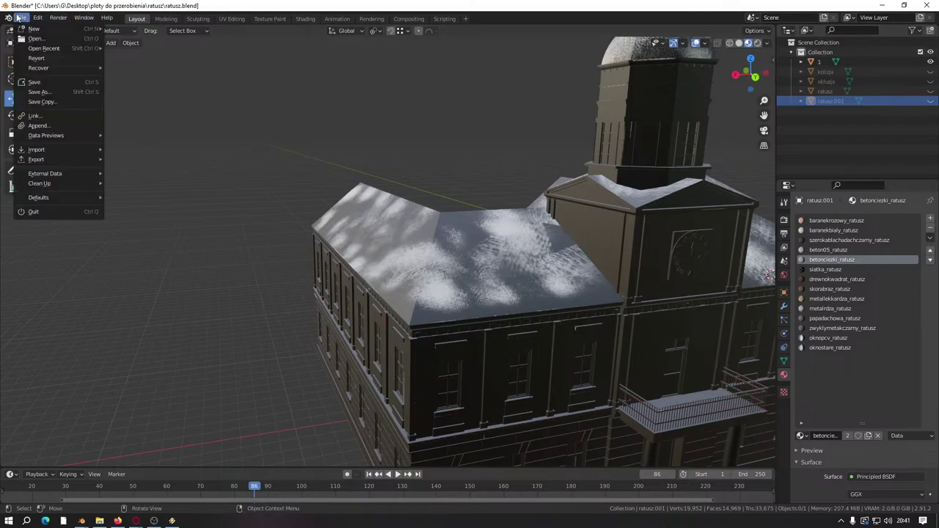
mouse_move(50, 161)
left_click(141, 258)
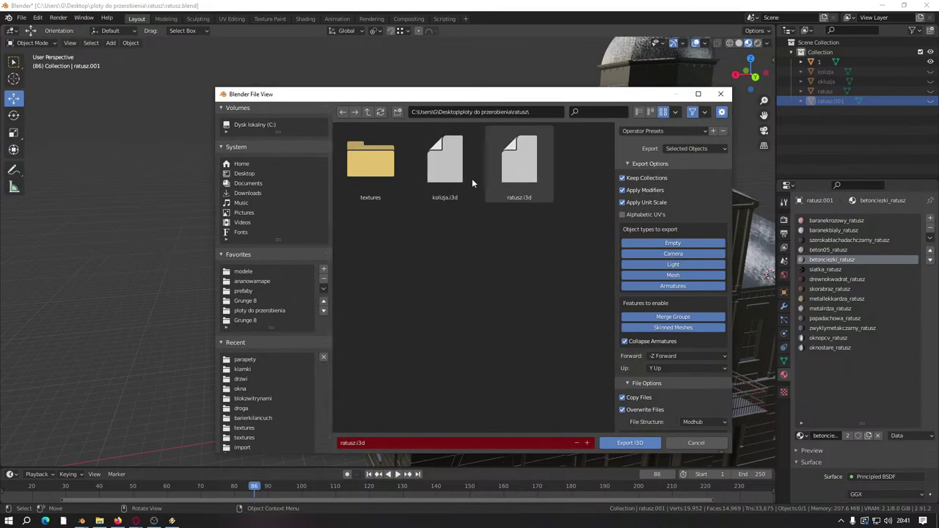
left_click(720, 95)
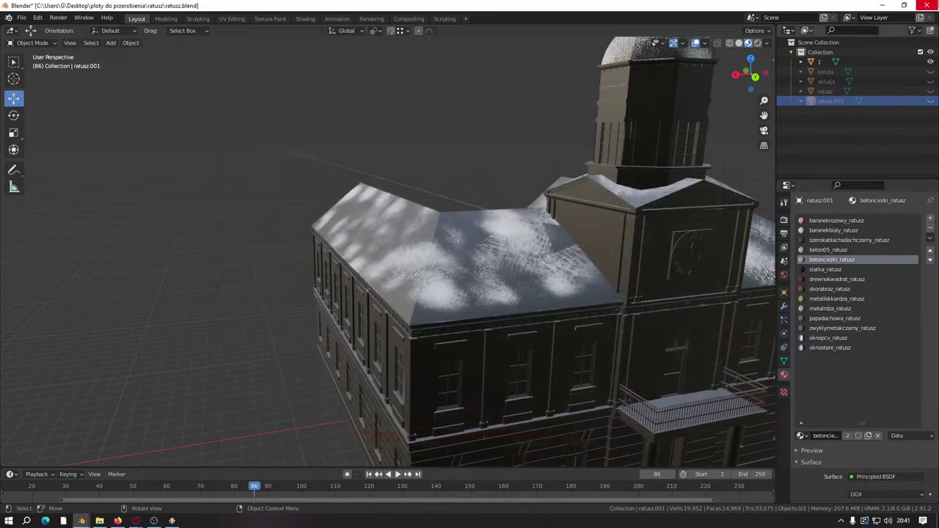
Step: Quit Blender without saving and open ratusz.i3d in GIANTS Editor 9.0.4
key("ctrl+q")
left_click(489, 282)
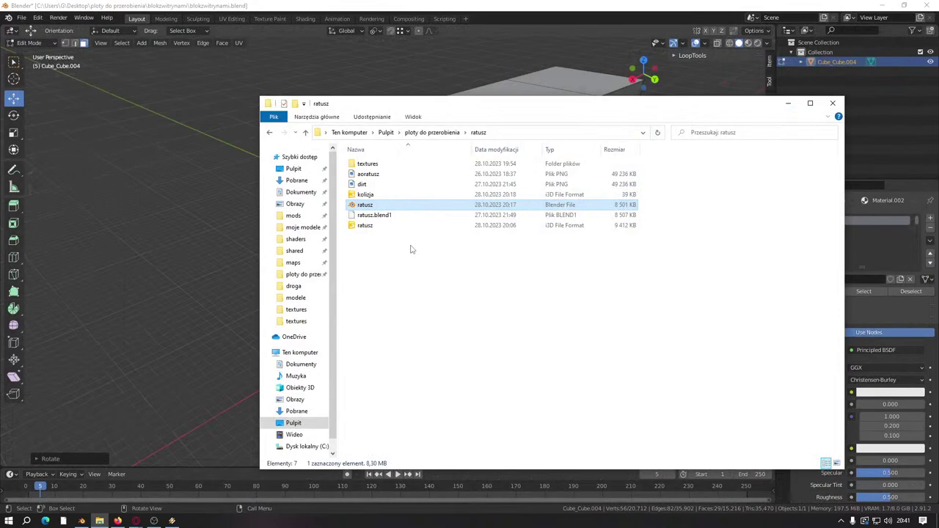
double_click(364, 226)
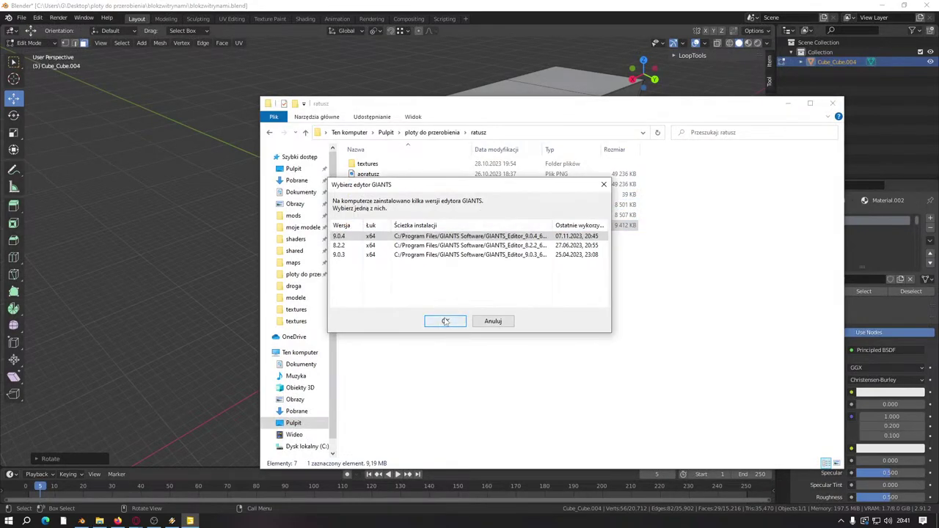
left_click(445, 321)
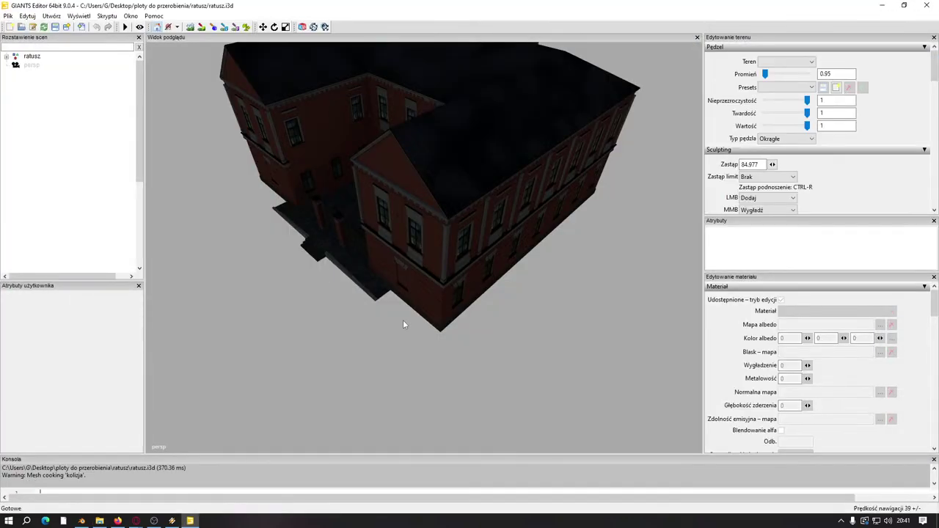
Step: Add a light to the town-hall scene and orbit to the building front and tower
left_click(51, 15)
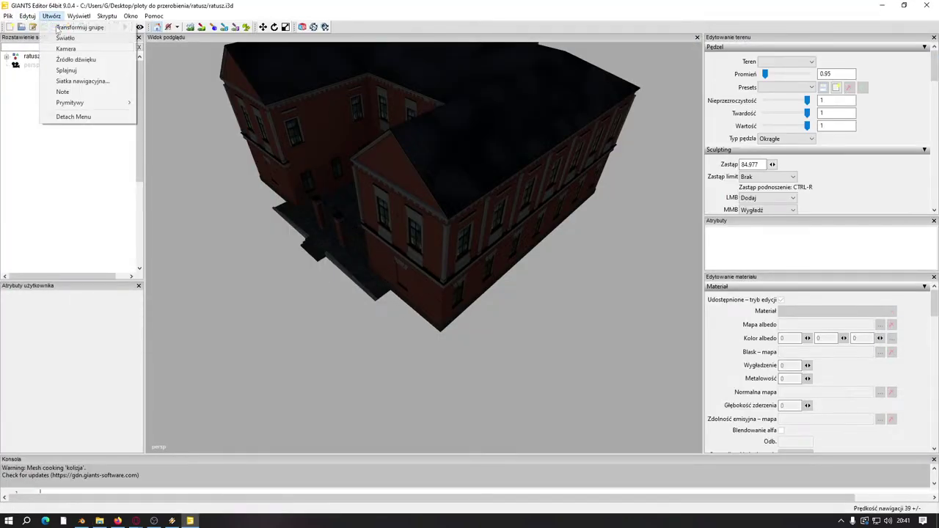
left_click(66, 39)
right_click_drag(210, 134, 311, 176)
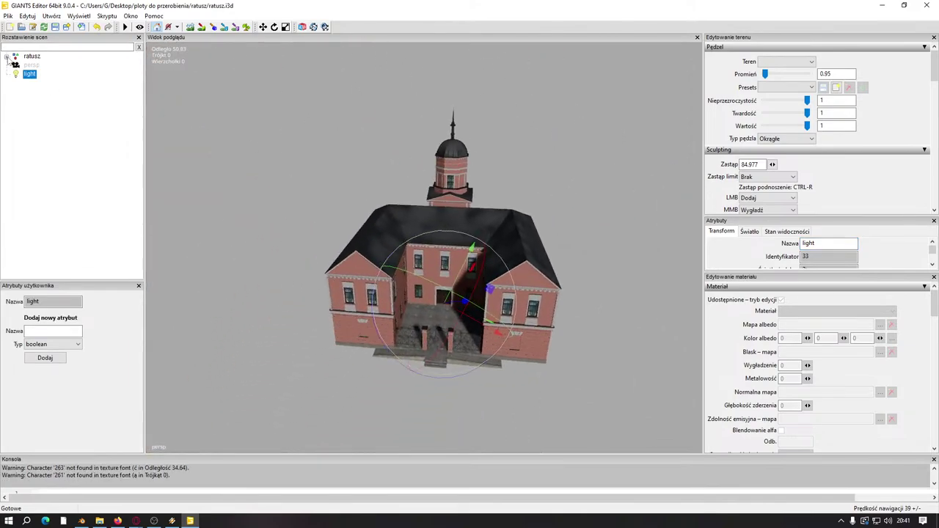
Step: Expand the ratusz, LOD0 and LOD1 nodes and compare the LOD0 and LOD1 geometry
left_click(7, 57)
left_click(16, 65)
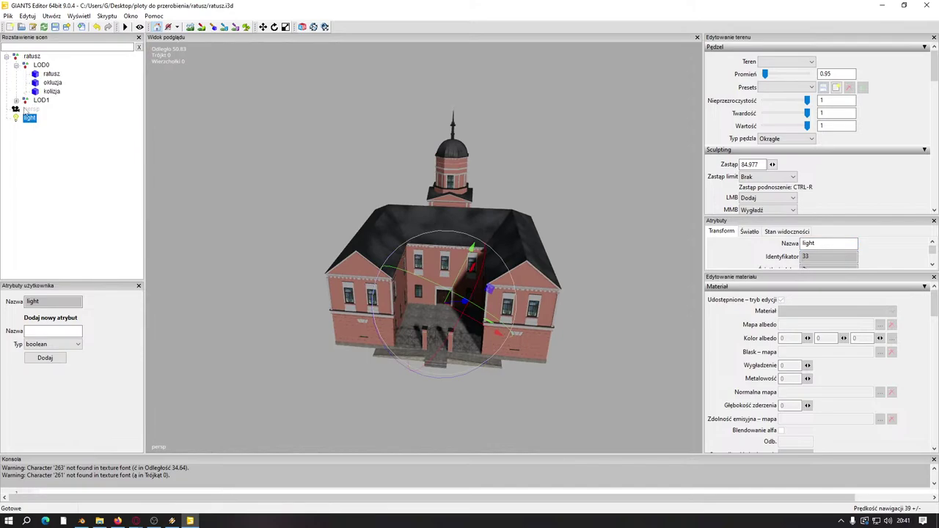
left_click(16, 100)
left_click(41, 65)
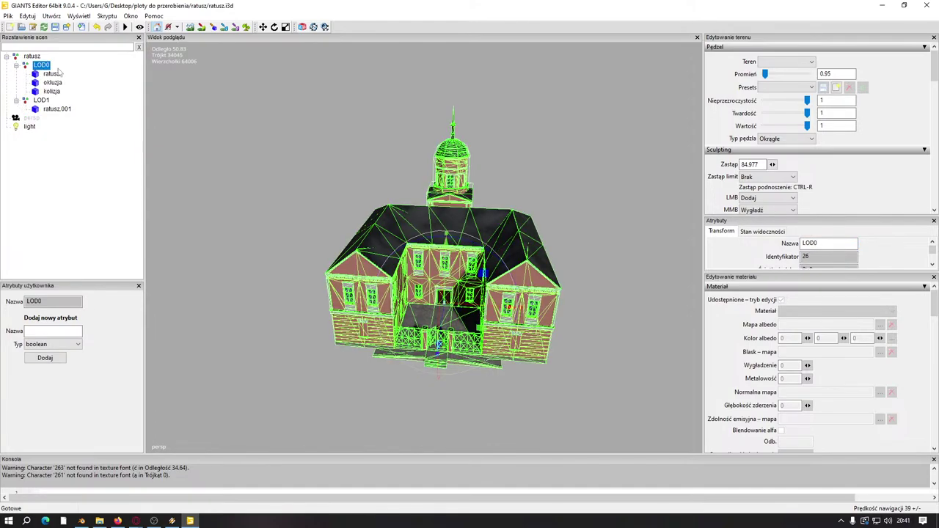
middle_click_drag(359, 228, 415, 215)
scroll(415, 216, "up", 5)
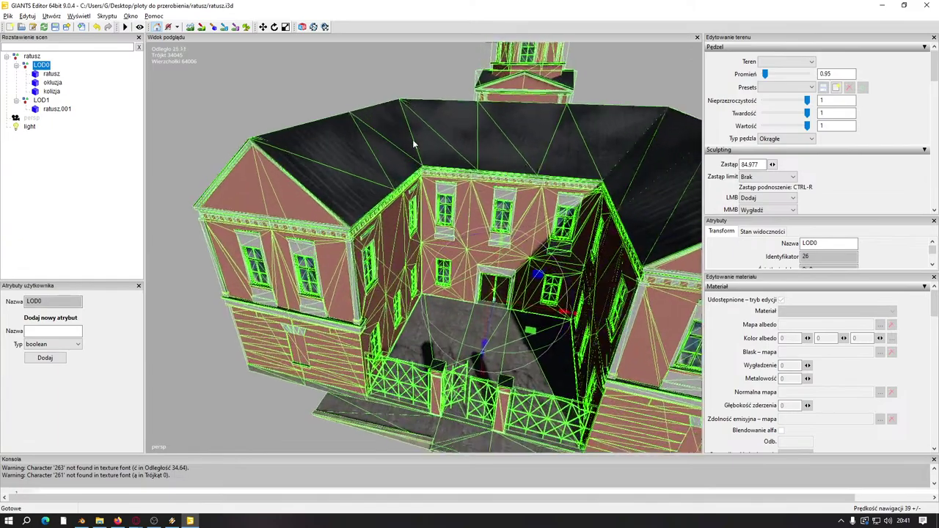
left_click(42, 100)
middle_click_drag(273, 191, 320, 132)
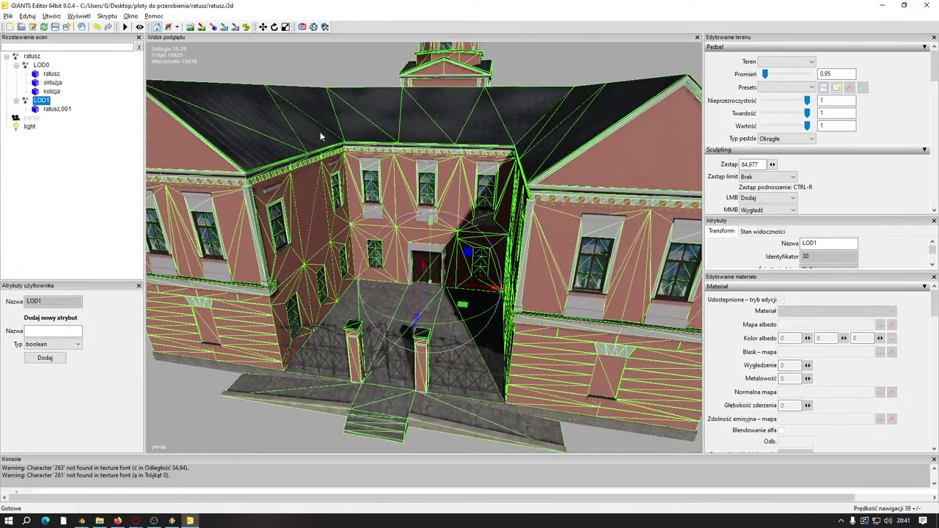
scroll(237, 153, "down", 5)
Step: Deselect everything and zoom and orbit to view the town hall frontally and from the side
left_click(262, 168)
scroll(270, 185, "down", 3)
scroll(269, 190, "down", 6)
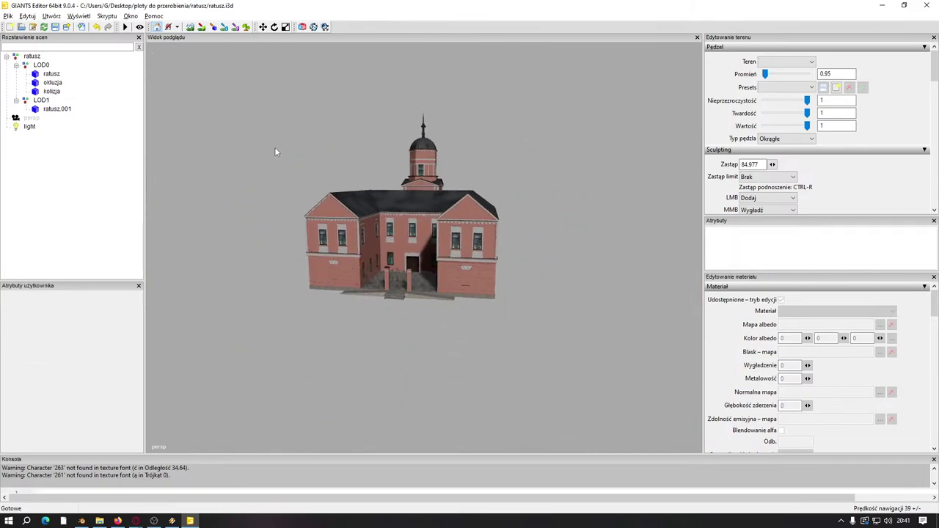
scroll(305, 227, "up", 5)
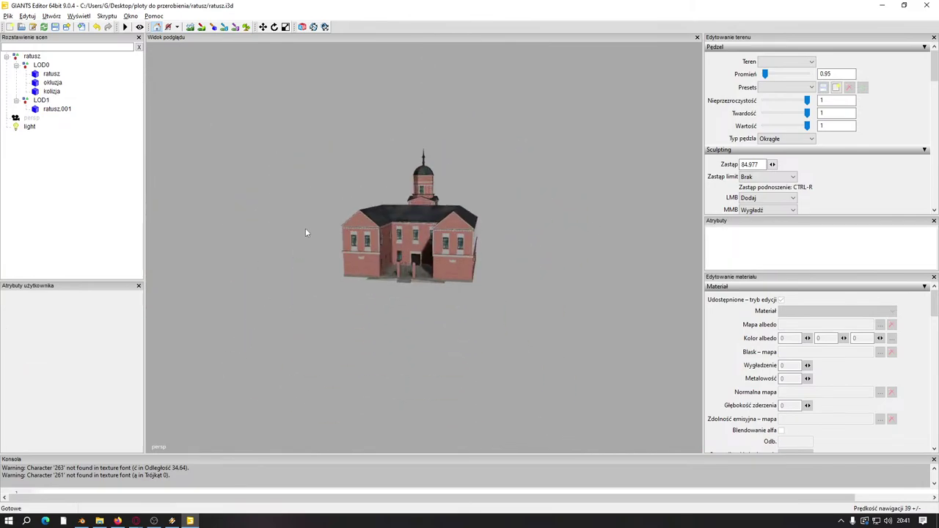
scroll(287, 293, "down", 3)
scroll(302, 249, "up", 1)
middle_click_drag(433, 253, 445, 214)
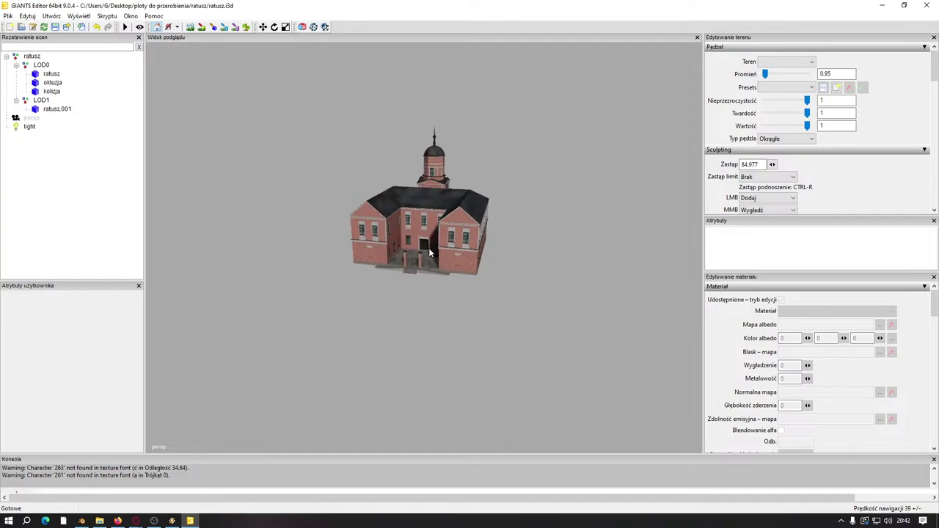
middle_click_drag(430, 252, 361, 283)
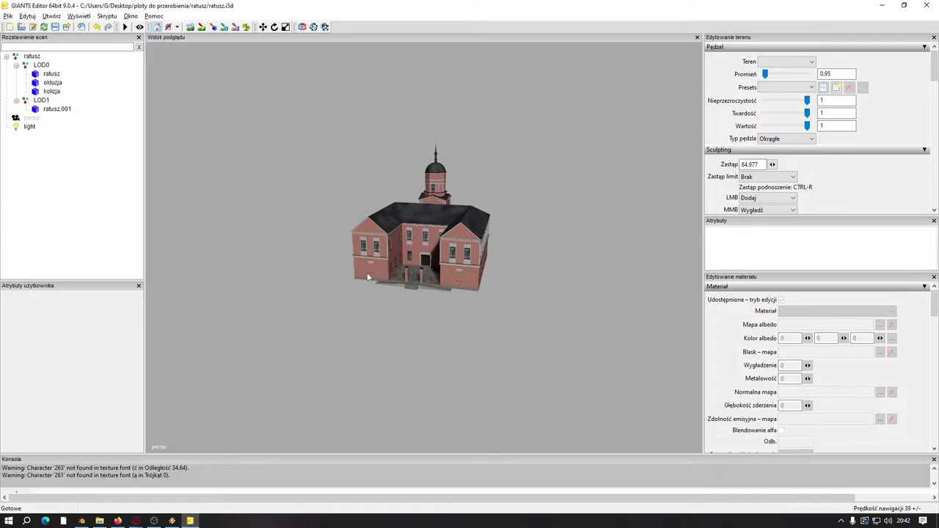
scroll(374, 269, "up", 5)
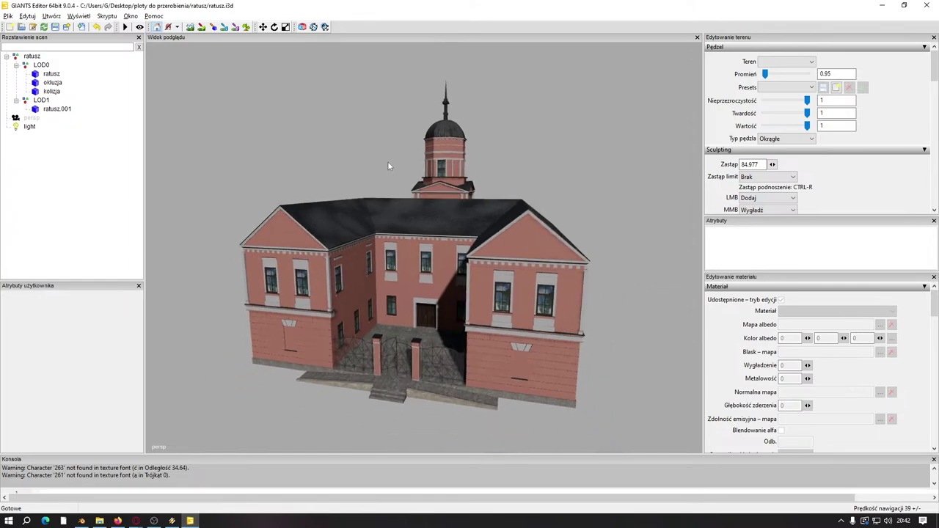
scroll(389, 161, "up", 1)
scroll(390, 174, "down", 2)
scroll(410, 170, "down", 2)
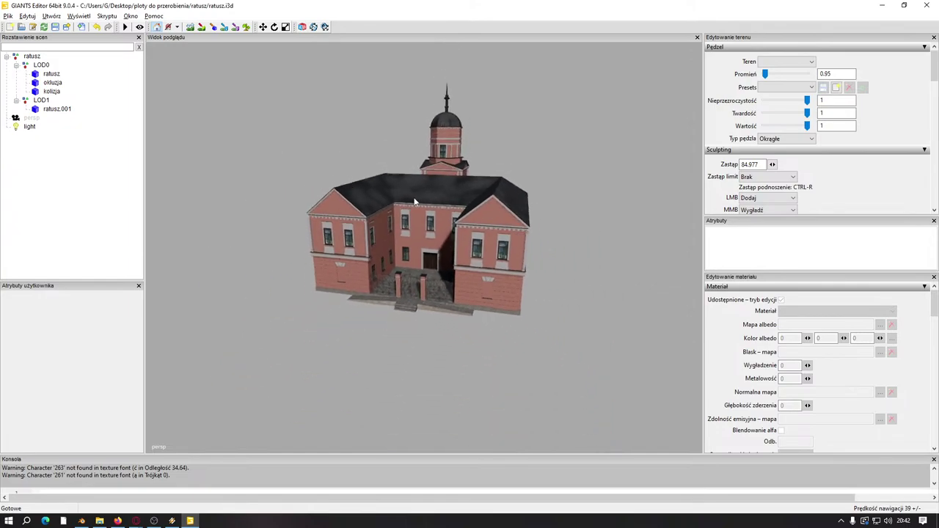
scroll(421, 262, "down", 3)
scroll(423, 319, "up", 2)
scroll(433, 338, "down", 3)
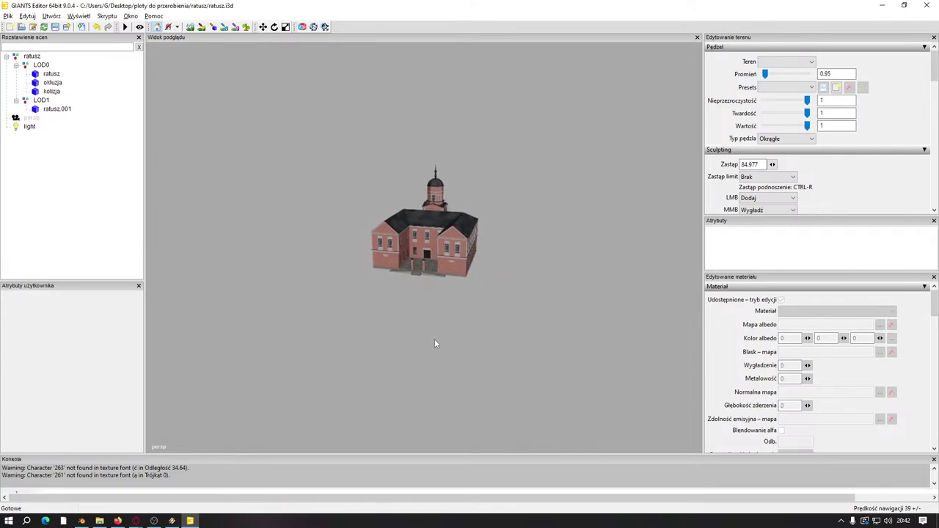
scroll(449, 263, "up", 2)
scroll(434, 290, "down", 3)
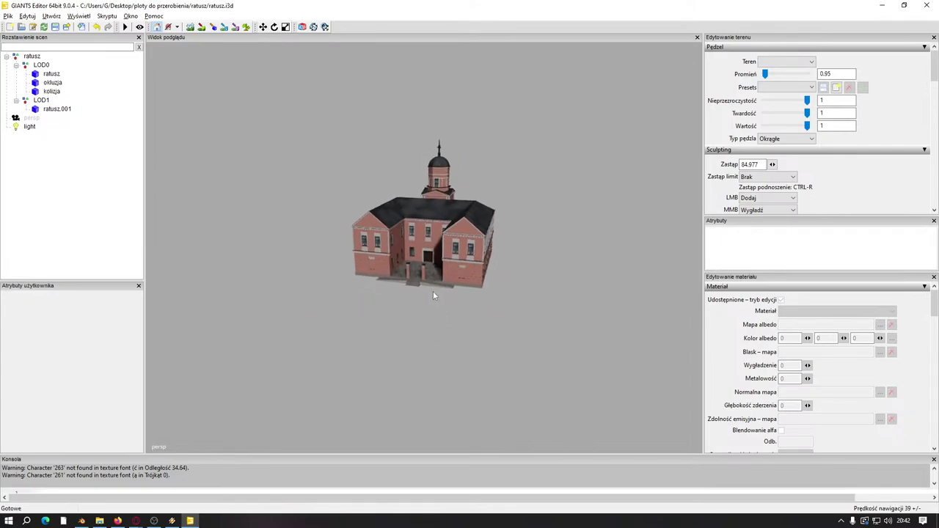
scroll(425, 322, "up", 1)
scroll(433, 330, "down", 1)
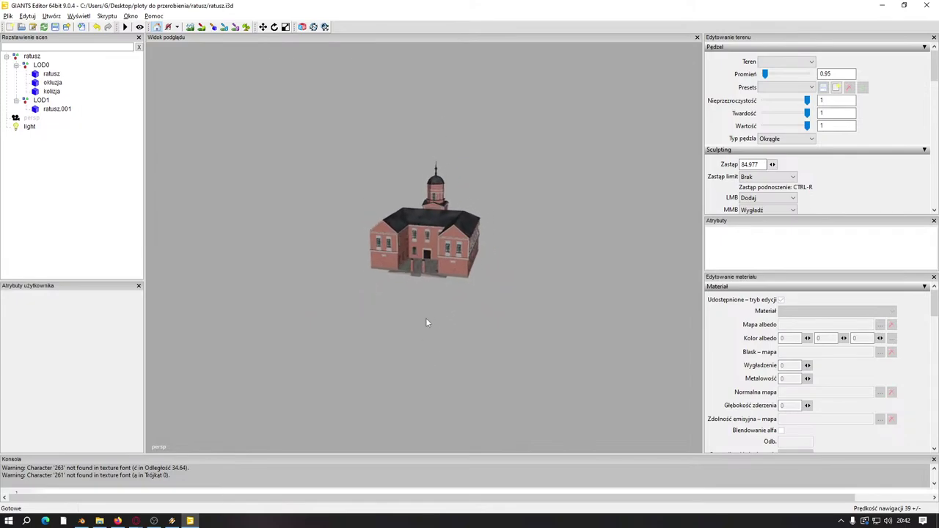
scroll(433, 308, "up", 2)
scroll(435, 334, "down", 2)
scroll(422, 338, "up", 1)
scroll(415, 279, "up", 2)
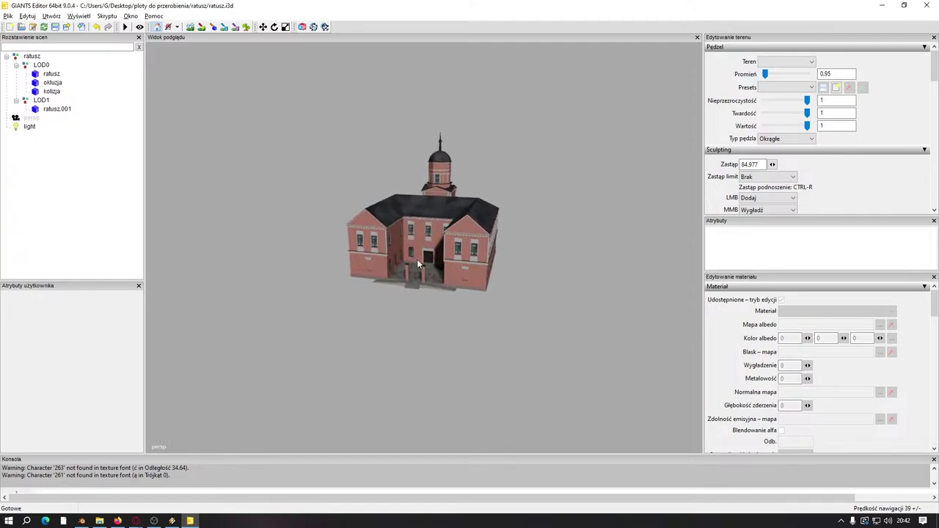
scroll(418, 308, "down", 1)
scroll(424, 293, "up", 4)
middle_click_drag(430, 249, 332, 187)
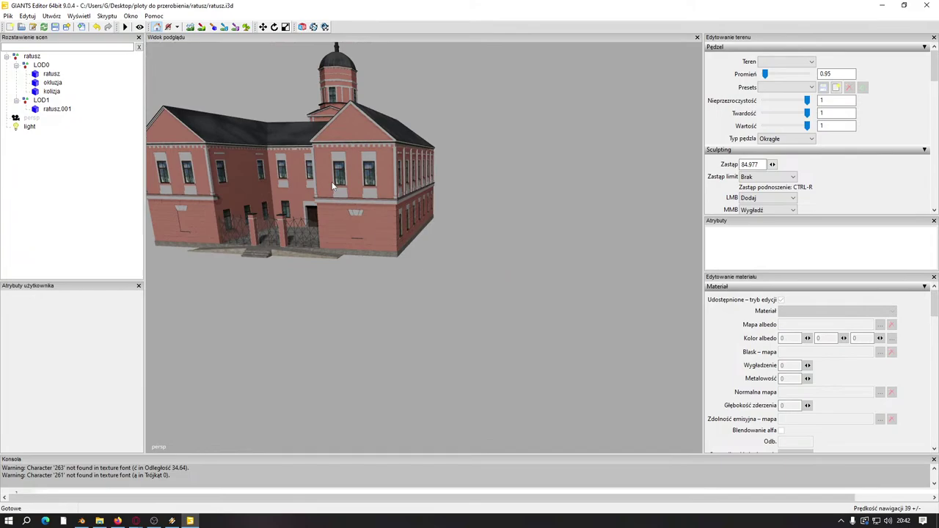
Step: Select the ratusz mesh to show its zwyklymetakczarny_ratusz material with albedo, gloss and normal maps
left_click(51, 74)
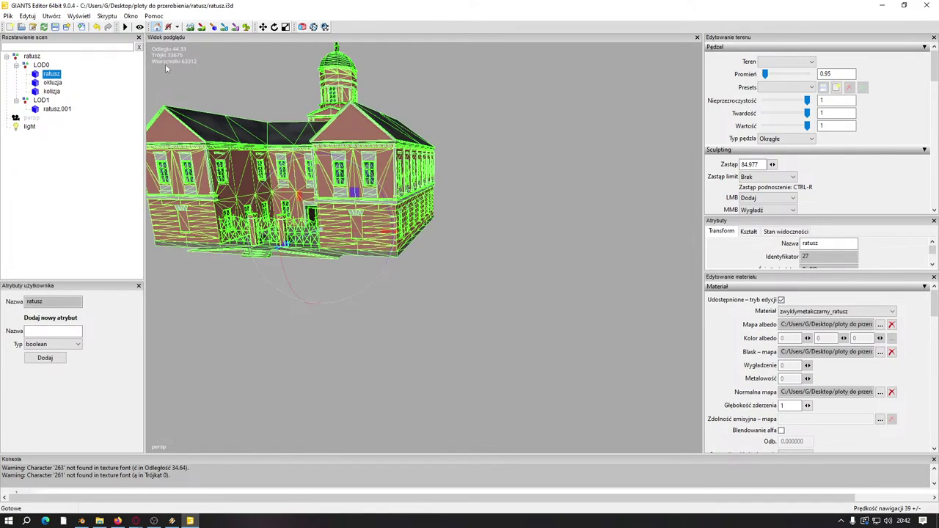
left_click(56, 110)
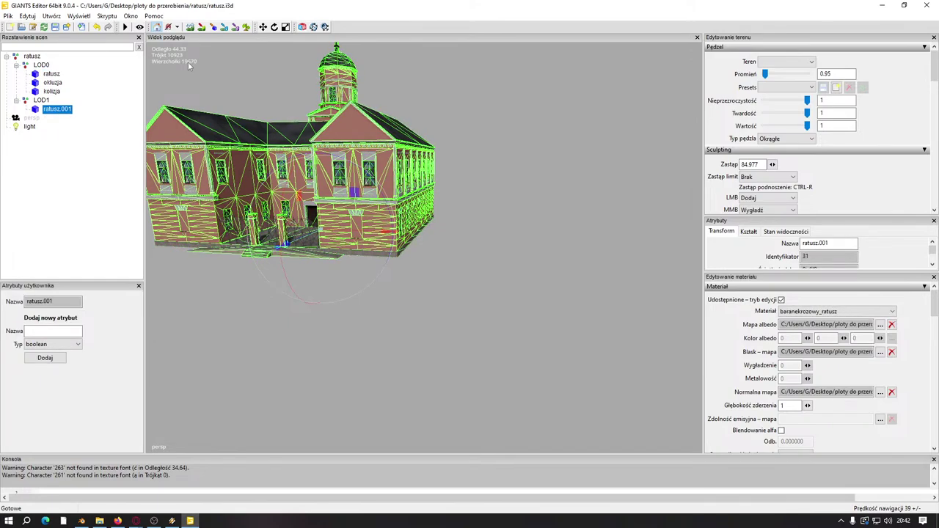
left_click(158, 70)
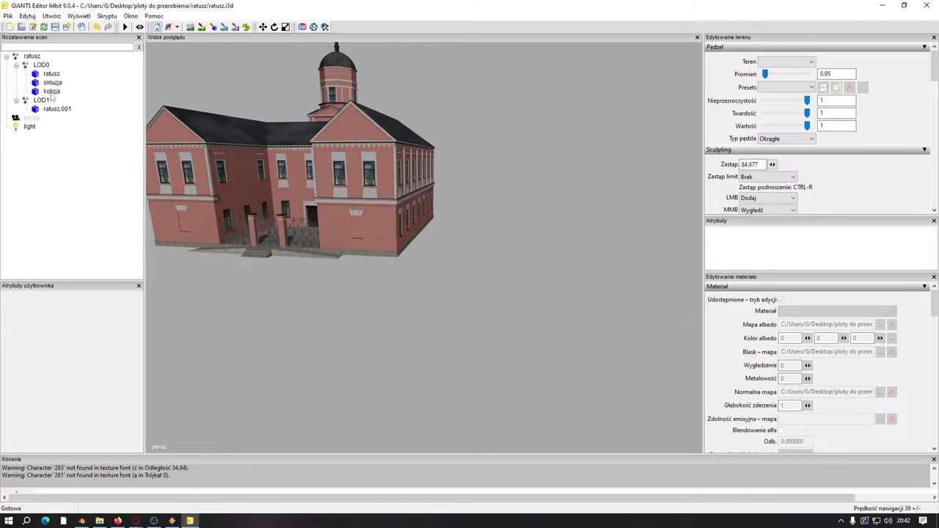
left_click(51, 74)
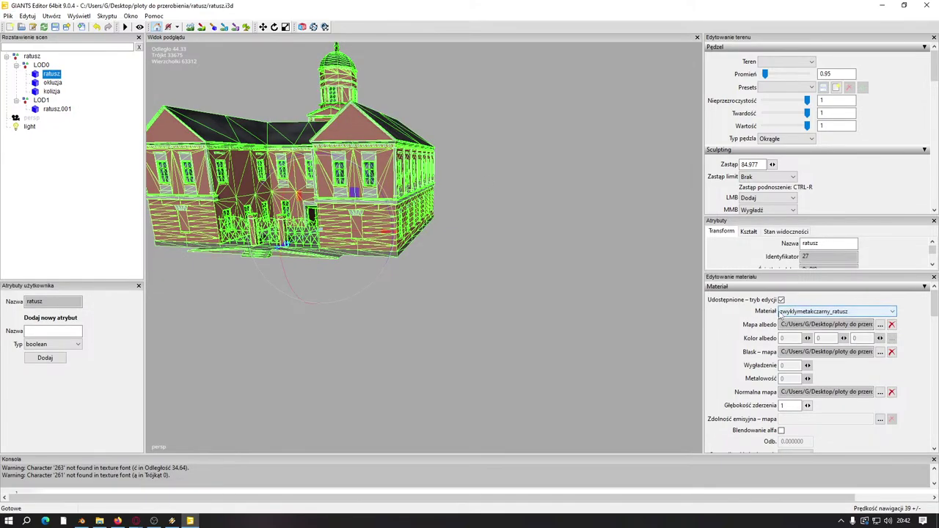
left_click(807, 311)
left_click(770, 330)
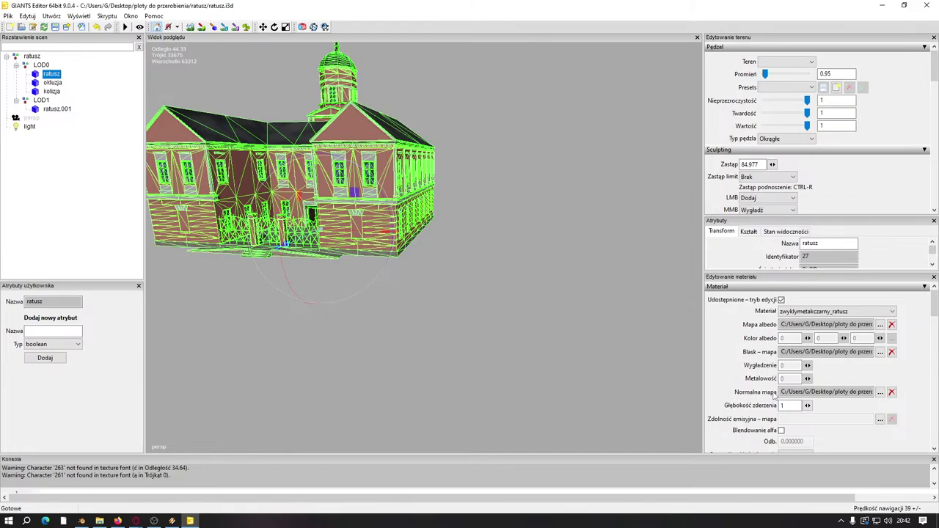
scroll(438, 298, "up", 10)
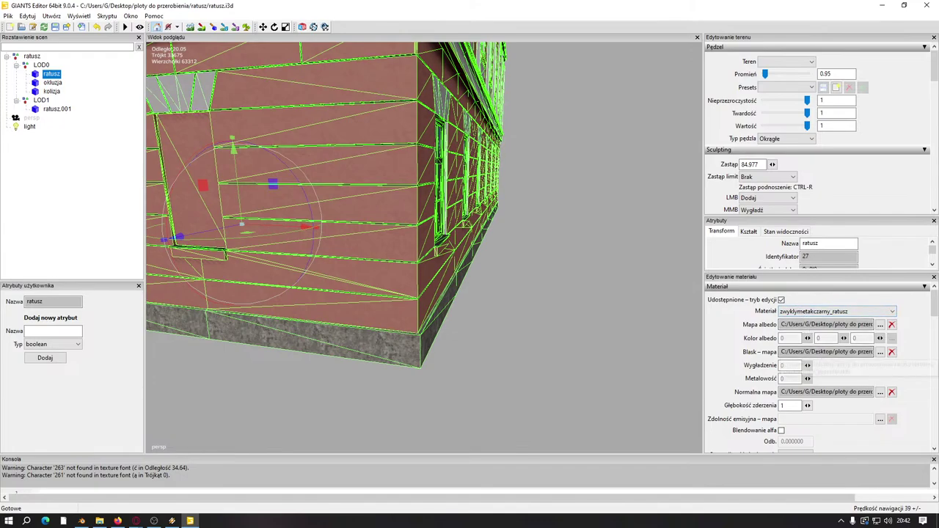
Step: Preview the current material's gloss texture map
left_click(879, 352)
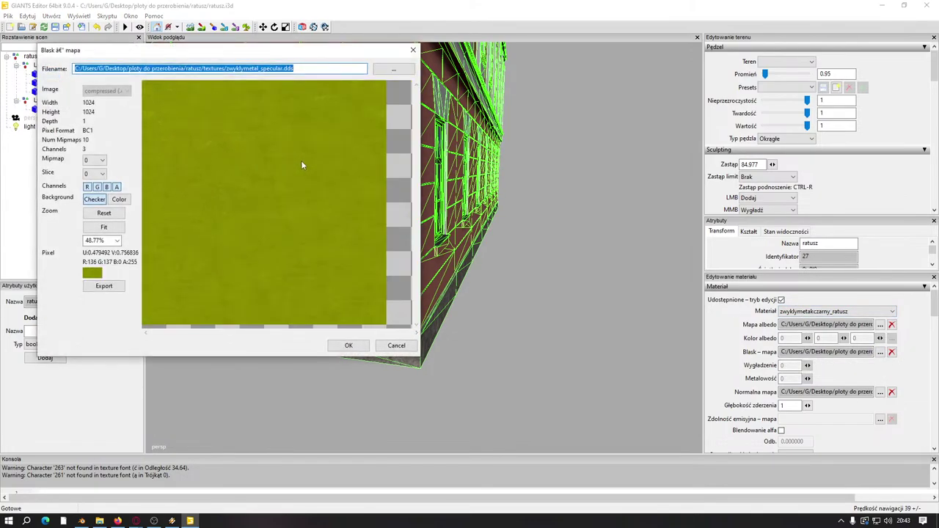
scroll(300, 165, "down", 2)
key("Escape")
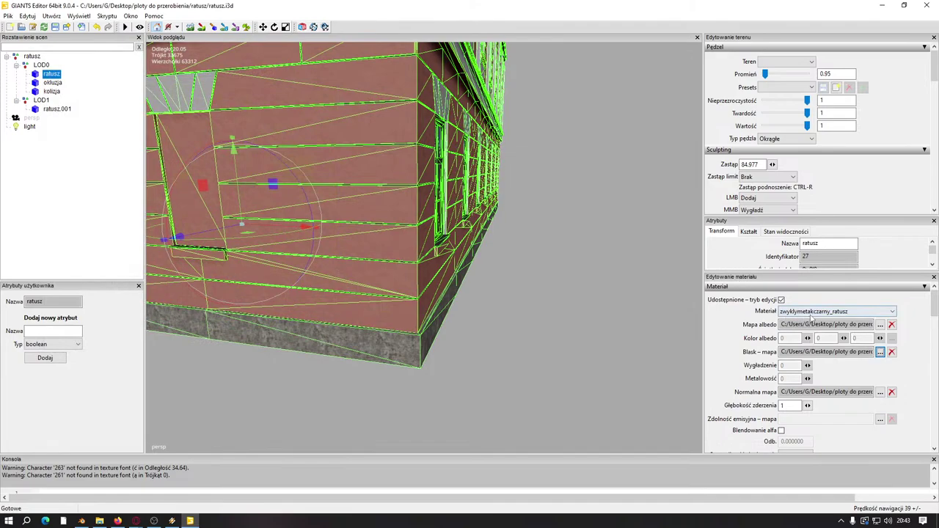
Step: Switch the material to papadachowa_ratusz, preview its gloss map, and reveal its custom shader section
left_click(812, 314)
left_click(807, 330)
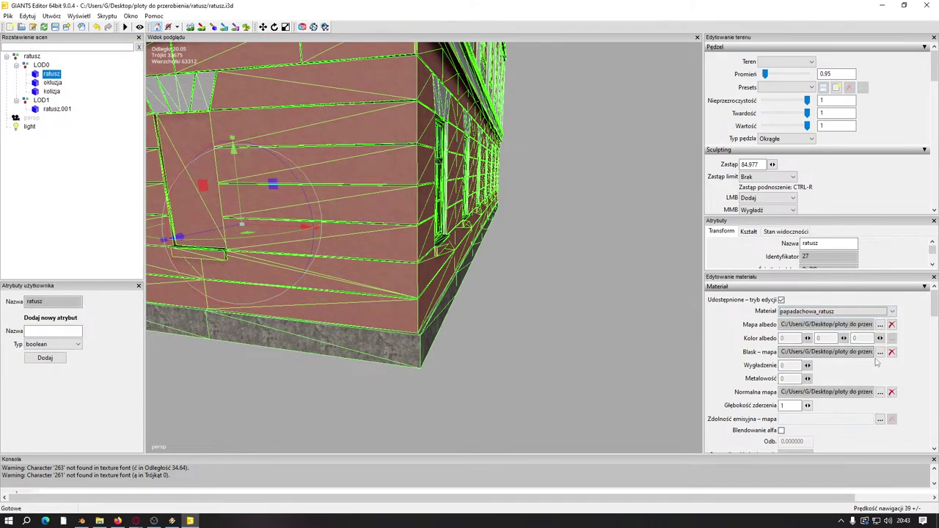
left_click(880, 353)
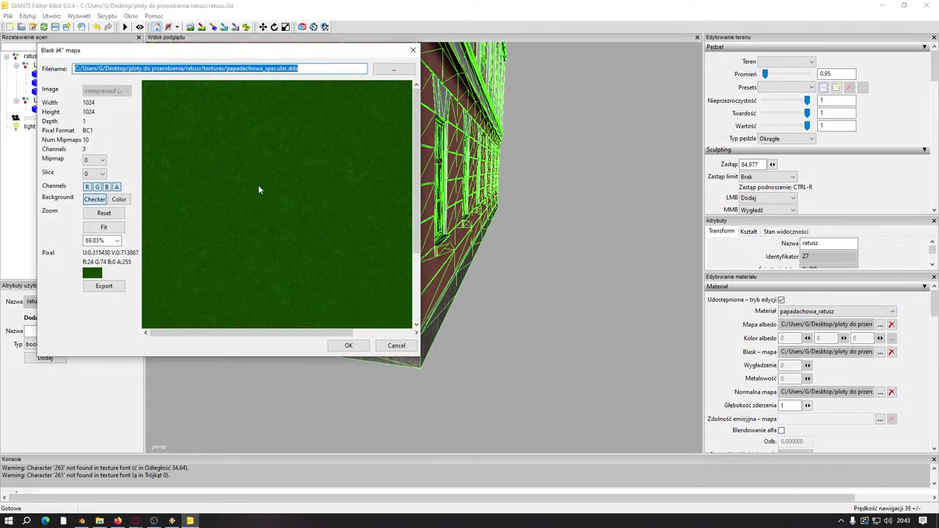
left_click(413, 51)
scroll(782, 338, "down", 5)
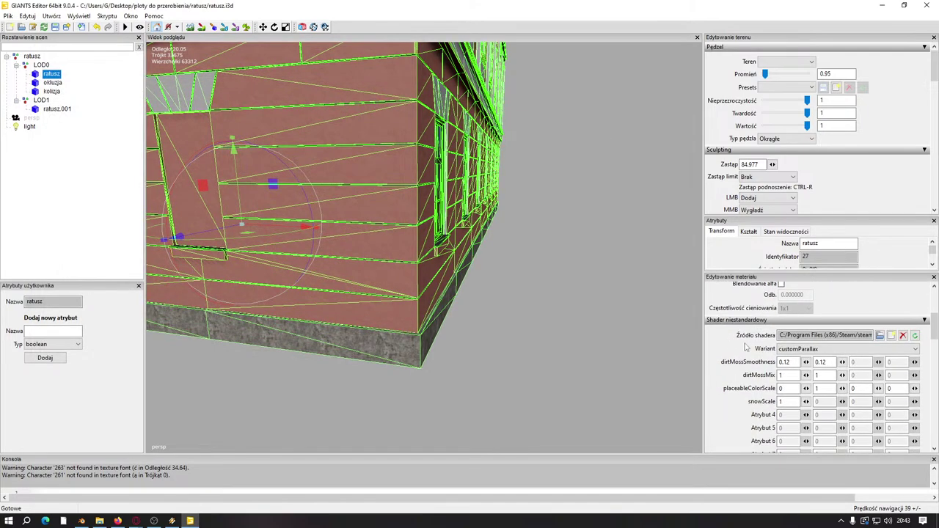
scroll(751, 345, "up", 2)
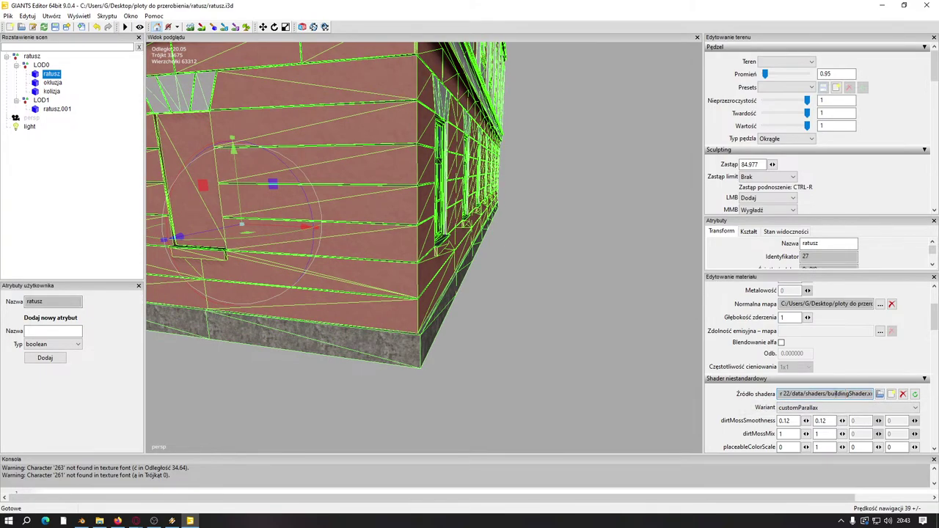
Step: Inspect the shader path, variant list and texture paths, previewing the mapDirt_diffuse texture
left_click_drag(829, 394, 872, 394)
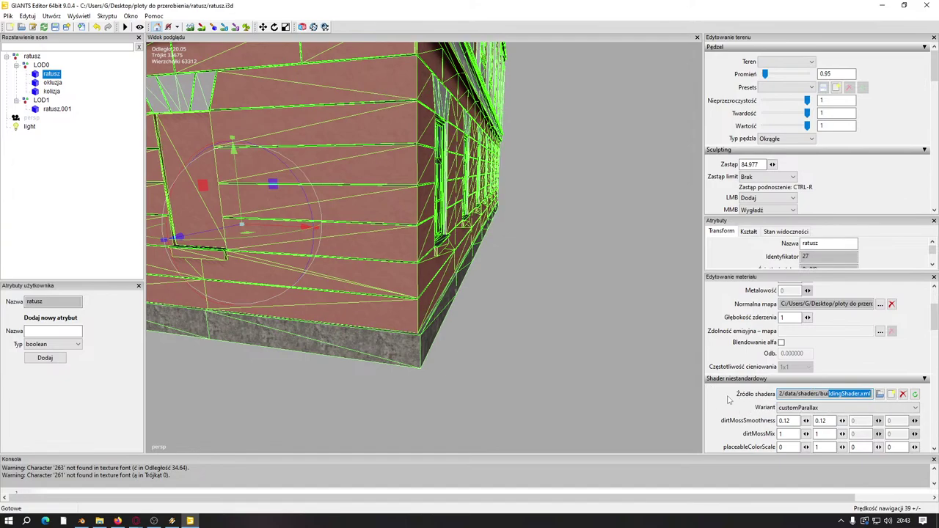
left_click(798, 409)
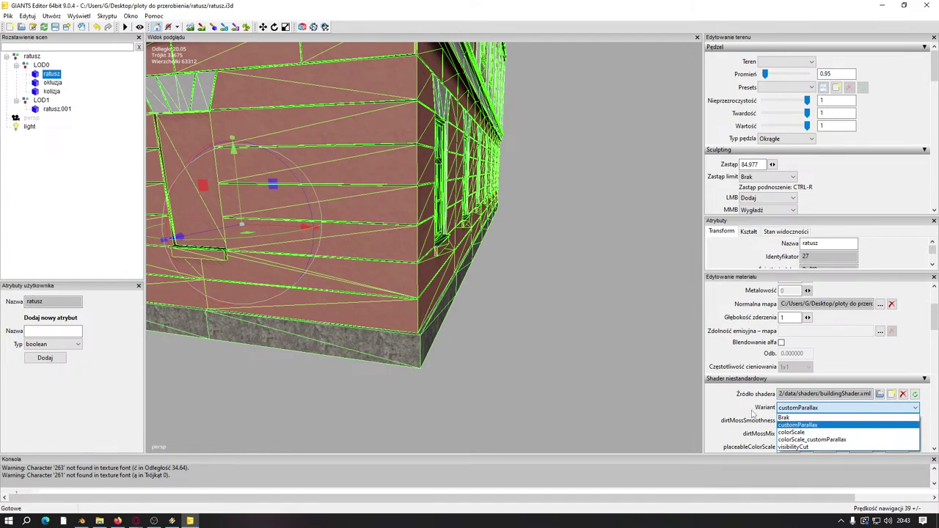
left_click(724, 413)
scroll(734, 396, "down", 10)
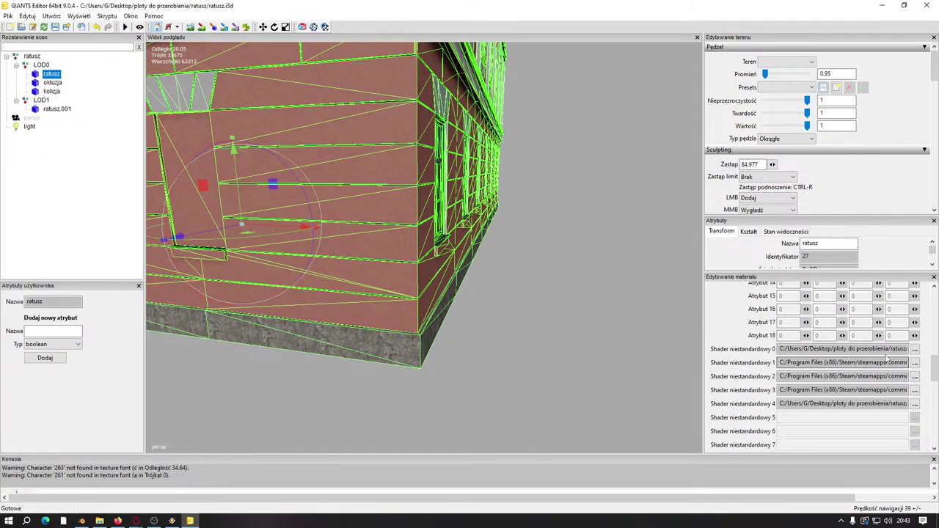
left_click_drag(864, 349, 916, 350)
left_click_drag(800, 353, 794, 353)
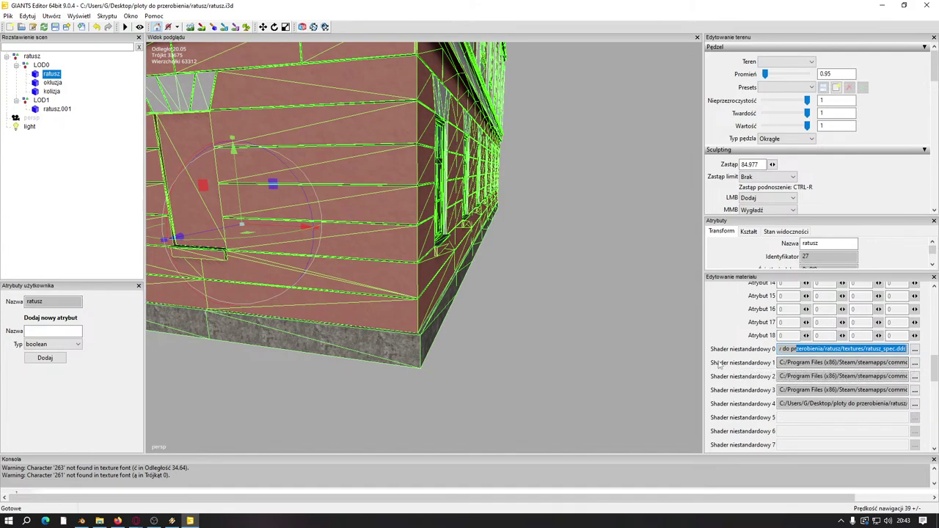
left_click_drag(781, 363, 919, 367)
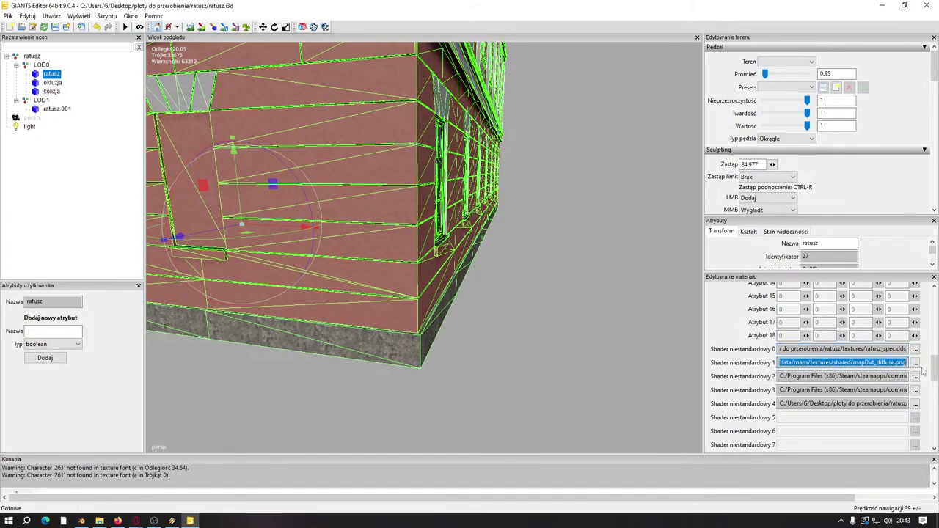
left_click(914, 363)
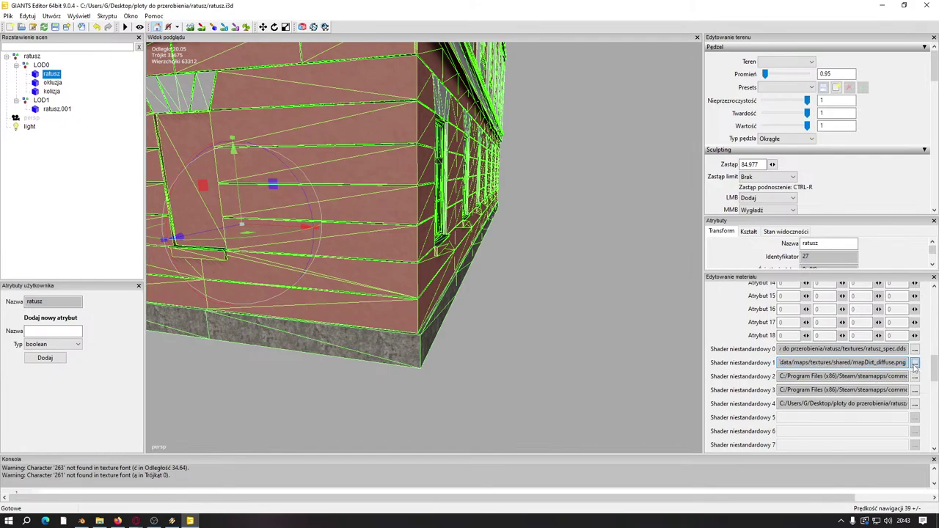
left_click(412, 50)
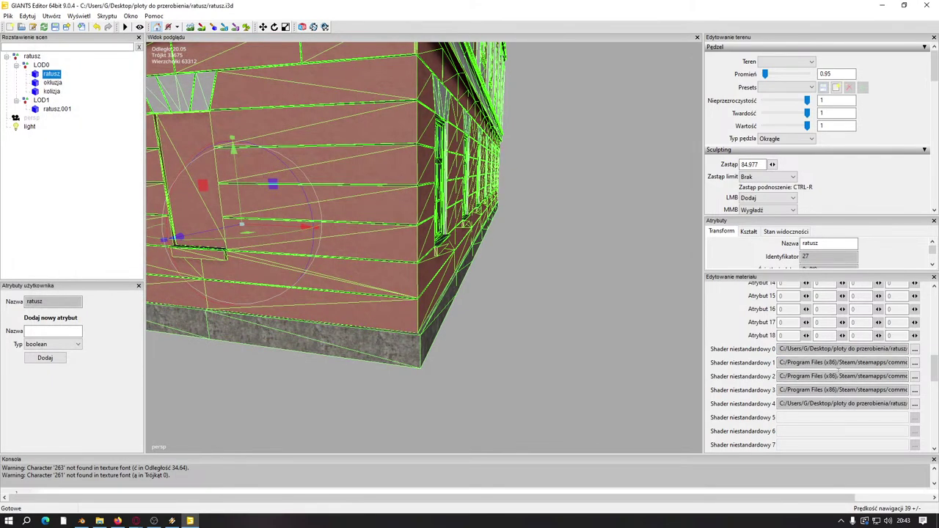
Step: Select the custom shader texture paths and open the shader 4 texture papadachowa_height.dds
triple_click(868, 362)
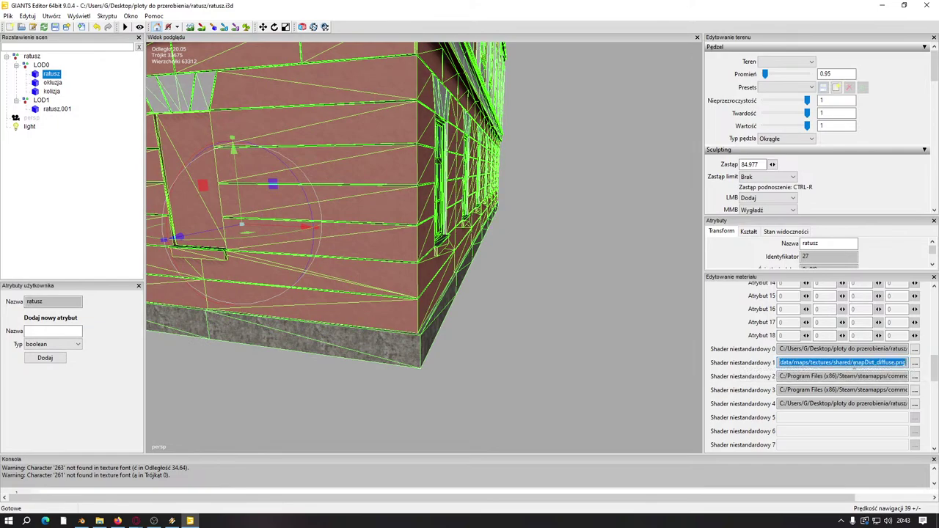
triple_click(829, 376)
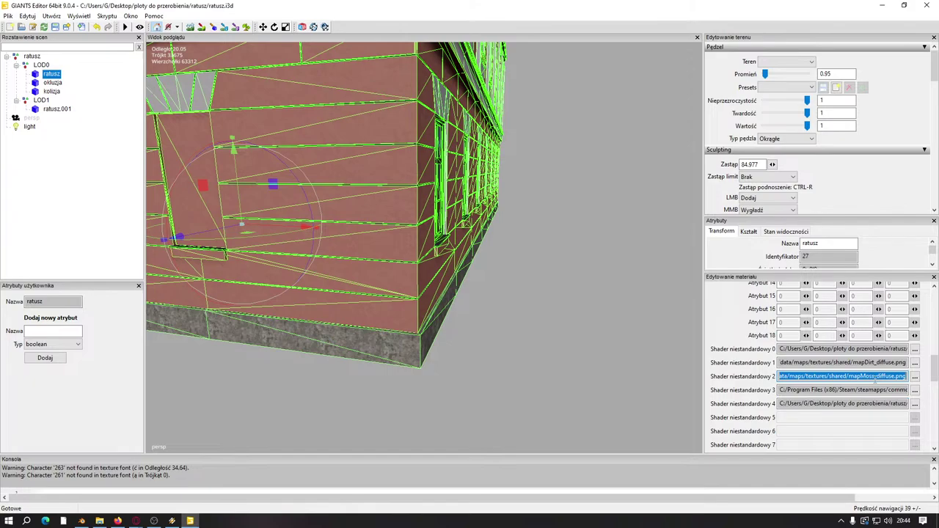
triple_click(878, 390)
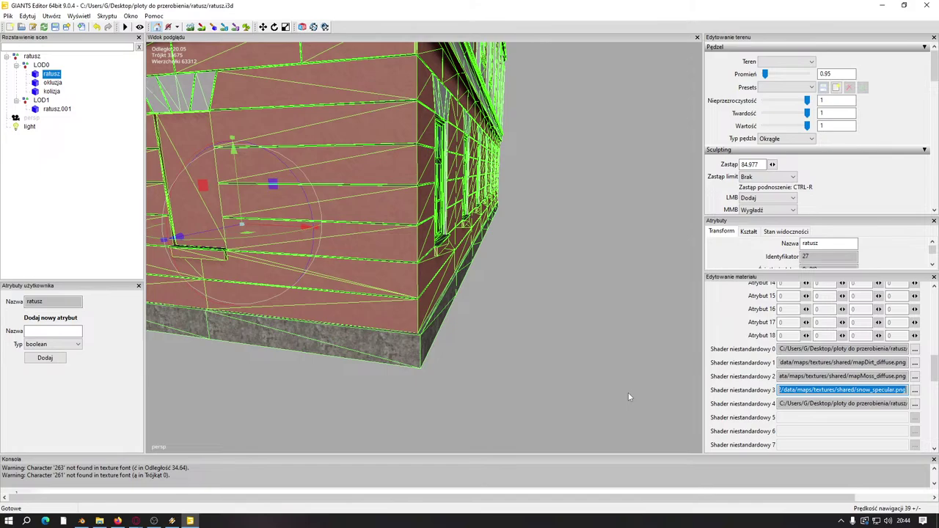
key("Tab")
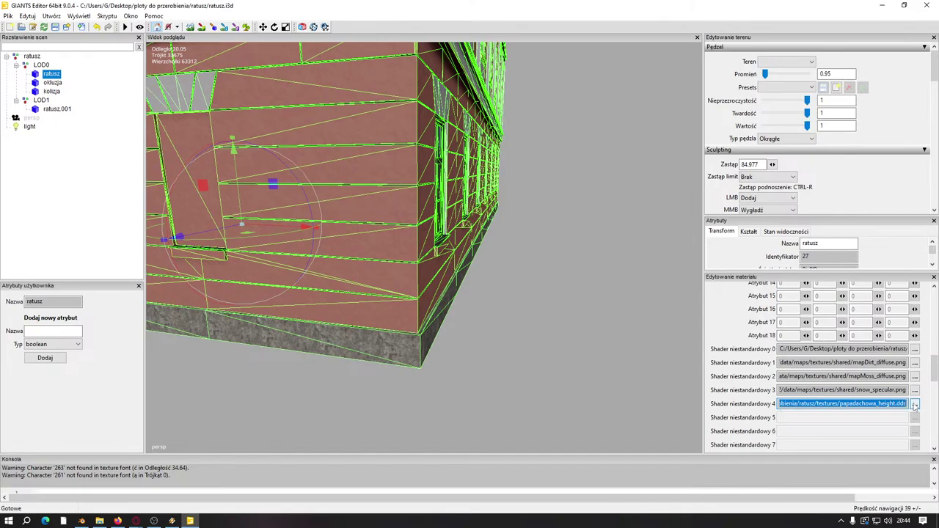
key("Tab")
key("space")
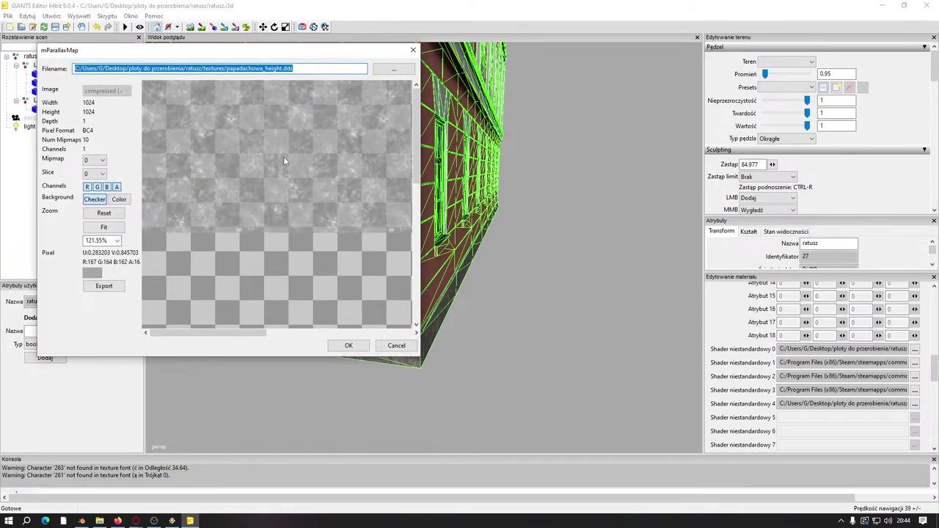
Step: Close the parallax map viewer, deselect, and orbit around the dark ribbed roofs and pink facade
left_click(413, 50)
right_click_drag(411, 212, 358, 243)
left_click(323, 109)
right_click_drag(322, 109, 319, 266)
right_click_drag(396, 288, 437, 273)
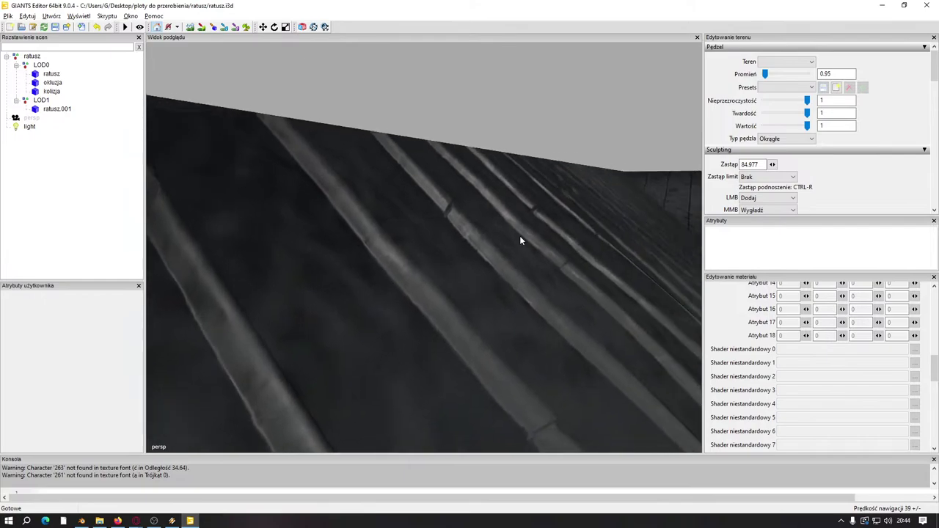
right_click_drag(520, 241, 533, 265)
right_click_drag(459, 210, 421, 253)
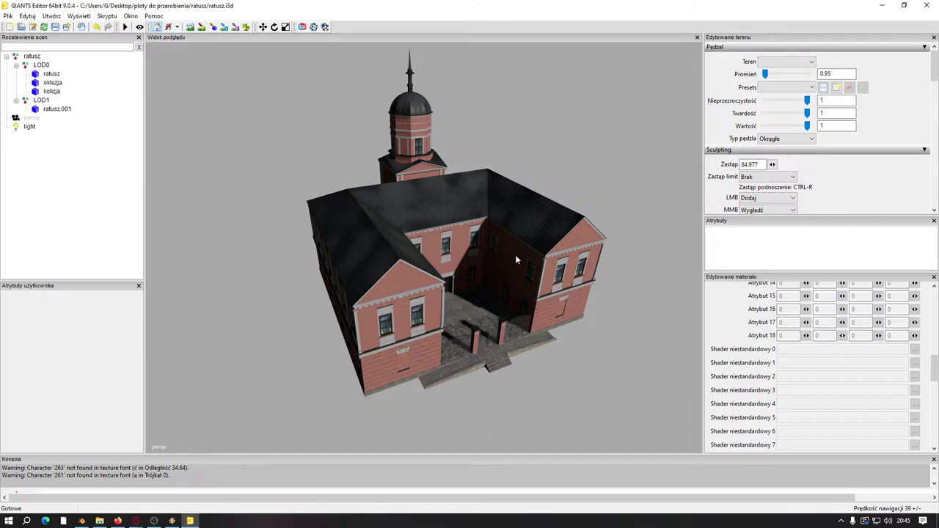
Step: Select the ratusz building and check its material list, keeping zwyklymetakczarny_ratusz
left_click(51, 74)
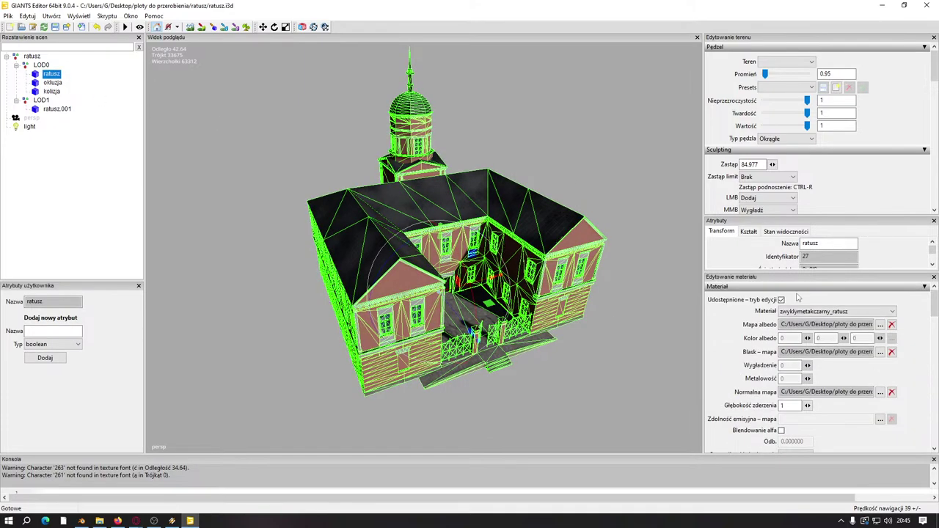
left_click(807, 311)
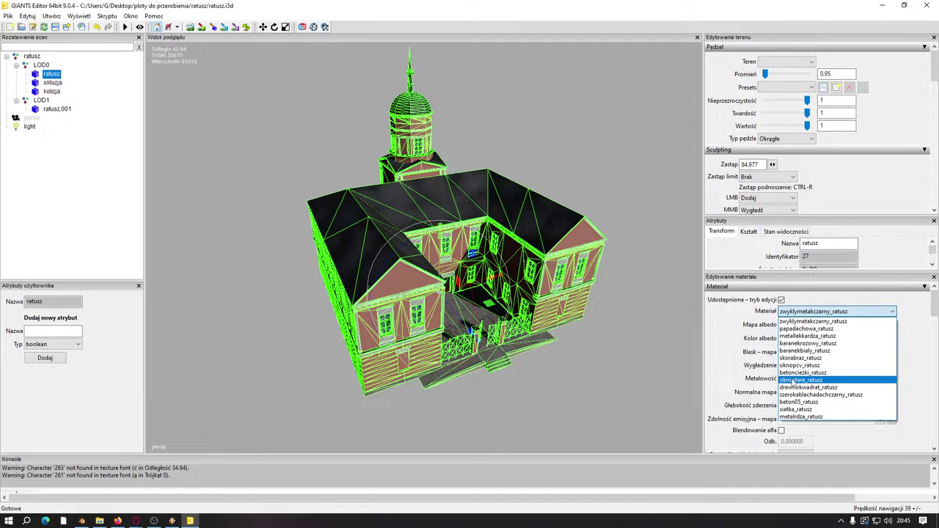
left_click(735, 314)
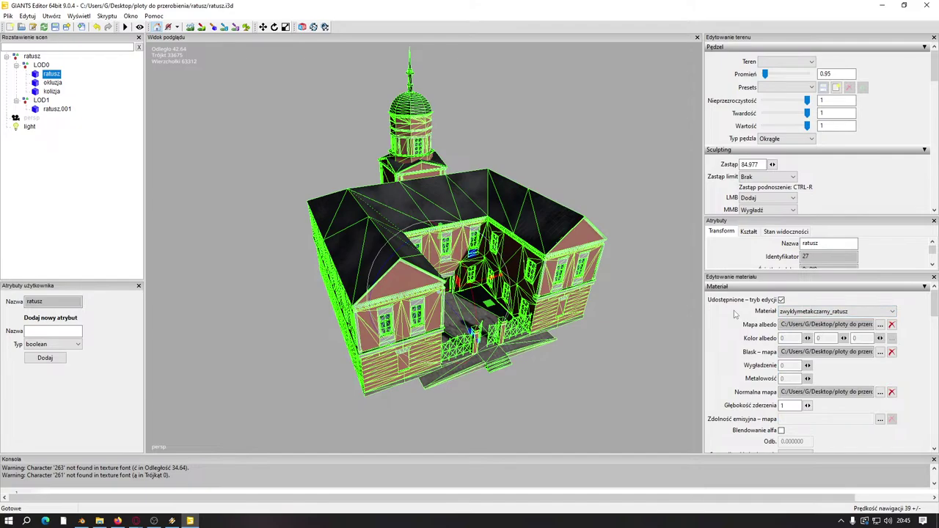
Step: Preview and zoom the albedo texture, then close the viewer
left_click(880, 325)
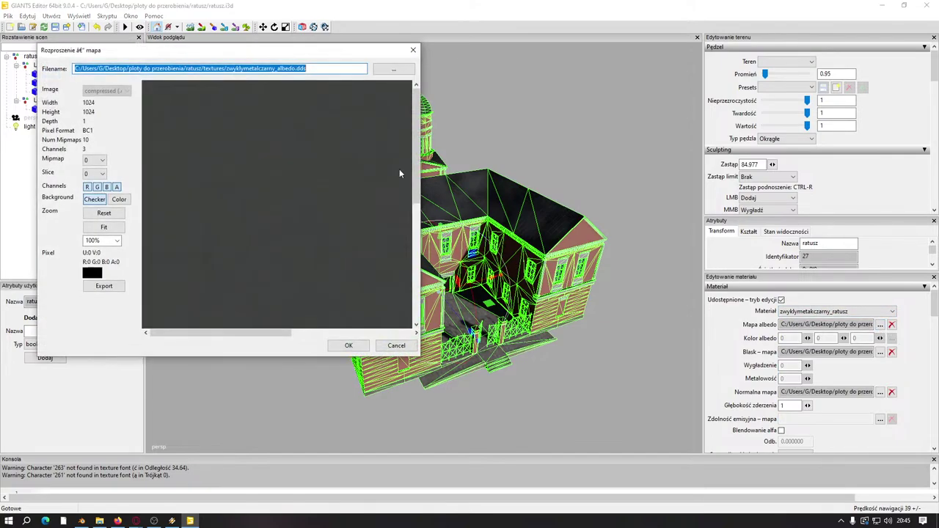
scroll(341, 131, "down", 5)
scroll(324, 136, "up", 2)
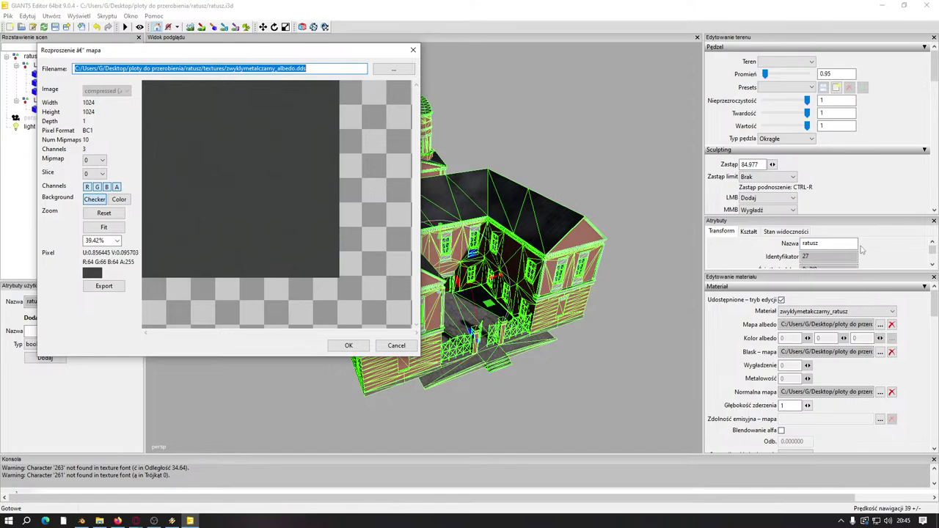
left_click(413, 49)
Step: Recheck the material list unchanged and close GIANTS Editor
left_click(836, 311)
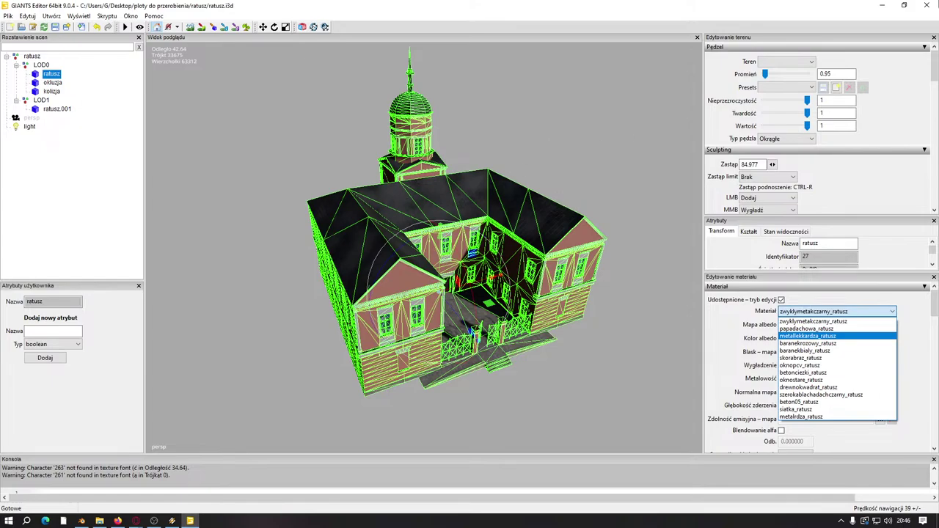
left_click(926, 7)
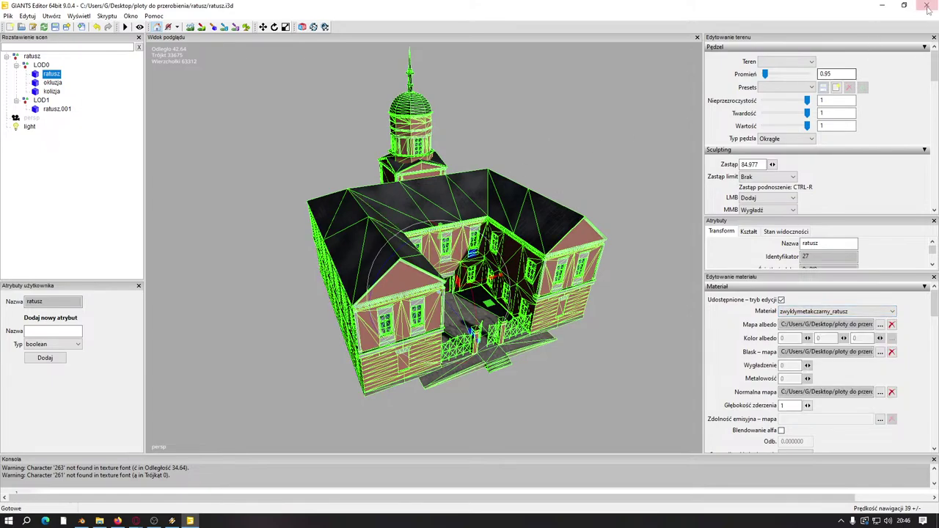
left_click(926, 8)
Step: Answer the save prompt and orbit around the apartment block in Blender
left_click(514, 258)
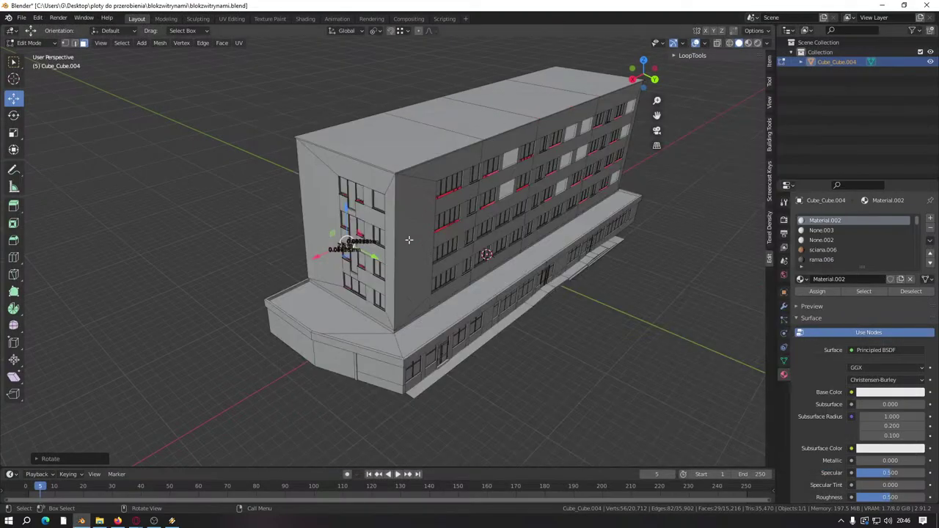
middle_click_drag(410, 241, 545, 271)
scroll(468, 341, "up", 3)
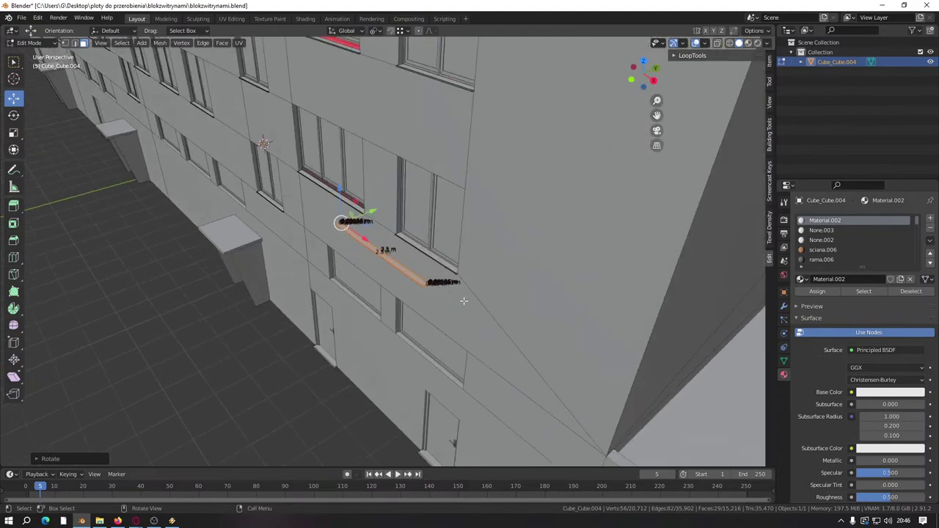
scroll(469, 323, "down", 3)
scroll(469, 252, "up", 2)
scroll(469, 252, "down", 4)
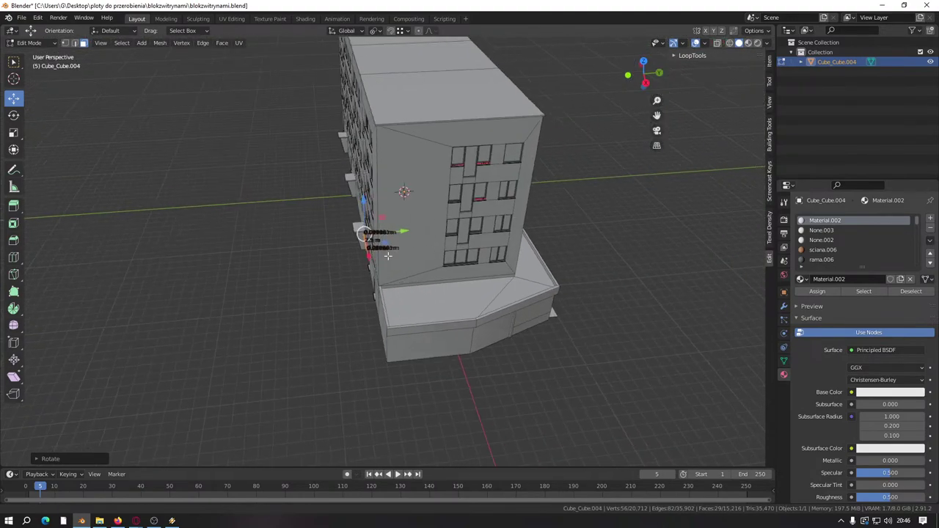
middle_click_drag(469, 252, 301, 235)
scroll(237, 214, "up", 4)
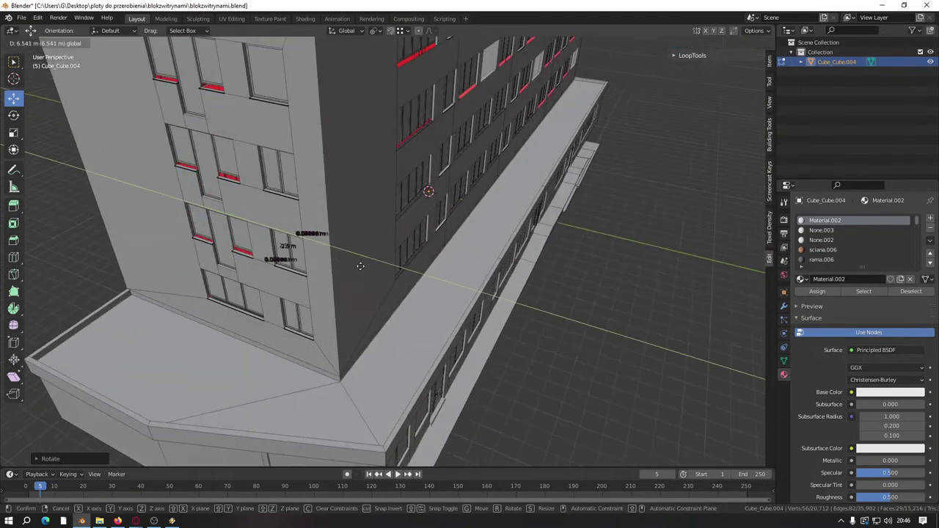
Step: Select the ledge edge near the corner and extend the ledge end with G
left_click(409, 272)
scroll(409, 272, "up", 4)
middle_click_drag(384, 304, 247, 234)
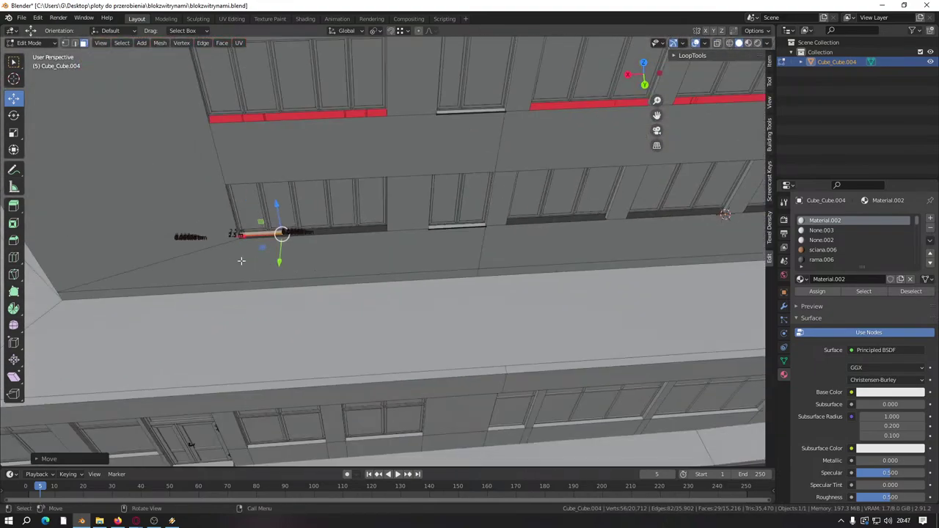
left_click_drag(247, 234, 576, 225)
scroll(577, 224, "up", 3)
middle_click_drag(577, 224, 389, 270)
key("g")
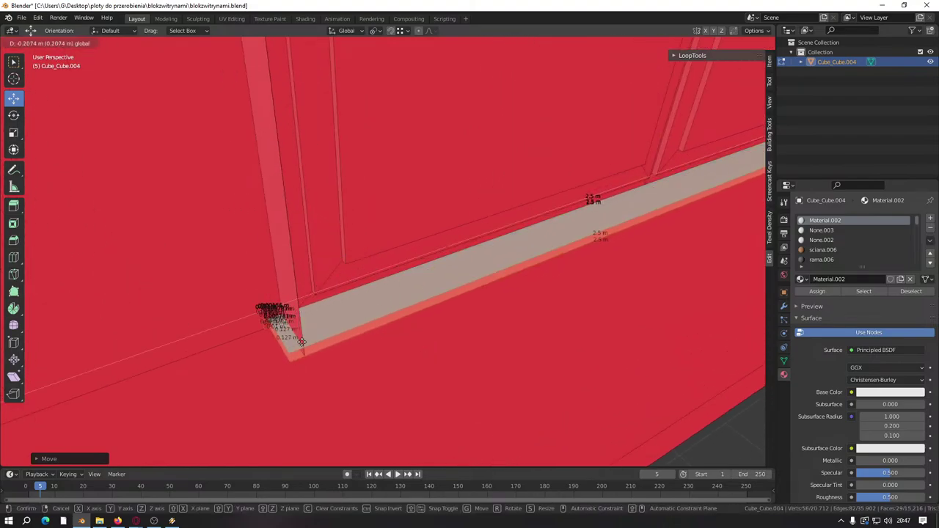
left_click(297, 307)
key("g")
left_click(312, 361)
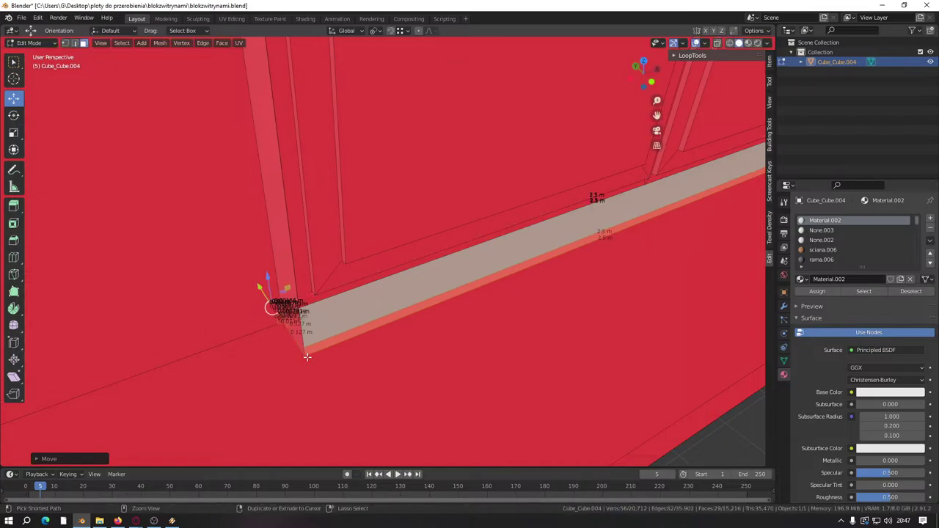
Step: Duplicate the ledge and place the copy under the upper window
middle_click_drag(315, 360, 353, 242)
scroll(411, 292, "down", 5)
key("shift+d")
left_click(469, 367)
scroll(447, 324, "up", 3)
middle_click_drag(447, 324, 443, 339)
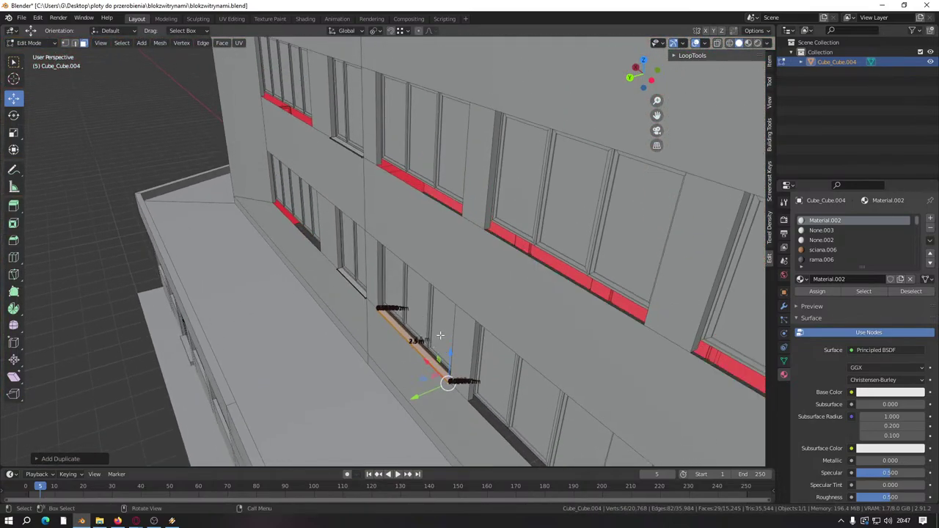
key("g")
left_click(464, 211)
Step: Duplicate the ledge one storey higher along Z and slide it into position
middle_click_drag(463, 211, 541, 213)
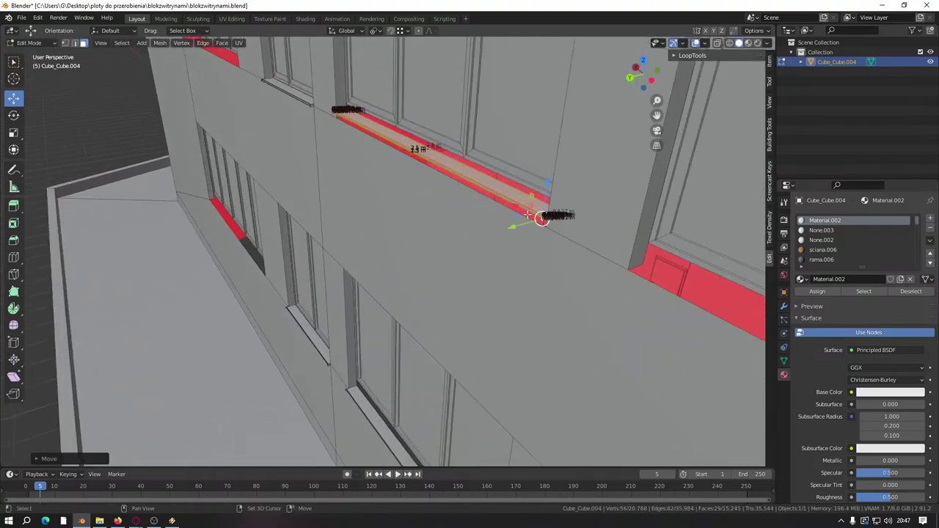
scroll(448, 289, "up", 4)
middle_click_drag(448, 289, 413, 212)
scroll(413, 218, "up", 3)
middle_click_drag(438, 302, 430, 330)
scroll(420, 333, "down", 3)
key("shift+d")
key("z")
left_click(464, 203)
middle_click_drag(464, 202, 497, 205)
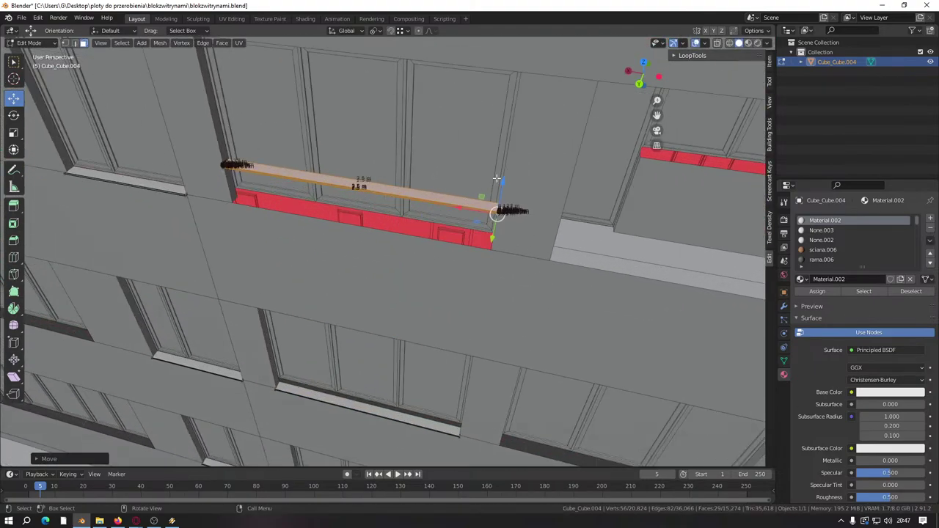
key("g")
left_click(492, 246)
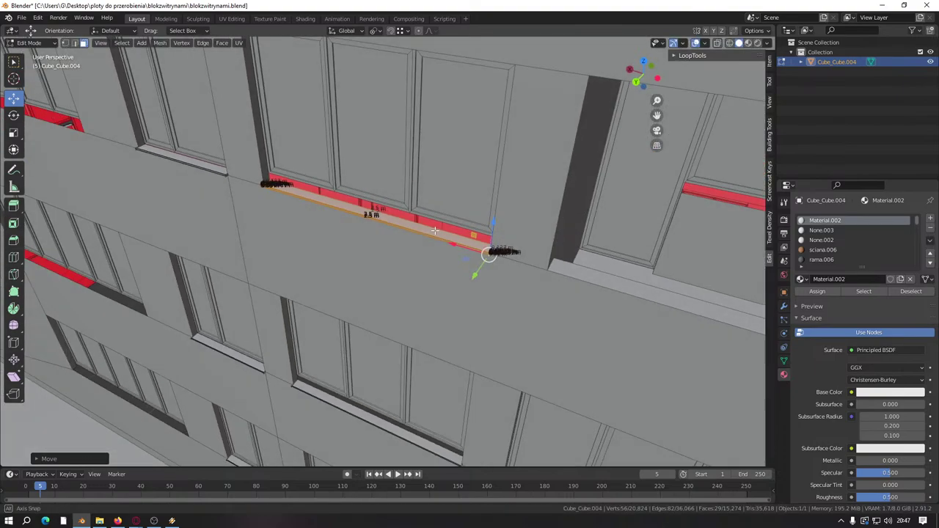
Step: Copy the ledge under the next window, then bring up the Street View browser
middle_click_drag(489, 246, 201, 249)
scroll(329, 234, "up", 3)
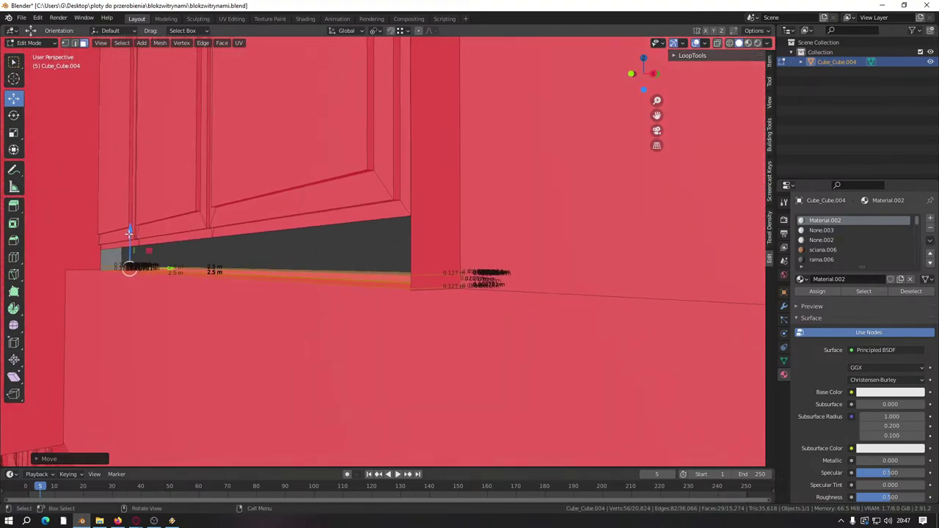
left_click_drag(132, 230, 188, 327)
right_click(411, 293)
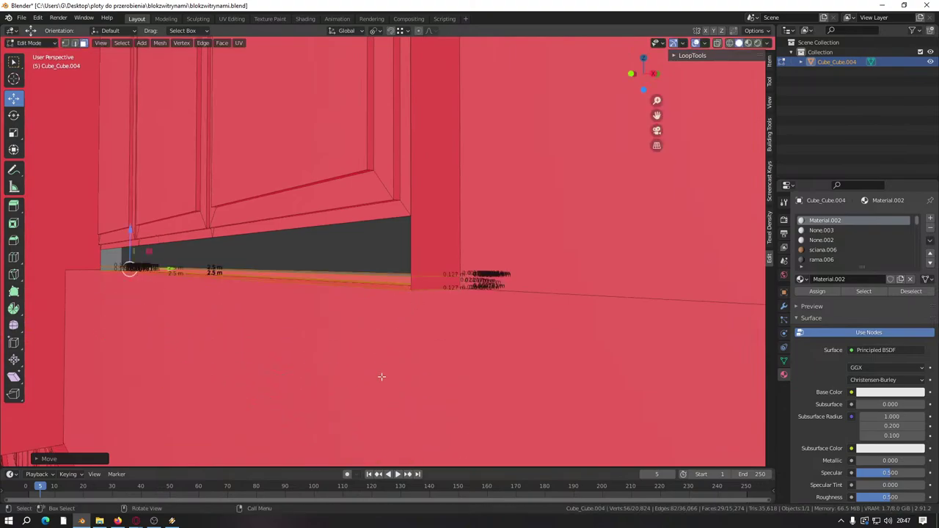
middle_click_drag(365, 392, 347, 373)
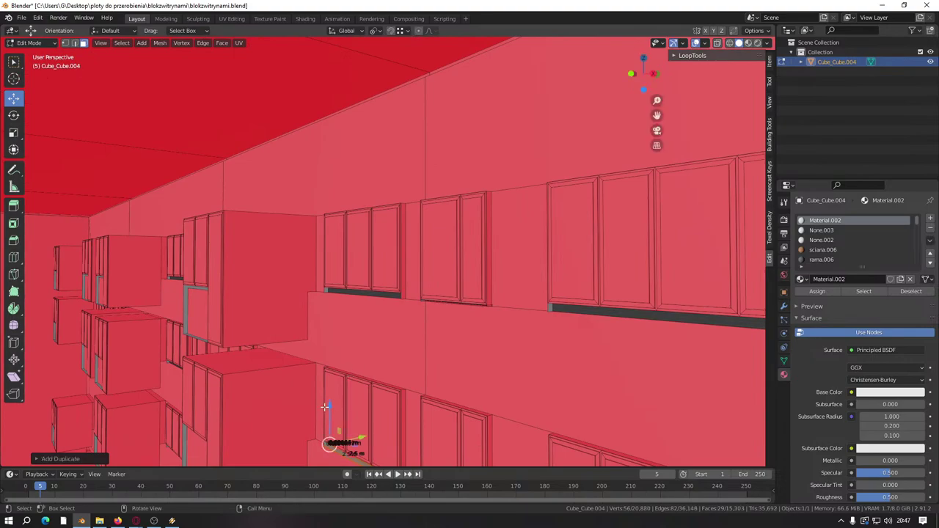
key("shift+d")
left_click(381, 262)
scroll(382, 257, "up", 5)
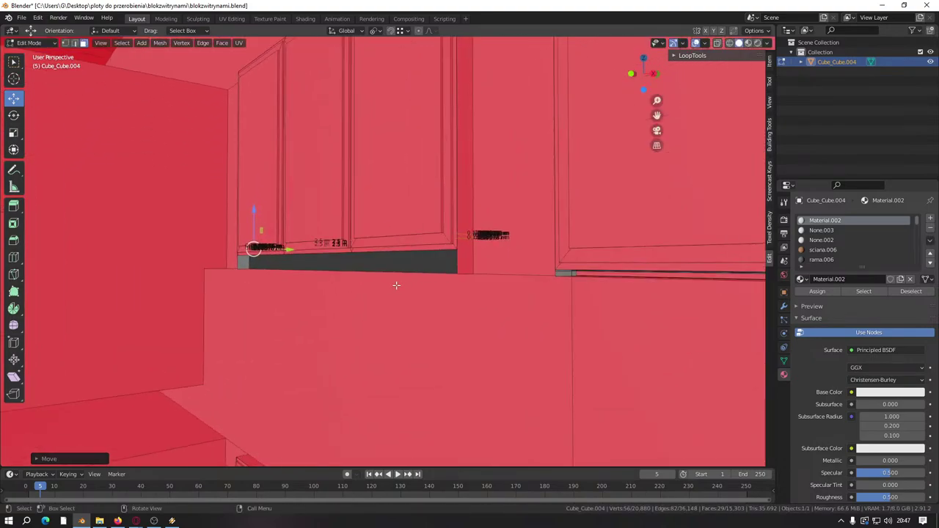
middle_click_drag(350, 315, 293, 330, "shift")
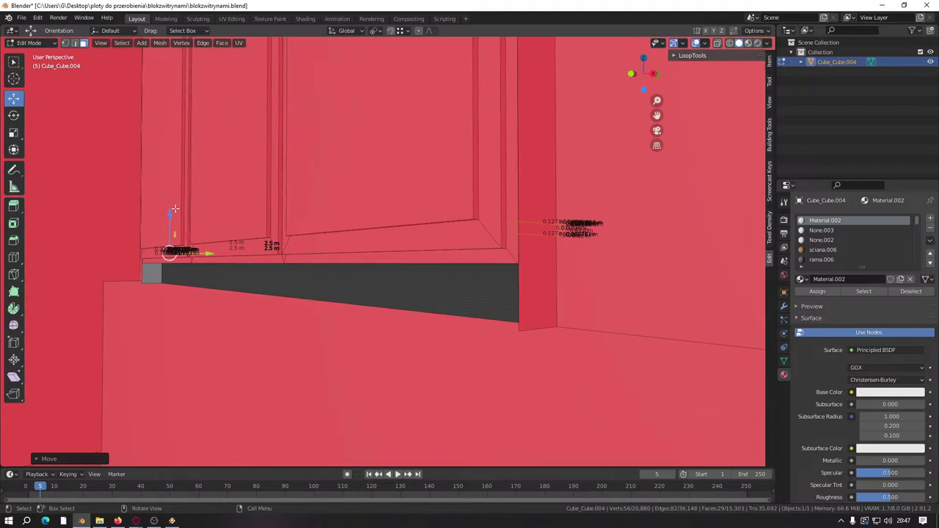
left_click(136, 521)
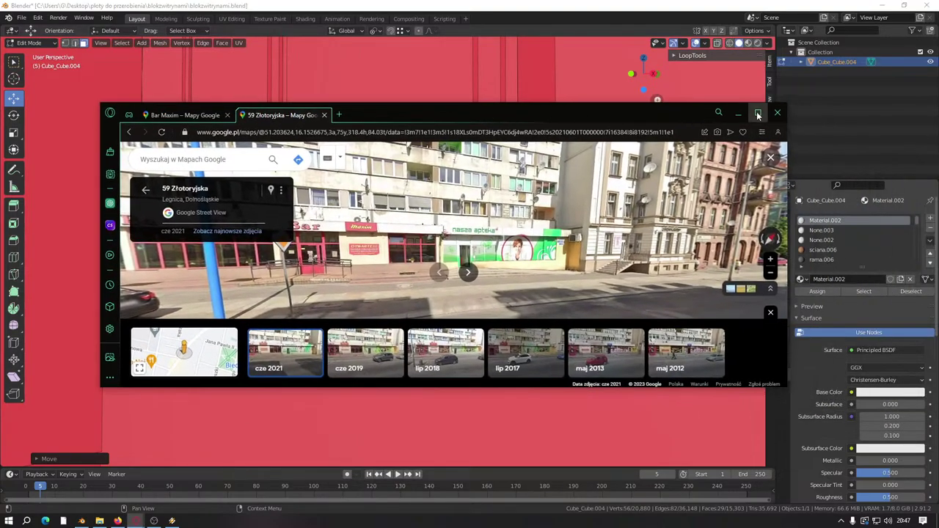
left_click(738, 115)
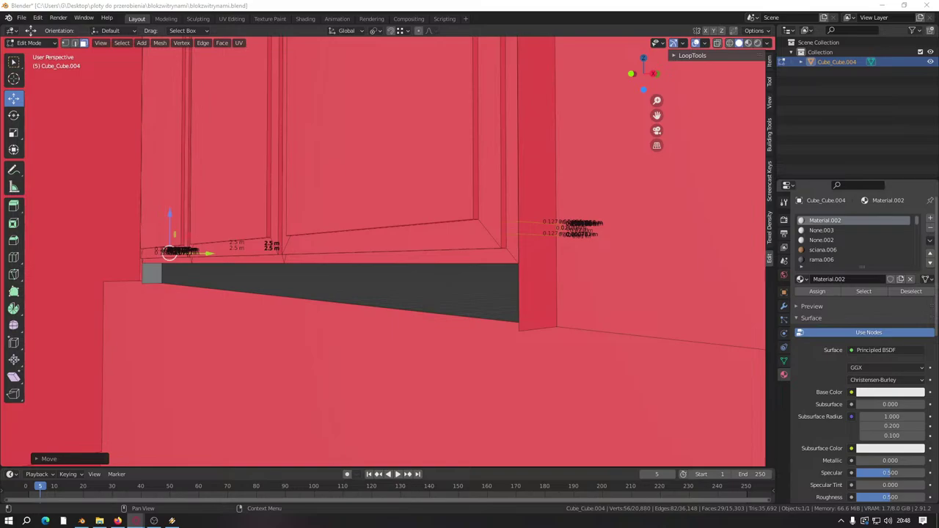
key("alt+Tab")
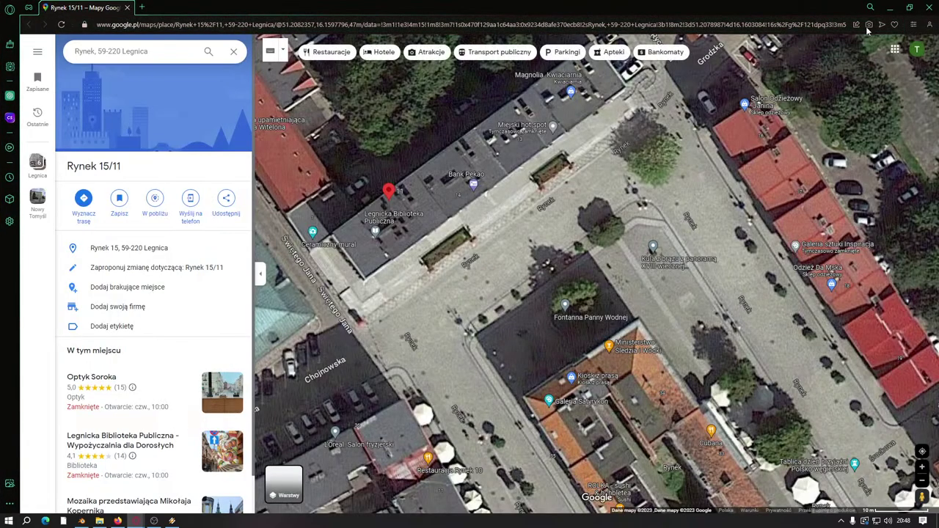
left_click_drag(535, 314, 575, 383)
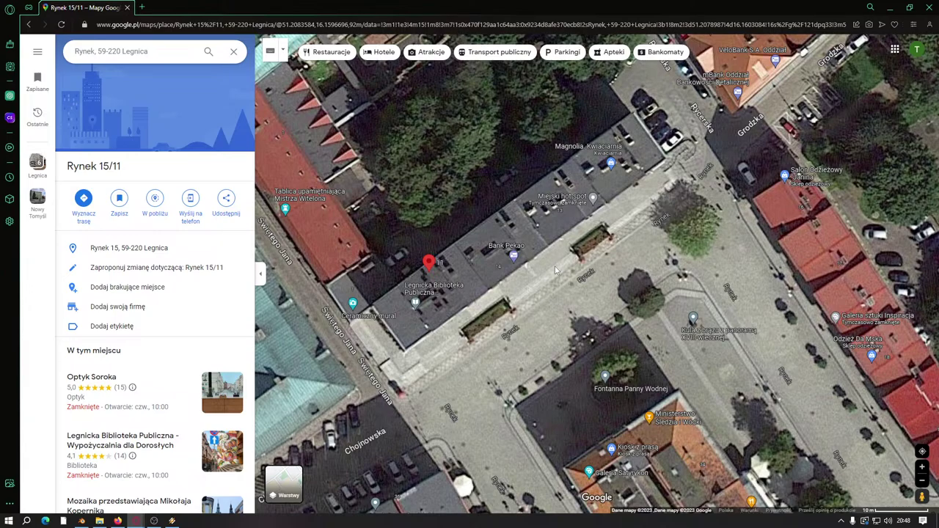
left_click(261, 278)
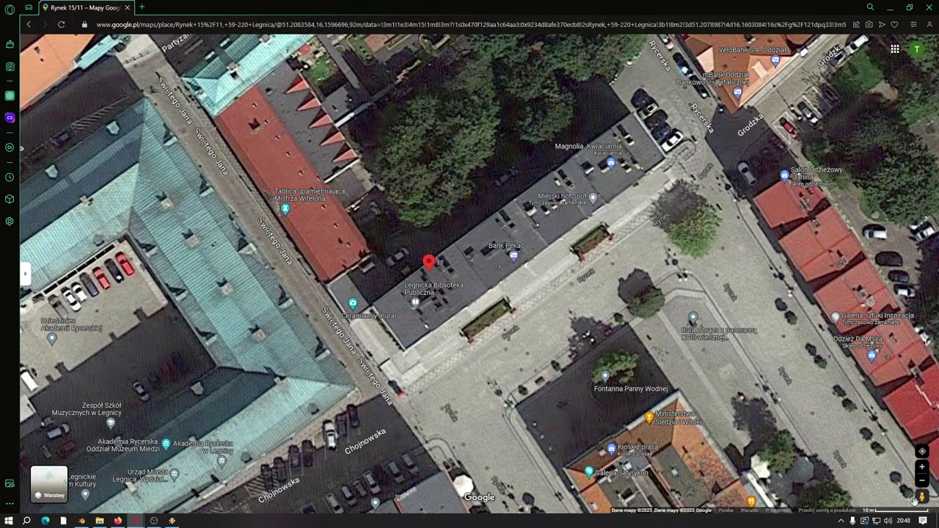
left_click_drag(923, 497, 558, 279)
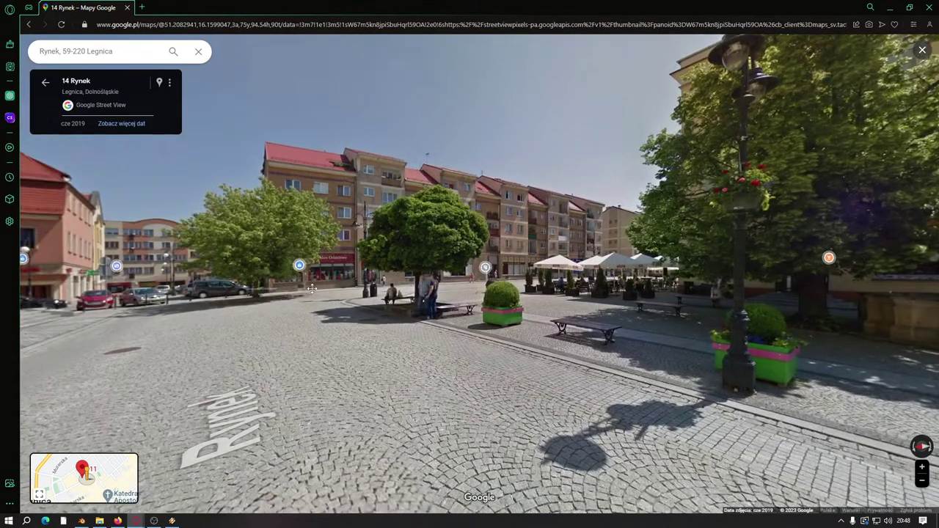
Step: Look up at the Bank Pekao apartment block and expand the small map into a street map
left_click_drag(336, 294, 567, 389)
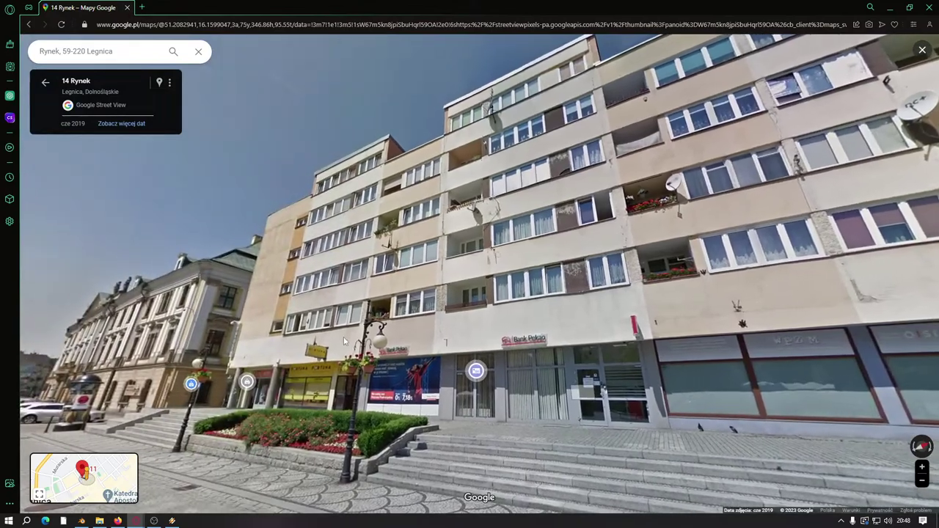
left_click_drag(352, 323, 220, 323)
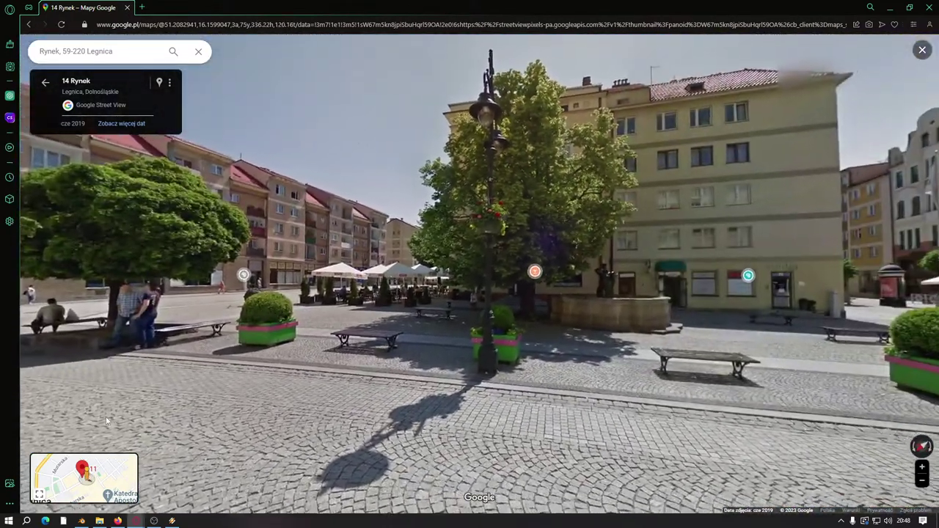
left_click(180, 454)
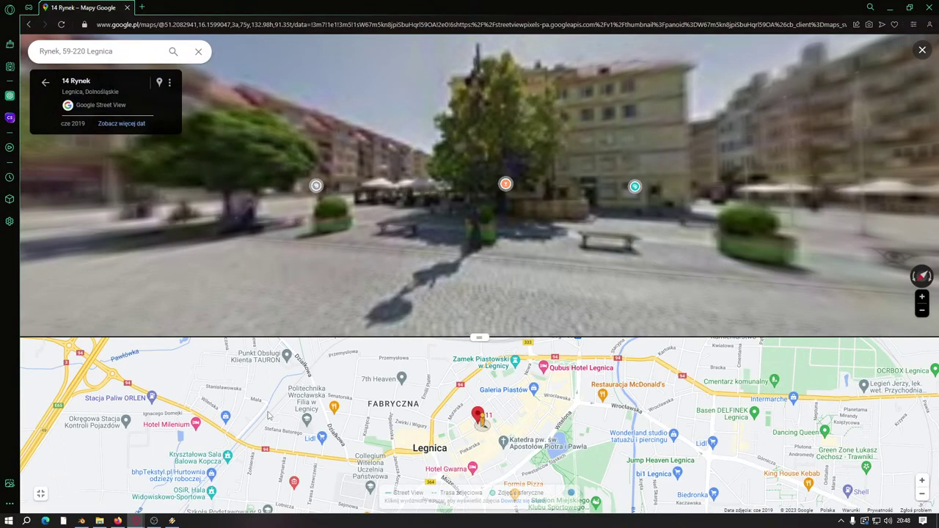
scroll(495, 436, "up", 3)
scroll(497, 437, "up", 2)
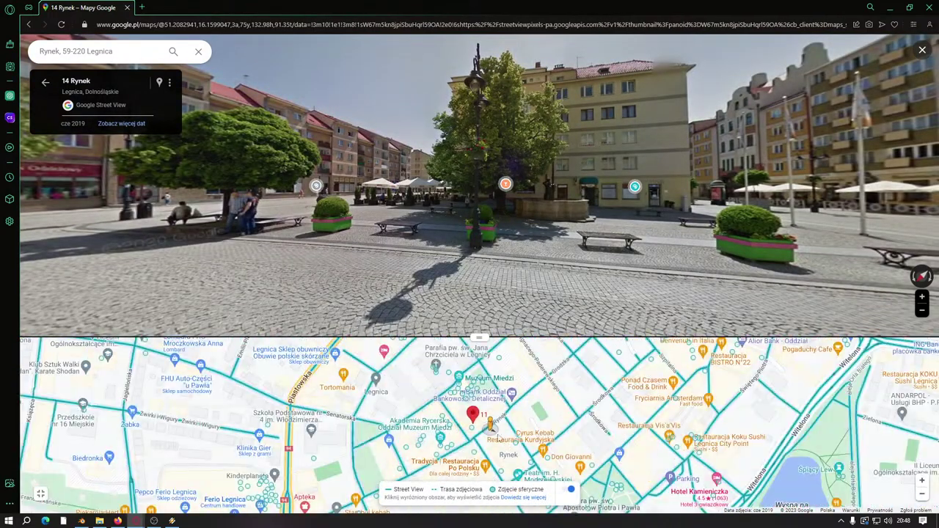
left_click(529, 452)
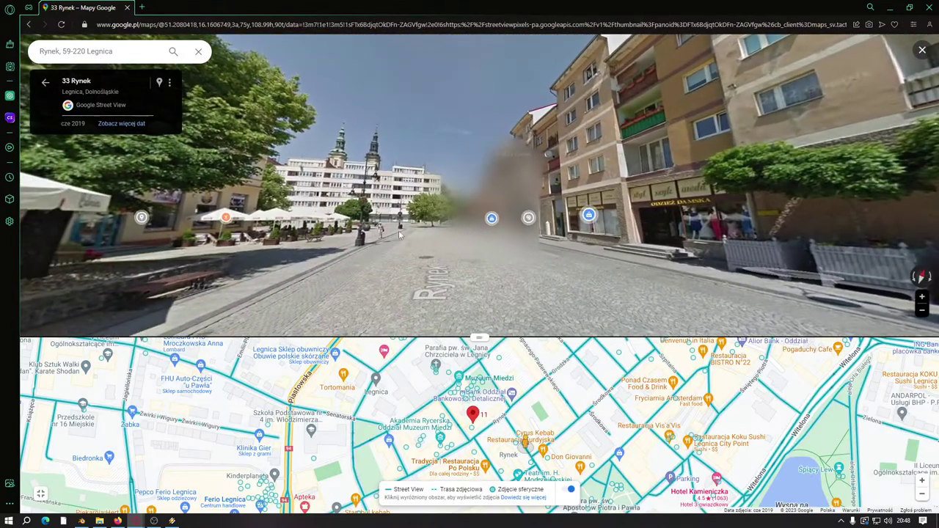
left_click(344, 191)
left_click_drag(344, 190, 306, 244)
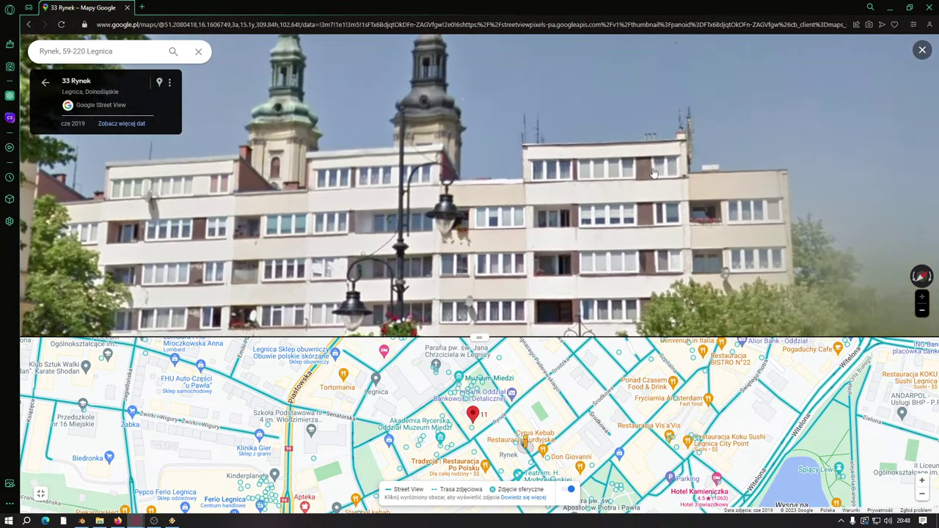
left_click_drag(465, 197, 552, 114)
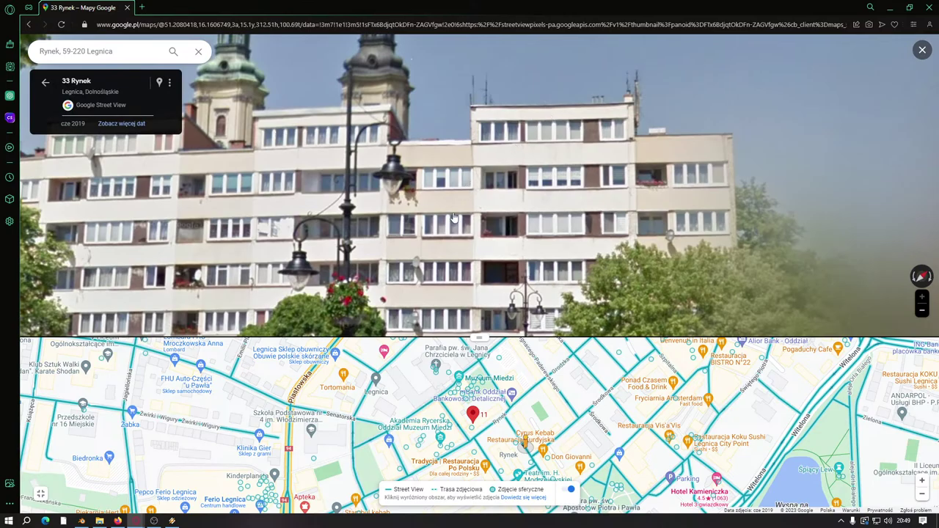
scroll(442, 156, "down", 5)
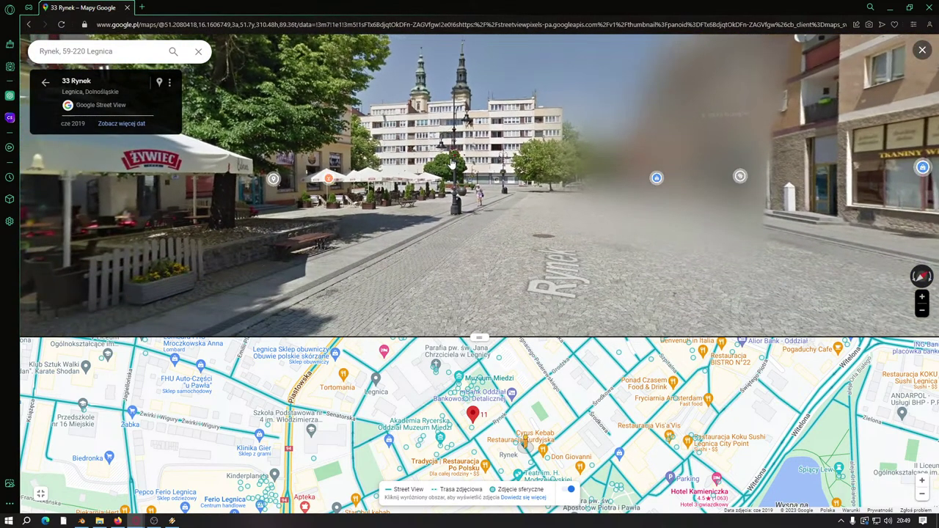
left_click(452, 163)
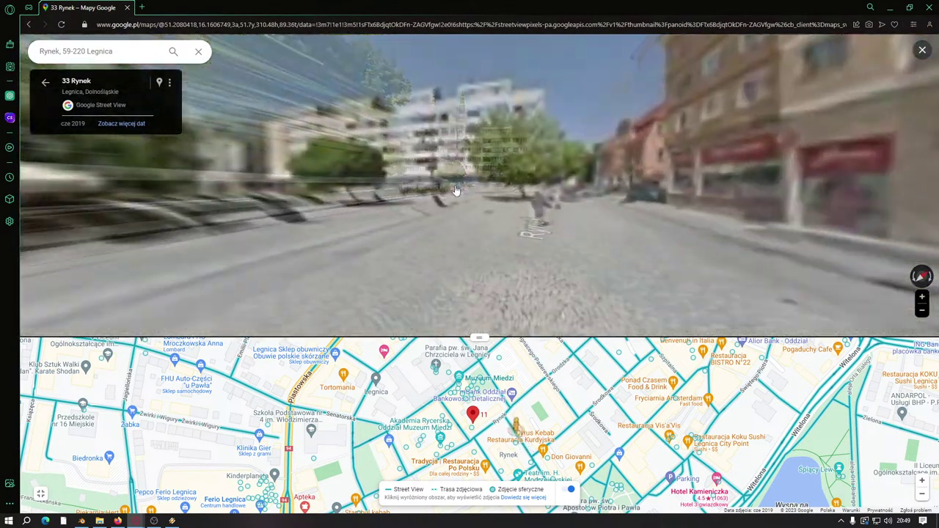
left_click(436, 201)
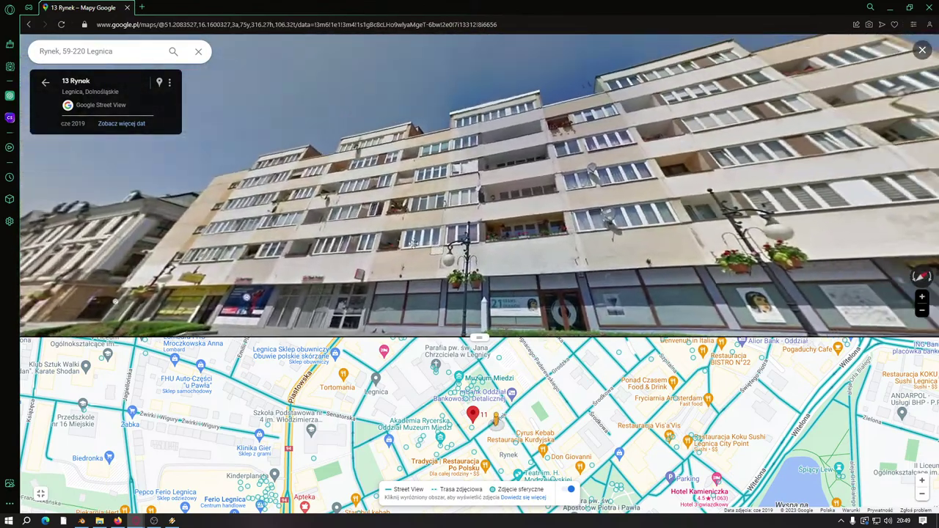
left_click(407, 191)
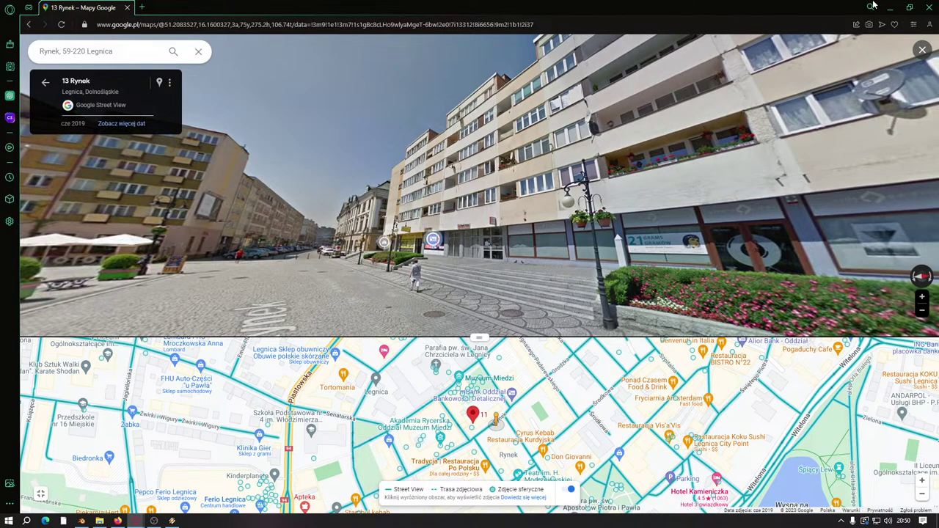
Step: Close the browser to return to the Blender model
left_click(910, 7)
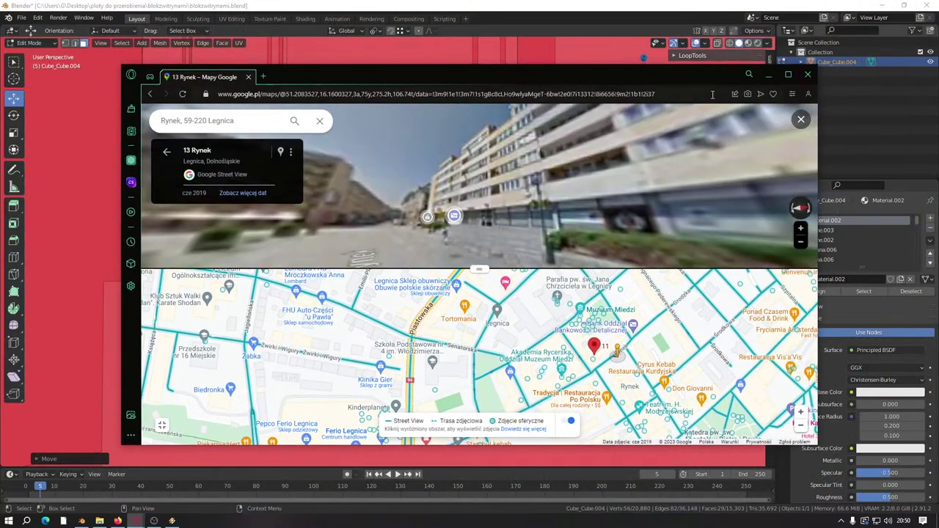
left_click(810, 74)
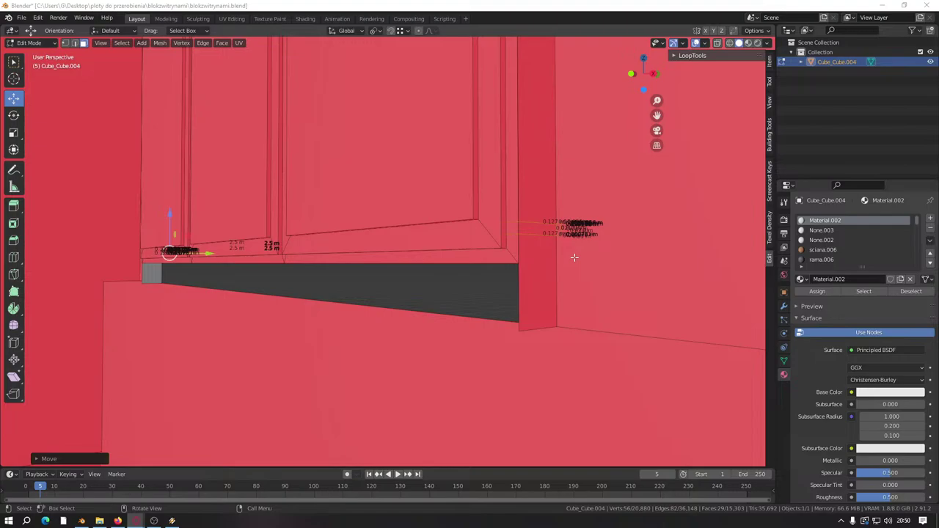
scroll(409, 296, "down", 4)
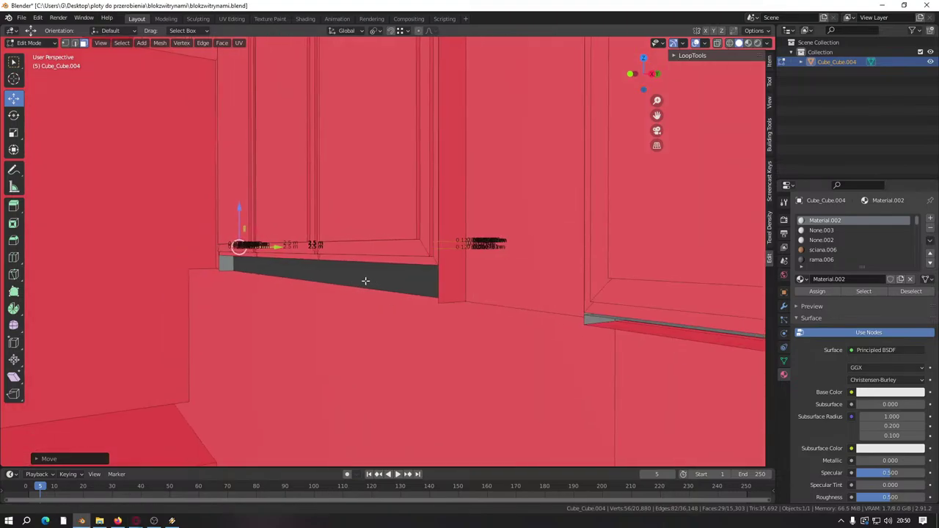
scroll(366, 280, "down", 4)
Step: Lower the dark ledge's bottom edge about 0.156 m along Z
middle_click_drag(346, 285, 411, 278)
scroll(345, 382, "up", 5)
middle_click_drag(344, 381, 348, 212)
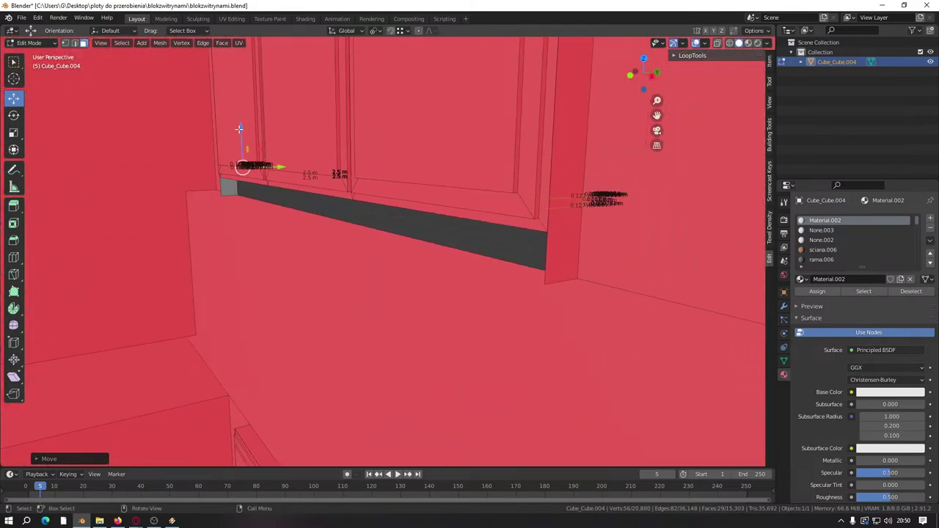
left_click_drag(242, 130, 522, 291)
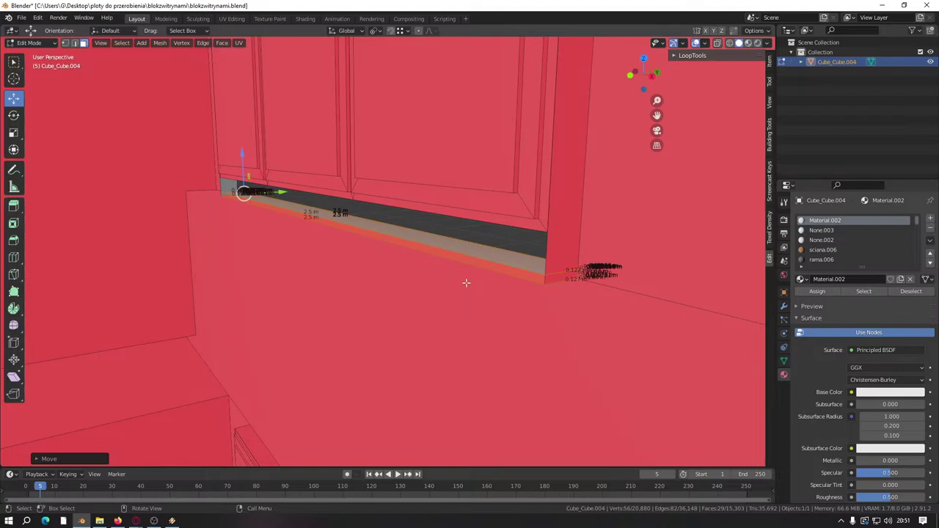
middle_click_drag(514, 281, 485, 284)
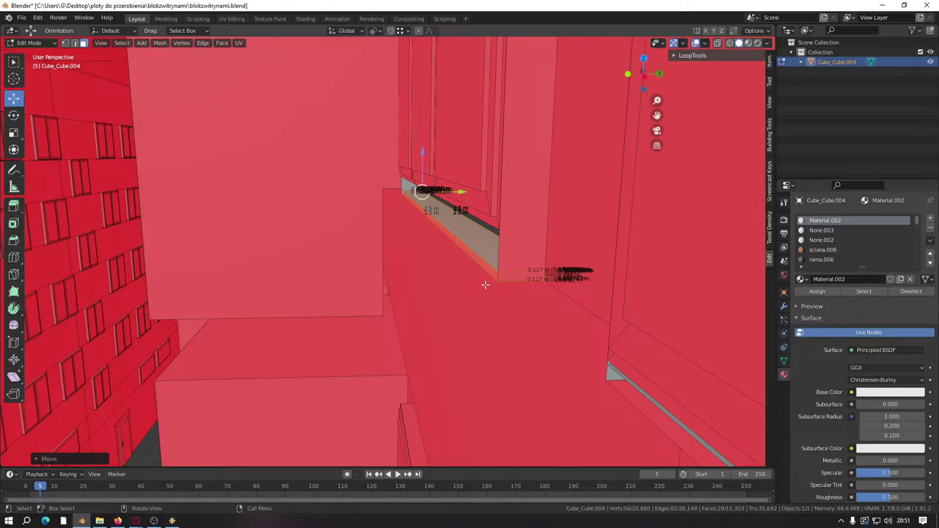
middle_click_drag(485, 285, 457, 325)
scroll(457, 325, "down", 6)
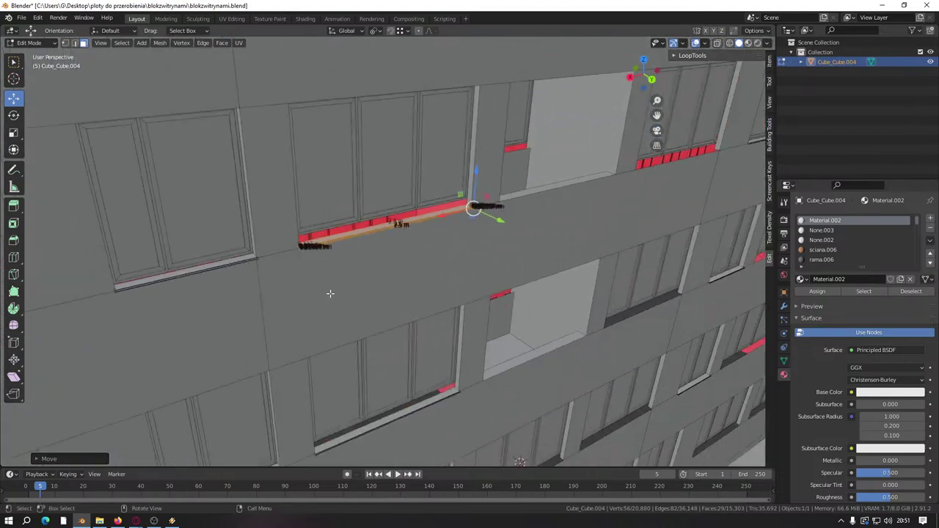
Step: Select the connected sill strip and its small end block with L
middle_click_drag(422, 289, 352, 299)
scroll(352, 299, "up", 6)
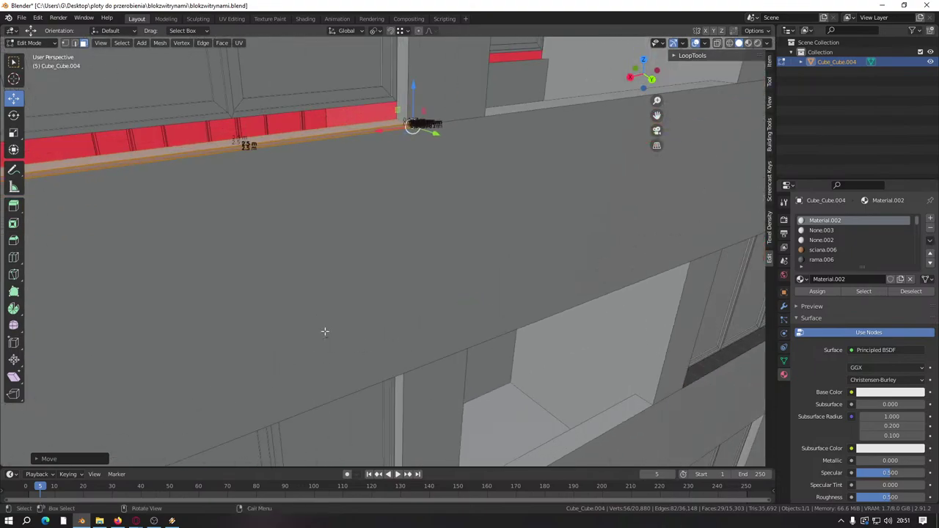
scroll(325, 329, "down", 5)
scroll(325, 314, "up", 2)
scroll(419, 220, "up", 3)
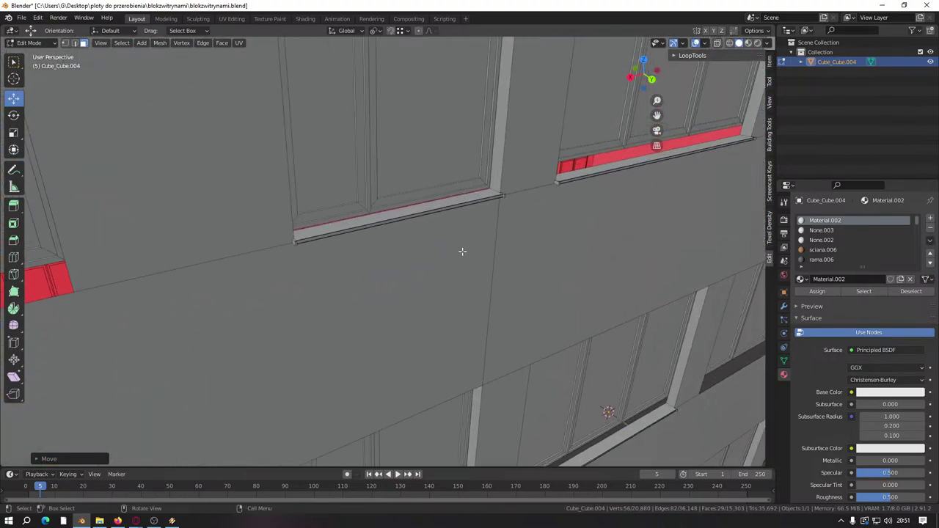
scroll(462, 252, "down", 5)
scroll(435, 241, "up", 5)
scroll(436, 241, "up", 5)
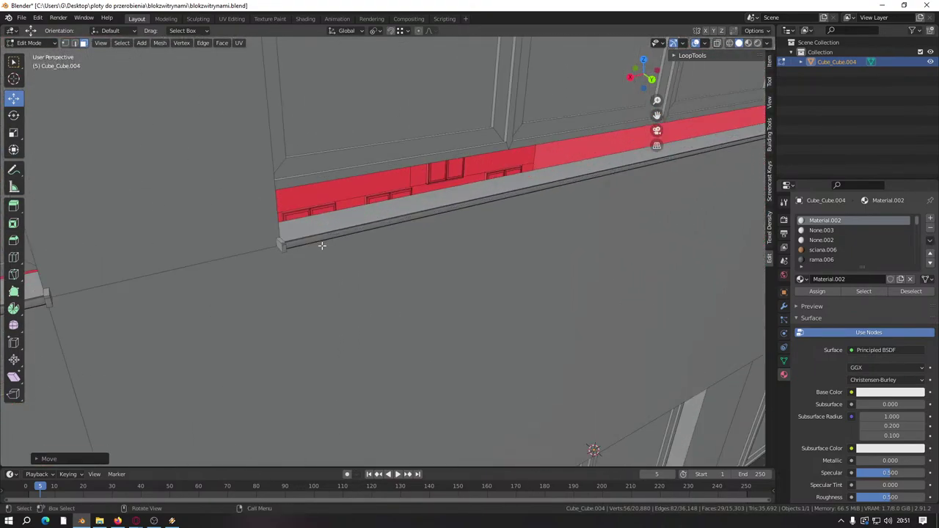
key("l")
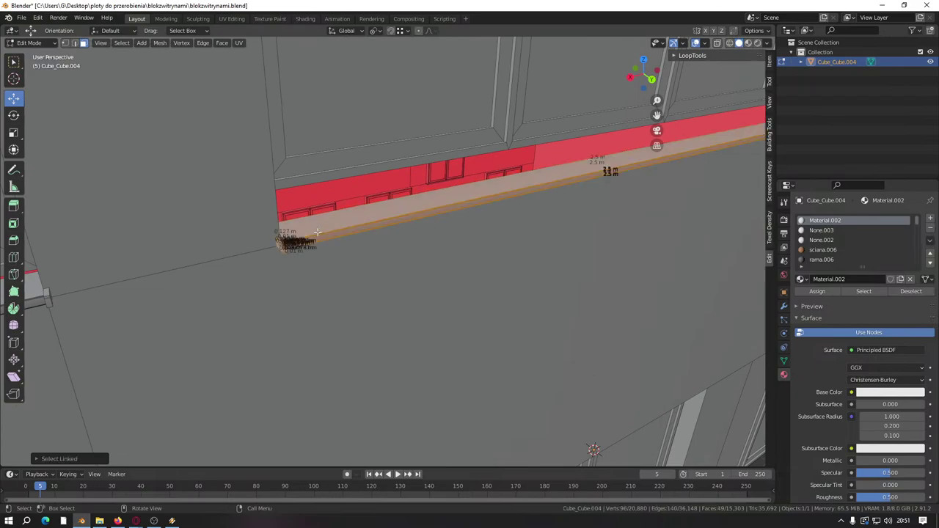
middle_click_drag(281, 243, 479, 280)
scroll(478, 280, "up", 2)
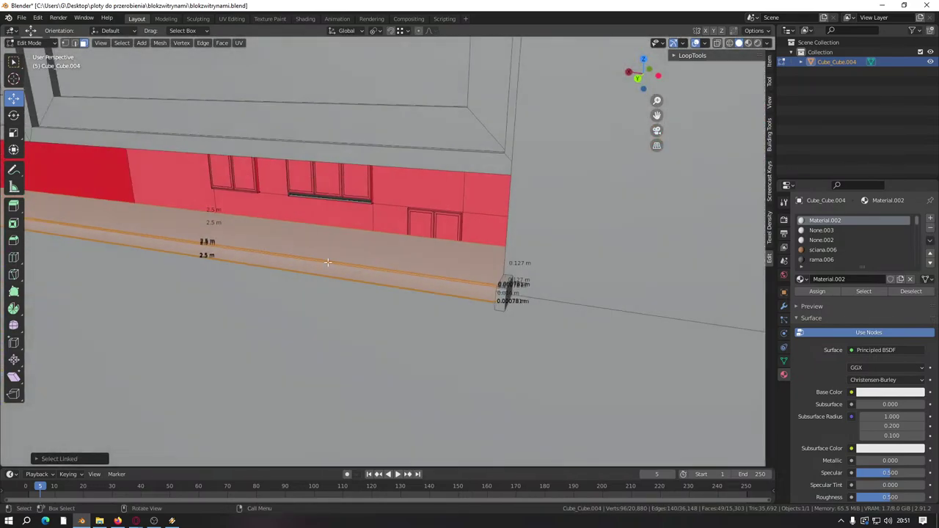
key("shift+l")
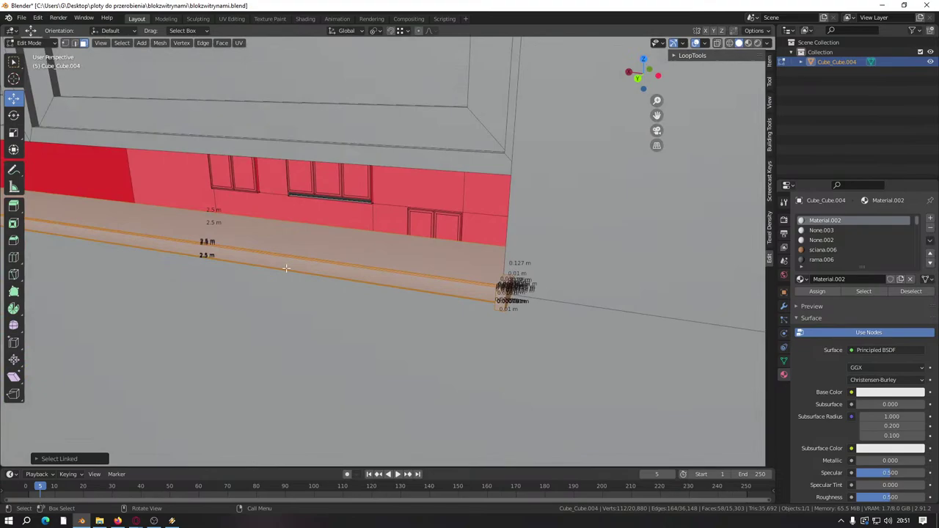
Step: Add the window sill to the selection and duplicate it in place with Shift+D
scroll(286, 267, "down", 2)
scroll(268, 256, "down", 4, "shift")
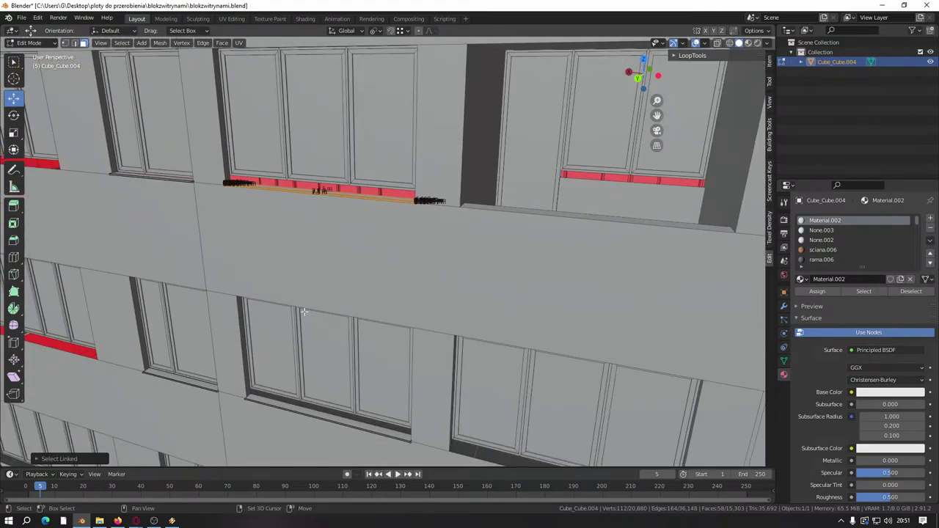
scroll(300, 311, "up", 2)
scroll(389, 198, "up", 1)
scroll(367, 212, "down", 2, "shift")
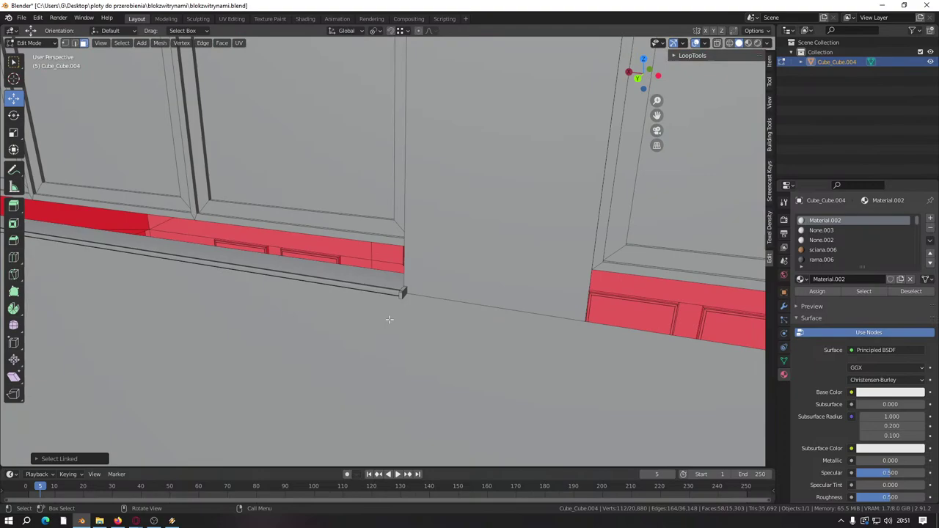
scroll(407, 308, "up", 1)
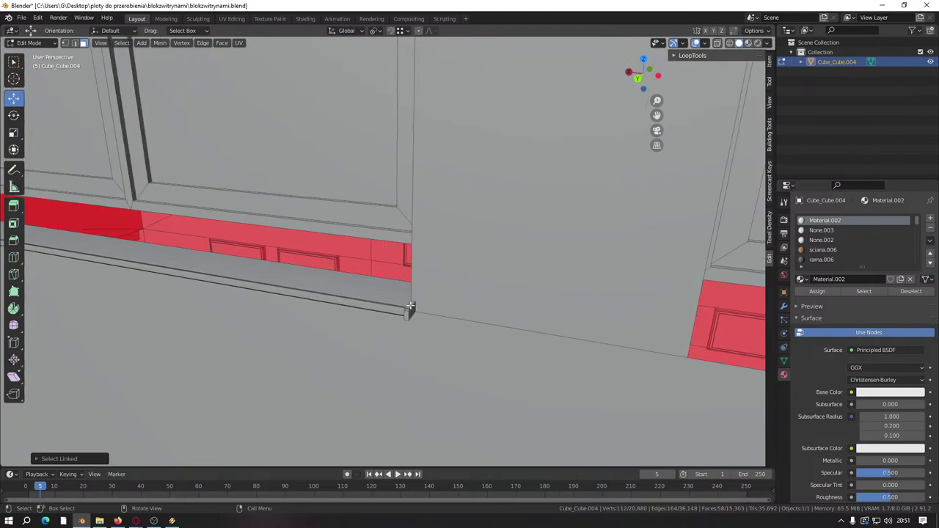
left_click(419, 310, "shift")
middle_click_drag(419, 310, 372, 280)
scroll(389, 321, "down", 3)
scroll(411, 250, "up", 4)
key("l")
key("l")
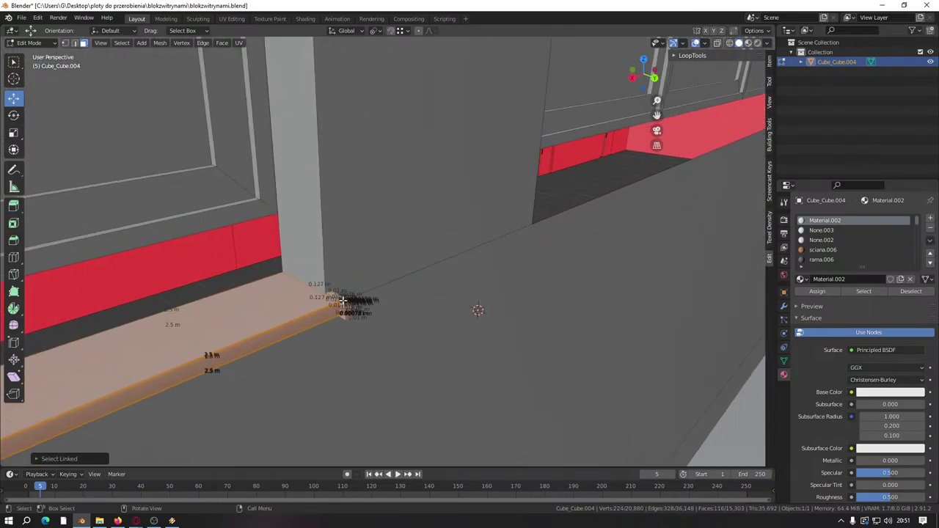
key("shift+d")
right_click(342, 300)
Step: Slide the sill copy along the wall under another window
middle_click_drag(342, 301, 340, 265)
scroll(340, 265, "down", 5)
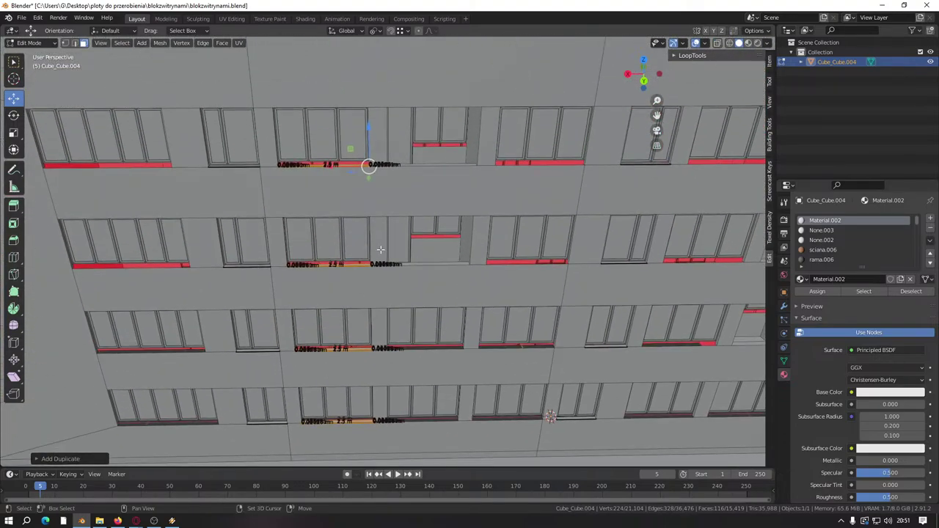
scroll(342, 378, "up", 5)
scroll(367, 308, "down", 6)
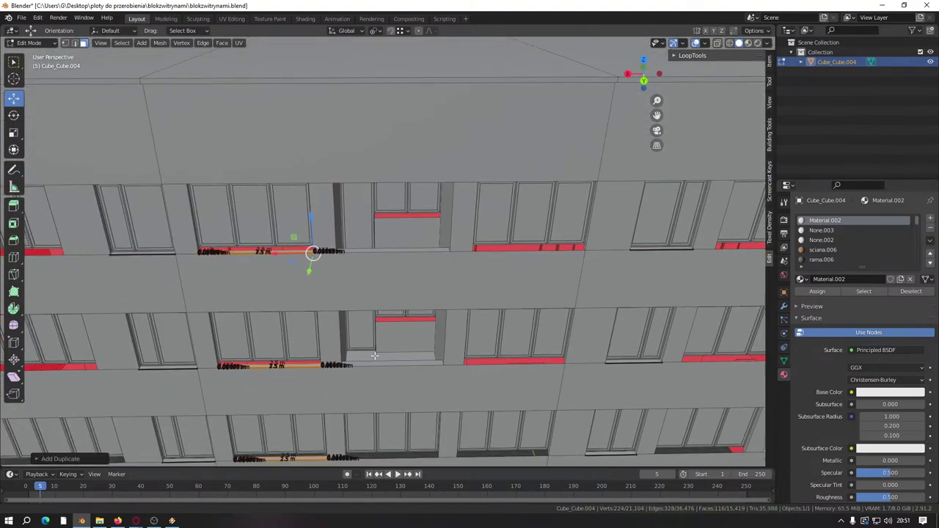
scroll(384, 257, "up", 6)
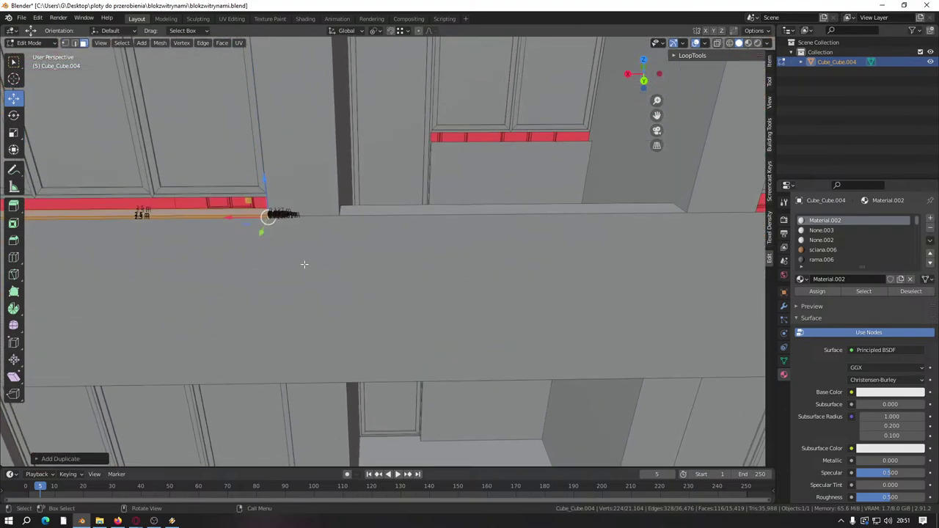
left_click_drag(228, 214, 643, 231)
left_click(643, 232)
middle_click_drag(643, 232, 385, 231)
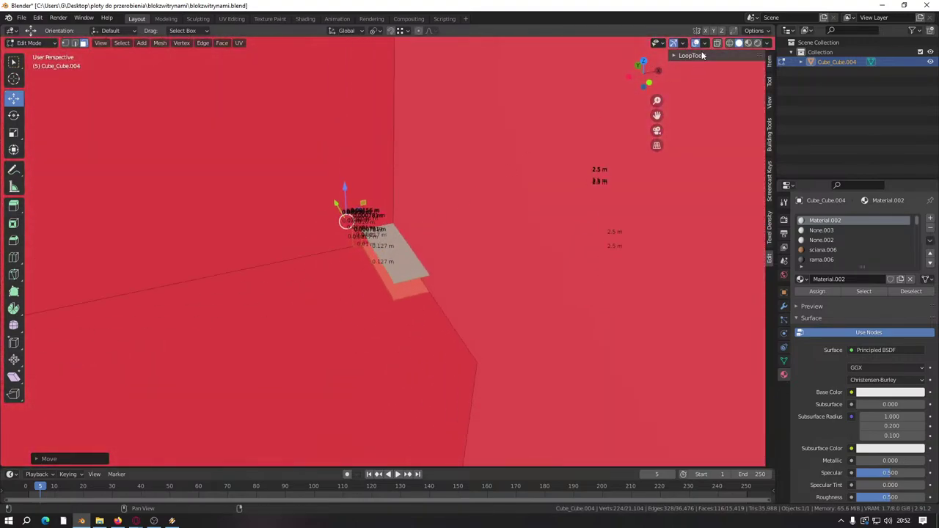
Step: Hide the sidebar and turn off Edge Length in the viewport overlays
key("n")
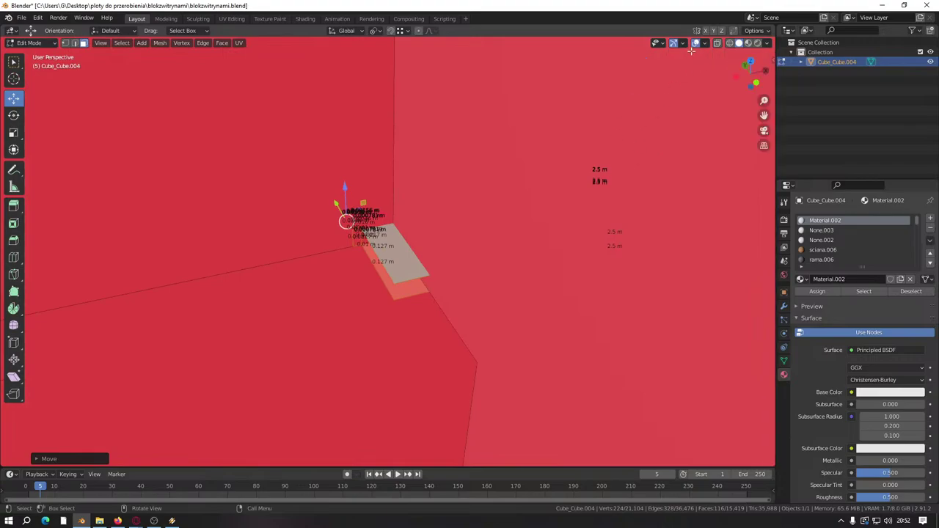
left_click(705, 43)
left_click(647, 362)
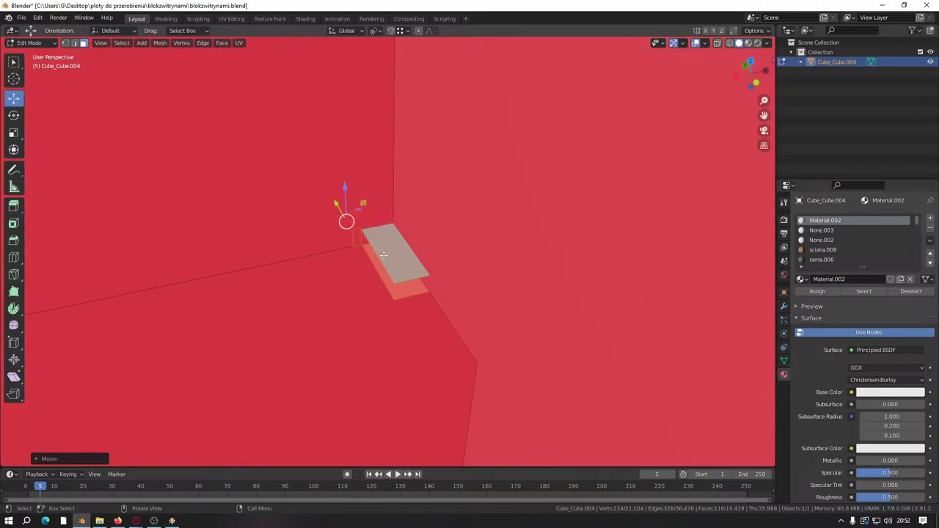
Step: Move the sill piece back against the wall
key("g")
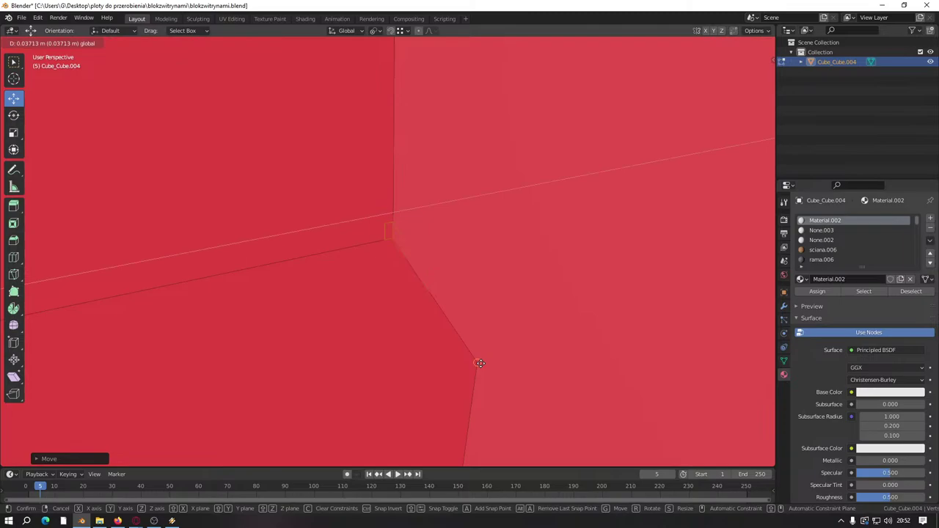
left_click(481, 364, "ctrl")
scroll(480, 364, "down", 10)
middle_click_drag(550, 241, 432, 275)
Step: Duplicate the sill strip in place and move the copy under the next window
key("shift+d")
right_click(433, 273)
scroll(433, 273, "up", 3)
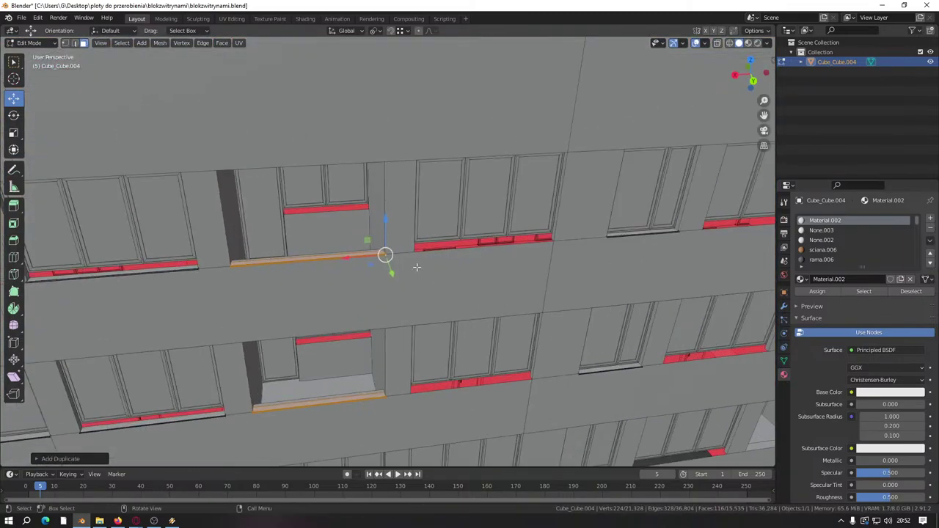
scroll(355, 261, "up", 4)
key("g")
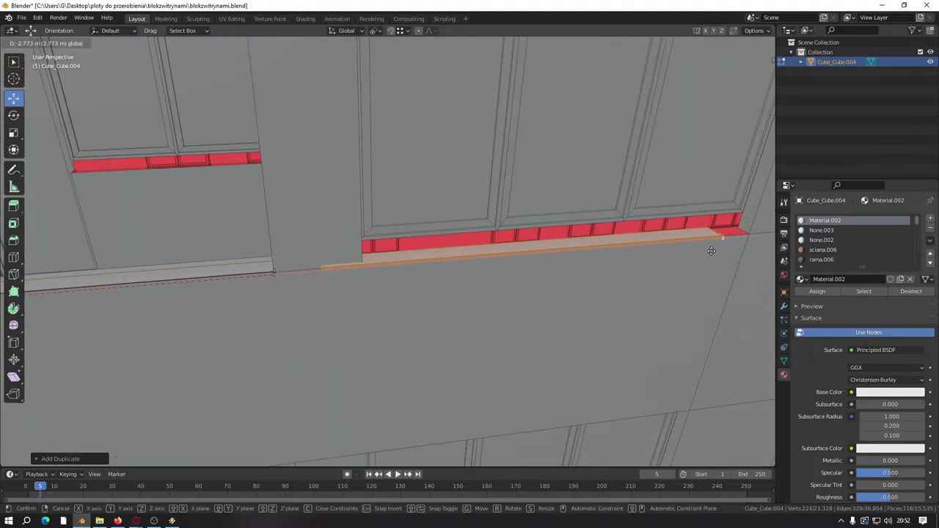
left_click(735, 248)
middle_click_drag(735, 248, 546, 250)
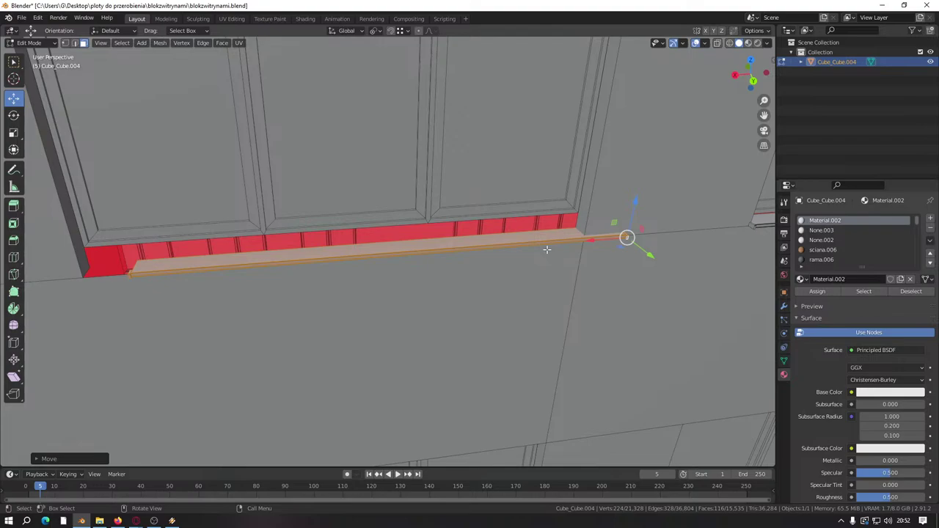
scroll(404, 218, "up", 5)
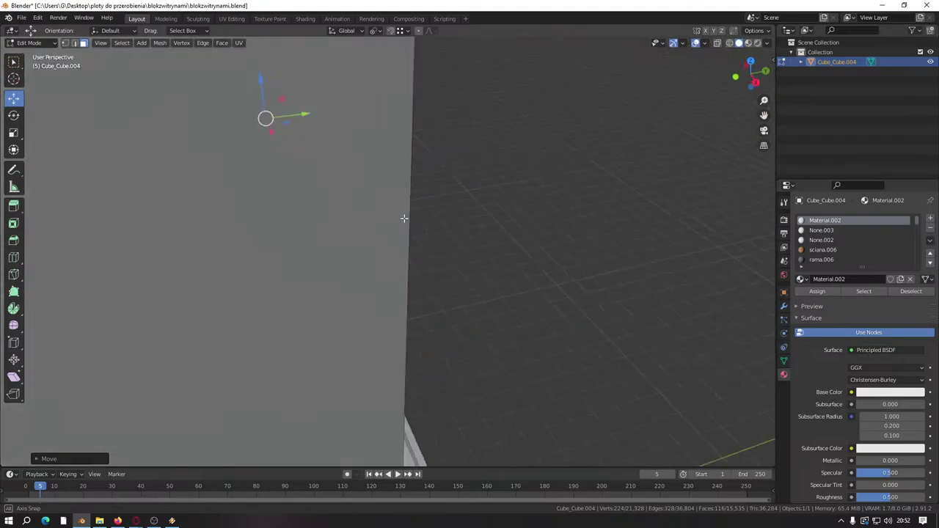
middle_click_drag(276, 241, 259, 256)
Step: Move the sill's end flush to the wall corner
key("g")
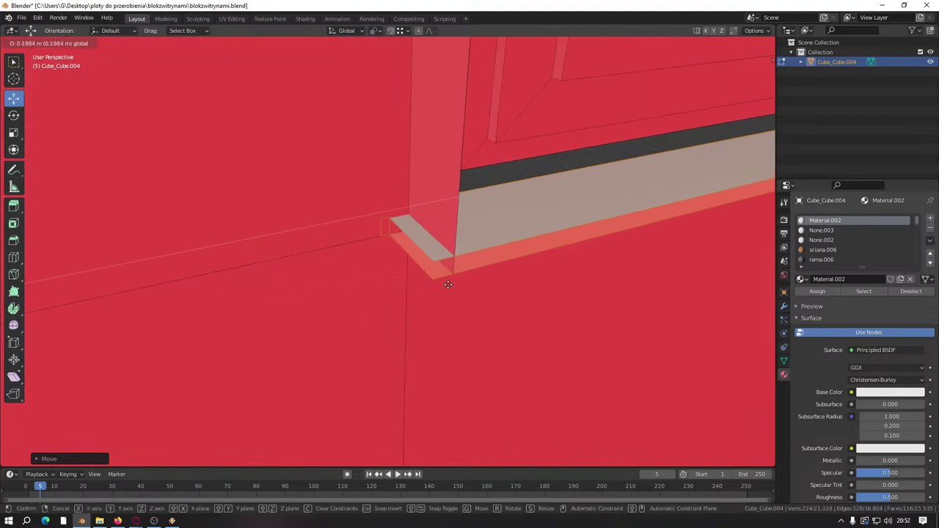
left_click(456, 274)
scroll(456, 273, "down", 8)
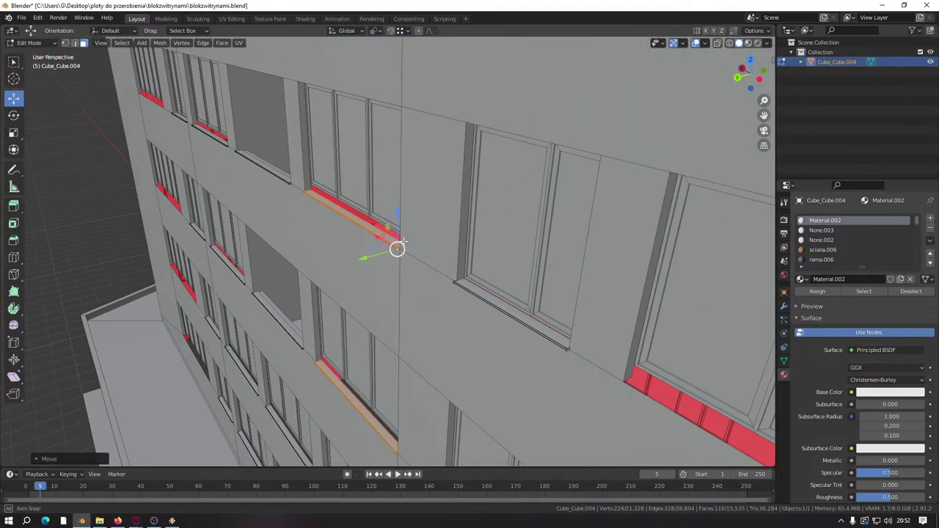
middle_click_drag(402, 240, 290, 249)
Step: Duplicate the sill and slide the copy along X under the next window
key("shift+d")
right_click(429, 236)
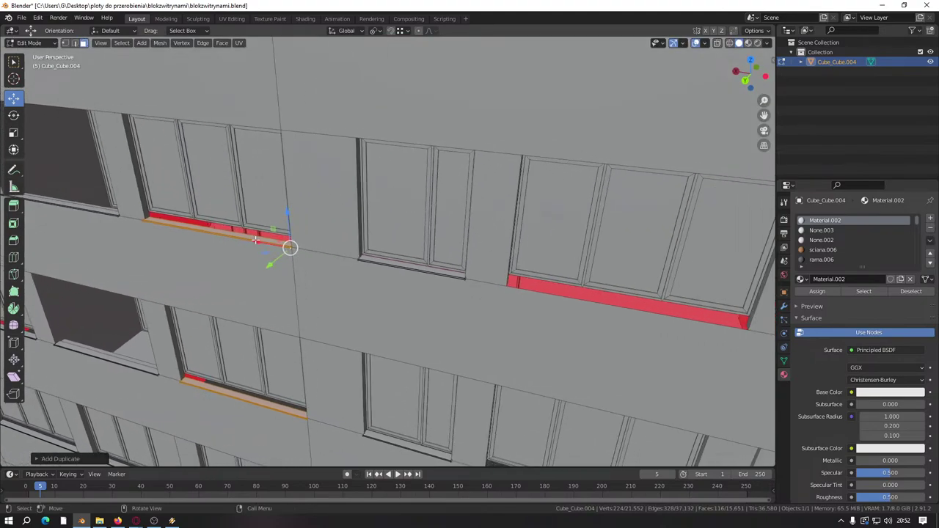
key("g")
key("x")
left_click(748, 329)
middle_click_drag(748, 329, 629, 330)
scroll(427, 257, "up", 3)
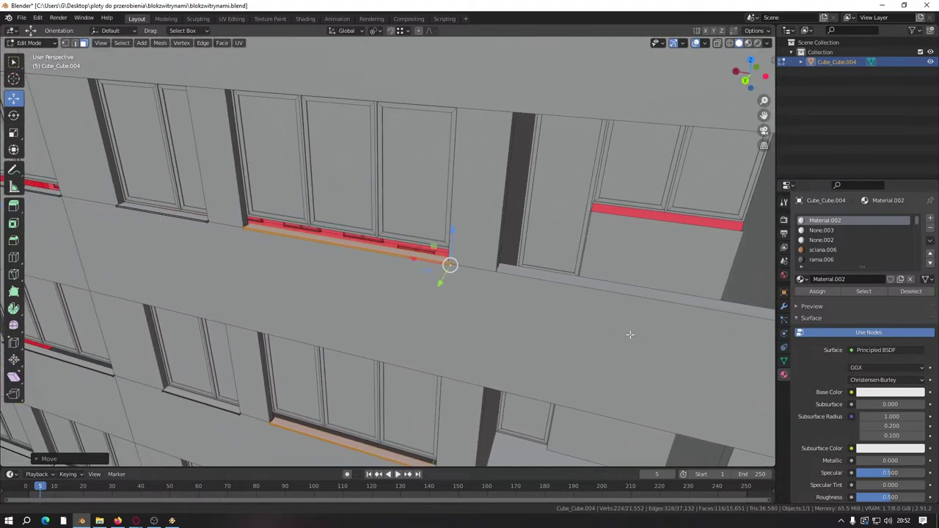
scroll(513, 329, "up", 4)
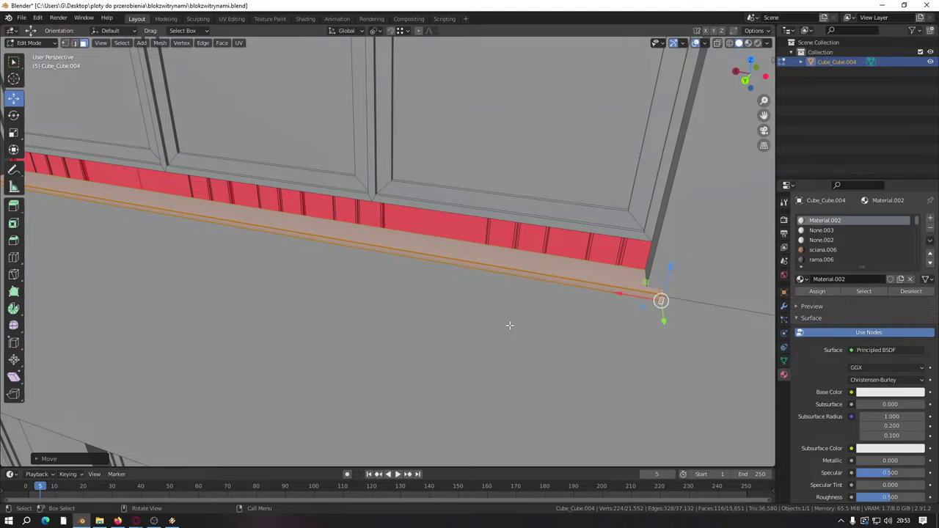
Step: Cancel a trial move of the sill's end edge, then duplicate the sill again
middle_click_drag(510, 325, 330, 314)
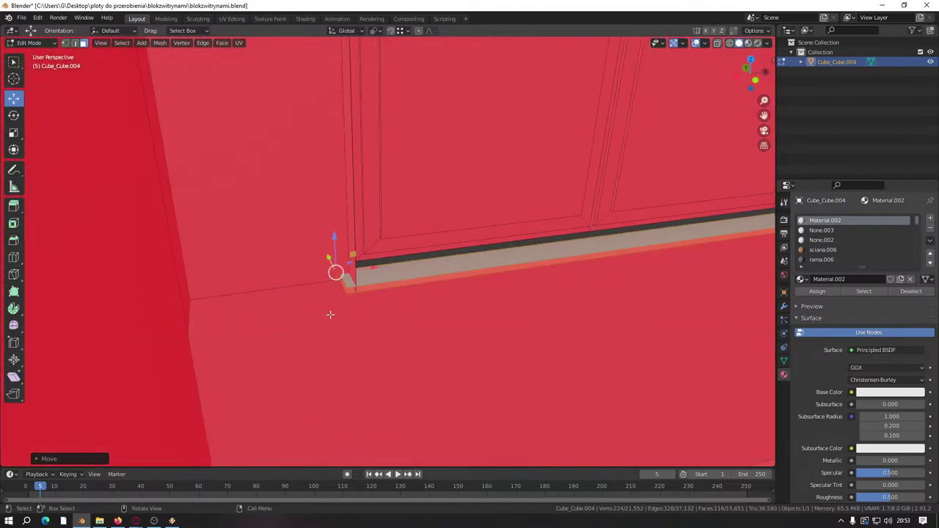
scroll(330, 314, "up", 5)
key("g")
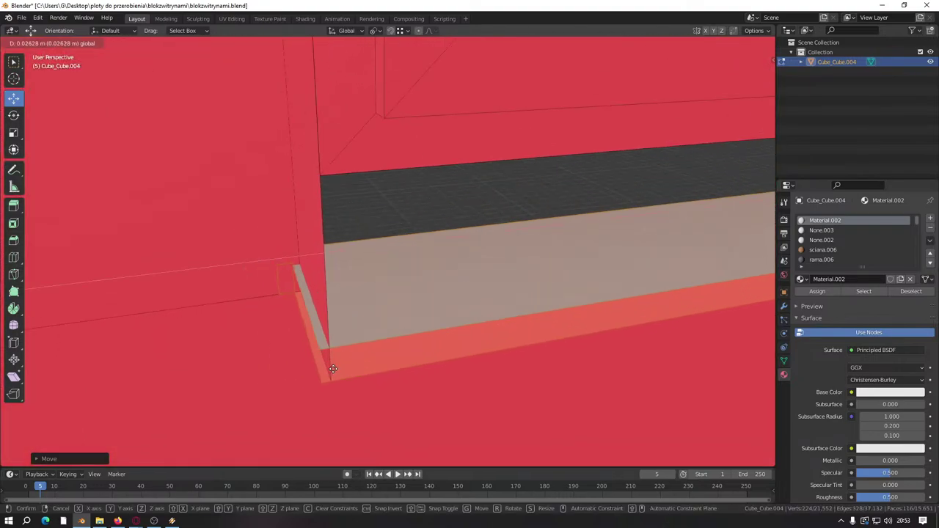
right_click(332, 369)
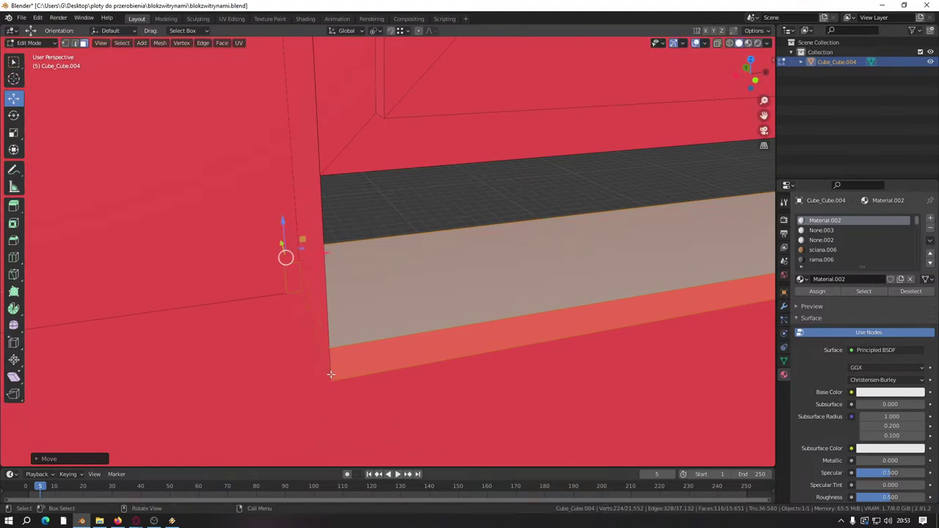
scroll(331, 374, "down", 10)
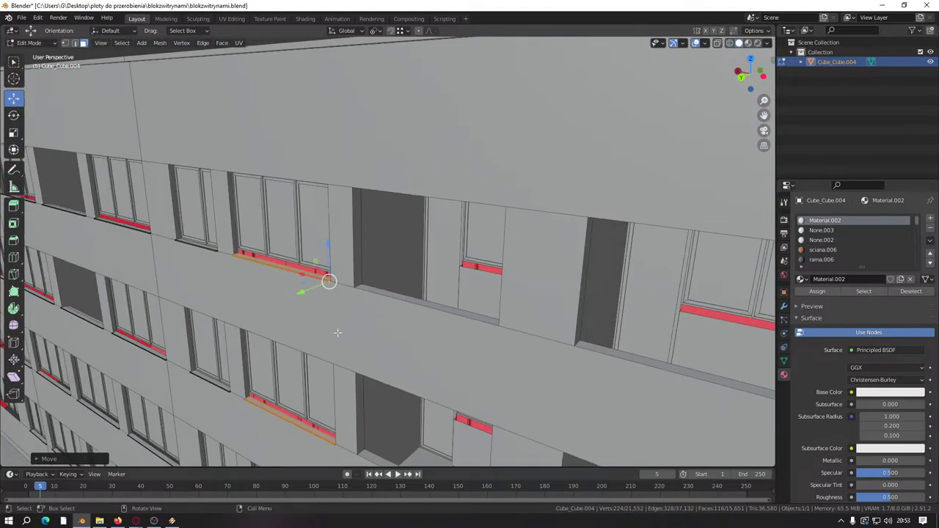
middle_click_drag(337, 332, 352, 337)
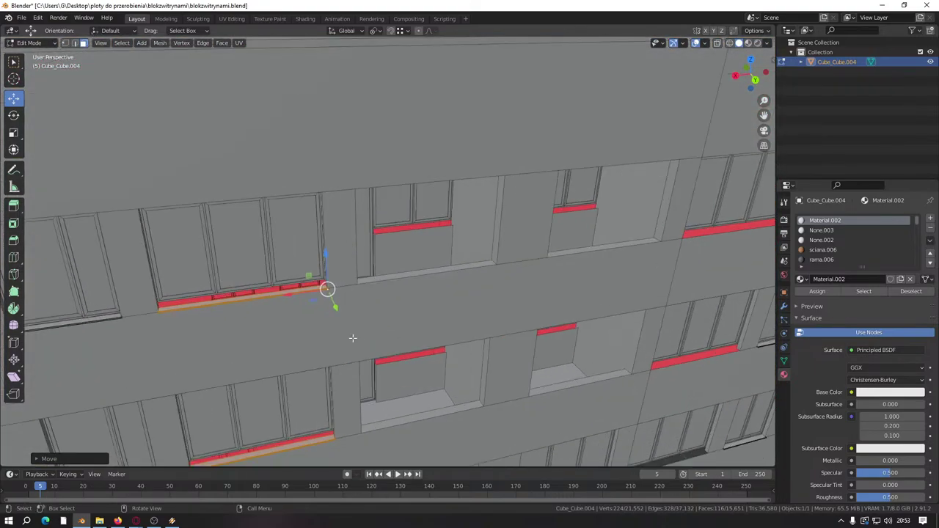
key("shift+d")
Step: Keep the new duplicate in place and slide it along the wall to the next window
right_click(351, 337)
scroll(352, 338, "down", 6)
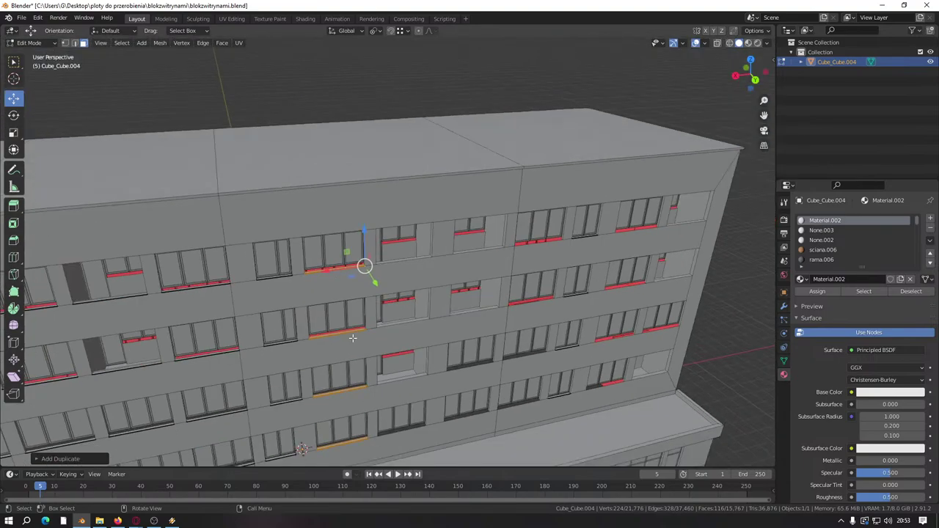
scroll(363, 285, "up", 6)
scroll(363, 285, "up", 6)
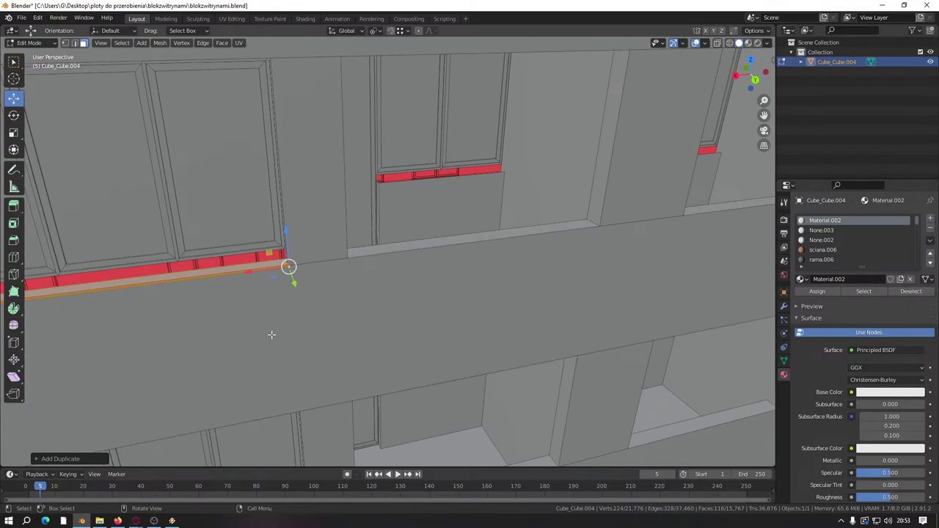
scroll(318, 300, "down", 3)
scroll(318, 300, "up", 2)
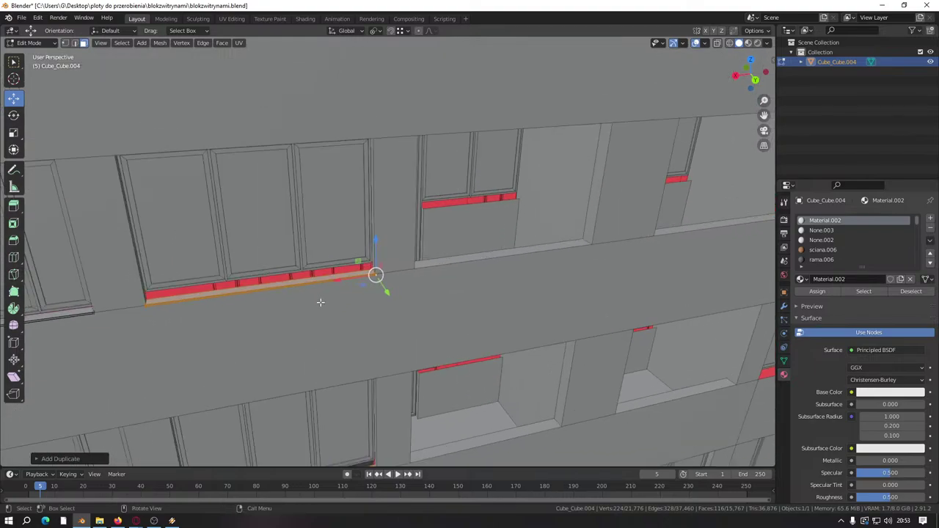
scroll(348, 301, "up", 3)
scroll(348, 301, "up", 1)
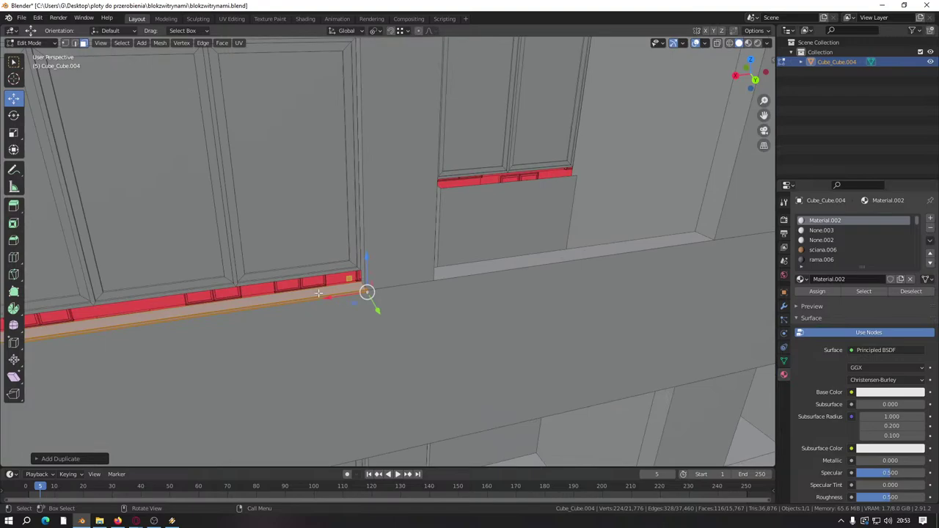
key("g")
left_click(685, 239)
Step: Push the sill slab back flush into the wall
middle_click_drag(686, 239, 336, 291, "shift")
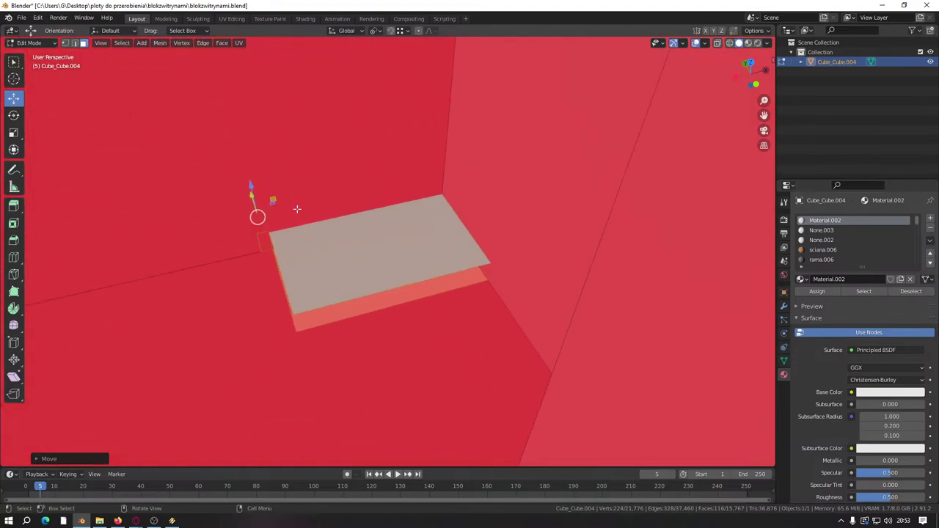
key("g")
left_click(392, 244)
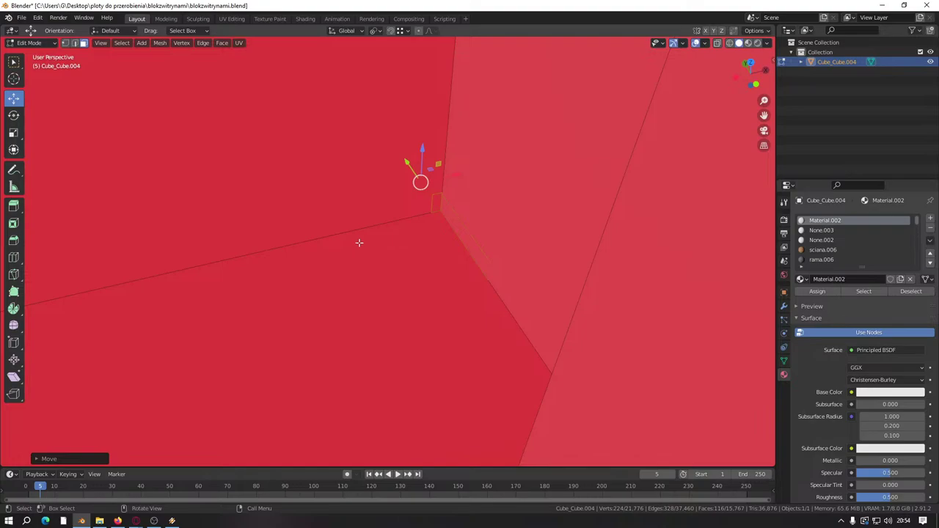
middle_click_drag(360, 244, 344, 253)
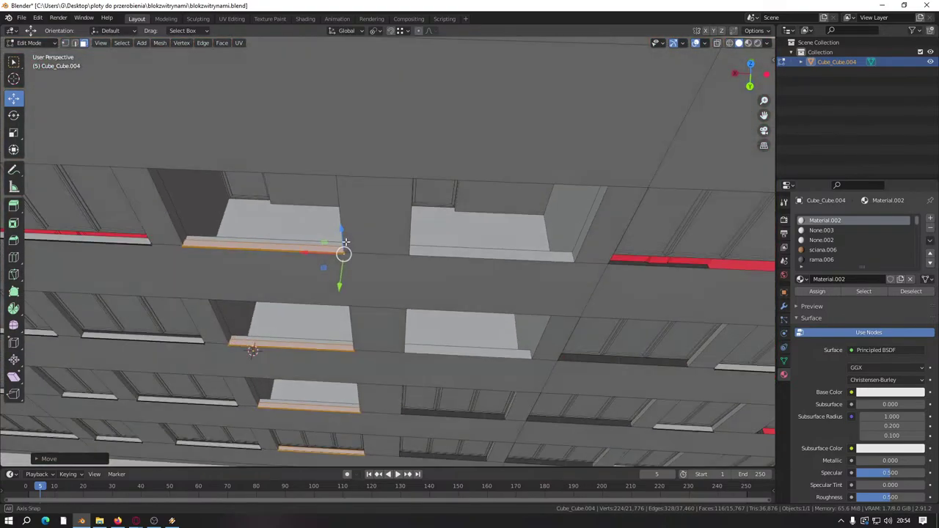
Step: Duplicate the sill faces and move the copy to the right
key("shift+d")
right_click(343, 253)
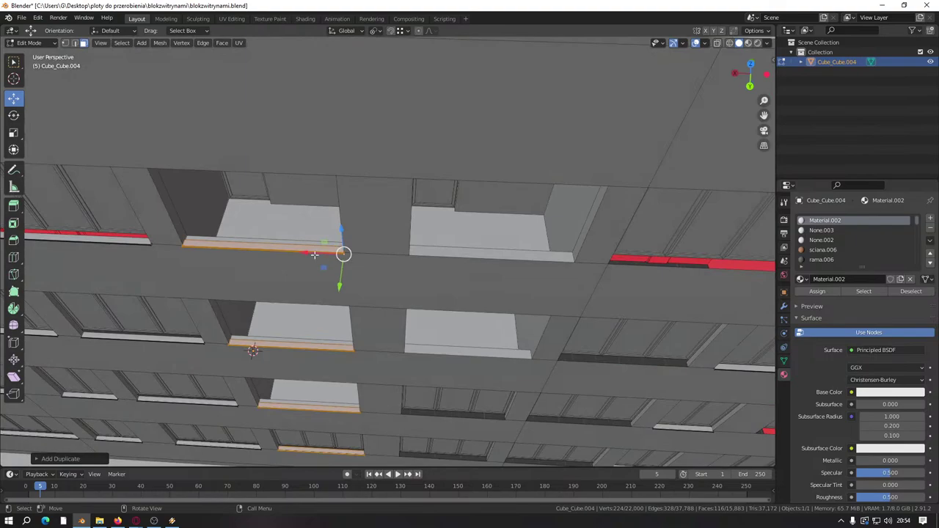
key("g")
left_click(542, 256)
scroll(542, 256, "up", 4)
middle_click_drag(542, 255, 342, 300)
scroll(342, 301, "up", 1)
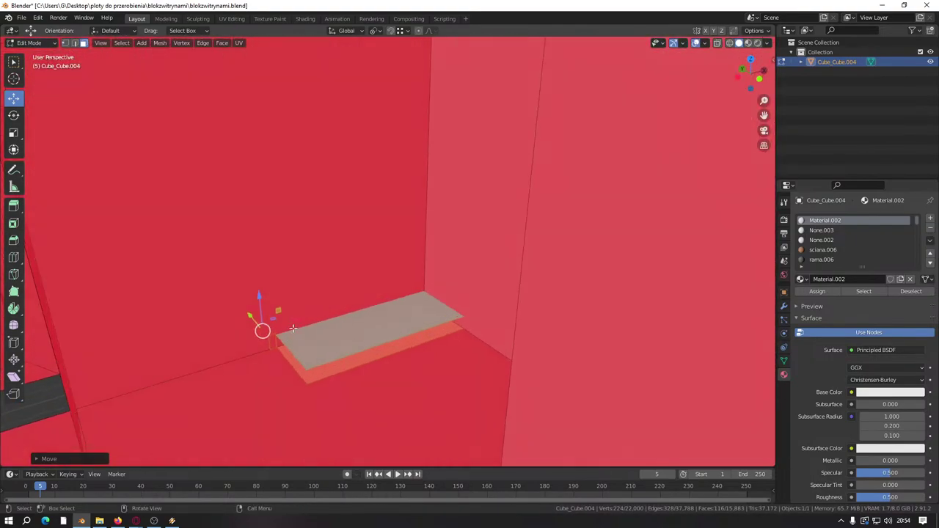
Step: Snap the copied sill into its final position
key("g")
left_click(429, 306)
scroll(440, 328, "down", 7)
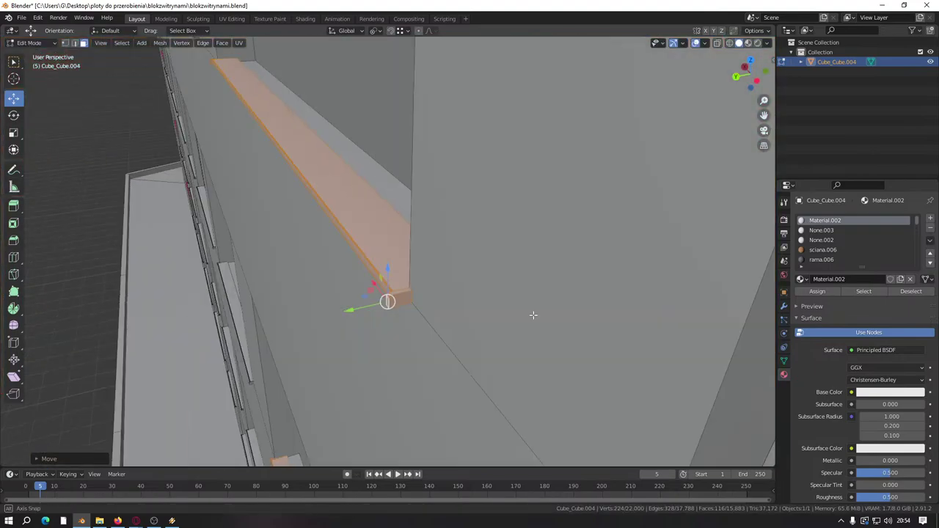
middle_click_drag(440, 328, 413, 322, "shift")
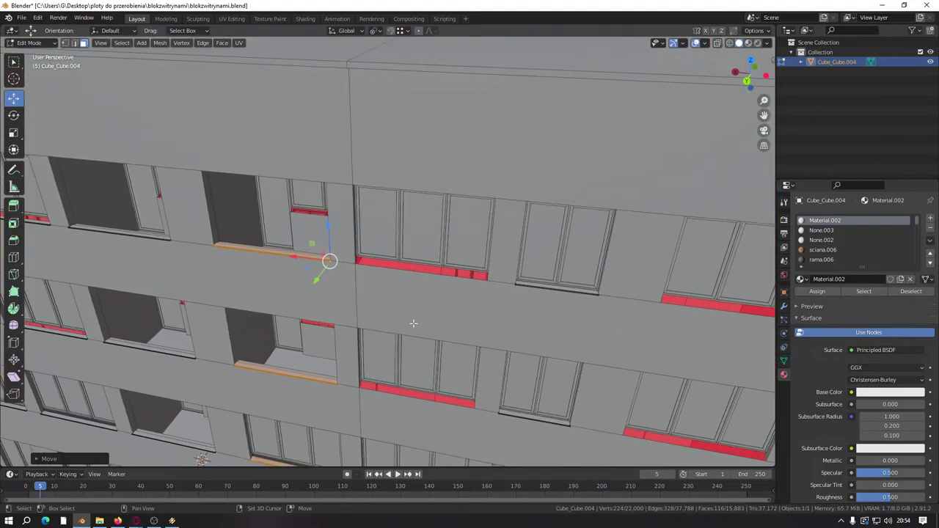
Step: Duplicate the sill and slide the copy about 1.4 m to meet the wall corner
key("shift+d")
right_click(413, 323)
scroll(298, 311, "up", 6)
middle_click_drag(352, 310, 411, 264)
left_click_drag(411, 273, 441, 279)
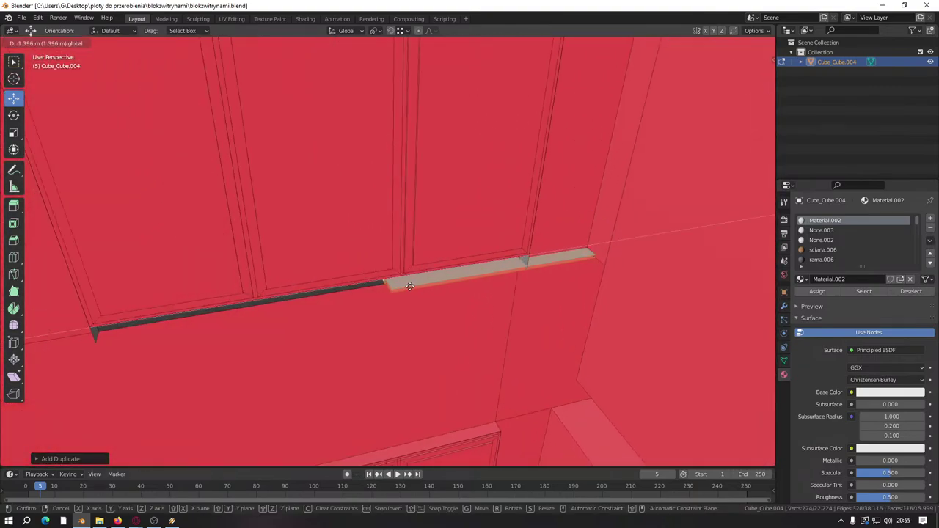
middle_click_drag(440, 279, 350, 292)
Step: Adjust the sill's position beneath the window strip
scroll(389, 321, "up", 2)
left_click_drag(363, 279, 626, 200)
middle_click_drag(626, 200, 342, 288, "shift")
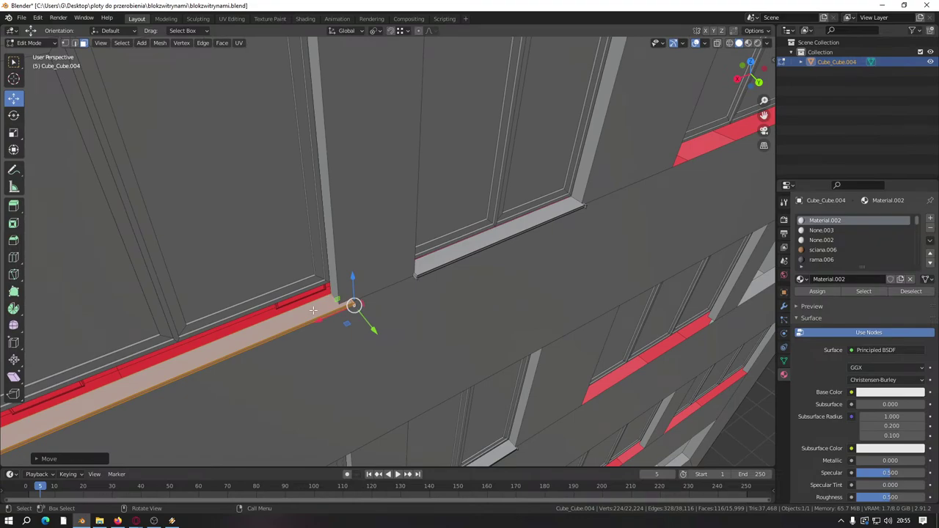
middle_click_drag(270, 314, 335, 281)
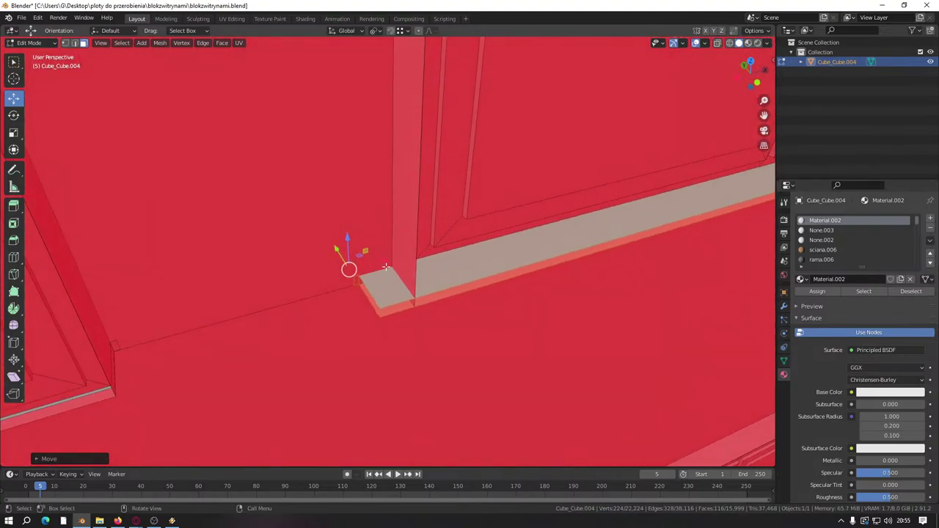
key("g")
left_click(422, 295)
Step: Duplicate the sill and move the copy right along the window row
scroll(361, 319, "down", 3)
middle_click_drag(360, 319, 379, 301)
scroll(379, 300, "down", 2)
middle_click_drag(404, 268, 385, 272)
scroll(453, 294, "down", 5)
scroll(453, 293, "up", 8)
key("shift+d")
right_click(385, 271)
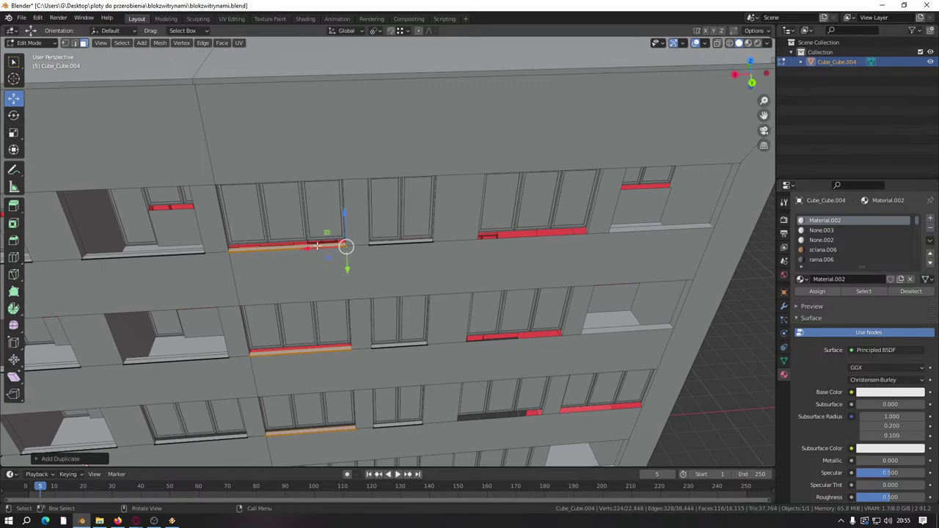
key("g")
left_click(562, 245)
Step: Snap the sill to the frame corner and place another copy under the next window
middle_click_drag(562, 245, 321, 226)
middle_click_drag(452, 242, 402, 256)
scroll(479, 250, "up", 2)
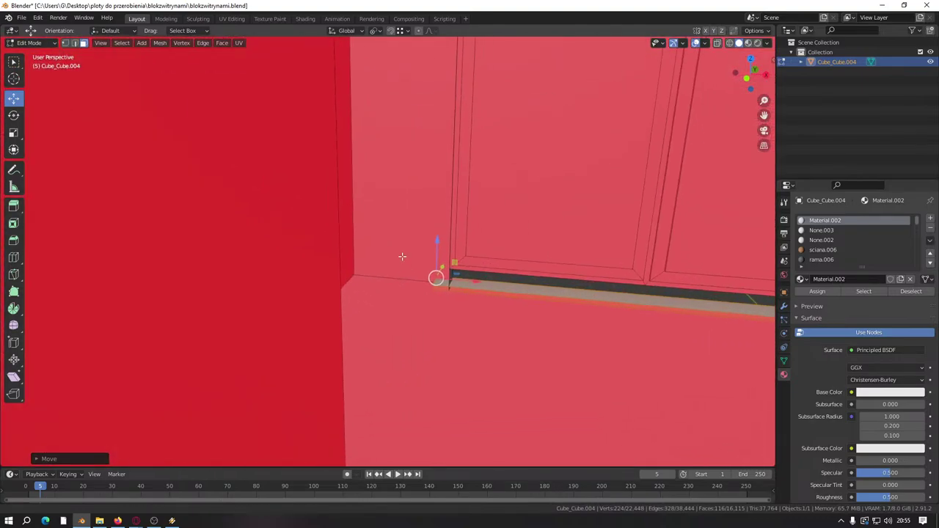
scroll(402, 256, "up", 3)
key("g")
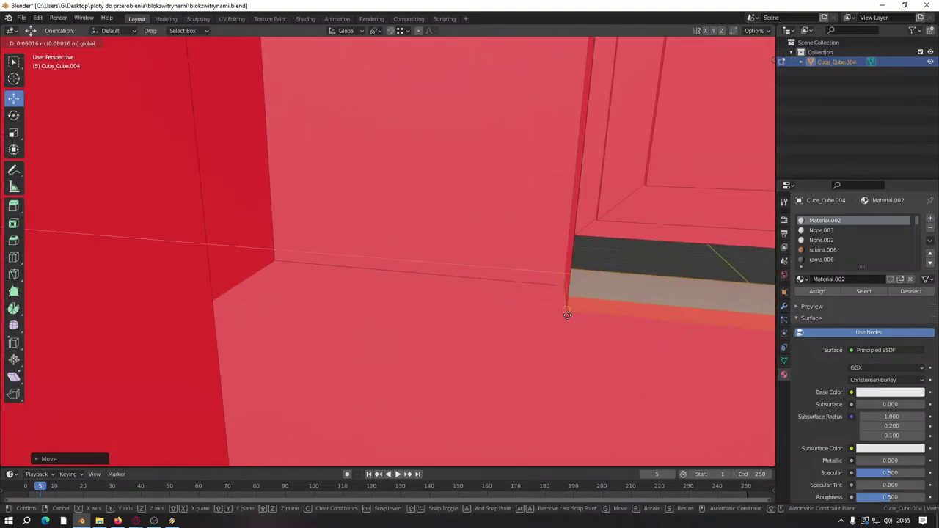
left_click(567, 314)
scroll(455, 297, "down", 8)
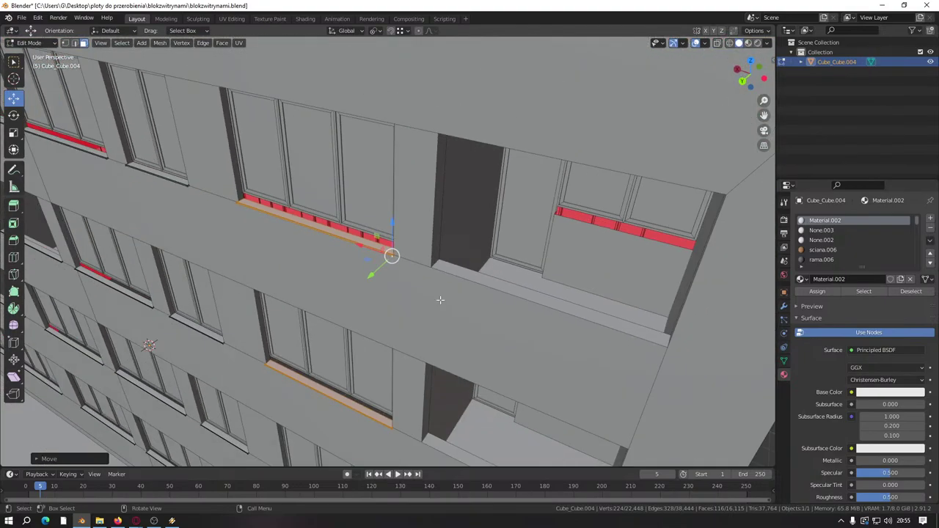
key("shift+d")
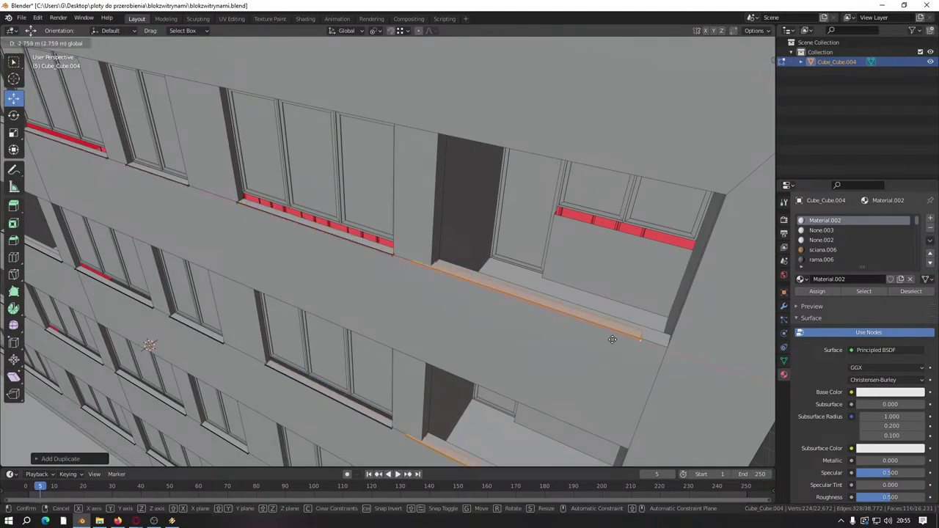
left_click(612, 339)
Step: Save blokzwitrynami.blend with the new sill copies in place
scroll(465, 325, "up", 8)
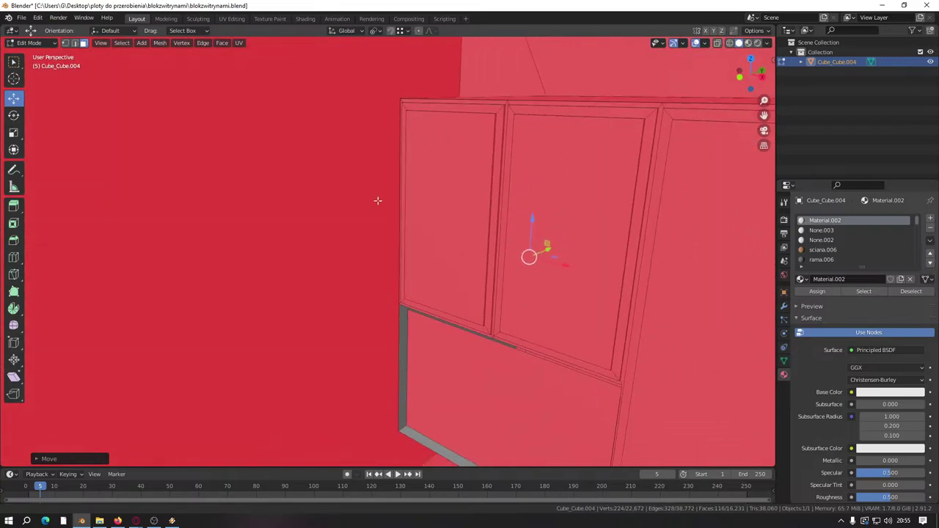
scroll(377, 201, "up", 6)
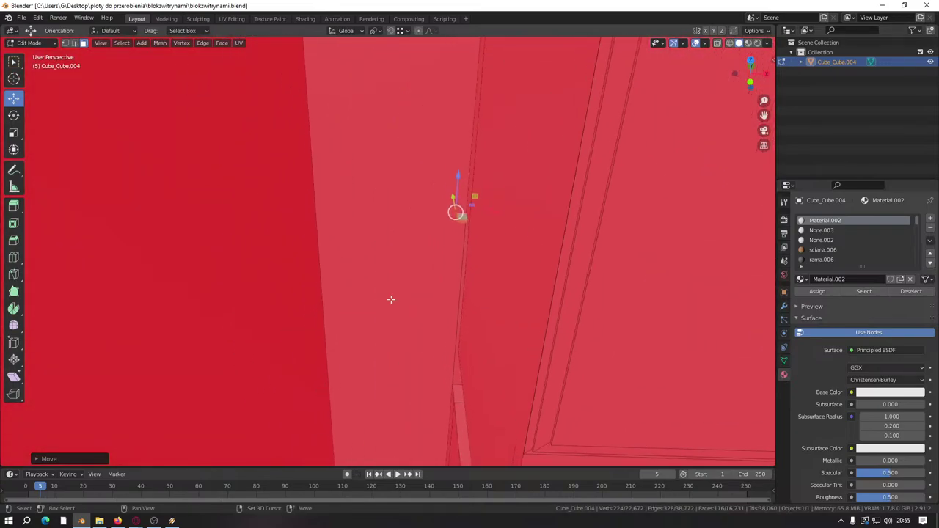
middle_click_drag(391, 299, 451, 297)
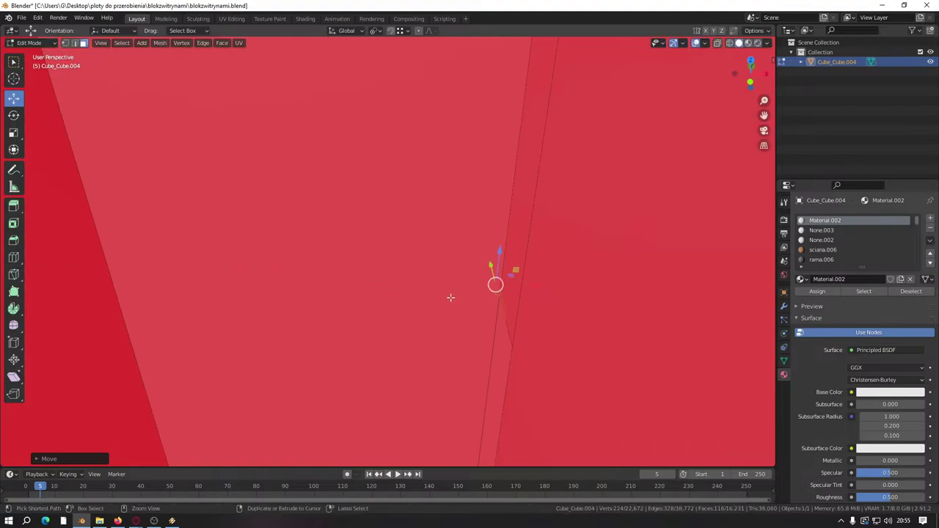
key("ctrl+s")
scroll(450, 297, "down", 10)
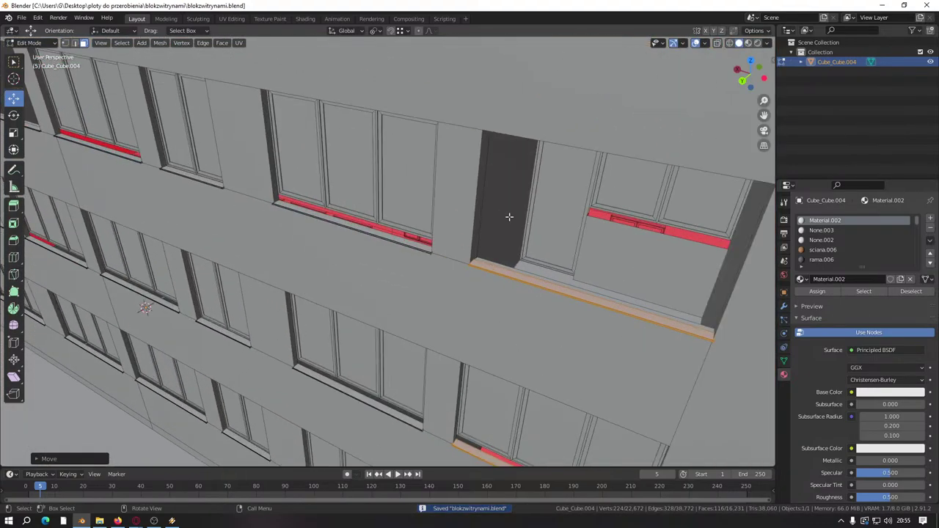
middle_click_drag(509, 217, 295, 249)
Step: Select two connected window sills with L and delete their faces
left_click(476, 234)
key("l")
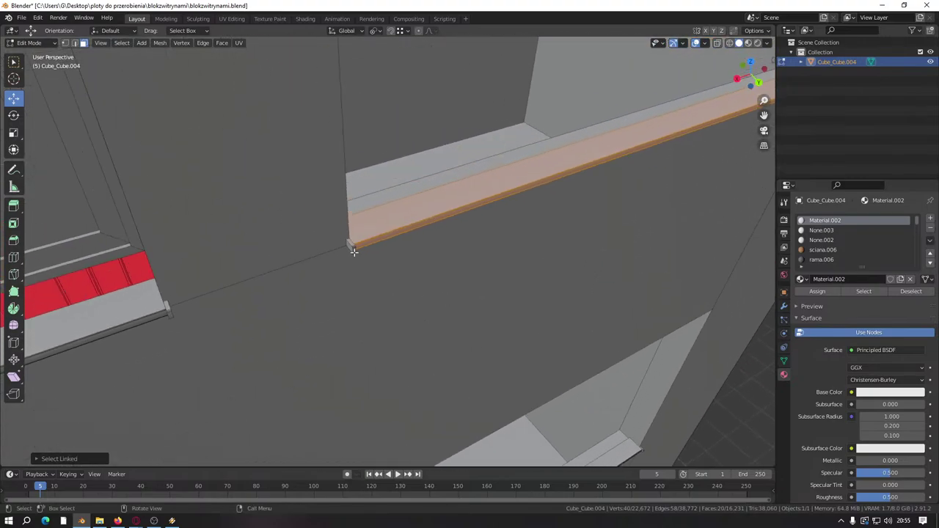
middle_click_drag(352, 250, 259, 310)
key("l")
key("l")
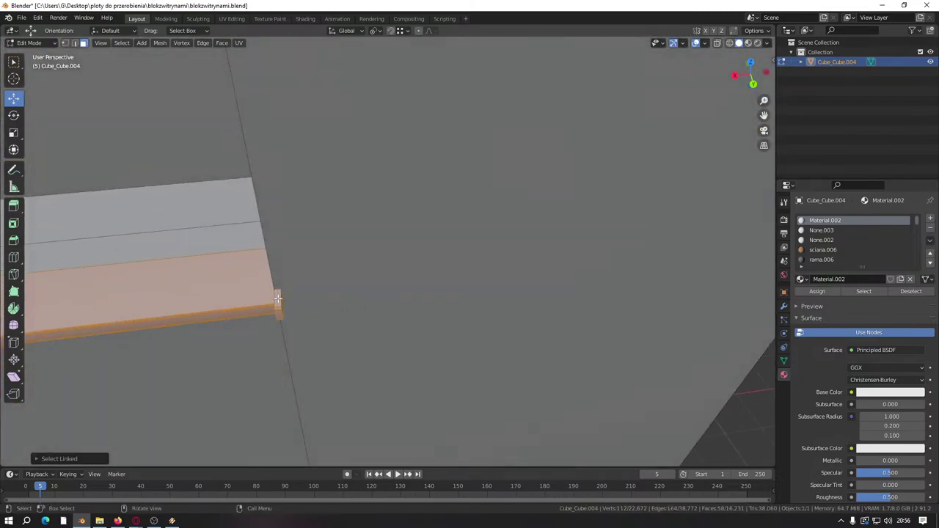
right_click(277, 298)
left_click(281, 490)
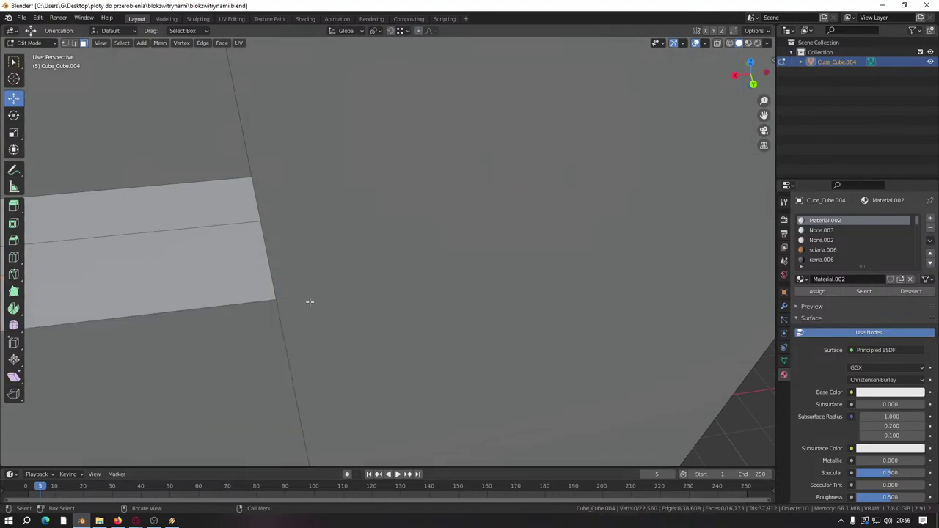
Step: Select the entire ledge under the next window, including its small end cap
scroll(276, 322, "down", 5)
middle_click_drag(276, 322, 336, 294)
scroll(429, 292, "up", 4)
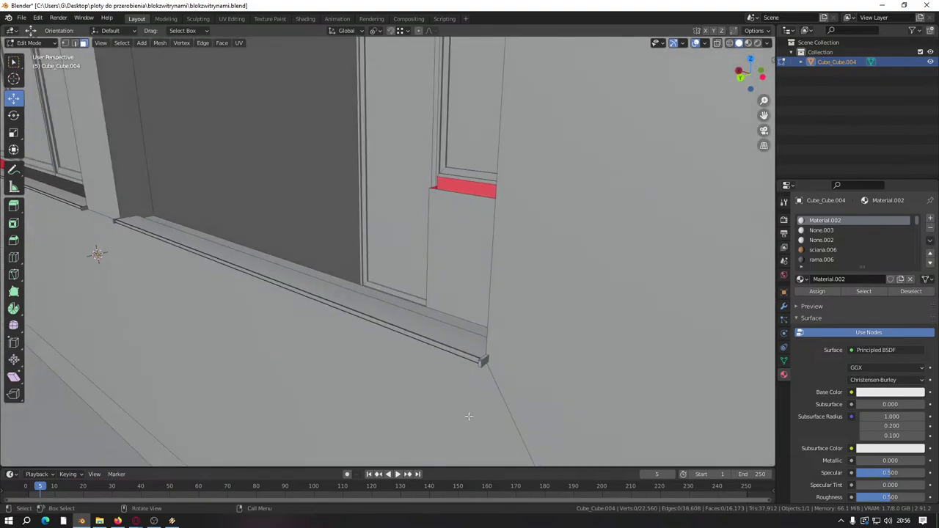
middle_click_drag(469, 416, 533, 431)
left_click(528, 415)
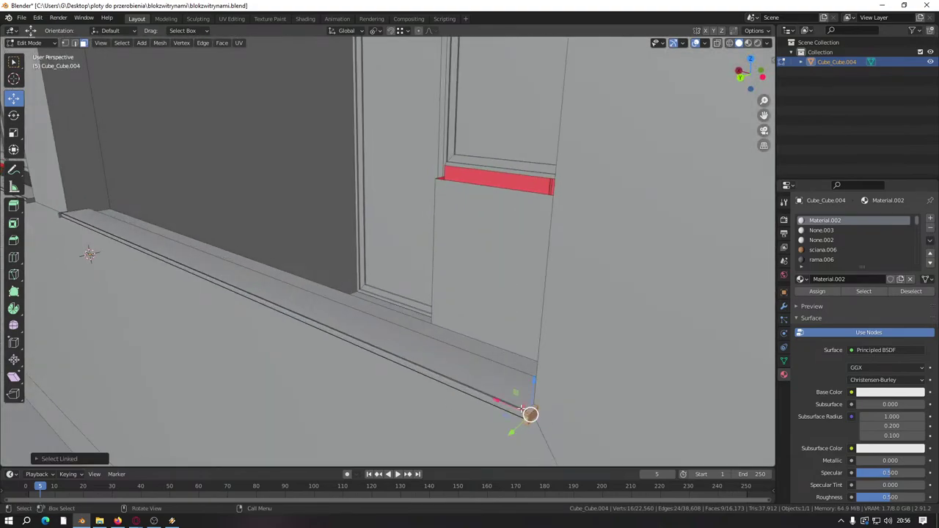
key("ctrl+l")
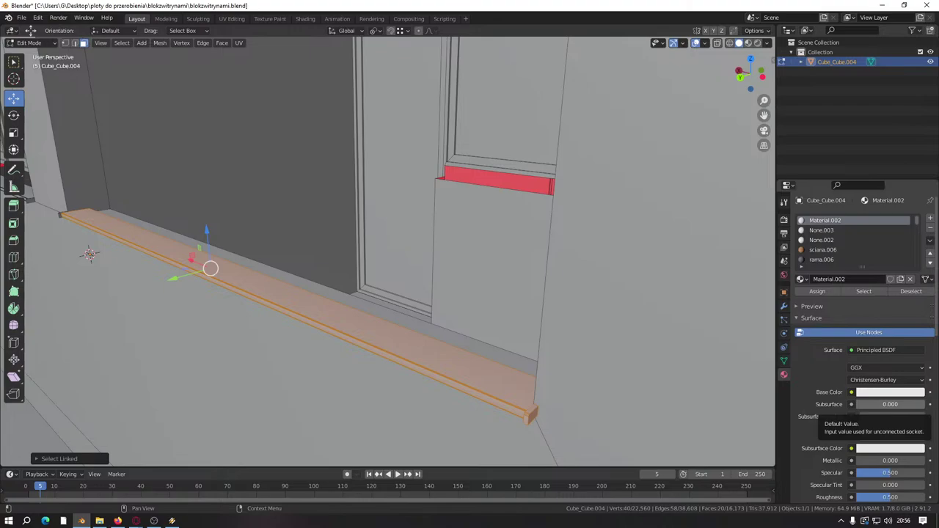
middle_click_drag(514, 308, 326, 304)
scroll(326, 304, "up", 9)
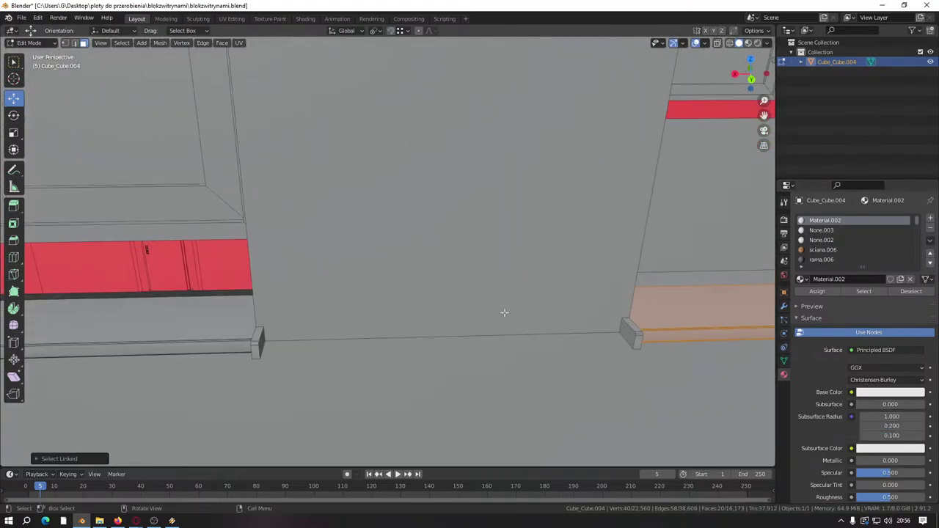
key("l")
Step: Add two more window ledges along the facade to the selection
scroll(495, 325, "down", 15)
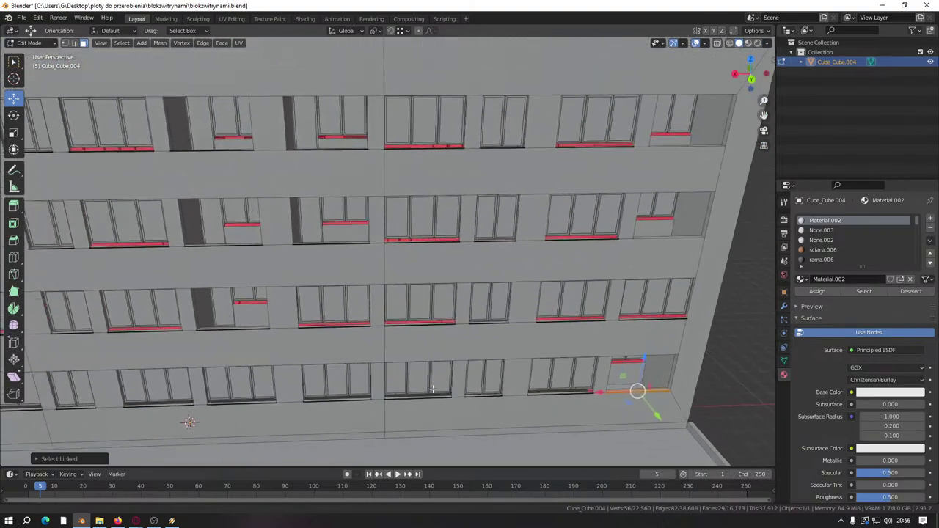
scroll(433, 389, "up", 15)
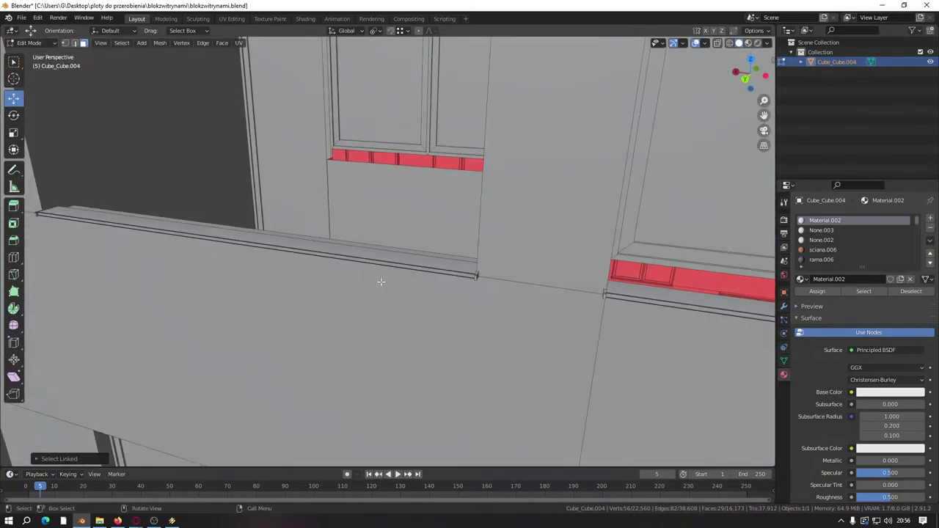
scroll(392, 283, "up", 5)
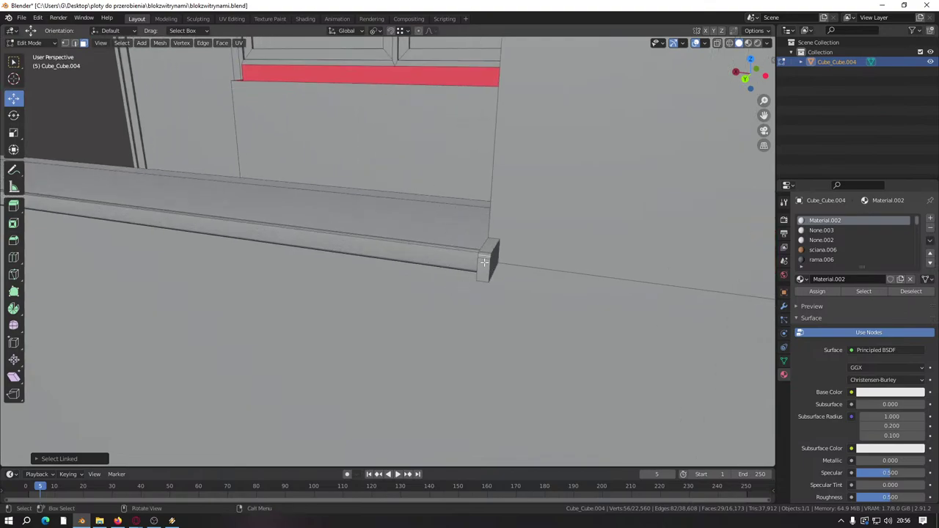
key("l")
scroll(411, 264, "down", 4)
middle_click_drag(411, 268, 514, 251)
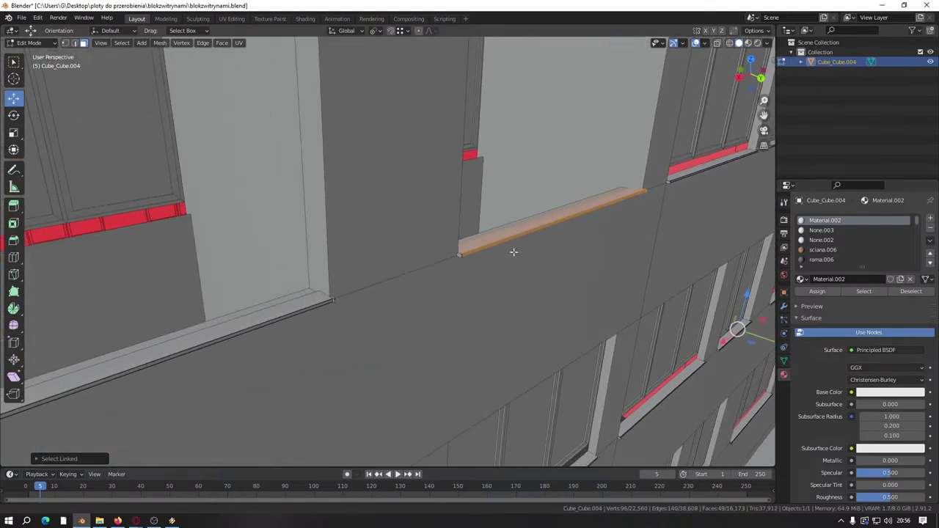
scroll(593, 279, "up", 8)
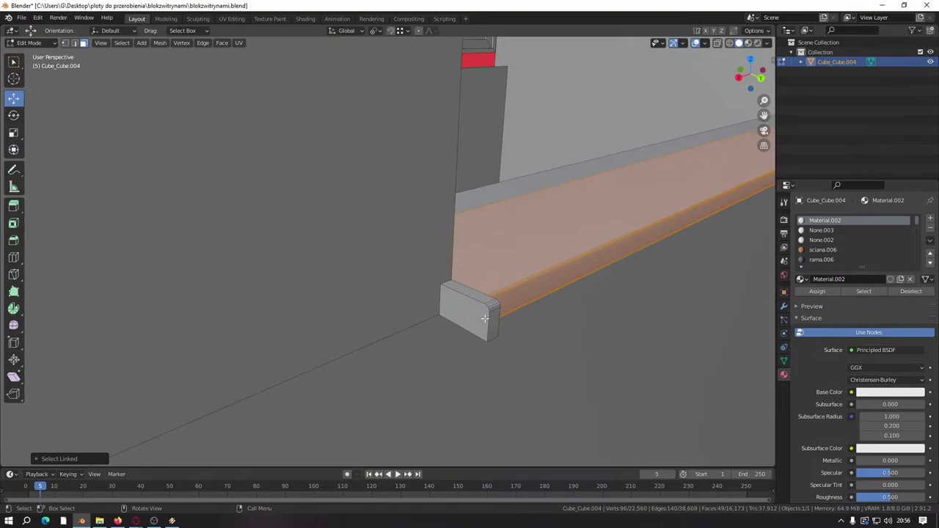
scroll(481, 318, "down", 8)
middle_click_drag(478, 318, 352, 289)
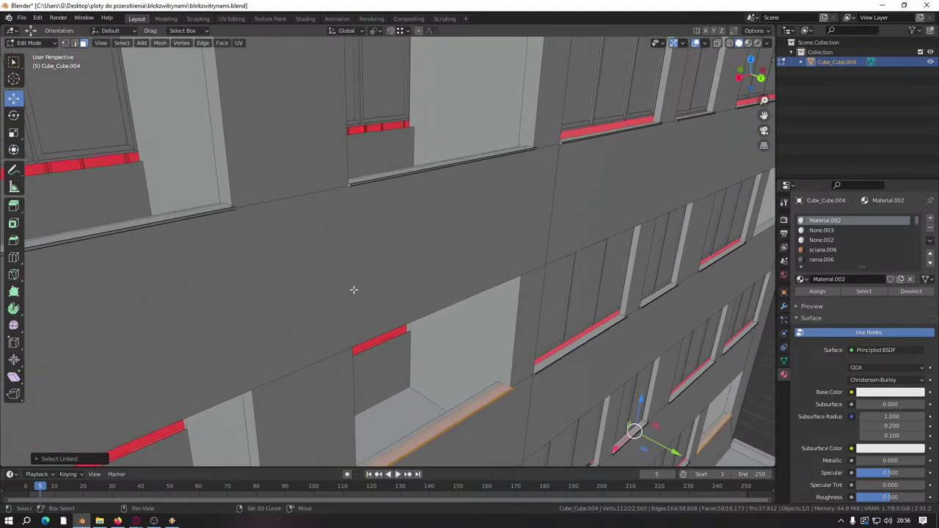
scroll(384, 360, "up", 8)
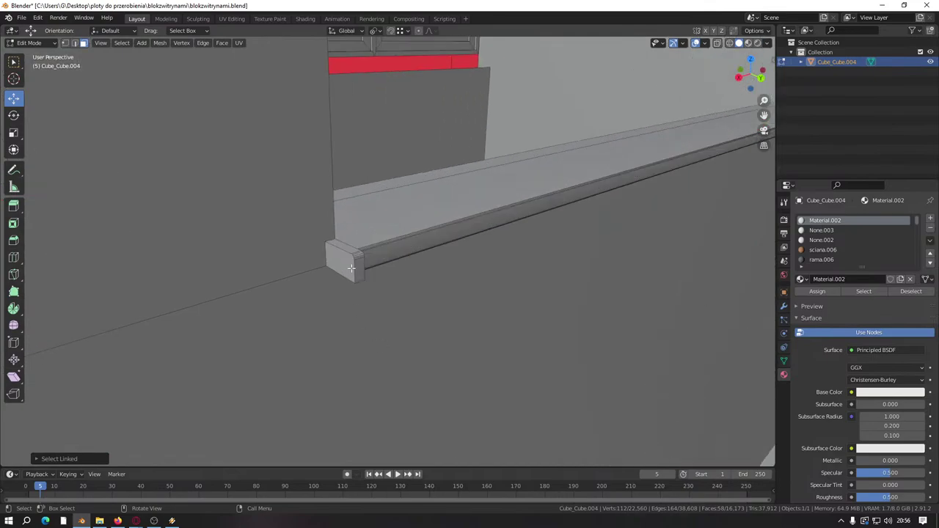
key("l")
middle_click_drag(398, 235, 379, 221)
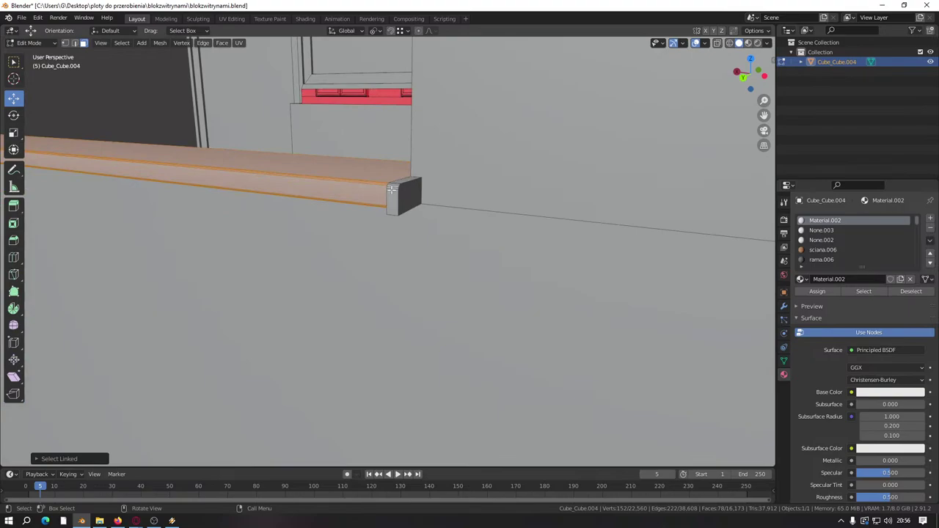
Step: Add the next facade ledge to the selection
scroll(391, 189, "down", 8)
scroll(491, 291, "up", 8)
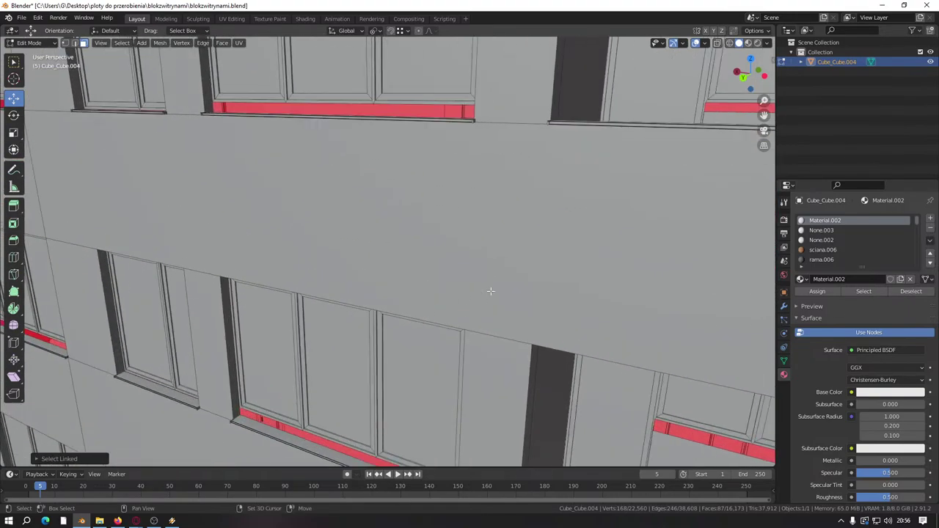
scroll(491, 292, "up", 10)
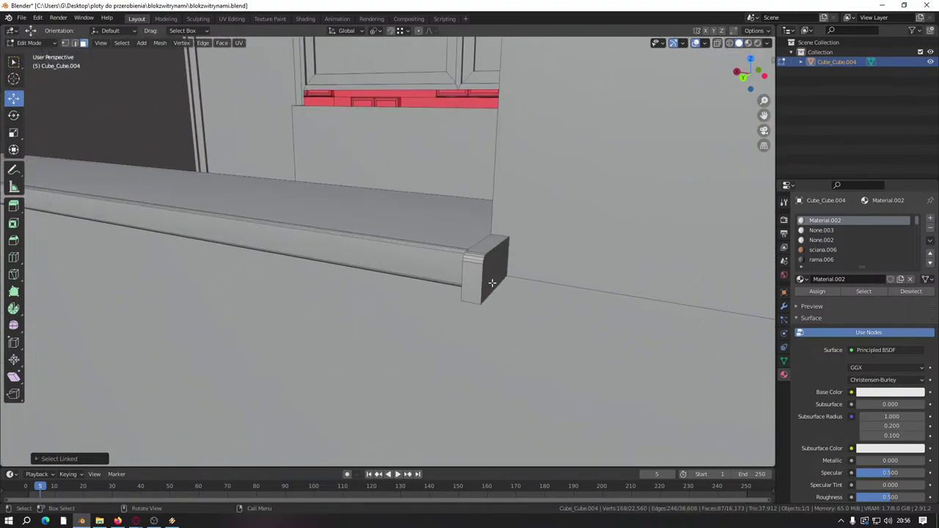
key("l")
middle_click_drag(396, 254, 475, 298)
scroll(476, 299, "up", 3)
middle_click_drag(396, 327, 493, 287, "shift")
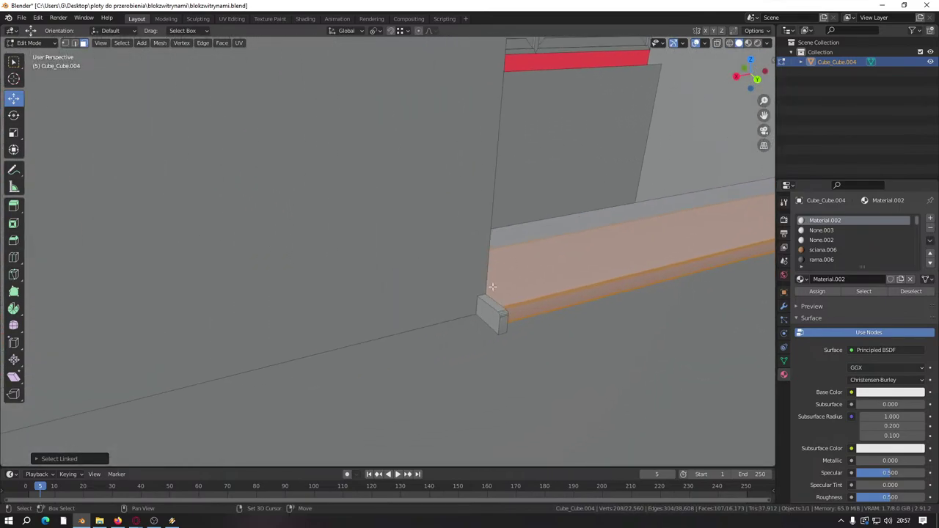
scroll(500, 316, "down", 8)
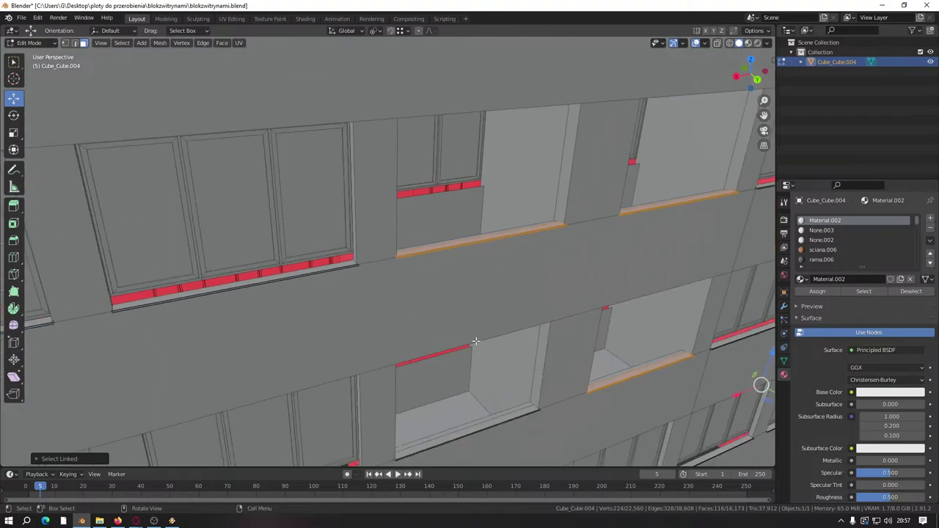
scroll(469, 227, "up", 10)
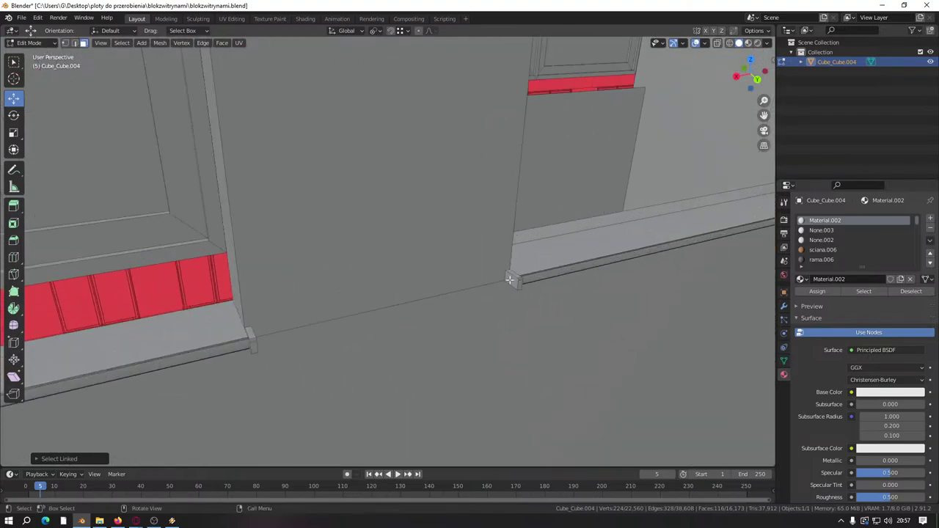
scroll(539, 269, "down", 5)
middle_click_drag(492, 279, 235, 319)
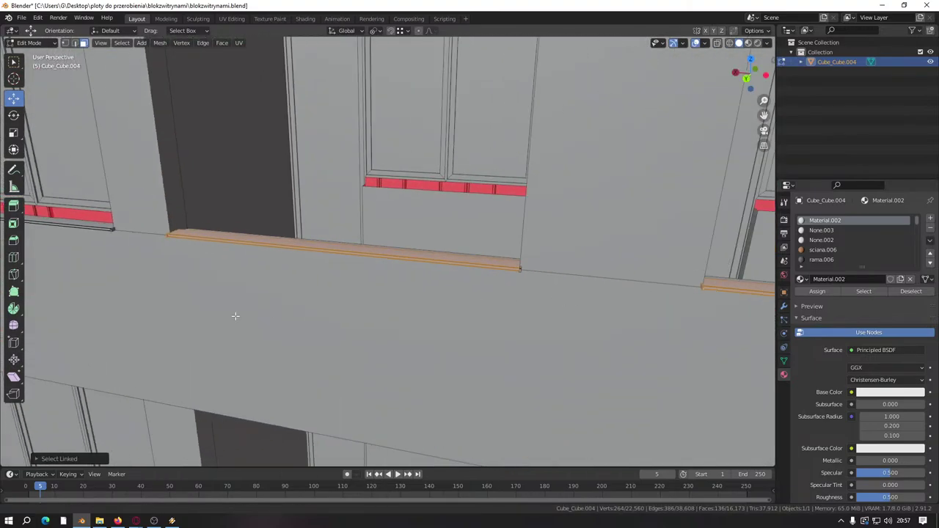
Step: Add the ledge under this window, then delete all selected ledge faces
scroll(344, 310, "up", 5)
scroll(310, 313, "down", 5)
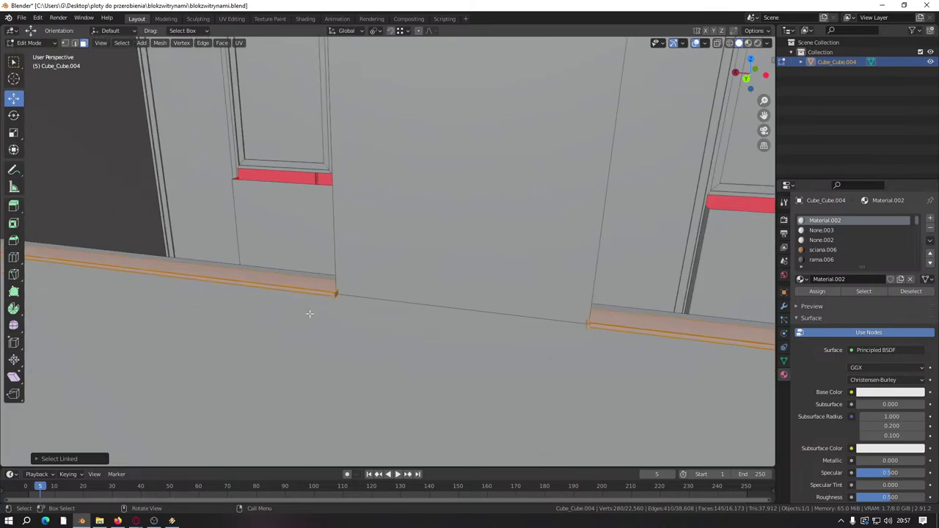
scroll(388, 289, "up", 7)
scroll(404, 330, "up", 3)
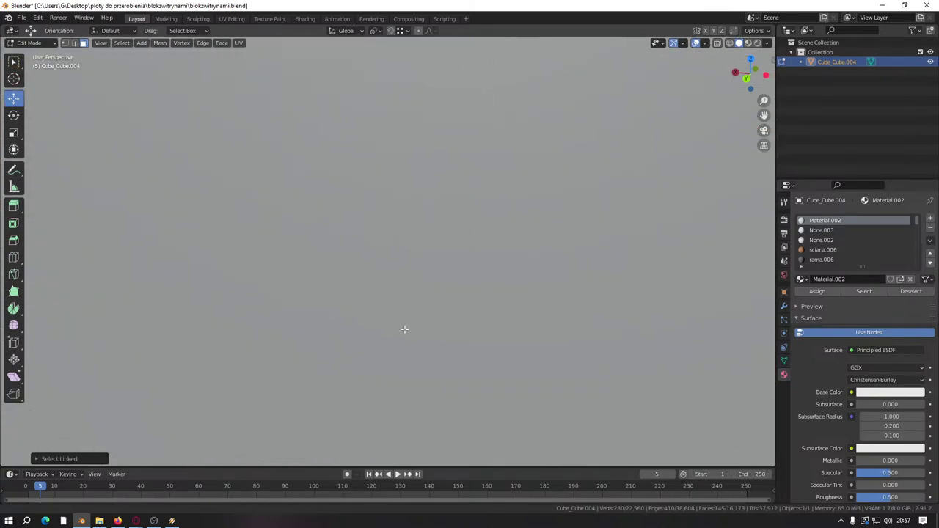
scroll(379, 249, "down", 3)
scroll(379, 320, "up", 3)
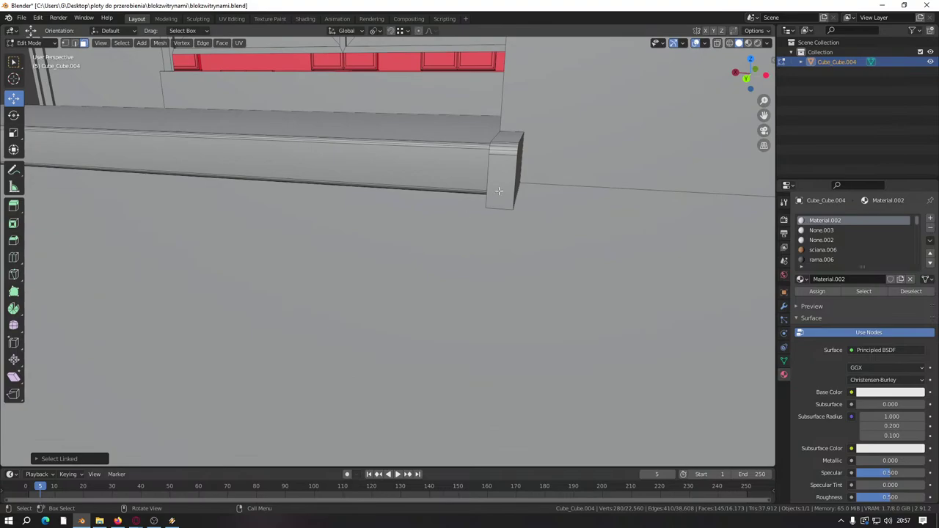
key("l")
scroll(413, 171, "down", 1)
middle_click_drag(388, 195, 350, 226)
right_click(425, 294)
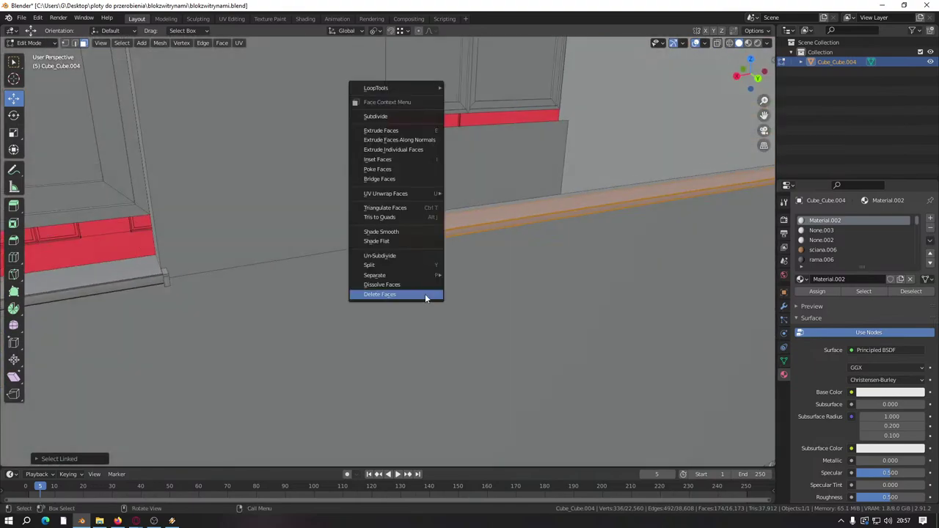
left_click(425, 295)
Step: Select the last remaining ledge piece on the facade
scroll(425, 294, "down", 2)
scroll(424, 295, "down", 3)
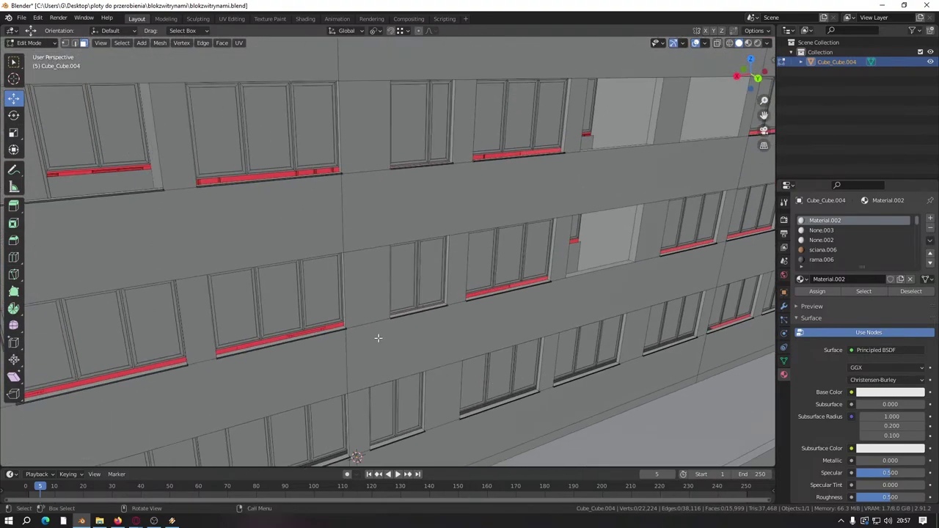
middle_click_drag(377, 337, 264, 283)
scroll(264, 282, "up", 10)
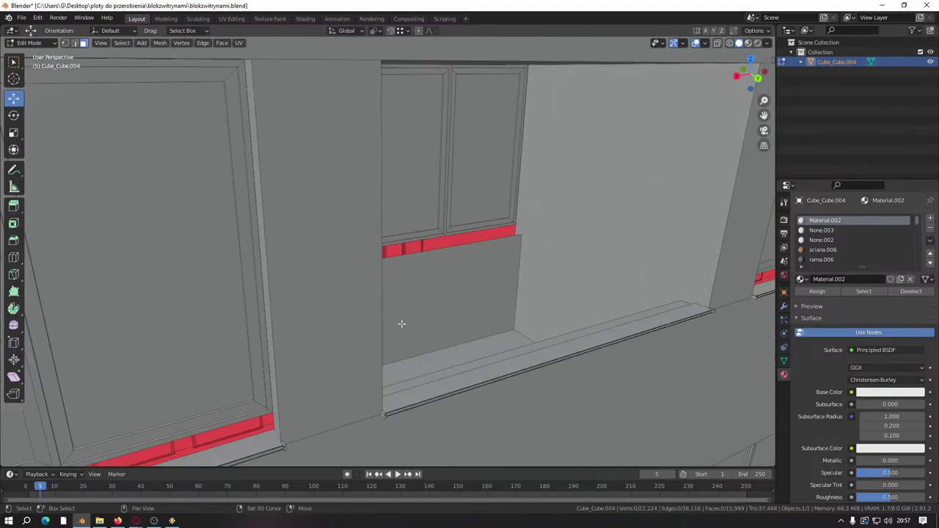
scroll(434, 334, "up", 2)
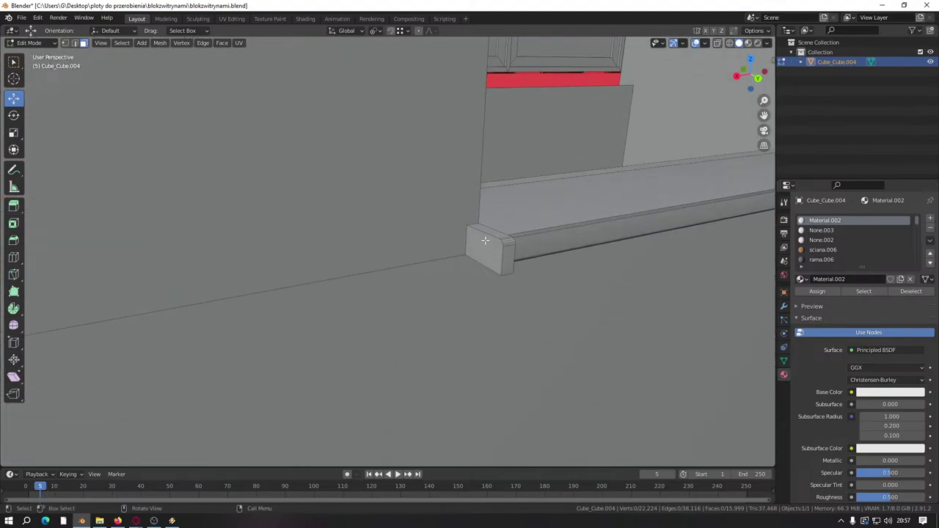
key("l")
middle_click_drag(484, 240, 160, 295)
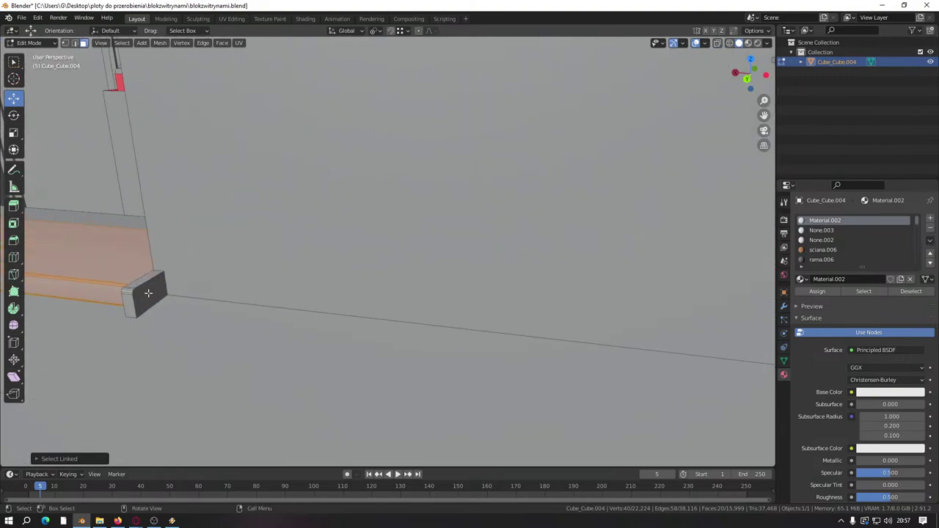
scroll(241, 242, "down", 5)
middle_click_drag(242, 243, 275, 445)
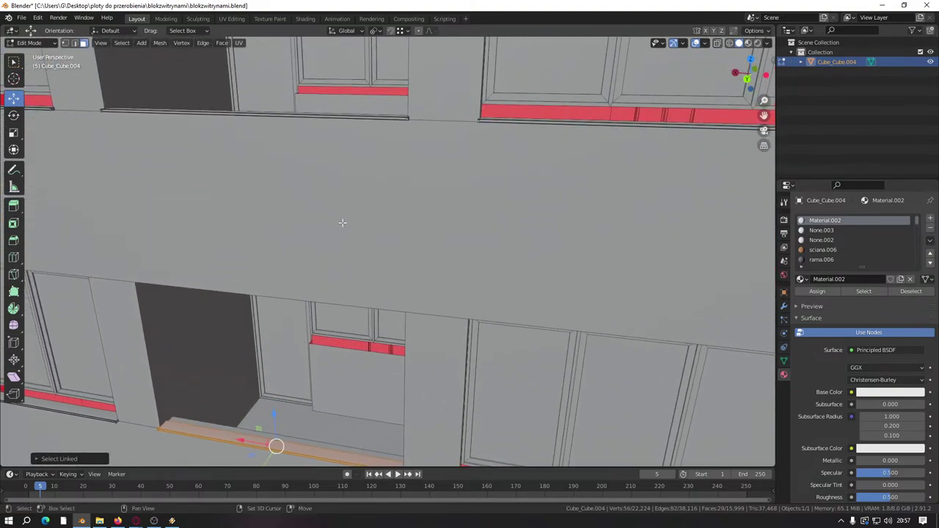
Step: Delete the faces of the last ledge
scroll(361, 353, "up", 4)
scroll(360, 354, "up", 3)
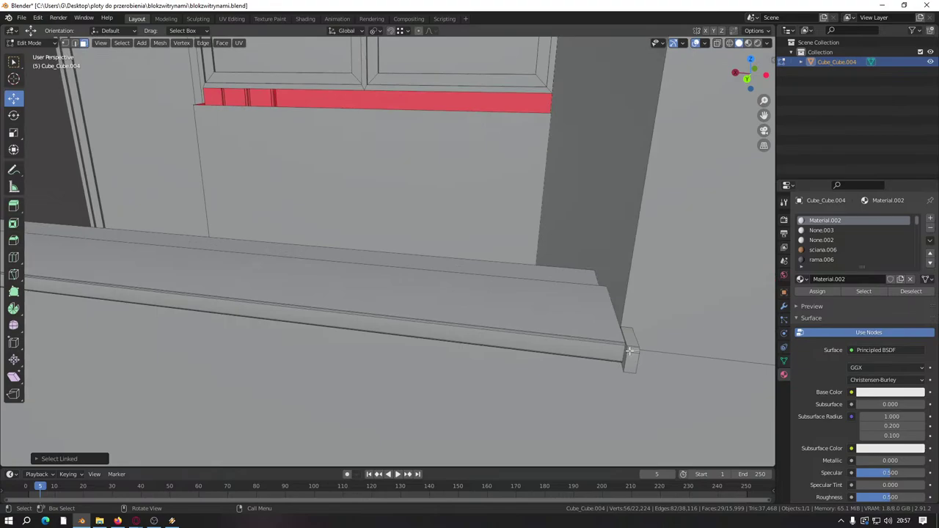
middle_click_drag(567, 353, 521, 340)
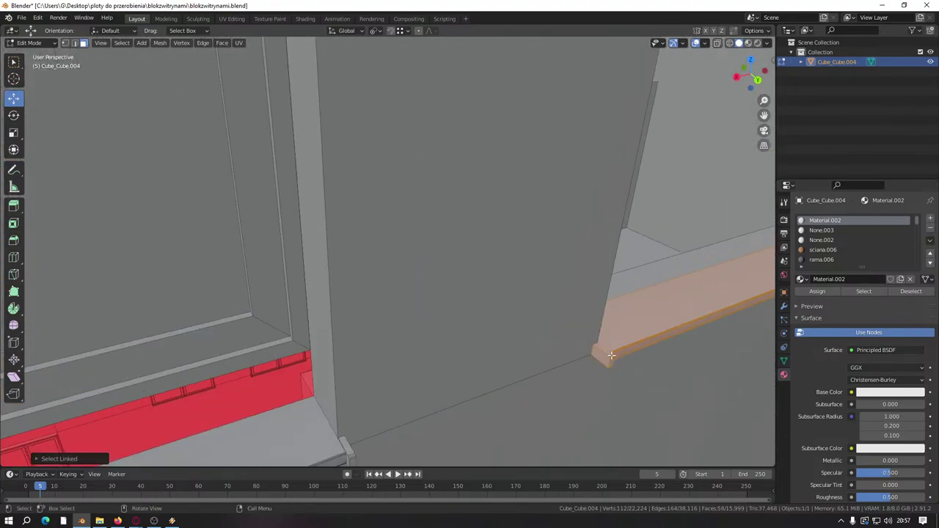
scroll(612, 356, "down", 10)
middle_click_drag(611, 356, 396, 283)
scroll(409, 297, "up", 5)
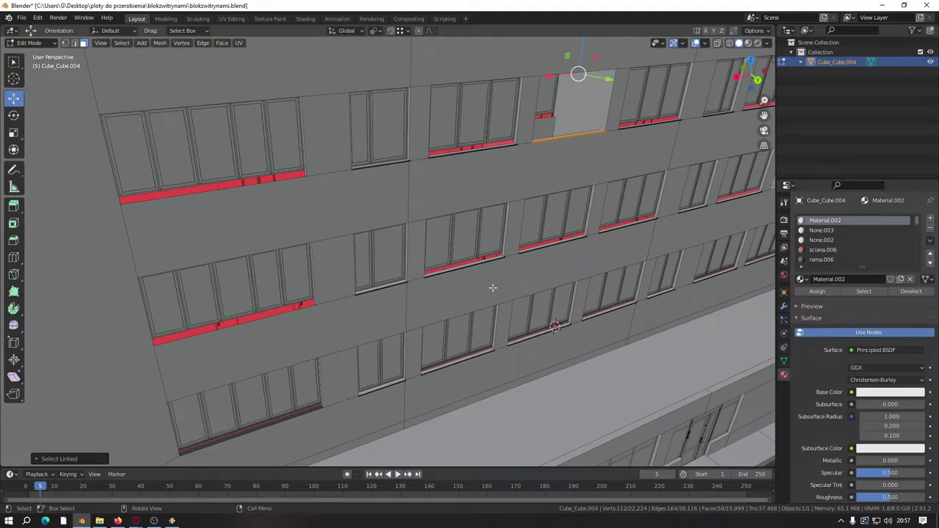
right_click(492, 287)
left_click(492, 286)
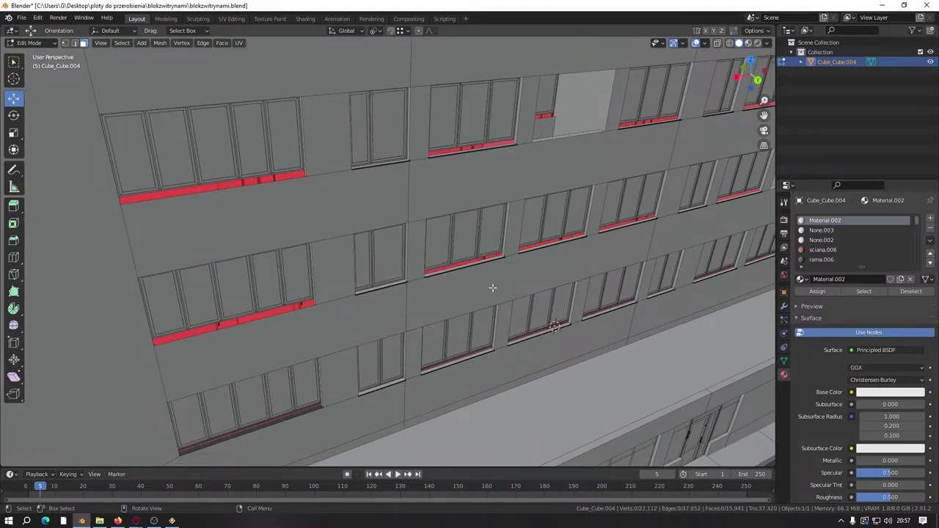
scroll(492, 287, "down", 8)
Step: Select the top face of the sill under the right window
middle_click_drag(443, 320, 480, 268)
scroll(248, 306, "up", 8)
scroll(249, 306, "down", 5)
scroll(315, 293, "down", 6)
scroll(373, 289, "up", 10)
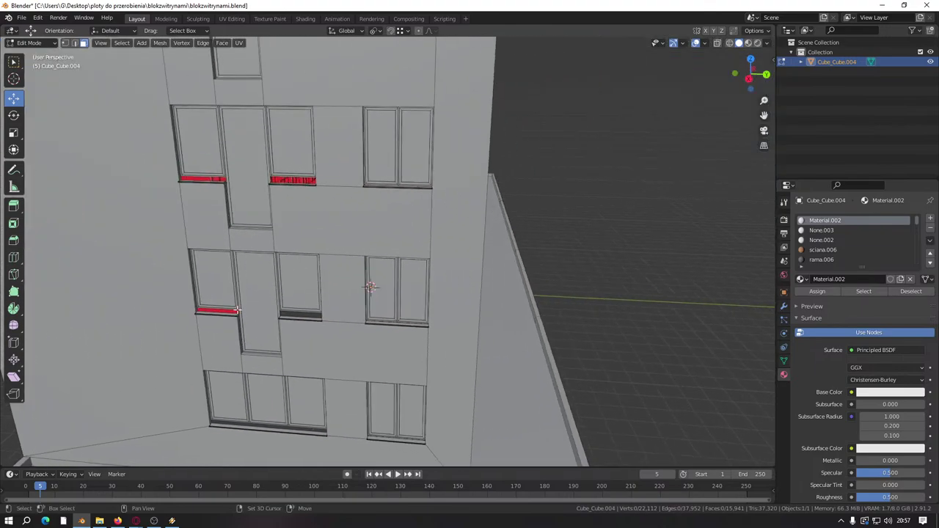
middle_click_drag(441, 240, 423, 268)
scroll(352, 302, "up", 5)
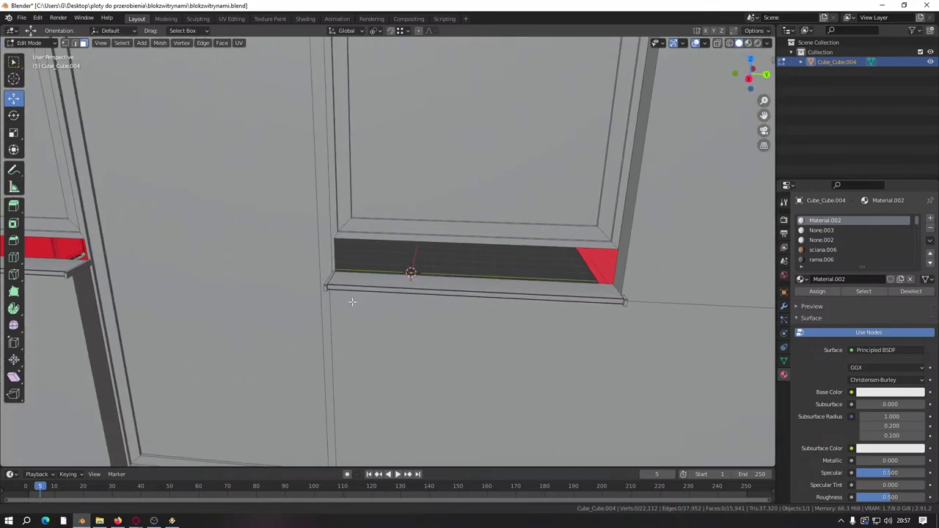
middle_click_drag(352, 302, 346, 313)
scroll(343, 300, "up", 4)
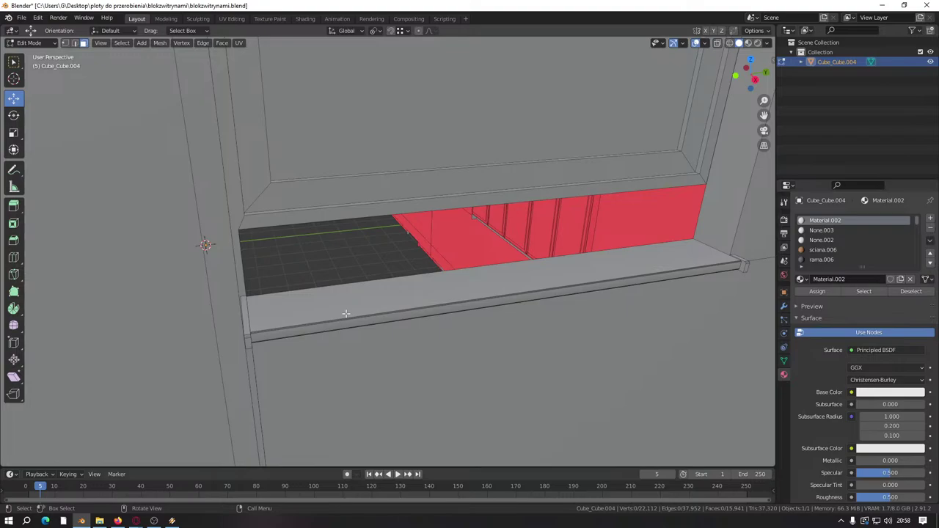
middle_click_drag(346, 314, 320, 326)
left_click(345, 315)
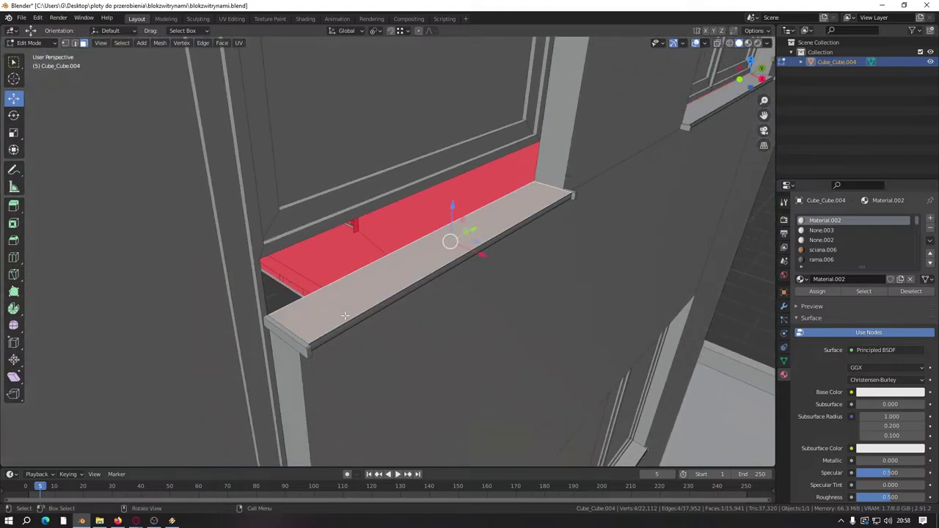
Step: Turn the copied sill 90° about Z and confirm it on the facade
middle_click_drag(386, 280, 561, 317)
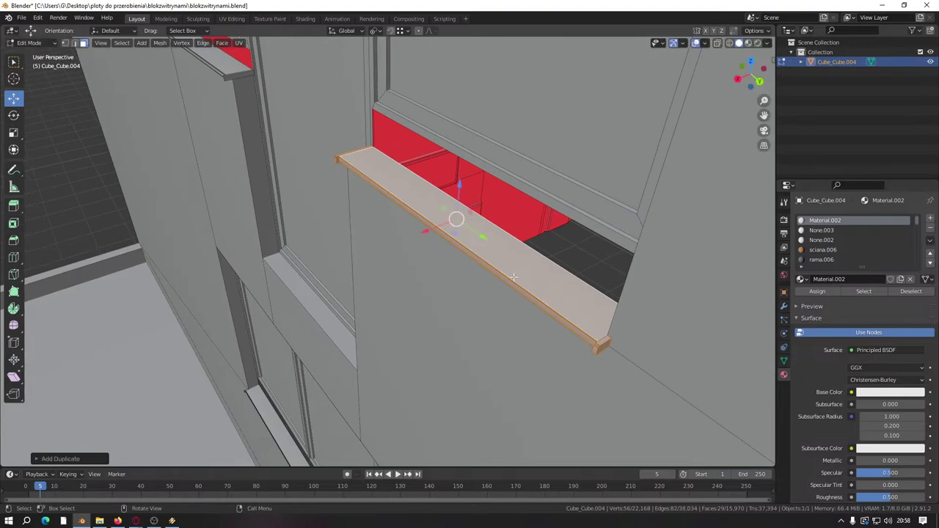
scroll(514, 278, "down", 5)
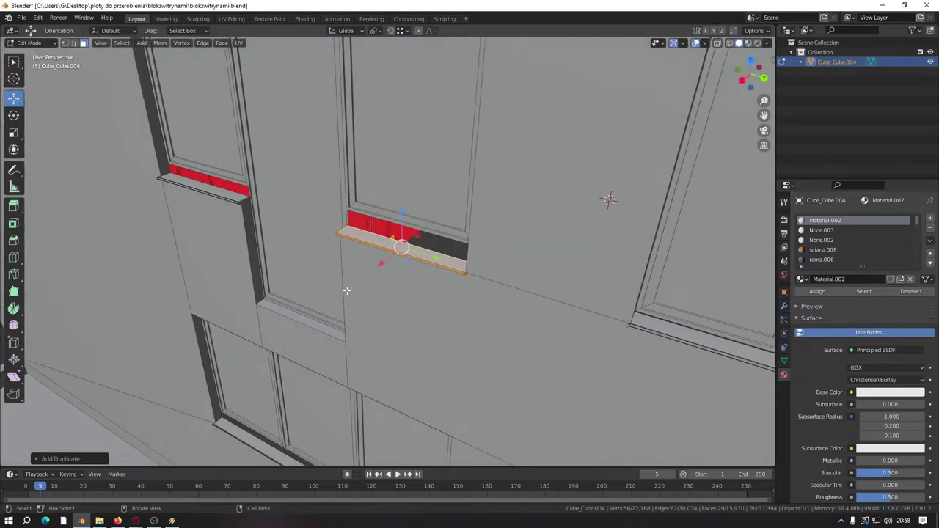
middle_click_drag(346, 290, 331, 276)
key("Return")
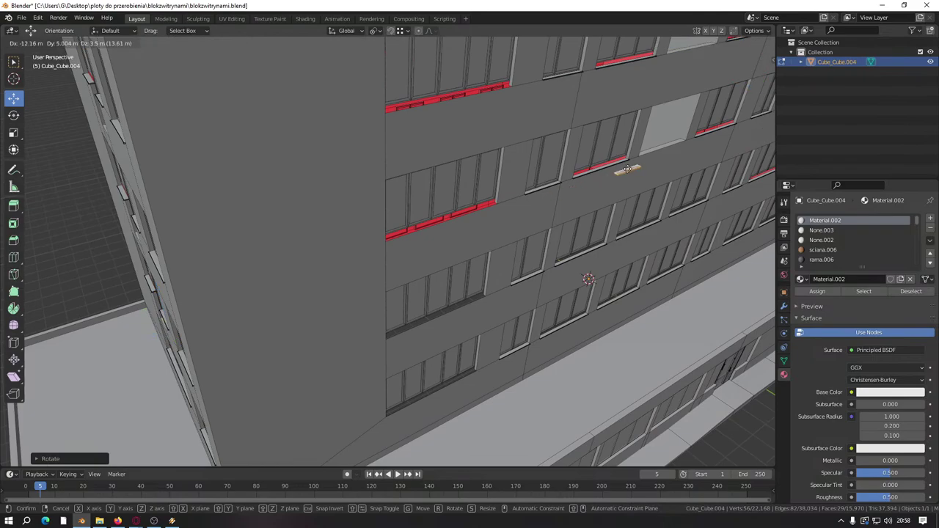
key("Return")
middle_click_drag(294, 353, 282, 375)
scroll(281, 377, "up", 5)
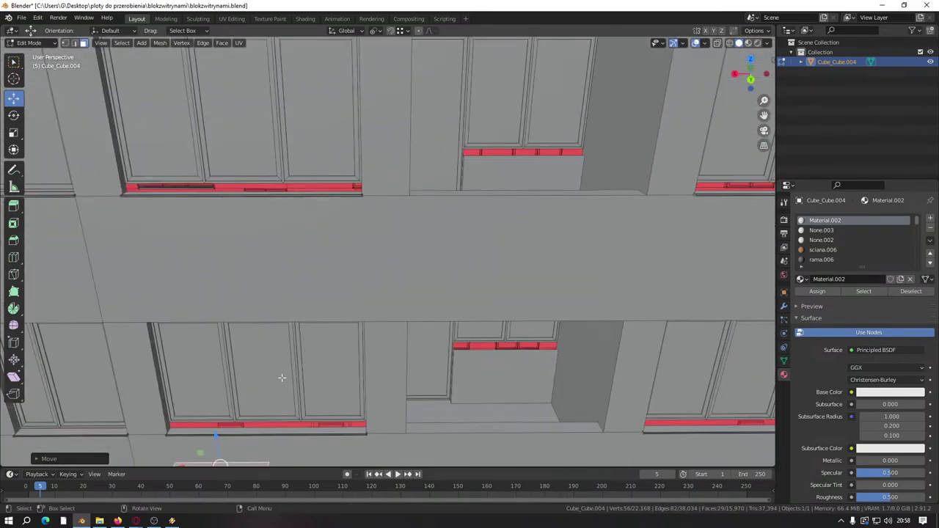
scroll(282, 377, "down", 4)
Step: Move the sill under the recessed window and slide it outward from the wall
key("g")
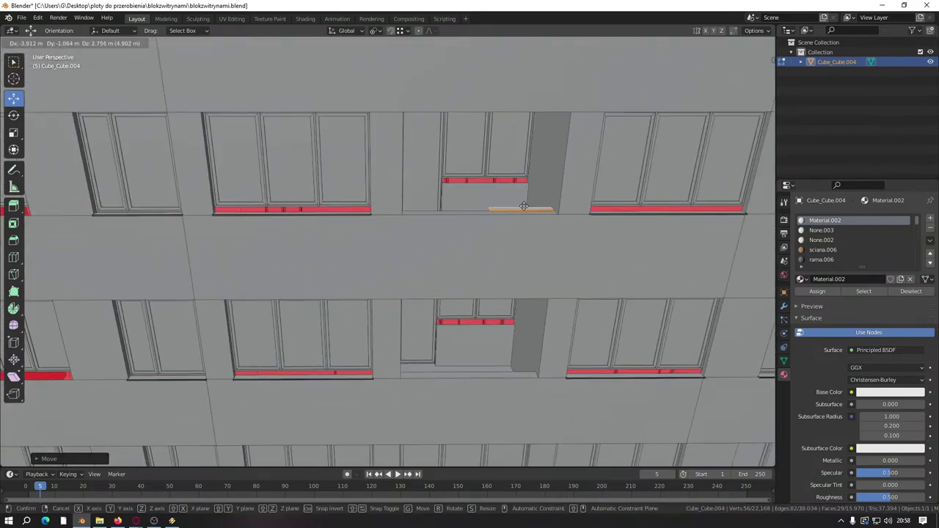
left_click(534, 180)
scroll(503, 184, "up", 5)
middle_click_drag(482, 199, 599, 239)
scroll(404, 293, "up", 3)
left_click_drag(658, 212, 364, 300)
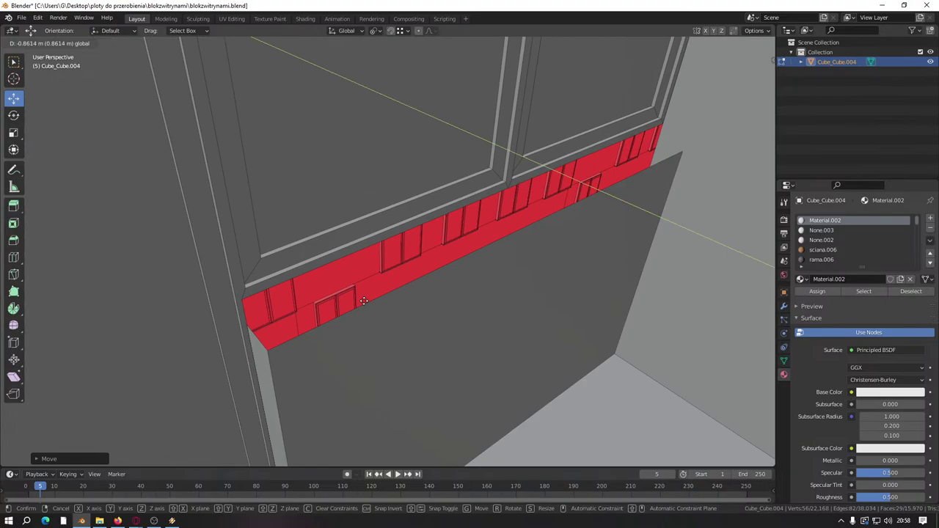
Step: Cancel the extra move, slide the sill along the wall, and lower it slightly
right_click(244, 304)
middle_click_drag(591, 185, 648, 189)
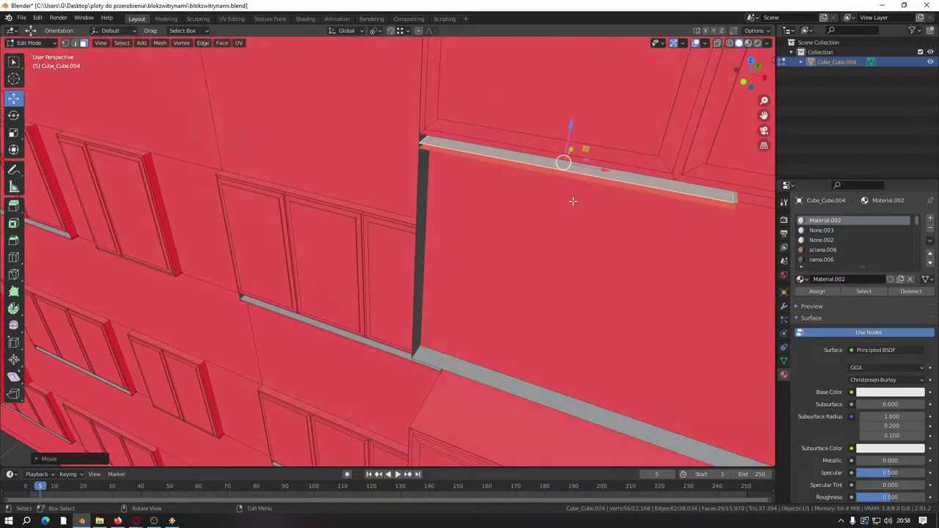
middle_click_drag(587, 189, 459, 260)
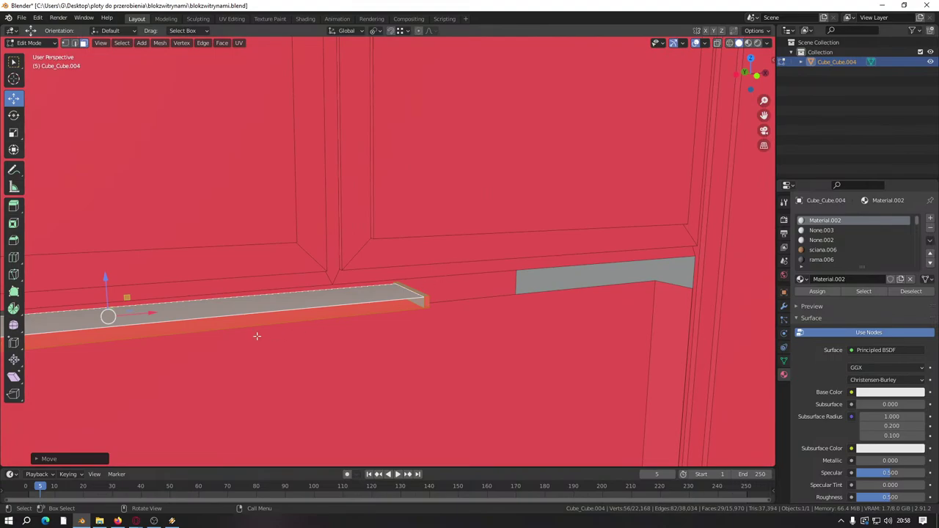
left_click_drag(132, 314, 172, 317)
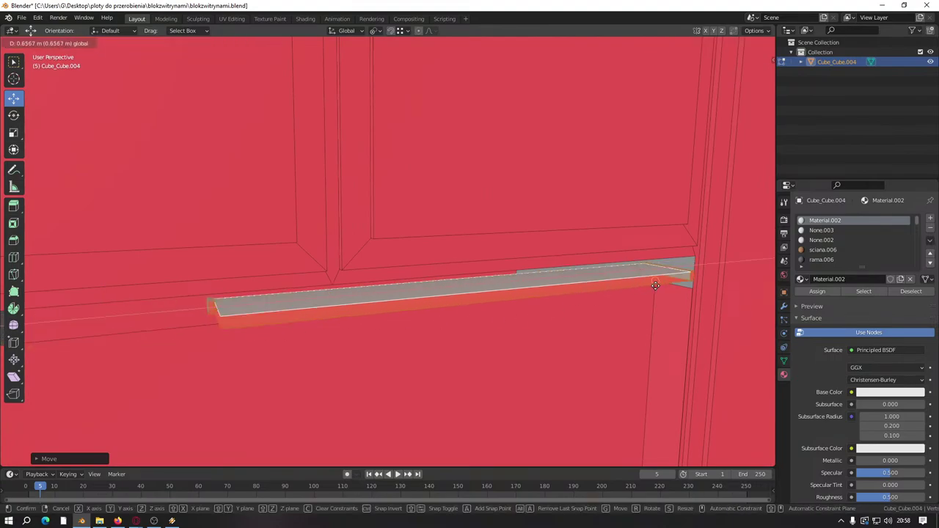
left_click_drag(655, 286, 651, 286)
middle_click_drag(652, 286, 262, 224)
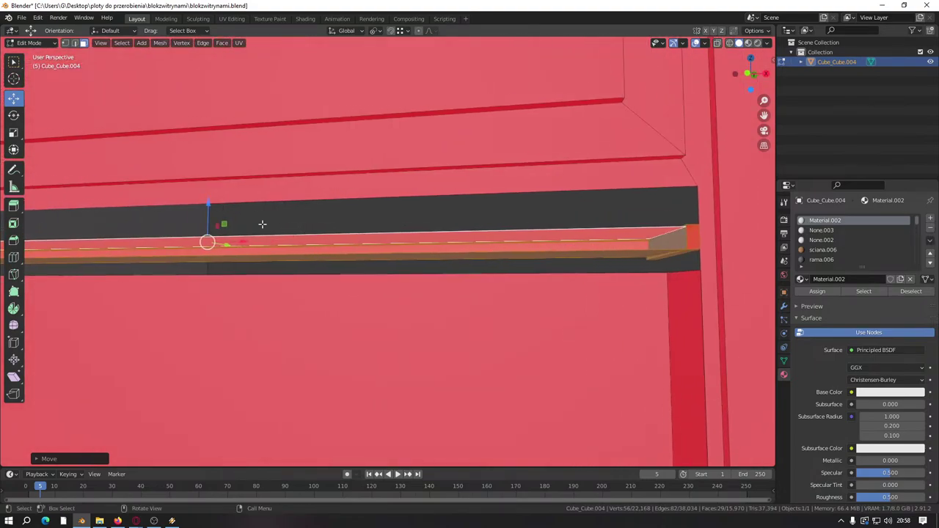
left_click_drag(206, 202, 663, 278)
Step: Delete the sill's end-cap faces
middle_click_drag(663, 279, 429, 241)
scroll(470, 196, "up", 3)
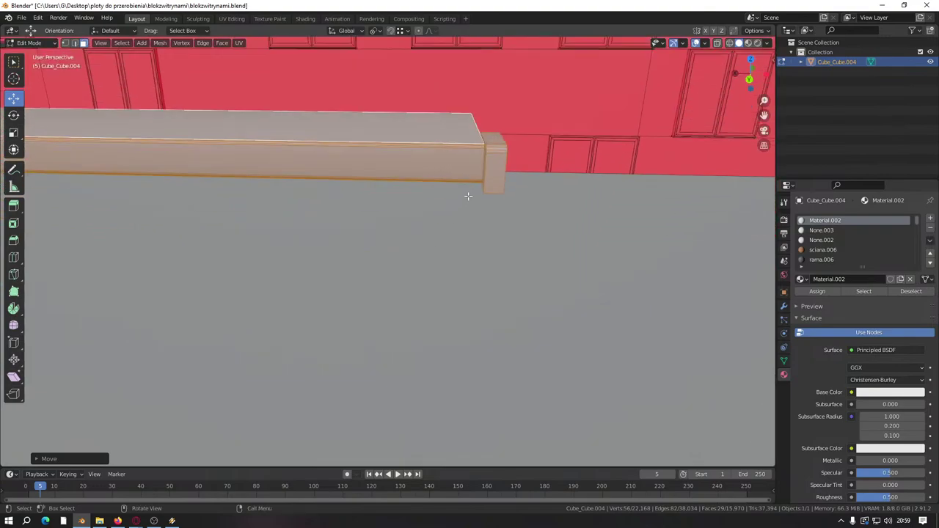
left_click(494, 164)
right_click(467, 202)
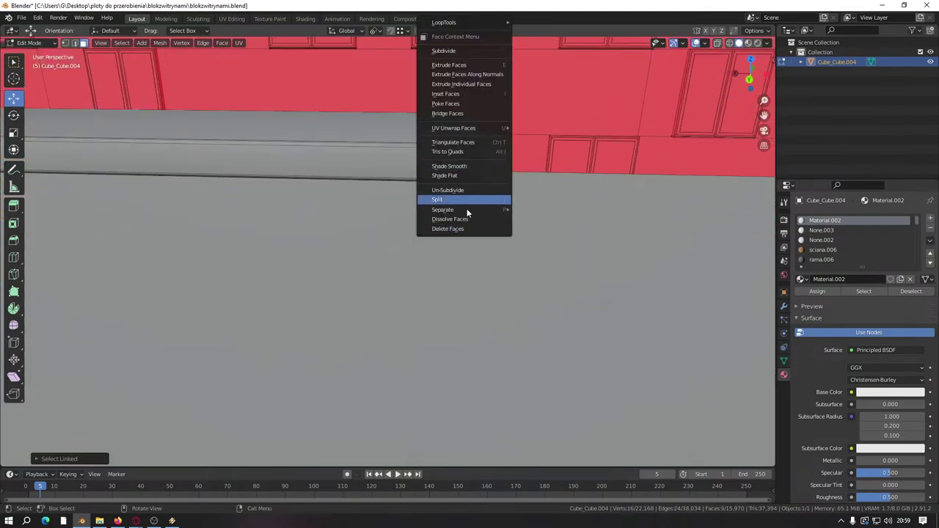
left_click(450, 229)
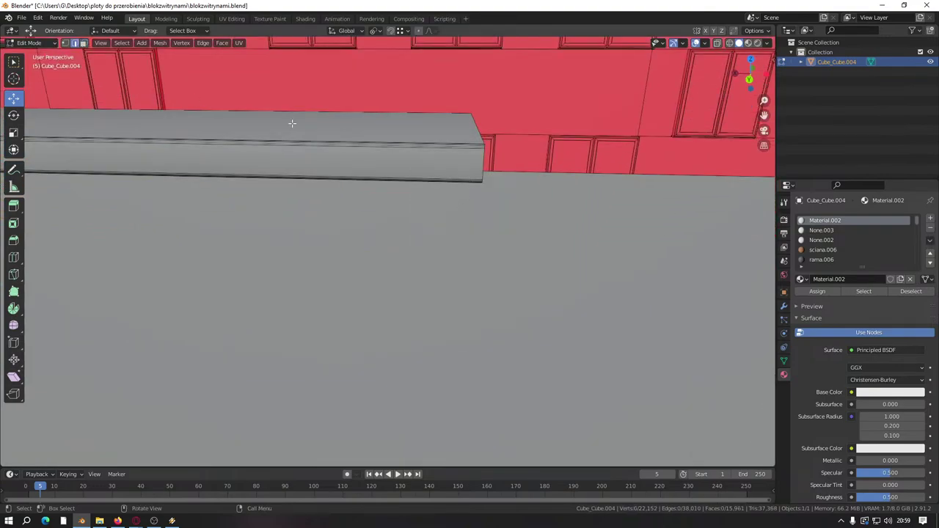
Step: Stretch the sill's end along the X axis to fit the window width
middle_click_drag(468, 137, 471, 237)
scroll(471, 237, "down", 8)
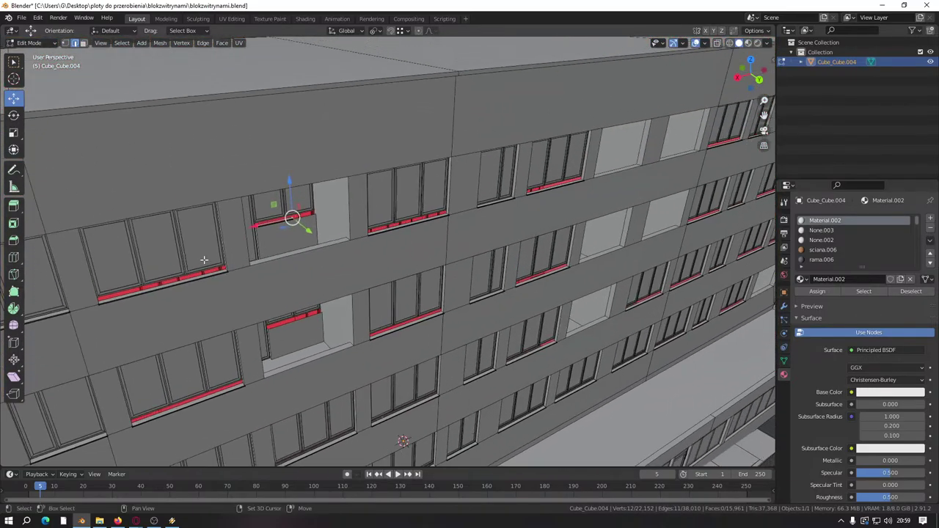
scroll(443, 293, "up", 8)
left_click_drag(372, 317, 521, 278)
middle_click_drag(256, 379, 430, 252)
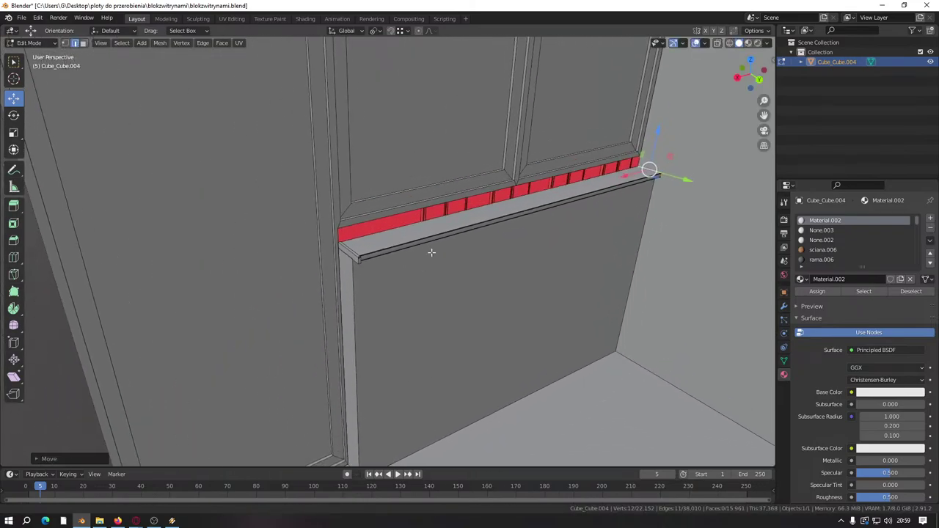
scroll(430, 252, "up", 2)
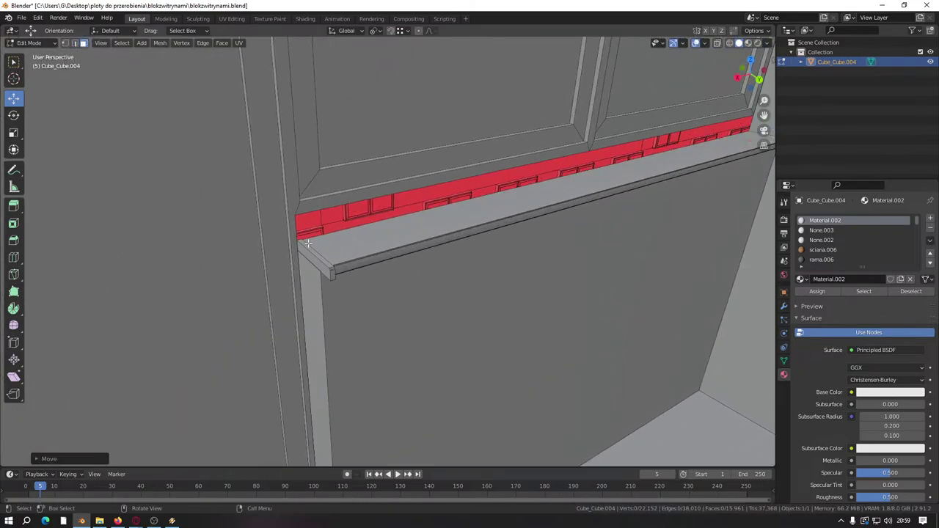
Step: Duplicate the sill's top face and lower the copy about 1.47 m under another window
left_click(346, 244)
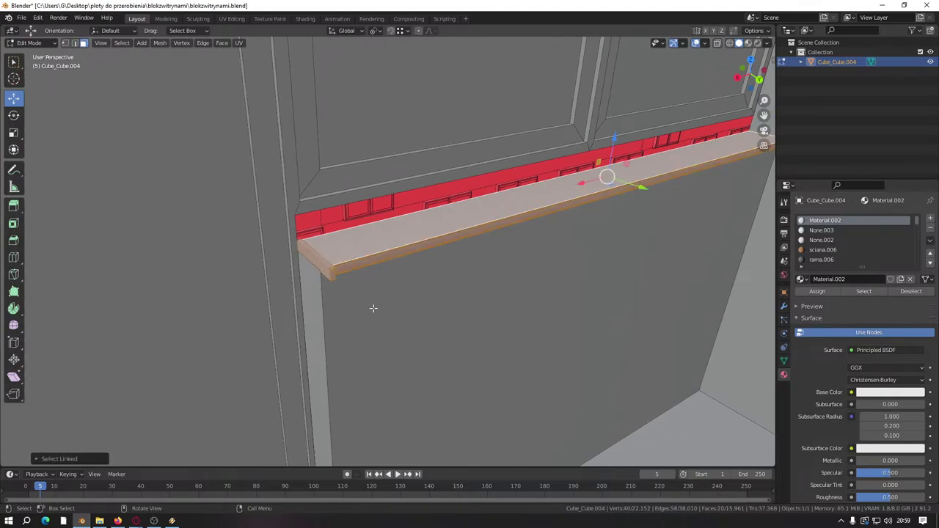
scroll(374, 308, "down", 5)
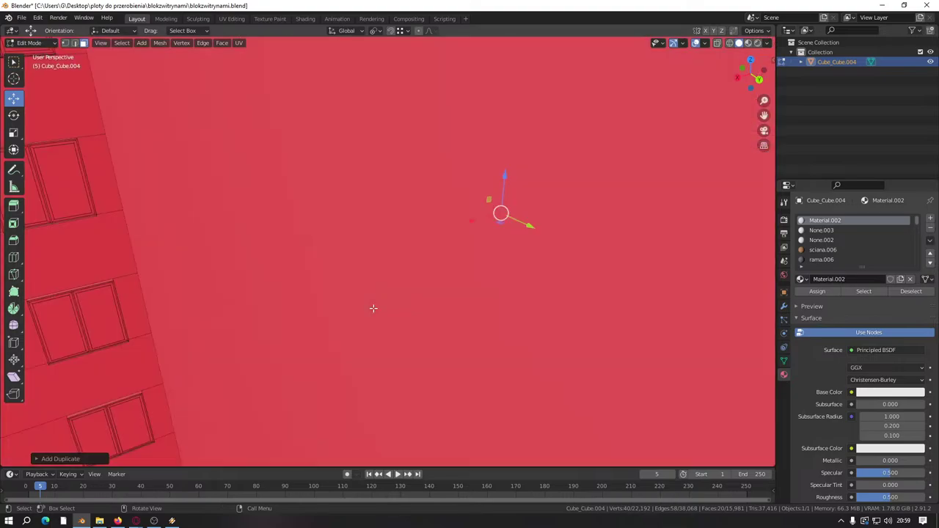
middle_click_drag(374, 308, 471, 115)
left_click_drag(472, 115, 464, 336)
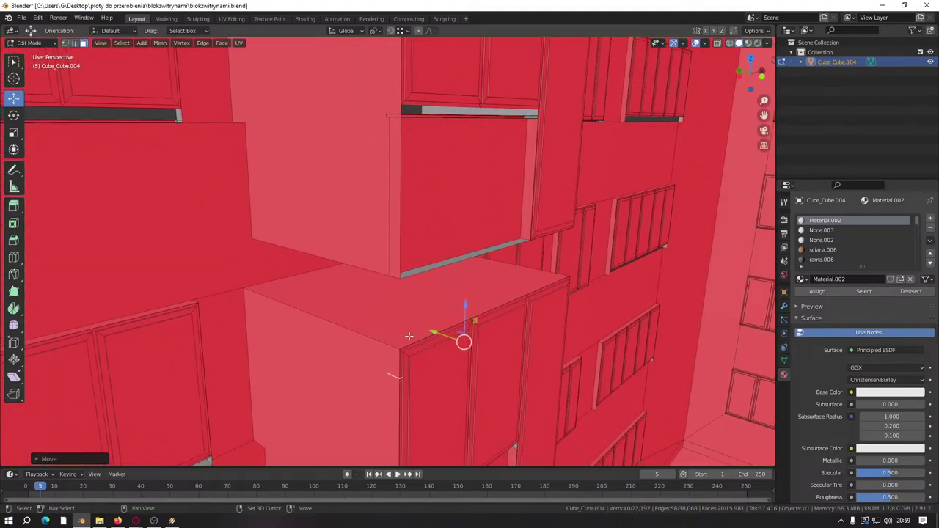
middle_click_drag(464, 336, 500, 121)
left_click_drag(525, 43, 426, 291)
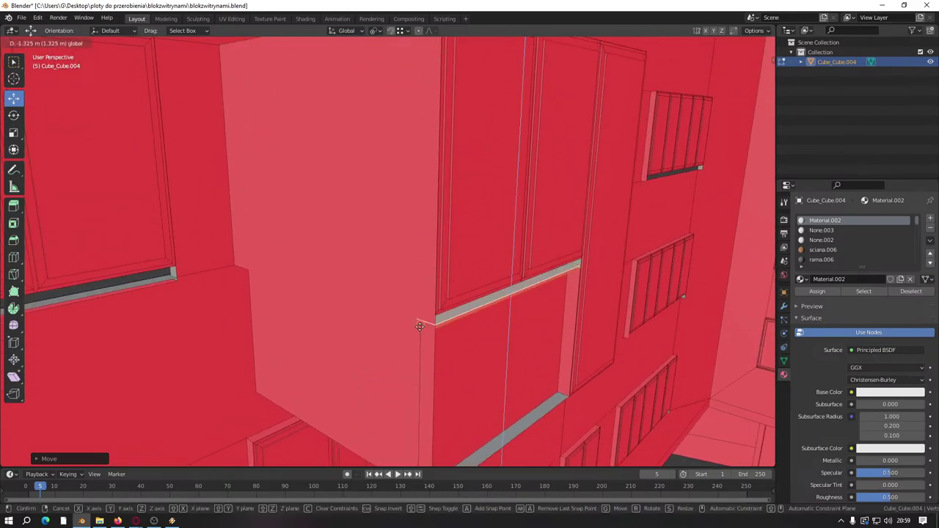
left_click_drag(420, 327, 417, 345)
middle_click_drag(417, 346, 658, 243)
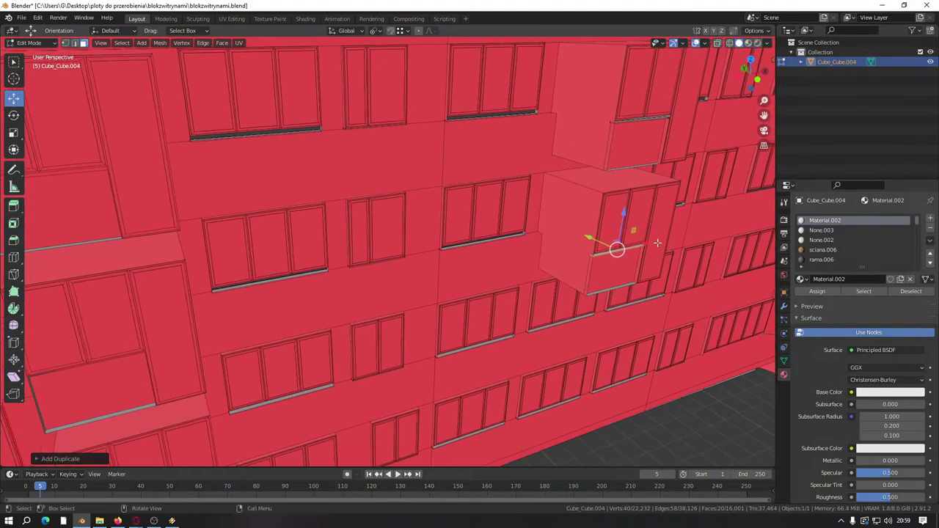
Step: Lower a copied sill strip toward the bay window box and confirm its position
middle_click_drag(179, 316, 465, 312)
left_click_drag(465, 312, 409, 363)
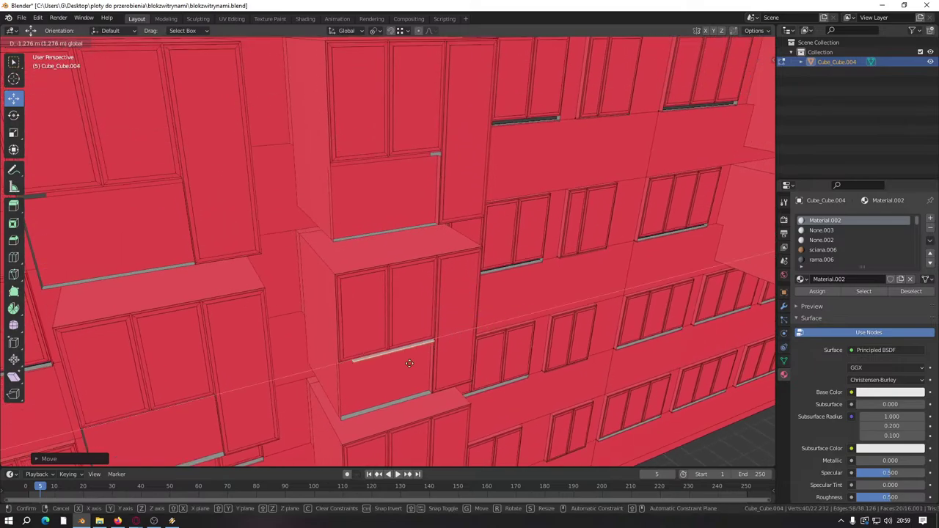
left_click(329, 369)
middle_click_drag(328, 369, 409, 337)
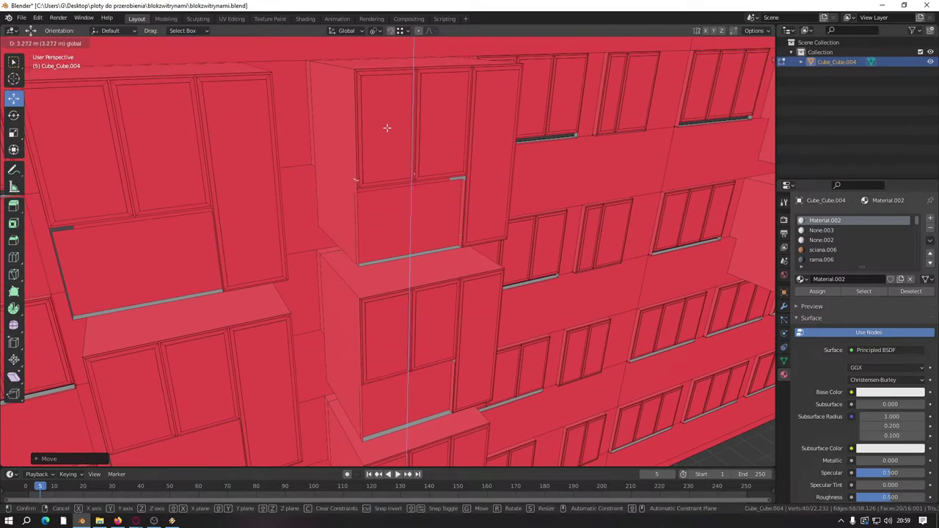
left_click(387, 127)
scroll(384, 157, "up", 5)
middle_click_drag(386, 128, 414, 336)
Step: Move the copied strip vertically so it sits at its window
scroll(414, 335, "down", 3)
scroll(430, 314, "up", 3)
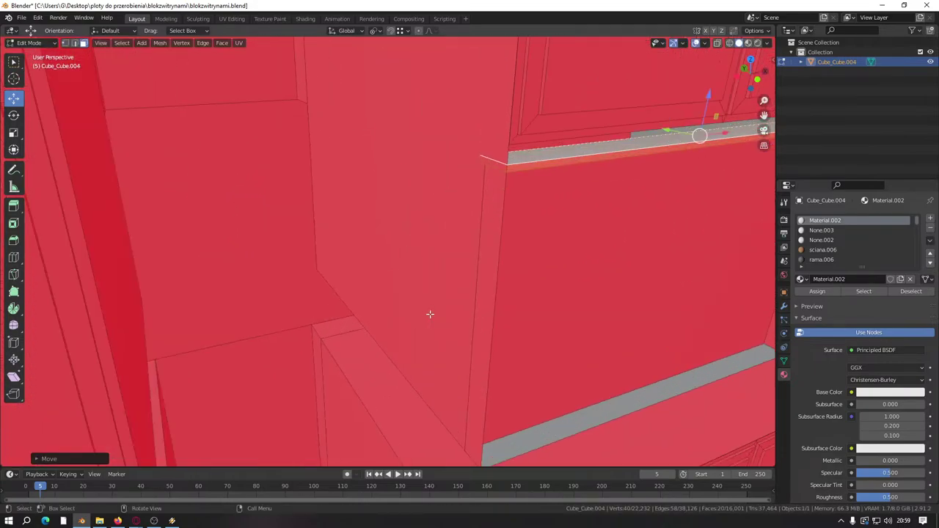
scroll(430, 314, "down", 5)
middle_click_drag(413, 291, 414, 230, "shift")
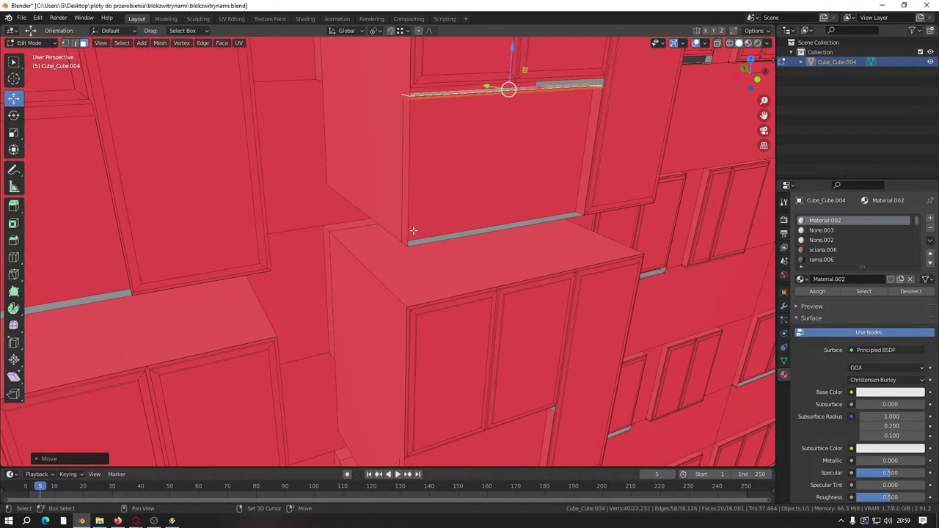
left_click_drag(512, 47, 512, 147)
middle_click_drag(512, 146, 557, 132)
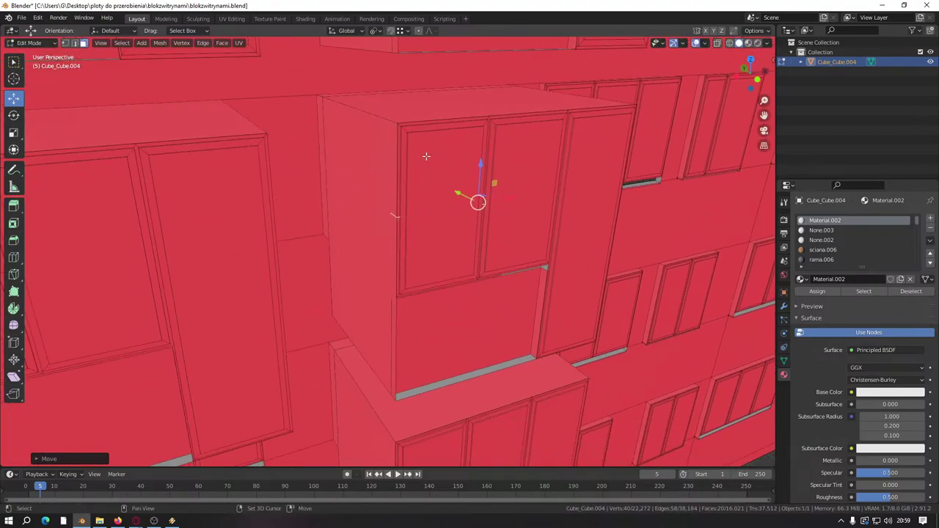
Step: Lower the copied strip along Z to sit under the bay window
scroll(586, 113, "up", 3)
scroll(594, 102, "down", 3)
middle_click_drag(593, 102, 383, 206)
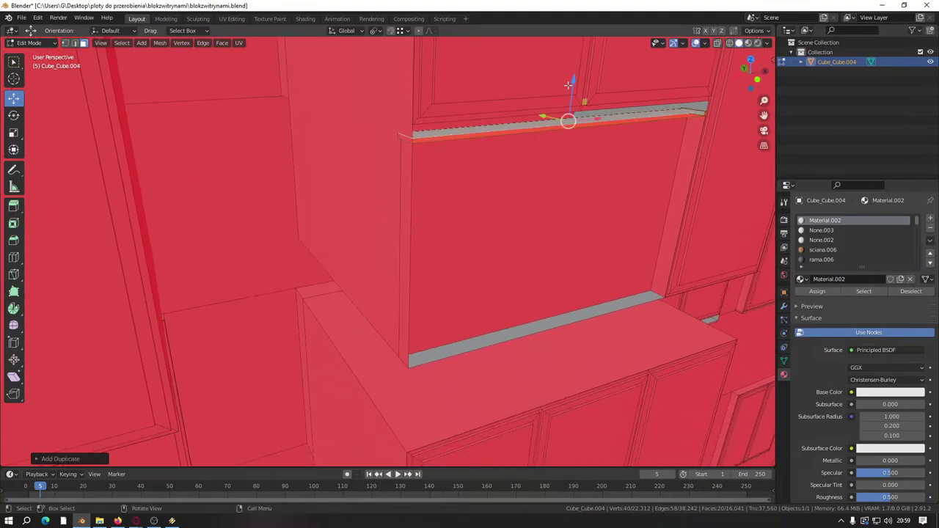
left_click_drag(568, 85, 558, 294)
middle_click_drag(557, 293, 513, 116)
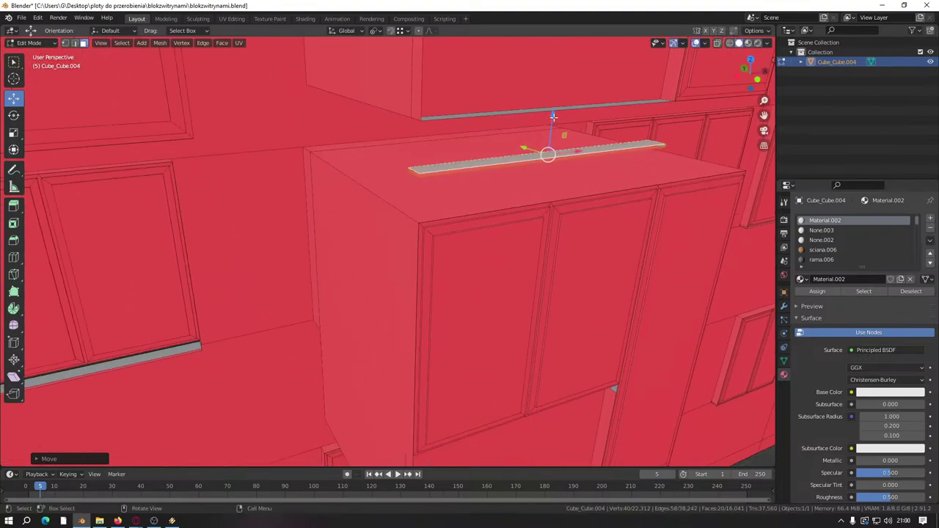
left_click_drag(553, 116, 467, 314)
middle_click_drag(467, 315, 657, 118)
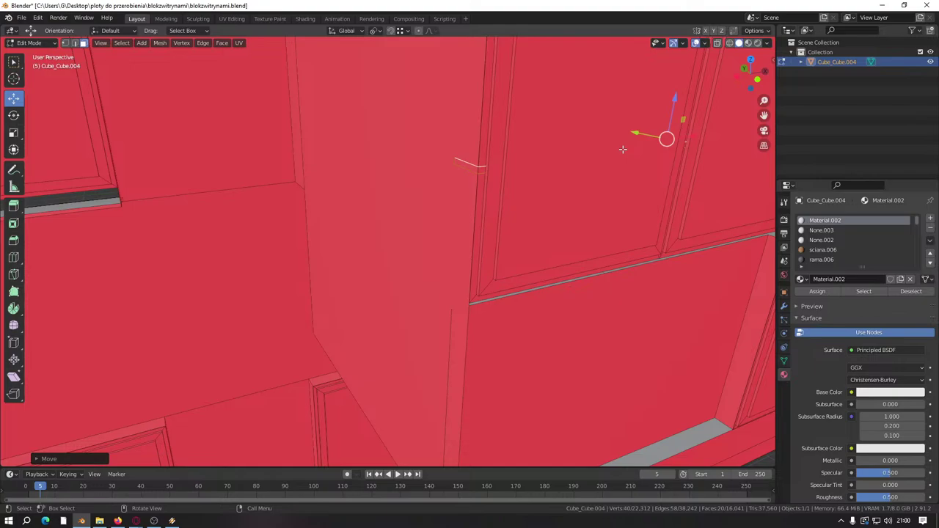
Step: Select the two edge loops of the grey sill strip and frame the view on them
left_click(514, 241, "alt")
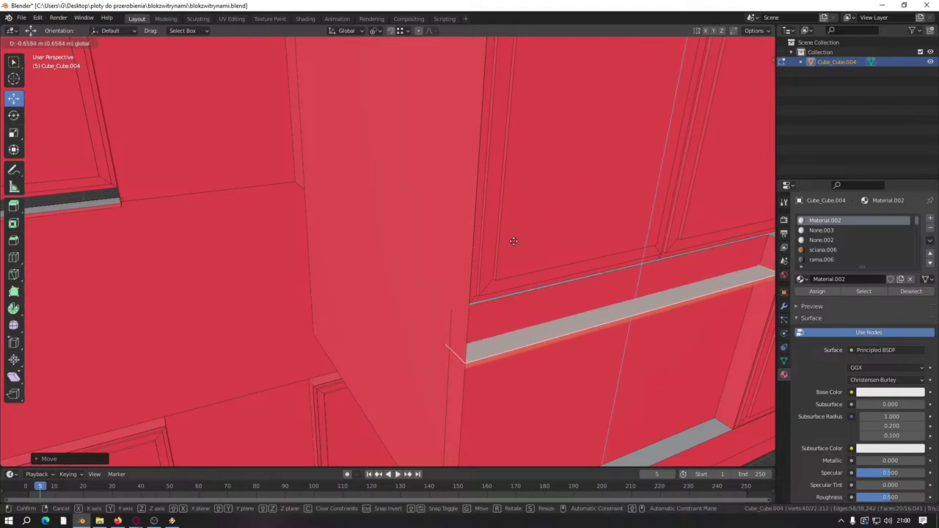
left_click(451, 308, "alt")
scroll(384, 341, "down", 8)
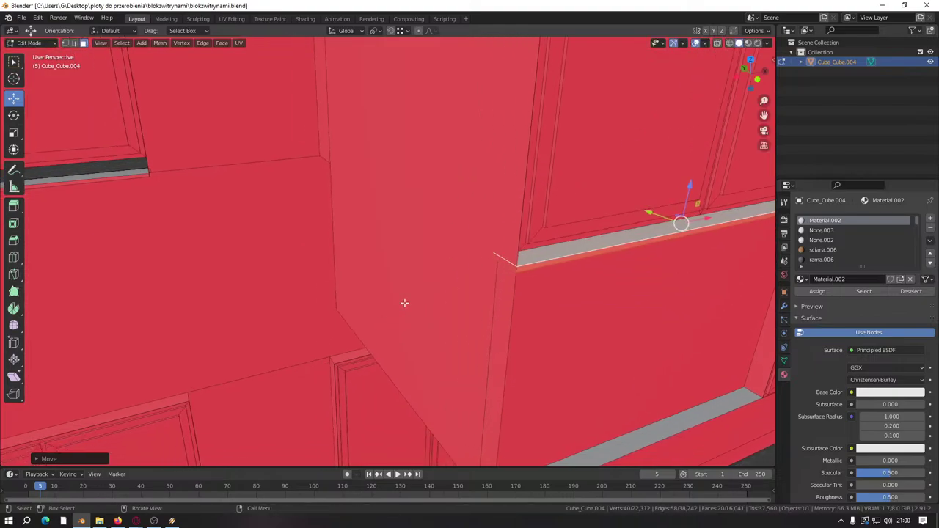
middle_click_drag(492, 307, 551, 313)
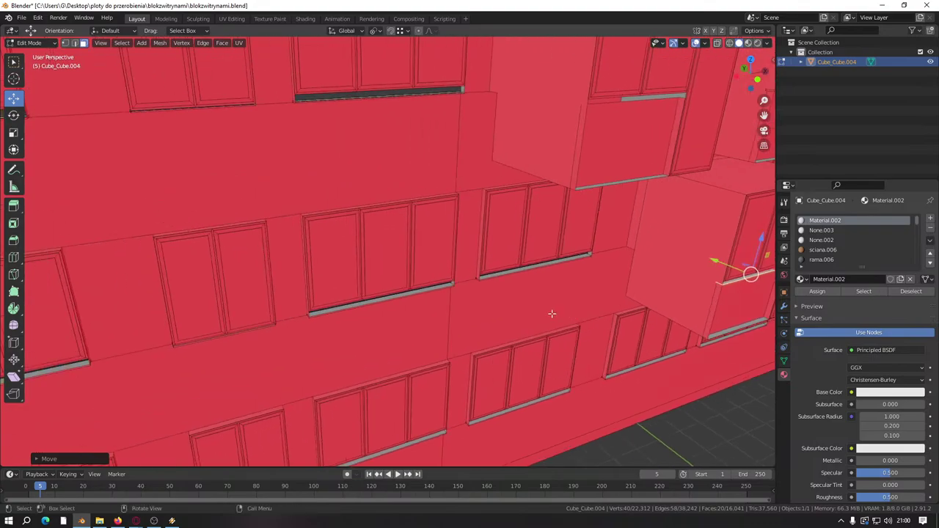
key("KP_Decimal")
scroll(543, 310, "up", 5)
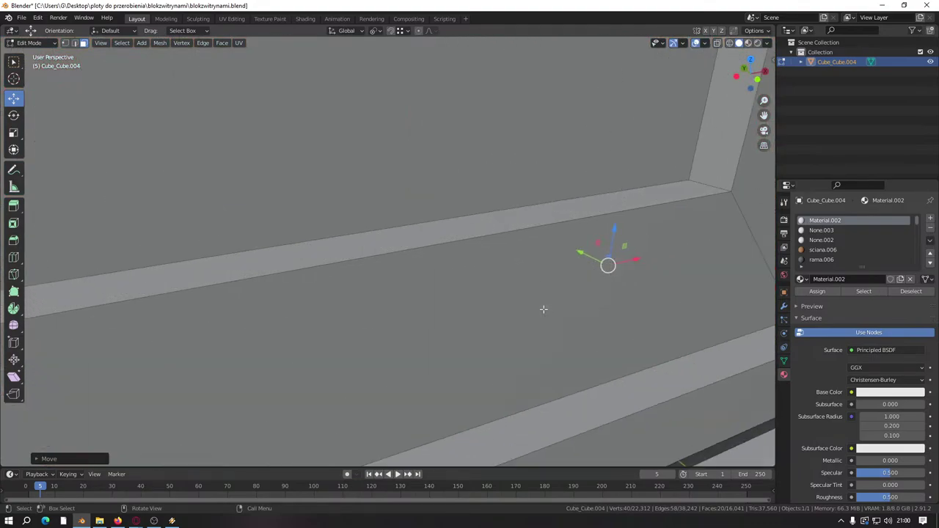
scroll(543, 309, "down", 5)
scroll(543, 309, "up", 2)
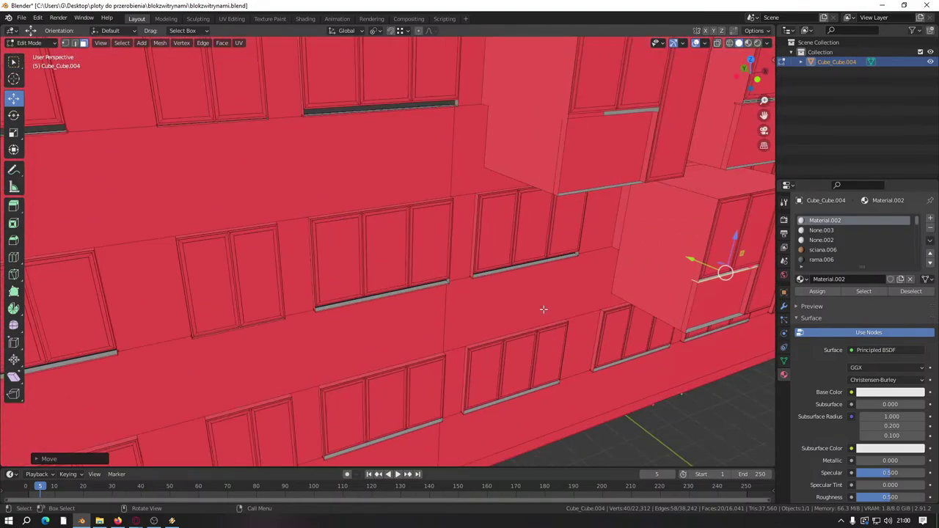
Step: Duplicate the sill strip and slide the copy sideways along the X axis
key("shift+d")
key("Escape")
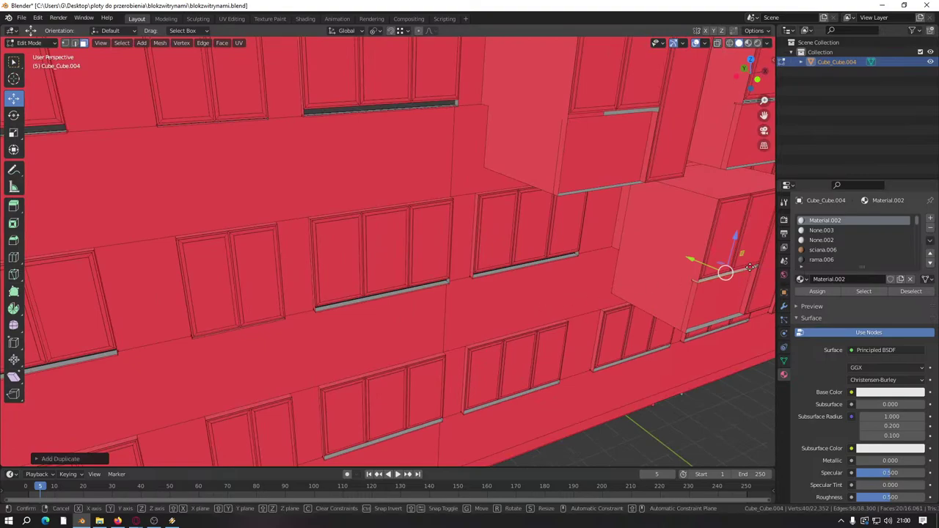
left_click_drag(757, 267, 262, 397)
middle_click_drag(262, 397, 504, 333)
middle_click_drag(561, 331, 562, 283)
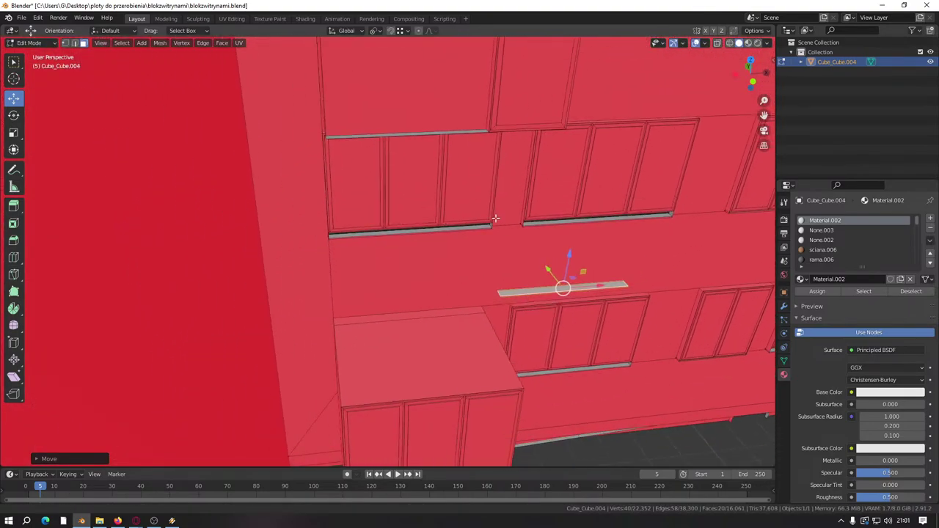
key("g")
key("x")
left_click(448, 297)
middle_click_drag(448, 297, 439, 371, "shift")
Step: Raise the copied ledge vertically up to the upper window row
key("g")
key("z")
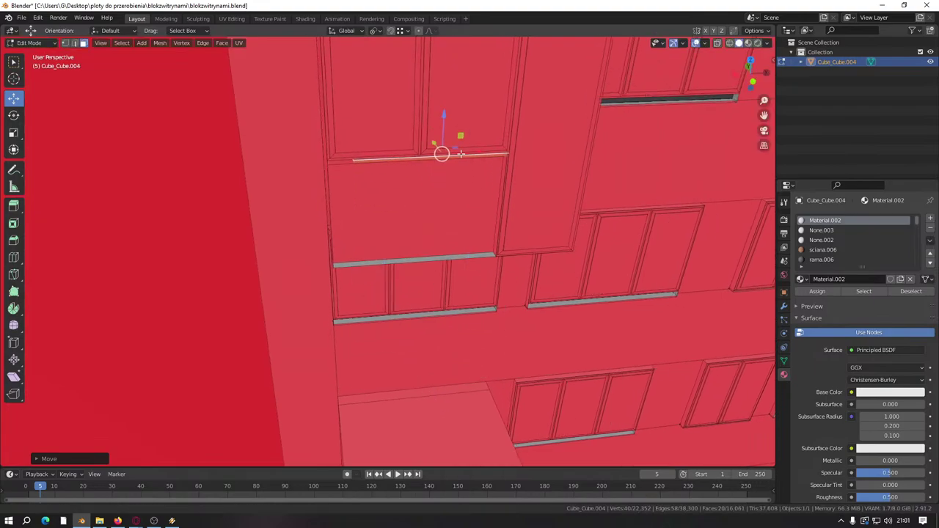
left_click(449, 121)
middle_click_drag(449, 122, 440, 381, "shift")
key("g")
key("z")
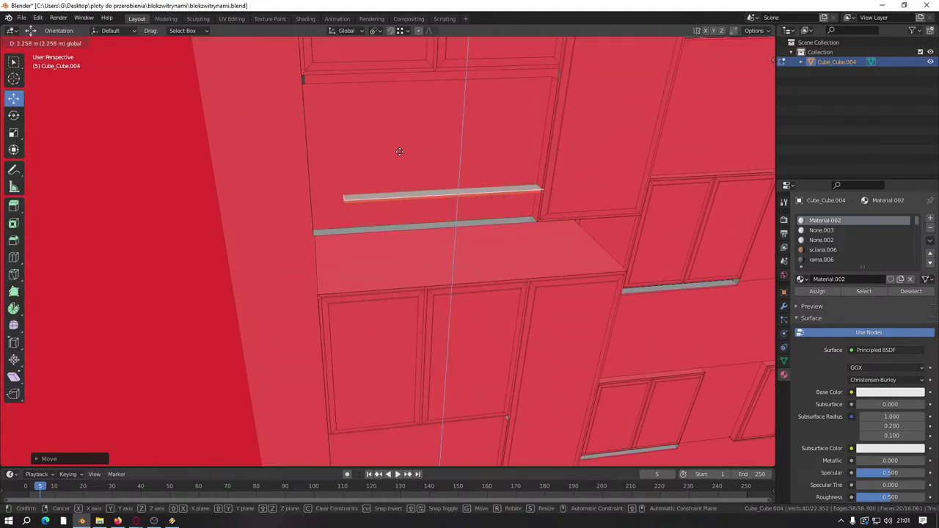
left_click(399, 151)
middle_click_drag(399, 151, 371, 284, "shift")
scroll(371, 283, "up", 3)
middle_click_drag(379, 325, 577, 229, "shift")
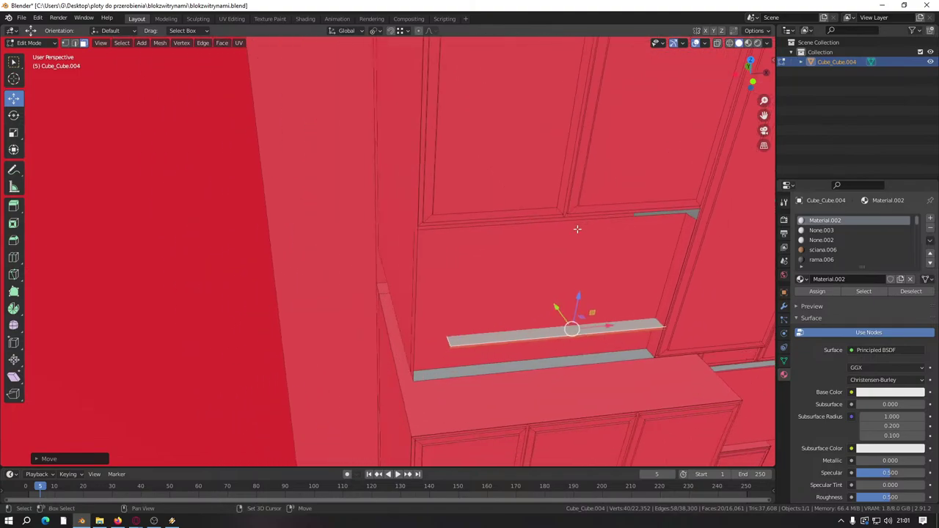
key("g")
key("z")
left_click(582, 176)
Step: Seat the ledge flush beneath the upper window frame with a vertical-only move
key("g")
key("x")
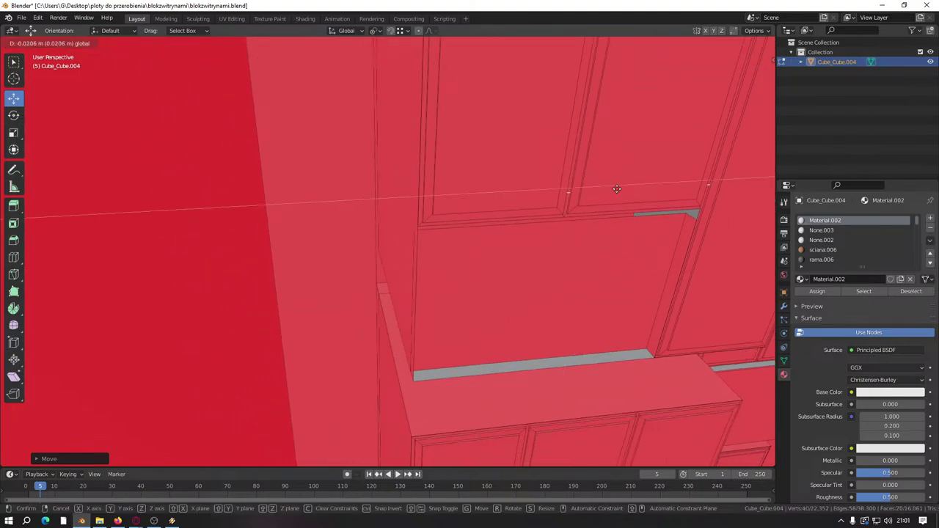
right_click(397, 239)
key("g")
key("z")
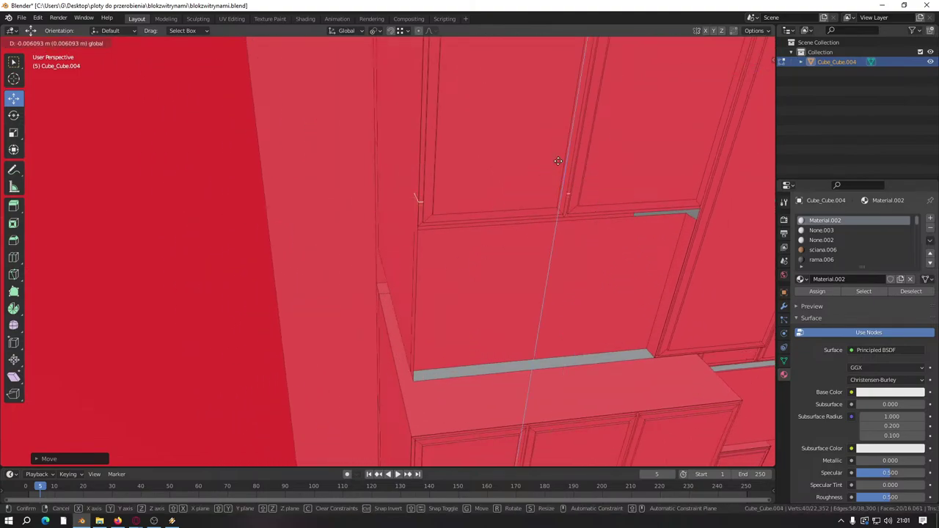
left_click(411, 240)
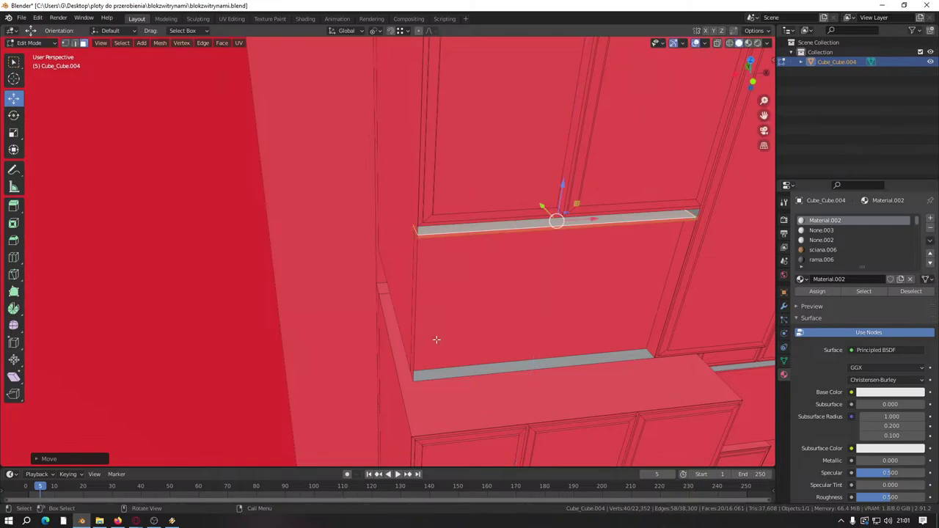
middle_click_drag(465, 360, 442, 266)
Step: Duplicate the ledge and lower the copy beneath the protruding block's upper doors
key("shift+d")
right_click(442, 259)
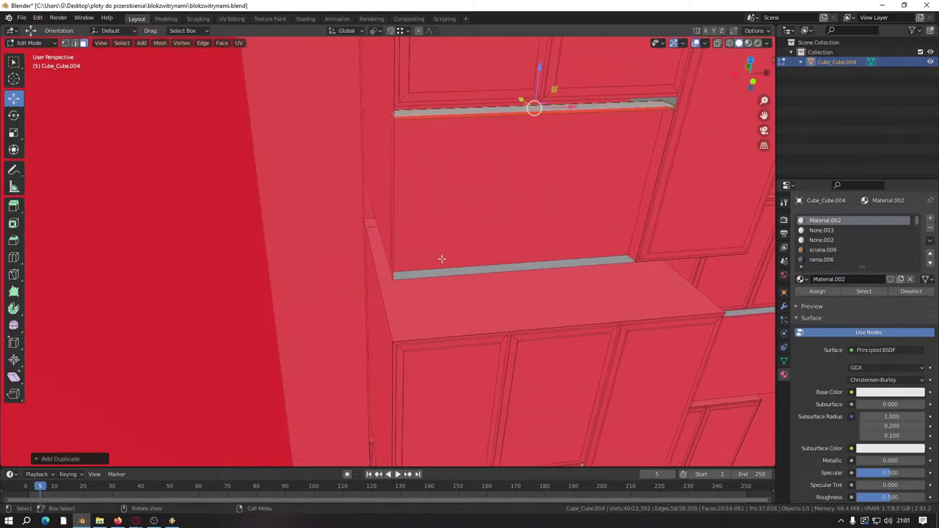
key("g")
key("z")
left_click(506, 243)
middle_click_drag(506, 242, 507, 215)
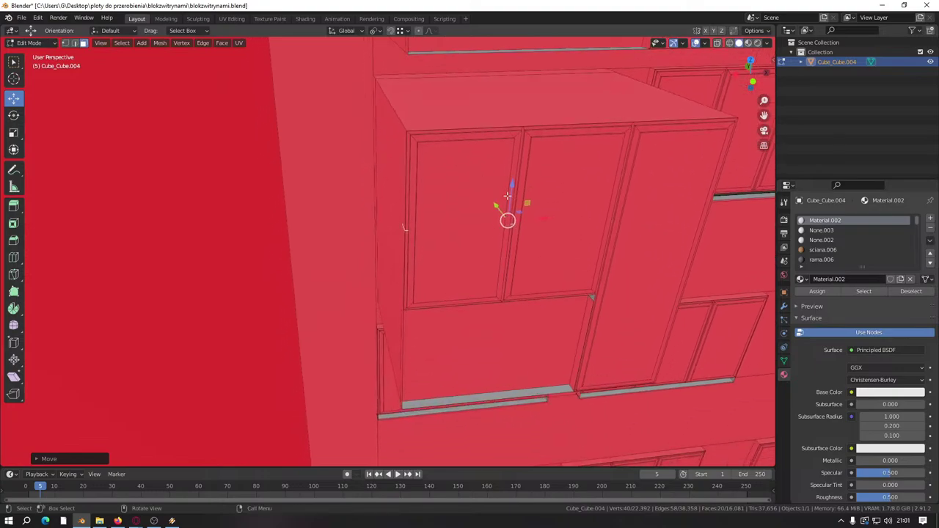
key("g")
key("z")
left_click(392, 310)
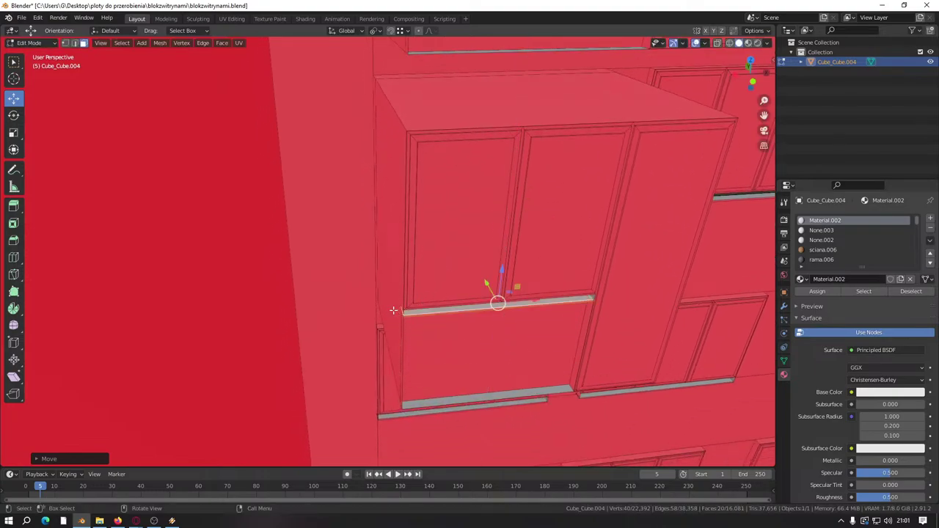
middle_click_drag(391, 310, 397, 241)
Step: Make another copy of the ledge and reposition it on the building
key("shift+d")
right_click(397, 241)
key("g")
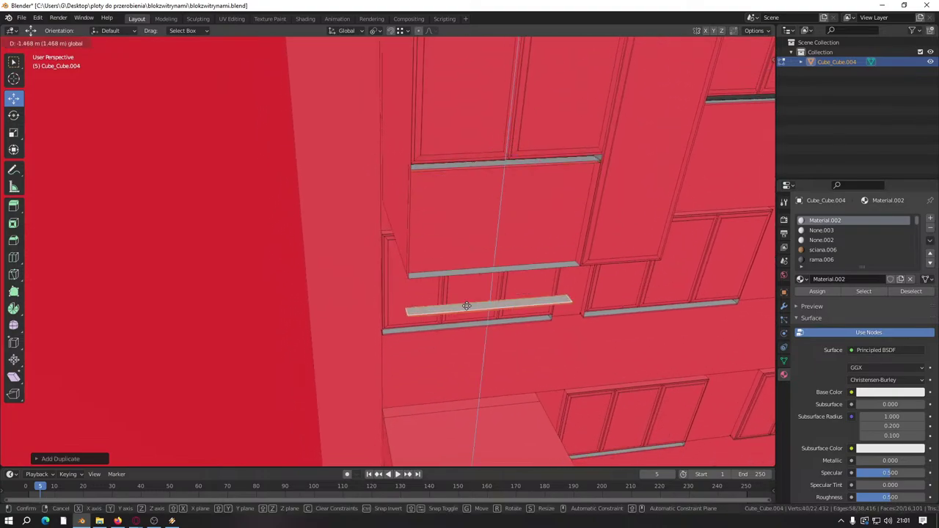
left_click(469, 294)
middle_click_drag(469, 293, 438, 170)
scroll(433, 192, "down", 3)
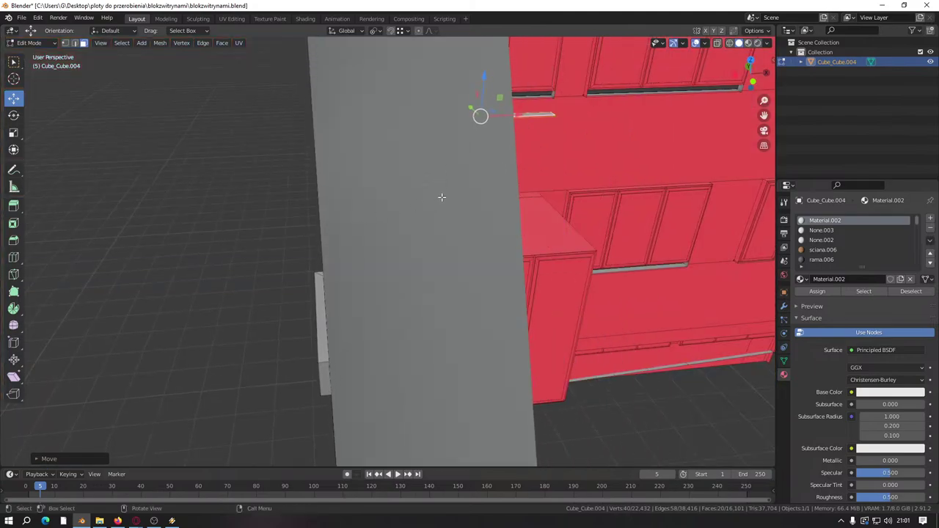
scroll(440, 195, "up", 6)
scroll(455, 176, "down", 1)
middle_click_drag(432, 237, 417, 271, "shift")
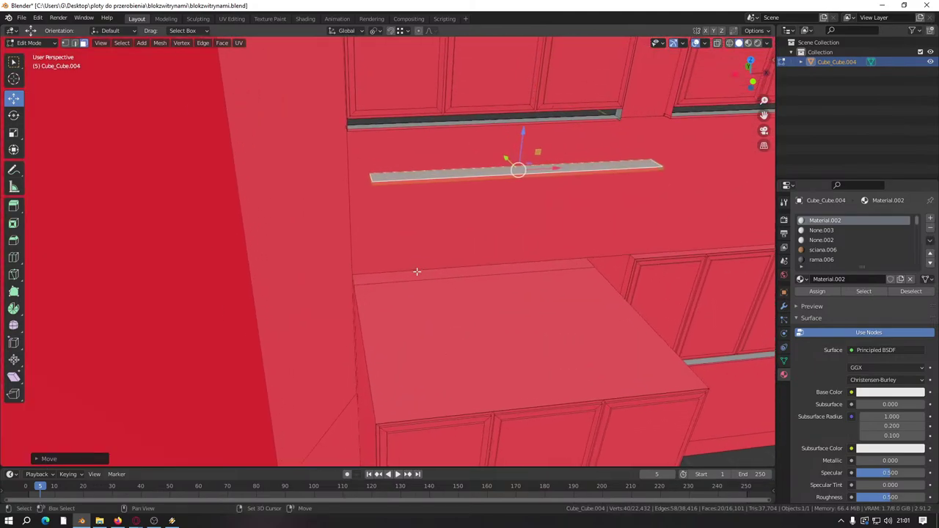
Step: Move the new copy over the block's top and down its front under the upper doors
key("g")
left_click(482, 224)
middle_click_drag(482, 224, 459, 180)
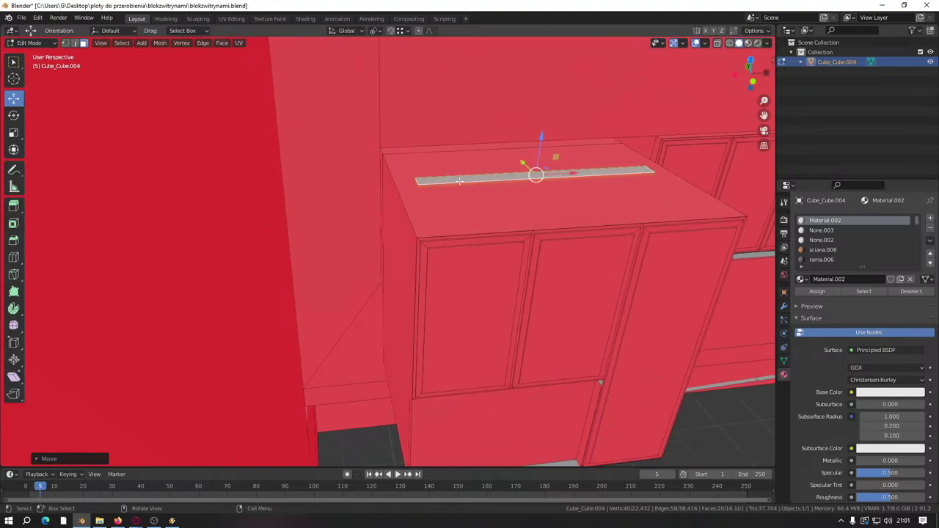
key("g")
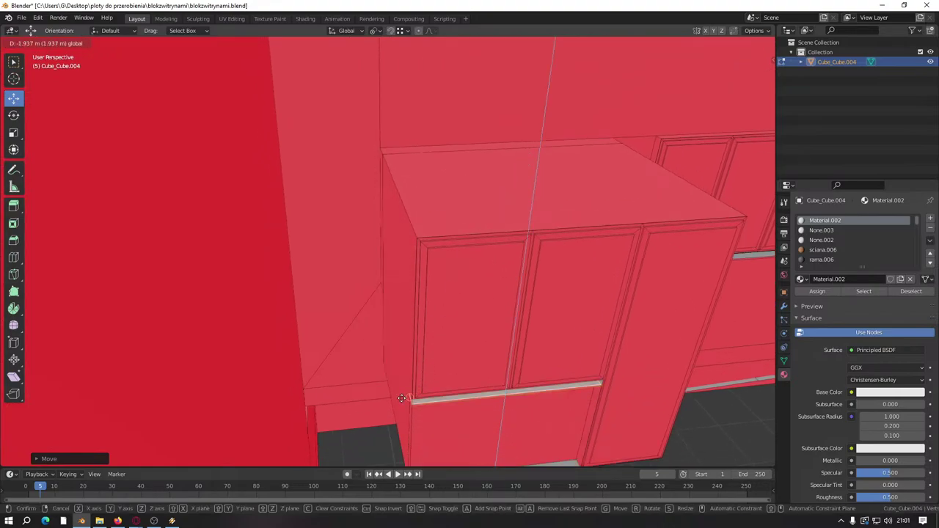
left_click(484, 360)
scroll(333, 289, "up", 2)
scroll(332, 289, "up", 3)
middle_click_drag(332, 289, 442, 320)
Step: Zoom out to a corner view of the building and save the file
scroll(492, 290, "down", 5)
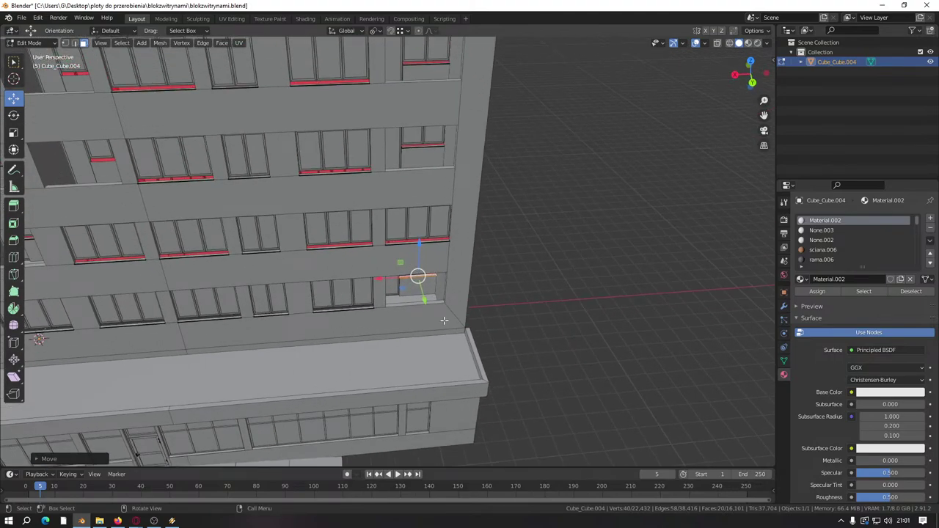
scroll(444, 321, "down", 4)
middle_click_drag(443, 321, 307, 295)
key("ctrl+s")
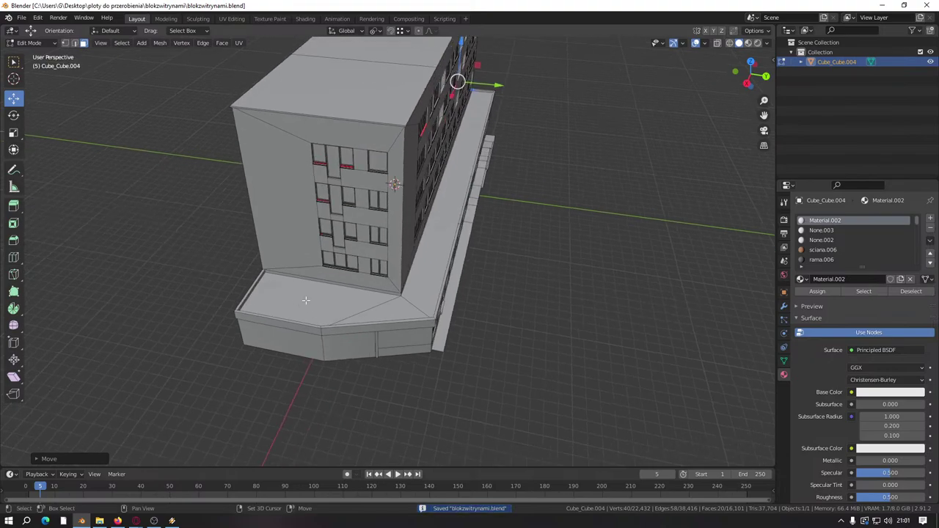
Step: Orbit to face the window facade and select a window pane face
scroll(307, 295, "up", 4)
scroll(307, 295, "down", 4)
middle_click_drag(281, 265, 242, 248)
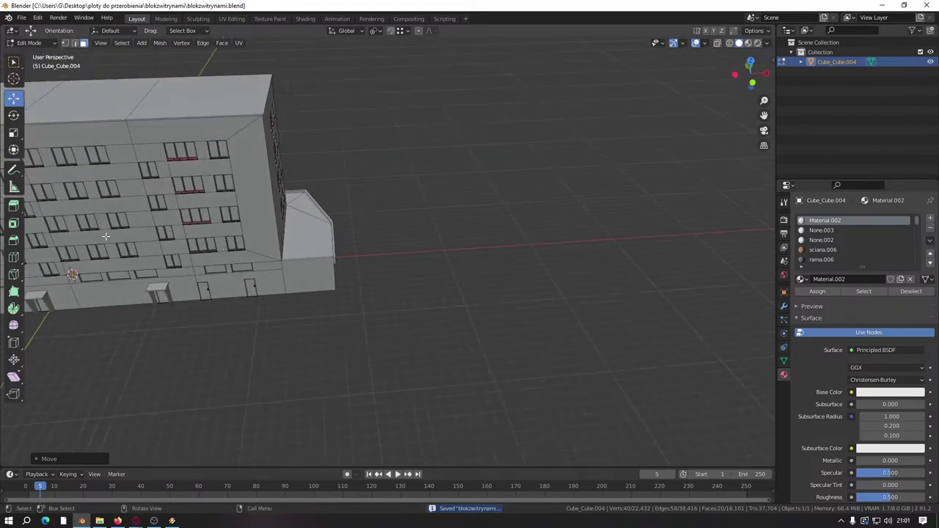
middle_click_drag(105, 236, 352, 253)
scroll(436, 262, "up", 6)
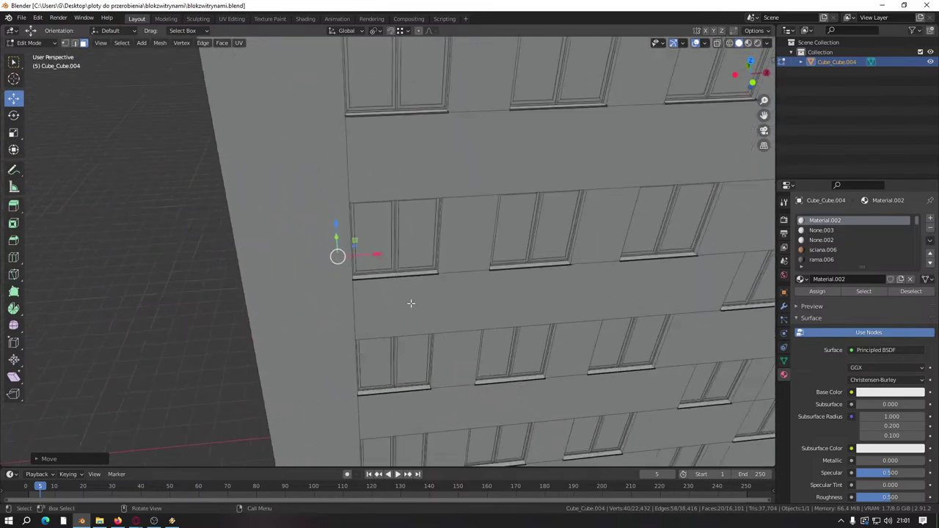
scroll(396, 330, "up", 8)
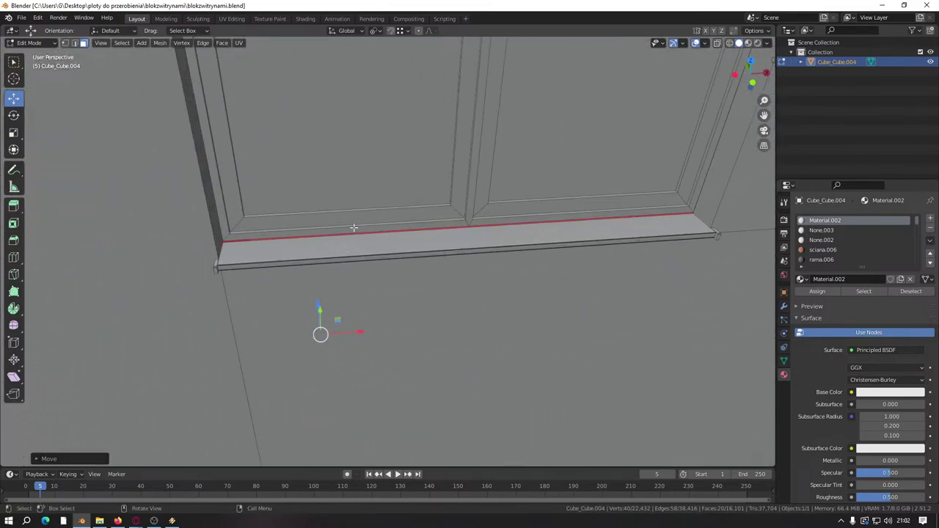
left_click_drag(370, 227, 371, 229)
Step: Orbit and zoom to inspect the facade from below
scroll(435, 243, "up", 2)
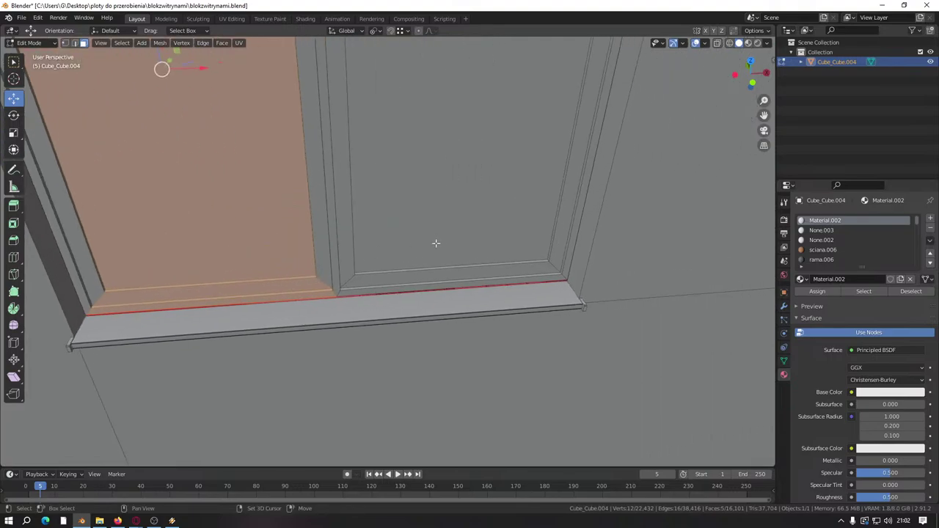
scroll(445, 279, "down", 10)
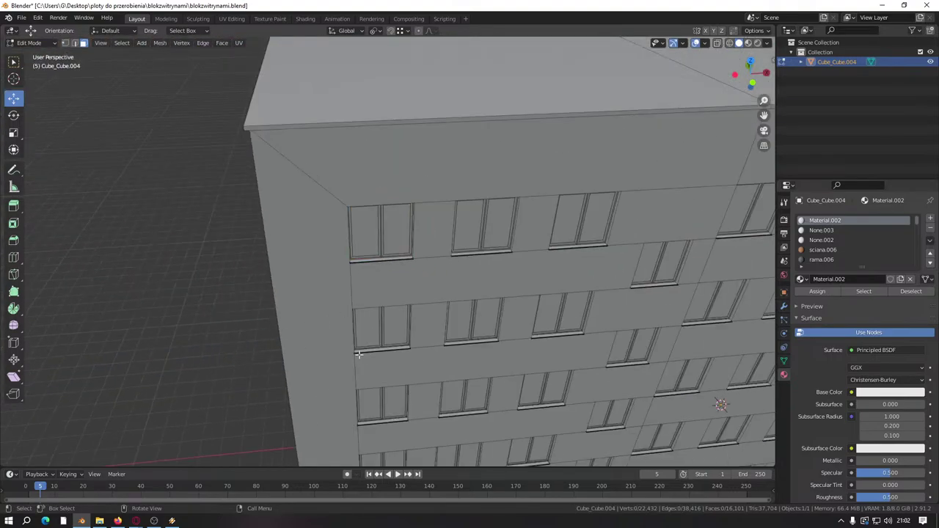
scroll(359, 354, "down", 5)
middle_click_drag(359, 354, 385, 248)
scroll(393, 285, "up", 5)
scroll(448, 242, "down", 5)
scroll(651, 325, "up", 4)
scroll(430, 210, "down", 5)
scroll(325, 172, "up", 4)
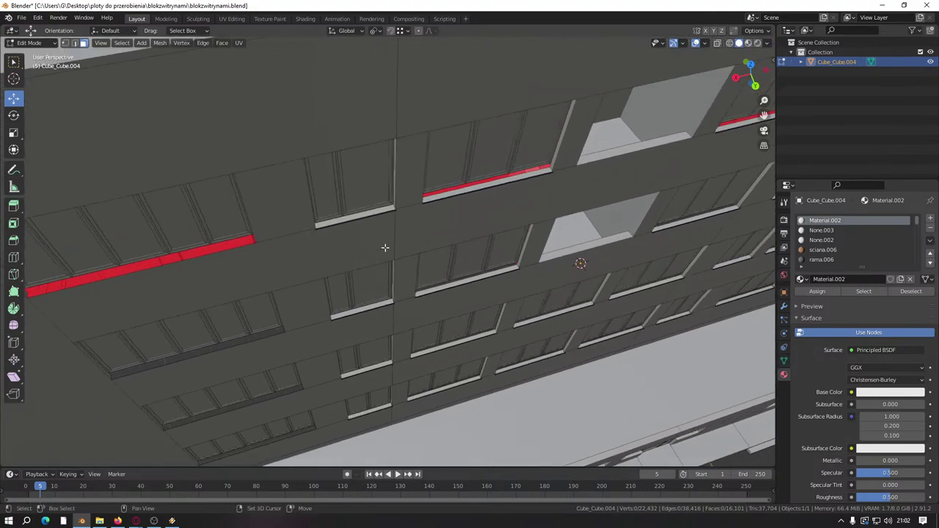
Step: Select the red-trimmed window sill strip, adding its linked pieces with L
scroll(385, 248, "up", 6)
middle_click_drag(491, 157, 380, 262)
left_click(352, 233)
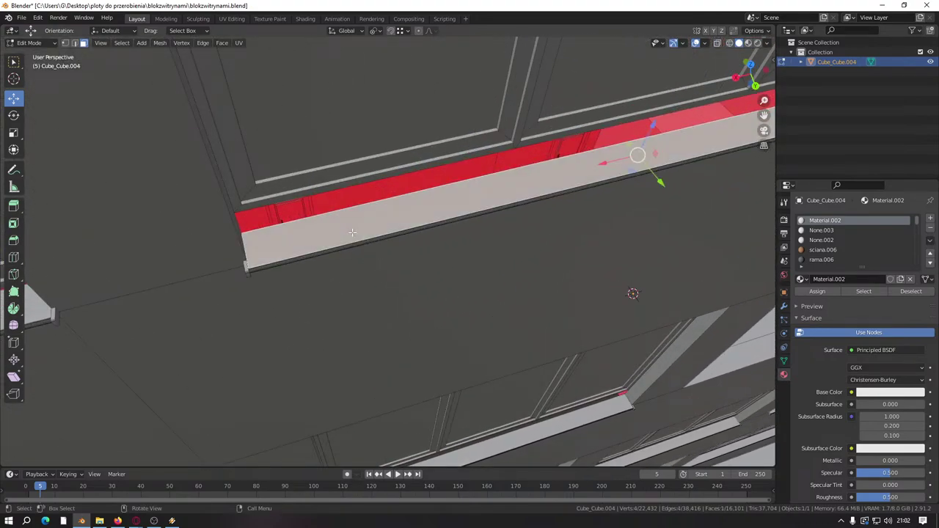
key("l")
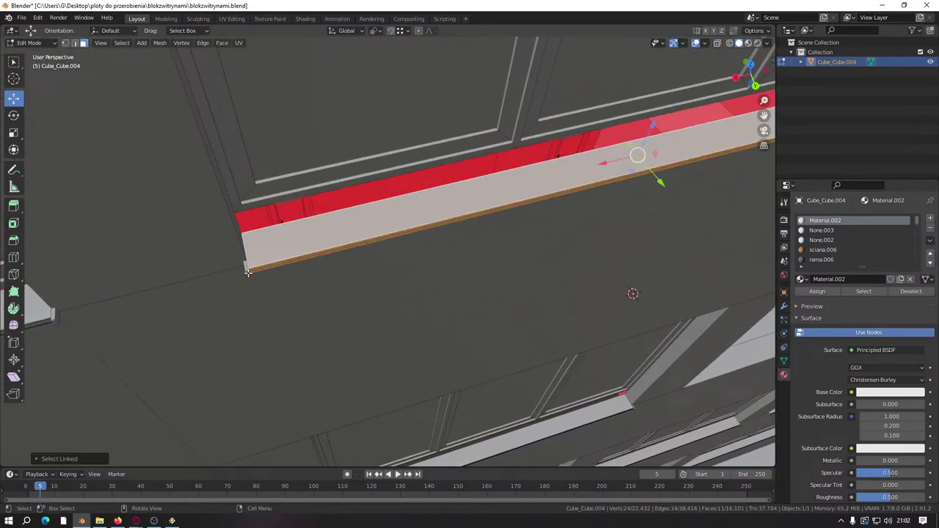
key("l")
scroll(248, 272, "down", 3)
middle_click_drag(248, 272, 543, 258)
scroll(478, 250, "up", 4)
key("l")
scroll(452, 247, "down", 3)
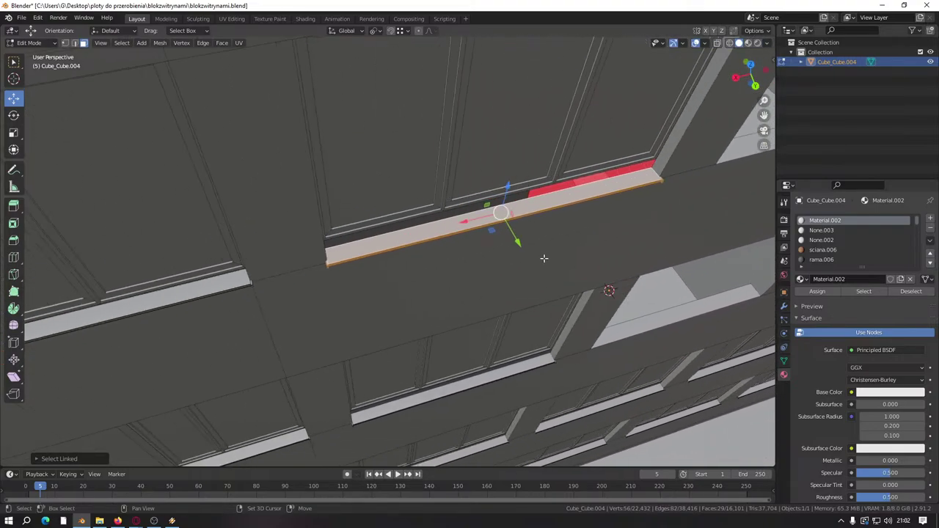
scroll(544, 258, "down", 3)
middle_click_drag(580, 225, 661, 198)
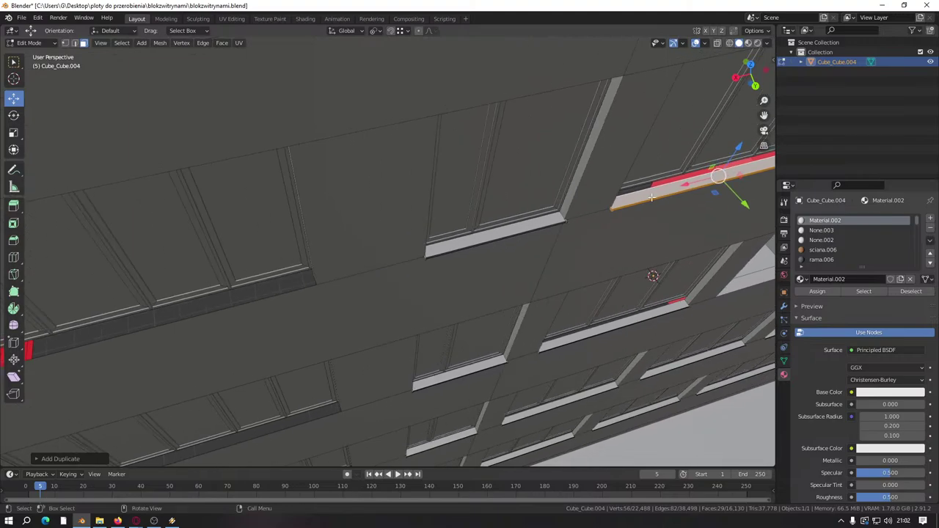
Step: Move the selected sill strip further left along the facade
key("g")
left_click(162, 343)
scroll(440, 249, "up", 3)
middle_click_drag(441, 249, 562, 278)
scroll(645, 220, "up", 3)
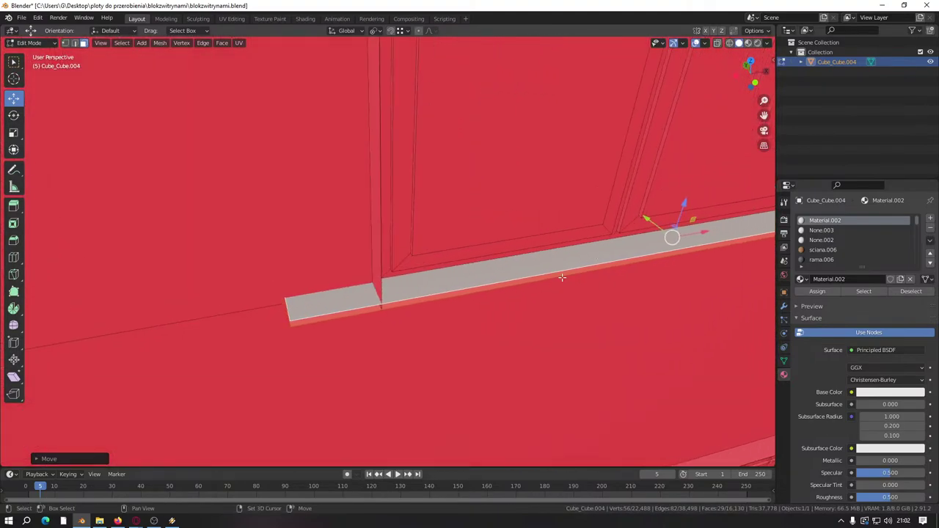
key("g")
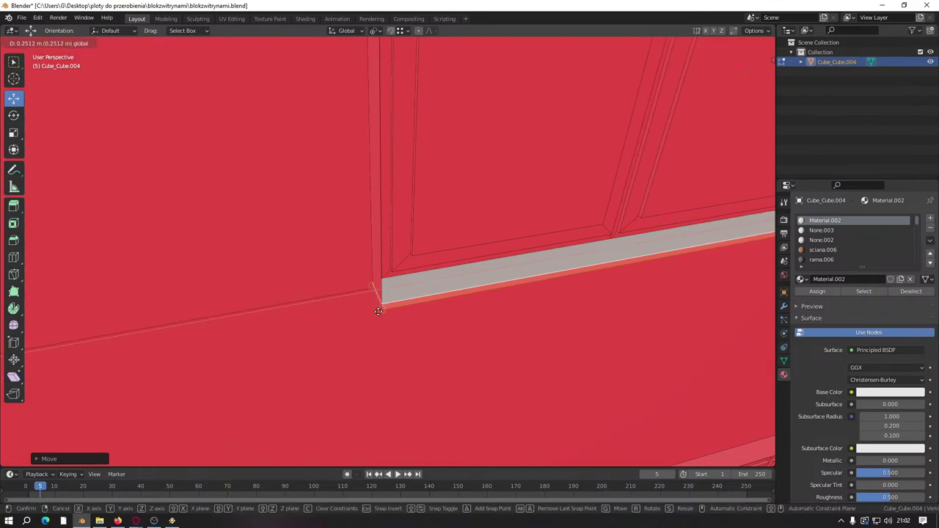
left_click(367, 281)
scroll(366, 281, "down", 3)
middle_click_drag(366, 281, 717, 383)
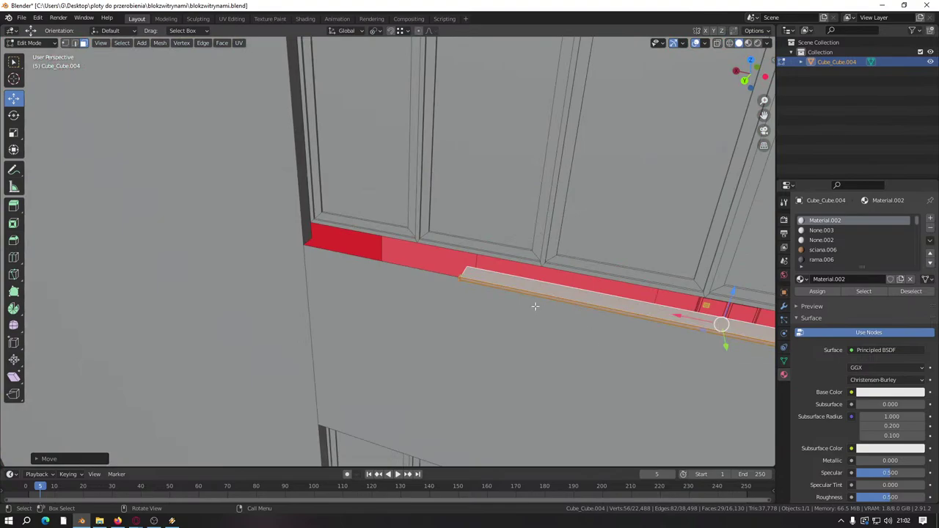
Step: Select the edge loop at the strip's end in edge select mode
scroll(534, 307, "up", 3)
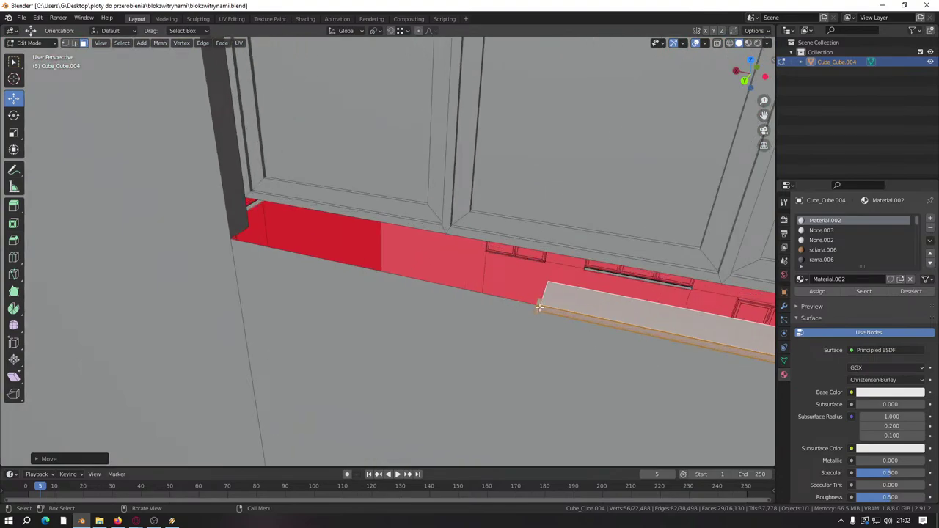
left_click(537, 306)
key("ctrl+l")
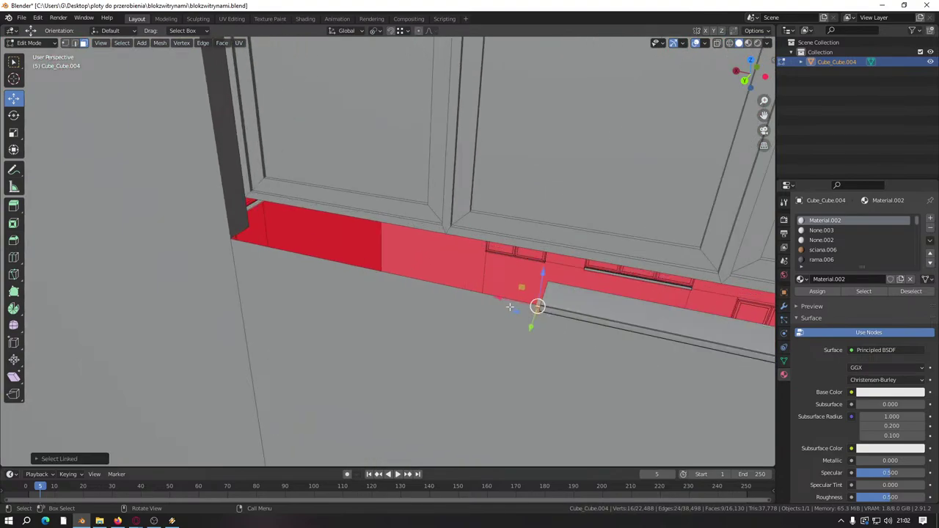
middle_click_drag(560, 306, 549, 304)
left_click(74, 45)
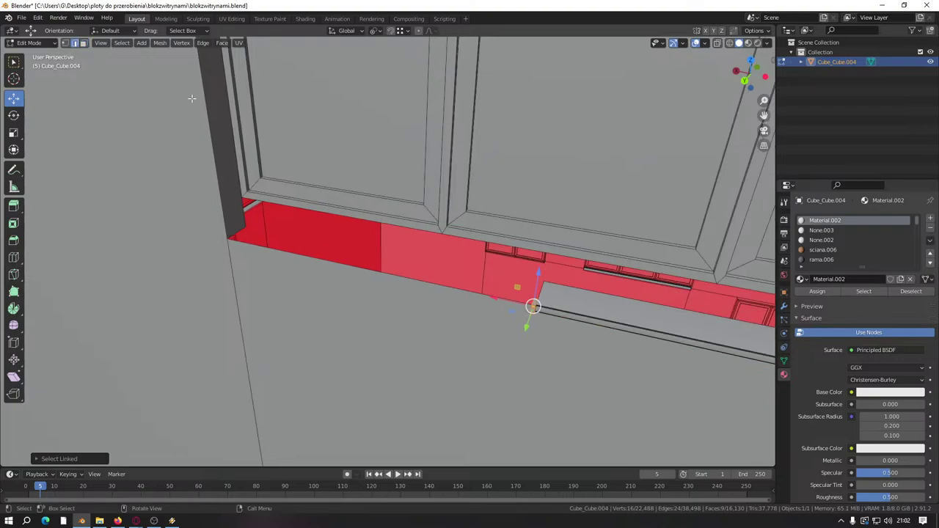
left_click(542, 291, "alt")
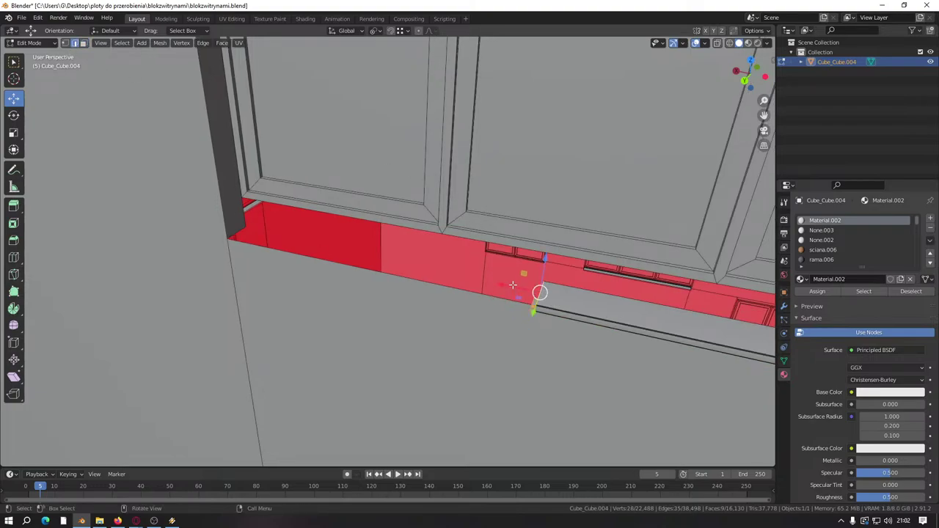
Step: Slide the strip's end edge loop outward along the sill
key("g")
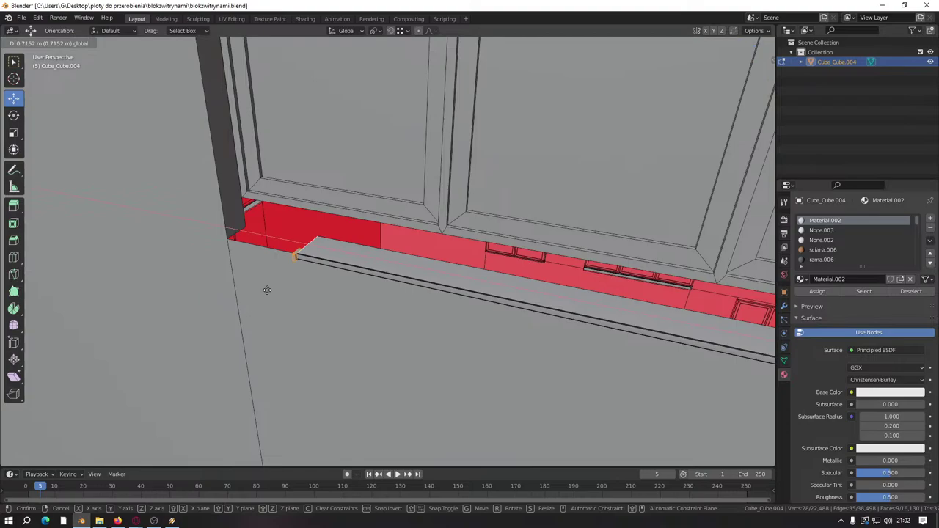
left_click(267, 290)
middle_click_drag(280, 285, 262, 294)
scroll(330, 292, "up", 4)
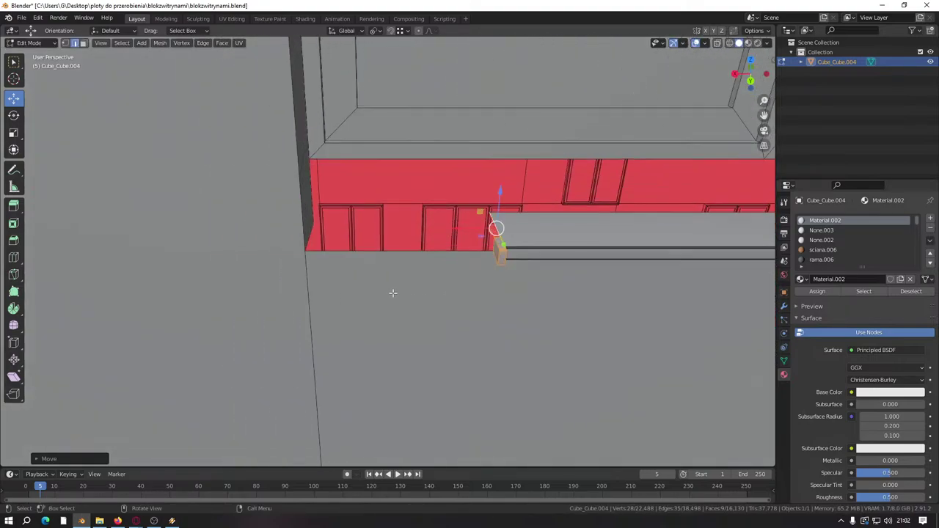
middle_click_drag(452, 305, 484, 322)
key("g")
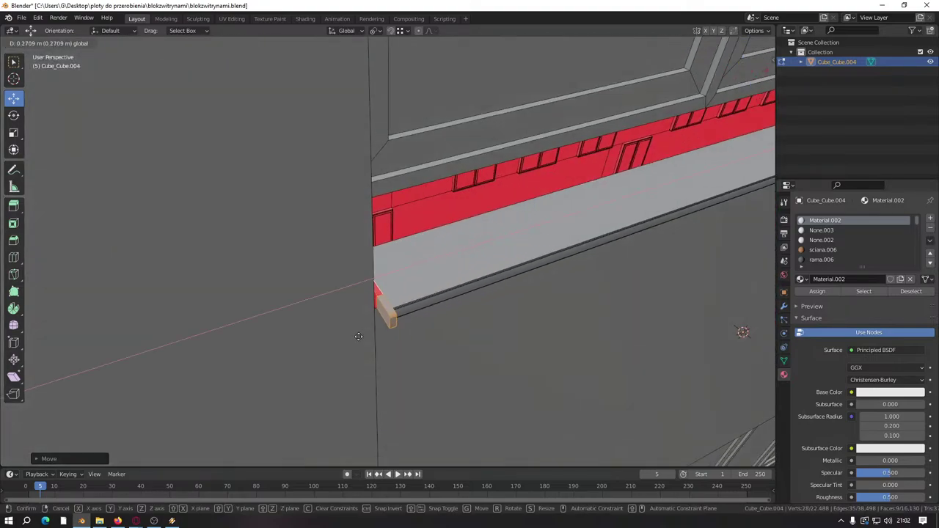
left_click(347, 341)
Step: Bring the strip's end edges flush against the wall corner
middle_click_drag(348, 340, 473, 293)
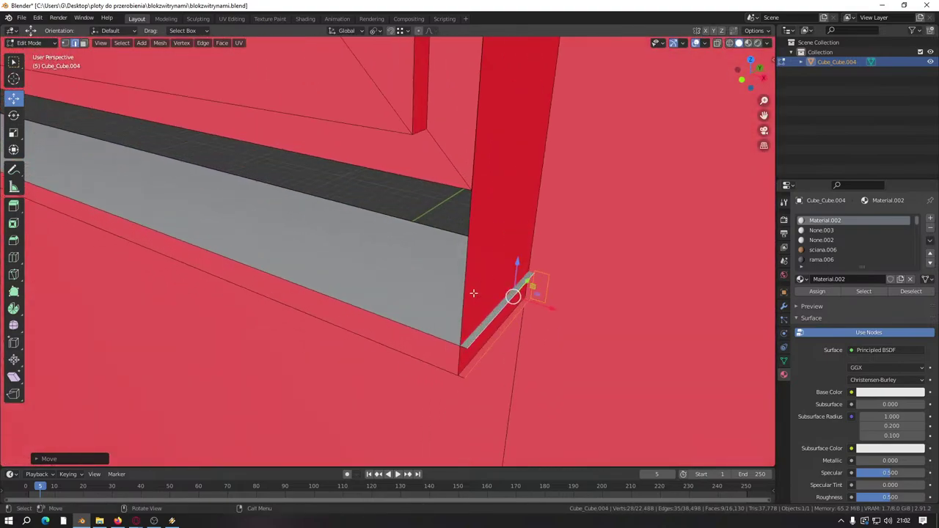
key("g")
left_click(461, 370, "ctrl")
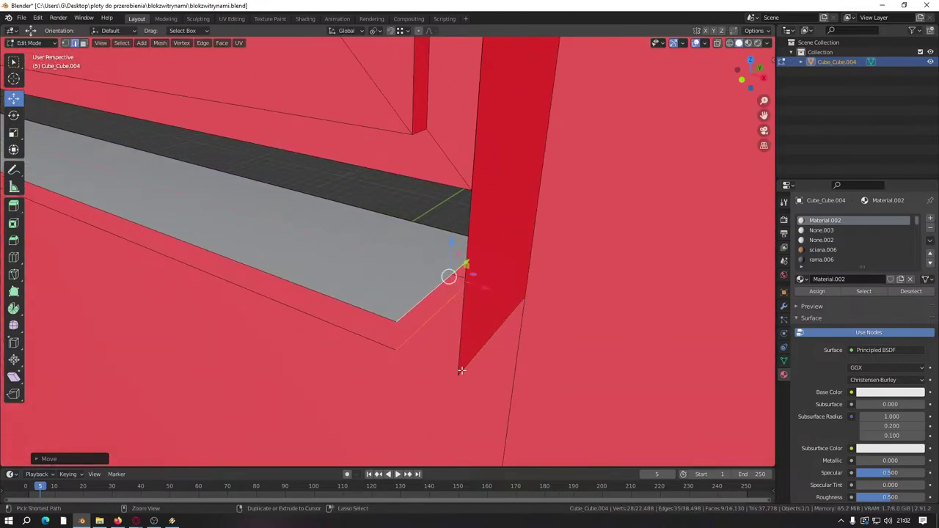
key("g")
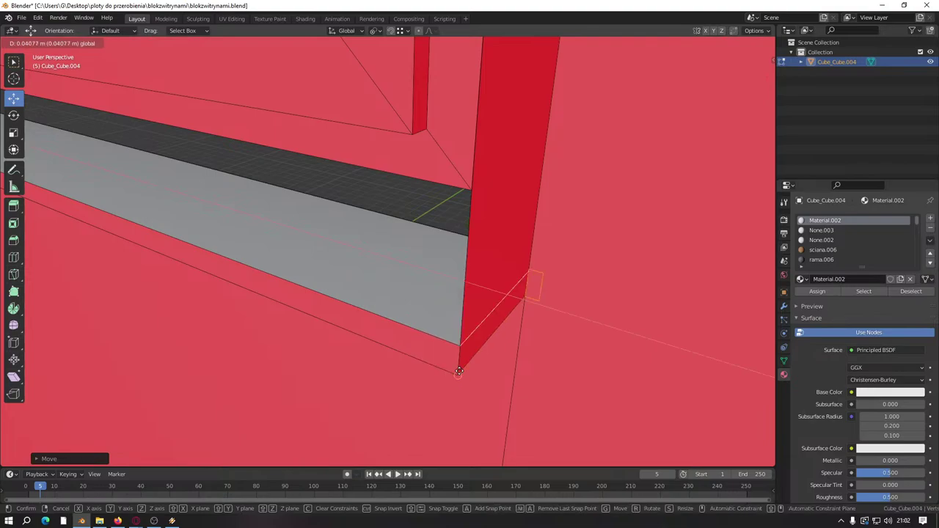
left_click(459, 371, "ctrl")
middle_click_drag(459, 370, 392, 282)
scroll(393, 282, "up", 2)
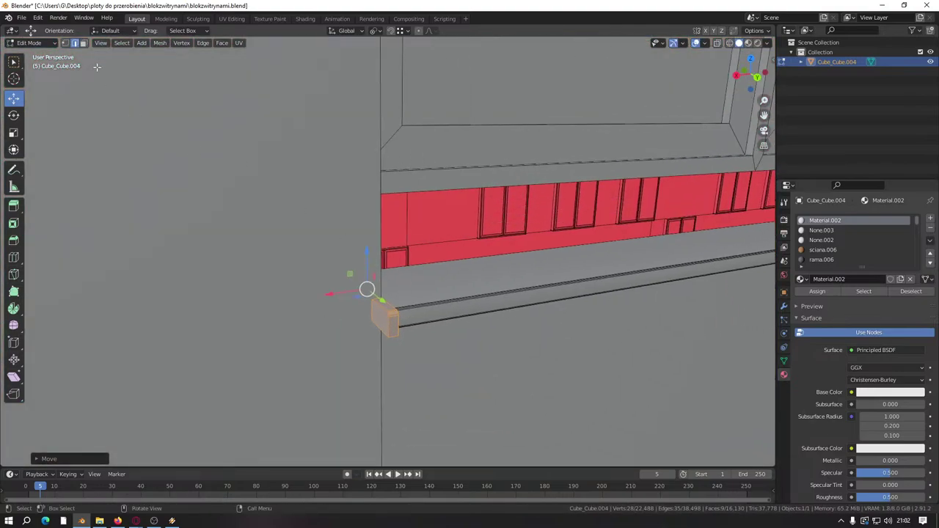
Step: Return to face selection and select the entire linked sill strip
left_click(83, 43)
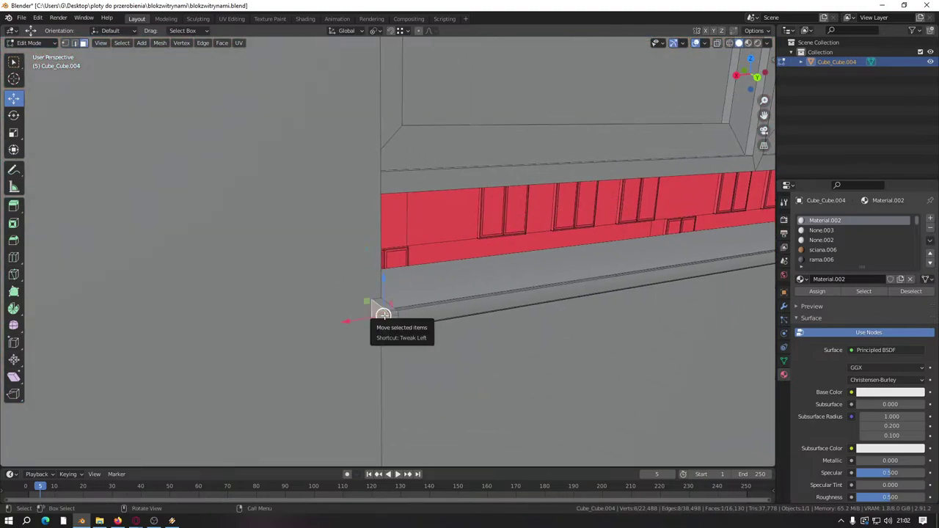
key("ctrl+l")
middle_click_drag(383, 315, 315, 342)
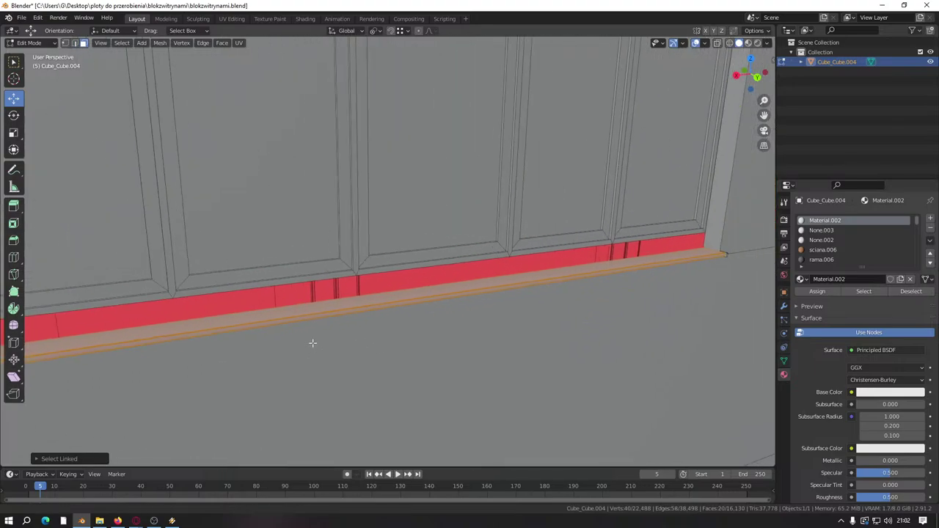
Step: Duplicate the selected bottom strip and drop the copy at the lower window's bottom
scroll(616, 309, "up", 2)
middle_click_drag(617, 308, 316, 287, "shift")
scroll(379, 303, "up", 2)
scroll(326, 328, "up", 2)
scroll(327, 328, "down", 3)
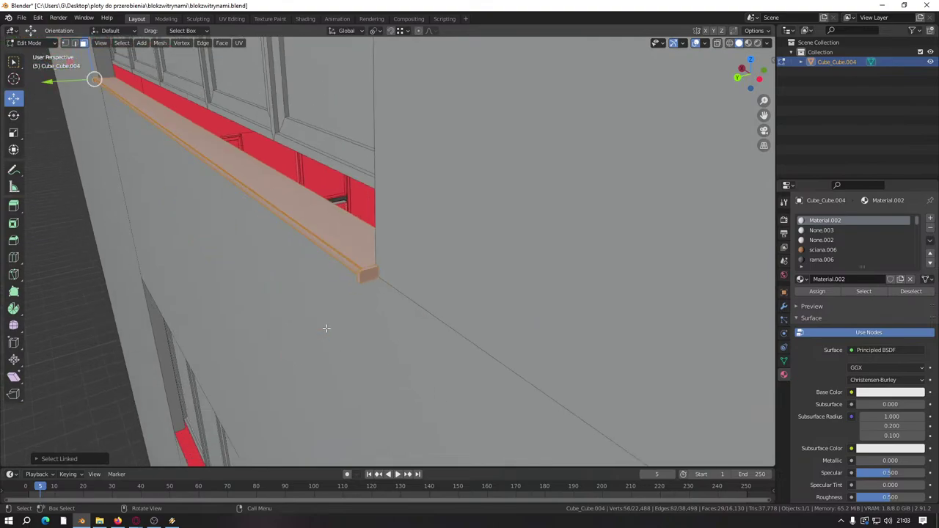
middle_click_drag(325, 329, 349, 314)
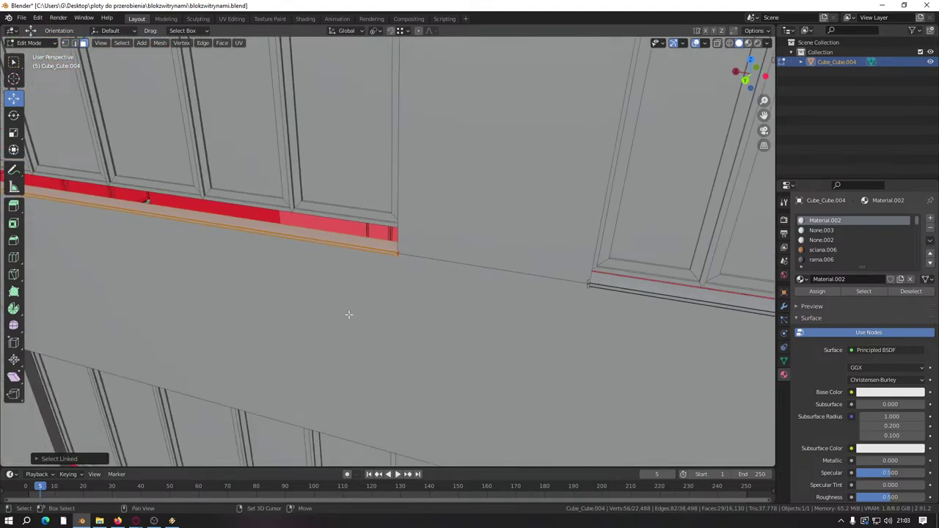
scroll(346, 314, "down", 5)
middle_click_drag(227, 195, 260, 172)
key("shift+d")
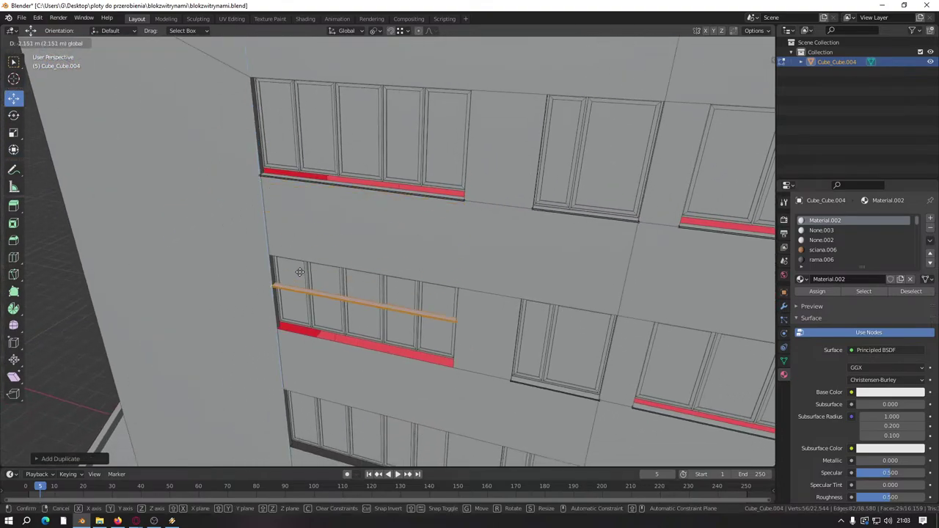
left_click(279, 323)
Step: Move the copied strip with G so it sits on that window's bottom edge
middle_click_drag(279, 323, 209, 345)
scroll(279, 310, "up", 5)
middle_click_drag(278, 311, 375, 264, "shift")
key("g")
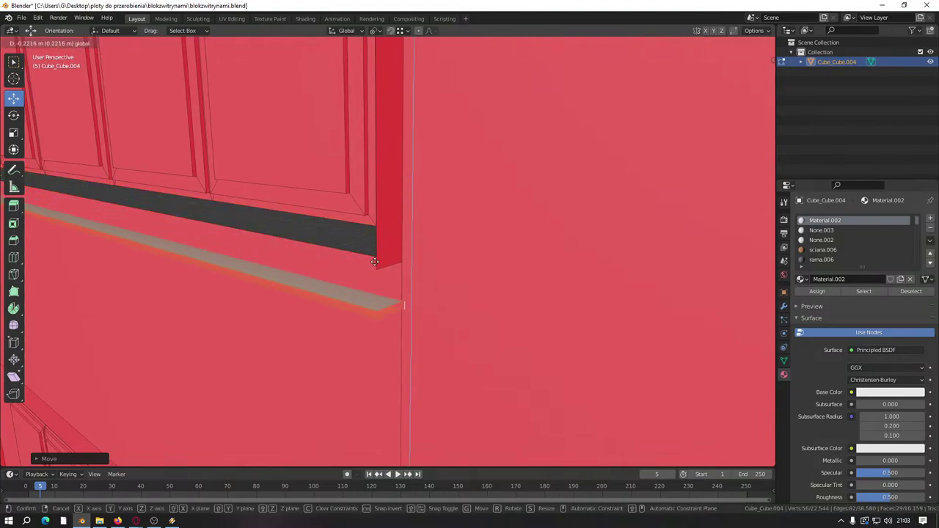
left_click(376, 261)
Step: Make a second copy of the strip and move it down onto the next lower window's sill
scroll(377, 262, "down", 5)
middle_click_drag(257, 279, 304, 262)
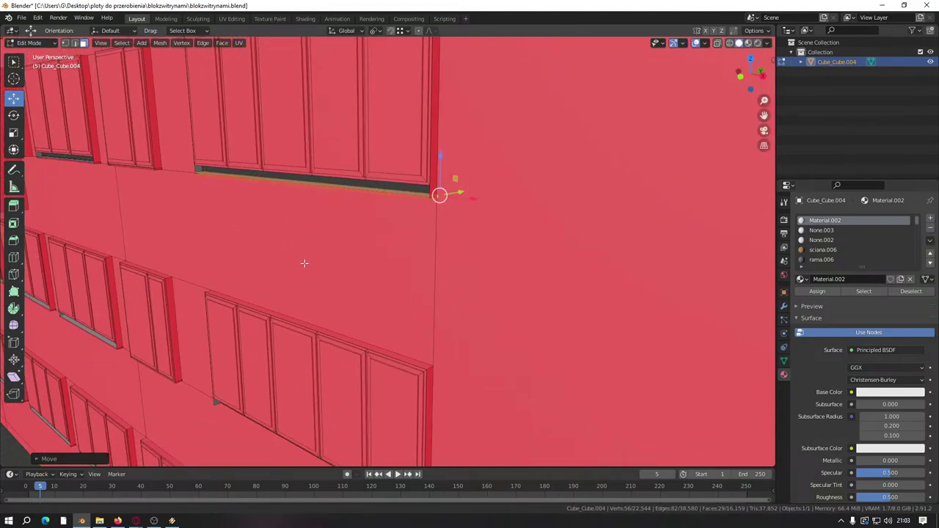
key("shift+d")
right_click(354, 234)
key("g")
left_click(448, 383)
scroll(448, 384, "up", 3)
middle_click_drag(448, 383, 411, 308)
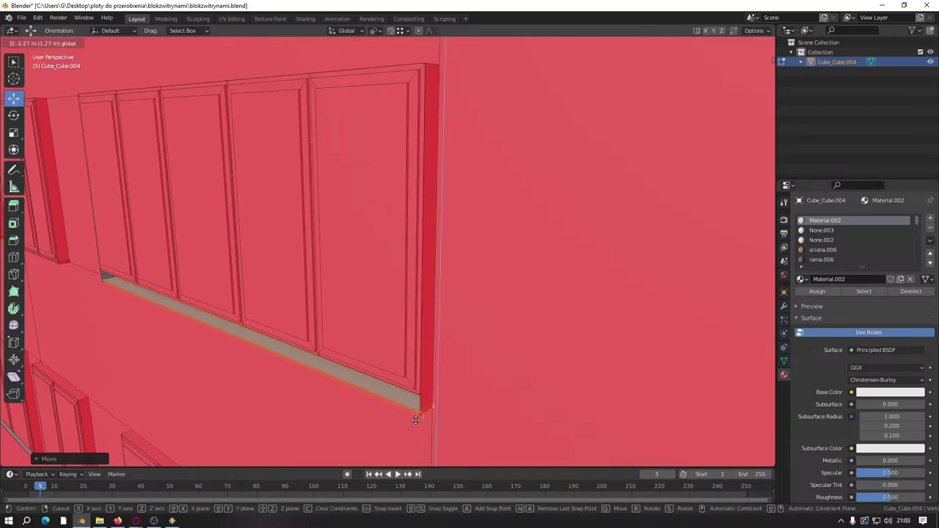
middle_click_drag(377, 459, 368, 281, "shift")
scroll(386, 258, "down", 5, "shift")
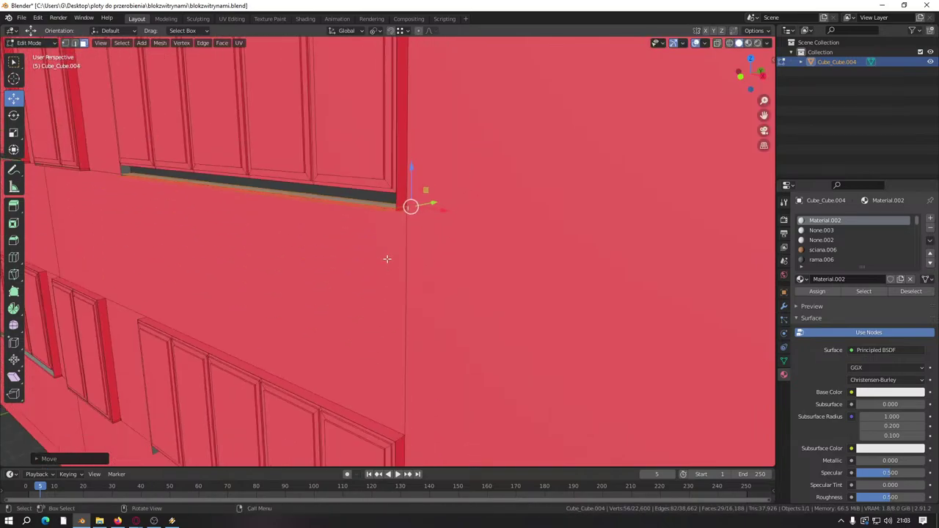
Step: Make a third copy and move it one floor lower onto the sill by the wall corner
key("shift+d")
right_click(400, 192)
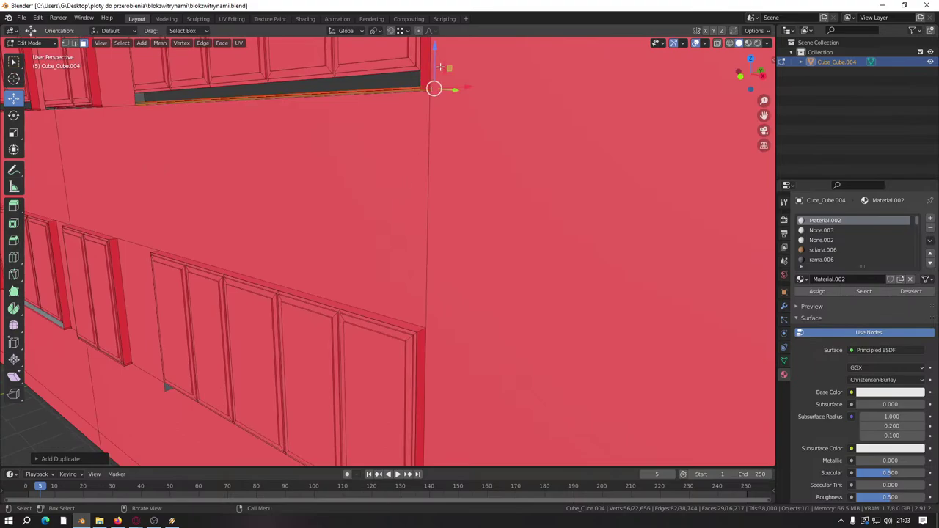
key("g")
left_click(443, 316)
scroll(433, 316, "down", 4, "shift")
key("g")
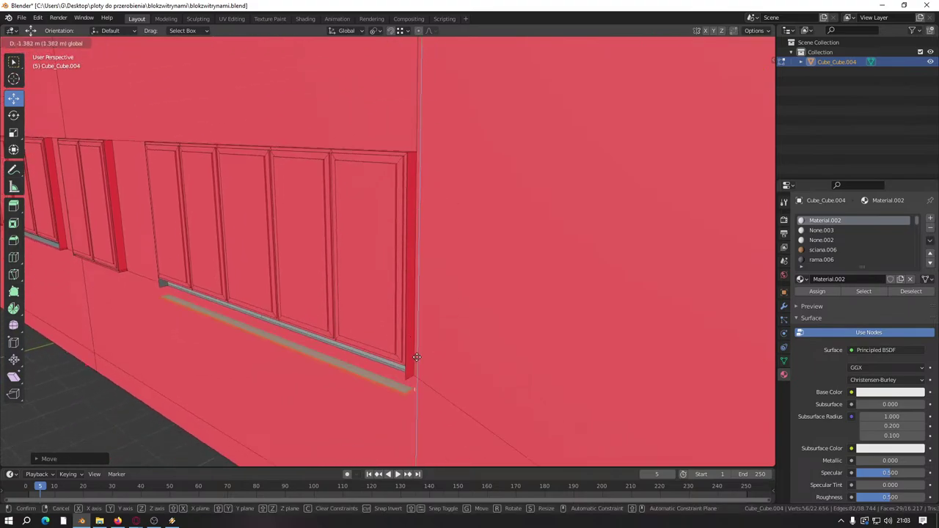
left_click(415, 344)
middle_click_drag(415, 345, 444, 397)
scroll(298, 272, "down", 8)
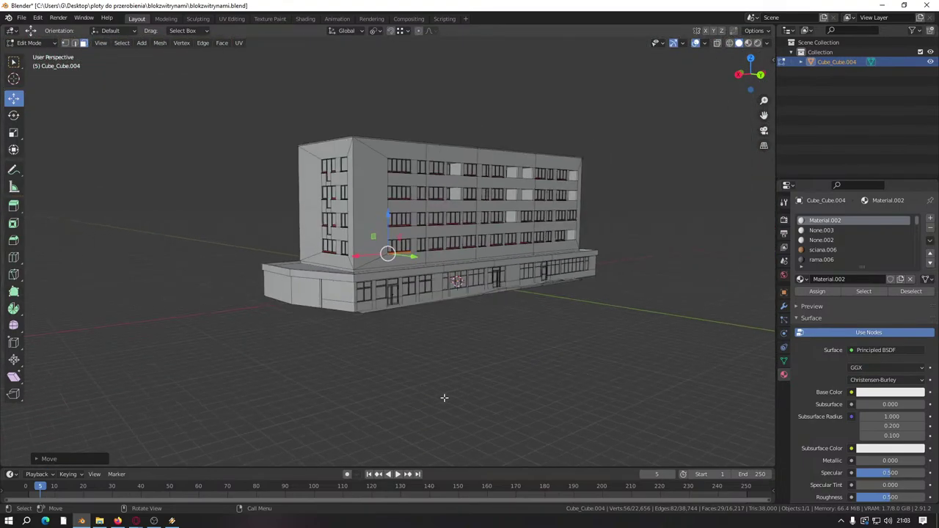
Step: Select the whole mesh, merge by distance to remove 507 duplicate vertices, then deselect all
key("a")
key("m")
left_click(413, 433)
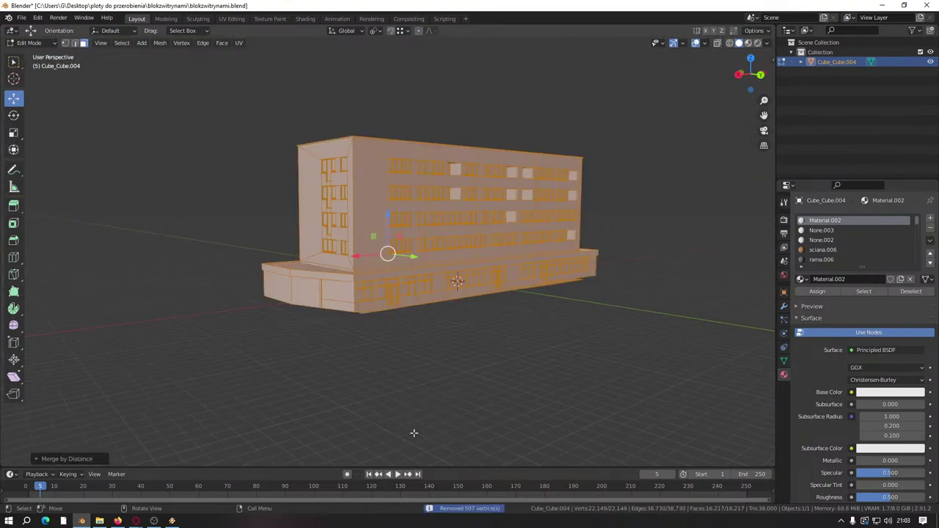
key("alt+a")
Step: Orbit to face the long facade and zoom in on a window
middle_click_drag(405, 338, 390, 357)
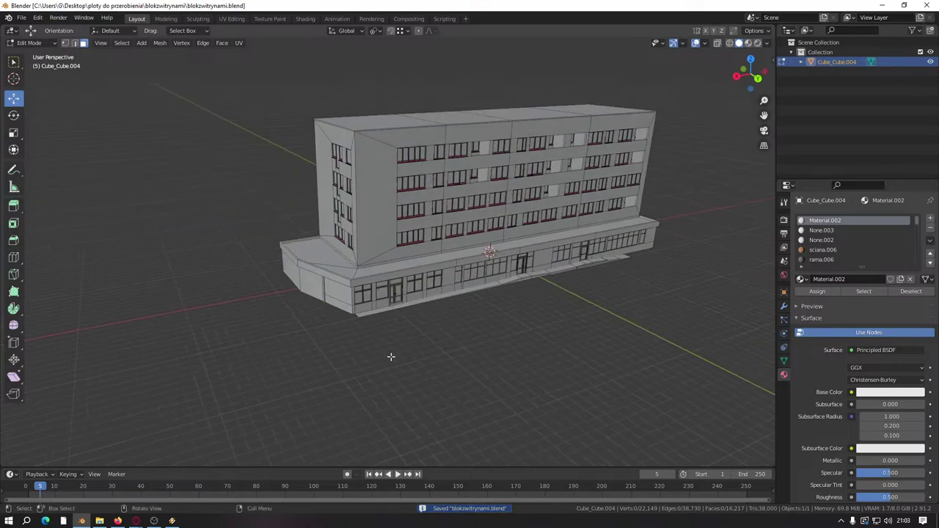
middle_click_drag(303, 320, 444, 302)
scroll(632, 299, "up", 5)
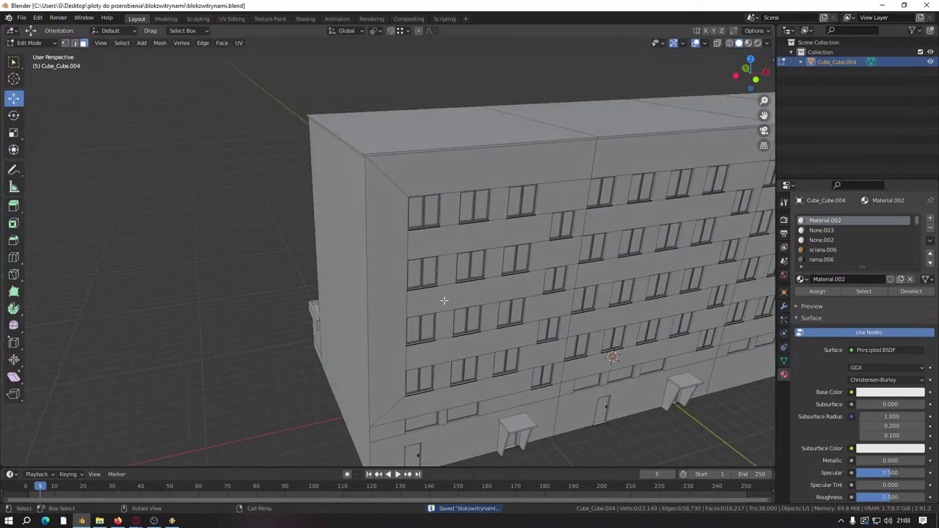
scroll(419, 305, "up", 2)
scroll(418, 304, "up", 1)
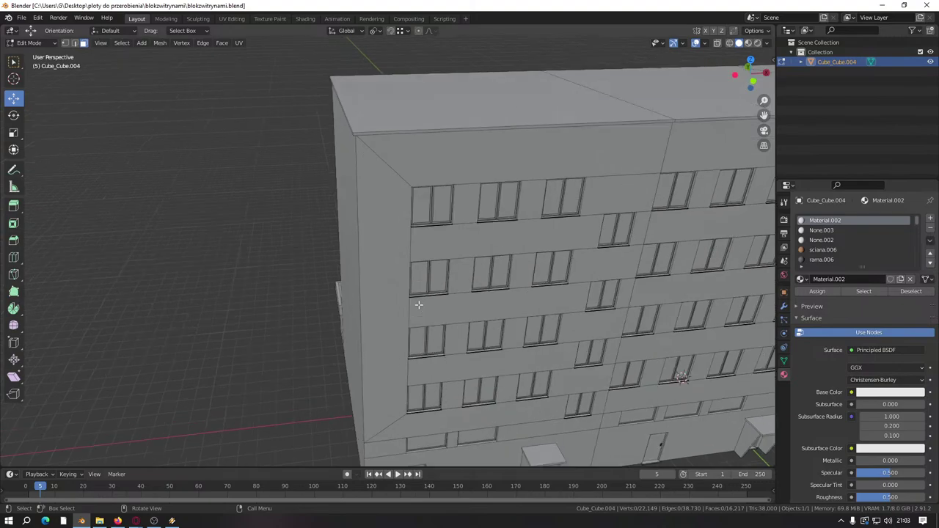
scroll(419, 305, "up", 6)
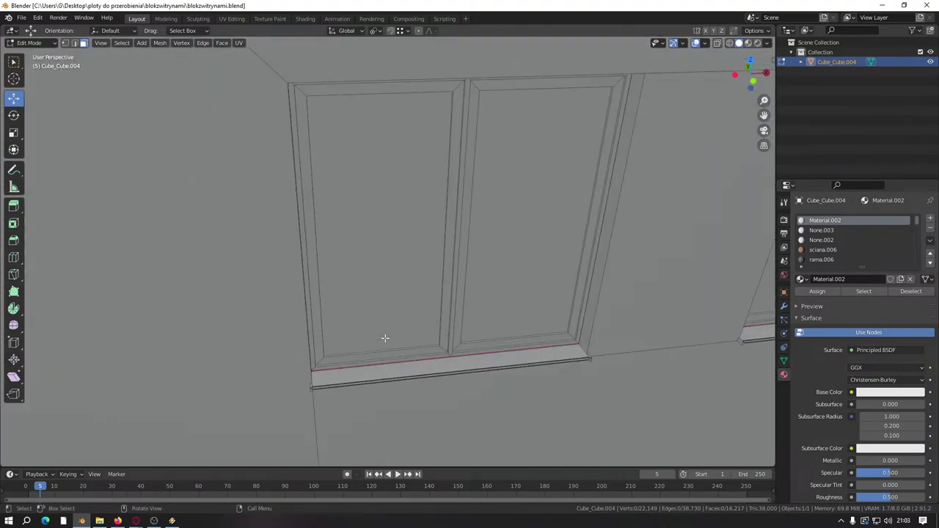
Step: Box-select the first window's bottom frame faces, undoing the accidental glass pane selection
middle_click_drag(384, 340, 338, 259, "shift")
scroll(356, 304, "up", 3)
left_click(367, 322)
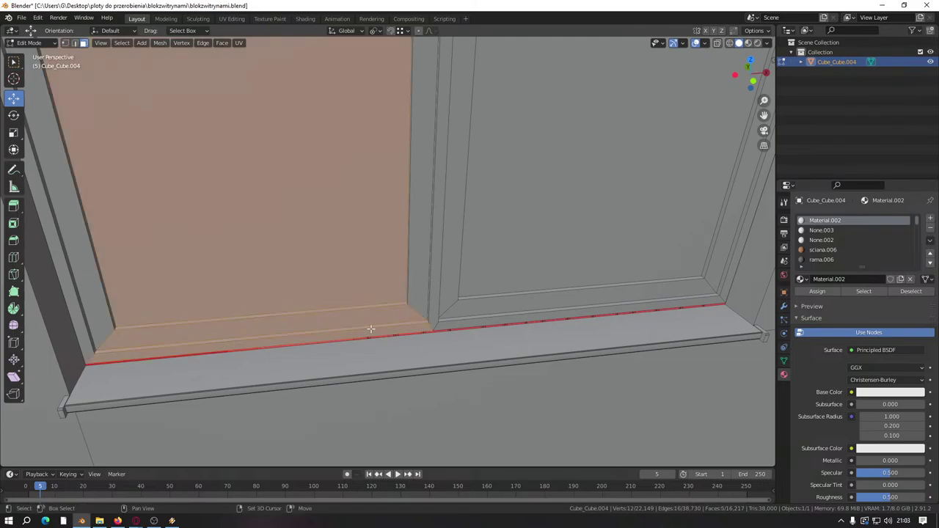
left_click_drag(542, 263, 544, 315)
scroll(367, 218, "down", 5)
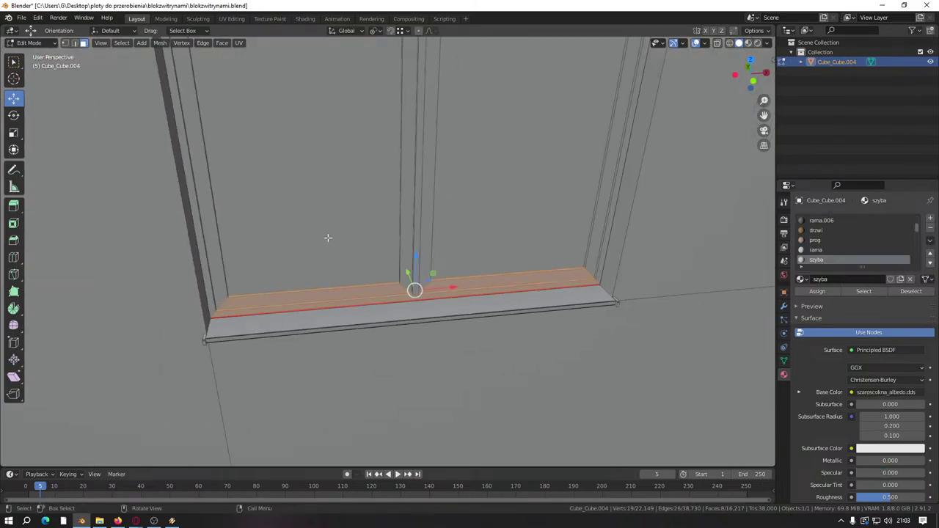
scroll(366, 258, "up", 2)
scroll(366, 259, "up", 2)
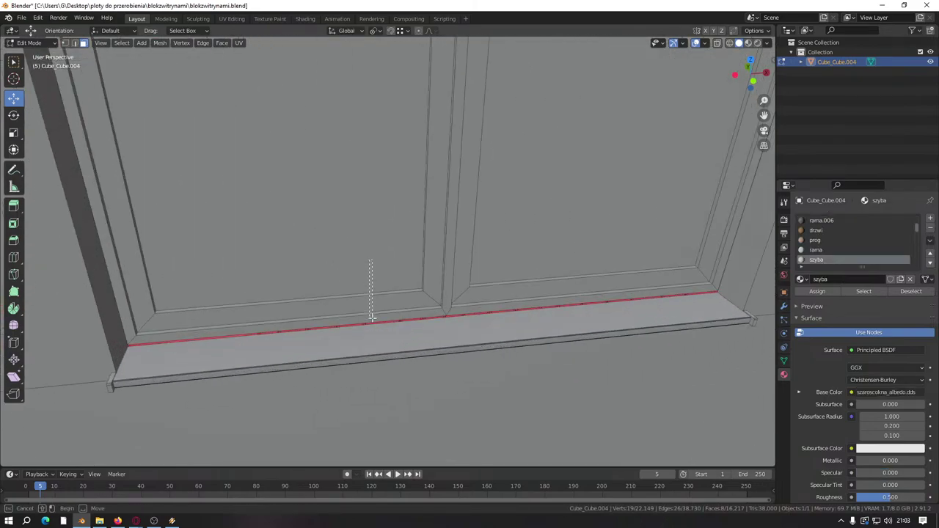
left_click(369, 262)
left_click_drag(555, 300, 554, 301)
key("ctrl+z")
key("ctrl+z")
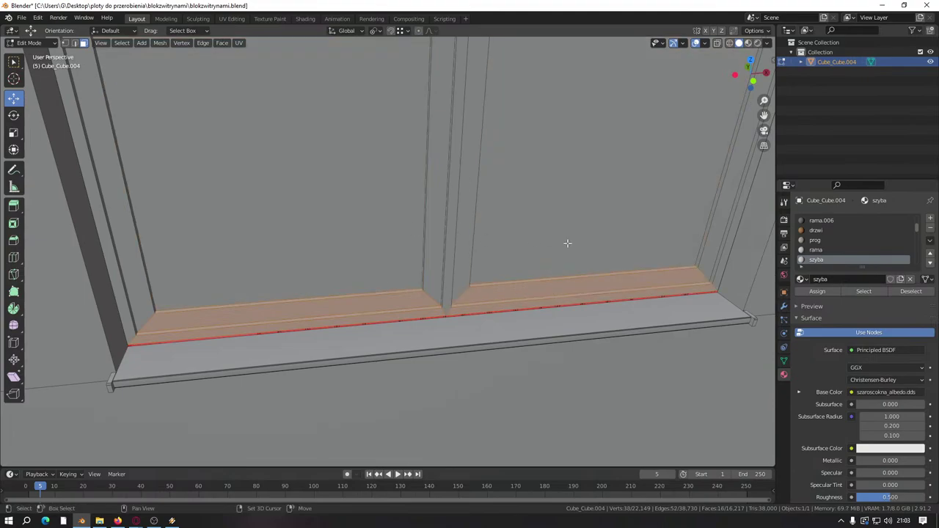
Step: Select the lower frame strips of both panes on that window, dropping the glass faces
middle_click_drag(566, 243, 276, 276)
left_click_drag(376, 269, 396, 326)
left_click_drag(654, 261, 625, 301, "shift")
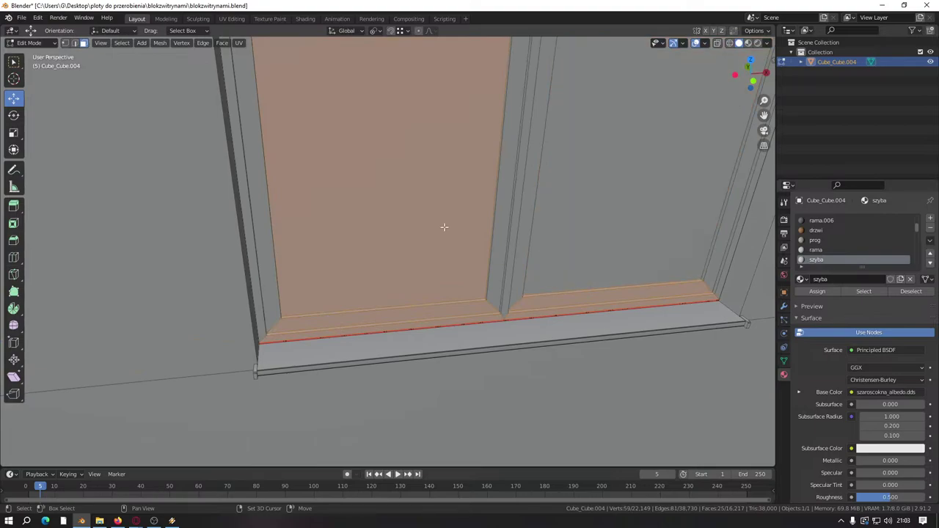
key("ctrl+z")
scroll(84, 304, "down", 5)
Step: Box-select the bottom strips of the next window's panes, excluding the glass
middle_click_drag(84, 304, 250, 259)
scroll(394, 247, "up", 5)
left_click_drag(315, 233, 315, 287)
left_click_drag(491, 213, 491, 268, "shift")
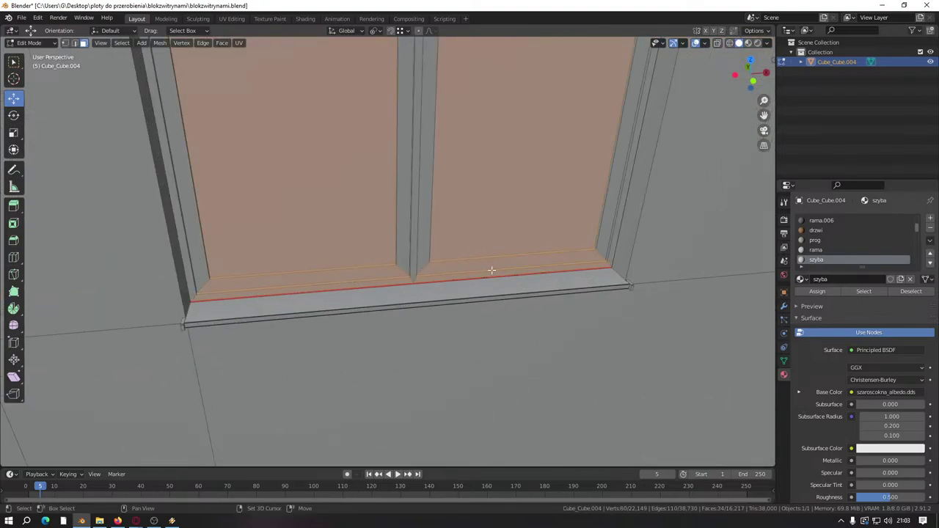
key("ctrl+z")
Step: Add the following window's bottom frame strips and deselect its glass face
key("ctrl+z")
middle_click_drag(278, 197, 252, 237)
left_click_drag(243, 240, 256, 304)
left_click_drag(439, 248, 445, 297, "shift")
key("ctrl+z")
middle_click_drag(396, 231, 457, 277)
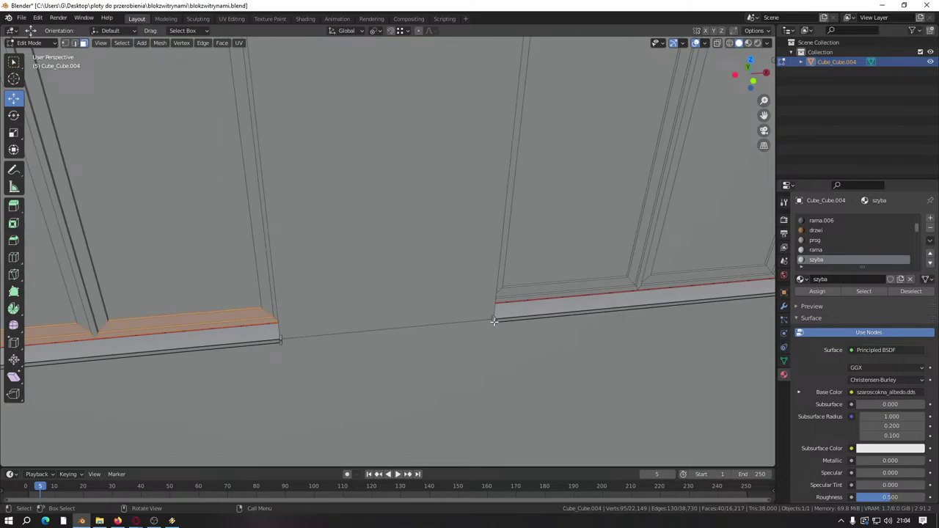
Step: Box-select both panes' bottom strips on the first window and deselect its two glass faces
middle_click_drag(538, 314, 377, 272)
key("b")
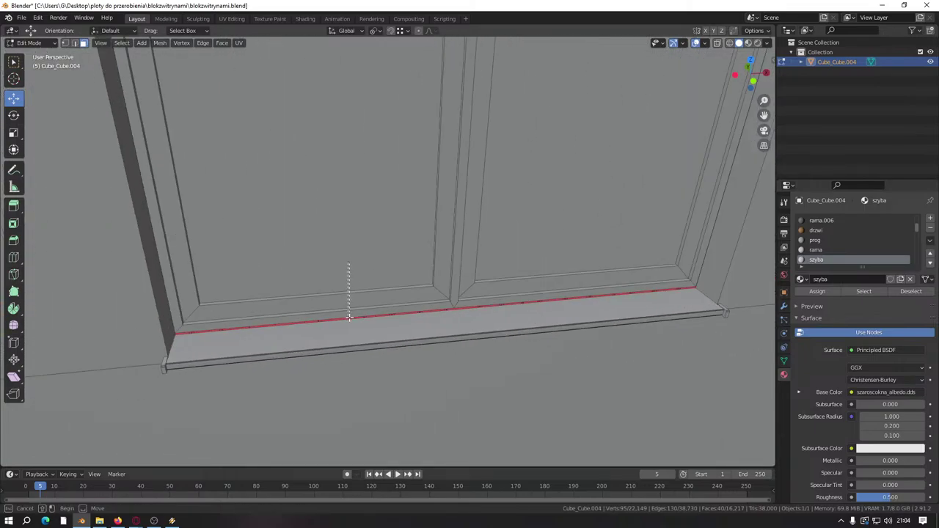
left_click_drag(349, 317, 347, 316)
key("b")
left_click_drag(522, 256, 532, 294)
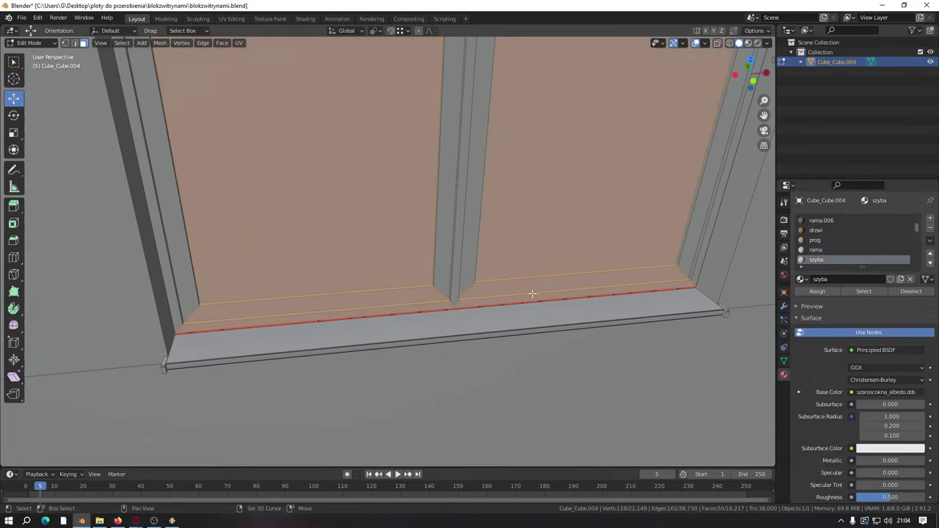
middle_click_drag(532, 293, 303, 294, "shift")
left_click(249, 187, "shift")
left_click(122, 210, "shift")
scroll(515, 230, "down", 3)
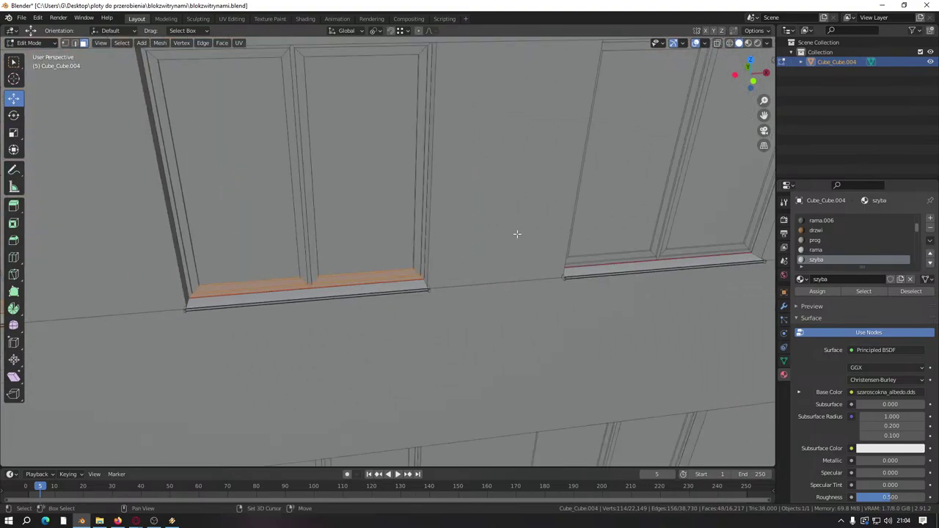
Step: Add the next window's left and right lower frame strips, deselecting its glass faces
middle_click_drag(516, 230, 371, 287, "shift")
scroll(354, 300, "up", 4)
key("b")
left_click_drag(336, 301, 339, 333)
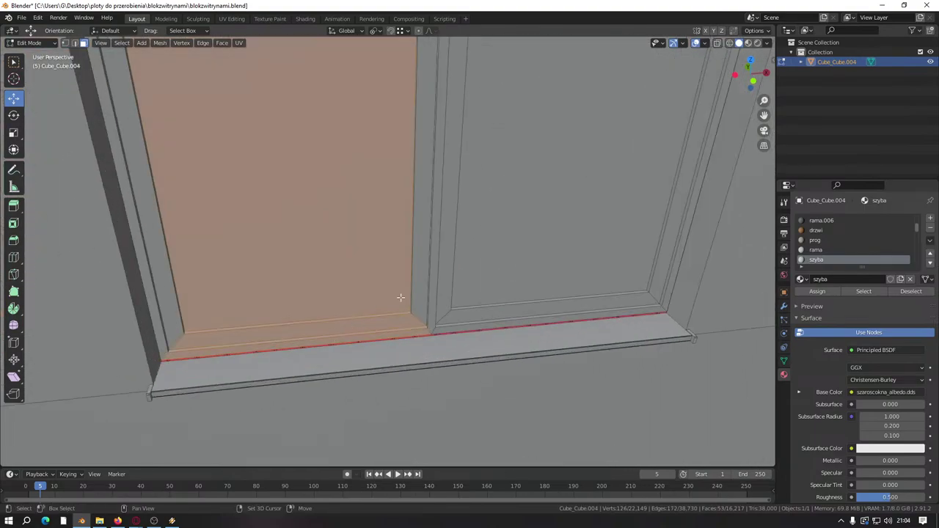
key("b")
left_click_drag(518, 255, 519, 323)
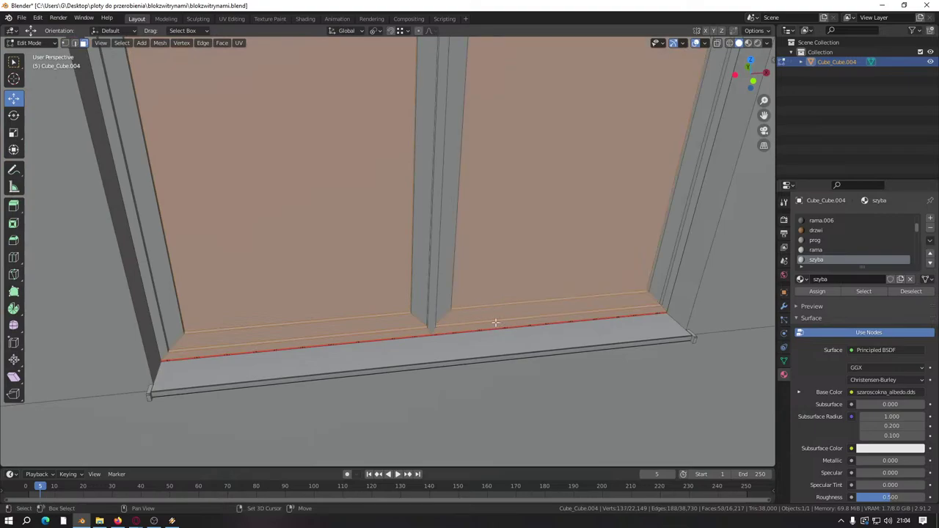
left_click(356, 281, "shift")
left_click(511, 243, "shift")
scroll(511, 244, "down", 4)
Step: Add another window's pane bottom frames to the selection, removing the glass faces
middle_click_drag(521, 257, 333, 279, "shift")
scroll(416, 288, "up", 5)
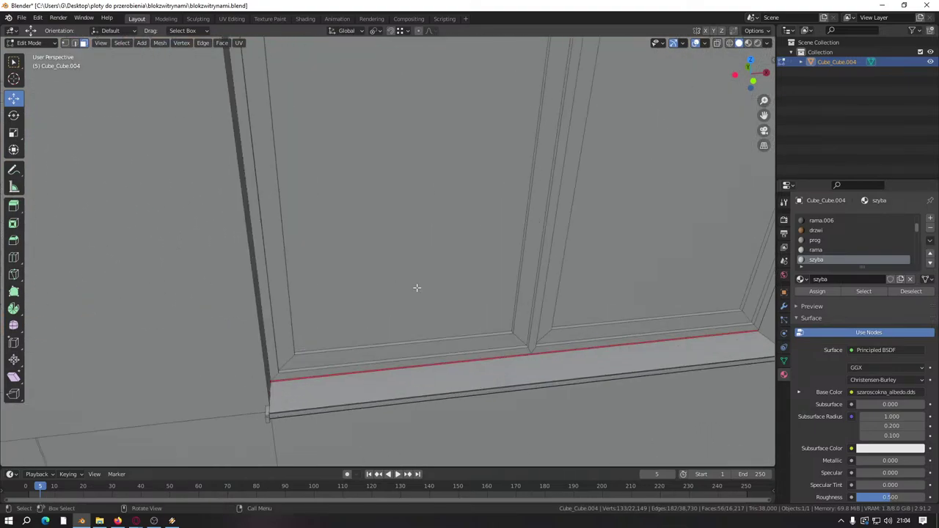
left_click(481, 342, "shift")
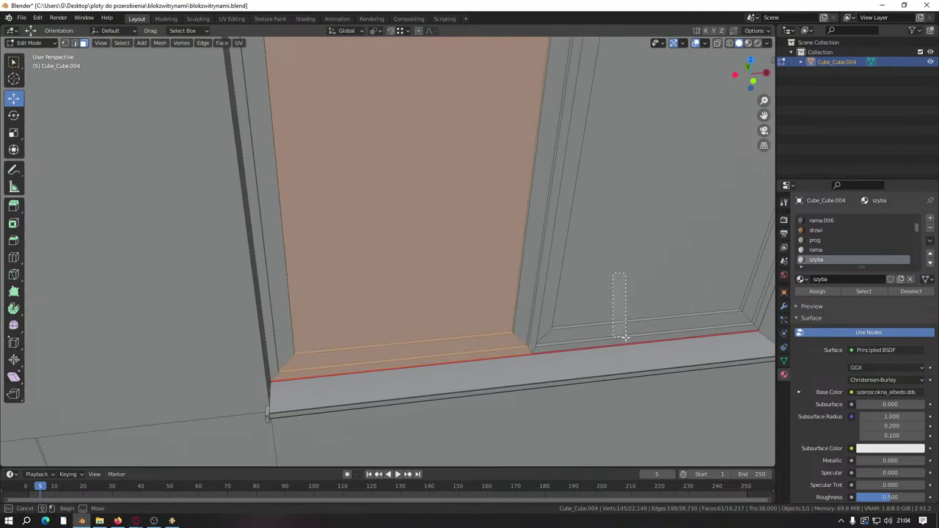
scroll(446, 236, "down", 4)
middle_click_drag(591, 251, 242, 257, "shift")
scroll(384, 264, "up", 5)
left_click_drag(260, 304, 302, 367)
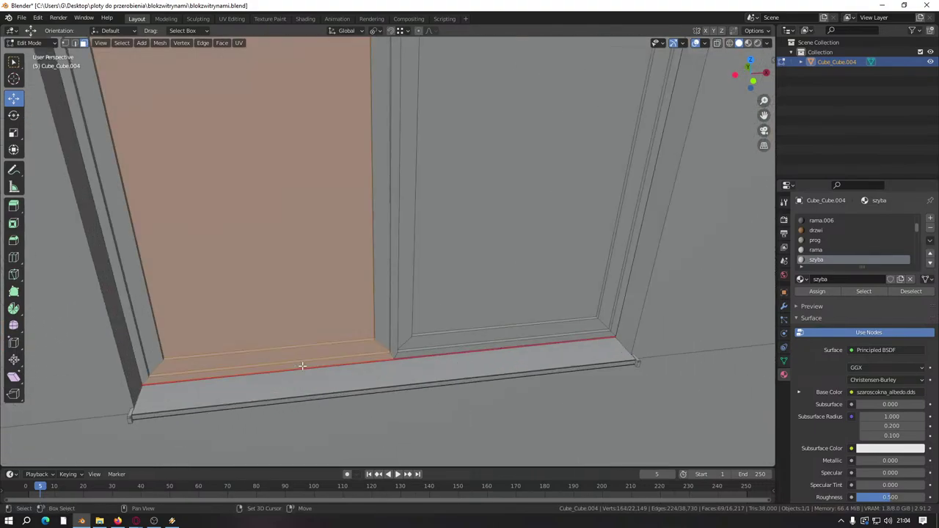
left_click_drag(496, 269, 508, 348, "shift")
key("ctrl+z")
key("ctrl+z")
scroll(310, 237, "down", 5)
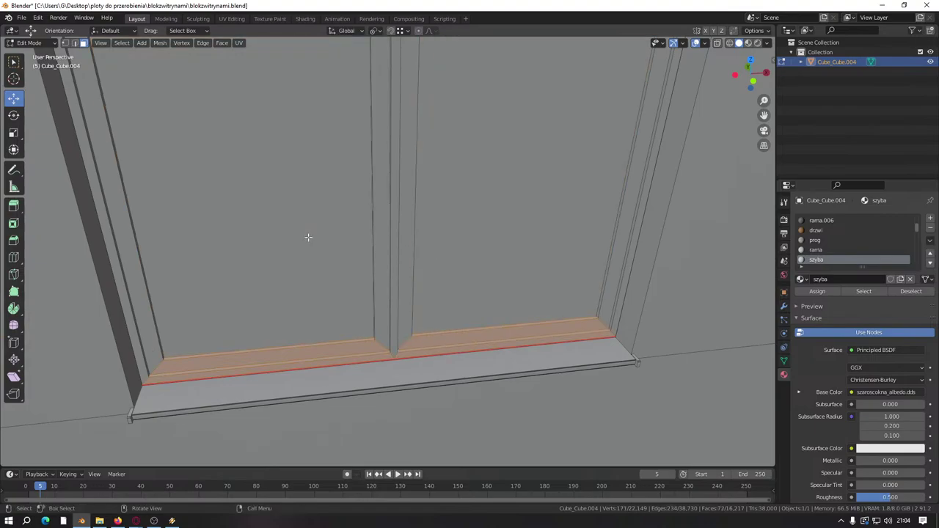
Step: Box-select the next pane's lower frame and remove the remaining glass panes from the selection
middle_click_drag(380, 247, 335, 207, "shift")
scroll(424, 295, "up", 5)
left_click_drag(408, 248, 445, 311, "shift")
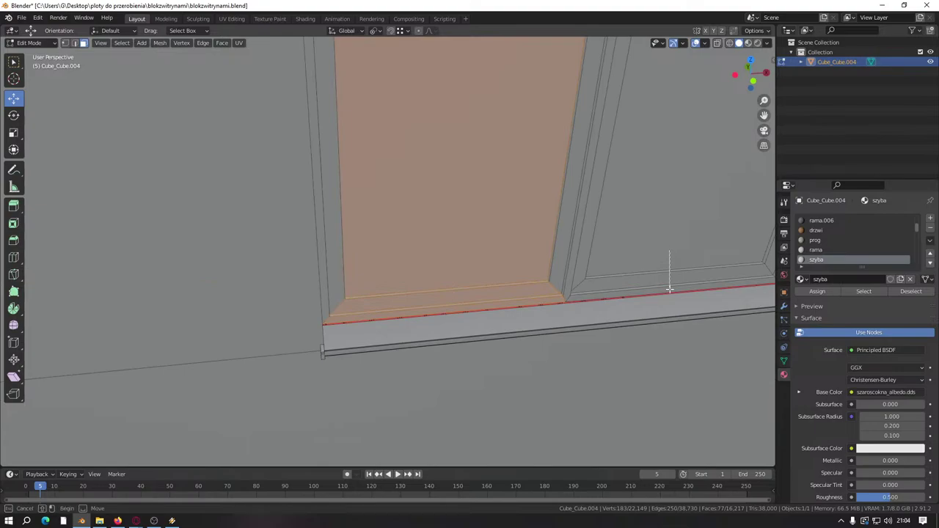
left_click(669, 269, "shift")
key("ctrl+z")
key("ctrl+z")
scroll(503, 210, "down", 4)
Step: Add both bottom strips of a further window, dropping its glass panels
middle_click_drag(622, 266, 264, 293, "shift")
scroll(373, 279, "up", 5)
scroll(515, 271, "down", 3)
middle_click_drag(515, 270, 258, 252)
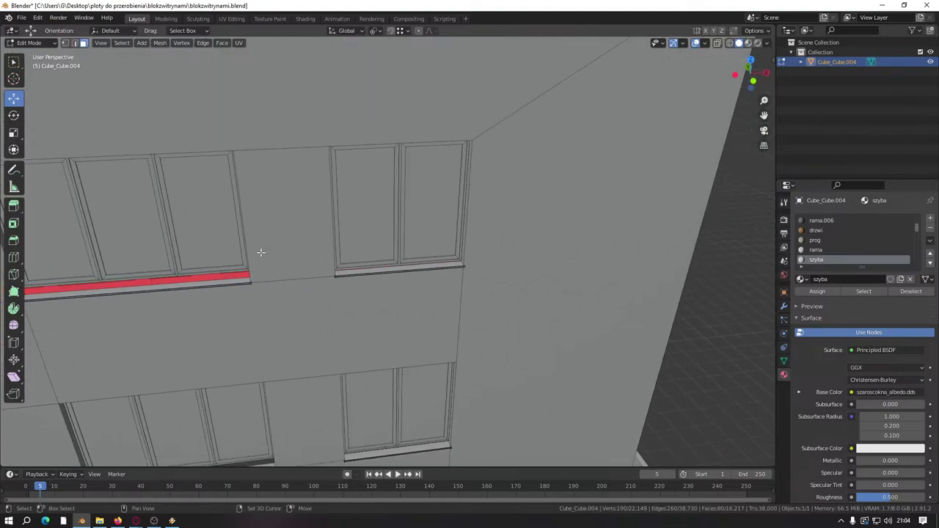
scroll(410, 253, "up", 5)
key("k")
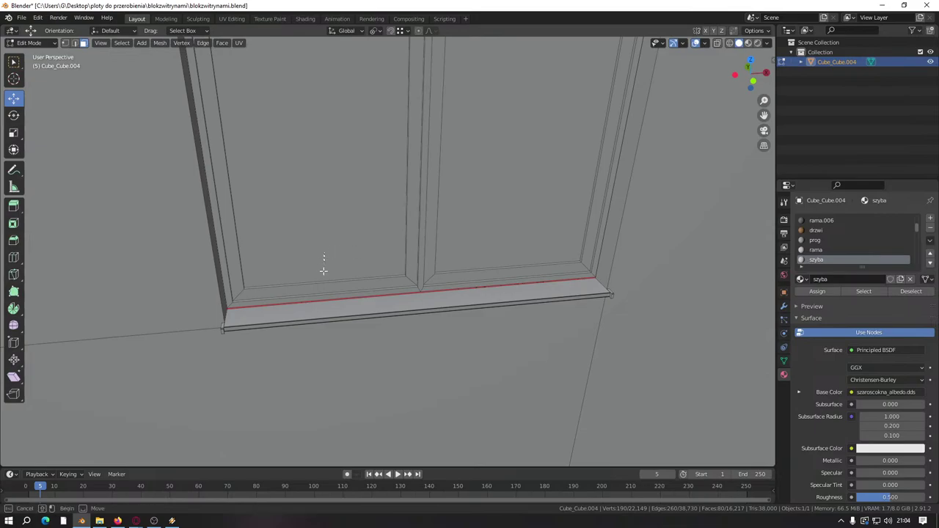
left_click_drag(331, 294, 428, 267)
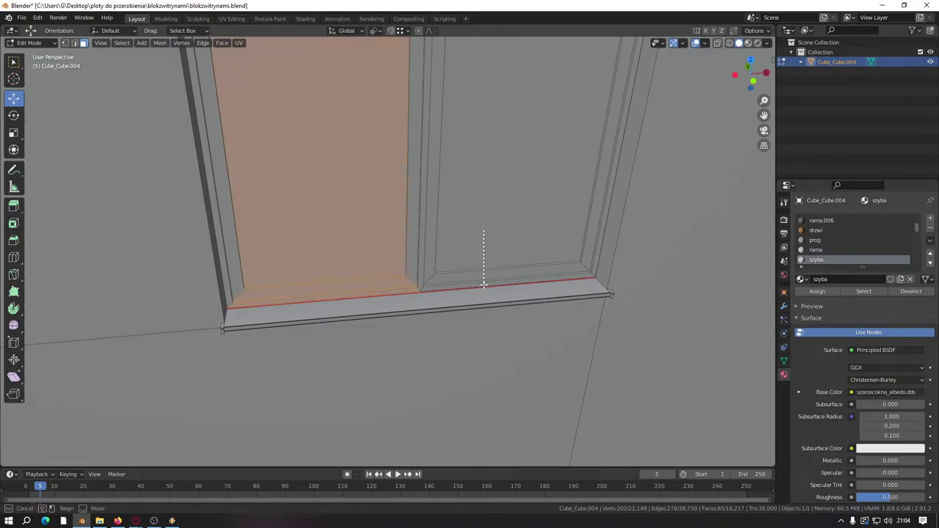
left_click_drag(483, 284, 482, 278)
key("ctrl+z")
key("ctrl+z")
Step: Add that frame's front bottom strip to the selection
middle_click_drag(384, 224, 399, 259)
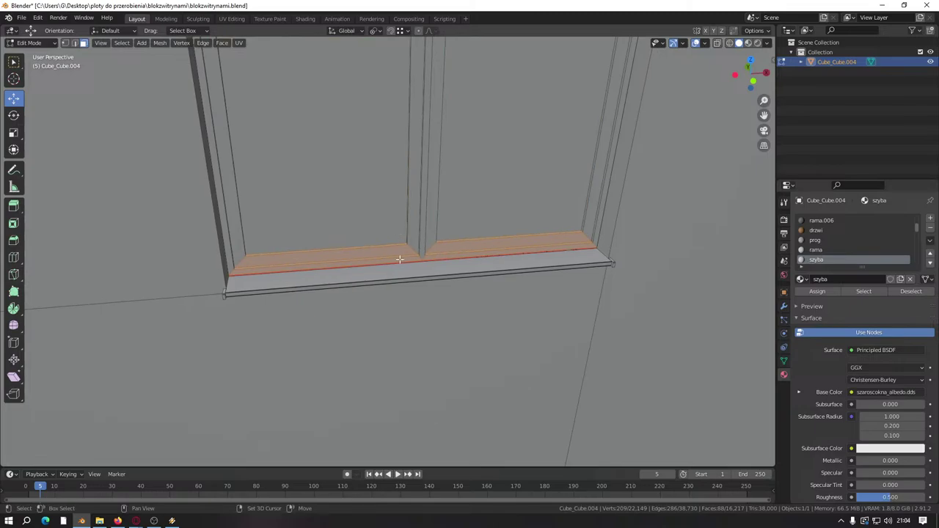
scroll(399, 260, "up", 1)
left_click(398, 265)
scroll(396, 266, "up", 4)
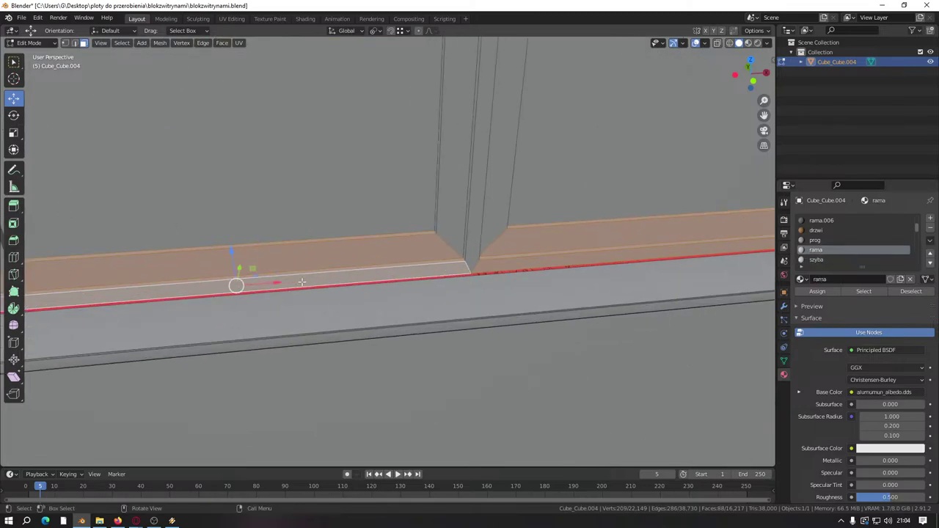
scroll(301, 281, "down", 8)
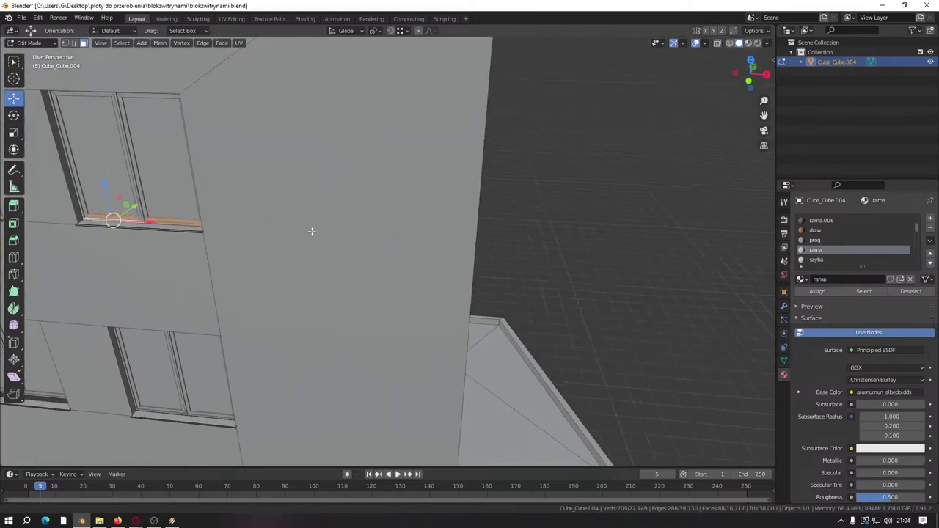
scroll(312, 231, "up", 8)
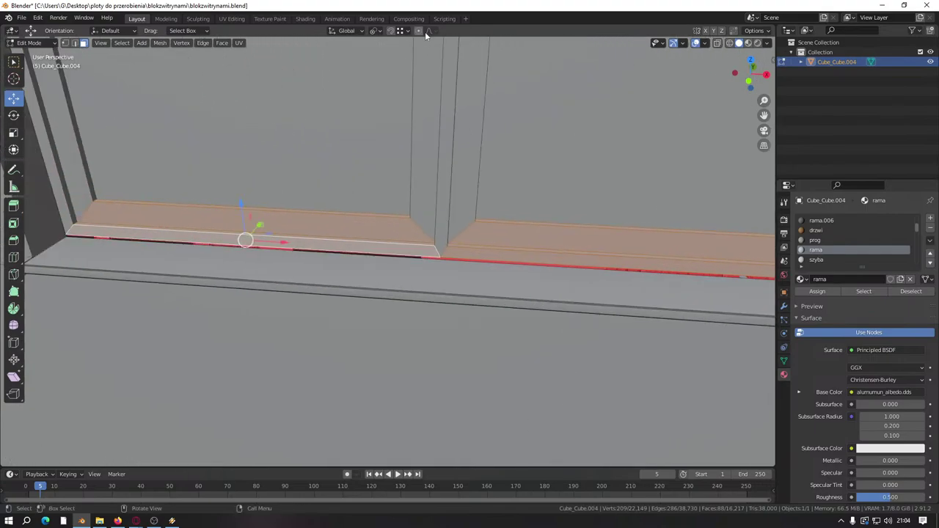
Step: Set the snapping target to Edge and reframe the view on the red sill
left_click(400, 30)
left_click(389, 78)
left_click_drag(244, 204, 304, 195)
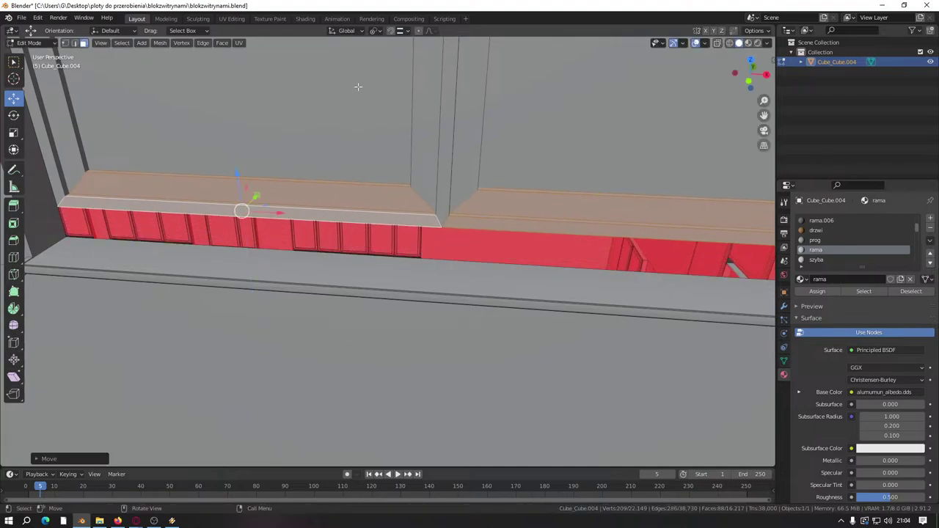
left_click(407, 32)
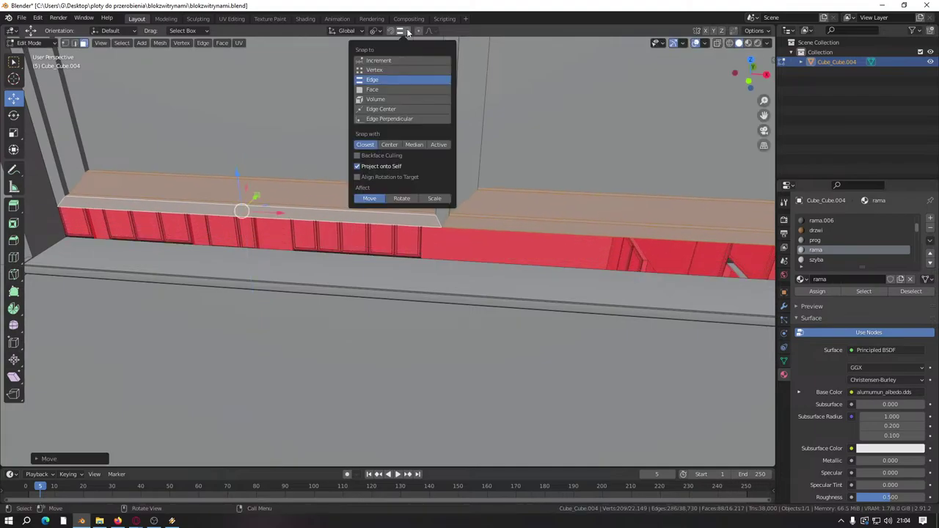
middle_click_drag(294, 184, 149, 67)
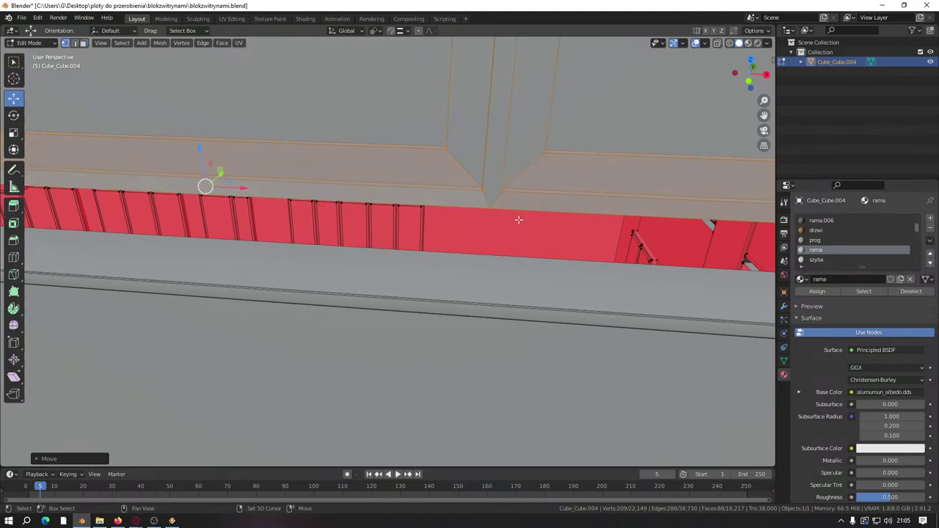
Step: Snap the strip's bottom vertices down along Z about 0.069 m onto the sill edge
left_click(490, 205)
key("g")
key("z")
key("ctrl")
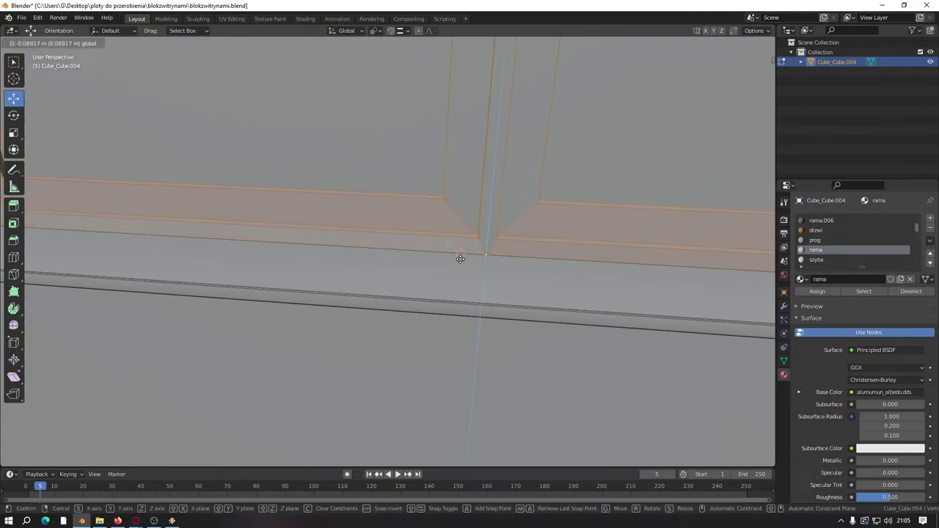
left_click(460, 259)
scroll(94, 262, "down", 6)
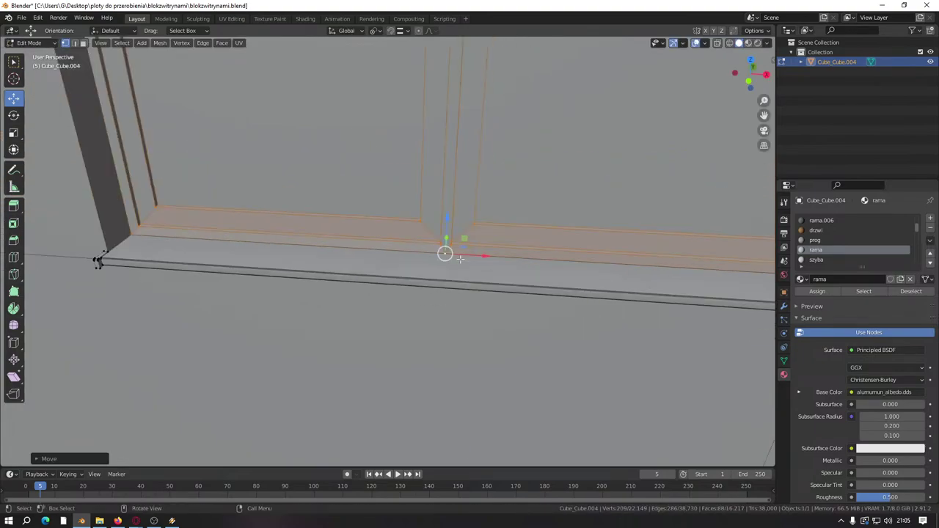
Step: In face mode, select the window panes and both lower frame strips beneath them
left_click(83, 43)
middle_click_drag(383, 360, 409, 262)
scroll(409, 262, "up", 5)
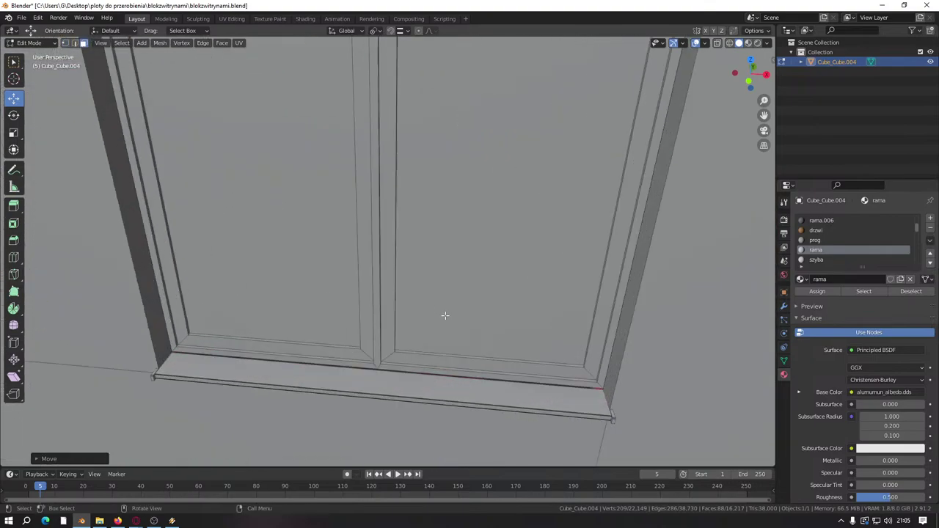
middle_click_drag(445, 315, 473, 265)
left_click(473, 283)
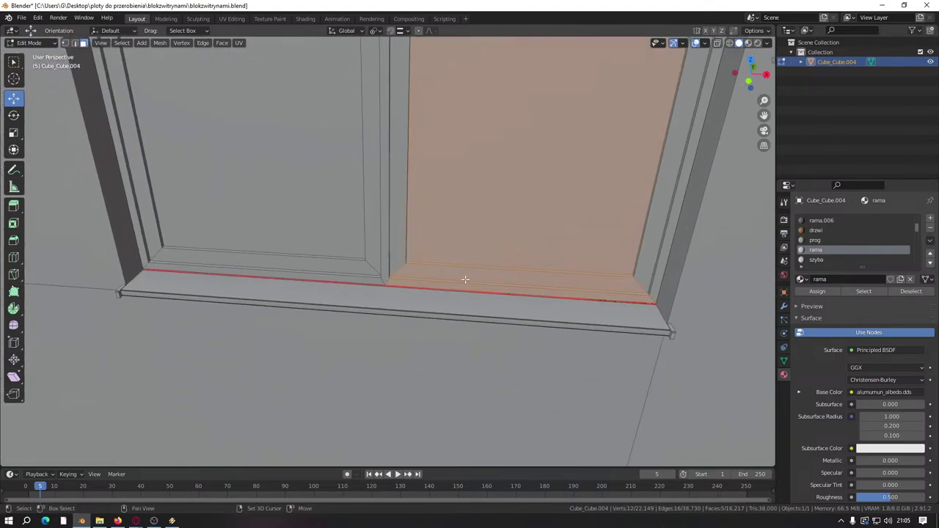
left_click(330, 275, "shift")
scroll(427, 293, "down", 5)
middle_click_drag(427, 293, 422, 165, "shift")
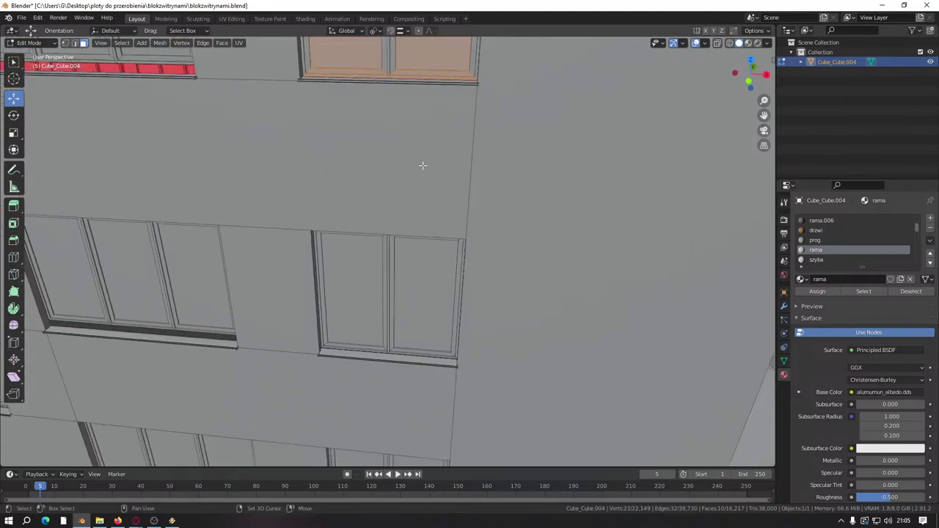
middle_click_drag(432, 60, 373, 257, "shift")
scroll(373, 256, "up", 5)
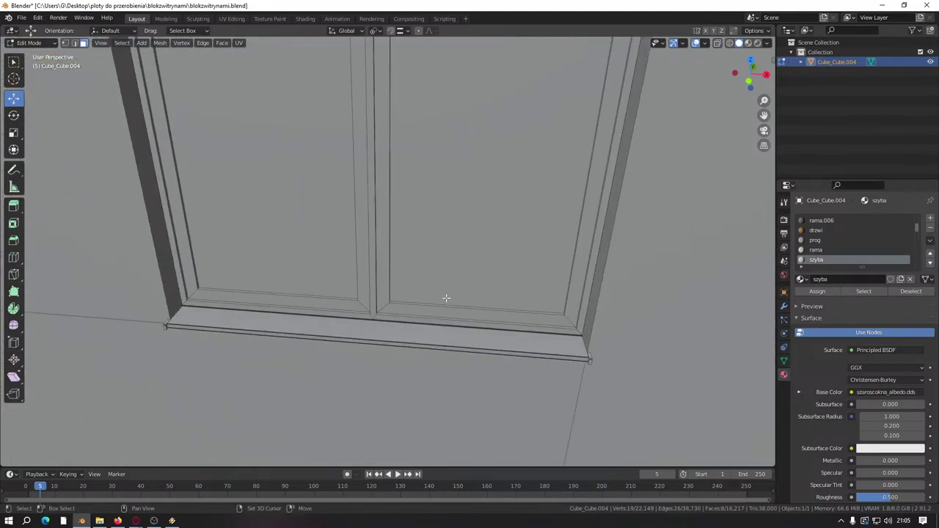
left_click_drag(453, 276, 448, 321)
left_click_drag(319, 279, 315, 300, "shift")
left_click(320, 264, "shift")
Step: Add another window's right and left lower frame strips to the selection
scroll(470, 247, "down", 5)
middle_click_drag(454, 367, 451, 191, "shift")
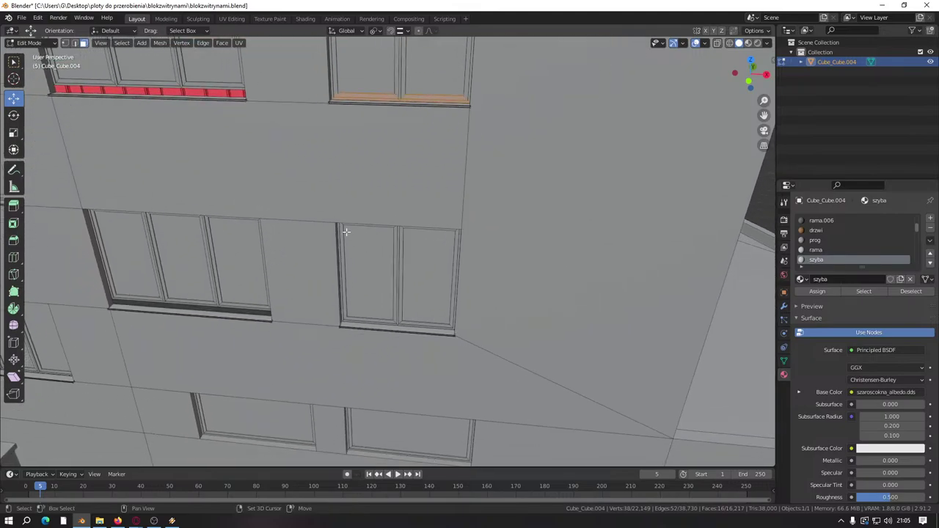
scroll(444, 373, "up", 4)
middle_click_drag(445, 374, 446, 180, "shift")
scroll(556, 260, "up", 3)
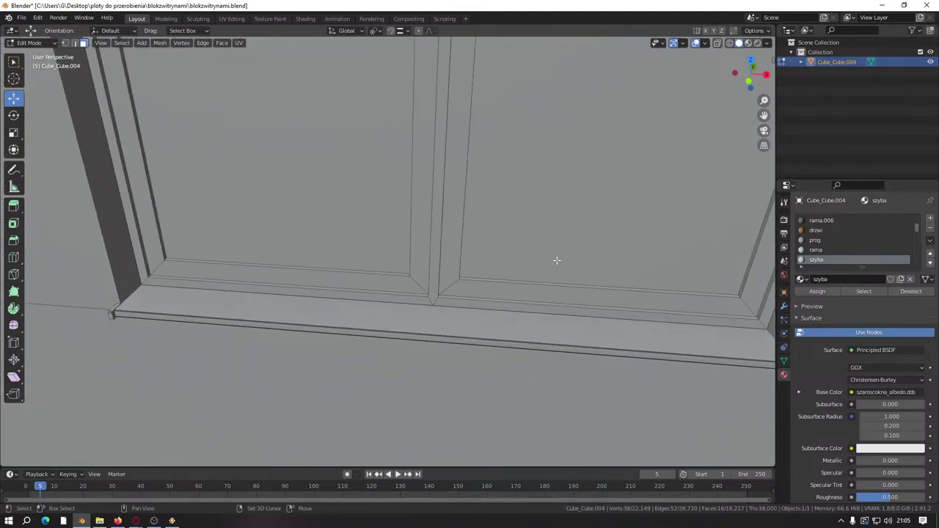
left_click_drag(550, 239, 465, 288)
left_click_drag(354, 227, 349, 293)
scroll(349, 293, "down", 8)
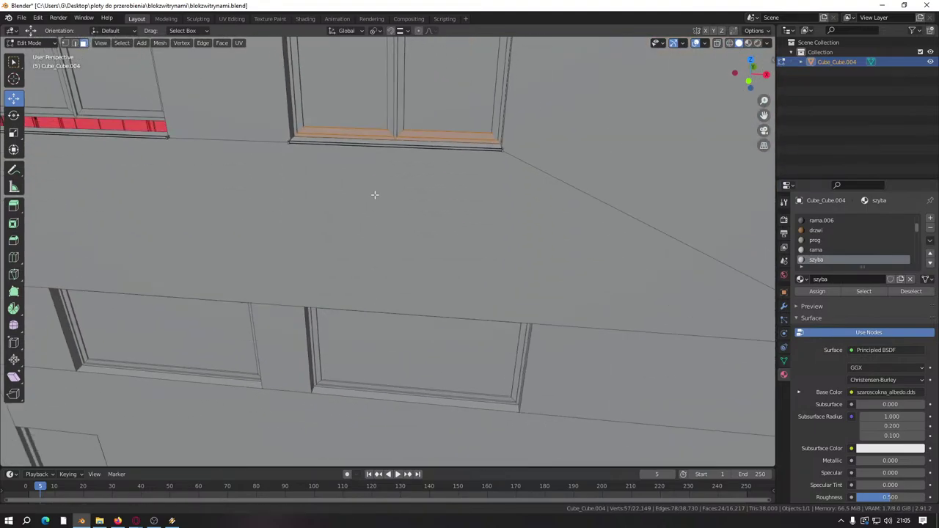
scroll(374, 194, "down", 6)
scroll(392, 301, "up", 7)
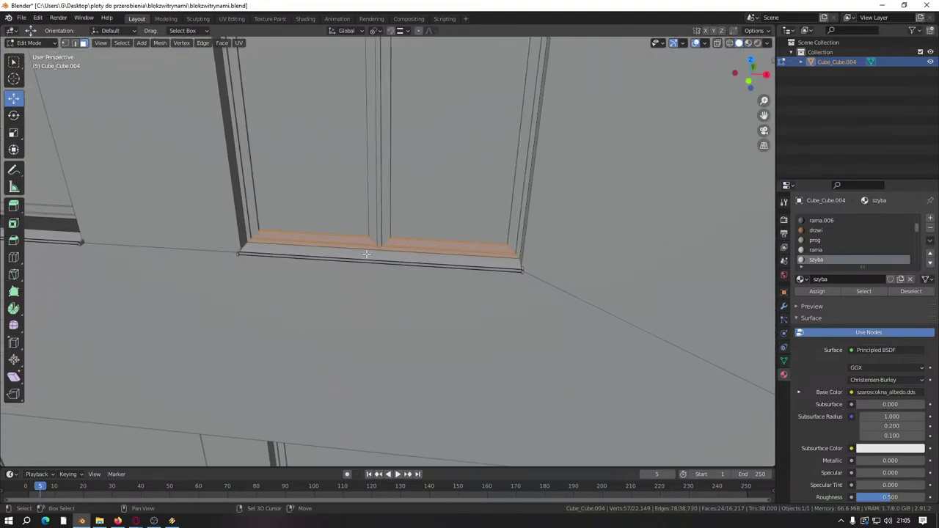
scroll(366, 254, "up", 5)
Step: In vertex mode, lower the selected strips about 0.036 m, snapping them flush onto the sill
left_click(67, 42)
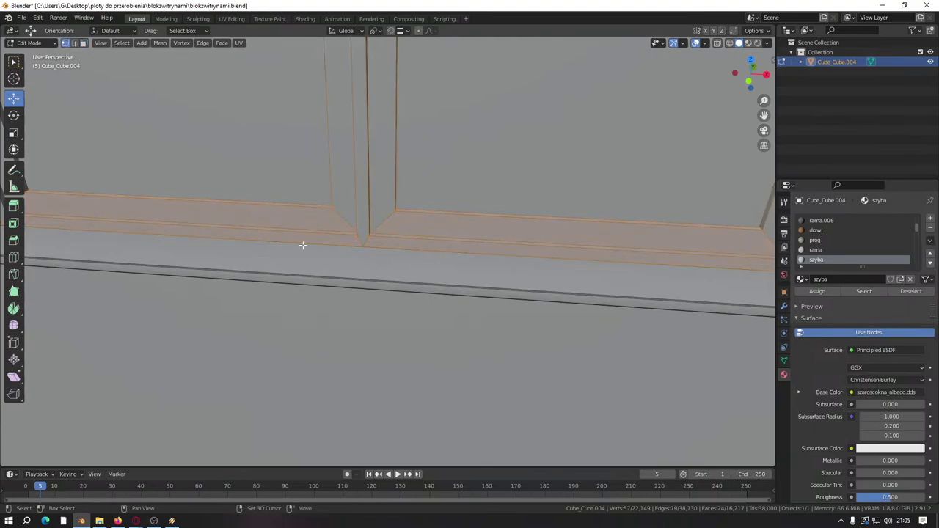
key("g")
key("x")
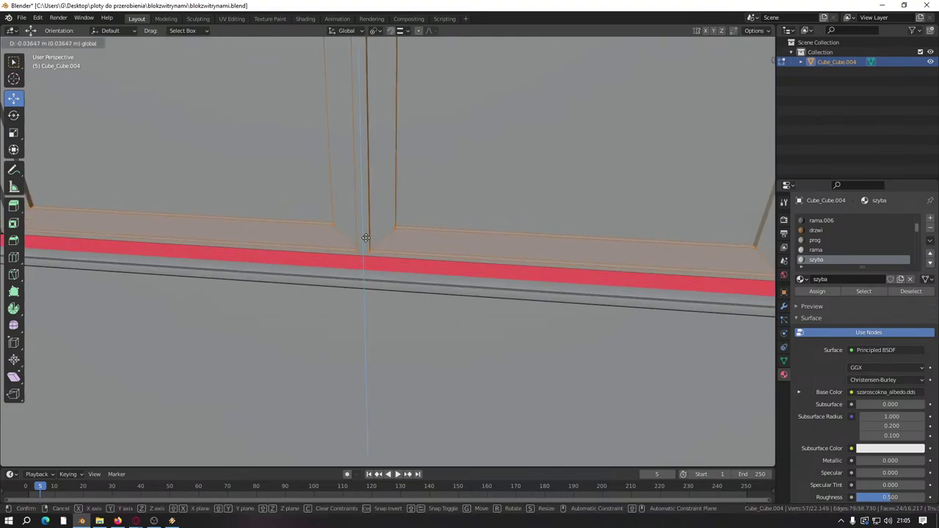
key("z")
left_click(369, 256)
scroll(374, 255, "down", 8)
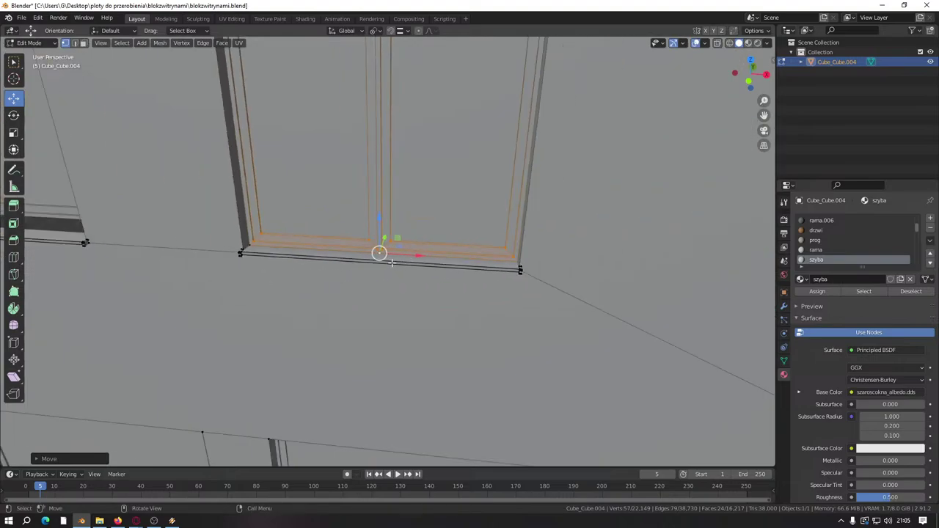
scroll(362, 305, "down", 5)
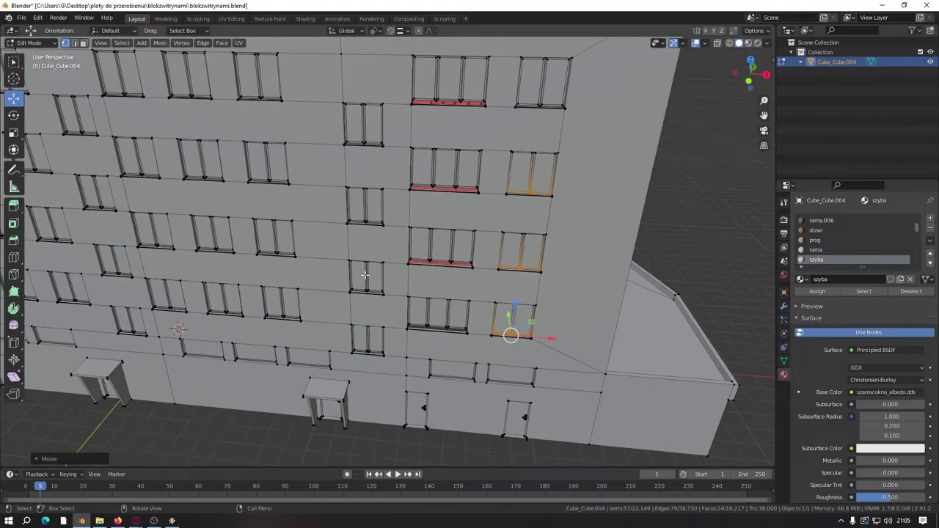
middle_click_drag(481, 275, 327, 236)
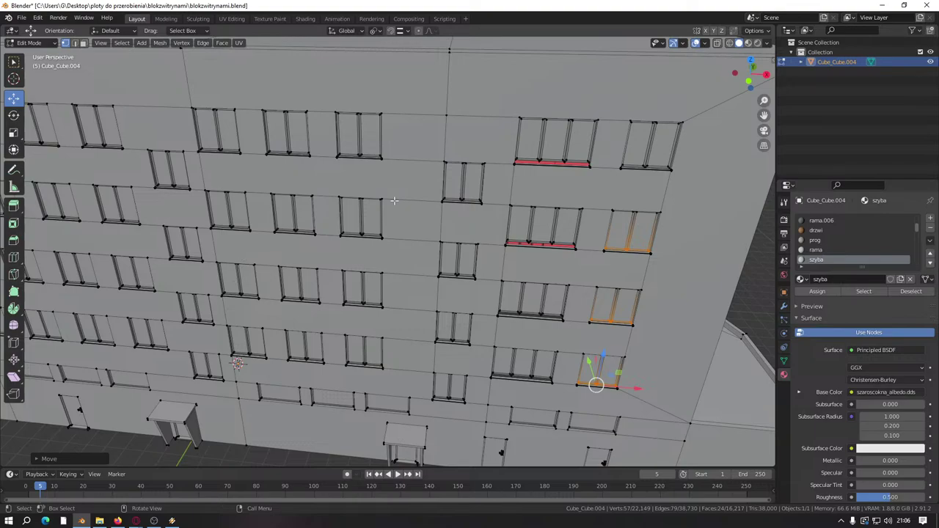
Step: In face mode, box-select the first window's sill strip and its neighbouring faces
scroll(373, 236, "up", 8)
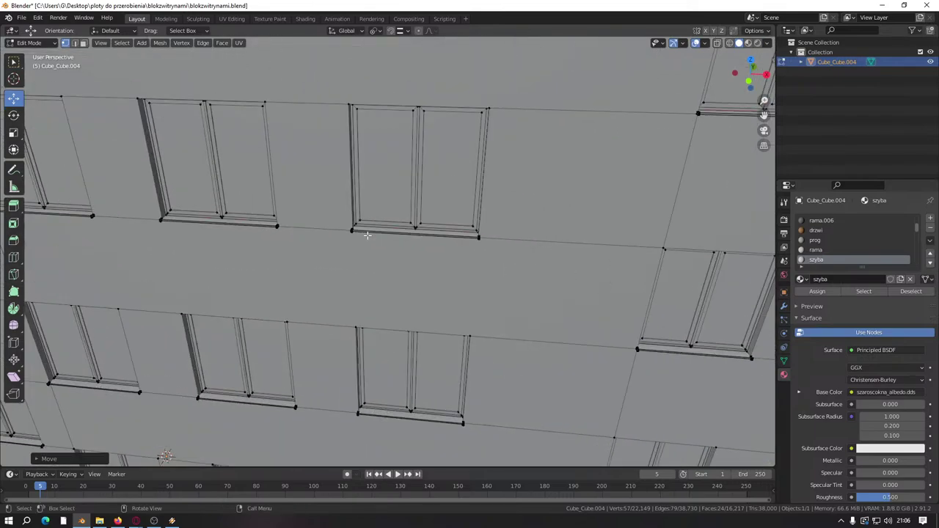
left_click(83, 42)
middle_click_drag(444, 290, 444, 251, "shift")
scroll(444, 251, "up", 3)
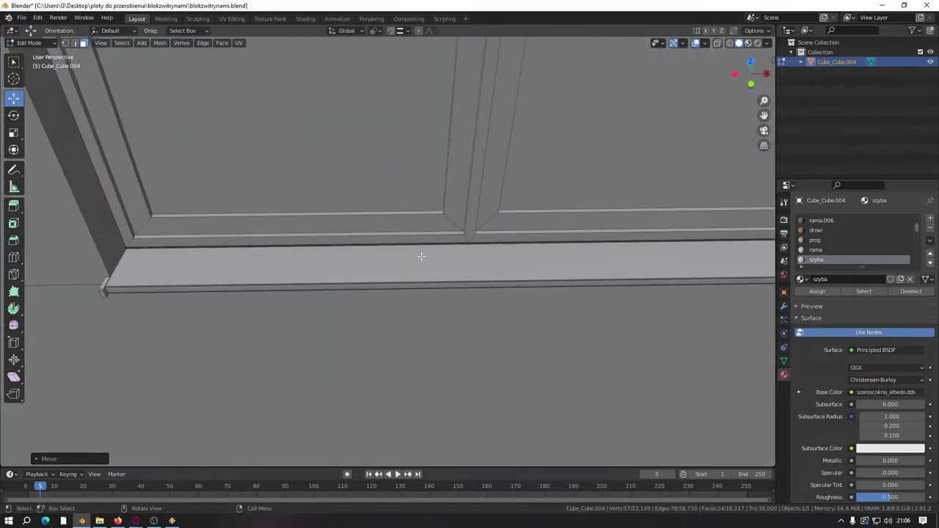
key("shift+b")
left_click_drag(543, 237, 544, 236)
key("b")
left_click_drag(360, 189, 352, 220)
left_click(543, 206)
scroll(543, 205, "down", 4)
Step: Select the next window's sill faces on both its left and right sides
middle_click_drag(367, 213, 616, 194, "shift")
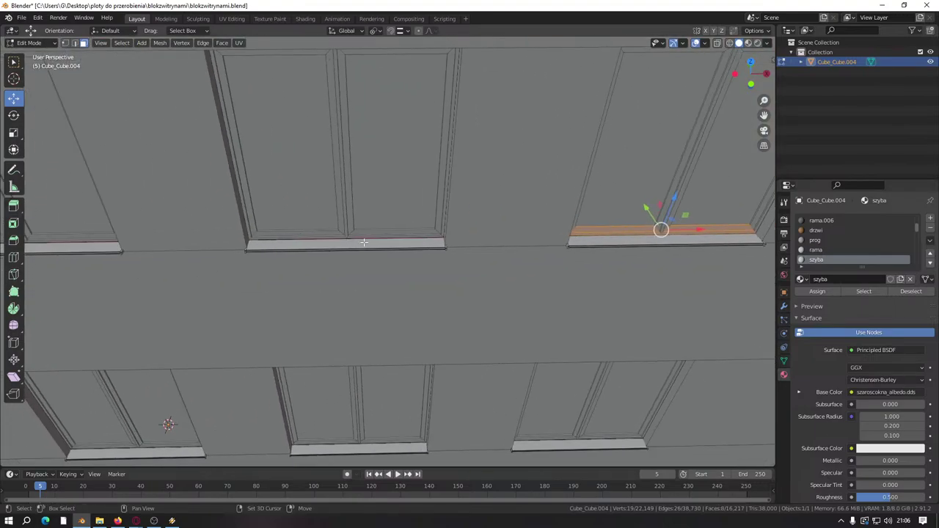
scroll(371, 201, "up", 4)
key("shift+b")
left_click_drag(368, 173, 368, 204)
key("b")
left_click_drag(231, 167, 220, 217)
scroll(330, 183, "down", 4)
scroll(317, 245, "up", 5)
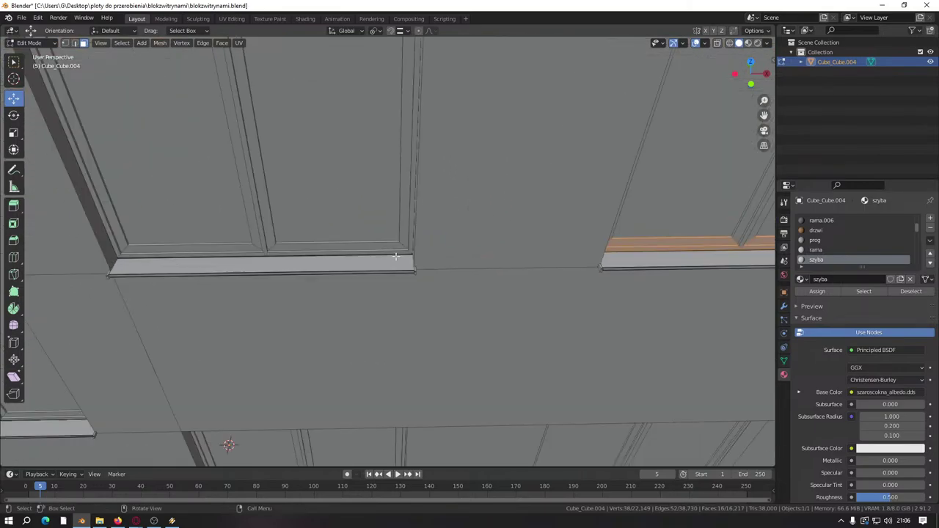
key("b")
left_click_drag(249, 233, 273, 254)
key("b")
left_click_drag(110, 213, 128, 255)
scroll(168, 235, "down", 5)
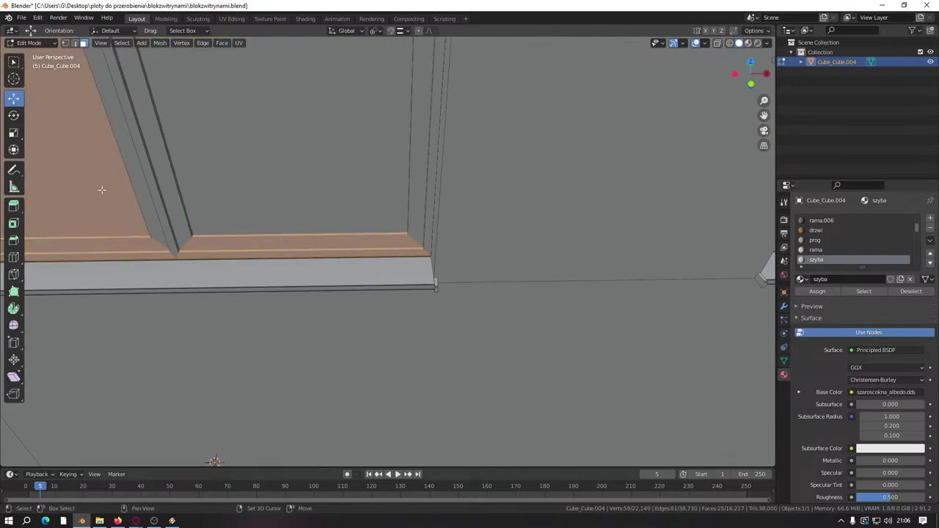
Step: Add the left sill strip to the selection, undoing an accidental door-panel pick
middle_click_drag(168, 247, 461, 264)
scroll(245, 279, "up", 5)
key("b")
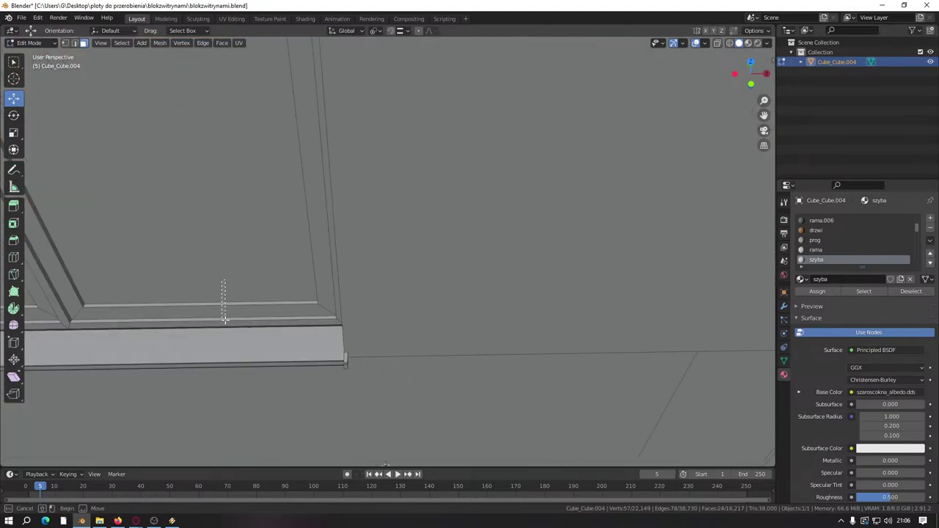
left_click_drag(225, 283, 227, 320)
scroll(232, 288, "down", 3)
key("ctrl+z")
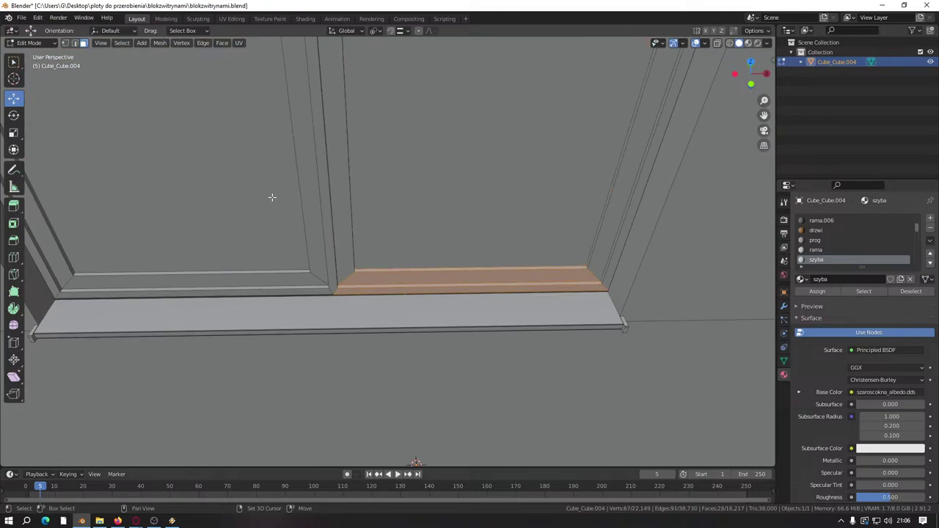
key("b")
left_click_drag(231, 189, 260, 292)
scroll(210, 227, "down", 5)
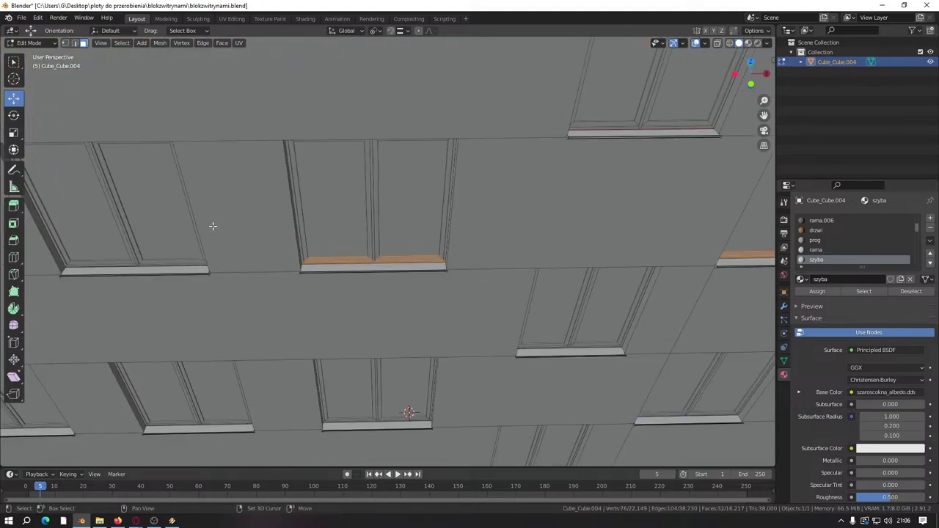
middle_click_drag(209, 227, 419, 244)
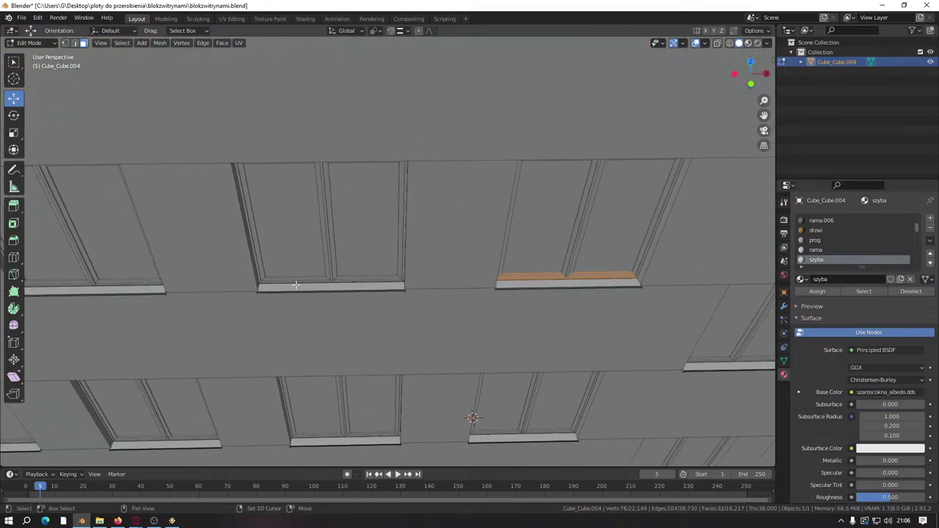
scroll(323, 271, "up", 5)
Step: Select both sill top faces beside the door, leaving the door panel out
key("b")
left_click_drag(400, 296, 400, 296)
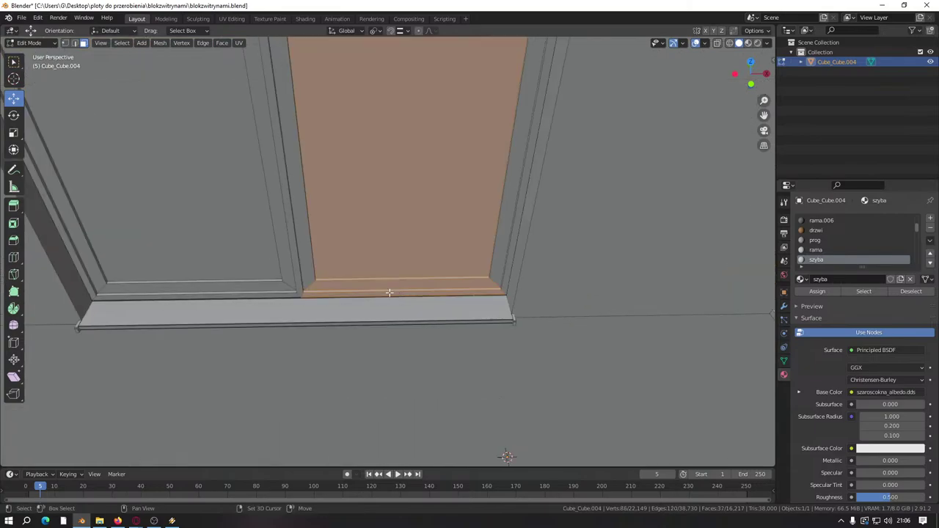
middle_click_drag(369, 266, 360, 182, "shift")
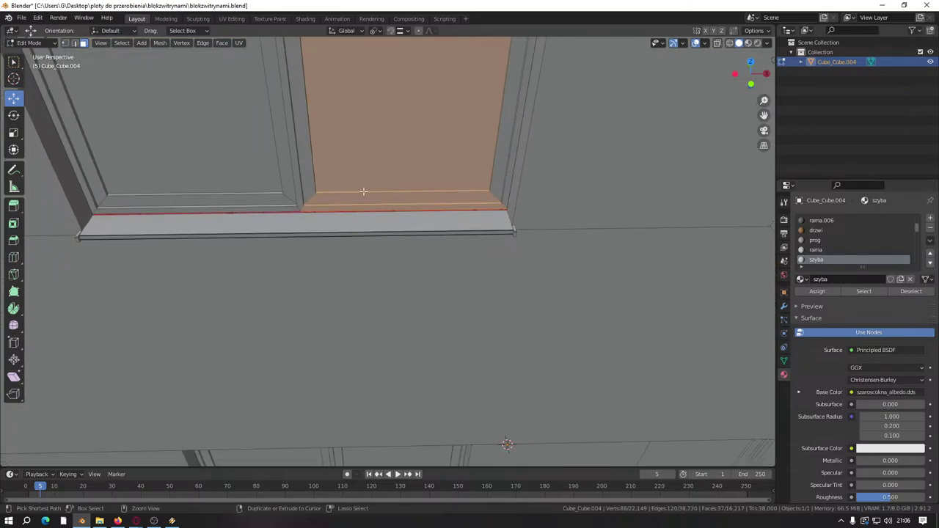
key("alt+a")
key("b")
left_click_drag(380, 173, 392, 211)
left_click(389, 218)
middle_click_drag(389, 219, 377, 193)
left_click(406, 192, "ctrl")
left_click(443, 181, "shift")
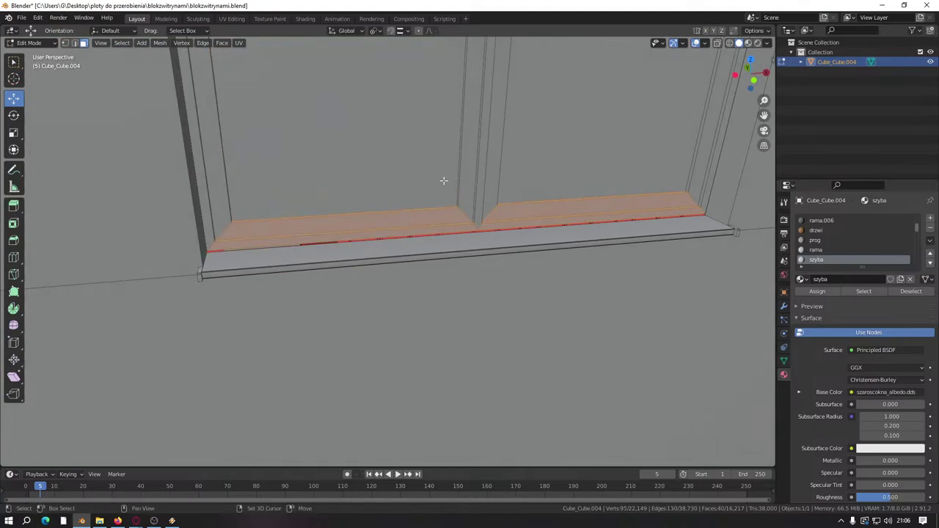
scroll(443, 180, "down", 5)
scroll(391, 262, "up", 5)
left_click(395, 210, "shift")
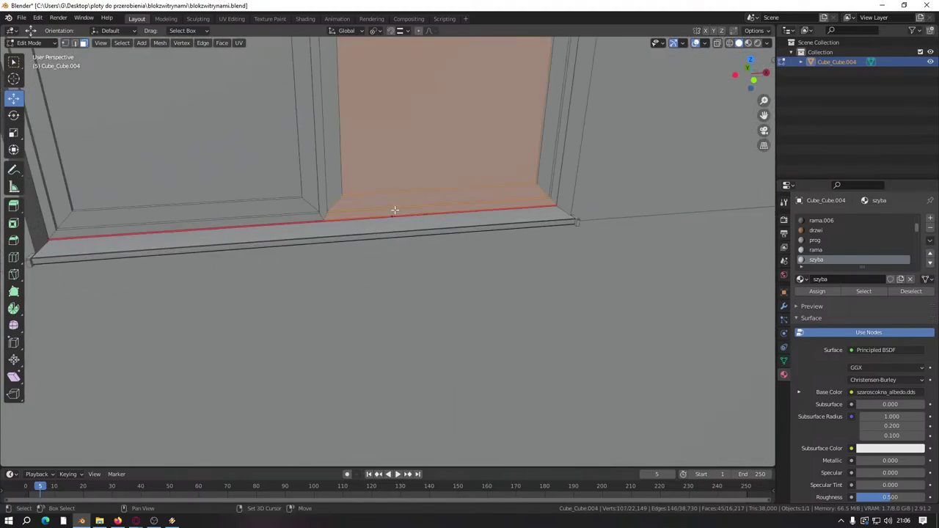
Step: Deselect both door panels and select the door frame's lower strip faces
key("b")
scroll(358, 179, "down", 3)
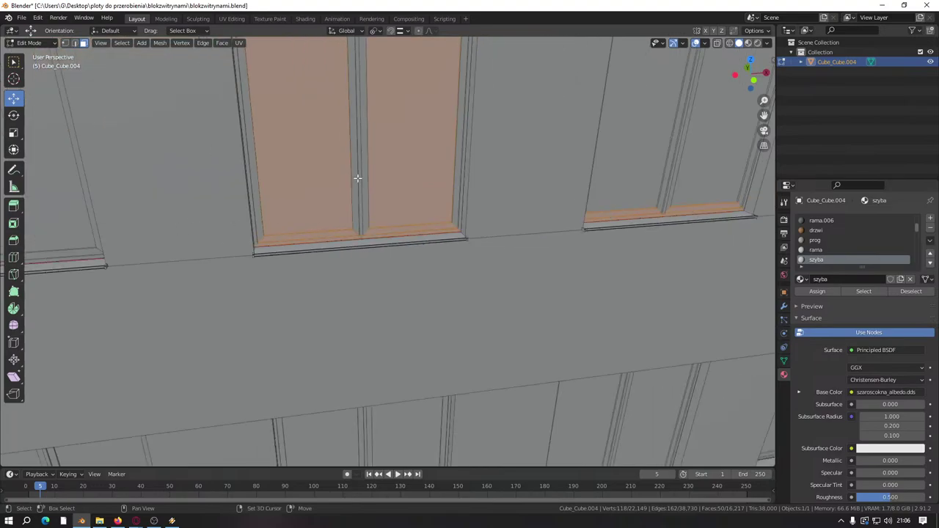
left_click(388, 156, "shift")
left_click(315, 162, "shift")
scroll(279, 222, "down", 5)
scroll(218, 231, "up", 5)
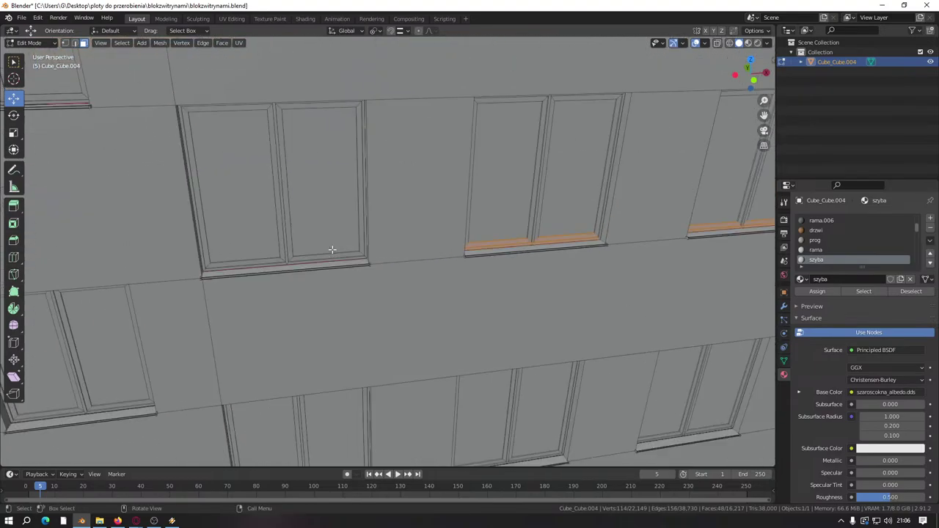
left_click_drag(257, 239, 280, 270)
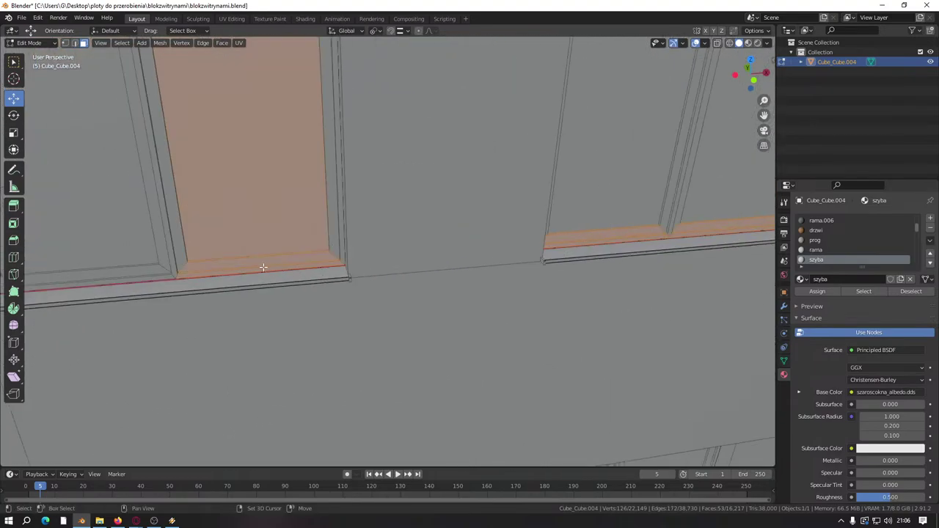
middle_click_drag(262, 266, 419, 252)
left_click_drag(283, 229, 325, 276)
scroll(396, 203, "down", 8)
scroll(358, 252, "up", 10)
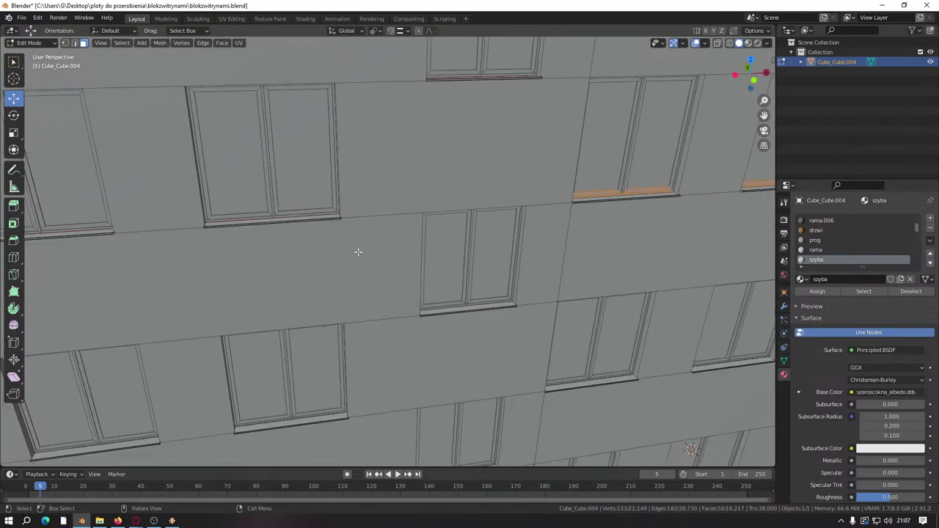
Step: Add the door's lower strip and the sill under it, deselecting its two glass panes
left_click_drag(324, 267, 336, 293)
left_click_drag(140, 294, 186, 333)
scroll(188, 310, "down", 5)
middle_click_drag(189, 310, 440, 242, "shift")
left_click(515, 184, "shift")
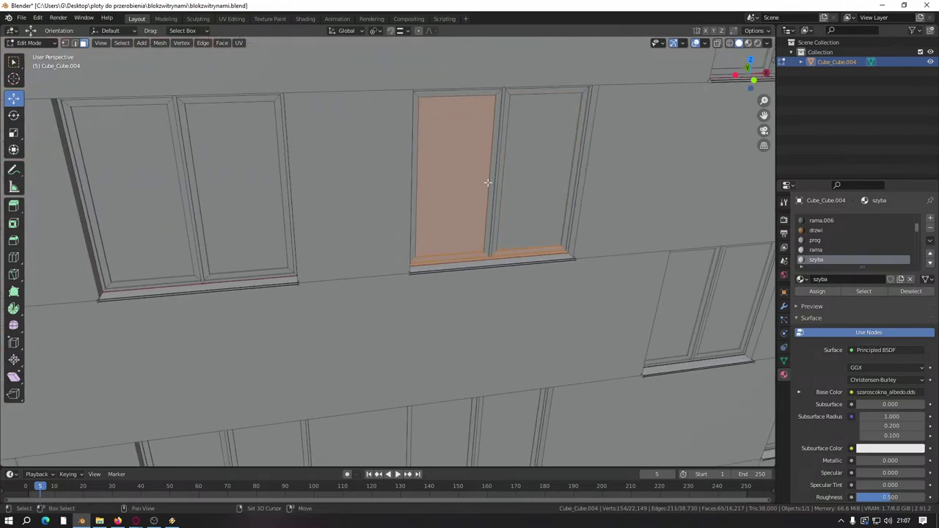
left_click(486, 182, "shift")
scroll(134, 224, "up", 5)
Step: Add the lower frame strips and sills of the next facade windows, then save blokzwitrynami.blend
middle_click_drag(134, 224, 317, 281, "shift")
left_click_drag(316, 280, 331, 309)
left_click_drag(178, 268, 195, 326)
scroll(196, 327, "down", 5)
scroll(247, 283, "up", 5)
middle_click_drag(248, 283, 319, 257, "shift")
left_click_drag(219, 225, 256, 275)
middle_click_drag(257, 275, 352, 264, "shift")
left_click_drag(204, 248, 345, 208)
middle_click_drag(322, 291, 310, 289, "shift")
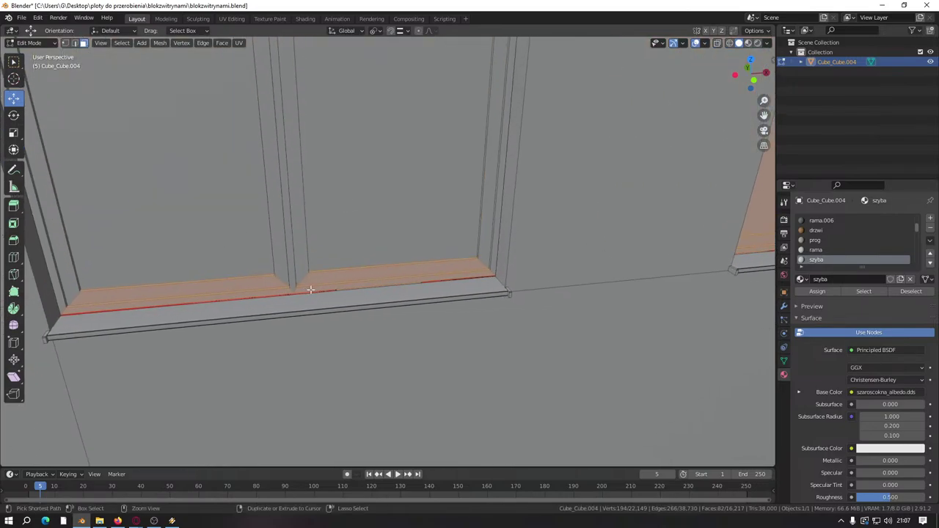
key("ctrl+s")
Step: In File Explorer, open the FS22_Borowy_Las maps folder and check the map.i3d and map.i3d.shapes sizes
key("alt+Tab")
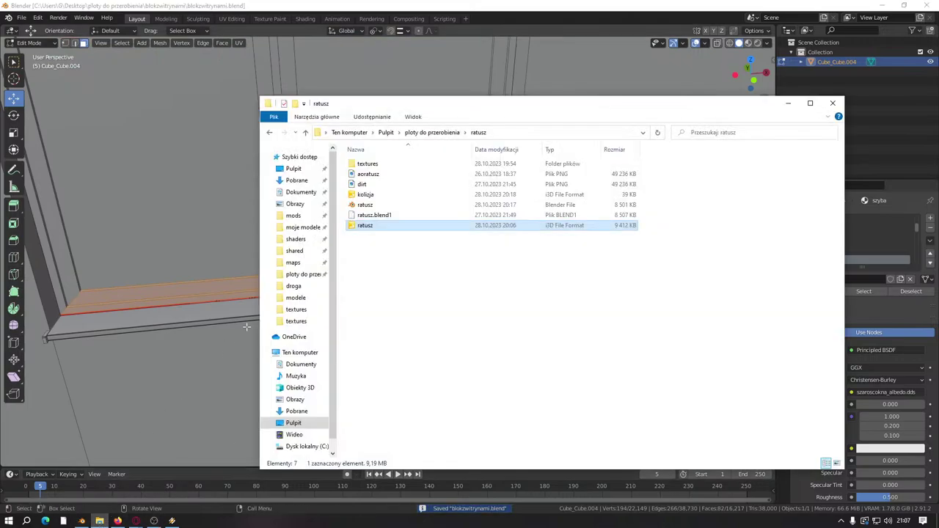
left_click(294, 263)
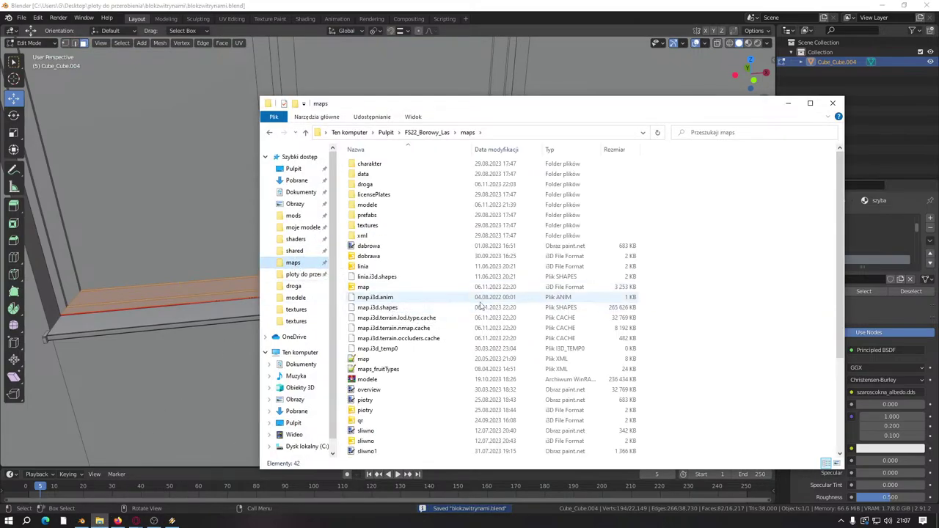
left_click(552, 287)
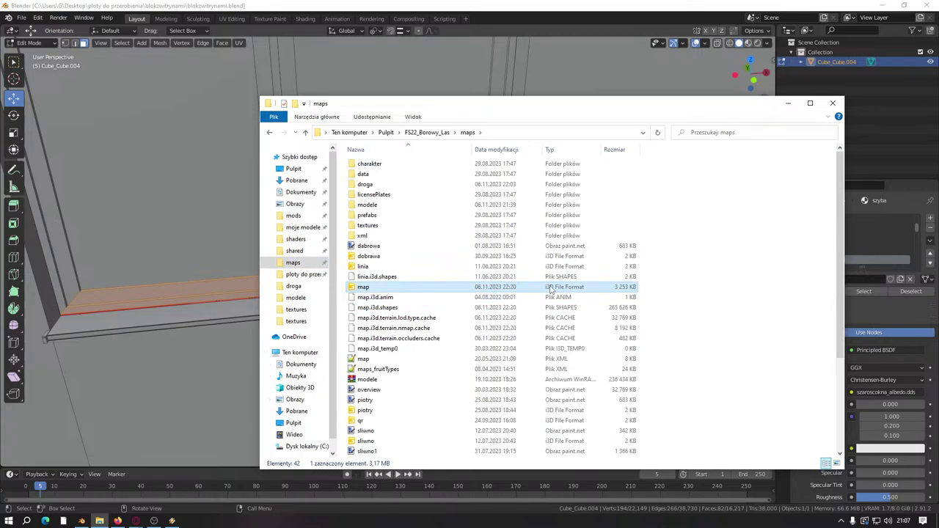
left_click(415, 310)
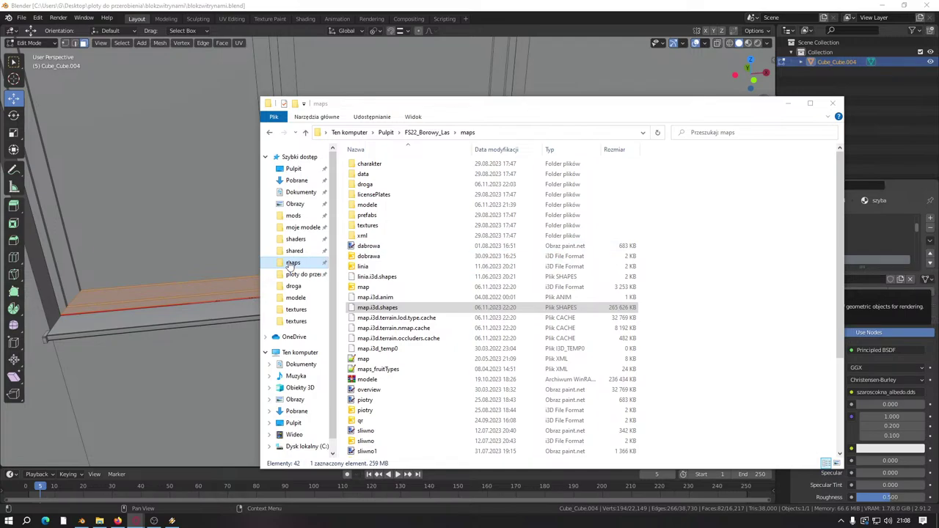
Step: Deselect the centre window's glass panes and box-select its lower frame strip and sill faces
middle_click_drag(102, 275, 318, 275)
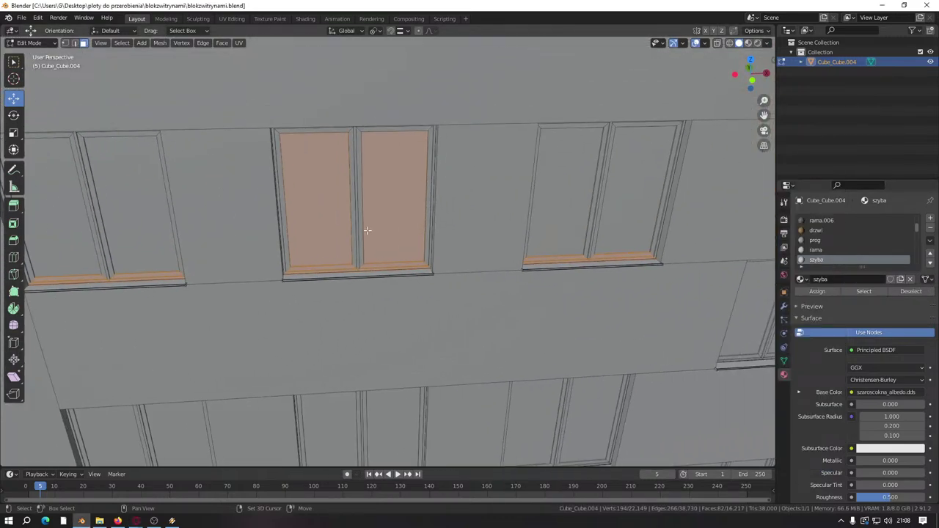
left_click(383, 197, "shift")
left_click(341, 201, "shift")
middle_click_drag(281, 343, 260, 264)
scroll(344, 181, "up", 8)
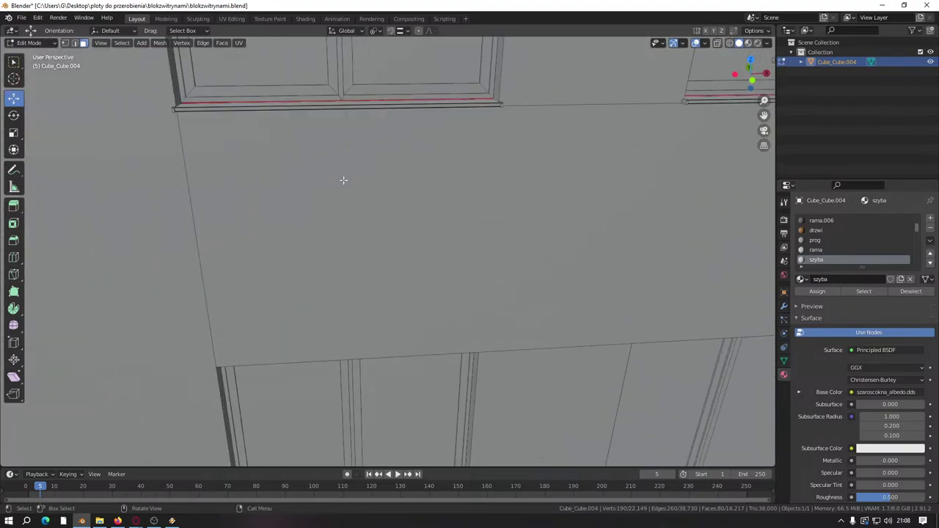
left_click_drag(360, 276, 290, 185, "shift")
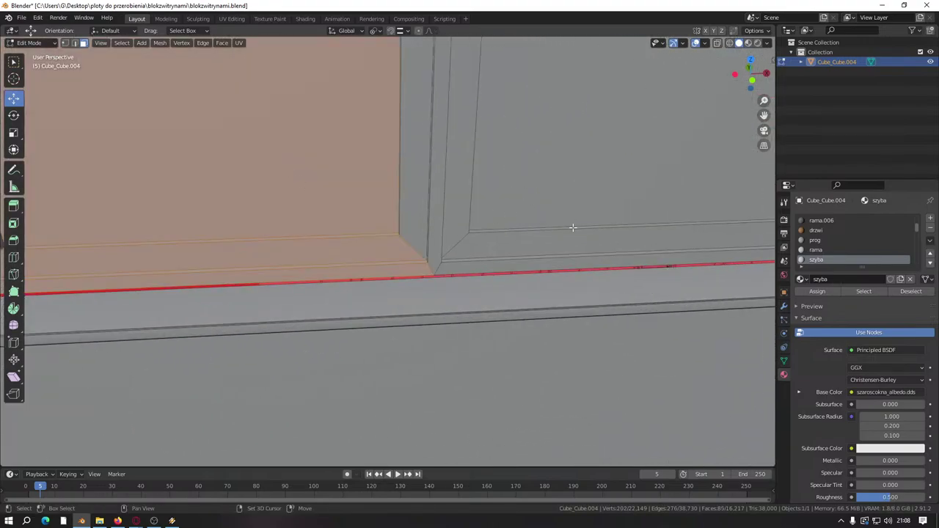
left_click(564, 161, "shift")
left_click(325, 191, "shift")
left_click(543, 162, "shift")
scroll(543, 162, "down", 5)
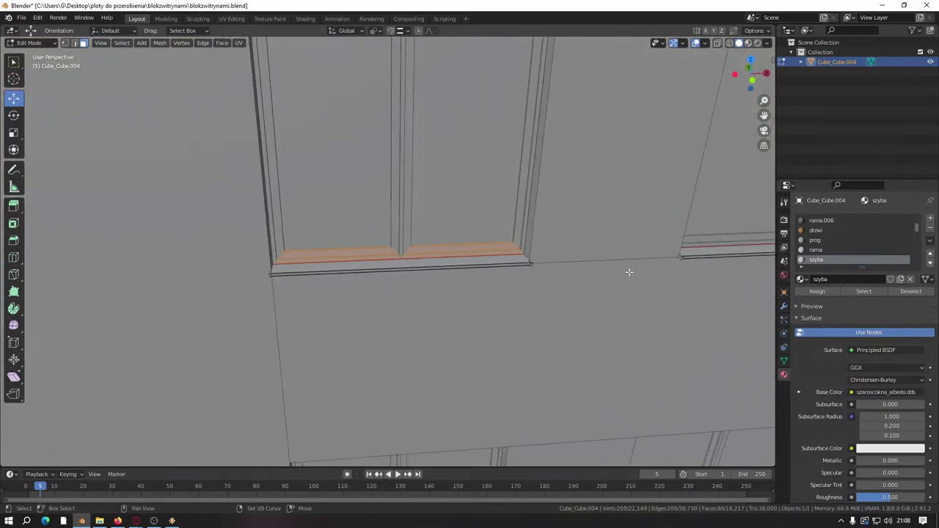
Step: Toggle the left and right panes above the sill off, leaving only the frame faces selected
middle_click_drag(626, 268, 371, 291)
scroll(372, 291, "up", 4)
left_click(381, 184, "shift")
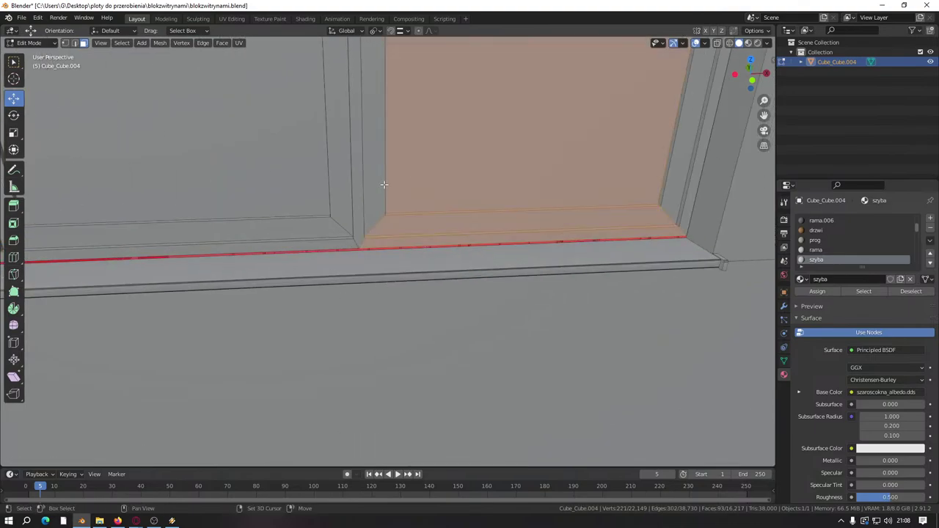
left_click(227, 153, "shift")
left_click(477, 187, "shift")
left_click(203, 153, "shift")
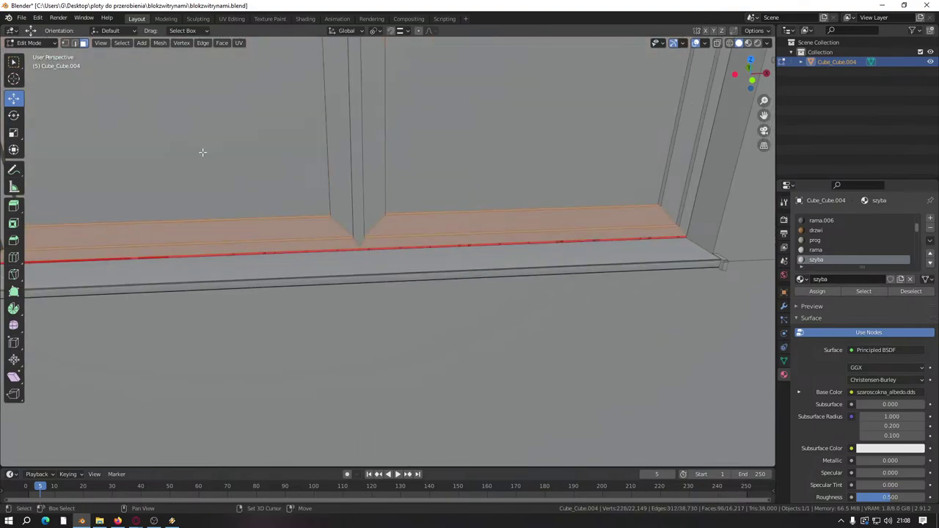
scroll(203, 153, "down", 3)
middle_click_drag(203, 153, 191, 233)
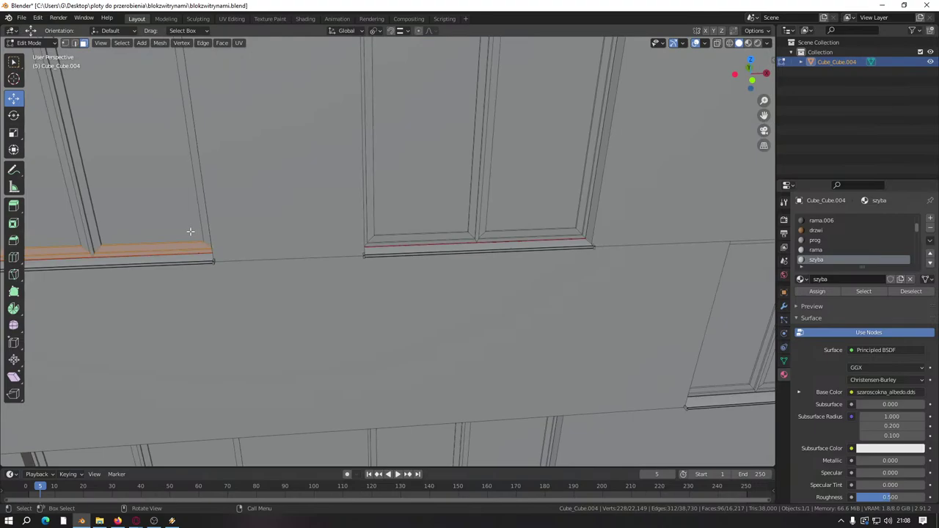
scroll(190, 231, "down", 3)
scroll(377, 262, "up", 6)
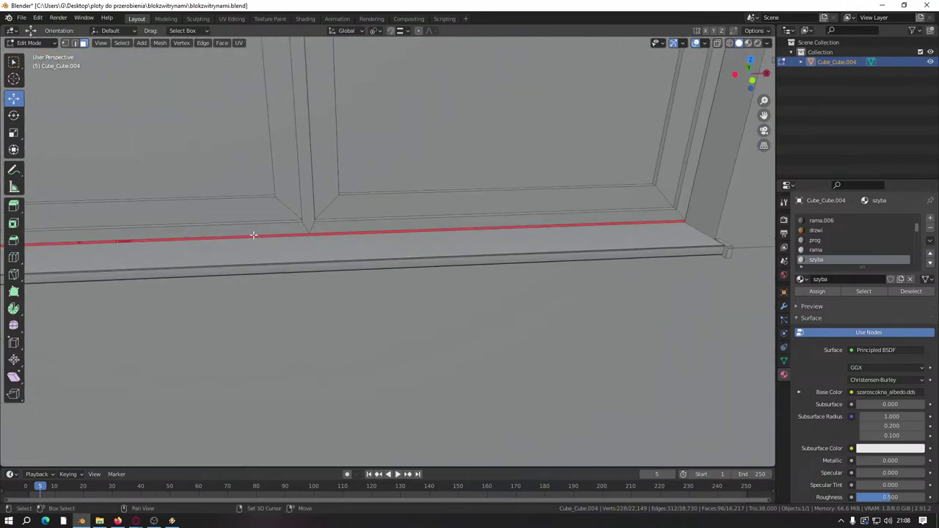
middle_click_drag(253, 235, 318, 275)
Step: Box-select the next window's lower frame faces, trimming the selection to the sill strip
left_click_drag(317, 273, 272, 189, "shift")
key("b")
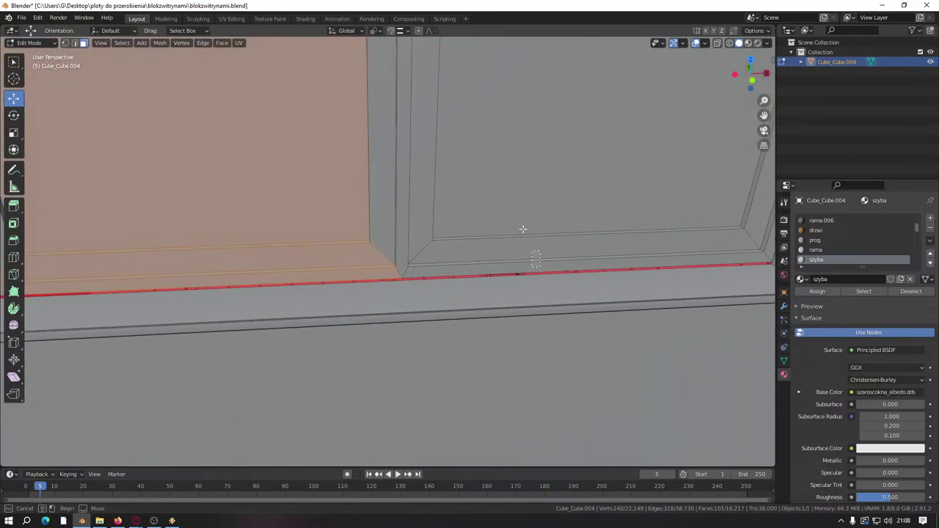
left_click_drag(523, 229, 279, 184)
middle_click_drag(278, 184, 491, 174)
scroll(557, 226, "down", 3)
middle_click_drag(557, 226, 242, 253)
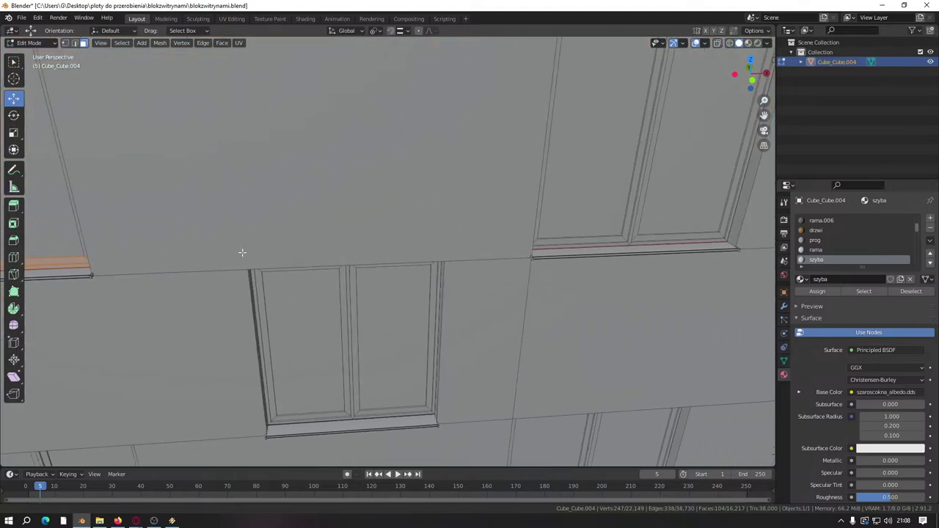
scroll(242, 253, "up", 4)
left_click_drag(237, 286, 184, 193, "shift")
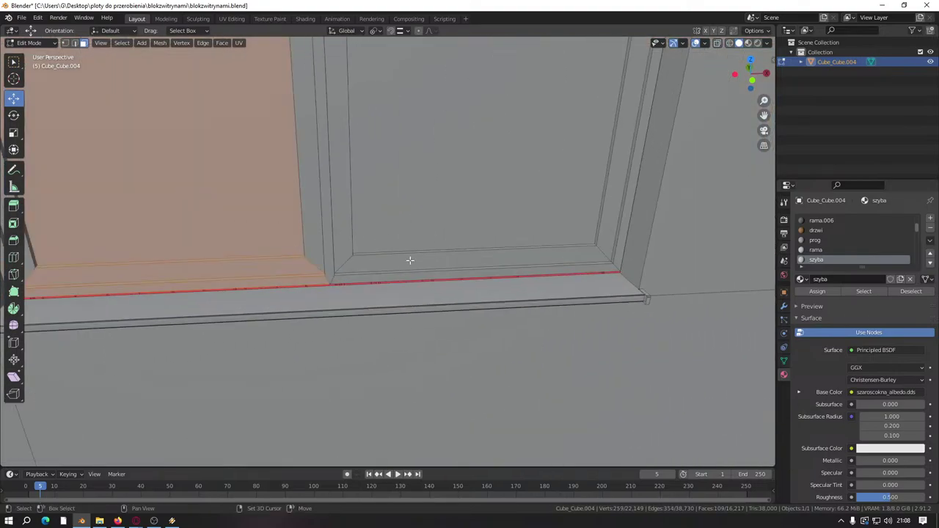
left_click(401, 216, "shift")
Step: Box-select the following window's panes and sill strip, then deselect both panes
middle_click_drag(386, 186, 409, 281)
scroll(409, 281, "up", 3)
key("b")
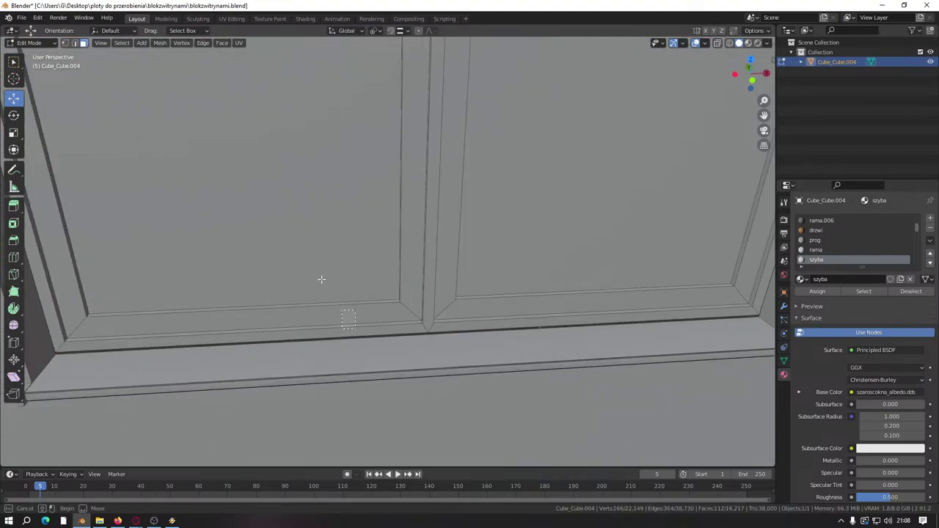
left_click_drag(321, 278, 348, 323)
left_click(543, 315, "shift")
left_click(312, 233, "shift")
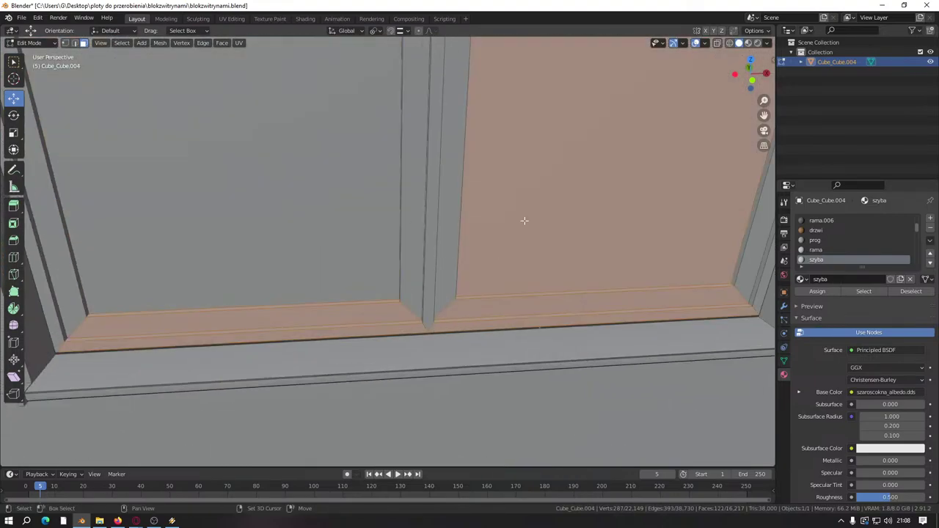
left_click(524, 220, "shift")
scroll(538, 252, "down", 4)
scroll(383, 266, "up", 6)
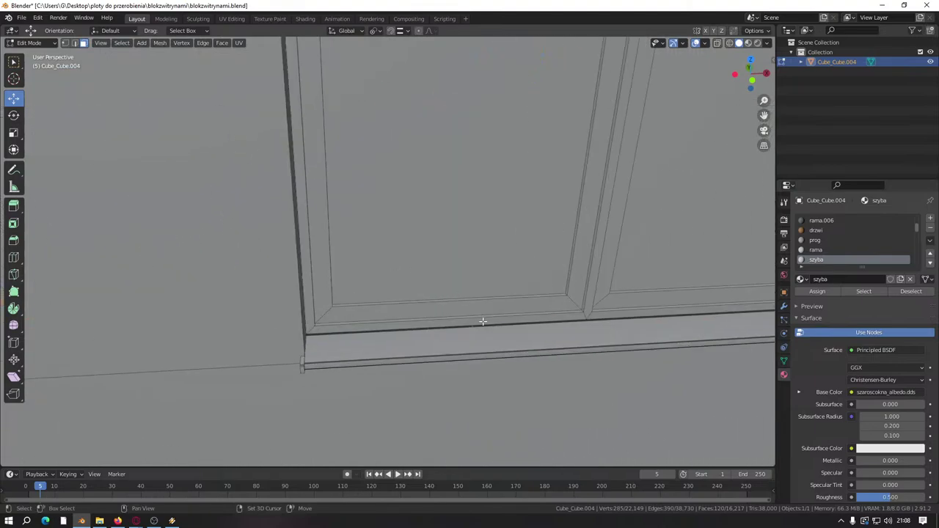
Step: Use select linked (L) and Shift+L on two windows' panes to keep only their bottom strips
key("l")
key("l")
key("shift+l")
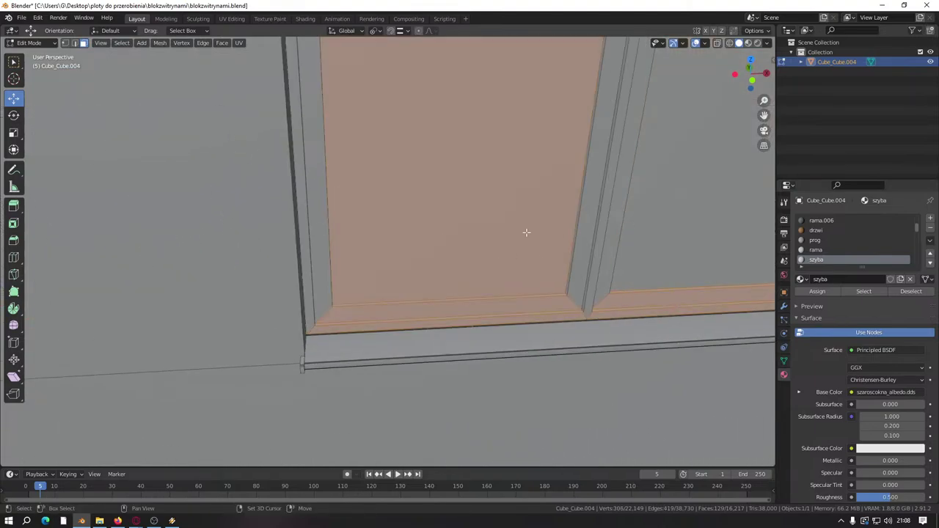
key("shift+l")
scroll(526, 232, "down", 4)
scroll(257, 231, "up", 2)
scroll(361, 241, "up", 5)
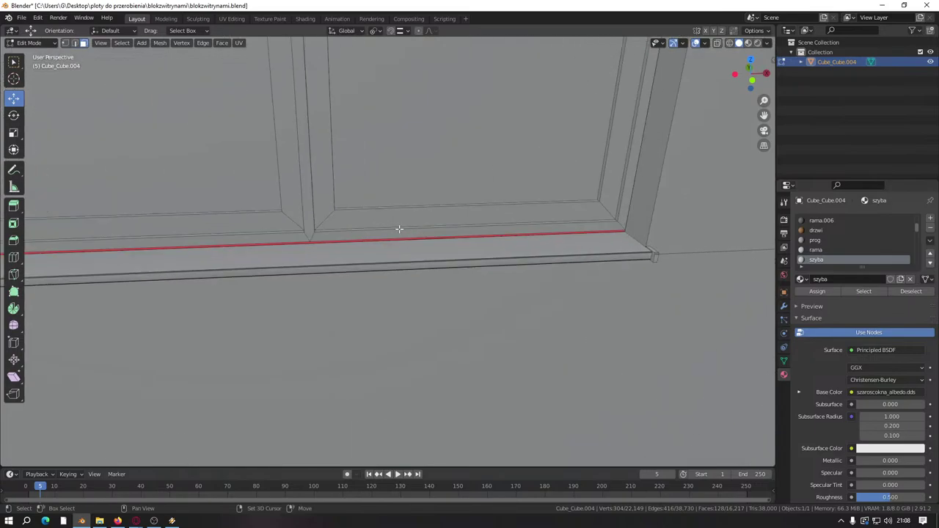
key("l")
key("l")
key("shift+l")
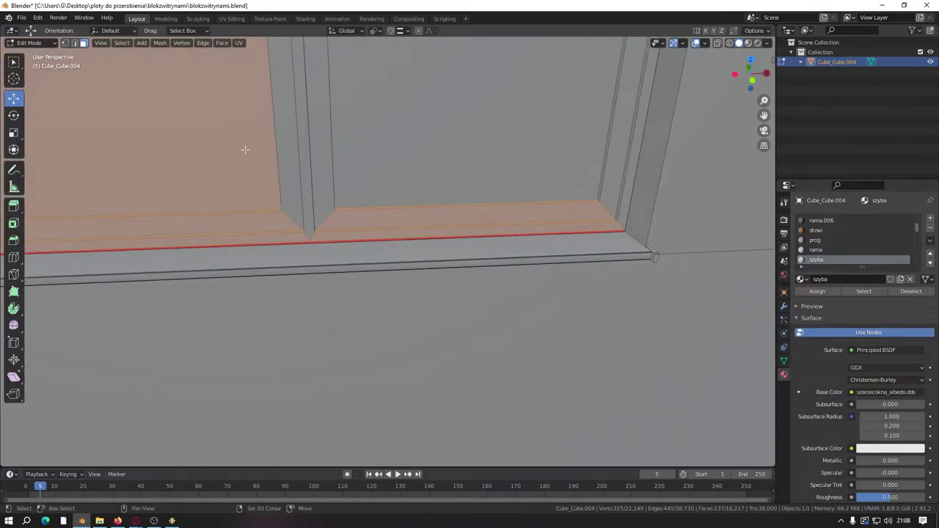
key("shift+l")
Step: Repeat L and Shift+L on two more windows' panes, leaving just the bottom strips selected
scroll(425, 193, "down", 5)
scroll(396, 252, "up", 5)
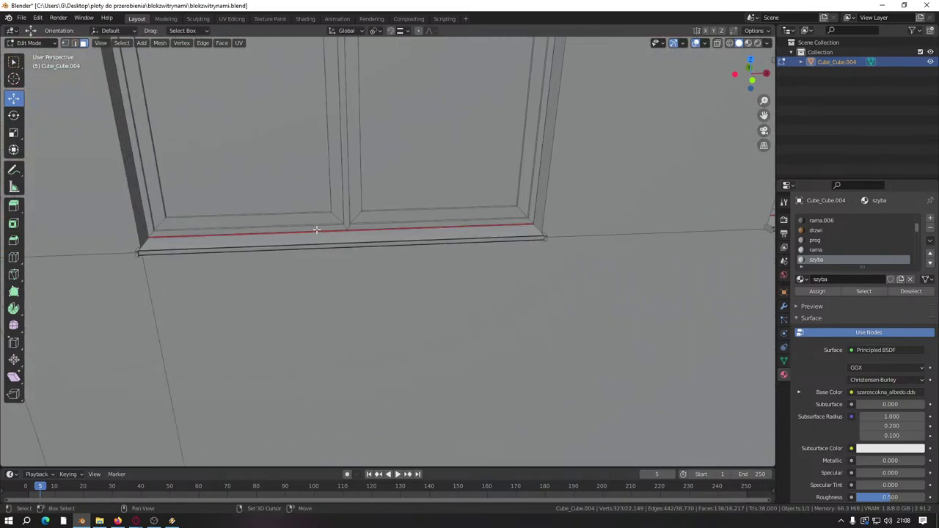
key("l")
key("l")
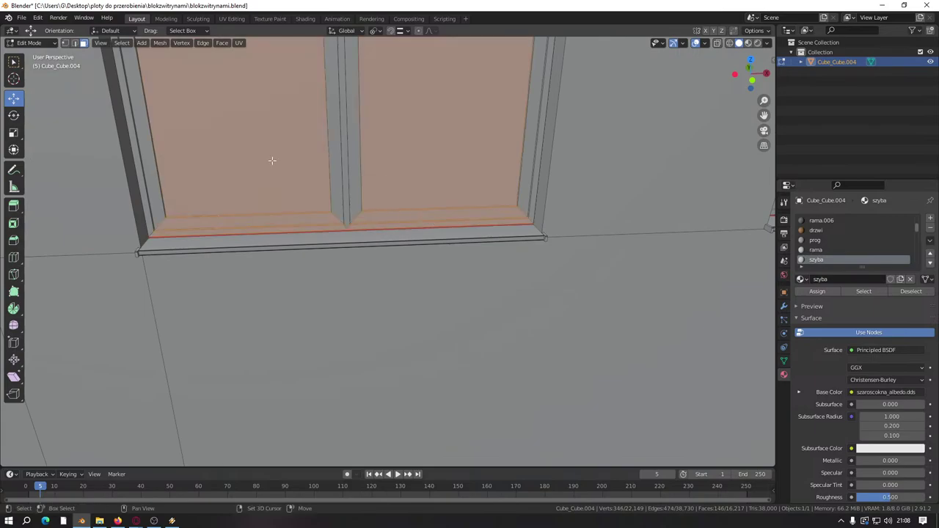
key("shift+l")
key("shift+l")
scroll(341, 250, "down", 5)
scroll(341, 250, "up", 5)
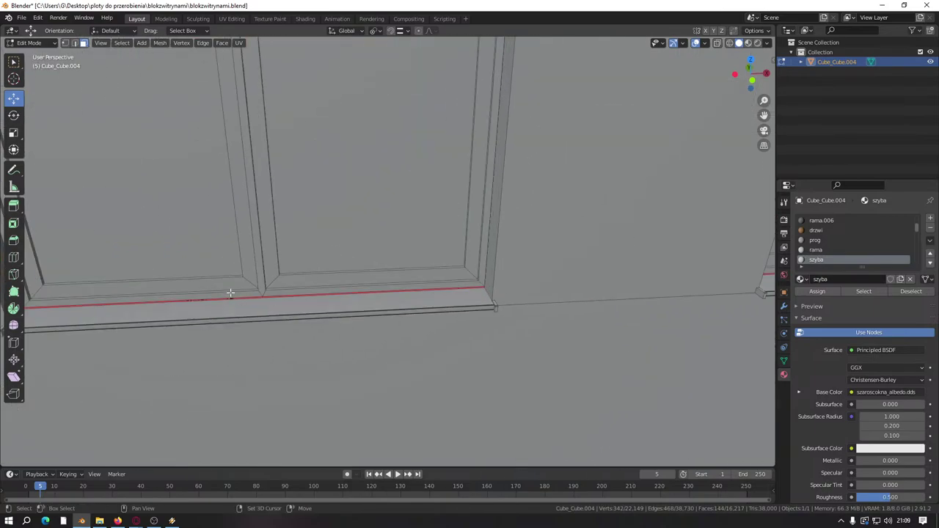
key("l")
key("l")
key("shift+l")
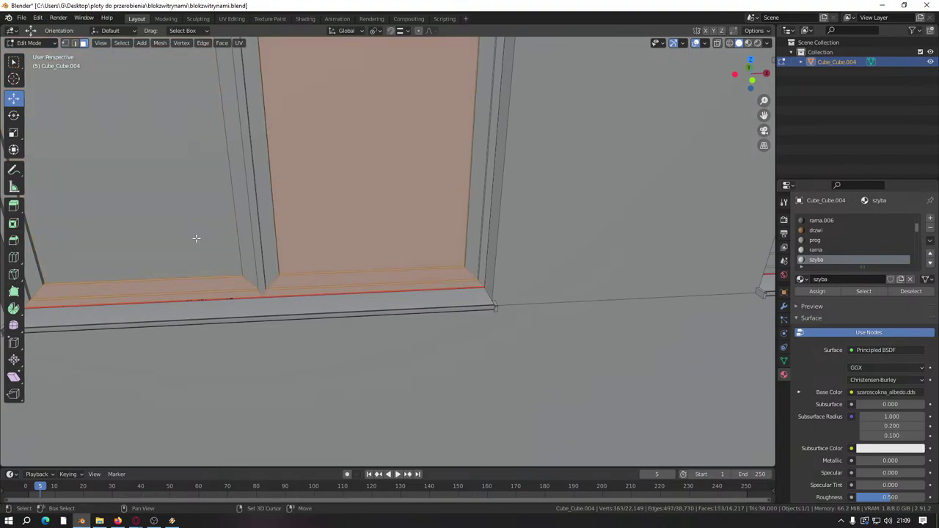
key("shift+l")
Step: Select the last window's two glass panes as linked geometry, then deselect them to keep its bottom strip
scroll(342, 227, "down", 5)
scroll(398, 276, "up", 5)
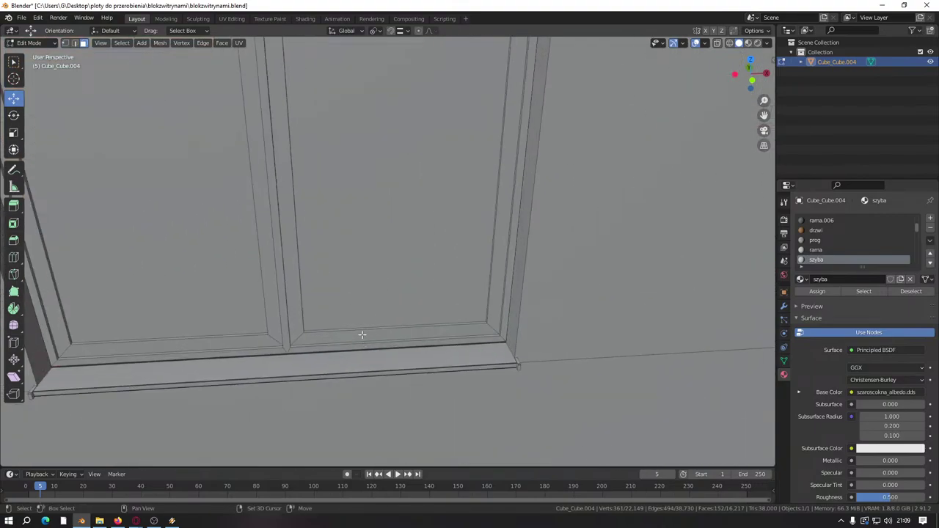
key("l")
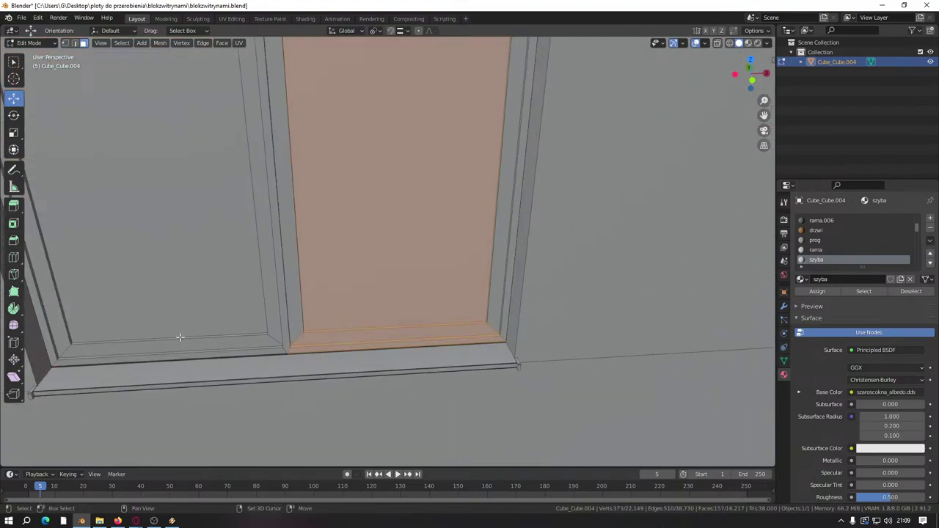
key("l")
key("shift+l")
Step: Orbit out and use L, then Shift+L, on the first window's panes to keep its bottom strip
scroll(343, 266, "down", 6)
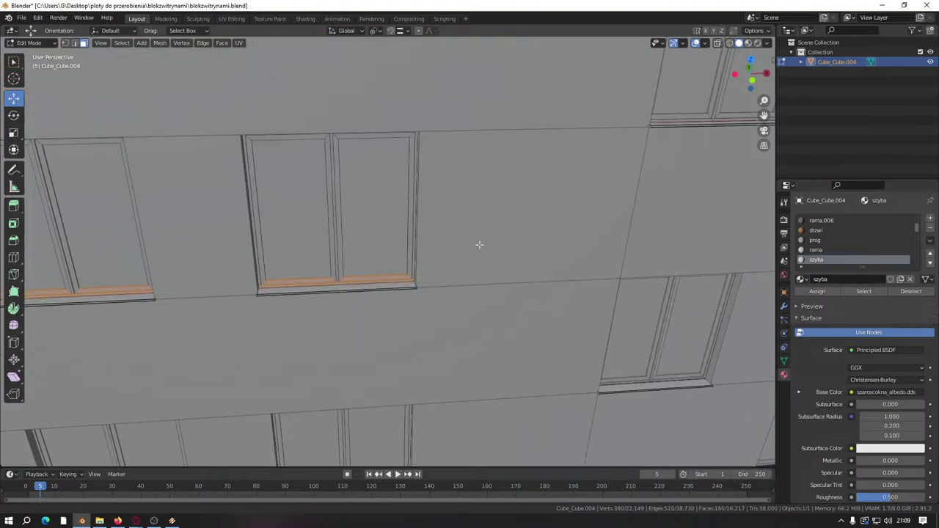
scroll(257, 262, "up", 3)
middle_click_drag(258, 262, 352, 246)
scroll(412, 244, "down", 5)
scroll(413, 243, "up", 8)
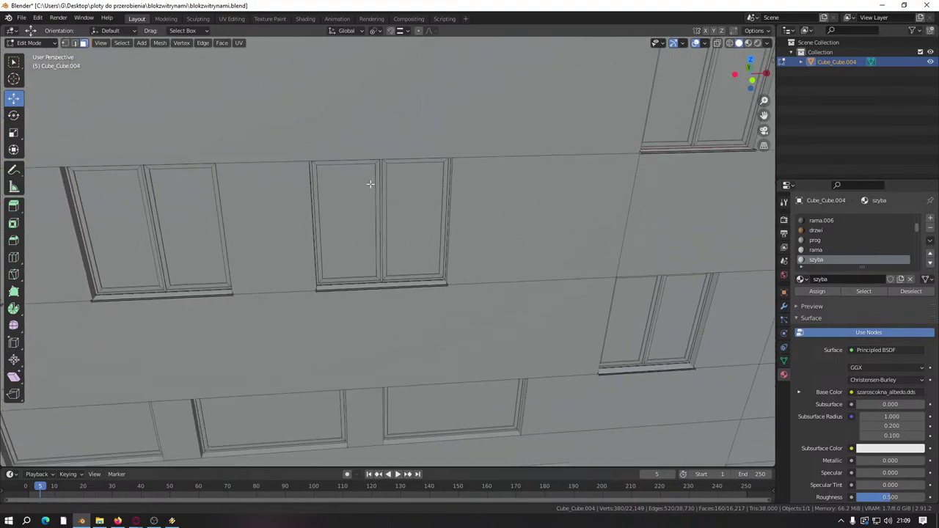
key("l")
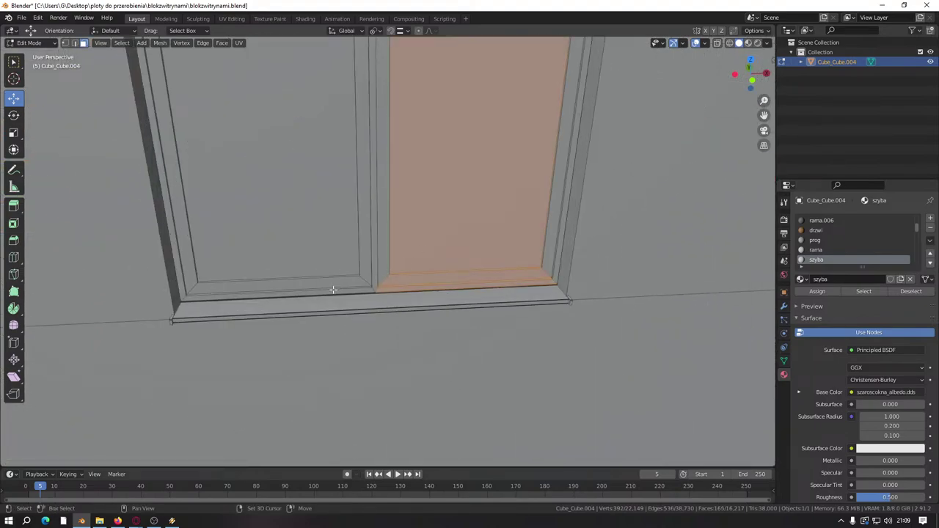
key("l")
key("shift+l")
key("shift+l")
Step: Pan along the facade and deselect the glass panes of the next two windows the same way
scroll(428, 235, "down", 5)
middle_click_drag(82, 293, 370, 252, "shift")
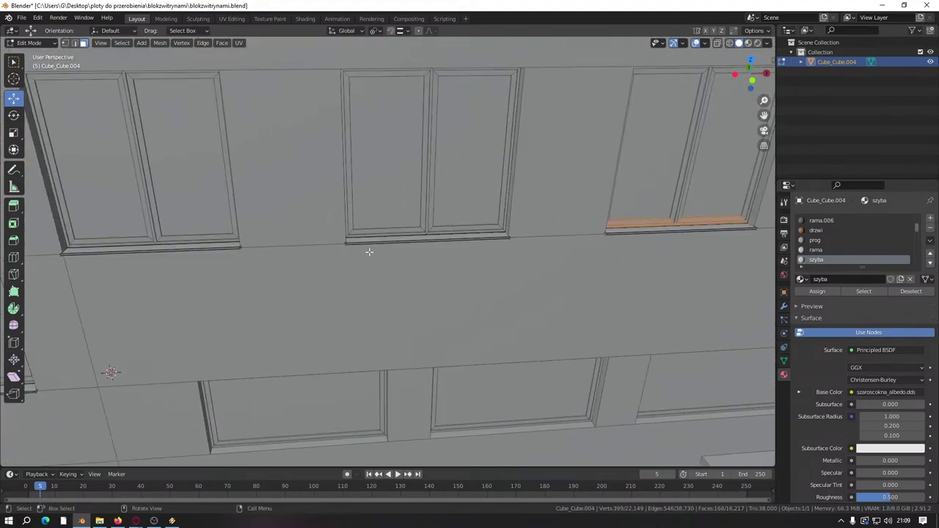
scroll(562, 188, "up", 6)
key("l")
key("l")
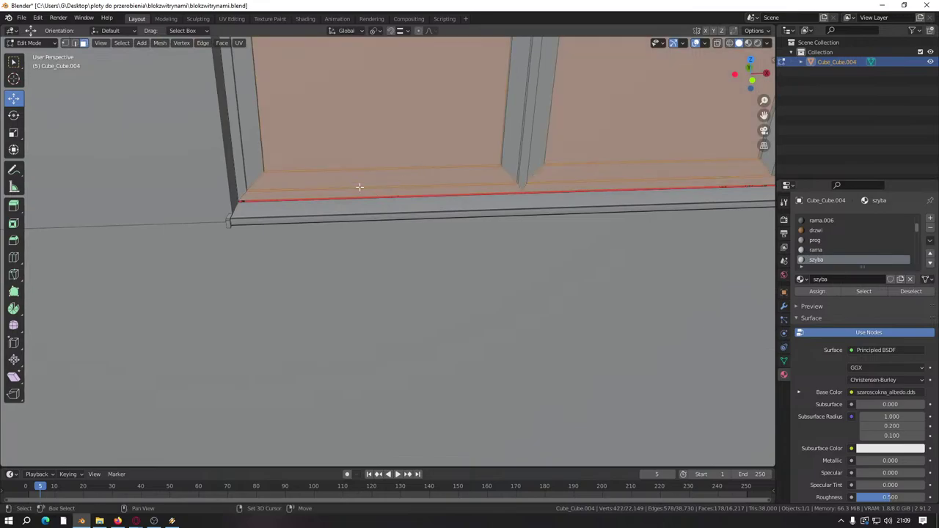
key("shift+l")
key("shift+l")
scroll(175, 289, "down", 4)
scroll(419, 266, "up", 6)
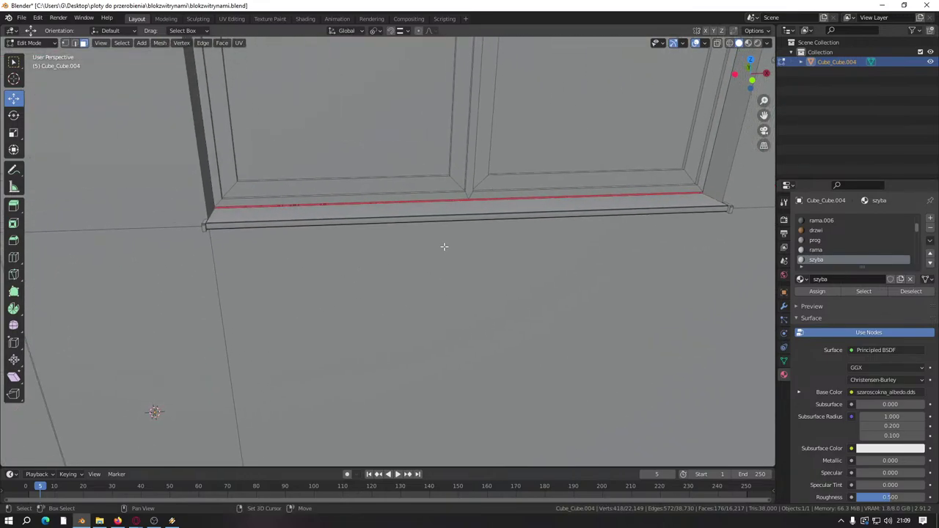
key("l")
key("l")
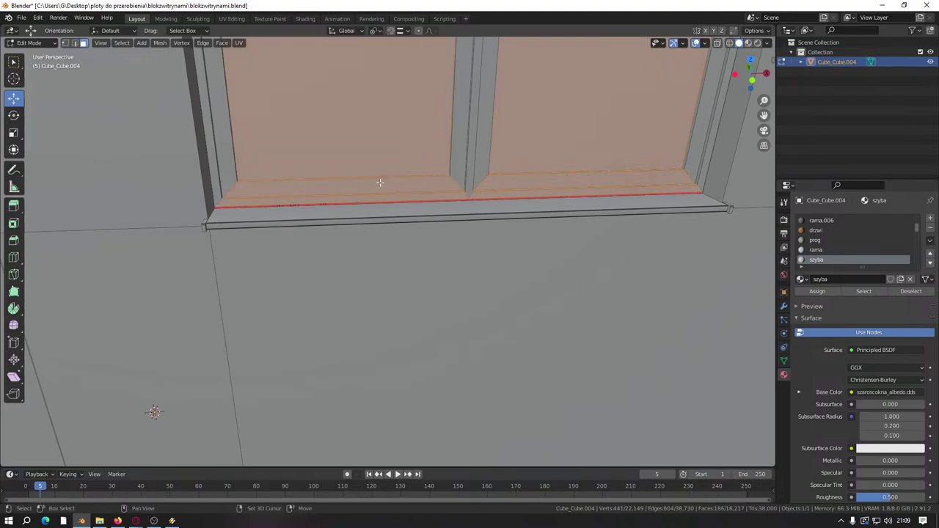
key("shift+l")
key("shift+l")
Step: Pan right to the following window and toggle both panes off, keeping its bottom strip
scroll(282, 220, "down", 4)
middle_click_drag(282, 220, 371, 213, "shift")
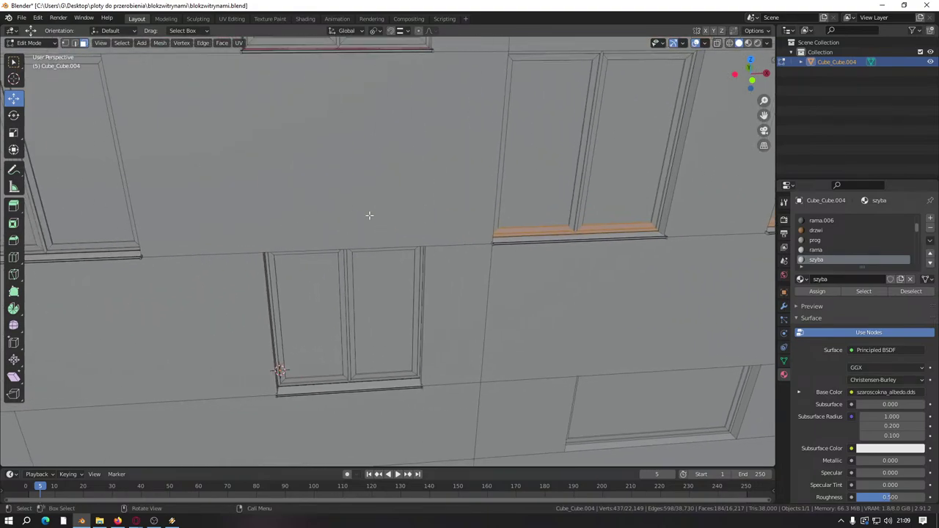
scroll(417, 235, "up", 3)
middle_click_drag(417, 235, 321, 266, "shift")
scroll(386, 263, "up", 2)
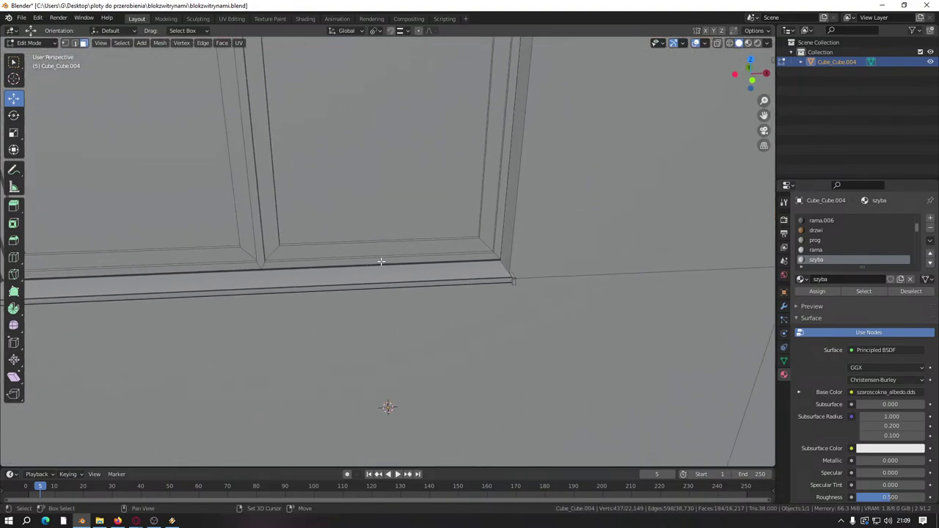
key("l")
key("shift+l")
key("l")
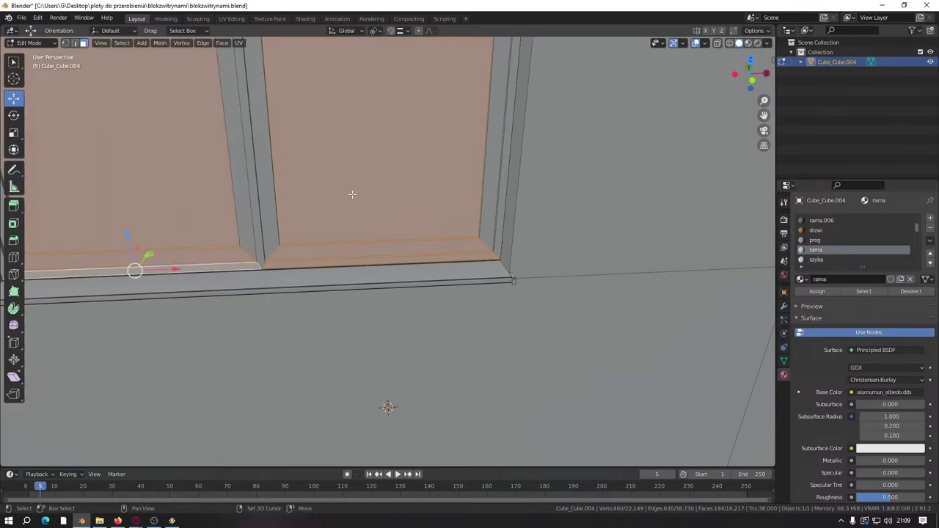
key("shift+l")
key("shift+l")
Step: Reorient the view and deselect both panes of another window, leaving its bottom strip
scroll(352, 242, "down", 4)
middle_click_drag(353, 242, 367, 257)
scroll(367, 258, "up", 3)
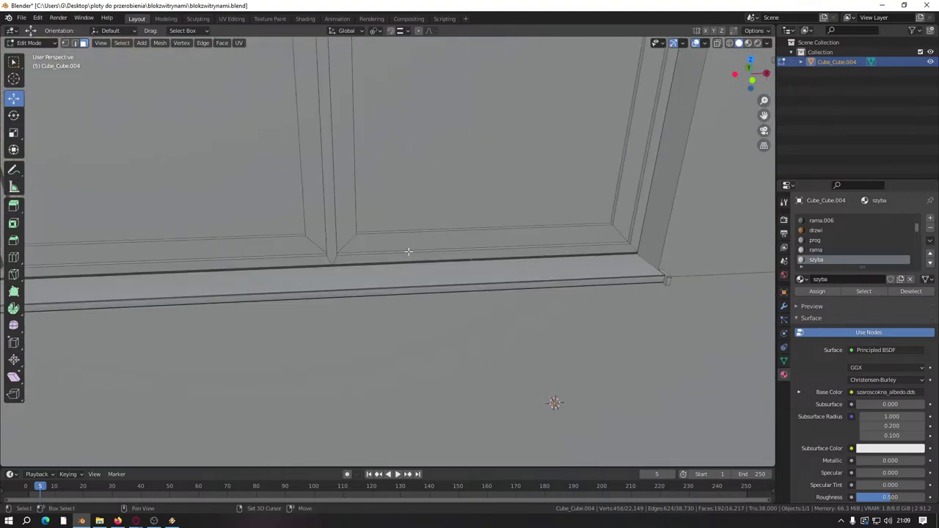
key("l")
key("shift+l")
key("shift+l")
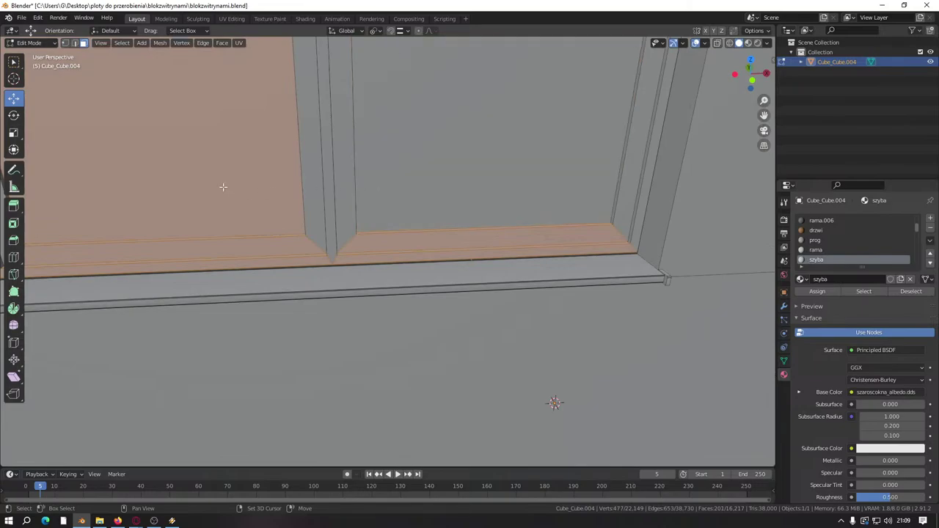
key("shift+l")
Step: Bring the row's left window closer and drop its glass panes from the selection
scroll(372, 227, "down", 5)
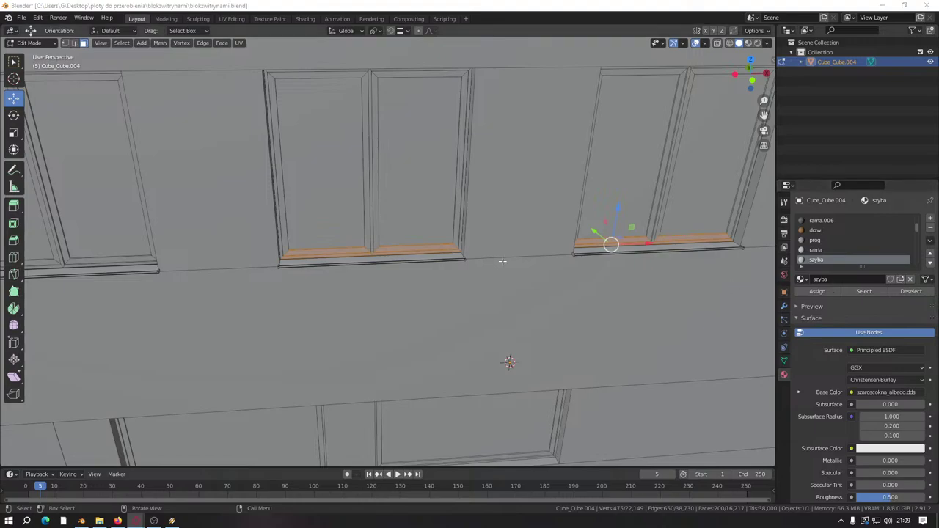
middle_click_drag(275, 215, 590, 239, "shift")
scroll(590, 239, "up", 3)
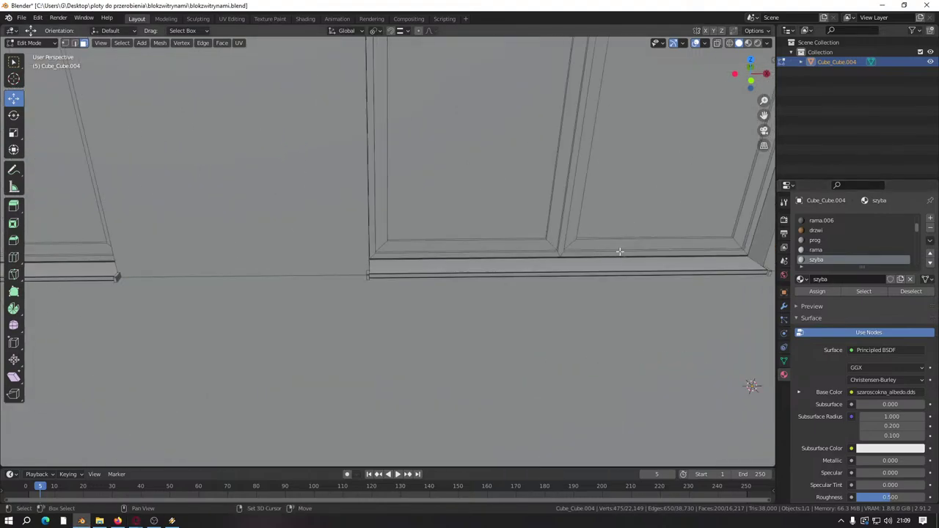
key("l")
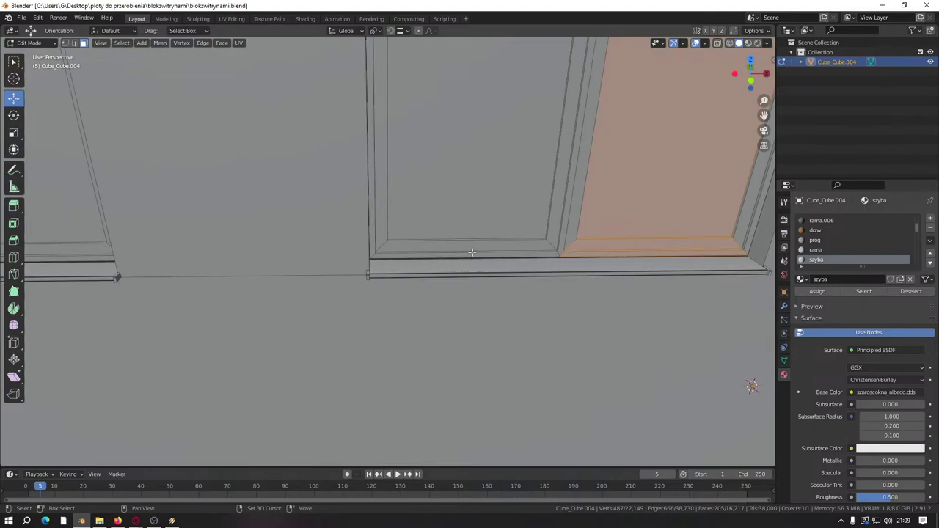
key("l")
key("shift+l")
key("shift+l")
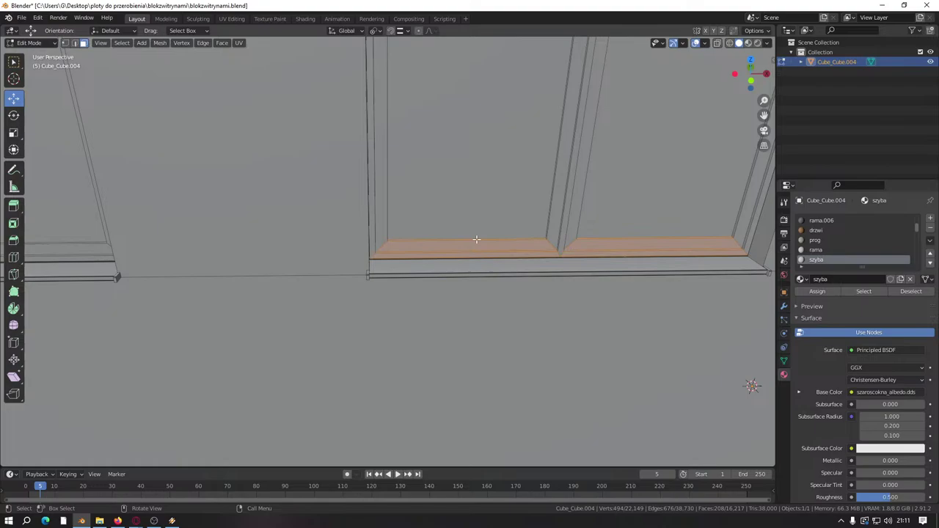
Step: Shift the view right, pick the next window's two panes, then undo that pane selection
scroll(476, 239, "down", 5)
middle_click_drag(206, 220, 442, 250, "shift")
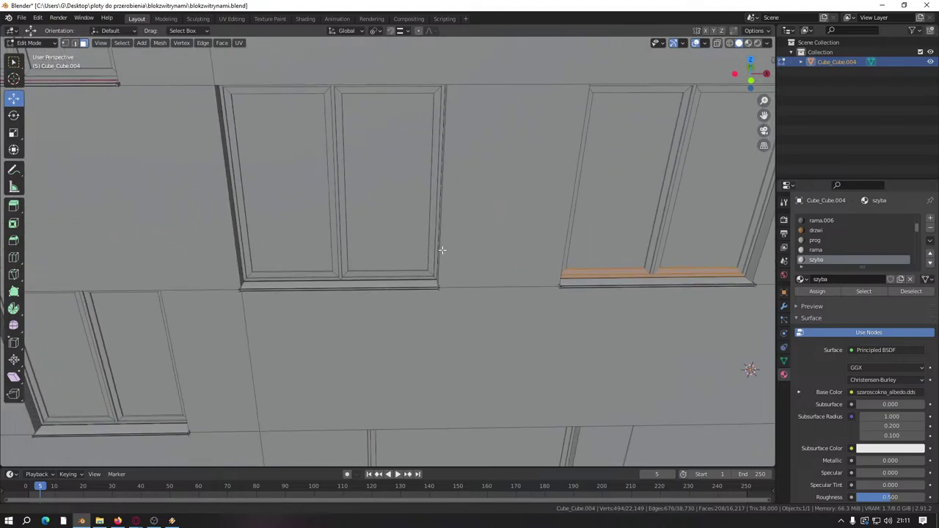
scroll(441, 250, "up", 5)
left_click(419, 318)
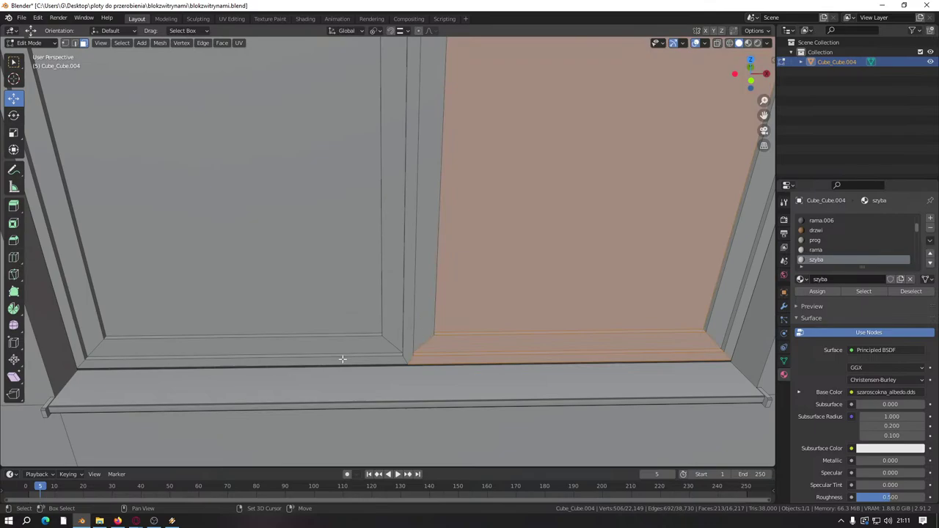
left_click(329, 285, "shift")
key("ctrl+z")
key("ctrl+z")
Step: Move to the next windows and toggle both panes off so only the strips stay selected
scroll(488, 215, "down", 5)
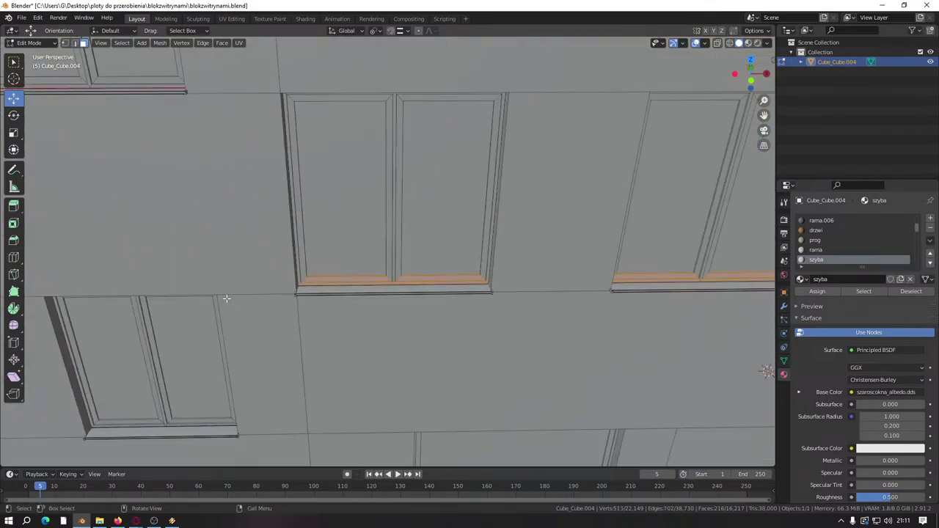
middle_click_drag(488, 216, 314, 259, "shift")
scroll(315, 258, "up", 5)
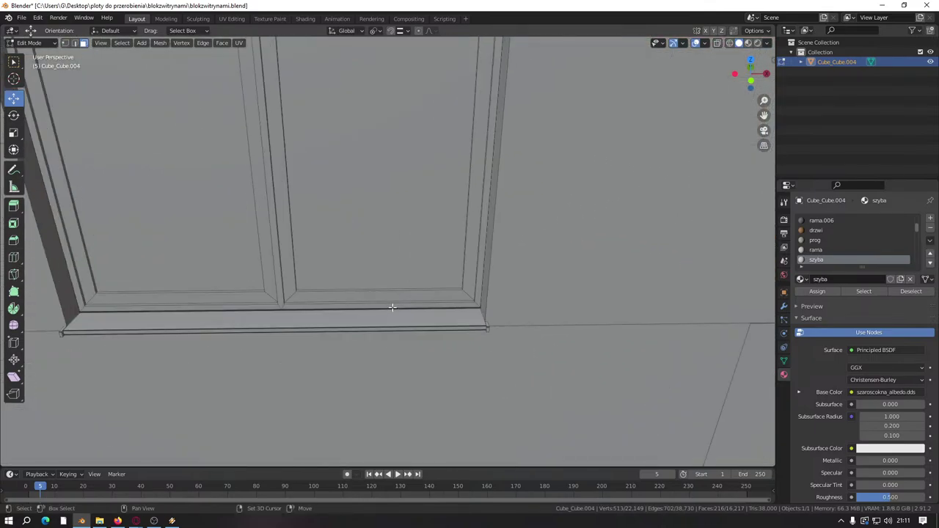
left_click(369, 260)
left_click(227, 269, "shift")
left_click(228, 222)
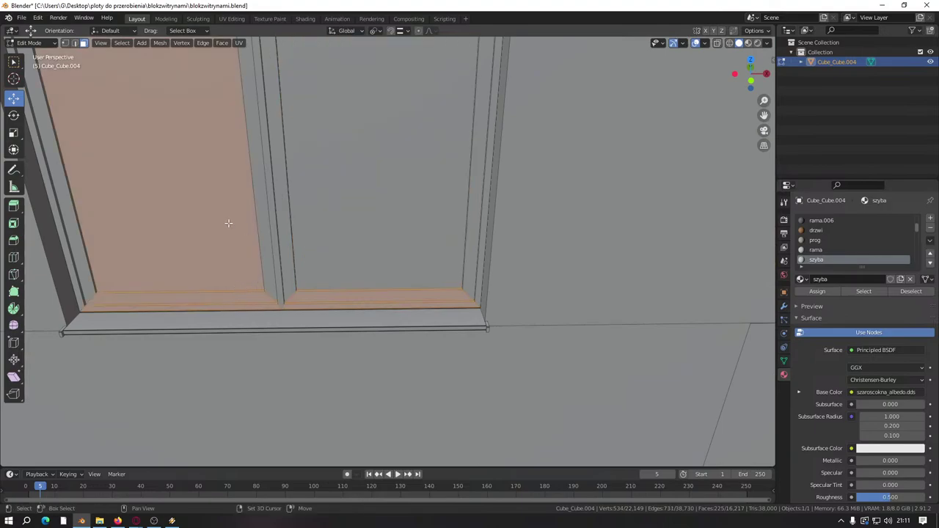
left_click(227, 222, "shift")
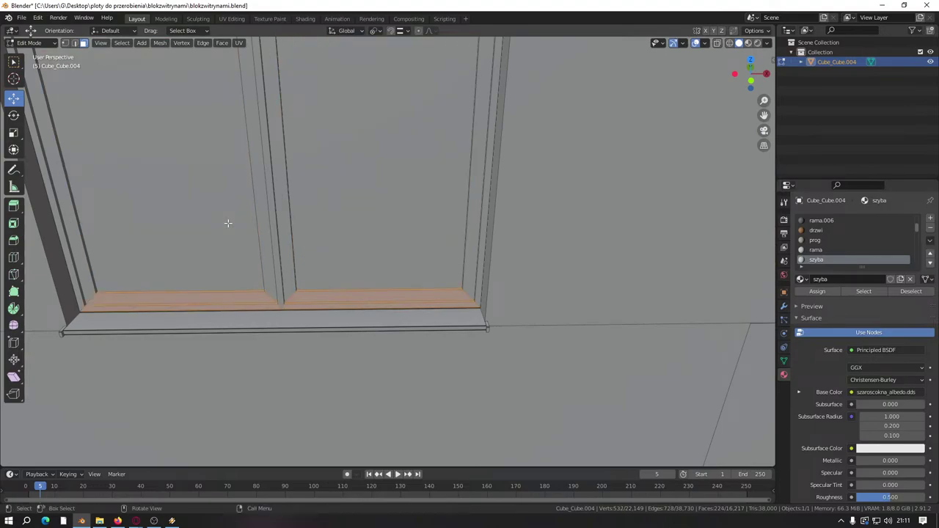
left_click(99, 521)
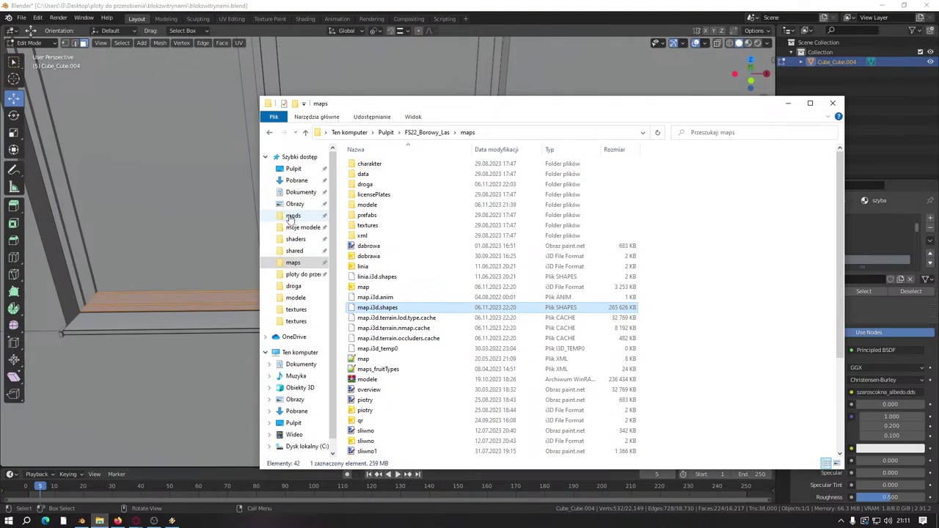
Step: Open the Pobrane (Downloads) folder and scroll through its dated file list, back to the top
left_click(293, 180)
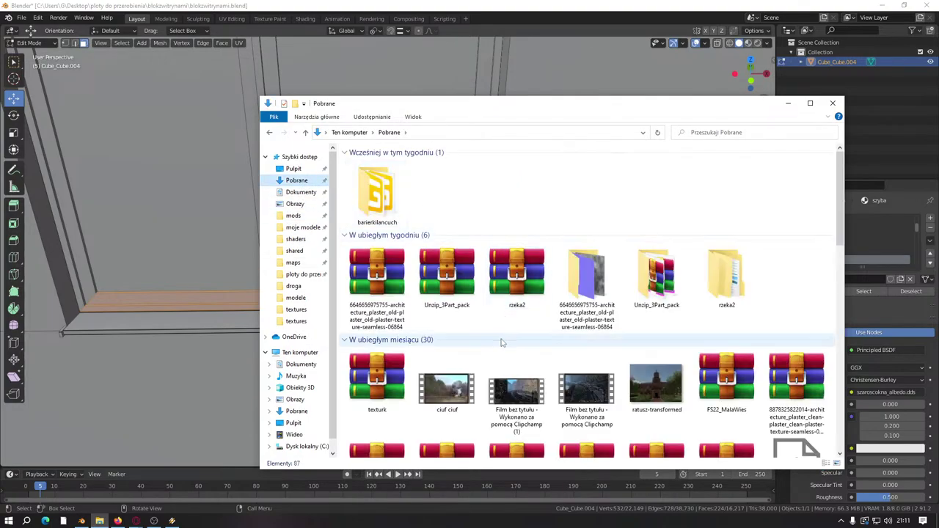
scroll(502, 343, "down", 3)
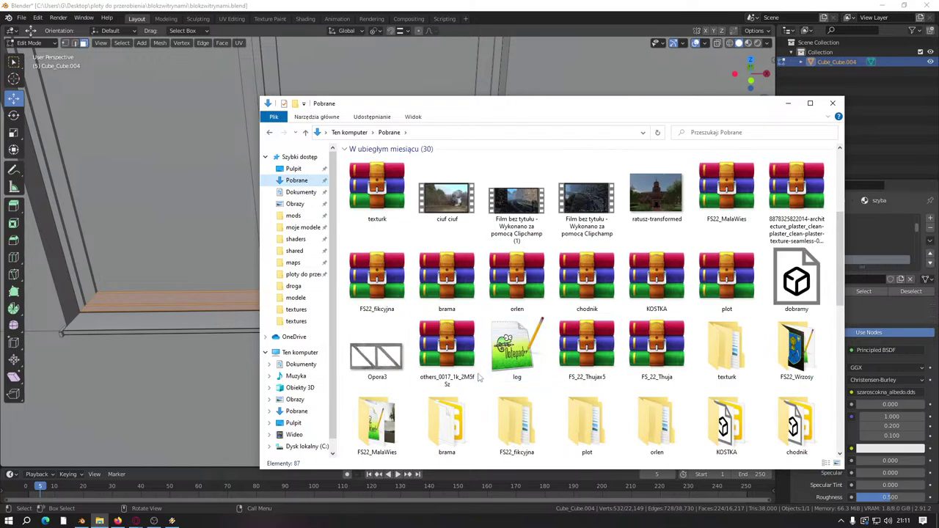
scroll(478, 378, "down", 3)
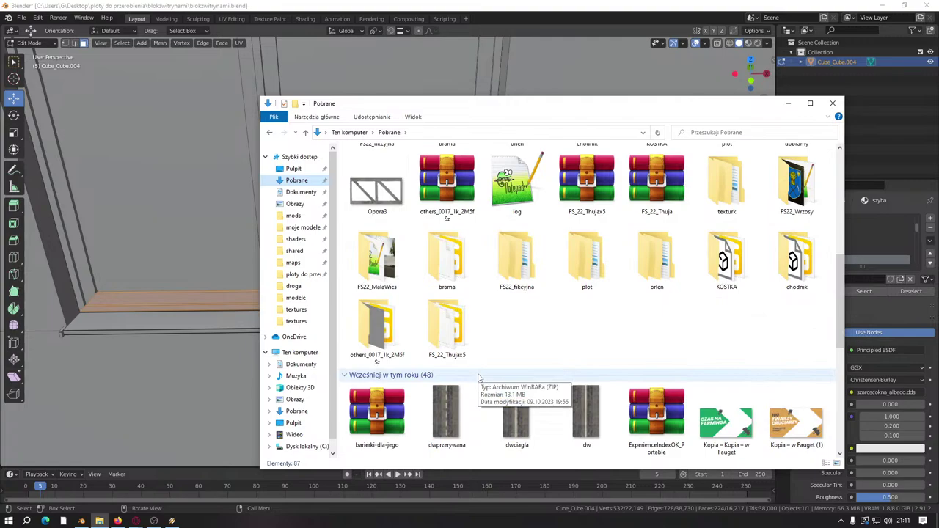
scroll(479, 377, "down", 3)
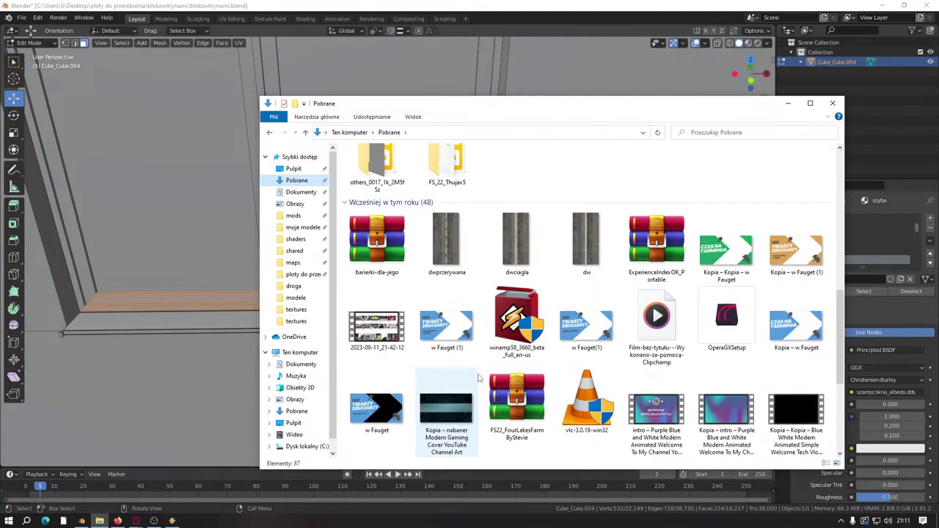
scroll(479, 377, "down", 9)
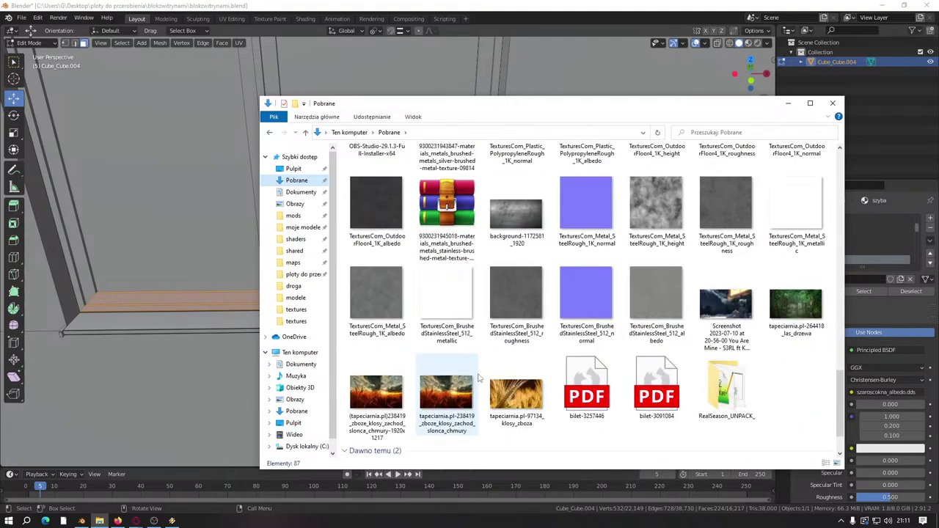
scroll(479, 378, "up", 15)
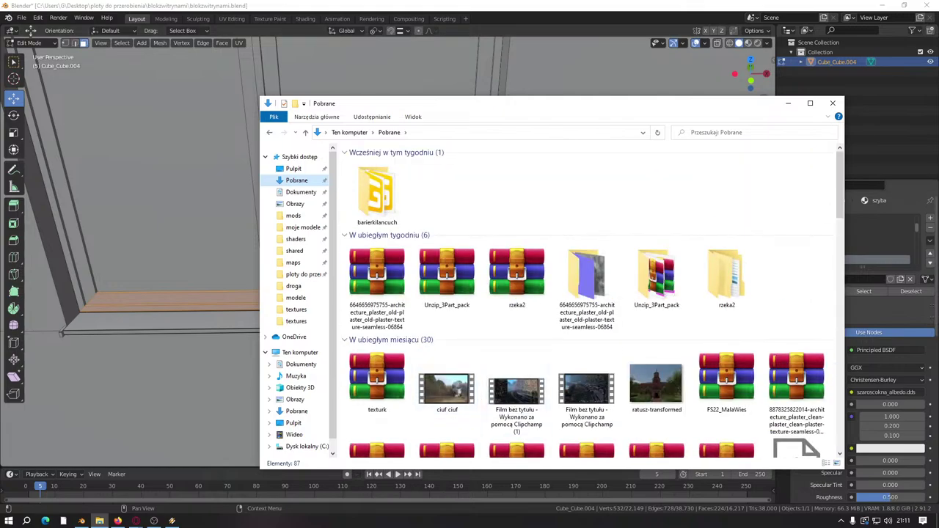
Step: Search the web for 'edo mods' in a new browser tab and maximize the browser
left_click(135, 521)
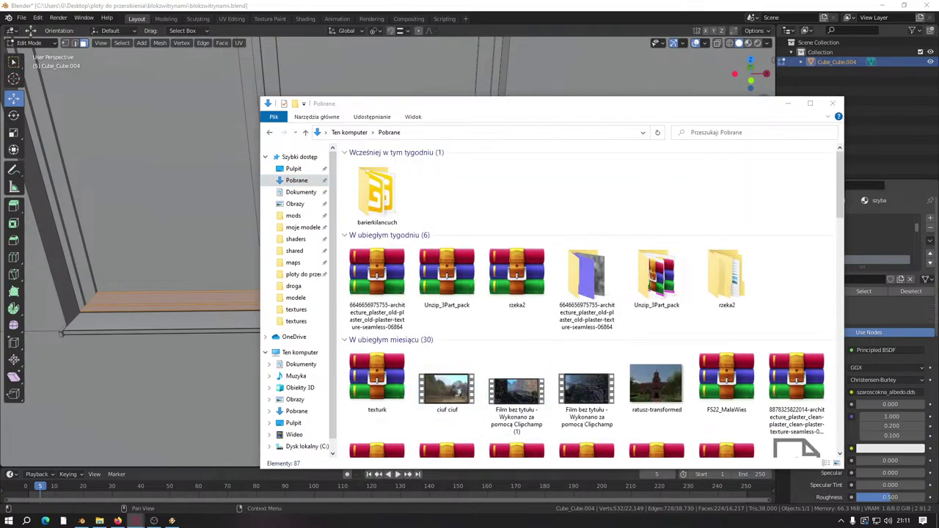
left_click_drag(550, 239, 287, 176)
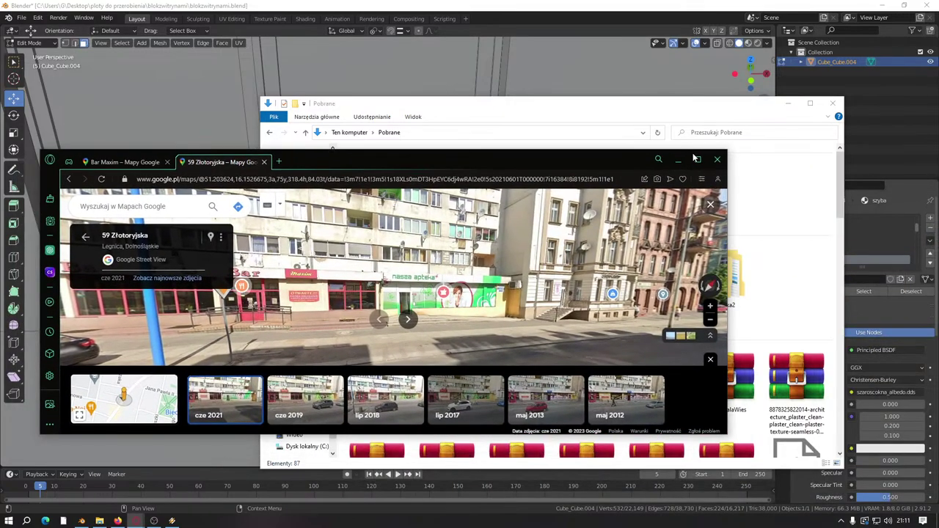
left_click(279, 162)
type("edo mods")
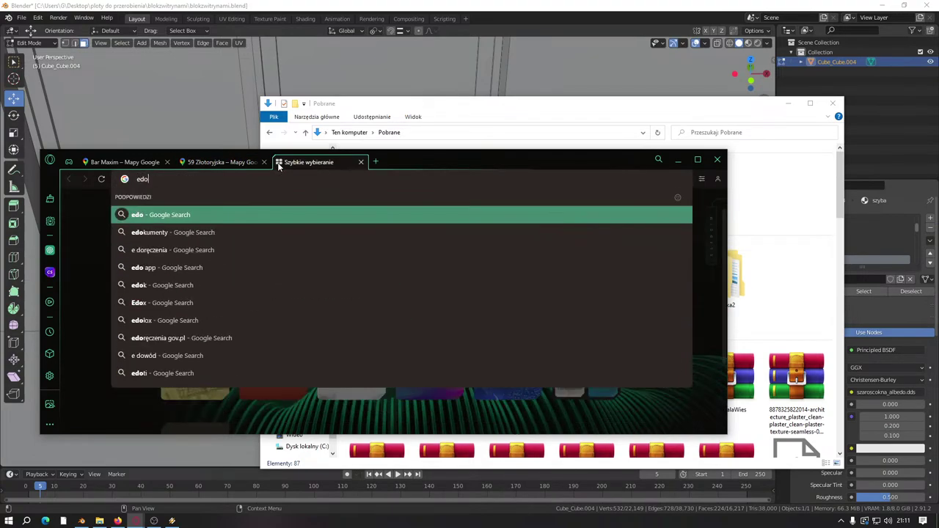
key("Return")
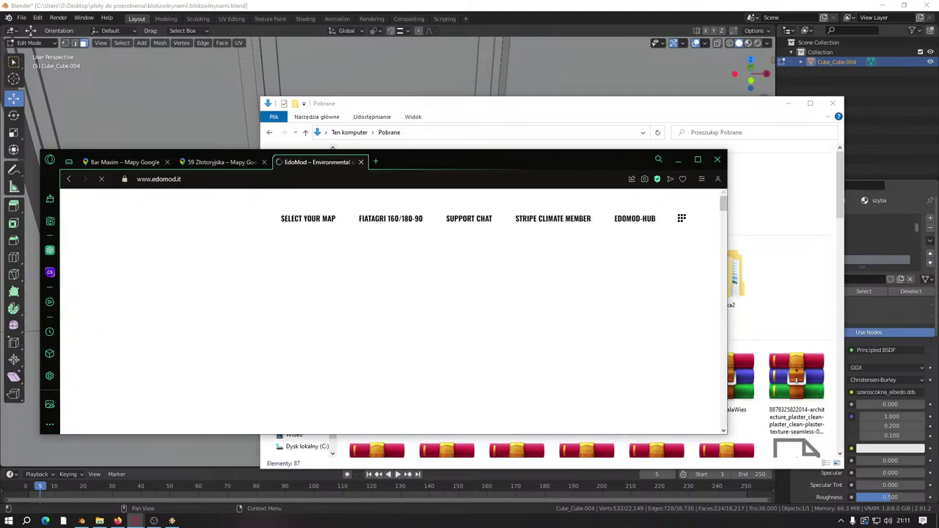
left_click(698, 159)
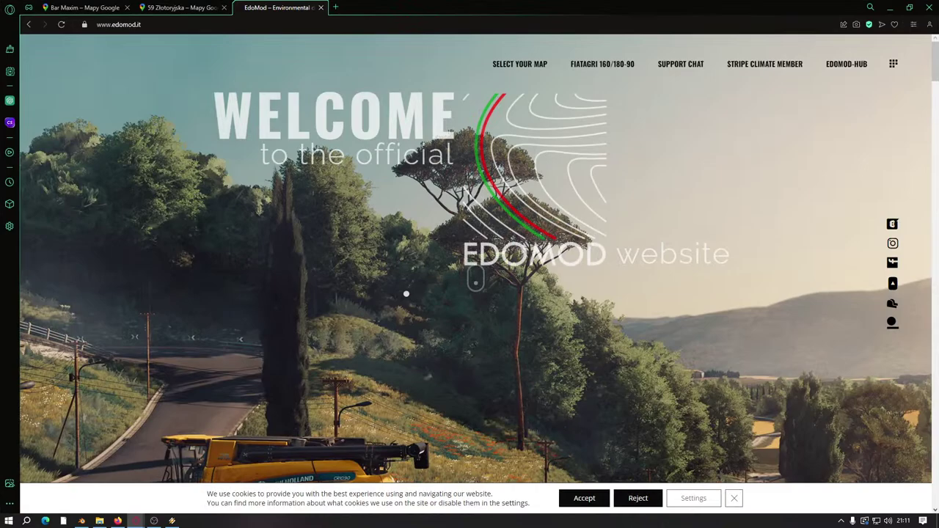
Step: Open the EDOMOD-HUB store and browse its product grid of maps and textures
left_click(844, 65)
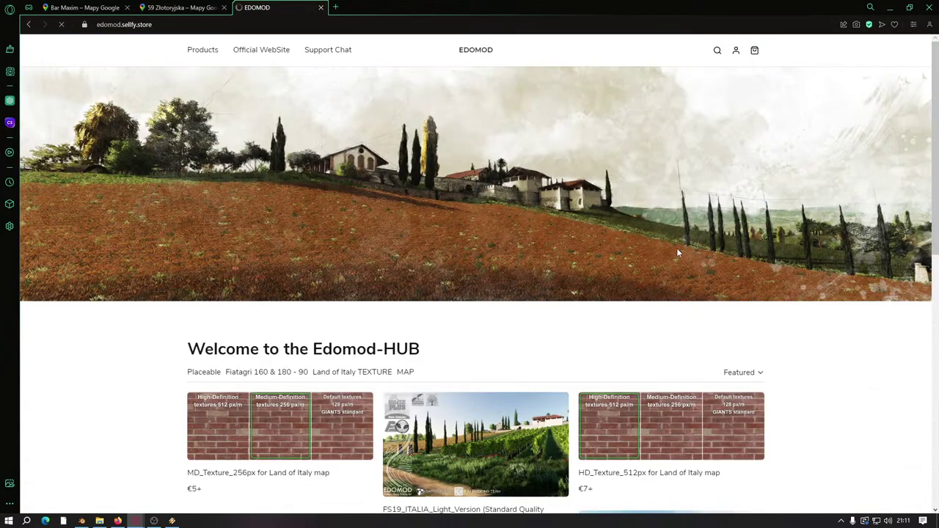
scroll(87, 346, "down", 1)
scroll(87, 345, "down", 1)
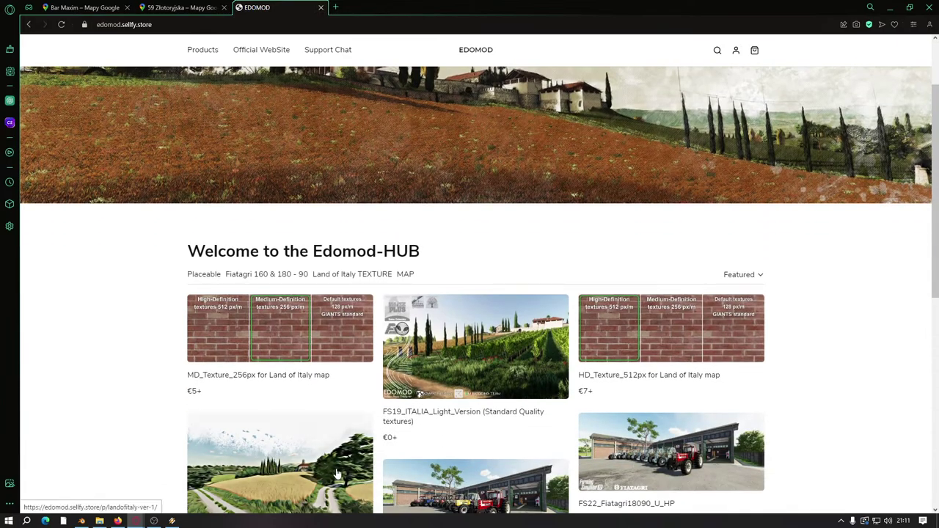
scroll(141, 384, "down", 2)
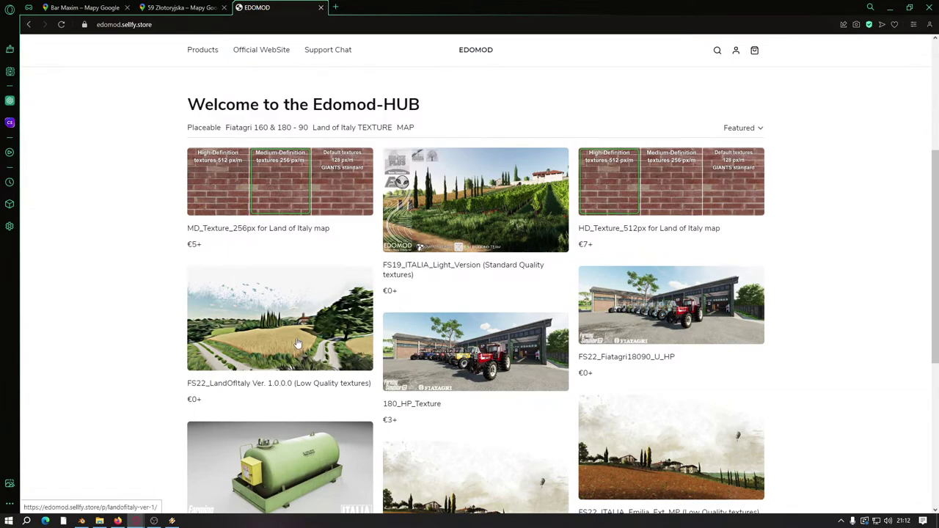
scroll(297, 343, "down", 3)
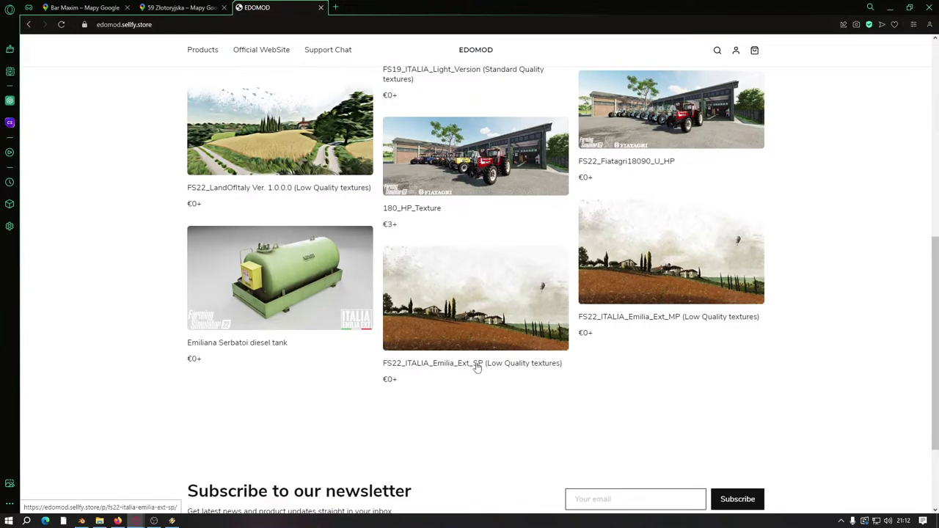
scroll(478, 366, "up", 1)
scroll(427, 306, "up", 6)
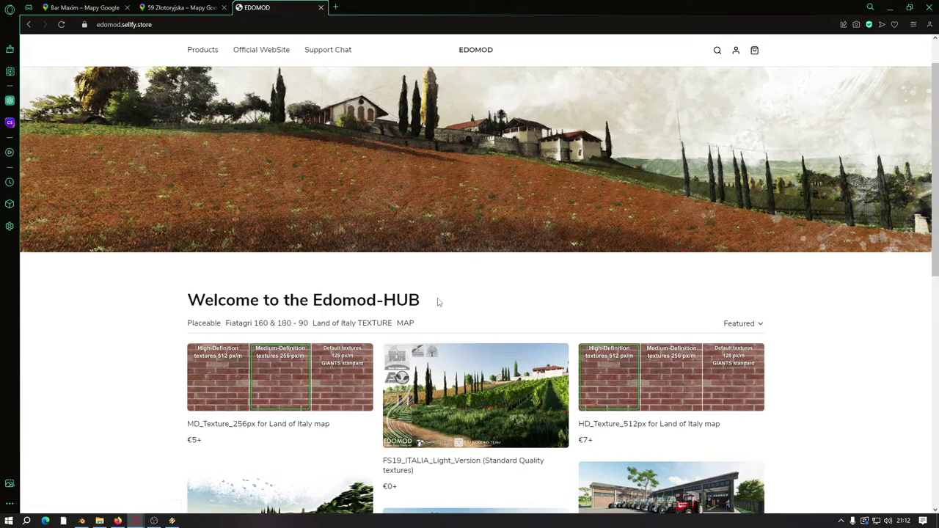
scroll(438, 302, "down", 3)
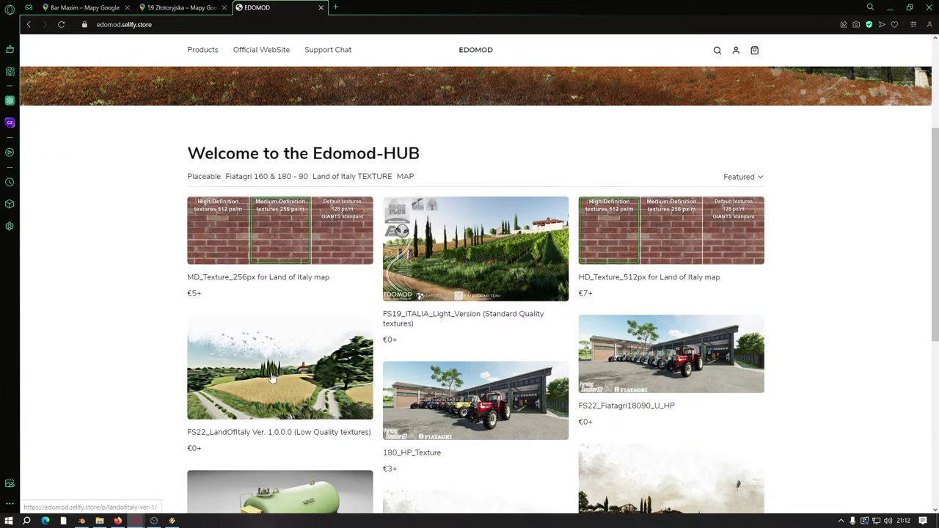
scroll(130, 321, "down", 1)
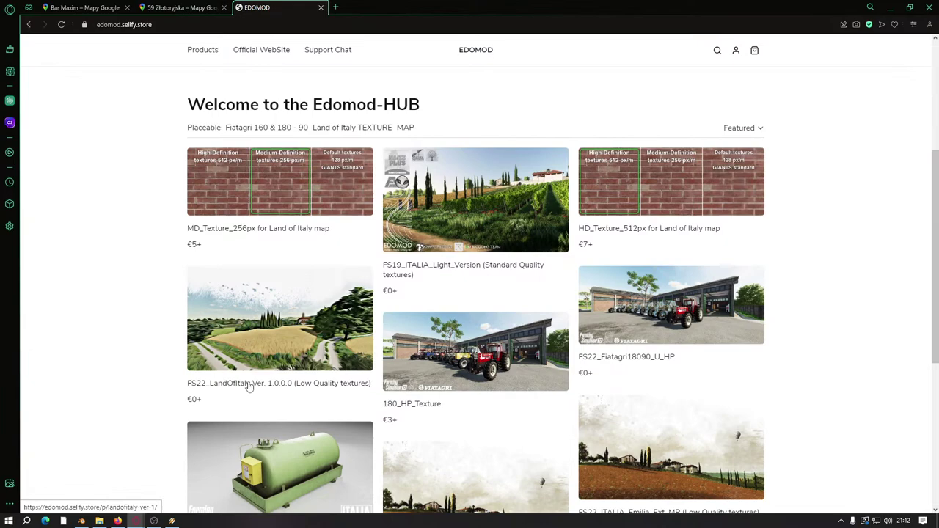
Step: Search Google for 'modhub us italy' in a new browser tab
left_click(335, 7)
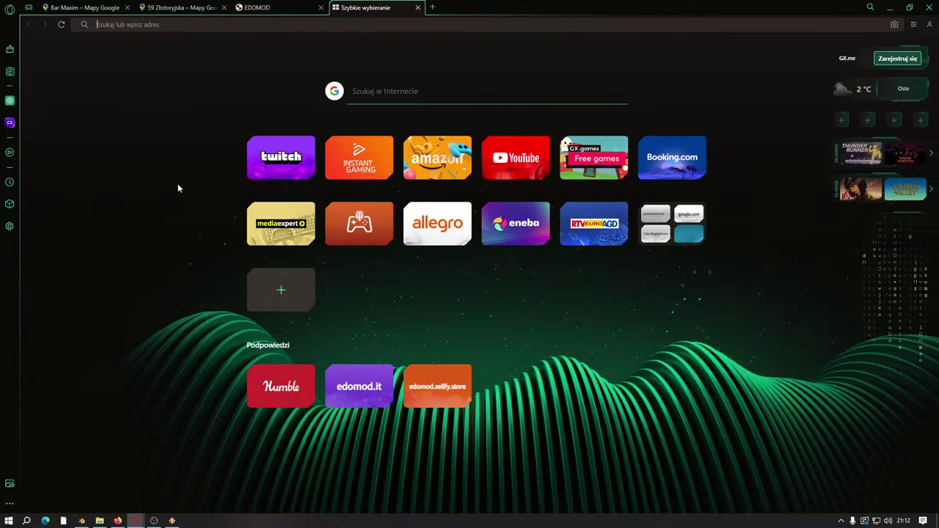
type("modh")
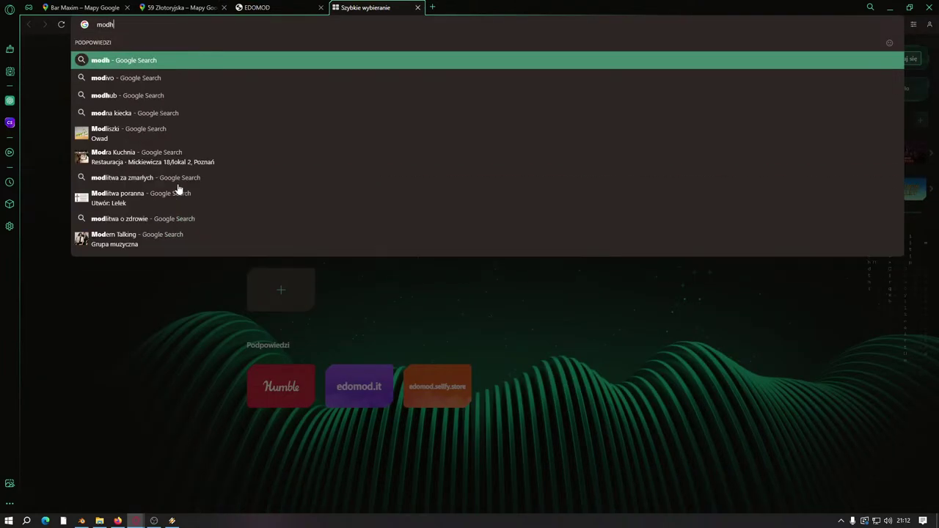
type("ub us ")
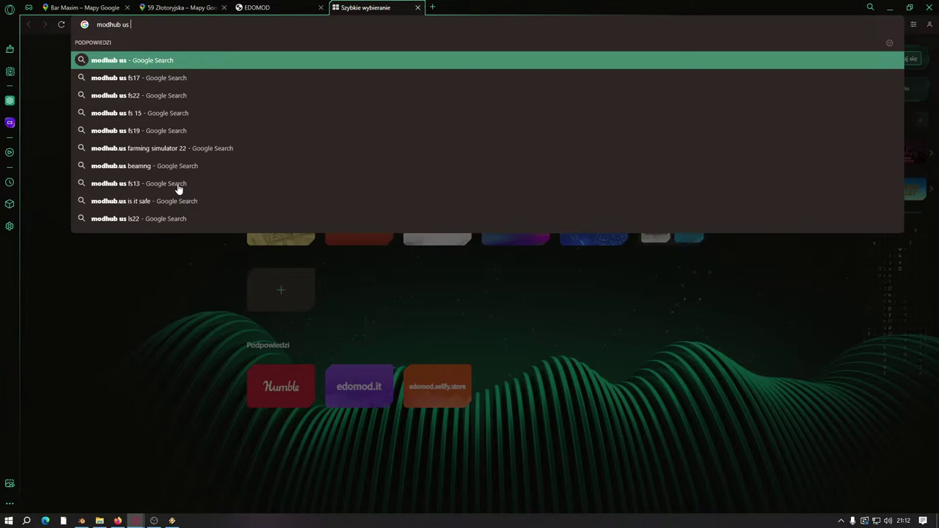
type("is")
key("BackSpace")
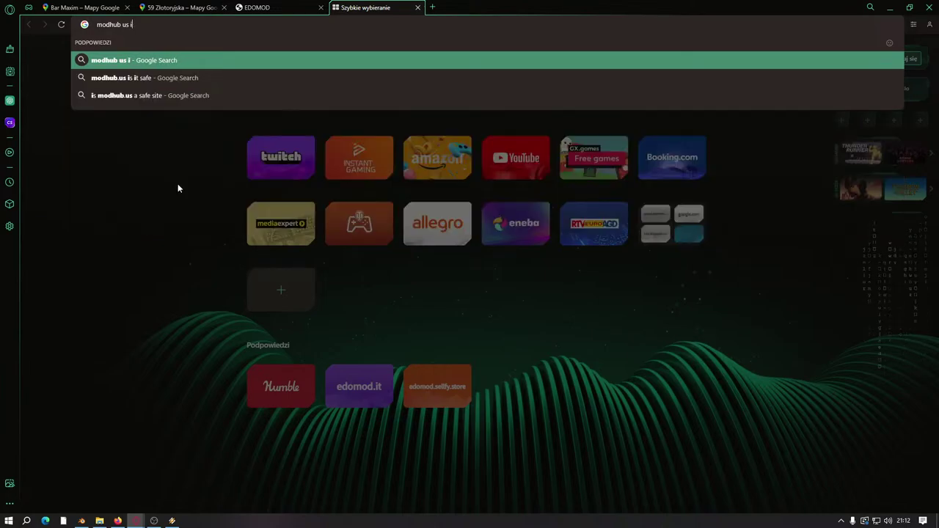
type("taly")
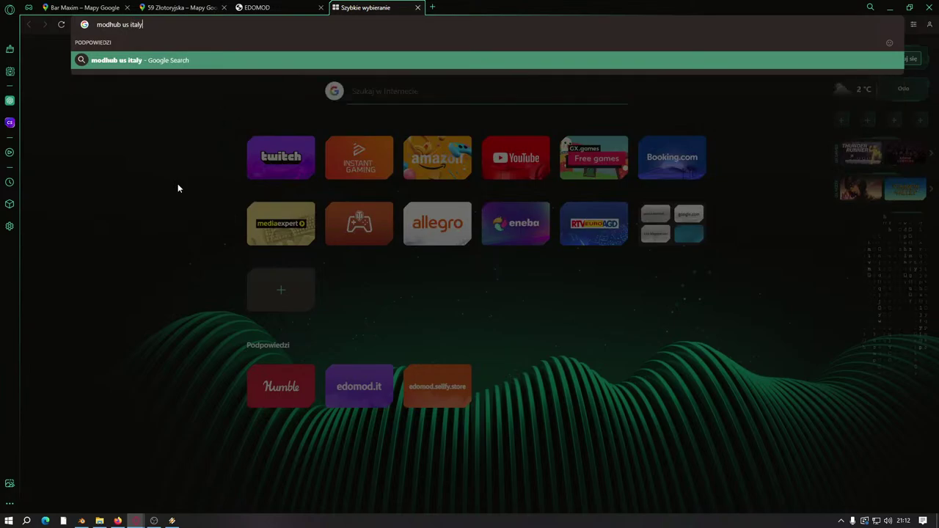
key("Return")
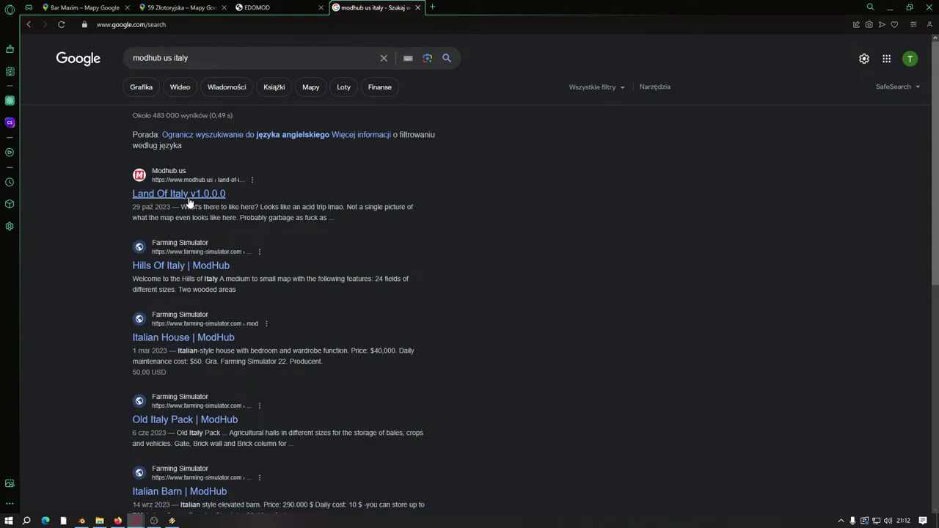
Step: Open the modhub.us Land Of Italy v1.0.0.0 result and accept its consent prompt
left_click(188, 194)
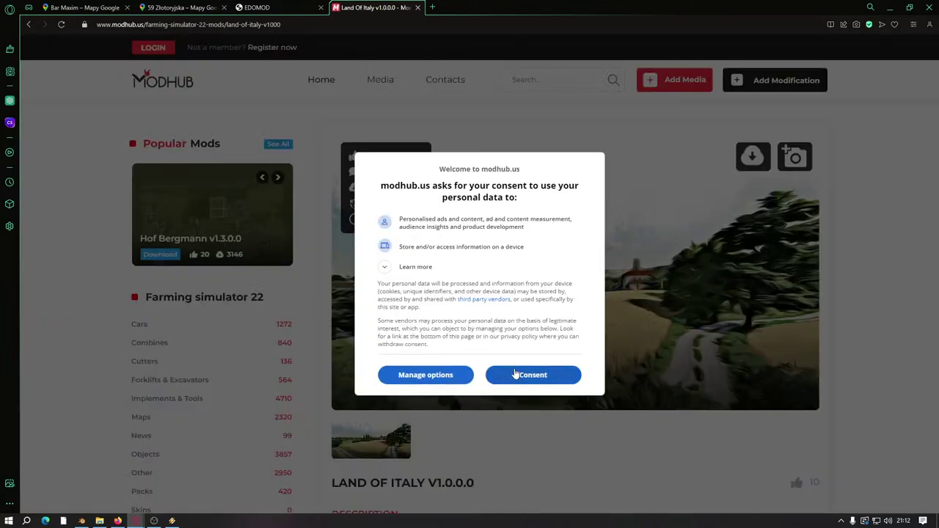
left_click(517, 376)
scroll(381, 394, "down", 10)
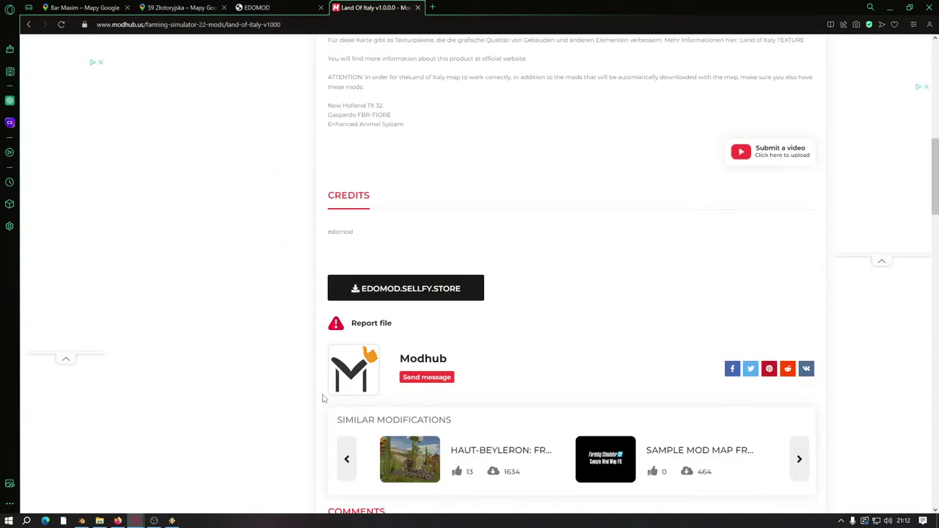
Step: Add the Land of Italy map to the Edomod cart at price 0, declining the HD texture upsell
left_click(411, 225)
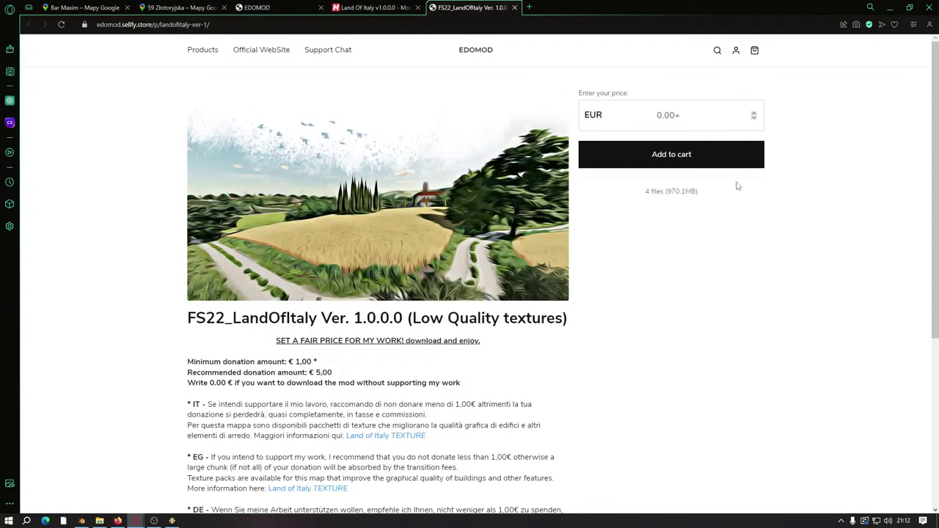
scroll(689, 193, "down", 4)
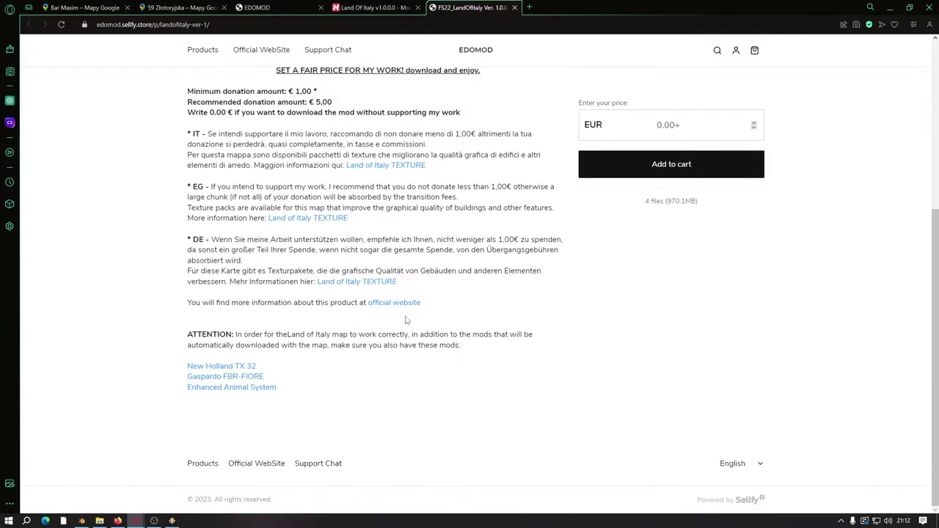
scroll(405, 317, "up", 4)
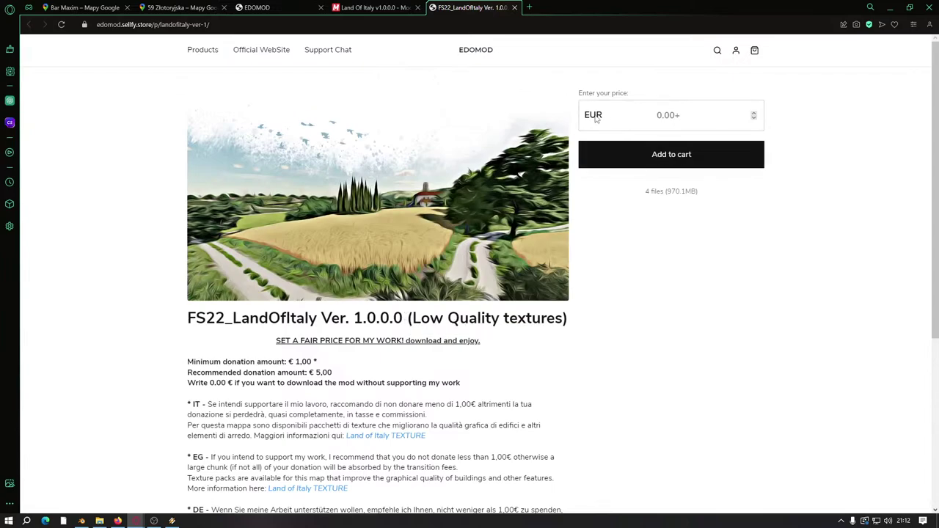
left_click(668, 115)
type("0")
left_click(672, 155)
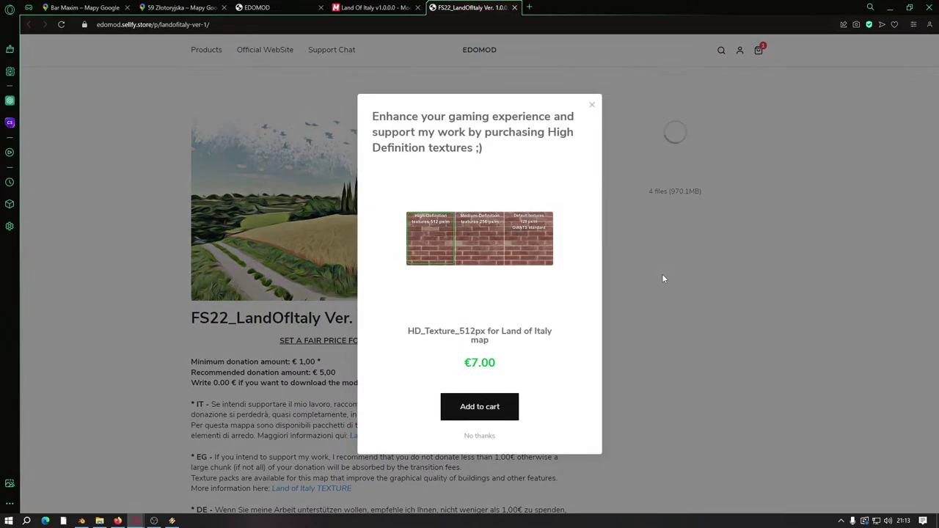
left_click(481, 436)
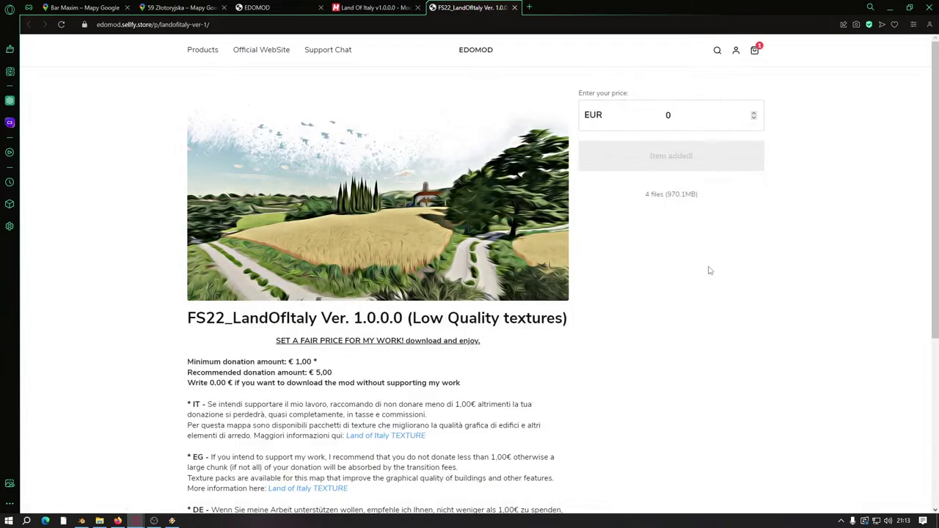
Step: Proceed to checkout, then close the checkout and Land Of Italy tabs and return to the previous Edomod page
mouse_move(754, 50)
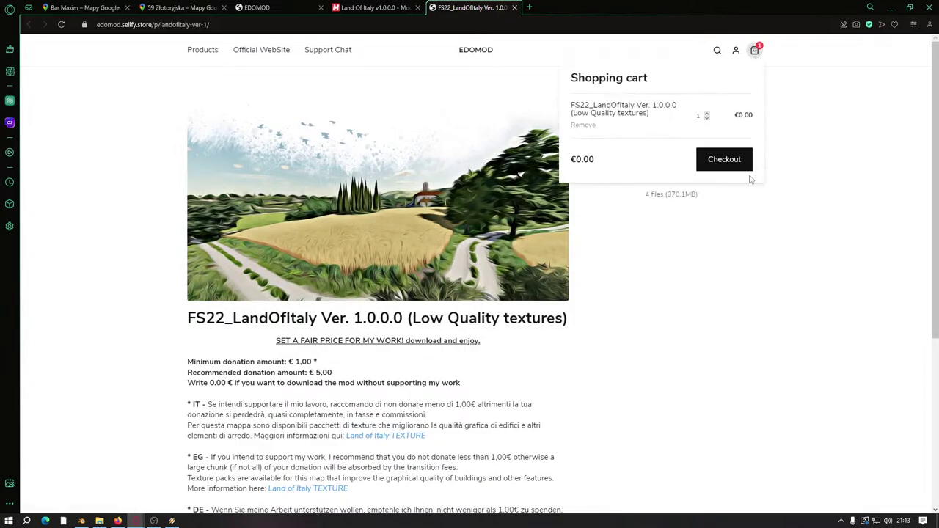
left_click(720, 175)
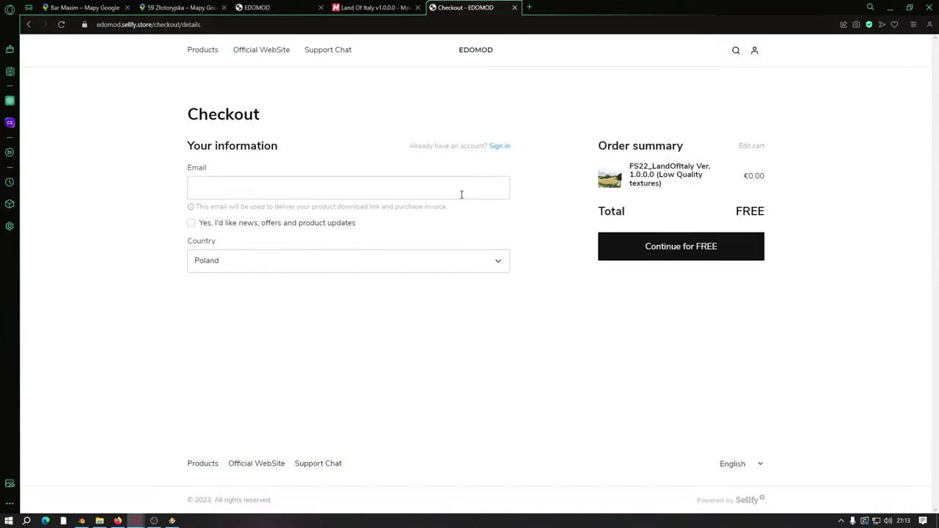
left_click(514, 7)
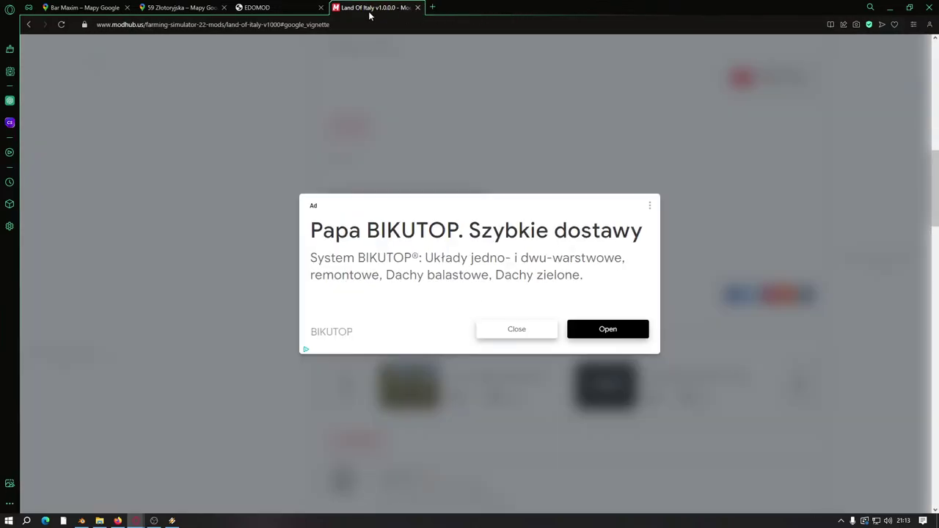
left_click(417, 7)
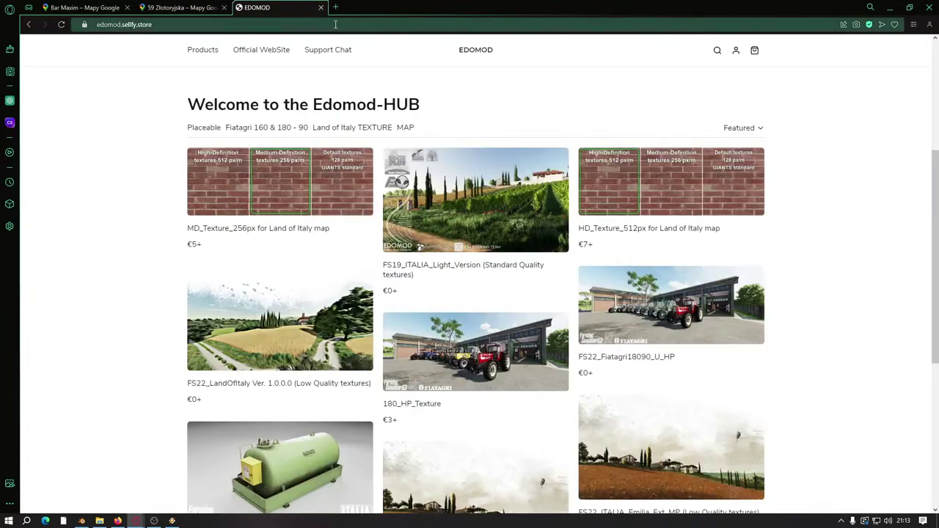
left_click(28, 24)
Step: Close the Edomod tab and move the restored-down browser window off the right edge of the screen
left_click(319, 8)
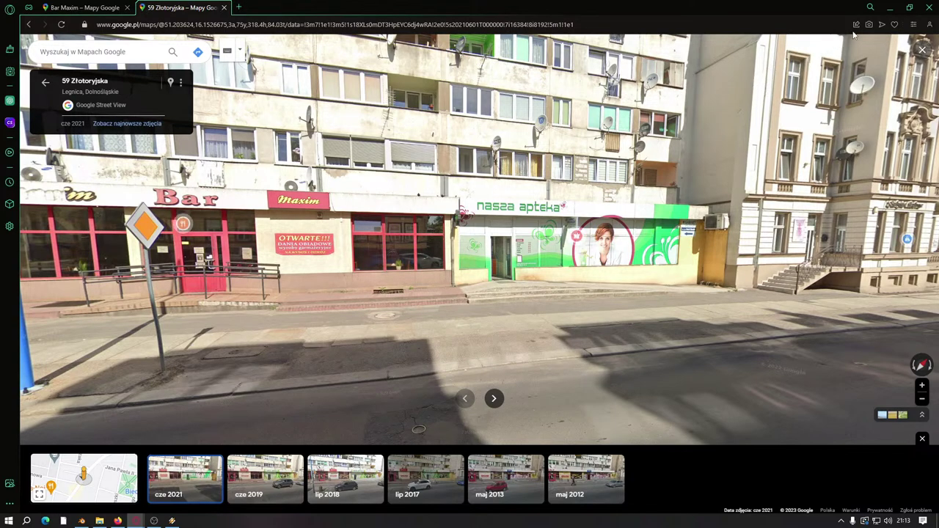
left_click(909, 8)
left_click_drag(603, 157, 938, 205)
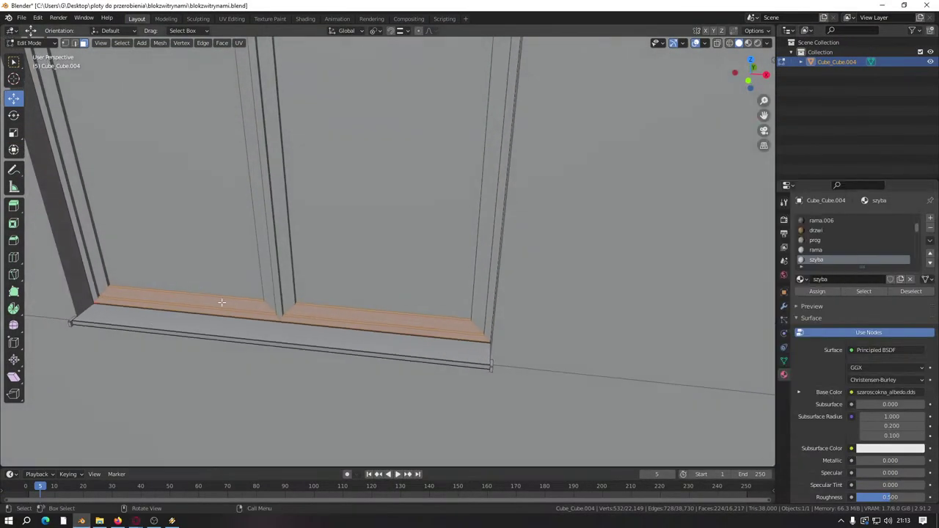
Step: Select the sill strip faces of both window panes using L and Shift+L
scroll(252, 291, "down", 5)
middle_click_drag(253, 291, 336, 299)
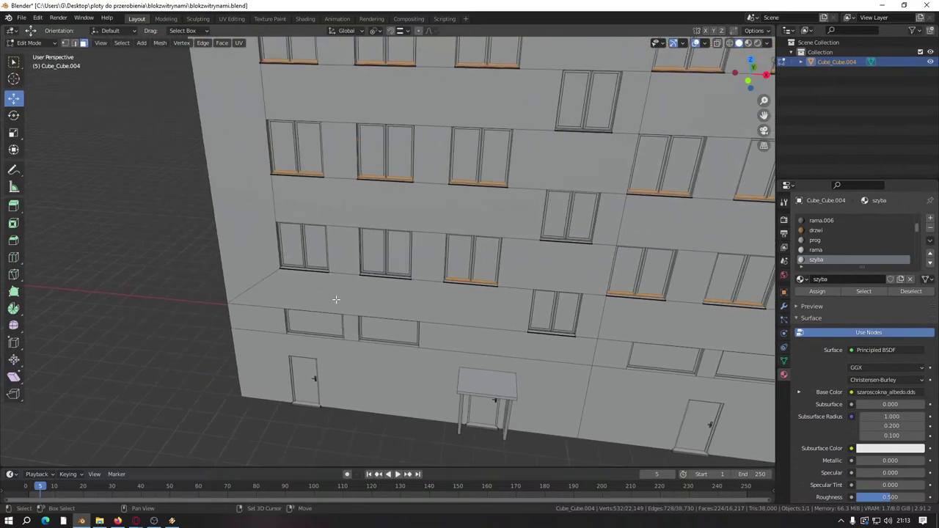
scroll(341, 304, "up", 6)
key("l")
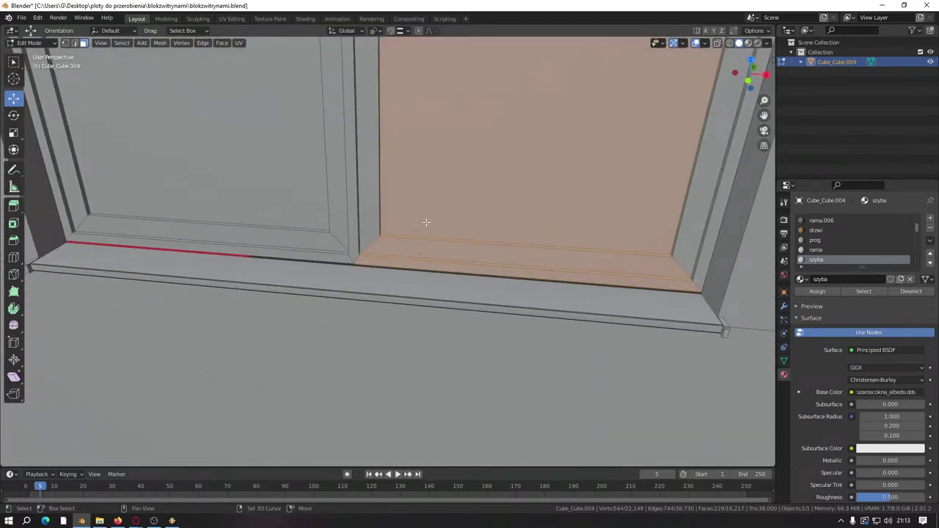
key("l")
key("shift+l")
key("shift+l")
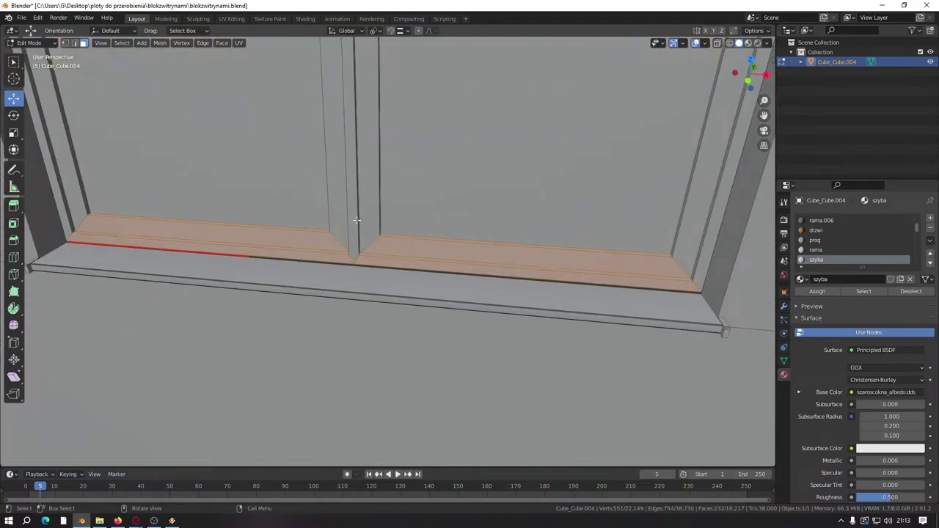
scroll(542, 268, "down", 3)
scroll(542, 268, "up", 4, "ctrl")
scroll(503, 287, "up", 3)
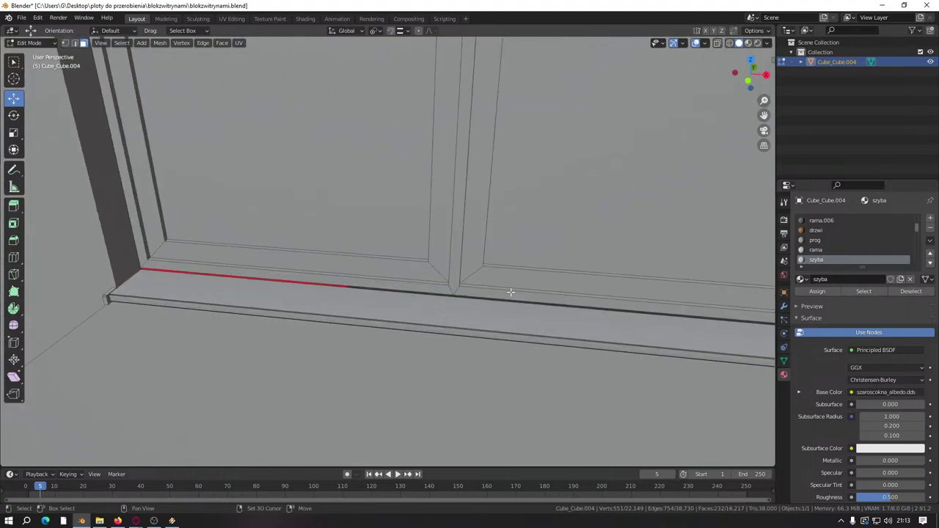
key("l")
key("l")
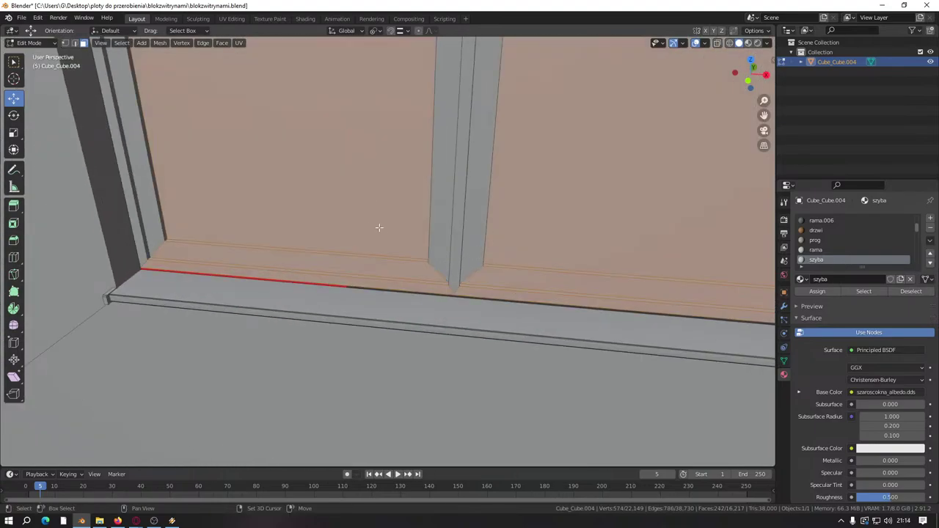
key("shift+l")
scroll(377, 293, "down", 6)
scroll(377, 295, "down", 10)
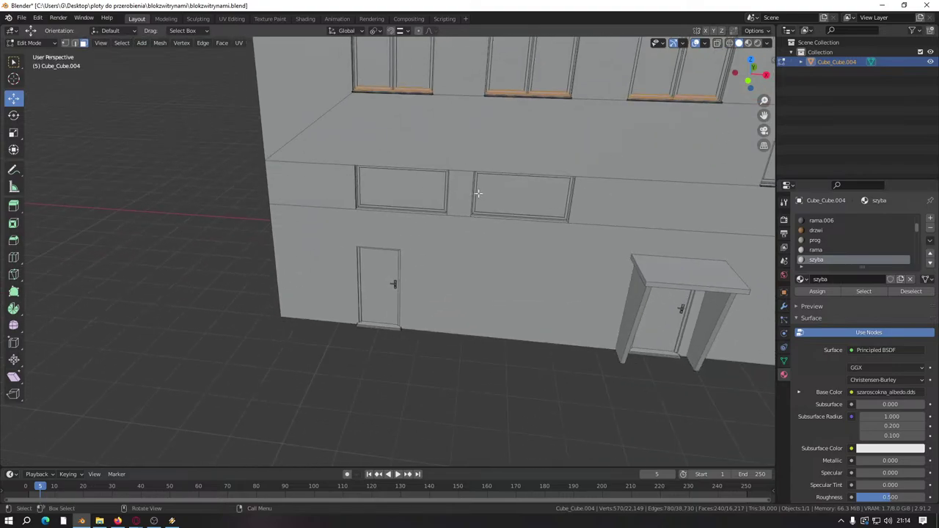
middle_click_drag(415, 246, 415, 223)
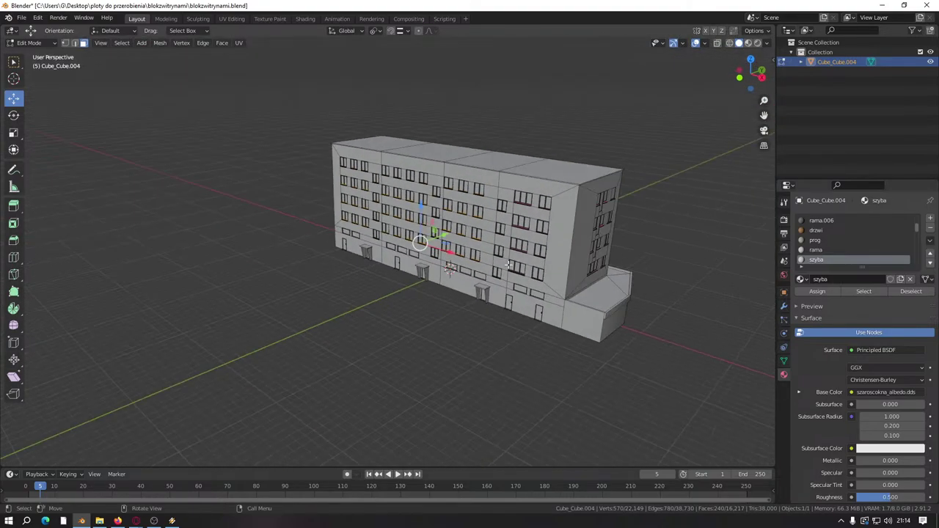
scroll(416, 223, "up", 6)
scroll(415, 223, "up", 8)
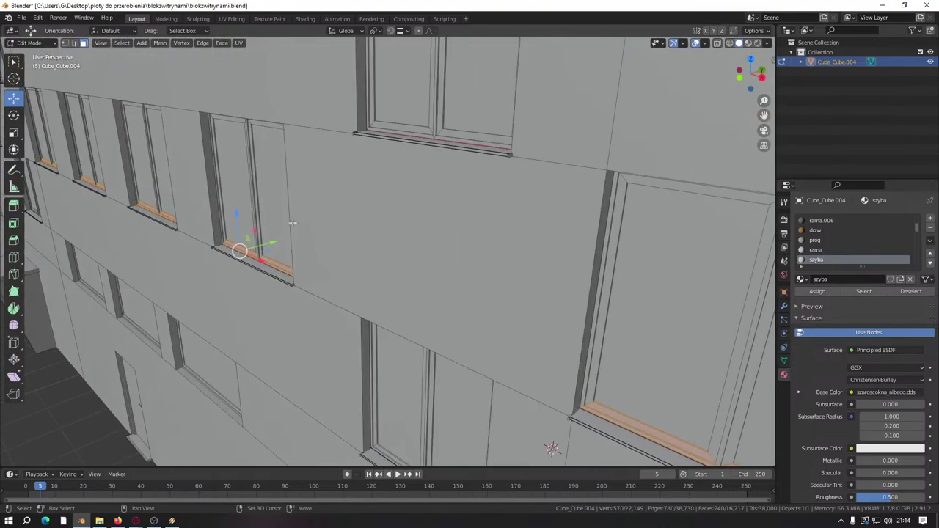
scroll(468, 316, "up", 4)
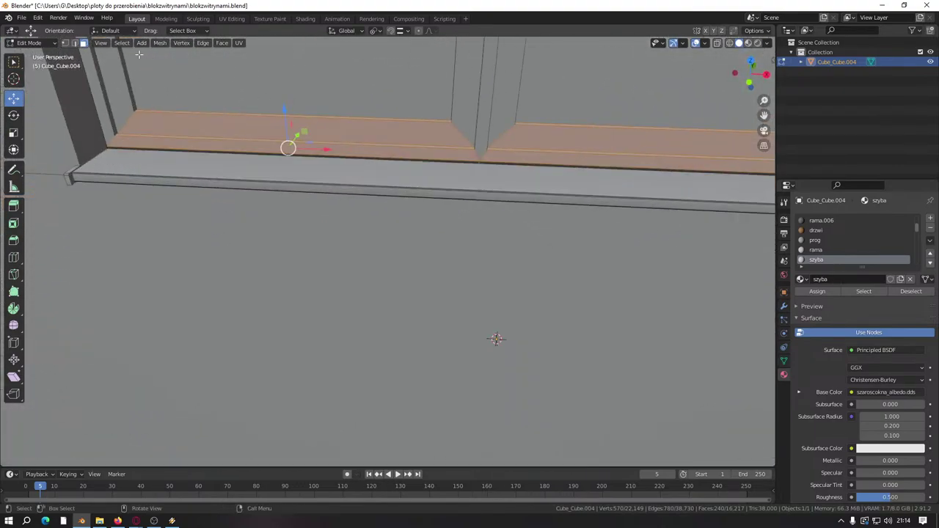
Step: In vertex mode, lower the strip vertices onto the sill with the Z arrow and save the file
left_click(65, 43)
scroll(478, 175, "up", 4)
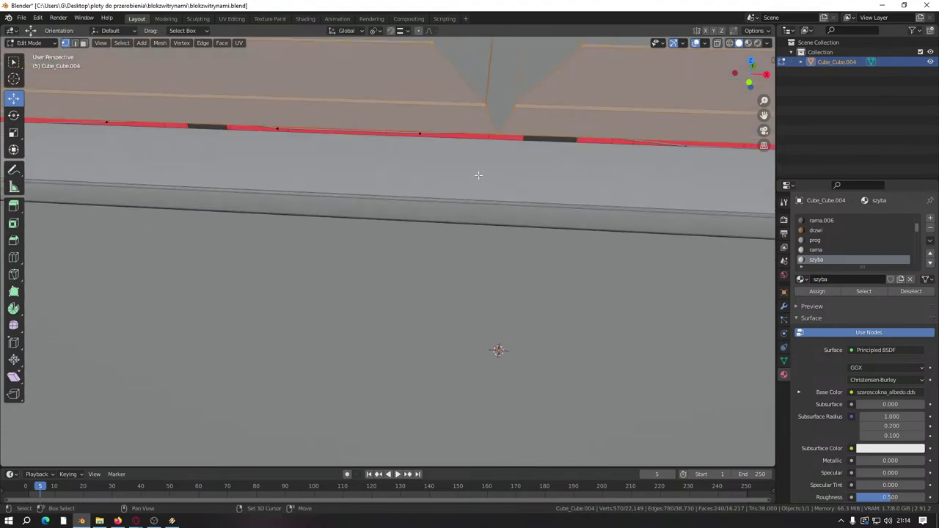
middle_click_drag(497, 134, 466, 171, "shift")
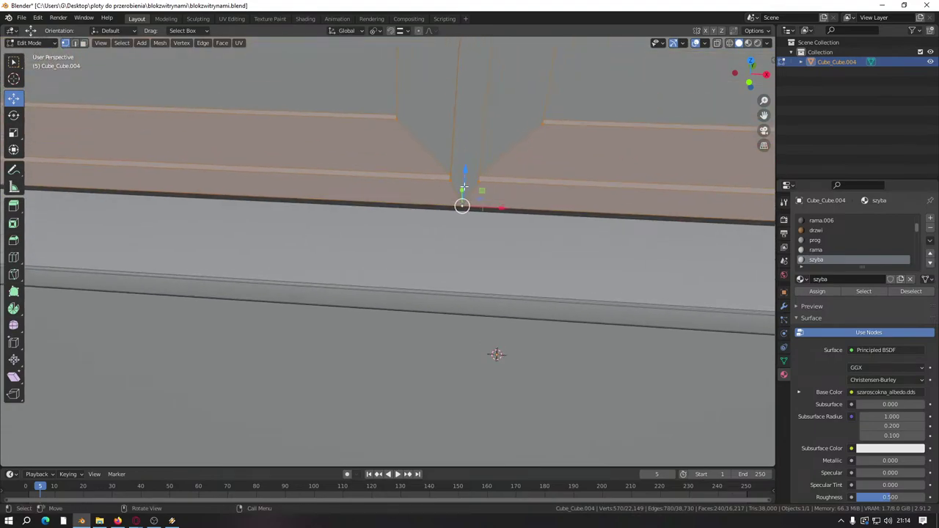
left_click_drag(464, 188, 498, 209)
scroll(463, 215, "down", 2)
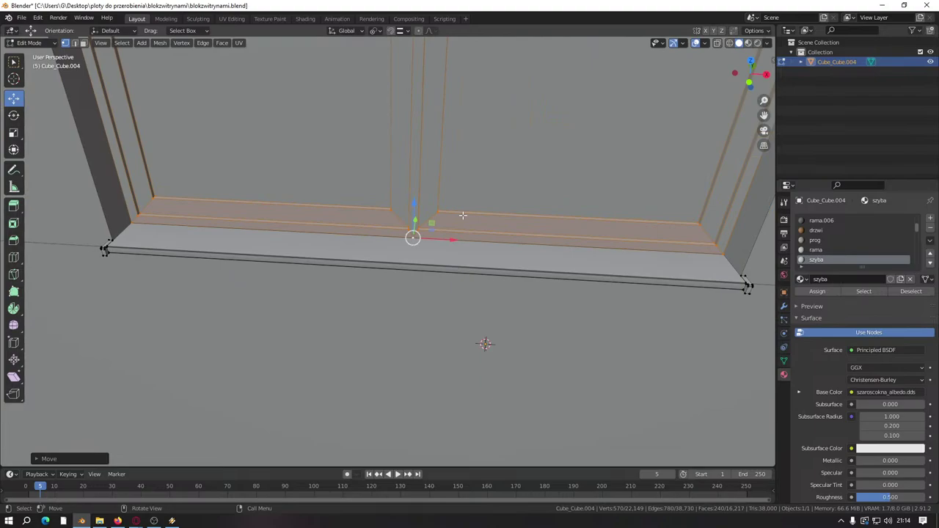
key("ctrl+s")
Step: Return to face selection and box-select the next window's pane faces
scroll(463, 215, "down", 5)
middle_click_drag(463, 215, 315, 242)
scroll(352, 289, "down", 3)
scroll(363, 271, "up", 10)
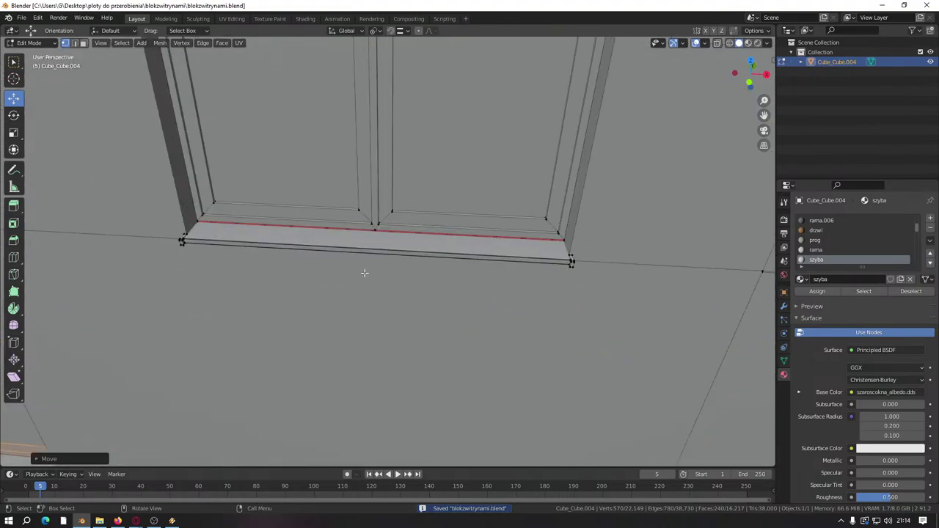
left_click(74, 42)
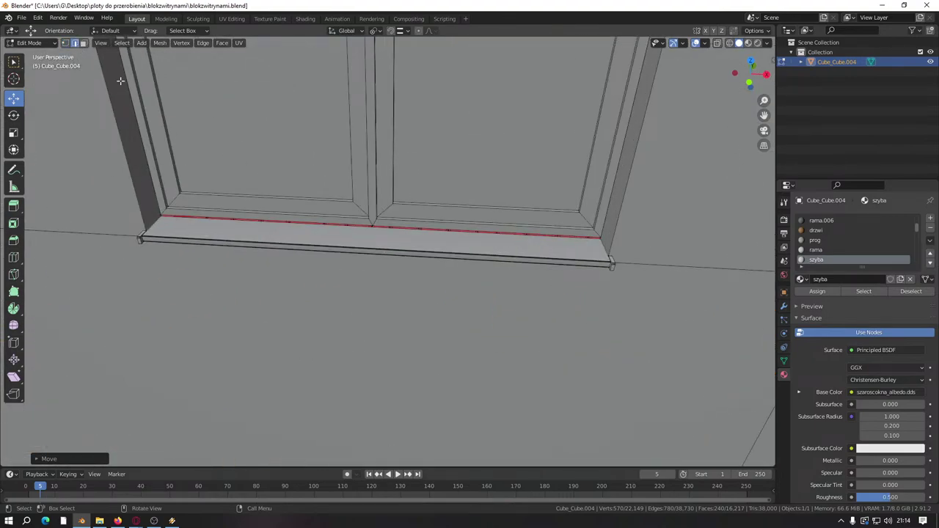
left_click(83, 44)
left_click_drag(327, 218, 328, 218)
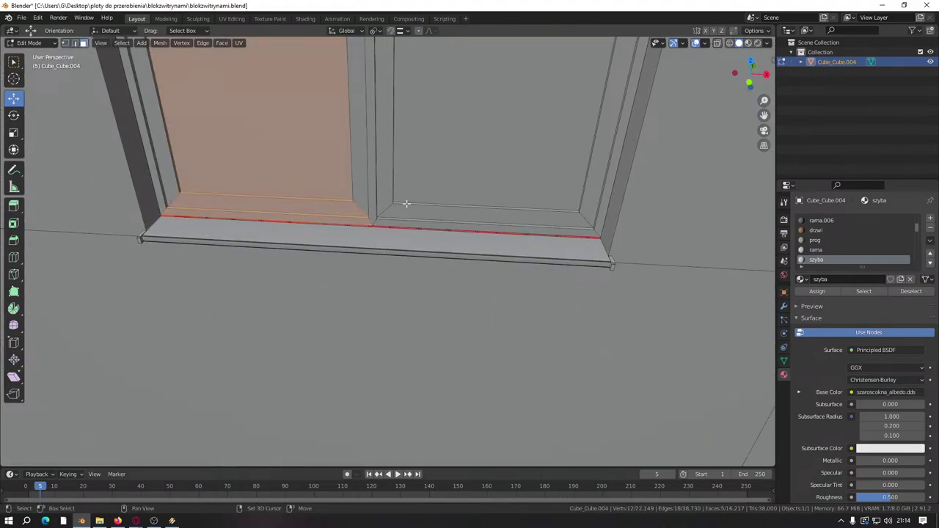
left_click_drag(416, 217, 415, 196)
scroll(360, 283, "down", 4)
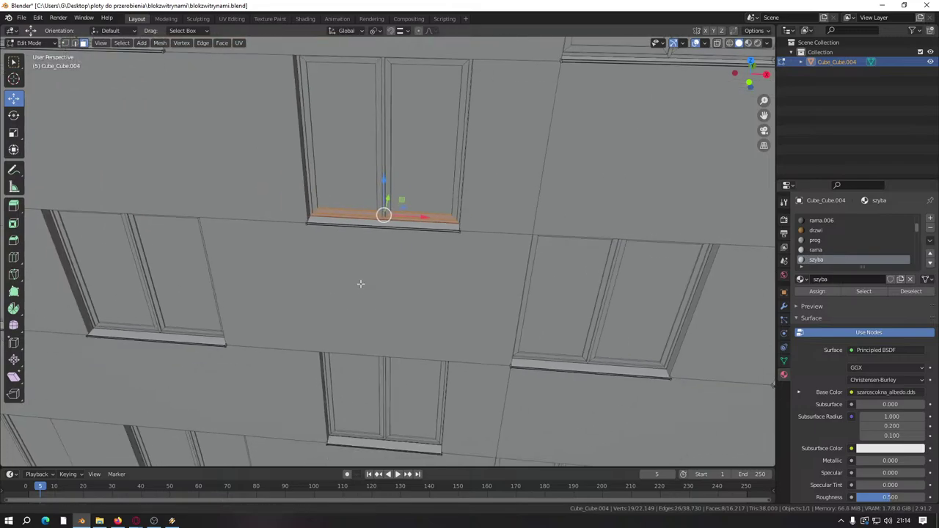
scroll(420, 243, "up", 3)
left_click_drag(422, 319, 423, 319)
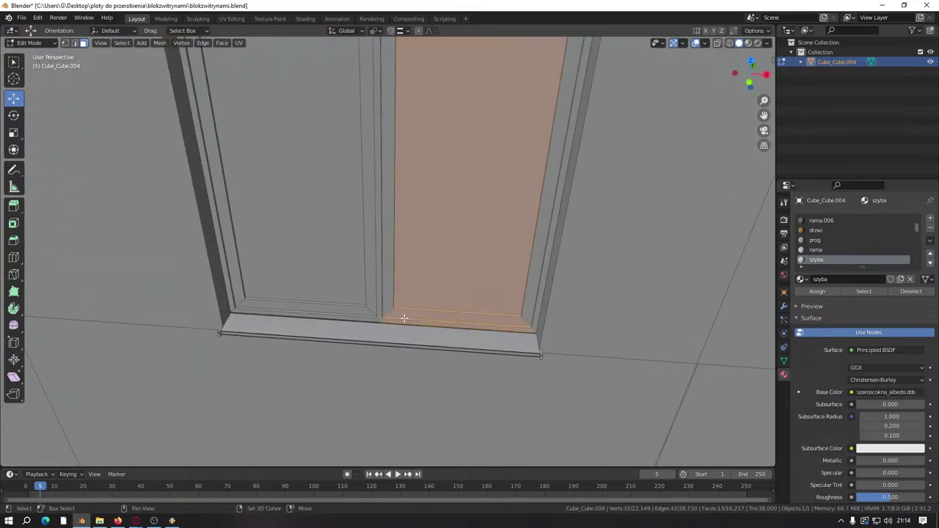
left_click_drag(341, 311, 331, 298)
Step: Select the bottom frame strips of the first two windows, dropping their glass panes
scroll(419, 268, "down", 4)
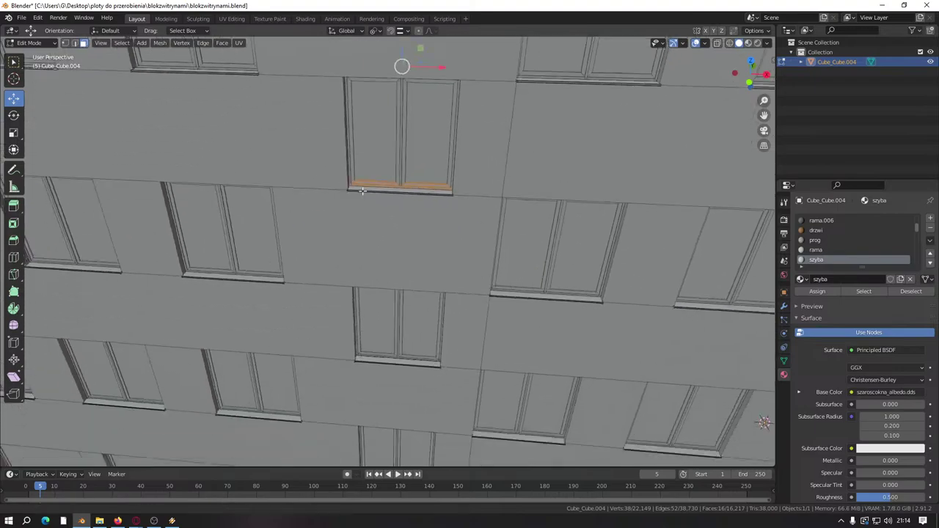
scroll(478, 253, "up", 4)
left_click(511, 233, "shift")
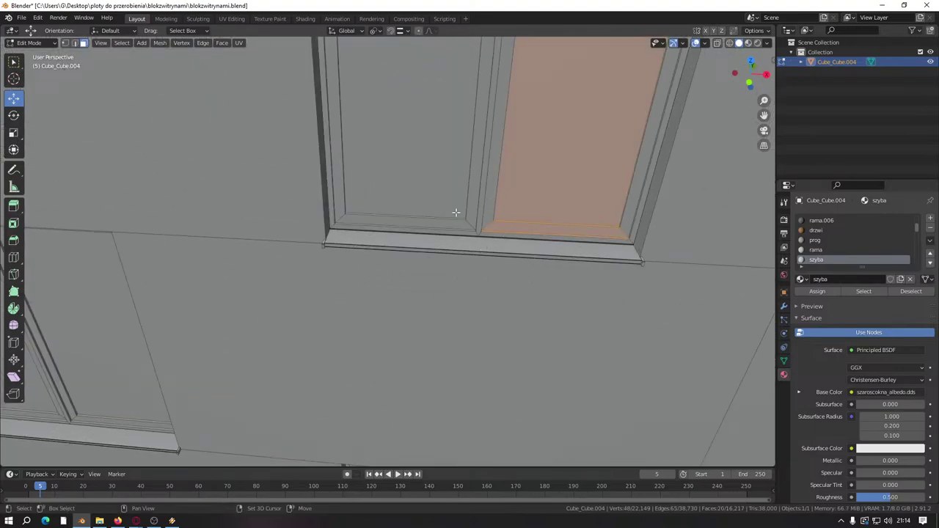
left_click(504, 235, "shift")
left_click(425, 185, "shift")
left_click(425, 184, "shift")
left_click(503, 174, "shift")
scroll(425, 271, "down", 4)
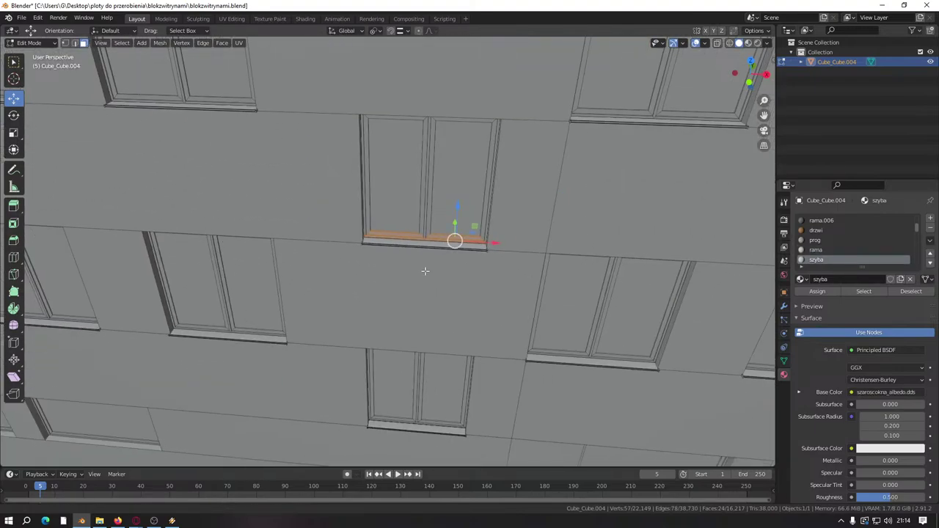
scroll(424, 249, "up", 5)
left_click(456, 177, "shift")
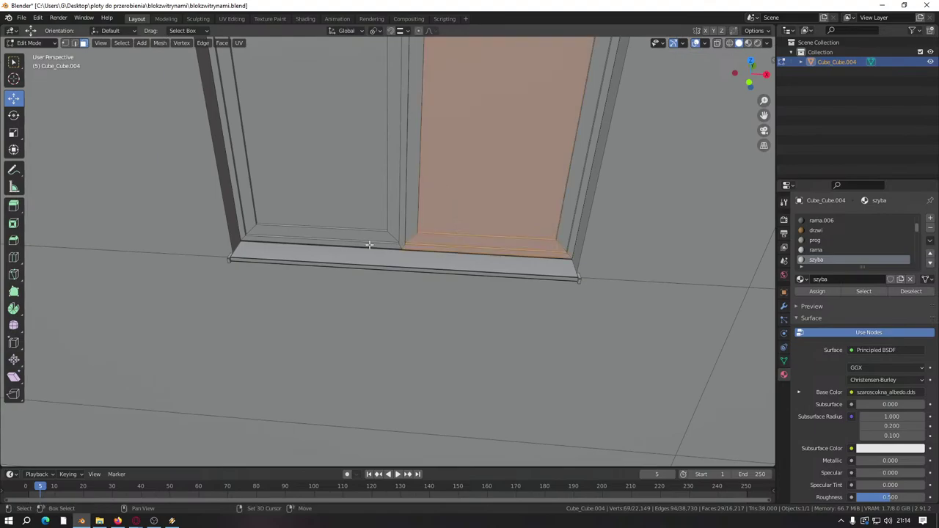
left_click(370, 201, "shift")
left_click(470, 155, "shift")
left_click(405, 156, "shift")
scroll(363, 154, "down", 5)
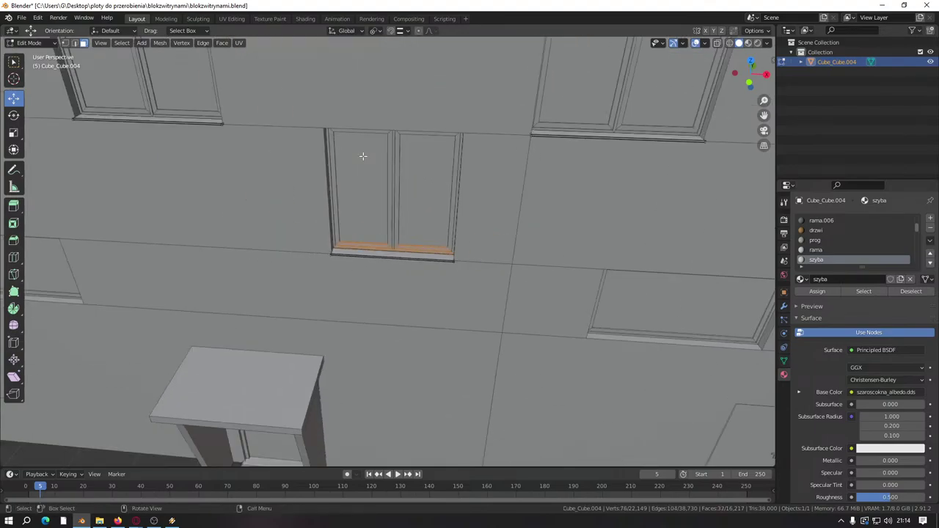
scroll(367, 176, "down", 3)
Step: Add the sill strips of the lower facade windows to the selection, excluding their panes
middle_click_drag(367, 176, 429, 280)
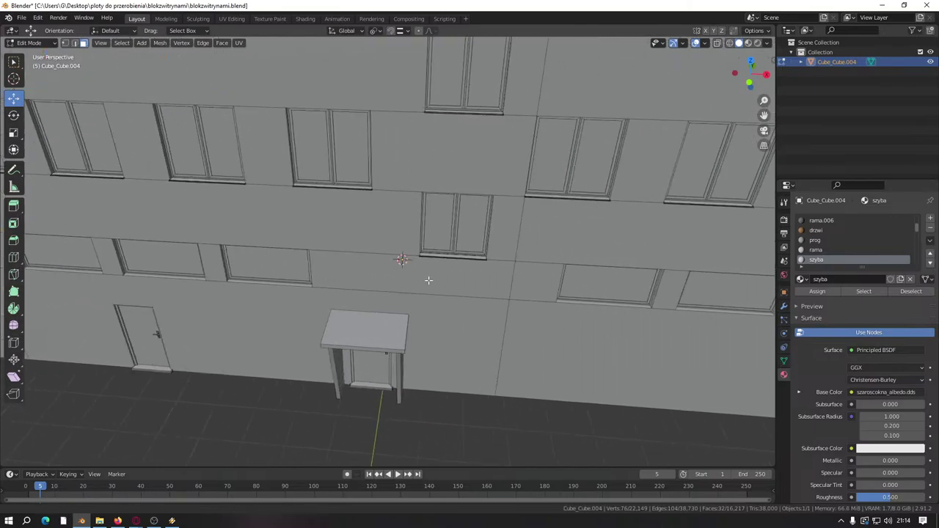
scroll(429, 280, "up", 6)
middle_click_drag(296, 212, 501, 175)
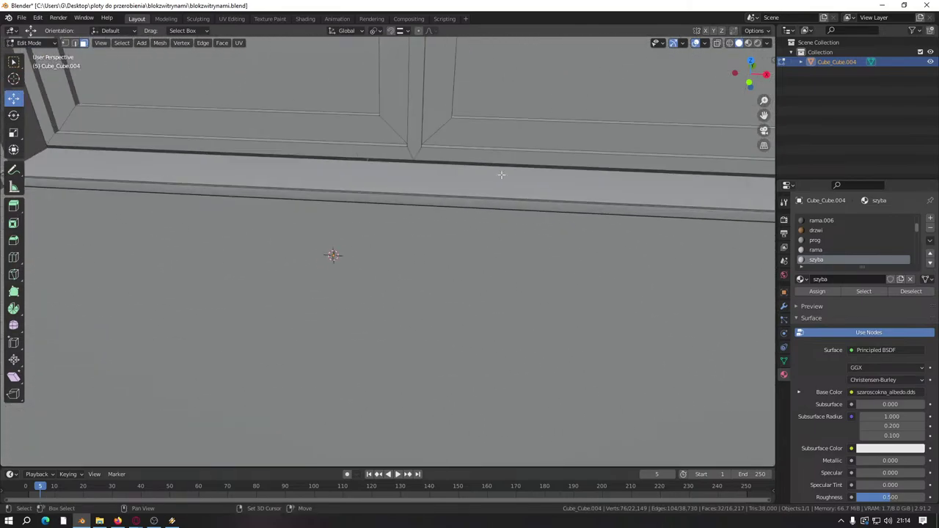
left_click(504, 123)
left_click(303, 101, "shift")
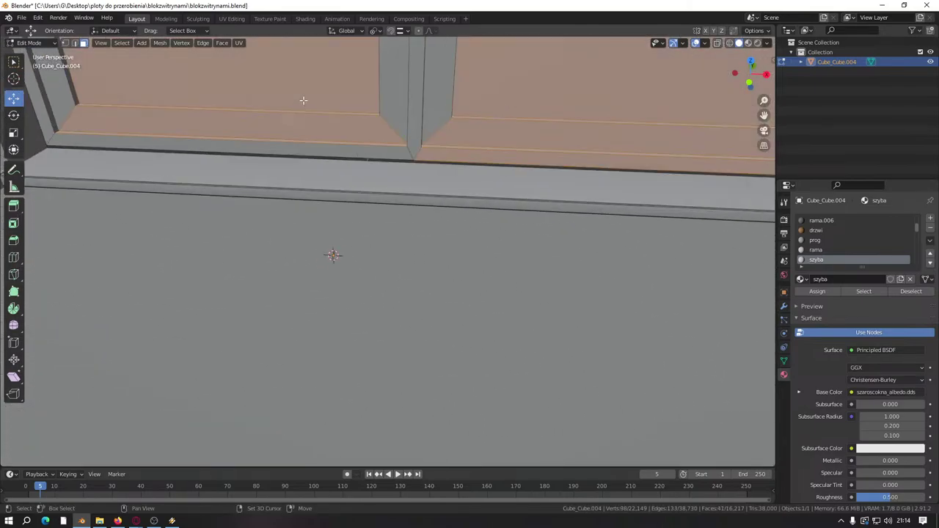
left_click(316, 142)
scroll(428, 369, "down", 6)
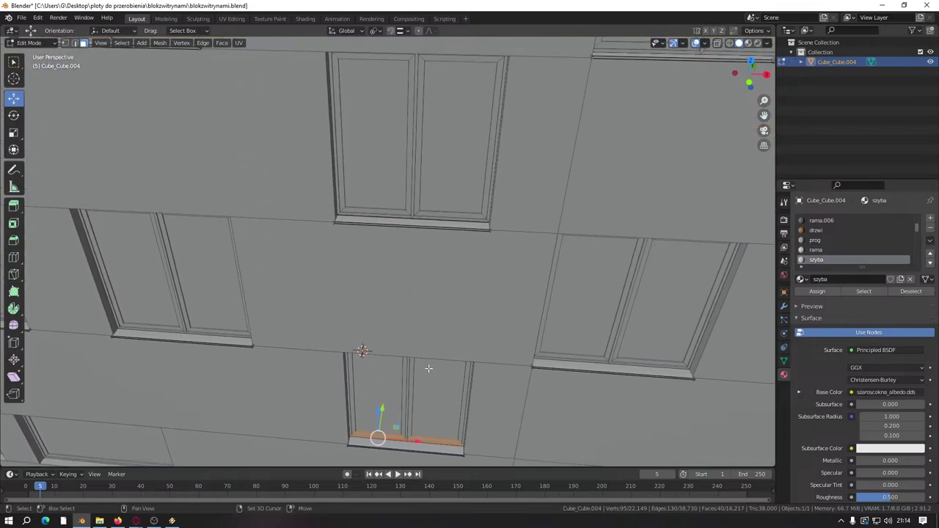
scroll(428, 369, "up", 8)
left_click(347, 240, "shift")
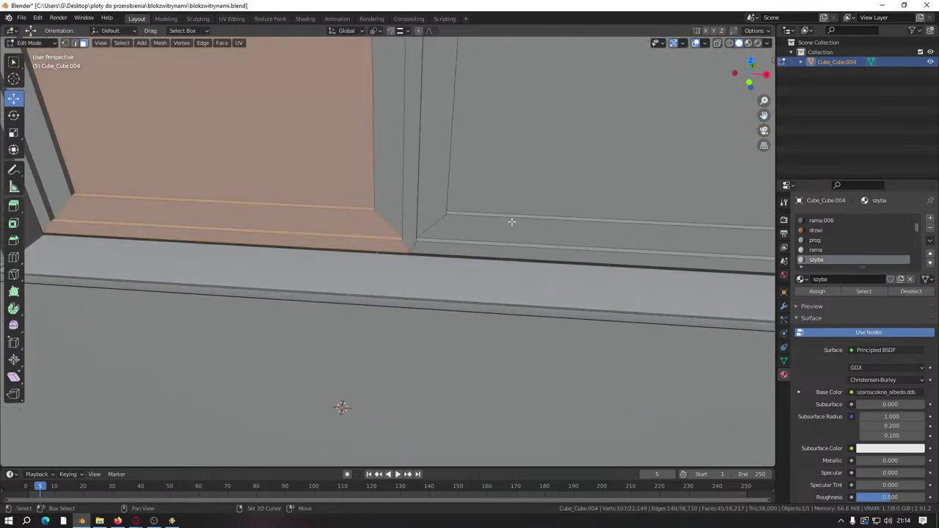
left_click(548, 253, "shift")
scroll(503, 210, "down", 8)
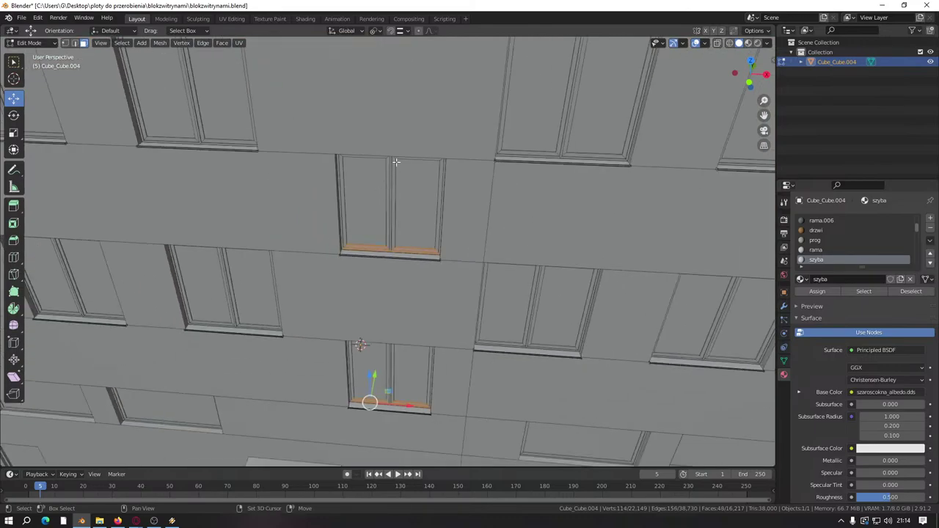
scroll(487, 369, "up", 7)
left_click(468, 348, "shift")
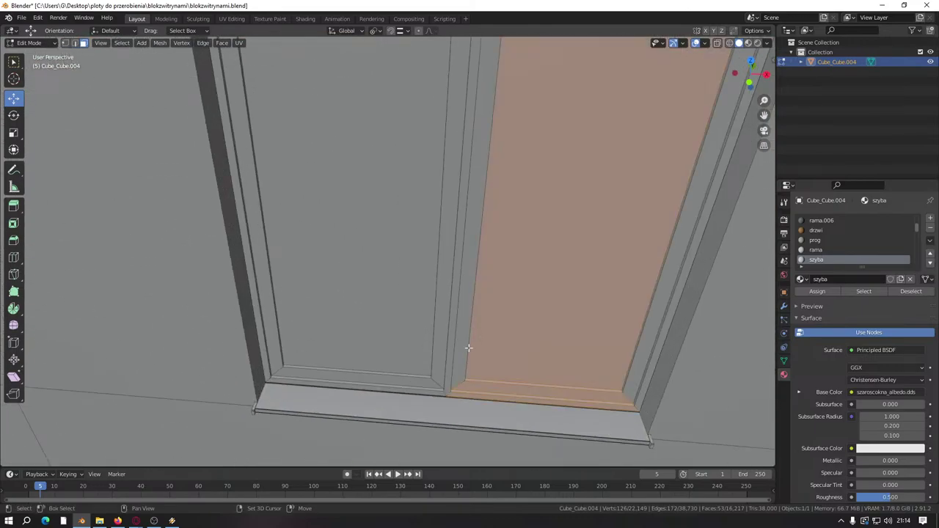
left_click(377, 312, "shift")
left_click(531, 286, "shift")
left_click(404, 237, "shift")
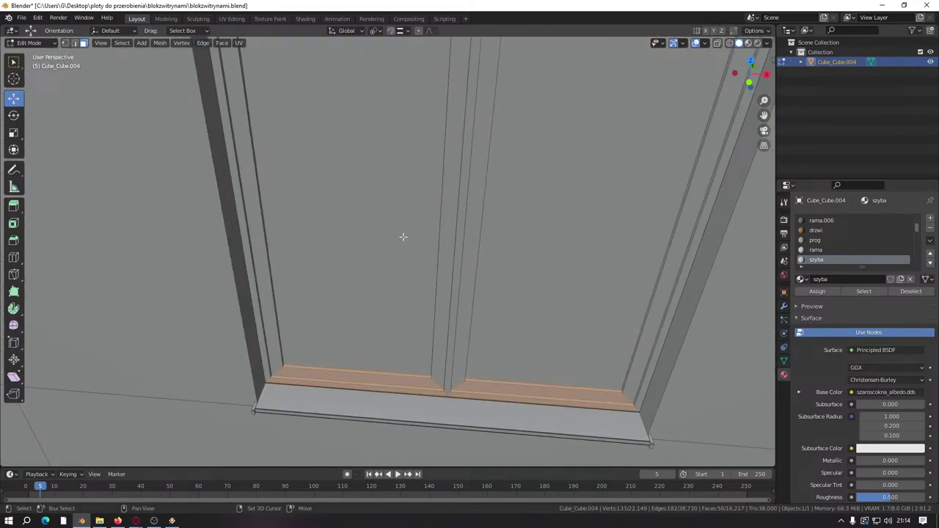
scroll(383, 413, "down", 7)
scroll(390, 326, "up", 2)
scroll(390, 327, "up", 6)
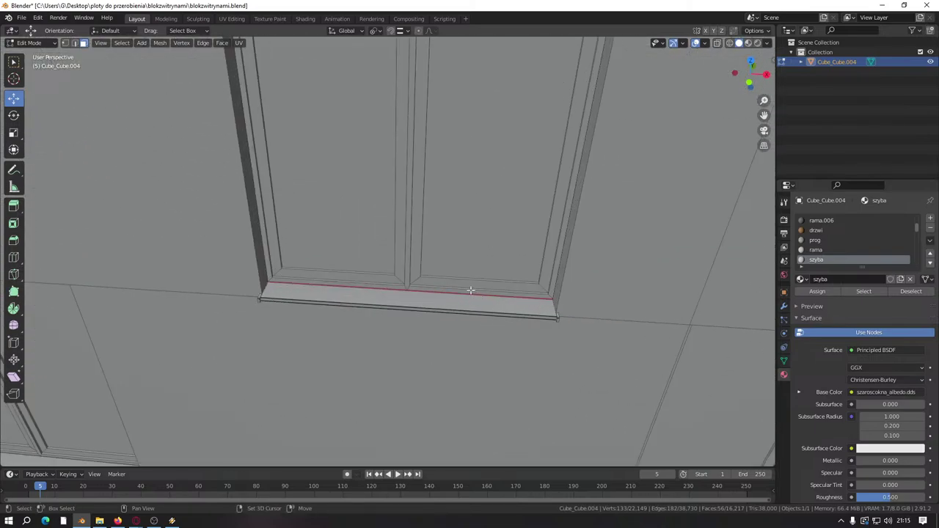
Step: Add the bottom strips of the next three windows, leaving the glass panels unselected
left_click(405, 257, "shift")
left_click(360, 245, "shift")
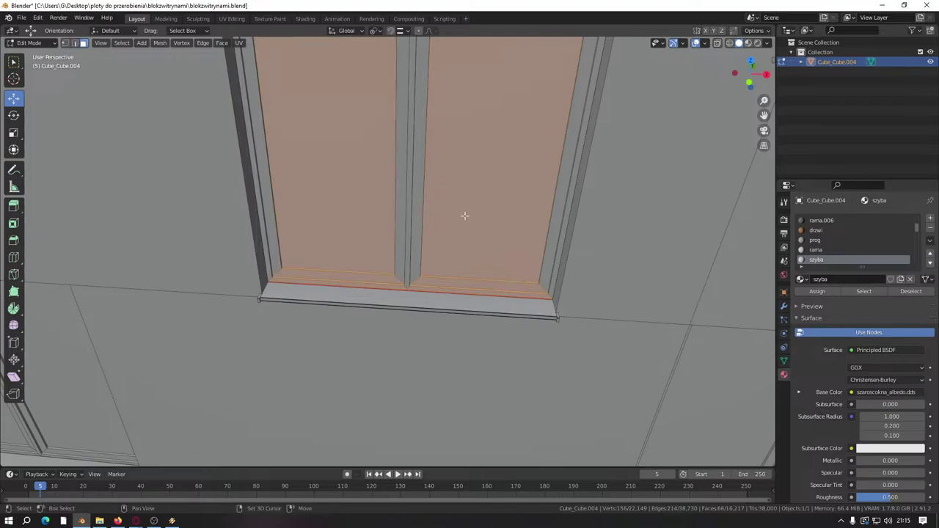
left_click(465, 216, "shift")
left_click(390, 199, "shift")
scroll(463, 243, "down", 6)
middle_click_drag(204, 261, 348, 262)
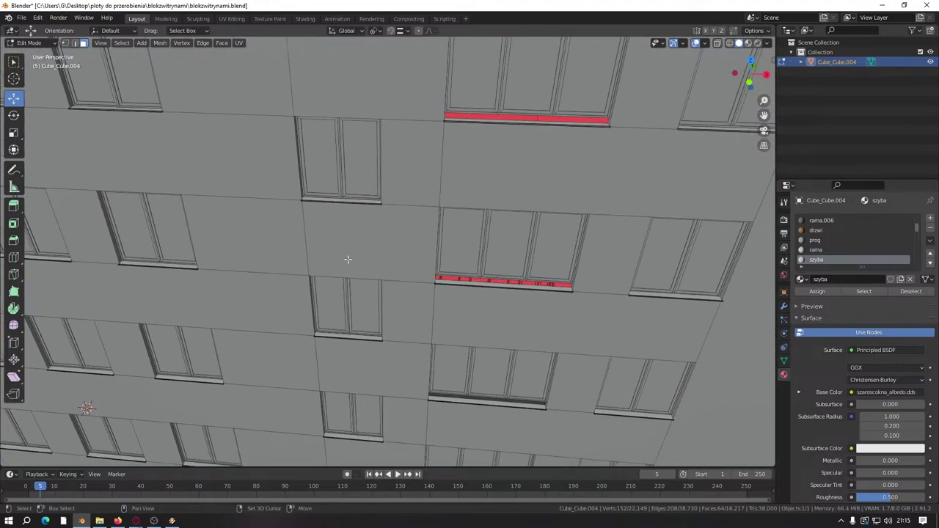
scroll(399, 256, "up", 6)
left_click(386, 267, "shift")
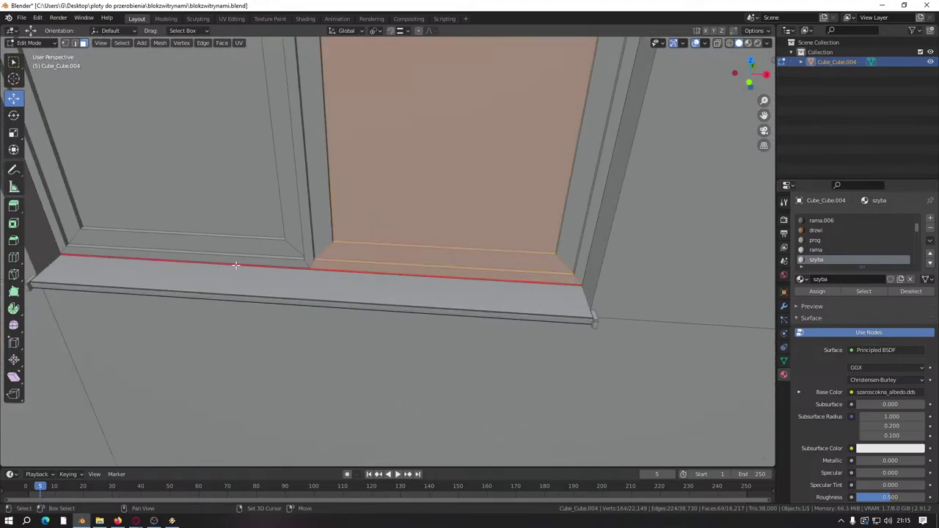
left_click(236, 253, "shift")
left_click(367, 211, "shift")
left_click(262, 179, "shift")
scroll(325, 210, "down", 5)
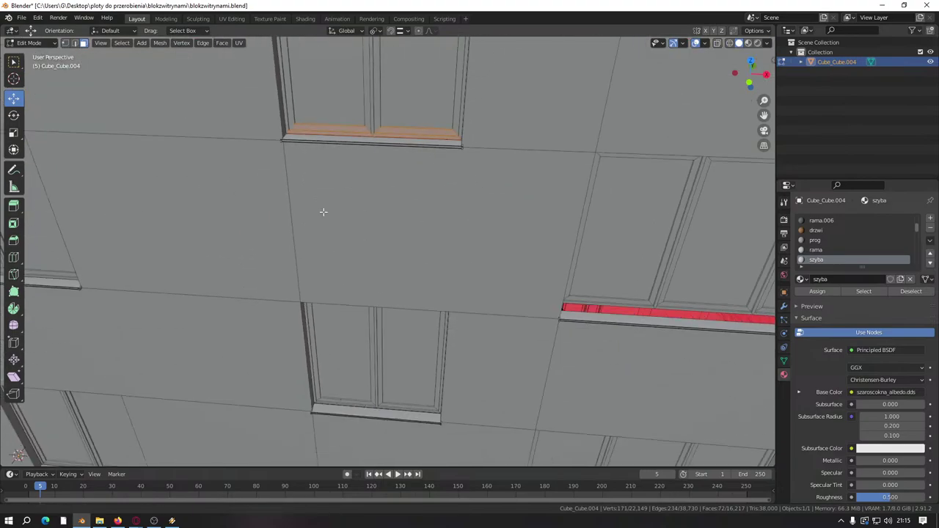
scroll(427, 273, "up", 5)
left_click(381, 318, "shift")
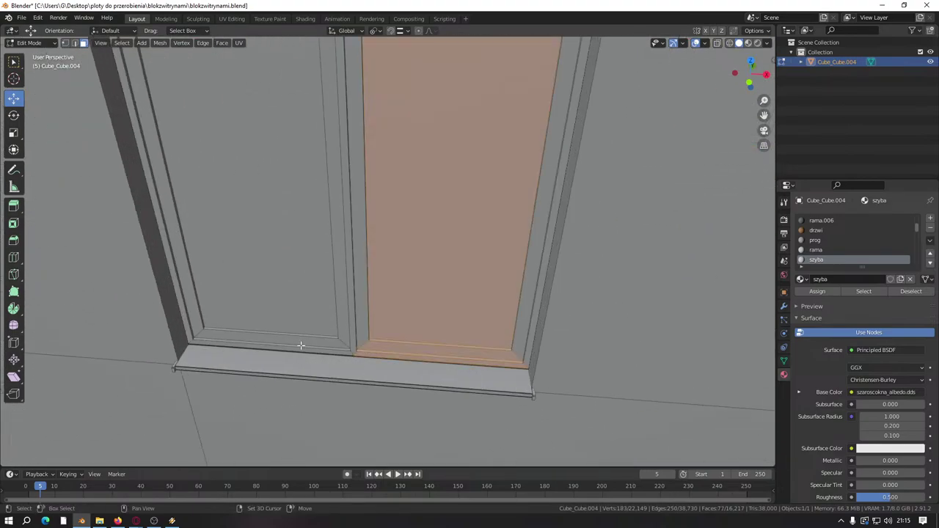
left_click(303, 334, "shift")
left_click(413, 314, "shift")
scroll(373, 135, "down", 5)
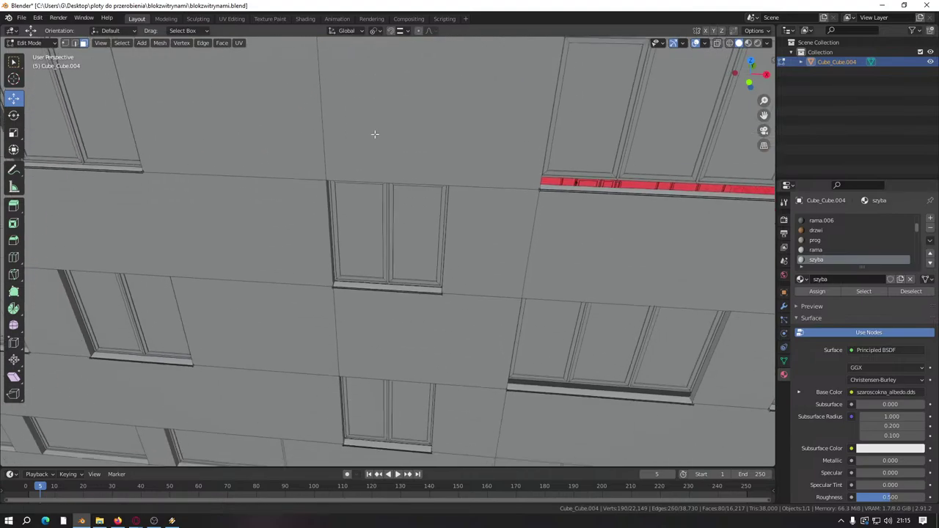
scroll(429, 316, "up", 5)
Step: Add the remaining lower windows' bottom strips to the selection
left_click(394, 302, "shift")
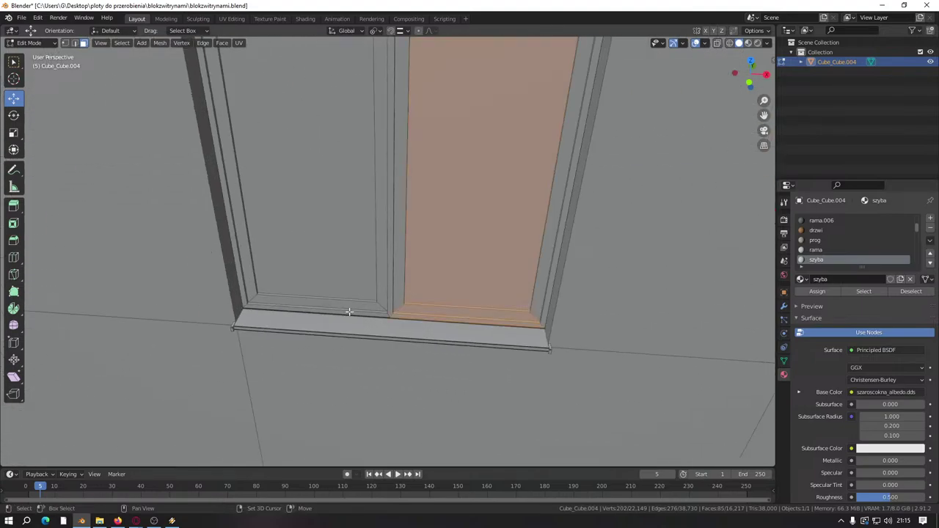
left_click(360, 300, "shift")
left_click(352, 232, "shift")
middle_click_drag(377, 366, 392, 103, "shift")
scroll(390, 202, "up", 4)
left_click(390, 202, "shift")
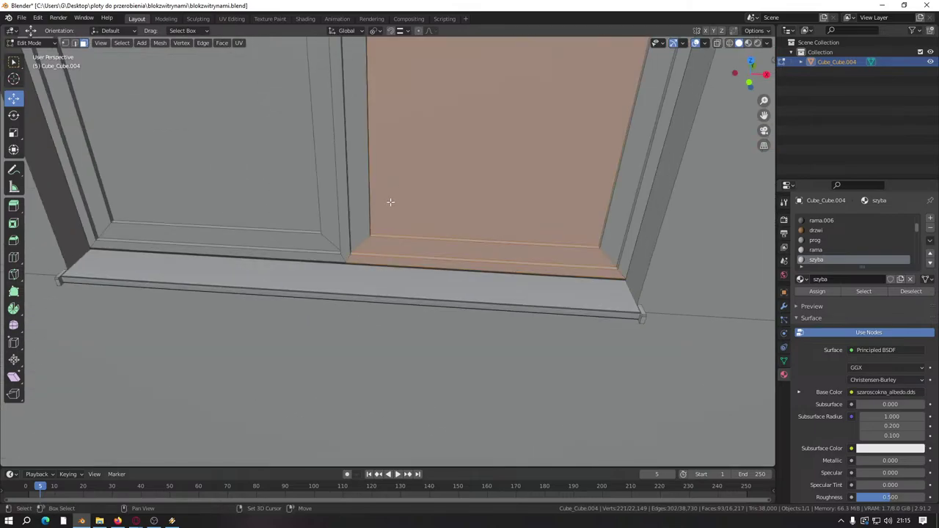
left_click(283, 203, "shift")
left_click(392, 184, "shift")
scroll(392, 184, "down", 6)
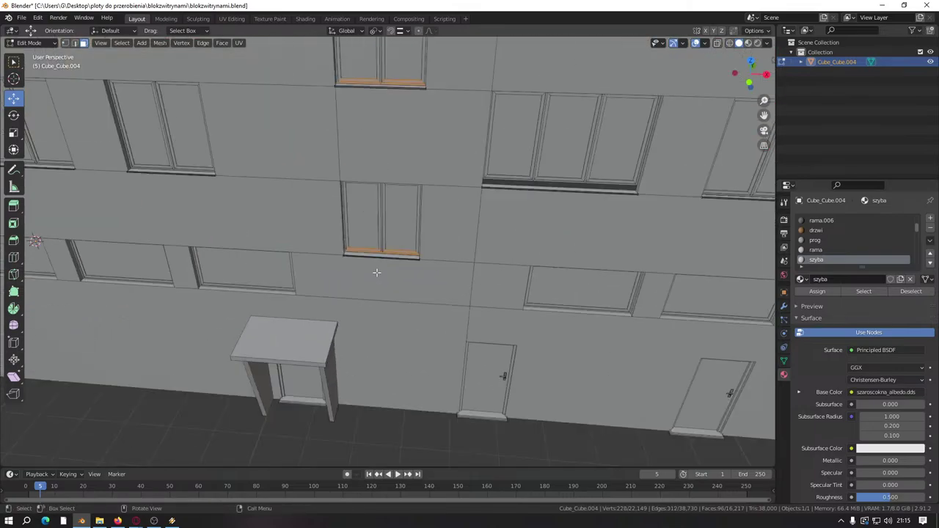
middle_click_drag(377, 268, 300, 289, "shift")
scroll(300, 289, "down", 5)
scroll(421, 300, "up", 7)
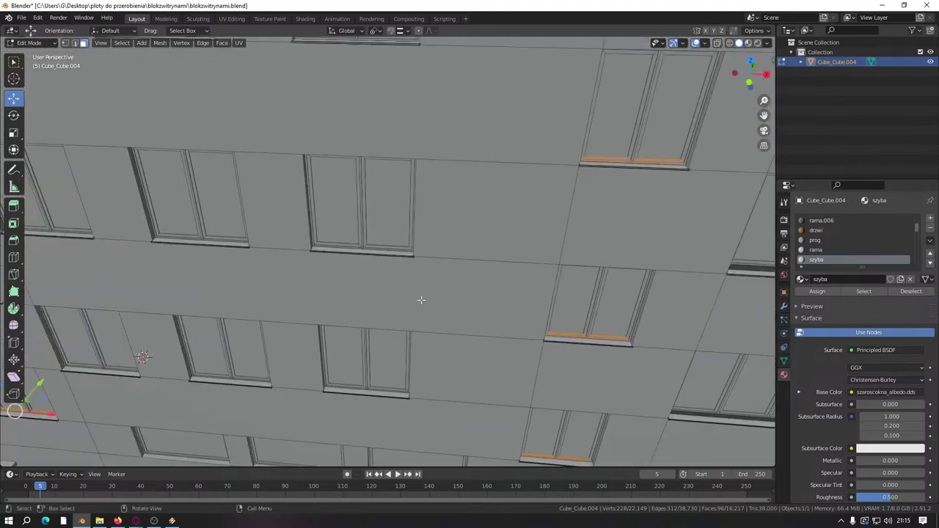
middle_click_drag(421, 300, 293, 146)
scroll(243, 71, "up", 6)
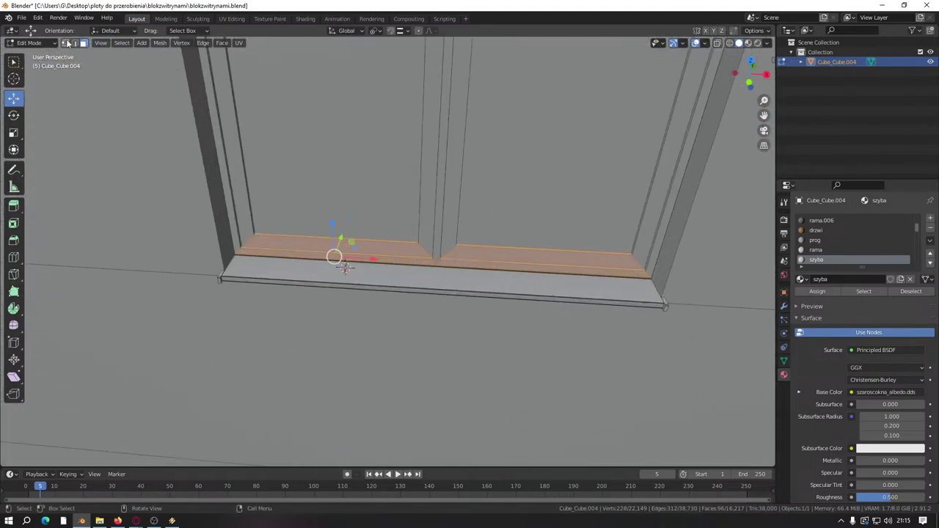
scroll(342, 267, "up", 5)
Step: Lower all selected bottom strips flush onto the sills, save blokzwitrynami.blend, and deselect all
left_click(378, 193)
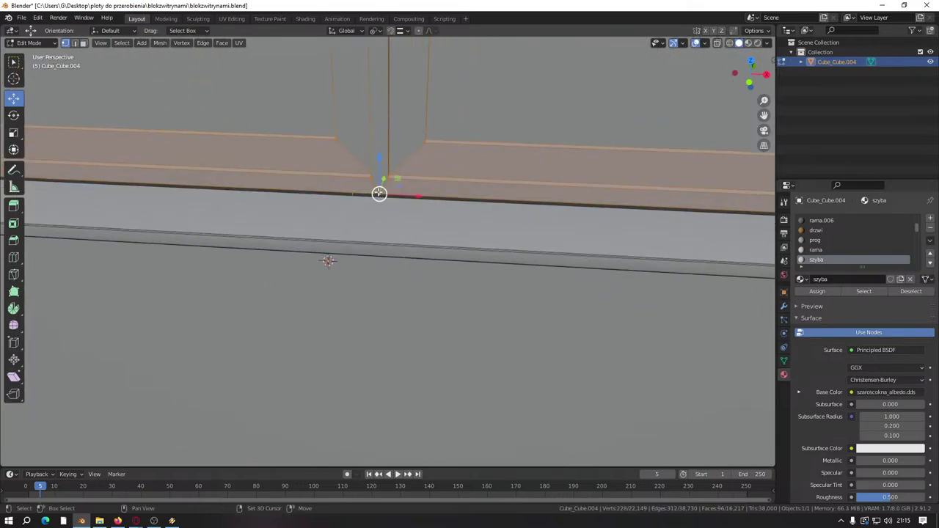
left_click_drag(381, 162, 385, 208)
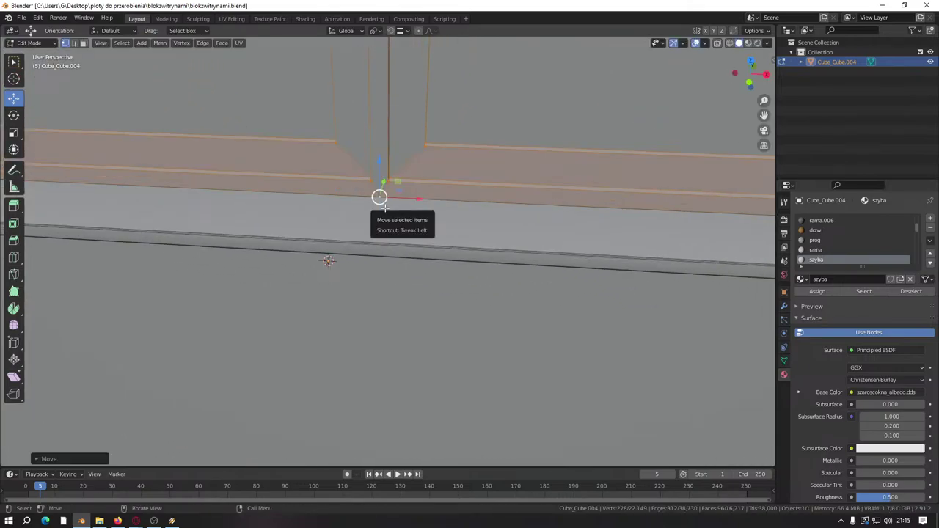
scroll(384, 207, "down", 3)
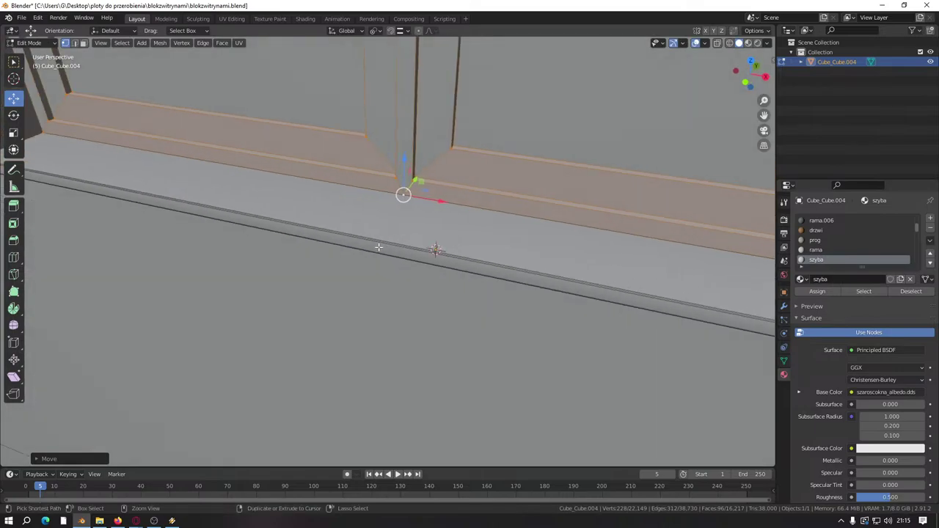
key("ctrl+s")
scroll(378, 248, "down", 5)
scroll(378, 248, "down", 8)
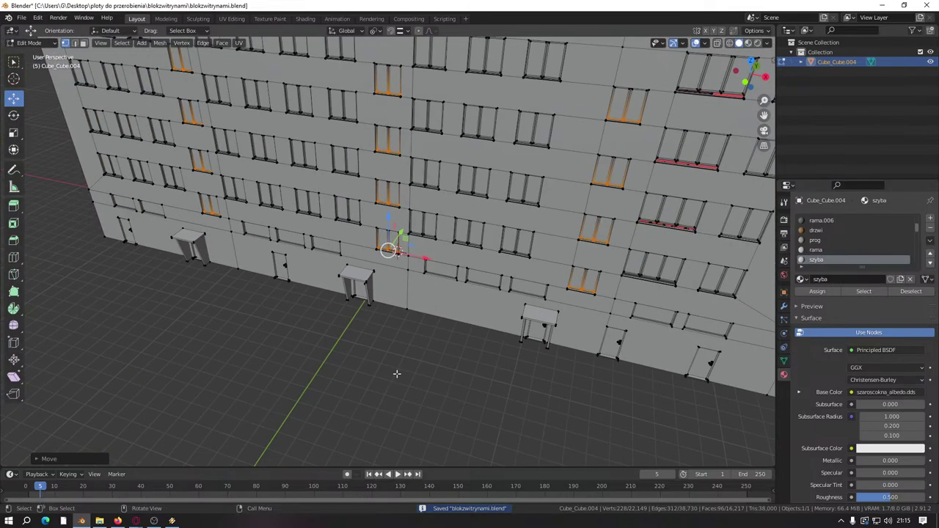
key("alt+a")
Step: Select the window's bottom frame strip faces just above the sill
scroll(507, 256, "up", 12)
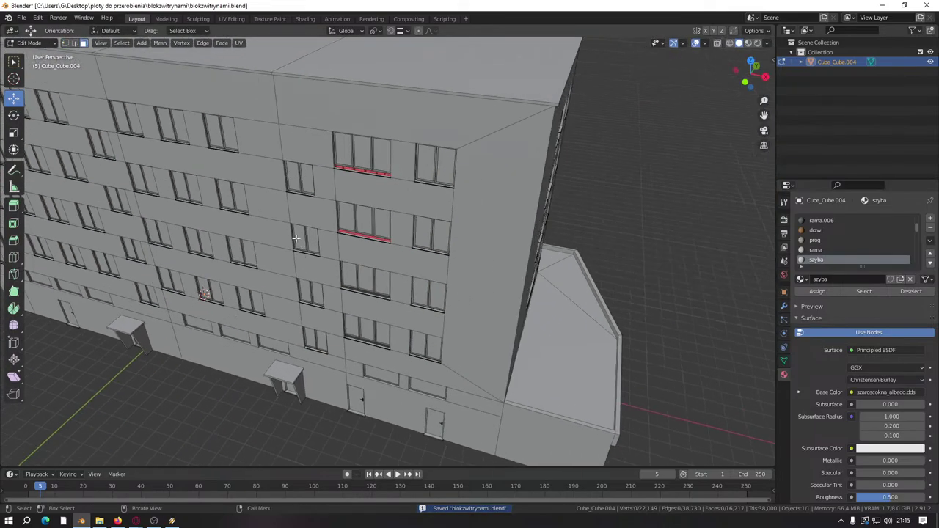
scroll(351, 264, "up", 2)
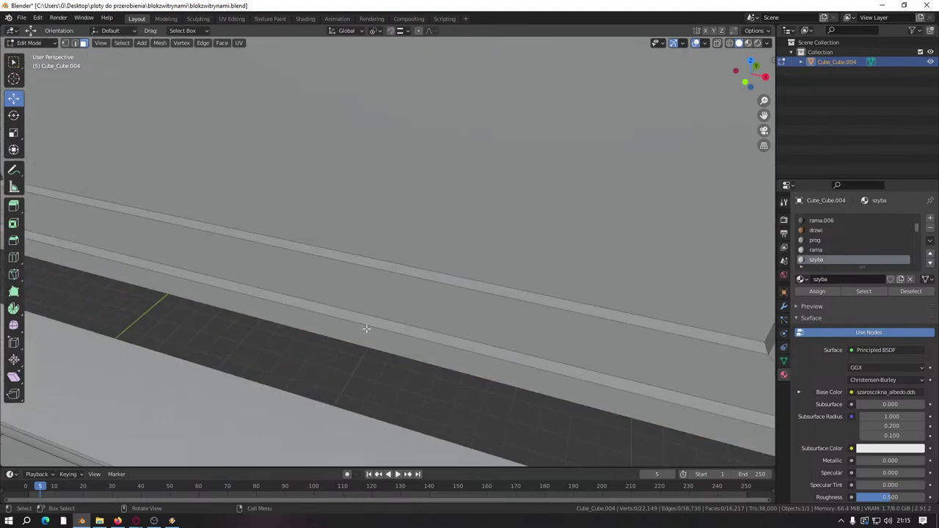
left_click(367, 230, "alt")
middle_click_drag(367, 231, 295, 280)
scroll(367, 244, "down", 2)
scroll(232, 283, "up", 2)
left_click(319, 252, "alt+shift")
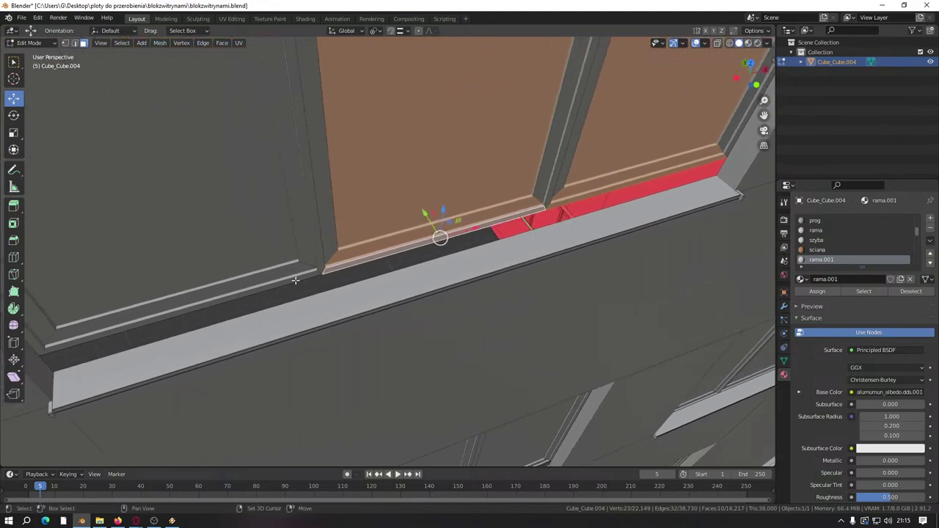
left_click(251, 241, "alt+shift")
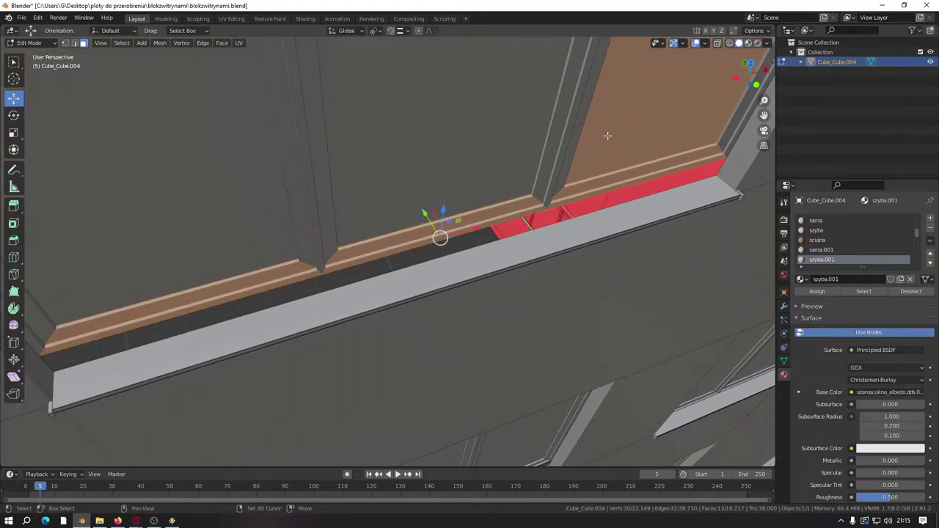
middle_click_drag(493, 283, 380, 208)
scroll(381, 208, "down", 3)
scroll(364, 281, "up", 3)
middle_click_drag(365, 281, 362, 207)
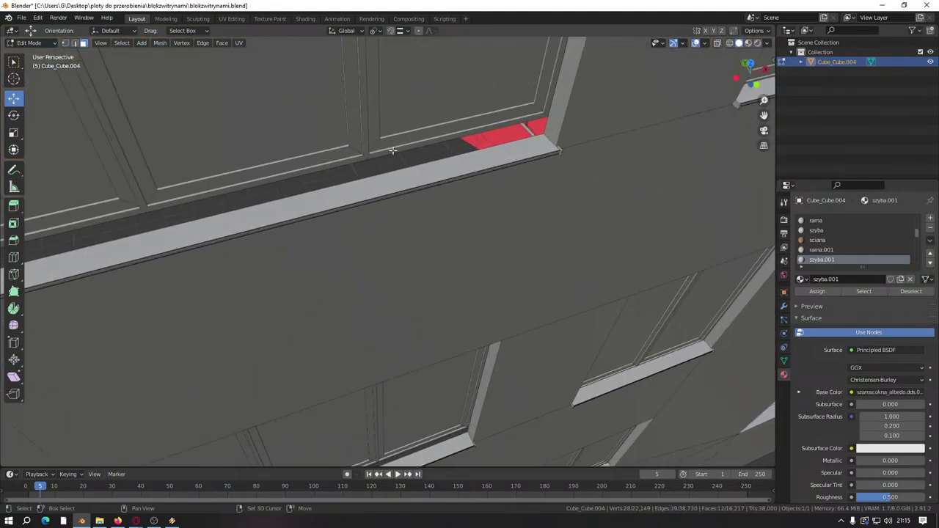
Step: Refine the linked selection so only the bottom strips stay selected, excluding the glass panes
key("l")
key("l")
middle_click_drag(264, 148, 230, 187)
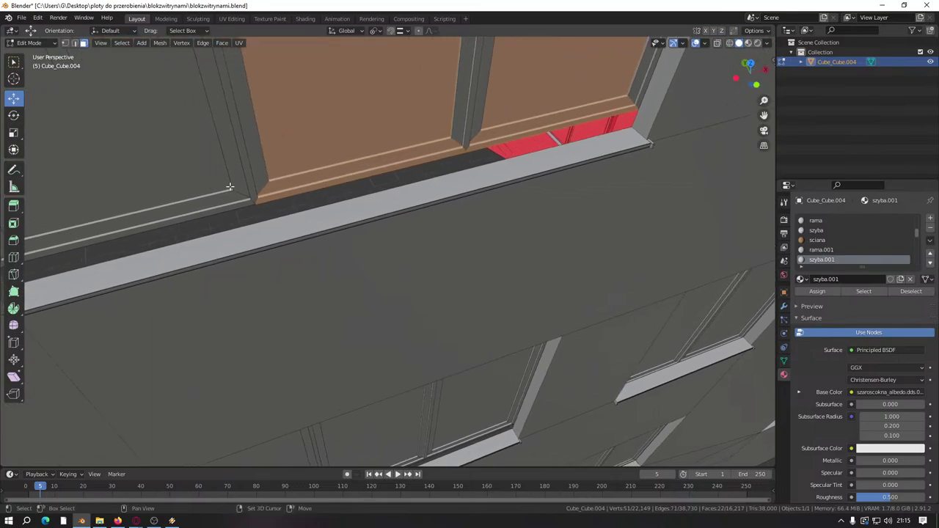
key("shift+l")
key("shift+l")
key("shift+l")
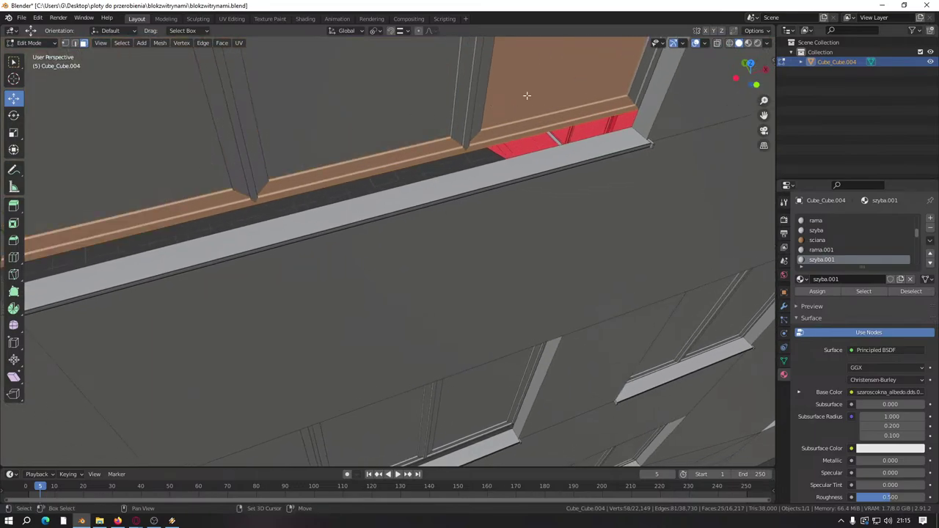
middle_click_drag(526, 92, 485, 211)
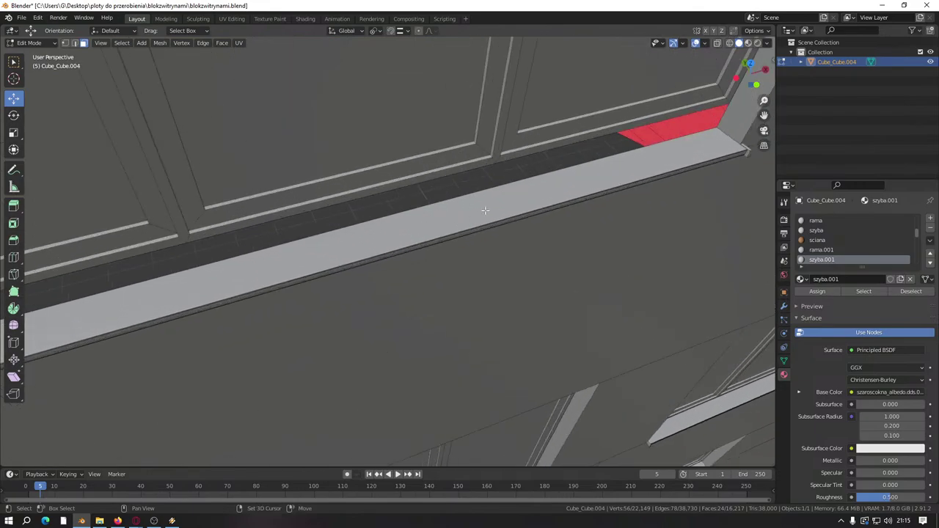
key("l")
key("l")
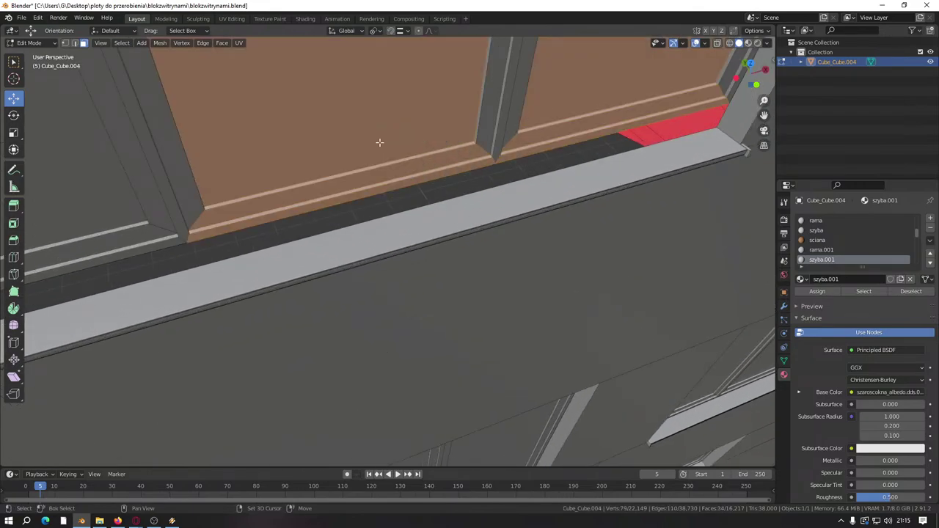
middle_click_drag(379, 142, 313, 218)
key("l")
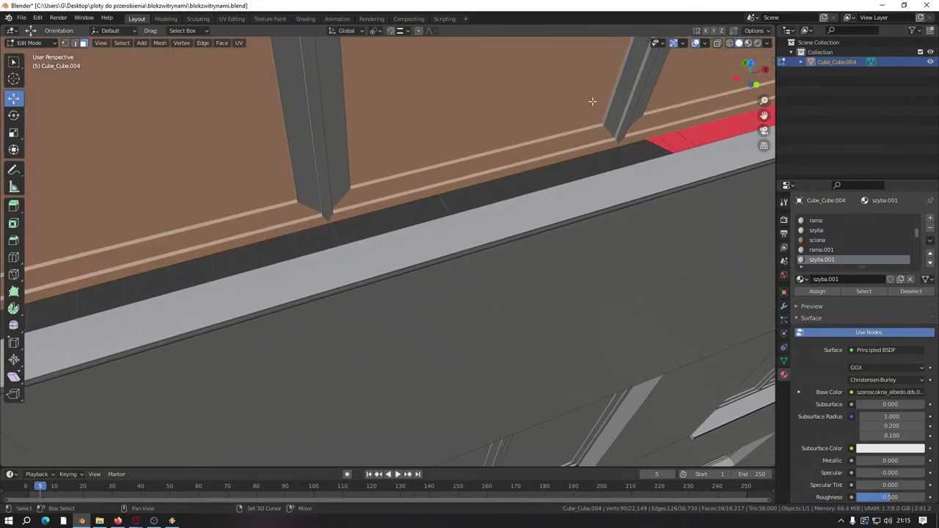
key("shift+l")
key("shift+l")
middle_click_drag(193, 174, 534, 179)
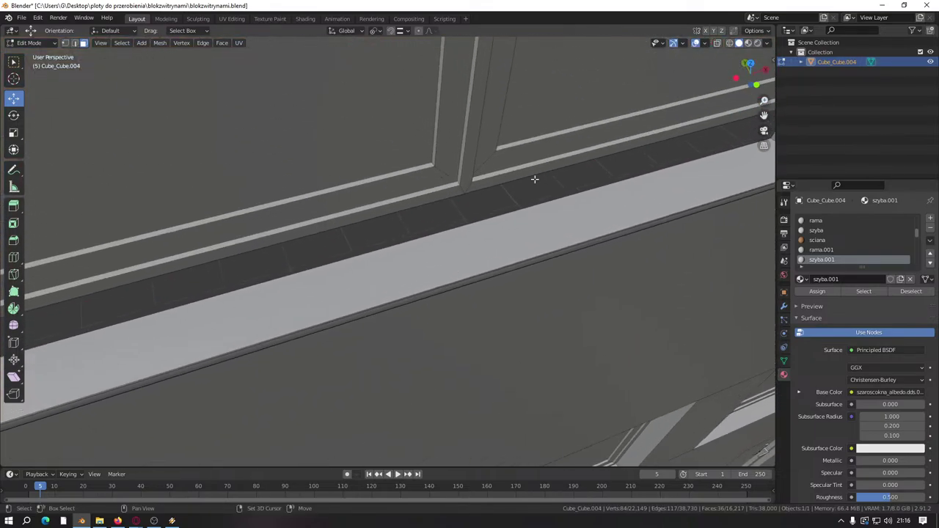
key("l")
key("l")
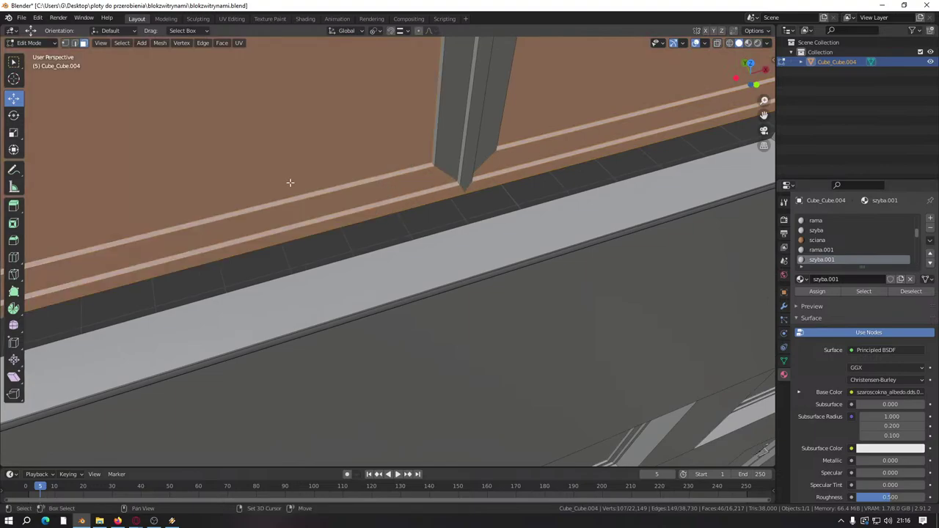
middle_click_drag(236, 226, 407, 214, "shift")
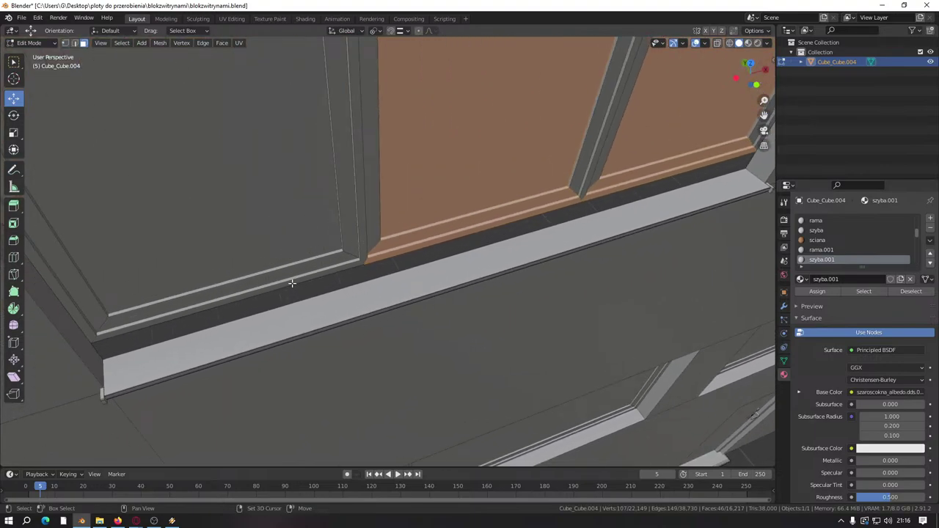
key("l")
key("shift+l")
key("shift+l")
key("shift+l")
Step: In vertex mode, lower the bottom strips about 0.088 m along Z onto the sill
scroll(483, 332, "down", 5)
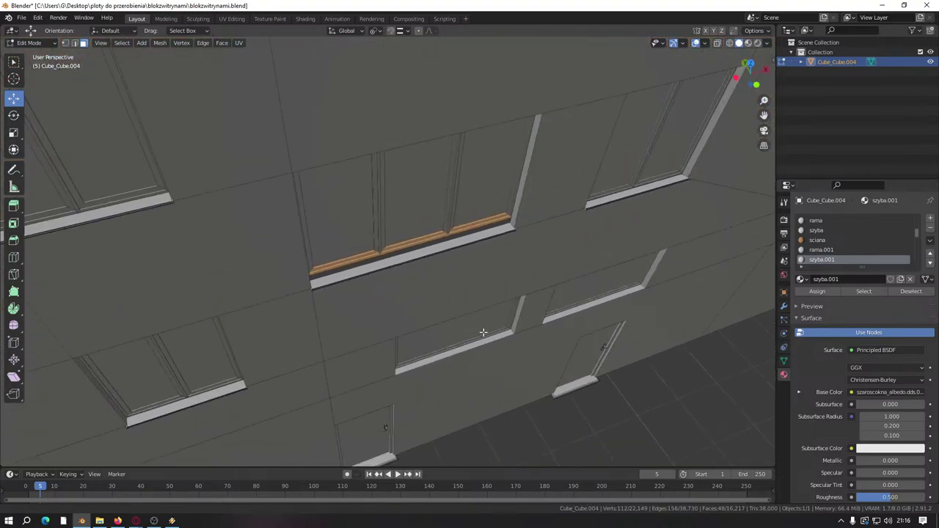
middle_click_drag(483, 332, 462, 188, "shift")
left_click(65, 43)
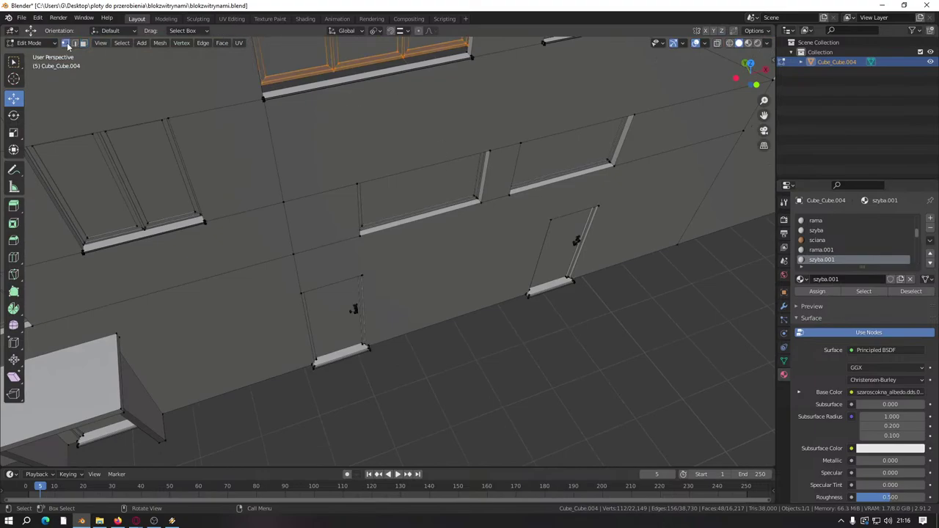
middle_click_drag(346, 124, 346, 231, "shift")
scroll(256, 151, "up", 8)
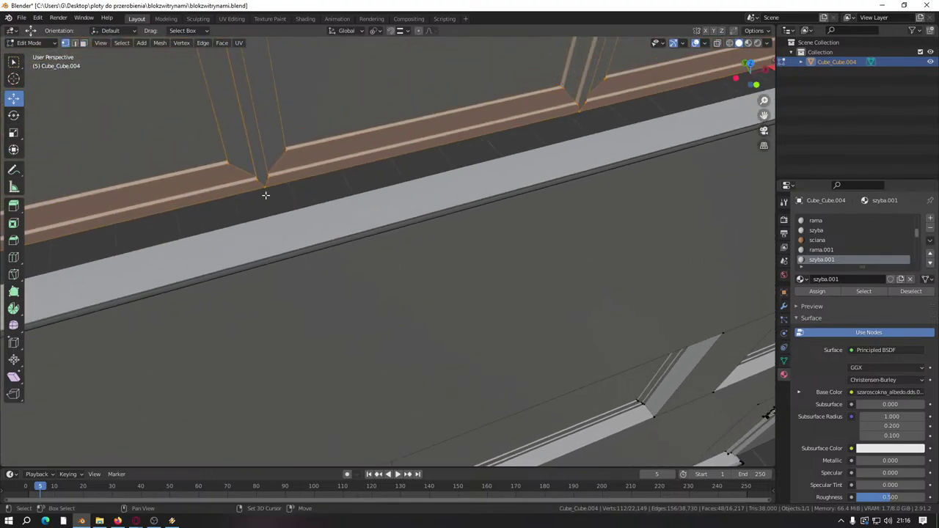
key("g")
key("z")
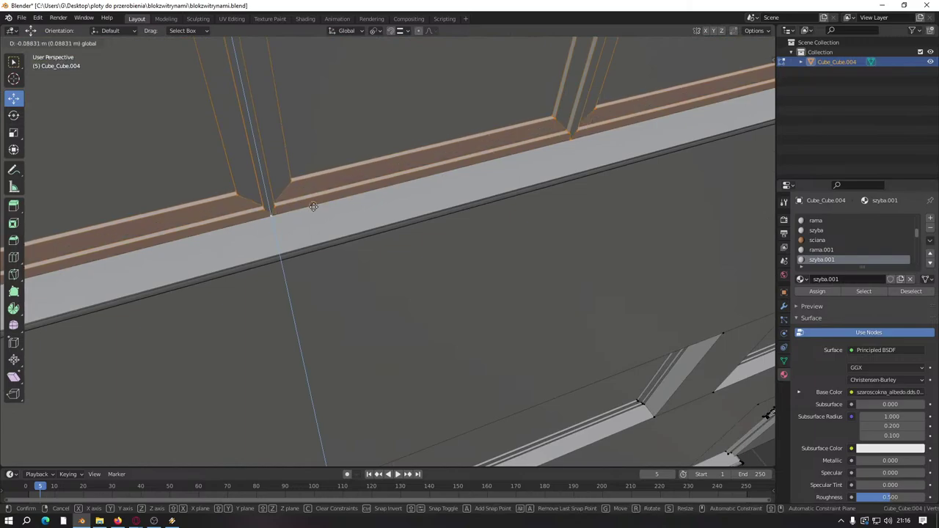
left_click(313, 206)
scroll(313, 206, "down", 10)
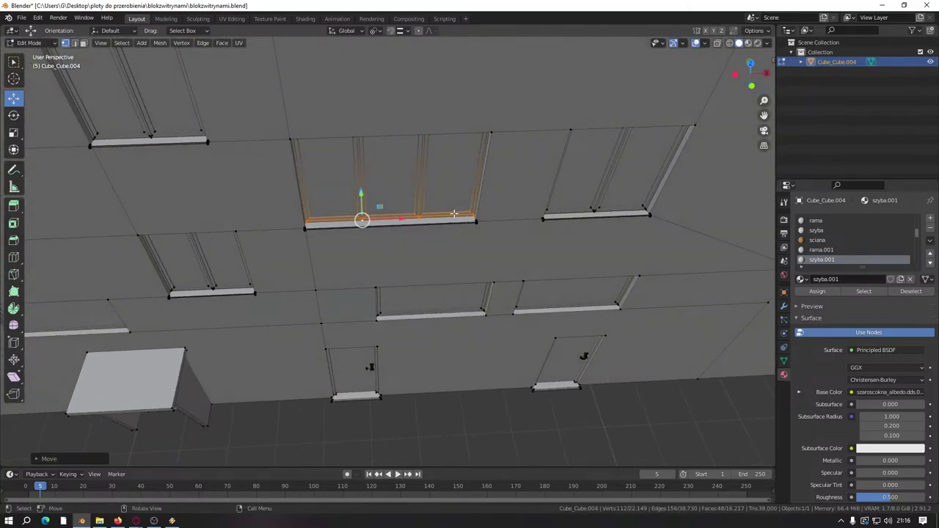
Step: Save blokzwitrynami.blend and view the whole building
key("ctrl+s")
scroll(454, 213, "down", 5)
middle_click_drag(520, 331, 371, 169)
scroll(340, 268, "up", 12)
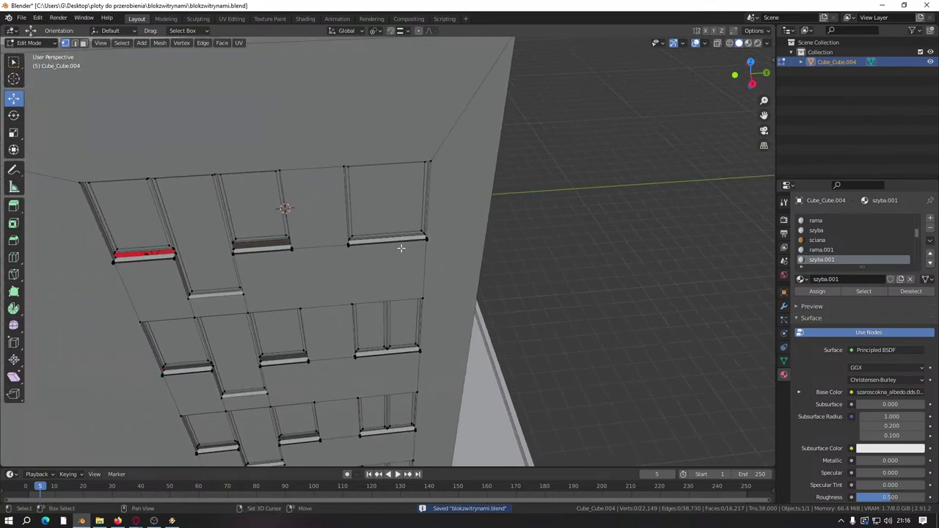
Step: Select the next window's bottom strip face and drag it down along Z
scroll(400, 249, "up", 3)
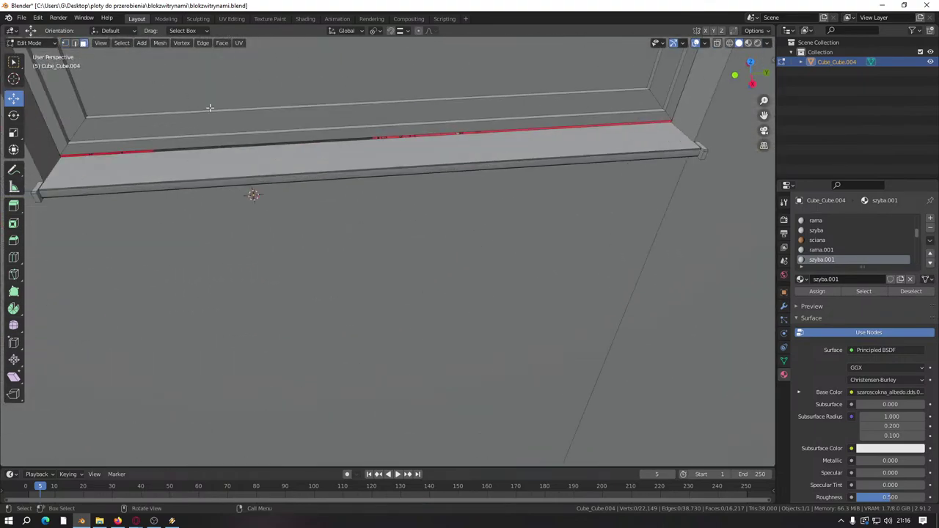
left_click(257, 123)
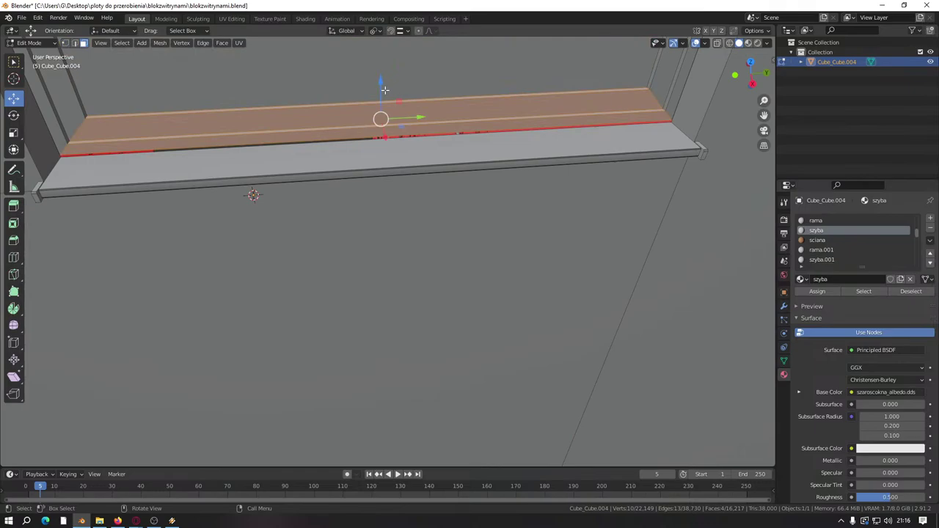
left_click_drag(385, 90, 679, 121)
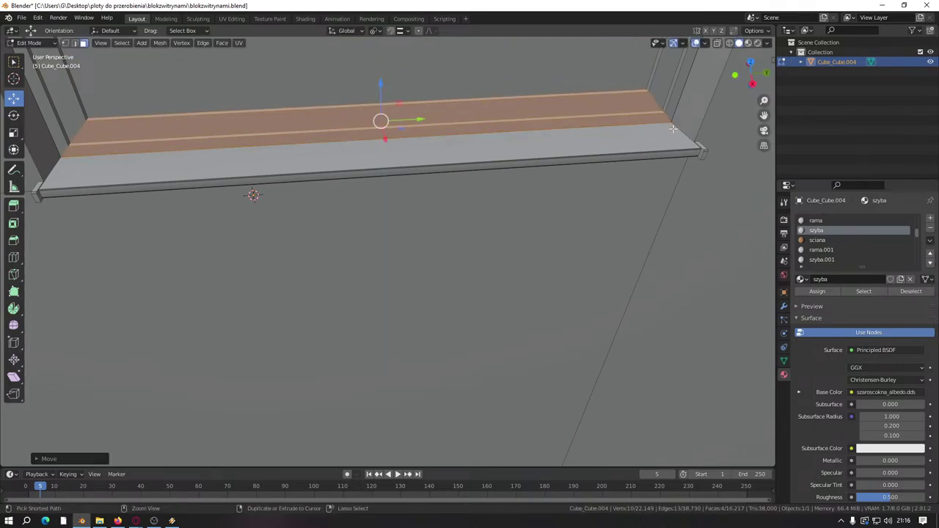
middle_click_drag(678, 122, 449, 278)
scroll(449, 278, "up", 5)
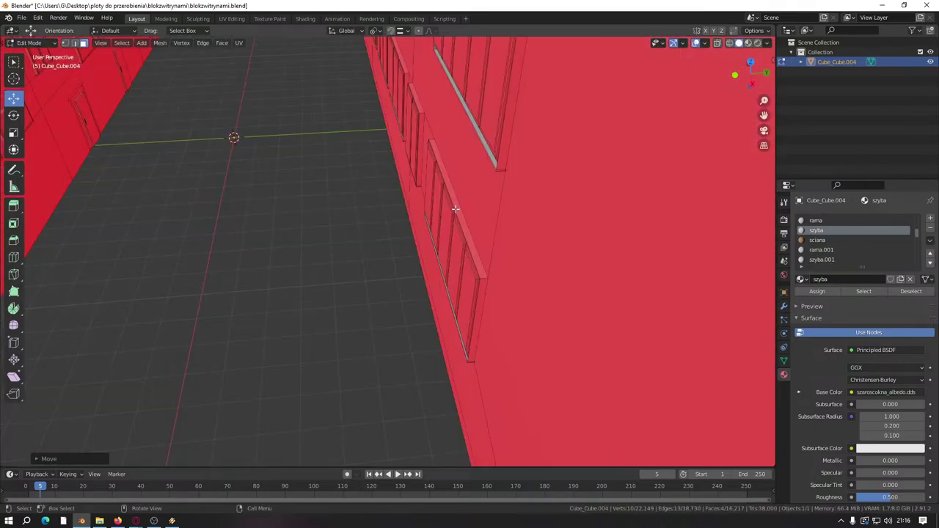
scroll(474, 172, "down", 3)
scroll(436, 212, "up", 3)
Step: Trim the face selection down to the strips and move them into place
left_click(419, 173, "shift")
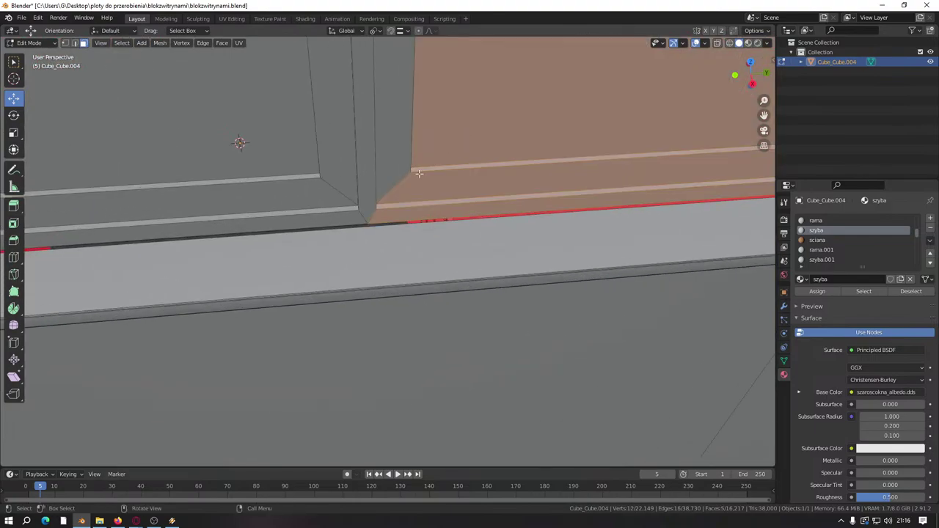
left_click(269, 171, "shift")
left_click(463, 128, "shift")
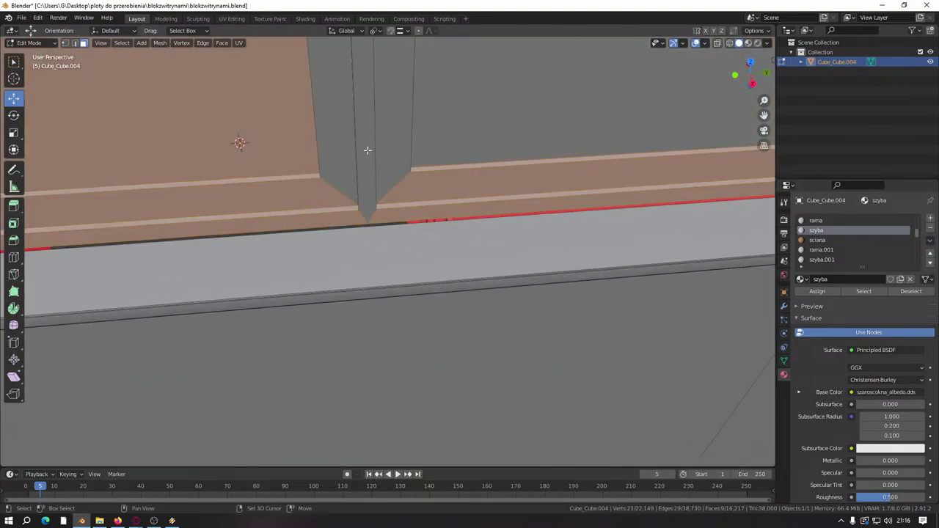
left_click(279, 154, "shift")
scroll(326, 203, "down", 3)
key("g")
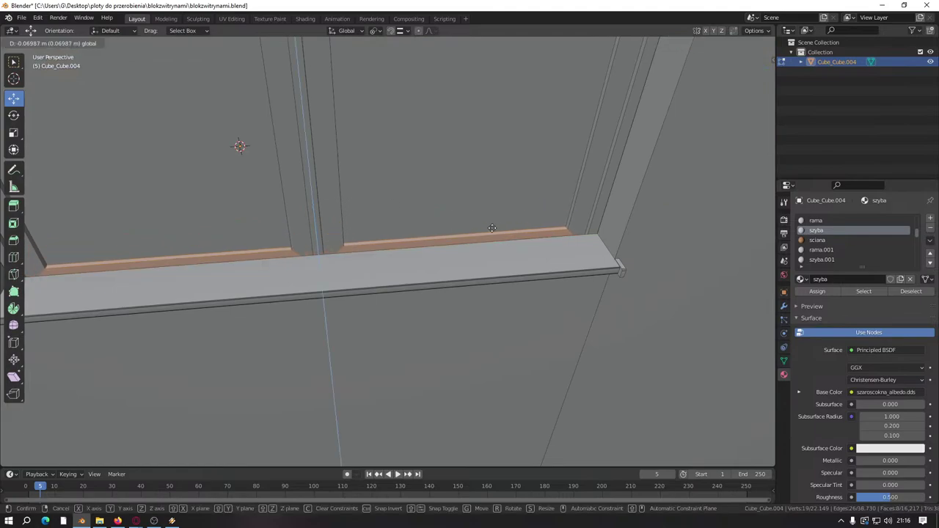
left_click(314, 213)
Step: Select the left lower strips without the large faces and lower them onto the sill
middle_click_drag(314, 213, 410, 313)
left_click(368, 272)
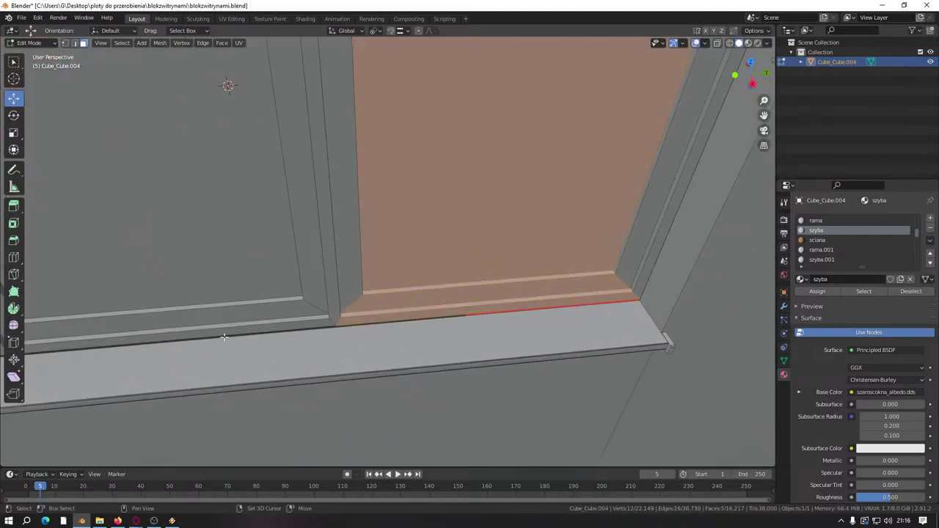
left_click(209, 266, "shift")
left_click(220, 242, "shift")
left_click(397, 216, "shift")
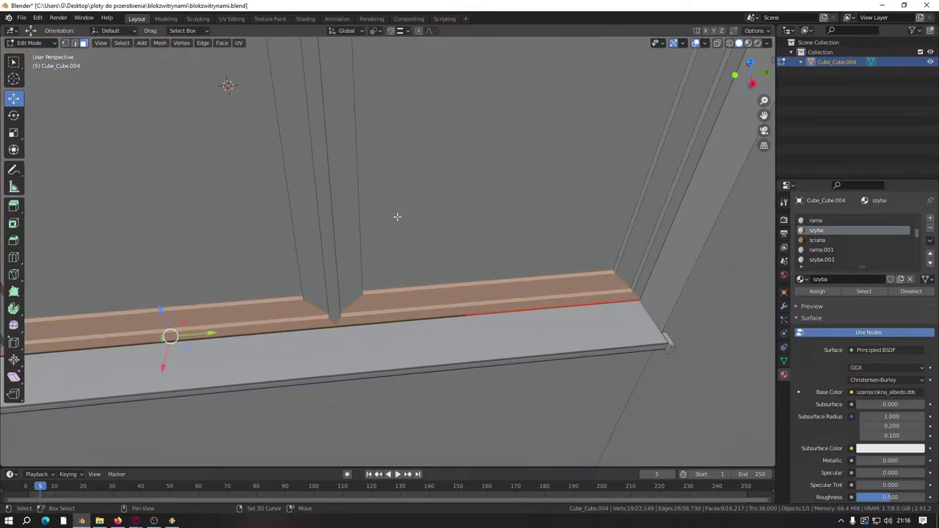
left_click_drag(162, 311, 163, 312)
scroll(370, 415, "down", 5)
Step: Centre on the strips, restore their selection, and nudge them down along Z
key("KP_Decimal")
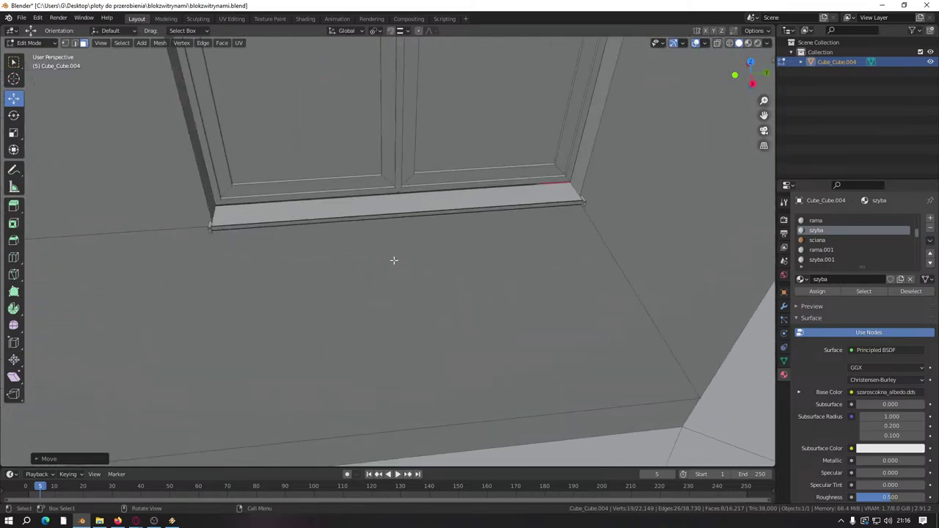
left_click(444, 233)
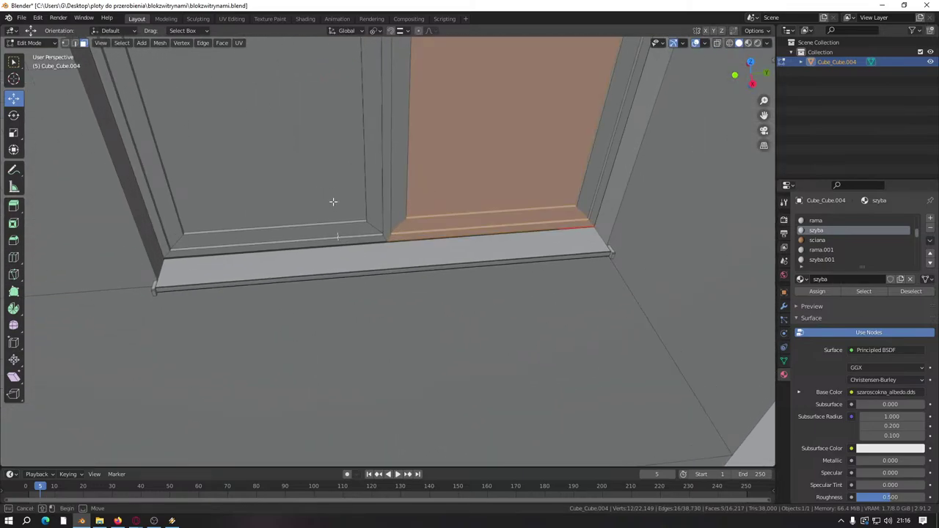
key("ctrl+z")
left_click_drag(386, 200, 591, 239)
scroll(394, 231, "up", 6)
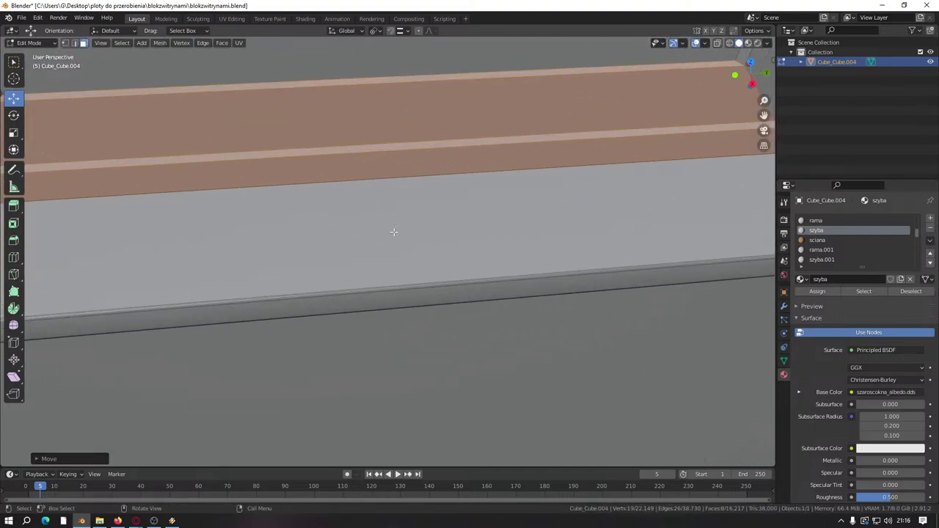
middle_click_drag(394, 231, 402, 186)
scroll(355, 212, "down", 5)
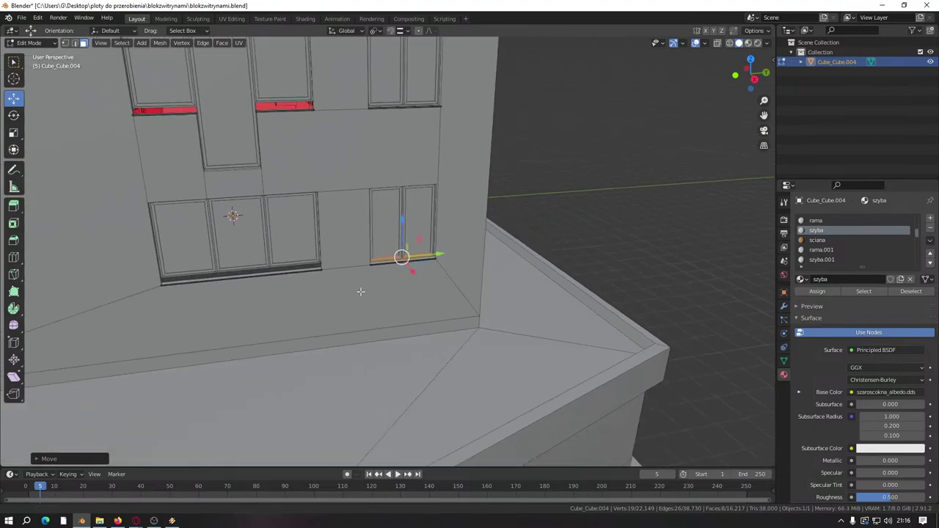
scroll(497, 300, "up", 6)
Step: Check the glass pane faces, then undo to keep only the bottom strip selected
left_click(505, 270)
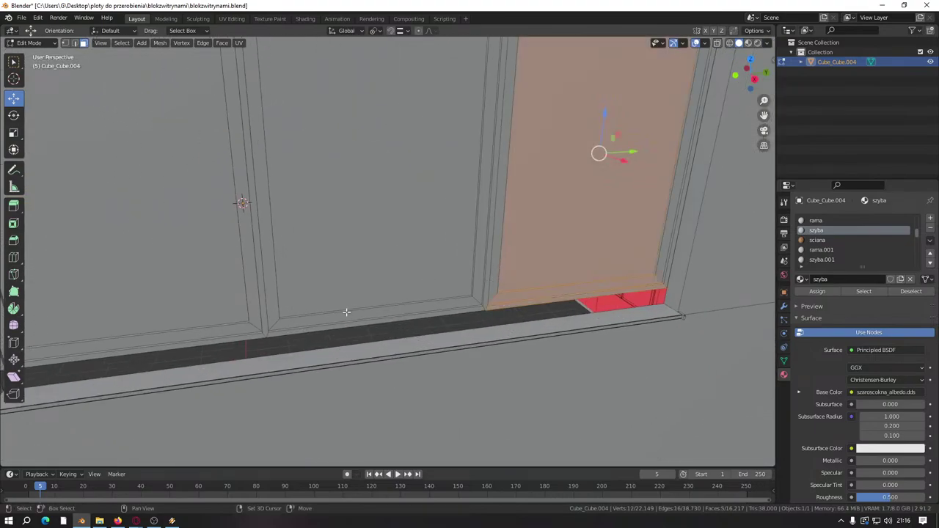
key("l")
key("l")
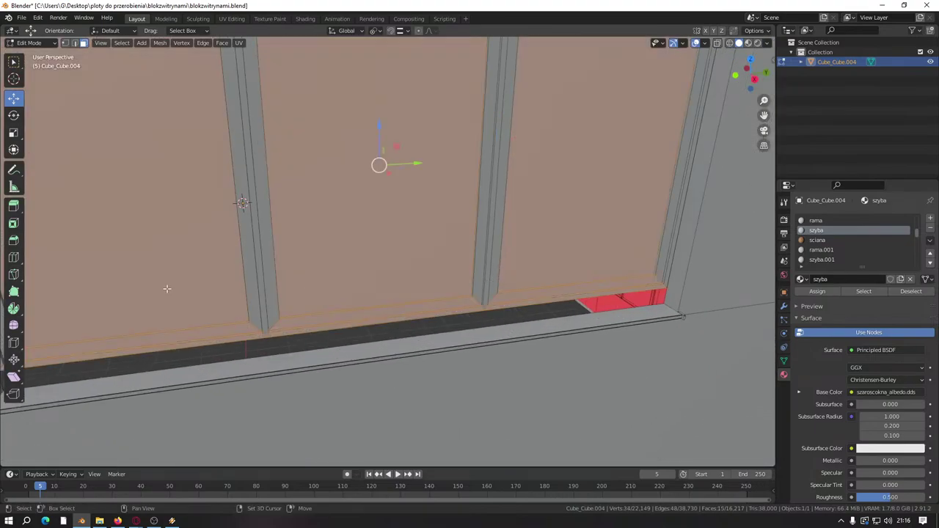
key("ctrl+z")
key("ctrl+z")
key("ctrl+z")
middle_click_drag(518, 272, 477, 244, "shift")
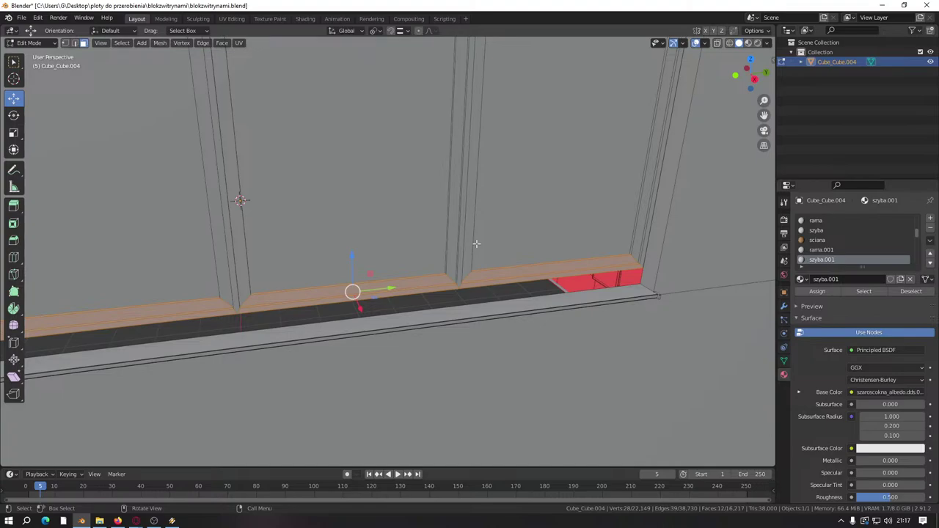
Step: Lower the first selected sill faces along Z and re-centre the view on the facade
middle_click_drag(523, 265, 350, 272)
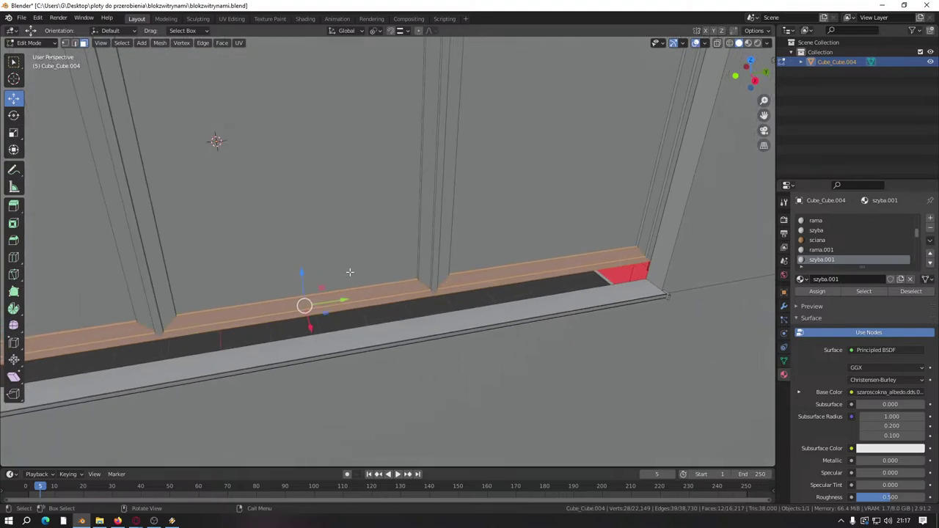
left_click_drag(302, 274, 654, 288)
scroll(654, 288, "down", 3)
middle_click_drag(514, 293, 443, 293)
scroll(398, 295, "up", 5)
scroll(474, 237, "up", 3)
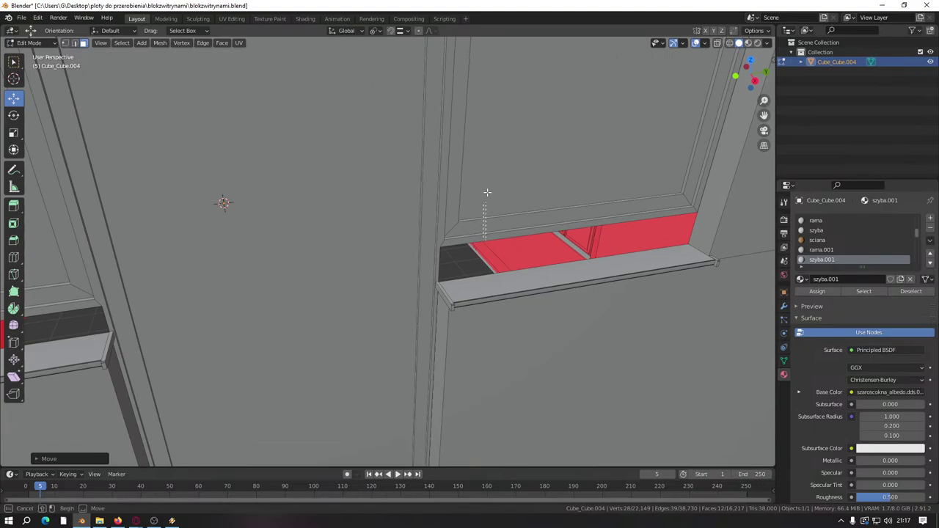
Step: Select the next window's sill top face and lower it along Z over the red strip
left_click_drag(487, 192, 488, 192)
left_click(48, 271, "shift")
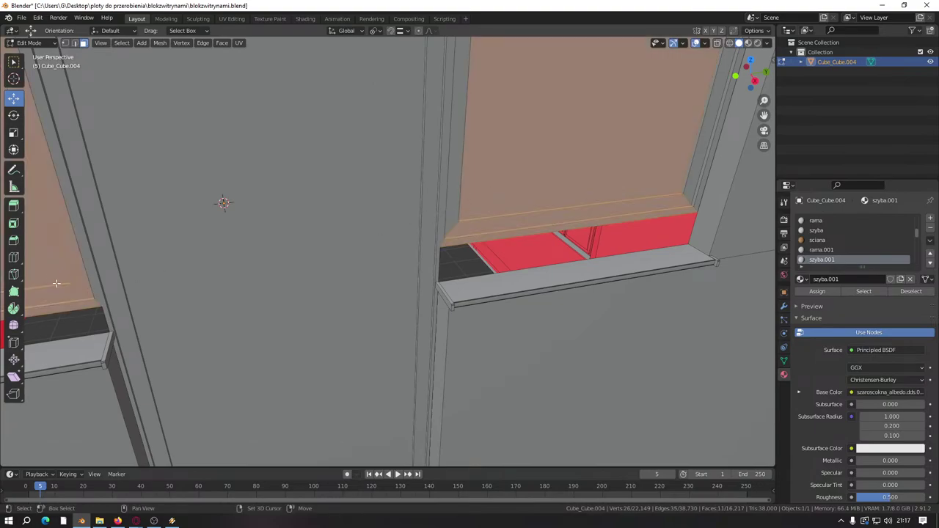
left_click_drag(49, 271, 203, 276)
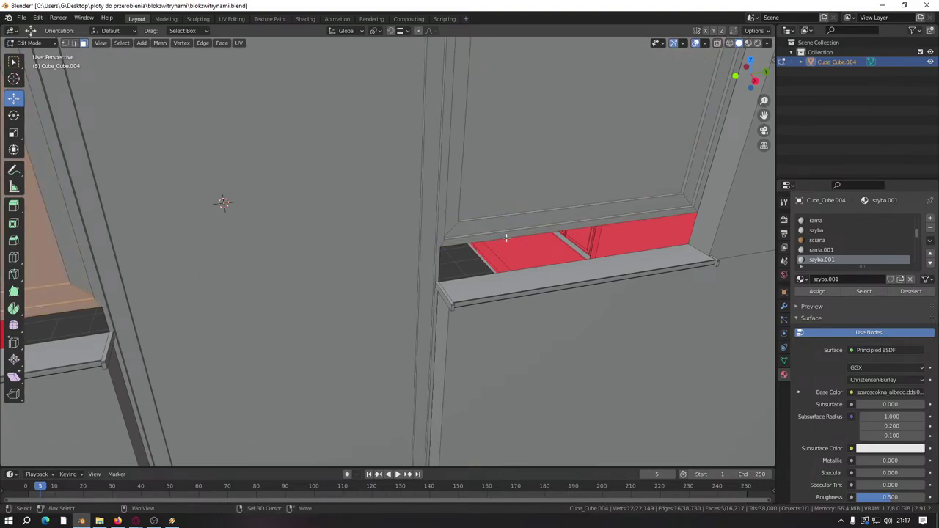
left_click_drag(510, 195, 511, 195)
middle_click_drag(50, 265, 260, 264)
left_click_drag(185, 263, 520, 262)
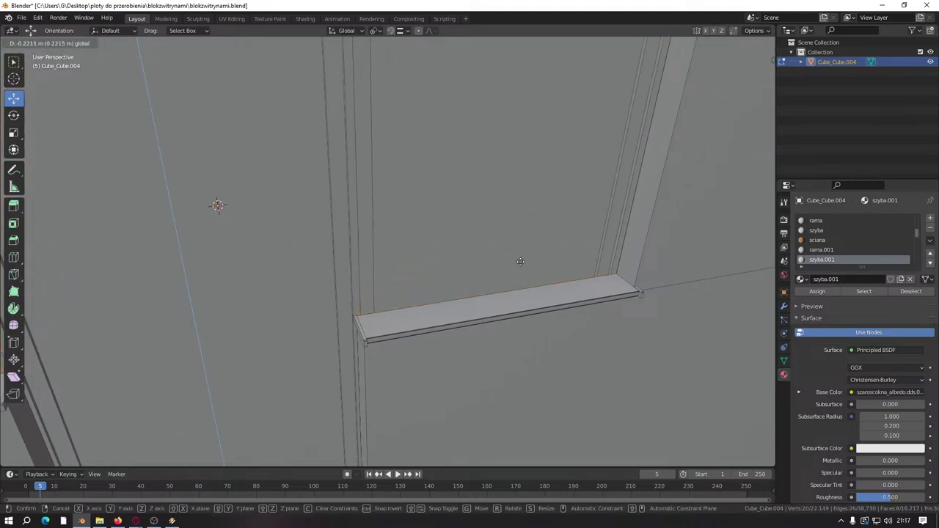
left_click(620, 278)
scroll(440, 270, "down", 6)
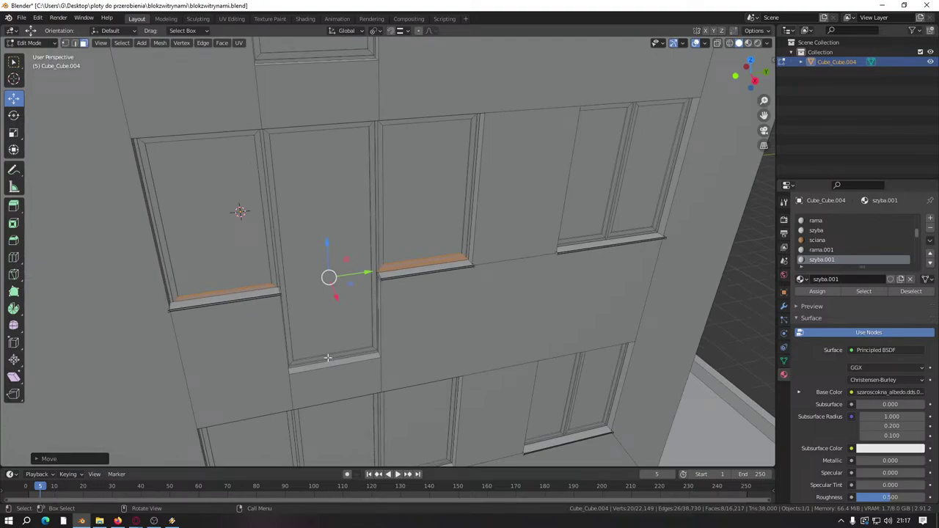
Step: Turn the view to show two windows and select the ledge and left sill top faces
middle_click_drag(328, 358, 562, 209)
scroll(375, 259, "up", 8)
scroll(388, 243, "down", 8)
scroll(391, 315, "up", 6)
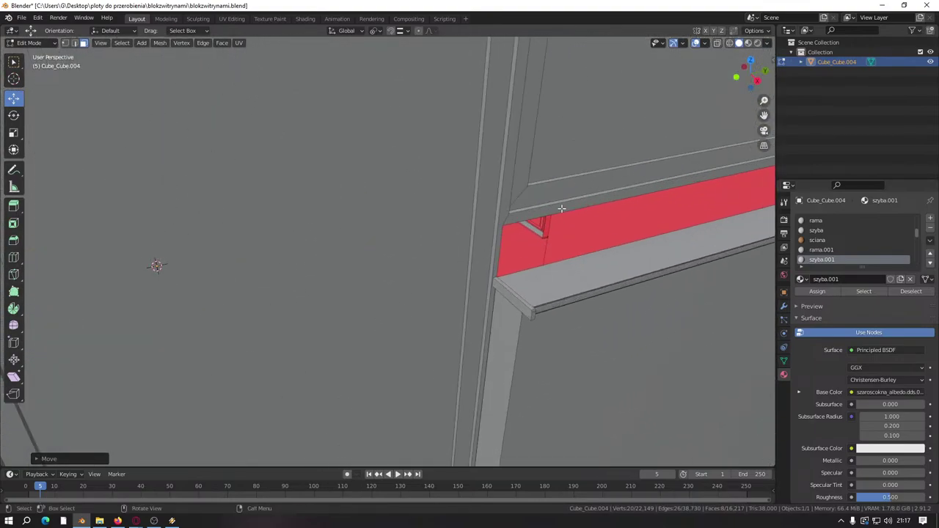
left_click_drag(564, 156, 563, 207)
scroll(563, 207, "down", 4)
middle_click_drag(564, 207, 360, 266)
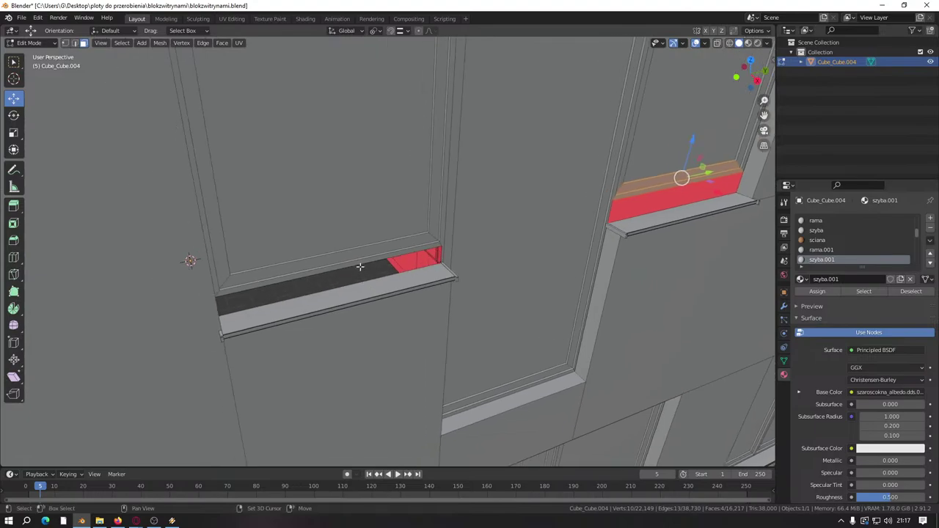
left_click_drag(356, 218, 338, 270)
scroll(519, 242, "up", 2)
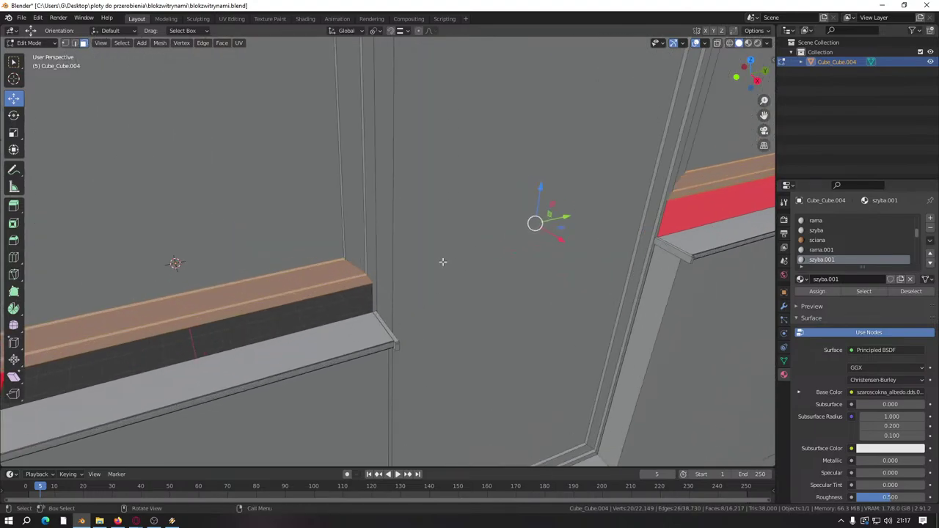
Step: Lower the right window's sill top so it covers the red glass strip
middle_click_drag(484, 260, 203, 262)
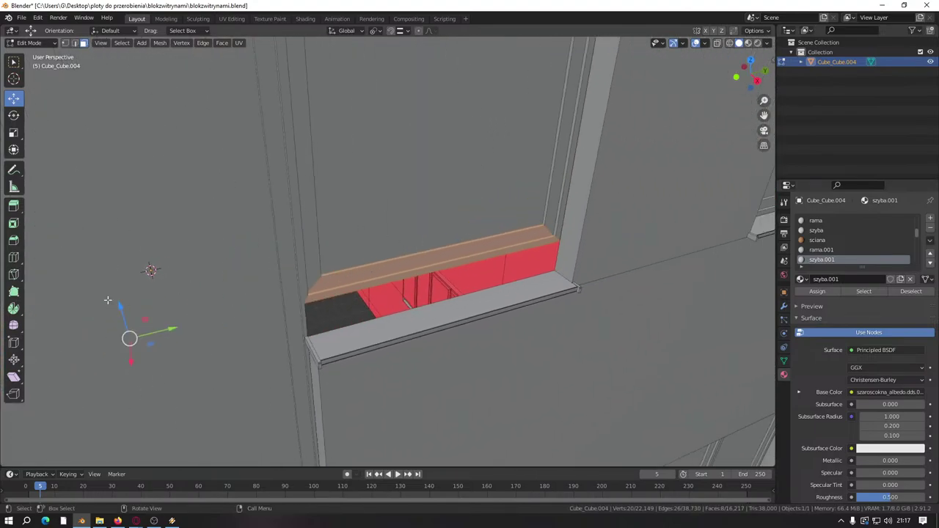
left_click_drag(119, 309, 463, 251)
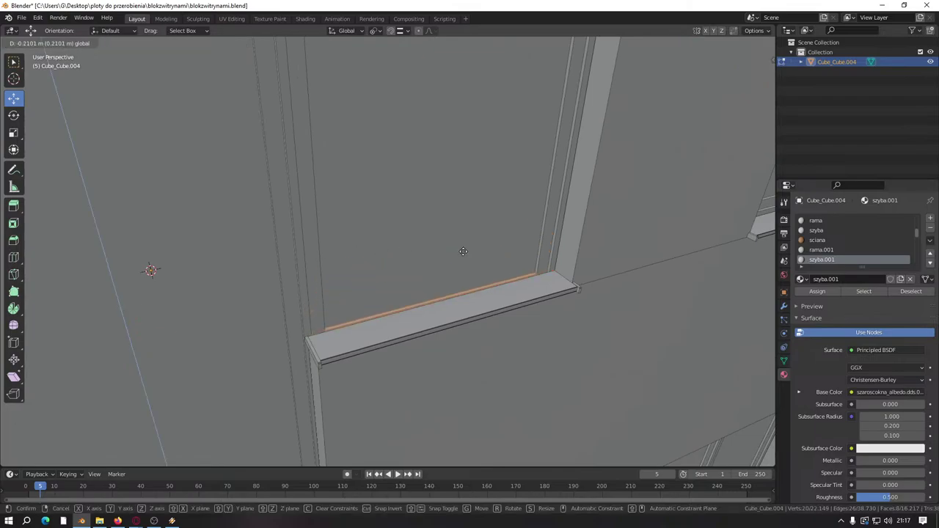
left_click(562, 275)
scroll(433, 262, "down", 3)
middle_click_drag(433, 262, 433, 220)
scroll(433, 262, "up", 3)
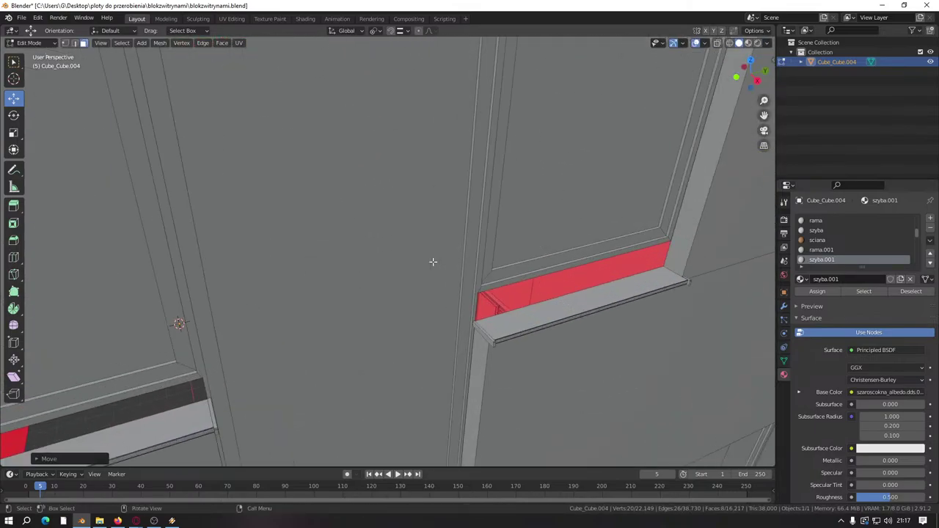
left_click(531, 232)
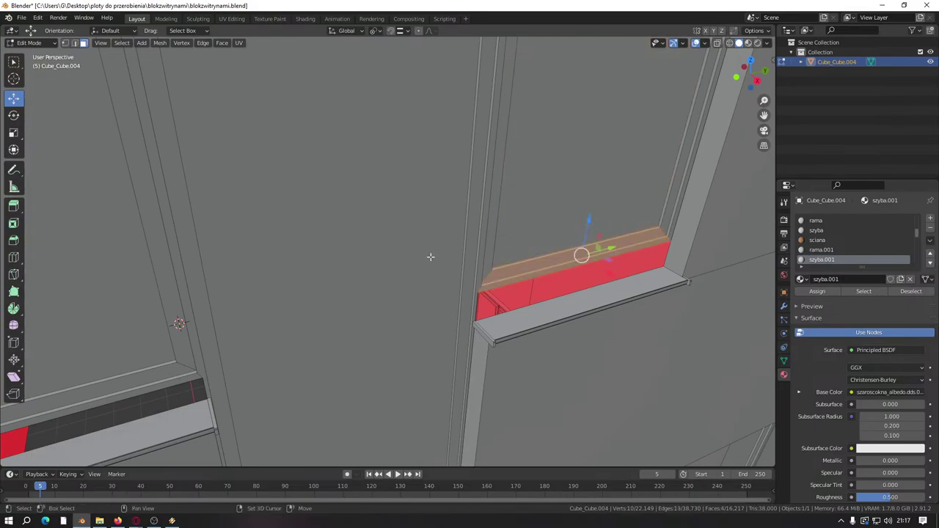
Step: Select both remaining sill tops and lower them together to hide the red glass
left_click(88, 381, "shift")
left_click(88, 340, "shift")
left_click(88, 340, "shift")
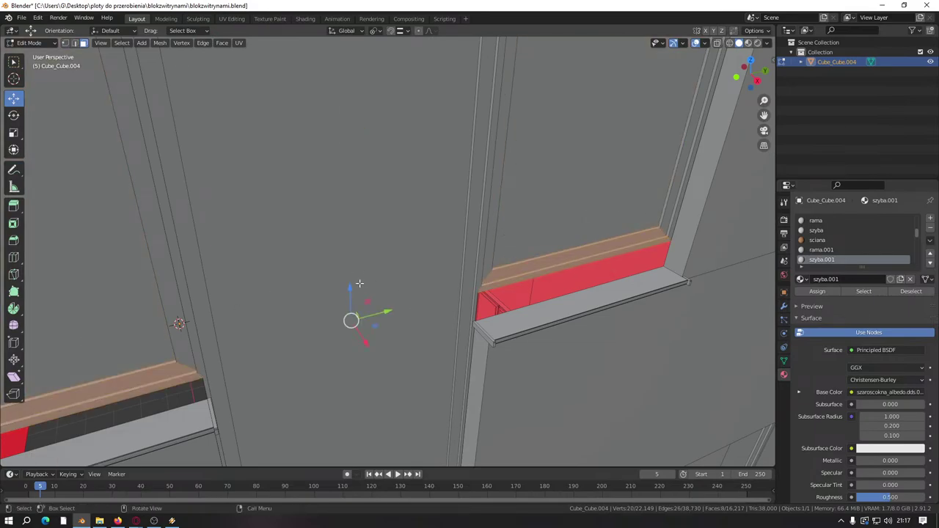
left_click_drag(360, 284, 359, 314)
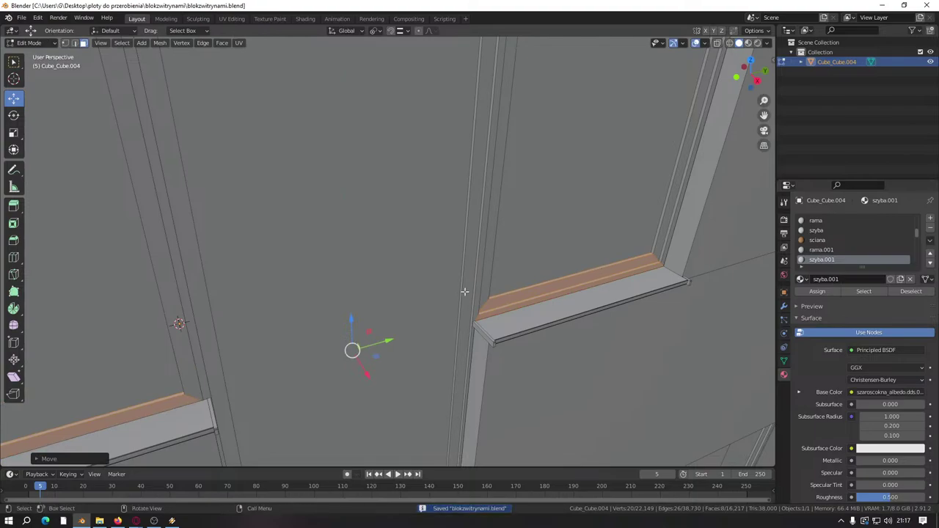
scroll(464, 291, "down", 10)
middle_click_drag(440, 290, 300, 286)
scroll(301, 286, "up", 6)
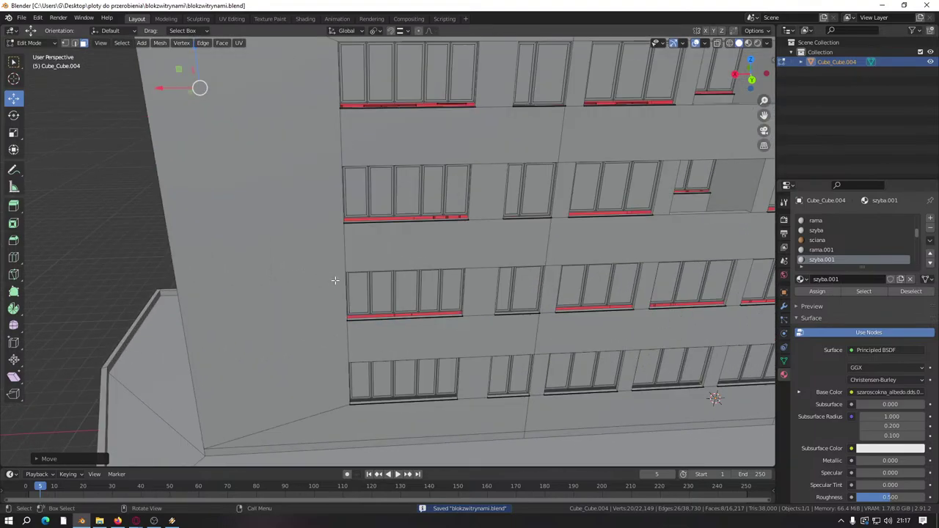
scroll(348, 315, "up", 2)
scroll(356, 339, "up", 1)
scroll(396, 362, "down", 1)
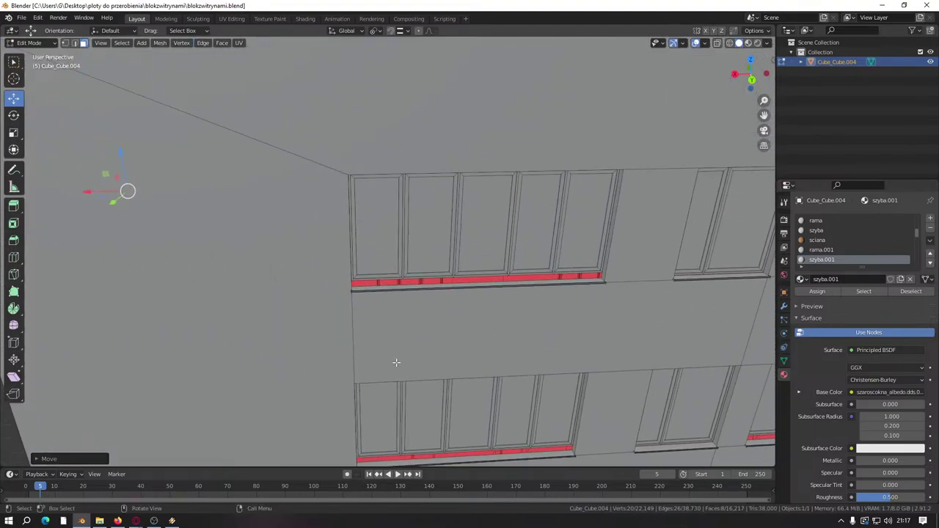
scroll(367, 335, "up", 5)
left_click(364, 299)
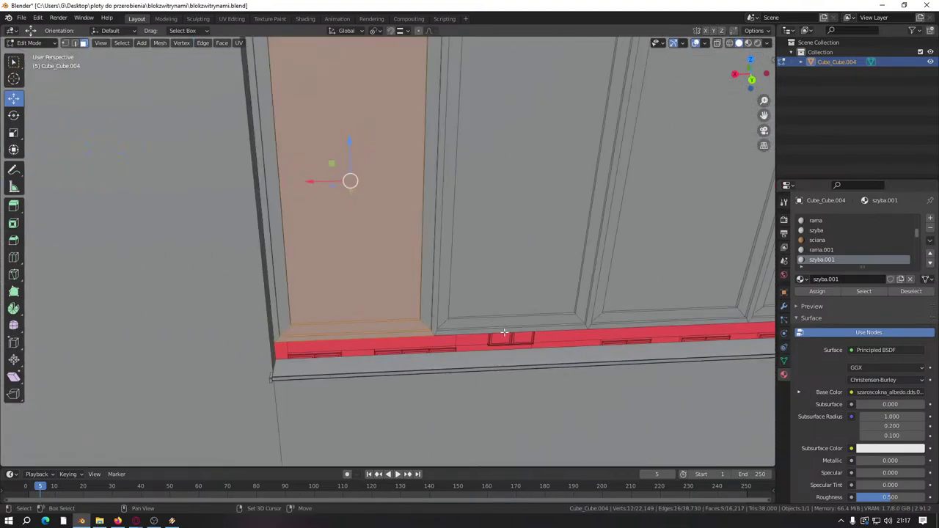
left_click_drag(504, 304, 543, 330)
middle_click_drag(511, 318, 424, 311)
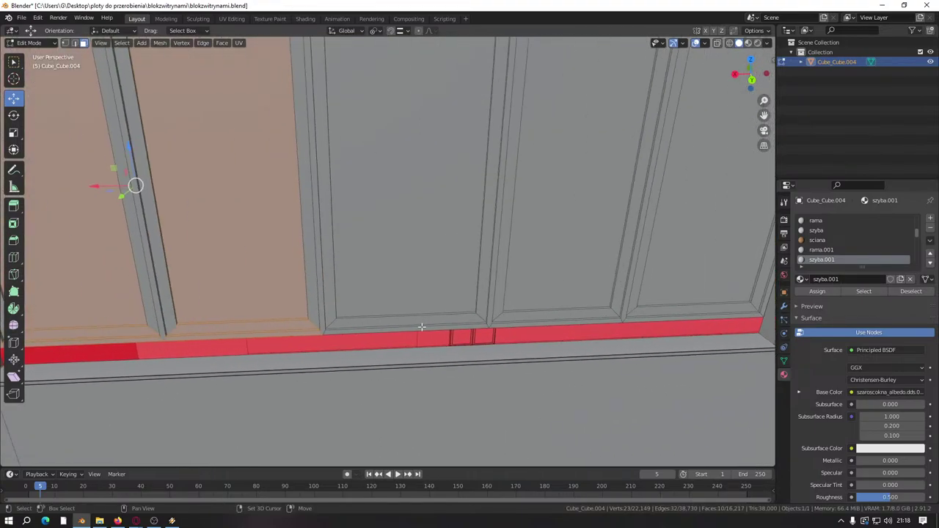
left_click(421, 326, "shift")
left_click_drag(538, 292, 696, 321, "shift")
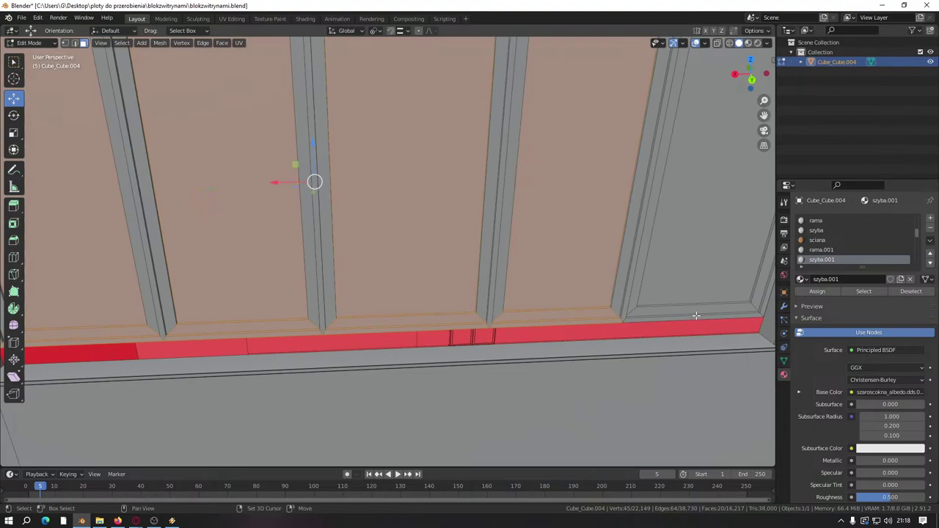
left_click(689, 287, "shift")
middle_click_drag(621, 315, 666, 168)
left_click(365, 146, "shift")
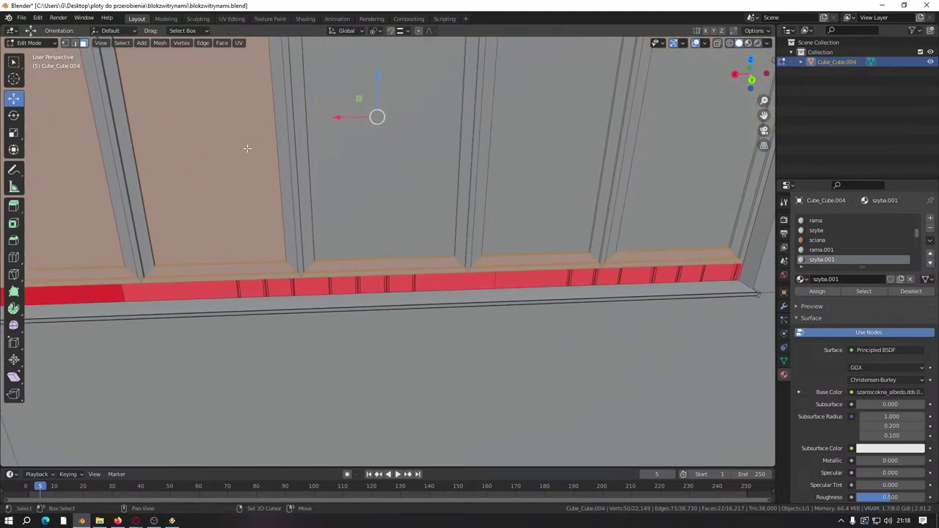
left_click(248, 148, "shift")
left_click(81, 162, "shift")
scroll(81, 161, "down", 5)
middle_click_drag(81, 161, 348, 196)
scroll(347, 196, "up", 5)
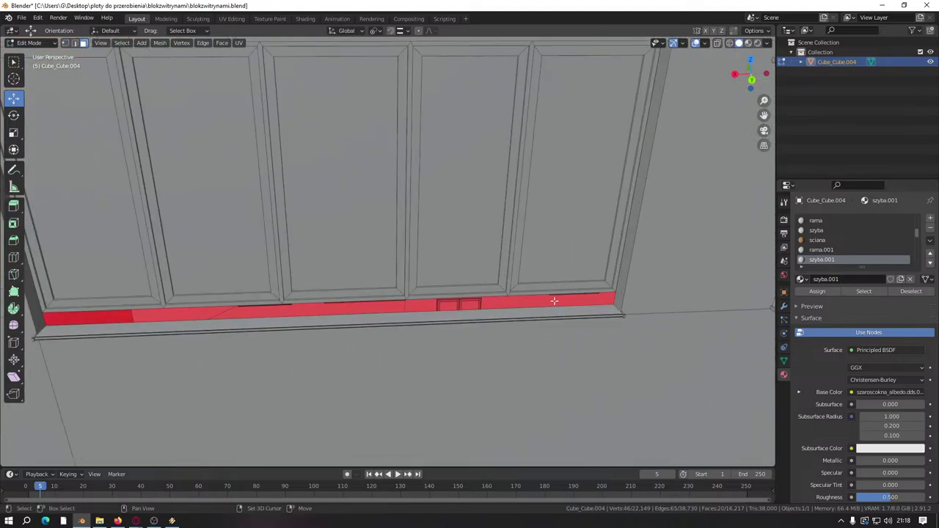
Step: Pick the first window's sill face with linked selection, undoing the stray wall panels it grabbed
key("l")
scroll(482, 273, "down", 3, "shift")
scroll(503, 300, "up", 2)
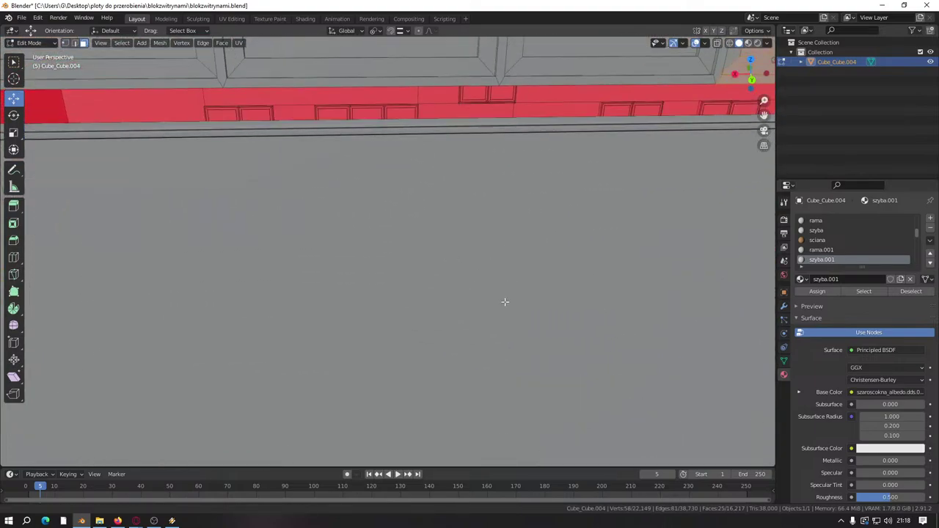
scroll(544, 165, "up", 2, "shift")
key("l")
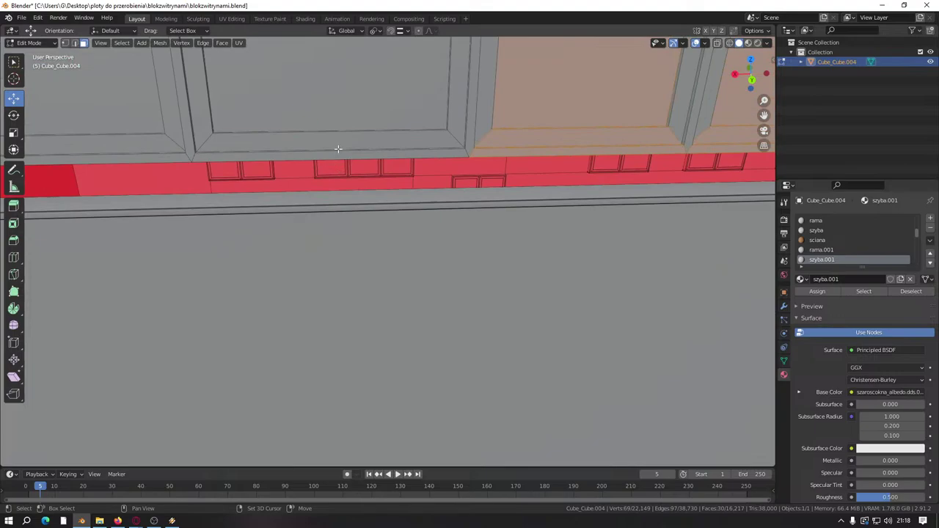
left_click(337, 148, "shift")
key("l")
middle_click_drag(337, 149, 235, 193)
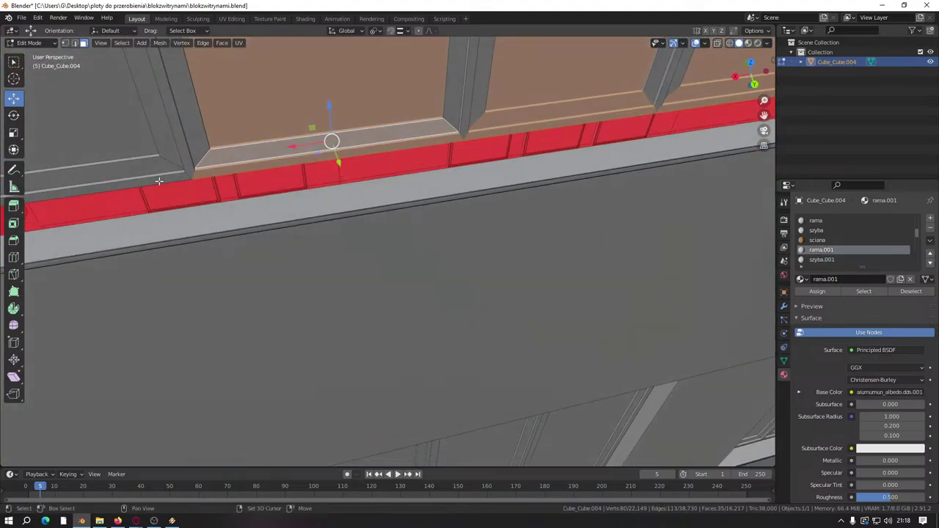
key("l")
middle_click_drag(125, 142, 421, 217)
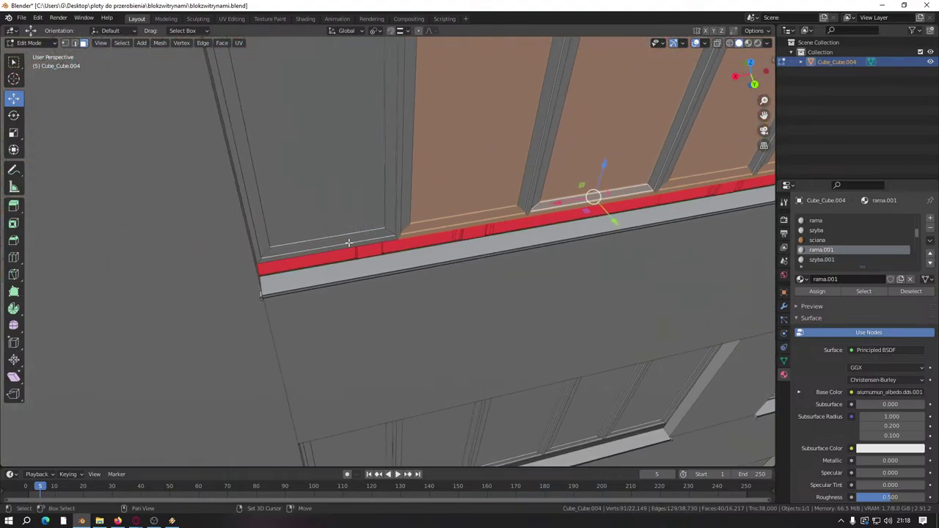
key("l")
key("ctrl+z")
key("ctrl+z")
key("ctrl+z")
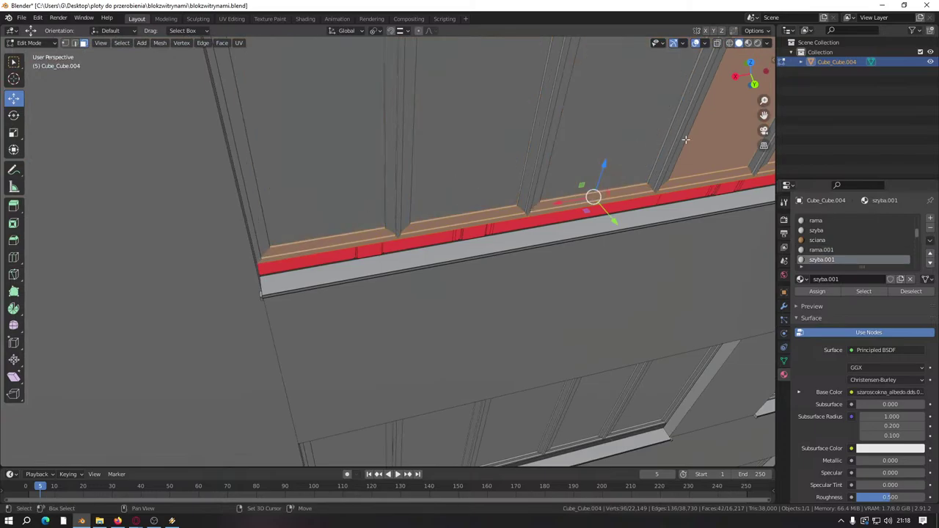
middle_click_drag(692, 134, 268, 259)
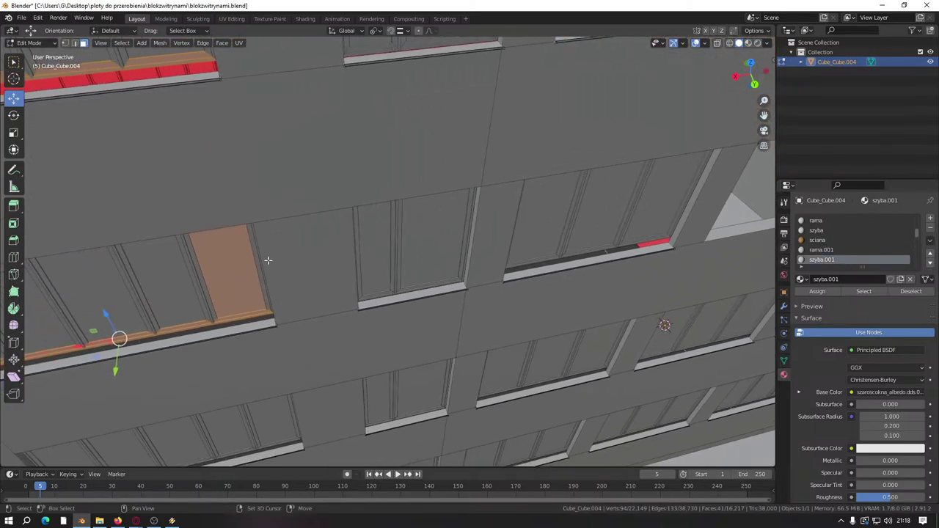
scroll(344, 212, "up", 8)
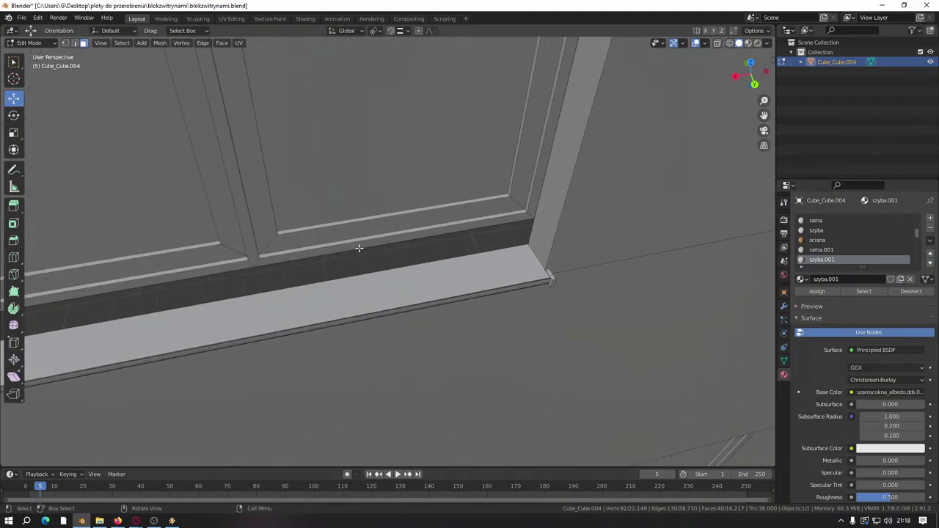
Step: Grow the linked selection over the window panes, bevel strip and grey sill strips
key("l")
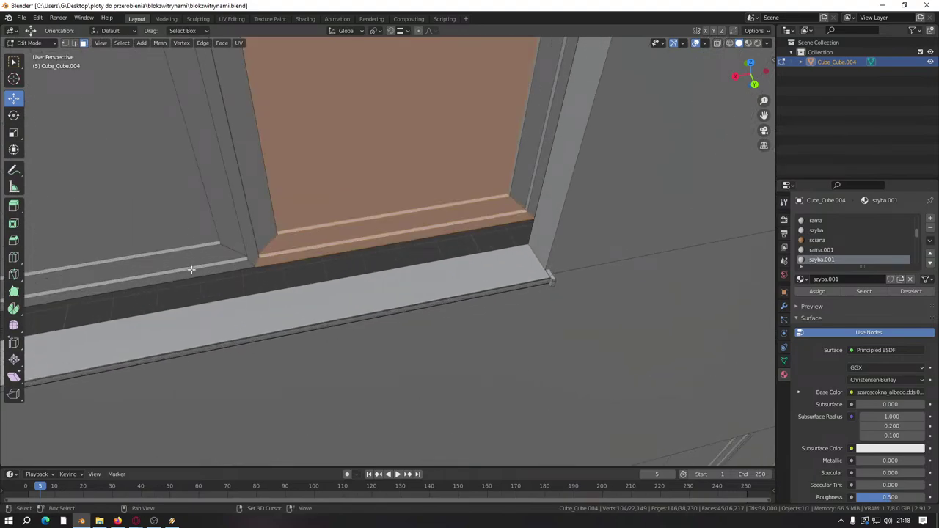
key("l")
scroll(176, 242, "down", 6)
scroll(430, 176, "up", 6)
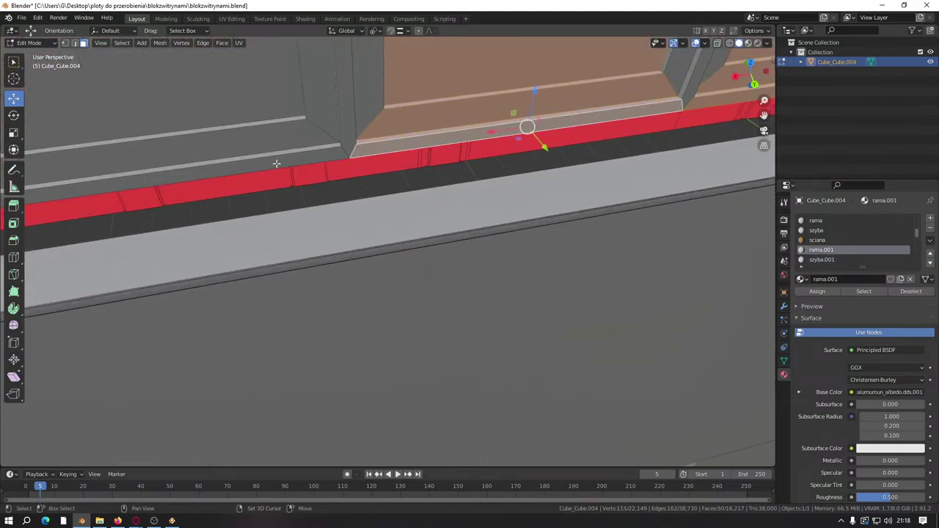
key("l")
scroll(276, 163, "down", 4)
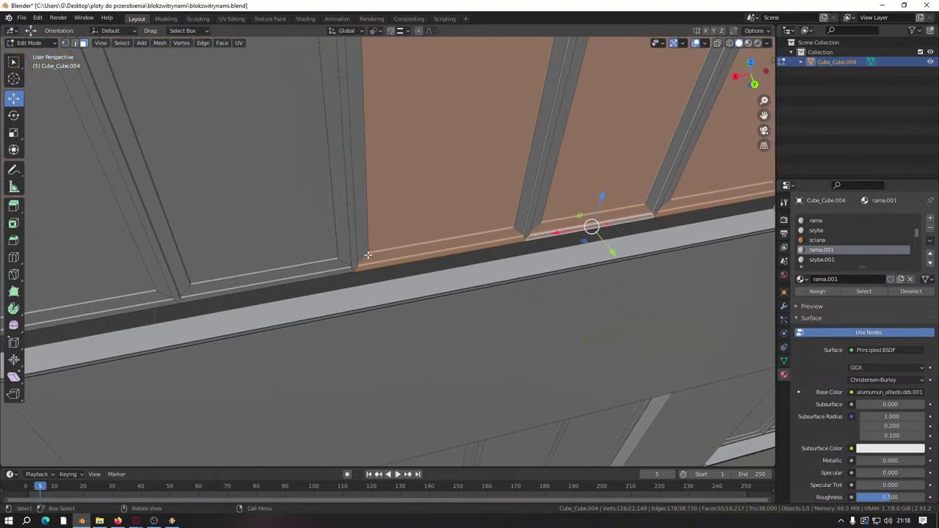
scroll(499, 203, "up", 5)
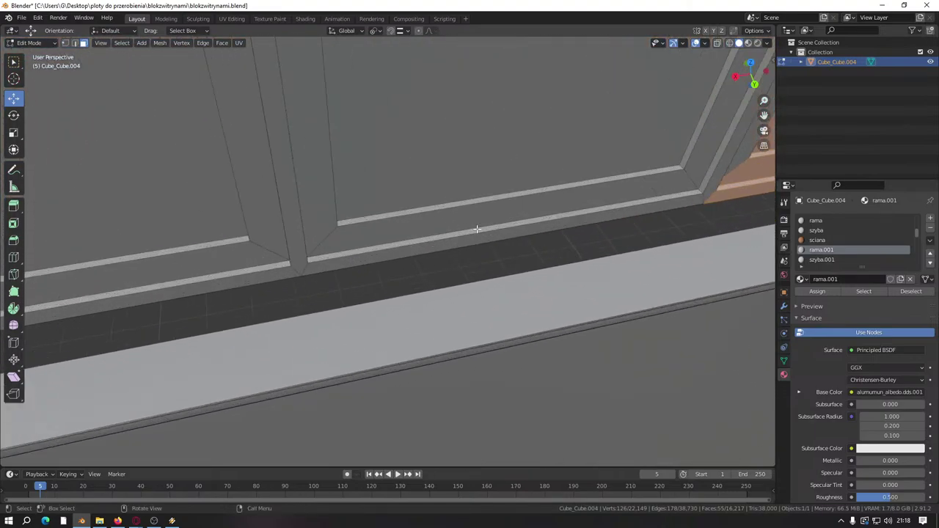
key("l")
middle_click_drag(225, 280, 325, 185)
key("l")
middle_click_drag(523, 176, 470, 174)
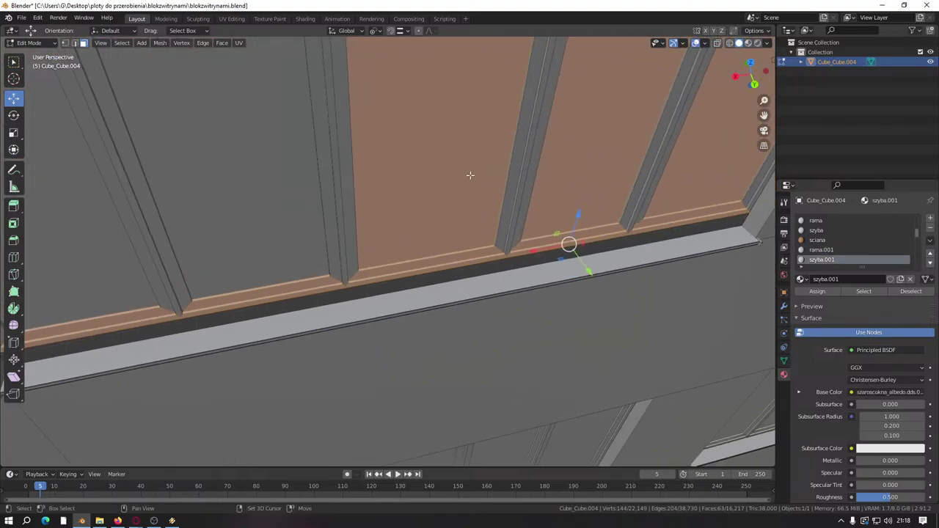
Step: Refine the selection along the sill so only the sill strips stay selected, not panes or wall
key("shift+l")
key("shift+l")
key("shift+l")
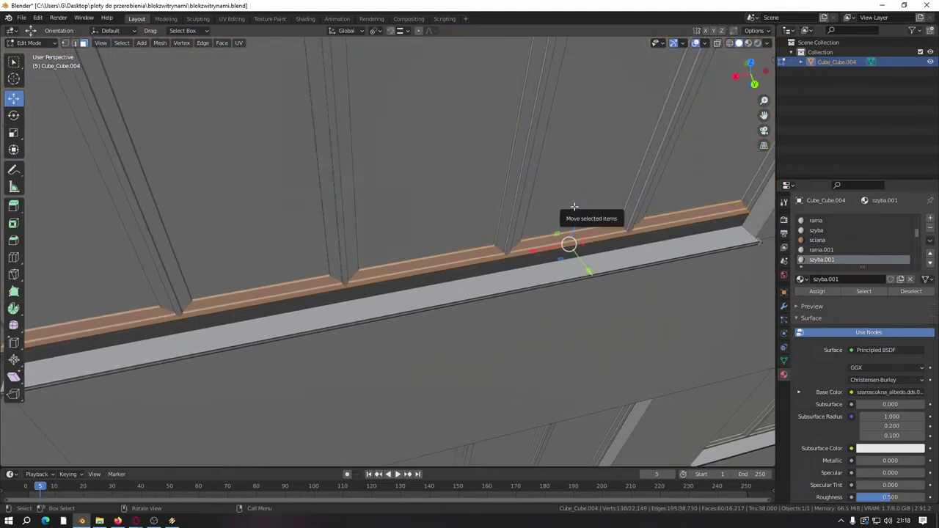
middle_click_drag(574, 207, 676, 318)
key("l")
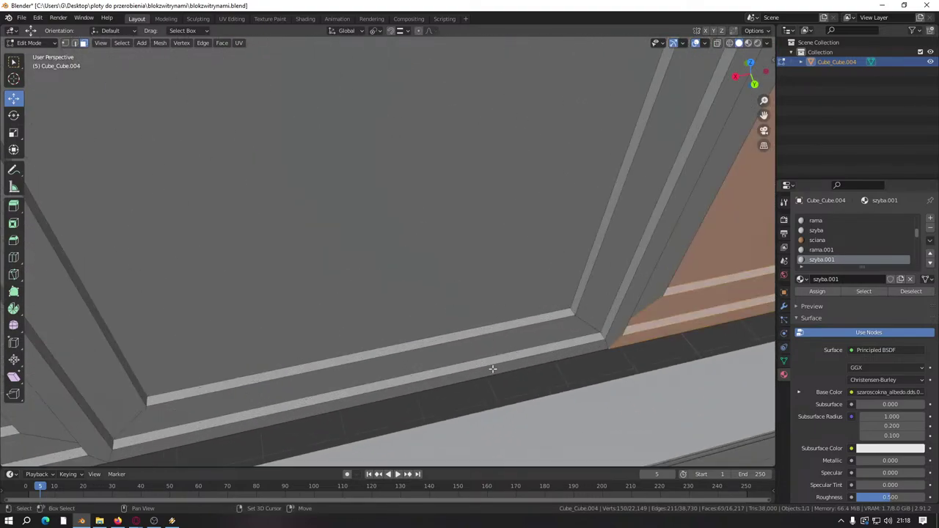
key("l")
middle_click_drag(434, 331, 514, 288)
key("shift+l")
key("l")
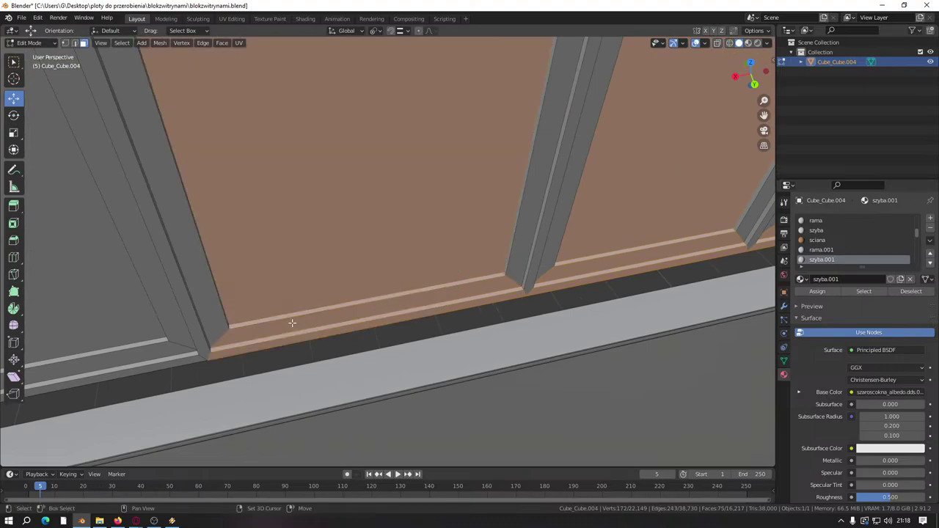
middle_click_drag(292, 318, 304, 310)
key("l")
key("shift+l")
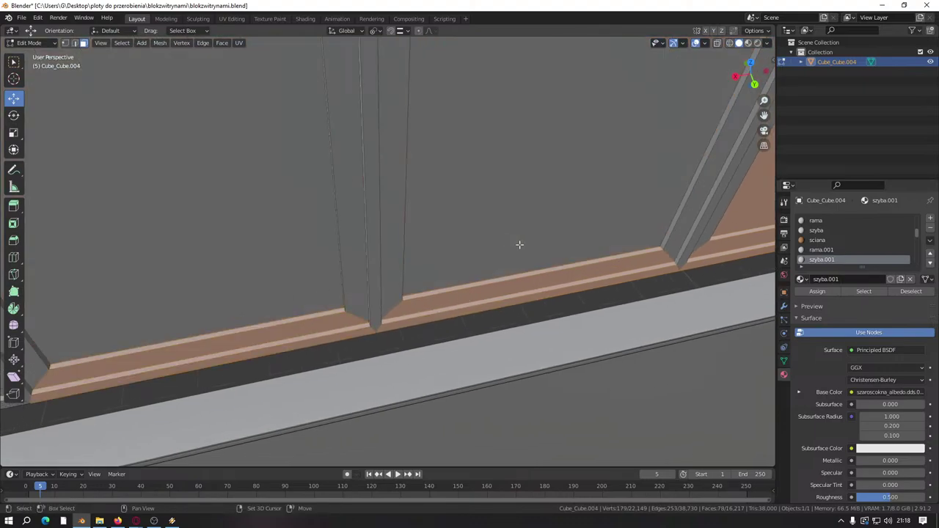
middle_click_drag(520, 243, 442, 356)
key("l")
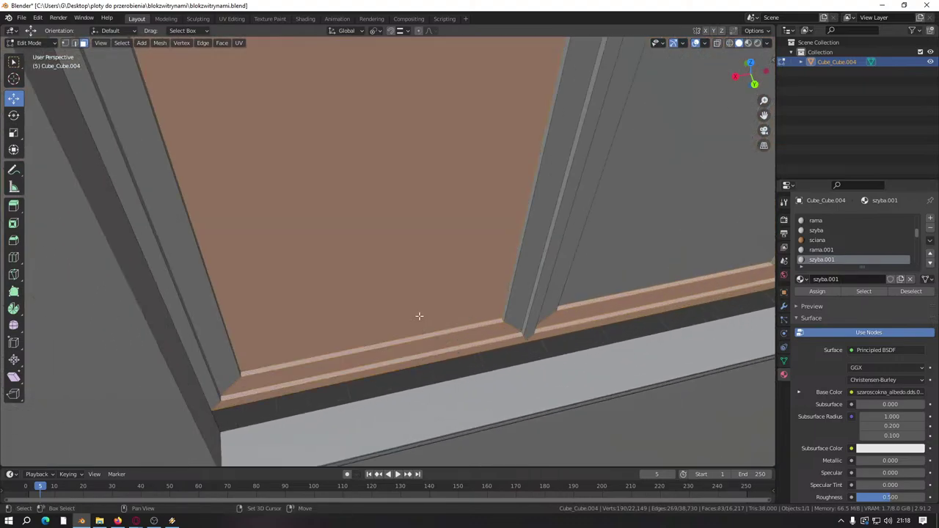
key("shift+l")
middle_click_drag(419, 307, 363, 245)
key("shift+l")
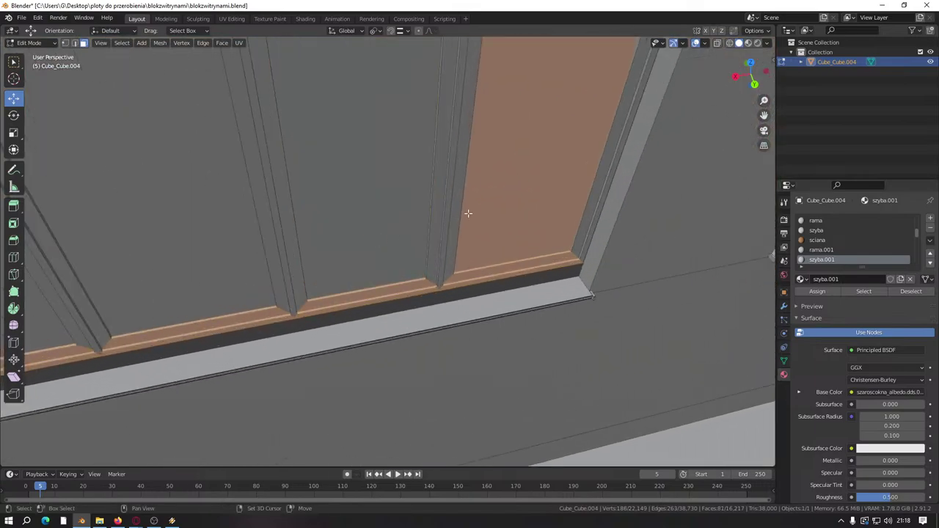
middle_click_drag(469, 214, 391, 270)
scroll(363, 279, "up", 6)
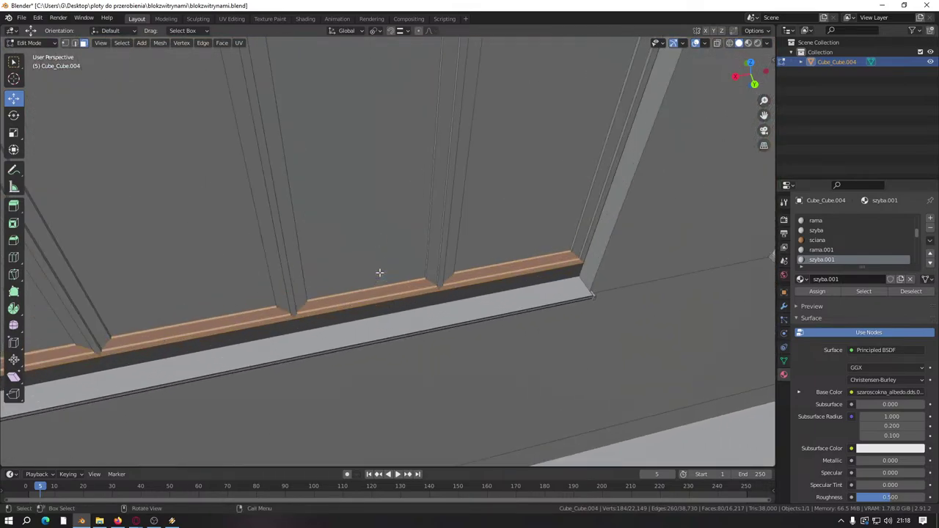
scroll(507, 258, "down", 4)
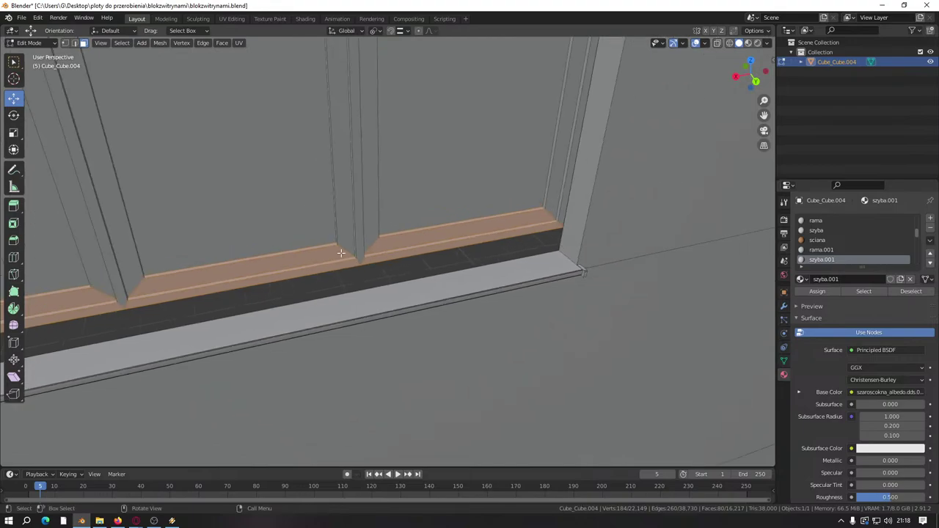
Step: Lower the selected sill strips about 0.088 m along Z and save blokzwitrynami.blend
left_click_drag(458, 219, 541, 253)
middle_click_drag(542, 254, 444, 311)
key("ctrl+s")
scroll(443, 291, "down", 4)
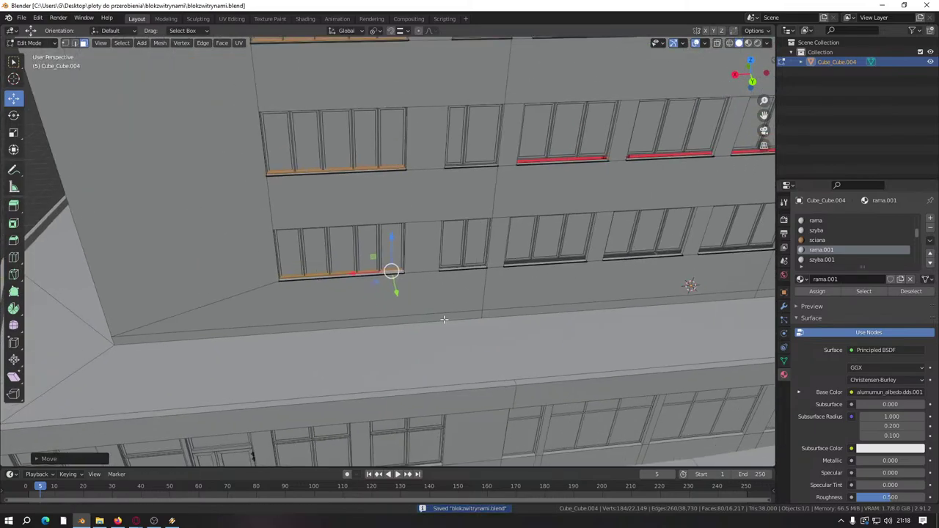
Step: Select one window's panel and sill faces and make szyba the active material slot
middle_click_drag(685, 287, 389, 330)
scroll(405, 282, "down", 3)
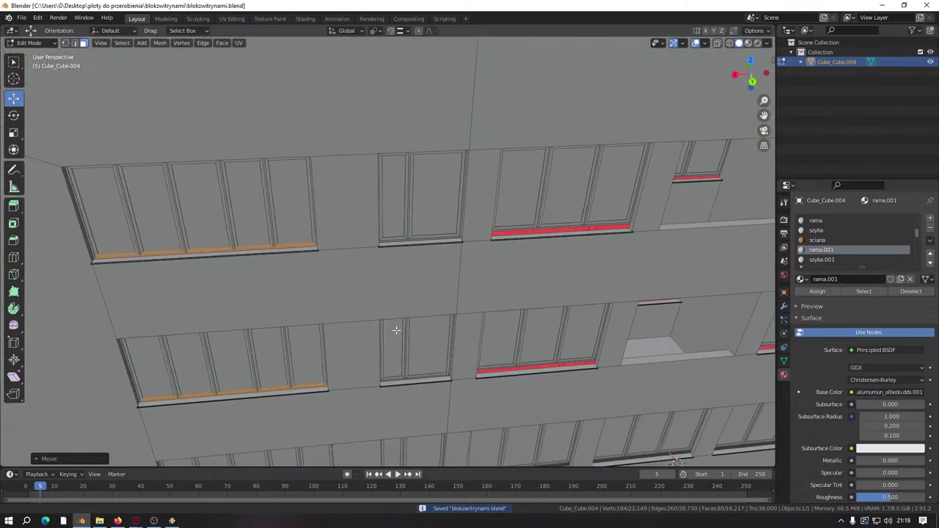
scroll(378, 355, "up", 6)
middle_click_drag(367, 384, 375, 295)
scroll(375, 295, "up", 3)
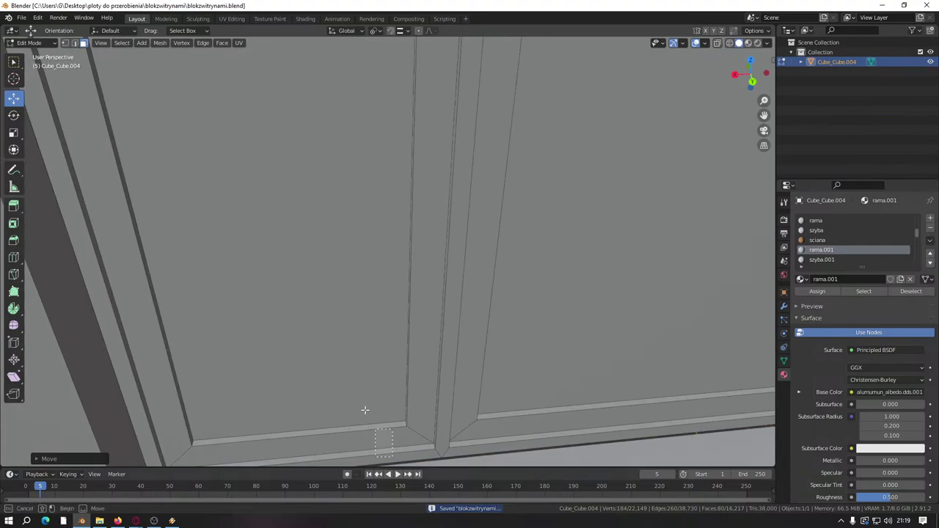
left_click_drag(364, 410, 411, 440)
scroll(549, 442, "down", 2)
left_click(550, 428)
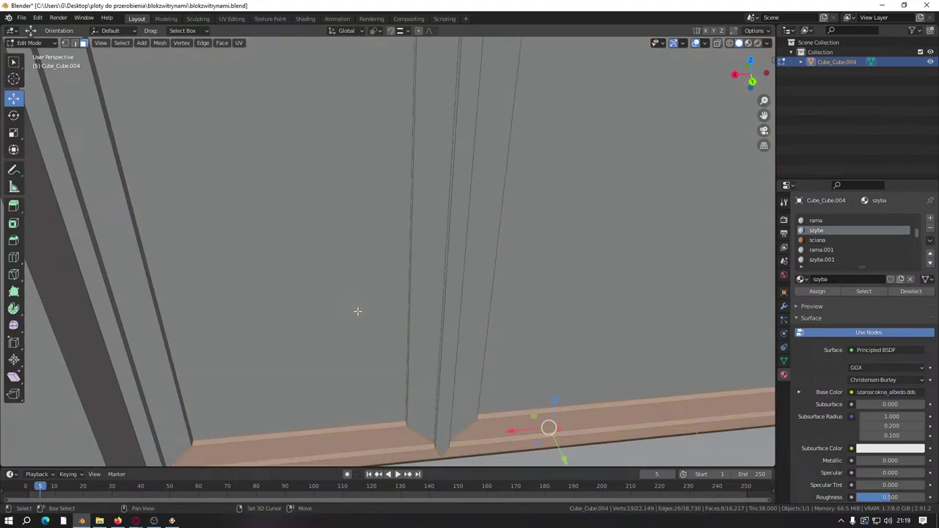
scroll(356, 310, "down", 5)
scroll(412, 309, "up", 4)
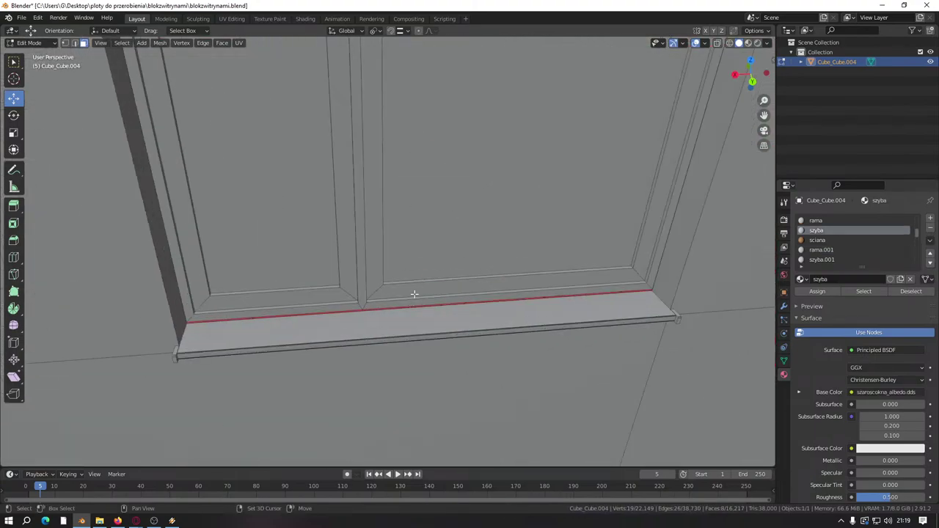
scroll(368, 381, "down", 4)
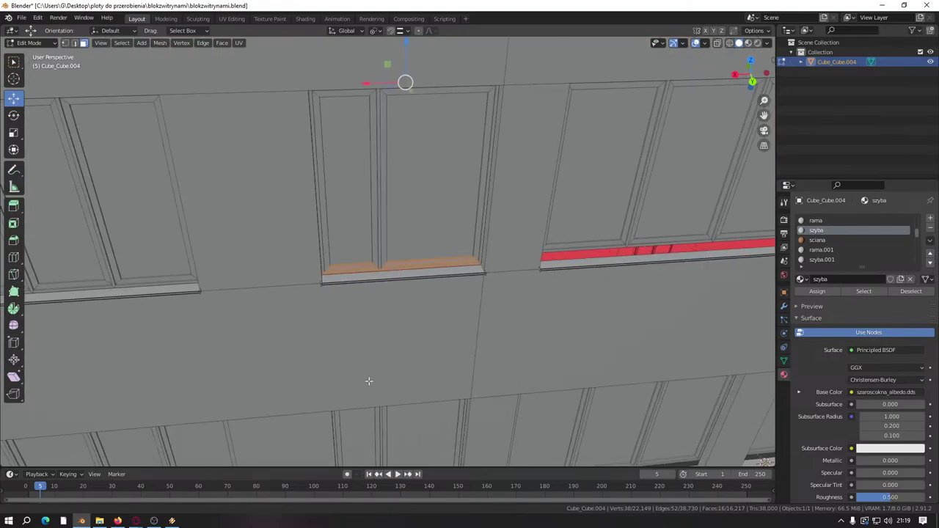
scroll(369, 381, "up", 5)
Step: Select the large and left glass panel faces, leaving the right panel unselected
left_click(457, 379)
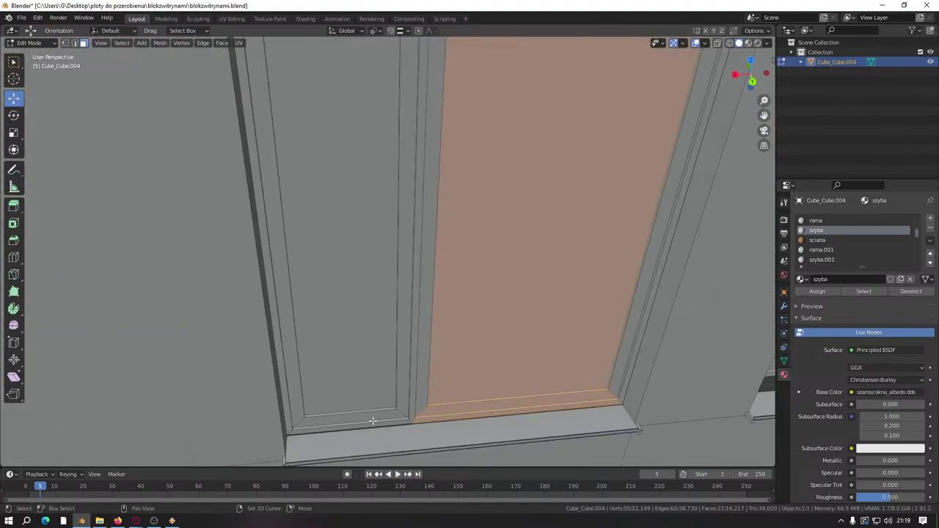
left_click(347, 384, "shift")
scroll(387, 390, "down", 5)
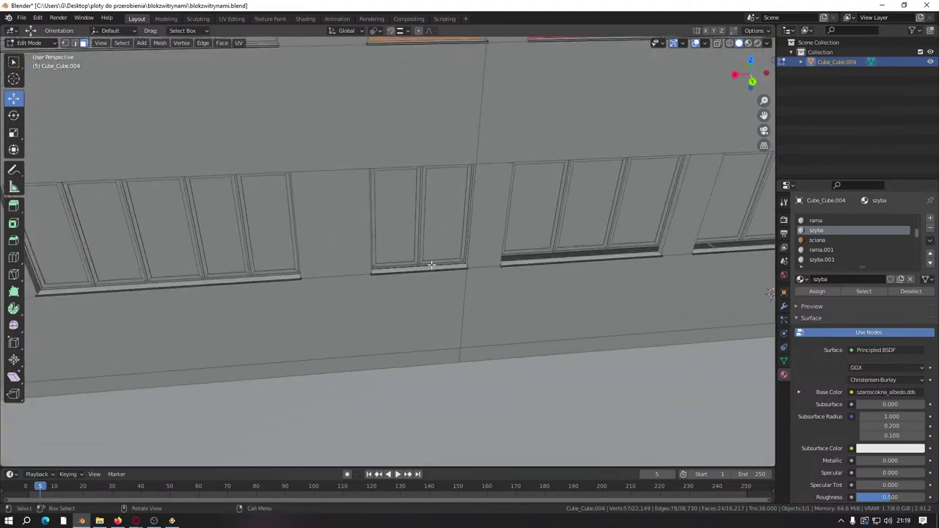
scroll(431, 265, "up", 5)
left_click(483, 244, "shift")
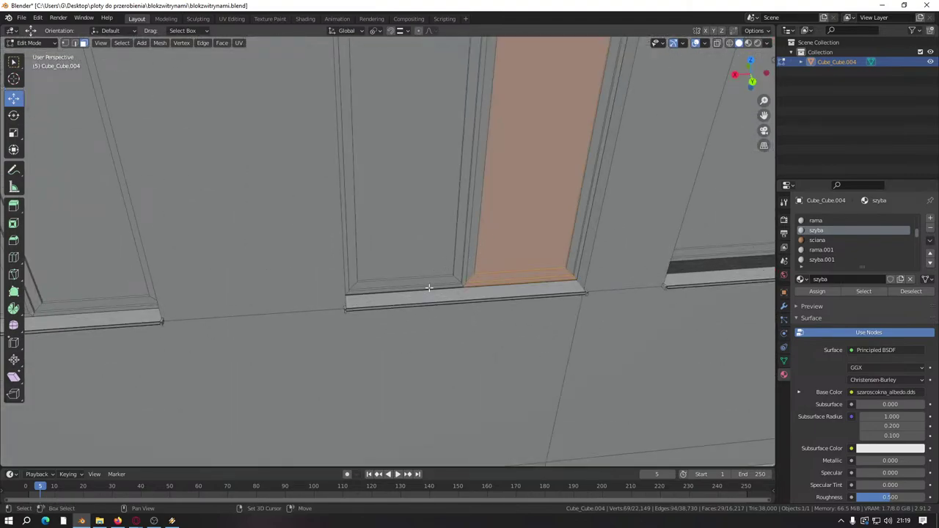
left_click(504, 214, "shift")
scroll(482, 225, "down", 5)
middle_click_drag(482, 225, 447, 231)
scroll(446, 231, "up", 5)
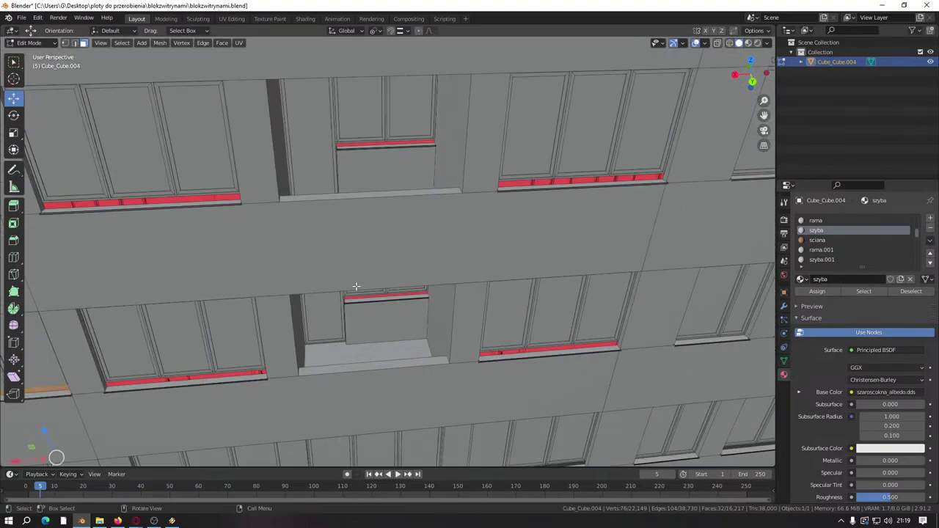
scroll(447, 231, "down", 5)
scroll(447, 231, "up", 6)
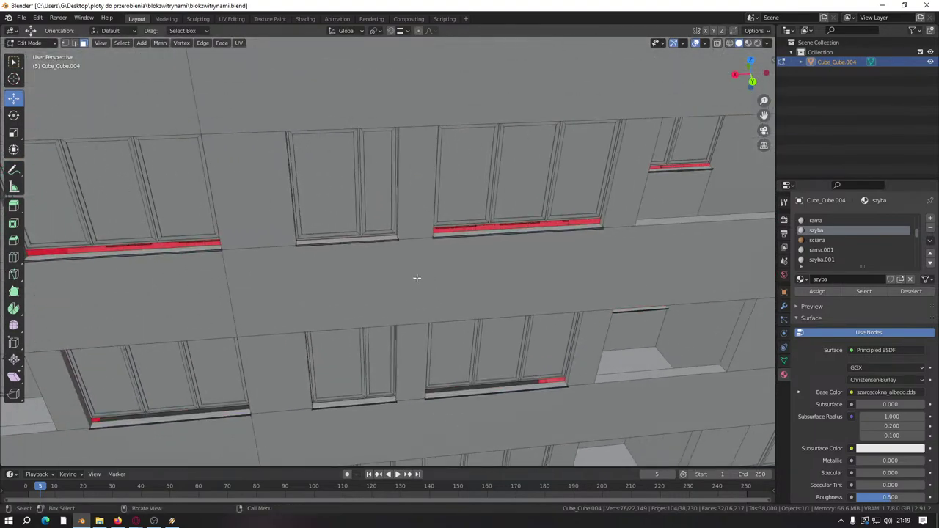
scroll(333, 251, "up", 6)
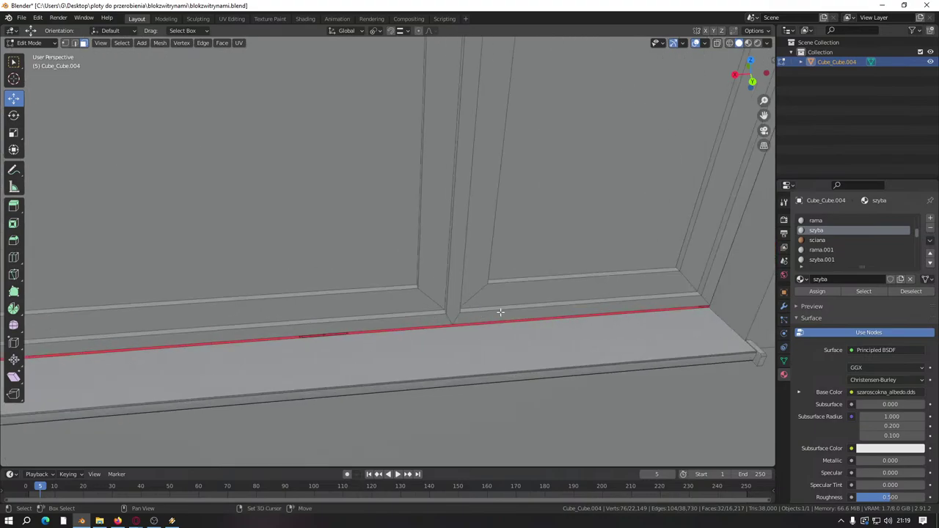
Step: Select the sill strips of the first facade window, dropping both of its panes
left_click(525, 272)
left_click(342, 258)
left_click(514, 258)
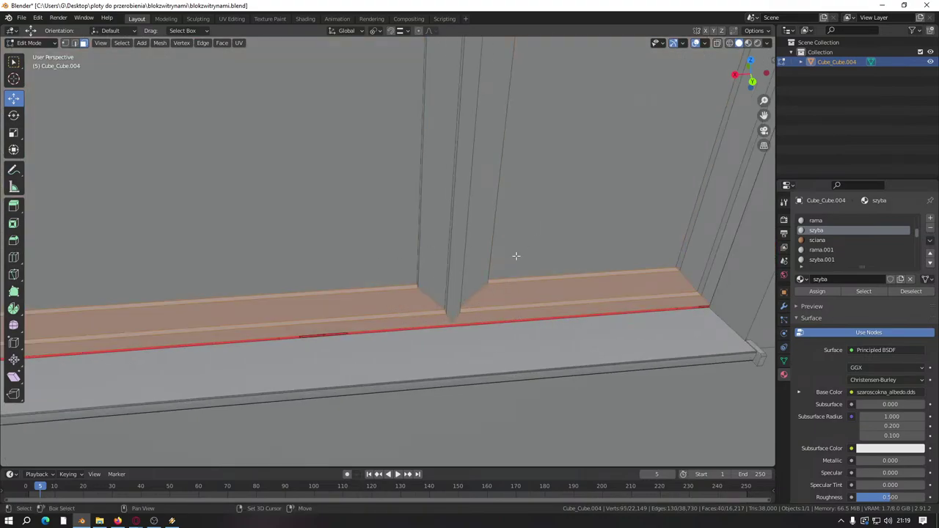
scroll(435, 257, "down", 4)
middle_click_drag(435, 257, 419, 199)
scroll(430, 233, "up", 4)
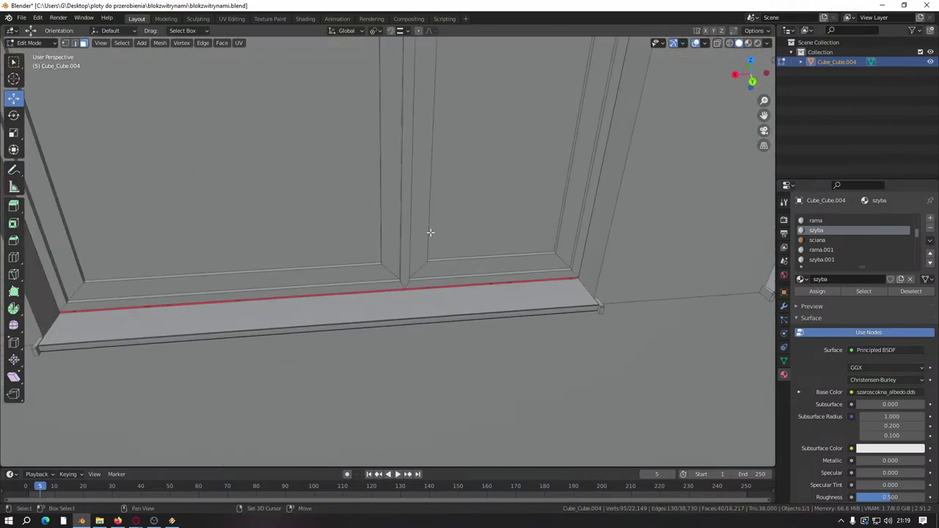
left_click(467, 281, "shift")
left_click(310, 226, "shift")
left_click(478, 216, "shift")
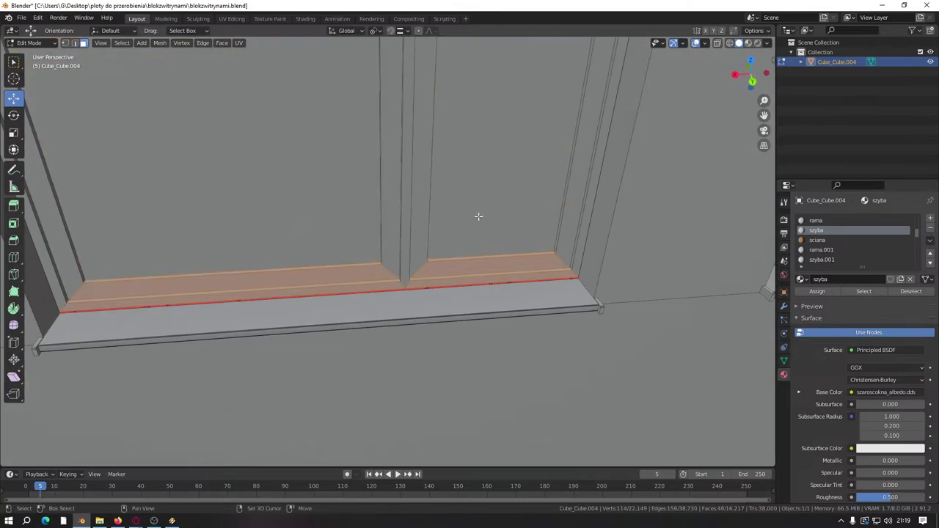
scroll(356, 90, "down", 4)
scroll(381, 201, "up", 4)
Step: Add the sill strips of the next two windows, dropping their panes
middle_click_drag(382, 201, 484, 278, "shift")
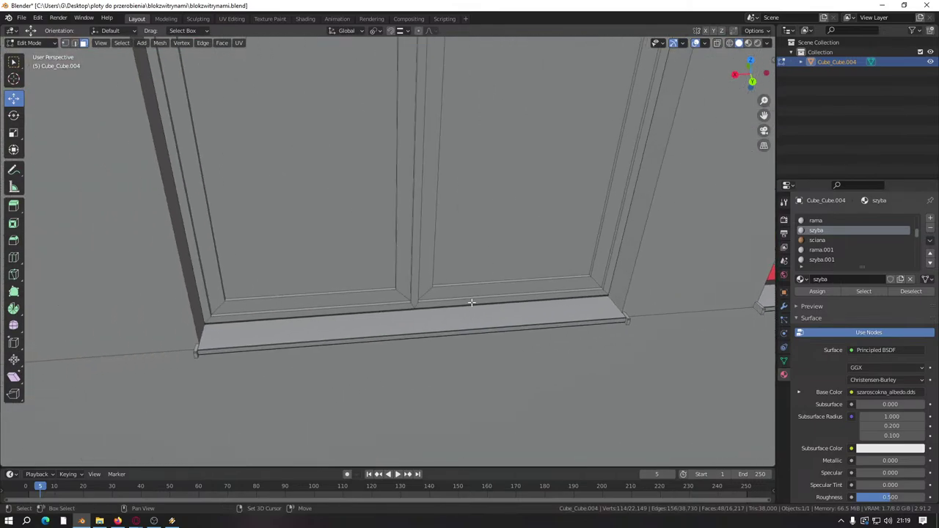
left_click(471, 303, "shift")
left_click(382, 242, "shift")
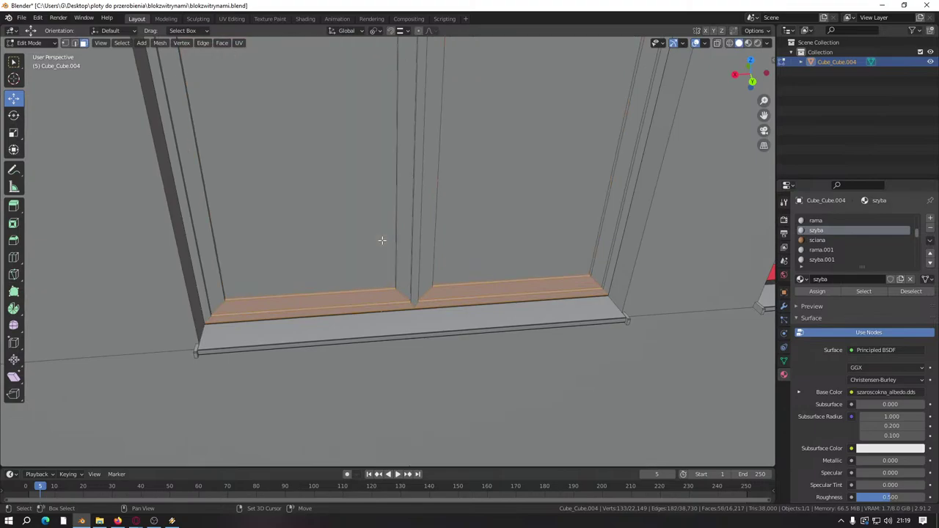
scroll(336, 210, "down", 4)
scroll(346, 213, "up", 4)
middle_click_drag(346, 213, 416, 318, "shift")
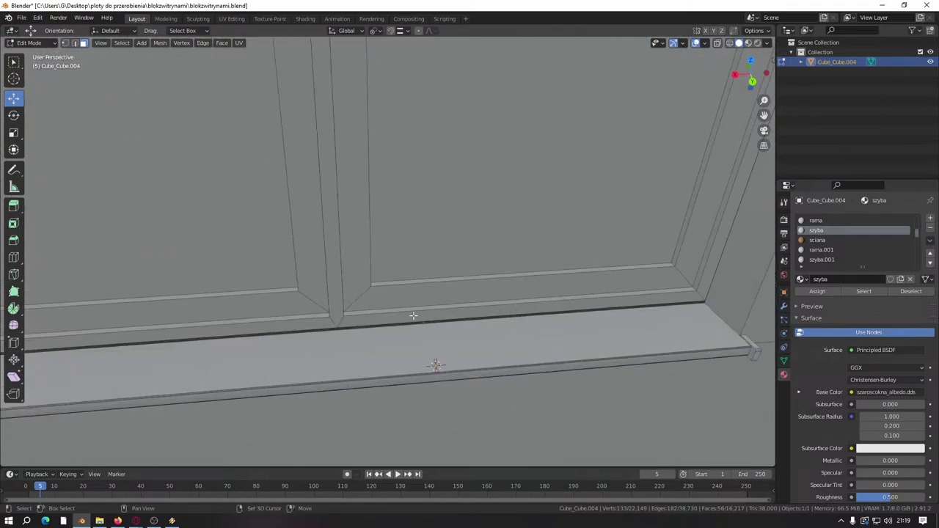
left_click(421, 264, "shift")
left_click(283, 256, "shift")
left_click(387, 229, "shift")
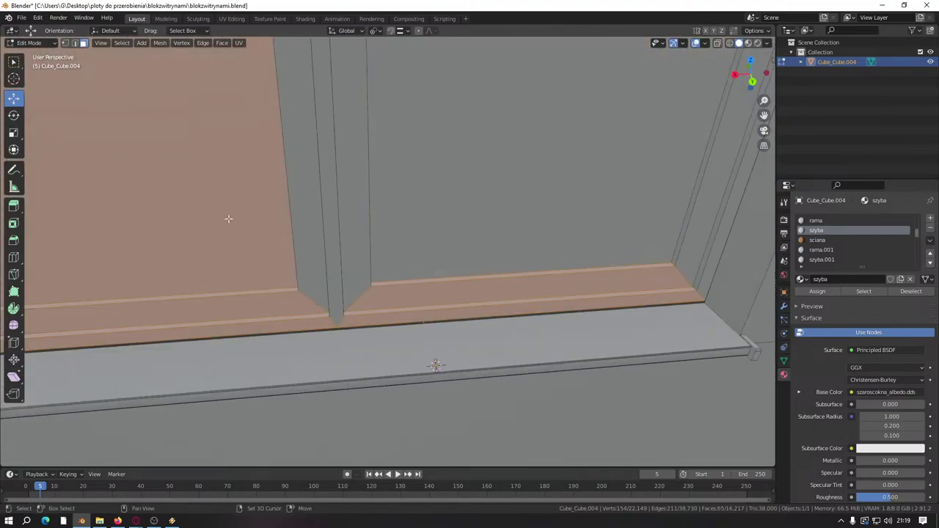
left_click(228, 218, "shift")
scroll(325, 226, "down", 5)
Step: Add further windows' sill strips, box-selecting the remaining sill faces
middle_click_drag(522, 225, 389, 254)
scroll(390, 254, "down", 3)
scroll(402, 218, "up", 10)
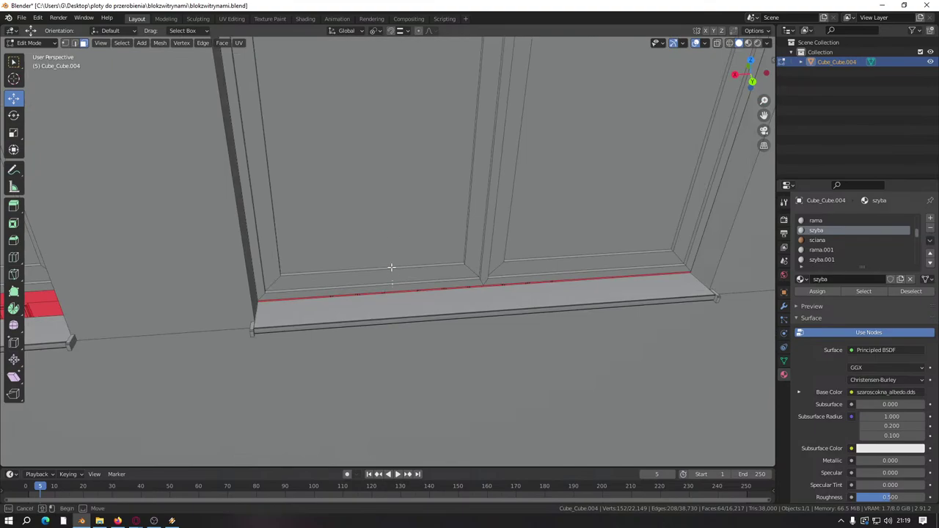
left_click(391, 267, "shift")
left_click(550, 226, "shift")
scroll(480, 287, "down", 8)
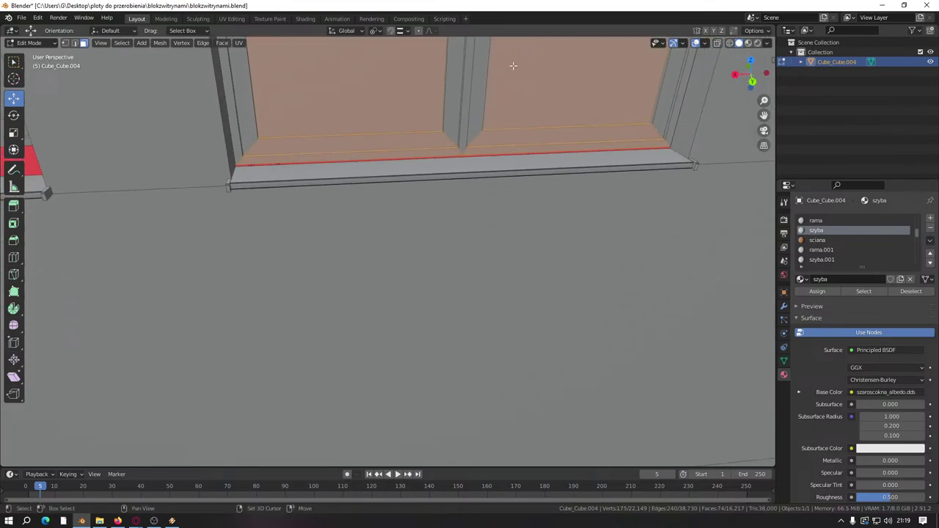
scroll(444, 339, "up", 8)
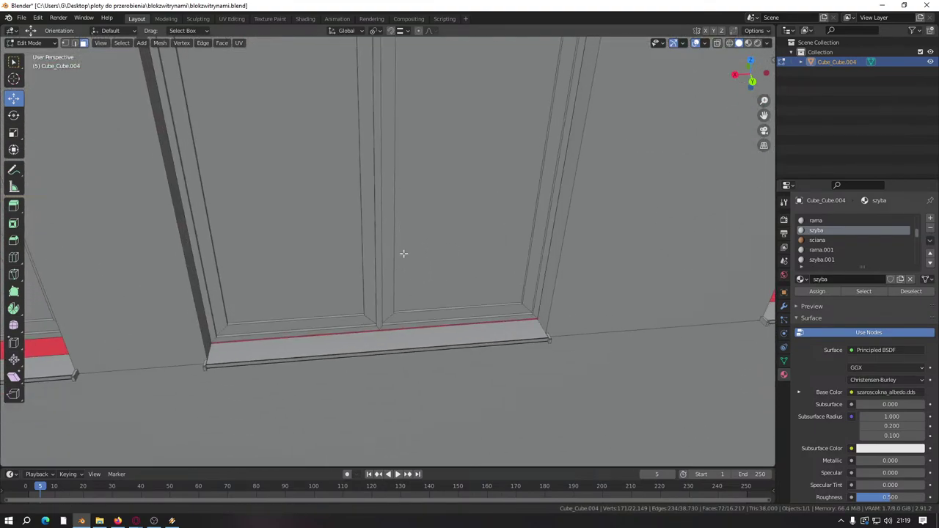
left_click(453, 369, "shift")
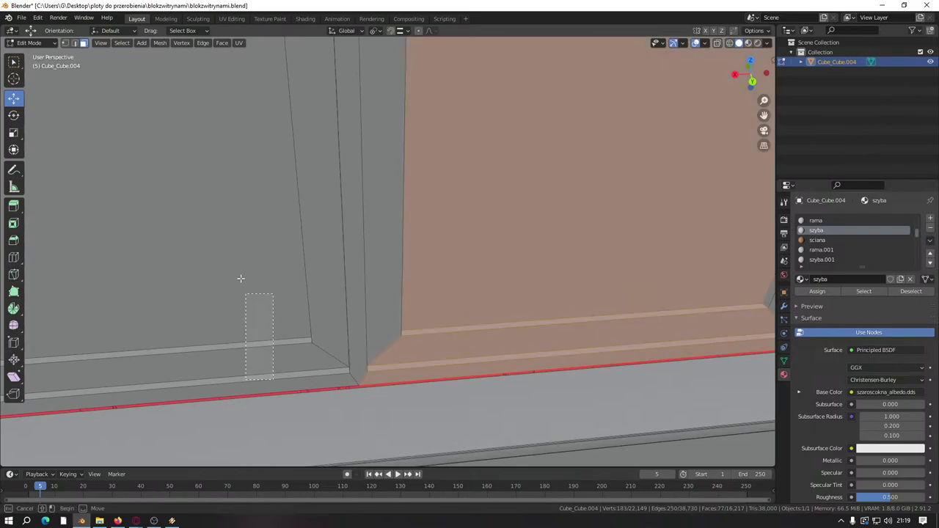
left_click_drag(241, 278, 274, 268)
scroll(455, 262, "down", 6)
scroll(378, 197, "up", 4)
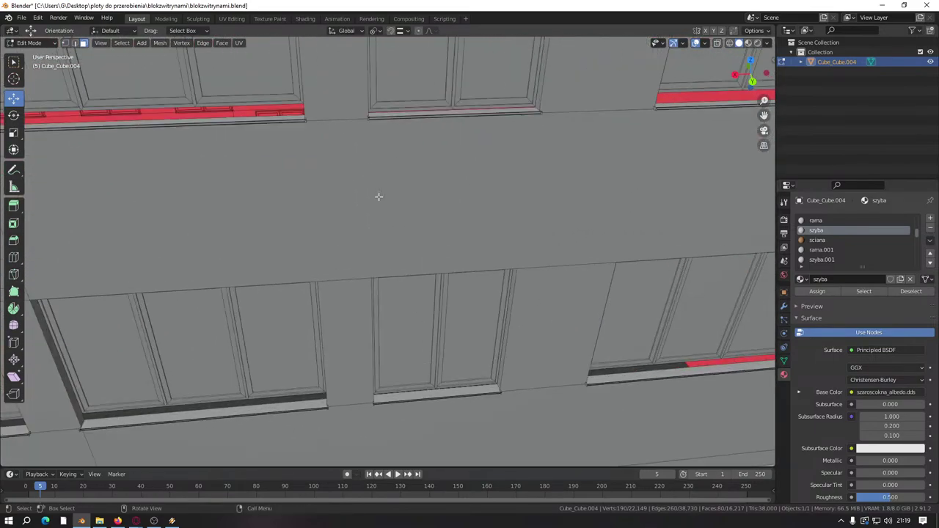
scroll(371, 335, "up", 8)
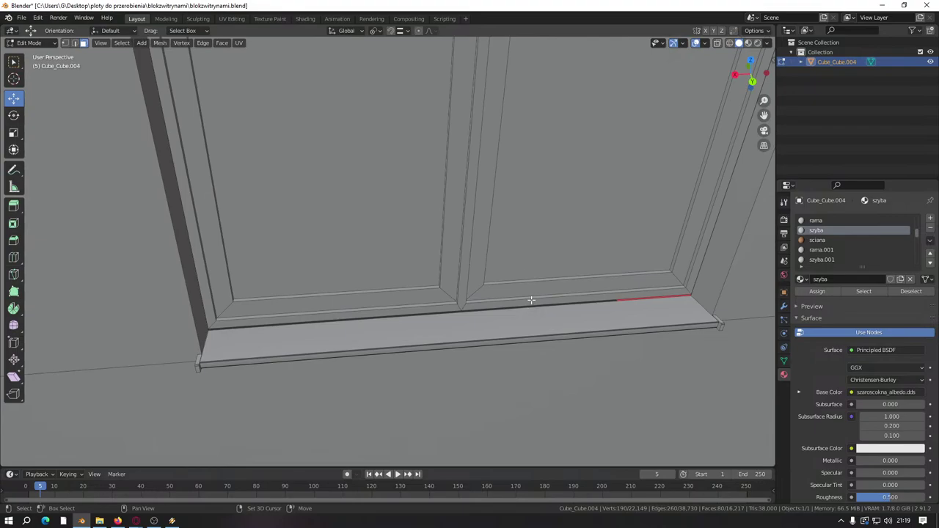
Step: Add the last windows' sill strips, dropping the panes from the selection
left_click(531, 299, "shift")
left_click(365, 244, "shift")
left_click(374, 310, "shift")
scroll(378, 278, "down", 8)
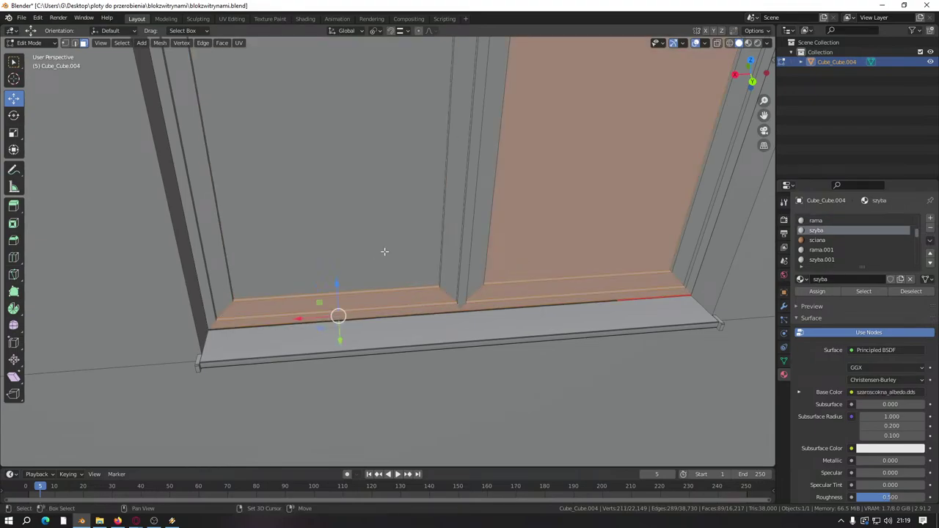
scroll(408, 184, "up", 6)
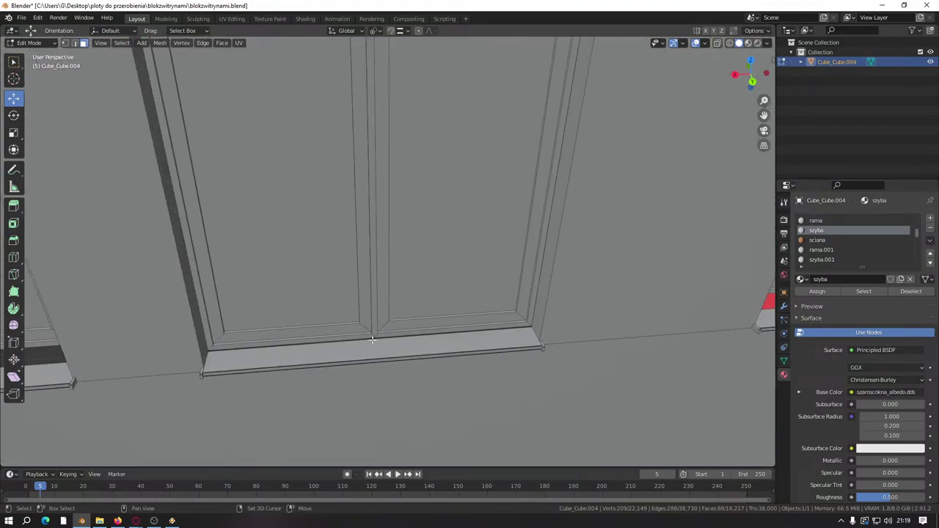
left_click(424, 324, "shift")
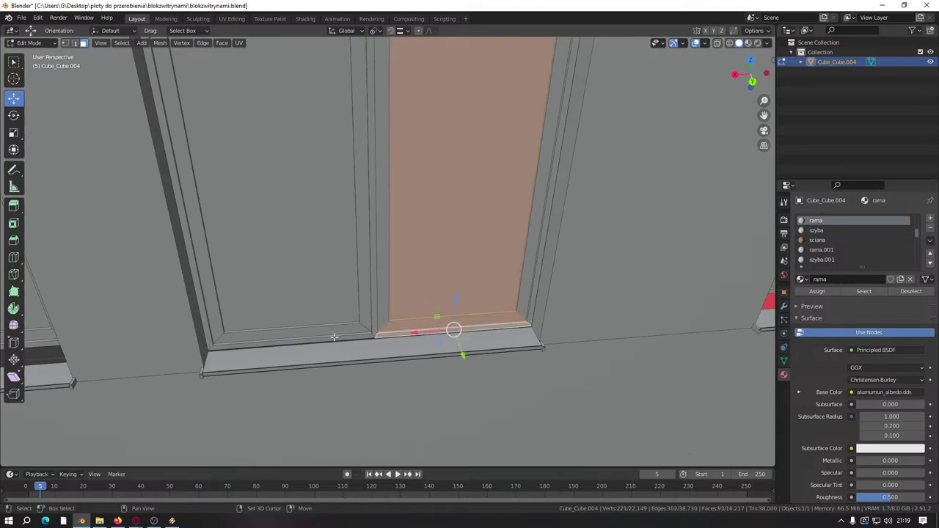
left_click(303, 273, "shift")
left_click(381, 248, "shift")
scroll(343, 248, "down", 6)
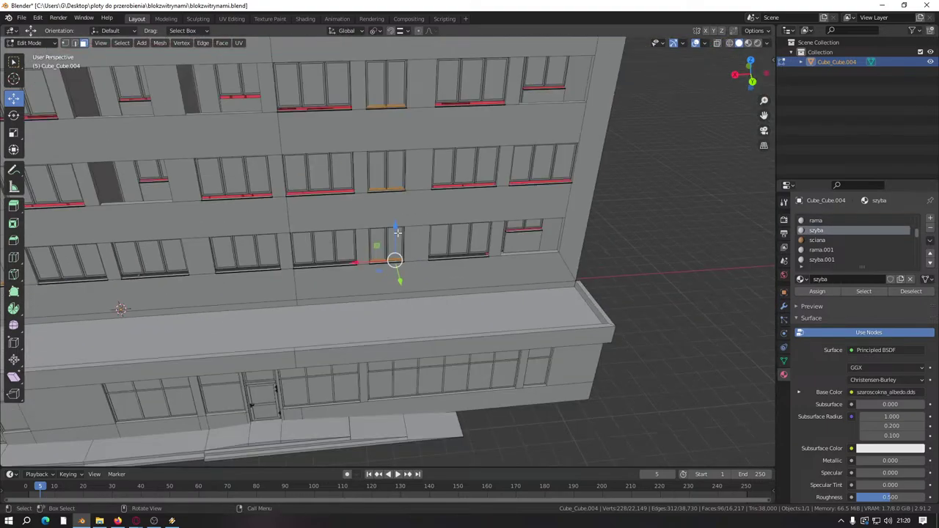
scroll(396, 232, "down", 2)
scroll(376, 234, "up", 10)
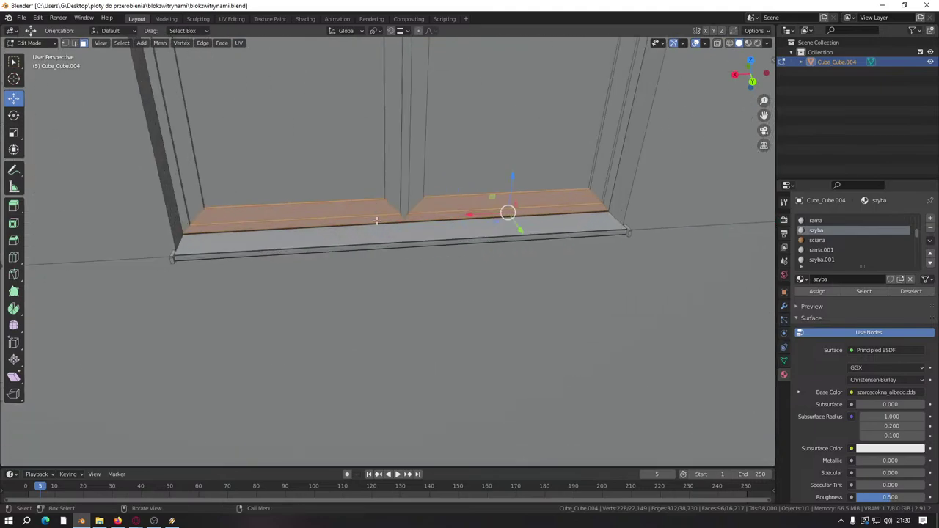
scroll(378, 223, "up", 4)
Step: Move all the selected sill faces along Z with the blue gizmo arrow
left_click_drag(460, 186, 462, 234)
scroll(521, 242, "down", 4)
scroll(521, 242, "down", 8)
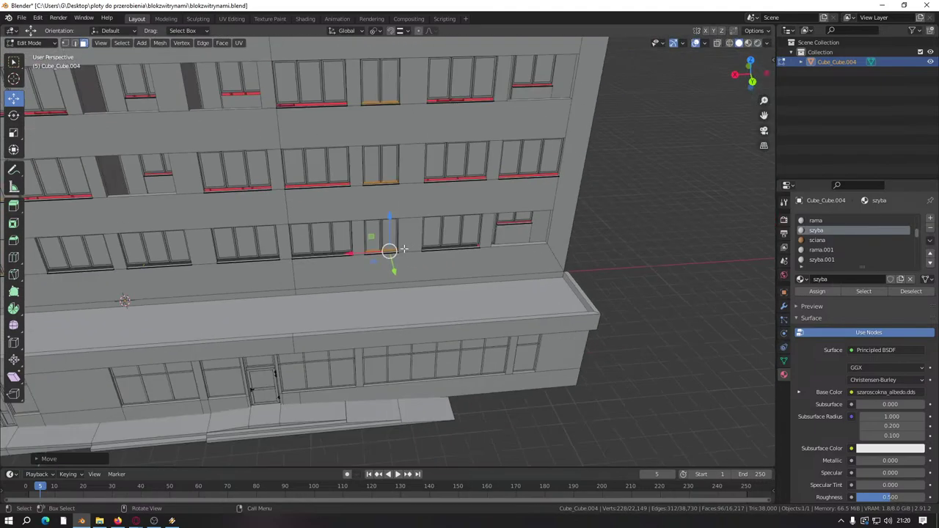
Step: From a frontal view, select the glass face above the red strip, then drop the three panels
middle_click_drag(237, 288, 292, 238)
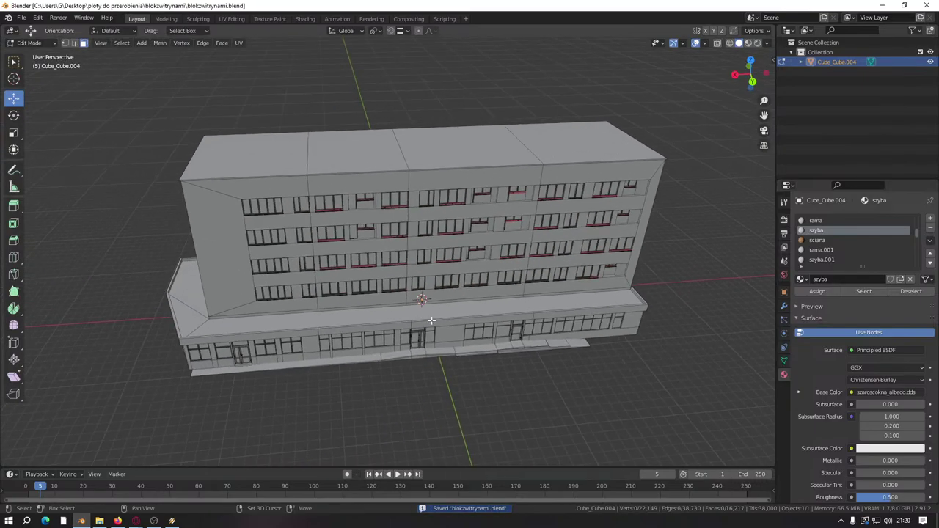
scroll(292, 237, "up", 8)
scroll(292, 237, "down", 8)
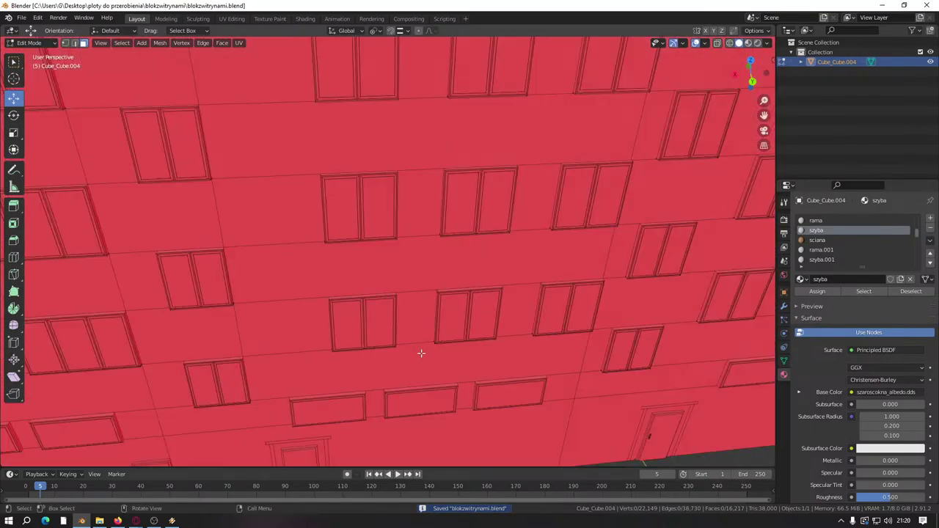
scroll(419, 352, "up", 8)
middle_click_drag(451, 331, 421, 314)
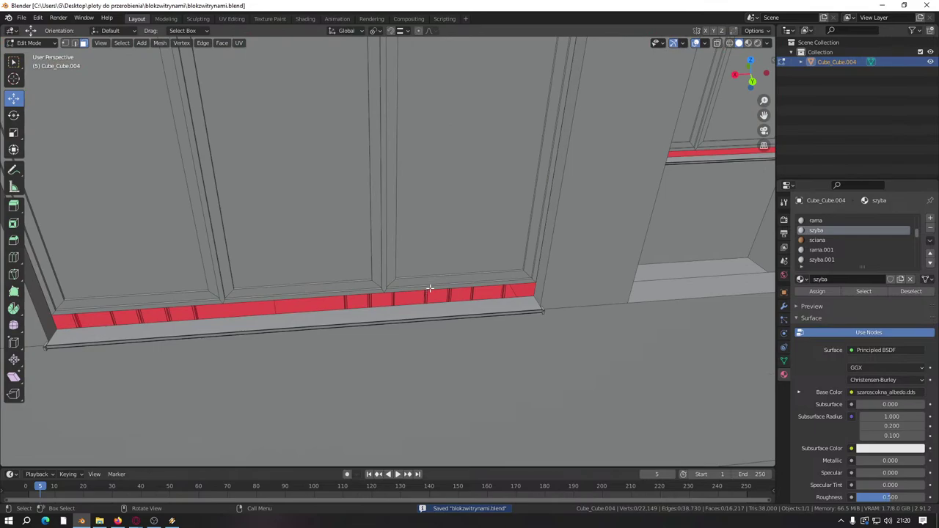
left_click(430, 288)
scroll(370, 294, "down", 2, "ctrl")
left_click_drag(361, 254, 361, 255, "shift")
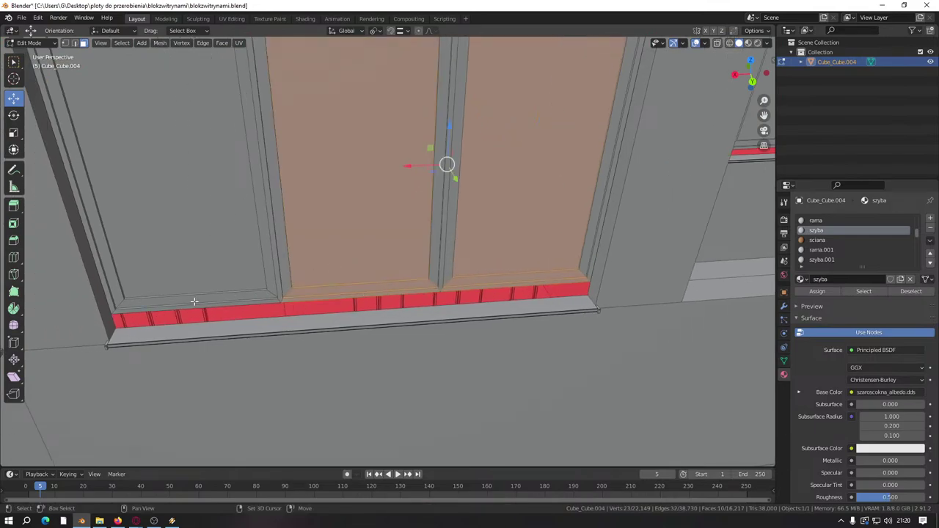
left_click(208, 279, "shift")
left_click(294, 273, "shift")
left_click(366, 249, "shift")
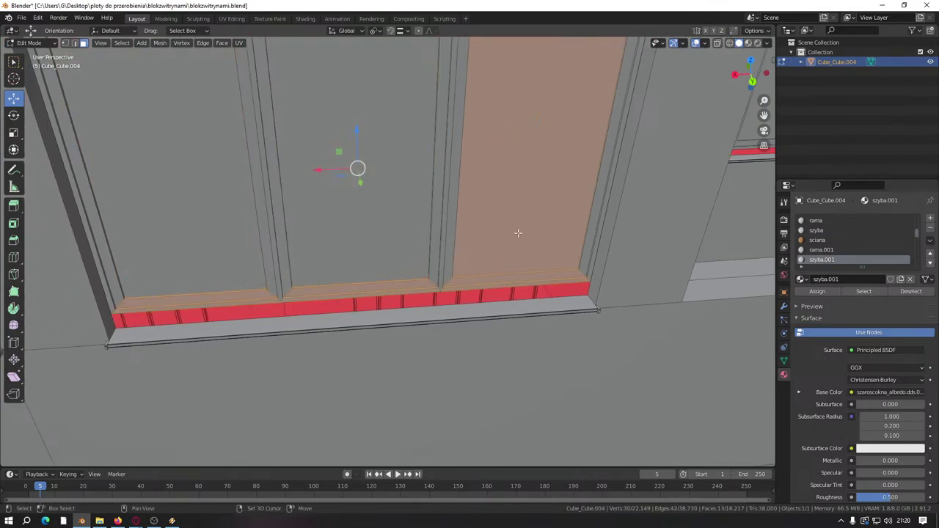
left_click(518, 230, "shift")
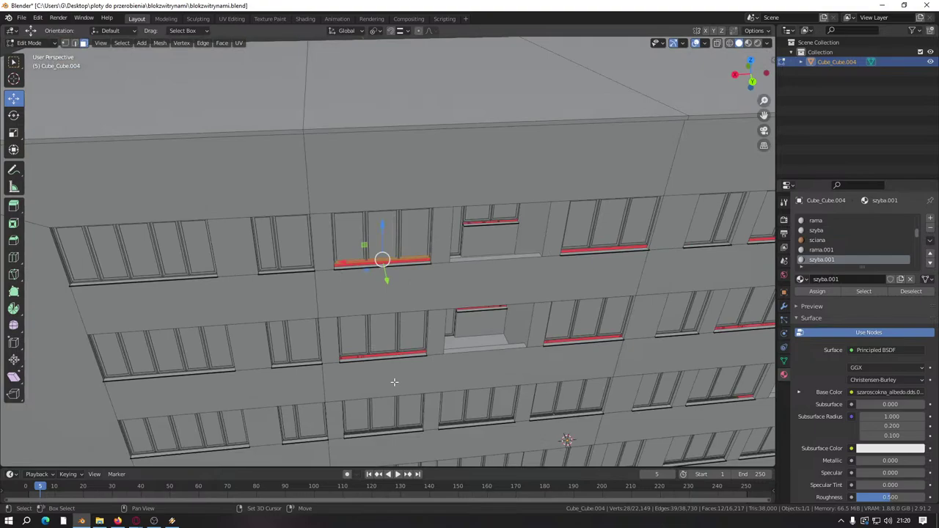
Step: Select the window's right, middle and left glass panels, undoing and redoing the change
scroll(394, 382, "up", 10)
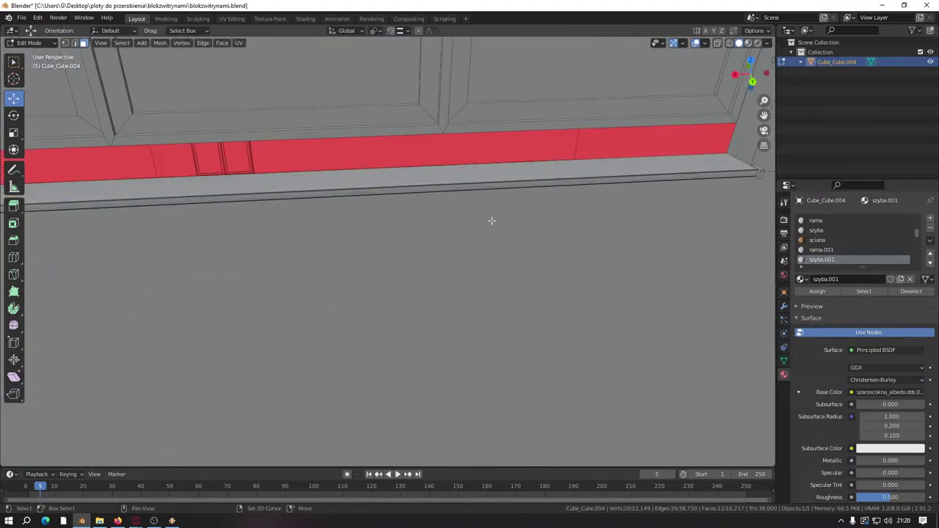
scroll(533, 266, "up", 4)
left_click(537, 266, "shift")
left_click(363, 219, "shift")
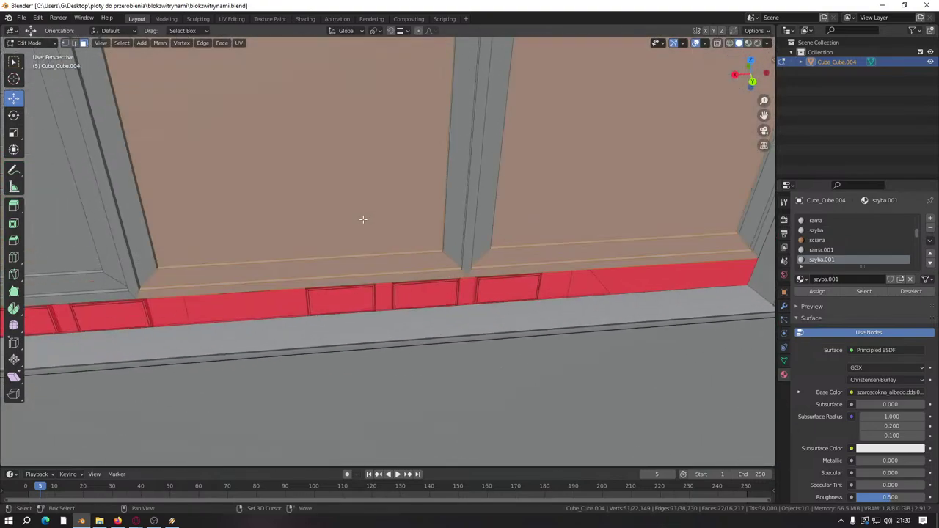
scroll(291, 337, "down", 5)
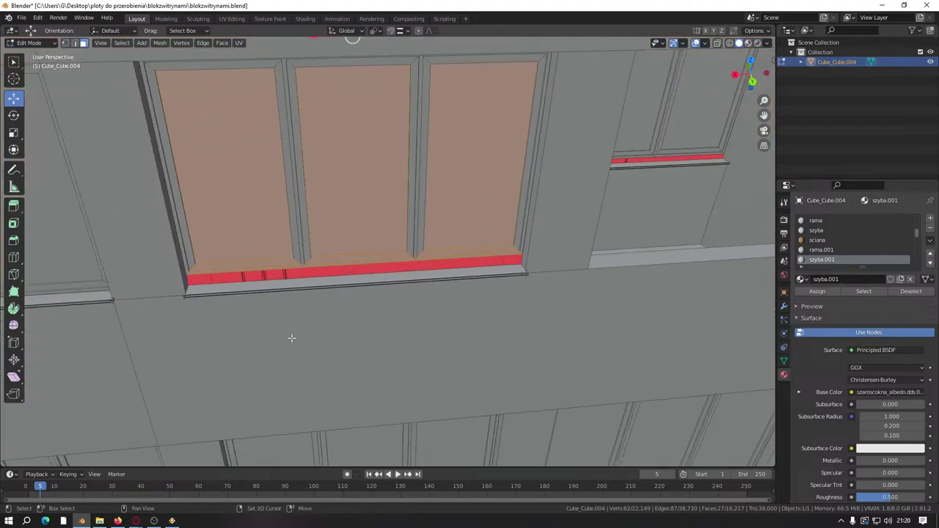
scroll(315, 325, "down", 4, "shift")
scroll(365, 252, "up", 5)
left_click(536, 251, "shift")
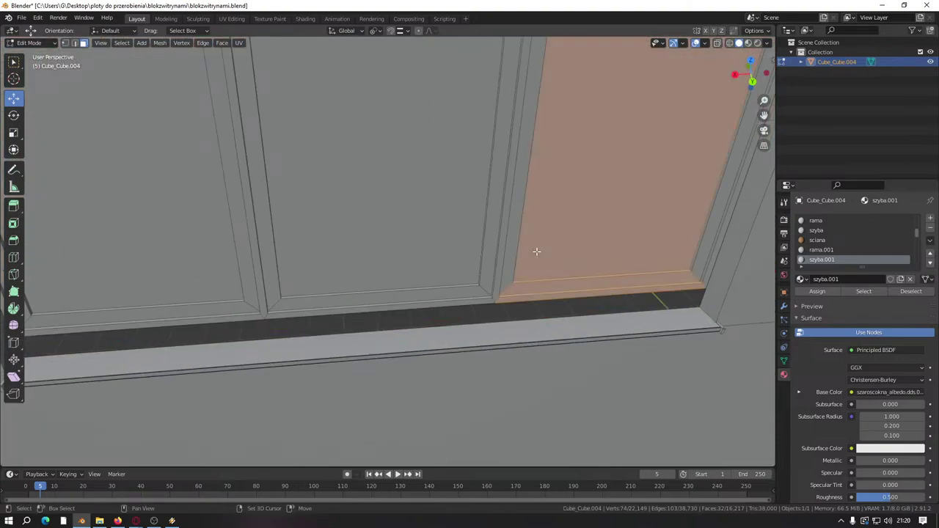
left_click(351, 261, "shift")
left_click(174, 278, "shift")
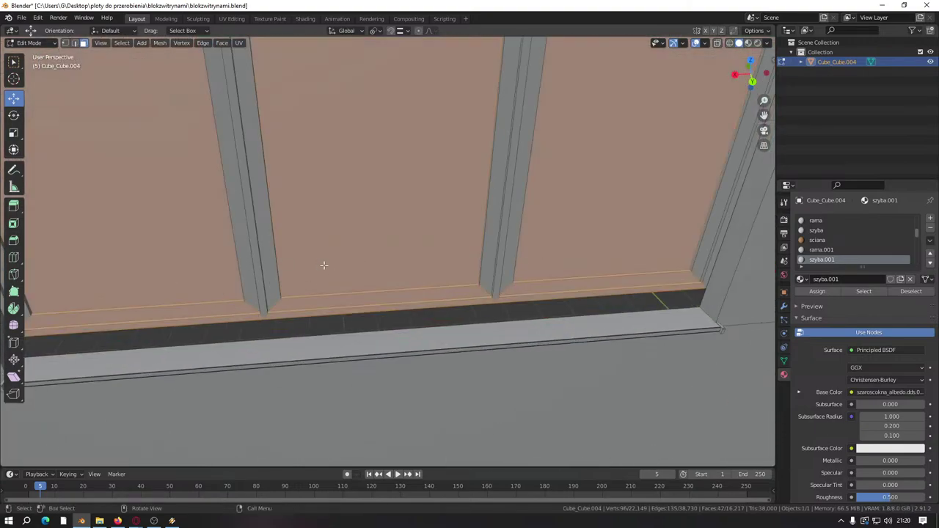
scroll(324, 266, "down", 4)
key("ctrl+z")
key("ctrl+z")
key("ctrl+z")
key("ctrl+shift+z")
key("ctrl+shift+z")
key("ctrl+shift+z")
scroll(402, 330, "down", 5)
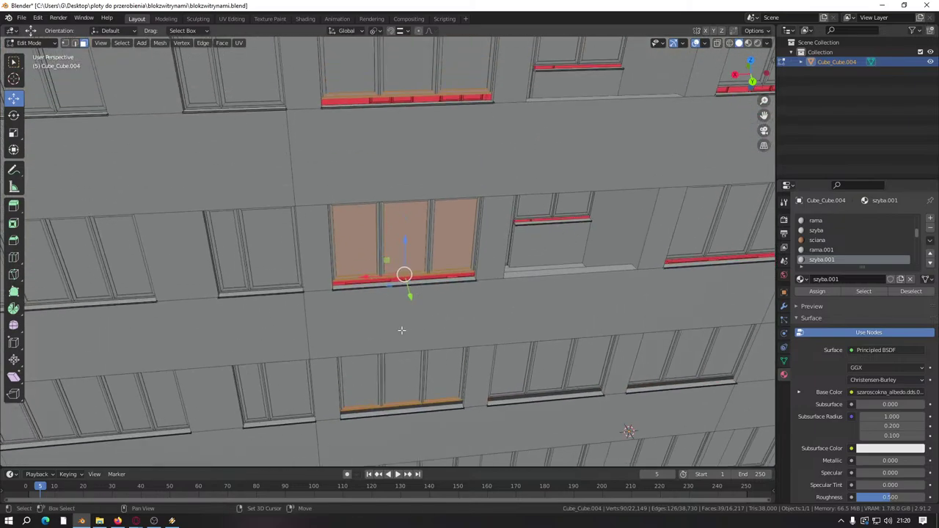
key("ctrl+z")
key("ctrl+z")
key("ctrl+z")
Step: Add the lower sill strip and a glass pane, with szyba.001 as the active material
middle_click_drag(402, 330, 366, 218)
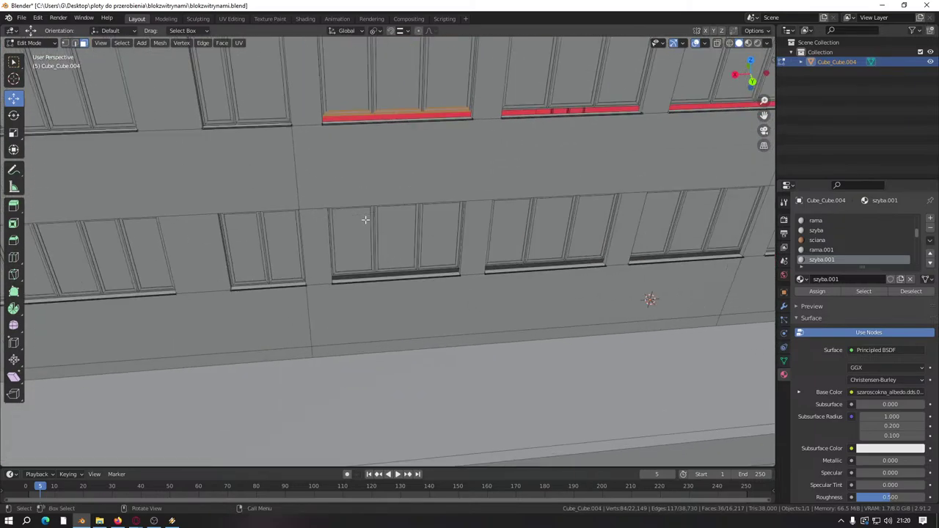
scroll(366, 219, "up", 6)
left_click(249, 392, "shift")
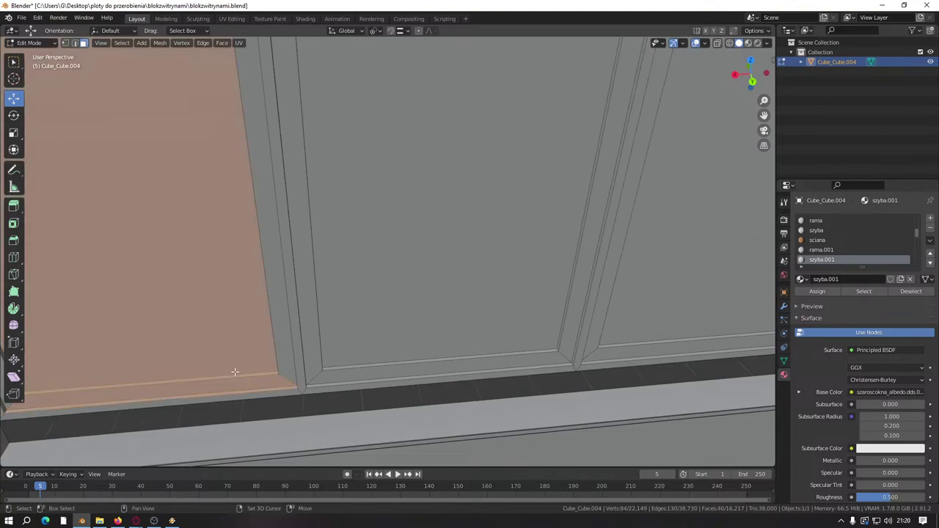
left_click(255, 394, "shift")
left_click(405, 342, "shift")
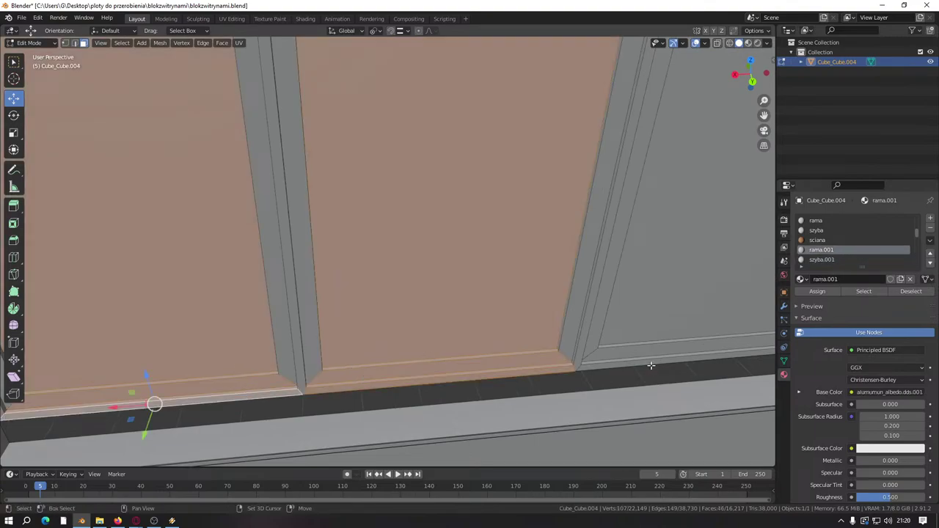
left_click(650, 360, "shift")
left_click(650, 359, "shift")
left_click(466, 314, "shift")
left_click(208, 305, "shift")
scroll(209, 305, "down", 5)
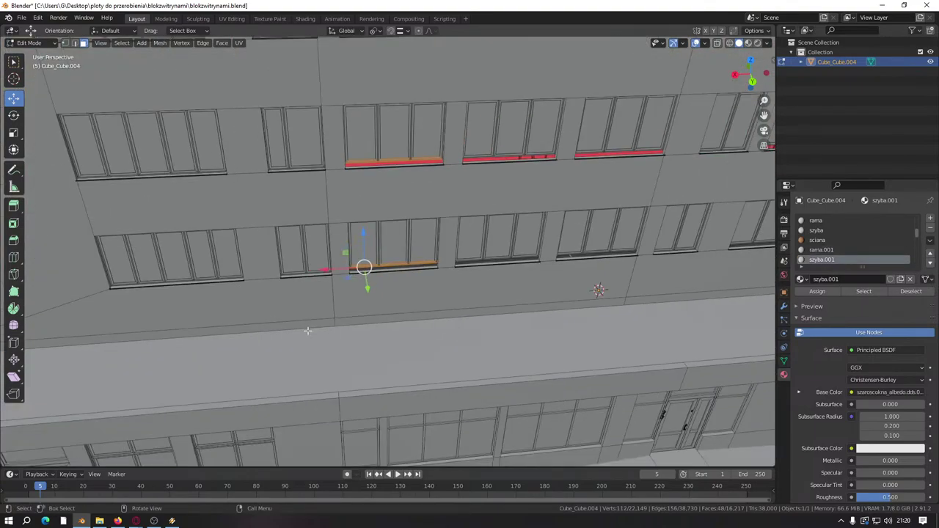
scroll(353, 355, "up", 6)
scroll(353, 355, "up", 4)
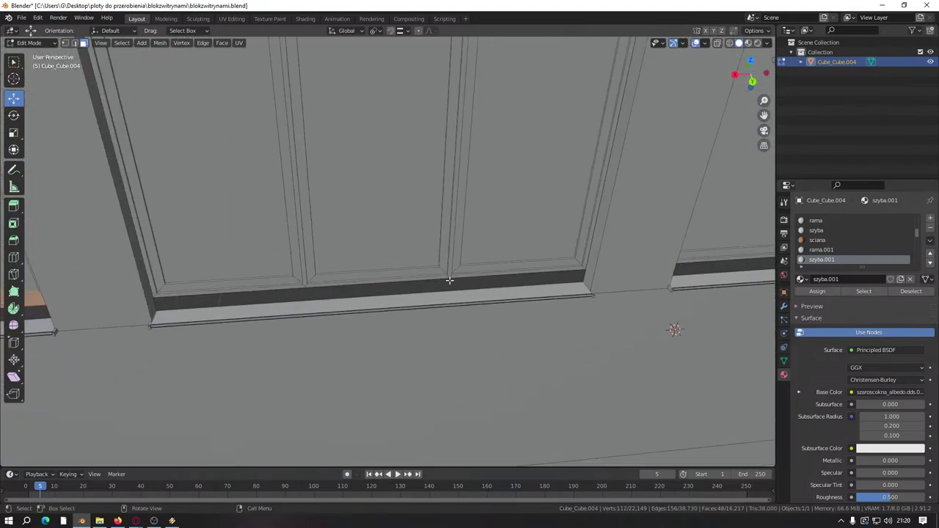
Step: Select the right glass pane and add the two left panes of the next window
left_click(522, 284, "shift")
left_click(394, 266, "shift")
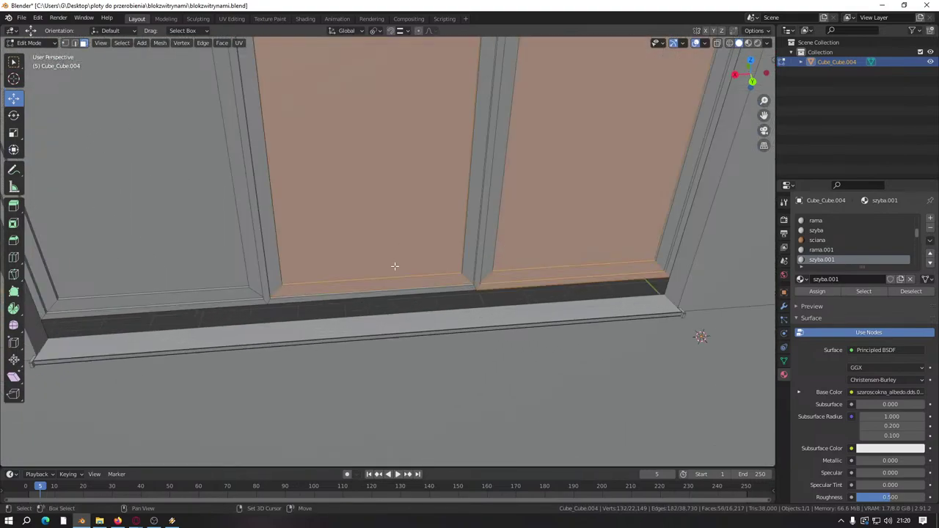
left_click(191, 291, "shift")
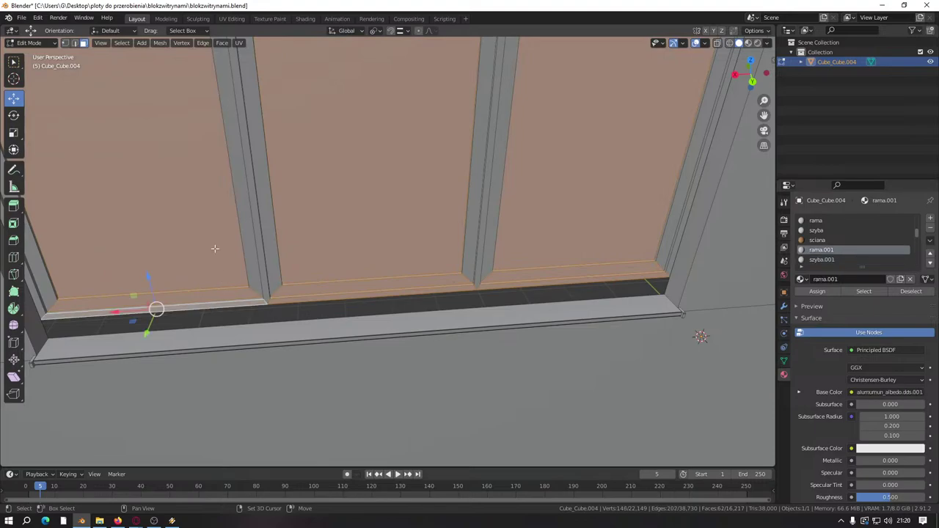
scroll(416, 252, "down", 5)
scroll(416, 251, "down", 3)
scroll(403, 293, "up", 8)
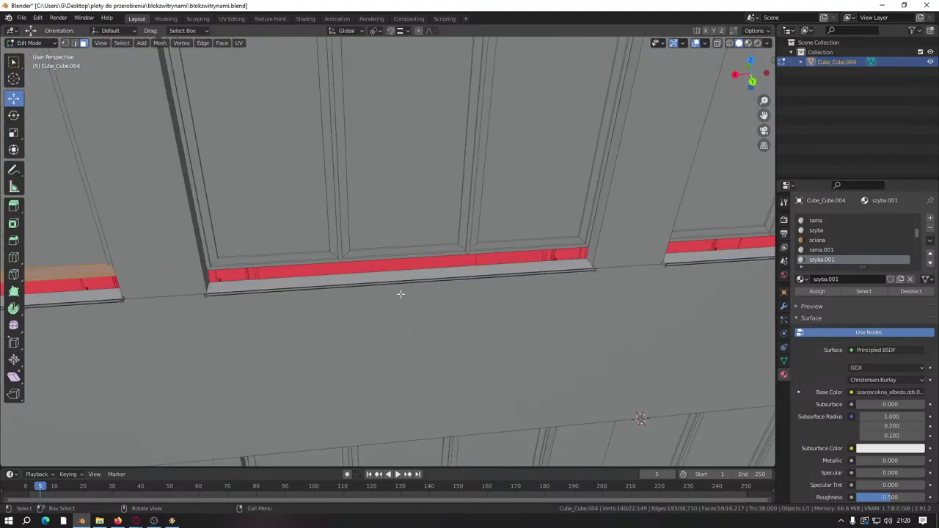
Step: Add another window's left and right panes, then deselect all three panes again
left_click(307, 270)
left_click(437, 248, "shift")
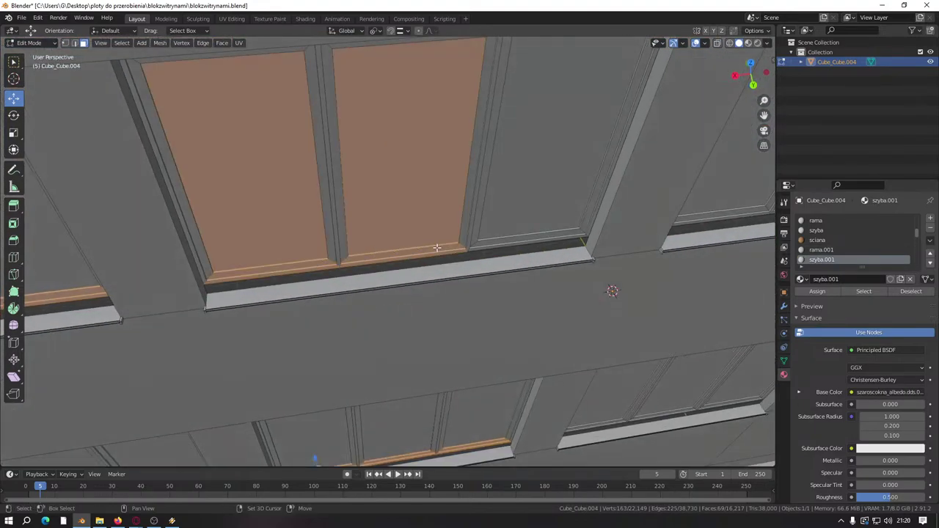
left_click(486, 225, "shift")
left_click(505, 179, "shift")
left_click(381, 164, "shift")
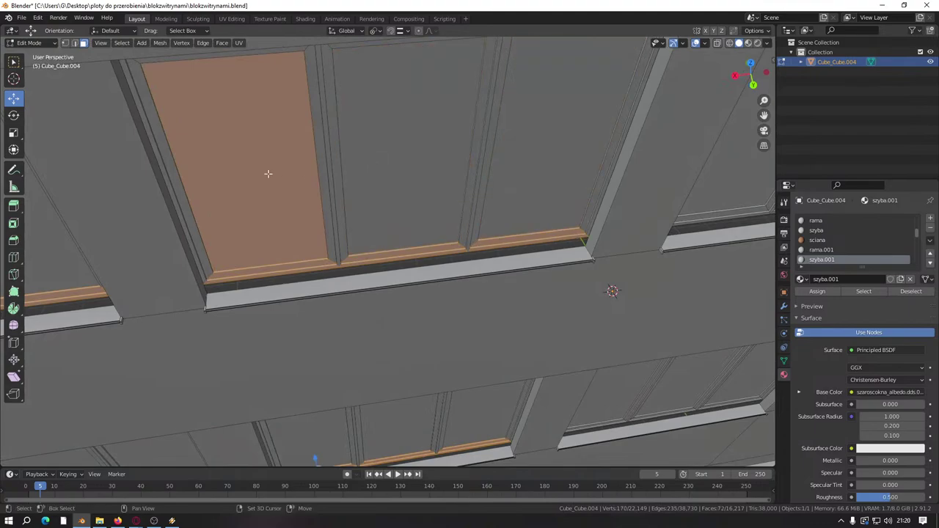
left_click(268, 174, "shift")
scroll(400, 155, "down", 3)
scroll(412, 312, "up", 2)
scroll(372, 171, "down", 5)
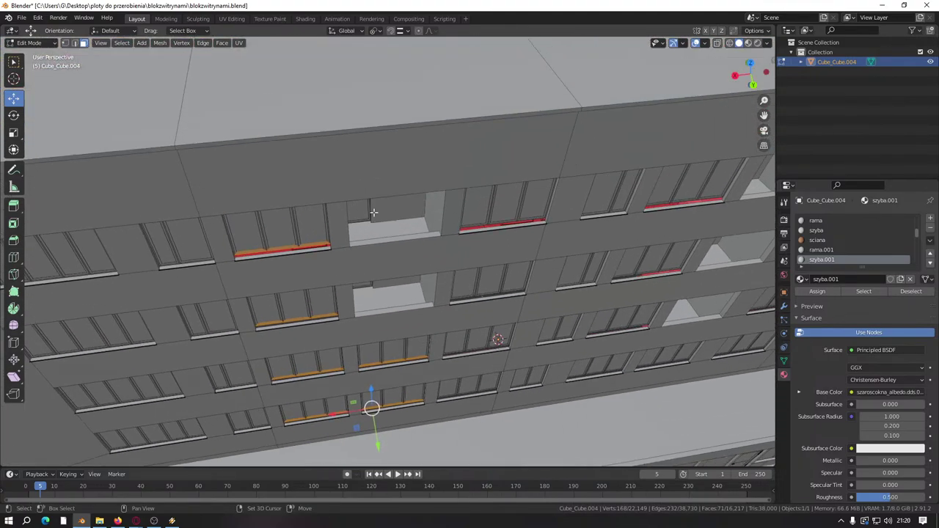
scroll(374, 213, "up", 7)
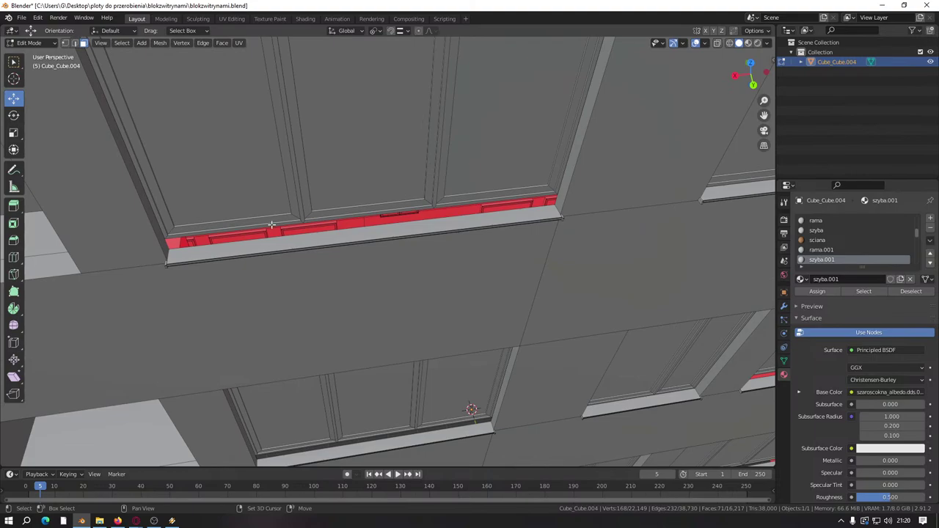
scroll(294, 228, "up", 5)
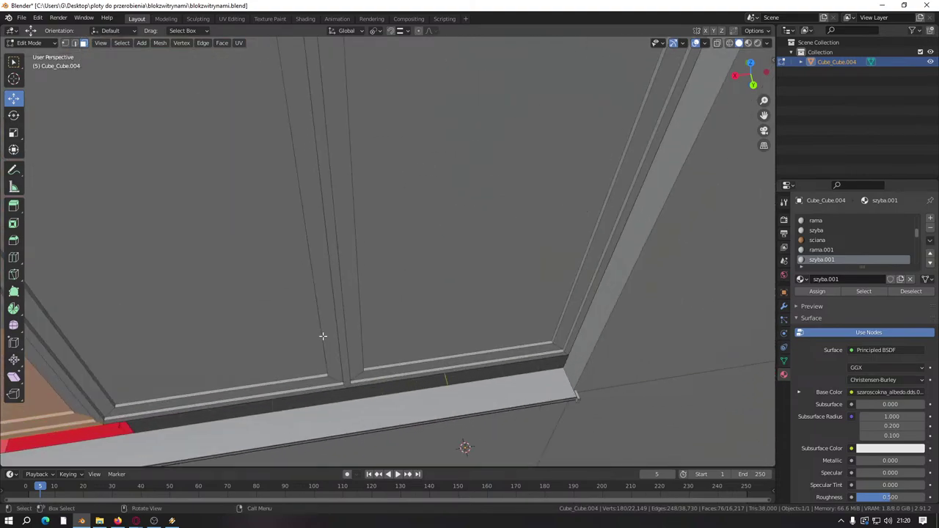
Step: Keep the bottom mouldings of the large left and centre panes selected, without the pane
left_click(326, 387, "shift")
left_click(401, 358, "shift")
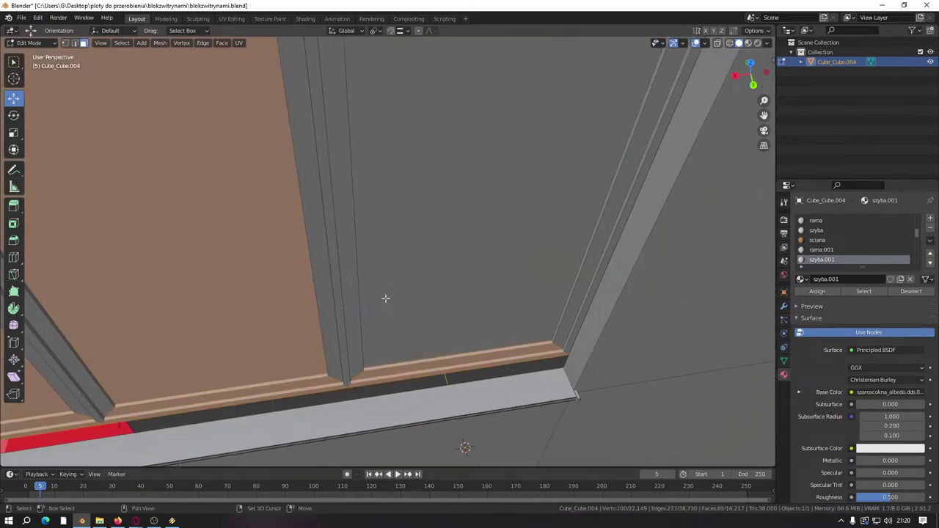
left_click(65, 384, "shift")
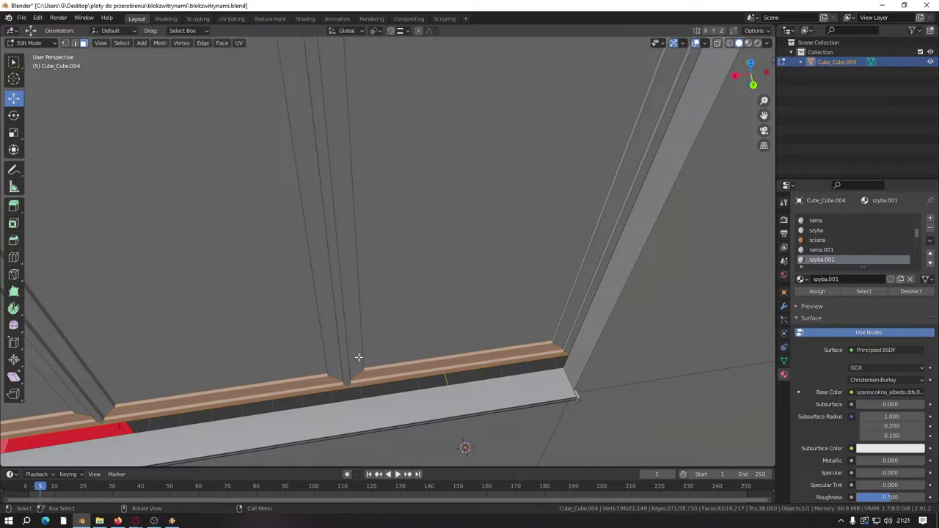
scroll(359, 357, "down", 4)
middle_click_drag(367, 398, 377, 220, "shift")
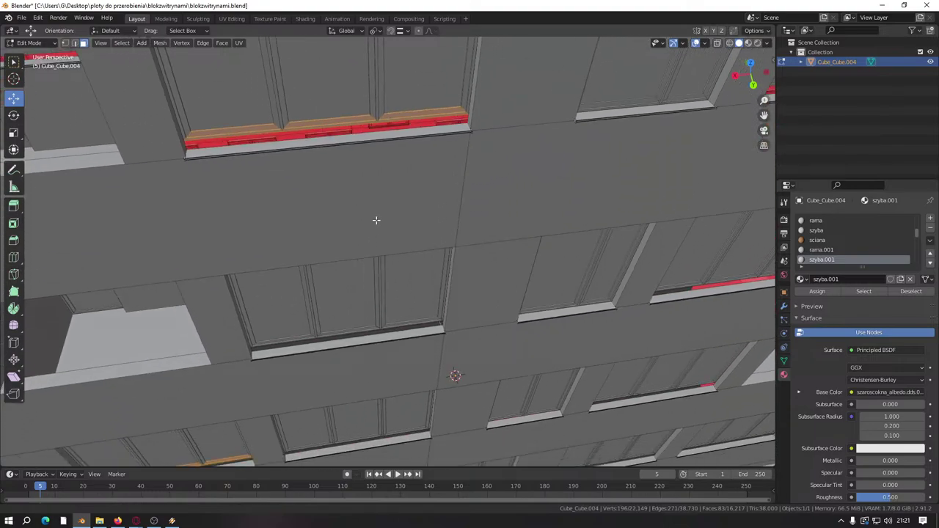
scroll(377, 220, "up", 4)
Step: On the next window sill up, add the upper, middle and left panes, then deselect them
left_click(457, 207, "shift")
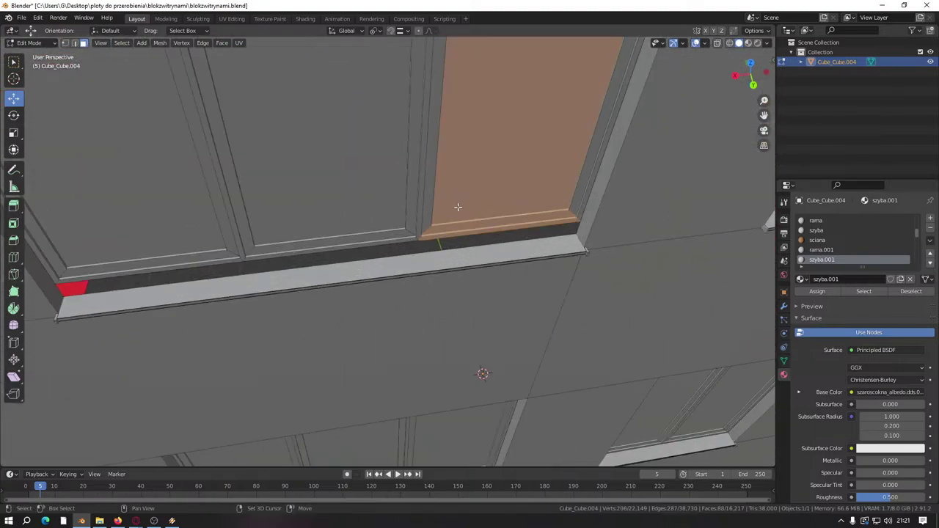
left_click(347, 256, "shift")
left_click(181, 236, "shift")
left_click(194, 224, "shift")
left_click(339, 198, "shift")
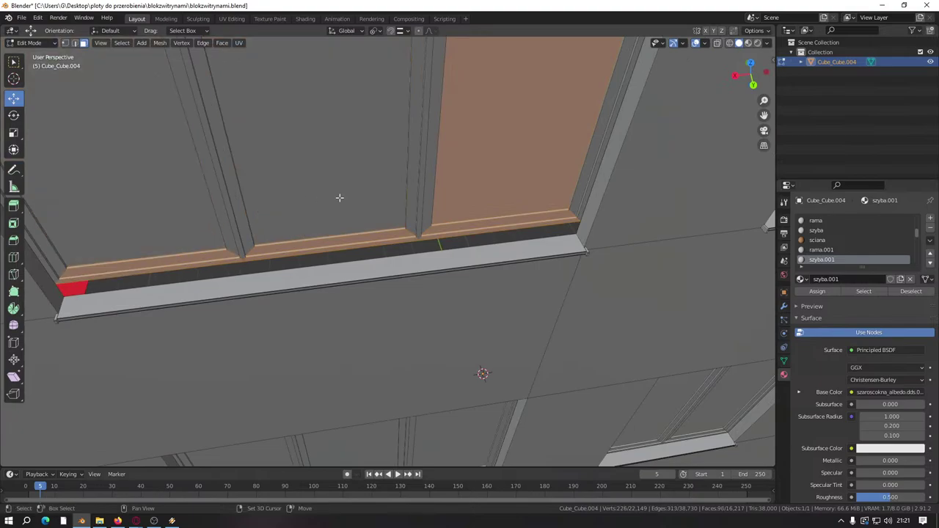
left_click(479, 172, "shift")
scroll(300, 226, "down", 4)
scroll(339, 190, "up", 4)
Step: From a steeper angle, add this window's three panes and then deselect them again
middle_click_drag(339, 190, 466, 259)
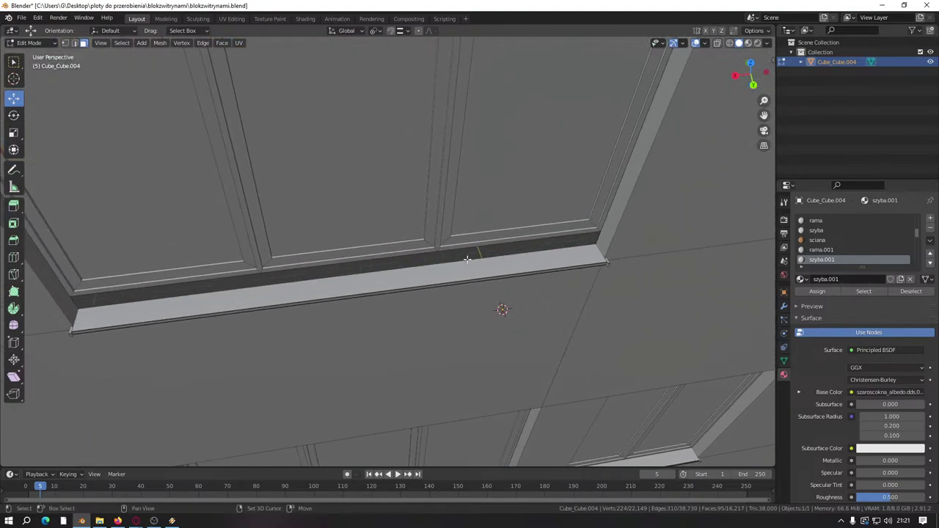
left_click(471, 231, "shift")
left_click(342, 259, "shift")
left_click(198, 283, "shift")
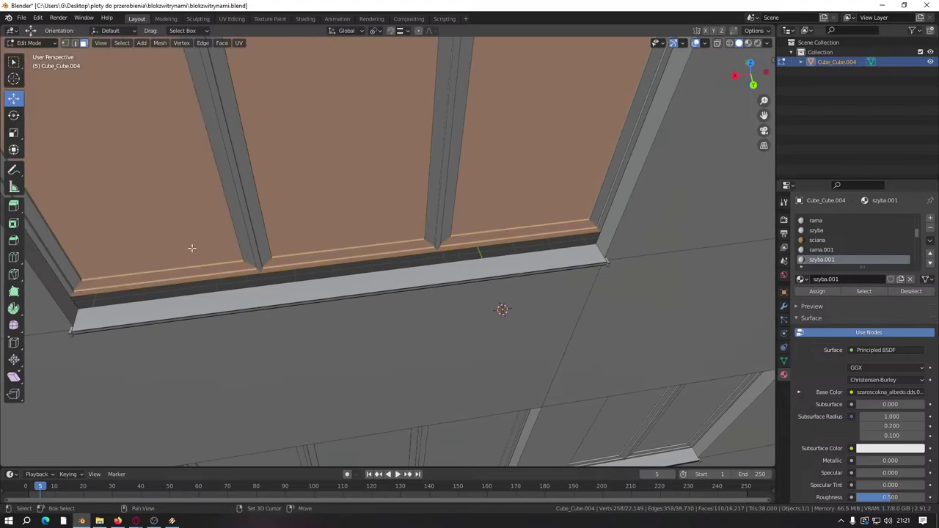
left_click(193, 247, "shift")
left_click(383, 206, "shift")
left_click(513, 147, "shift")
scroll(440, 220, "down", 4)
scroll(497, 248, "up", 4)
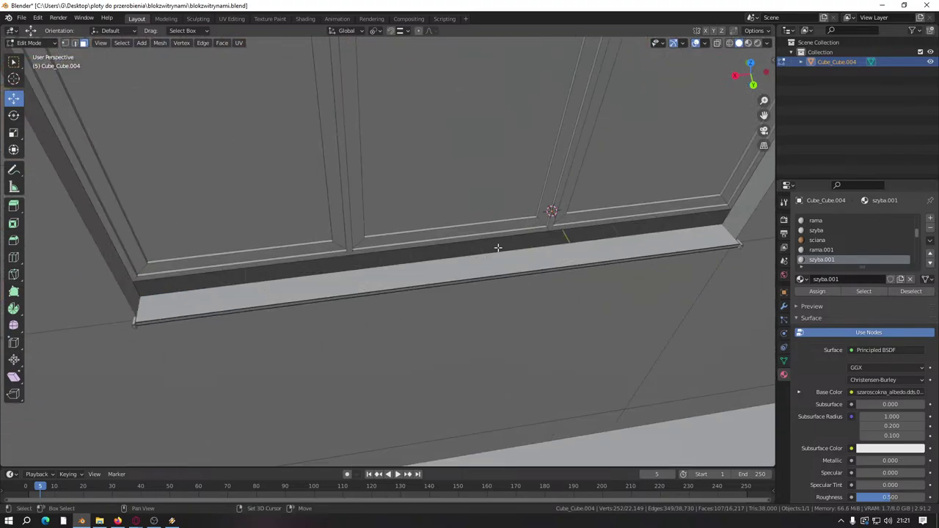
Step: Add the right pane with its lower trim, toggling the middle and left panes off
left_click(567, 211, "shift")
left_click(452, 202, "shift")
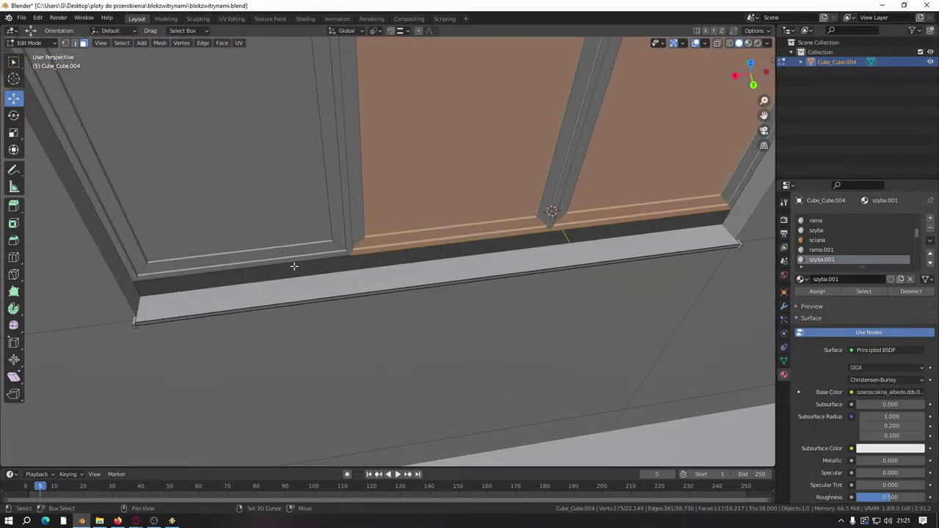
left_click(279, 214, "shift")
left_click(261, 196, "shift")
left_click(494, 164, "shift")
scroll(496, 163, "down", 5)
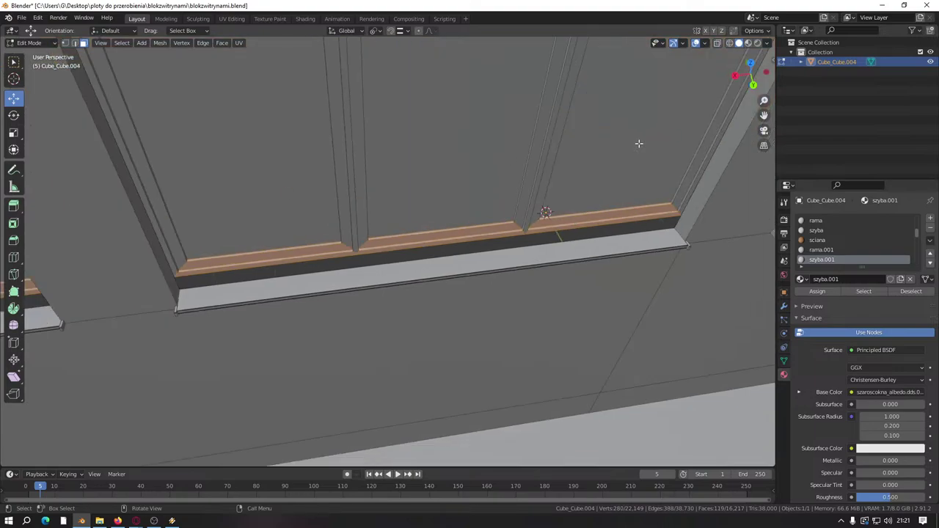
scroll(210, 250, "up", 2)
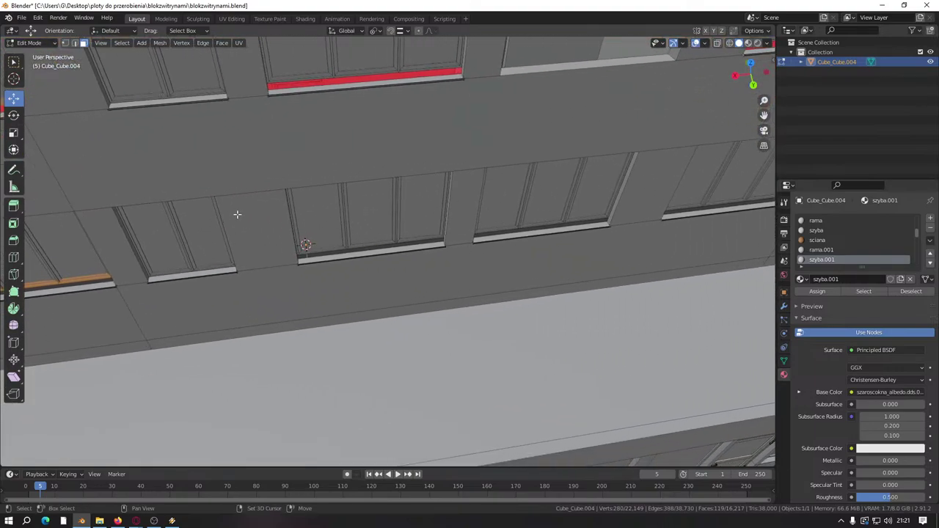
scroll(202, 246, "up", 3)
Step: Add the left and middle panes, then deselect them while keeping the sill selected
left_click(203, 228, "shift")
left_click(301, 213, "shift")
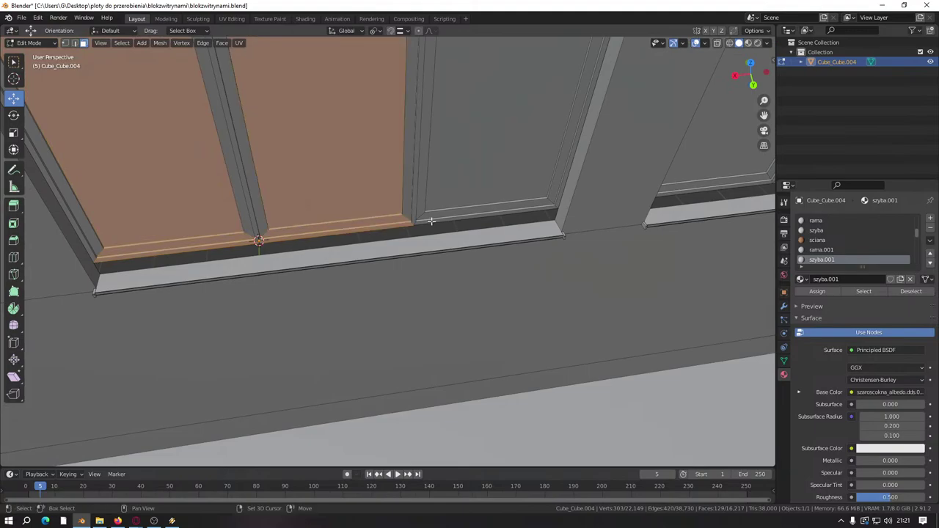
left_click(399, 157, "shift")
left_click(216, 154, "shift")
scroll(357, 140, "down", 3)
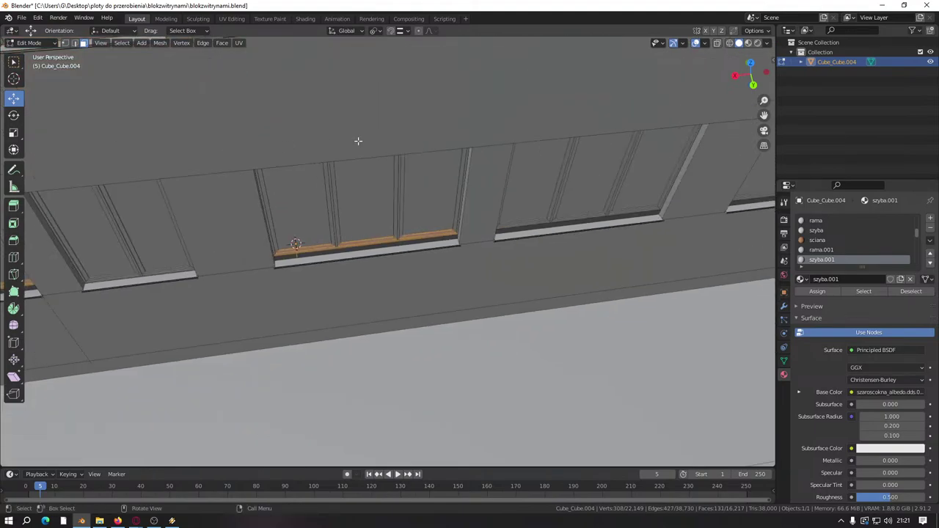
Step: On the lower window row, add two panes, keep only the sill strip, then undo
middle_click_drag(356, 140, 392, 324, "shift")
scroll(465, 210, "up", 3)
middle_click_drag(465, 210, 453, 227, "shift")
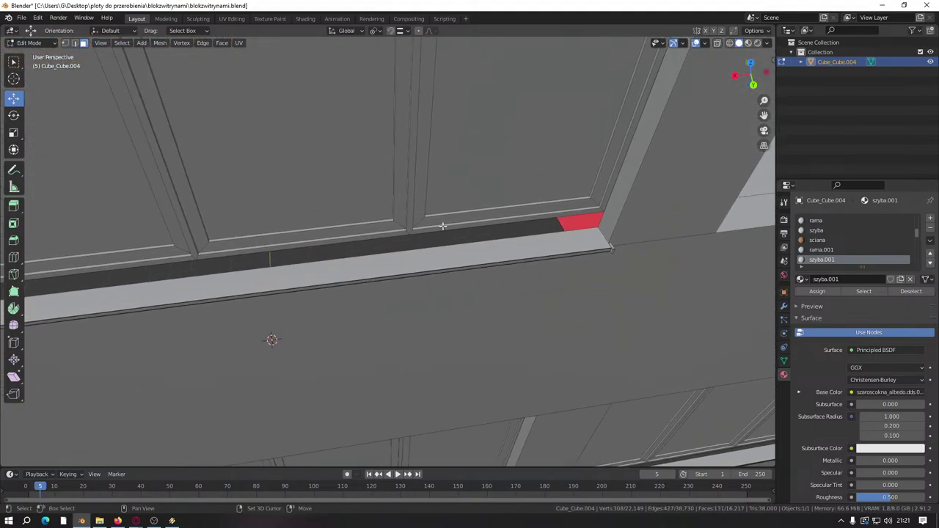
left_click(450, 205, "shift")
left_click(291, 222, "shift")
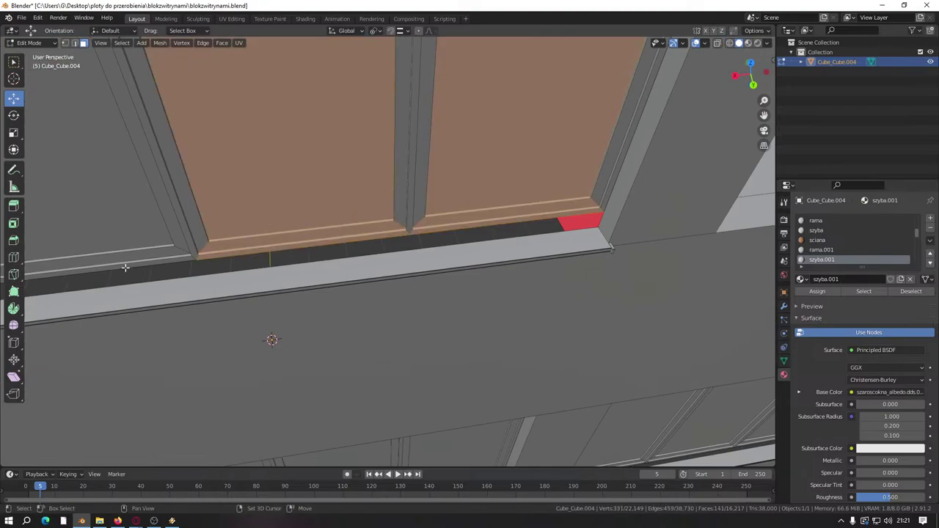
left_click(125, 267, "shift")
key("ctrl+z")
key("ctrl+z")
Step: Add the left sill strip and the window's left pane after toggling the upper panes
middle_click_drag(485, 158, 392, 300)
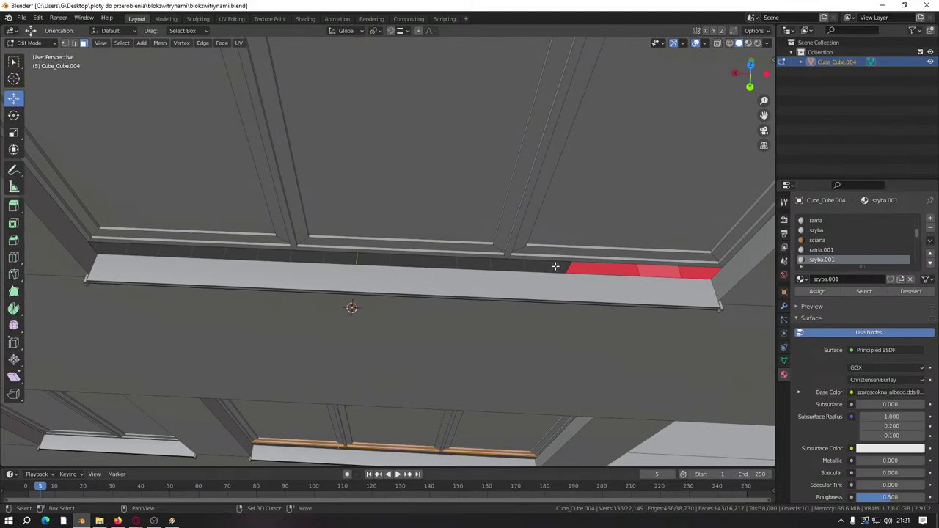
middle_click_drag(555, 266, 463, 247)
left_click(463, 248, "shift")
left_click(147, 260, "shift")
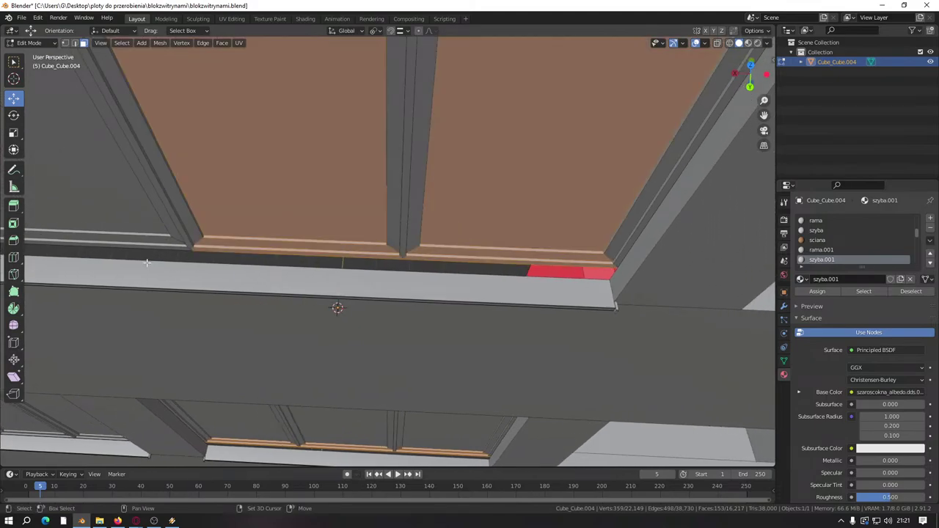
left_click(129, 219, "shift")
left_click(136, 247, "shift")
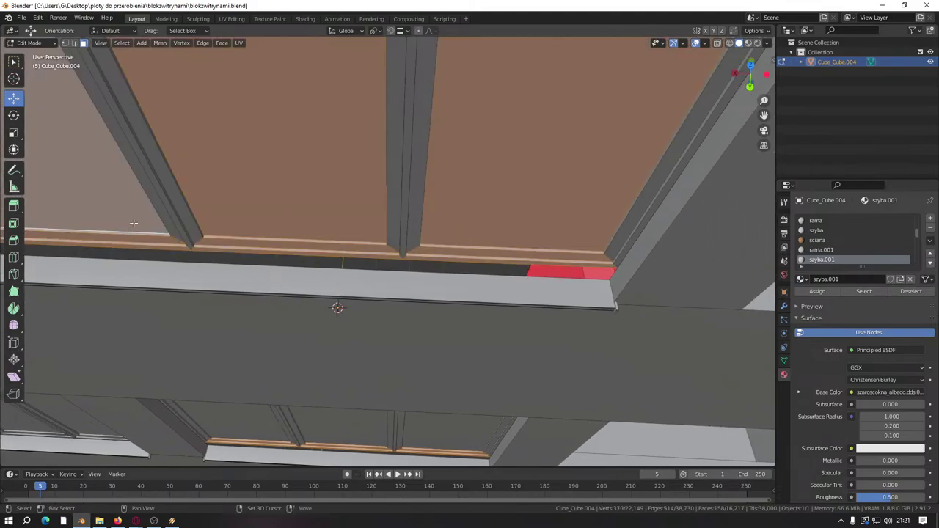
left_click(134, 223, "shift")
left_click(194, 225, "shift")
left_click(452, 201, "shift")
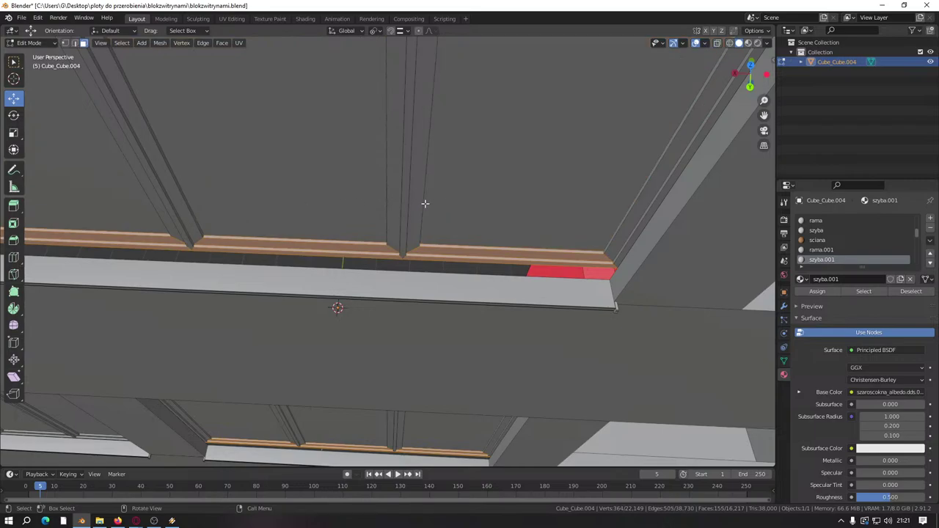
Step: Add the left upper and centre panes and the red strip at the sill's left end, removing the wall faces
middle_click_drag(425, 203, 358, 292)
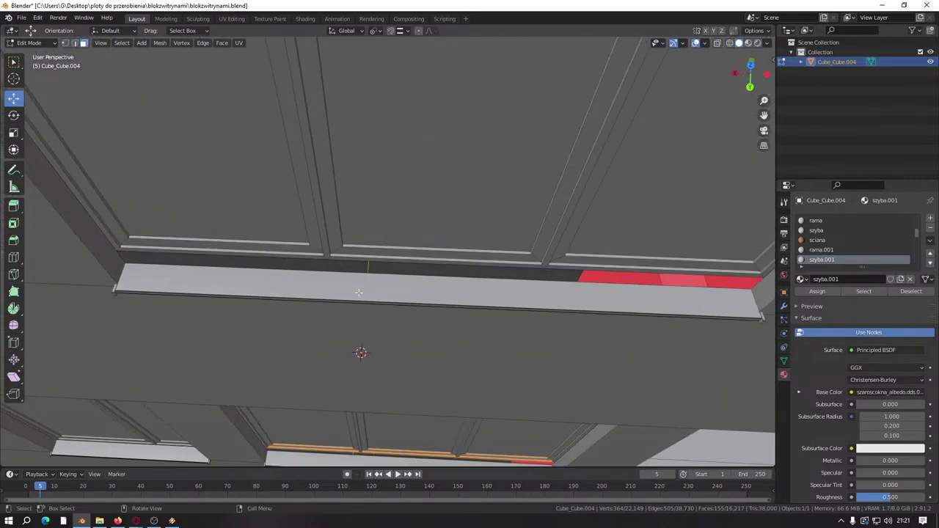
left_click(266, 228, "shift")
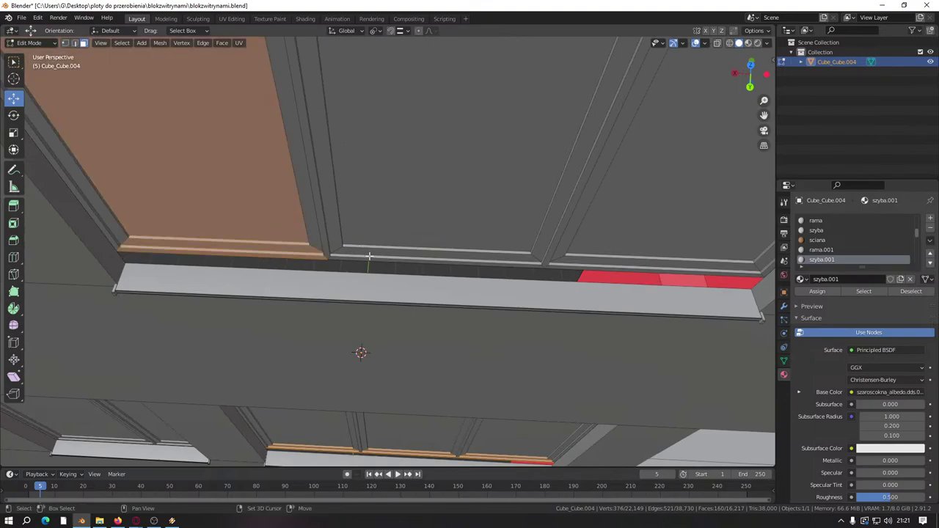
left_click_drag(381, 241, 382, 243, "shift")
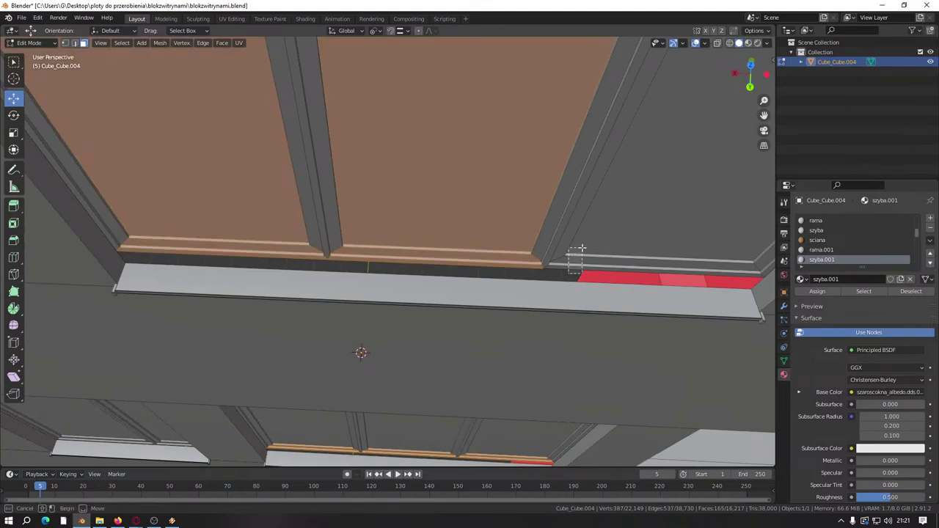
left_click(571, 270, "shift")
middle_click_drag(571, 270, 314, 219)
left_click(314, 220, "shift")
left_click(105, 203, "shift")
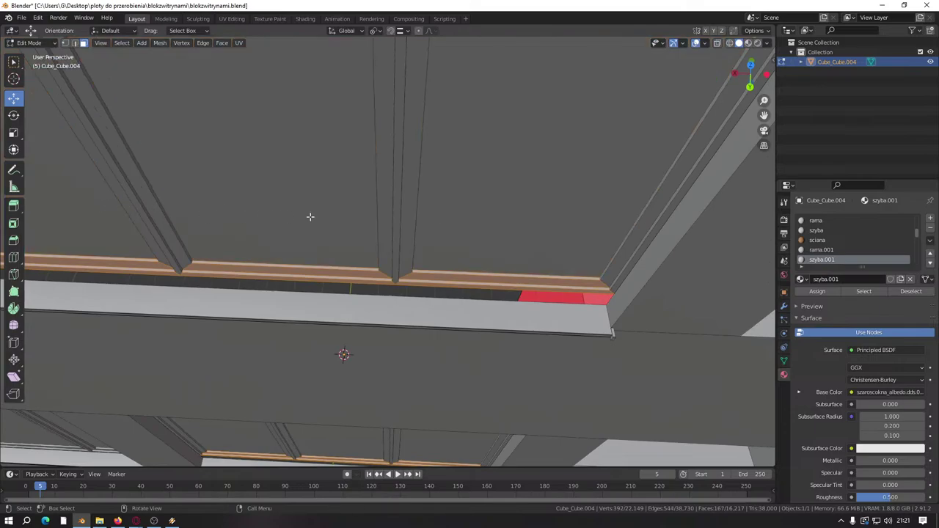
scroll(311, 218, "down", 5)
scroll(360, 272, "up", 8)
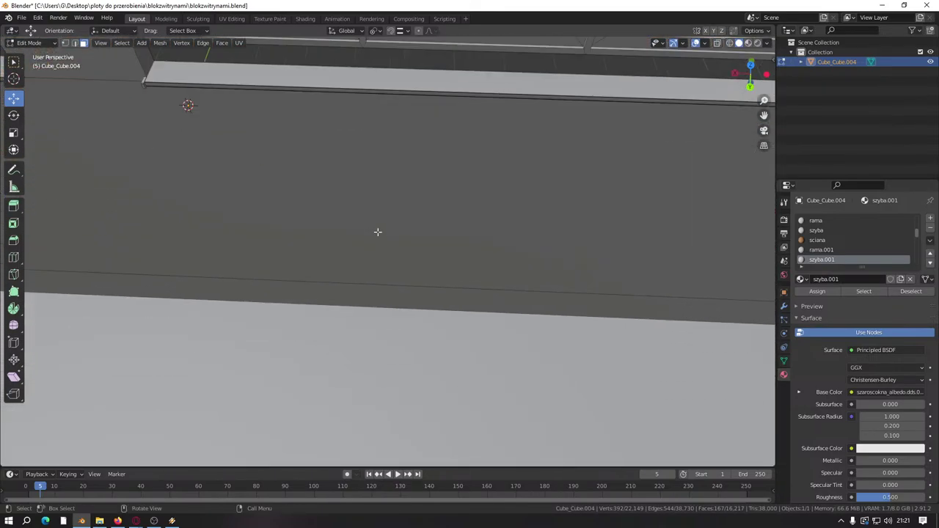
Step: Select the upper window's left, middle and right glass panels, dropping the two orange faces
middle_click_drag(377, 232, 294, 323, "shift")
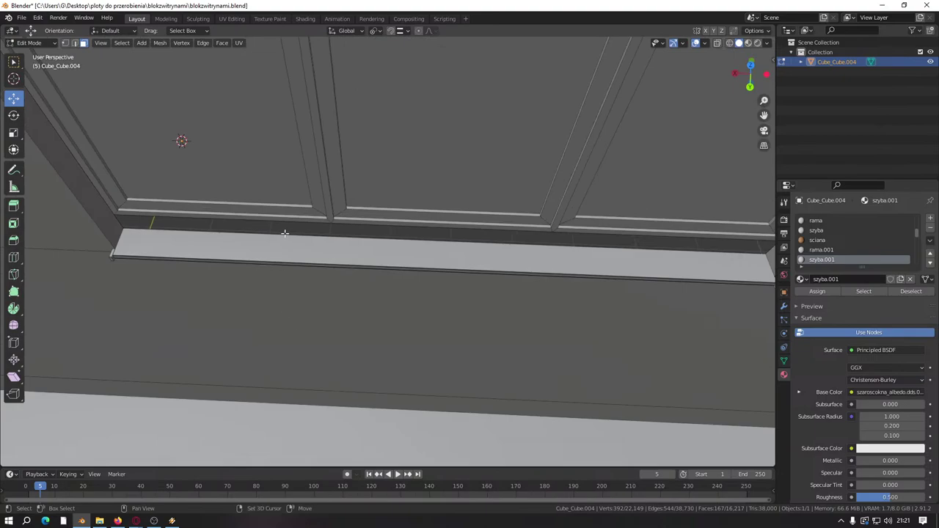
left_click_drag(277, 181, 278, 184)
left_click(416, 209, "shift")
left_click(637, 203, "shift")
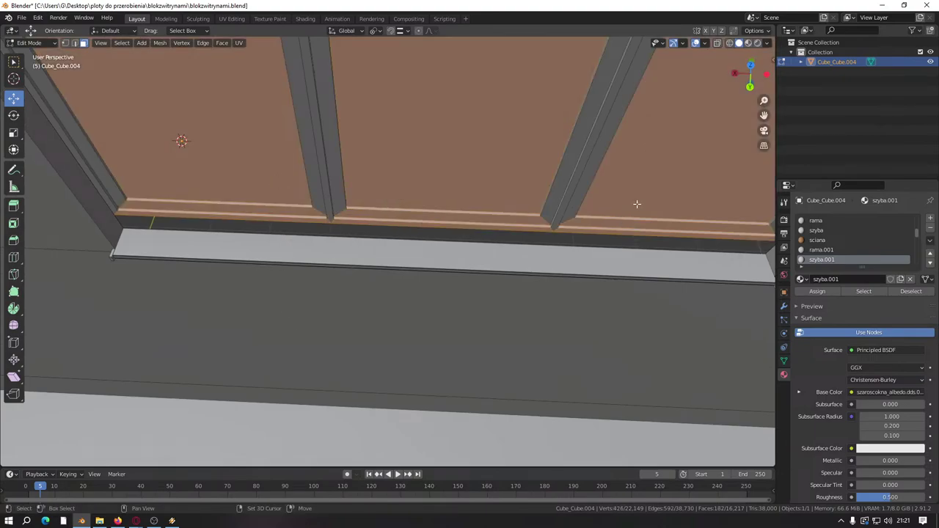
left_click(614, 194, "shift")
left_click(484, 170, "shift")
left_click(285, 170, "shift")
Step: Try adding the next window's three panel faces, then undo that selection
scroll(465, 195, "down", 6)
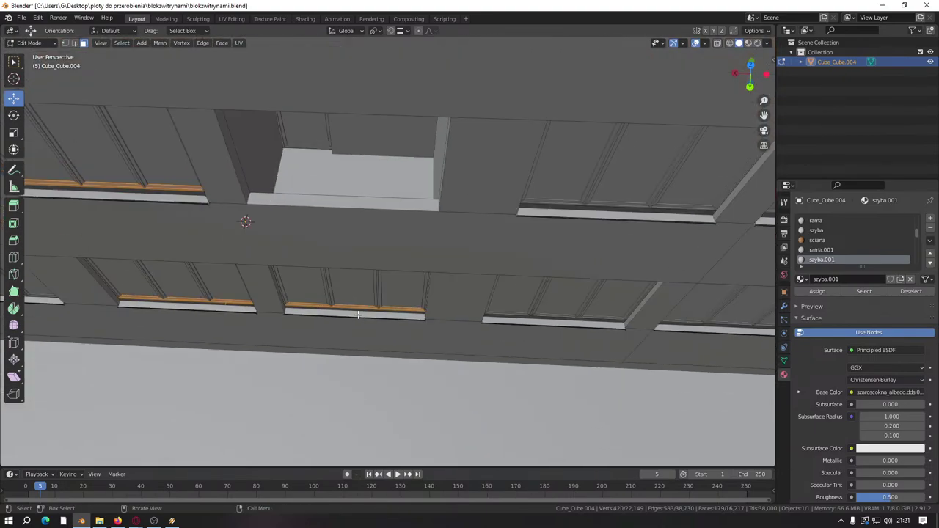
scroll(336, 256, "up", 4)
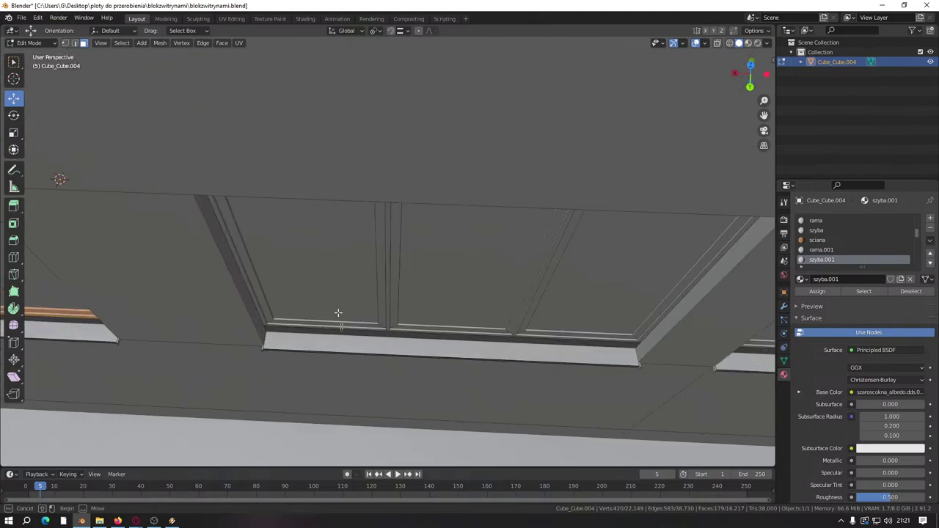
left_click(339, 312, "shift")
left_click(522, 326, "shift")
left_click(581, 322, "shift")
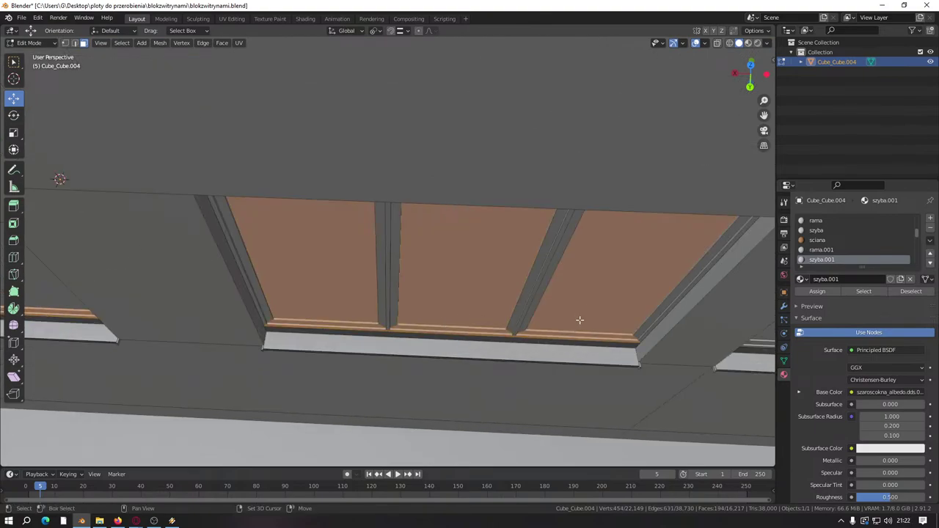
key("ctrl+z")
key("ctrl+z")
key("ctrl+z")
Step: Add that window's right, left and middle glass panel faces to the selection
scroll(315, 260, "down", 4)
scroll(535, 322, "up", 4)
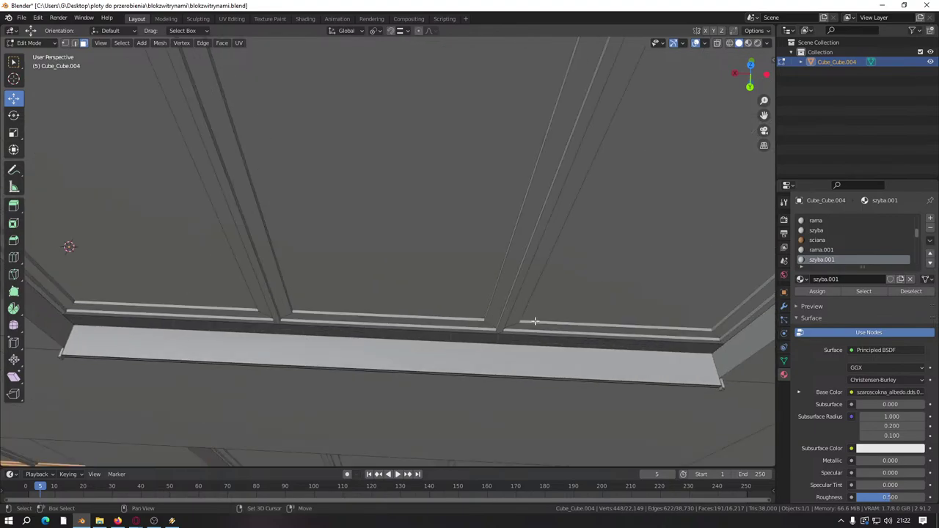
left_click(551, 312, "shift")
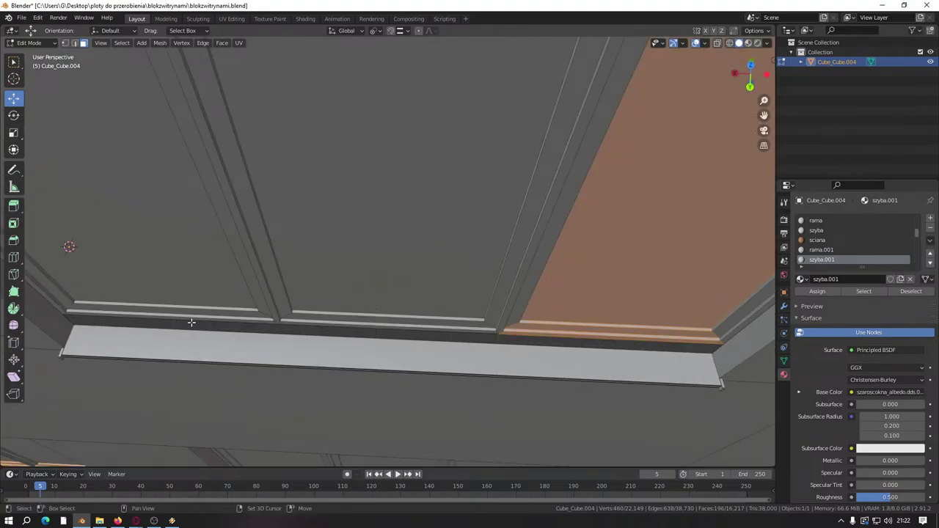
left_click(189, 280, "shift")
left_click(364, 291, "shift")
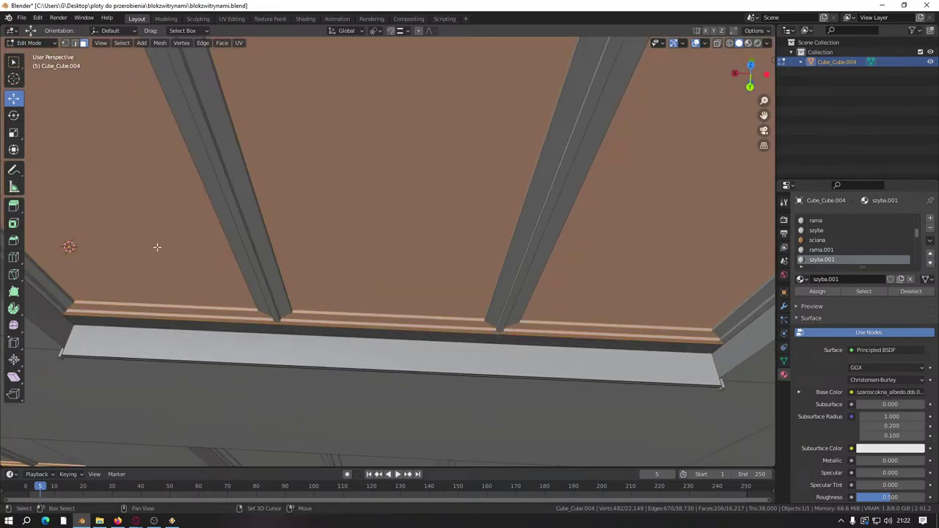
scroll(581, 237, "down", 5)
Step: Add another window's panels, then deselect the left, right and top-right corner faces
middle_click_drag(580, 237, 346, 210)
scroll(345, 210, "up", 5)
middle_click_drag(374, 306, 384, 213, "shift")
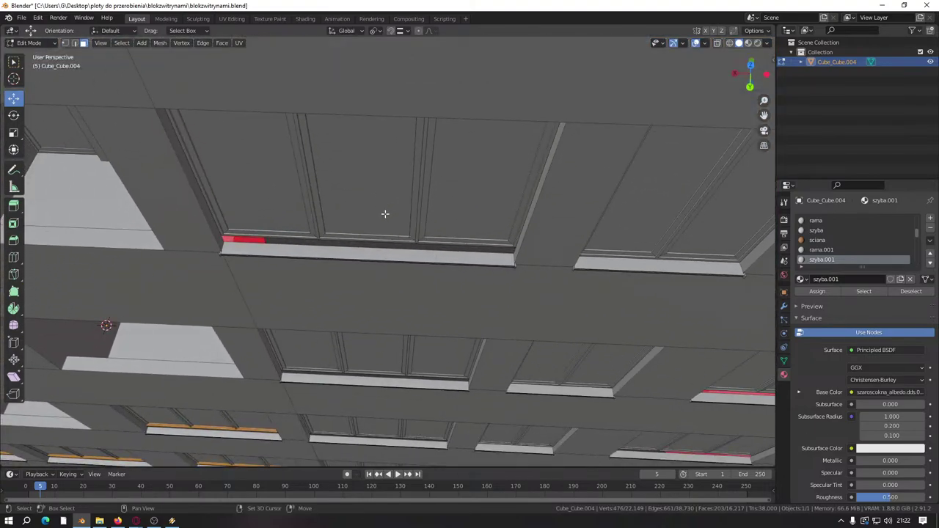
scroll(385, 213, "up", 3)
left_click(469, 263, "shift")
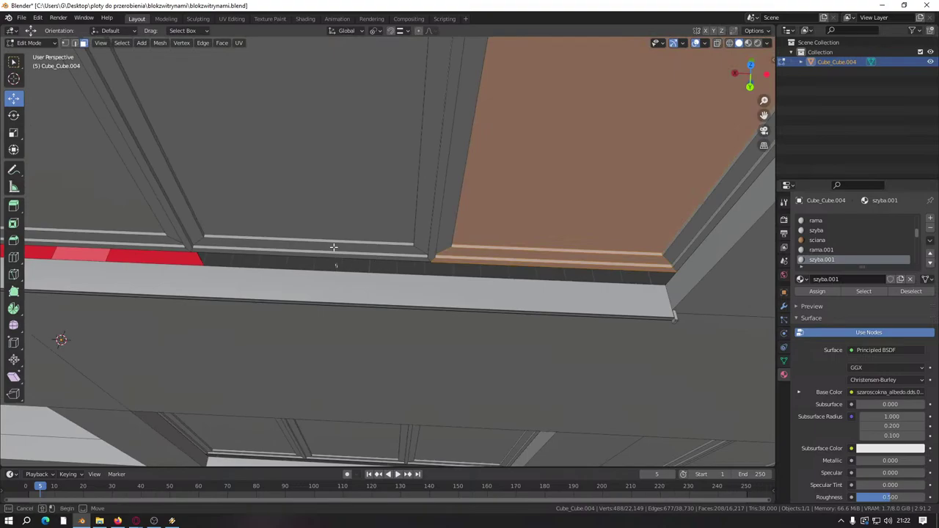
left_click(333, 247, "shift")
middle_click_drag(333, 247, 367, 249)
left_click(370, 239, "shift")
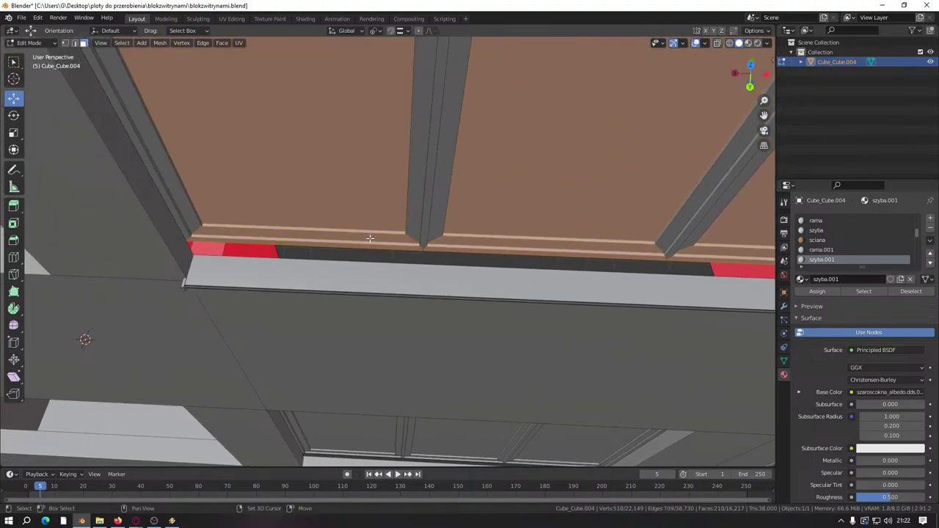
left_click(352, 213, "shift")
left_click(534, 197, "shift")
left_click(737, 231, "shift")
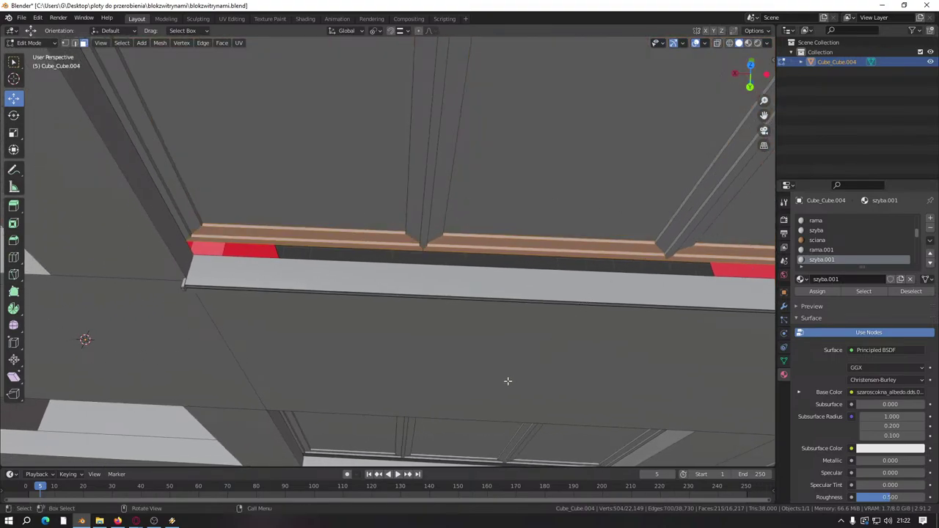
Step: Add two wall panels from below, then deselect the stray right, middle and left panels
scroll(507, 380, "down", 5)
middle_click_drag(507, 381, 379, 310)
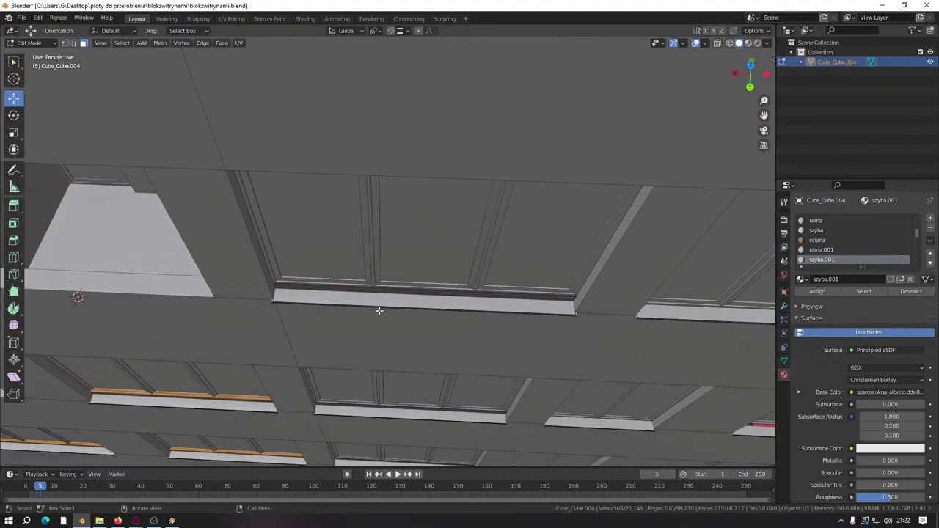
scroll(379, 311, "up", 4)
left_click(344, 344, "shift")
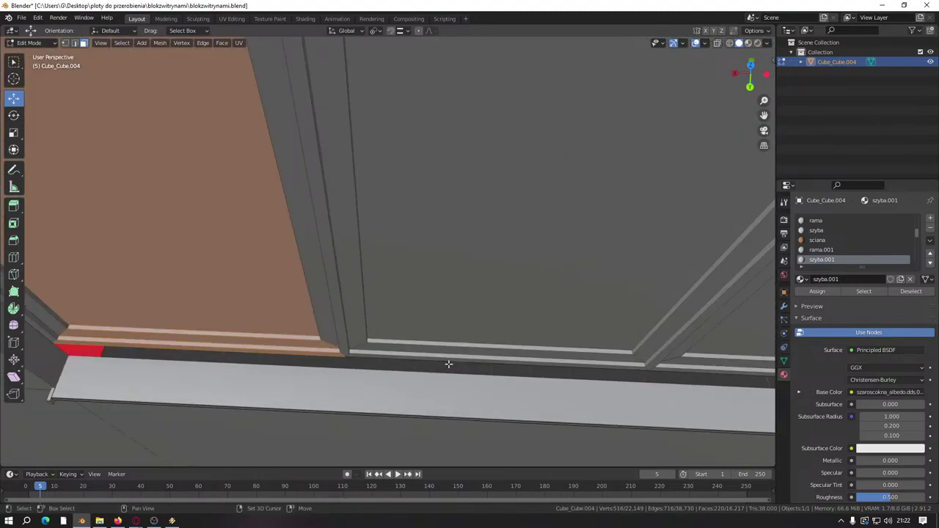
left_click(501, 335, "shift")
scroll(472, 336, "down", 2)
left_click(618, 311, "shift")
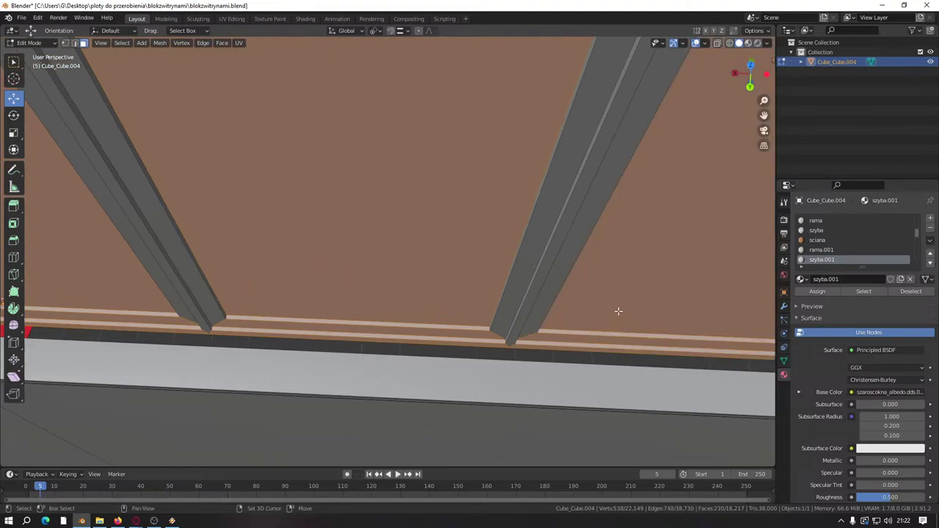
left_click(618, 310, "shift")
left_click(260, 300, "shift")
left_click(200, 303, "shift")
Step: Add the ceiling-side left, middle and right panels, then deselect them again
scroll(391, 240, "down", 5)
scroll(391, 240, "up", 3)
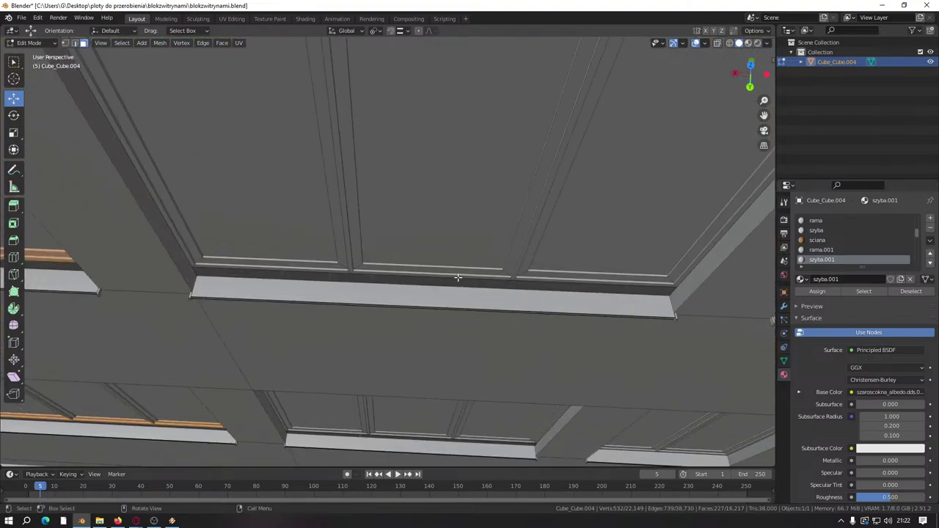
left_click(297, 264, "shift")
left_click(467, 251, "shift")
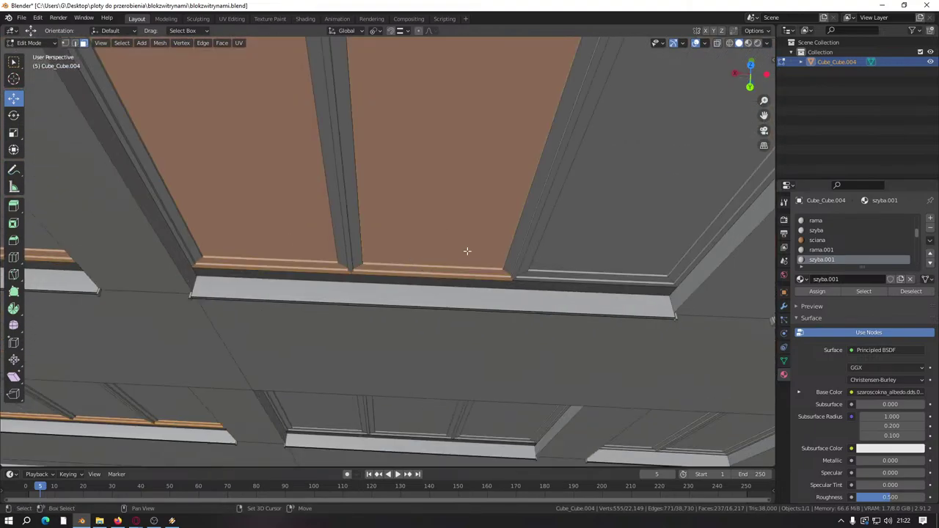
left_click(602, 282, "shift")
left_click(601, 244, "shift")
left_click(459, 224, "shift")
left_click(277, 198, "shift")
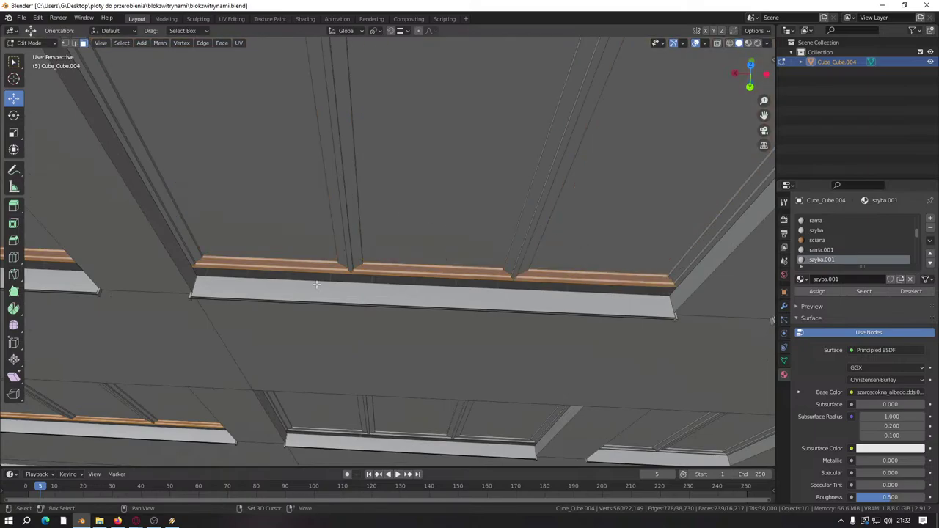
Step: Box-select sill faces on the lower window row, undoing the stray wall picks
middle_click_drag(318, 284, 360, 210)
scroll(330, 291, "up", 5)
left_click(311, 268, "shift")
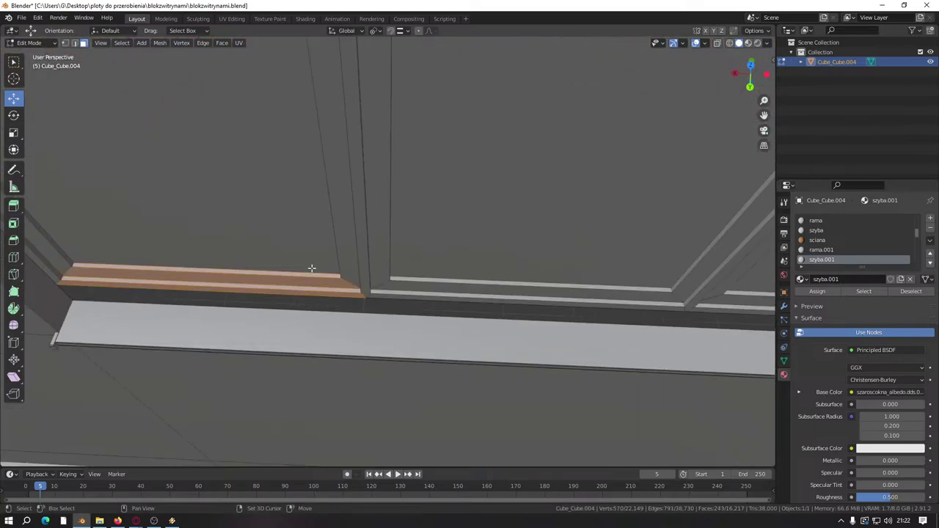
left_click_drag(429, 310, 467, 267)
left_click(743, 279, "shift")
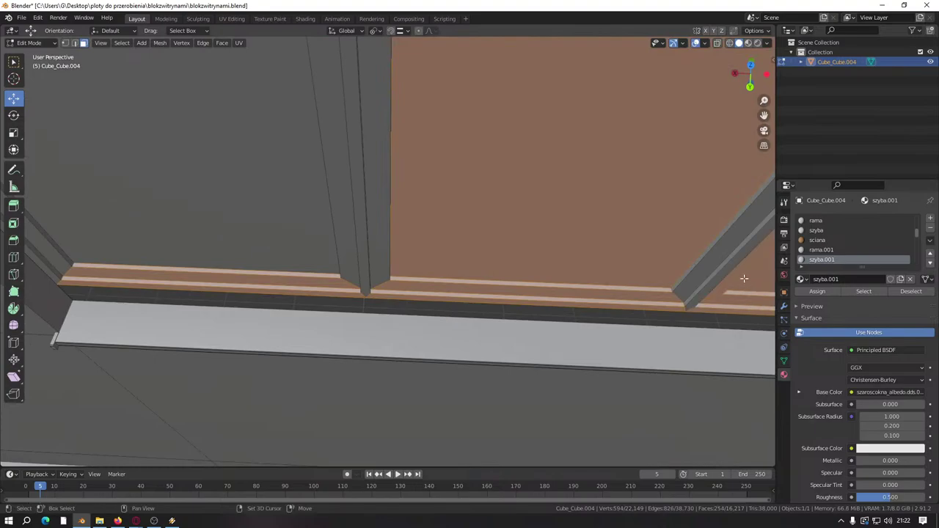
key("ctrl+z")
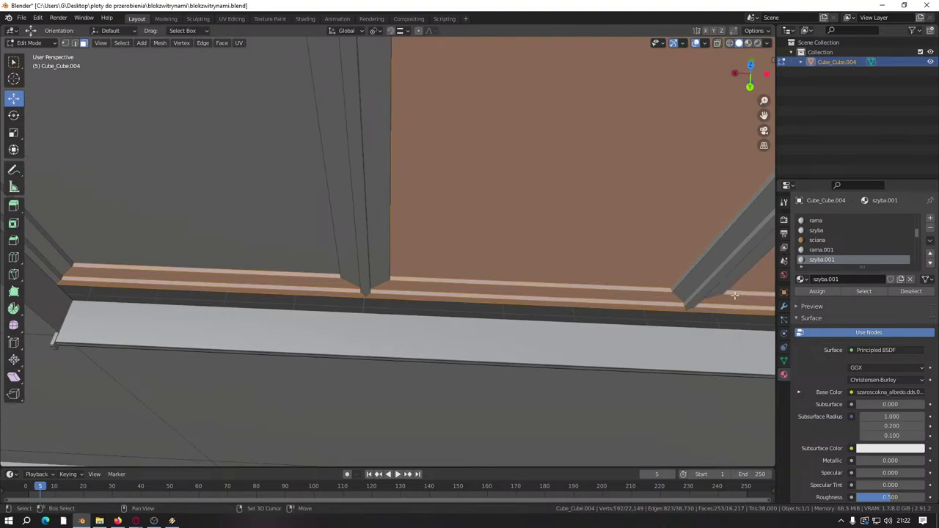
key("ctrl+z")
Step: Save blokzwitrynami.blend
middle_click_drag(599, 278, 584, 323)
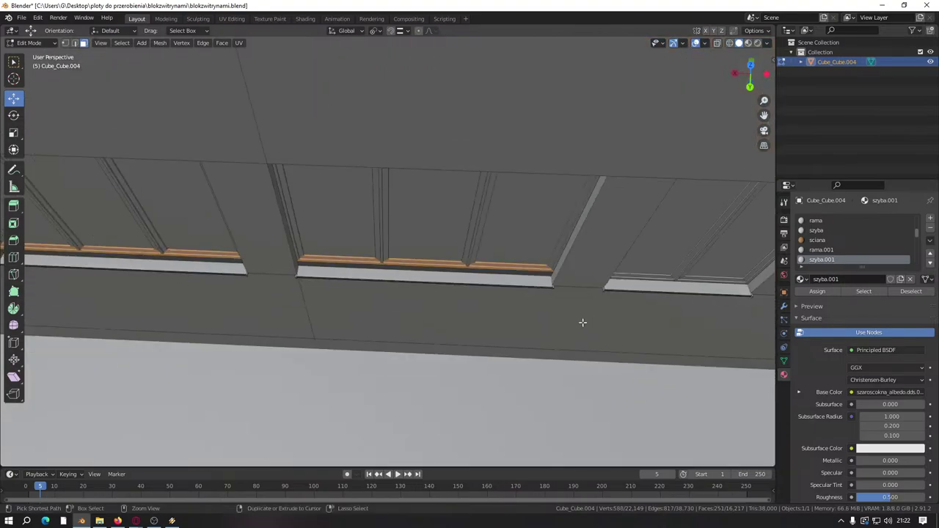
key("ctrl+s")
scroll(380, 308, "up", 5)
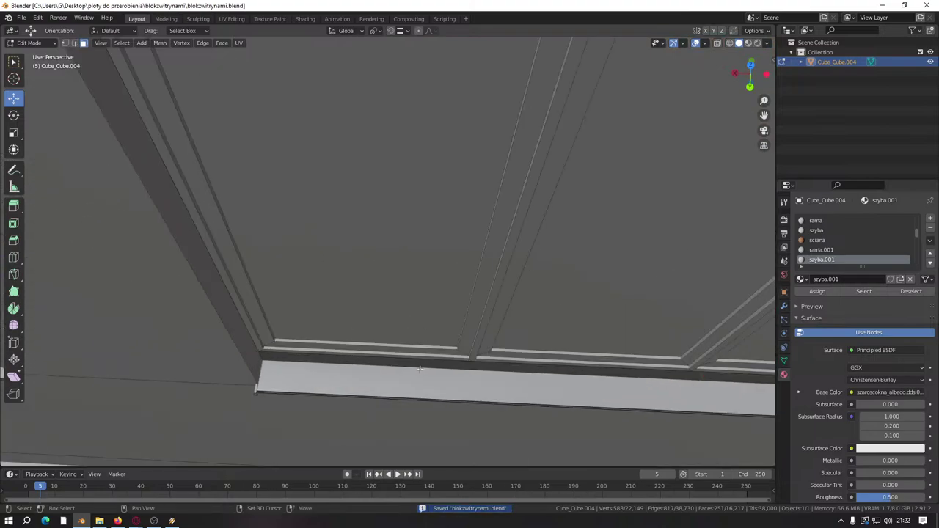
Step: Select the glass pane above the sill and drop the left and right wall panels
middle_click_drag(419, 369, 367, 318, "shift")
left_click(420, 304, "shift")
left_click(512, 319, "shift")
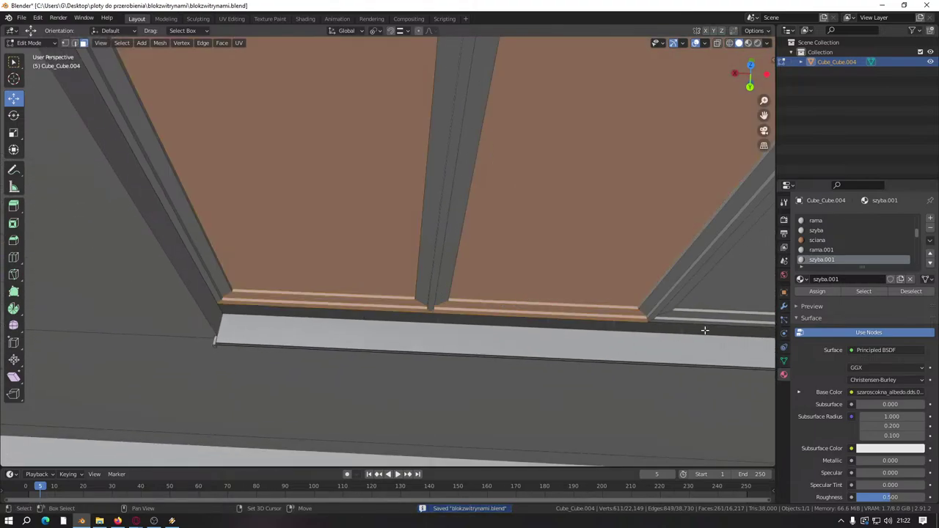
left_click(719, 329, "shift")
left_click(565, 269, "shift")
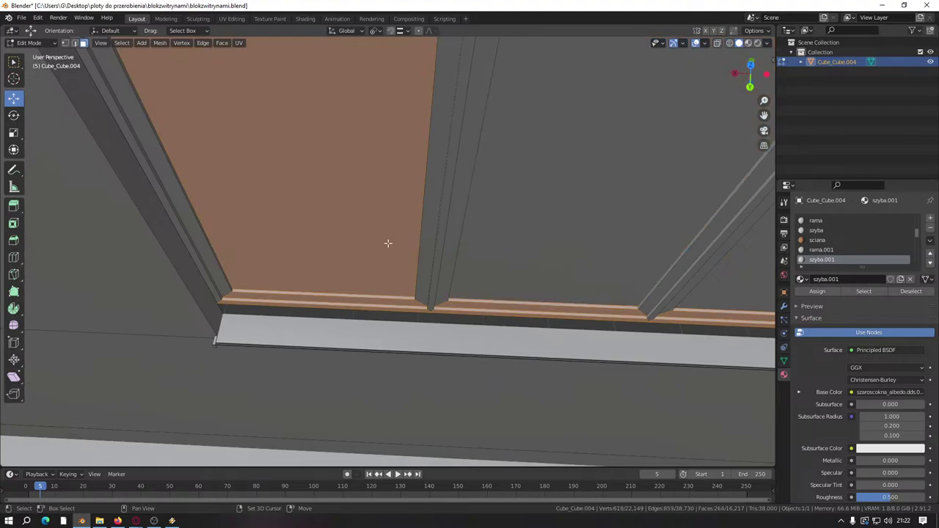
left_click(367, 237, "shift")
Step: Box-select the next window's pane and sill, add the left pane, keep only its strip
scroll(457, 233, "down", 5)
middle_click_drag(432, 235, 350, 310, "shift")
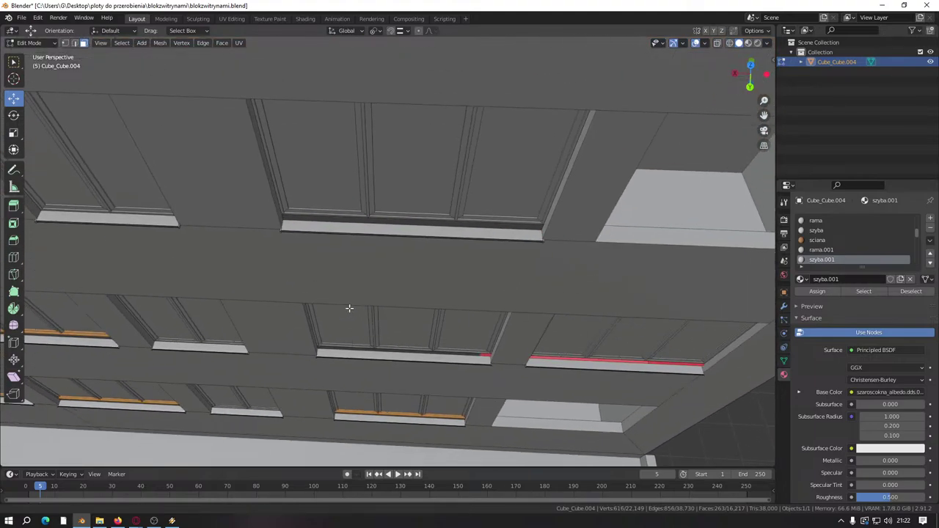
scroll(420, 299, "up", 4)
middle_click_drag(486, 346, 387, 316, "shift")
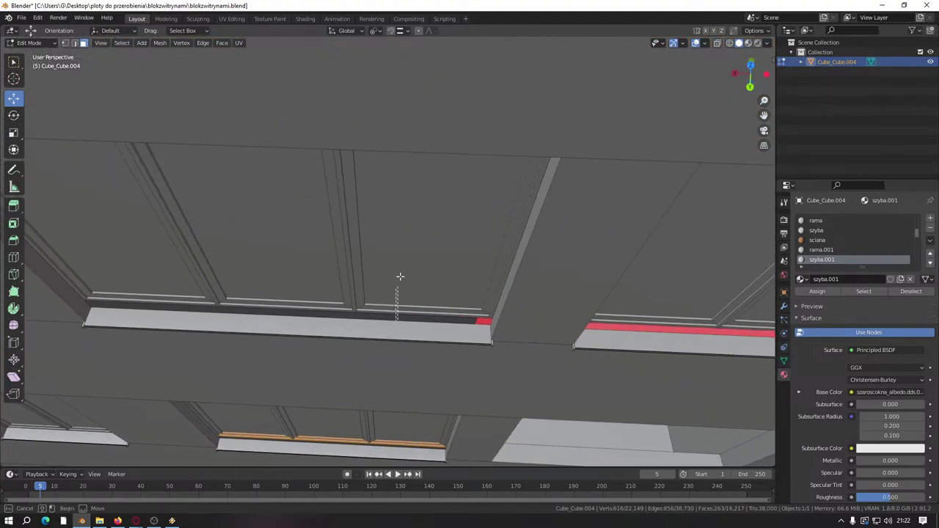
left_click_drag(397, 317, 400, 277, "shift")
left_click(291, 290, "shift")
left_click(149, 306, "shift")
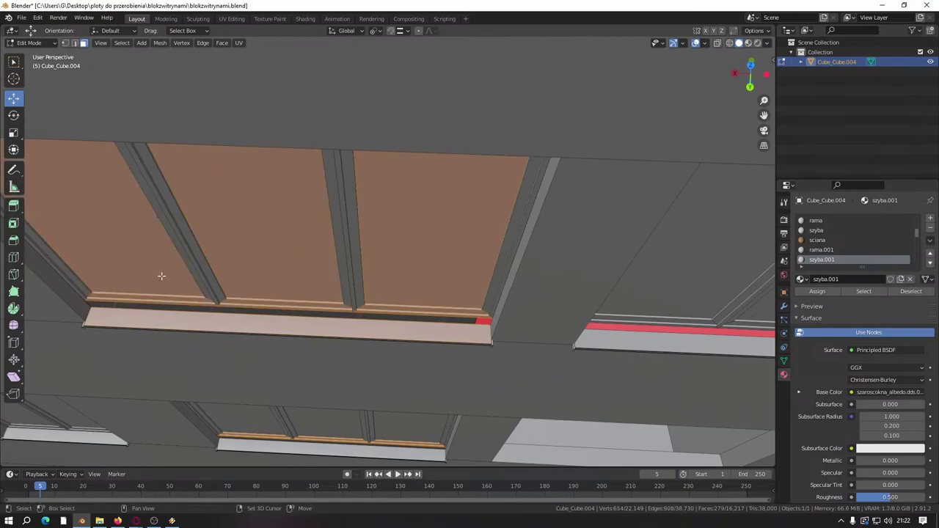
left_click(173, 278, "shift")
Step: Deselect that window's sill face and the two wall faces
middle_click_drag(324, 326, 360, 264, "shift")
left_click(366, 270, "shift")
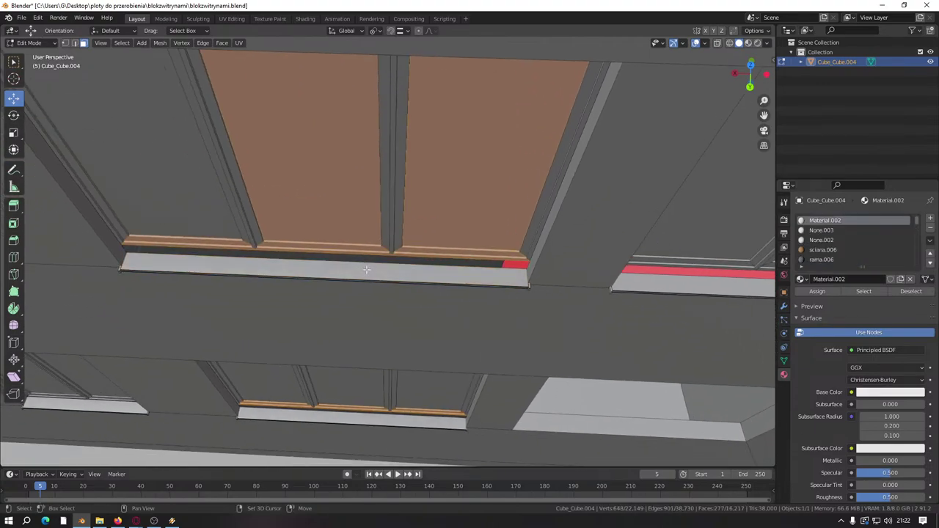
scroll(297, 257, "up", 4)
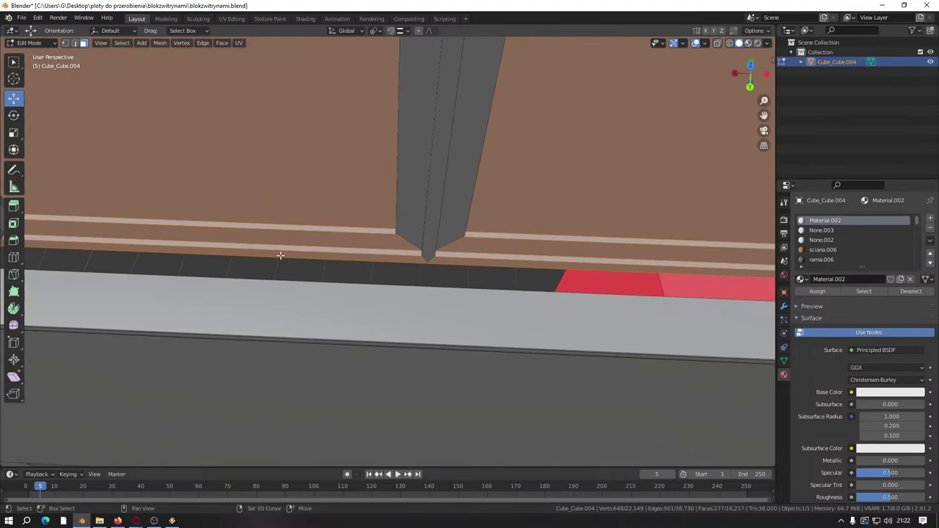
left_click(286, 206, "shift")
left_click(520, 209, "shift")
middle_click_drag(520, 210, 290, 299)
Step: Pick the inset glass panes with L and box-select the remaining strip faces
key("l")
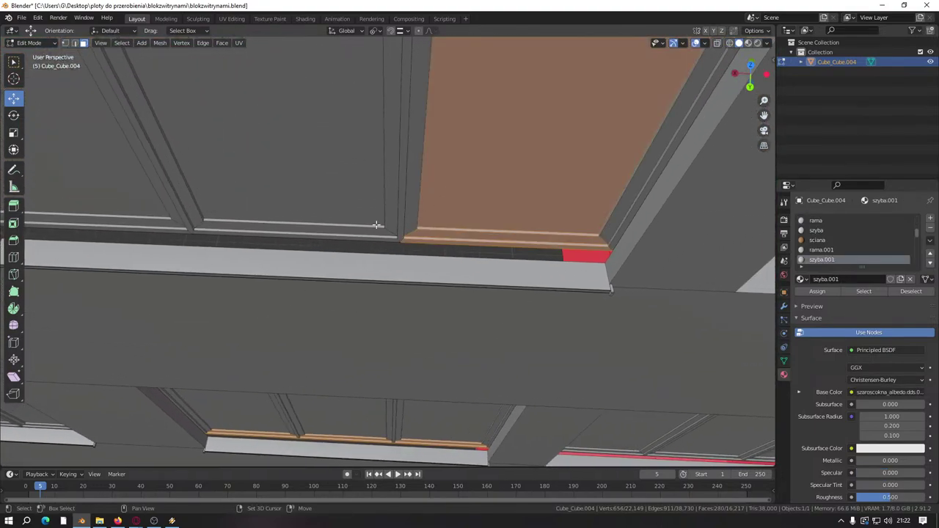
key("l")
key("l")
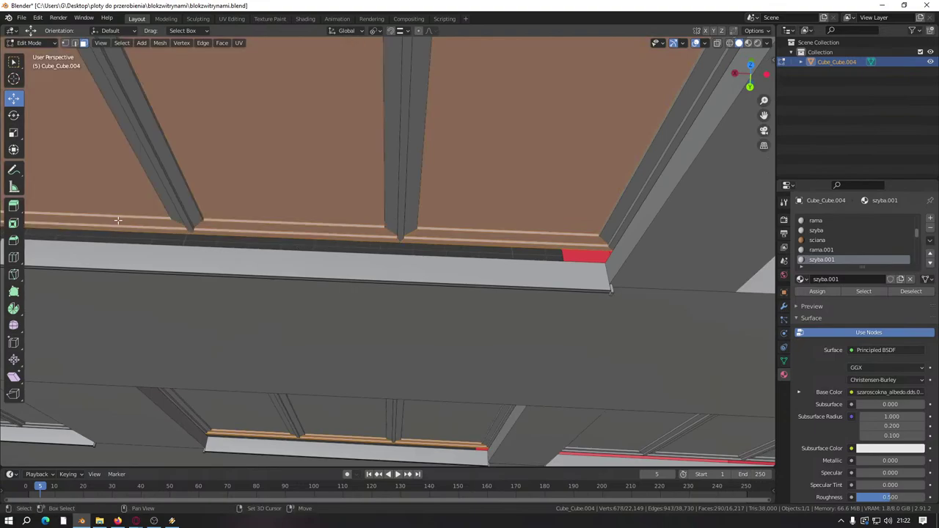
key("shift+l")
key("shift+l")
key("shift+l")
middle_click_drag(425, 195, 344, 296)
scroll(344, 296, "up", 3)
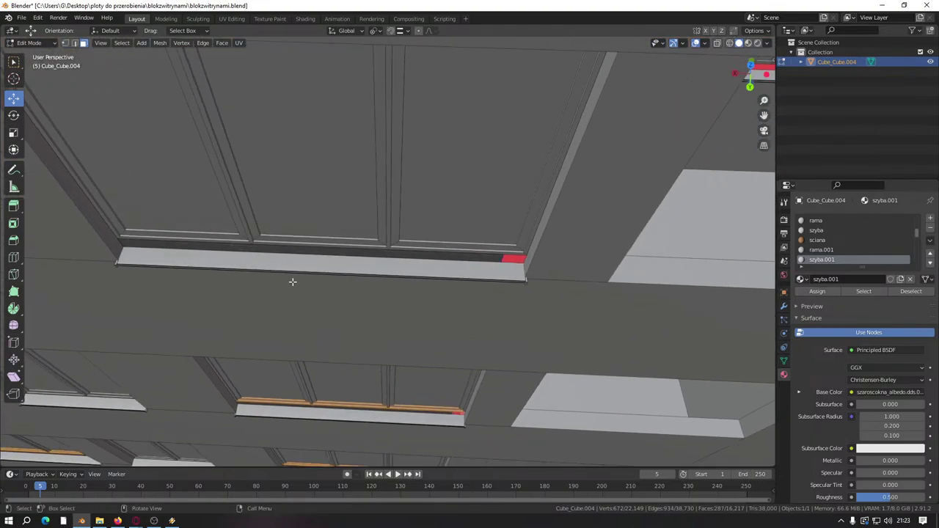
key("l")
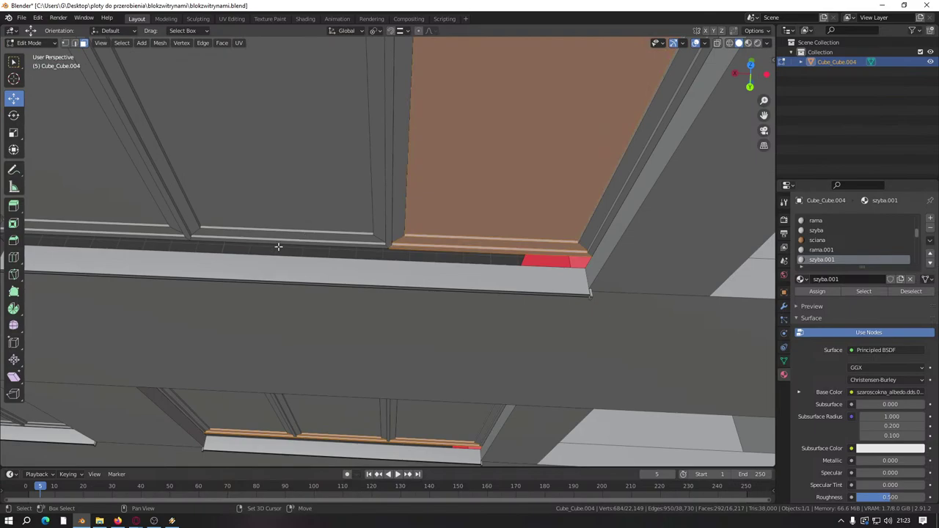
key("l")
left_click_drag(112, 214, 122, 207)
scroll(491, 193, "down", 8)
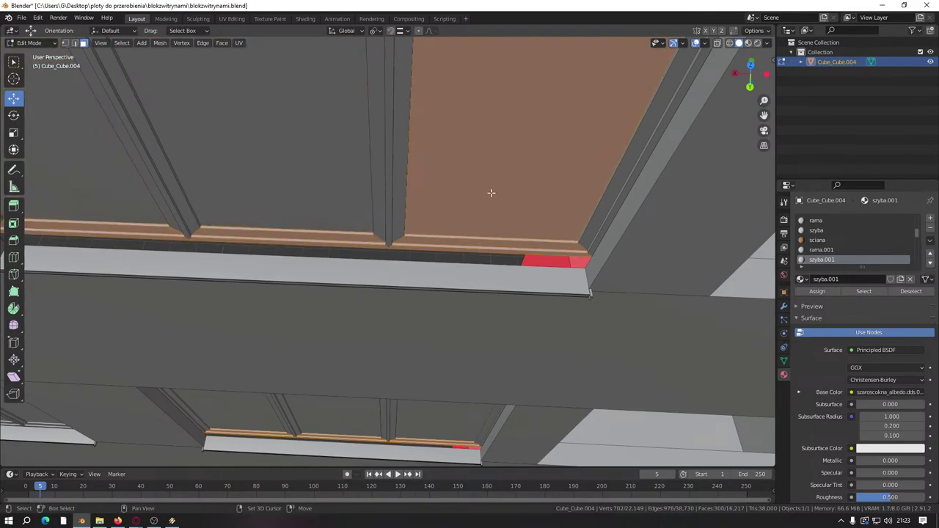
Step: Box-select more glass panes and frame strips, dropping three unwanted faces
scroll(432, 358, "up", 10)
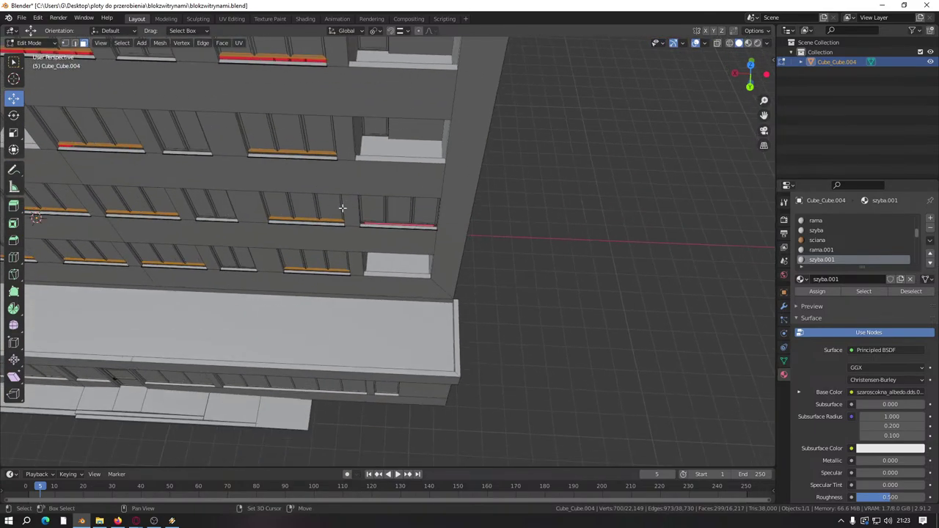
scroll(374, 287, "up", 2)
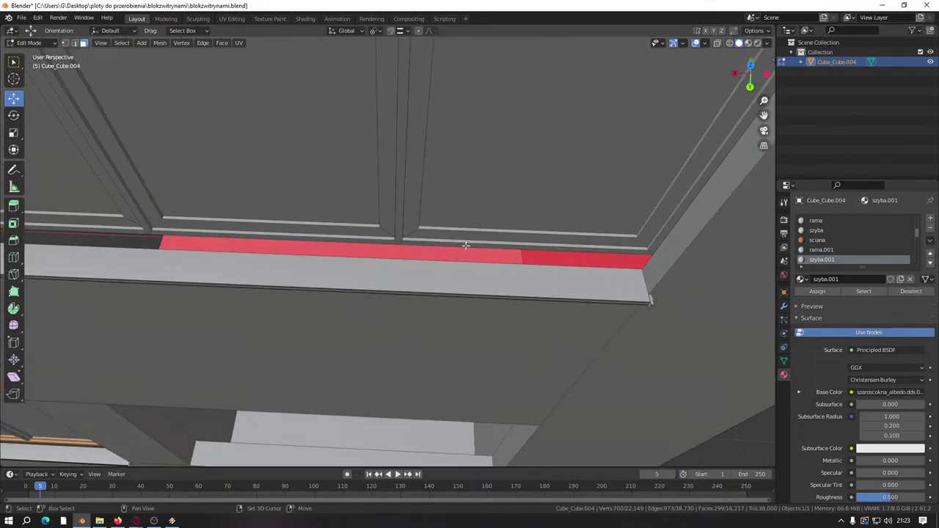
left_click_drag(471, 227, 301, 231)
middle_click_drag(306, 238, 308, 254)
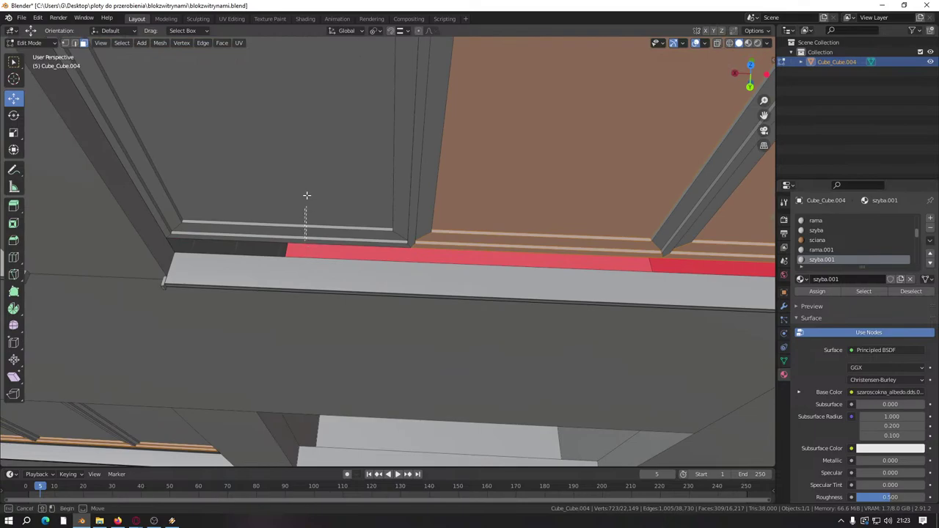
left_click_drag(307, 196, 507, 196)
left_click(723, 218, "shift")
left_click(541, 193, "shift")
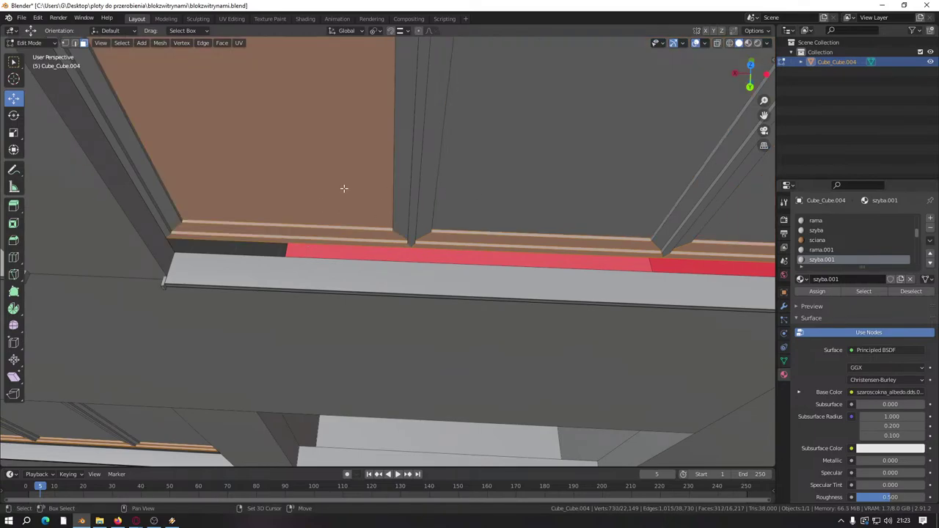
left_click(344, 189, "shift")
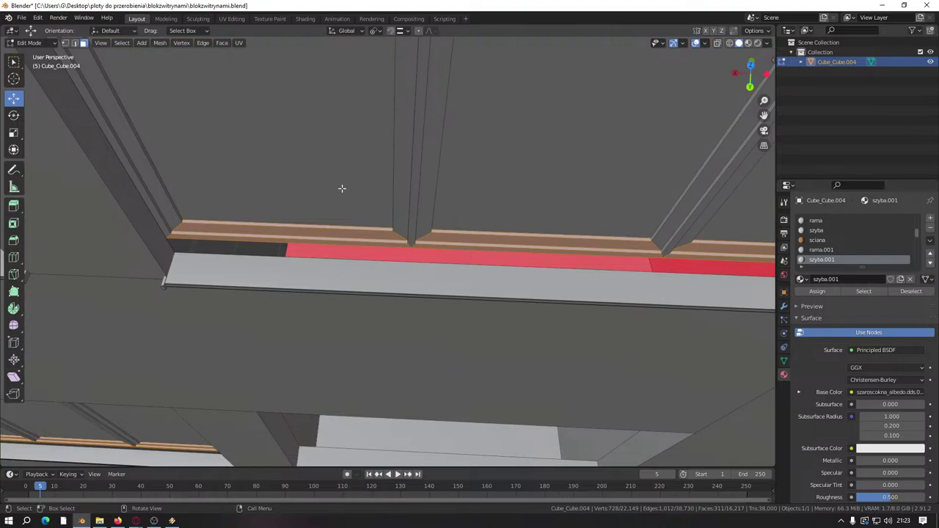
Step: Select the window sill and lower it about 0.066 m along Z
scroll(342, 188, "down", 3)
middle_click_drag(342, 187, 334, 220)
scroll(331, 246, "up", 5)
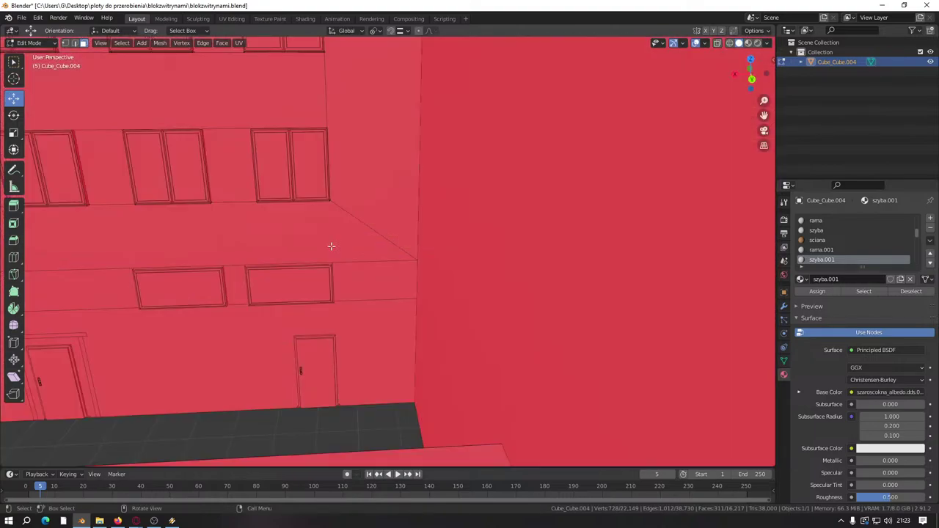
scroll(331, 245, "down", 8)
scroll(305, 280, "up", 8)
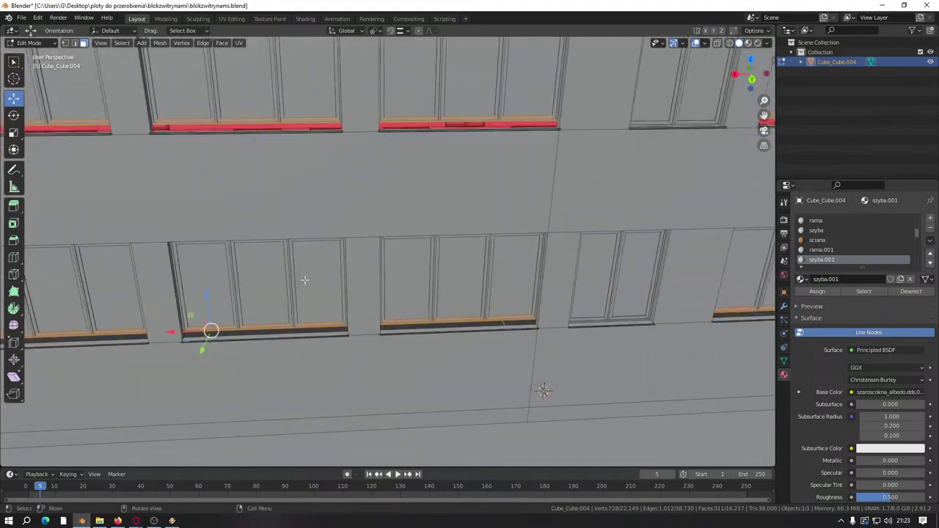
scroll(304, 280, "up", 8)
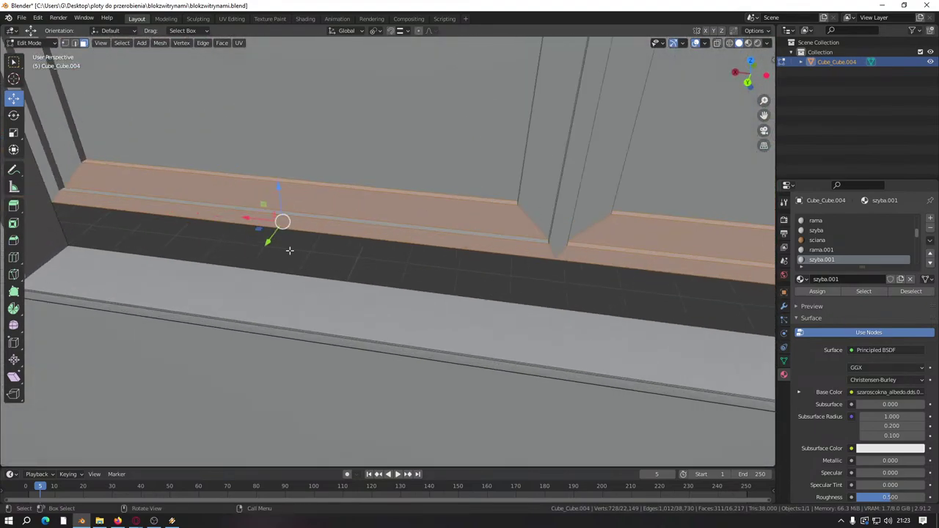
middle_click_drag(289, 250, 276, 249)
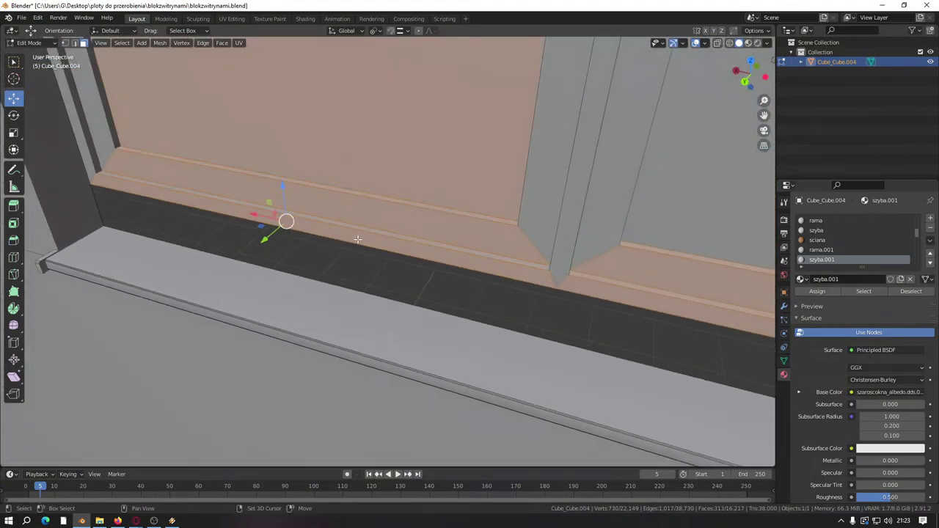
middle_click_drag(423, 247, 399, 166)
key("g")
key("z")
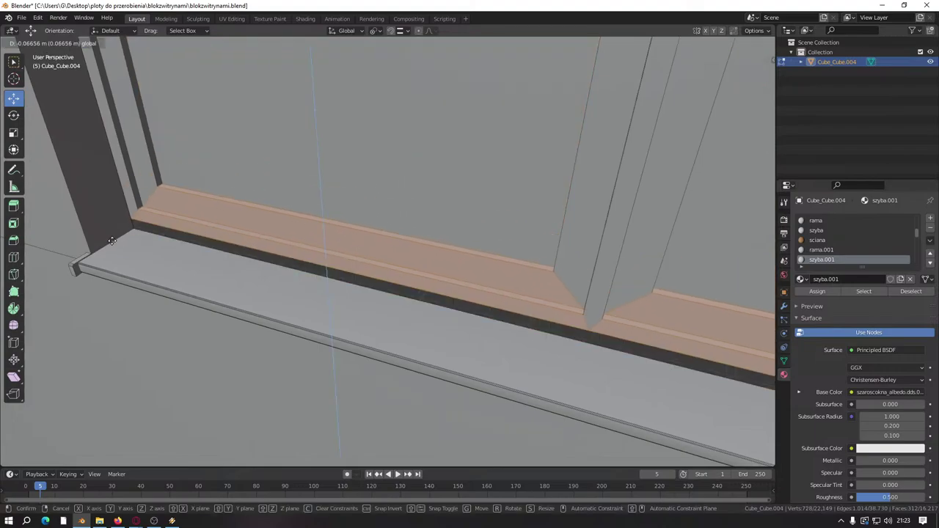
left_click(235, 235)
middle_click_drag(242, 233, 310, 320)
Step: Select the two upper pane faces, make szyba.001 the active material slot, and frame them
scroll(311, 320, "down", 3)
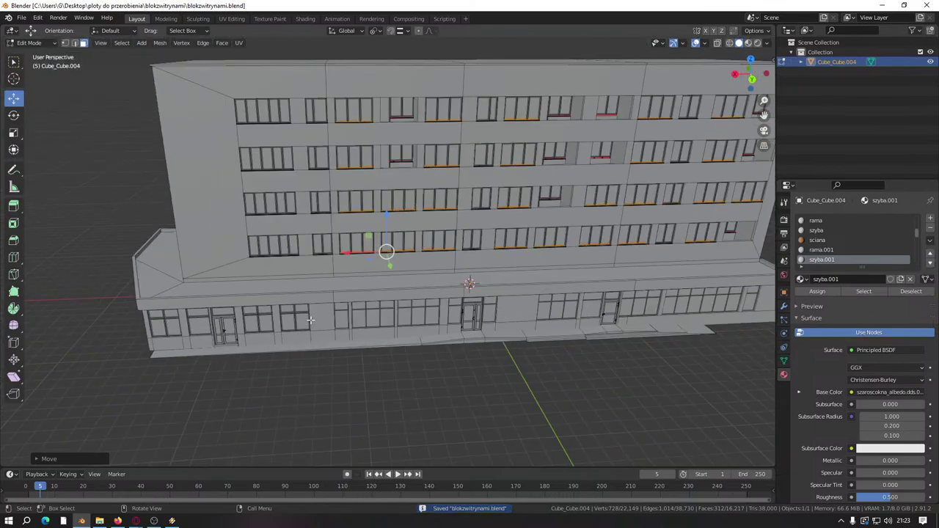
scroll(394, 283, "up", 12)
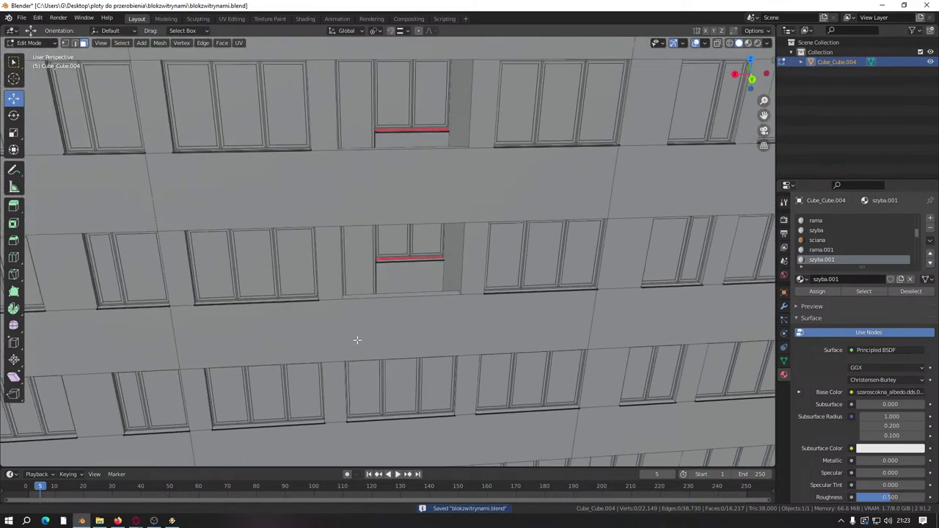
middle_click_drag(391, 258, 364, 265)
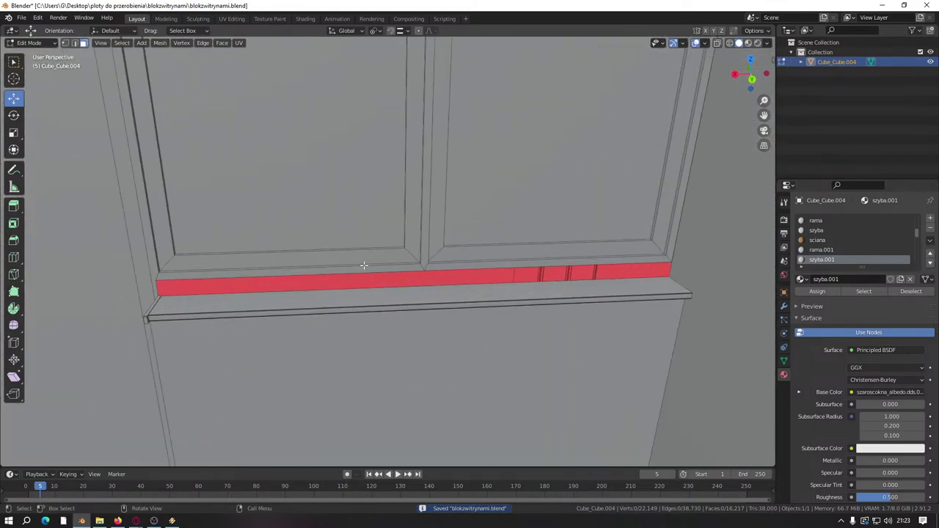
middle_click_drag(275, 302, 455, 180)
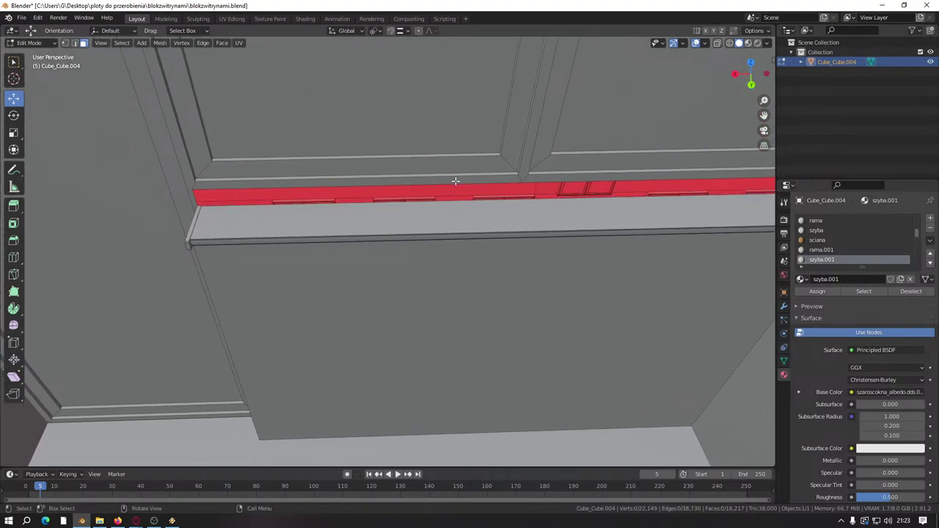
left_click(451, 130)
left_click(606, 146, "shift")
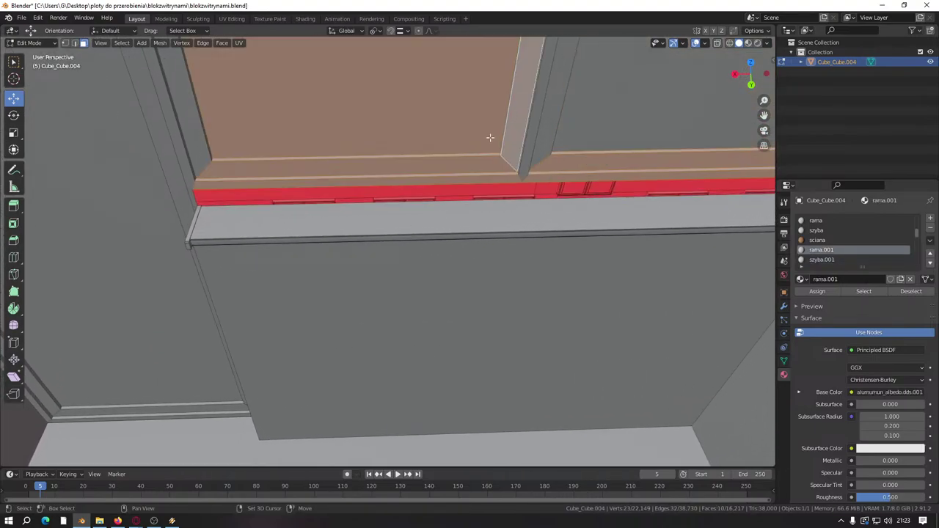
left_click(465, 110)
key("KP_Decimal")
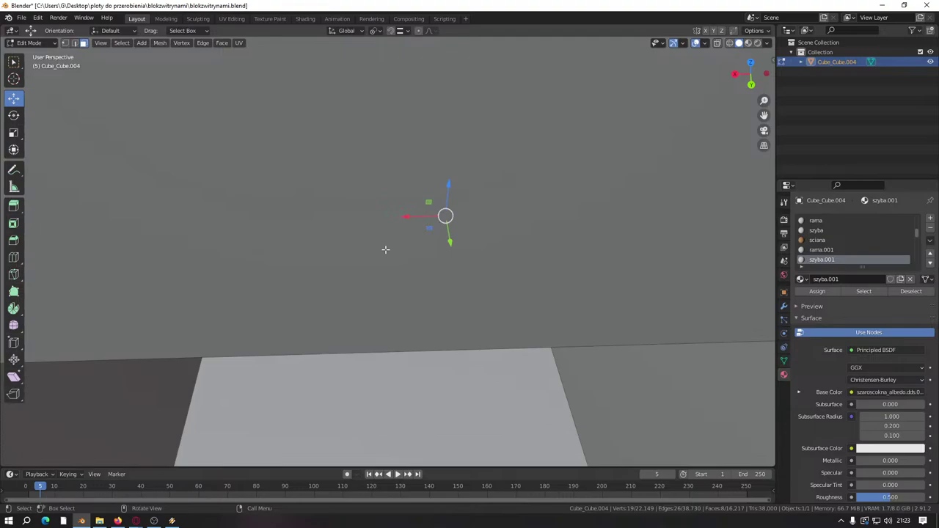
Step: Add the wall face and window panel just above the first sill to the selection
scroll(371, 277, "down", 5)
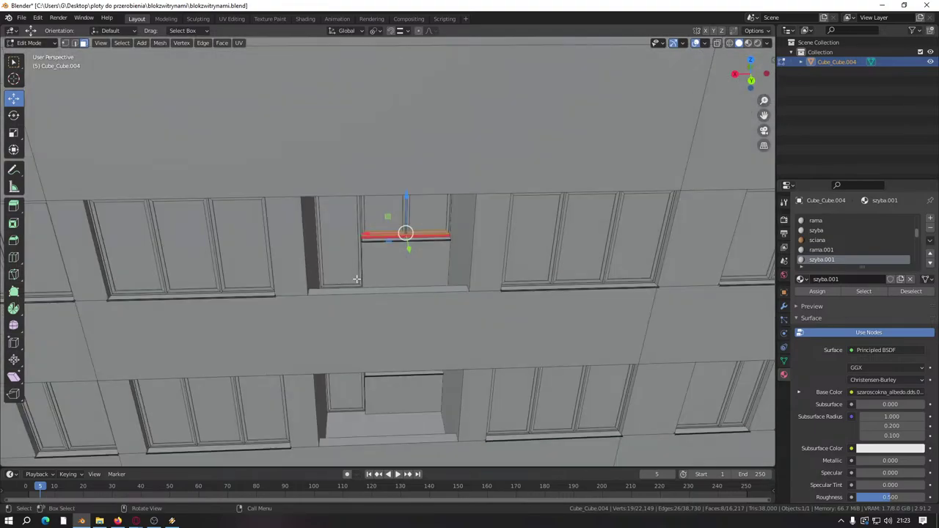
middle_click_drag(354, 292, 358, 230, "shift")
scroll(418, 293, "up", 8)
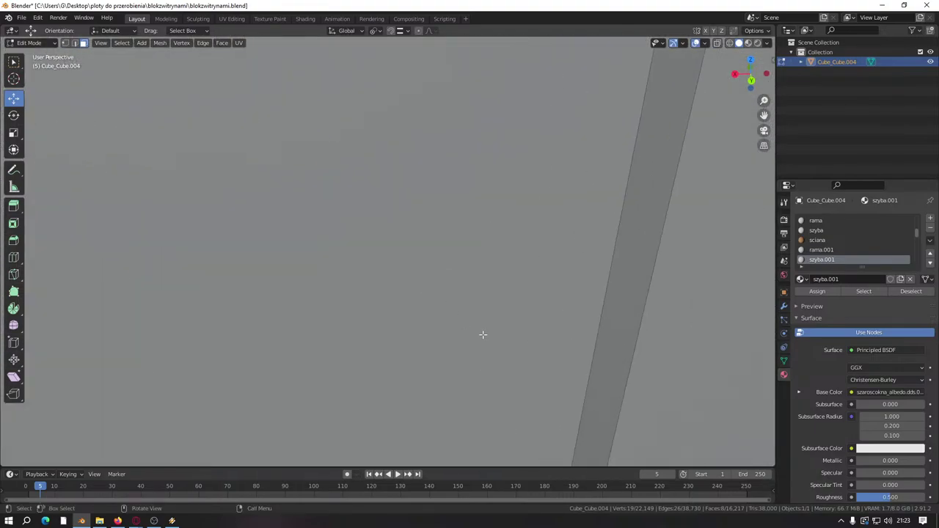
left_click(550, 336, "ctrl")
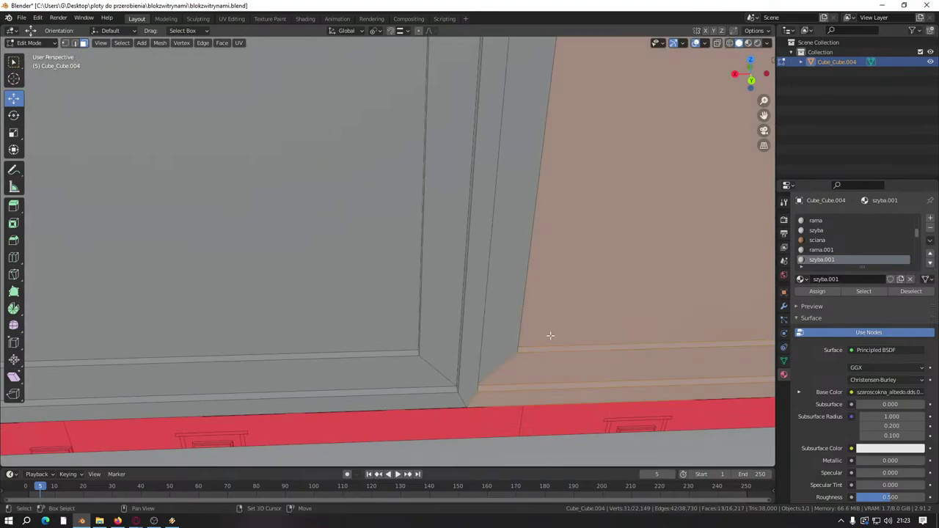
left_click(342, 294, "ctrl")
scroll(477, 325, "down", 8)
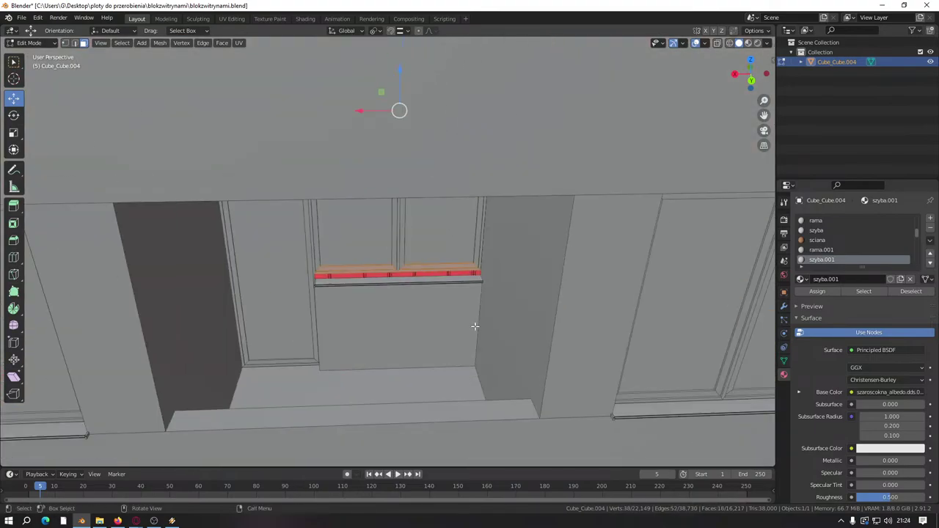
scroll(435, 282, "down", 4)
scroll(373, 293, "up", 8)
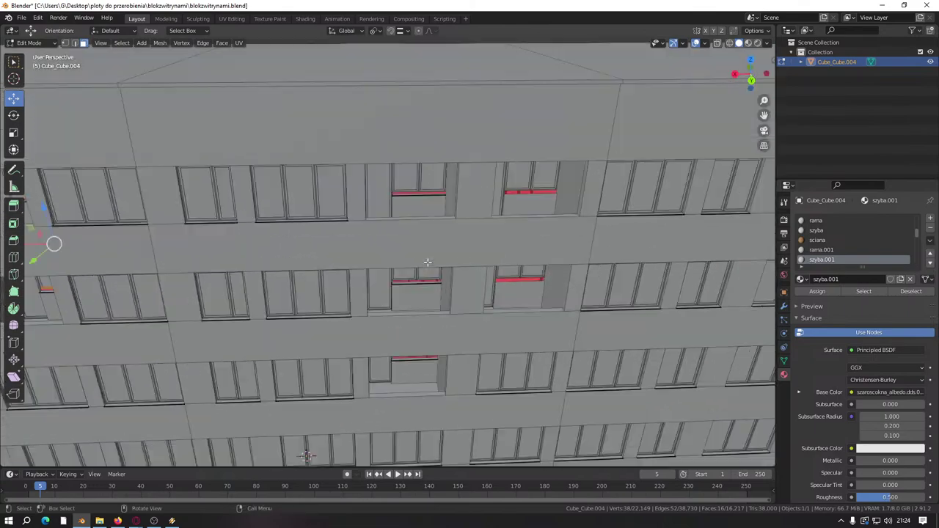
scroll(373, 294, "up", 5)
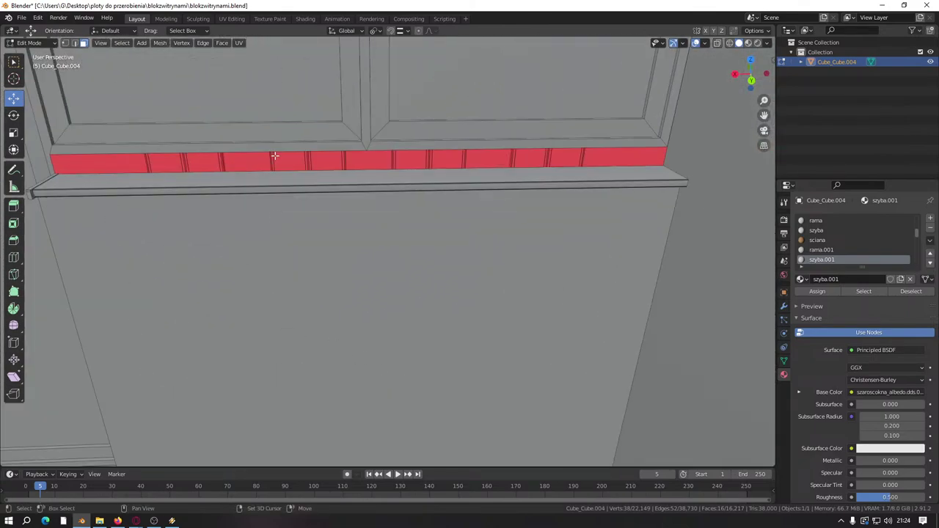
middle_click_drag(275, 155, 420, 344)
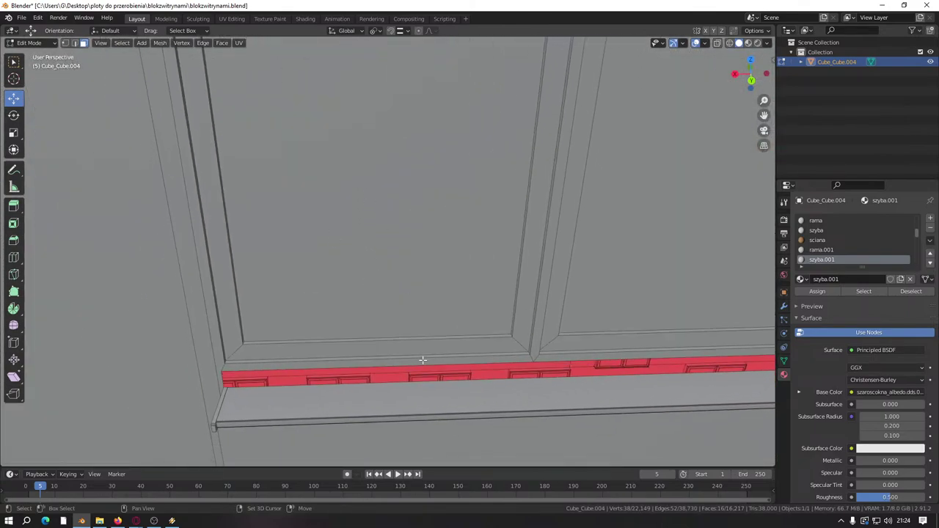
left_click(482, 300, "shift")
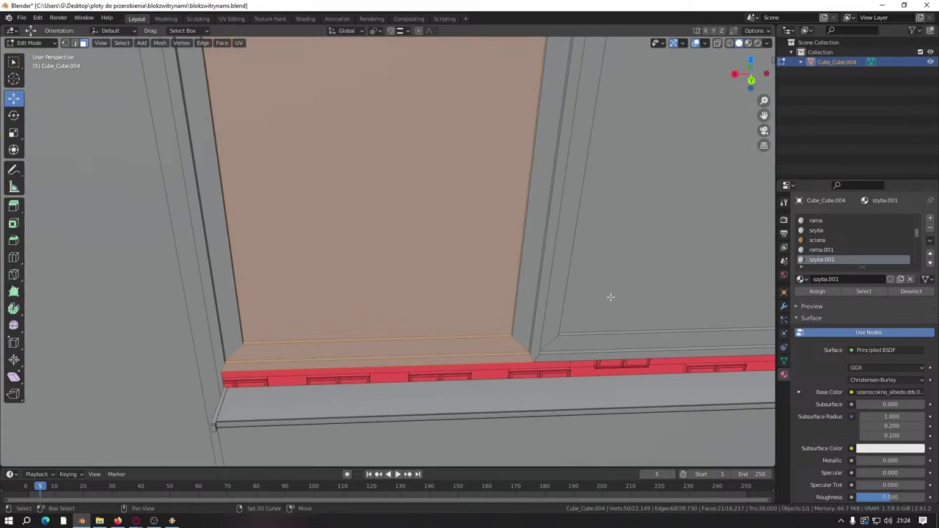
left_click_drag(627, 260, 625, 262)
left_click(593, 260, "shift")
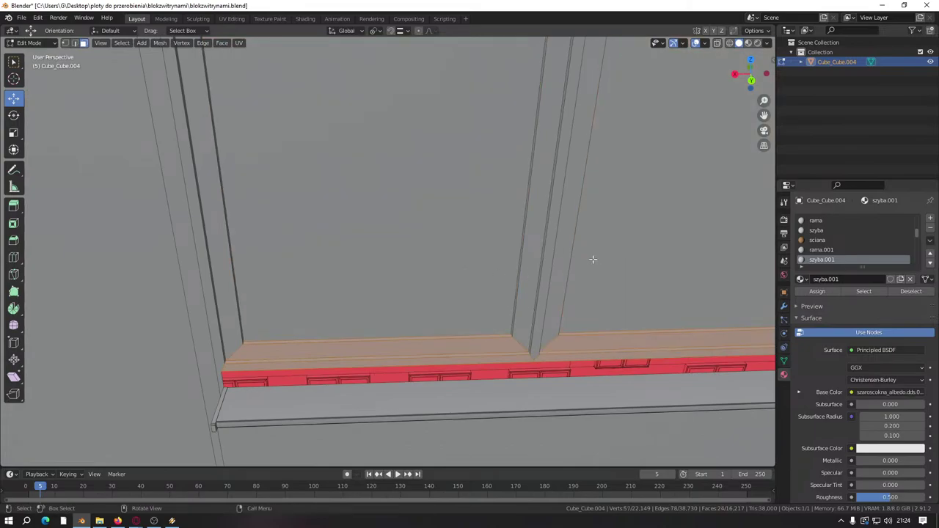
Step: At the next window, adjust which upper window panels and frame strip are selected
scroll(462, 360, "down", 5)
middle_click_drag(461, 360, 431, 170, "shift")
scroll(540, 298, "up", 5)
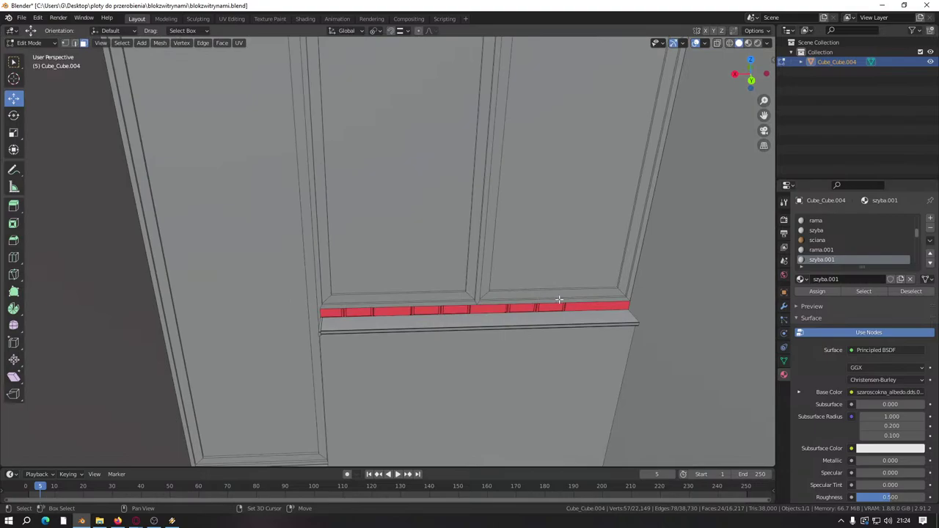
left_click_drag(555, 287, 561, 300, "shift")
left_click(405, 240, "shift")
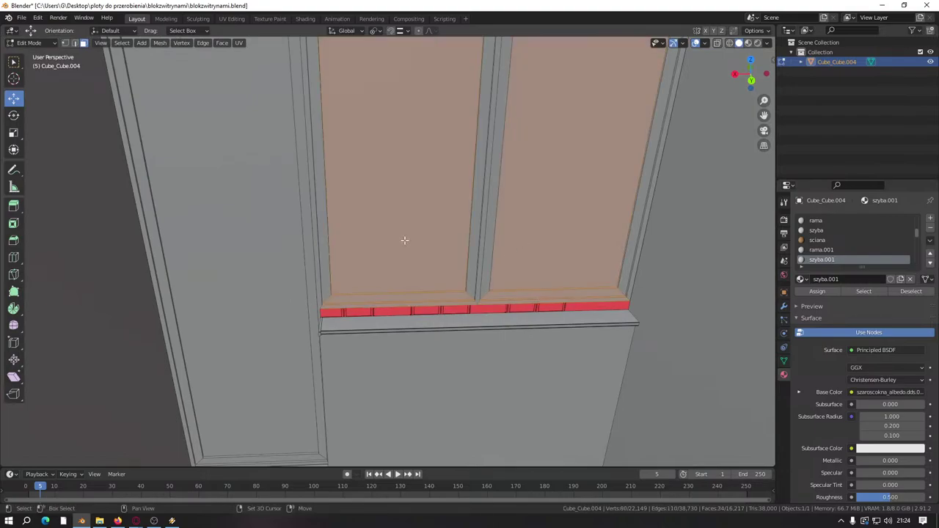
left_click(442, 245)
scroll(405, 272, "down", 5)
scroll(402, 276, "up", 5)
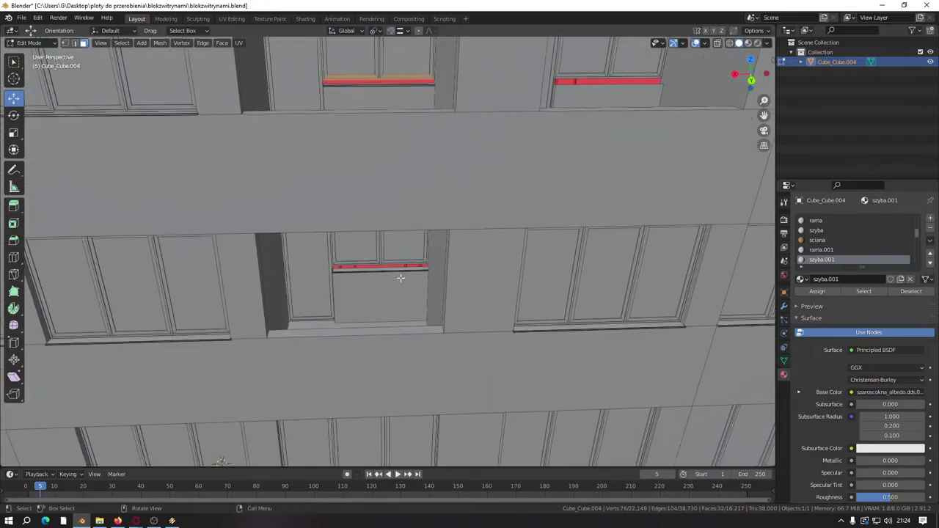
left_click(414, 312, "shift")
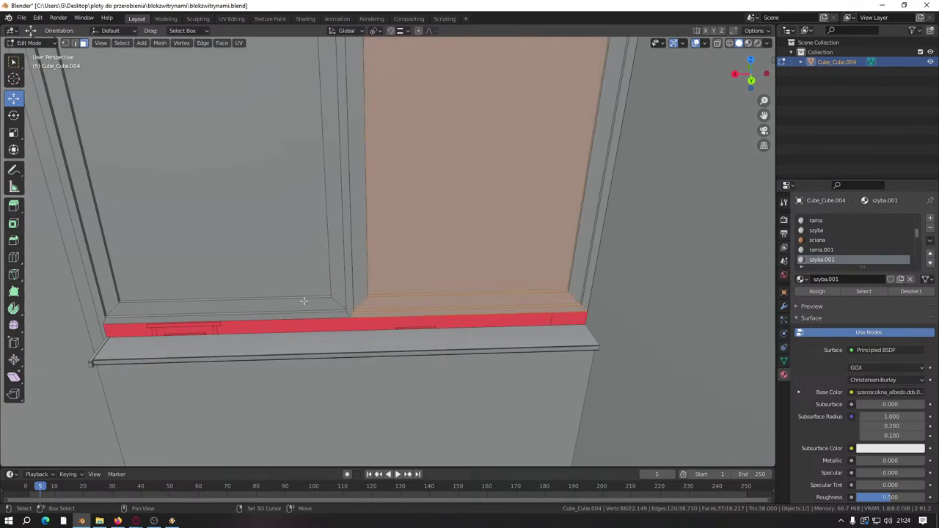
left_click(310, 272, "shift")
left_click(258, 213)
left_click(258, 213, "shift")
scroll(318, 235, "down", 6)
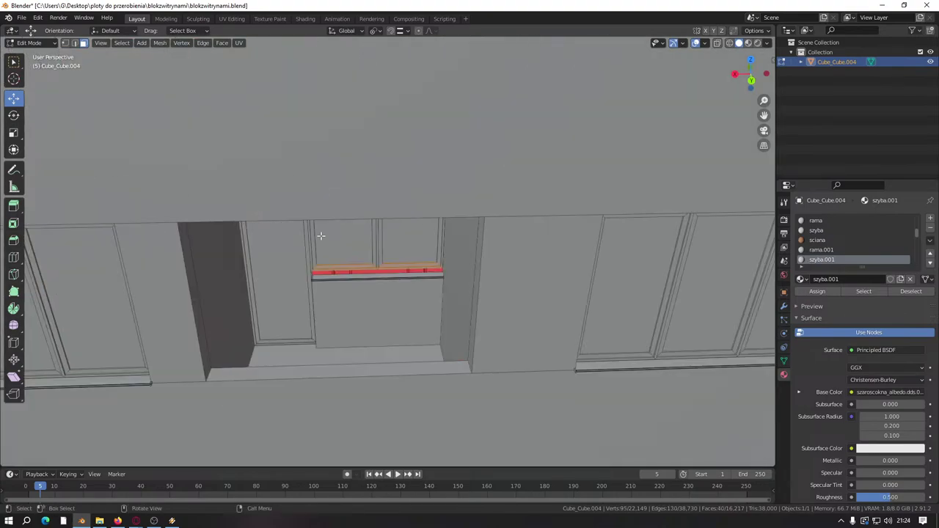
scroll(380, 166, "down", 5)
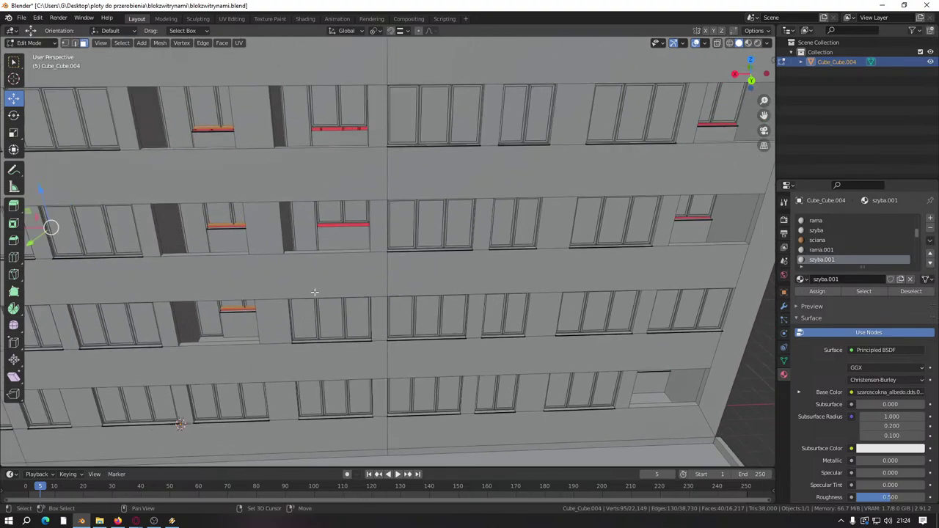
scroll(375, 263, "up", 10)
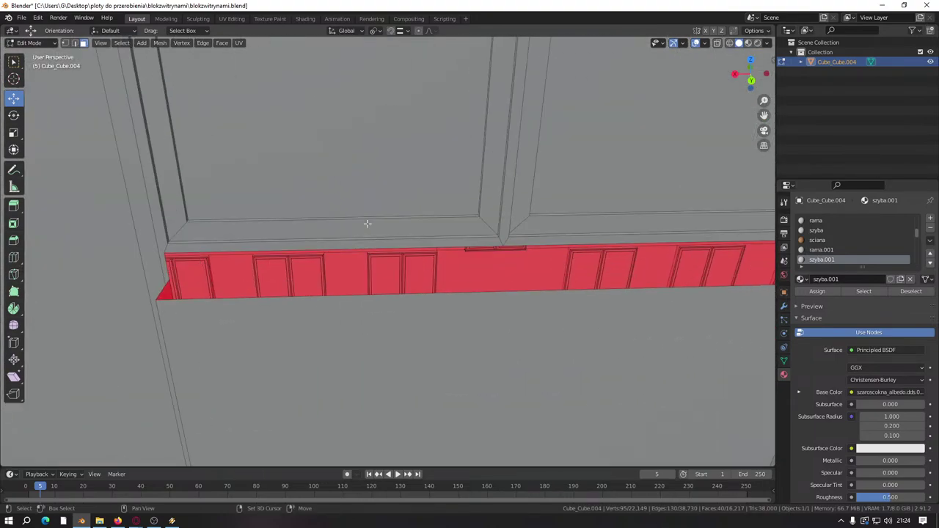
Step: Add the left and right window recess faces above the sill
left_click(367, 223, "shift")
scroll(559, 190, "down", 8)
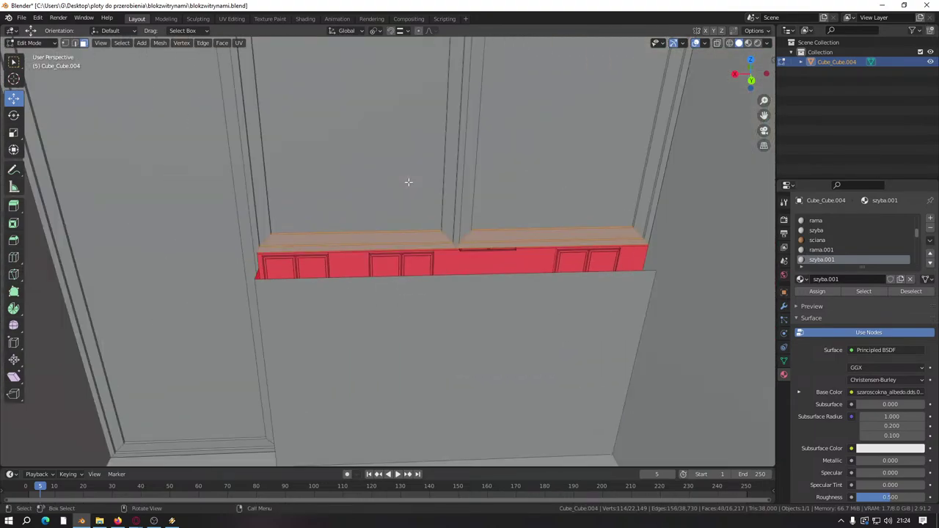
scroll(389, 220, "up", 8)
scroll(365, 321, "up", 6)
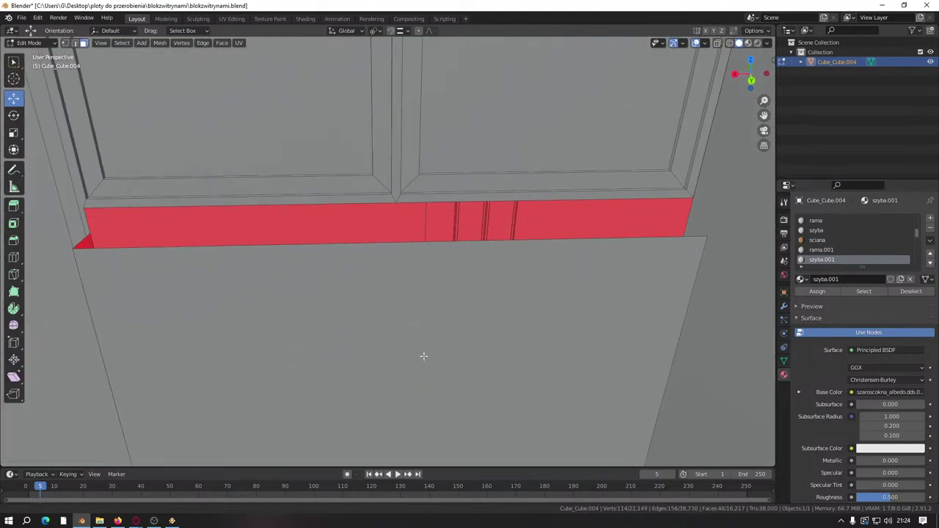
left_click_drag(515, 218, 517, 260)
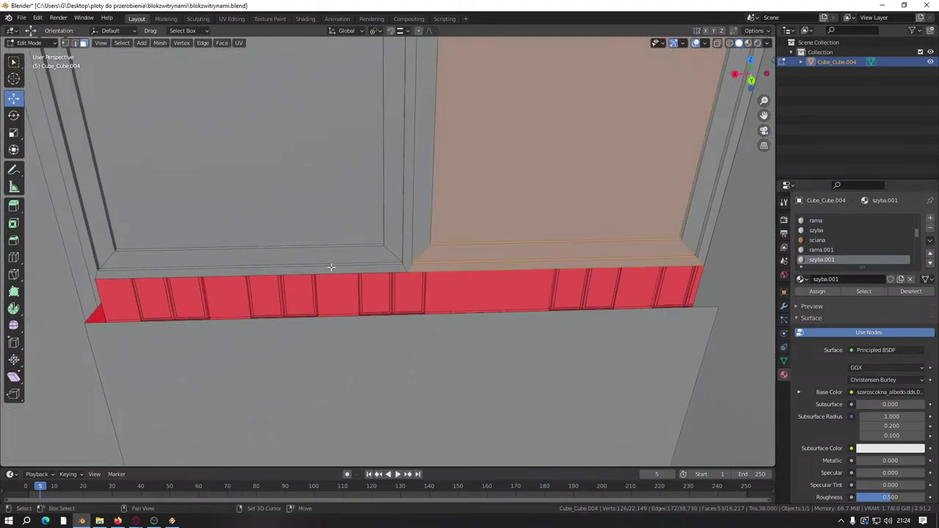
middle_click_drag(331, 267, 480, 222)
scroll(462, 282, "down", 6)
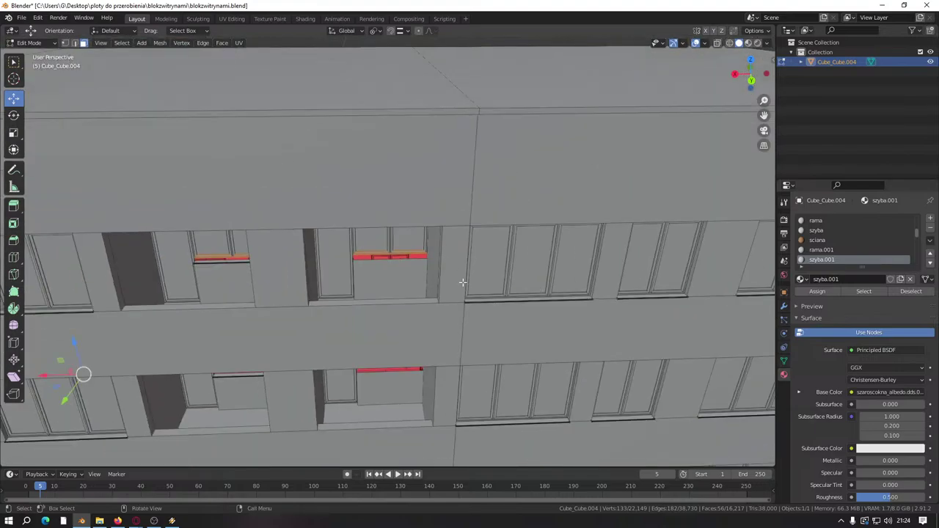
middle_click_drag(462, 282, 486, 252)
scroll(341, 254, "up", 7)
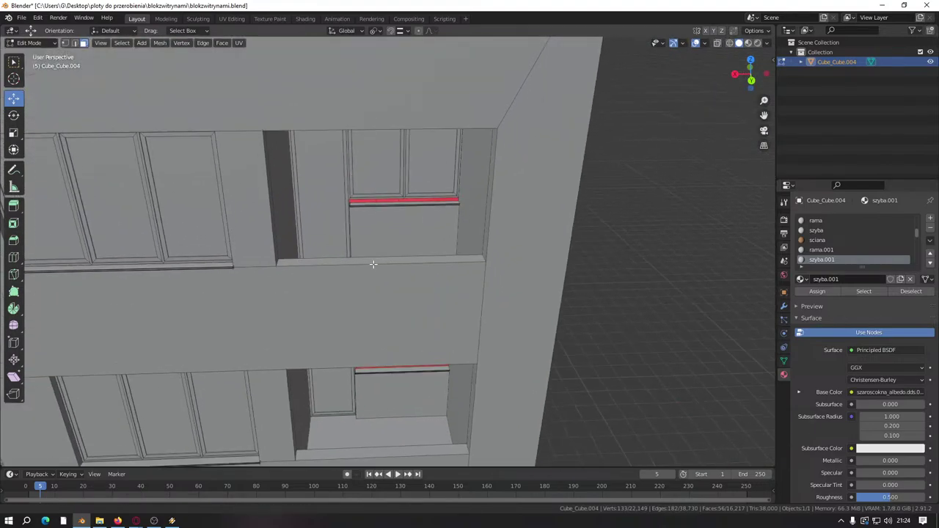
scroll(373, 264, "up", 8)
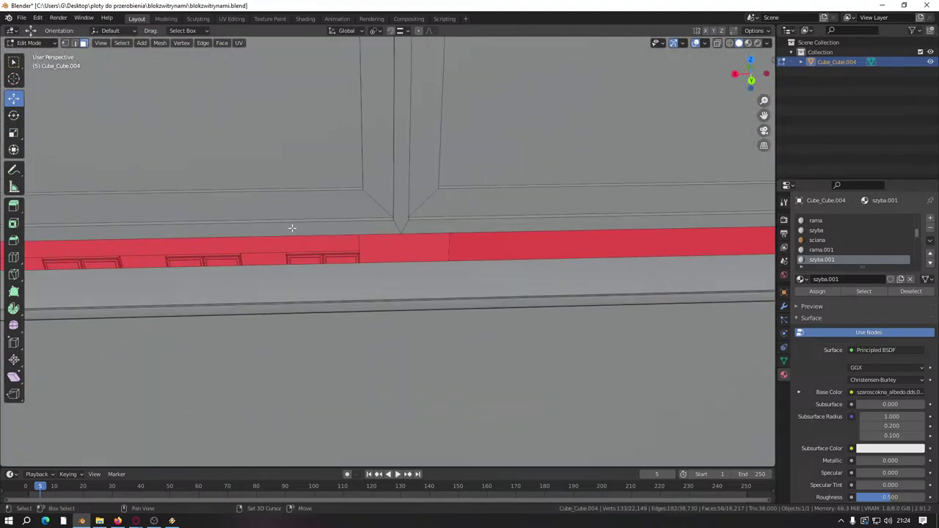
Step: Add the faces above the sill's left and right parts and the sill-top faces
left_click(292, 229, "shift")
middle_click_drag(529, 221, 268, 157)
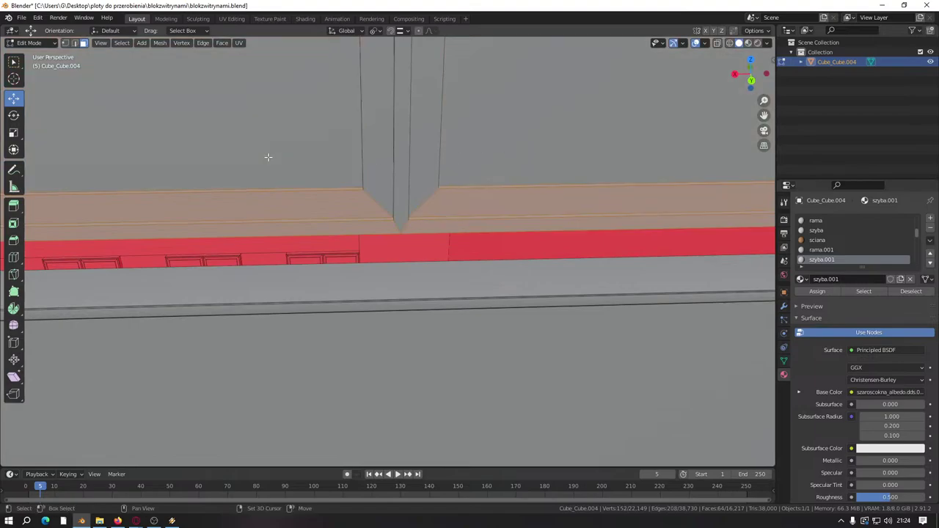
scroll(268, 157, "down", 8)
middle_click_drag(404, 329, 362, 143)
scroll(383, 206, "up", 6)
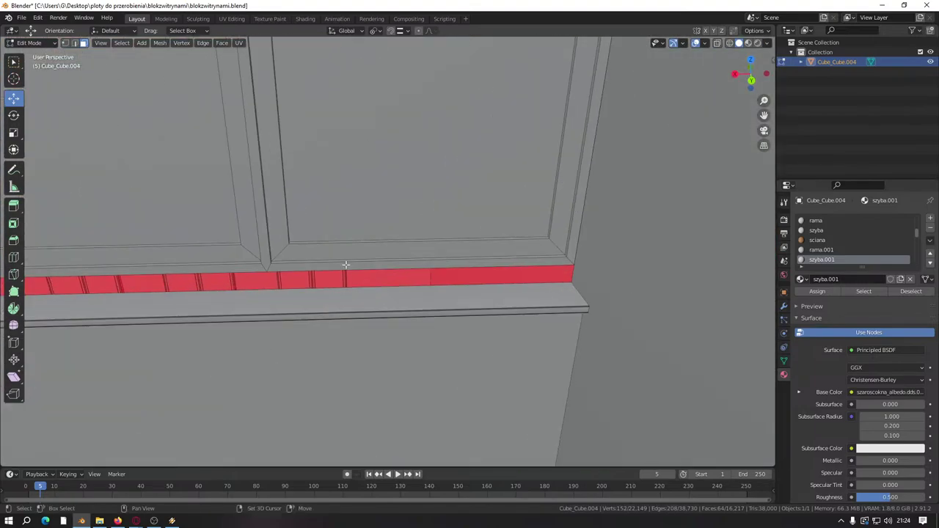
left_click(315, 222, "shift")
middle_click_drag(314, 222, 426, 241)
left_click(302, 242, "shift")
scroll(352, 235, "down", 6)
scroll(374, 145, "up", 7)
scroll(379, 252, "up", 2)
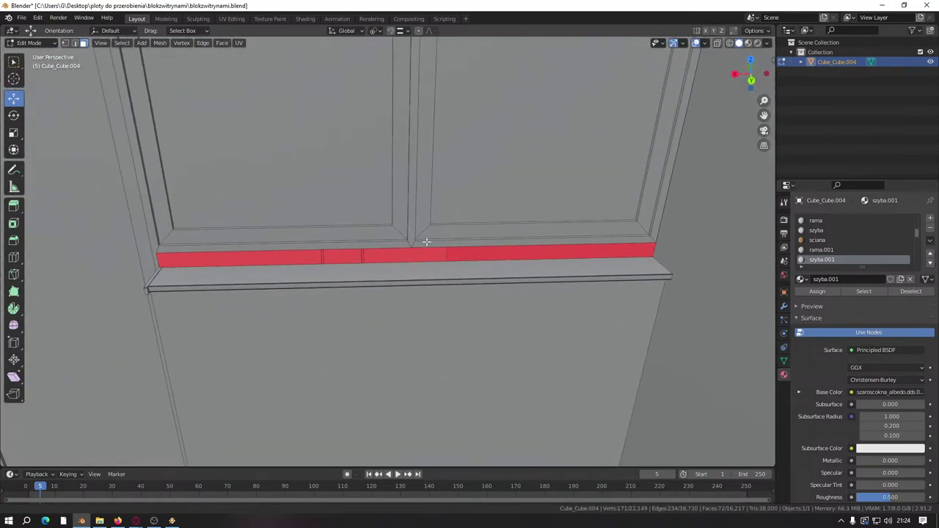
left_click(432, 220, "shift")
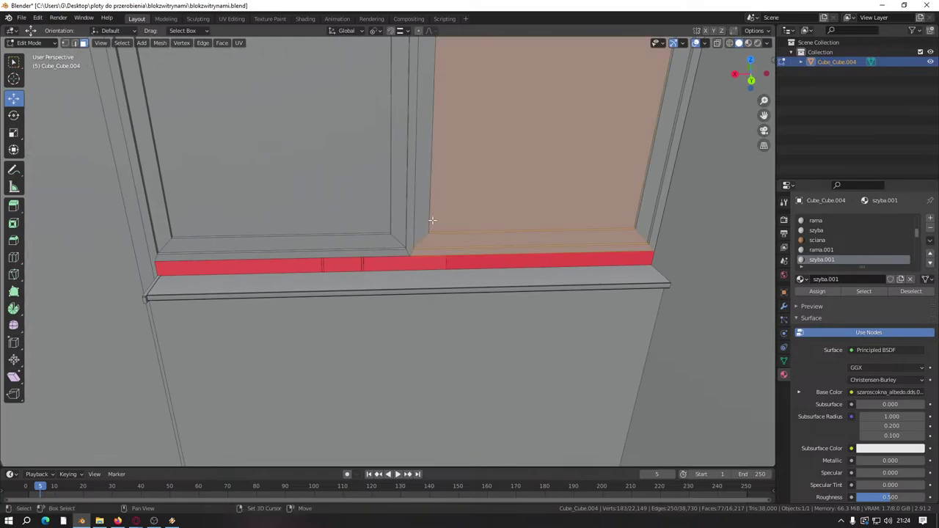
left_click_drag(304, 181, 363, 191)
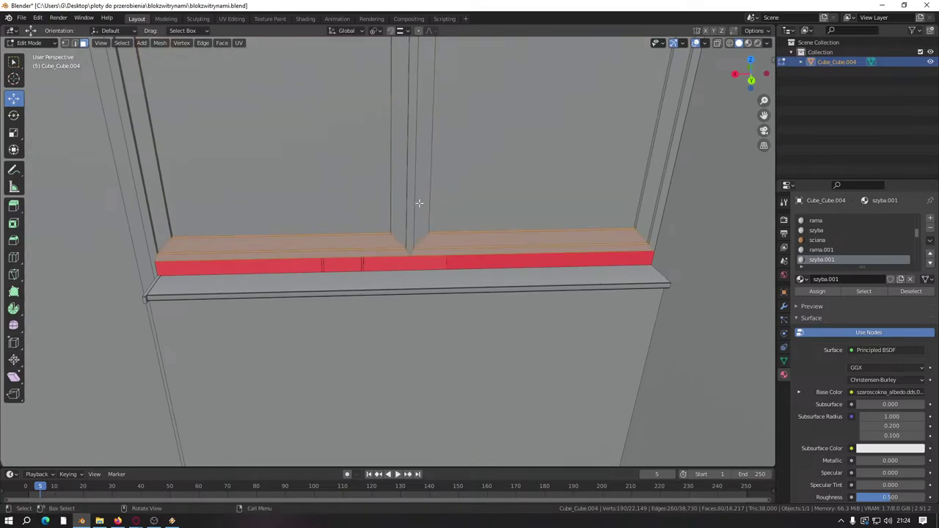
Step: Orbit back out to review the selected sill faces across the whole facade
scroll(417, 204, "down", 5)
middle_click_drag(418, 203, 289, 200)
scroll(269, 268, "down", 5)
middle_click_drag(269, 268, 307, 227)
scroll(307, 227, "up", 5)
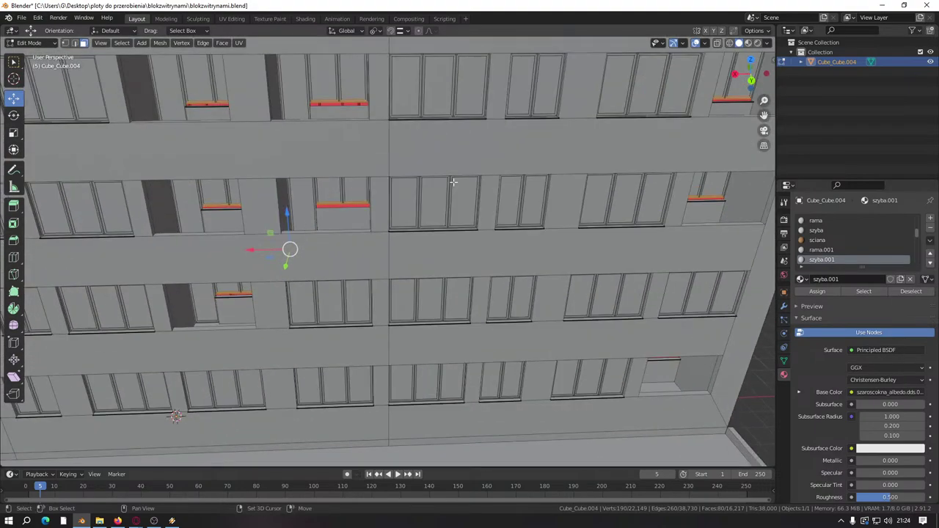
middle_click_drag(453, 182, 346, 228)
scroll(313, 194, "up", 8)
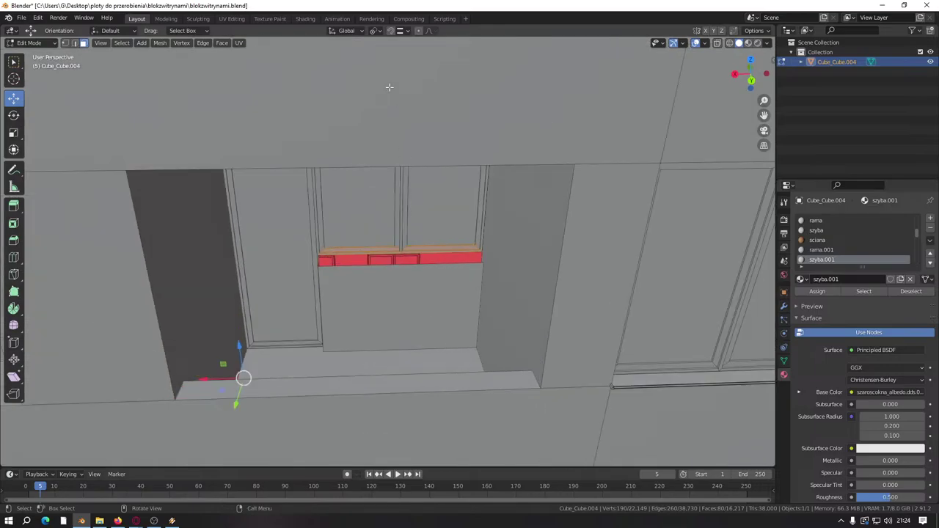
scroll(388, 87, "down", 8)
middle_click_drag(389, 86, 440, 249)
scroll(443, 177, "down", 8)
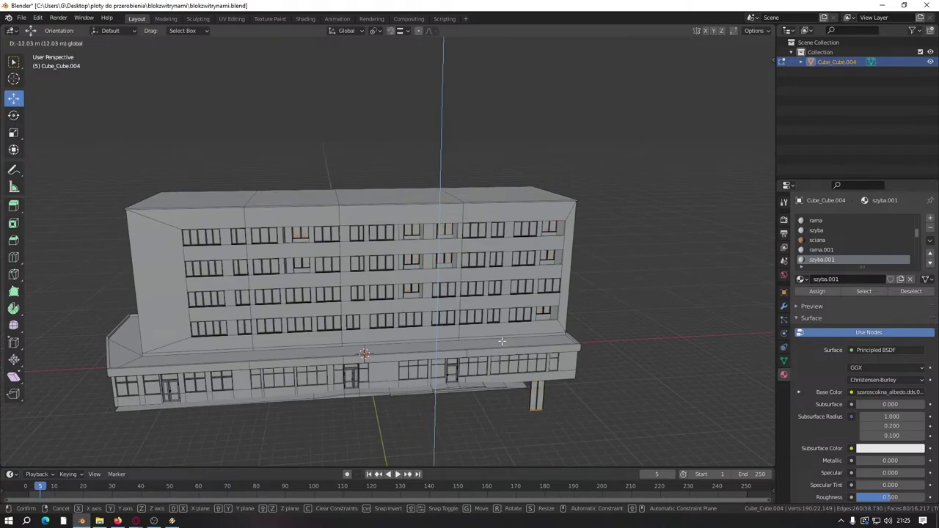
scroll(502, 340, "up", 12)
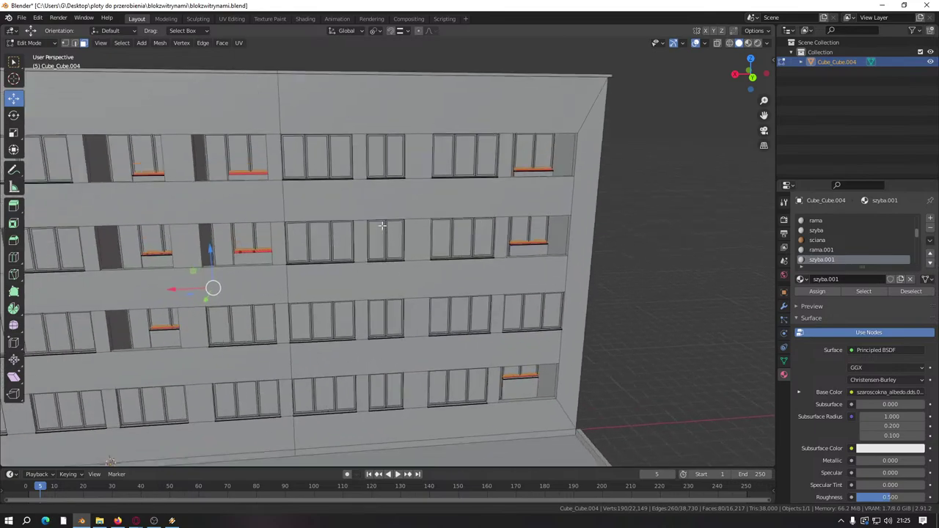
middle_click_drag(451, 222, 344, 279)
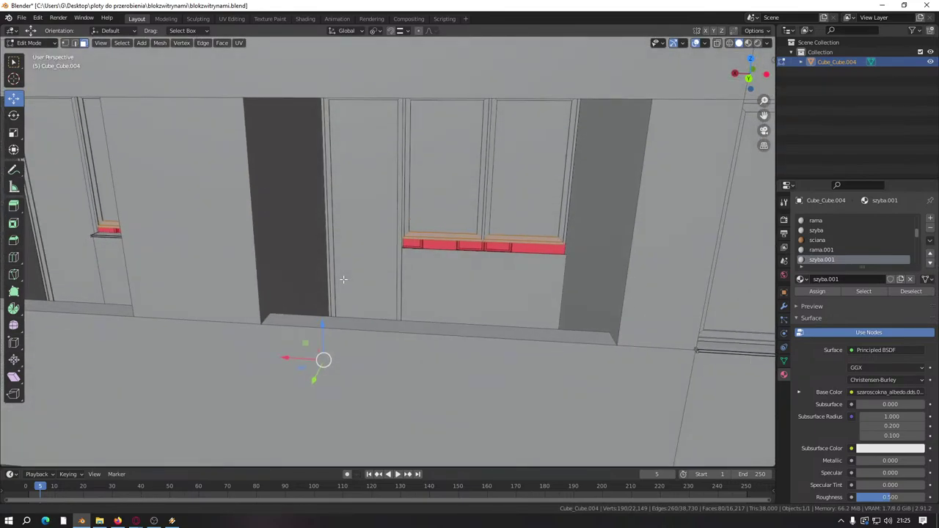
scroll(343, 279, "up", 5)
scroll(325, 264, "down", 7)
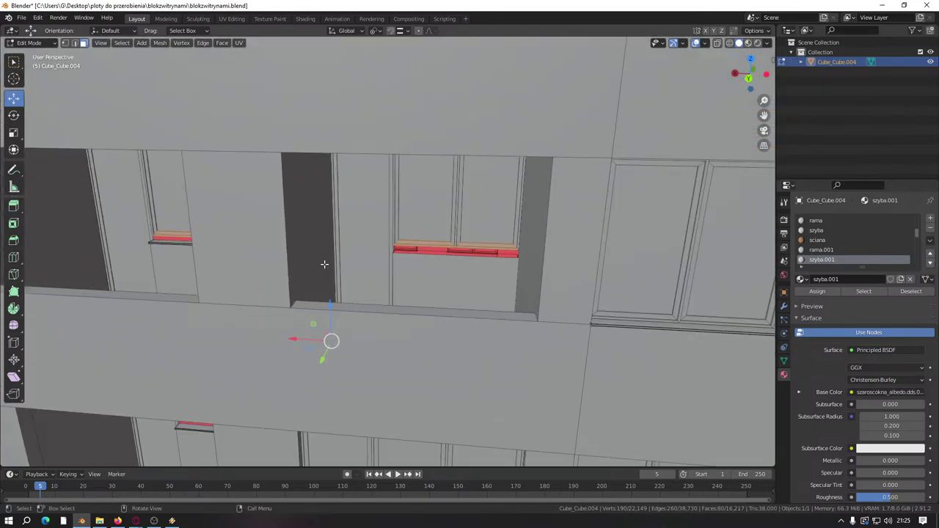
middle_click_drag(325, 264, 414, 194)
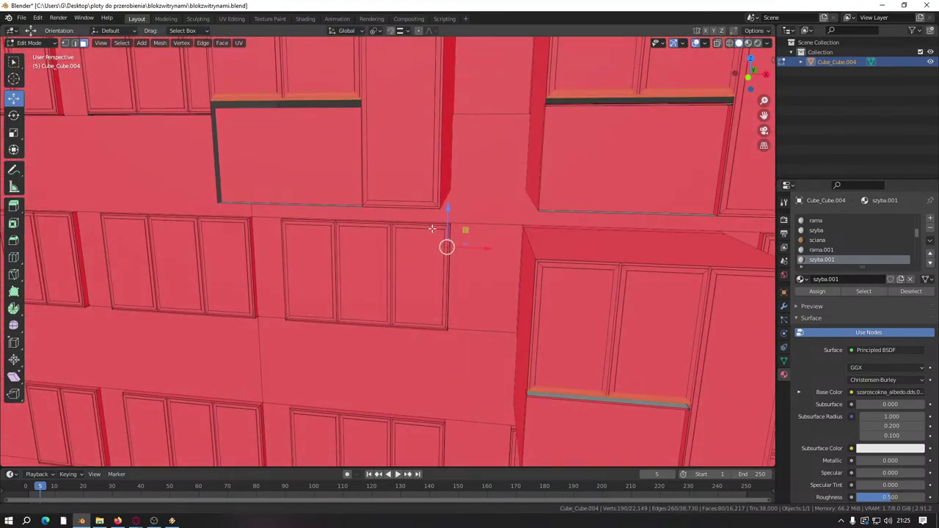
middle_click_drag(432, 229, 394, 201)
scroll(414, 265, "up", 3)
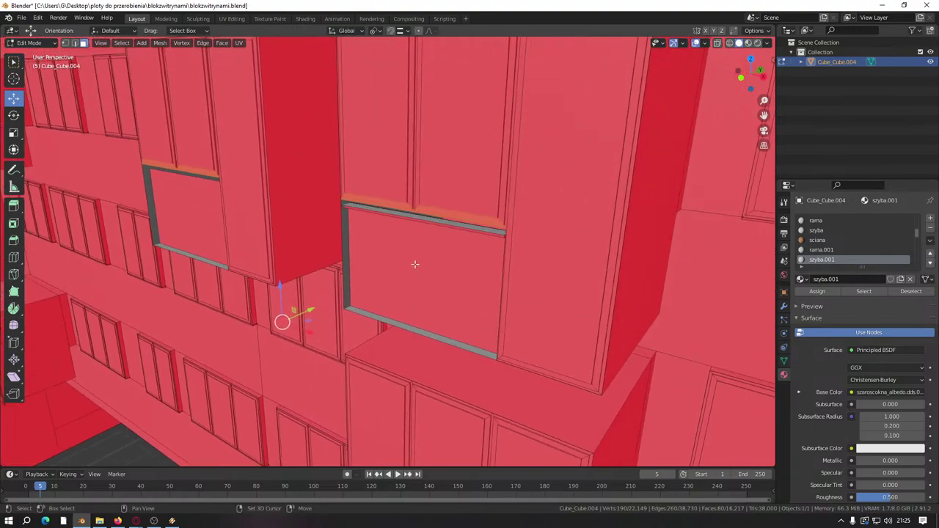
middle_click_drag(415, 264, 376, 243)
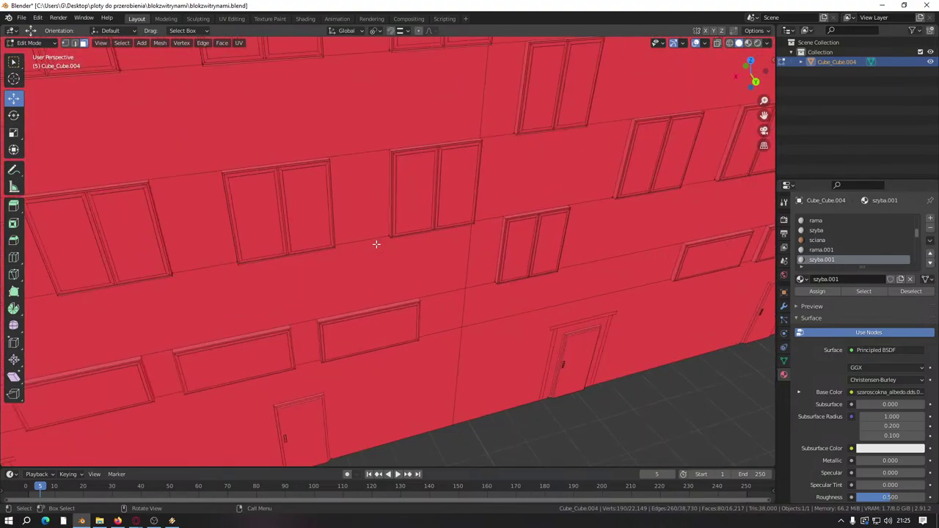
scroll(371, 236, "up", 5)
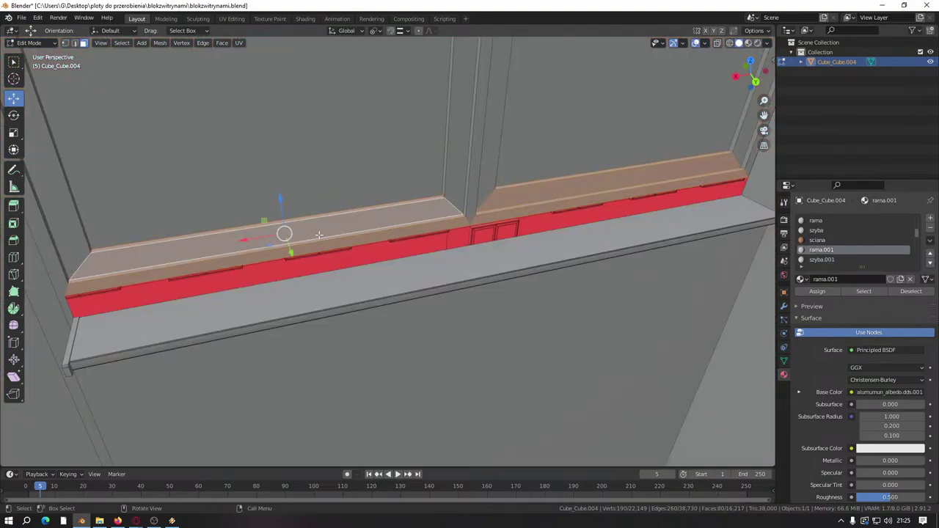
Step: Lower the selected sill faces about 0.053 m along Z
middle_click_drag(319, 234, 396, 184, "shift")
scroll(430, 204, "up", 2)
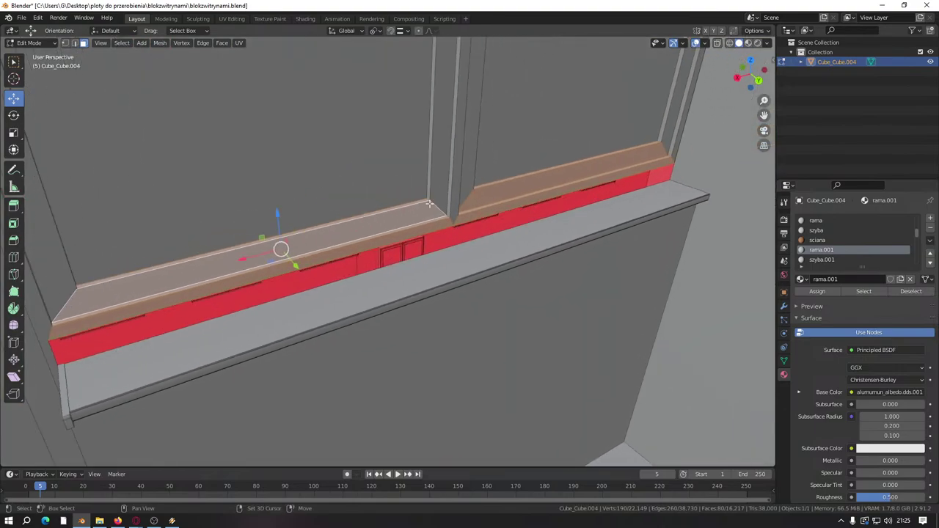
left_click_drag(279, 214, 683, 184)
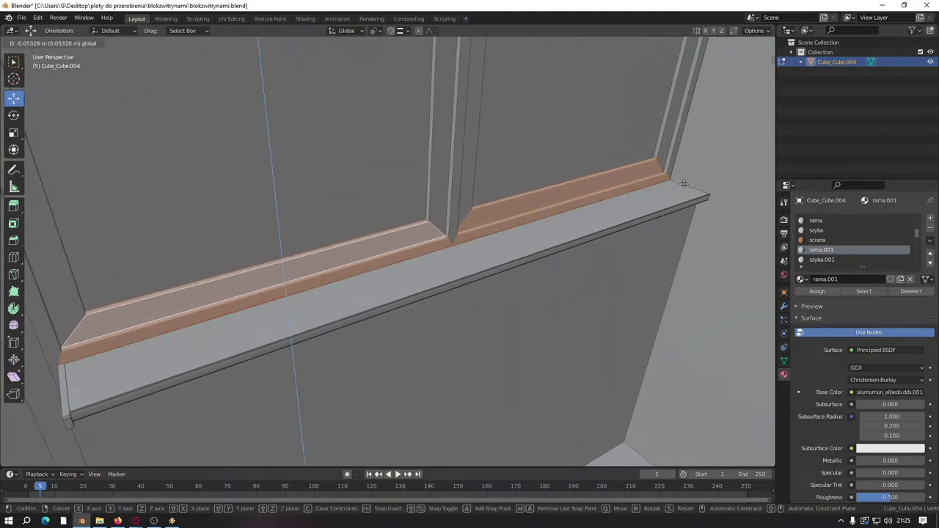
scroll(649, 199, "down", 8)
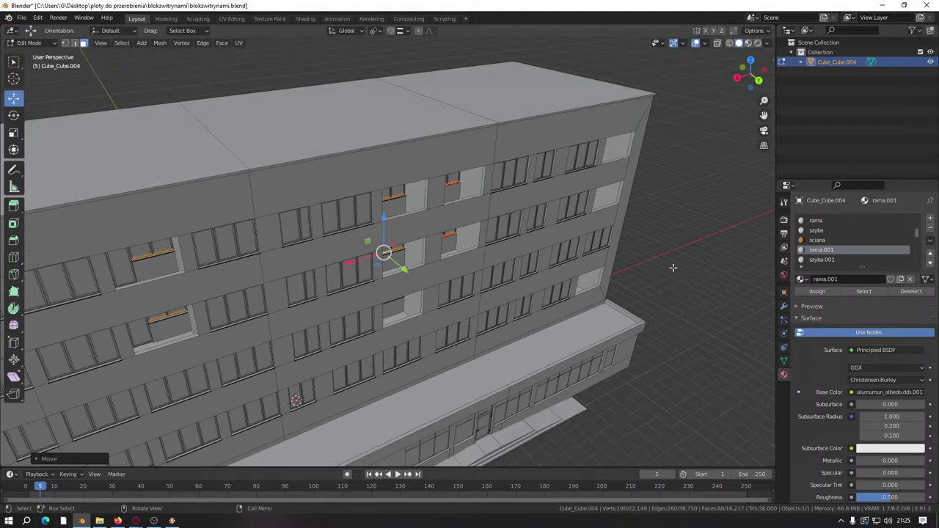
scroll(608, 269, "up", 8)
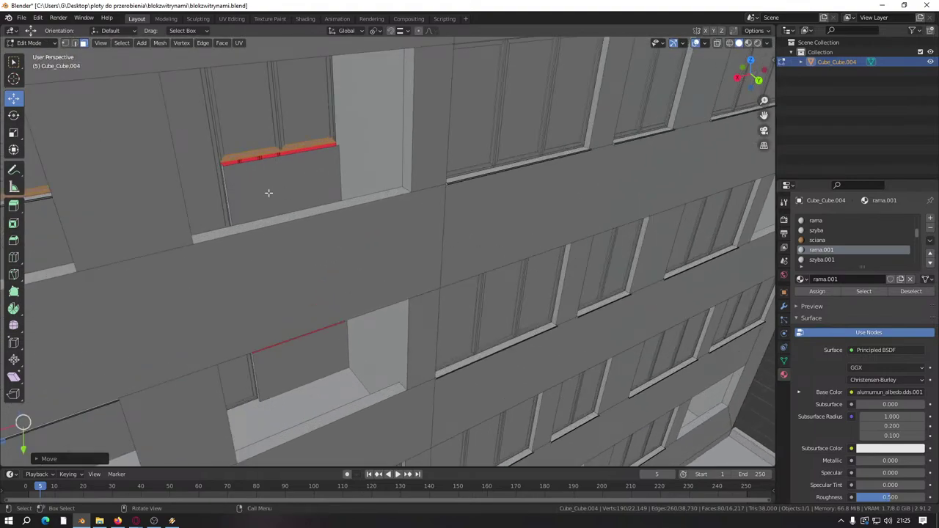
scroll(460, 252, "down", 6)
scroll(245, 189, "up", 8)
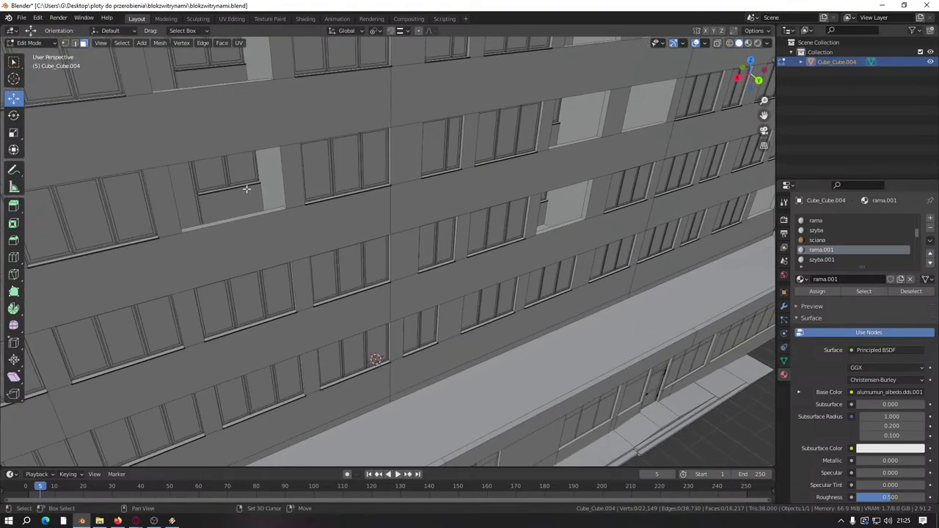
scroll(242, 256, "down", 4)
scroll(397, 205, "up", 6)
scroll(397, 205, "up", 5)
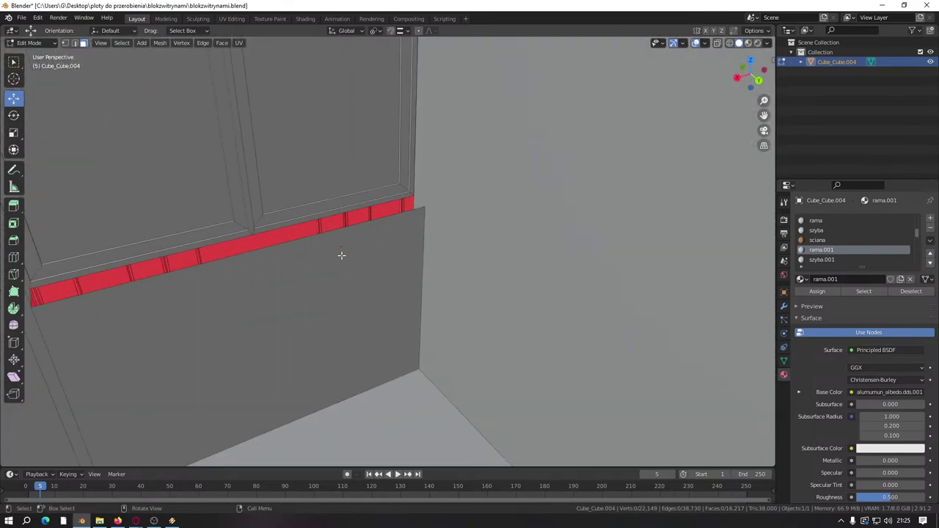
scroll(341, 256, "down", 6)
scroll(308, 220, "up", 5)
scroll(557, 184, "up", 4)
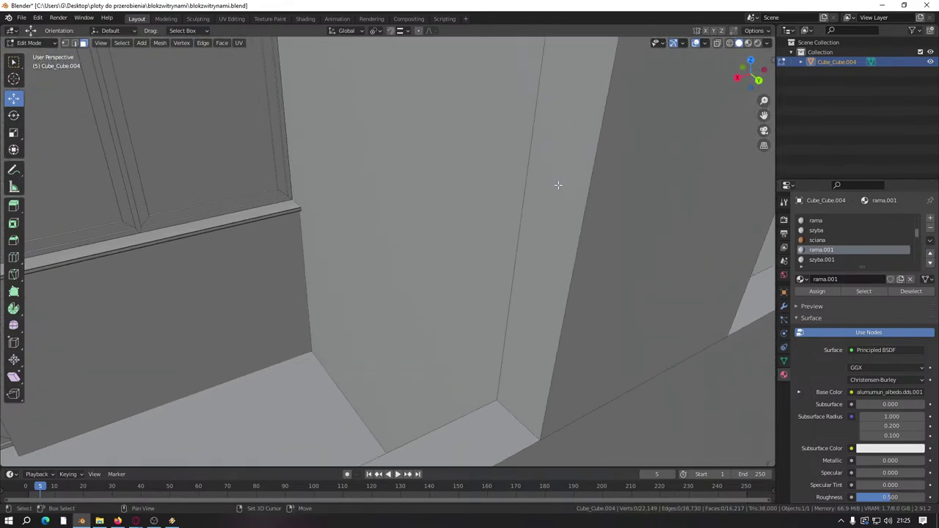
scroll(425, 198, "down", 4)
scroll(220, 265, "up", 6)
Step: Duplicate a sill top and place it about 5.774 m down in a lower window
middle_click_drag(221, 265, 367, 226, "shift")
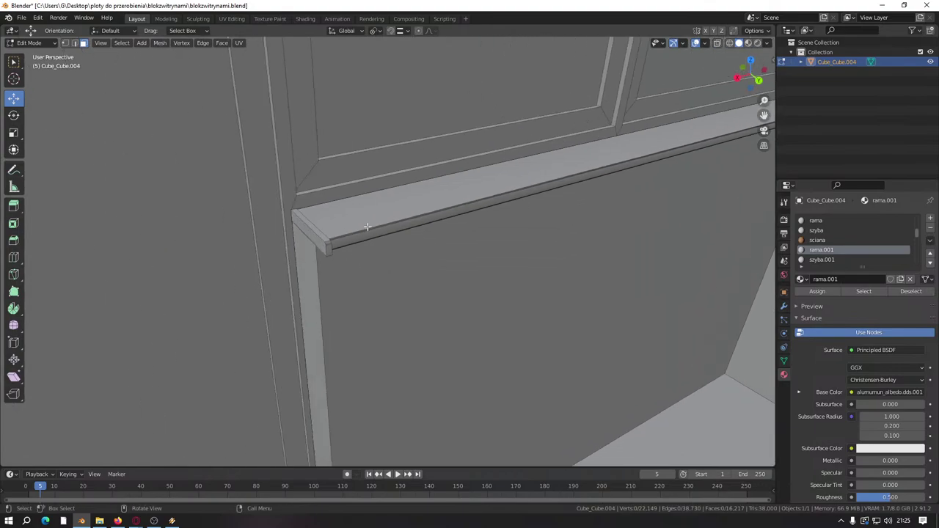
scroll(307, 230, "up", 4)
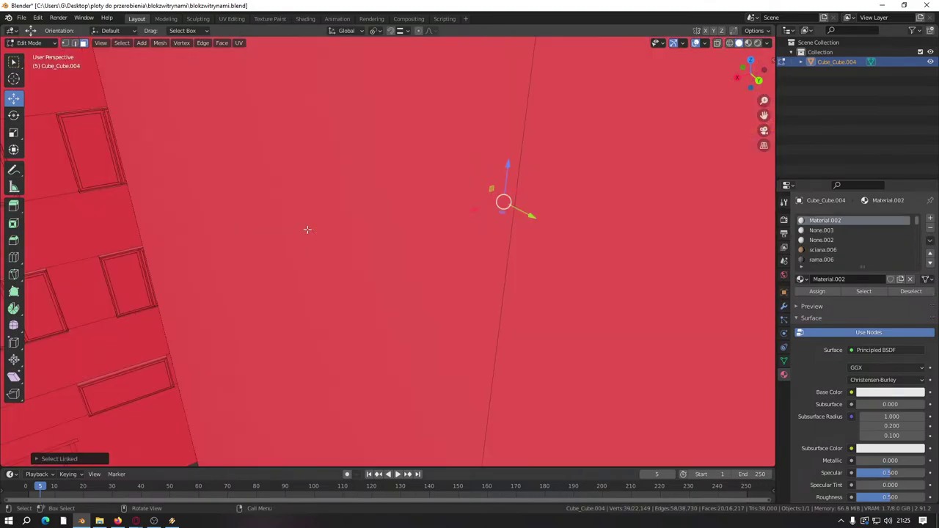
scroll(404, 203, "down", 12)
scroll(416, 209, "up", 10)
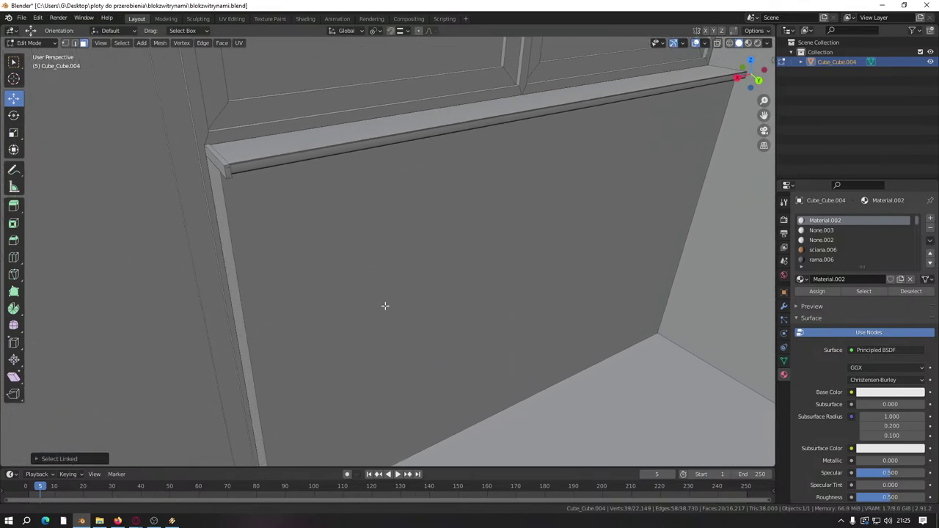
middle_click_drag(386, 305, 314, 307)
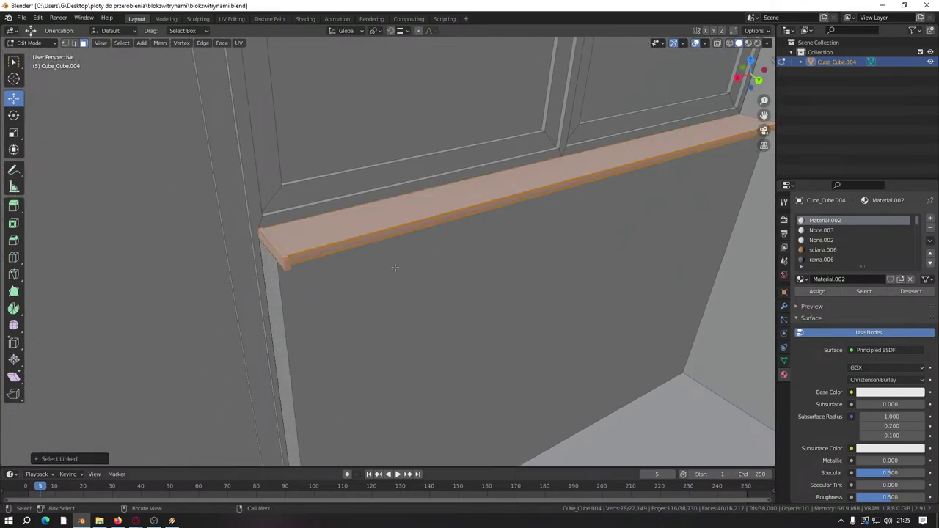
scroll(396, 268, "down", 4)
scroll(409, 276, "up", 6)
scroll(409, 276, "down", 4)
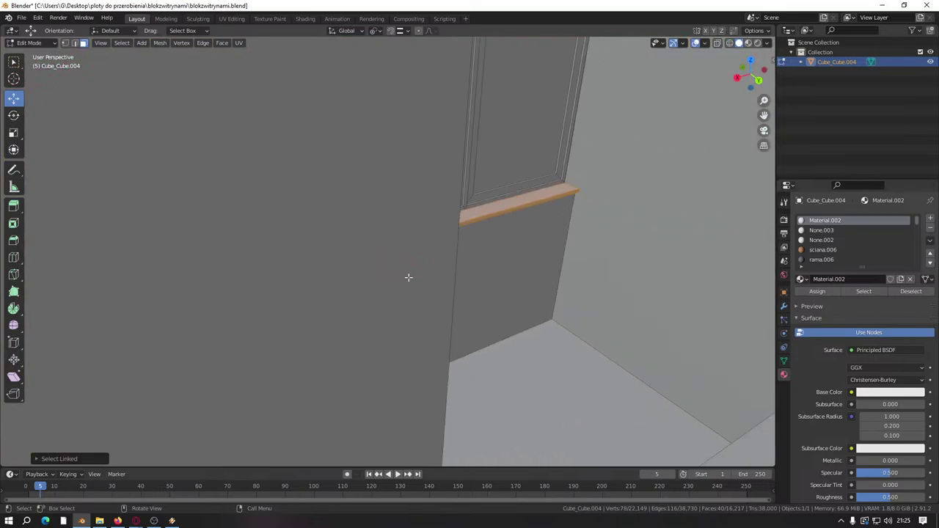
scroll(409, 276, "down", 10)
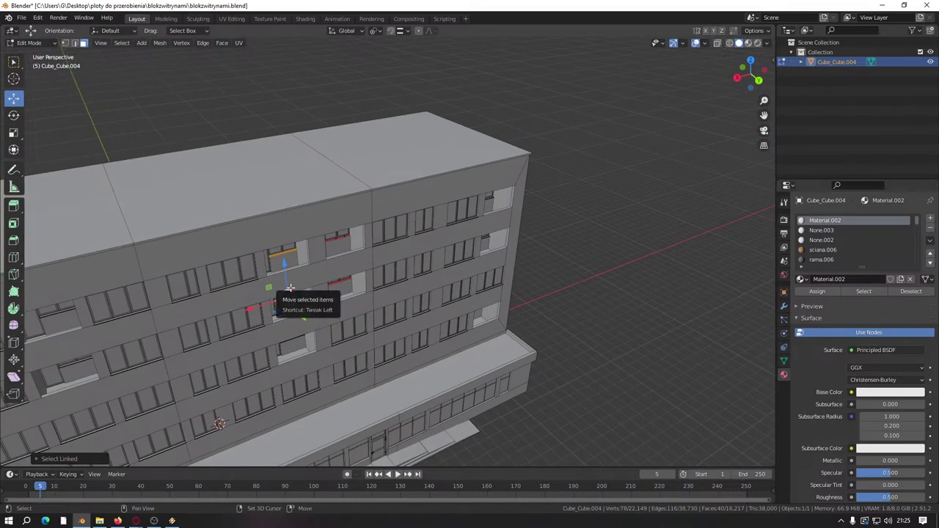
left_click(351, 245)
scroll(351, 245, "up", 4)
middle_click_drag(335, 262, 315, 260)
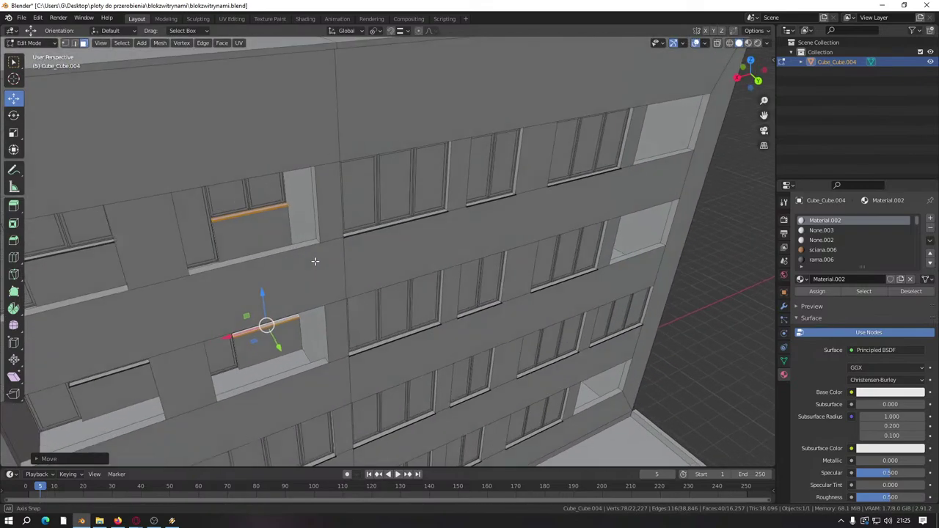
scroll(315, 260, "down", 8)
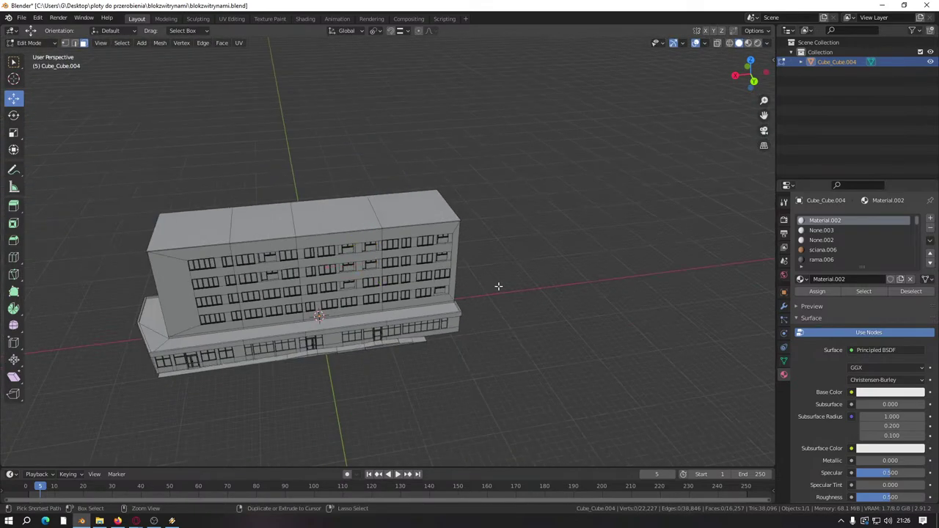
Step: Save, merge the mesh's 228 overlapping vertices by distance, and return to Object Mode
key("ctrl+s")
key("a")
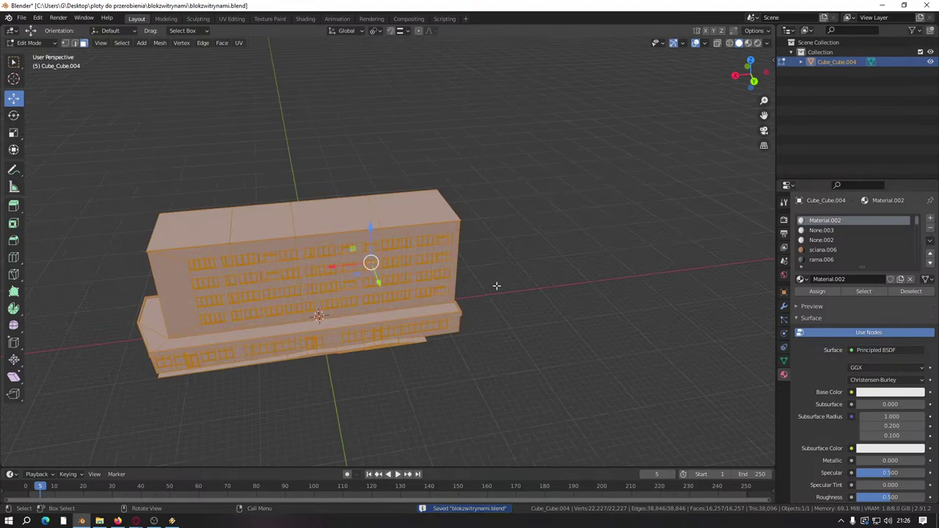
left_click(496, 285)
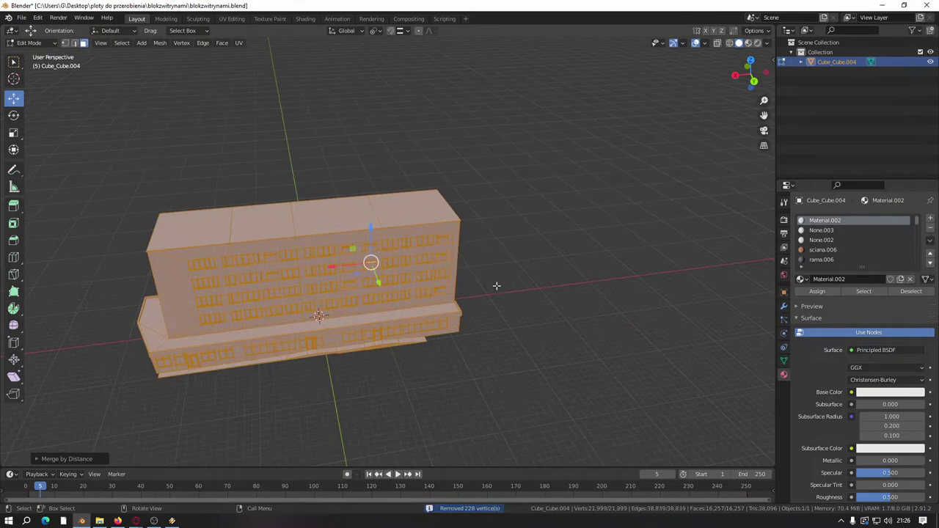
left_click(496, 276)
key("Tab")
Step: Inspect the building from several angles, re-enter Edit Mode, then bring up the Street View photo
scroll(496, 275, "up", 10)
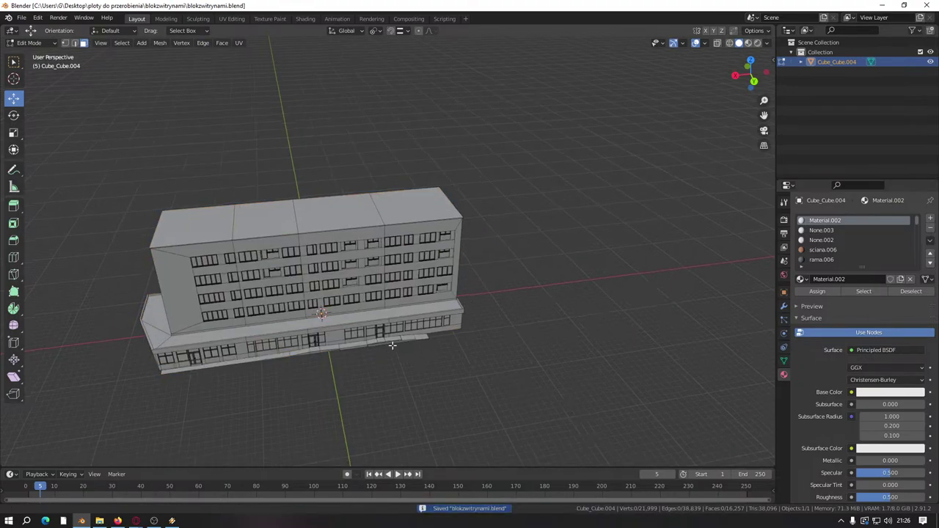
left_click(411, 342)
middle_click_drag(411, 342, 462, 286)
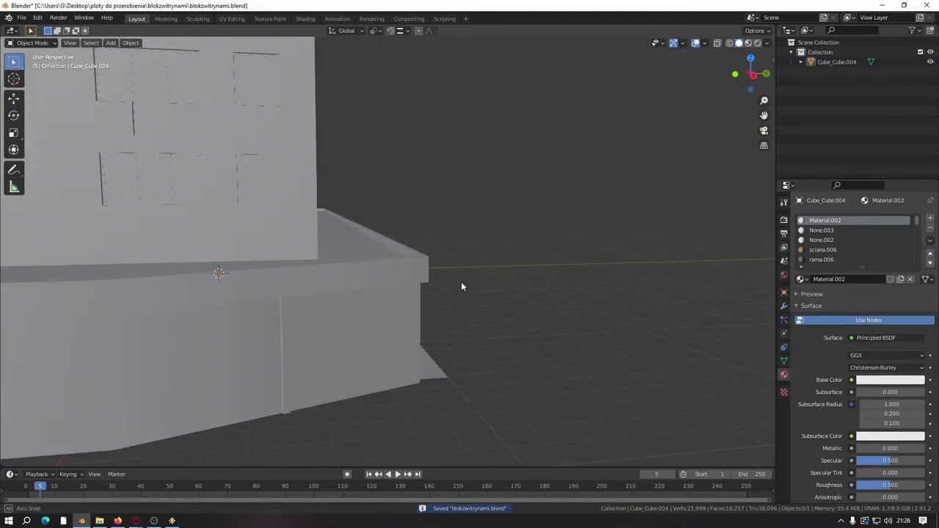
scroll(335, 287, "down", 5)
scroll(313, 294, "up", 5)
middle_click_drag(313, 294, 457, 248)
scroll(373, 264, "down", 5)
scroll(373, 264, "up", 6)
middle_click_drag(374, 264, 536, 227)
scroll(583, 242, "down", 2)
scroll(514, 235, "down", 5)
middle_click_drag(478, 245, 538, 174, "shift")
scroll(415, 264, "up", 5)
middle_click_drag(298, 359, 480, 184)
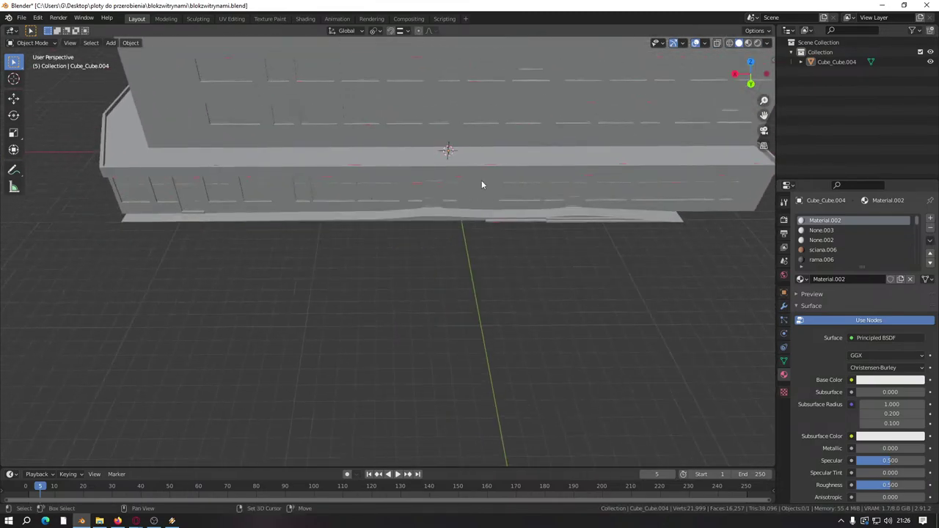
scroll(373, 310, "up", 3)
scroll(342, 325, "up", 3)
scroll(358, 263, "down", 3)
scroll(358, 262, "down", 4)
middle_click_drag(358, 263, 444, 337)
key("Tab")
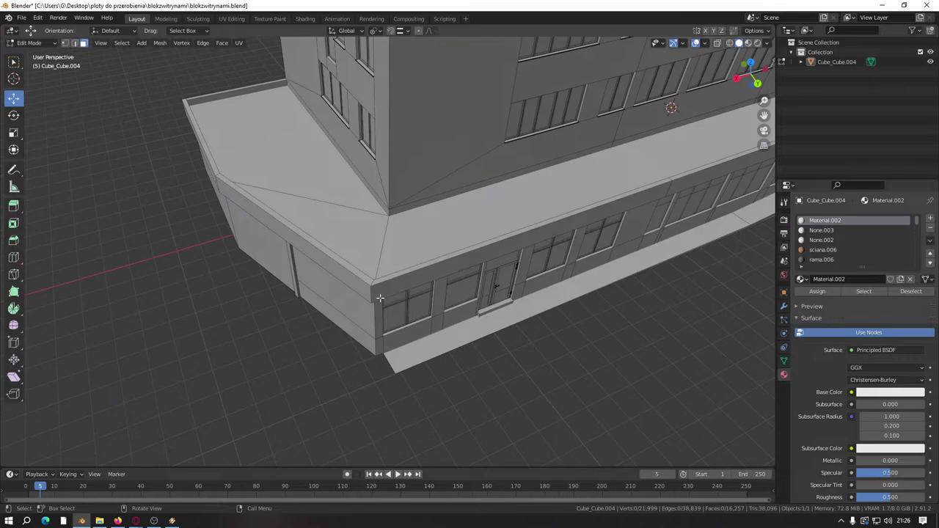
key("alt+Tab")
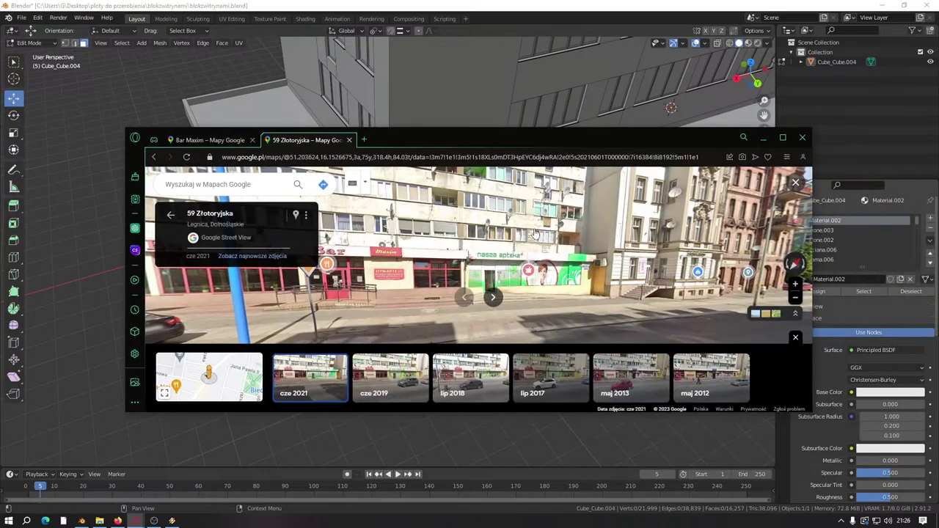
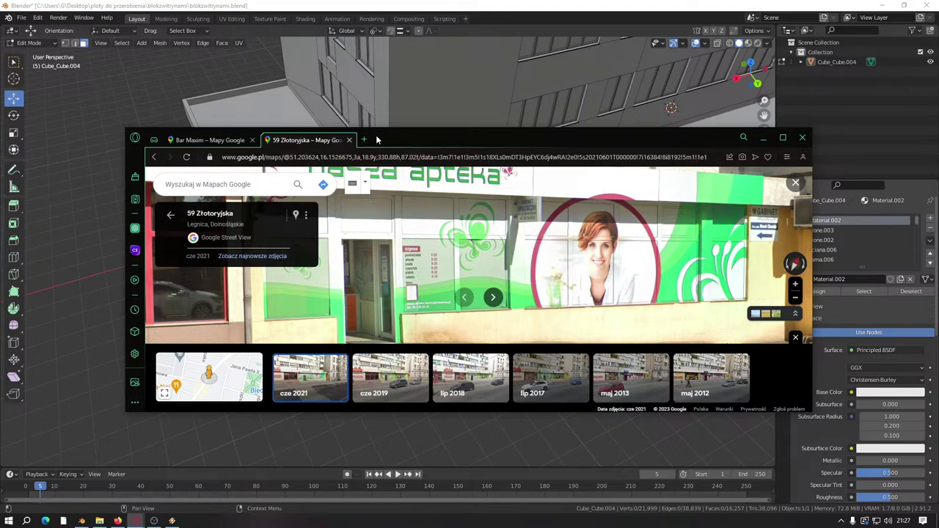
Step: Minimize the Chrome Street View of the pharmacy storefront to bring the Blender building model back
left_click(935, 184)
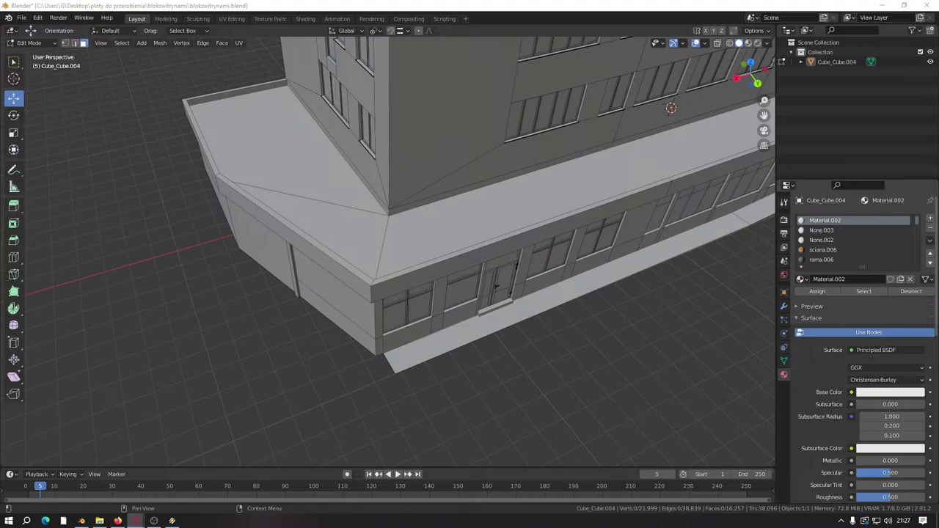
Step: Save the blend file and switch the building back to Object Mode
middle_click_drag(531, 343, 432, 358)
key("ctrl+s")
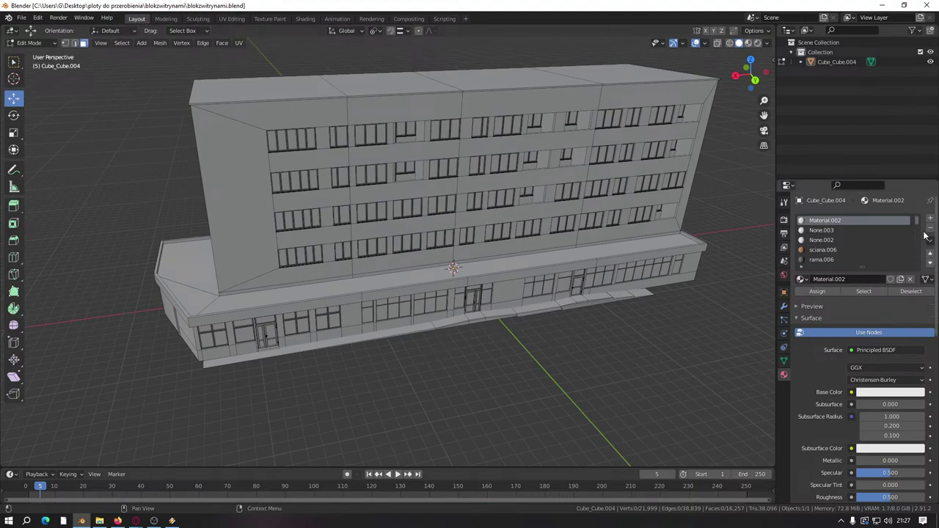
key("Tab")
middle_click_drag(619, 376, 597, 381)
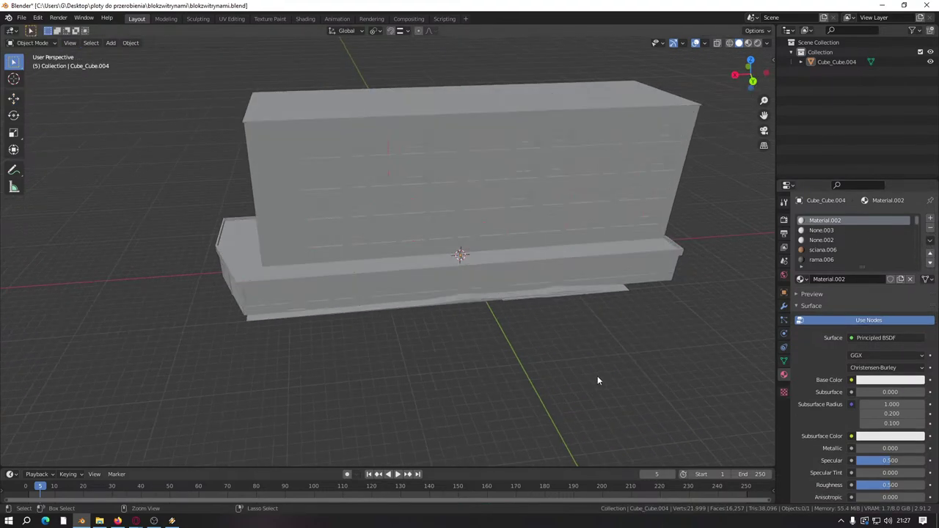
key("ctrl+s")
Step: Remove every old material slot from Cube_Cube.004 and give it one new Material, shown in Shading
left_click(931, 228)
left_click(930, 228)
left_click(930, 228)
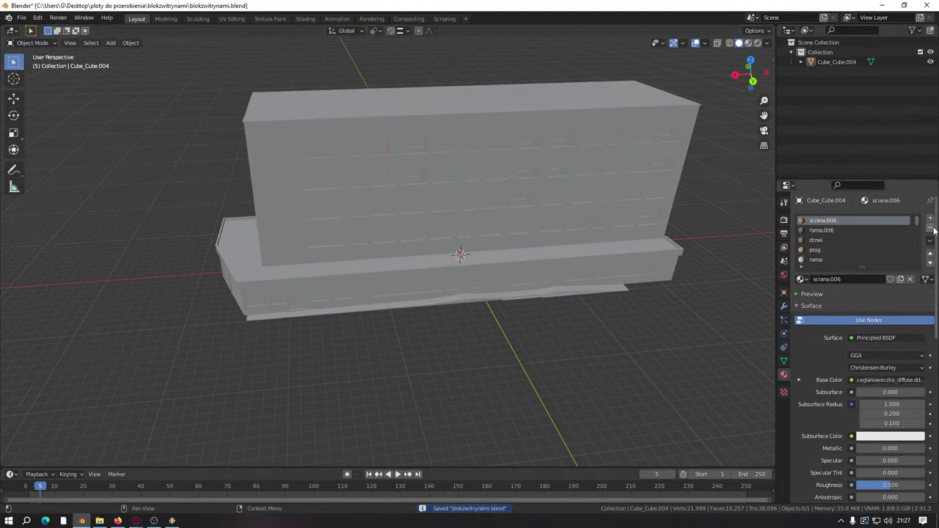
left_click(933, 229)
left_click(933, 229)
left_click(933, 229)
left_click(933, 229)
left_click(933, 229)
left_click(934, 229)
left_click(933, 229)
left_click(933, 229)
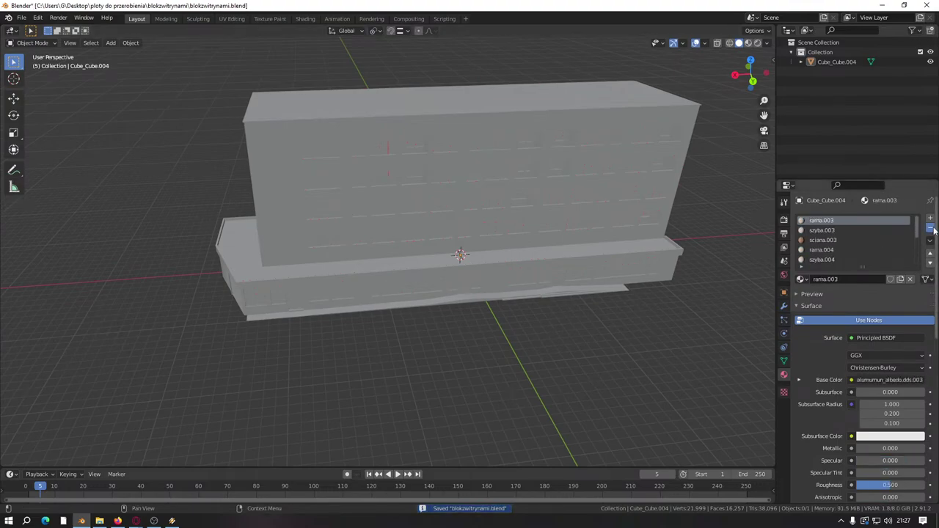
left_click(934, 229)
left_click(933, 229)
left_click(933, 229)
left_click(933, 229)
left_click(933, 229)
left_click(933, 229)
left_click(932, 230)
left_click(932, 231)
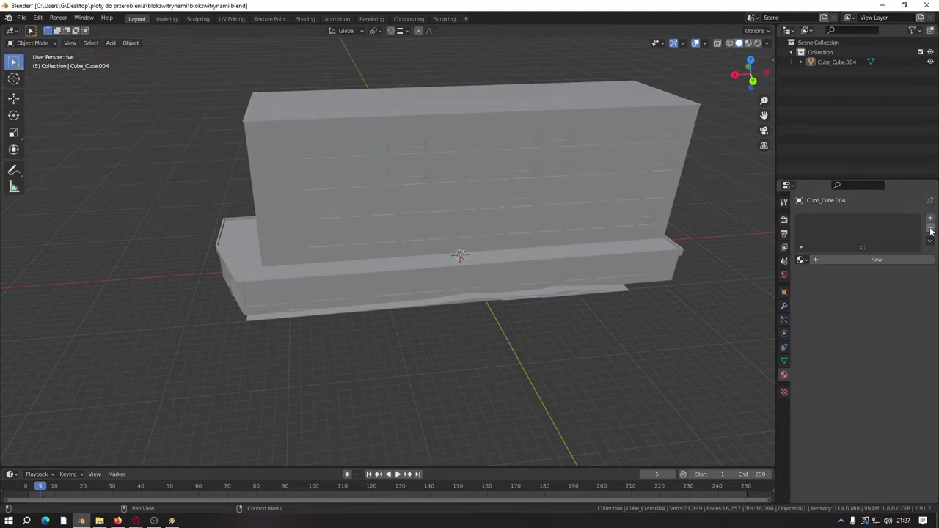
left_click(860, 262)
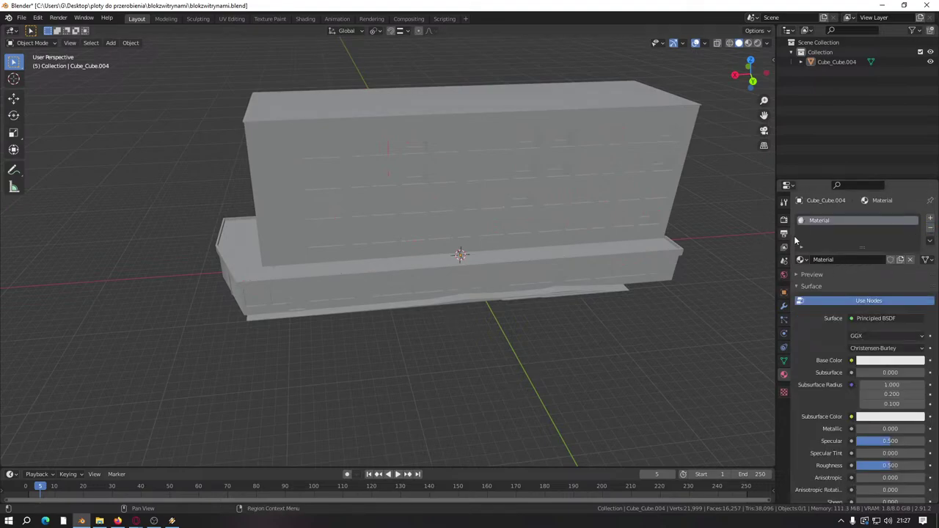
left_click(310, 19)
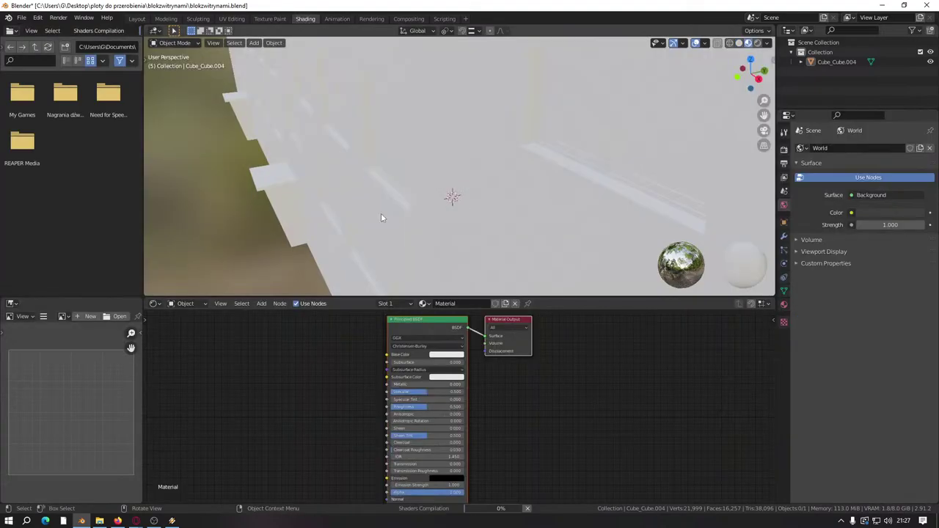
Step: Run Principled Texture Setup on the Principled BSDF with the tynkdrapany diffuse and normal textures
left_click(409, 320)
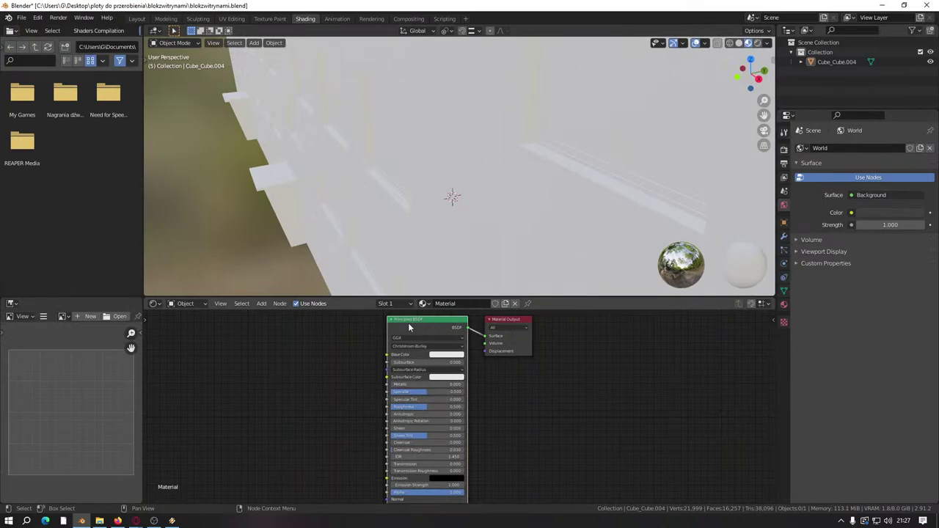
key("ctrl+shift+t")
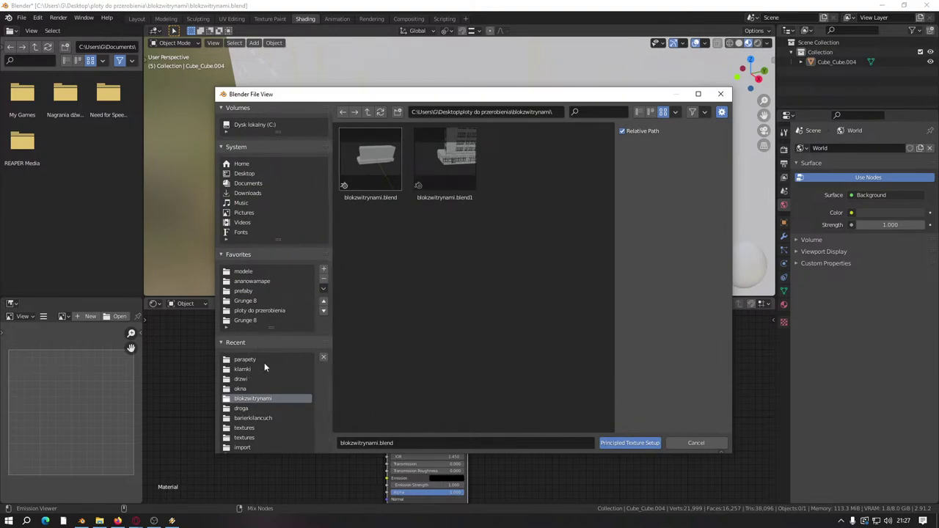
left_click(249, 429)
left_click(248, 438)
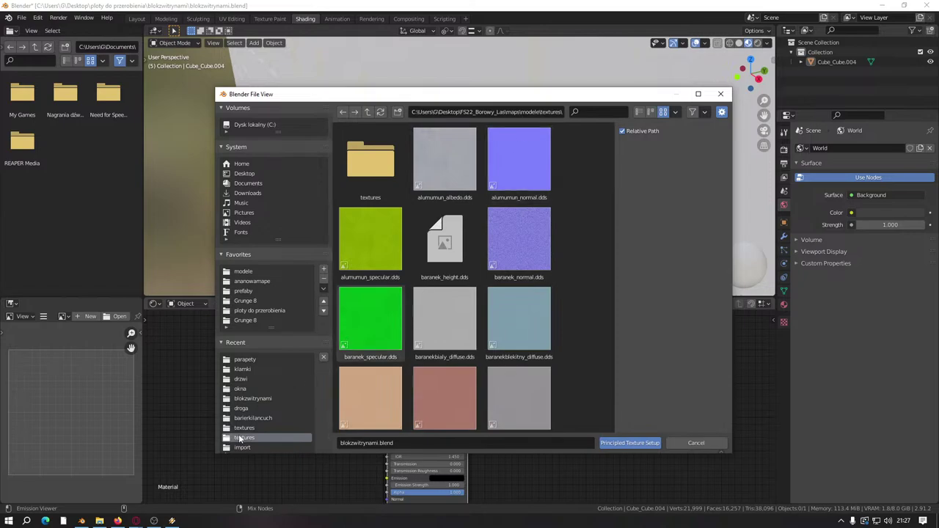
scroll(242, 433, "down", 1)
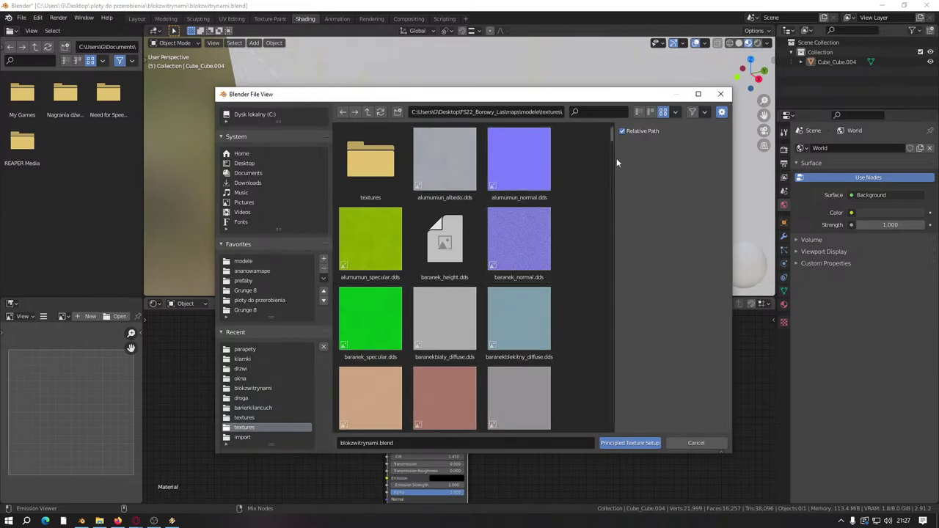
left_click_drag(612, 138, 607, 410)
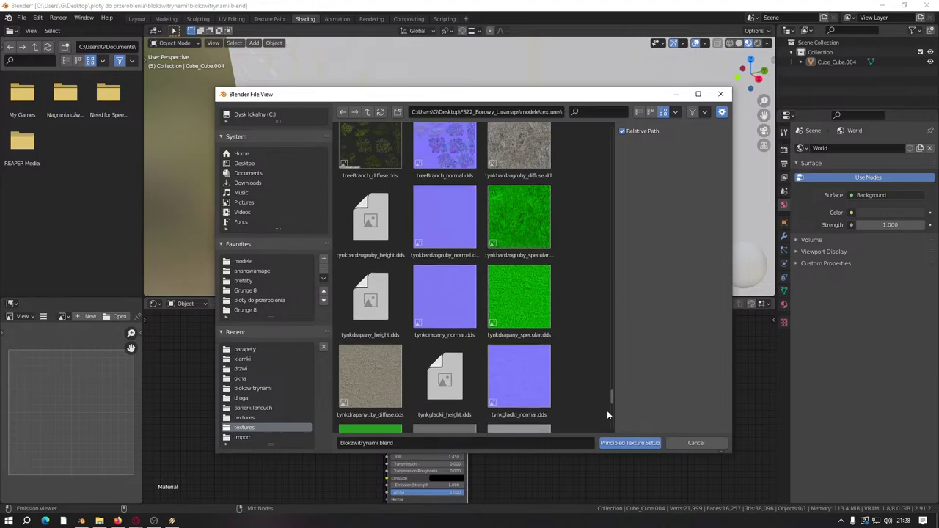
left_click(374, 361)
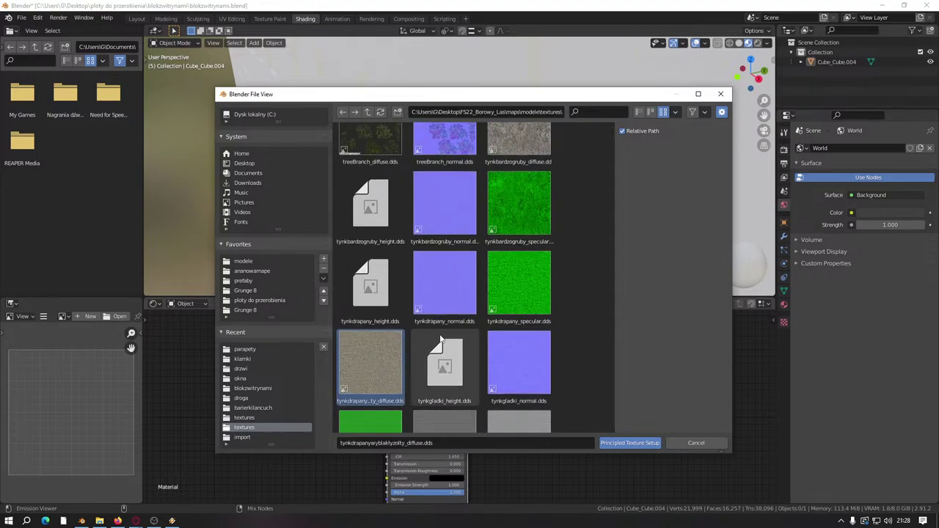
left_click(441, 283, "ctrl")
left_click(629, 442)
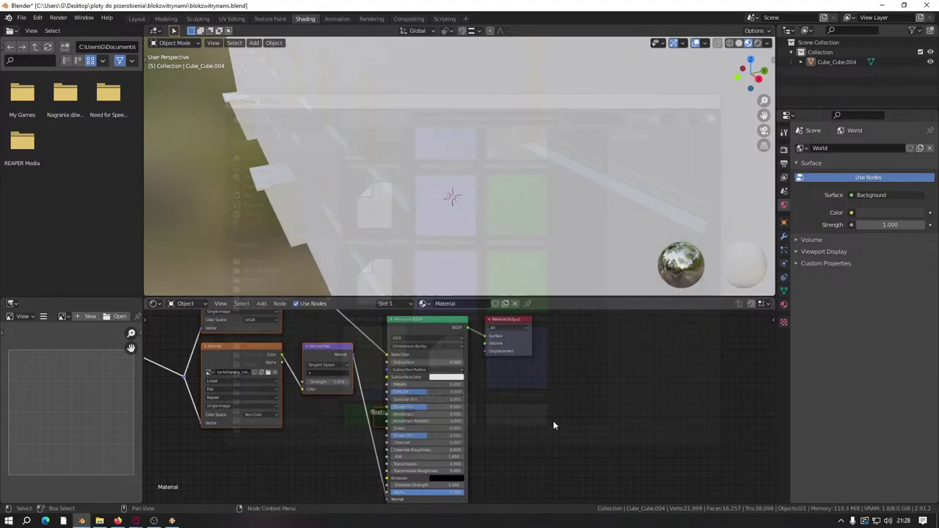
Step: Look over the plaster-textured building, then go back to the Layout workspace
middle_click_drag(425, 220, 481, 165)
scroll(424, 167, "down", 6)
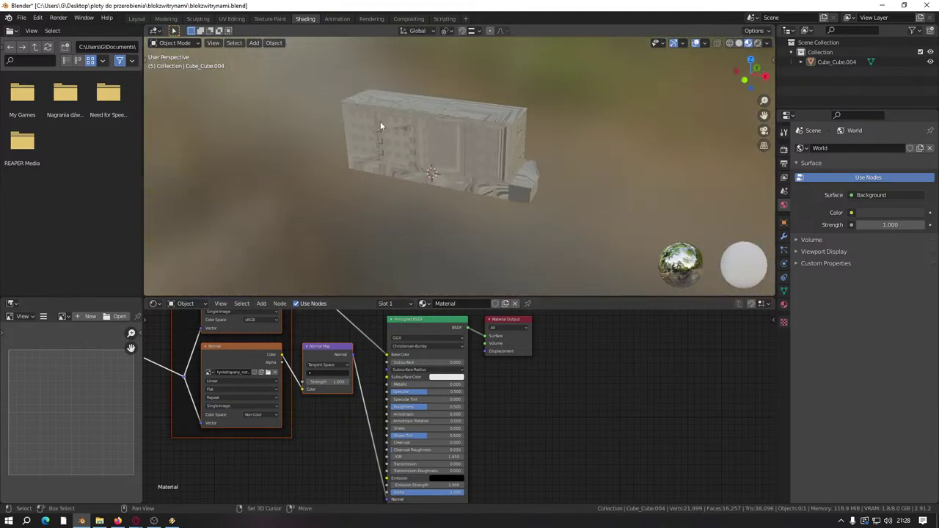
middle_click_drag(380, 121, 323, 169)
left_click(137, 18)
Step: In Edit Mode, add a cube to the building mesh and place it at the front-right
middle_click_drag(455, 184, 484, 200)
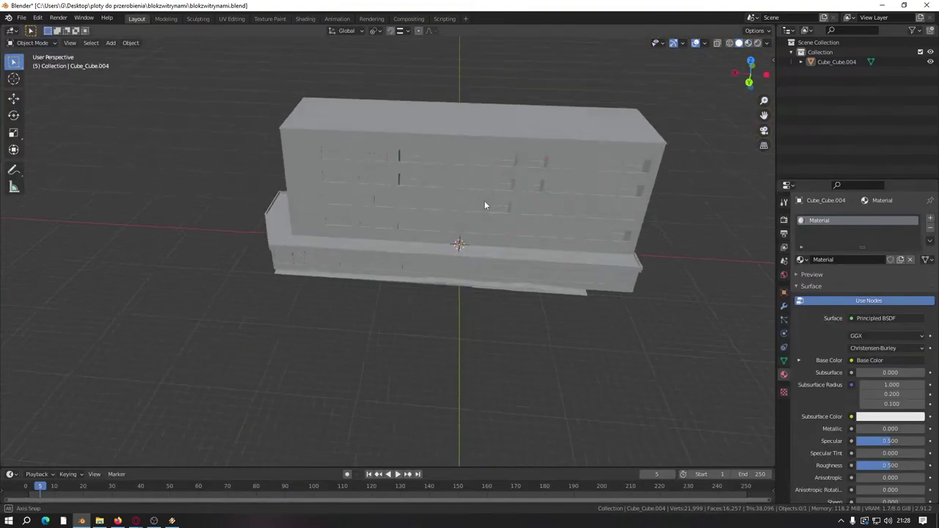
key("Tab")
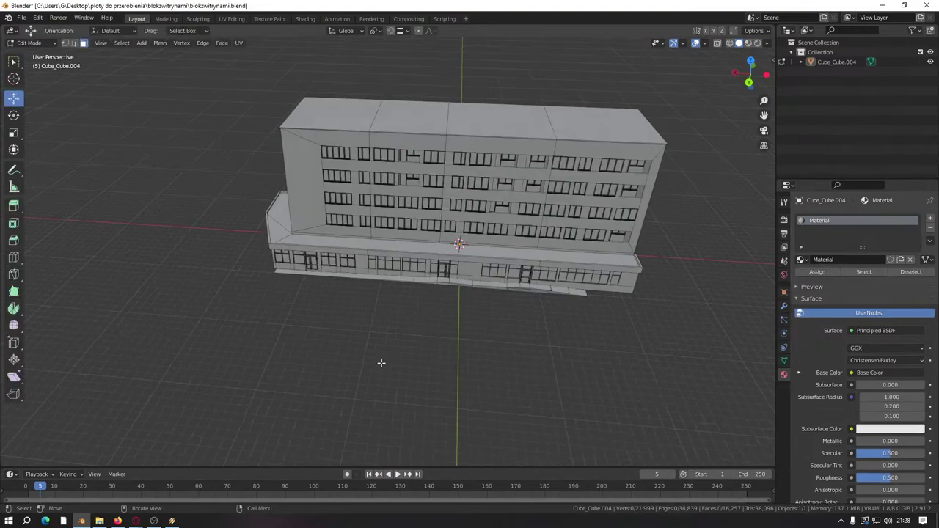
key("shift+a")
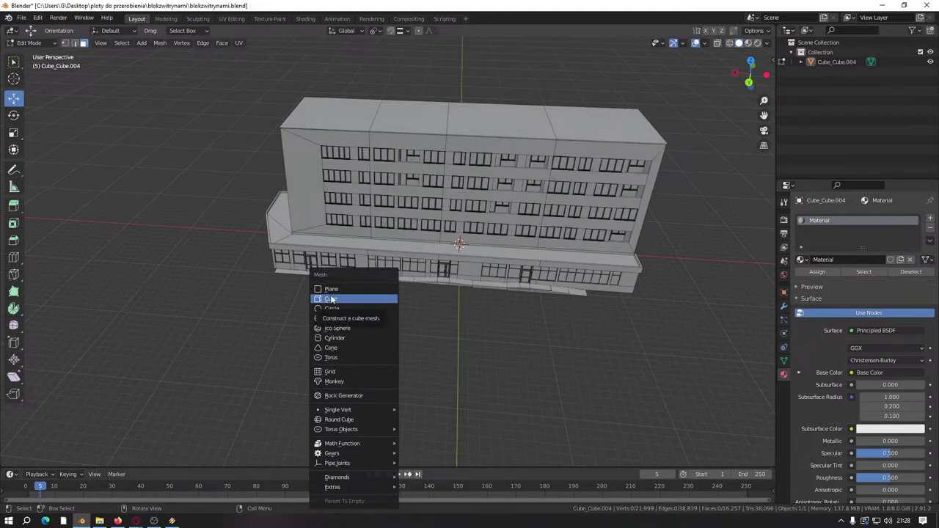
left_click(330, 298)
middle_click_drag(330, 299, 424, 300)
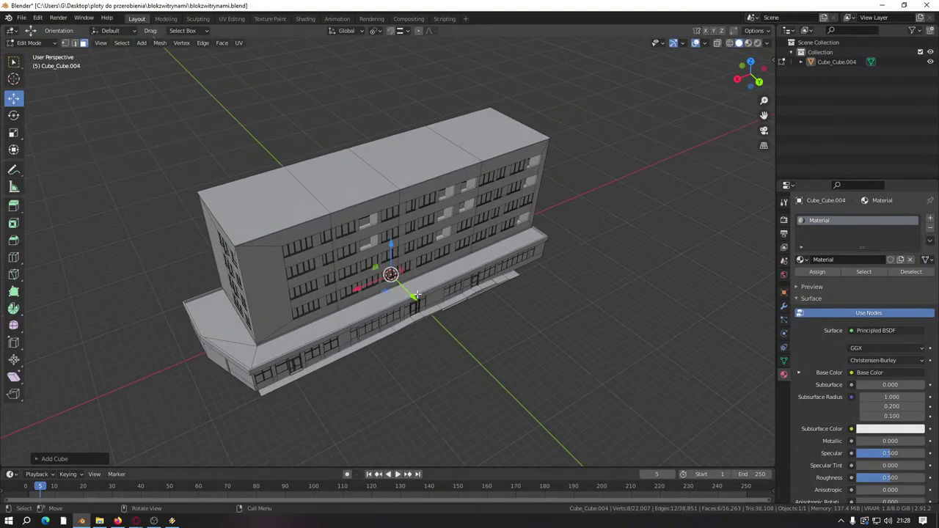
key("g")
left_click(475, 398)
middle_click_drag(475, 398, 628, 139)
left_click(361, 363)
Step: Turn on the Edge Length overlay and lift the linked cube geometry along the vertical axis
left_click(704, 44)
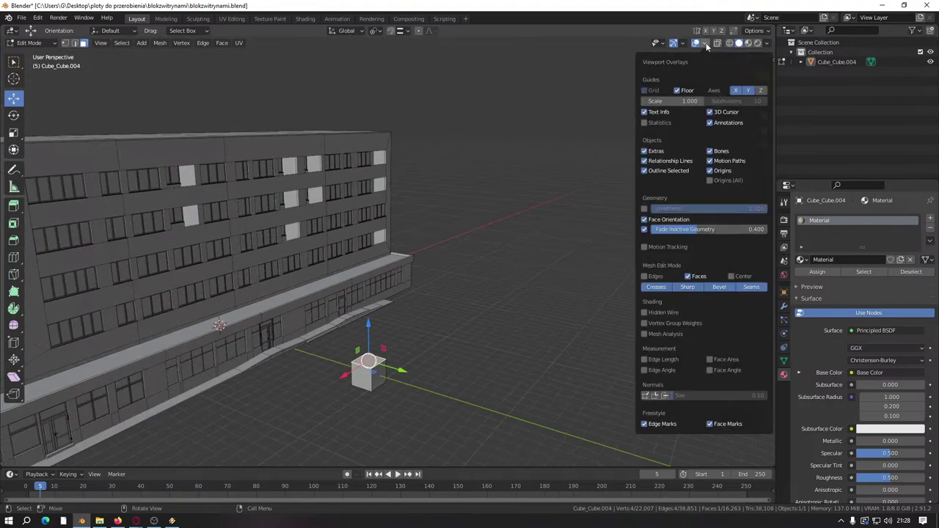
left_click(645, 360)
middle_click_drag(287, 367, 484, 336)
key("l")
left_click_drag(495, 278, 489, 255)
left_click_drag(185, 310, 185, 309)
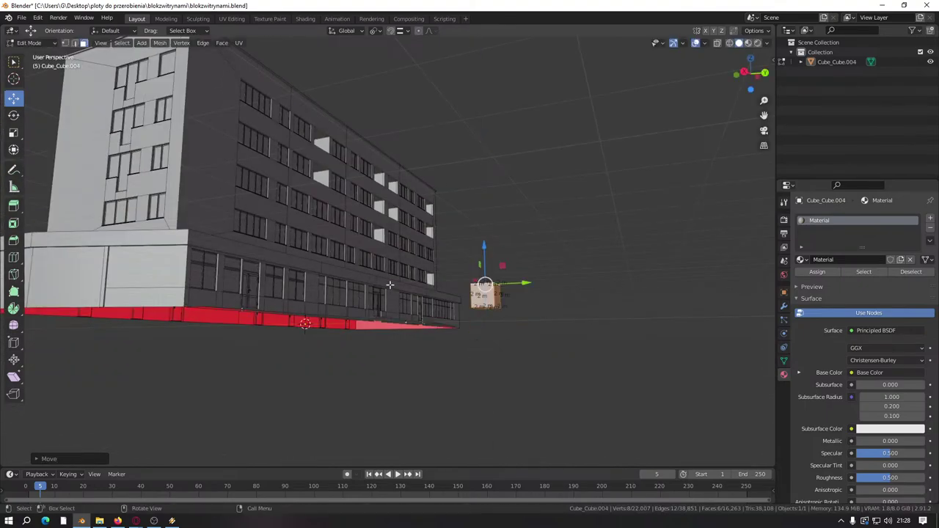
middle_click_drag(470, 308, 482, 271)
left_click_drag(482, 268, 488, 79)
left_click(470, 193)
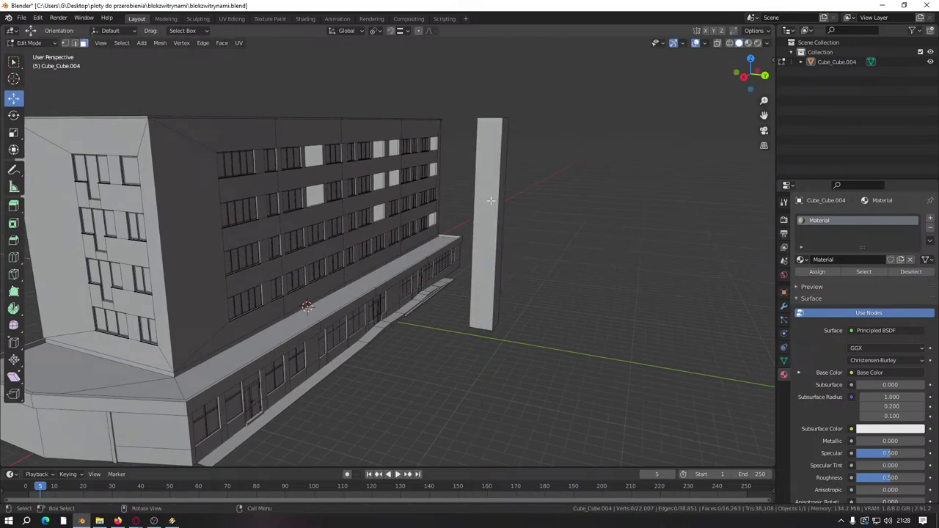
Step: Select the tall column and pillar faces at the building's corner
left_click(498, 209)
scroll(447, 290, "up", 5)
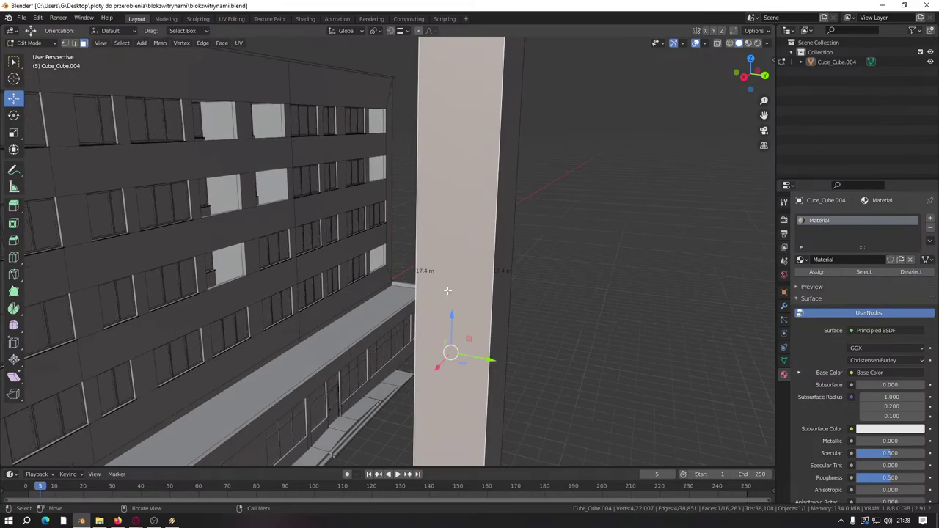
scroll(447, 290, "down", 6)
middle_click_drag(403, 278, 341, 328)
scroll(406, 266, "up", 6)
left_click(406, 267)
scroll(342, 327, "down", 5)
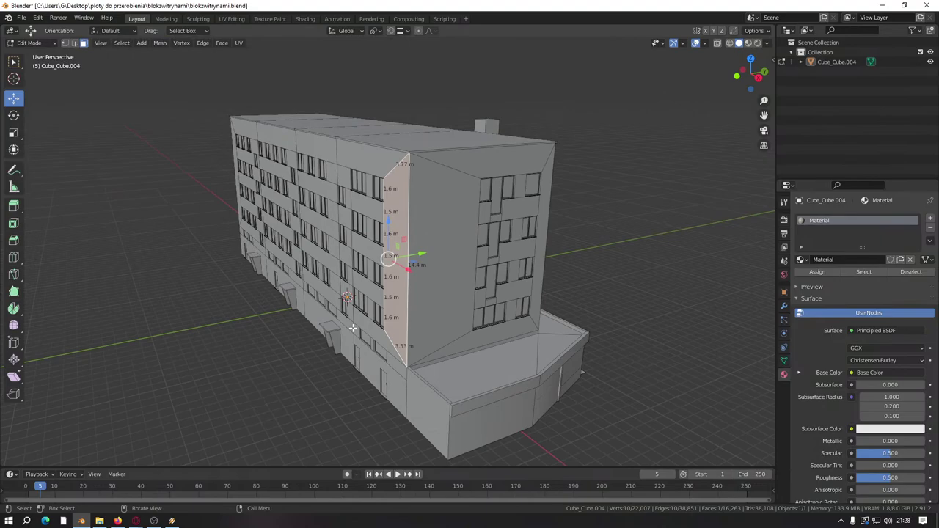
middle_click_drag(353, 328, 416, 287)
scroll(415, 287, "up", 5)
middle_click_drag(494, 287, 297, 312)
left_click(297, 253)
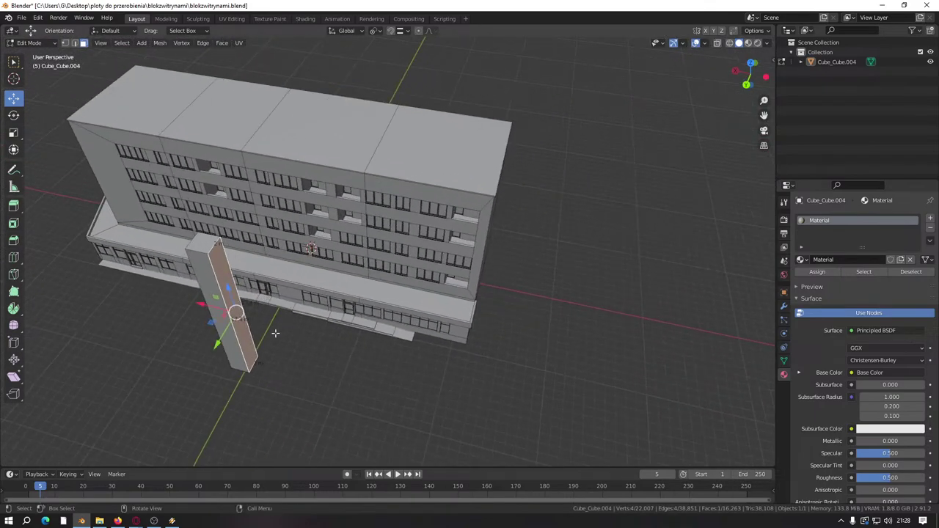
Step: Stretch the pillar face into a long wall slab, then delete those front wall faces
left_click_drag(198, 303, 440, 370)
middle_click_drag(440, 370, 481, 298)
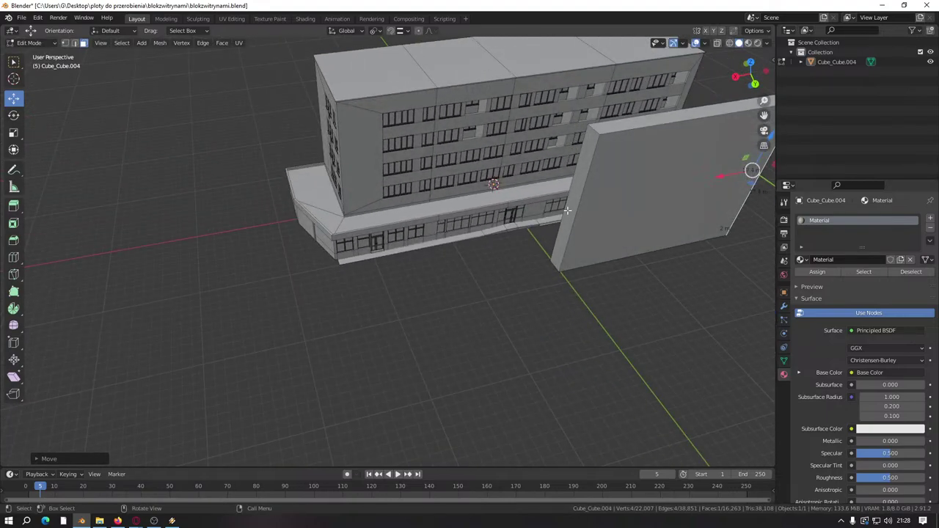
left_click_drag(555, 212, 279, 169)
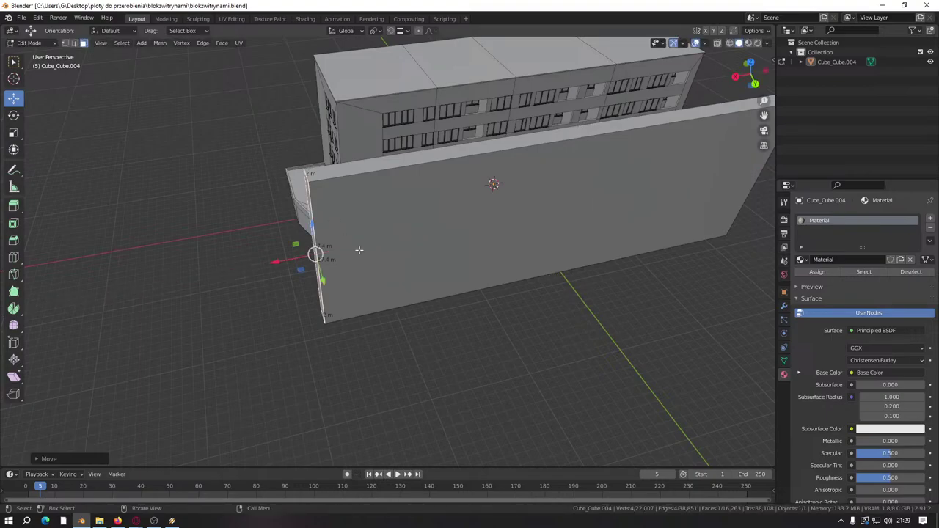
left_click(435, 211)
right_click(436, 211)
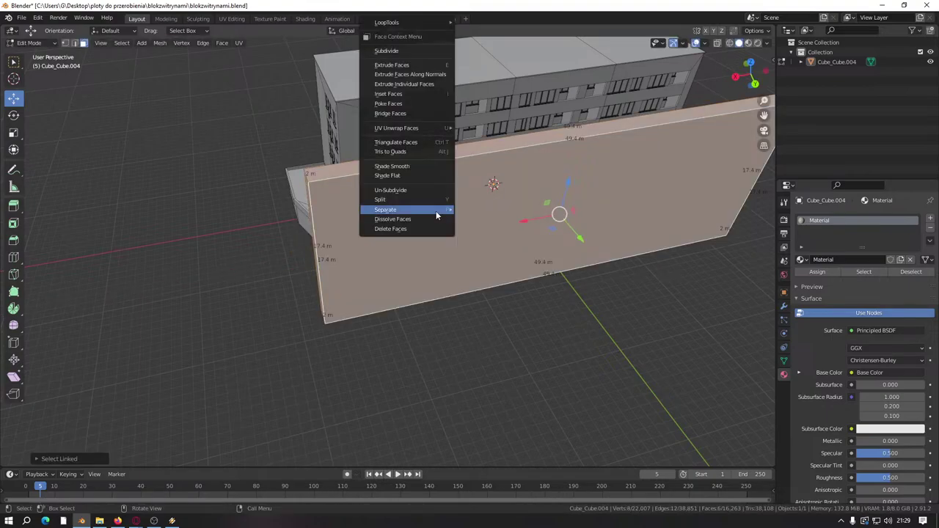
left_click(413, 230)
Step: Switch to a side view, select the whole mesh and hide the edge-length measurements
key("ctrl+KP_1")
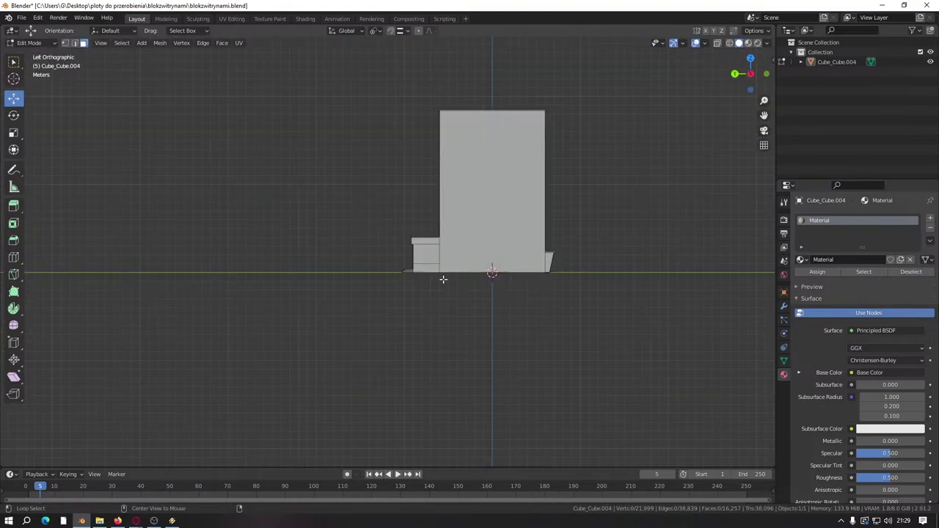
middle_click_drag(373, 276, 402, 271)
key("a")
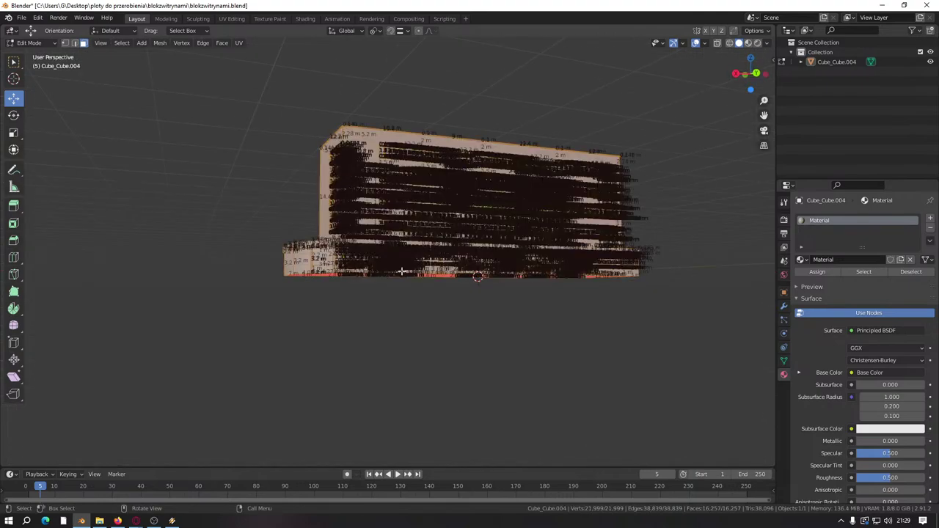
left_click(703, 43)
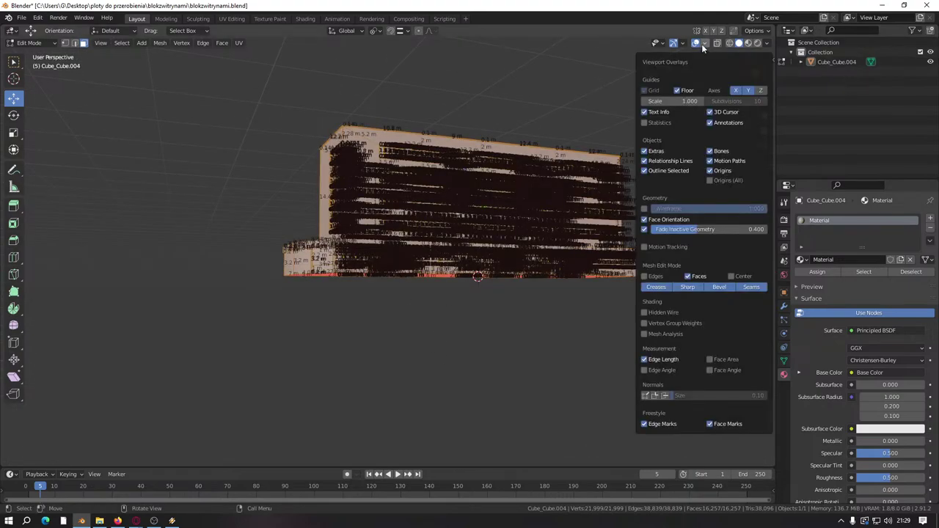
left_click(645, 359)
middle_click_drag(454, 345, 495, 371)
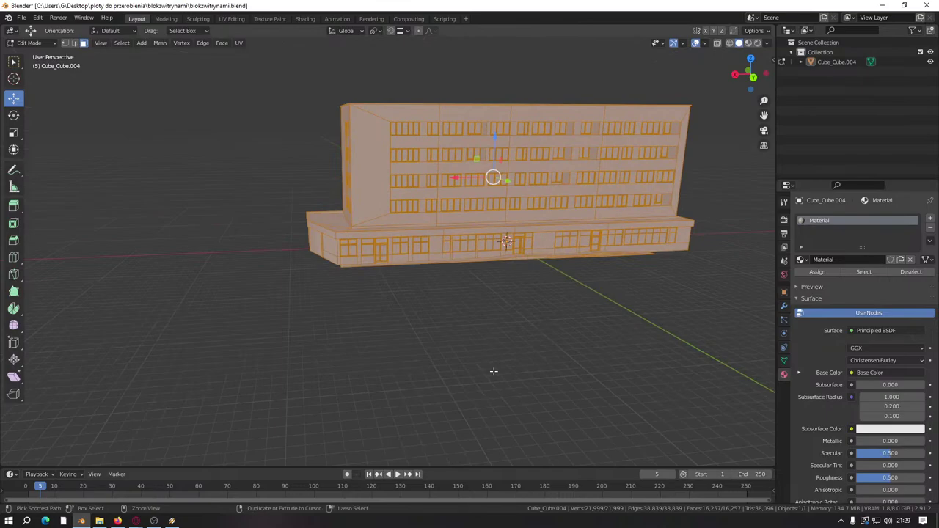
Step: Save, then unwrap the building with Cube Projection in the UV Editing workspace
key("ctrl+s")
left_click(232, 18)
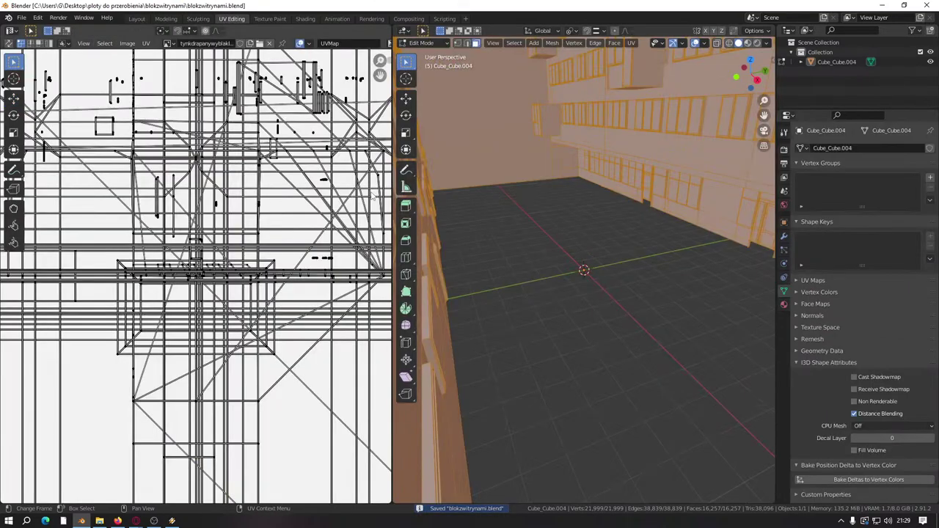
middle_click_drag(585, 215, 558, 279)
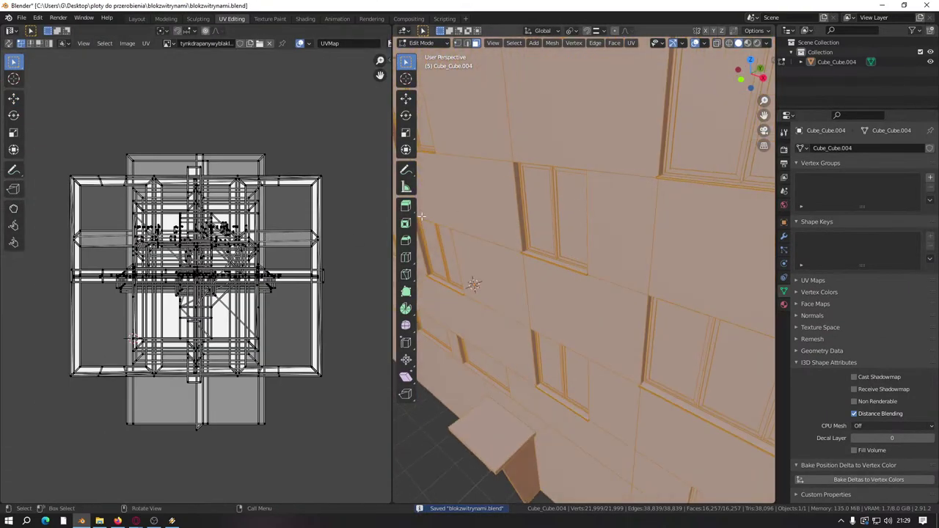
scroll(243, 254, "down", 4)
key("u")
left_click(212, 300)
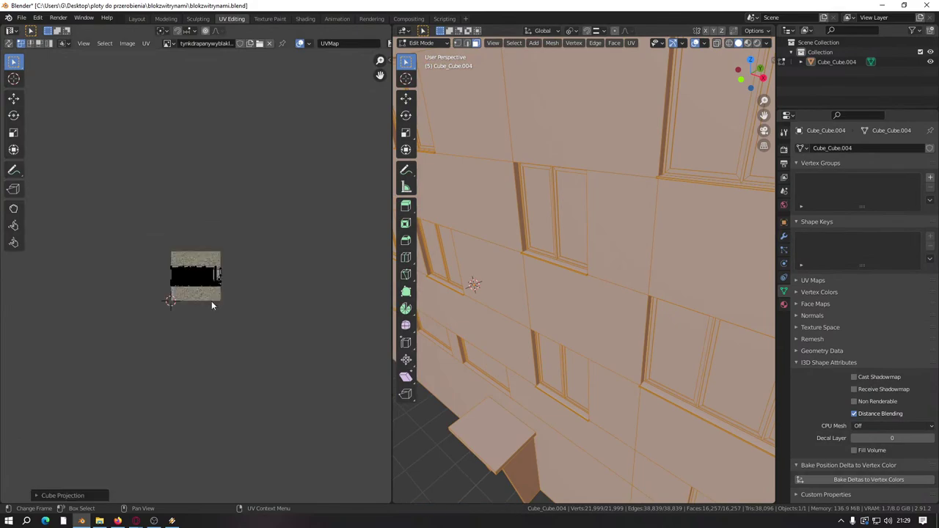
Step: Scale the UVs by 49 and view the building in Material Preview
key("s")
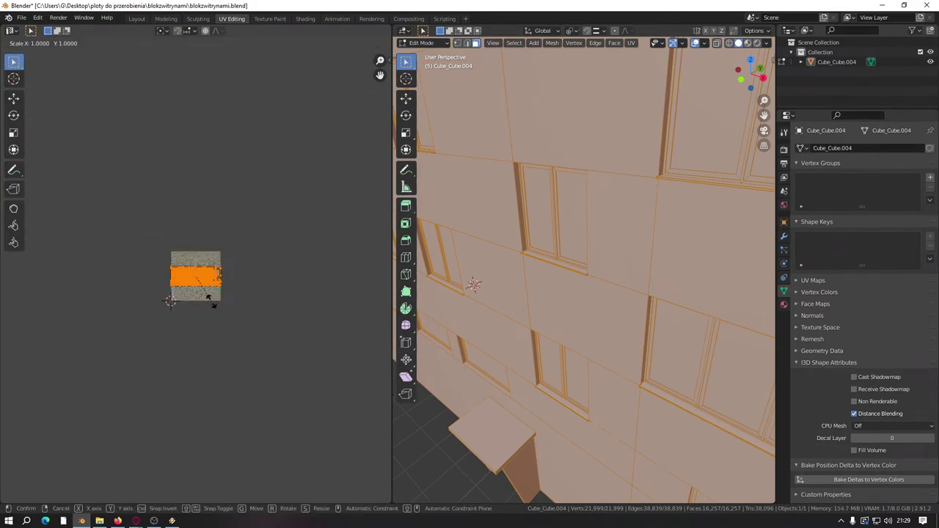
key("4")
key("9")
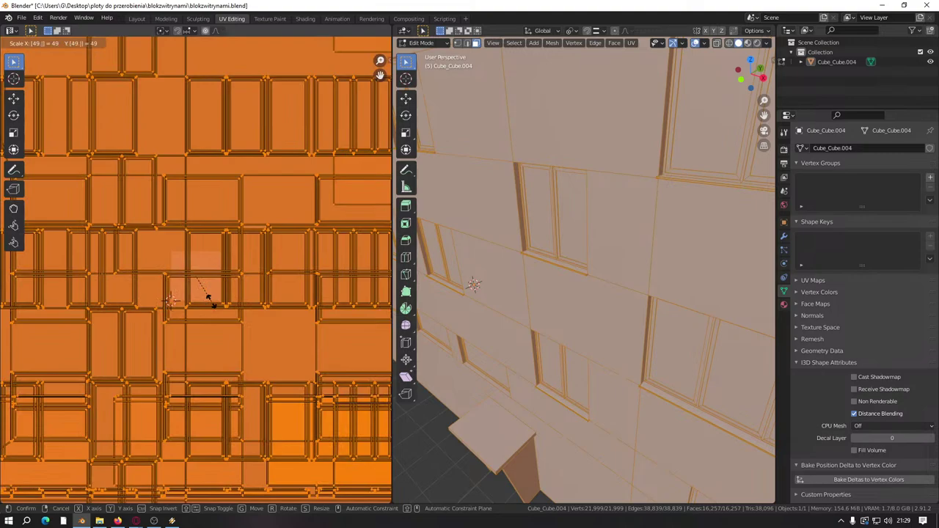
key("Return")
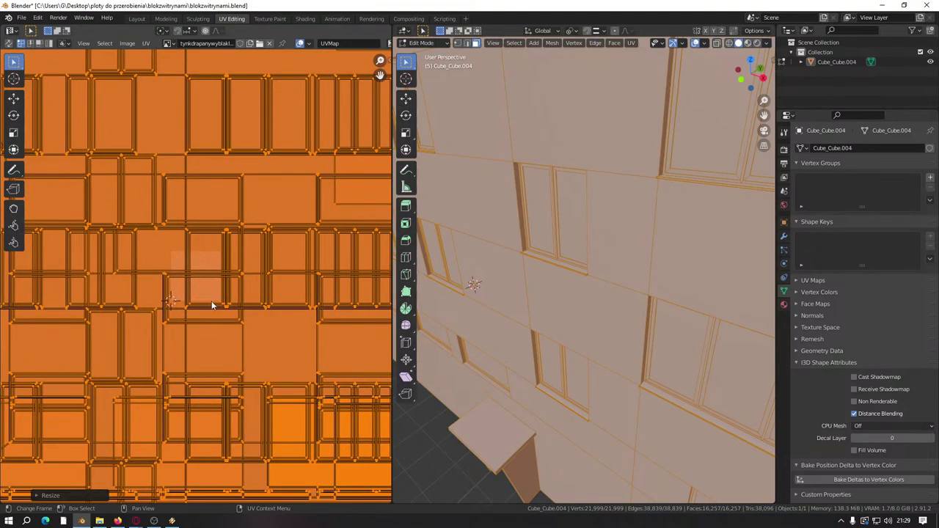
scroll(531, 347, "down", 8)
key("alt+a")
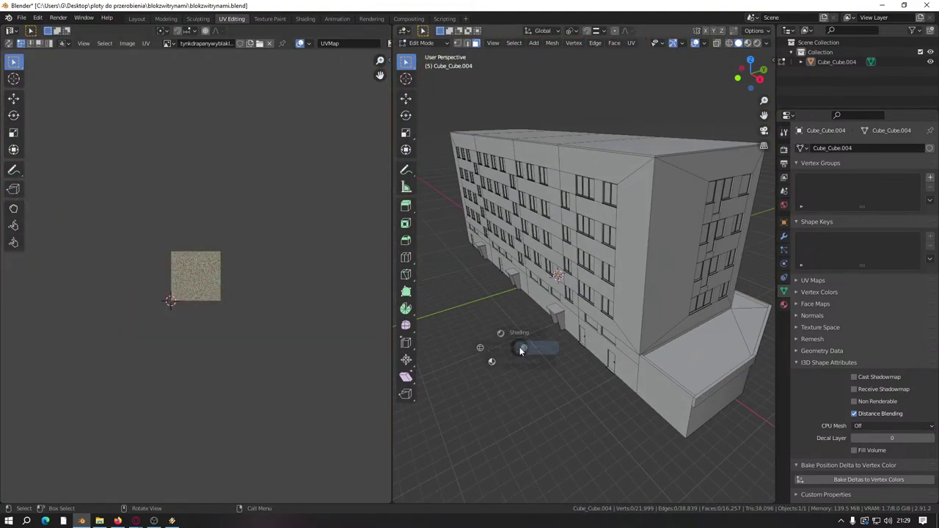
left_click(529, 385)
Step: Set the material's Specular to 0
scroll(629, 316, "up", 5)
middle_click_drag(629, 316, 649, 294)
left_click(783, 304)
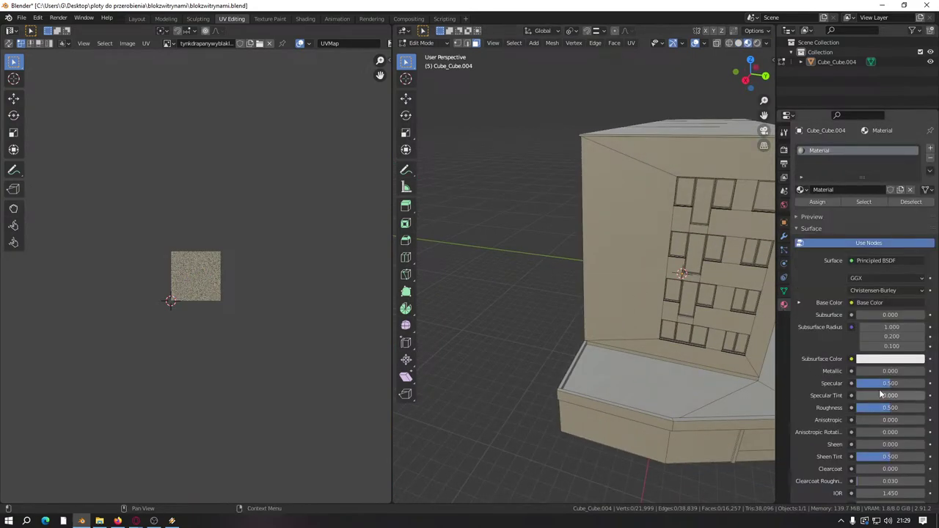
left_click_drag(890, 383, 858, 383)
scroll(677, 344, "up", 3)
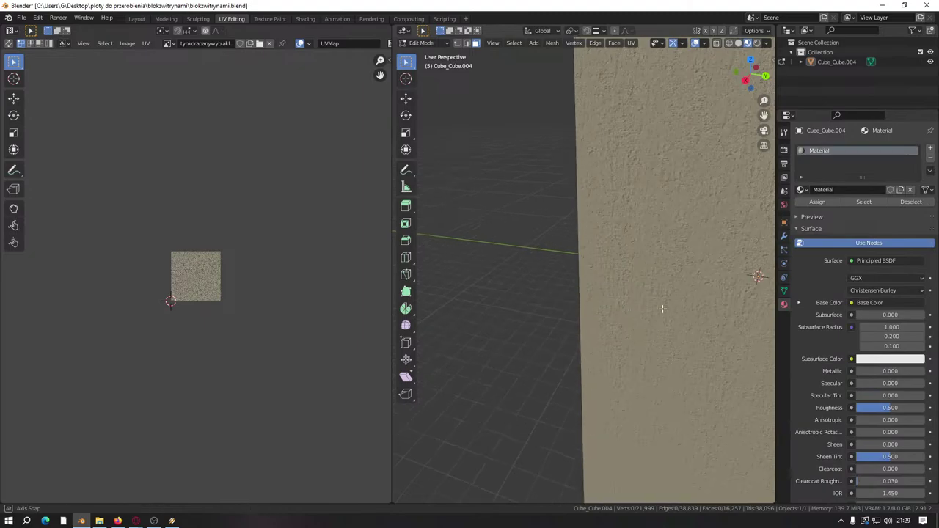
middle_click_drag(663, 310, 683, 288)
scroll(602, 295, "down", 5)
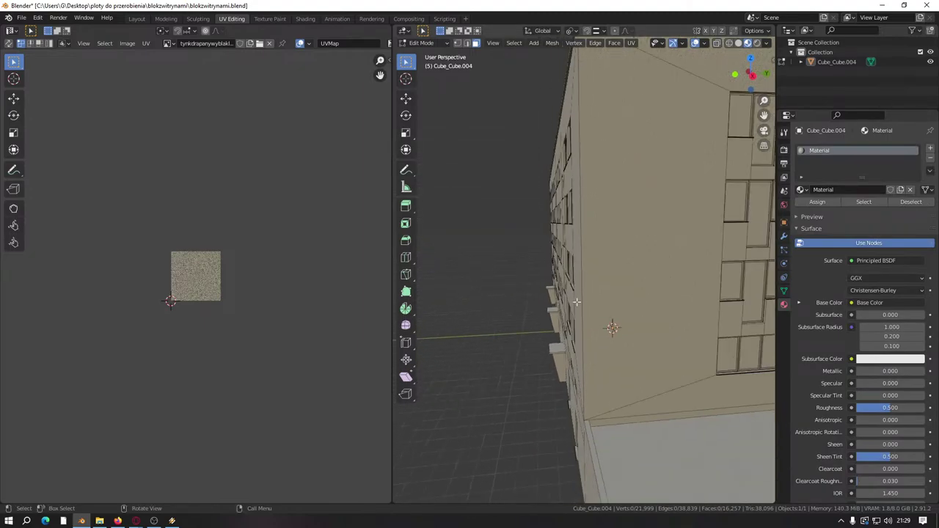
middle_click_drag(534, 322, 455, 272)
Step: Select all and scale the UVs by 0.5 so the plaster tiles more densely
key("Tab")
key("Tab")
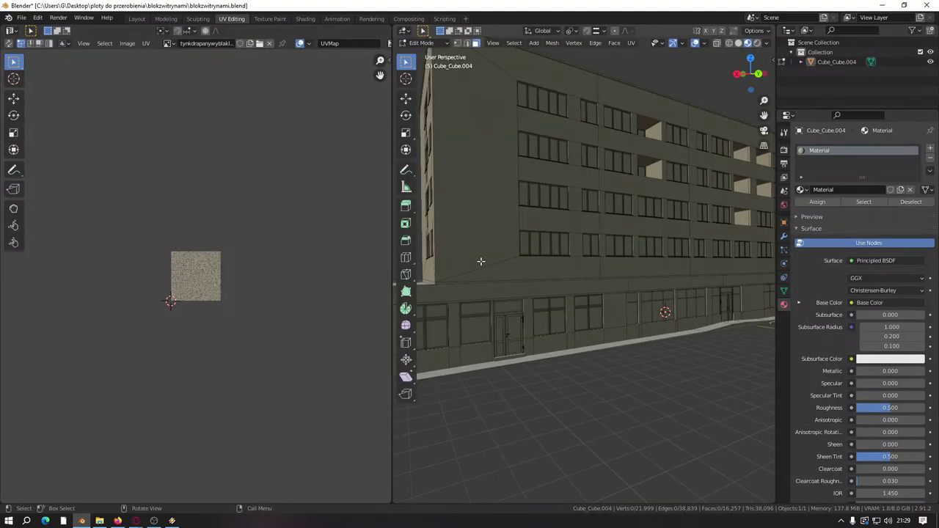
type("a")
type("s0.5")
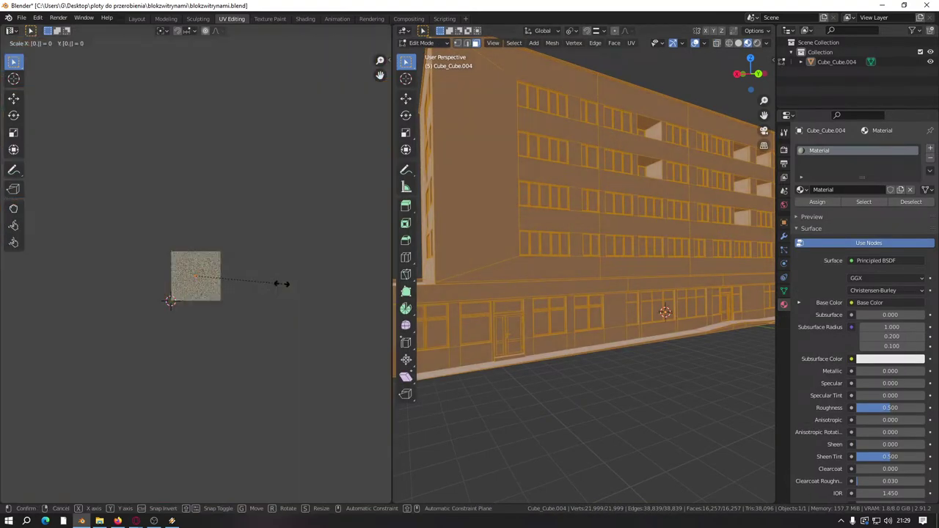
key("Return")
key("alt+a")
Step: Select the whole mesh and inspect the tiled plaster around the block from a straight back view
middle_click_drag(522, 390, 557, 393)
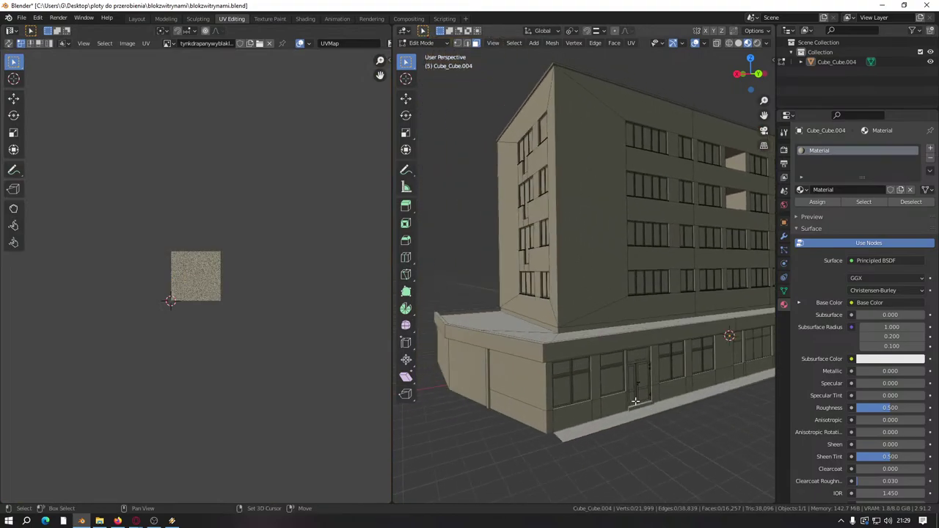
scroll(633, 401, "up", 8)
scroll(562, 360, "down", 8)
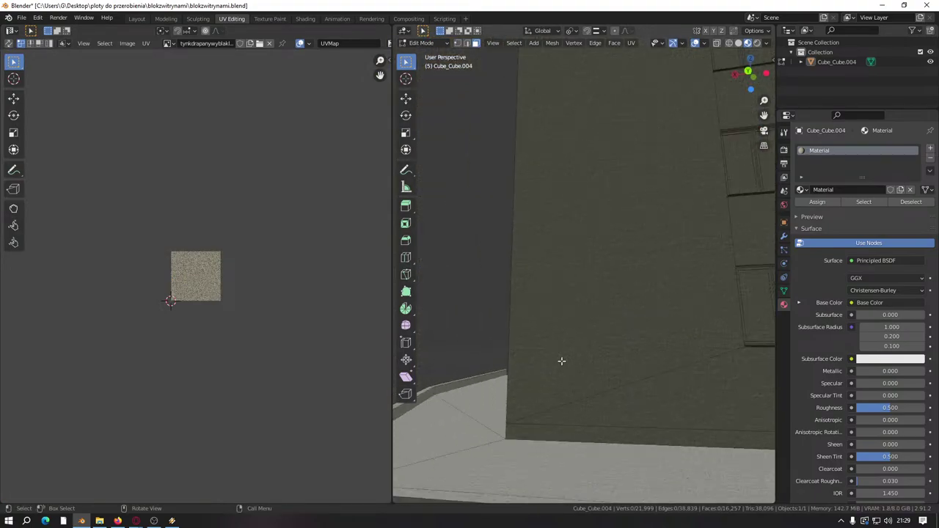
middle_click_drag(533, 300, 587, 262)
scroll(557, 308, "down", 8)
scroll(656, 308, "up", 8)
scroll(656, 308, "up", 8)
scroll(638, 297, "down", 8)
scroll(517, 269, "up", 5)
scroll(516, 269, "down", 5)
scroll(545, 273, "up", 3)
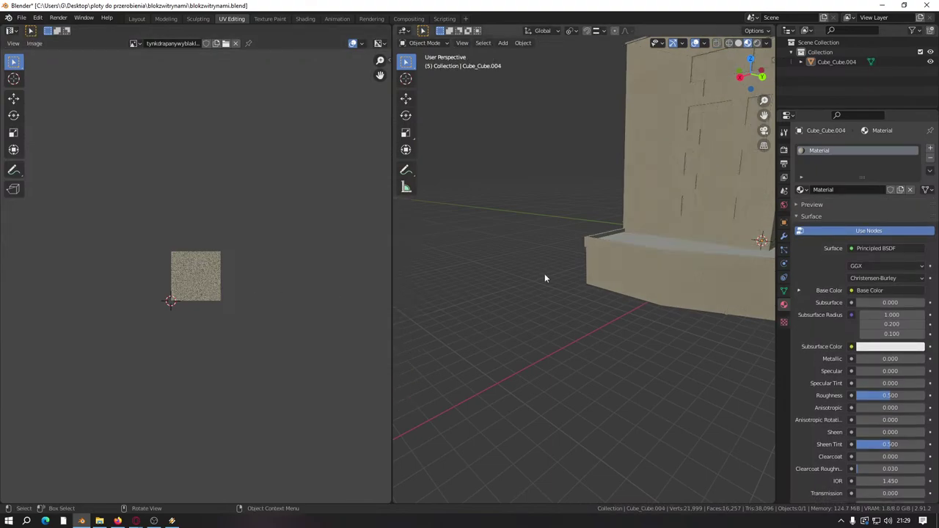
scroll(545, 273, "down", 3)
scroll(545, 274, "up", 2)
key("a")
scroll(270, 290, "down", 8)
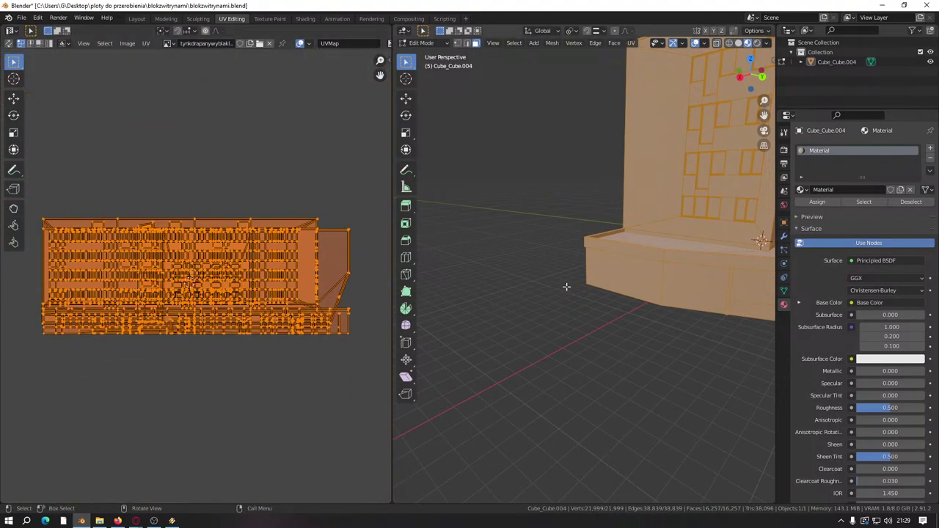
scroll(566, 285, "down", 5)
middle_click_drag(573, 323, 593, 320)
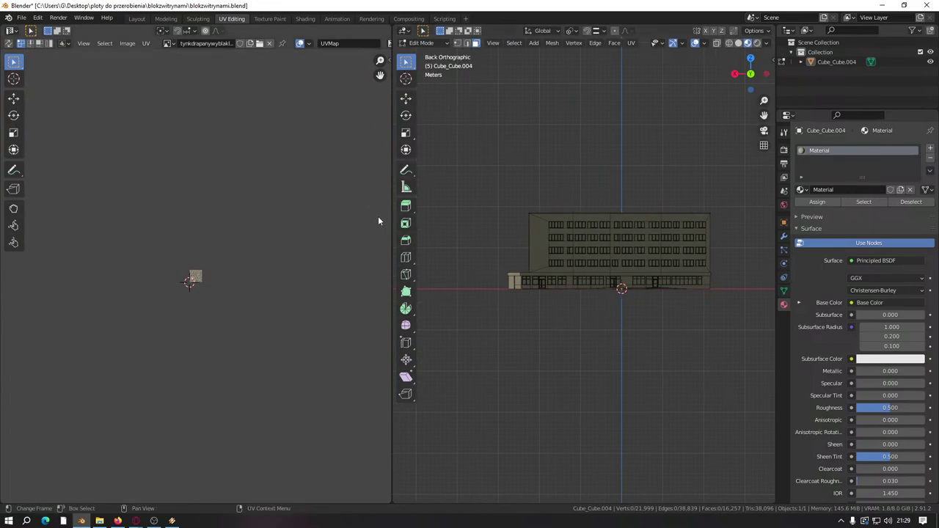
Step: Enlarge the 3D view, switch to wireframe, and box-select the facade's right half
left_click_drag(389, 222, 136, 253)
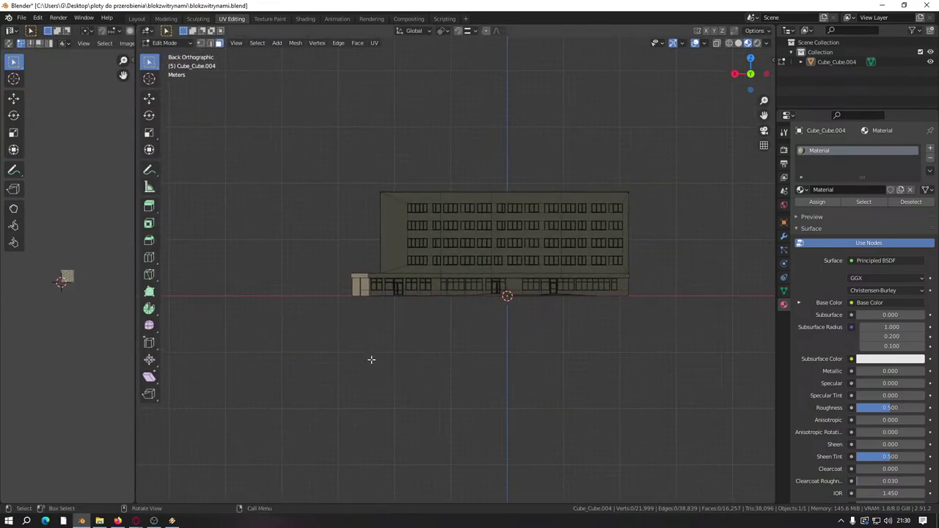
scroll(367, 356, "right", 3, "ctrl")
scroll(360, 350, "up", 3)
key("z")
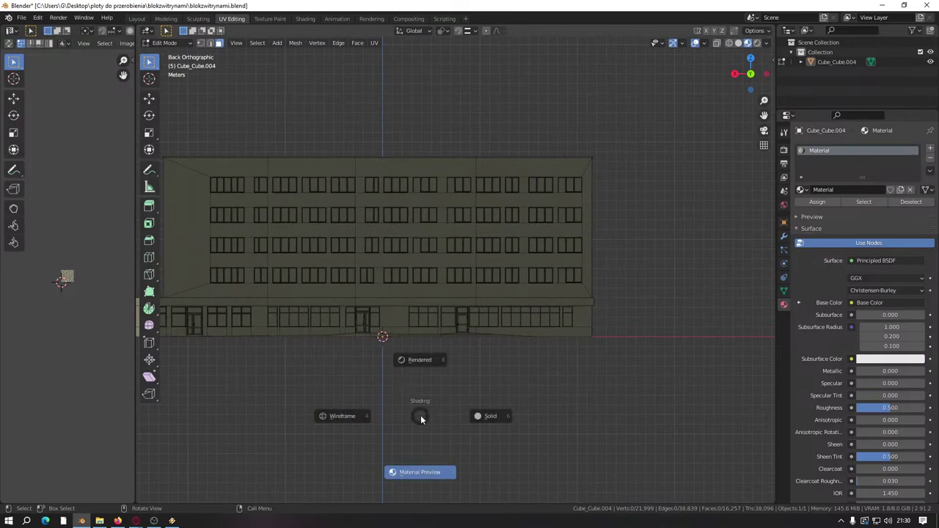
left_click(339, 416)
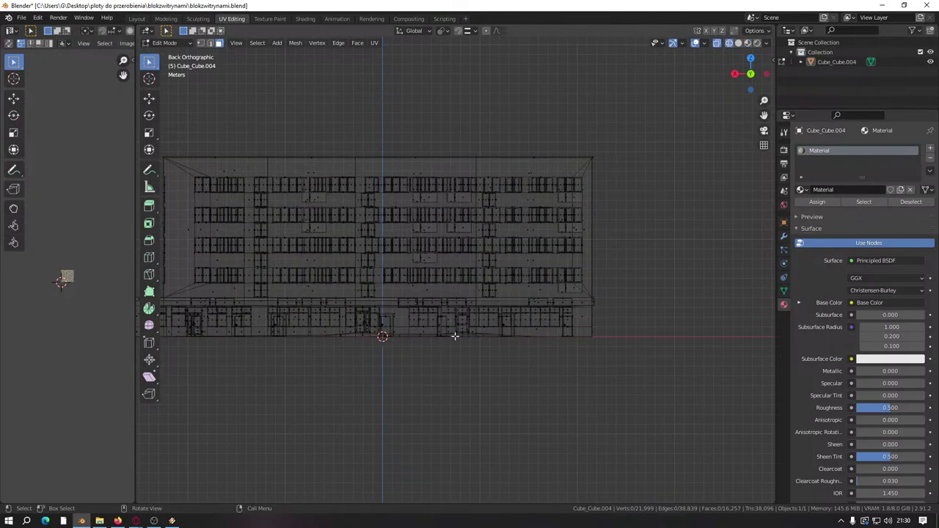
scroll(455, 336, "up", 3)
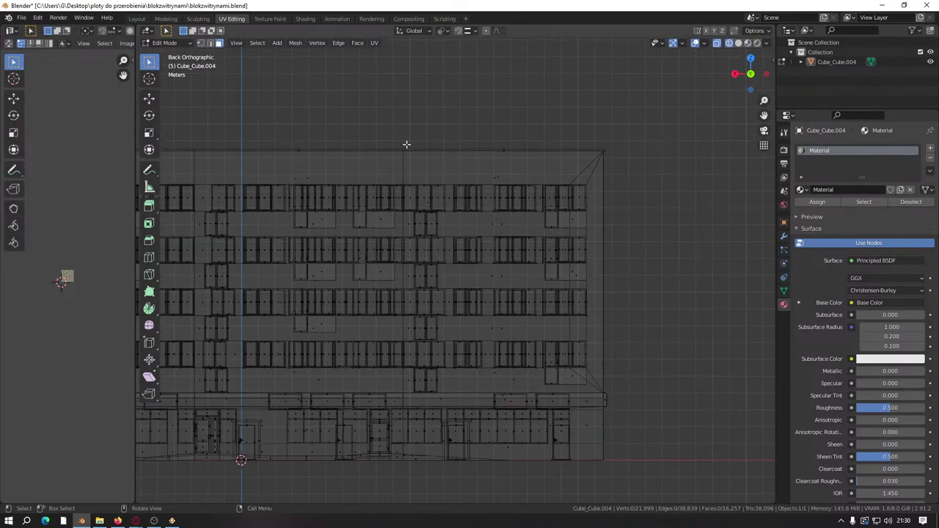
left_click_drag(405, 141, 647, 492)
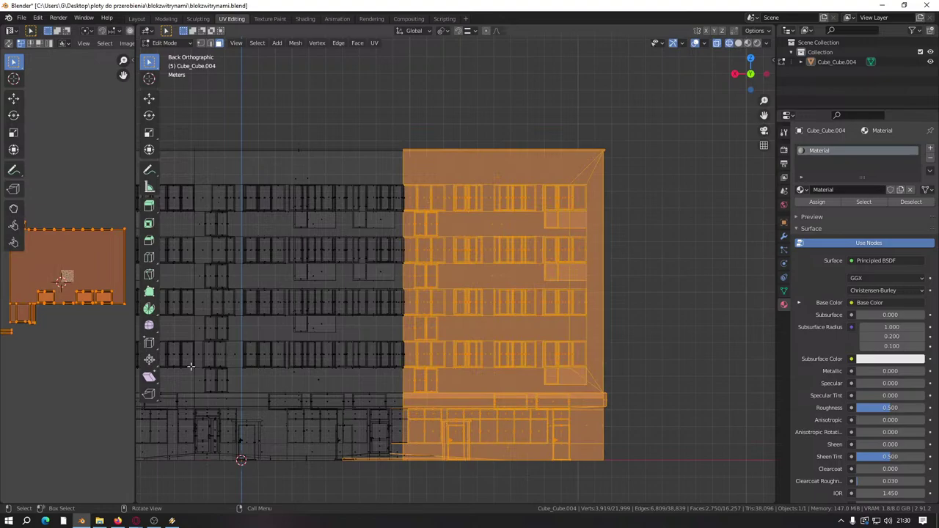
Step: Widen the UV editor and deselect the two thin floor strips from the facade selection
scroll(71, 337, "down", 3)
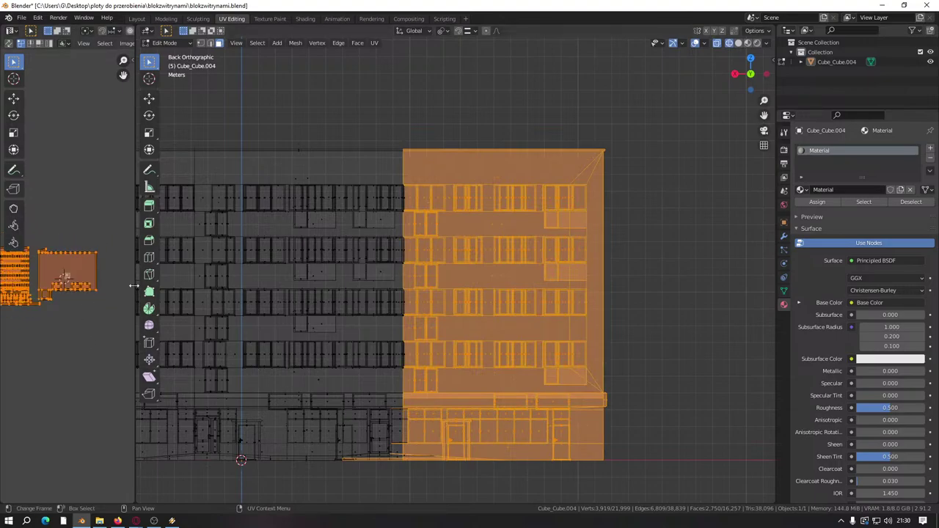
left_click_drag(135, 285, 450, 288)
scroll(260, 336, "up", 5)
scroll(260, 340, "up", 3, "ctrl")
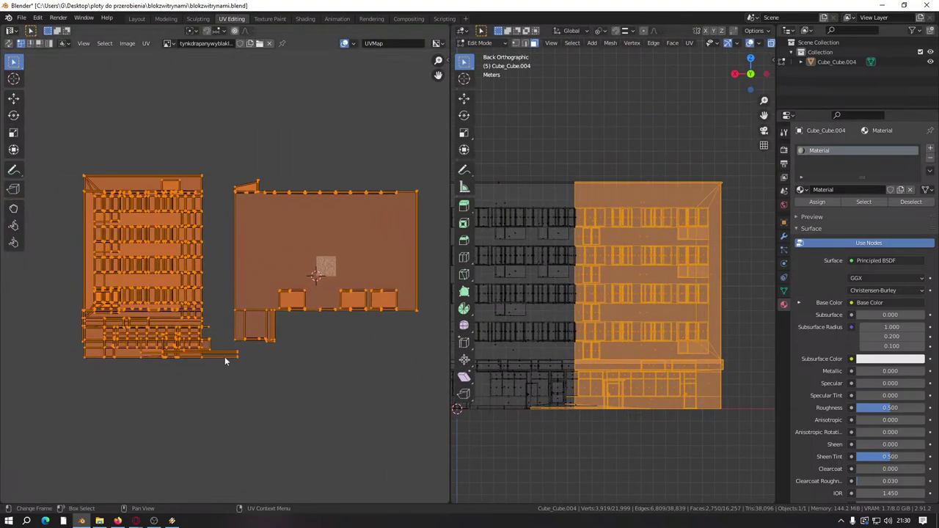
middle_click_drag(540, 392, 576, 360)
scroll(582, 300, "up", 6)
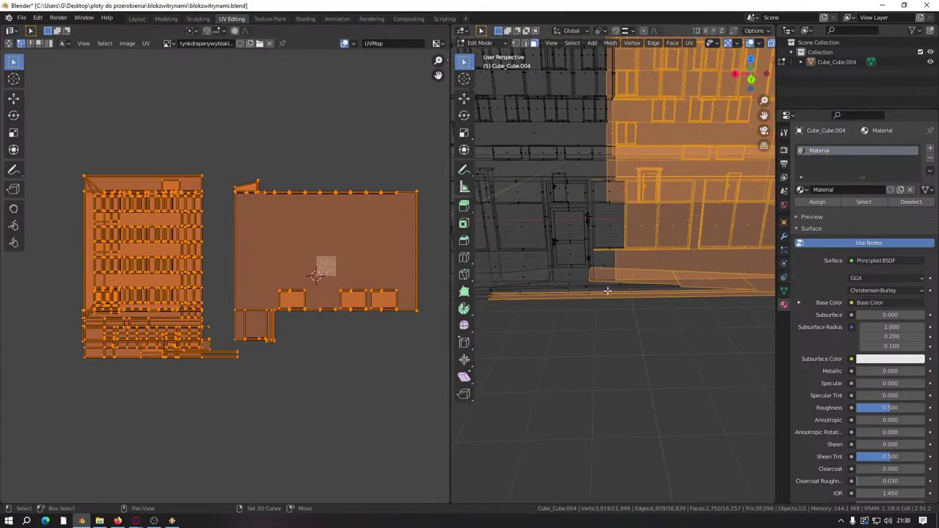
scroll(604, 306, "up", 1)
left_click(671, 317, "shift")
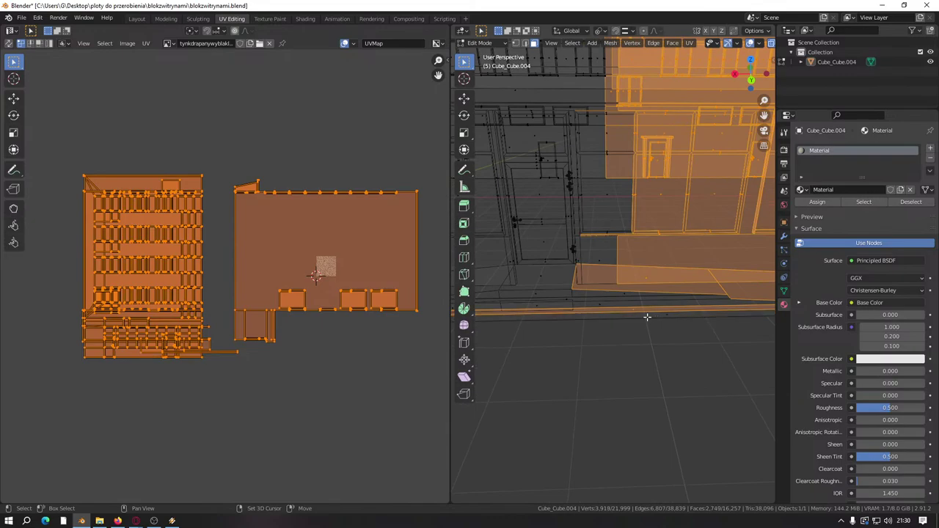
left_click(633, 310, "shift")
scroll(632, 310, "down", 5)
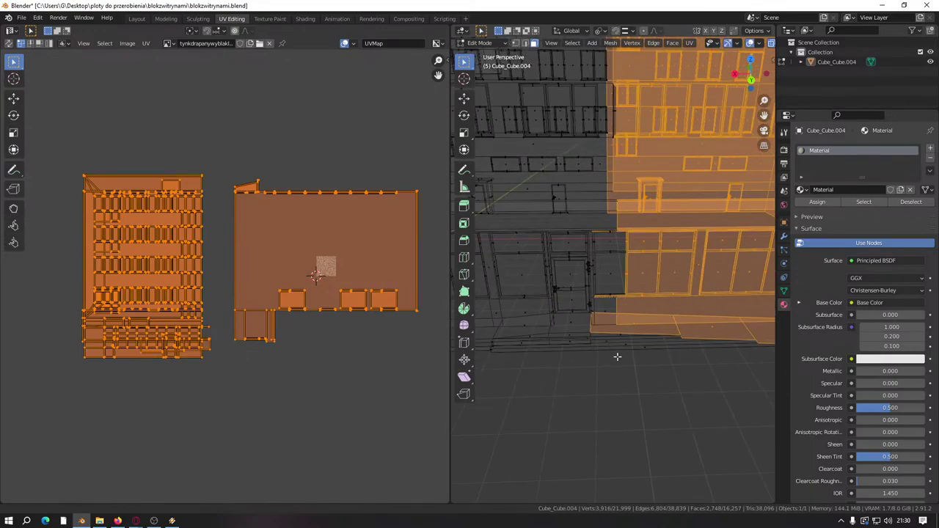
middle_click_drag(638, 355, 635, 295, "alt")
scroll(634, 294, "down", 4)
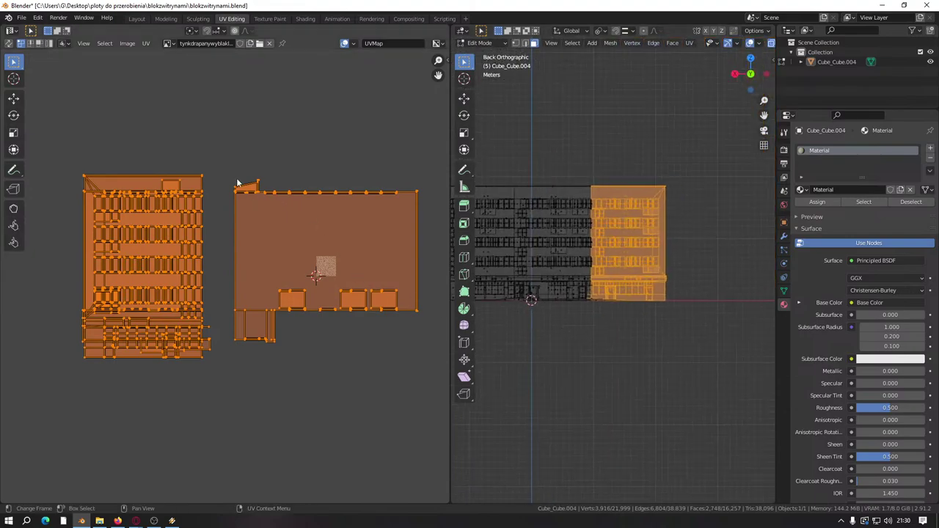
Step: Move the selected UV island left so it overlaps the other island
left_click_drag(227, 168, 428, 372)
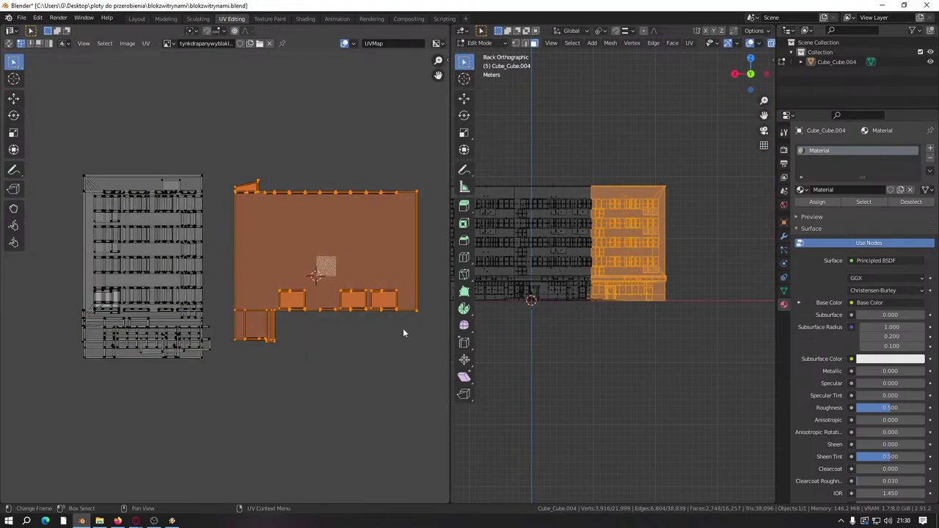
left_click(15, 99)
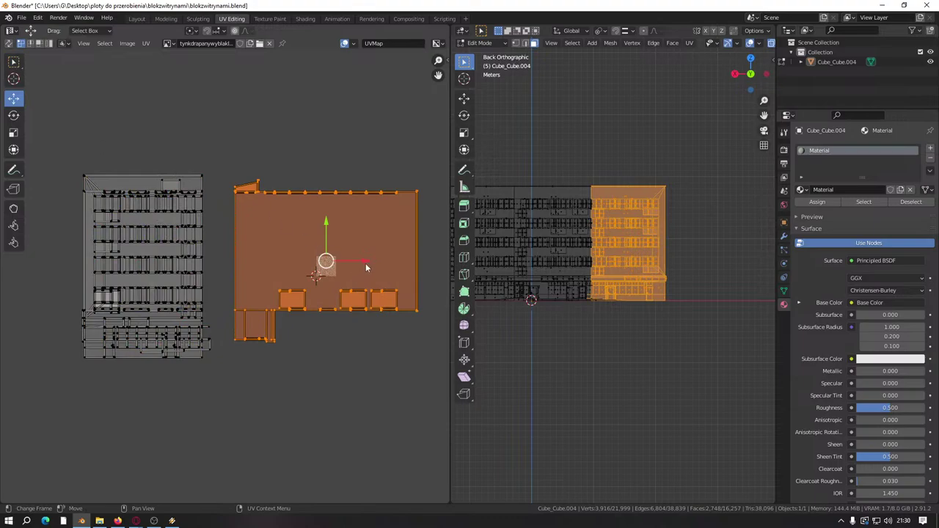
left_click_drag(366, 263, 182, 266)
middle_click_drag(30, 324, 96, 308)
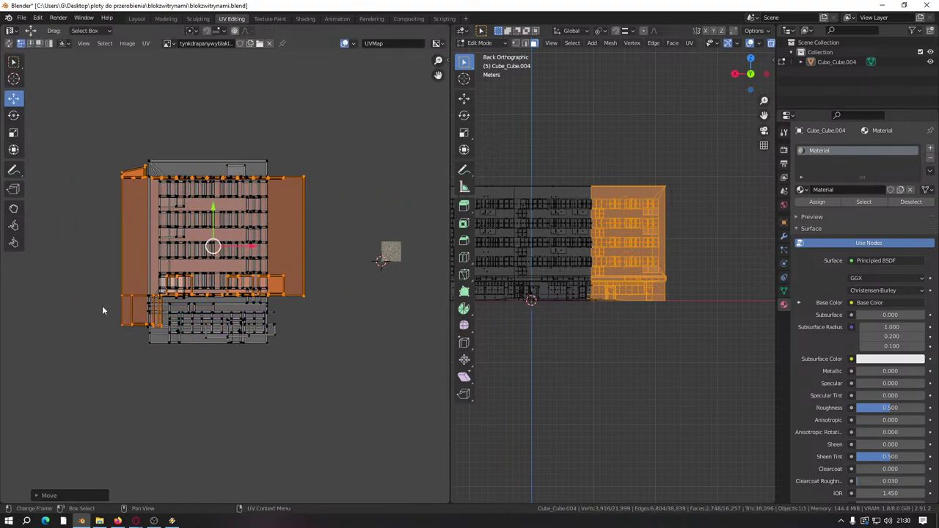
left_click_drag(93, 305, 107, 294)
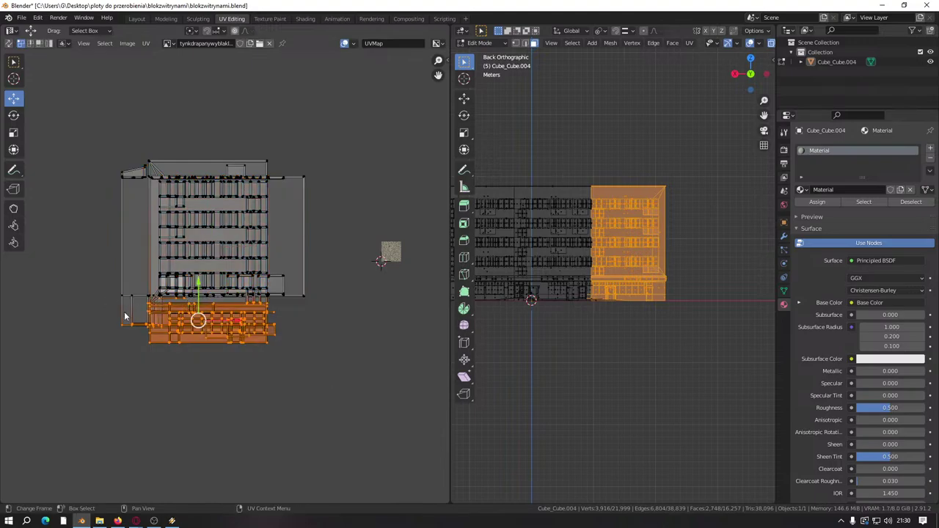
left_click(296, 377)
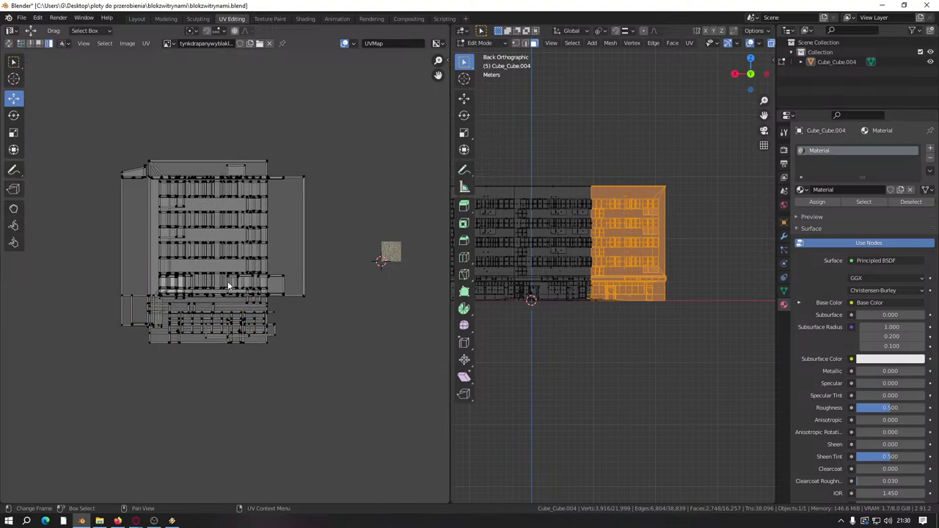
left_click_drag(307, 360, 103, 298)
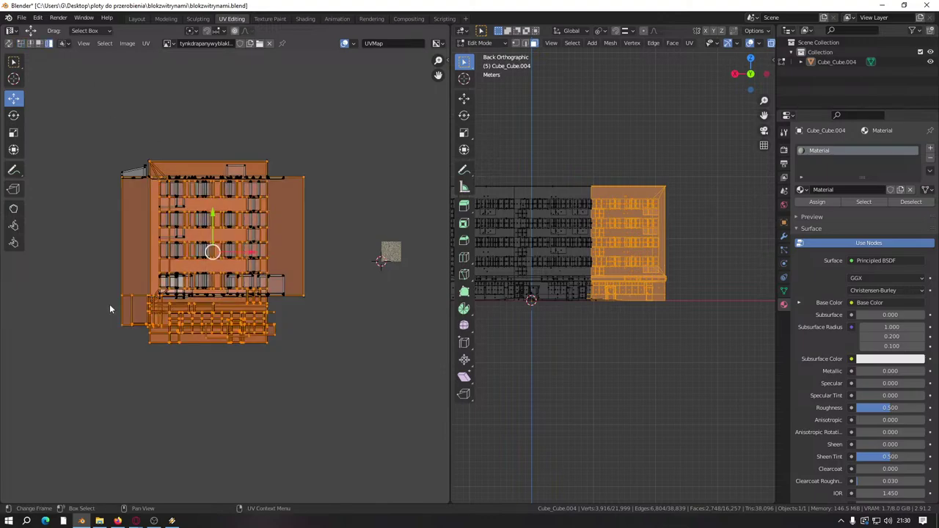
left_click_drag(290, 368, 242, 378)
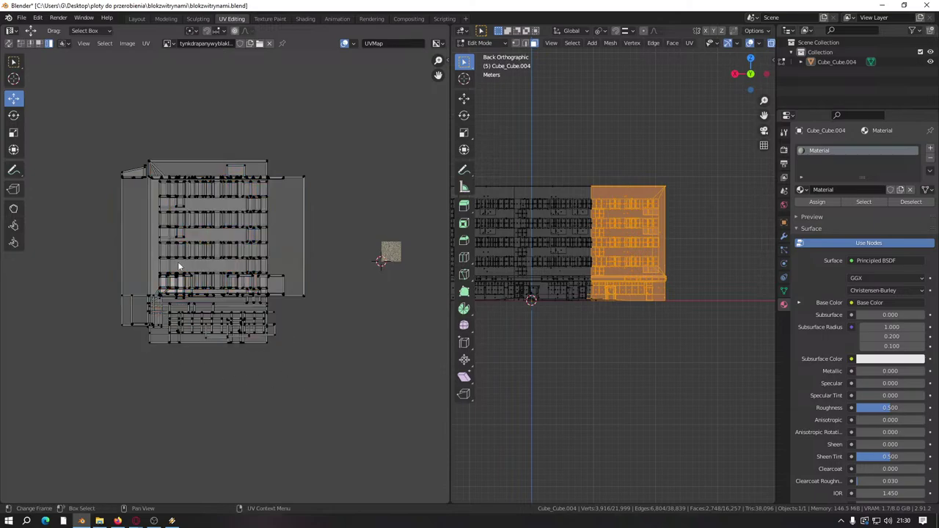
Step: Select every UV island and drag them all to the right
key("a")
middle_click_drag(248, 252, 203, 255)
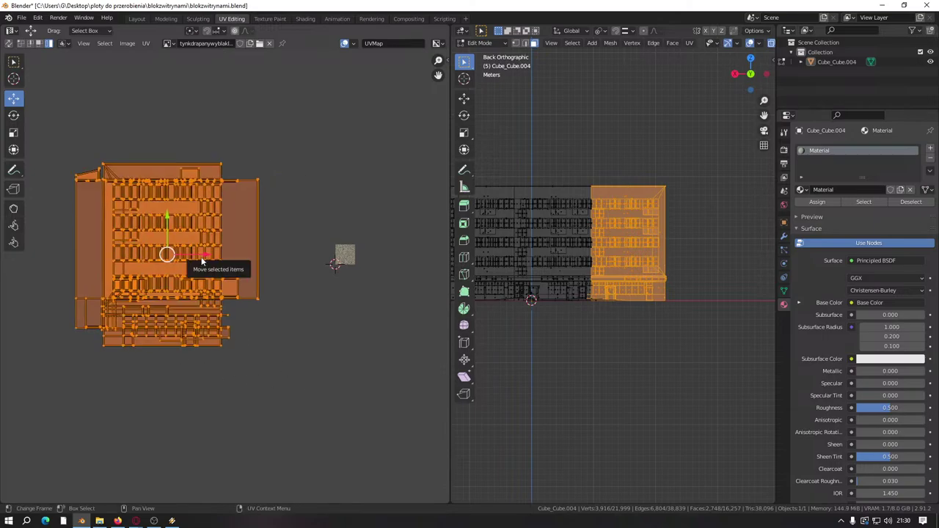
left_click_drag(202, 260, 375, 275)
scroll(375, 275, "up", 2)
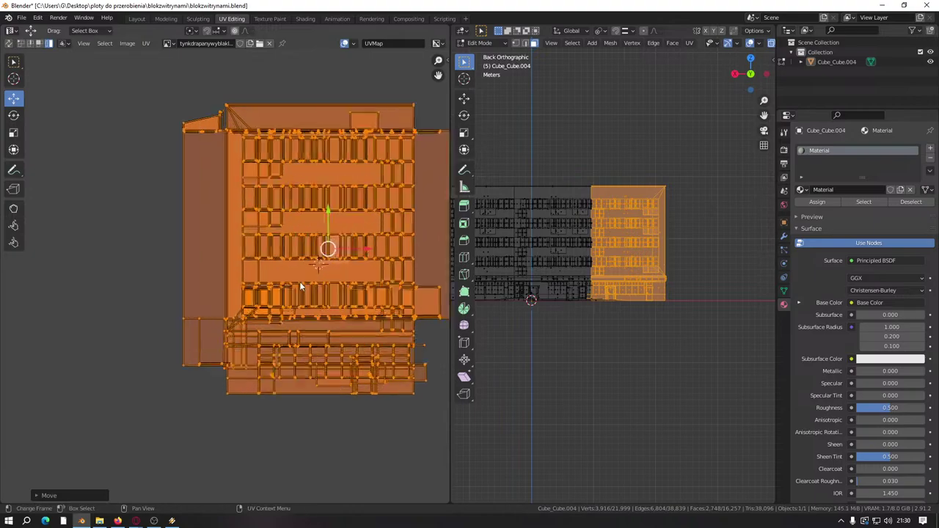
scroll(300, 286, "down", 2)
middle_click_drag(309, 274, 260, 268)
Step: Trial an 8-unit offset on X then Y, cancel it, and hide the mapped faces
key("g")
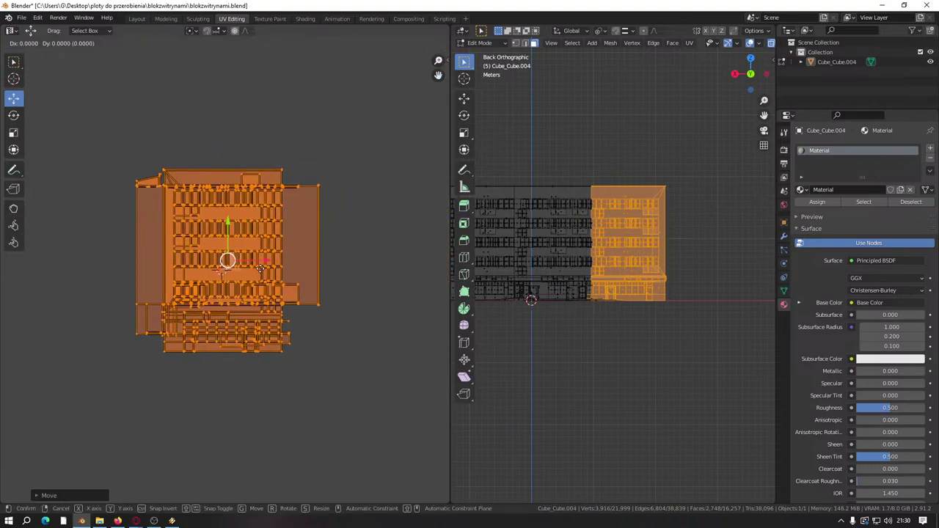
key("x")
key("8")
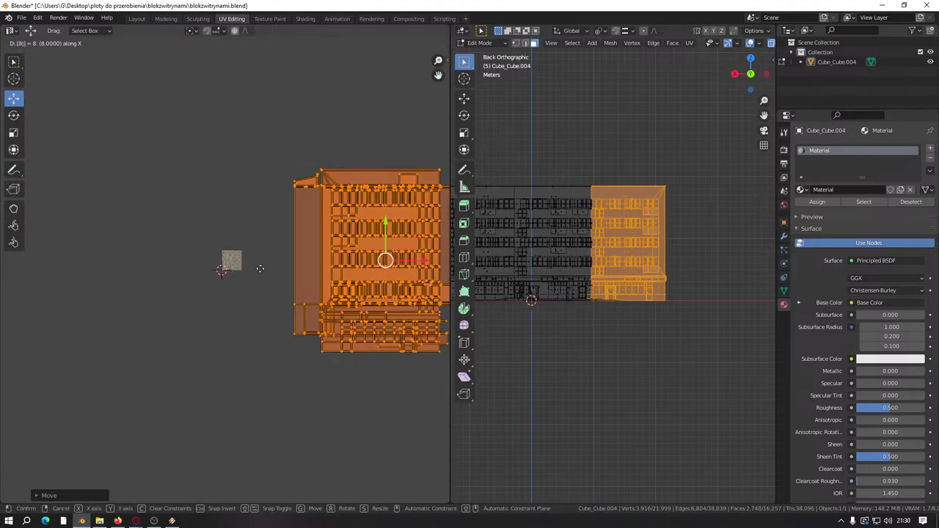
key("minus")
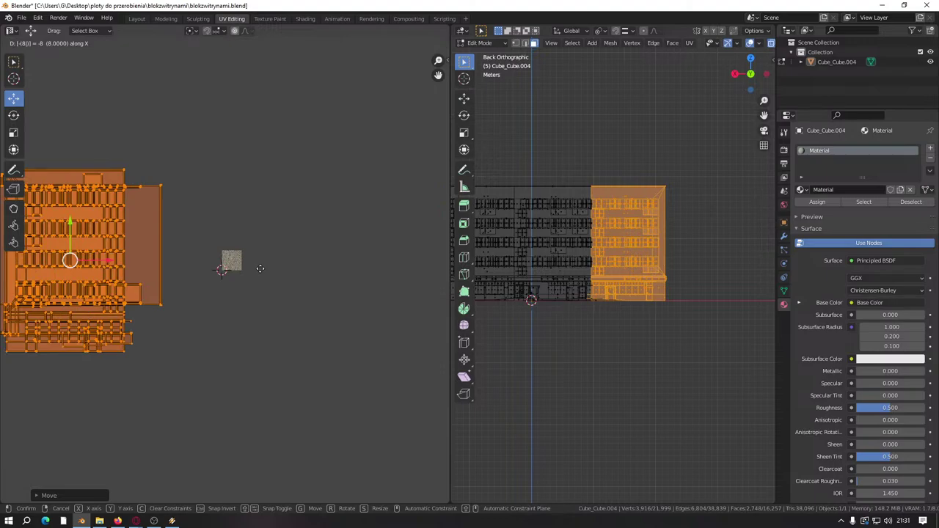
key("y")
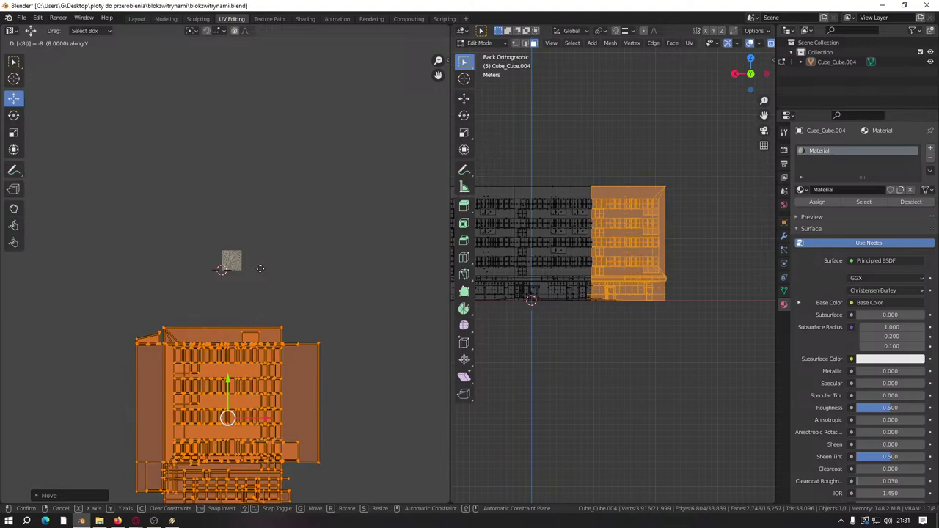
key("minus")
key("Escape")
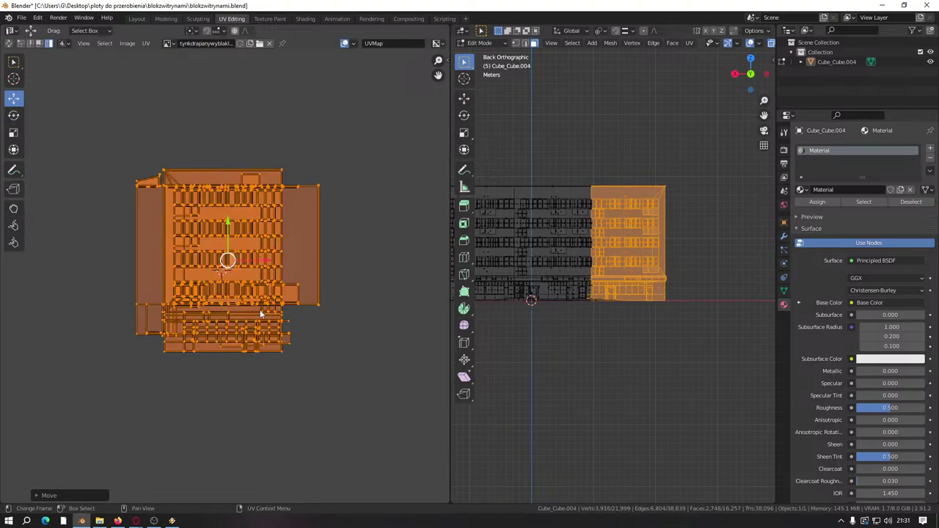
key("h")
middle_click_drag(548, 329, 667, 392)
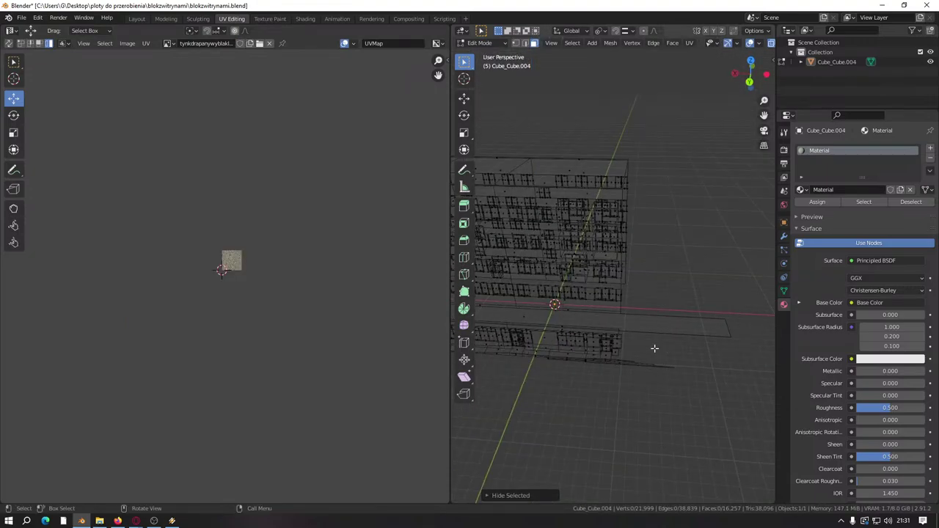
Step: Switch the viewport to solid shading and orbit to face the plaster wall
middle_click_drag(654, 333, 598, 327)
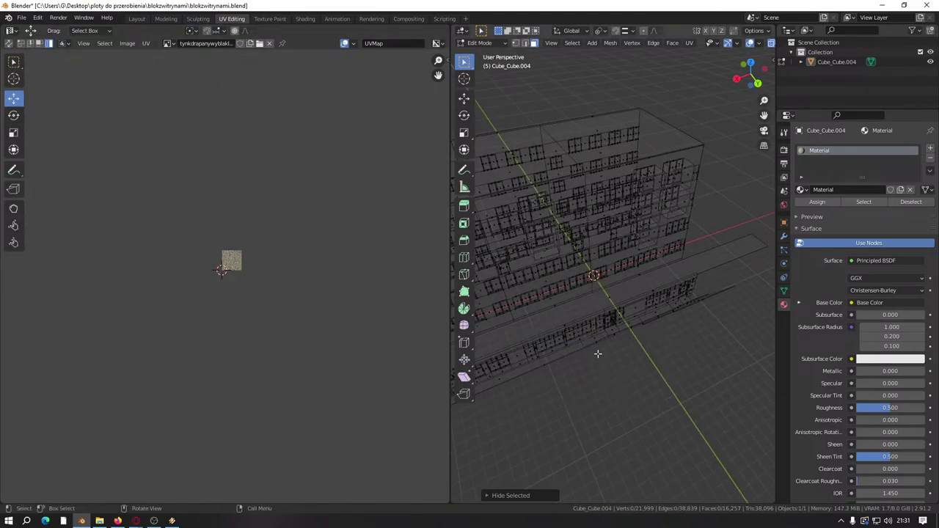
key("z")
left_click(662, 378)
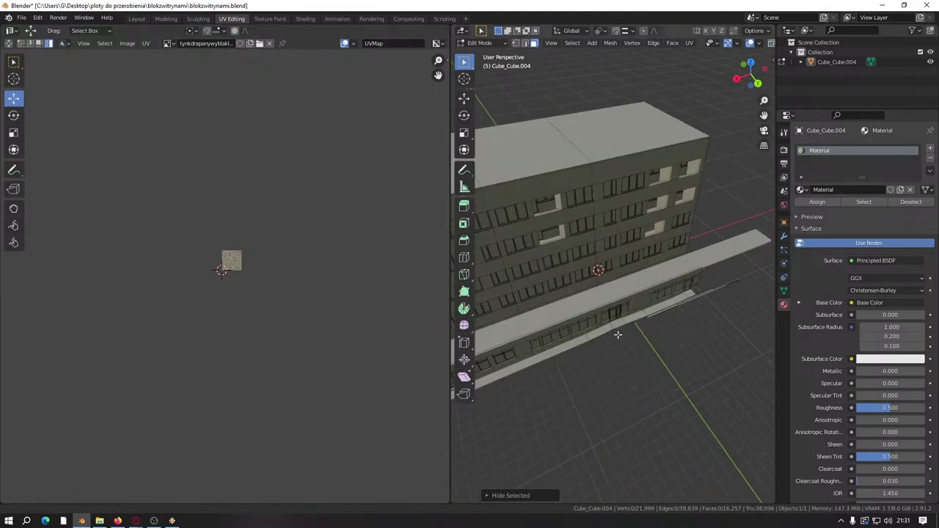
middle_click_drag(618, 335, 550, 286)
left_click(550, 285, "alt")
left_click(624, 380)
scroll(619, 373, "up", 8)
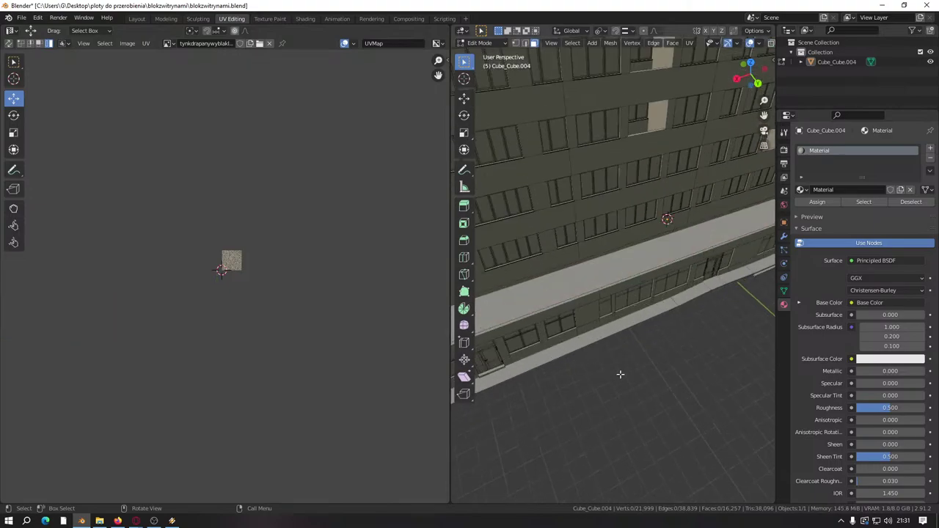
middle_click_drag(621, 329, 615, 360)
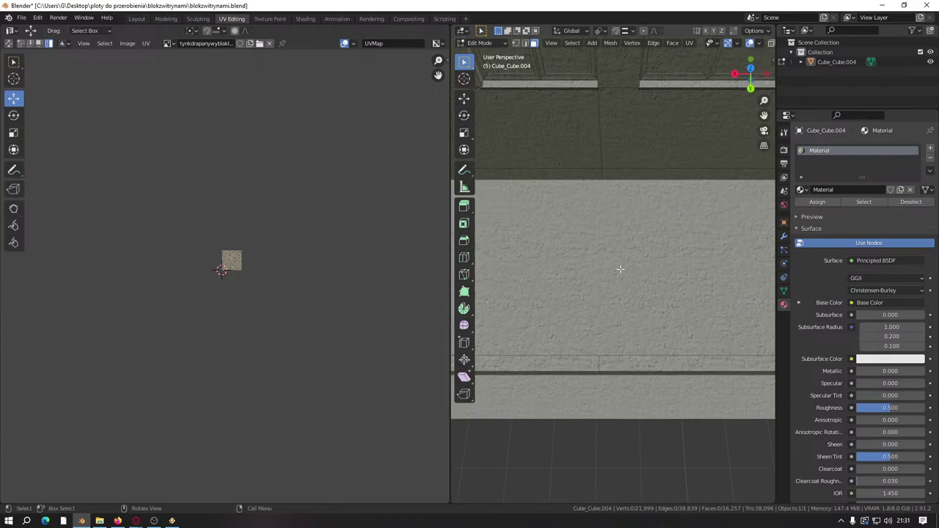
Step: Make two knife cuts across the wall band starting from its top edge
key("k")
left_click(602, 178)
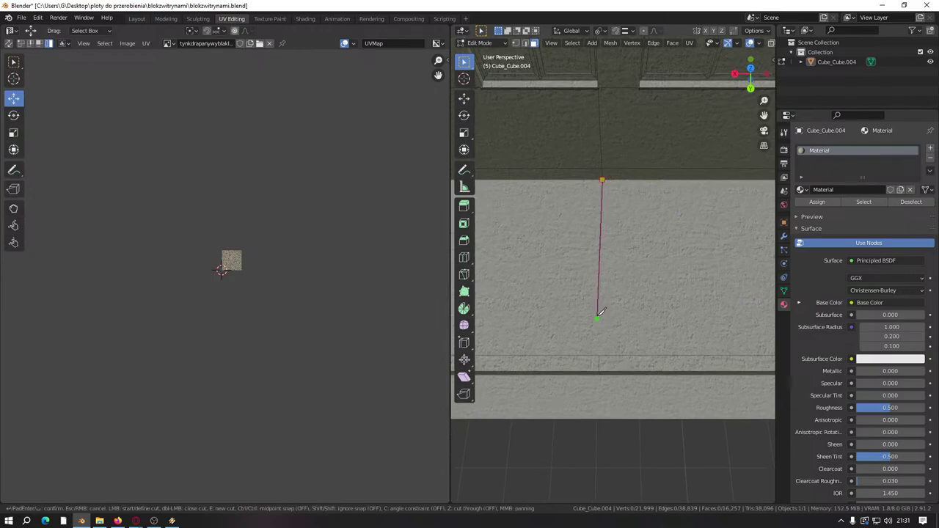
middle_click_drag(600, 311, 625, 218)
left_click(608, 353)
key("Return")
scroll(627, 215, "up", 4)
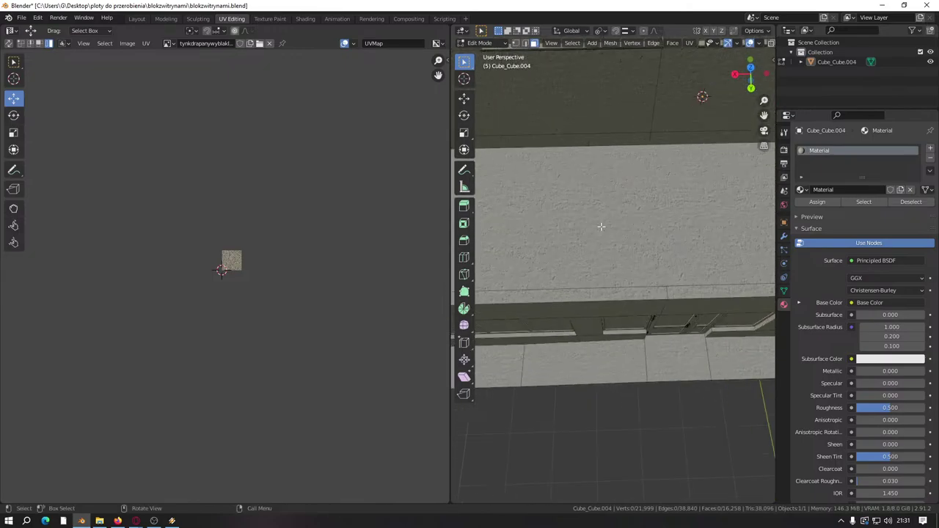
key("k")
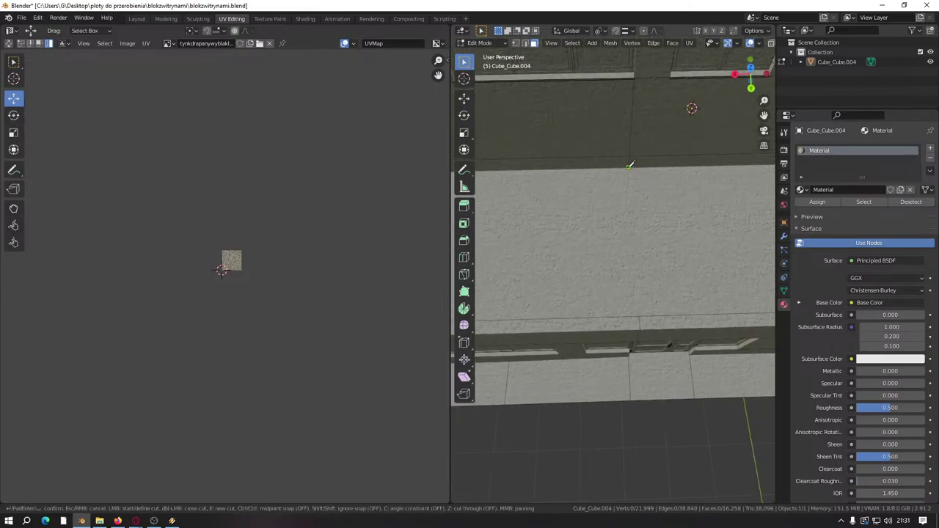
middle_click_drag(633, 224, 569, 275)
key("Return")
Step: Knife-cut a vertical line down the wall to its bottom edge
scroll(644, 319, "up", 3)
key("k")
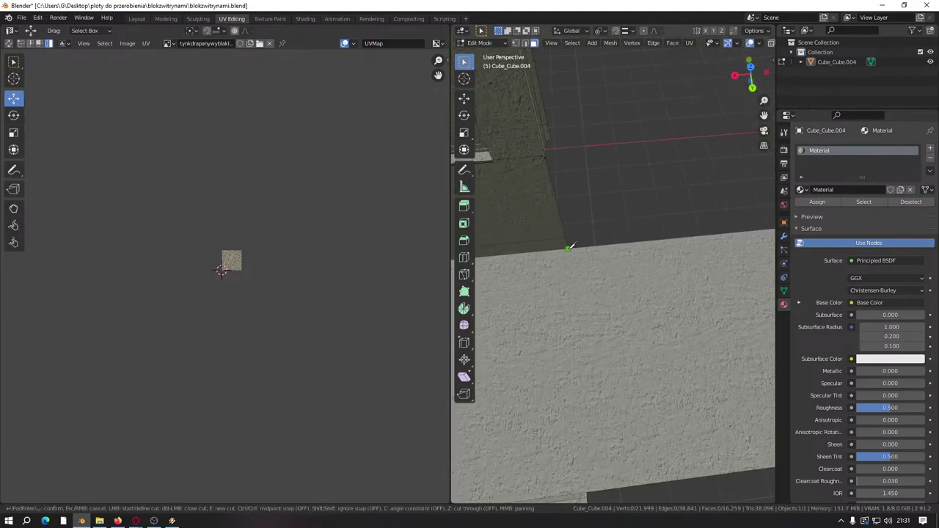
middle_click_drag(579, 352, 597, 357)
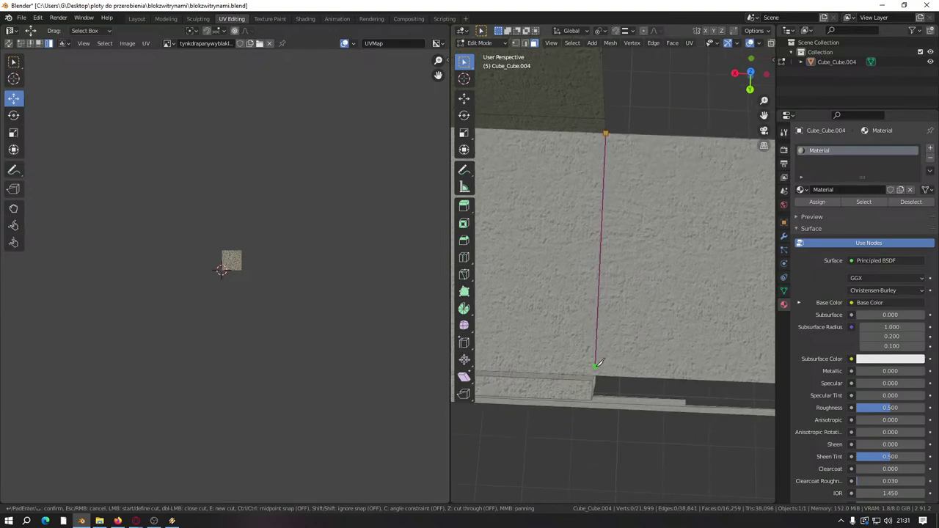
left_click(594, 374)
key("Return")
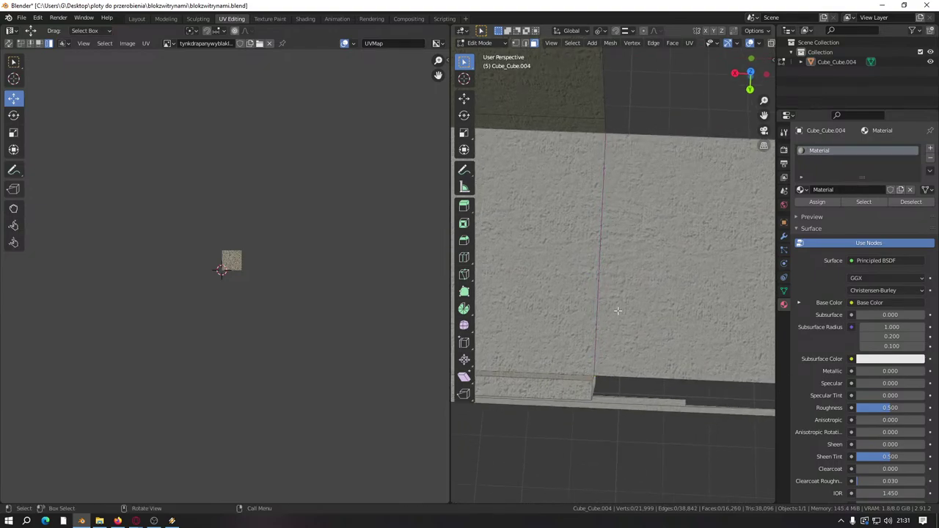
scroll(618, 311, "down", 5)
middle_click_drag(606, 348, 608, 286)
Step: Move the floor strip's UVs over the texture, hide that face, and save the file
left_click(631, 242)
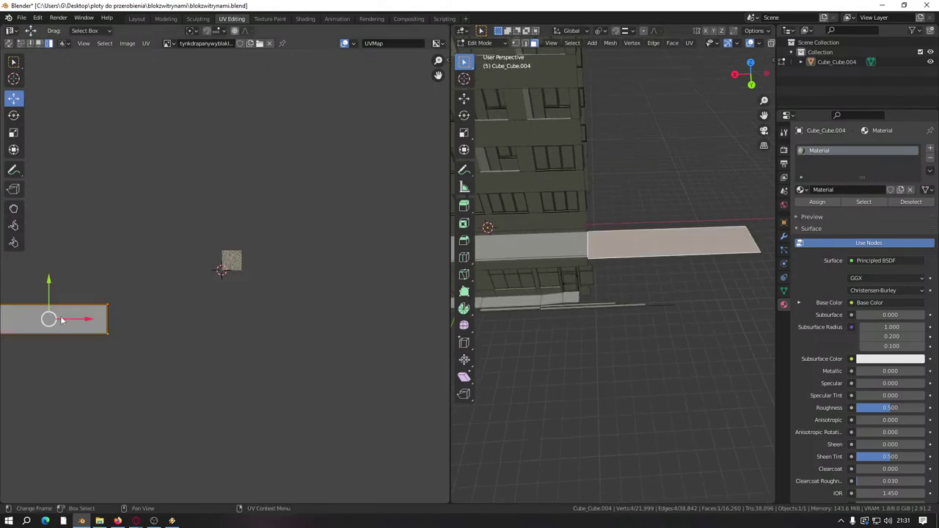
middle_click_drag(62, 320, 121, 343)
key("g")
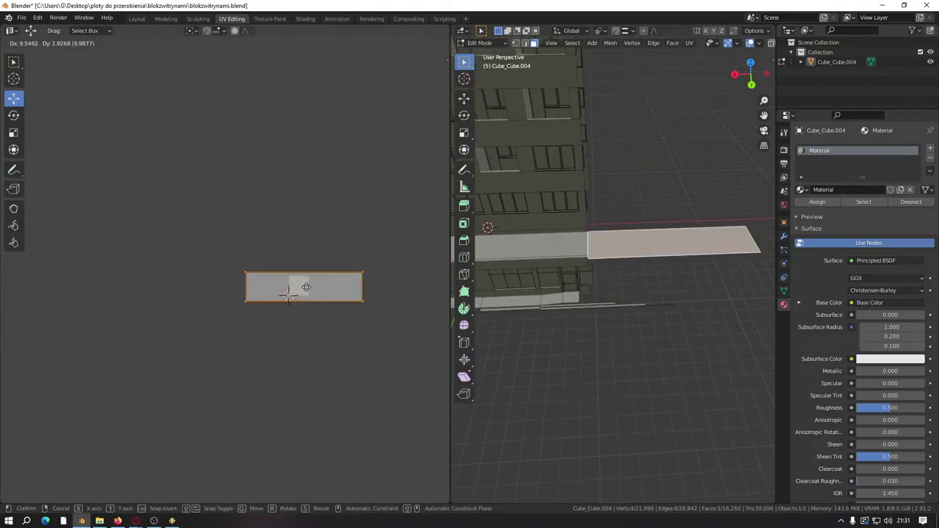
left_click(303, 287)
middle_click_drag(575, 278, 575, 294)
scroll(575, 299, "down", 3)
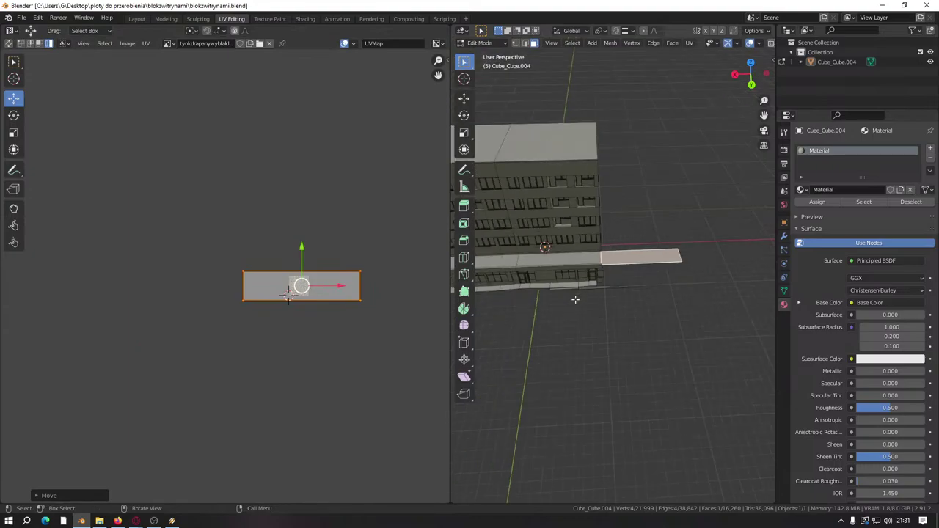
key("h")
key("ctrl+s")
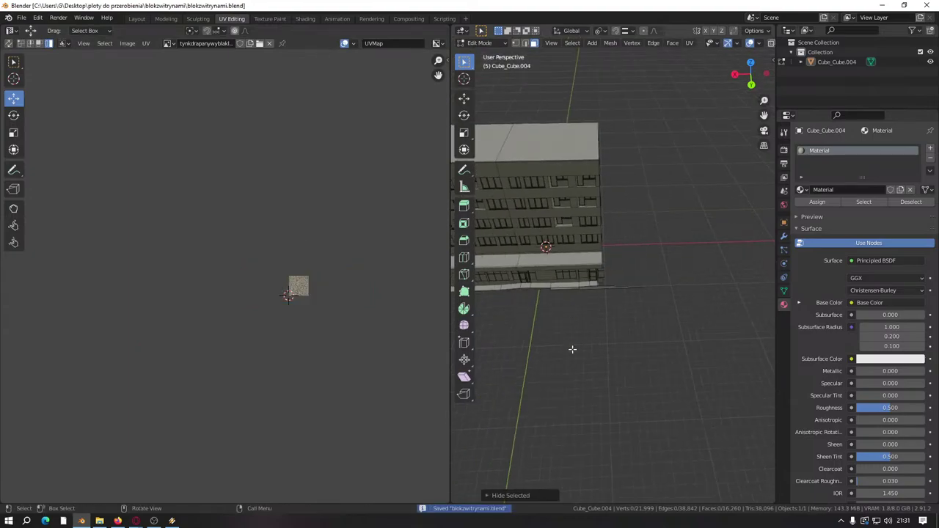
Step: Widen the 3D view, face the building front-on, and switch to wireframe display
left_click_drag(451, 279, 288, 278)
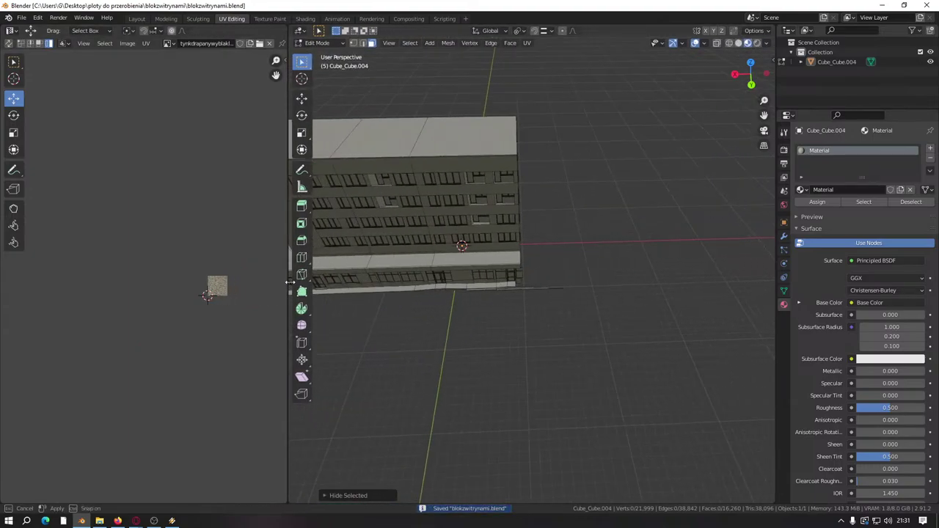
middle_click_drag(522, 281, 477, 266, "alt")
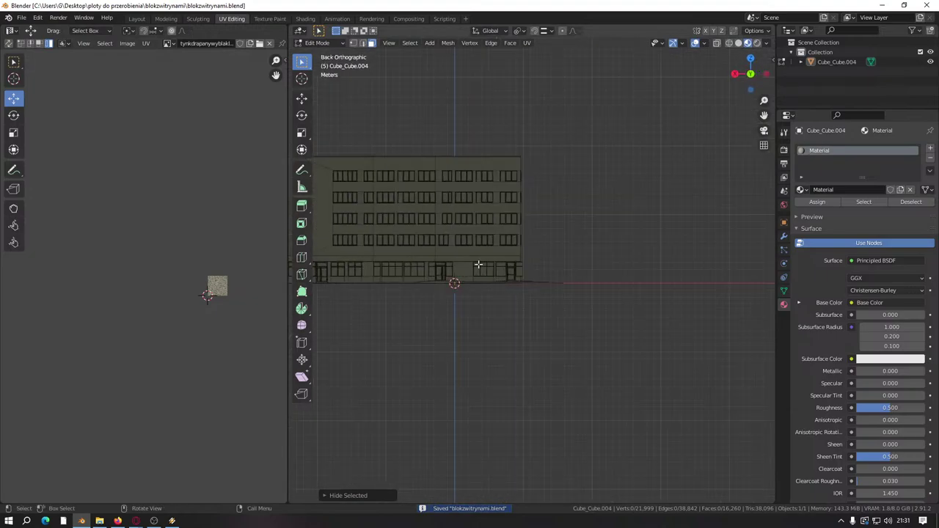
scroll(509, 272, "up", 2)
key("z")
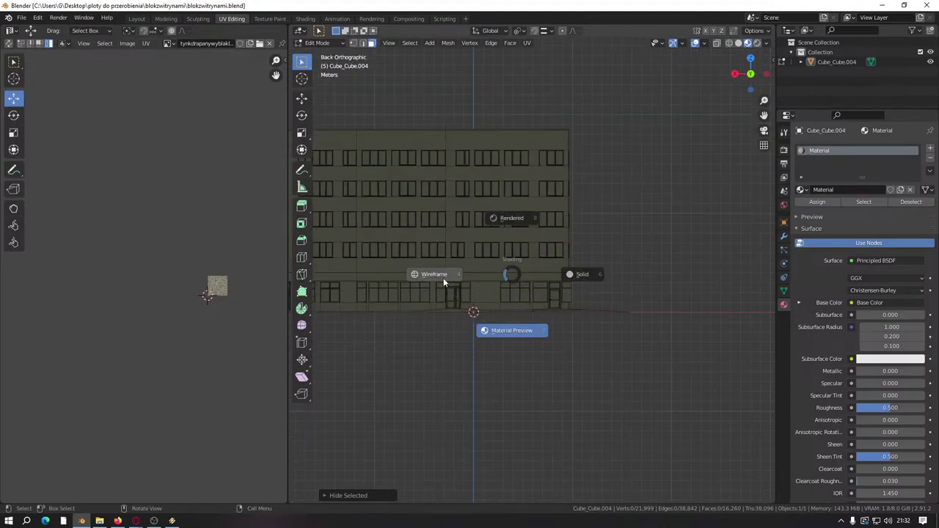
left_click(437, 273)
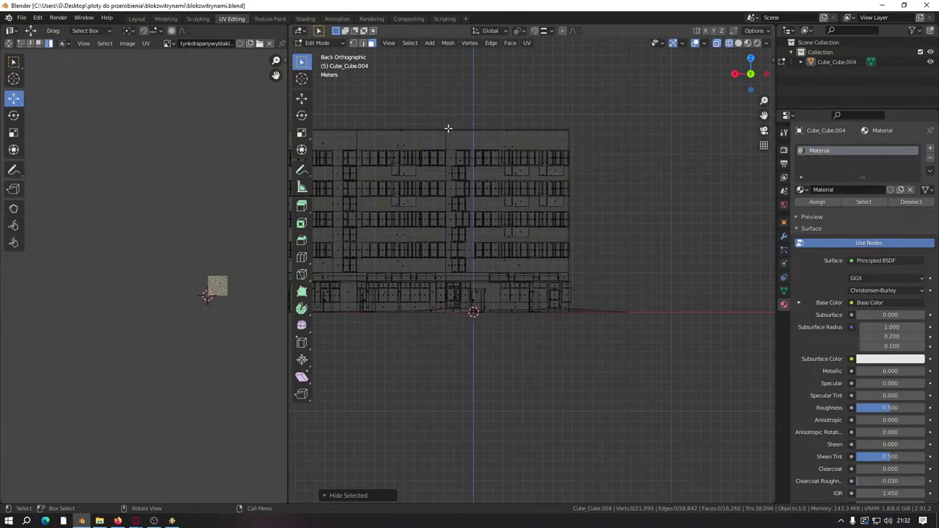
Step: Box-select the faces of the building's right-hand block
left_click_drag(447, 129, 631, 339)
scroll(125, 368, "down", 2)
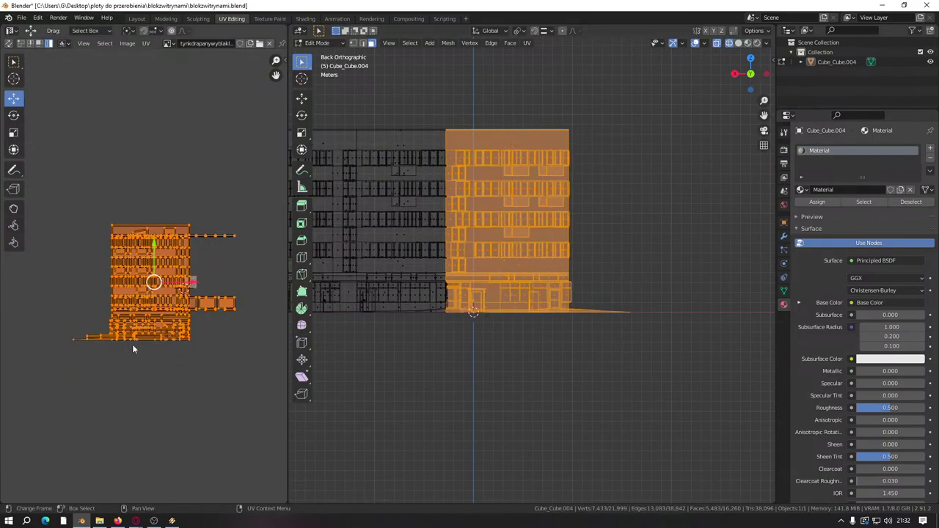
scroll(133, 349, "up", 2)
middle_click_drag(479, 205, 540, 242, "shift")
scroll(224, 217, "up", 2)
Step: Select the horizontal UV strip and shift it to the left
middle_click_drag(196, 216, 141, 215)
left_click_drag(128, 226, 214, 293)
scroll(83, 261, "up", 2)
middle_click_drag(135, 249, 125, 248)
scroll(135, 241, "down", 2)
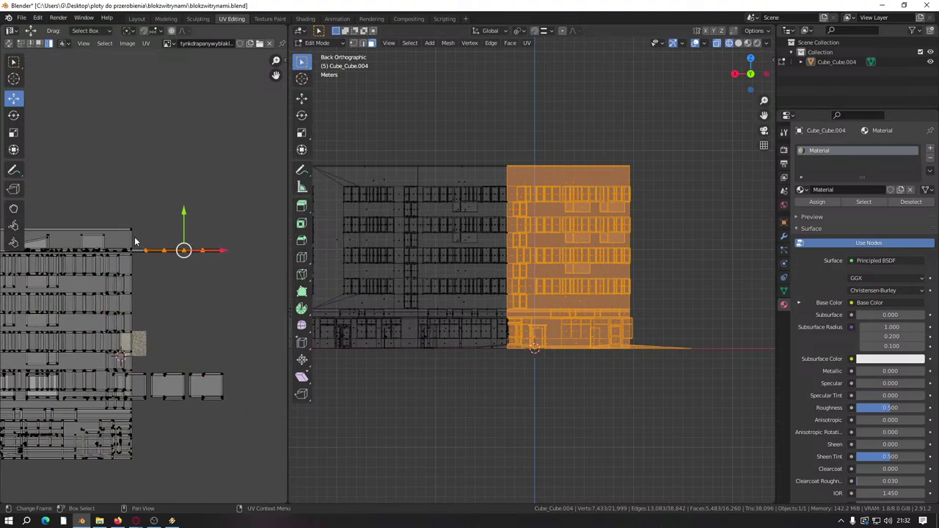
left_click(203, 257, "shift")
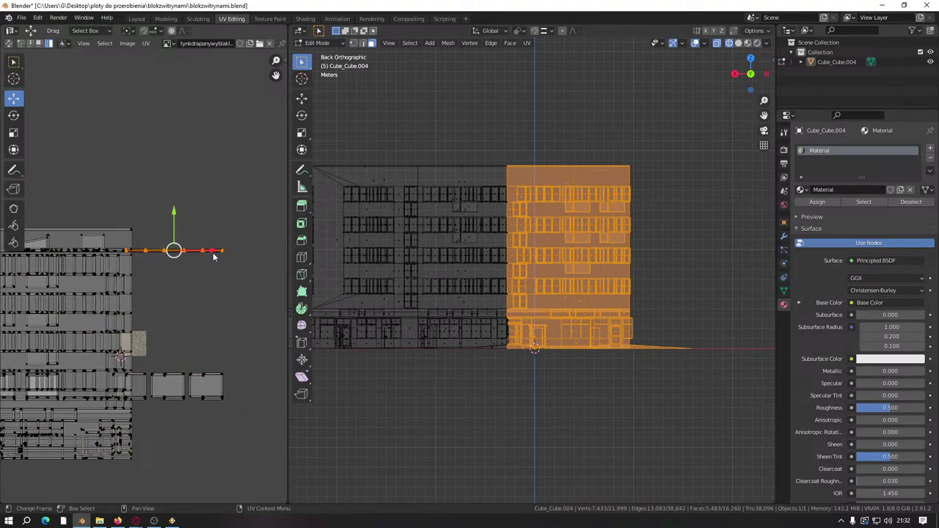
left_click_drag(214, 256, 105, 263)
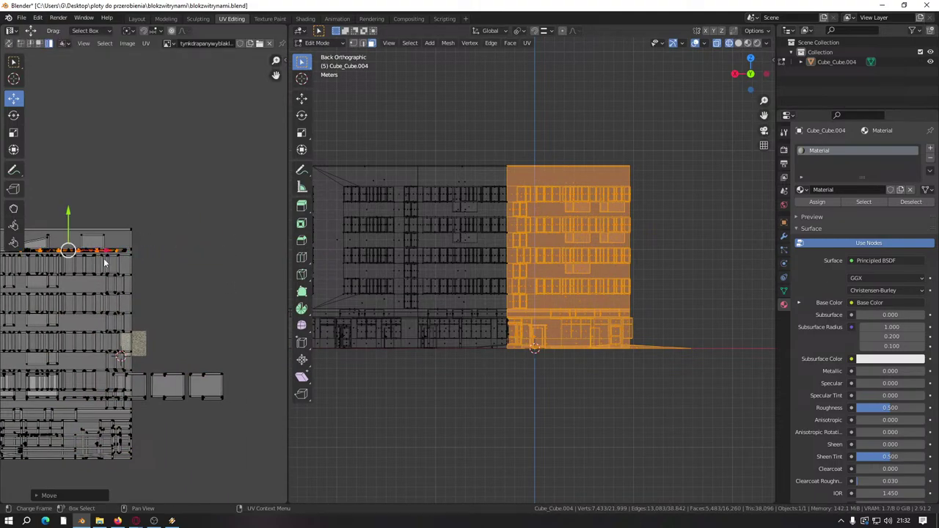
middle_click_drag(196, 321, 215, 256)
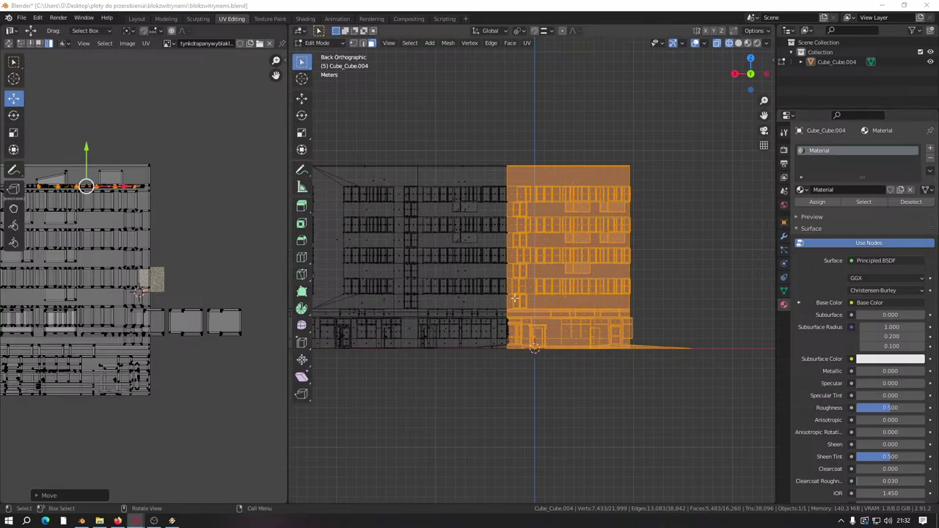
Step: Select the right-hand UV islands and shift them left along X
middle_click_drag(523, 344, 506, 319)
scroll(208, 308, "up", 3)
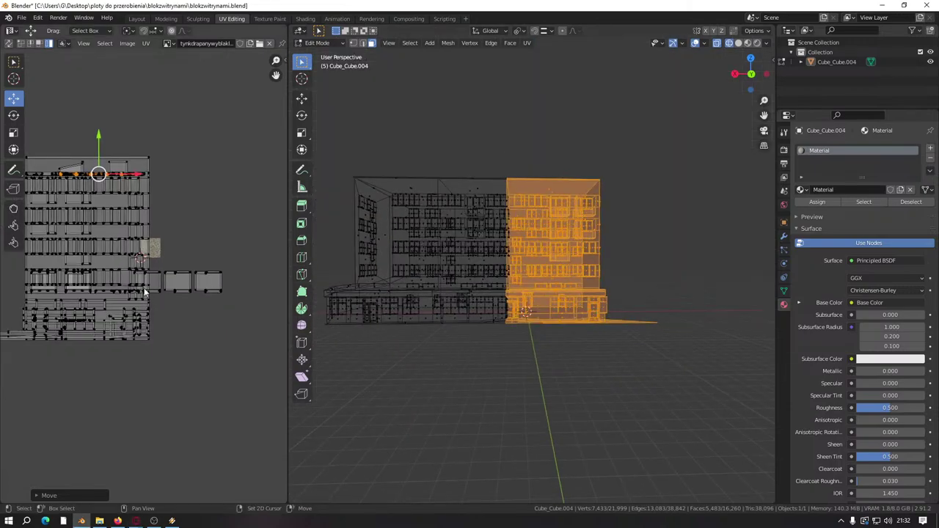
scroll(206, 303, "down", 2)
left_click_drag(130, 252, 257, 346)
scroll(114, 340, "down", 2)
middle_click_drag(114, 339, 194, 340)
left_click_drag(272, 287, 197, 293)
Step: Select the bottom UV islands and orbit down to the building's base
left_click_drag(45, 309, 96, 349)
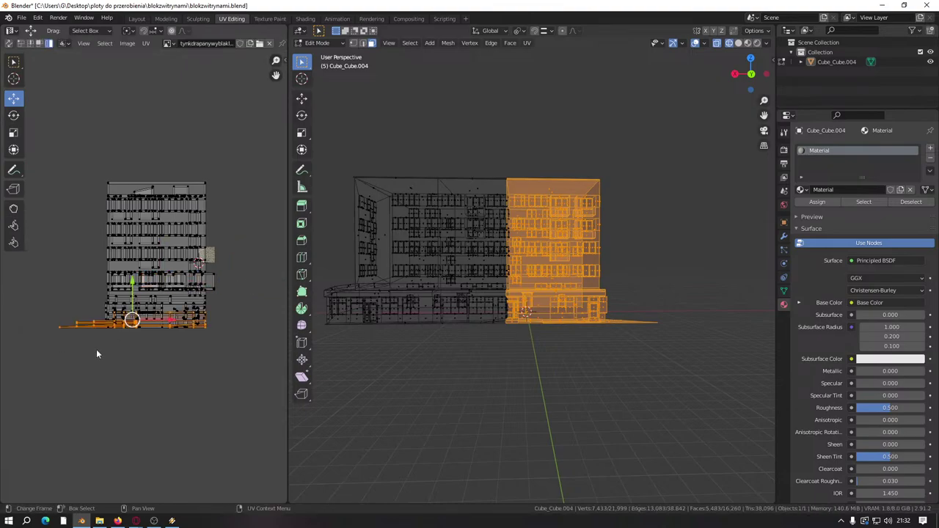
scroll(94, 349, "up", 4)
middle_click_drag(431, 338, 497, 318)
scroll(507, 318, "up", 5)
scroll(507, 317, "up", 2)
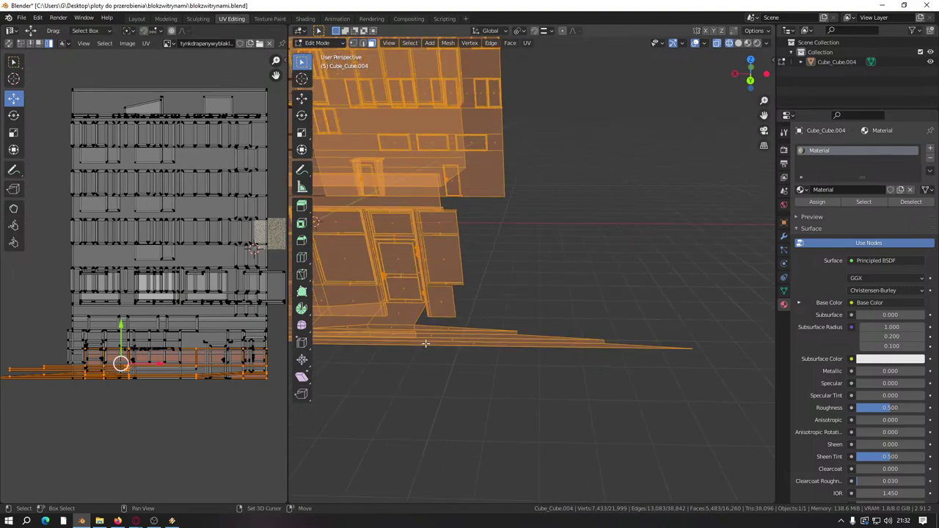
middle_click_drag(426, 343, 470, 332)
scroll(144, 274, "down", 2)
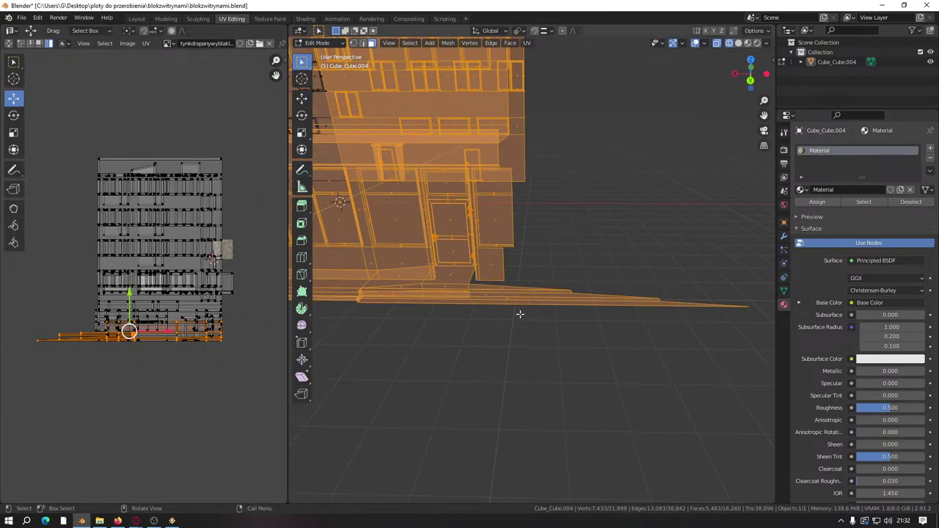
middle_click_drag(520, 314, 529, 297)
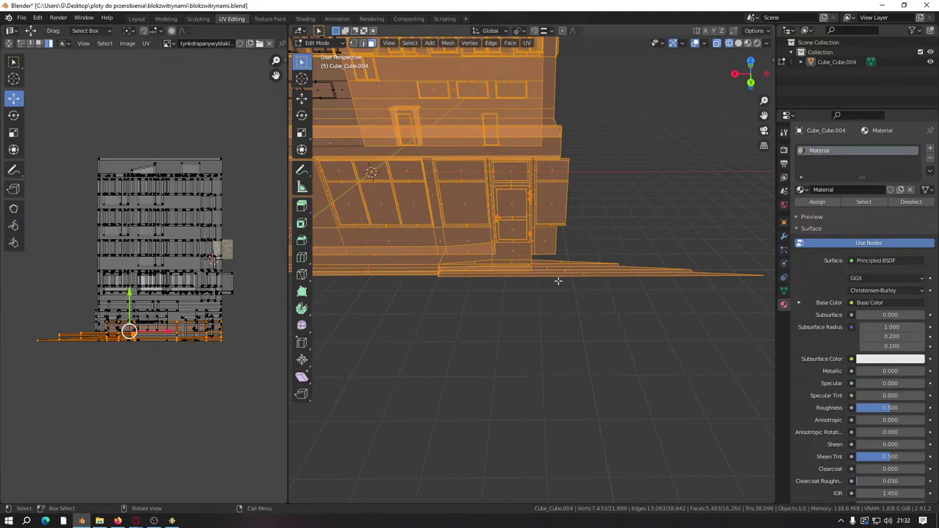
middle_click_drag(557, 278, 563, 275)
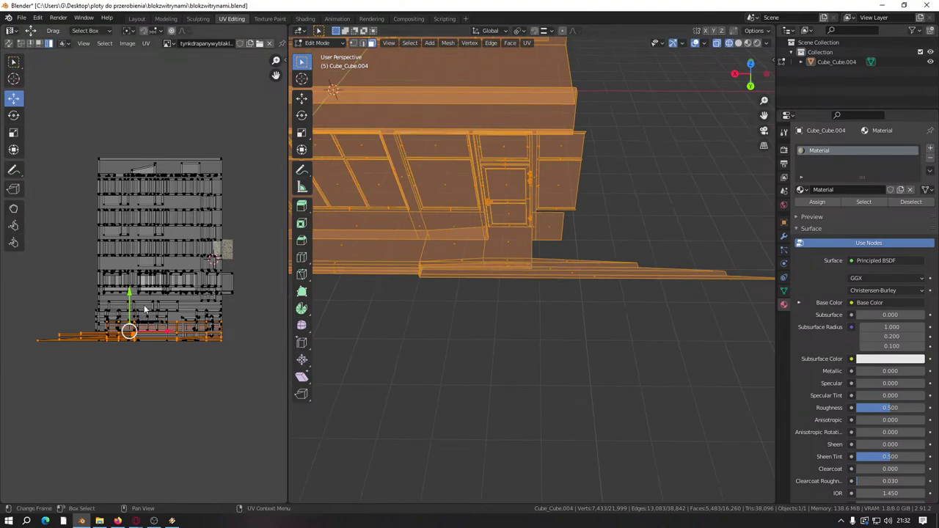
Step: Select all UVs, move them, then offset the whole layout -8 units along X
scroll(127, 286, "down", 3)
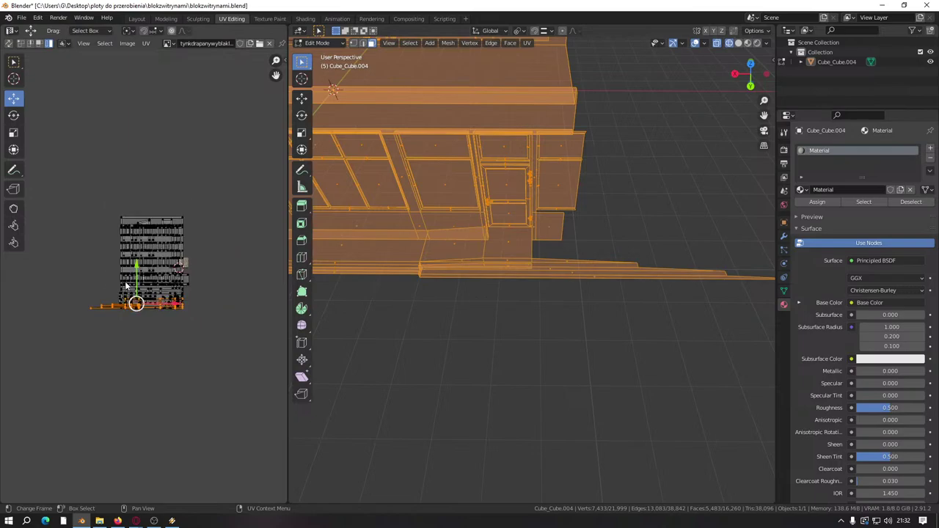
key("a")
scroll(126, 286, "up", 3)
key("g")
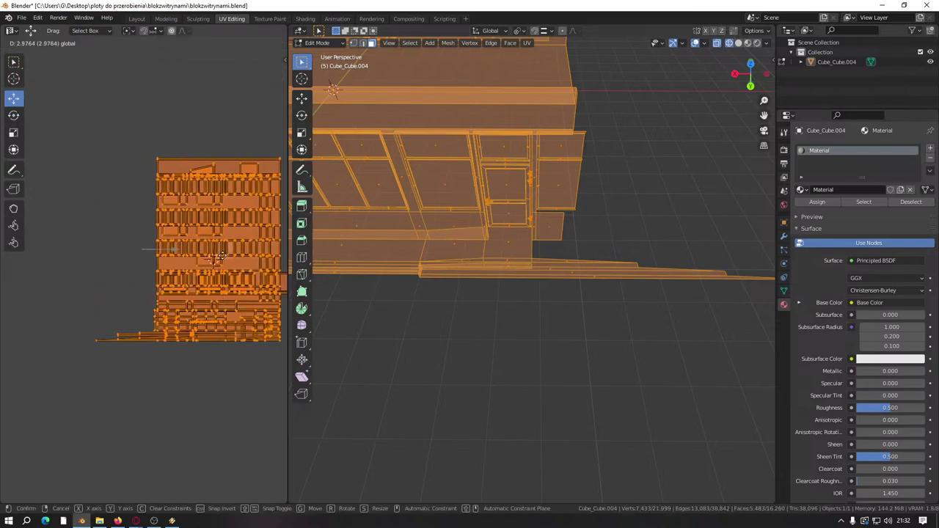
left_click(226, 255)
type("gx")
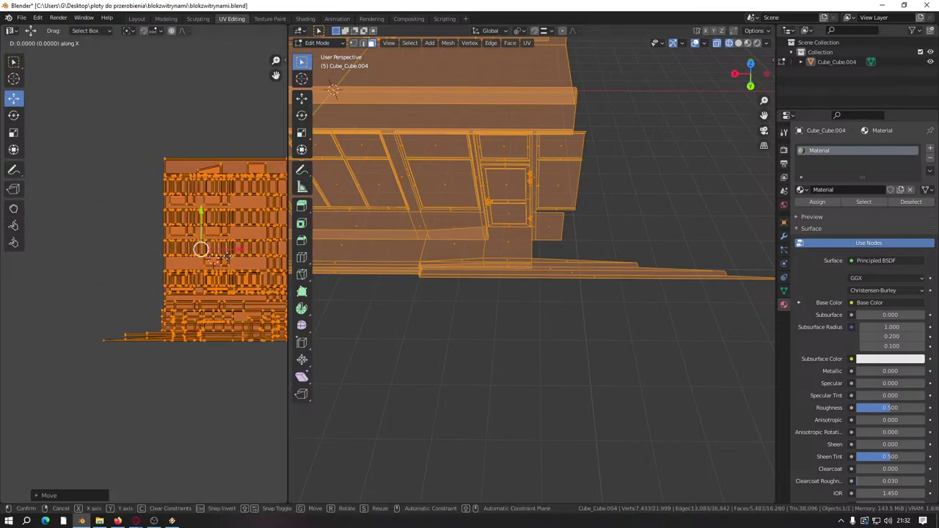
type("8")
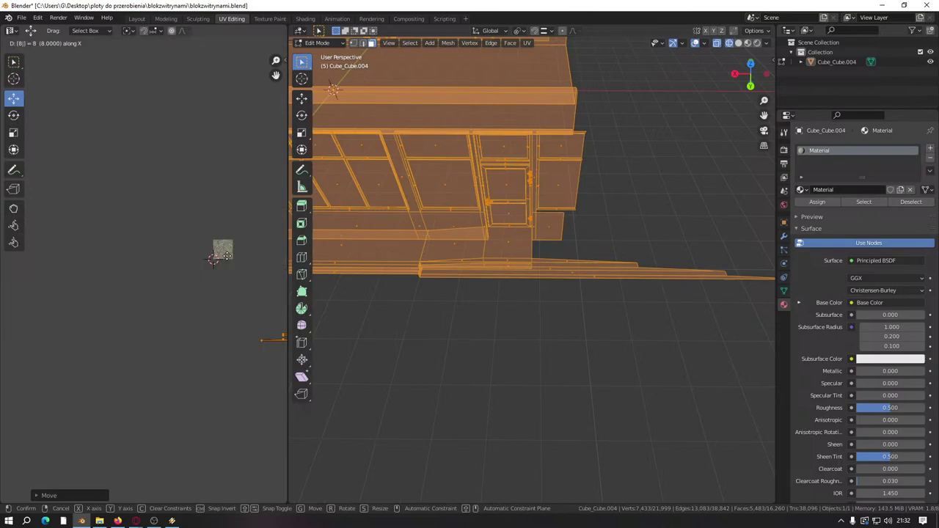
type("-")
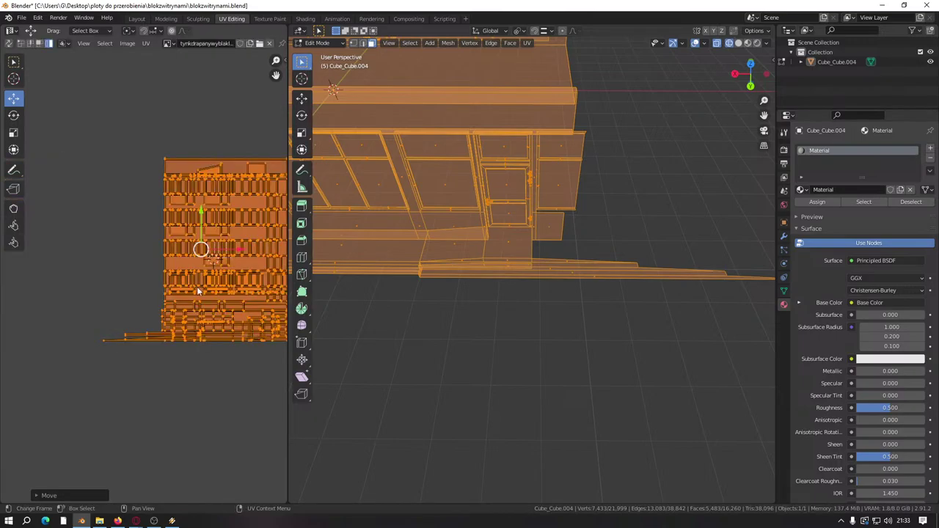
key("Return")
scroll(633, 295, "up", 2)
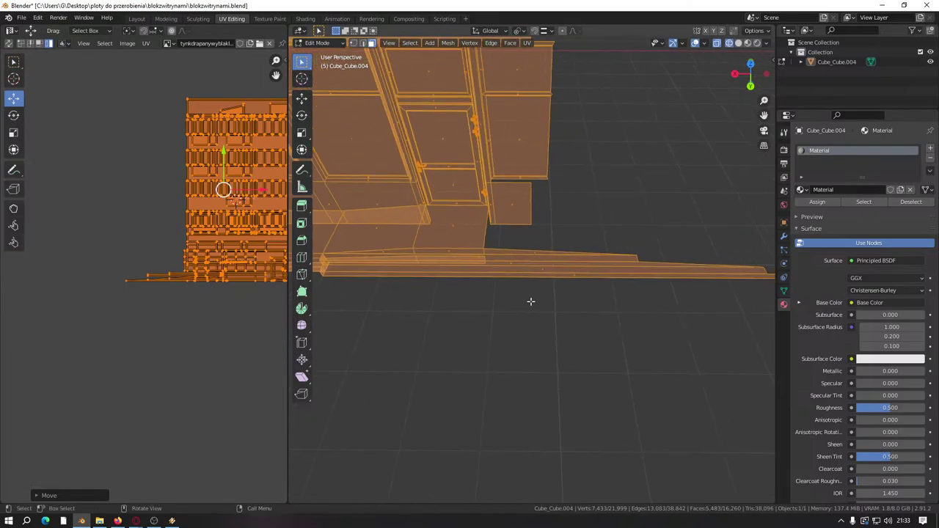
scroll(496, 297, "up", 2)
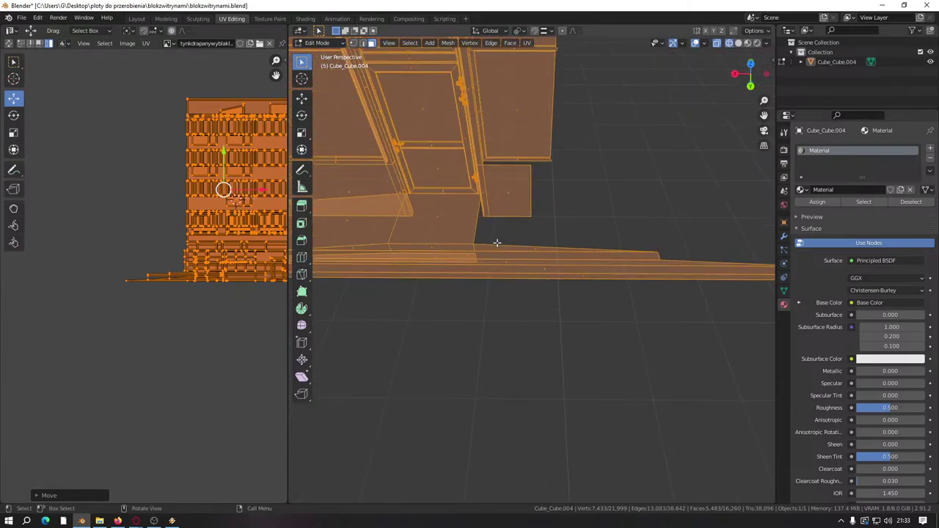
Step: Select the thin base strip faces and shift their UVs right across the plaster texture
left_click(539, 255)
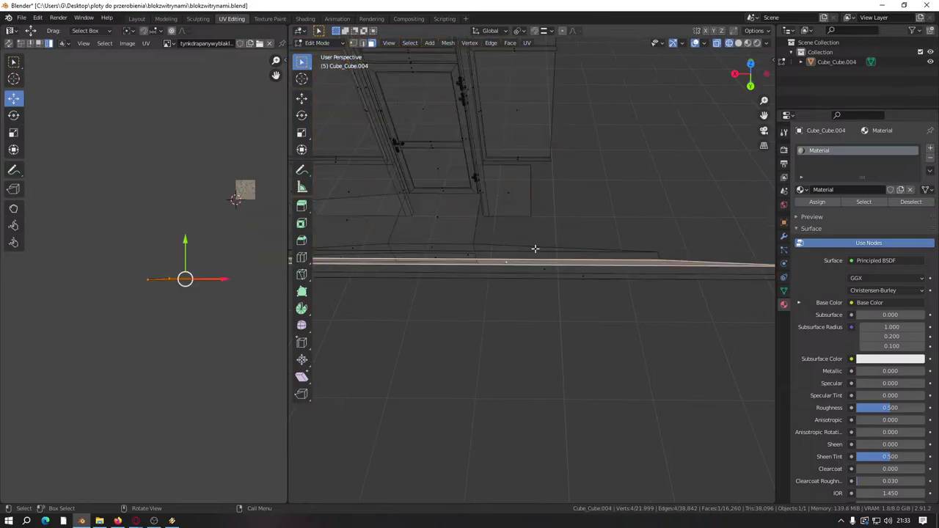
left_click(535, 249)
left_click(507, 261, "shift")
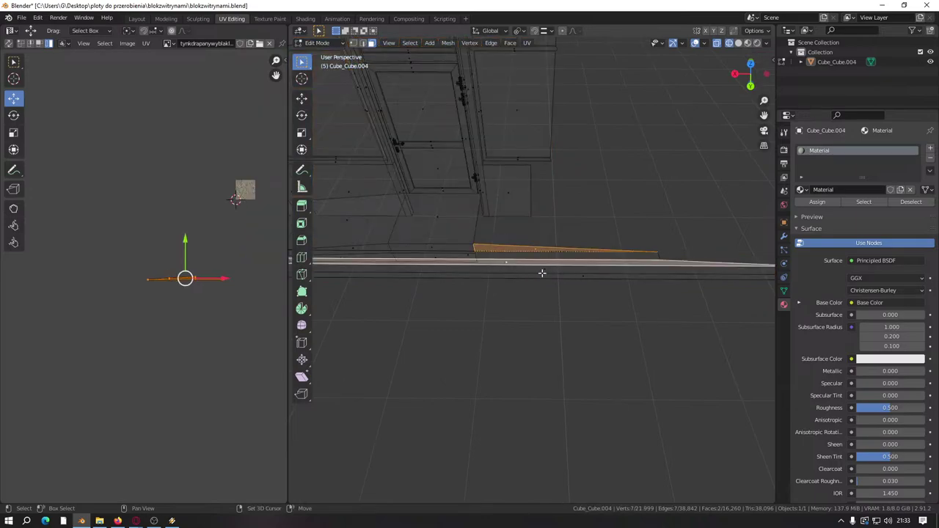
left_click_drag(525, 263, 601, 311, "shift")
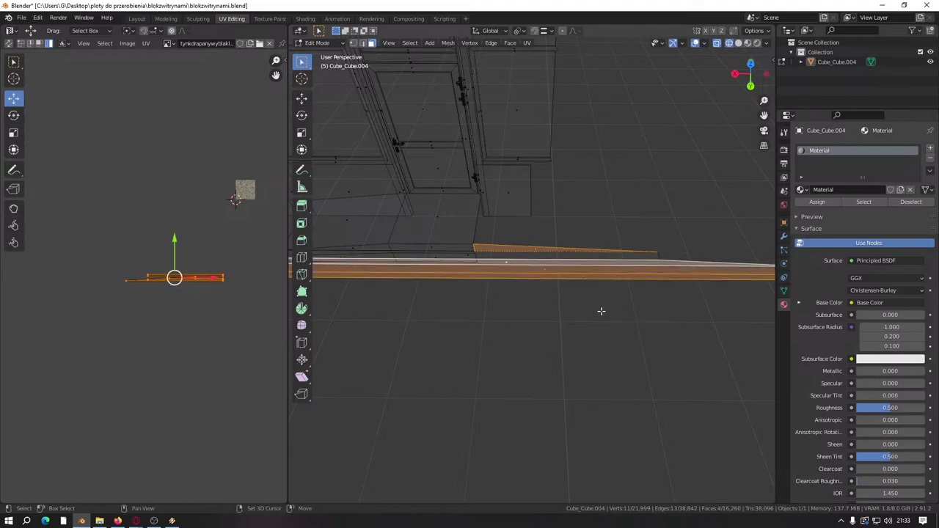
left_click_drag(507, 253, 610, 311, "shift")
middle_click_drag(610, 310, 526, 323)
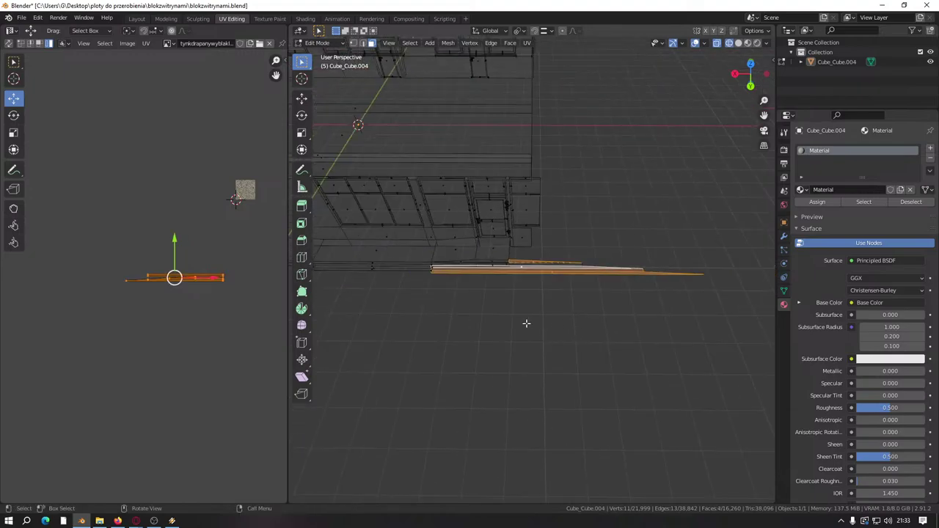
middle_click_drag(161, 306, 132, 338)
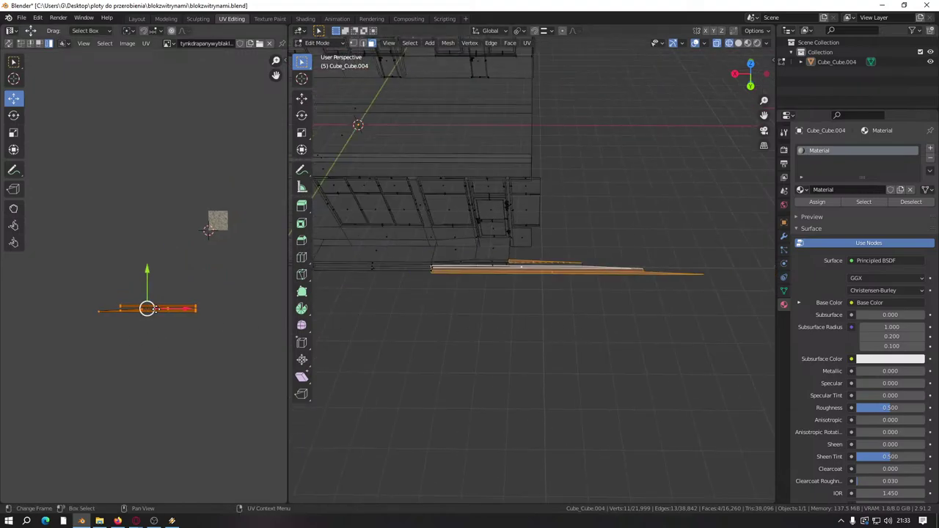
left_click_drag(174, 313, 243, 311)
Step: In back orthographic view, select the right-hand facade faces and their UV islands
key("KP_1")
middle_click_drag(538, 338, 512, 328, "alt")
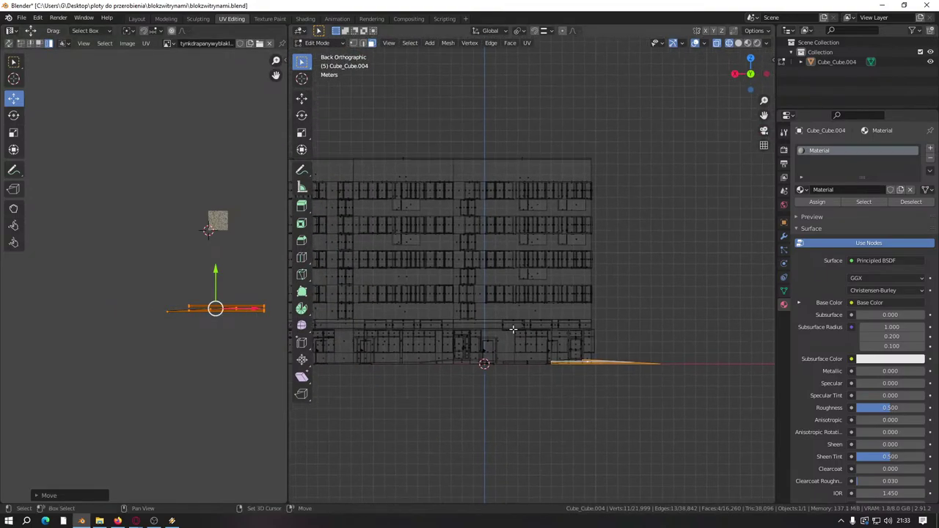
left_click_drag(455, 153, 664, 405)
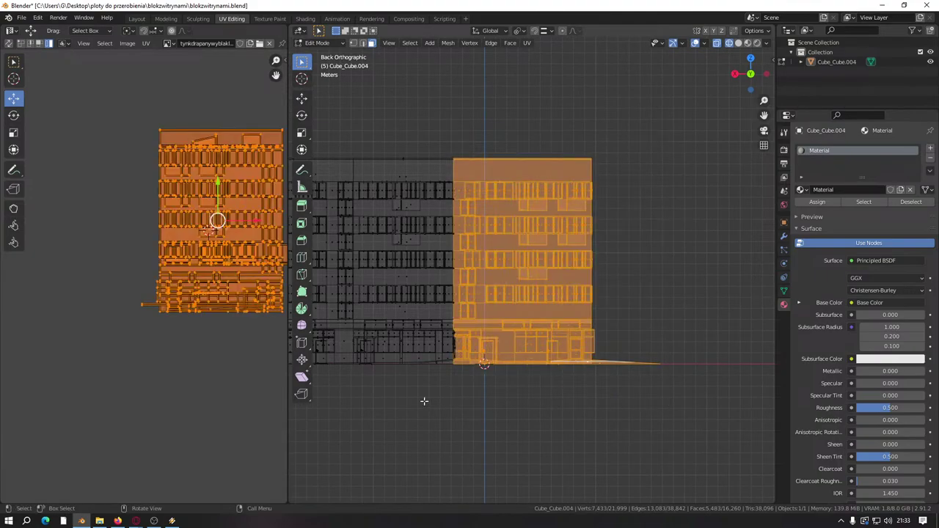
left_click(148, 309)
Step: With UV Sync on, isolate the base strip's UV island and shift it right on the texture
middle_click_drag(565, 323, 411, 279)
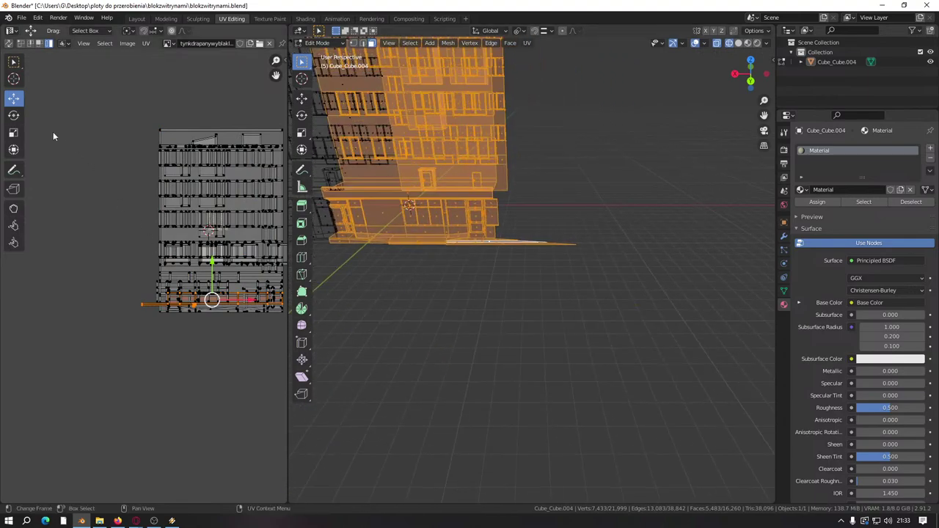
left_click(9, 43)
left_click(142, 308)
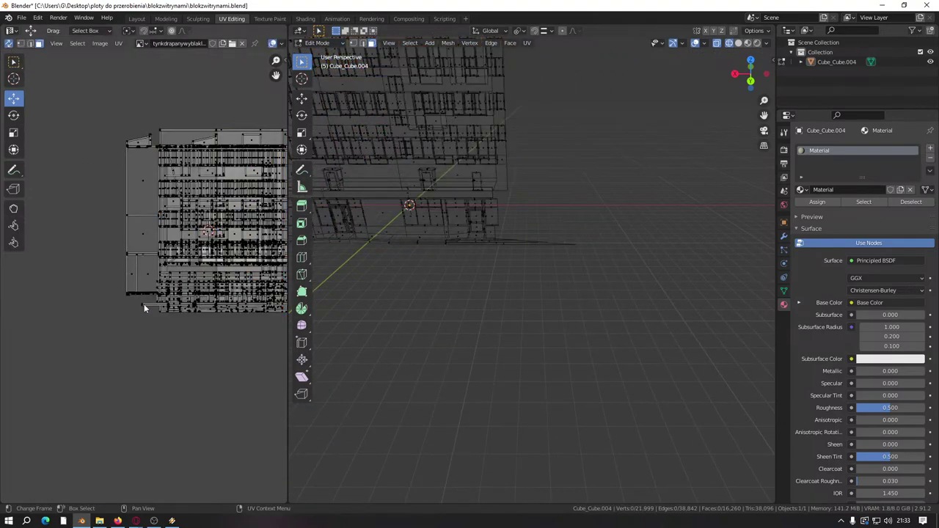
left_click(30, 44)
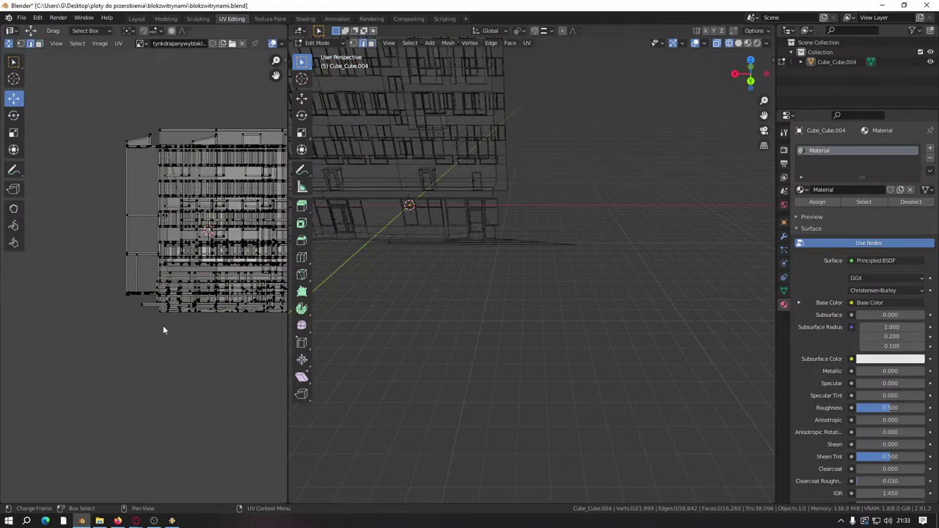
key("l")
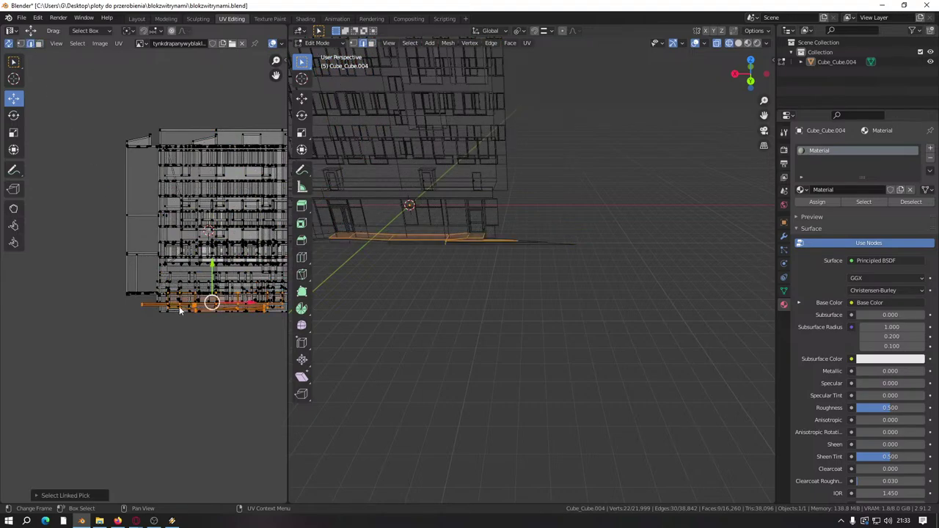
key("KP_Decimal")
scroll(455, 331, "up", 5)
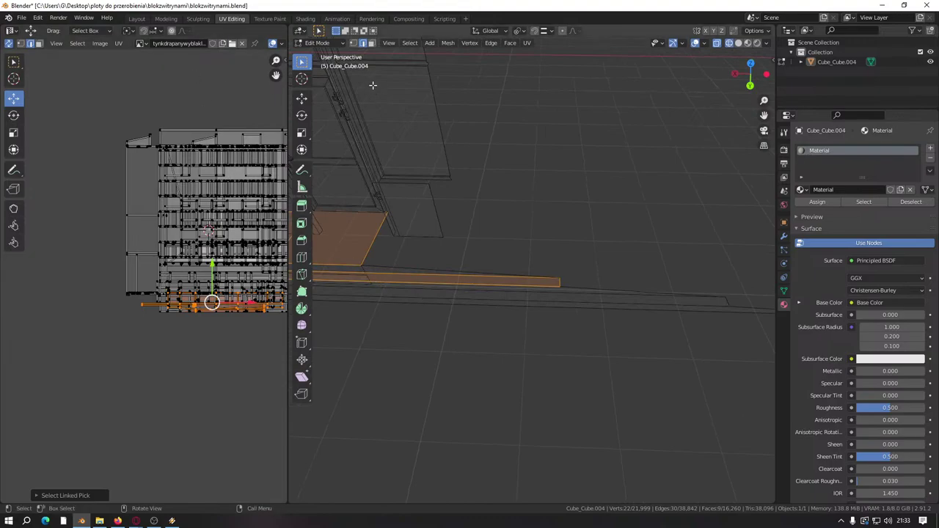
scroll(337, 168, "up", 1)
left_click(168, 305)
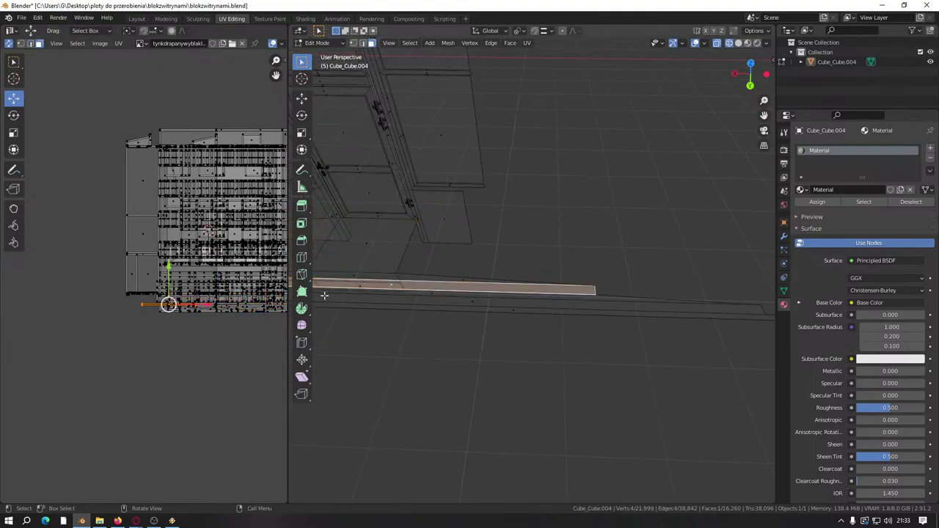
left_click_drag(192, 311, 247, 310)
Step: With UV Sync off, select the building's right half and move its UVs left
scroll(503, 325, "down", 2)
left_click(10, 44)
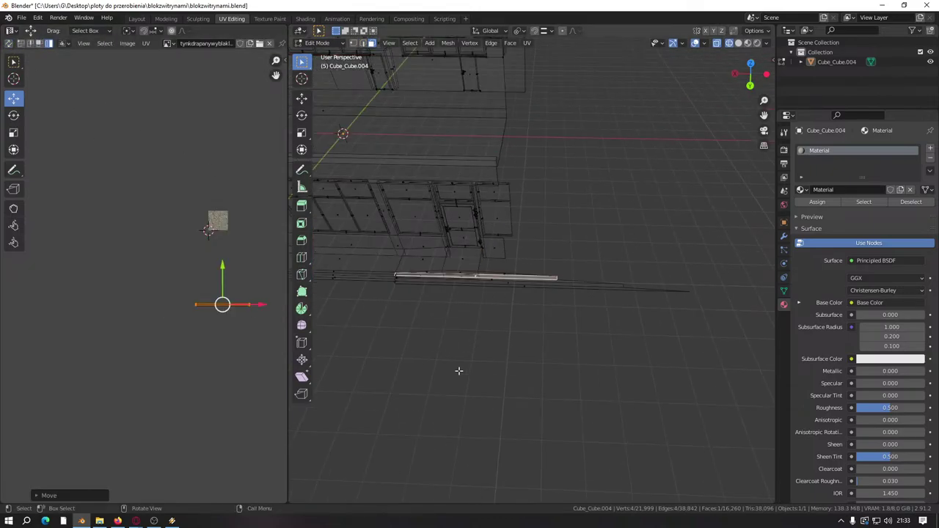
middle_click_drag(459, 371, 460, 311, "alt")
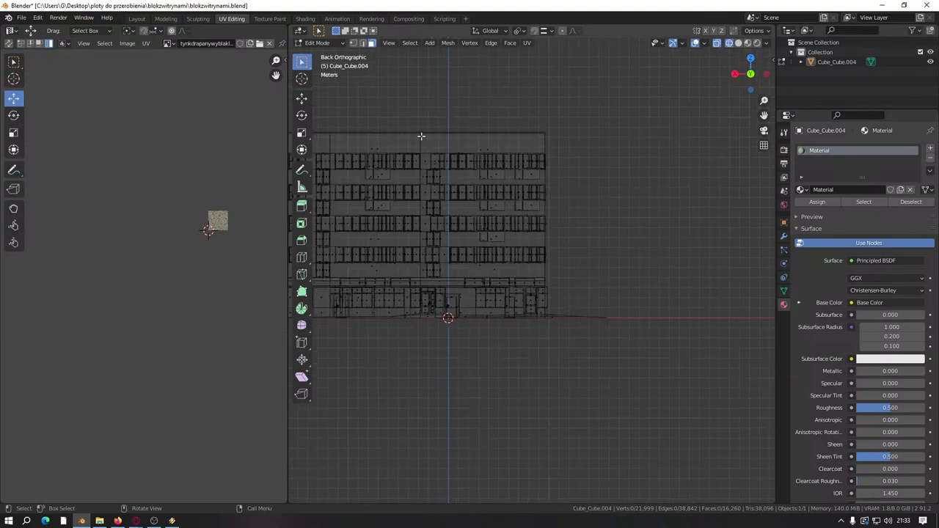
left_click_drag(422, 130, 608, 371)
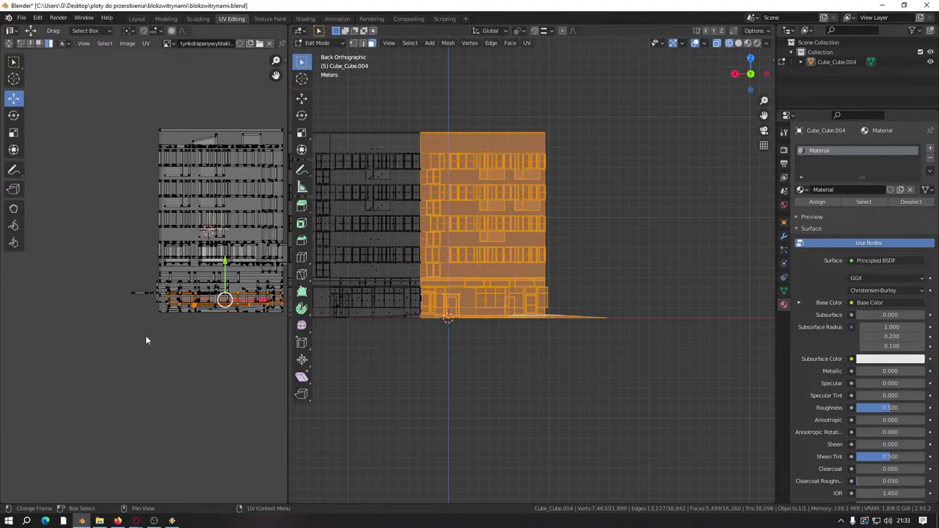
key("b")
left_click_drag(158, 314, 156, 315)
key("g")
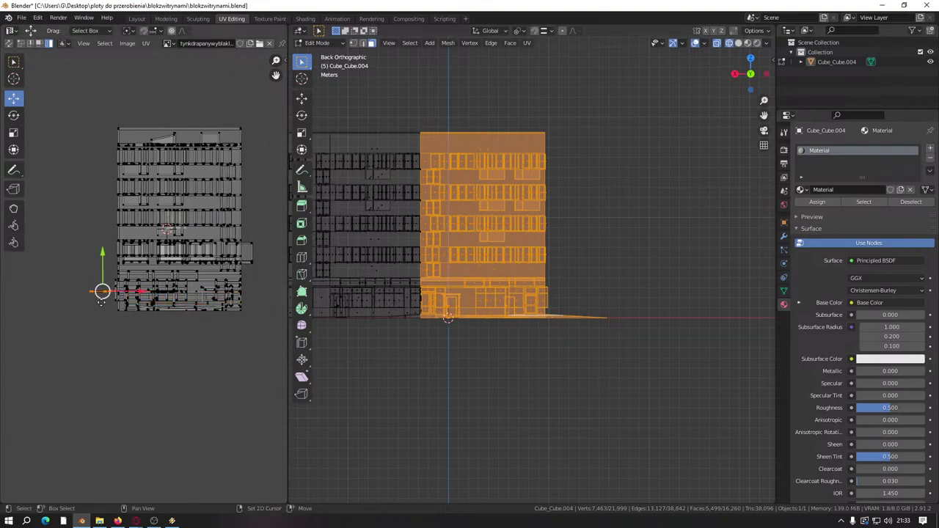
left_click(150, 294)
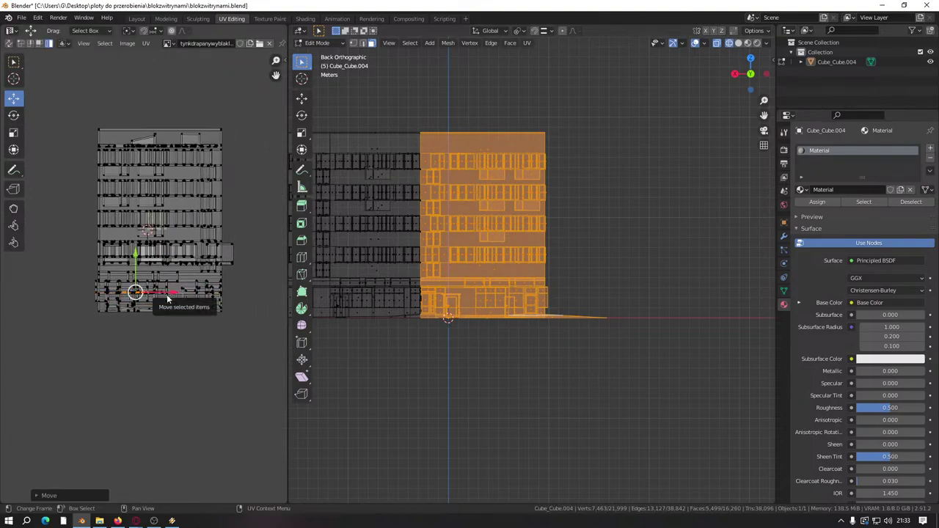
middle_click_drag(191, 278, 216, 286)
Step: Hide the right half, select the remaining right facade portion, then cancel a loop cut and deselect all
key("h")
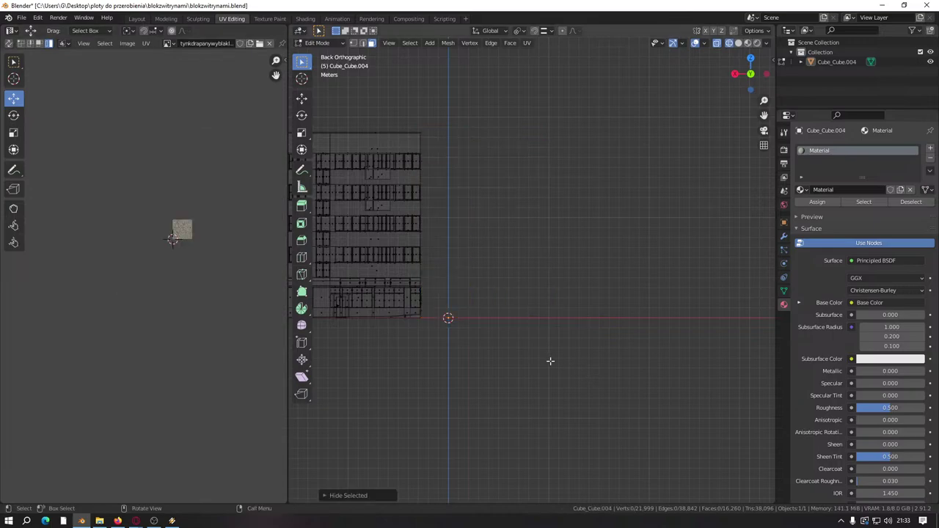
key("Home")
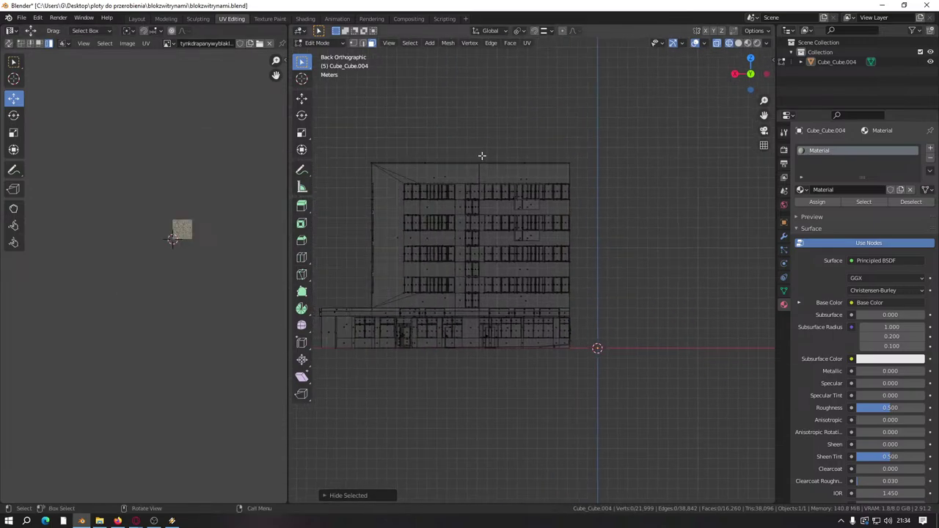
left_click_drag(481, 155, 603, 401)
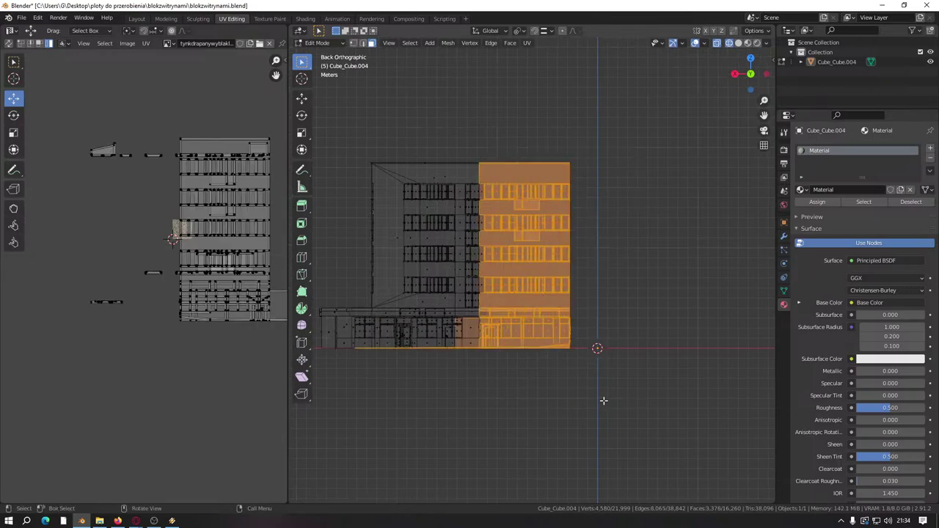
middle_click_drag(449, 343, 470, 310)
scroll(470, 309, "up", 4)
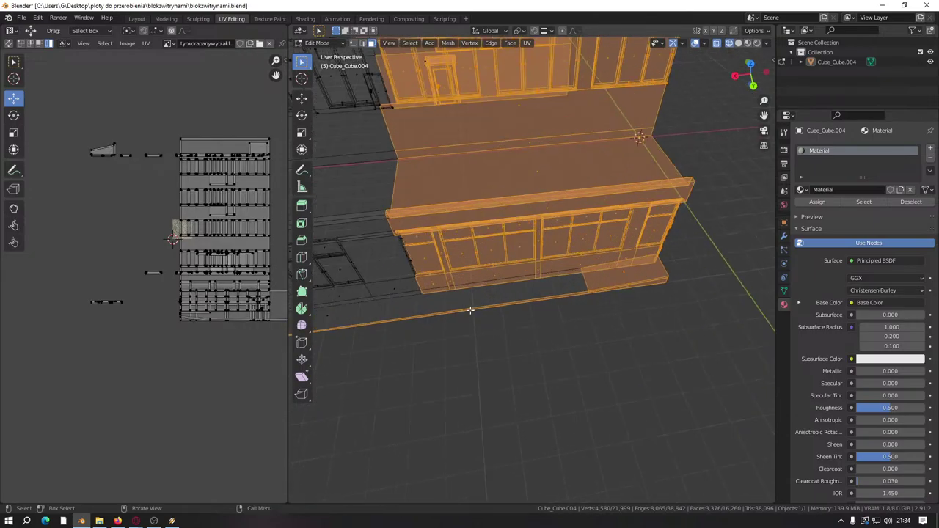
scroll(471, 310, "up", 5)
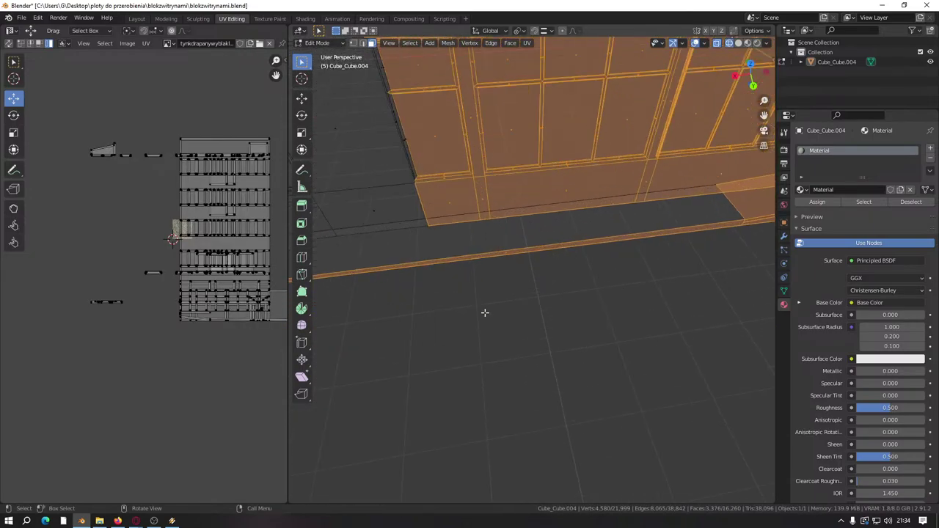
scroll(418, 291, "down", 2)
key("ctrl+r")
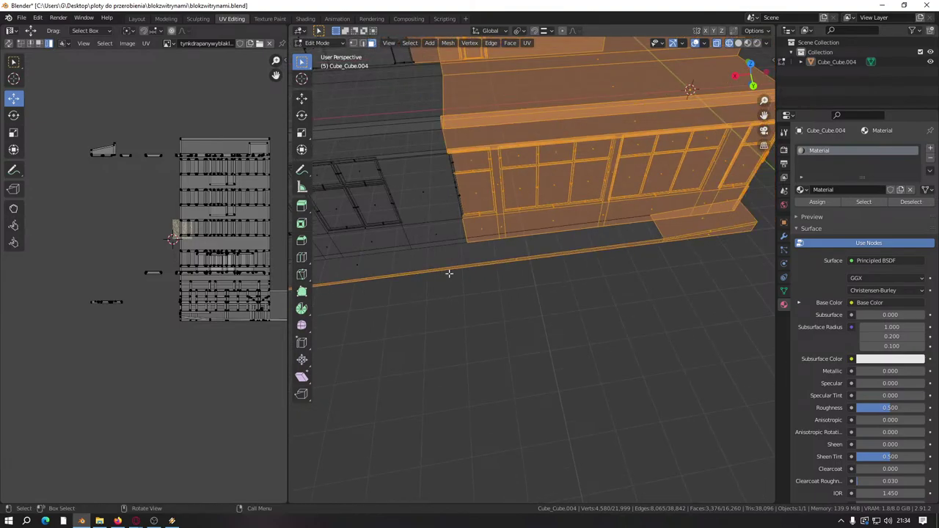
key("Escape")
key("alt+a")
Step: Show the walls in Material Preview shading, checking the tiled plaster against solid shading
key("z")
left_click(478, 394)
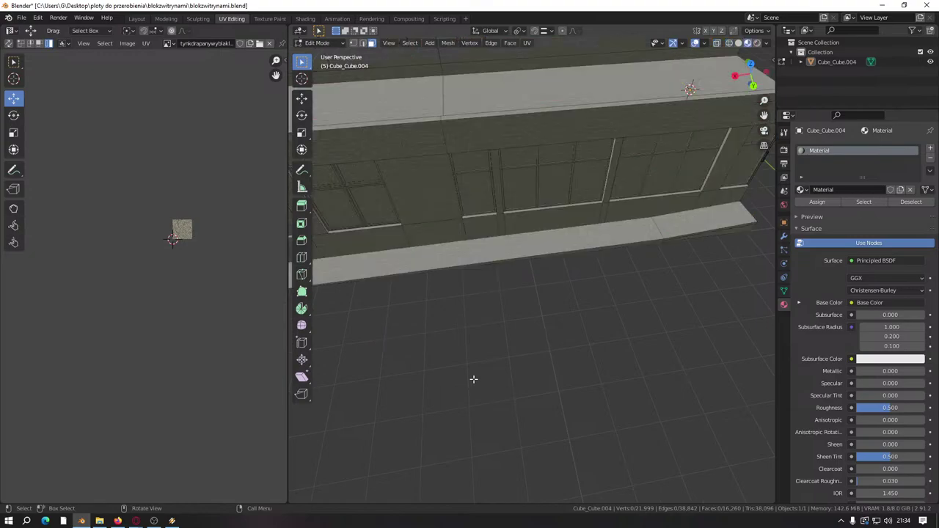
mouse_move(471, 379)
middle_mouse_down()
mouse_move(450, 283)
mouse_move(519, 278)
mouse_move(491, 272)
mouse_move(471, 317)
middle_mouse_up()
scroll(434, 286, "up", 3)
key("z")
scroll(467, 283, "down", 3)
scroll(470, 316, "up", 2)
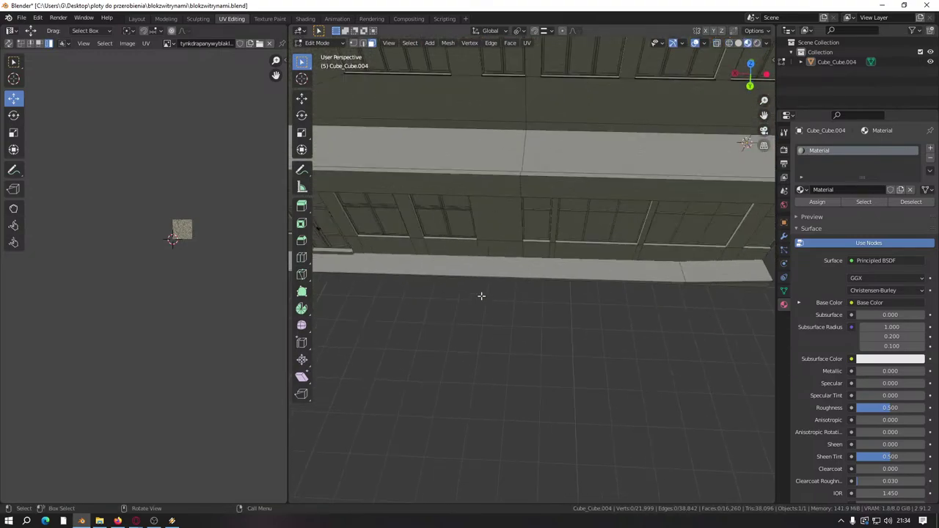
key("z")
mouse_move(484, 275)
middle_mouse_down()
mouse_move(497, 270)
mouse_move(480, 261)
middle_mouse_up()
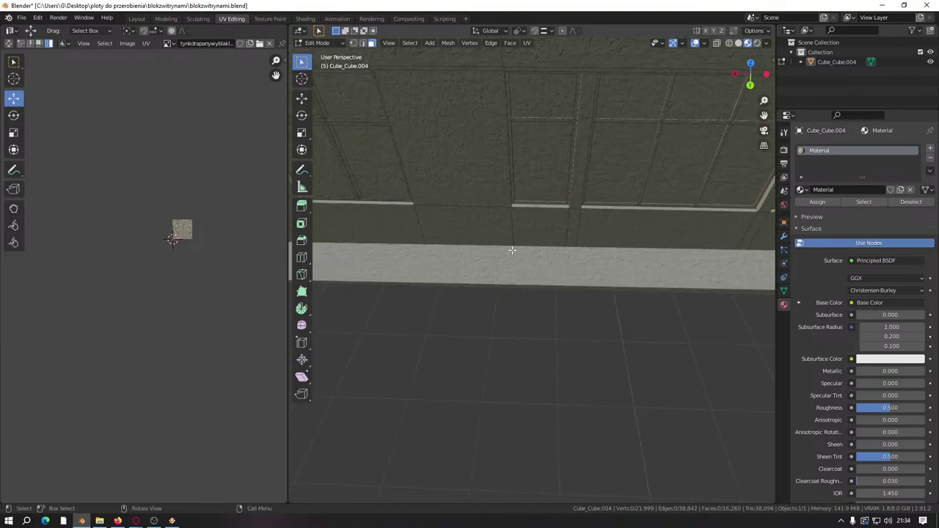
Step: Knife-cut a vertical line across the wall band from its top edge to its bottom edge
key("k")
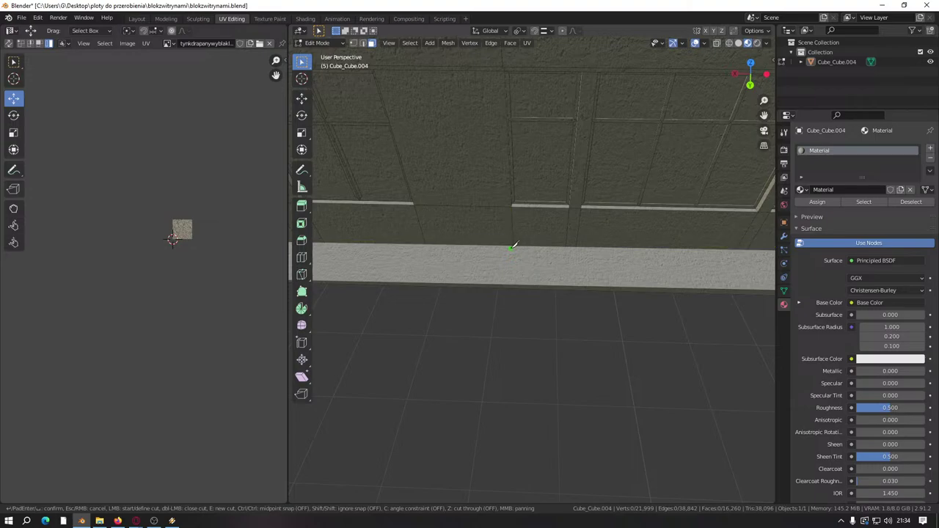
left_click(512, 242)
left_click(512, 284)
key("Return")
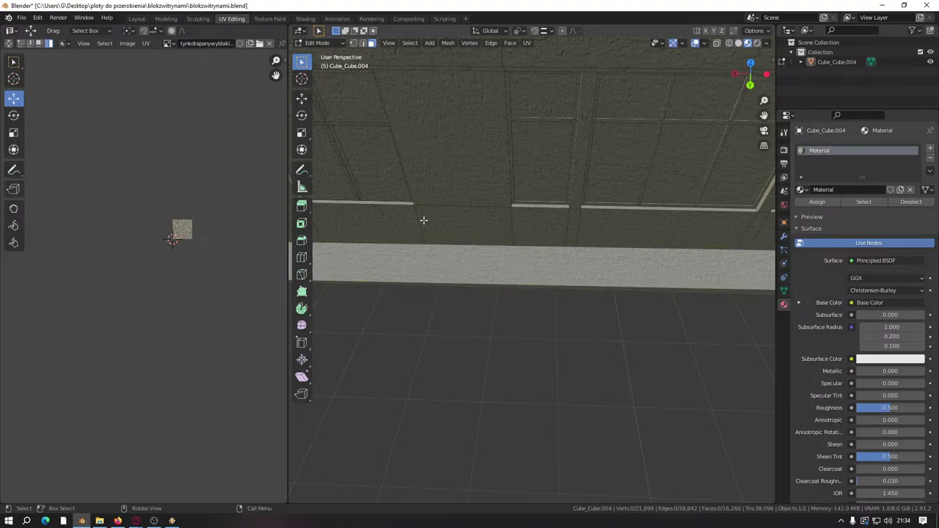
middle_click_drag(502, 254, 494, 237)
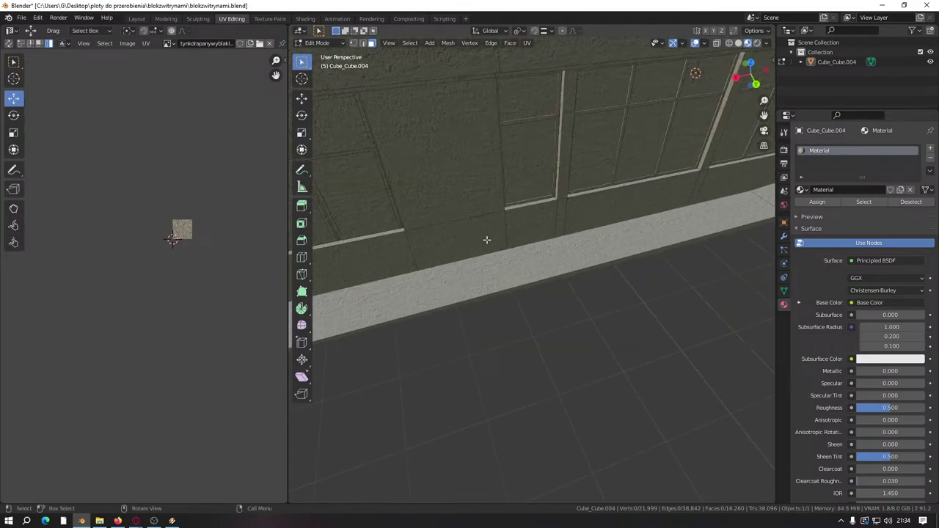
scroll(468, 235, "down", 8)
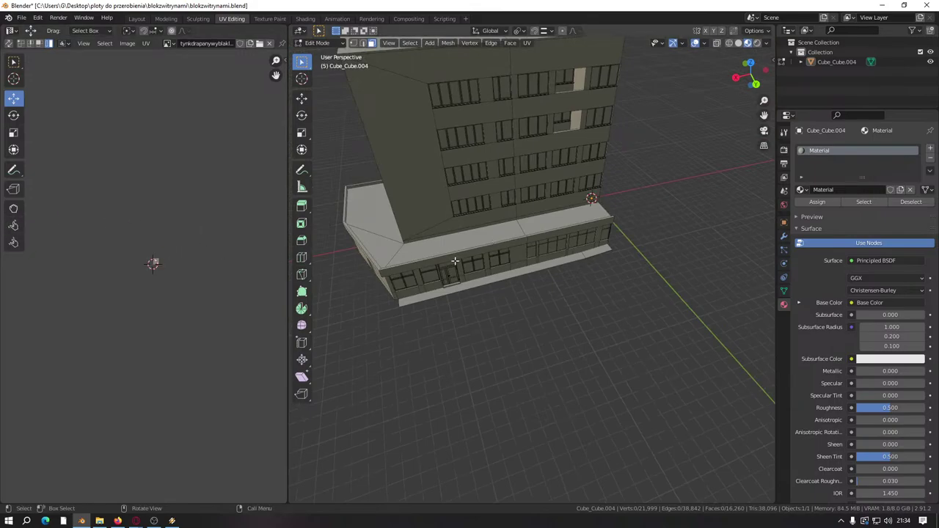
middle_click_drag(478, 282, 486, 310, "shift")
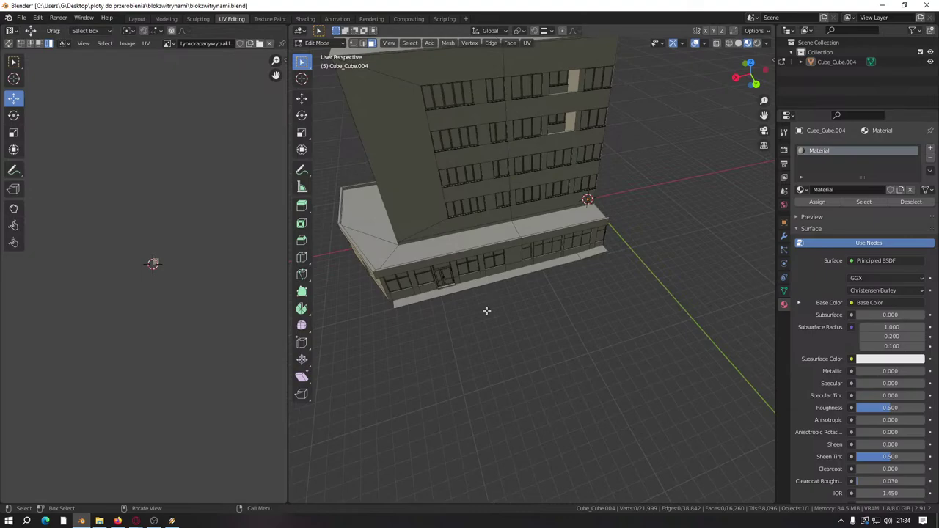
Step: Reveal the right wing, move its UVs off to the right, and hide it again
key("alt+h")
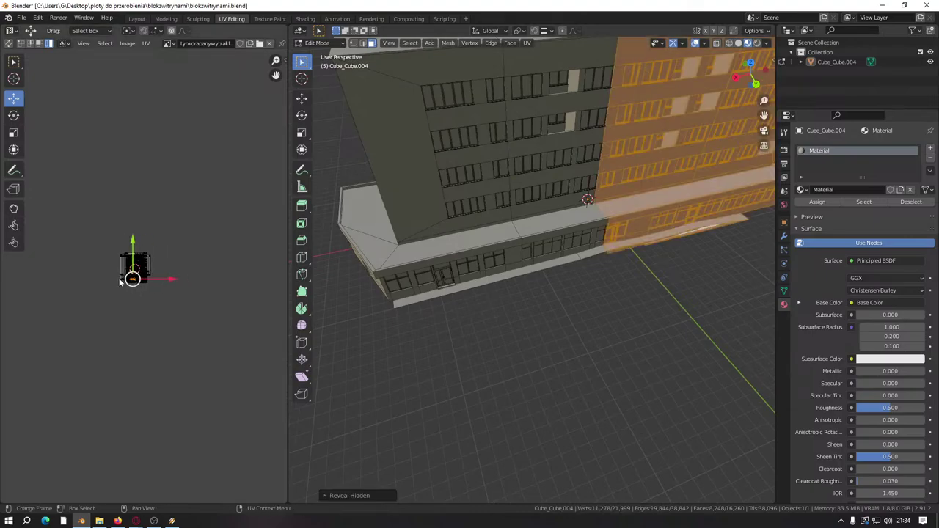
scroll(147, 268, "up", 2)
key("g")
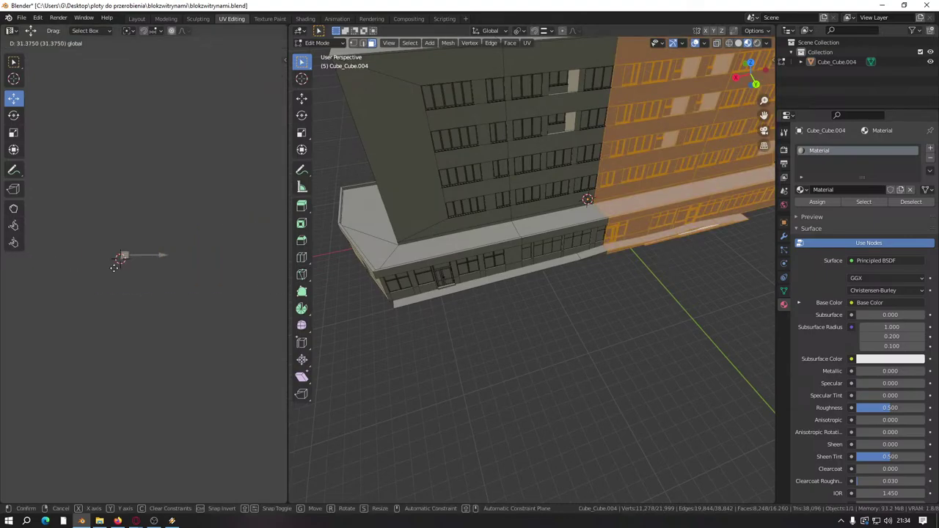
left_click(116, 267)
middle_click_drag(381, 300, 527, 319)
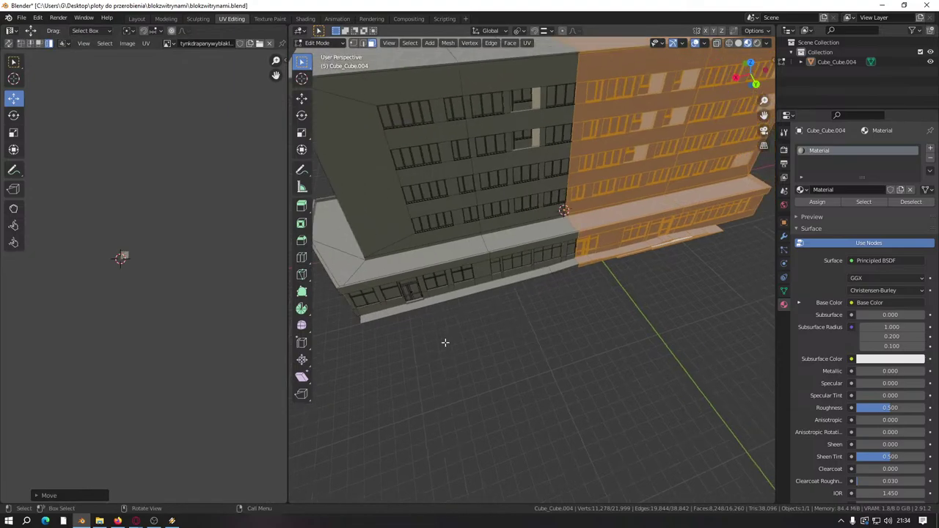
key("h")
Step: Hide two wall faces just above the base
scroll(444, 342, "up", 8)
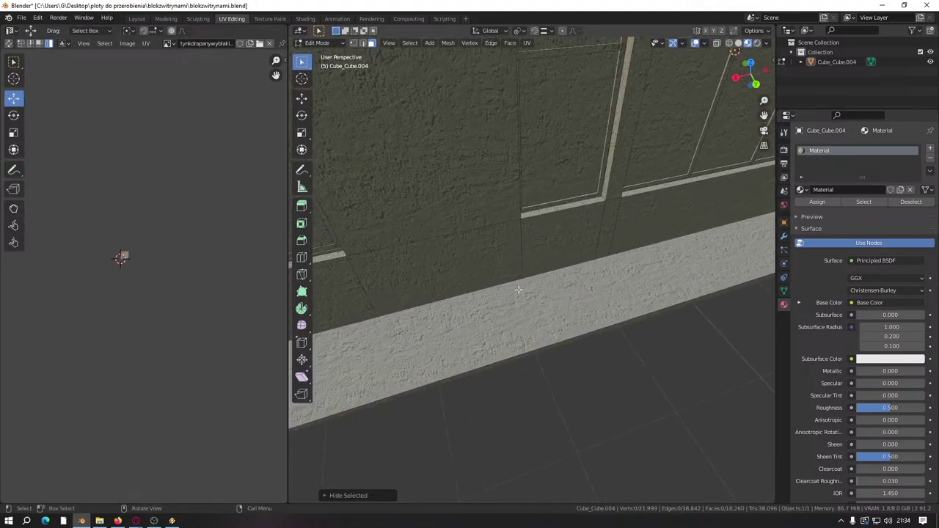
left_click(543, 255)
left_click(469, 282, "shift")
scroll(513, 302, "down", 3)
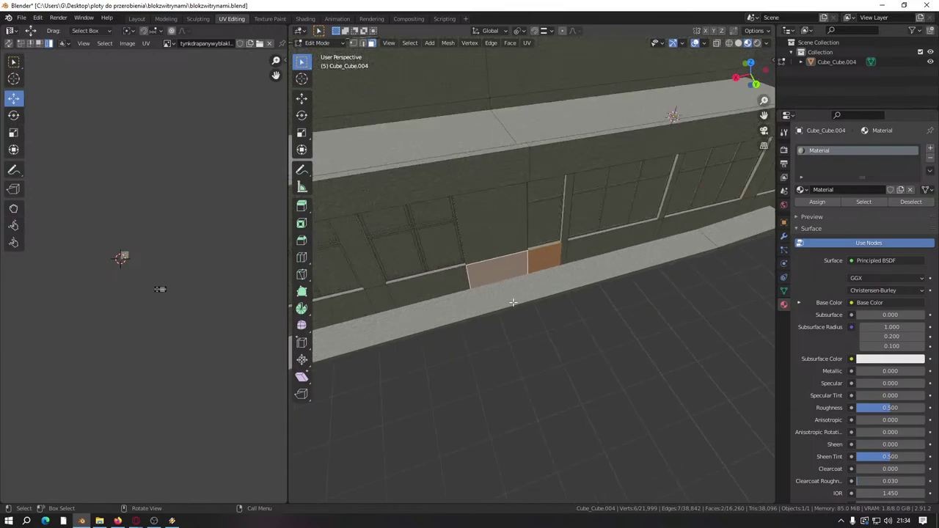
key("h")
middle_click_drag(513, 303, 470, 274)
scroll(507, 301, "up", 3)
scroll(477, 283, "down", 3)
Step: Knife-cut across the base from its top edge to its bottom edge
key("k")
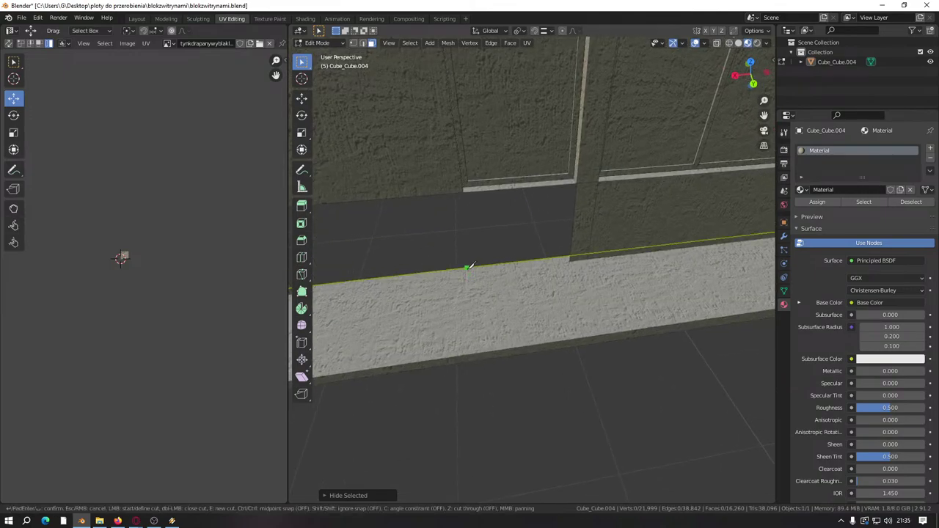
left_click(467, 268)
left_click(485, 356)
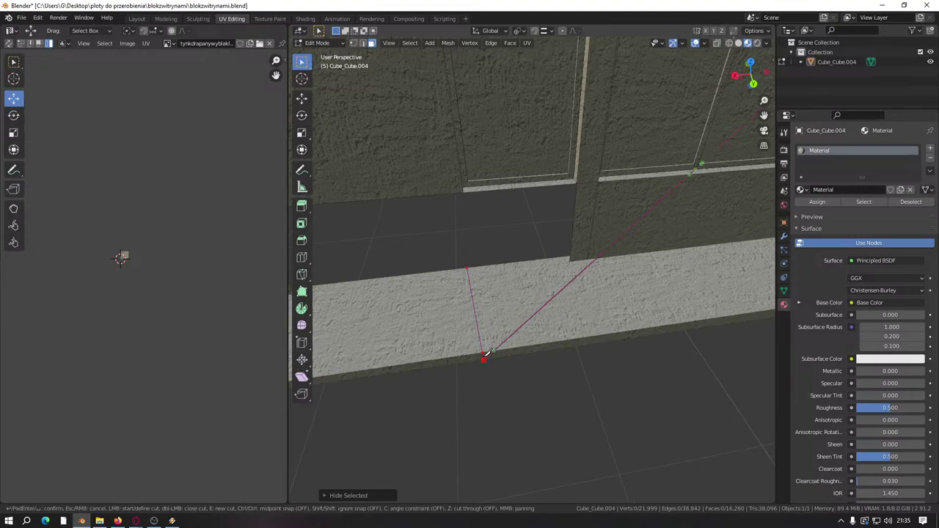
key("Return")
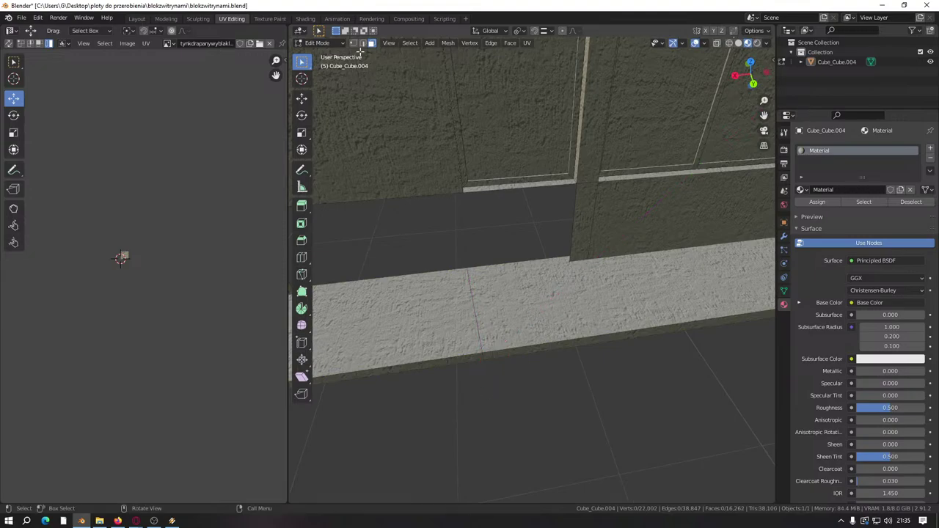
Step: Select the new bottom-edge vertex and try sliding it, cancelling the free move
left_click(487, 355)
left_click(303, 100)
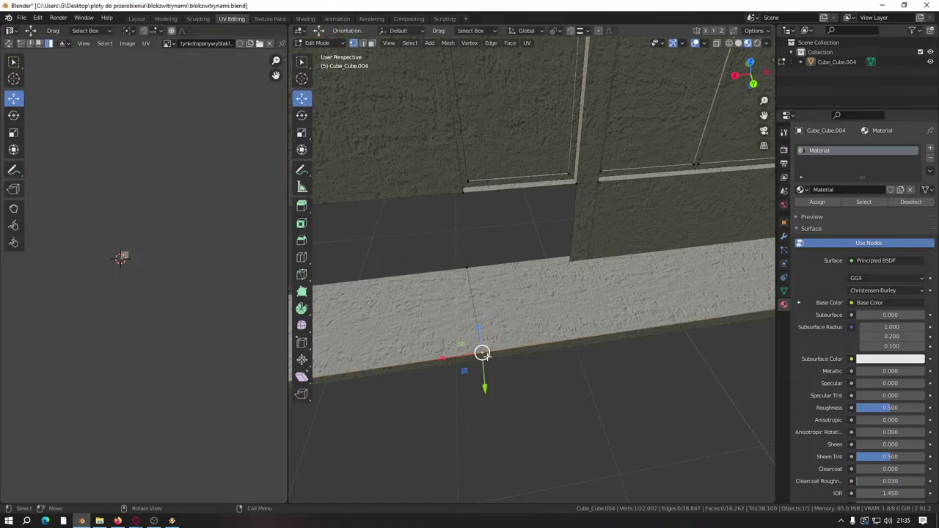
left_click_drag(453, 358, 455, 352)
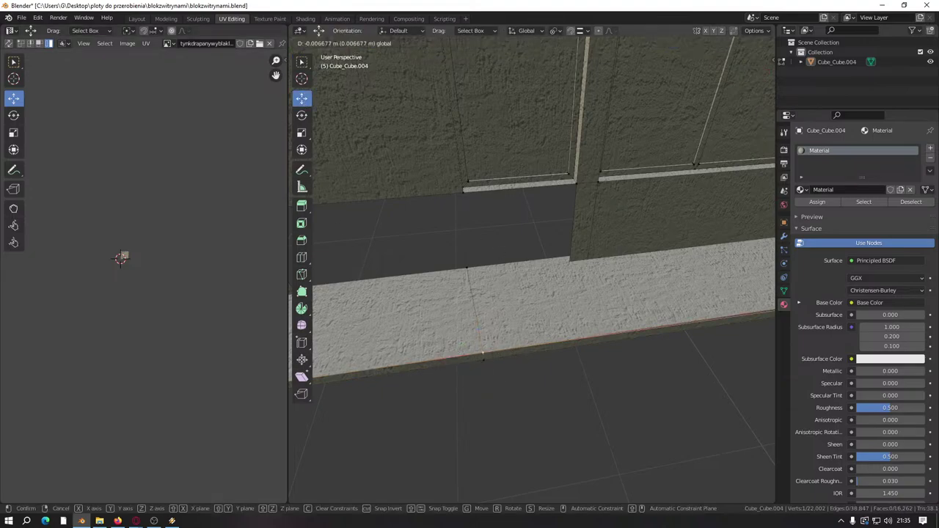
key("g")
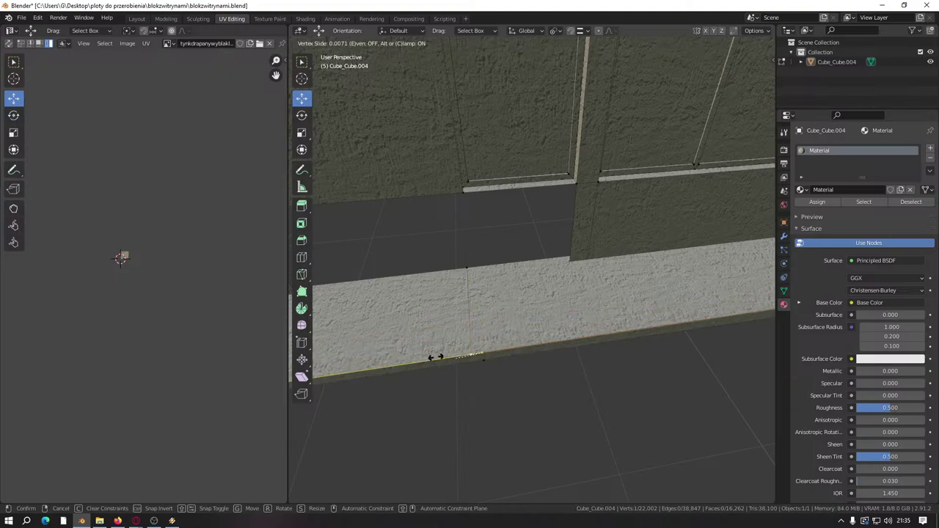
mouse_move(470, 313)
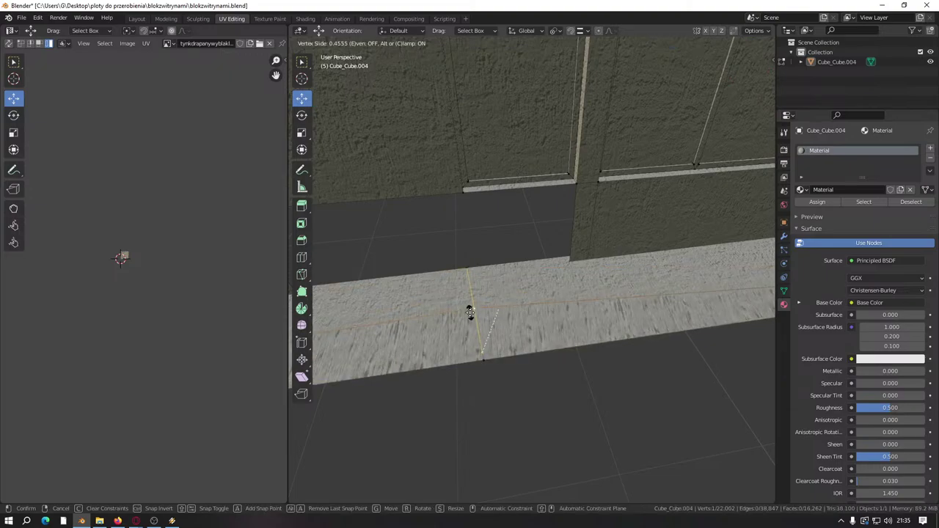
key("g")
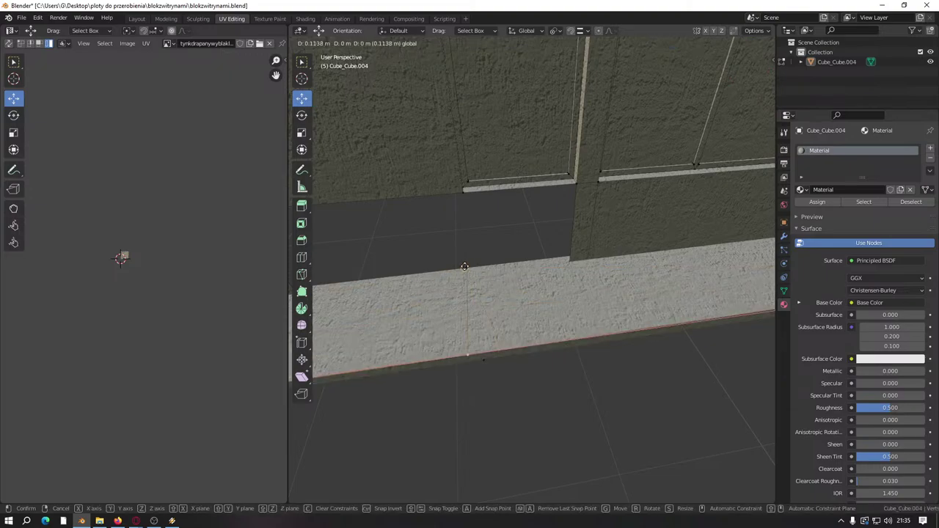
right_click(465, 264)
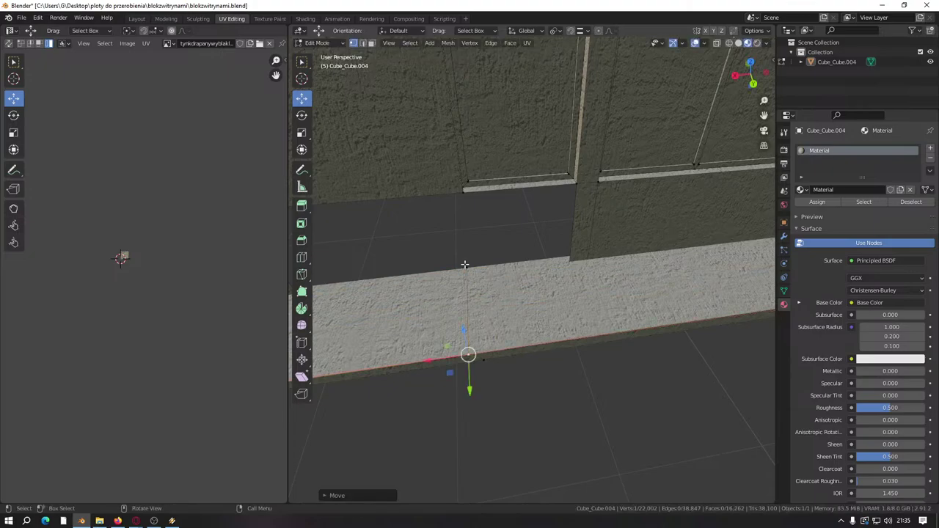
Step: Set snapping to Vertex and slide the vertex along X back into line with the edge
left_click(580, 31)
left_click(556, 70)
left_click(579, 31)
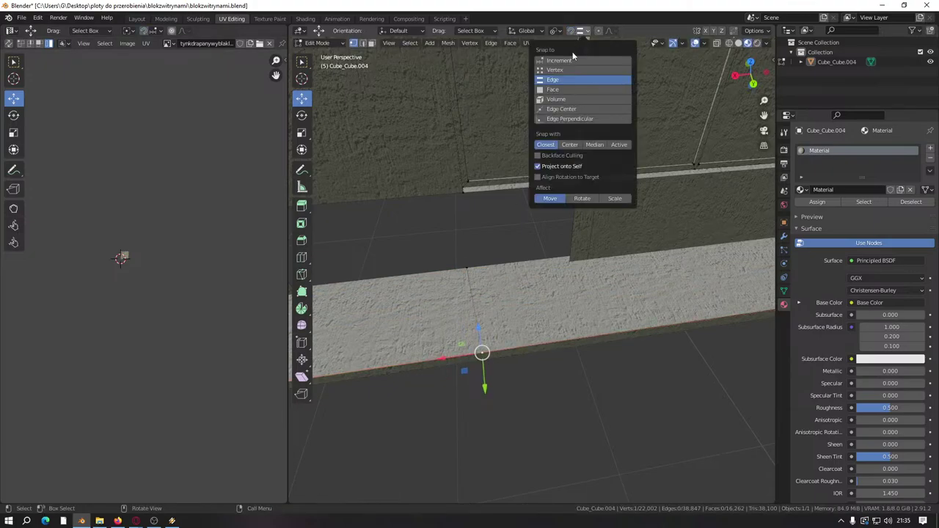
key("shift+v")
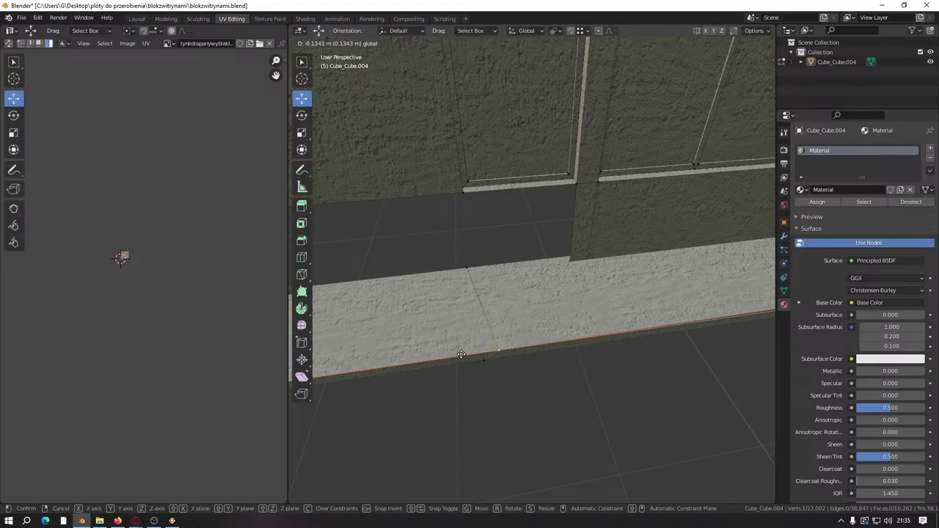
left_click(465, 261)
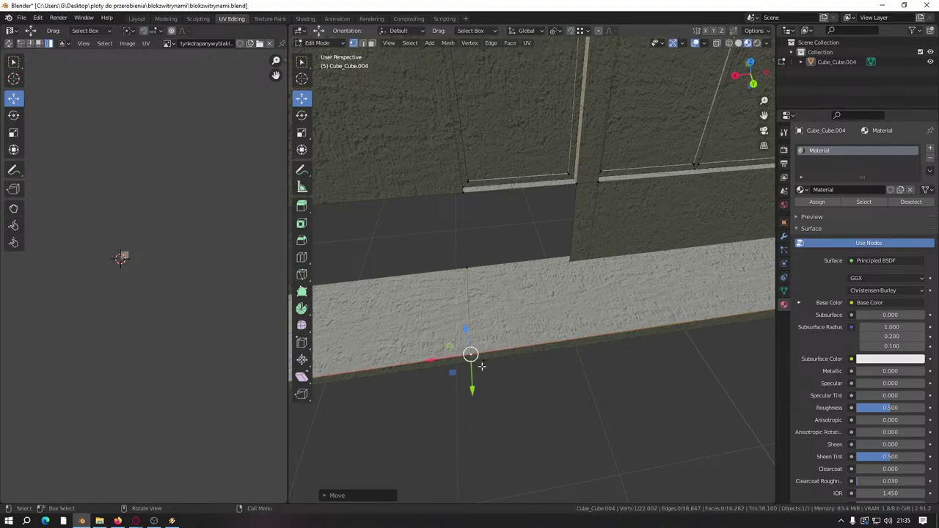
left_click_drag(449, 365, 469, 360)
middle_click_drag(469, 360, 504, 370)
left_click(516, 387)
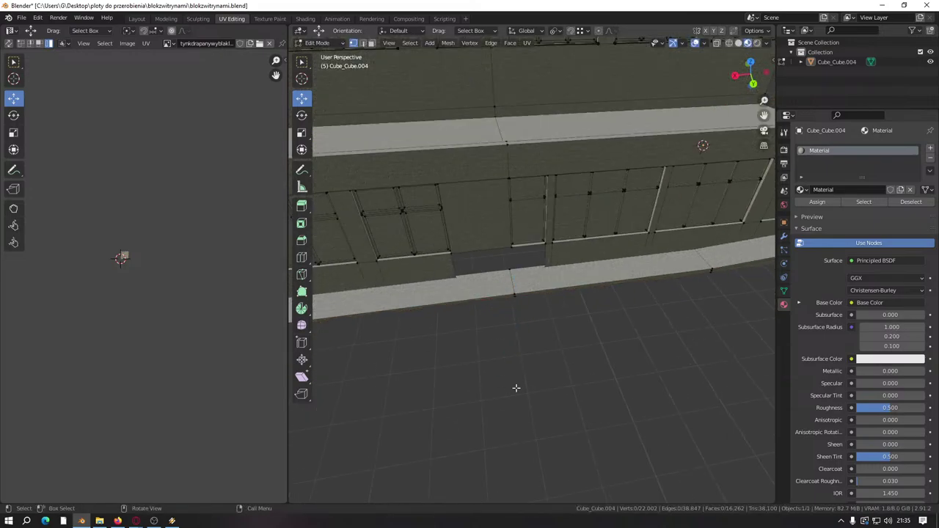
Step: Reveal the hidden wall faces and switch to face selection to view the facade
key("alt+h")
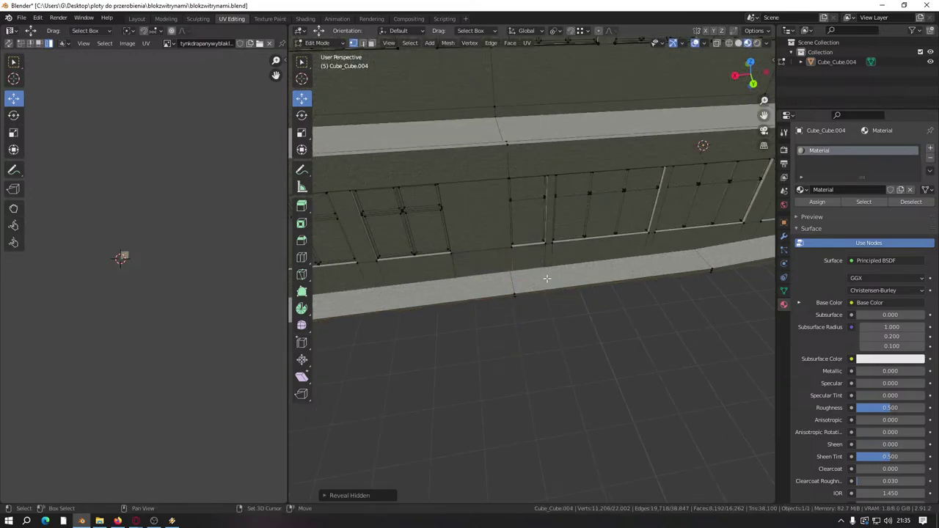
middle_click_drag(546, 278, 516, 312)
left_click(372, 43)
scroll(473, 309, "up", 4)
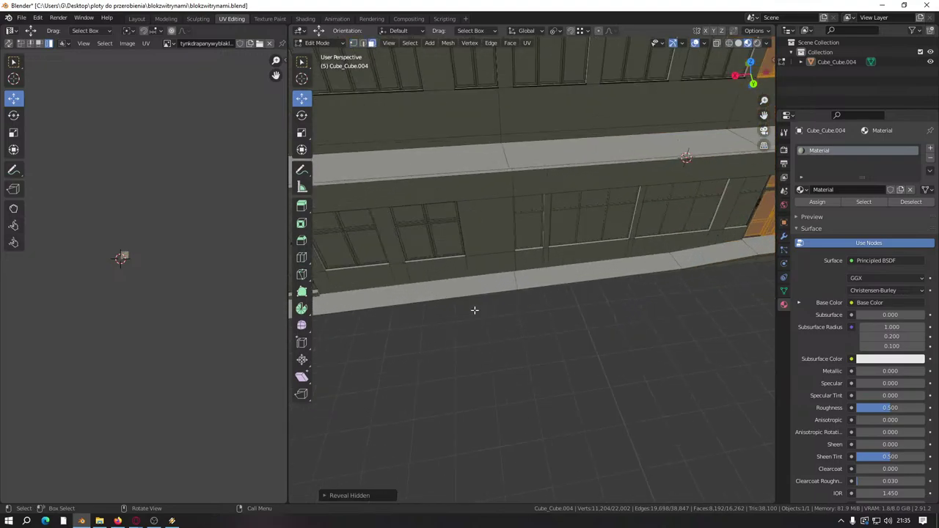
mouse_move(559, 277)
middle_mouse_down()
mouse_move(480, 271)
mouse_move(512, 296)
mouse_move(633, 325)
mouse_move(667, 308)
mouse_move(514, 305)
mouse_move(584, 266)
middle_mouse_up()
Step: Hide the facade faces, switch to wireframe shading, and hide the right-hand block
key("h")
key("z")
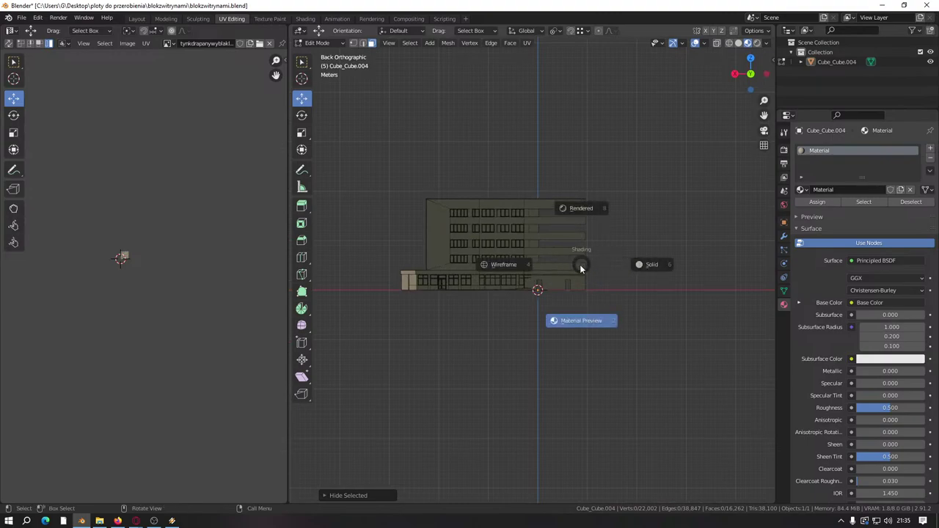
left_click(505, 267)
scroll(543, 230, "up", 4)
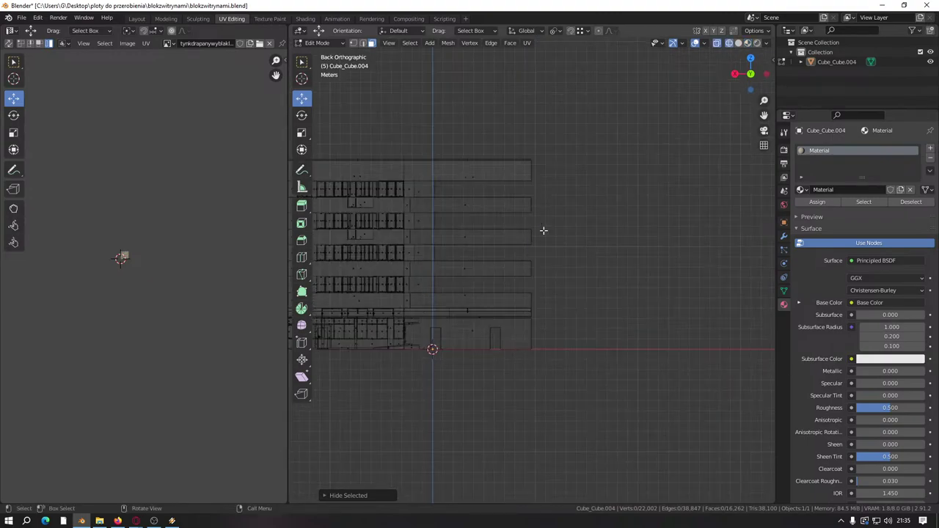
left_click_drag(563, 130, 407, 368)
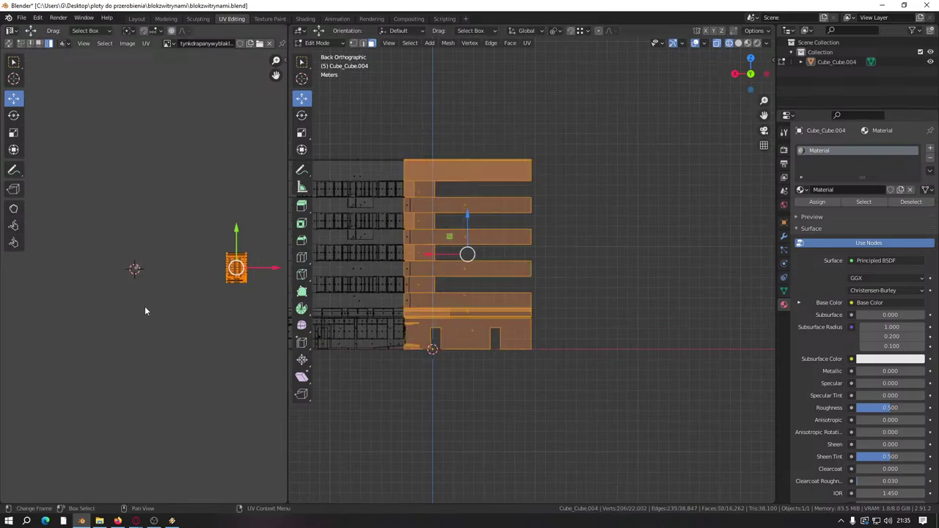
middle_click_drag(418, 301, 475, 302, "shift")
key("g")
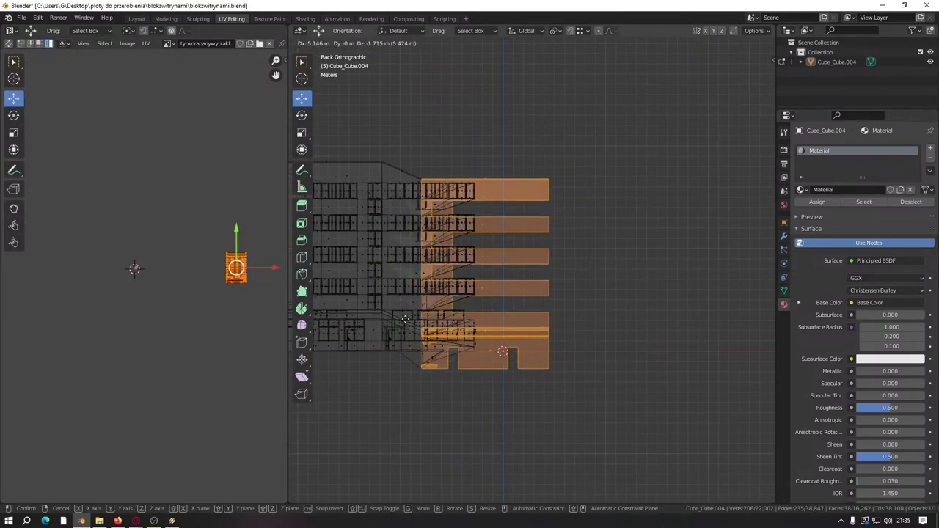
key("Escape")
key("h")
scroll(465, 279, "up", 5, "ctrl")
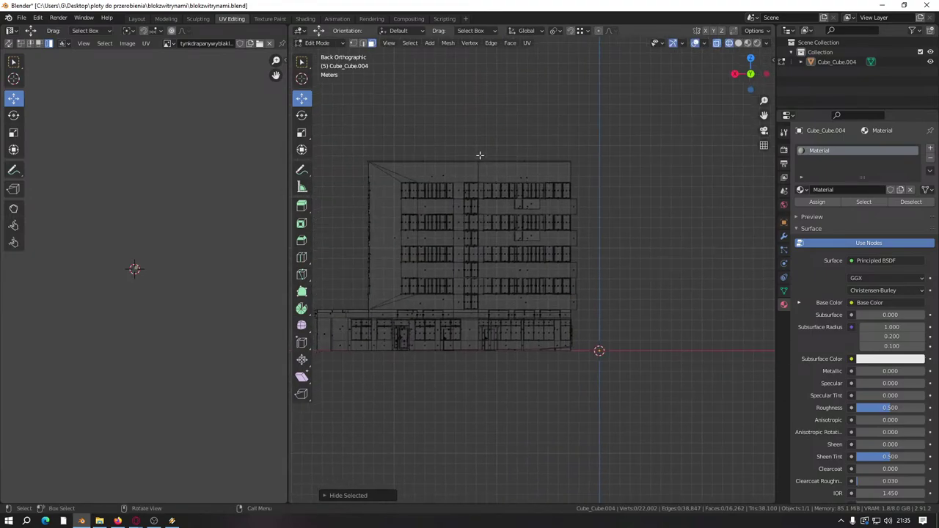
Step: Select the right tower section and hide a selected group of its UV faces
left_click_drag(480, 154, 599, 385)
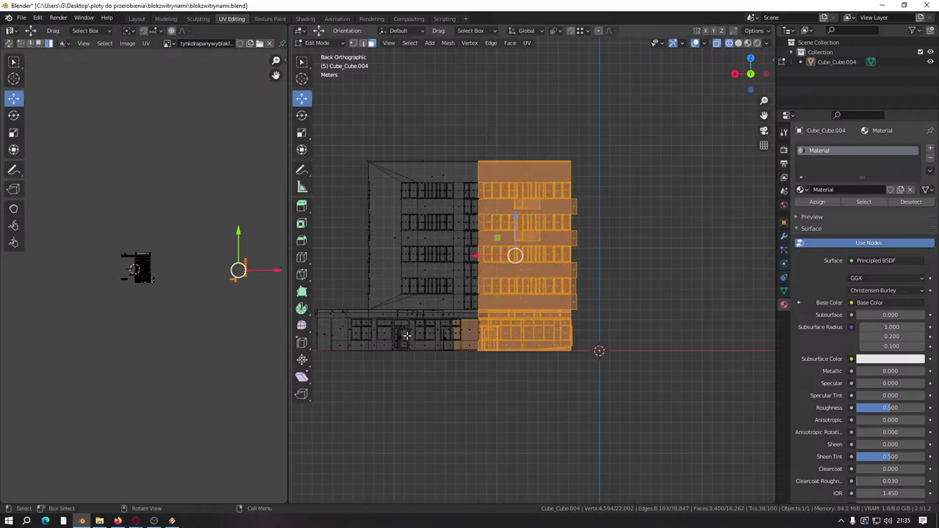
scroll(465, 293, "up", 2)
middle_click_drag(224, 294, 203, 298)
scroll(204, 296, "up", 1)
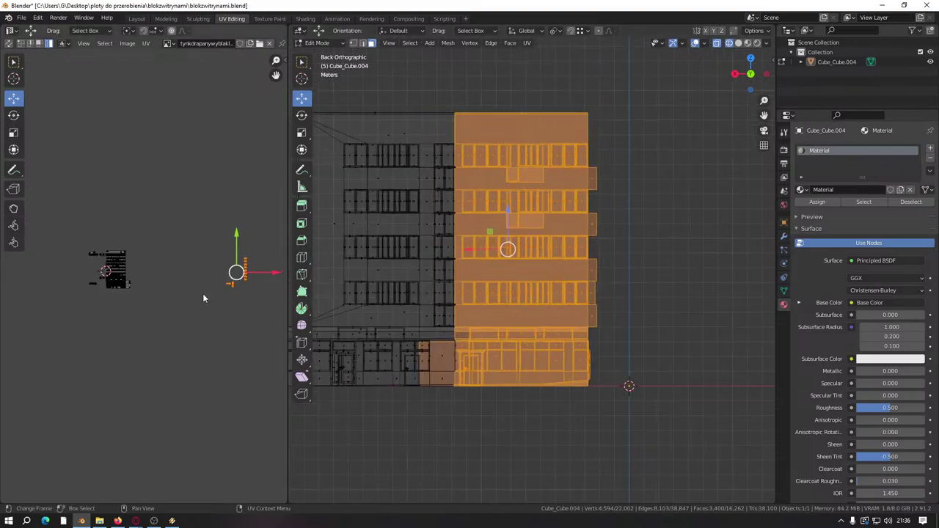
left_click_drag(220, 233, 261, 318)
key("h")
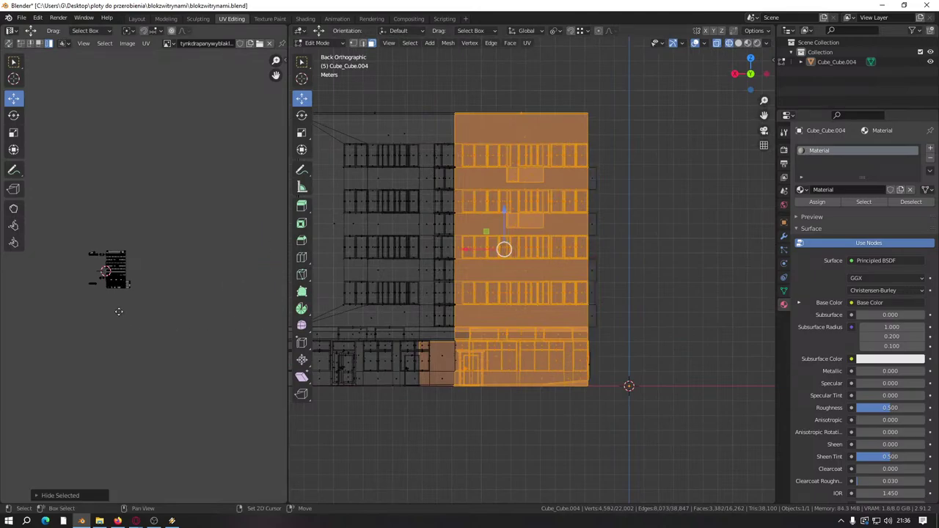
middle_click_drag(52, 248, 175, 267)
scroll(176, 270, "up", 2)
Step: Box-select and then select all UV islands, and save the blend file
key("b")
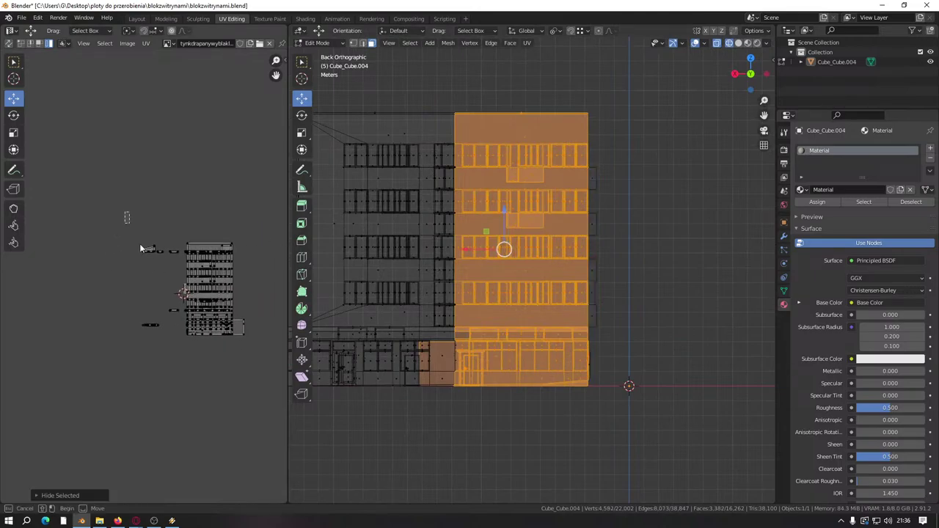
left_click_drag(124, 213, 251, 383)
key("a")
scroll(179, 337, "up", 1)
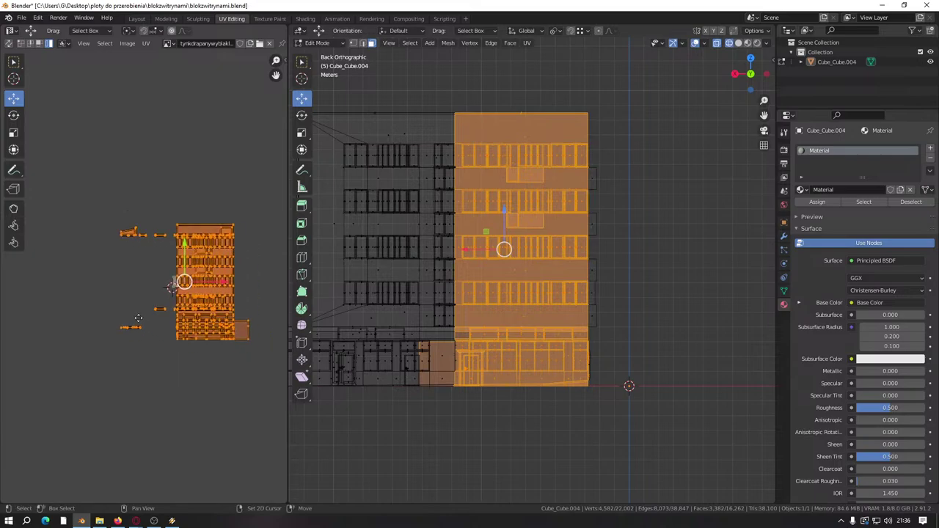
key("ctrl+s")
scroll(117, 307, "up", 3)
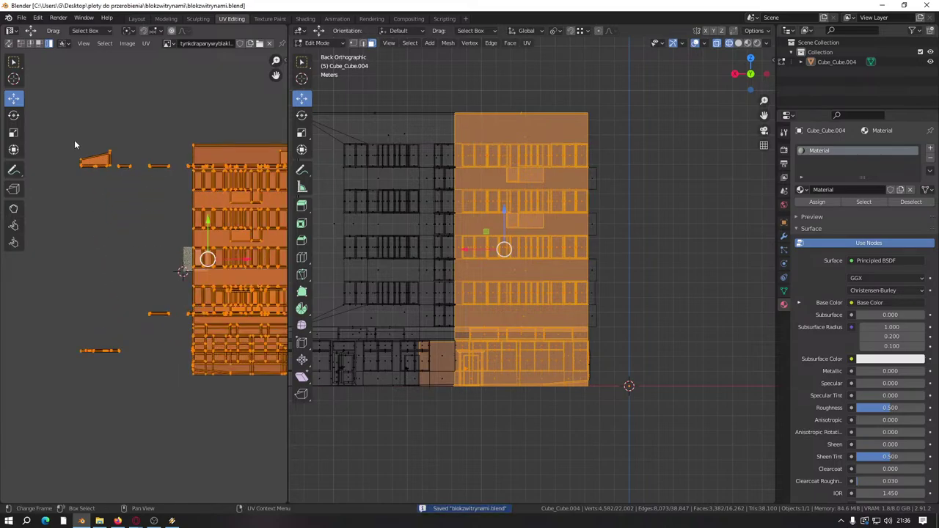
Step: Move the loose UV pieces on the left onto the main island, then select all UVs
key("b")
left_click_drag(58, 133, 176, 388)
scroll(176, 388, "down", 2)
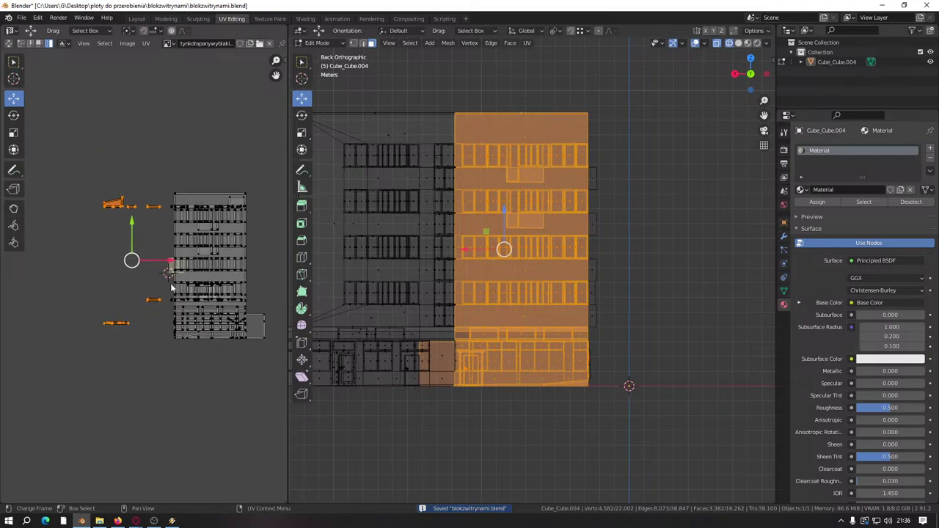
key("g")
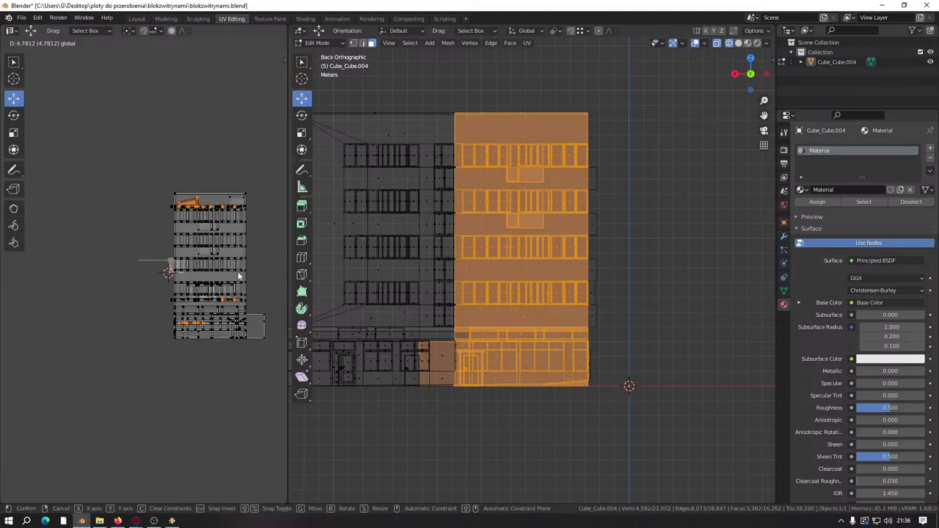
left_click(238, 272)
key("a")
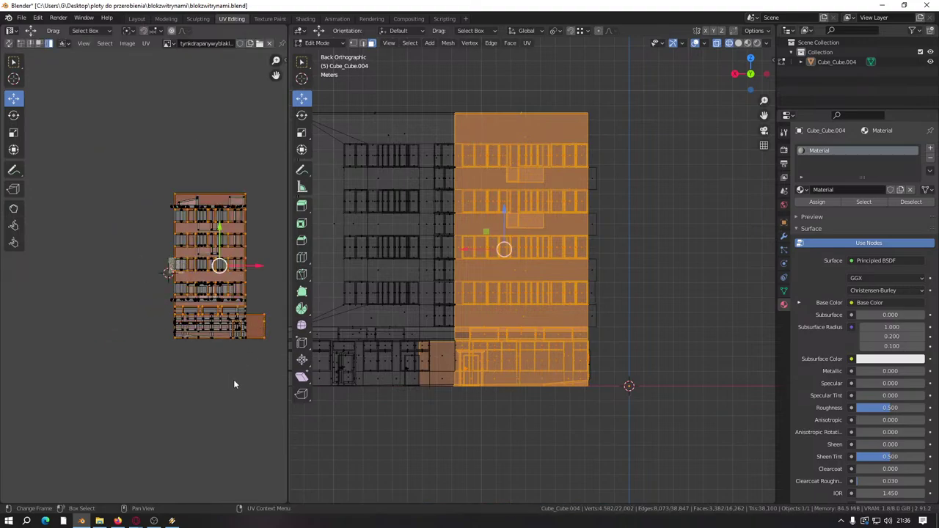
middle_click_drag(415, 363, 532, 278)
scroll(521, 308, "down", 4)
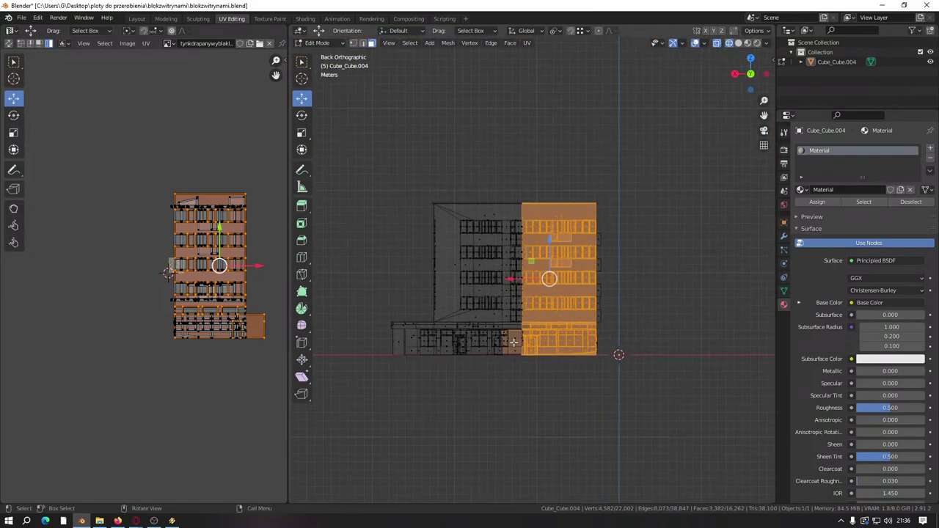
scroll(513, 342, "up", 3)
Step: Hide the selected block and the small right-hand parts, along with their UV islands
key("h")
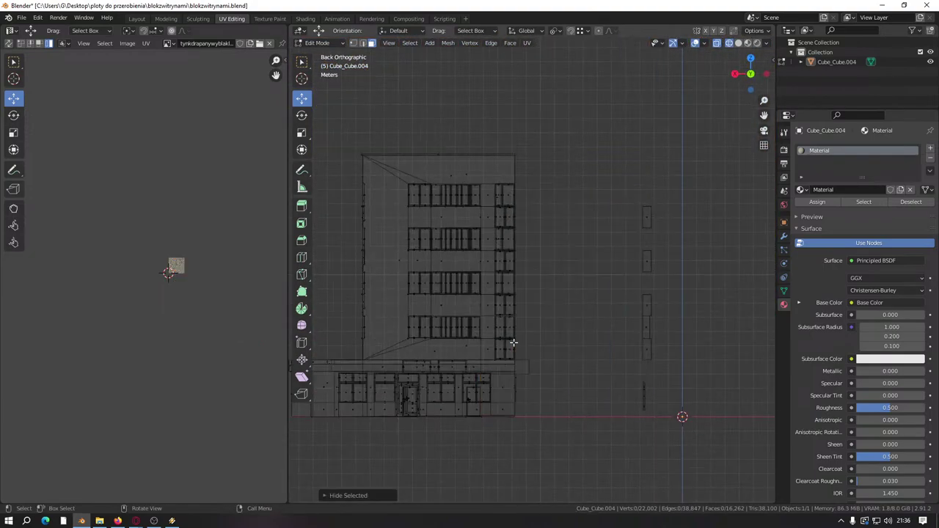
scroll(509, 342, "down", 3)
scroll(457, 323, "up", 1)
middle_click_drag(596, 336, 567, 328, "shift")
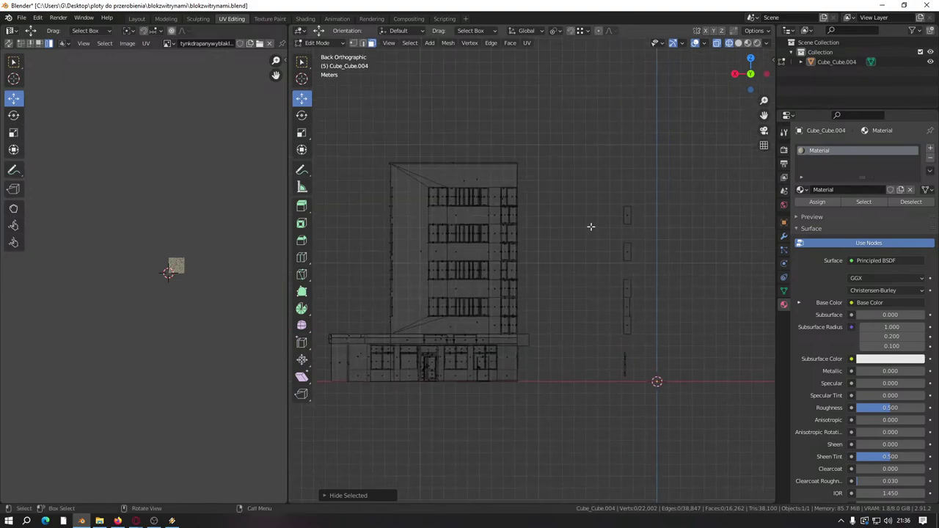
left_click_drag(596, 179, 660, 456)
middle_click_drag(211, 318, 110, 330)
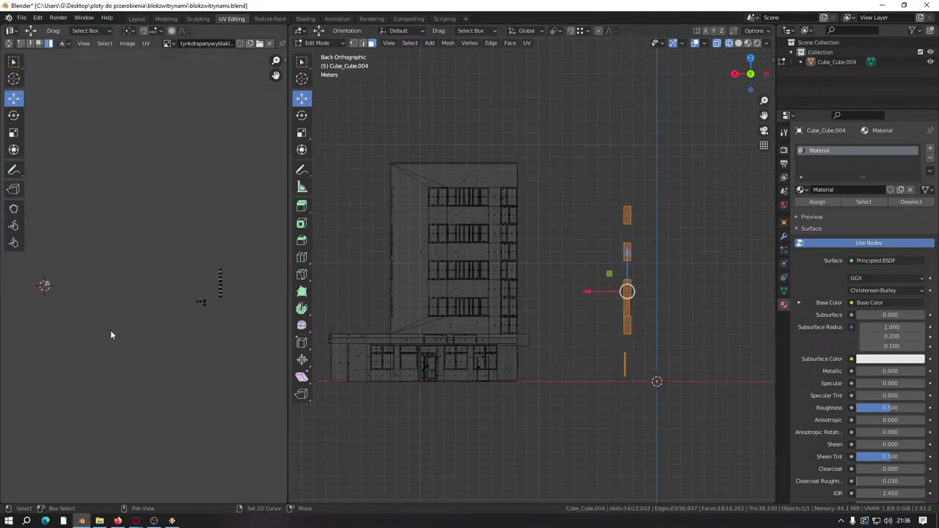
scroll(147, 322, "down", 2)
middle_click_drag(191, 319, 172, 321)
key("h")
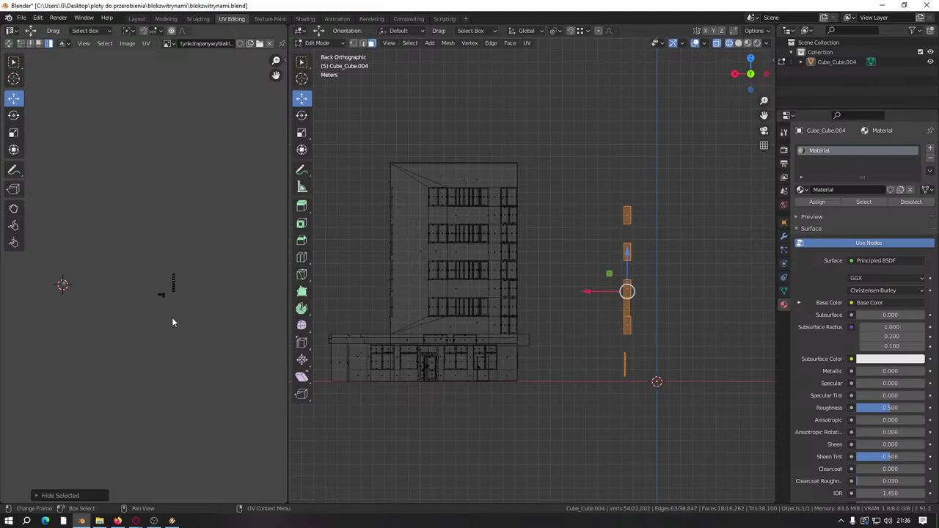
key("h")
Step: Select the building's lower-left part and its linked faces, then box-select part of the UV layout
middle_click_drag(458, 283, 516, 285, "shift")
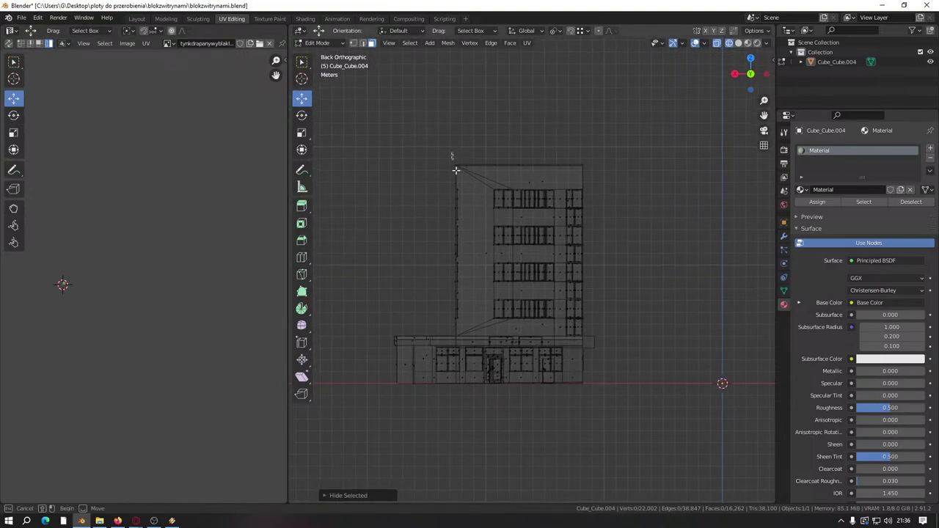
left_click_drag(452, 152, 629, 388)
scroll(157, 282, "up", 7)
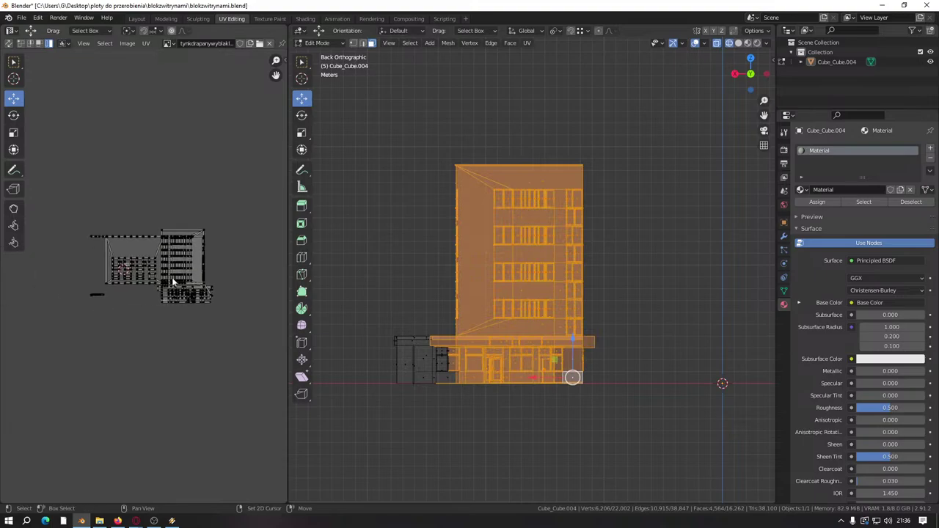
key("ctrl+l")
scroll(90, 279, "down", 2)
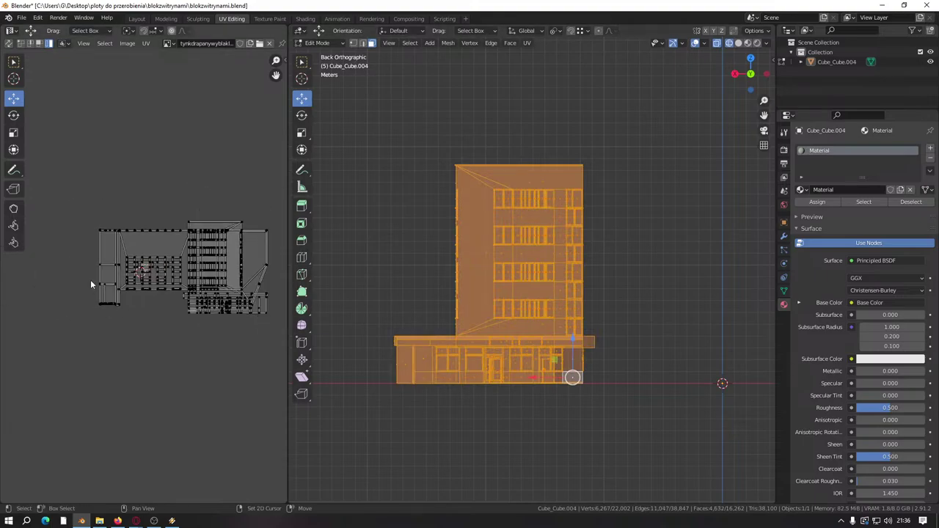
left_click_drag(74, 197, 172, 321)
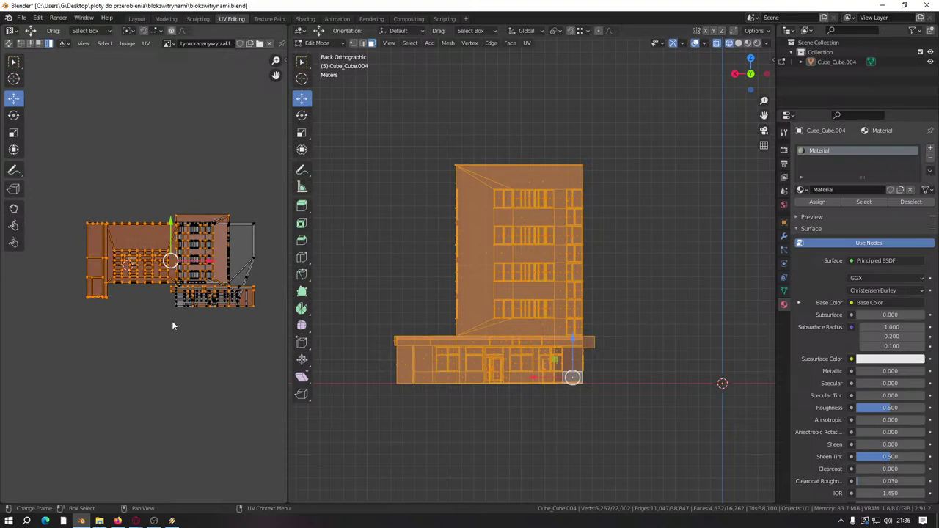
Step: Reselect the building's faces and isolate the small annex UV piece below the main island
left_click(410, 158)
left_click_drag(455, 146, 603, 409)
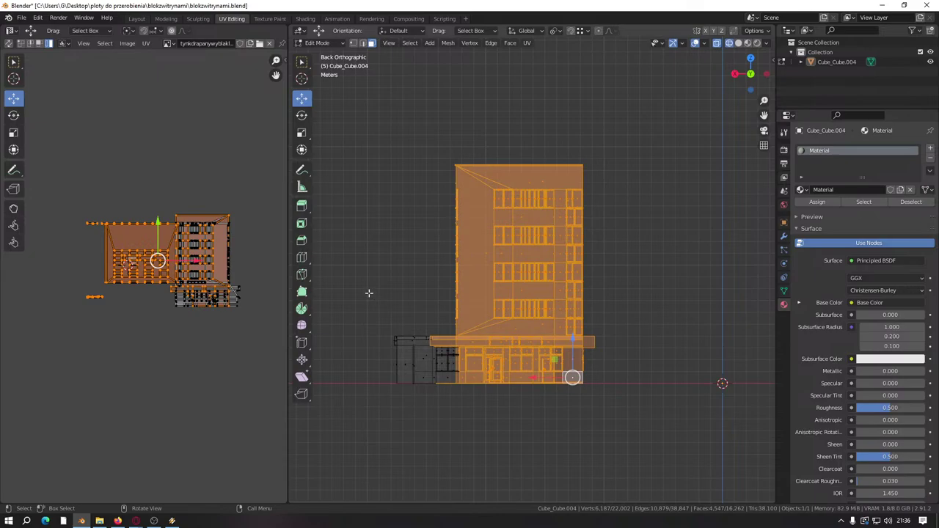
scroll(152, 327, "up", 1)
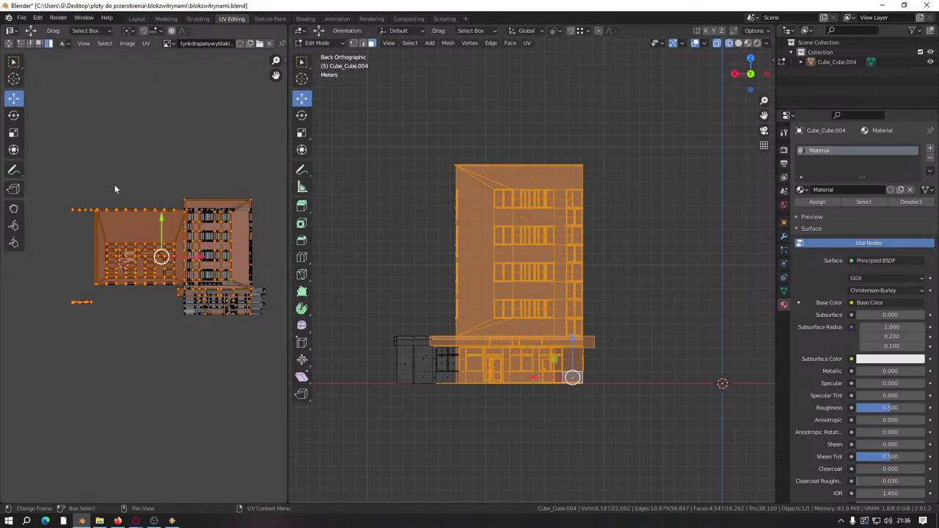
scroll(122, 198, "down", 2)
scroll(186, 303, "up", 1)
scroll(186, 303, "up", 2)
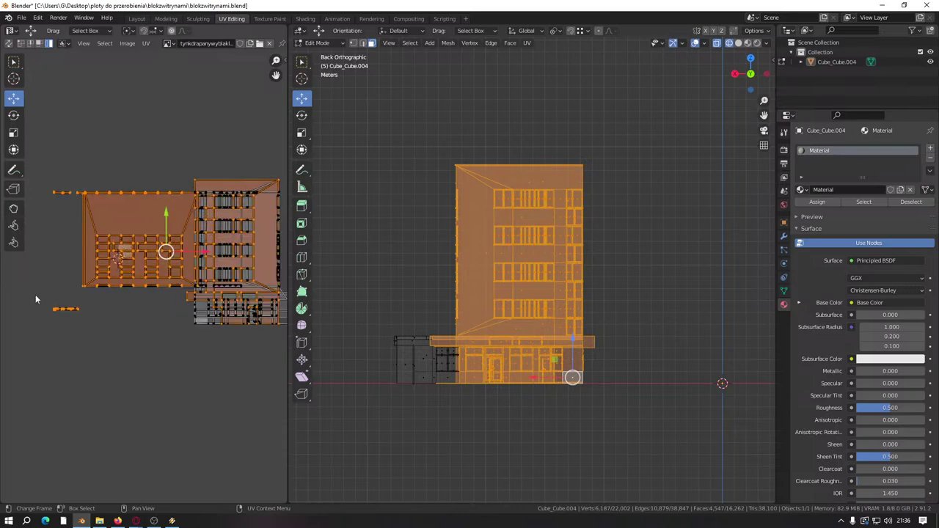
left_click_drag(35, 294, 257, 309)
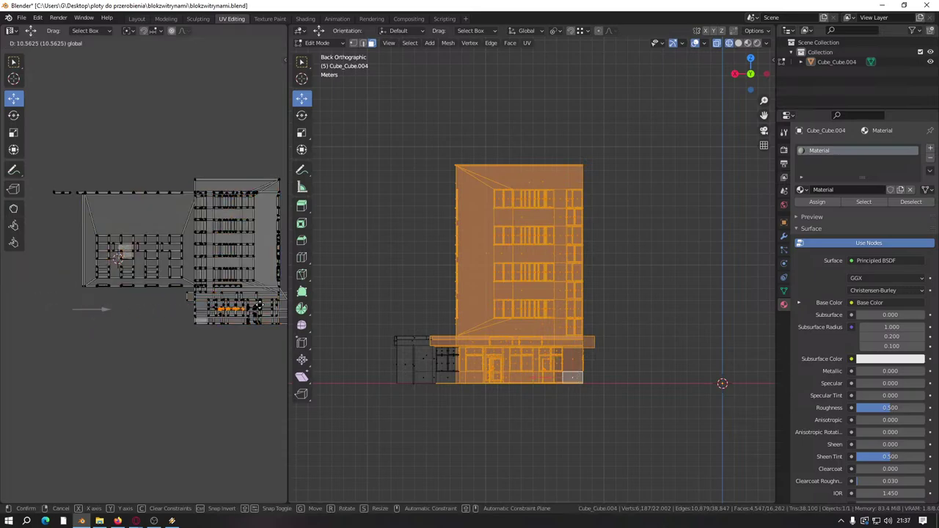
middle_click_drag(387, 371, 411, 377)
Step: Select the left annex's UV strip and slide it rightward along X
key("l")
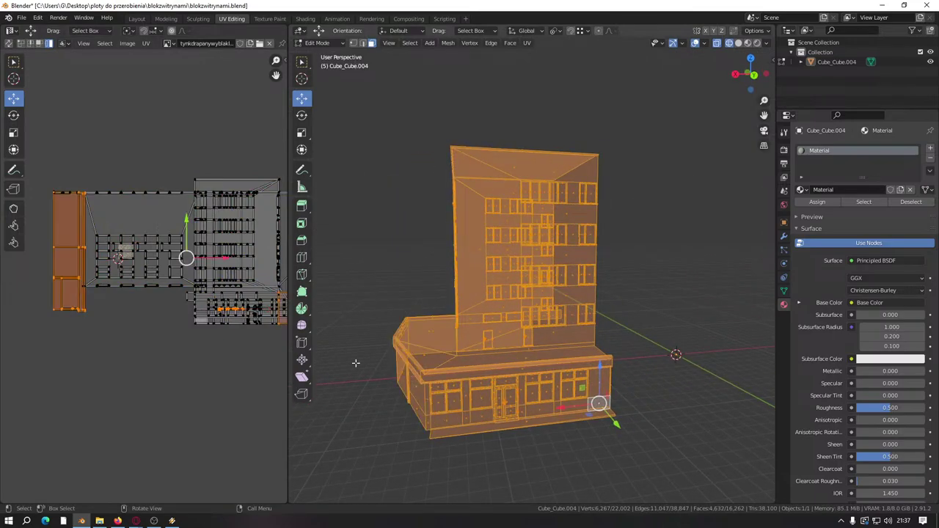
left_click_drag(29, 172, 90, 314)
left_click(59, 271)
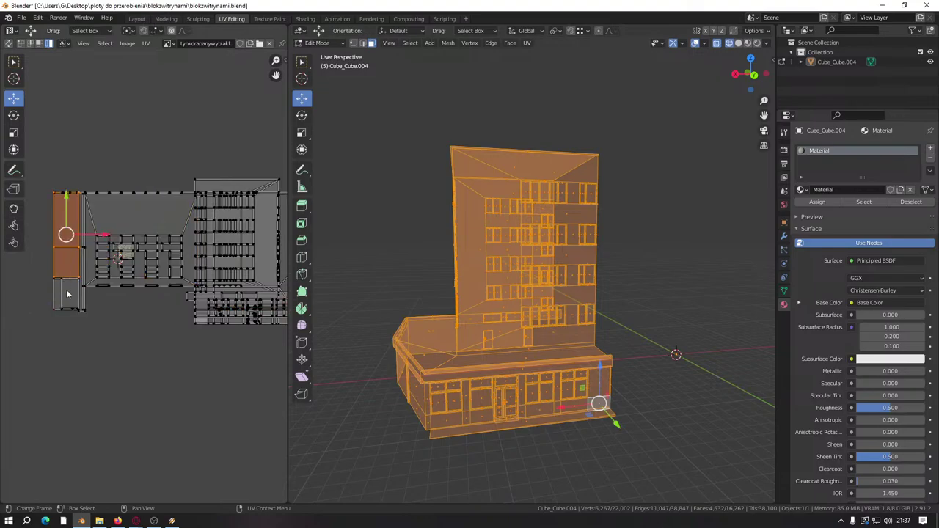
left_click(66, 289)
left_click(82, 271, "alt")
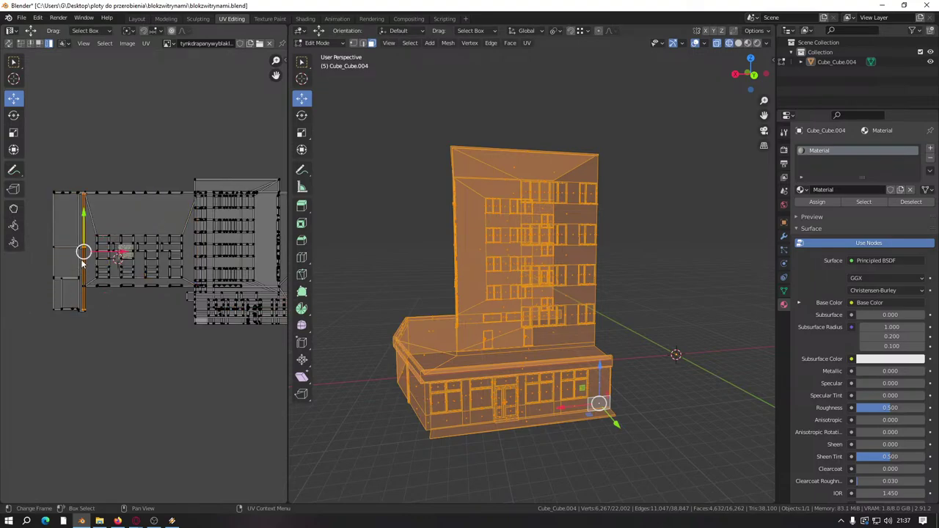
key("l")
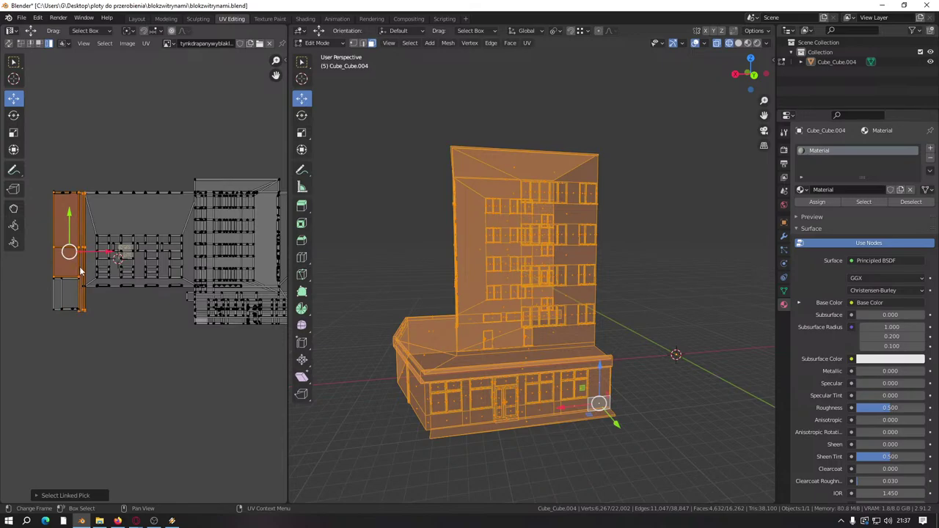
key("l")
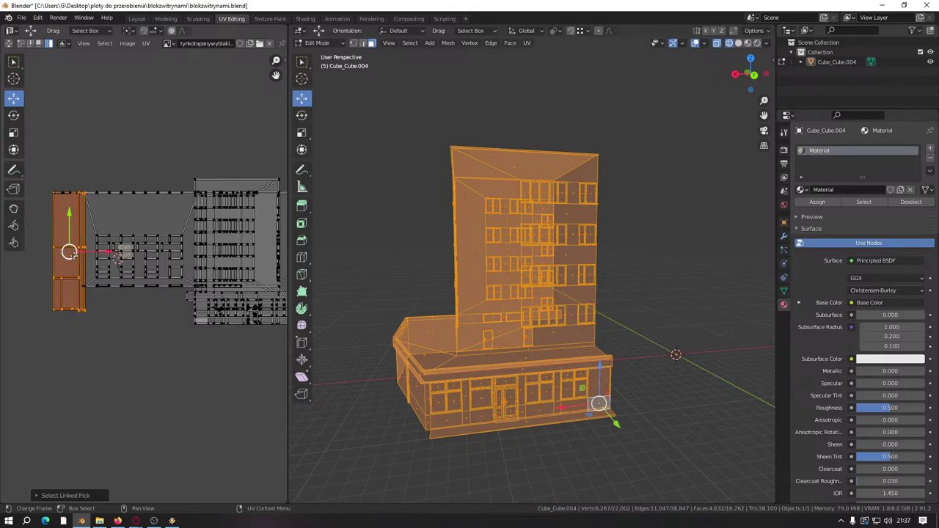
left_click_drag(96, 255, 270, 255)
Step: Move the left UV strips into the right column, then shift all islands left and back
left_click_drag(36, 172, 82, 338)
left_click_drag(96, 249, 261, 250)
middle_click_drag(432, 303, 499, 309)
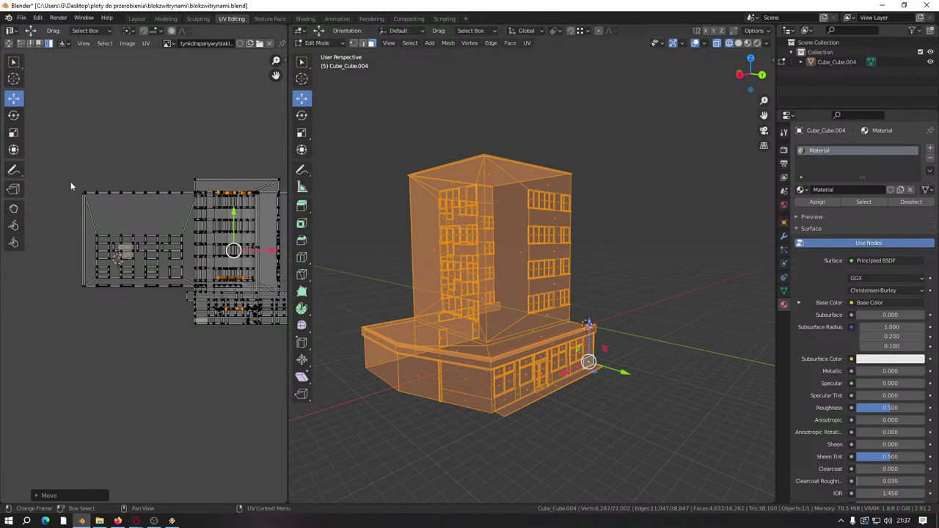
scroll(162, 213, "down", 2)
key("a")
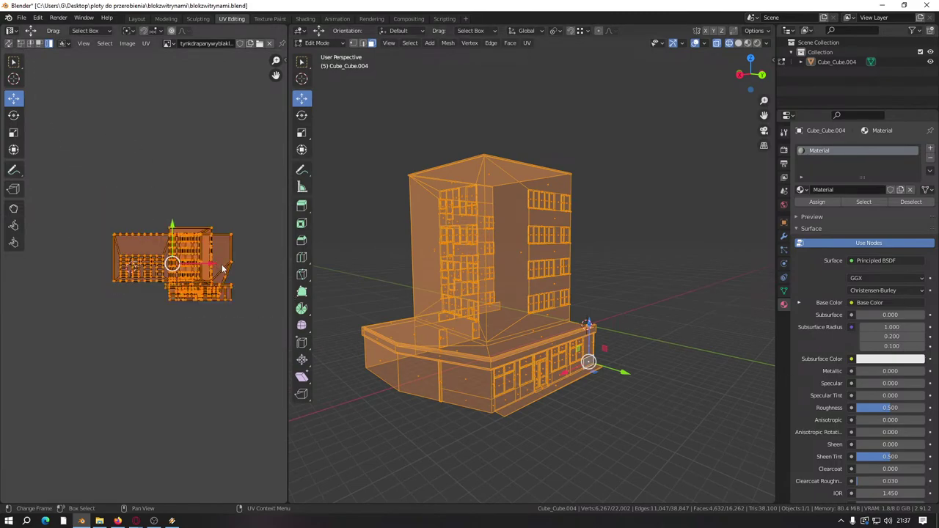
left_click_drag(208, 268, 159, 257)
right_click(257, 254)
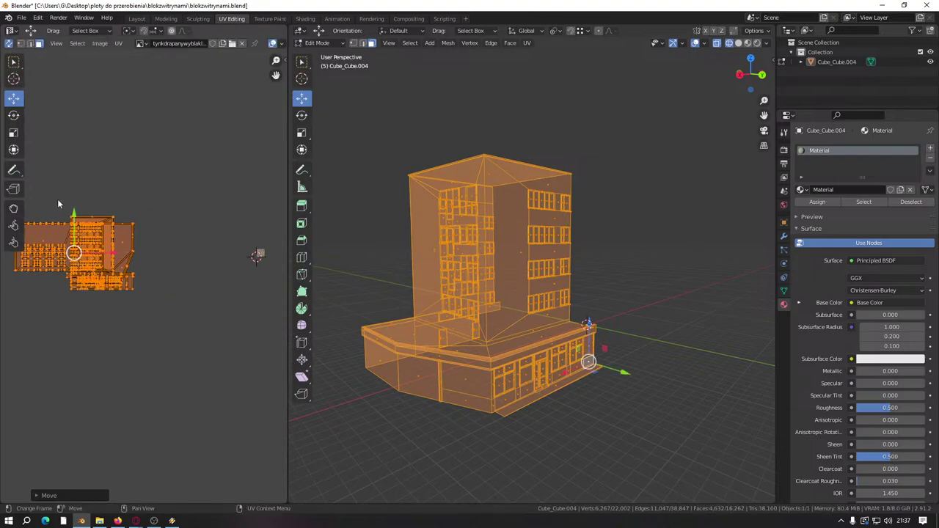
left_click_drag(27, 269, 115, 269)
Step: Box-select the left UV island and move it onto the other islands
scroll(106, 272, "up", 3)
scroll(125, 279, "down", 8)
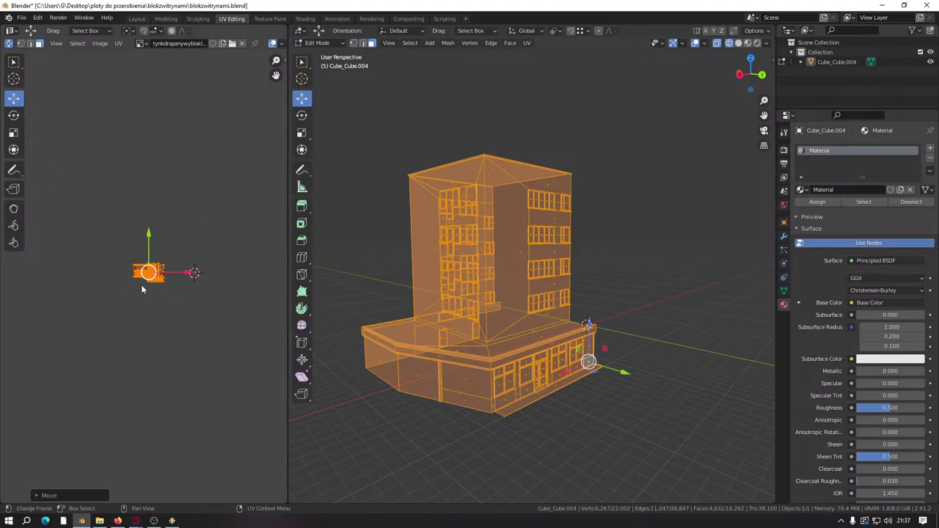
scroll(138, 288, "up", 5)
scroll(133, 289, "up", 5)
scroll(125, 286, "down", 3)
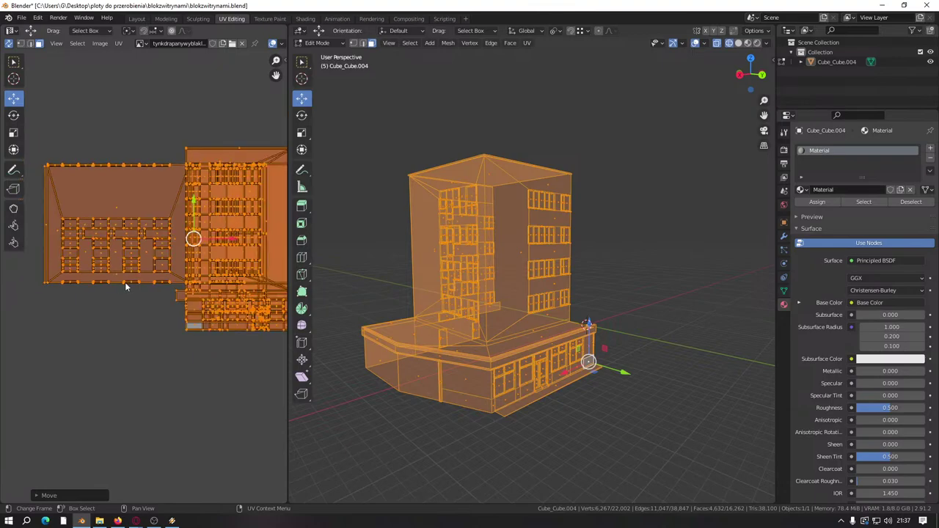
key("b")
left_click_drag(40, 162, 173, 319)
middle_click_drag(143, 268, 105, 274)
key("g")
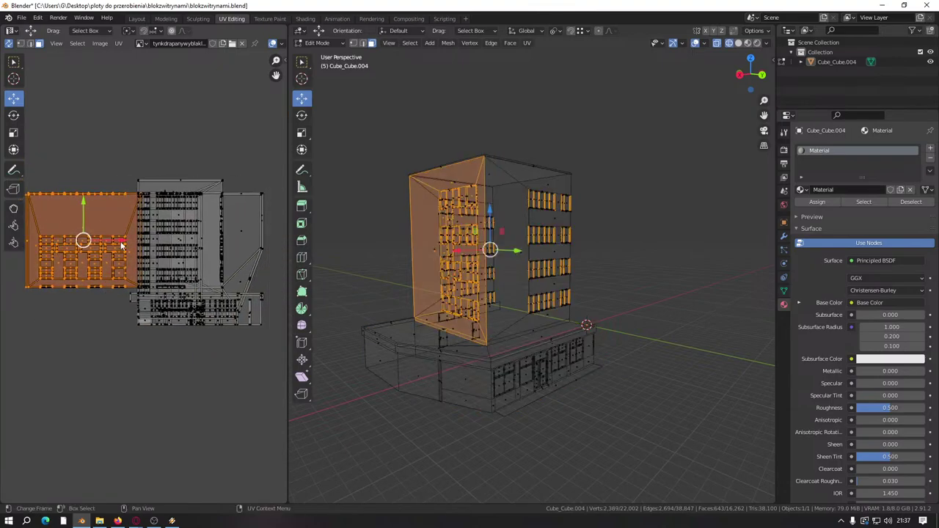
left_click(246, 264)
Step: Select all UV islands and shift them right along X, abandoning an 8-unit move
scroll(235, 272, "down", 2)
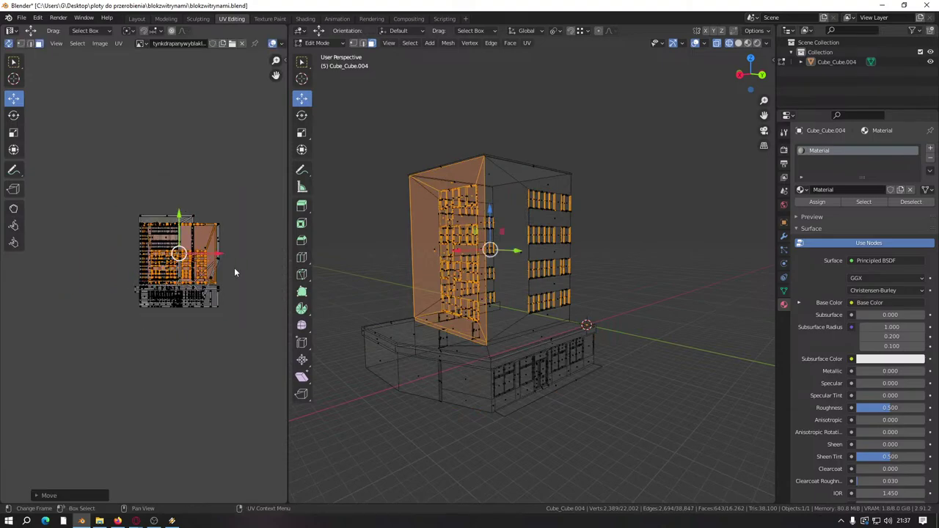
middle_click_drag(234, 273, 109, 279)
key("a")
left_click_drag(99, 286, 224, 286)
scroll(220, 286, "up", 4)
middle_click_drag(178, 261, 140, 277)
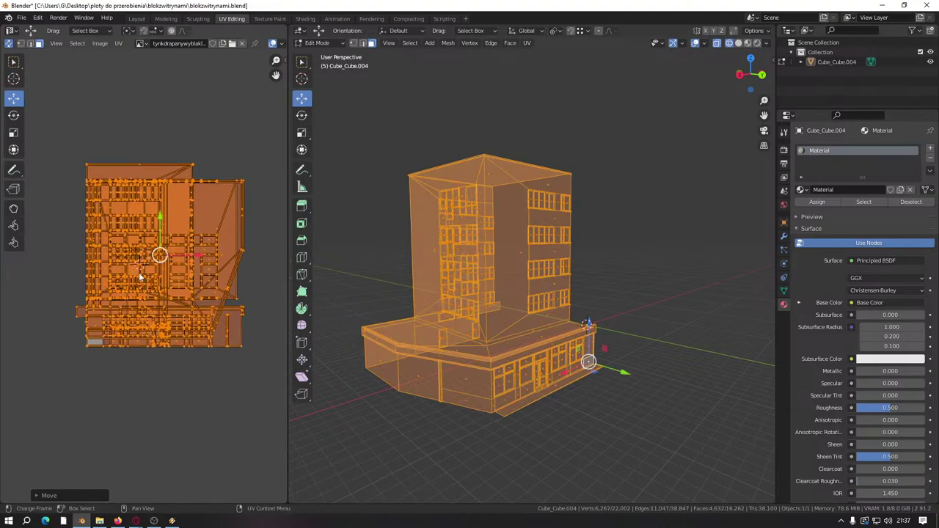
key("g")
key("x")
key("8")
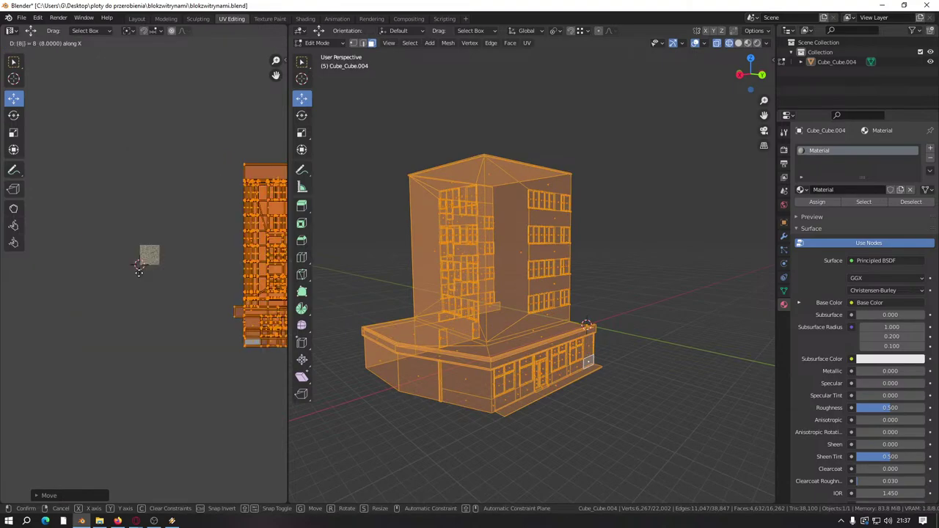
key("minus")
key("BackSpace")
key("BackSpace")
key("Escape")
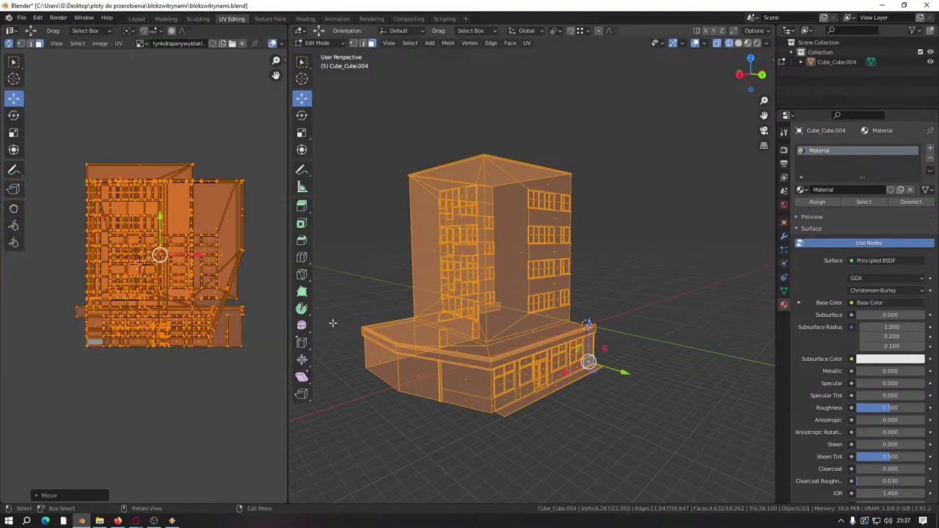
Step: Reveal the hidden mesh and move the right UV island onto the left one
key("alt+h")
scroll(162, 330, "down", 5)
middle_click_drag(161, 329, 65, 287)
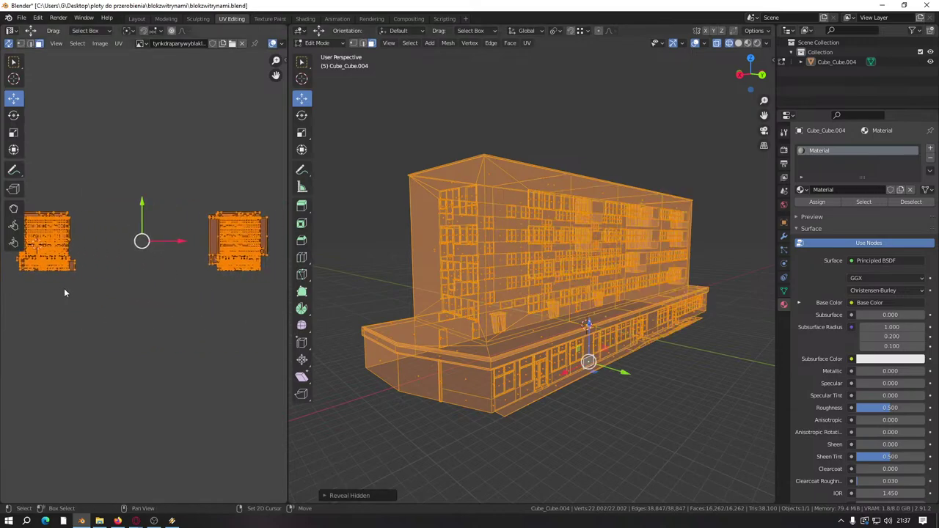
scroll(169, 235, "down", 3)
left_click_drag(152, 222, 224, 316)
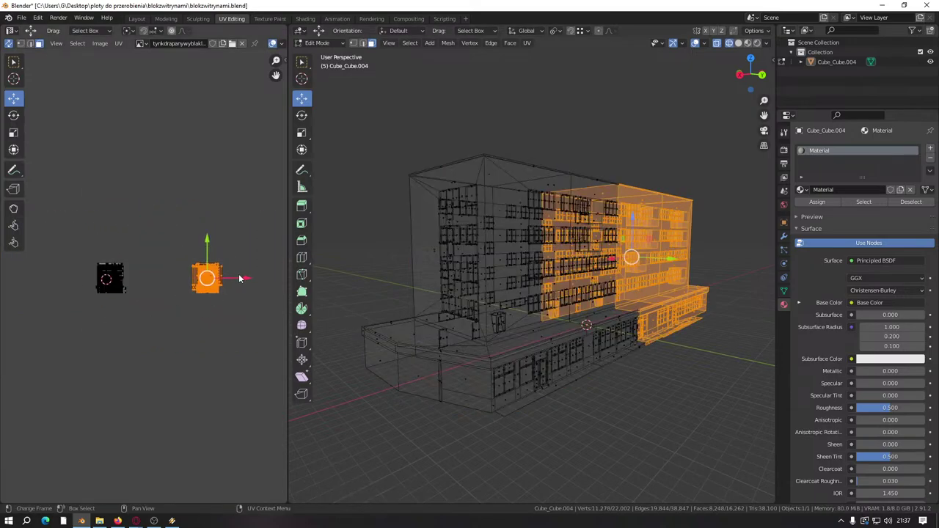
left_click_drag(244, 281, 140, 283)
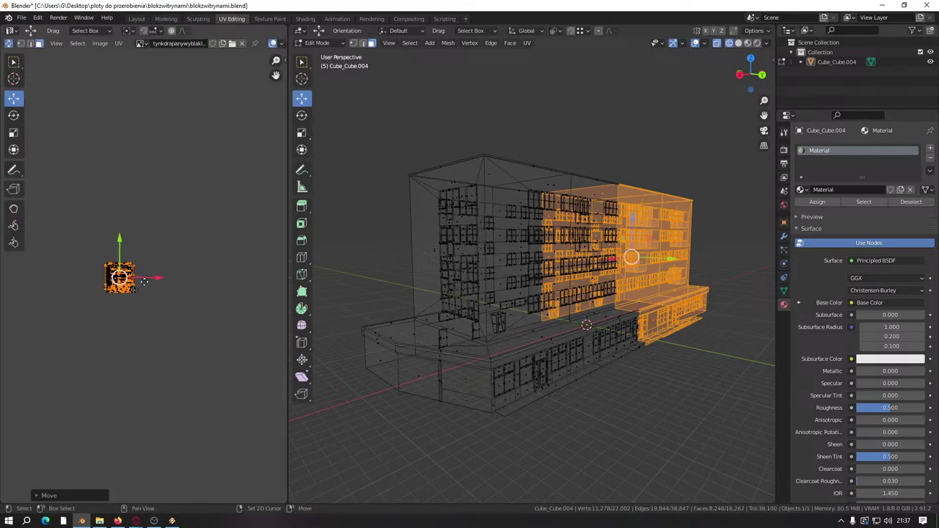
scroll(62, 282, "up", 4)
scroll(62, 283, "up", 2)
middle_click_drag(61, 283, 166, 276)
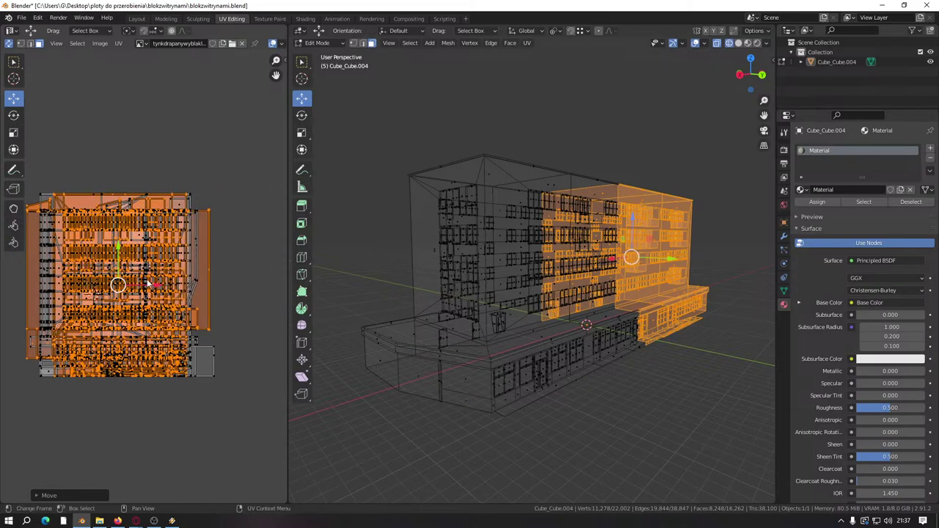
Step: Select and frame the whole building, save blokzwitrynami.blend, then deselect everything
key("a")
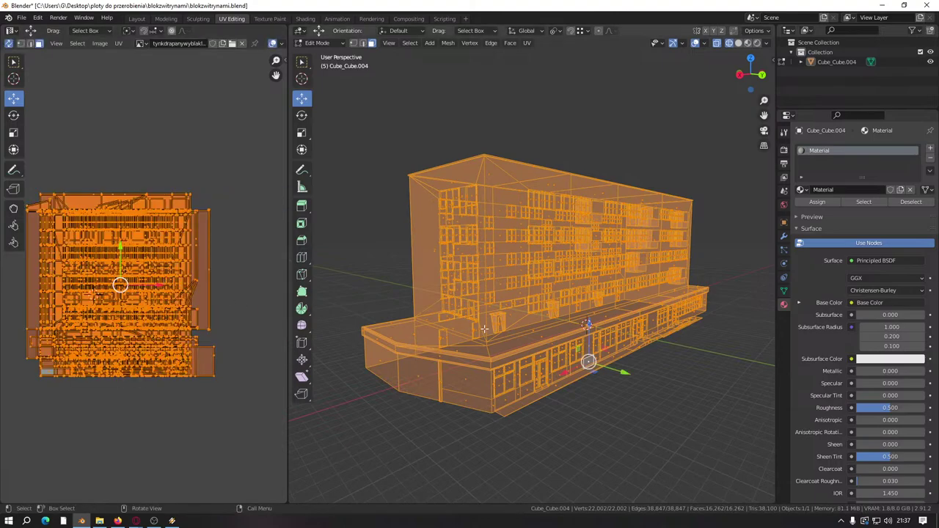
key("KP_Decimal")
key("ctrl+s")
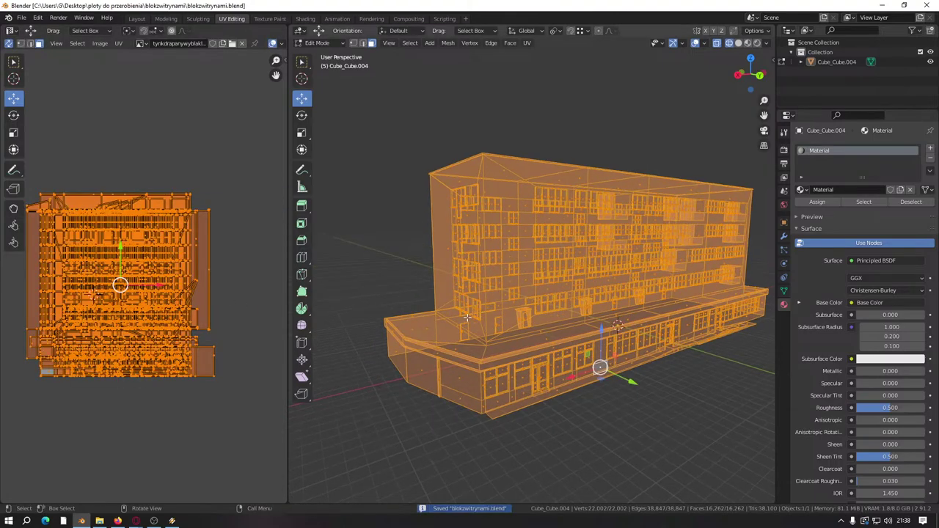
key("alt+a")
Step: Switch to Material Preview, inspect the textured building from above, and save the file
key("z")
left_click(384, 289)
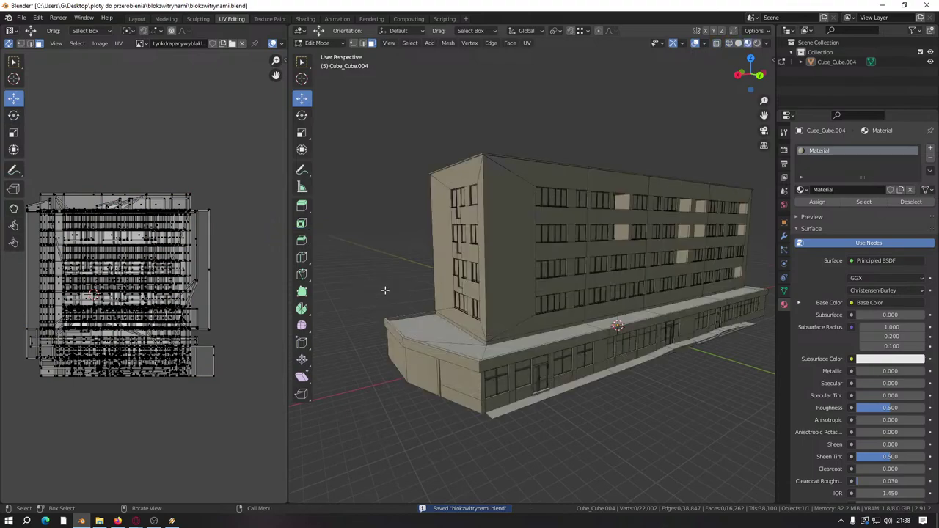
mouse_move(384, 289)
middle_mouse_down()
mouse_move(381, 311)
mouse_move(368, 268)
middle_mouse_up()
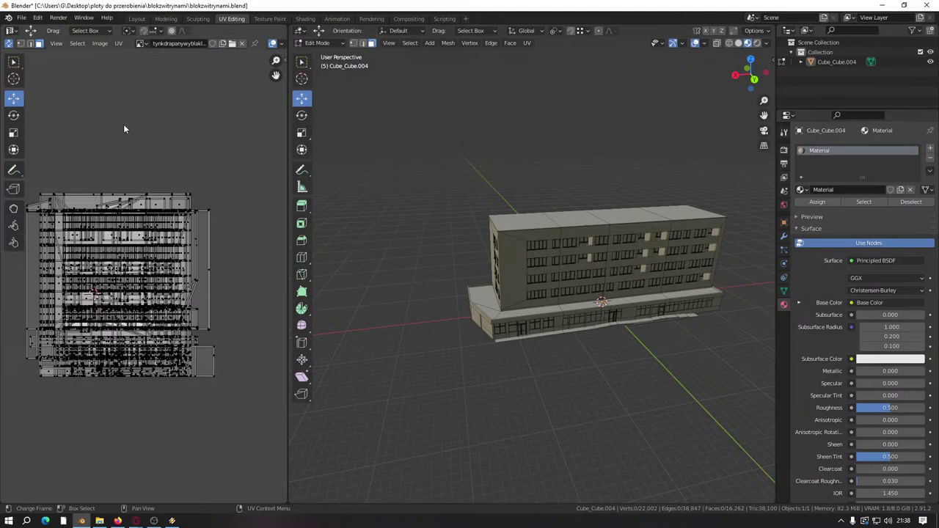
scroll(514, 242, "up", 8)
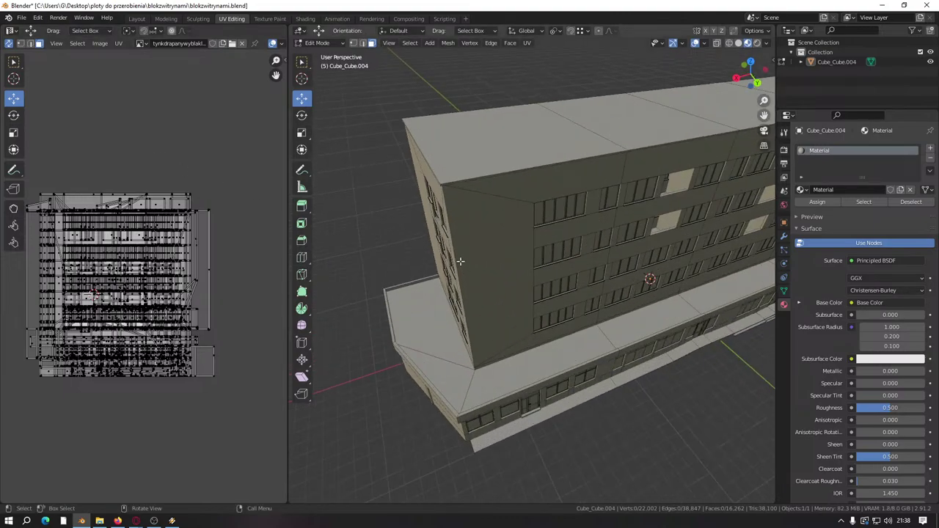
middle_click_drag(538, 246, 560, 162)
scroll(560, 162, "down", 5)
key("ctrl+s")
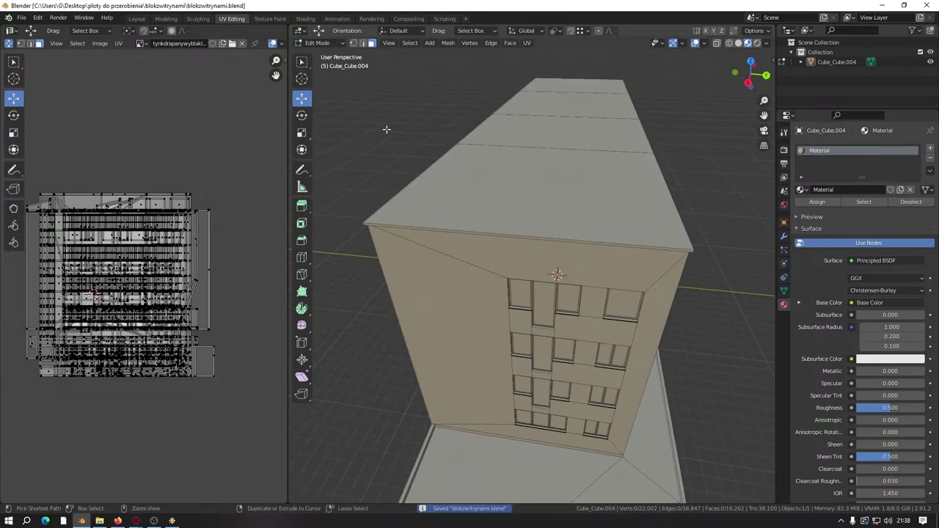
Step: Rename the building's material slot to 'tynk'
double_click(829, 152)
type("ty")
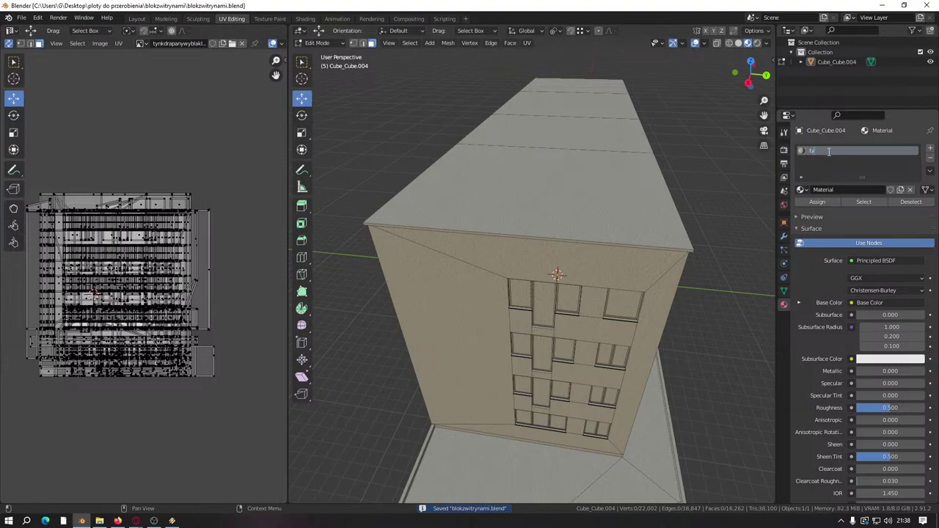
key("BackSpace")
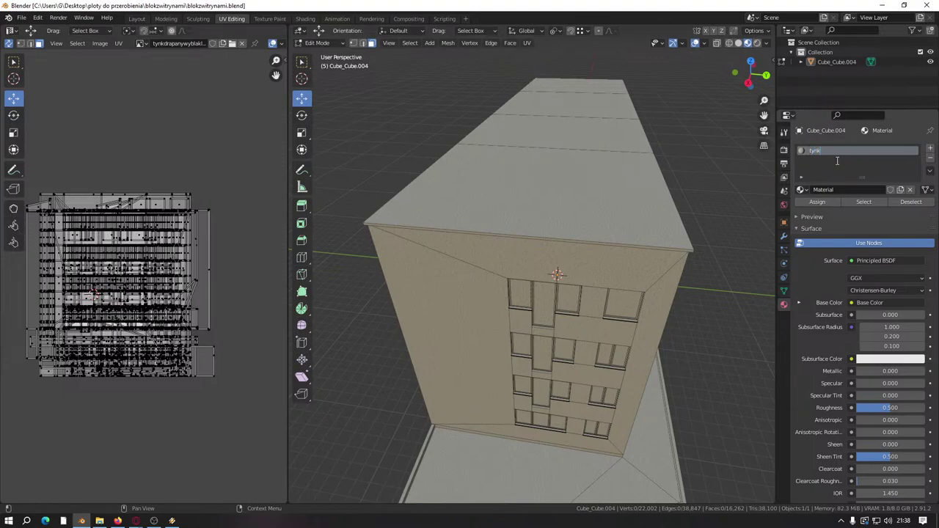
key("Return")
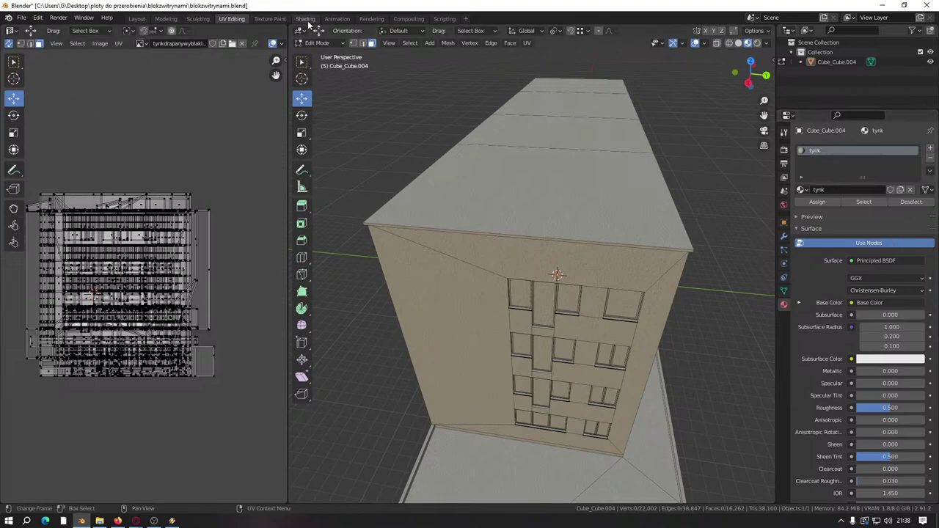
Step: In the Shading workspace, add a second material slot with a new material named 'papadachowa'
left_click(305, 19)
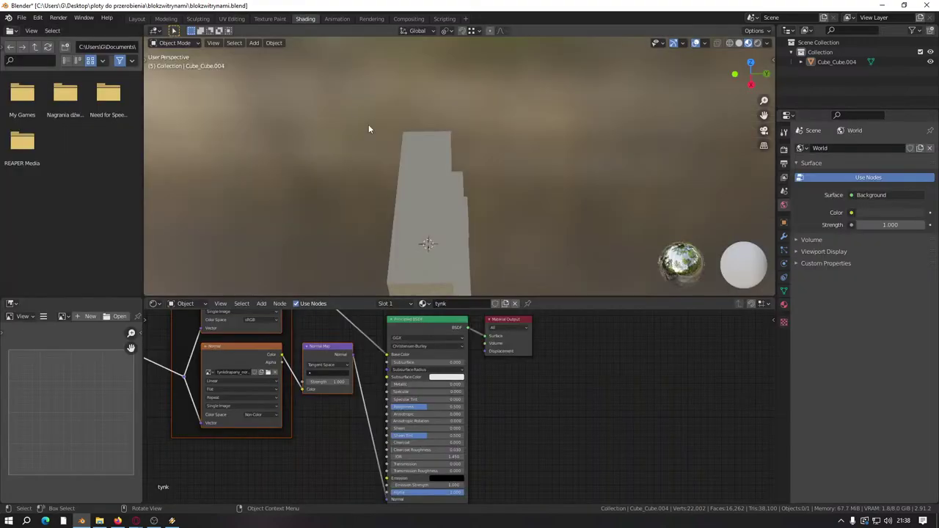
left_click(784, 304)
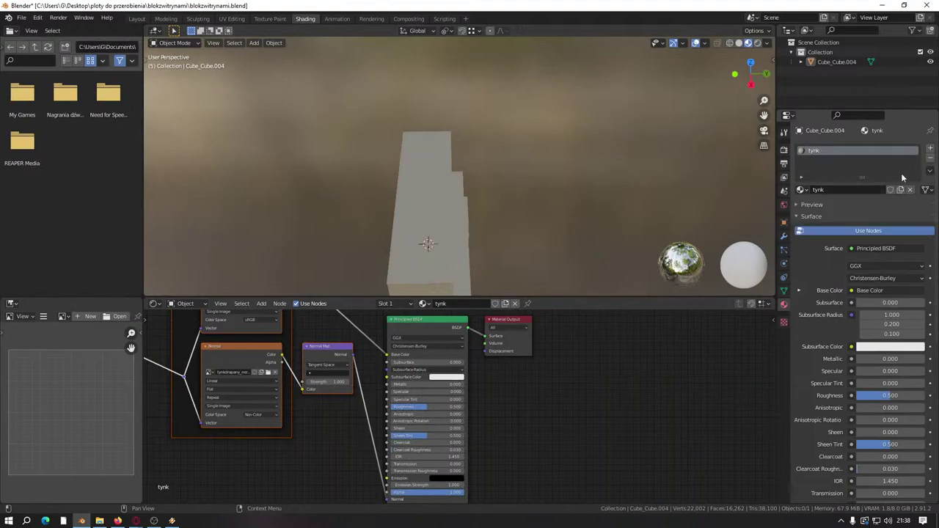
left_click(930, 147)
left_click(846, 206)
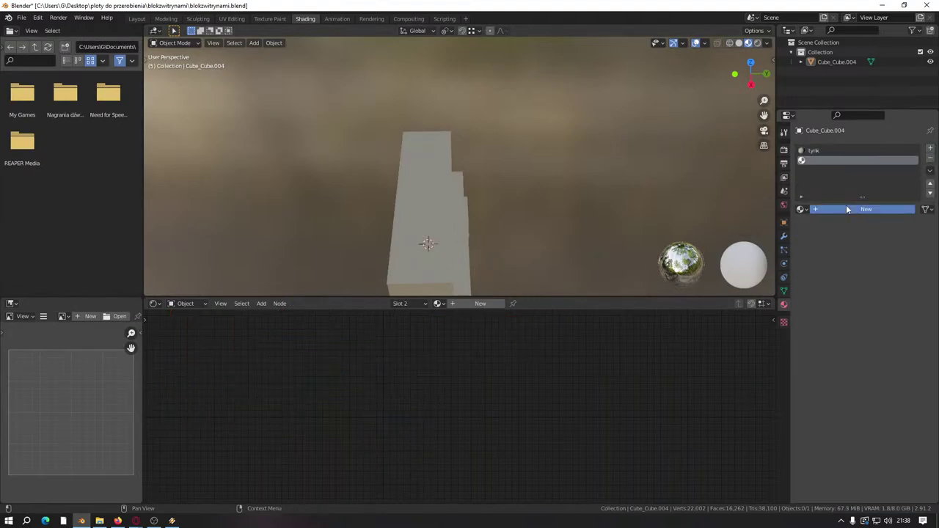
type("papadachowa")
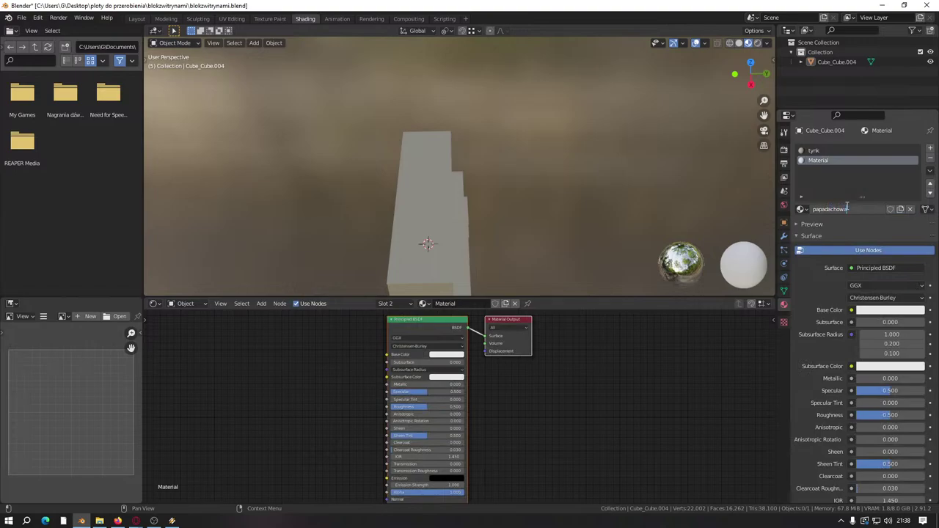
key("Return")
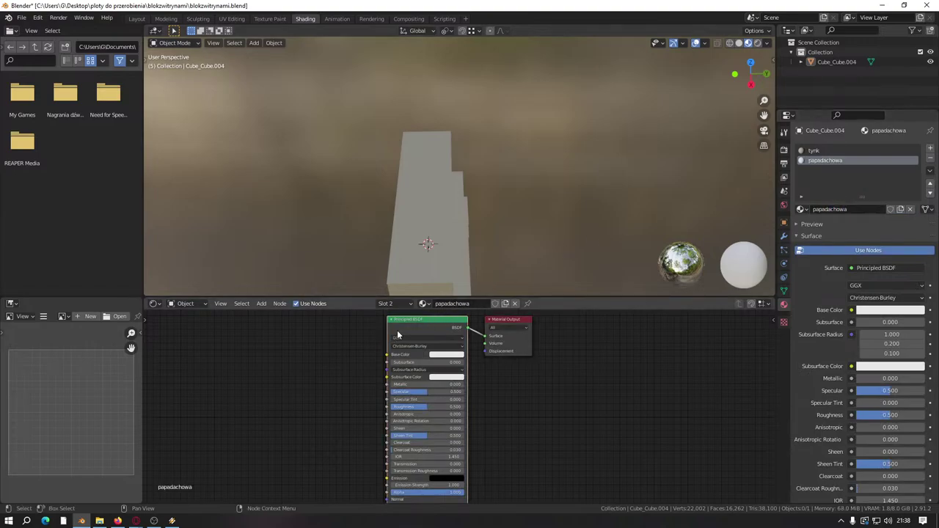
Step: Build the material's nodes from papadachowa_albedo and papadachowa_normal with Principled Texture Setup
key("ctrl+shift+t")
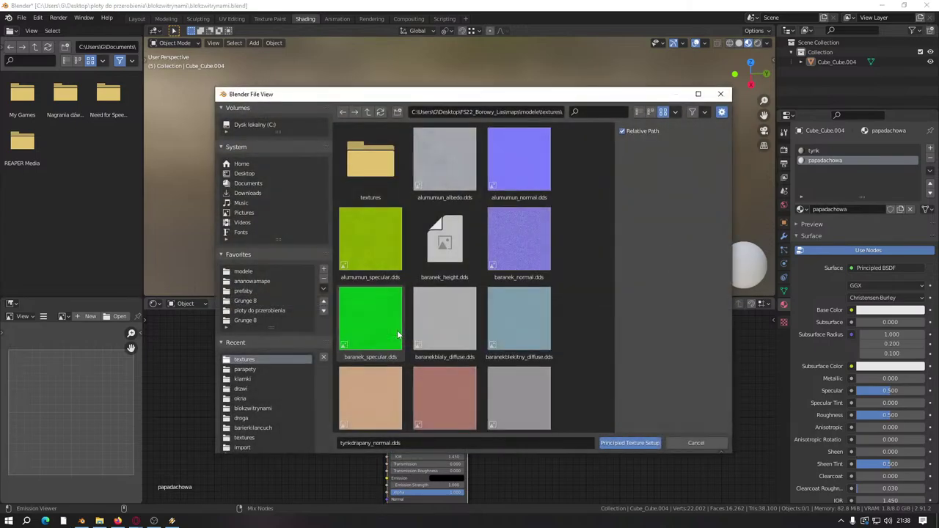
left_click_drag(611, 136, 593, 315)
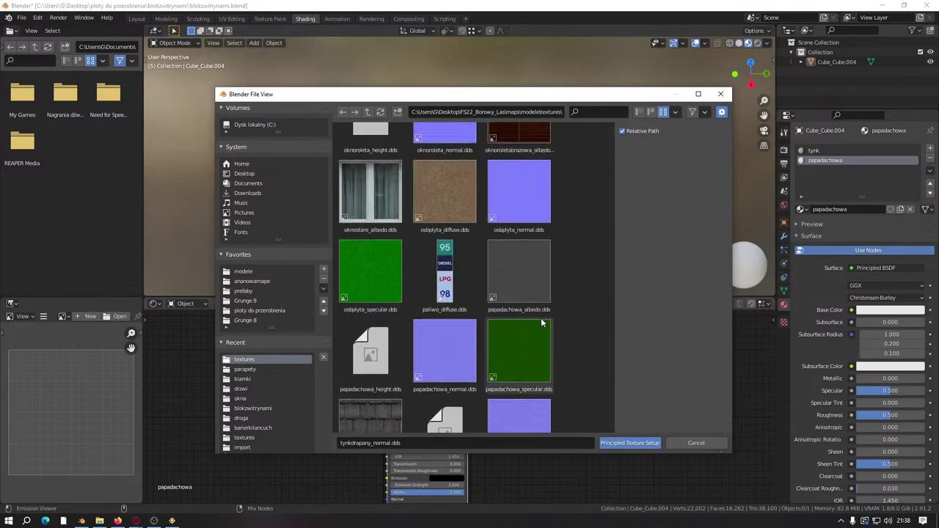
left_click(516, 278)
left_click(430, 358, "shift")
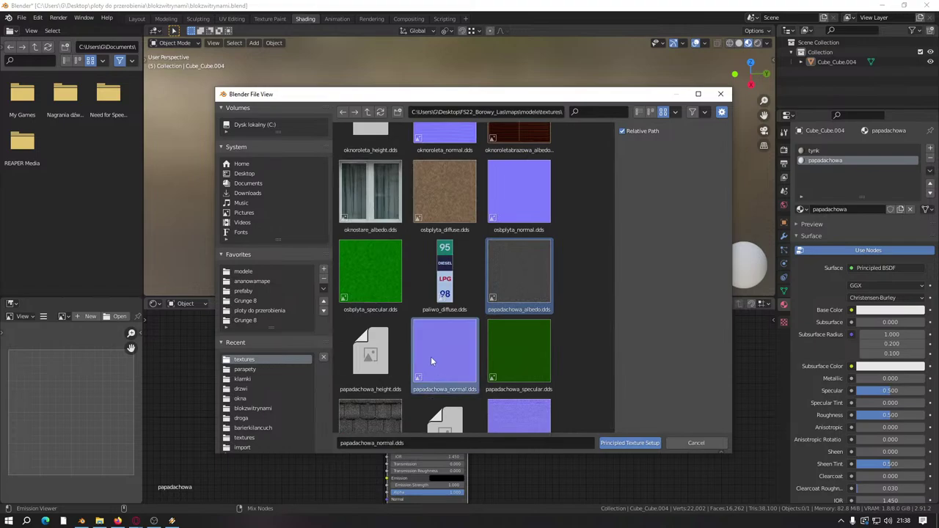
left_click(629, 442)
Step: Back in UV Editing, select the two roof faces
left_click(231, 19)
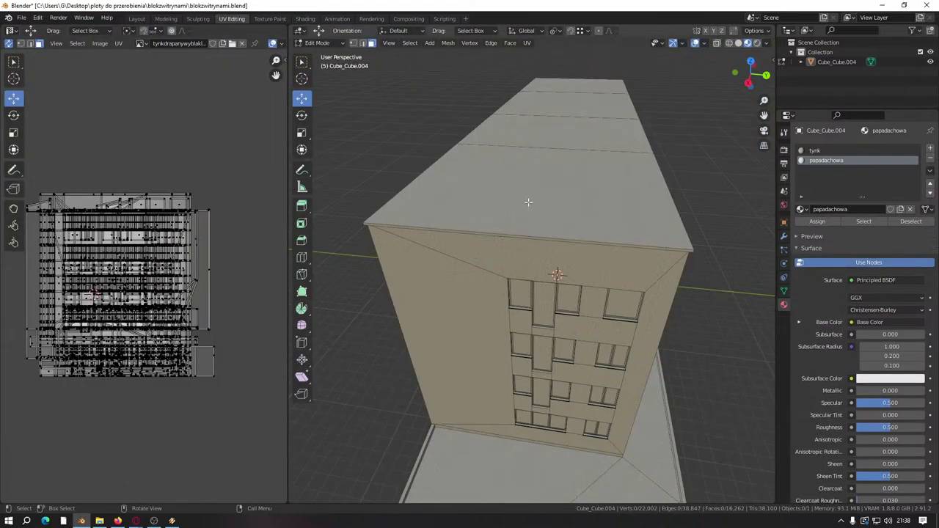
scroll(559, 110, "up", 3)
middle_click_drag(559, 110, 559, 110)
scroll(559, 110, "down", 3)
left_click(559, 110)
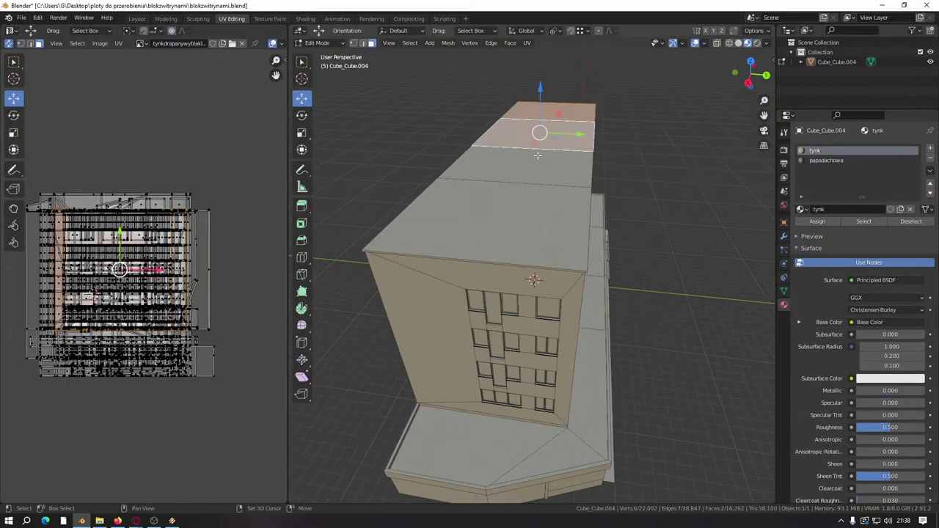
left_click(516, 210, "shift")
middle_click_drag(516, 209, 587, 188)
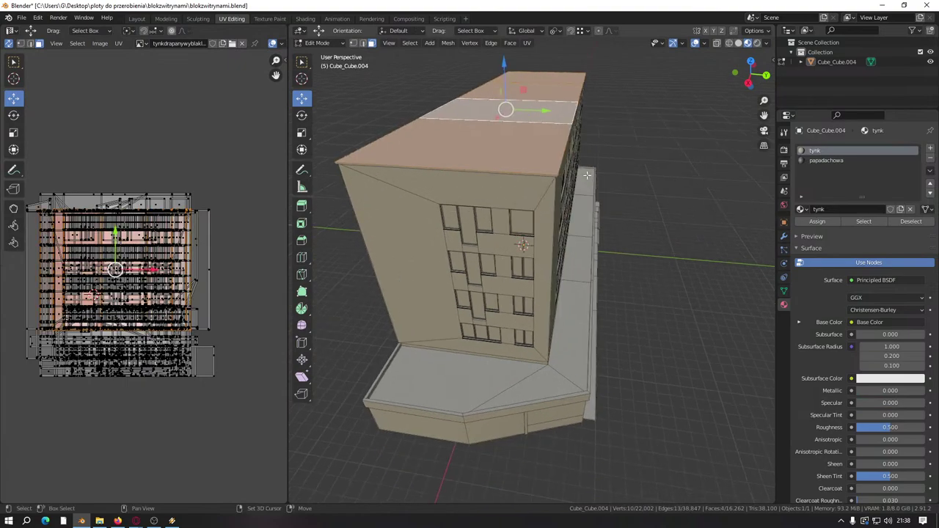
Step: Add the narrow side-wall and lower slab faces and assign them papadachowa
left_click(587, 185, "shift")
left_click(584, 250, "shift")
left_click(562, 344, "shift")
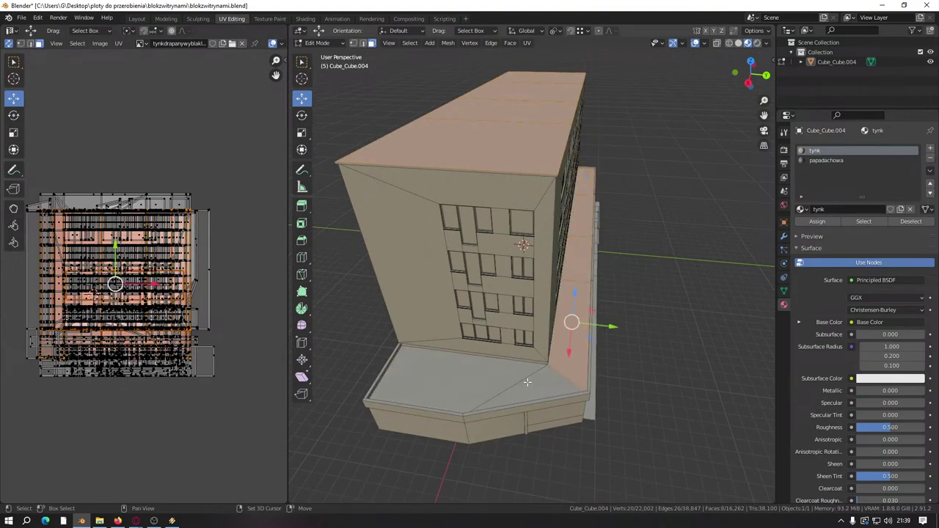
left_click(532, 381, "shift")
left_click(443, 379, "shift")
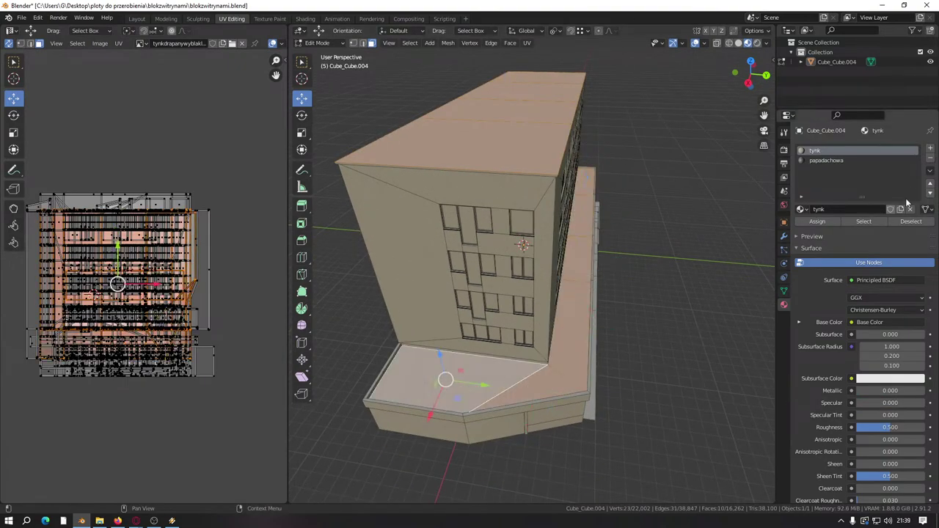
left_click(845, 161)
left_click(825, 221)
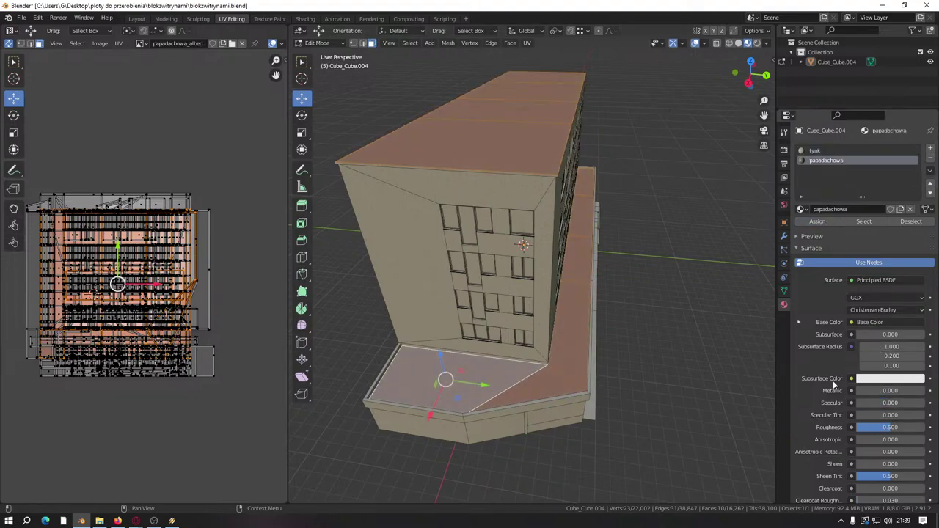
Step: Assign papadachowa to the thin top strip of the facade
left_click(629, 215)
scroll(506, 287, "up", 5)
middle_click_drag(505, 287, 535, 175)
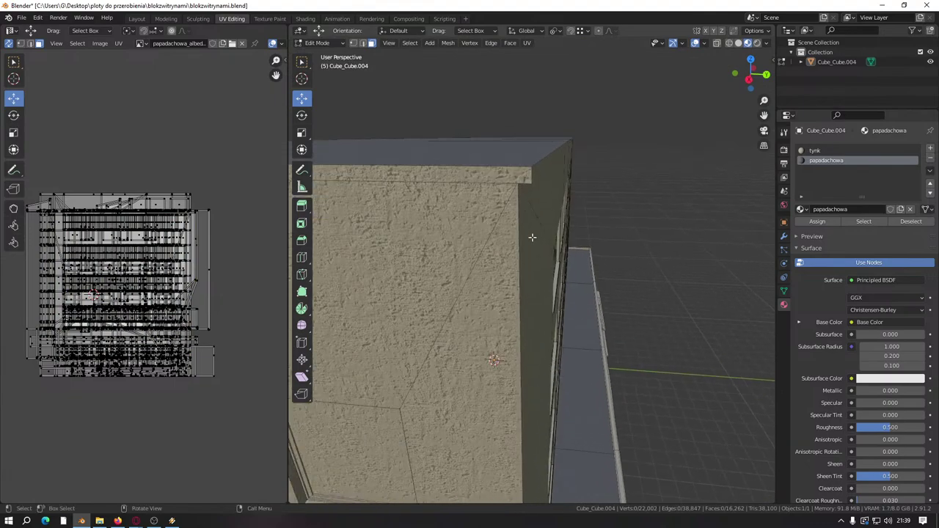
left_click(532, 174)
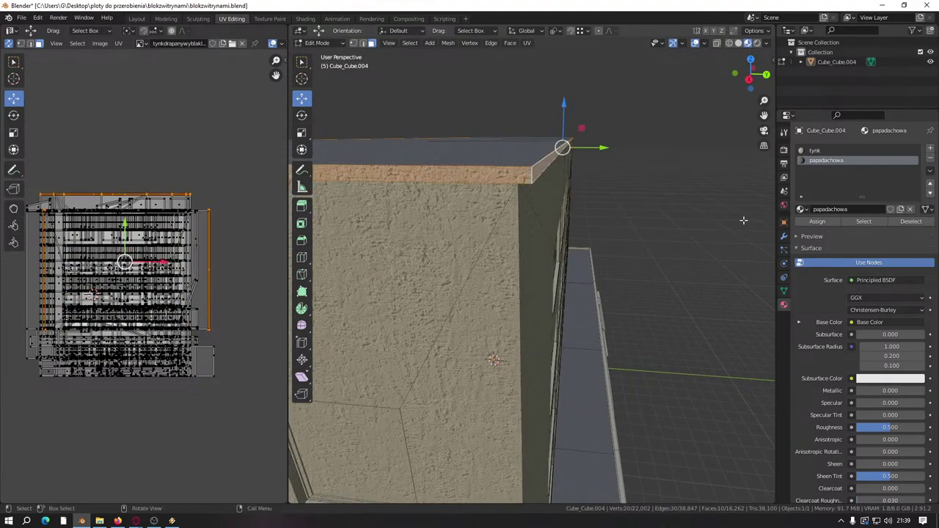
left_click(833, 222)
key("alt+a")
middle_click_drag(646, 154, 558, 137)
left_click(521, 132, "alt")
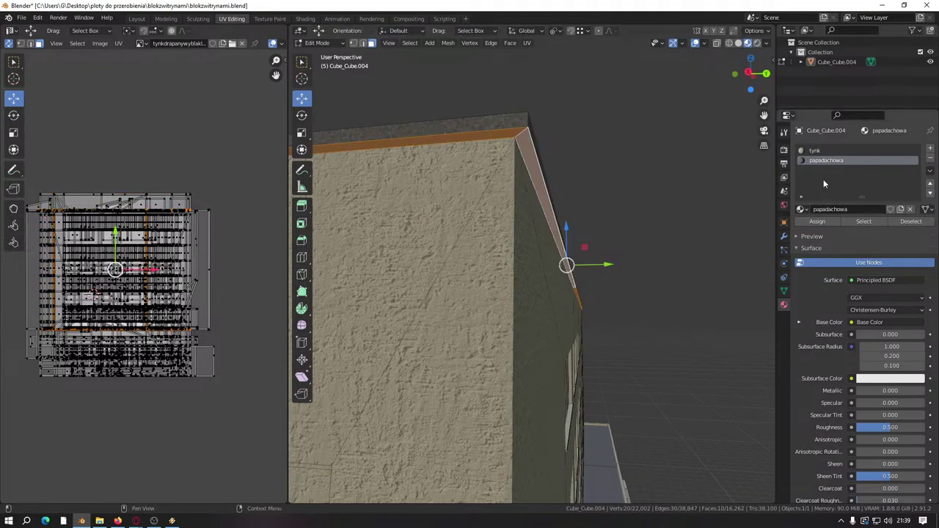
key("alt+a")
scroll(595, 179, "down", 6)
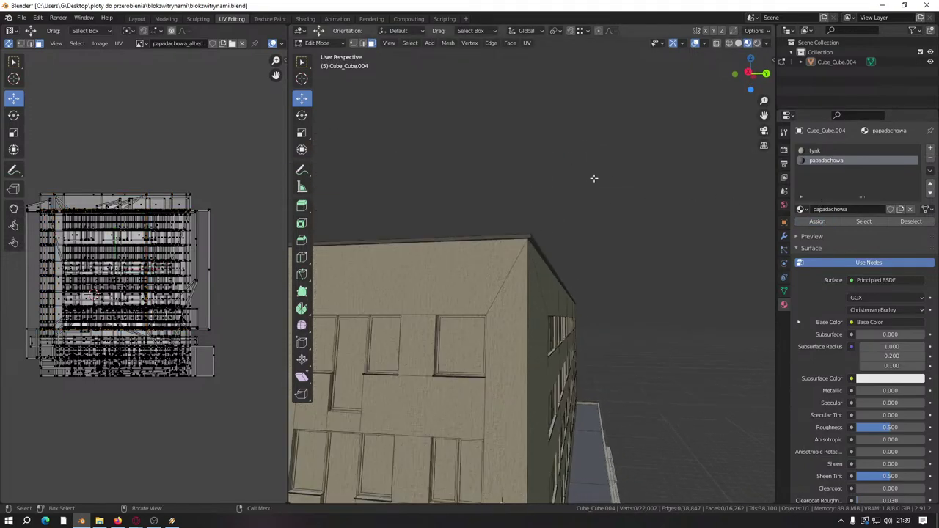
Step: Select all the door canopy tops and assign them papadachowa
middle_click_drag(595, 179, 572, 340)
scroll(572, 340, "up", 3)
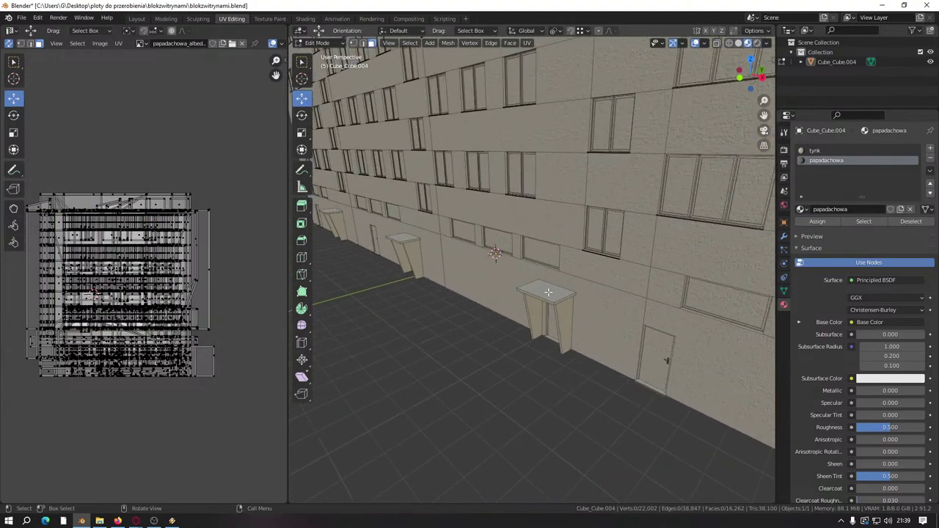
left_click(545, 292)
key("ctrl+l")
key("l")
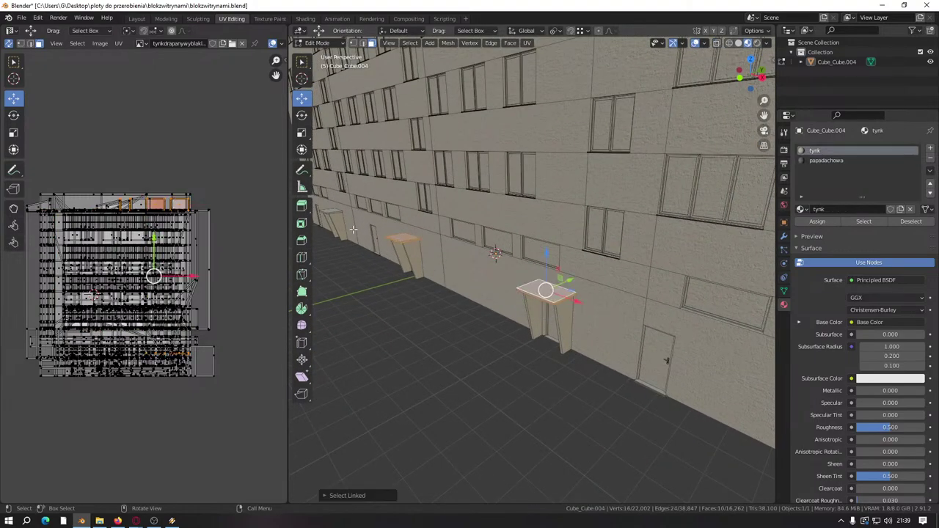
scroll(396, 233, "down", 3)
key("l")
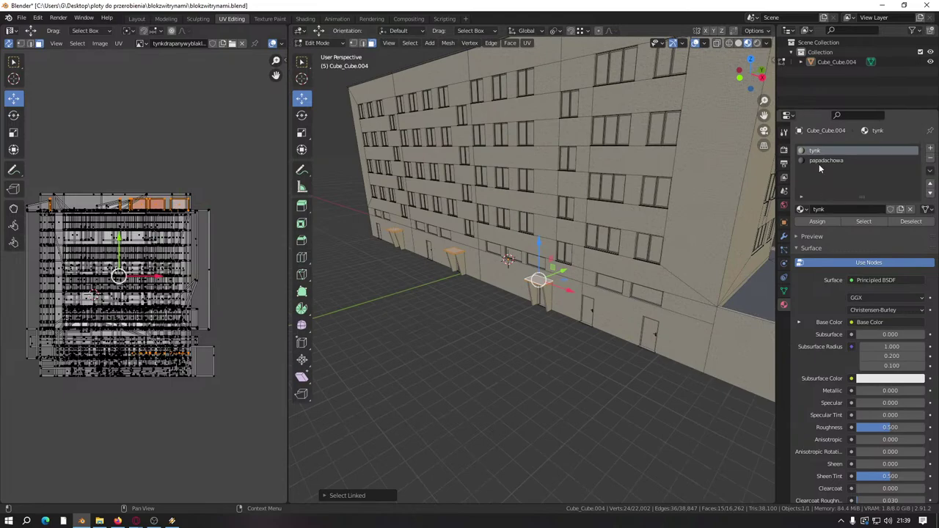
left_click(825, 159)
left_click(818, 220)
key("alt+a")
Step: Save the file and add a third, empty material slot
scroll(507, 306, "up", 3)
middle_click_drag(507, 306, 692, 291)
key("ctrl+s")
scroll(496, 315, "down", 2)
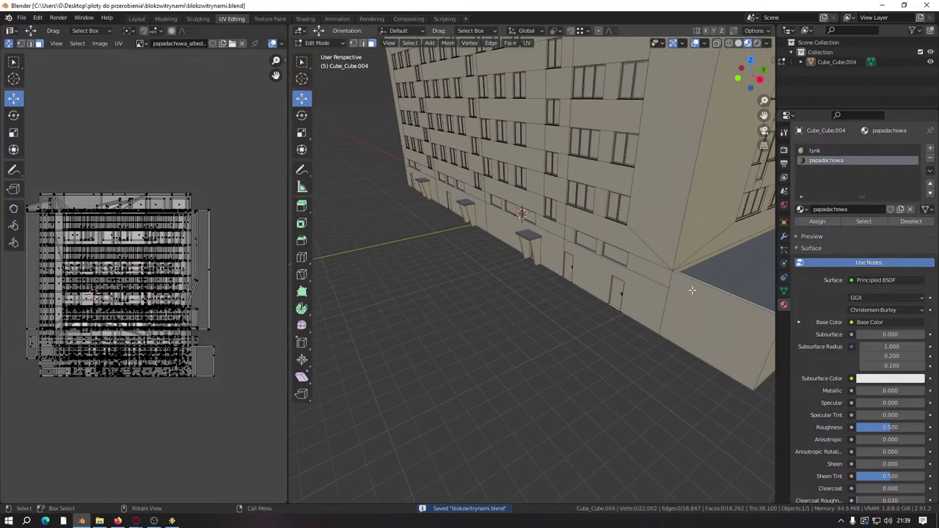
left_click(931, 149)
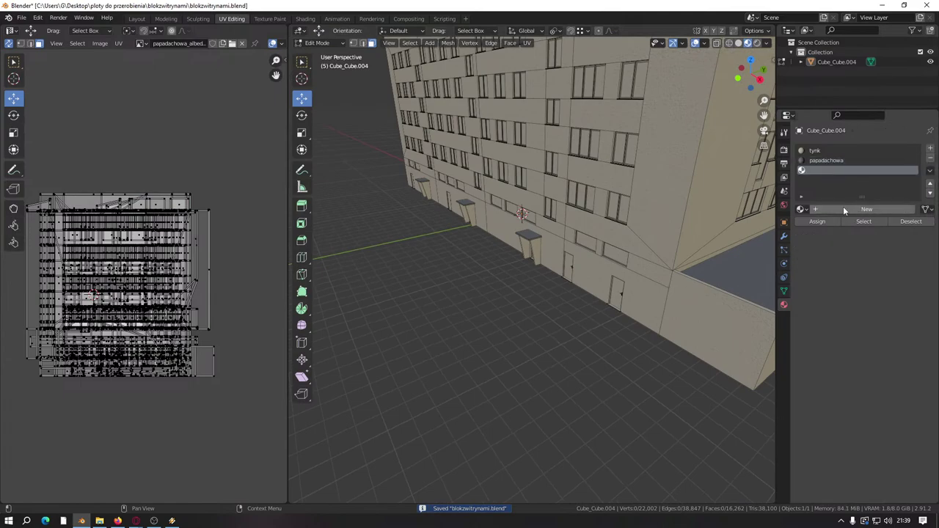
Step: Add a new material named 'tynk2' in the third material slot, next to tynk and papadachowa
middle_click_drag(520, 331, 809, 275)
scroll(479, 330, "down", 5)
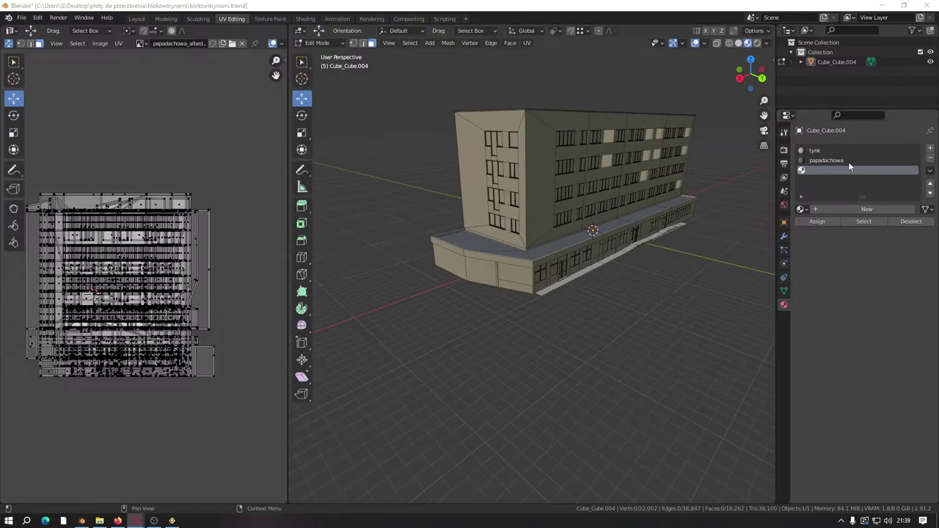
left_click(830, 209)
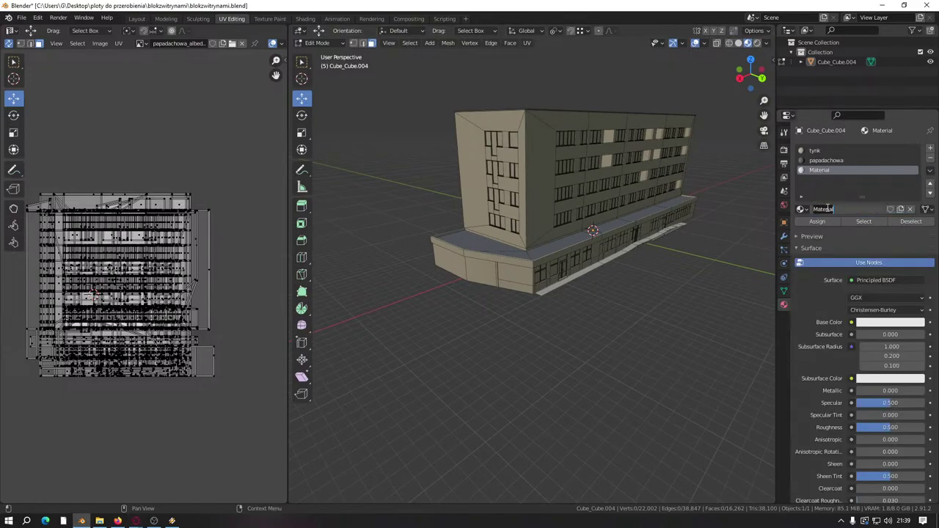
type("tynk2")
key("Return")
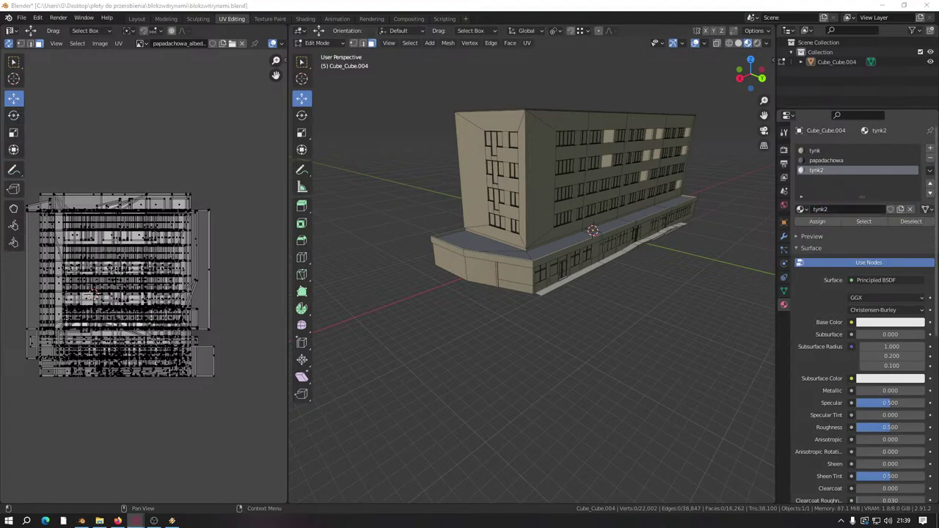
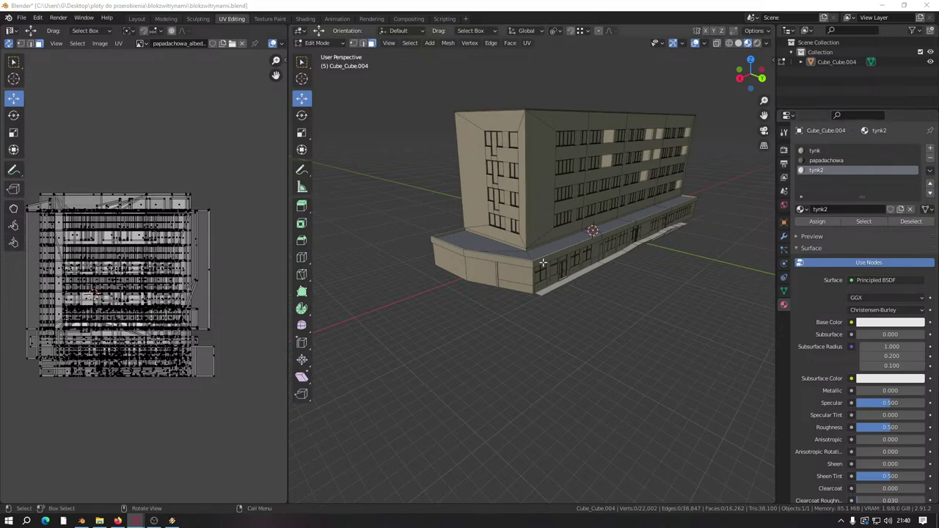
Step: In the Shading workspace, open Principled Texture Setup and browse the tynk plaster textures for tynk2
left_click(306, 19)
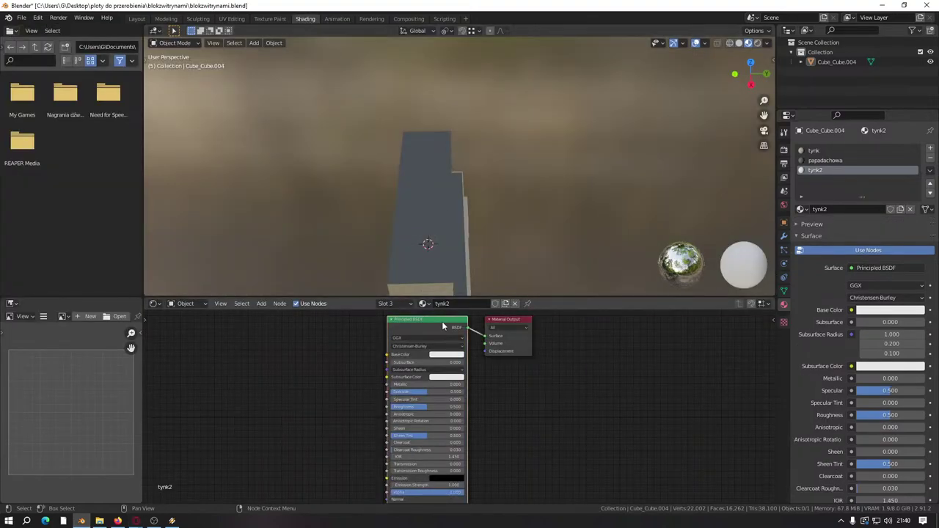
key("ctrl+shift+t")
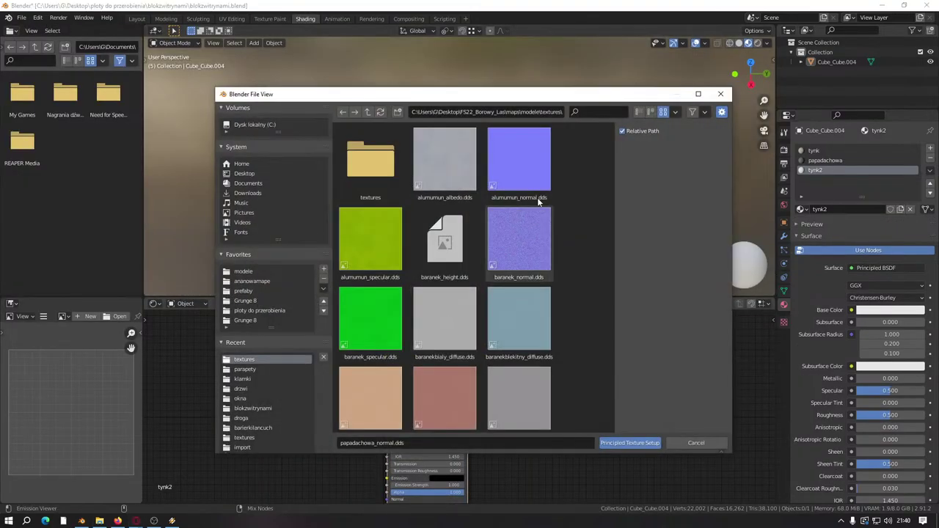
scroll(608, 147, "down", 4)
scroll(608, 147, "down", 10)
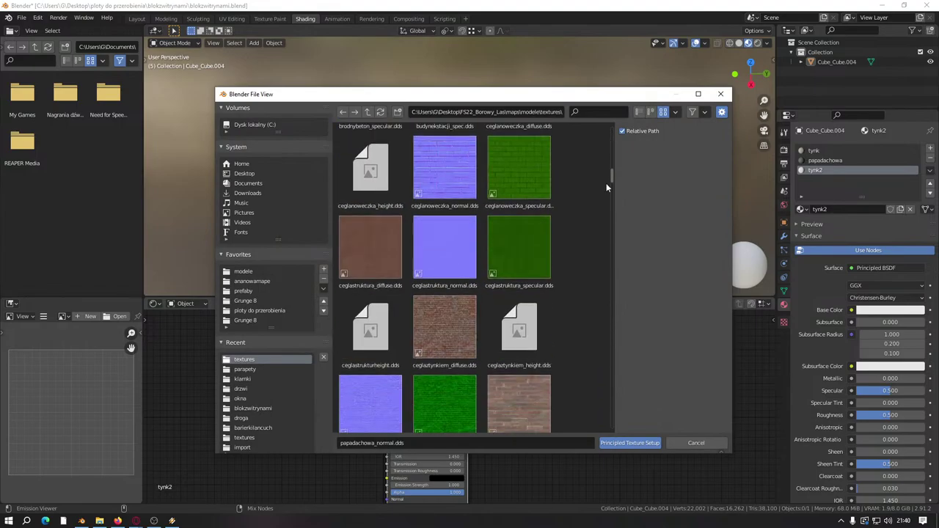
scroll(601, 187, "down", 15)
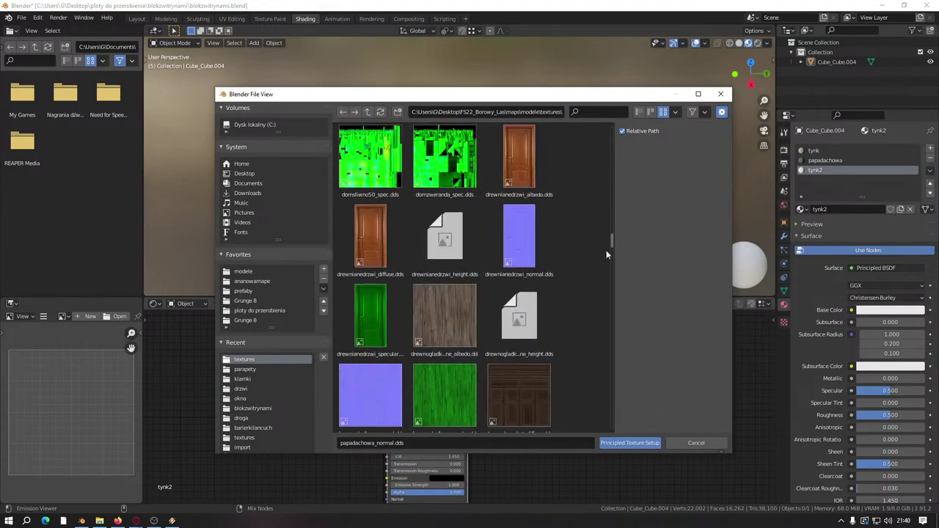
scroll(611, 306, "down", 15)
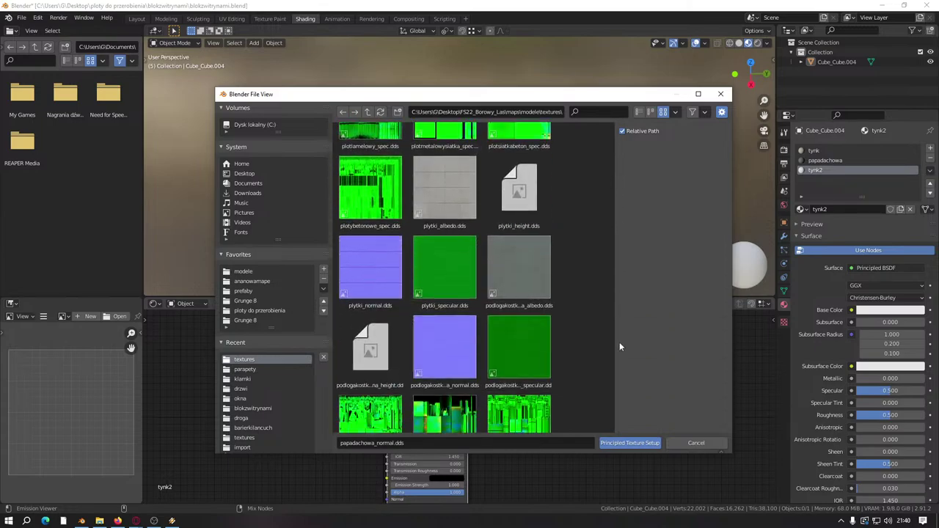
scroll(624, 369, "down", 15)
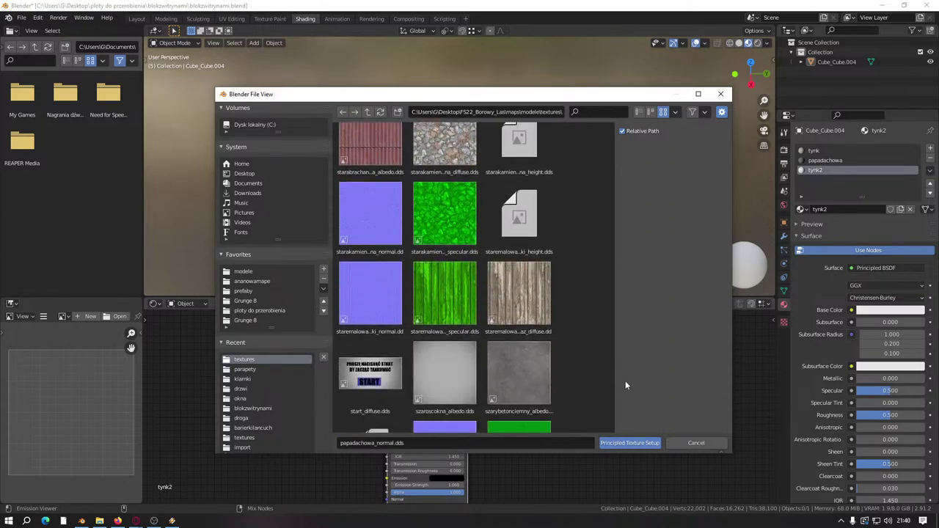
scroll(627, 400, "down", 15)
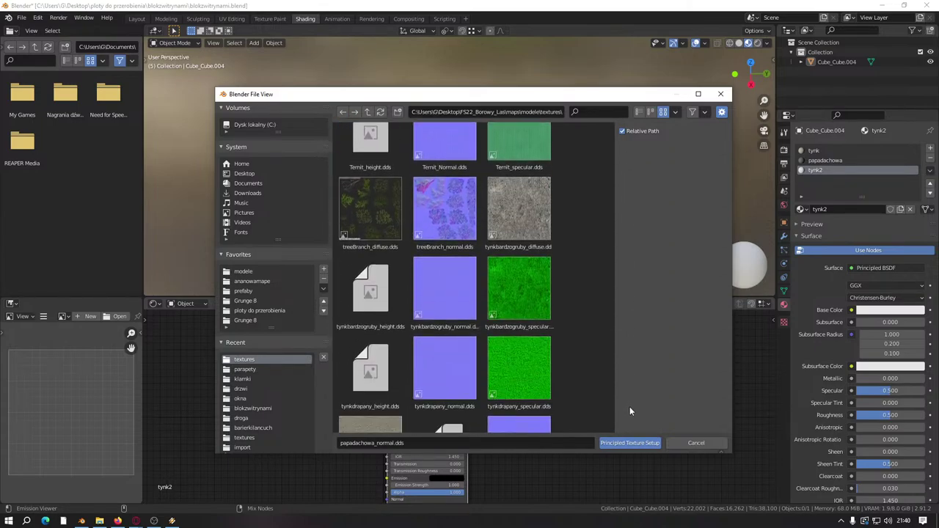
scroll(633, 425, "down", 15)
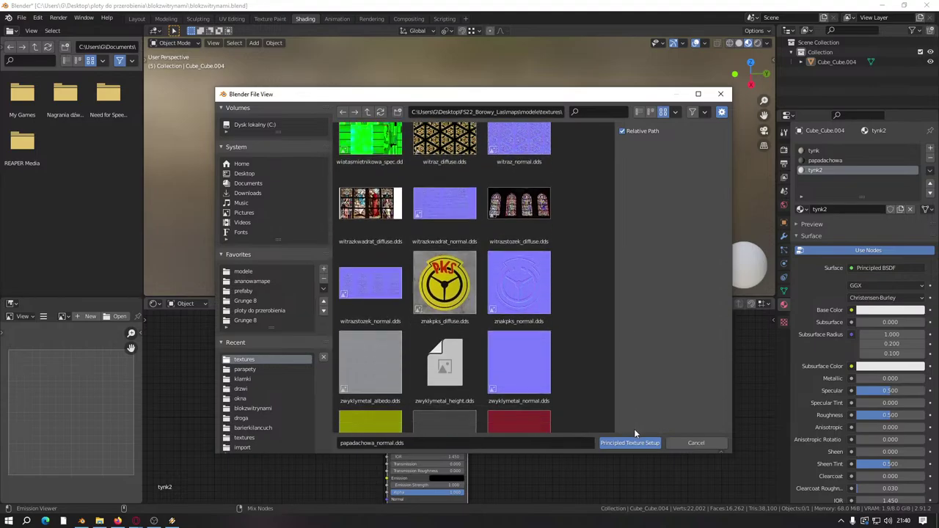
scroll(625, 206, "up", 20)
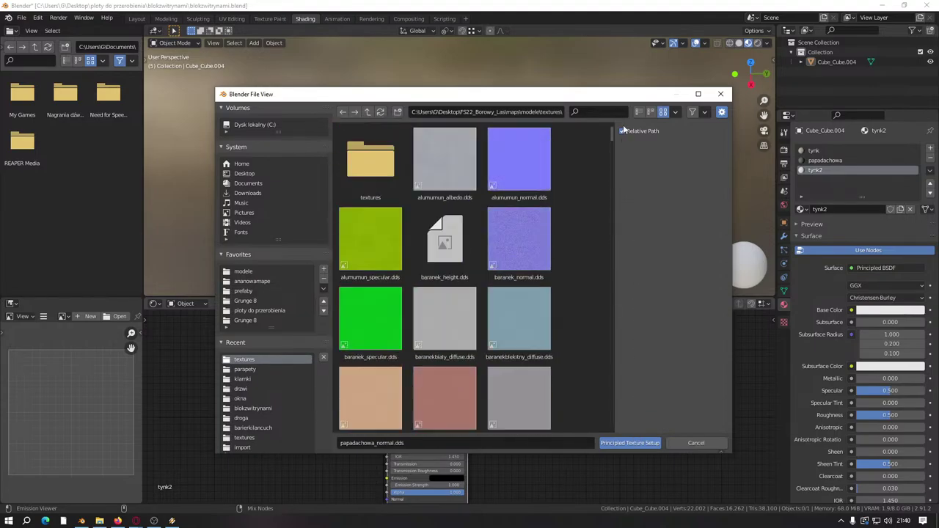
scroll(626, 126, "down", 4)
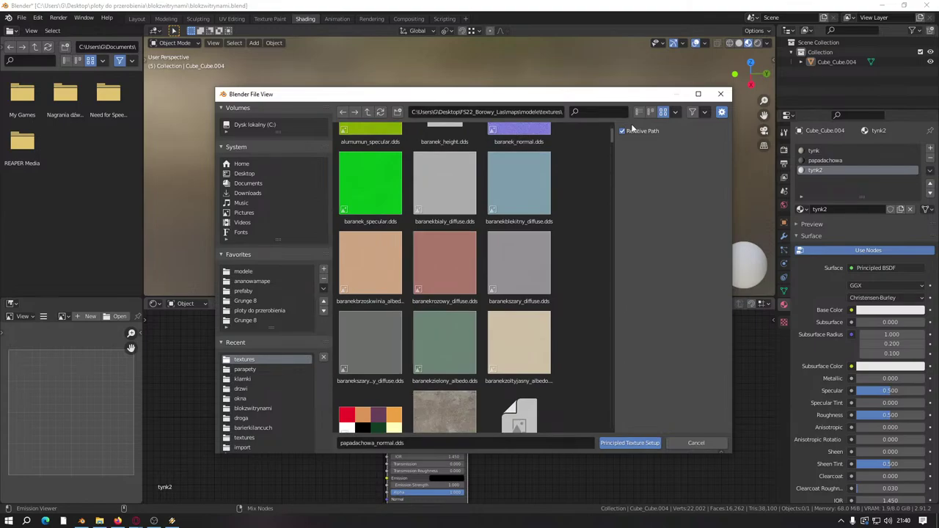
scroll(632, 129, "up", 2)
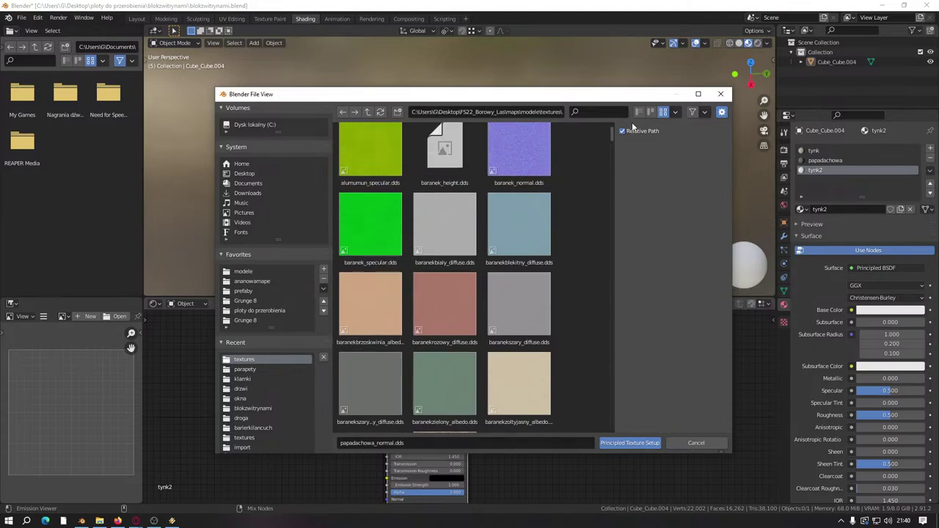
scroll(581, 236, "down", 2)
scroll(581, 236, "down", 1)
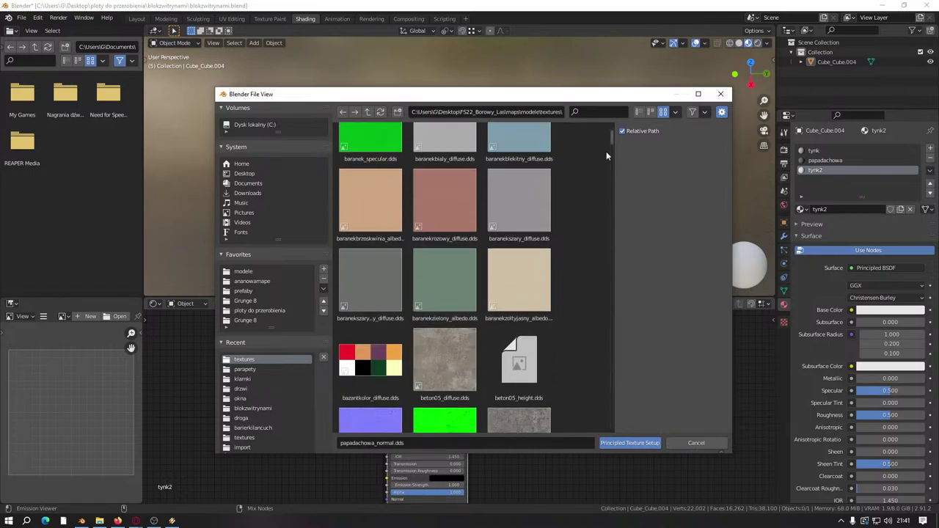
left_click_drag(612, 132, 622, 408)
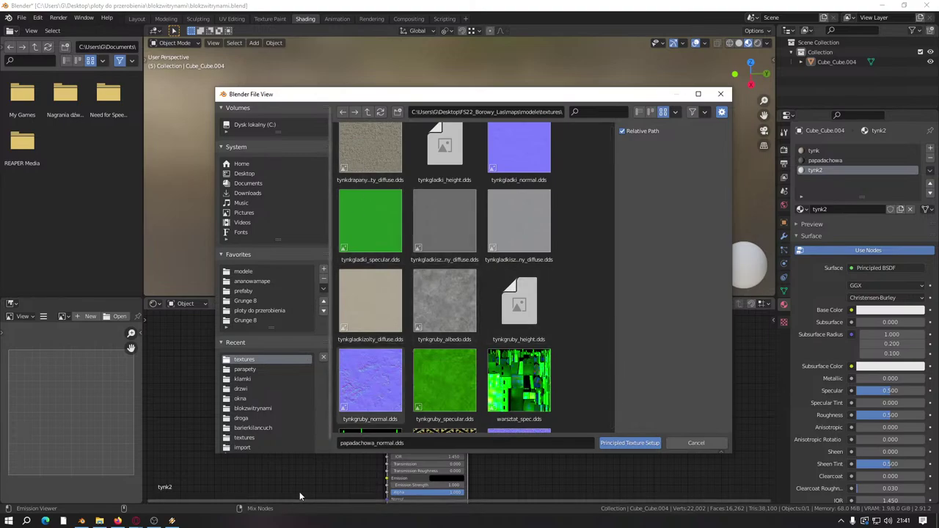
left_click(99, 521)
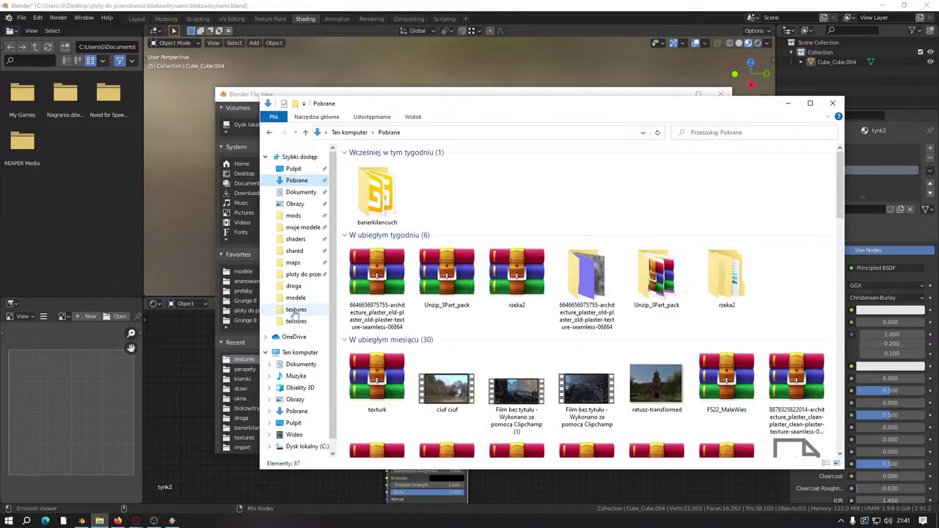
left_click(296, 312)
scroll(600, 322, "down", 3)
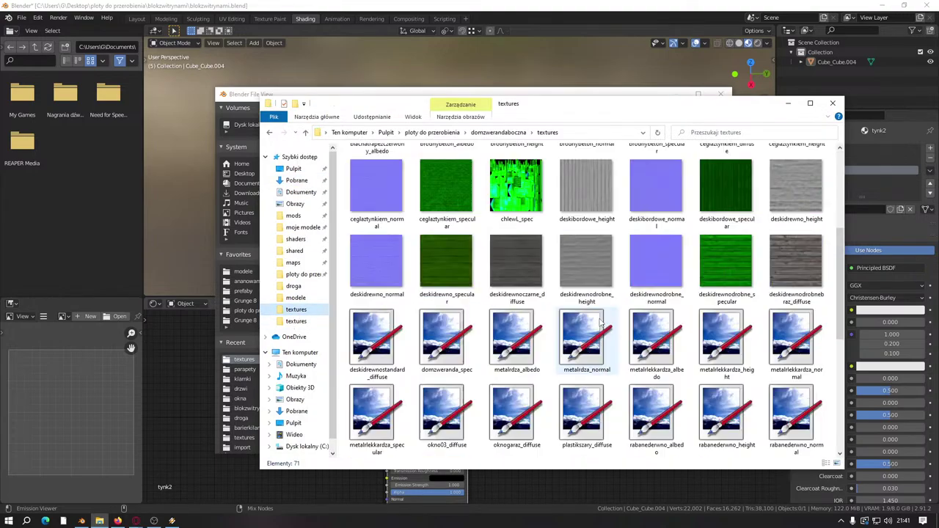
scroll(599, 321, "down", 4)
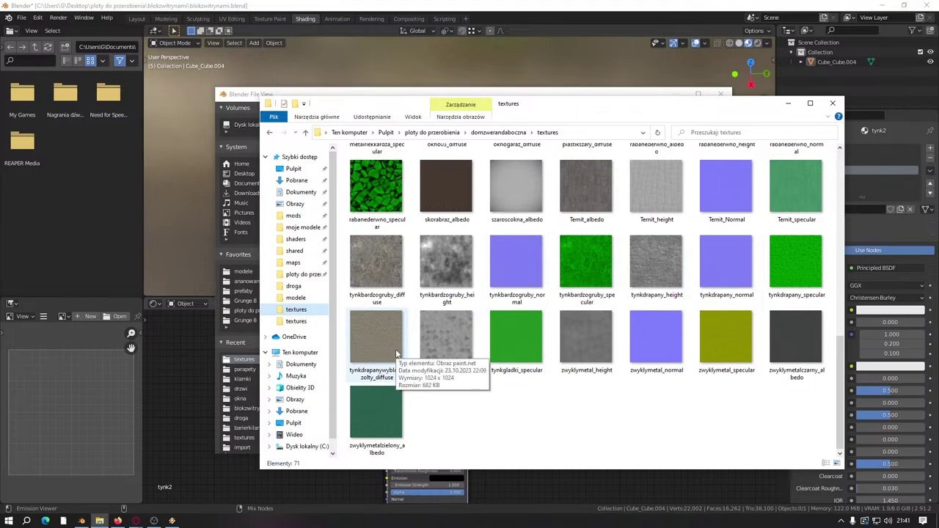
left_click(387, 266)
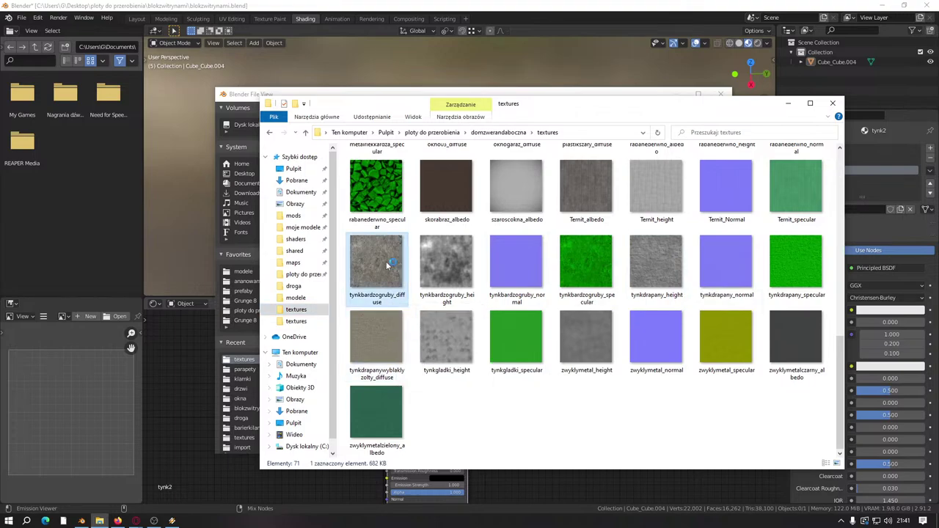
double_click(385, 261)
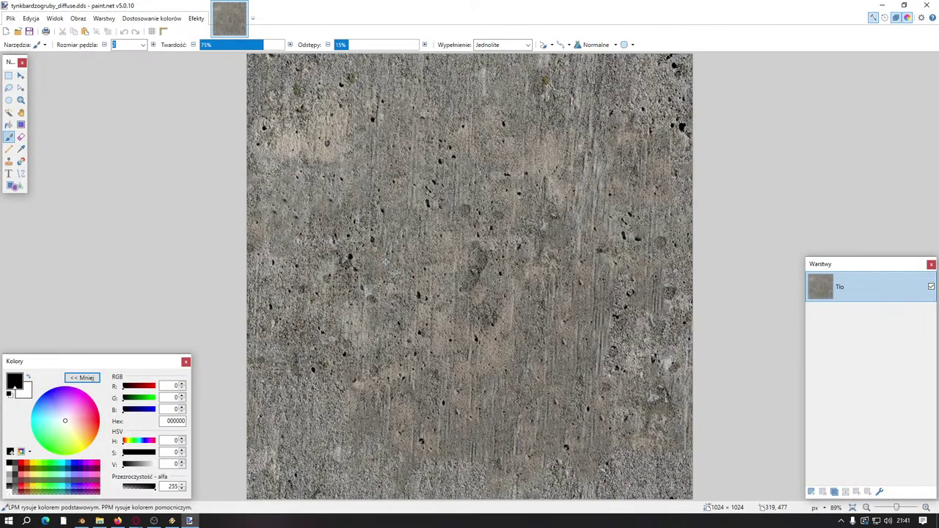
left_click(926, 5)
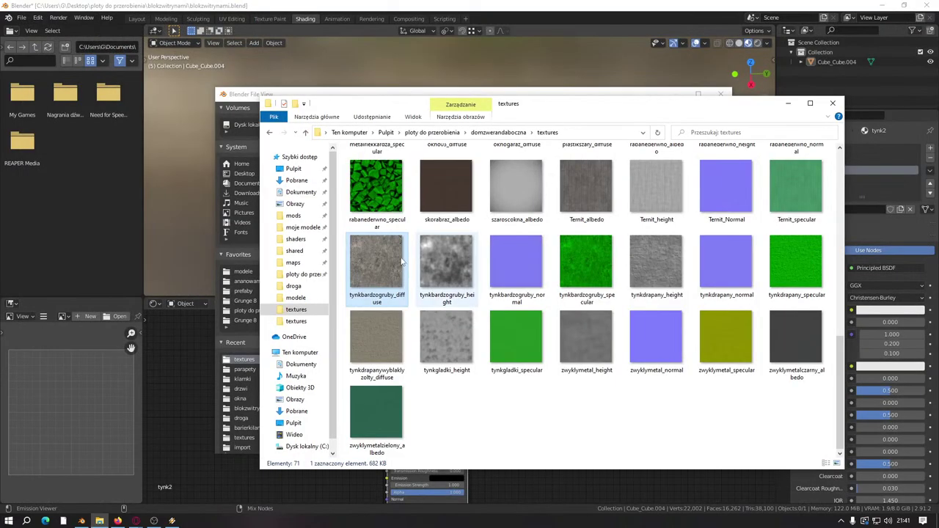
left_click(397, 5)
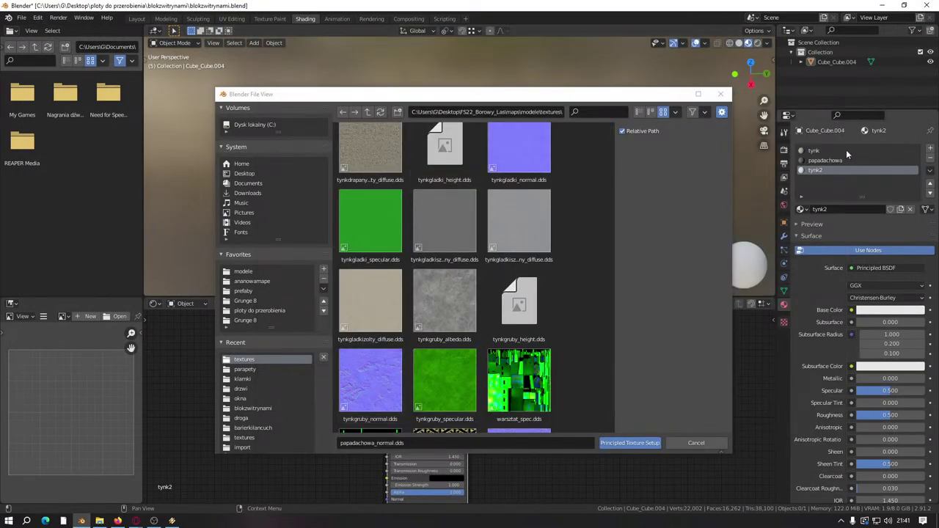
Step: Select the tynk material and load tynkbardzogruby_diffuse into its Base Color image node
left_click(827, 151)
left_click(721, 95)
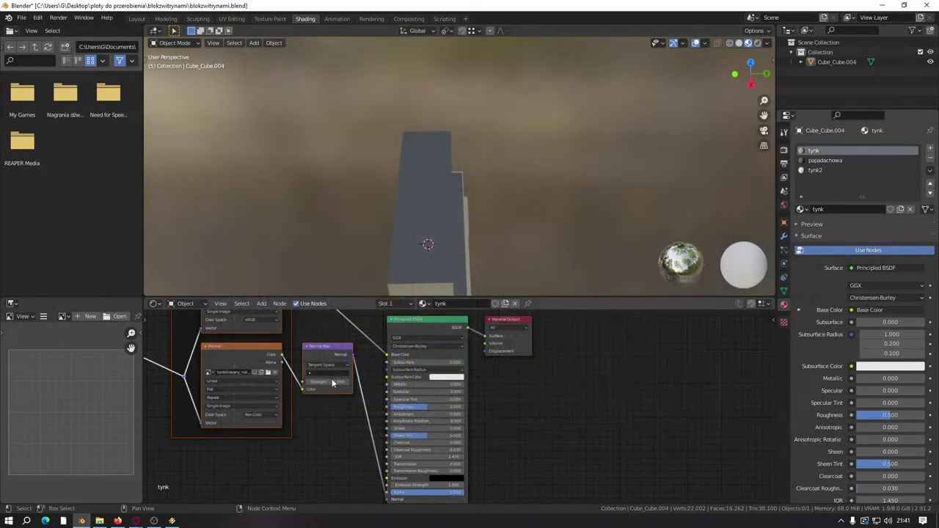
middle_click_drag(232, 351, 385, 350)
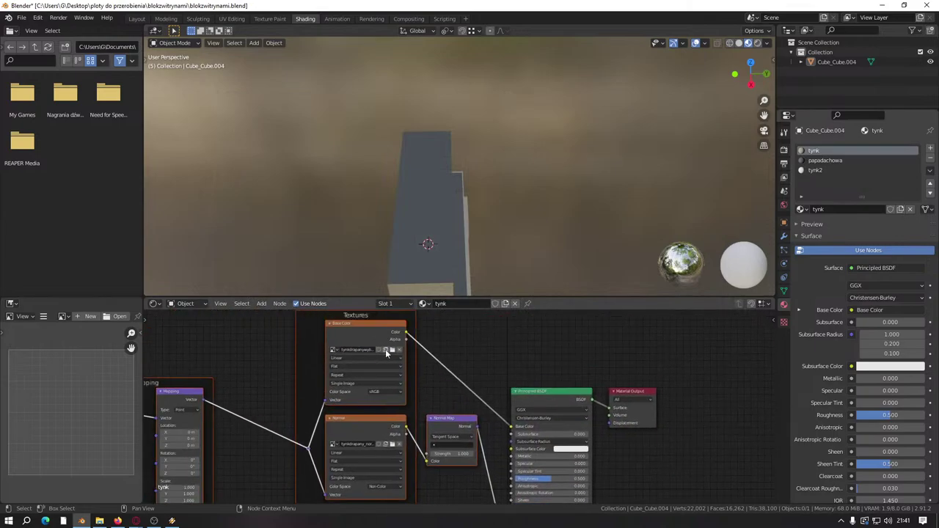
left_click(392, 350)
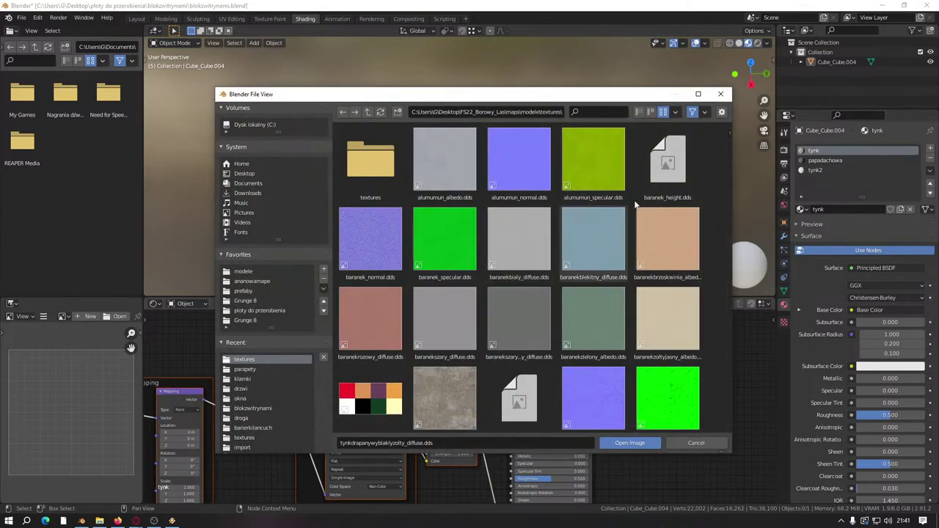
left_click_drag(729, 134, 731, 175)
scroll(595, 304, "down", 10)
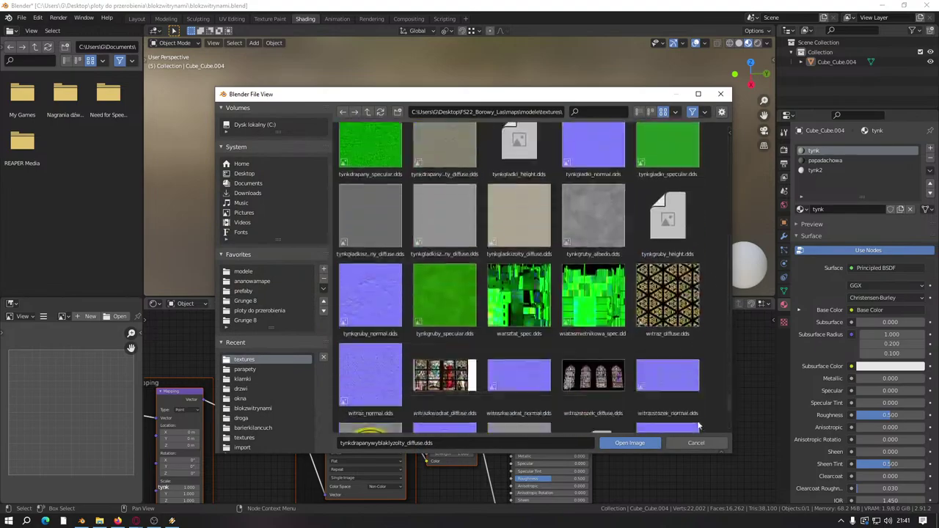
scroll(595, 303, "up", 5)
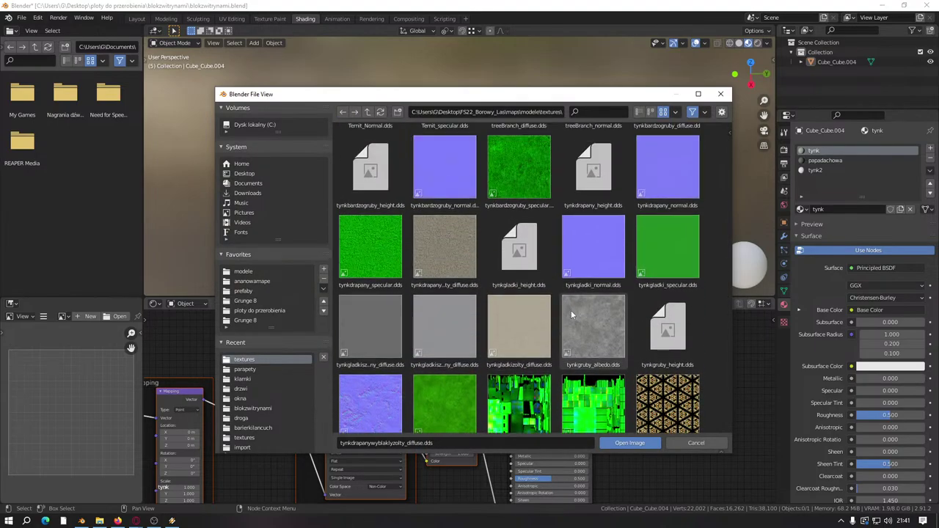
scroll(438, 242, "up", 3)
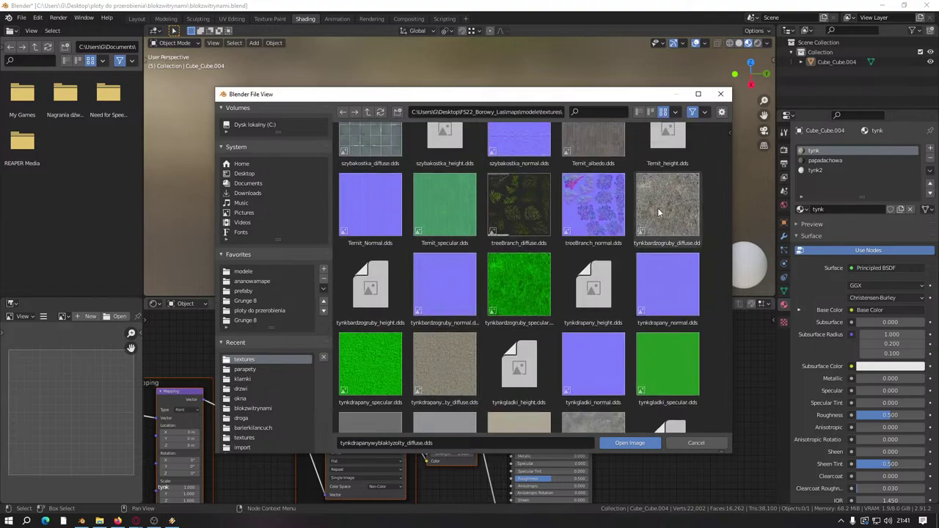
left_click(657, 208)
left_click(629, 442)
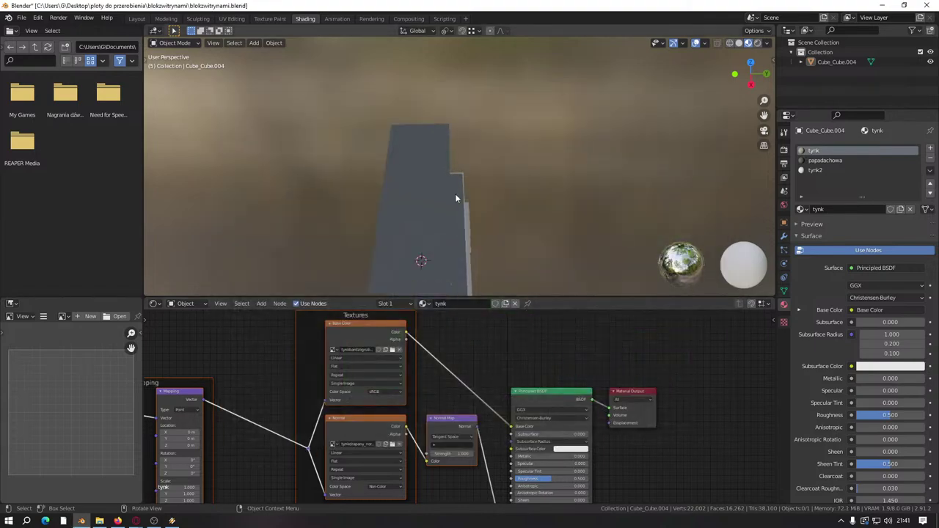
Step: Orbit and zoom around the building to inspect the plastered wall close-up
middle_click_drag(455, 193, 547, 144)
scroll(545, 158, "up", 3)
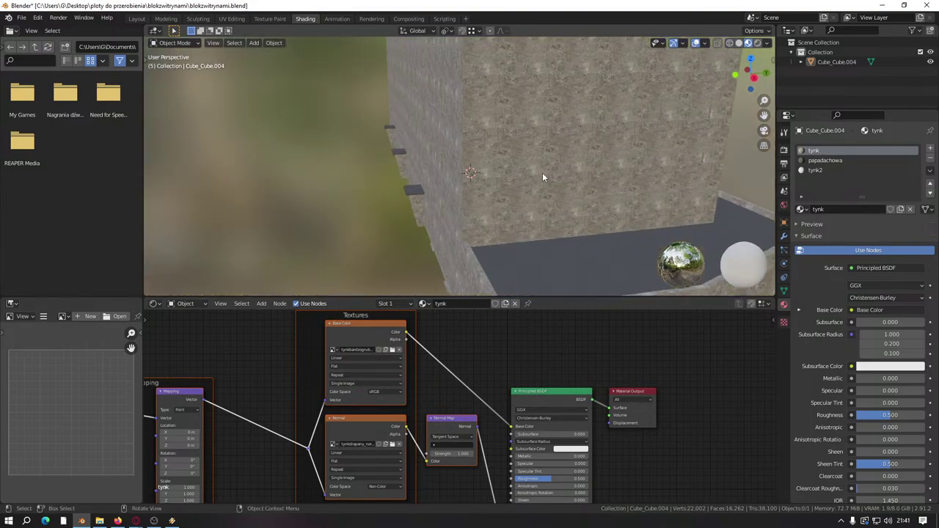
scroll(455, 205, "up", 4)
middle_click_drag(398, 213, 478, 206)
scroll(513, 209, "up", 3)
scroll(524, 208, "up", 2)
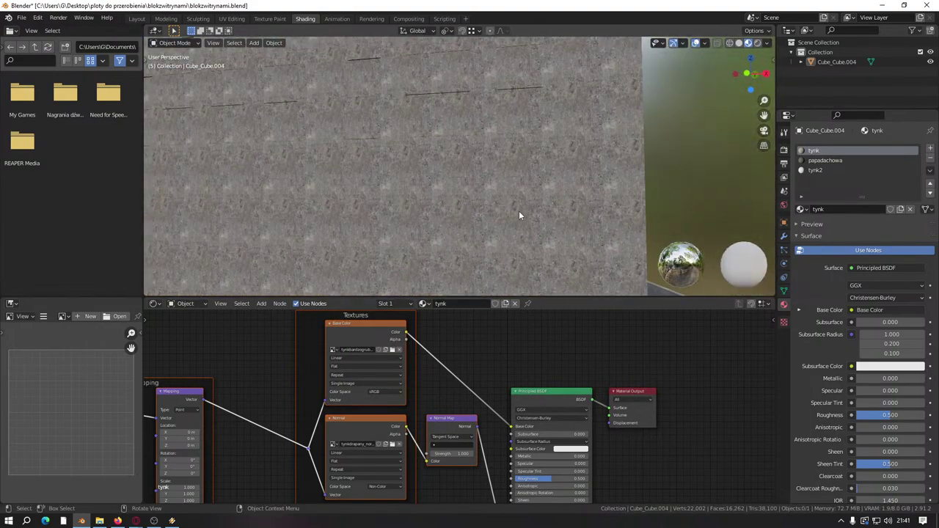
scroll(514, 176, "down", 1)
middle_click_drag(478, 225, 414, 221)
scroll(478, 202, "up", 3)
Step: Return to Blender, reopen blokzwitrynami.blend from Recent Files, and look over the building
key("alt+Tab")
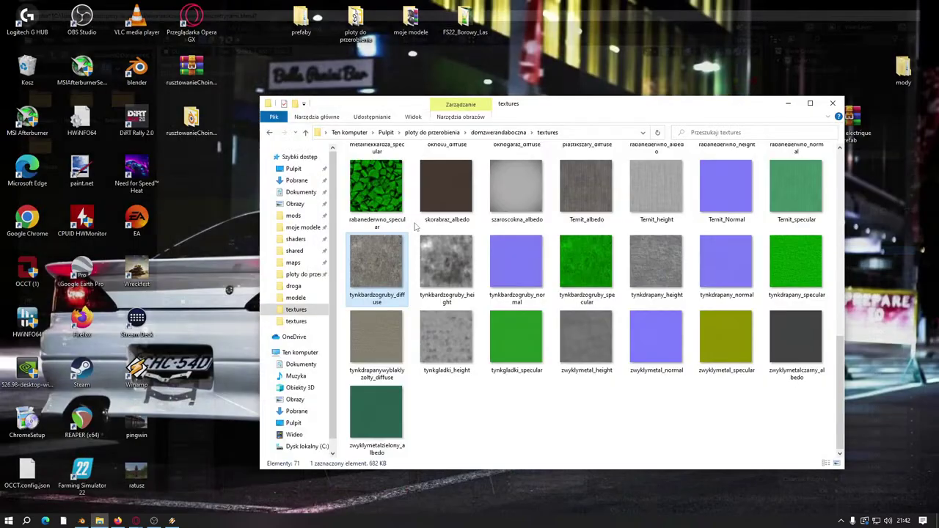
key("alt+Tab")
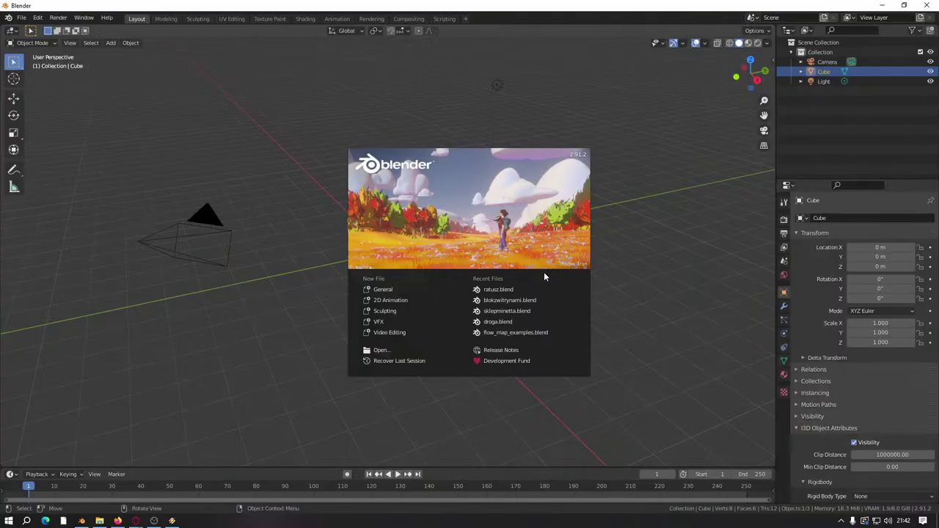
left_click(510, 301)
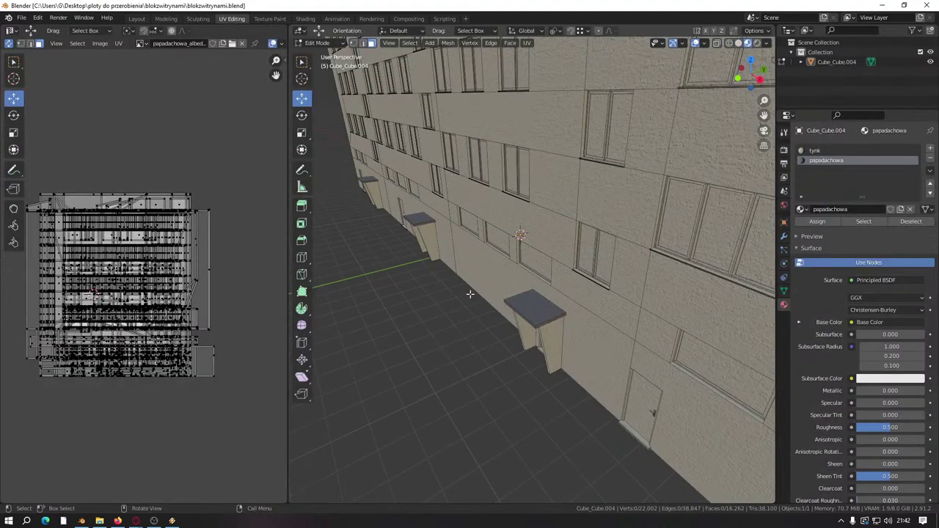
middle_click_drag(510, 308, 381, 313)
scroll(382, 313, "up", 4)
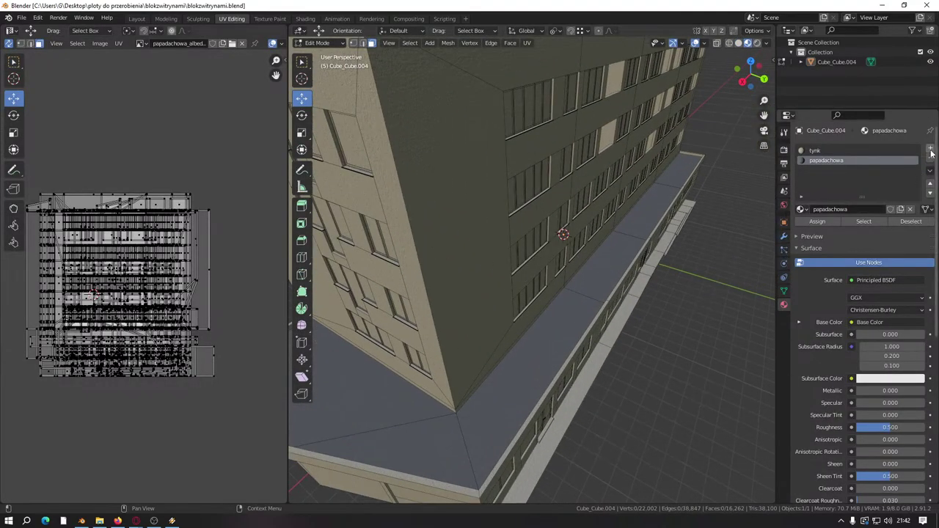
middle_click_drag(558, 235, 494, 216)
scroll(494, 228, "up", 5)
middle_click_drag(605, 236, 587, 279)
scroll(587, 278, "down", 3)
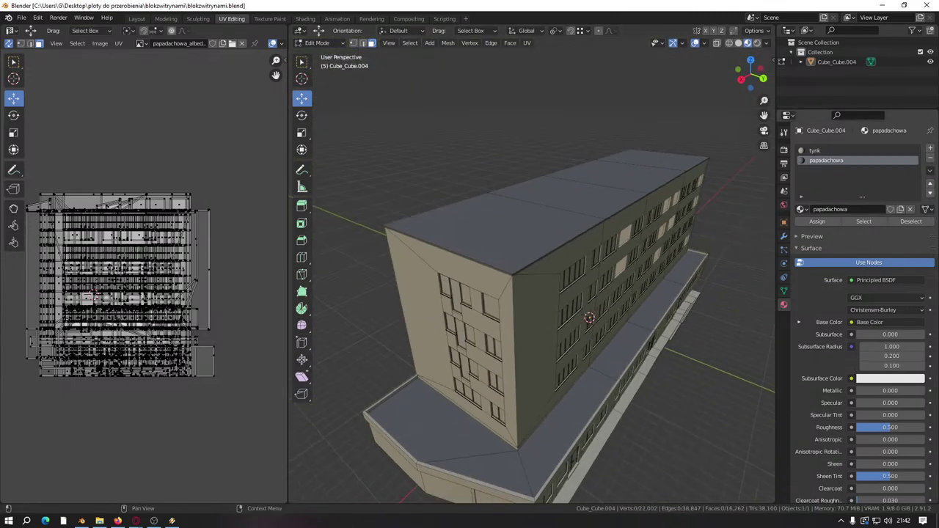
Step: Add a third material slot holding a new material named tynk2
left_click(930, 148)
left_click(862, 210)
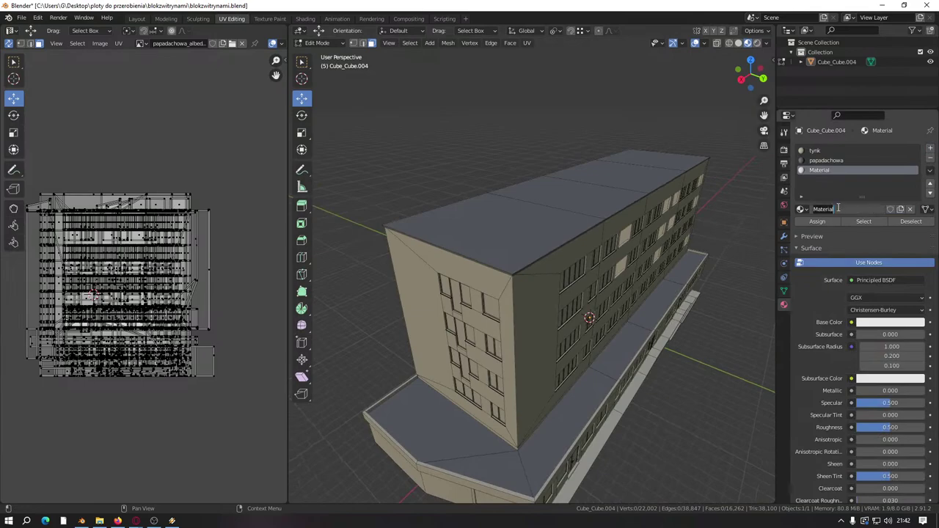
type("tynk2")
key("Return")
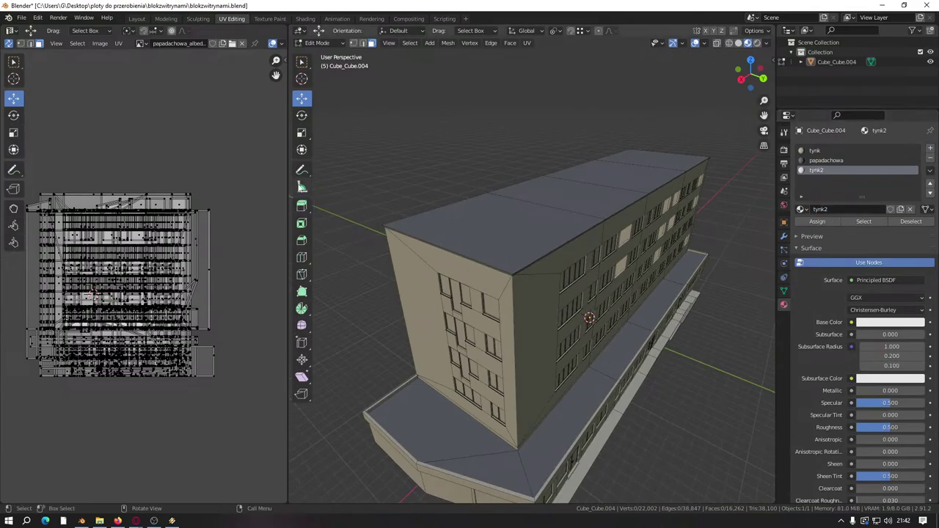
Step: Save blokzwitrynami.blend and bring up options for the faded yellow plaster texture in Explorer
middle_click_drag(431, 193, 415, 207)
key("ctrl+s")
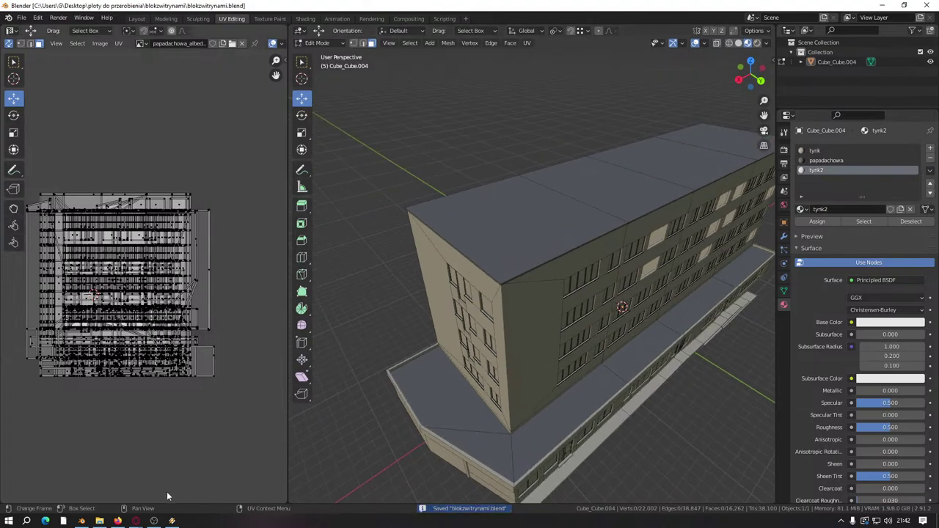
left_click(100, 521)
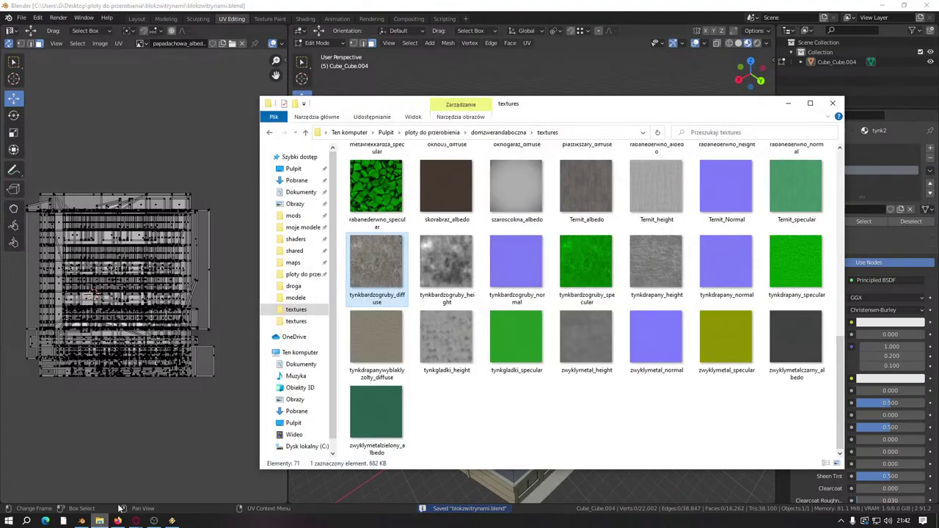
right_click(381, 350)
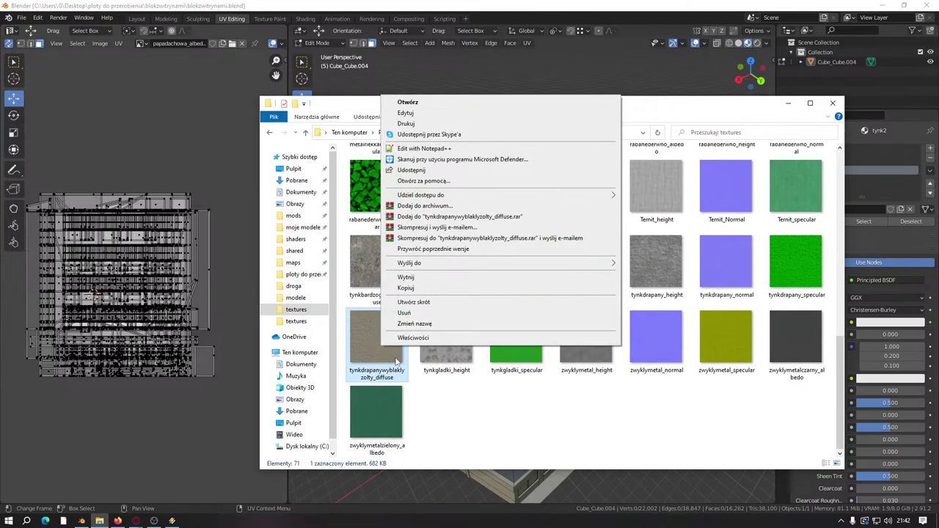
Step: Open tynkdrapanywyblaklyzolty_diffuse in paint.net and apply Hue/Saturation: hue -21, saturation 163, lightness -17
left_click(379, 342)
double_click(379, 342)
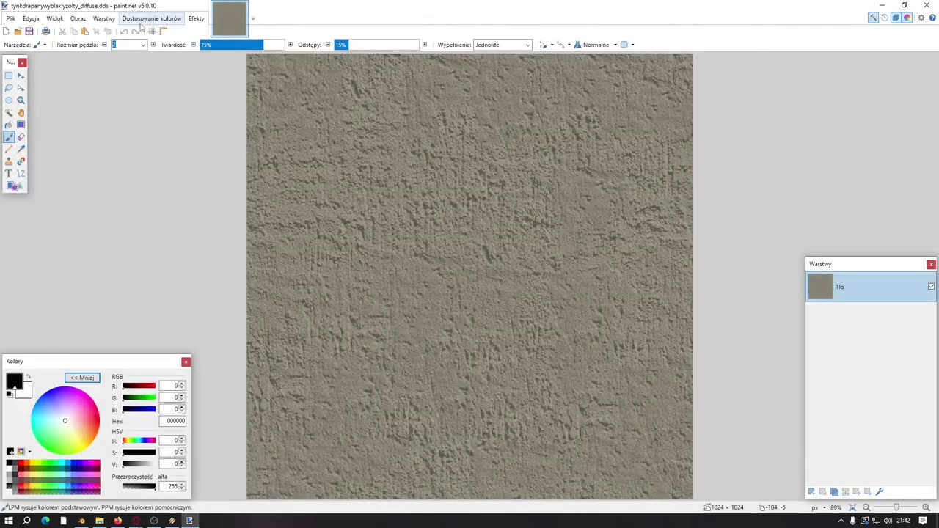
left_click(151, 18)
left_click(163, 91)
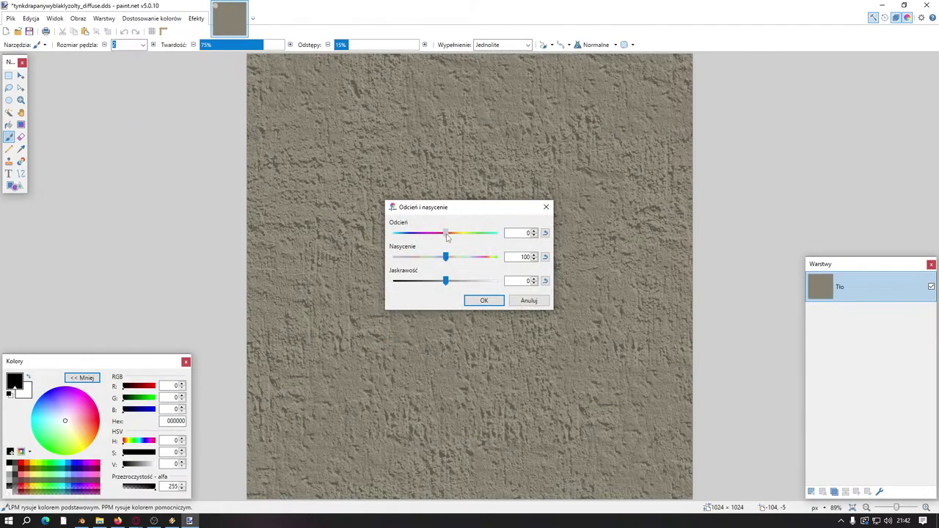
left_click_drag(439, 240, 437, 242)
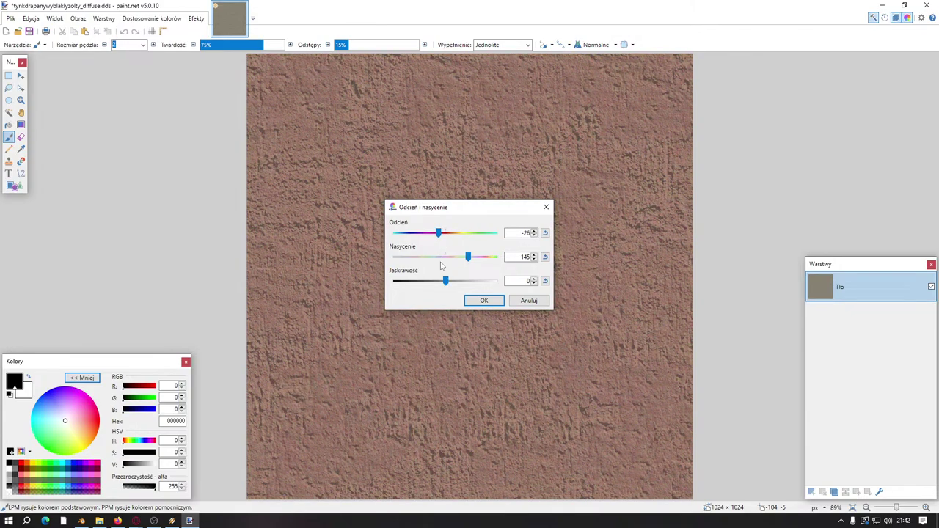
left_click_drag(445, 282, 437, 284)
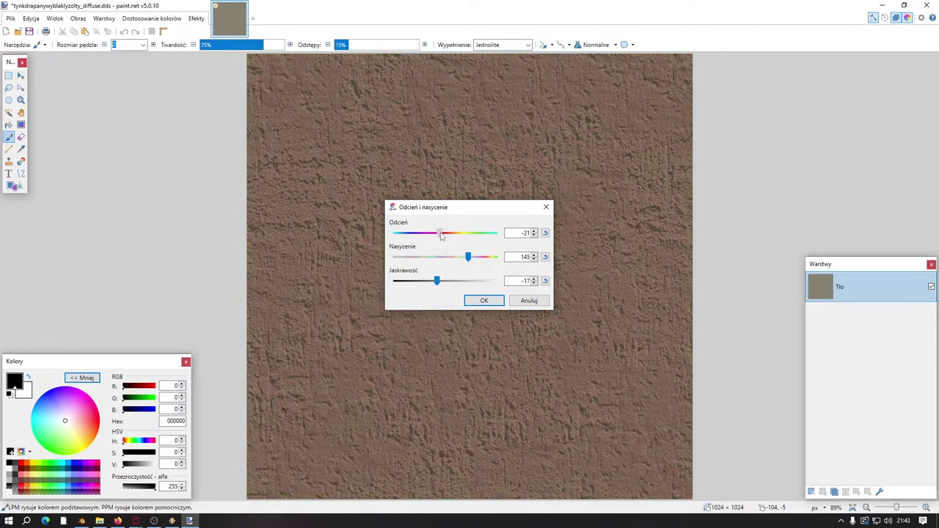
left_click_drag(468, 260, 462, 258)
left_click(484, 300)
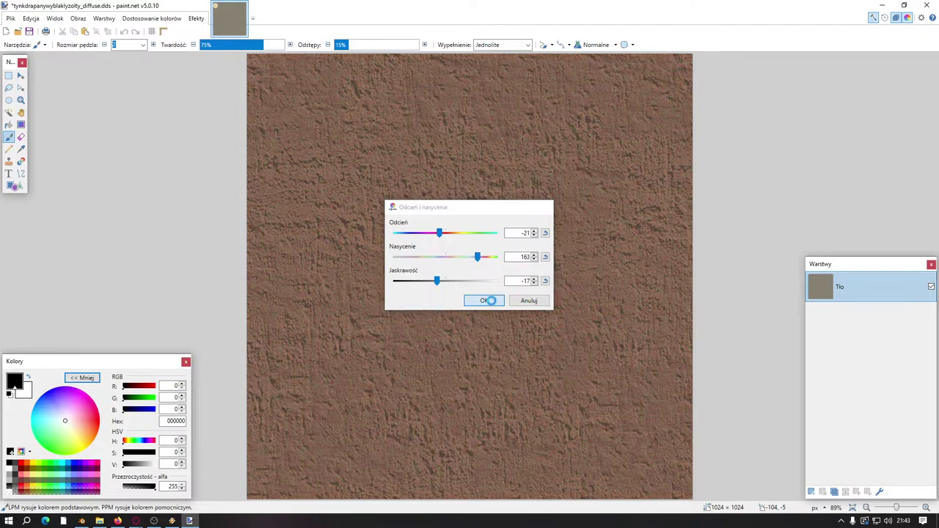
Step: Start Save As and navigate to the blokzwitrynami folder under ploty do przerobienia
left_click(11, 18)
left_click(35, 93)
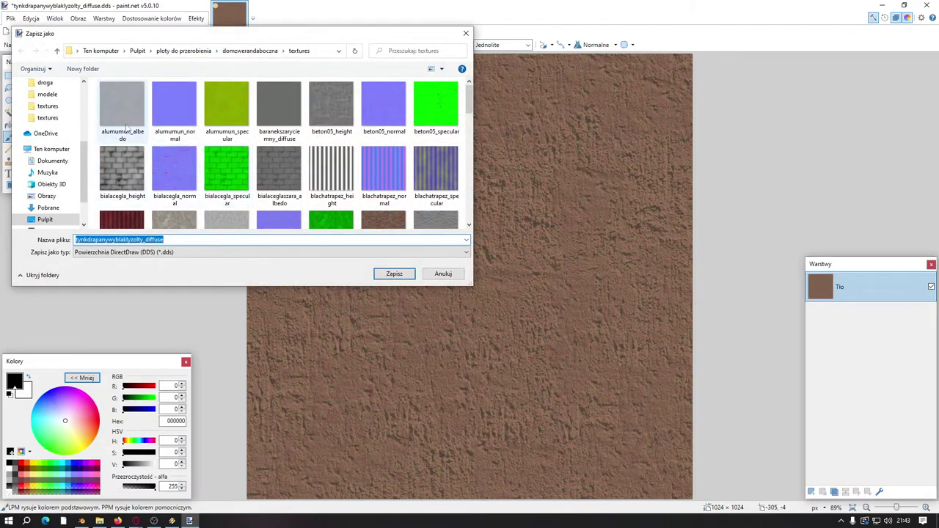
scroll(47, 141, "up", 3)
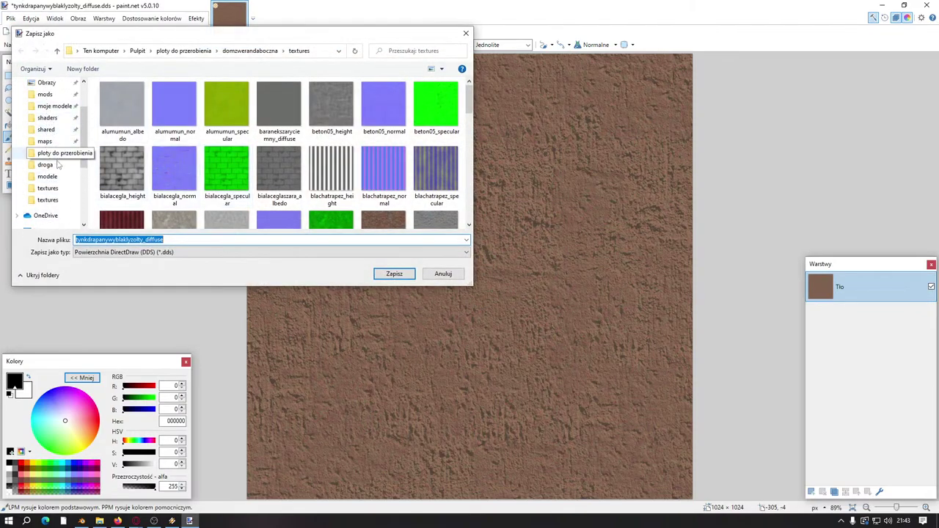
scroll(220, 154, "down", 5)
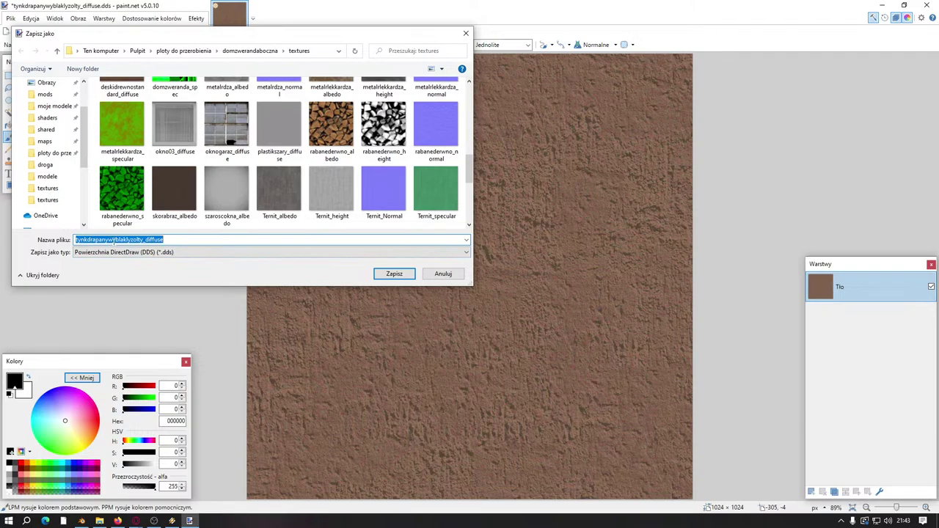
left_click(51, 152)
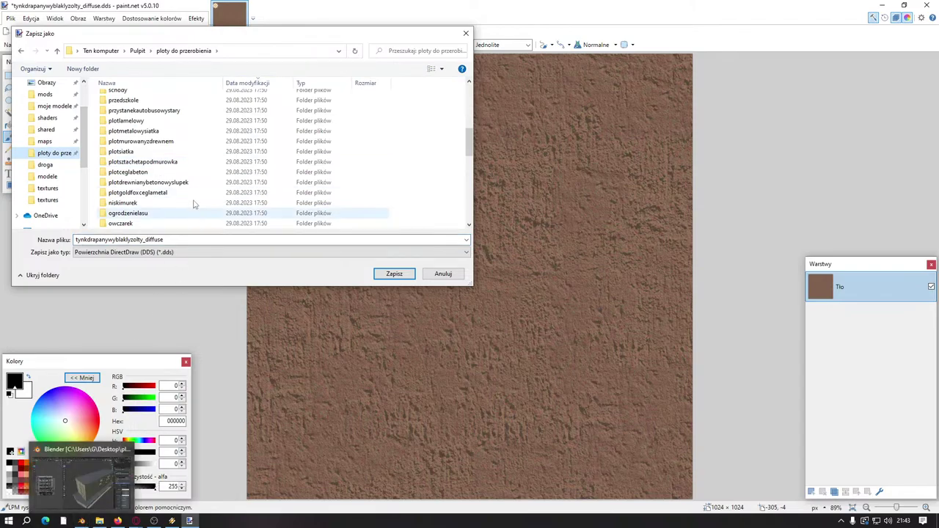
scroll(220, 151, "up", 4)
scroll(220, 151, "up", 3)
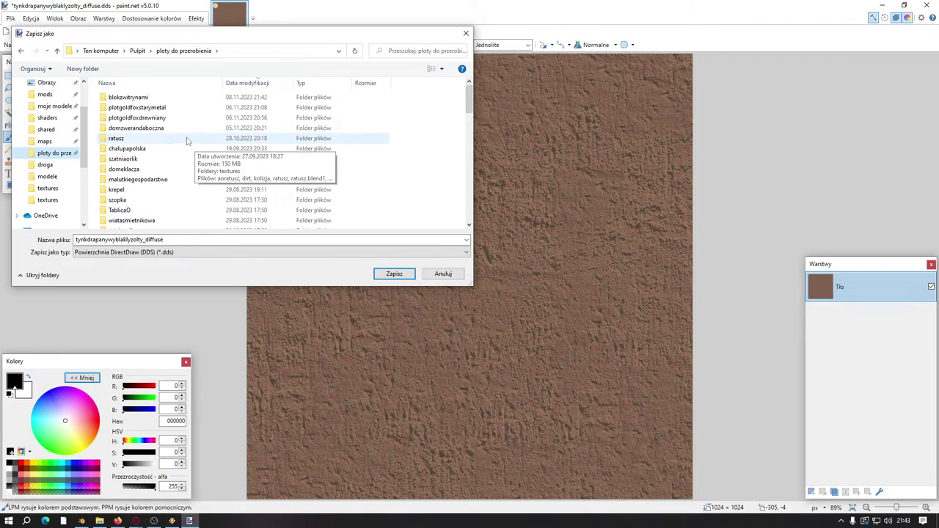
double_click(155, 97)
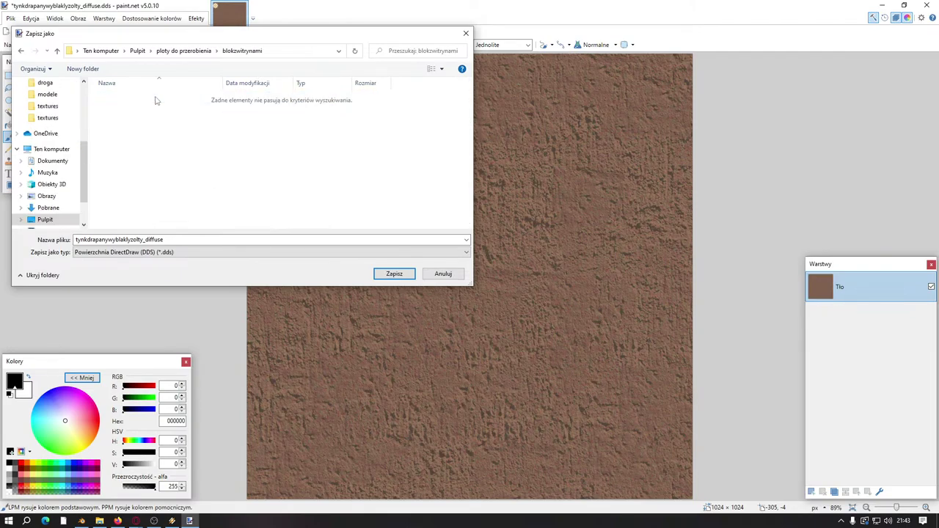
Step: Create a new textures folder inside blokzwitrynami and open it
right_click(156, 184)
mouse_move(197, 273)
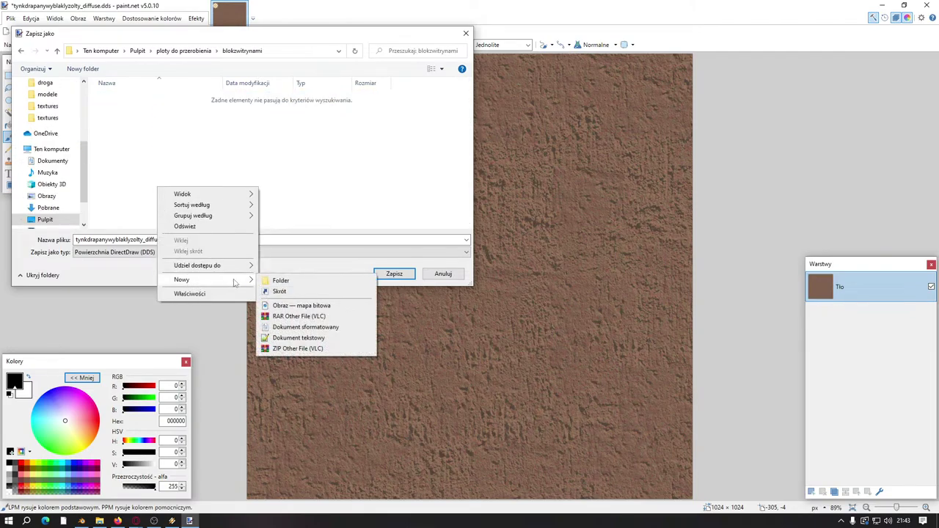
left_click(273, 279)
type("te")
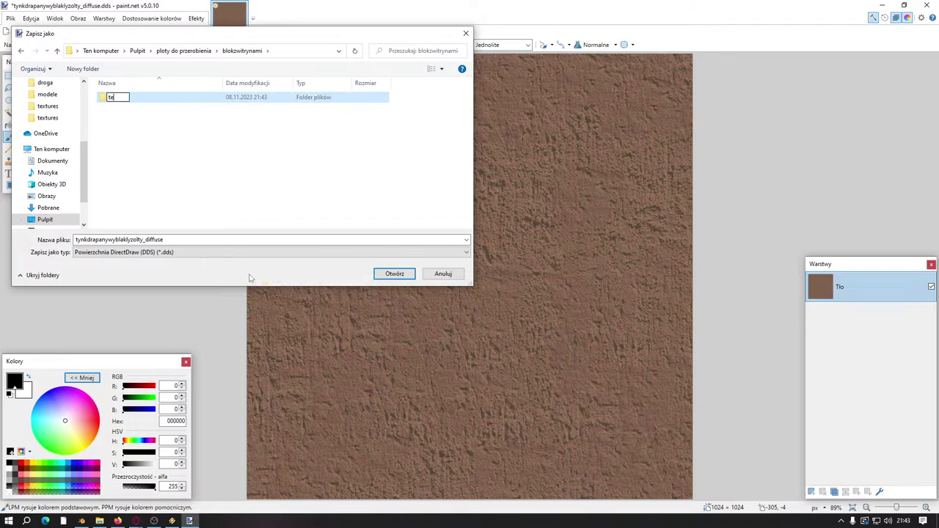
type("xtures")
left_click(268, 175)
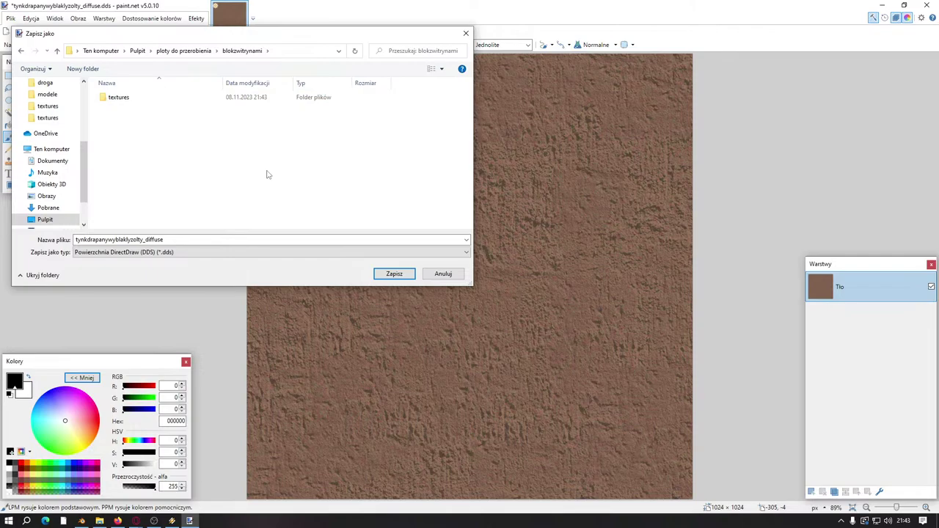
double_click(132, 101)
Step: Save the texture as tynkdrapanywyblaklyjasnybraz_diffuse.dds with BC1 DDS compression
left_click(143, 239)
left_click(143, 239)
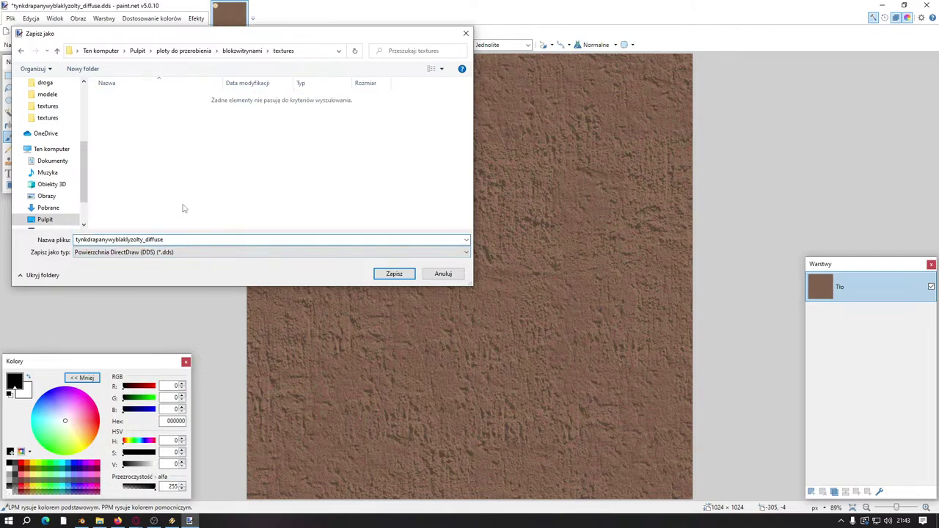
key("BackSpace")
key("BackSpace")
key("BackSpace")
key("BackSpace")
key("BackSpace")
key("BackSpace")
type("yjasnybraz")
key("Return")
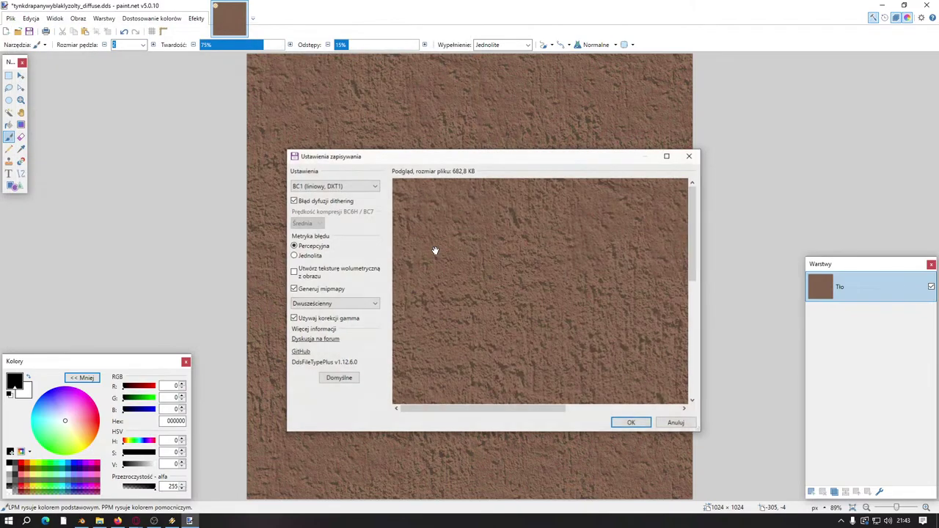
left_click(632, 423)
Step: Return to Blender's Shading workspace and start Principled Texture Setup for tynk2
left_click(882, 5)
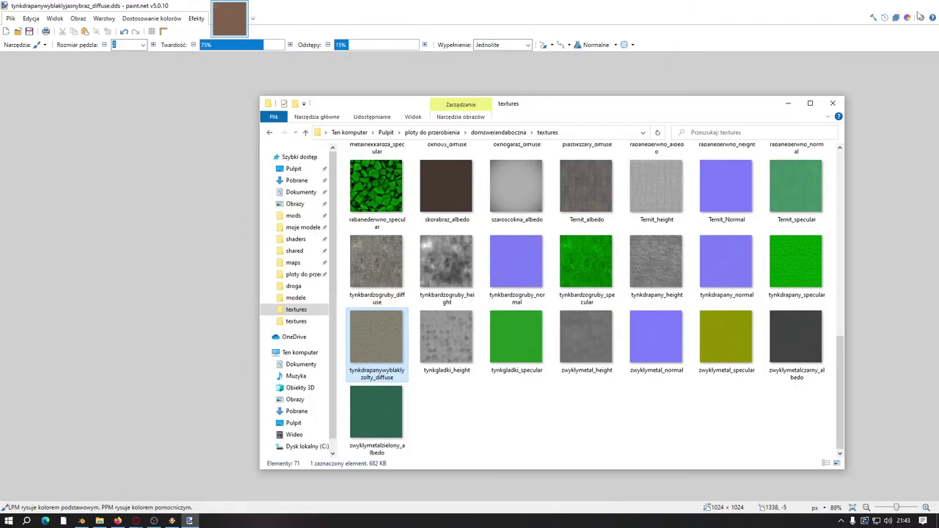
left_click(738, 4)
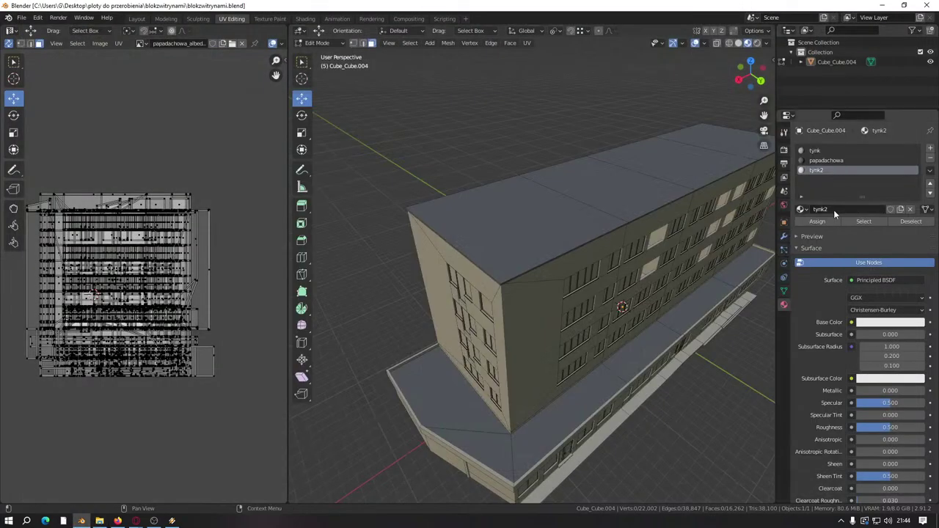
left_click(305, 18)
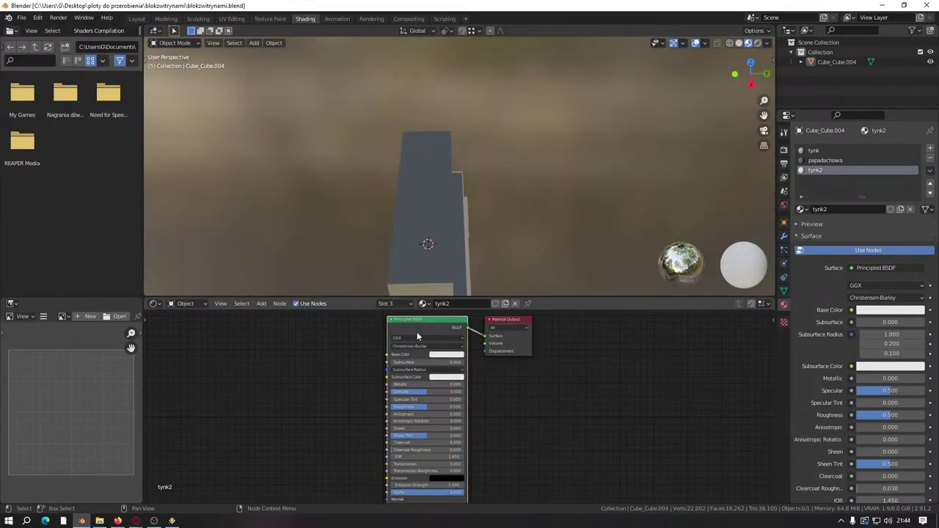
key("ctrl+shift+t")
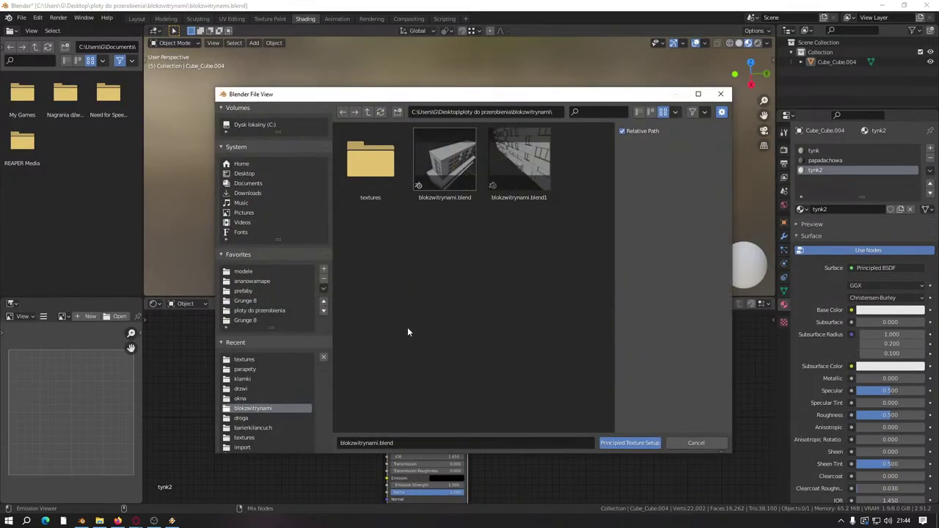
Step: Pick the scratched plaster diffuse and normal maps to build tynk2's texture nodes
left_click(246, 361)
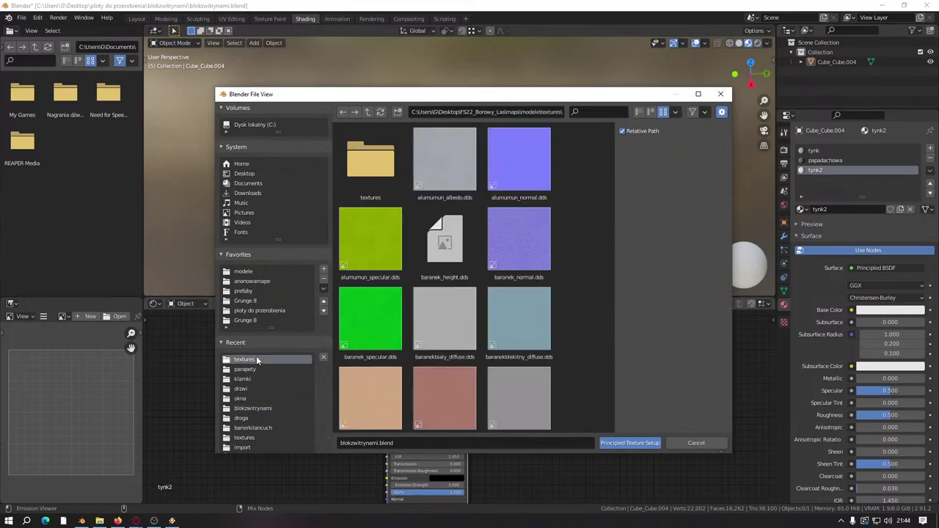
left_click_drag(612, 139, 628, 383)
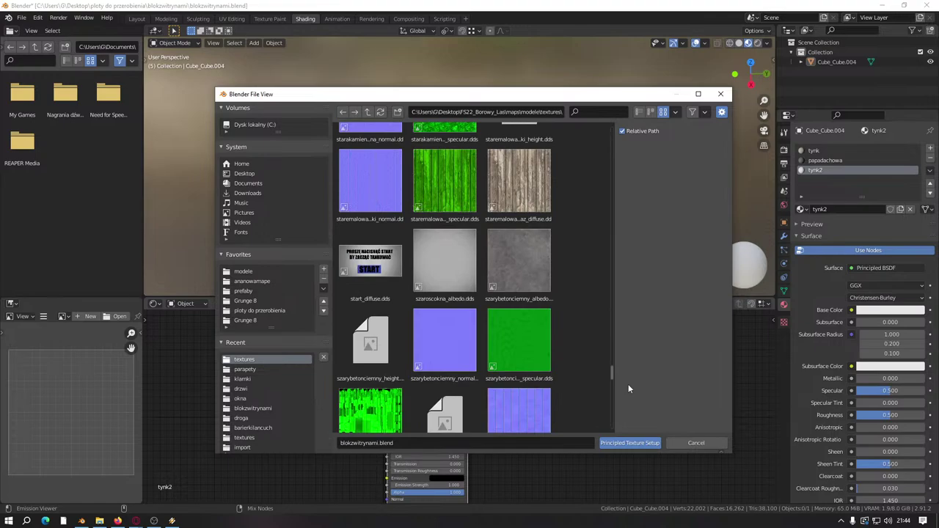
scroll(595, 362, "down", 8)
scroll(594, 367, "down", 8)
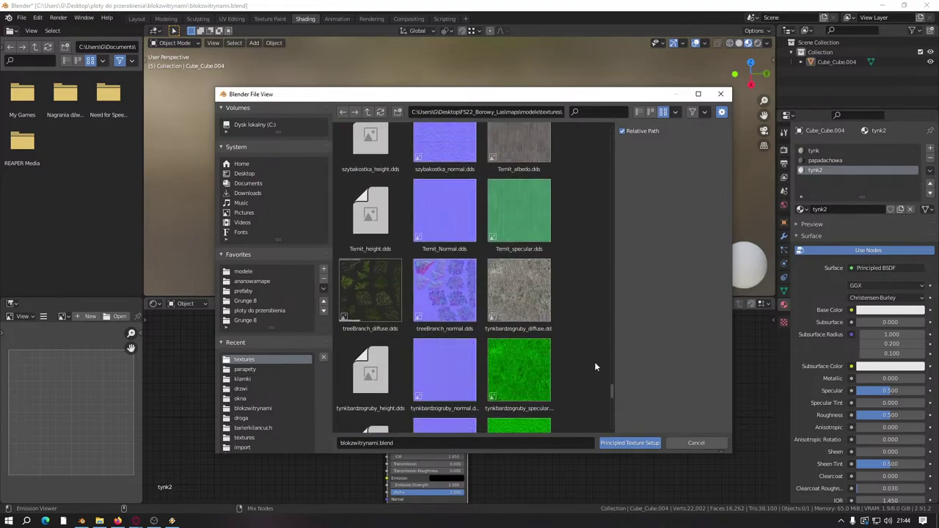
scroll(594, 361, "down", 6)
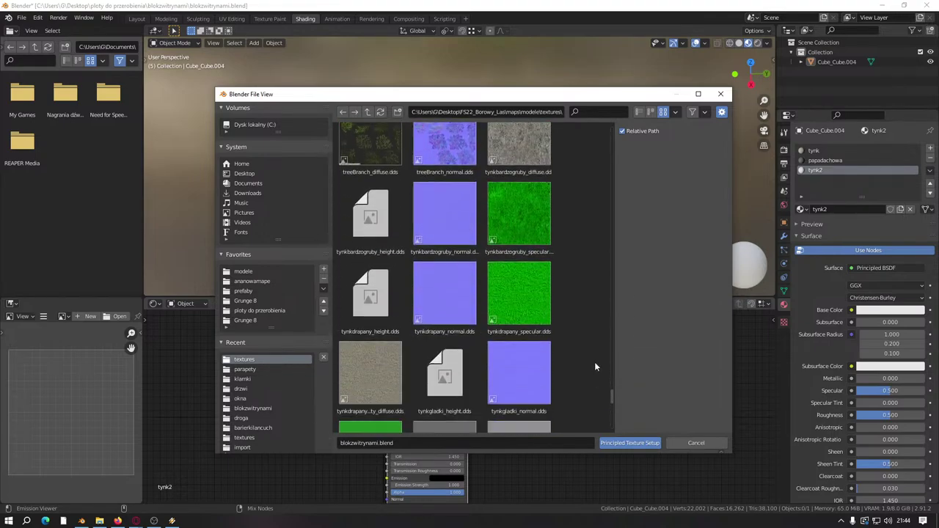
left_click(367, 319)
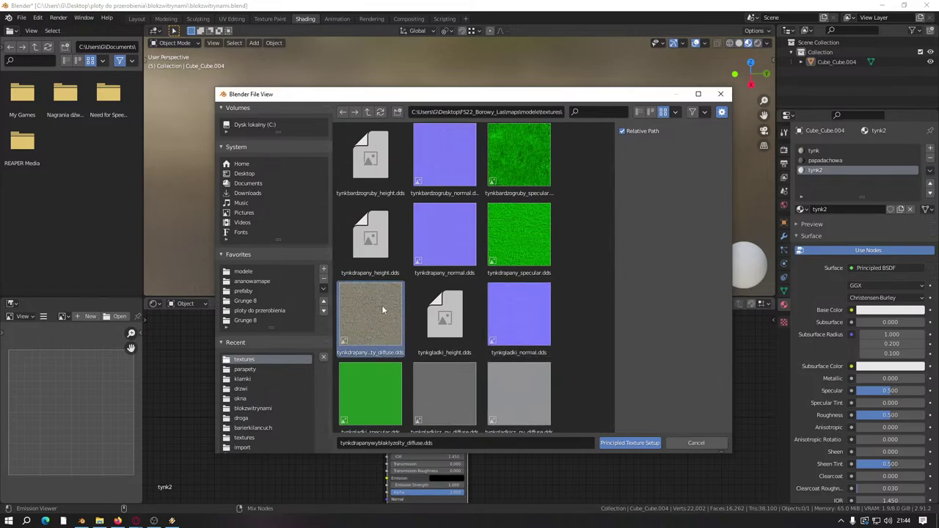
left_click(432, 248, "ctrl")
left_click(629, 443)
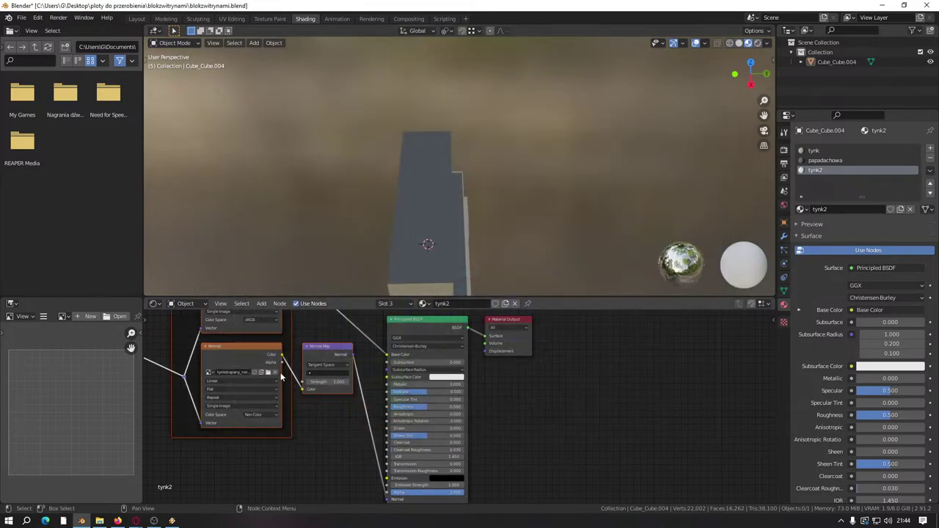
Step: Replace the Base Color image with tynkdrapanywyblaklyjasnybraz_diffuse.dds from the project's textures folder
middle_click_drag(281, 372, 379, 377)
scroll(380, 352, "up", 2)
middle_click_drag(379, 331, 383, 379)
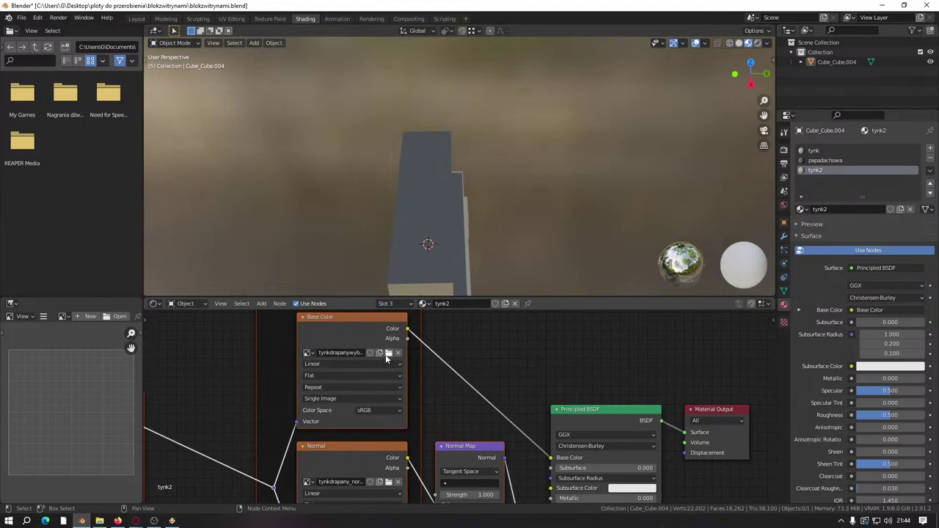
left_click(386, 351)
left_click(245, 369)
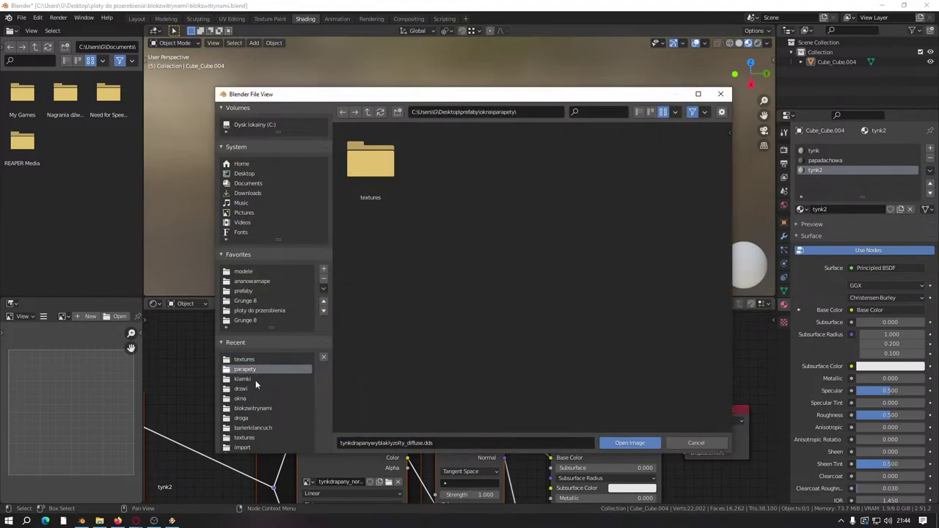
left_click(258, 407)
double_click(366, 181)
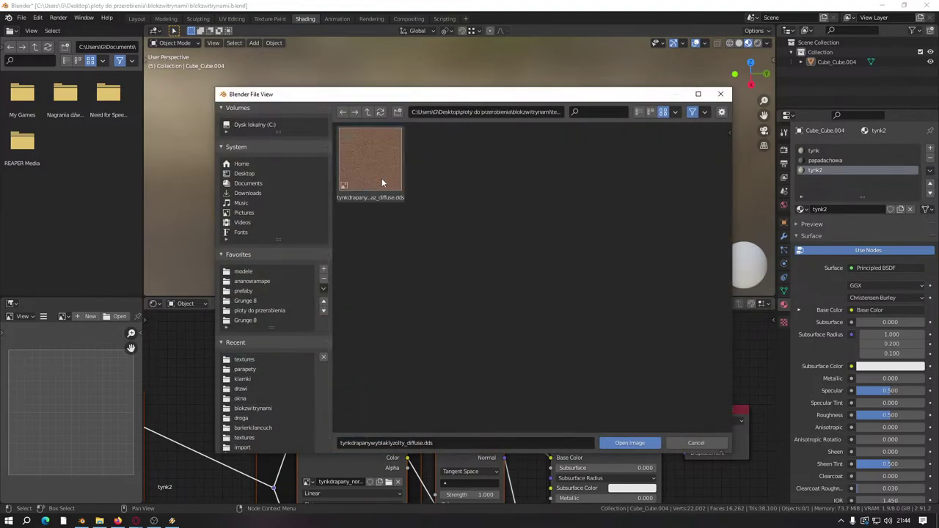
double_click(381, 178)
Step: View the building's window facade in perspective and enter Edit Mode on the mesh
middle_click_drag(463, 271, 436, 185)
scroll(422, 170, "up", 4)
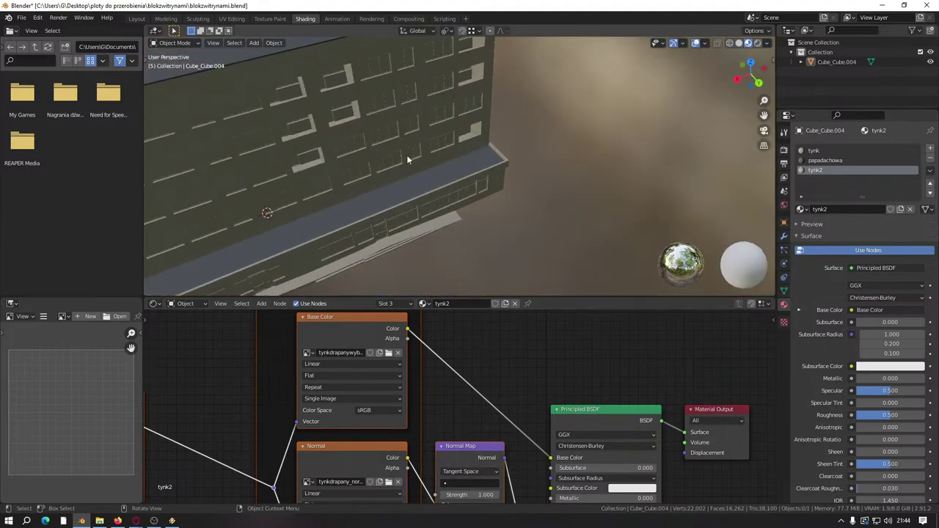
middle_click_drag(407, 155, 453, 150)
scroll(436, 248, "up", 2)
key("Tab")
Step: Start selecting the narrow wall piers between the windows on the facade
left_click(497, 178)
left_click(455, 154)
left_click(458, 252)
key("ctrl+z")
middle_click_drag(458, 252, 465, 170)
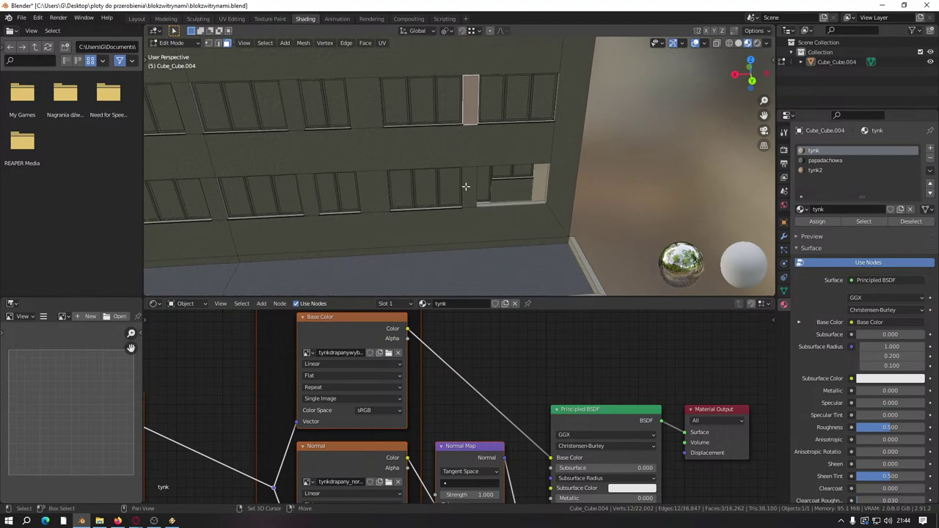
left_click(466, 186, "shift")
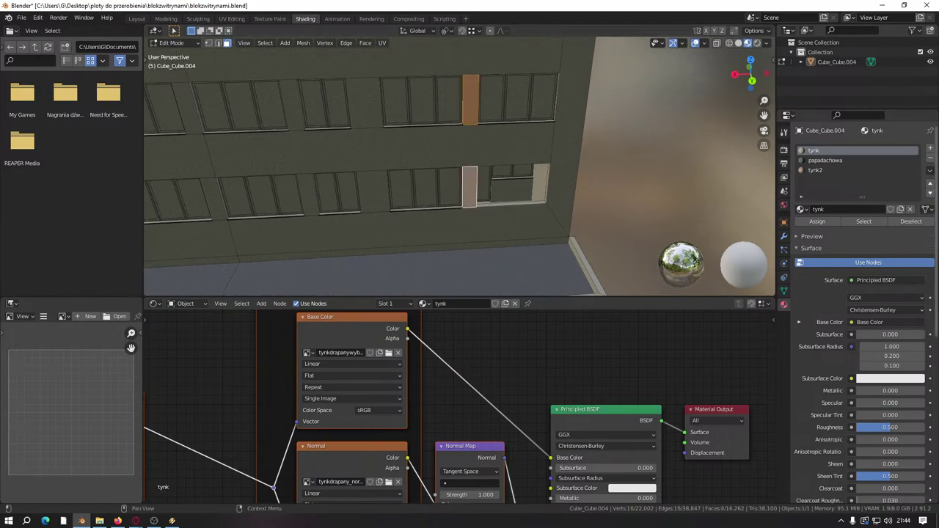
left_click(374, 191, "shift")
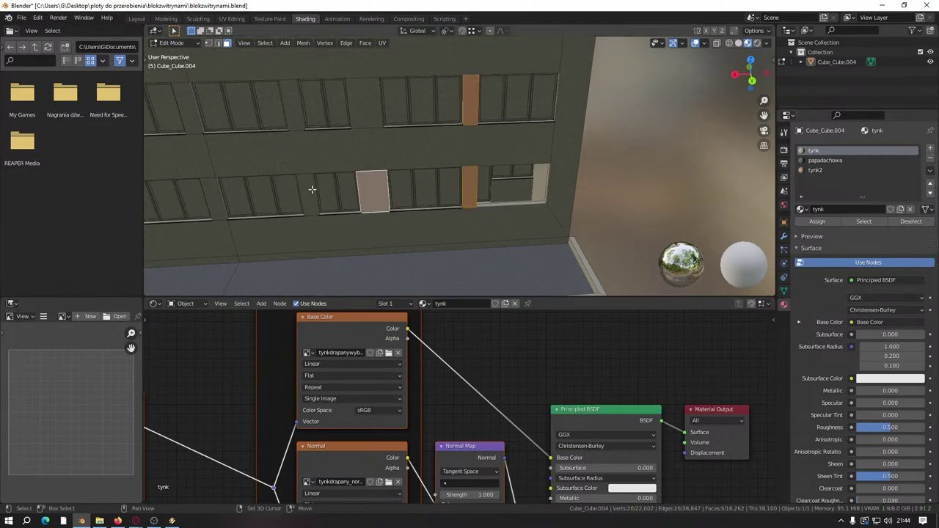
left_click(311, 189, "shift")
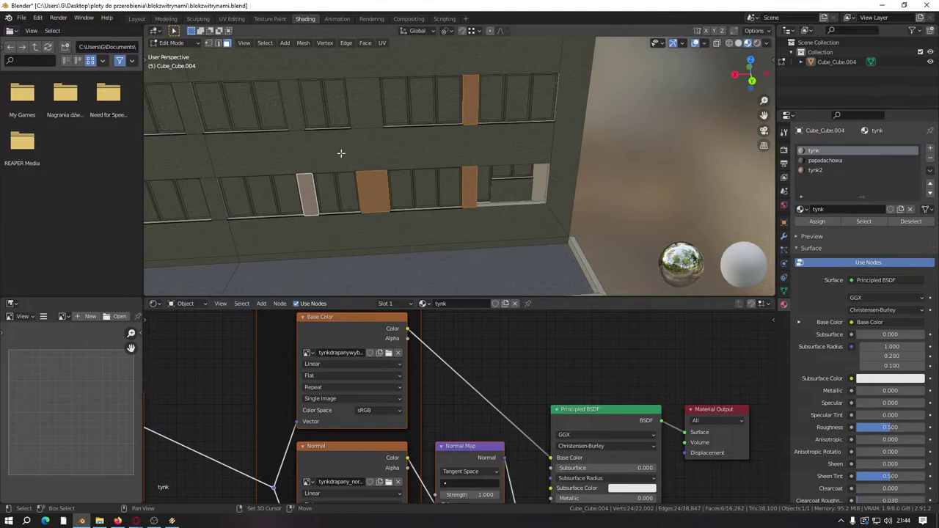
middle_click_drag(299, 113, 423, 147)
left_click(403, 166, "shift")
left_click(396, 140, "shift")
left_click(427, 147, "shift")
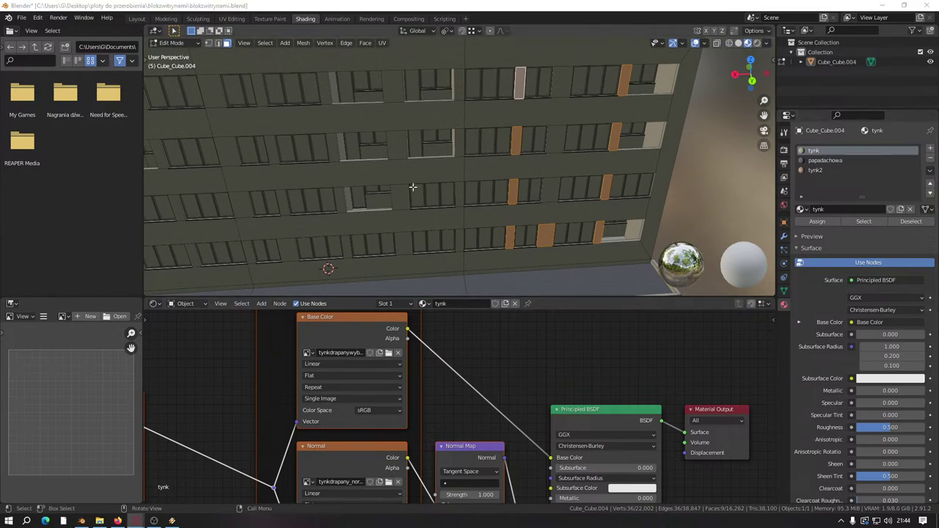
middle_click_drag(412, 187, 470, 179)
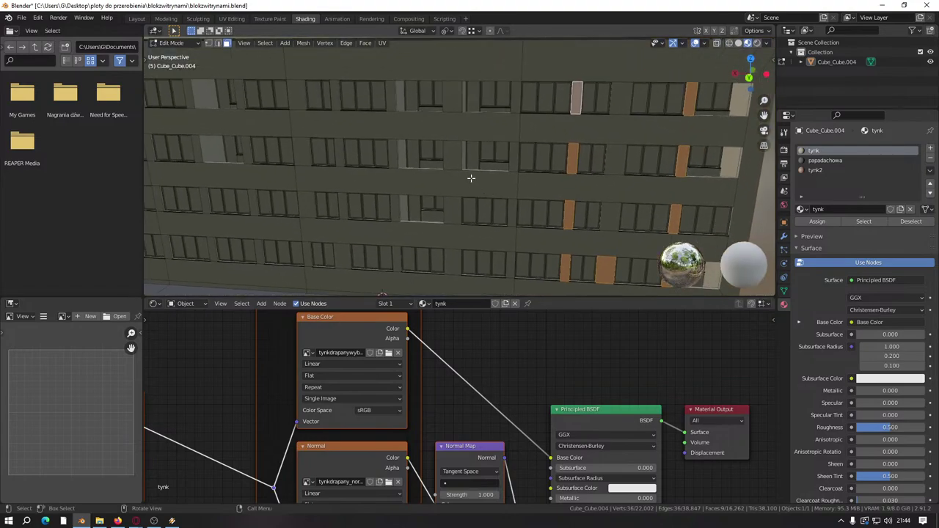
Step: Add the wall piers in the next window columns, top to bottom, to the selection
left_click(447, 261)
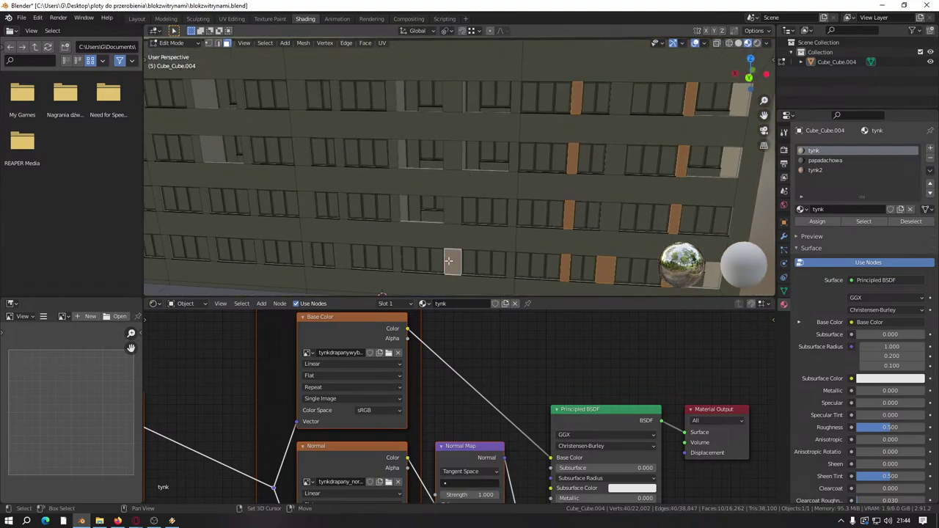
left_click(454, 211)
left_click(457, 160)
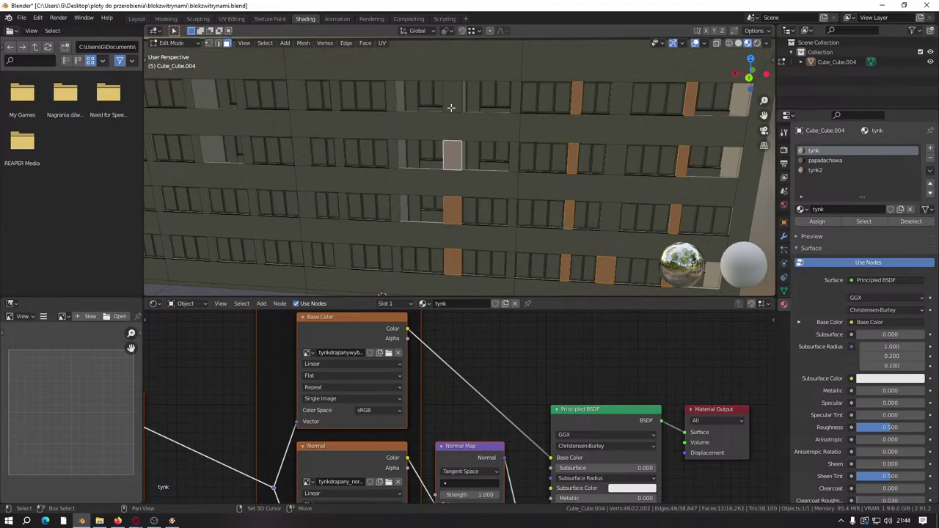
left_click(450, 105)
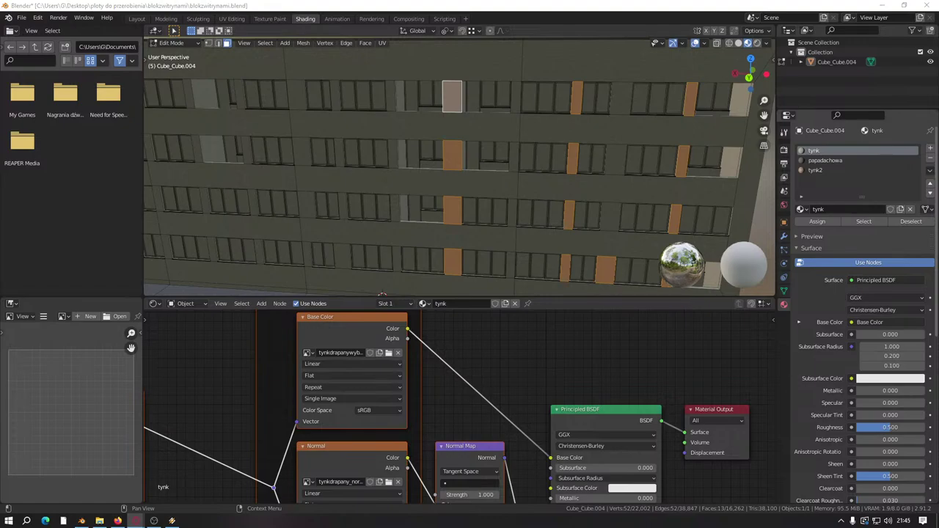
scroll(522, 211, "up", 3)
middle_click_drag(499, 161, 459, 169, "shift")
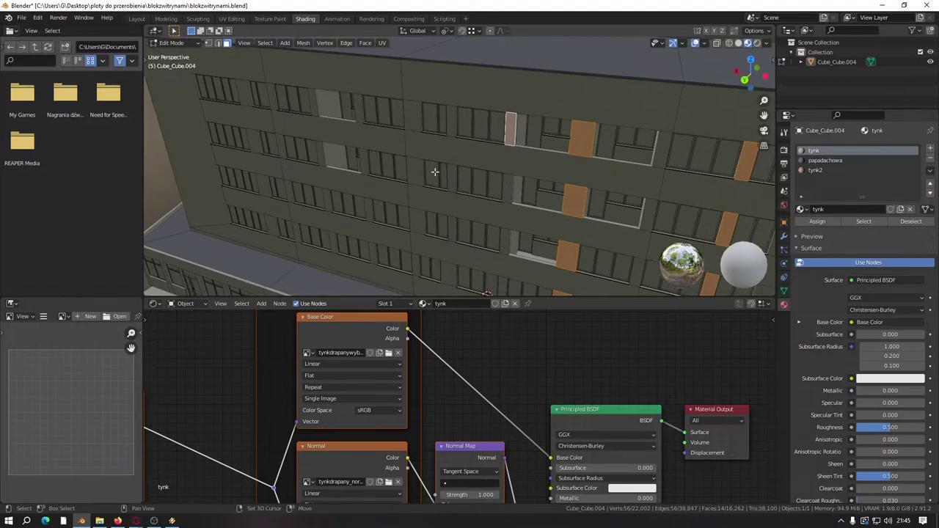
left_click(450, 125)
left_click(451, 178)
left_click(451, 227)
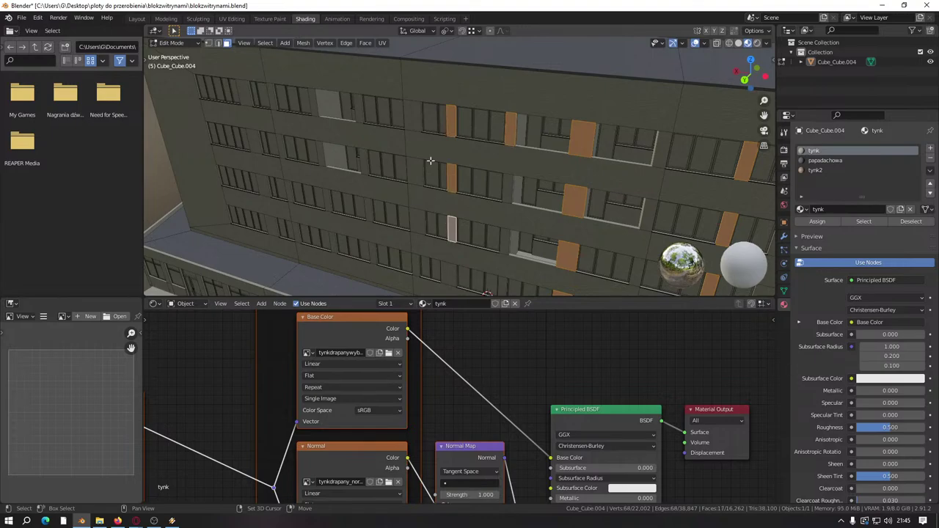
left_click(415, 118, "shift")
left_click(407, 174, "shift")
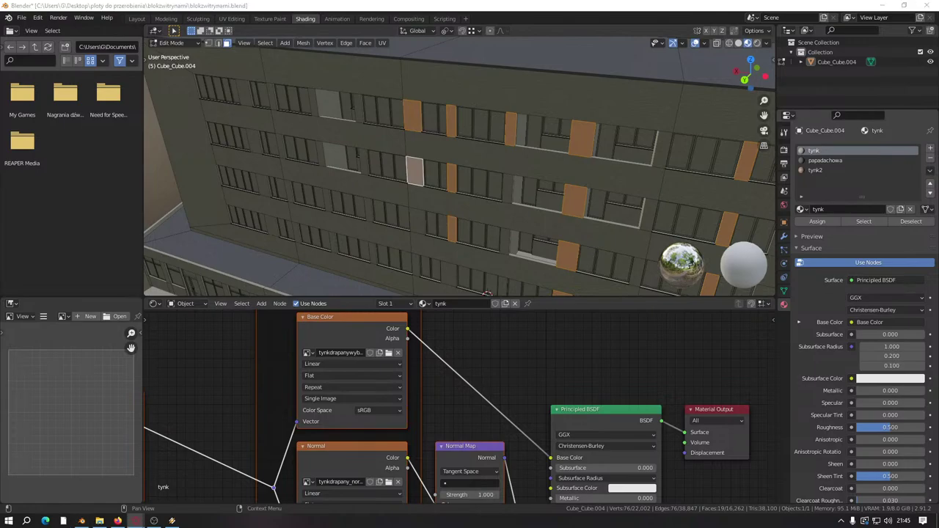
Step: Extend the selection with more narrow wall panels on the front facade
middle_click_drag(386, 246, 470, 203)
left_click(445, 129, "shift")
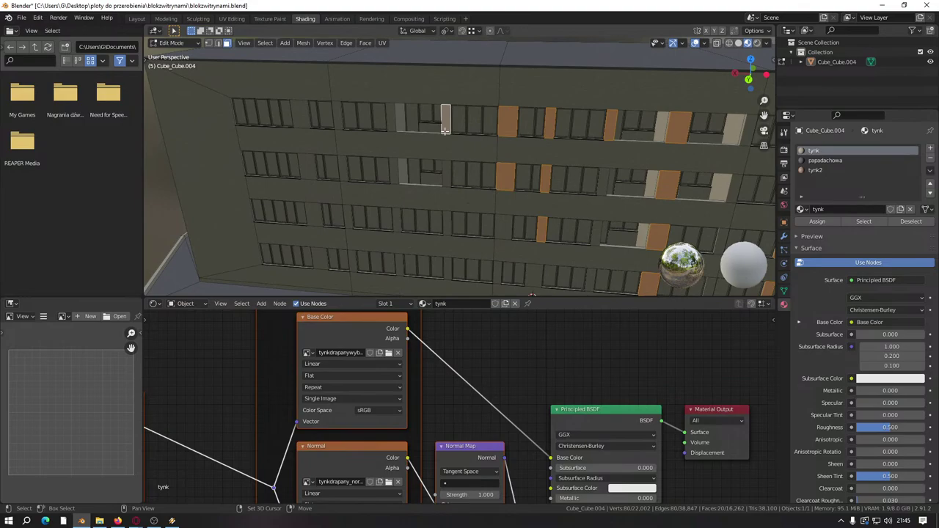
left_click(446, 175, "shift")
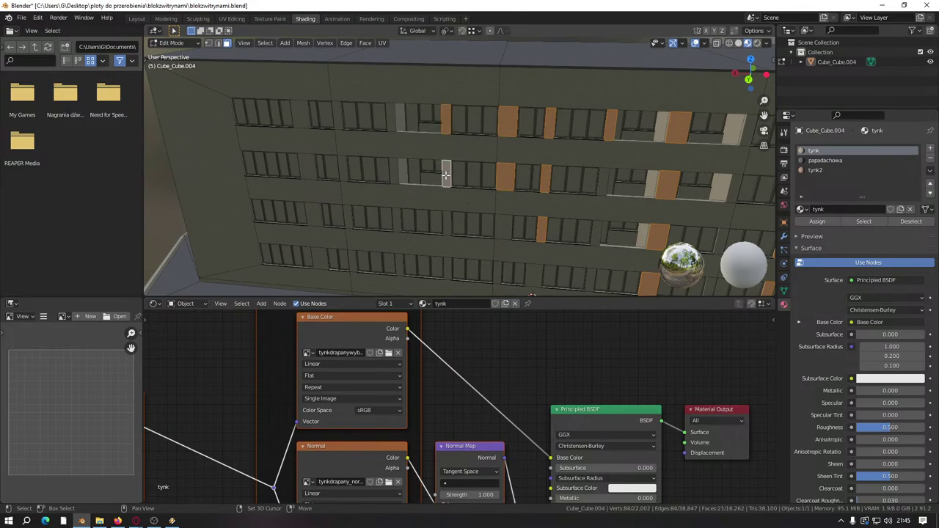
left_click(447, 221, "shift")
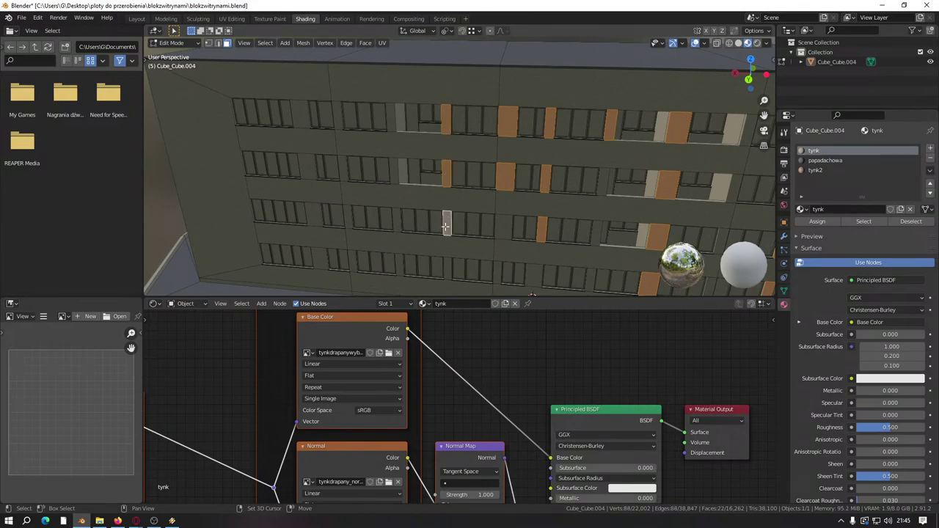
left_click(393, 118, "shift")
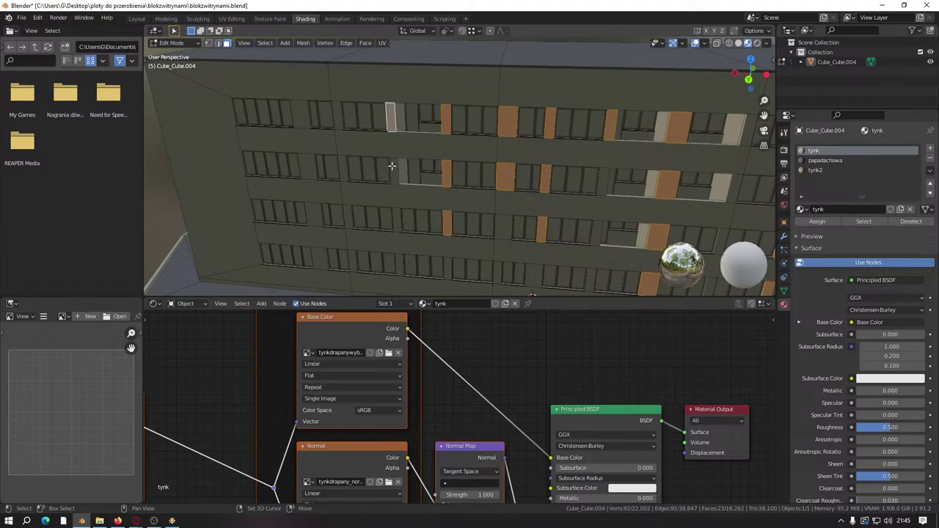
left_click(393, 170, "shift")
left_click(395, 221, "shift")
middle_click_drag(395, 222, 507, 162, "shift")
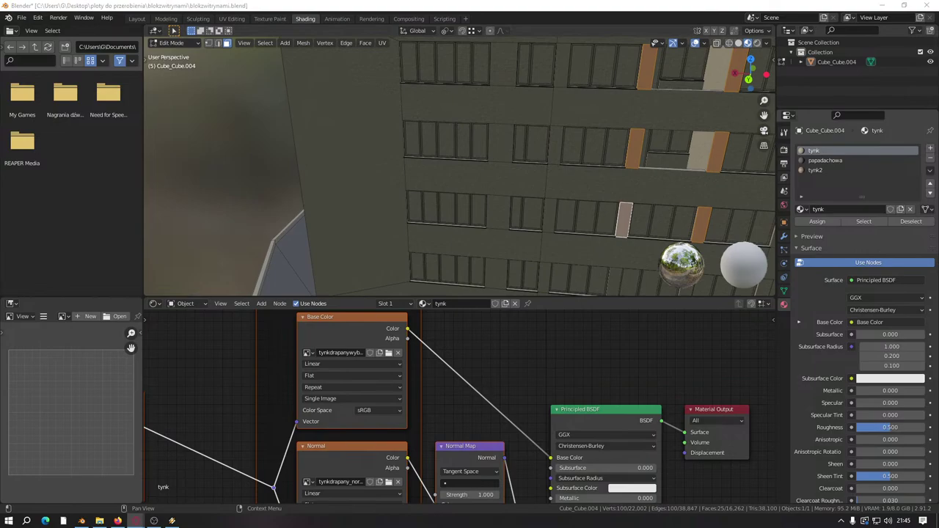
Step: Select the last column of wall panels and assign them the tynk2 material
left_click(559, 75, "shift")
left_click(557, 149, "shift")
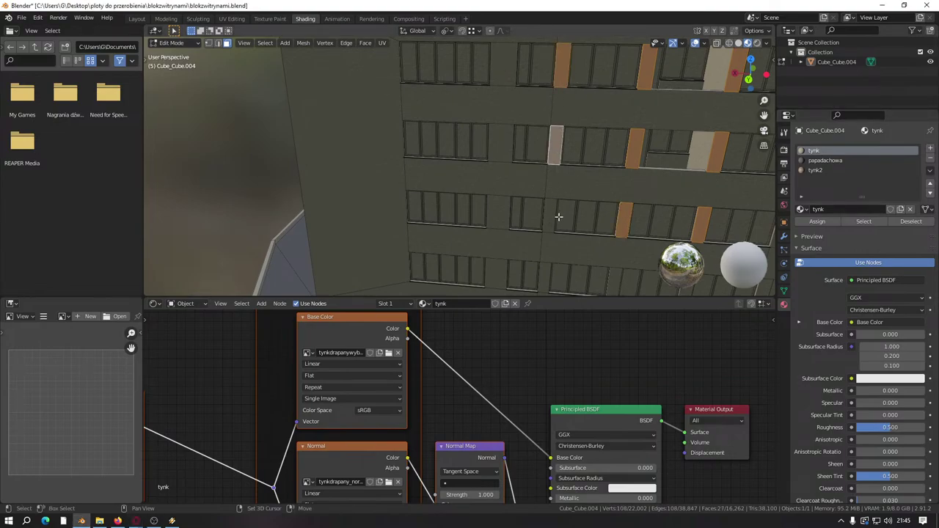
left_click(549, 216, "shift")
left_click(544, 276, "shift")
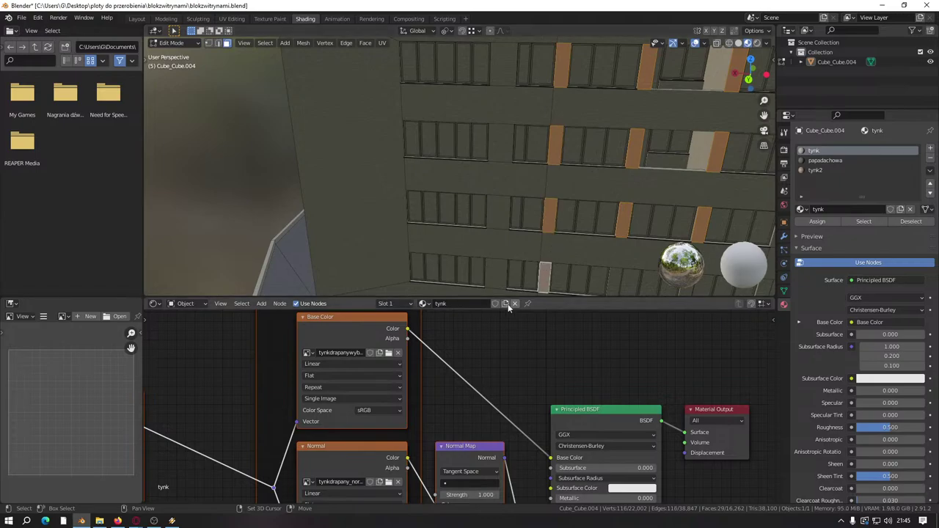
left_click(498, 273, "shift")
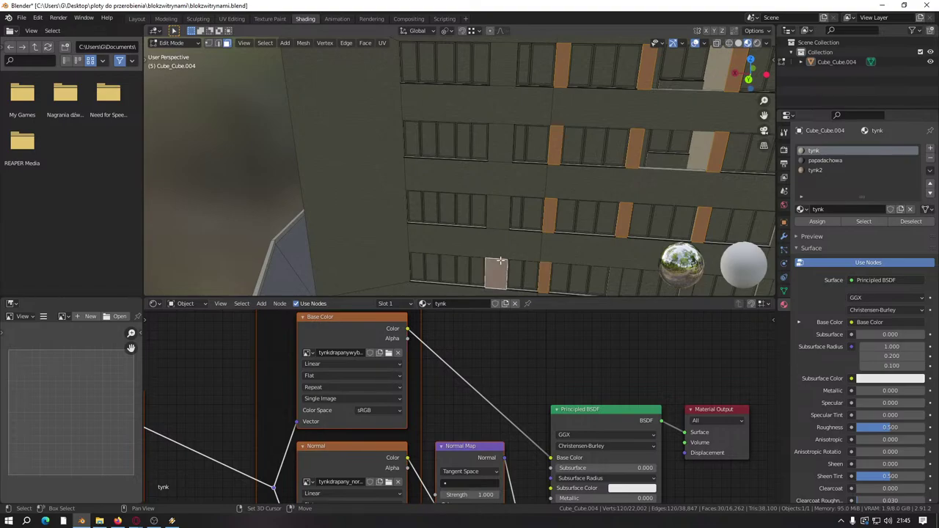
left_click(501, 143, "shift")
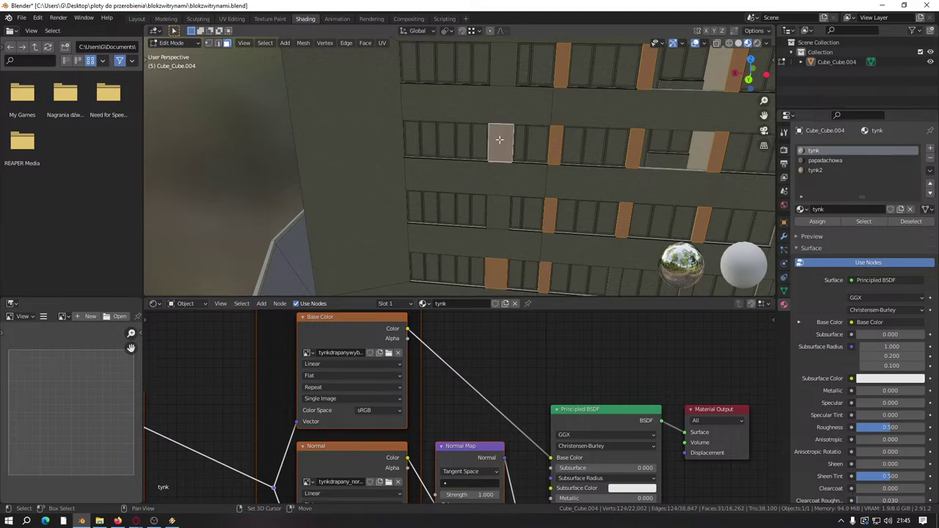
left_click(831, 170)
left_click(825, 220)
Step: Deselect all faces and save the blokzwitrynami.blend file
key("alt+a")
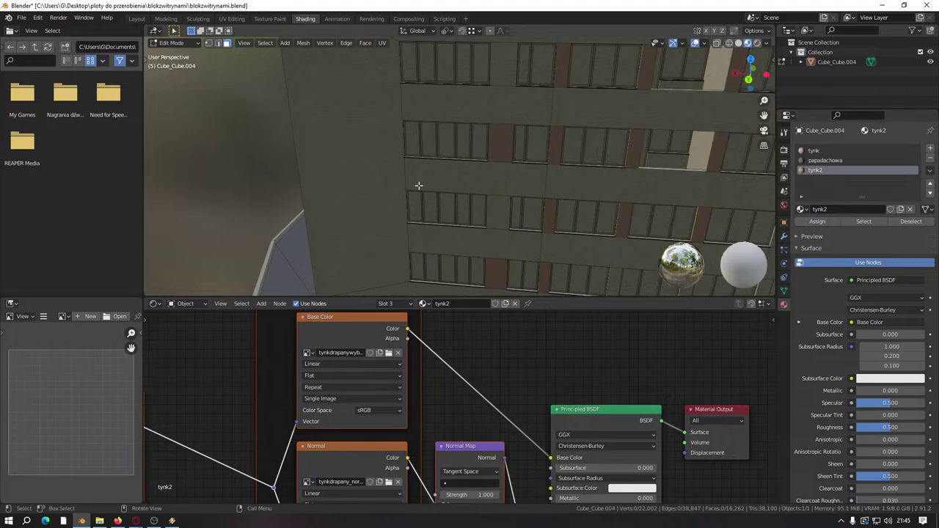
middle_click_drag(260, 147, 308, 88)
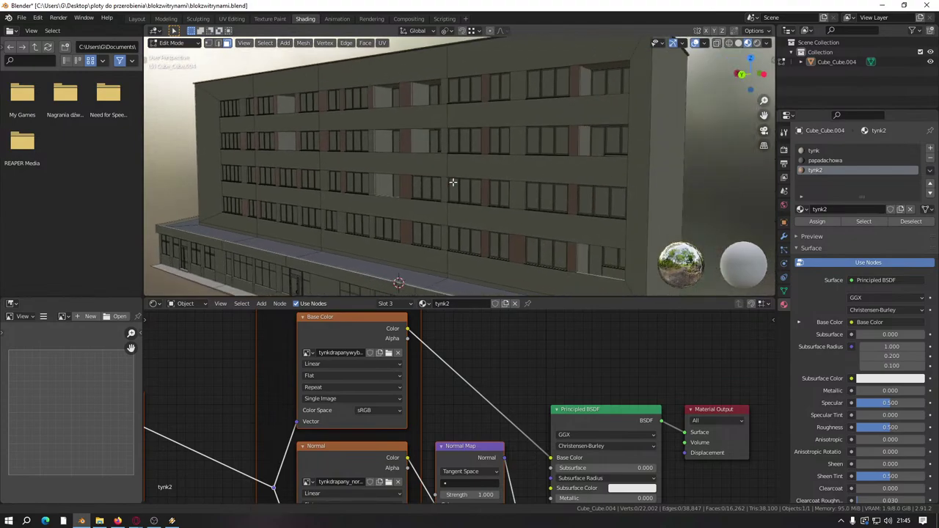
scroll(289, 79, "up", 3)
left_click(231, 19)
middle_click_drag(469, 221, 433, 260)
scroll(497, 262, "up", 2)
middle_click_drag(497, 262, 512, 272)
scroll(512, 272, "down", 4)
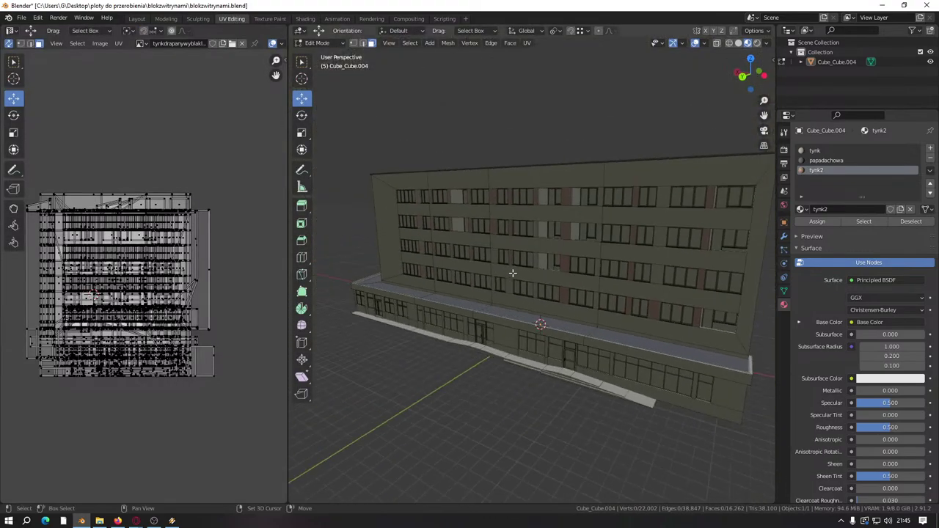
key("ctrl+s")
Step: Switch to the Layout workspace and briefly preview the building in rendered shading
scroll(512, 273, "up", 2)
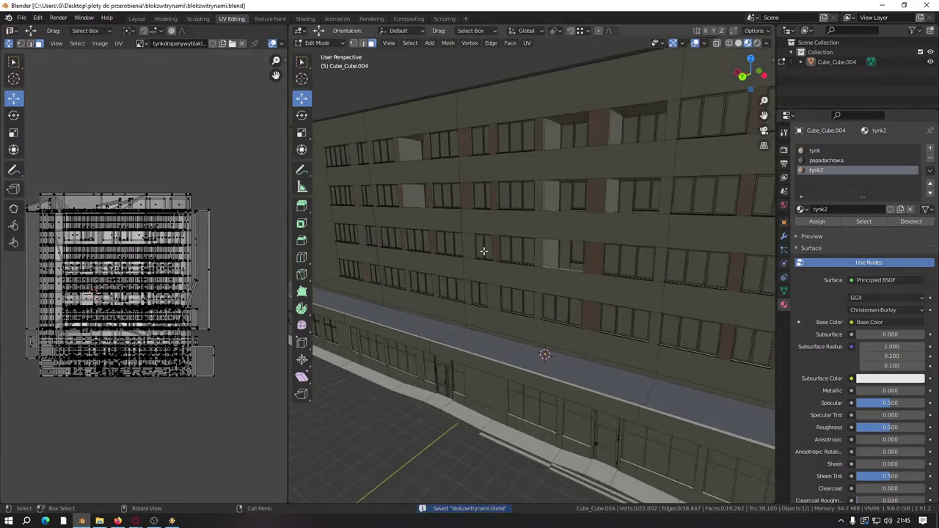
left_click(136, 18)
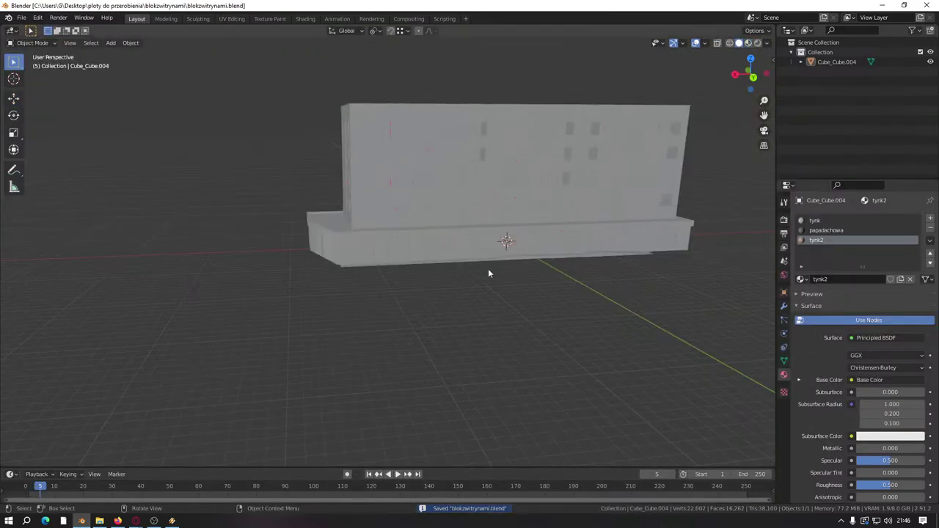
key("z")
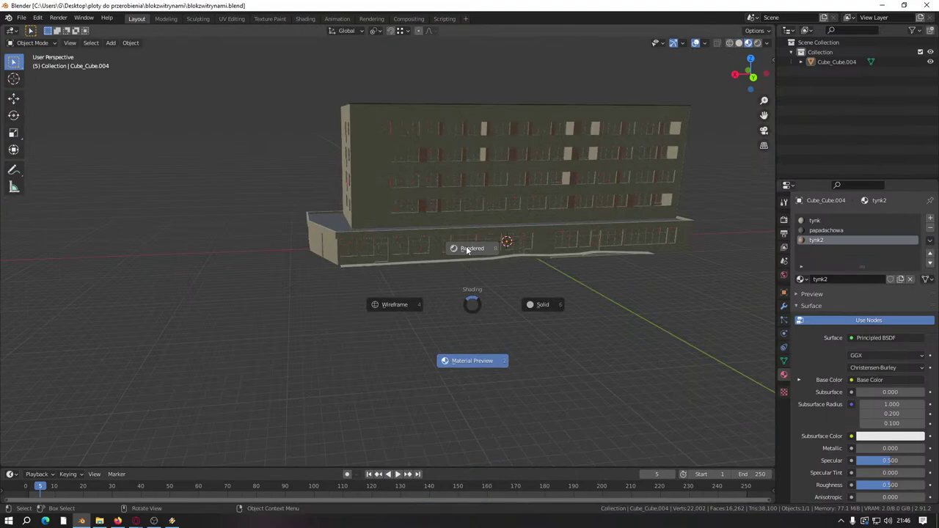
left_click(470, 245)
middle_click_drag(486, 259, 356, 279)
scroll(486, 289, "up", 6)
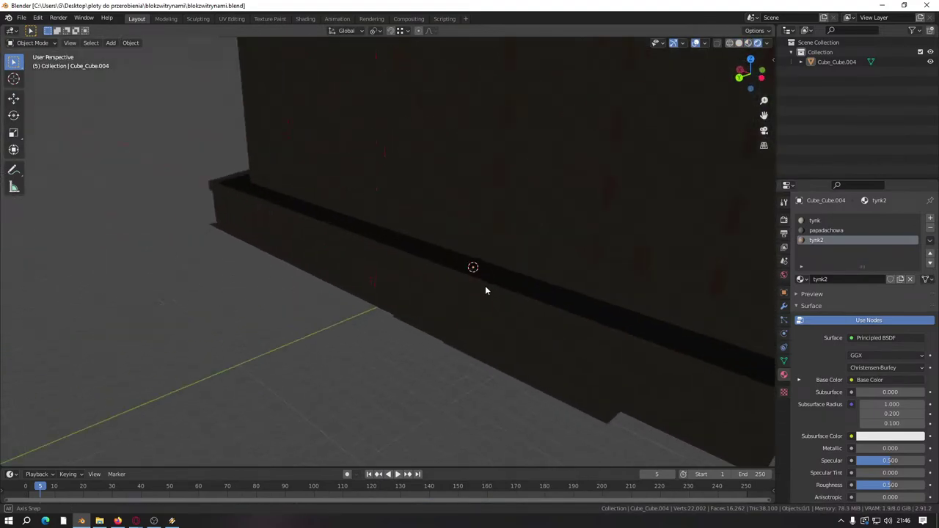
key("z")
key("6")
scroll(415, 281, "down", 5)
Step: Apply Shade Smooth to the building, preview its materials, and save again
right_click(350, 232)
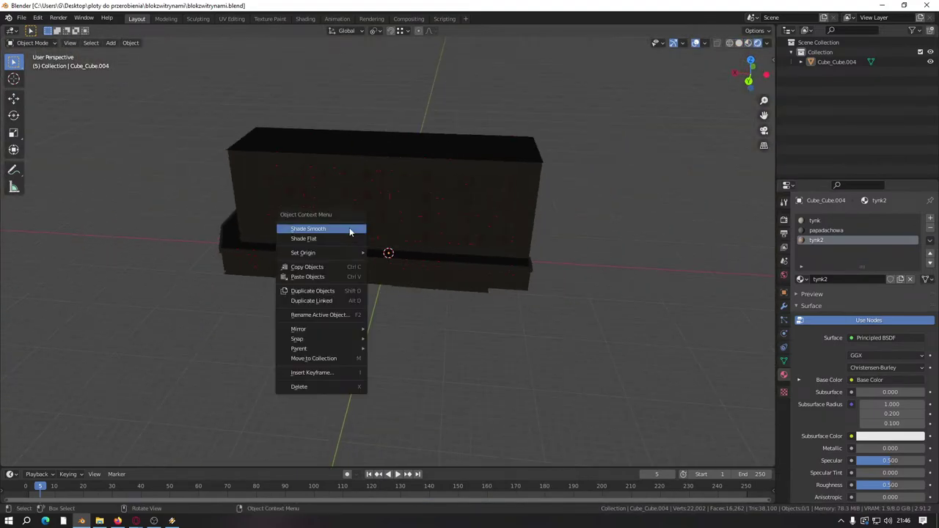
right_click(338, 239)
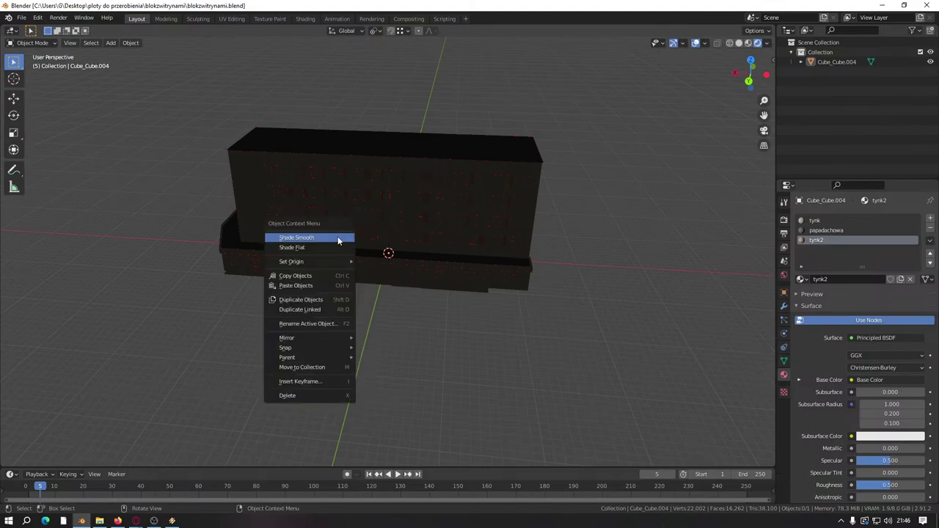
left_click(338, 239)
key("z")
left_click(474, 386)
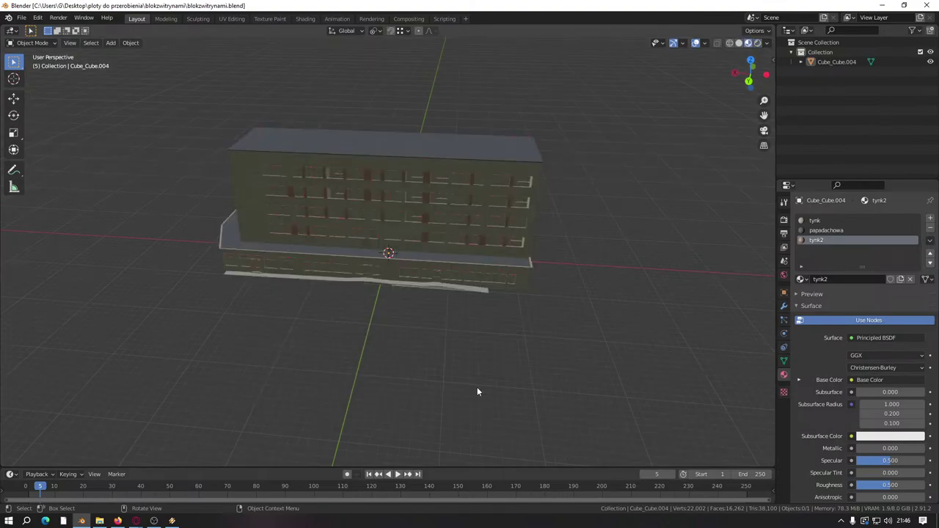
mouse_move(477, 391)
middle_mouse_down()
mouse_move(386, 372)
mouse_move(391, 313)
middle_mouse_up()
key("ctrl+s")
Step: Switch to rendered shading and briefly check the mesh in Edit Mode
key("z")
left_click(393, 262)
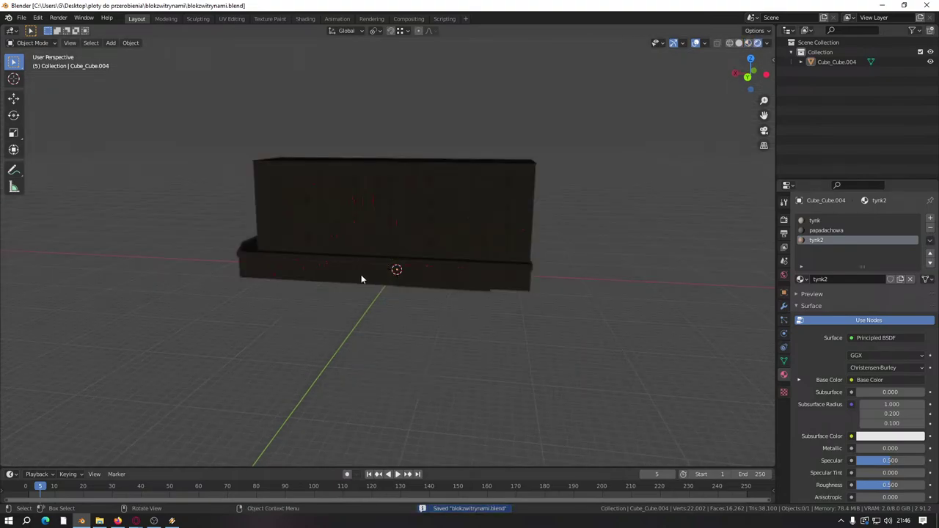
right_click(363, 274)
key("Tab")
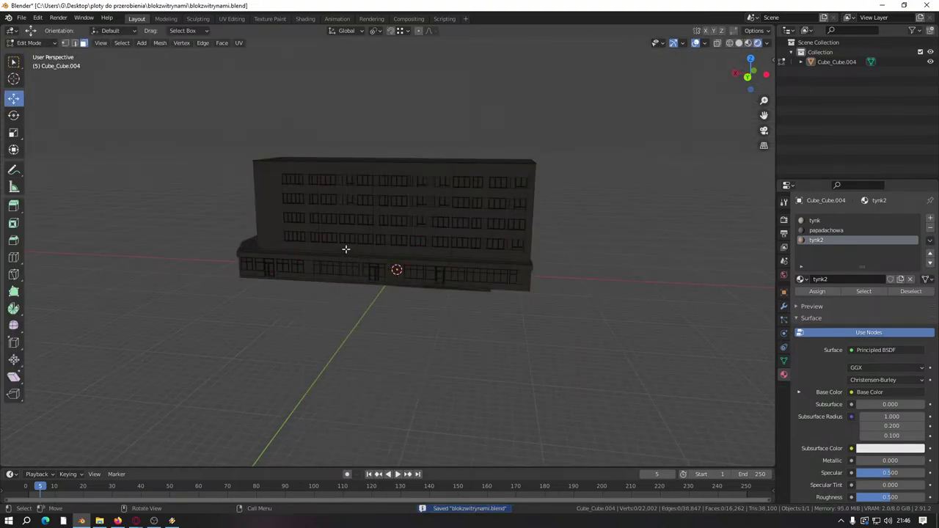
right_click(345, 248)
key("Tab")
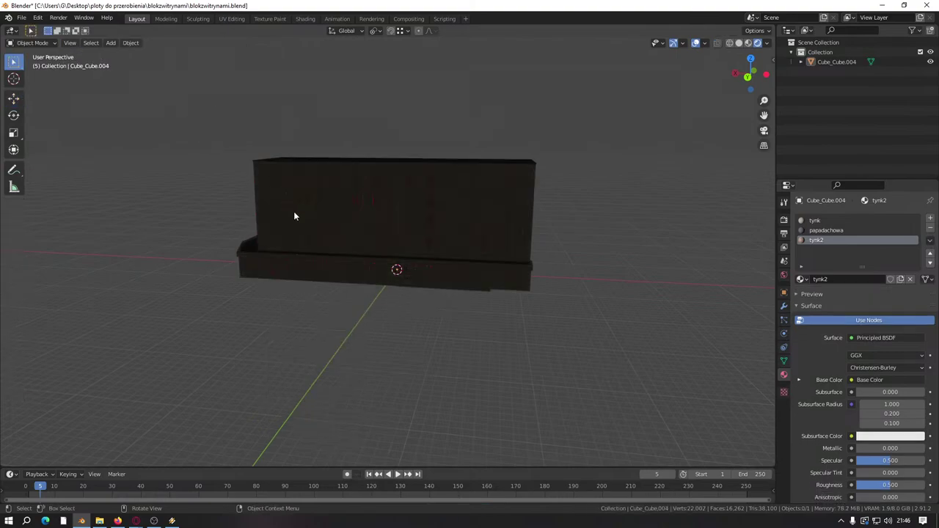
key("shift+a")
Step: Add a Sun light and move it to the left of the building
mouse_move(295, 215)
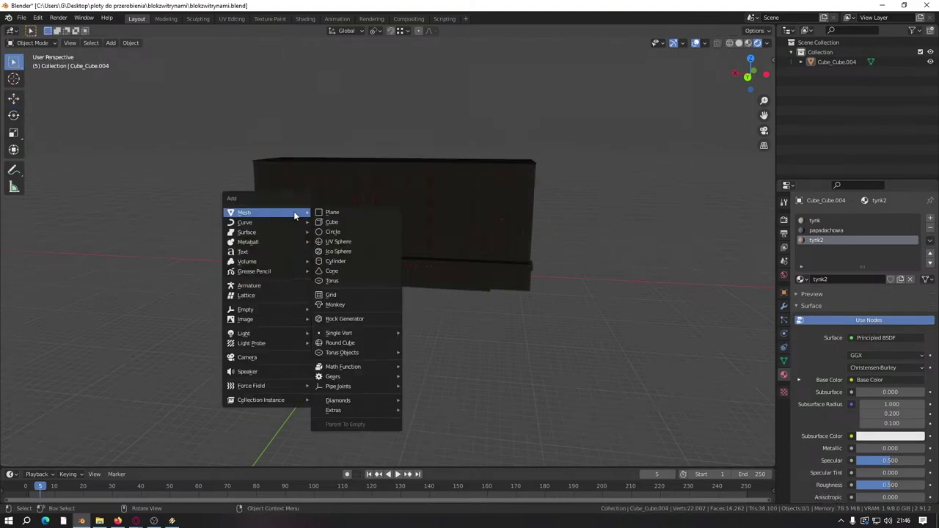
mouse_move(270, 335)
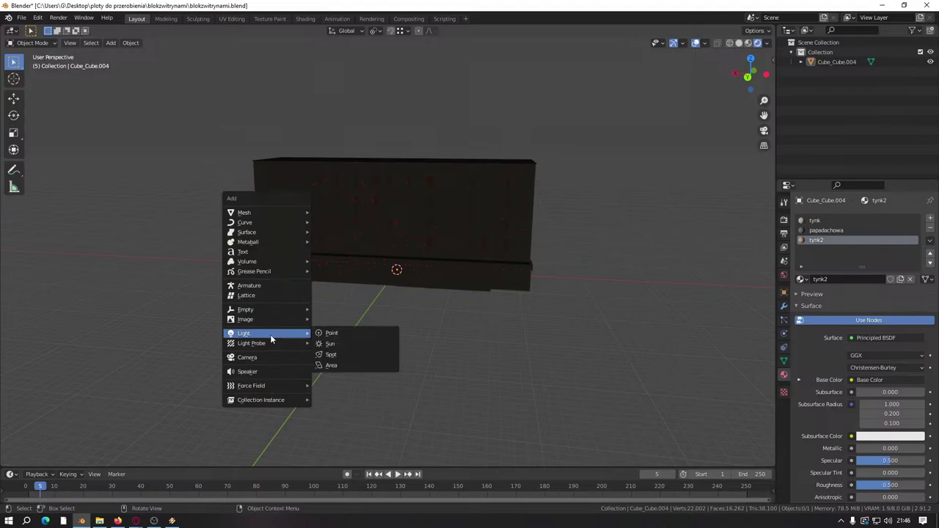
left_click(331, 343)
middle_click_drag(368, 315, 329, 312)
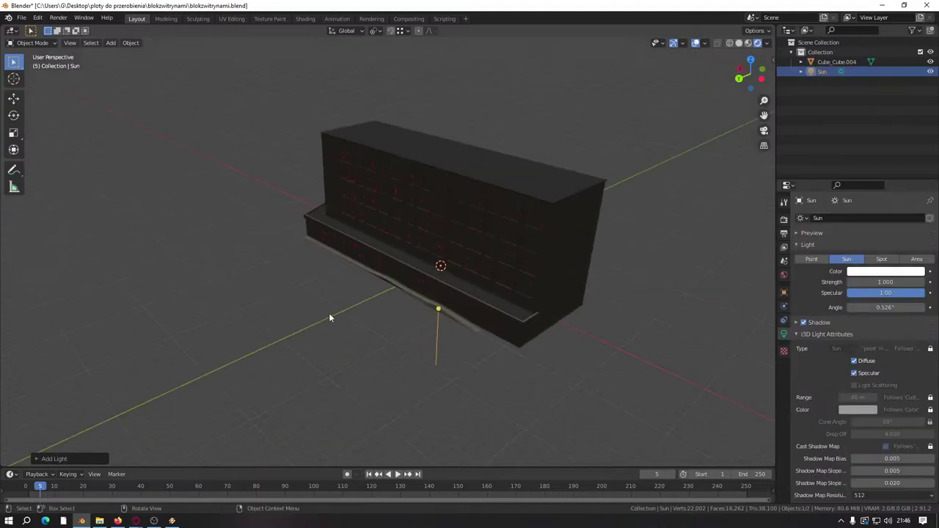
left_click(14, 100)
left_click_drag(440, 266, 130, 199)
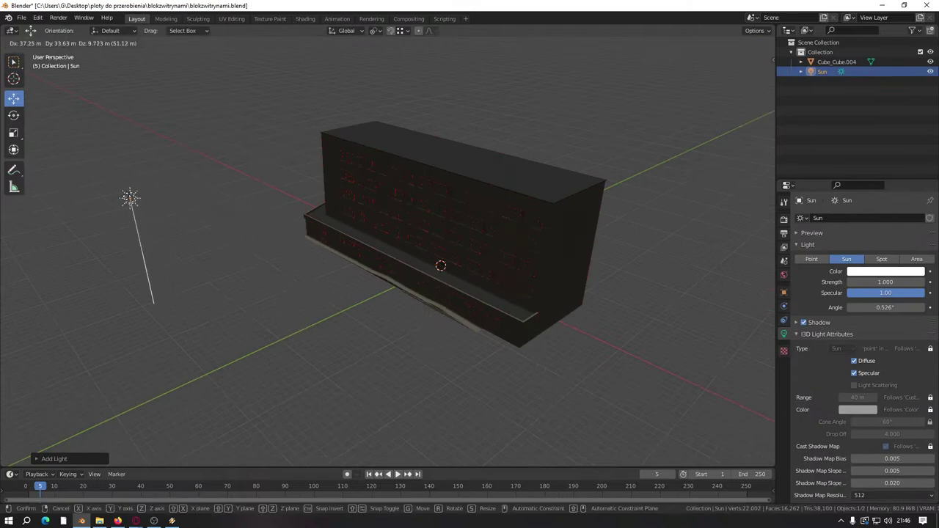
Step: Raise the Sun and tilt its light toward the building's upper left
scroll(173, 210, "down", 3)
left_click_drag(265, 235, 253, 105)
left_click_drag(215, 149, 499, 305)
middle_click_drag(498, 305, 450, 294)
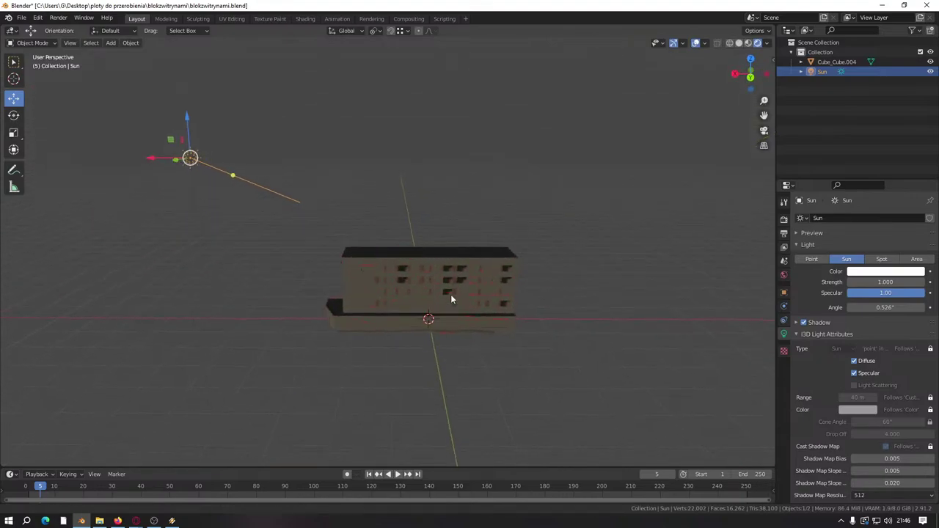
scroll(484, 260, "up", 5)
middle_click_drag(484, 262, 465, 355)
scroll(524, 262, "down", 8)
mouse_move(460, 358)
left_mouse_down()
mouse_move(448, 339)
mouse_move(422, 340)
left_mouse_up()
mouse_move(423, 340)
middle_mouse_down()
mouse_move(399, 244)
mouse_move(410, 254)
mouse_move(452, 246)
mouse_move(327, 281)
mouse_move(383, 216)
middle_mouse_up()
Step: Change the viewport shading and show the navigation gizmos to inspect the lit building
key("z")
left_click(471, 310)
scroll(438, 262, "up", 5)
scroll(327, 281, "down", 5)
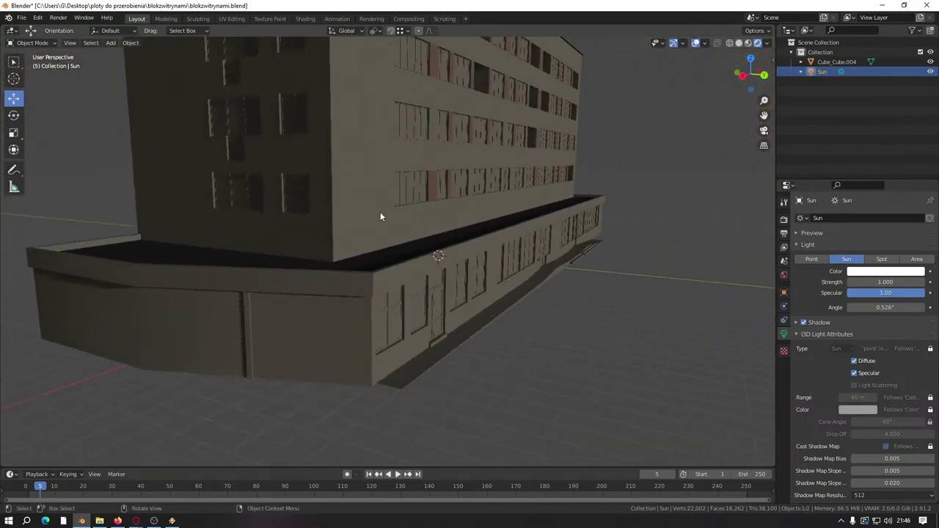
scroll(352, 243, "up", 5)
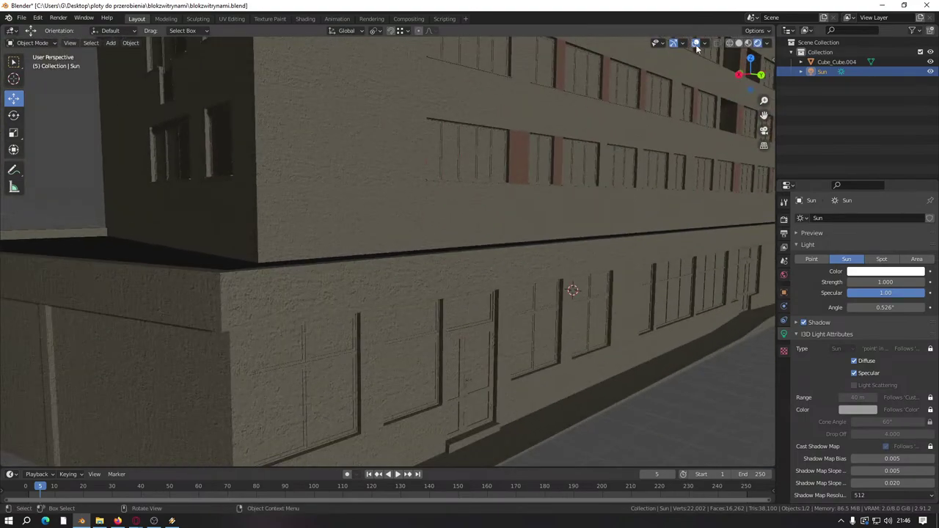
left_click(672, 44)
scroll(497, 149, "down", 3)
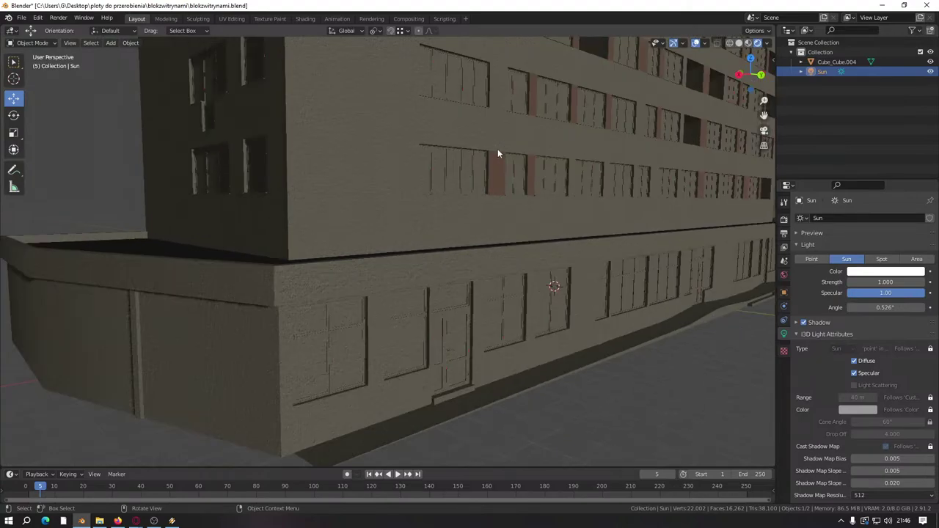
middle_click_drag(498, 149, 502, 173)
scroll(502, 173, "up", 5)
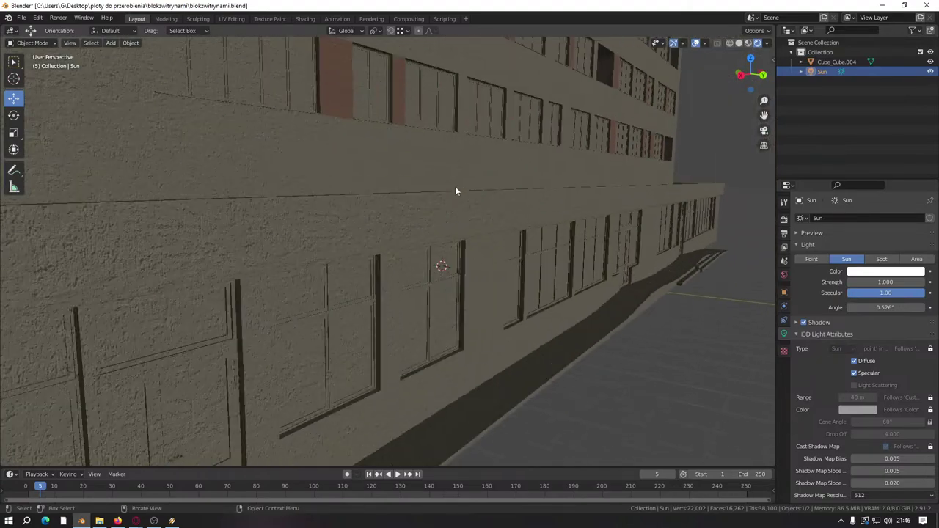
middle_click_drag(457, 193, 434, 244)
scroll(422, 218, "down", 3)
scroll(422, 218, "down", 4)
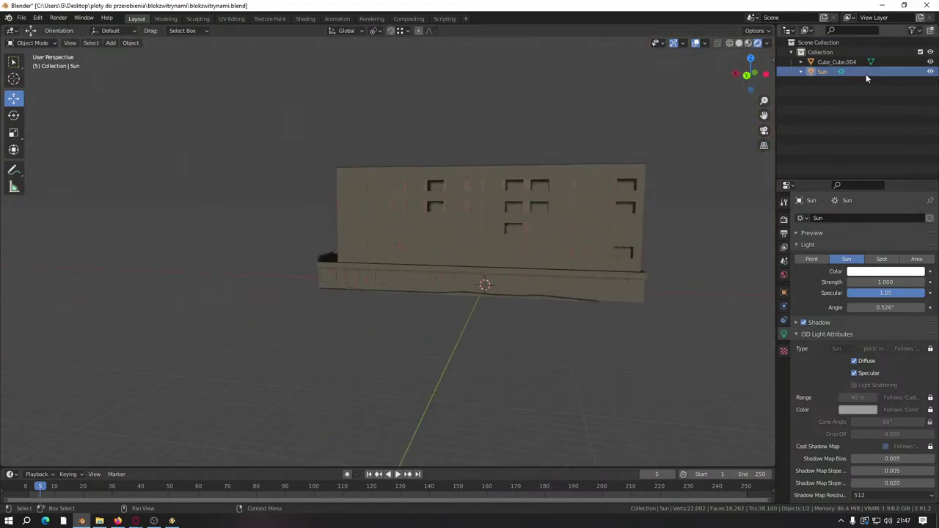
Step: Delete the Sun light and view the building in Material Preview shading
key("Delete")
key("z")
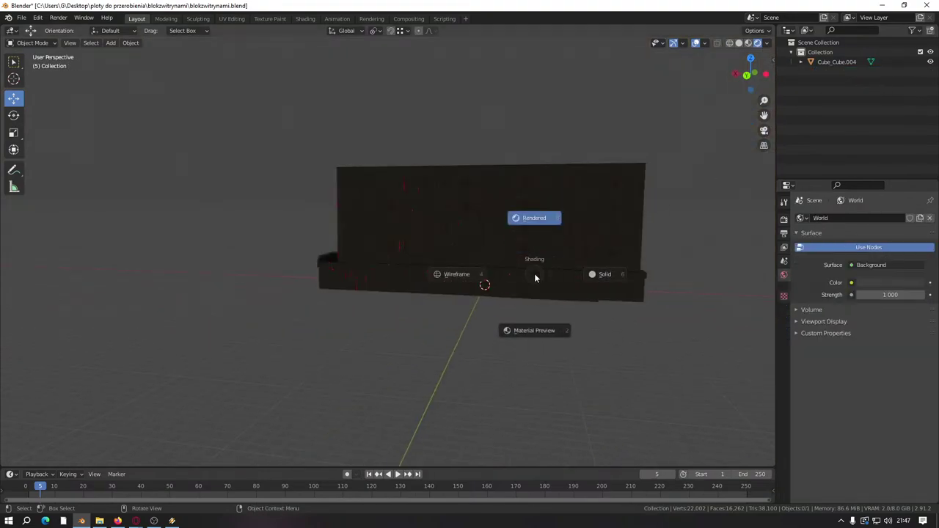
left_click(530, 332)
middle_click_drag(529, 338, 513, 287)
scroll(345, 304, "up", 5)
mouse_move(346, 304)
middle_mouse_down()
mouse_move(377, 242)
mouse_move(286, 271)
middle_mouse_up()
scroll(286, 271, "up", 4)
middle_click_drag(399, 254, 297, 230)
scroll(492, 199, "down", 5)
scroll(486, 216, "up", 3)
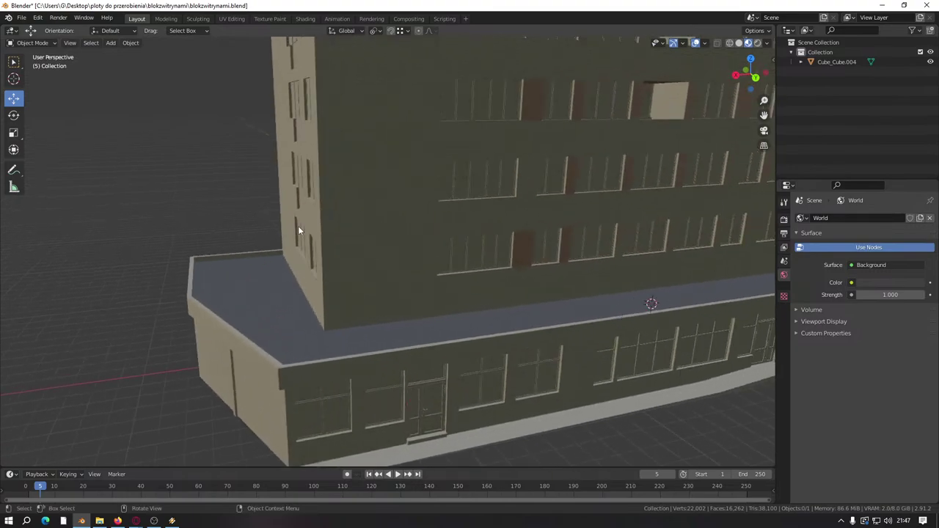
scroll(298, 230, "down", 5)
Step: Orbit around the Cube_Cube.004 building to view the ground-floor facade and the whole block
scroll(298, 230, "up", 5)
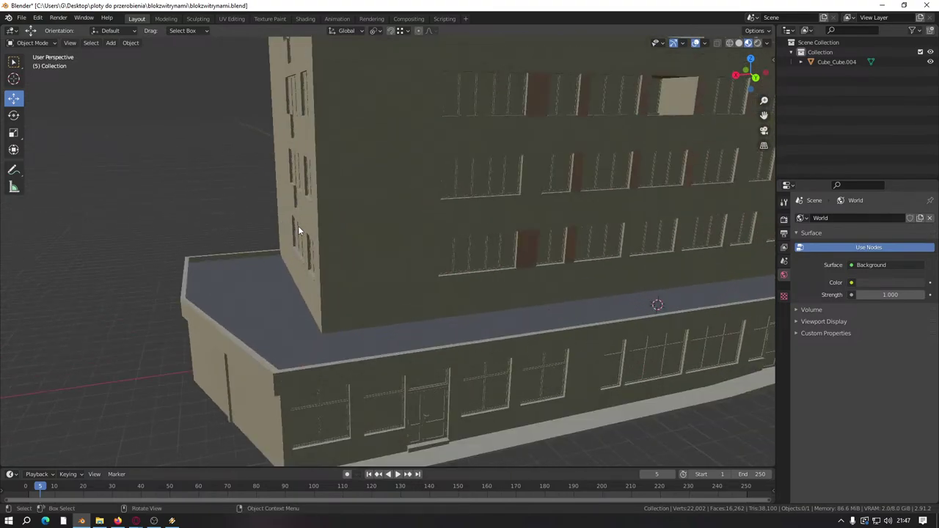
scroll(298, 230, "down", 5)
scroll(298, 230, "up", 6)
middle_click_drag(298, 230, 230, 230)
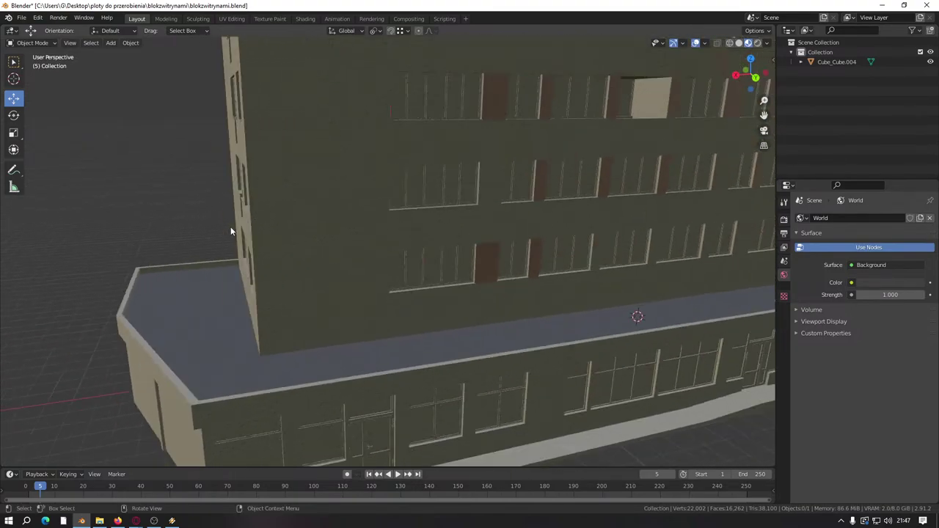
scroll(235, 218, "up", 2)
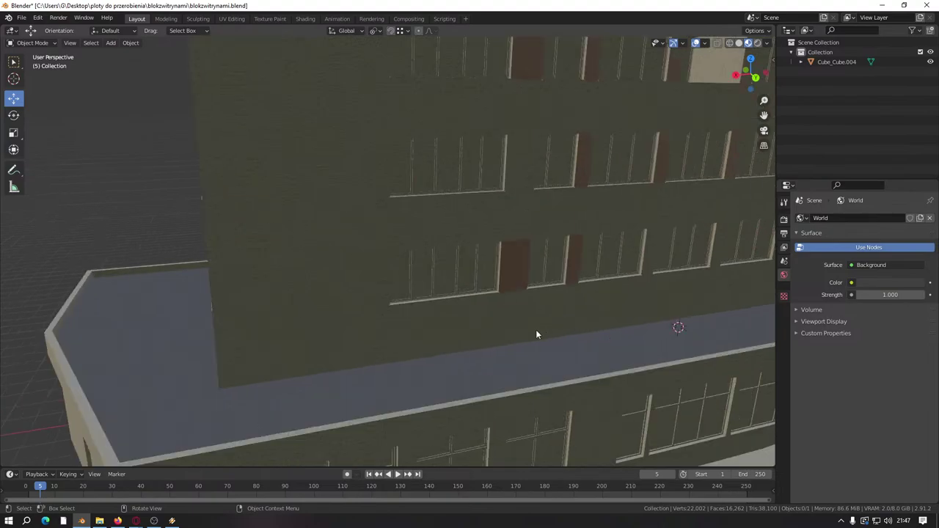
middle_click_drag(536, 335, 368, 150)
scroll(467, 91, "down", 6)
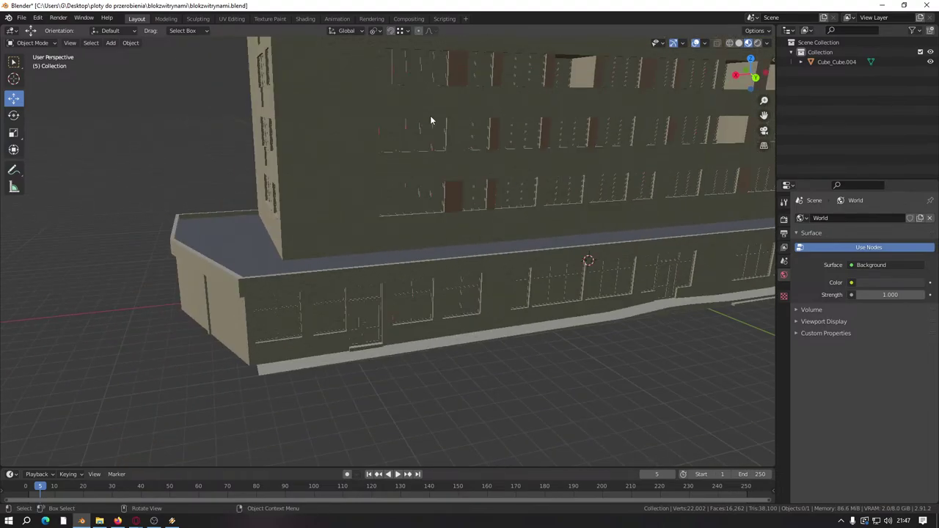
middle_click_drag(430, 117, 435, 242)
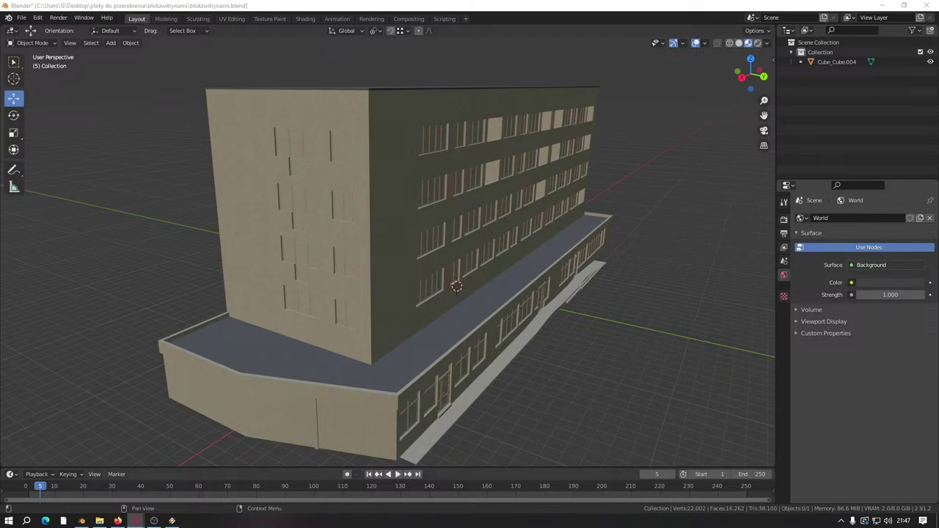
scroll(405, 330, "up", 6)
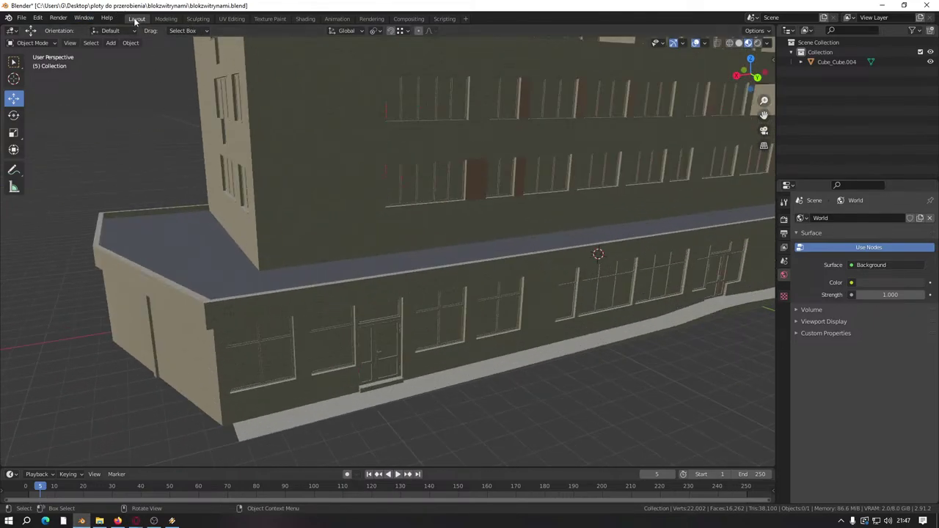
Step: Enter Edit Mode on the building and dissolve the vertical edge splitting the ground-floor facade wall
left_click(579, 347)
key("Tab")
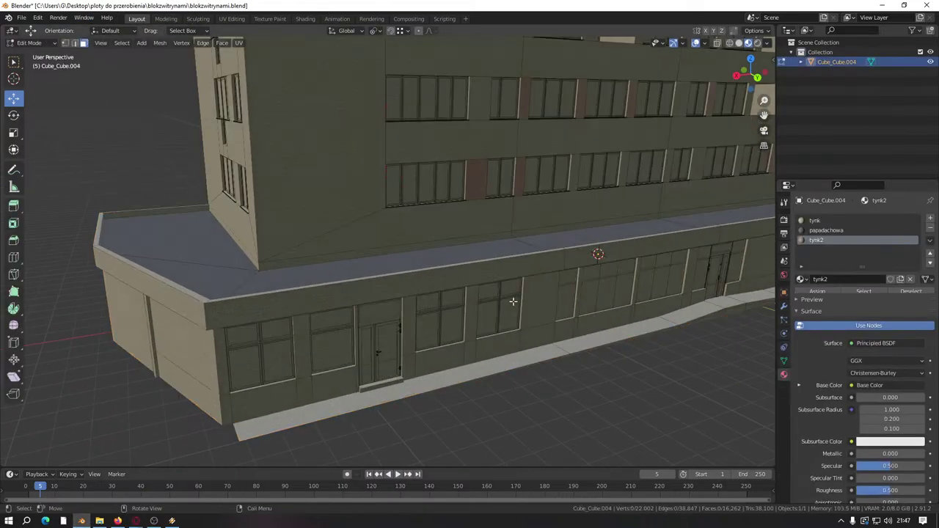
middle_click_drag(579, 347, 419, 308)
scroll(369, 344, "up", 5)
scroll(369, 344, "up", 3)
middle_click_drag(369, 344, 383, 276)
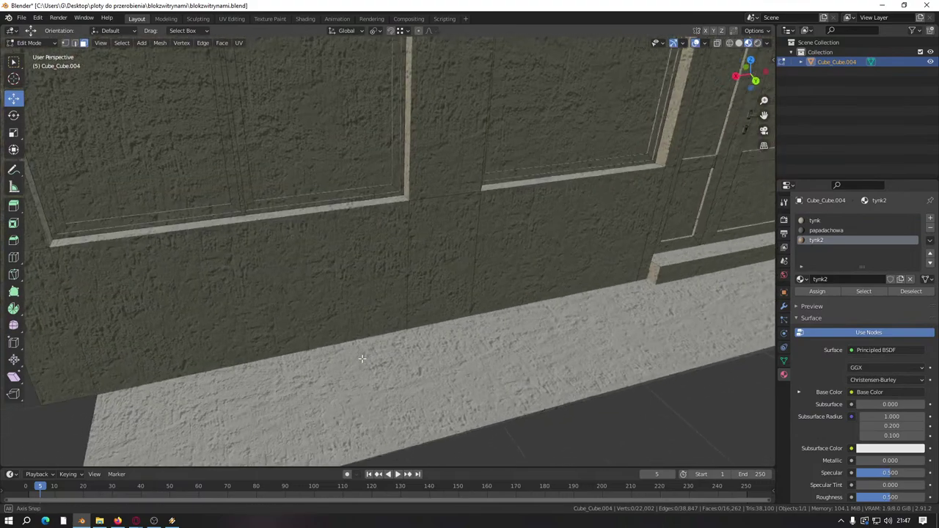
left_click(408, 271)
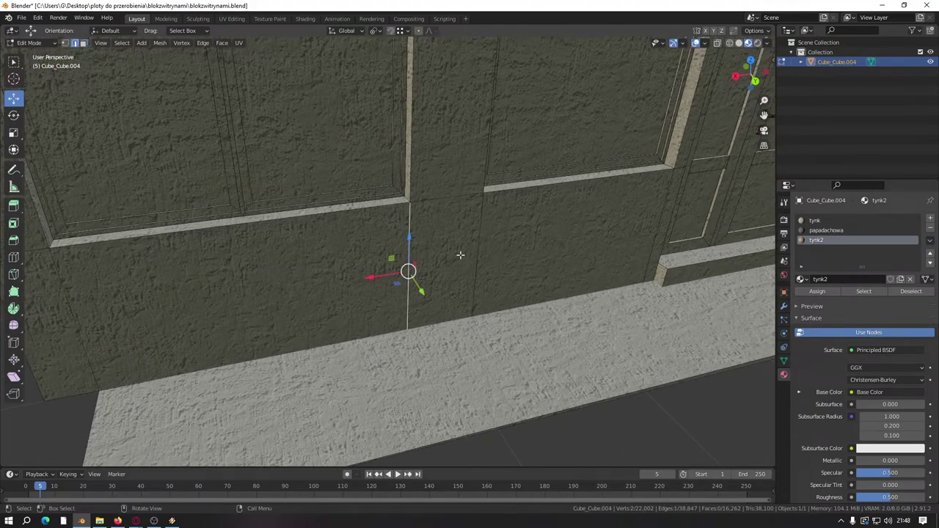
left_click(477, 264)
right_click(440, 248)
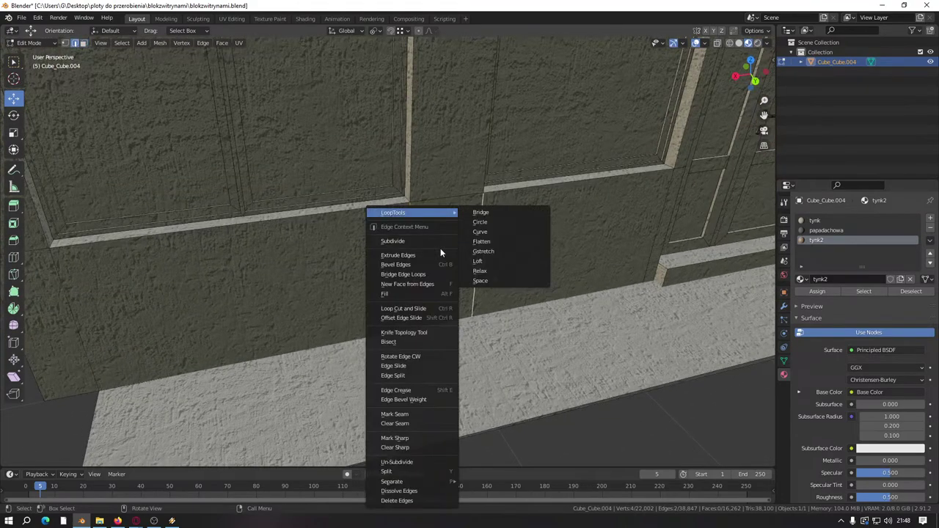
left_click(399, 491)
Step: Dissolve the stray edge at the building corner
scroll(377, 268, "down", 6)
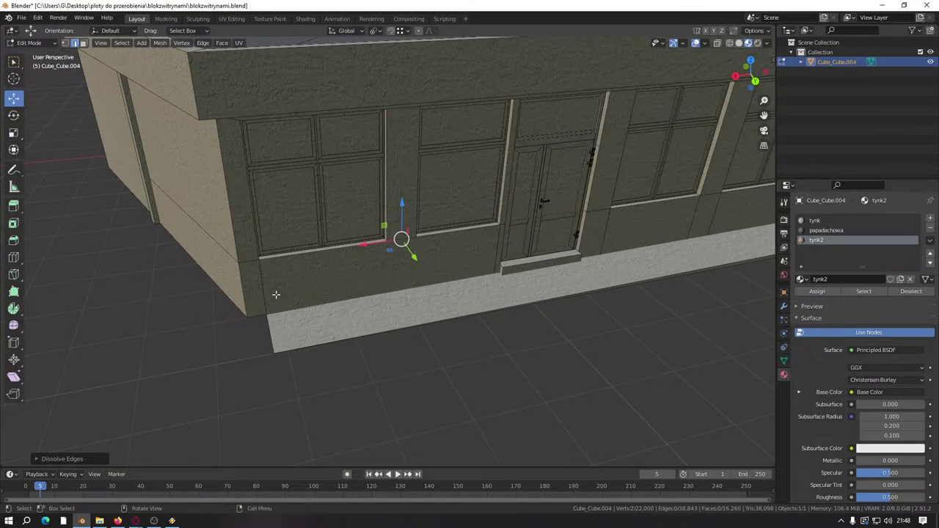
left_click(266, 291)
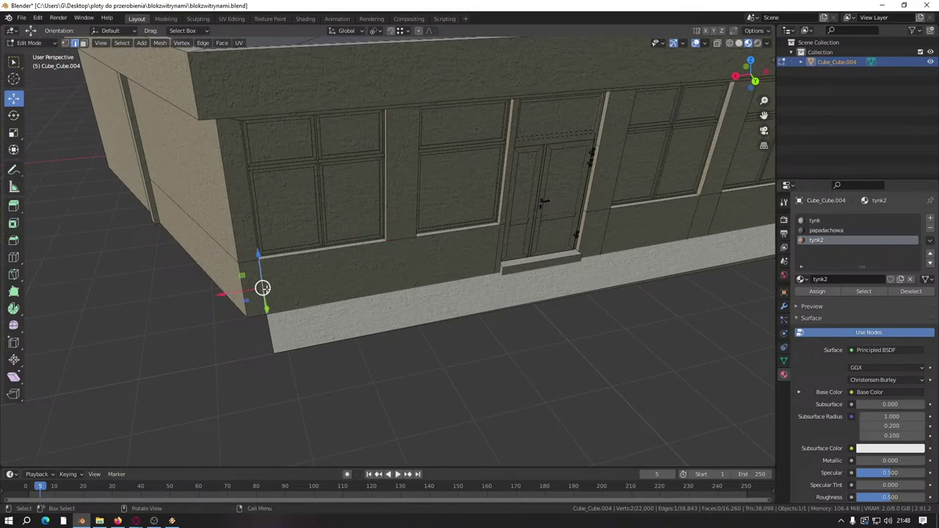
middle_click_drag(265, 290, 419, 245)
scroll(441, 250, "up", 4)
right_click(439, 281)
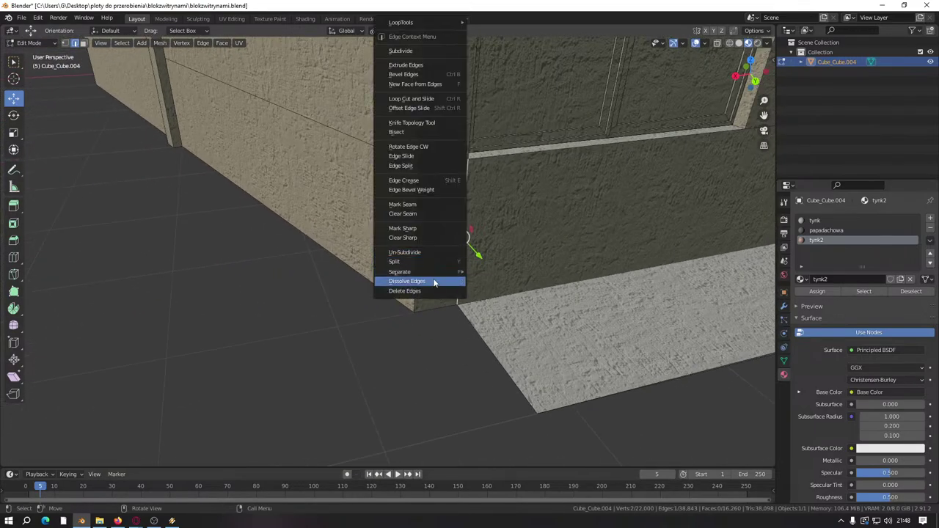
left_click(433, 281)
scroll(433, 281, "down", 5)
Step: Dissolve the two wall edges below the window together
middle_click_drag(433, 281, 325, 287)
scroll(324, 287, "up", 4)
left_click(286, 277)
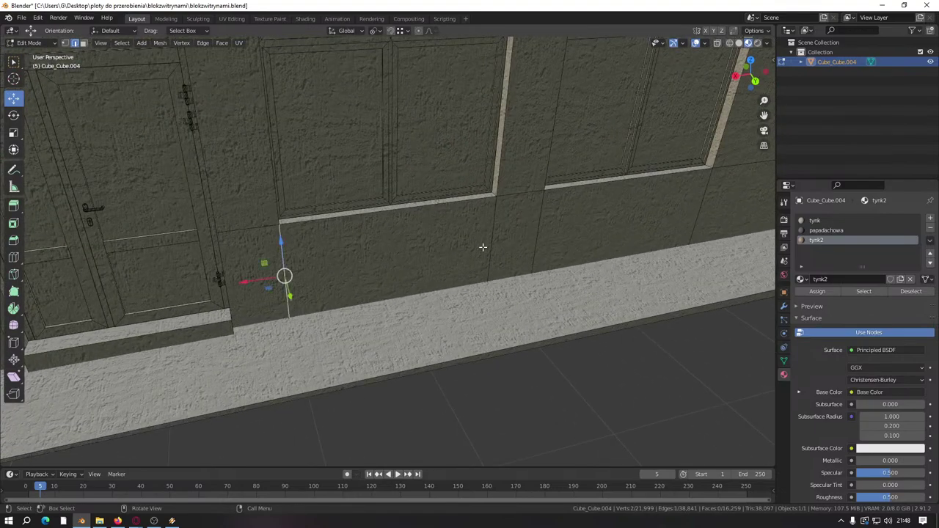
left_click(492, 243, "shift")
scroll(311, 337, "down", 5)
right_click(312, 337)
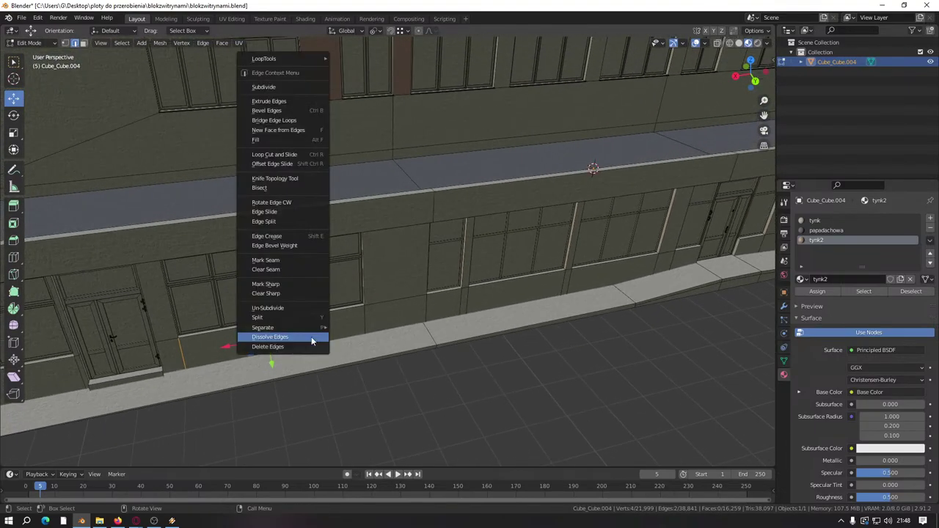
left_click(310, 337)
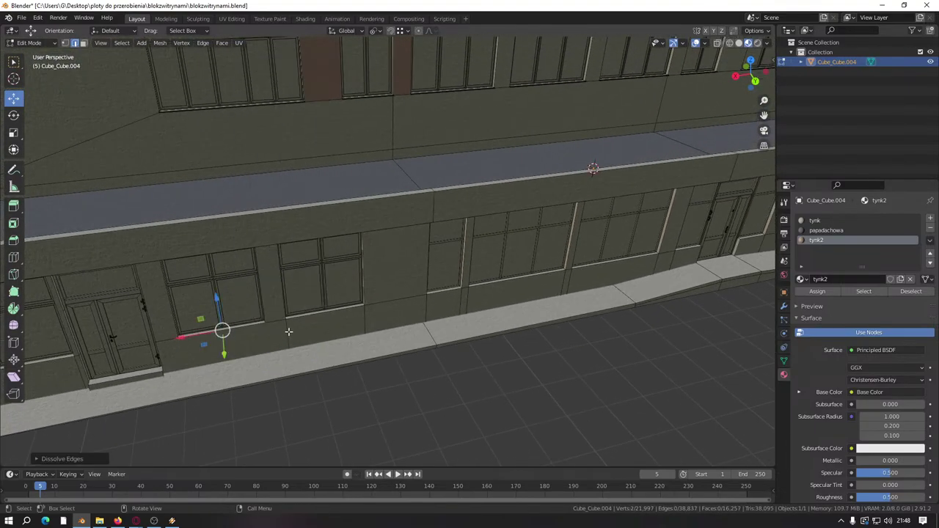
Step: Dissolve one more wall edge, then select a face of the light base strip
left_click(288, 332)
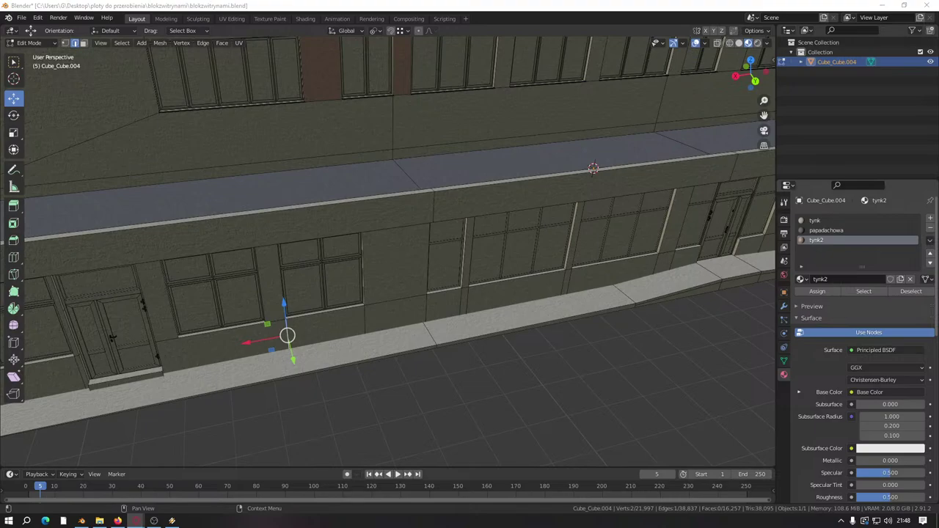
scroll(401, 275, "up", 6)
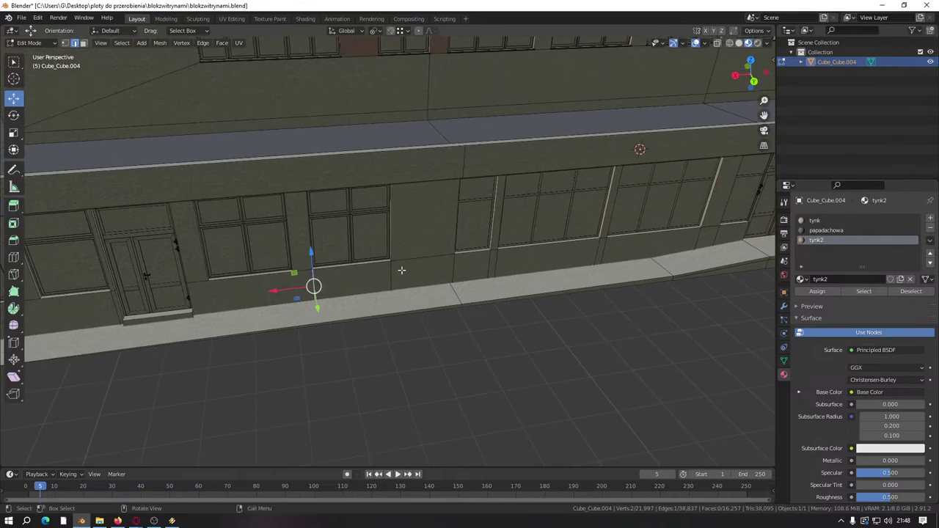
scroll(402, 270, "down", 6)
right_click(341, 281)
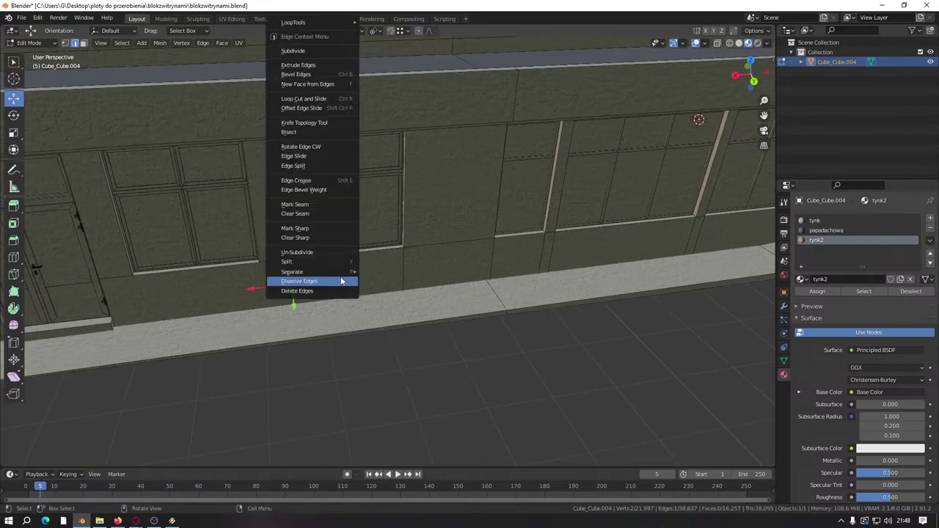
left_click(342, 281)
scroll(377, 243, "up", 5)
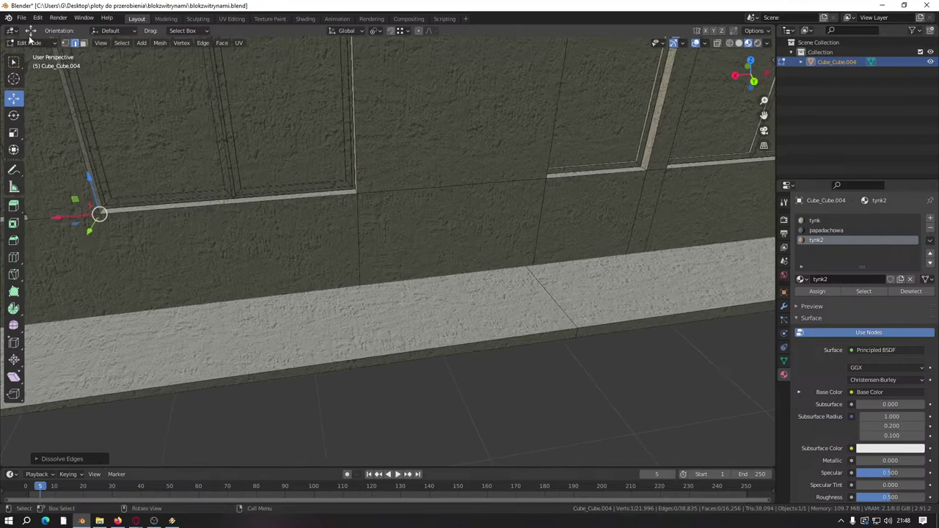
left_click(425, 309)
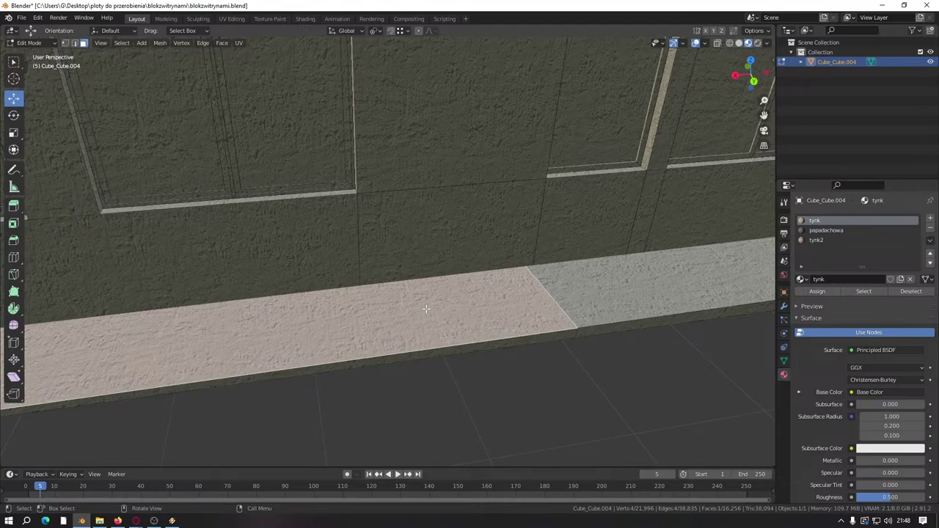
Step: Hide the base strip face and the long horizontal face strip to expose the wall
key("h")
middle_click_drag(403, 310, 376, 303, "alt")
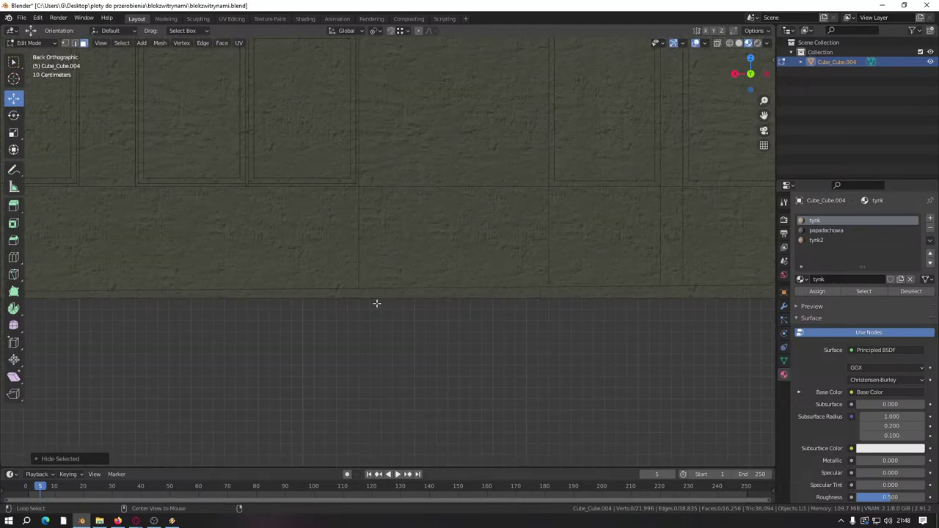
left_click(361, 293)
key("h")
scroll(383, 298, "down", 2)
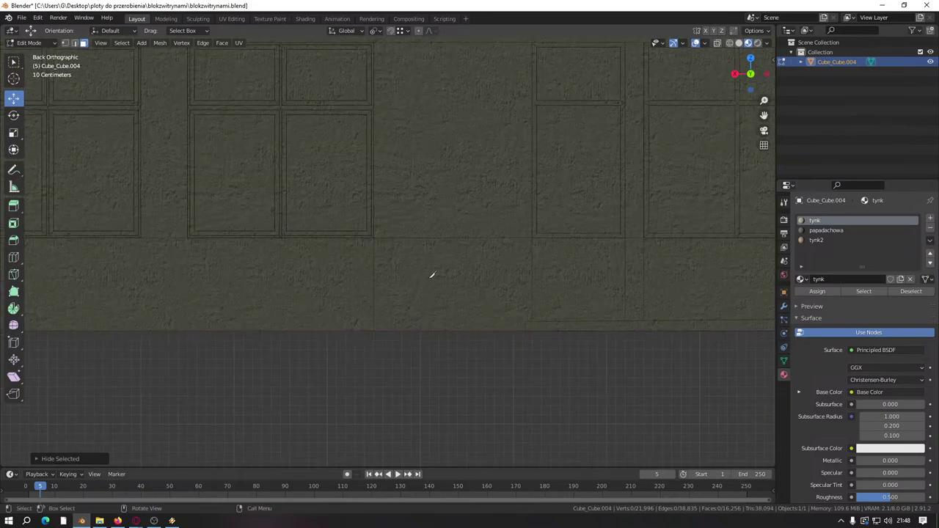
Step: Knife-cut a straight angle-constrained edge down the wall from below the window
key("k")
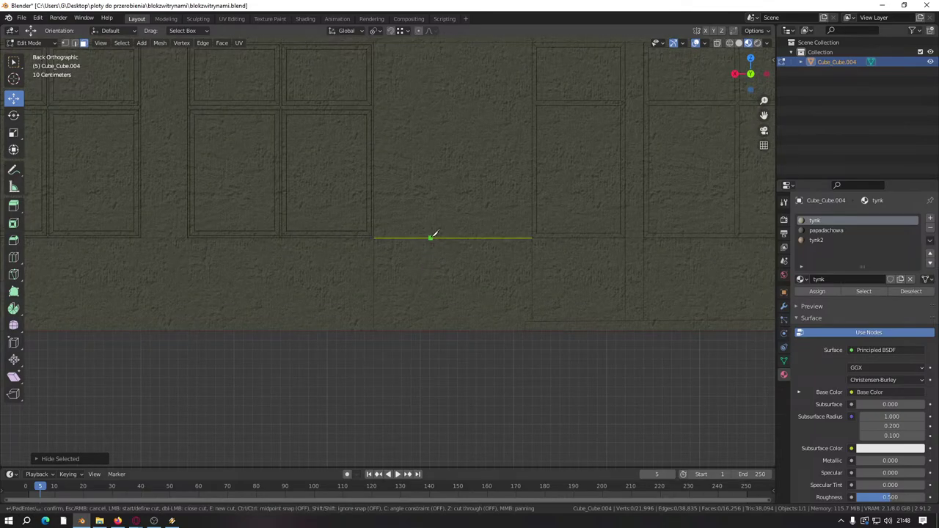
left_click(430, 237)
key("c")
left_click(422, 365)
key("Return")
middle_click_drag(422, 364, 383, 290)
scroll(299, 206, "up", 2)
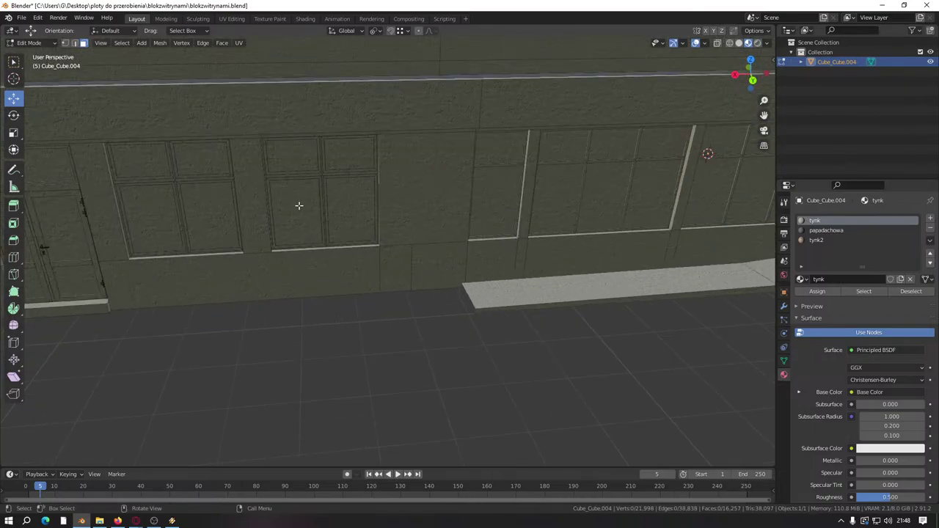
Step: Switch to edge selection and dissolve an unwanted wall edge
left_click(75, 43)
left_click(370, 271)
right_click(382, 269)
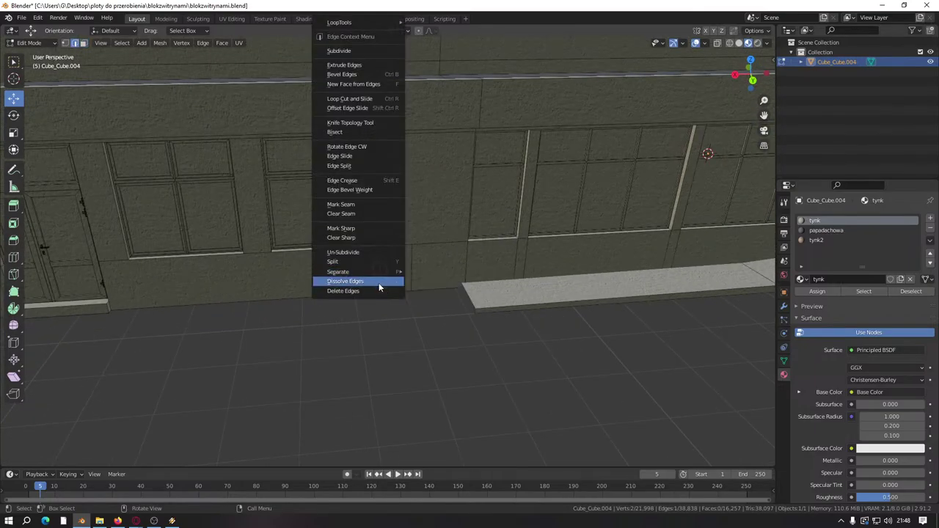
left_click(383, 282)
Step: Select further unwanted vertical wall edges toward the door for dissolving
middle_click_drag(431, 282, 285, 322)
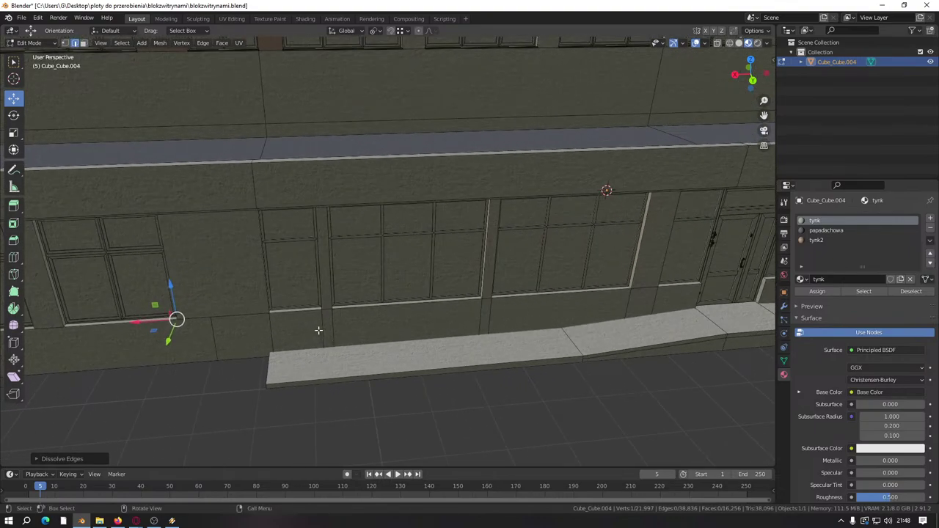
left_click(322, 328)
mouse_move(323, 327)
middle_mouse_down()
mouse_move(379, 310)
mouse_move(367, 319)
mouse_move(563, 288)
mouse_move(304, 295)
middle_mouse_up()
left_click(375, 311, "shift")
middle_click_drag(418, 303, 356, 287, "shift")
middle_click_drag(414, 264, 383, 268, "shift")
scroll(382, 269, "up", 5)
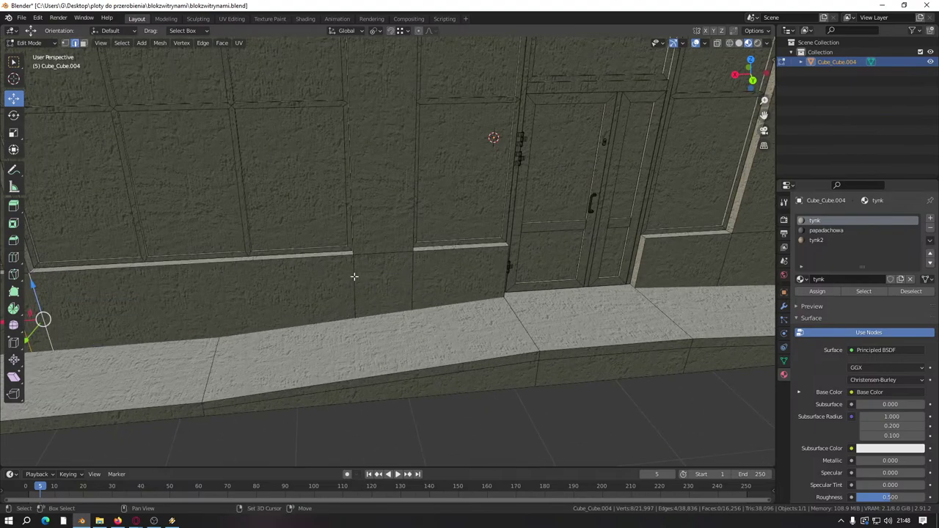
left_click(356, 278)
right_click(359, 279)
Step: Dissolve the selected wall edges, then dissolve another edge beside the door
left_click(334, 301)
scroll(340, 338, "down", 4)
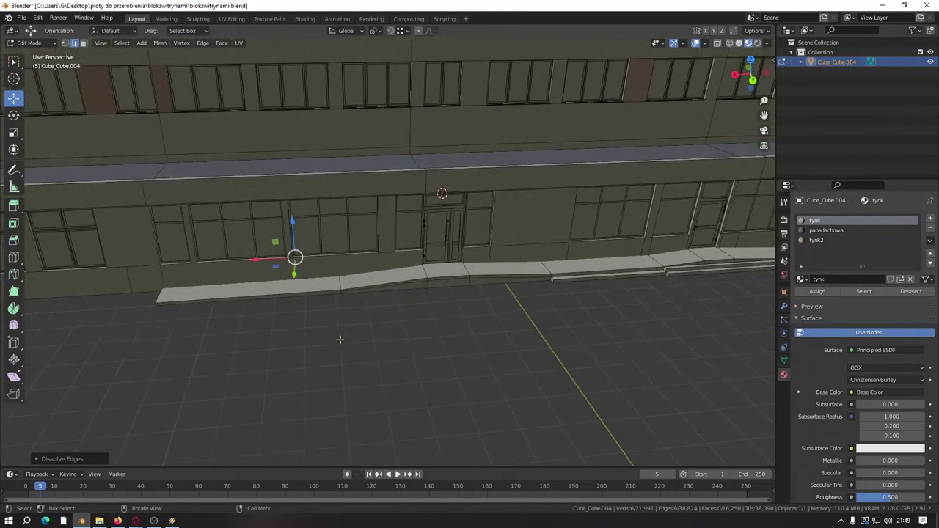
scroll(364, 357, "up", 1)
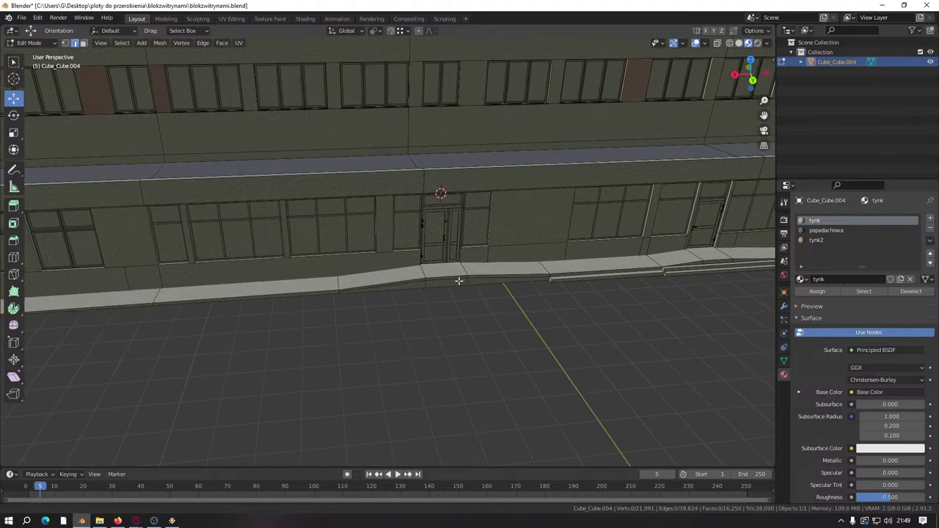
scroll(440, 268, "up", 3)
left_click(433, 245)
scroll(488, 257, "down", 2)
left_click(487, 262)
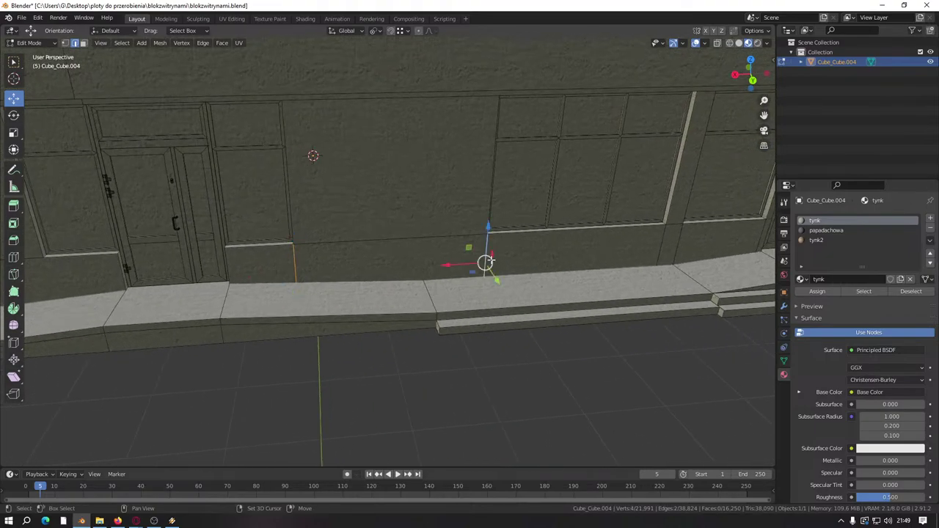
right_click(484, 283)
left_click(468, 300)
Step: From a low, level front view, dissolve an unwanted edge near the door
scroll(467, 299, "down", 4)
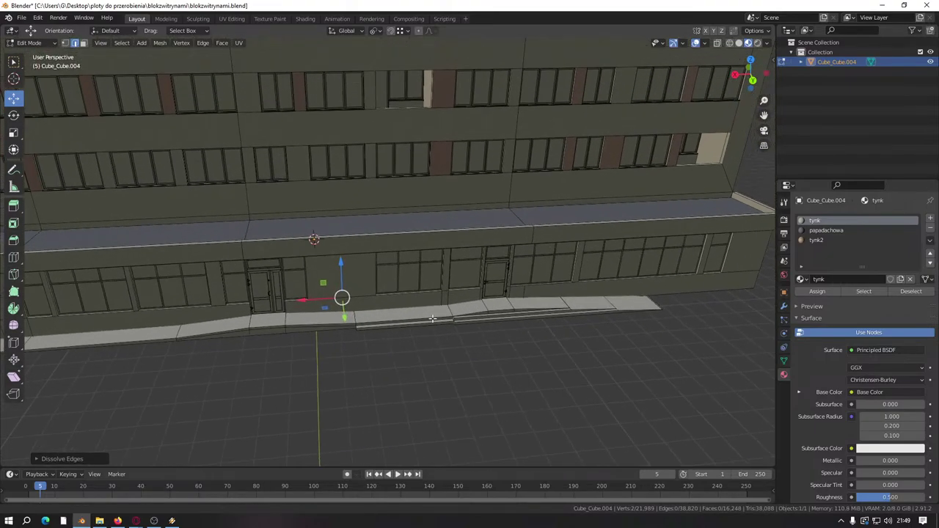
scroll(554, 300, "up", 3)
scroll(416, 318, "up", 3)
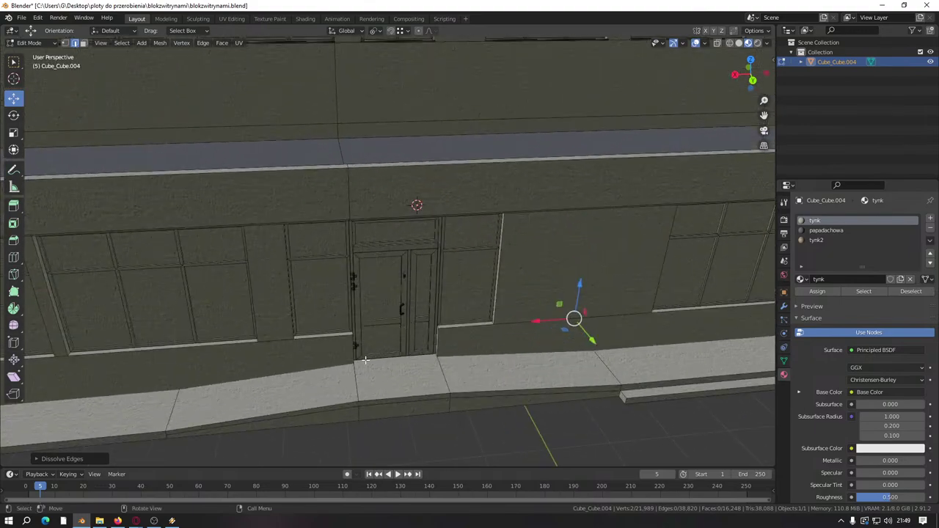
scroll(371, 363, "up", 5)
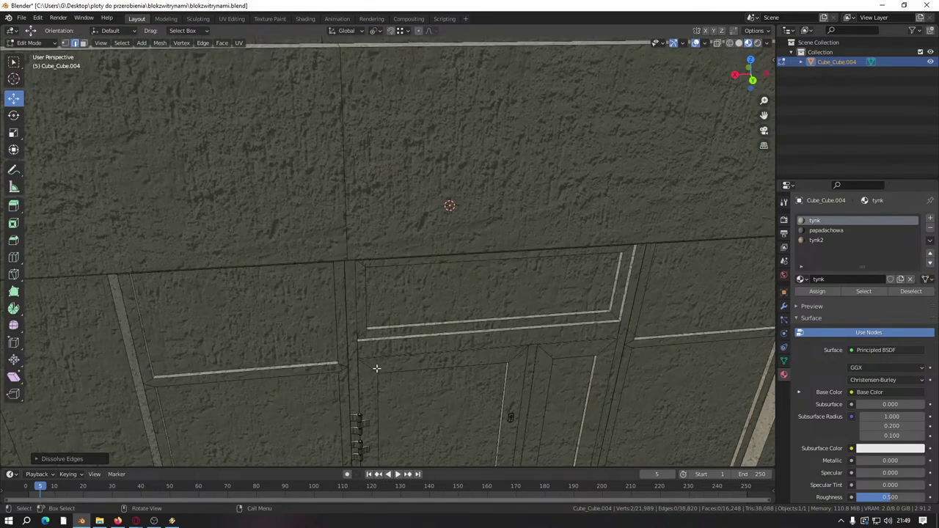
scroll(376, 368, "down", 5)
scroll(389, 257, "up", 4)
scroll(392, 253, "down", 2)
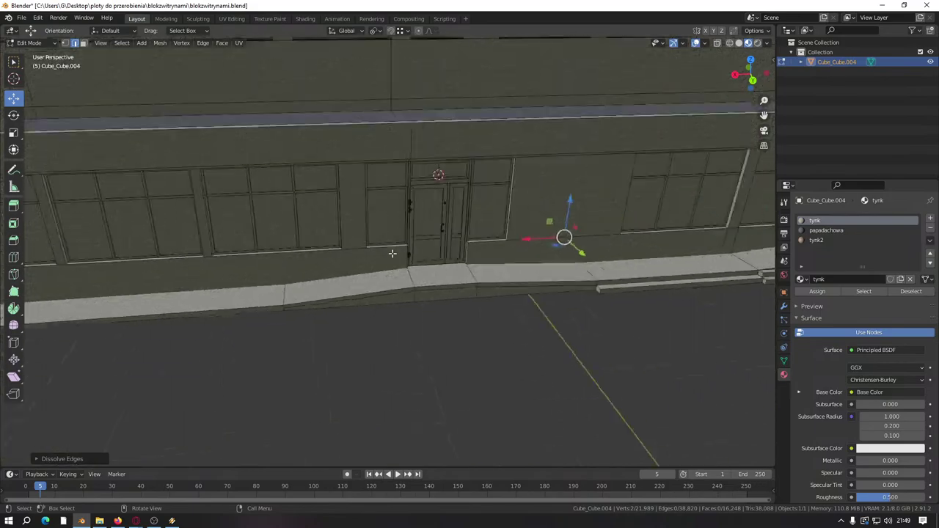
scroll(392, 253, "down", 4)
scroll(350, 272, "up", 6)
middle_click_drag(350, 272, 379, 235, "shift")
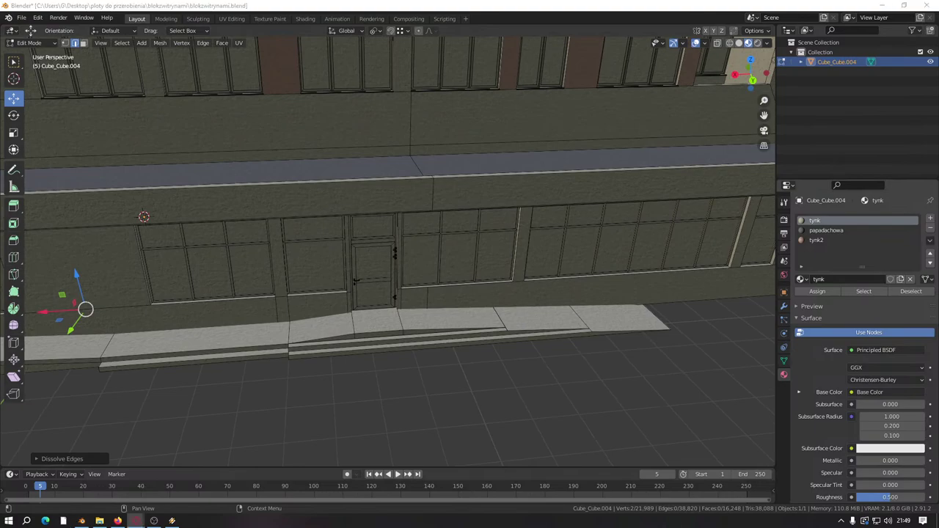
middle_click_drag(378, 345, 375, 288)
scroll(376, 289, "up", 5)
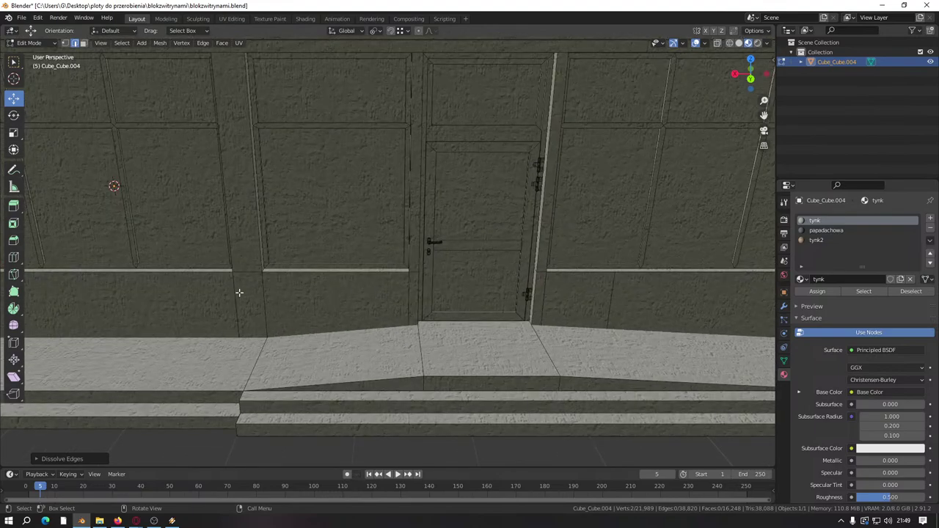
left_click(257, 293)
right_click(259, 294)
left_click(259, 294)
scroll(271, 279, "down", 5)
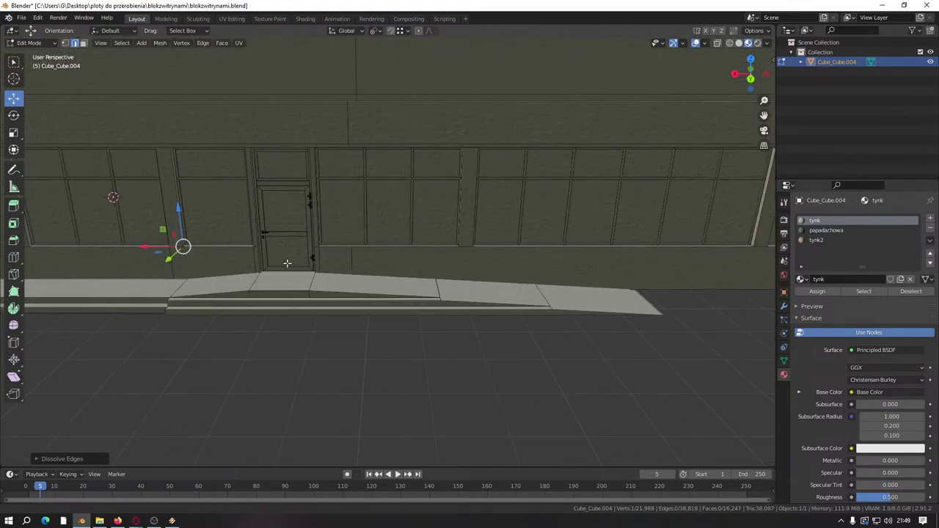
Step: Clear the selection and save the model as blokzwitrynami.blend
left_click(470, 272, "shift")
middle_click_drag(471, 269, 529, 404)
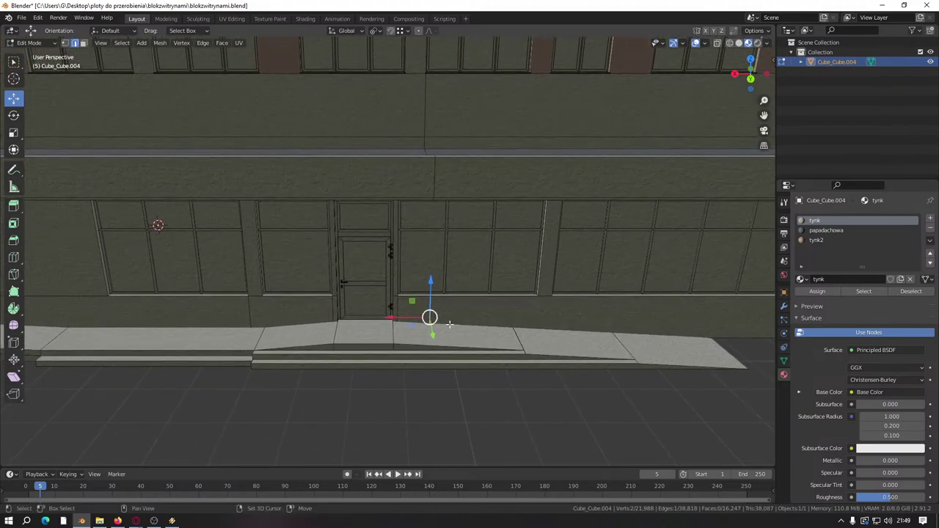
left_click(529, 437)
middle_click_drag(608, 350, 326, 323)
middle_click_drag(679, 277, 471, 324)
scroll(459, 346, "down", 5)
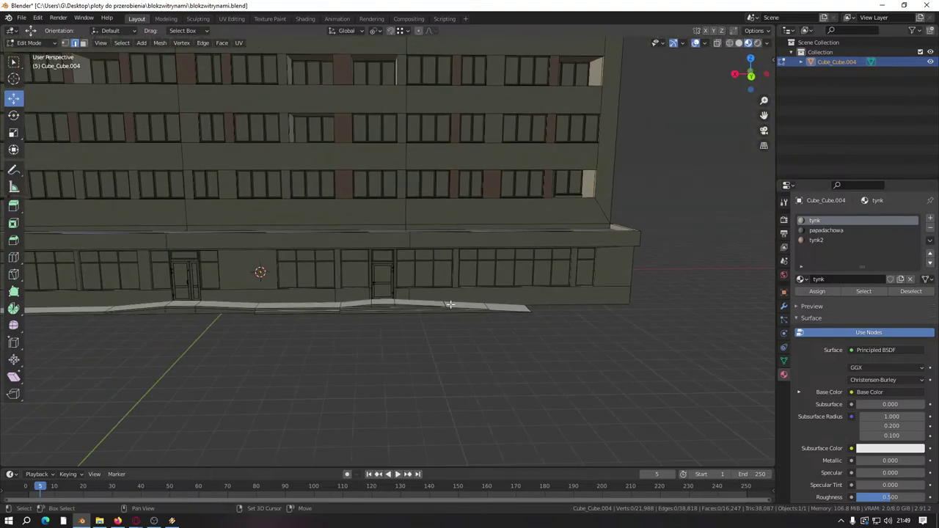
key("ctrl+s")
Step: Bring the building corner and ledge into view and select the wall's bottom edge
middle_click_drag(142, 272, 325, 335, "shift")
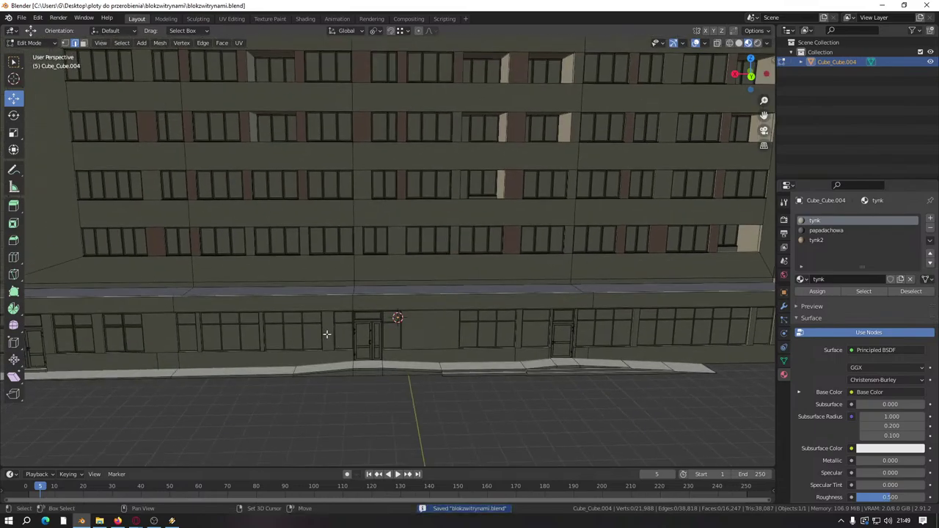
scroll(463, 281, "up", 5)
middle_click_drag(463, 281, 480, 308)
left_click(241, 326)
scroll(308, 294, "down", 5)
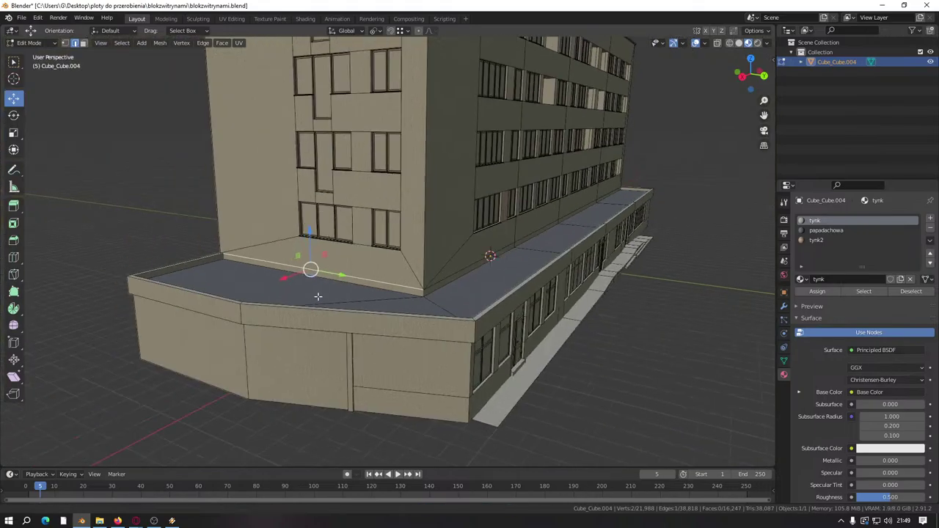
scroll(396, 308, "up", 5)
scroll(434, 304, "down", 5)
middle_click_drag(434, 304, 366, 272)
Step: Dissolve a stray edge on the ledge's flat top
left_click(345, 289)
left_click(374, 270)
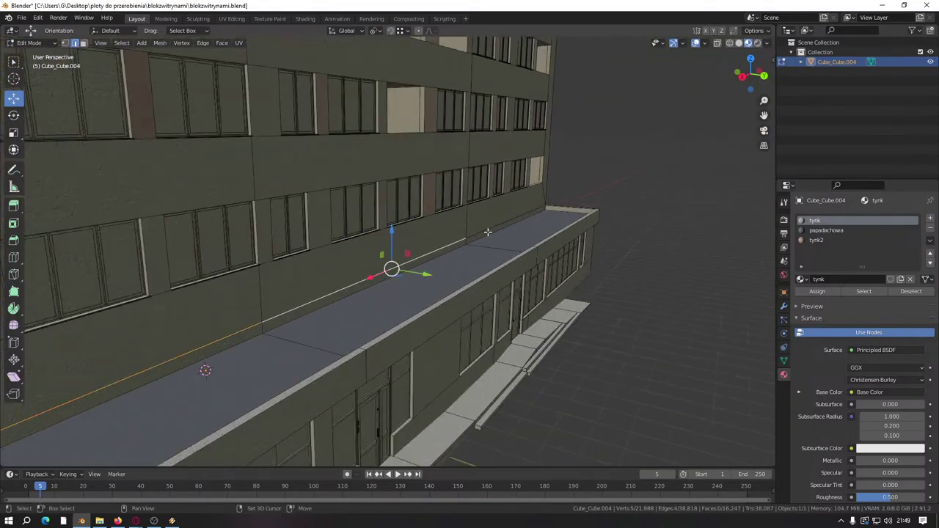
left_click(499, 226)
middle_click_drag(500, 226, 331, 270)
right_click(457, 268)
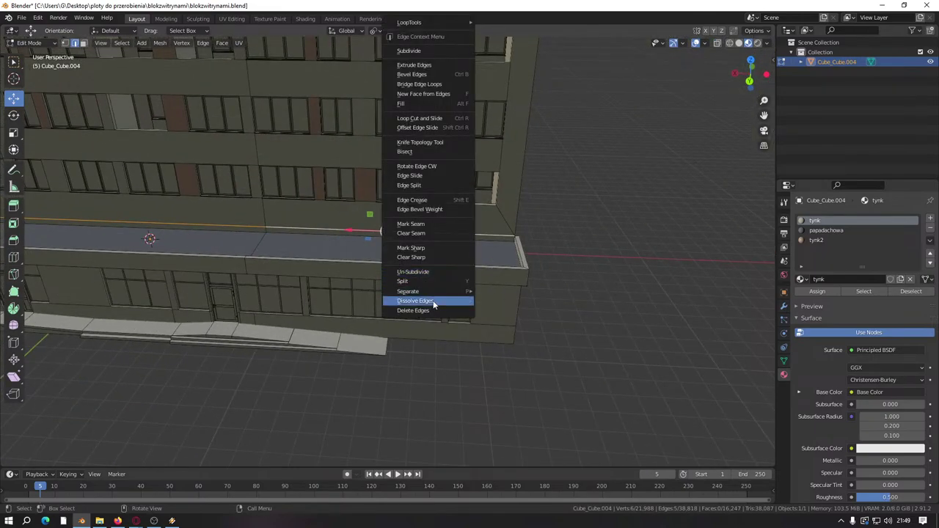
left_click(433, 302)
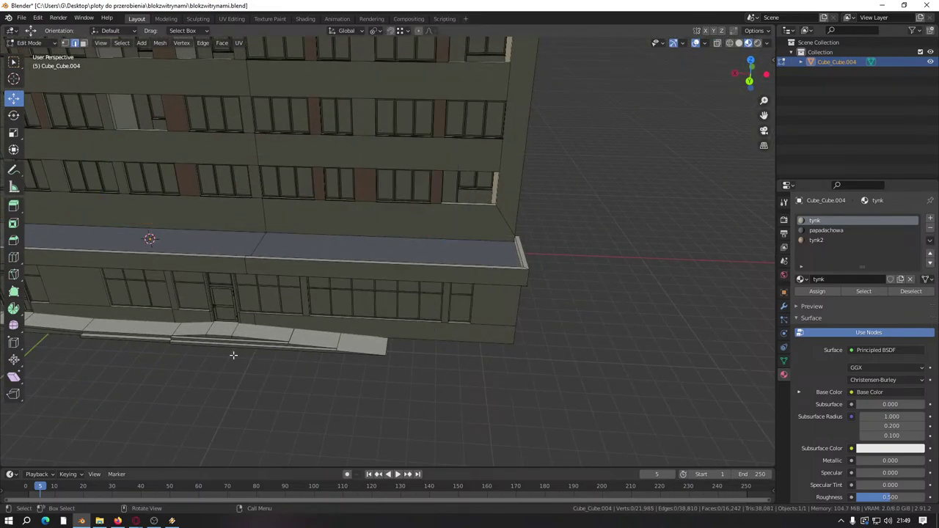
middle_click_drag(235, 356, 407, 280)
scroll(311, 282, "up", 3)
Step: Make tynk2 the active material slot
scroll(406, 280, "down", 6)
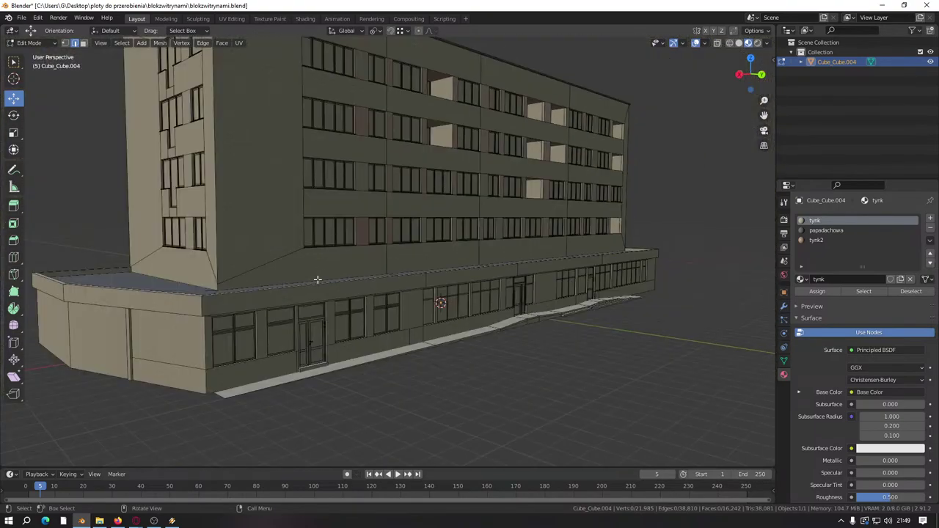
middle_click_drag(315, 278, 374, 267)
scroll(430, 264, "up", 5)
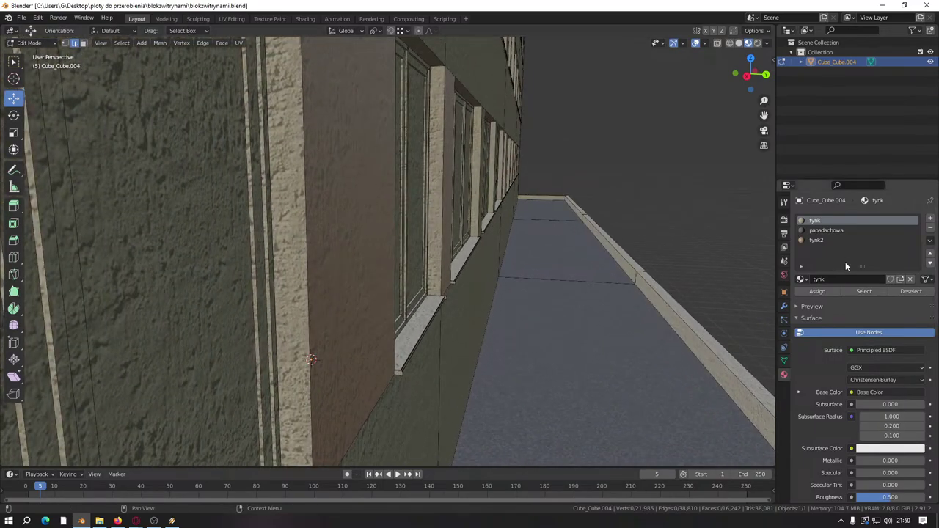
left_click(846, 240)
Step: Select the top ledge edge loop and the window frame's edge loop
scroll(440, 293, "down", 10)
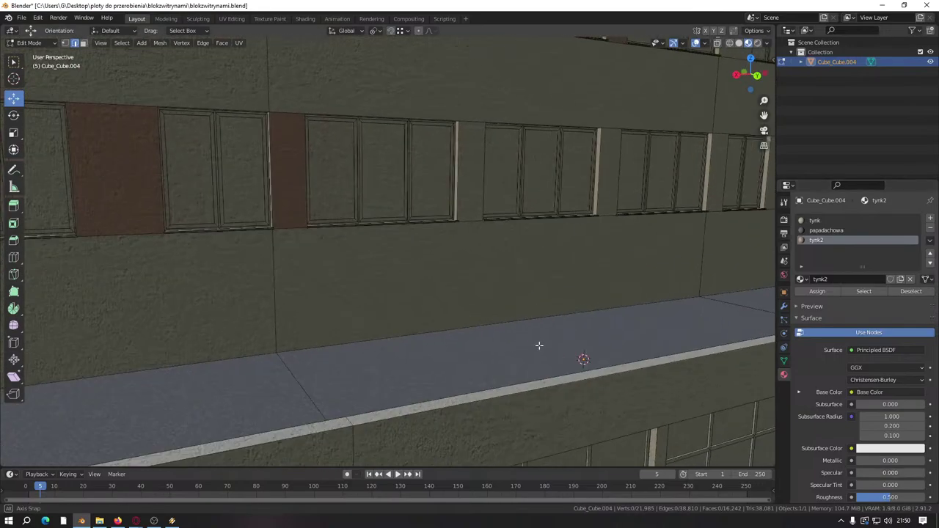
middle_click_drag(440, 294, 436, 288)
scroll(436, 289, "up", 12)
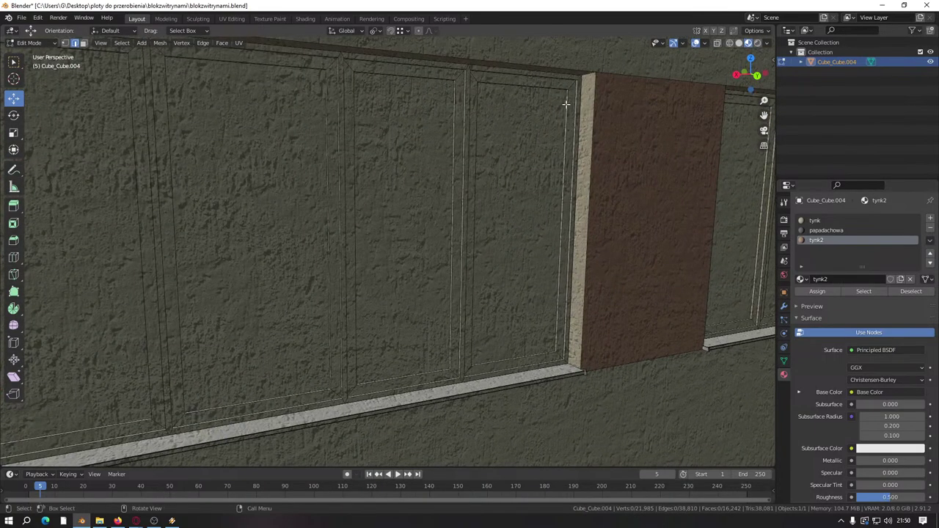
middle_click_drag(566, 98, 576, 84)
left_click(580, 76)
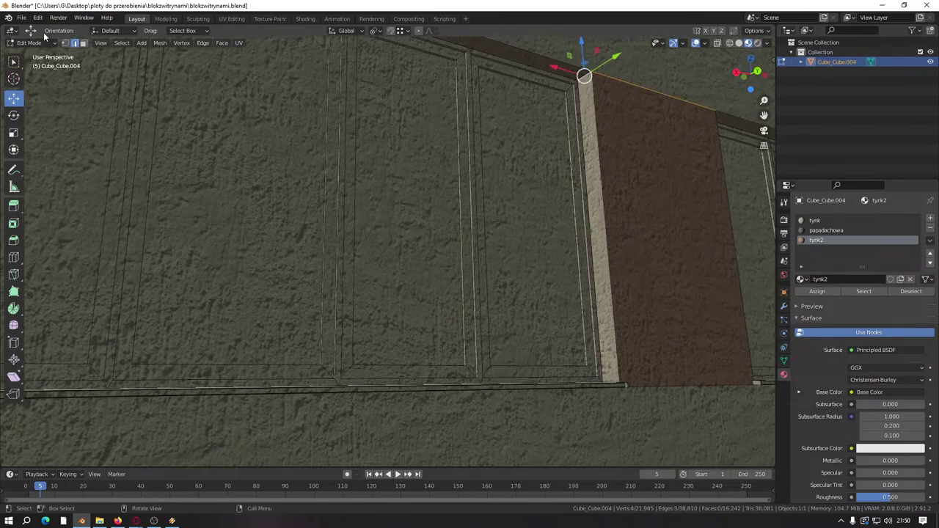
key("alt+a")
left_click(588, 77, "alt")
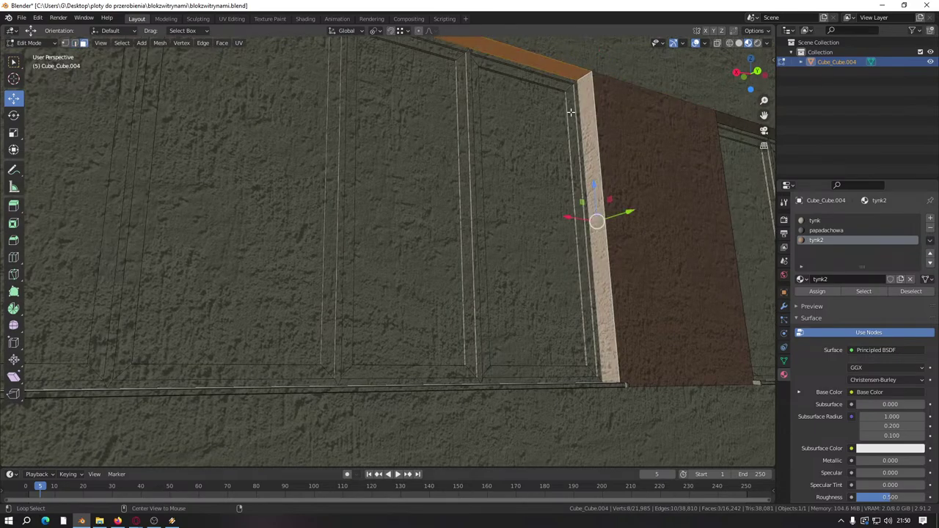
middle_click_drag(566, 109, 723, 201)
left_click(715, 177, "alt")
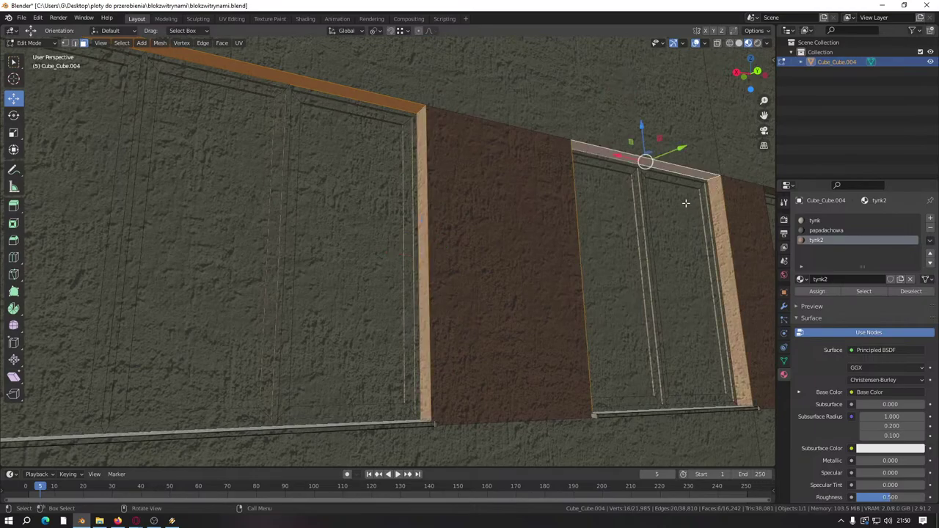
middle_click_drag(715, 178, 764, 218)
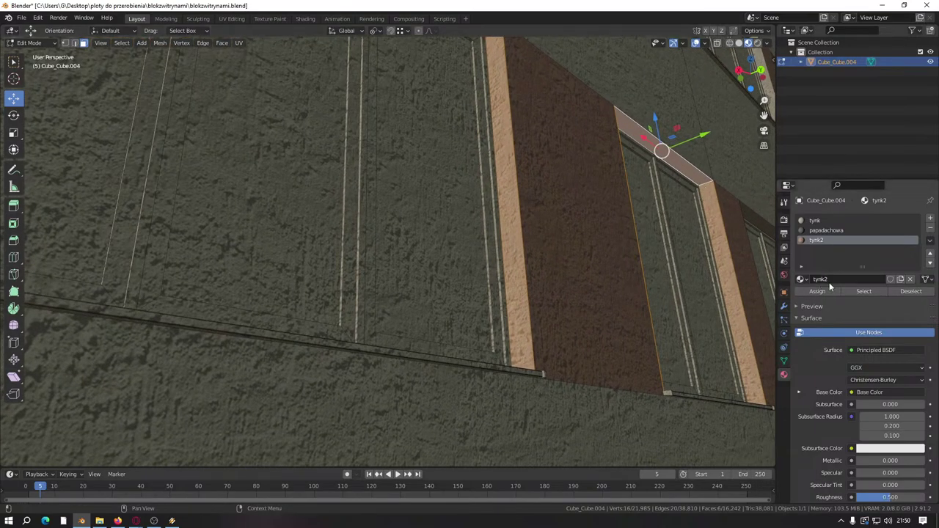
scroll(631, 274, "down", 5)
Step: Return to Object Mode and inspect the plaster wall around the window and brown panel
key("Tab")
scroll(631, 270, "up", 5)
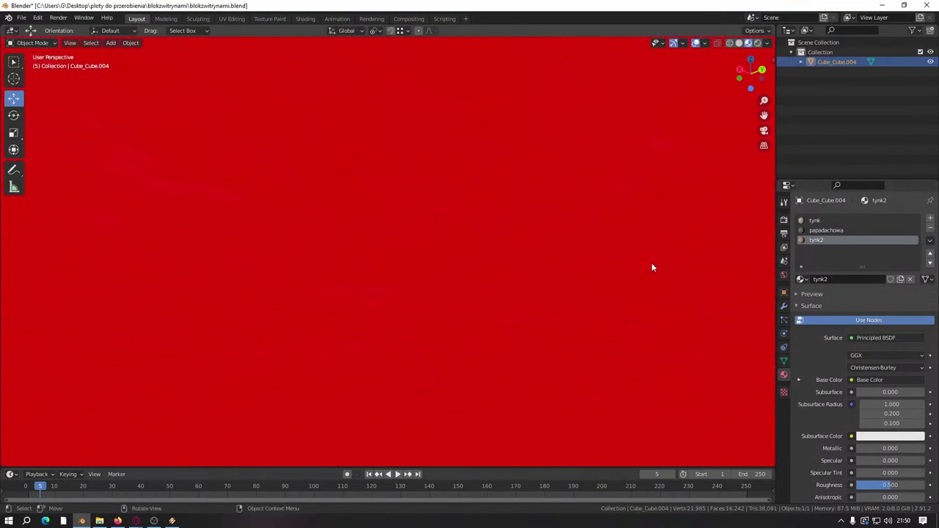
scroll(469, 272, "down", 6)
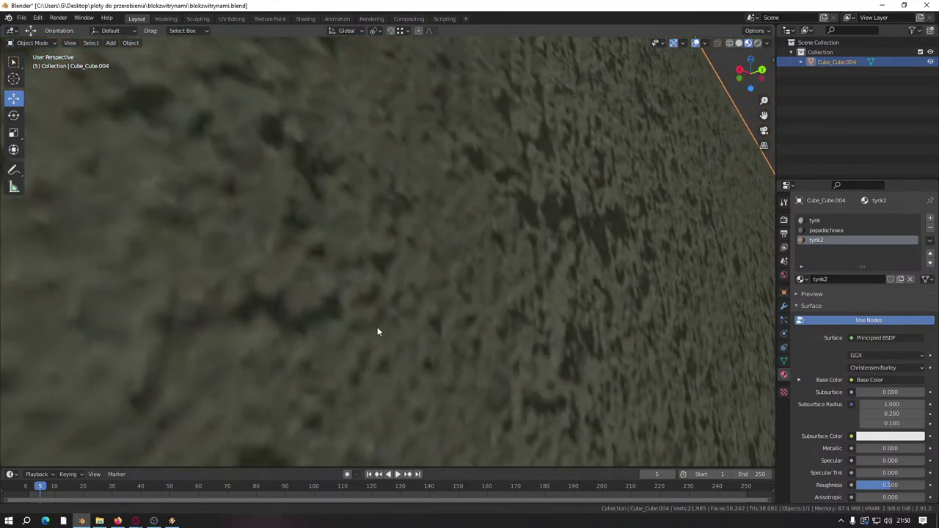
scroll(390, 263, "up", 5)
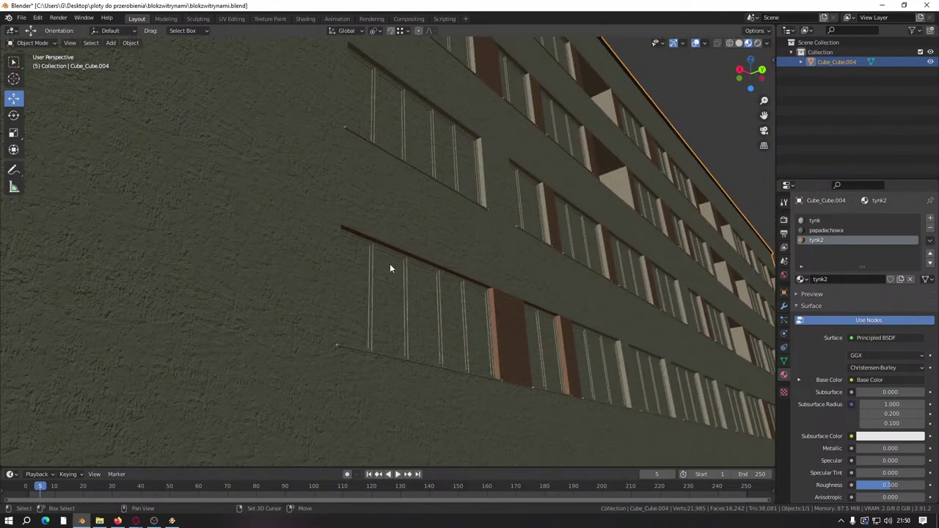
middle_click_drag(524, 318, 381, 262)
scroll(314, 272, "down", 5)
scroll(314, 269, "up", 5)
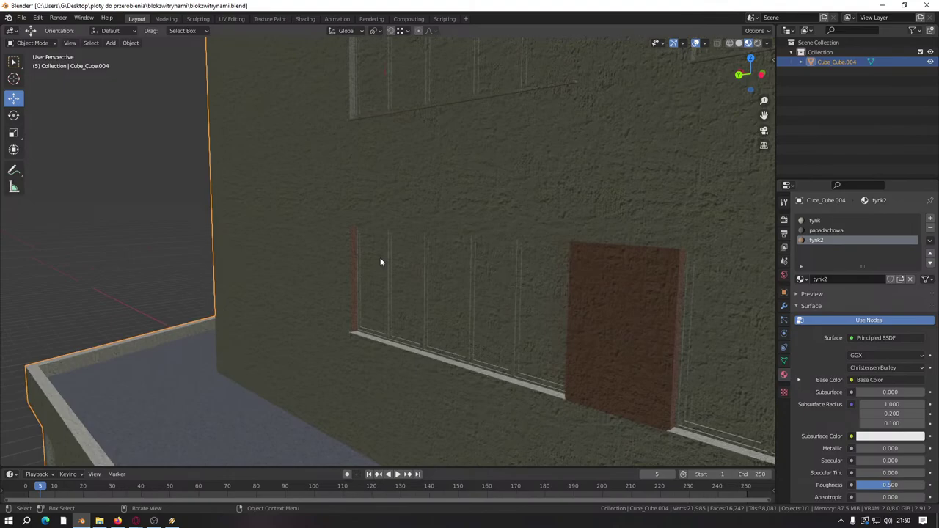
middle_click_drag(379, 216, 365, 239)
scroll(364, 233, "up", 3)
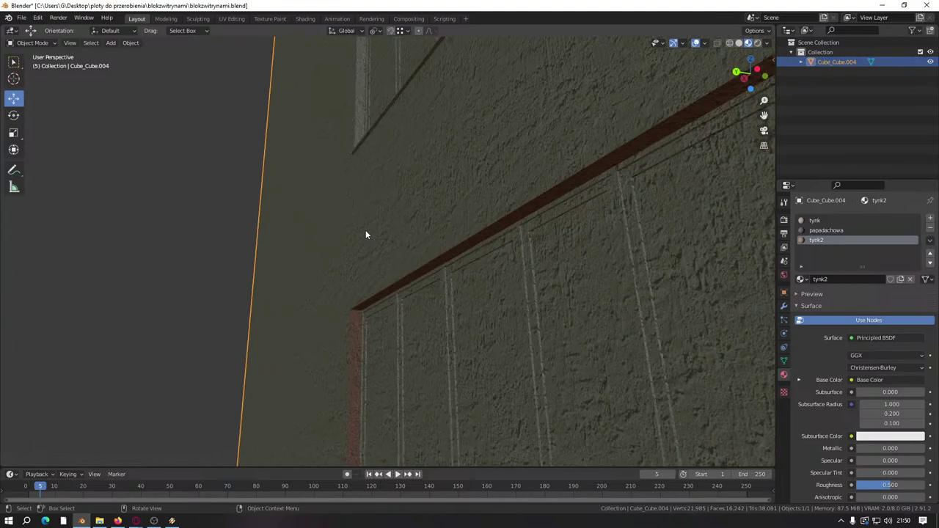
Step: Re-enter Edit Mode with nothing selected and reset tynk2's Specular to 0.000
key("Tab")
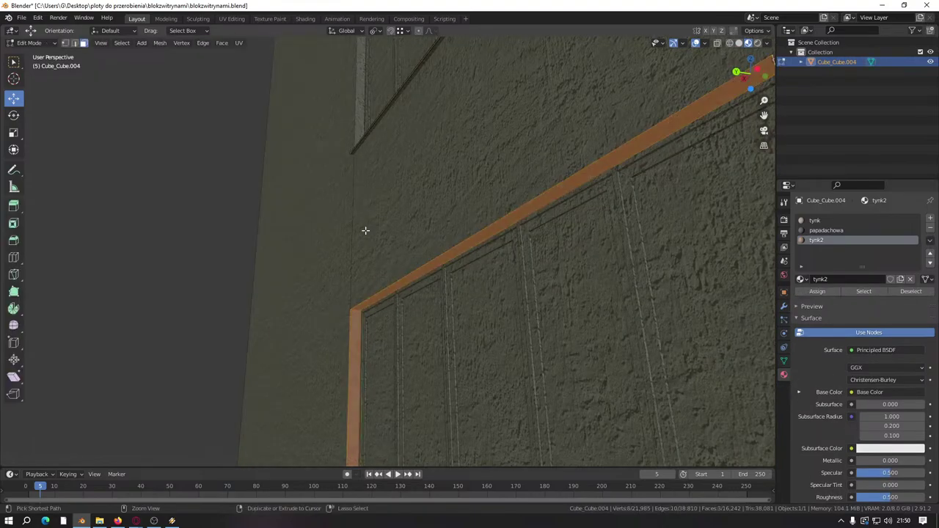
key("alt+a")
middle_click_drag(365, 231, 476, 192)
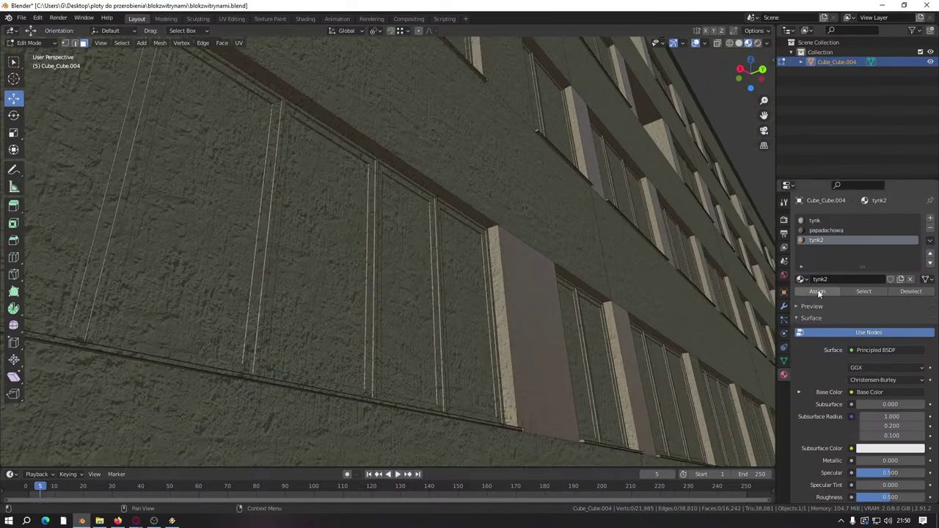
key("BackSpace")
middle_click_drag(528, 345, 577, 367)
scroll(541, 357, "up", 3)
scroll(541, 357, "up", 5)
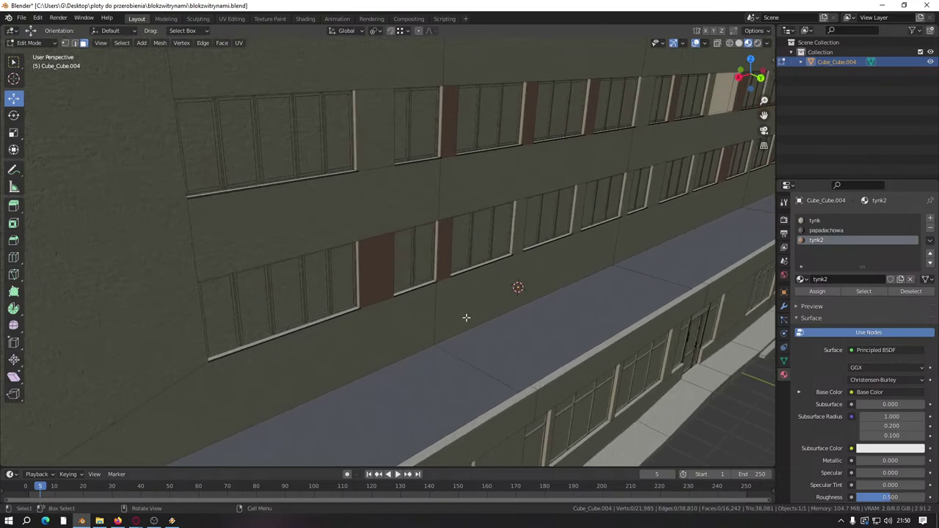
Step: Orbit to the facade window bay and select its reveal and soffit faces
scroll(466, 317, "up", 2)
scroll(482, 287, "down", 4)
middle_click_drag(547, 243, 328, 303)
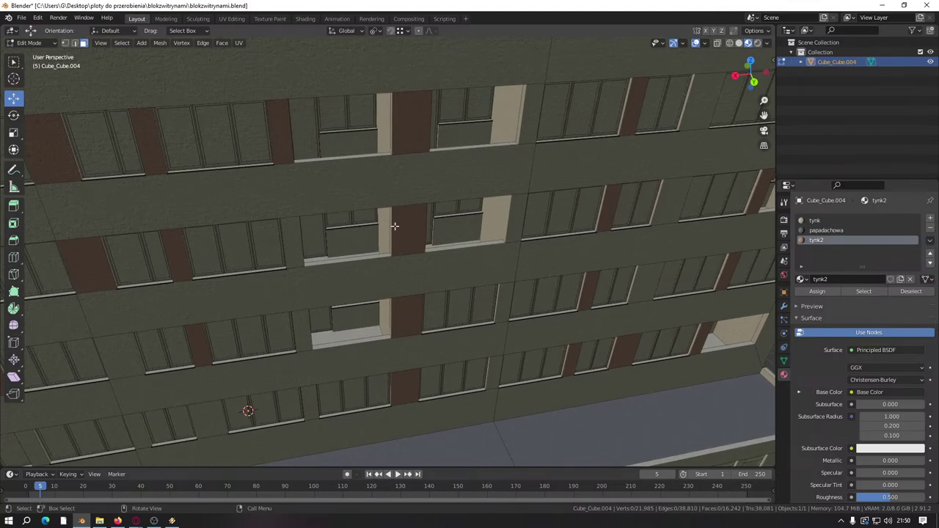
scroll(392, 223, "up", 5)
middle_click_drag(469, 225, 541, 143)
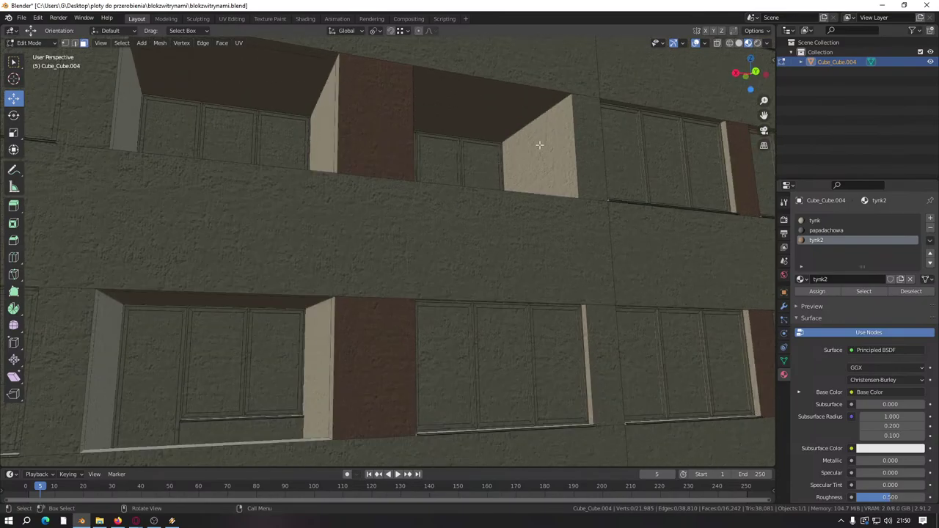
left_click(536, 154)
left_click(506, 110, "shift")
middle_click_drag(506, 109, 308, 279, "alt")
left_click(293, 268)
scroll(456, 283, "up", 4)
middle_click_drag(456, 283, 185, 169)
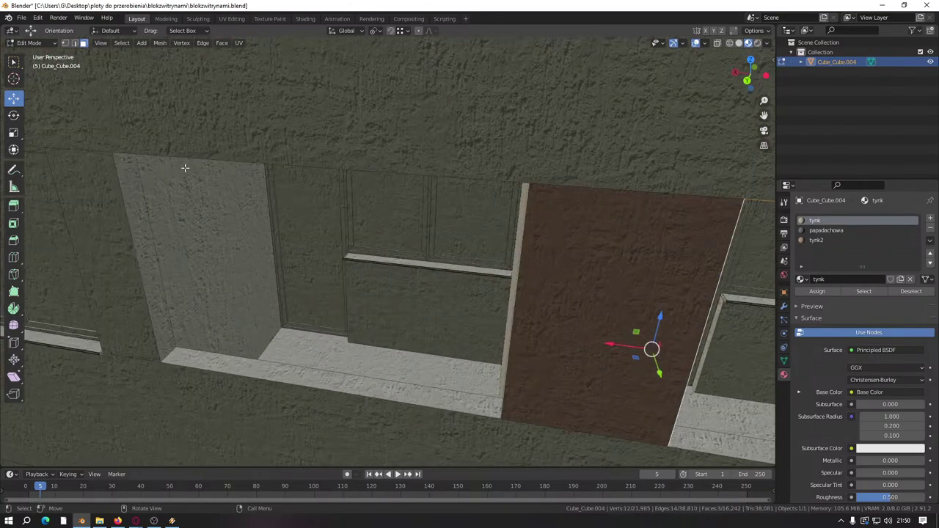
Step: In edge select, dissolve the recess's vertical edge and soffit top edge
left_click(74, 42)
scroll(123, 219, "up", 5)
left_click(126, 196)
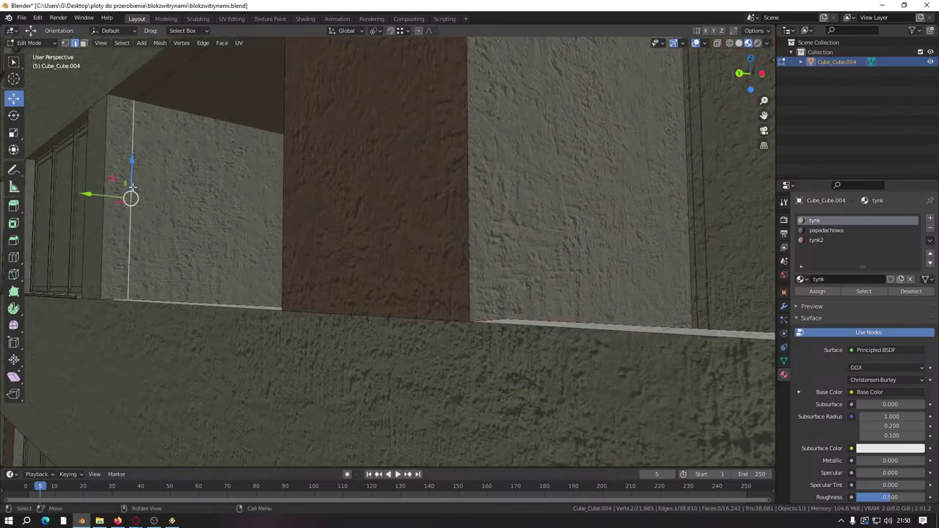
middle_click_drag(126, 196, 432, 299)
left_click(282, 121)
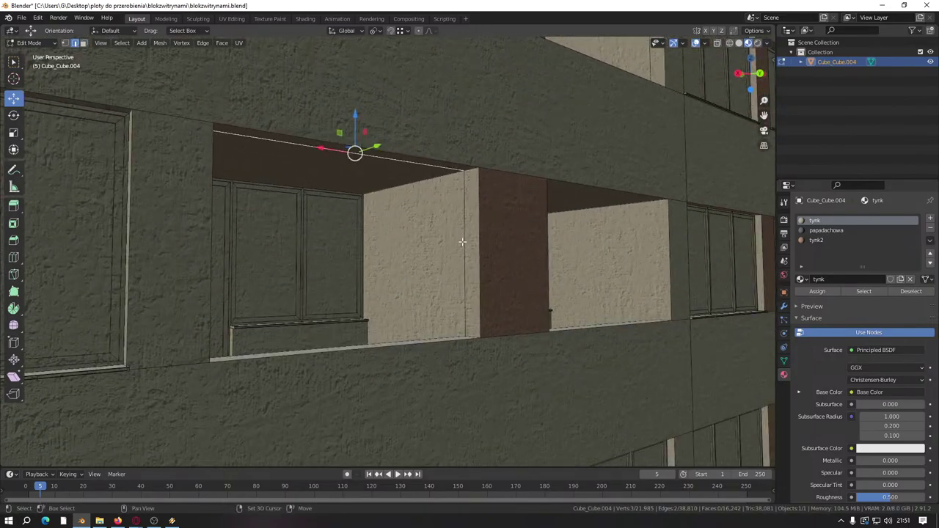
right_click(433, 299)
left_click(429, 308)
Step: Dissolve a vertical edge under the balcony soffit
scroll(363, 248, "down", 4)
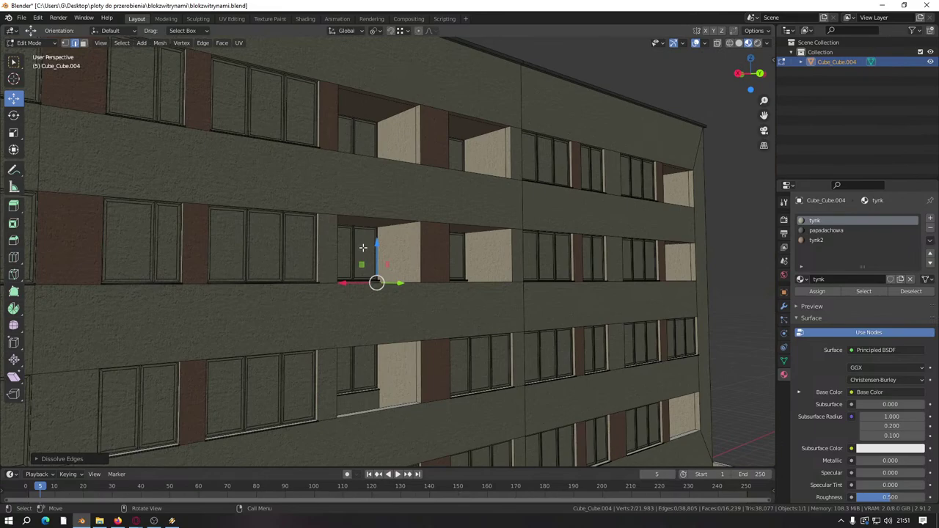
middle_click_drag(362, 247, 472, 262)
scroll(459, 260, "up", 3)
left_click(319, 325, "shift")
right_click(328, 315)
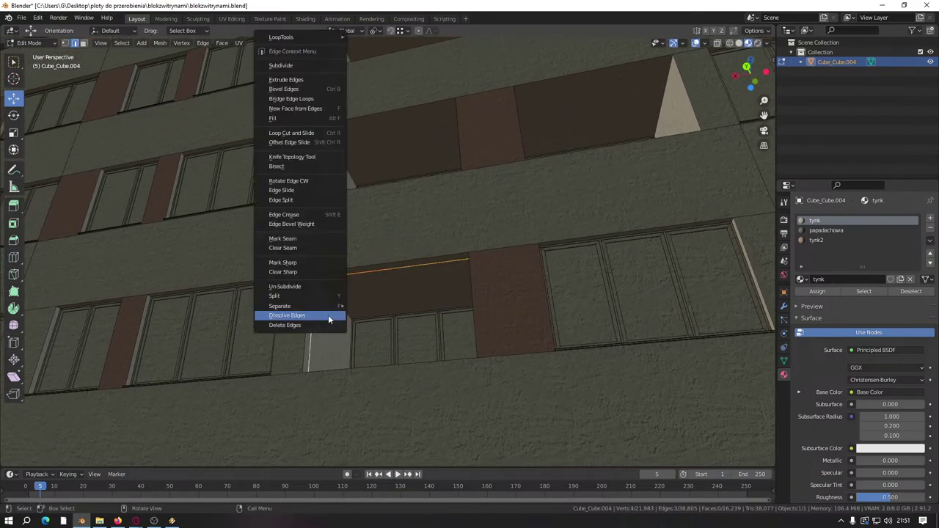
left_click(328, 315)
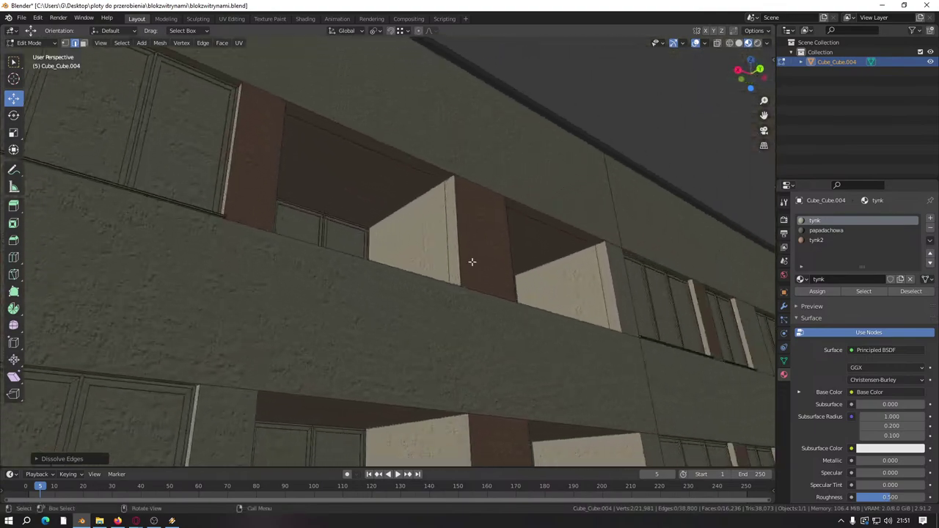
Step: Dissolve the balcony's top edge together with a vertical wall edge
left_click(449, 230)
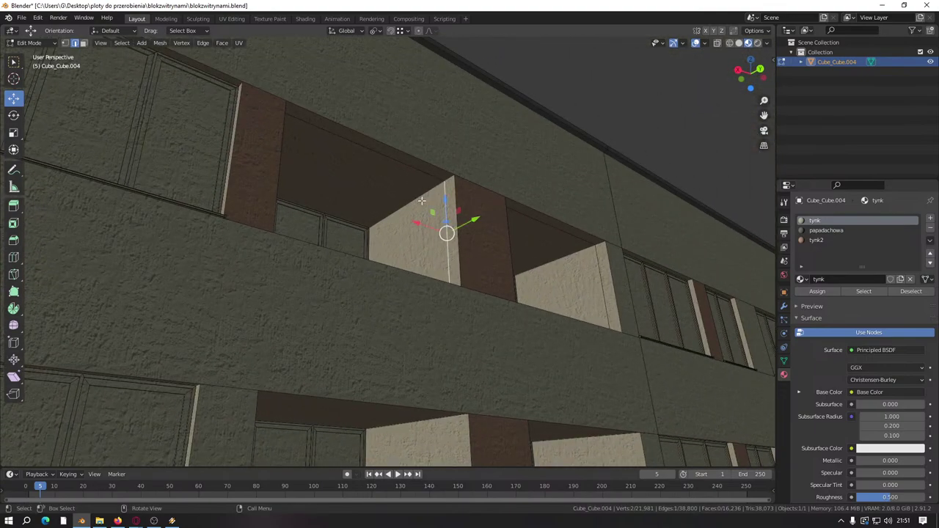
left_click(370, 141)
middle_click_drag(371, 140, 239, 263)
left_click(238, 262, "shift")
right_click(238, 263)
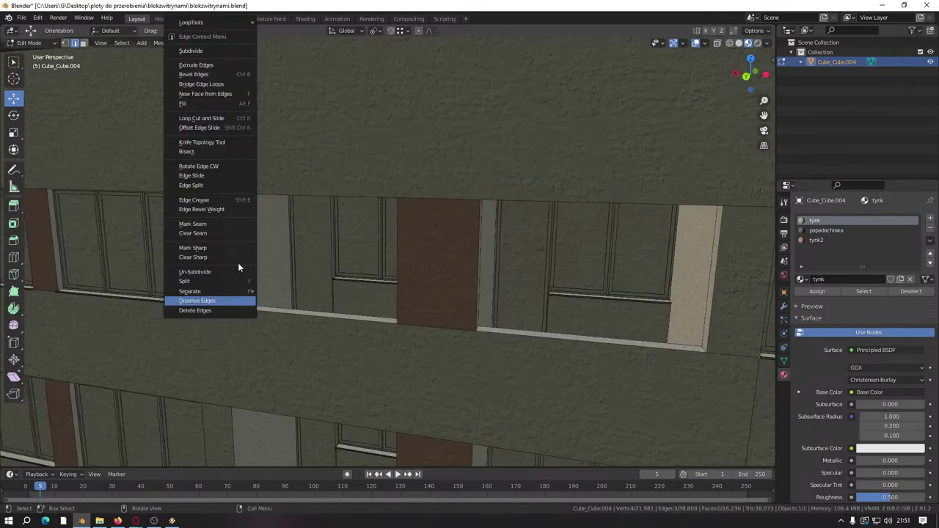
left_click(232, 305)
Step: On the building's side, dissolve another balcony's vertical and top edges
middle_click_drag(231, 306, 440, 249)
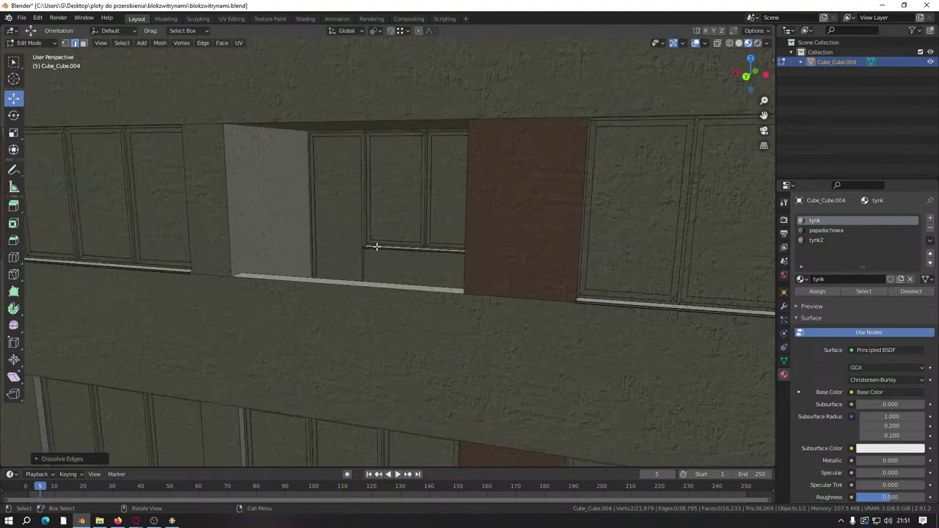
scroll(440, 249, "down", 3)
middle_click_drag(491, 311, 308, 296)
scroll(308, 296, "up", 6)
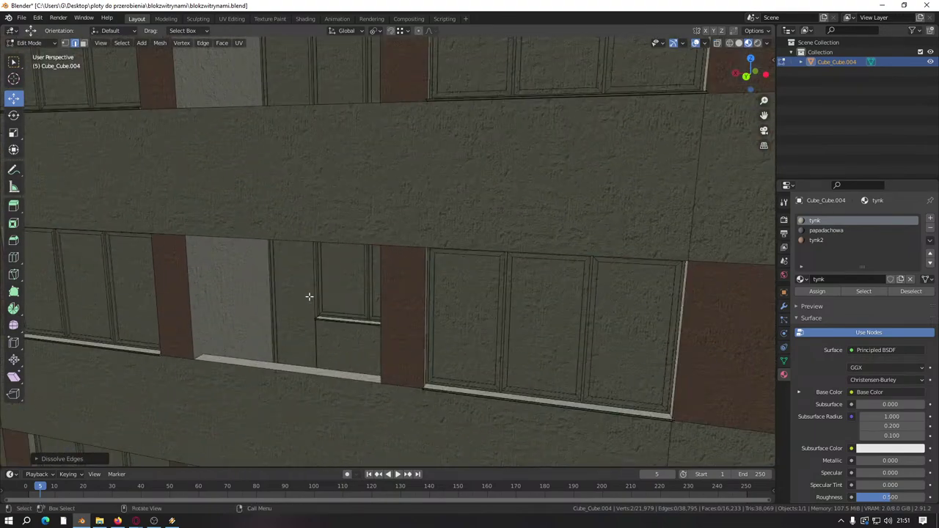
scroll(556, 278, "down", 8)
scroll(556, 279, "up", 6)
scroll(494, 269, "up", 5)
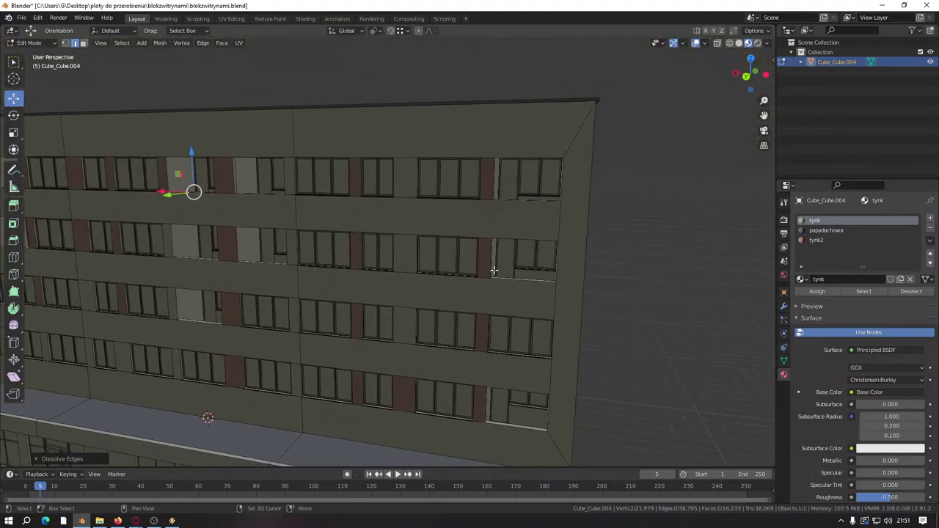
scroll(346, 309, "up", 1)
left_click(242, 230)
middle_click_drag(242, 231, 310, 157)
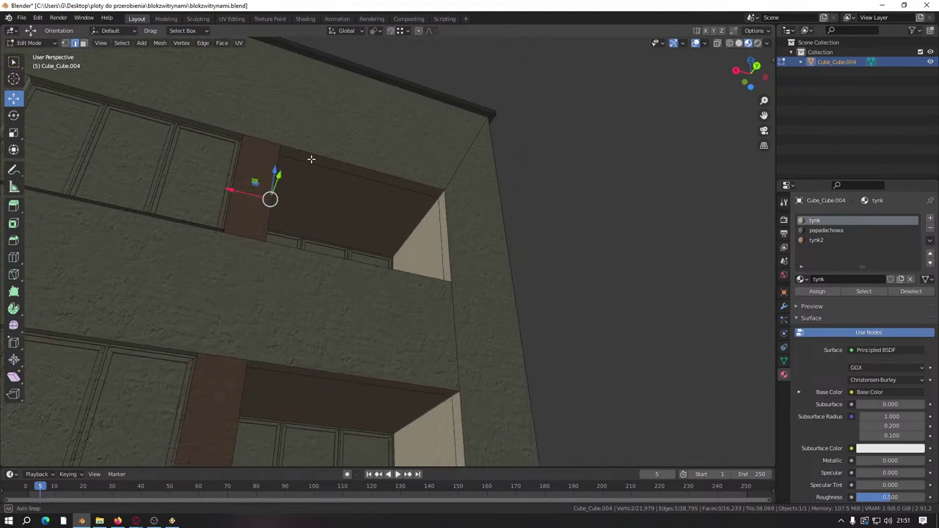
left_click(365, 187)
right_click(432, 239)
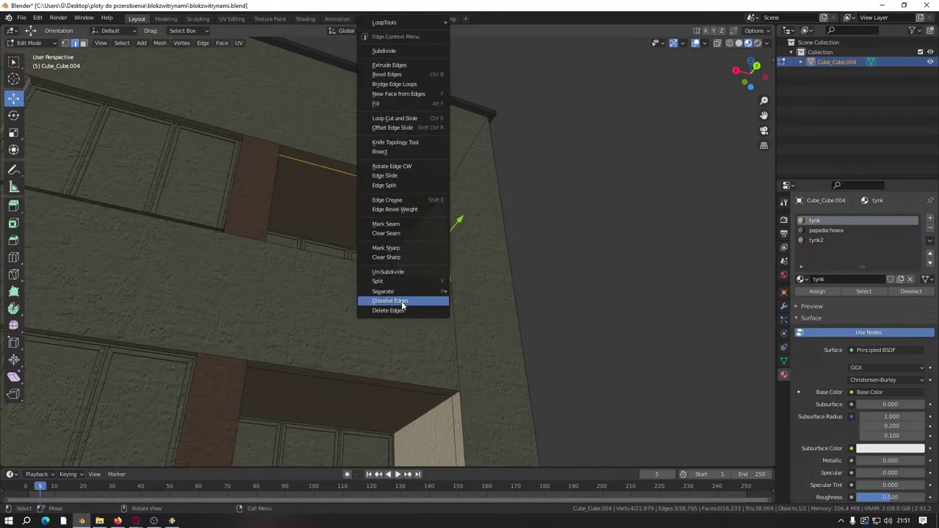
left_click(400, 299)
Step: Dissolve the upper recess's wall and top edges, leaving the mesh at 16,224 faces
middle_click_drag(400, 299, 435, 174)
left_click(587, 153)
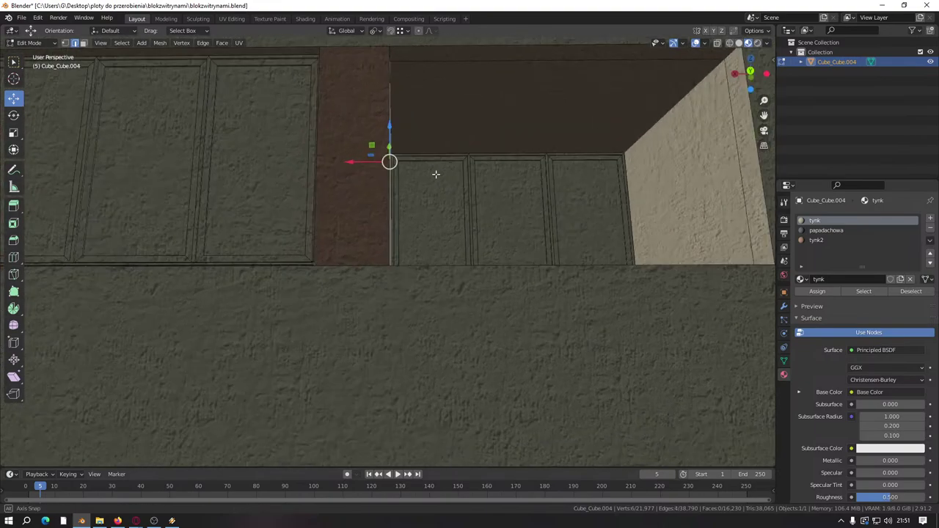
left_click(728, 112)
middle_click_drag(727, 113, 592, 157)
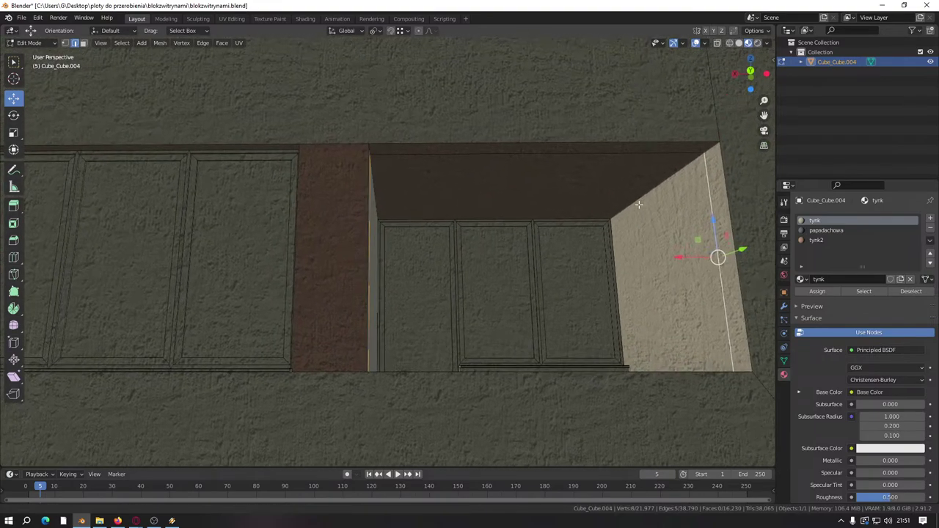
left_click(592, 157)
right_click(593, 157)
left_click(530, 307)
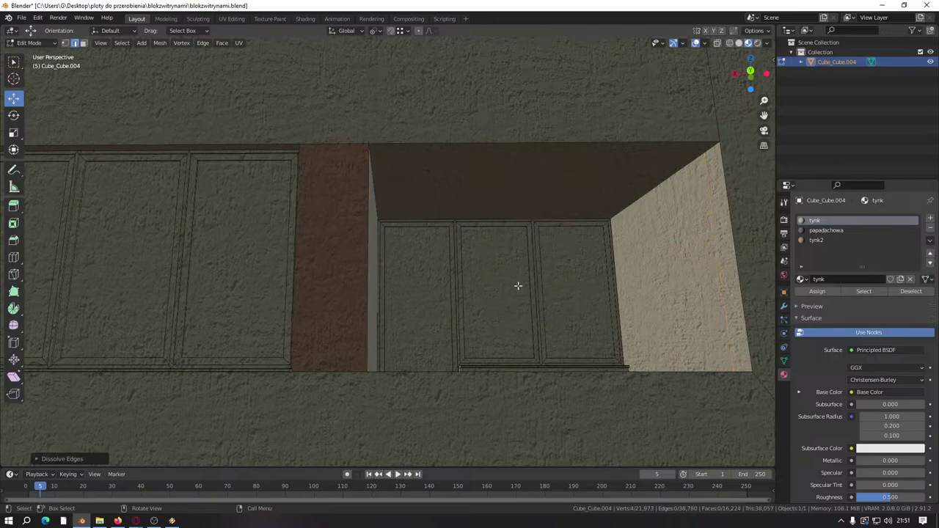
middle_click_drag(518, 286, 372, 236)
scroll(372, 236, "down", 4)
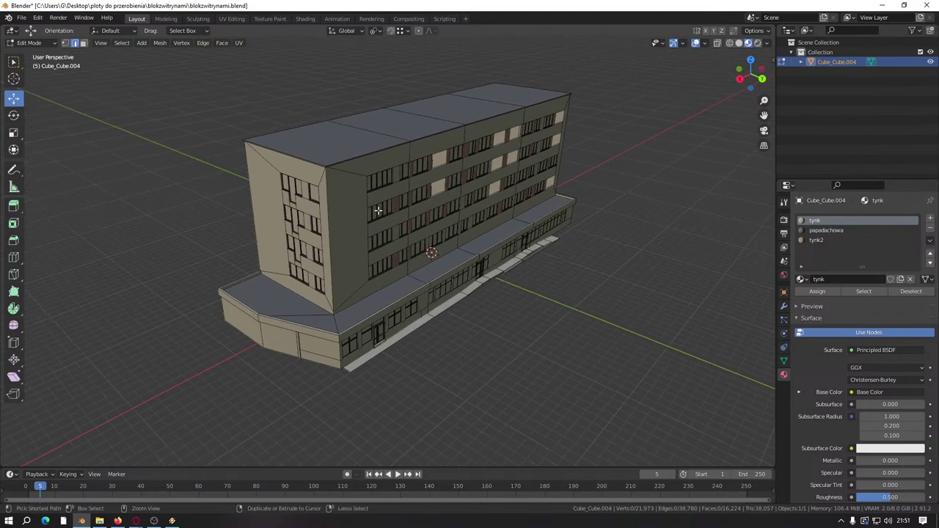
Step: Save blokzwitrynami.blend, then orbit and zoom around the block's long facade
key("ctrl+s")
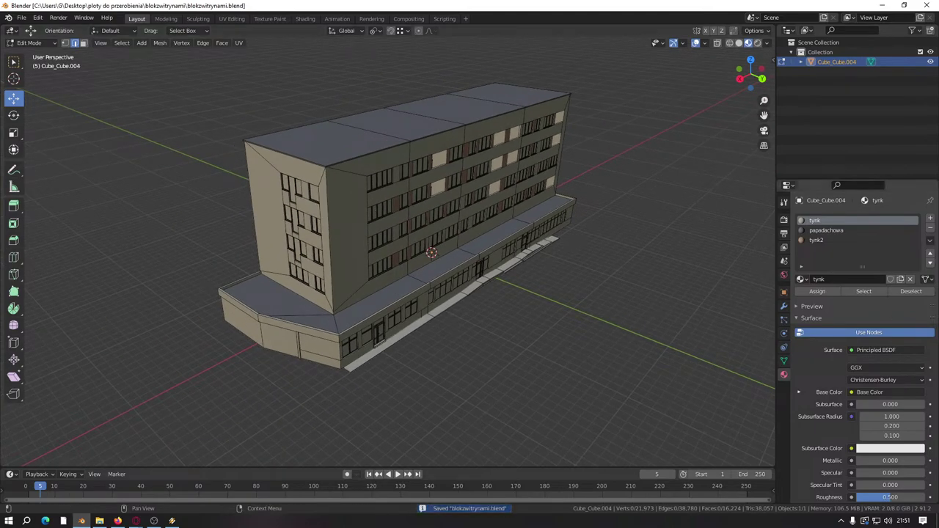
key("alt+Tab")
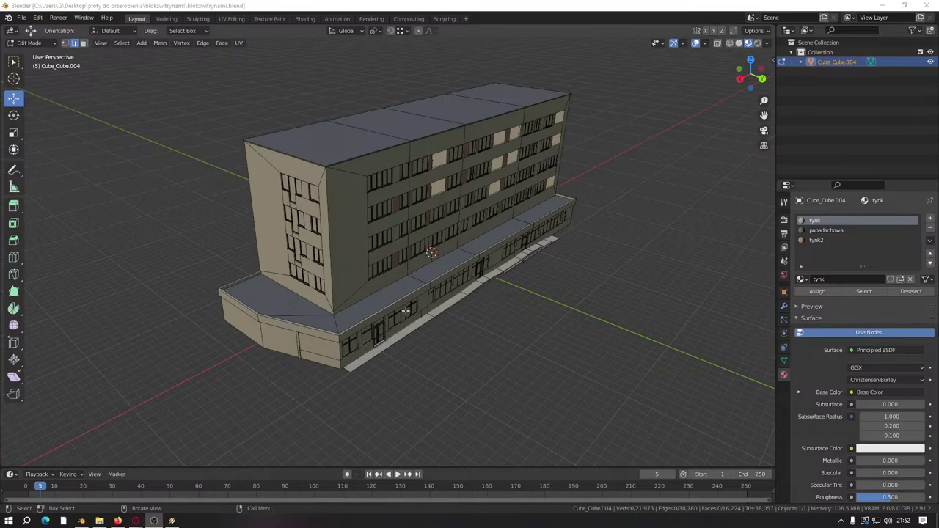
middle_click_drag(407, 311, 433, 317)
scroll(415, 309, "down", 2)
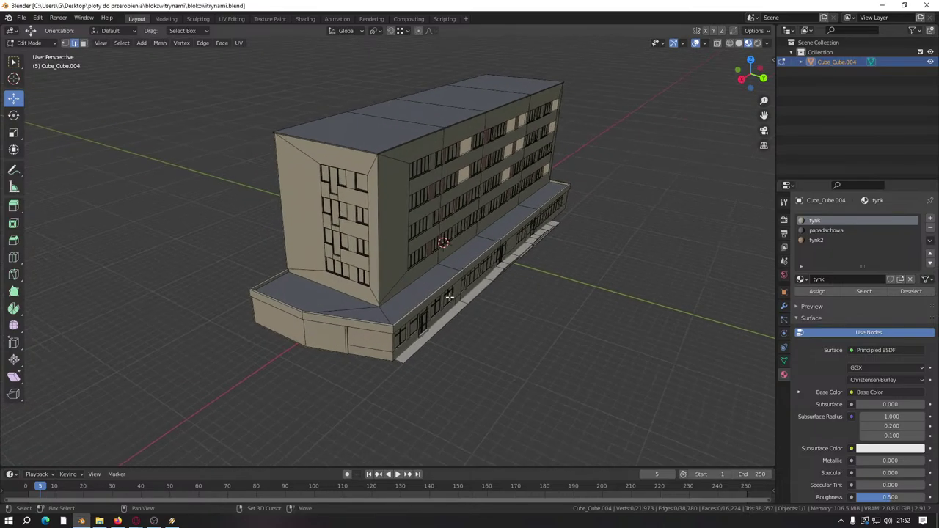
scroll(433, 301, "up", 4)
scroll(426, 325, "down", 2)
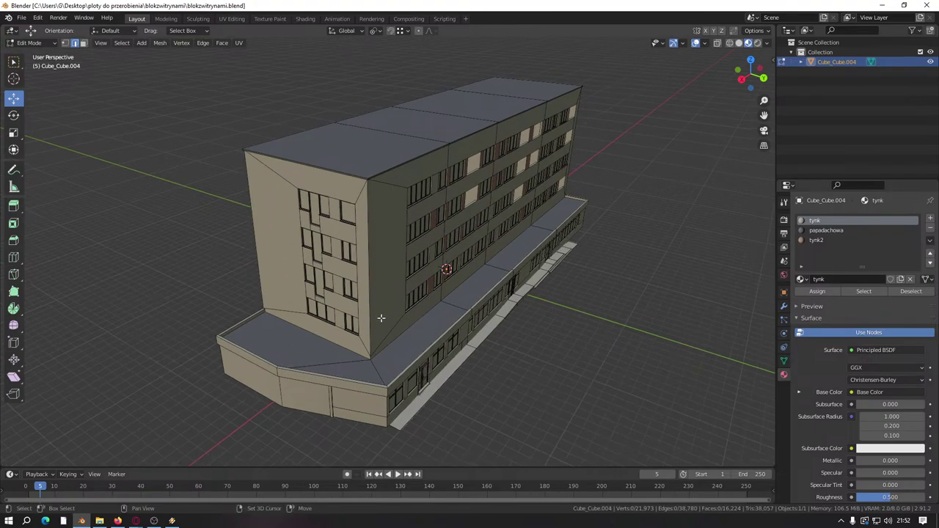
scroll(392, 314, "down", 2)
scroll(388, 316, "up", 4)
scroll(383, 317, "down", 2)
middle_click_drag(380, 318, 337, 294)
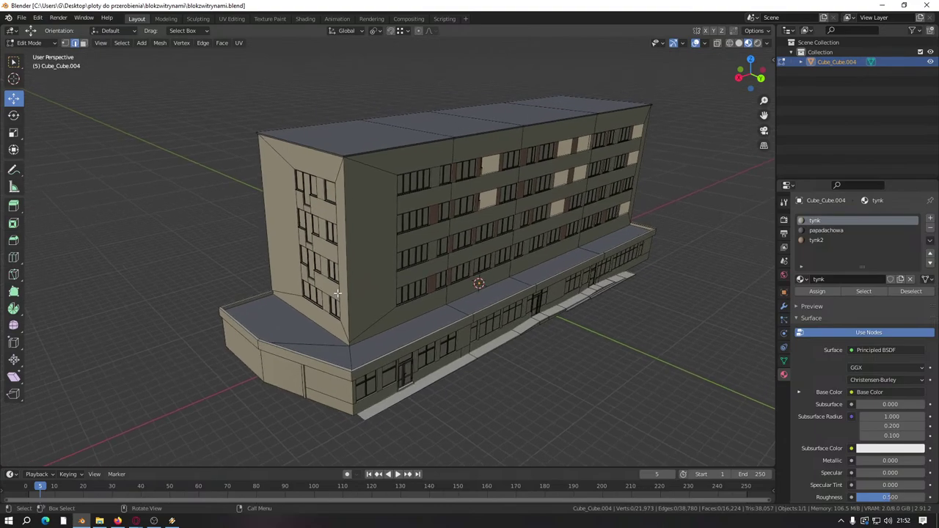